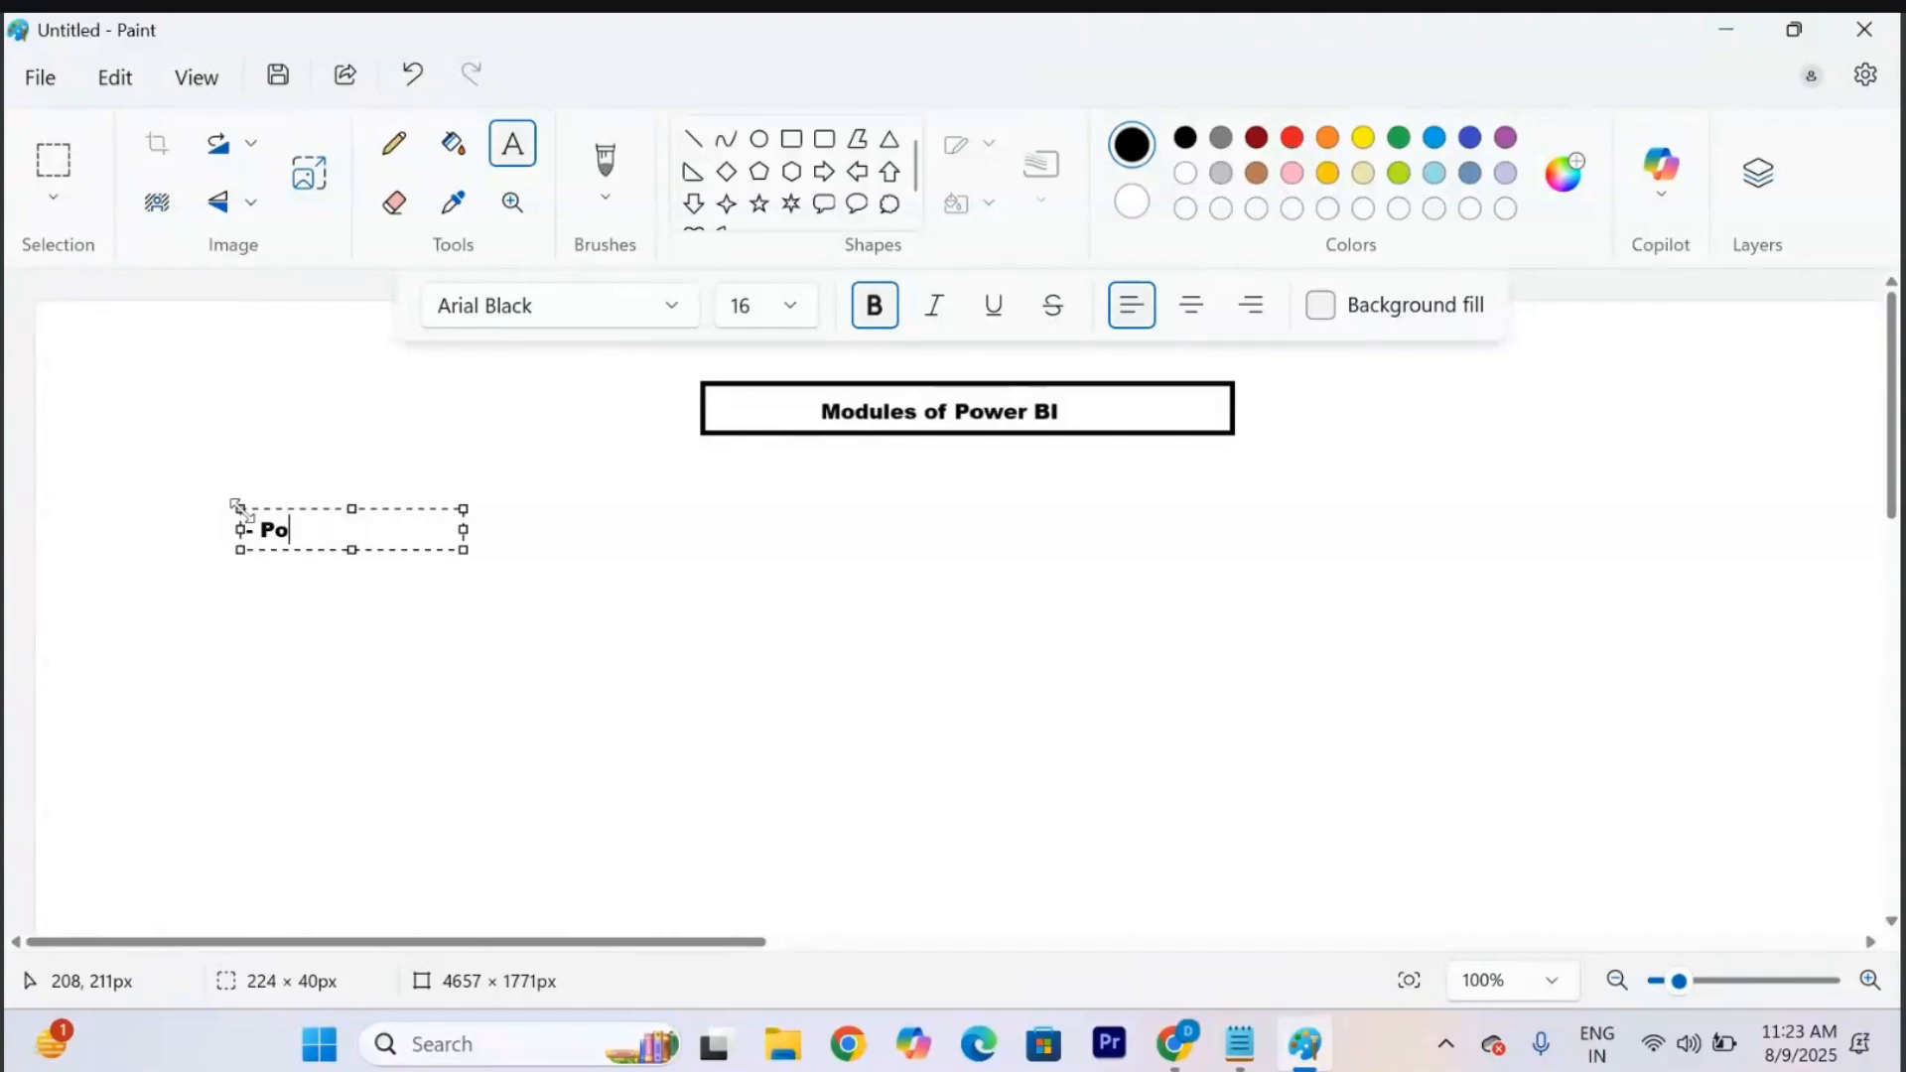
# Finish the "- Power Query Editor" entry, widen its text box to about 669 px, and add "- Data Visualization" below it.
pyautogui.write('er Query Editor')
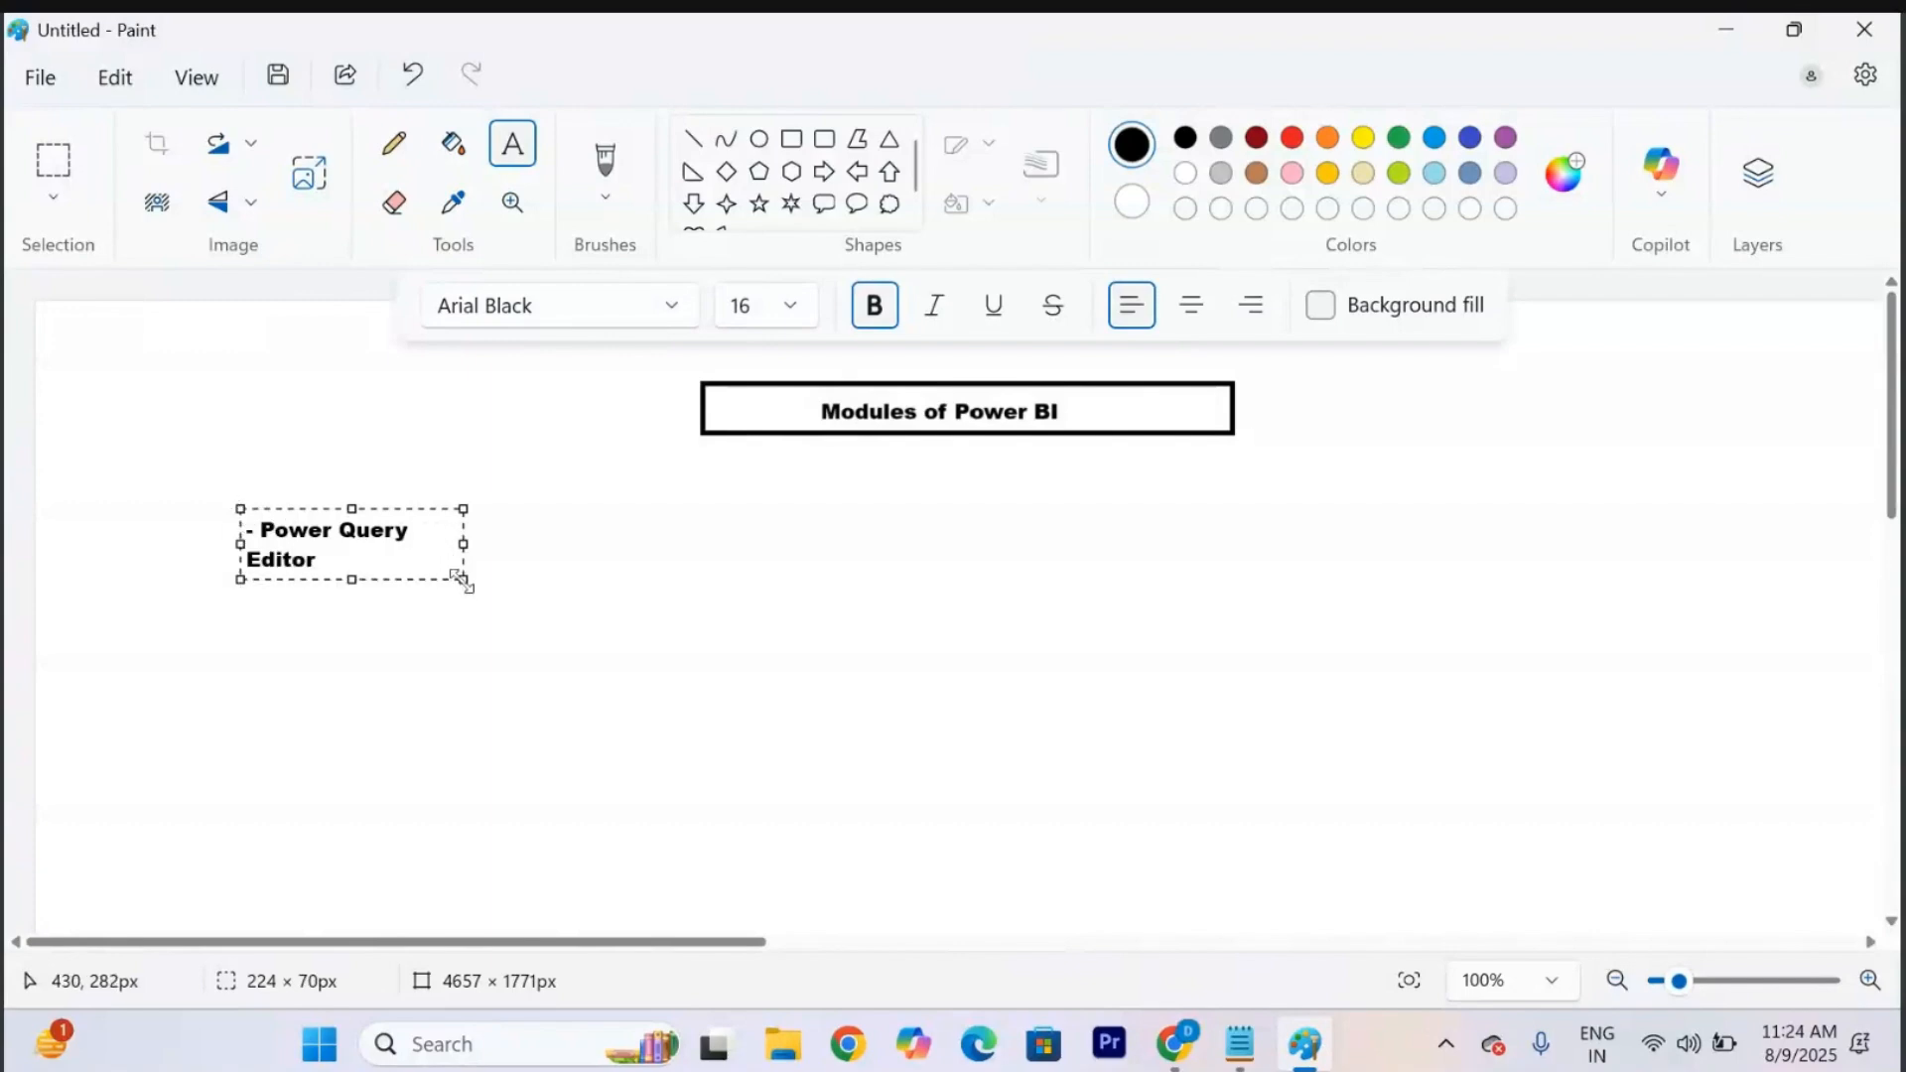
pyautogui.moveTo(464, 579); pyautogui.dragTo(900, 600)
pyautogui.write('- D')
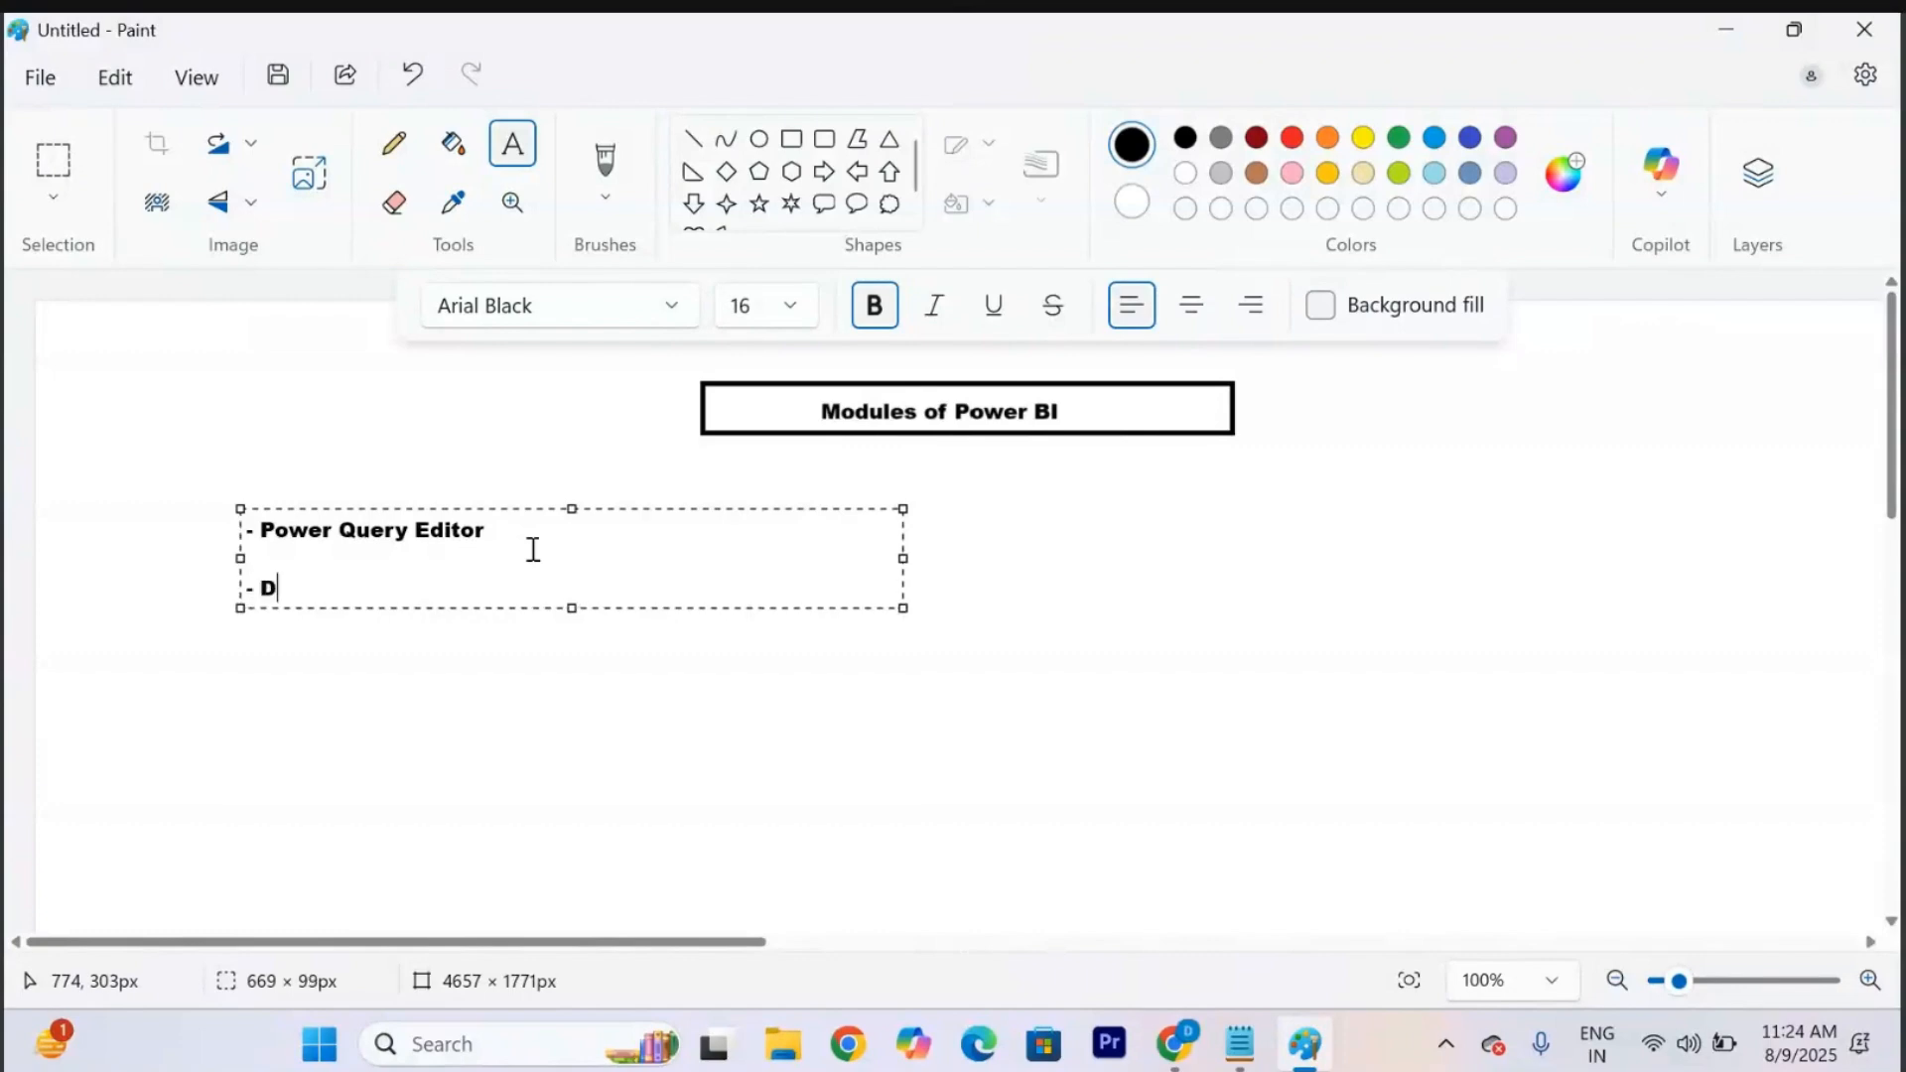
pyautogui.write('ata Visualization')
pyautogui.press('Return')
pyautogui.press('Return')
# Add "- Data Modelling" as the third entry of the module list, separated by a blank line.
pyautogui.write('- ')
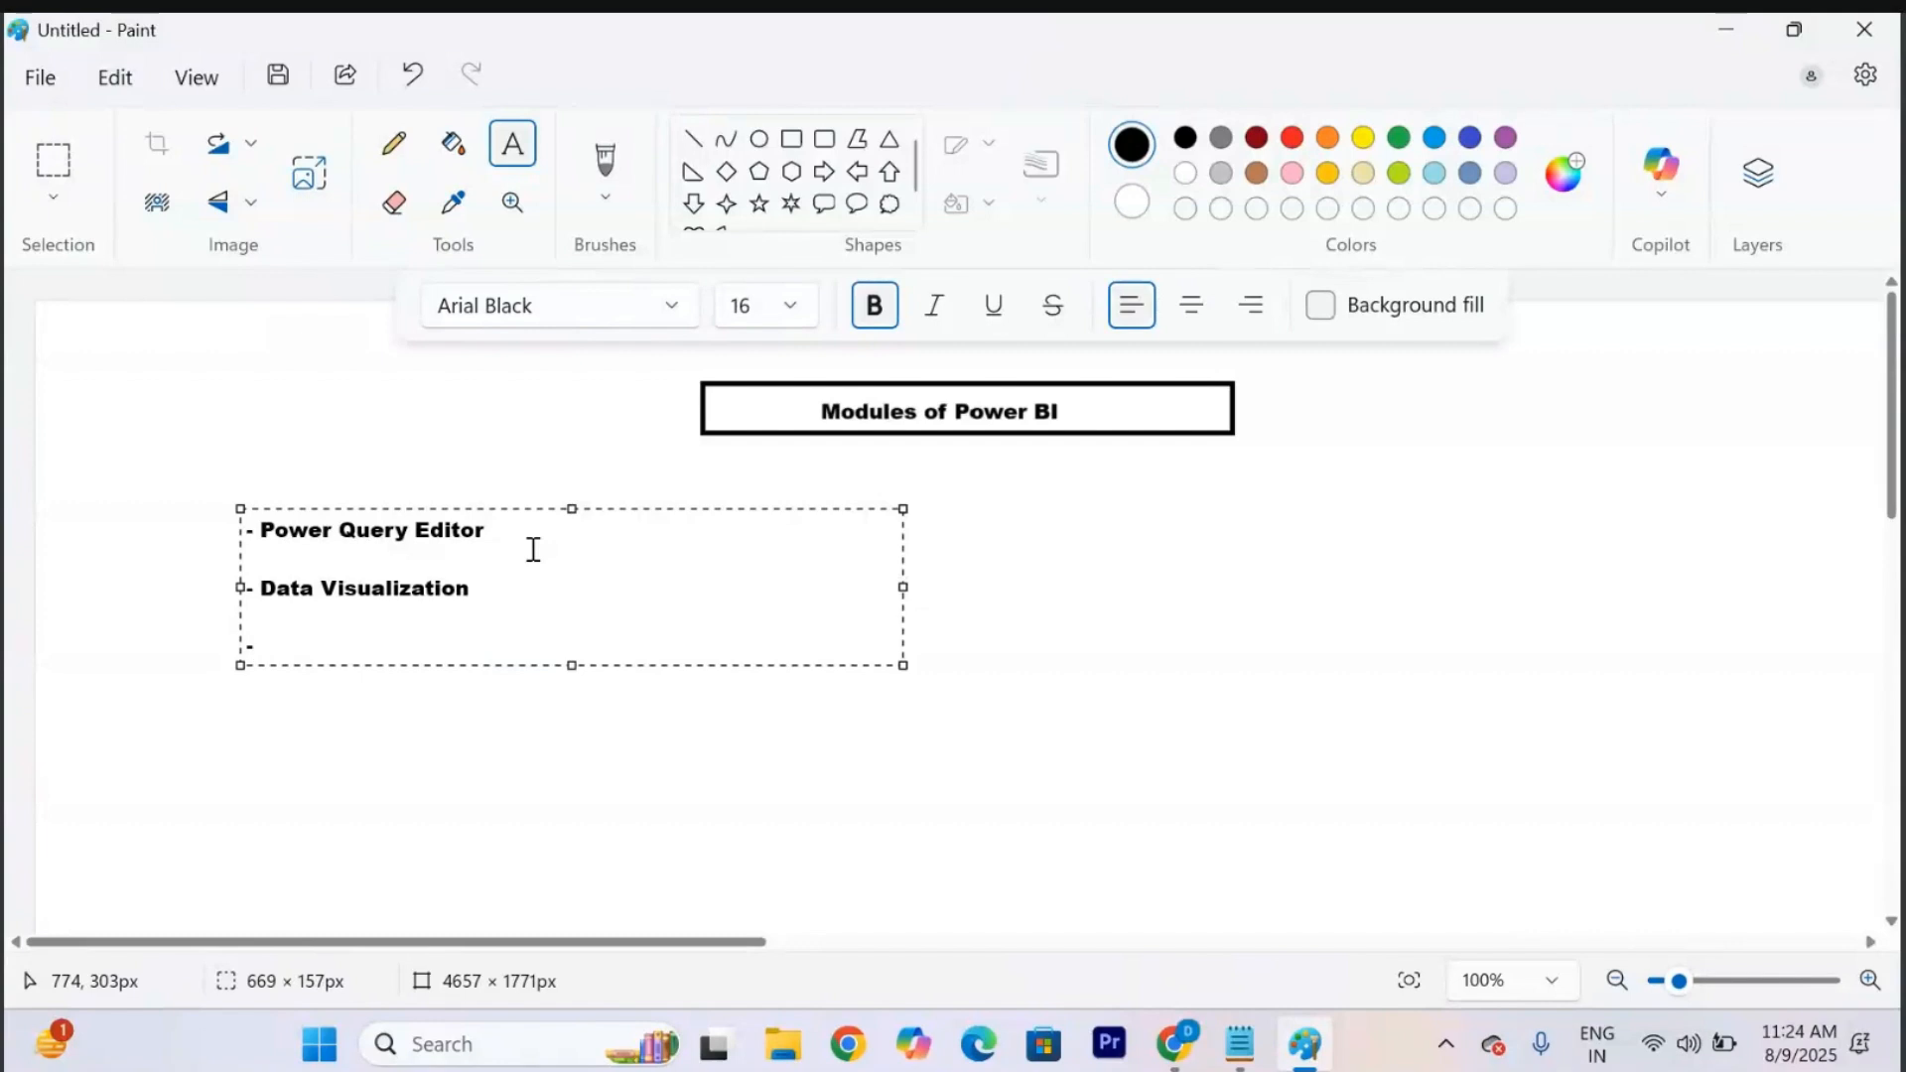
pyautogui.write('Data Modelling')
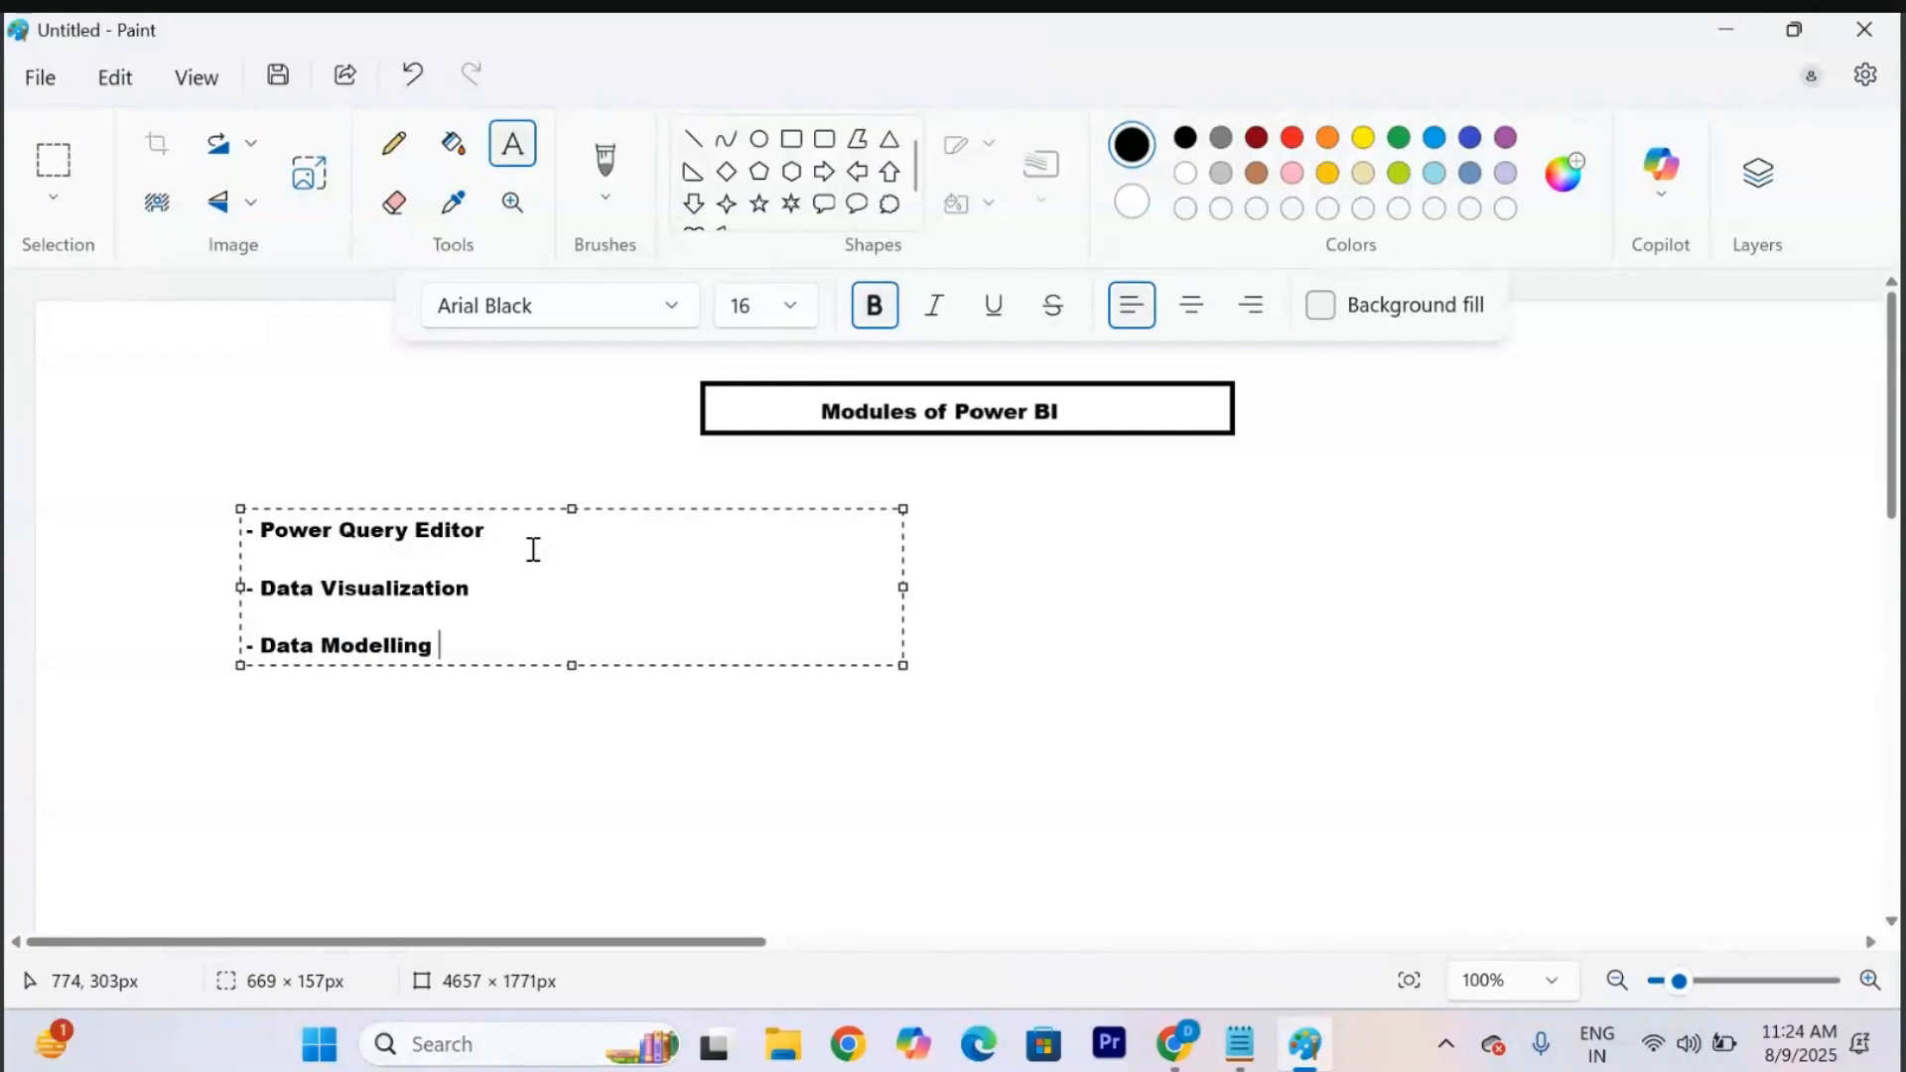
pyautogui.press('Return')
pyautogui.press('Return')
# Add the entries "- DAX - Data Analysis Expression" and "- Power BI Service" to the module list, separated by a blank line.
pyautogui.write('-')
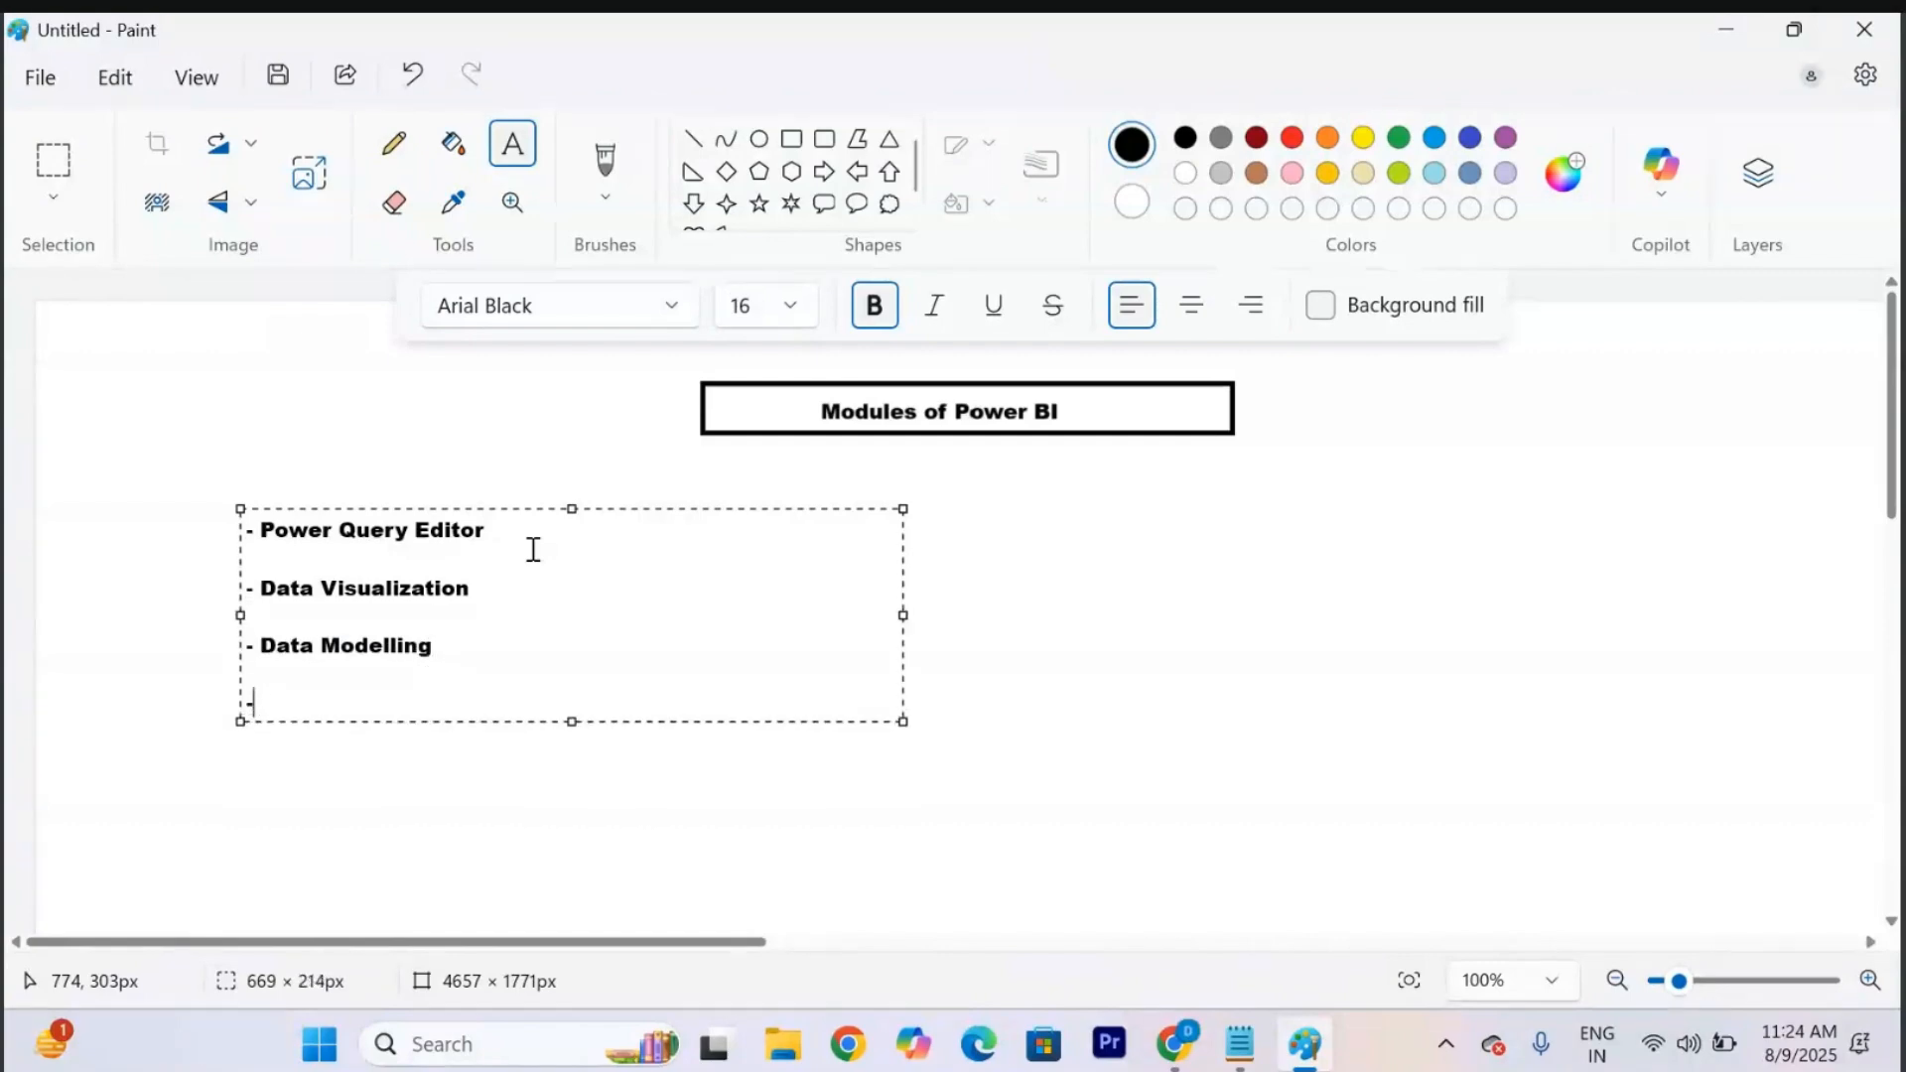
pyautogui.write(' DAX - Data')
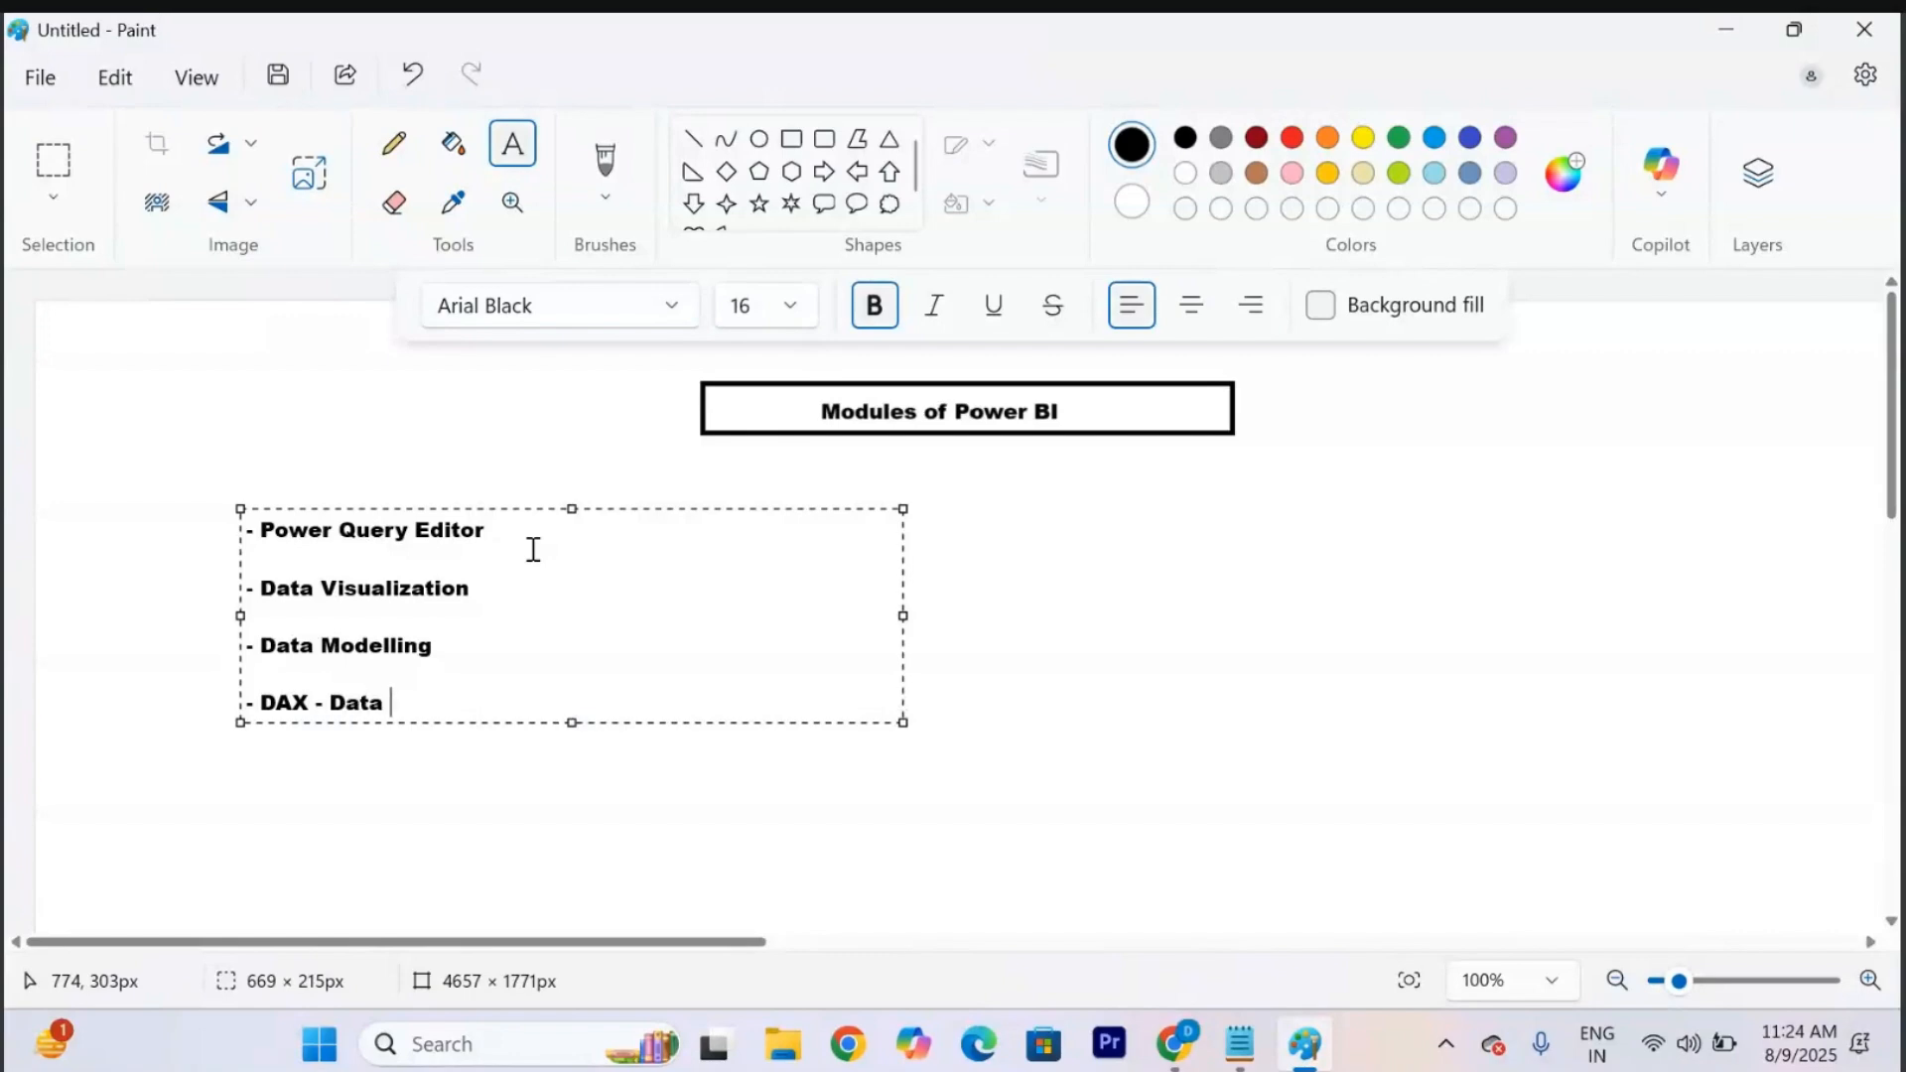
pyautogui.write(' Analysis Express')
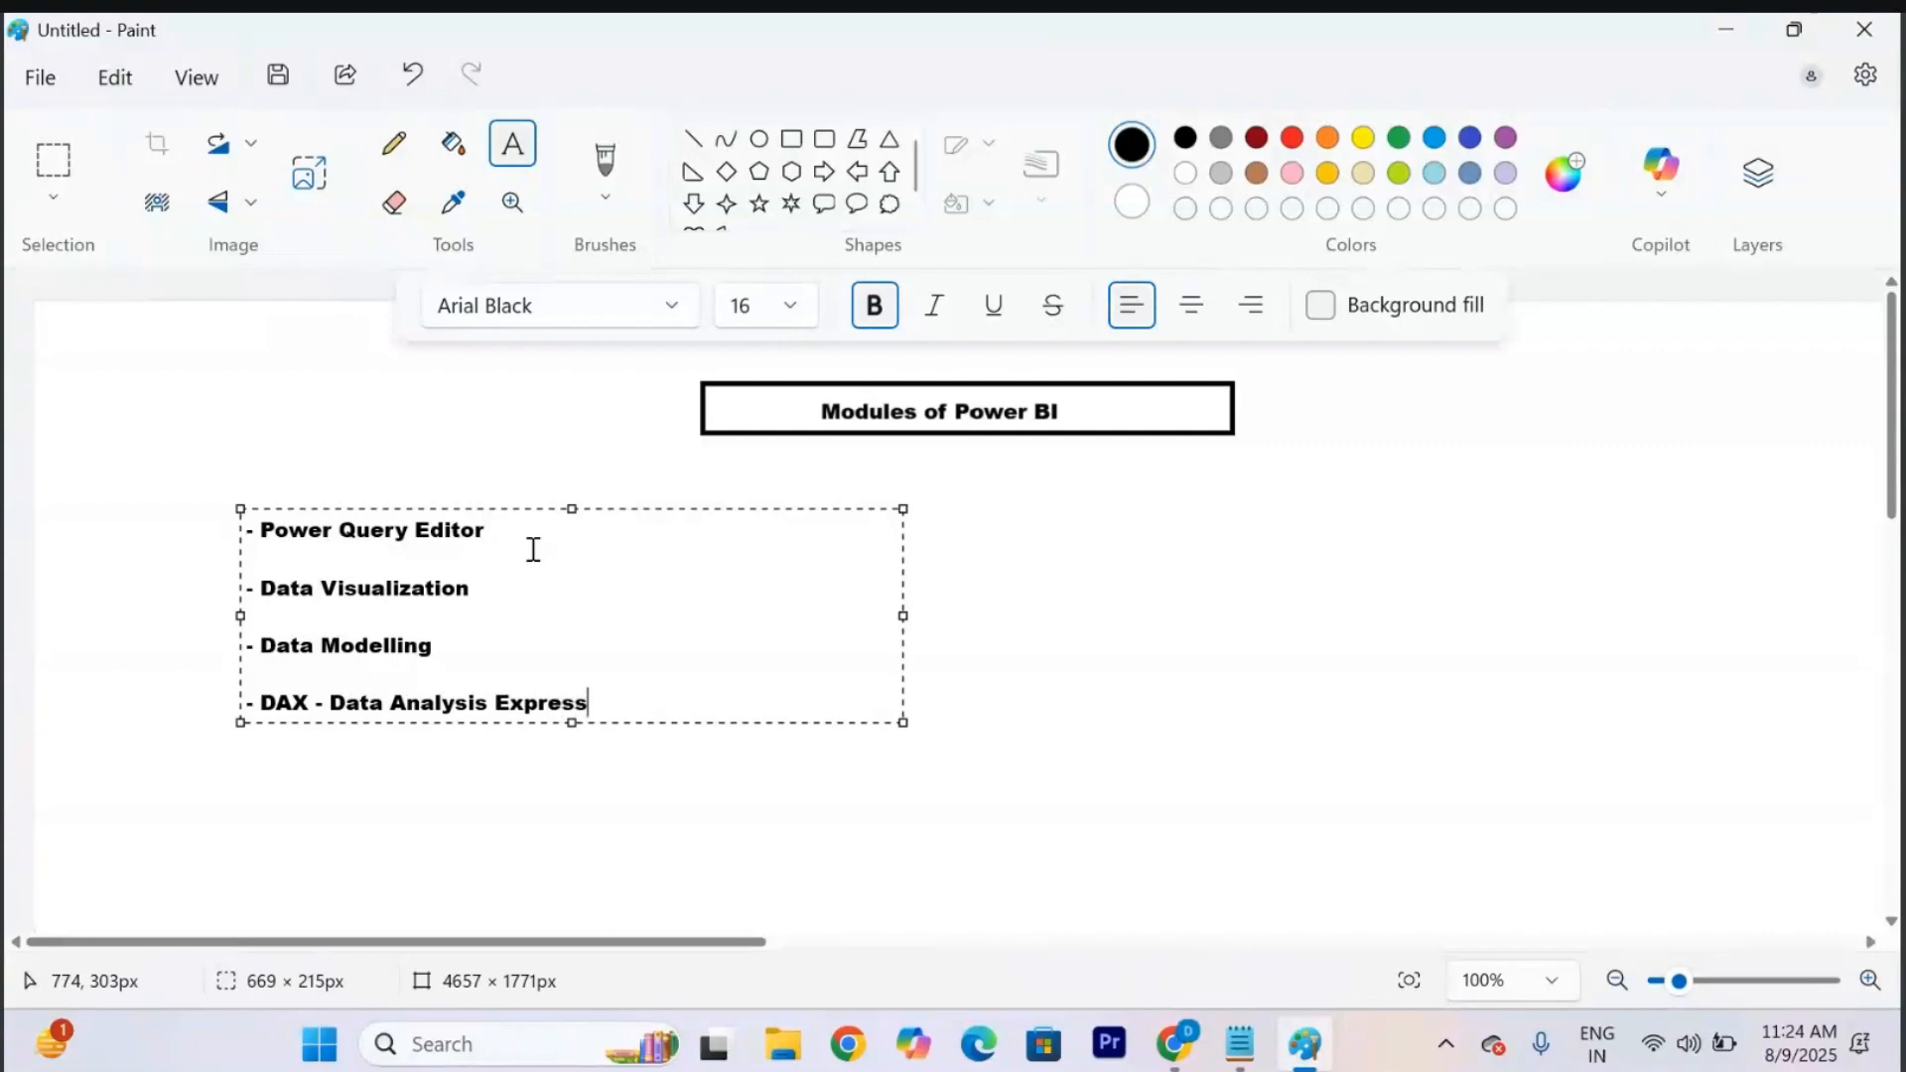
pyautogui.write('ion')
pyautogui.press('Return')
pyautogui.press('Return')
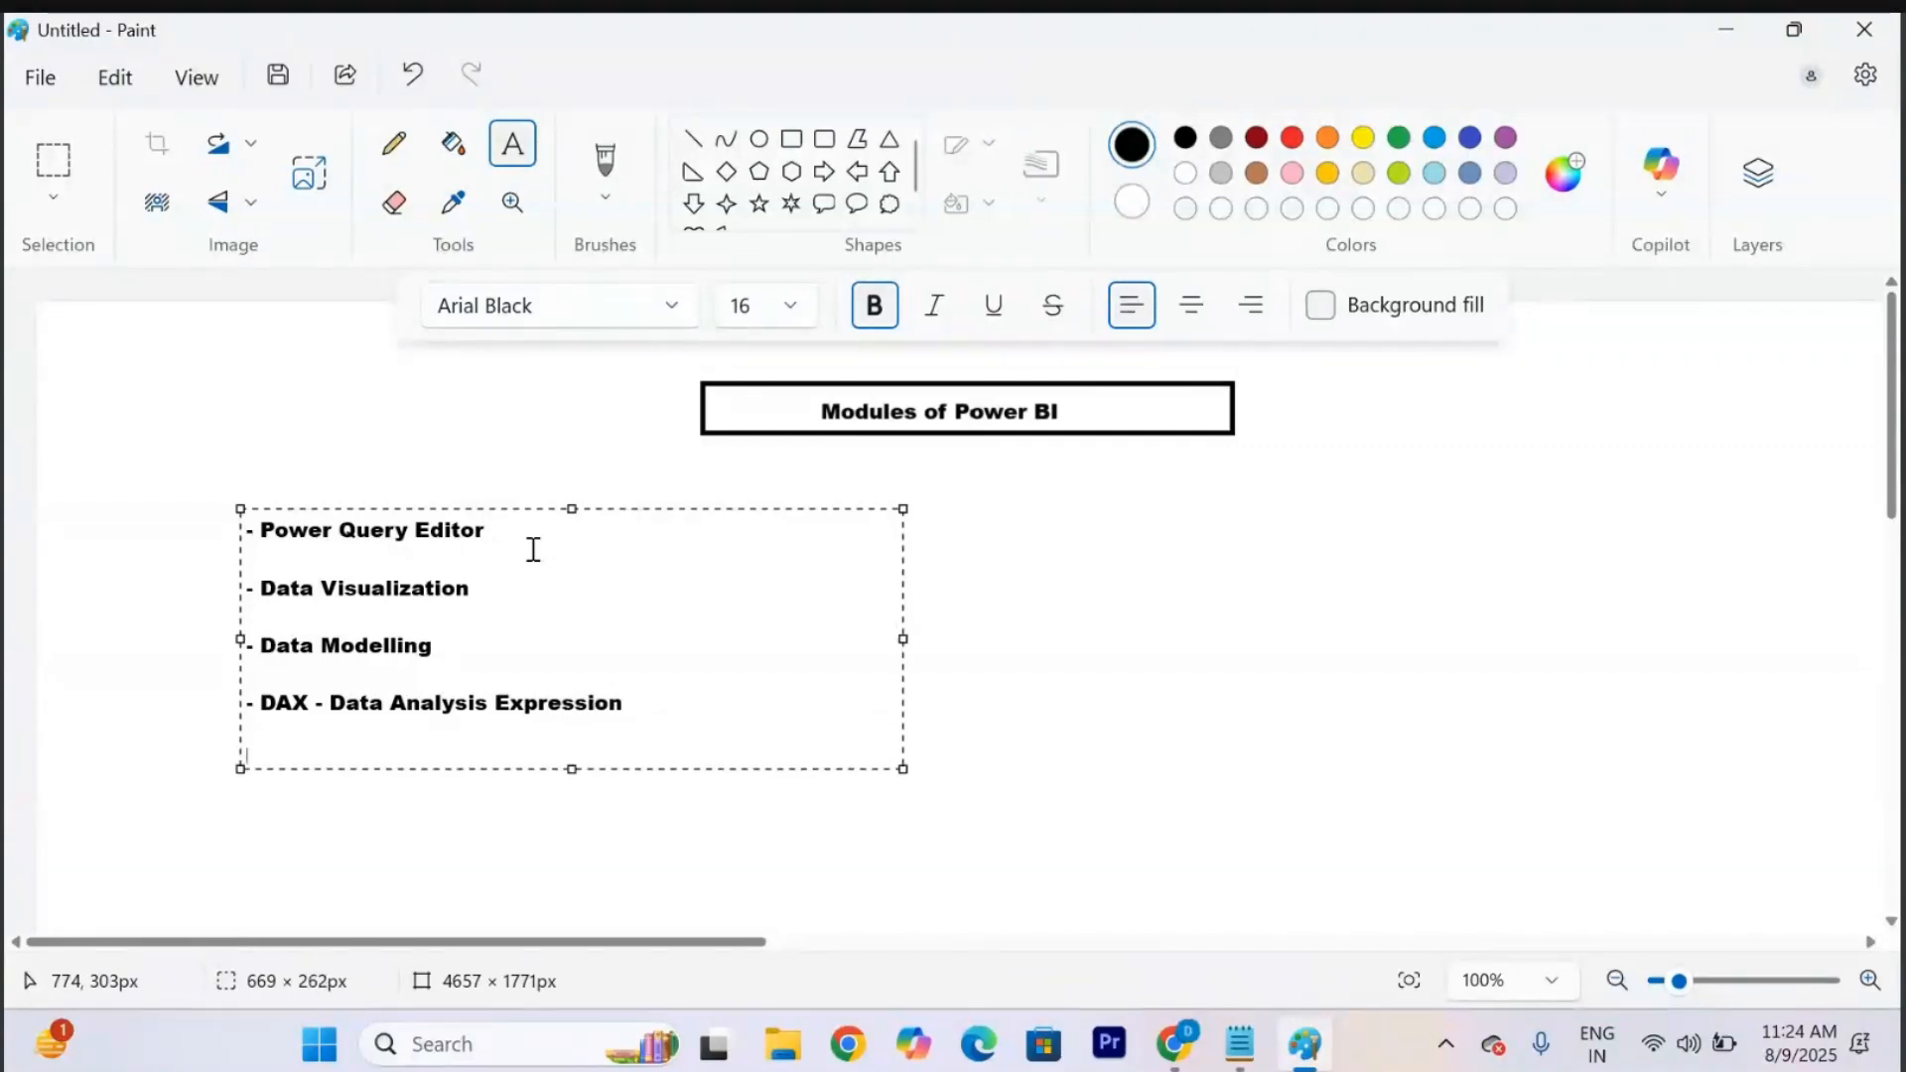
pyautogui.write('- Power')
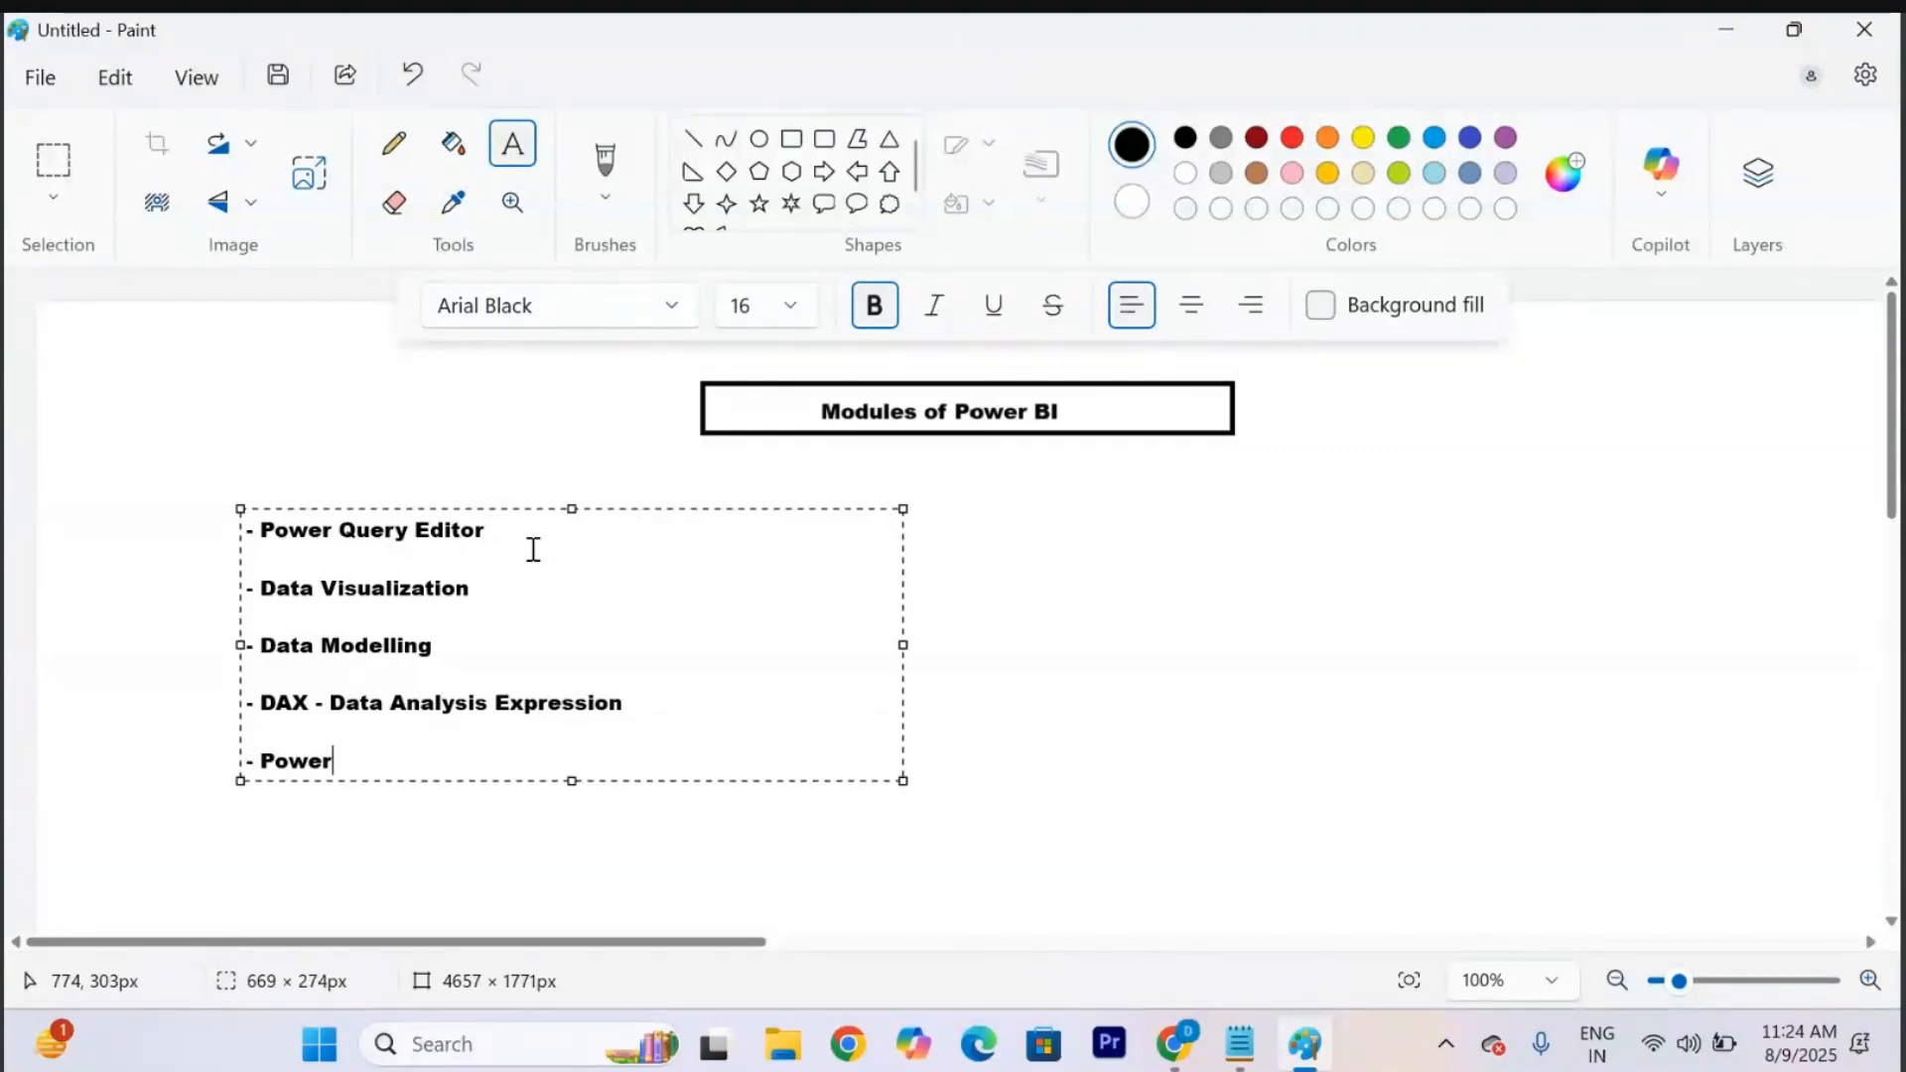
pyautogui.write(' BI Service')
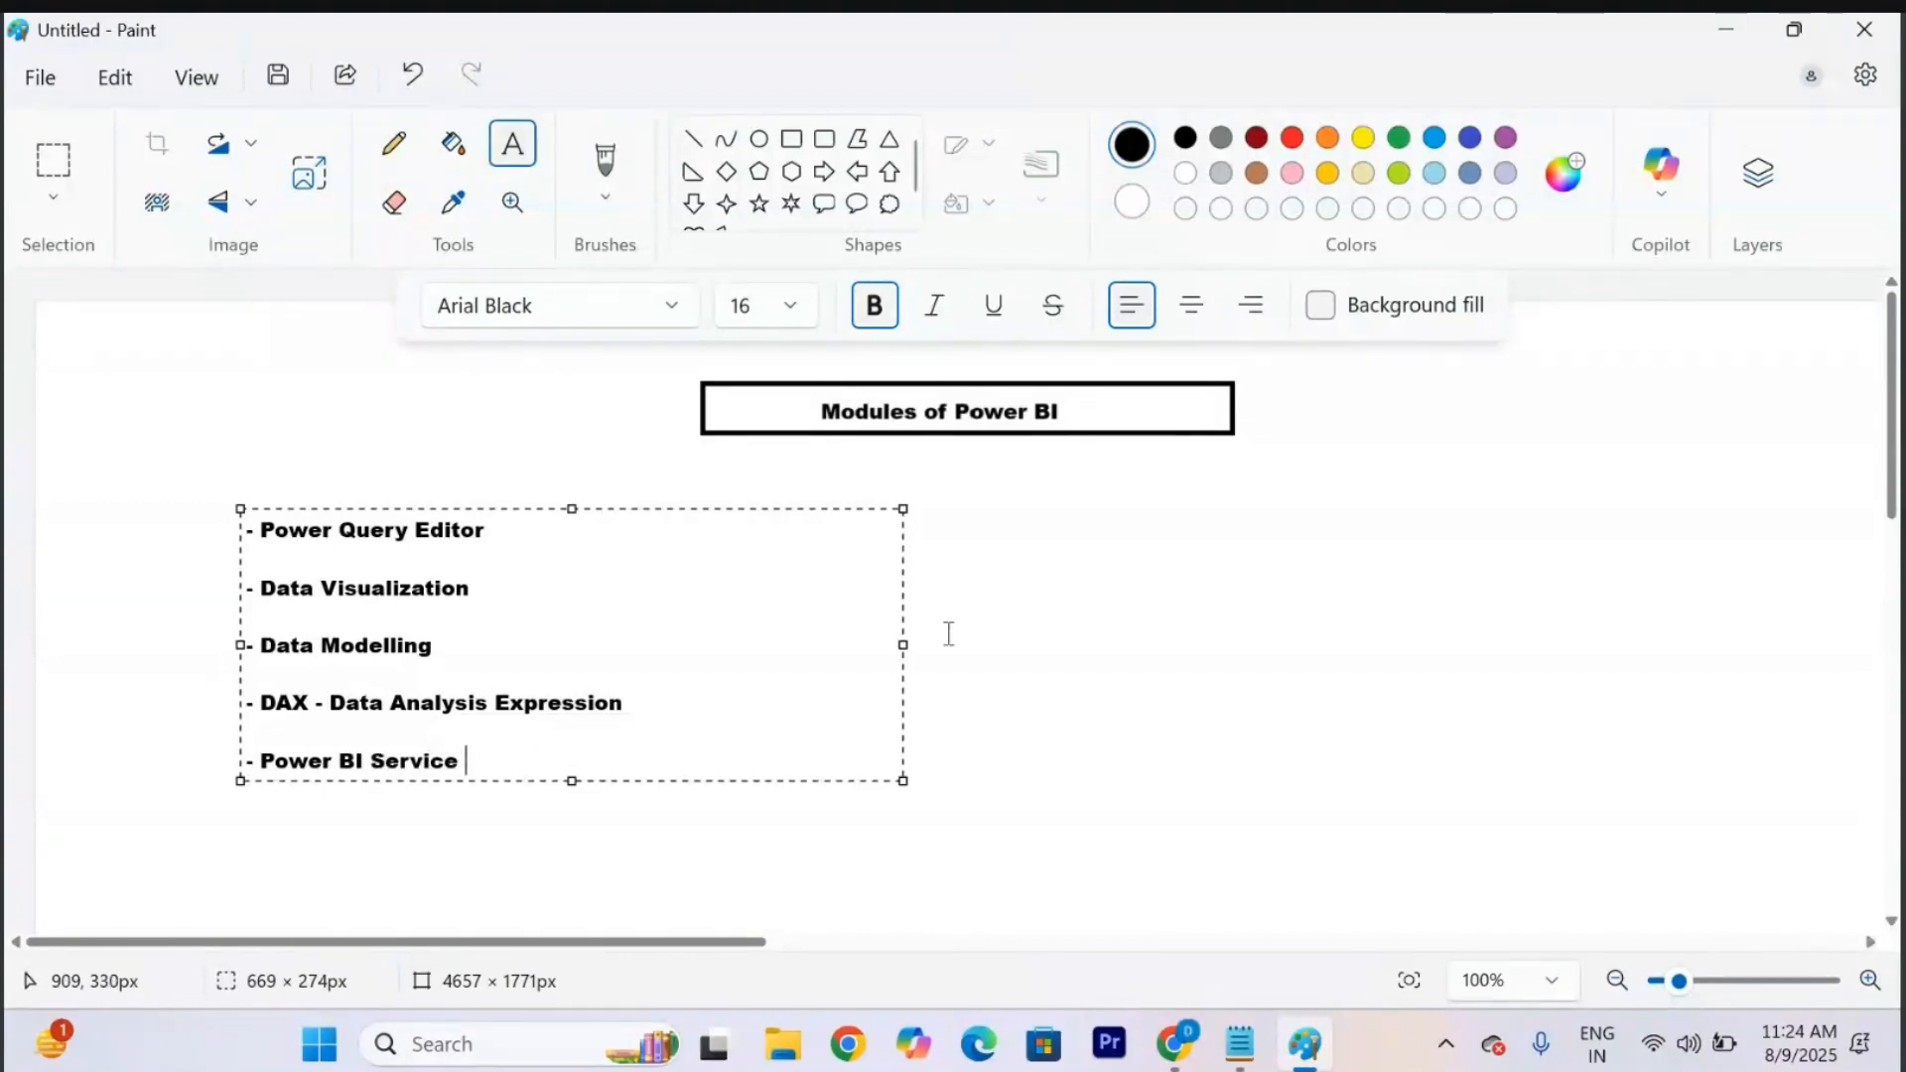
# Set the whole module list to font size 18 and colour it red, finishing the text box.
pyautogui.moveTo(471, 760); pyautogui.dragTo(247, 512)
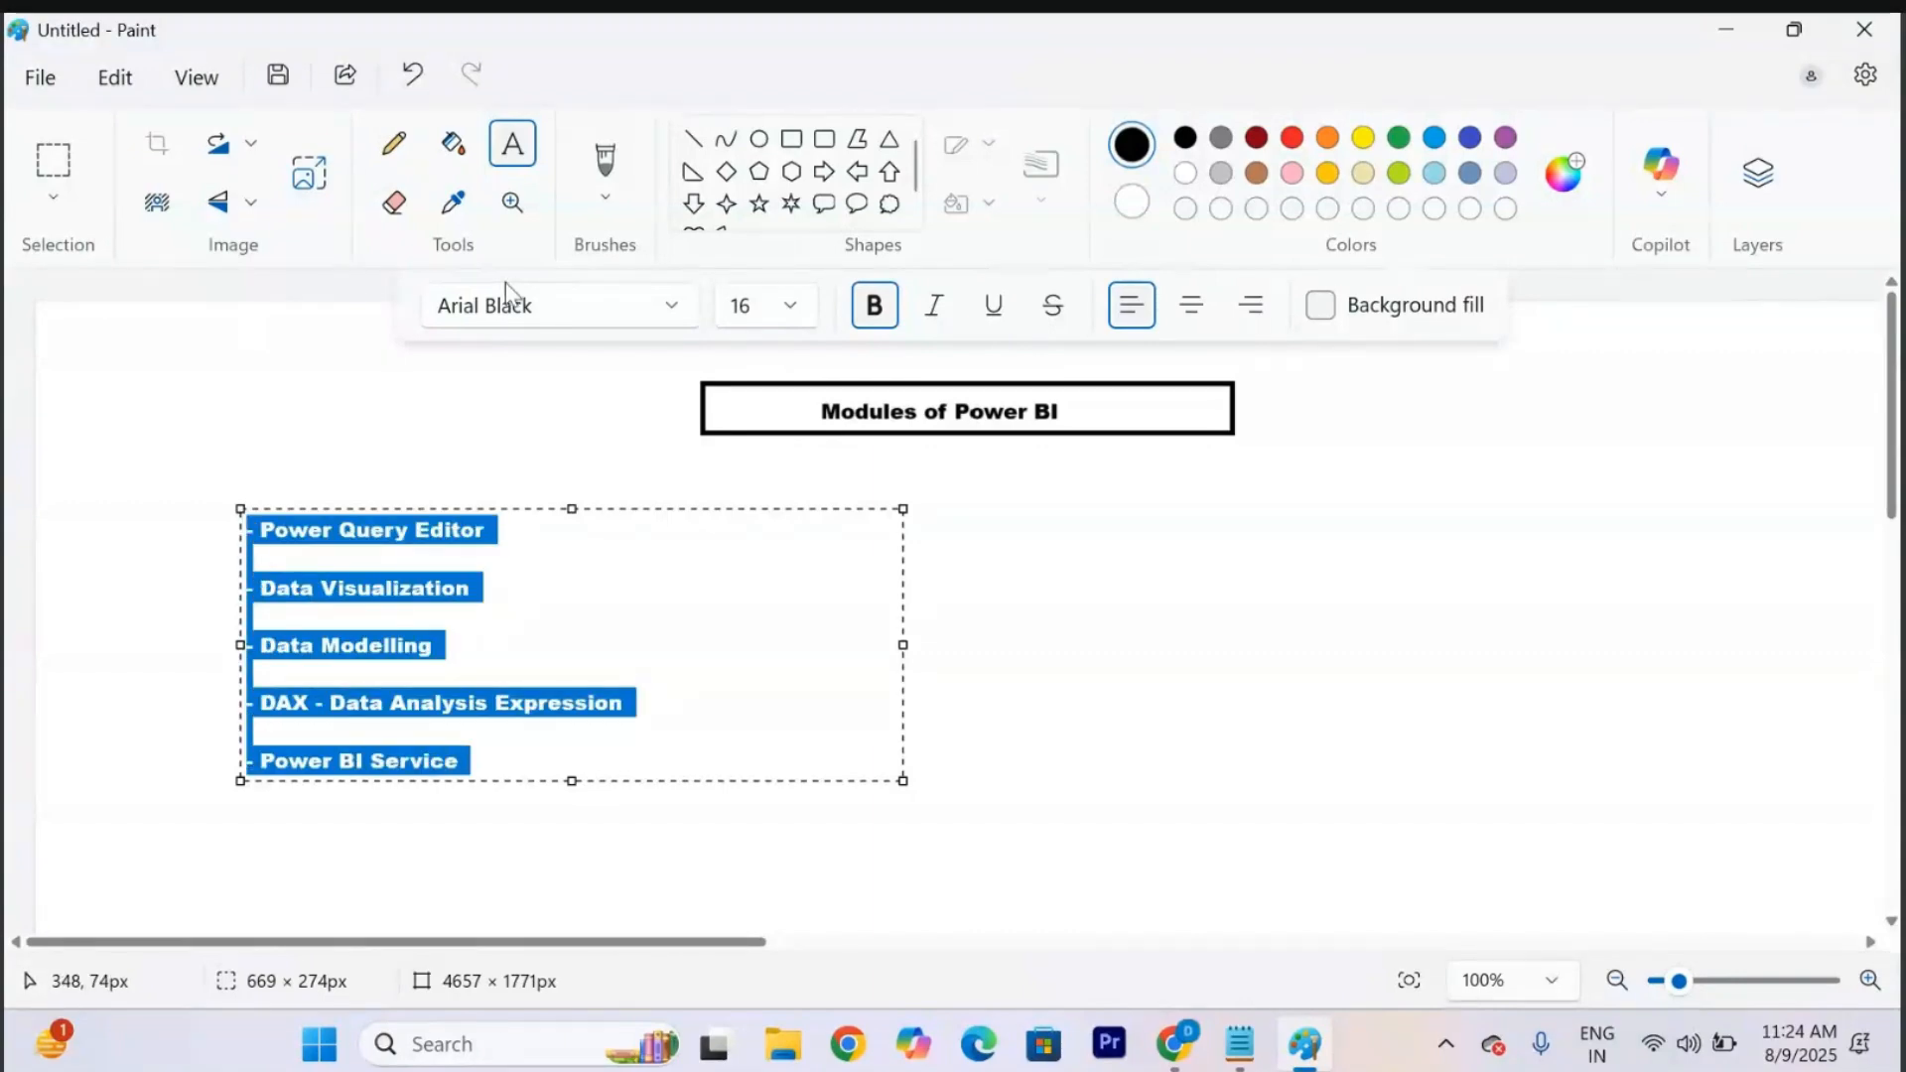
pyautogui.click(791, 306)
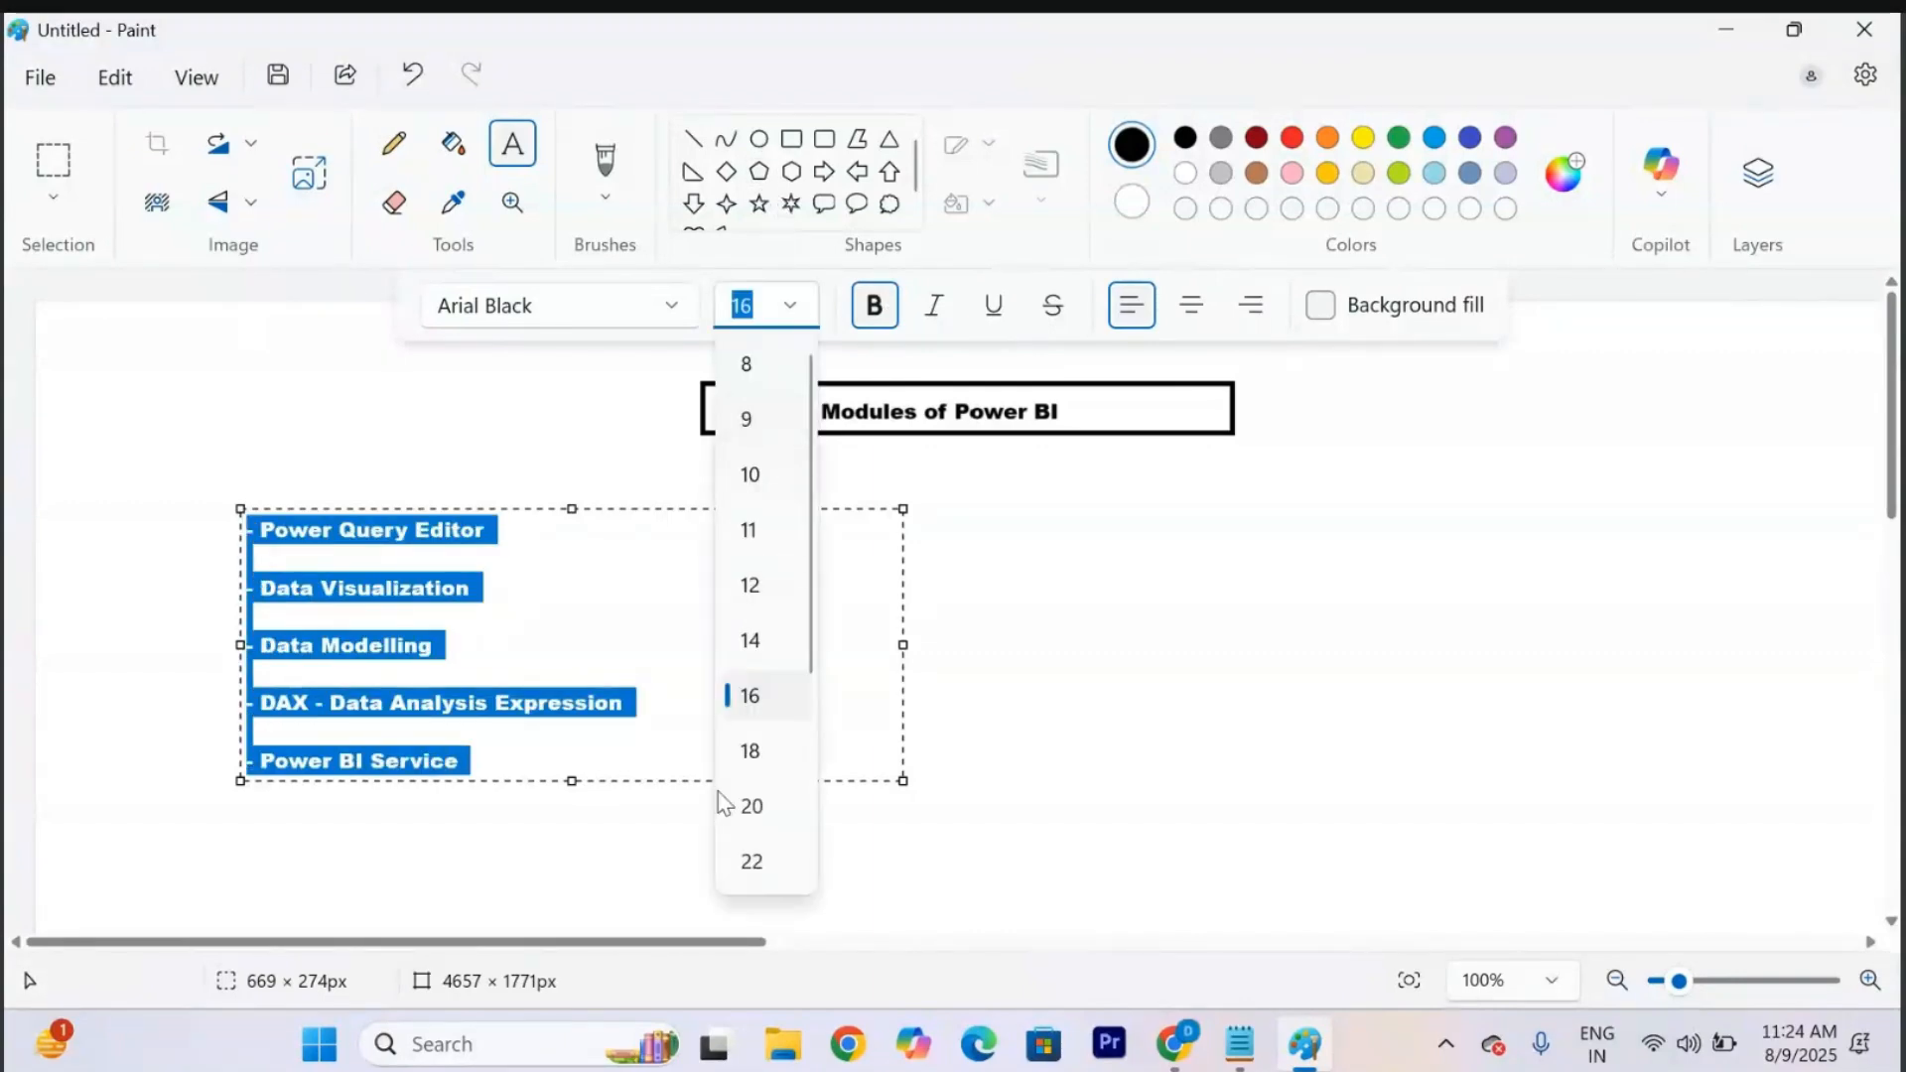
pyautogui.click(772, 757)
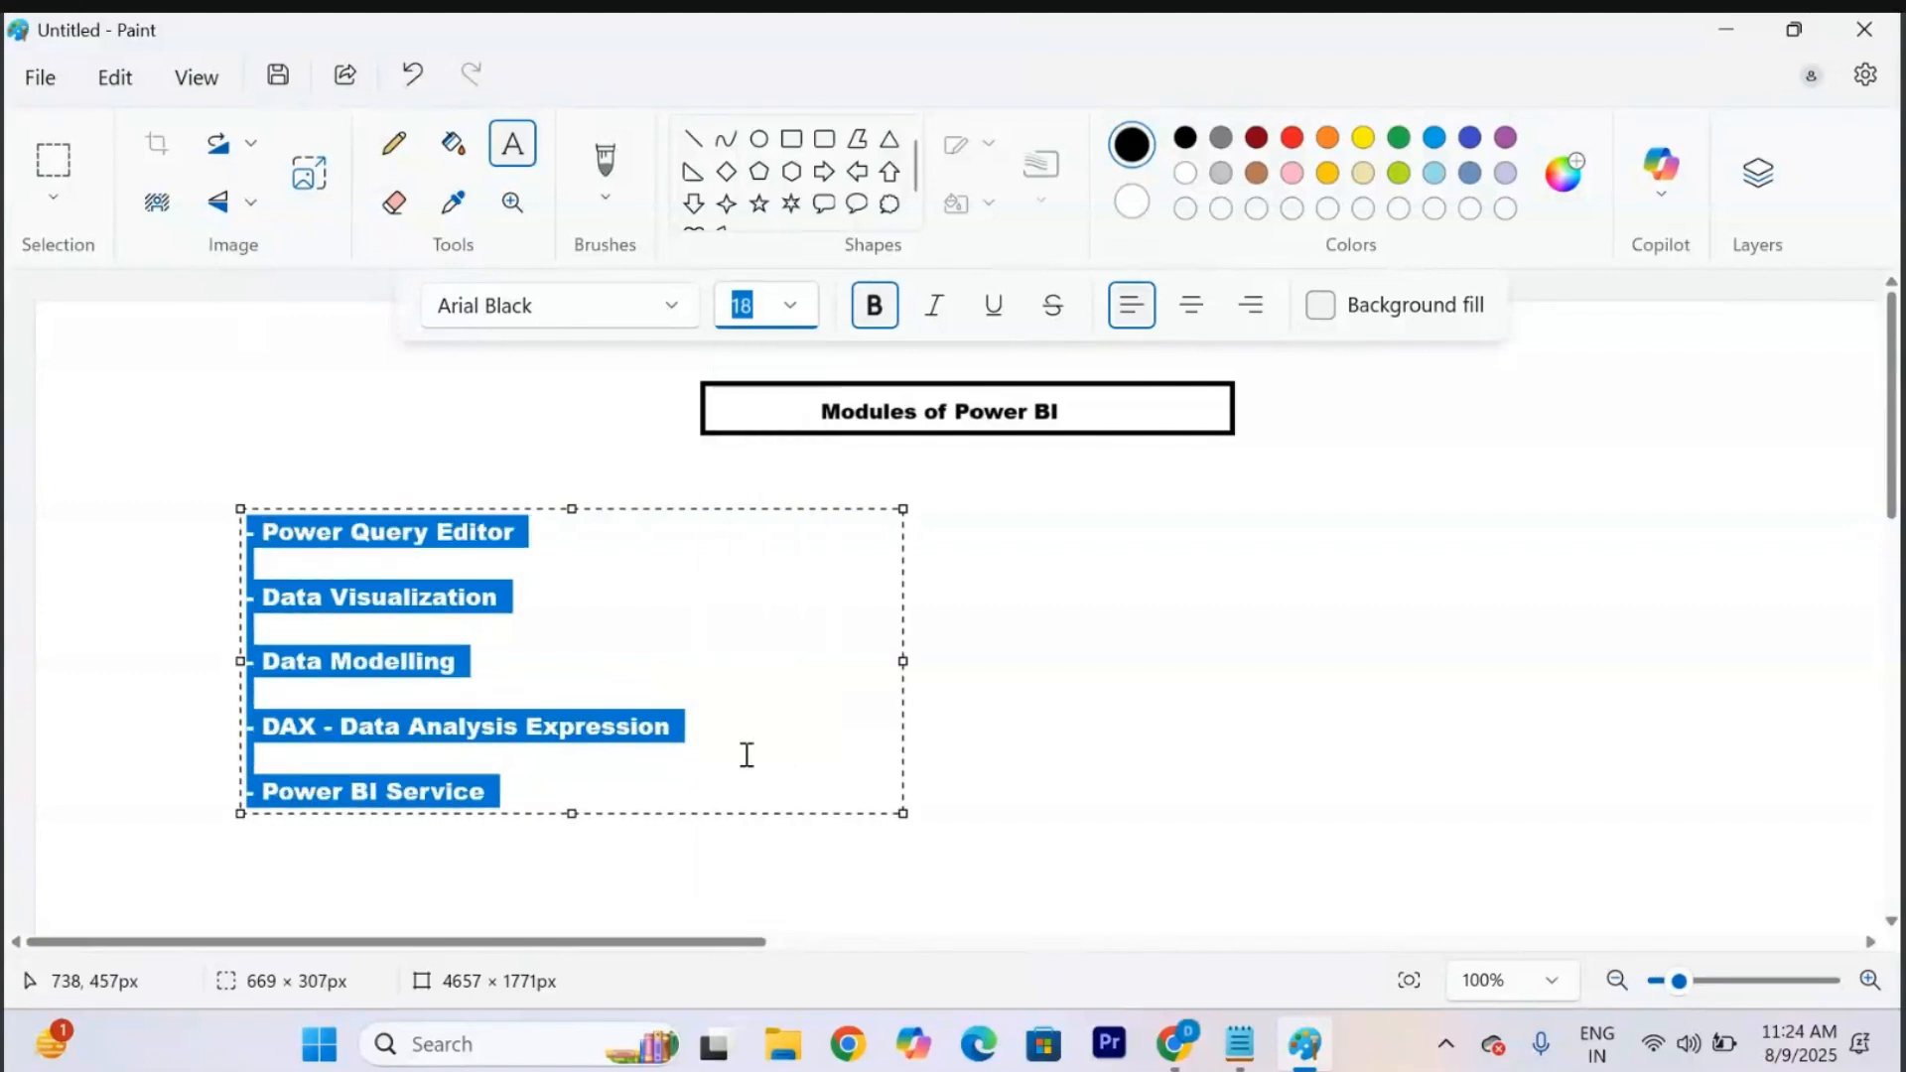
pyautogui.click(687, 635)
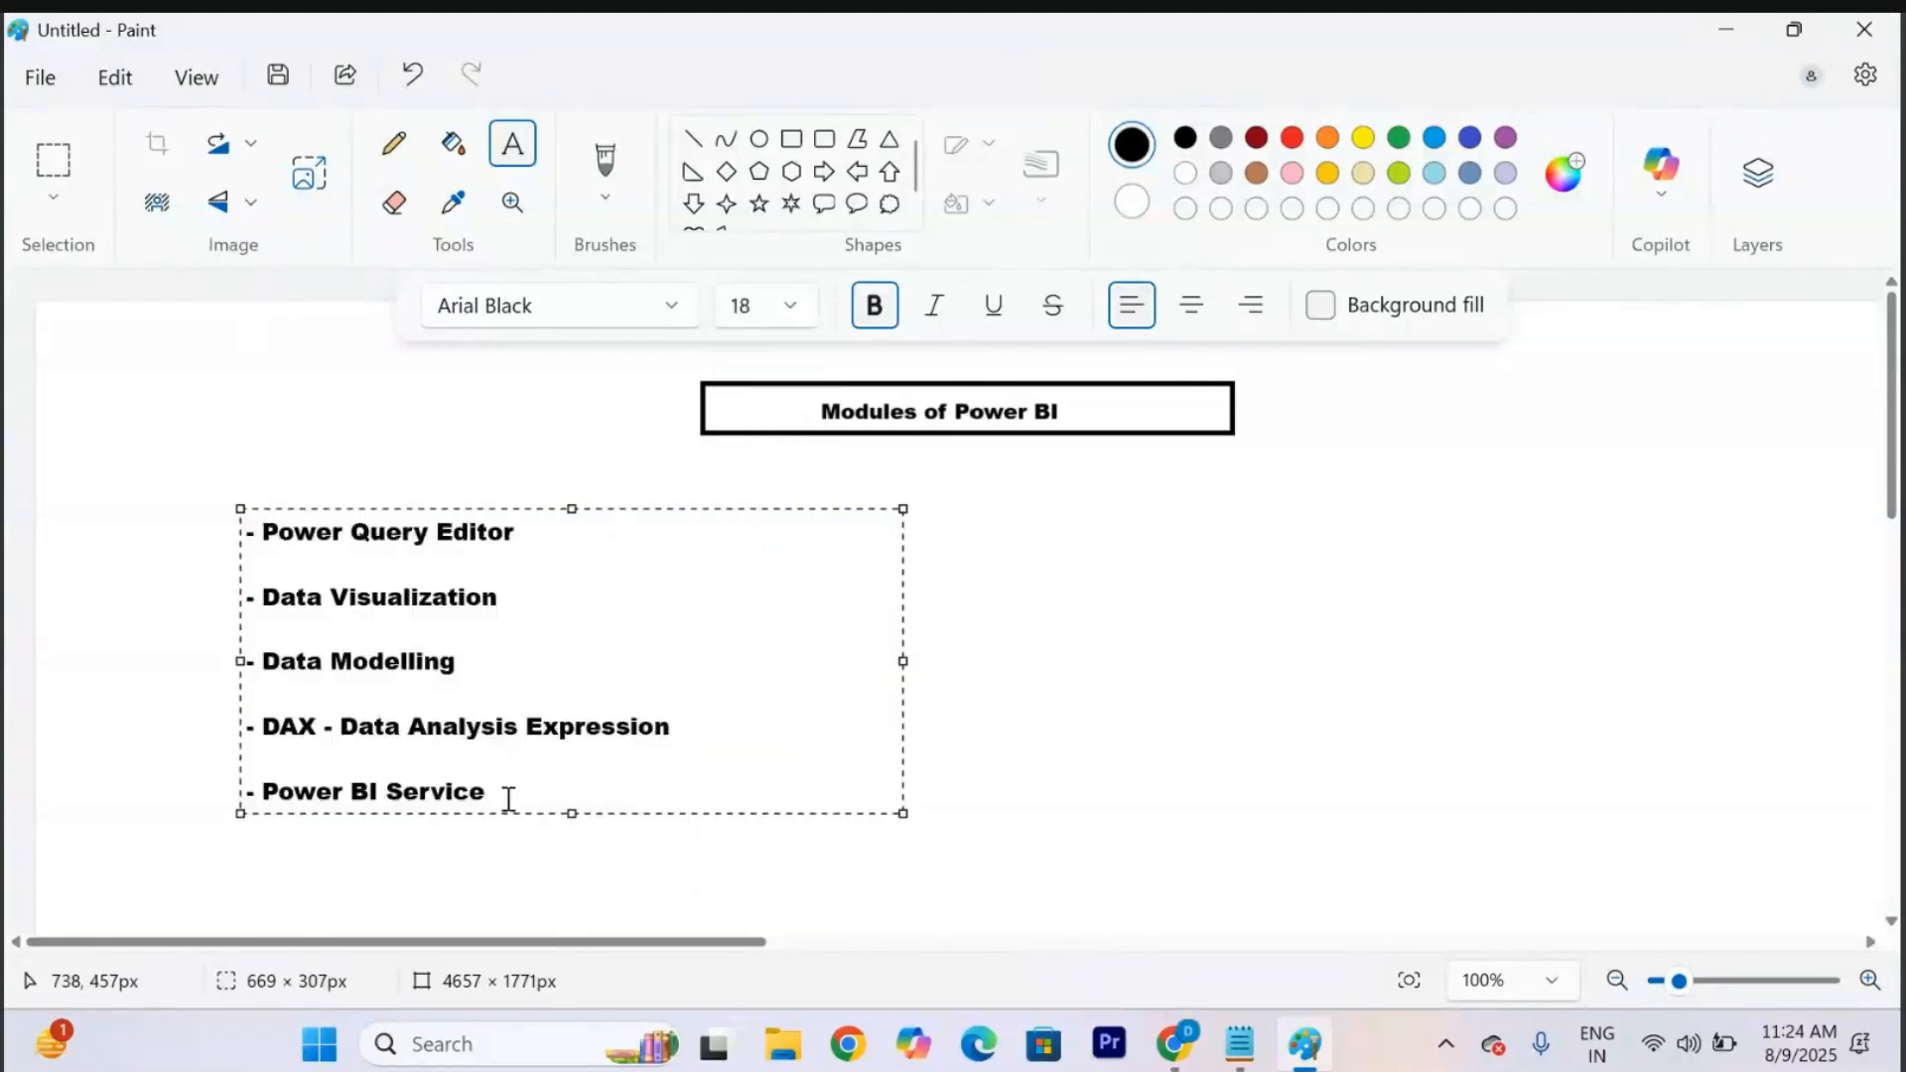
pyautogui.moveTo(502, 796); pyautogui.dragTo(247, 522)
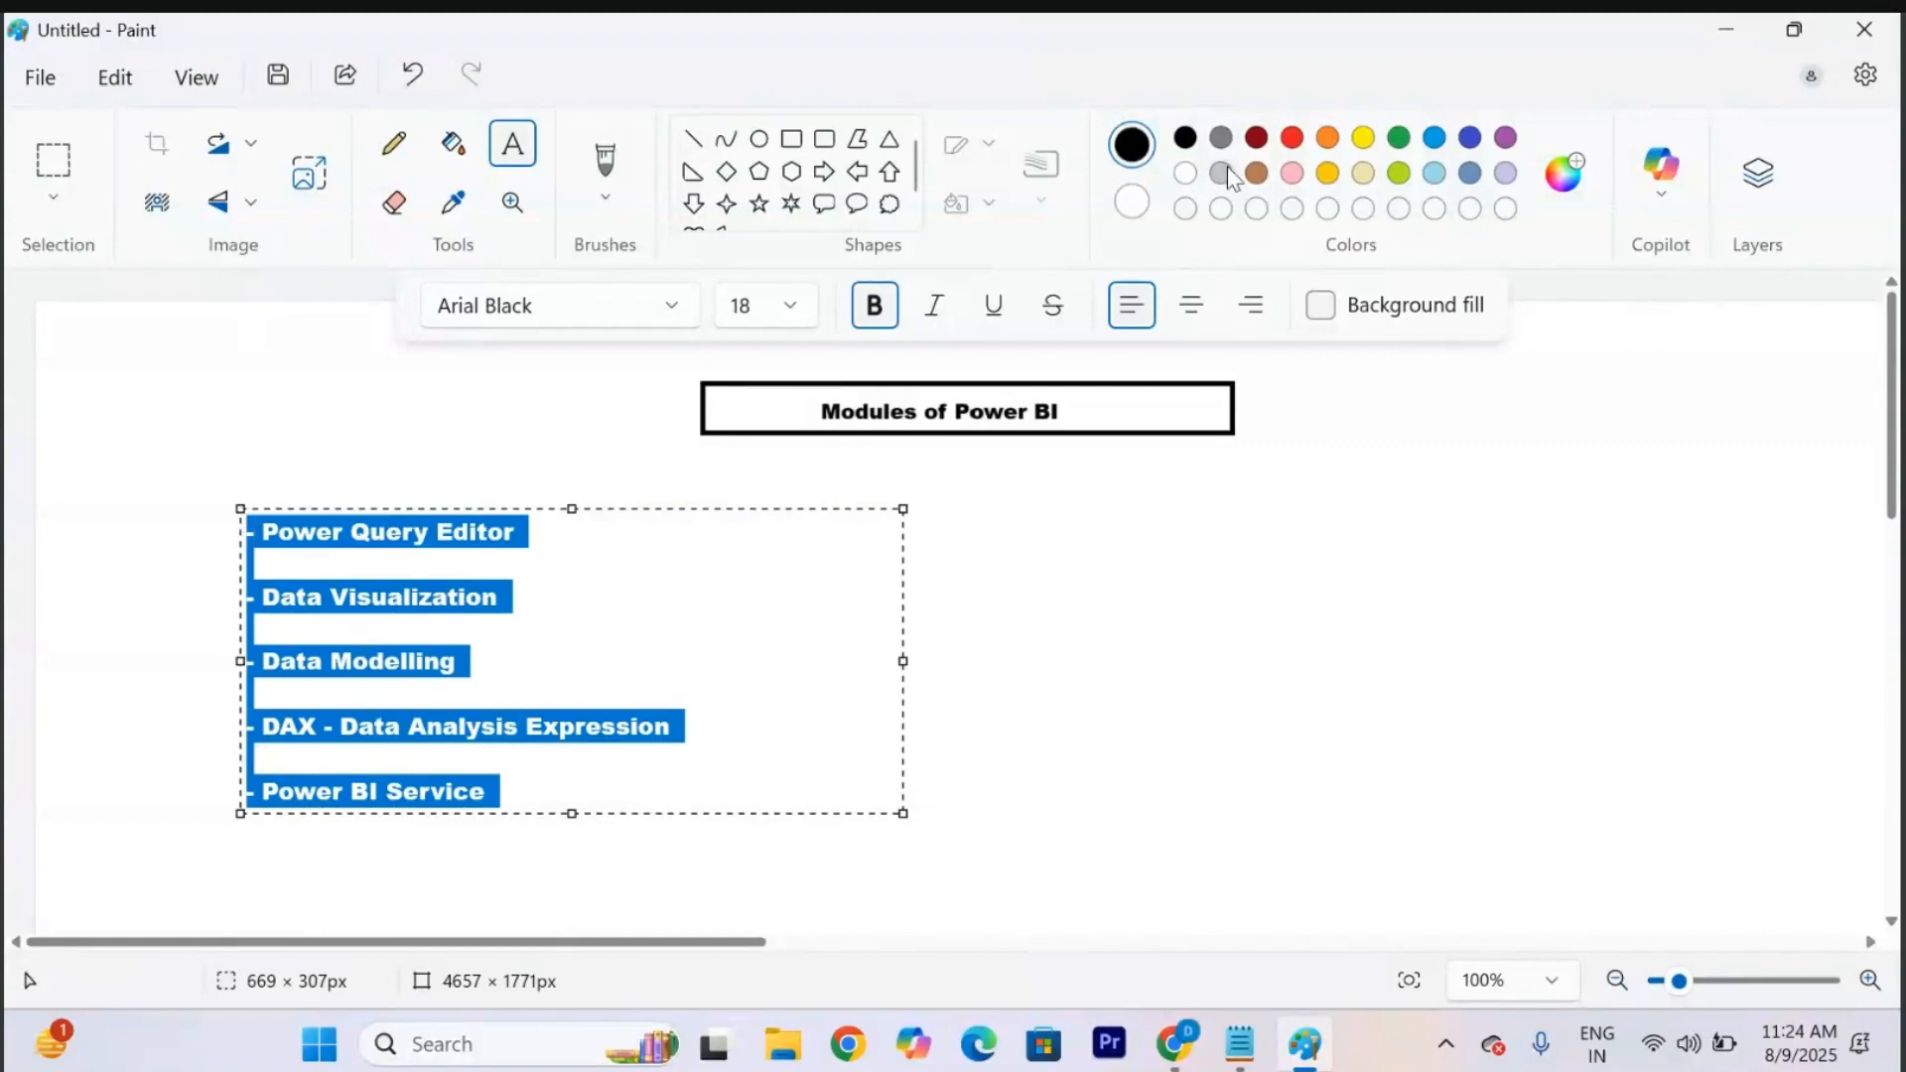
pyautogui.click(1291, 137)
pyautogui.click(1076, 548)
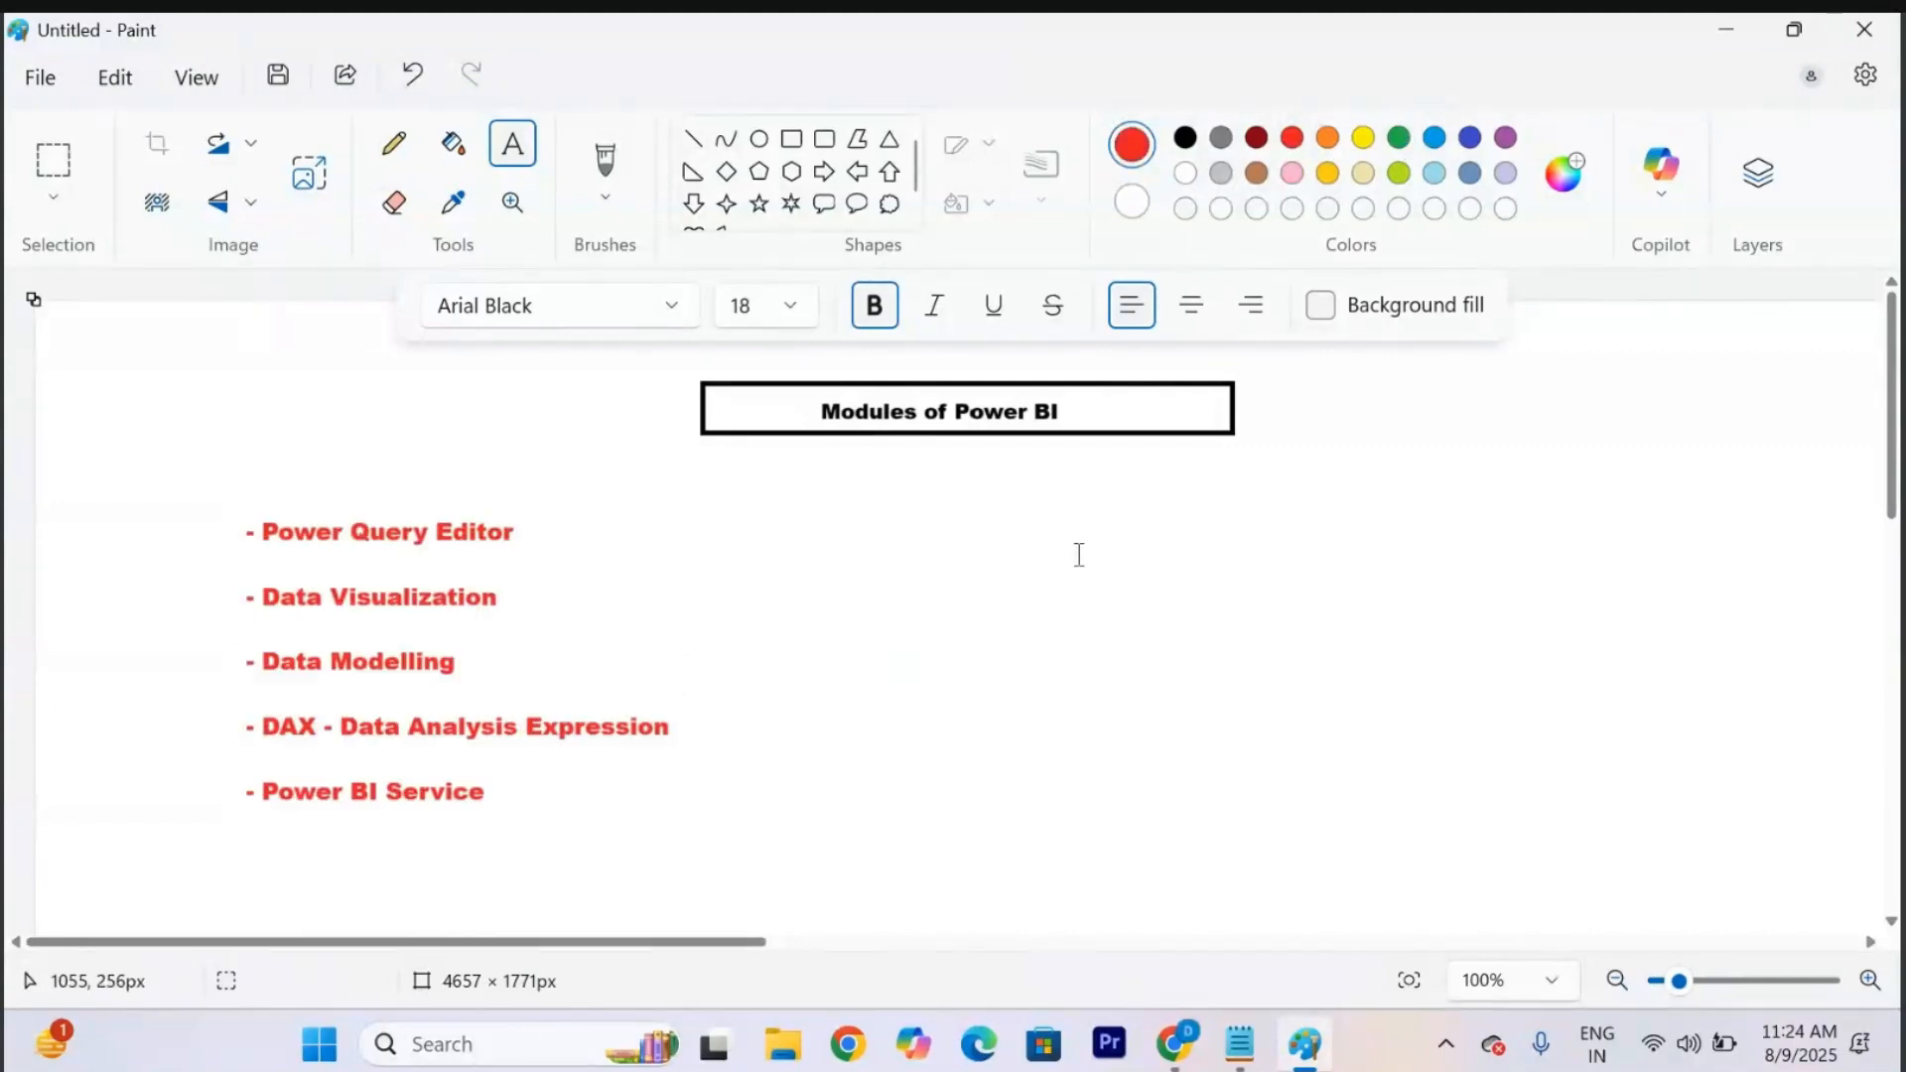
# Write "- Modify/Changes/Transform the data" beside Power Query Editor, with the text box widened to one line and aligned with the entry.
pyautogui.click(525, 526)
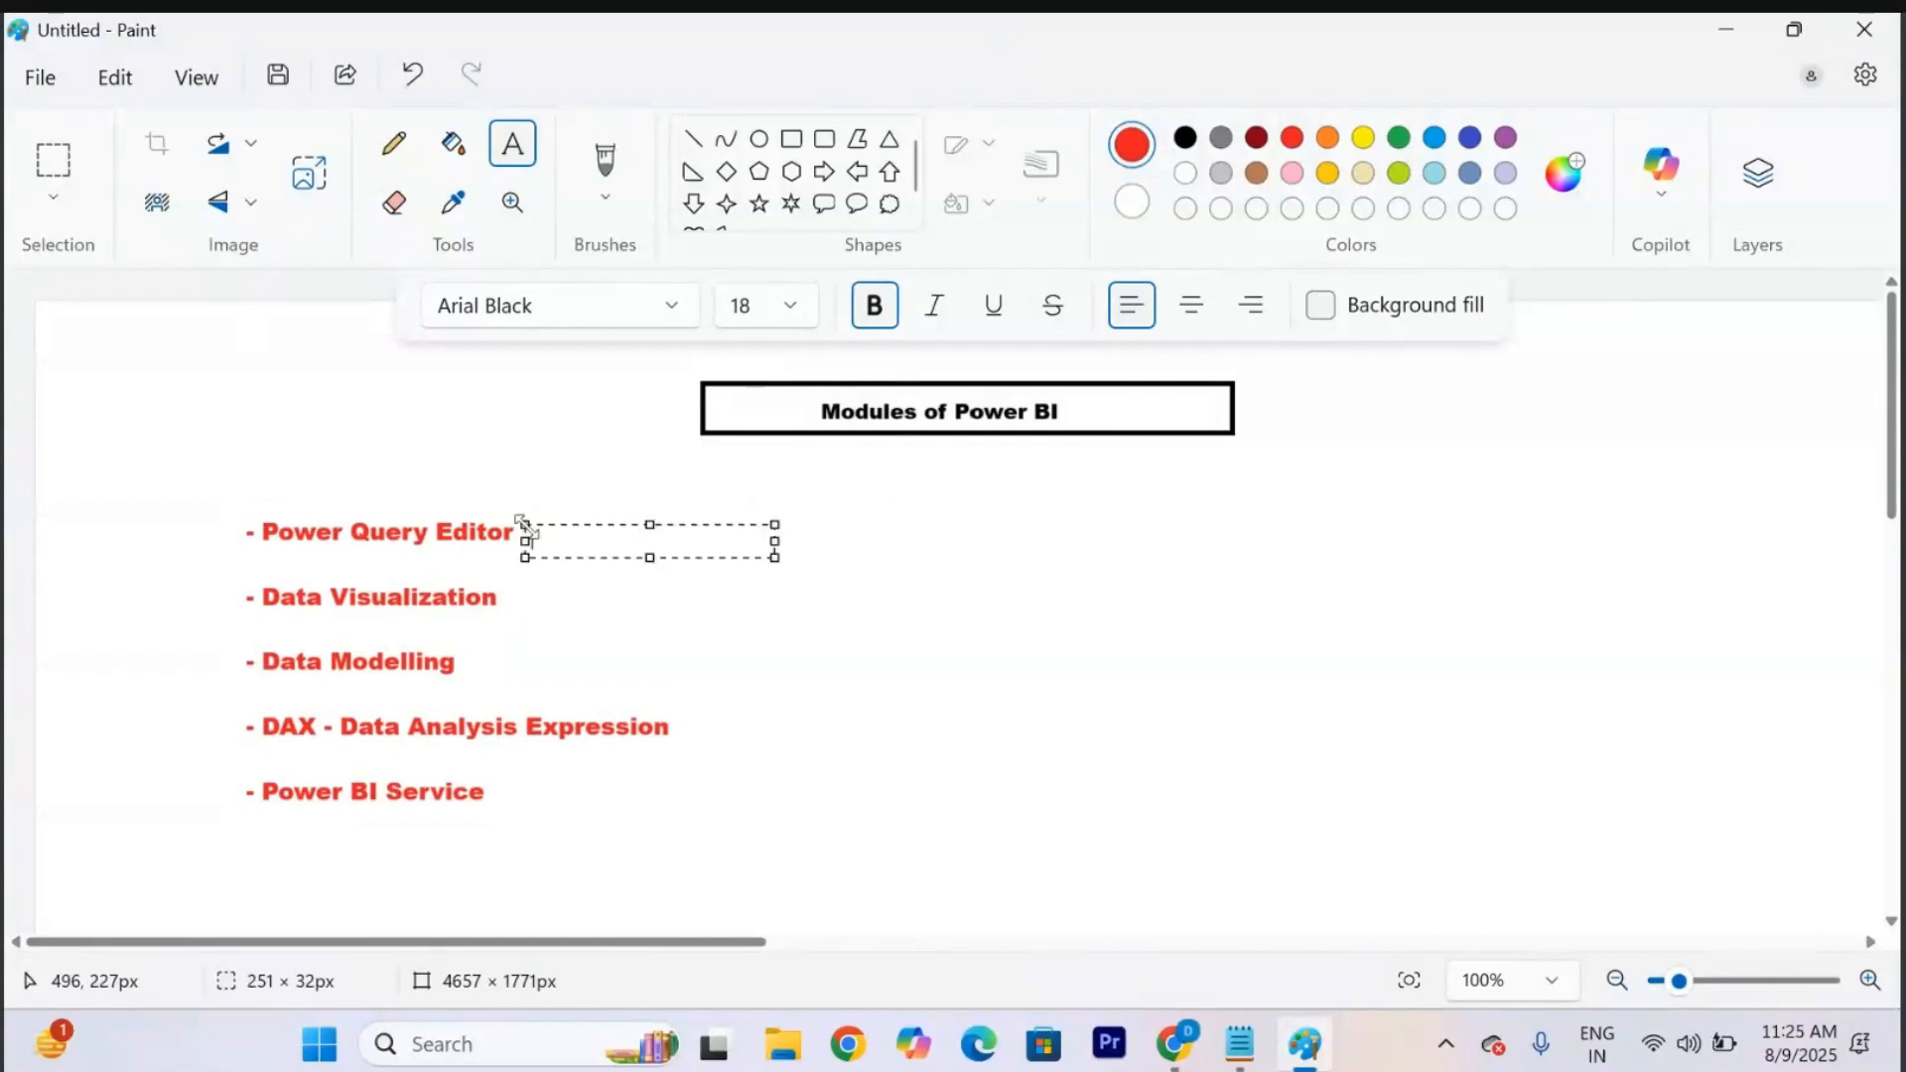
pyautogui.write('- Modify/Changes/Tra')
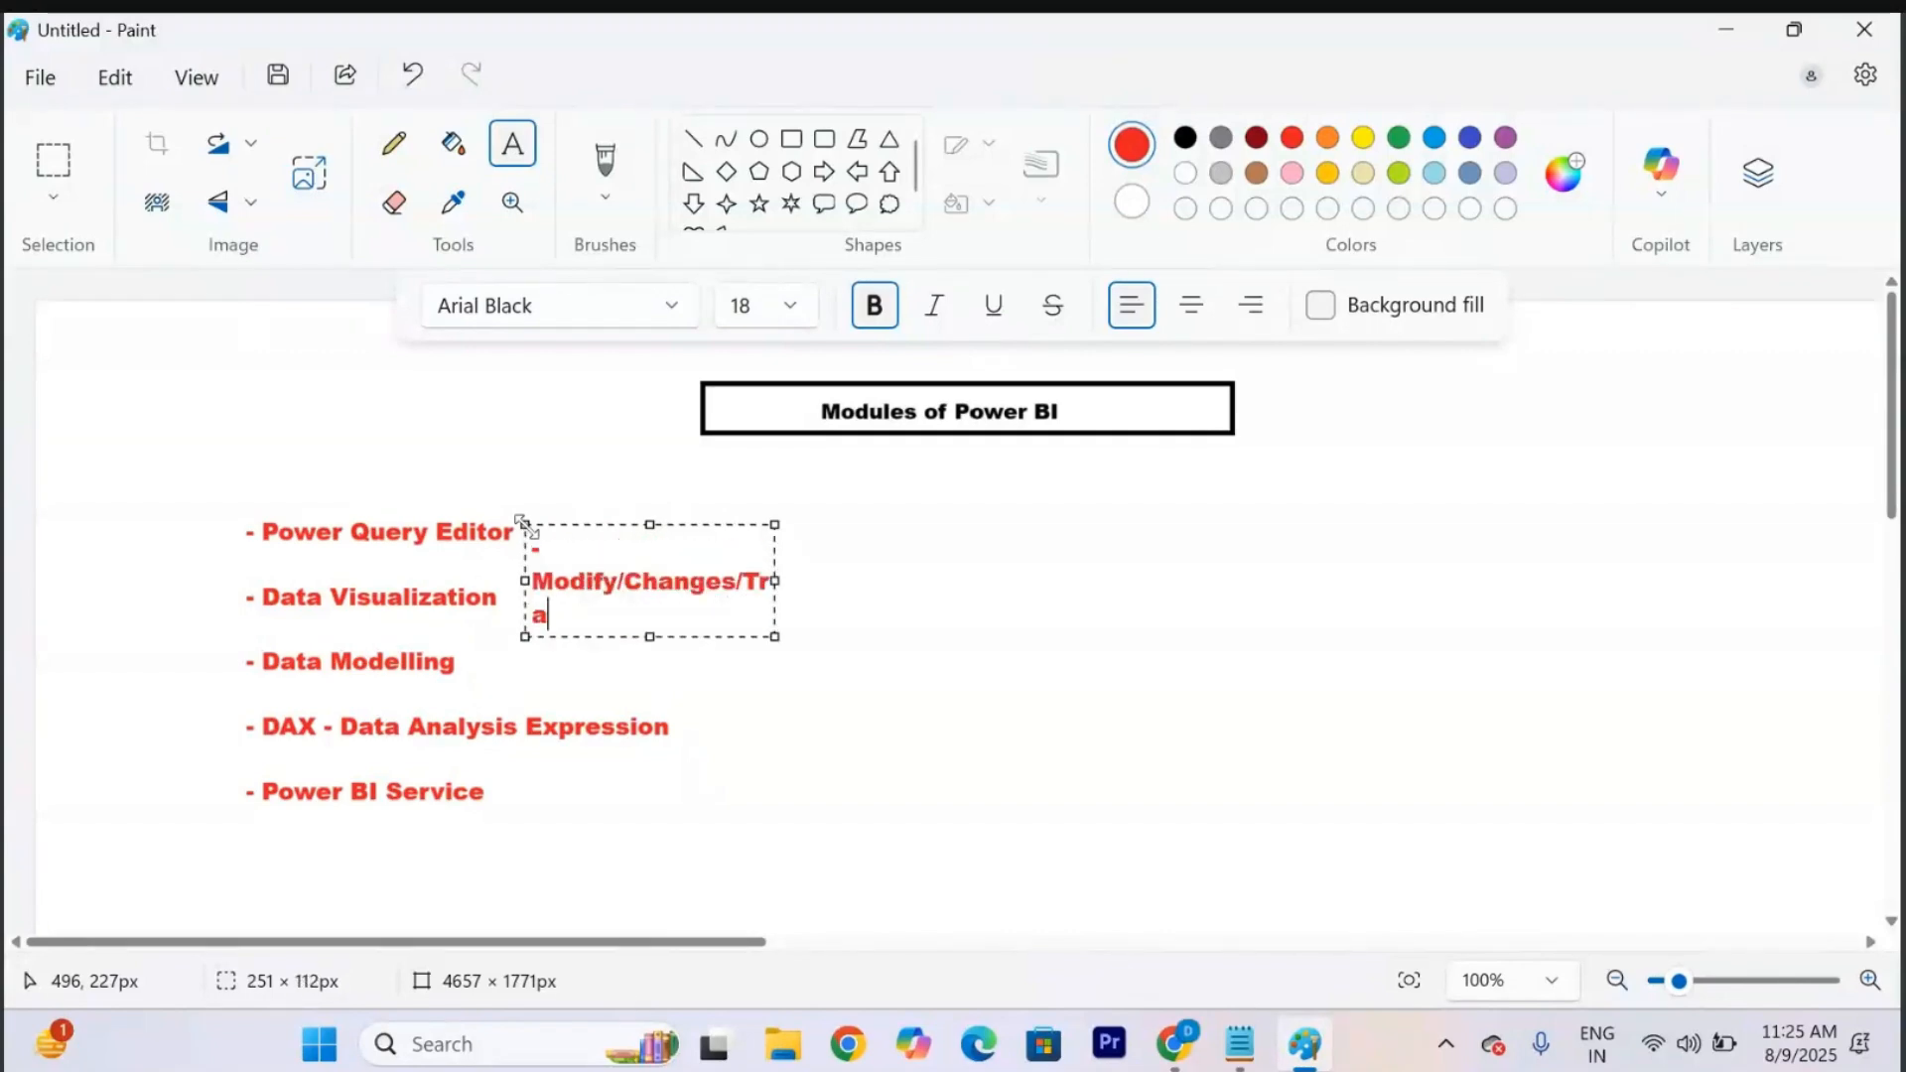
pyautogui.write('nsform the data')
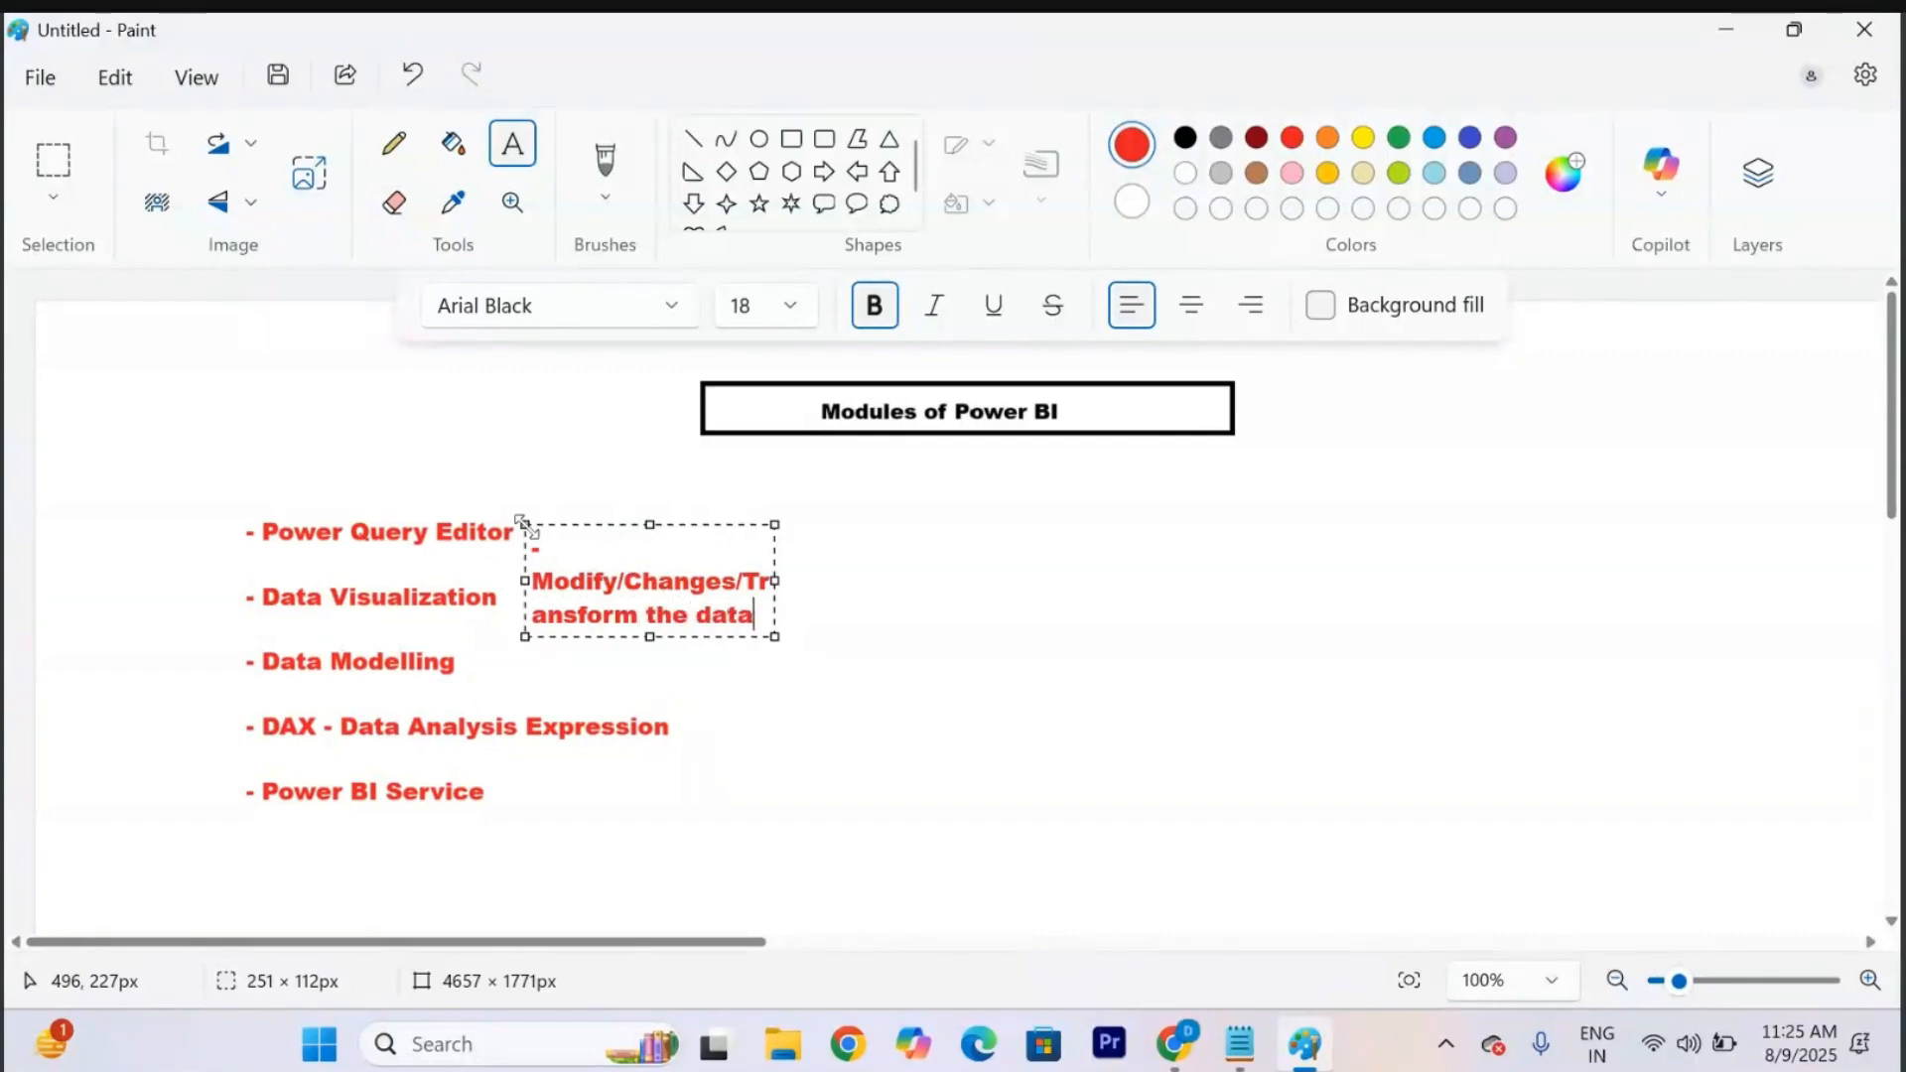
pyautogui.moveTo(774, 636); pyautogui.dragTo(1261, 607)
pyautogui.moveTo(524, 524); pyautogui.dragTo(518, 504)
# Colour the note beside Power Query Editor indigo blue and finish its text box.
pyautogui.moveTo(1059, 532); pyautogui.dragTo(620, 494)
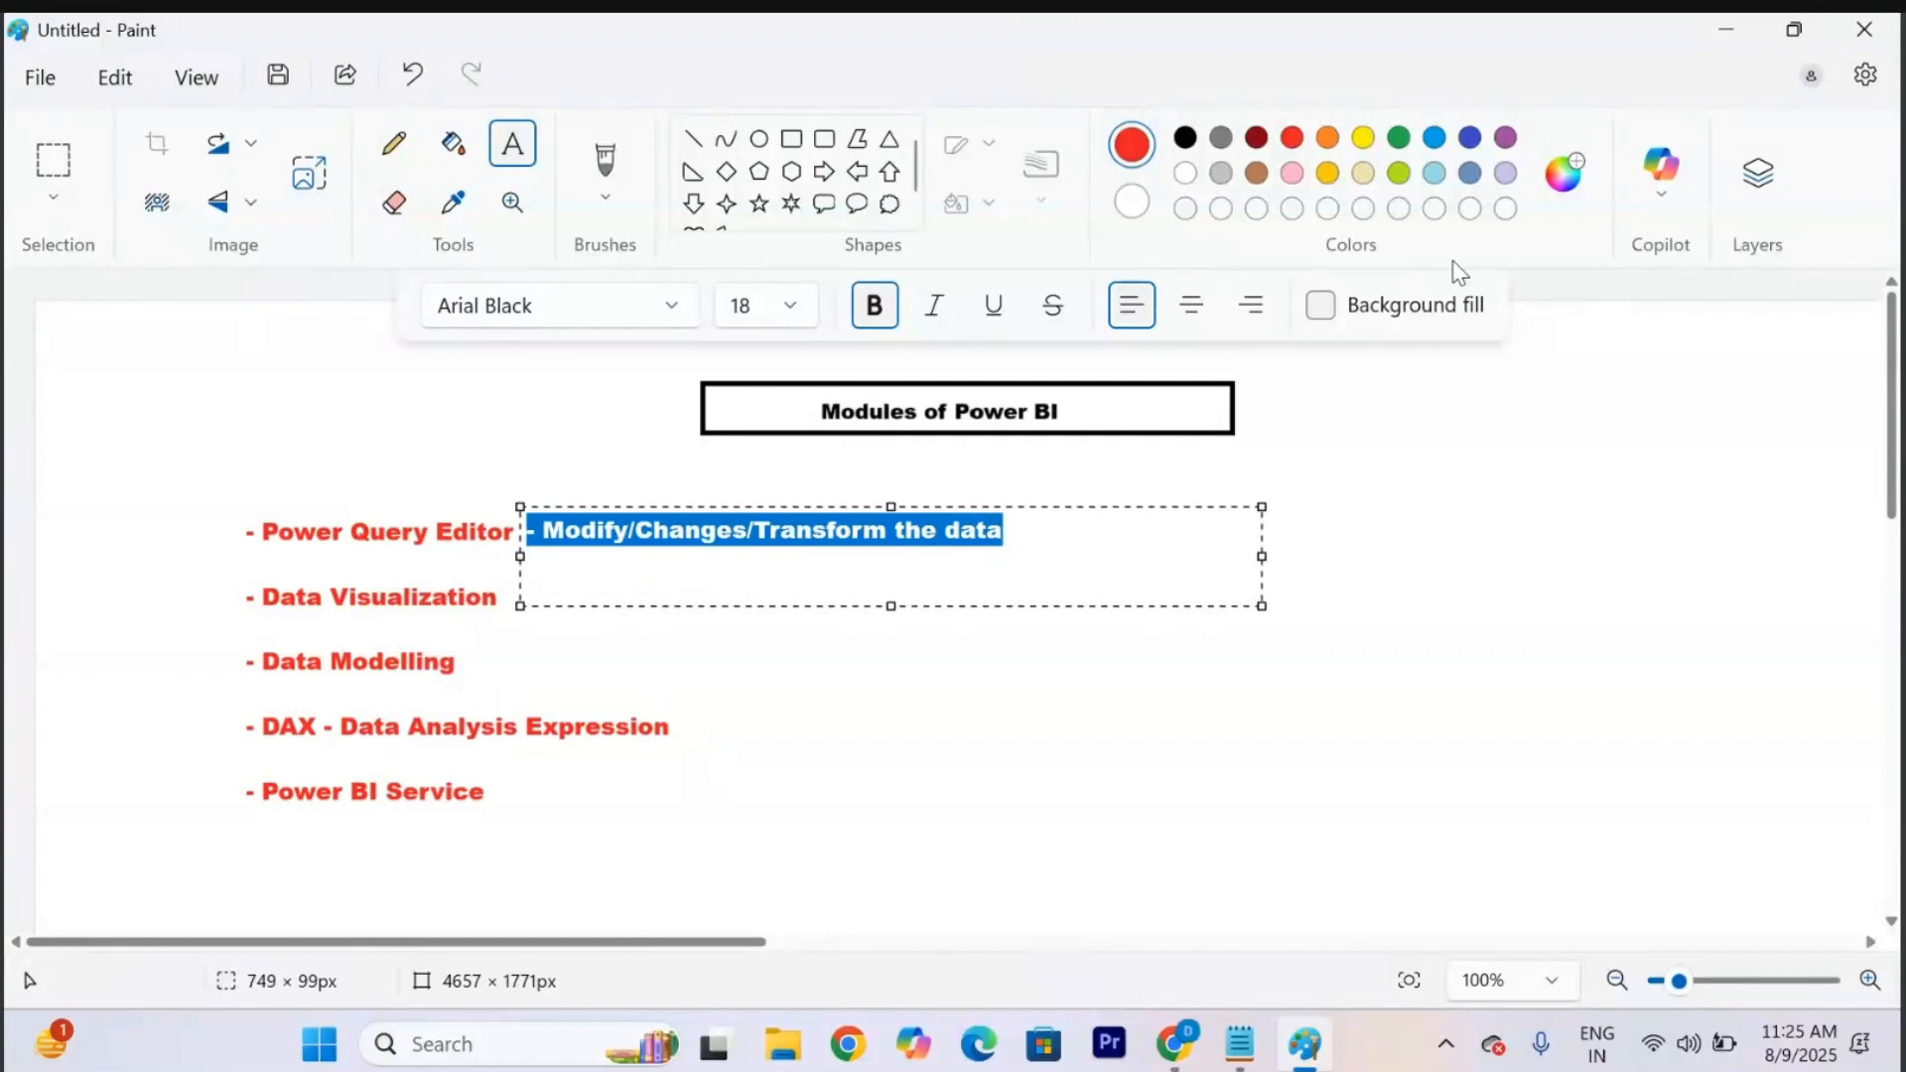
pyautogui.click(1468, 138)
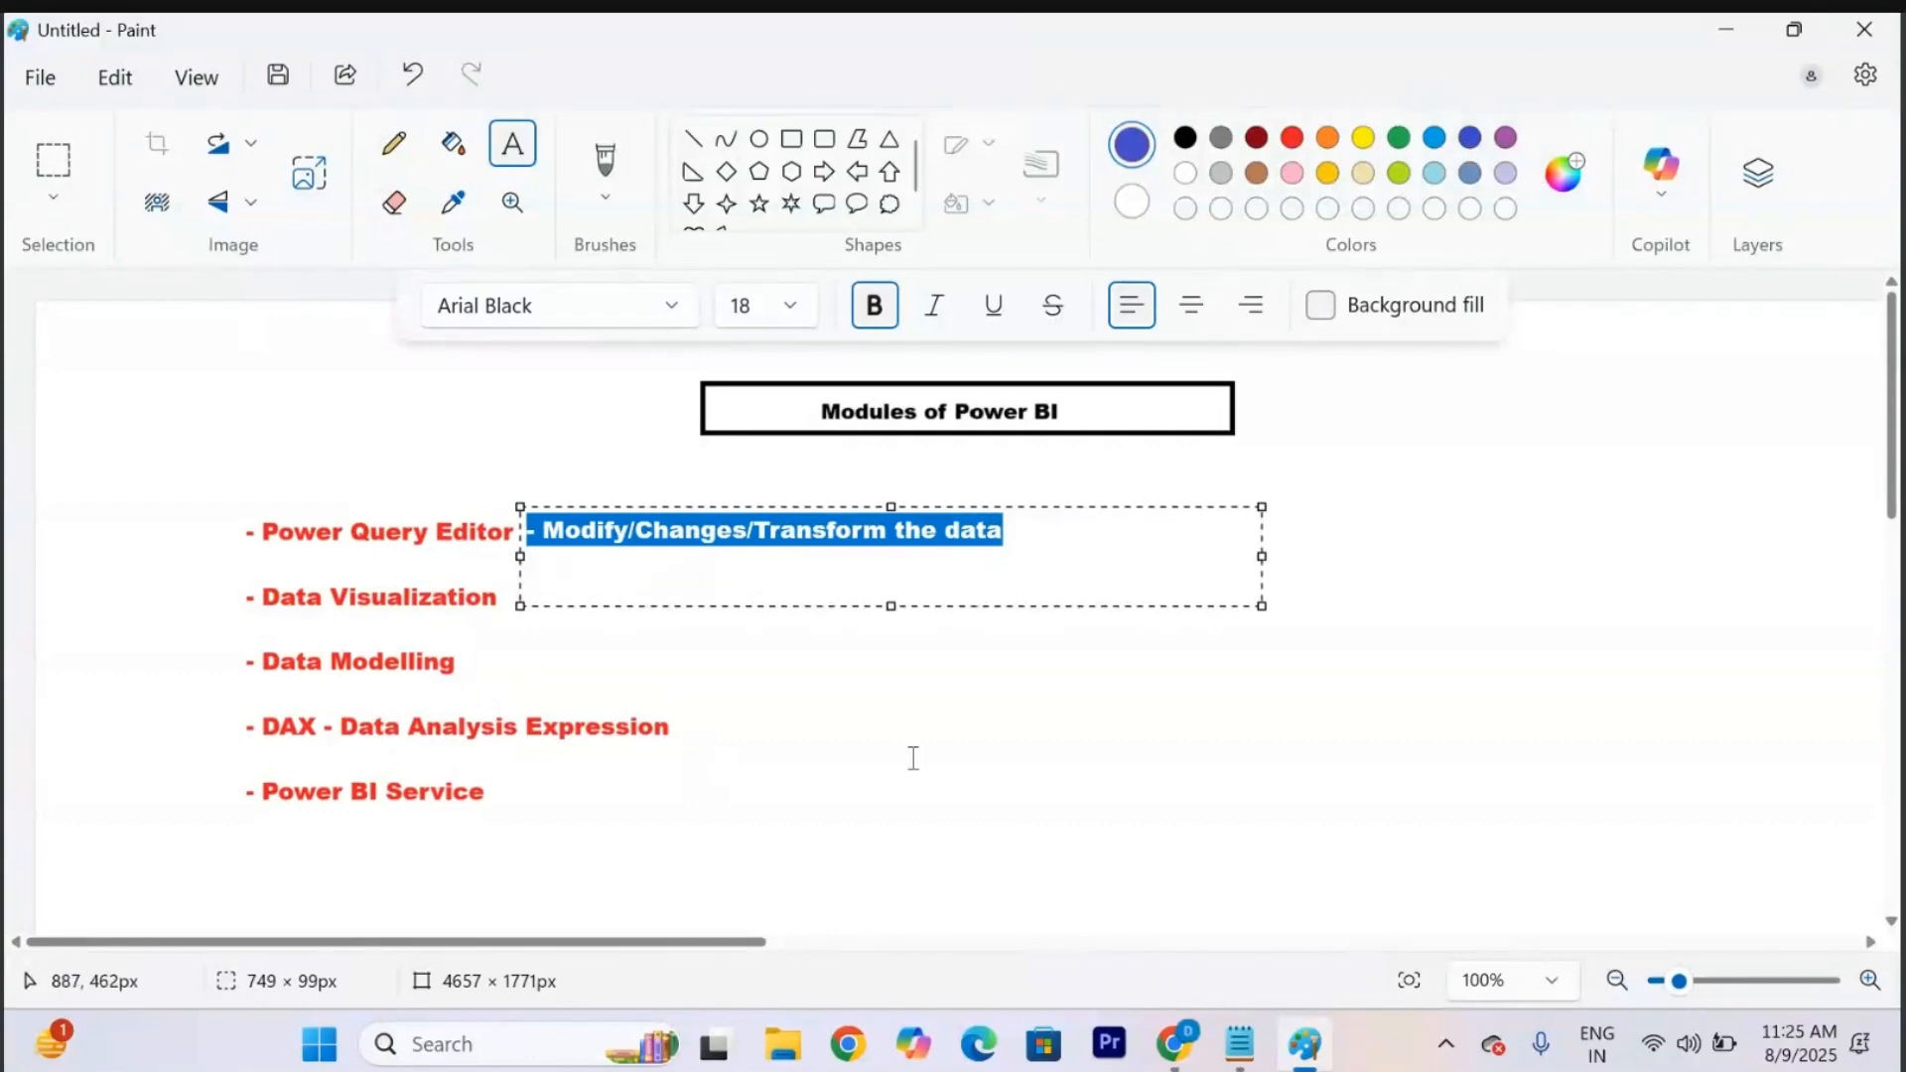
pyautogui.click(910, 757)
# Write "- Charts/Tables/Graphs" beside Data Visualization, with the text box widened to one line and aligned with the entry.
pyautogui.click(493, 582)
pyautogui.write('- ')
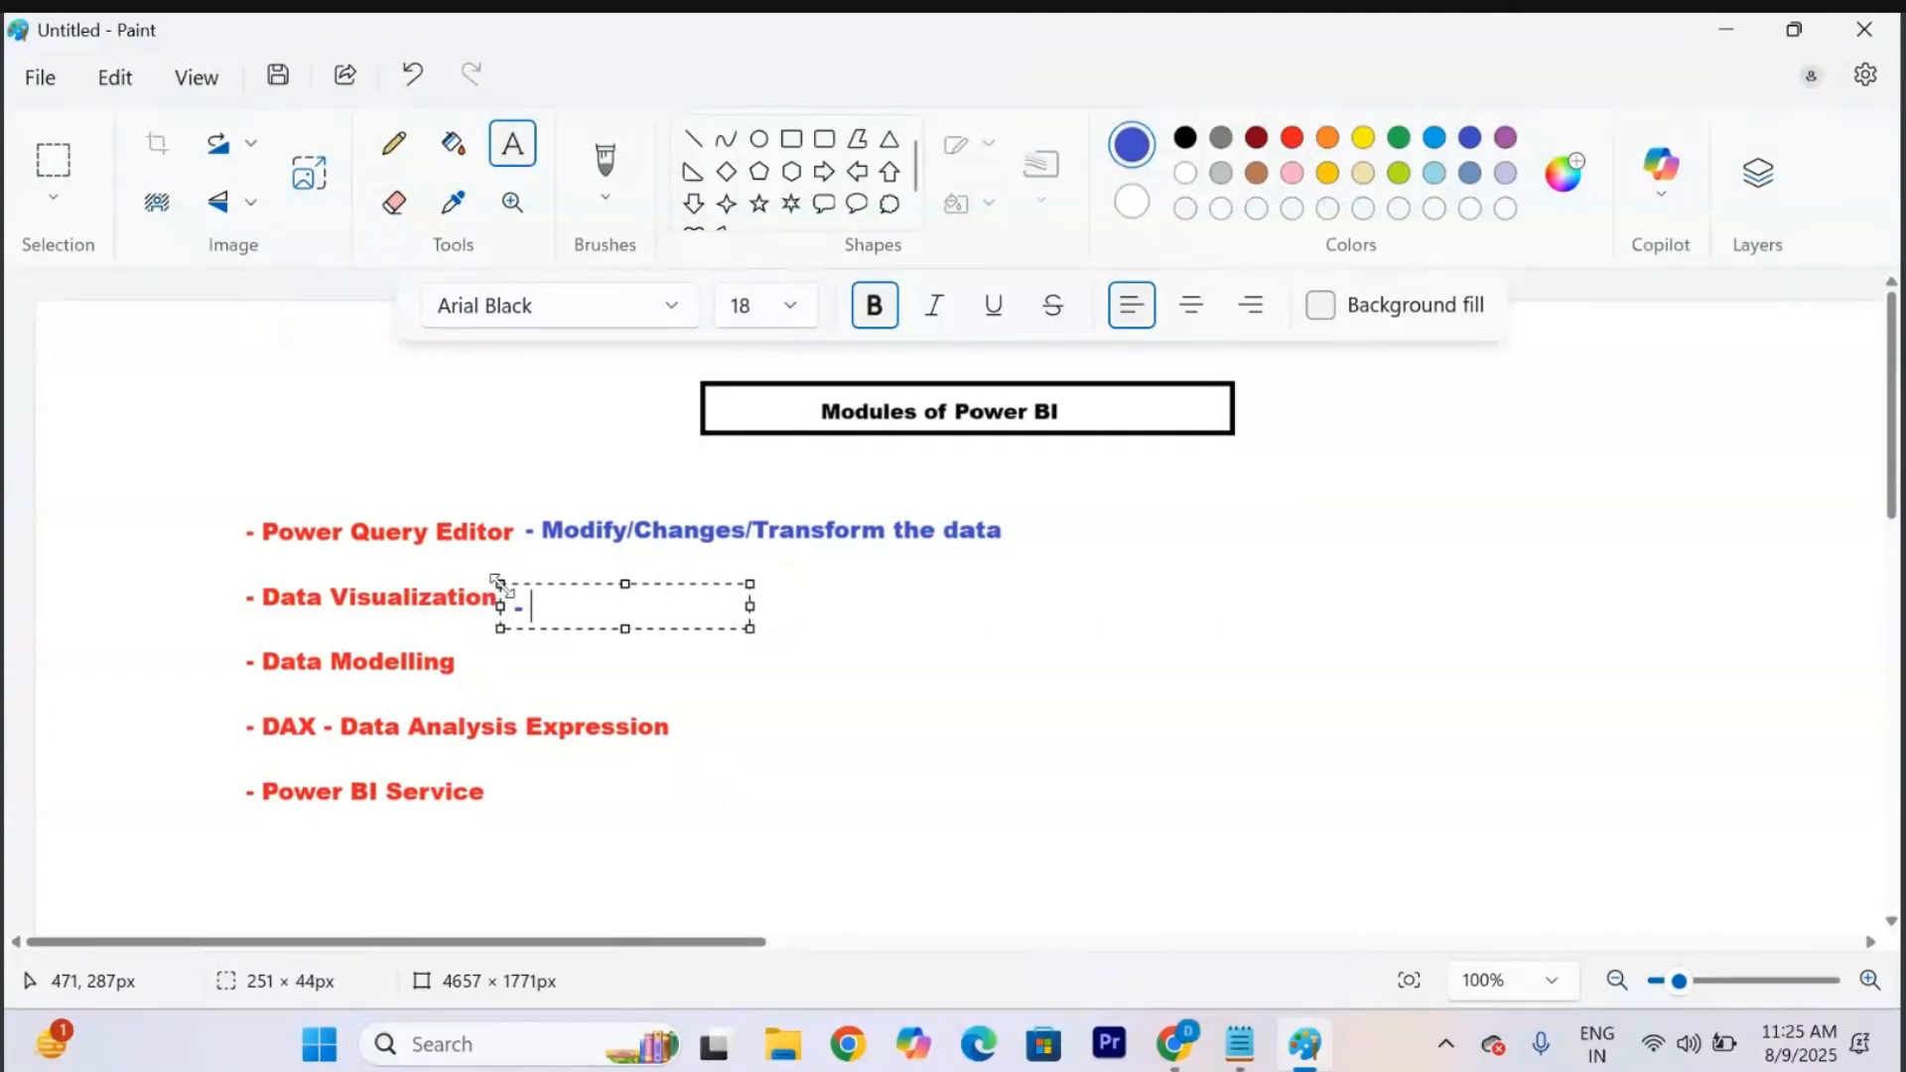
pyautogui.write('Charts/Tab')
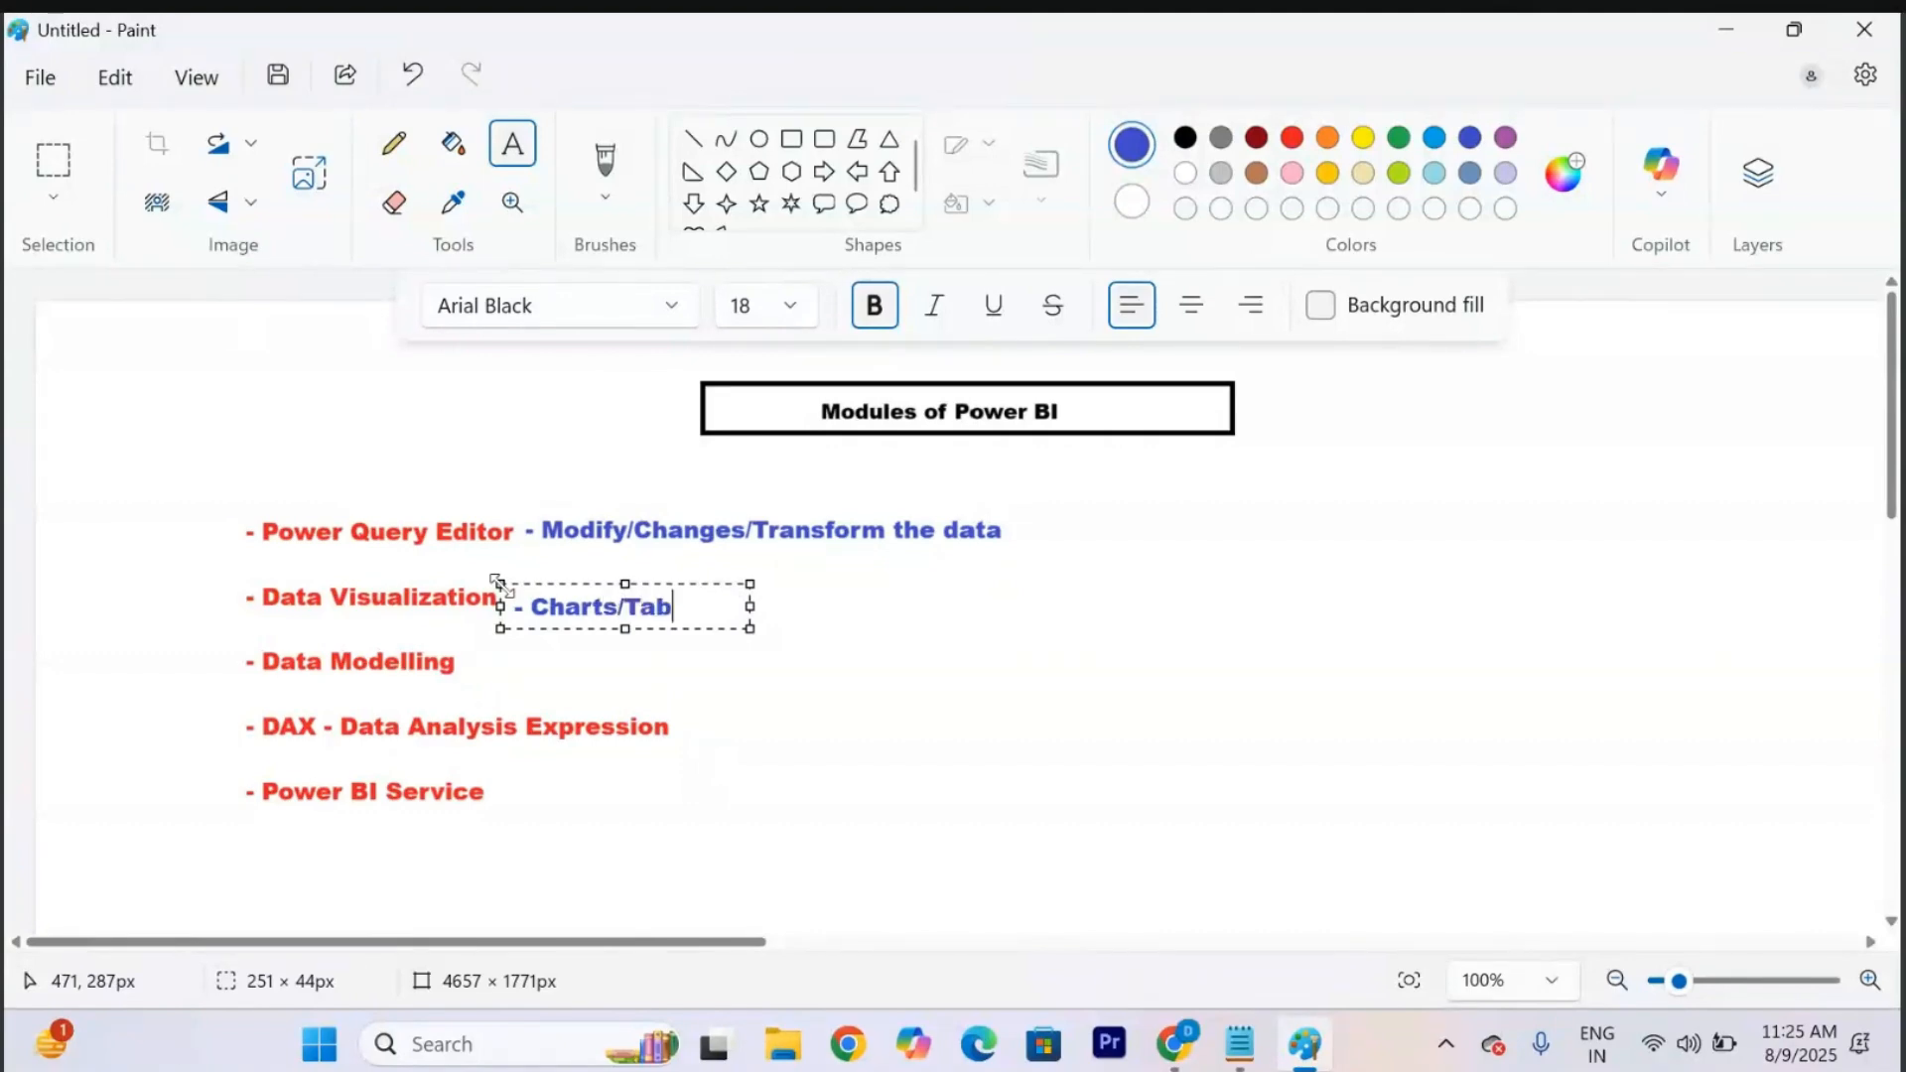
pyautogui.write('les/Graphs')
pyautogui.press('BackSpace')
pyautogui.press('BackSpace')
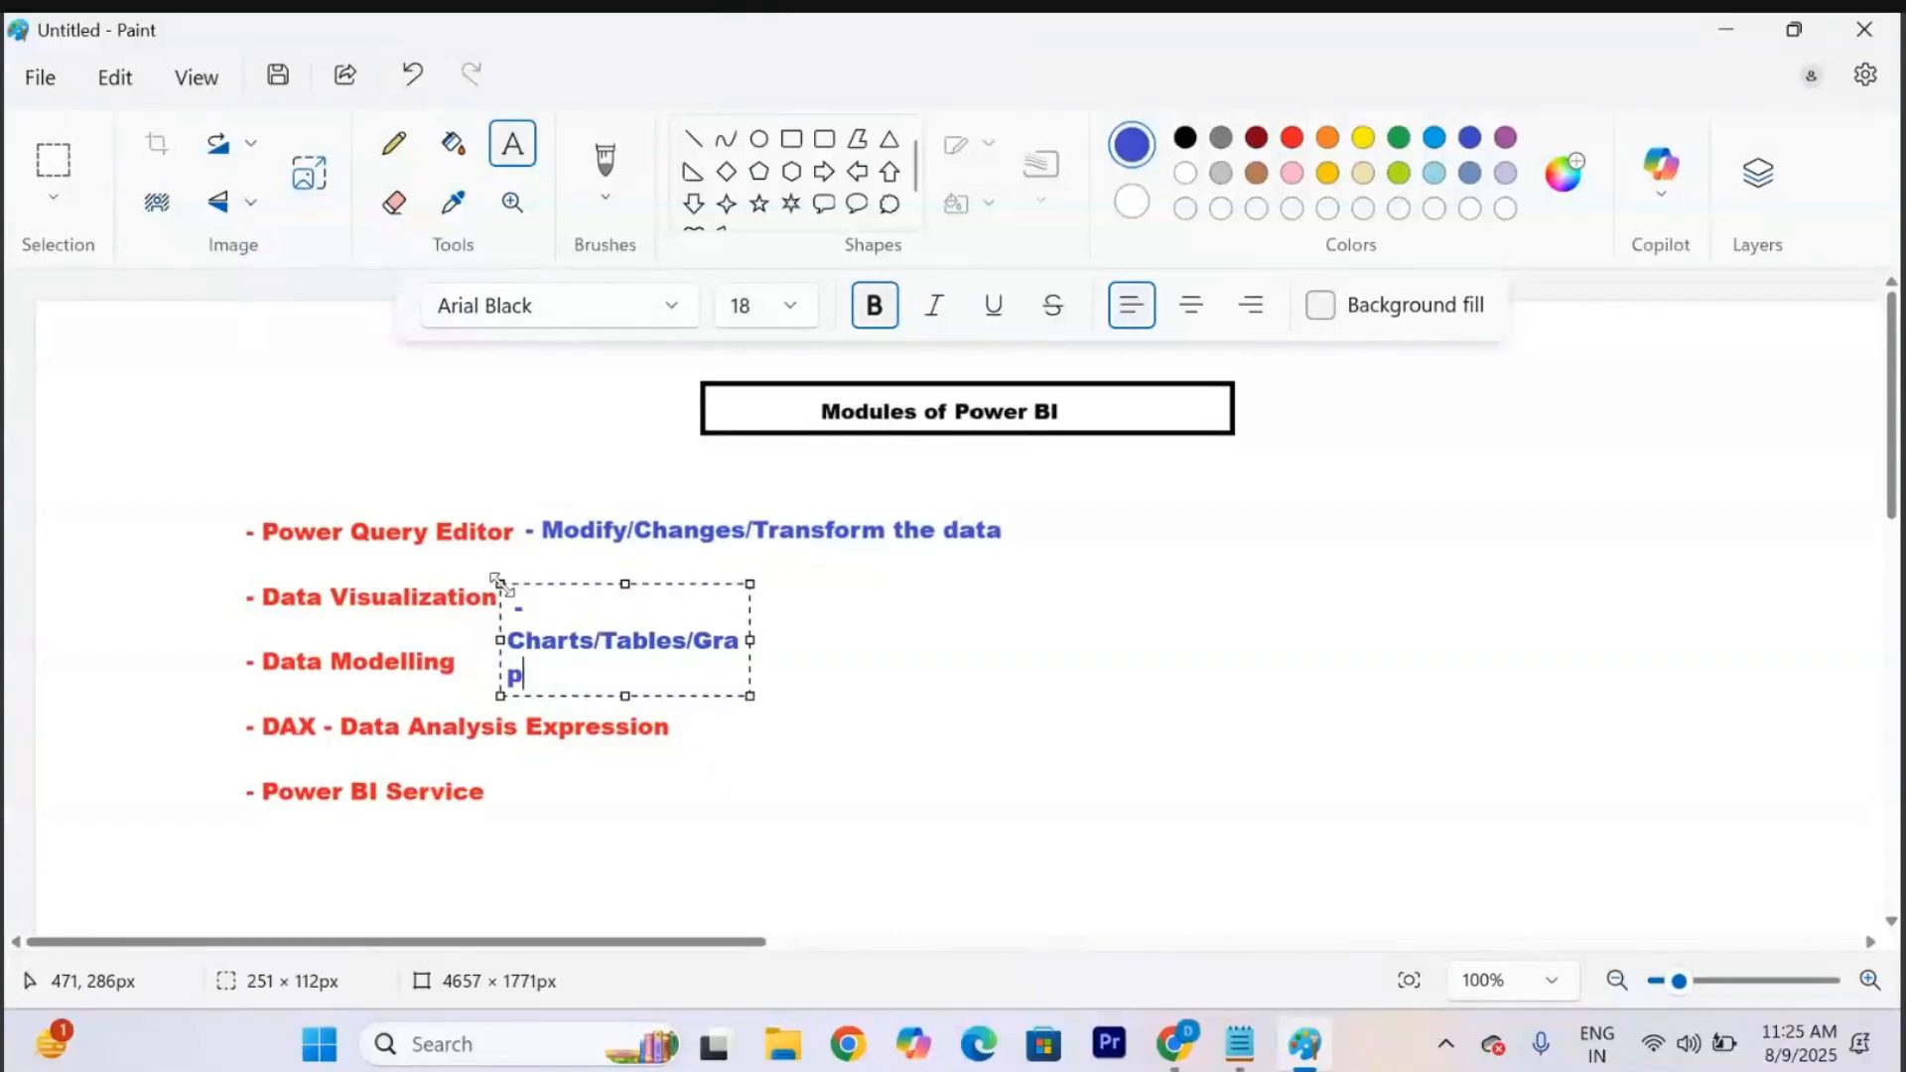
pyautogui.press('BackSpace')
pyautogui.write('phs')
pyautogui.moveTo(750, 693); pyautogui.dragTo(1229, 694)
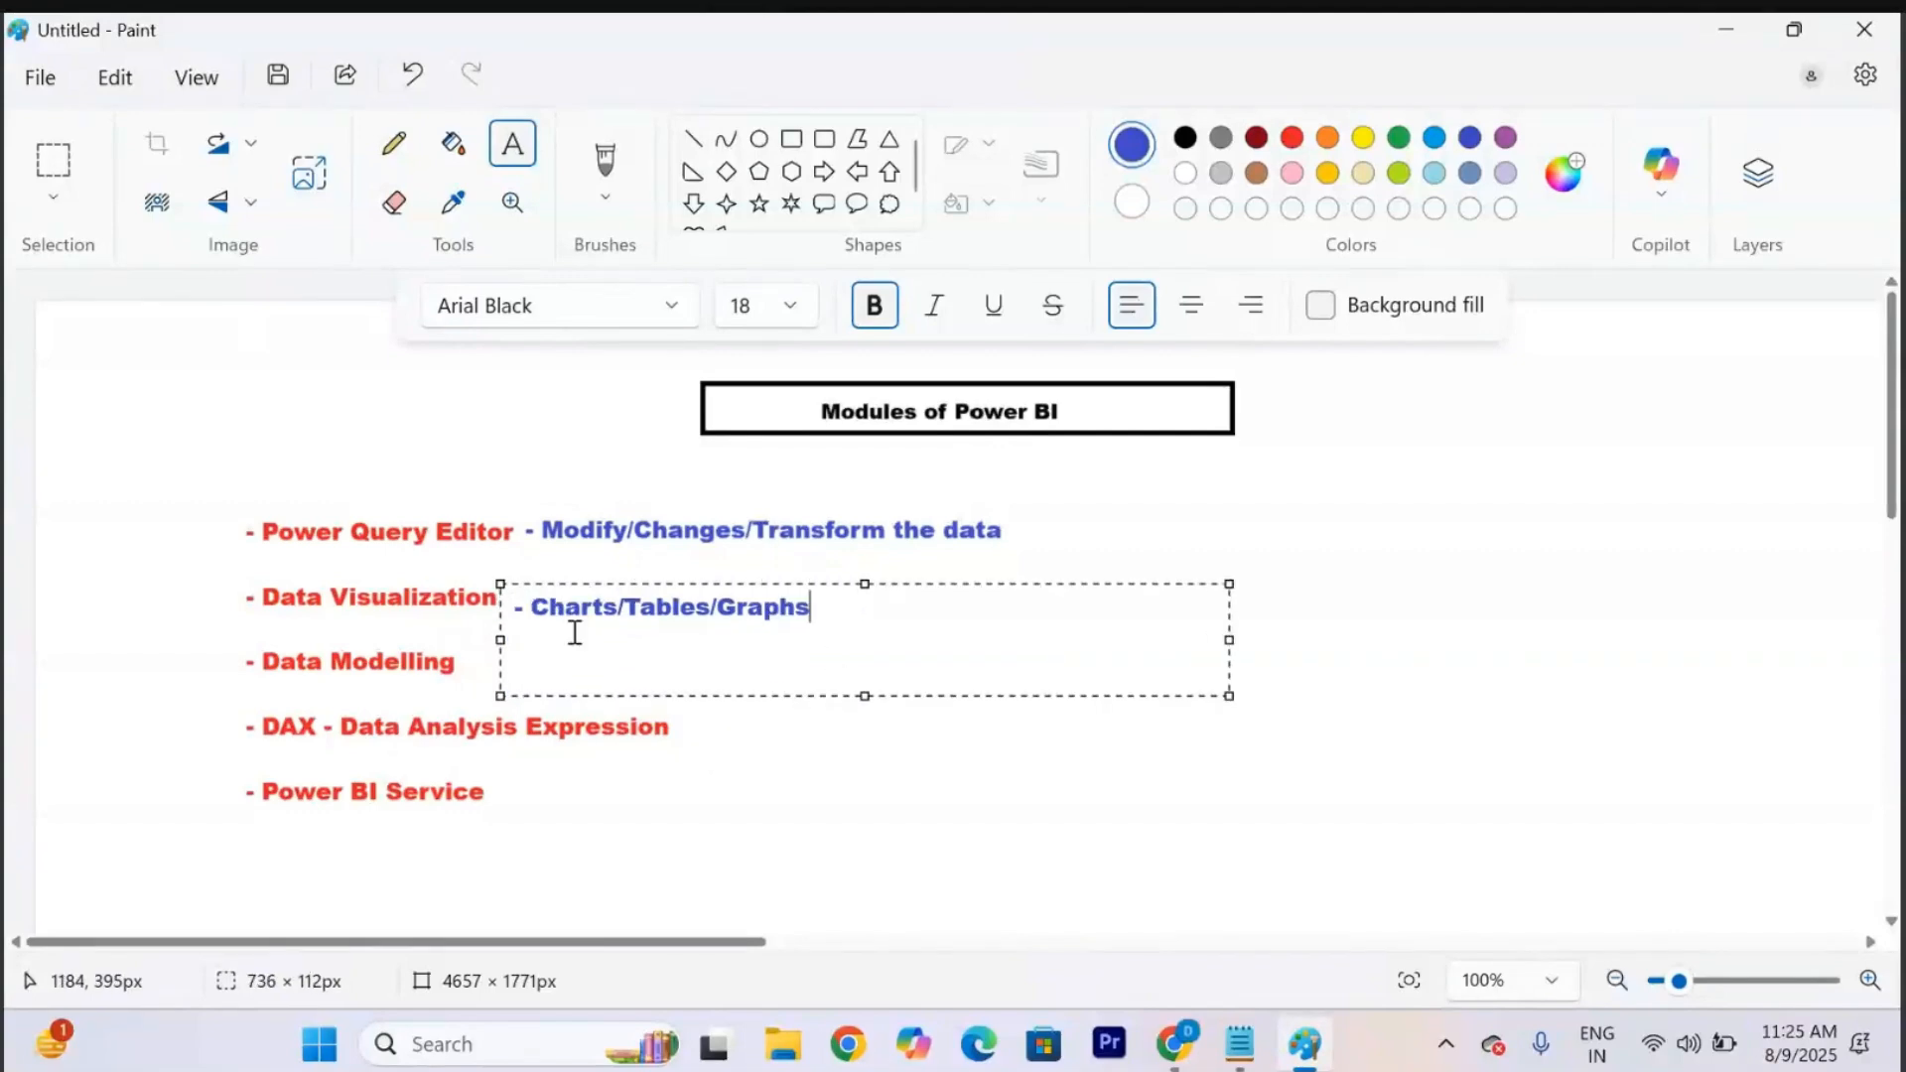
pyautogui.moveTo(489, 577); pyautogui.dragTo(500, 571)
# Append "- Project Related Stuff" to the note beside Data Visualization and finish its text box.
pyautogui.write('-')
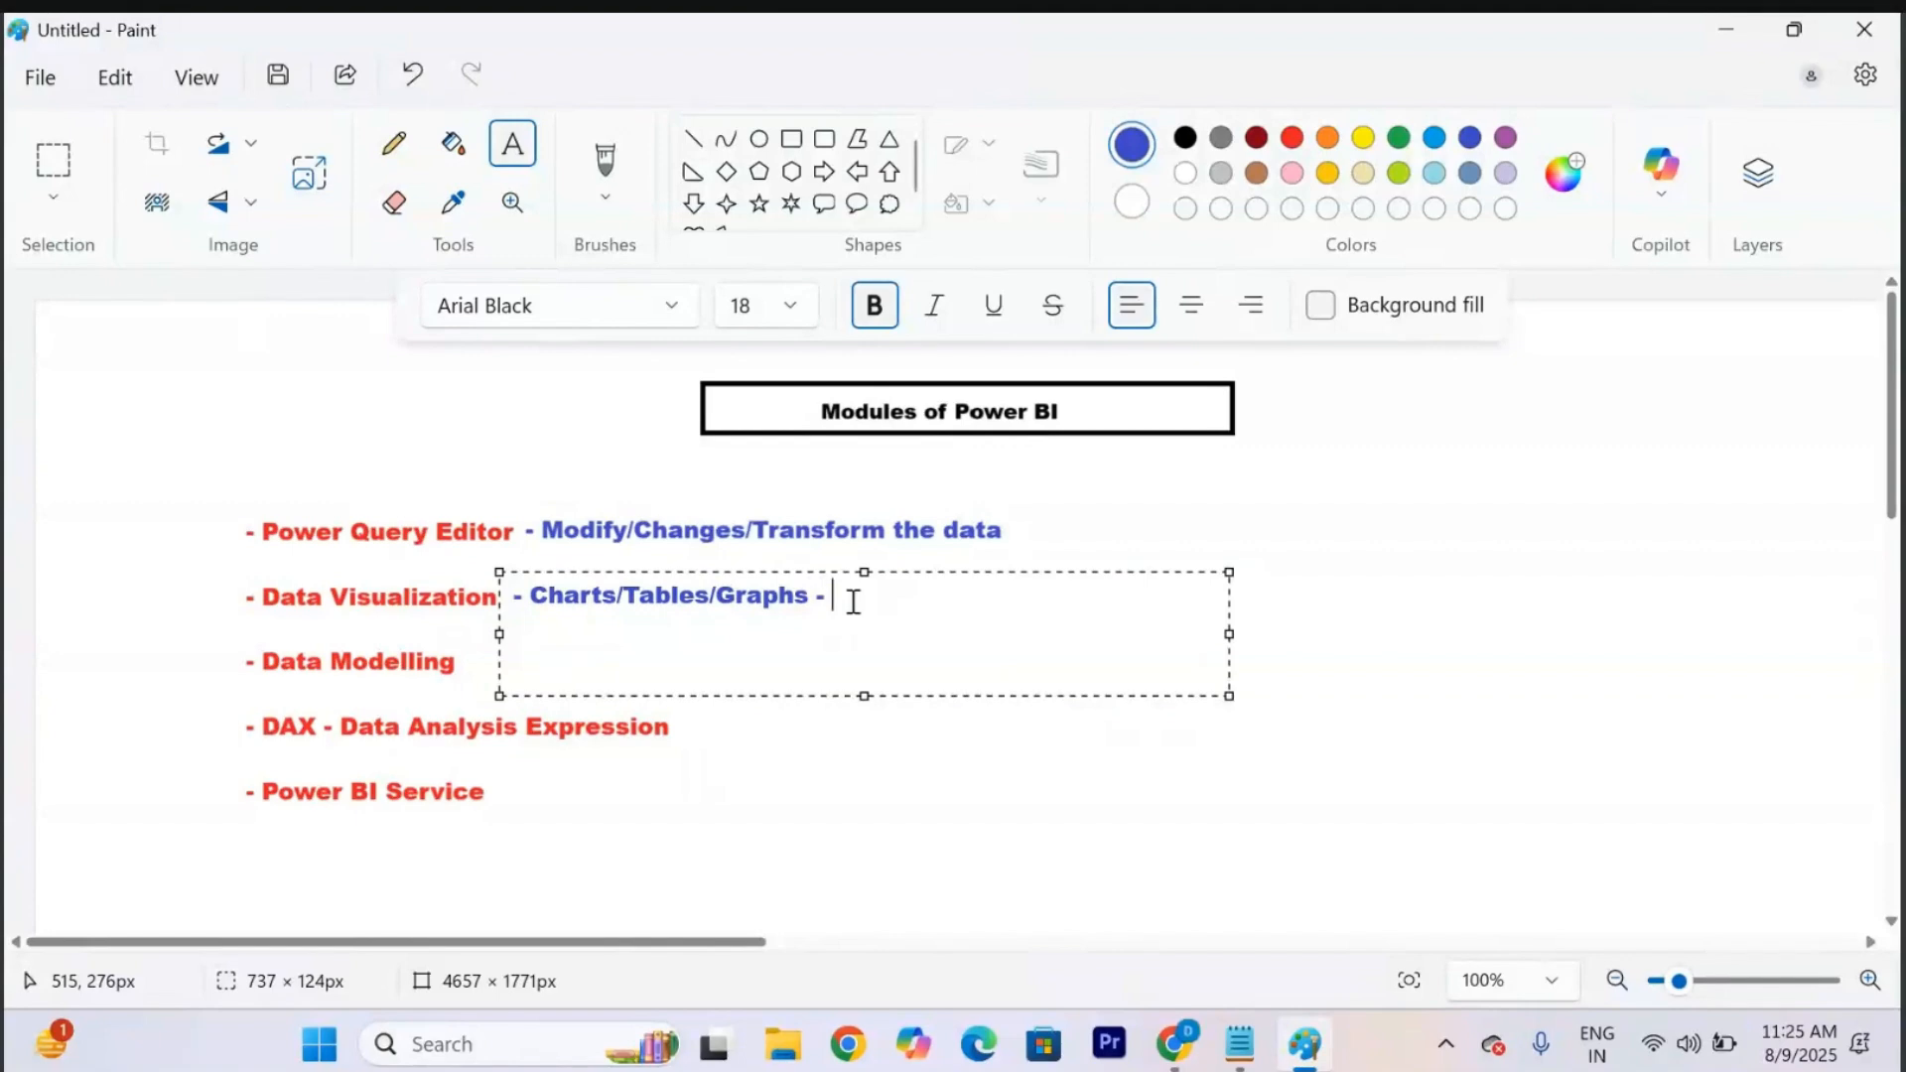
pyautogui.write(' Project Related Stuff')
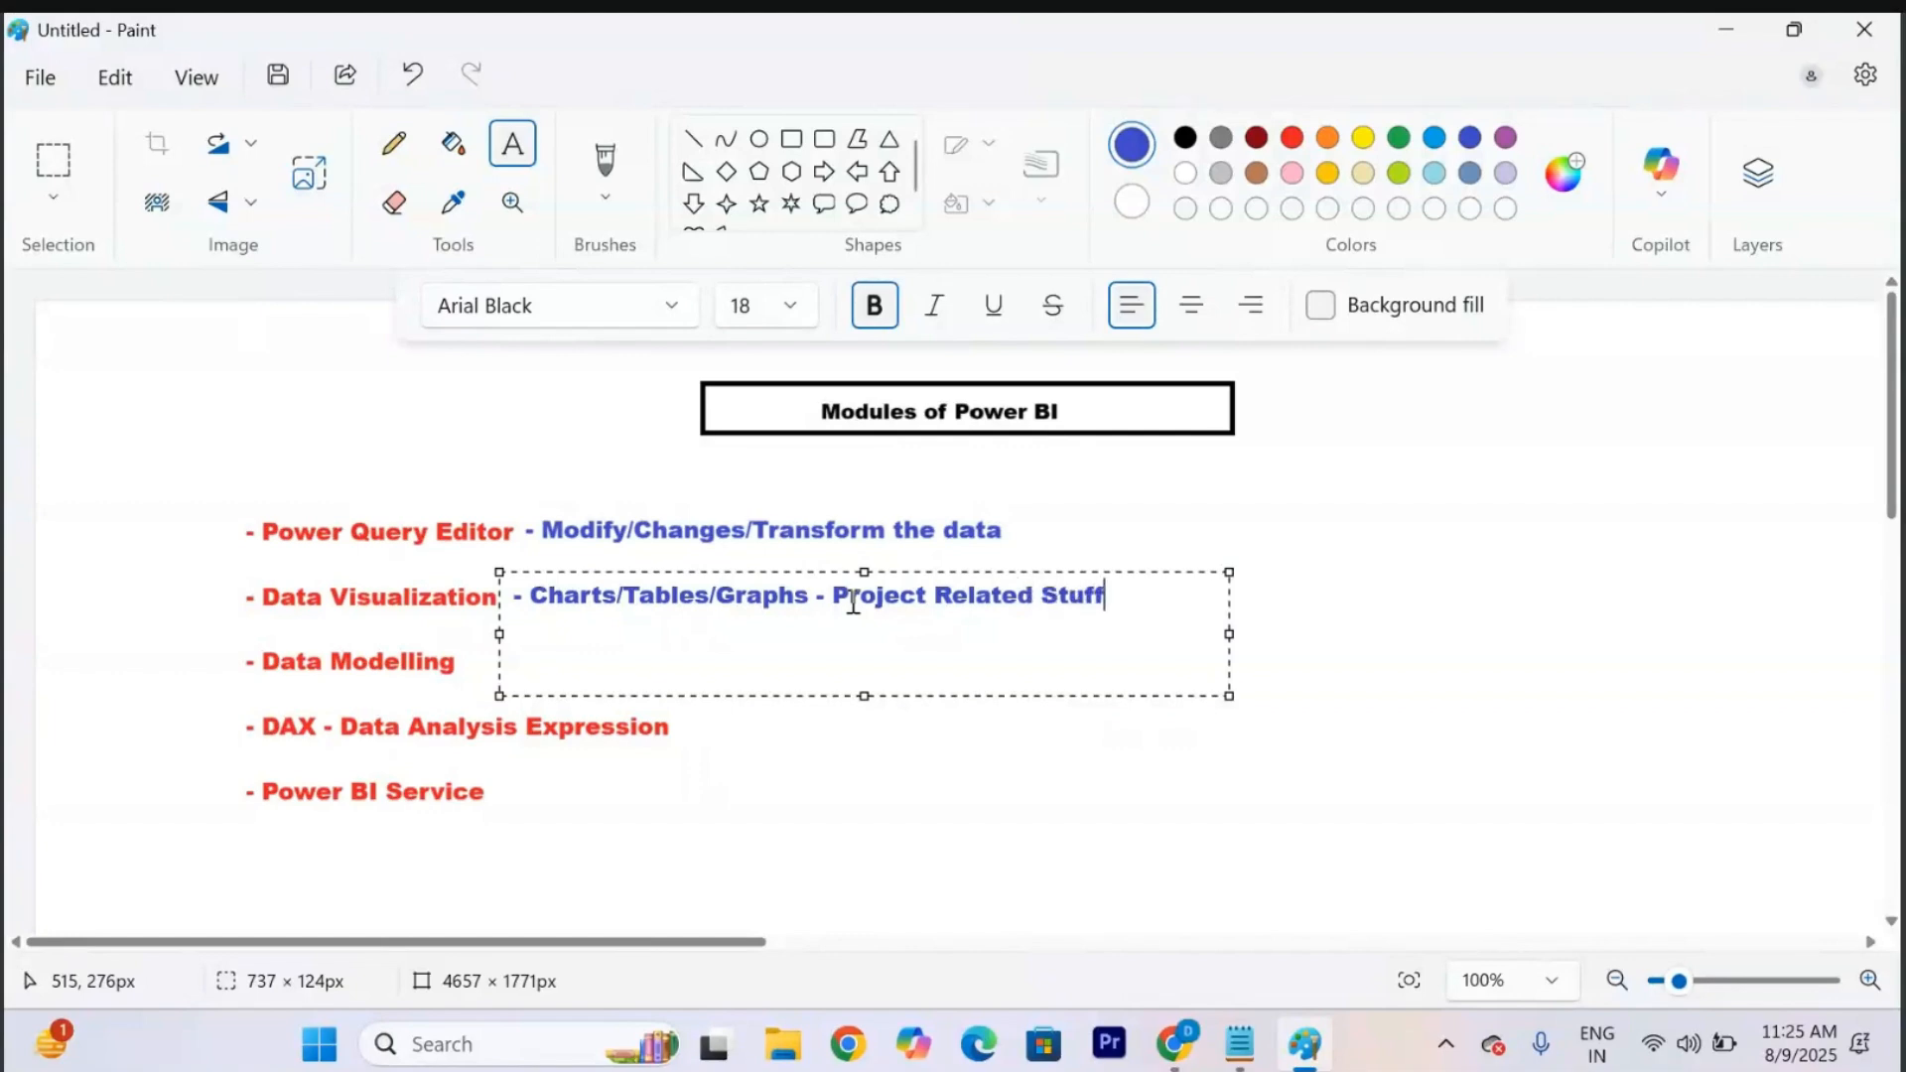
pyautogui.click(837, 713)
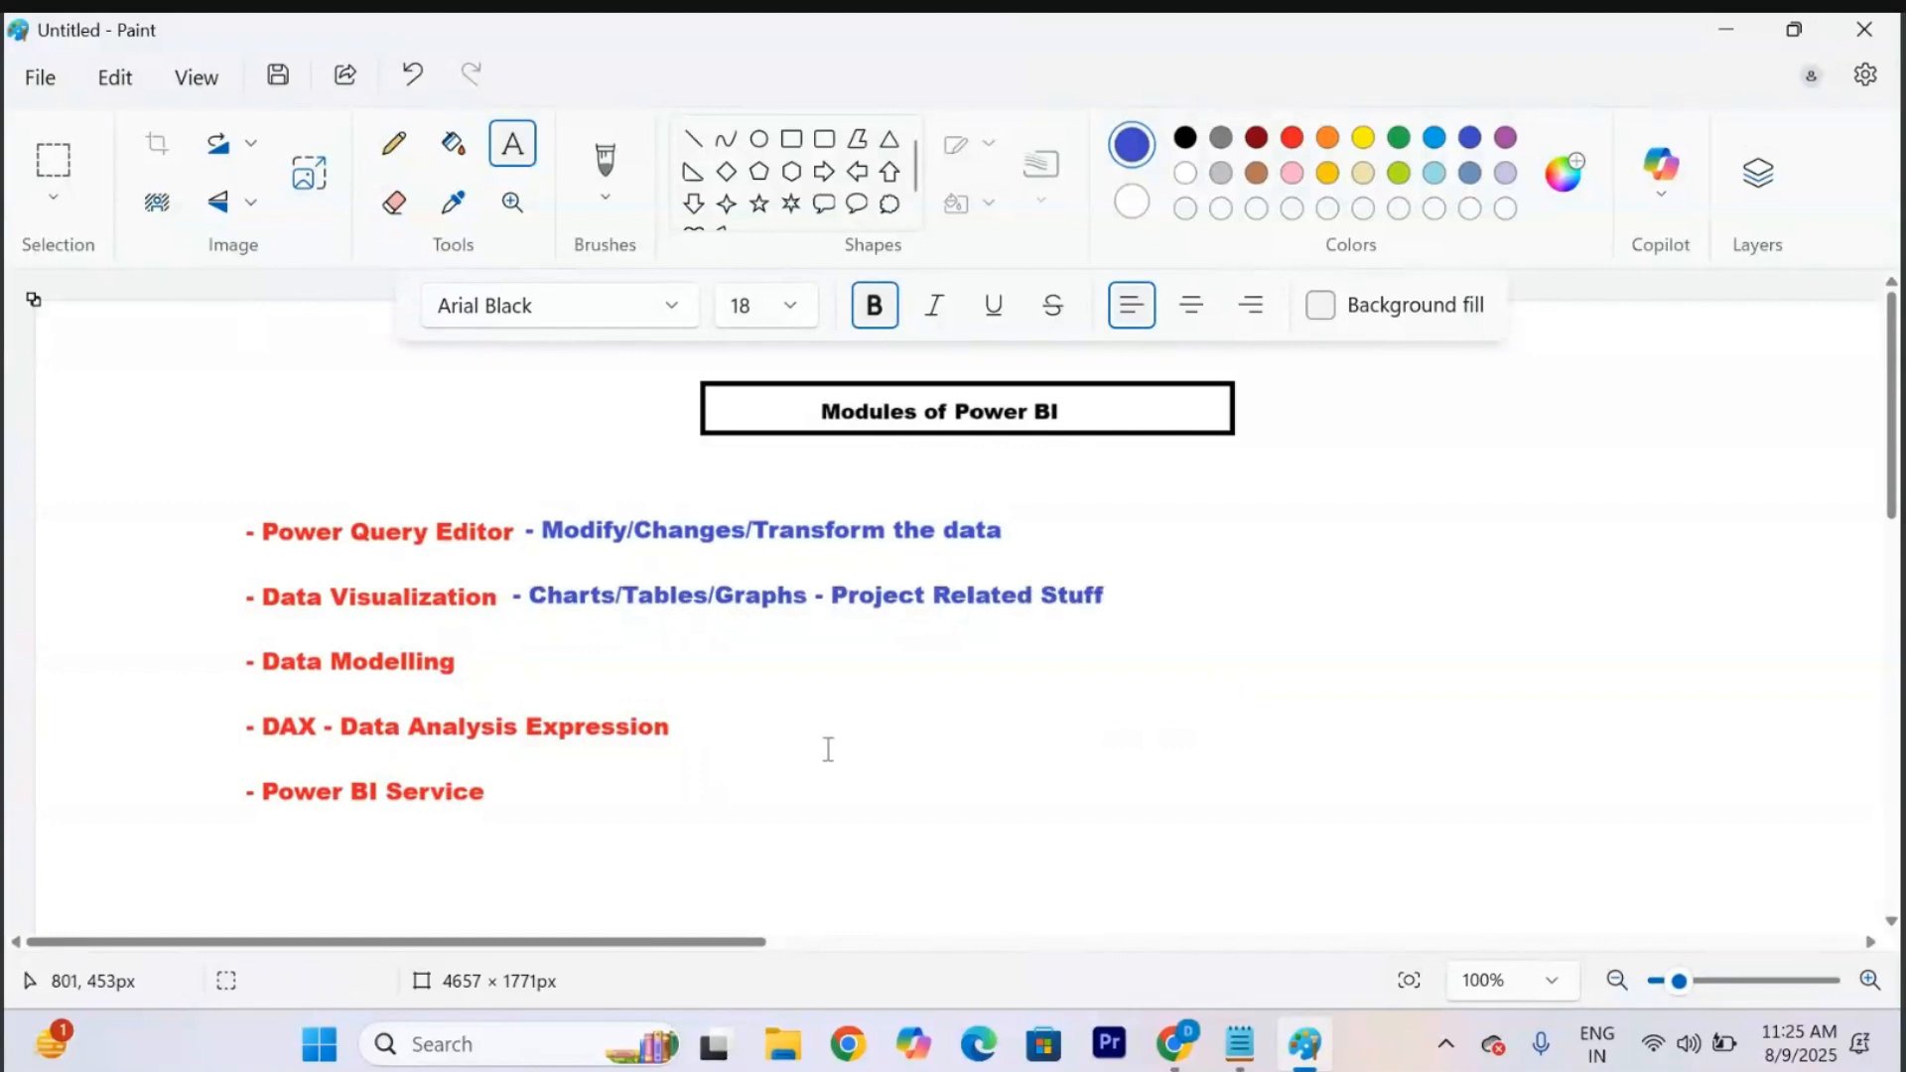
# Write "- Left, Right, Inner, Full Outer Join" beside Data Modelling on one line, aligned directly after the entry.
pyautogui.click(488, 659)
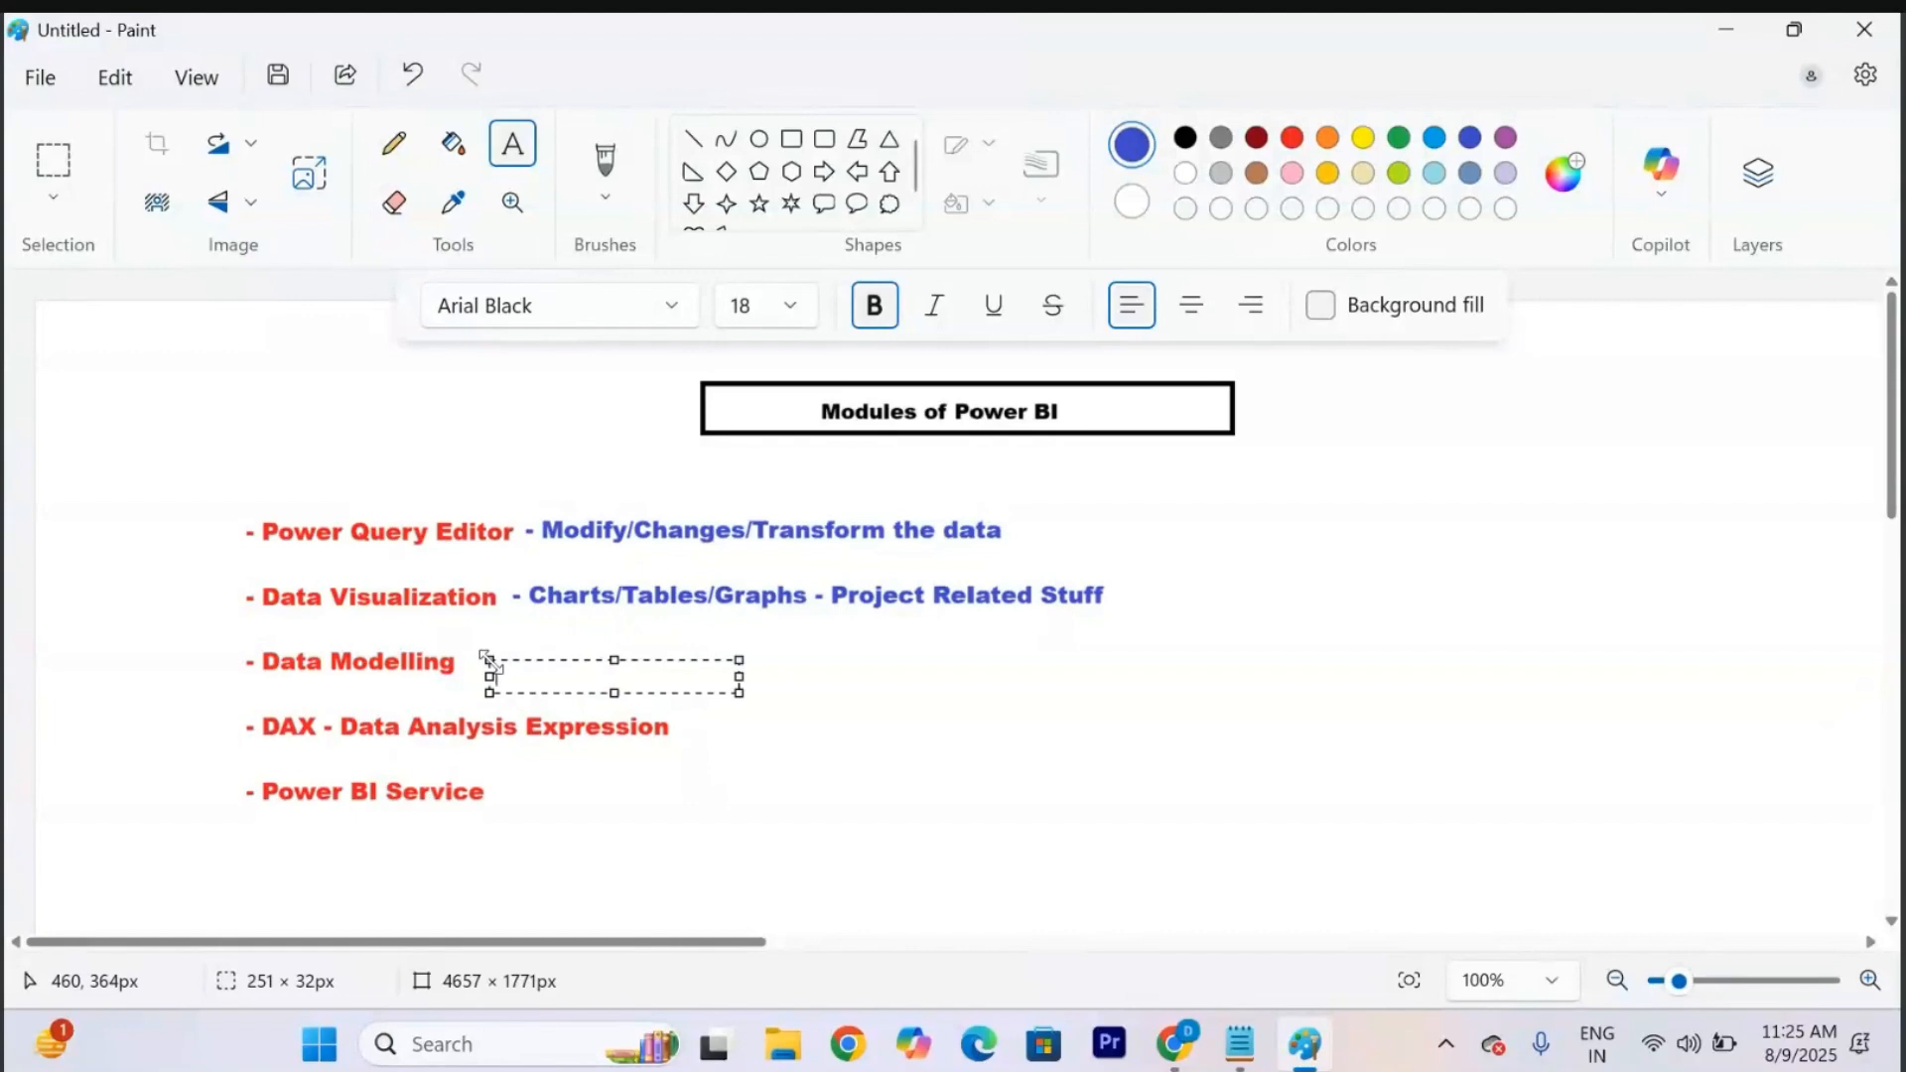
pyautogui.write('-')
pyautogui.write('Left, Right, Inner, Full ')
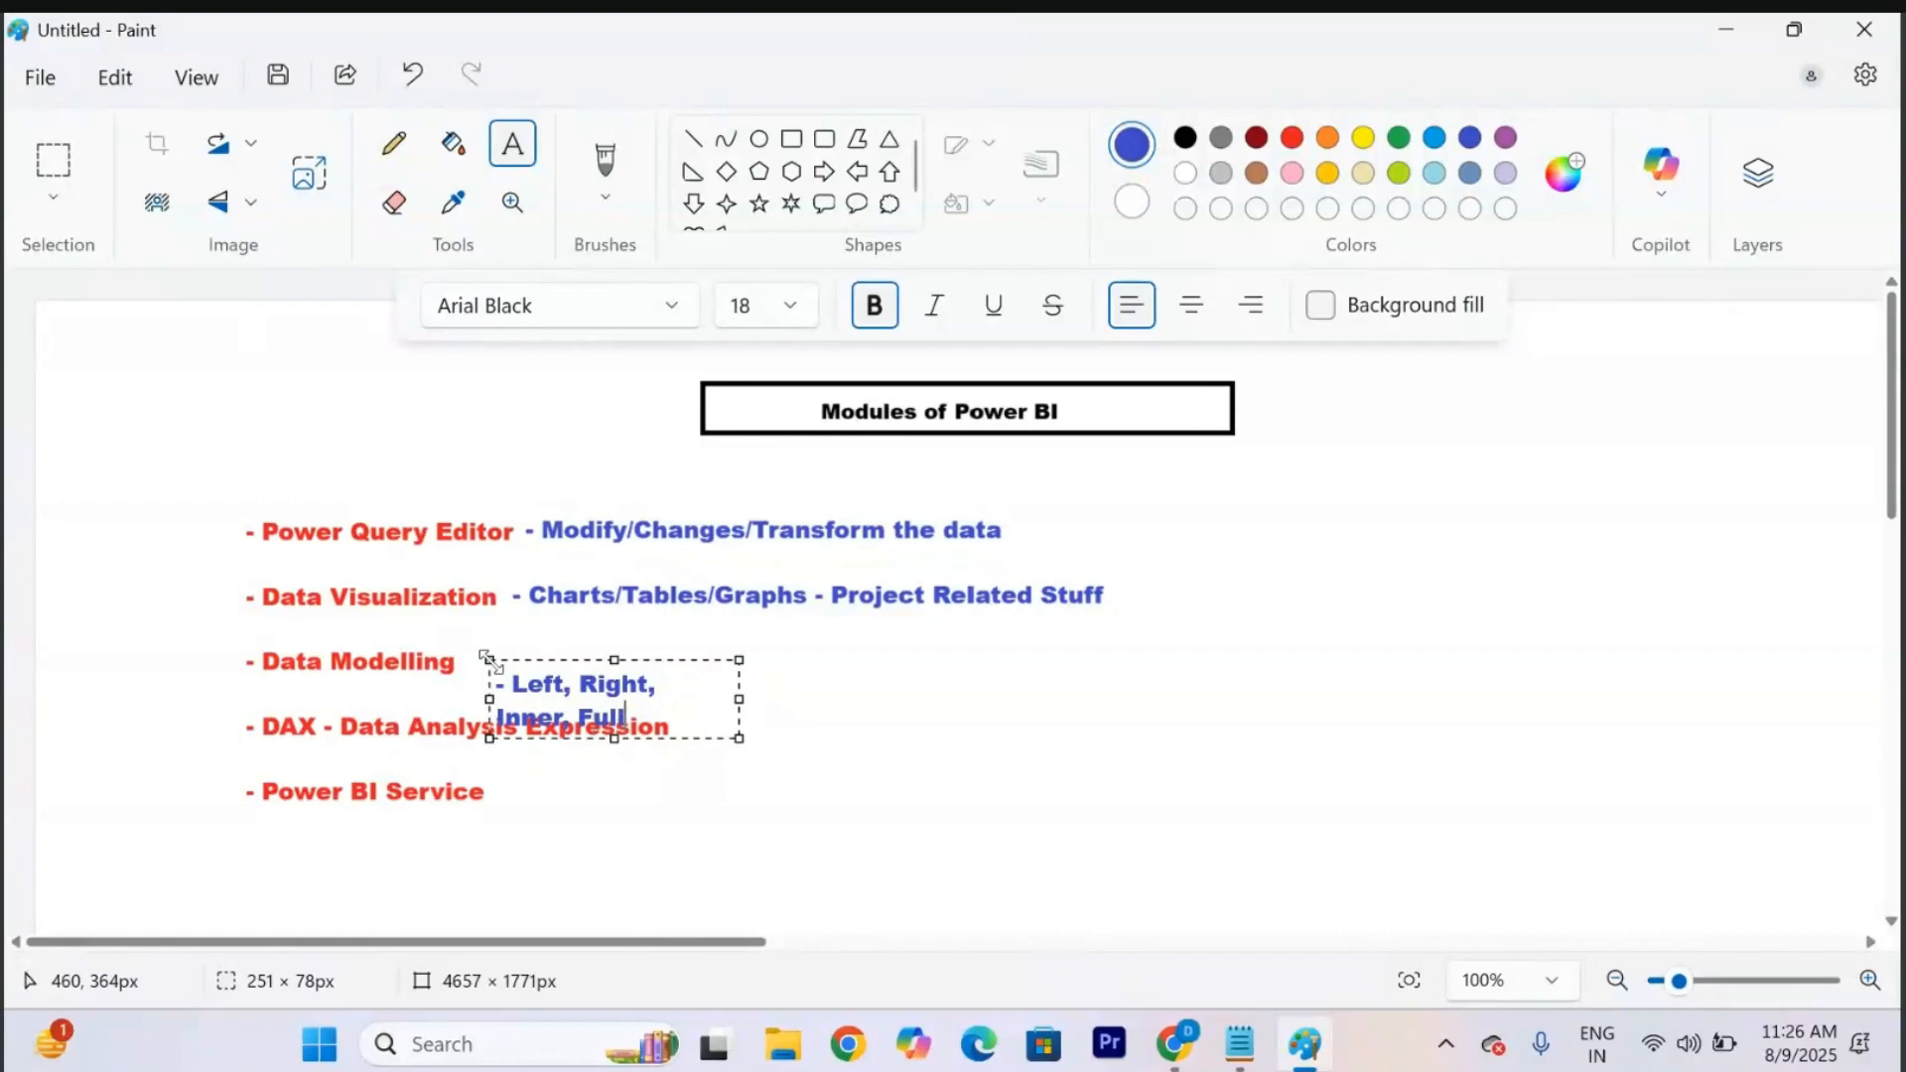
pyautogui.write('Outer Join')
pyautogui.moveTo(486, 657); pyautogui.dragTo(480, 637)
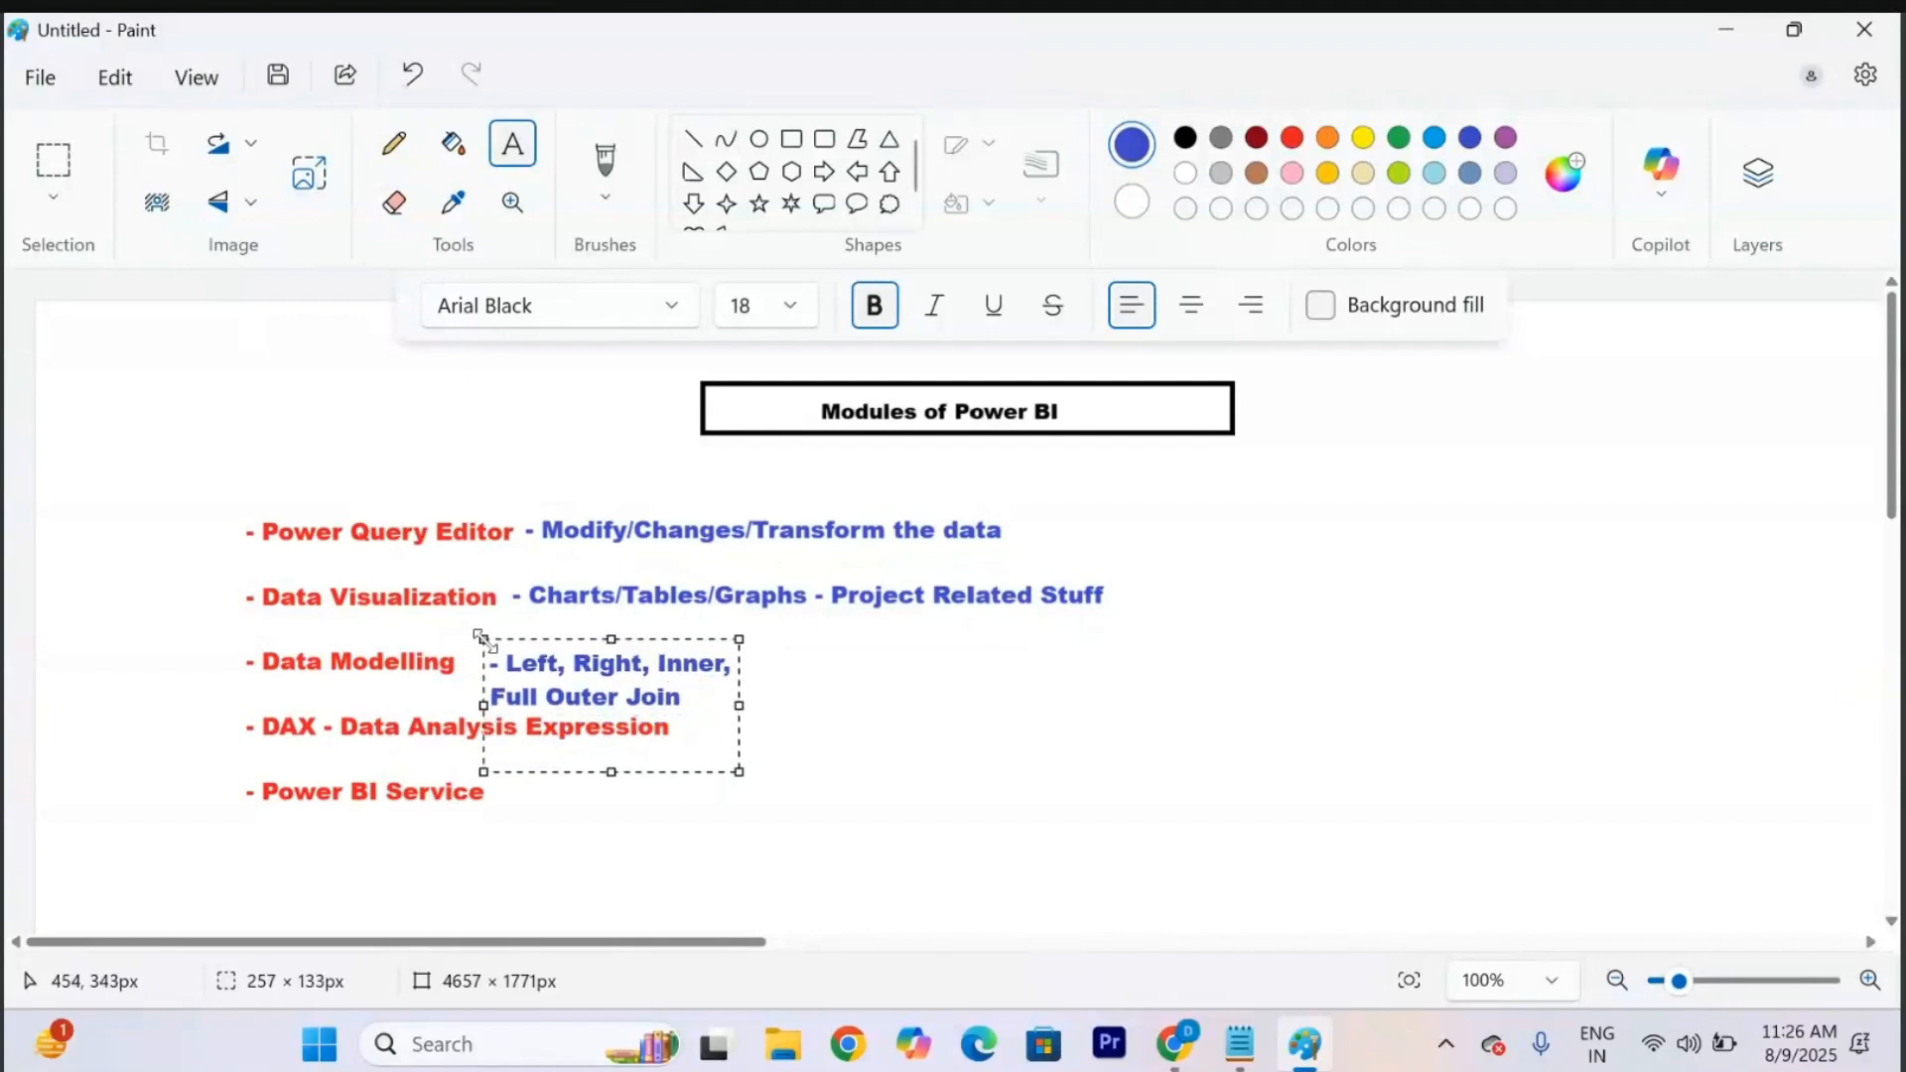
pyautogui.moveTo(739, 771); pyautogui.dragTo(1287, 731)
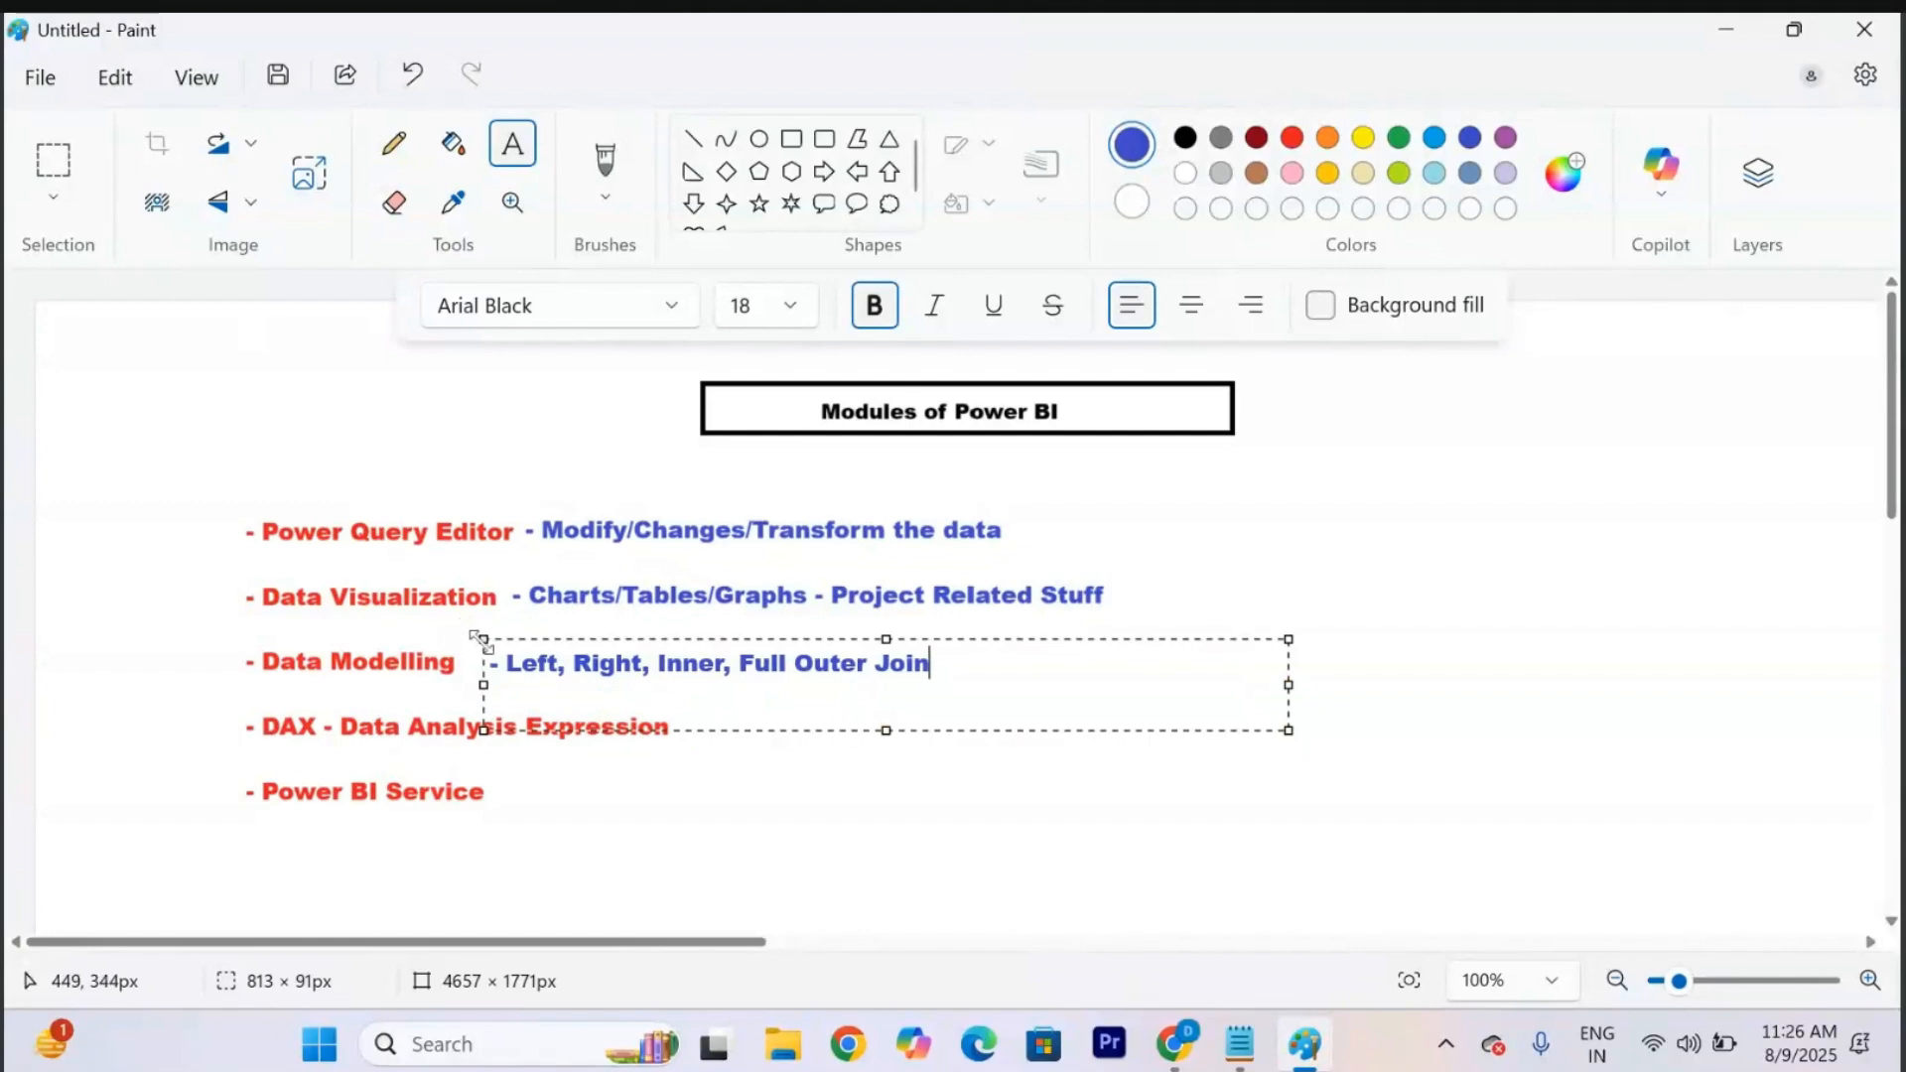
pyautogui.moveTo(472, 636); pyautogui.dragTo(455, 636)
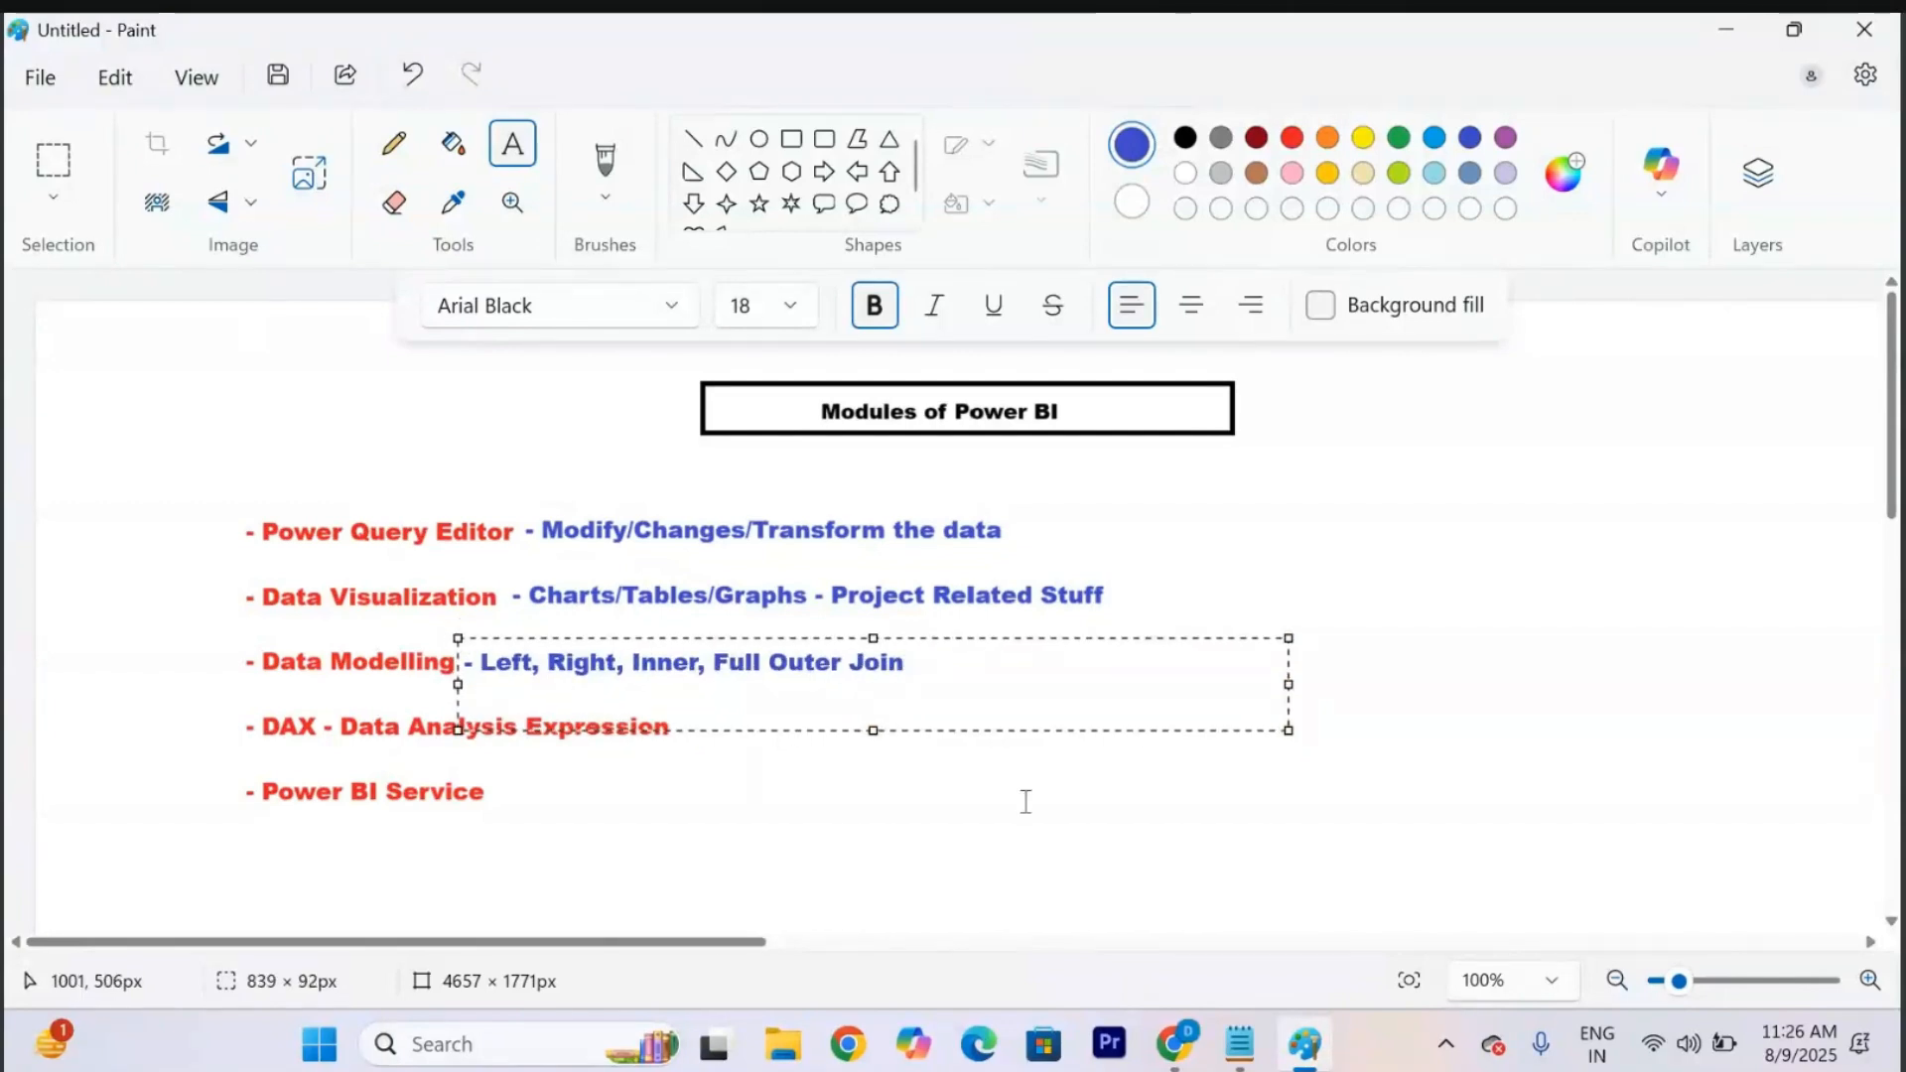
pyautogui.click(947, 865)
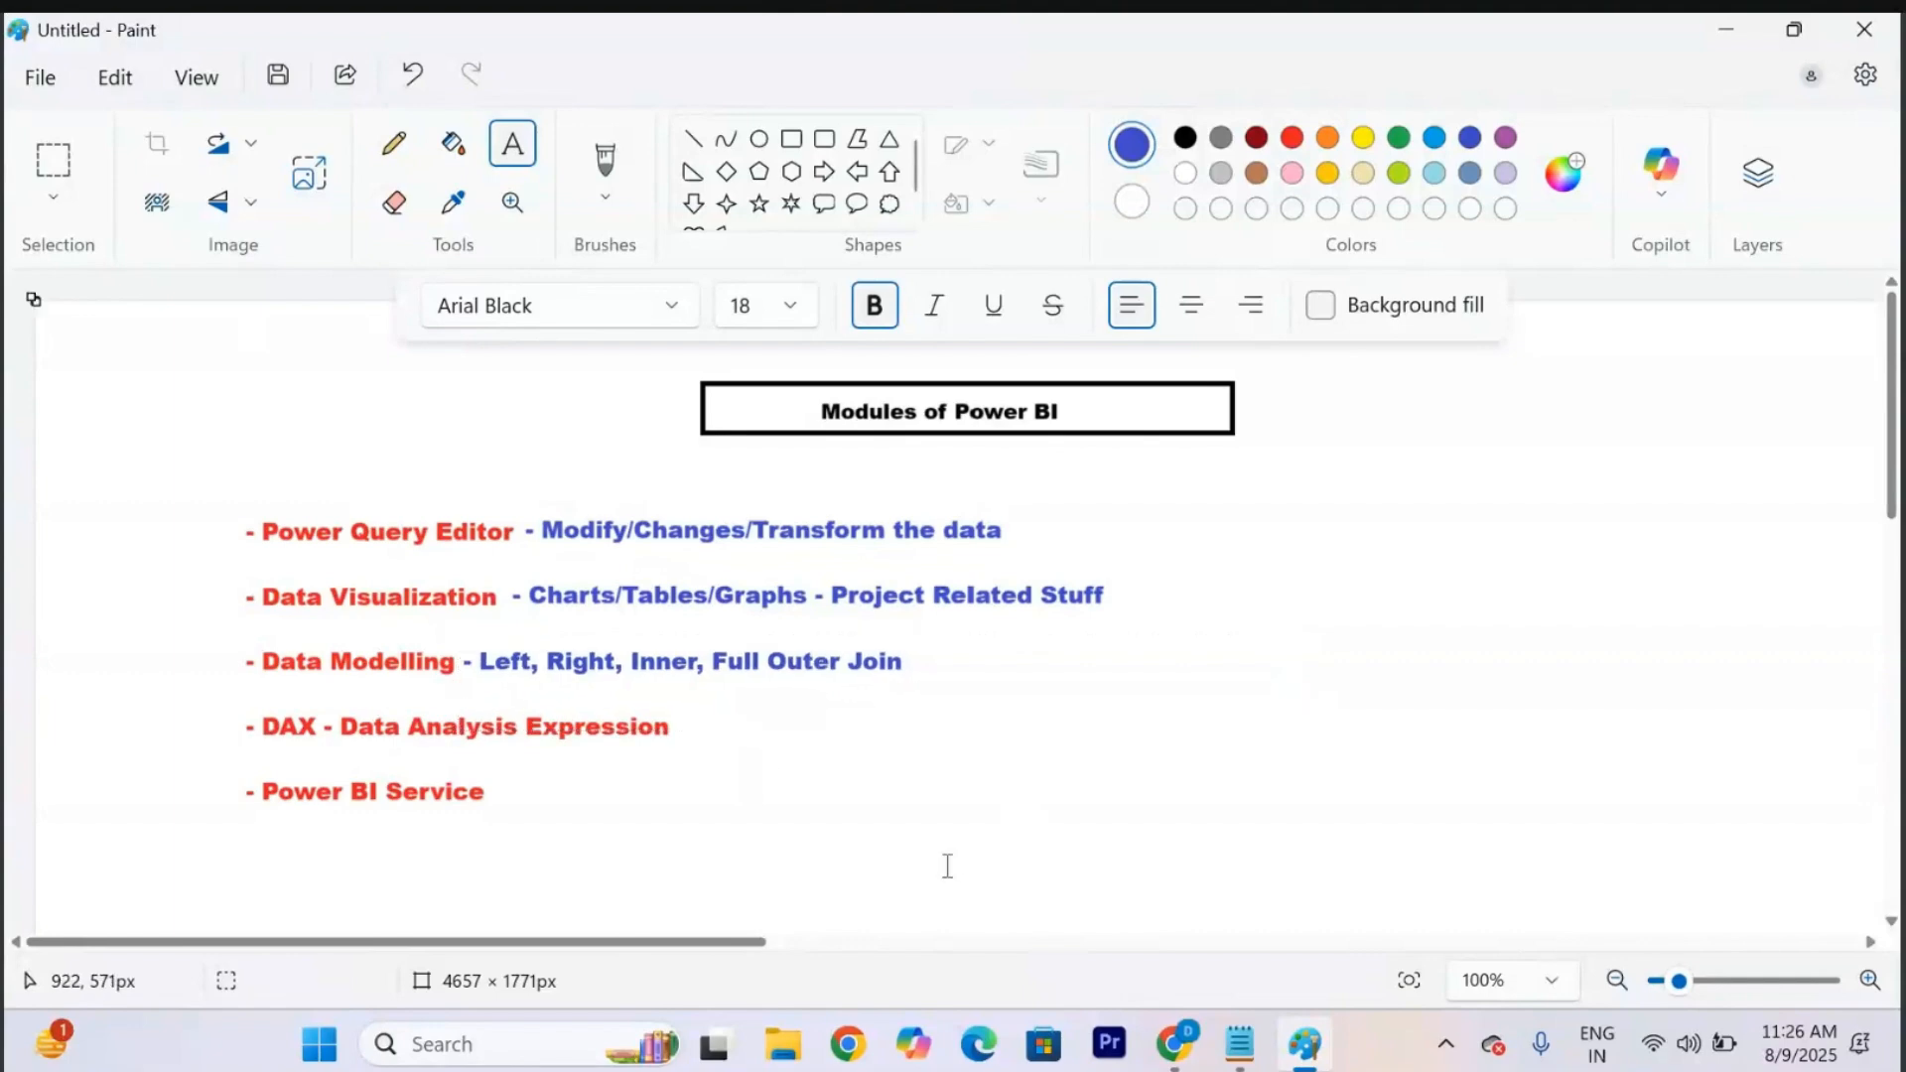
# Write "- Logics/Formulas" beside the DAX - Data Analysis Expression entry, aligned with its line, and finish the text box.
pyautogui.click(691, 719)
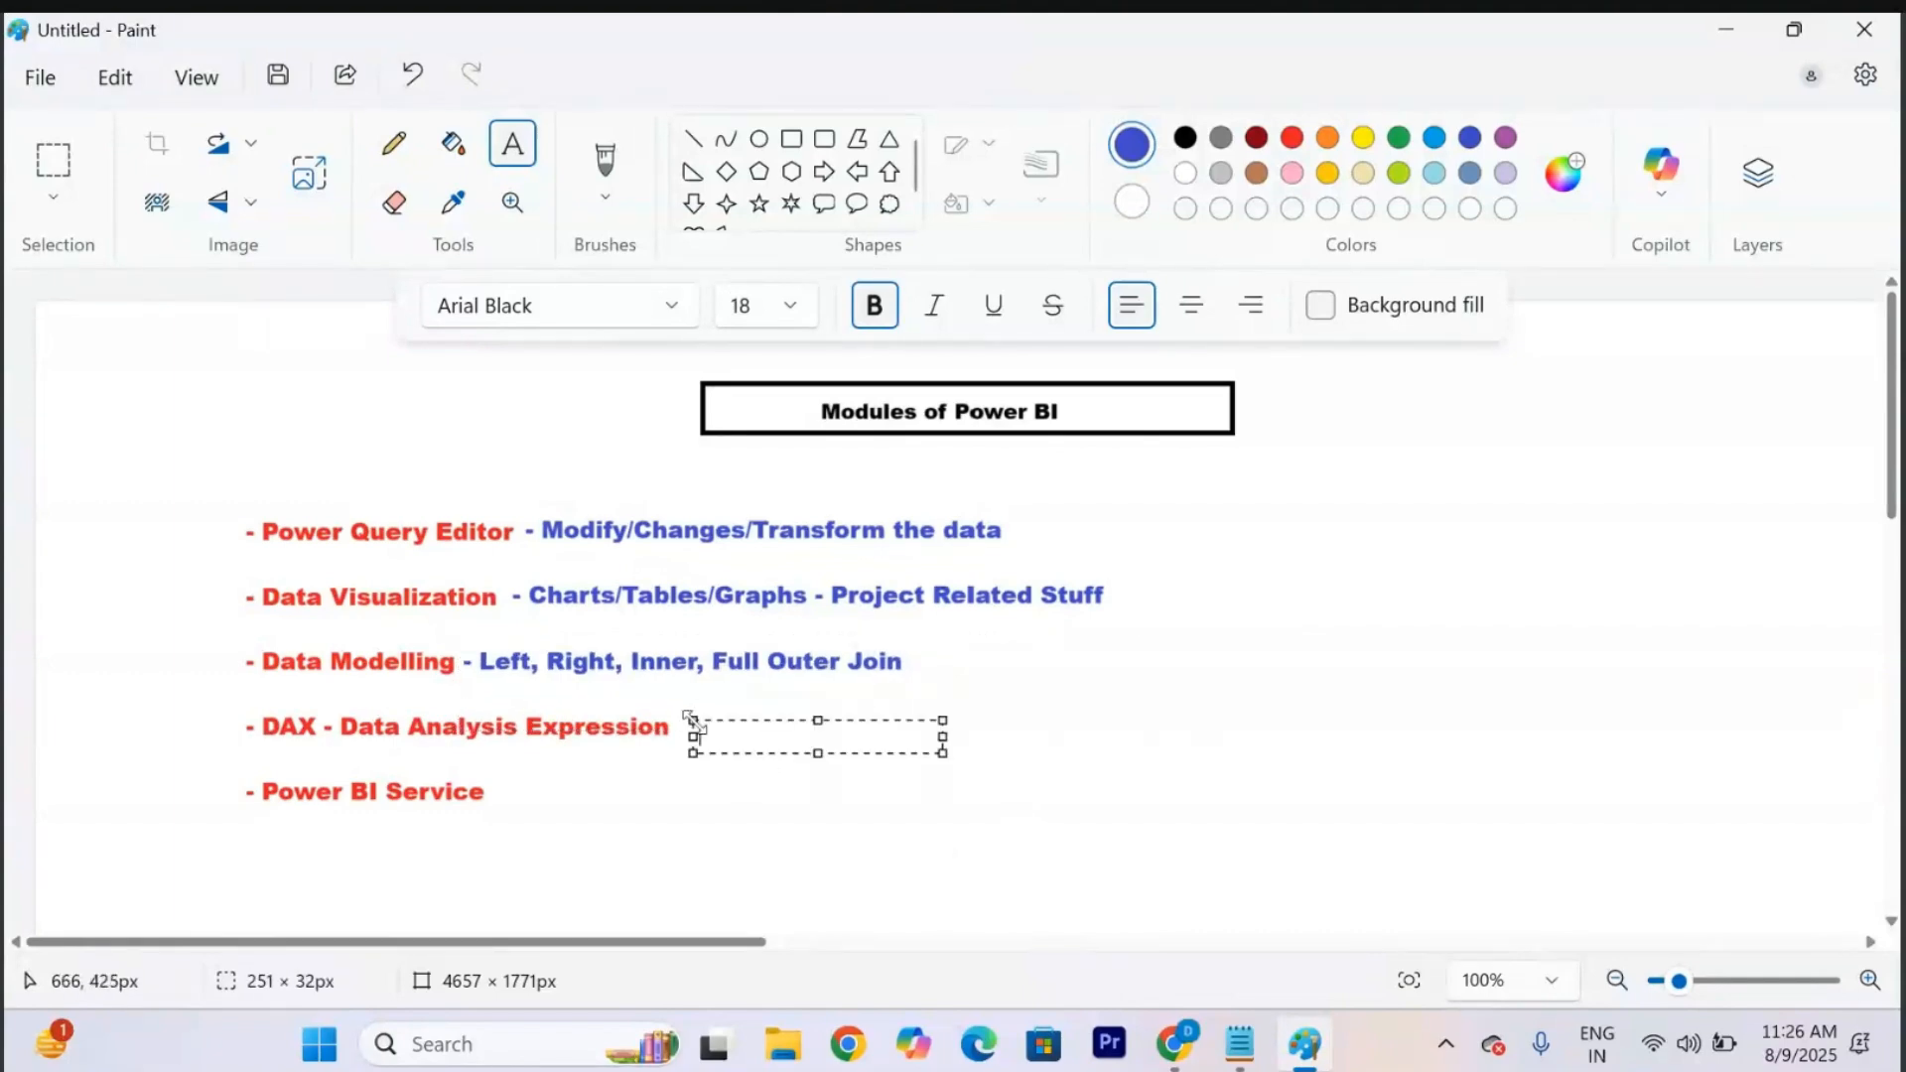
pyautogui.moveTo(691, 719); pyautogui.dragTo(686, 714)
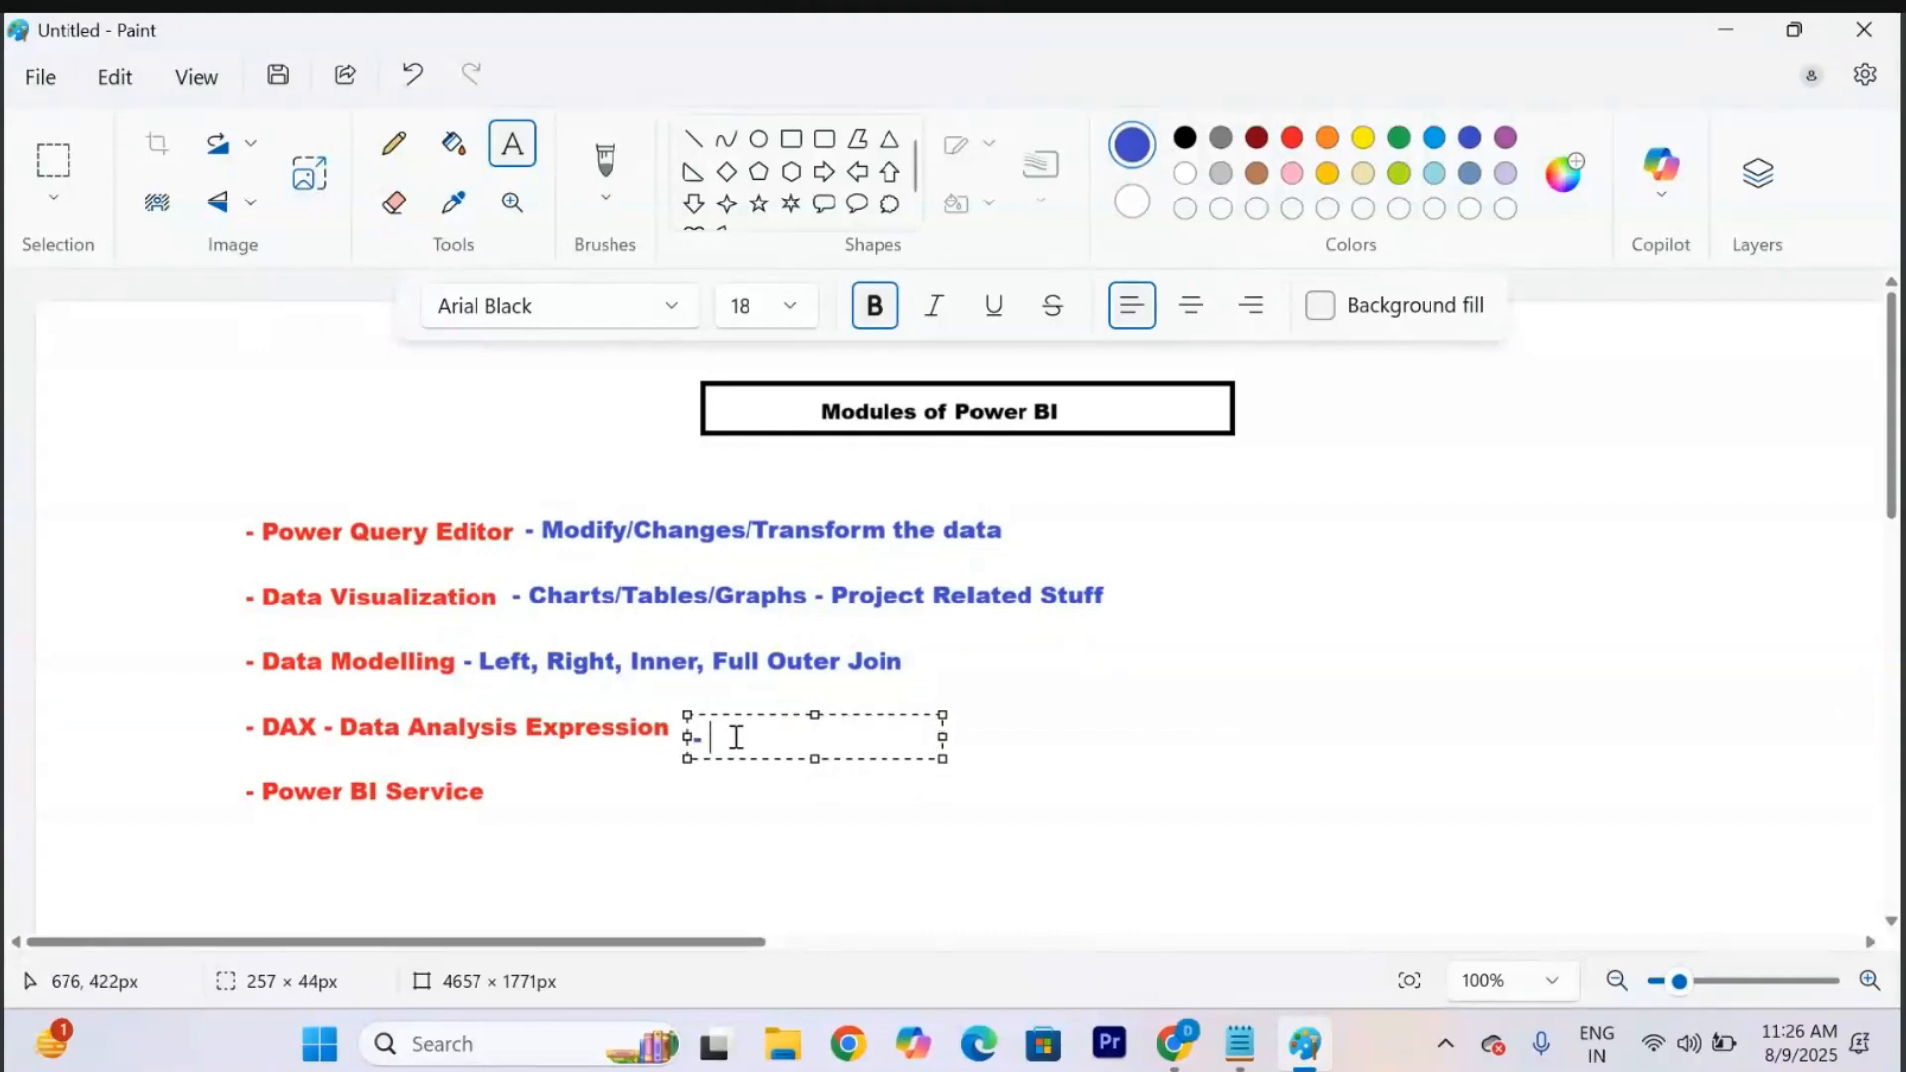
pyautogui.write('- Logics/Formulas')
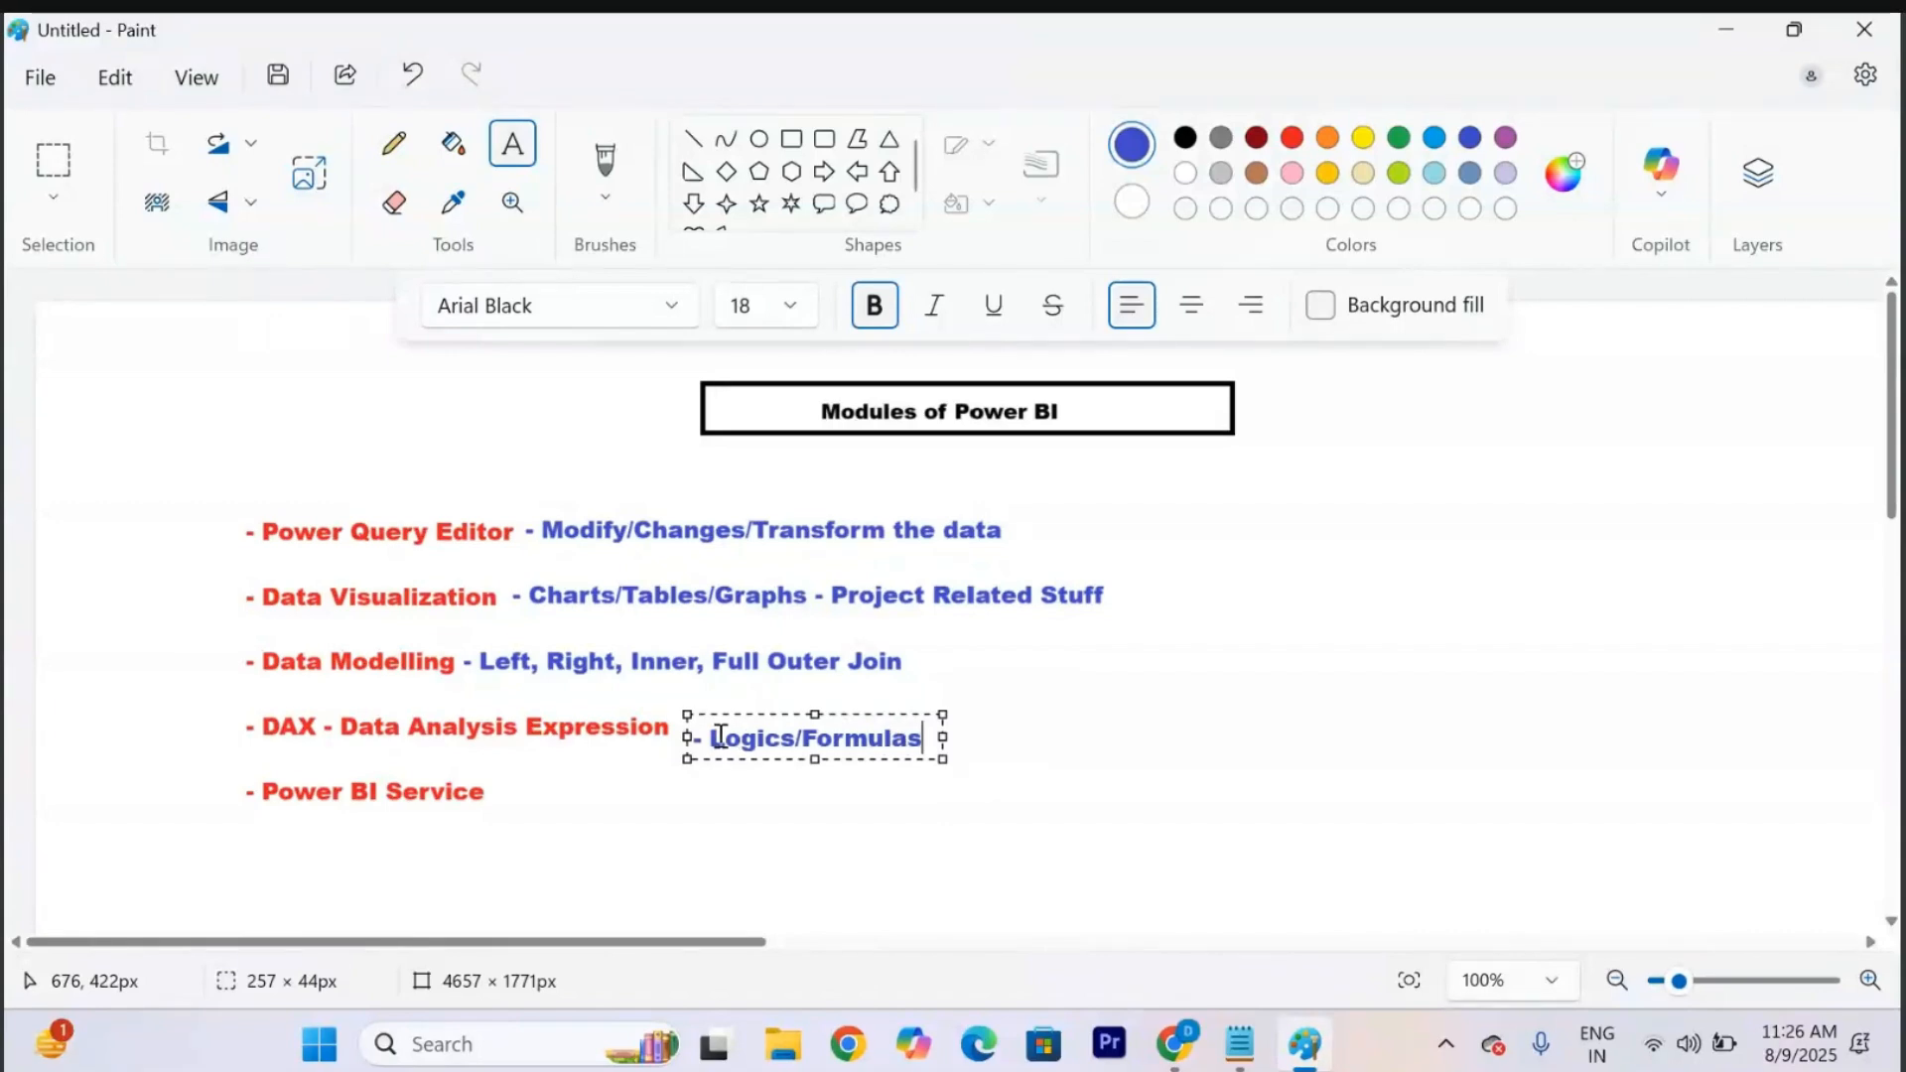
pyautogui.moveTo(682, 711); pyautogui.dragTo(677, 700)
pyautogui.click(1105, 756)
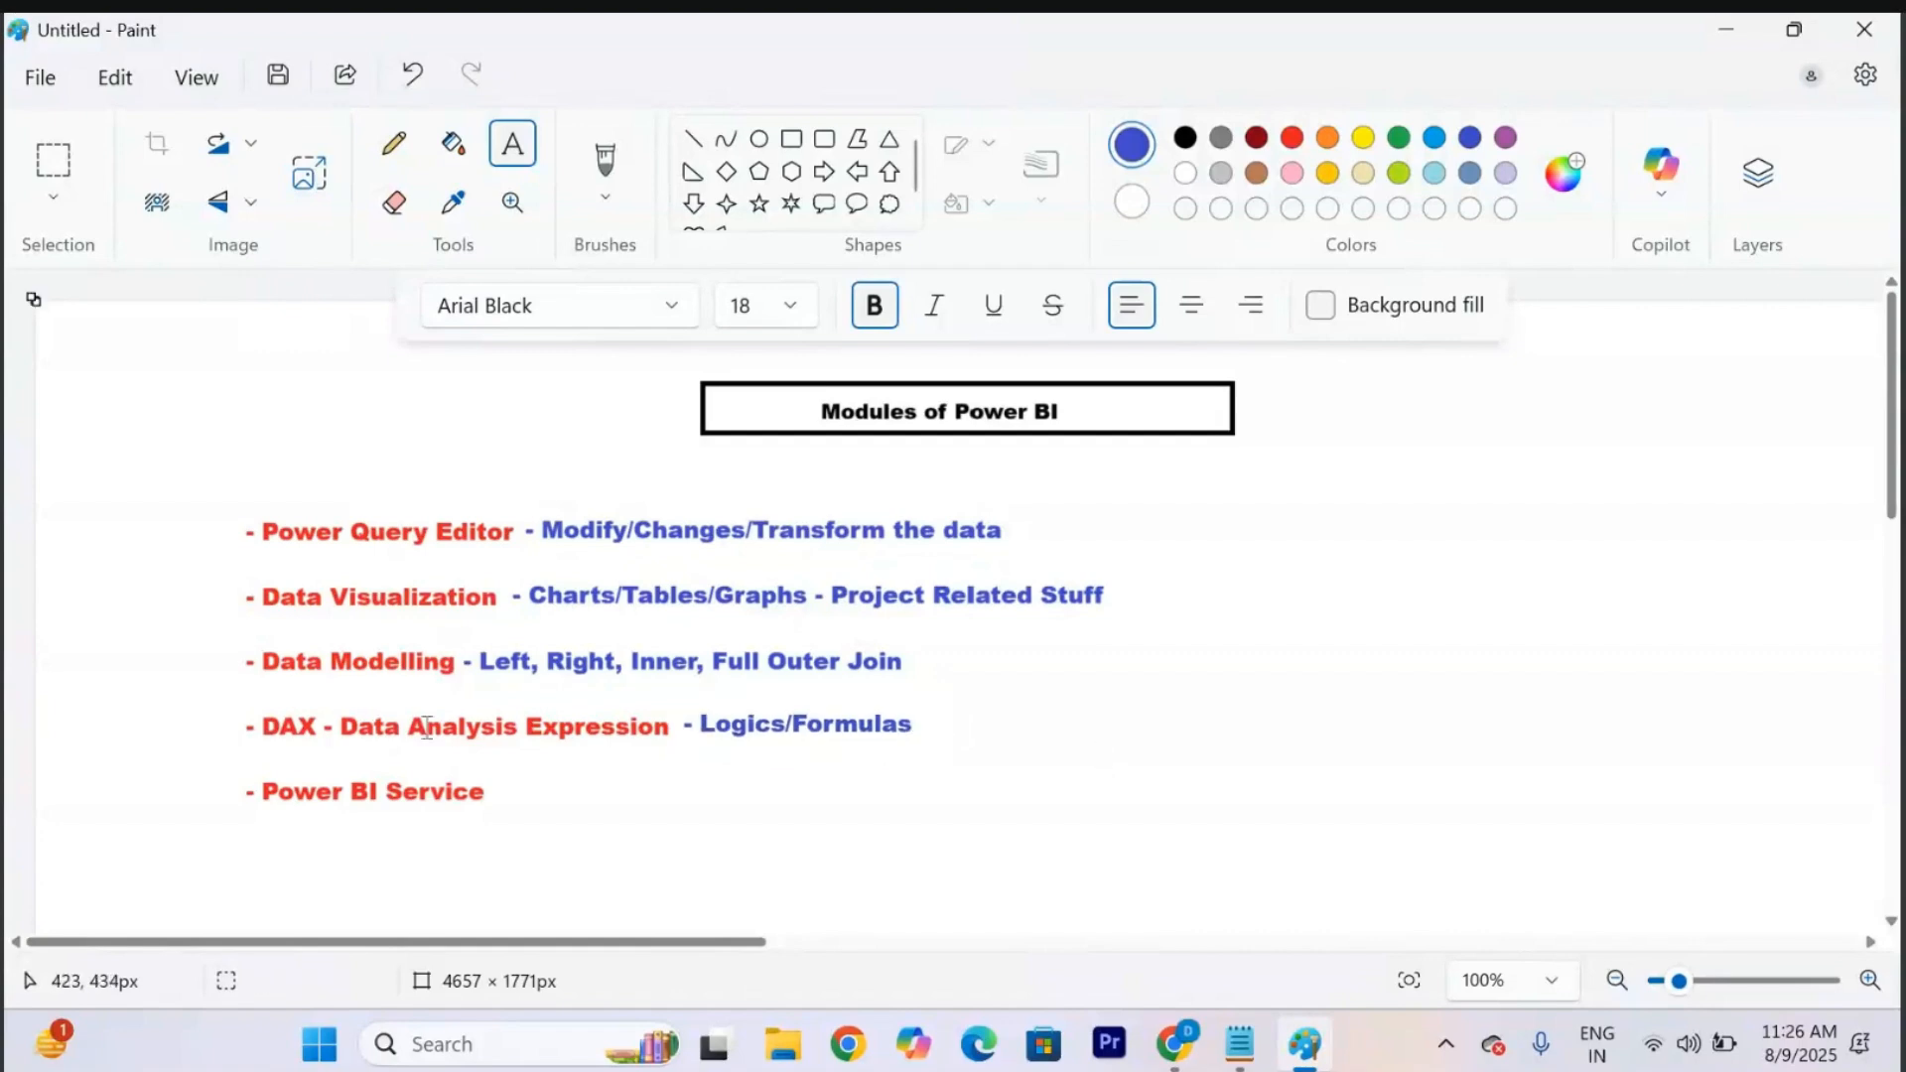
# Write "- Cloud/ Save, Share to Clients" beside Power BI Service, with the text box widened to one line and aligned with the entry.
pyautogui.click(494, 776)
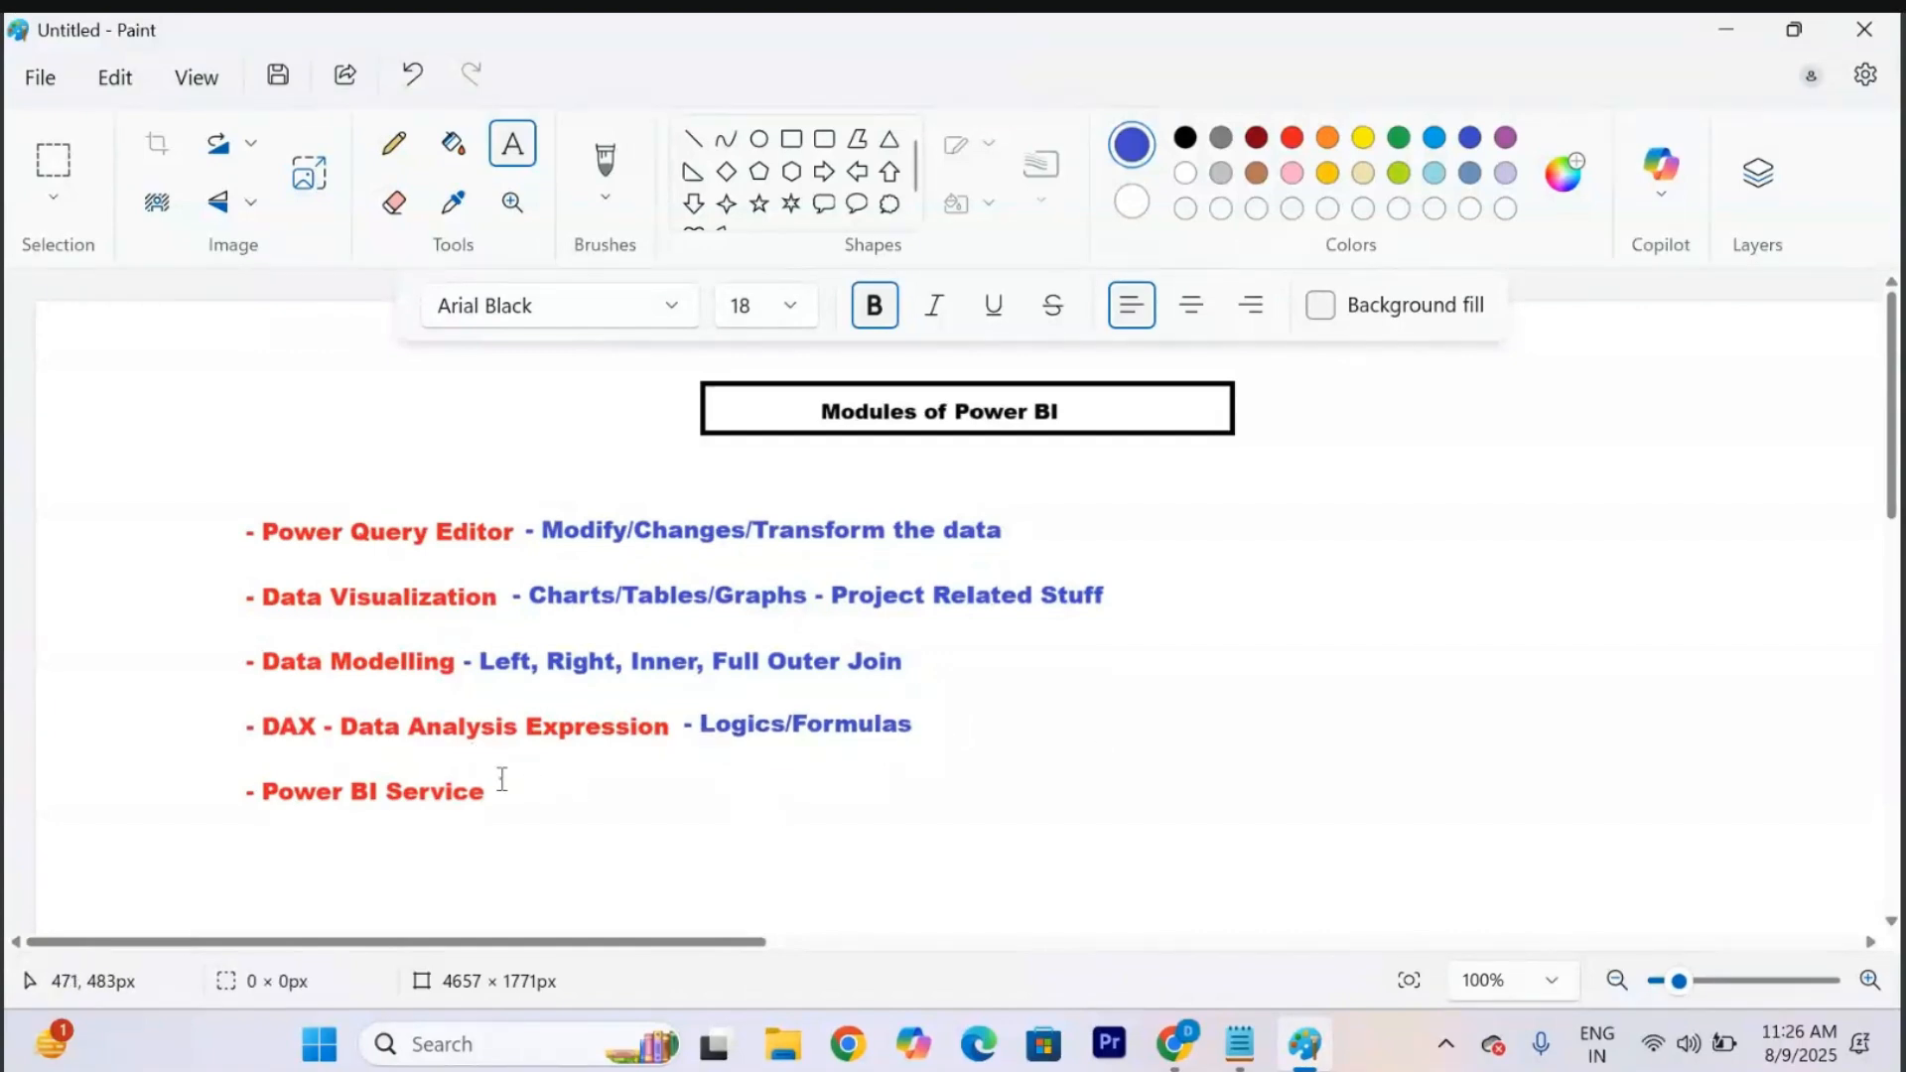
pyautogui.write('- Cloud')
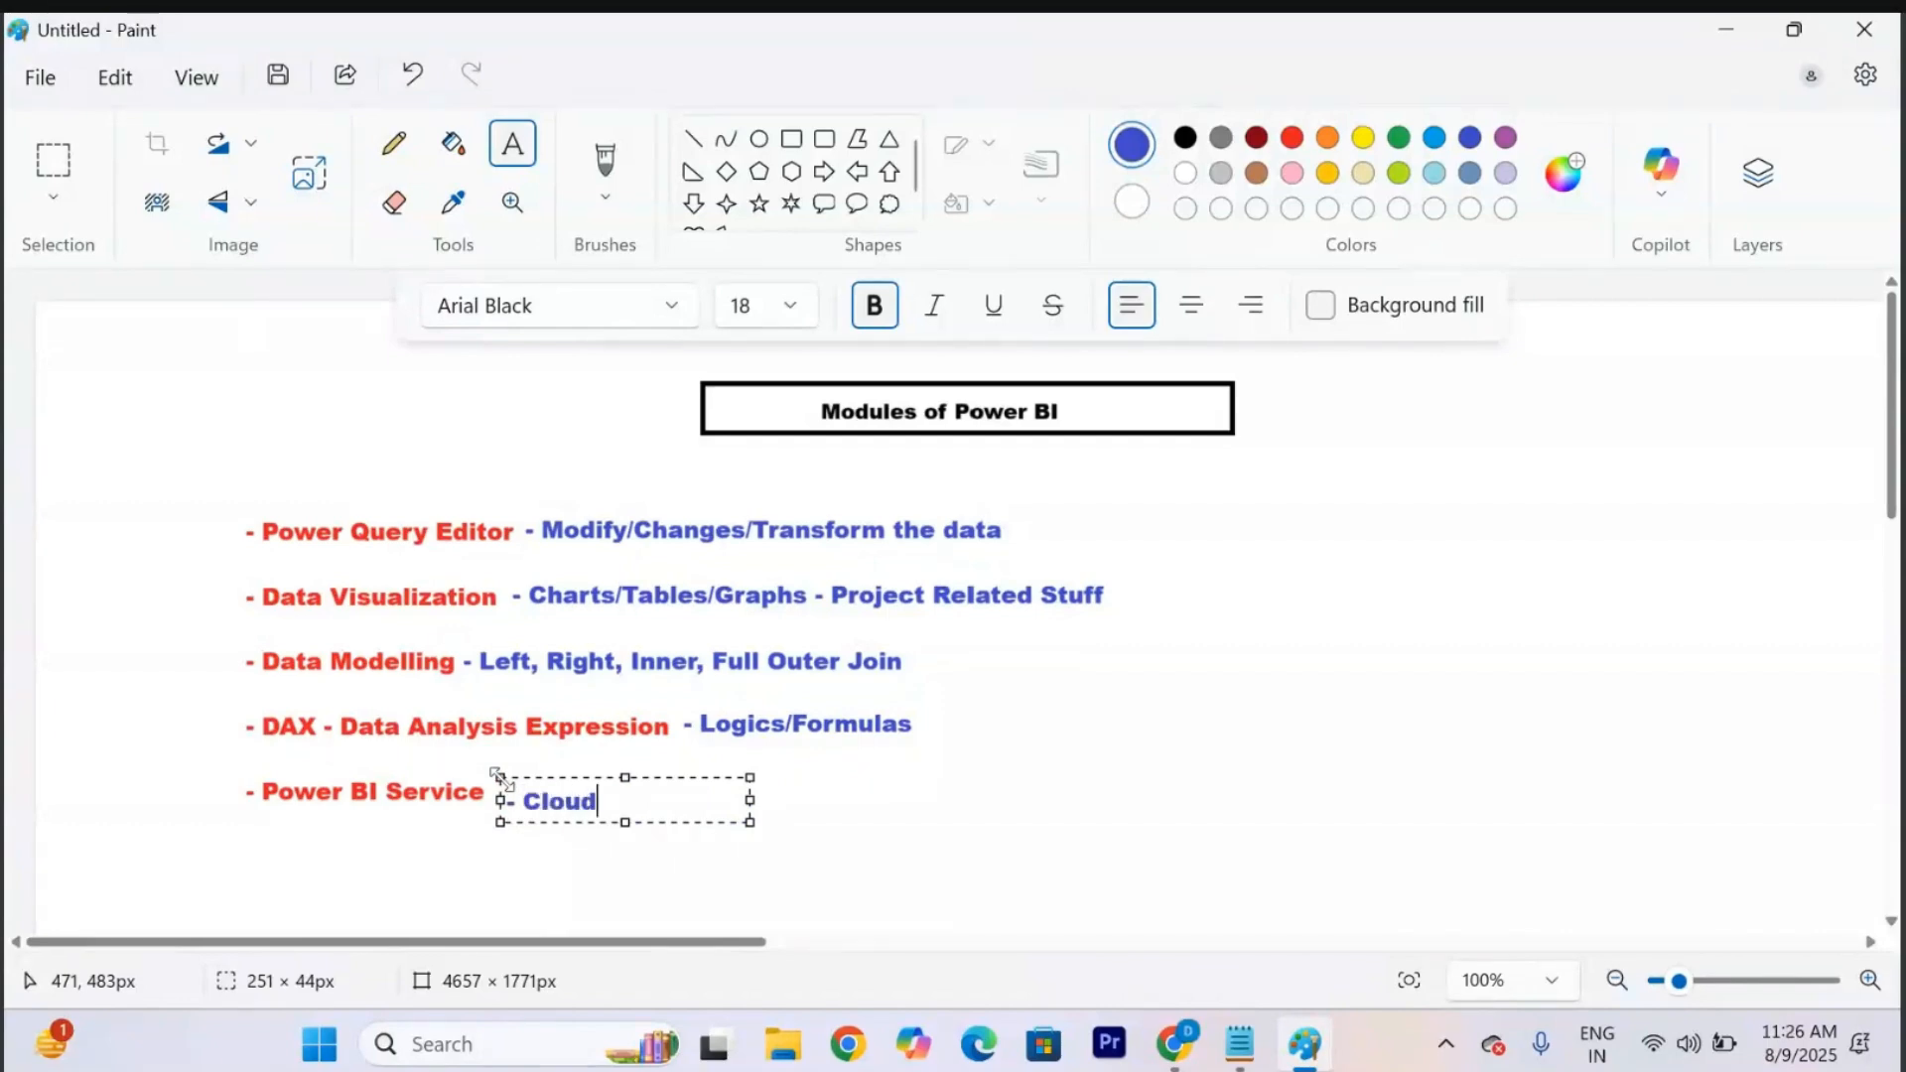
pyautogui.moveTo(496, 774); pyautogui.dragTo(494, 763)
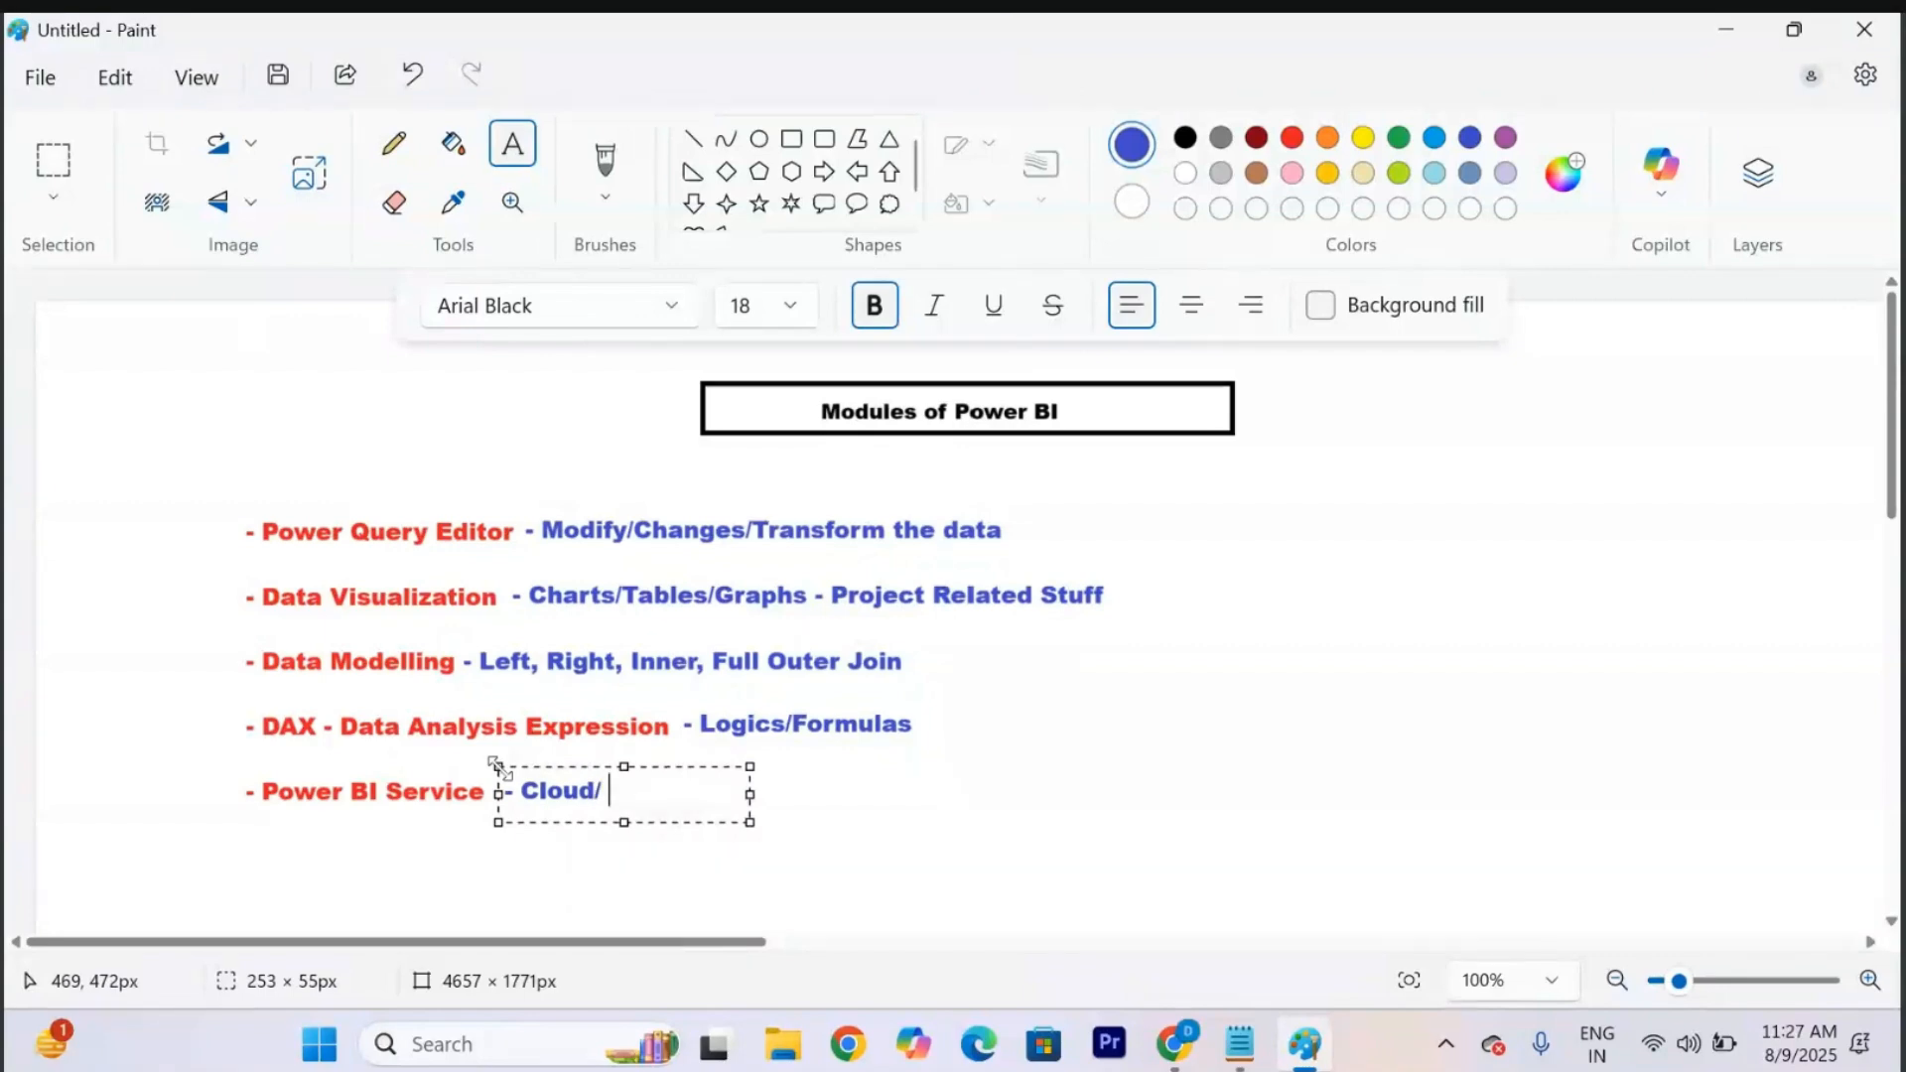
pyautogui.write('/ Save, Share t')
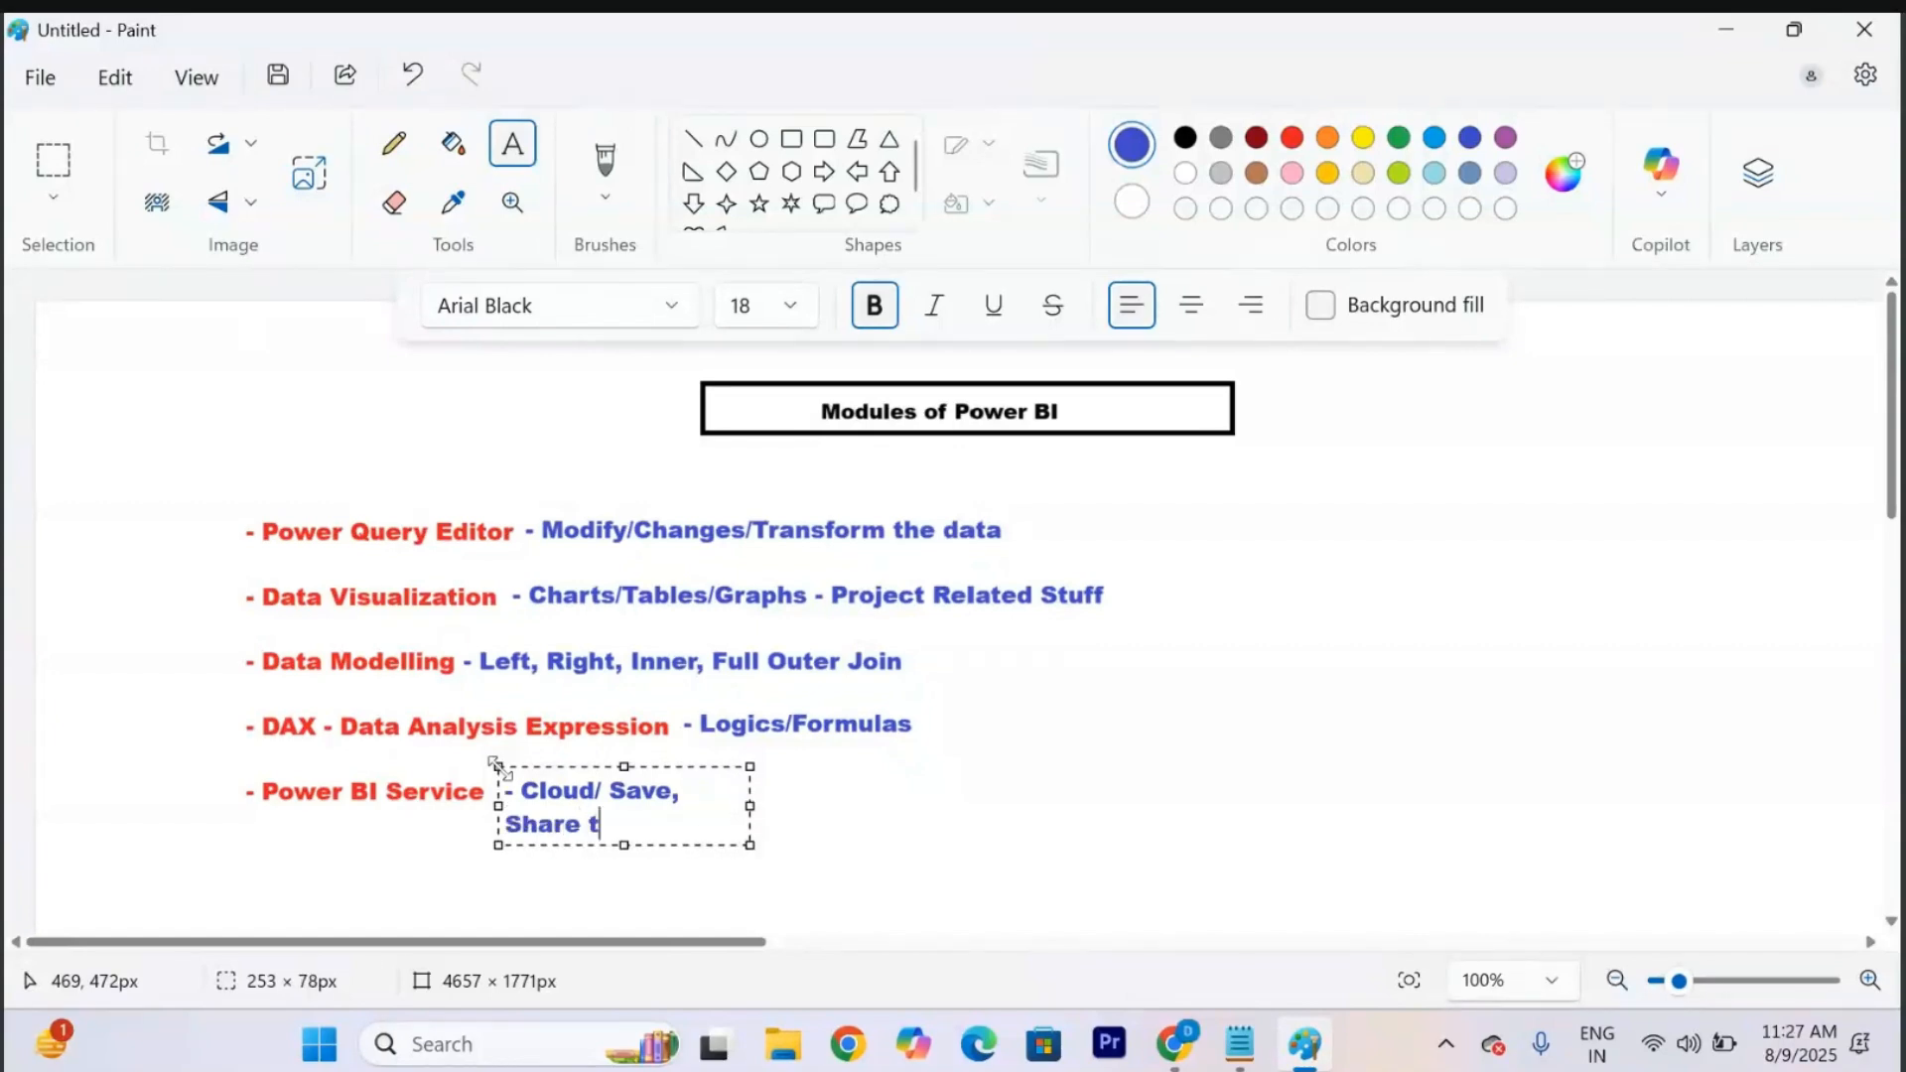
pyautogui.write('o Clienrts')
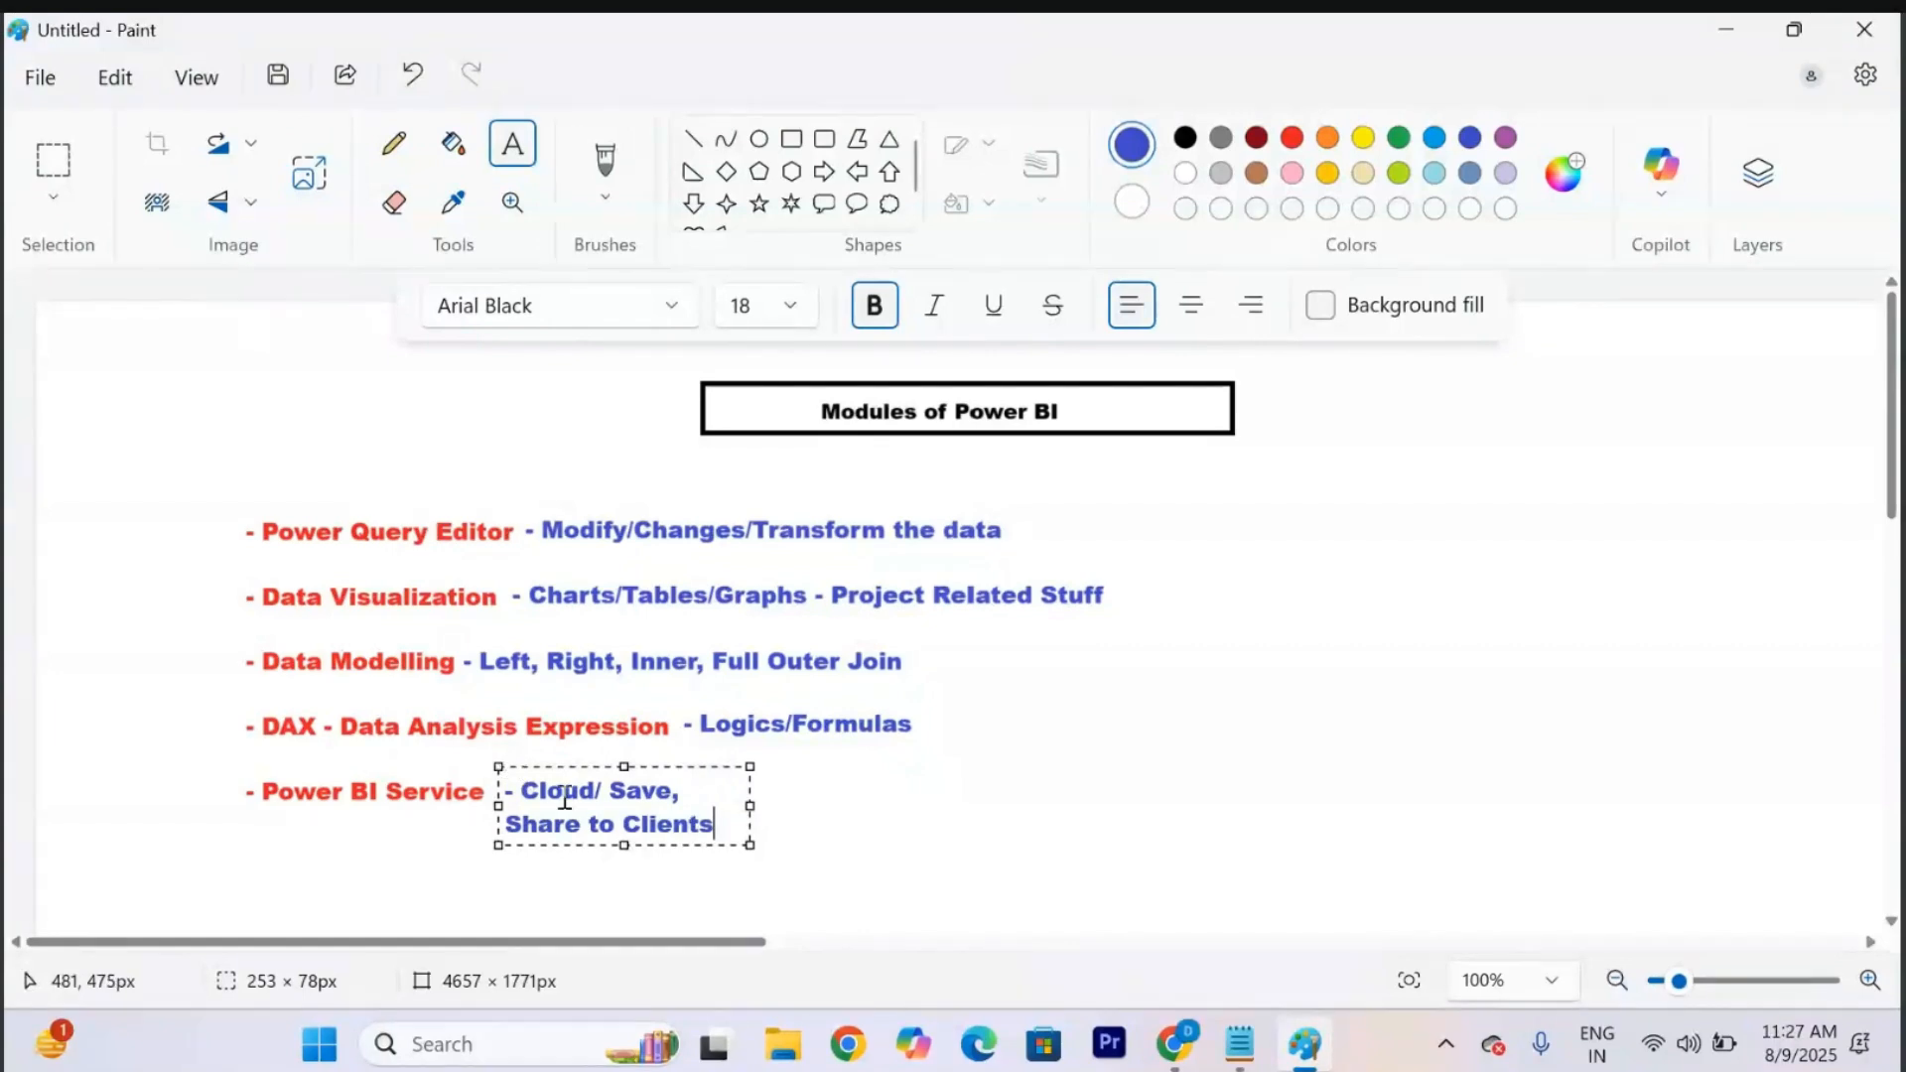
pyautogui.moveTo(756, 842); pyautogui.dragTo(1173, 851)
pyautogui.moveTo(498, 766); pyautogui.dragTo(489, 769)
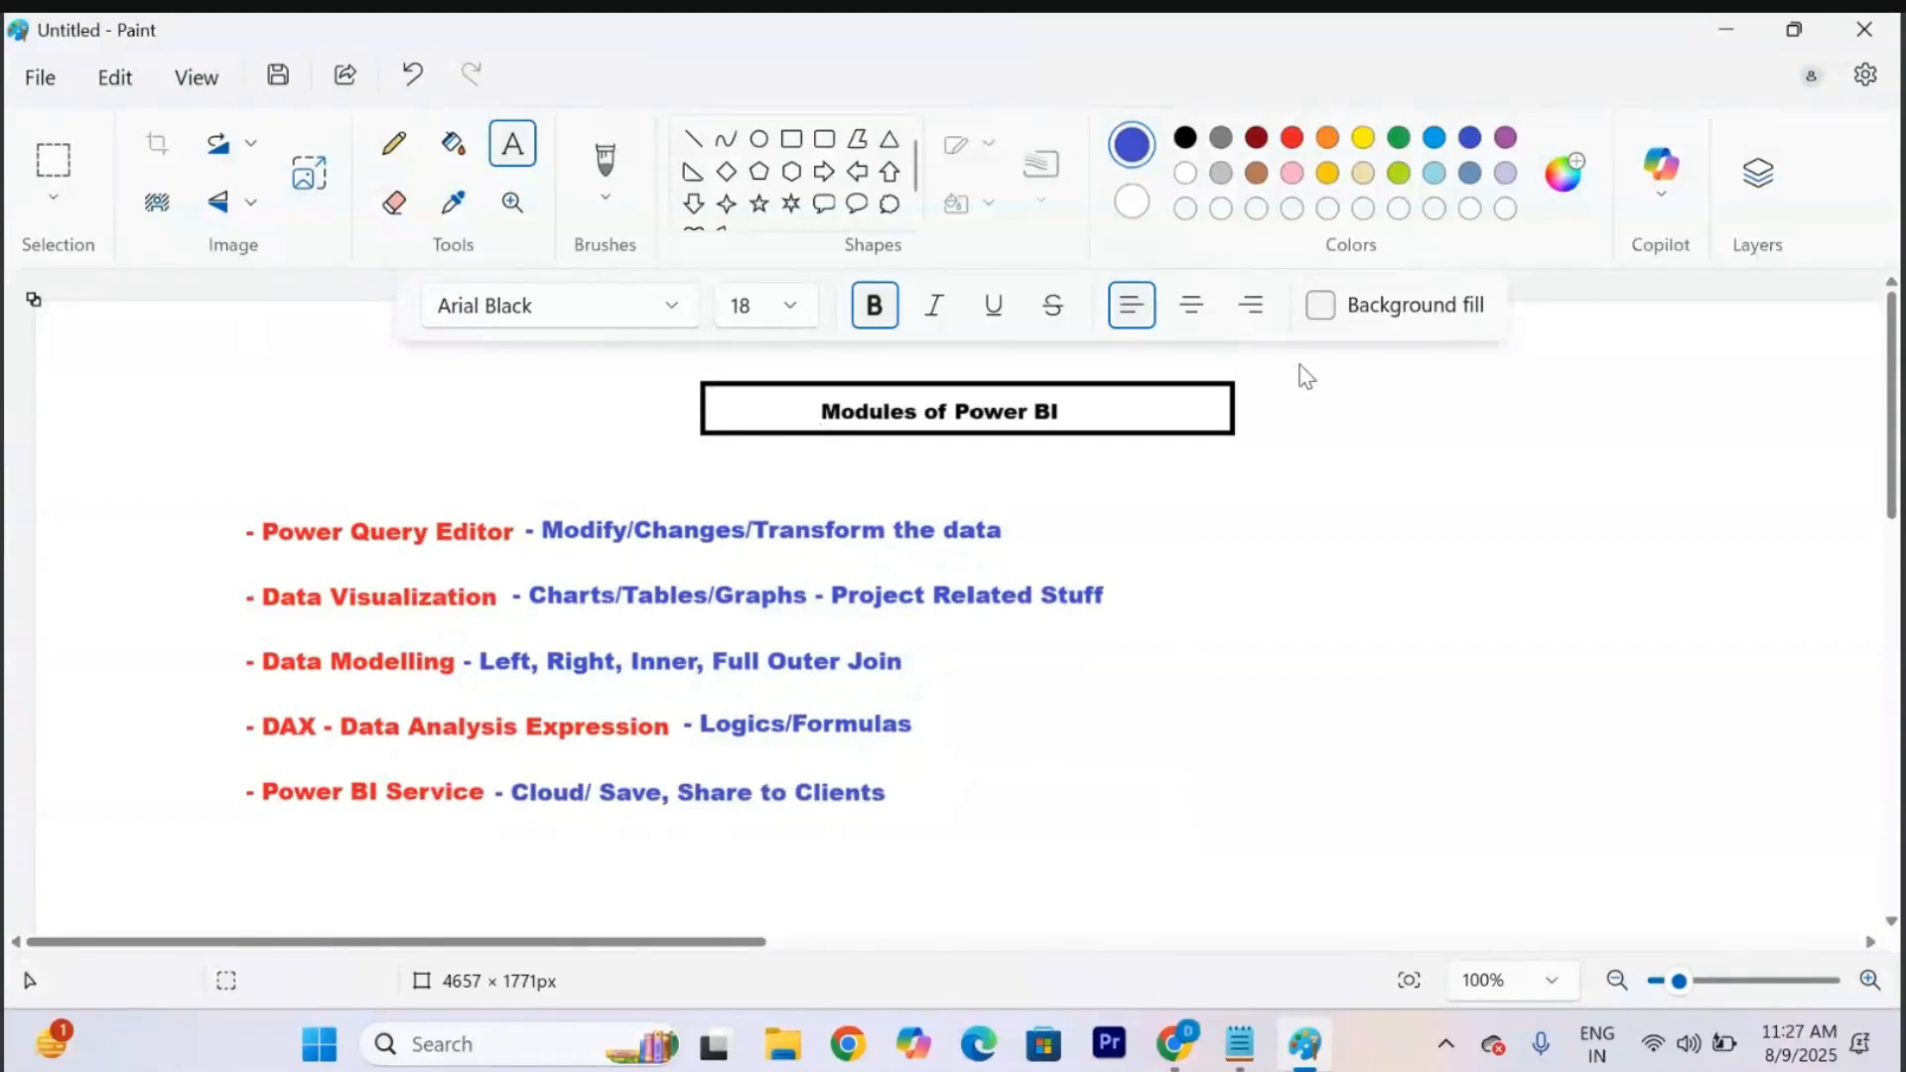
# Draw a yellow rectangle around the Power Query Editor and Data Visualization lines, including their notes.
pyautogui.click(1363, 139)
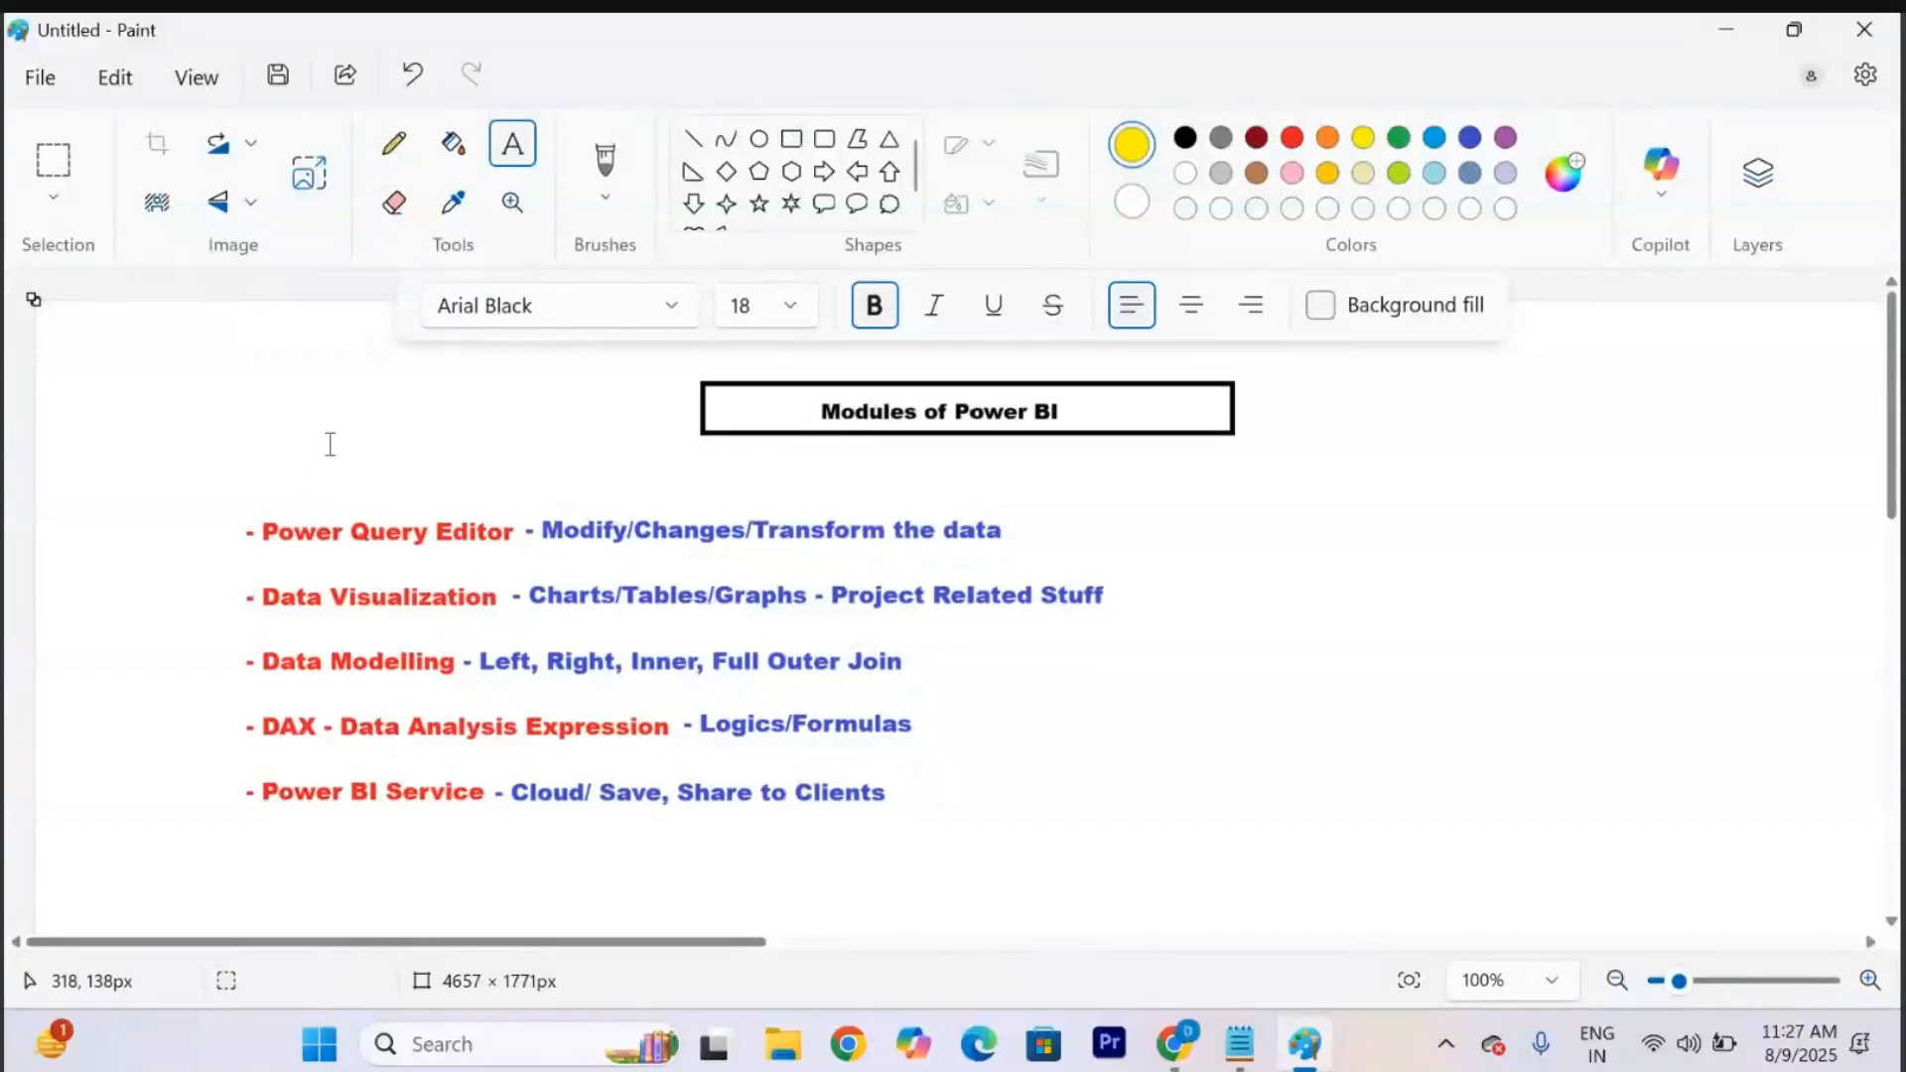
pyautogui.click(791, 138)
pyautogui.moveTo(206, 509); pyautogui.dragTo(1112, 624)
pyautogui.click(1212, 689)
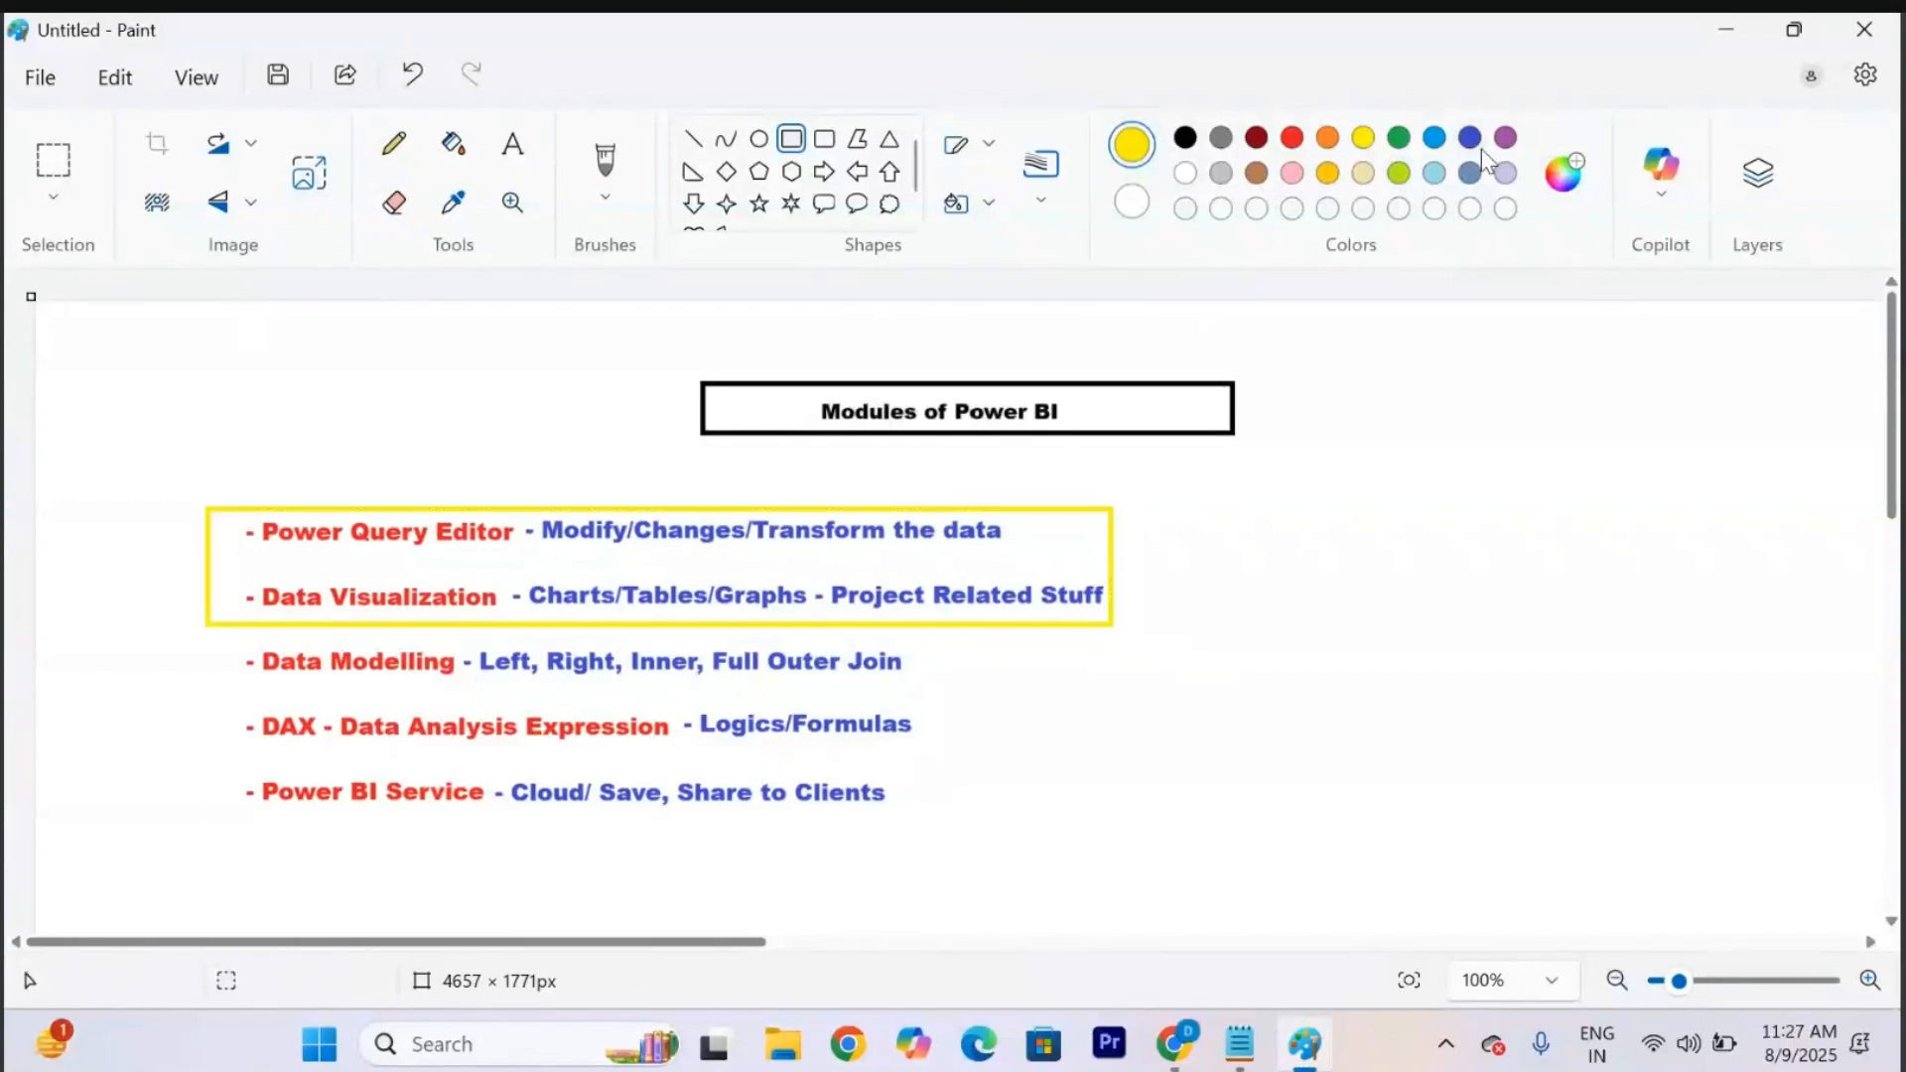
# Draw a green rectangle about 917 × 180 px around the Data Visualization, Data Modelling and DAX lines.
pyautogui.click(1399, 139)
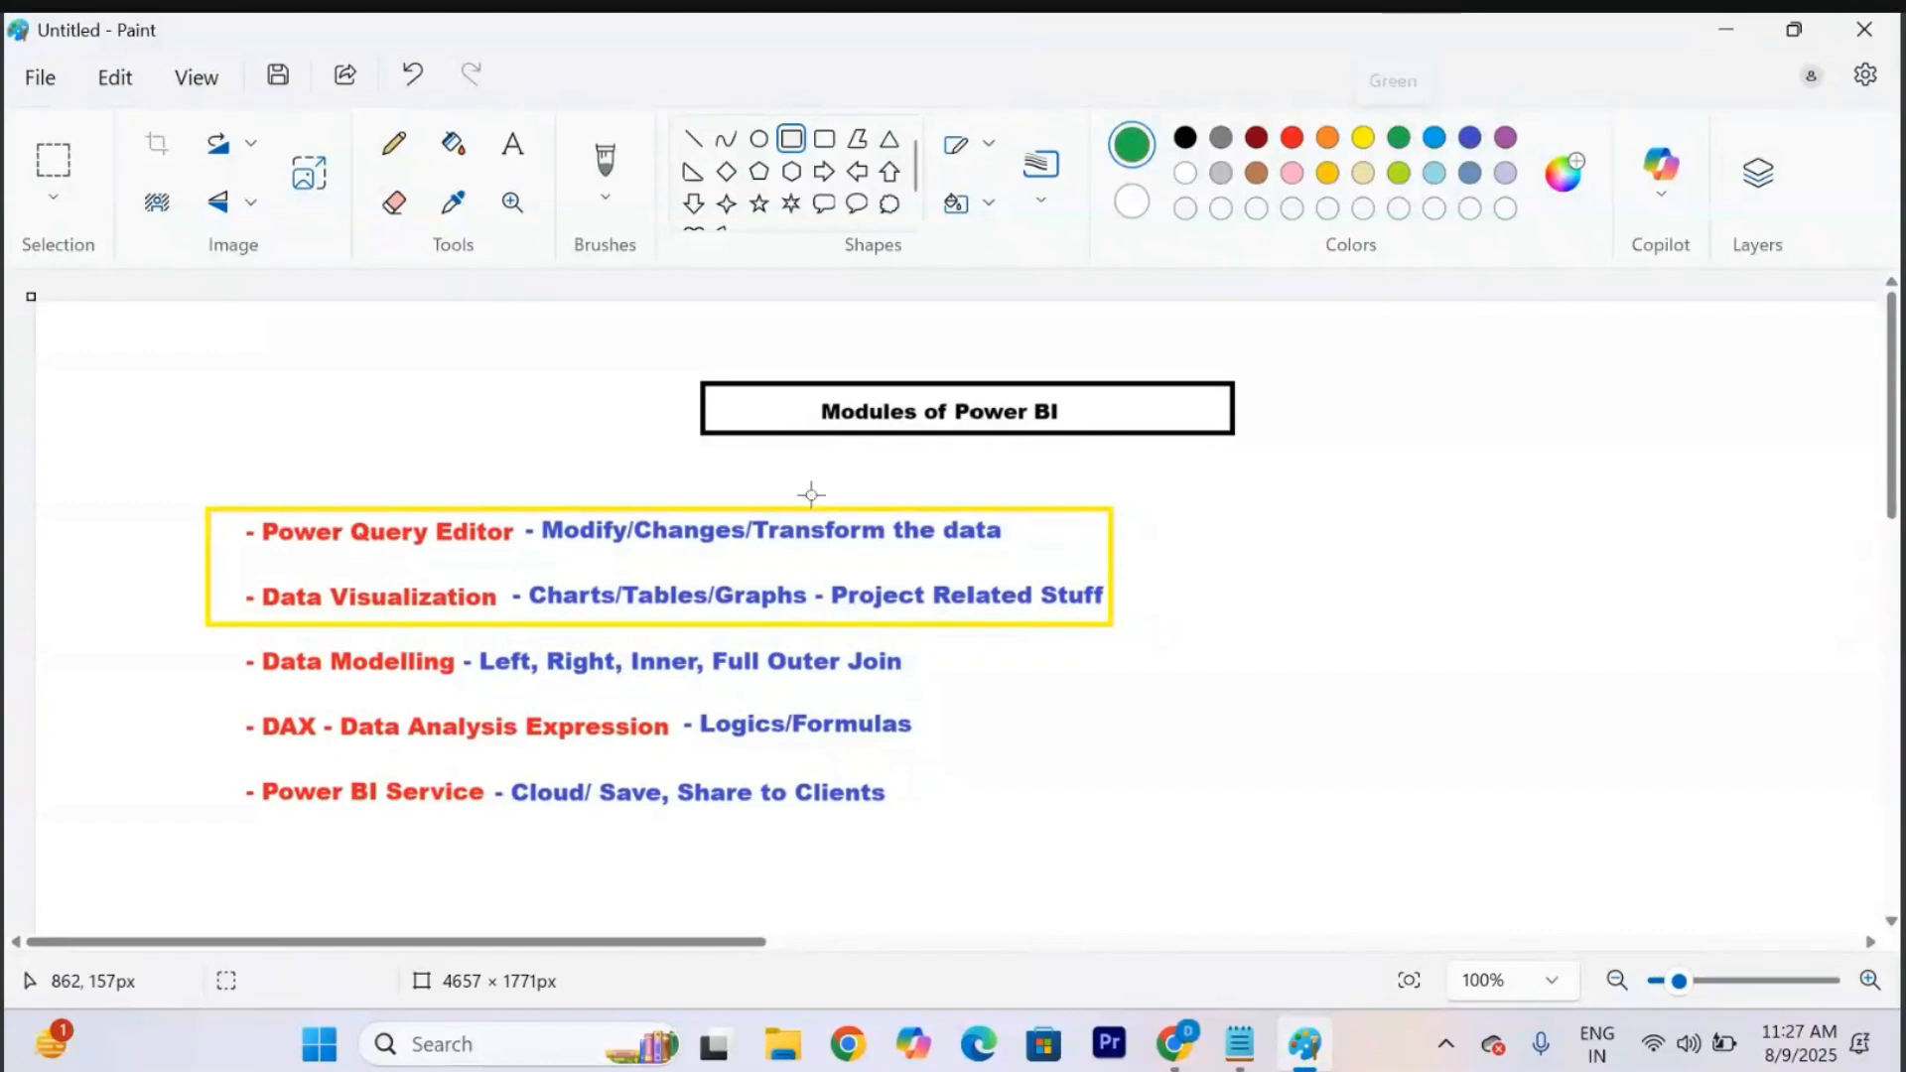
pyautogui.moveTo(226, 574)
pyautogui.mouseDown()
pyautogui.moveTo(271, 741)
pyautogui.moveTo(1134, 753)
pyautogui.mouseUp()
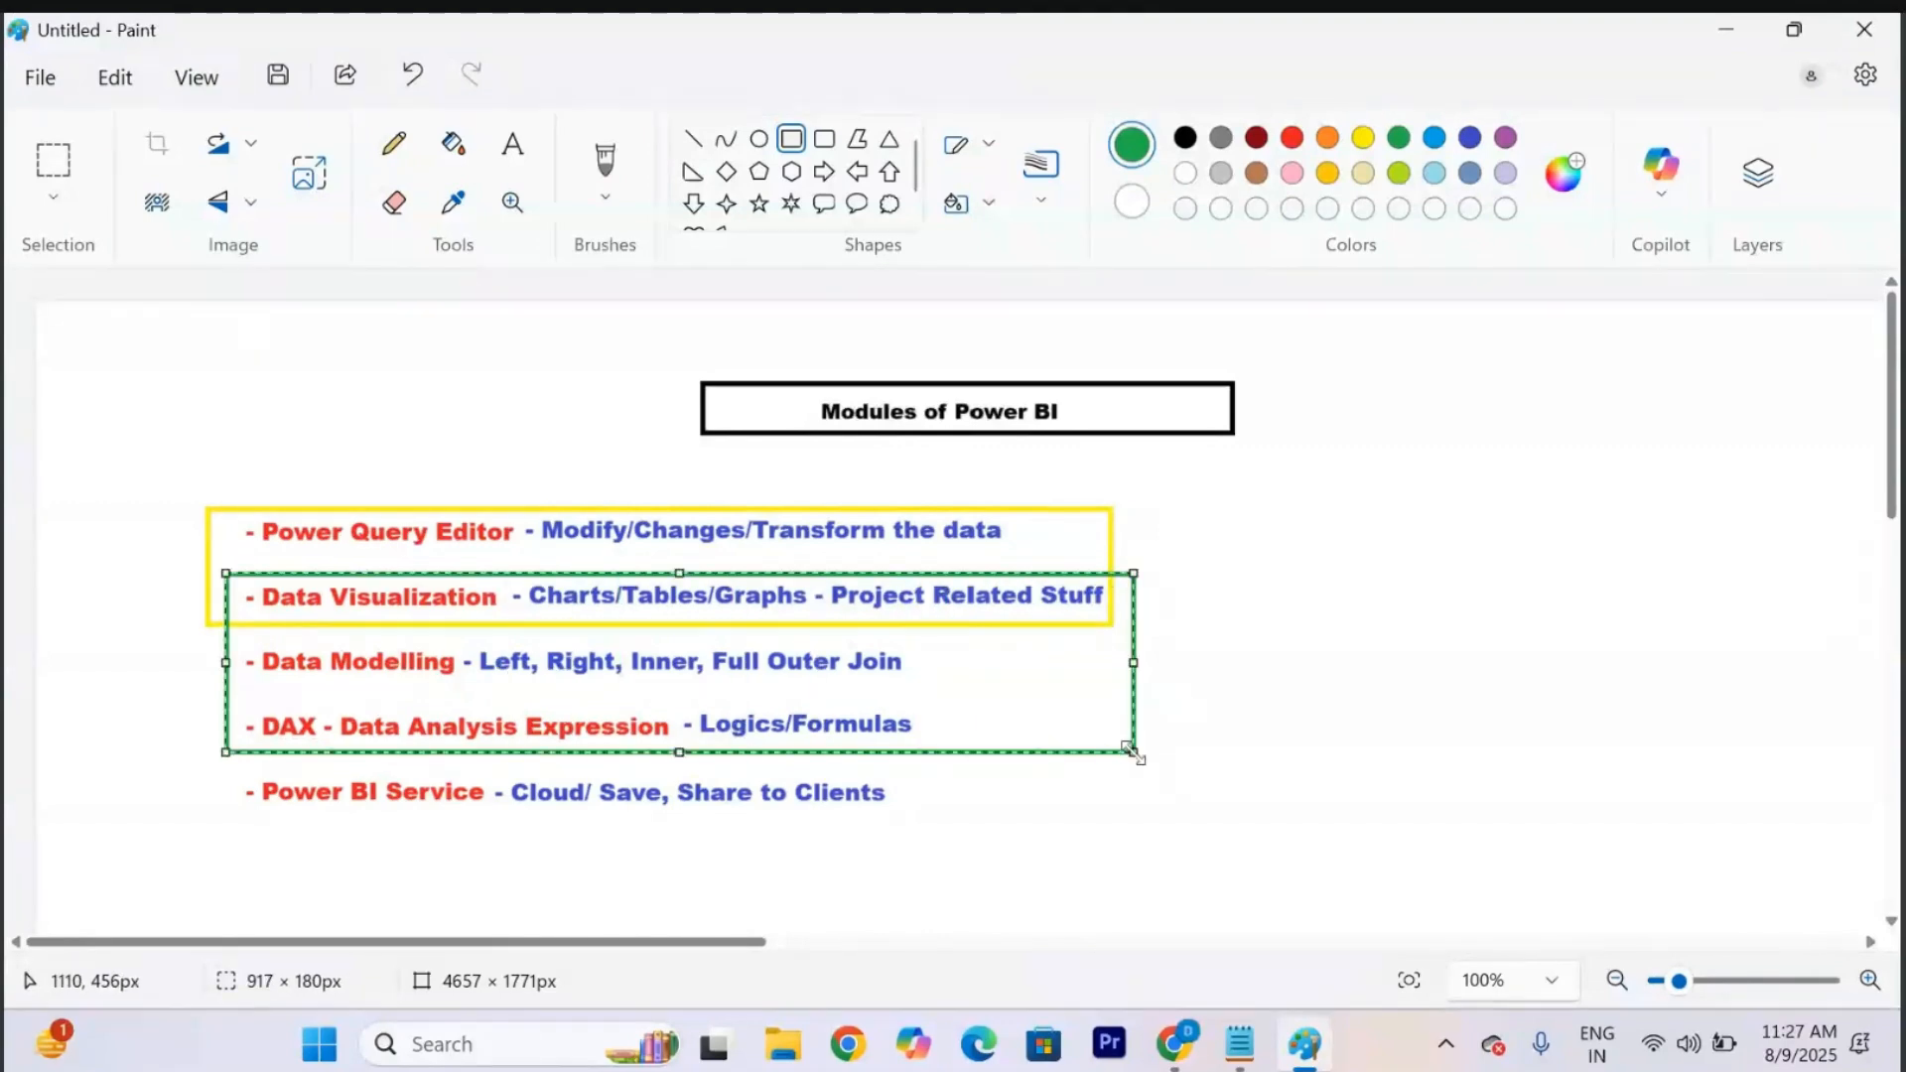
pyautogui.click(1311, 514)
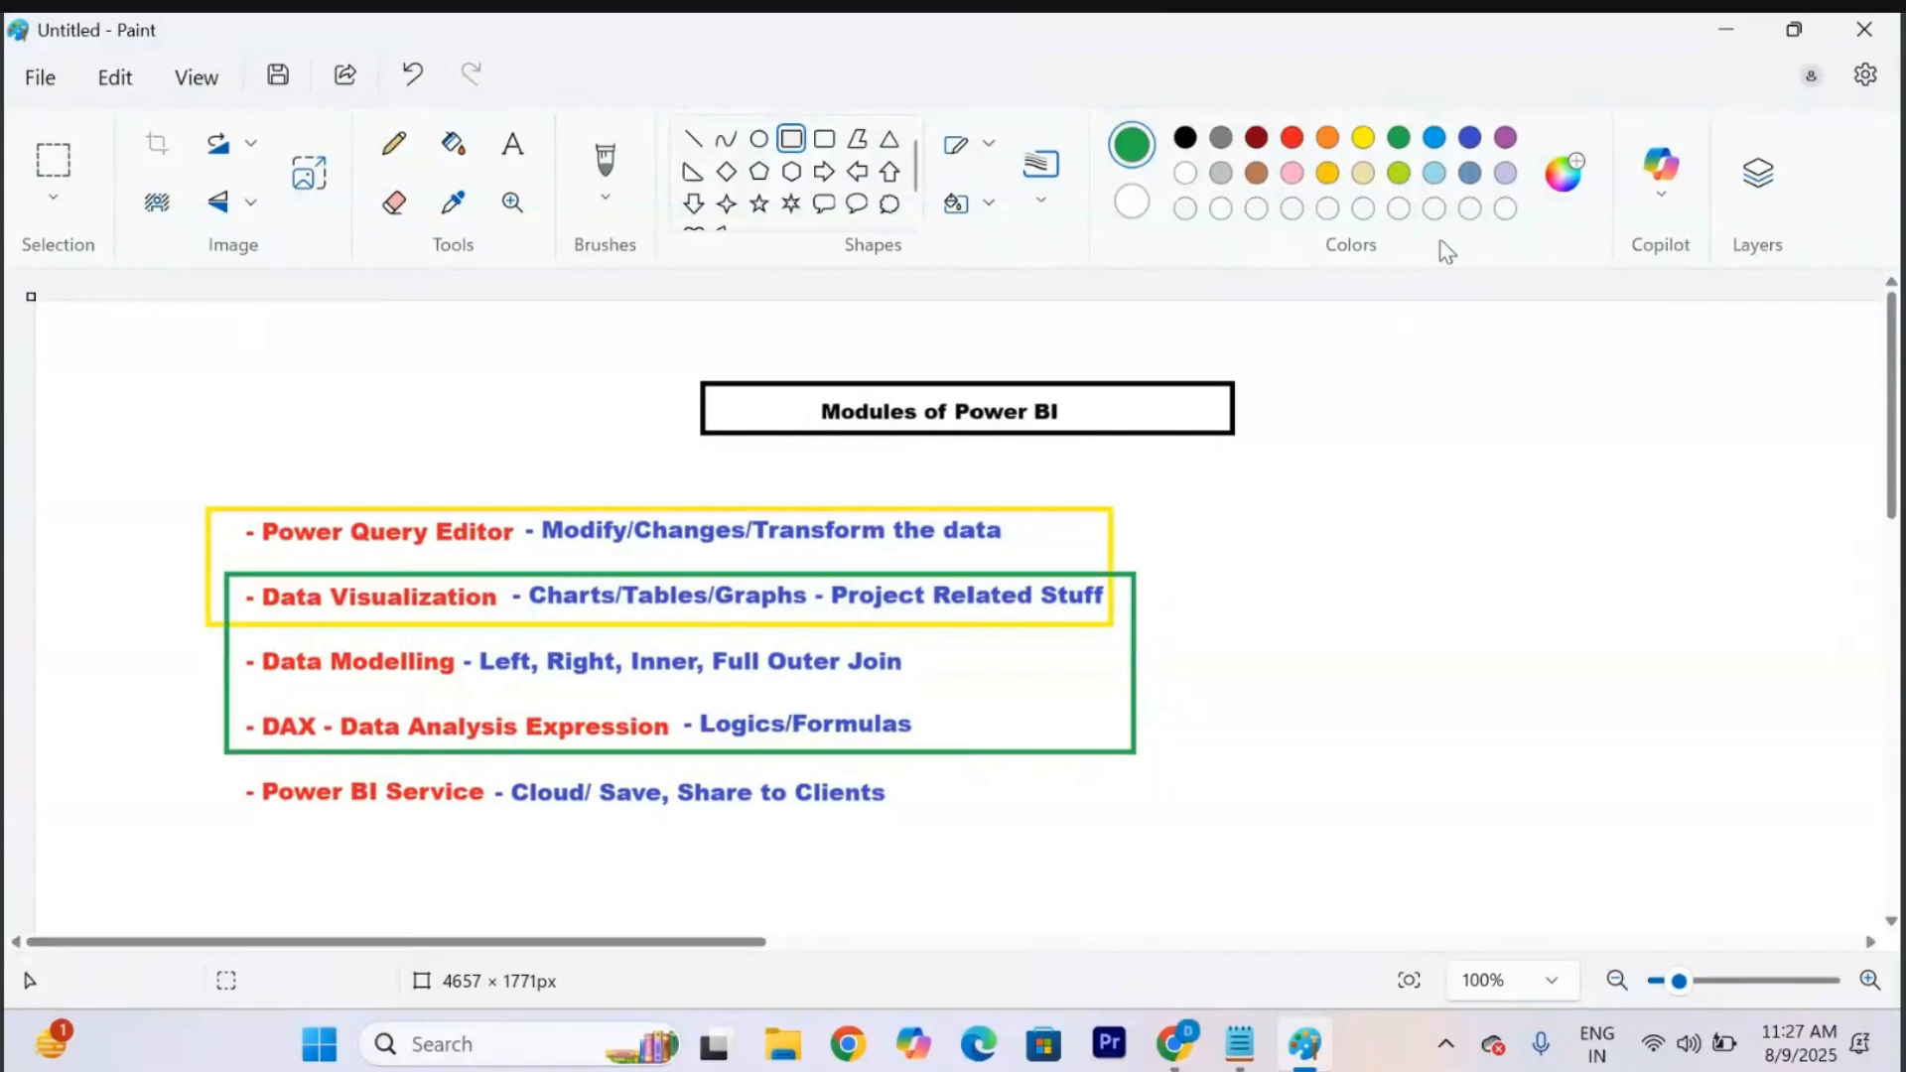
# Draw a gold rectangle around all five module lines, enclosing the yellow and green frames.
pyautogui.click(1327, 174)
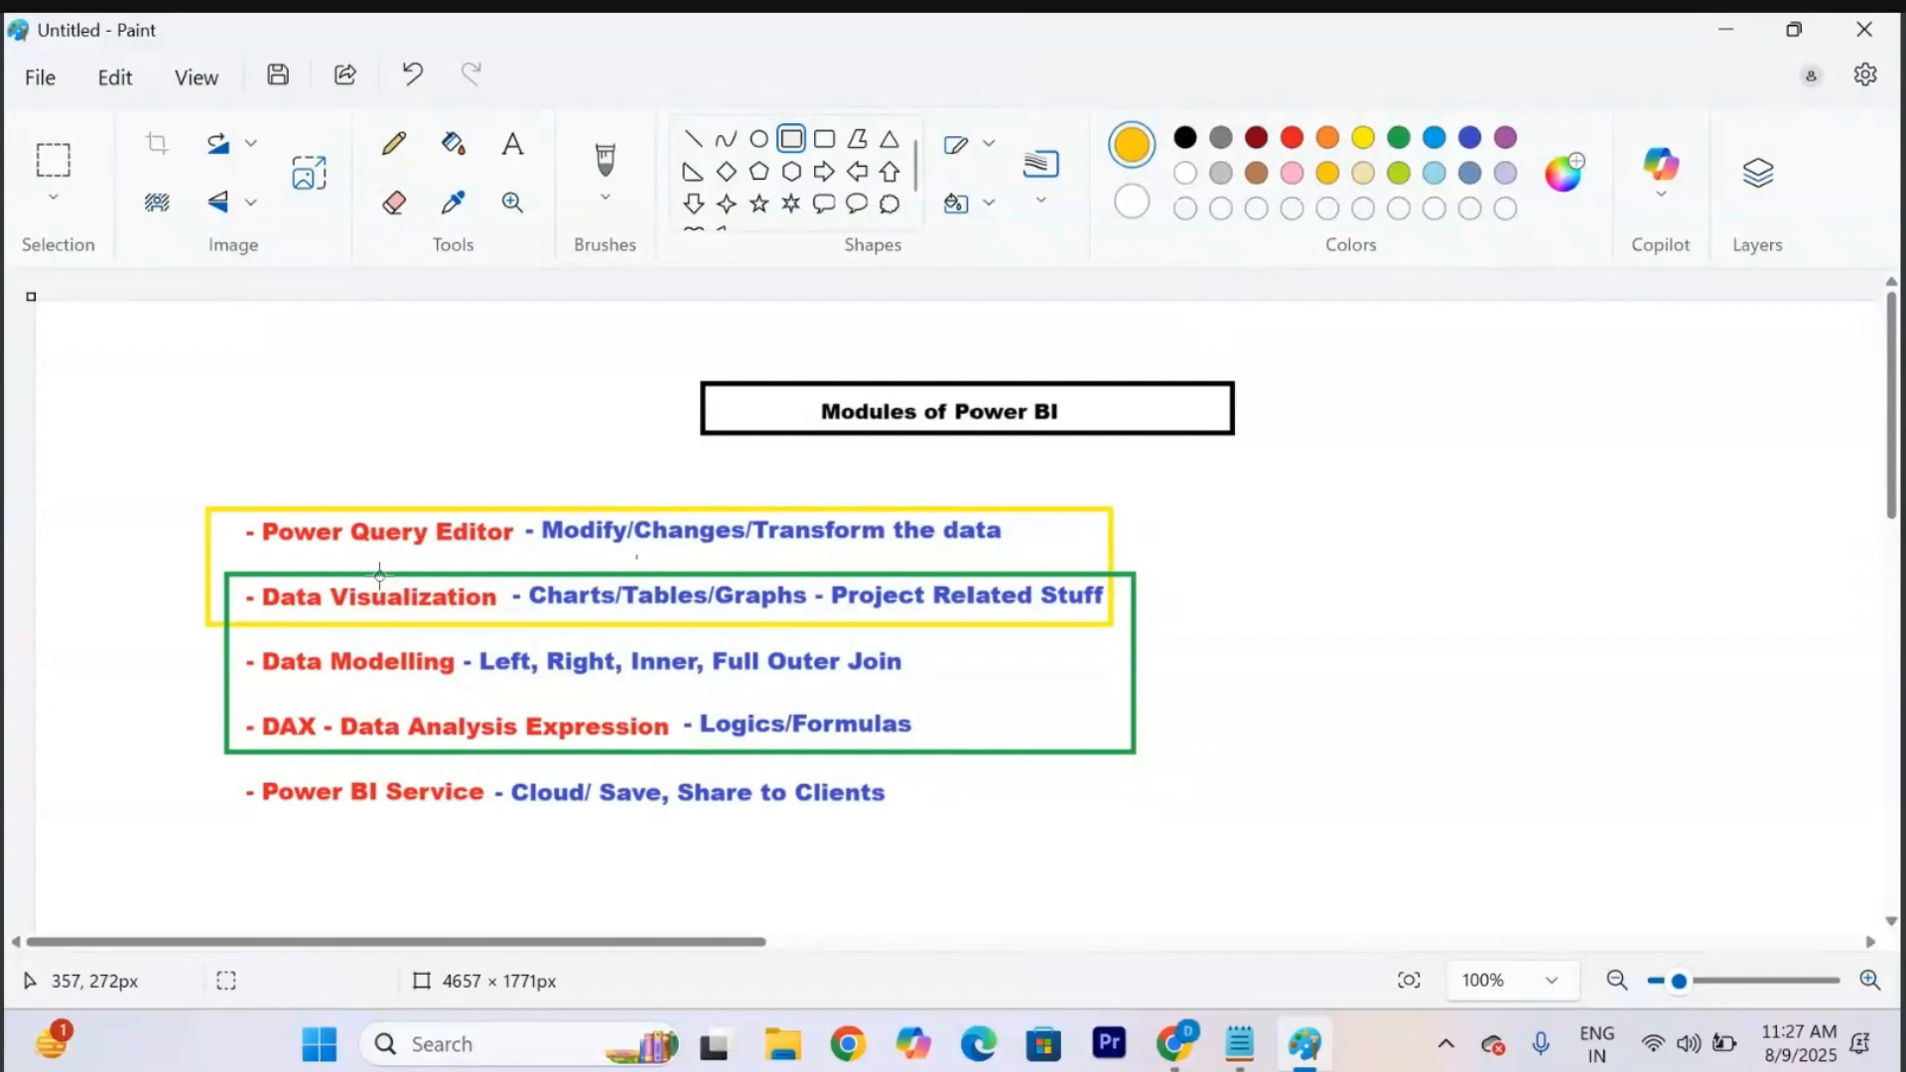
pyautogui.moveTo(200, 490); pyautogui.dragTo(1156, 820)
pyautogui.click(1247, 808)
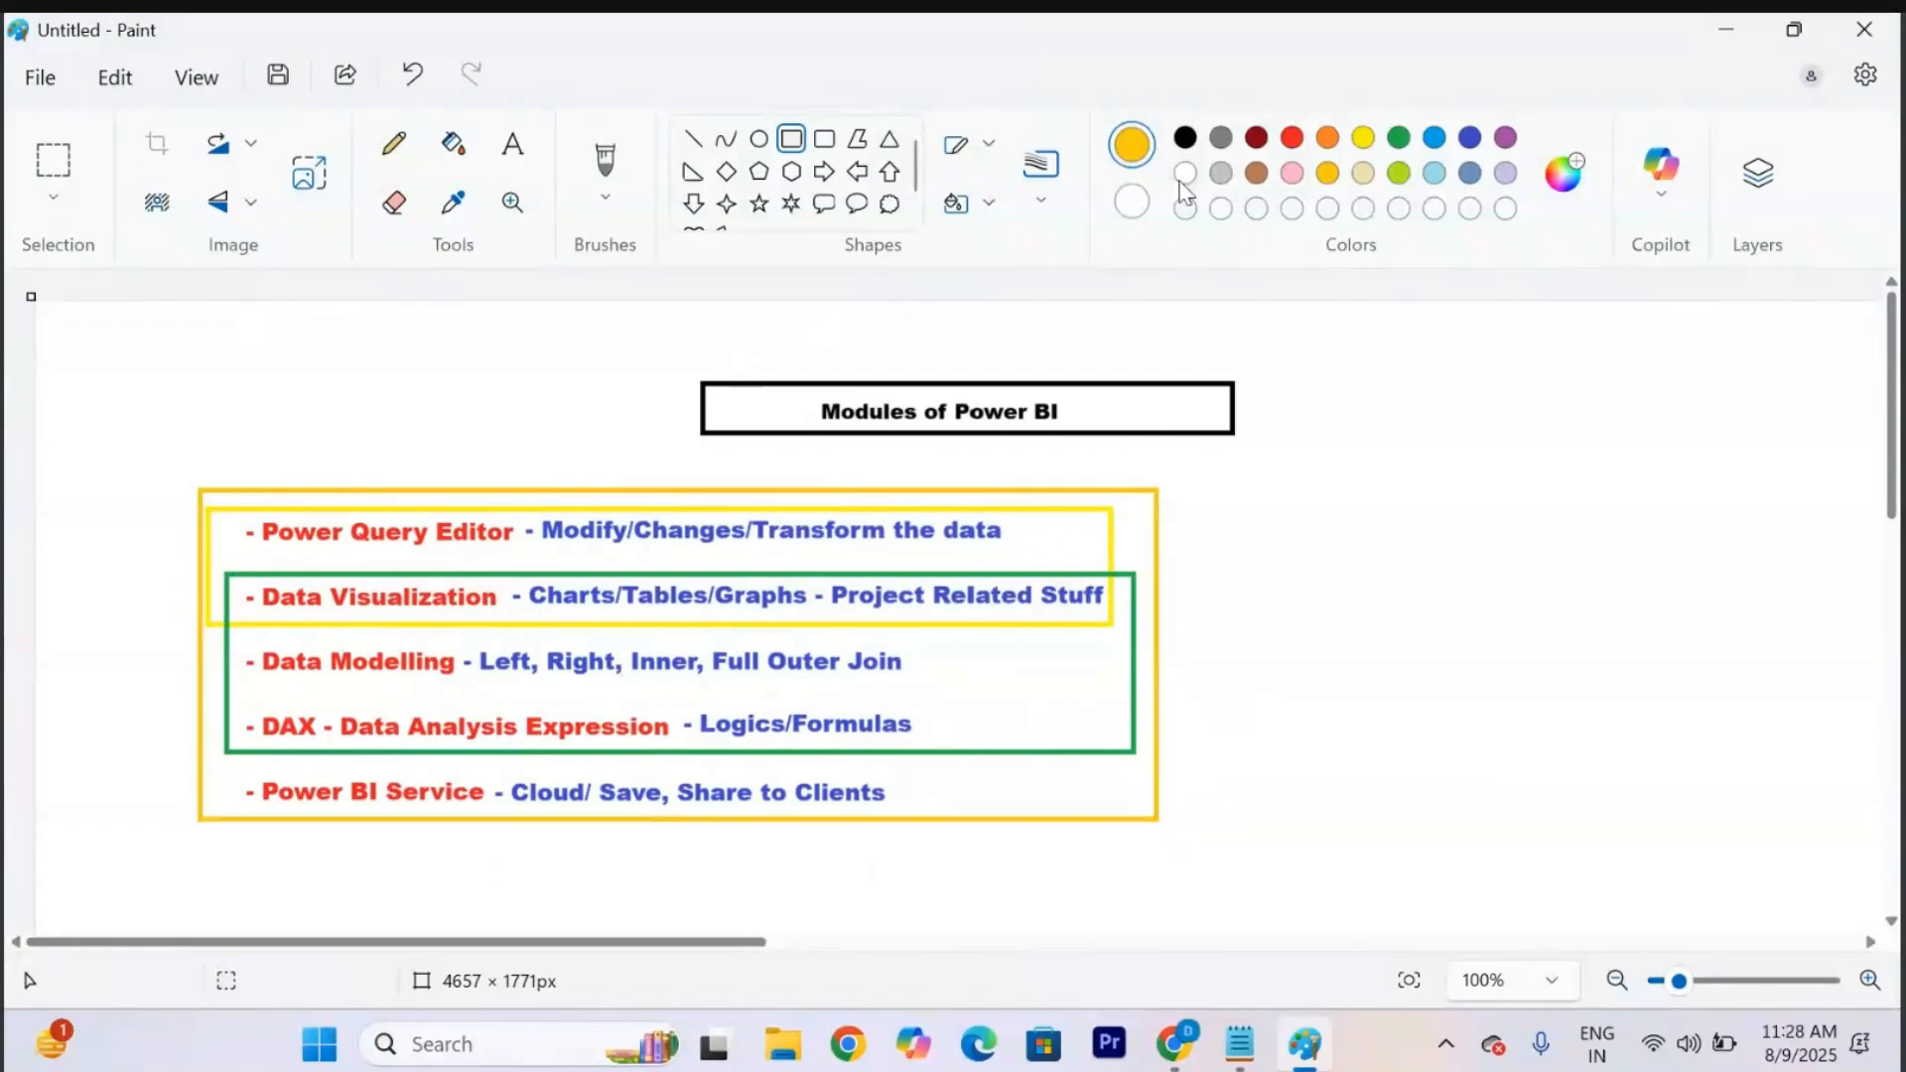
# Write the label "Power BI" just above the gold frame's upper-left corner and colour it dark red.
pyautogui.click(512, 143)
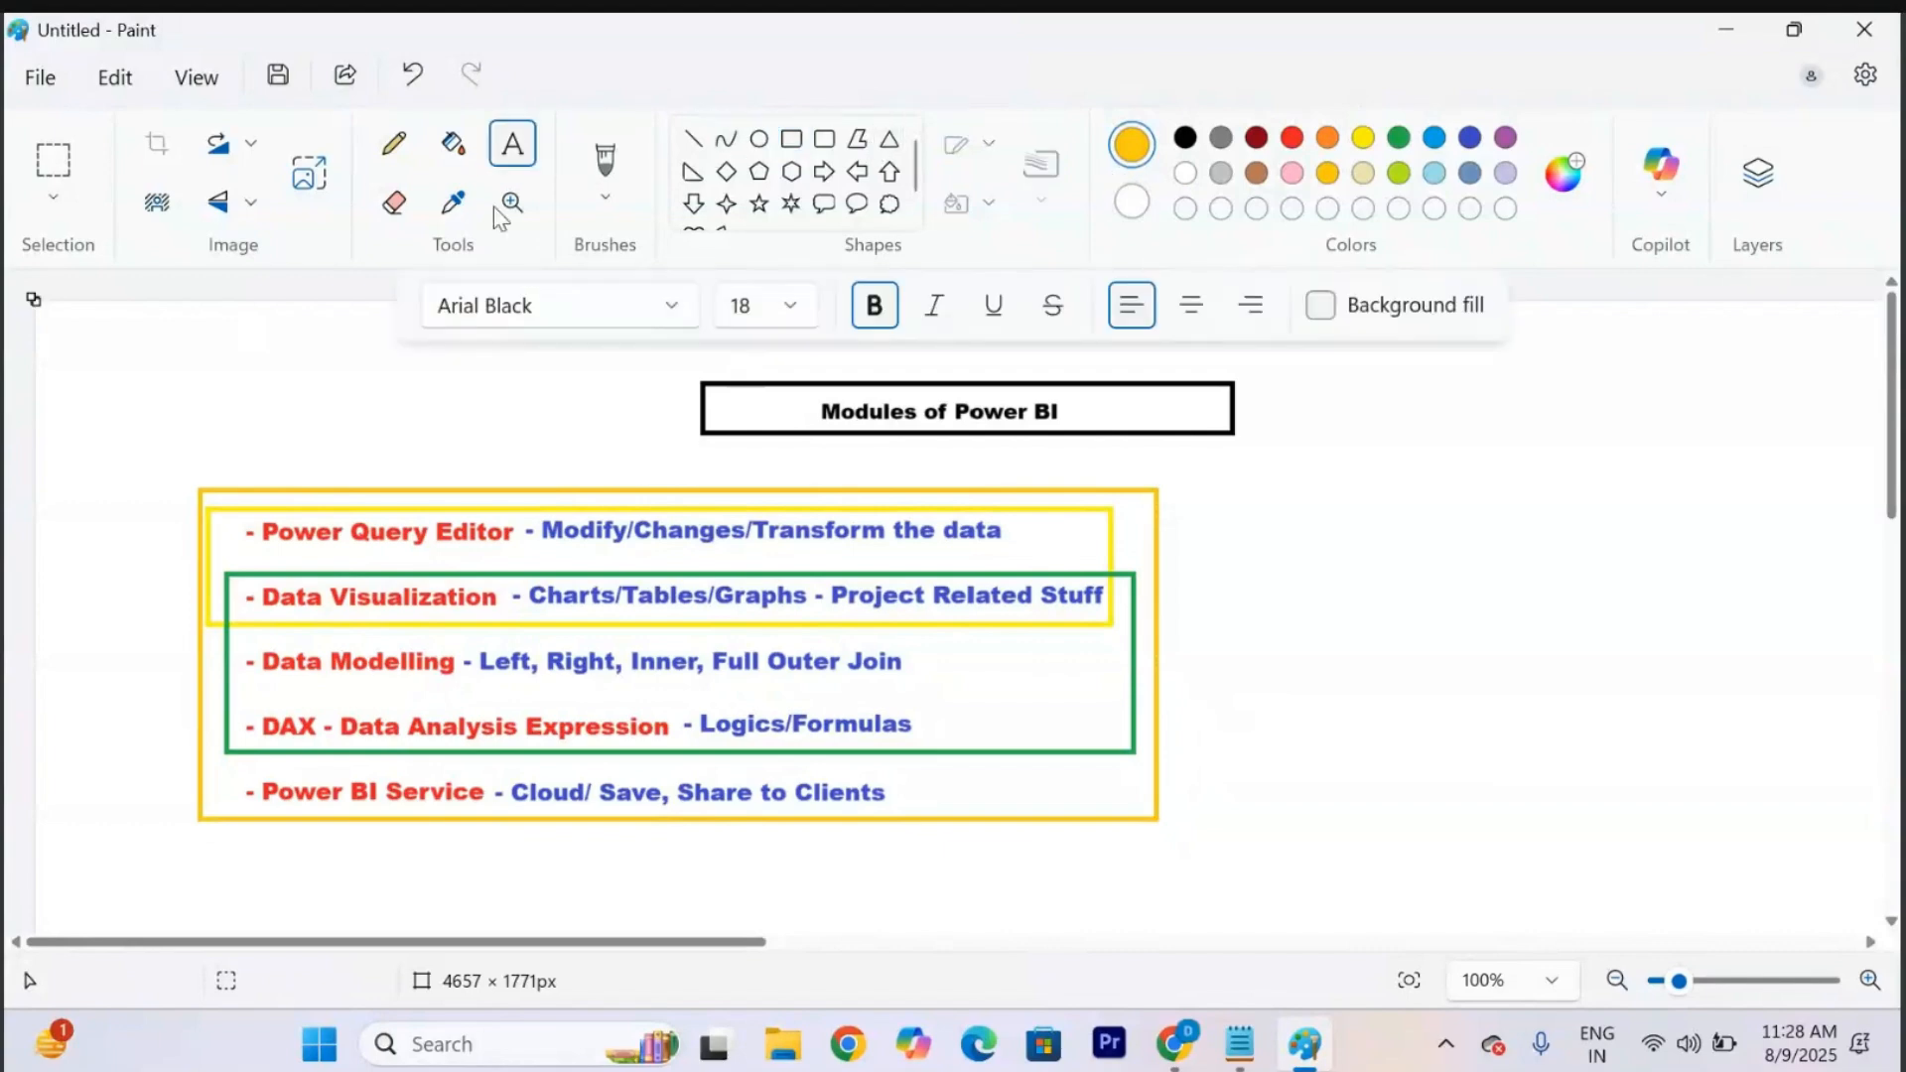
pyautogui.click(221, 446)
pyautogui.write('P')
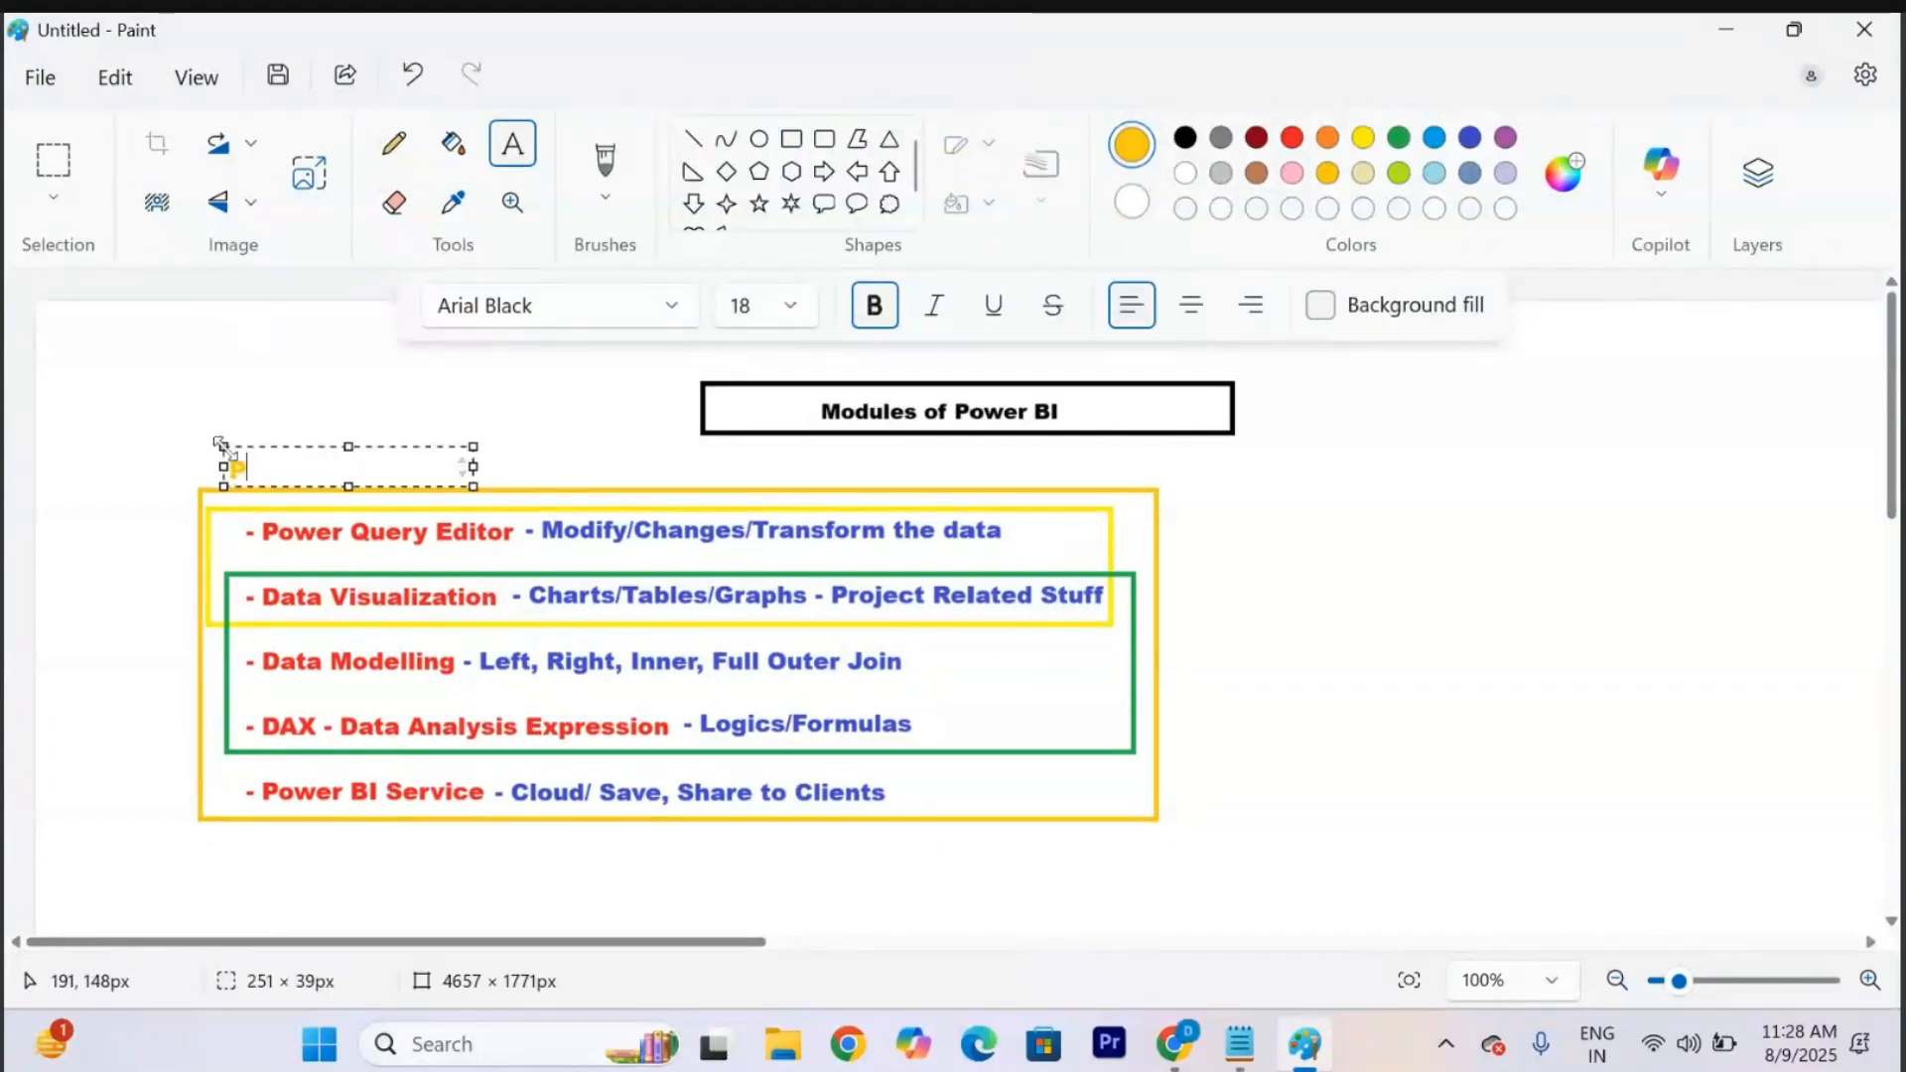
pyautogui.write('ower BI')
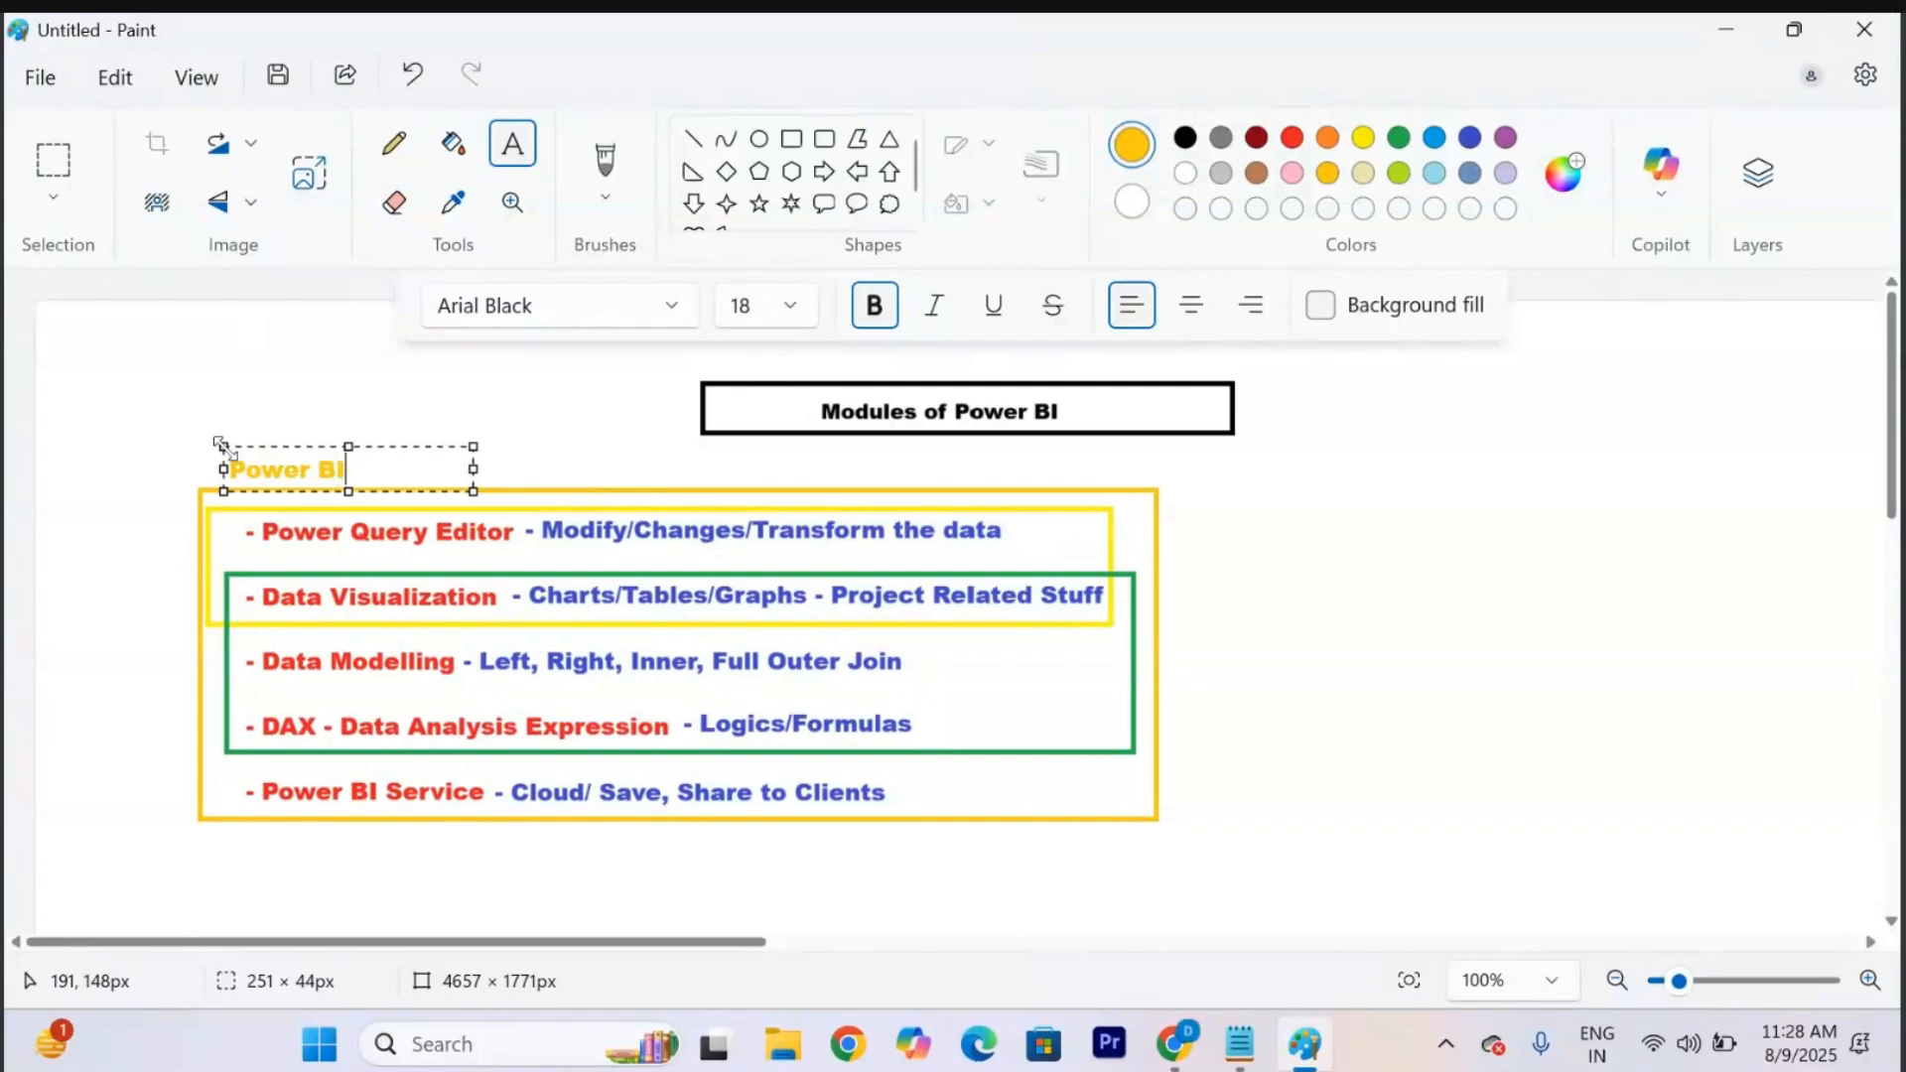
pyautogui.moveTo(220, 444); pyautogui.dragTo(209, 430)
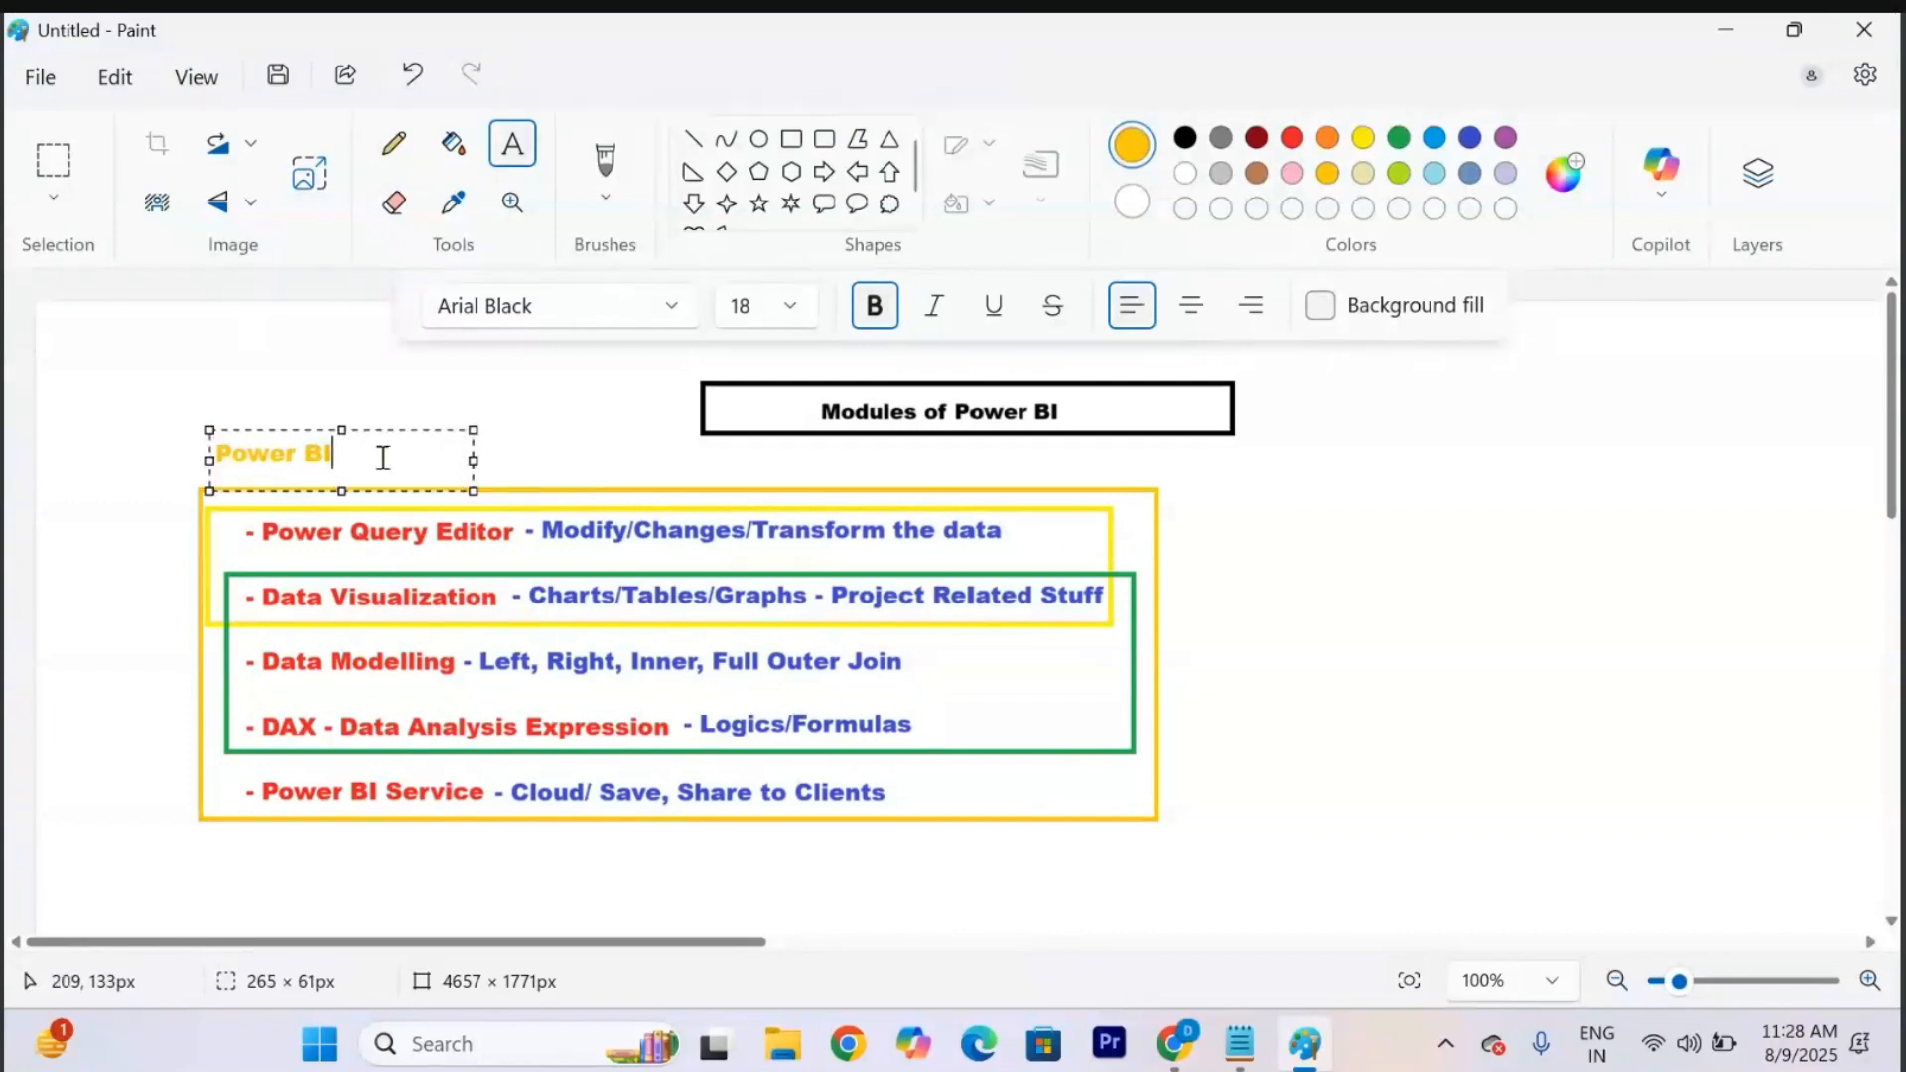
pyautogui.moveTo(383, 453); pyautogui.dragTo(211, 455)
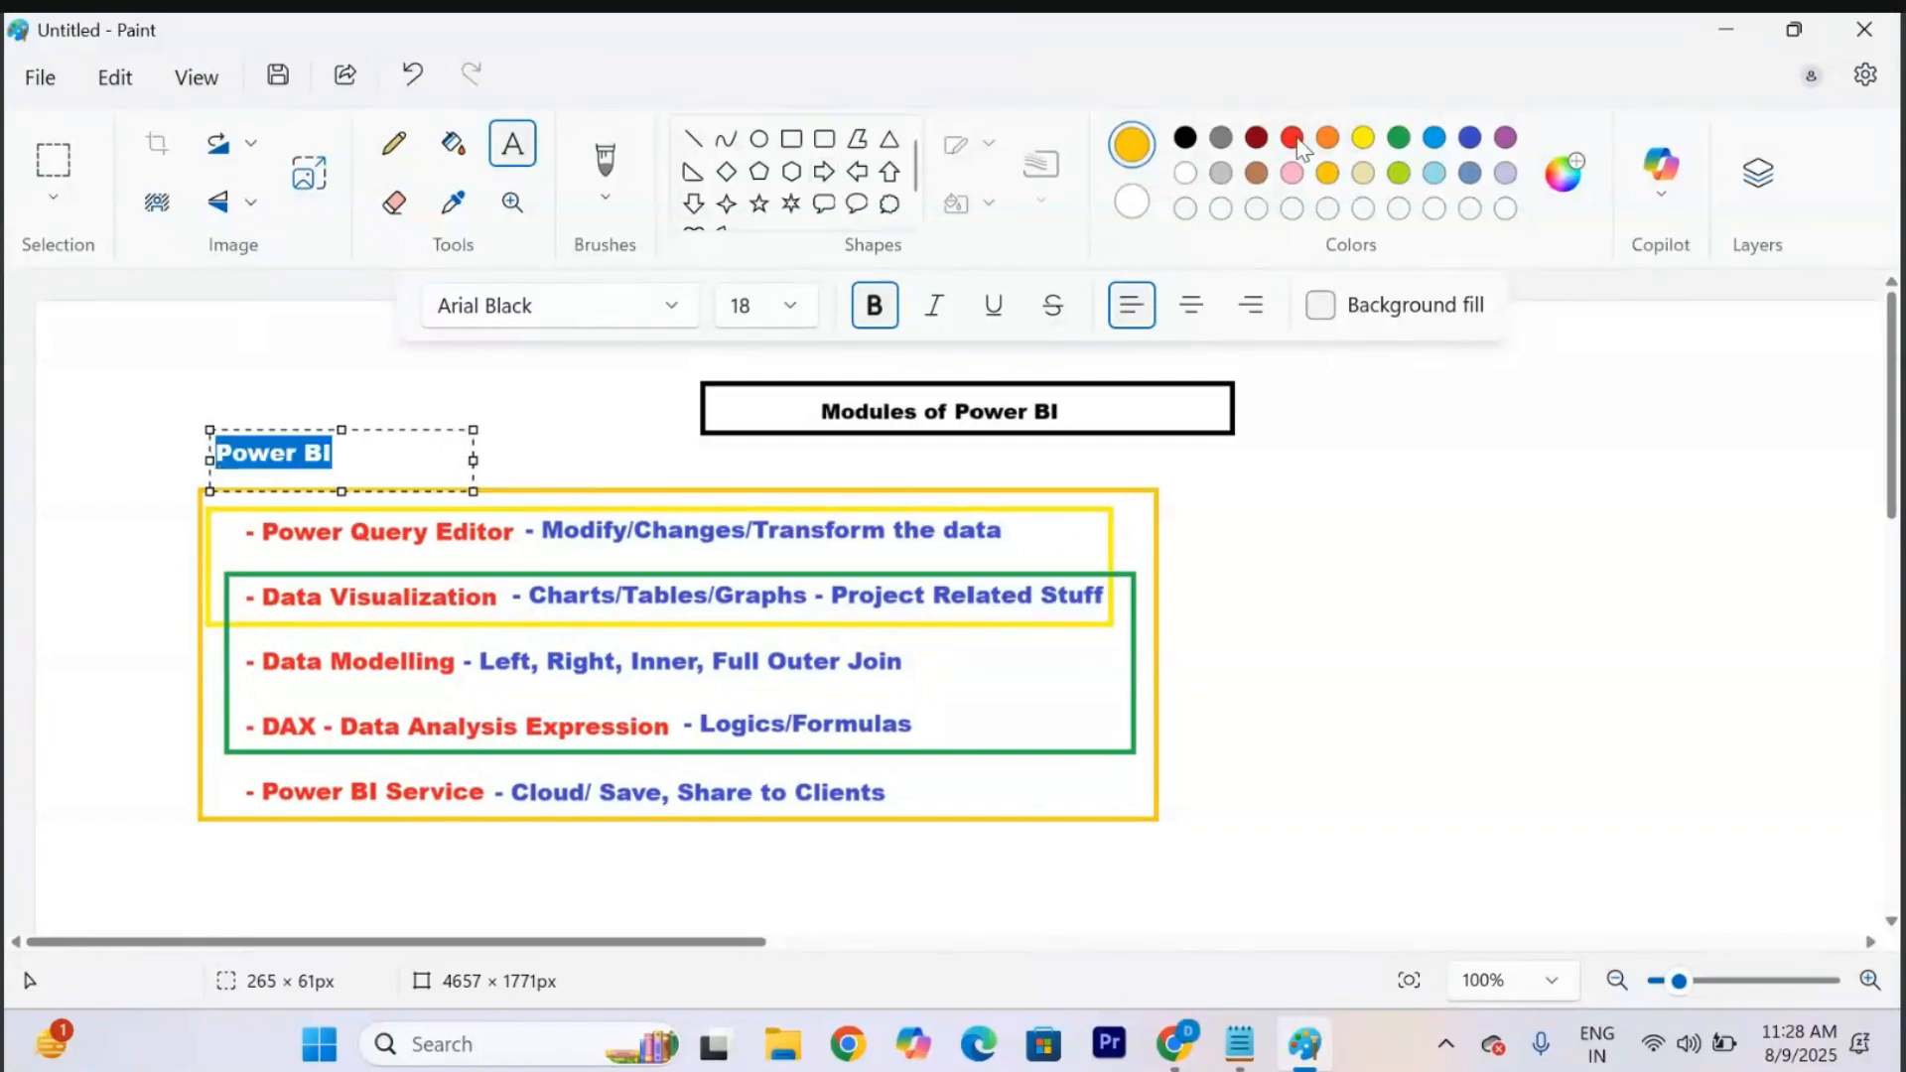
pyautogui.click(1256, 139)
pyautogui.click(1344, 680)
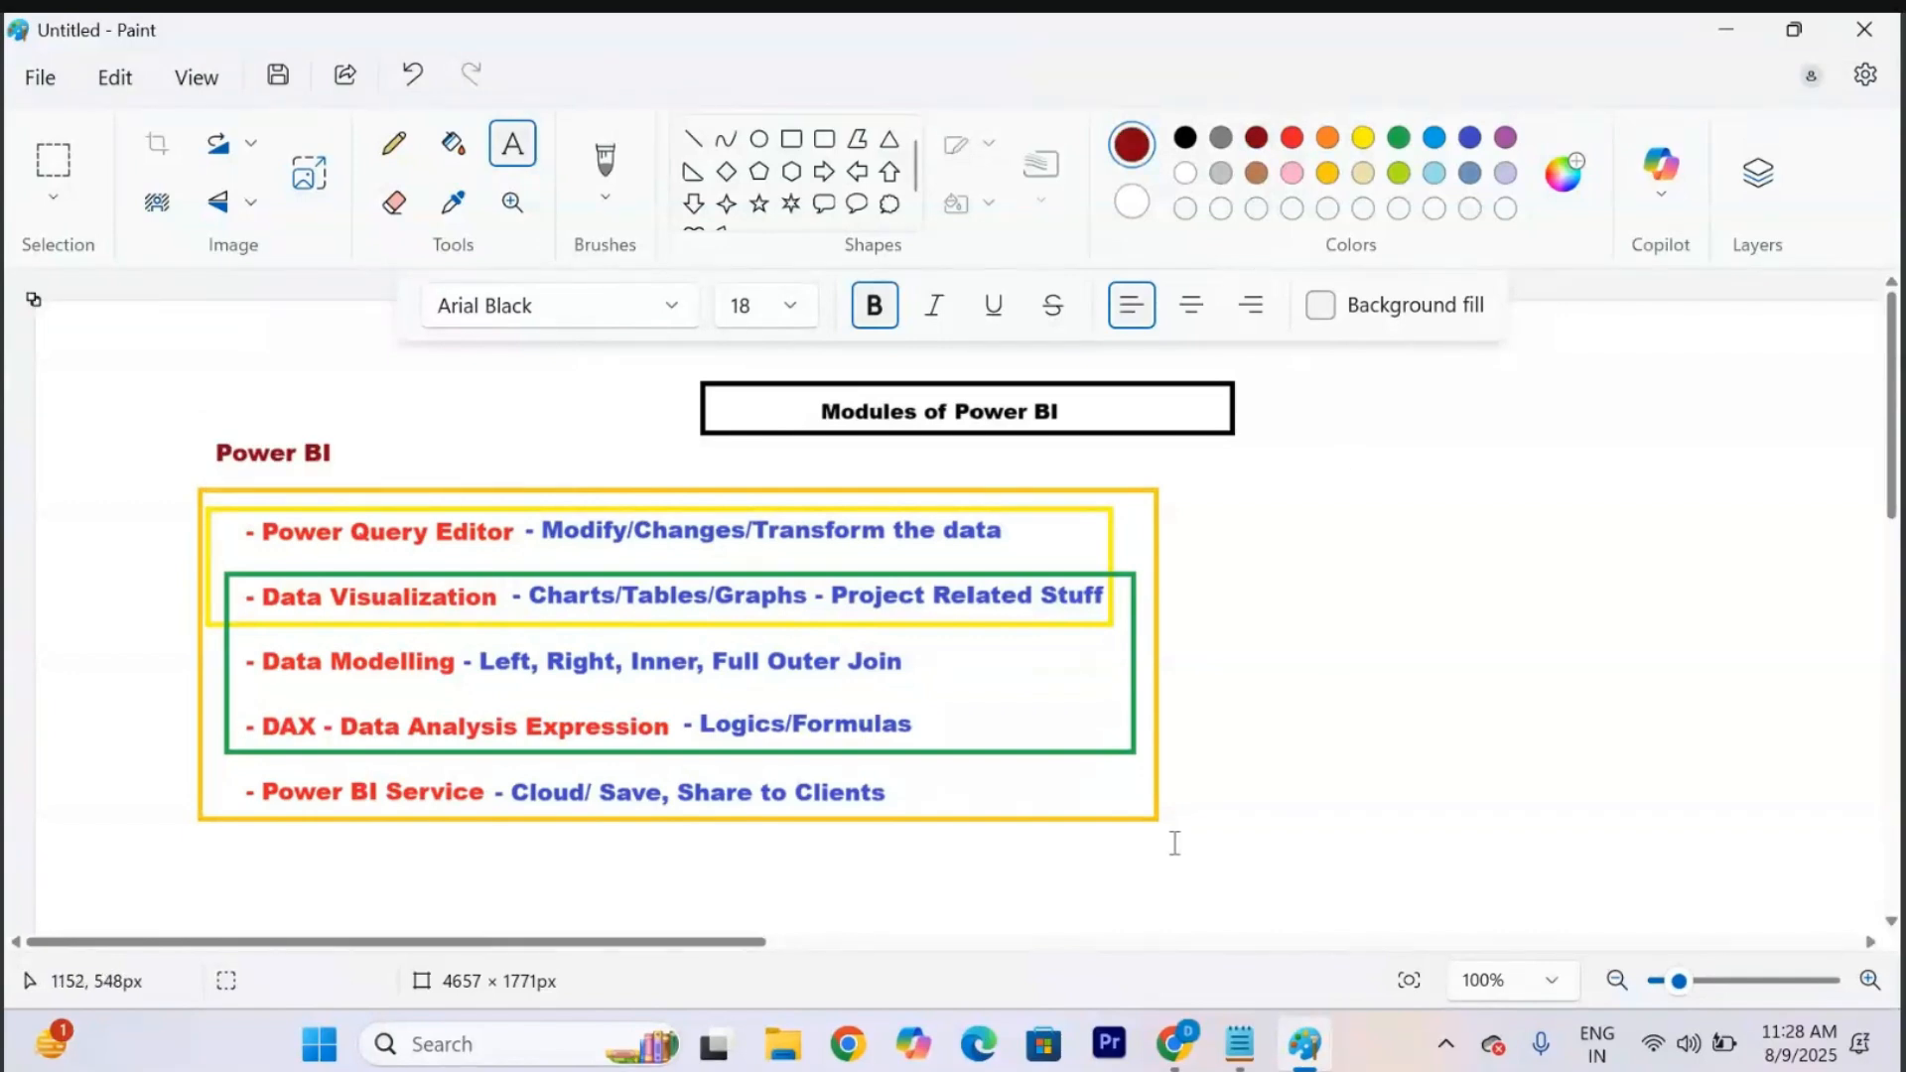
# Search Windows for "power" and launch Power BI Desktop.
pyautogui.click(463, 1043)
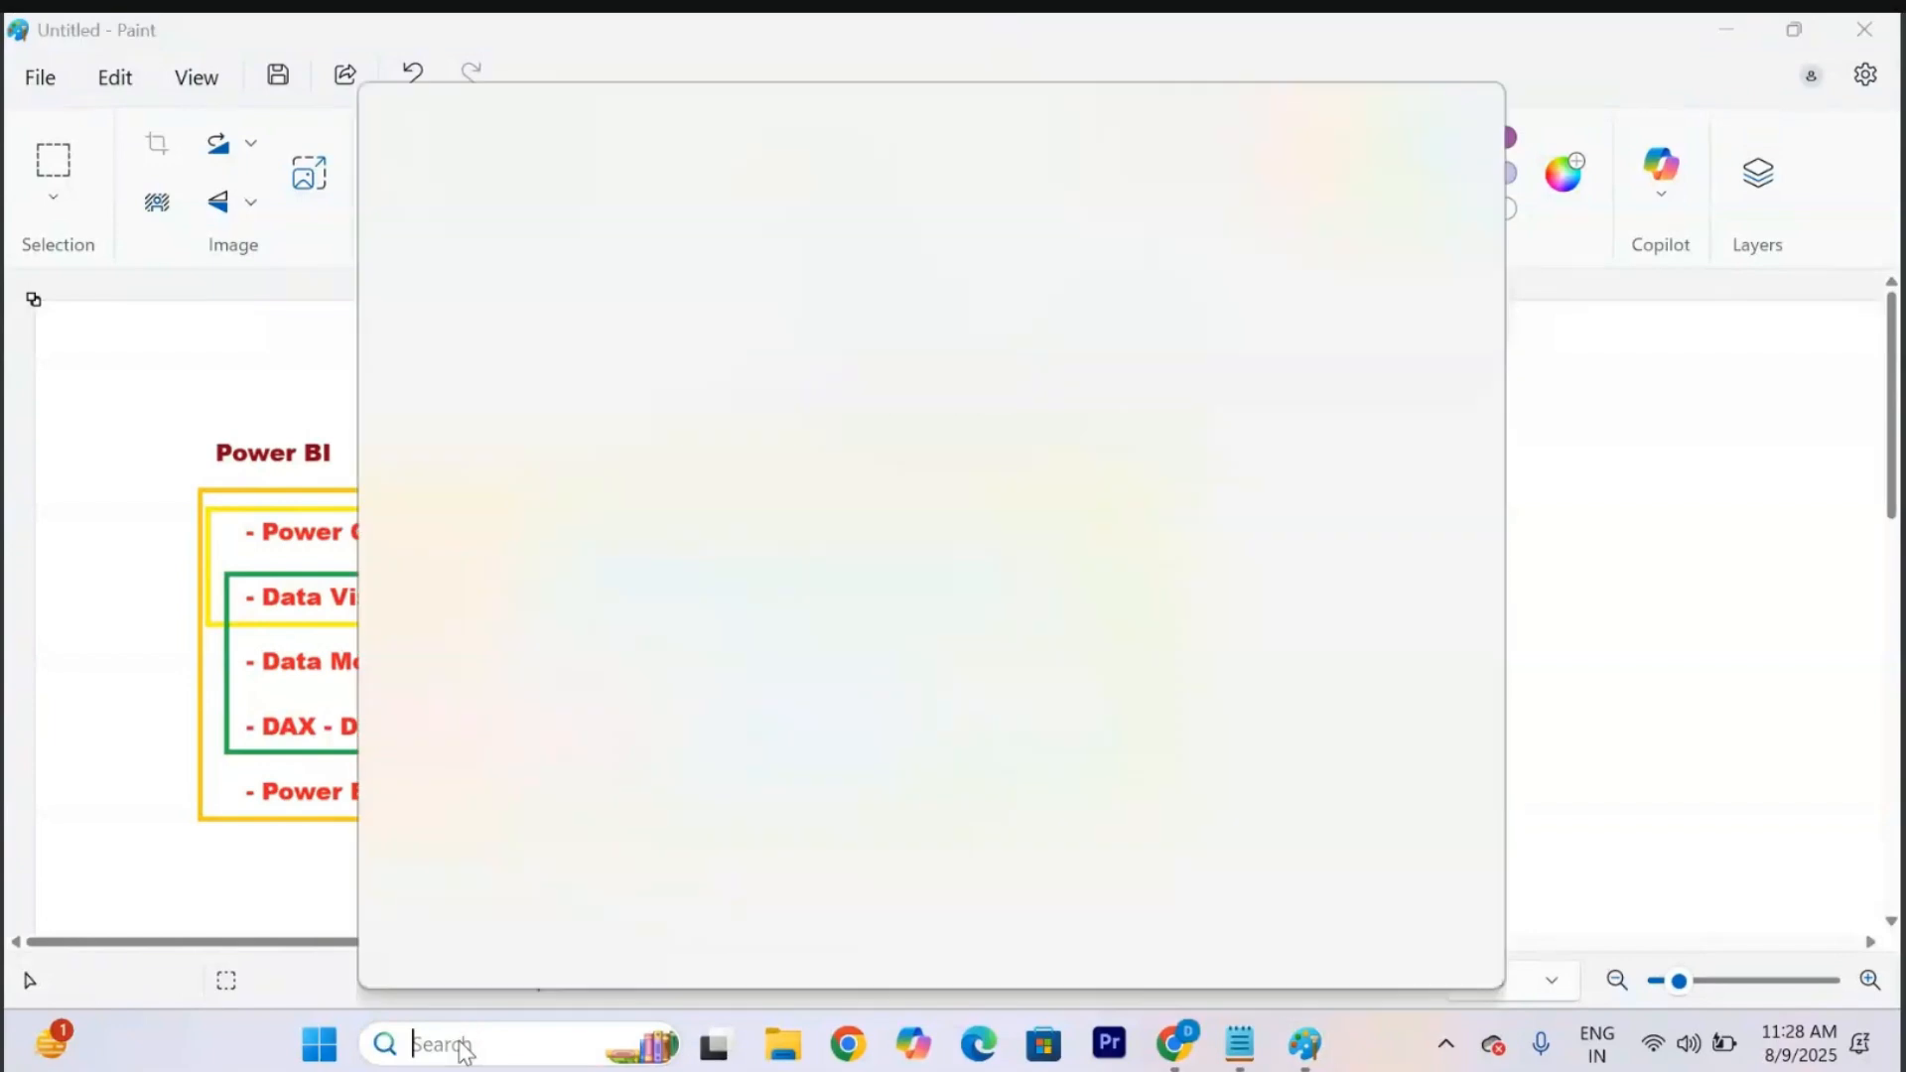
pyautogui.write('power')
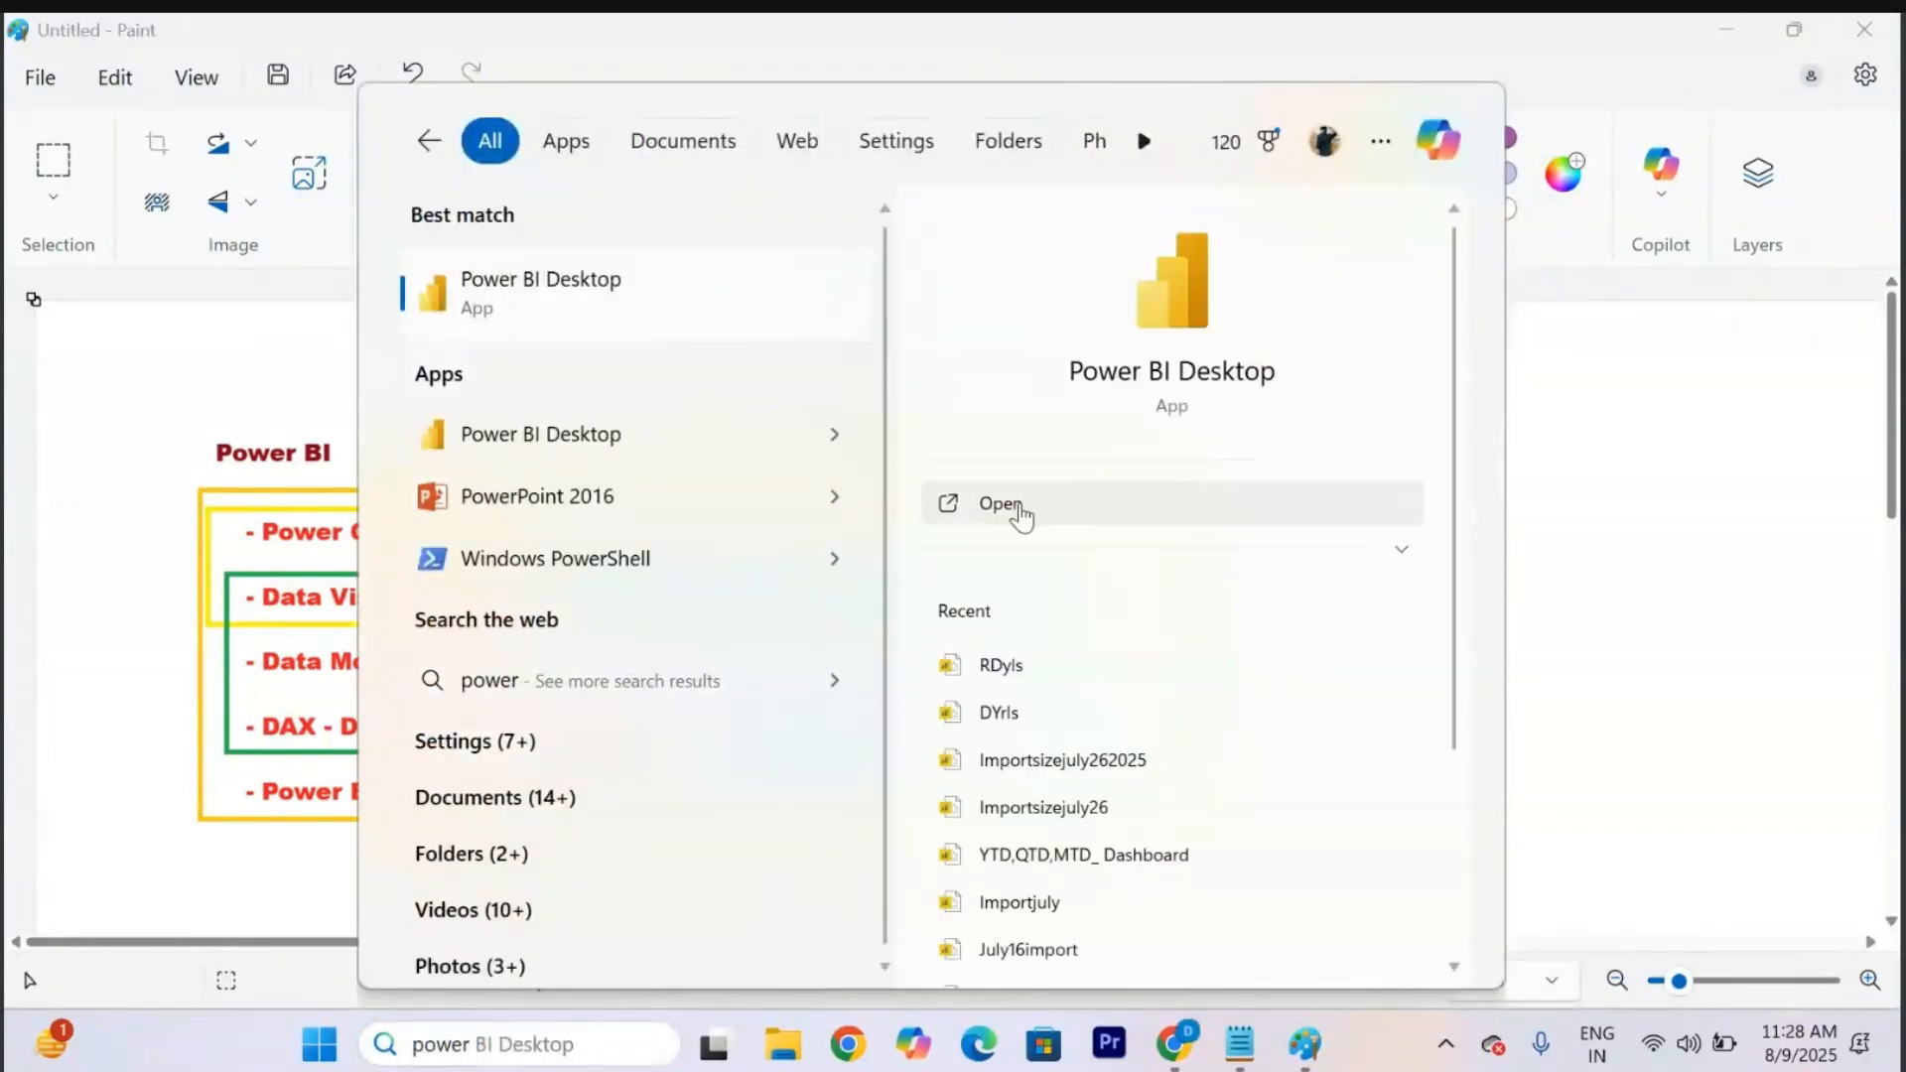
pyautogui.click(999, 504)
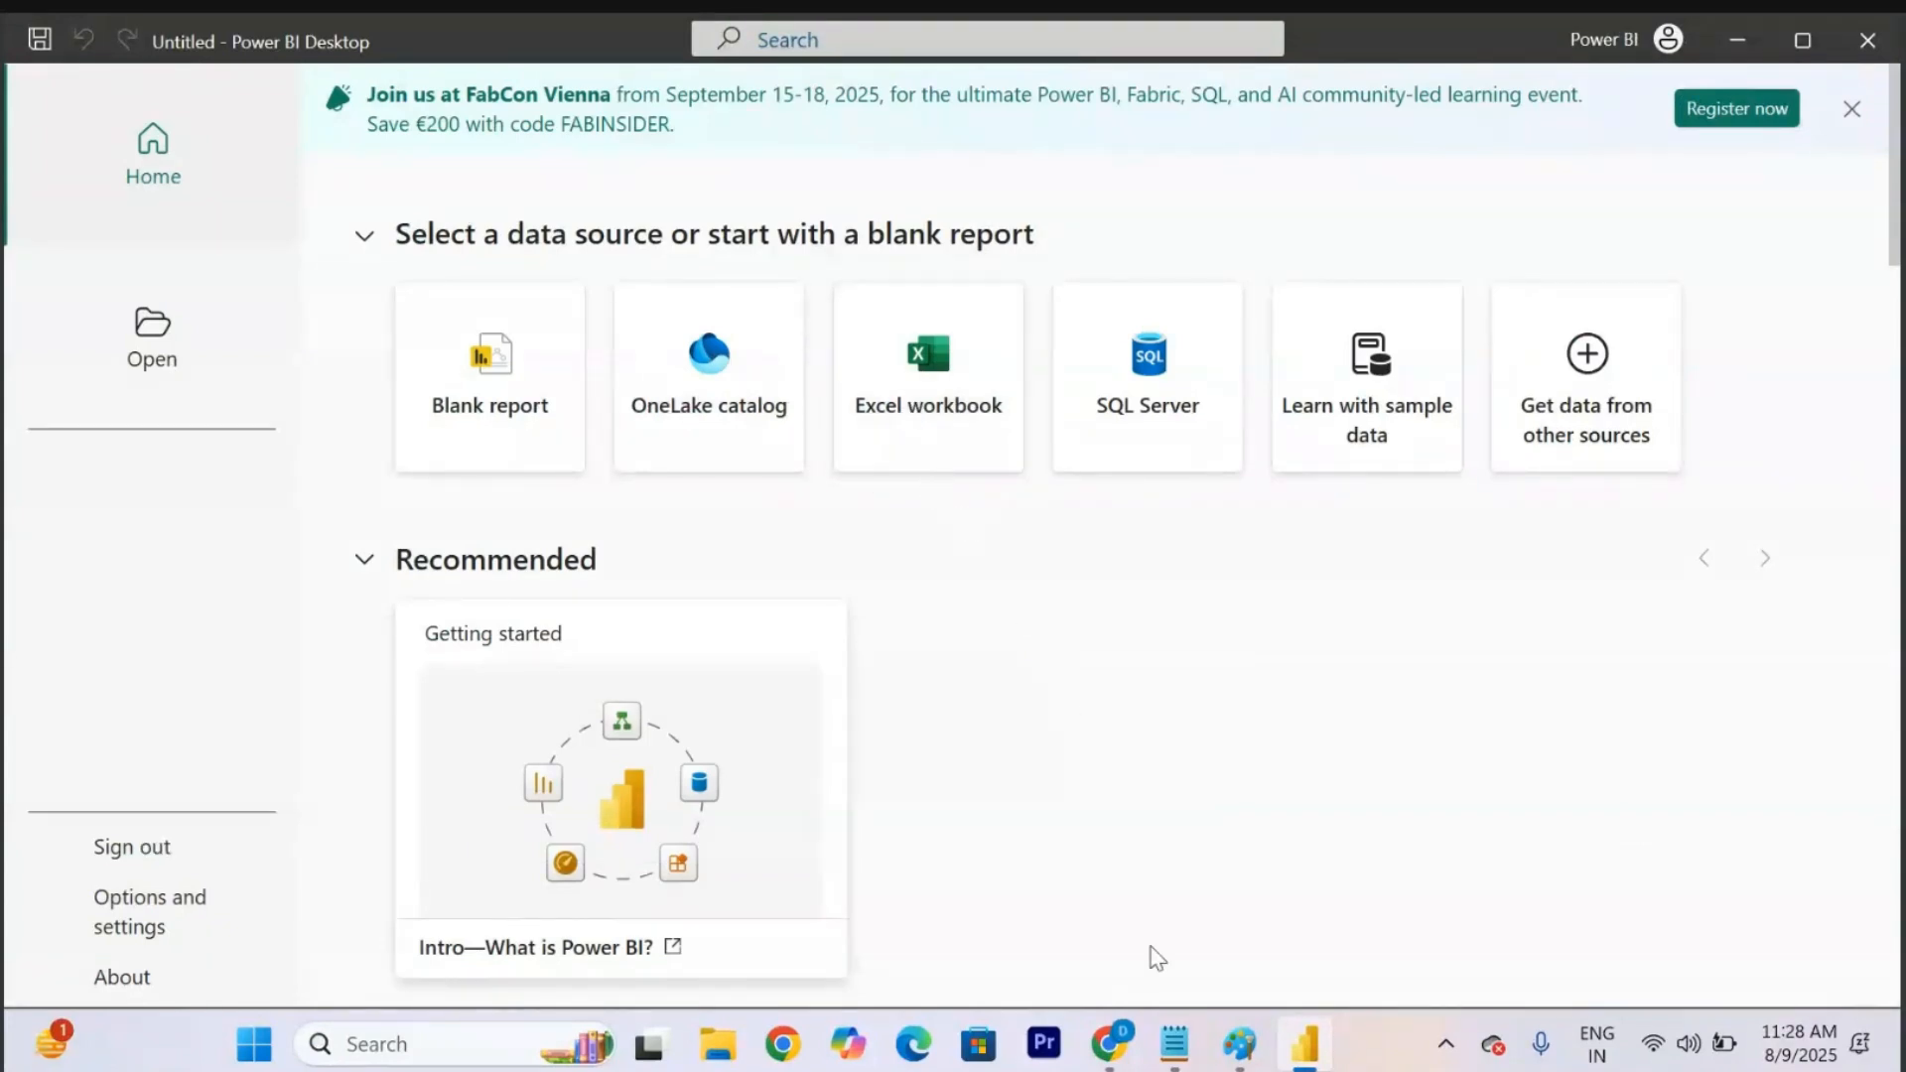
# Switch to Notepad and add "1. How many ways that we can connect the data into Power BI ?" under the Modules of Power BI heading.
pyautogui.click(1173, 1052)
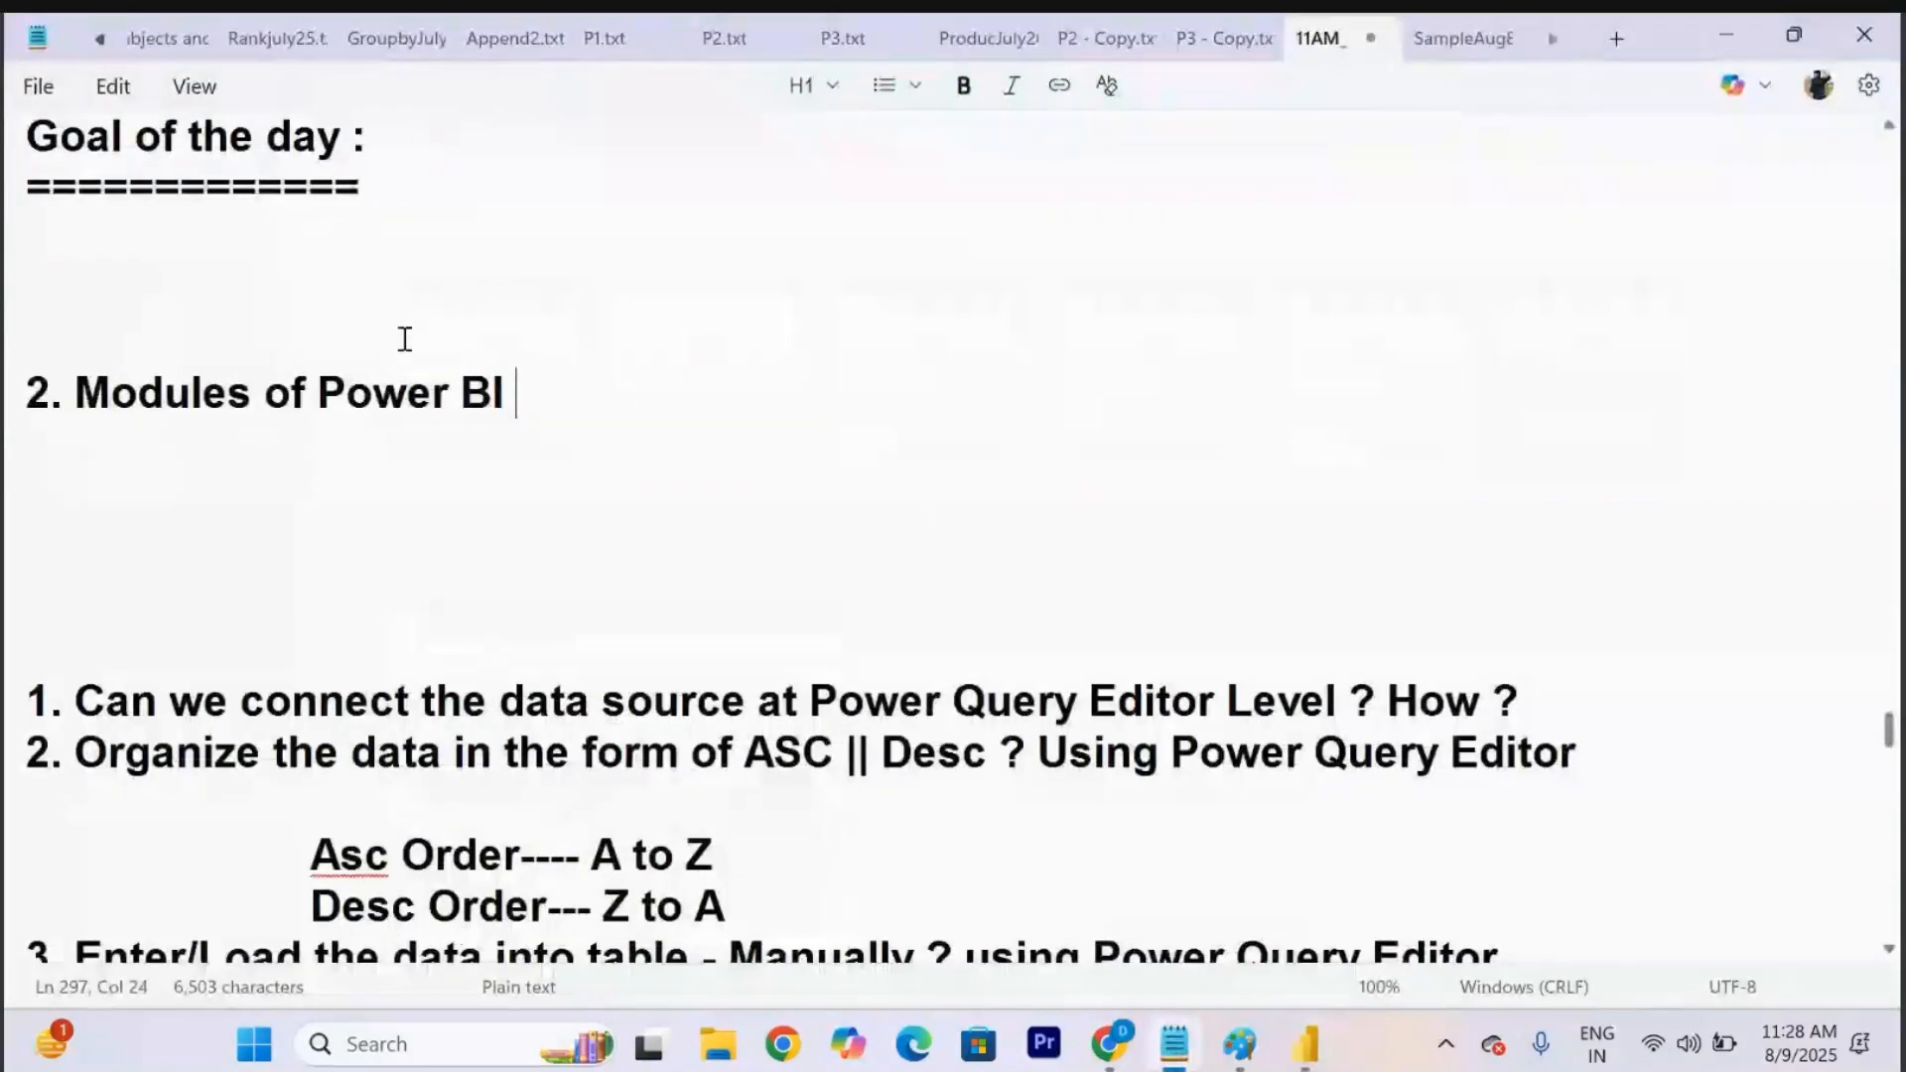
pyautogui.press('Return')
pyautogui.press('Return')
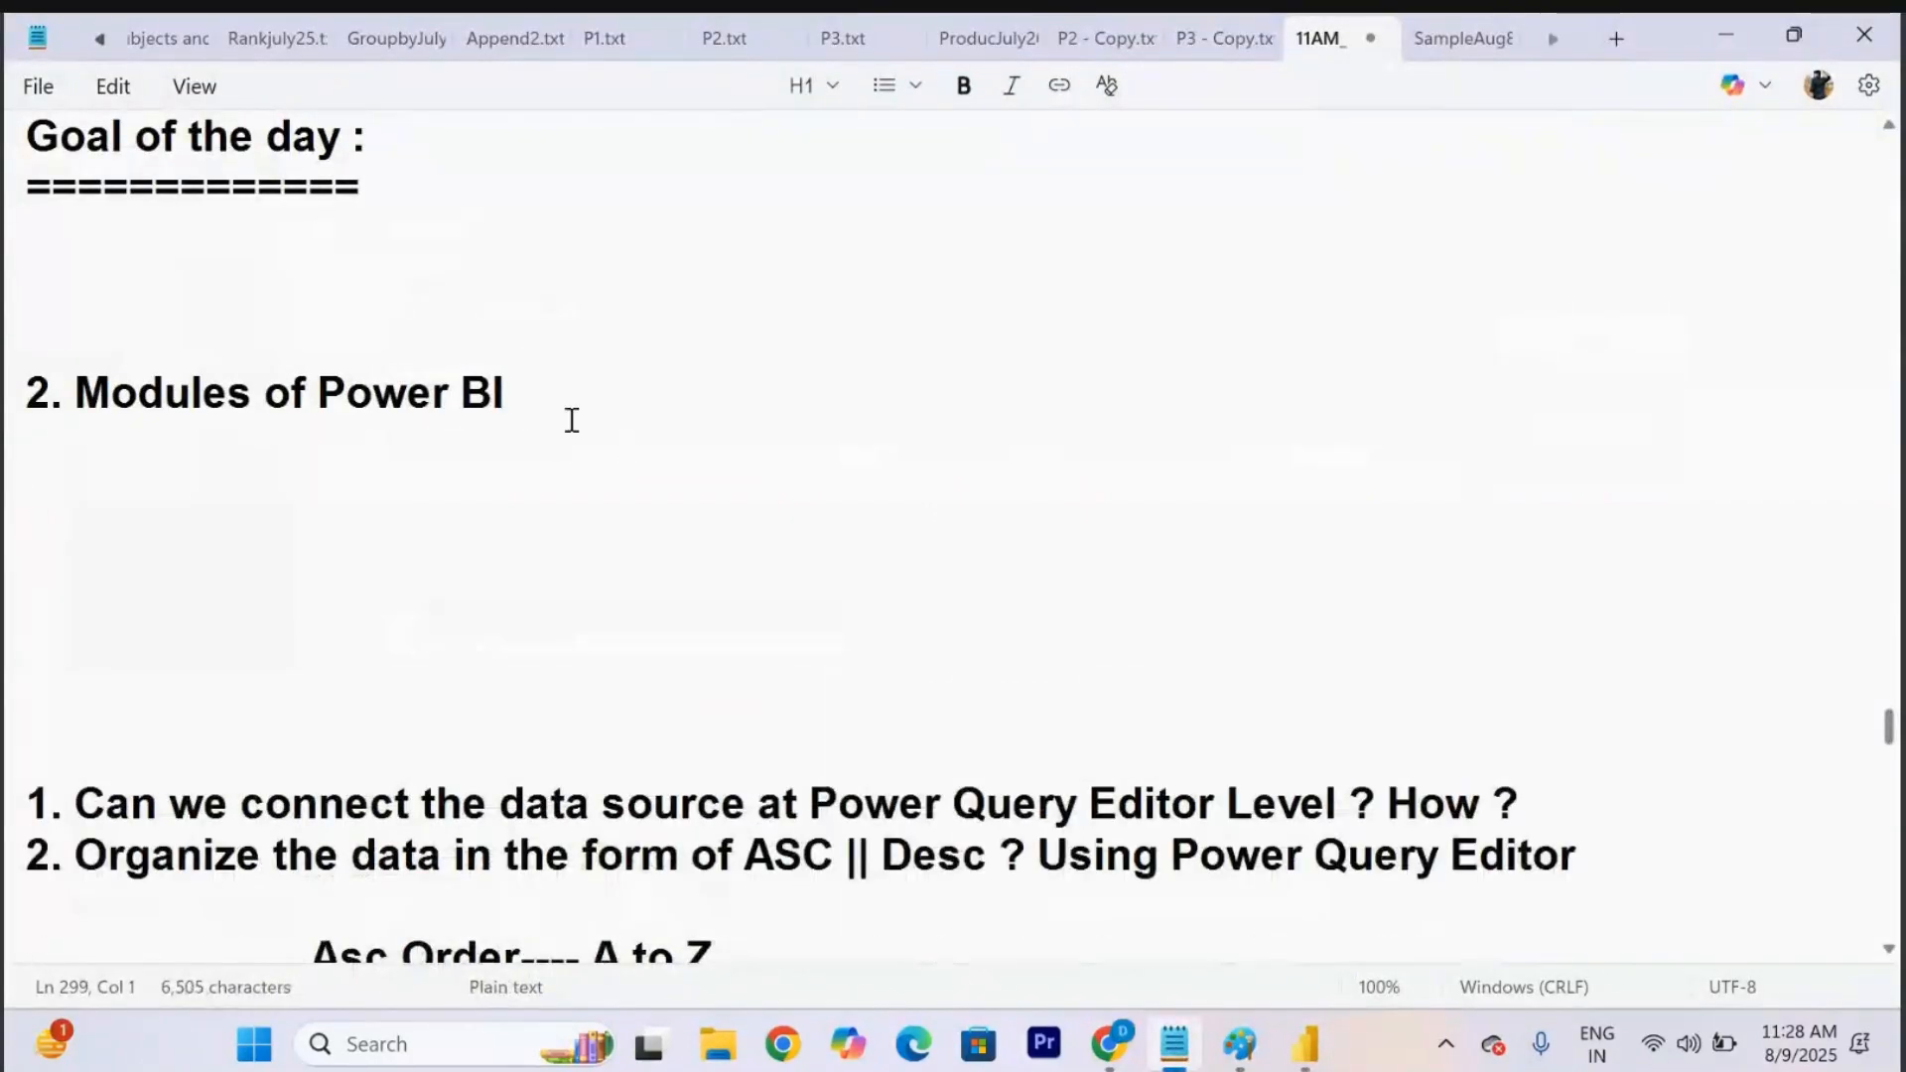
pyautogui.write('1. ')
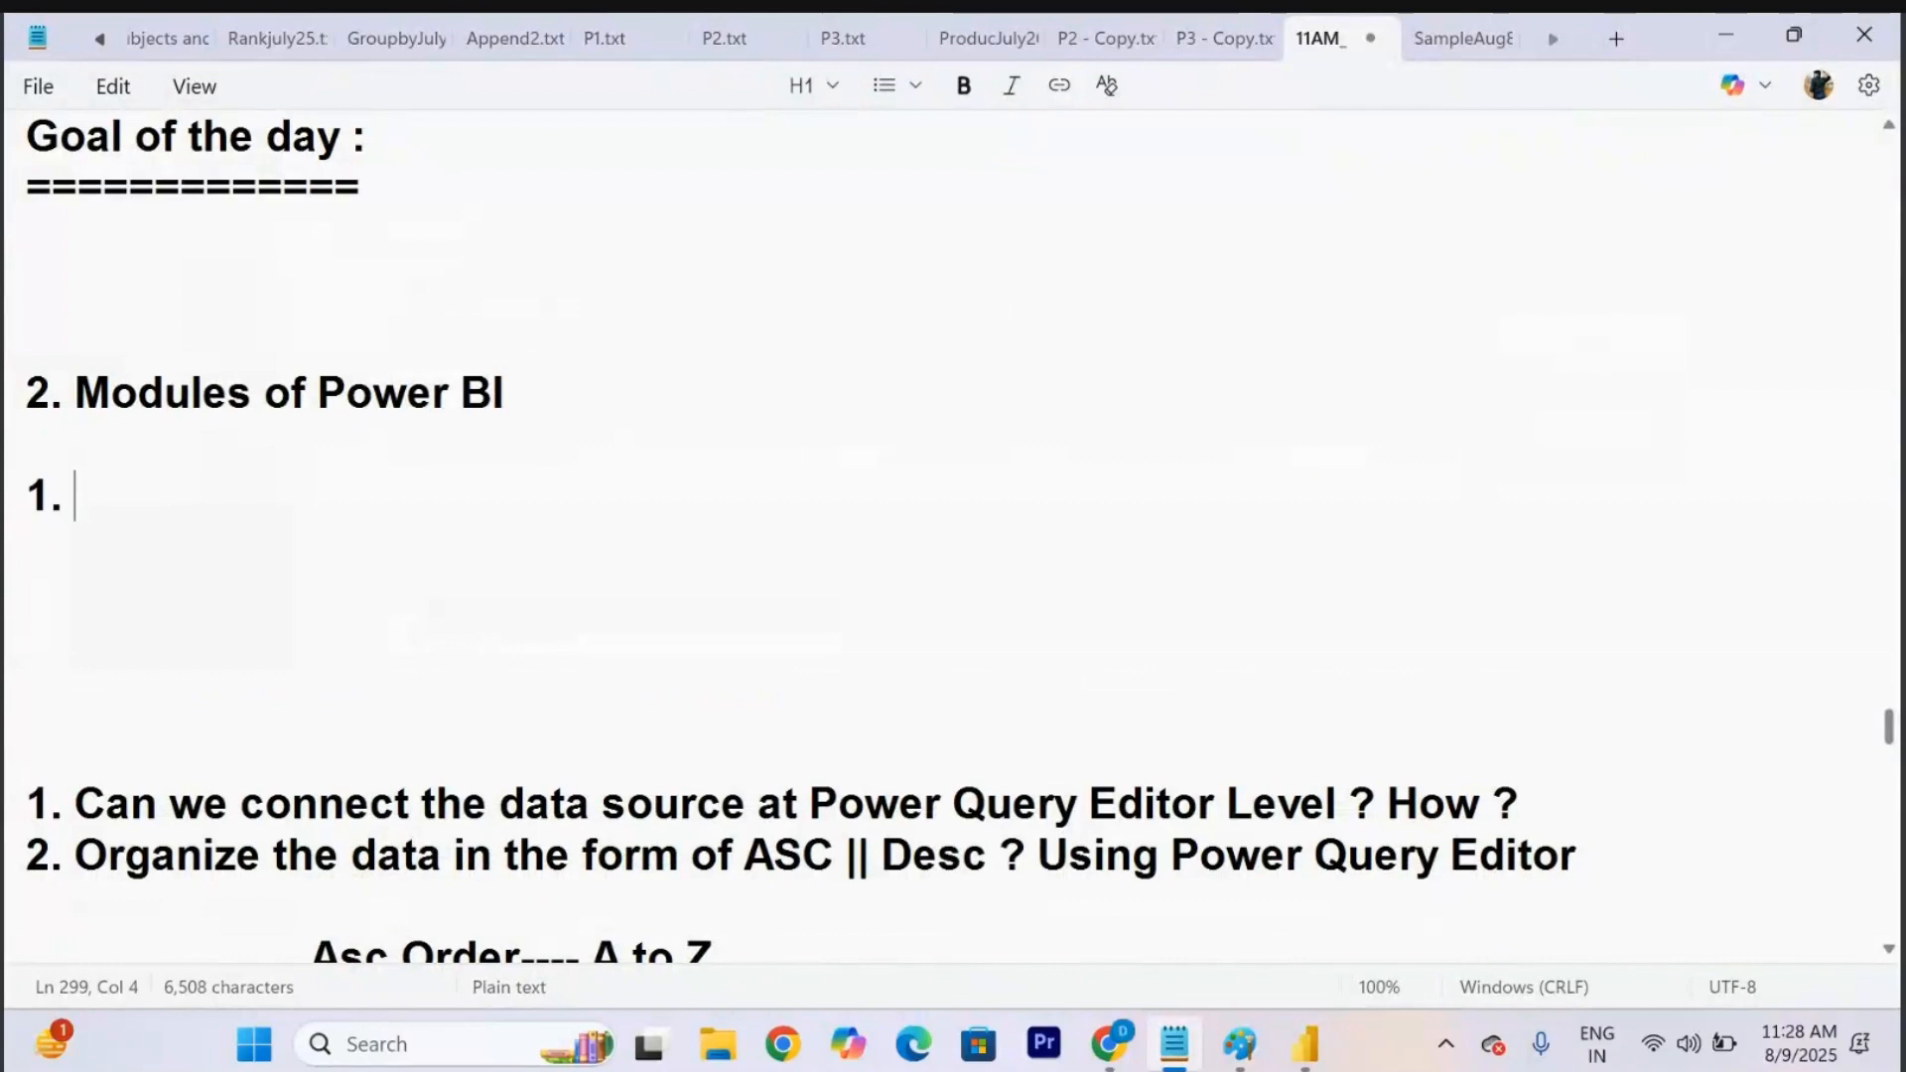
pyautogui.write('How man')
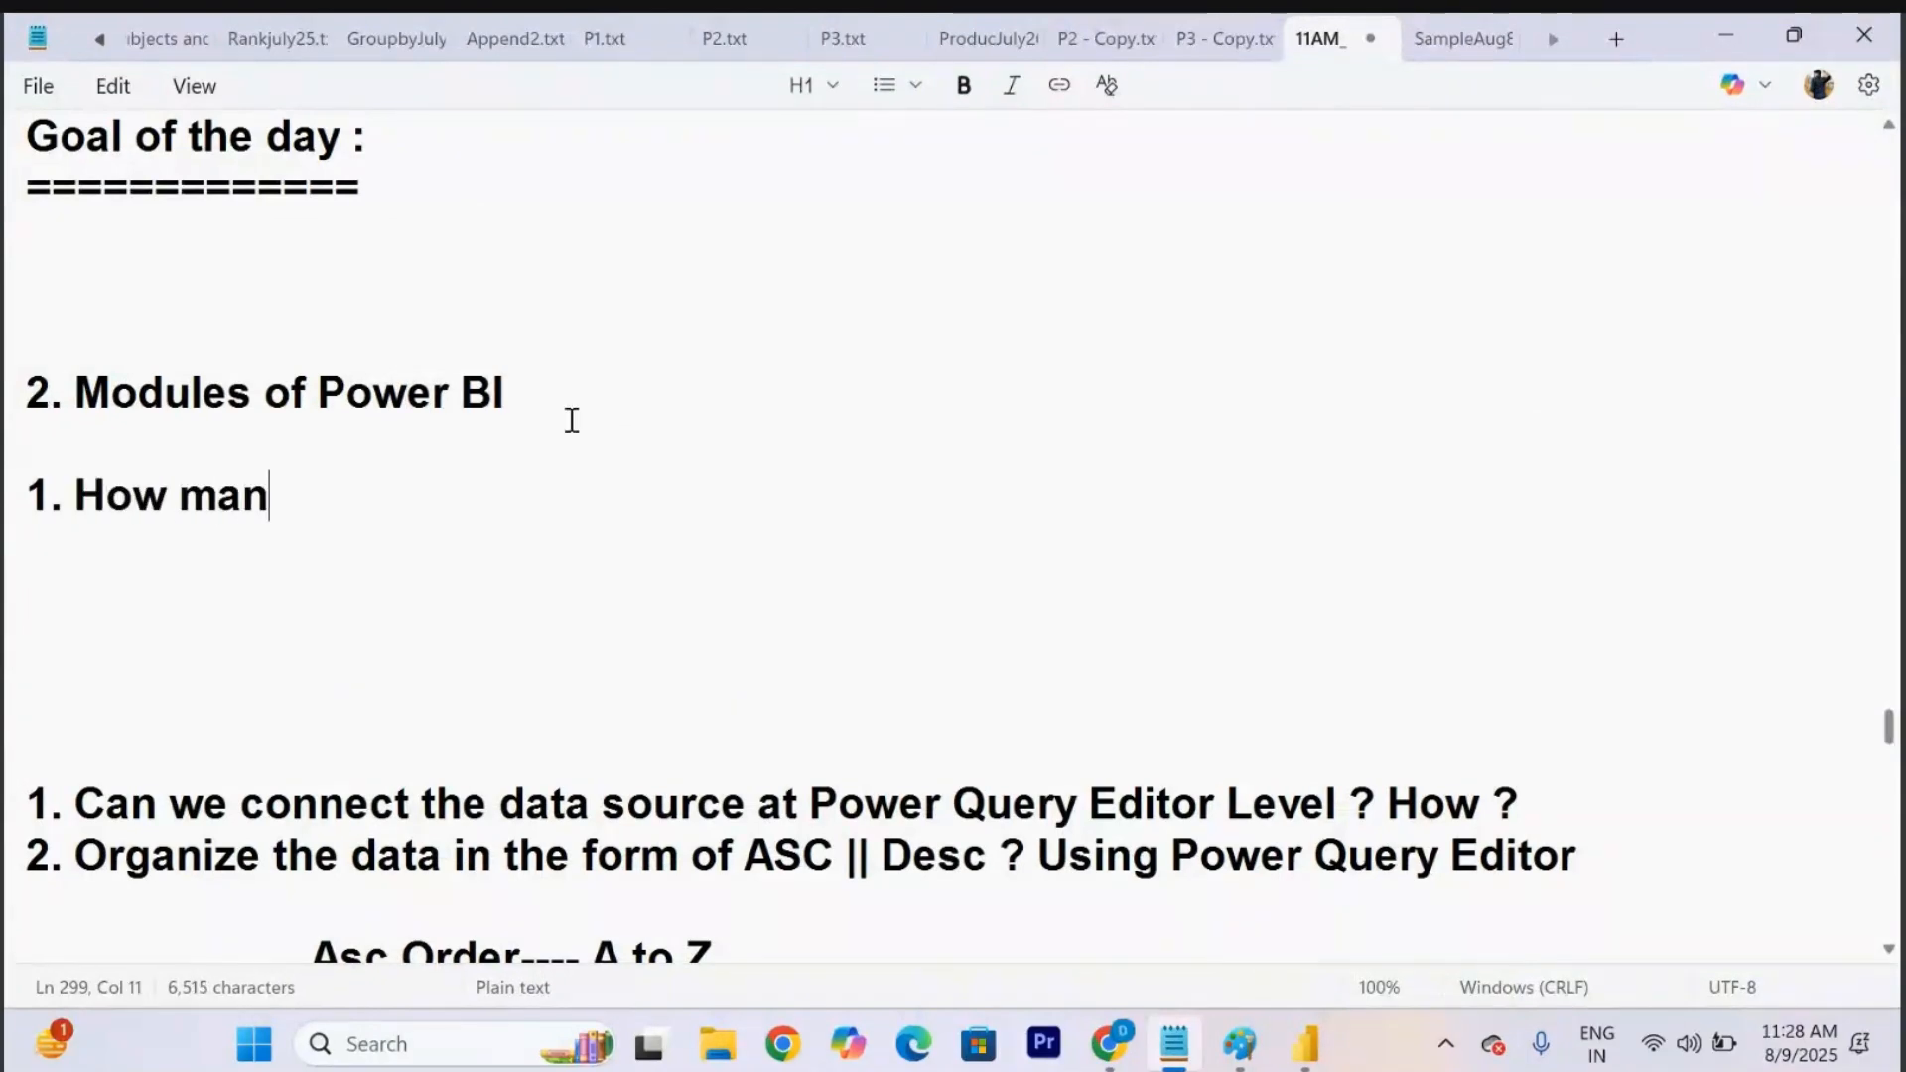
pyautogui.write('y ways ')
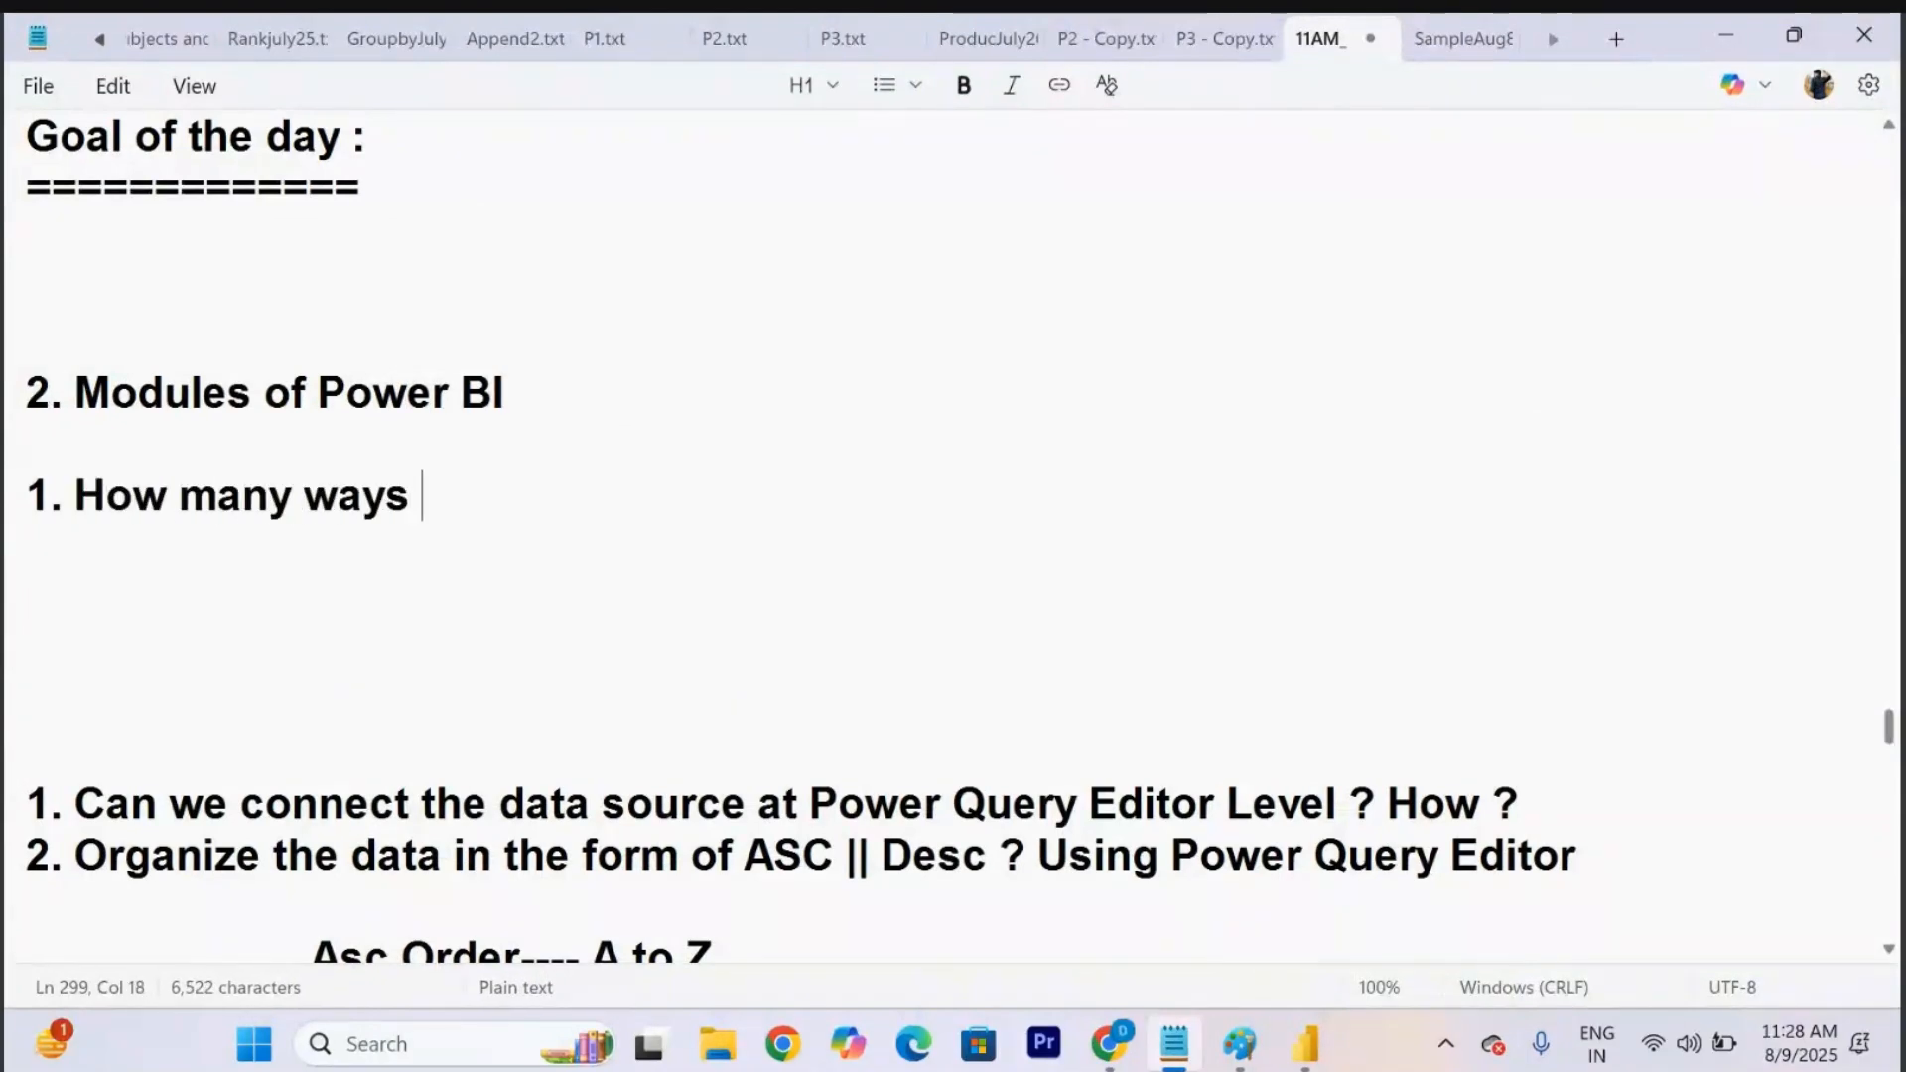
pyautogui.write('that we ')
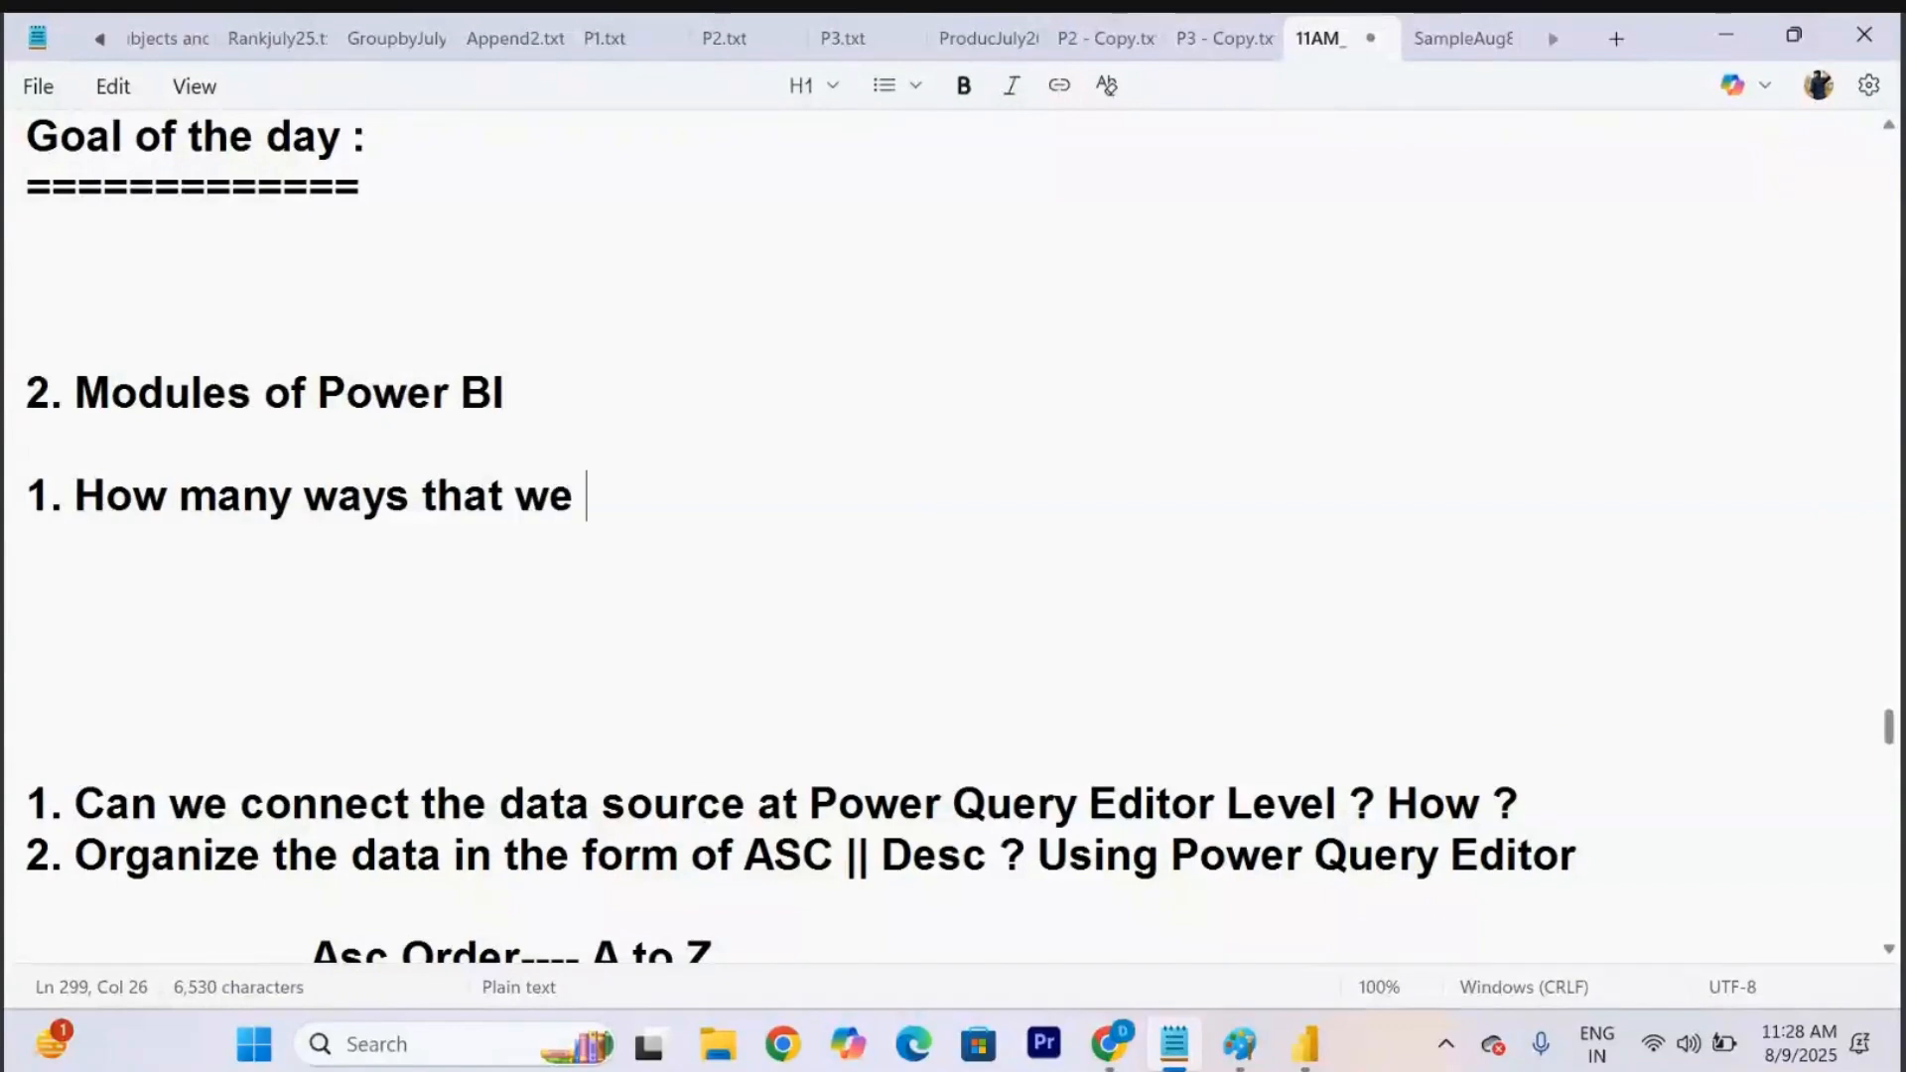
pyautogui.write('can conn')
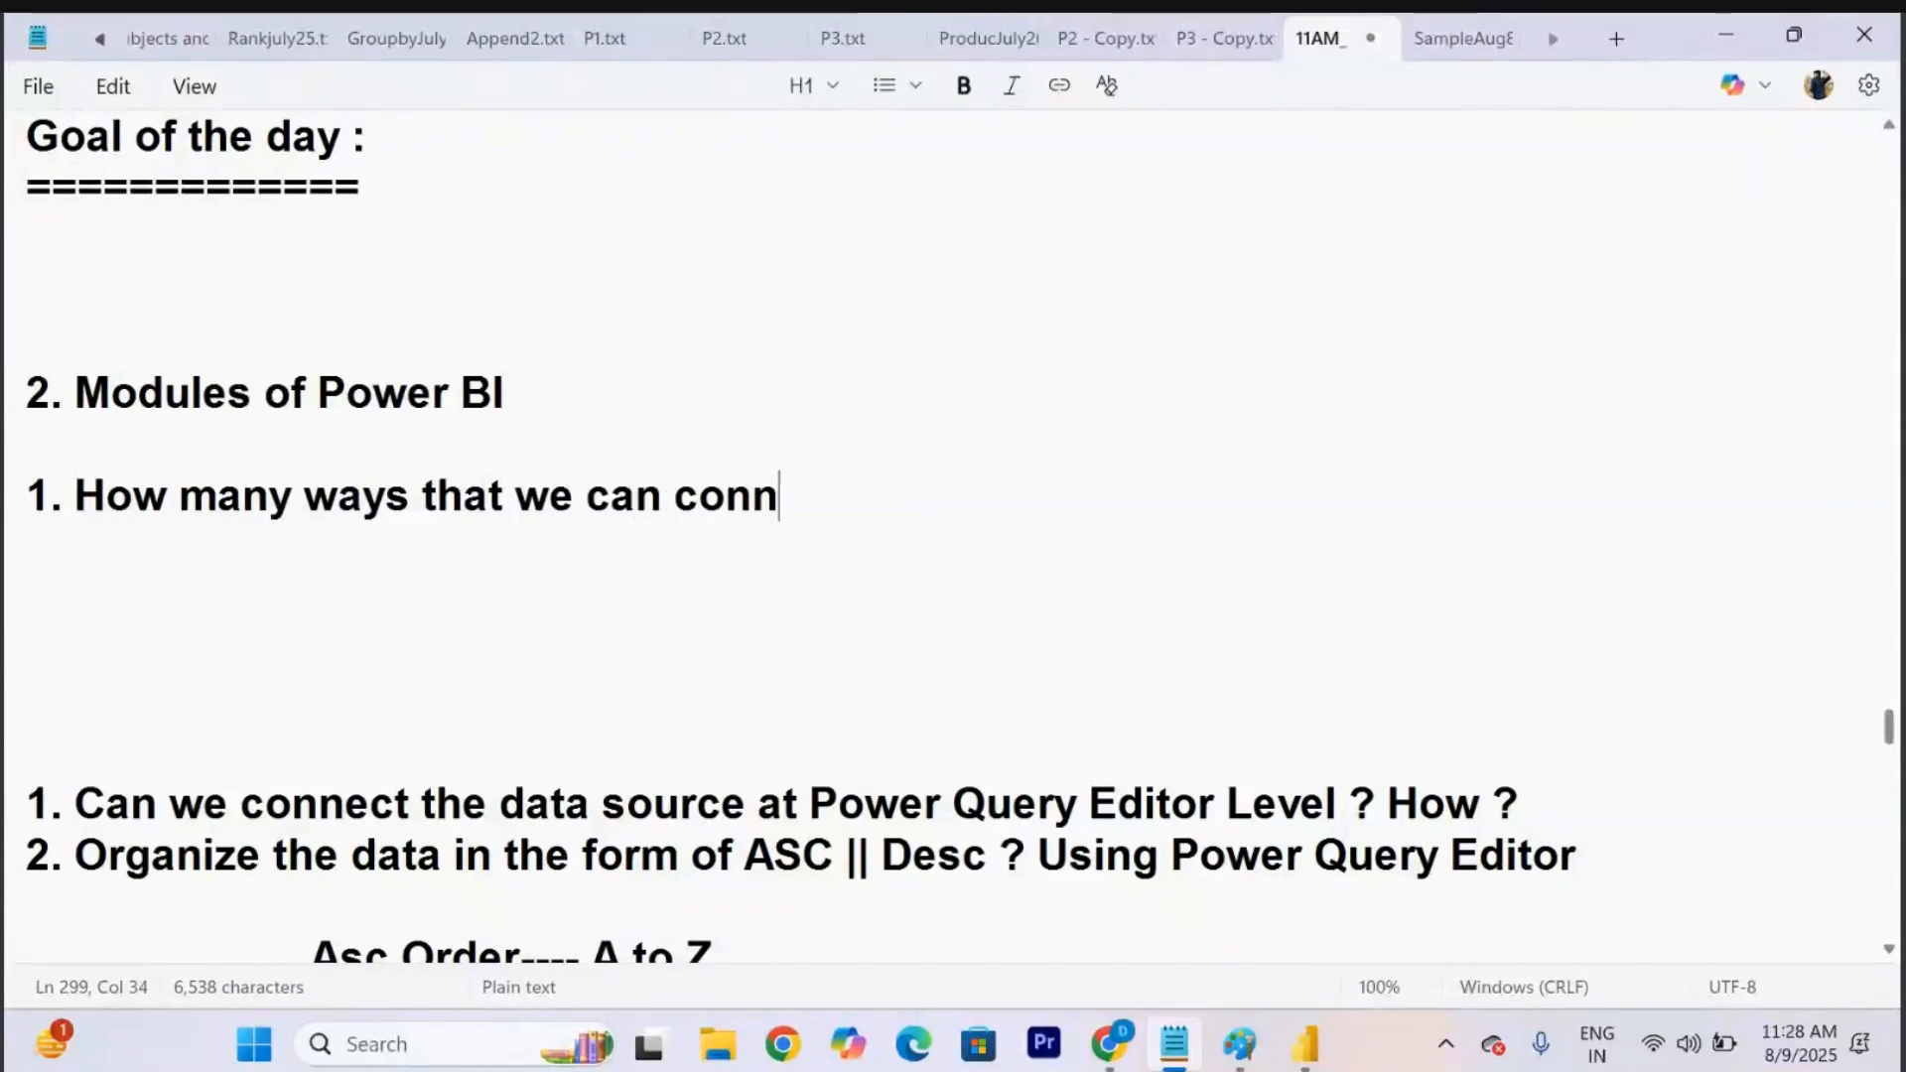
pyautogui.write('ect the d')
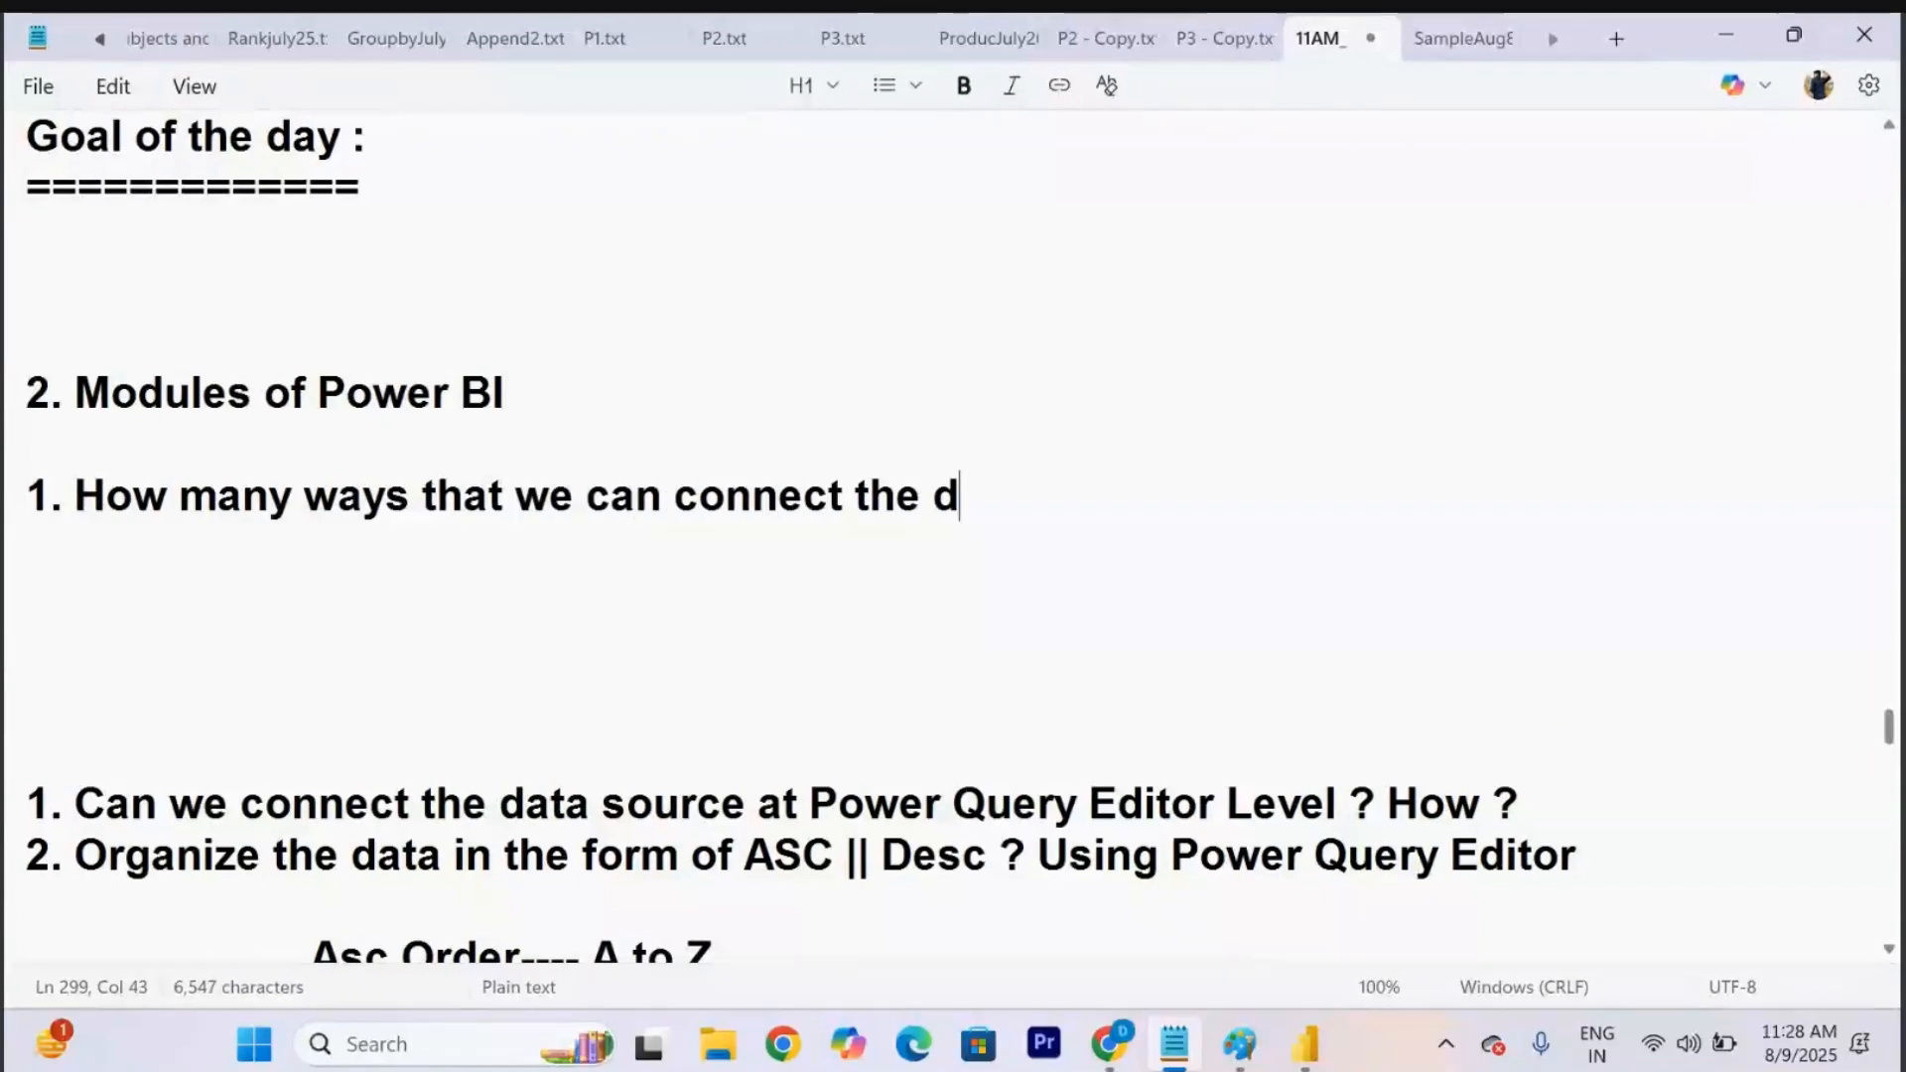
pyautogui.write('ata into ')
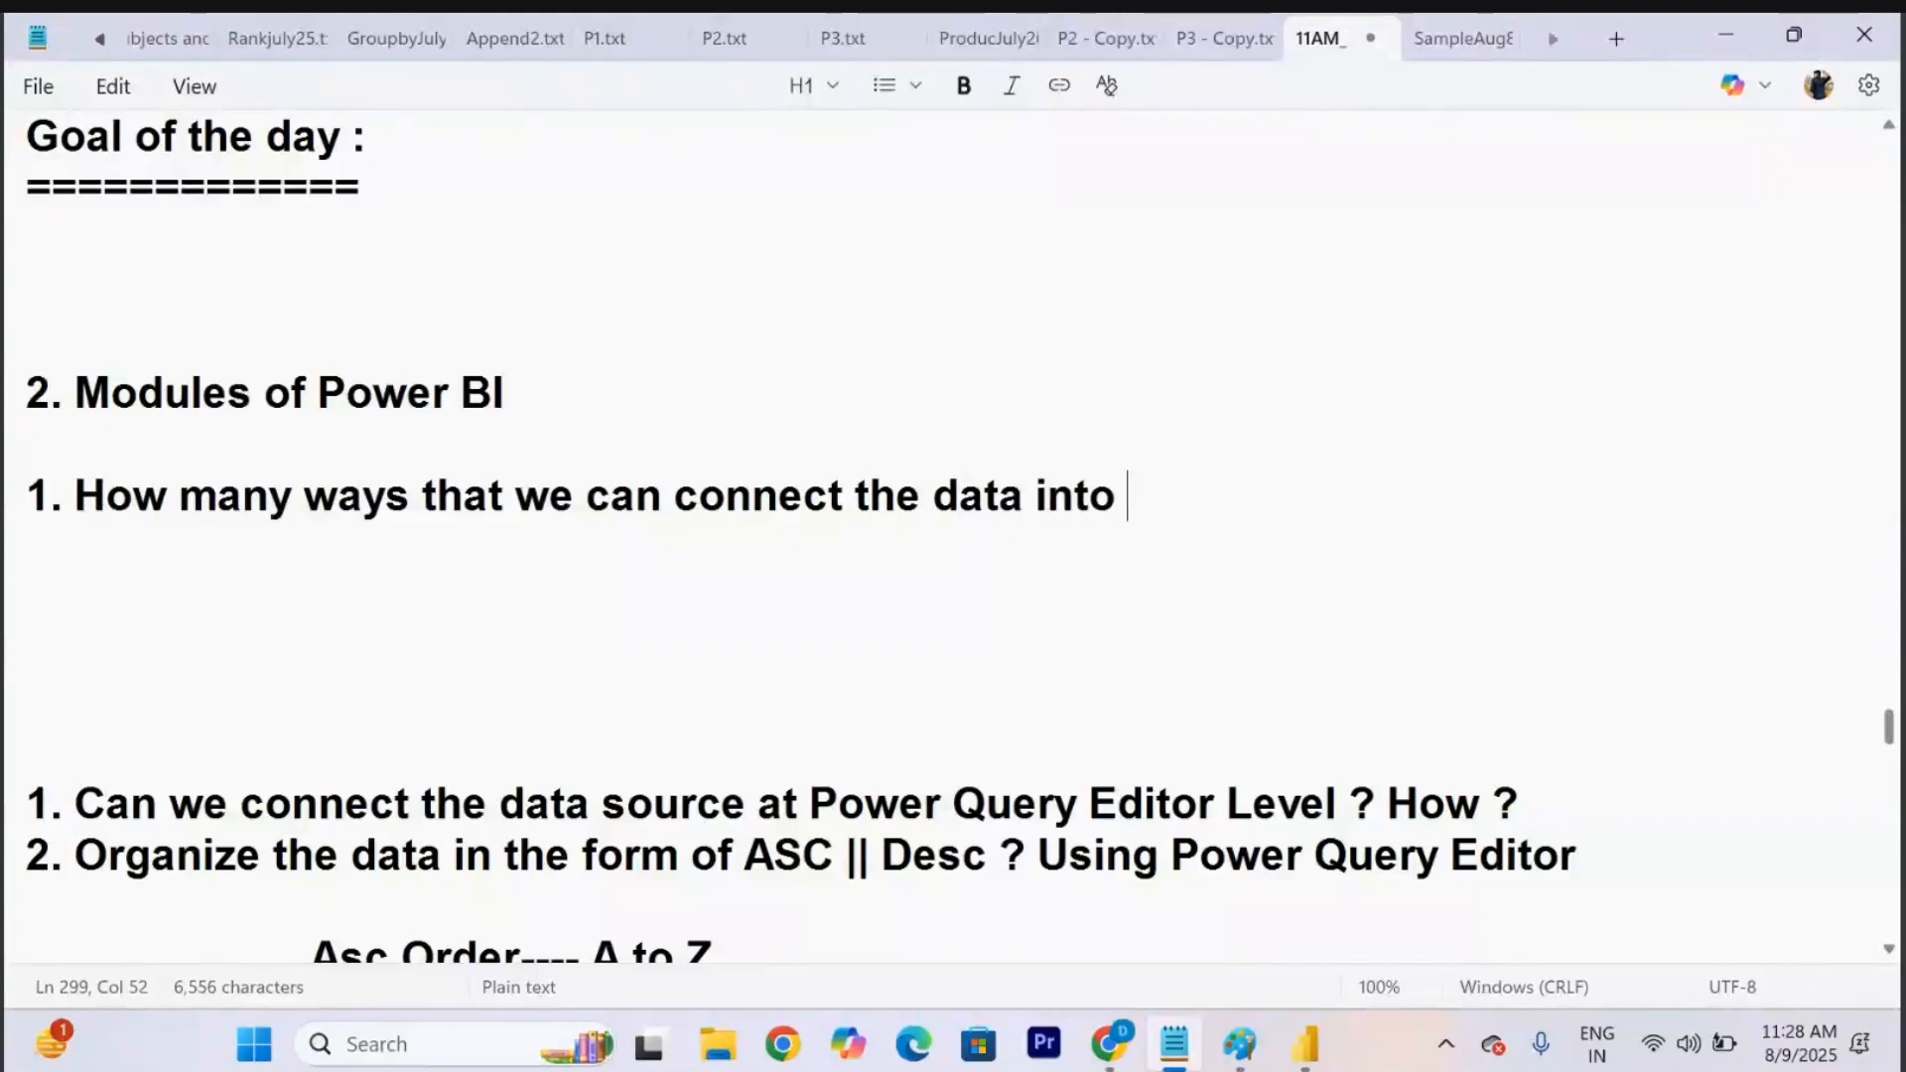
pyautogui.write('Power BI ')
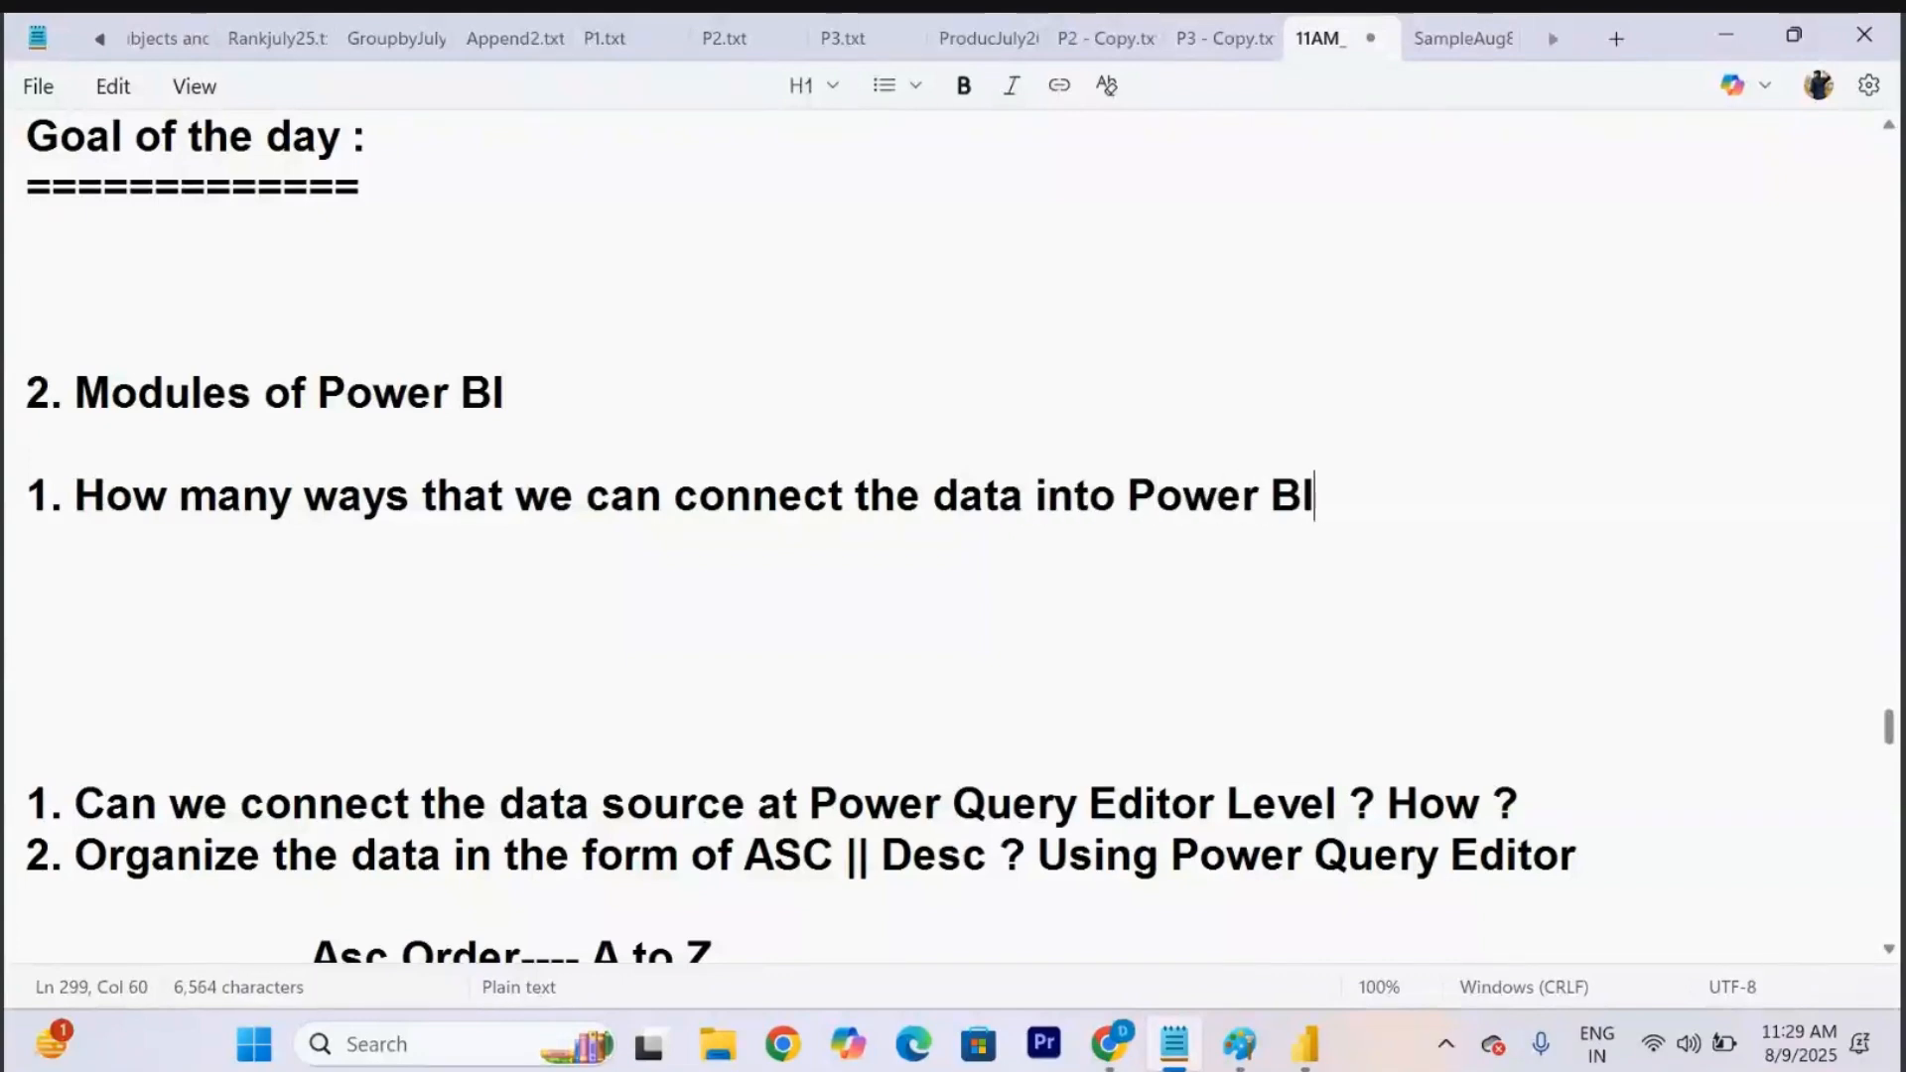
pyautogui.write('?')
pyautogui.press('Return')
pyautogui.press('Return')
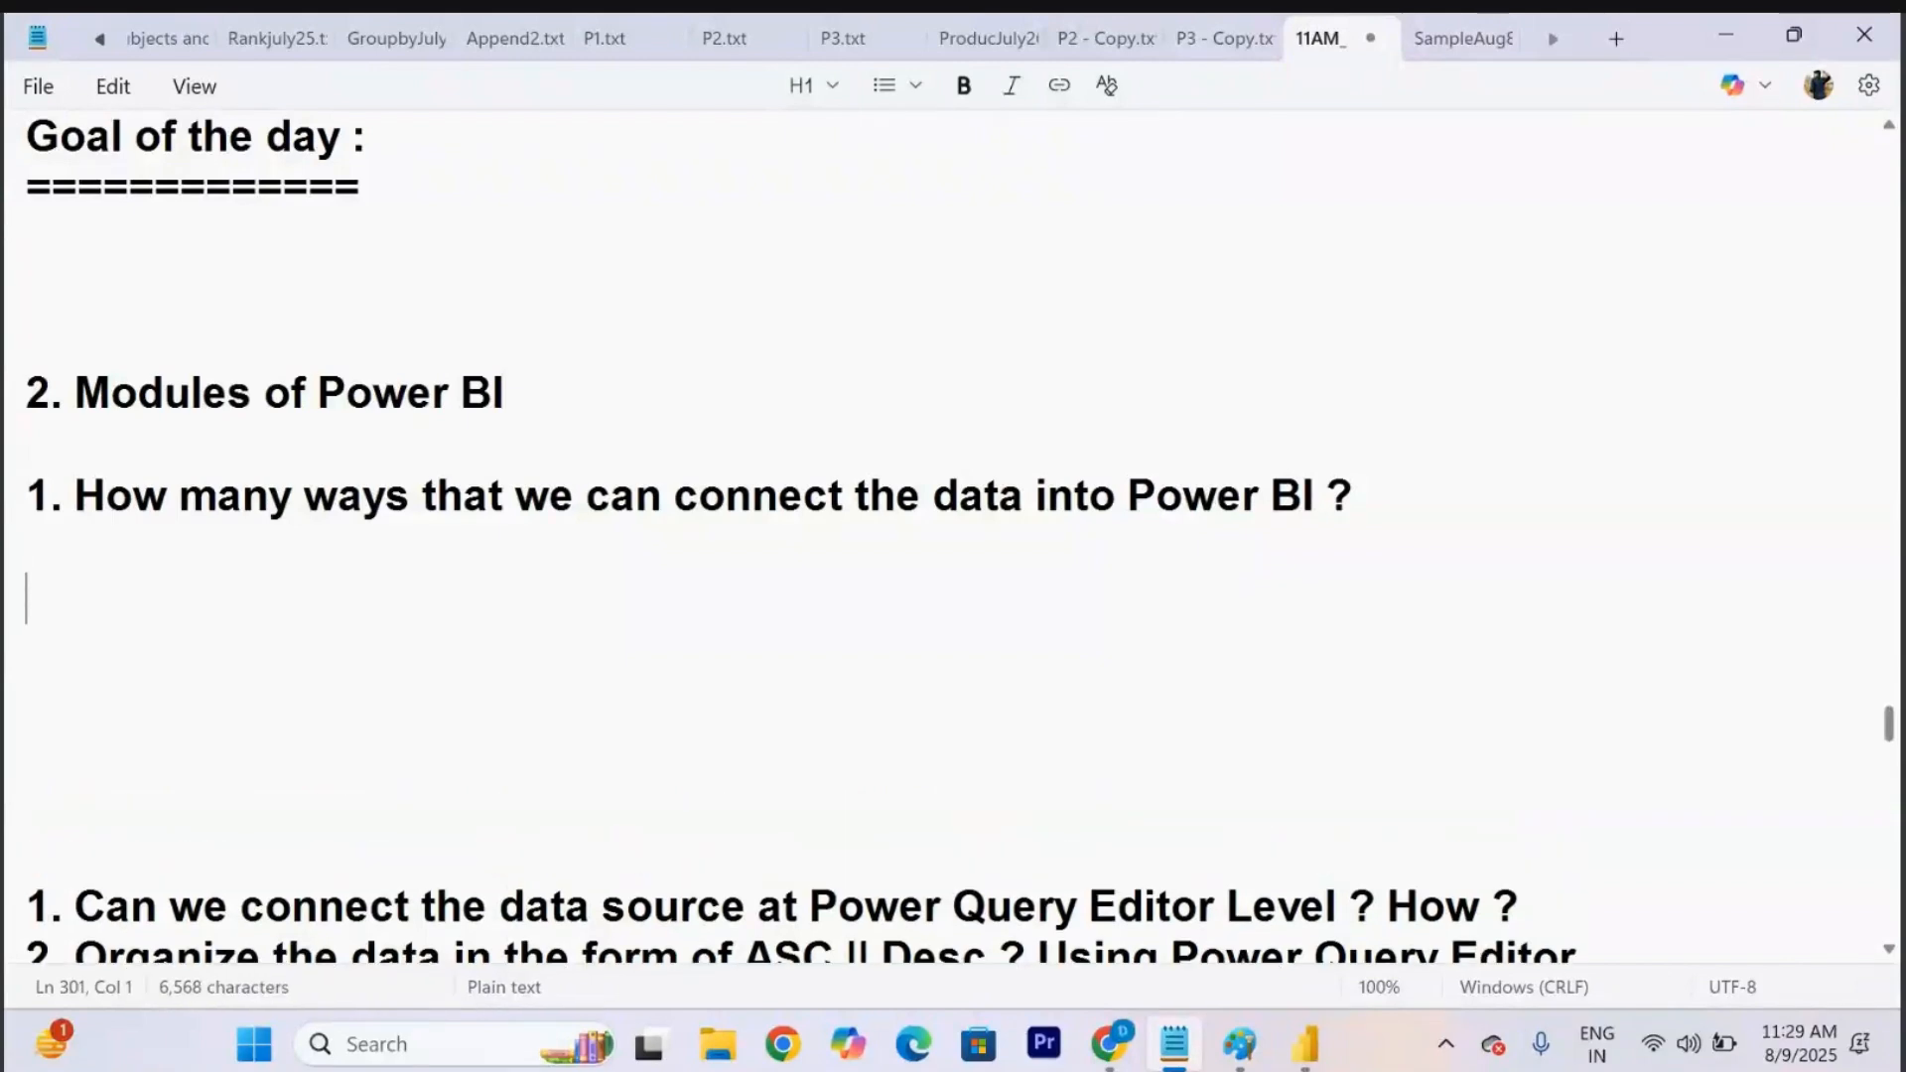
pyautogui.moveTo(1352, 498); pyautogui.dragTo(75, 493)
pyautogui.click(566, 621)
# Switch to Power BI Desktop, connect to the Excel workbook Sample - Superstore (15) from Downloads and select its Orders table.
pyautogui.click(1307, 1062)
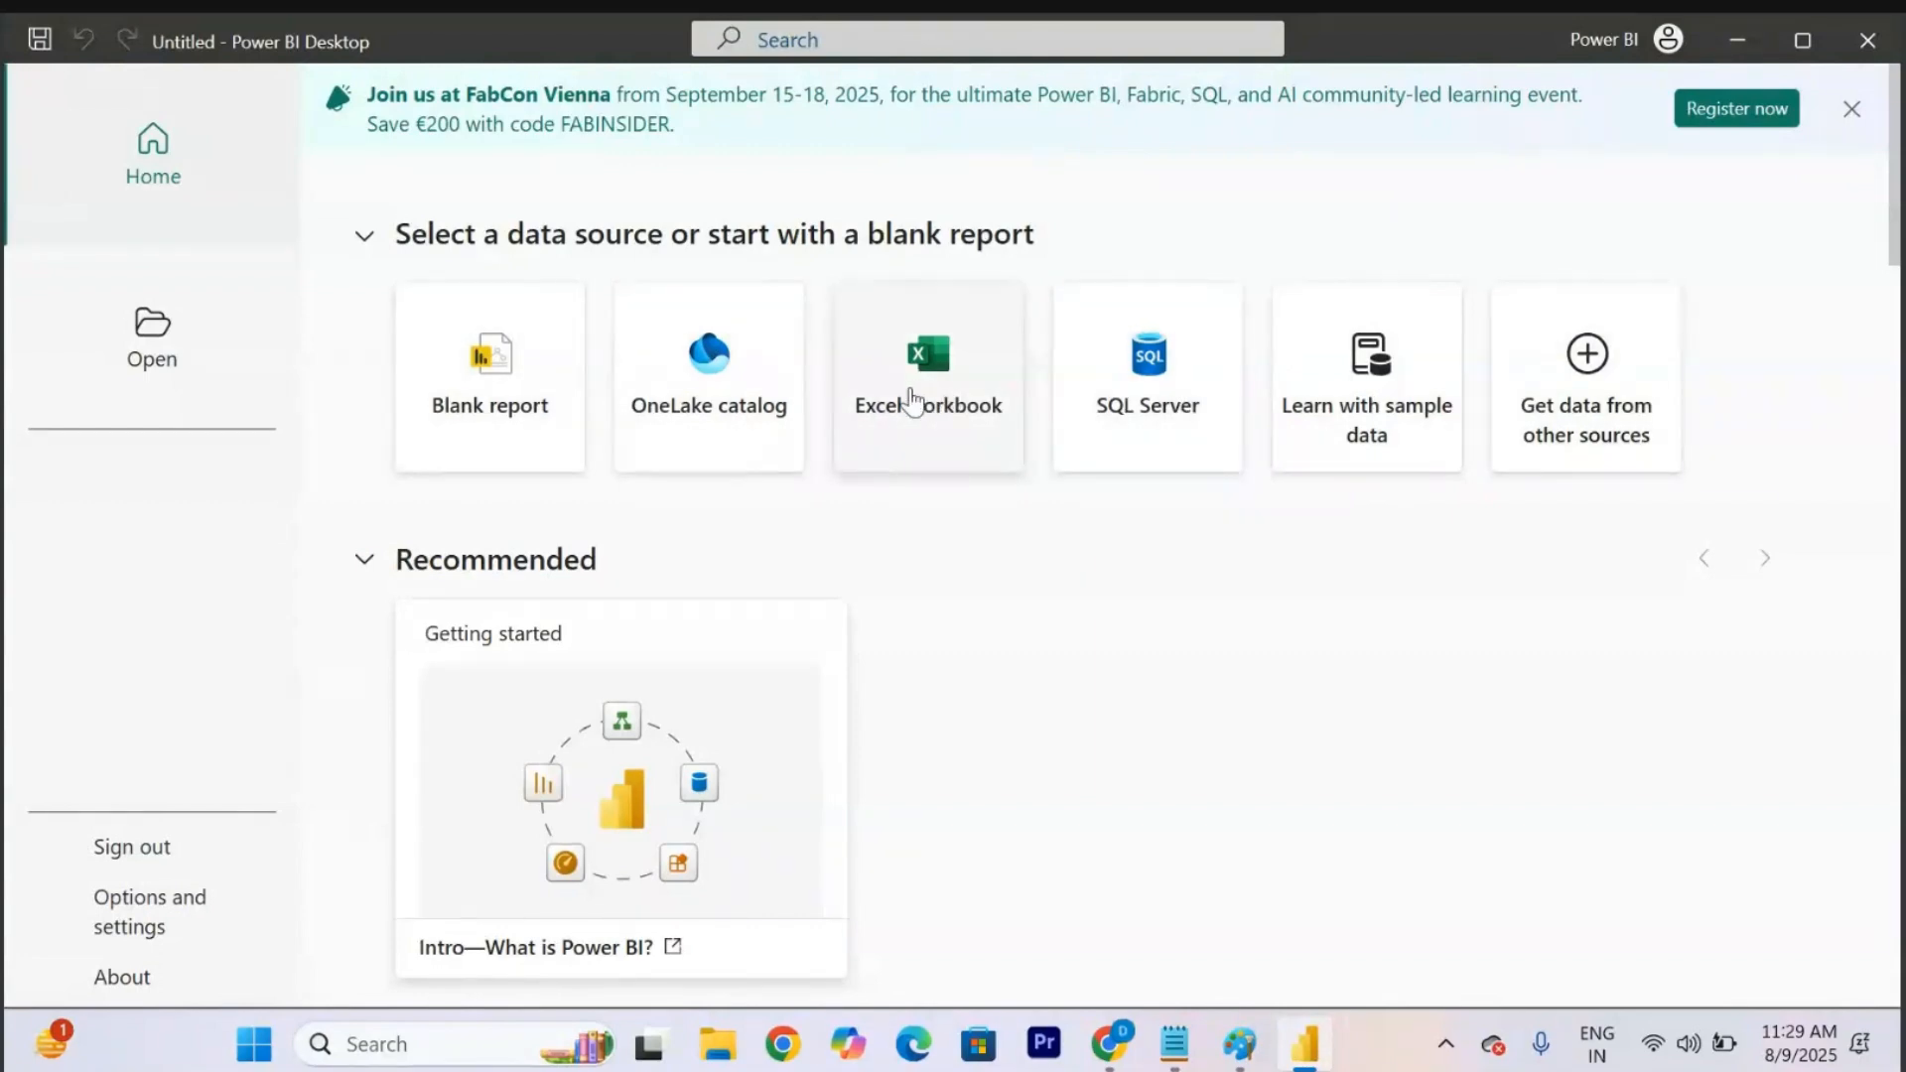
pyautogui.click(911, 401)
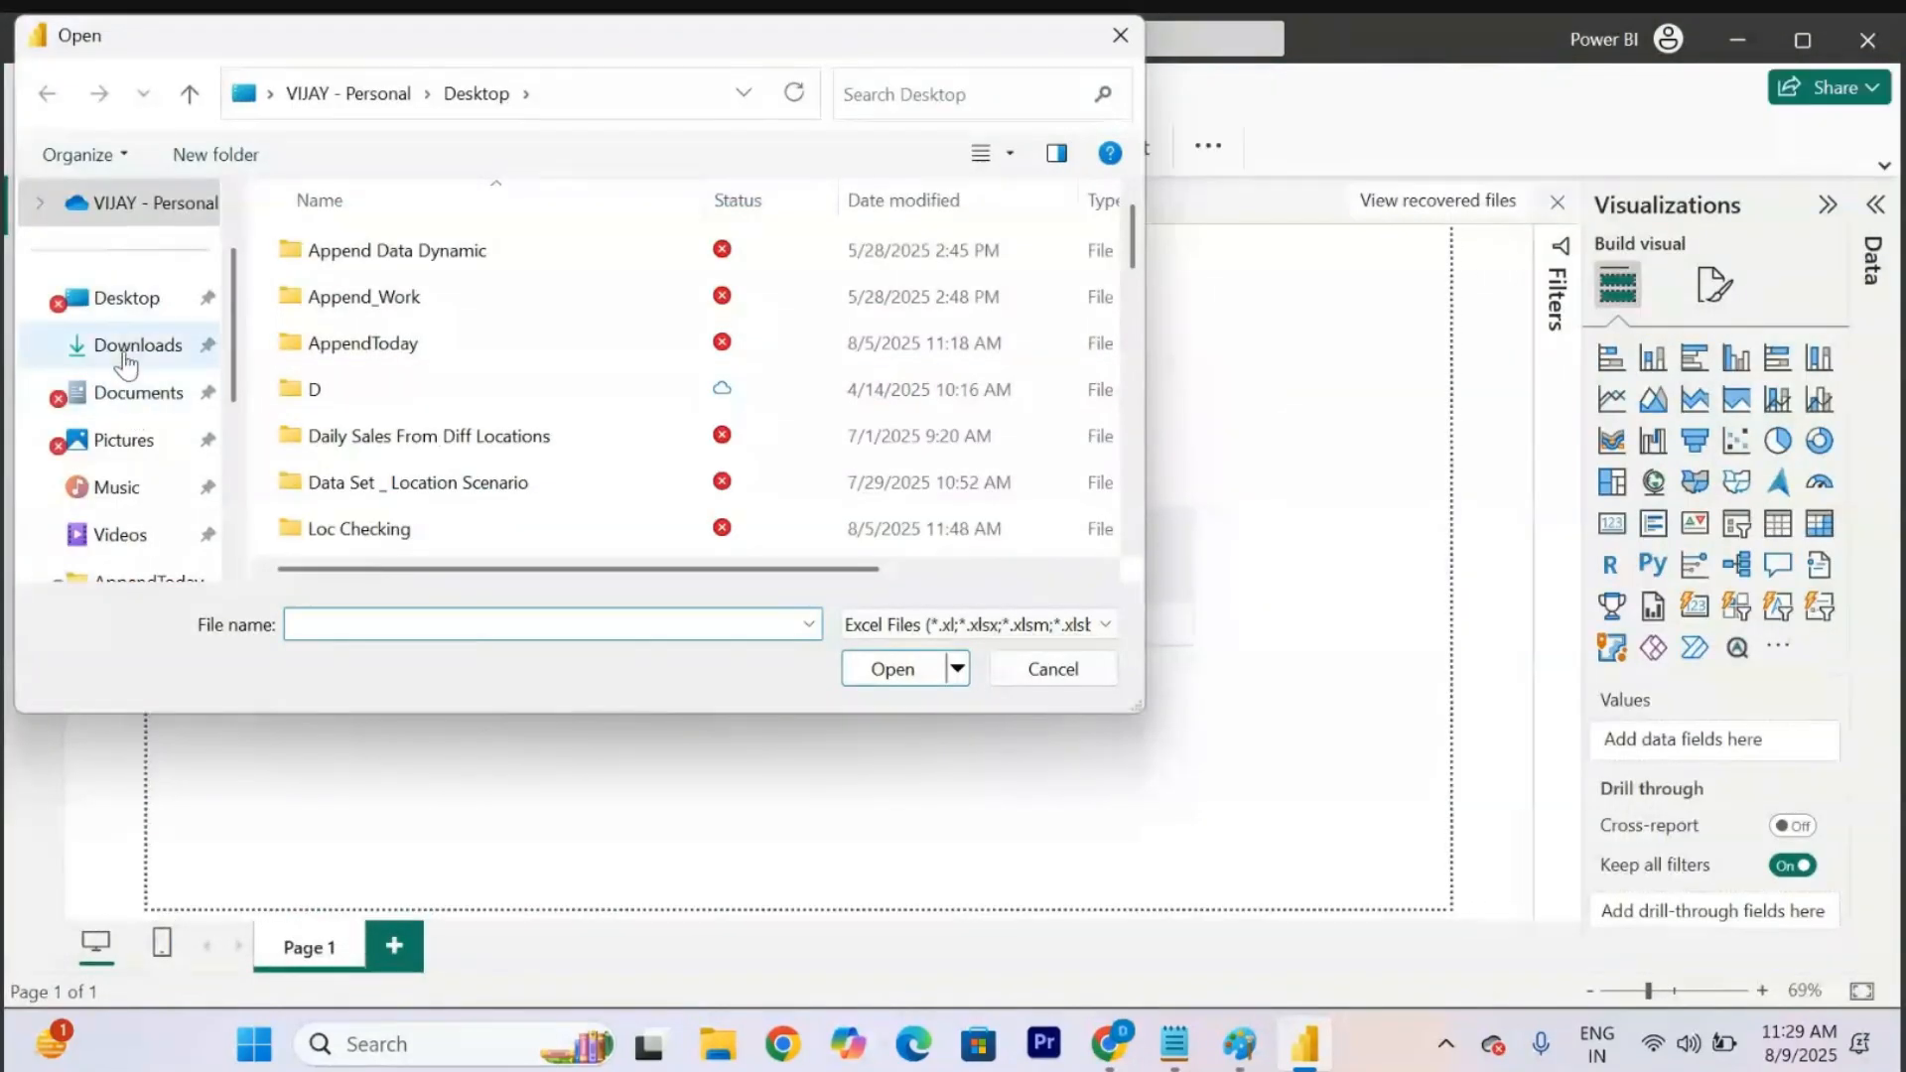
pyautogui.click(124, 354)
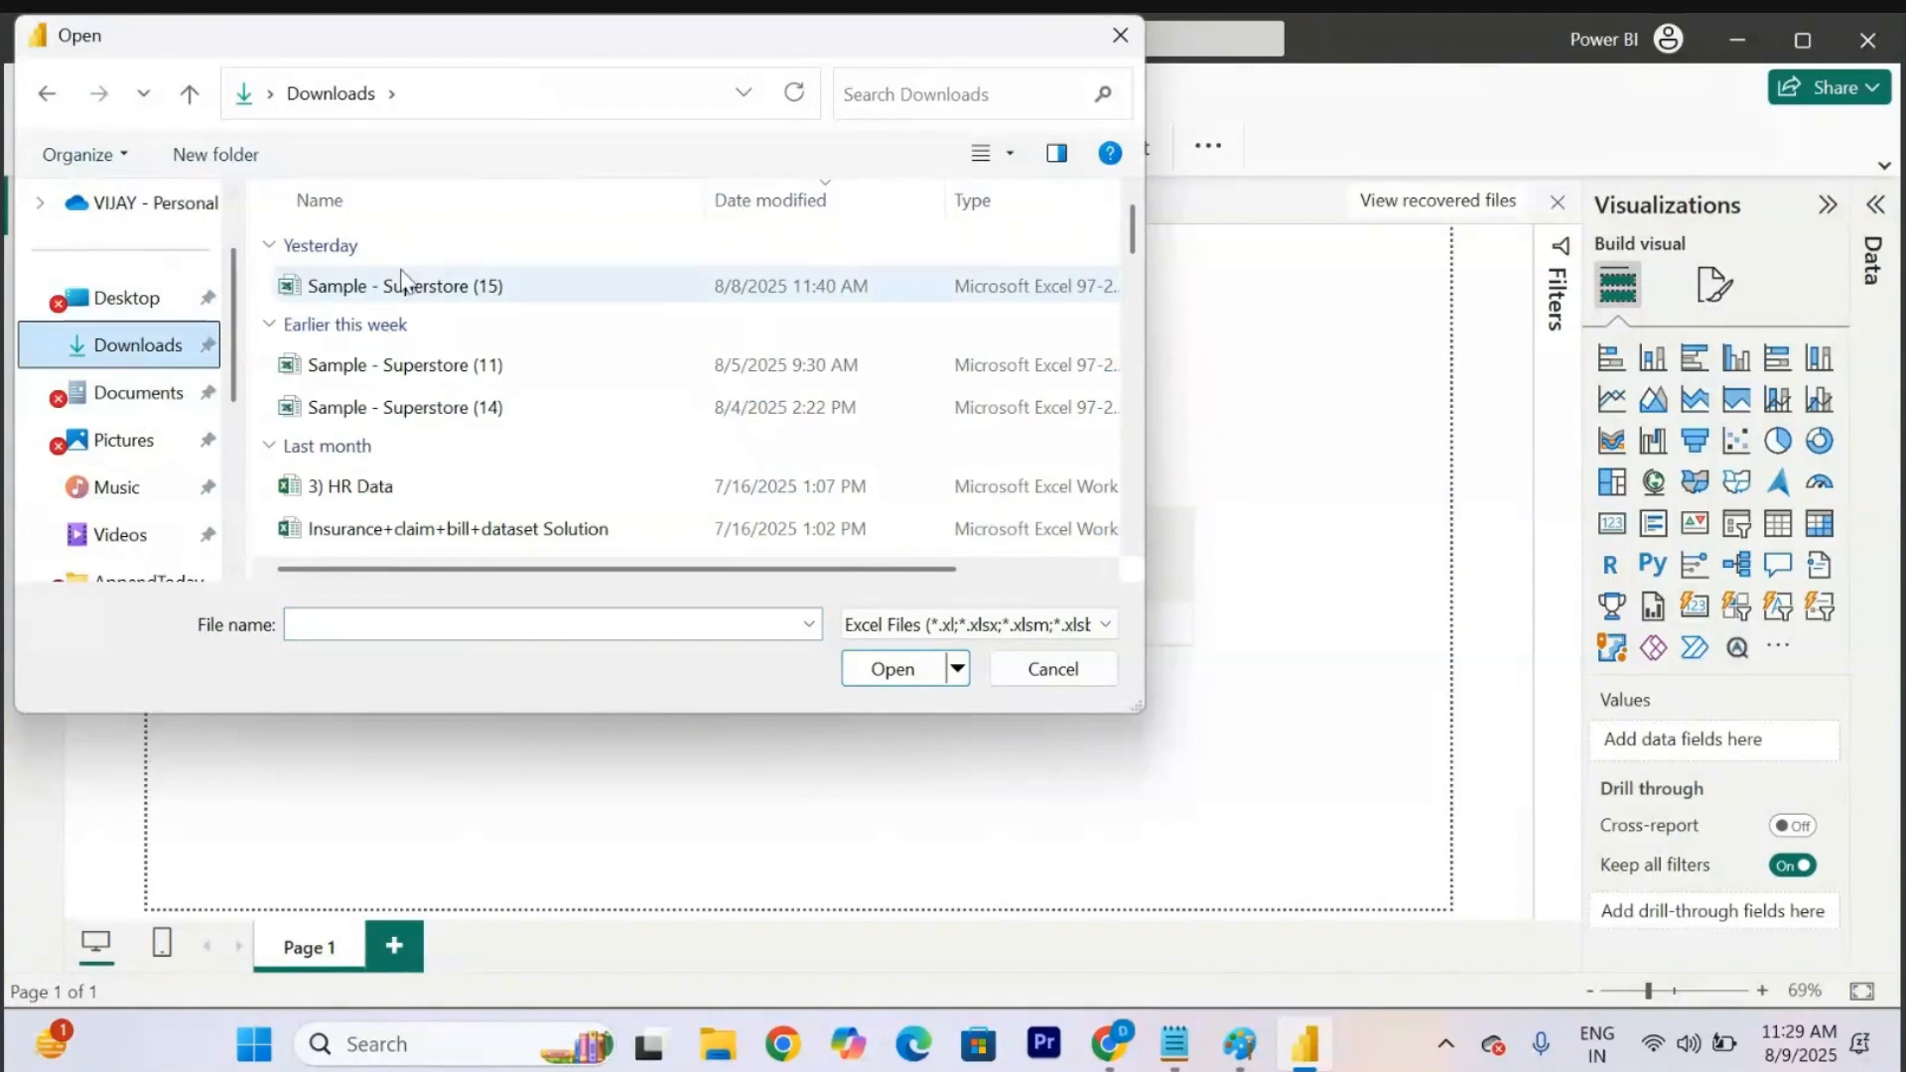
pyautogui.click(448, 290)
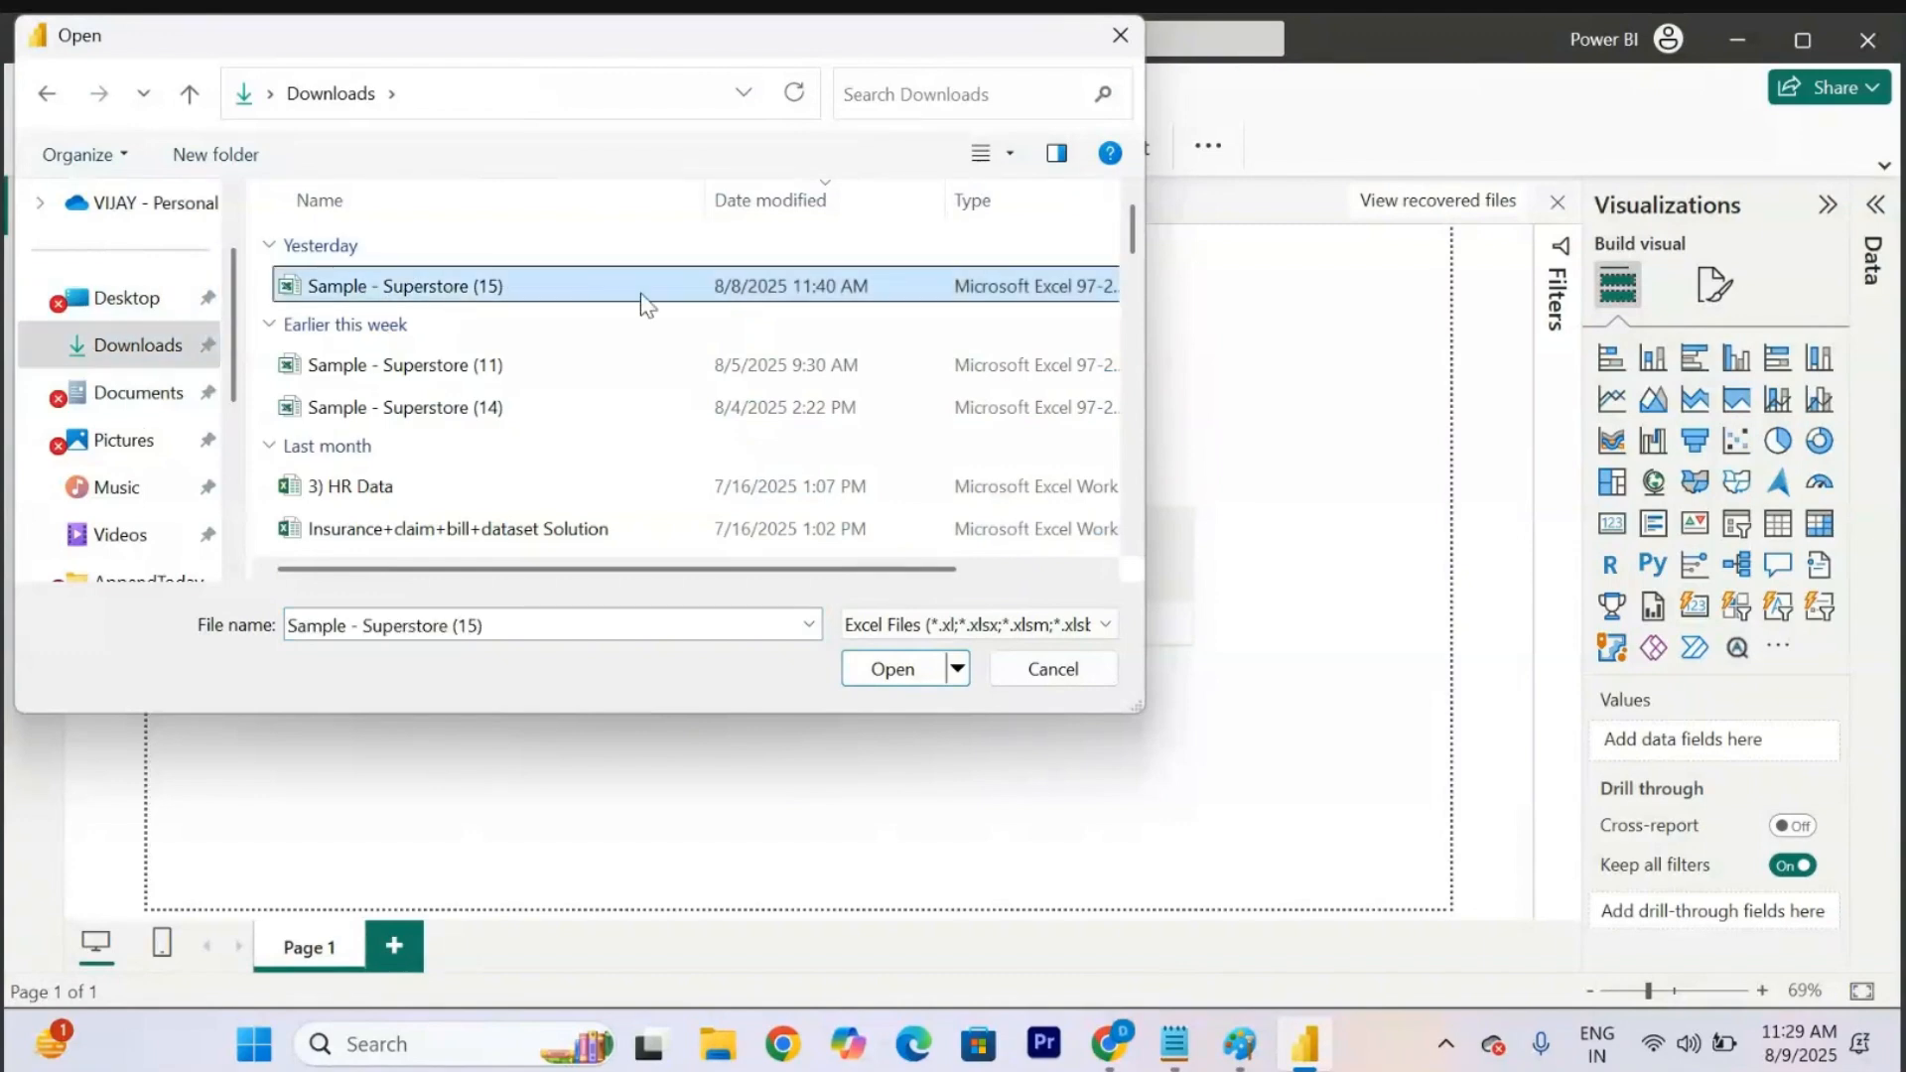
pyautogui.click(892, 671)
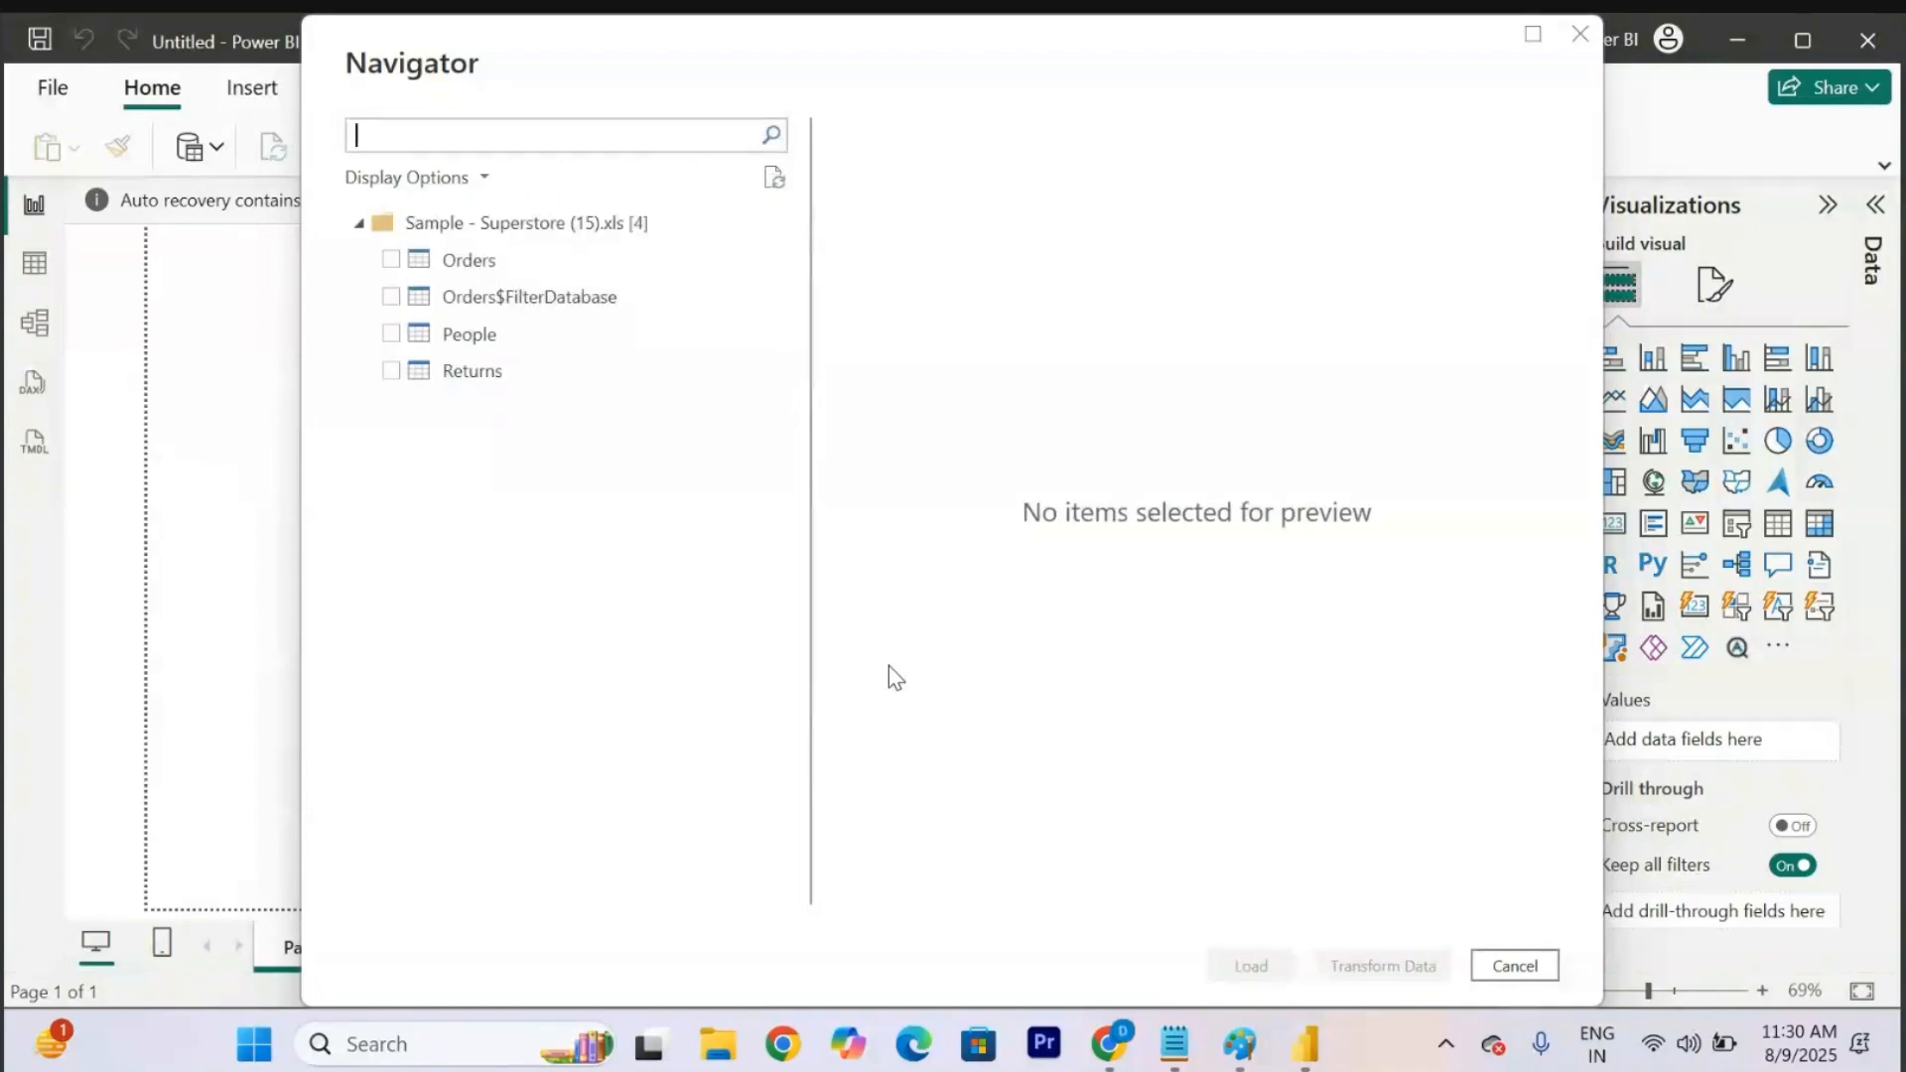
pyautogui.click(391, 260)
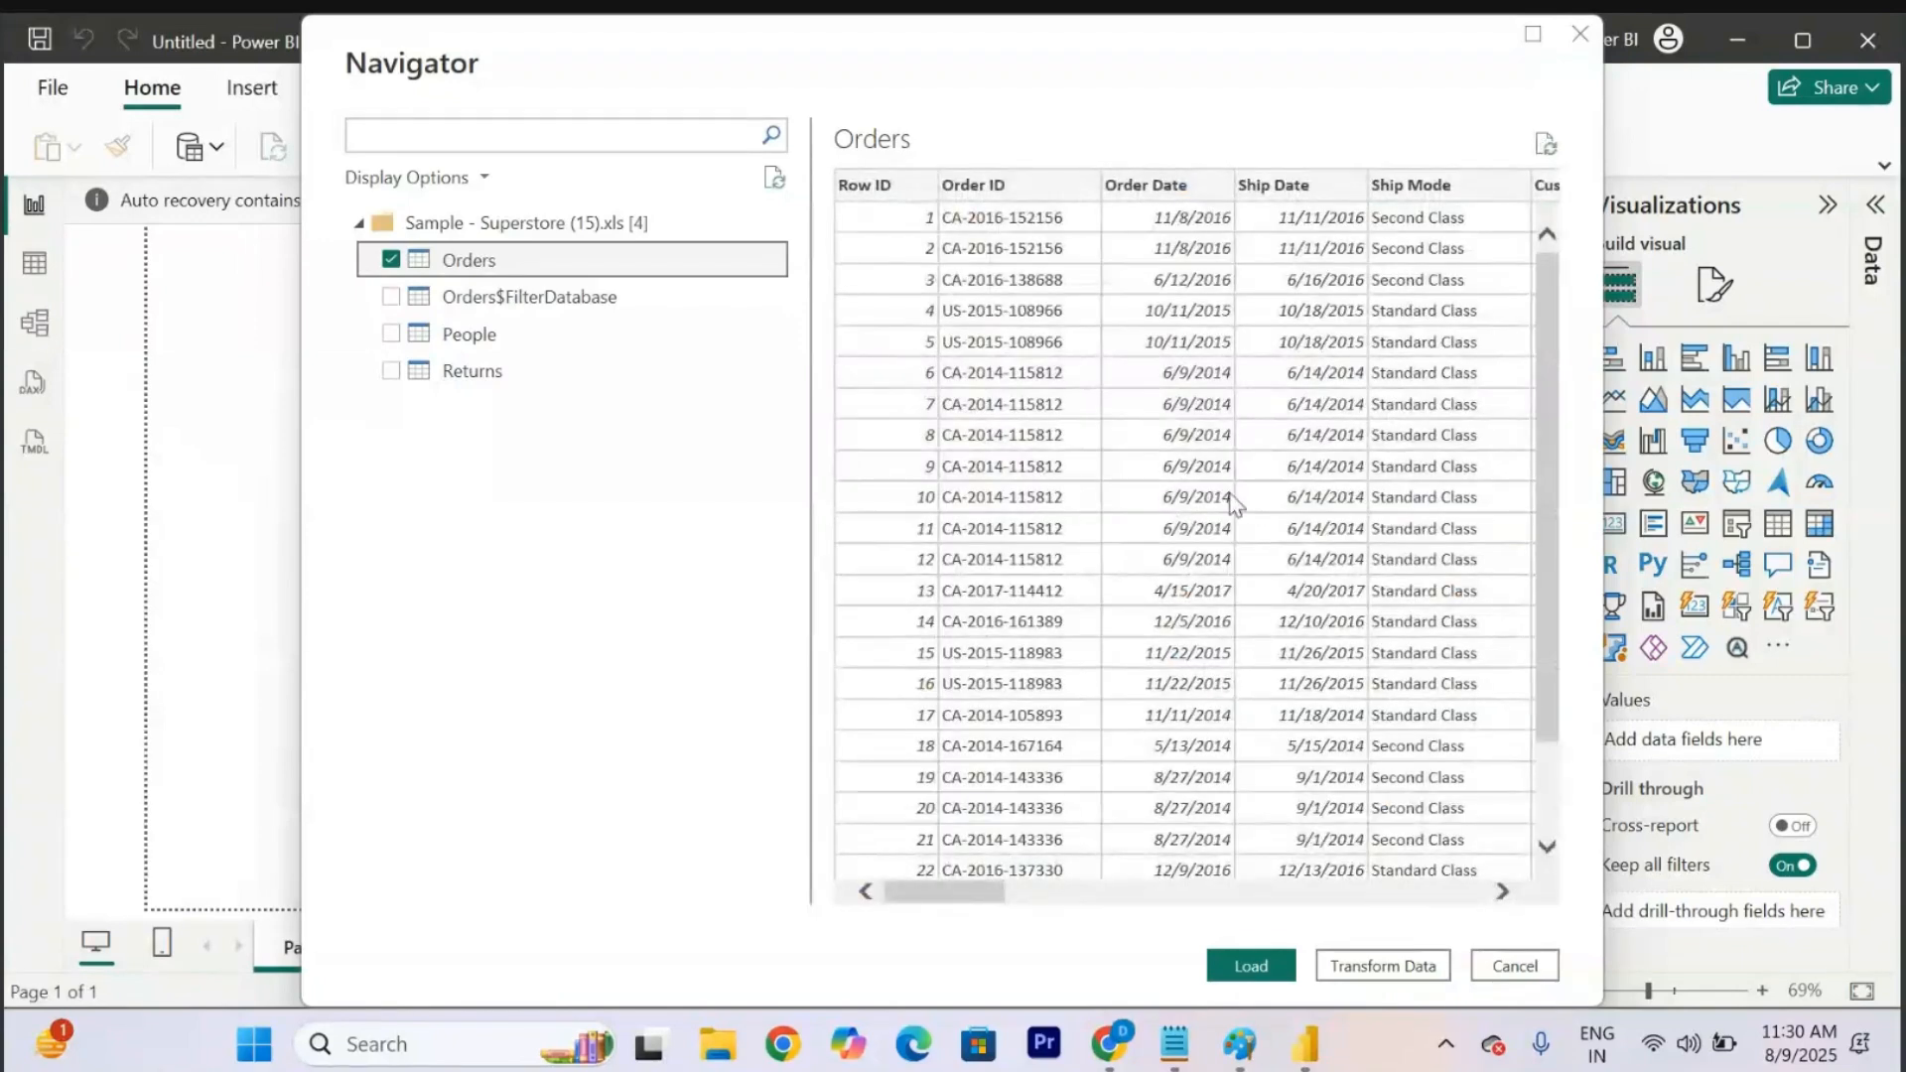
# Examine the rows and columns of the Orders table preview, from Row ID through Profit.
pyautogui.hscroll(10, 1149, 511)
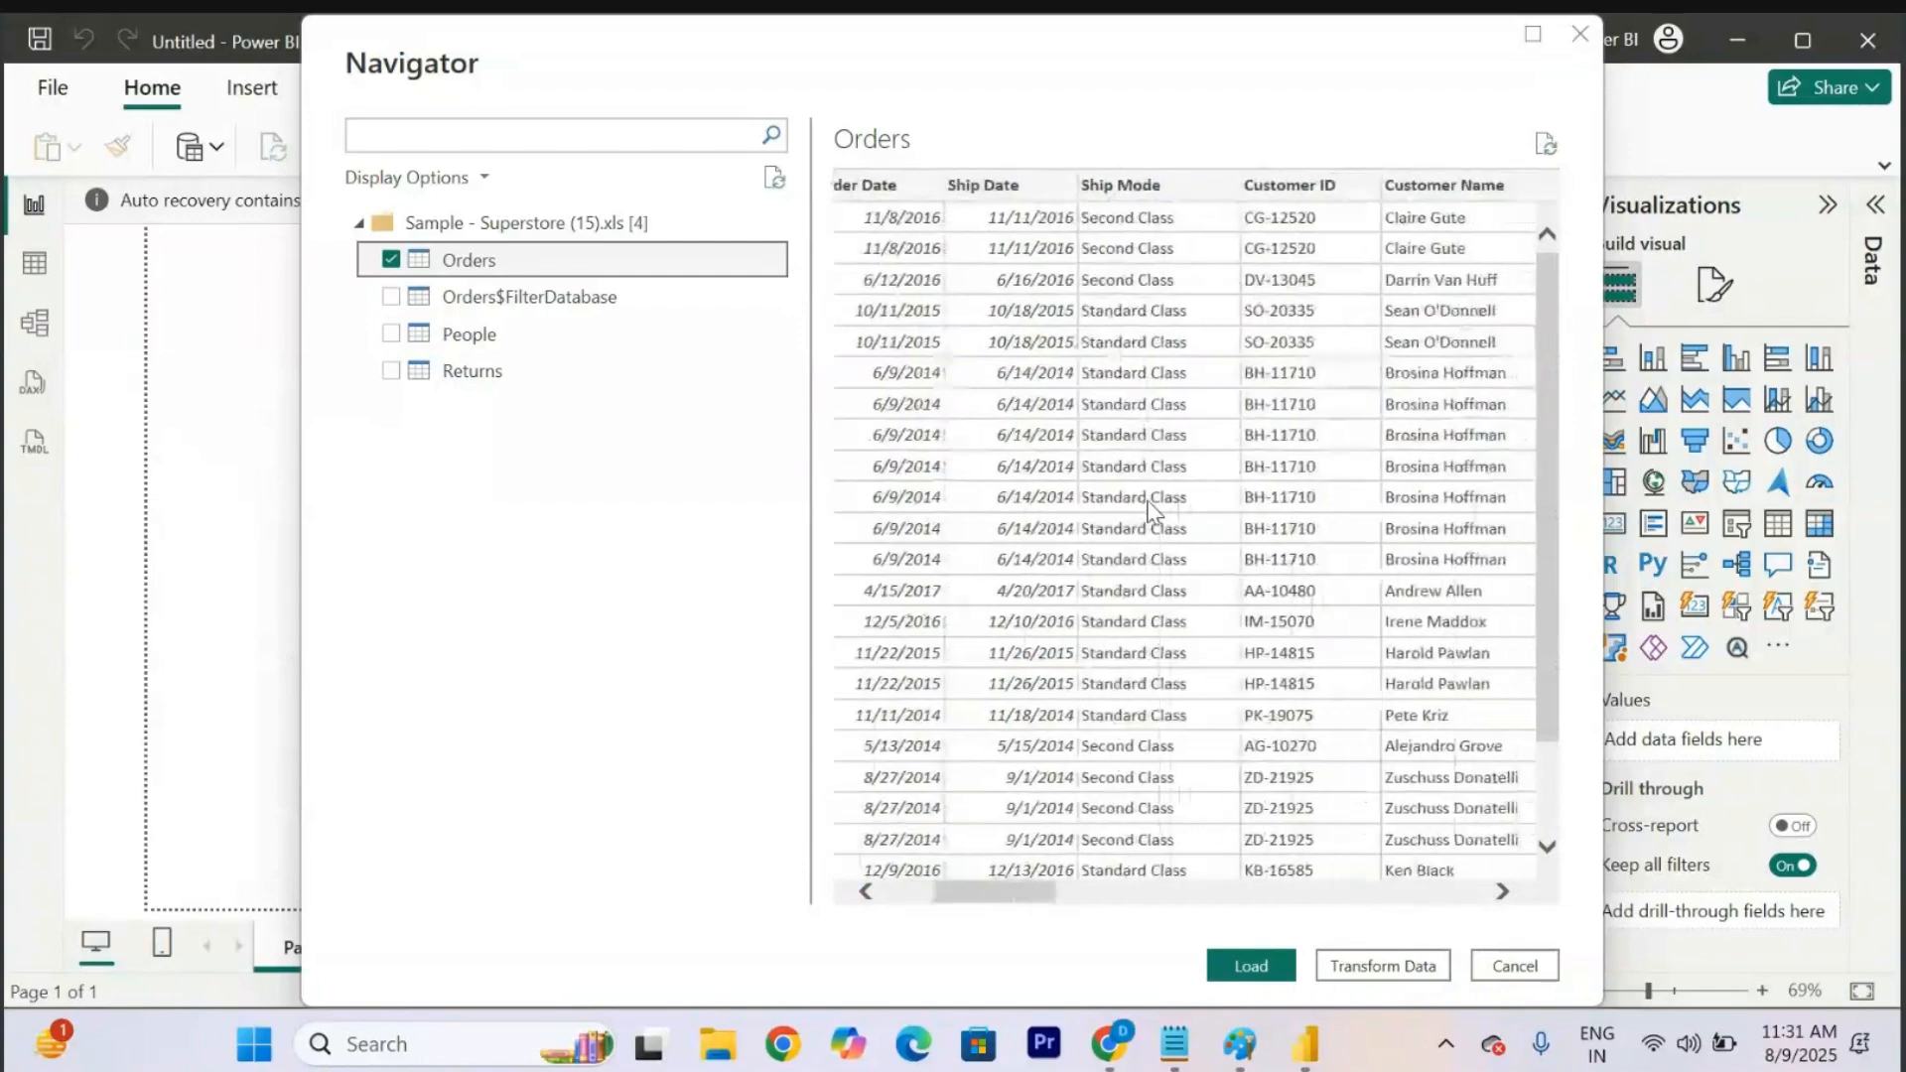
pyautogui.hscroll(15, 1149, 511)
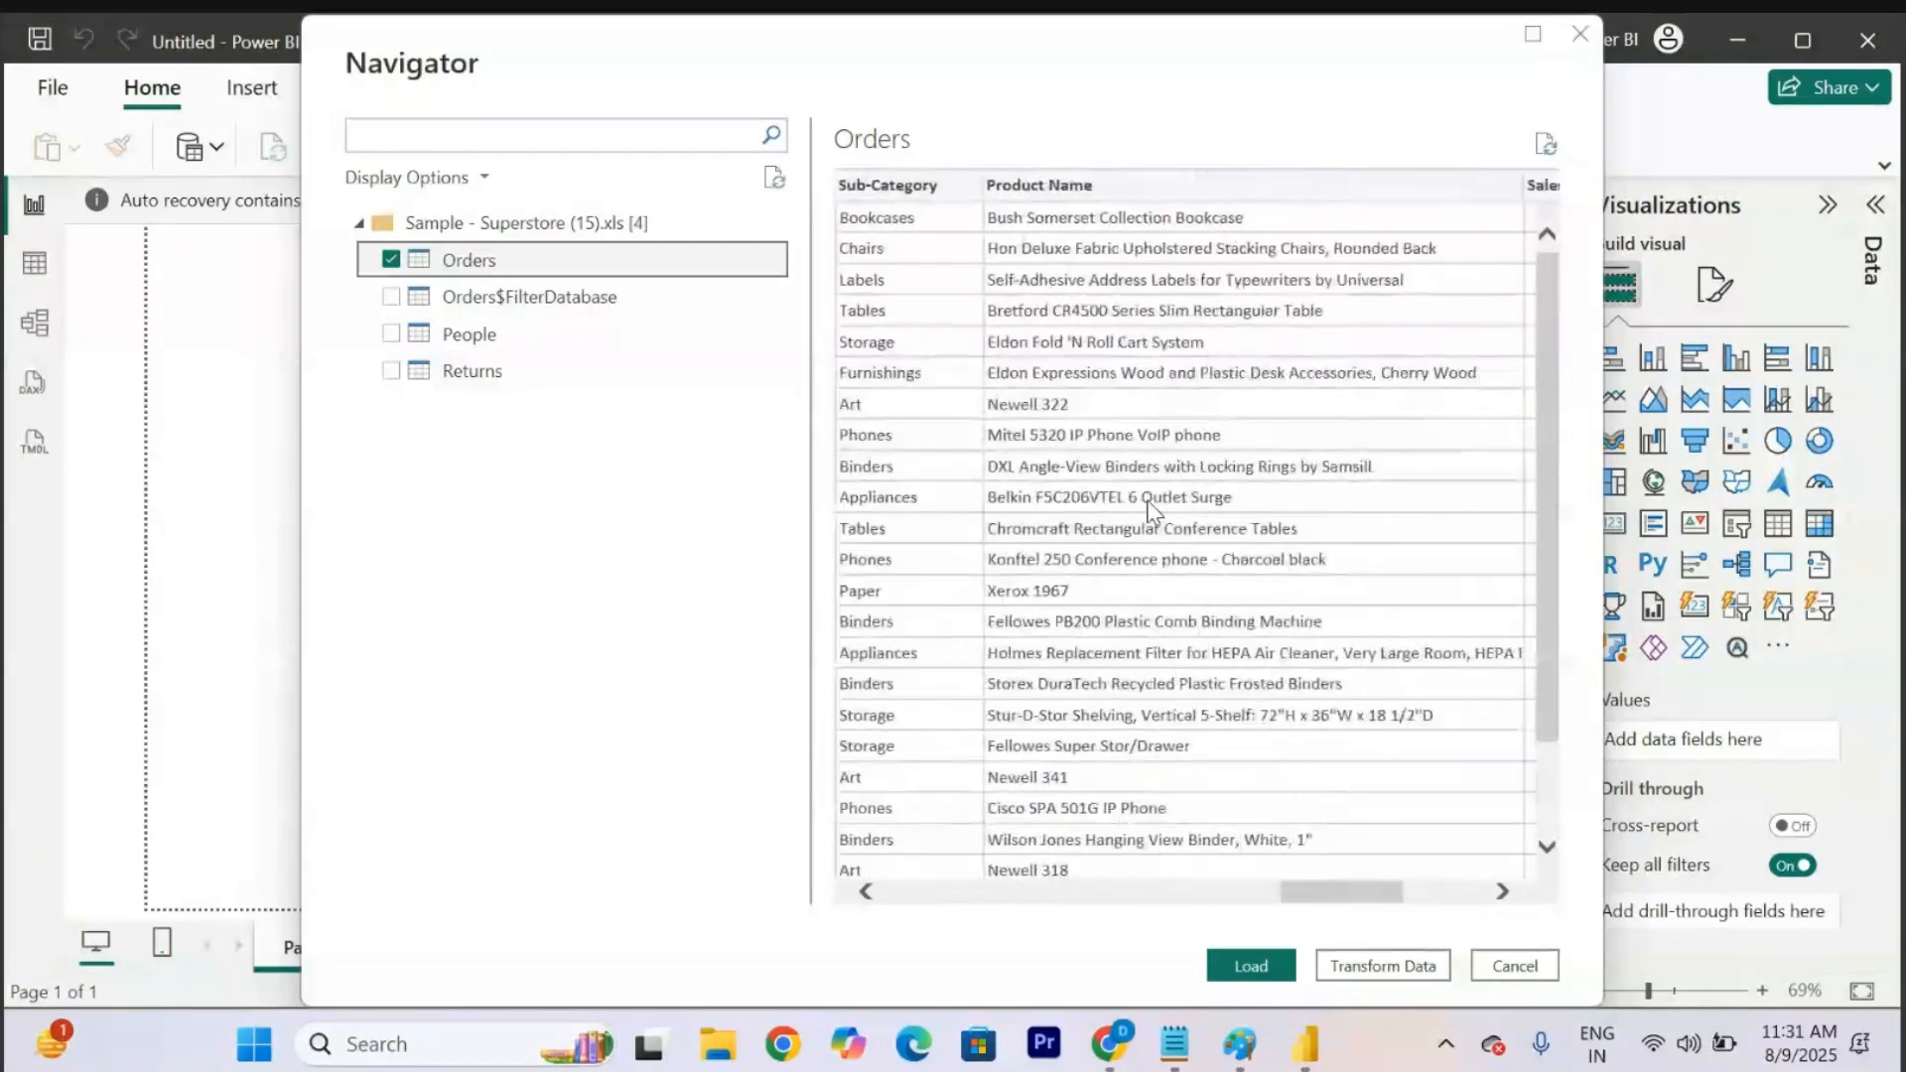
pyautogui.hscroll(-20, 1149, 511)
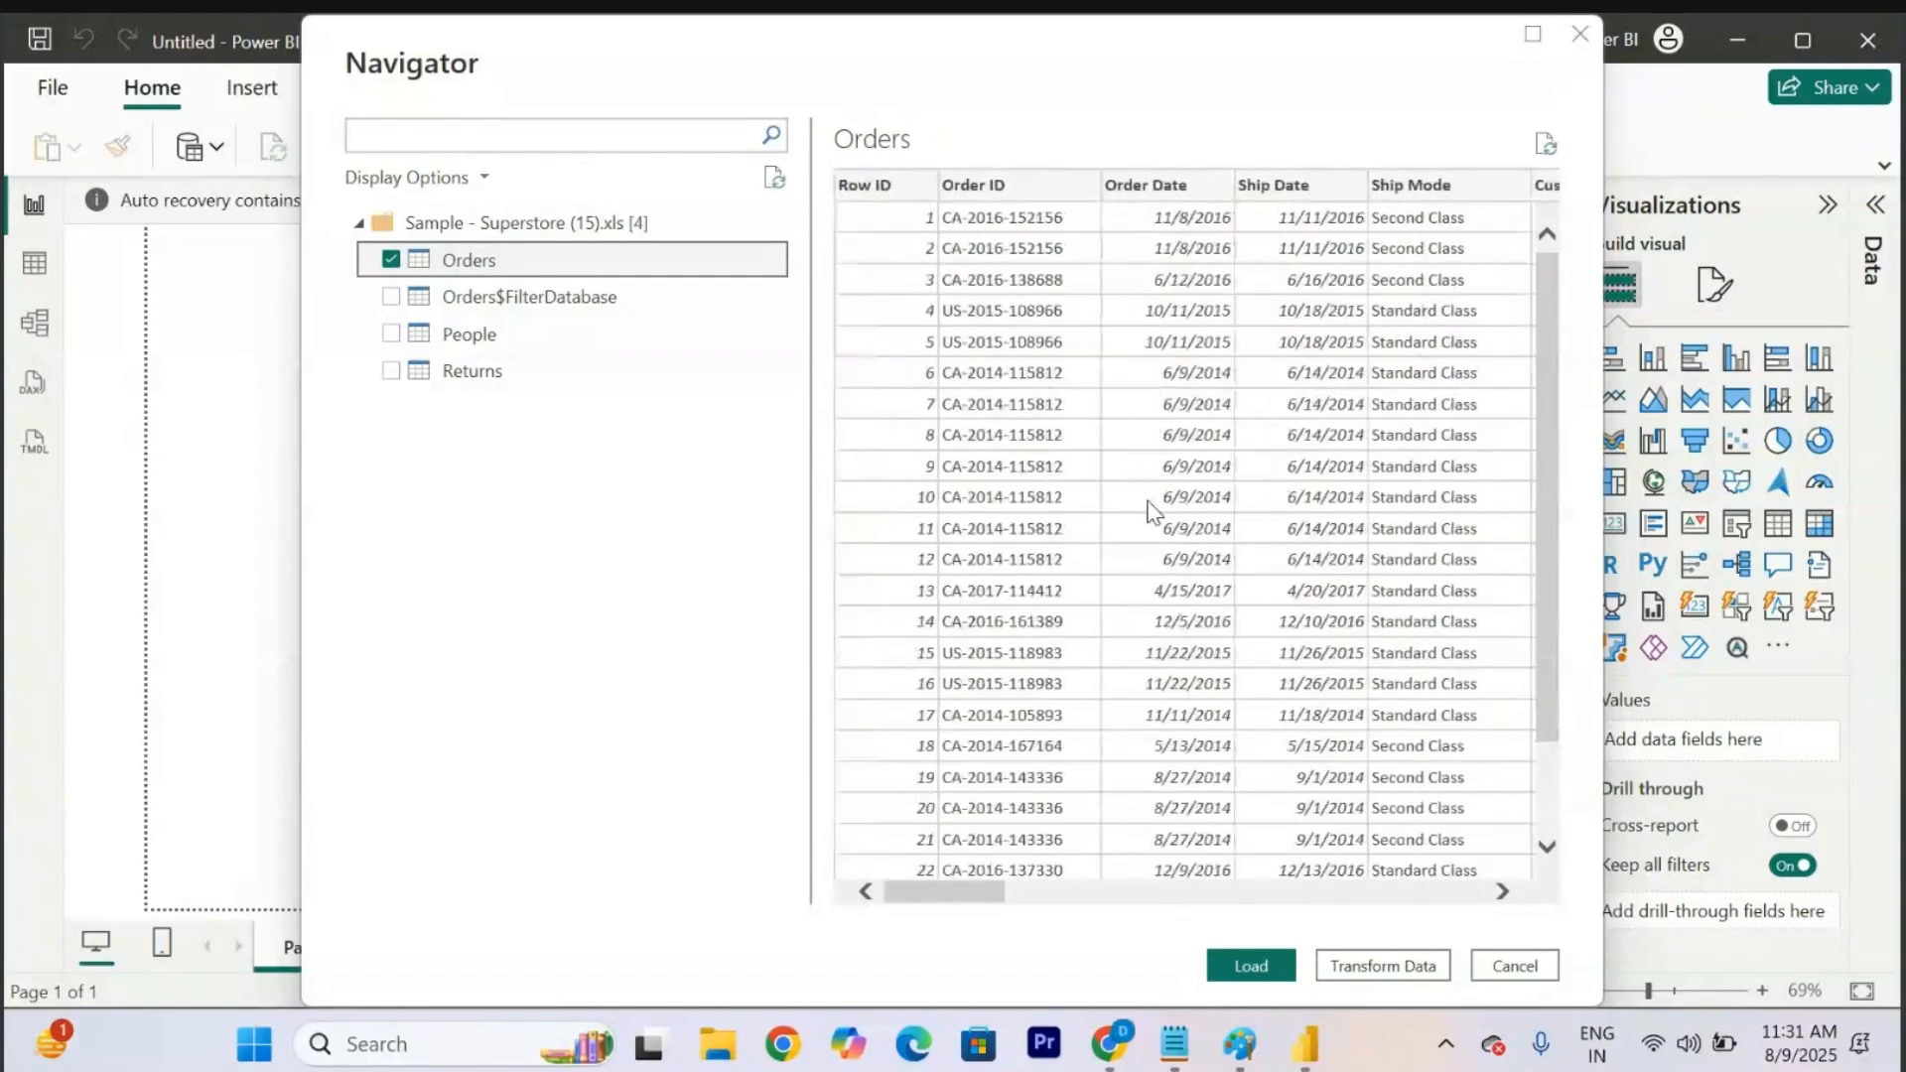
pyautogui.scroll(-3, 1150, 511)
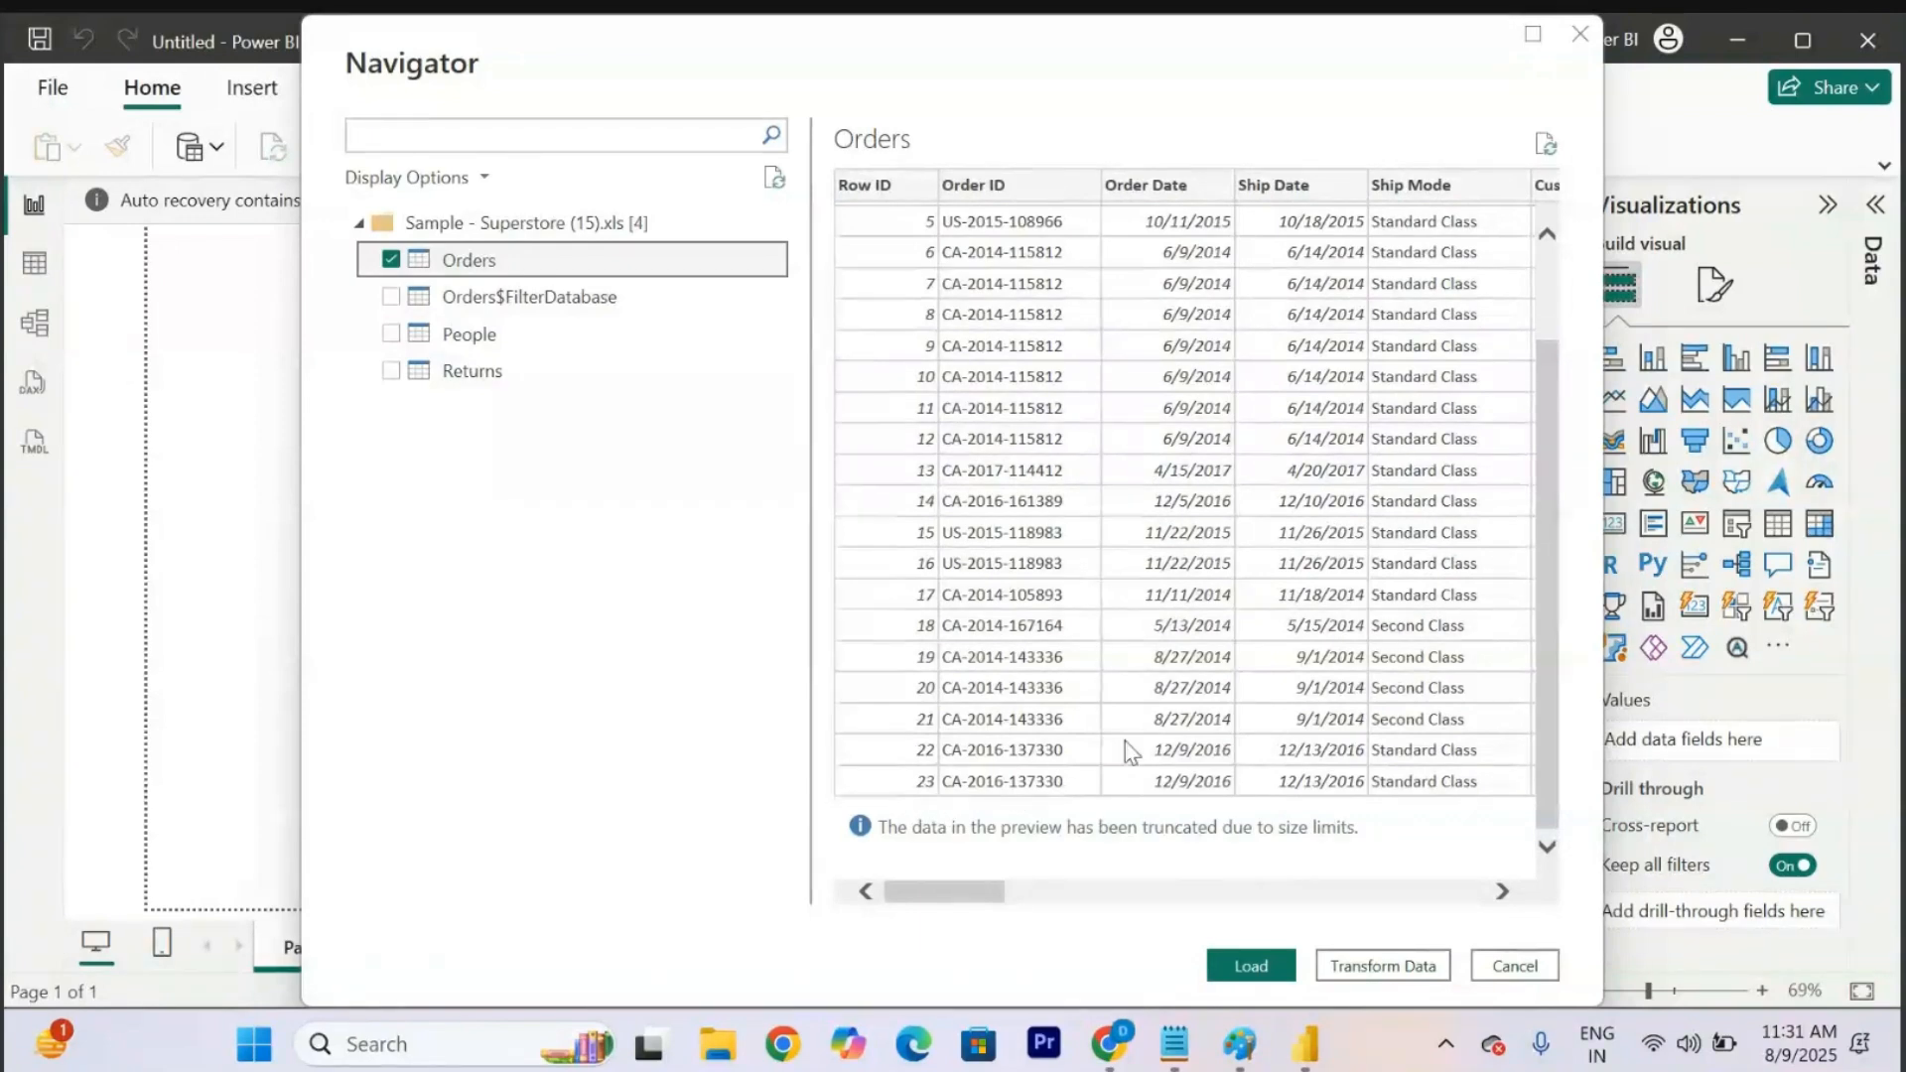
pyautogui.scroll(1, 983, 675)
pyautogui.scroll(-3, 983, 675)
pyautogui.scroll(3, 983, 675)
pyautogui.hscroll(10, 1174, 632)
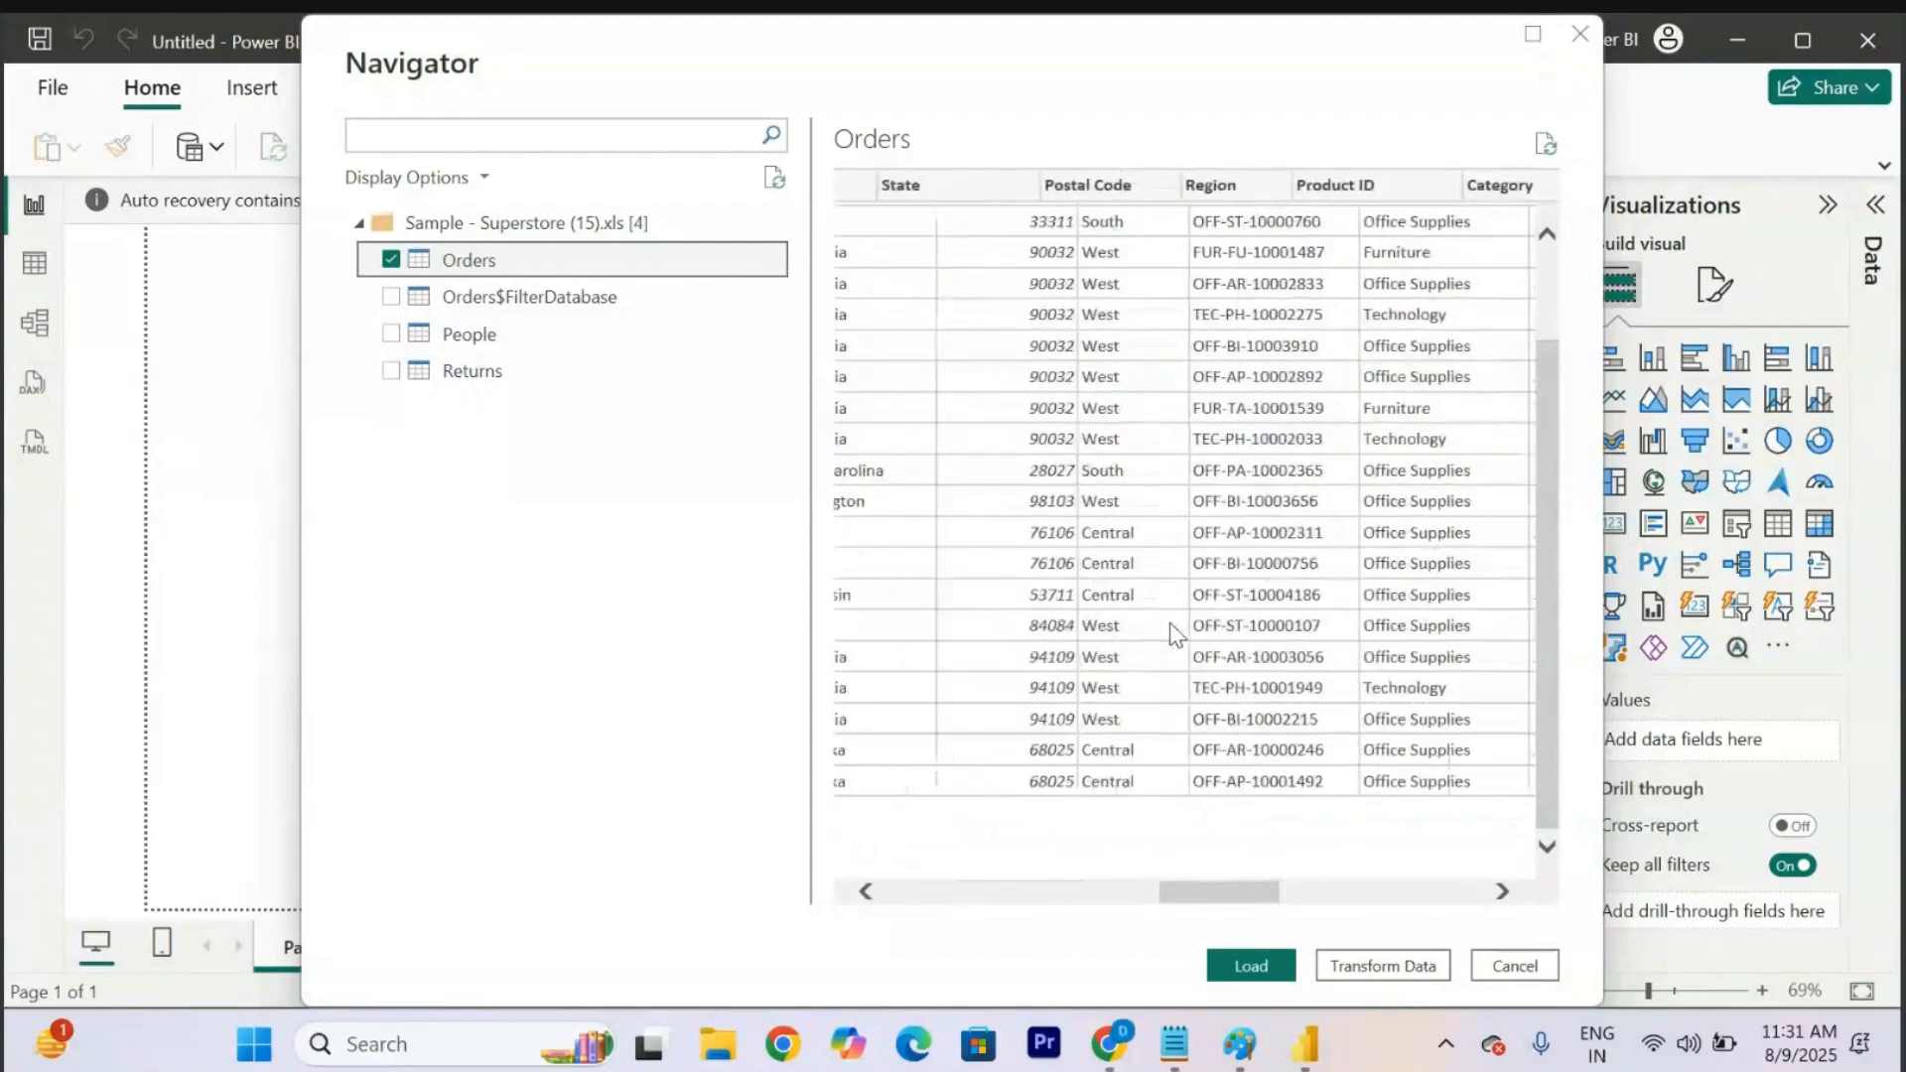
pyautogui.hscroll(-10, 1175, 627)
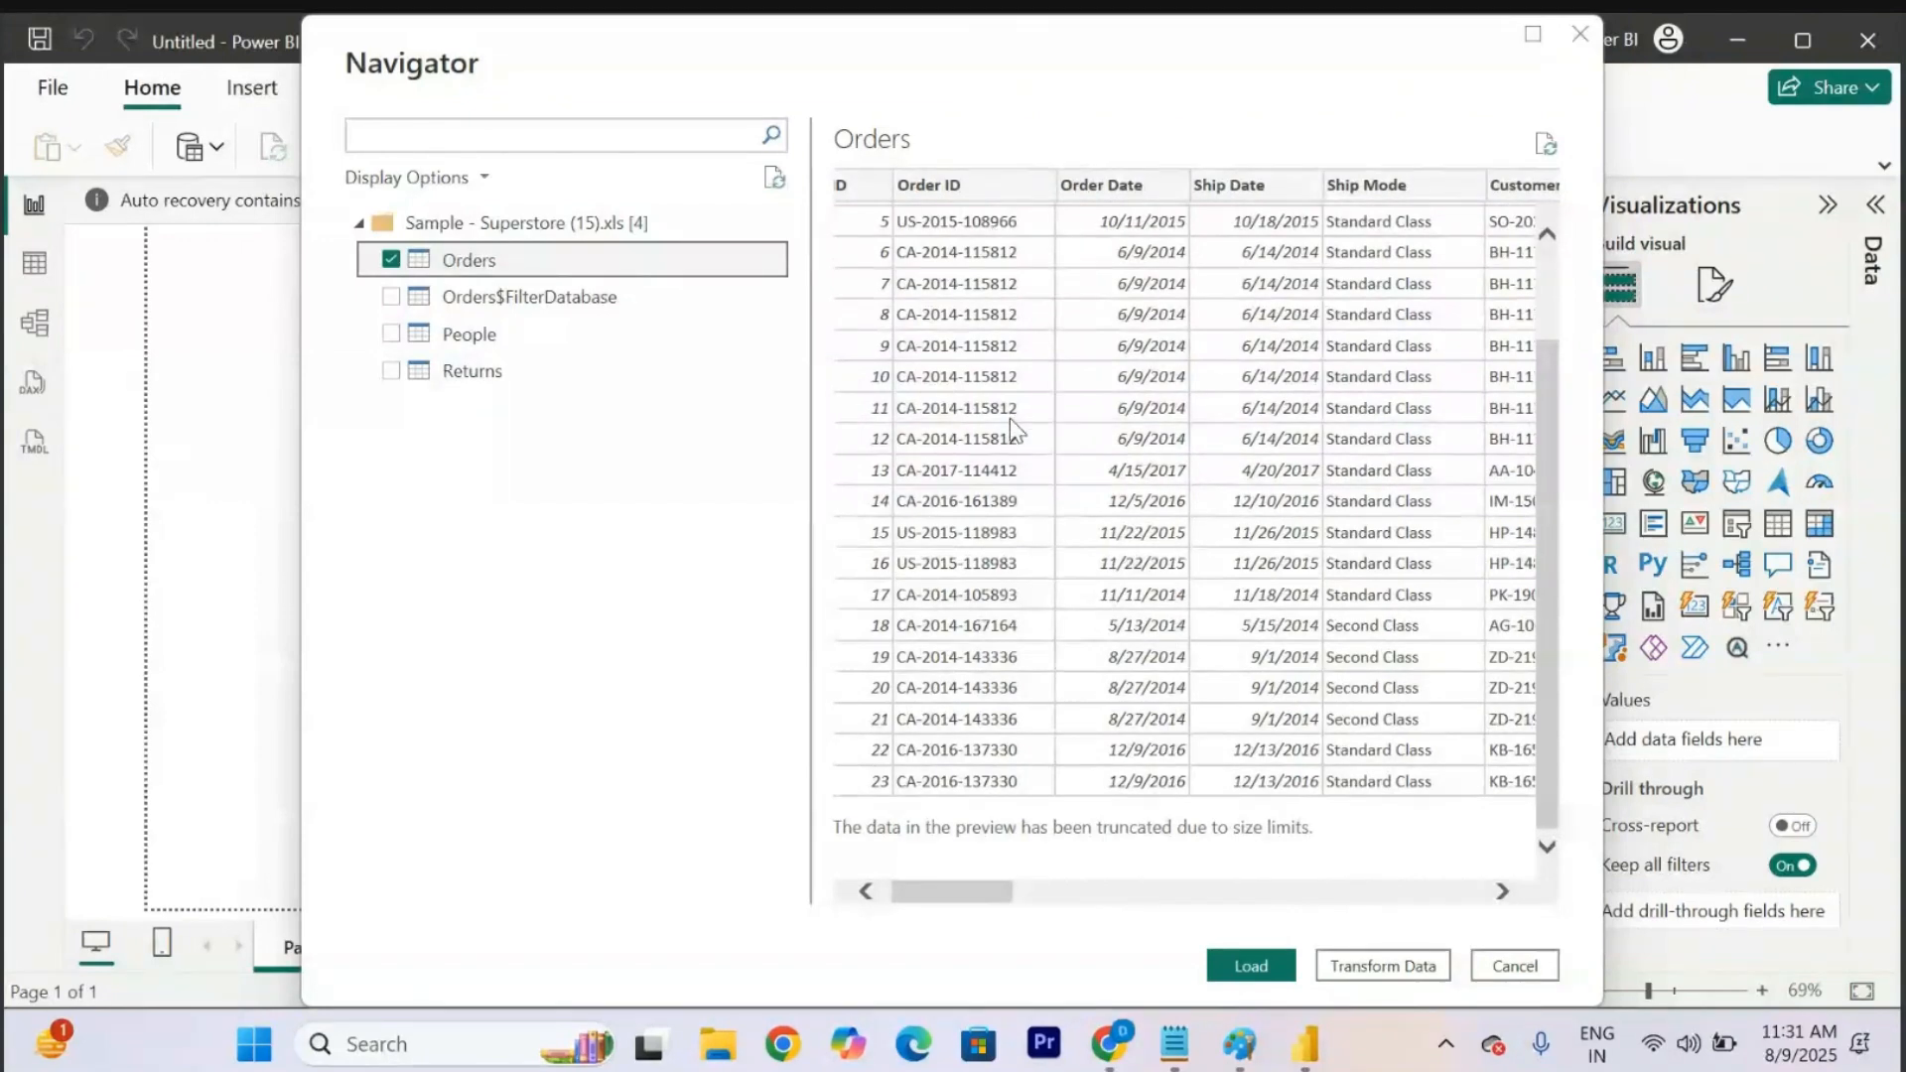
pyautogui.hscroll(-1, 1009, 419)
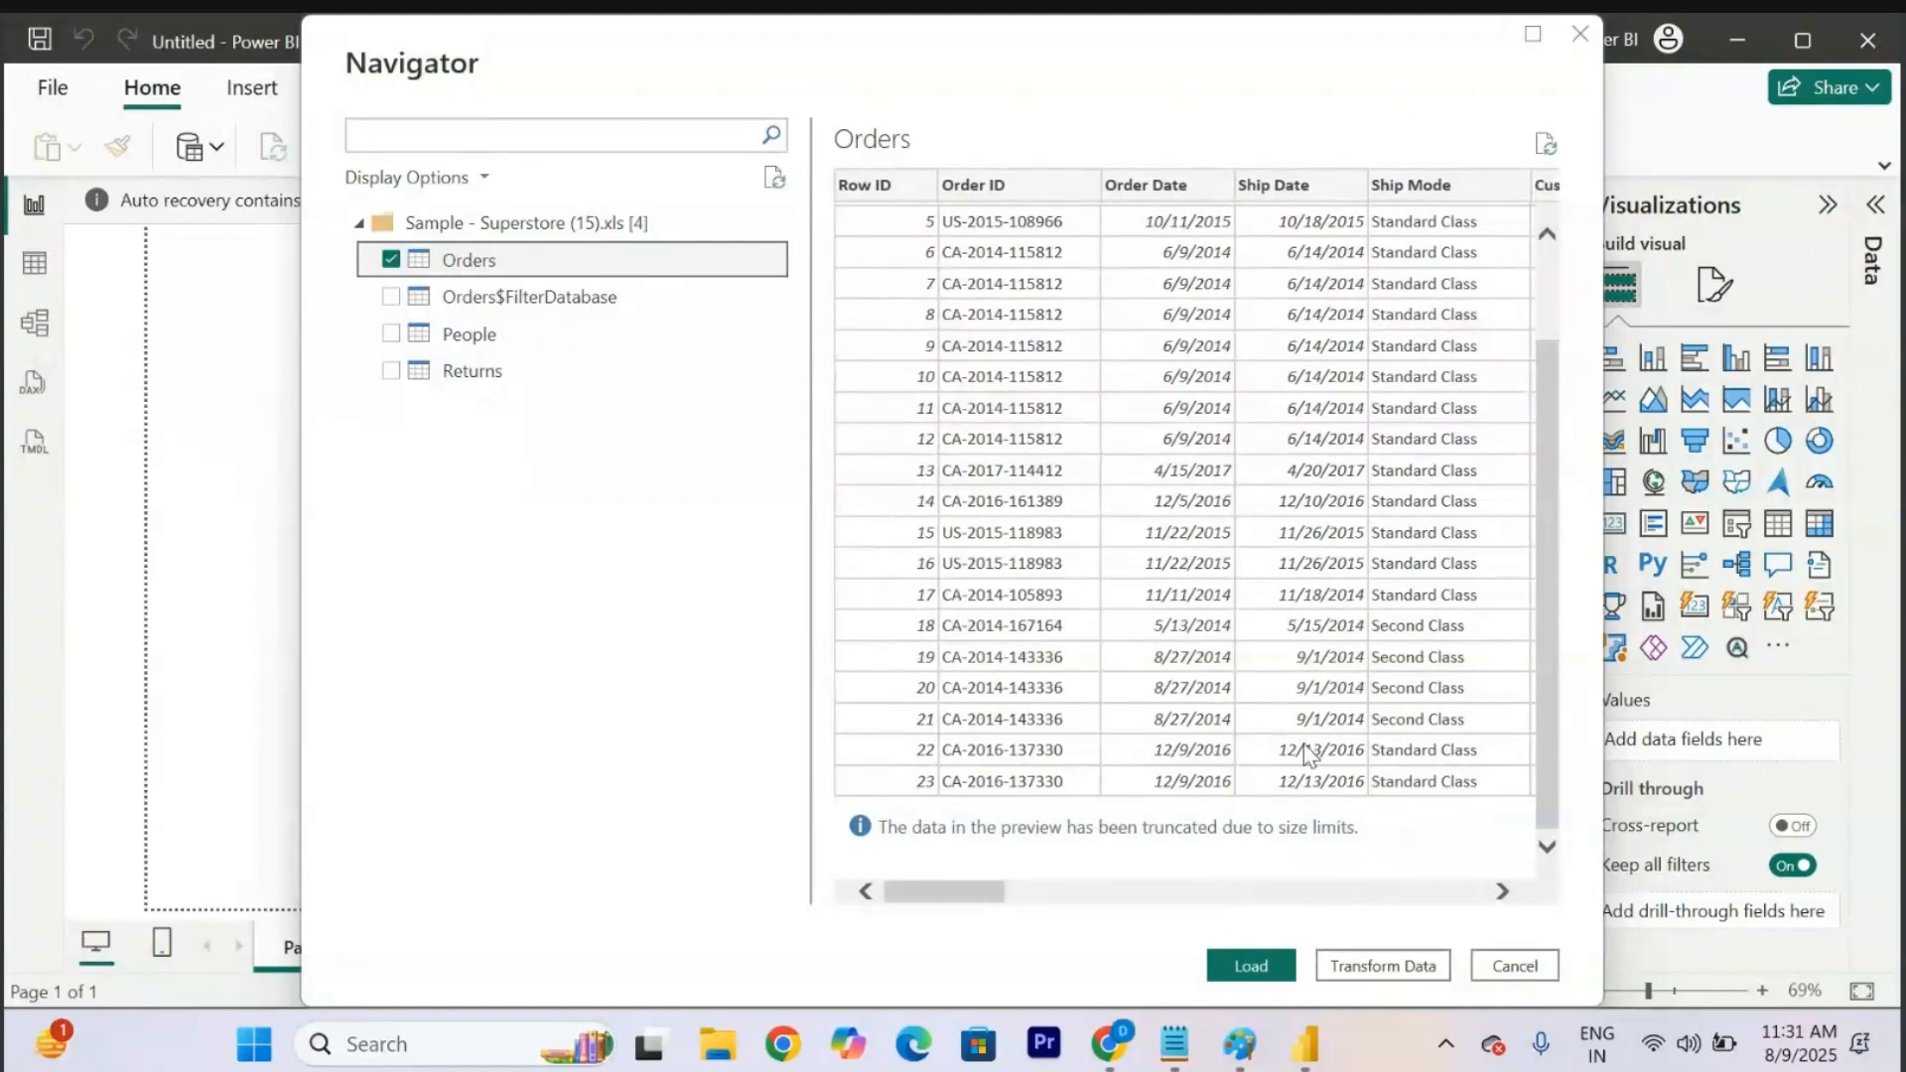
pyautogui.hscroll(10, 1400, 643)
pyautogui.hscroll(-5, 1400, 643)
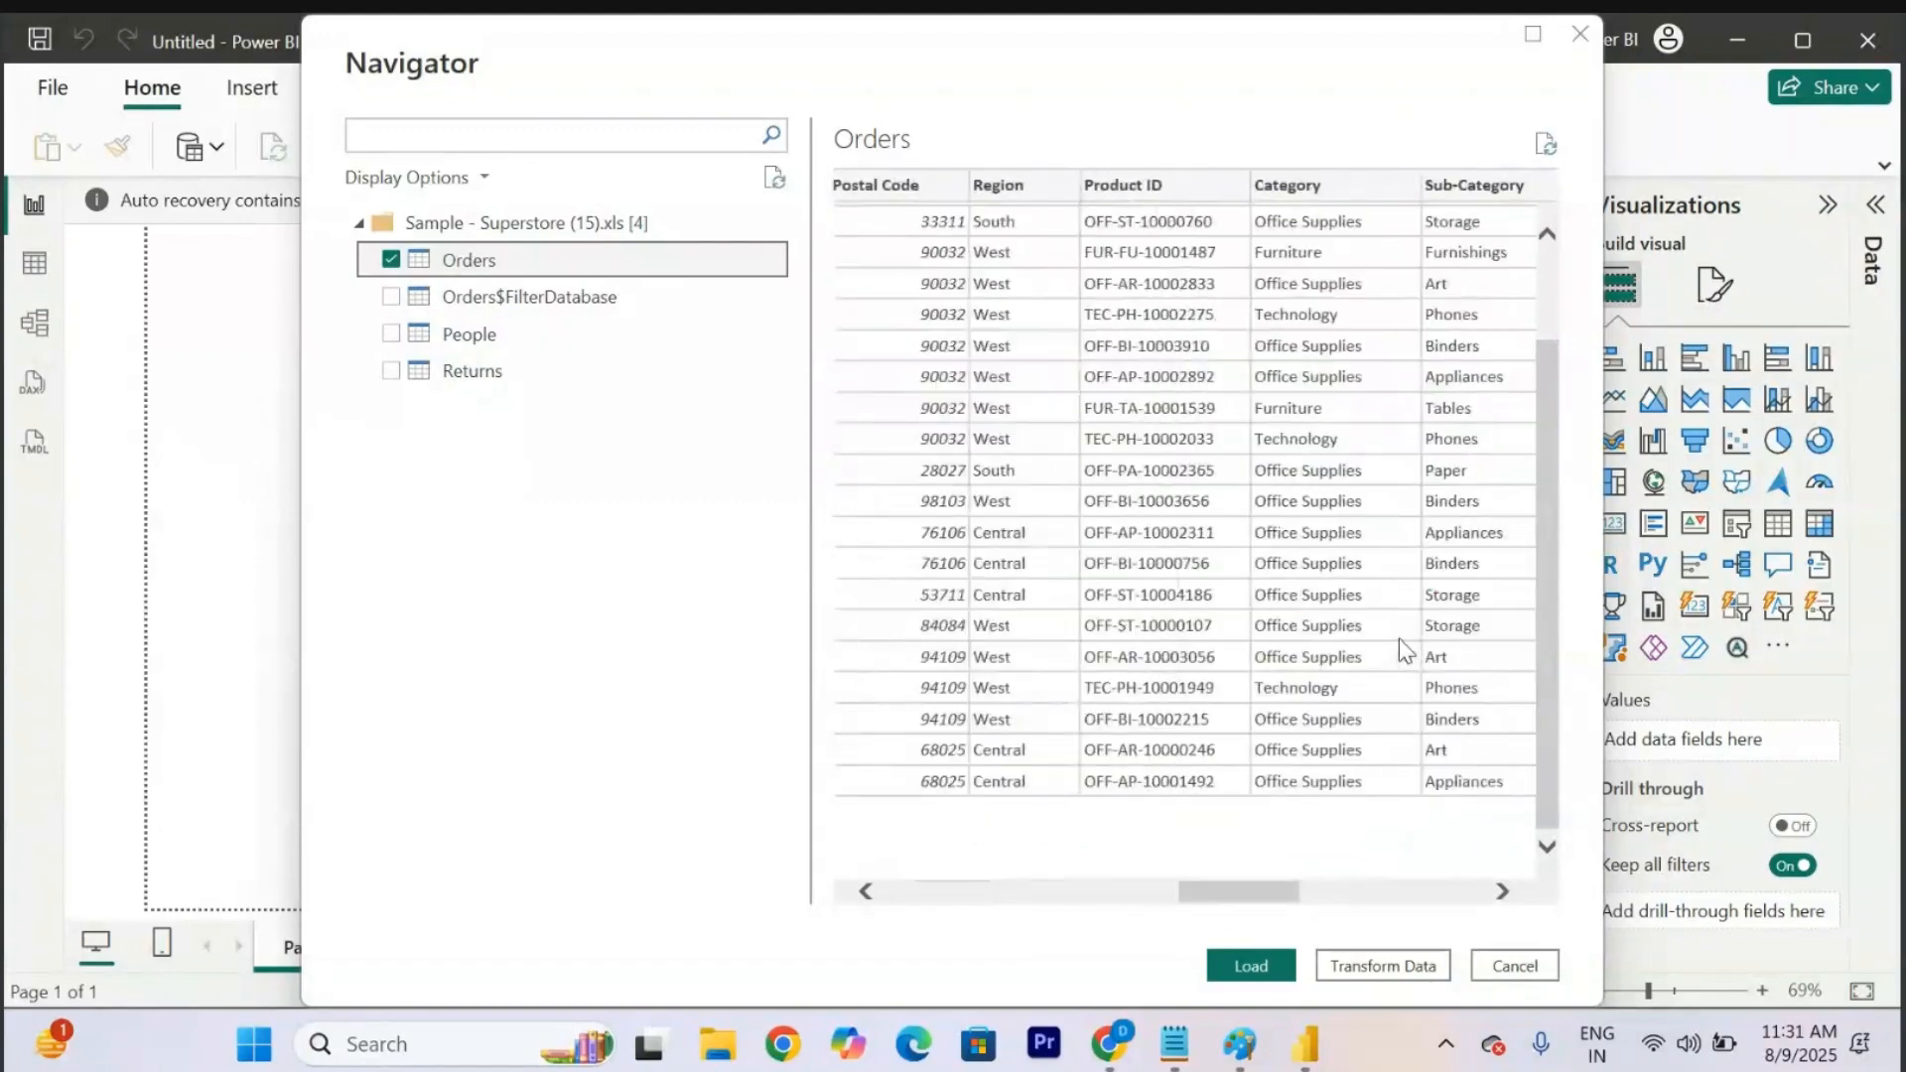
pyautogui.hscroll(-5, 1397, 646)
pyautogui.hscroll(10, 1071, 683)
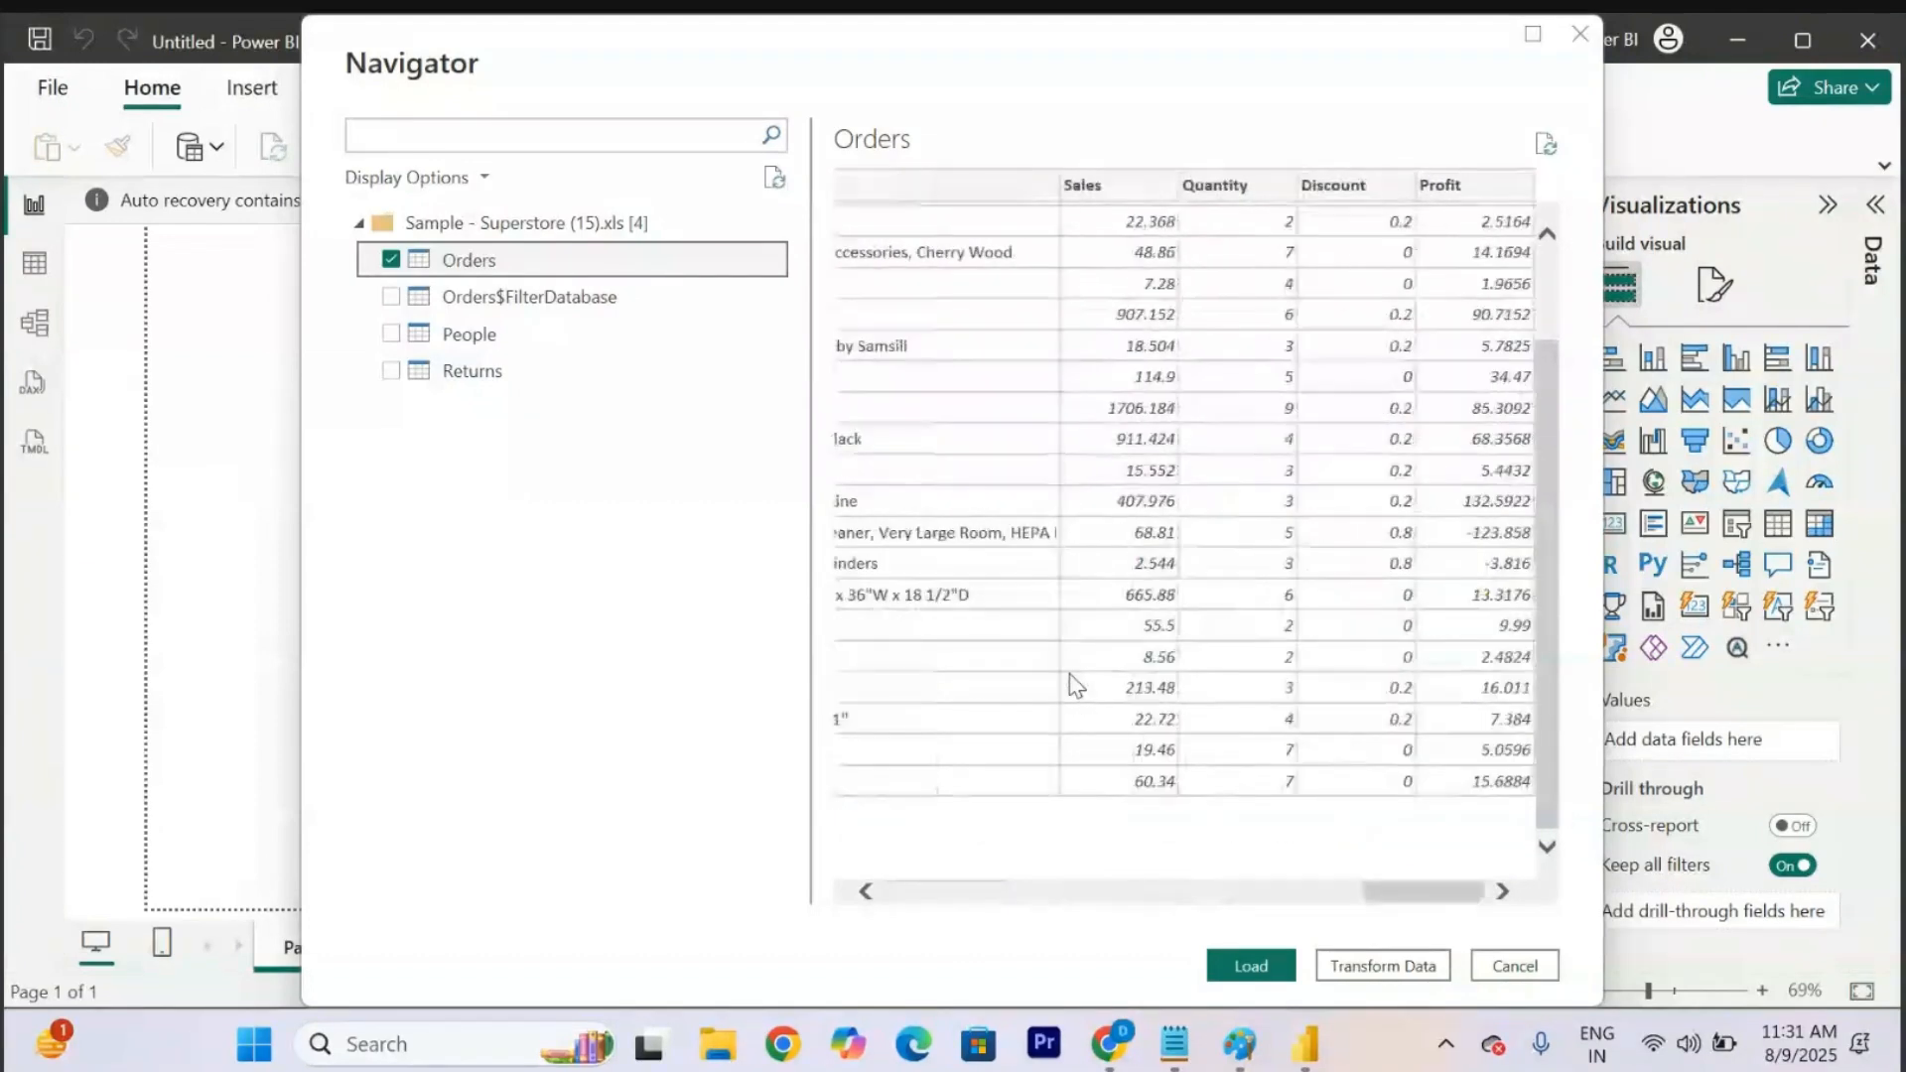
pyautogui.hscroll(-5, 1092, 236)
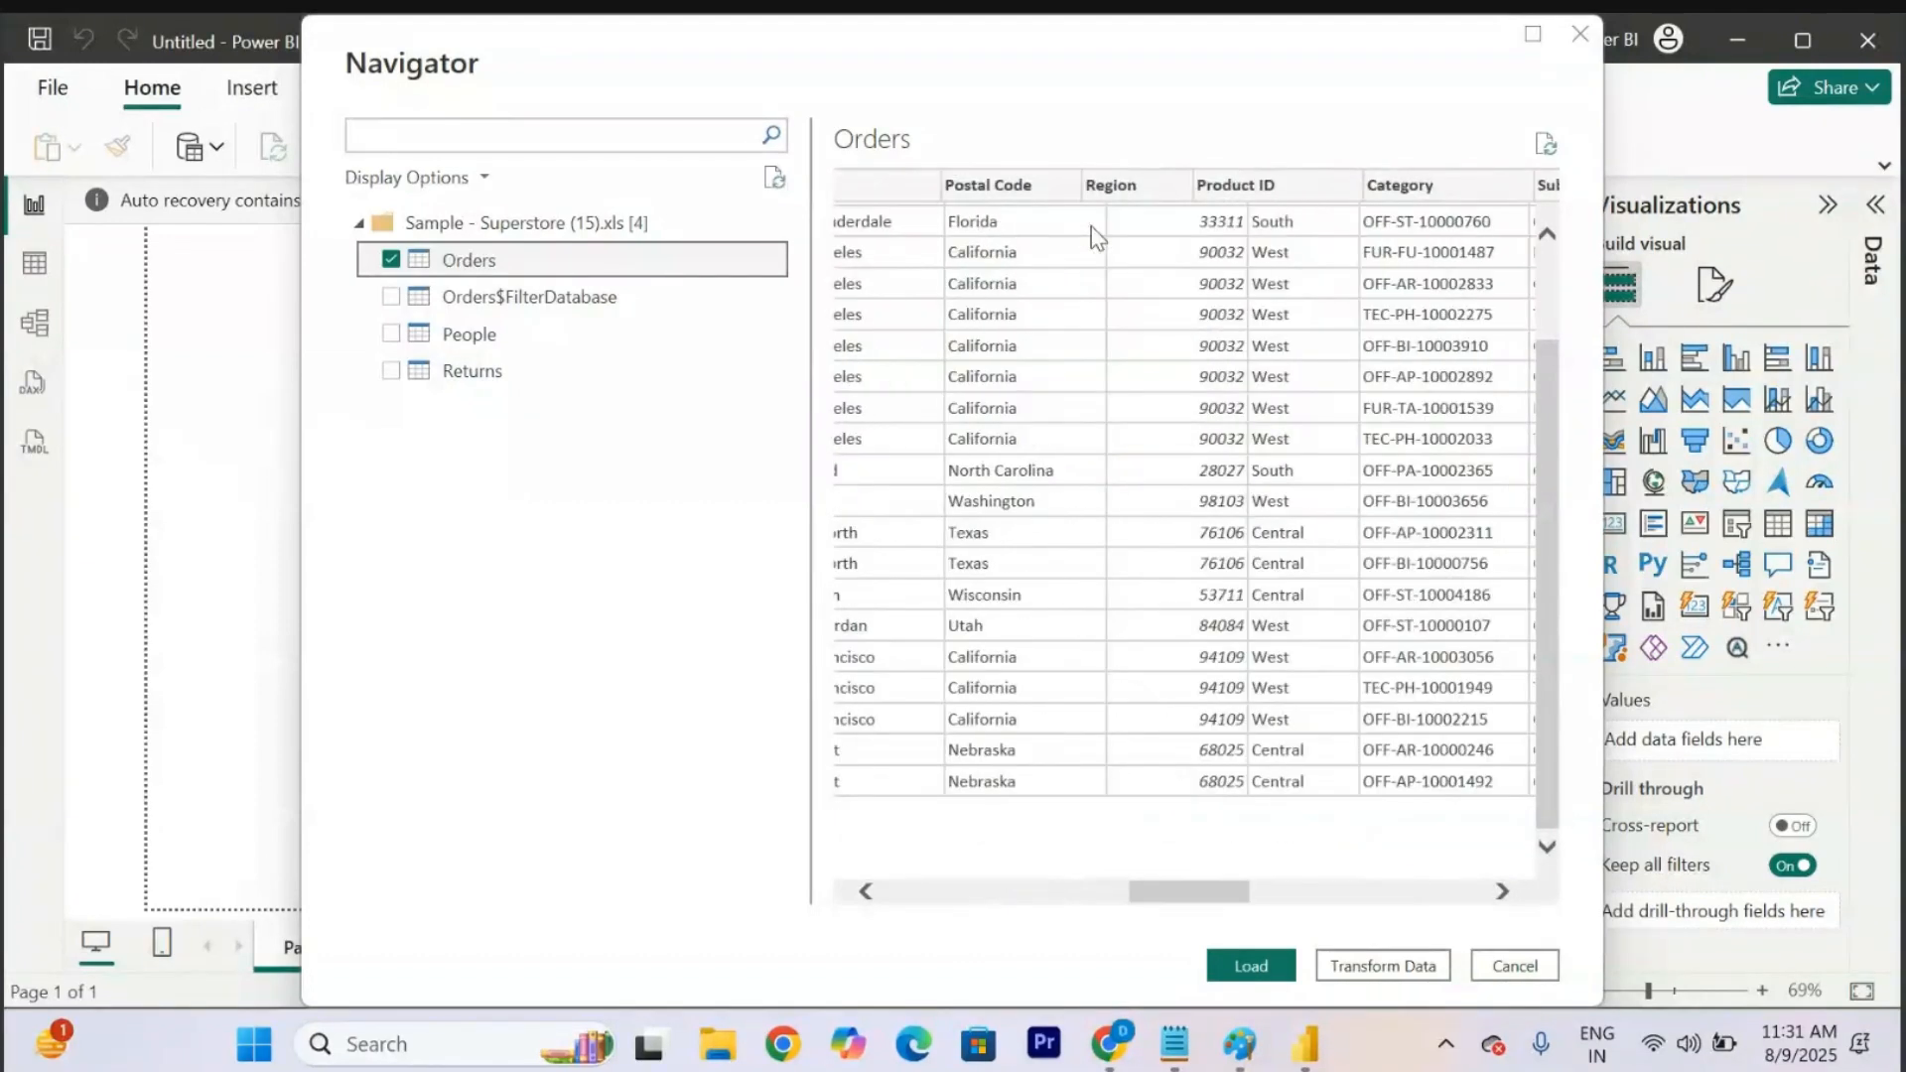
pyautogui.hscroll(-5, 1092, 236)
pyautogui.hscroll(10, 1350, 323)
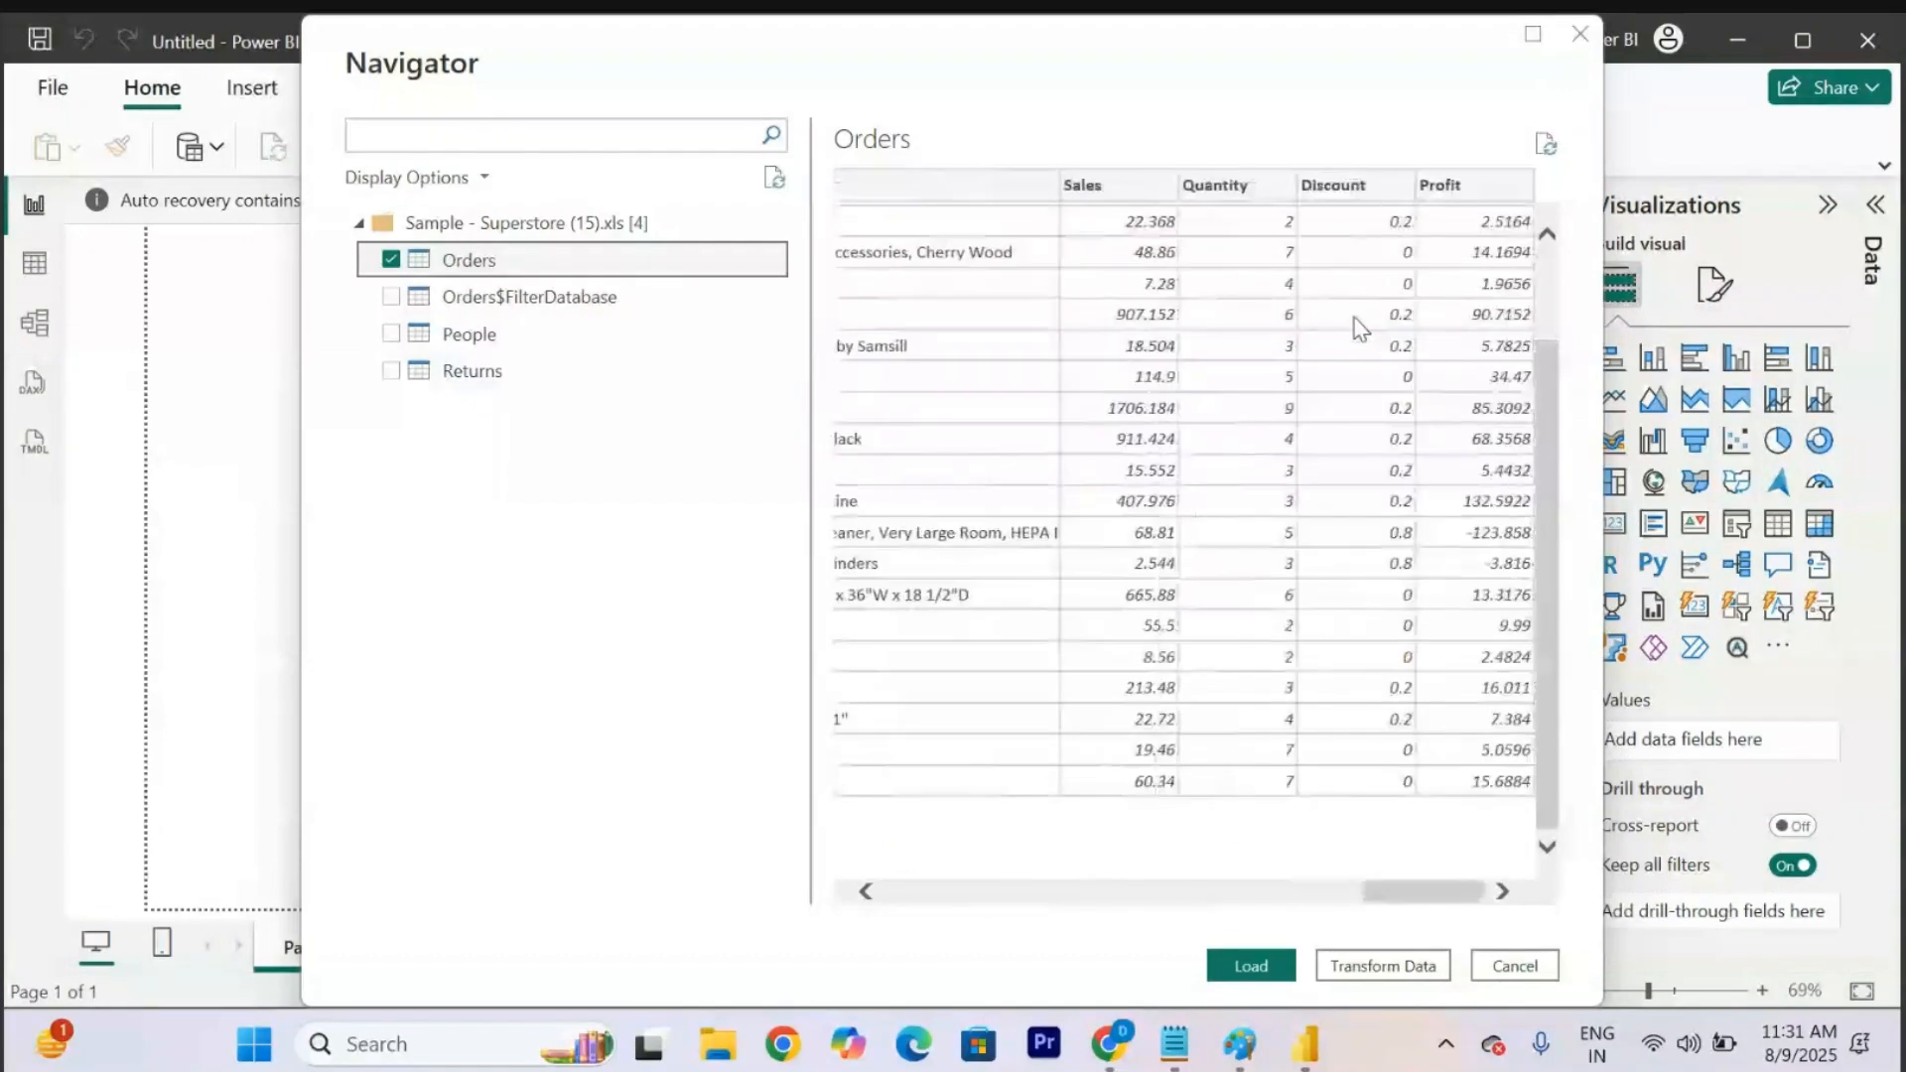
pyautogui.hscroll(-5, 1360, 328)
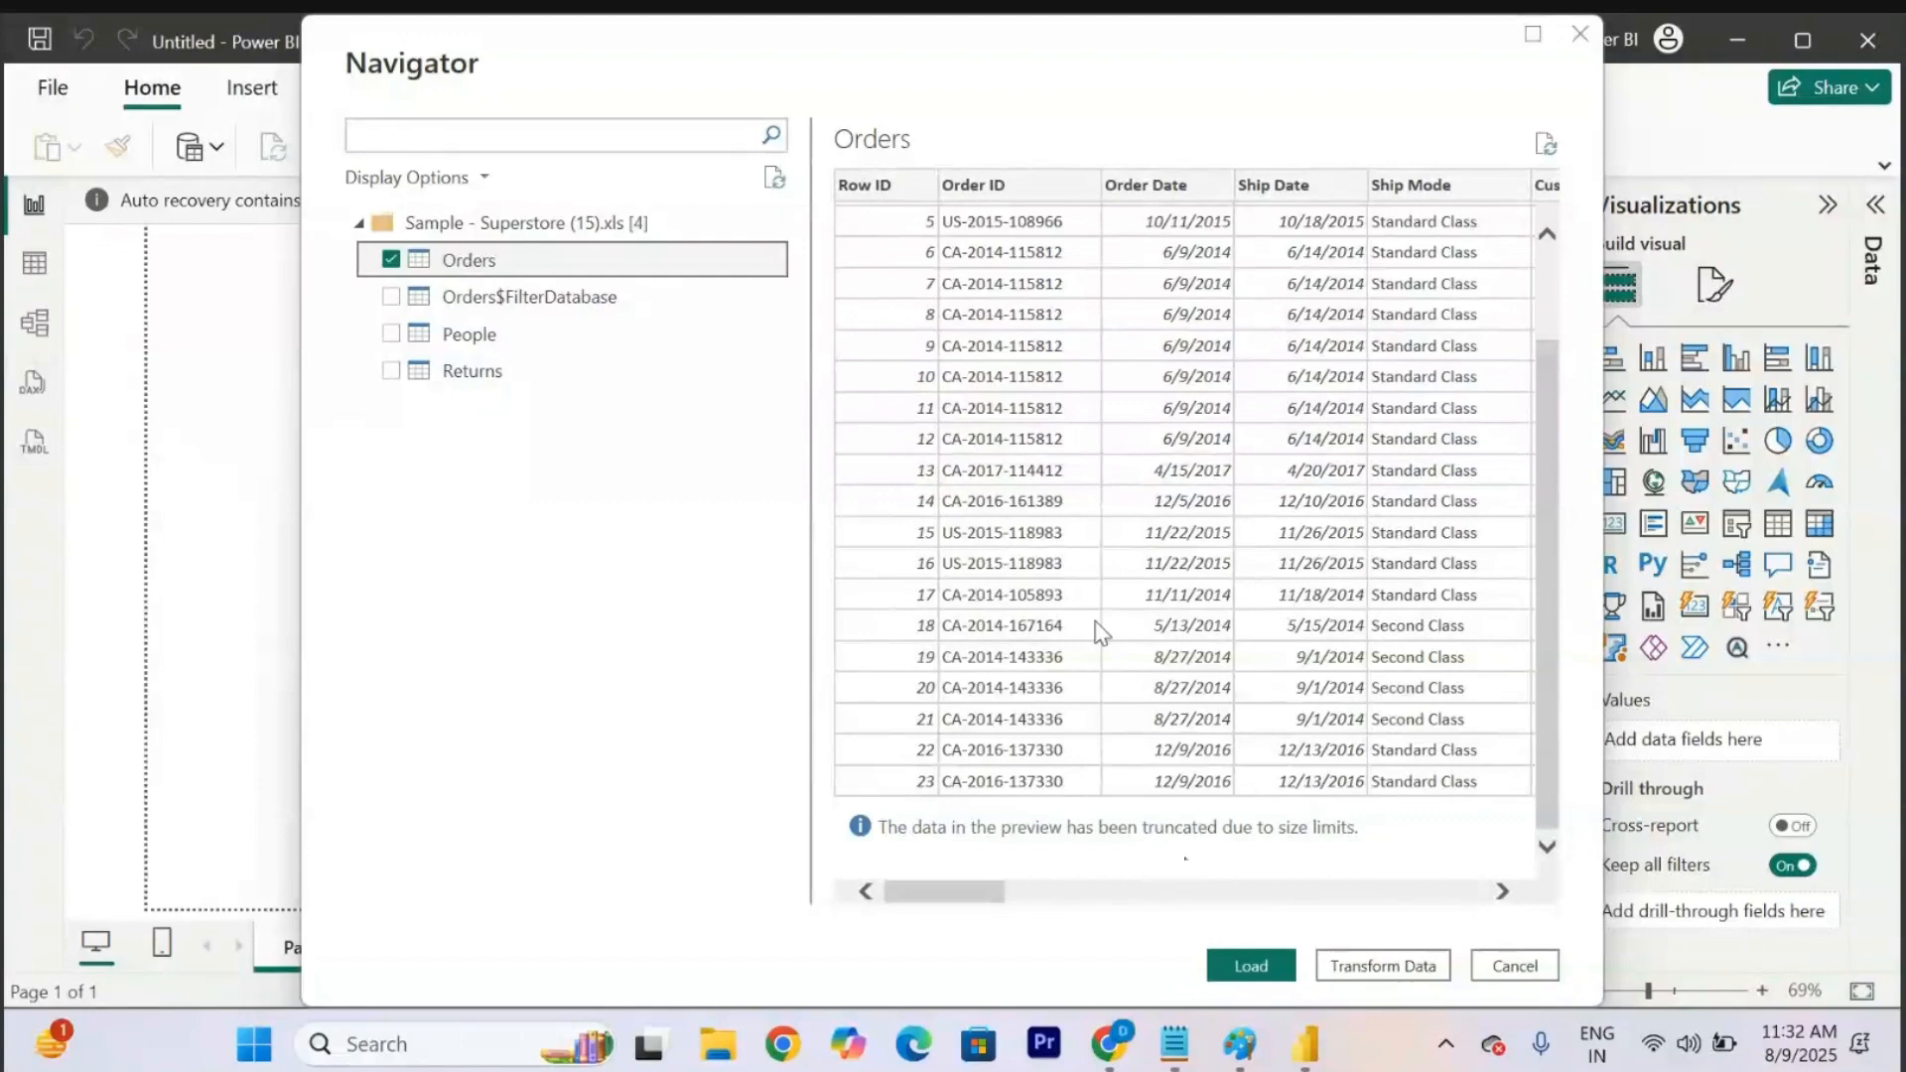
pyautogui.scroll(2, 1098, 632)
pyautogui.hscroll(10, 1097, 632)
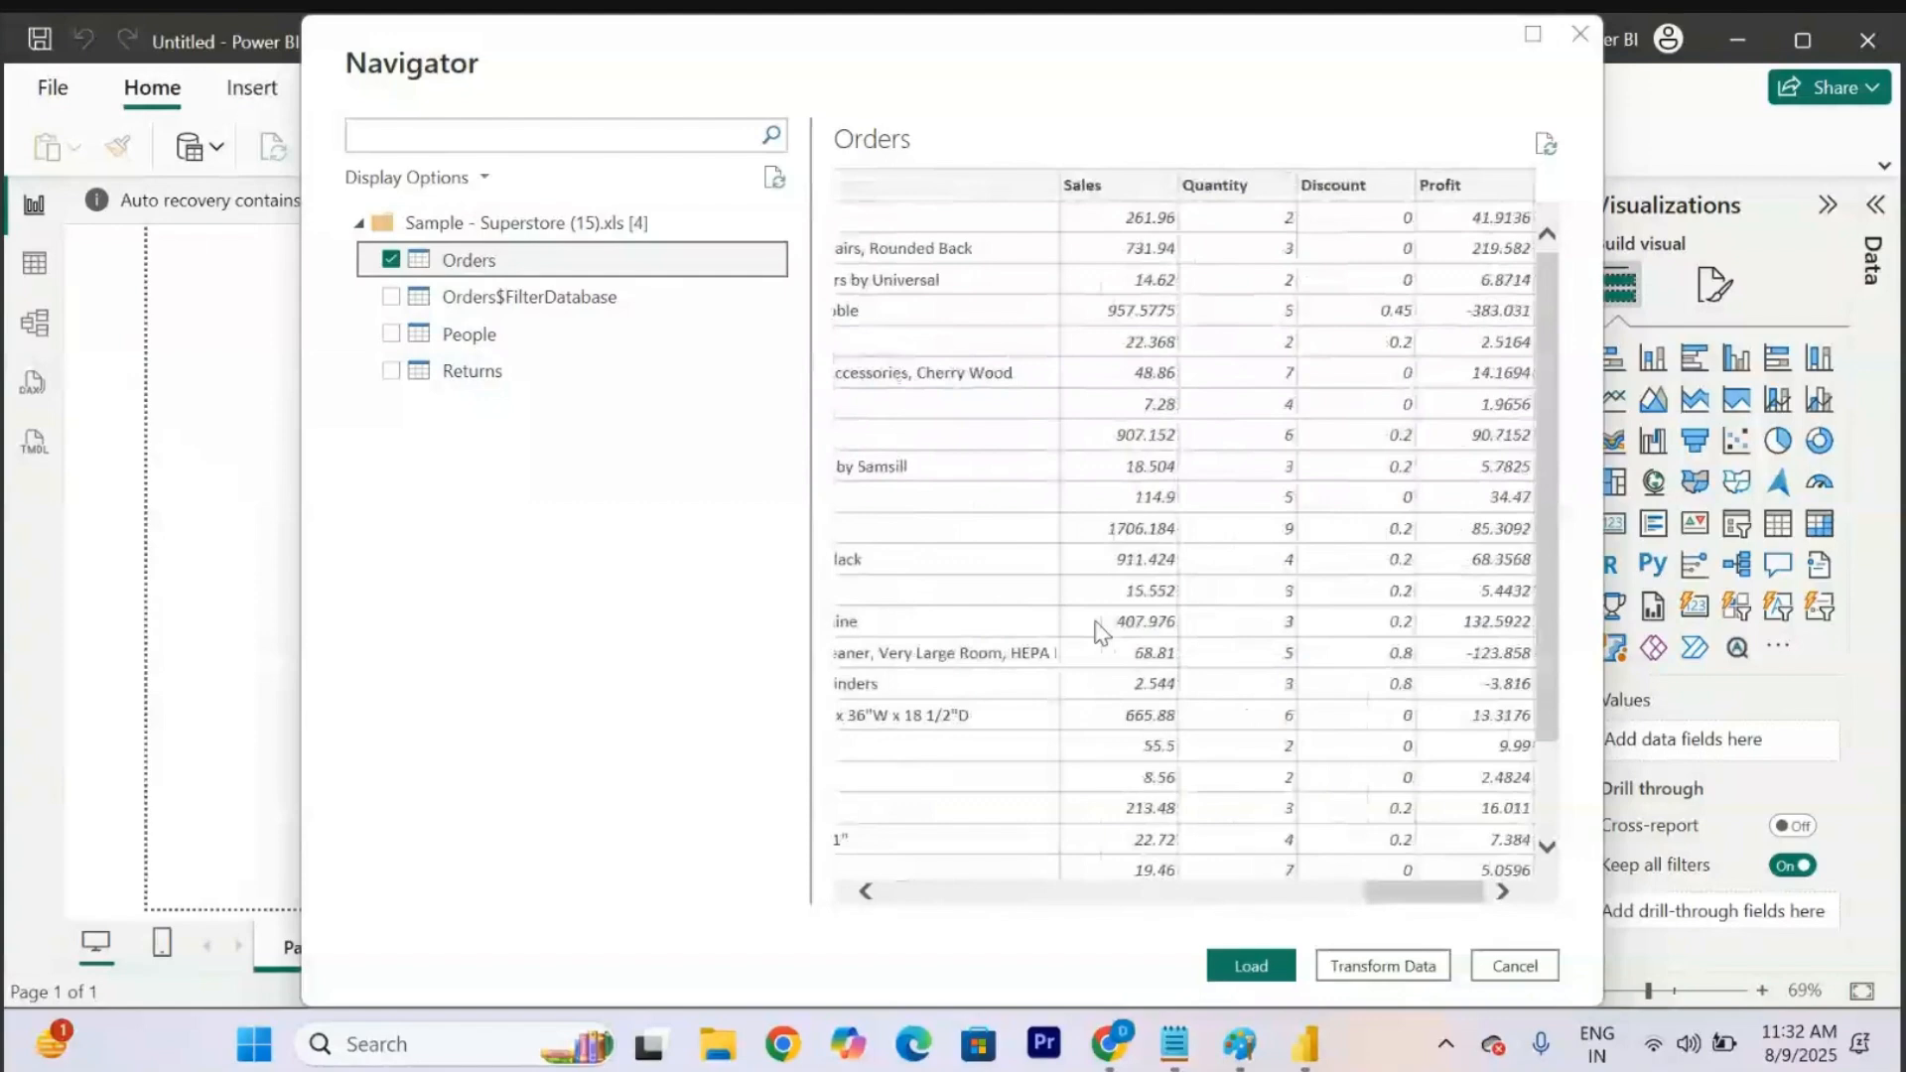
pyautogui.hscroll(-10, 1098, 632)
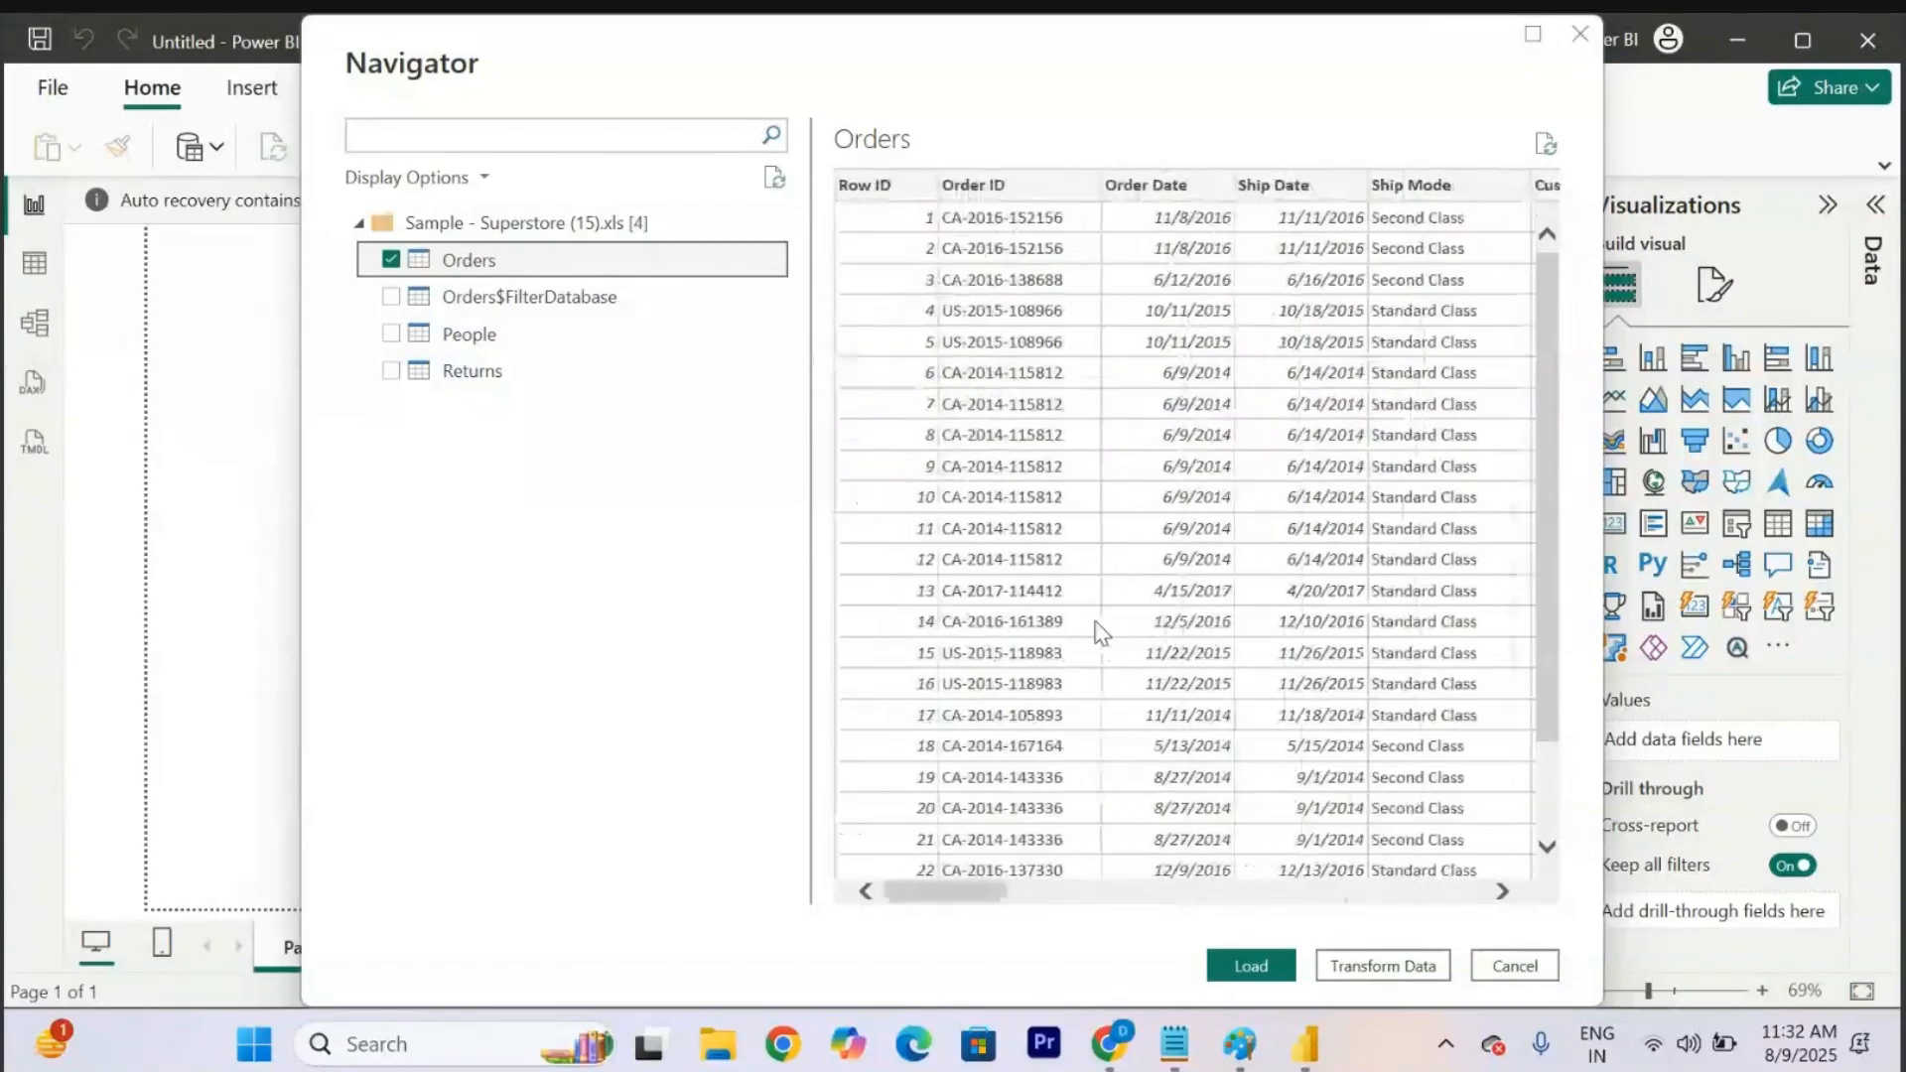
pyautogui.scroll(-3, 1098, 632)
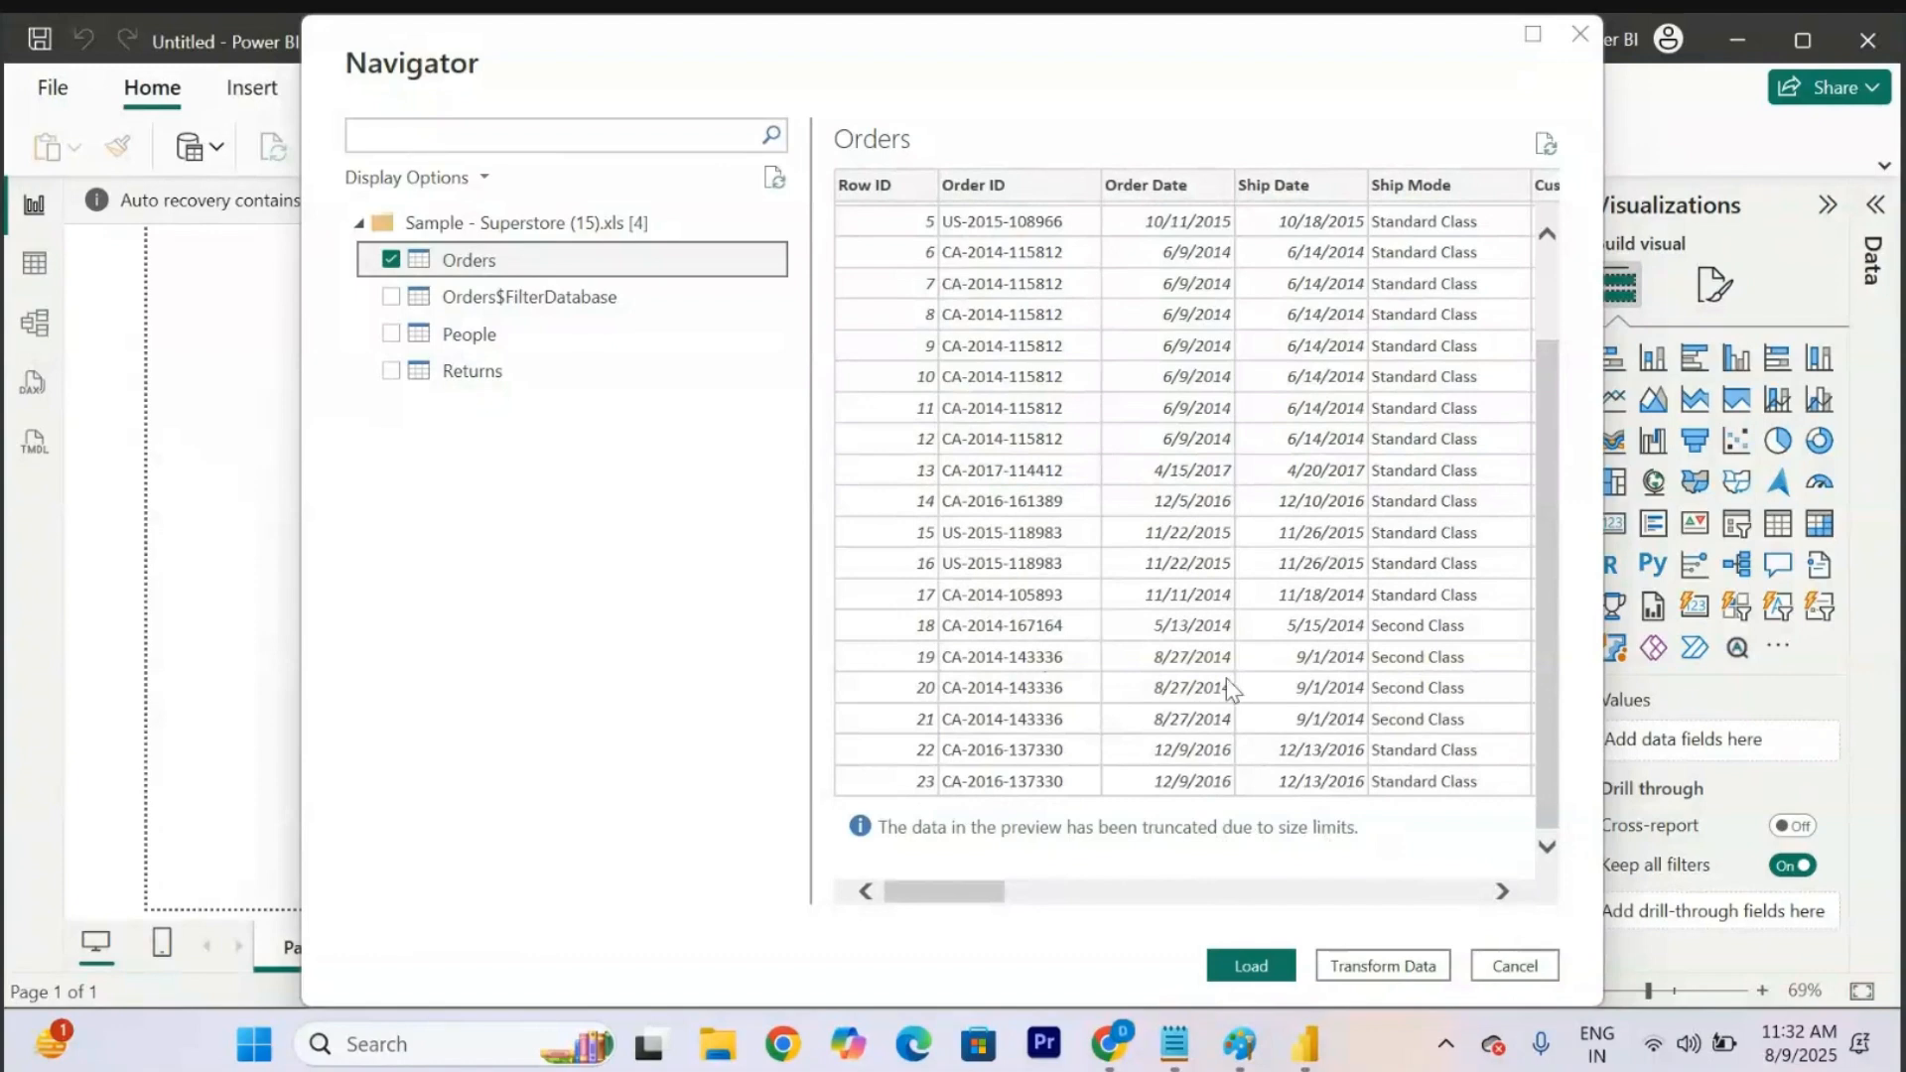
# Load the Orders table into the report, skipping the automatic transformations, and expand the table to list its fields.
pyautogui.click(1236, 971)
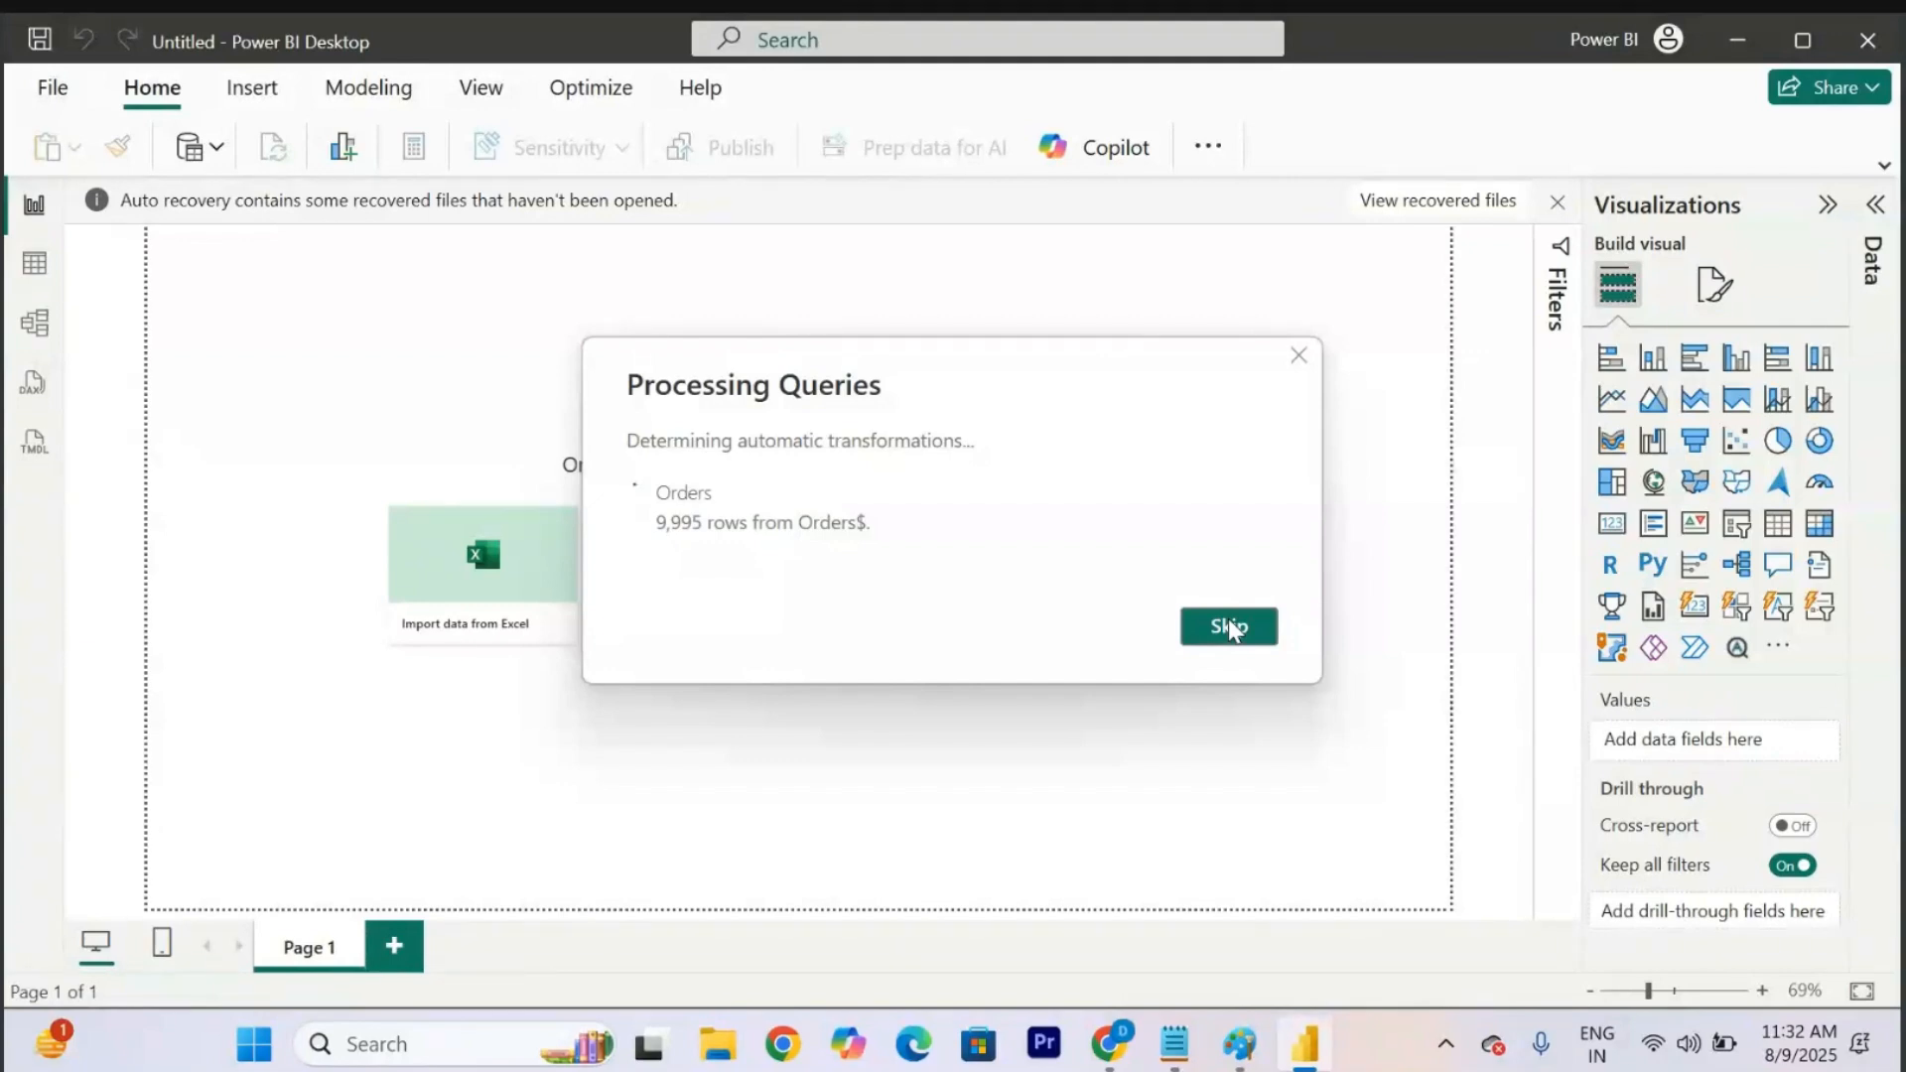
pyautogui.click(1229, 627)
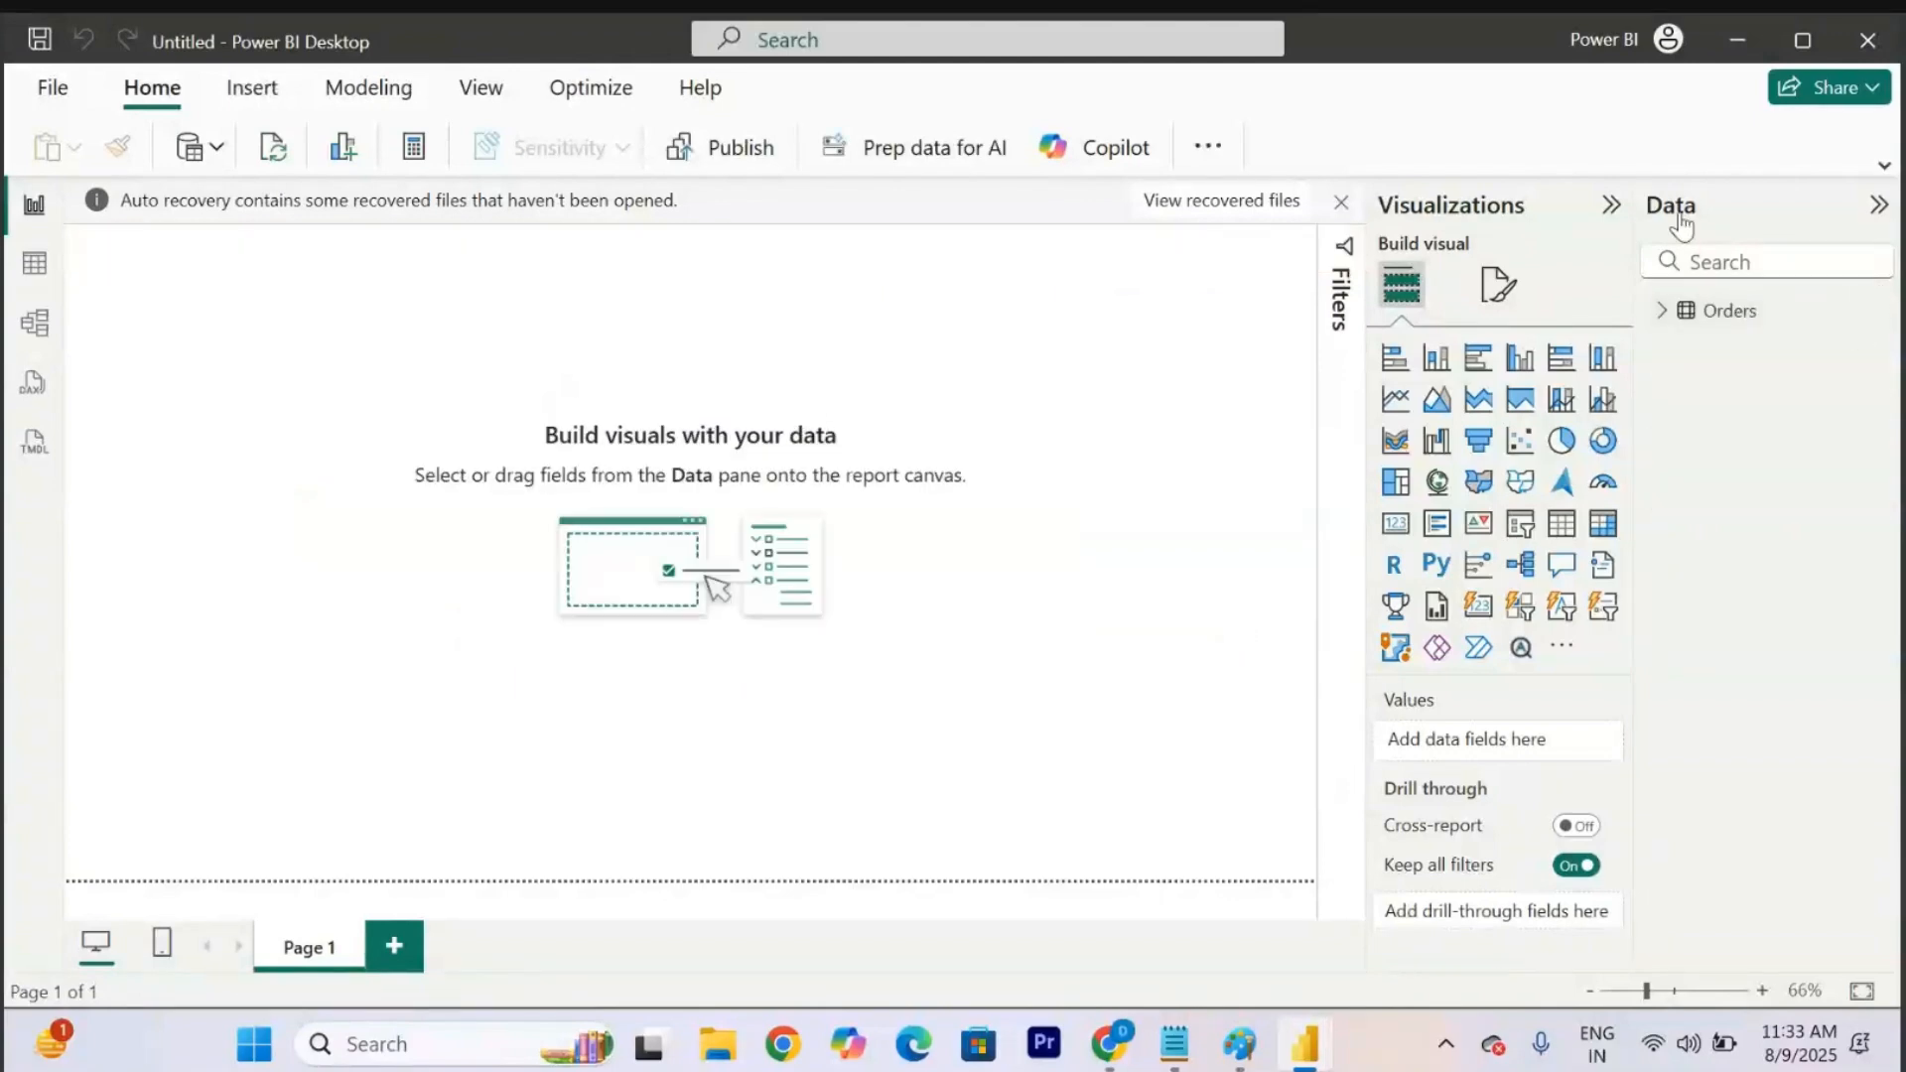
pyautogui.click(1661, 309)
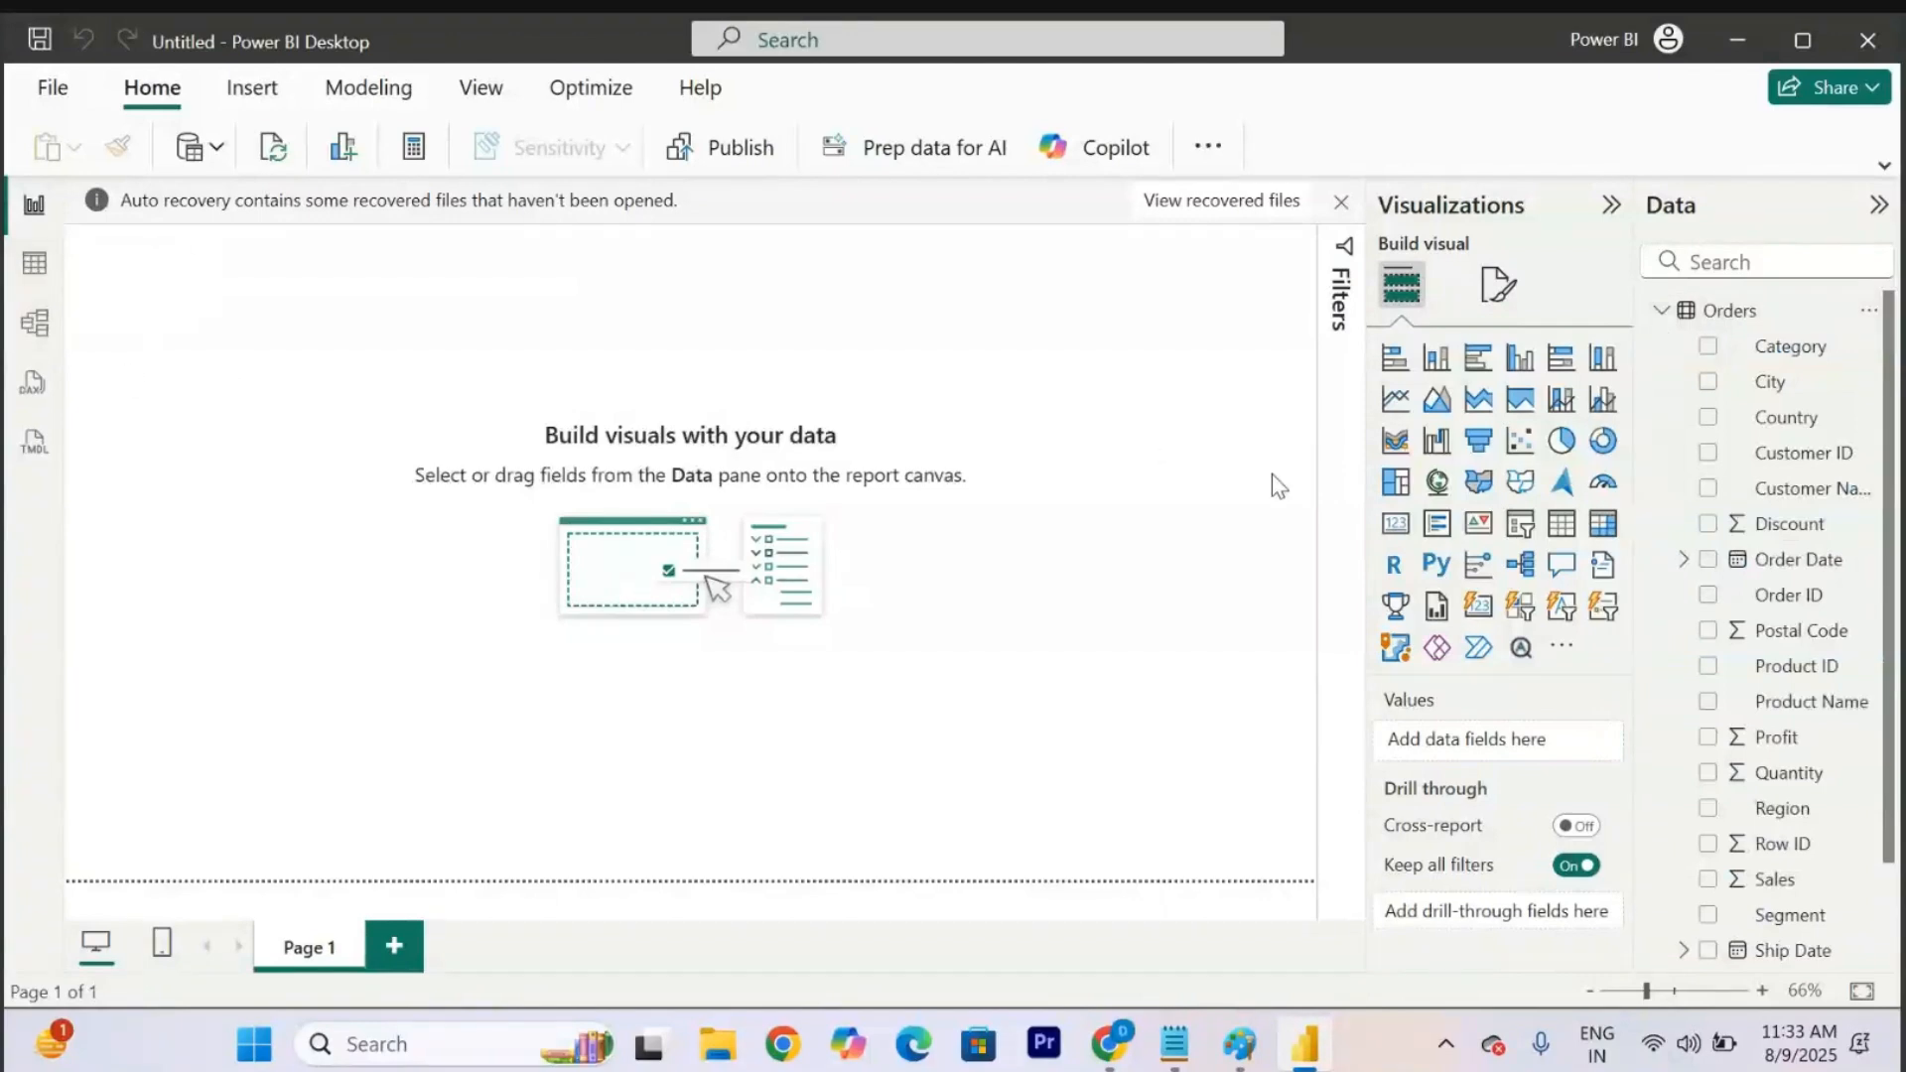
# Dismiss the auto recovery notice, choosing to view the recovered files later, and expand the ribbon to its full layout.
pyautogui.click(1341, 201)
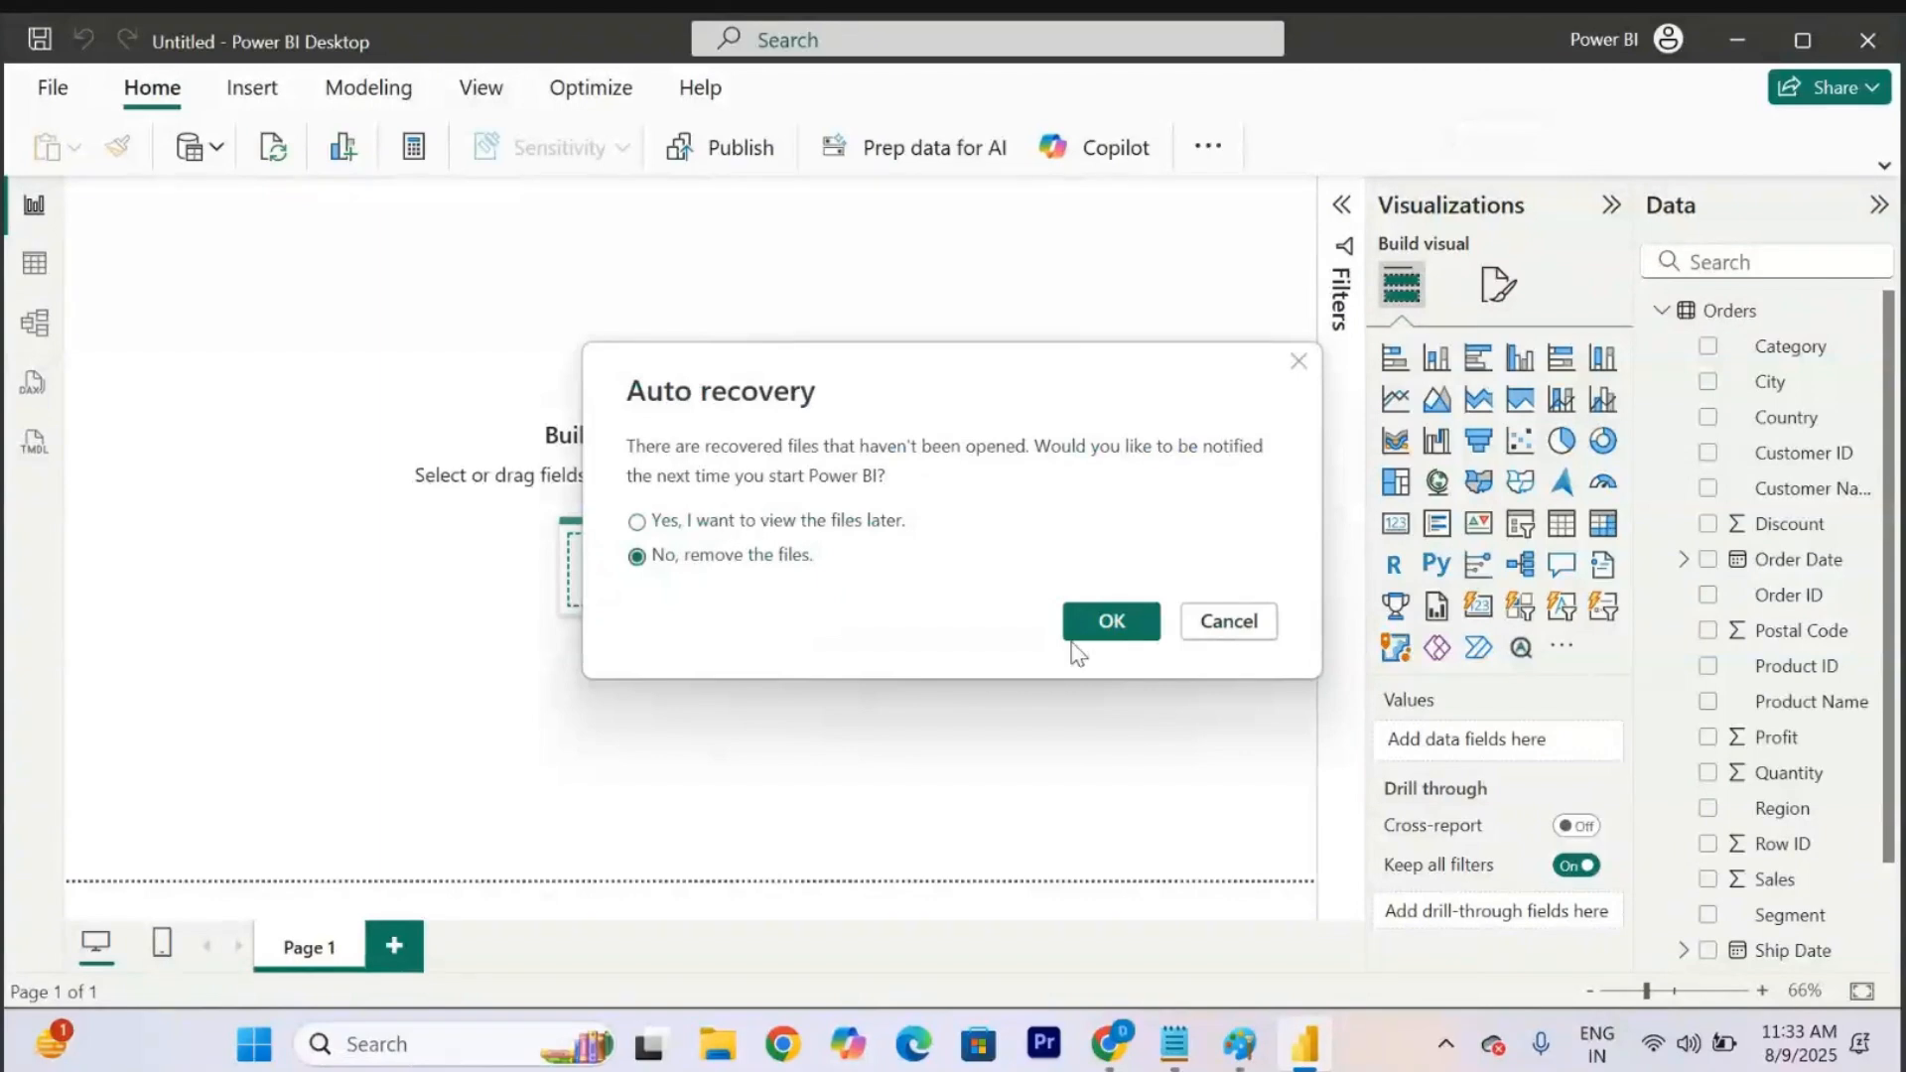
pyautogui.click(734, 521)
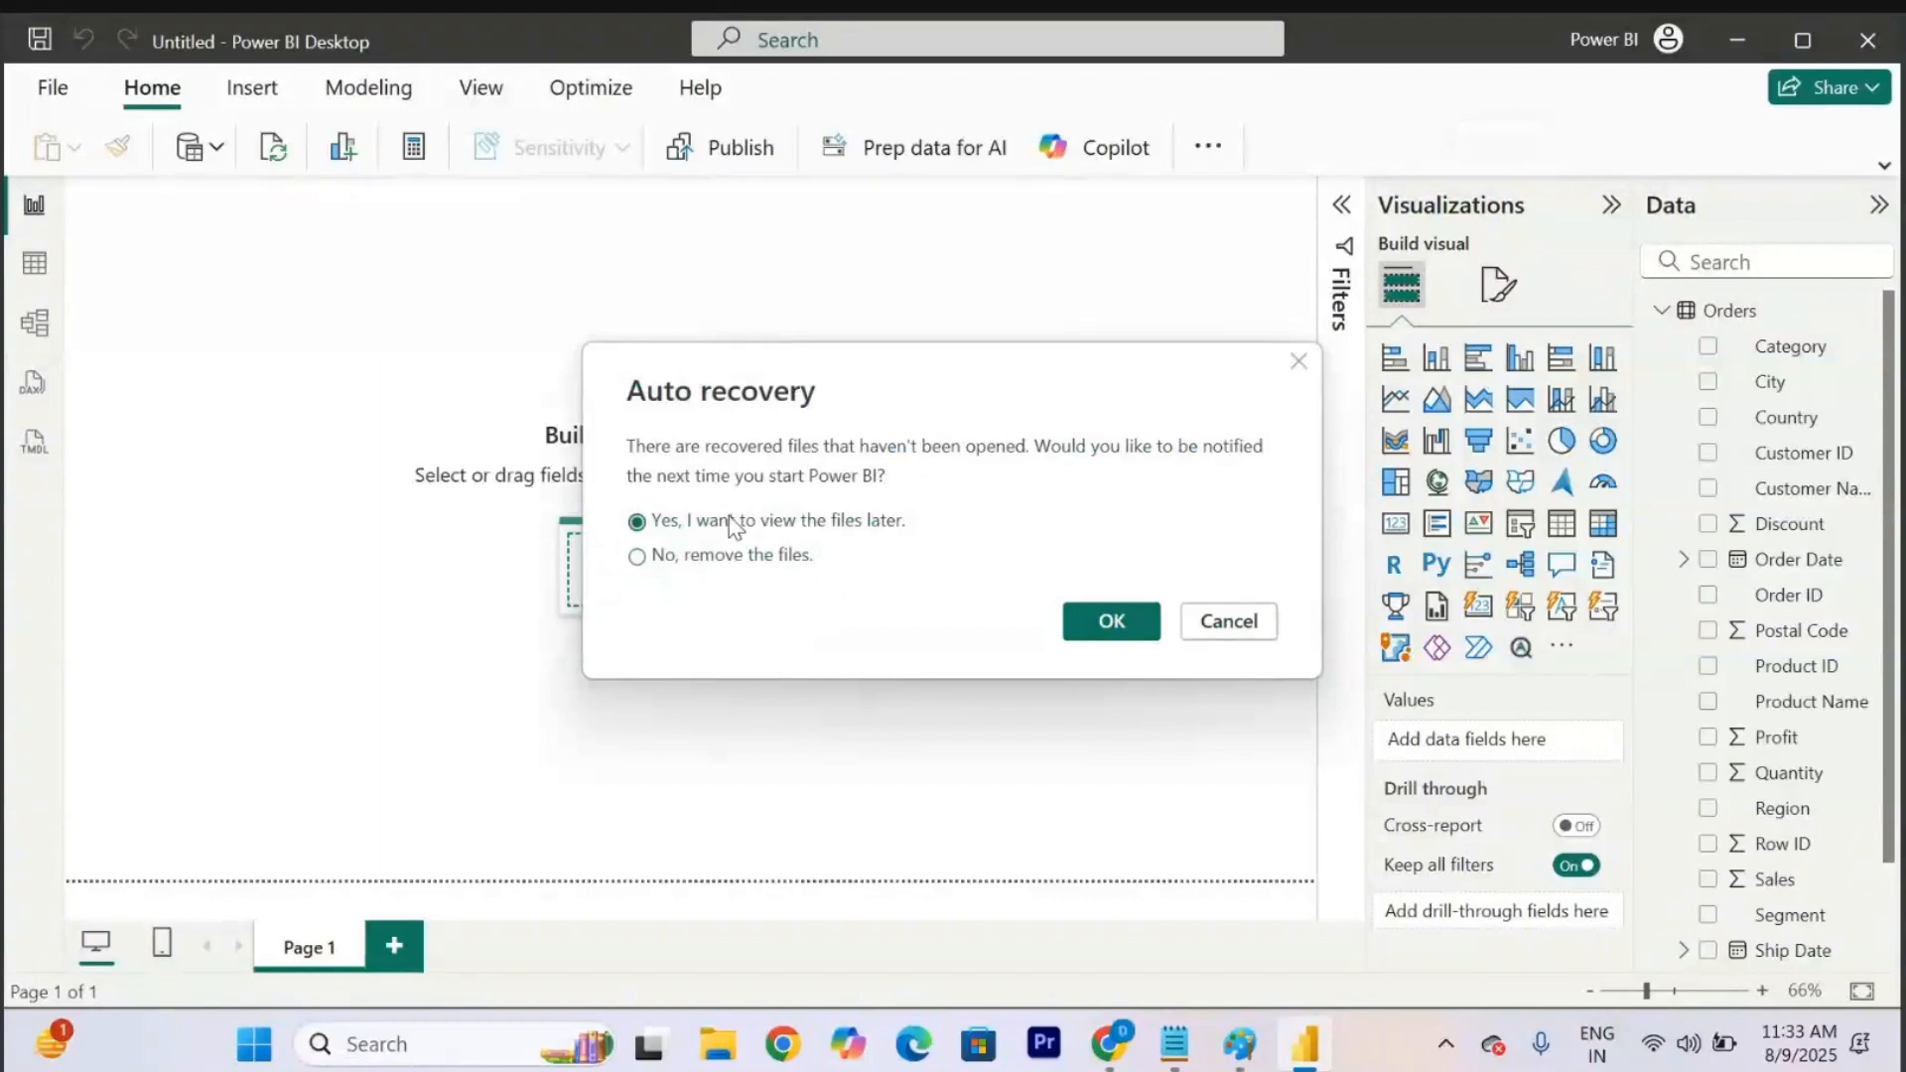
pyautogui.click(1107, 622)
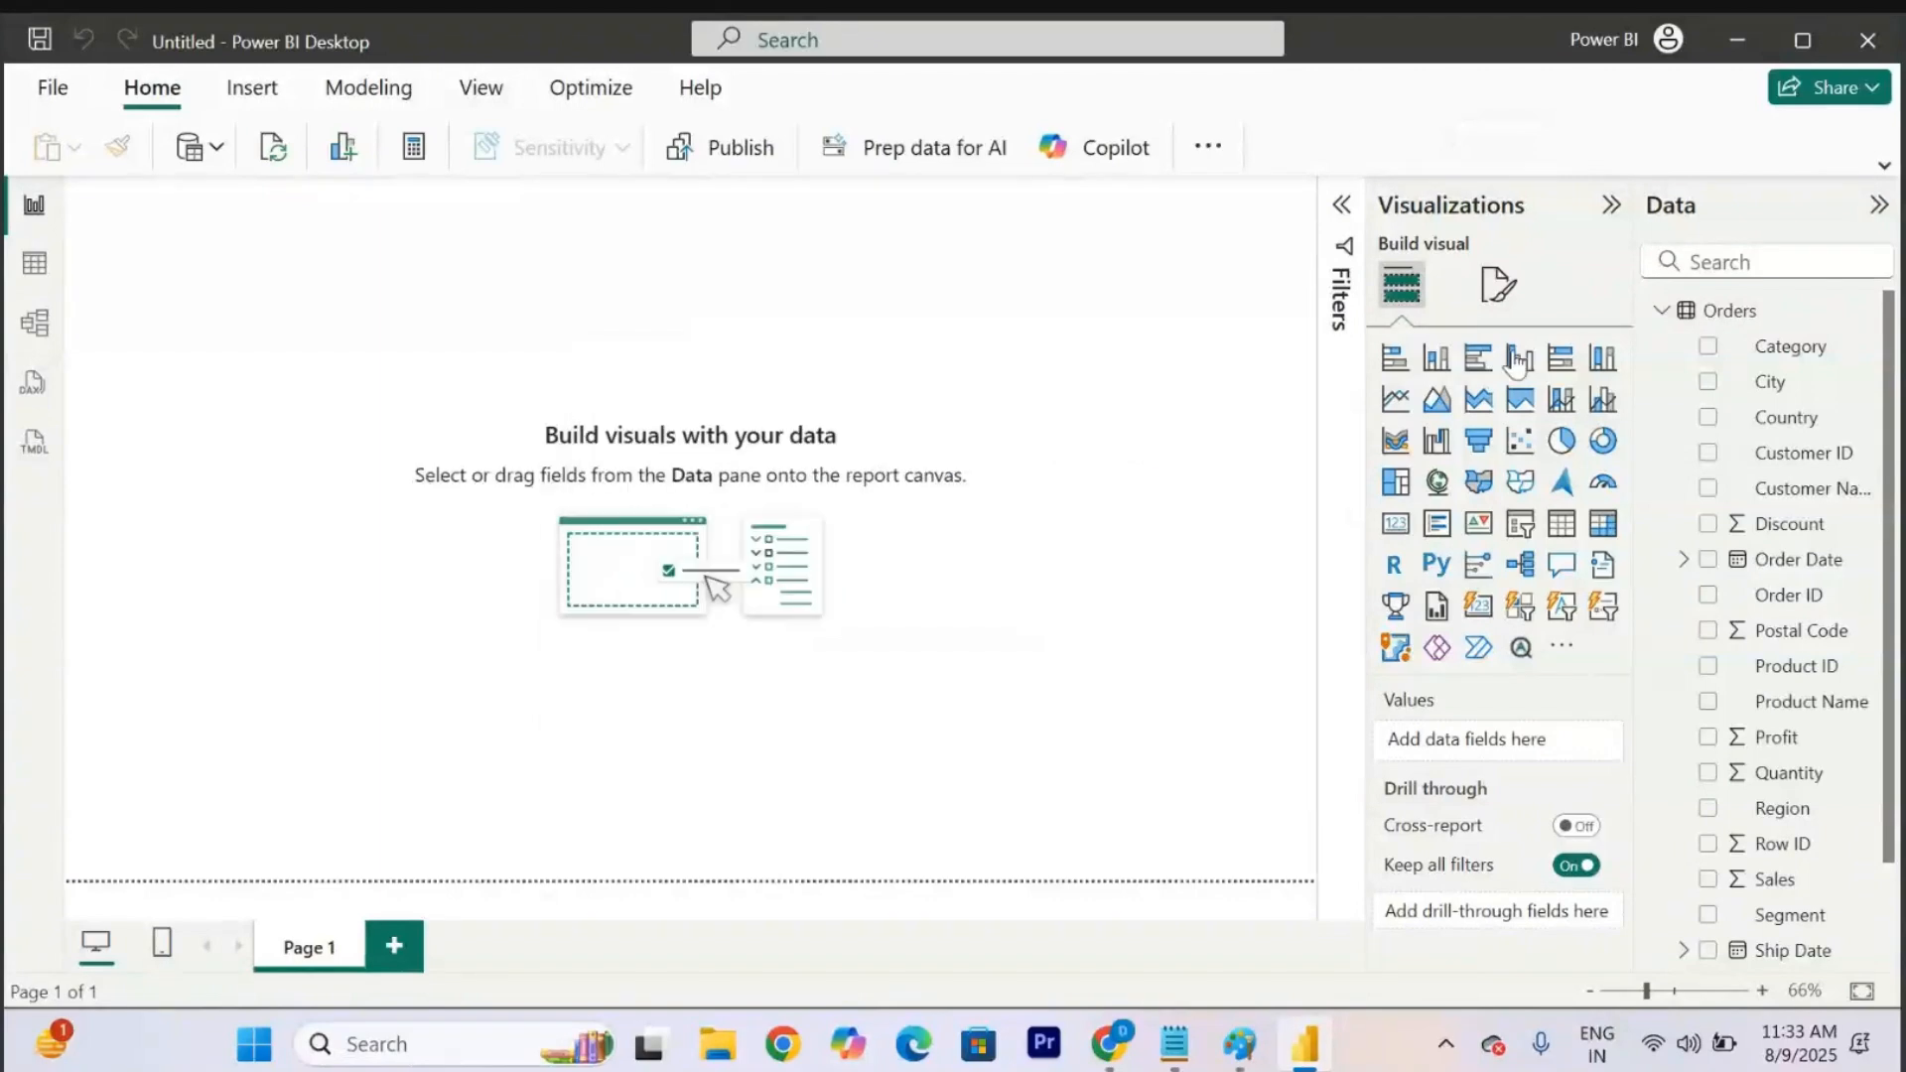
pyautogui.click(1883, 171)
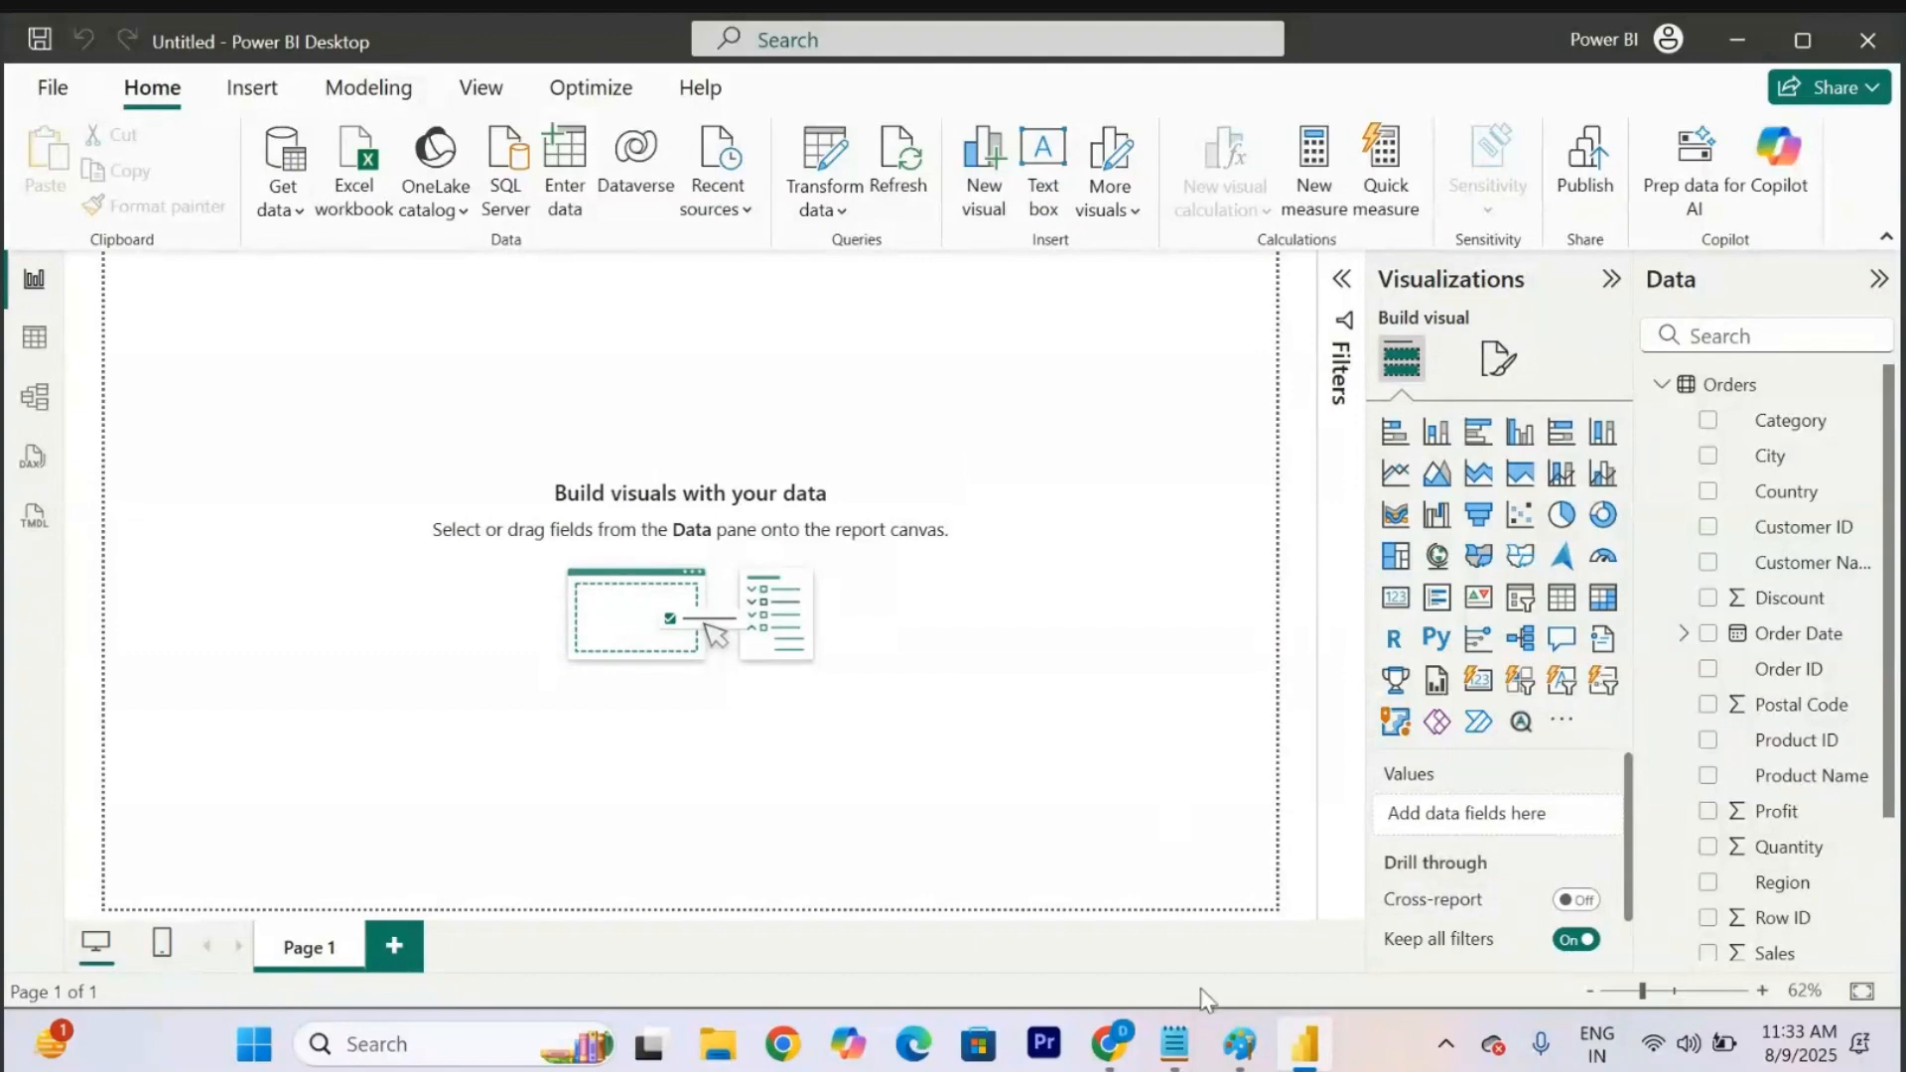
# Switch to Notepad and insert five blank lines below the question "Can we connect the data source at Power Query Editor Level ? How ?".
pyautogui.click(1174, 1042)
pyautogui.moveTo(1395, 494); pyautogui.dragTo(8, 506)
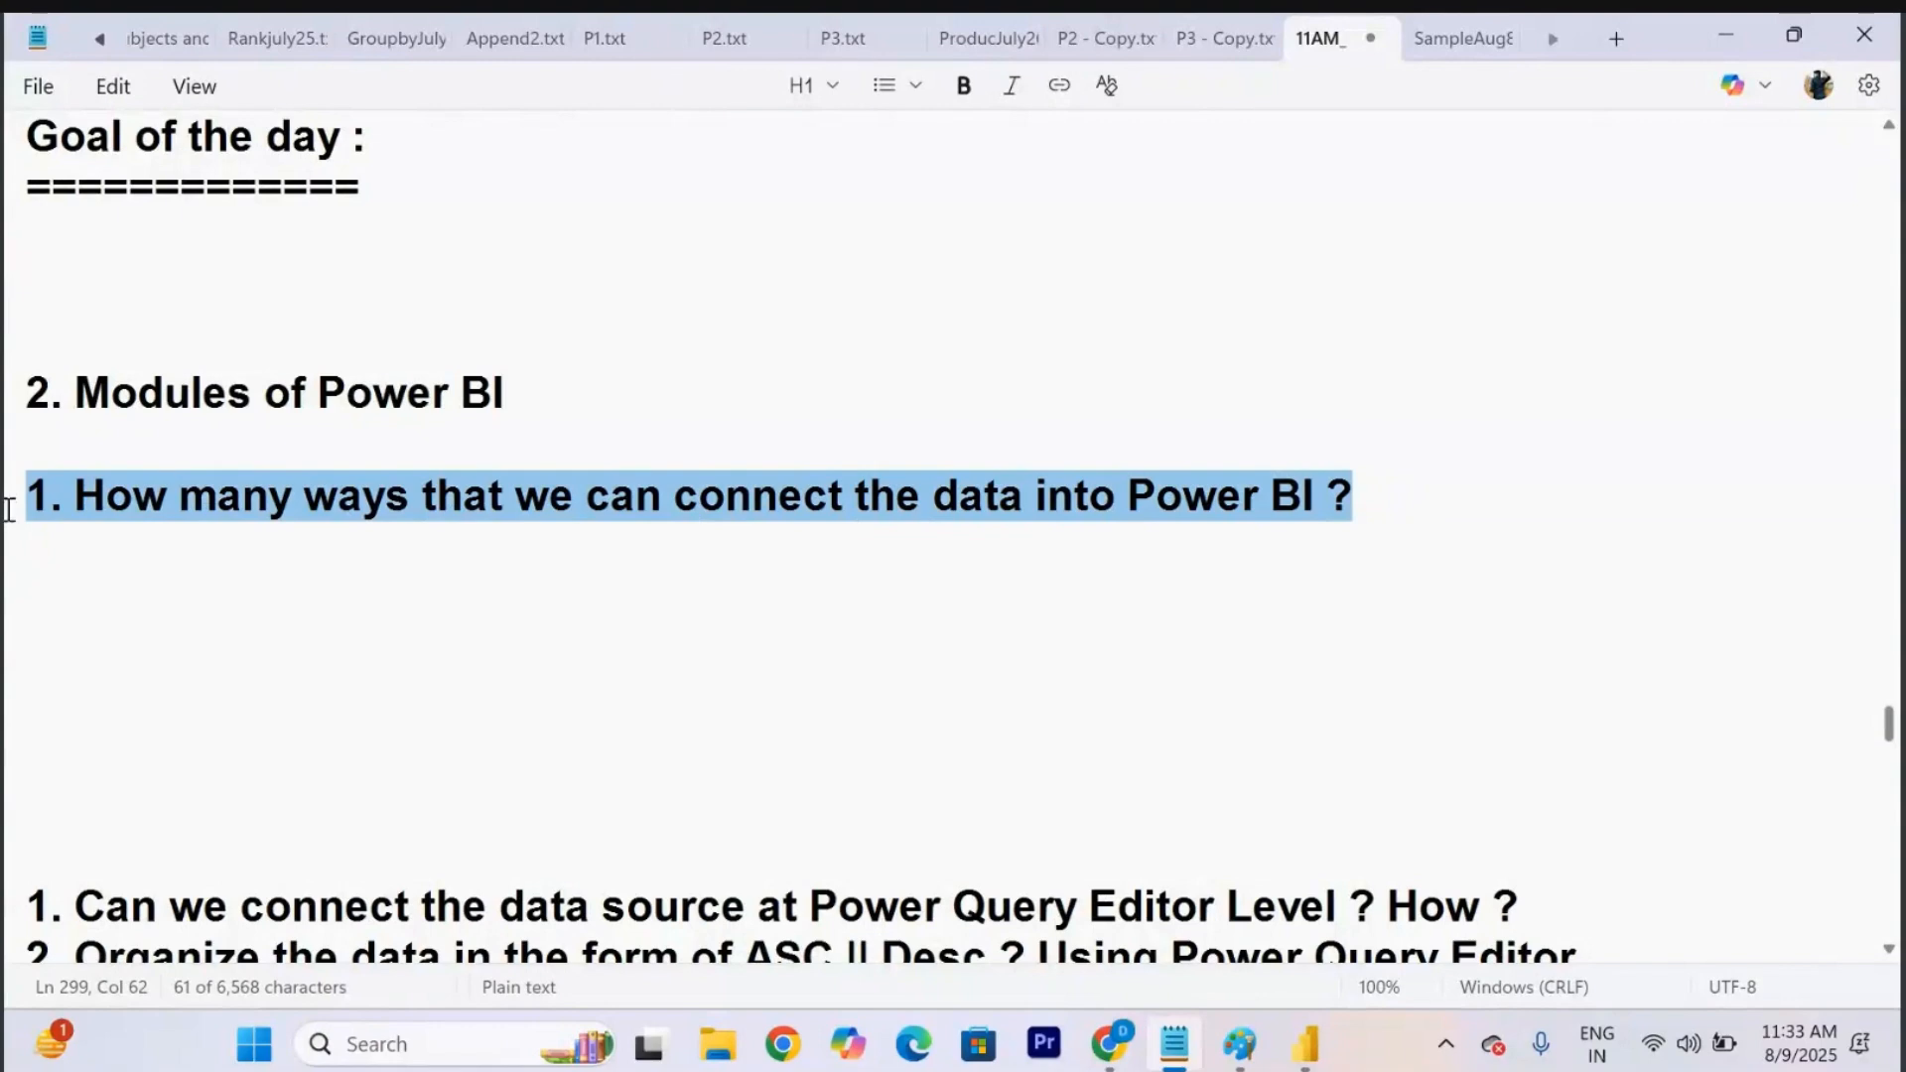
pyautogui.click(624, 729)
pyautogui.scroll(-3, 1109, 880)
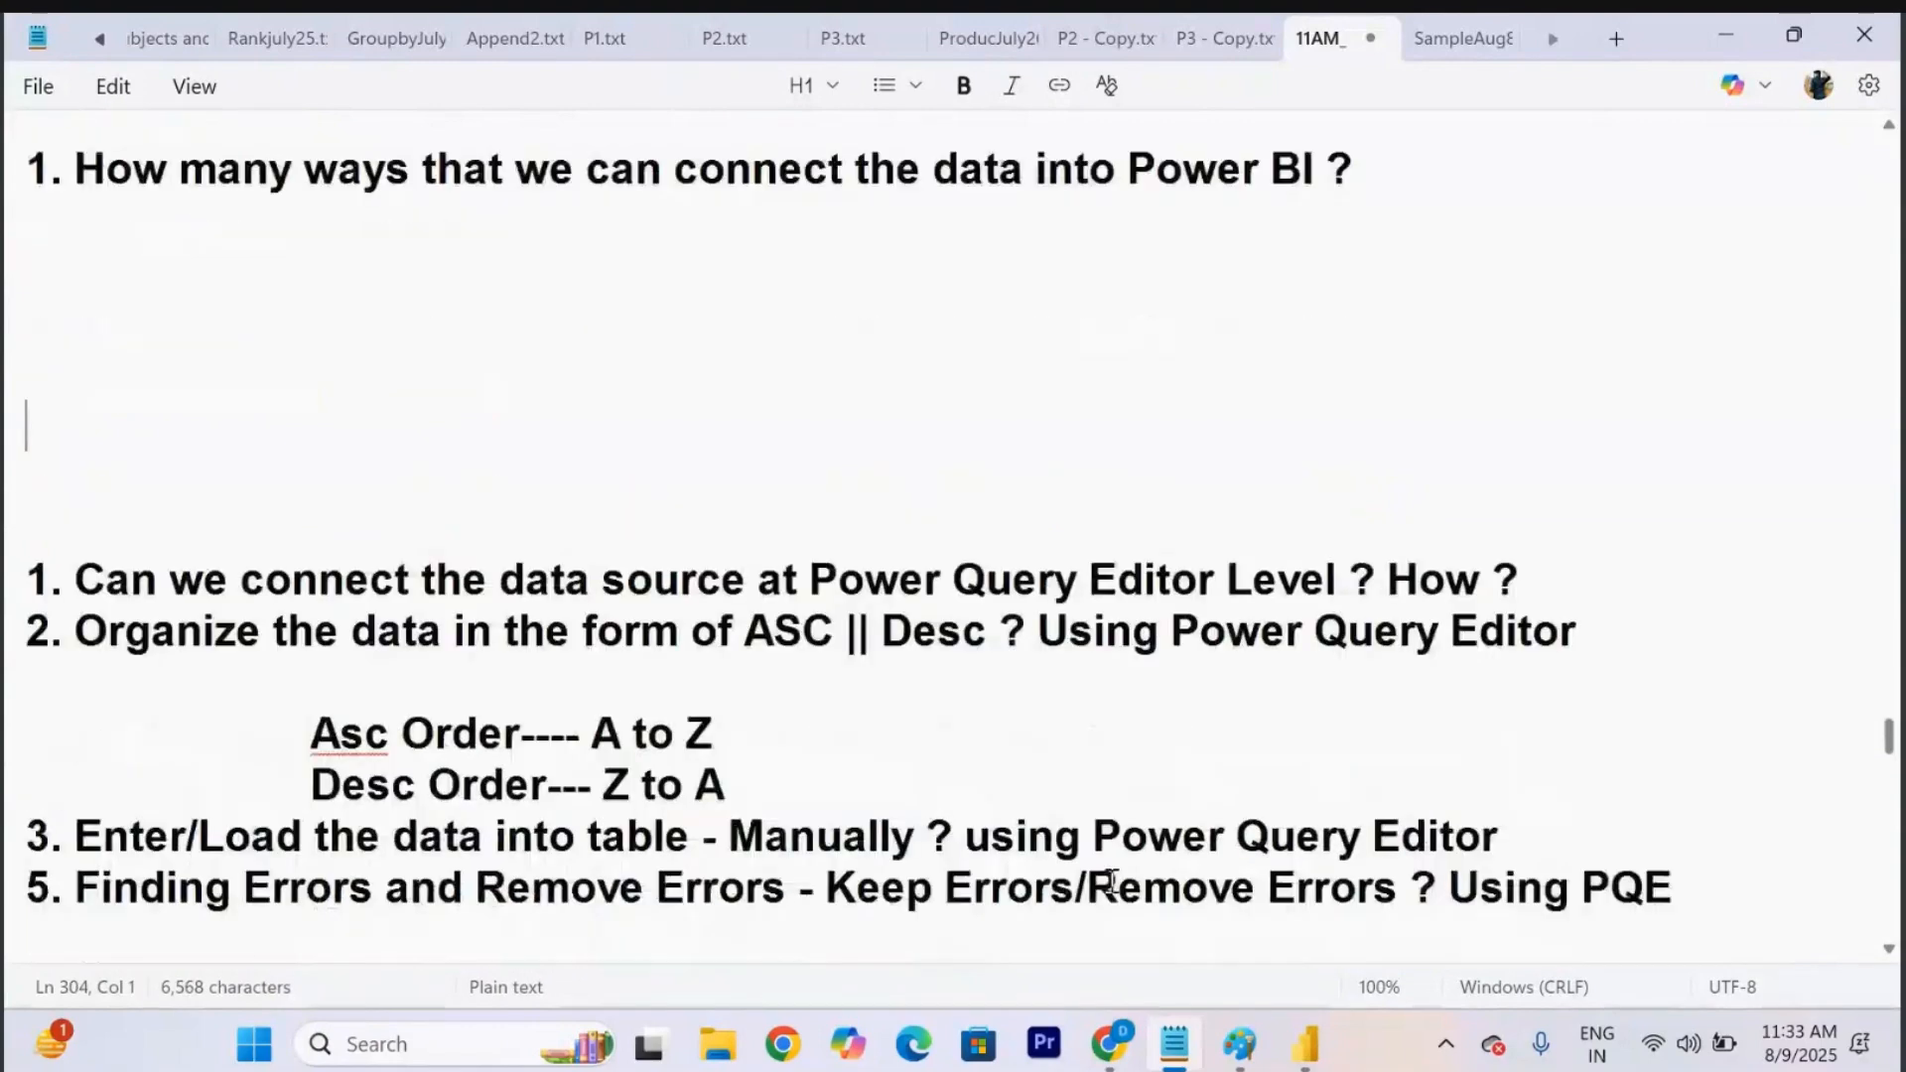
pyautogui.click(1571, 446)
pyautogui.press('Return')
pyautogui.press('Return')
pyautogui.press('Return')
pyautogui.press('Return')
pyautogui.press('Return')
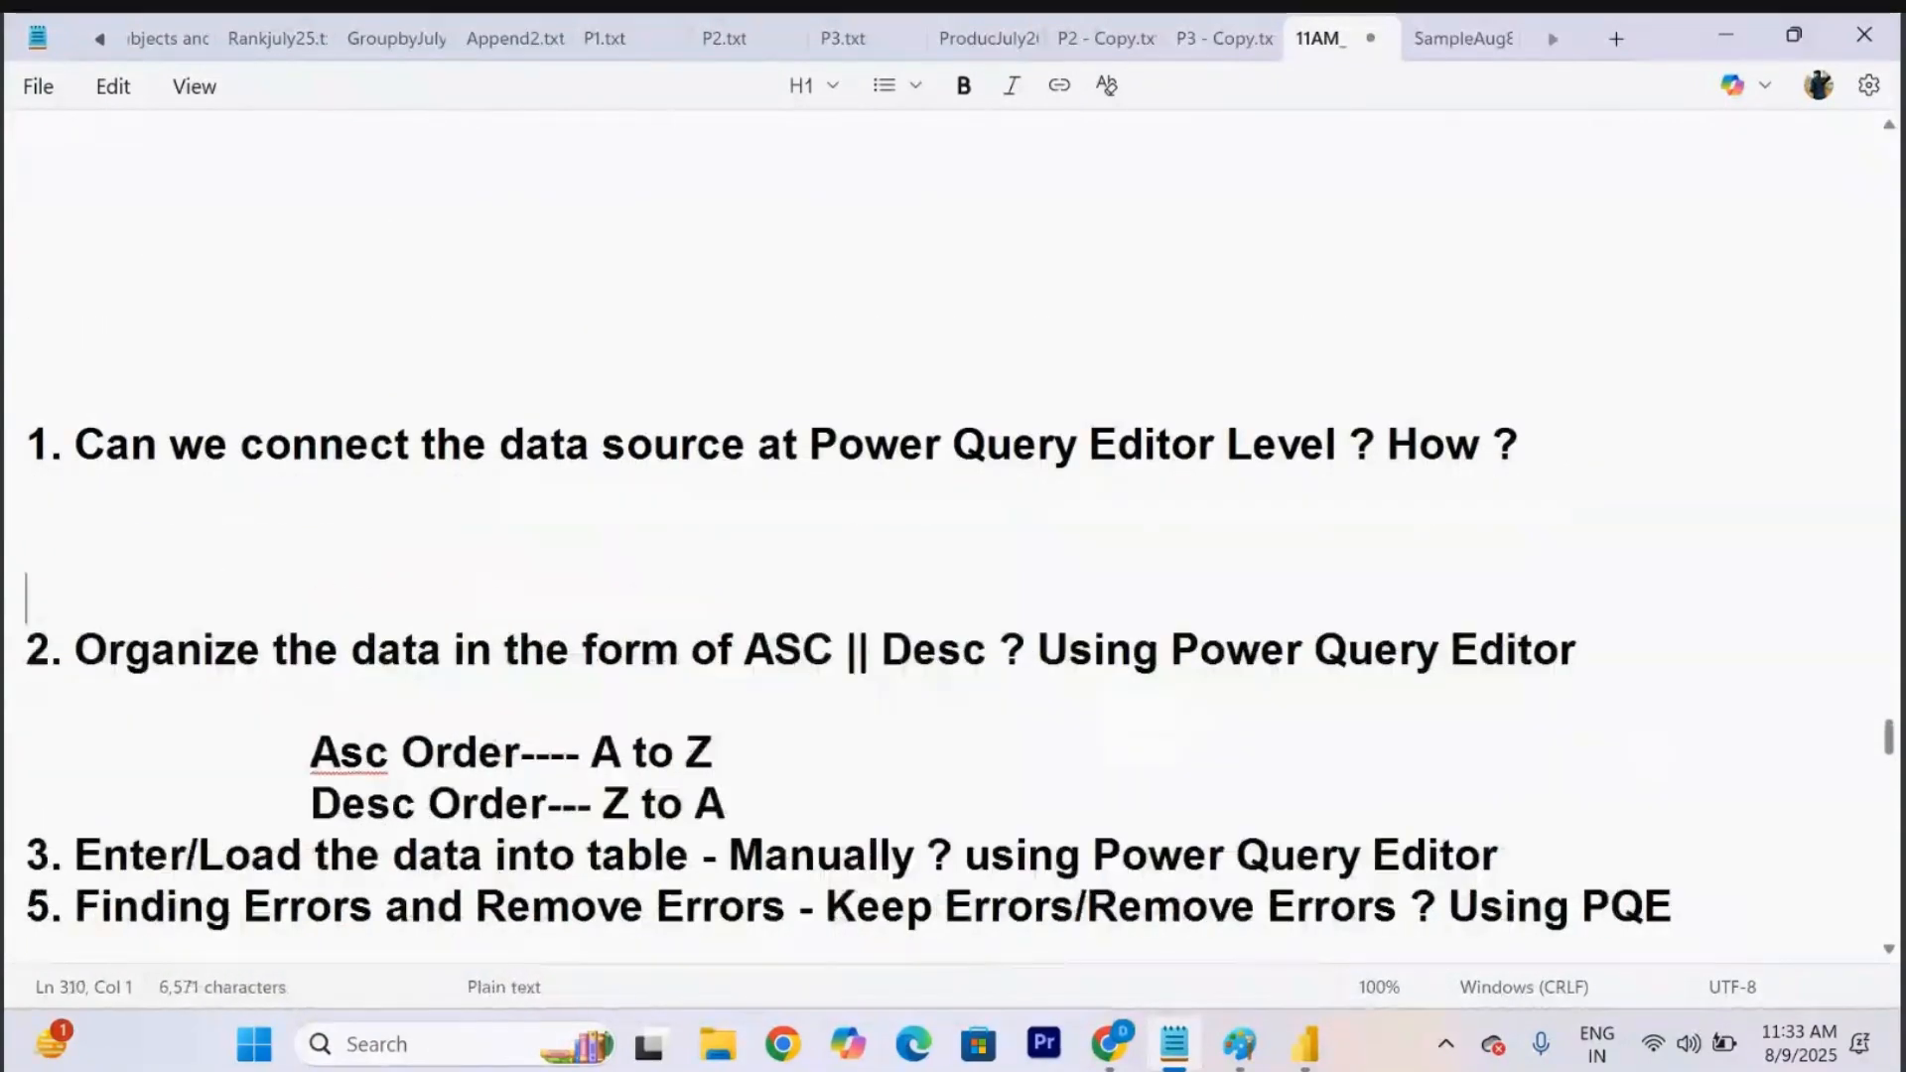
# Delete two of the blank lines above the question about connecting the data source at Power Query Editor level.
pyautogui.scroll(1, 829, 451)
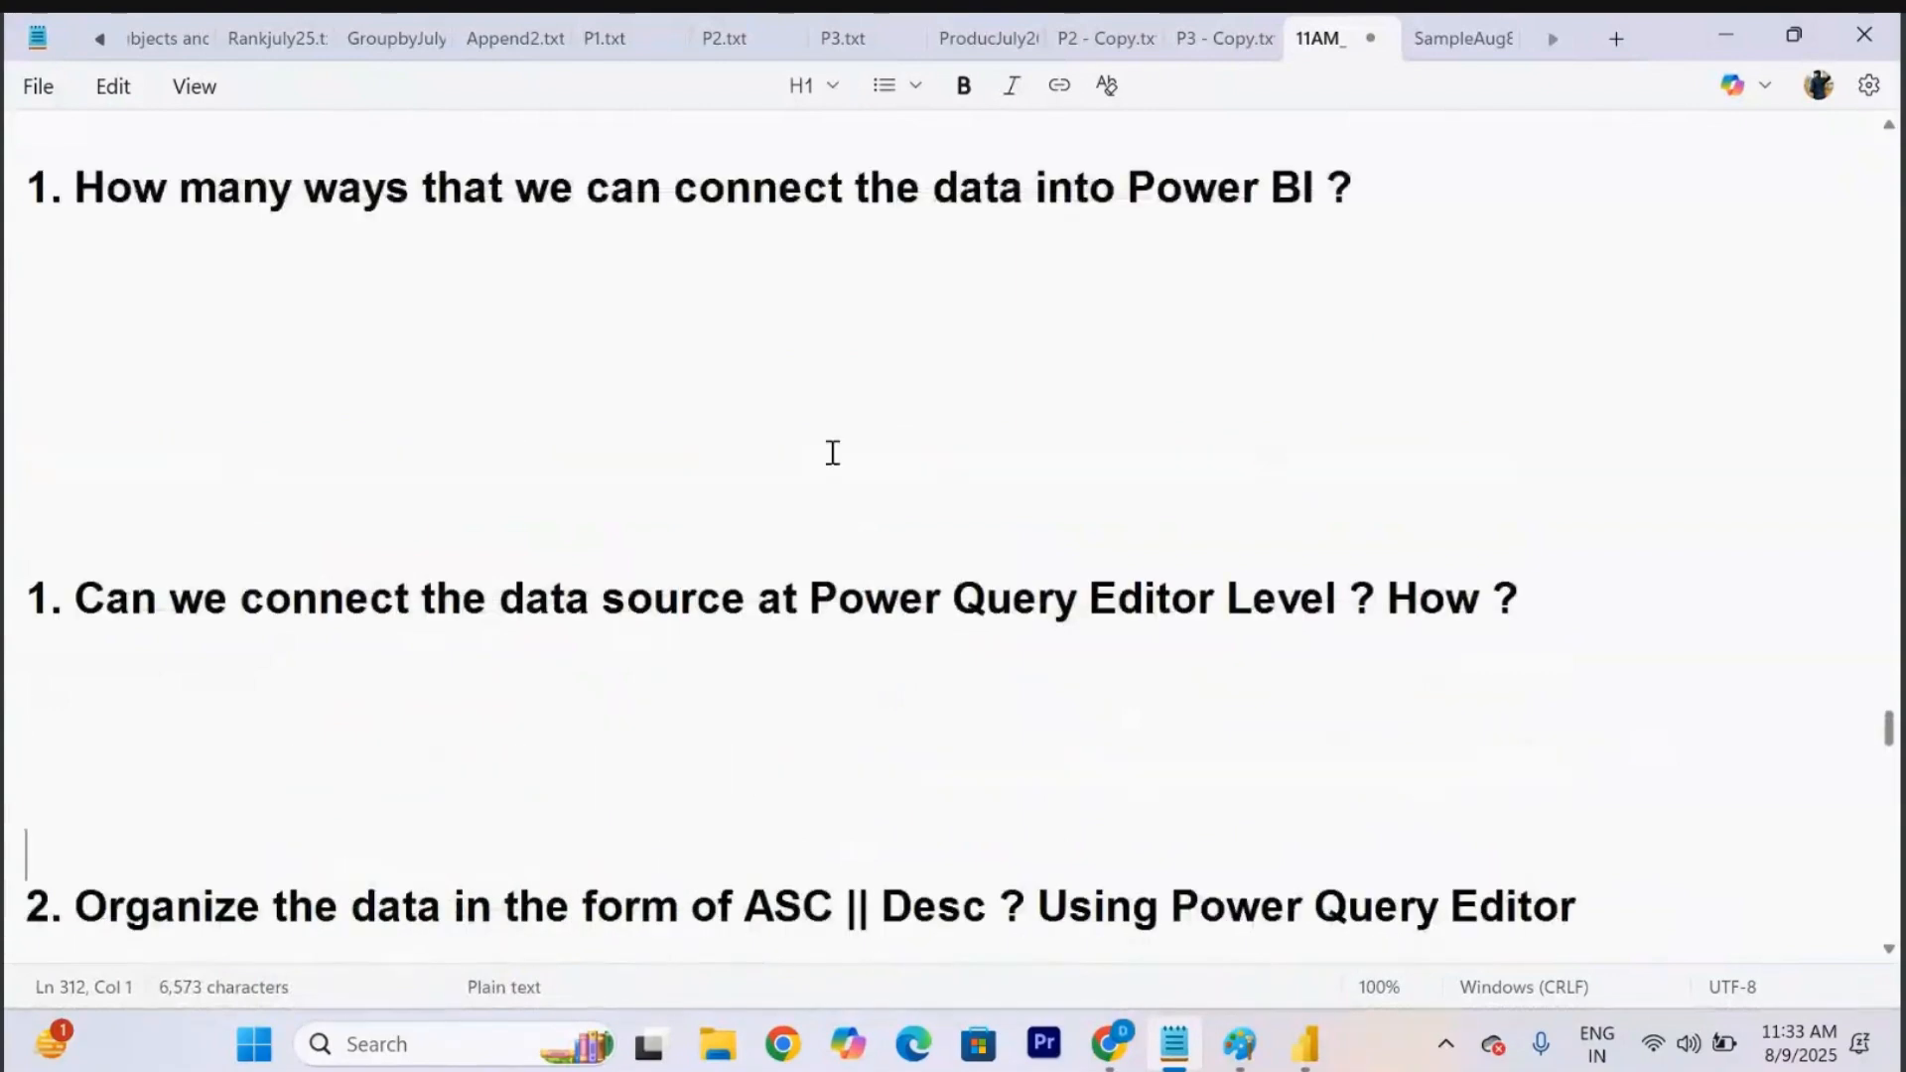
pyautogui.click(128, 548)
pyautogui.press('BackSpace')
pyautogui.press('BackSpace')
pyautogui.press('BackSpace')
pyautogui.press('BackSpace')
pyautogui.press('BackSpace')
pyautogui.press('BackSpace')
pyautogui.press('BackSpace')
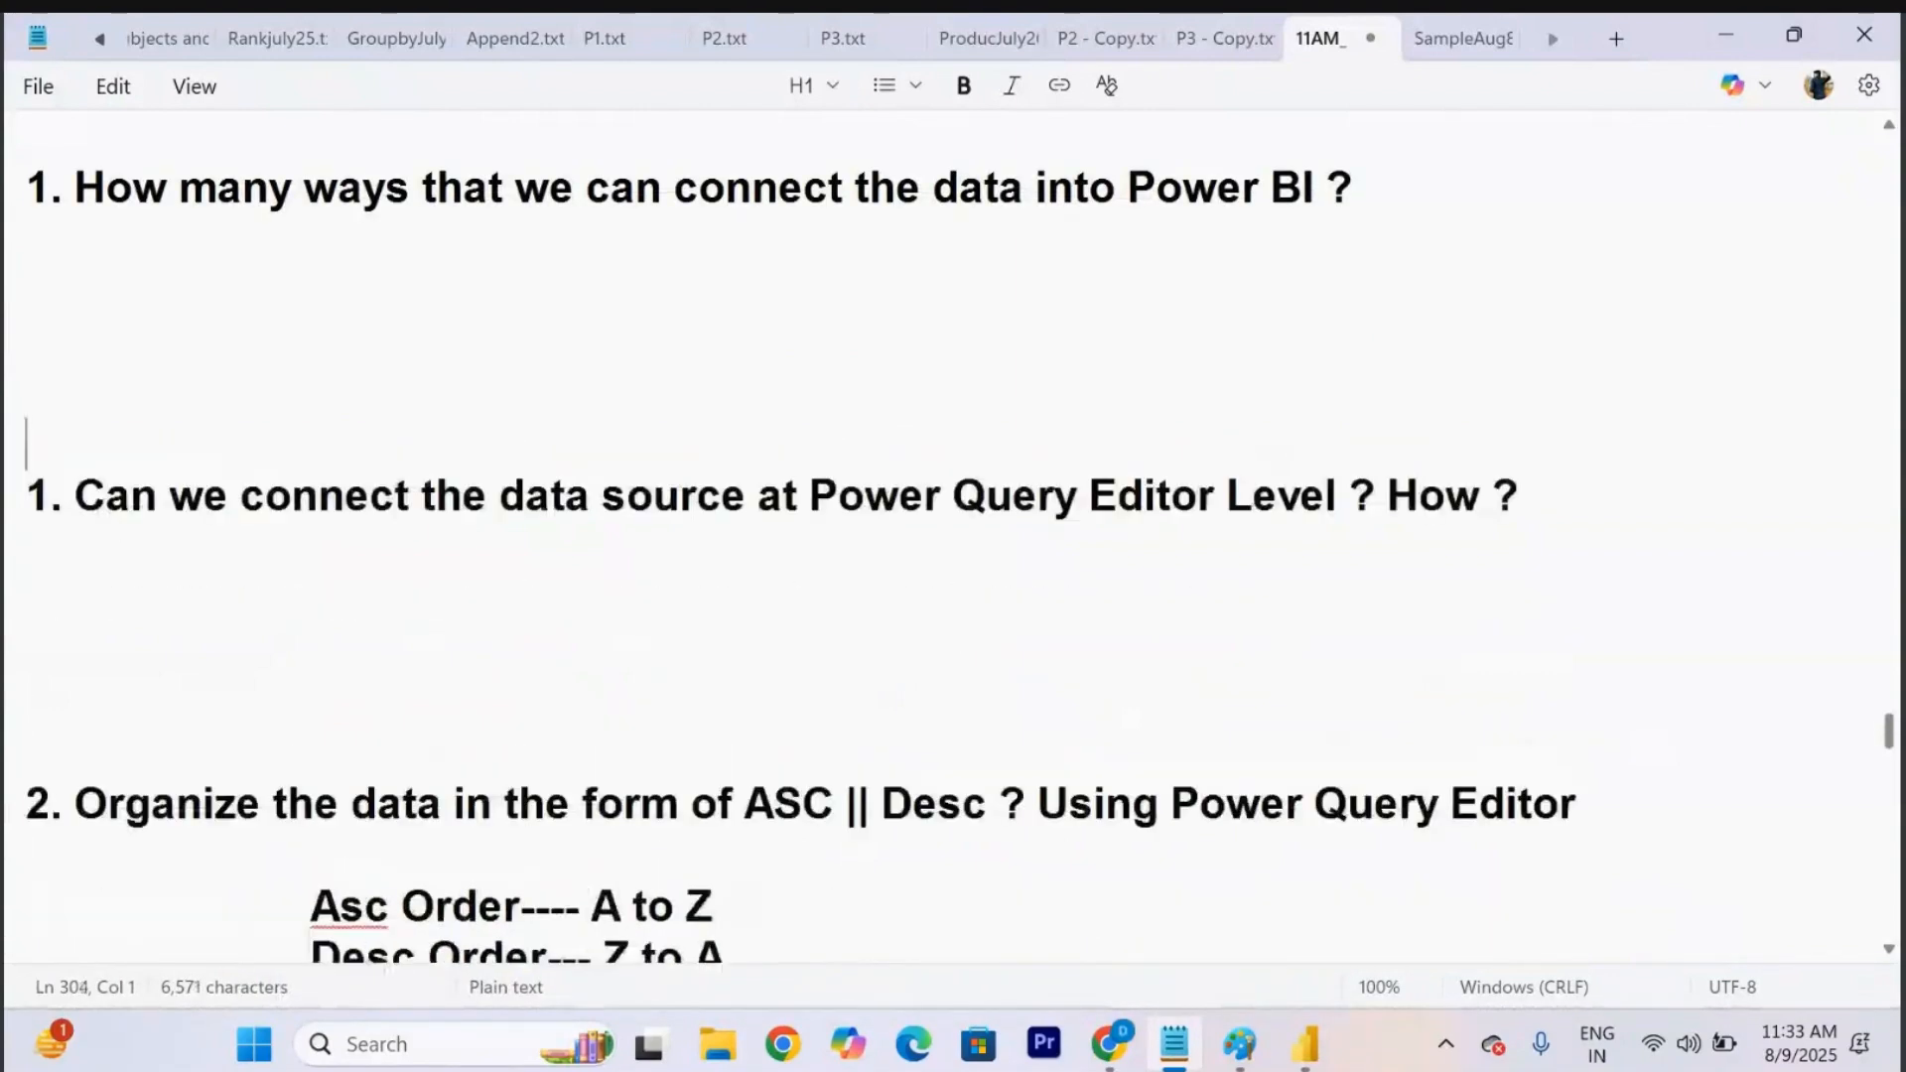
# Insert six blank lines between the "Desc Order--- Z to A" line and item 3 about entering data manually.
pyautogui.click(851, 714)
pyautogui.press('Return')
pyautogui.press('Return')
pyautogui.press('Return')
pyautogui.press('Return')
pyautogui.press('Return')
pyautogui.press('Return')
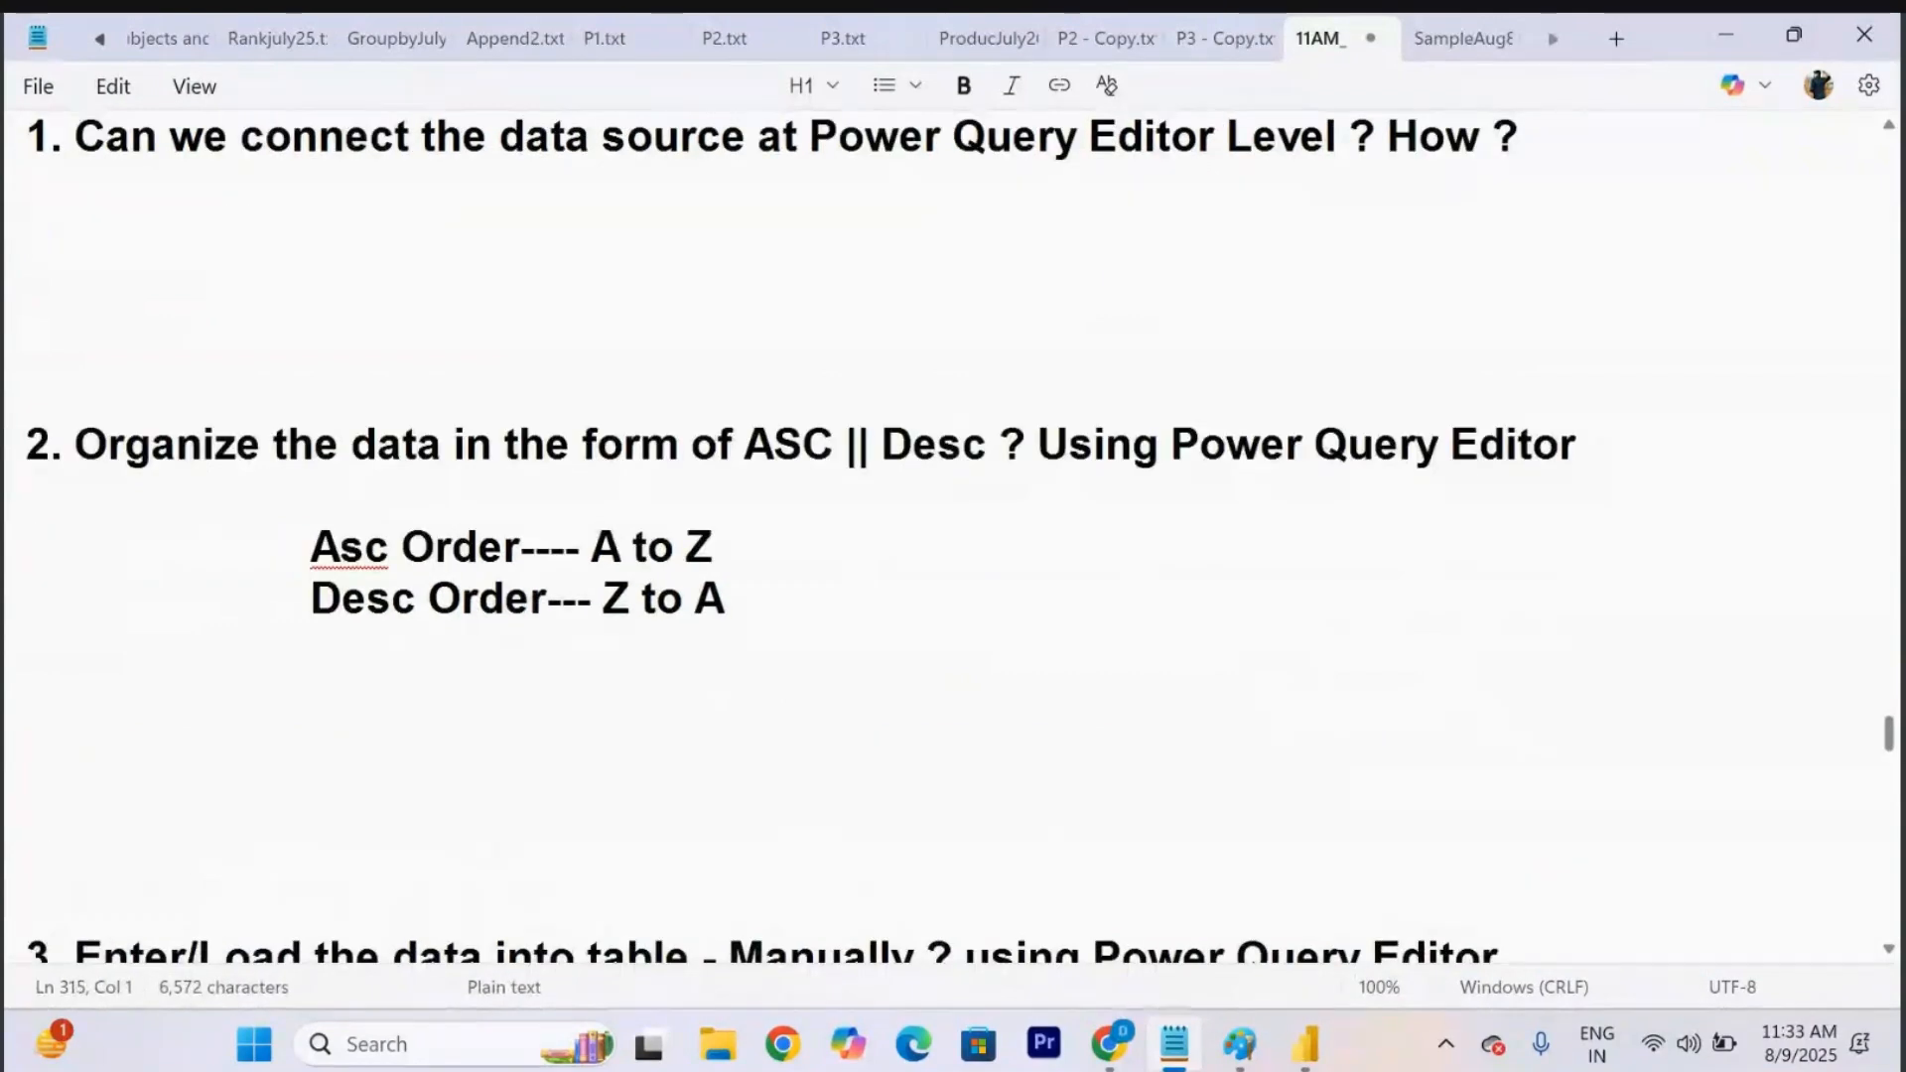
# Remove the remaining blank lines between the "How many ways" question and the "Can we connect the data source" question.
pyautogui.scroll(2, 999, 639)
pyautogui.moveTo(589, 390); pyautogui.dragTo(10, 392)
pyautogui.click(528, 599)
pyautogui.scroll(-1, 528, 598)
pyautogui.scroll(-1, 528, 599)
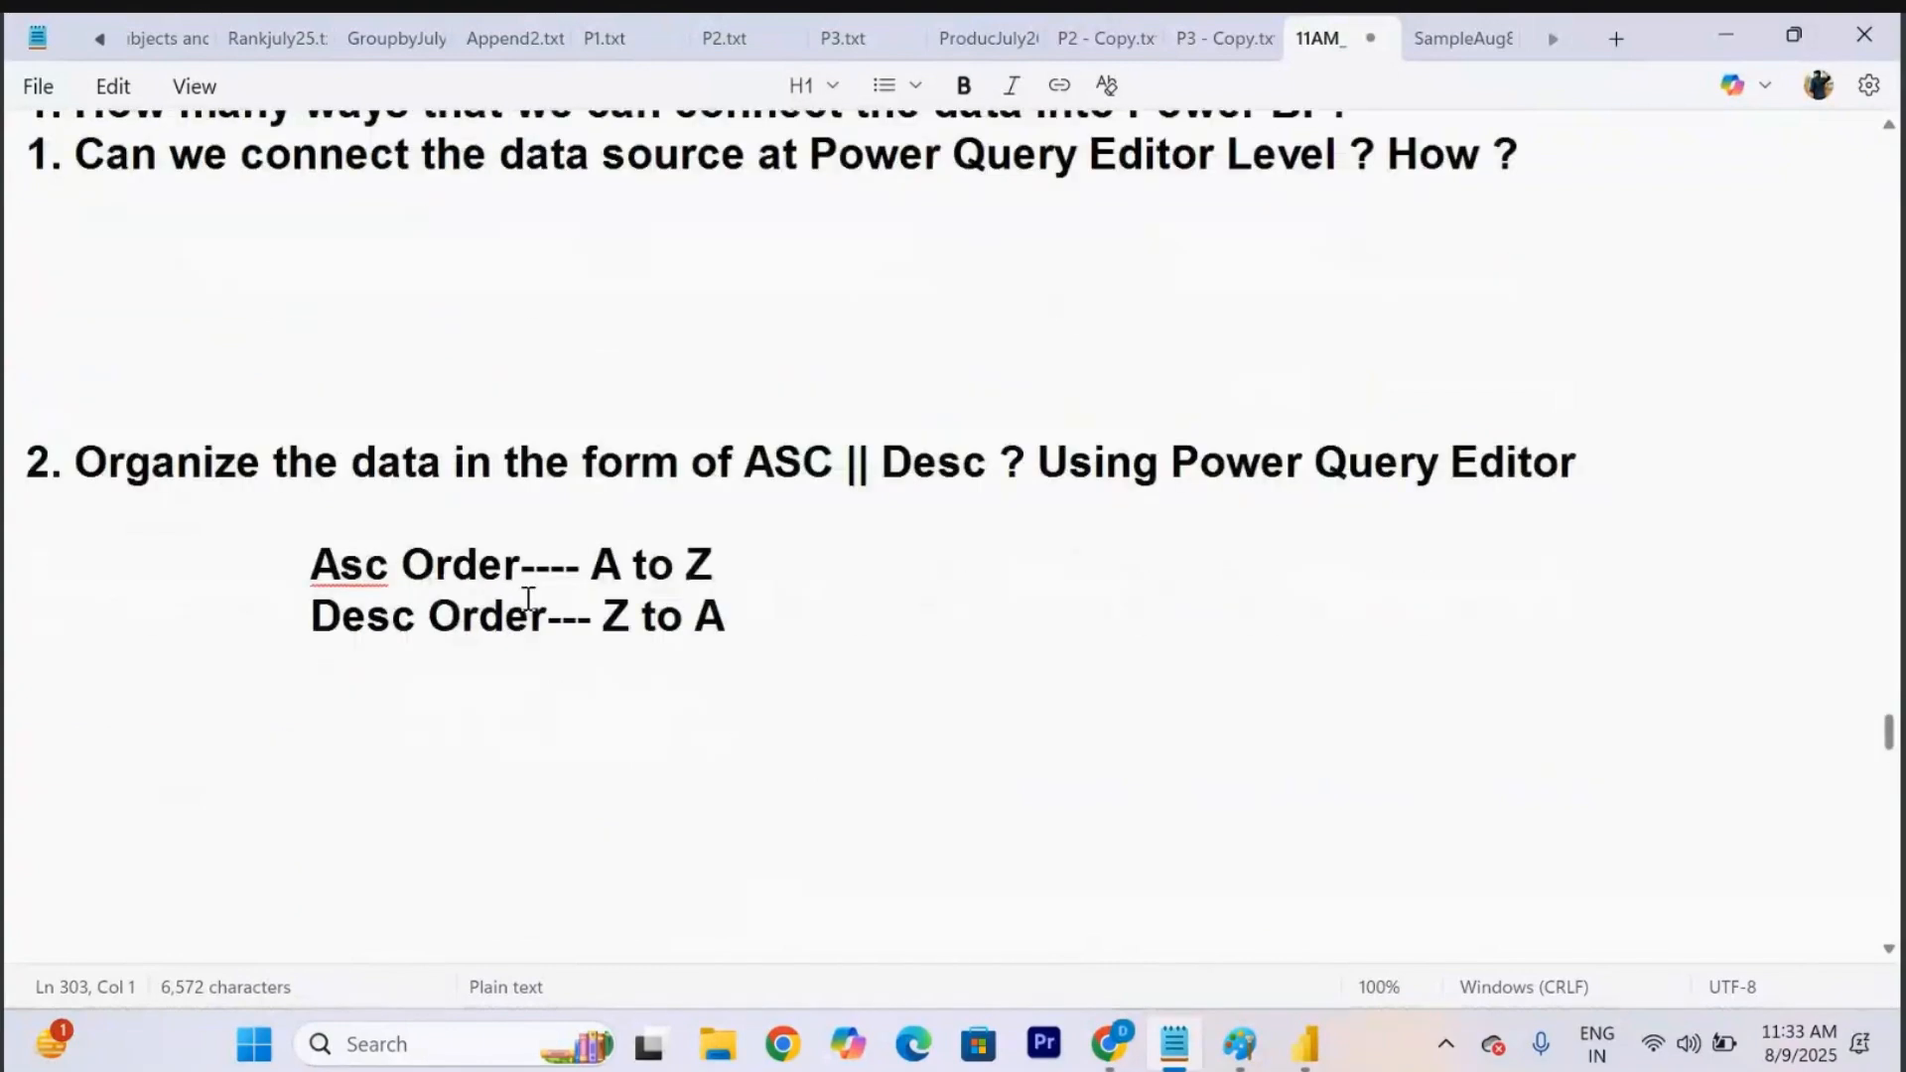
# Add an indented heading "Power Query Editor:" underlined with dashes above item 2, with extra blank lines before it.
pyautogui.click(800, 599)
pyautogui.click(161, 347)
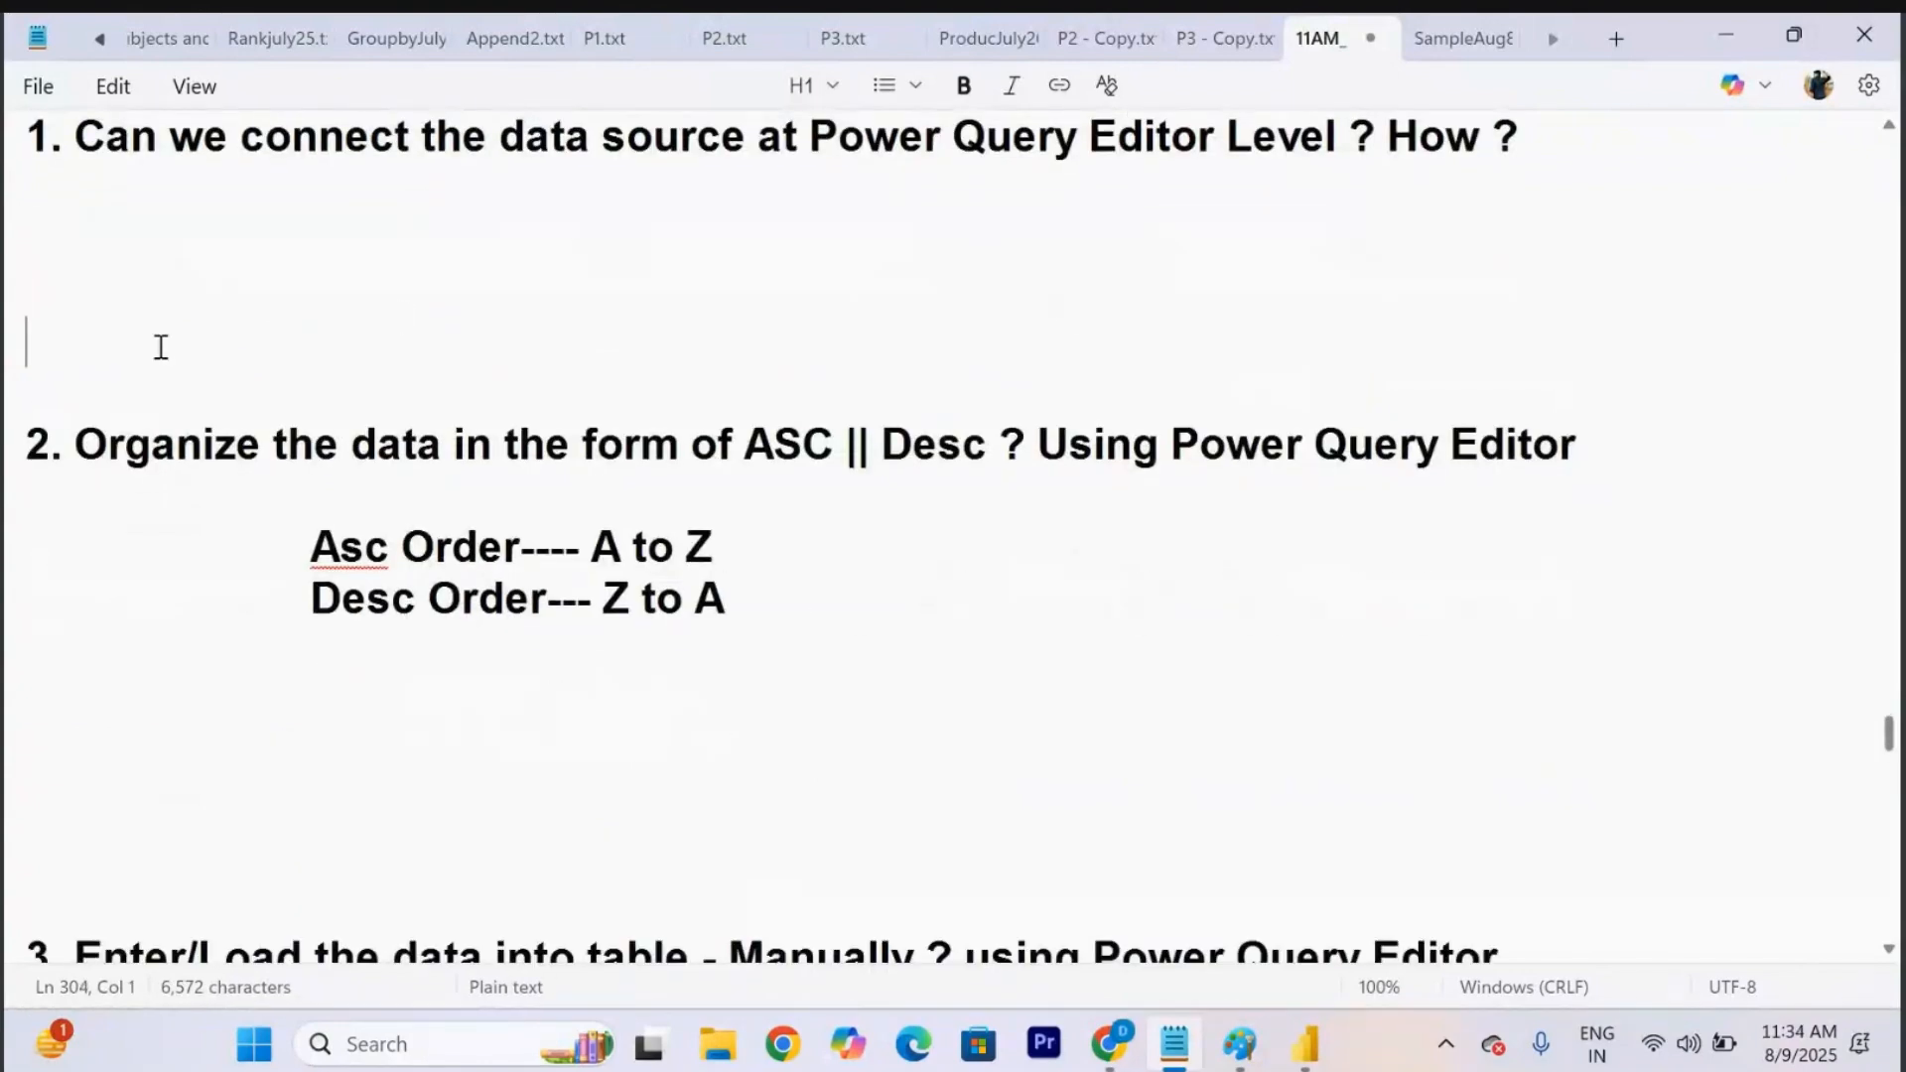
pyautogui.press('Return')
pyautogui.press('Return')
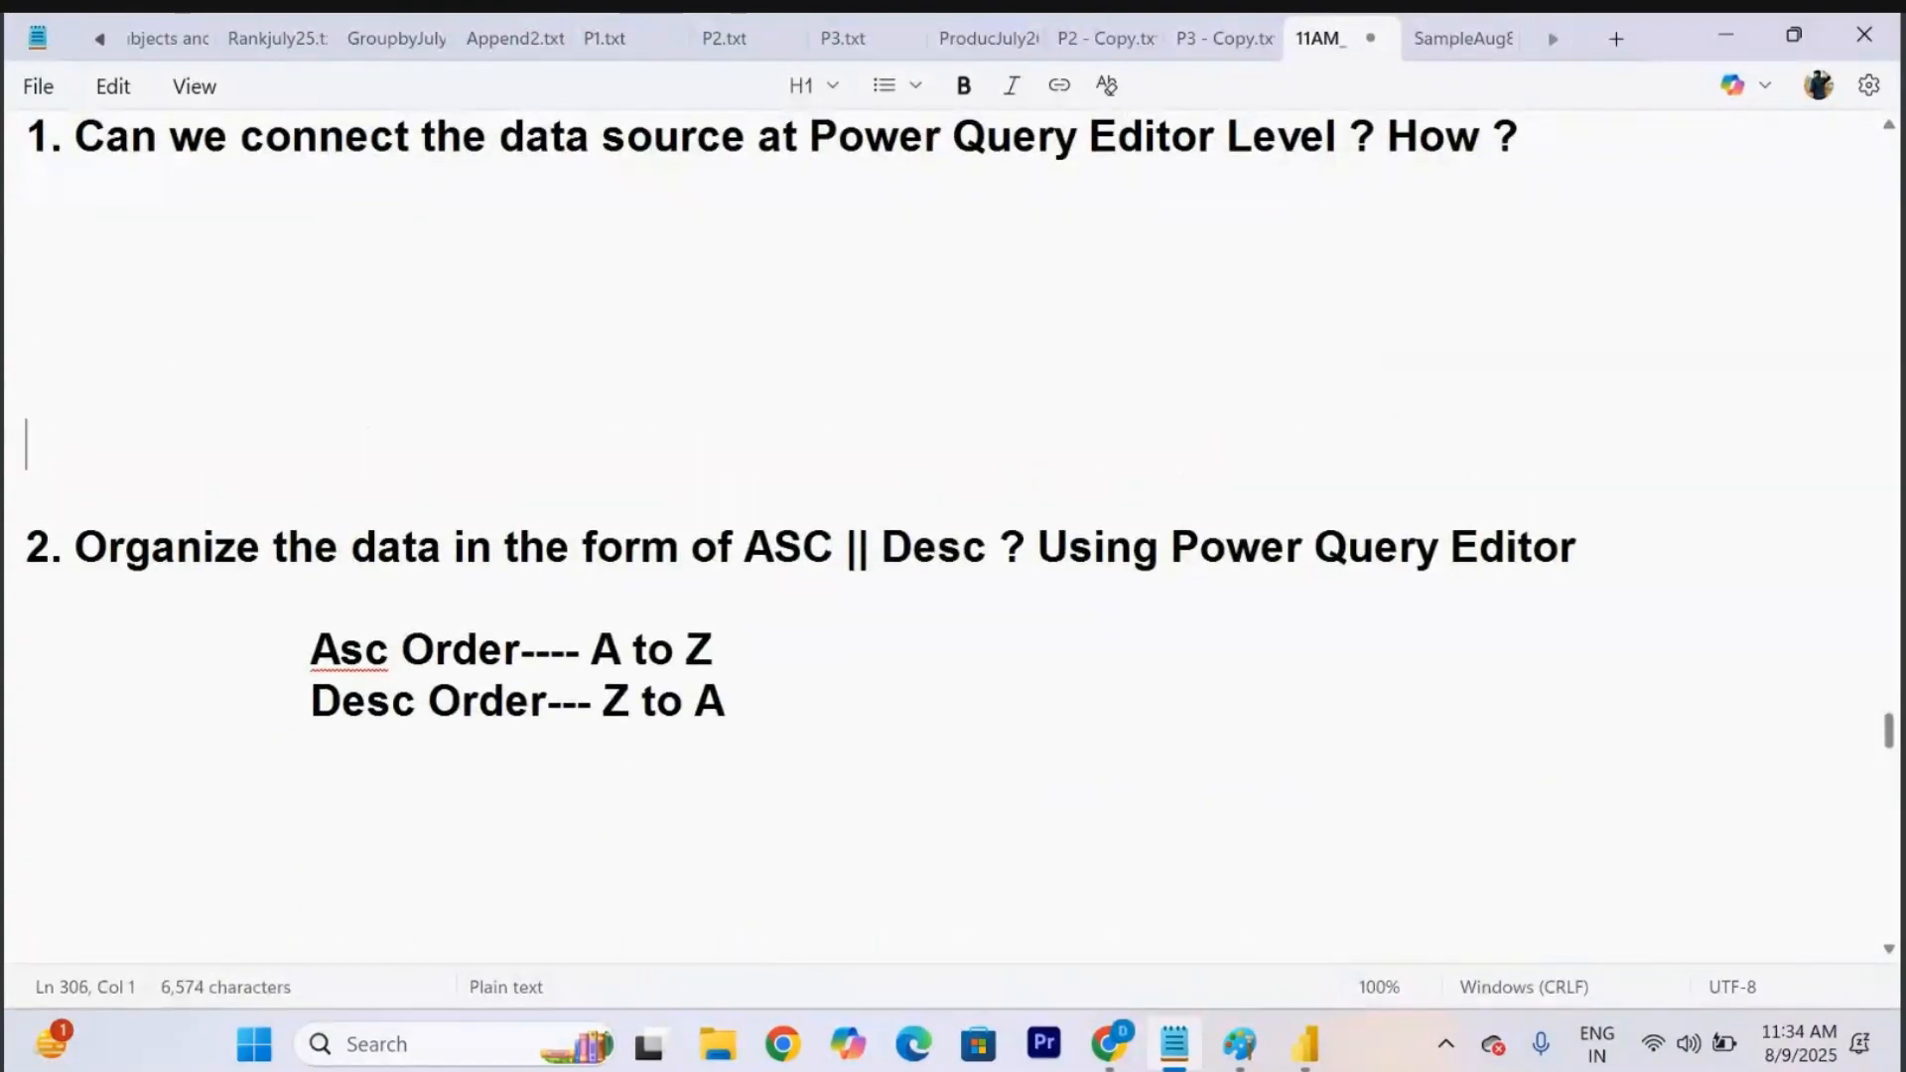
pyautogui.press('Tab')
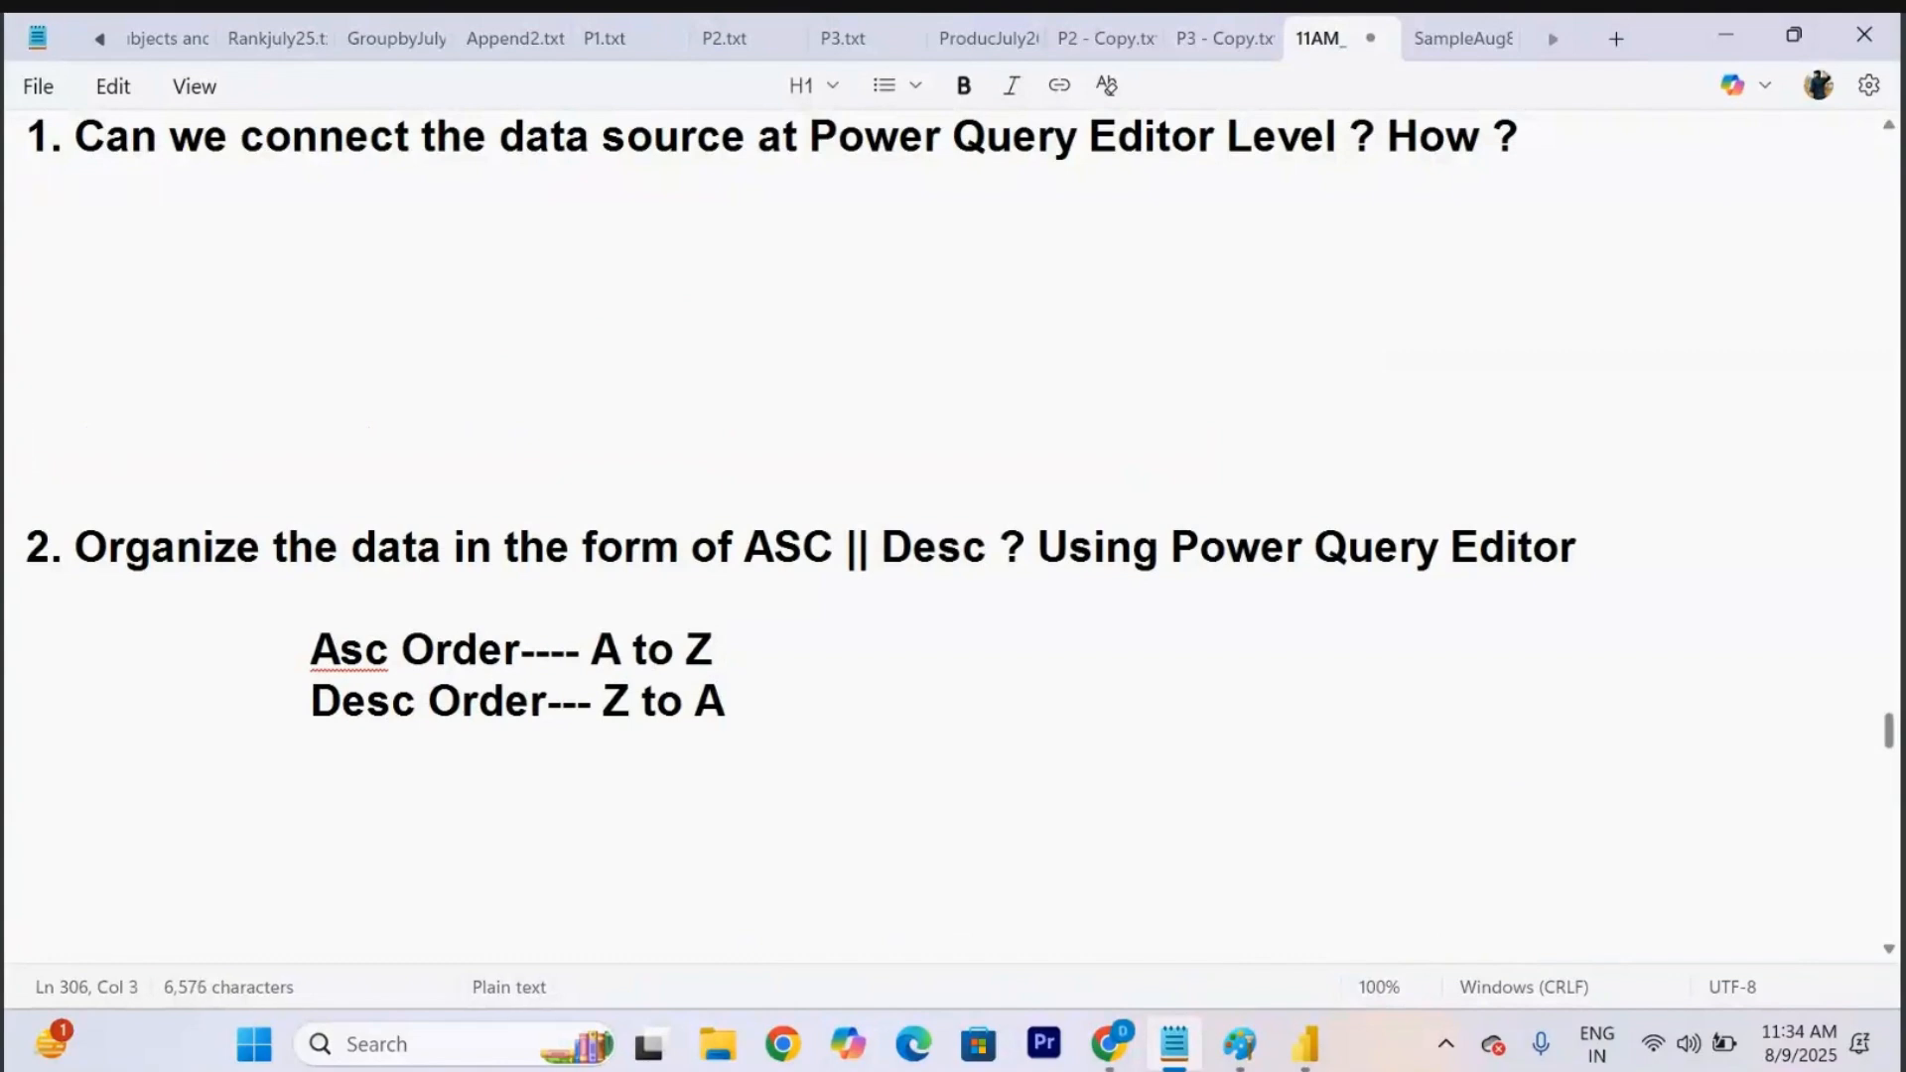
pyautogui.write('Power Query Ed')
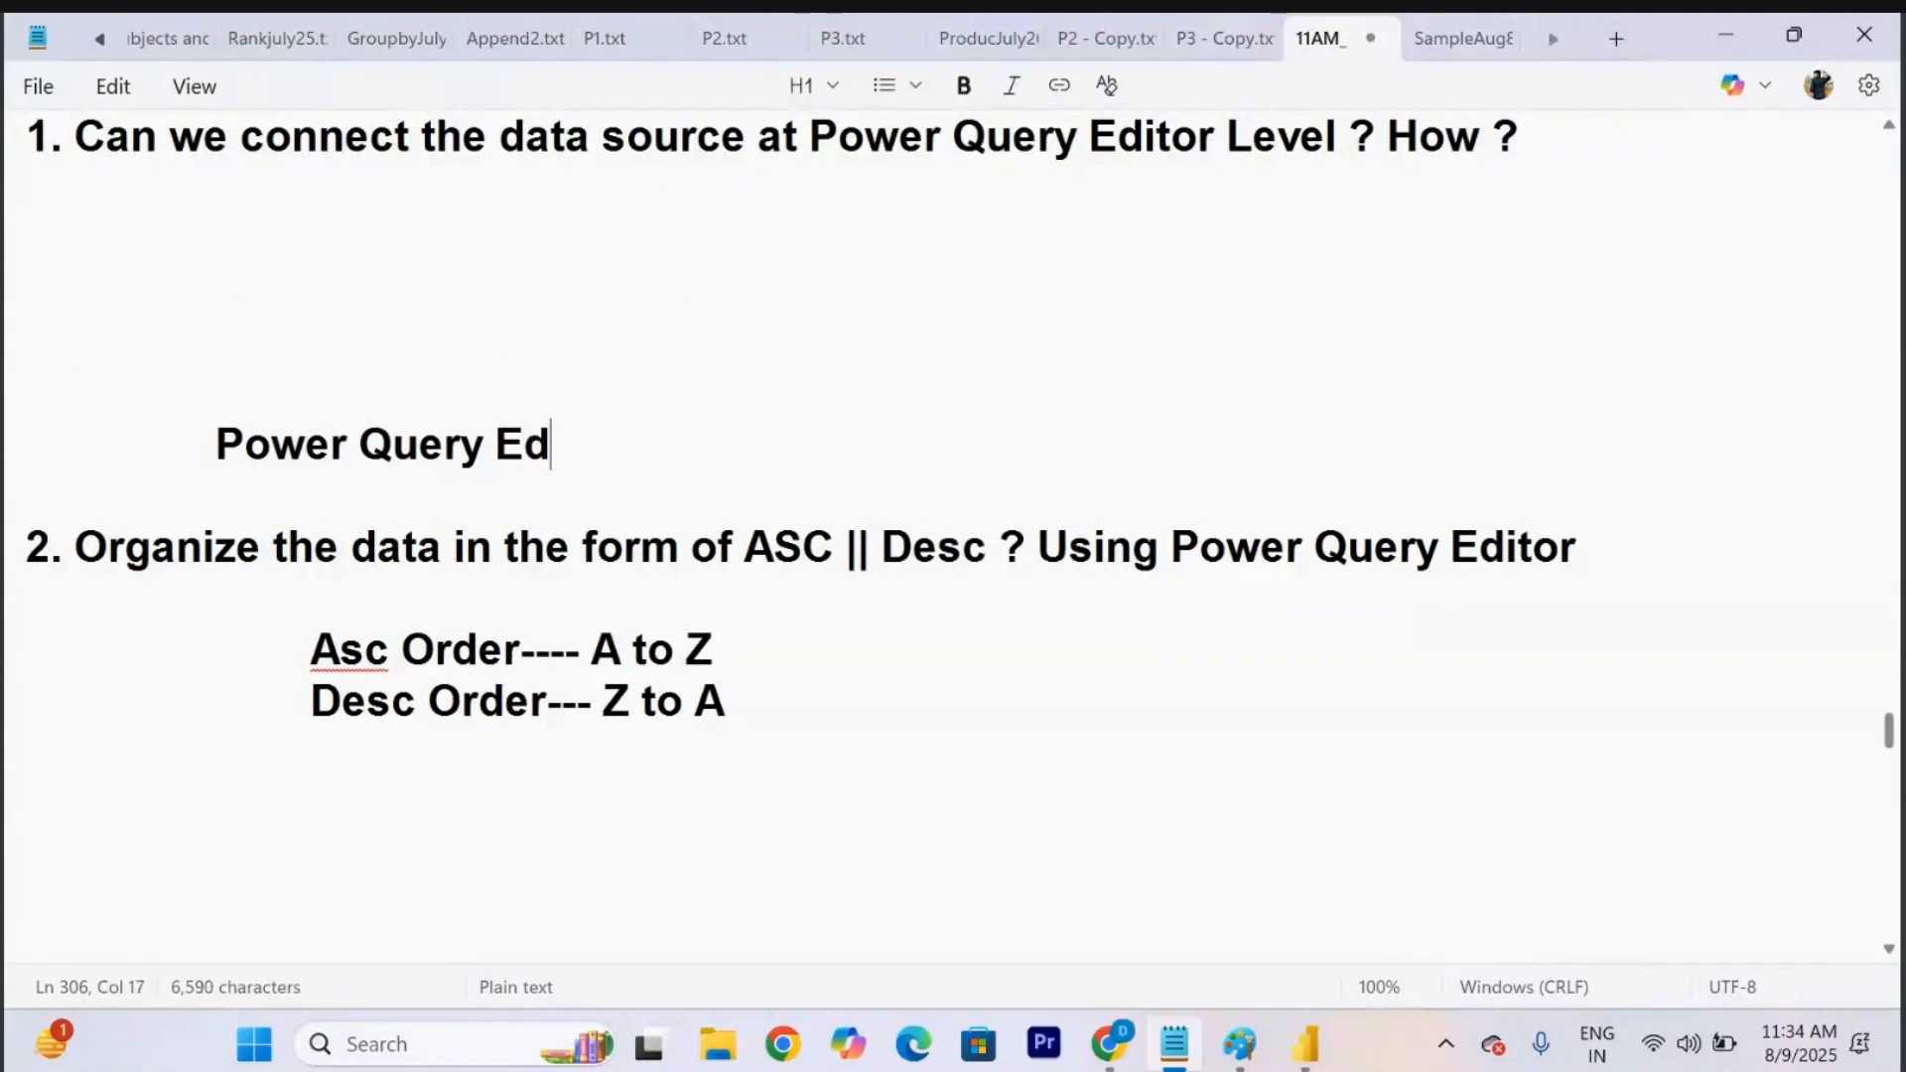
pyautogui.write('itor:')
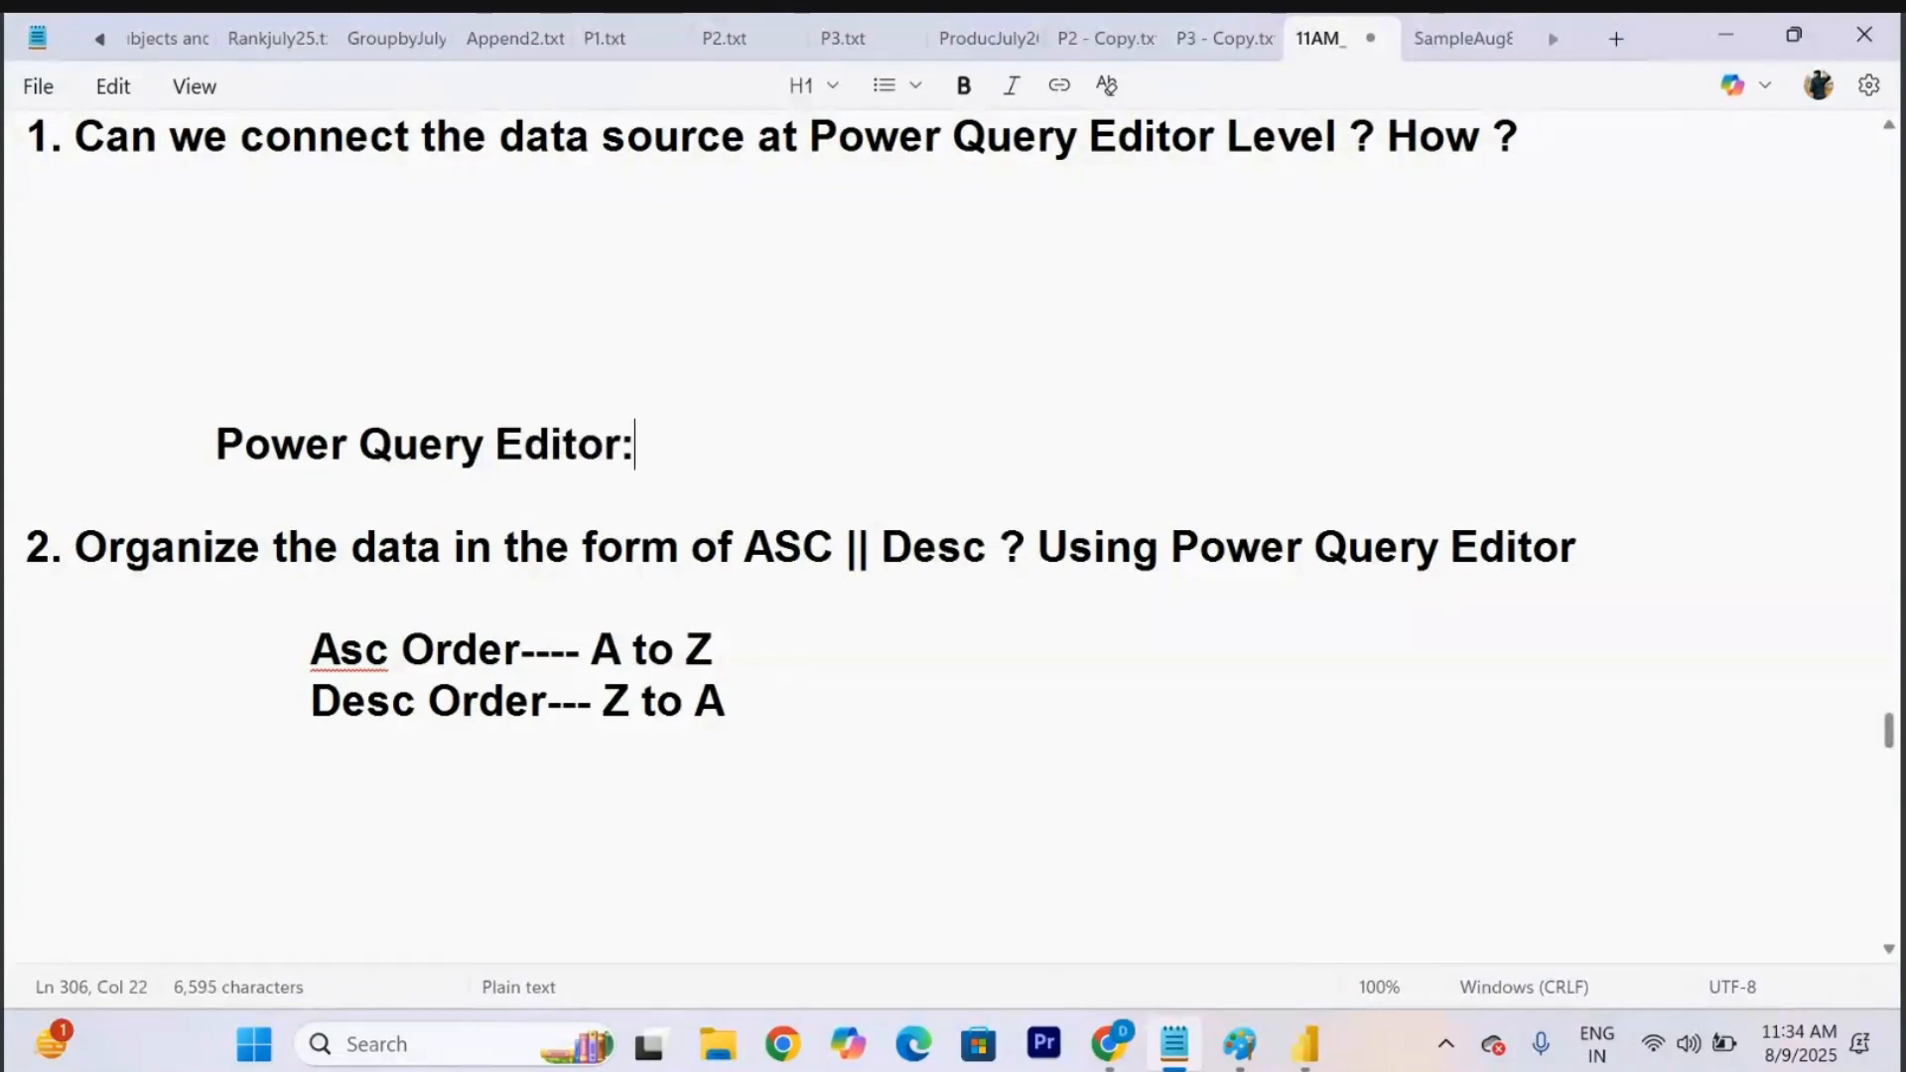
pyautogui.press('Return')
pyautogui.press('Tab')
pyautogui.write('---------------------------')
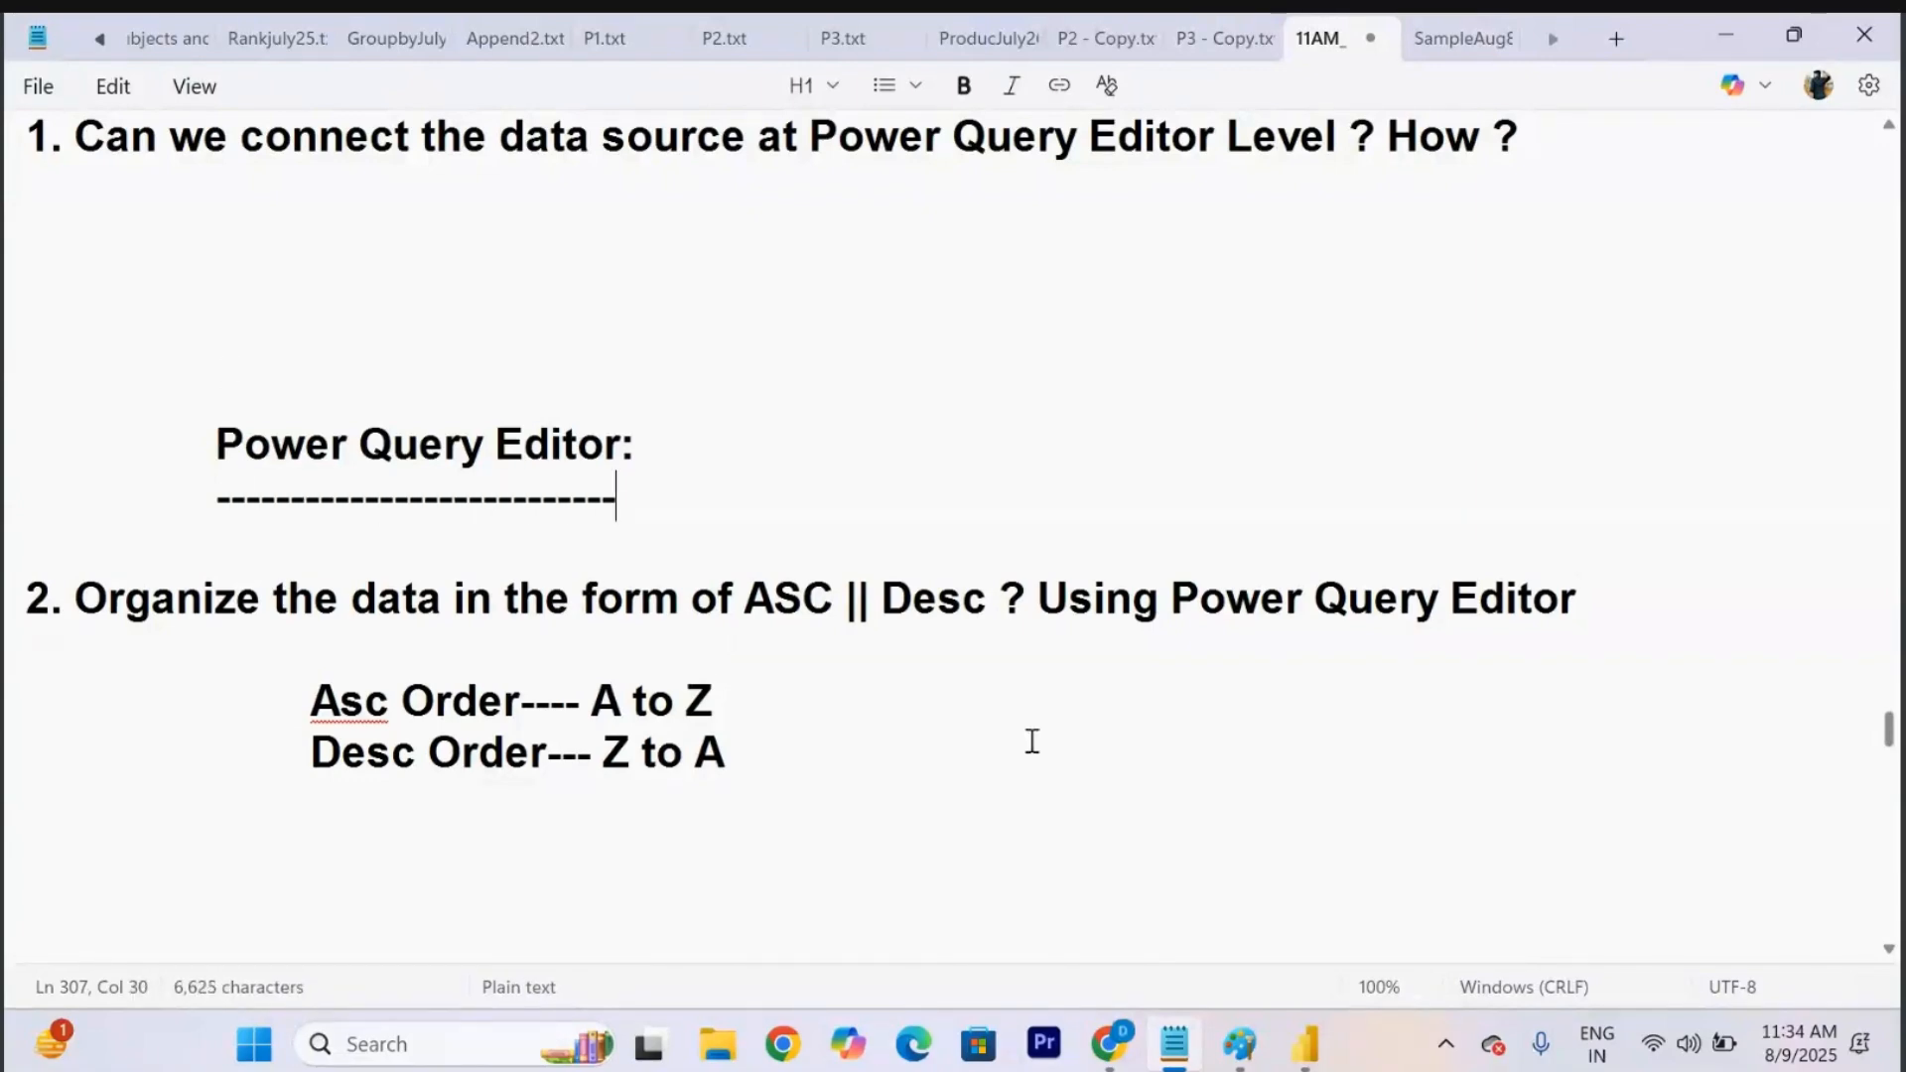
# Switch to Paint and review the Power Query Editor entry in the Modules of Power BI diagram.
pyautogui.click(1239, 1044)
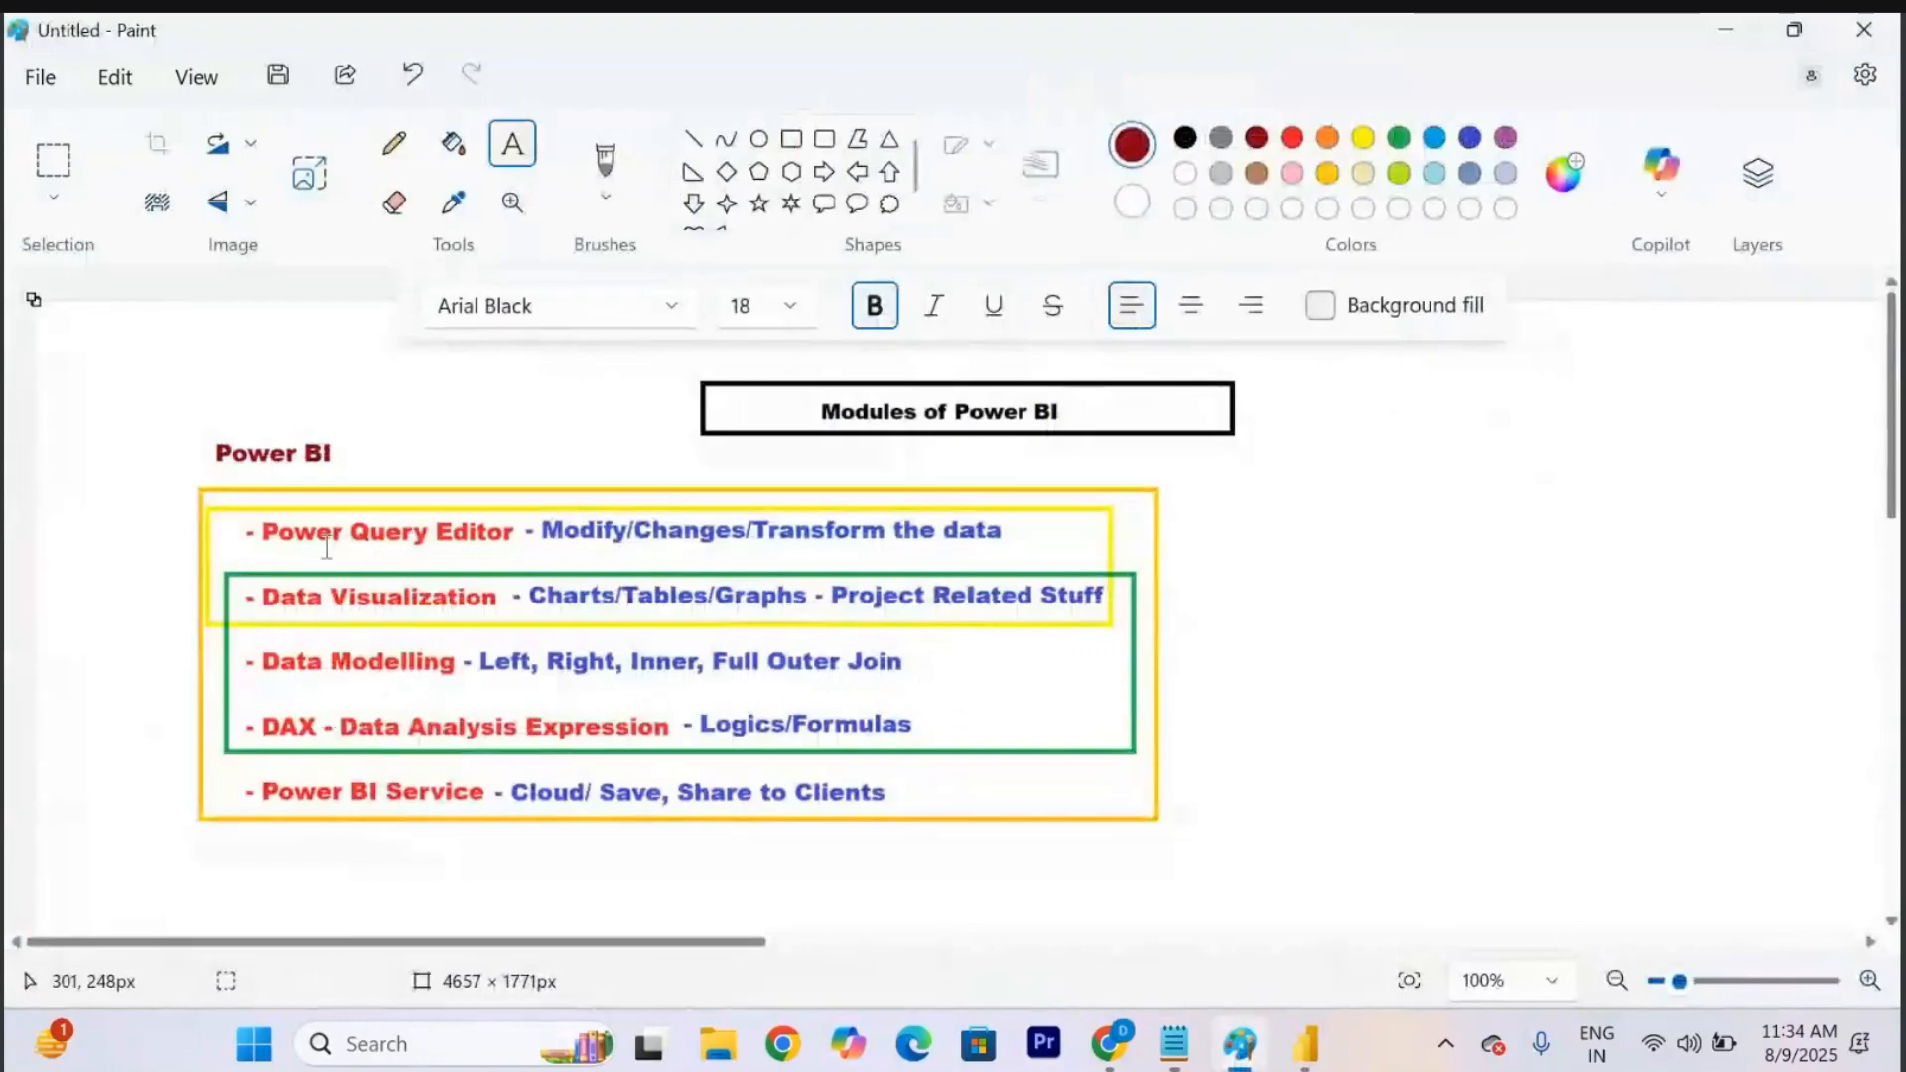
pyautogui.click(1049, 535)
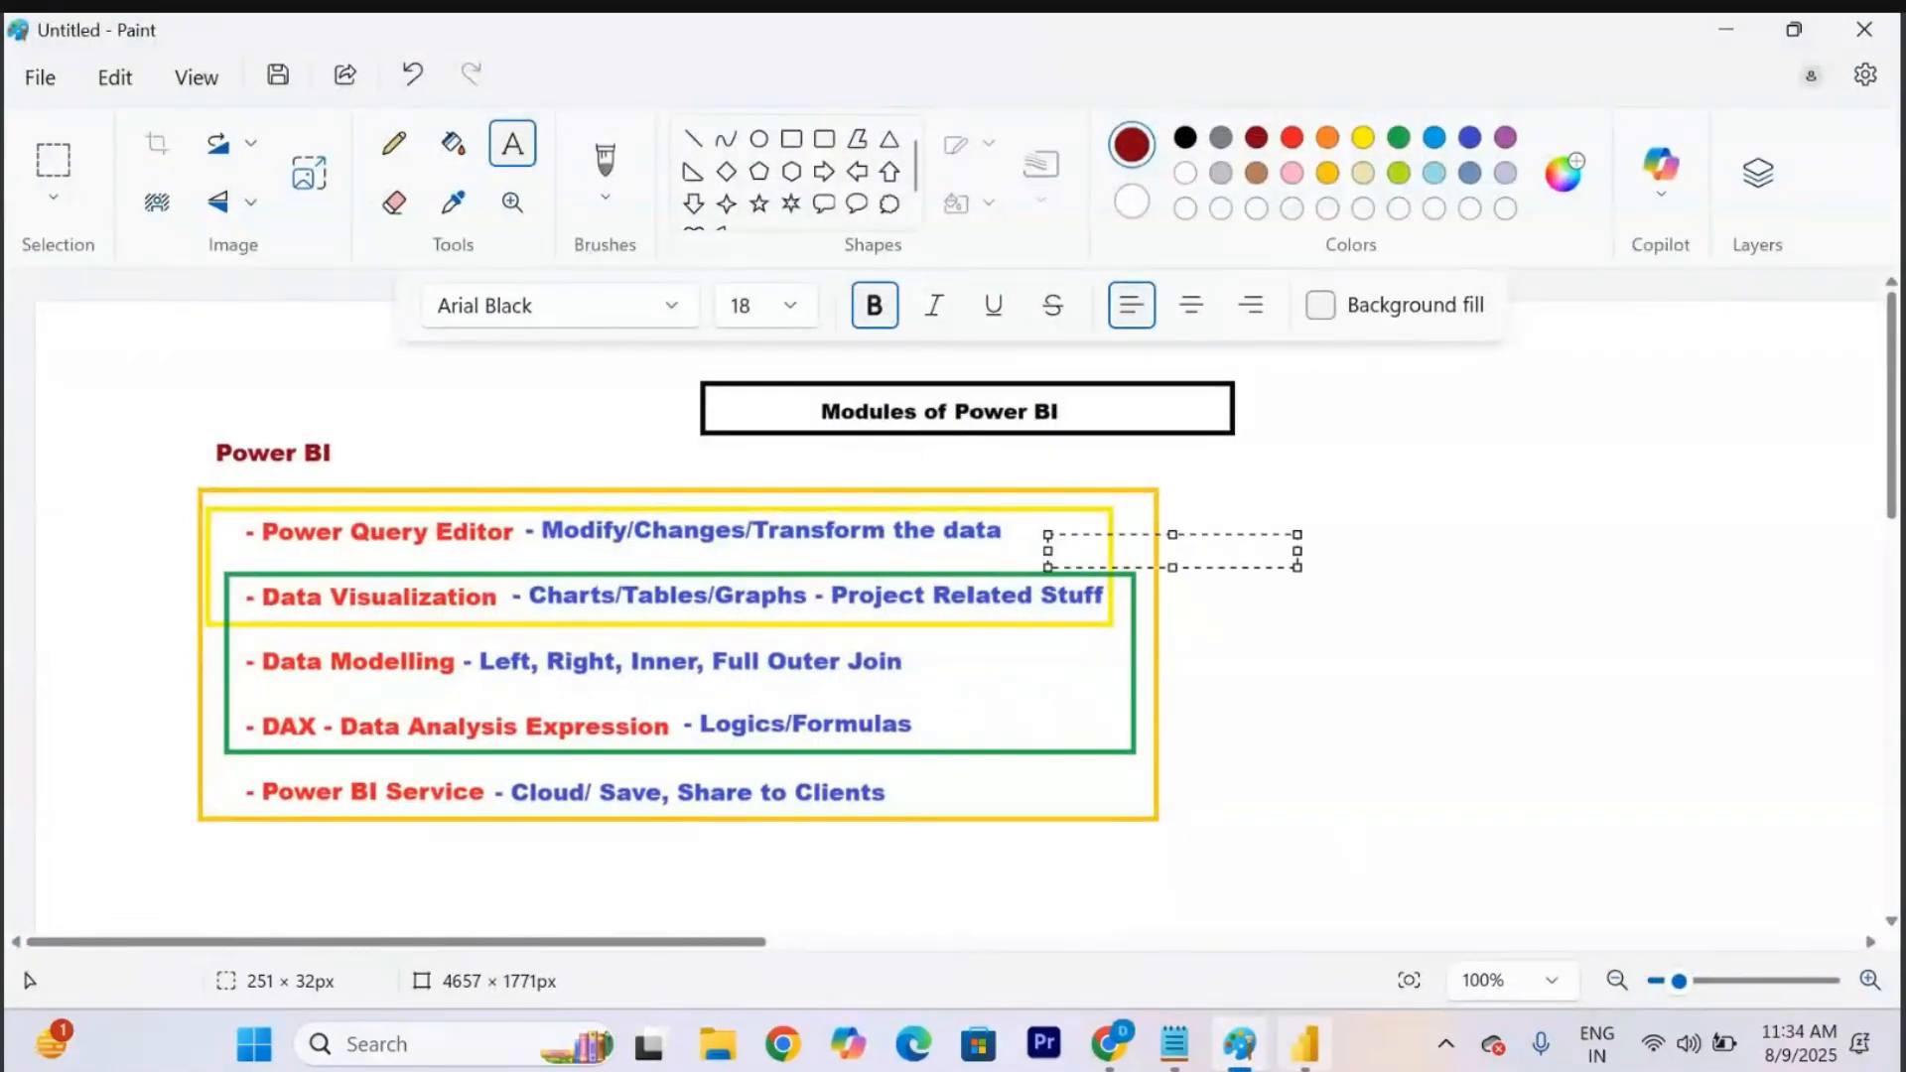
# Switch to Power BI Desktop and open the Orders query in Power Query Editor with Transform data.
pyautogui.click(1308, 1050)
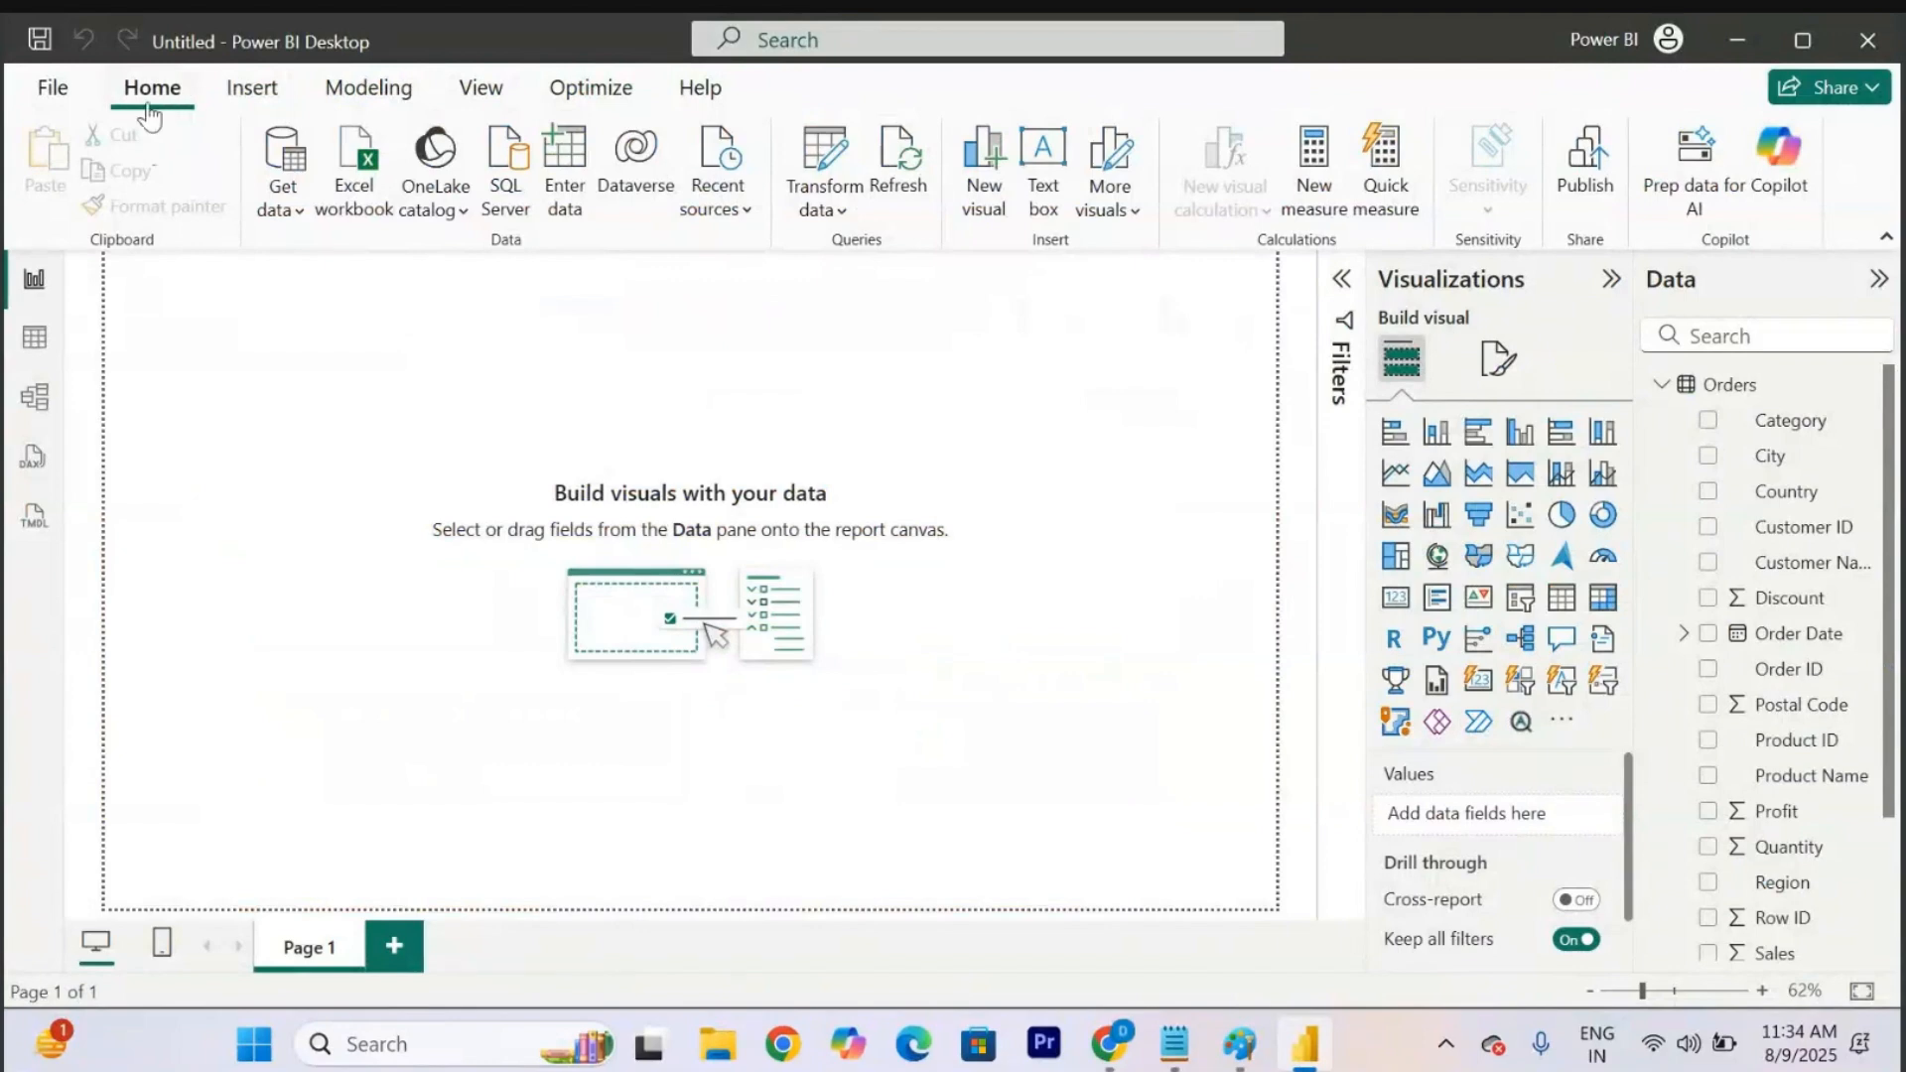
pyautogui.click(814, 212)
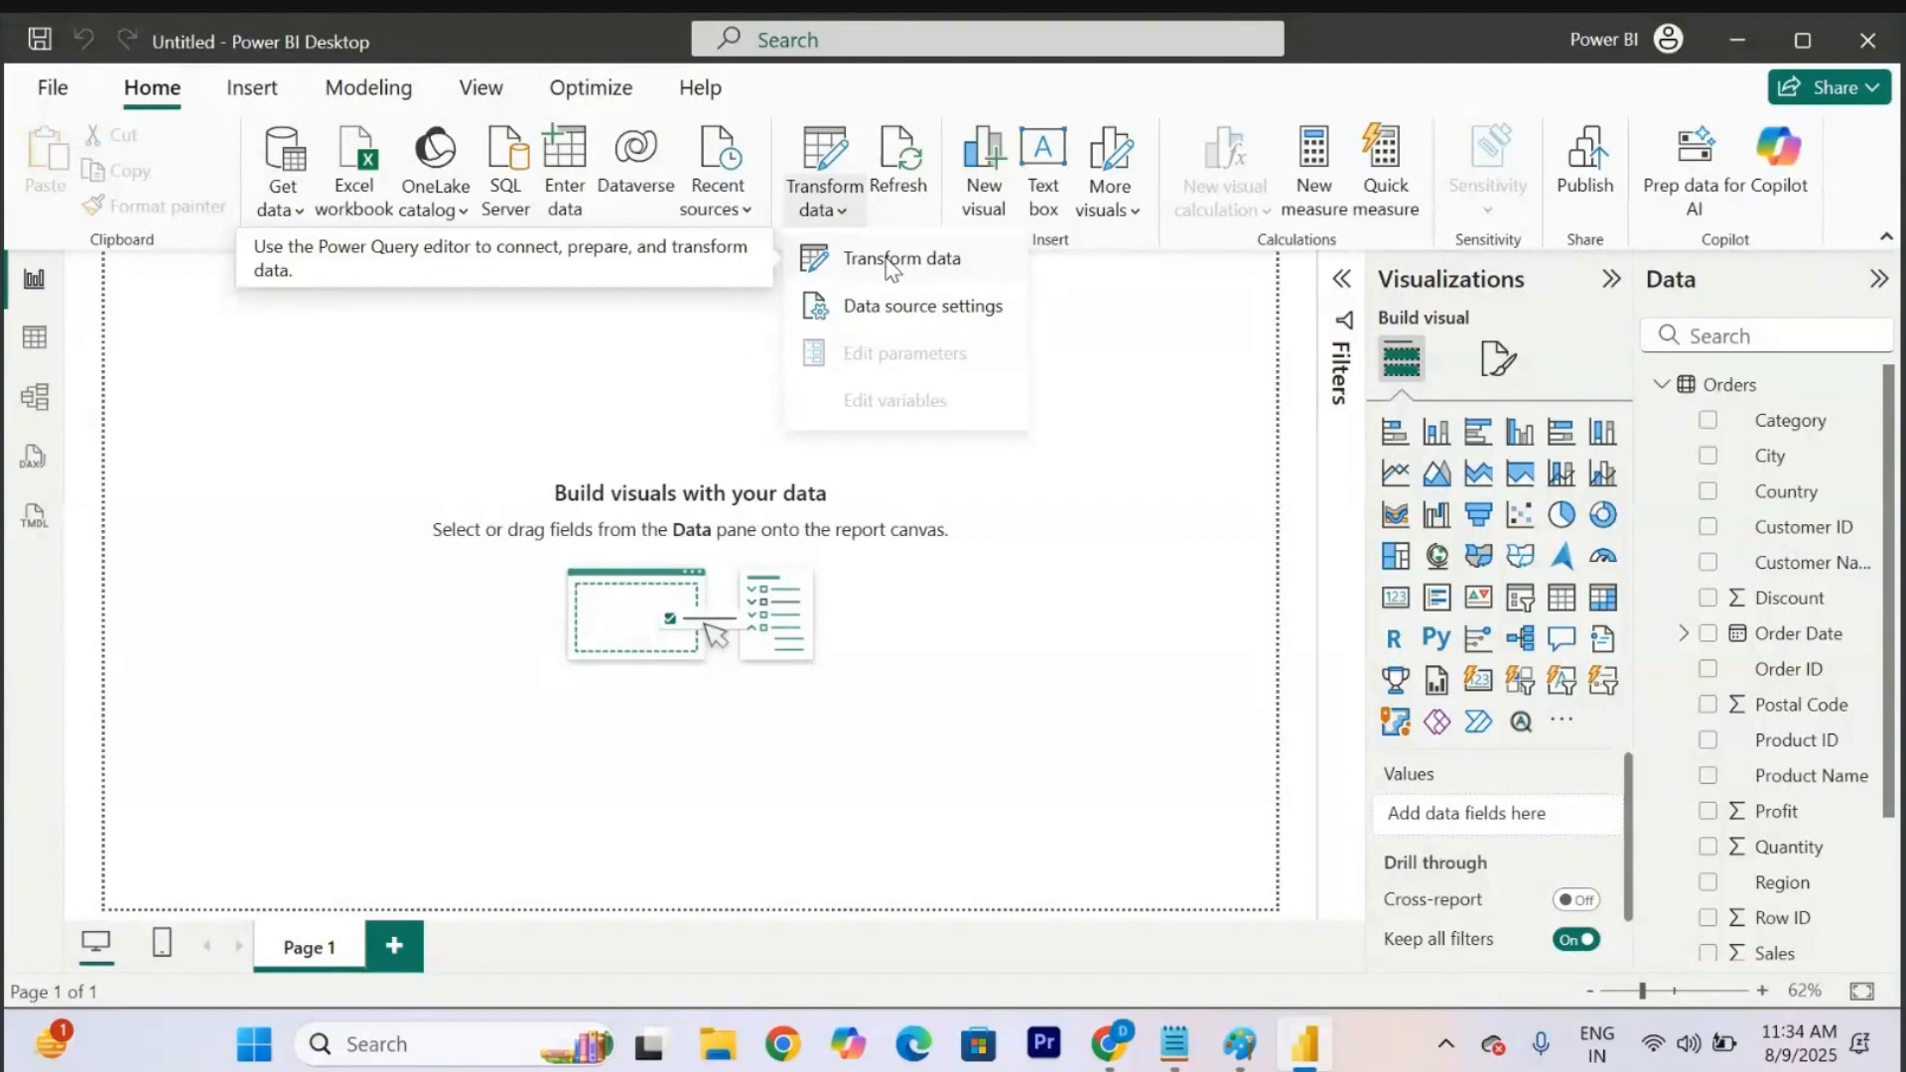
pyautogui.click(889, 262)
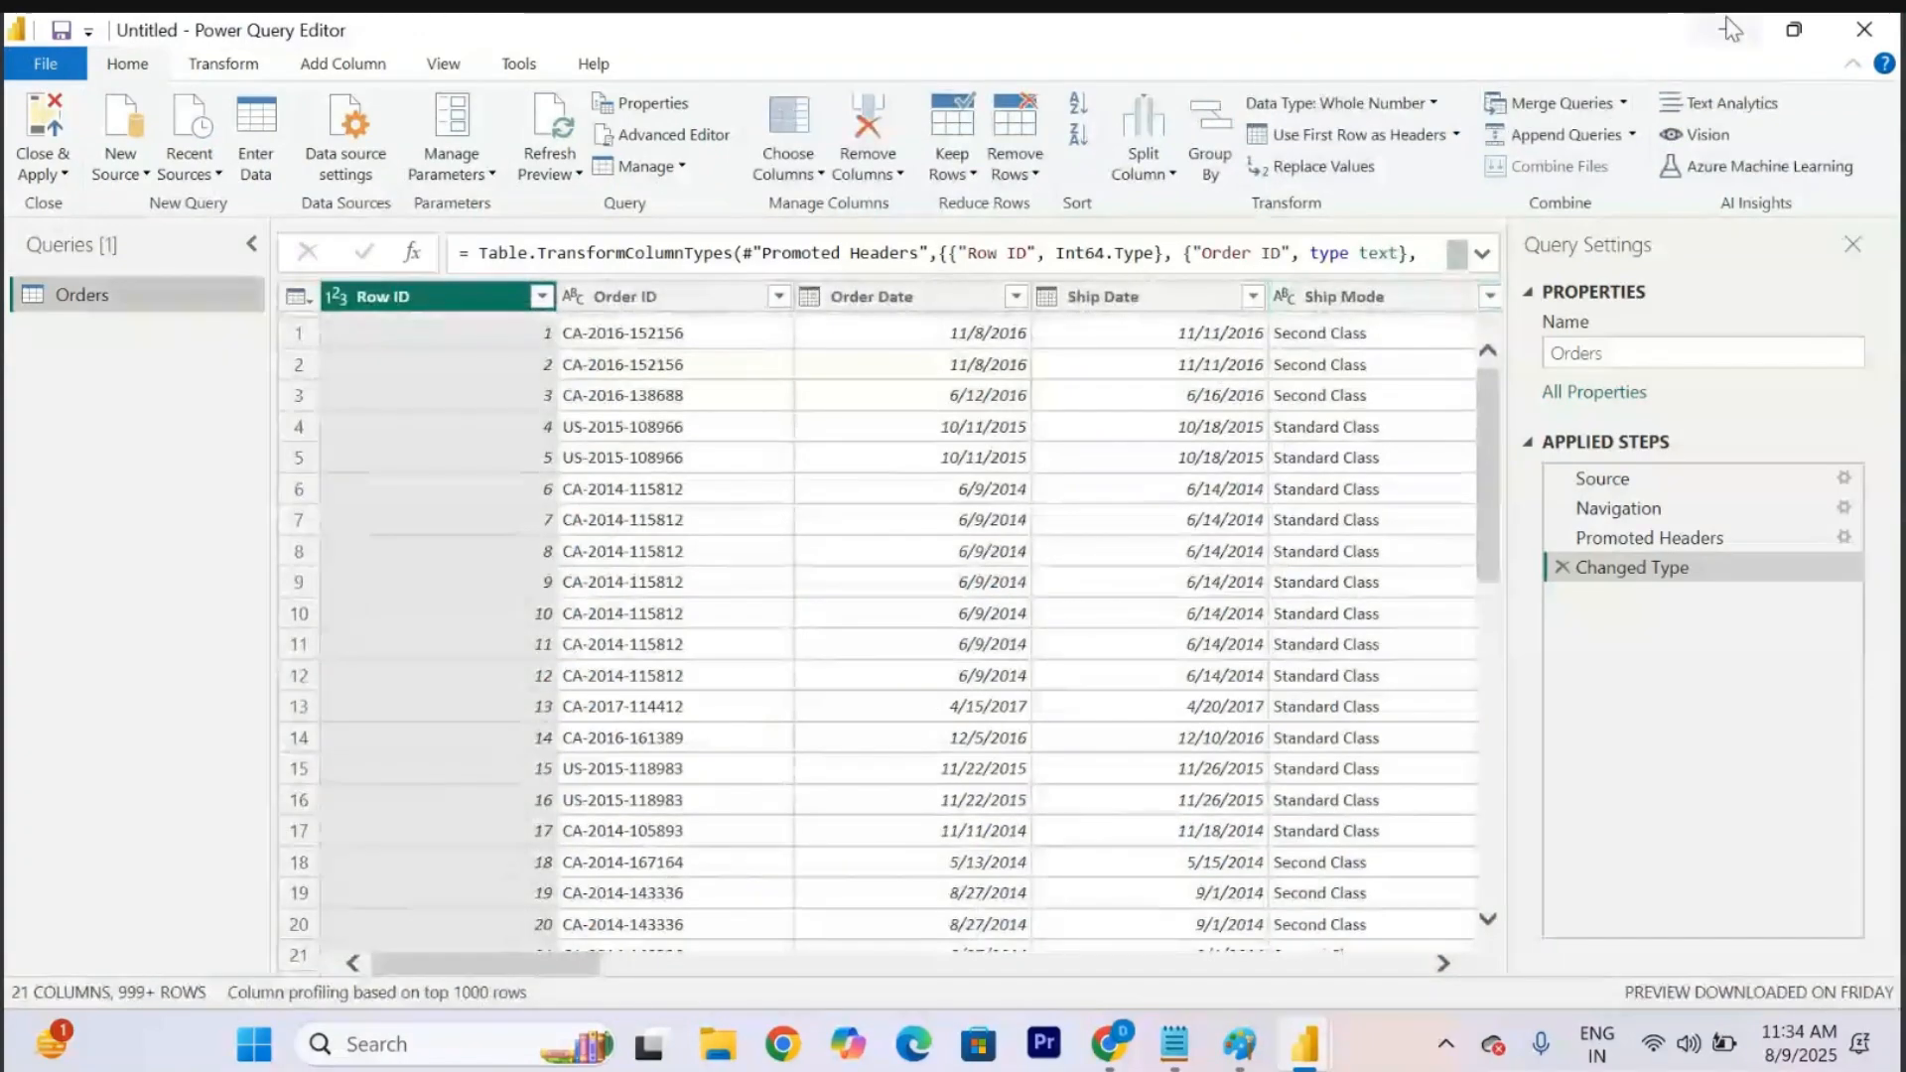
# Shrink and reposition the Power Query Editor and Power BI Desktop windows to show both at once as separate windows.
pyautogui.click(1797, 37)
pyautogui.moveTo(1207, 69); pyautogui.dragTo(1555, 183)
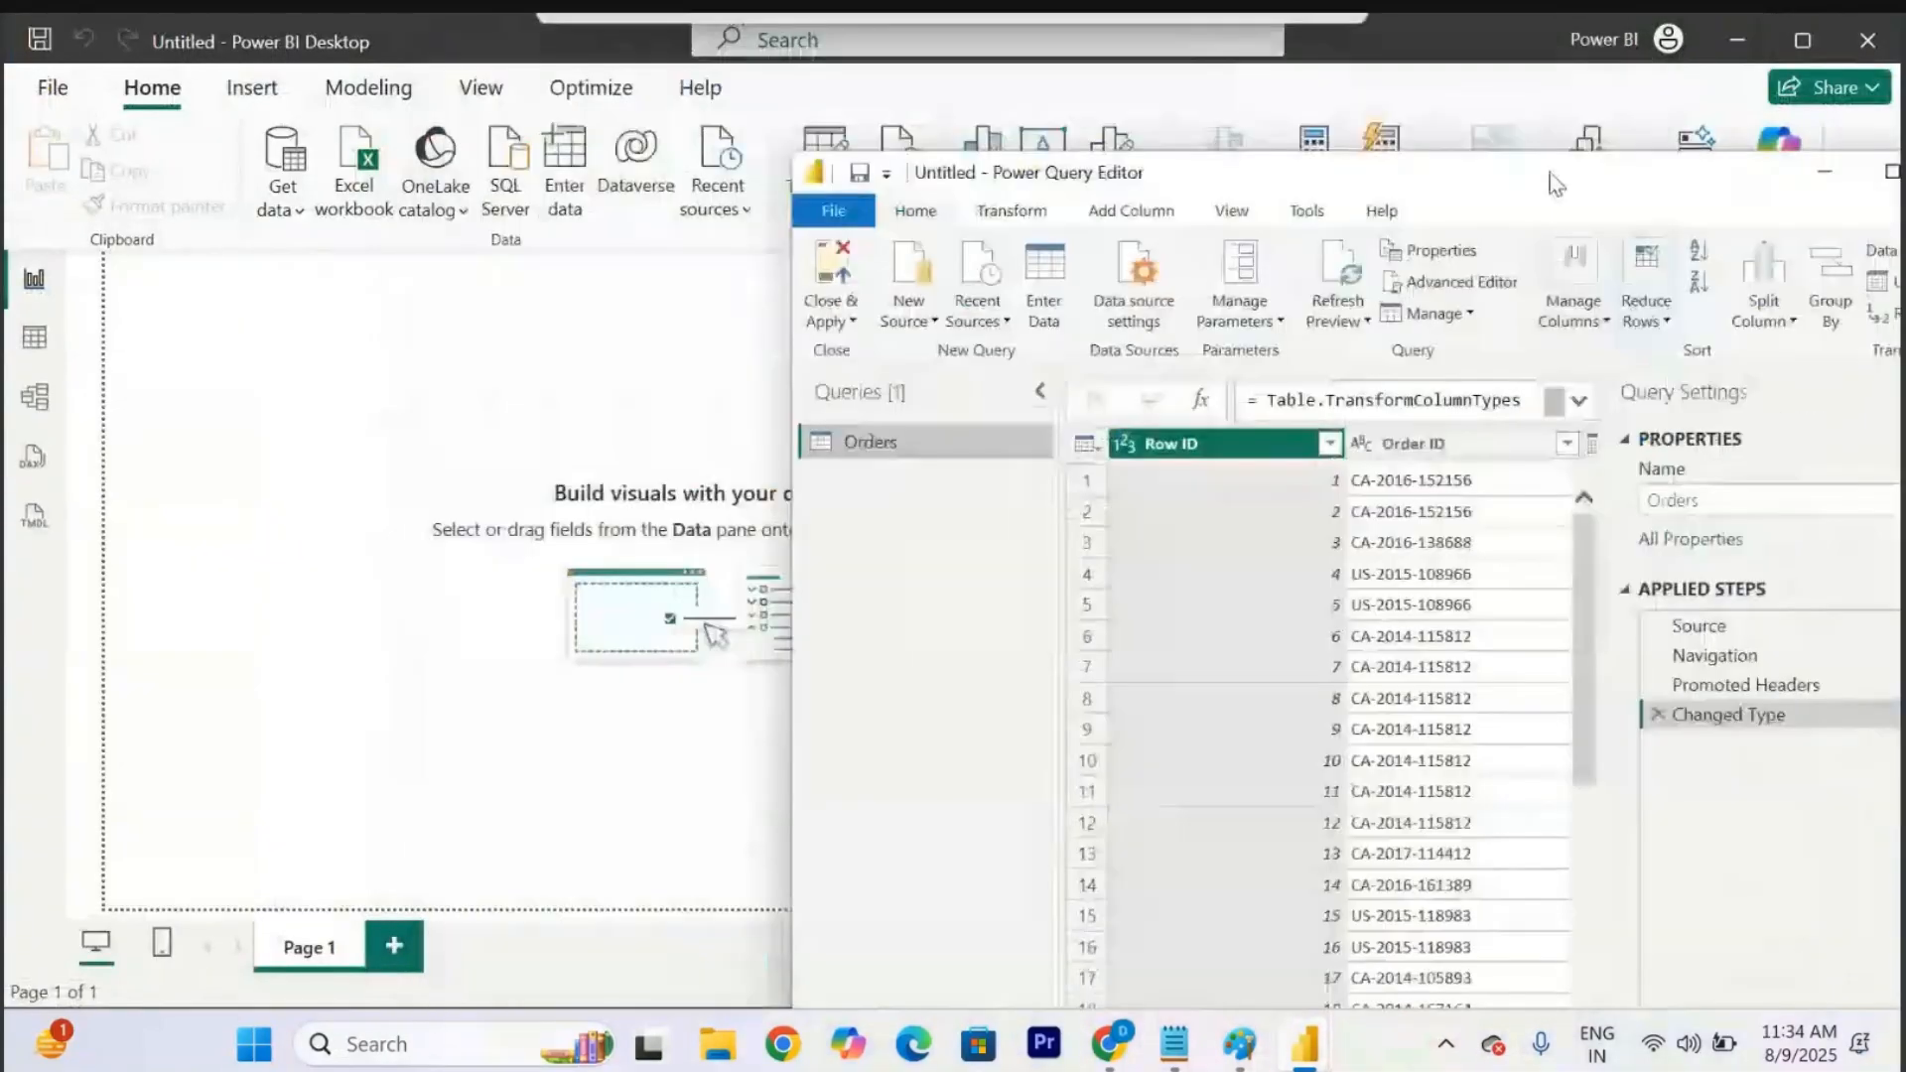
pyautogui.click(440, 49)
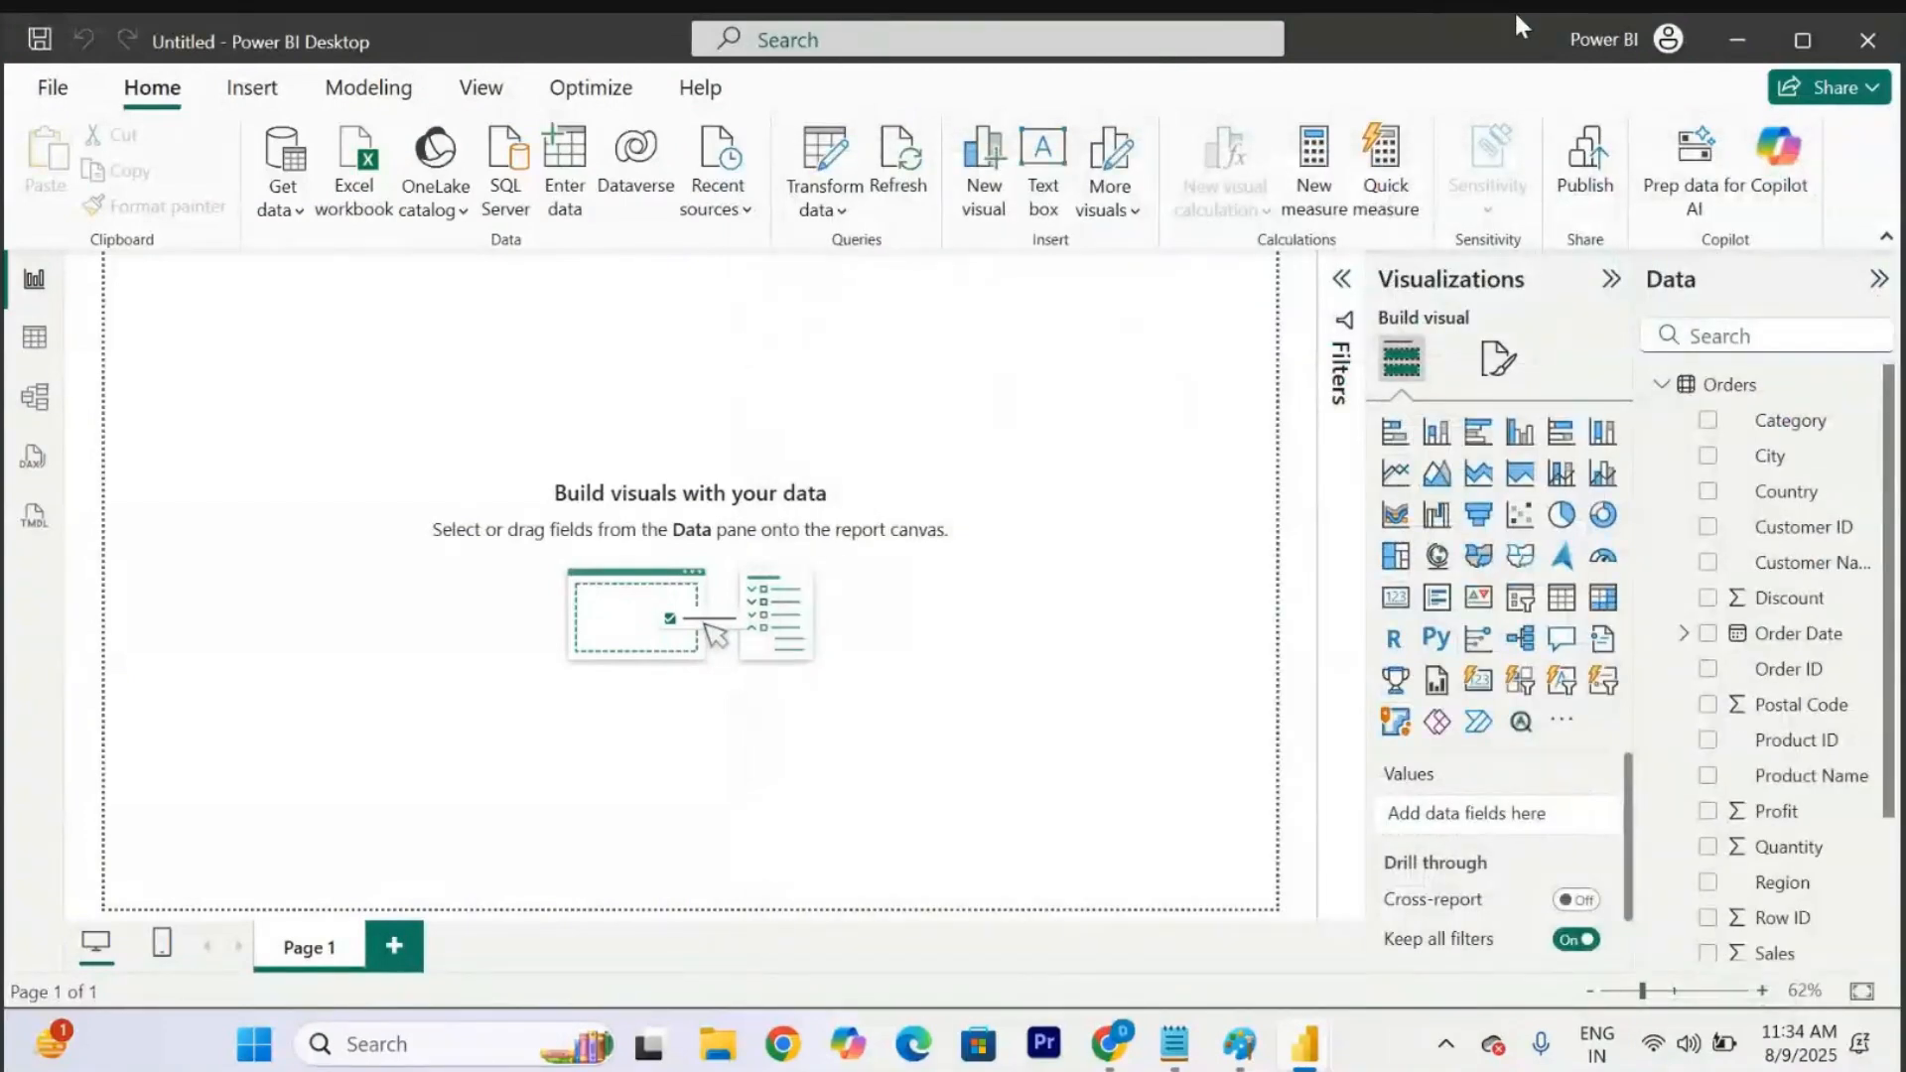
pyautogui.click(1801, 45)
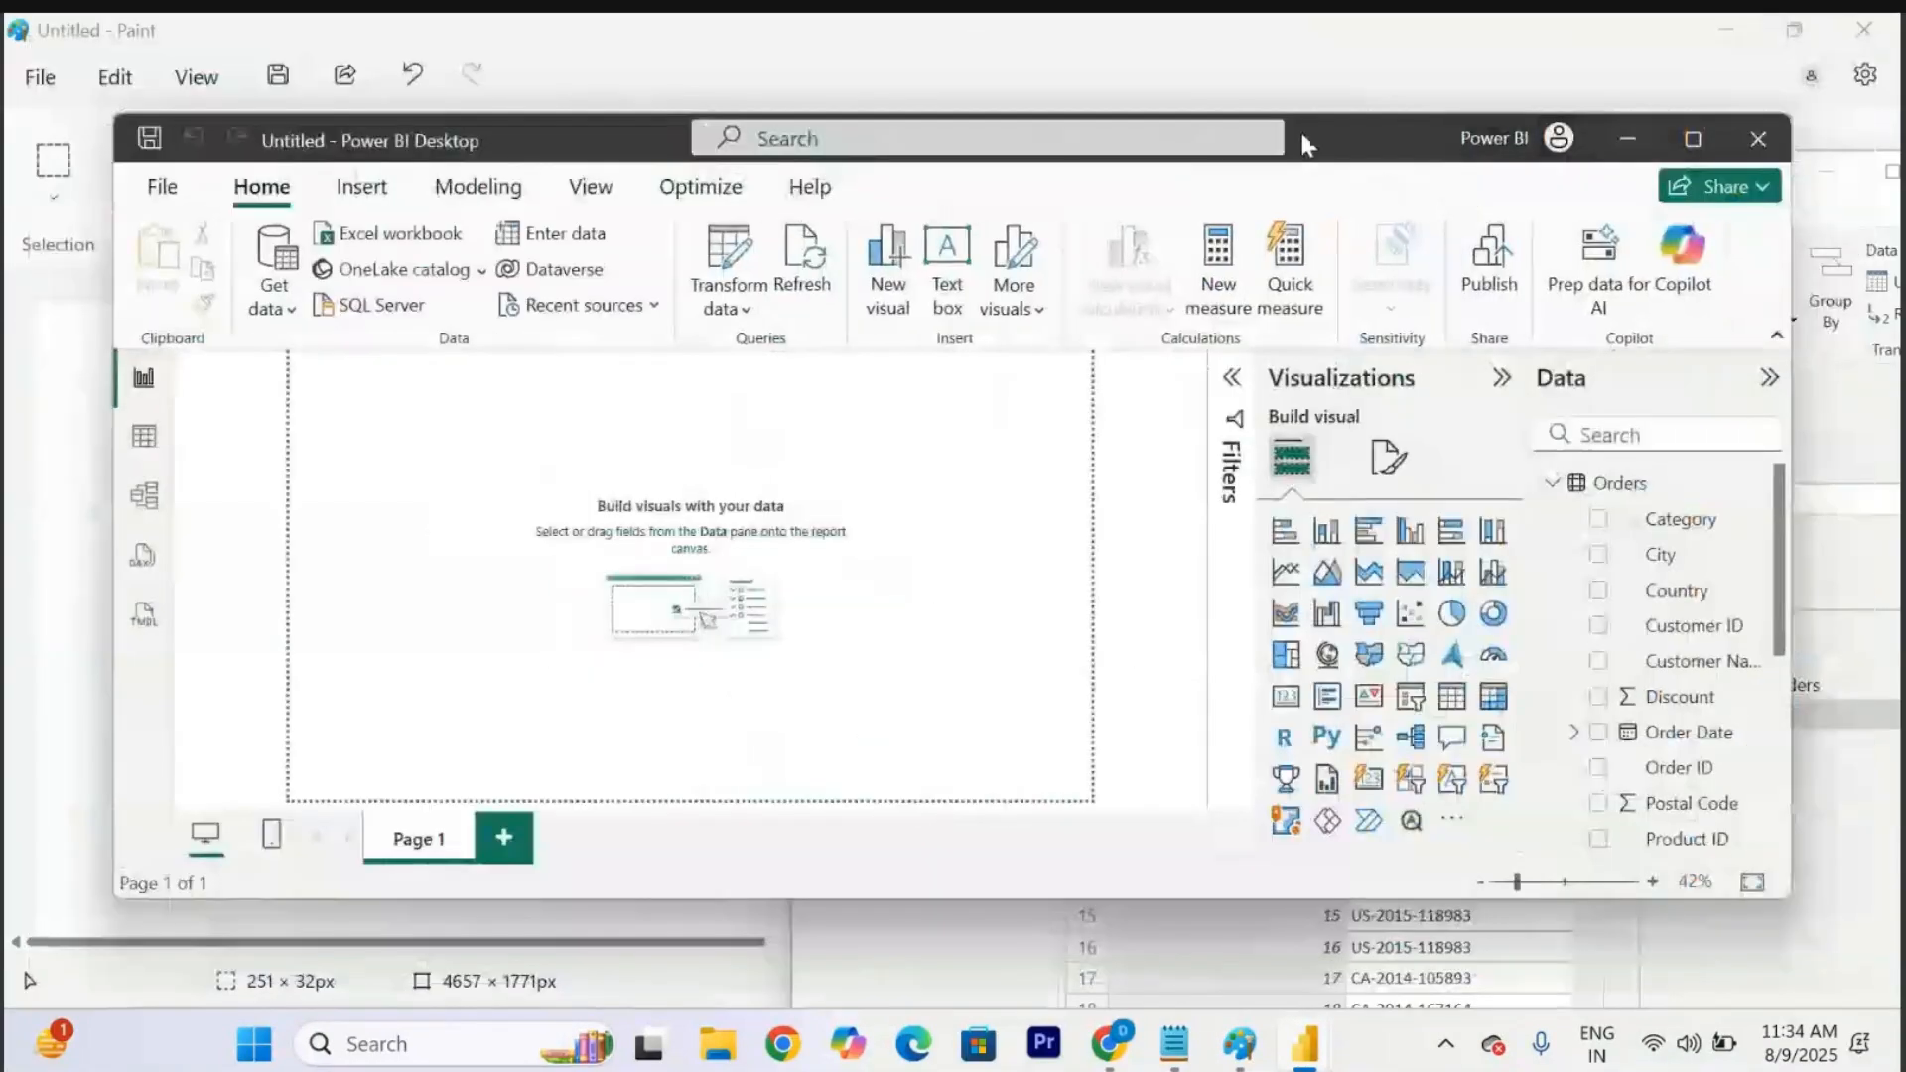
pyautogui.moveTo(1292, 123)
pyautogui.mouseDown()
pyautogui.moveTo(1118, 238)
pyautogui.moveTo(1029, 186)
pyautogui.moveTo(1018, 158)
pyautogui.mouseUp()
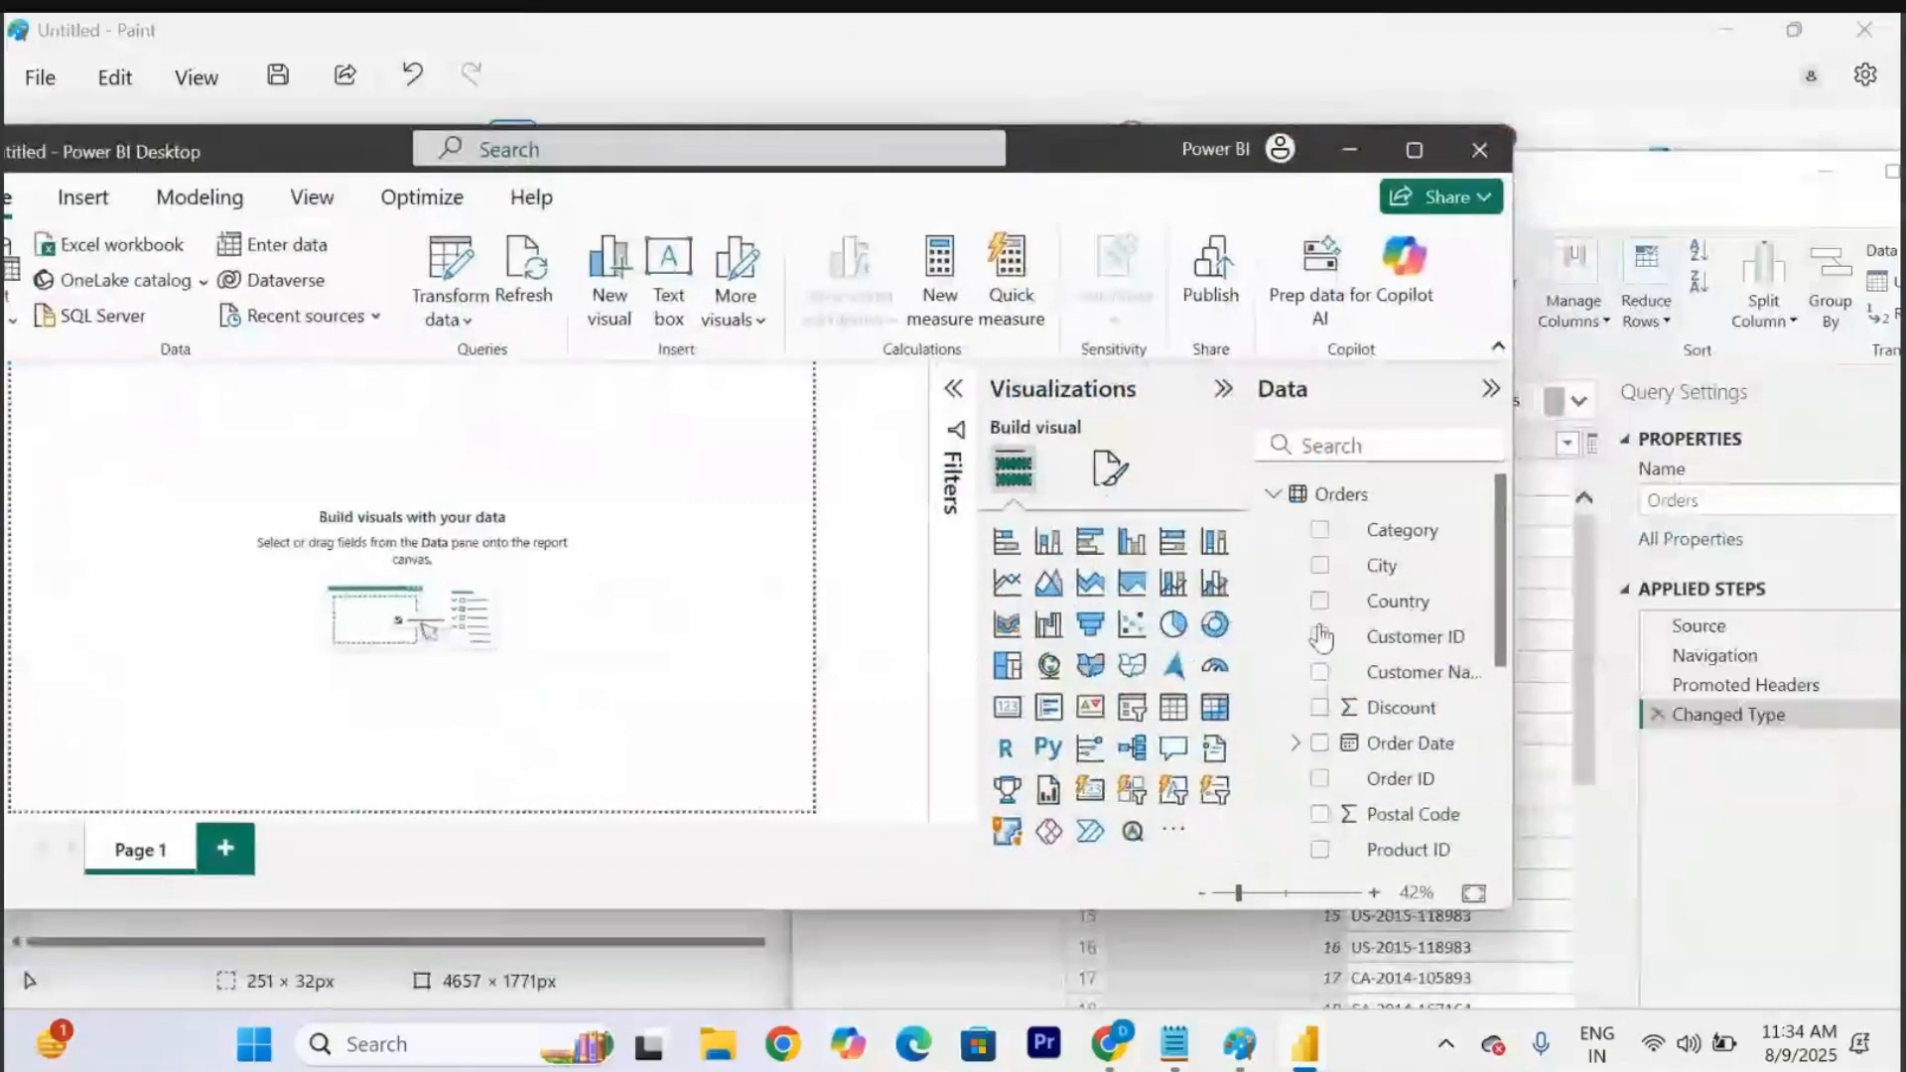
pyautogui.moveTo(1512, 911); pyautogui.dragTo(980, 1003)
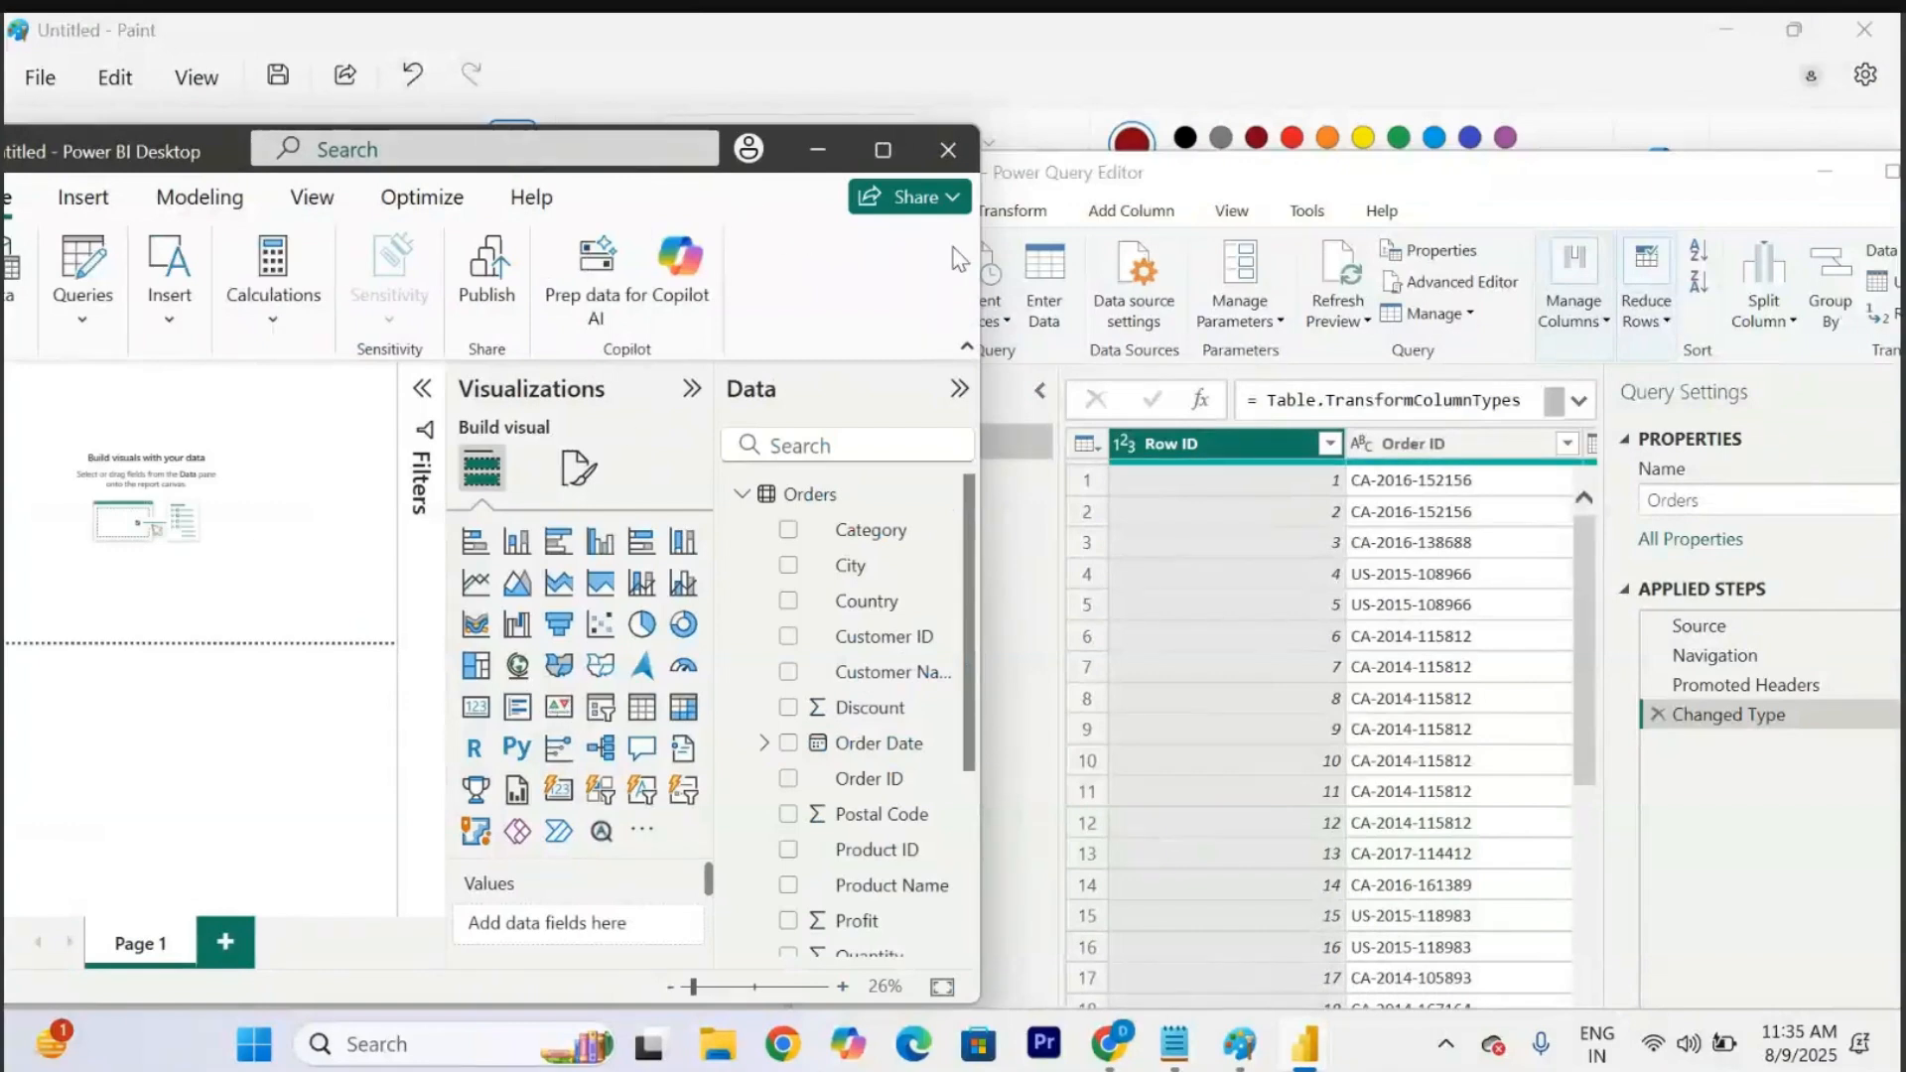
pyautogui.click(1420, 196)
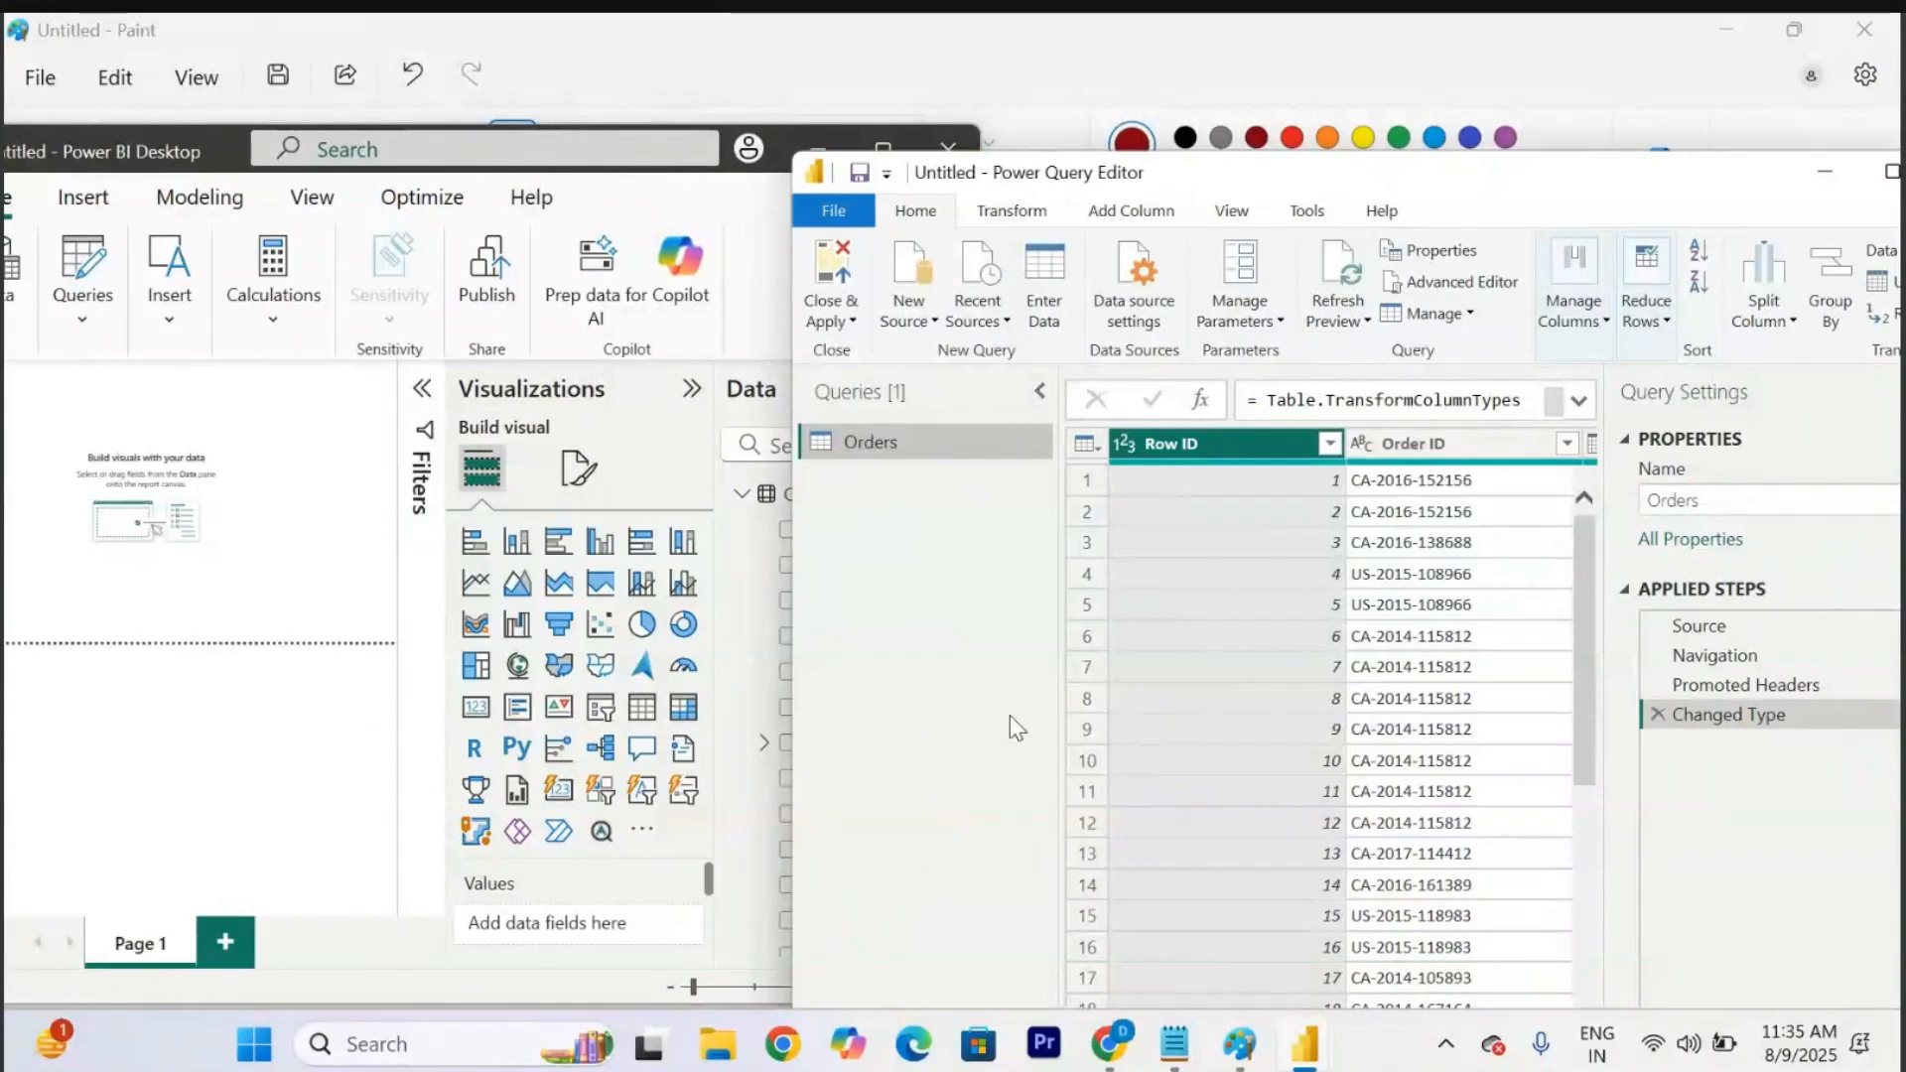
pyautogui.moveTo(1578, 180); pyautogui.dragTo(1259, 197)
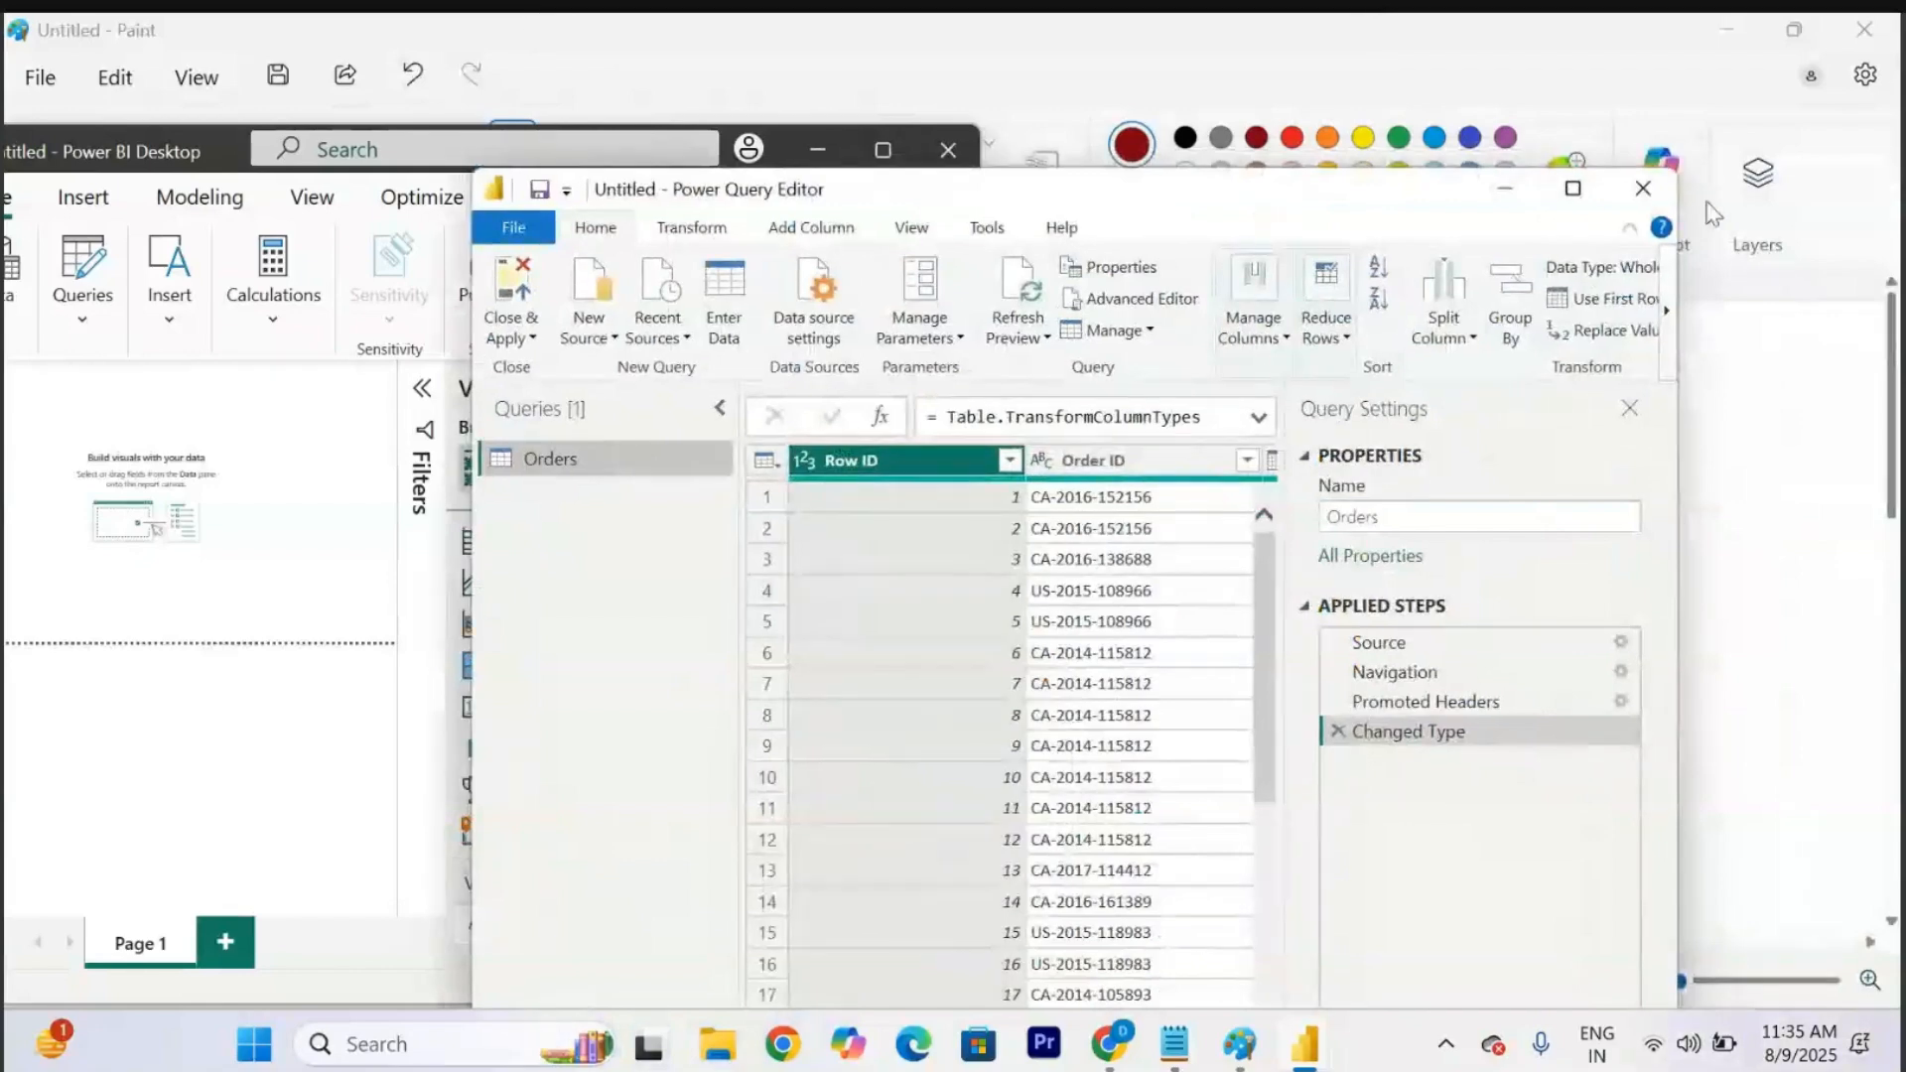
# Close Power Query Editor and maximize the Power BI Desktop window.
pyautogui.click(1645, 189)
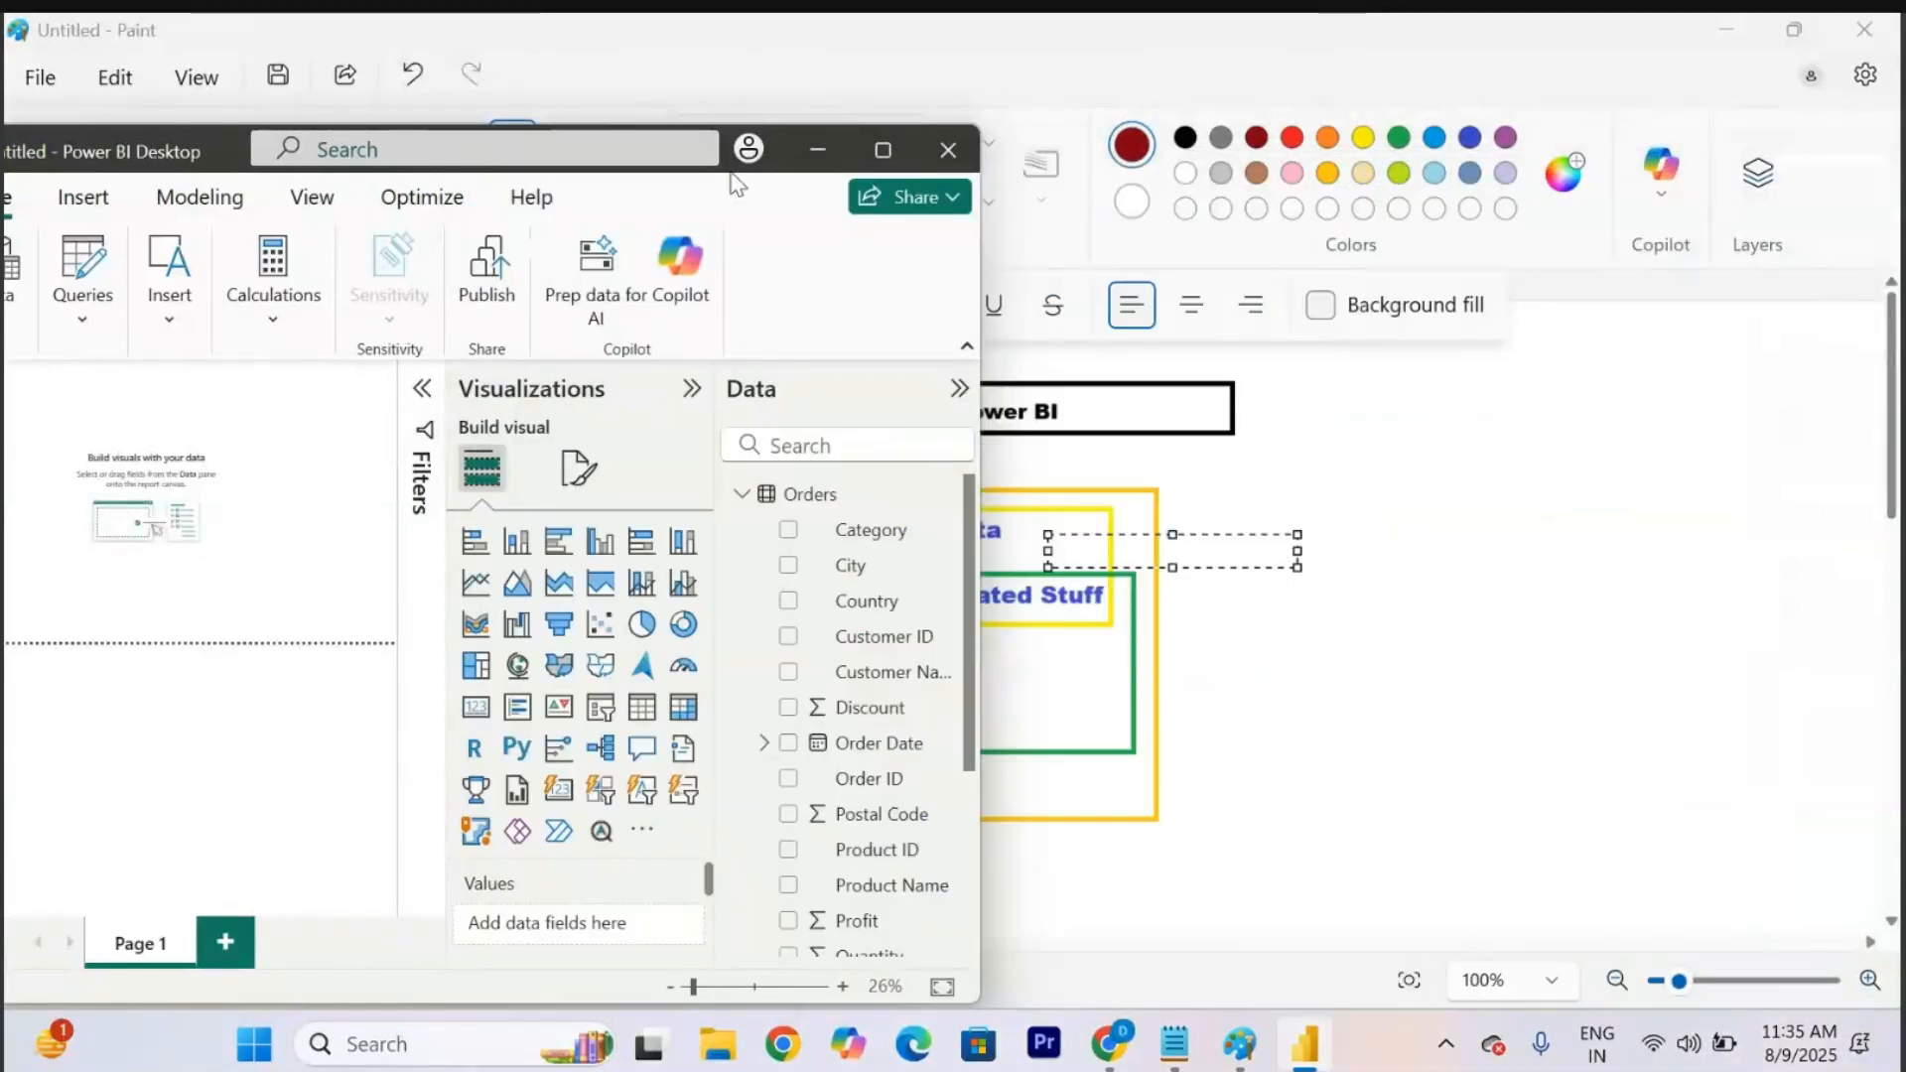
pyautogui.click(883, 154)
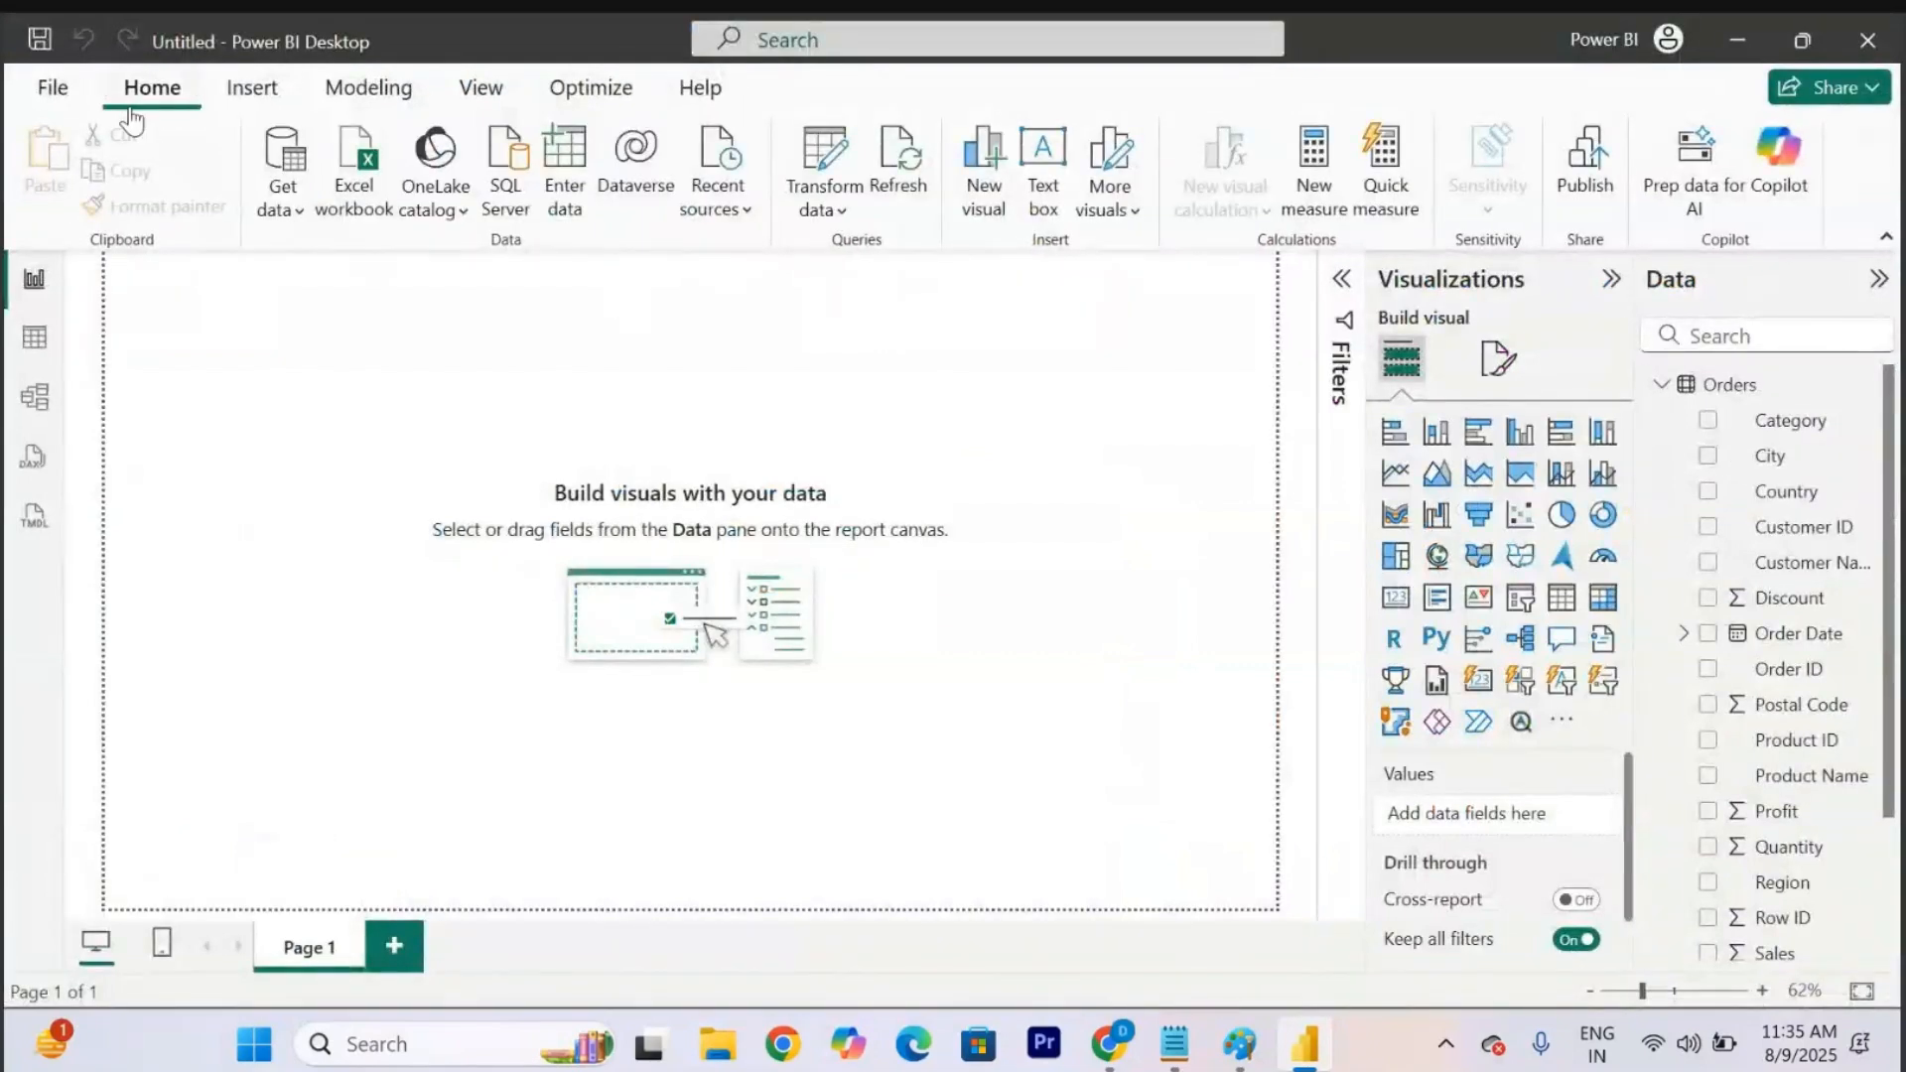
# Open the Orders query in Power Query Editor with Transform data, examine its columns across to Discount, and restore the editor to a smaller window.
pyautogui.click(806, 214)
pyautogui.click(944, 260)
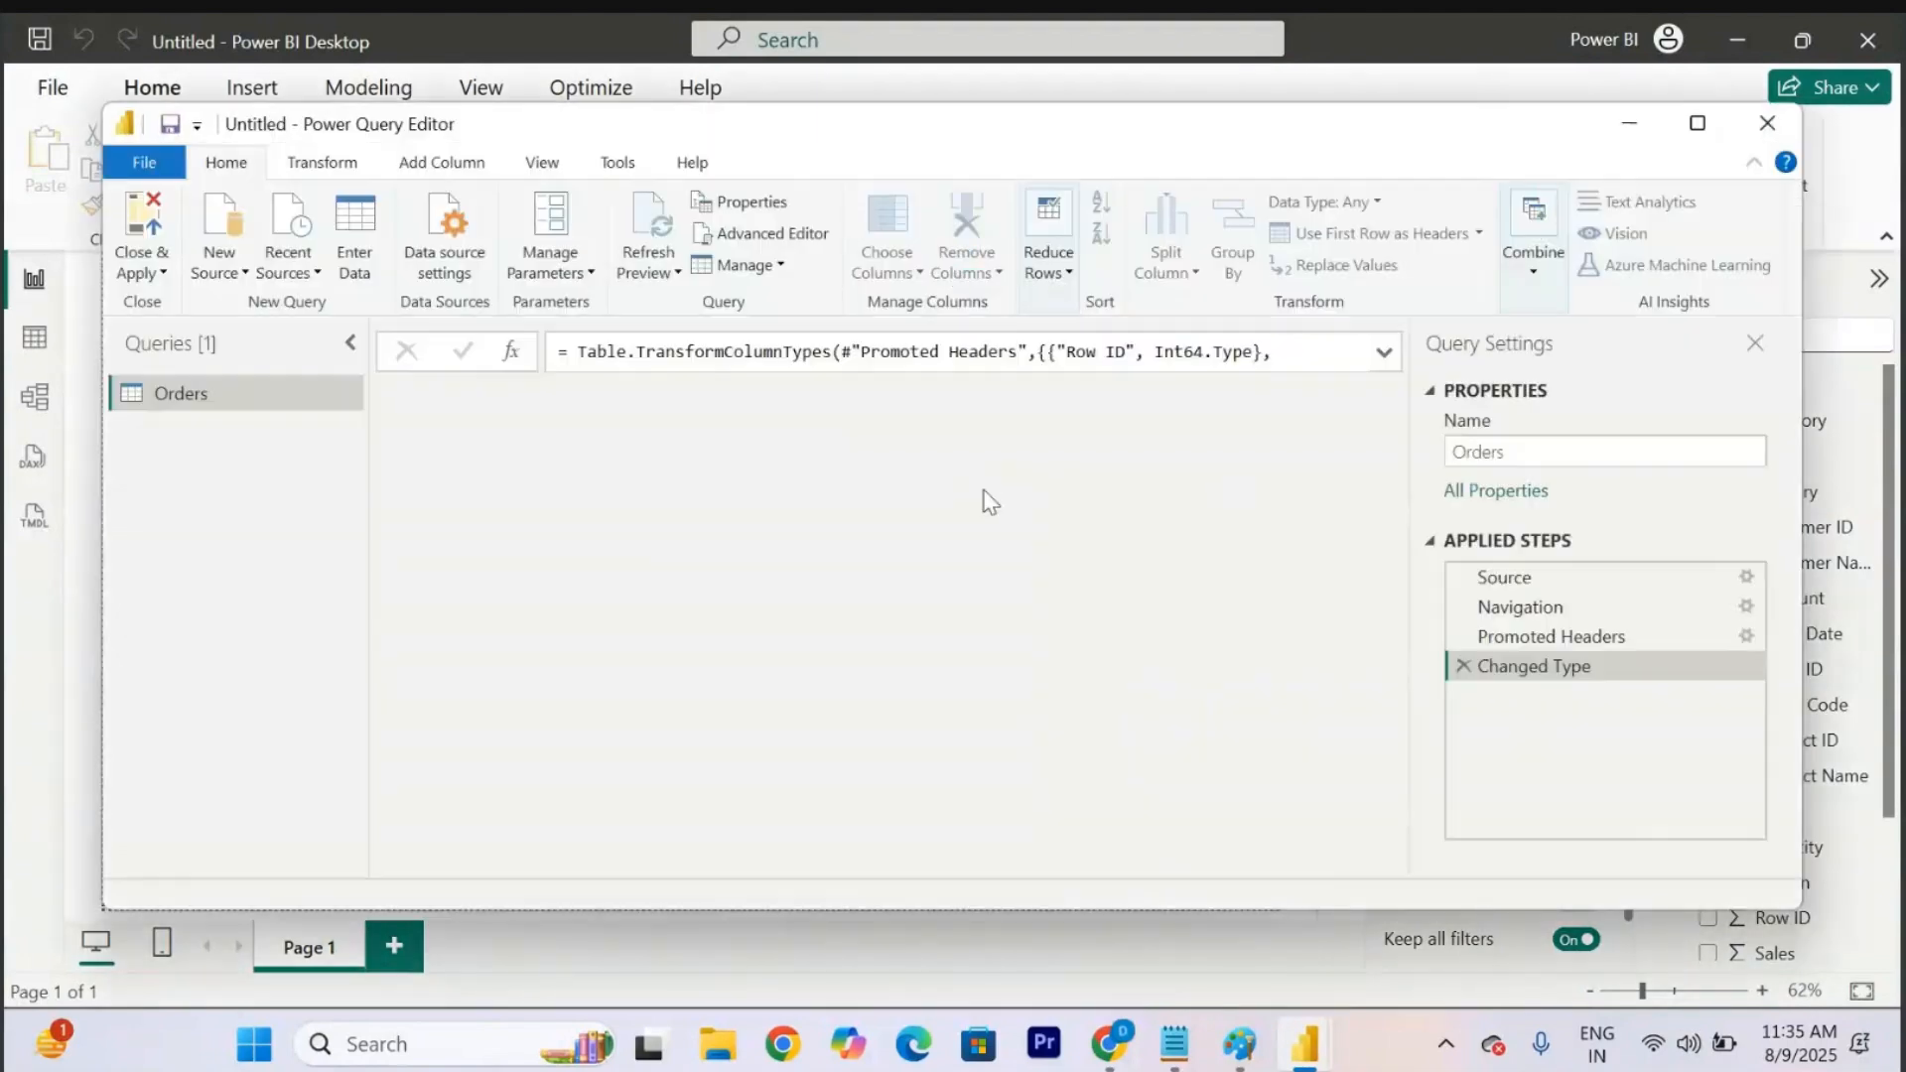
pyautogui.click(1695, 129)
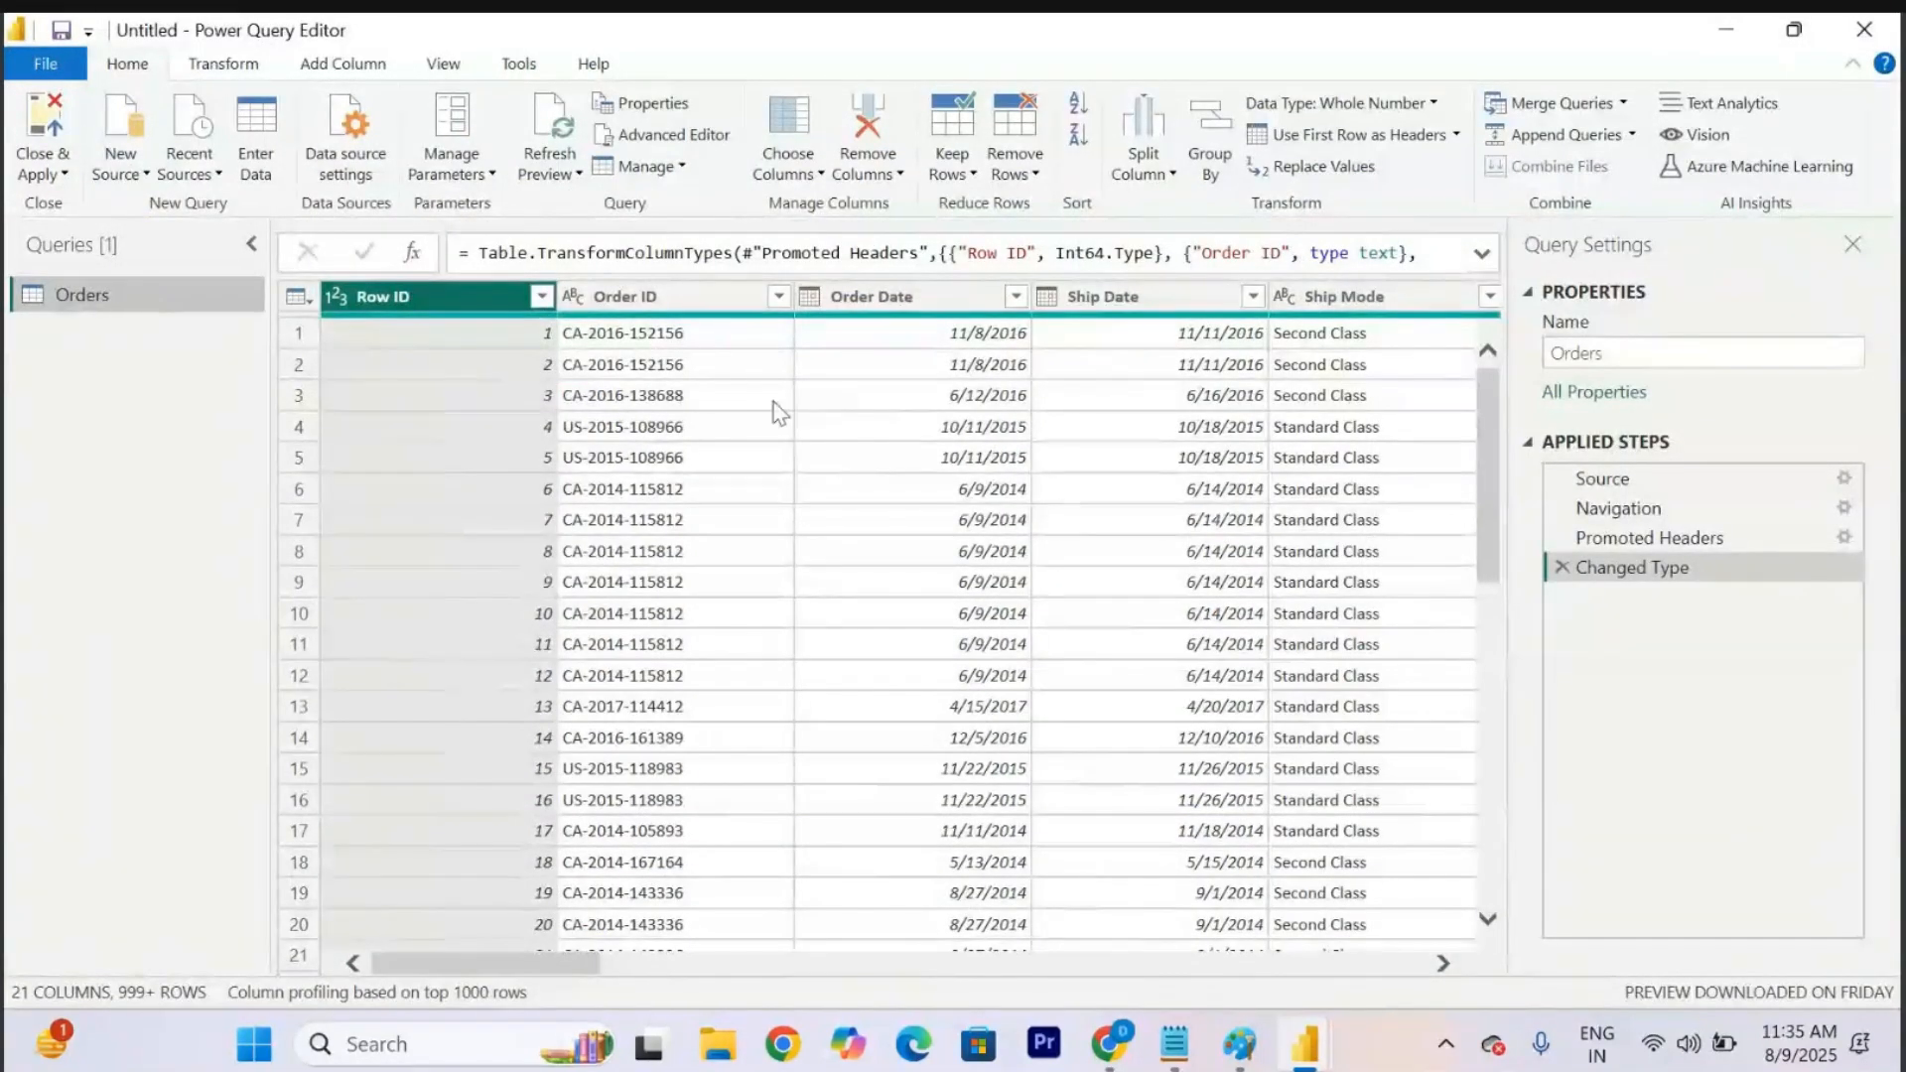
pyautogui.hscroll(10, 895, 429)
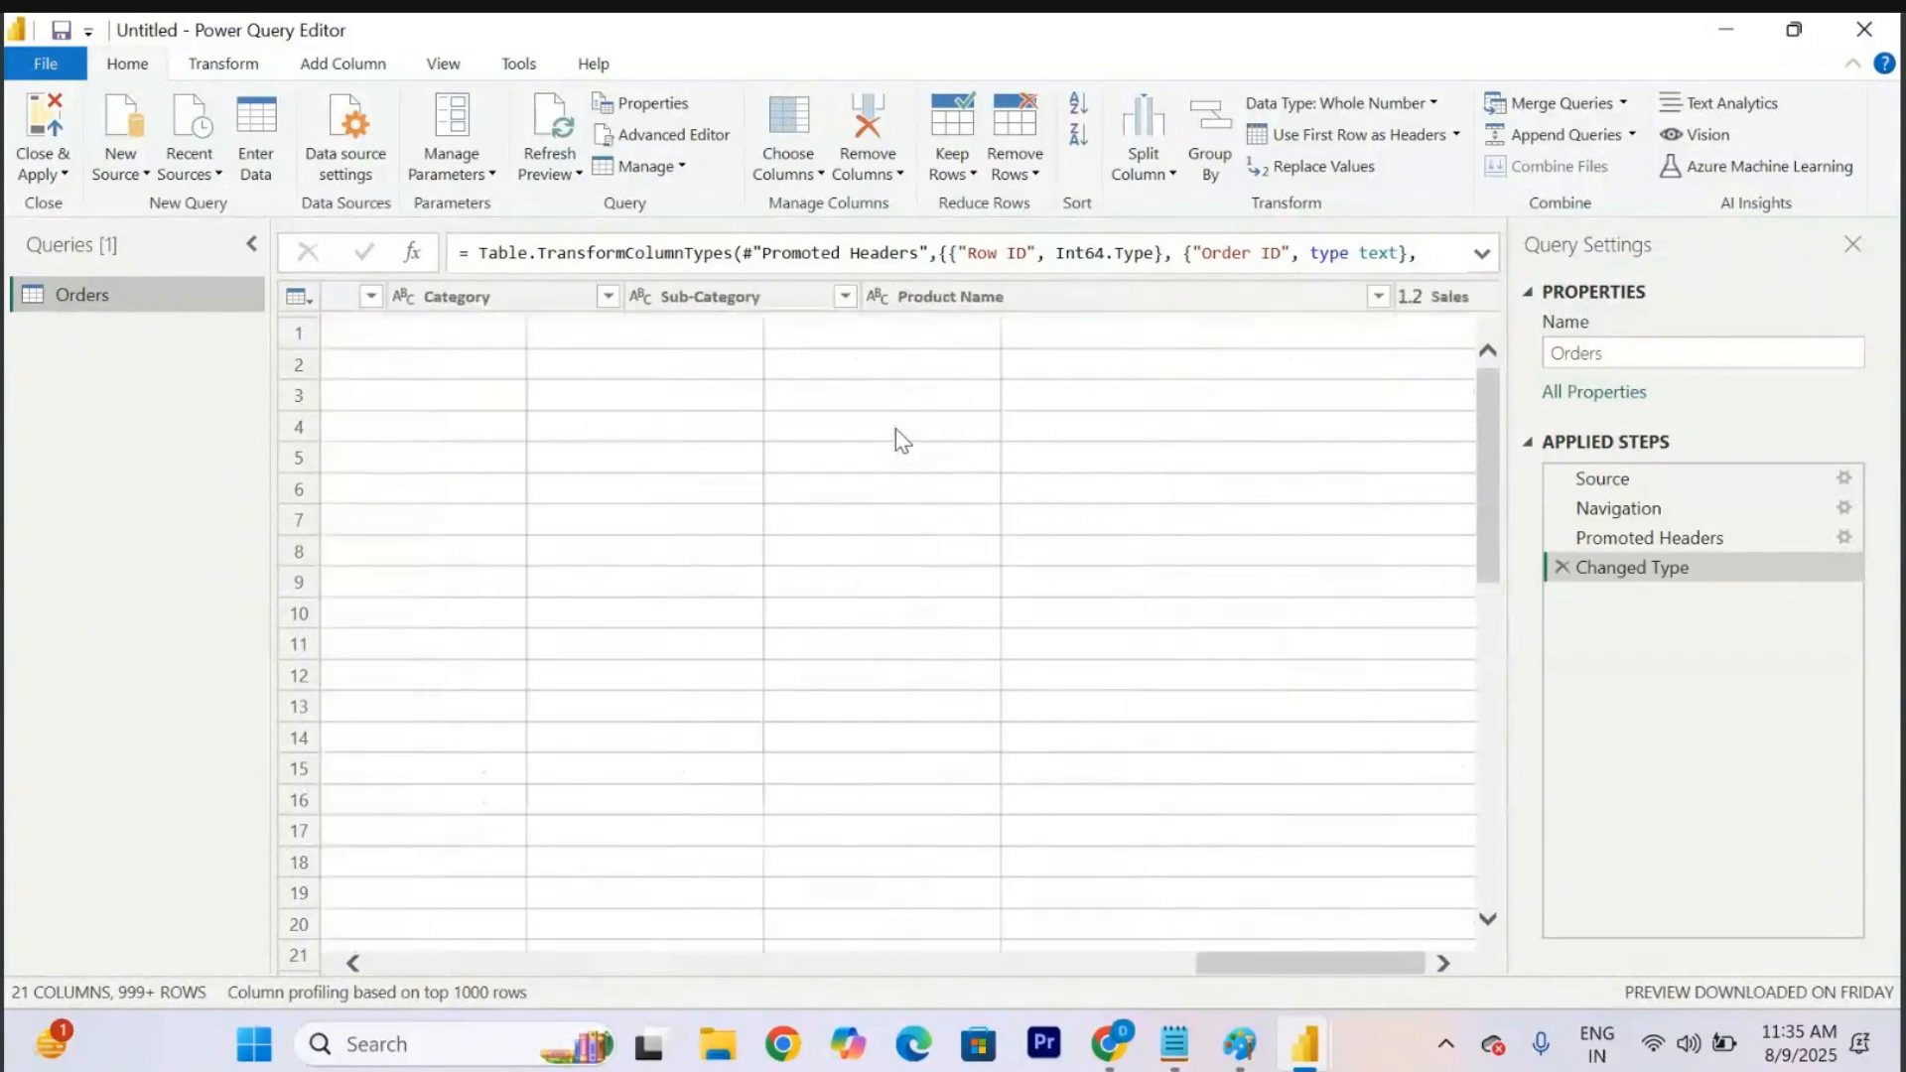
pyautogui.click(1794, 32)
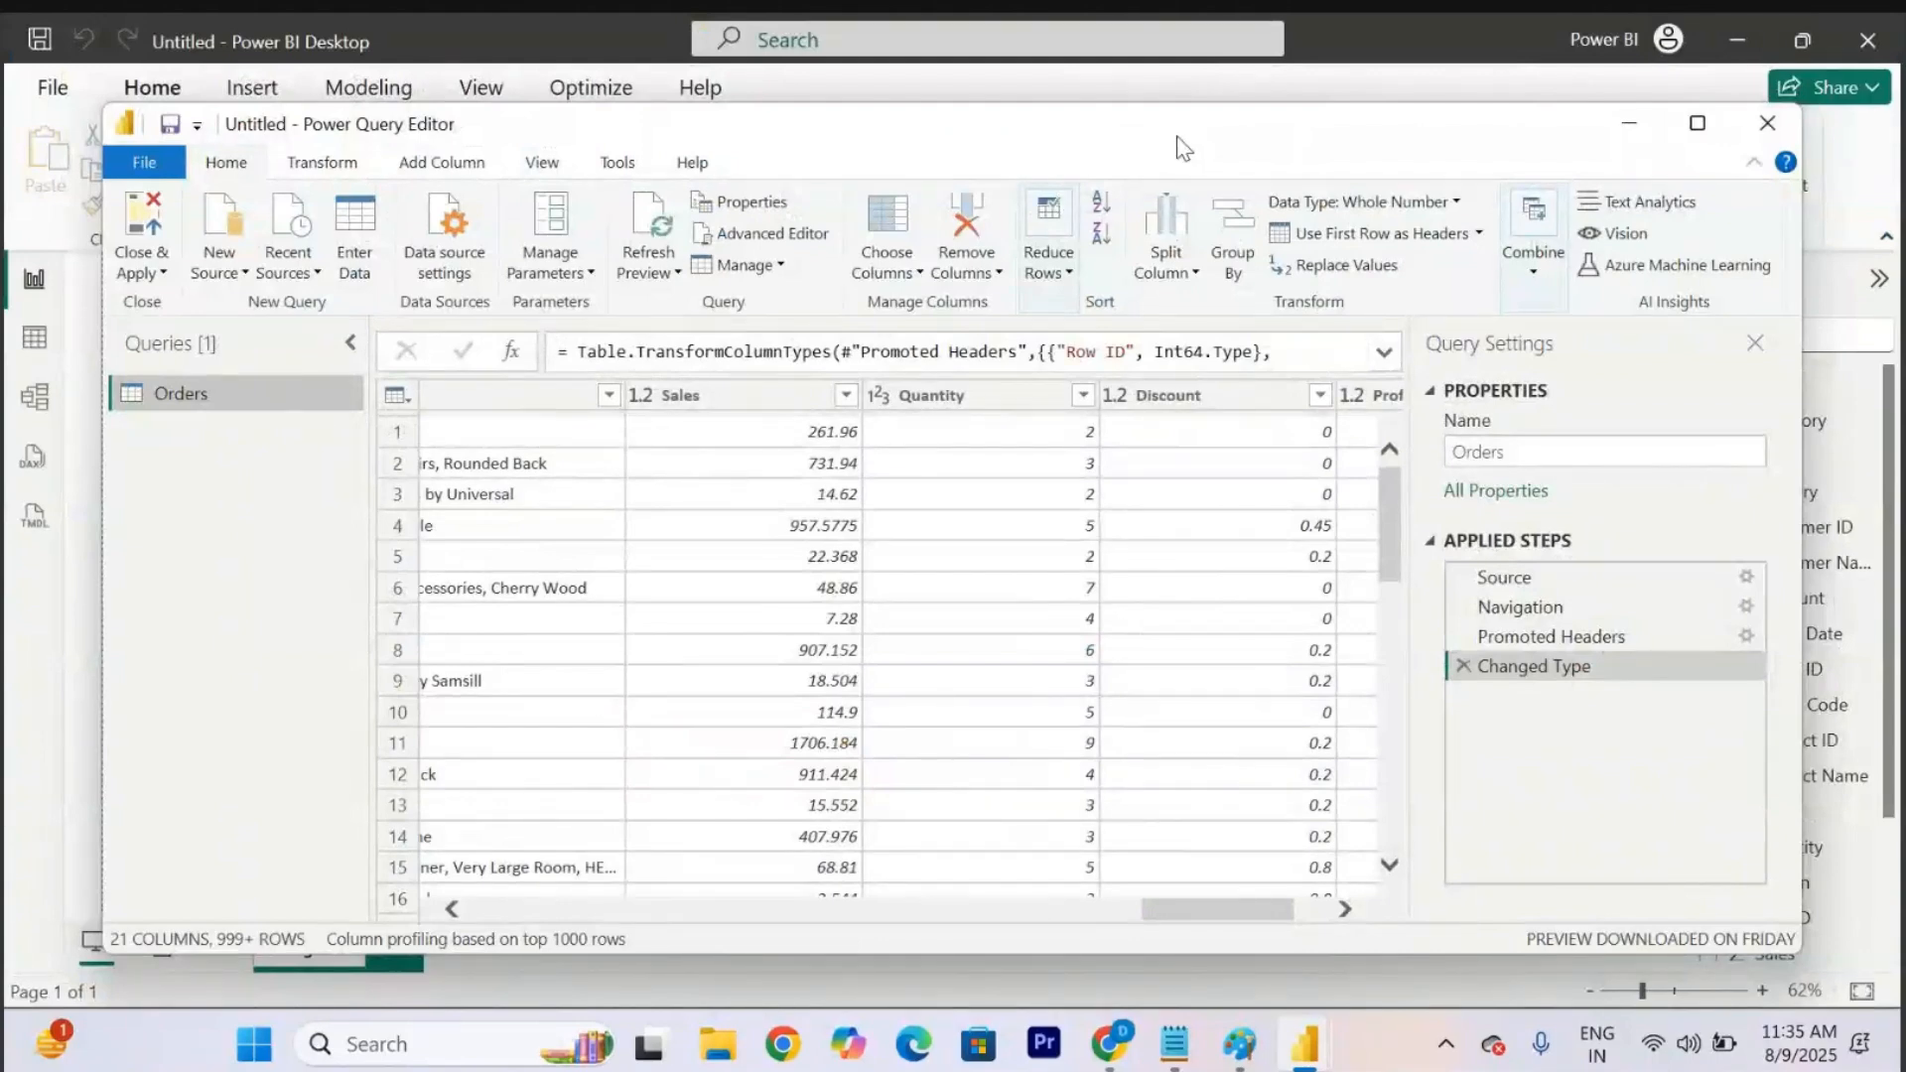
# Move the Power Query Editor window around over the Power BI Desktop window, and maximize the editor.
pyautogui.moveTo(1181, 147); pyautogui.dragTo(595, 478)
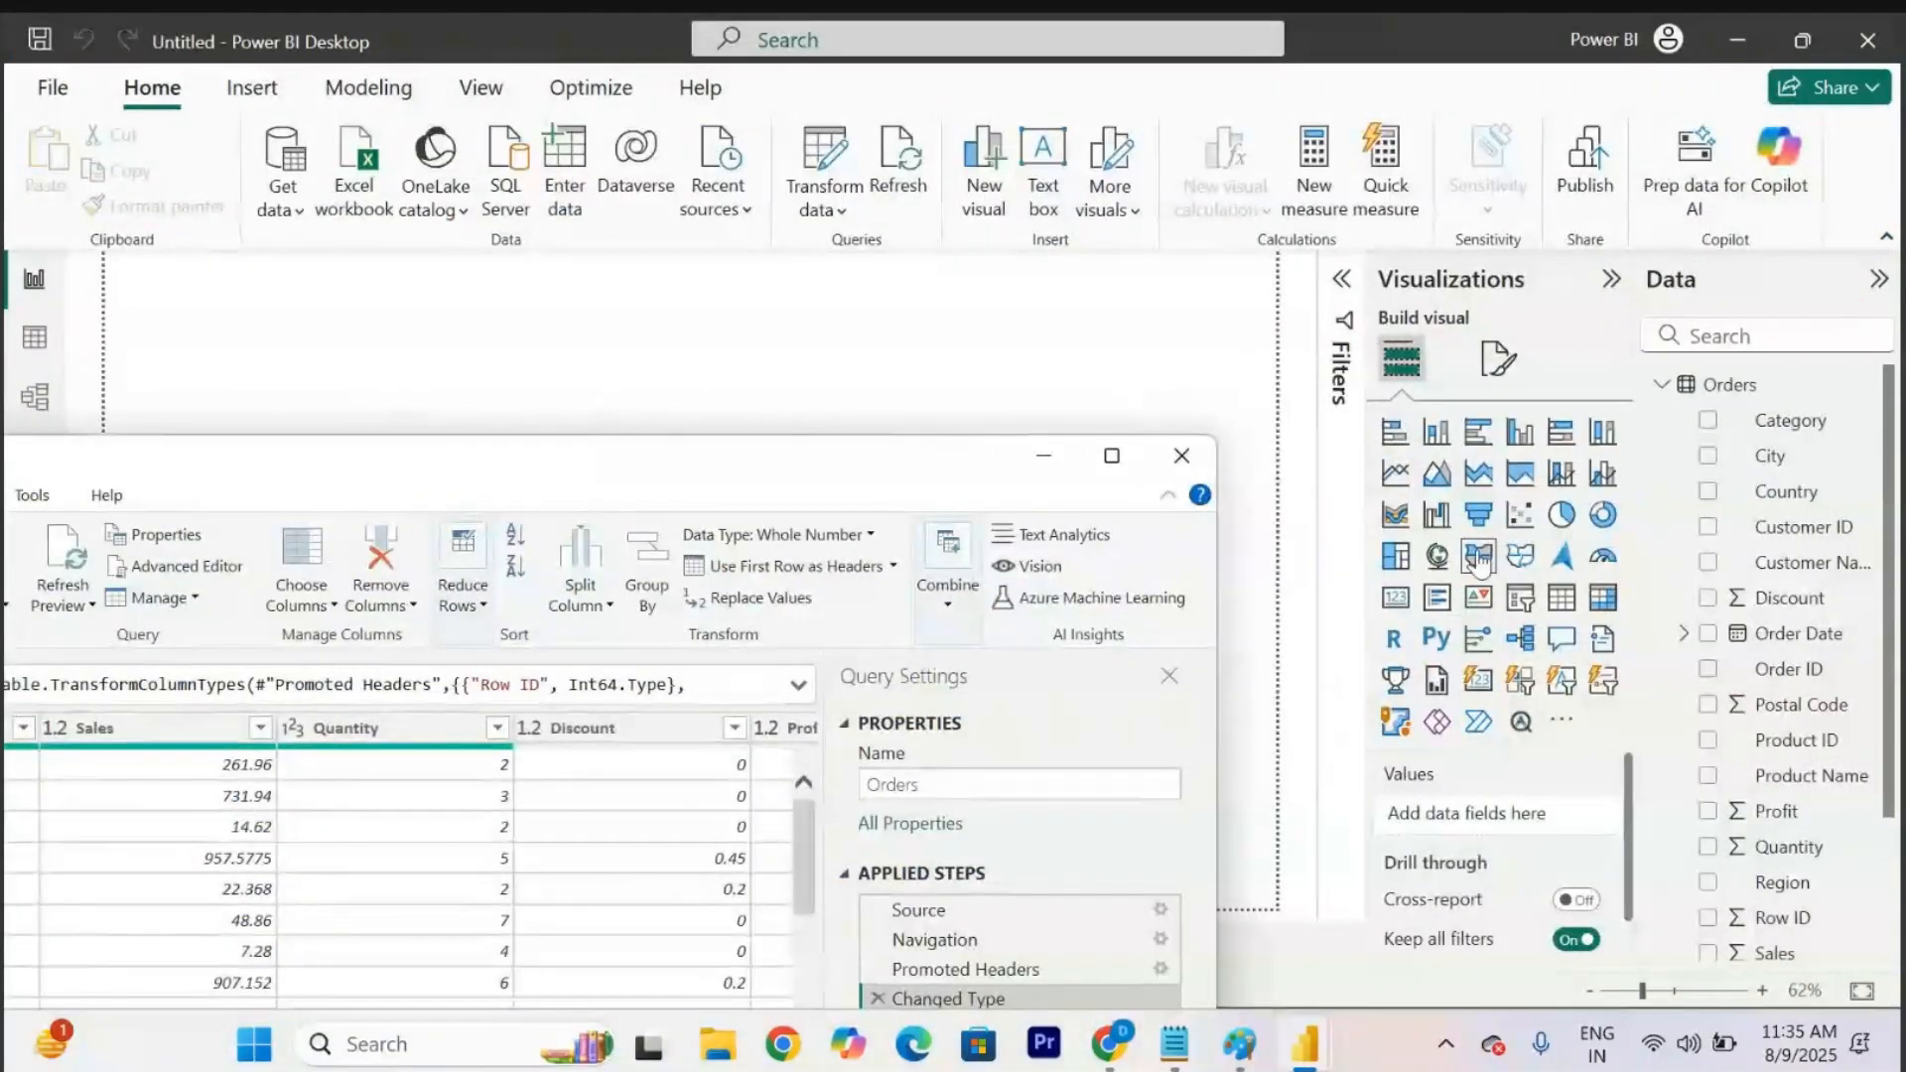
pyautogui.moveTo(715, 477); pyautogui.dragTo(804, 124)
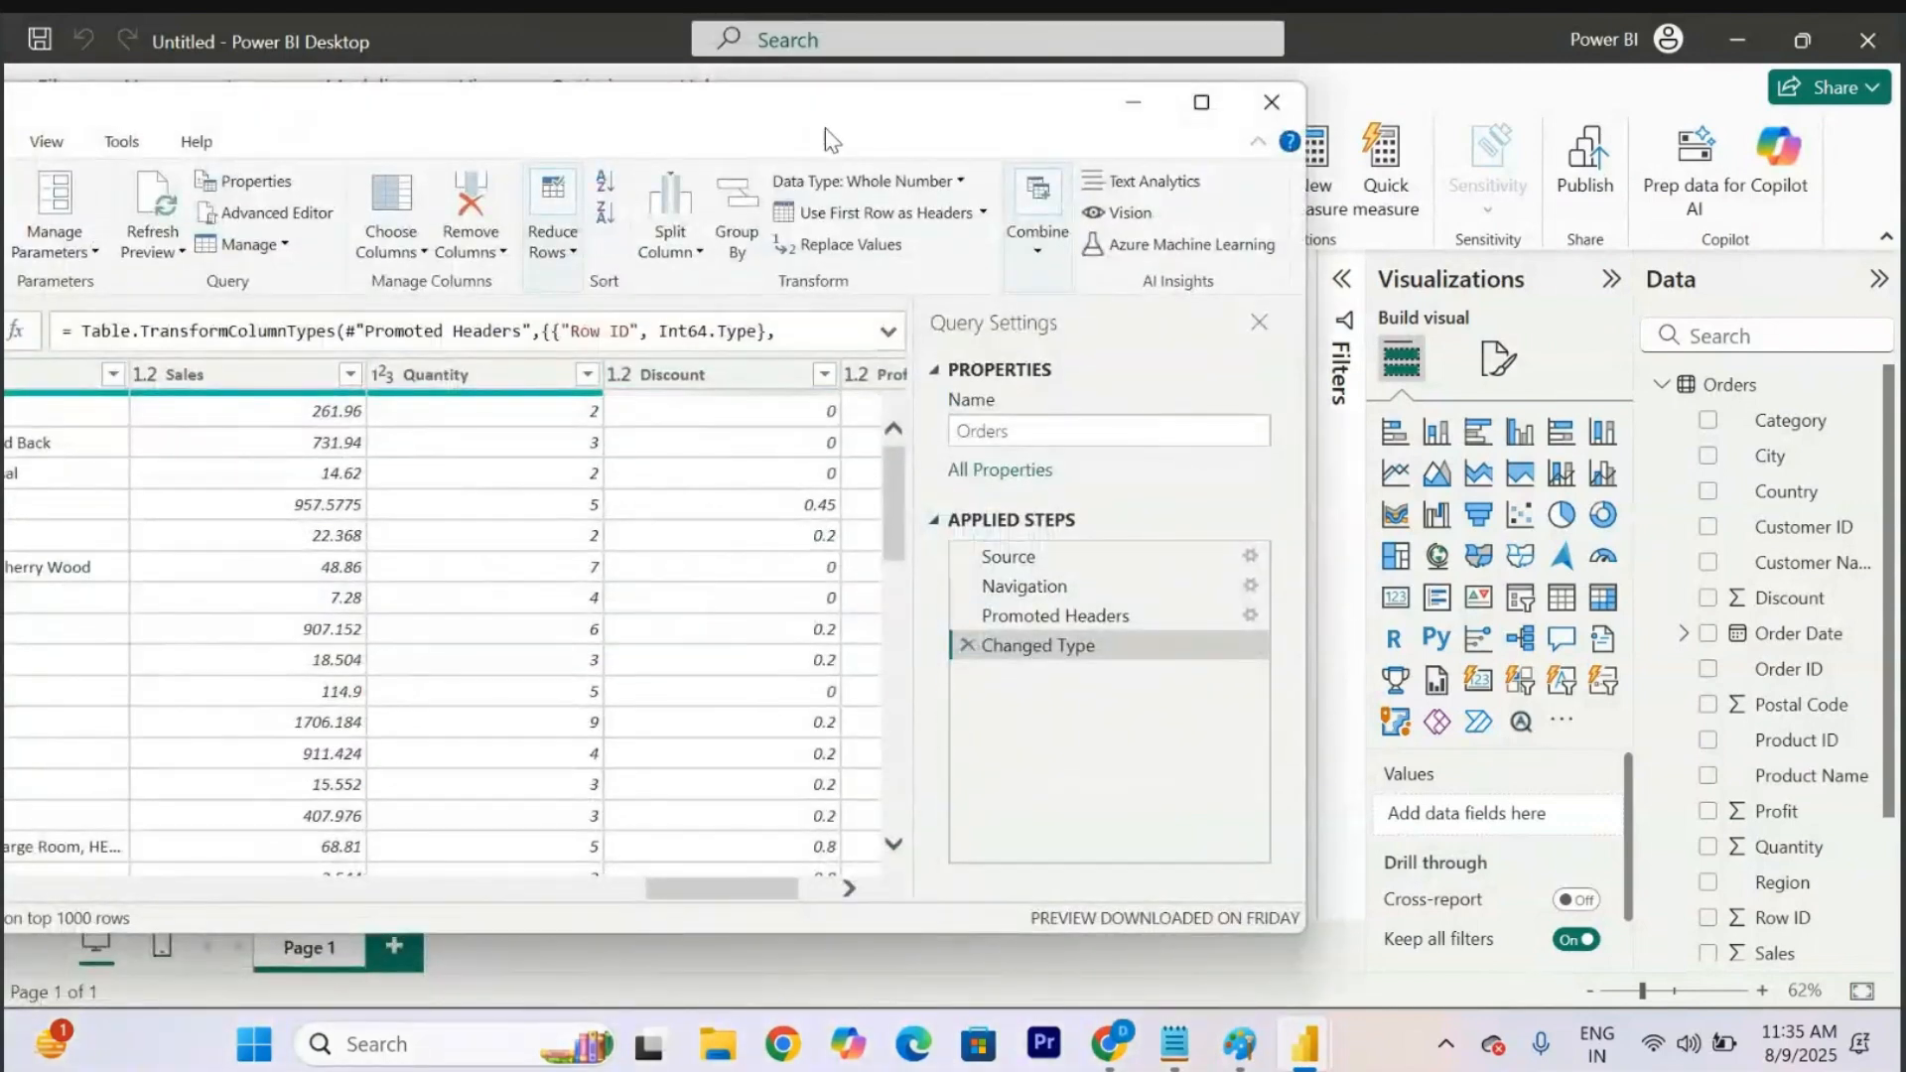
pyautogui.moveTo(832, 139); pyautogui.dragTo(1598, 703)
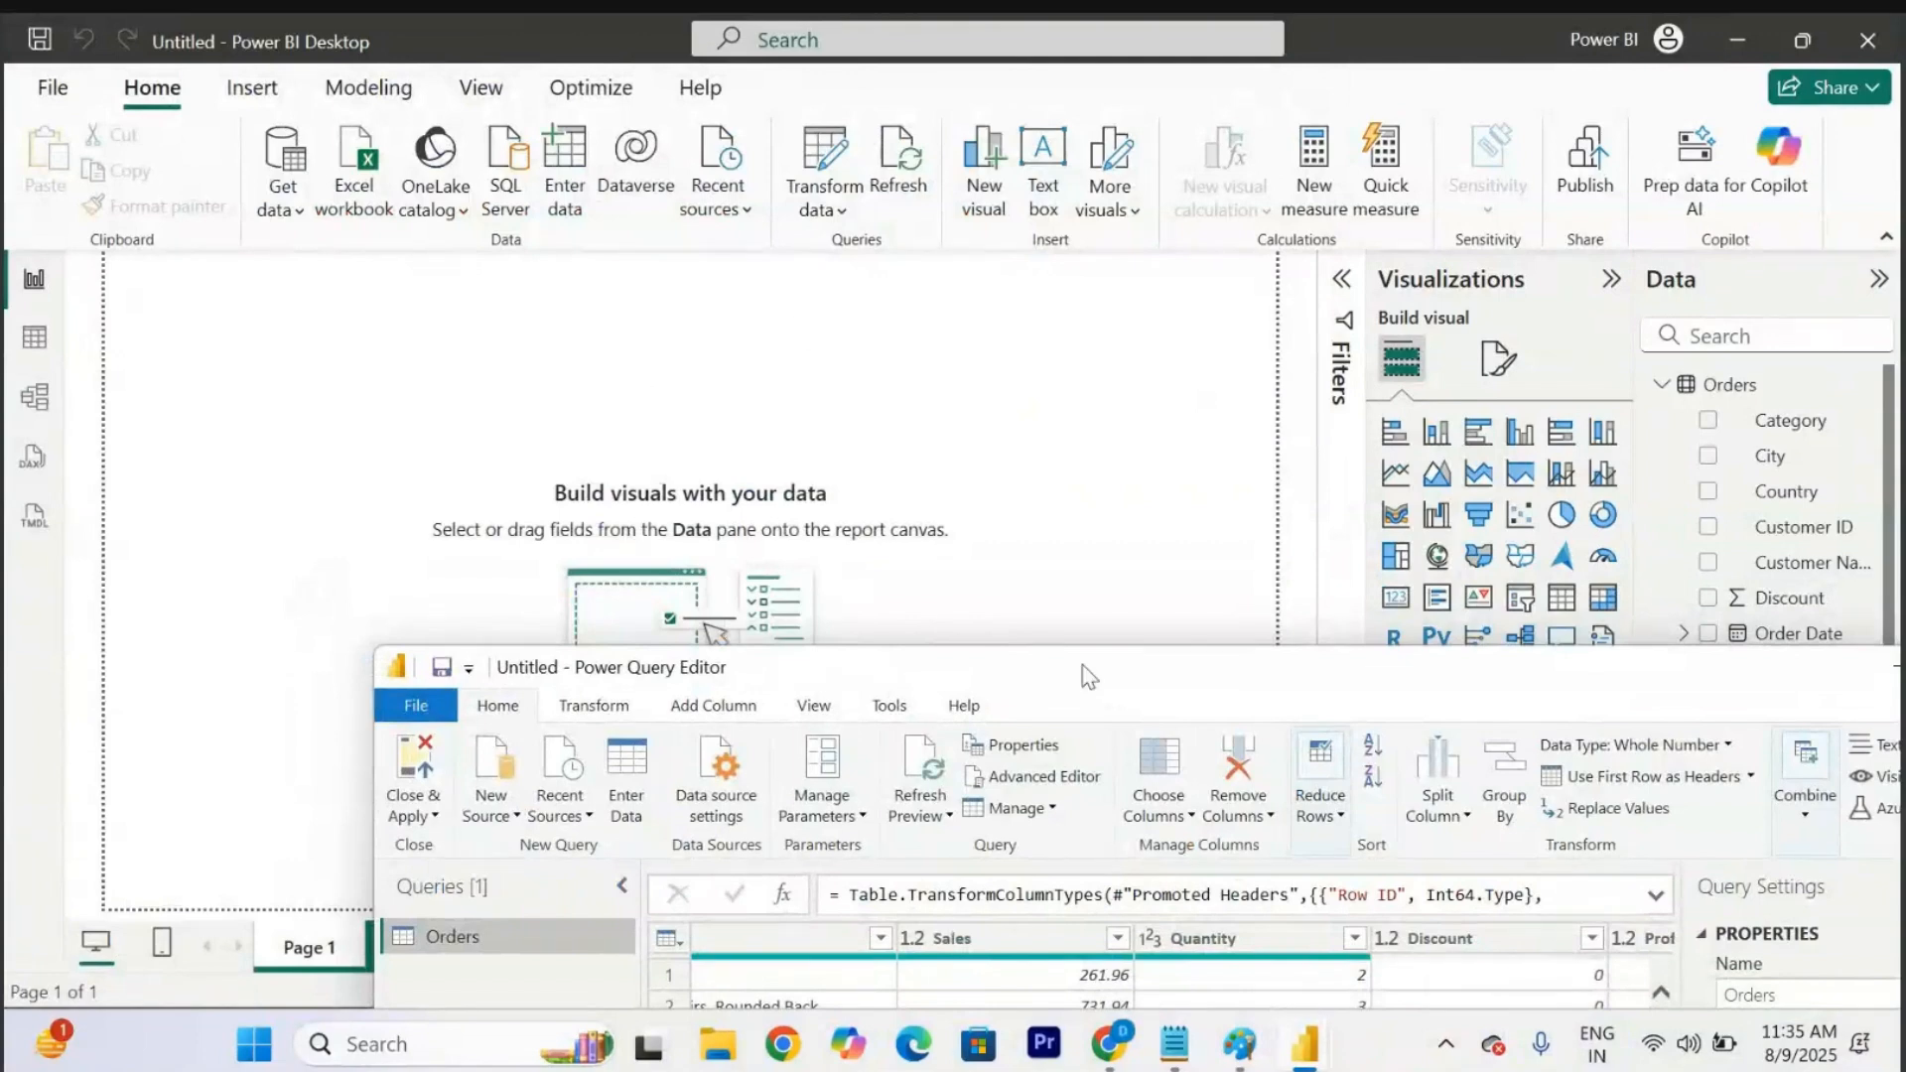
pyautogui.moveTo(1142, 695); pyautogui.dragTo(1008, 63)
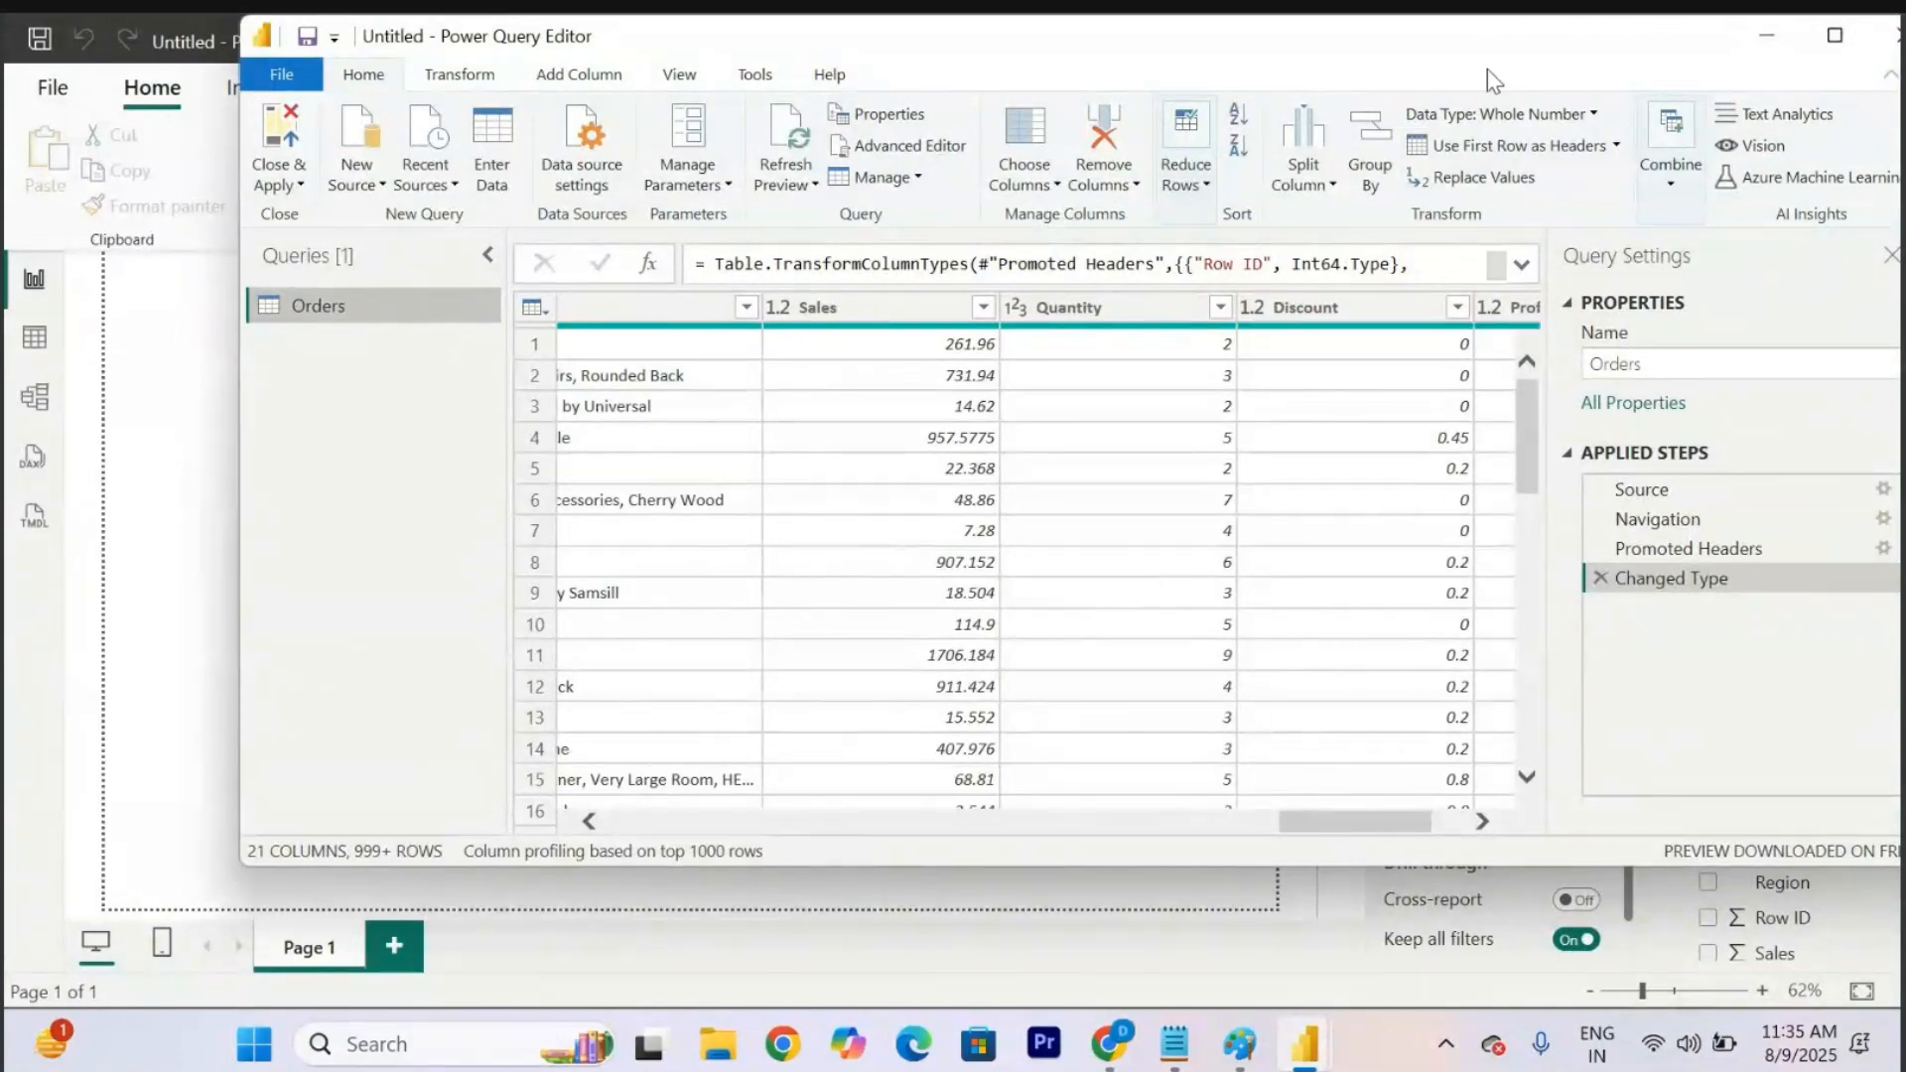
pyautogui.moveTo(1518, 56); pyautogui.dragTo(1326, 118)
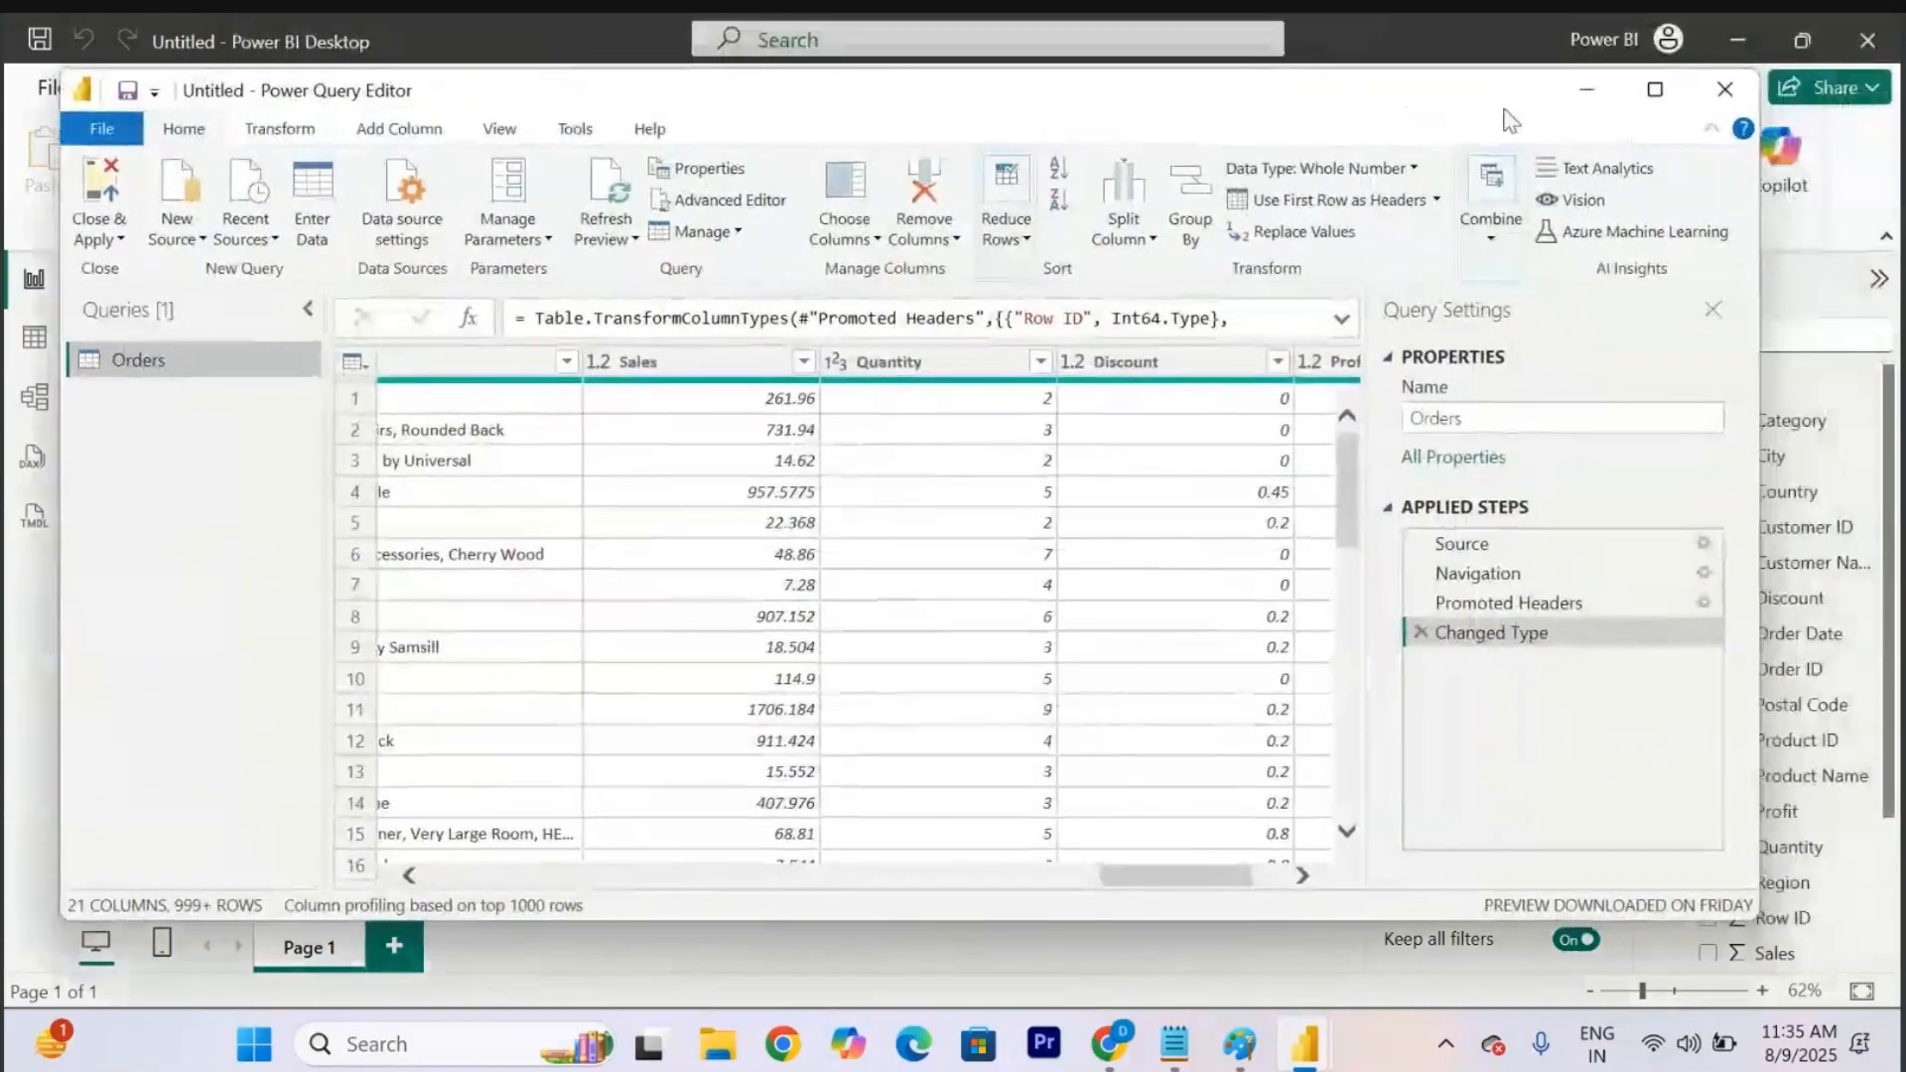
pyautogui.click(1656, 94)
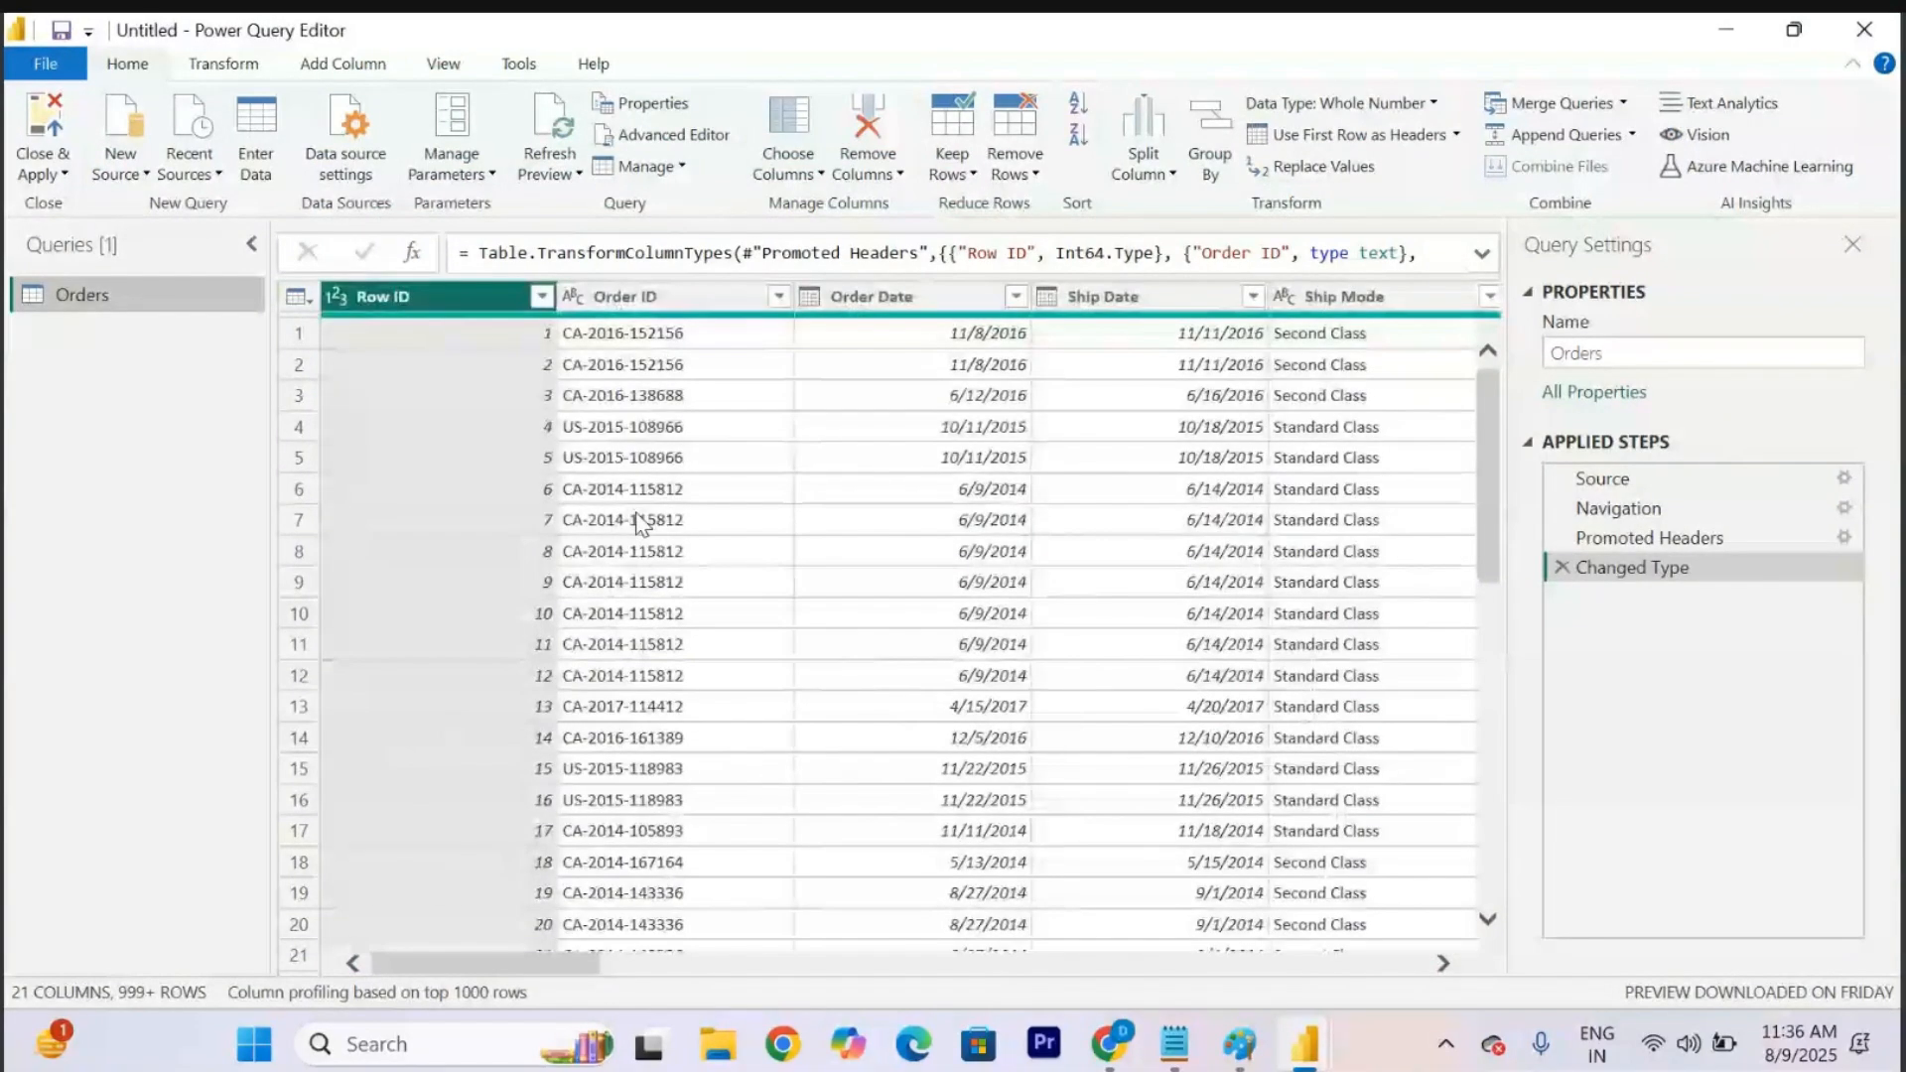
# Switch to the Notepad notes and highlight question 2 about organizing data in ASC or Desc order using Power Query Editor.
pyautogui.click(1174, 1043)
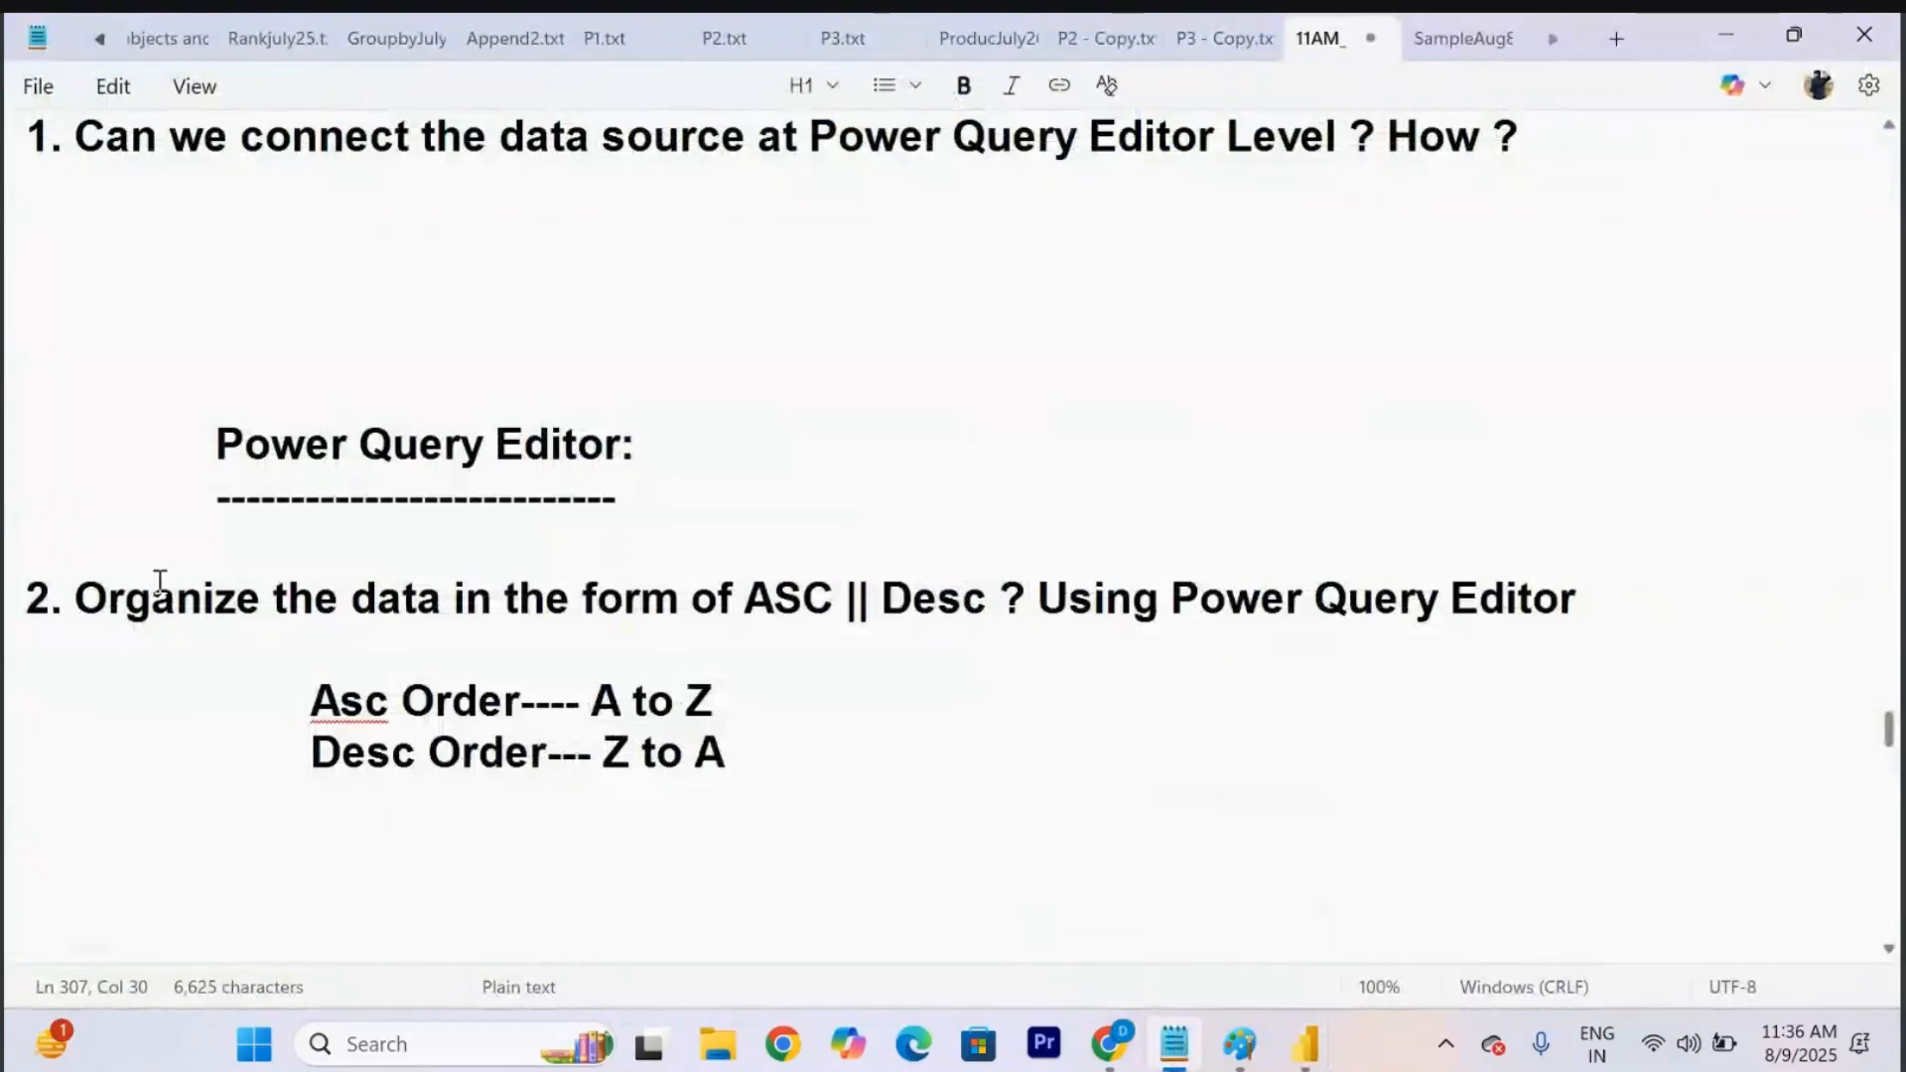
pyautogui.moveTo(78, 583); pyautogui.dragTo(1514, 643)
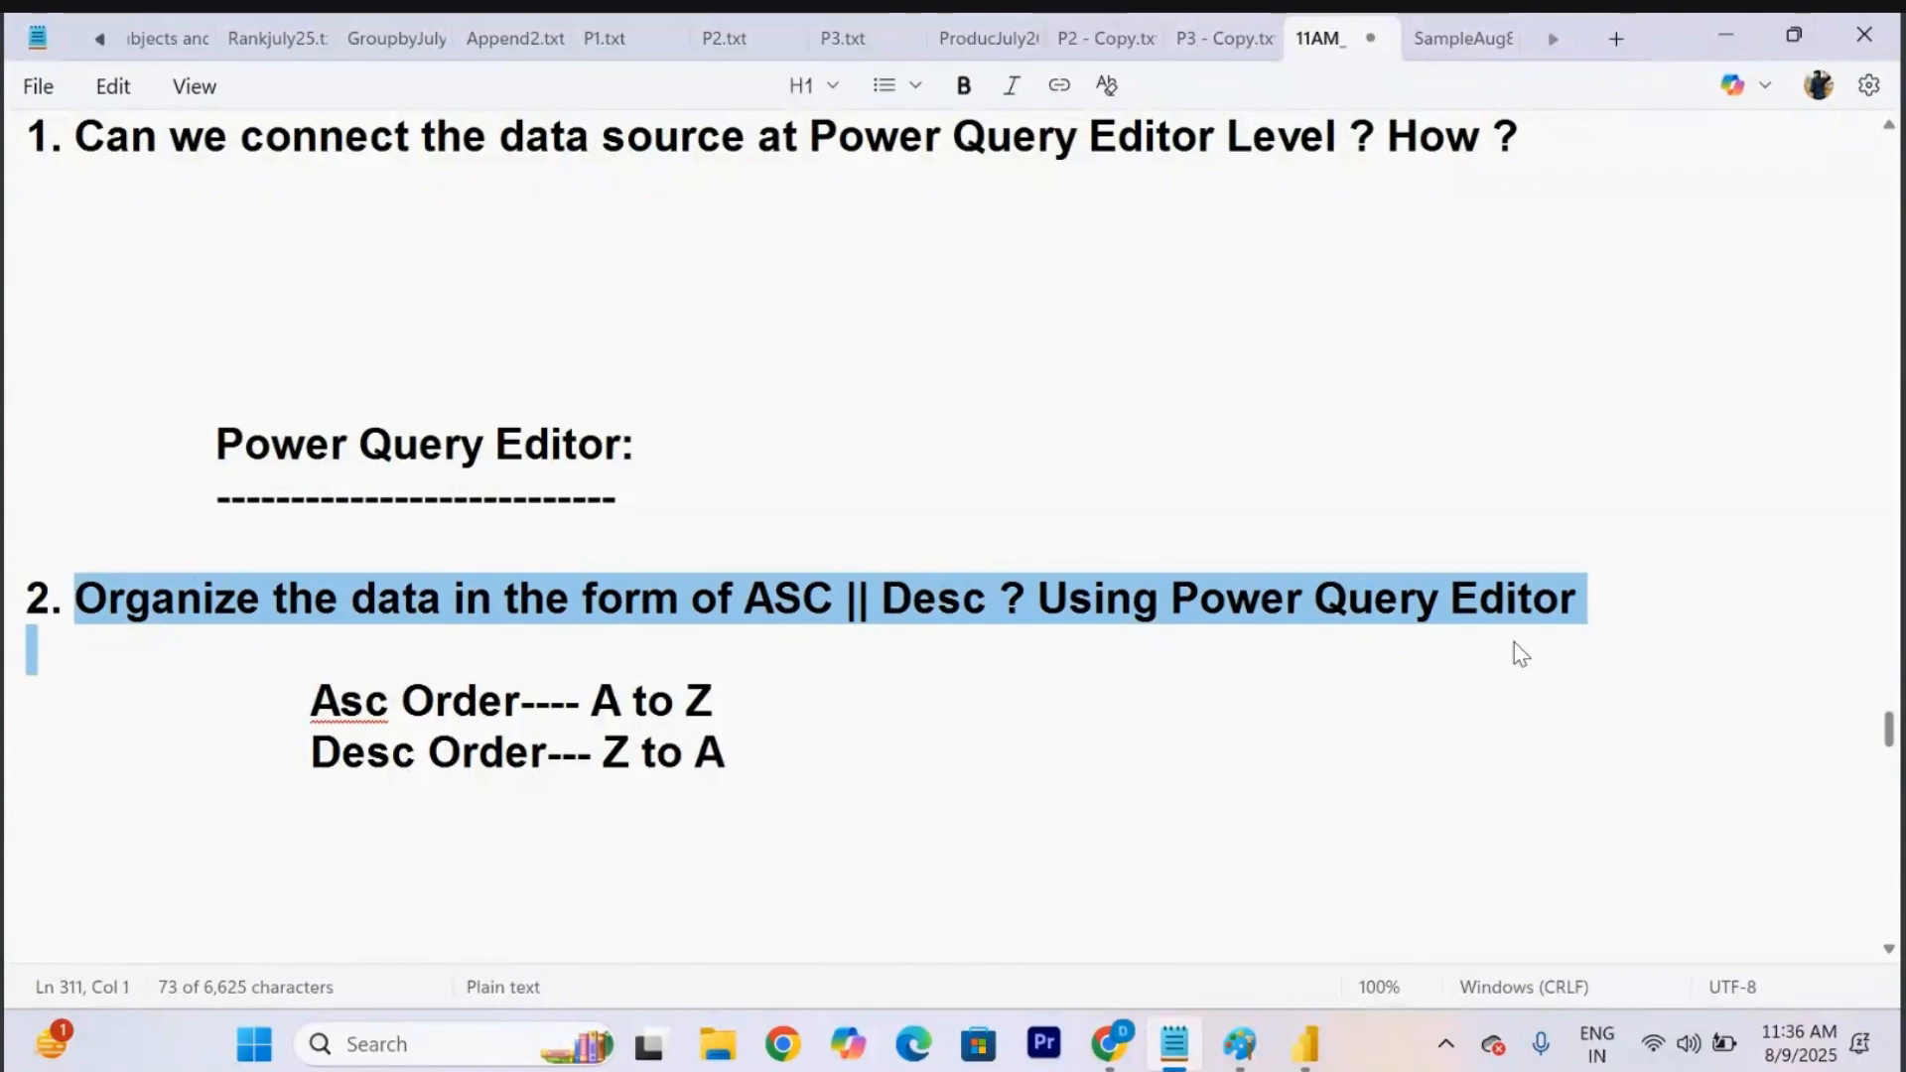
pyautogui.click(1515, 643)
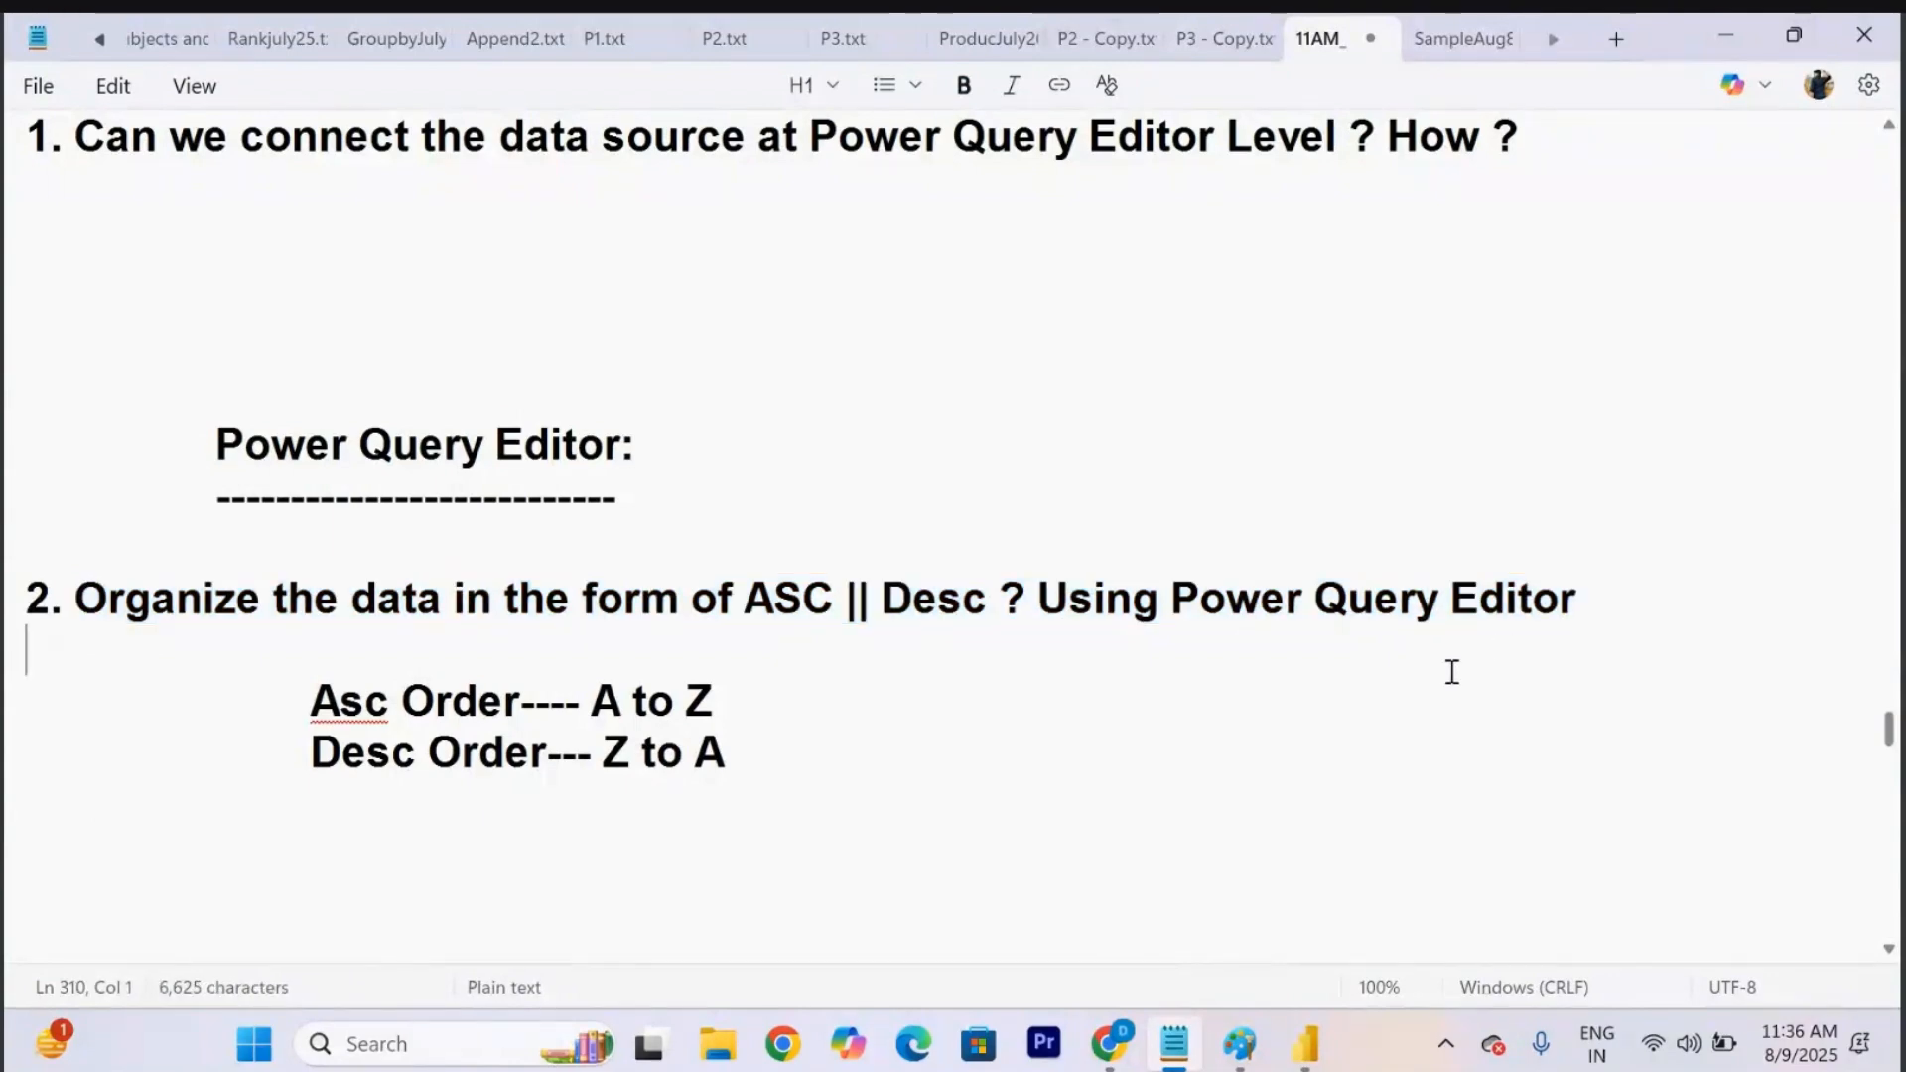
# Switch back to Power Query Editor and sort the Orders query by the State column in ascending order.
pyautogui.moveTo(1308, 1050)
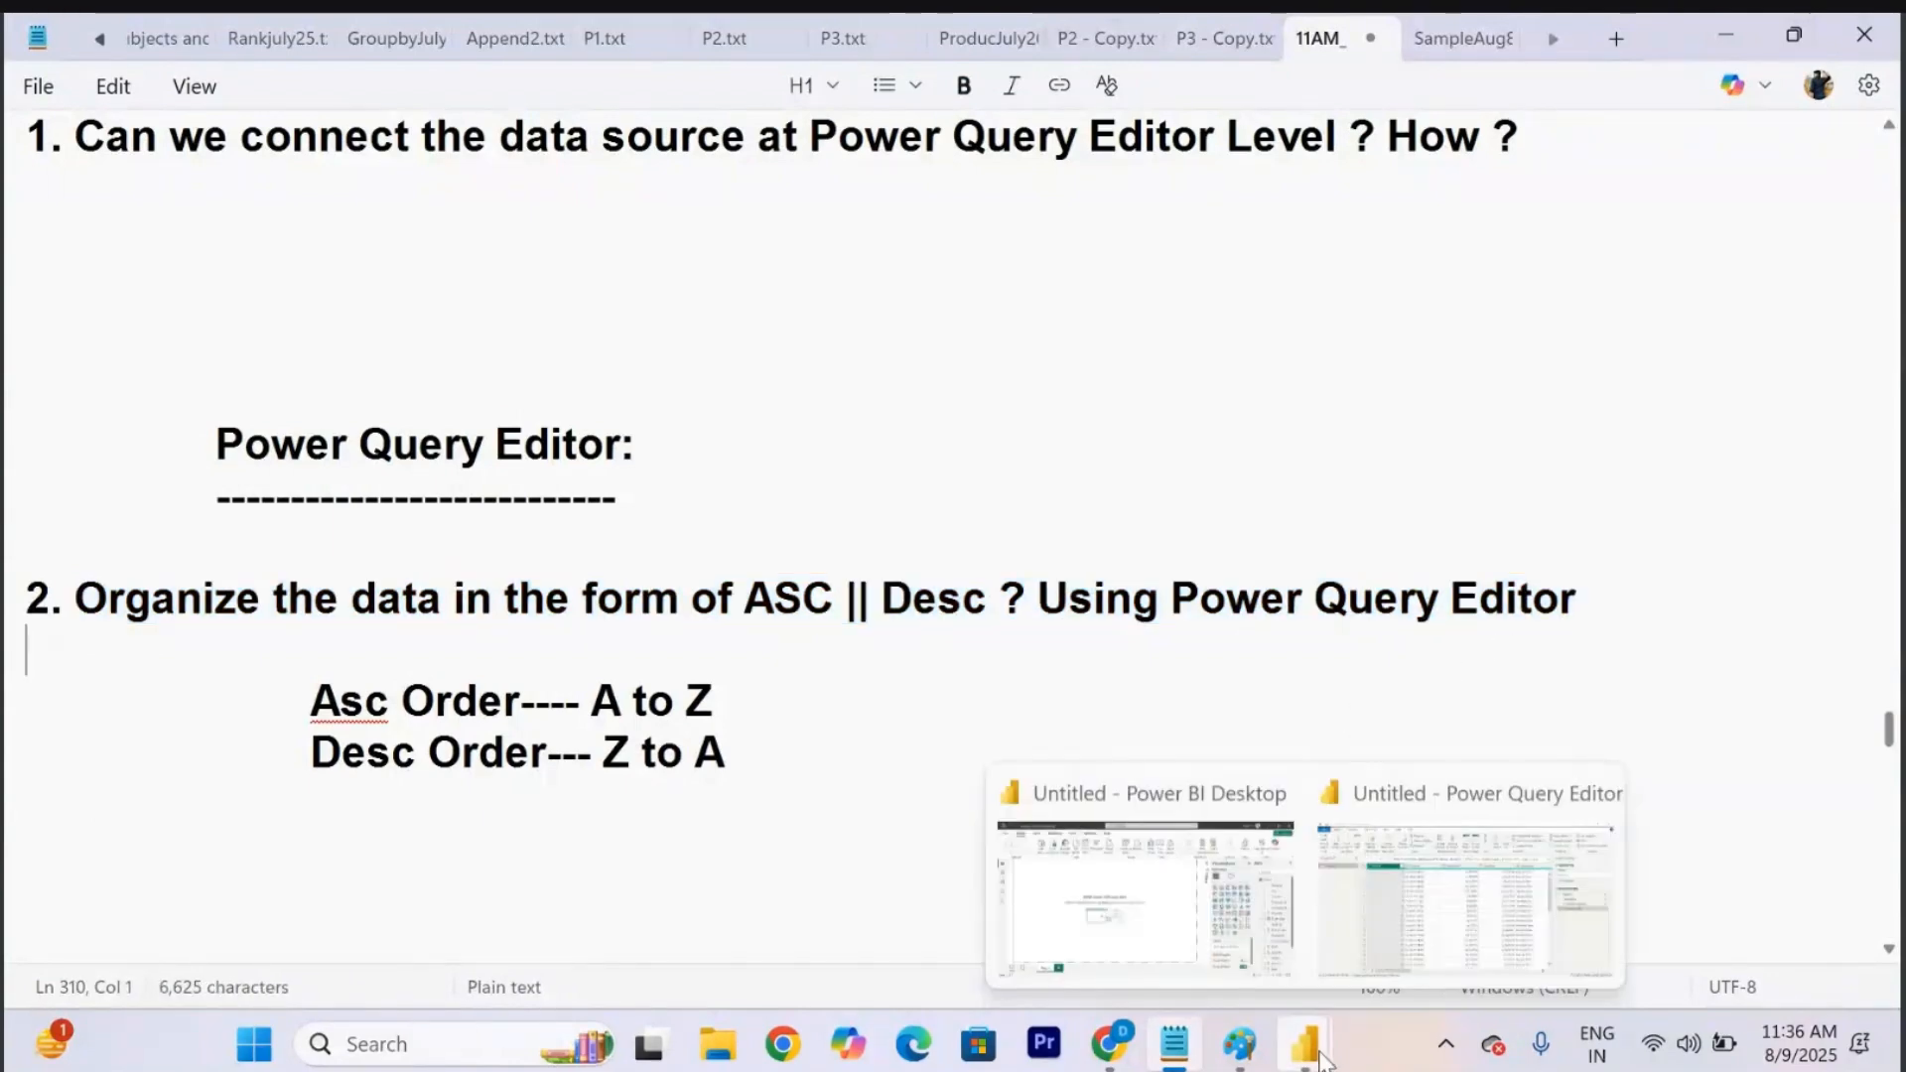
pyautogui.click(1334, 978)
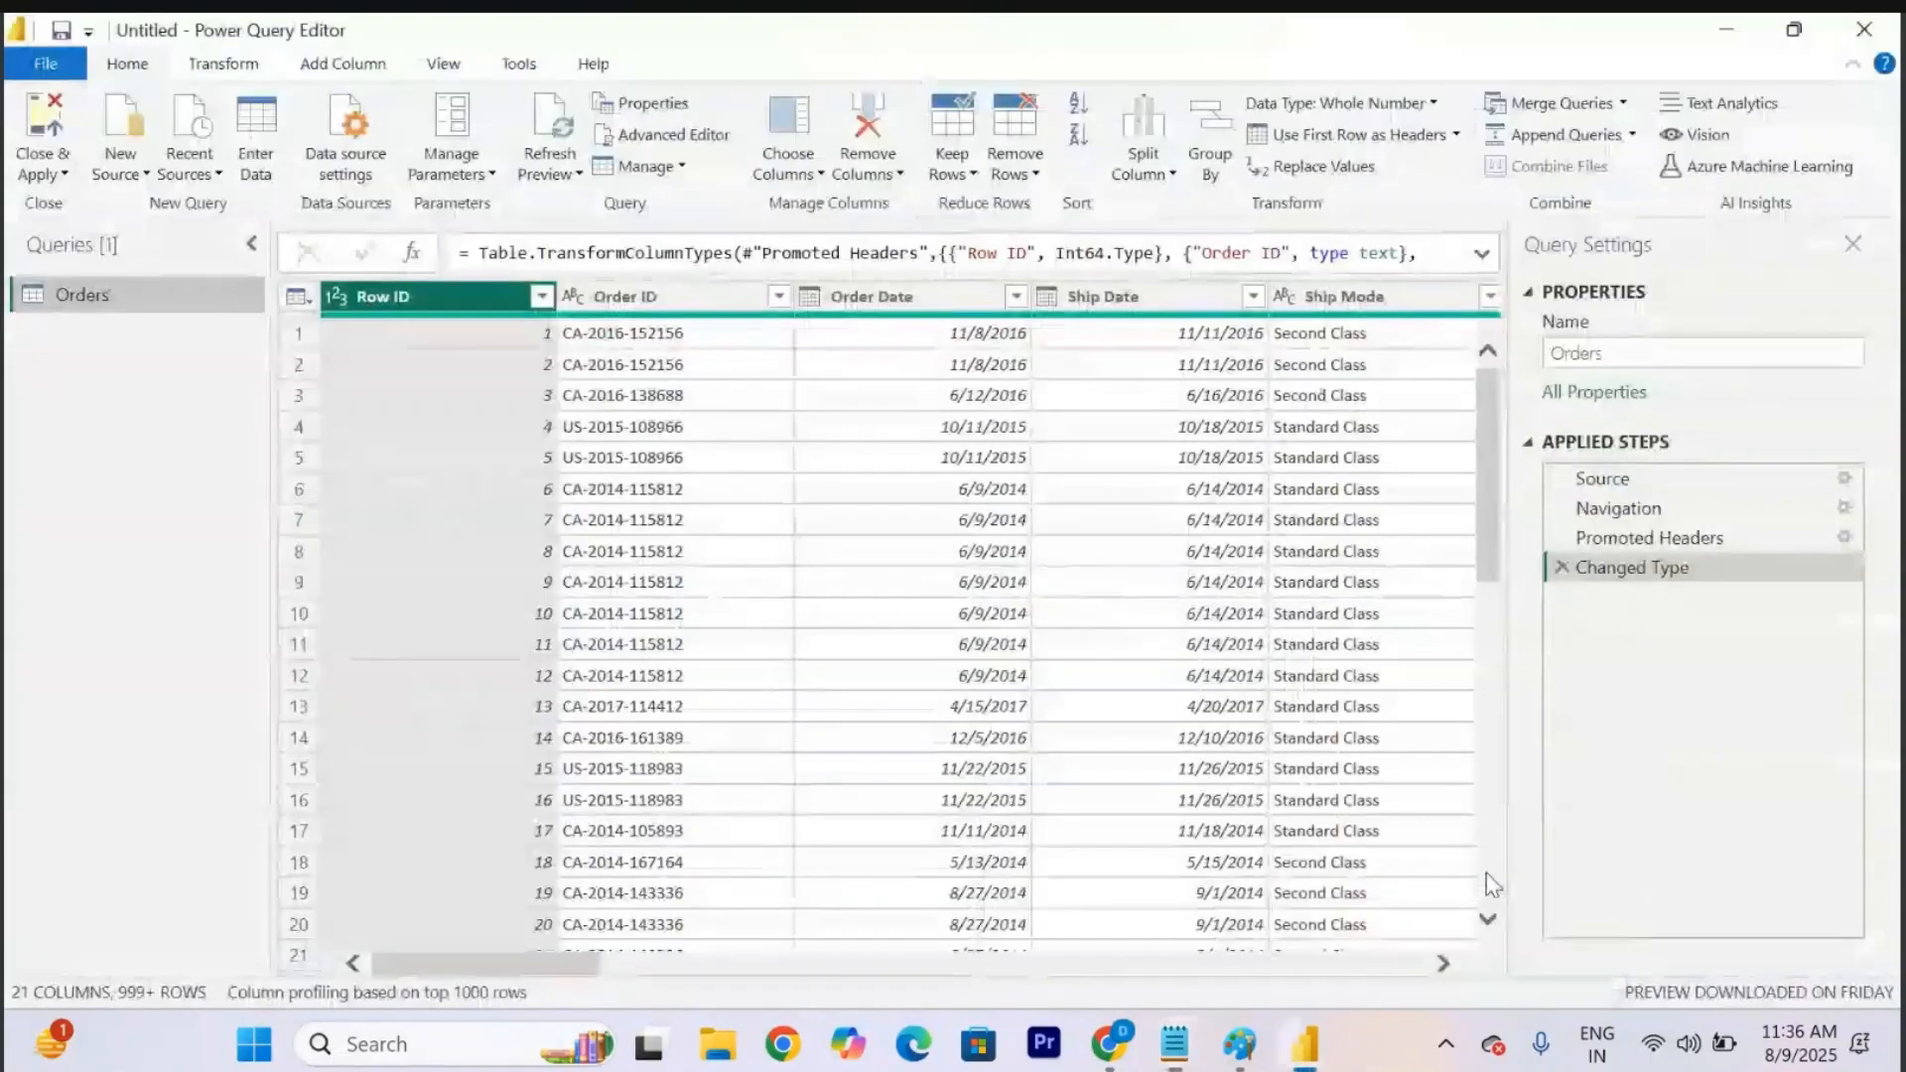
pyautogui.hscroll(10, 1050, 588)
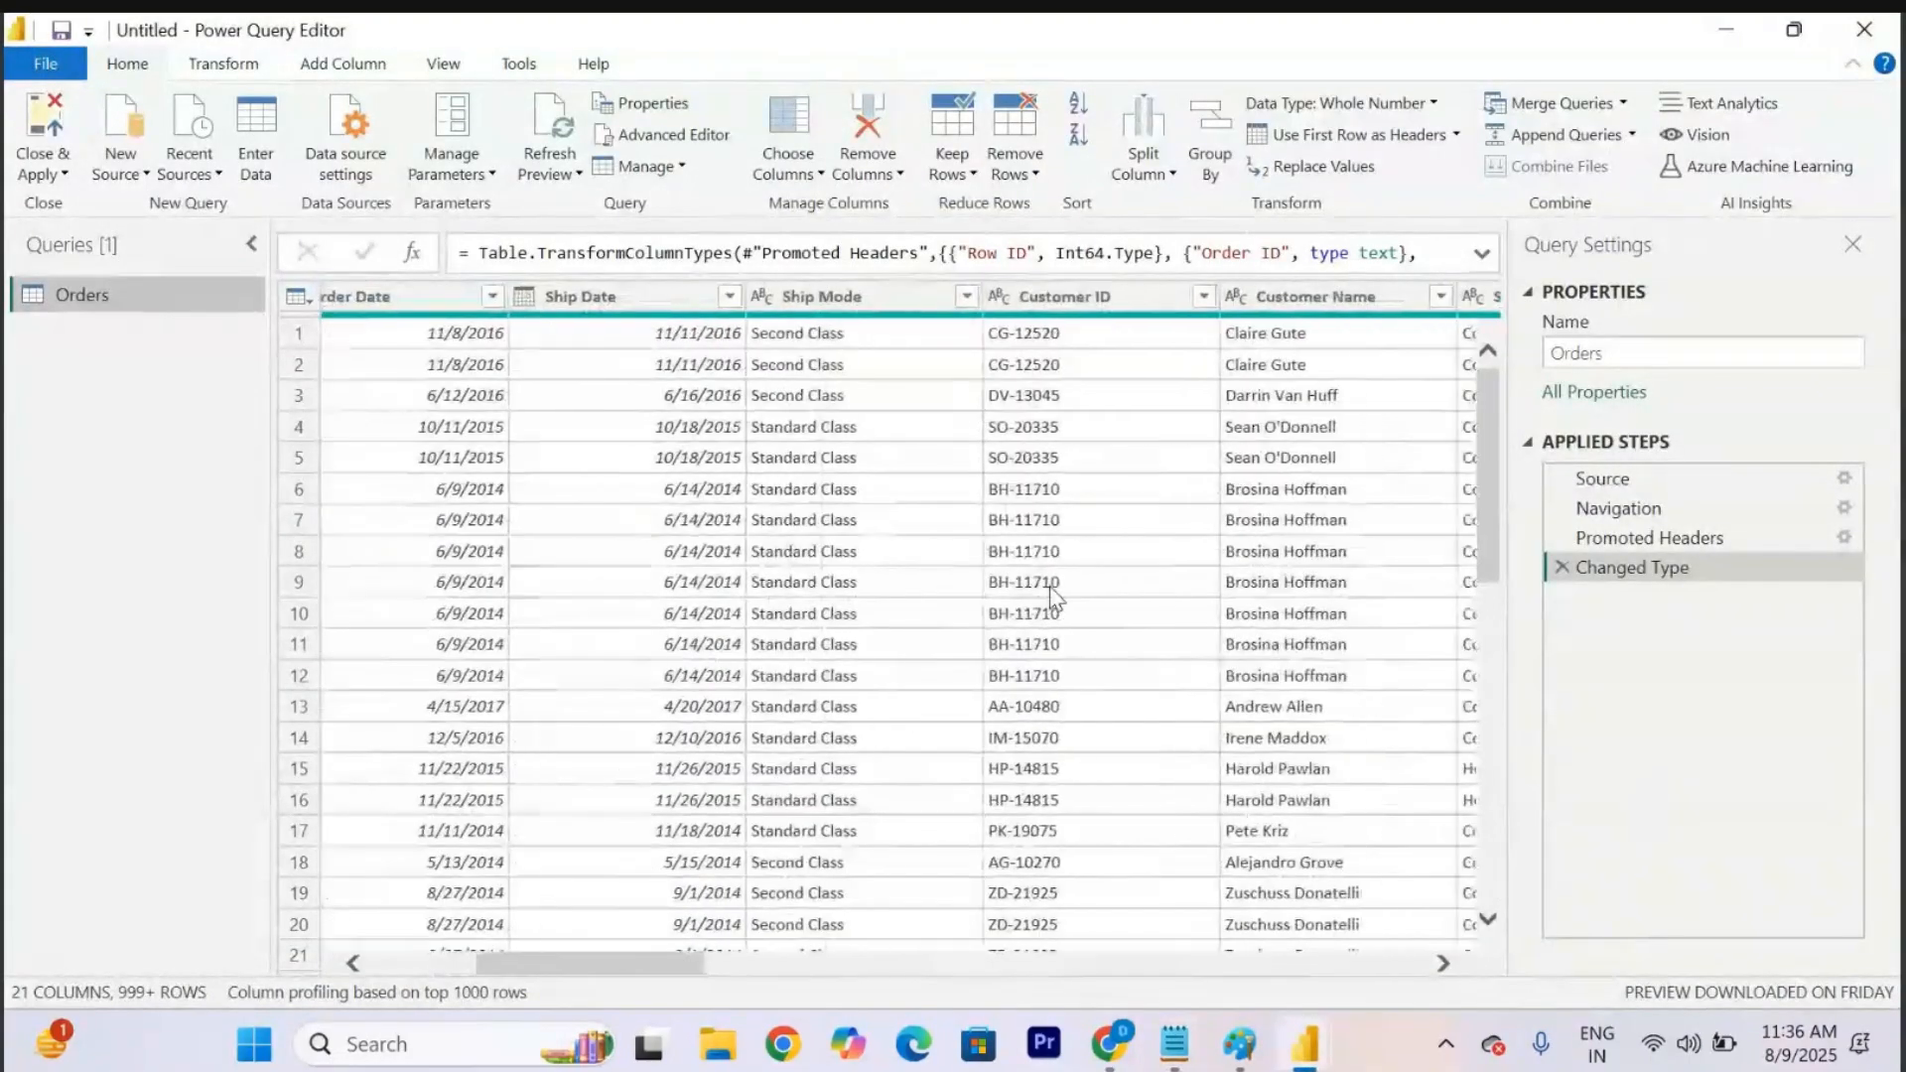
pyautogui.hscroll(8, 1050, 588)
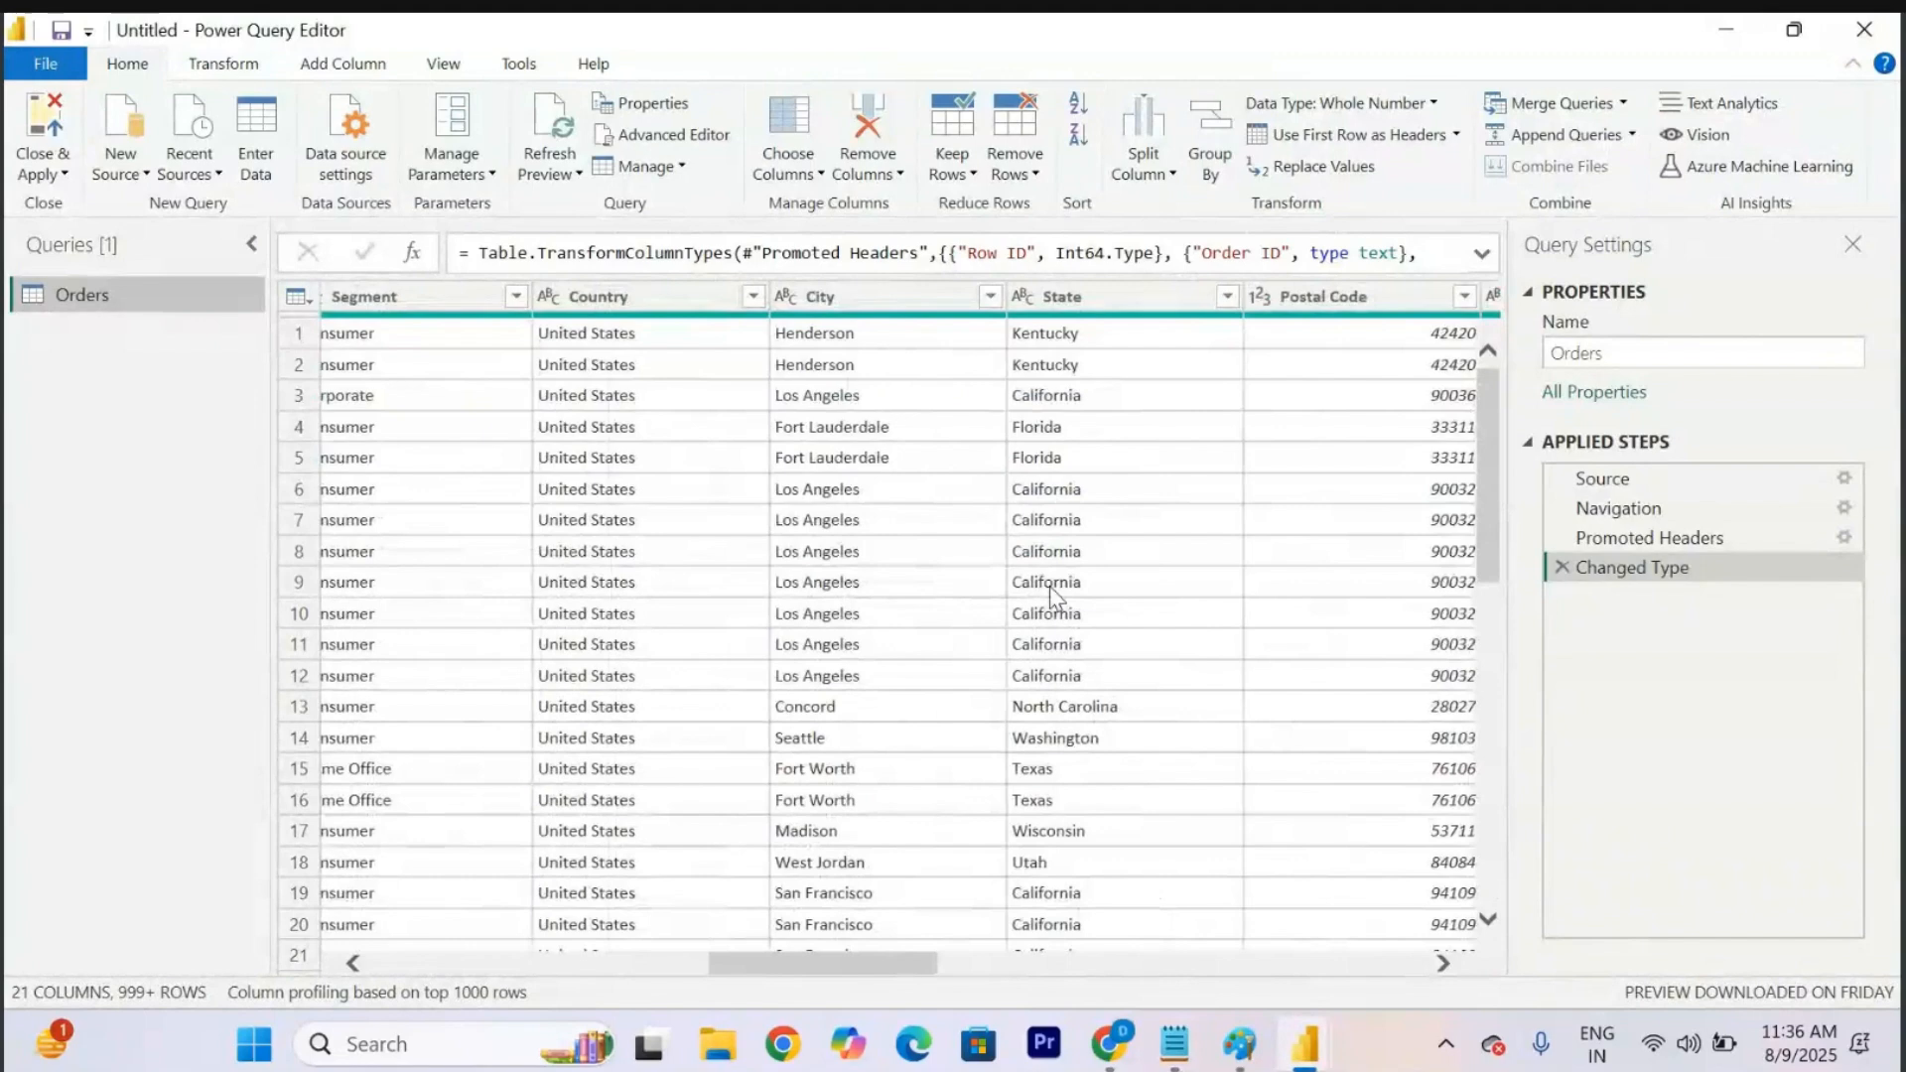
pyautogui.hscroll(6, 1050, 588)
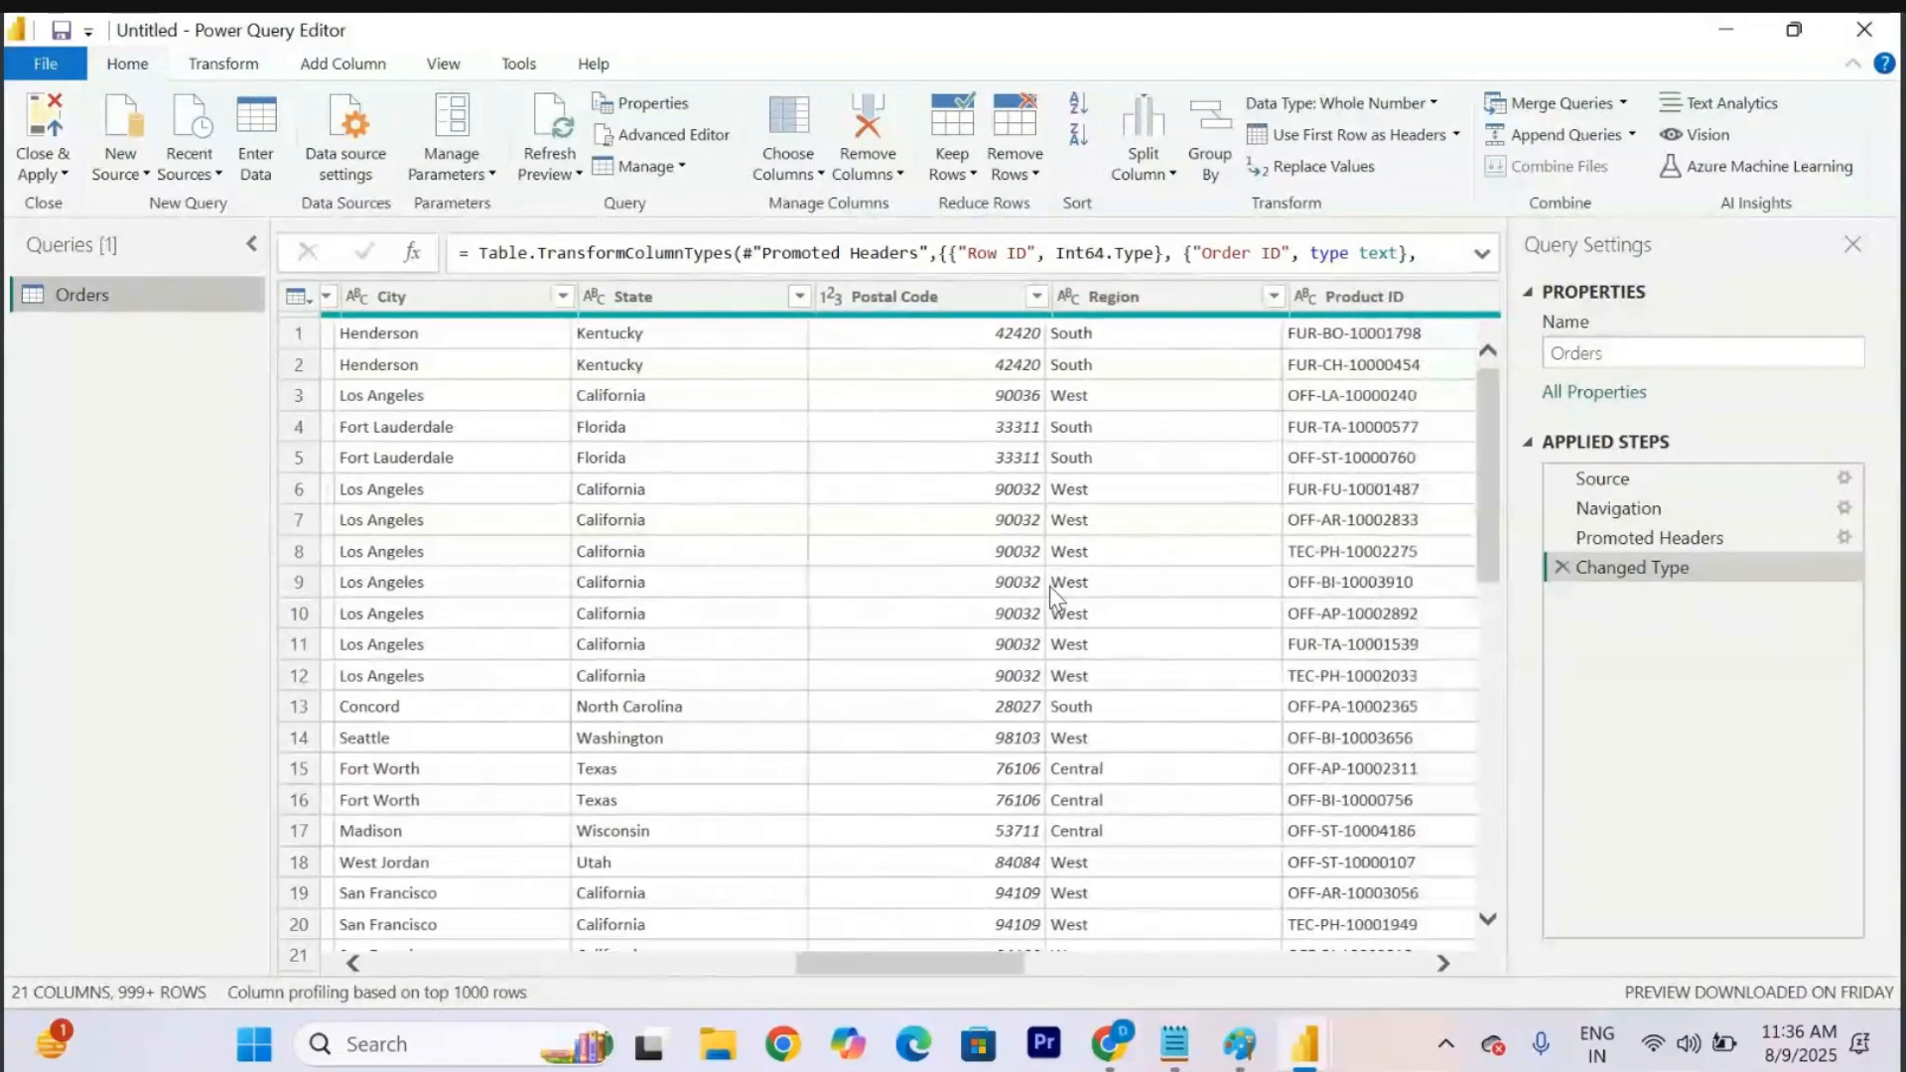
pyautogui.click(673, 295)
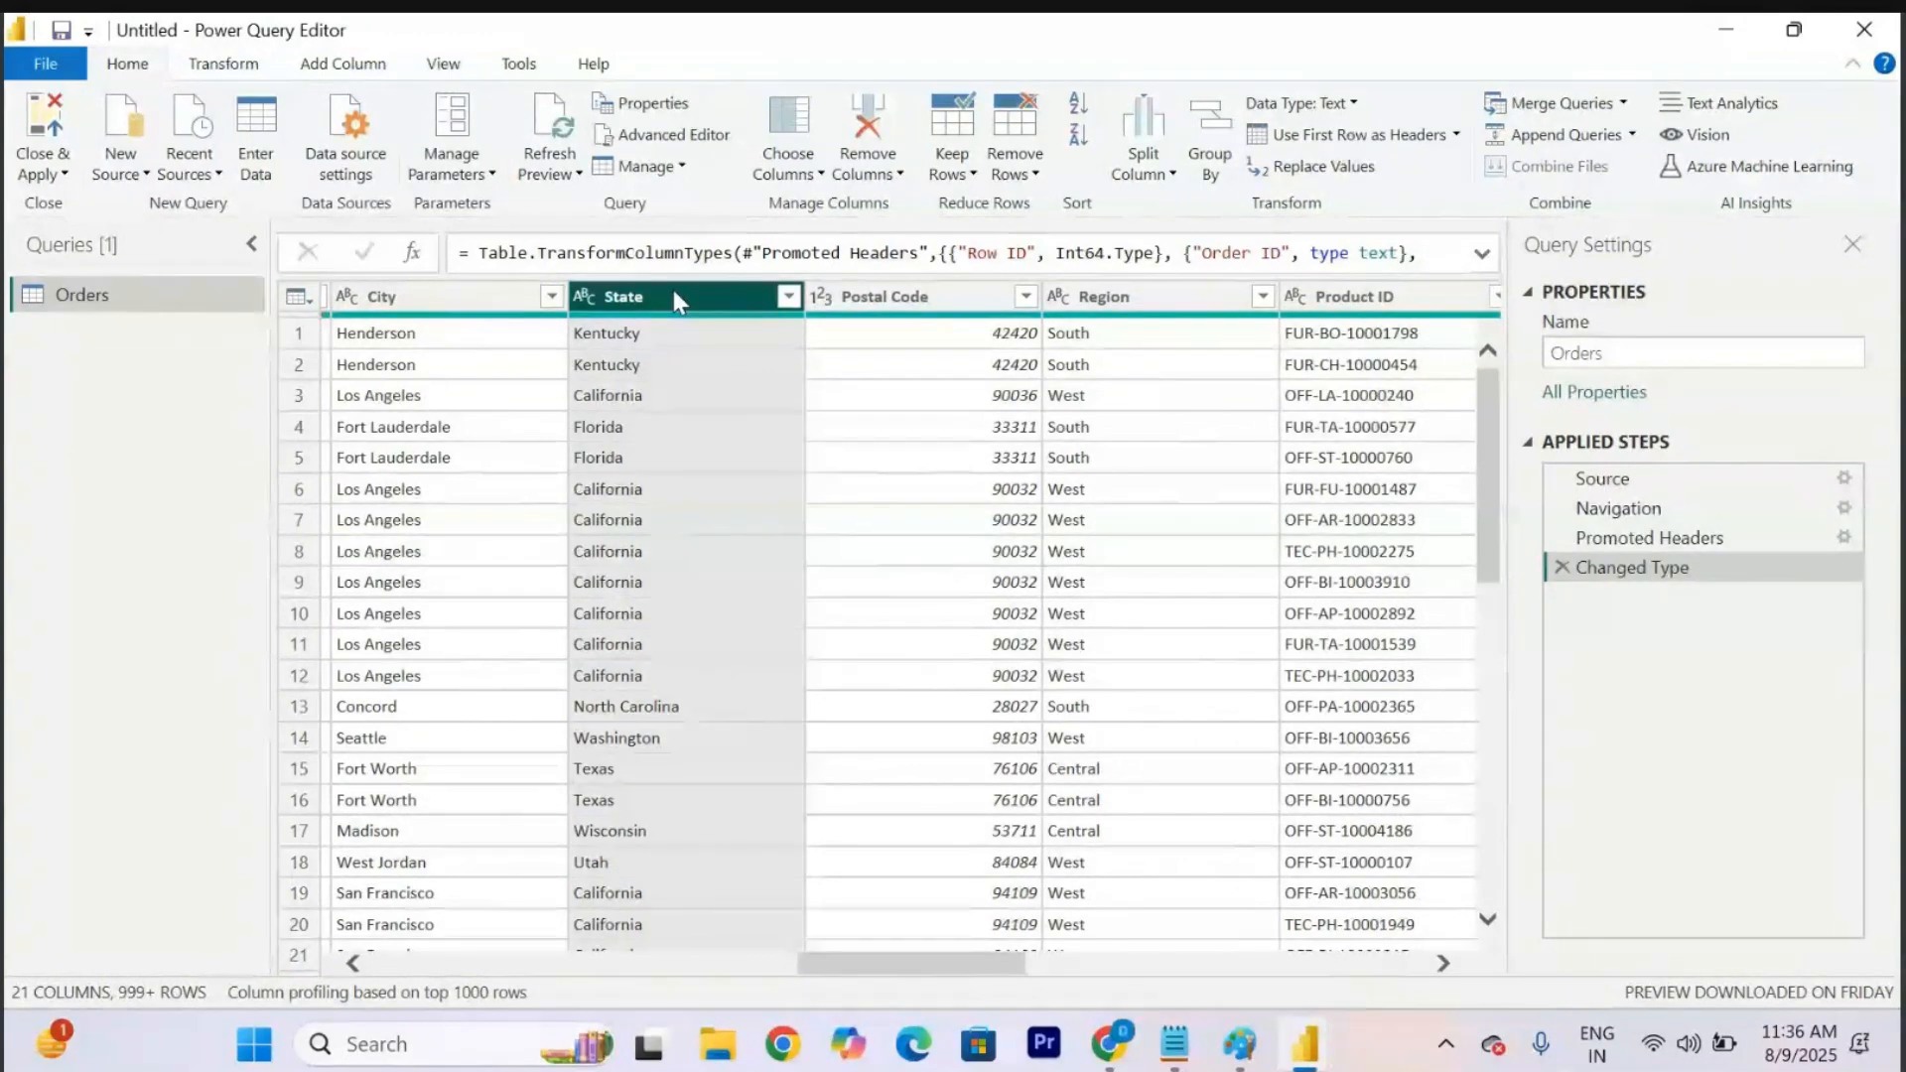
pyautogui.click(206, 64)
pyautogui.click(349, 65)
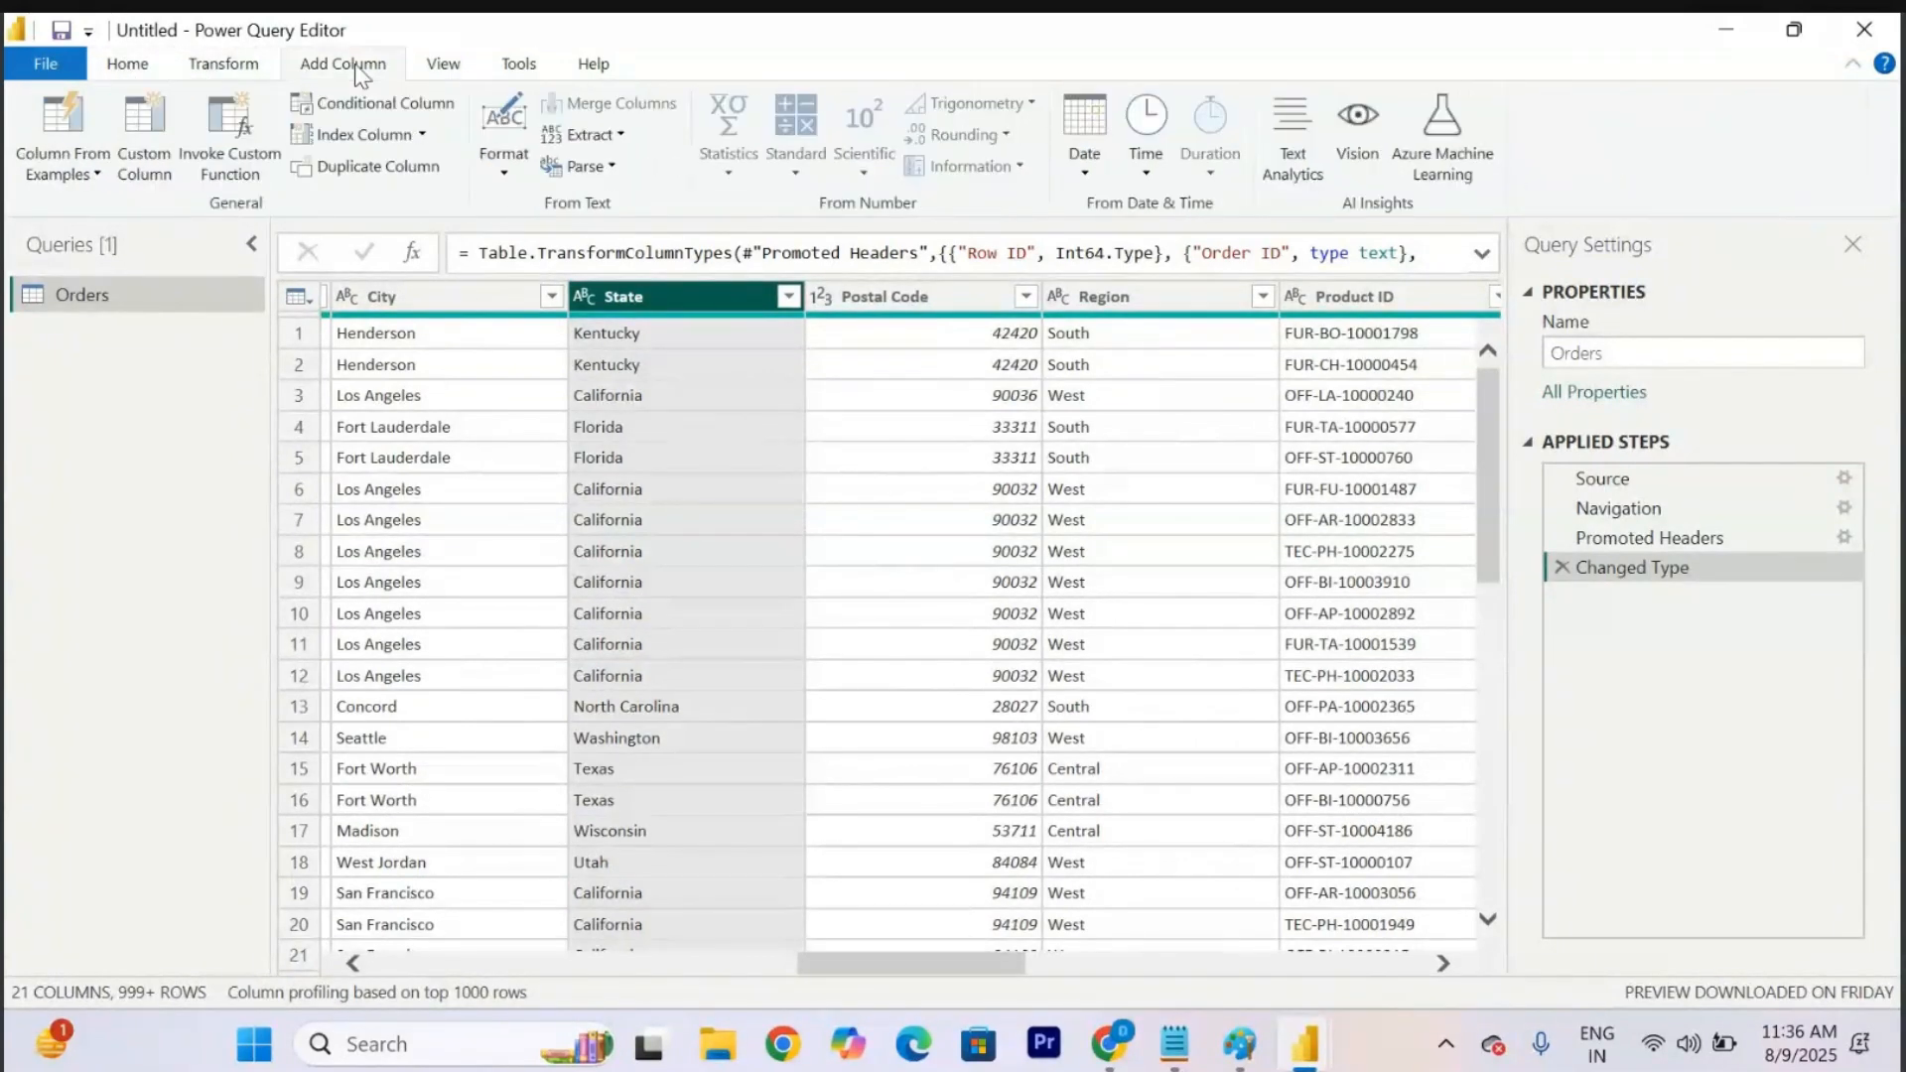
pyautogui.click(447, 66)
pyautogui.click(127, 64)
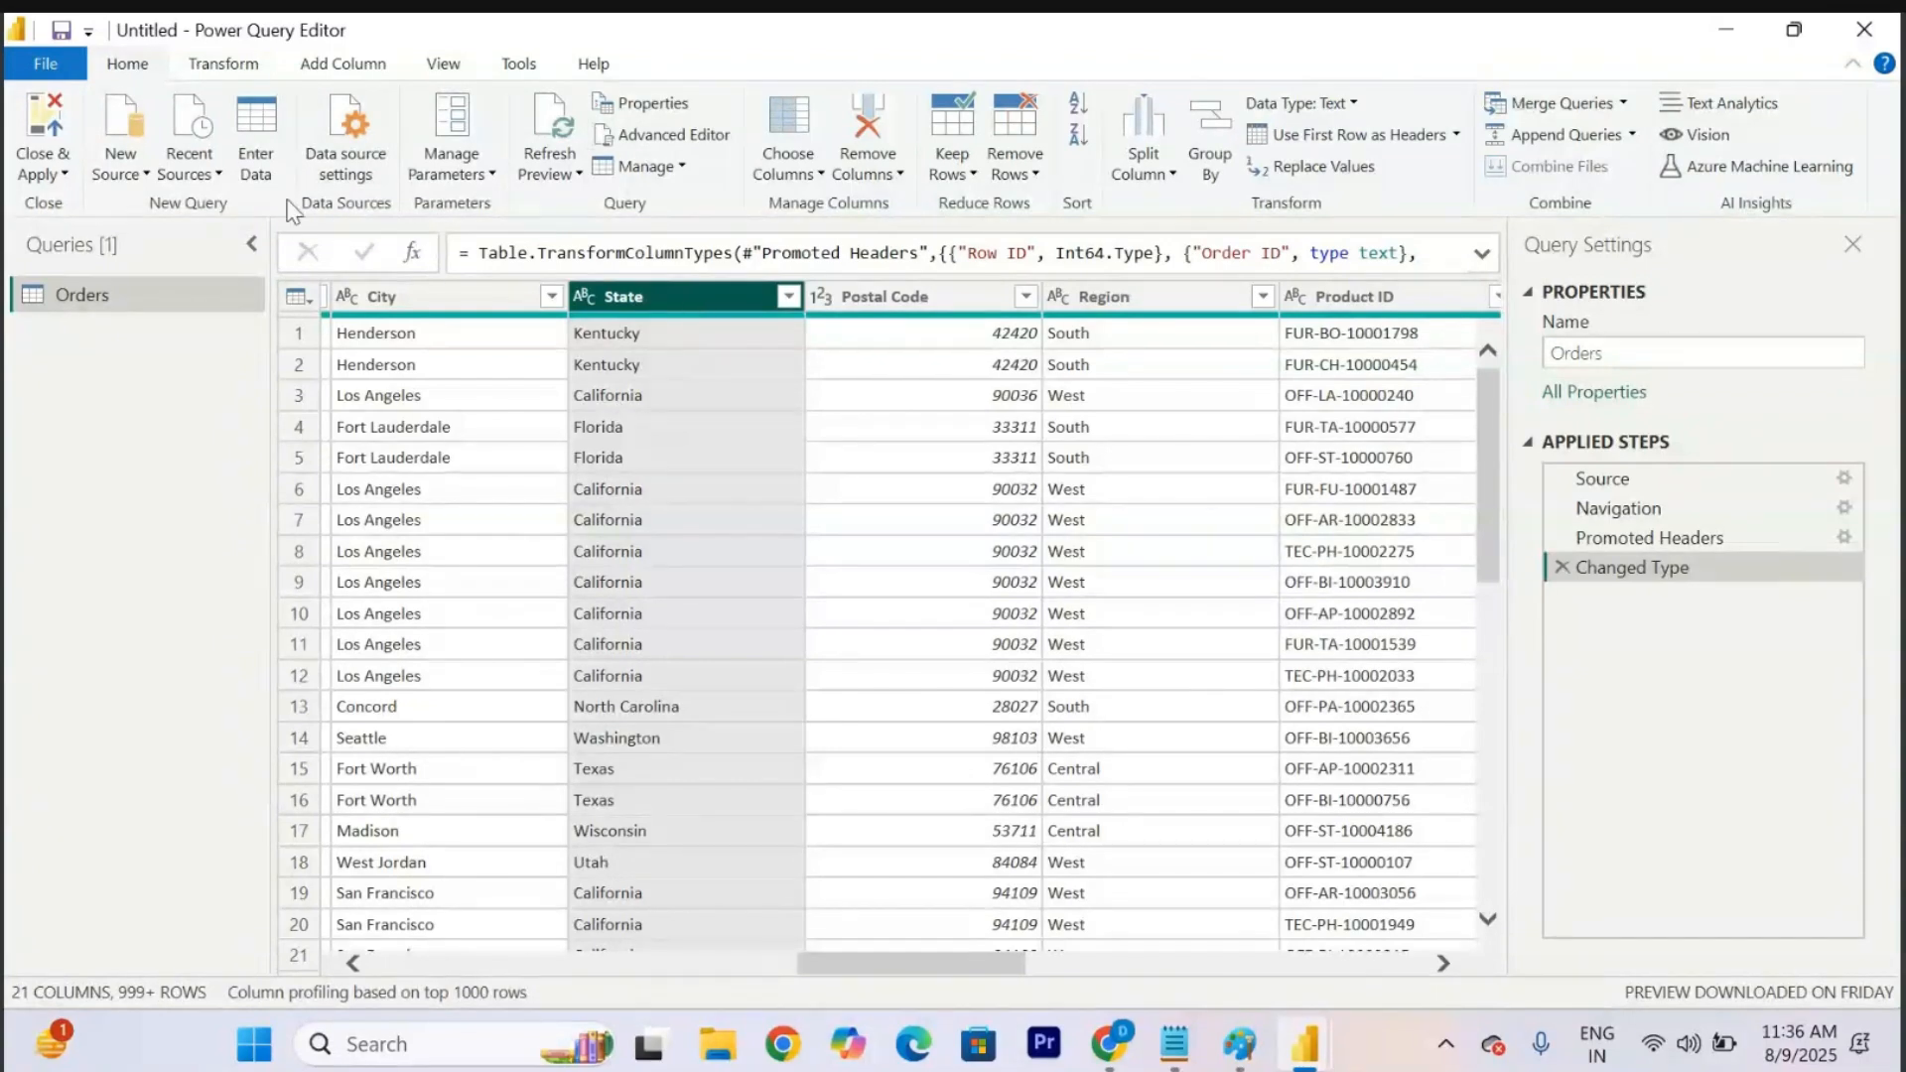
pyautogui.click(1078, 107)
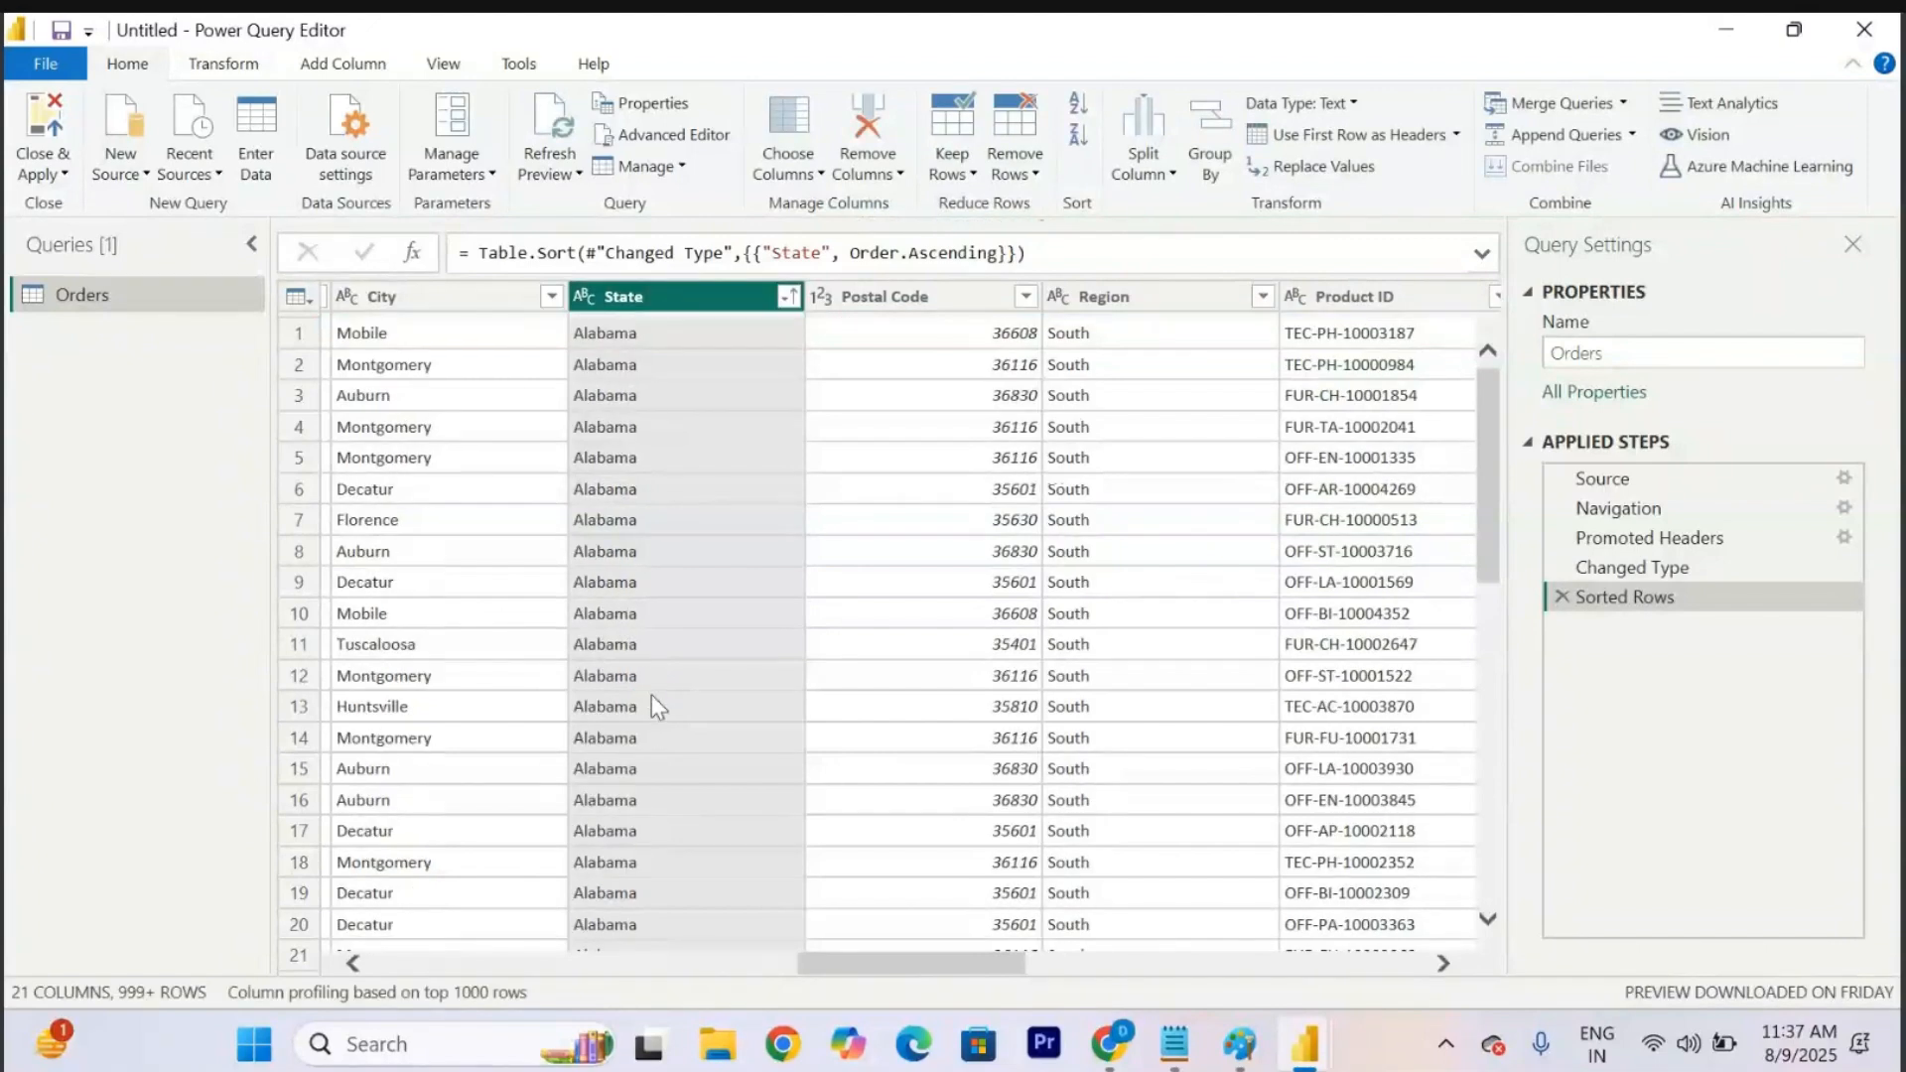
# Review the State-sorted rows and add a descending sort on the City column as the second sort level.
pyautogui.scroll(-20, 606, 582)
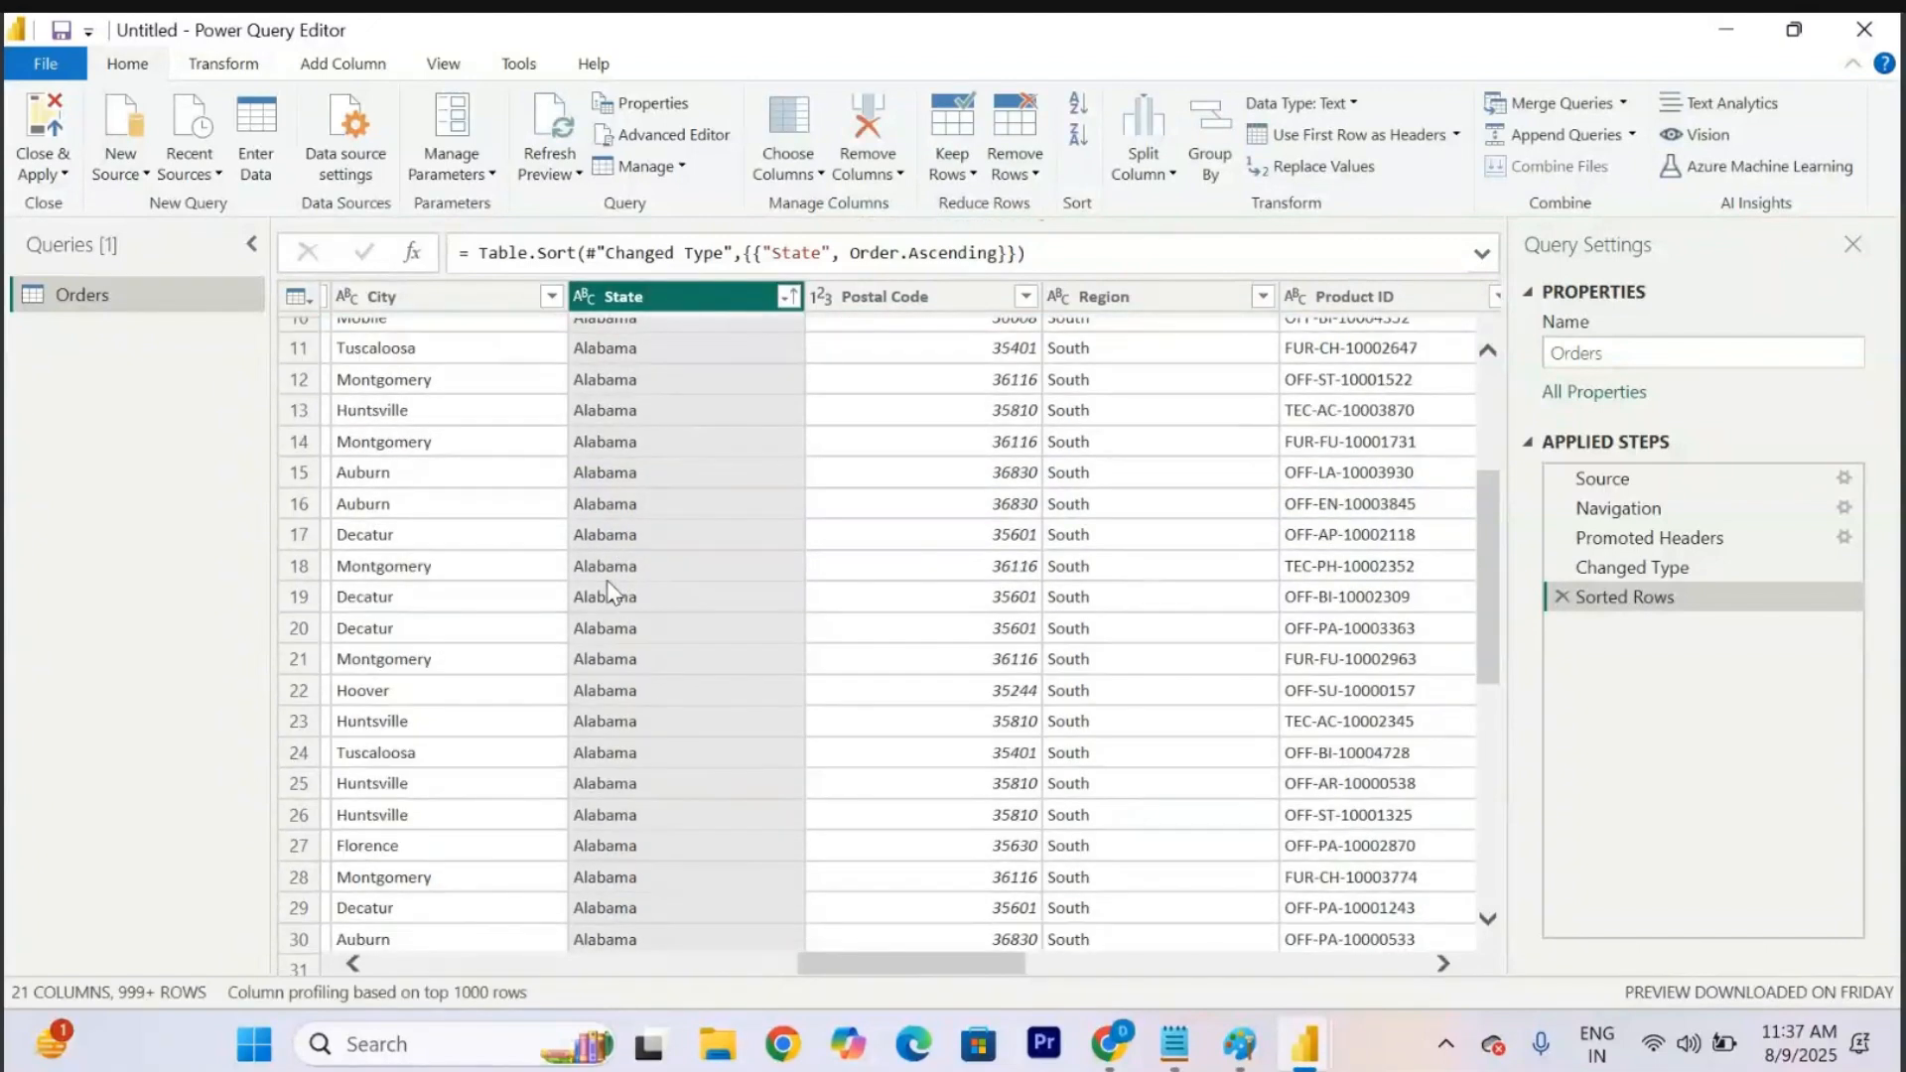
pyautogui.scroll(-20, 611, 592)
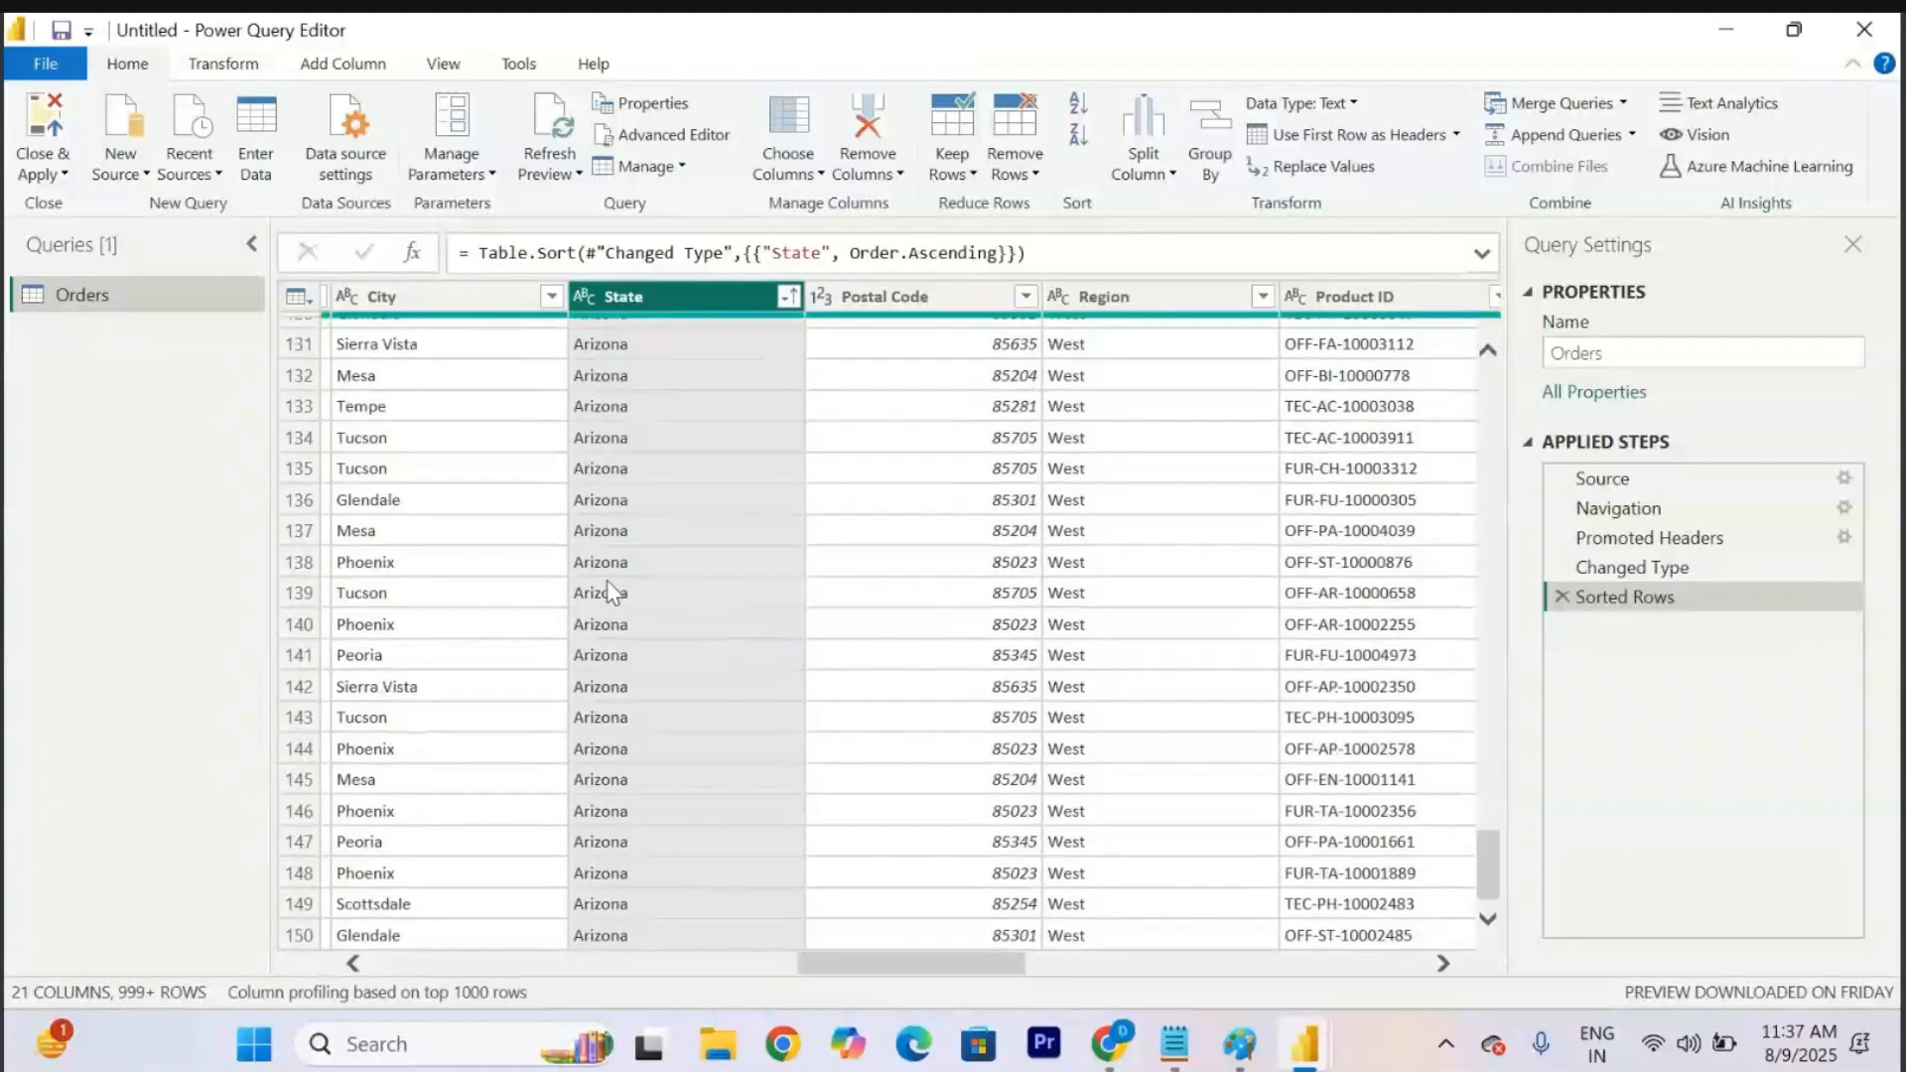
pyautogui.scroll(15, 615, 594)
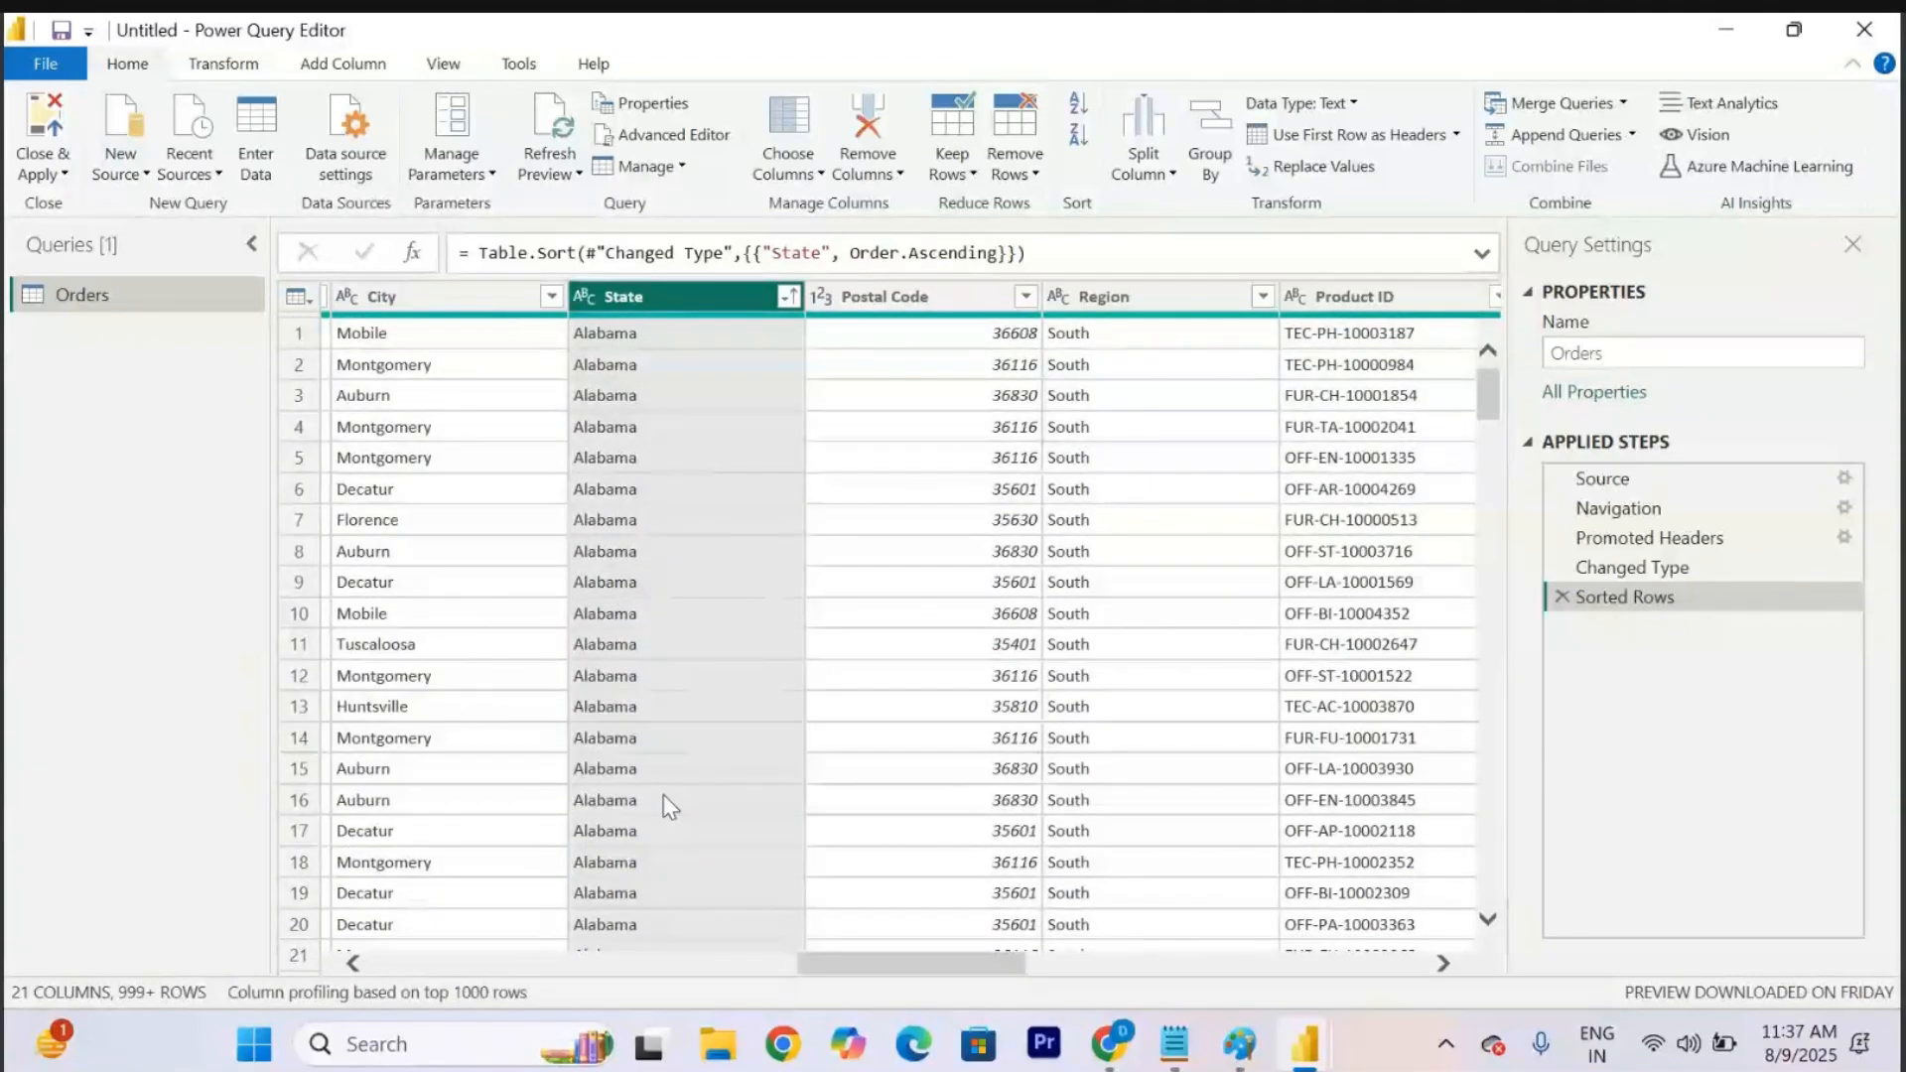
pyautogui.hscroll(4, 859, 670)
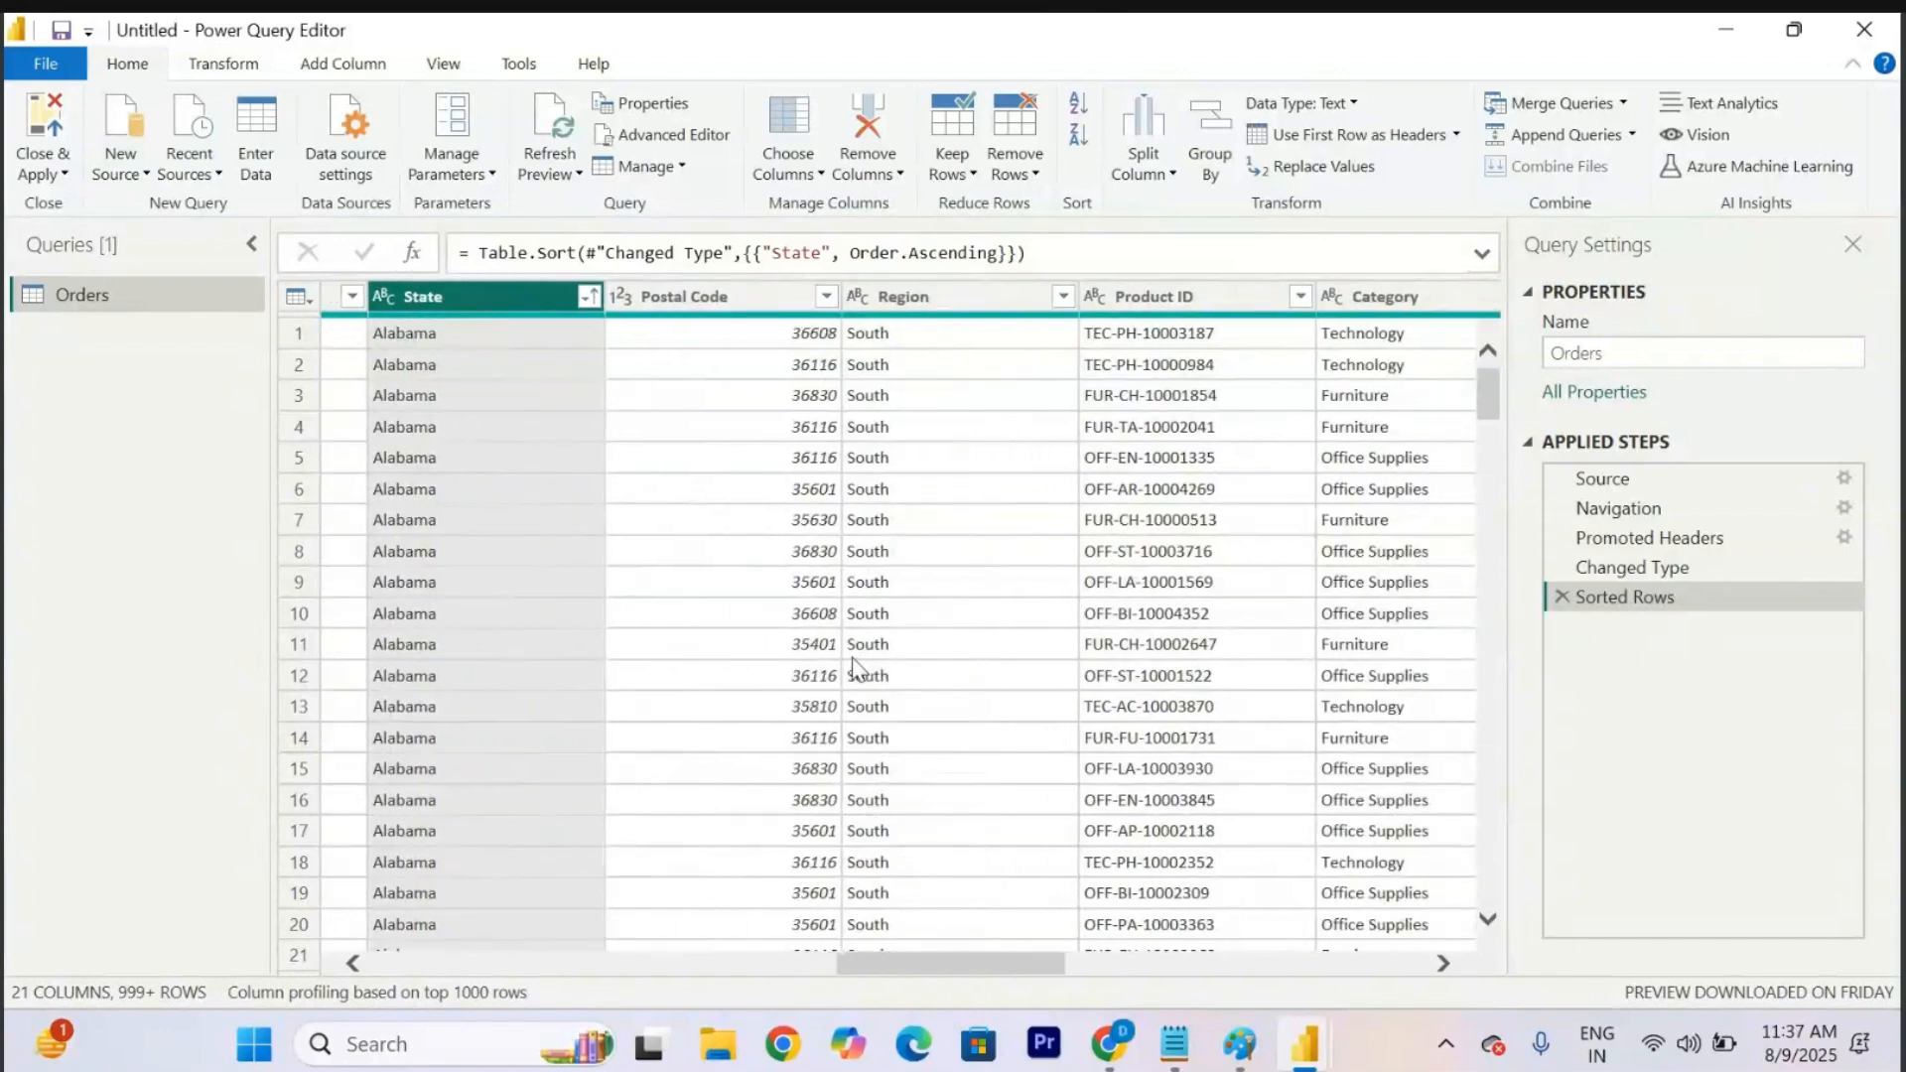
pyautogui.hscroll(-4, 854, 670)
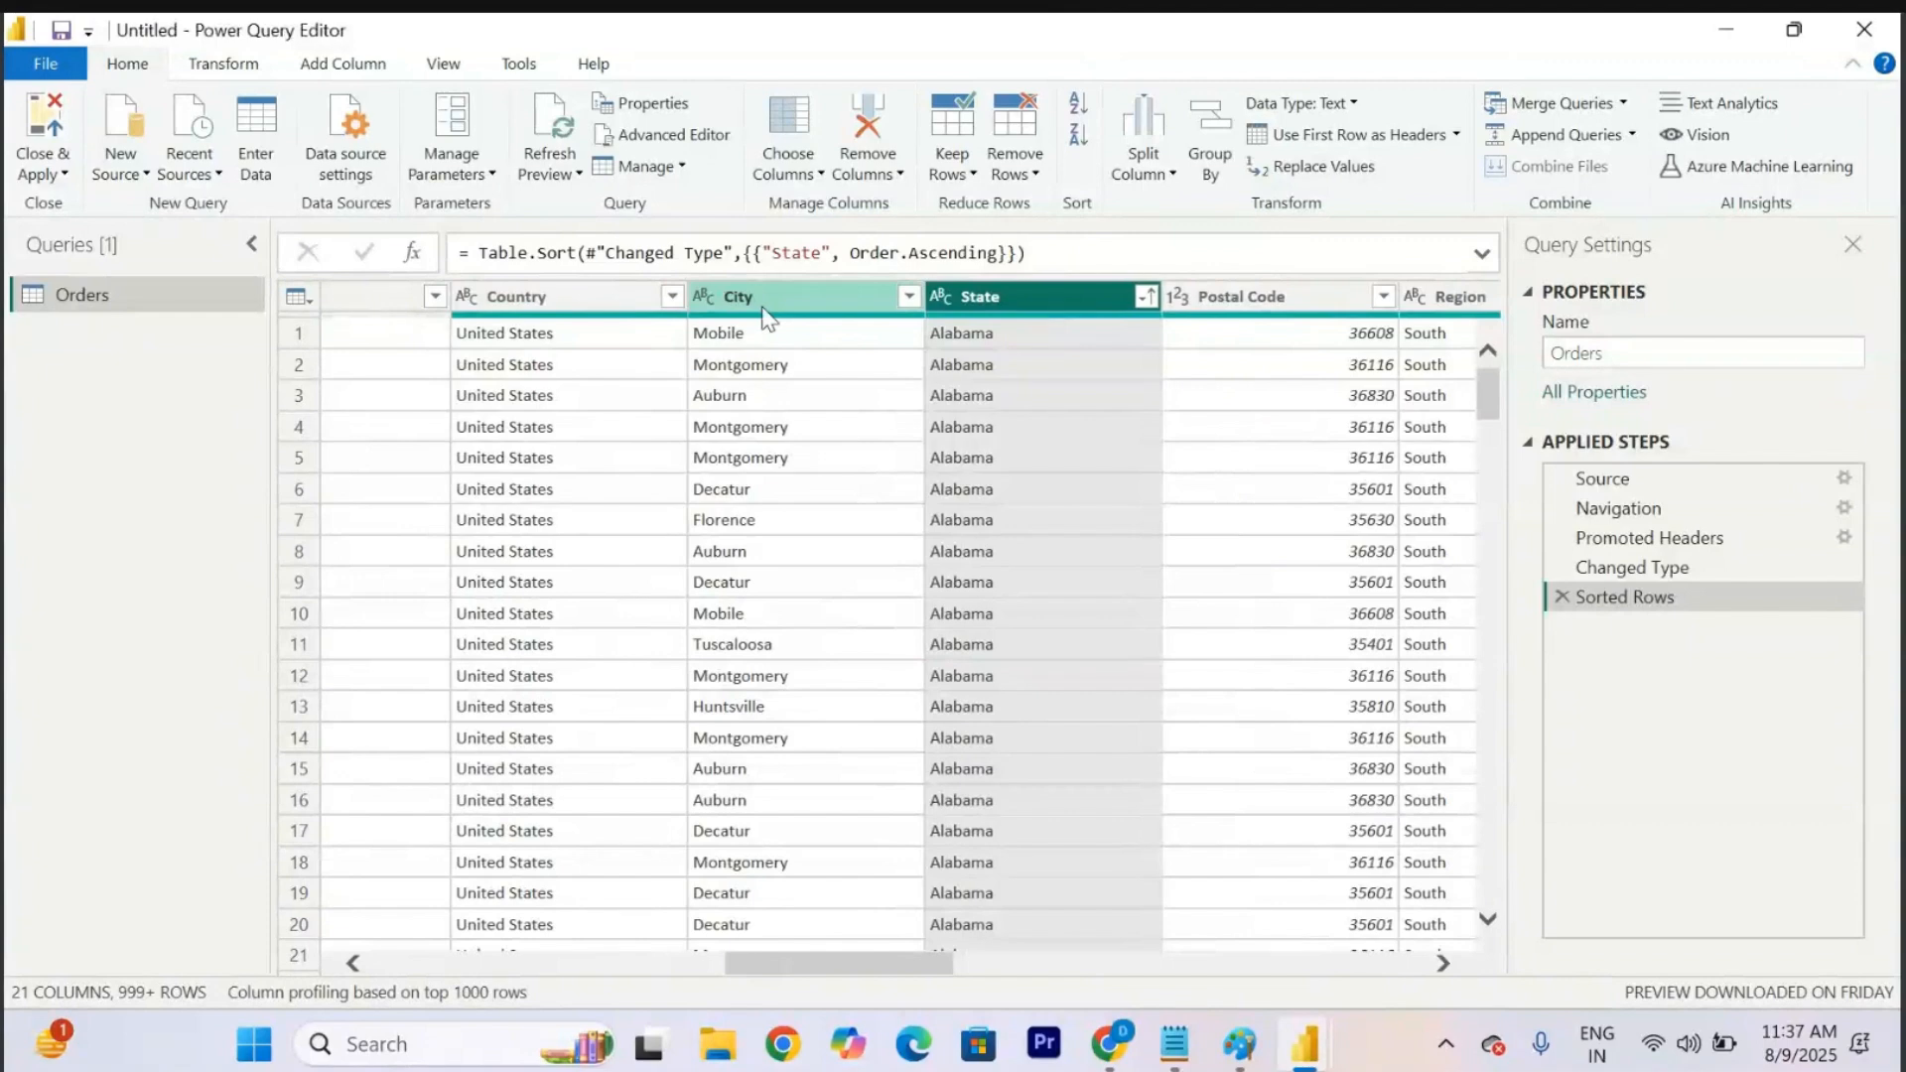
pyautogui.click(763, 309)
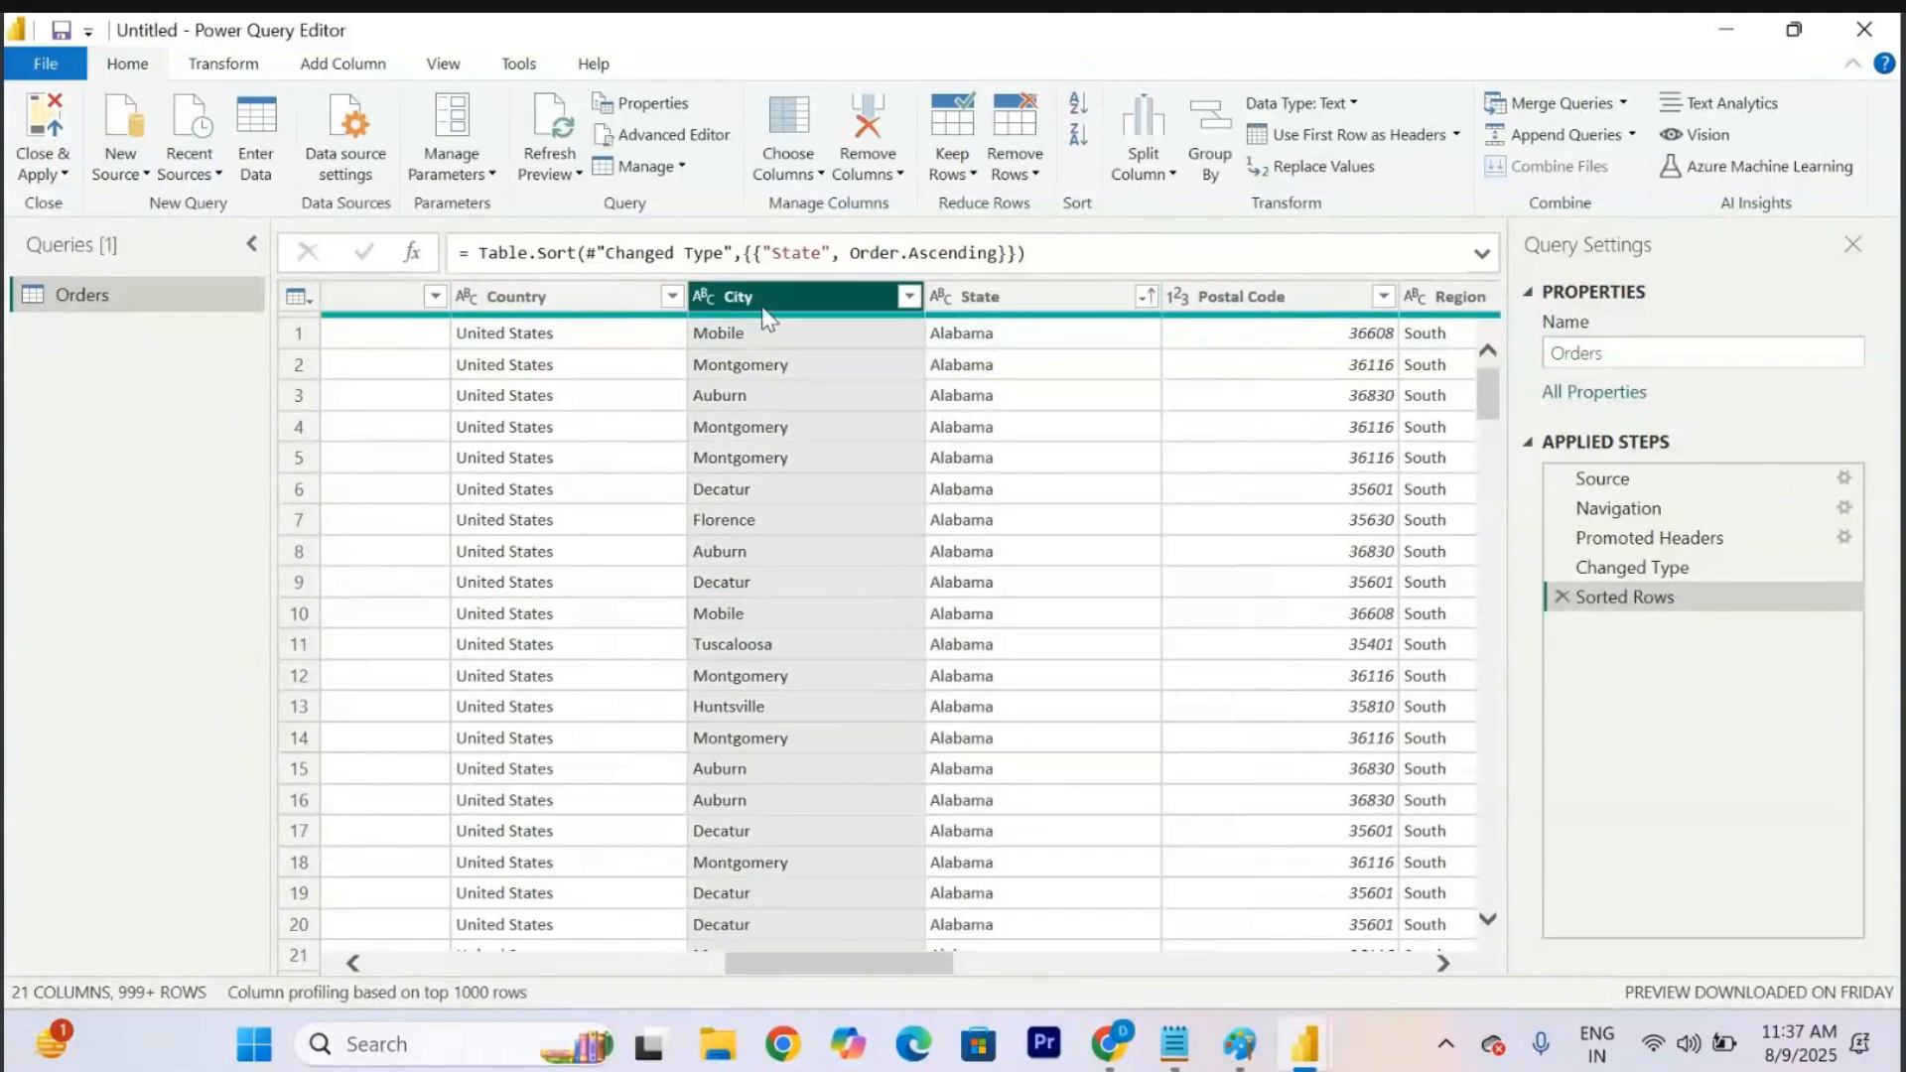
pyautogui.click(1082, 144)
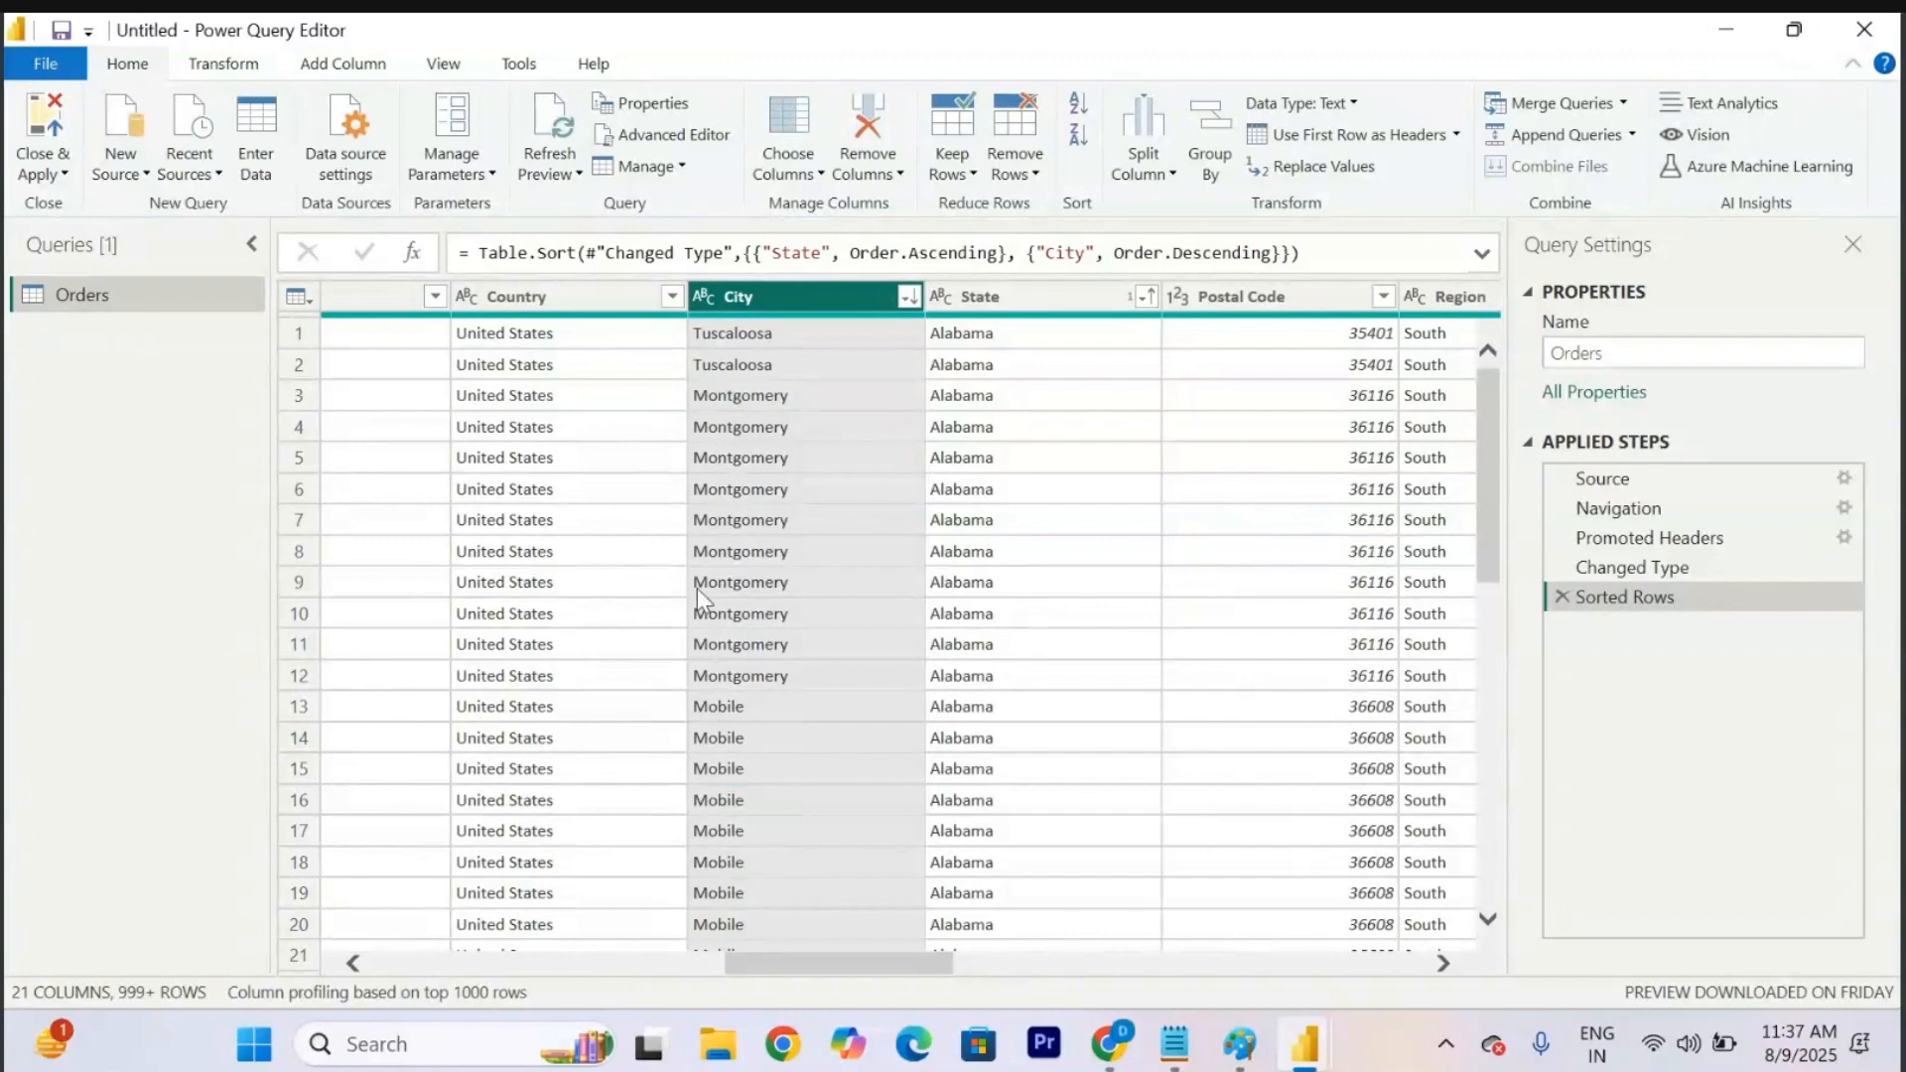
# Compare the sorted City and State columns, and delete the Sorted Rows step from the Orders query.
pyautogui.scroll(-7, 697, 588)
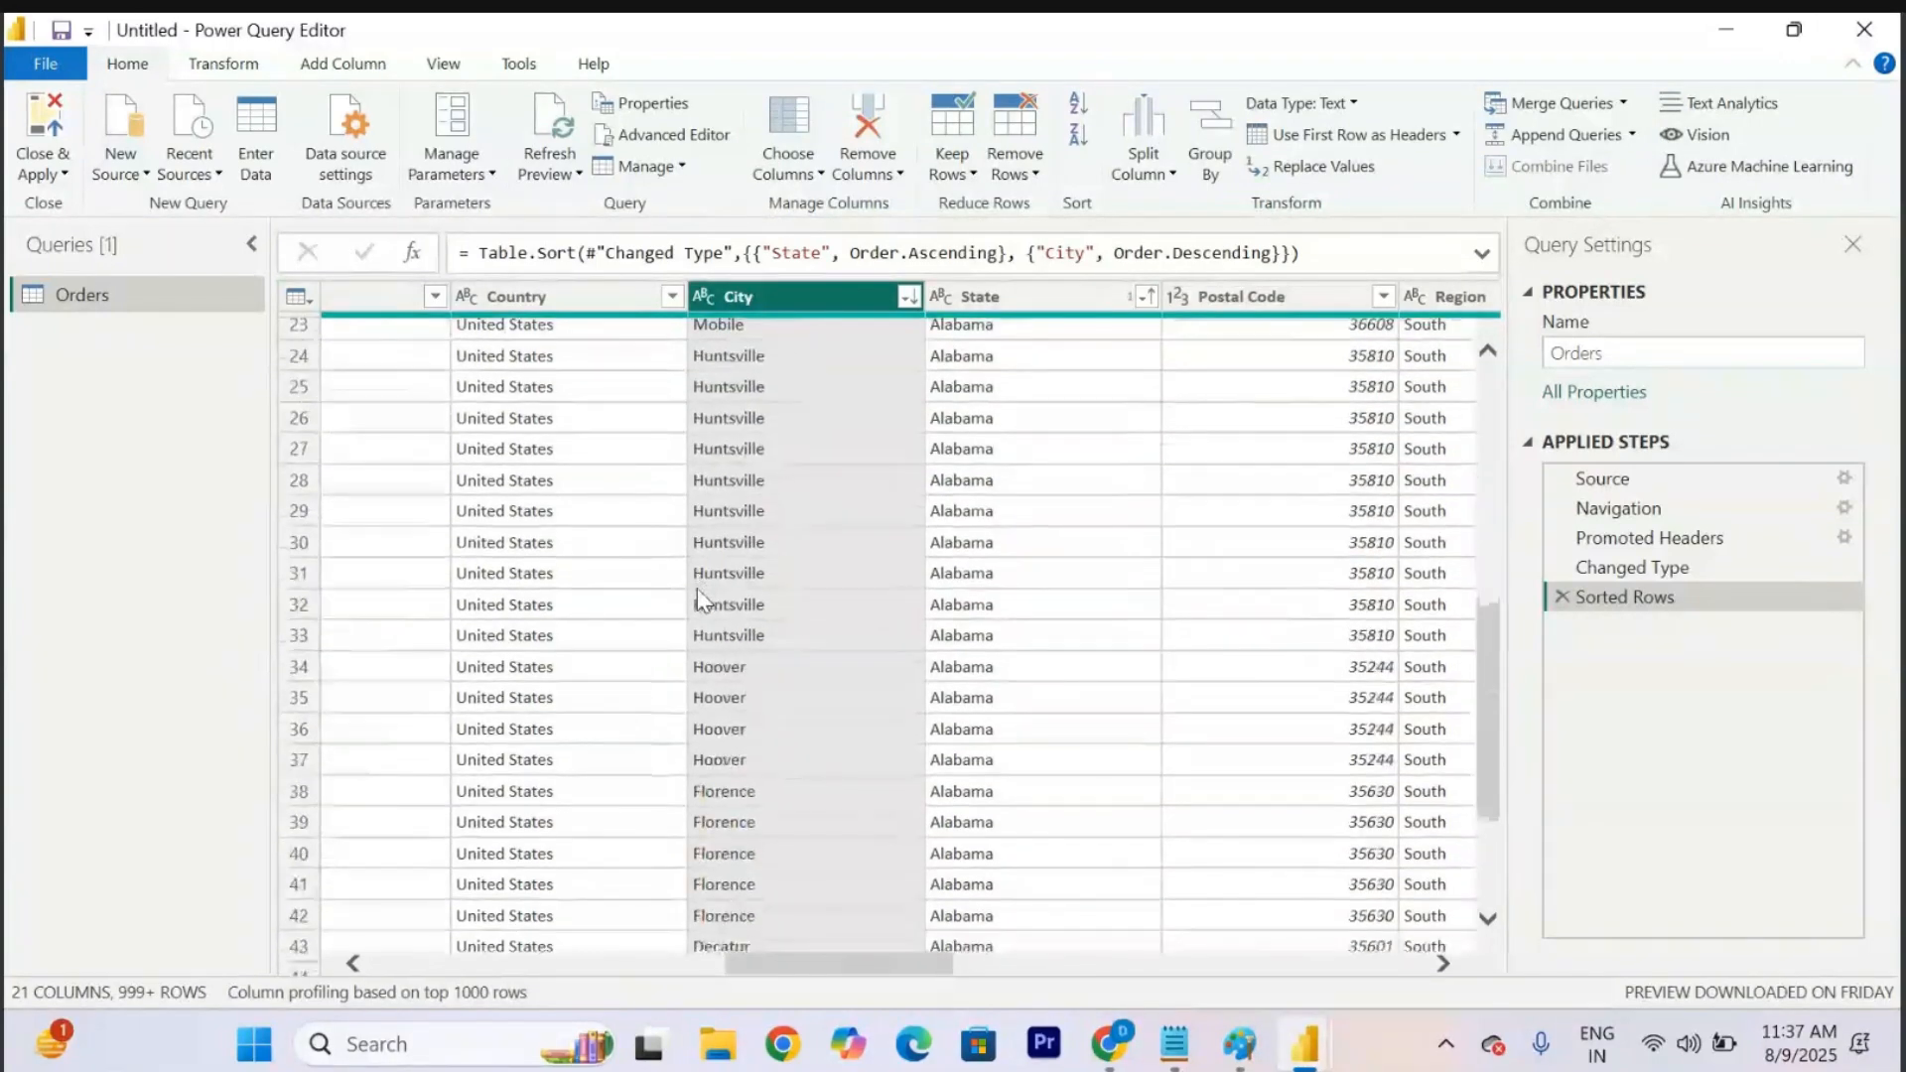
pyautogui.scroll(7, 696, 588)
pyautogui.hscroll(-1, 697, 588)
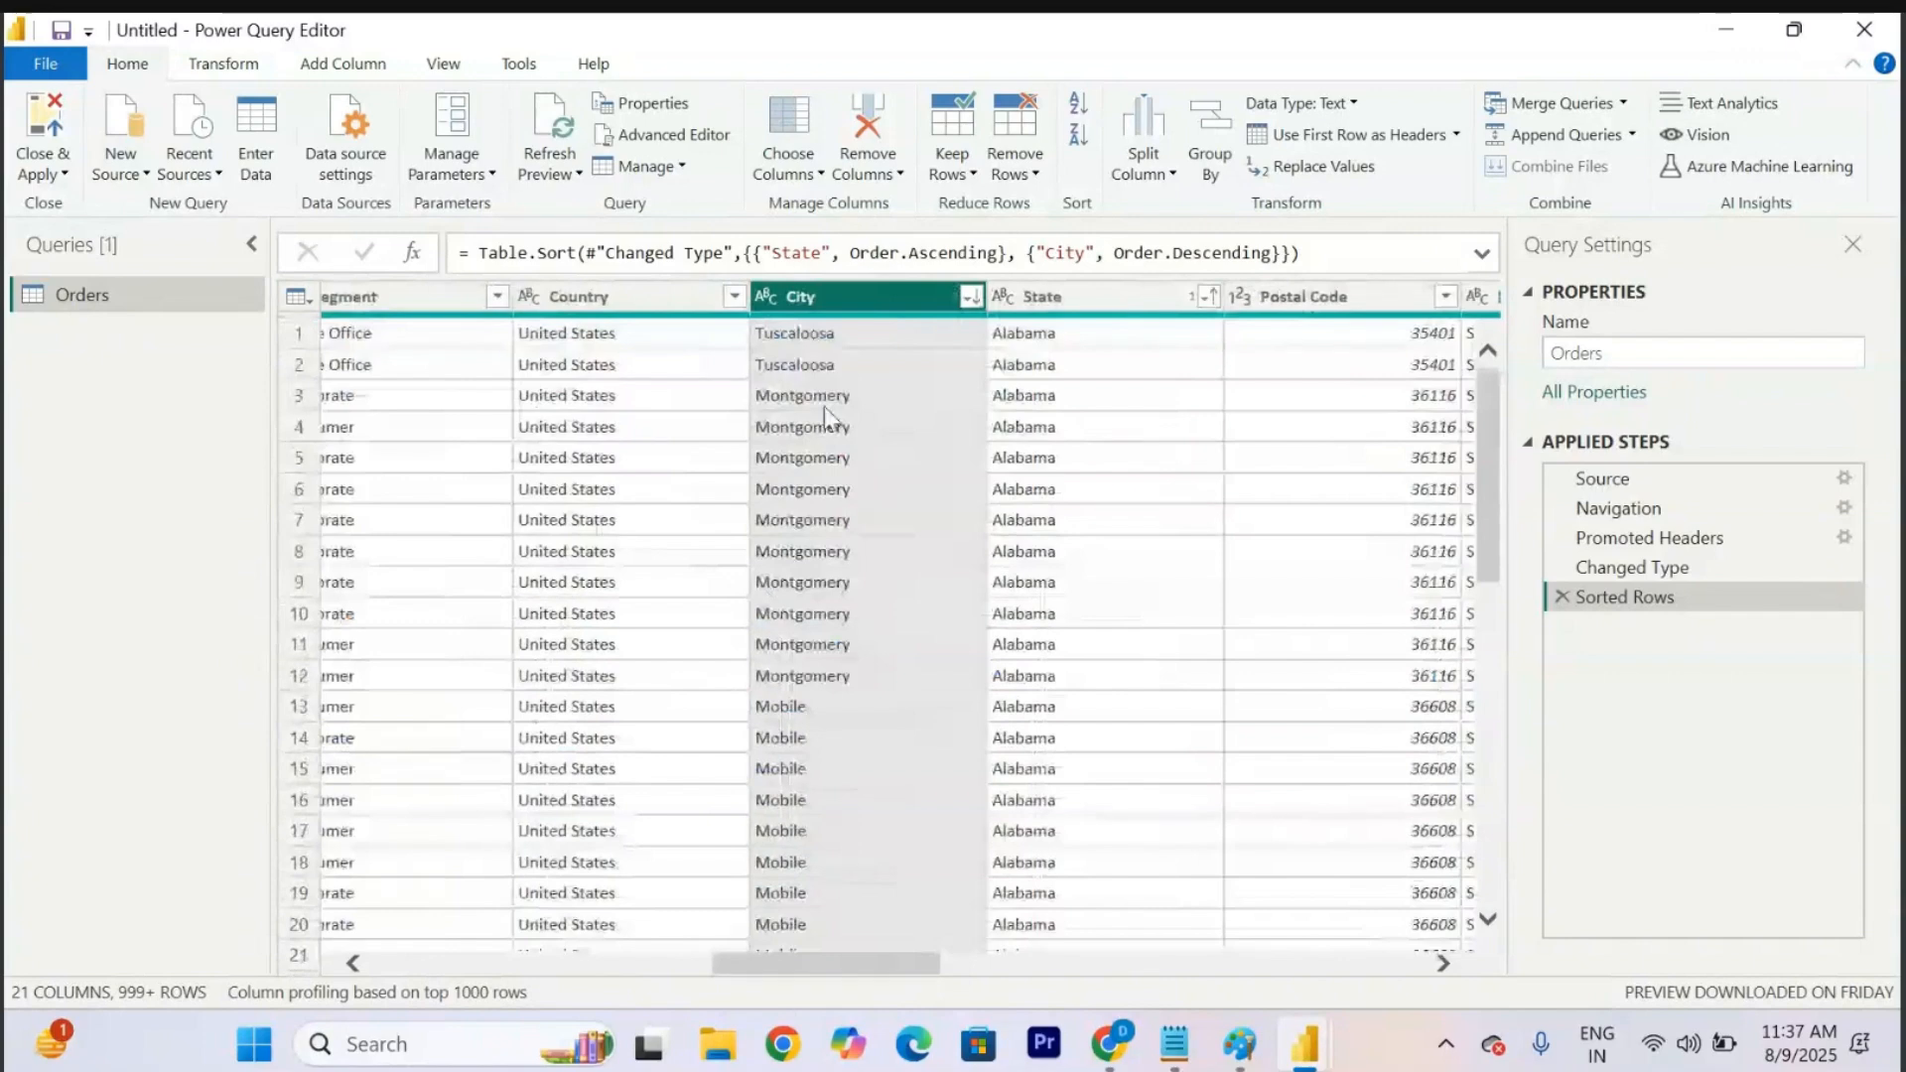
pyautogui.hscroll(2, 794, 407)
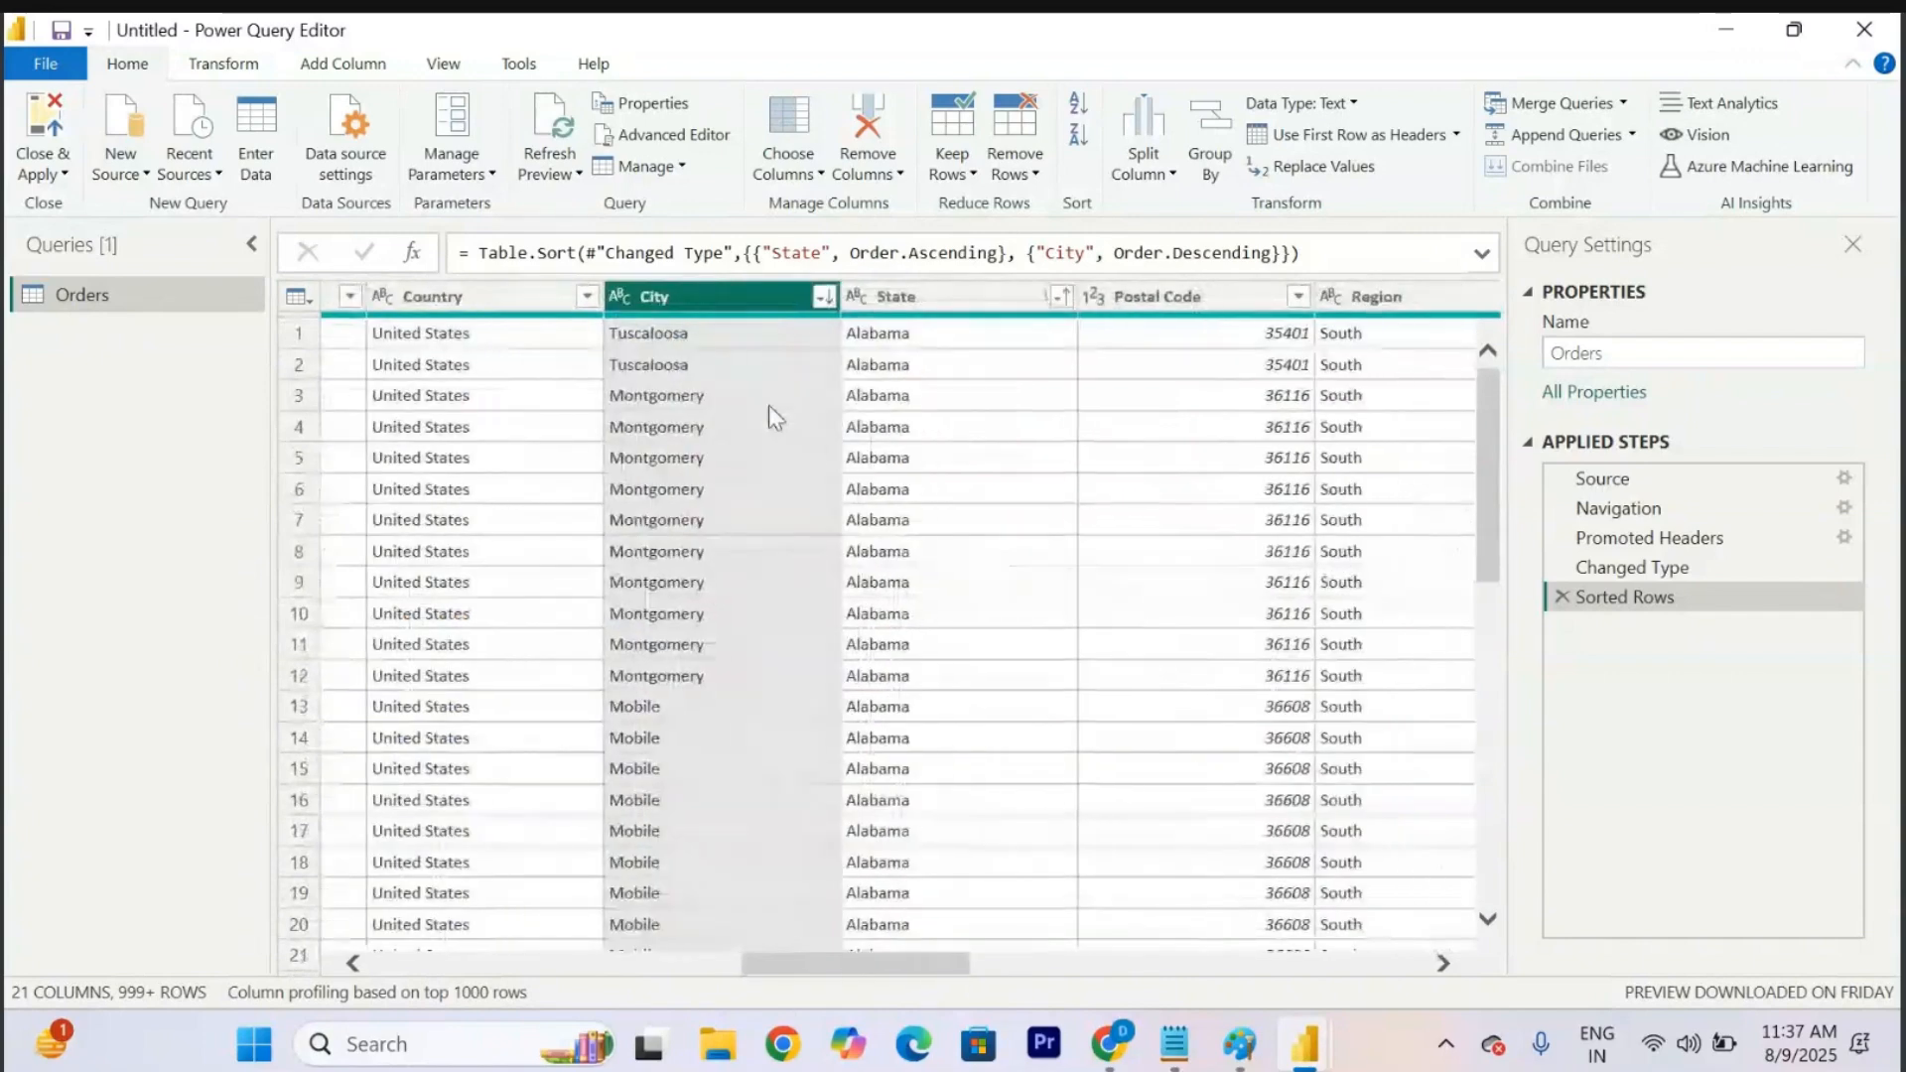
pyautogui.click(906, 310)
pyautogui.click(716, 309)
pyautogui.click(950, 307)
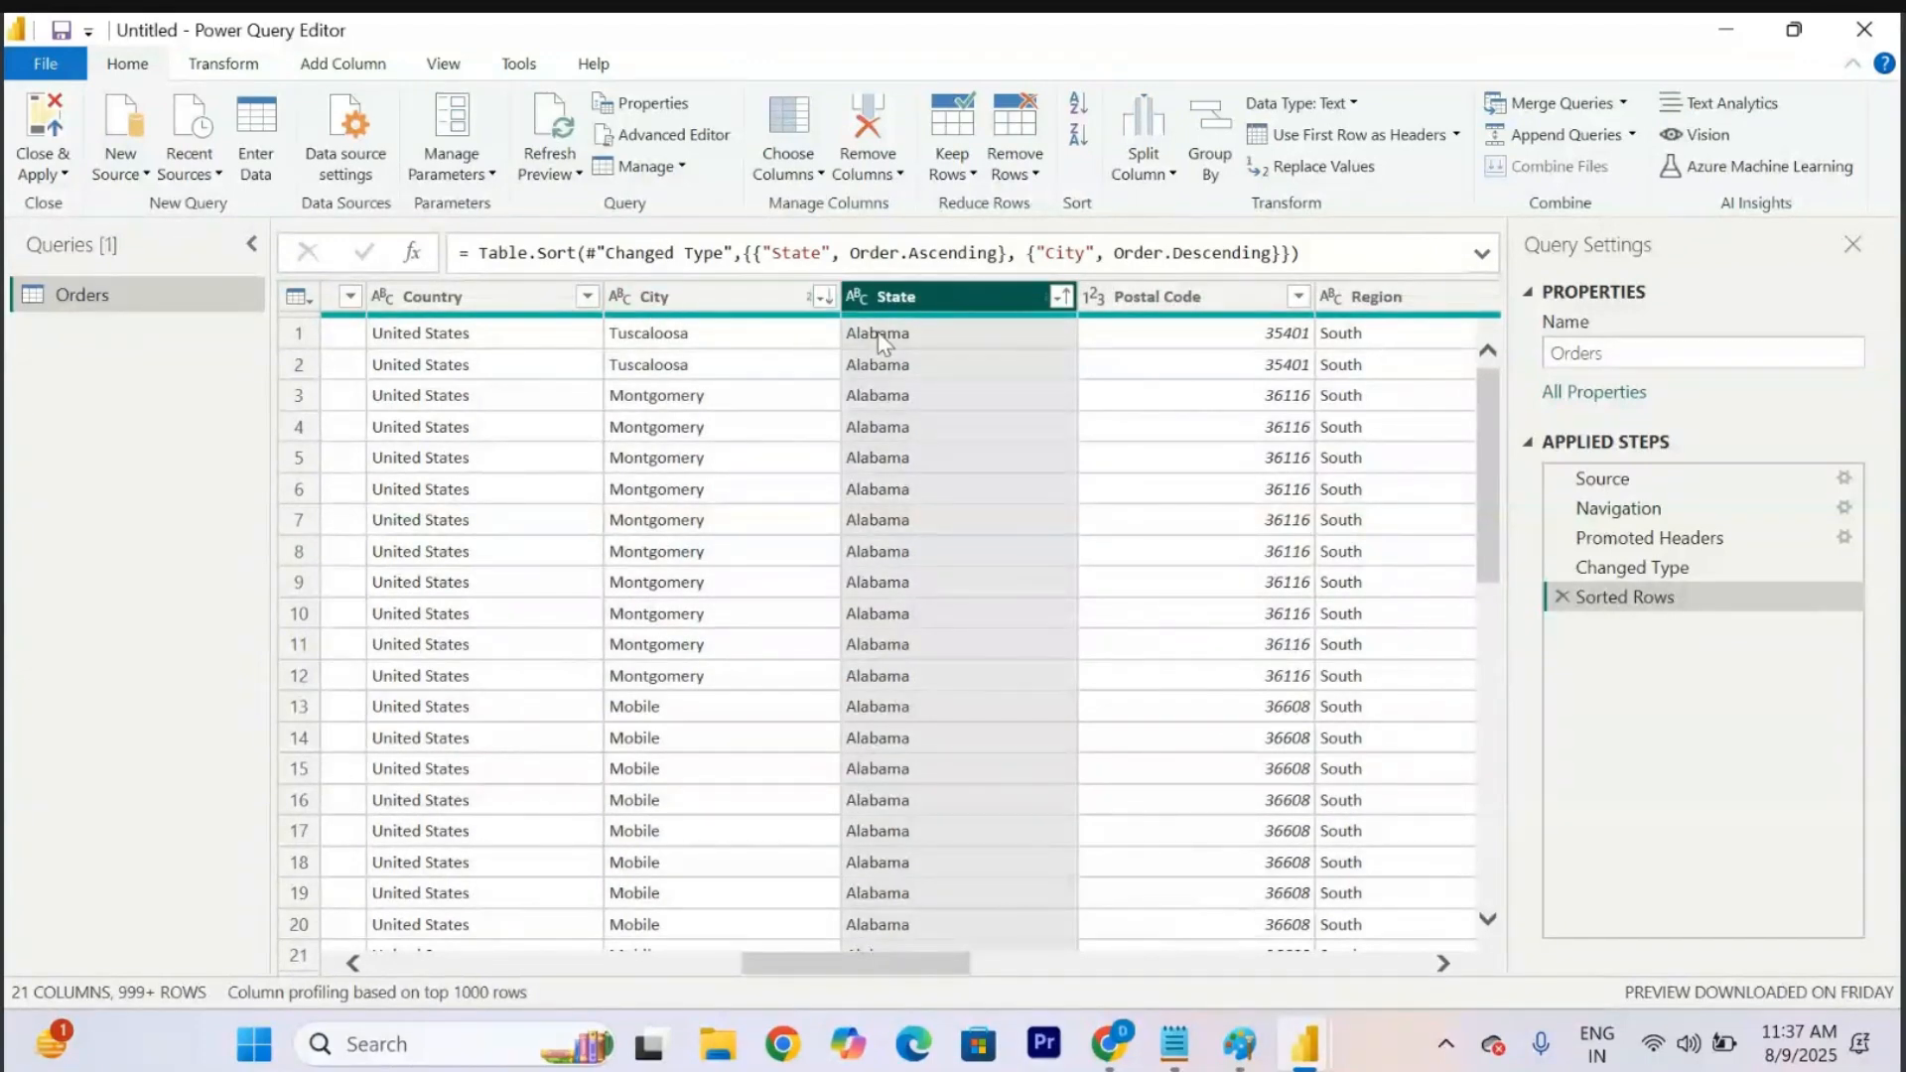
pyautogui.click(719, 308)
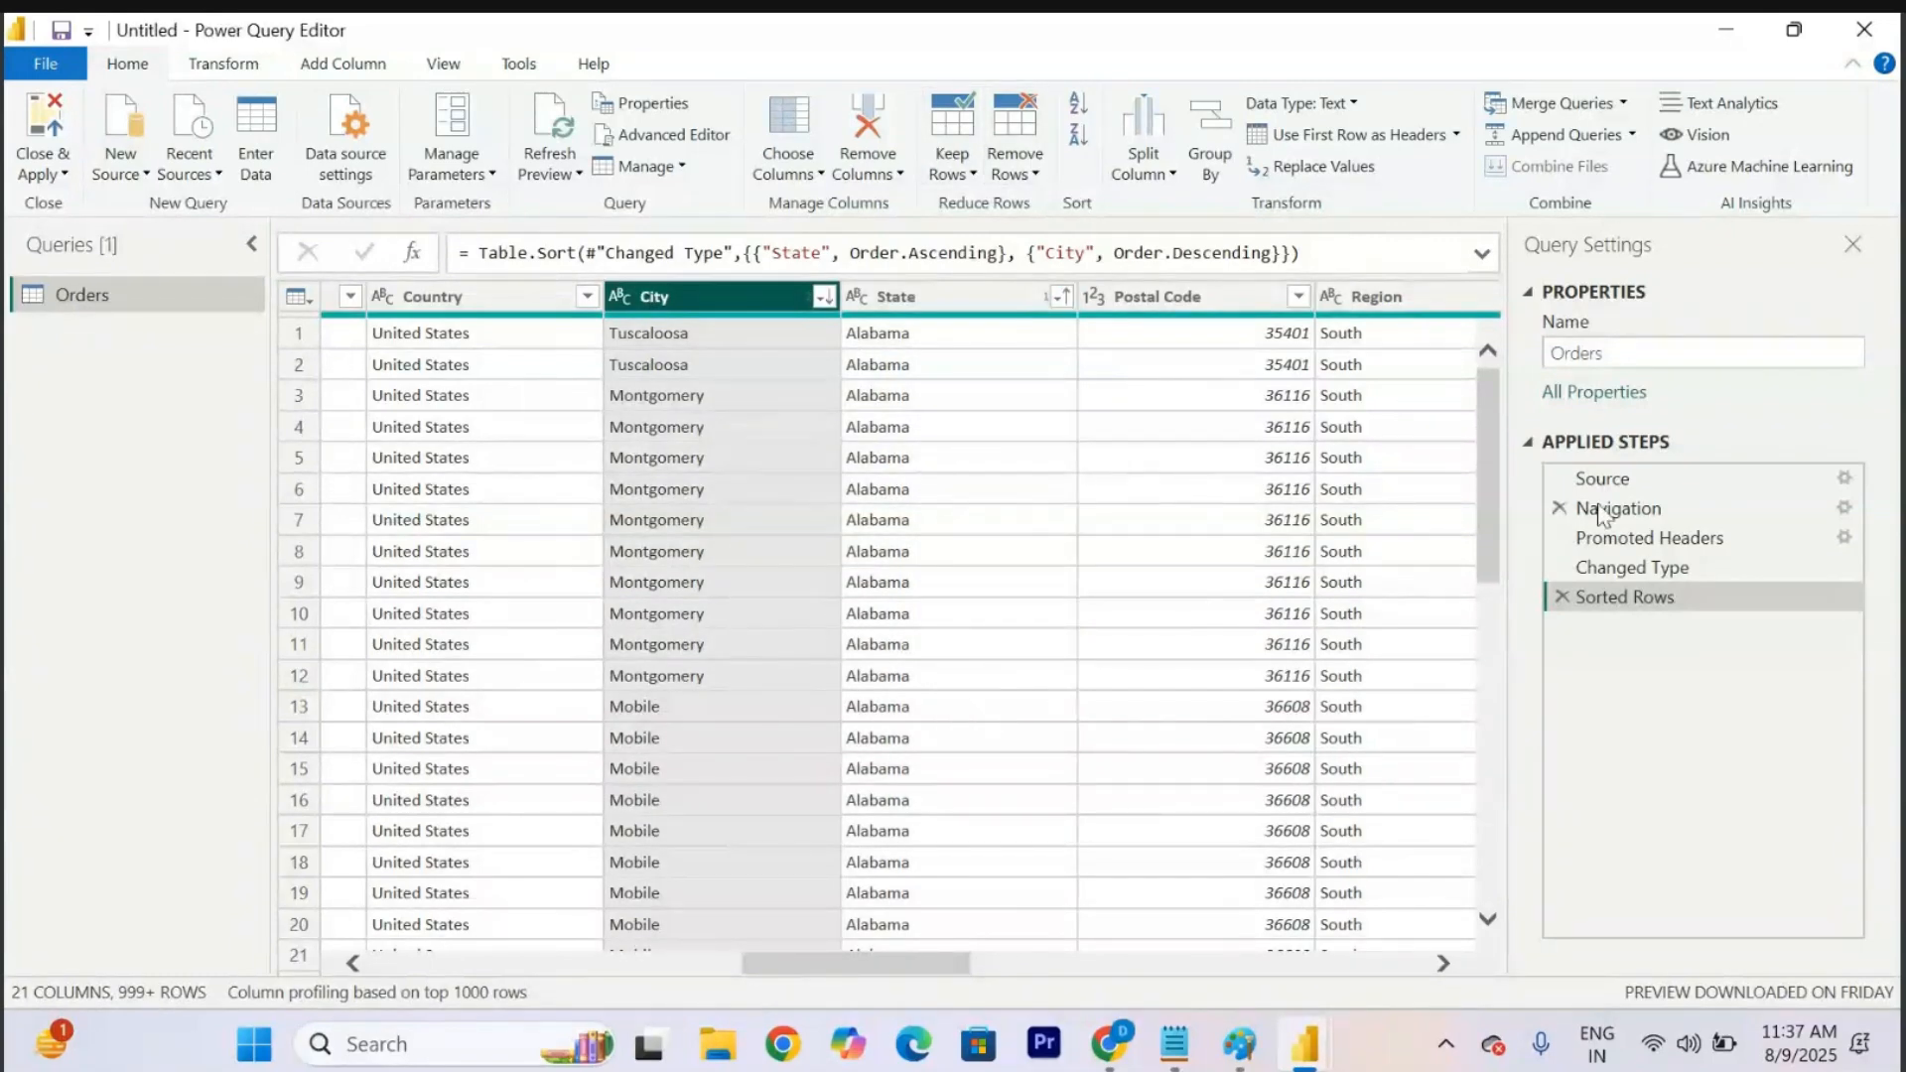
pyautogui.click(1562, 598)
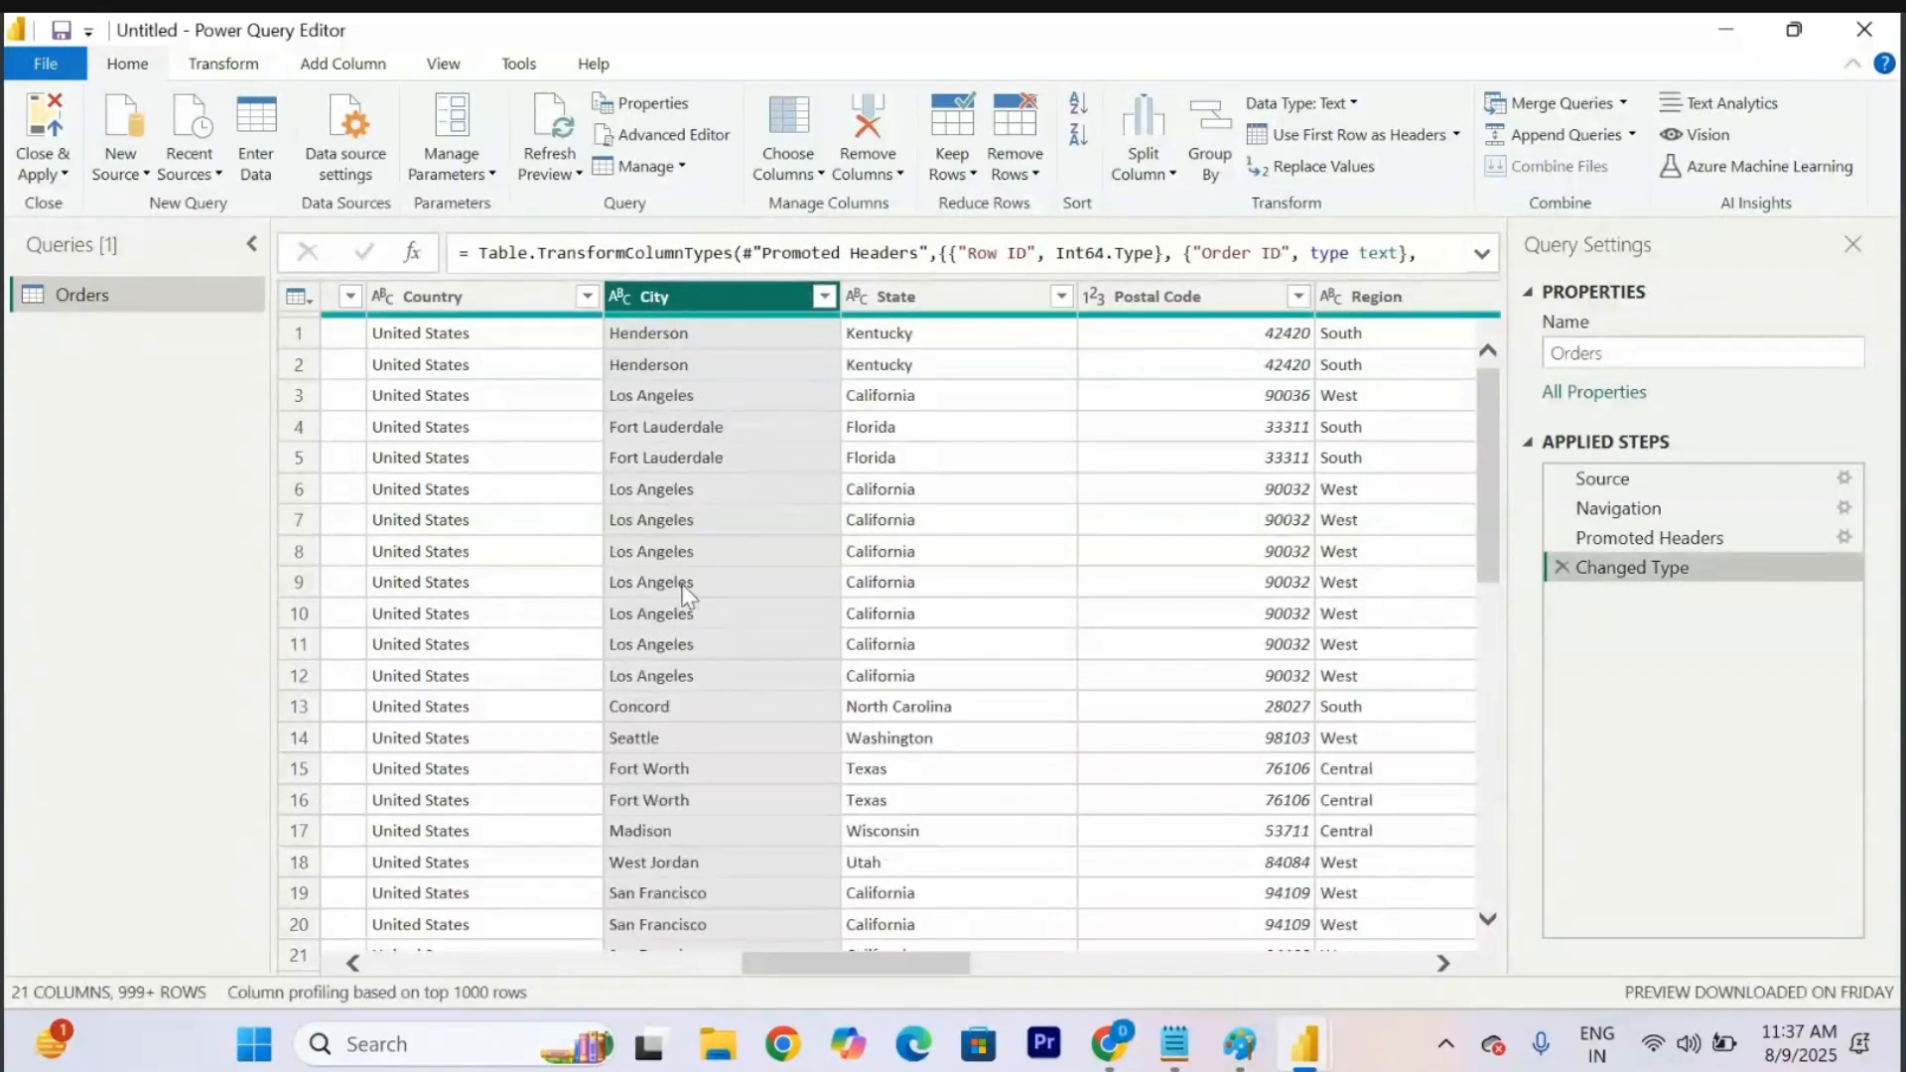
# Sort the Orders query by the City column alone in descending order and look through the sorted rows.
pyautogui.click(936, 303)
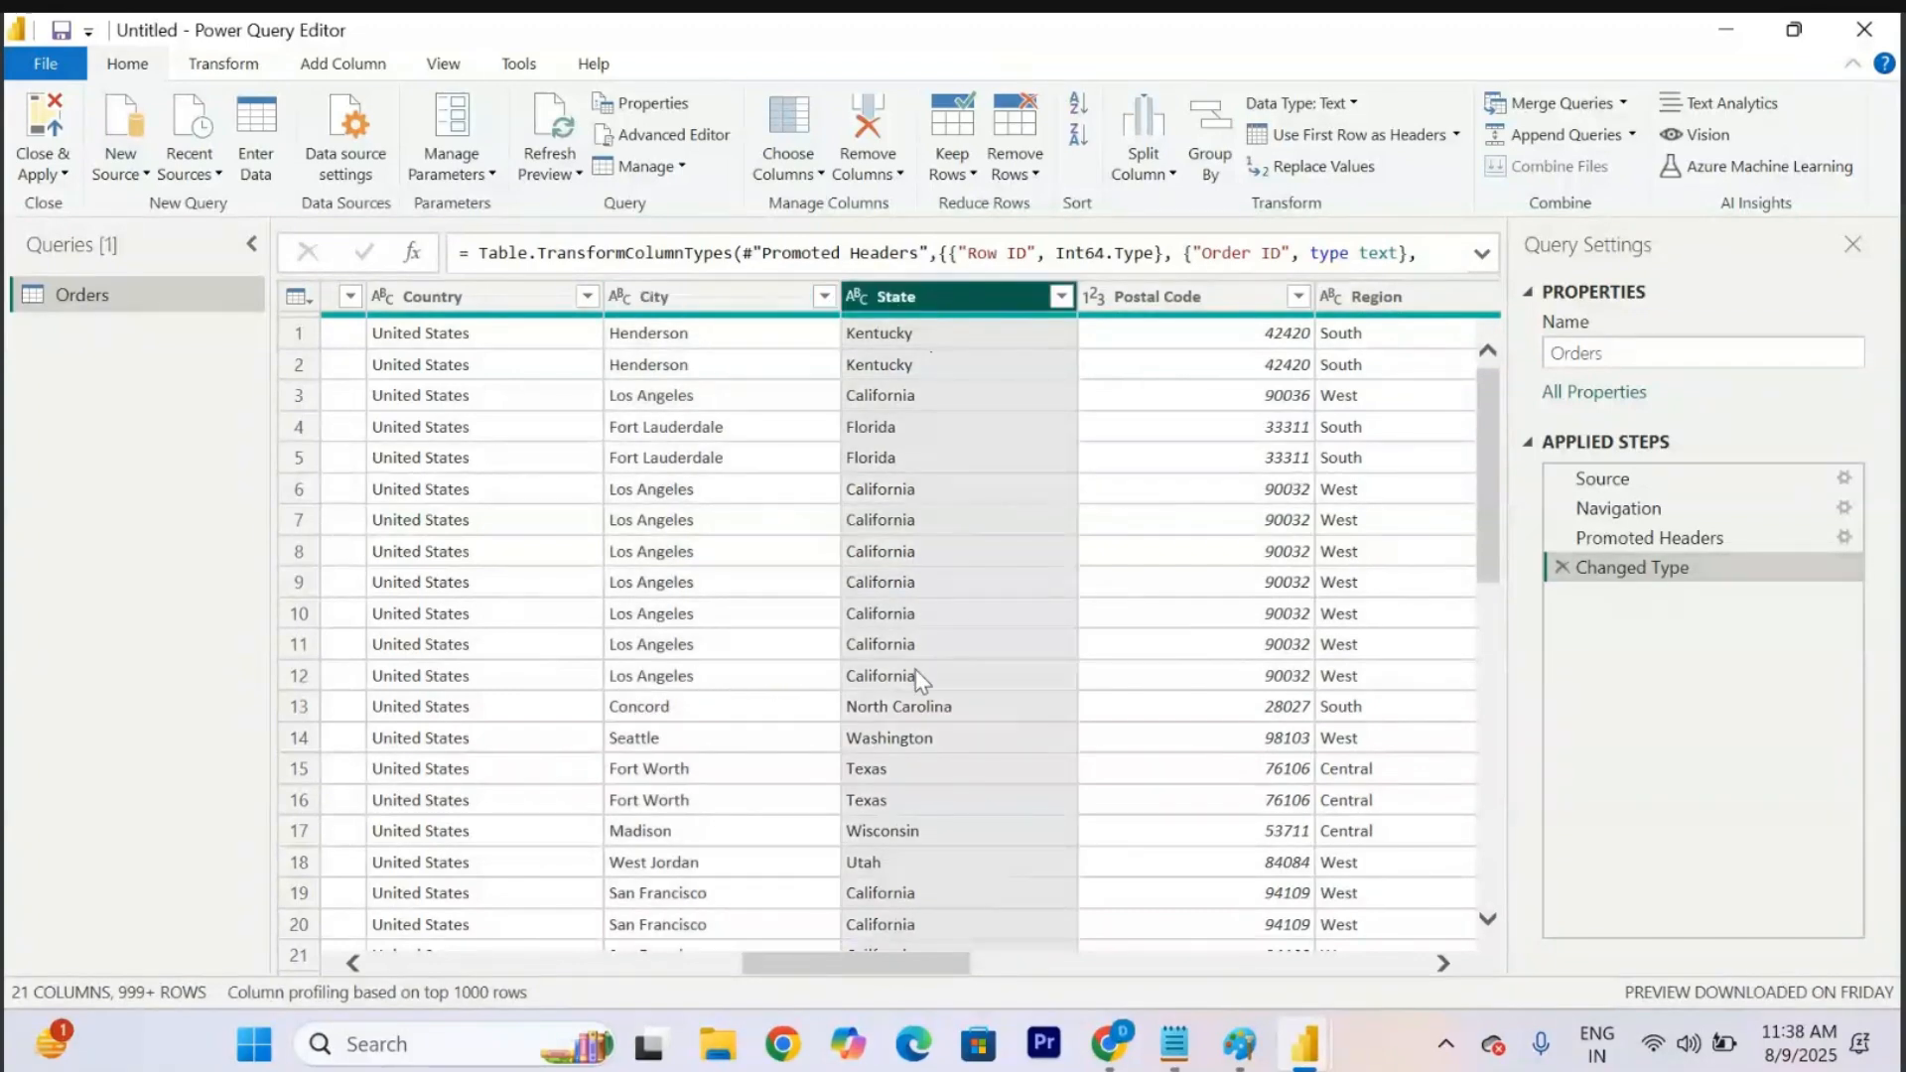
pyautogui.click(684, 298)
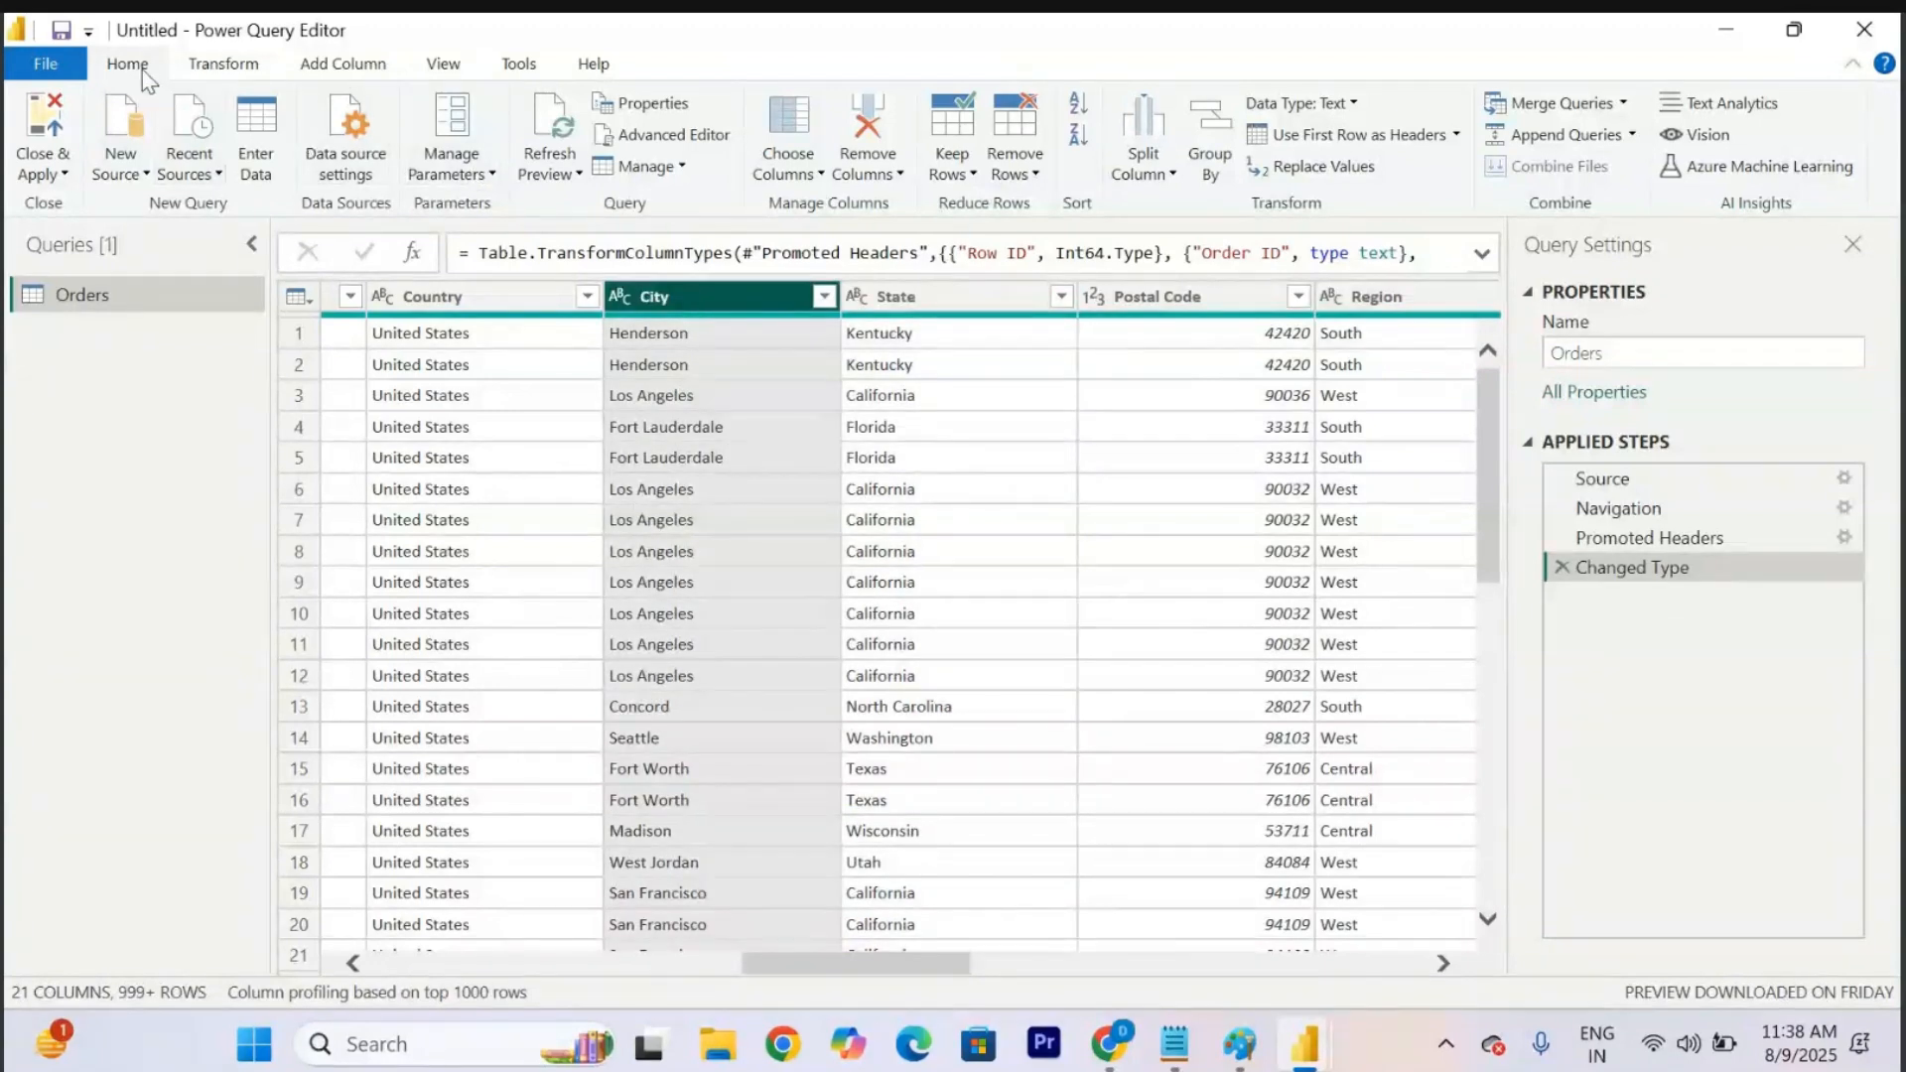
pyautogui.click(1079, 137)
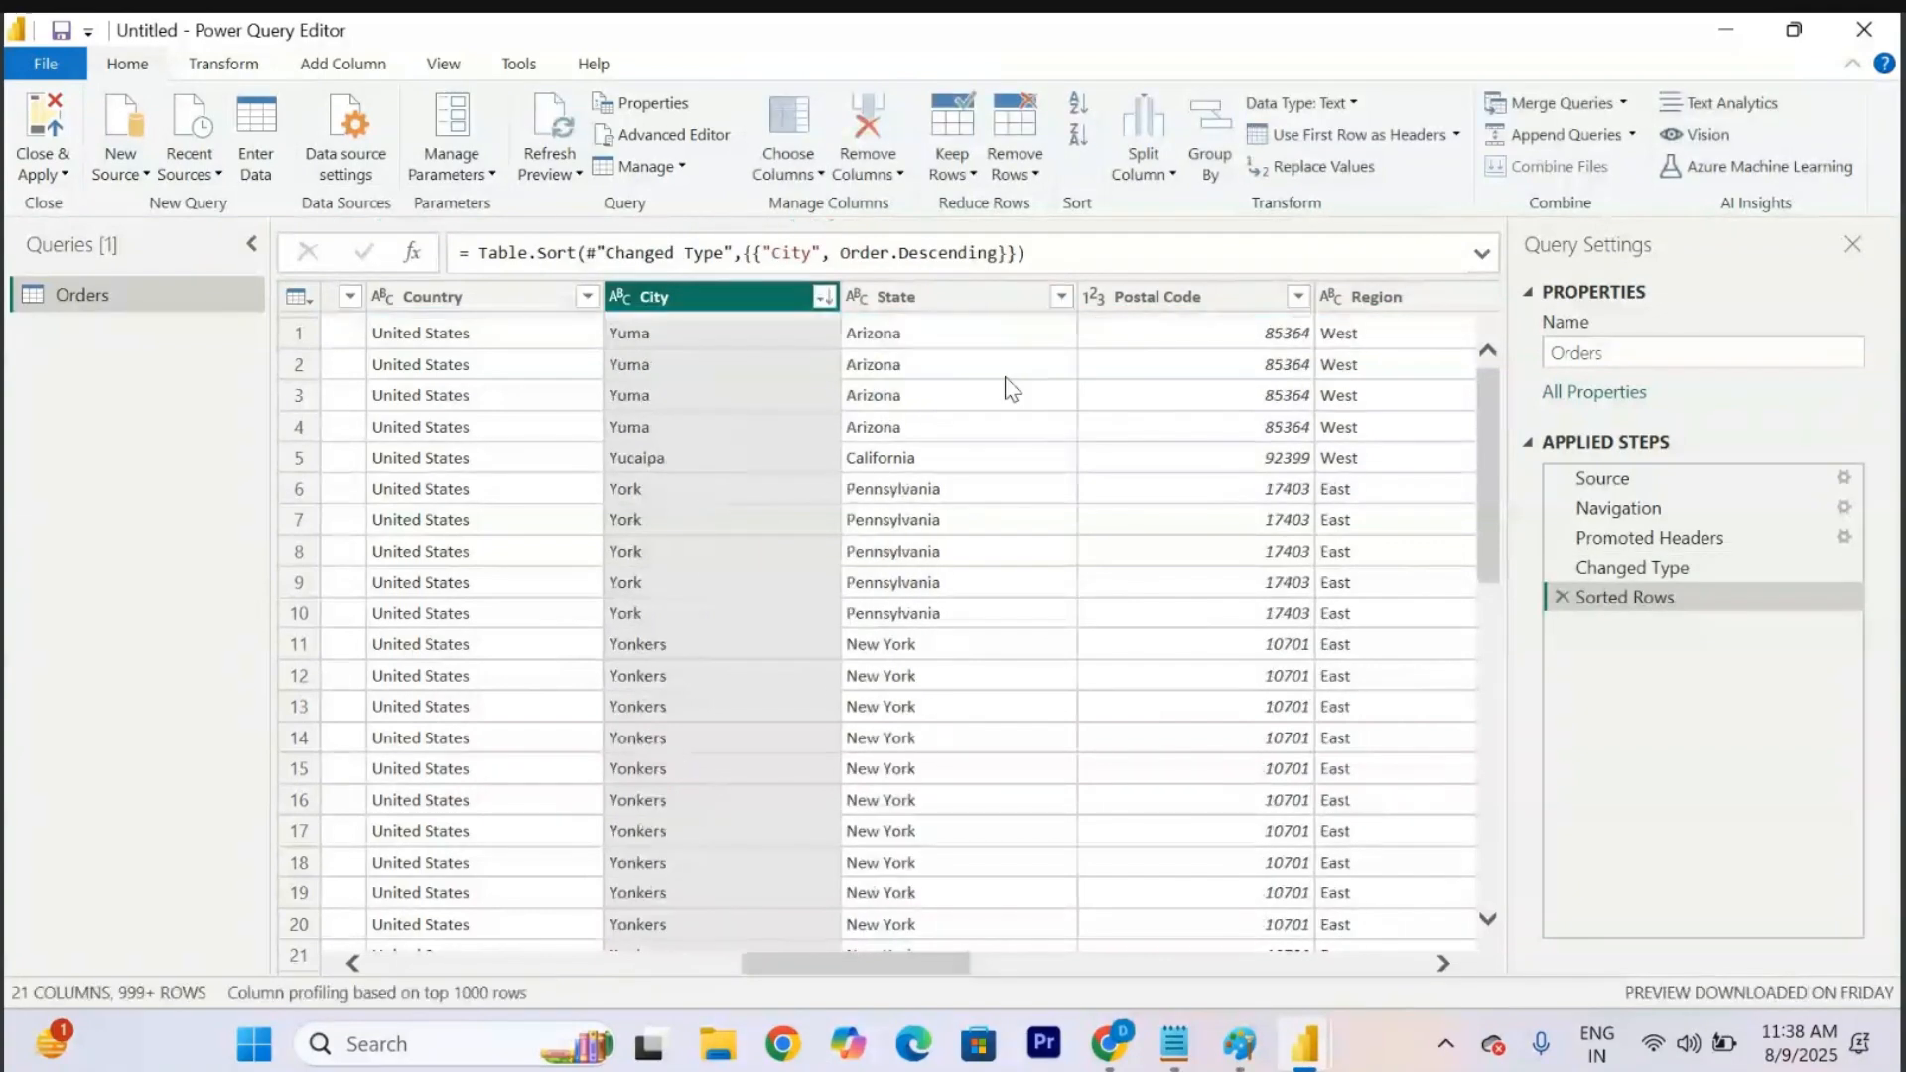
pyautogui.scroll(-5, 623, 653)
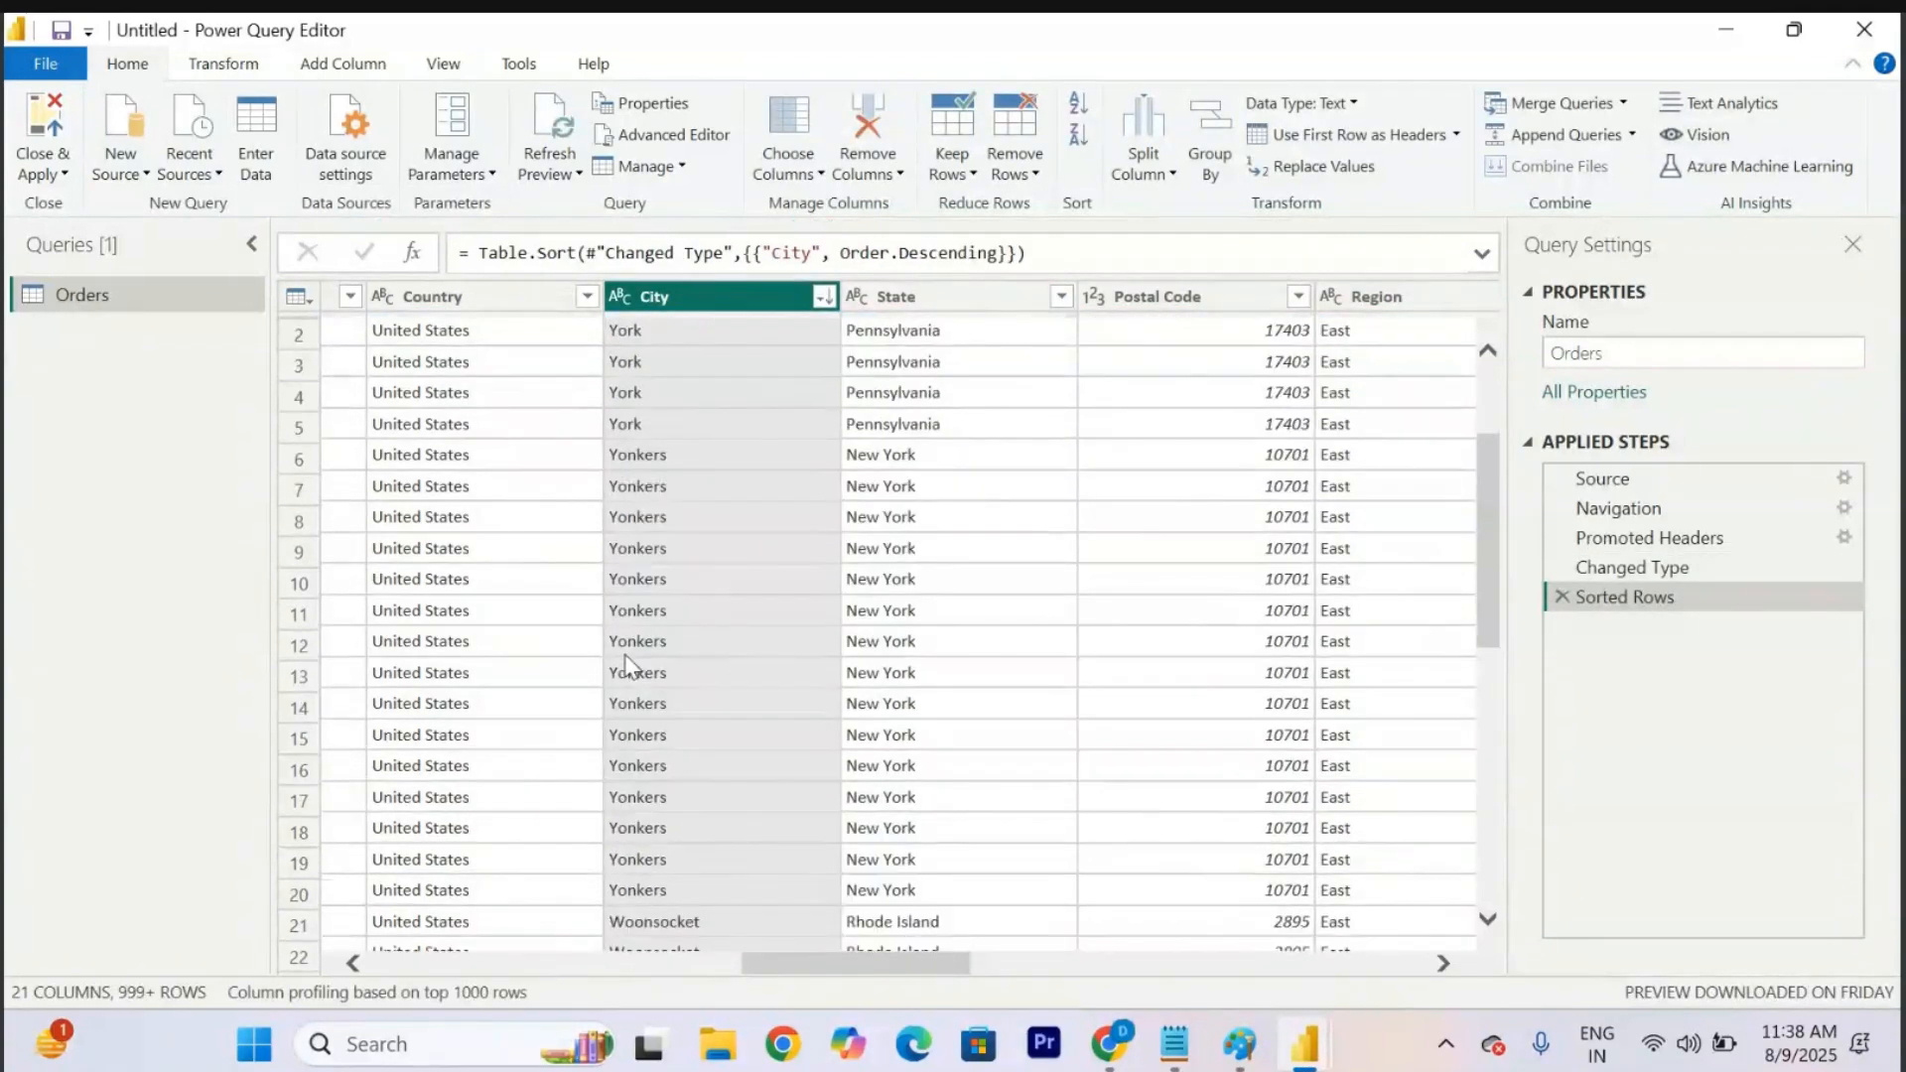
# Delete the Sorted Rows step from the Orders query and switch to the notes in Notepad.
pyautogui.scroll(5, 623, 653)
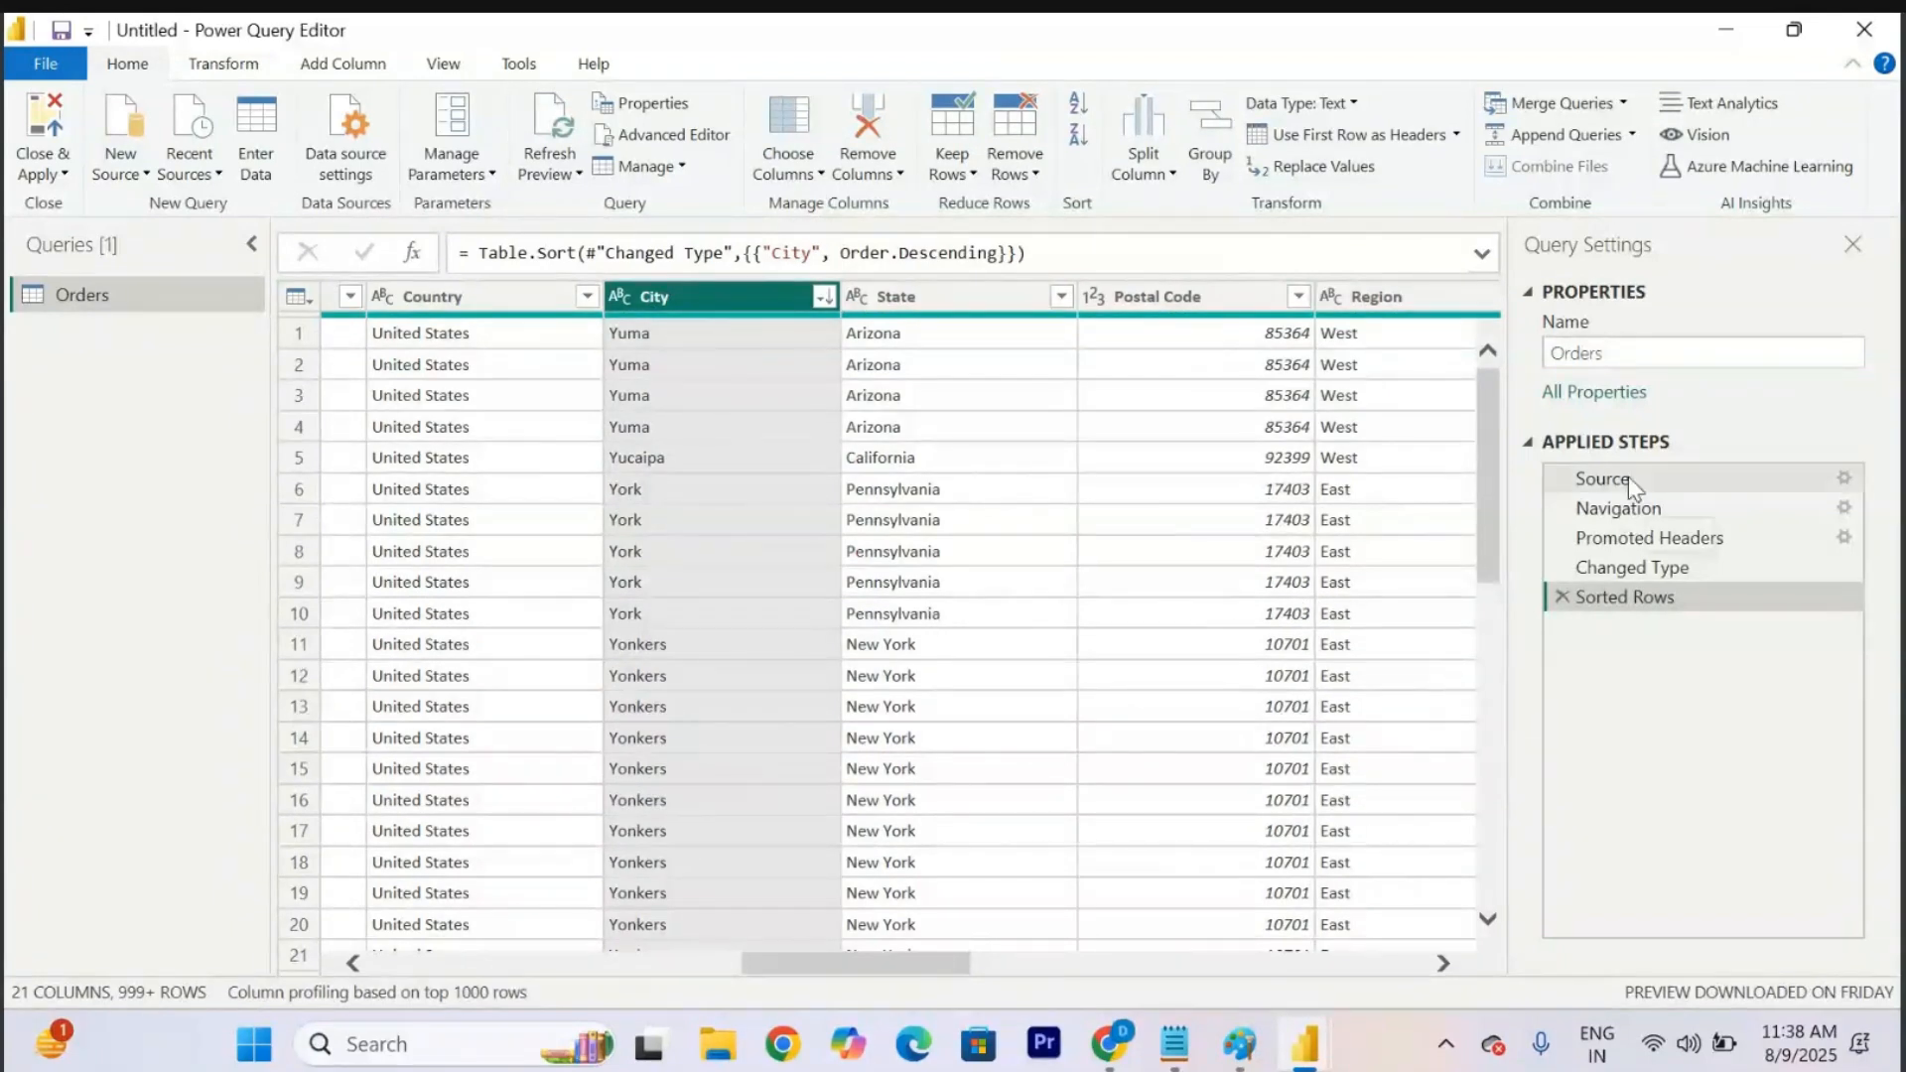
pyautogui.click(1561, 597)
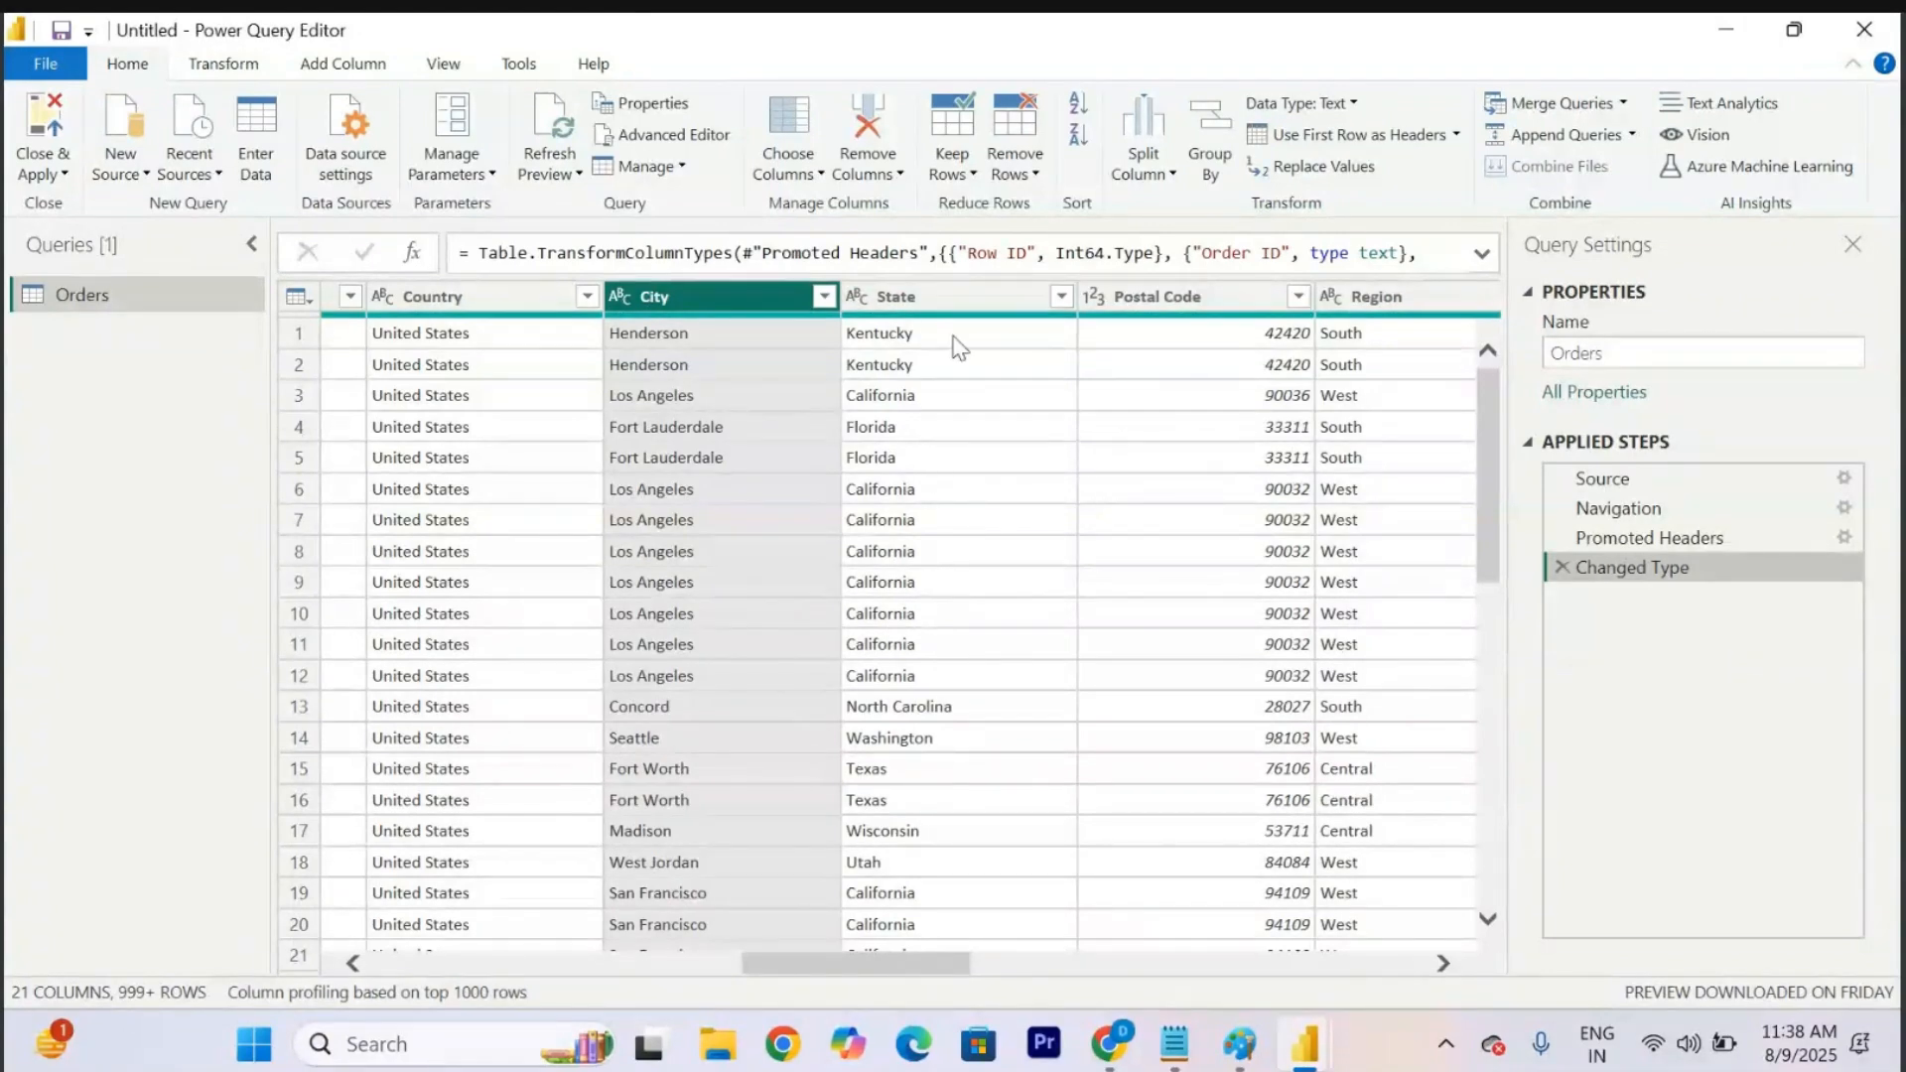
pyautogui.moveTo(1174, 1042)
pyautogui.click(1174, 874)
# Below the Asc and Desc Order lines, add the note "- Never Advise that Two Different Column Sorting at a time" and highlight it.
pyautogui.click(791, 743)
pyautogui.press('Return')
pyautogui.press('Return')
pyautogui.press('Tab')
pyautogui.press('Tab')
pyautogui.write('- Never Ad')
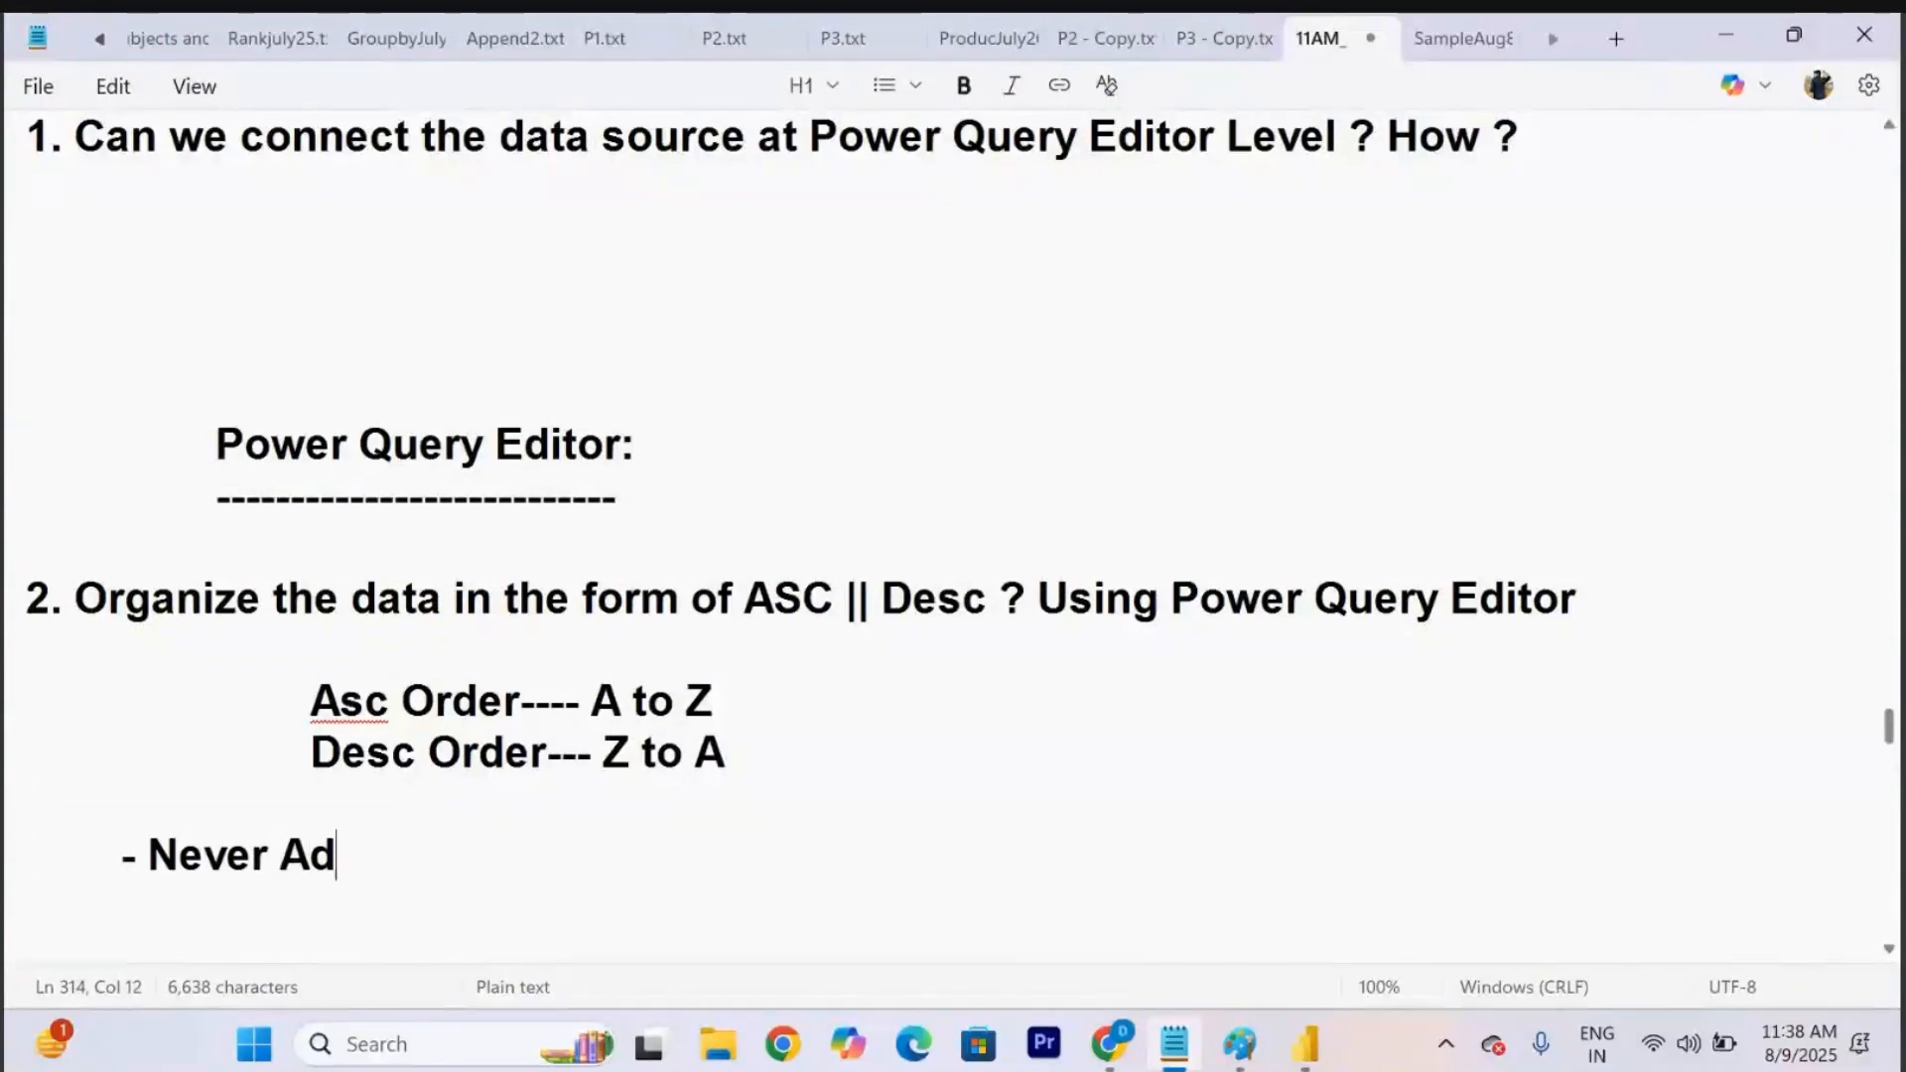
pyautogui.write('vize')
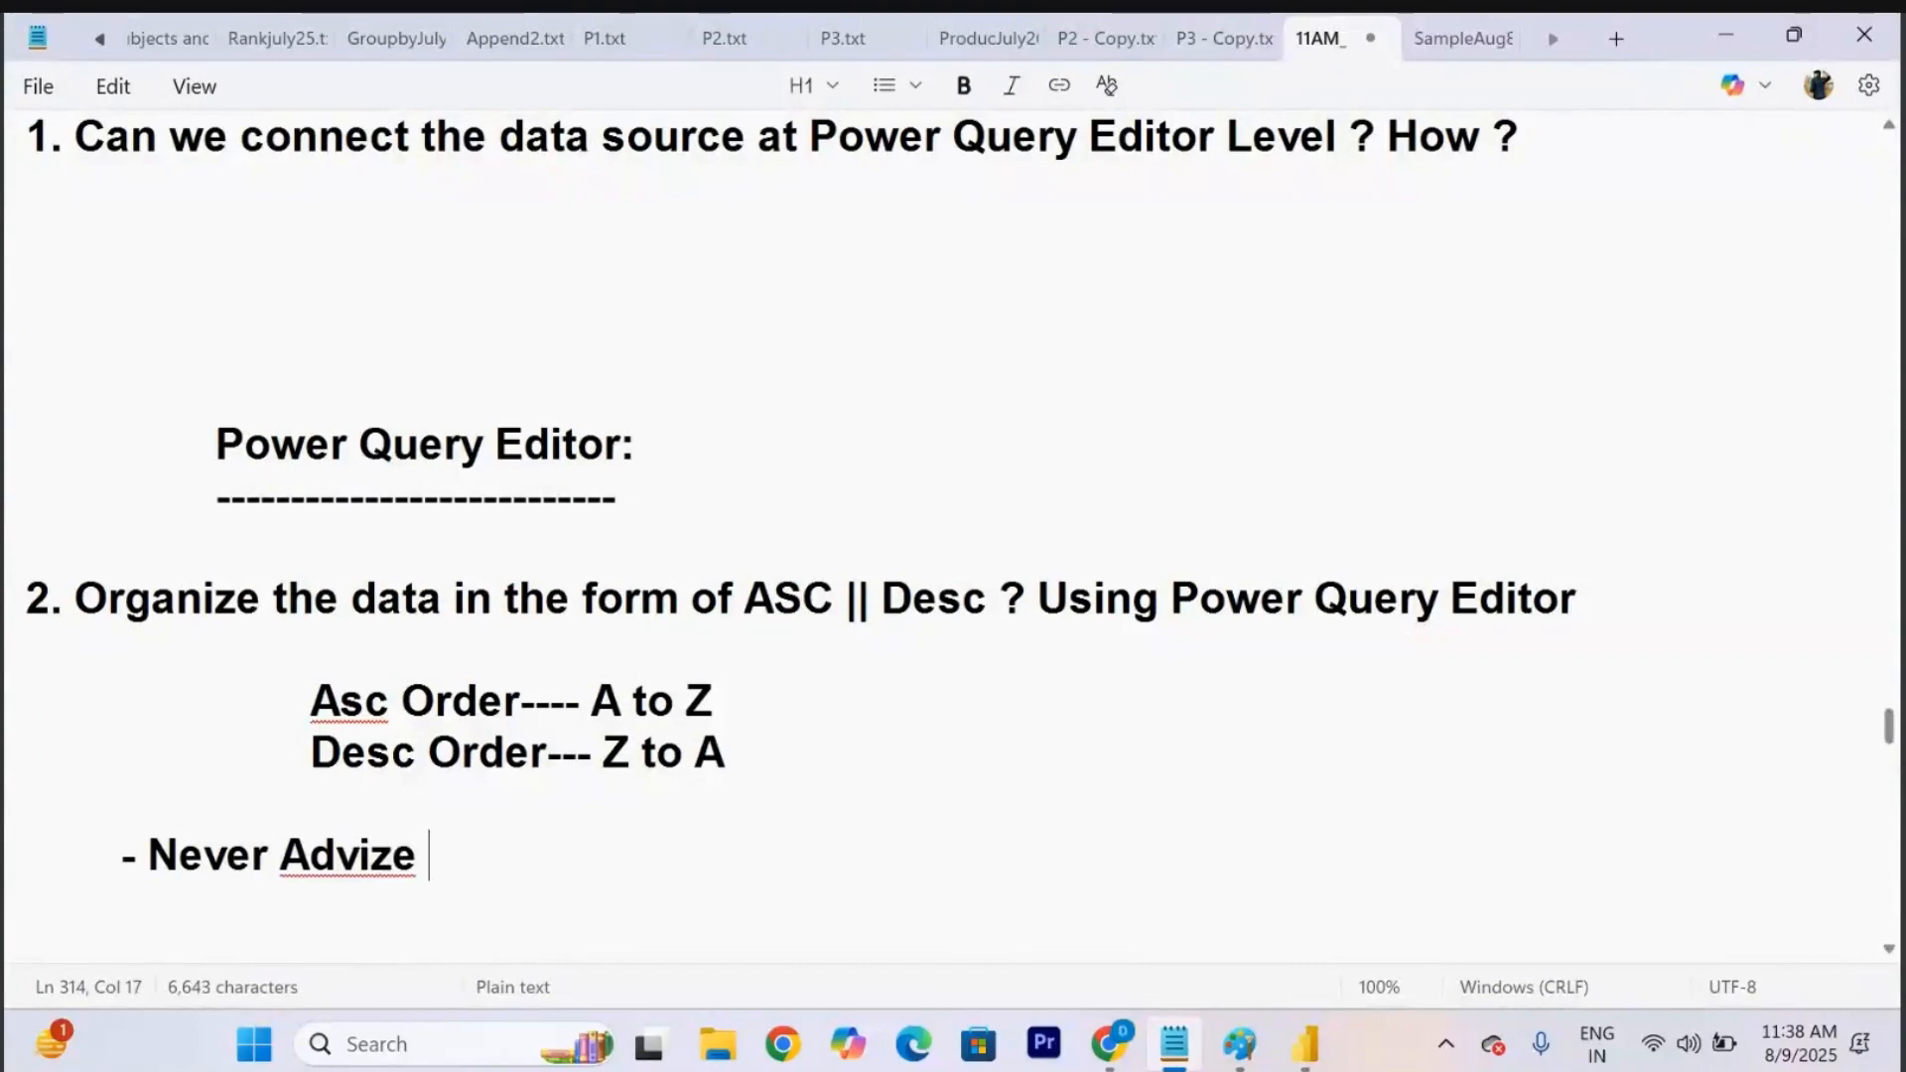
pyautogui.press('BackSpace')
pyautogui.press('BackSpace')
pyautogui.press('BackSpace')
pyautogui.write('s')
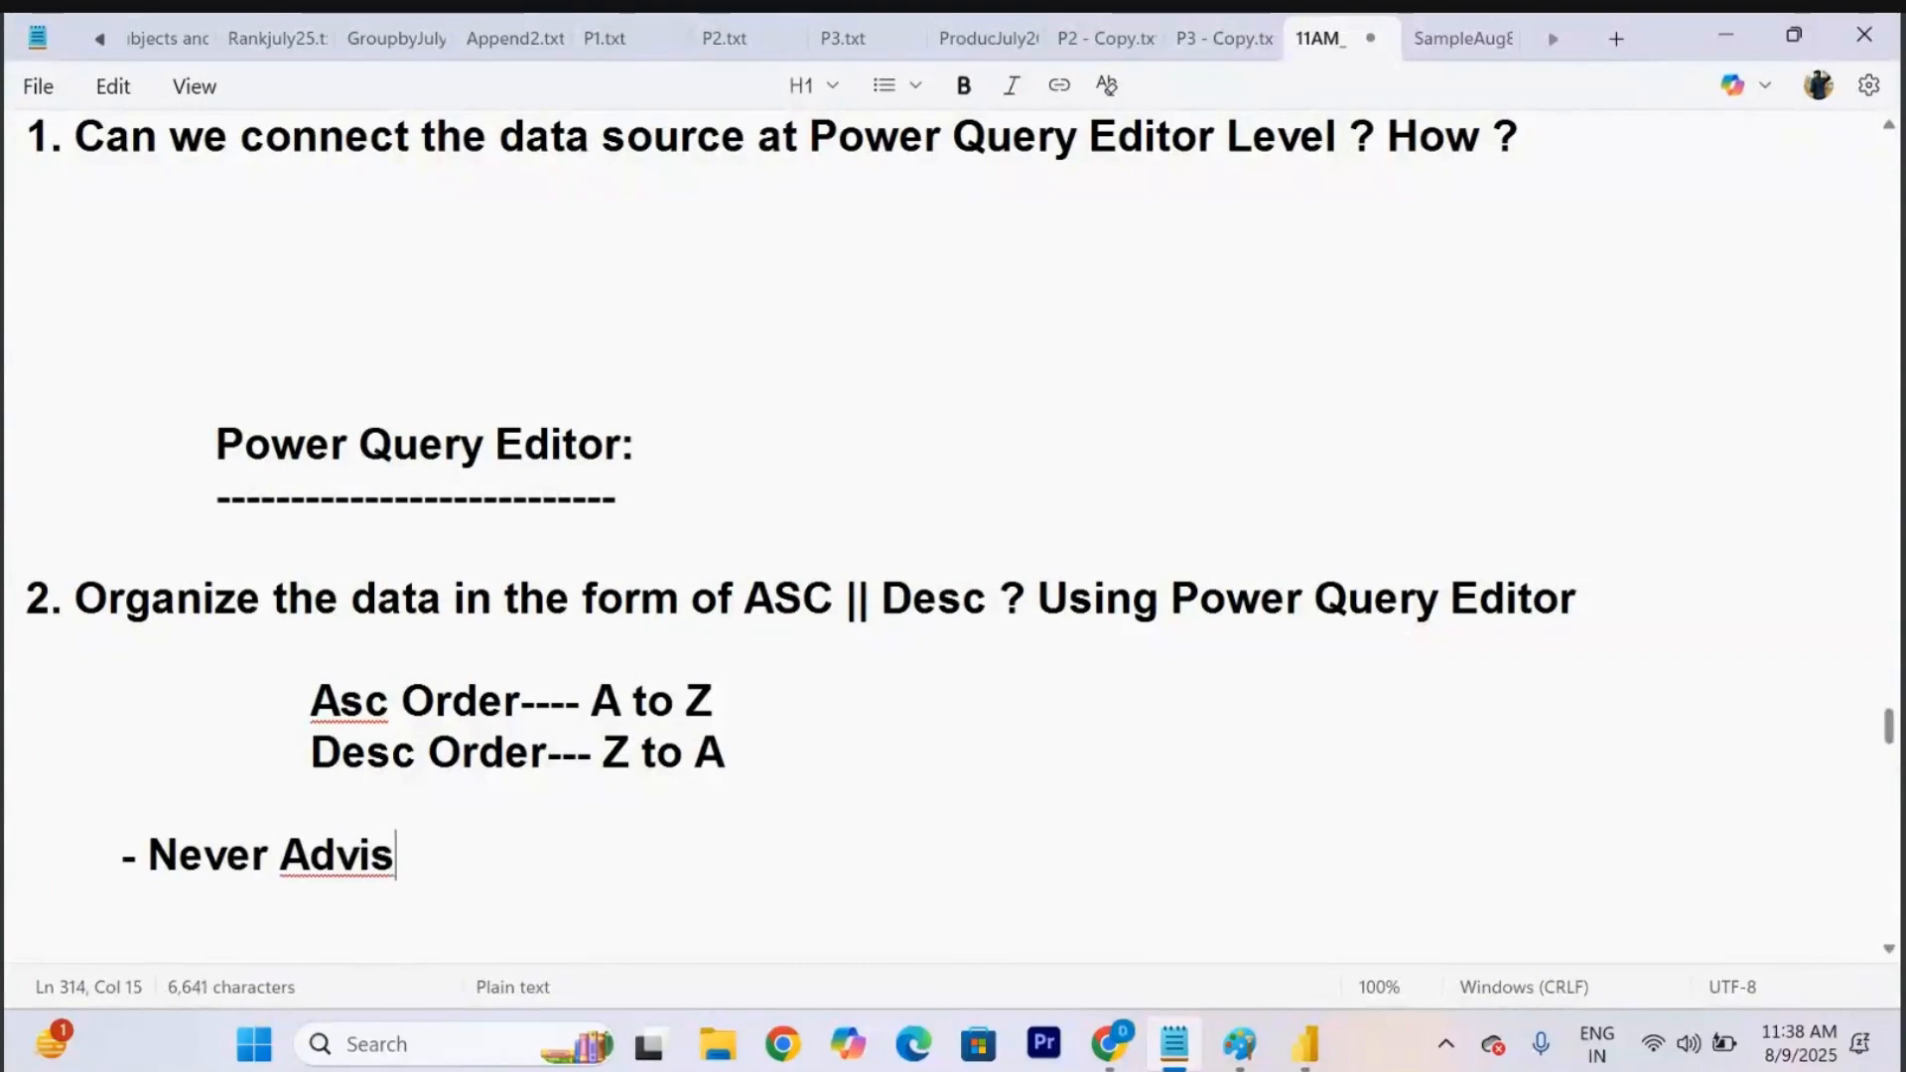
pyautogui.write('e that ')
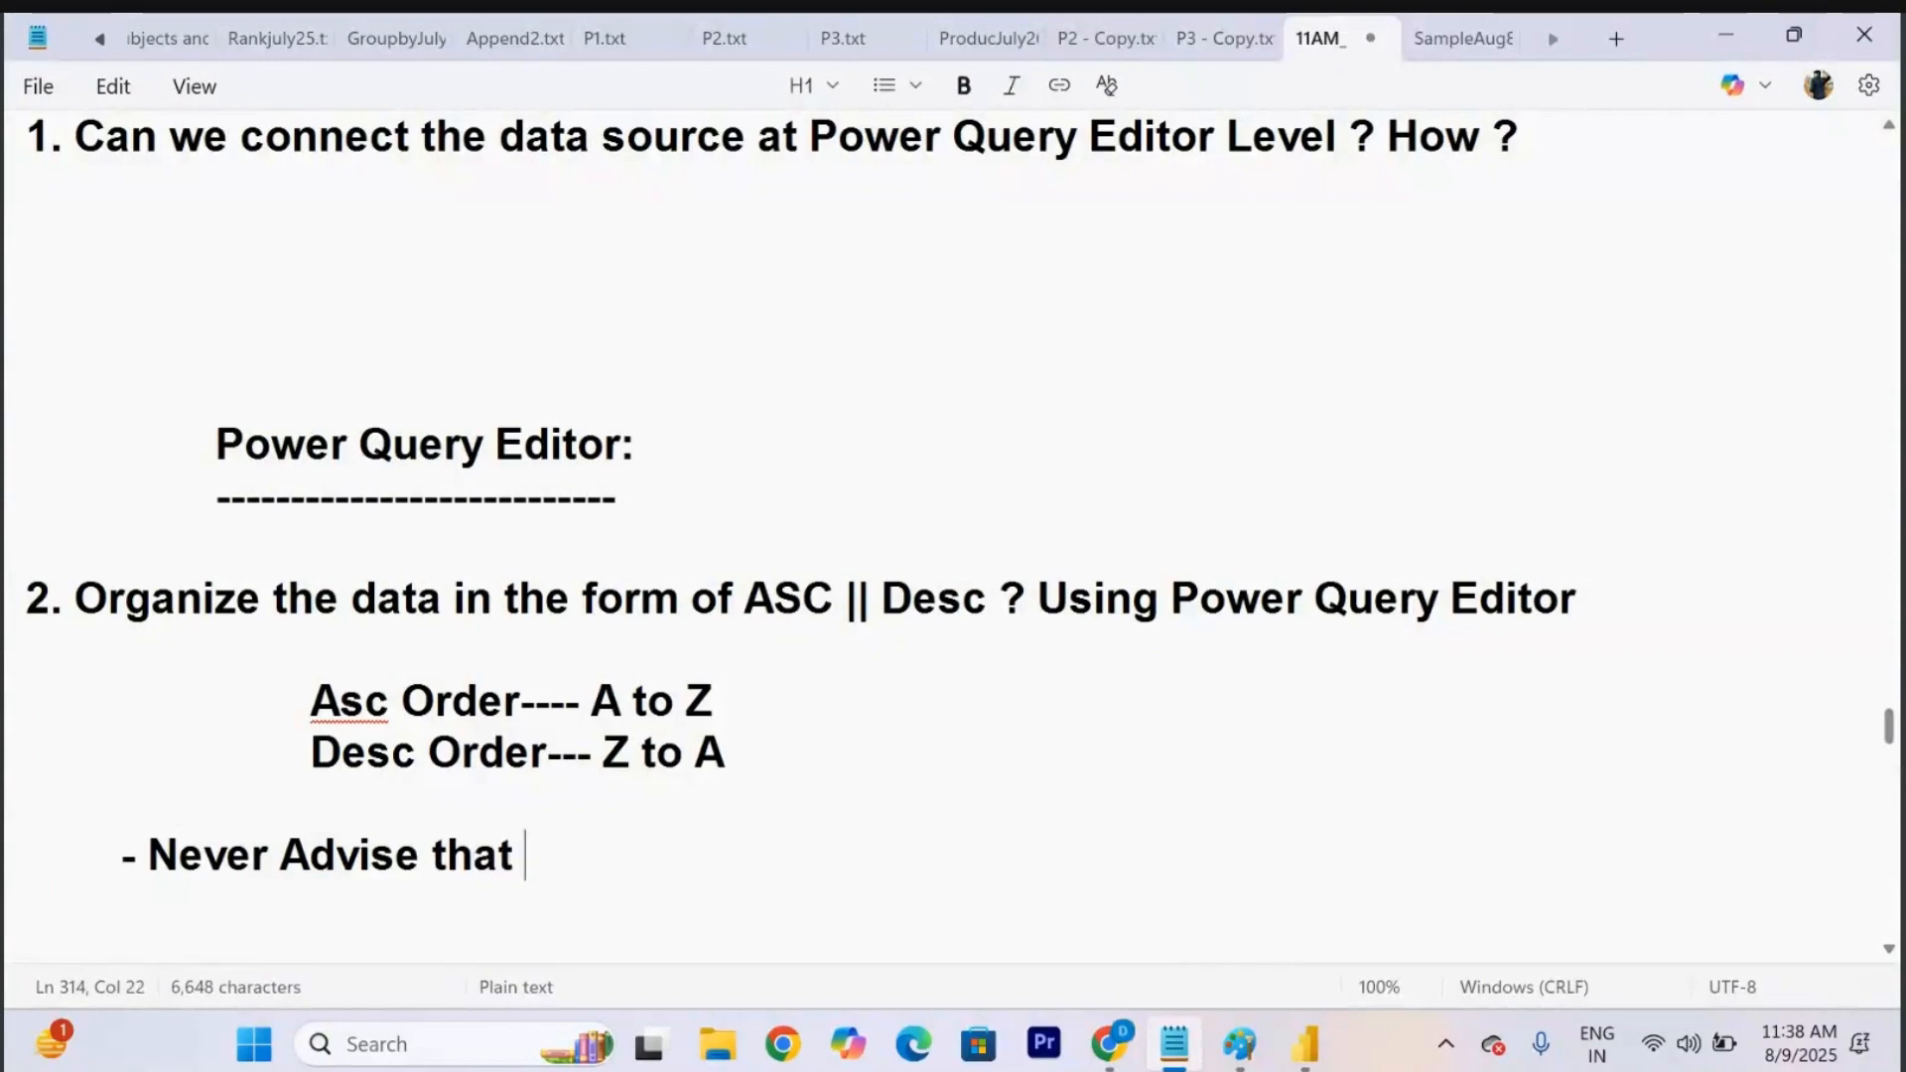
pyautogui.write('Two ')
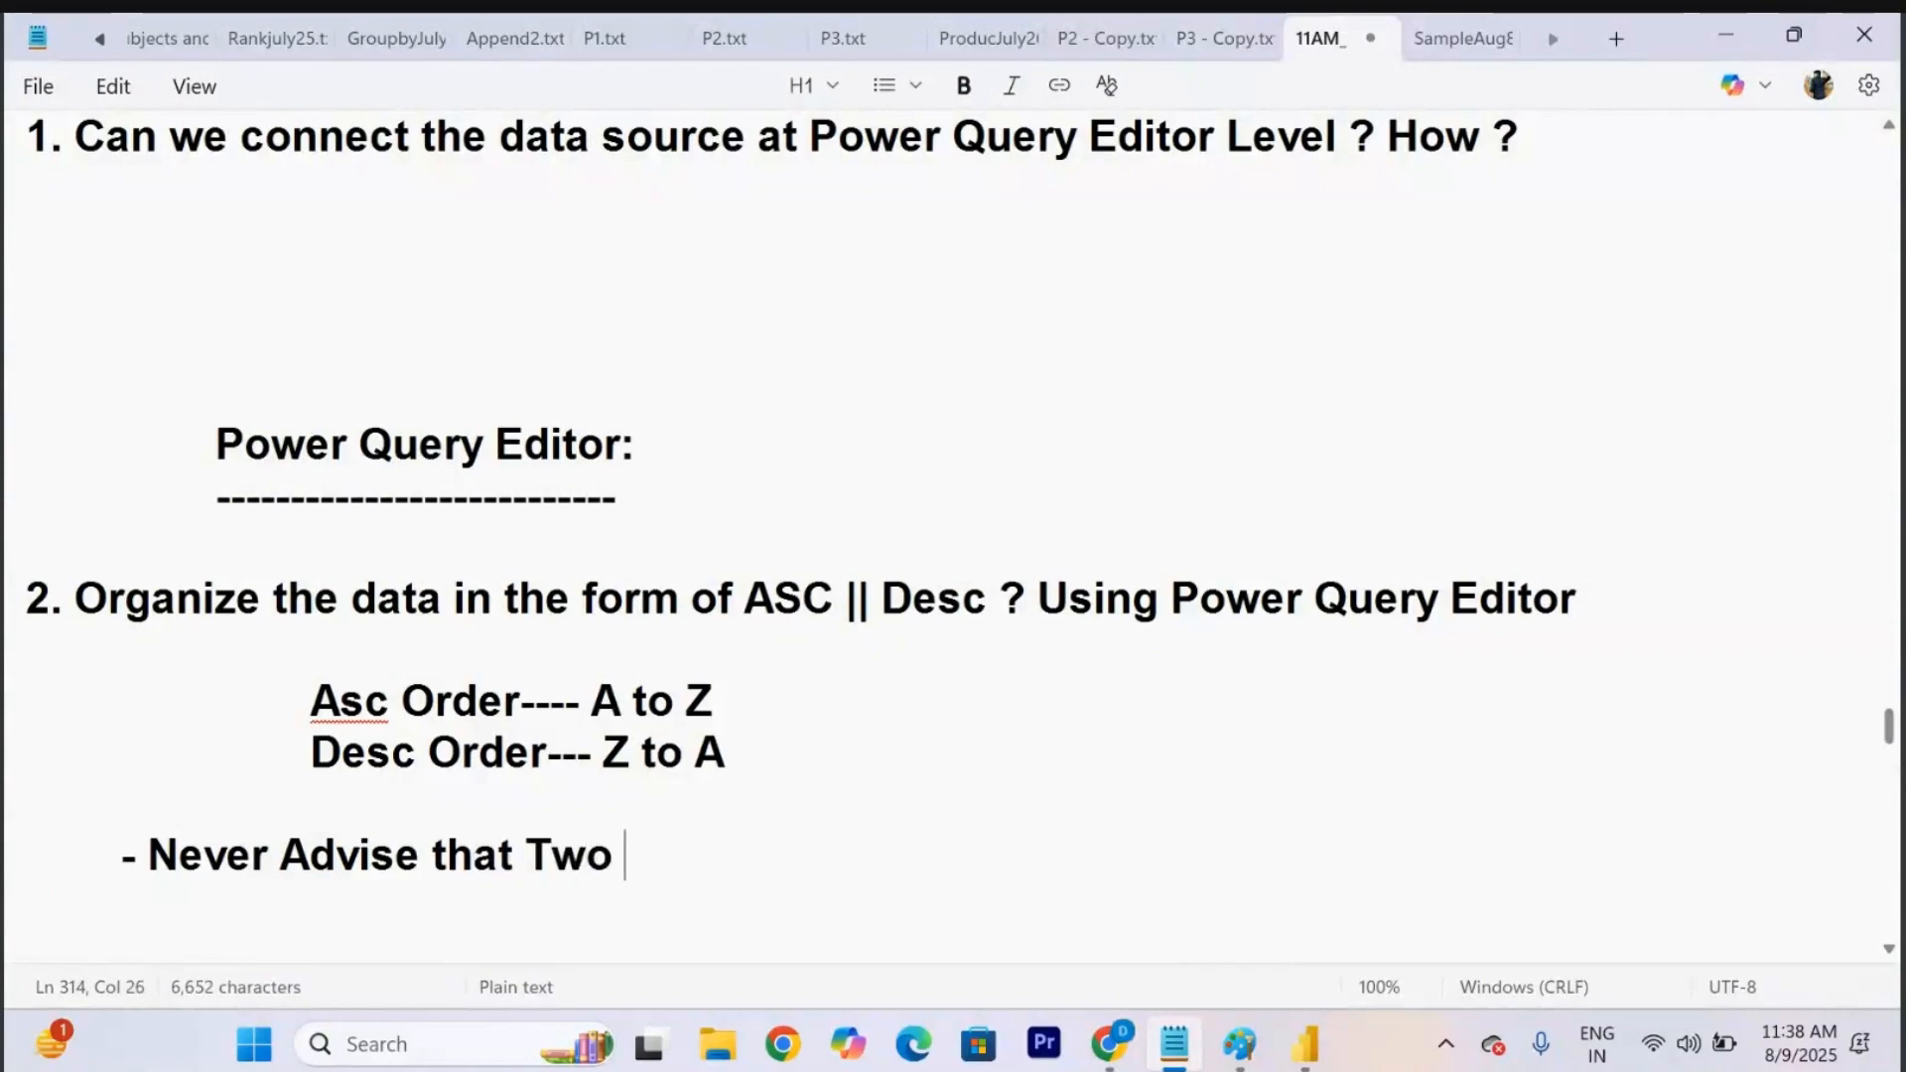
pyautogui.write('Different ')
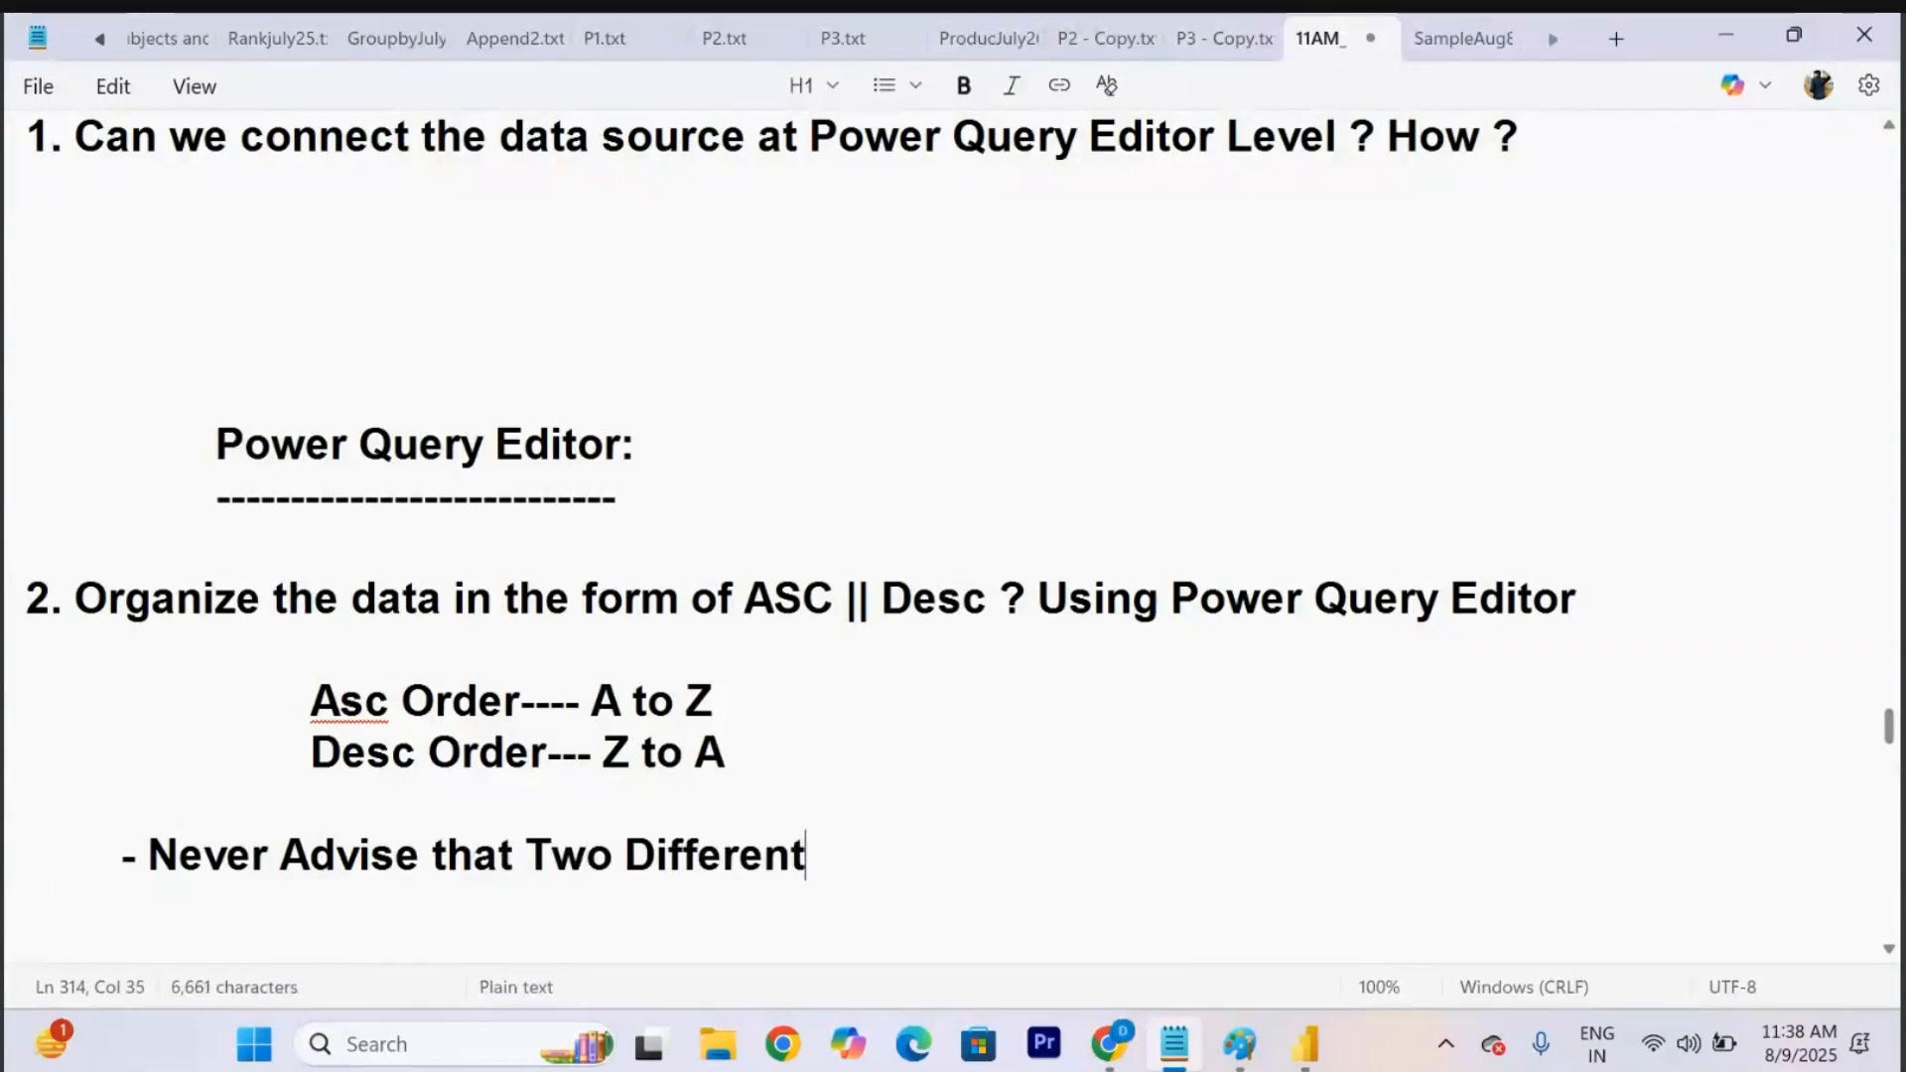
pyautogui.write('Column ')
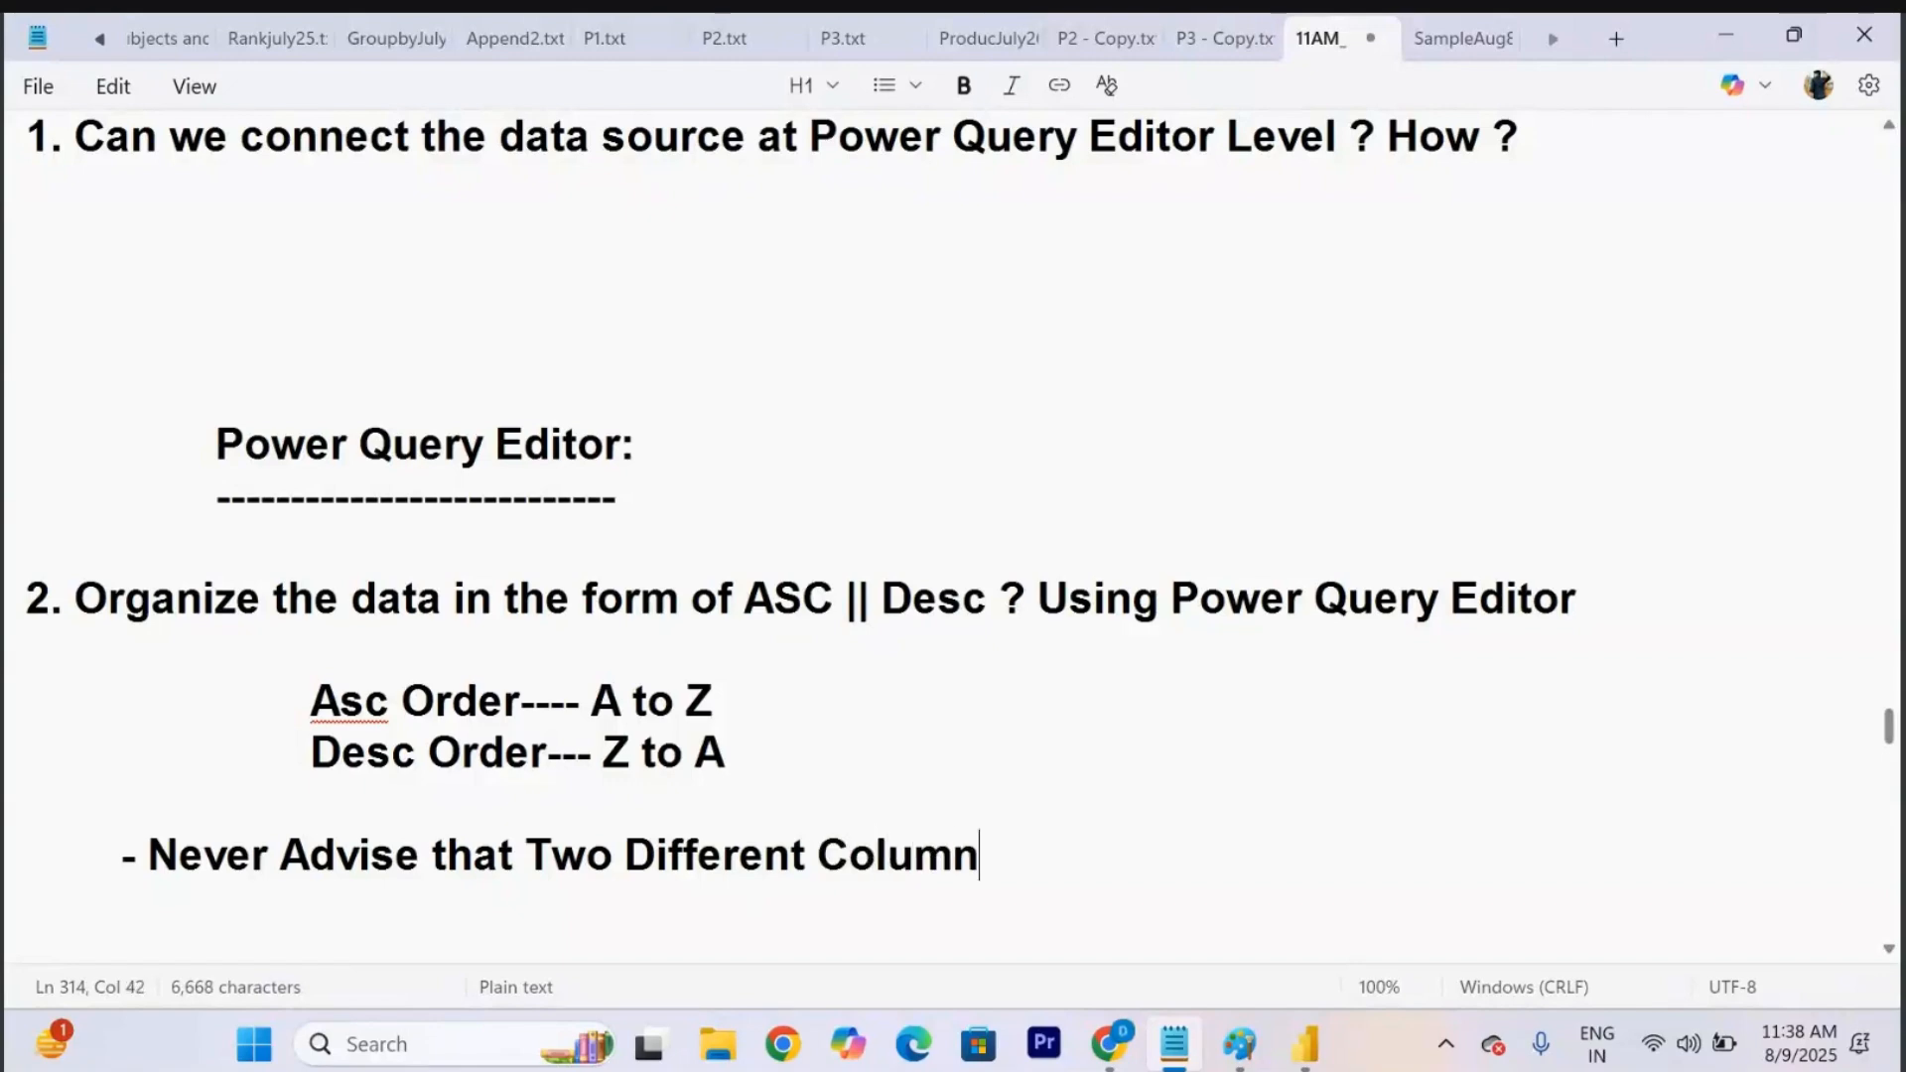
pyautogui.write('Sor')
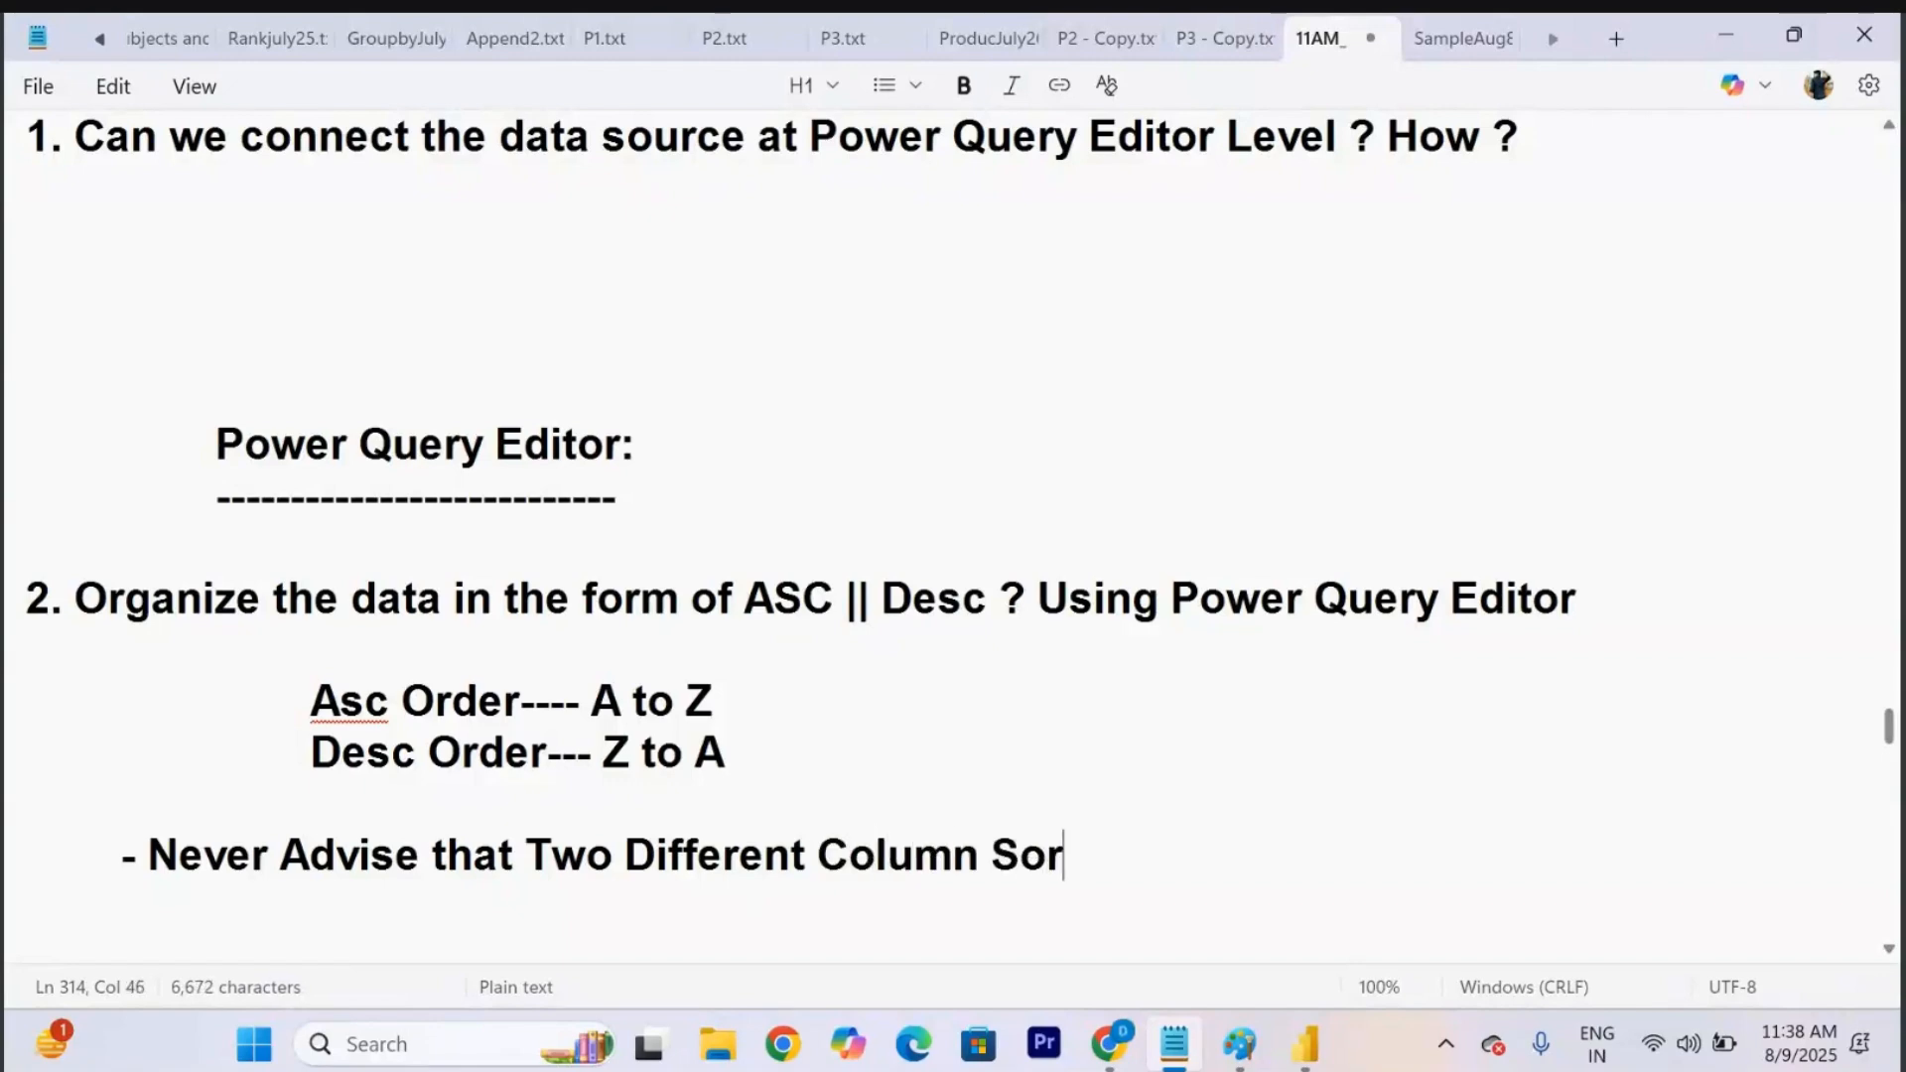
pyautogui.write('ting at a time')
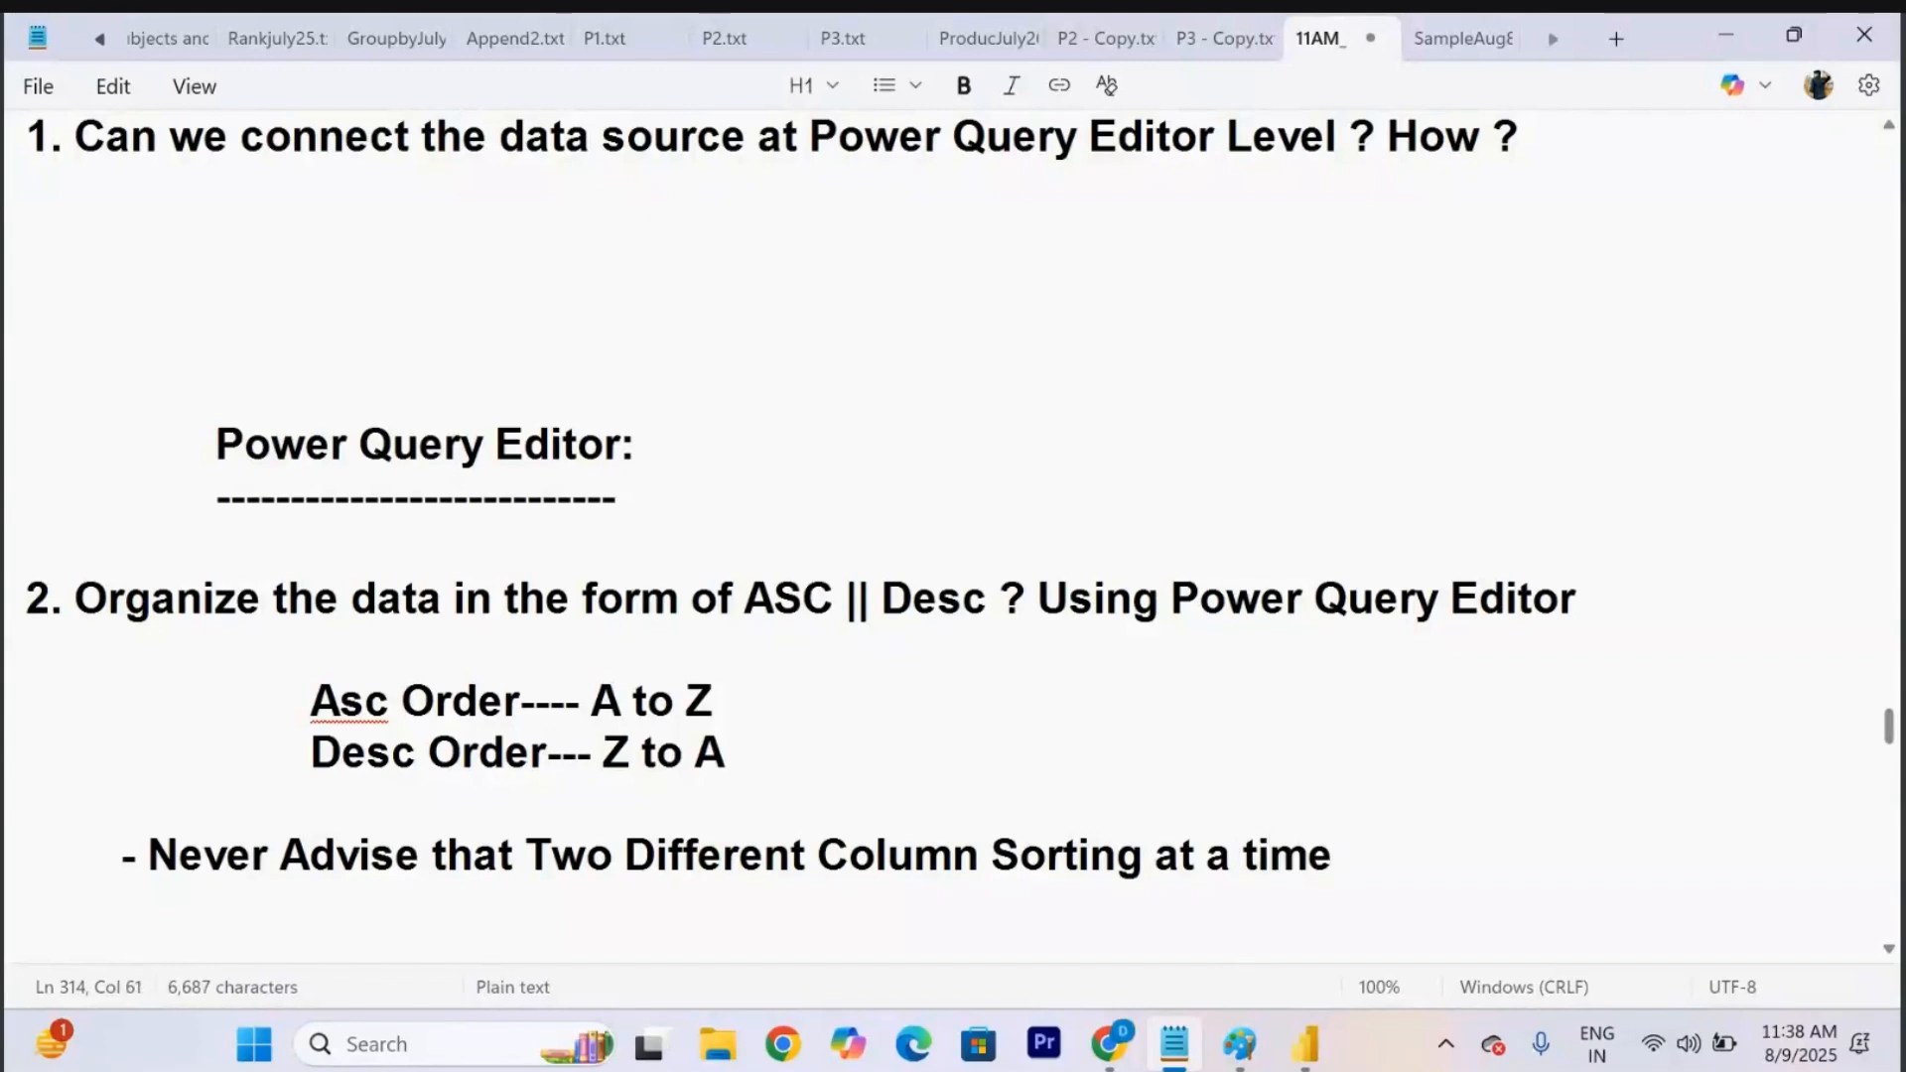
pyautogui.scroll(-3, 1420, 545)
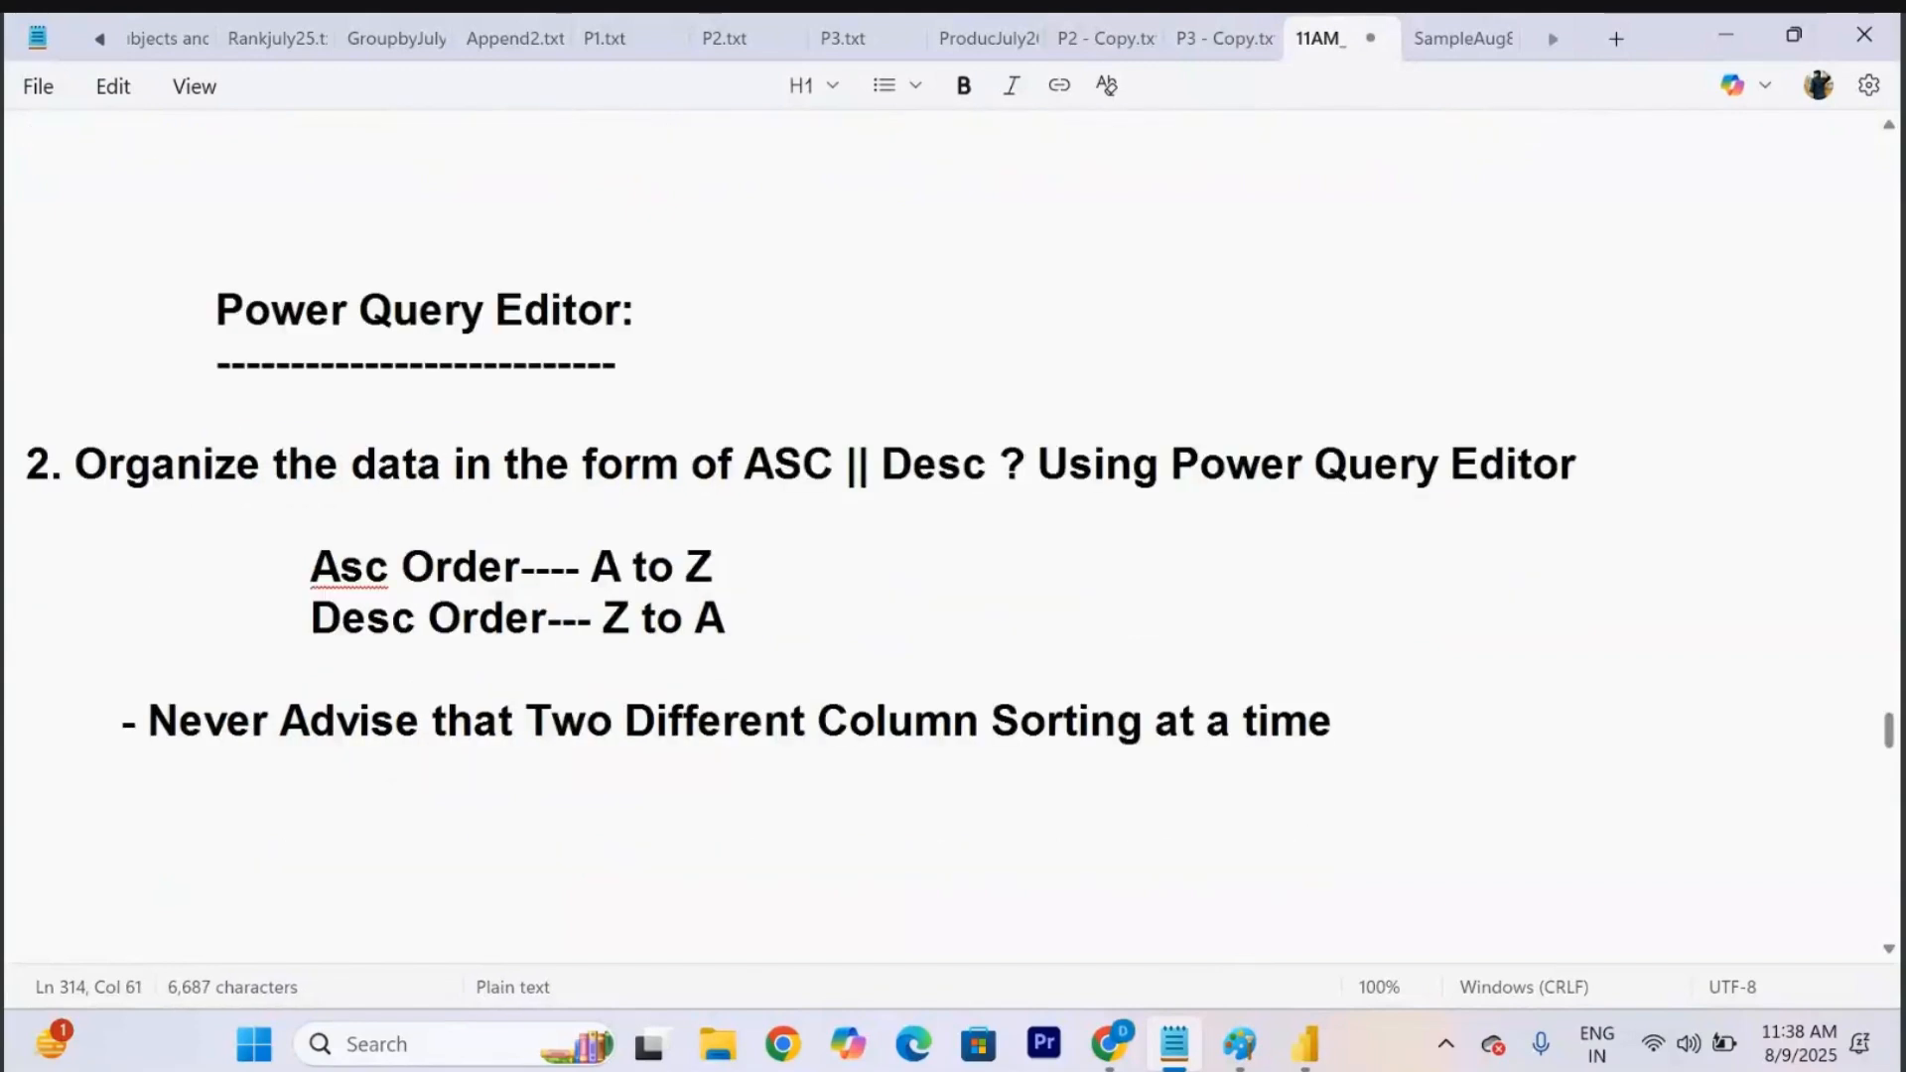
pyautogui.tripleClick(974, 513)
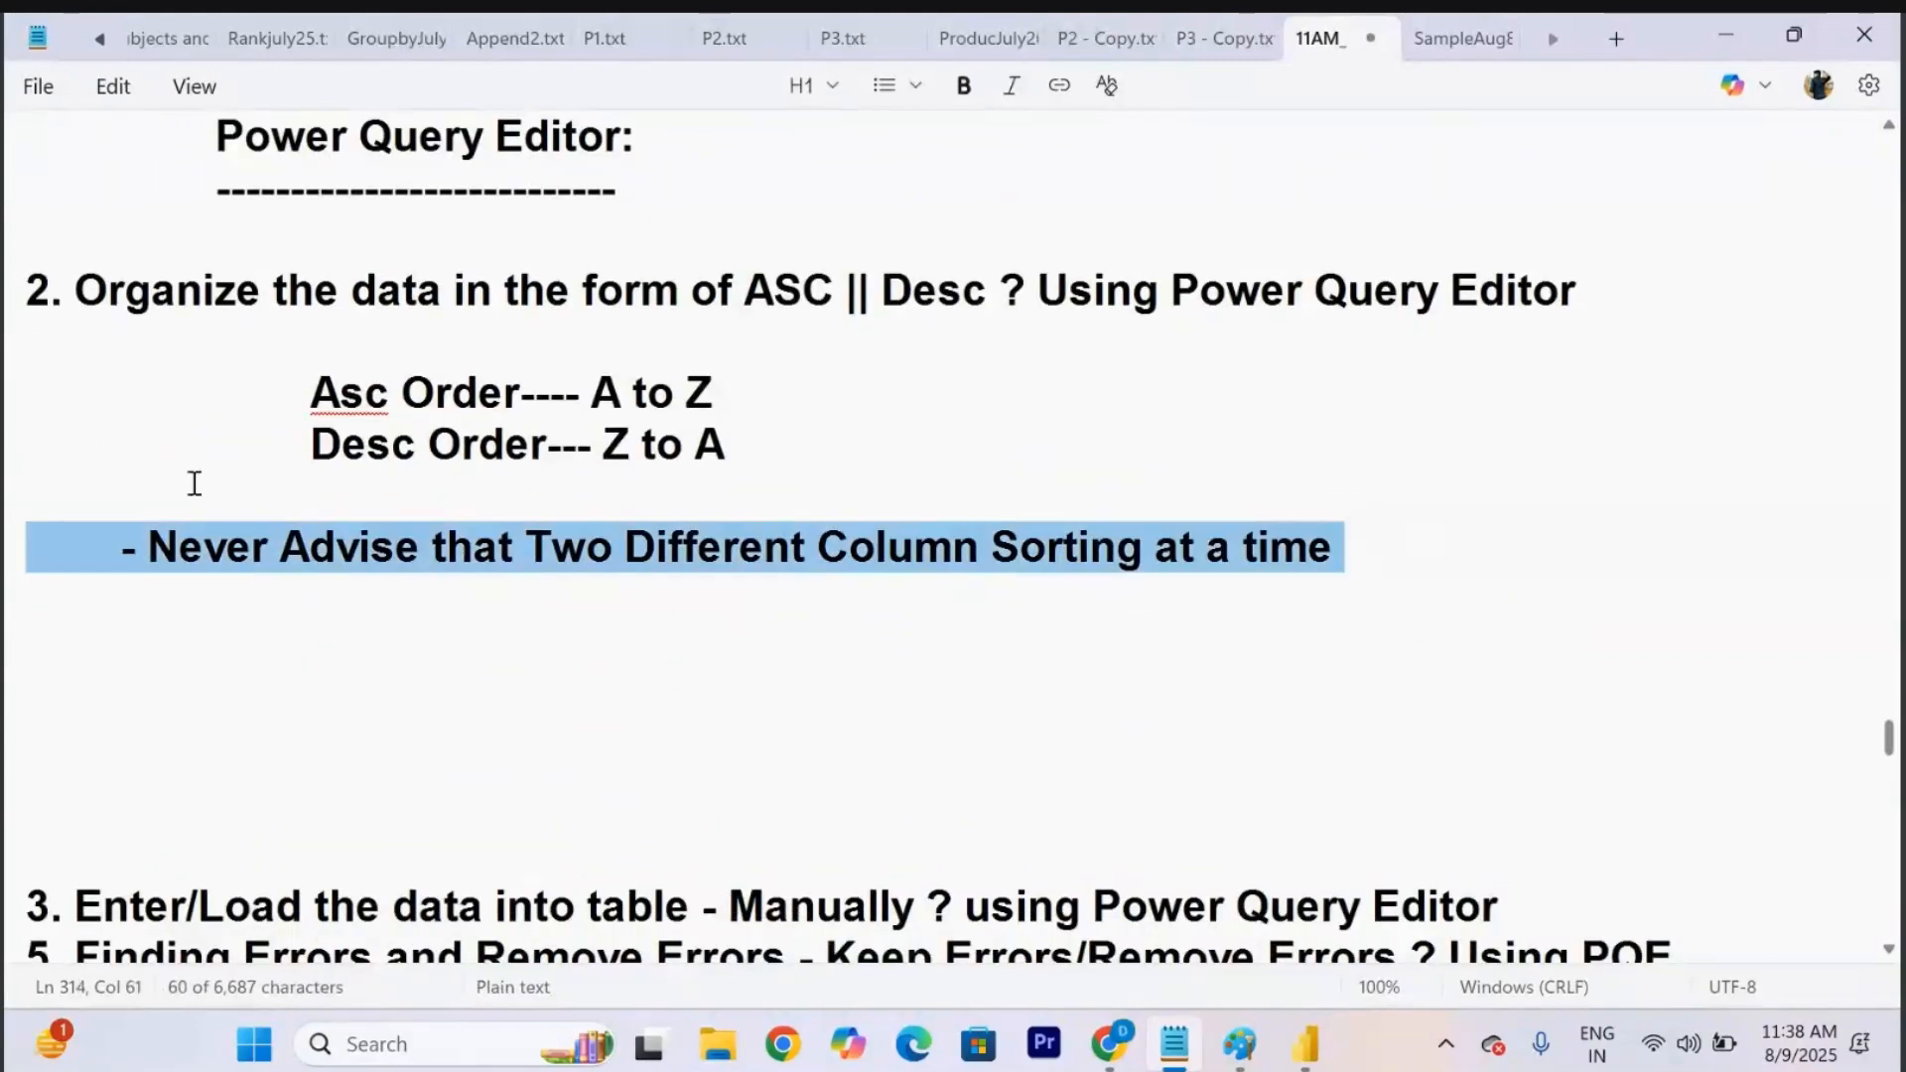
# Insert eight blank lines after item 3 to separate it from item 5 in the notes.
pyautogui.click(716, 692)
pyautogui.click(1539, 915)
pyautogui.press('Return')
pyautogui.press('Return')
pyautogui.press('Return')
pyautogui.press('Return')
pyautogui.press('Return')
pyautogui.press('Return')
pyautogui.press('Return')
pyautogui.press('Return')
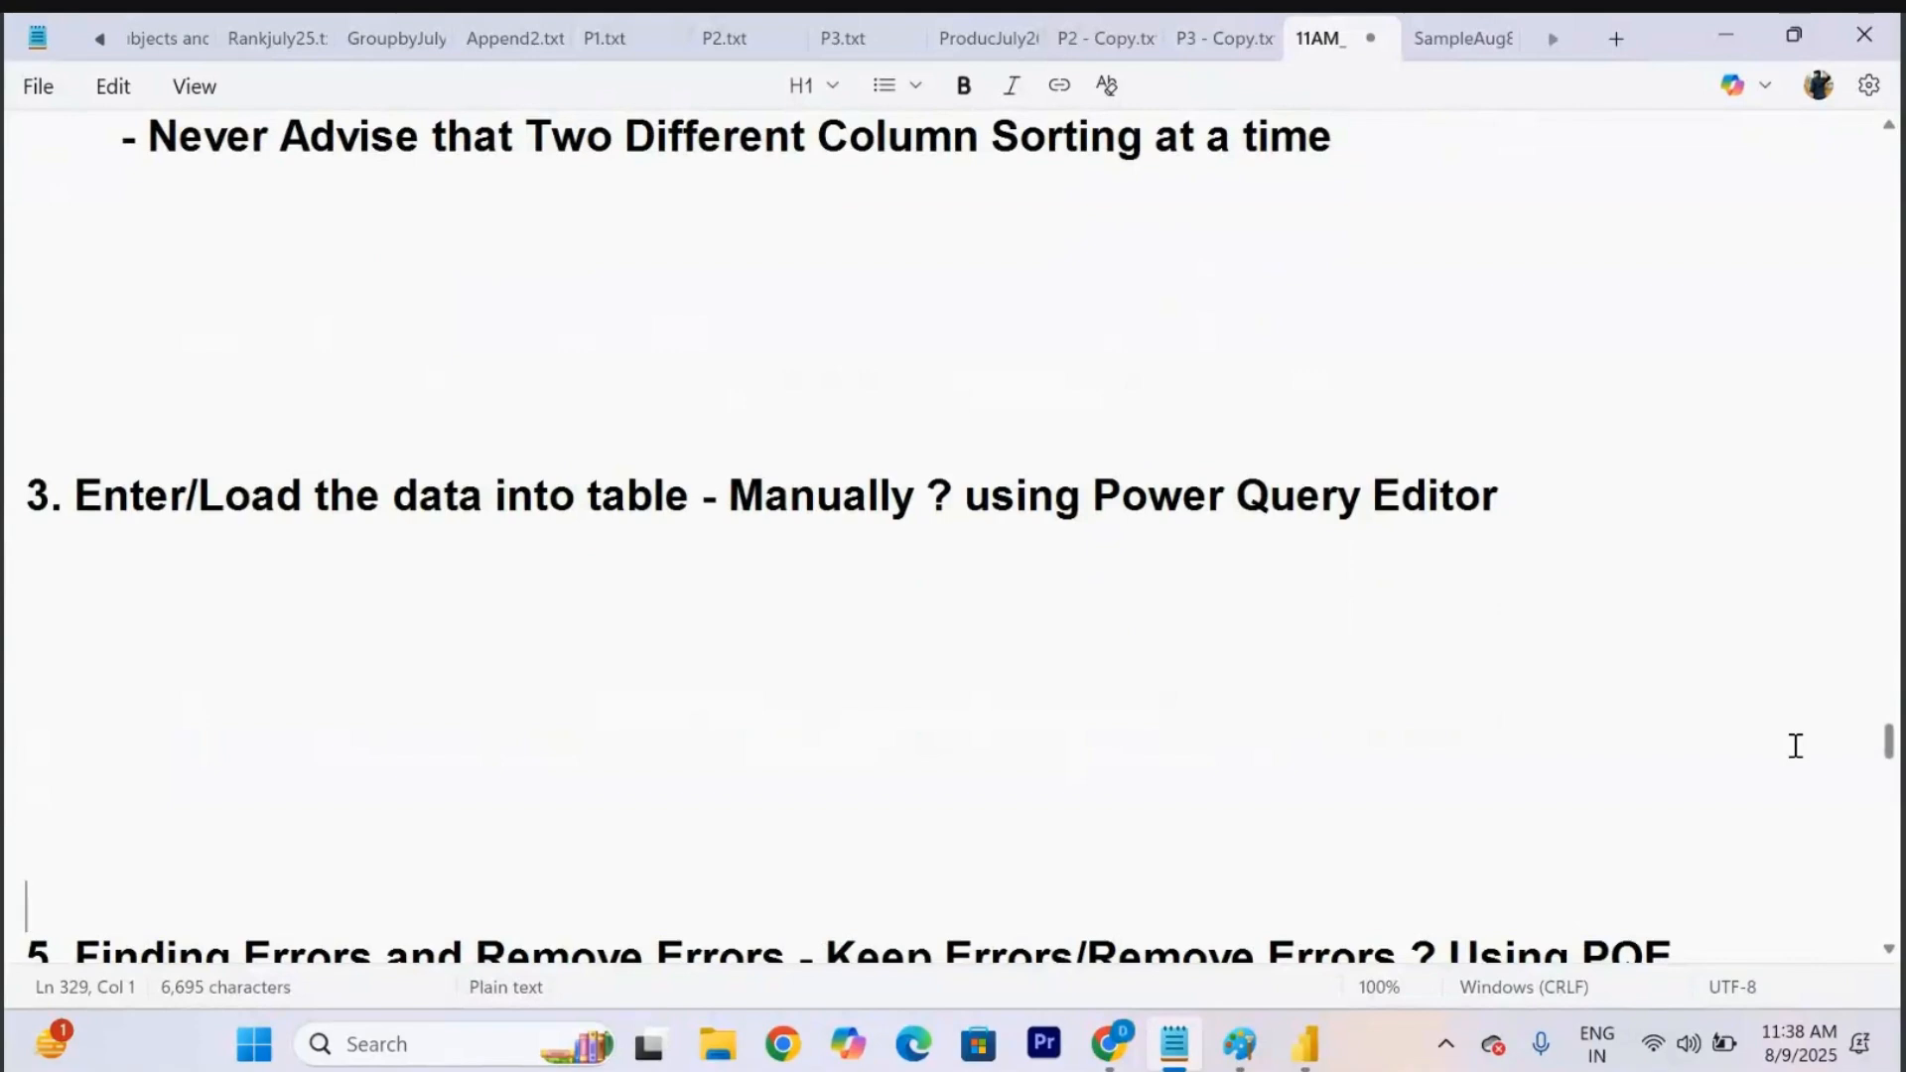
# Highlight the phrases "Enter/Load the data into table" and "using Power Query Editor" in item 3 while reading the topic.
pyautogui.click(1533, 480)
pyautogui.moveTo(1295, 496); pyautogui.dragTo(749, 496)
pyautogui.click(88, 506)
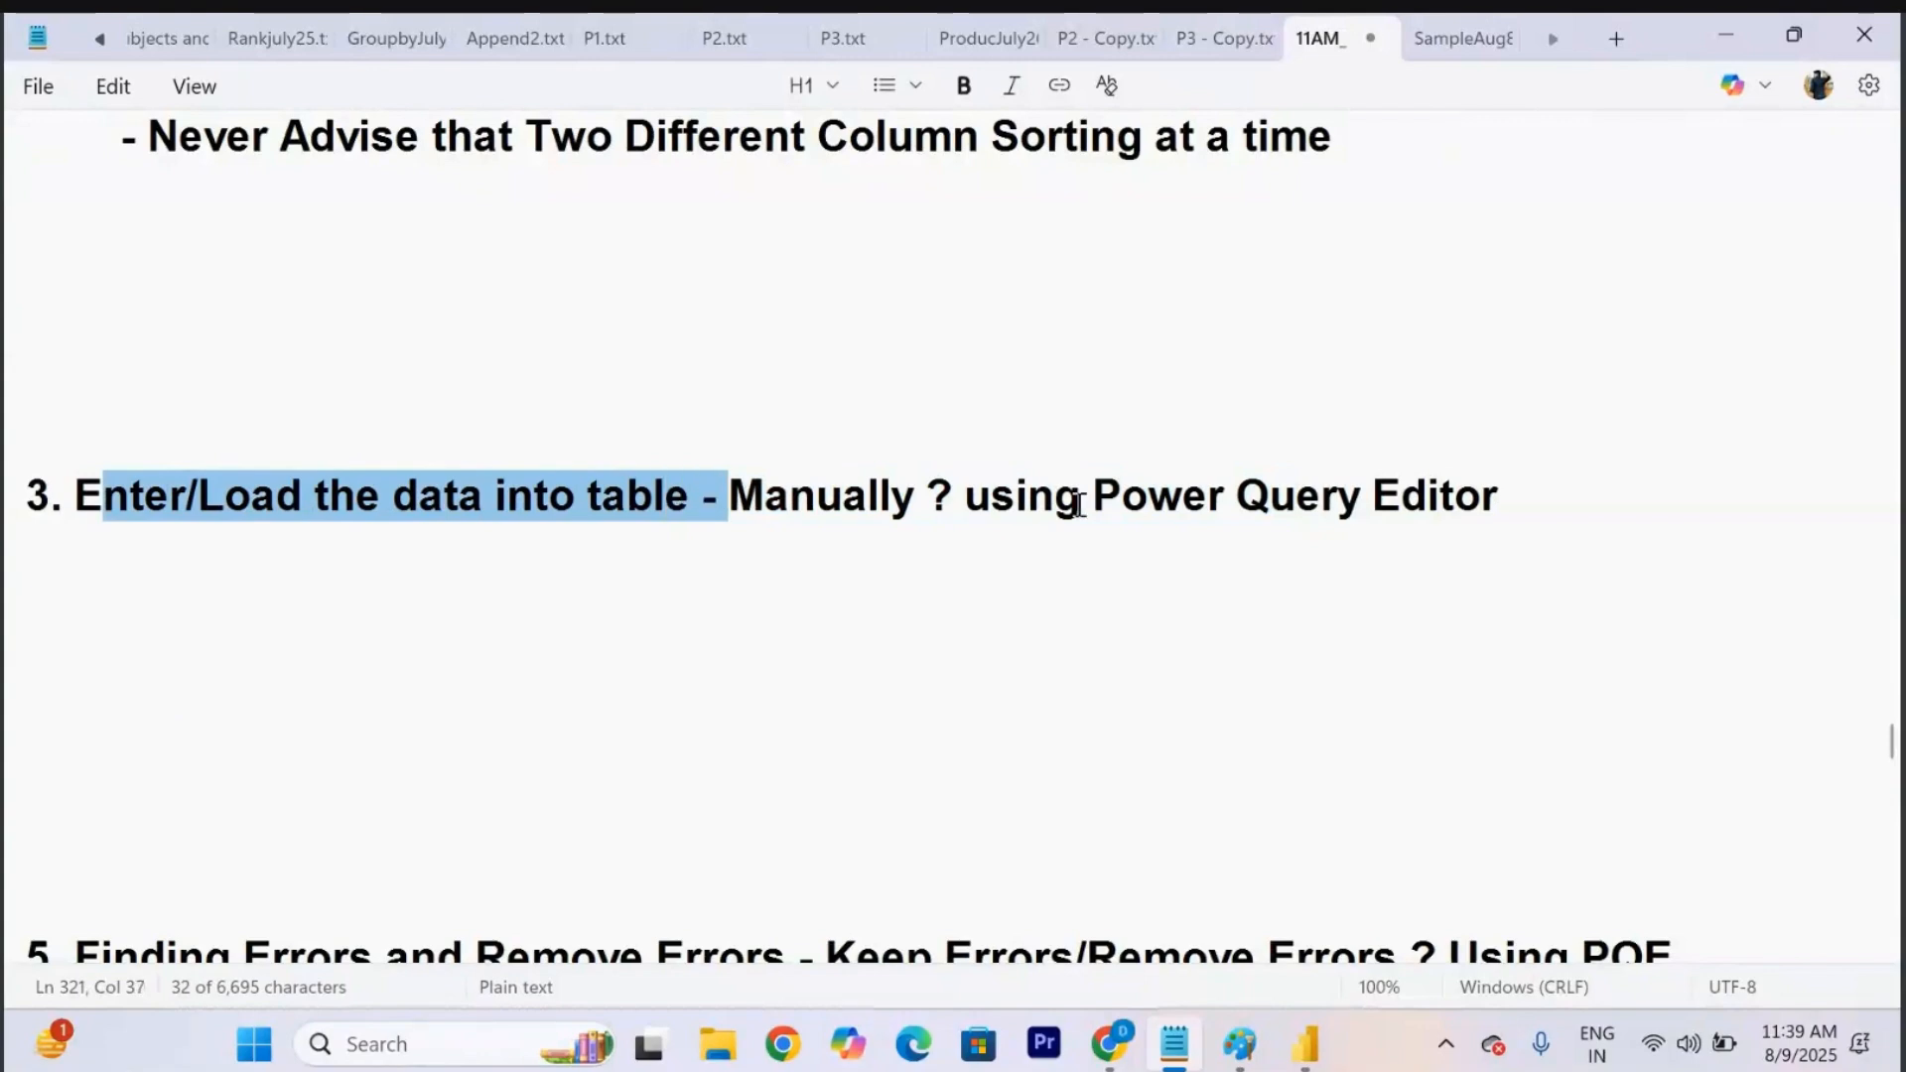
pyautogui.click(1565, 504)
pyautogui.moveTo(1547, 494); pyautogui.dragTo(1029, 510)
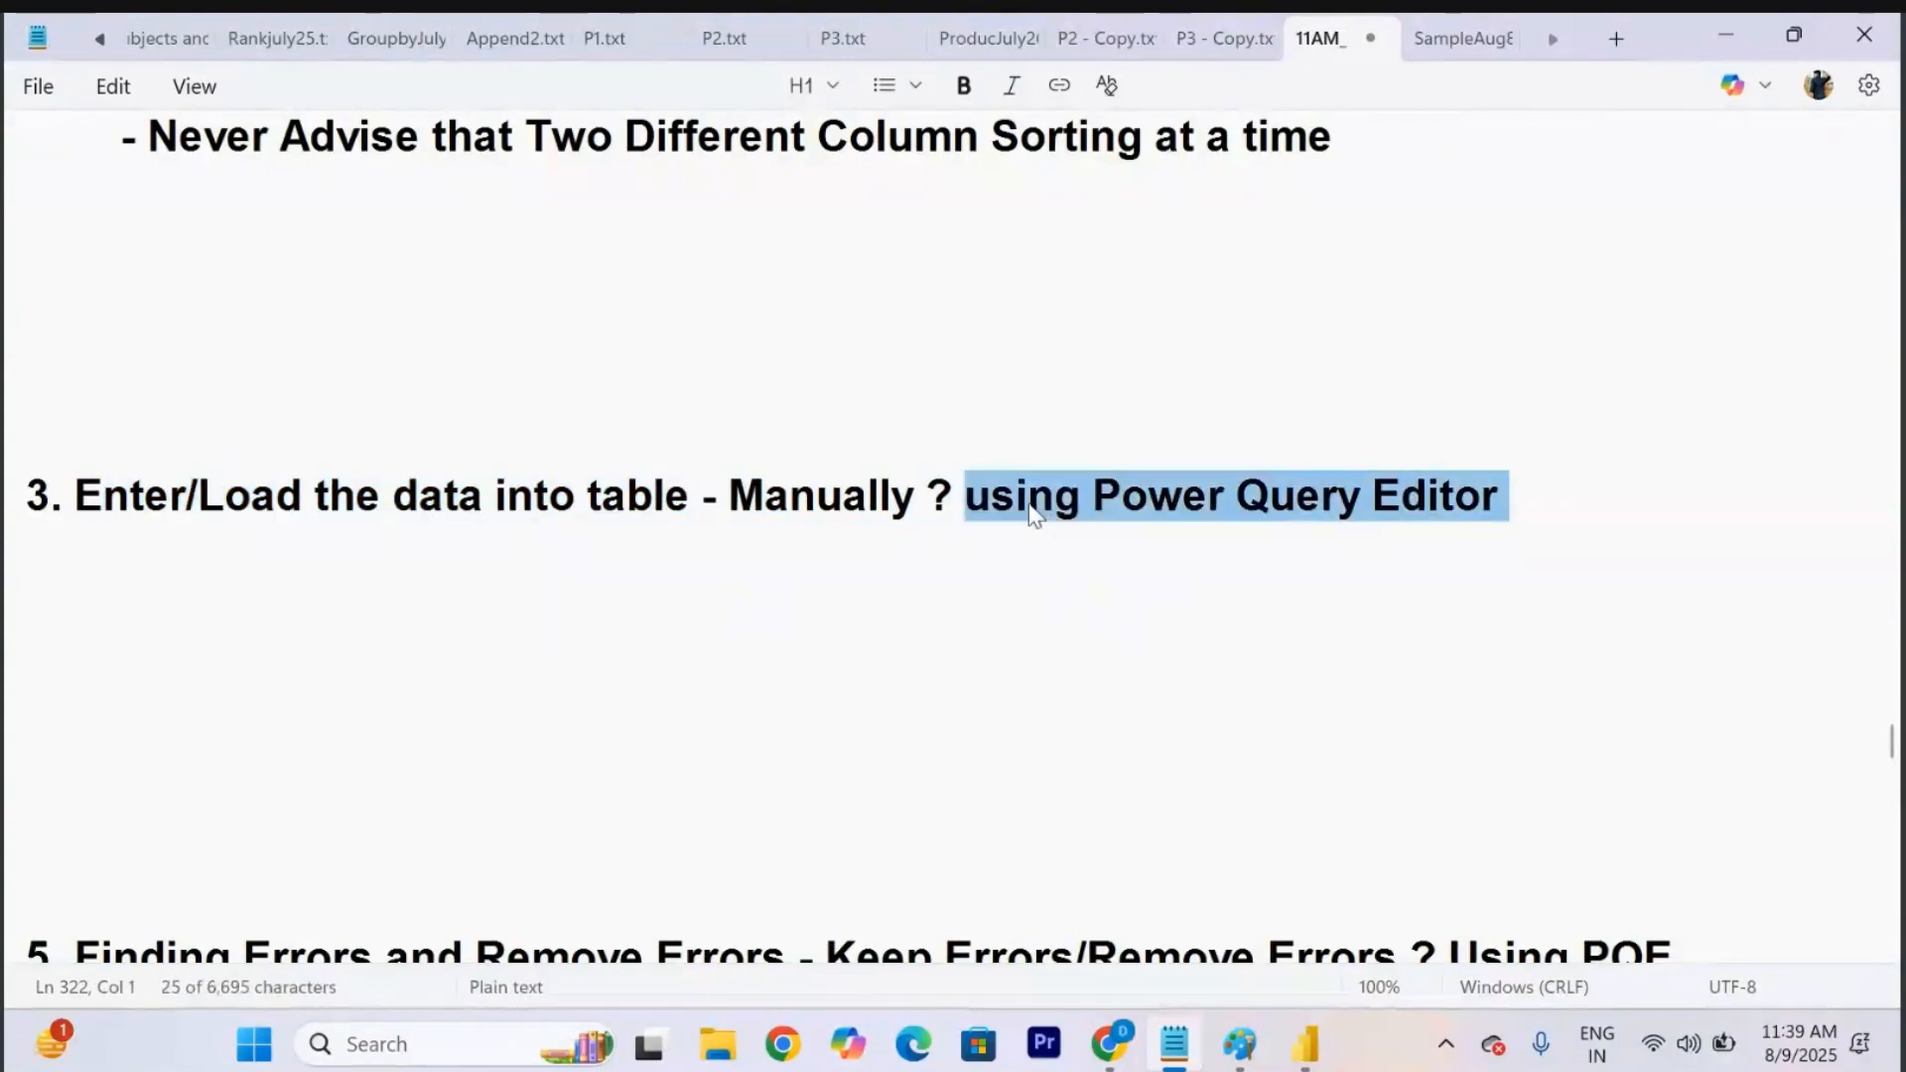
pyautogui.click(1628, 455)
# Add the indented line "CSV, Excel, Create the table by PQE" beneath item 3, leaving blank lines above it.
pyautogui.click(1556, 483)
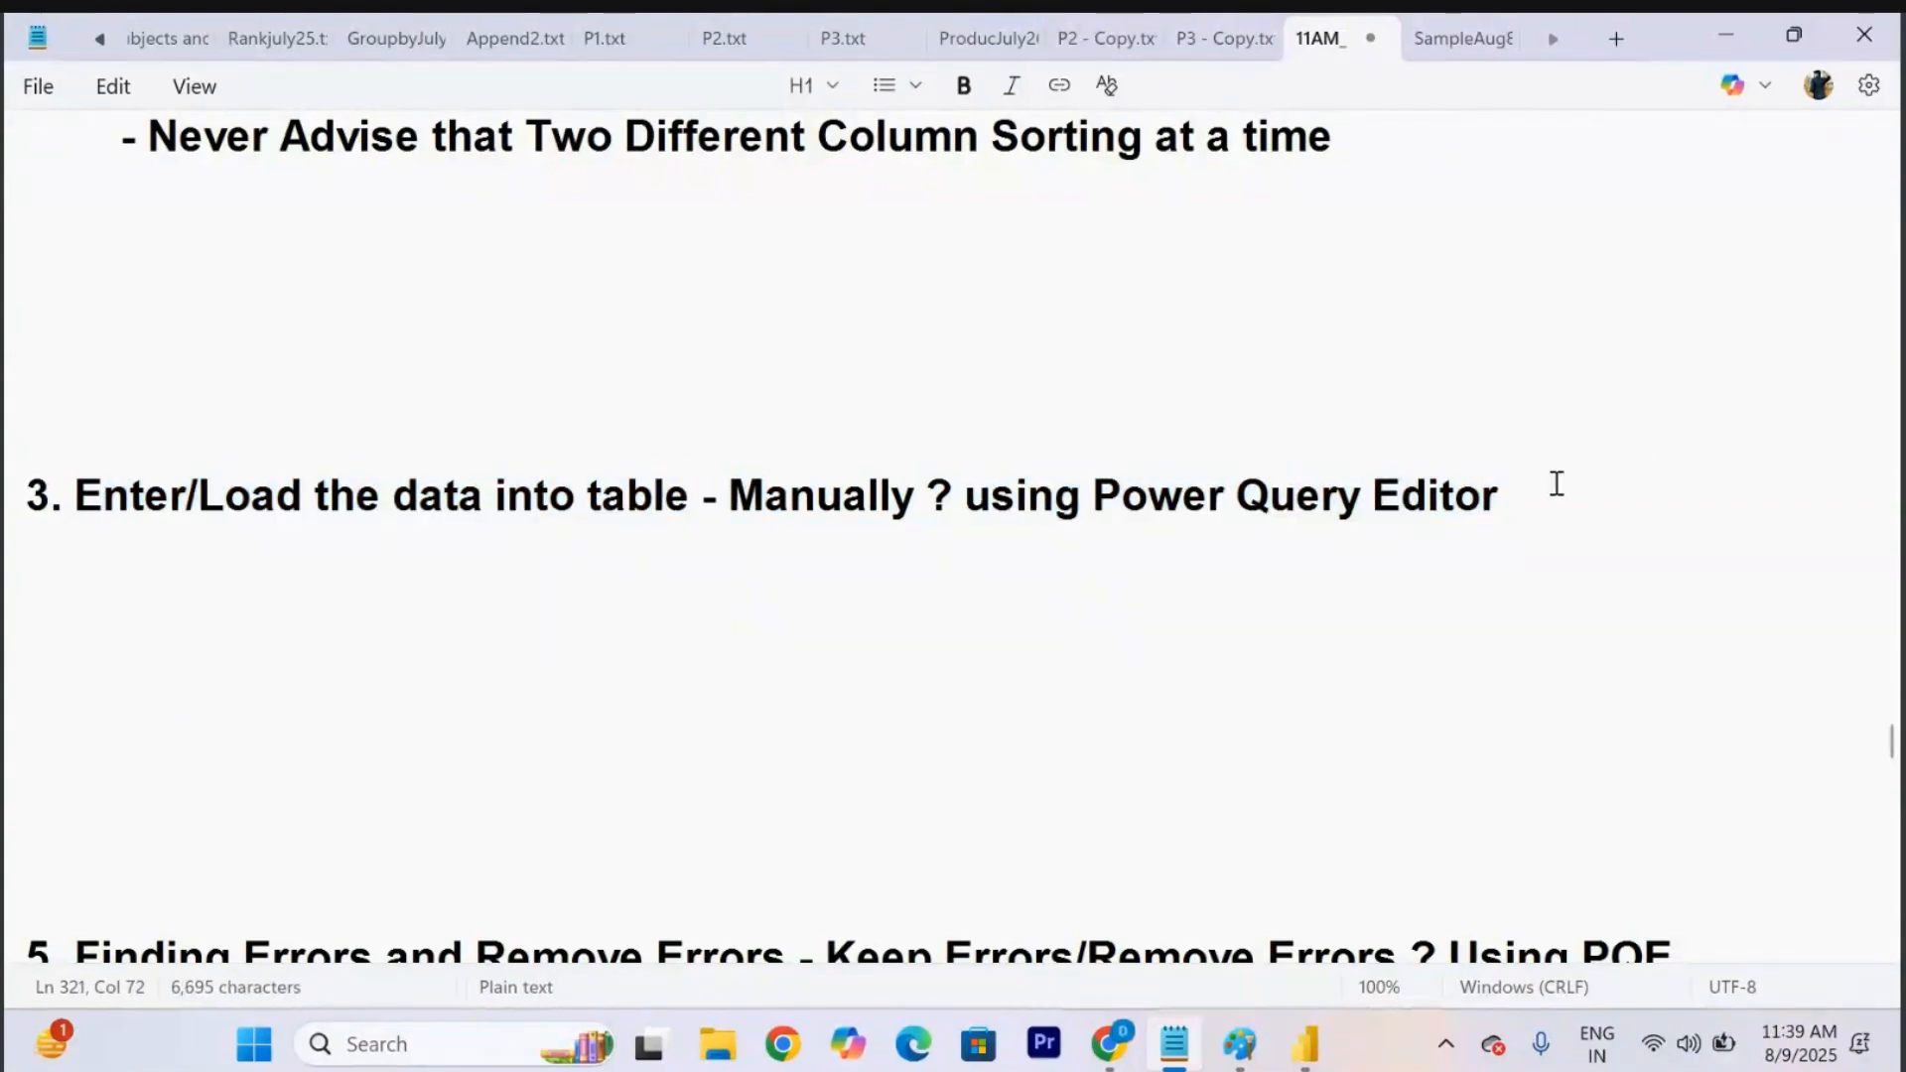
pyautogui.press('Return')
pyautogui.press('Return')
pyautogui.press('Return')
pyautogui.press('Tab')
pyautogui.press('Tab')
pyautogui.write('CSV, ')
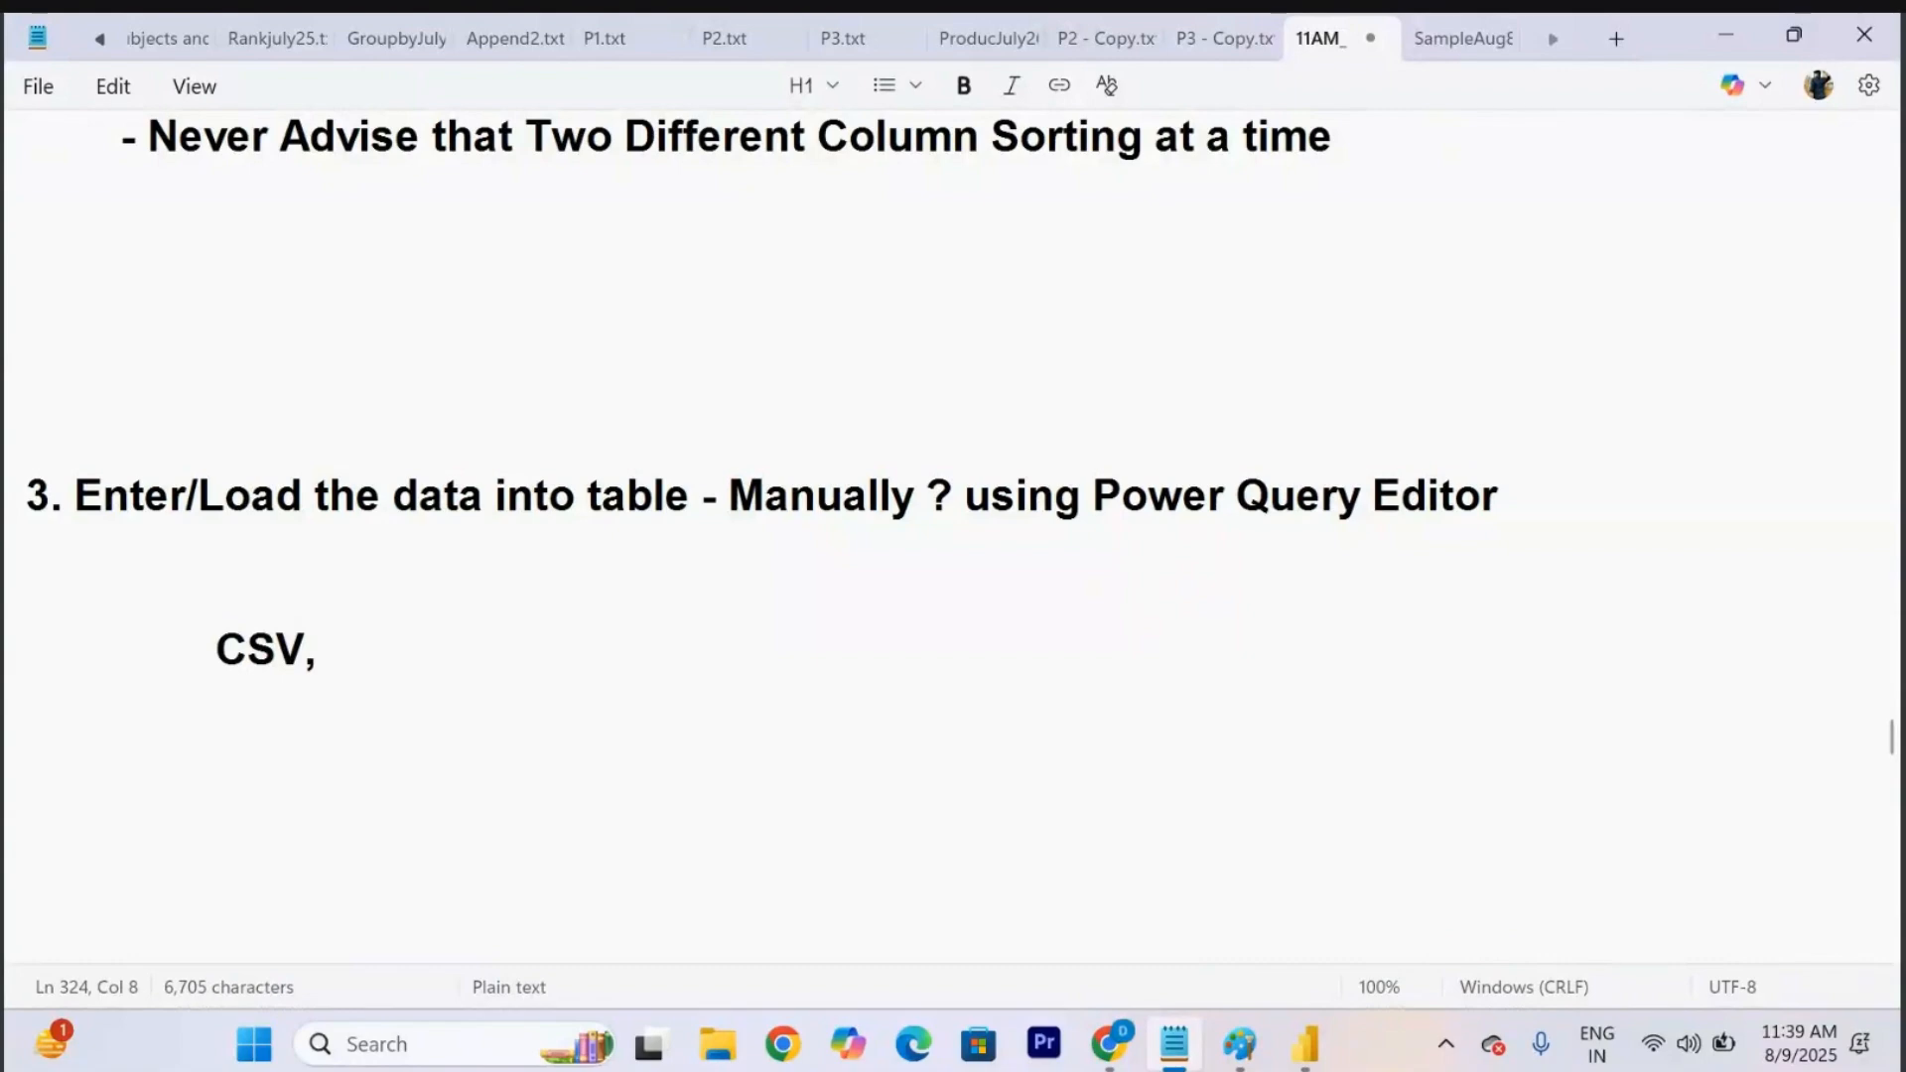
pyautogui.write('Excel')
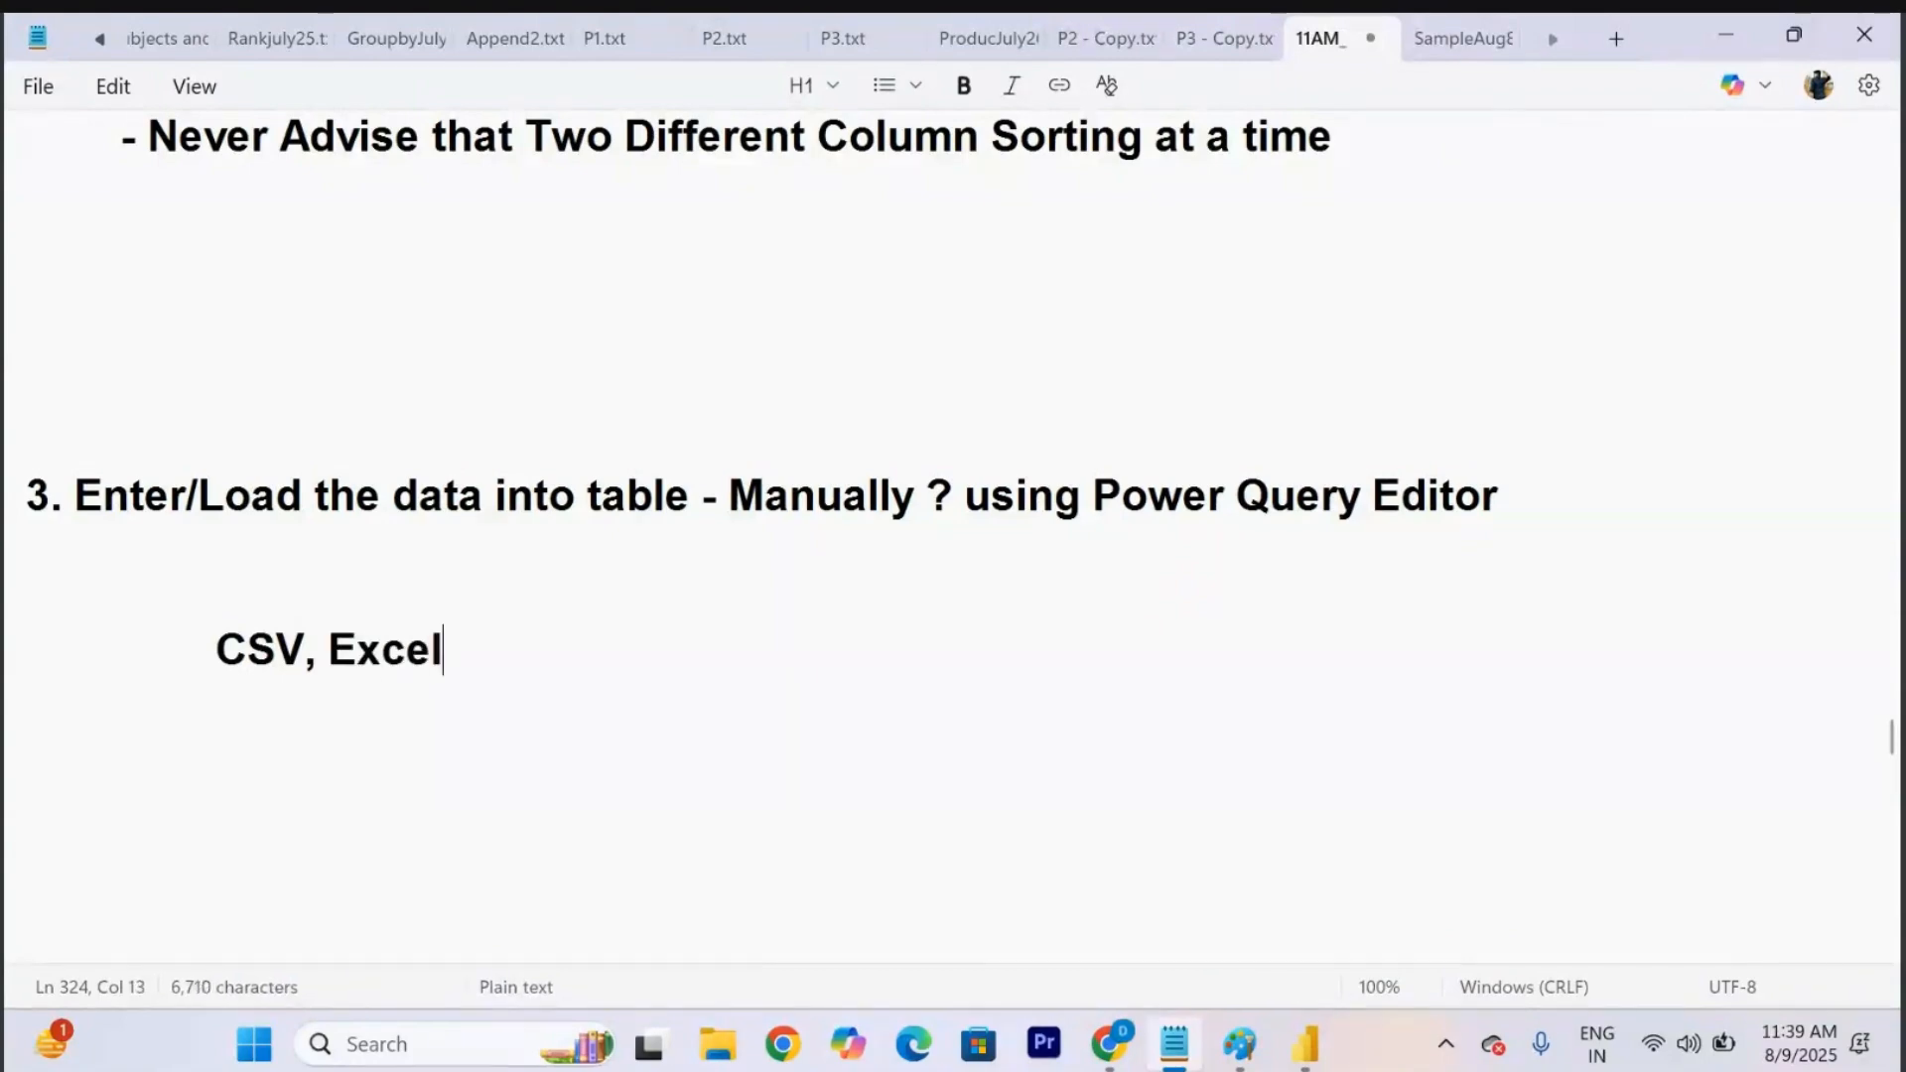
pyautogui.write(', Create the ')
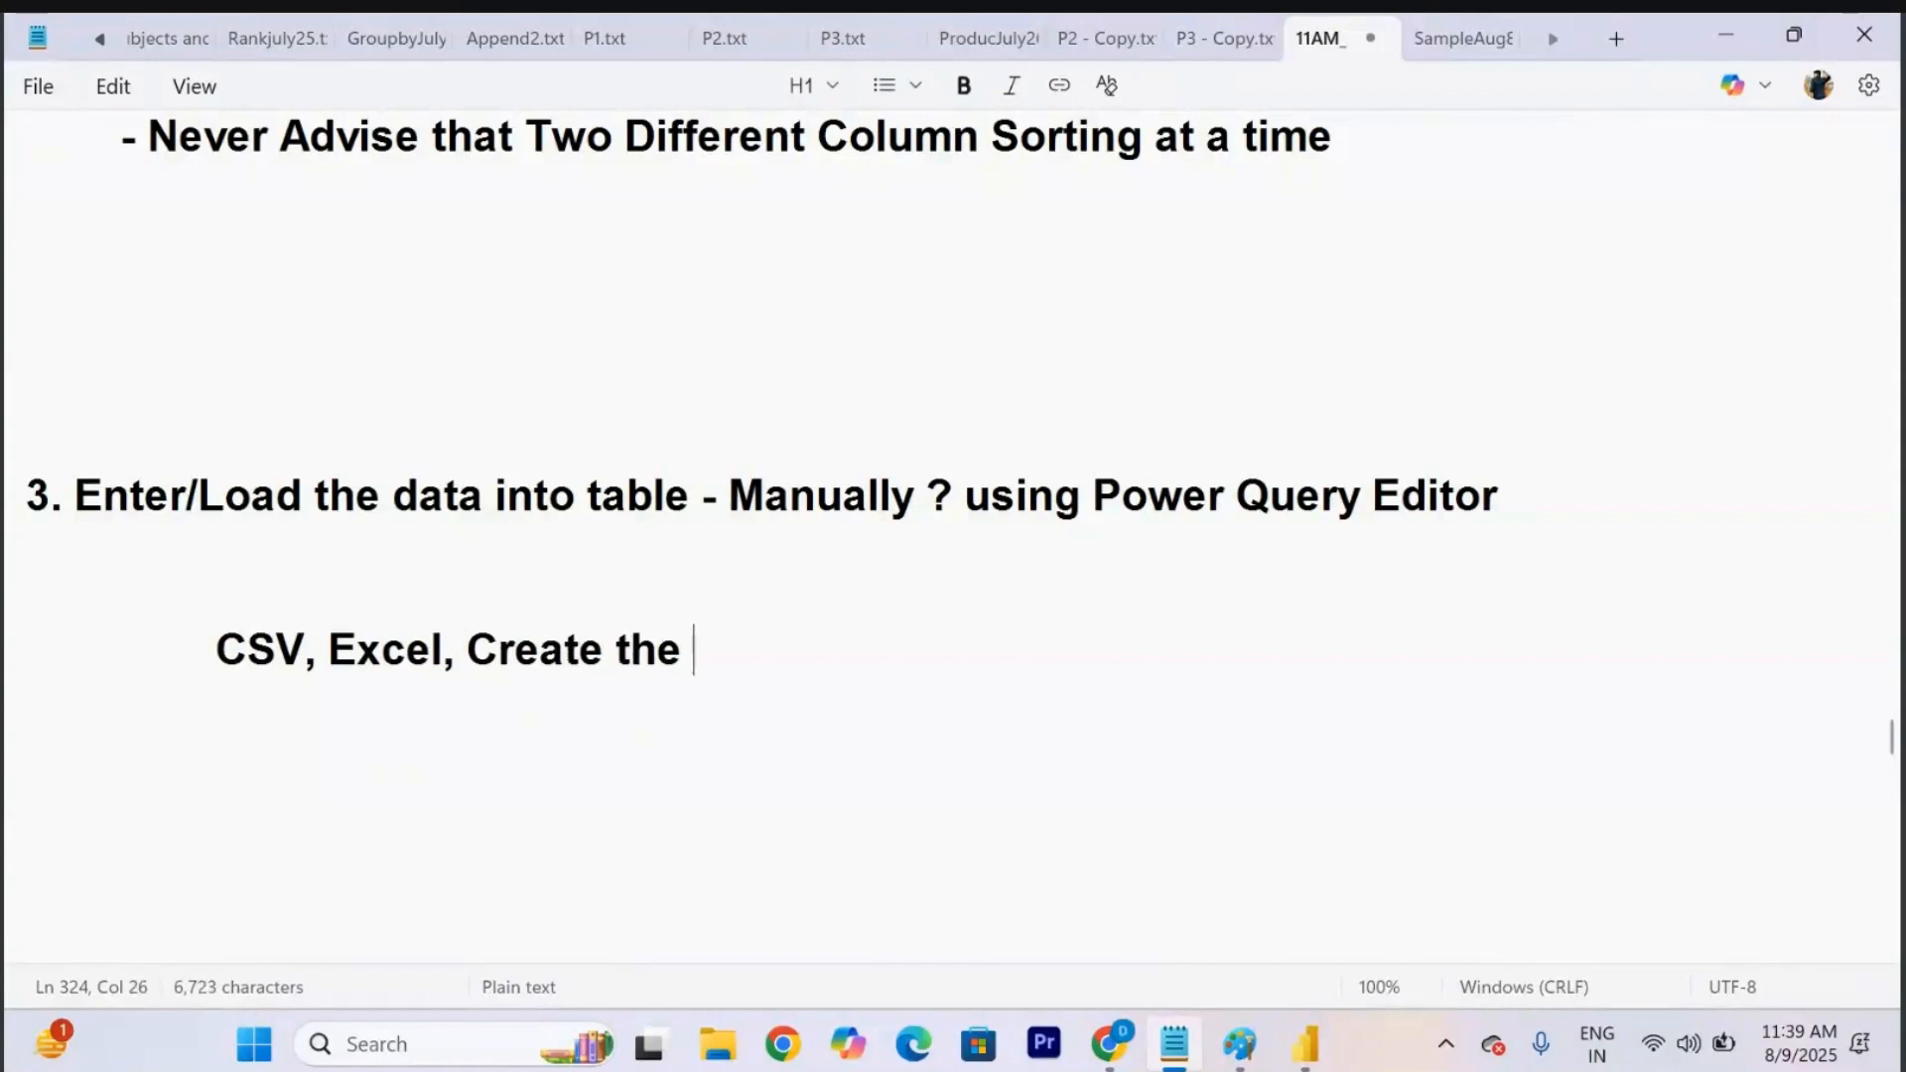
pyautogui.write('table by PQE')
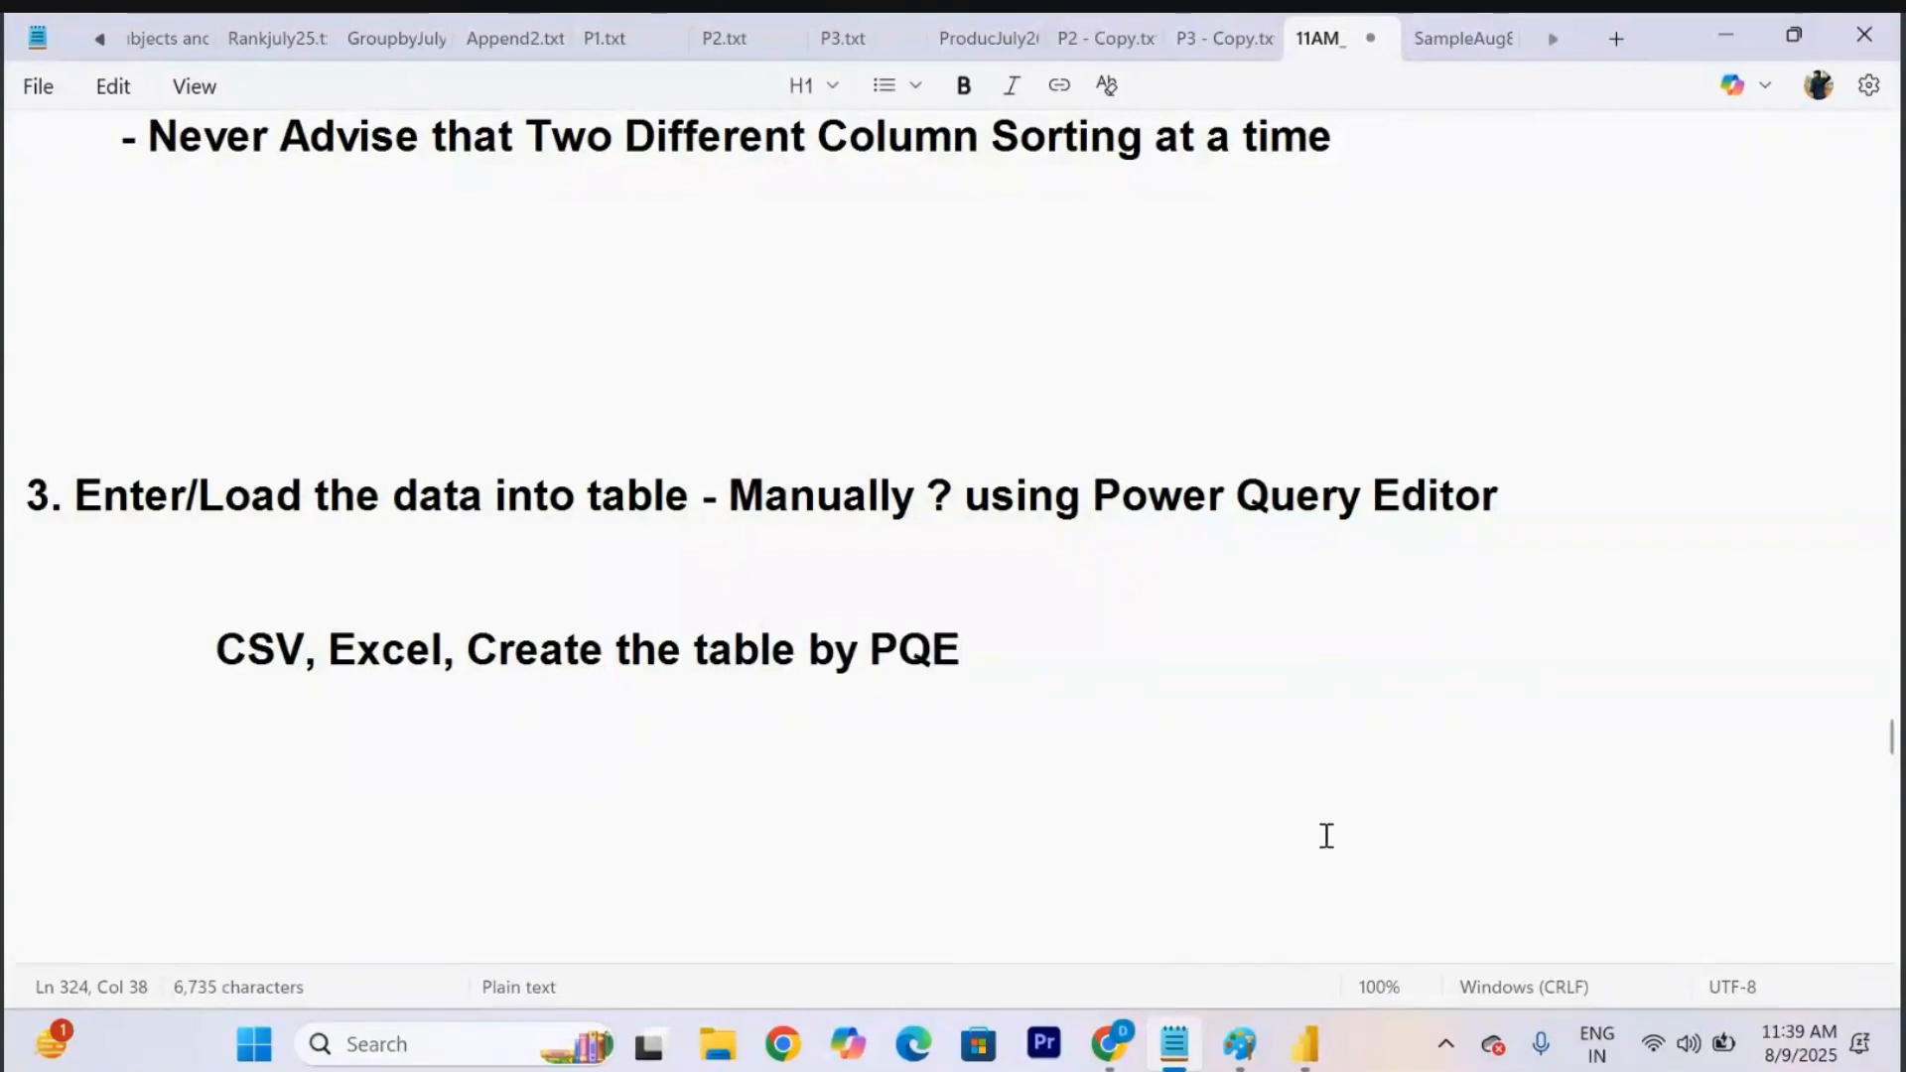
# Switch back to Power Query Editor and start a manually entered table with Enter Data.
pyautogui.moveTo(1333, 1055)
pyautogui.click(1477, 852)
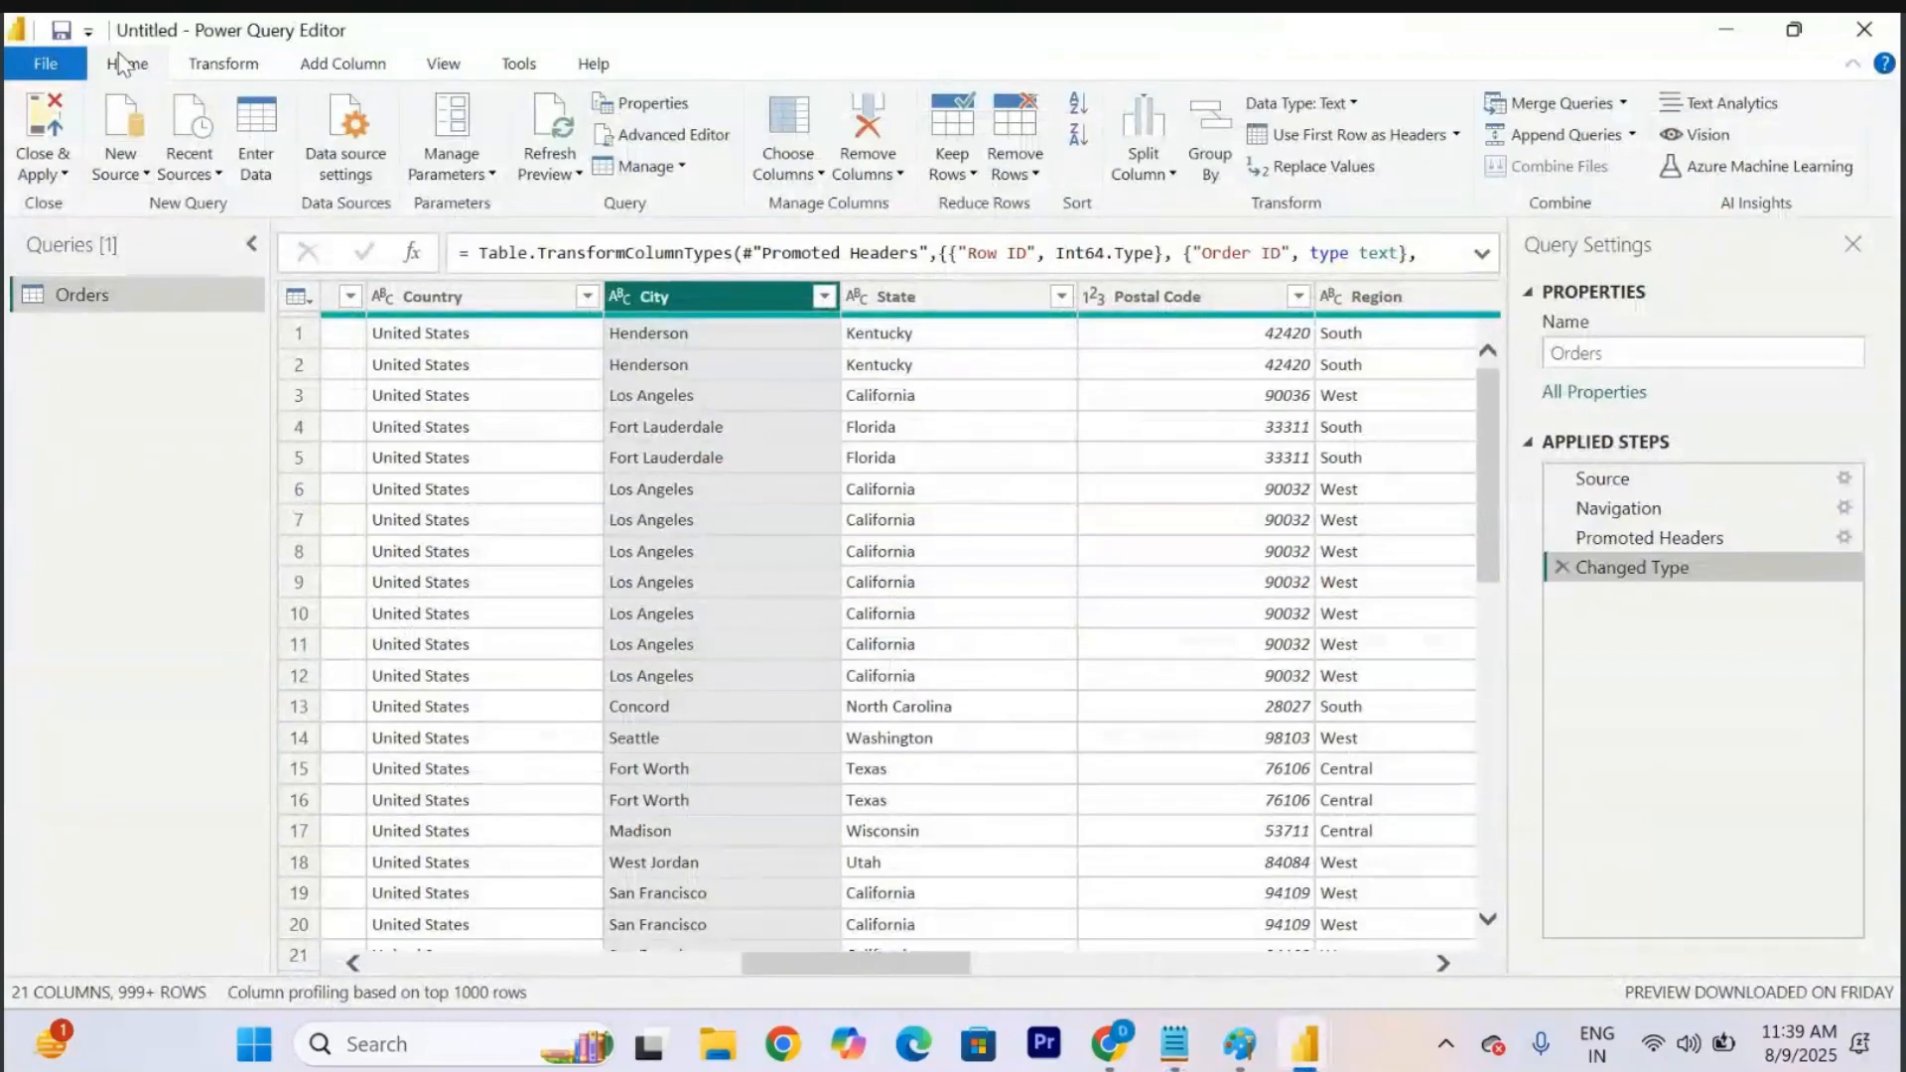
pyautogui.click(259, 128)
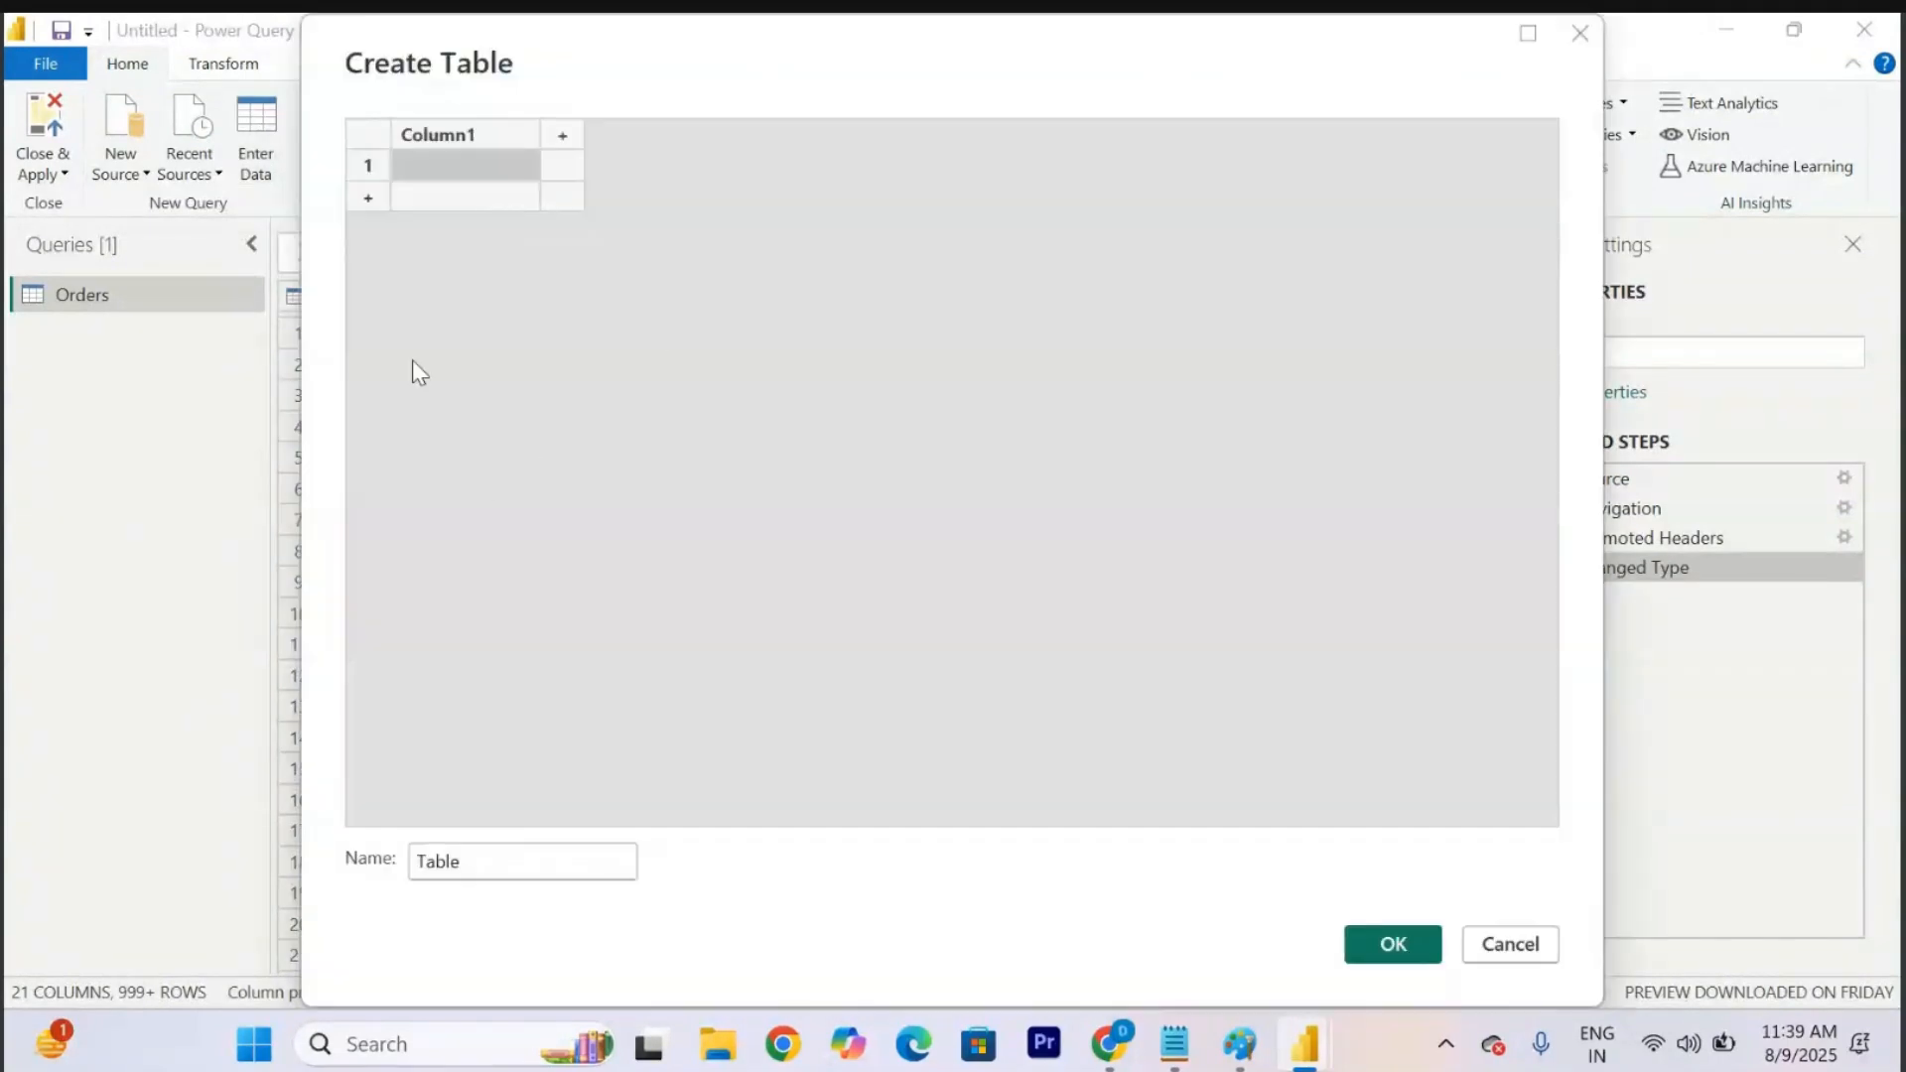
# Set up four columns in the new table, named No, Name, City and Sales.
pyautogui.doubleClick(466, 133)
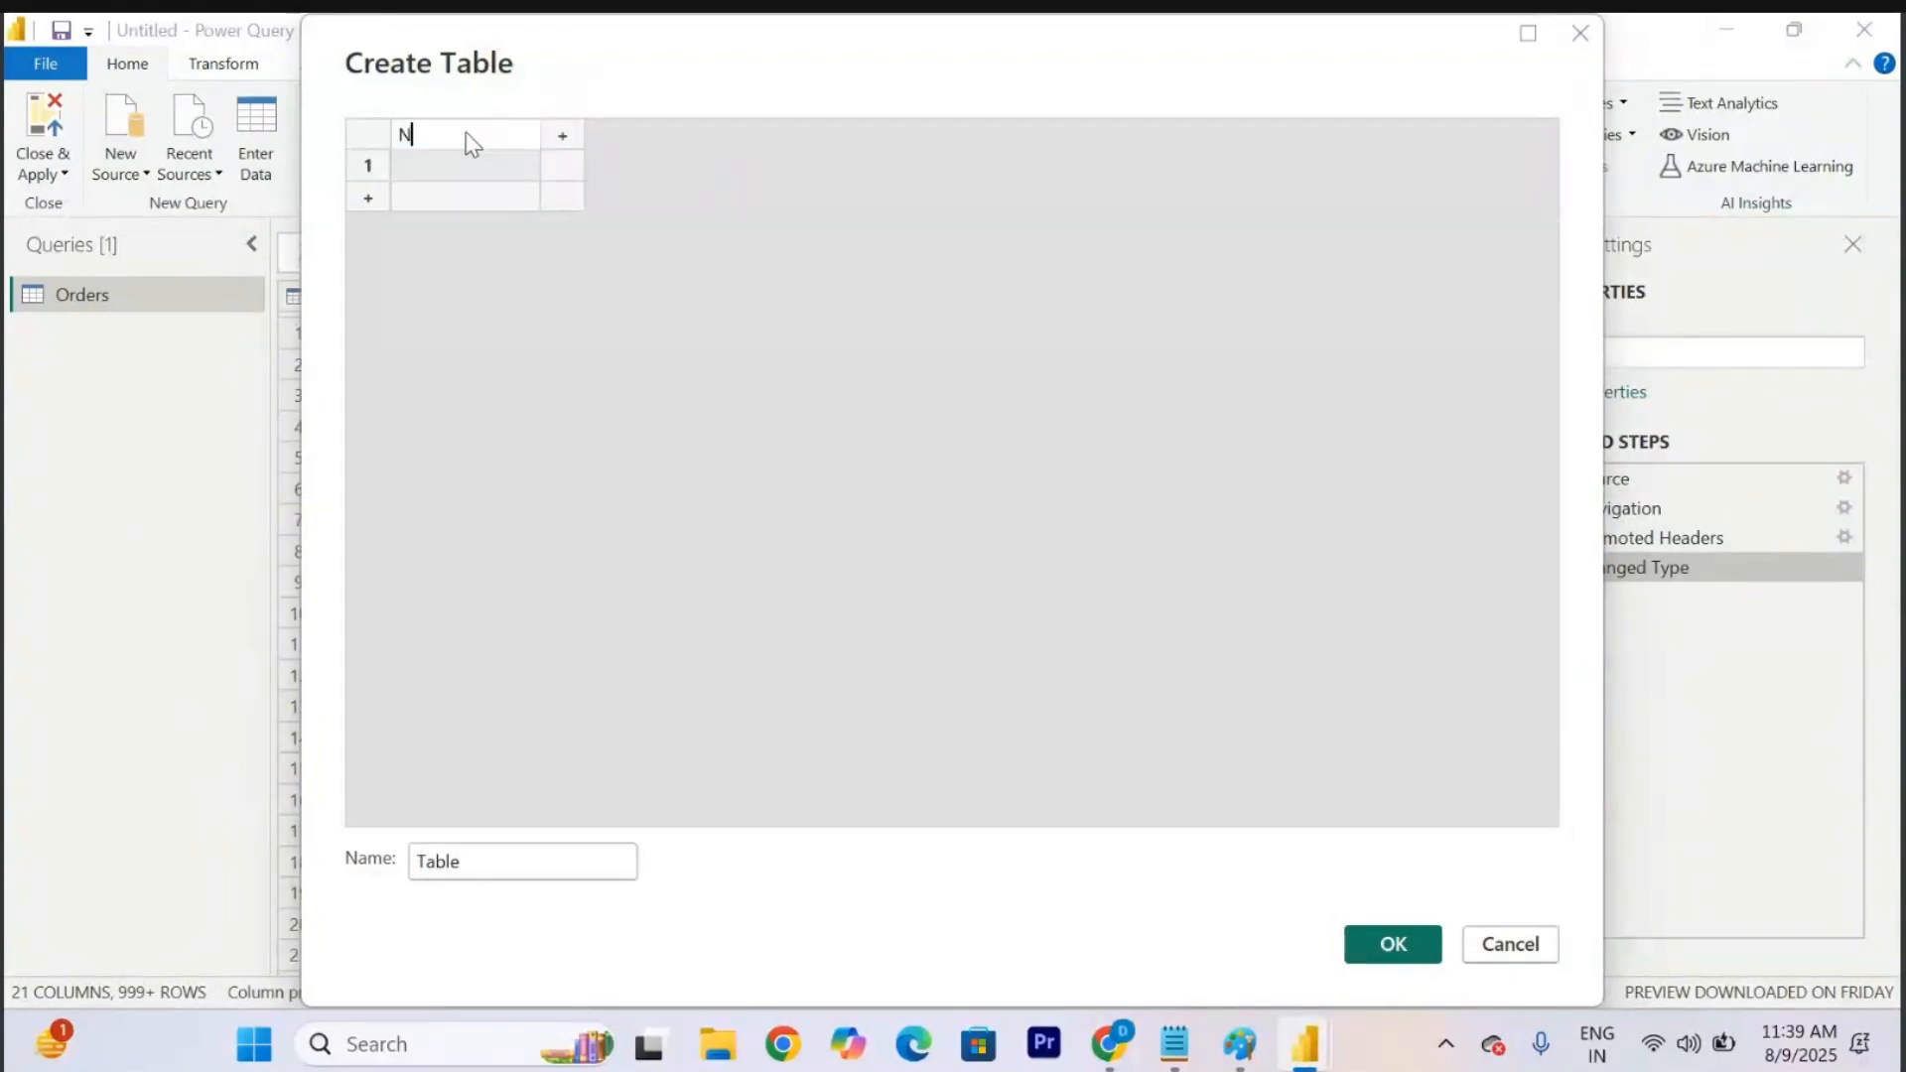
pyautogui.click(562, 136)
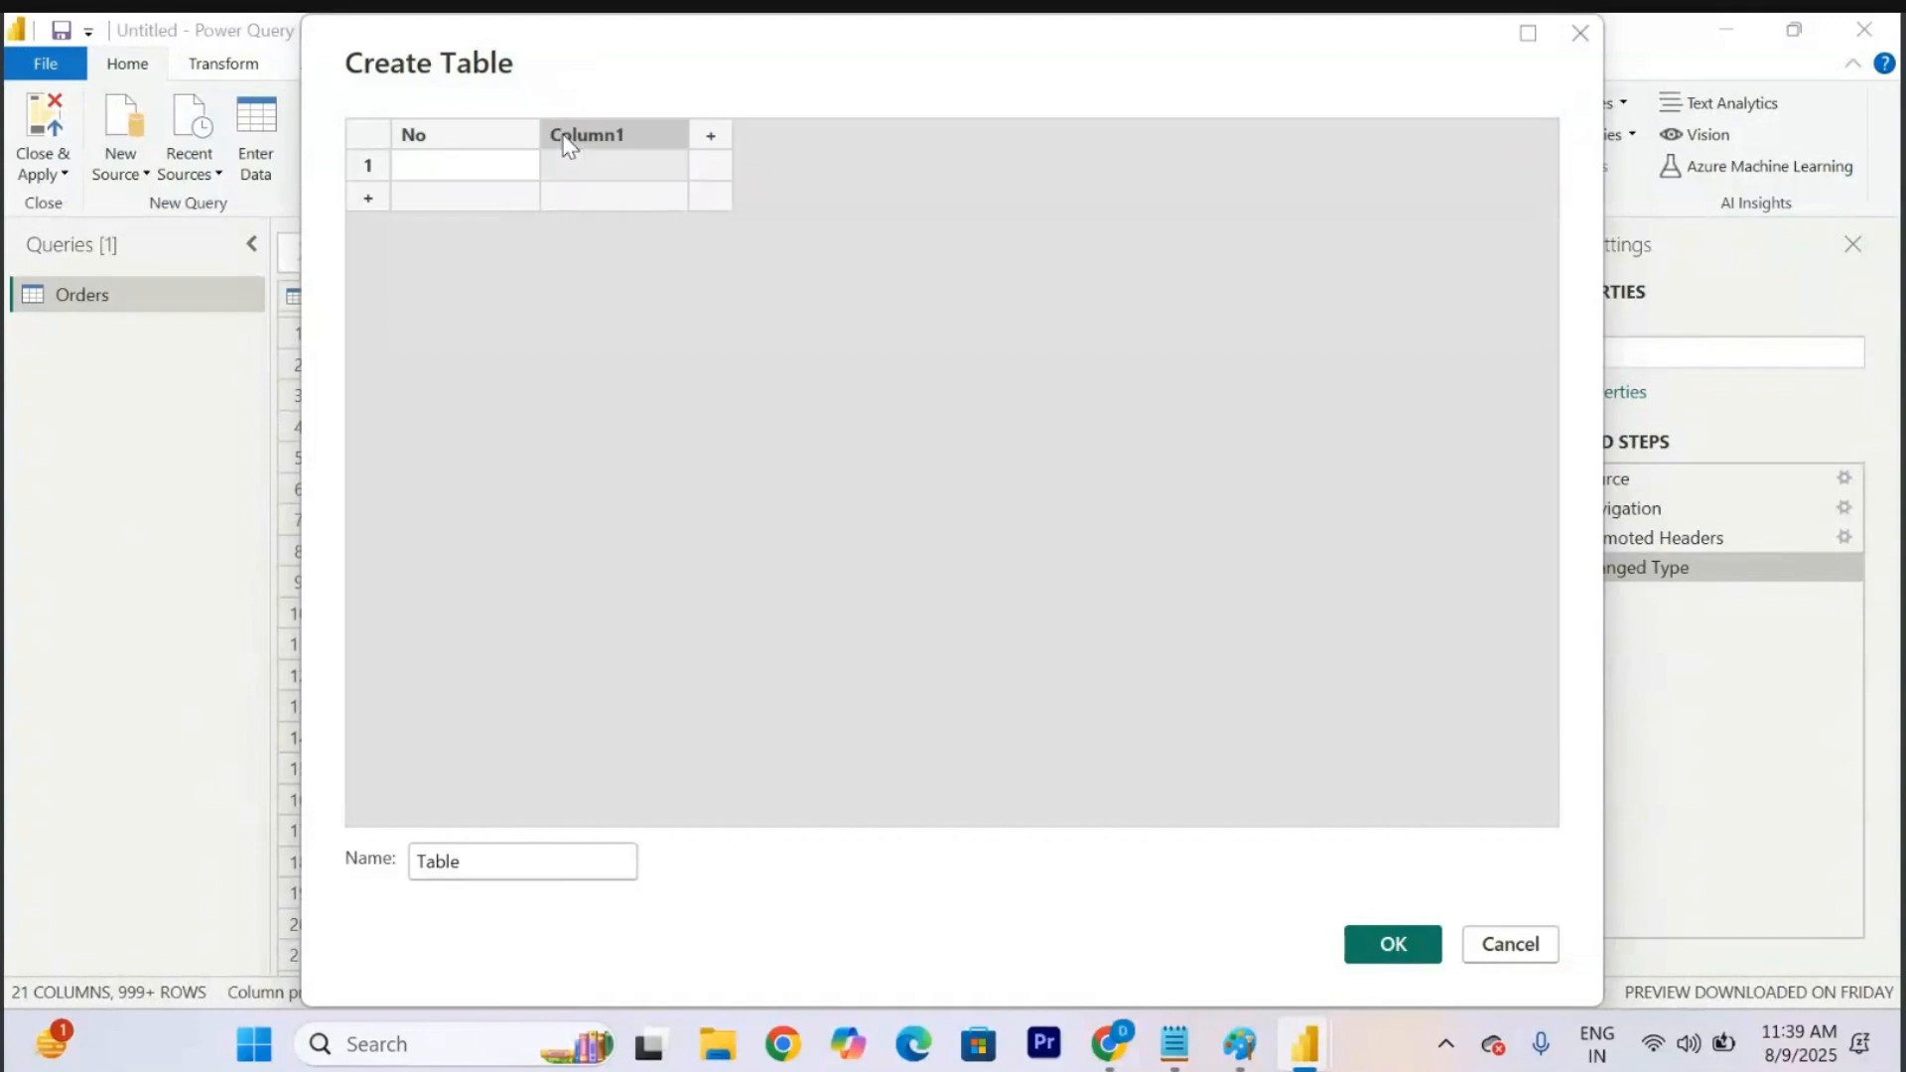
pyautogui.doubleClick(604, 138)
pyautogui.write('Name')
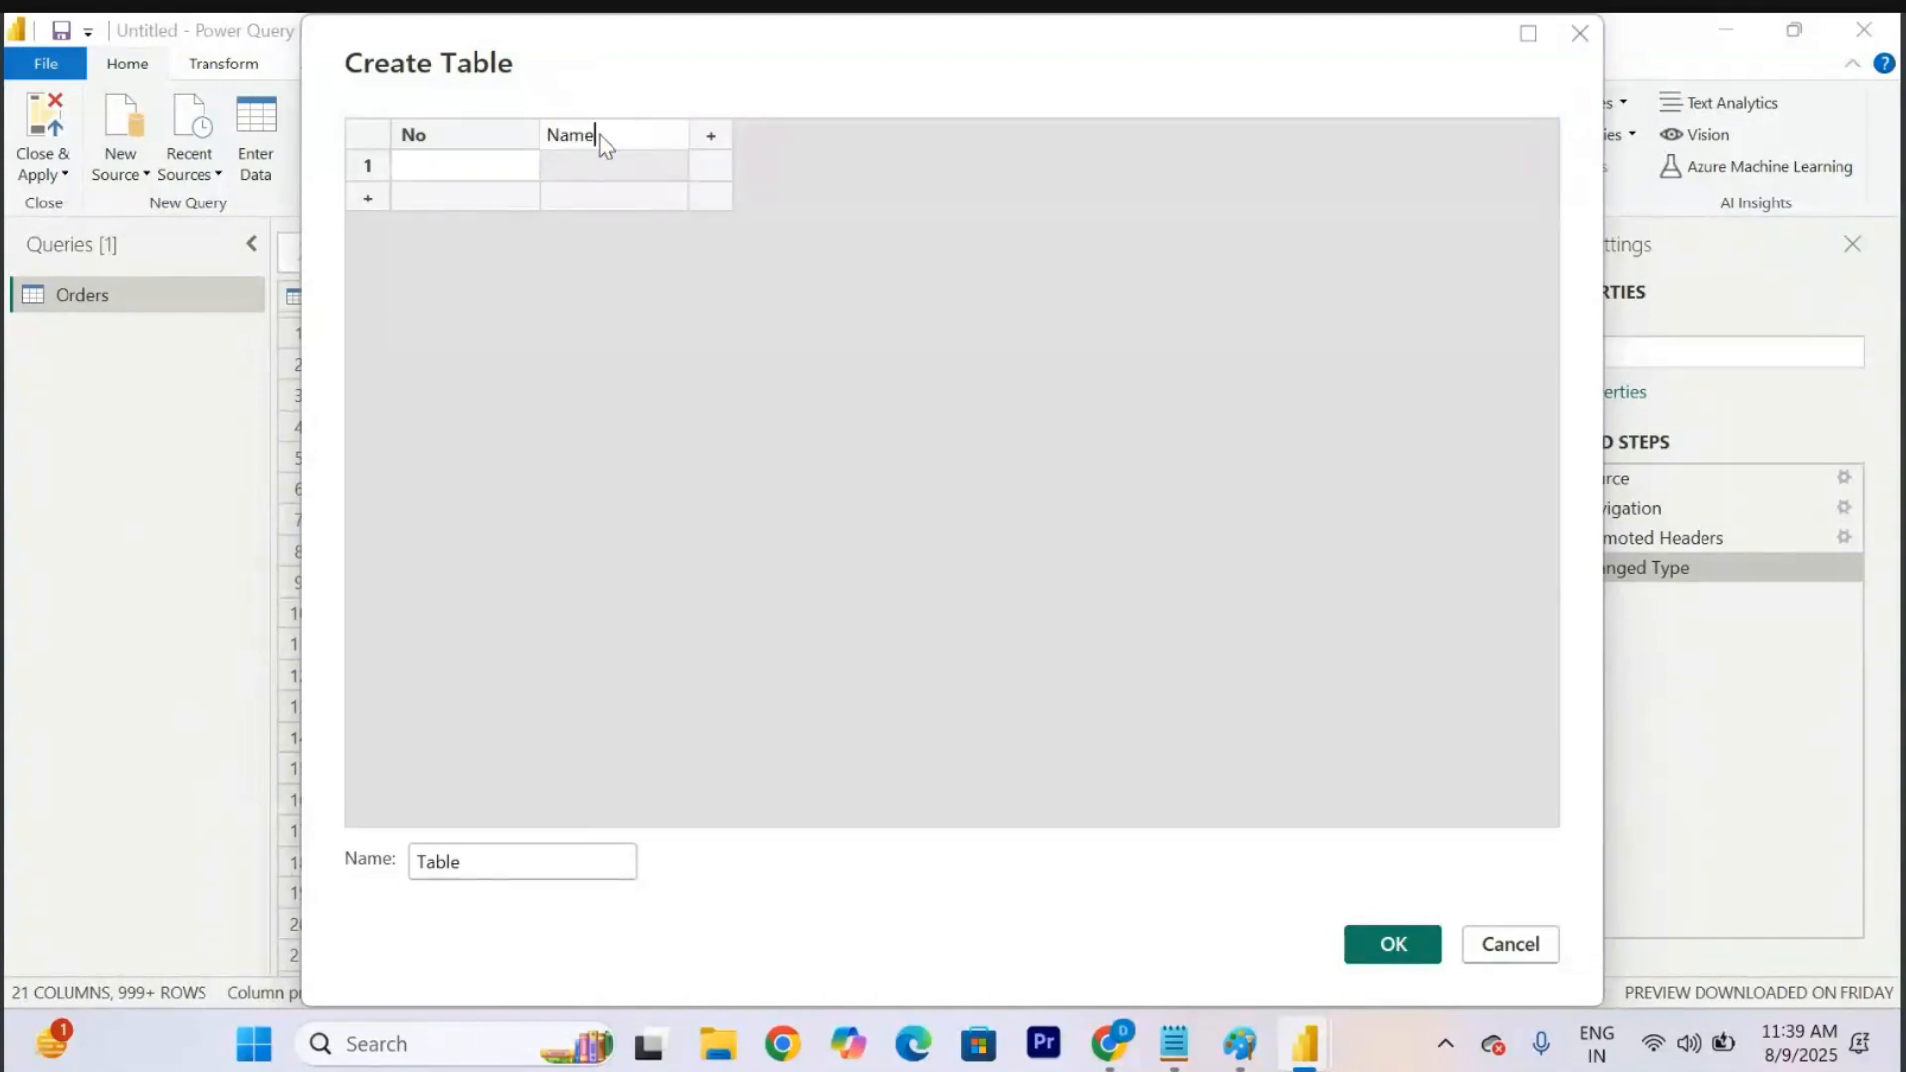
pyautogui.click(711, 136)
pyautogui.doubleClick(722, 145)
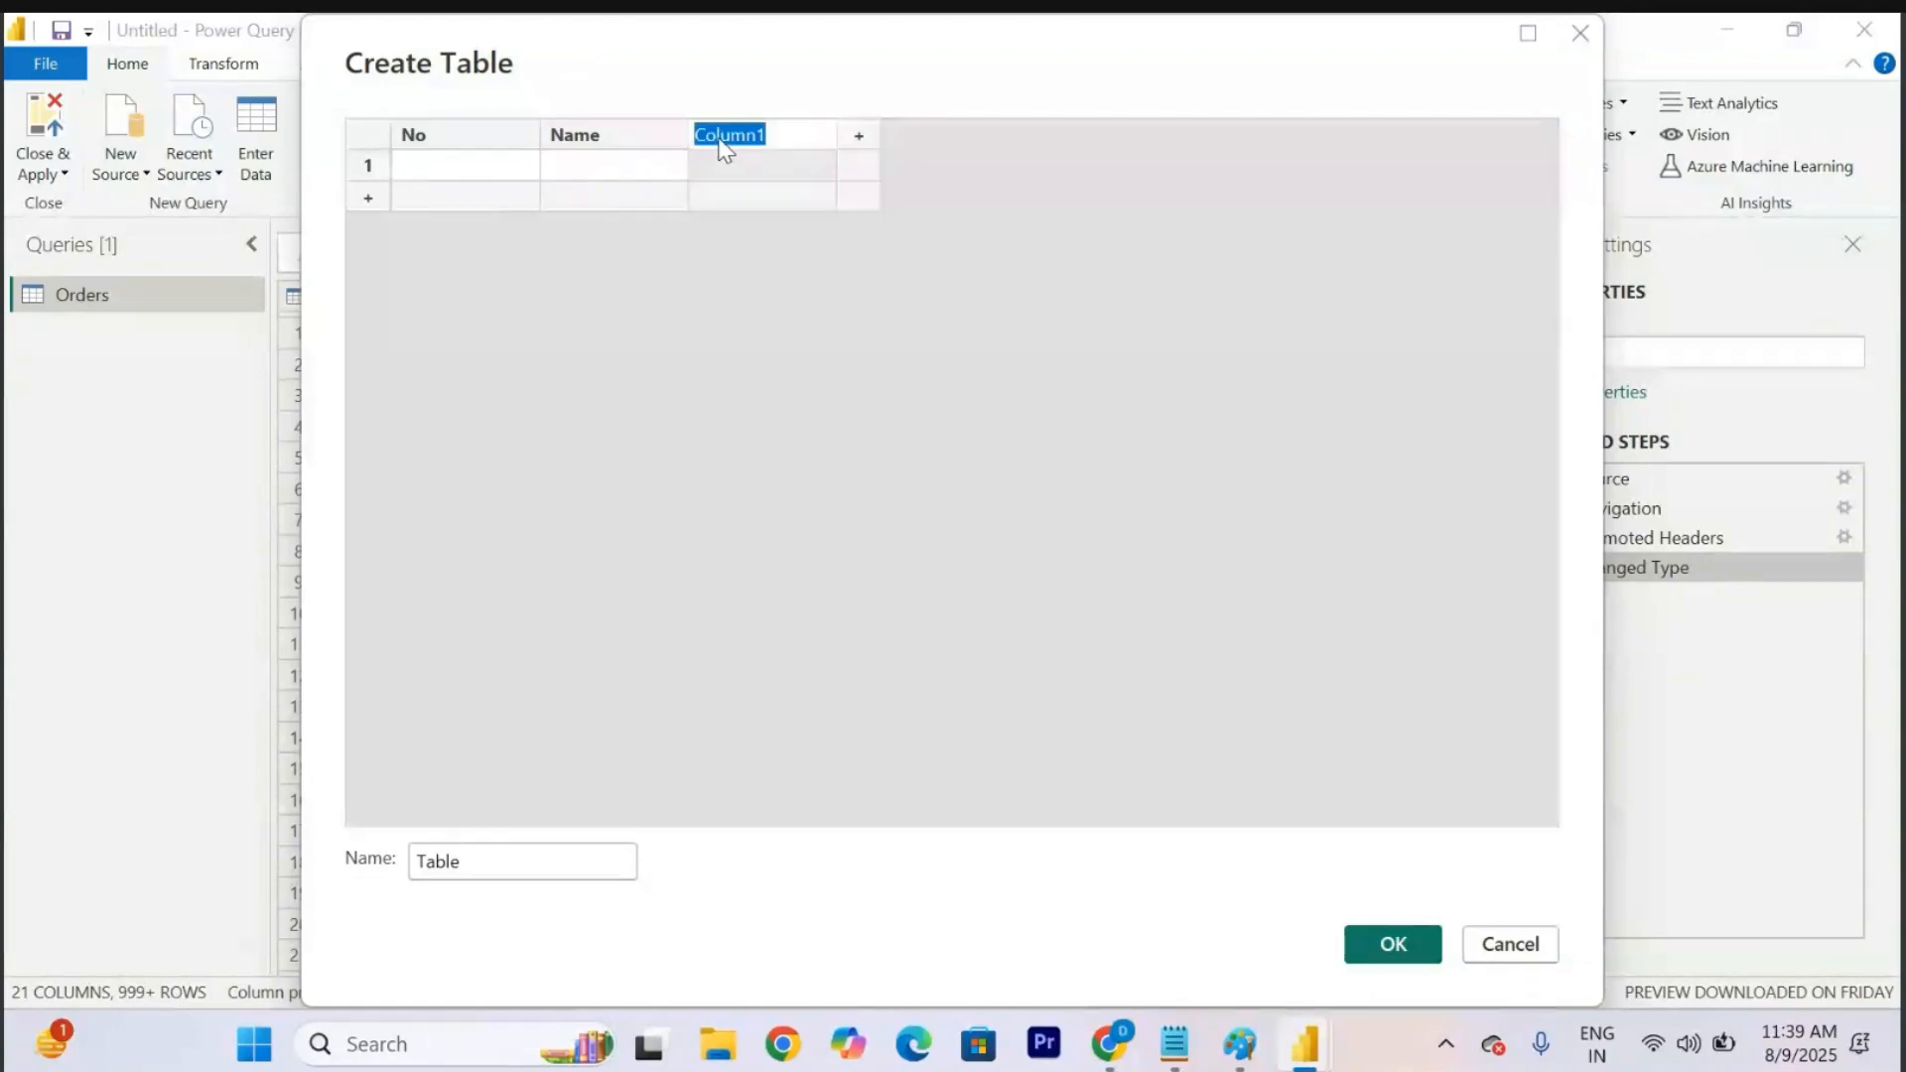
pyautogui.write('City')
pyautogui.click(864, 135)
pyautogui.doubleClick(873, 144)
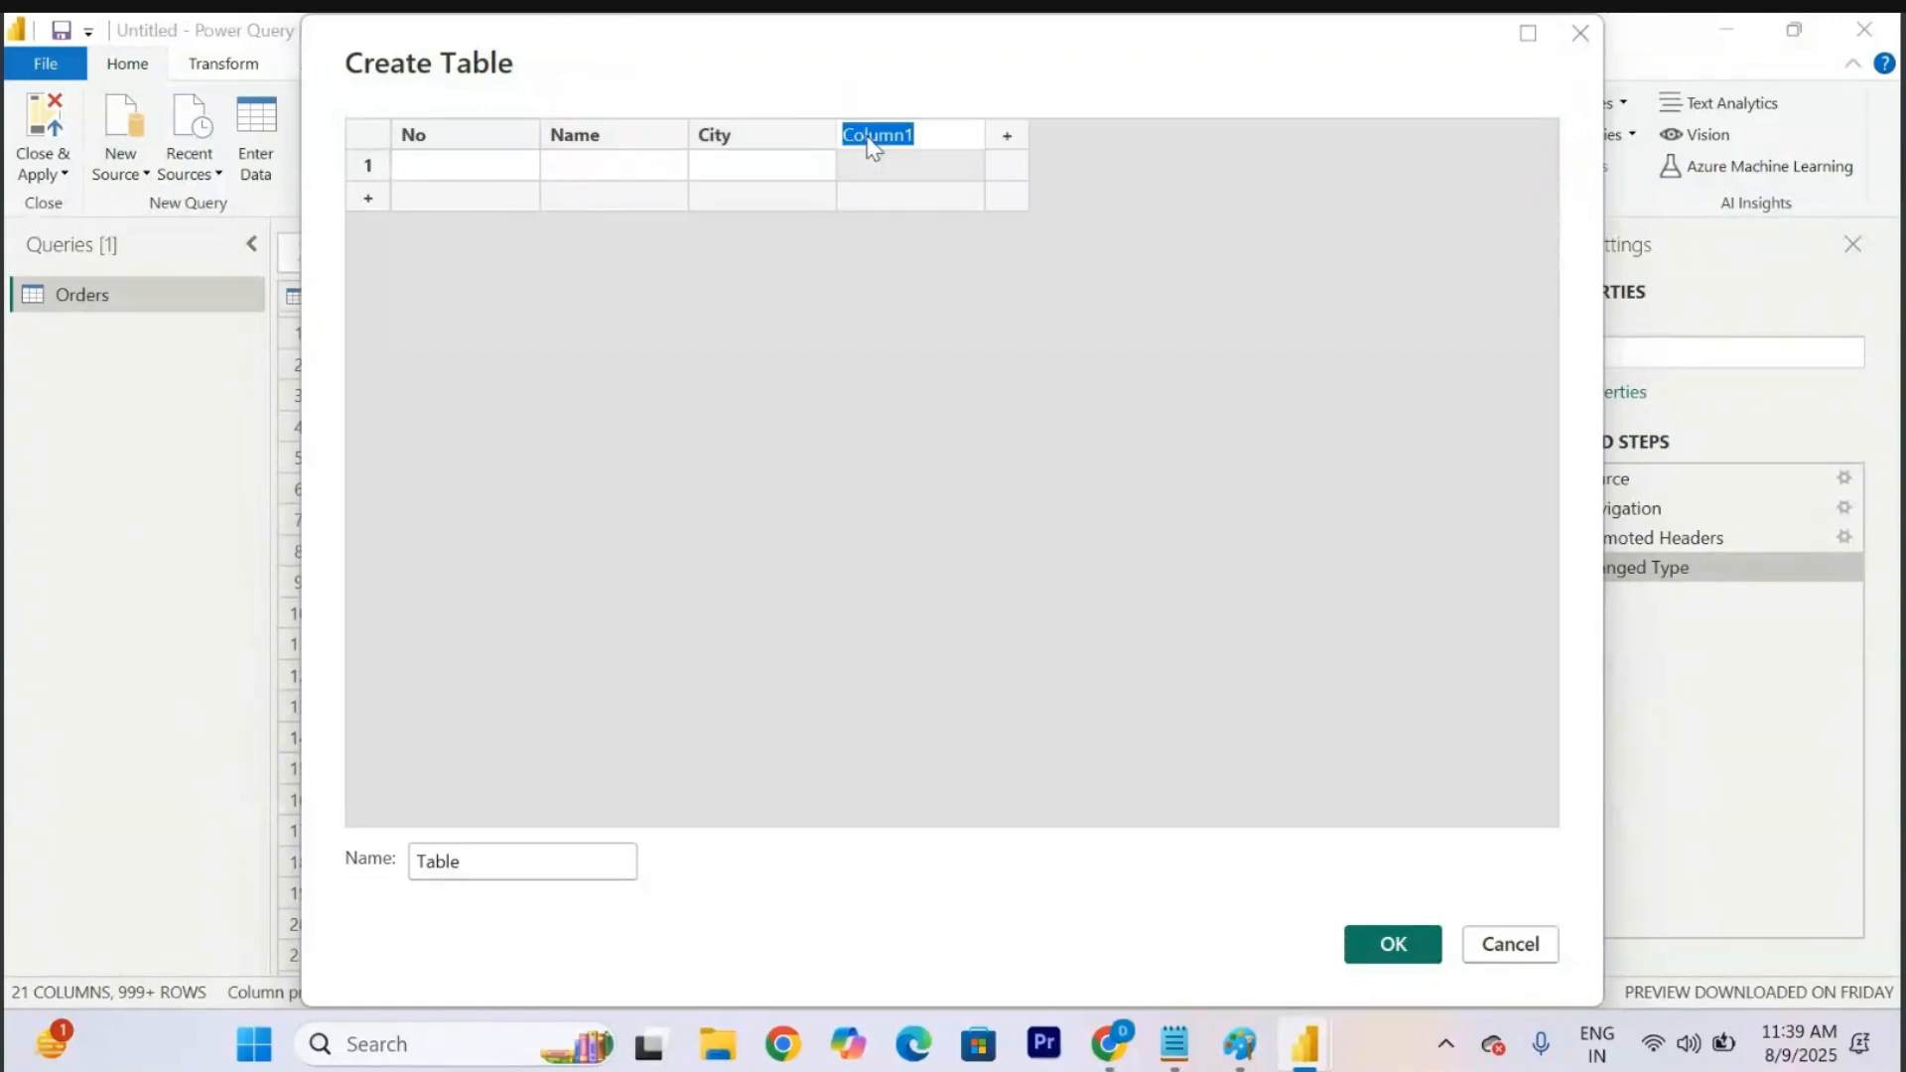
pyautogui.write('Sales')
# Fill the first row with No 1001, Name abvs, City Hyd and Sales 6262.
pyautogui.click(447, 173)
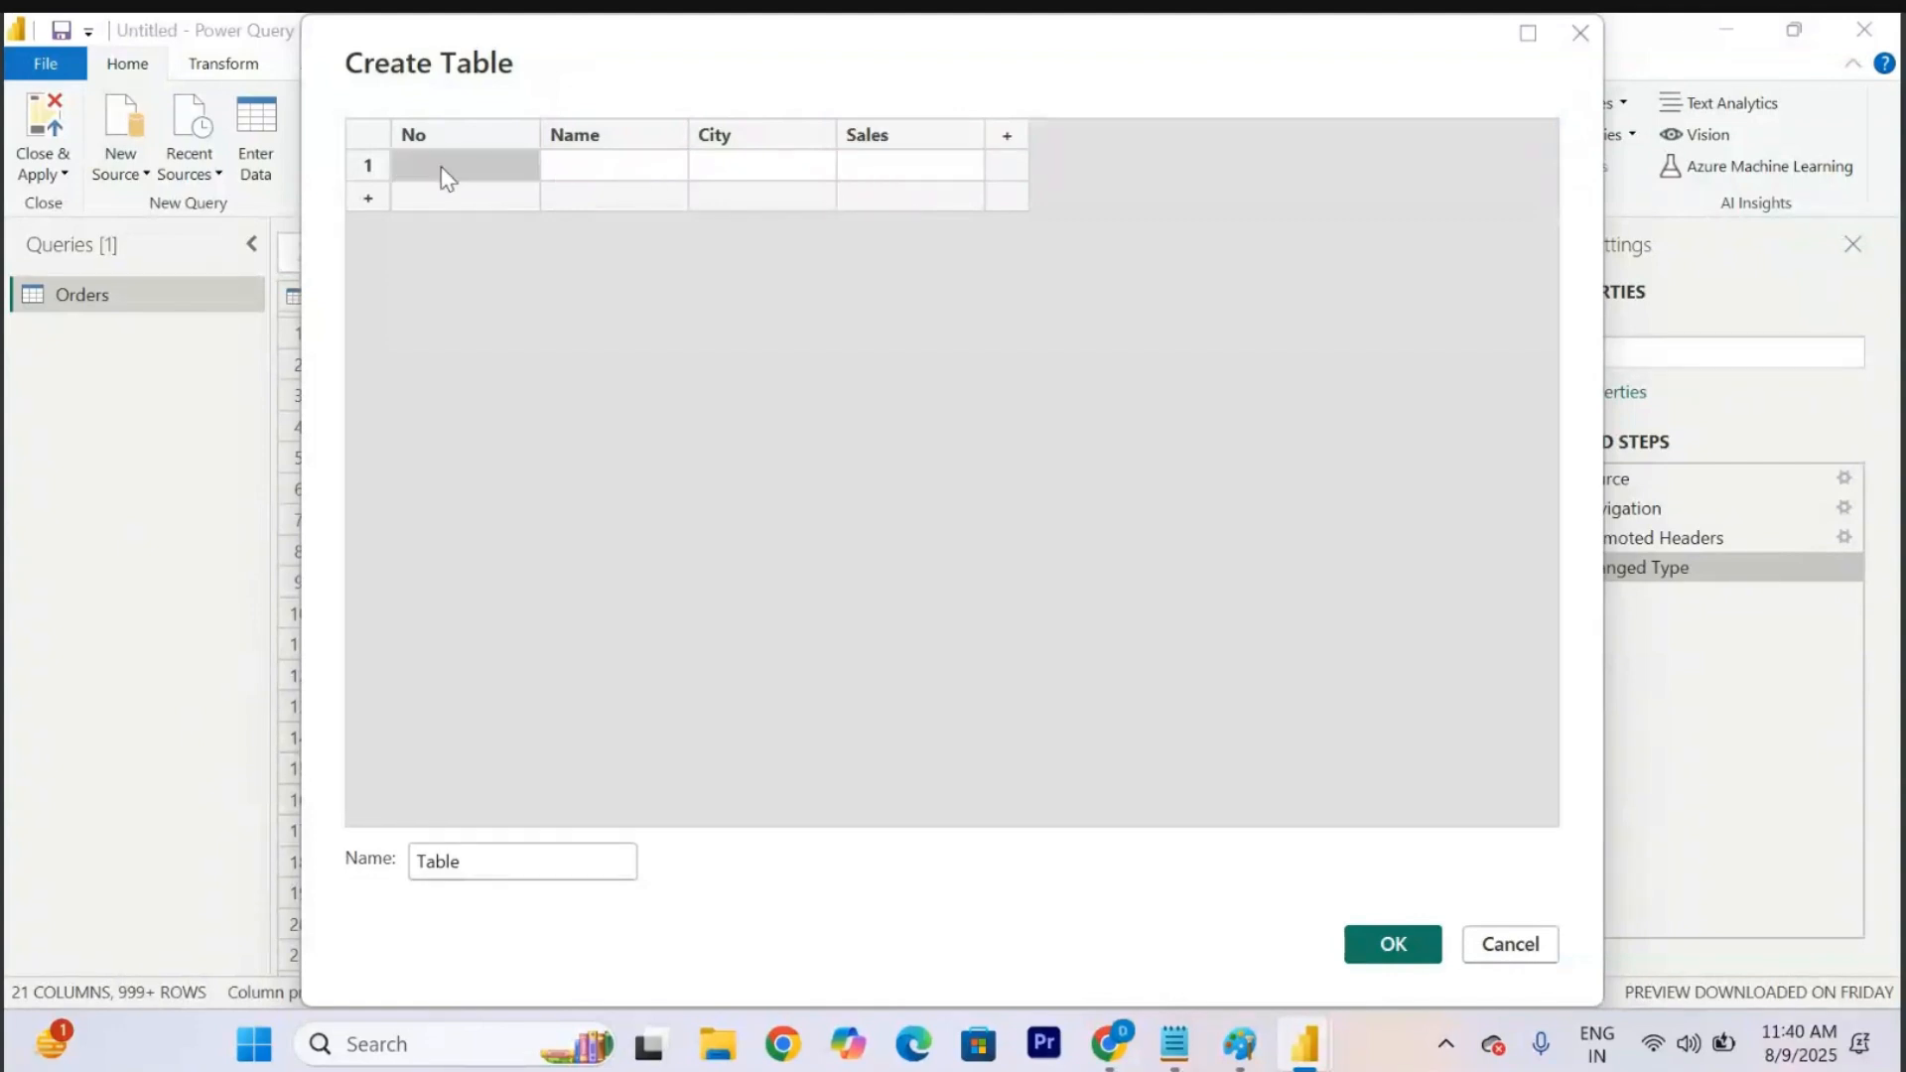
pyautogui.write('1001')
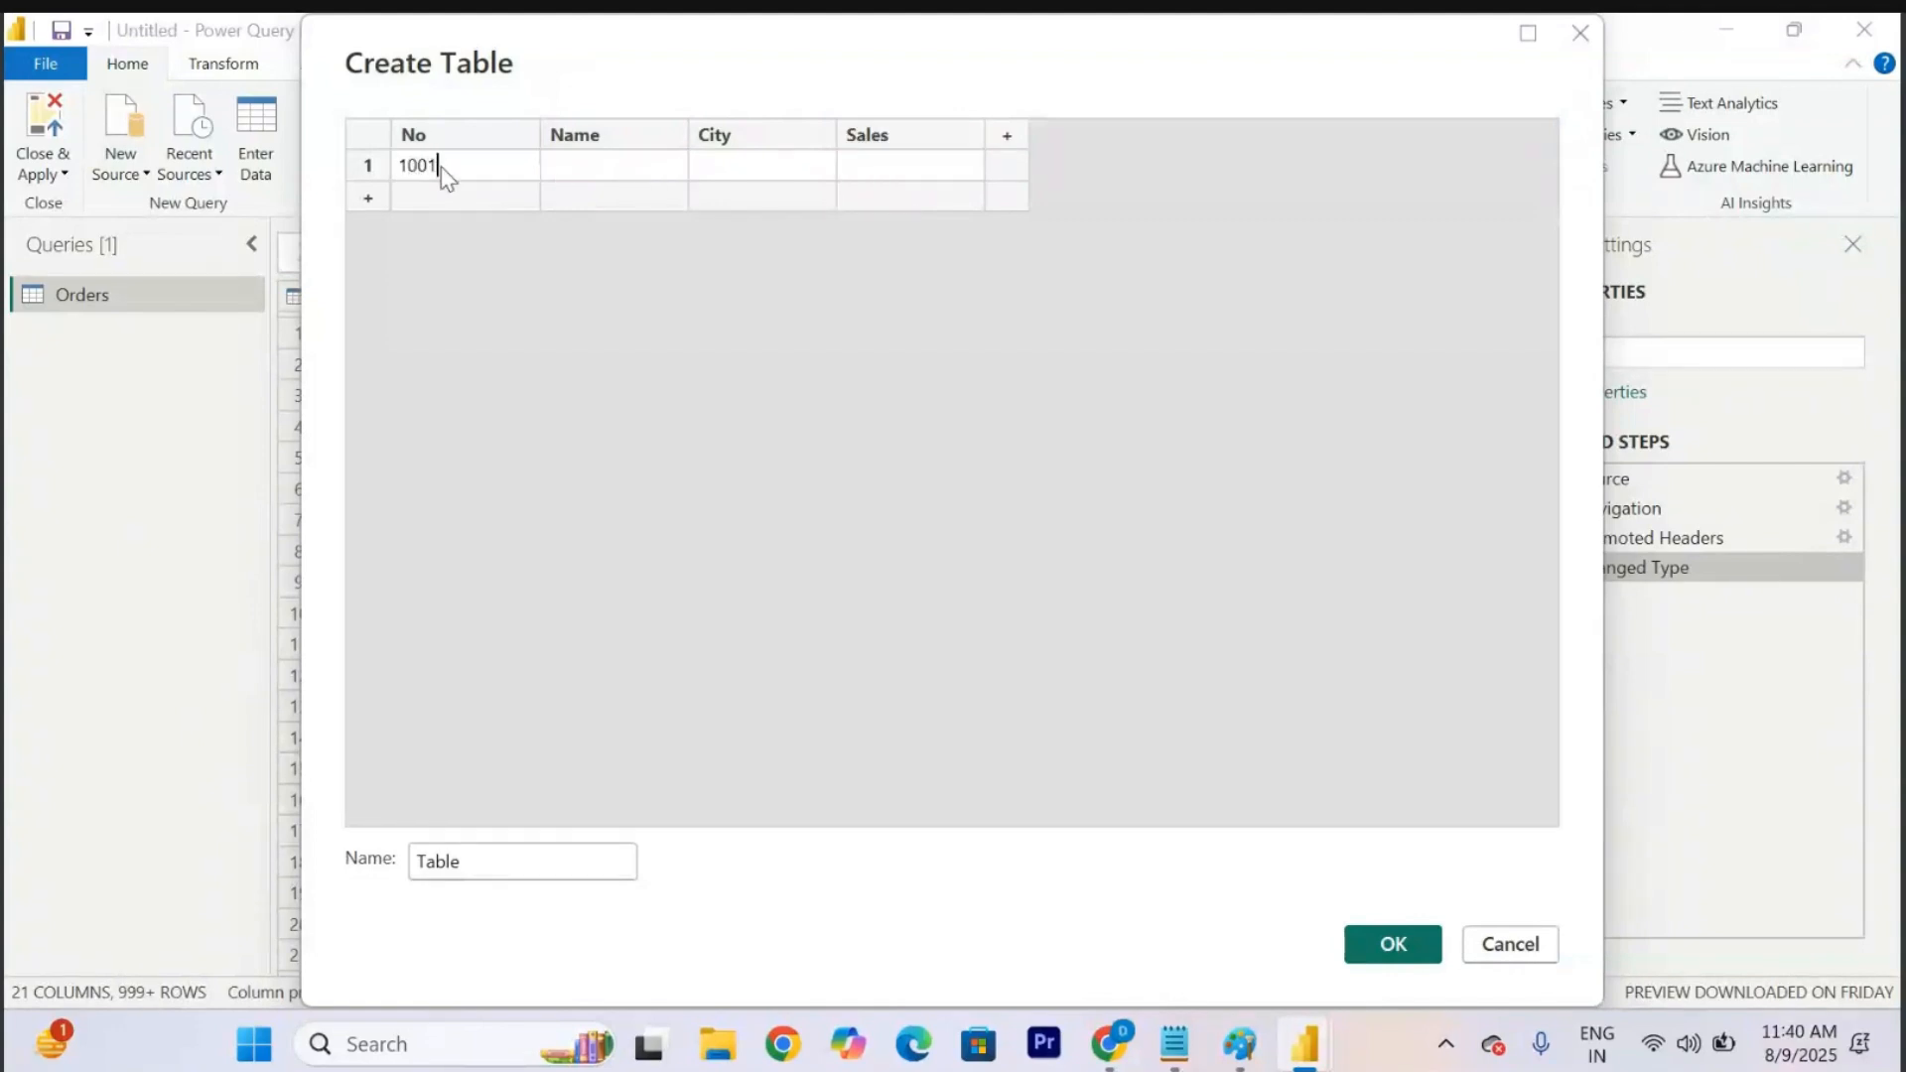
pyautogui.click(627, 175)
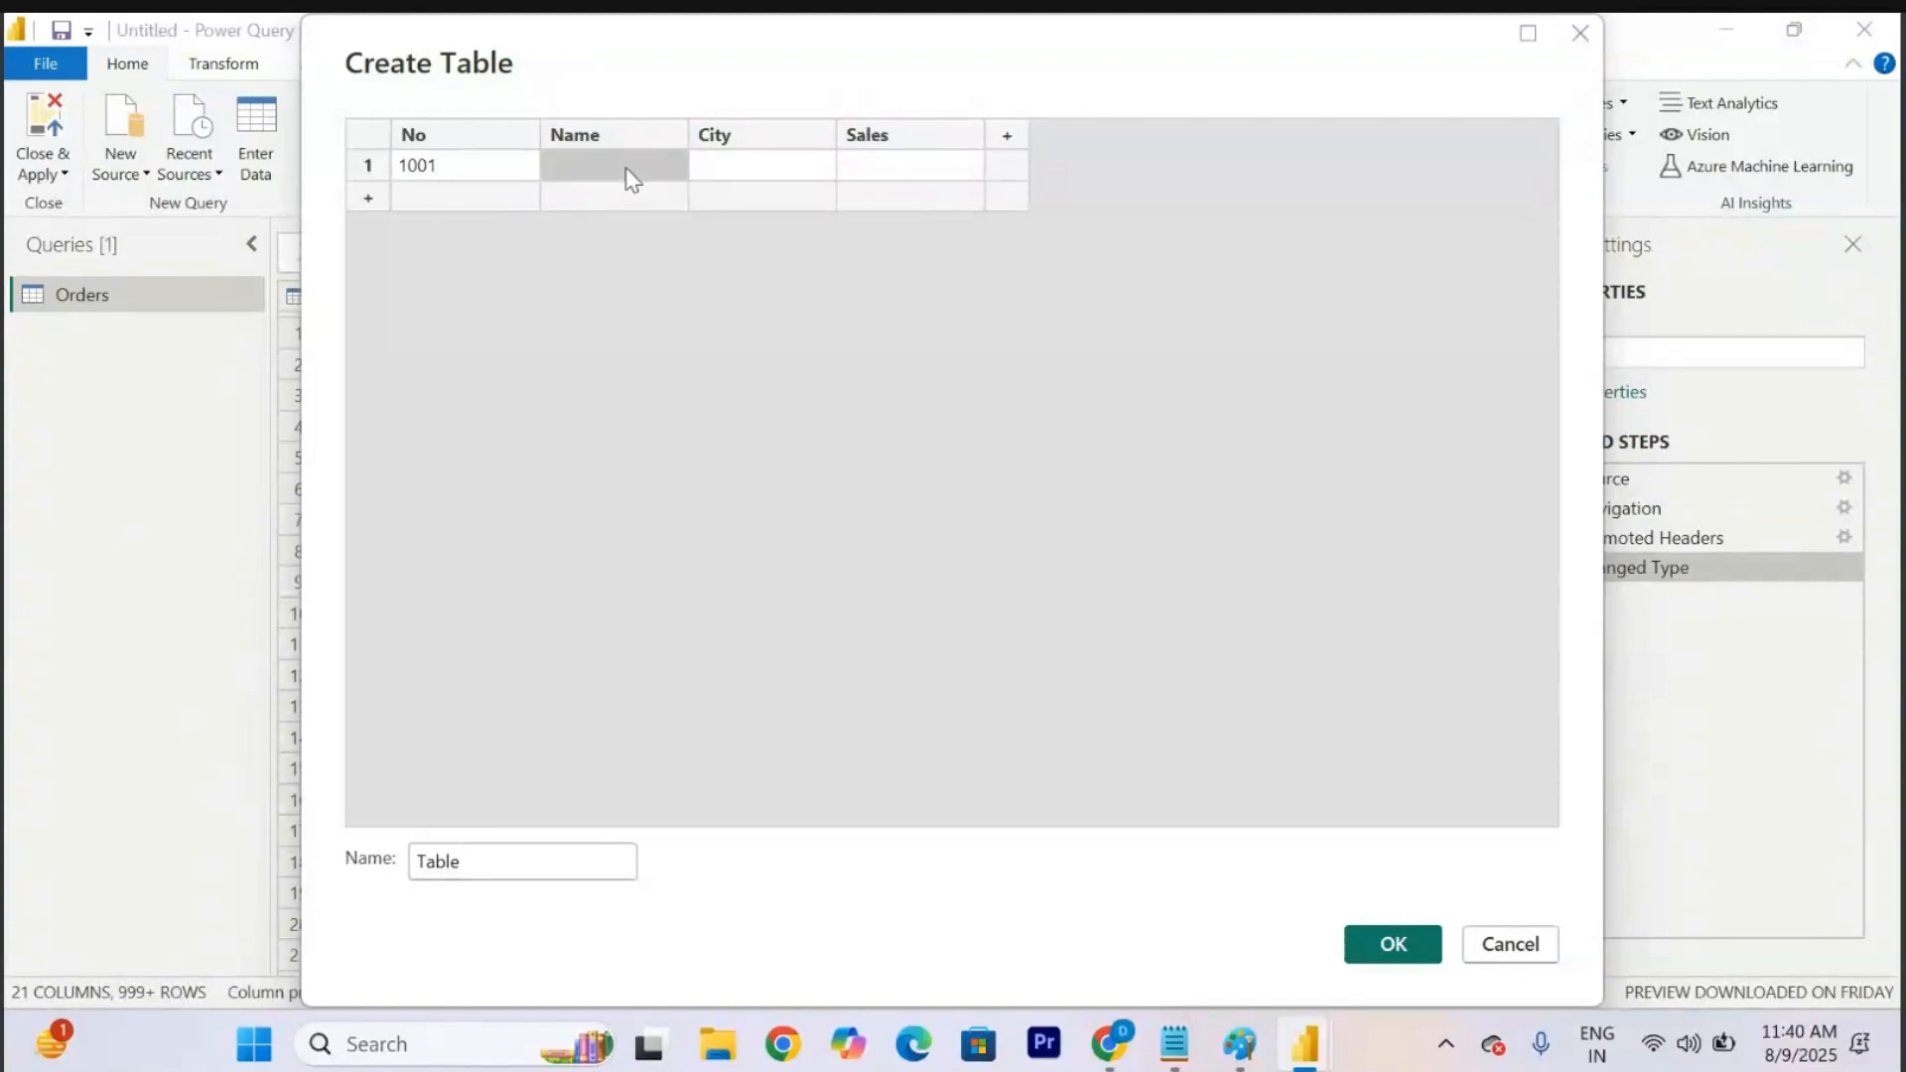
pyautogui.write('abvs')
pyautogui.click(736, 176)
pyautogui.write('Hyd')
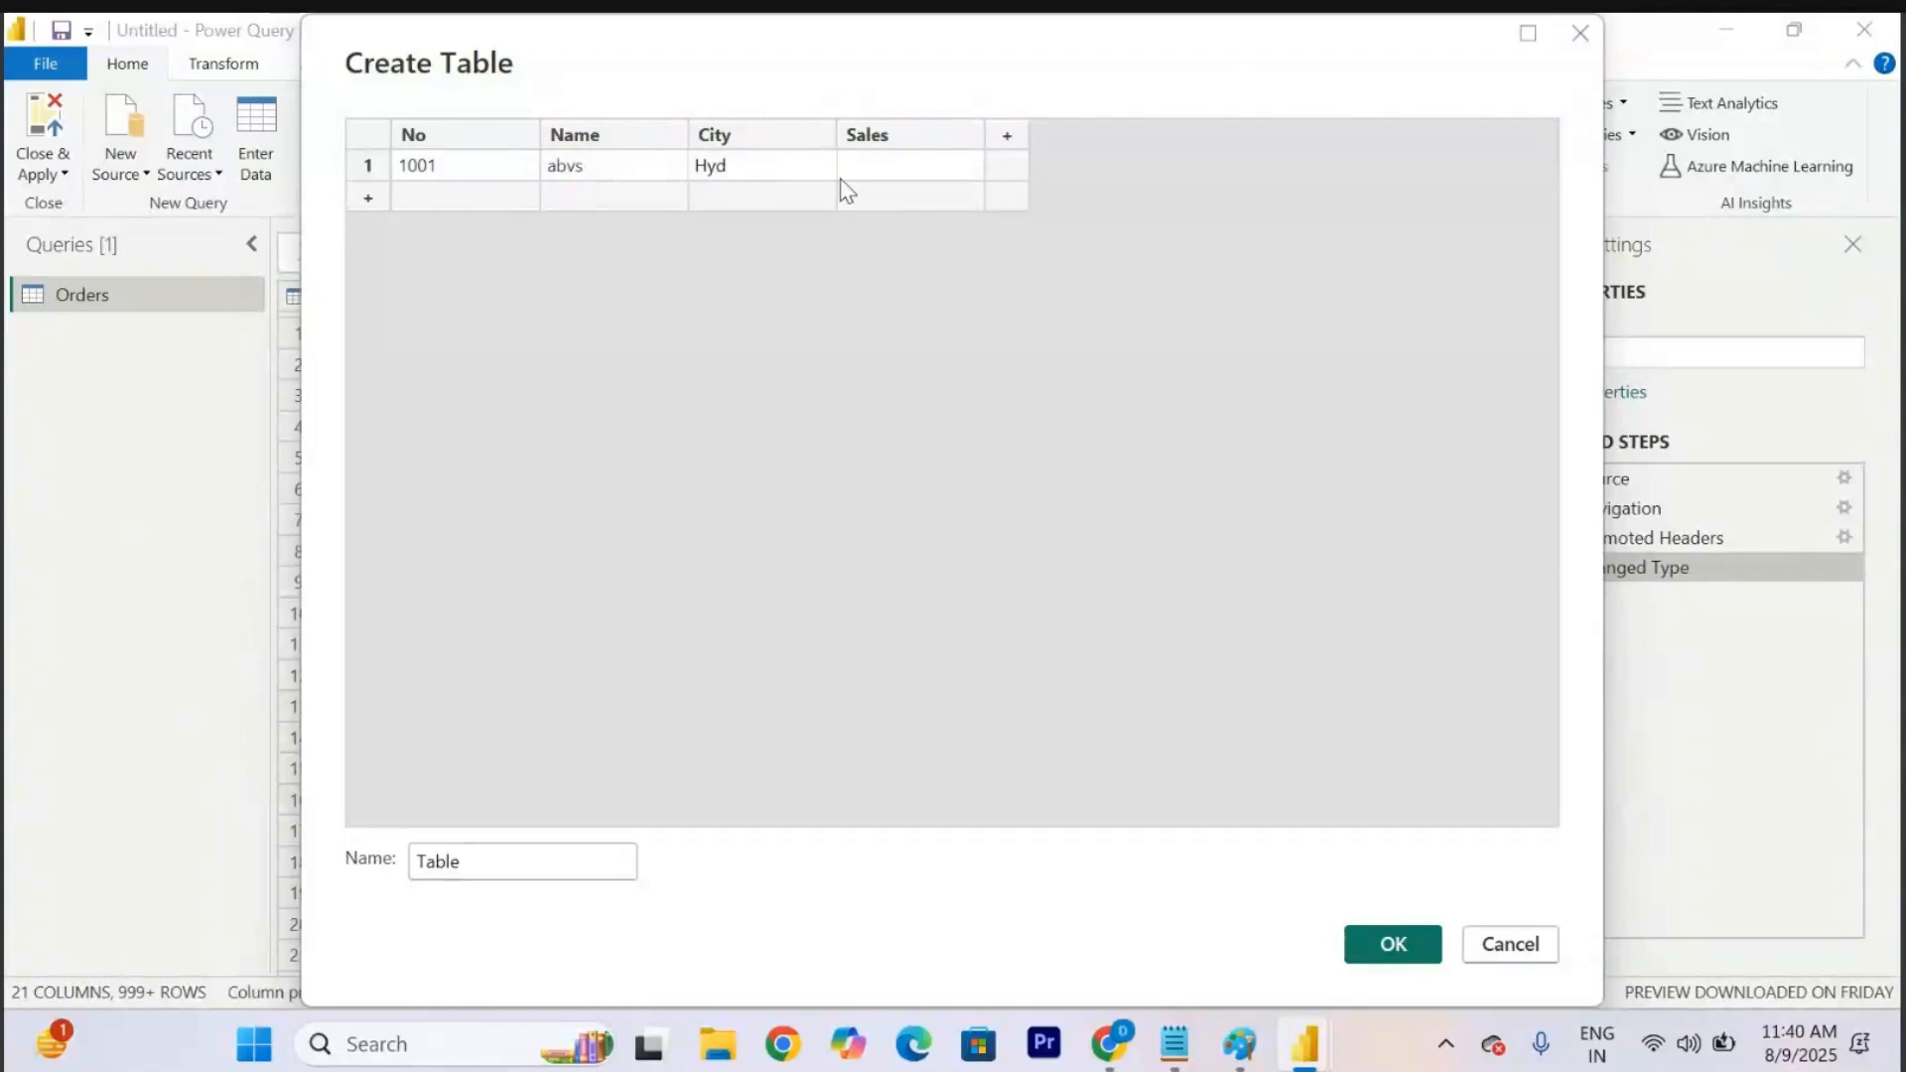
pyautogui.click(896, 175)
pyautogui.write('6262')
# Fill the second row with No 1002, Name yshs, City Bang and Sales 6262.
pyautogui.click(449, 188)
pyautogui.write('1002')
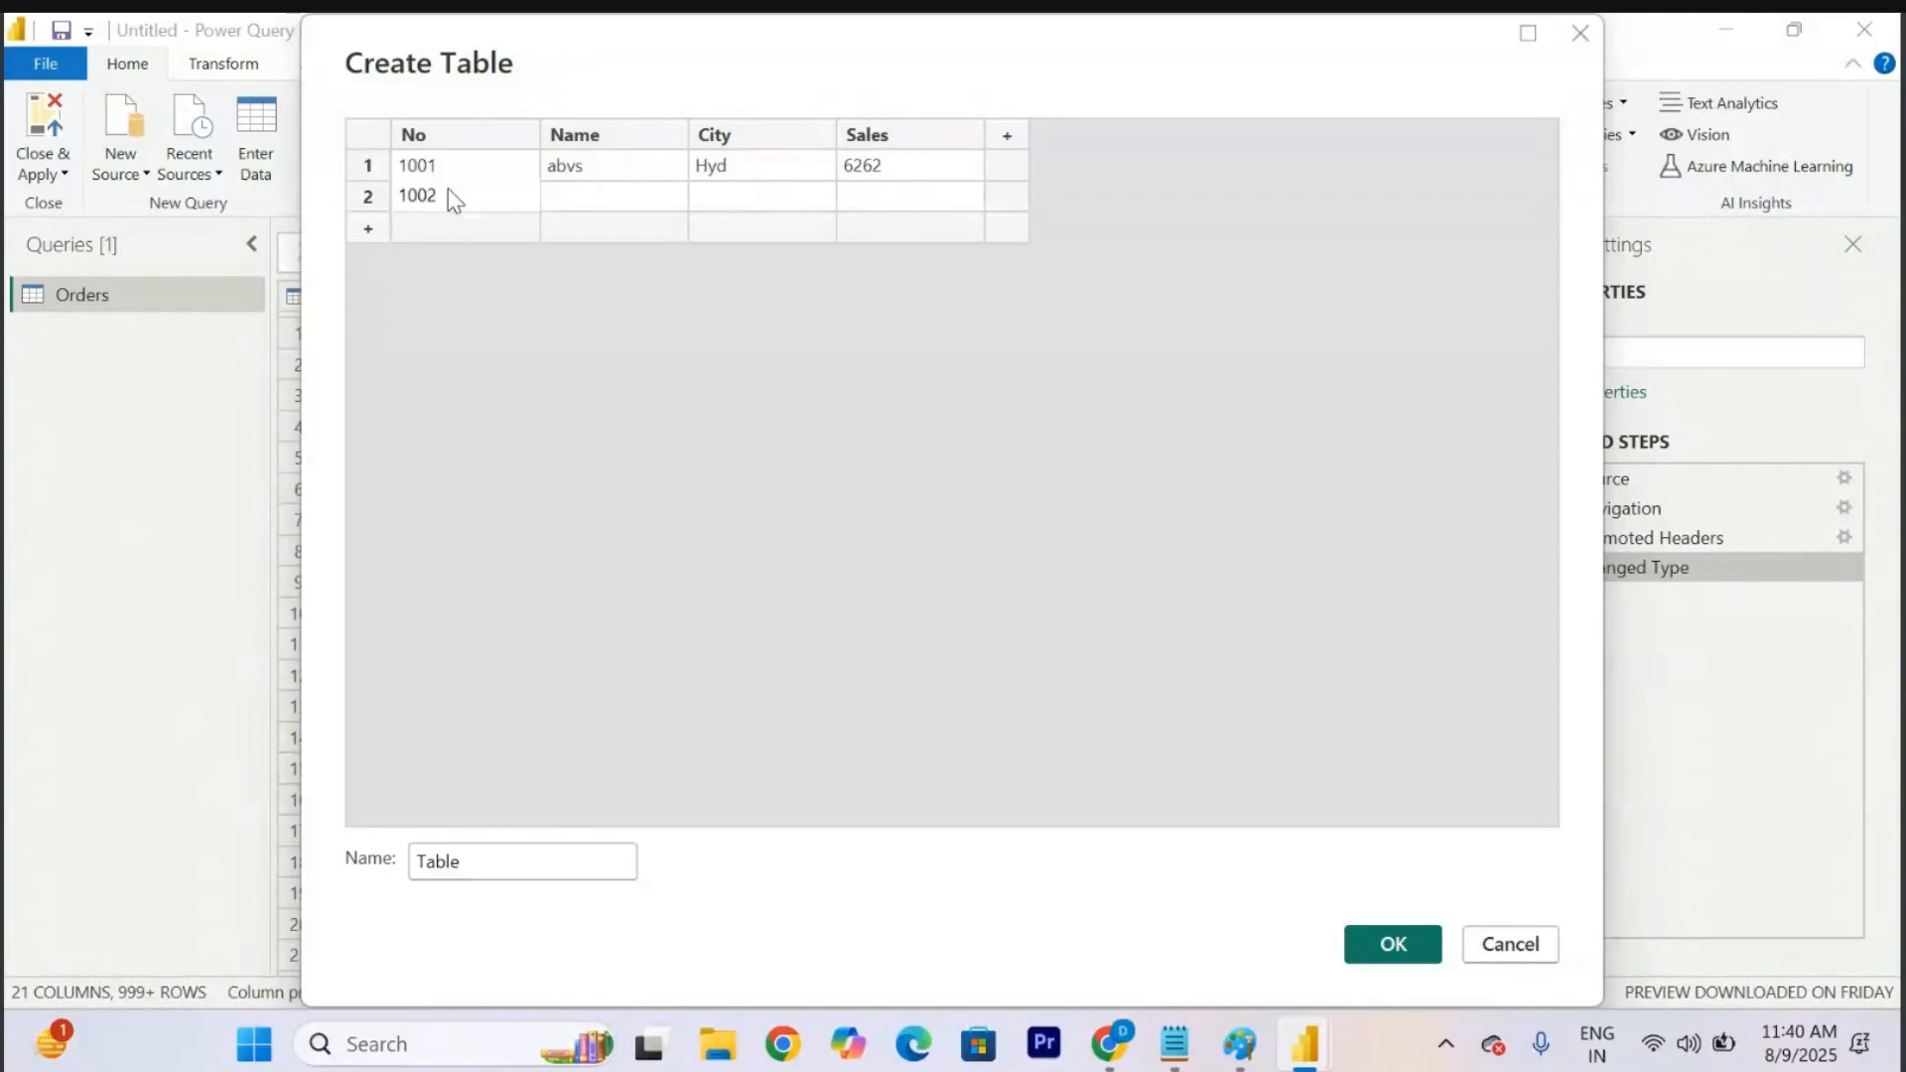
pyautogui.click(585, 197)
pyautogui.write('yshs')
pyautogui.click(757, 212)
pyautogui.write('Bang')
pyautogui.click(908, 203)
pyautogui.write('6262')
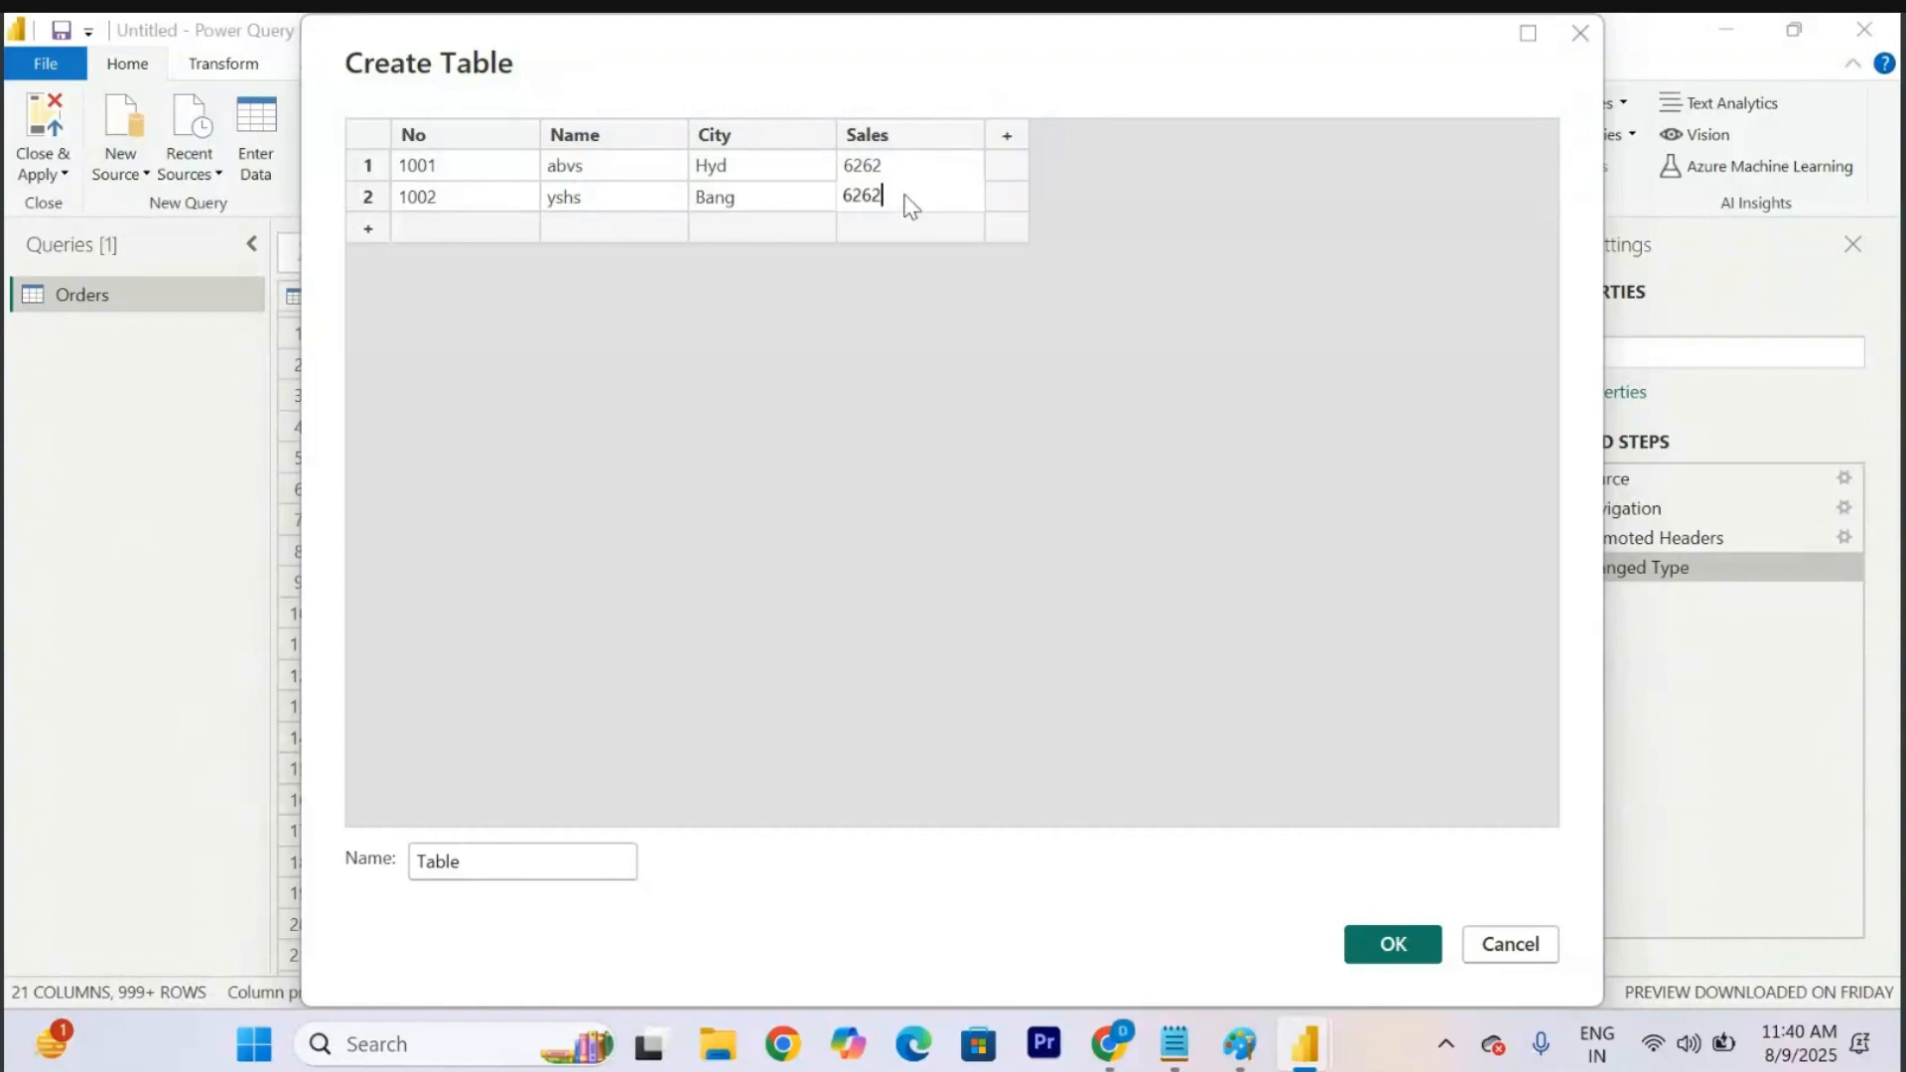
# Fill the third row with No 1003, Name hsys, City USA and Sales 7282.
pyautogui.click(438, 224)
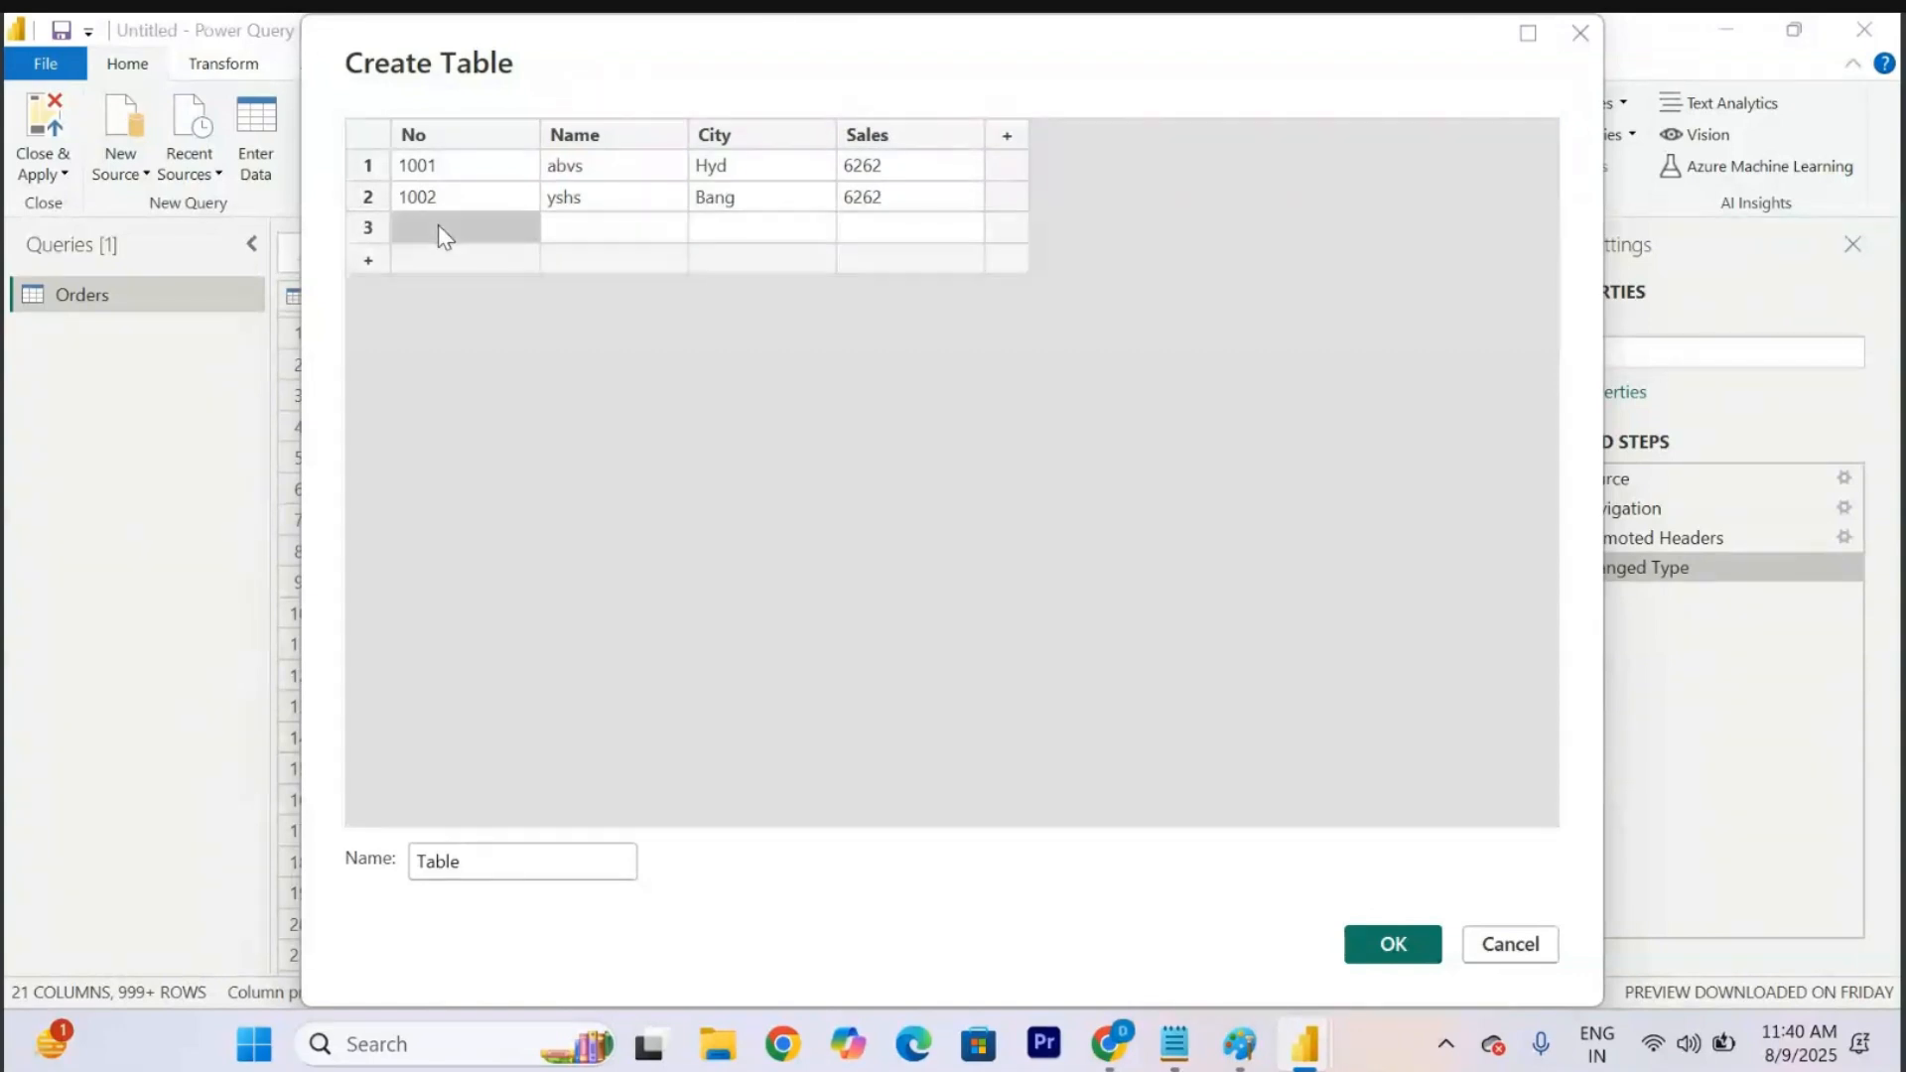
pyautogui.write('1003')
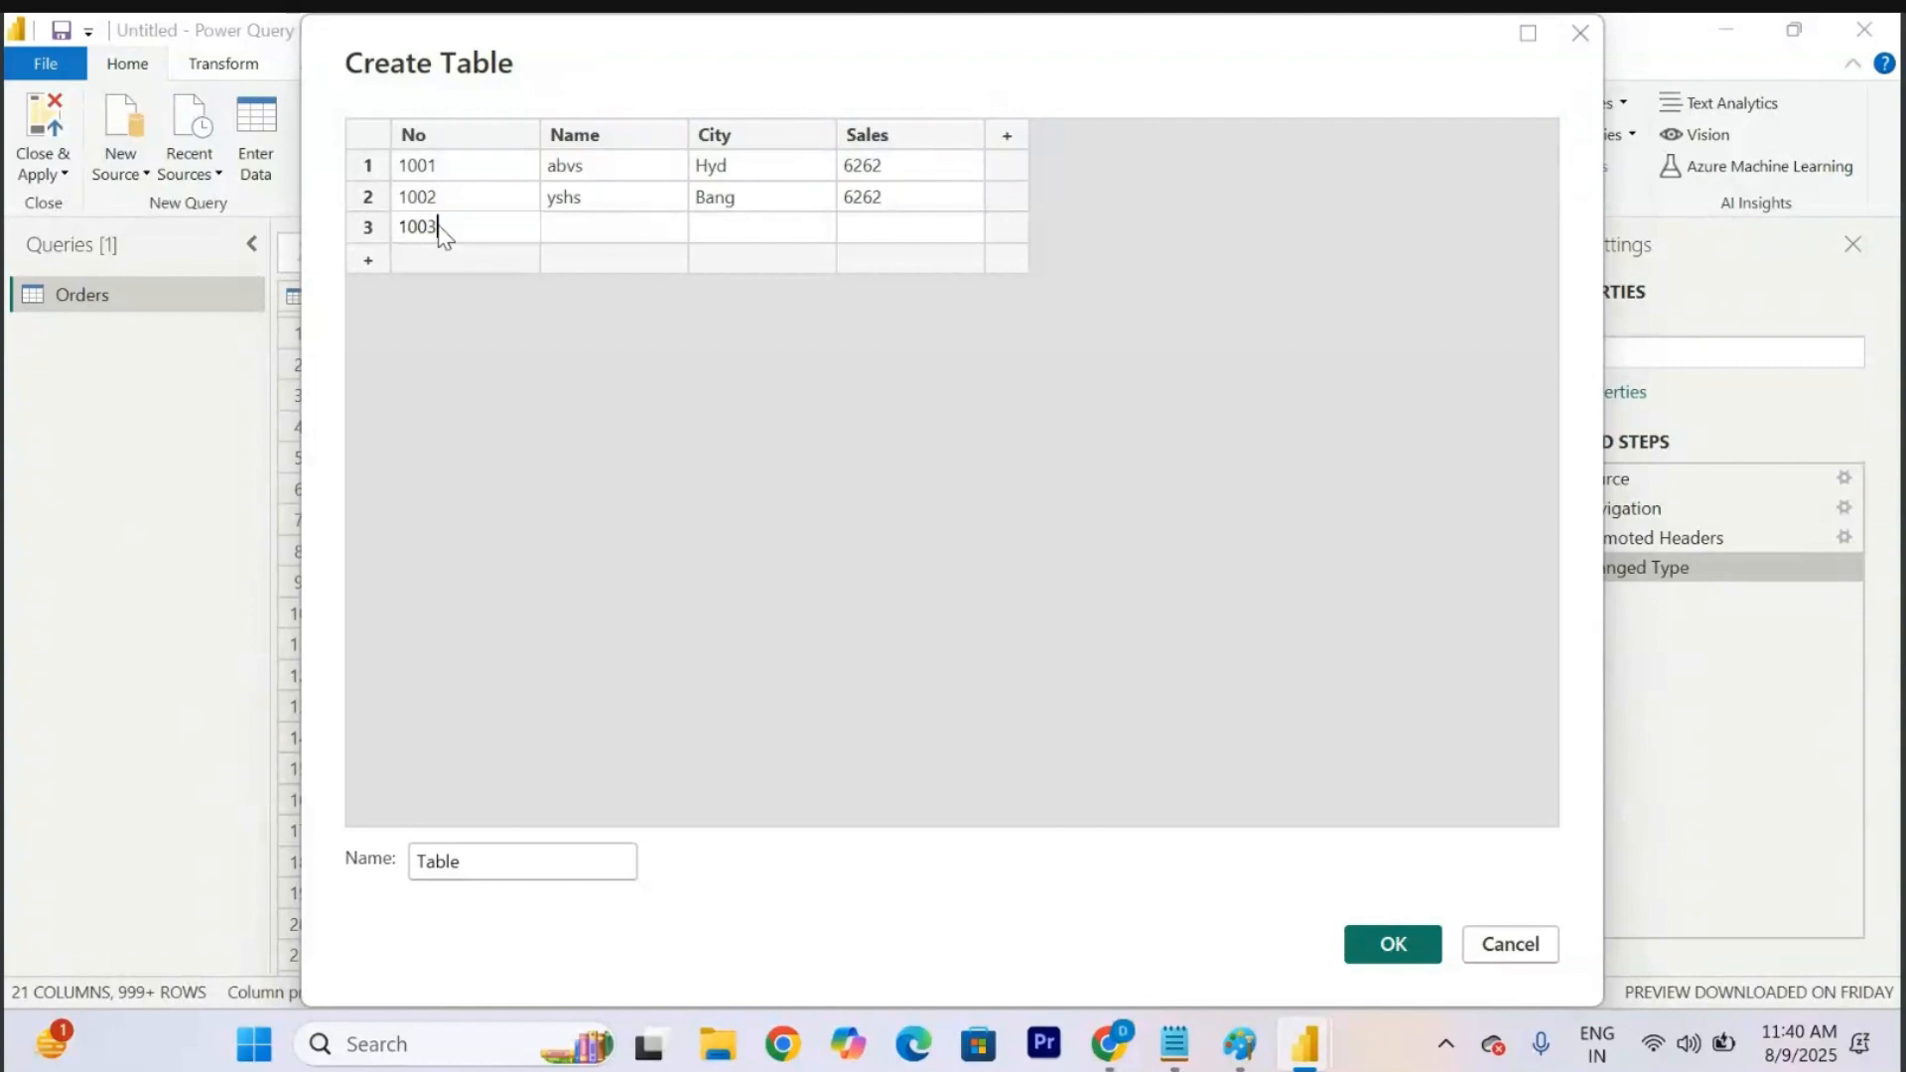
pyautogui.click(586, 230)
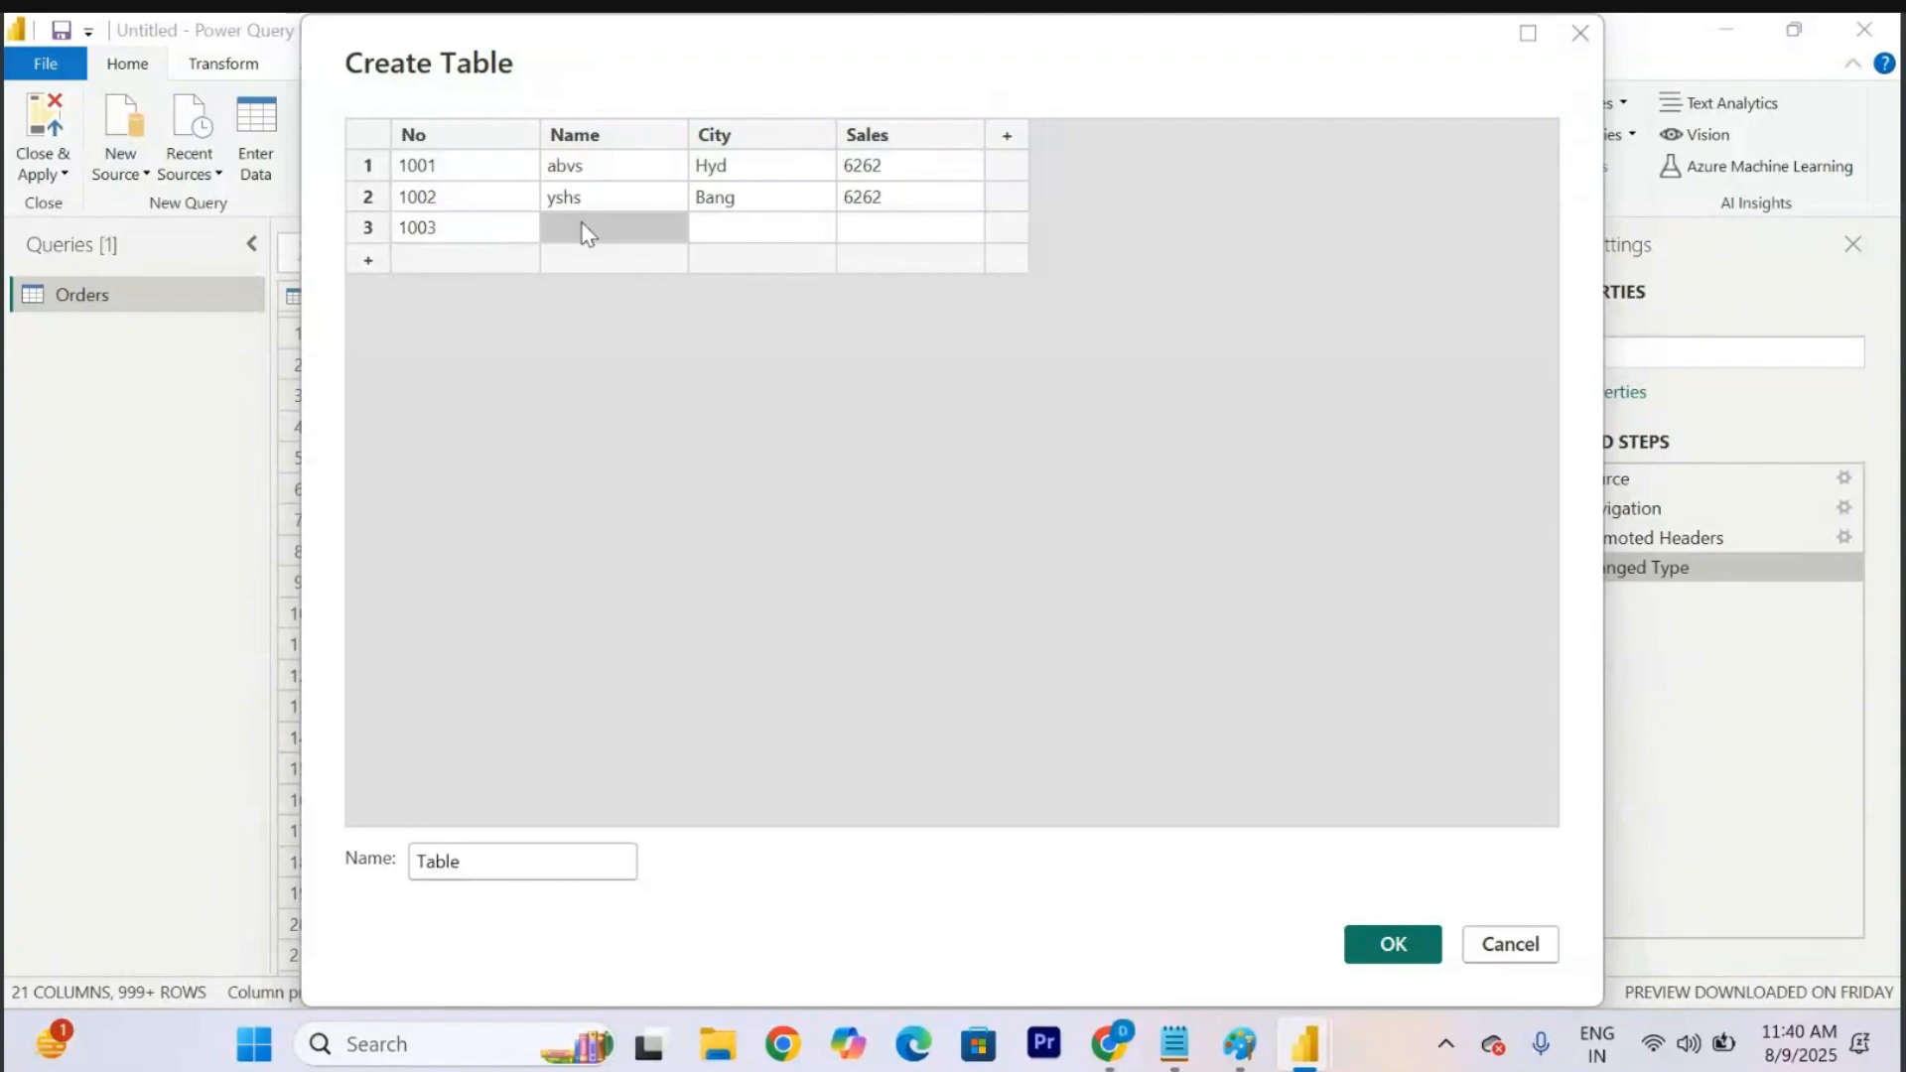
pyautogui.write('hsys')
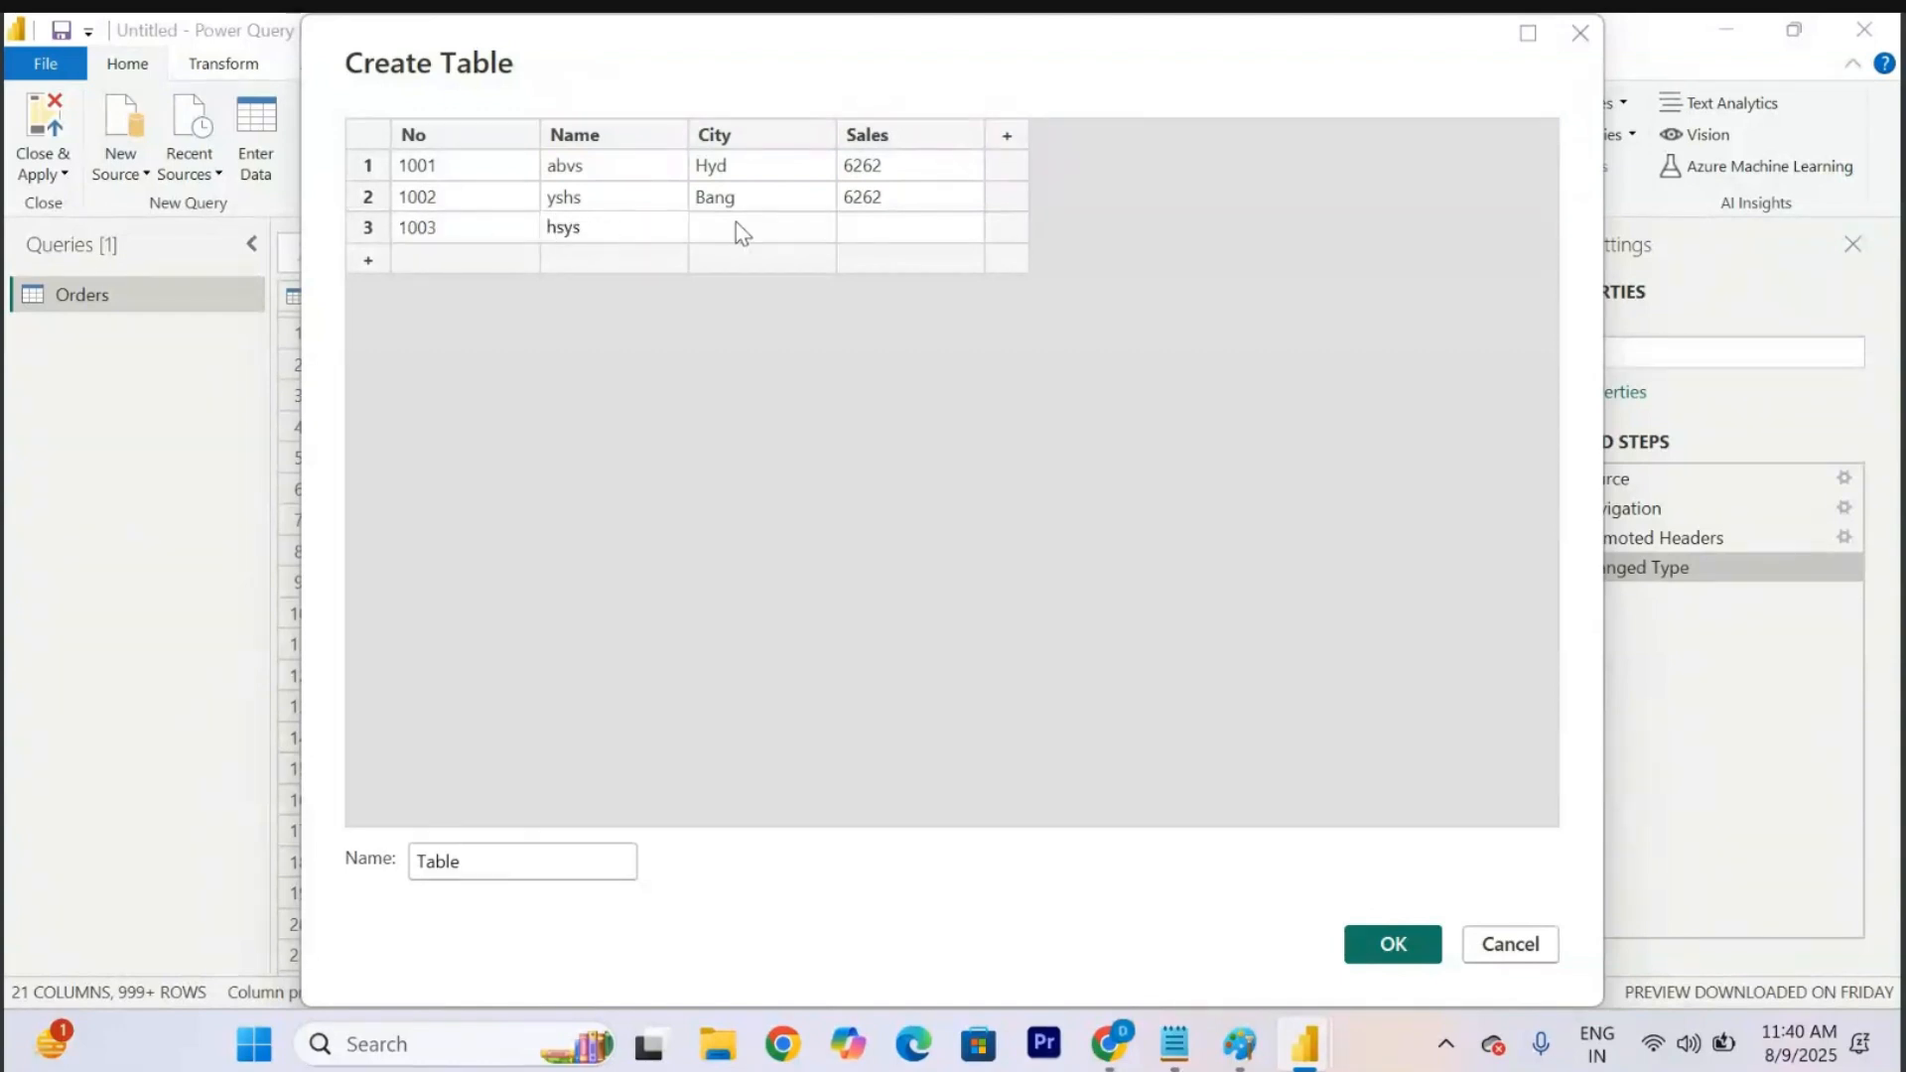
pyautogui.click(755, 222)
pyautogui.write('USA')
pyautogui.click(889, 229)
pyautogui.write('7282')
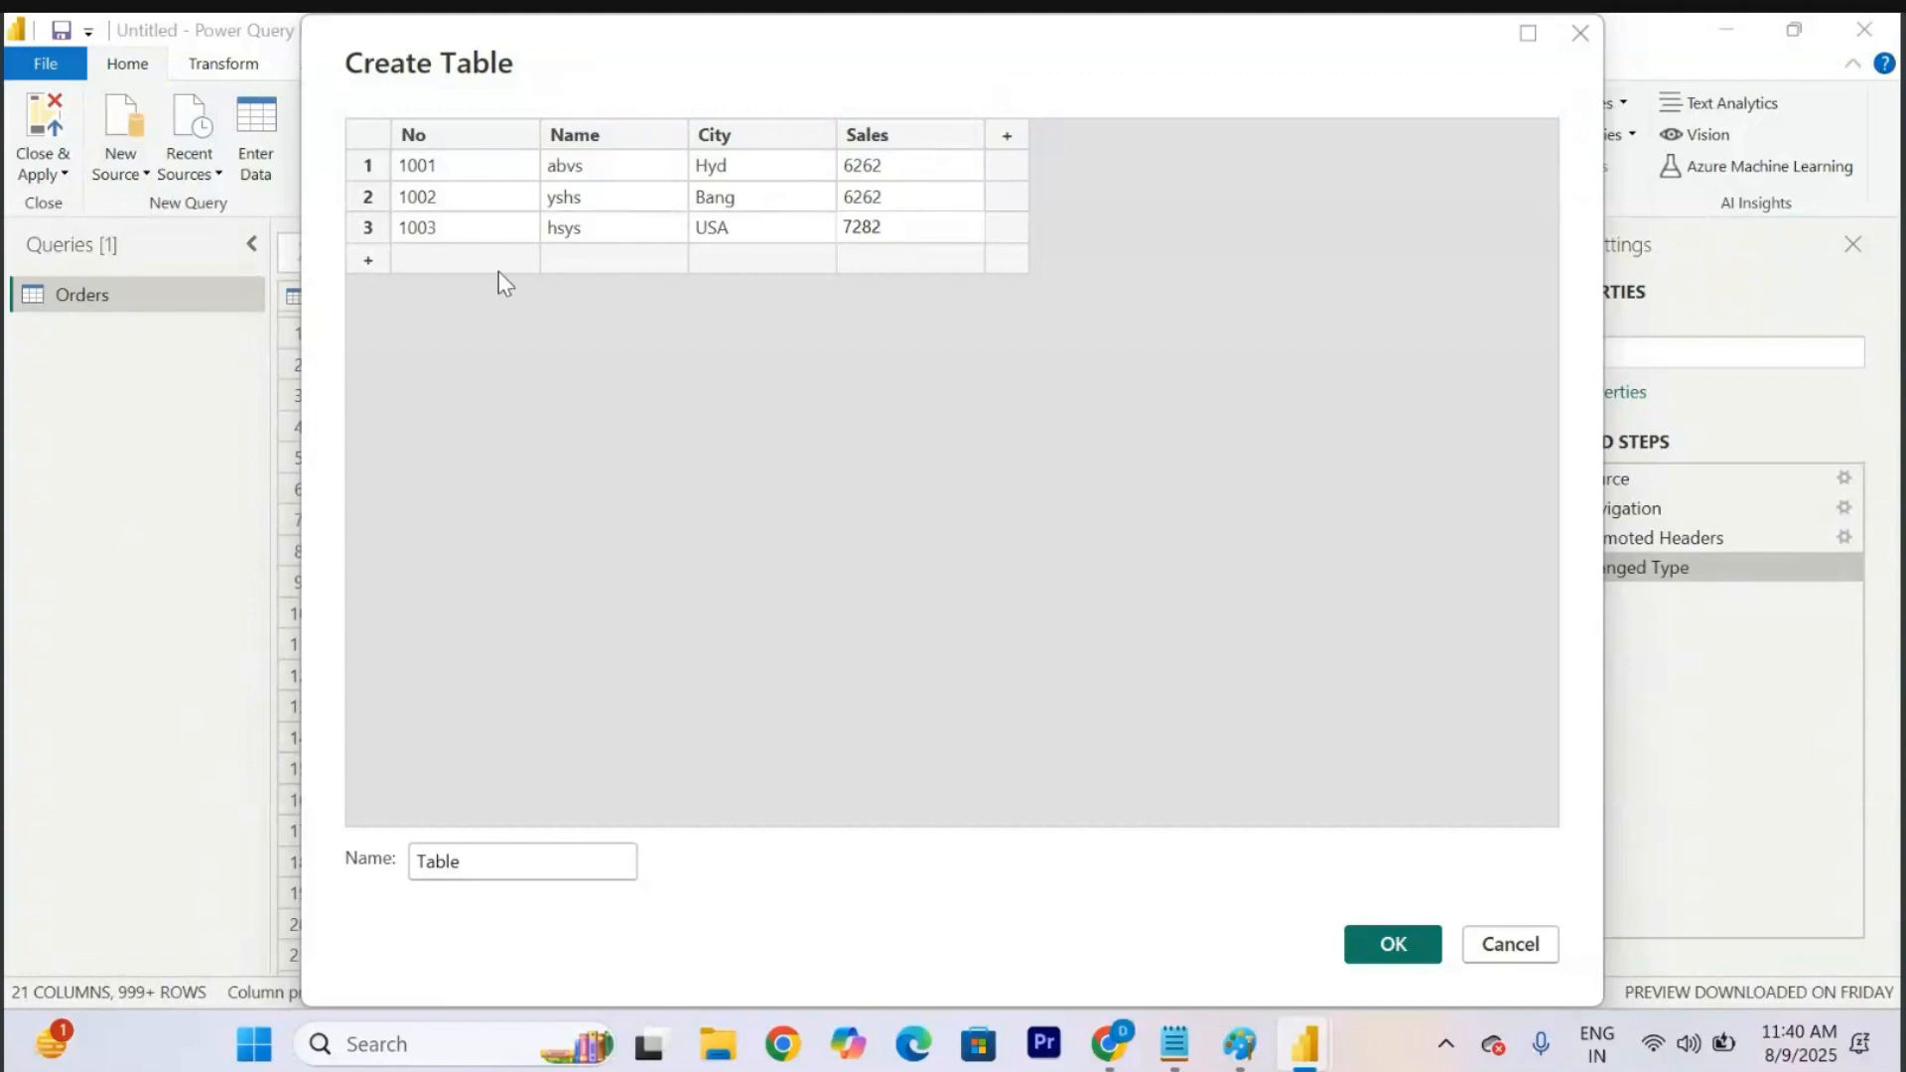
# Fill the fourth row with No 1003, Name ushs, City UK and Sales 72372.
pyautogui.click(460, 259)
pyautogui.write('1003')
pyautogui.click(596, 253)
pyautogui.write('ushs')
pyautogui.click(749, 264)
pyautogui.write('UK')
pyautogui.click(951, 262)
pyautogui.write('72372')
pyautogui.click(710, 714)
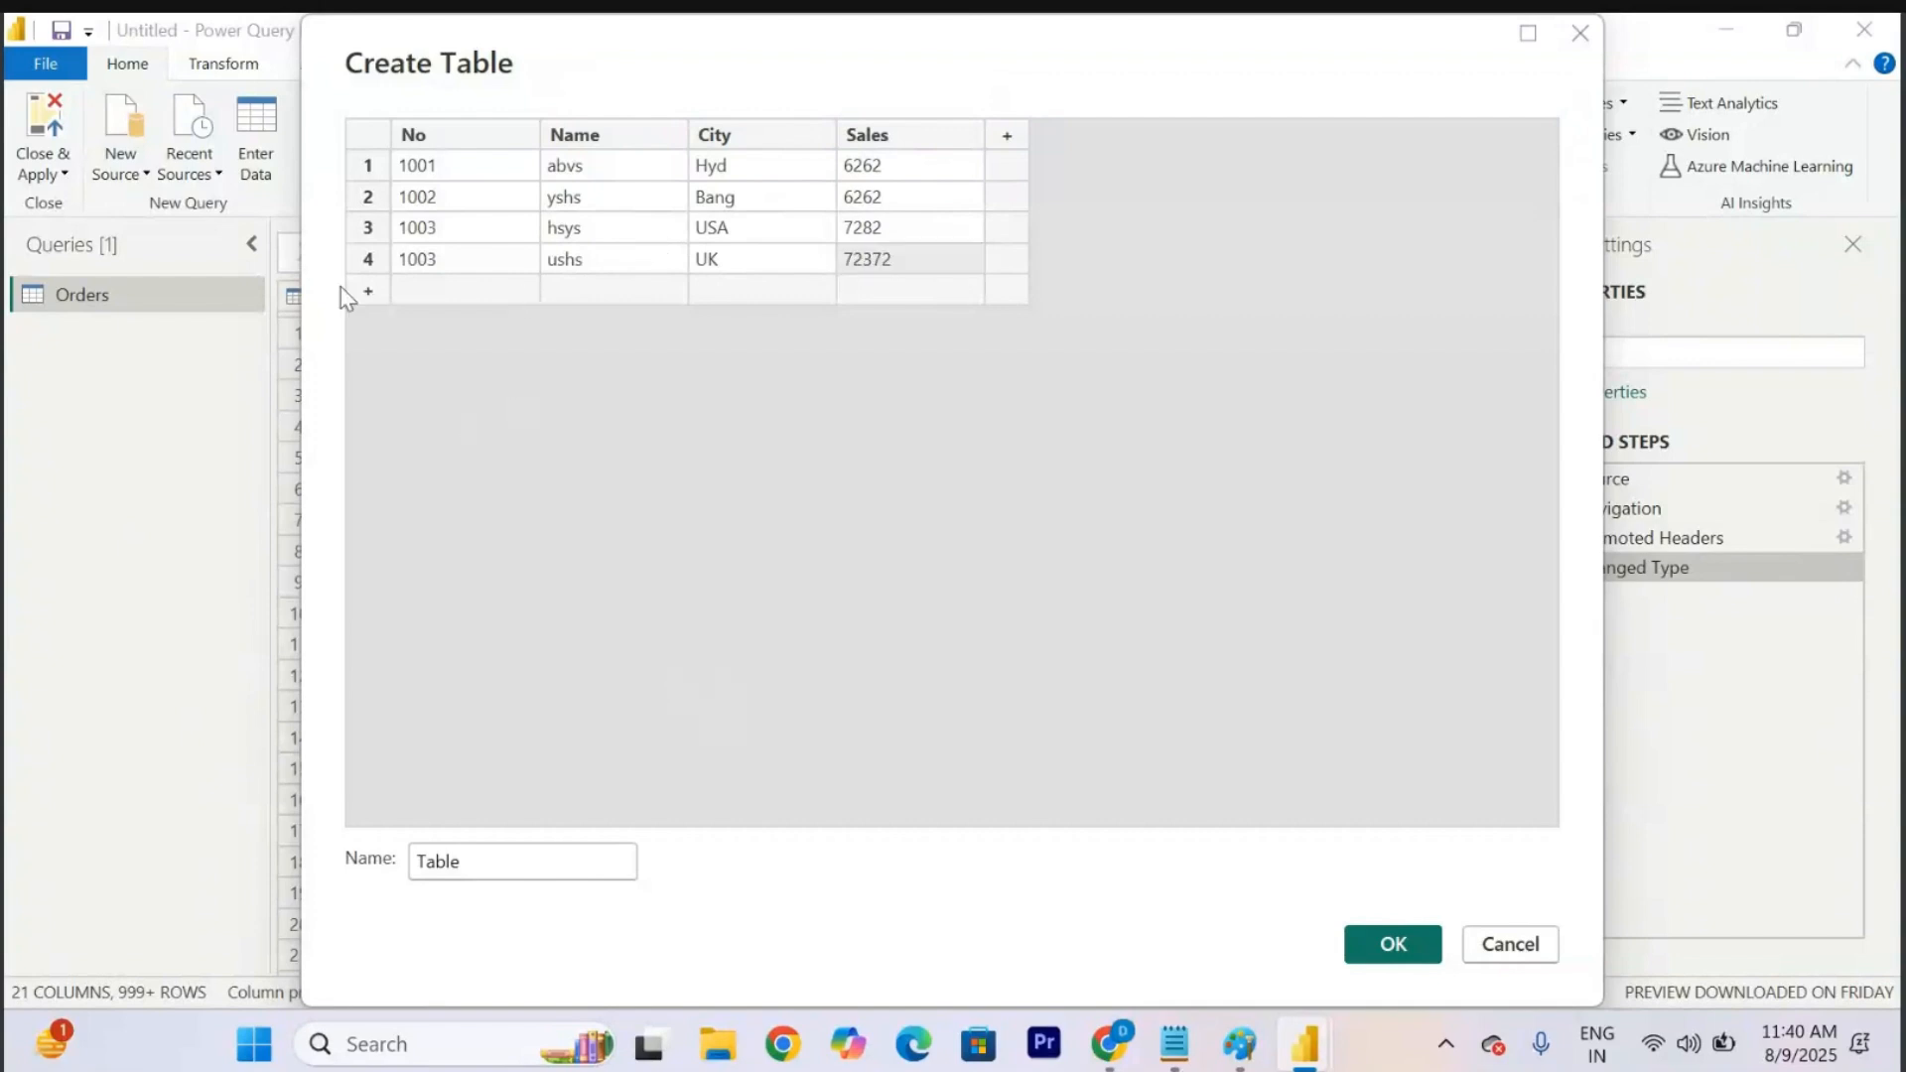
# Fill the fifth row with No 1004, Name hsys, City Japan and Sales 6262.
pyautogui.click(432, 288)
pyautogui.click(437, 294)
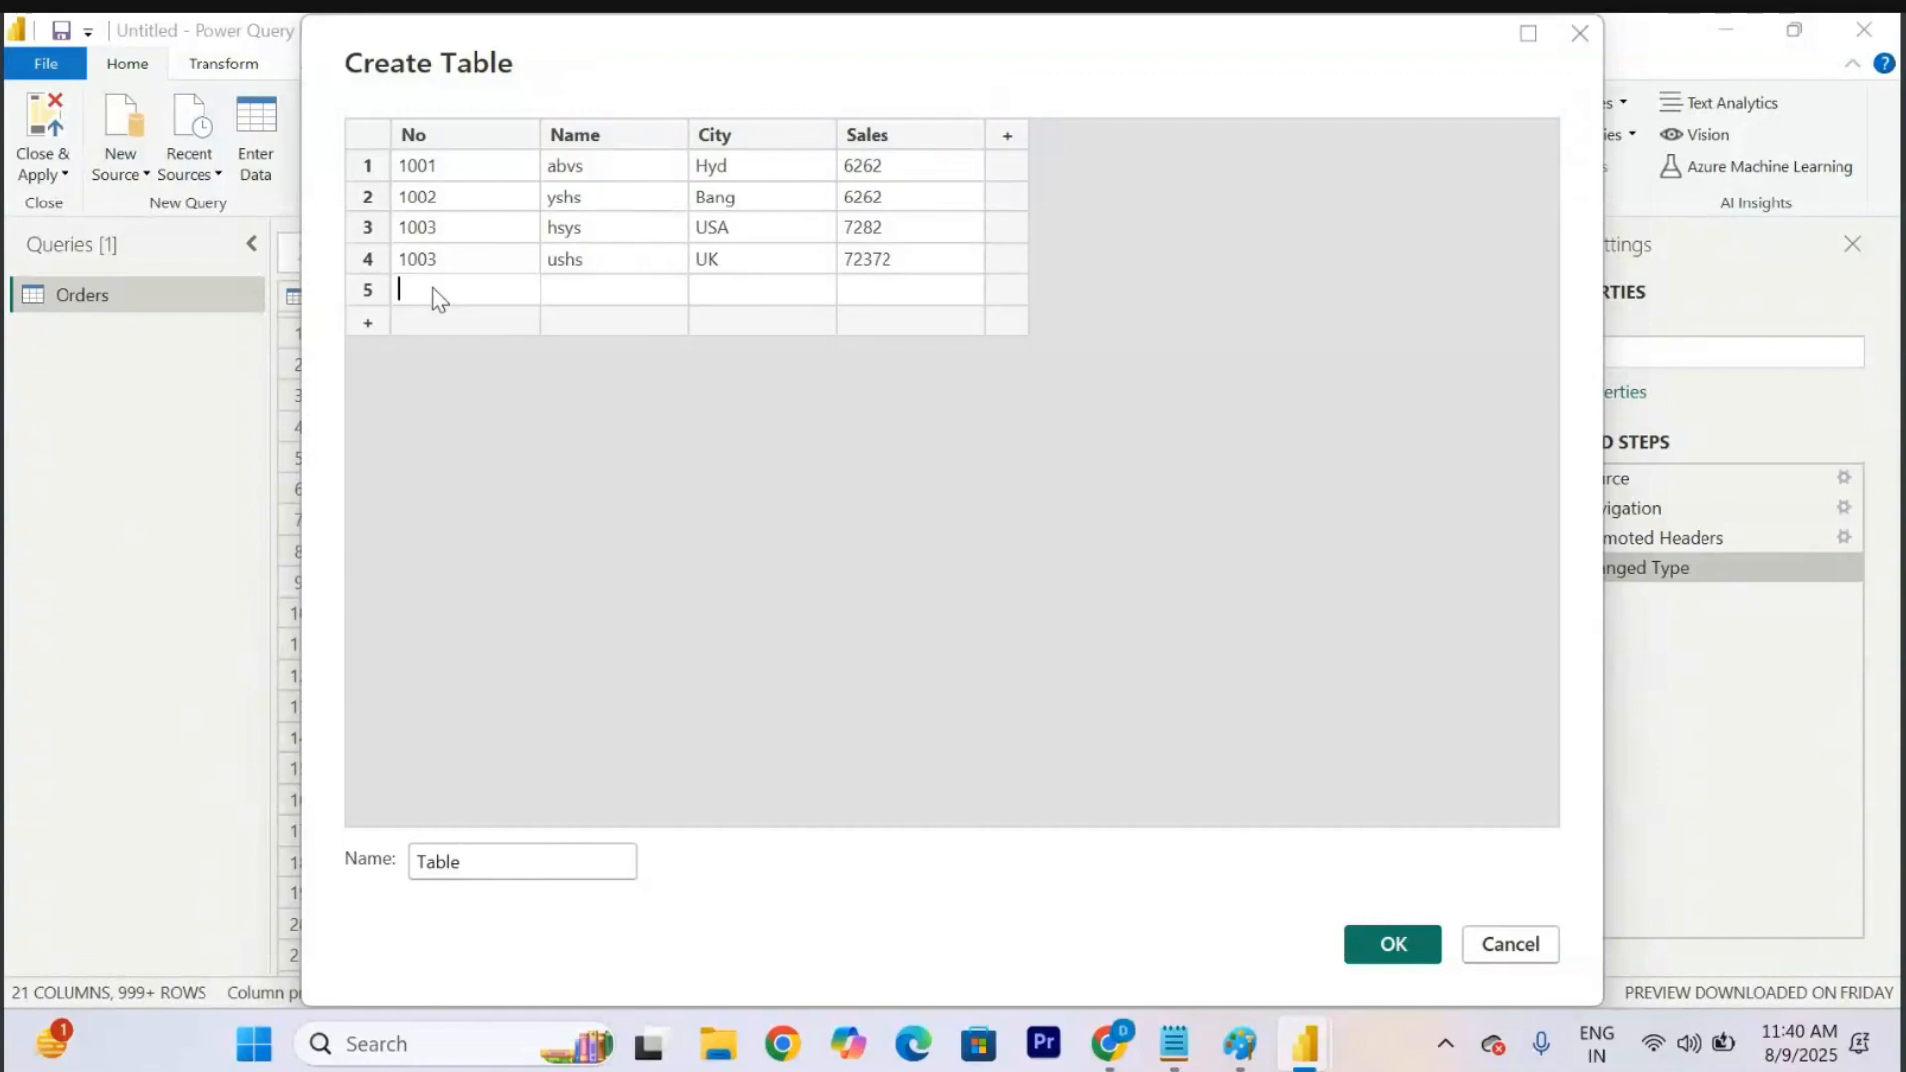
pyautogui.write('1004')
pyautogui.click(576, 294)
pyautogui.write('hsys')
pyautogui.click(756, 294)
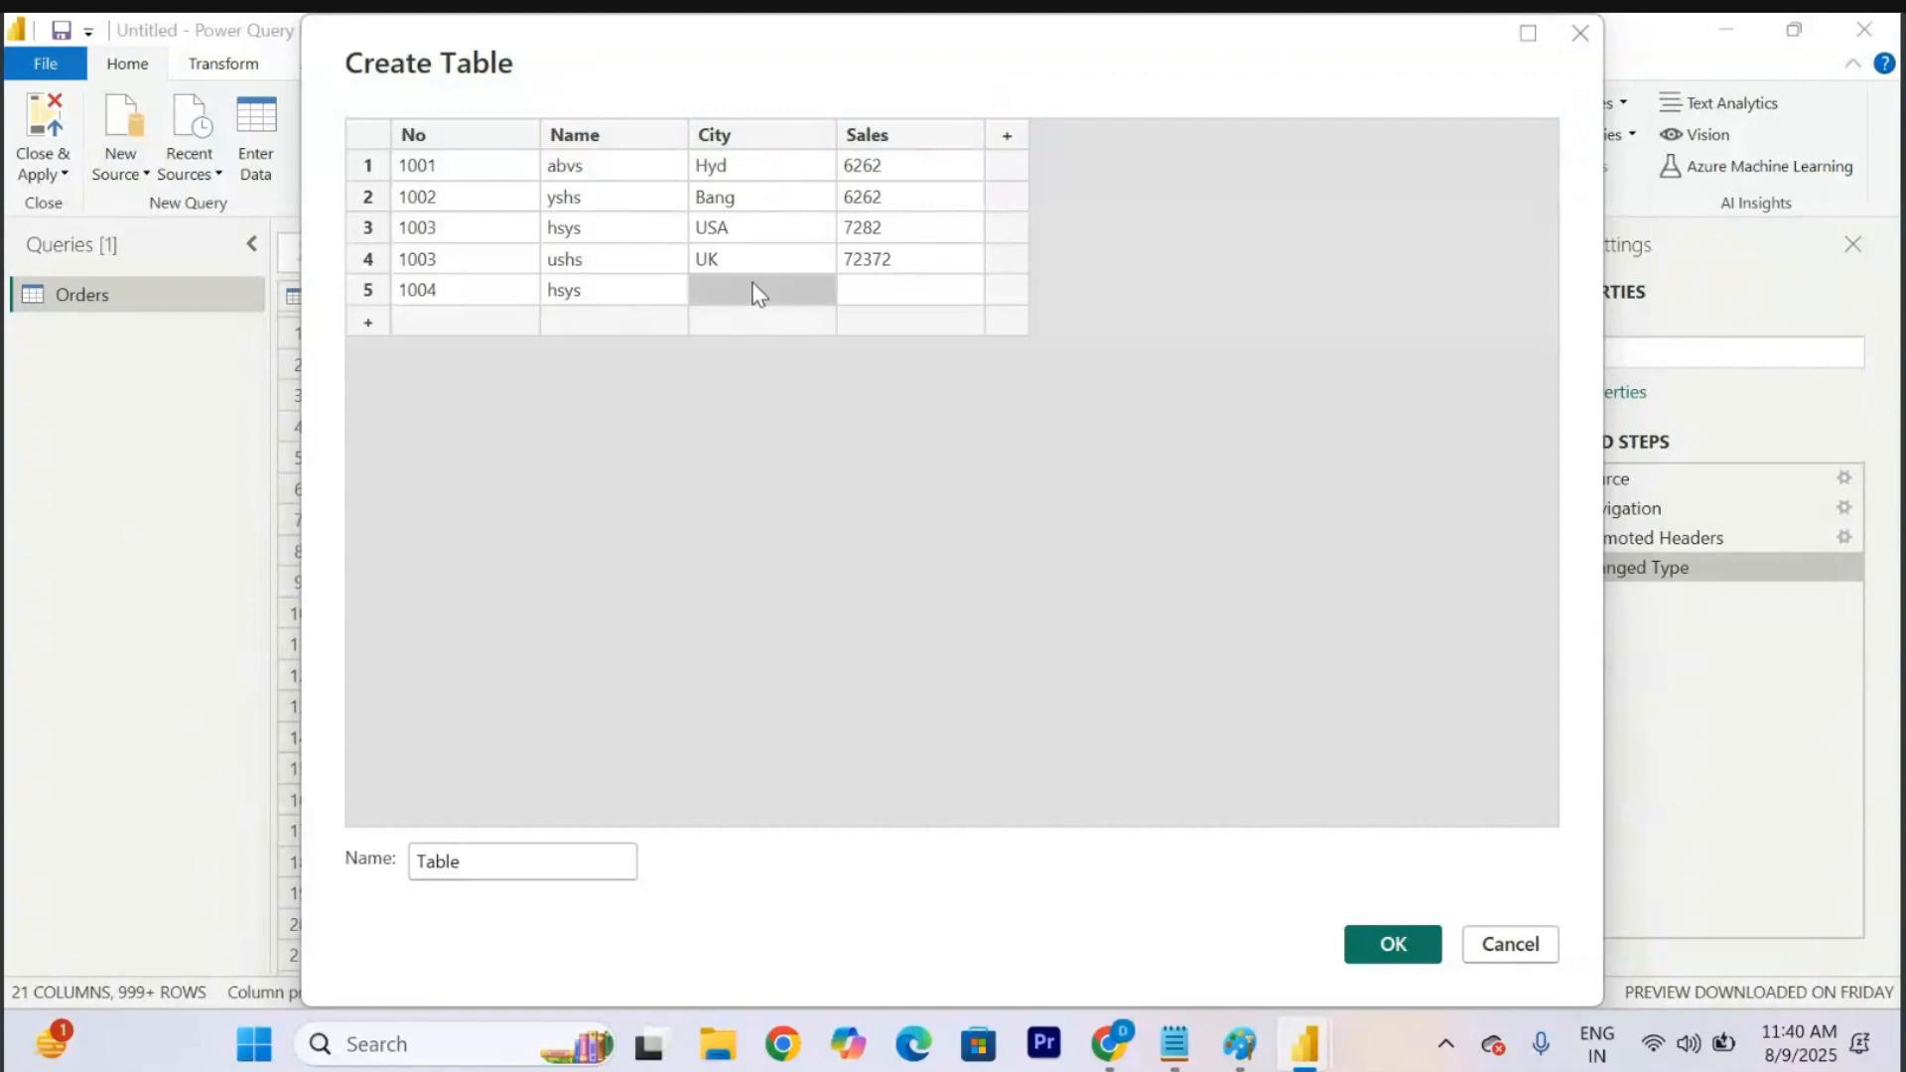
pyautogui.write('Japan')
pyautogui.click(902, 287)
pyautogui.write('6262')
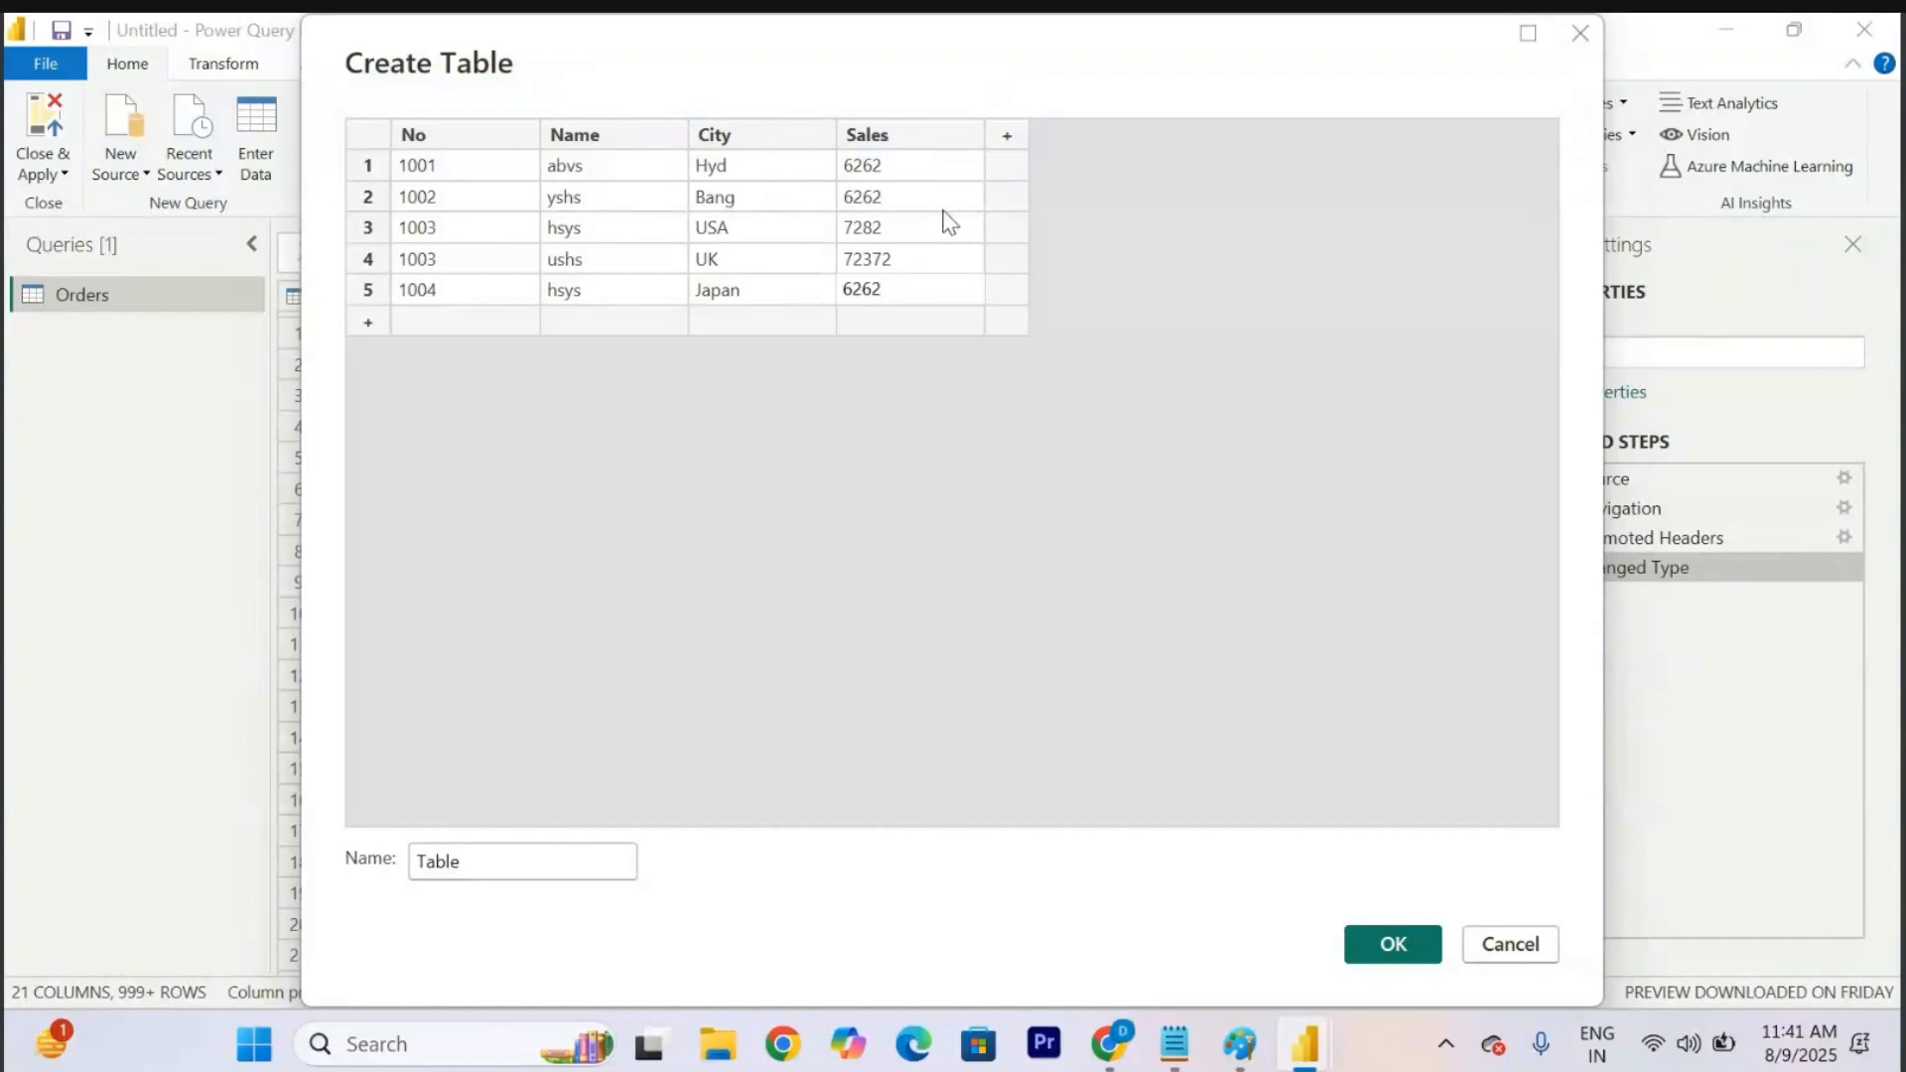
# Add a fifth column named Course and fill its five rows with DA, PBI, SQL, EXC and Py.
pyautogui.click(1009, 137)
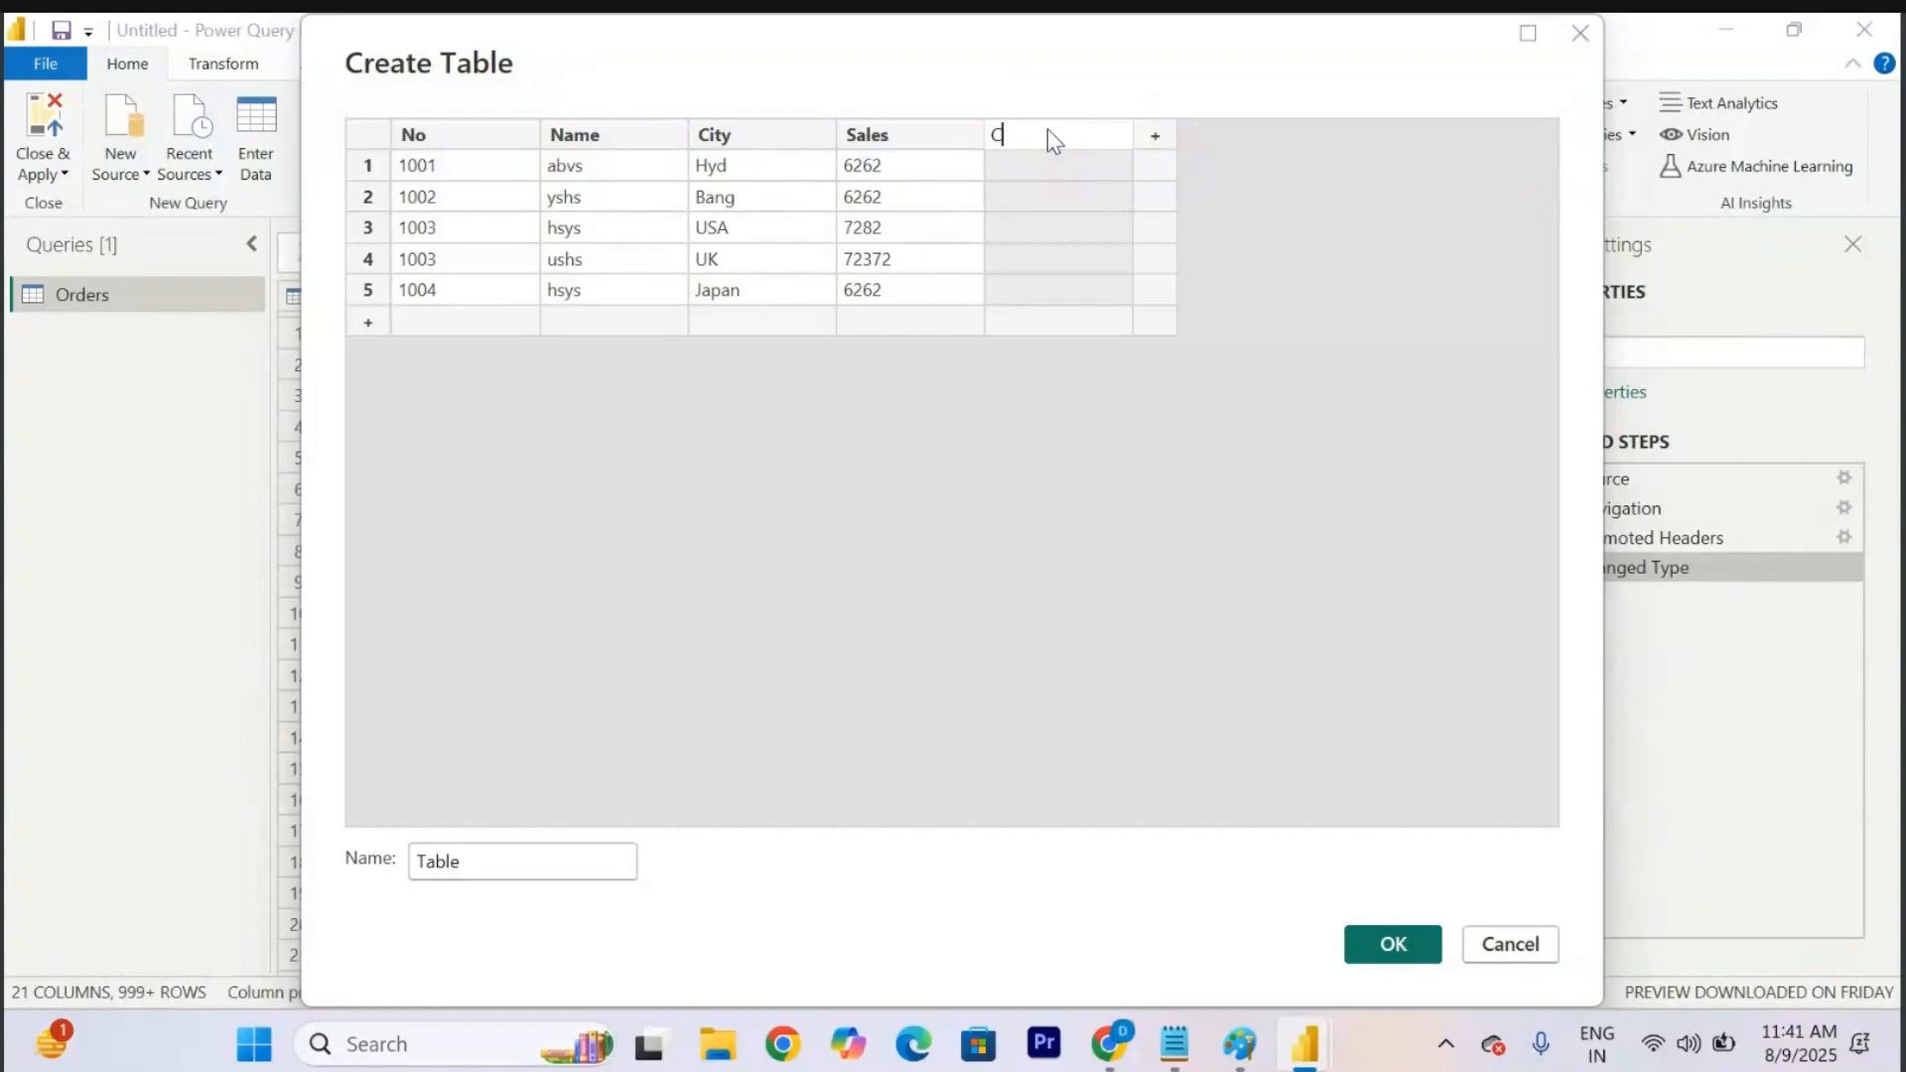
pyautogui.write('Course')
pyautogui.click(1028, 168)
pyautogui.write('DA')
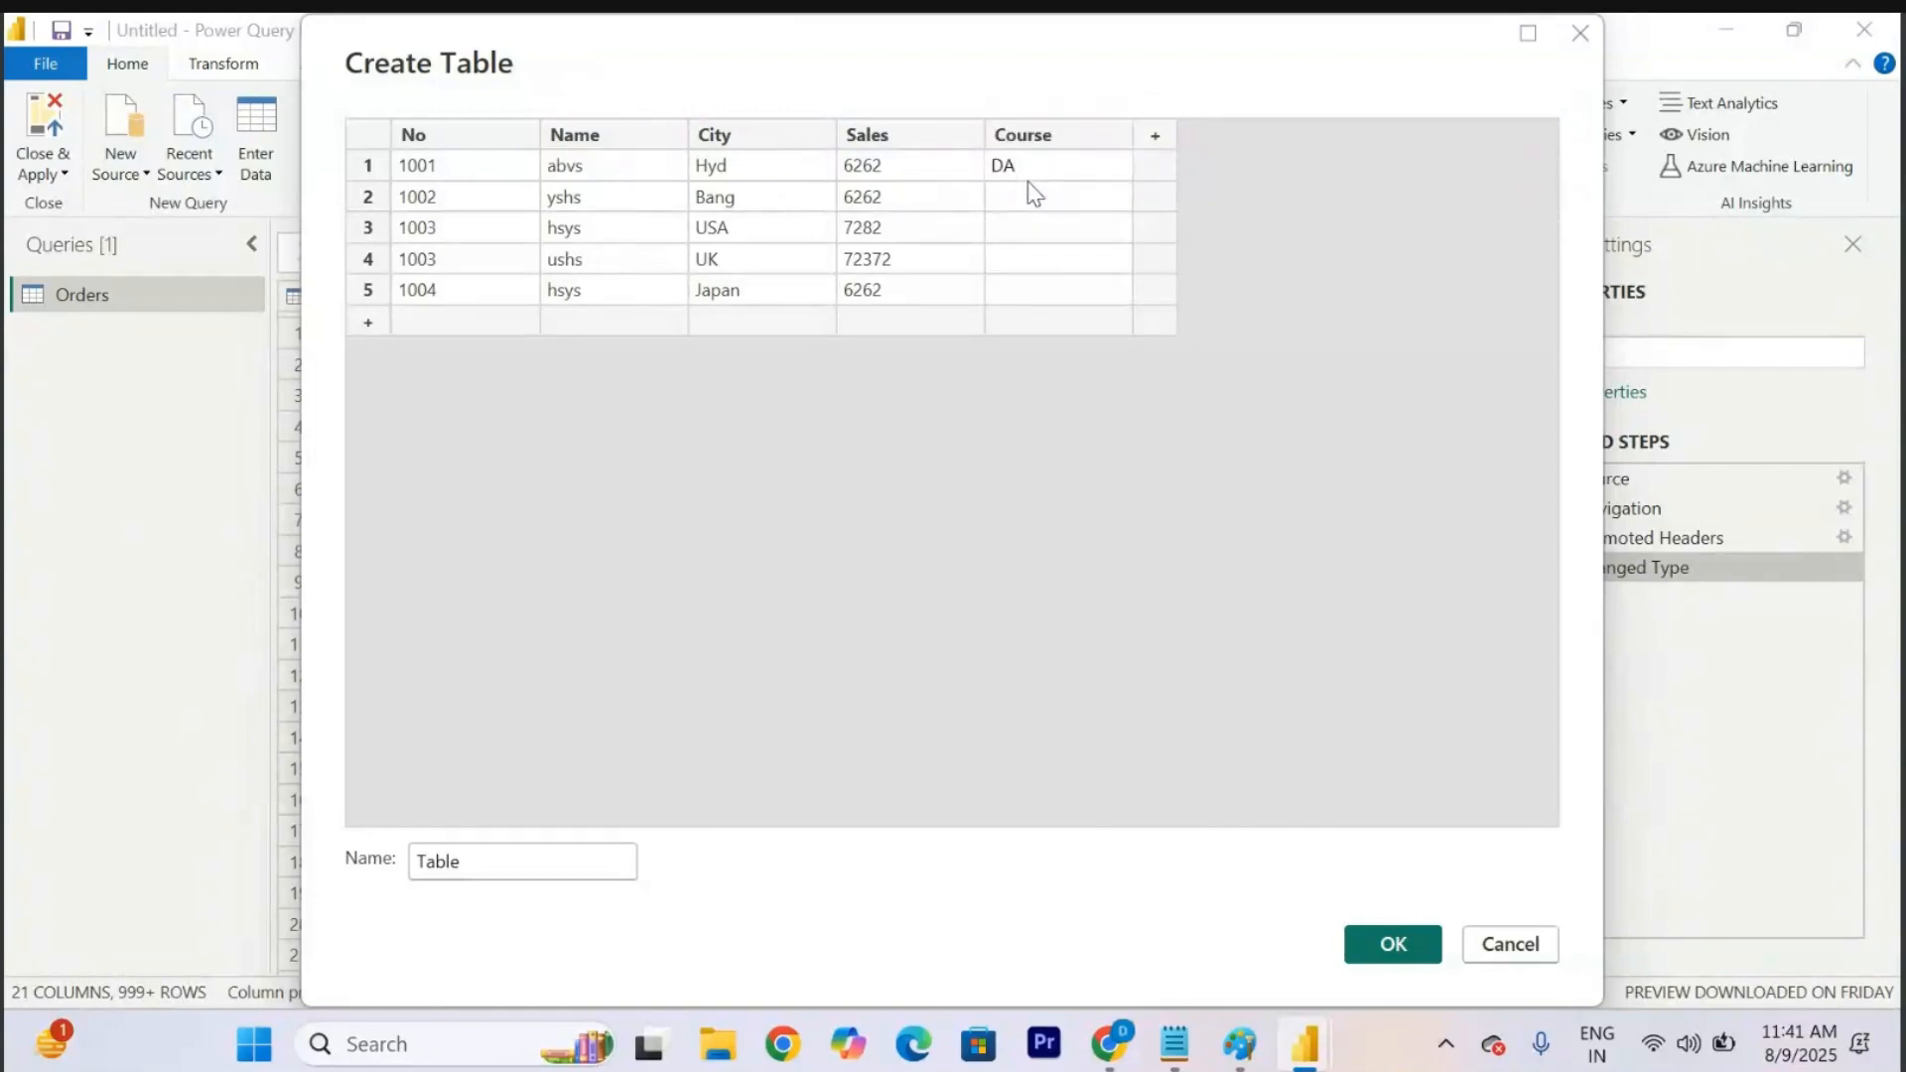
pyautogui.click(1029, 209)
pyautogui.write('PBI')
pyautogui.click(1005, 233)
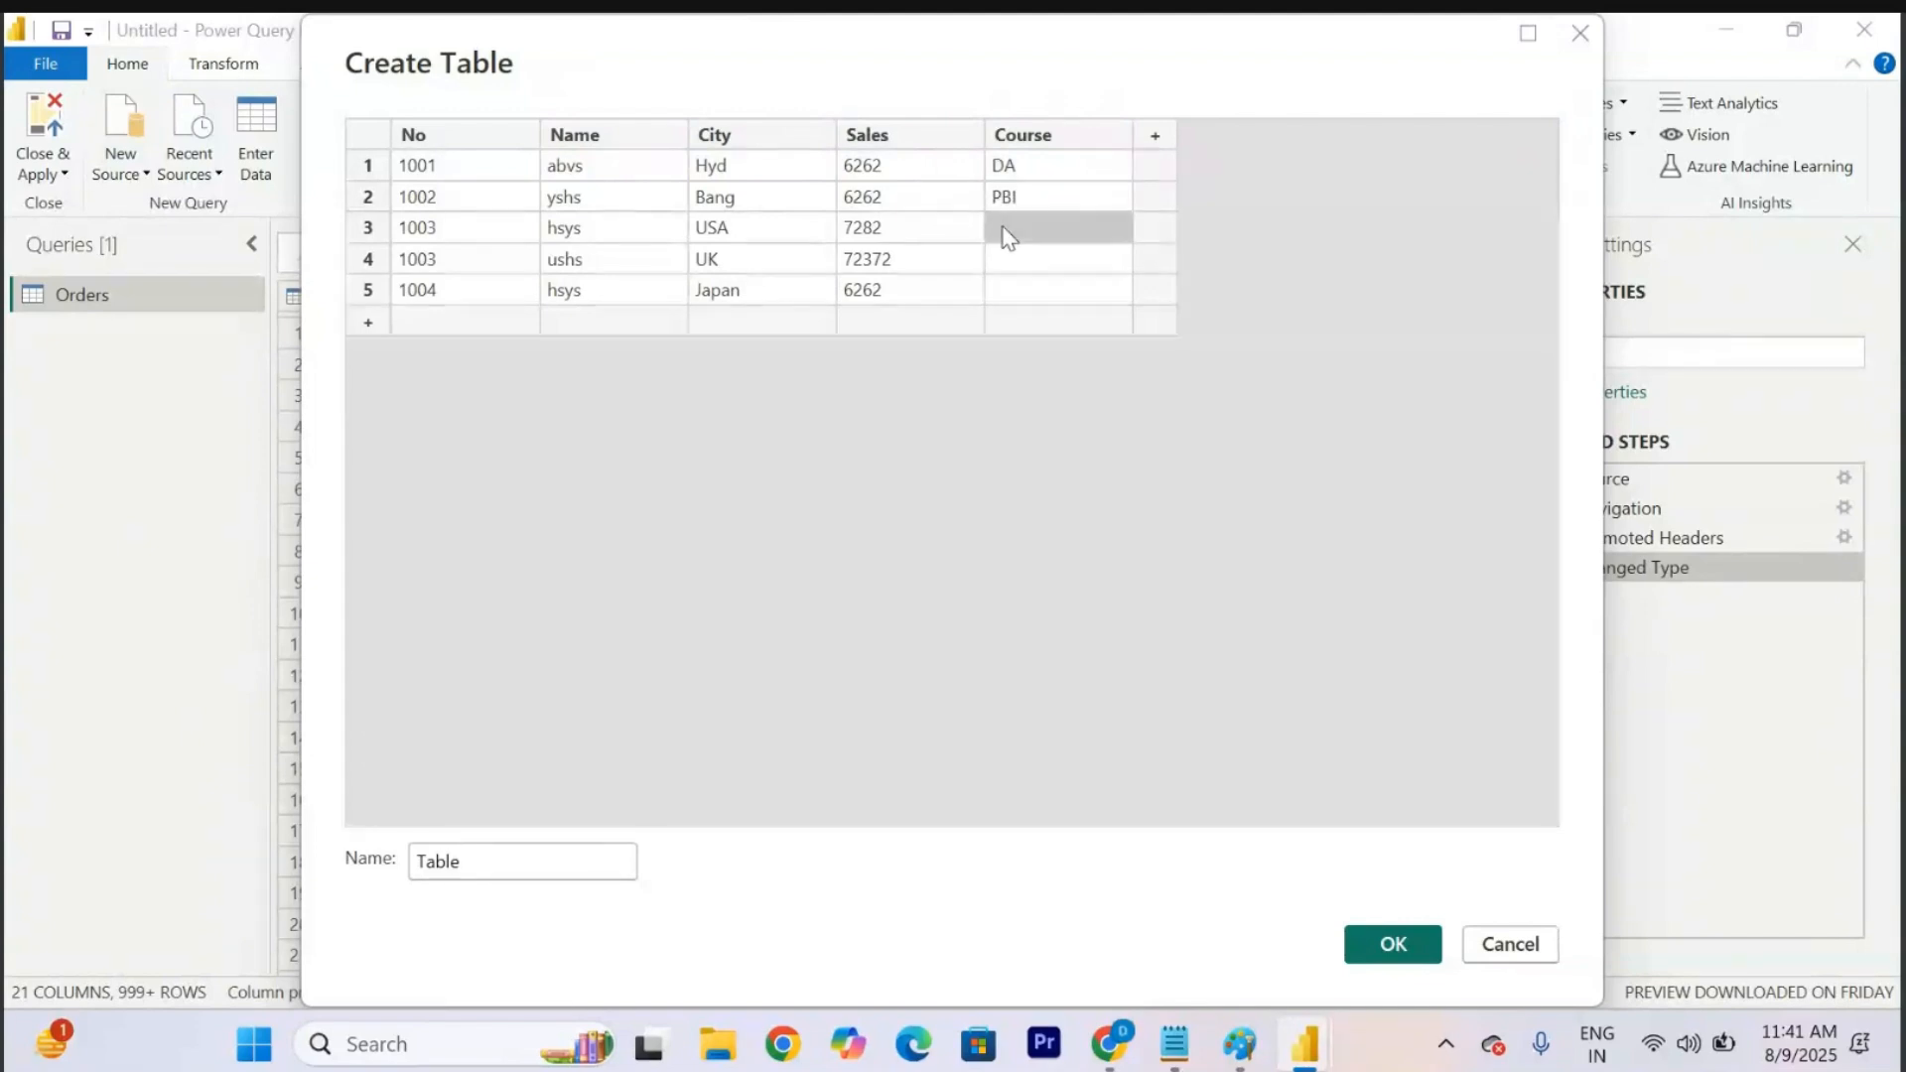
pyautogui.write('SQL')
pyautogui.click(1028, 263)
pyautogui.write('EXC')
pyautogui.click(1005, 298)
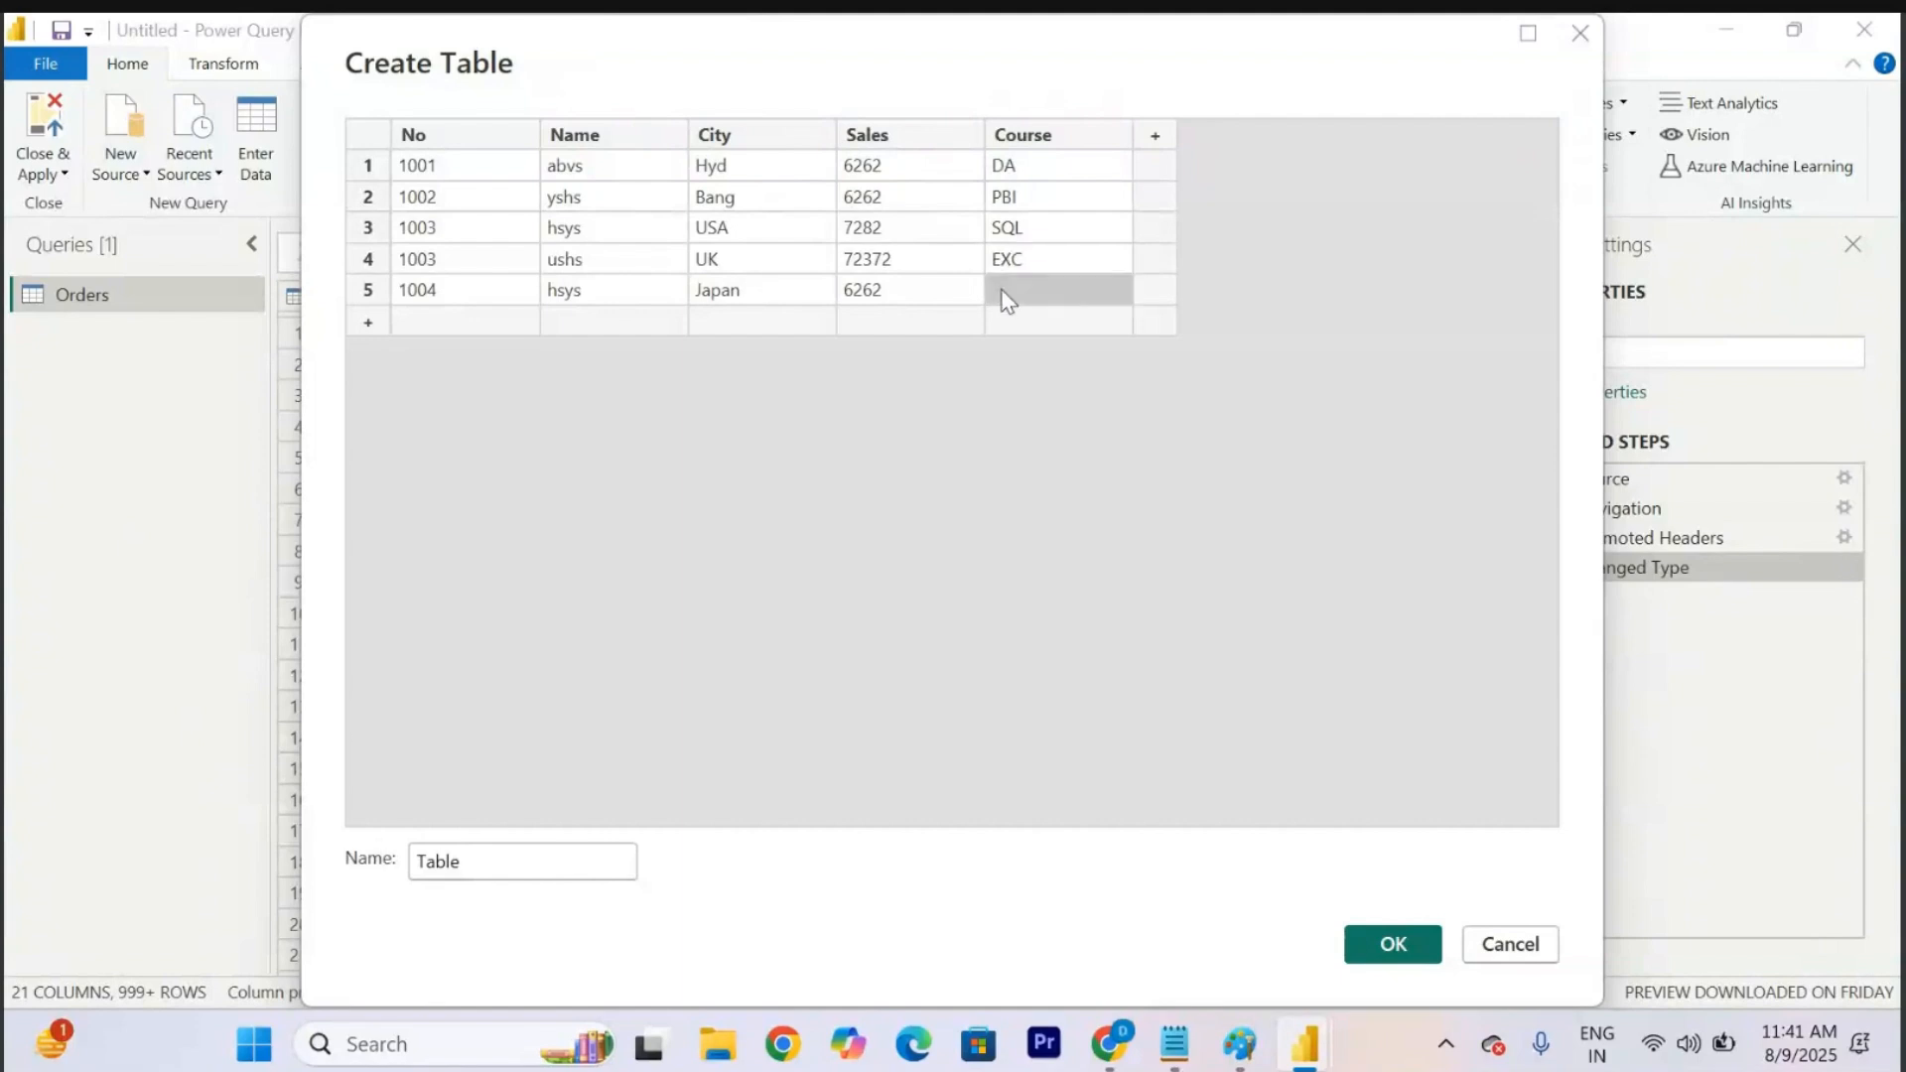
pyautogui.write('Py')
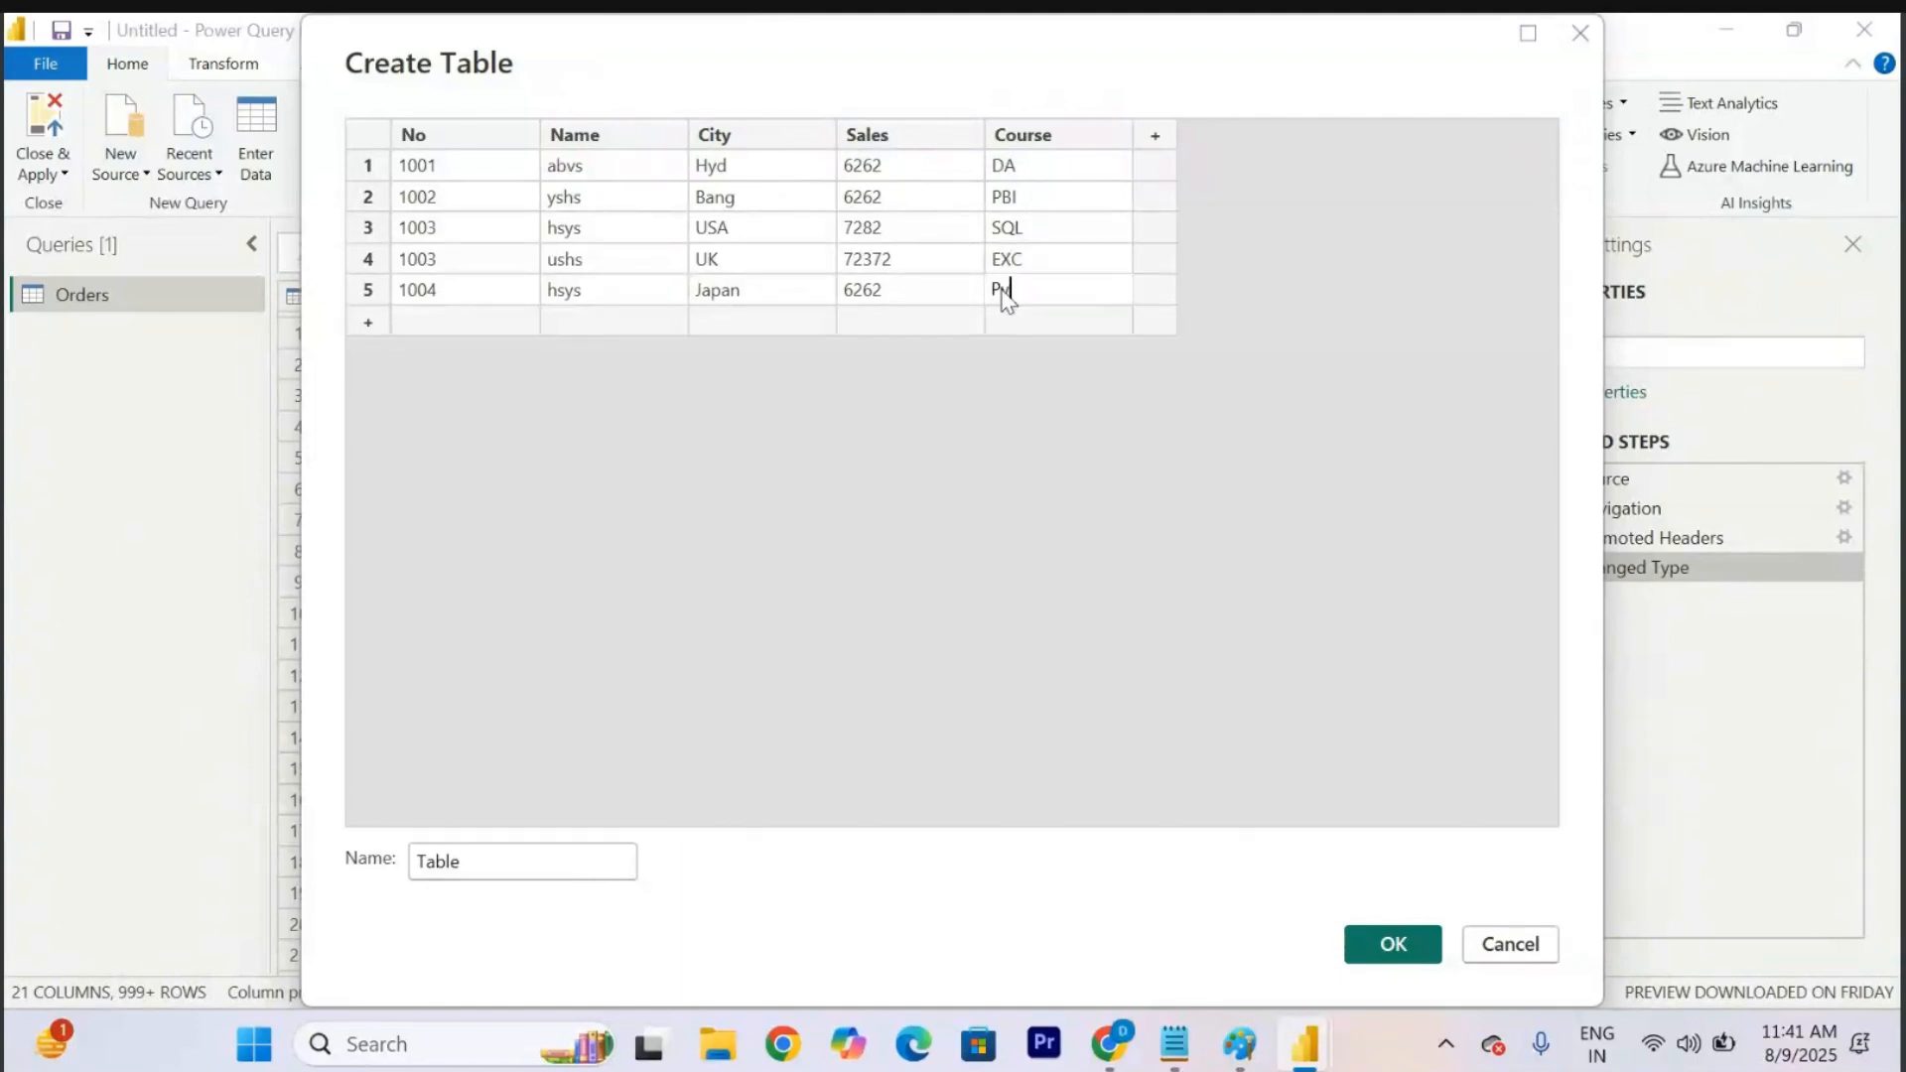
pyautogui.click(941, 543)
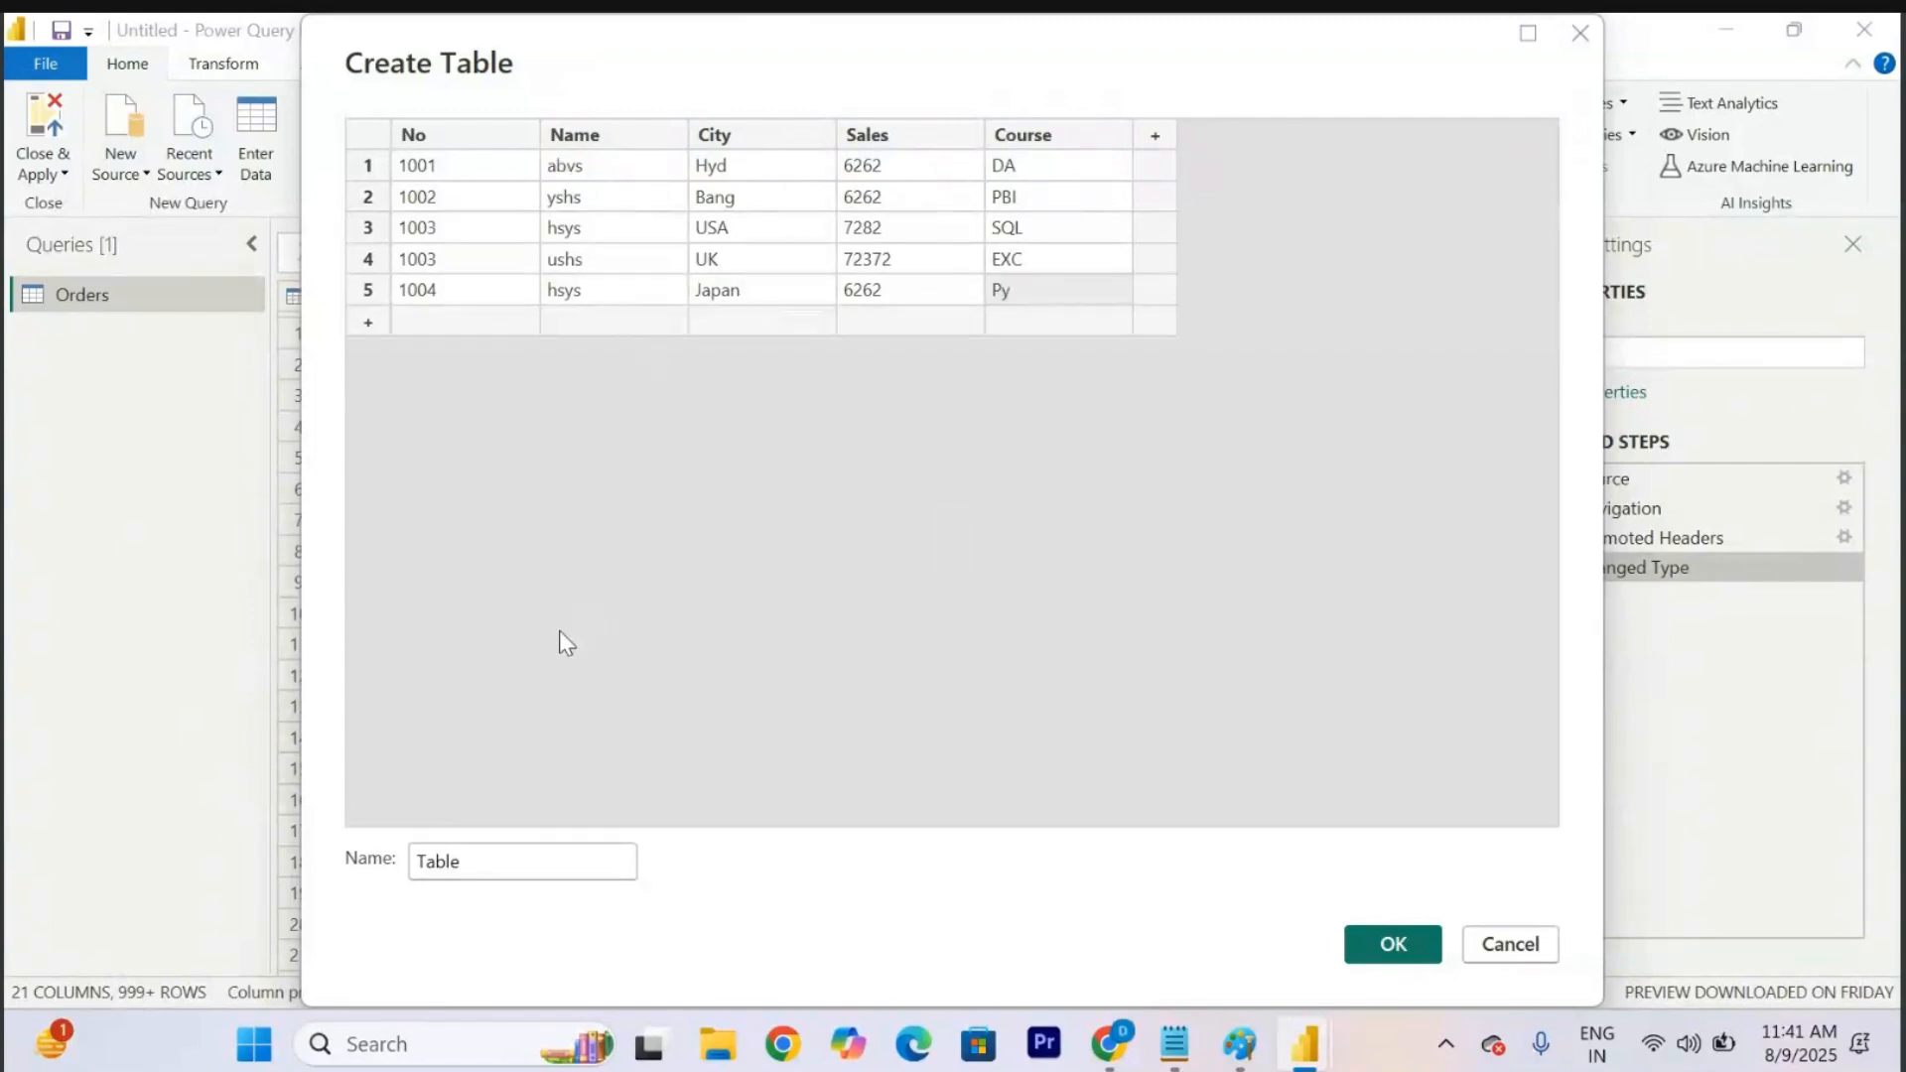
# Create the table under the name Sample Data and show the data types available for its No column.
pyautogui.doubleClick(491, 863)
pyautogui.write('Sa')
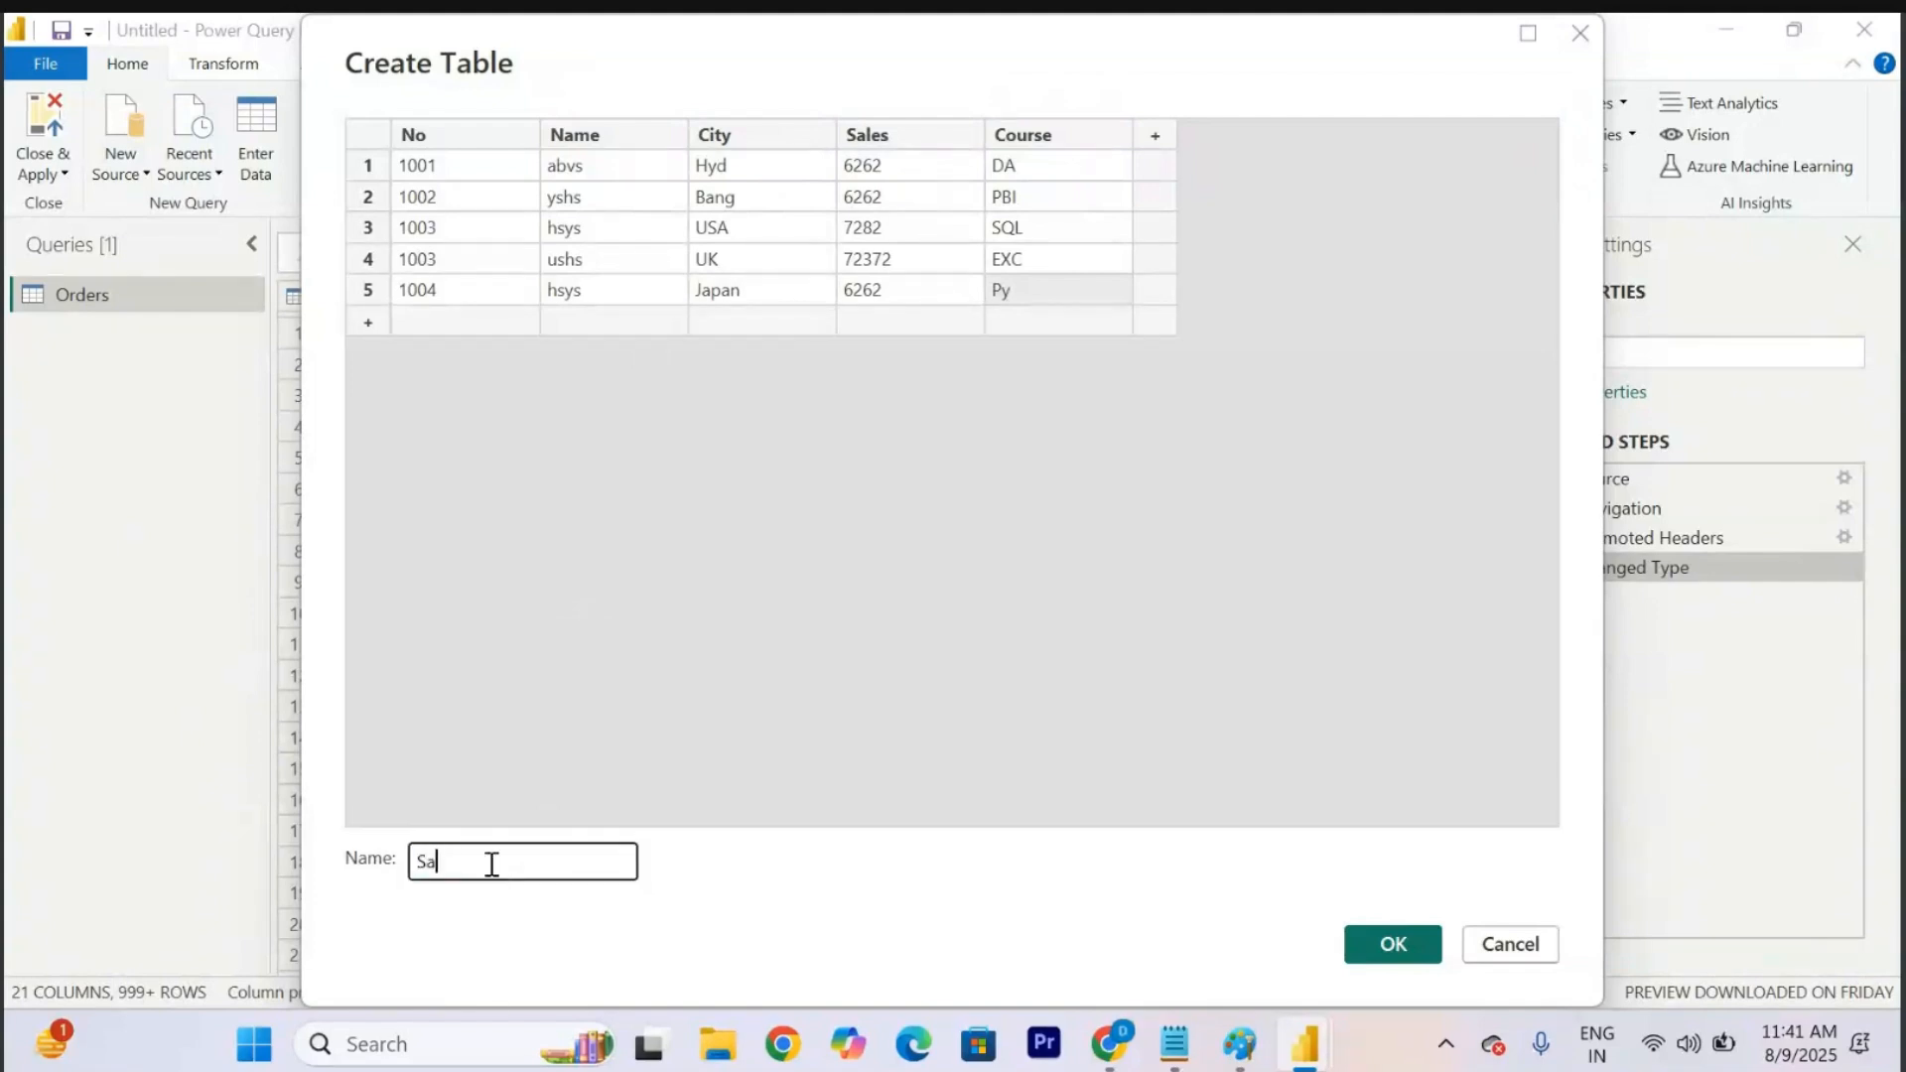
pyautogui.write('mple Data')
pyautogui.click(1382, 937)
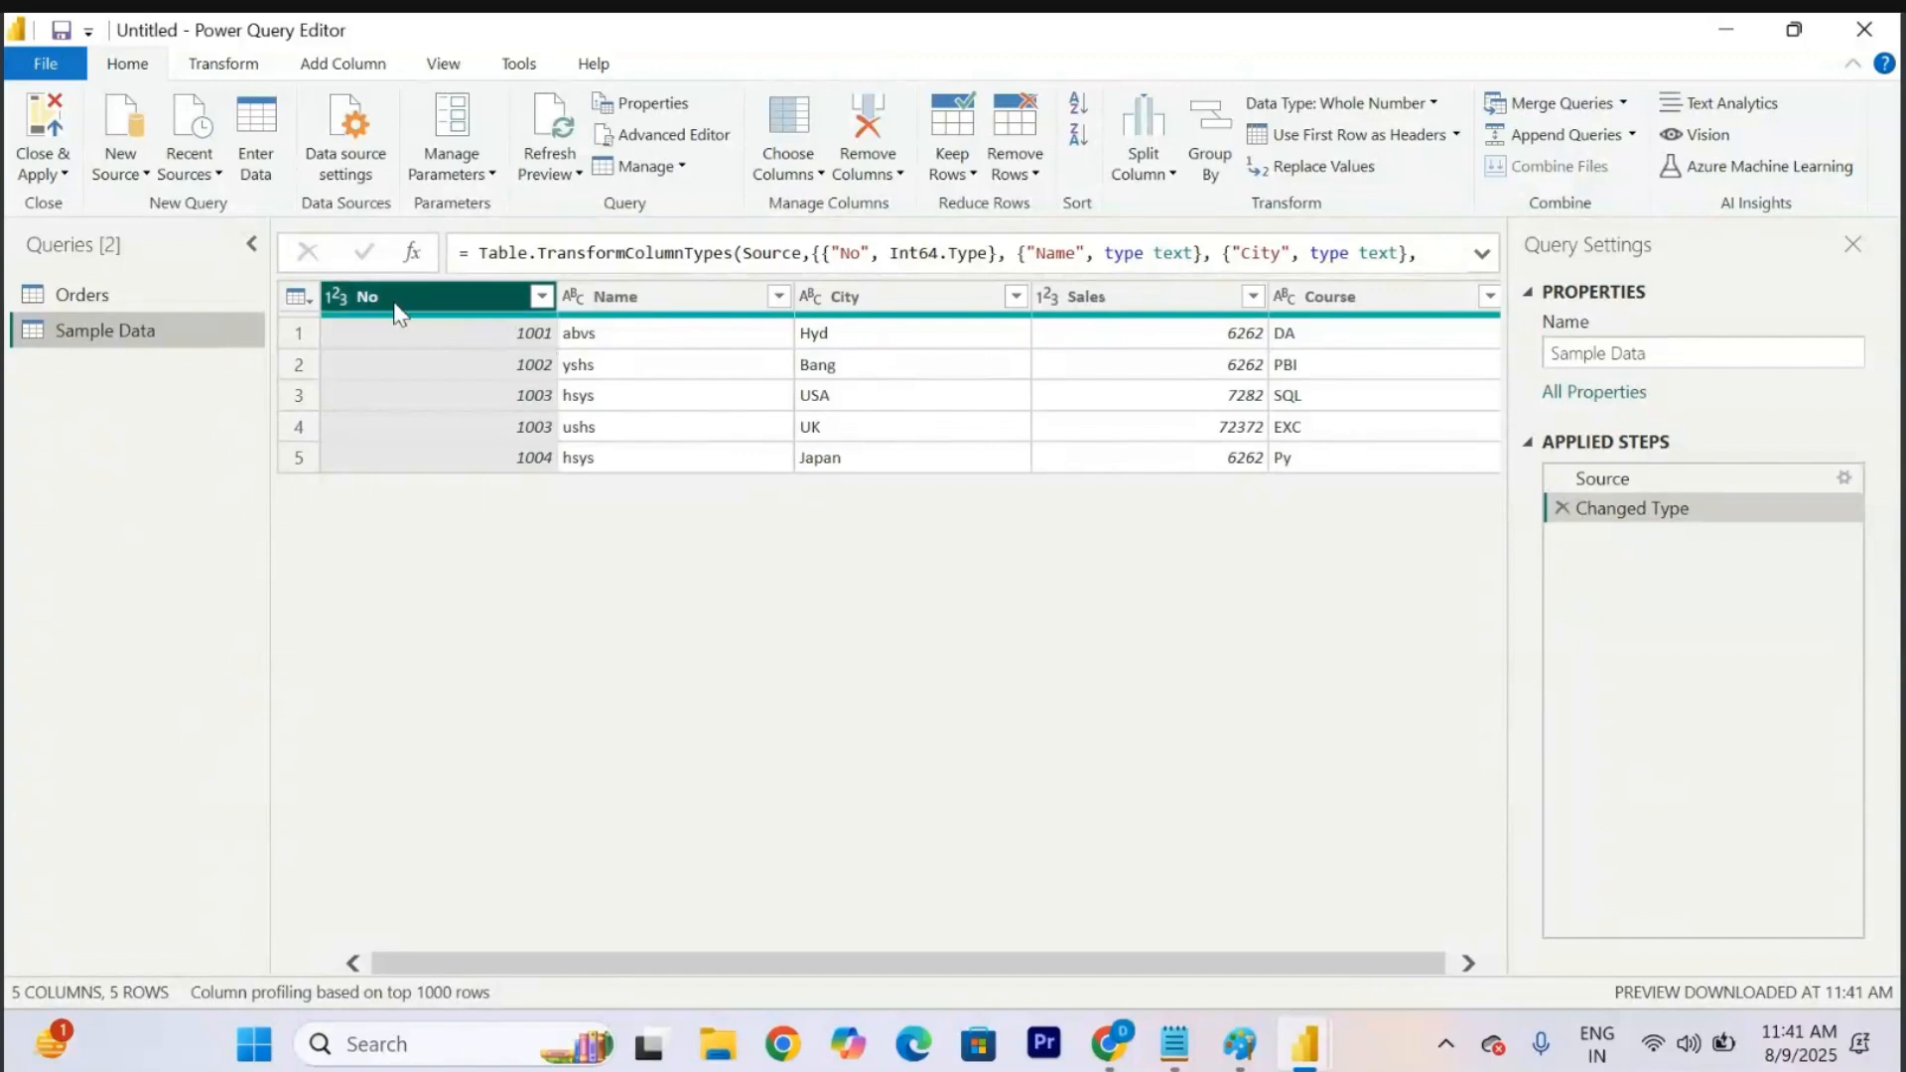
pyautogui.click(335, 296)
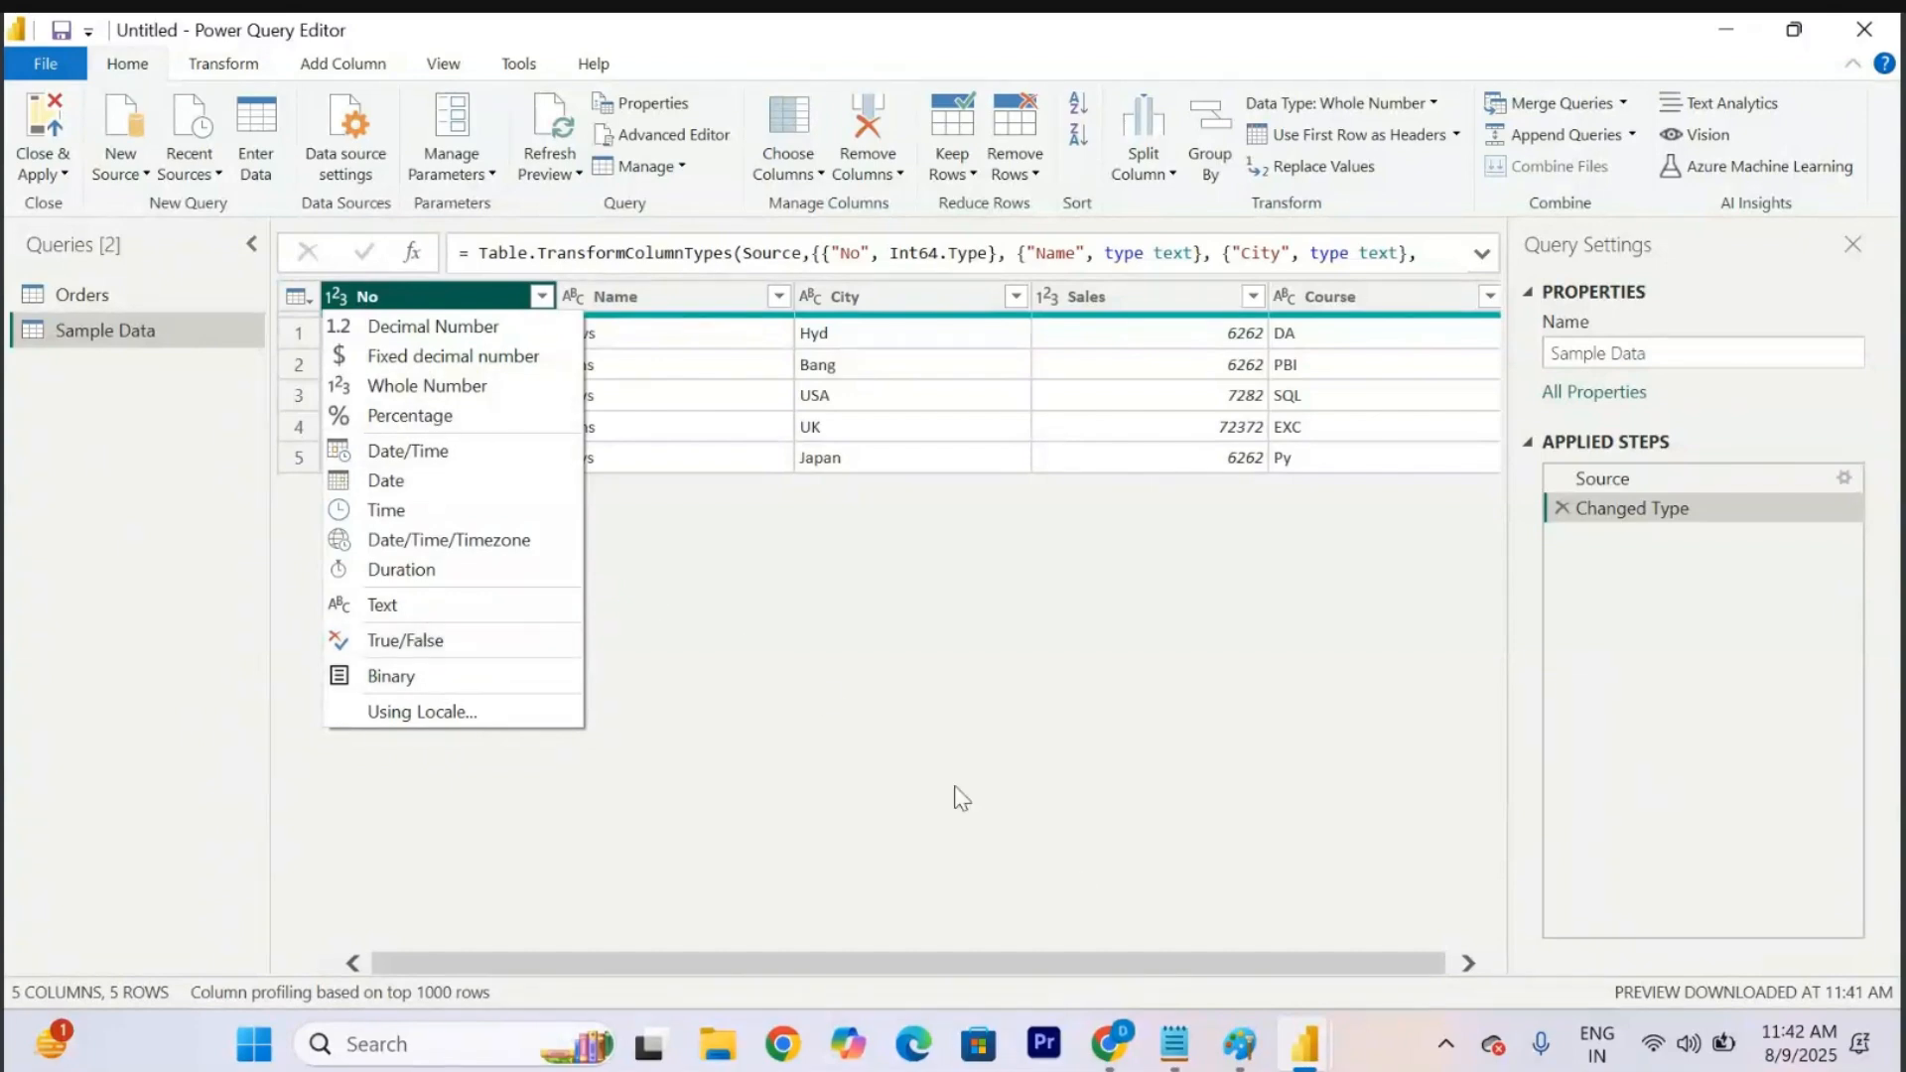
# Switch to the Notepad notes and add a dash-underlined heading "Data Types :" below the "CSV, Excel, Create the table by PQE" line.
pyautogui.click(1175, 1044)
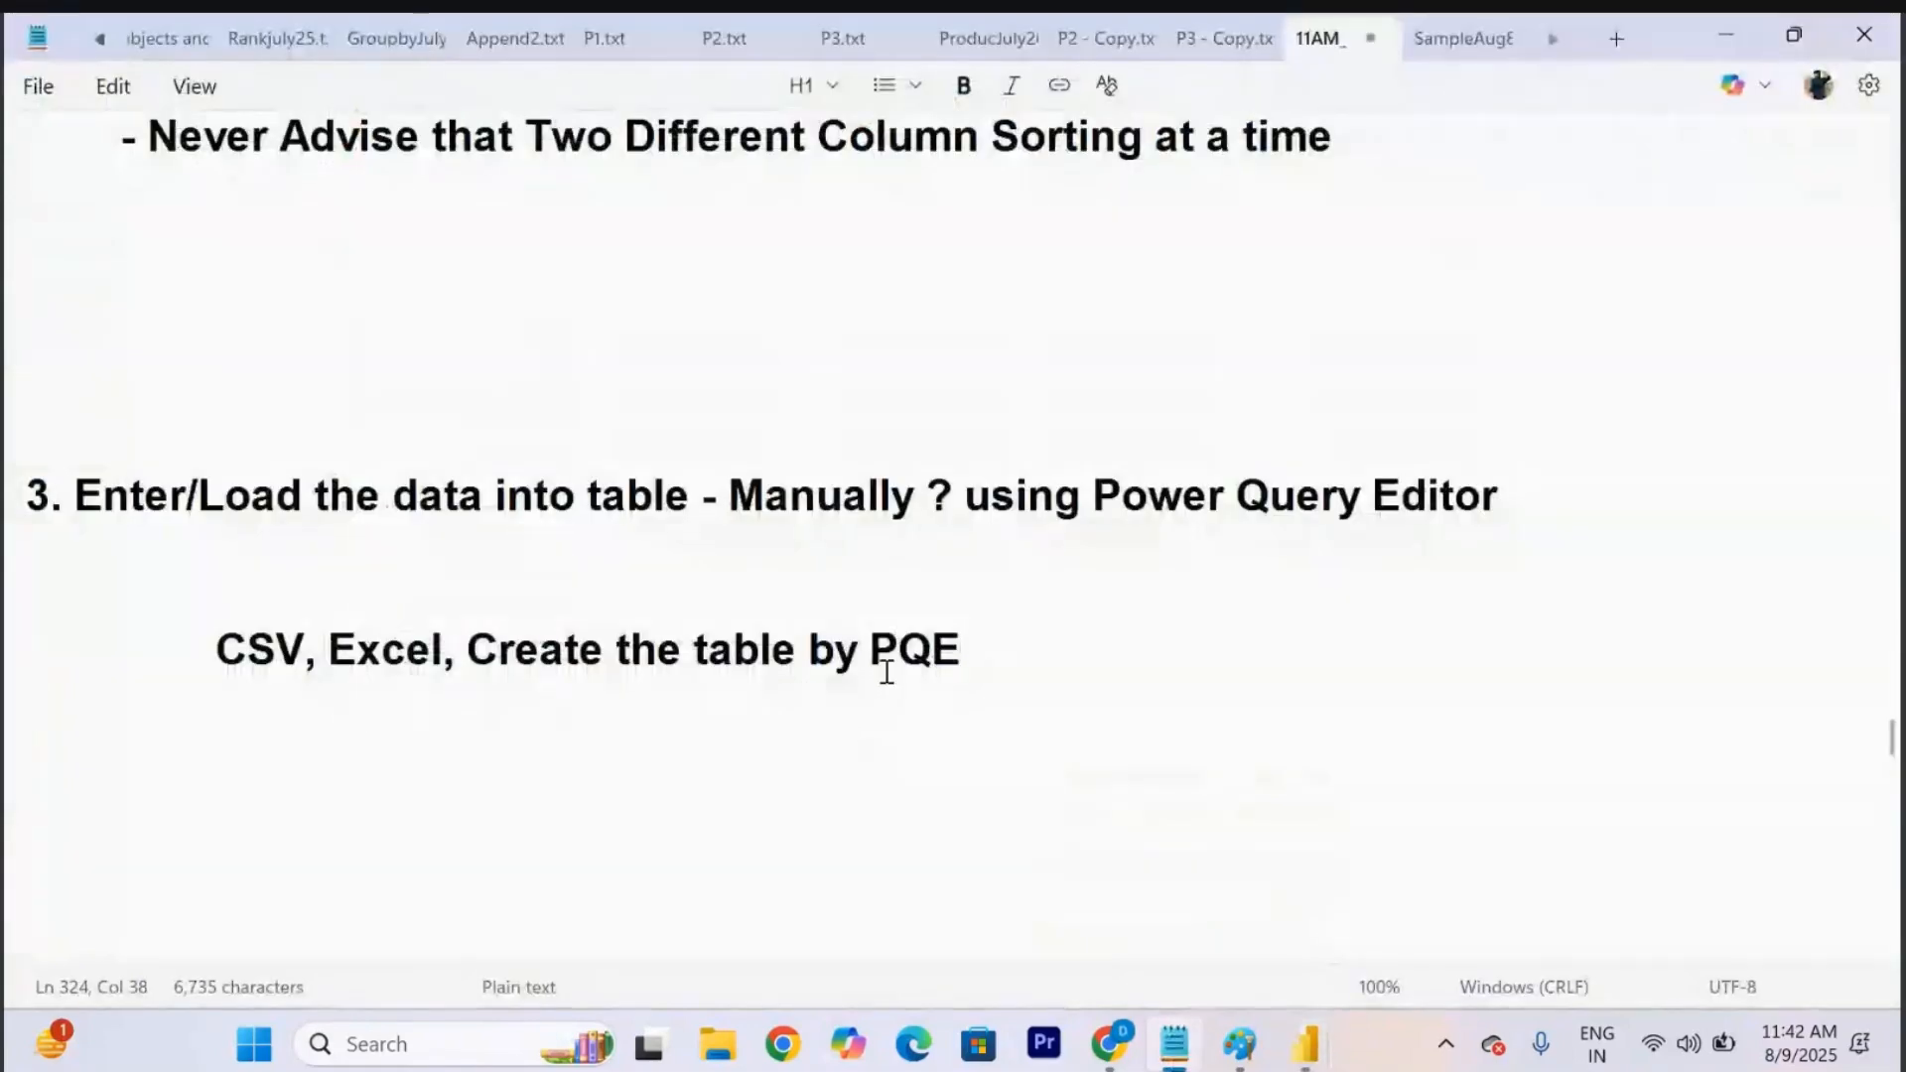
pyautogui.press('Return')
pyautogui.press('Return')
pyautogui.press('Return')
pyautogui.press('Tab')
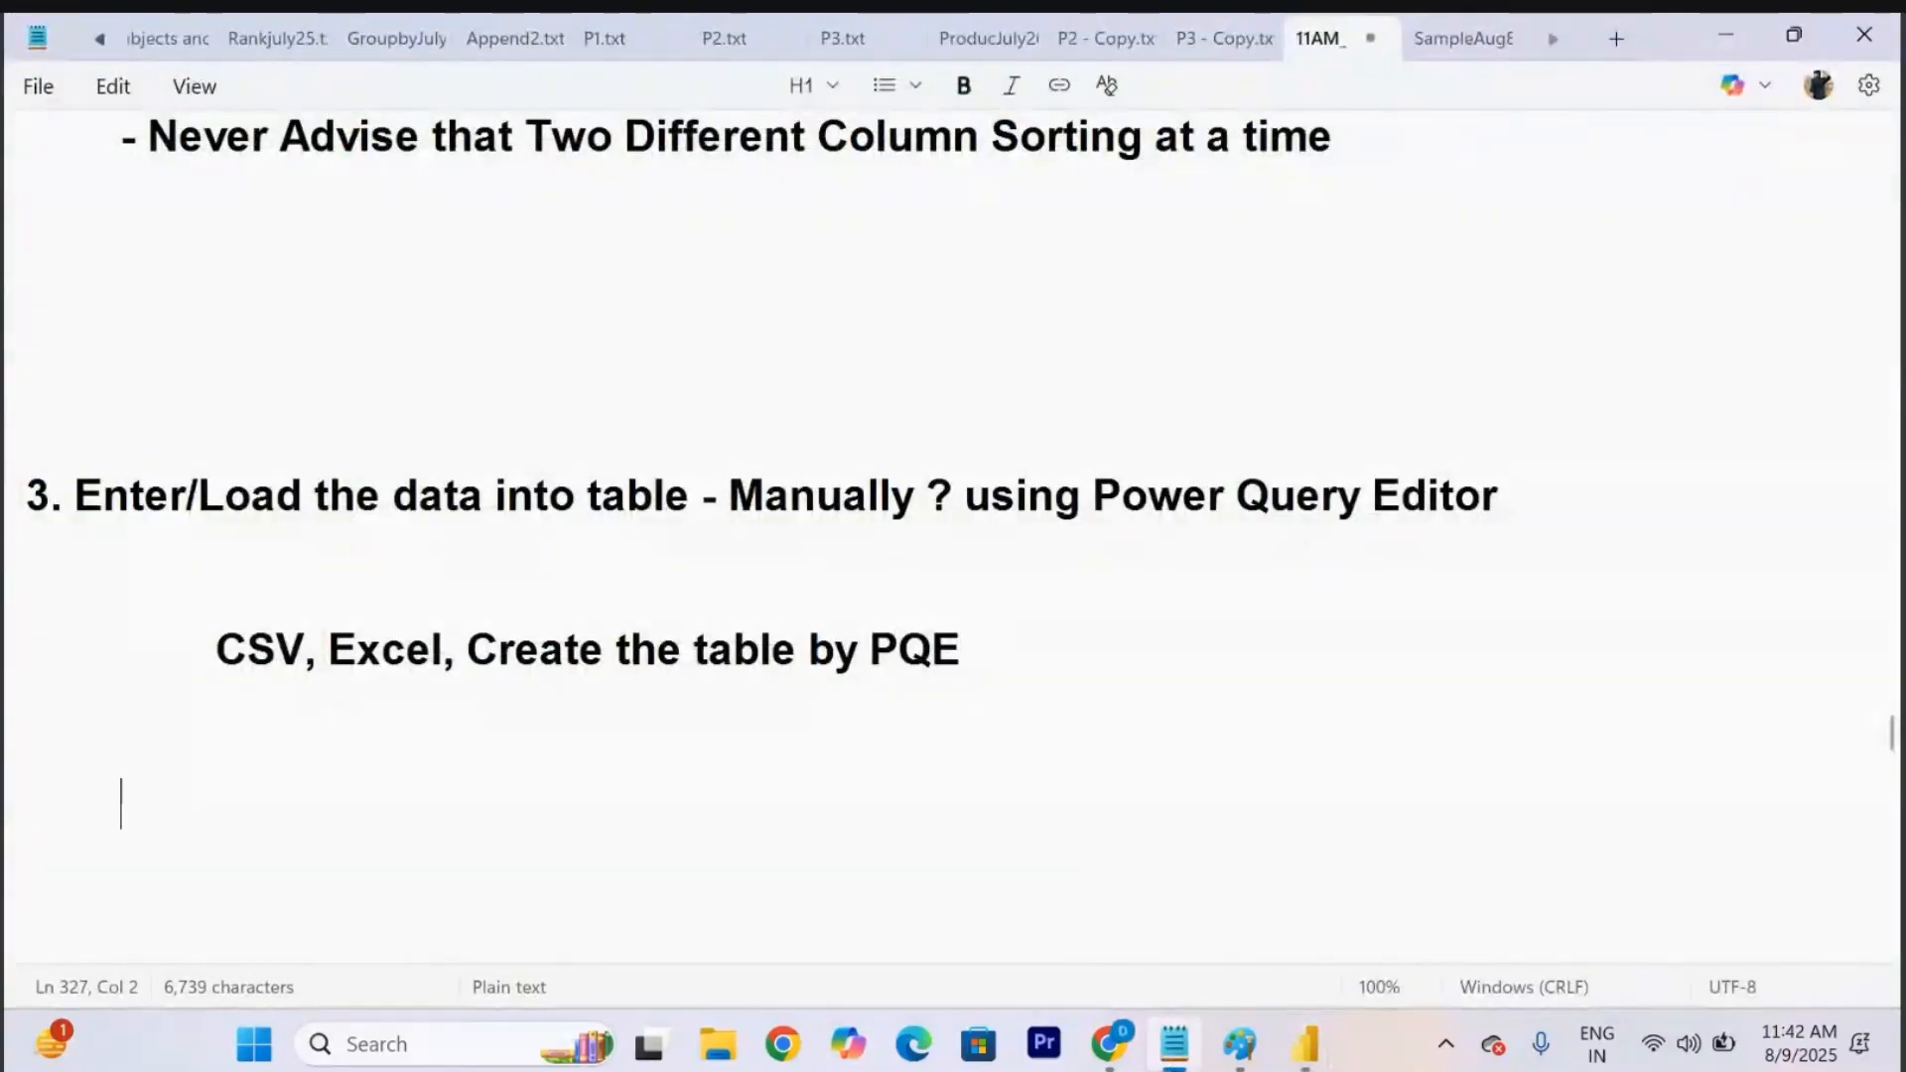
pyautogui.write('Data Ty')
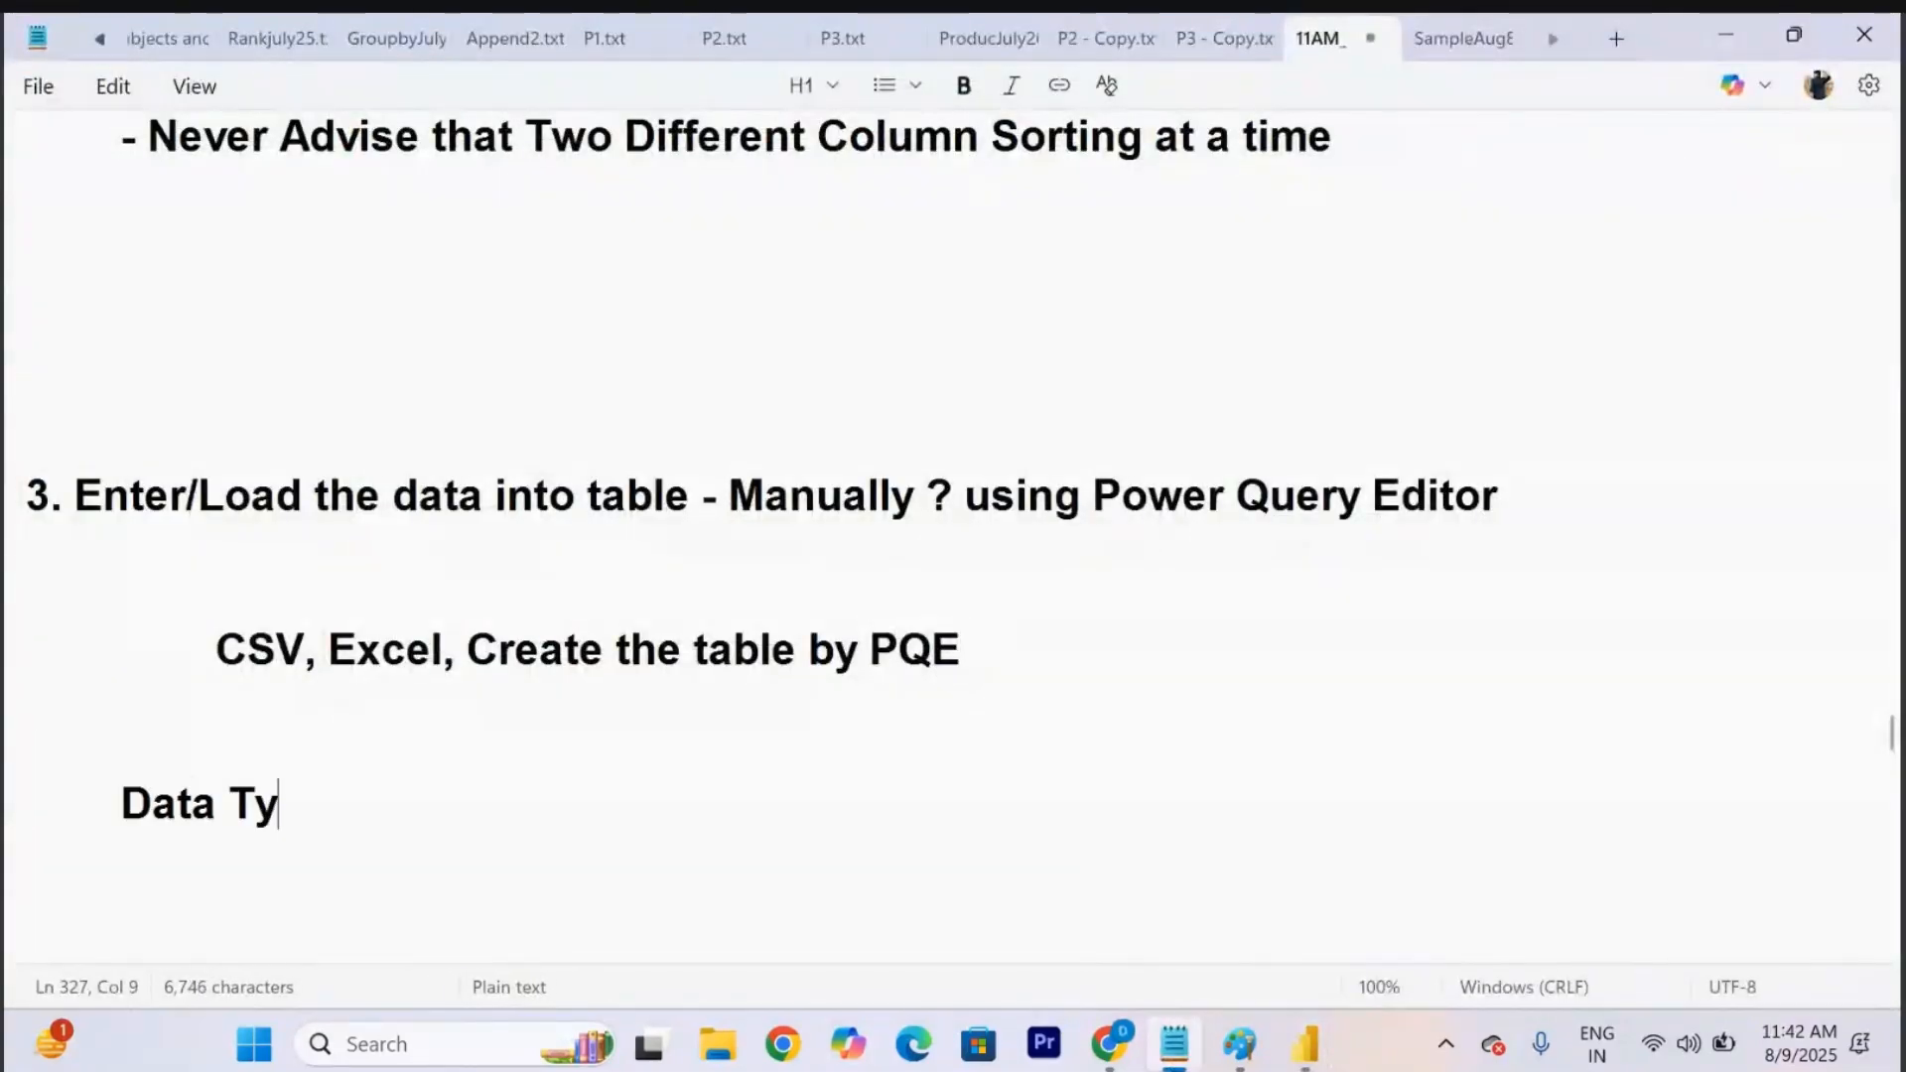
pyautogui.write('pes :')
pyautogui.press('Return')
pyautogui.press('Tab')
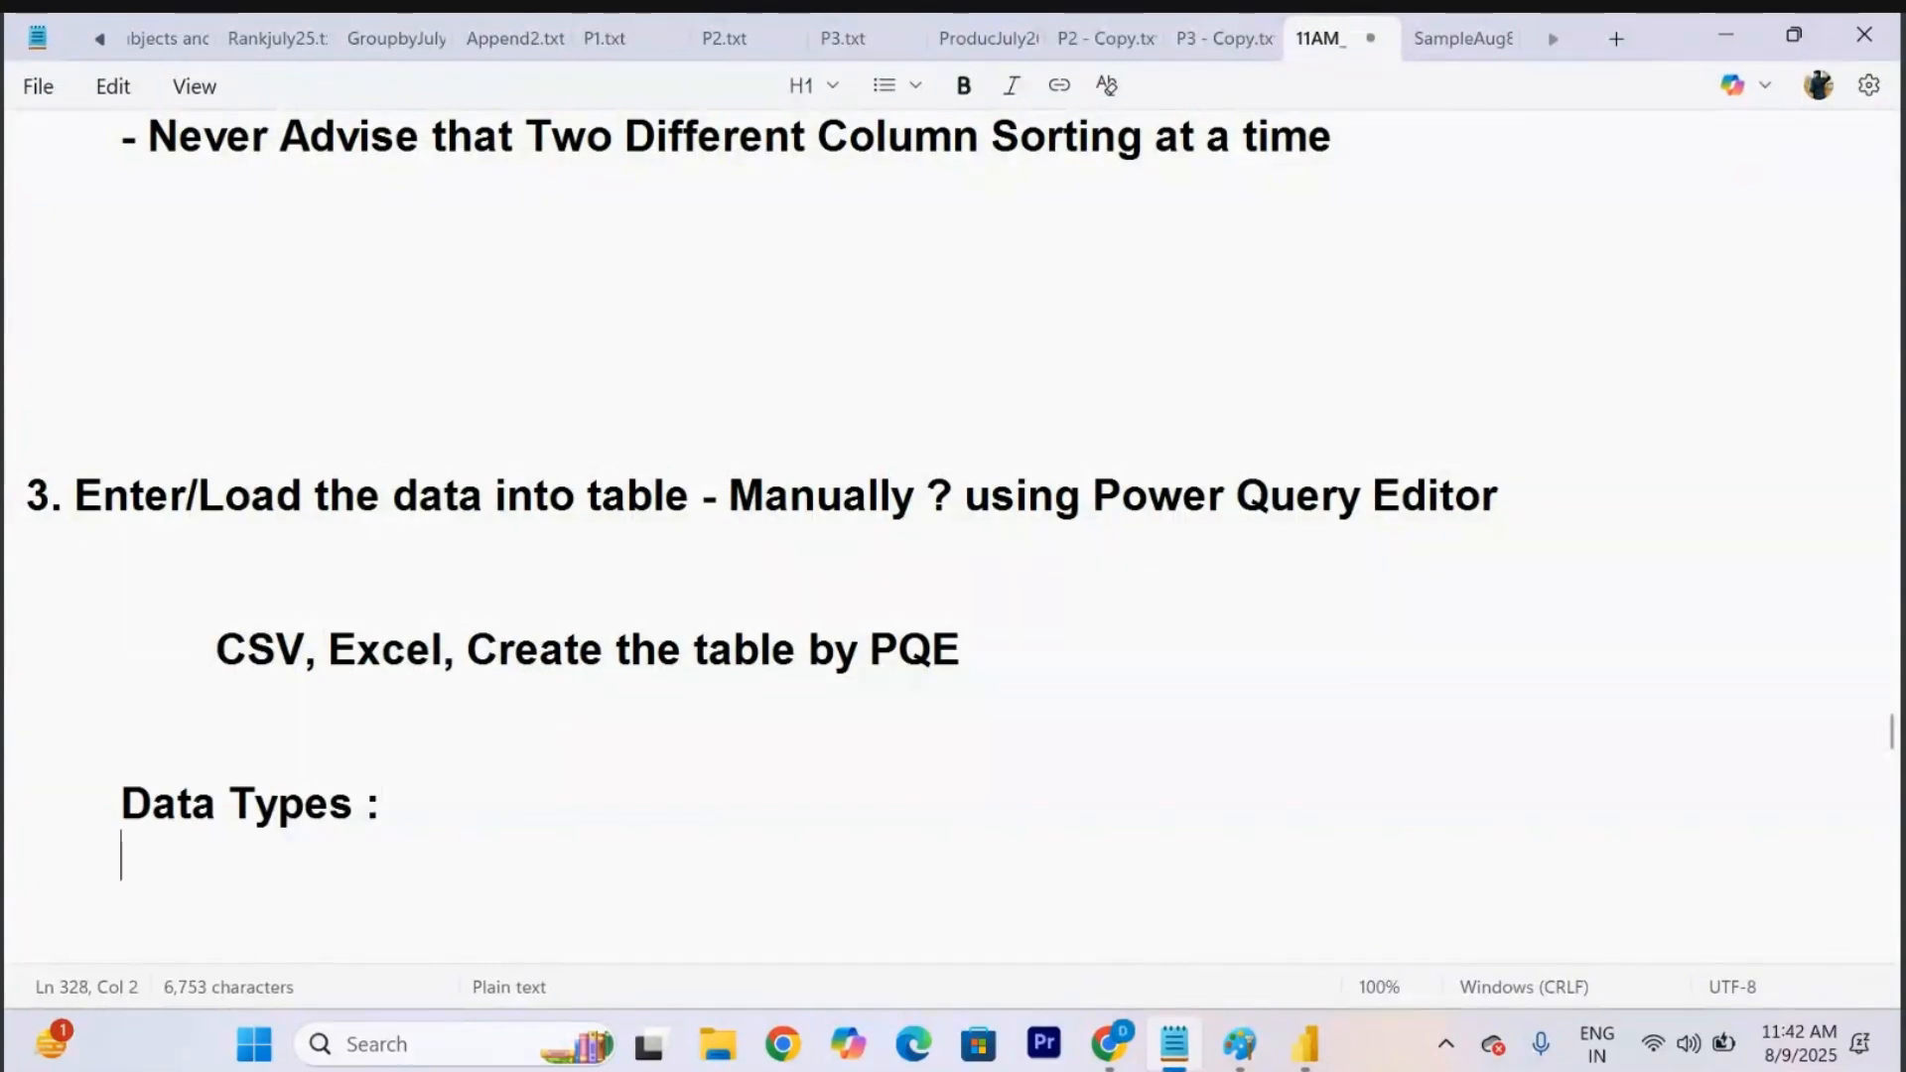
pyautogui.write('-------------------')
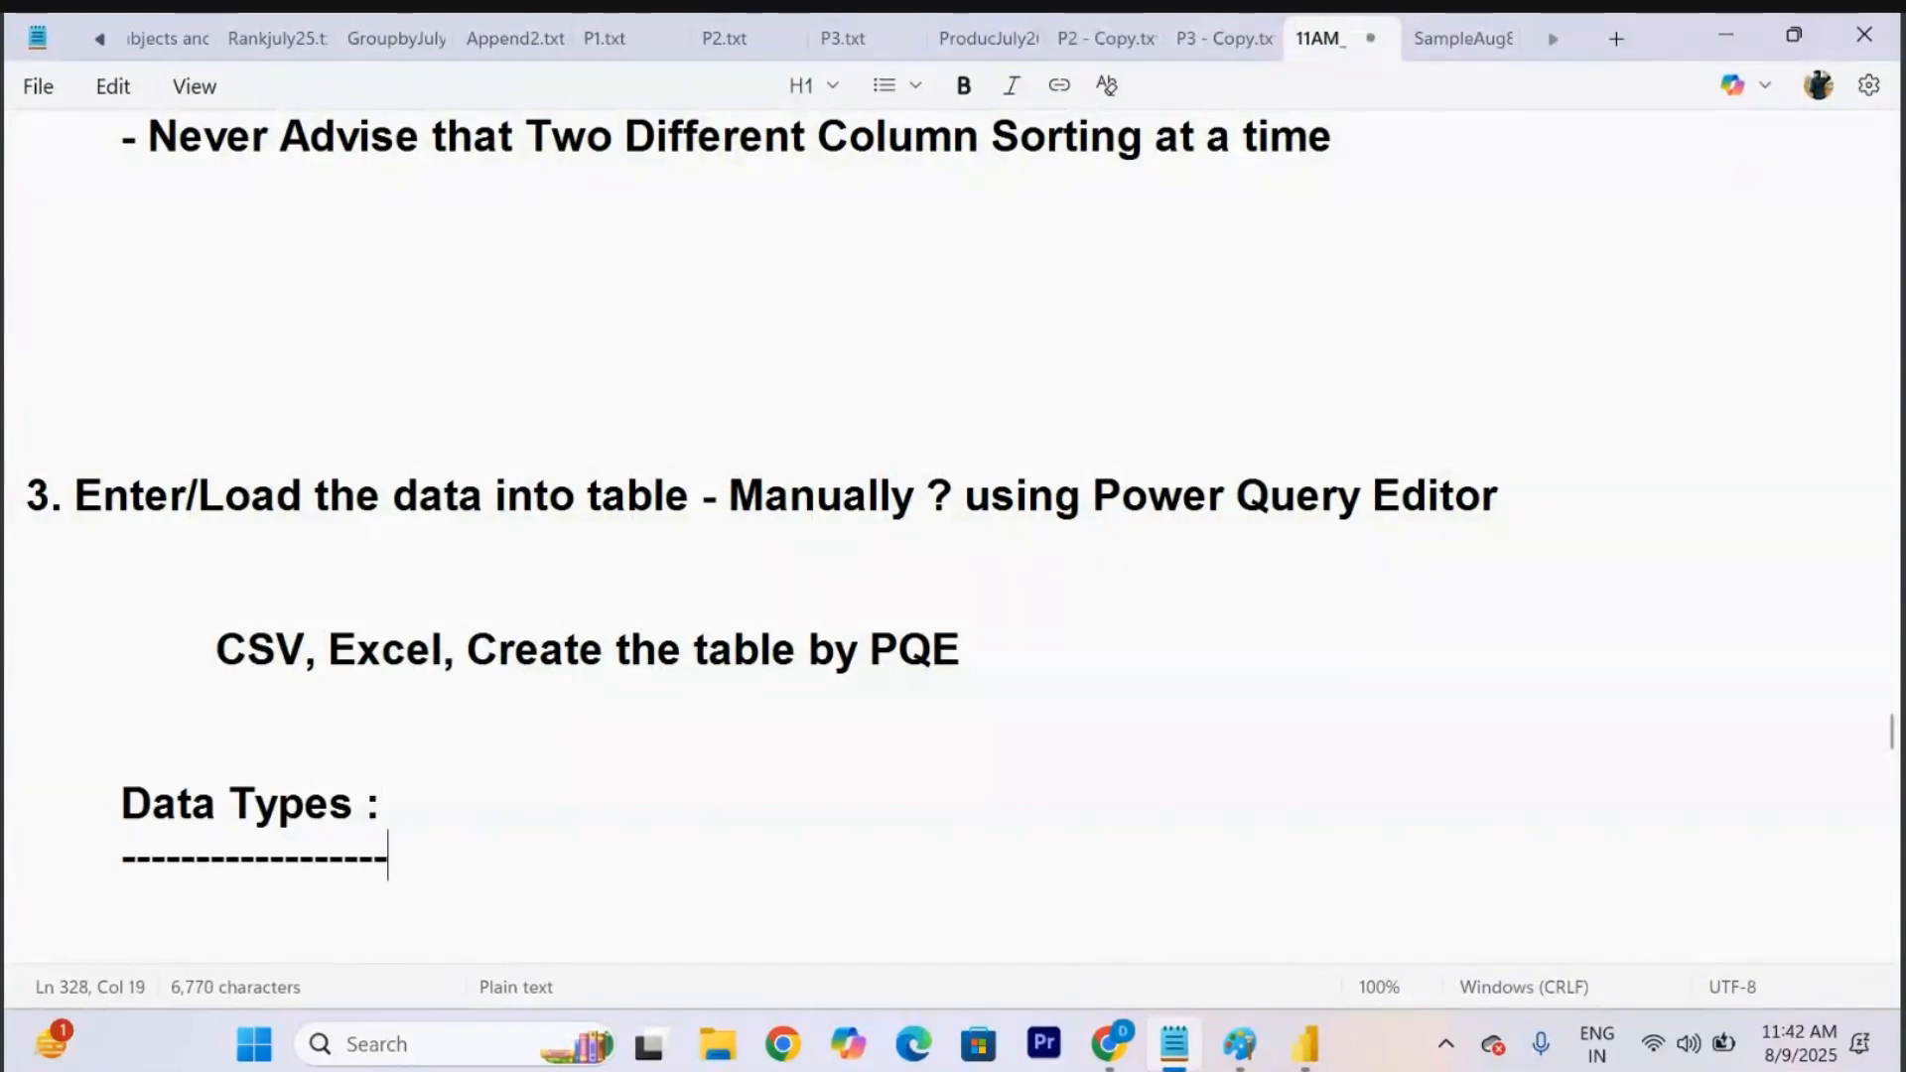
# Write "Decimal Num, Whole, Date and Time, Text, T/F" as an indented line beneath the Data Types heading.
pyautogui.press('Return')
pyautogui.press('Return')
pyautogui.press('Return')
pyautogui.press('Return')
pyautogui.press('Up')
pyautogui.press('Up')
pyautogui.press('Up')
pyautogui.press('Tab')
pyautogui.press('Tab')
pyautogui.press('Tab')
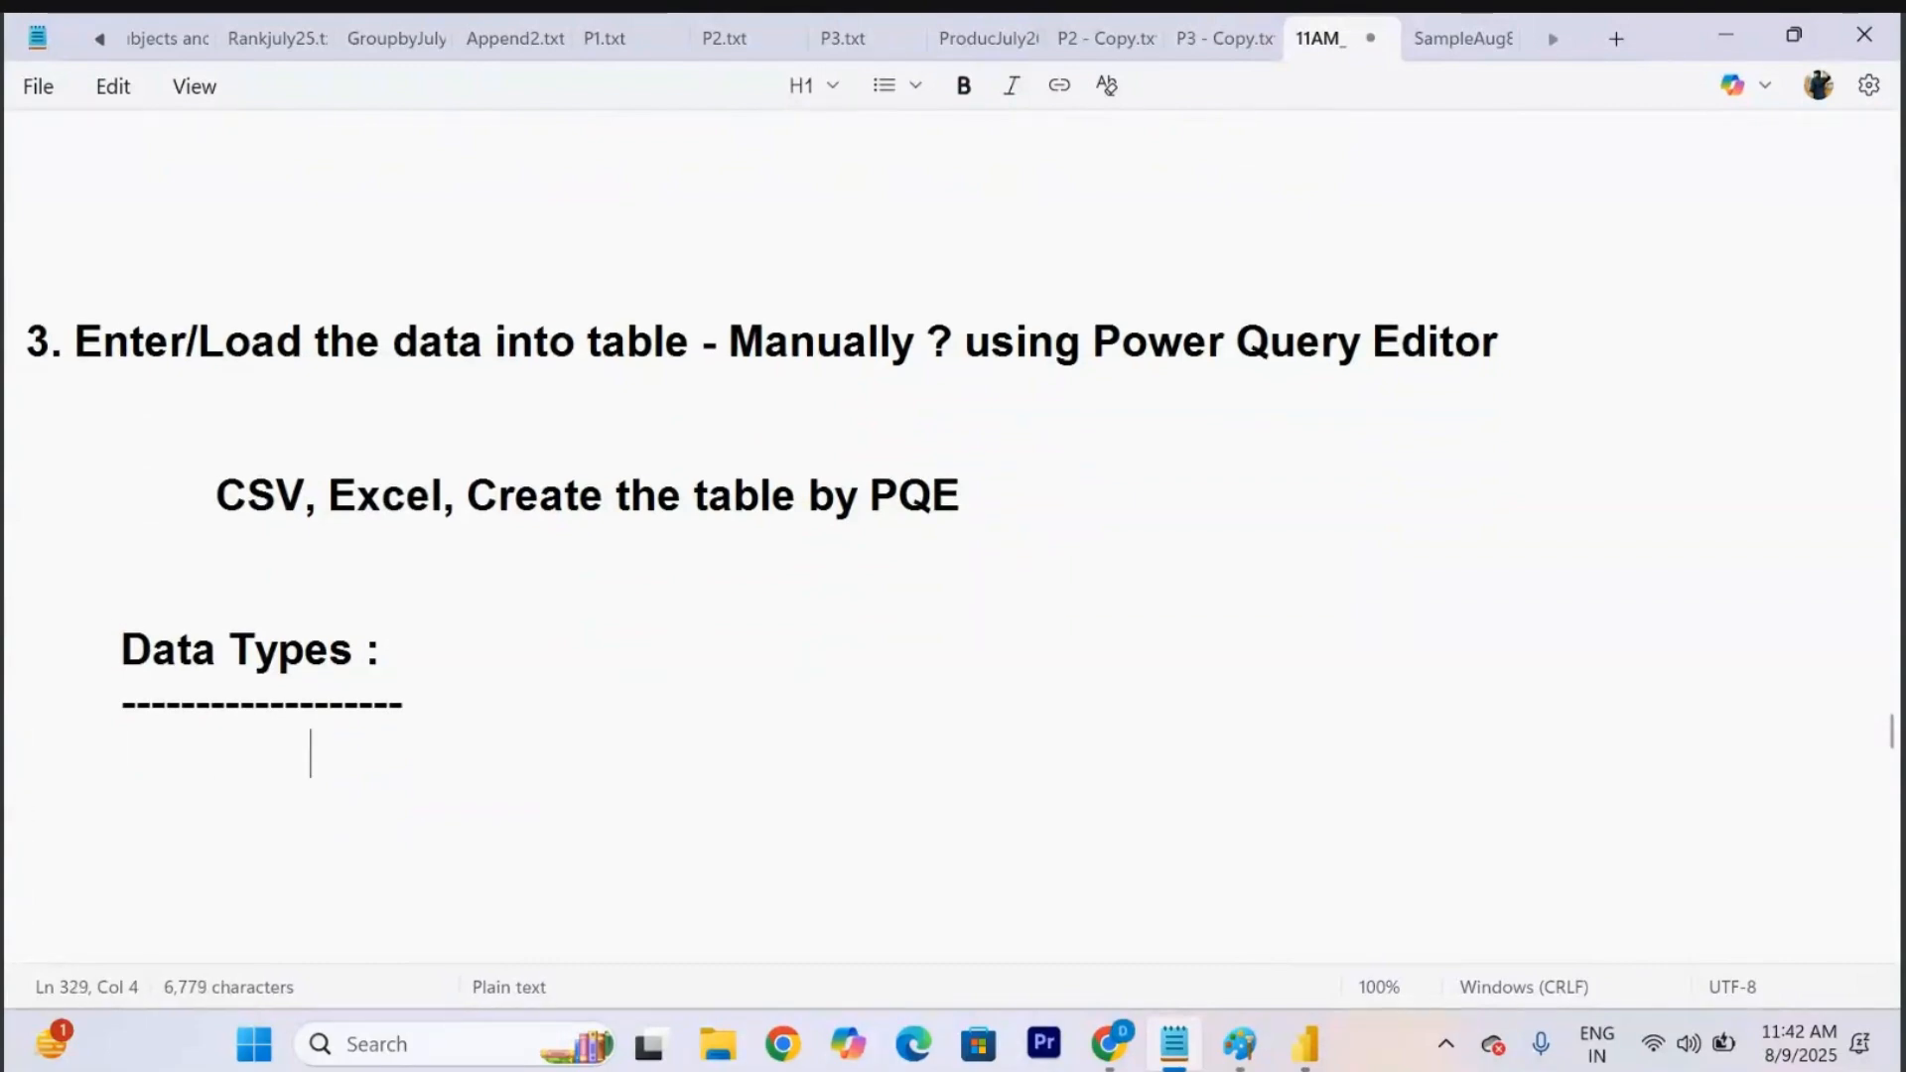
pyautogui.write('Decina')
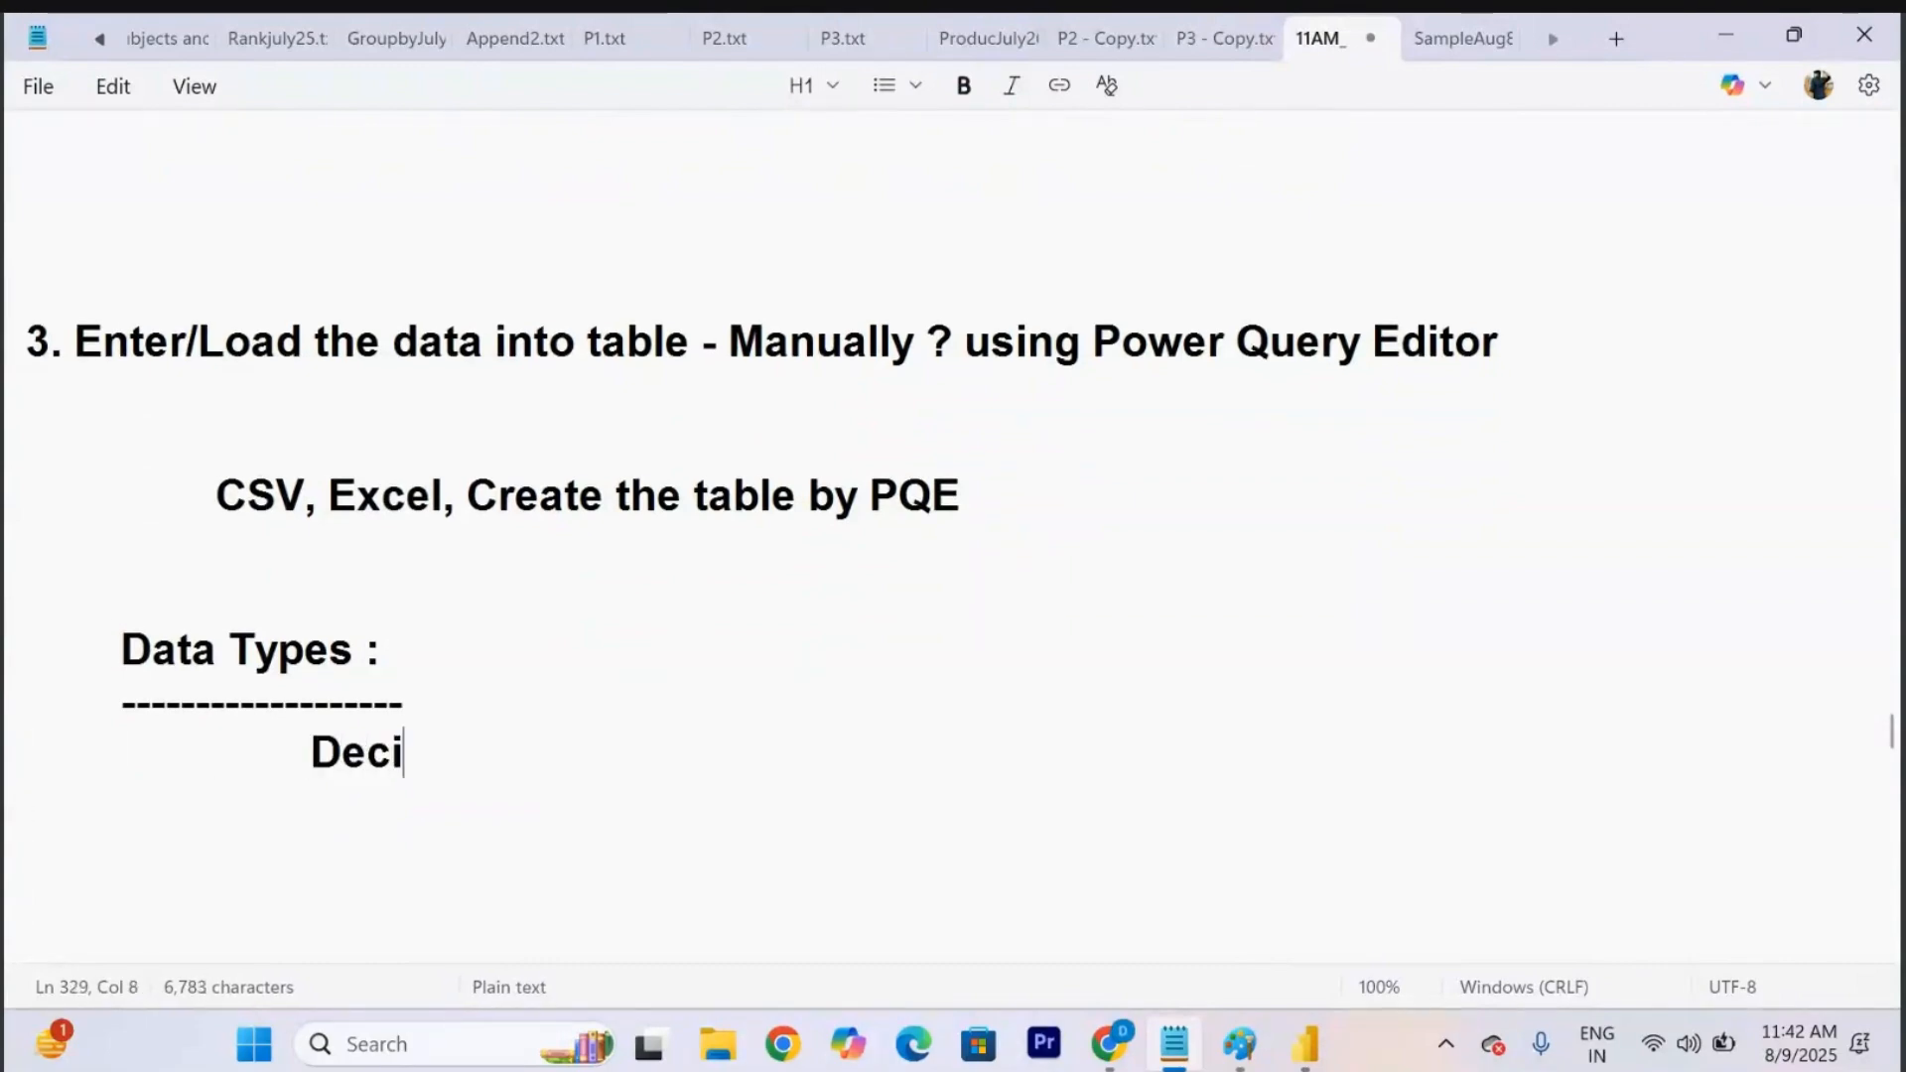
pyautogui.press('BackSpace')
pyautogui.press('BackSpace')
pyautogui.write('mal ')
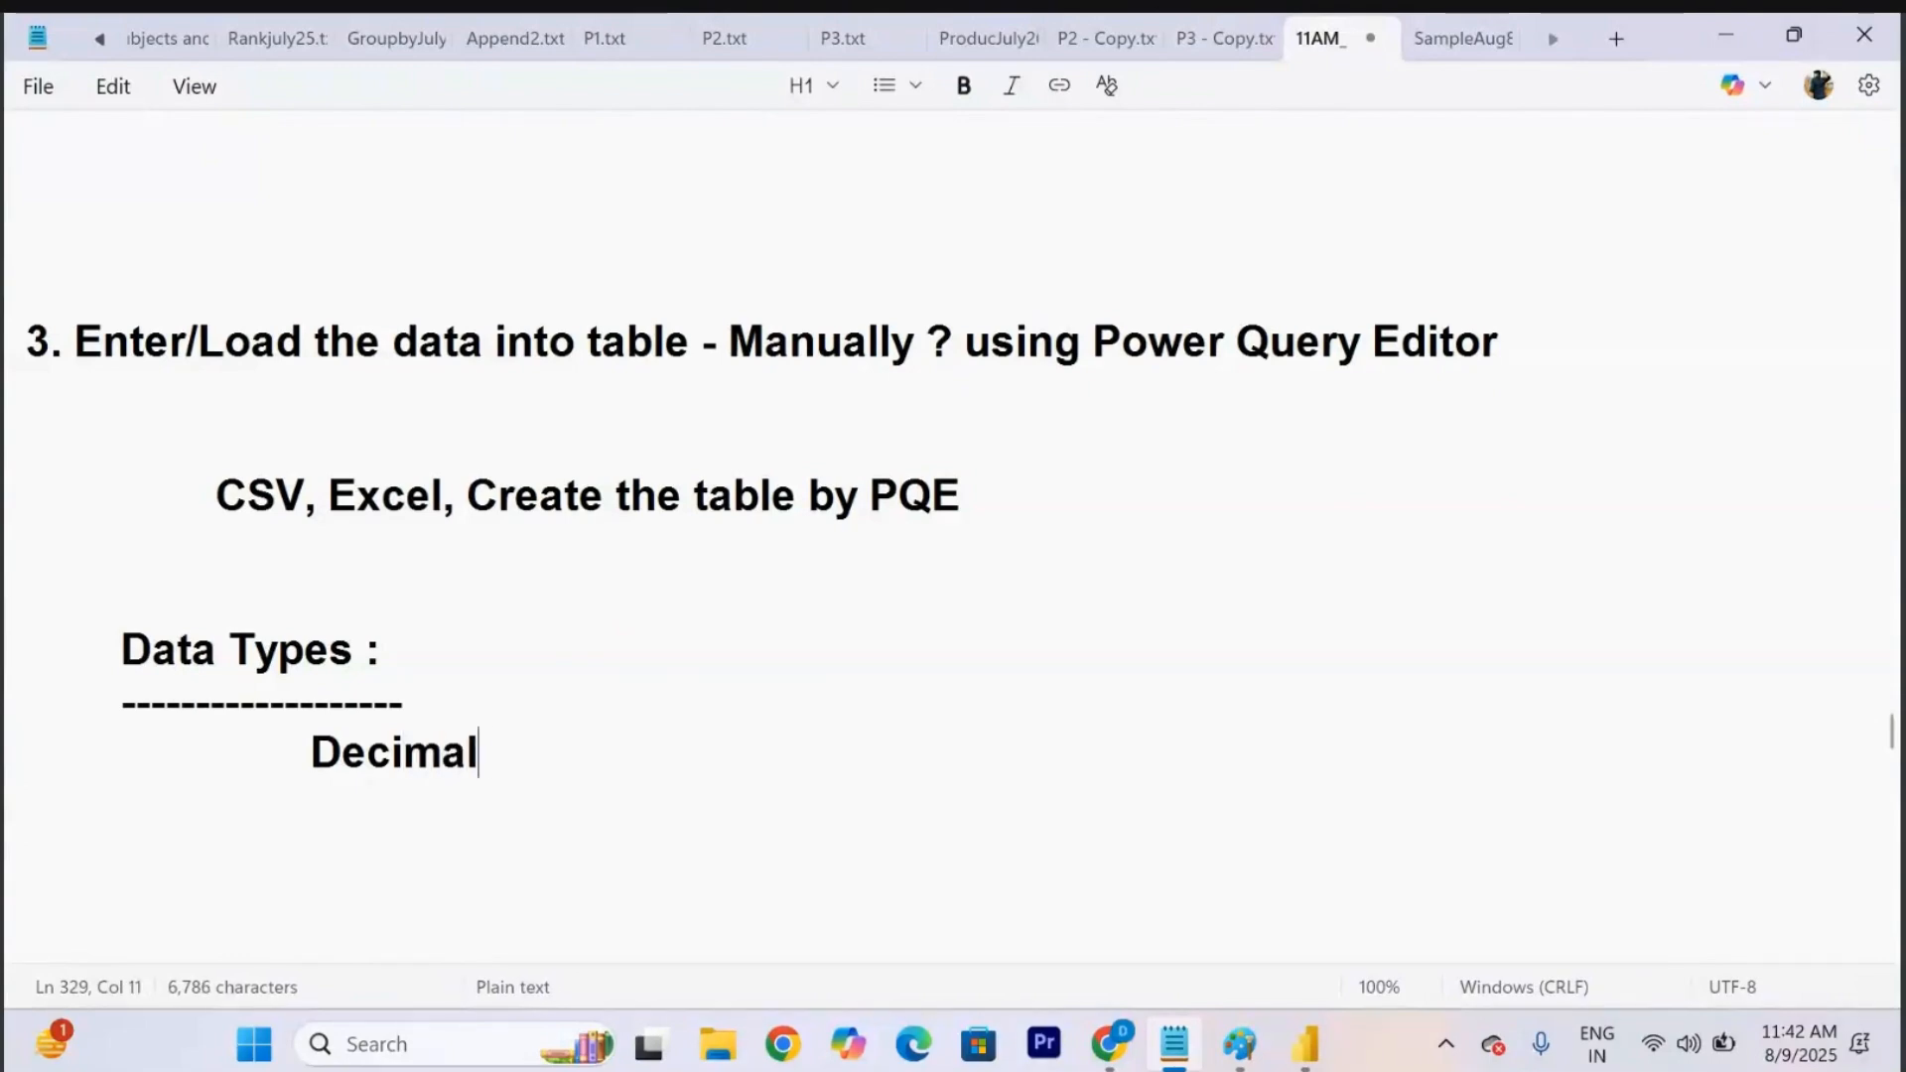
pyautogui.write('Num')
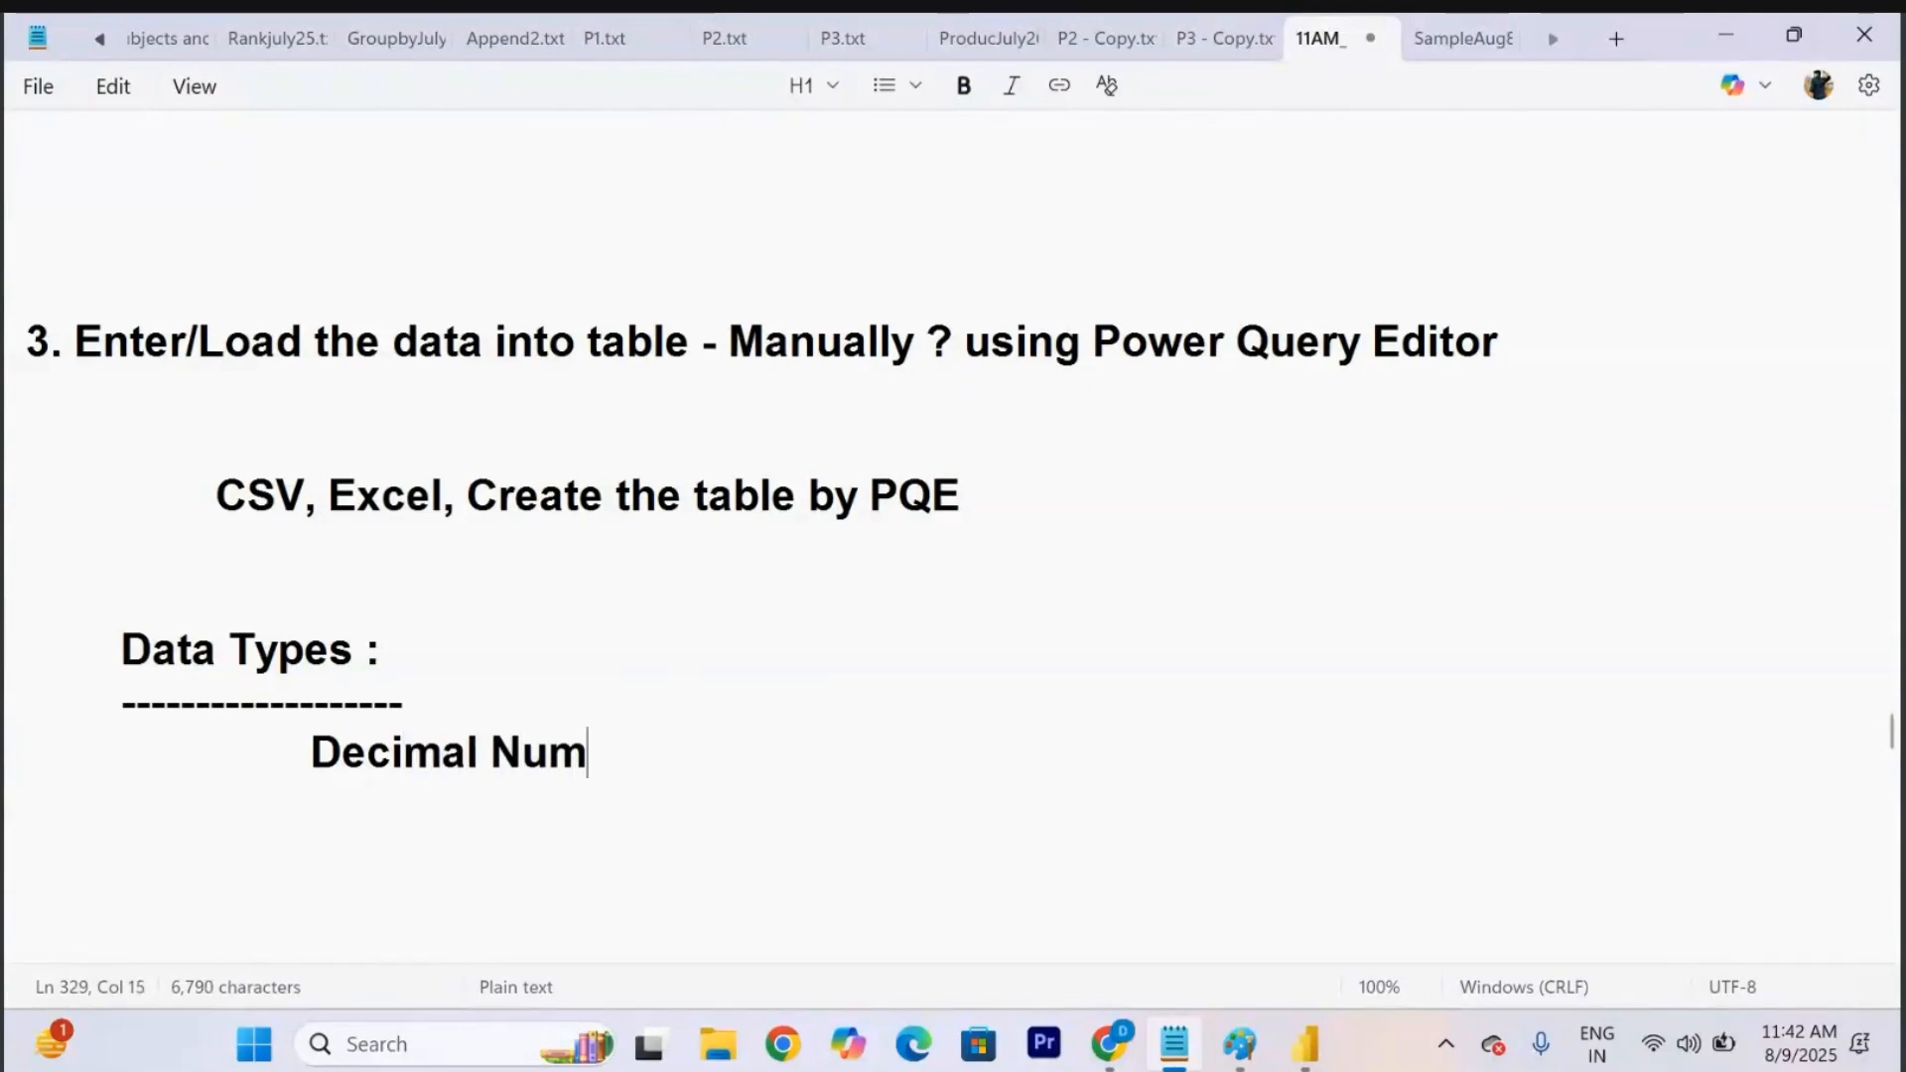
pyautogui.write(', Whole')
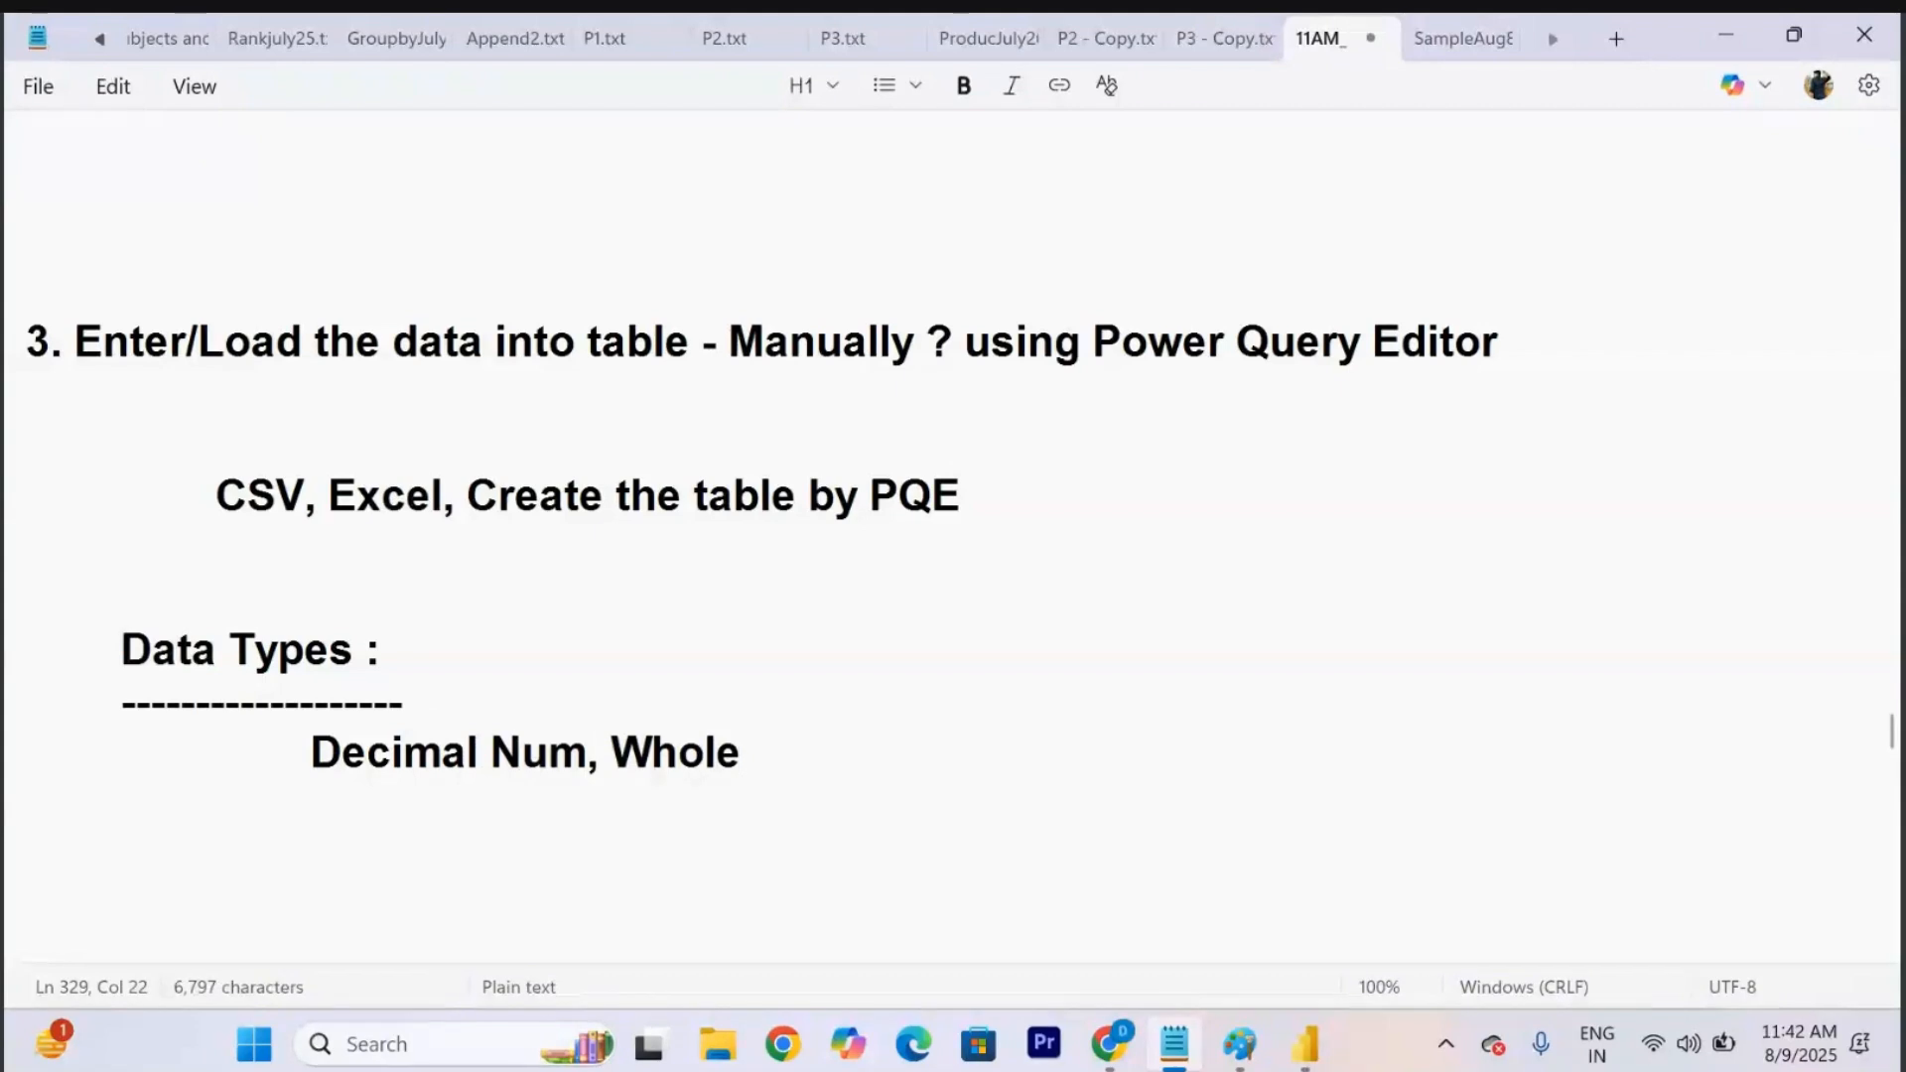
pyautogui.write(', Date')
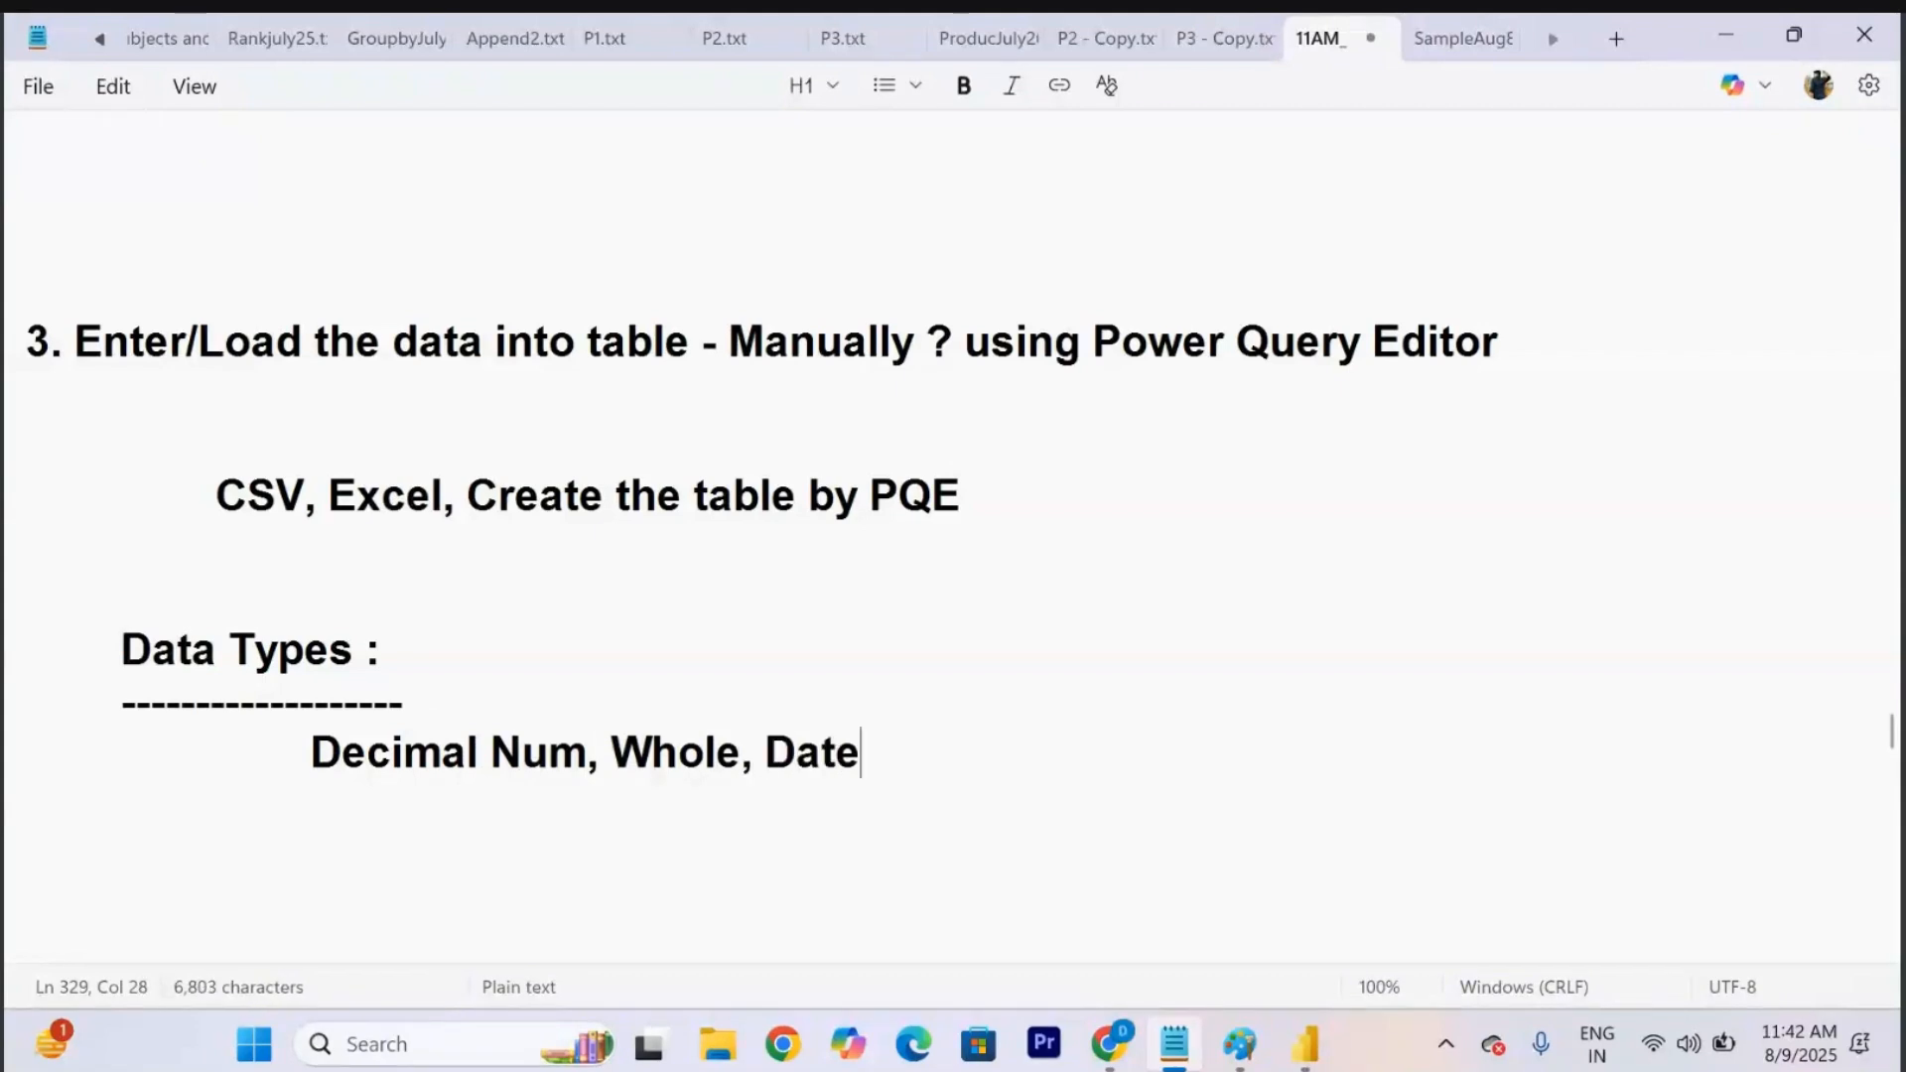
pyautogui.write(' and Time, Text')
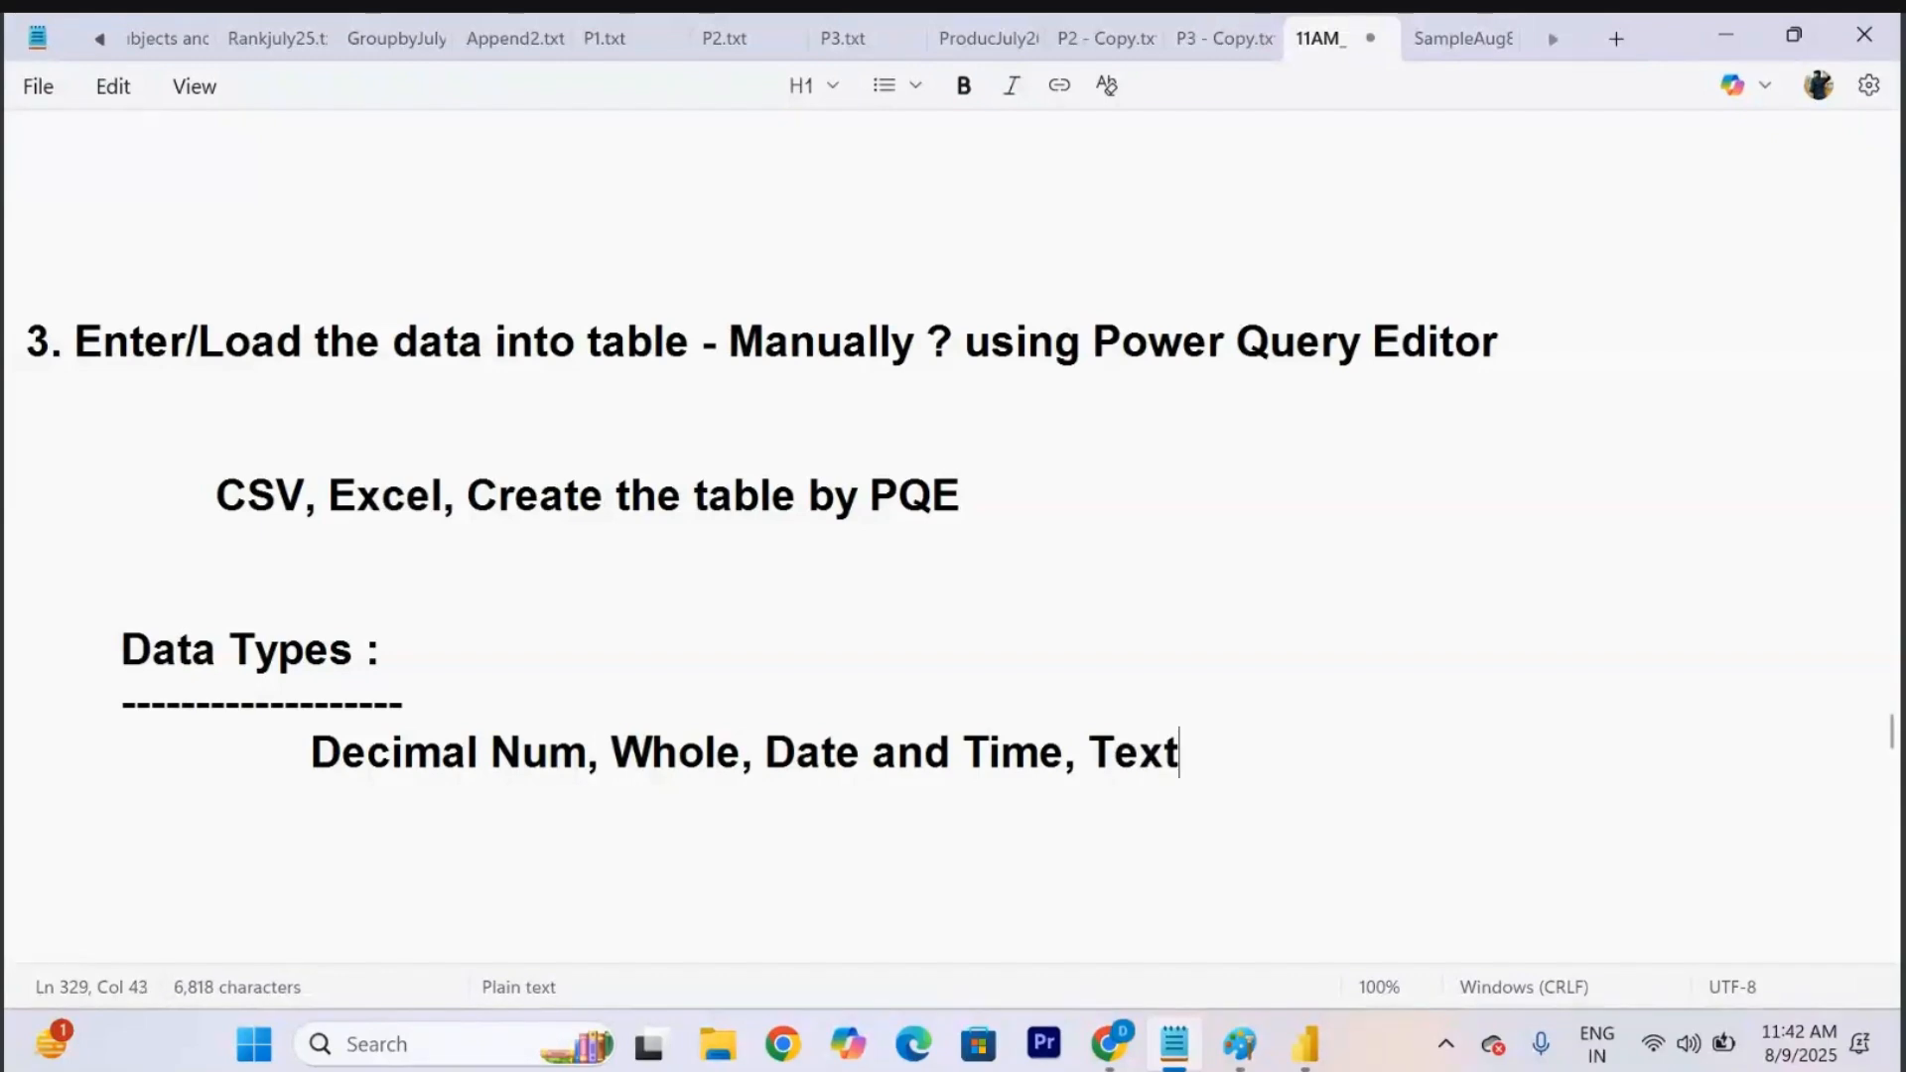
pyautogui.write(', T/F')
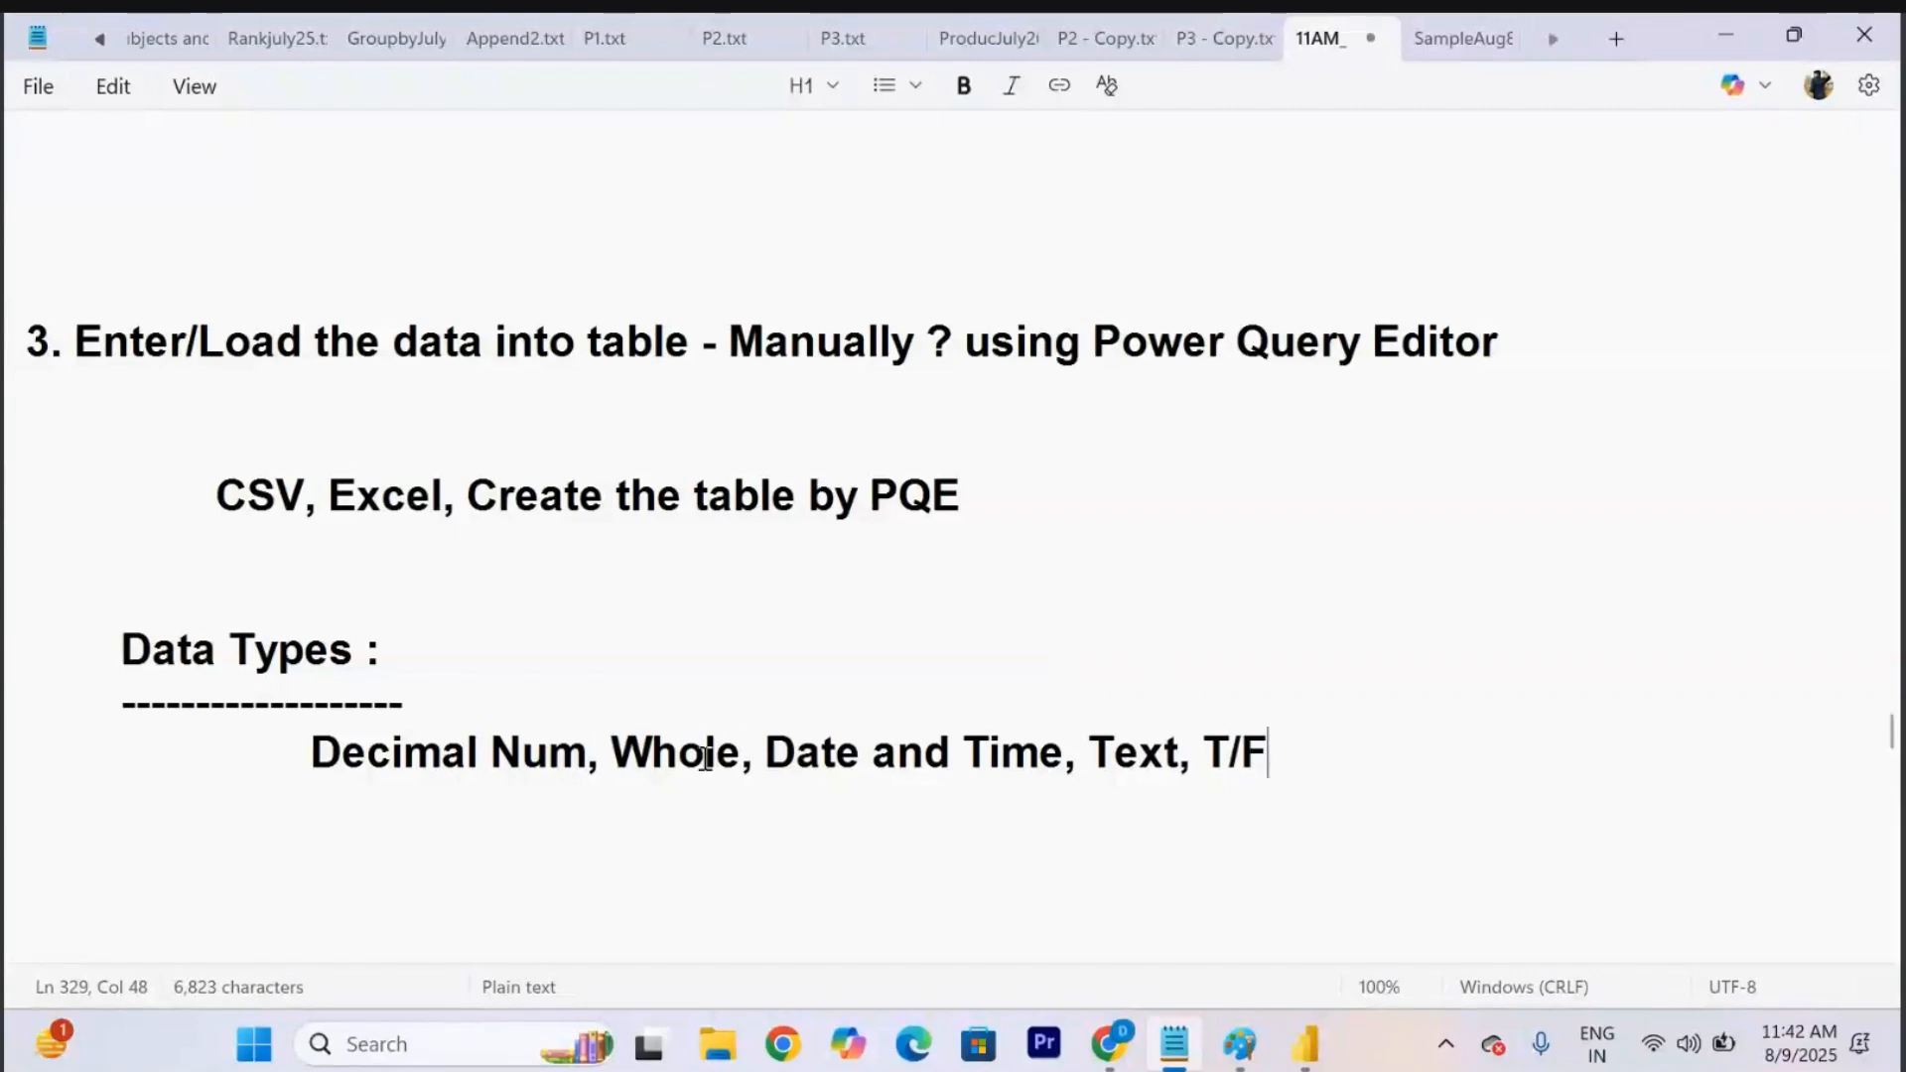
pyautogui.moveTo(264, 747); pyautogui.dragTo(28, 752)
pyautogui.keyDown('shift'); pyautogui.click(1229, 749); pyautogui.keyUp('shift')
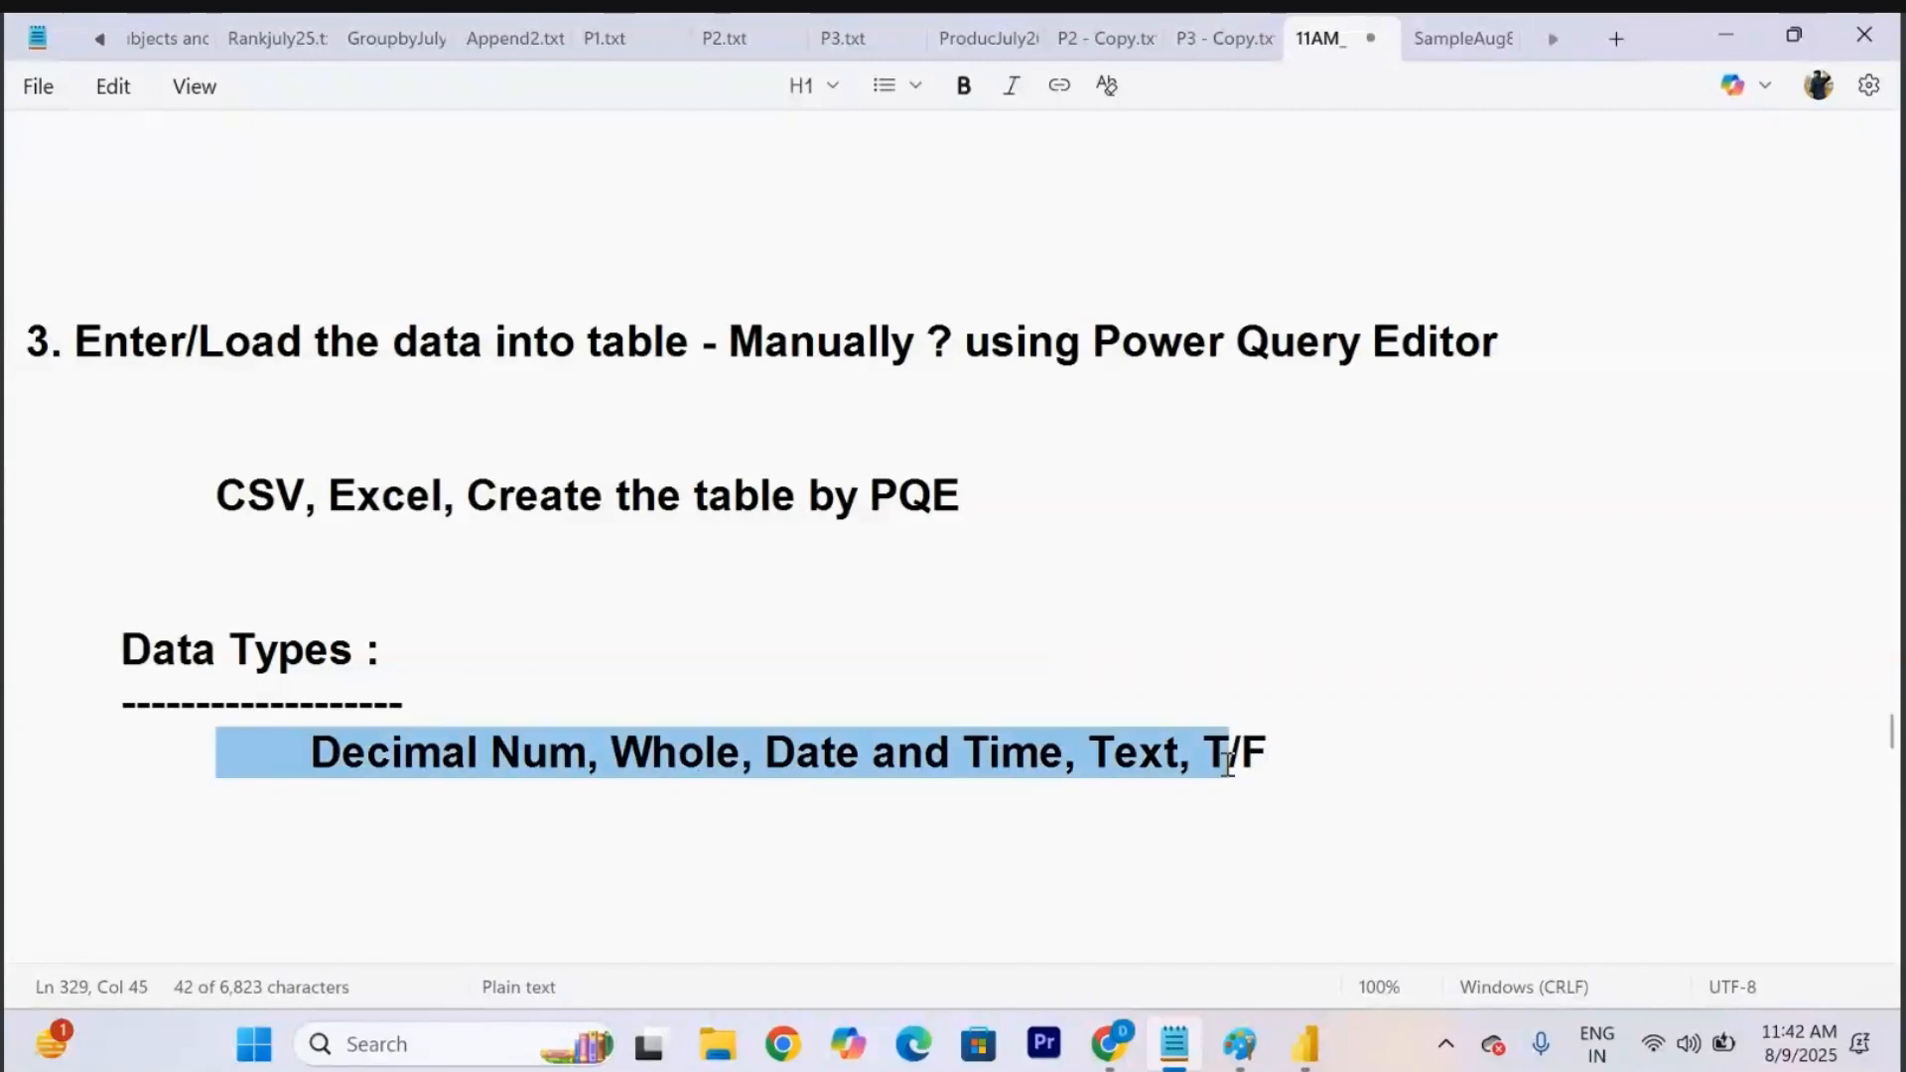
pyautogui.click(1298, 765)
pyautogui.moveTo(1271, 745); pyautogui.dragTo(372, 752)
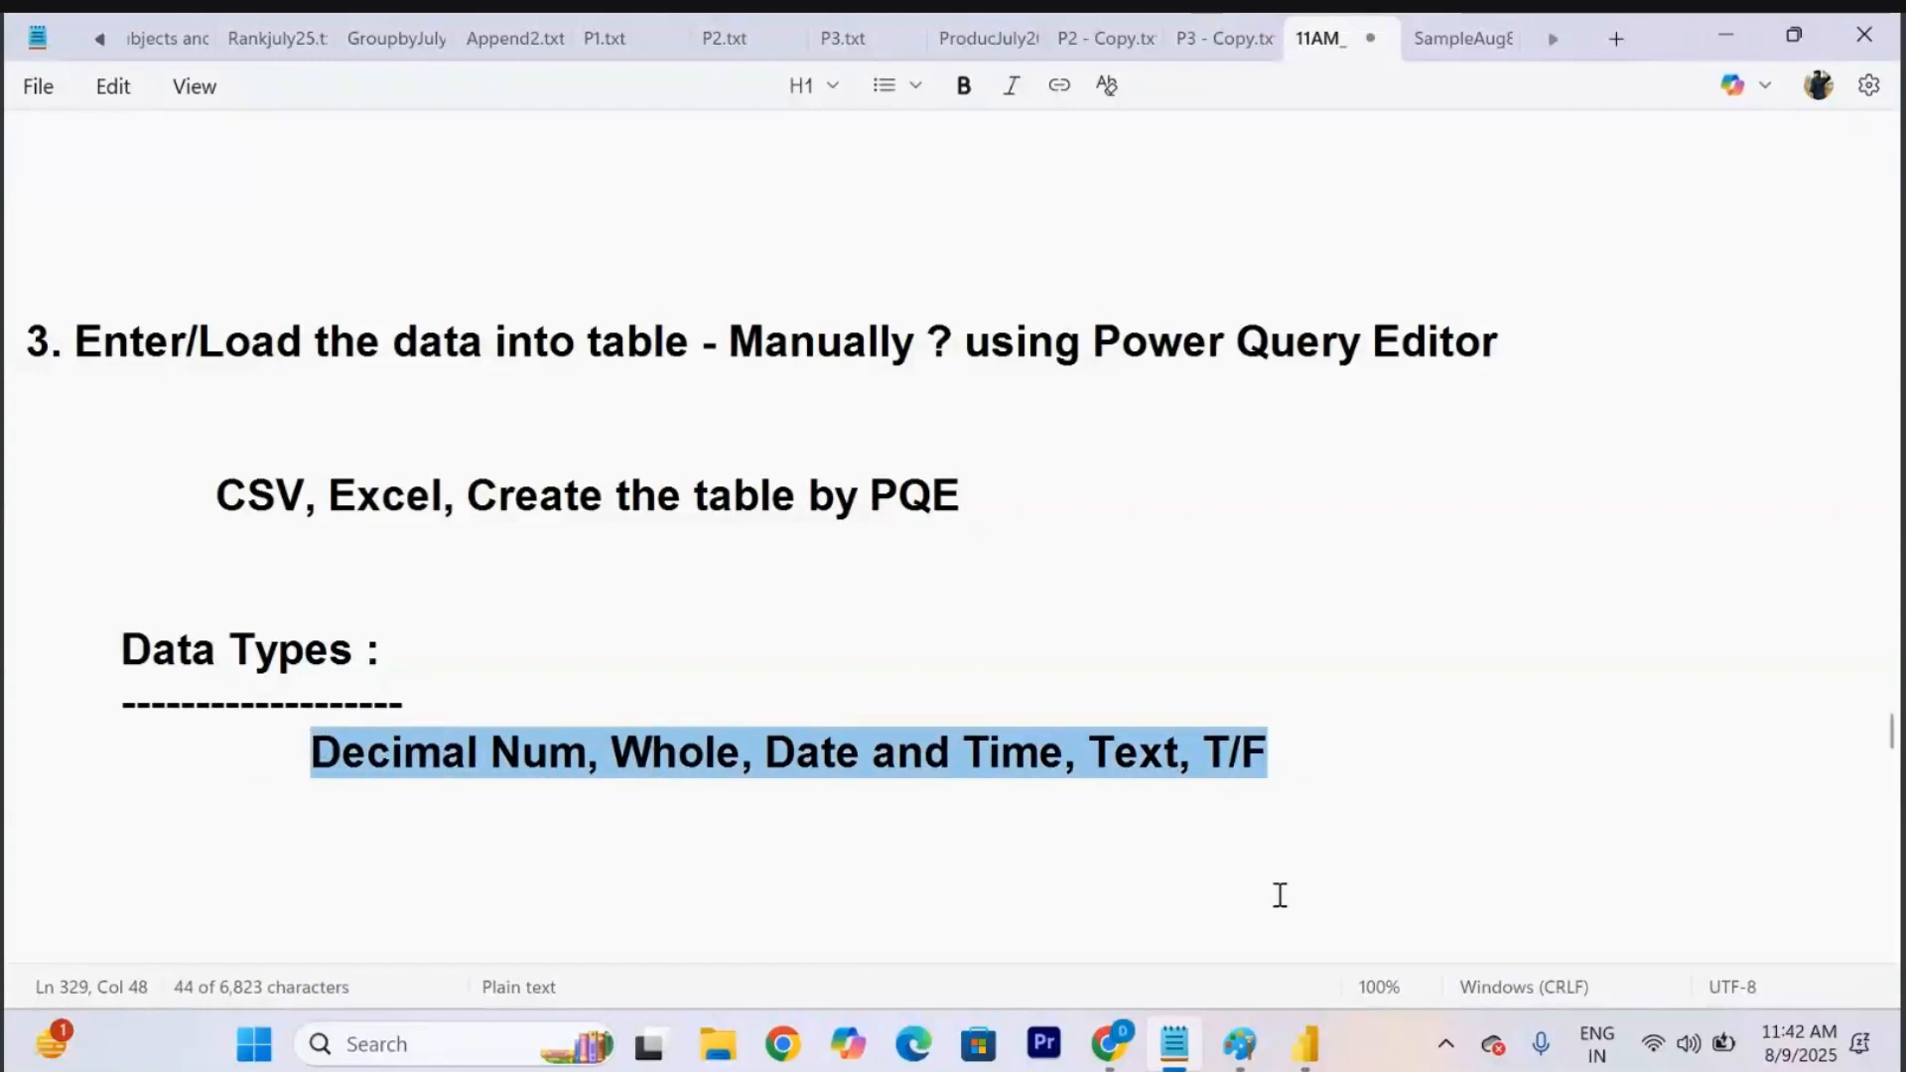
# Write "Ex : Change The datatype : YES" as an indented line below the list of data types, leaving a blank line between.
pyautogui.click(1266, 757)
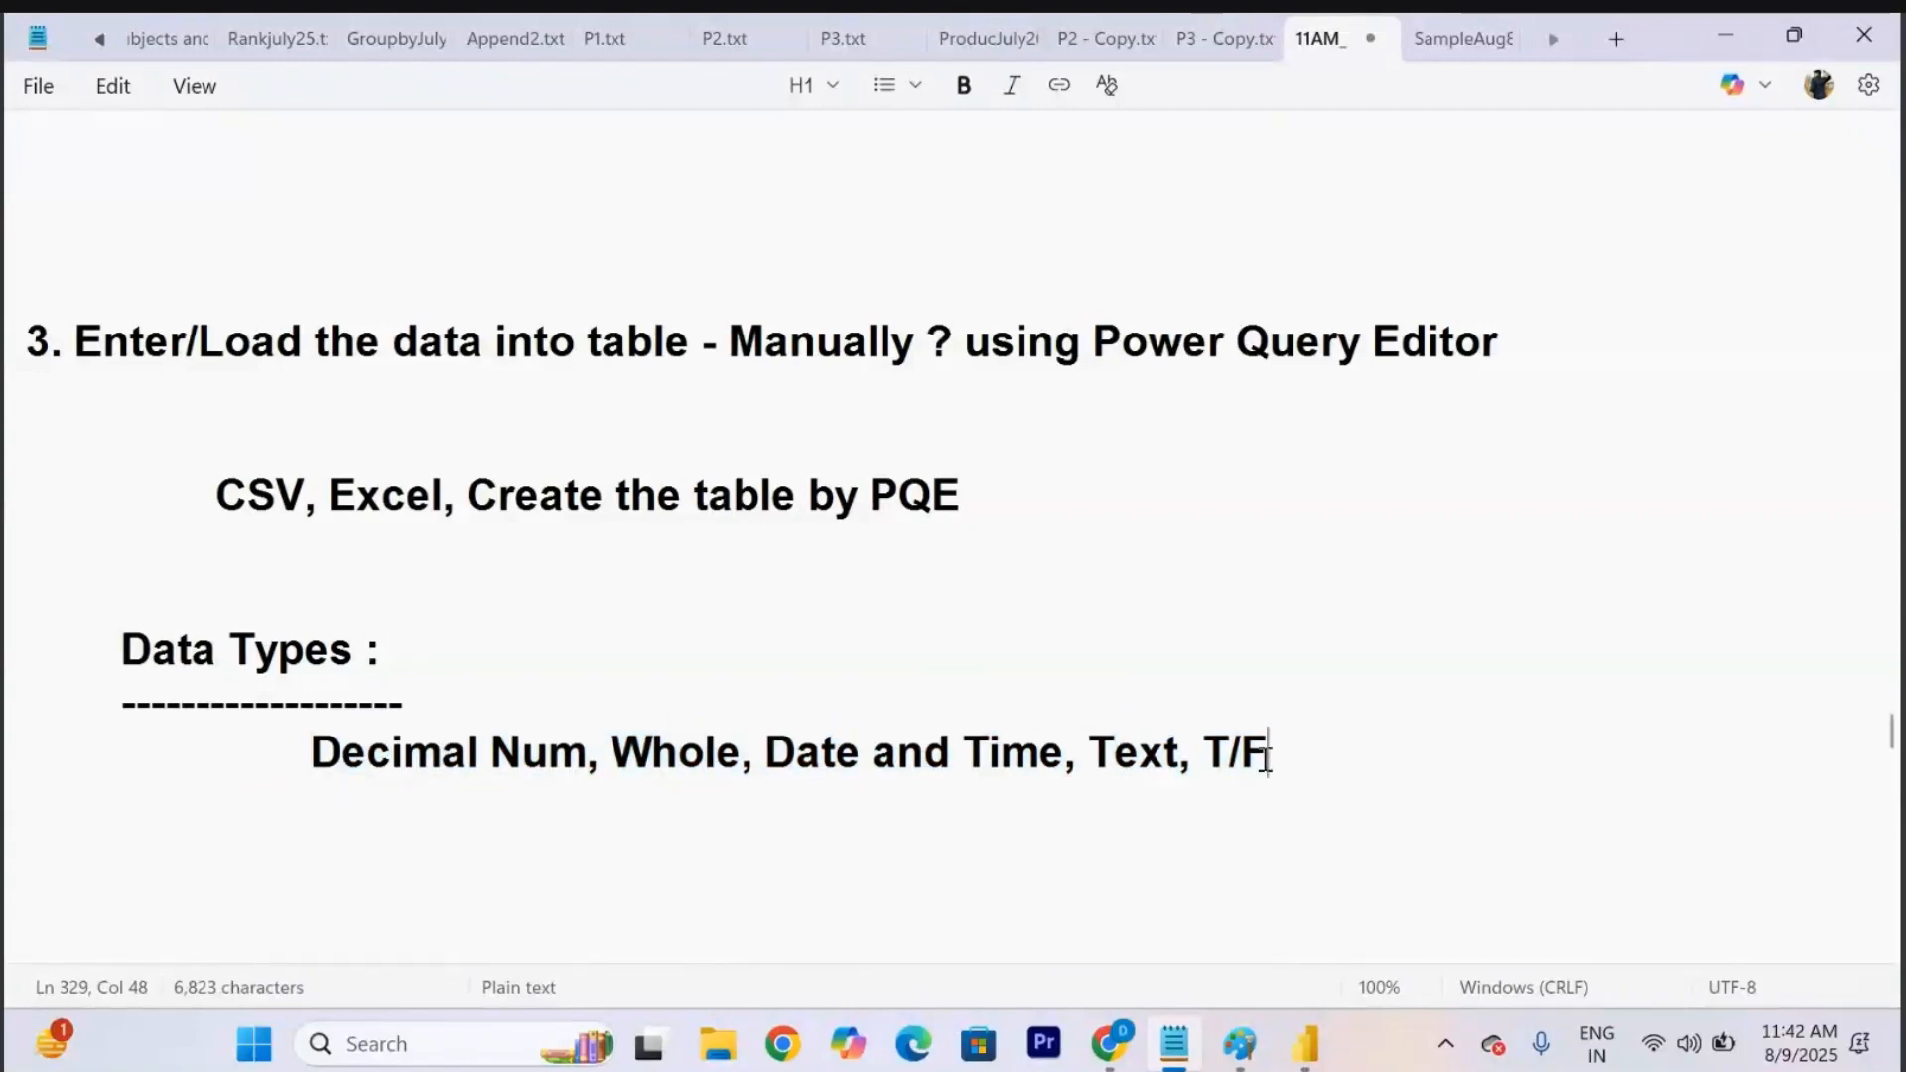
pyautogui.press('Return')
pyautogui.press('Return')
pyautogui.press('Tab')
pyautogui.write('Ex')
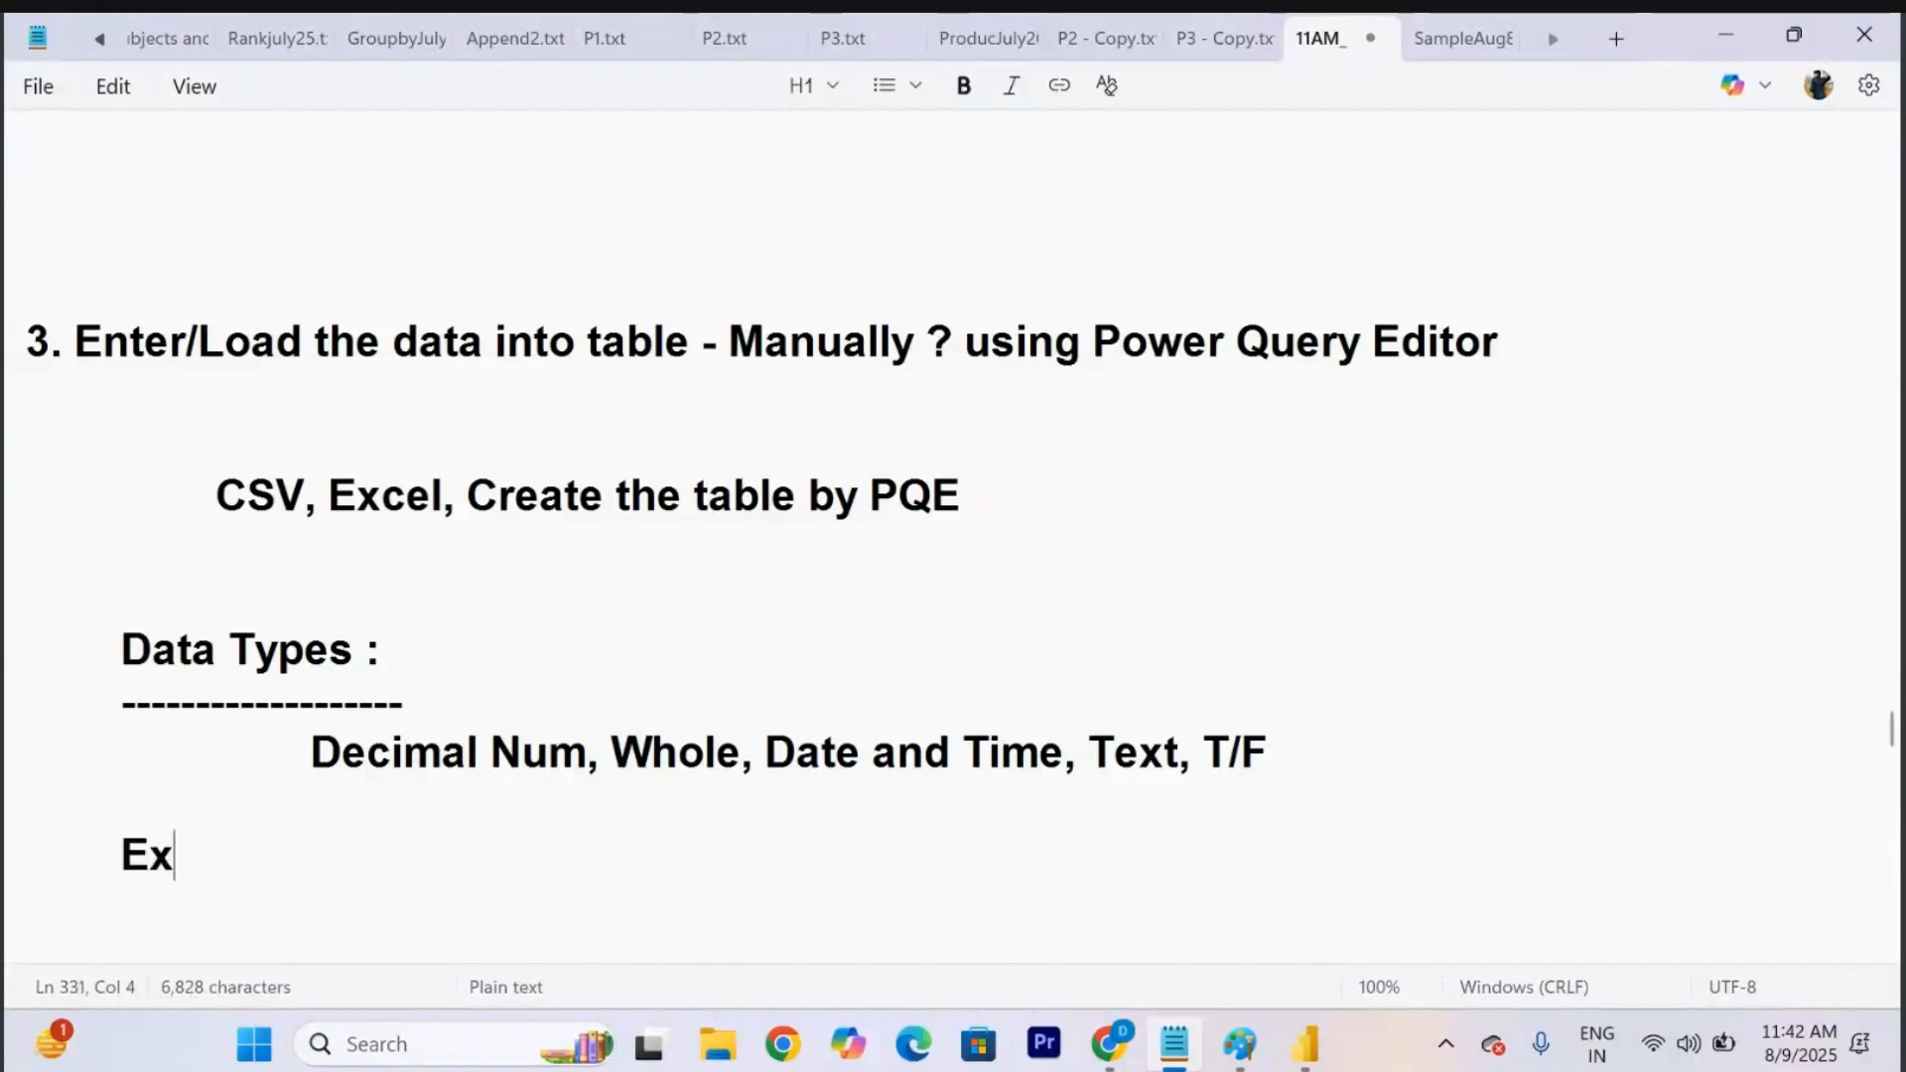
pyautogui.write(' : Change The')
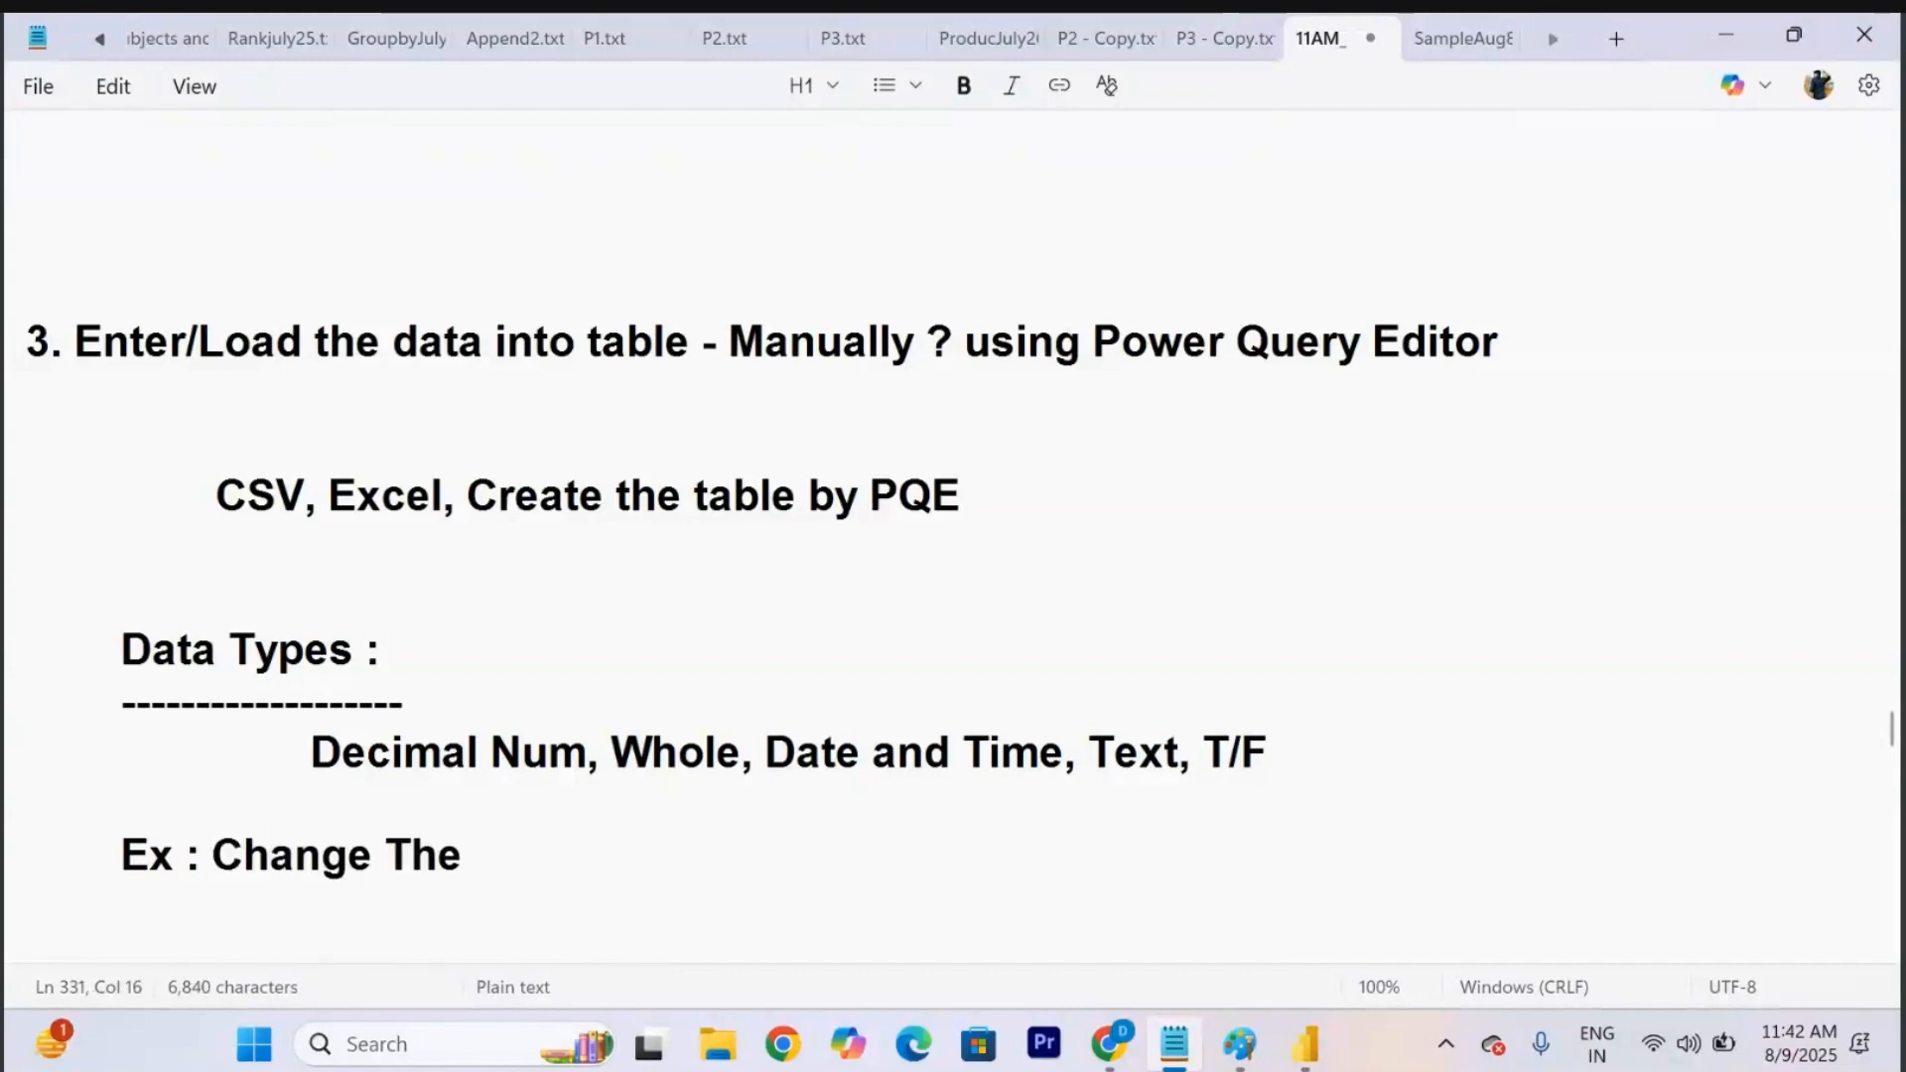
pyautogui.write(' datatype')
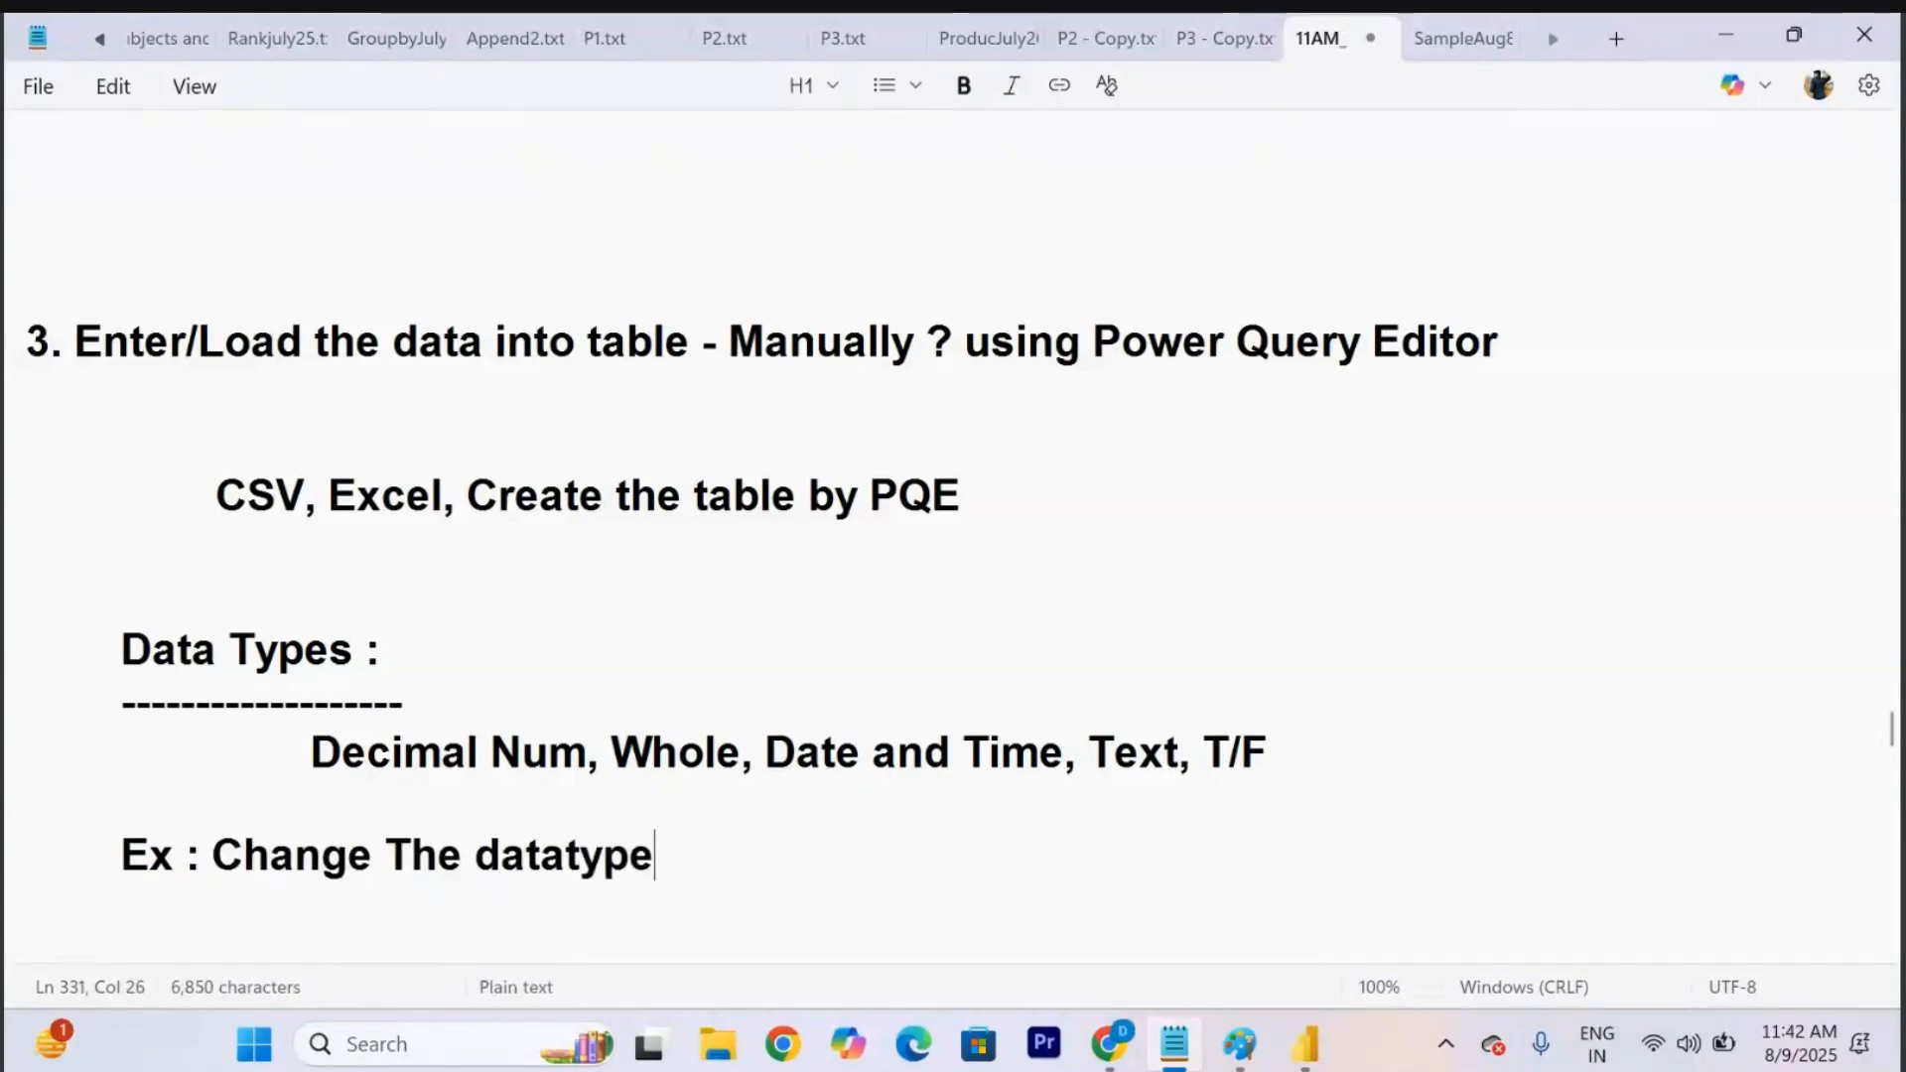
pyautogui.write(' : YES')
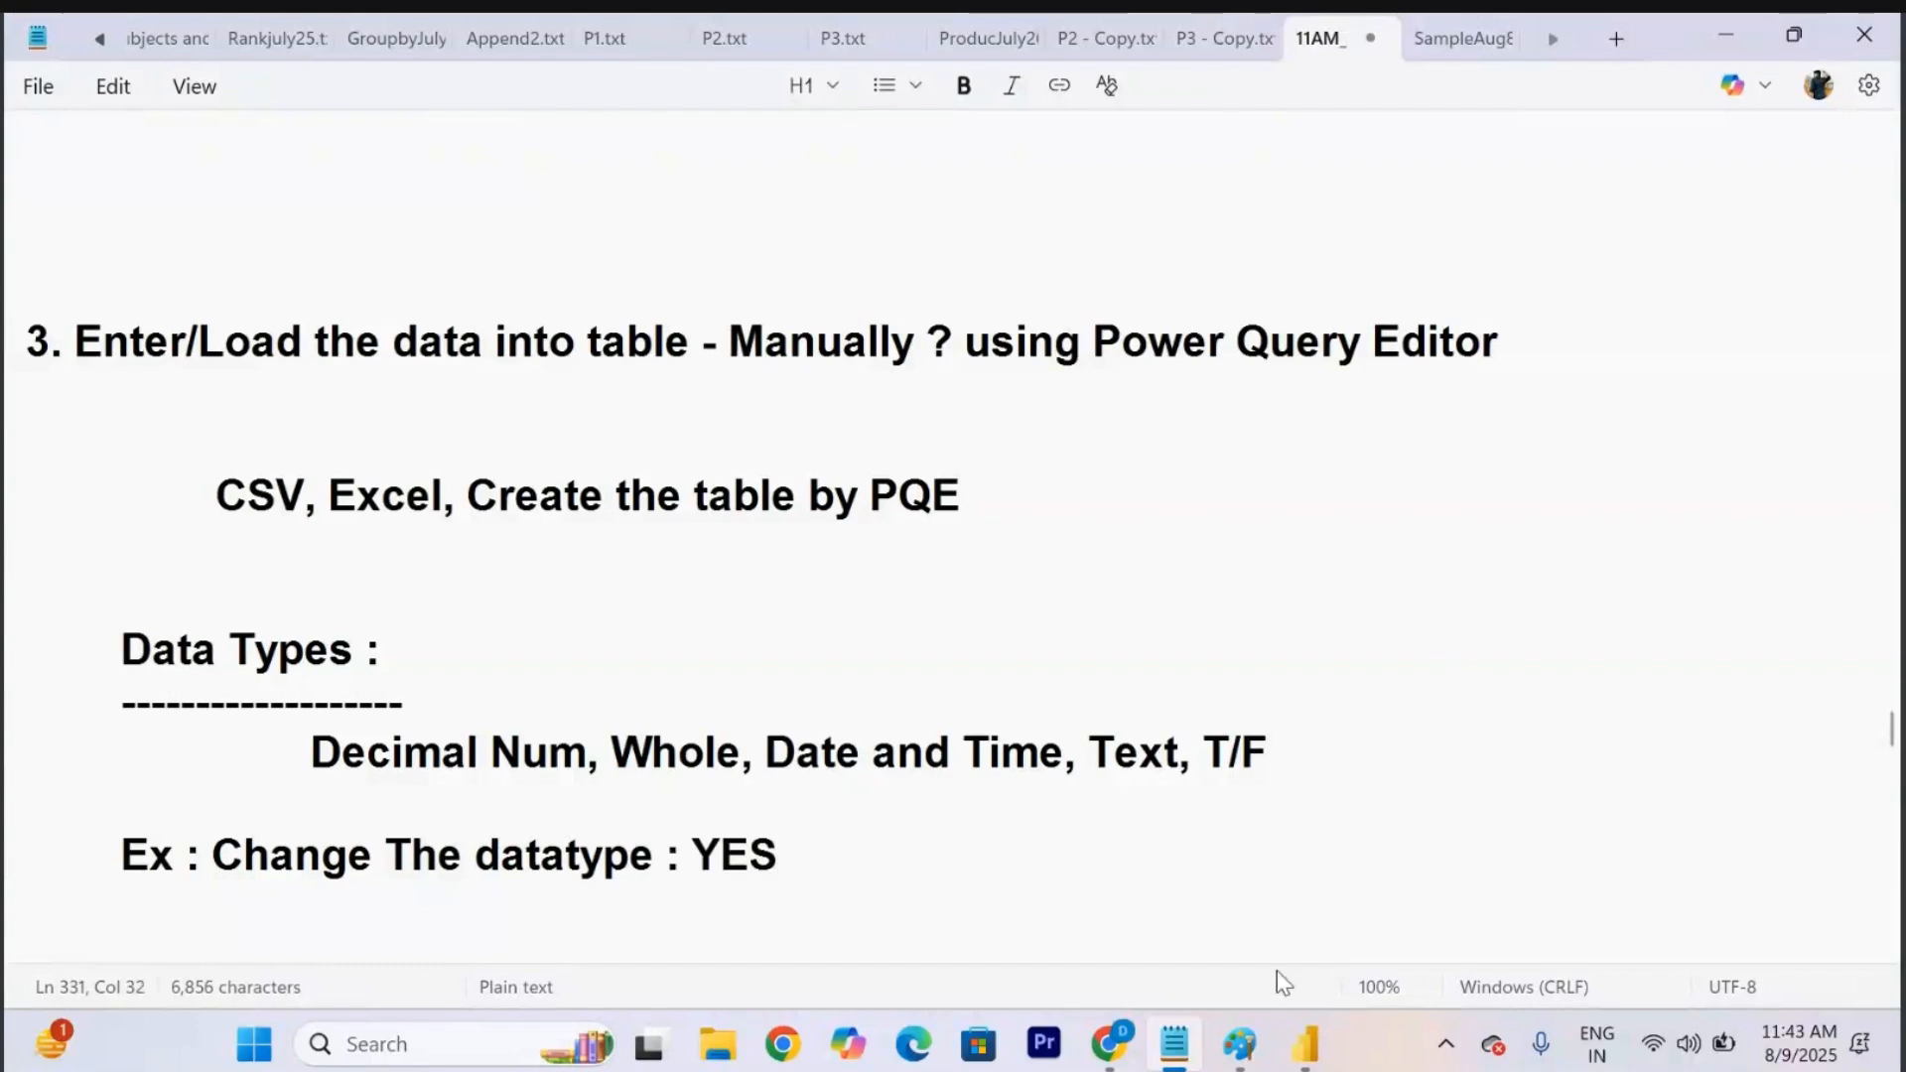
# Switch to Power Query Editor and change the No column's data type to Text, replacing the current conversion.
pyautogui.click(1305, 1047)
pyautogui.click(1421, 887)
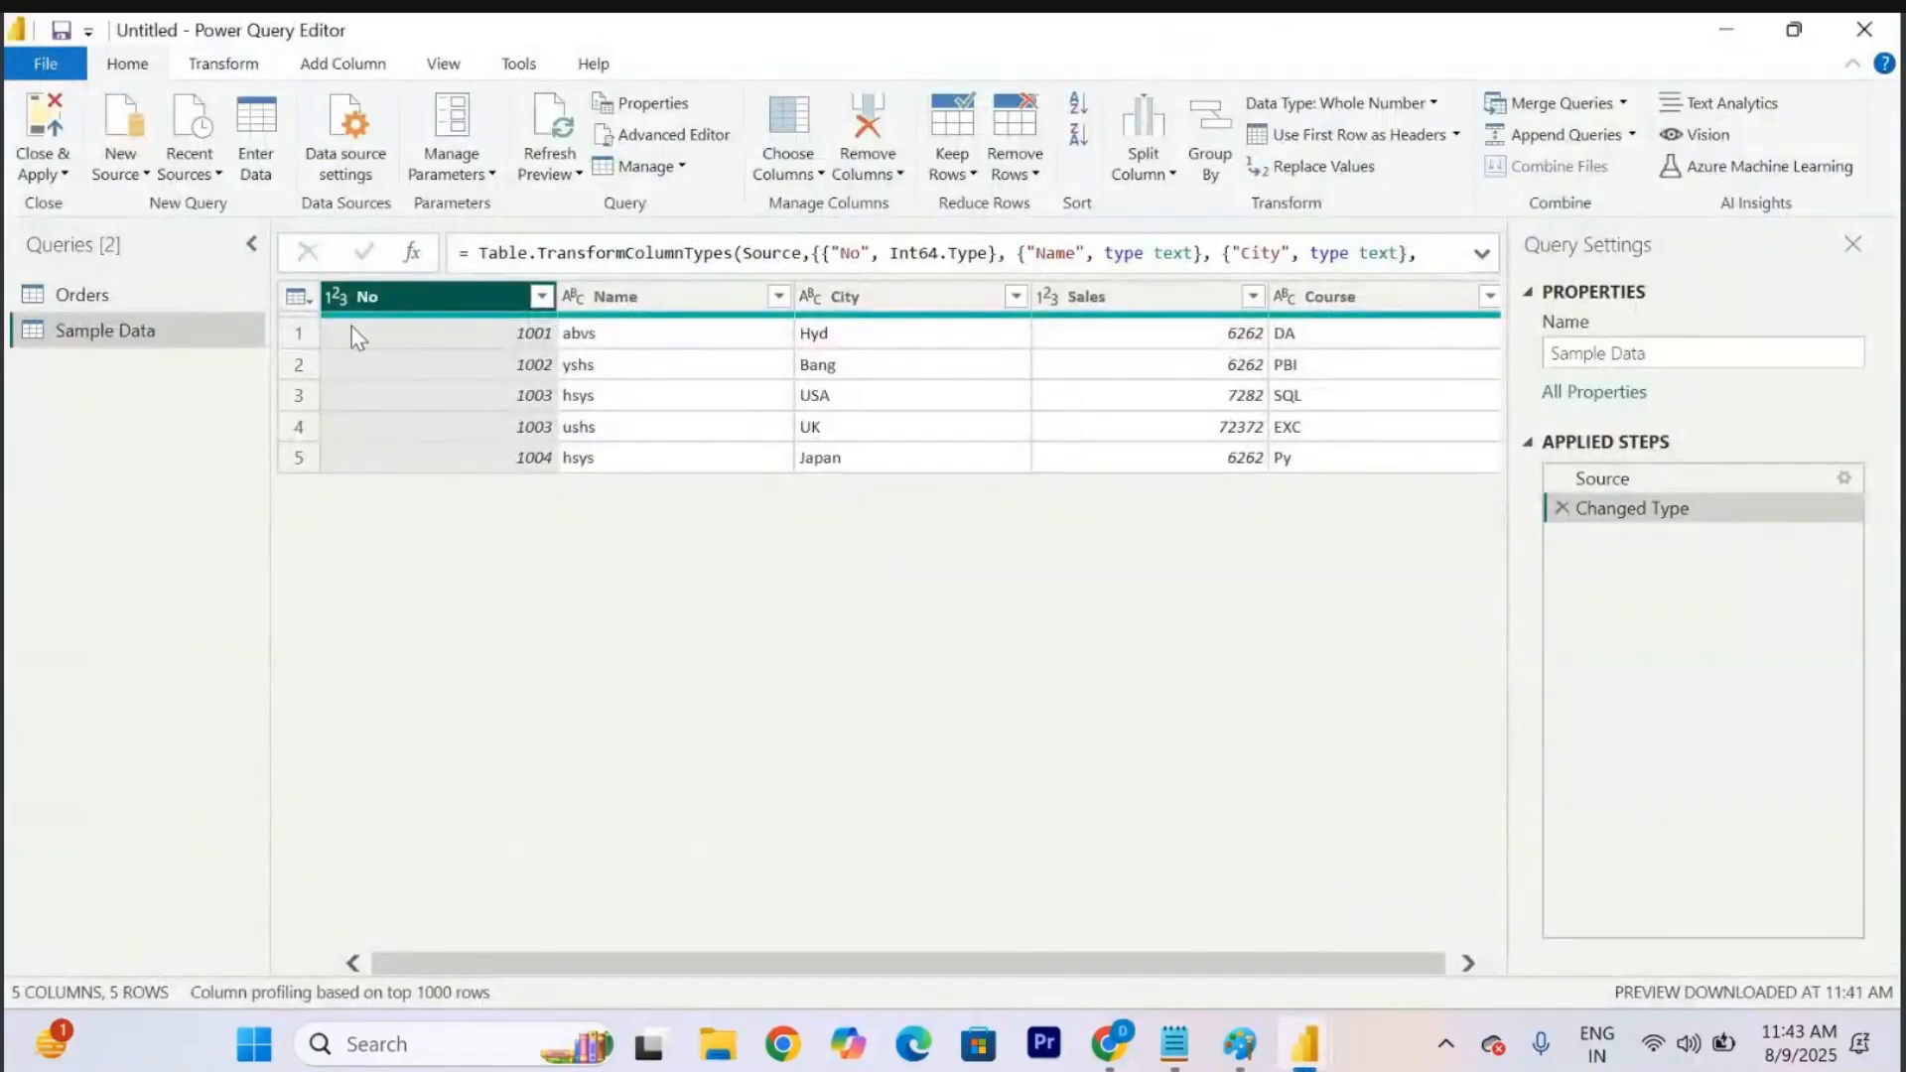
pyautogui.click(335, 296)
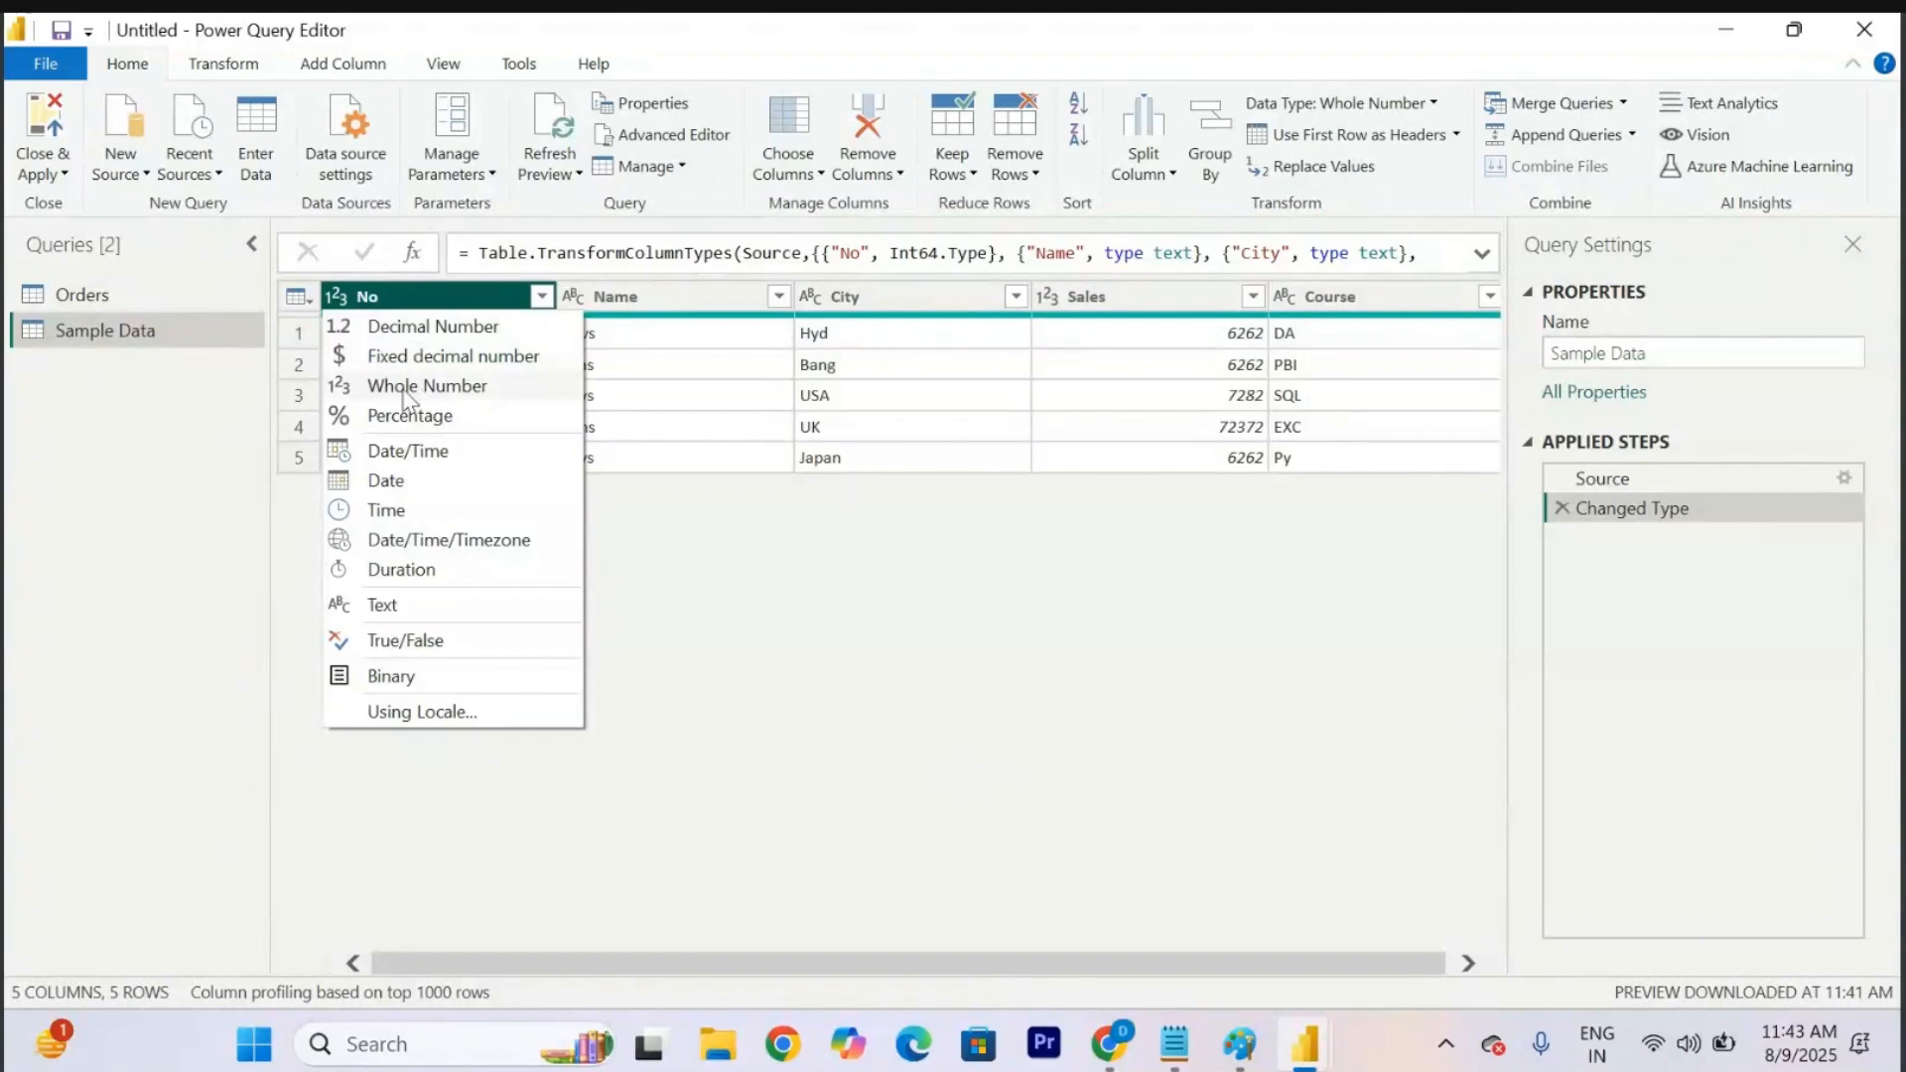
pyautogui.click(377, 608)
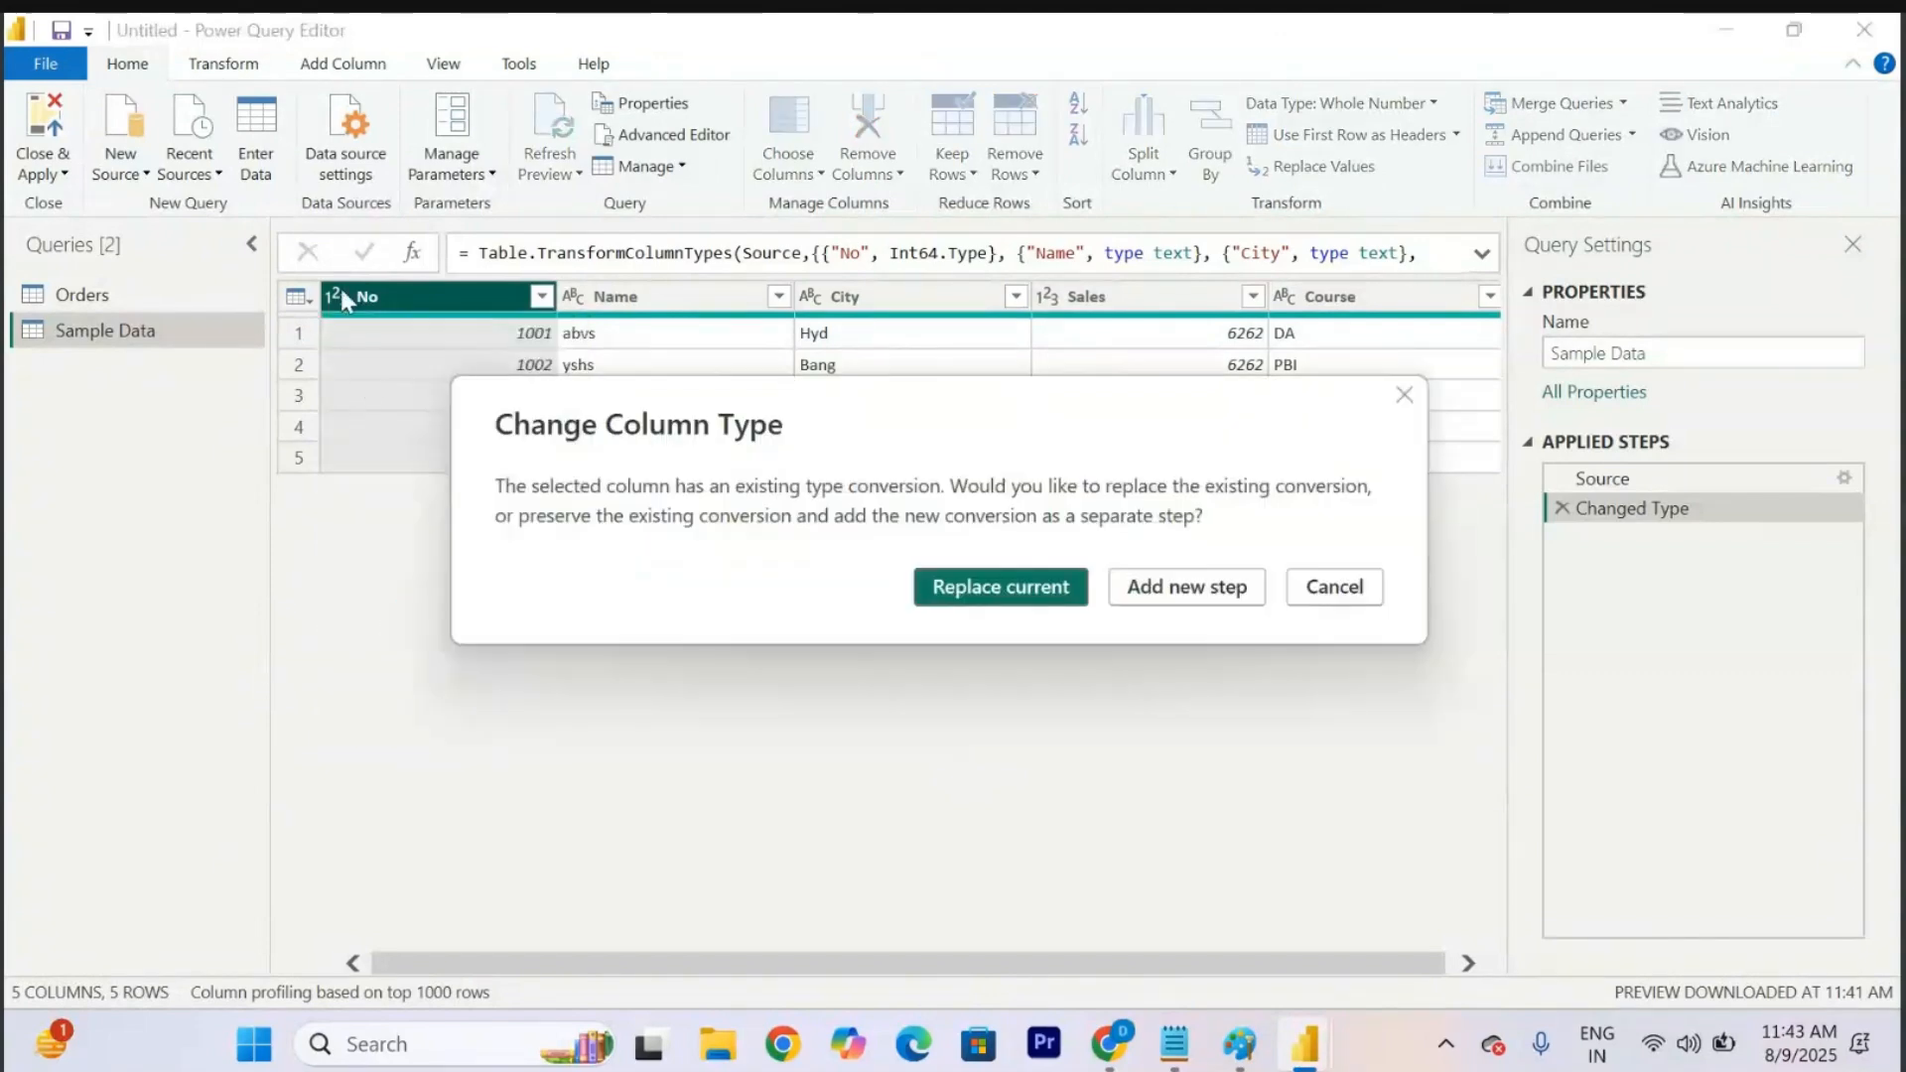
pyautogui.click(987, 591)
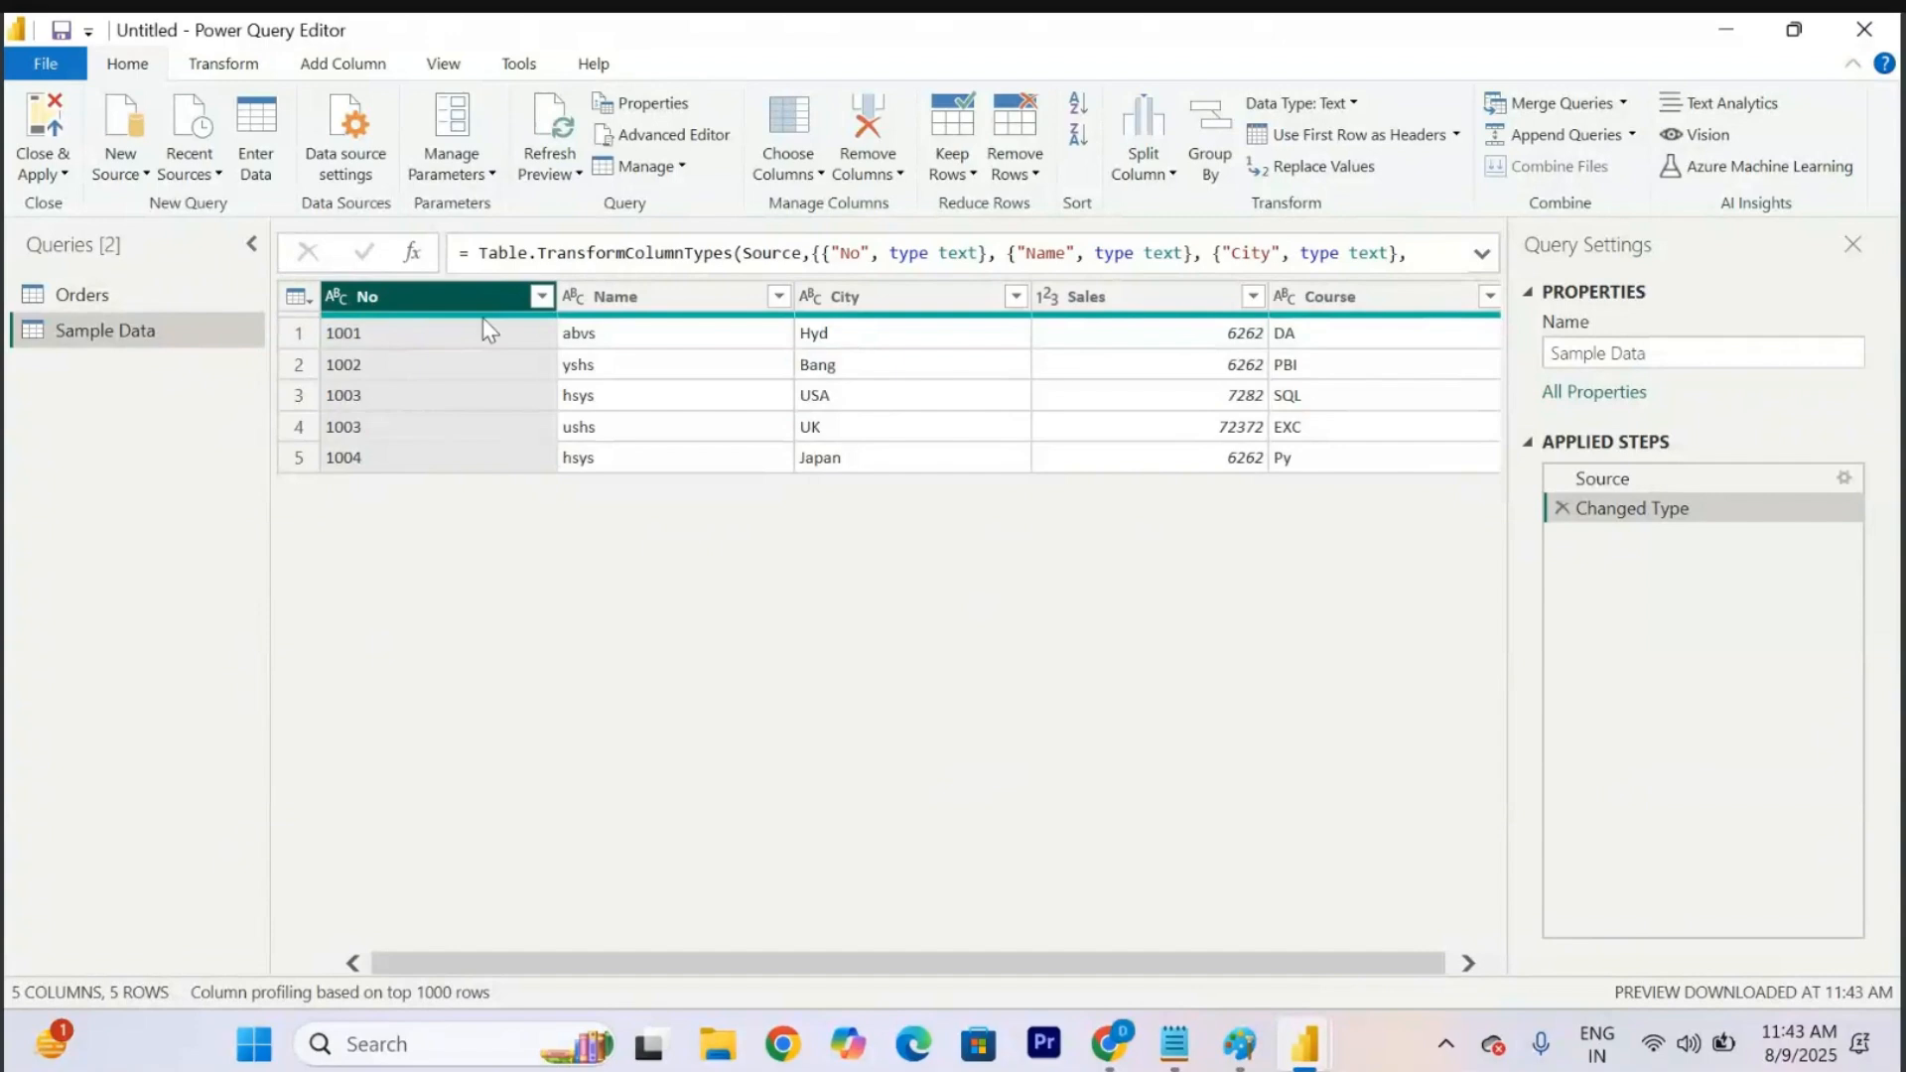
# Change the Name column's data type to Date and back to Text, replacing the current conversion both times.
pyautogui.click(572, 297)
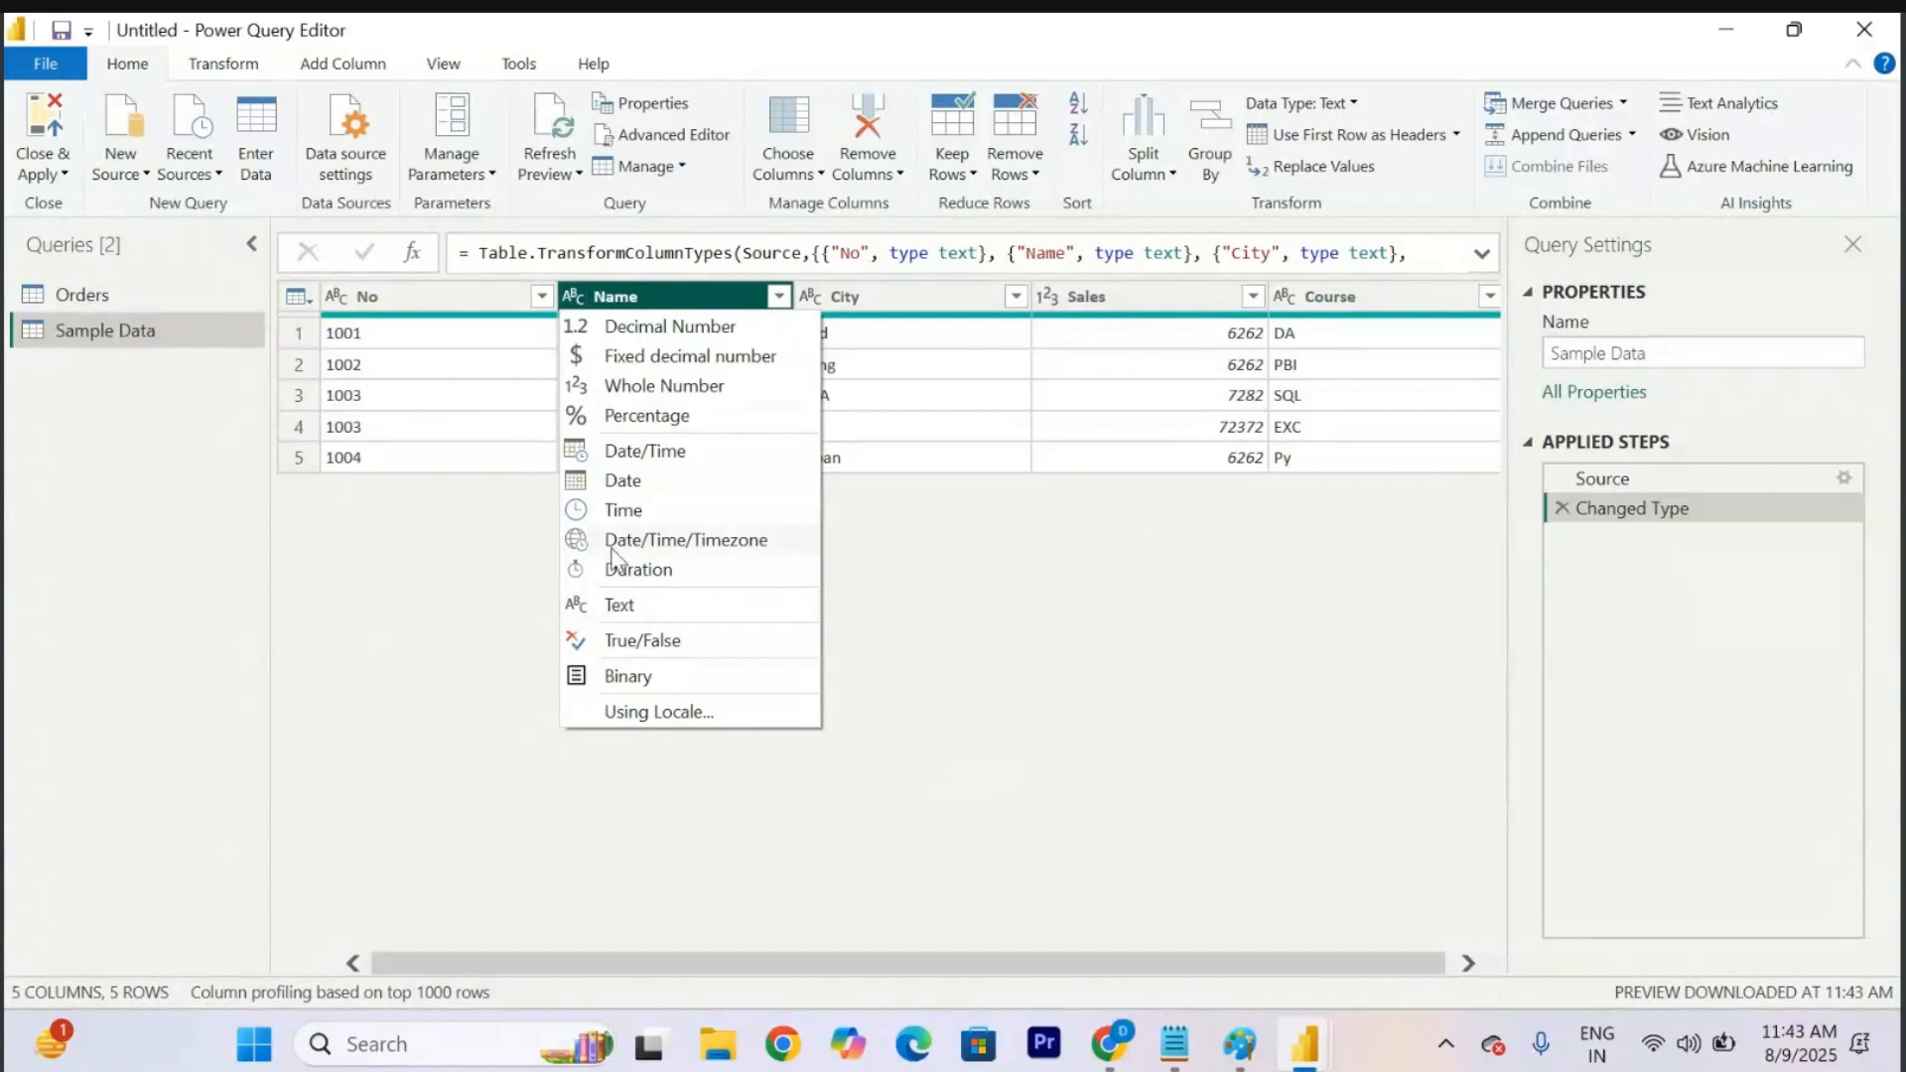
pyautogui.click(624, 483)
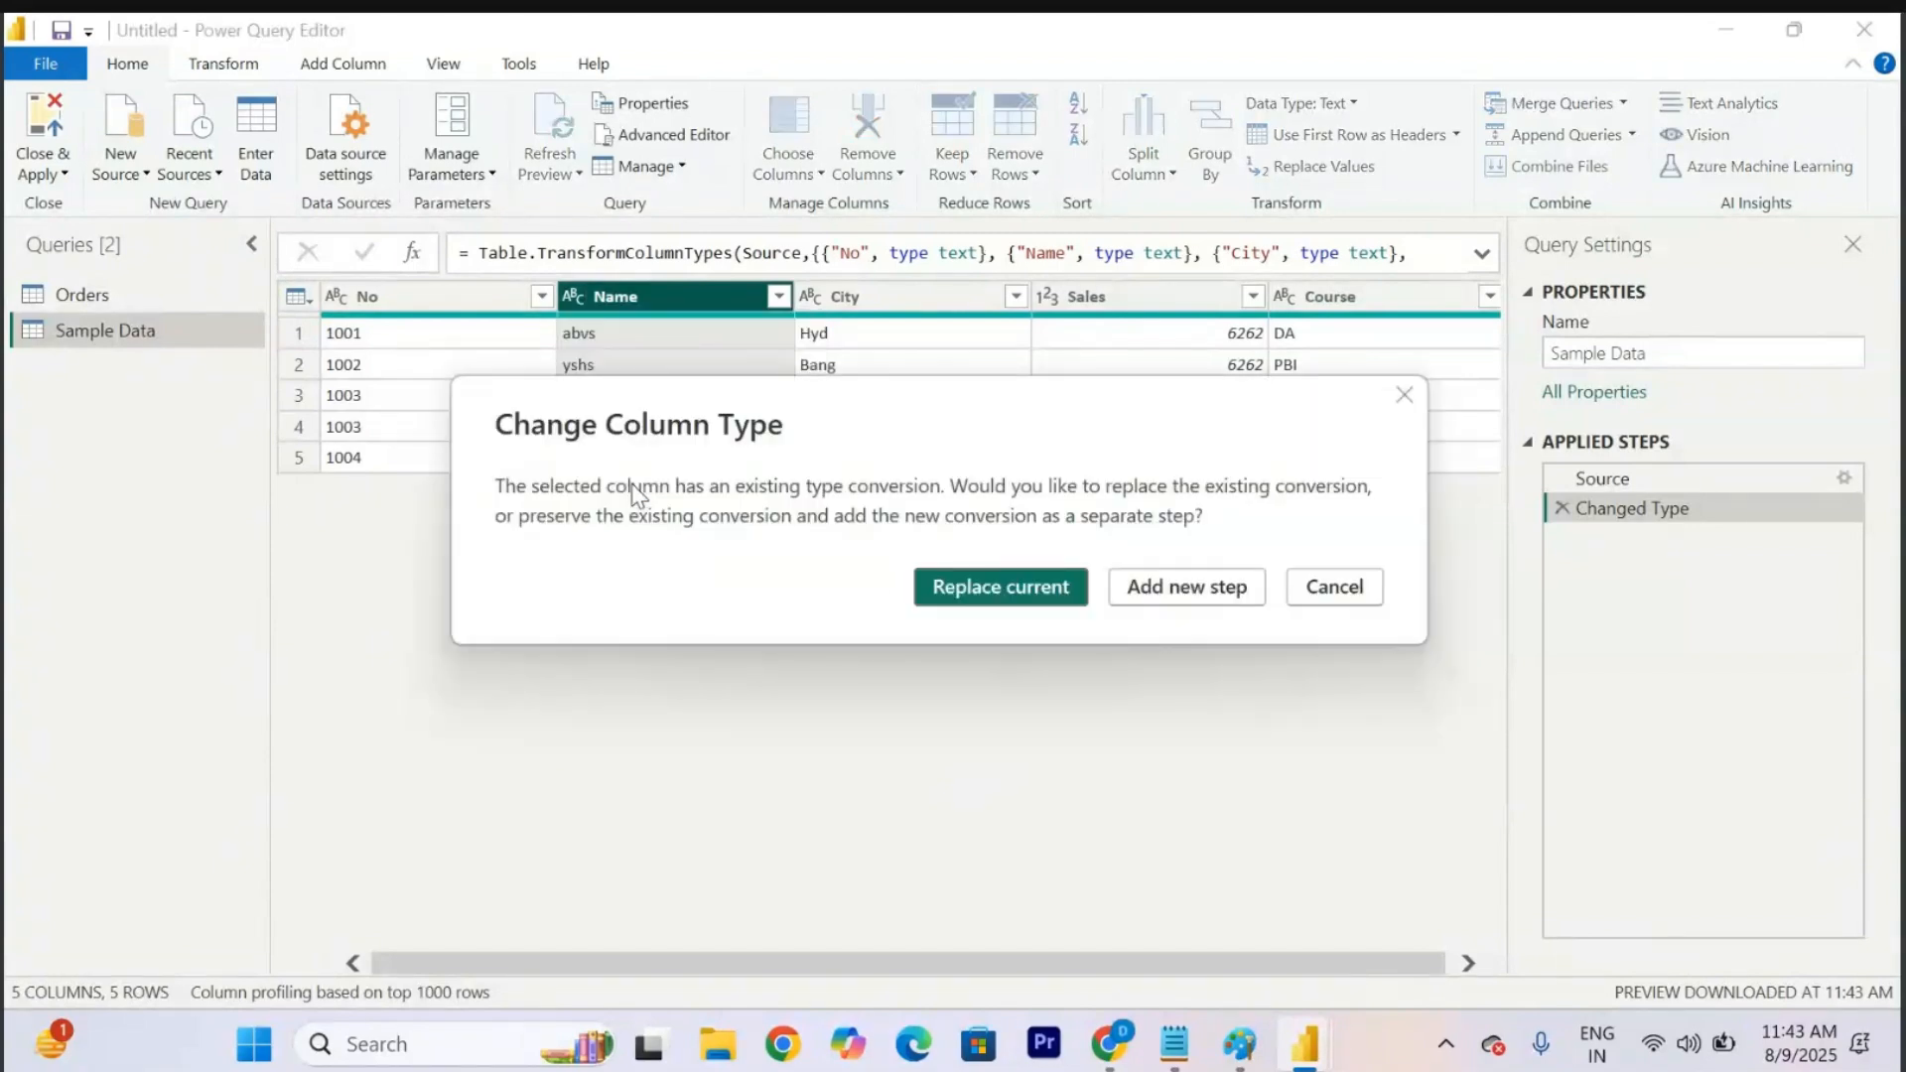
pyautogui.click(991, 593)
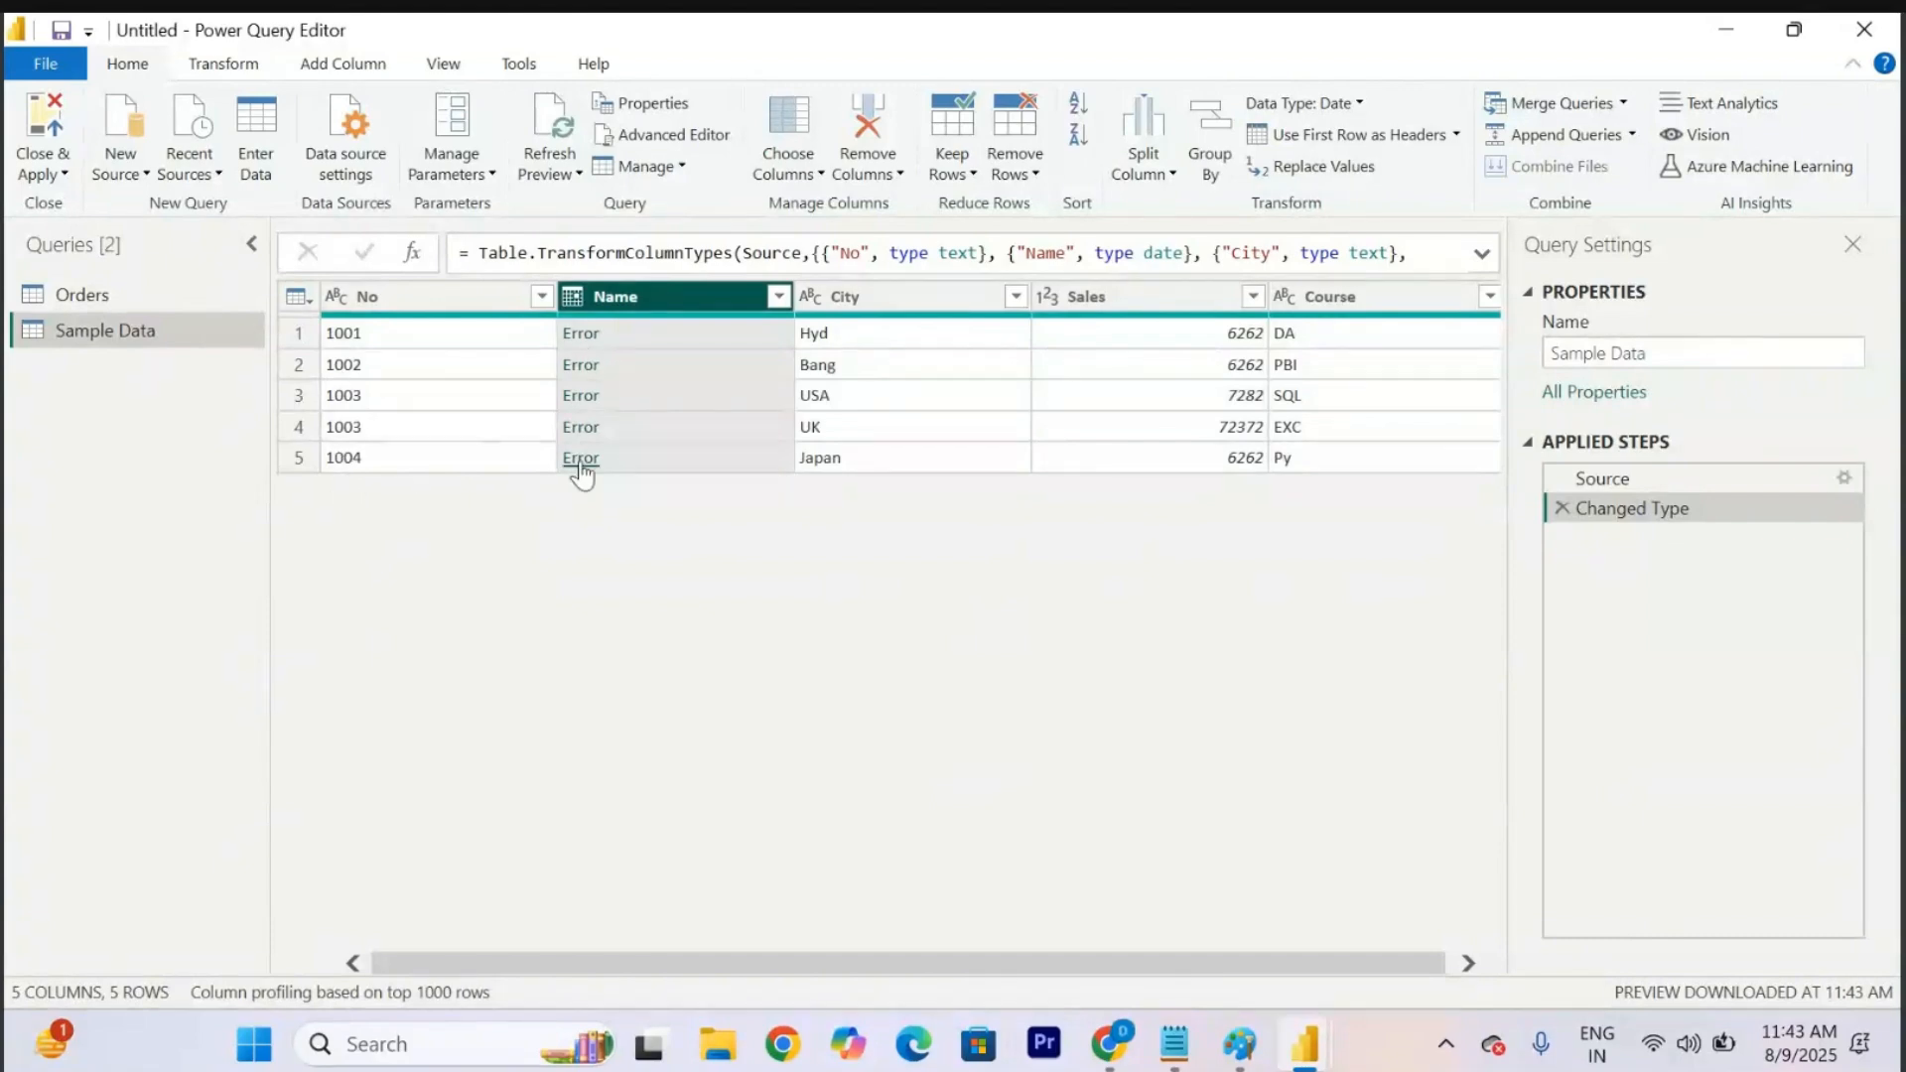
pyautogui.click(573, 296)
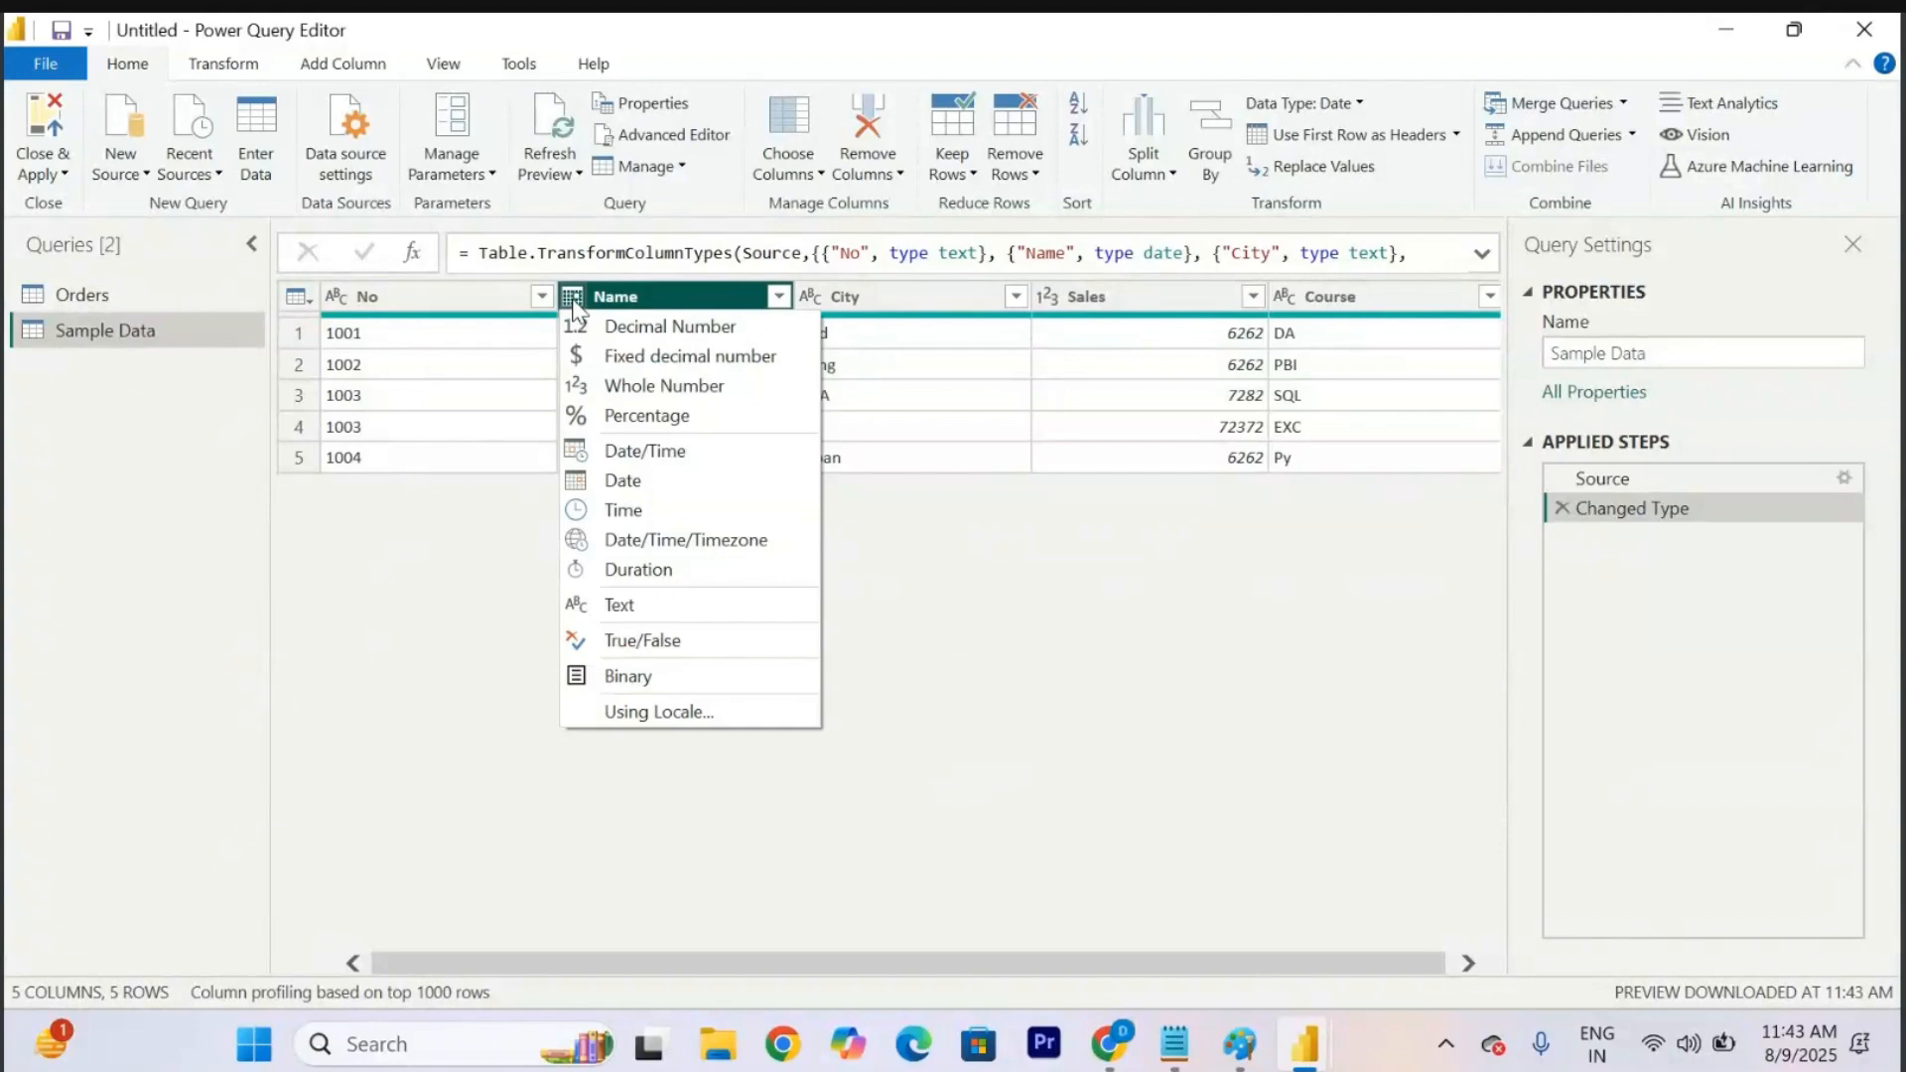
pyautogui.click(636, 608)
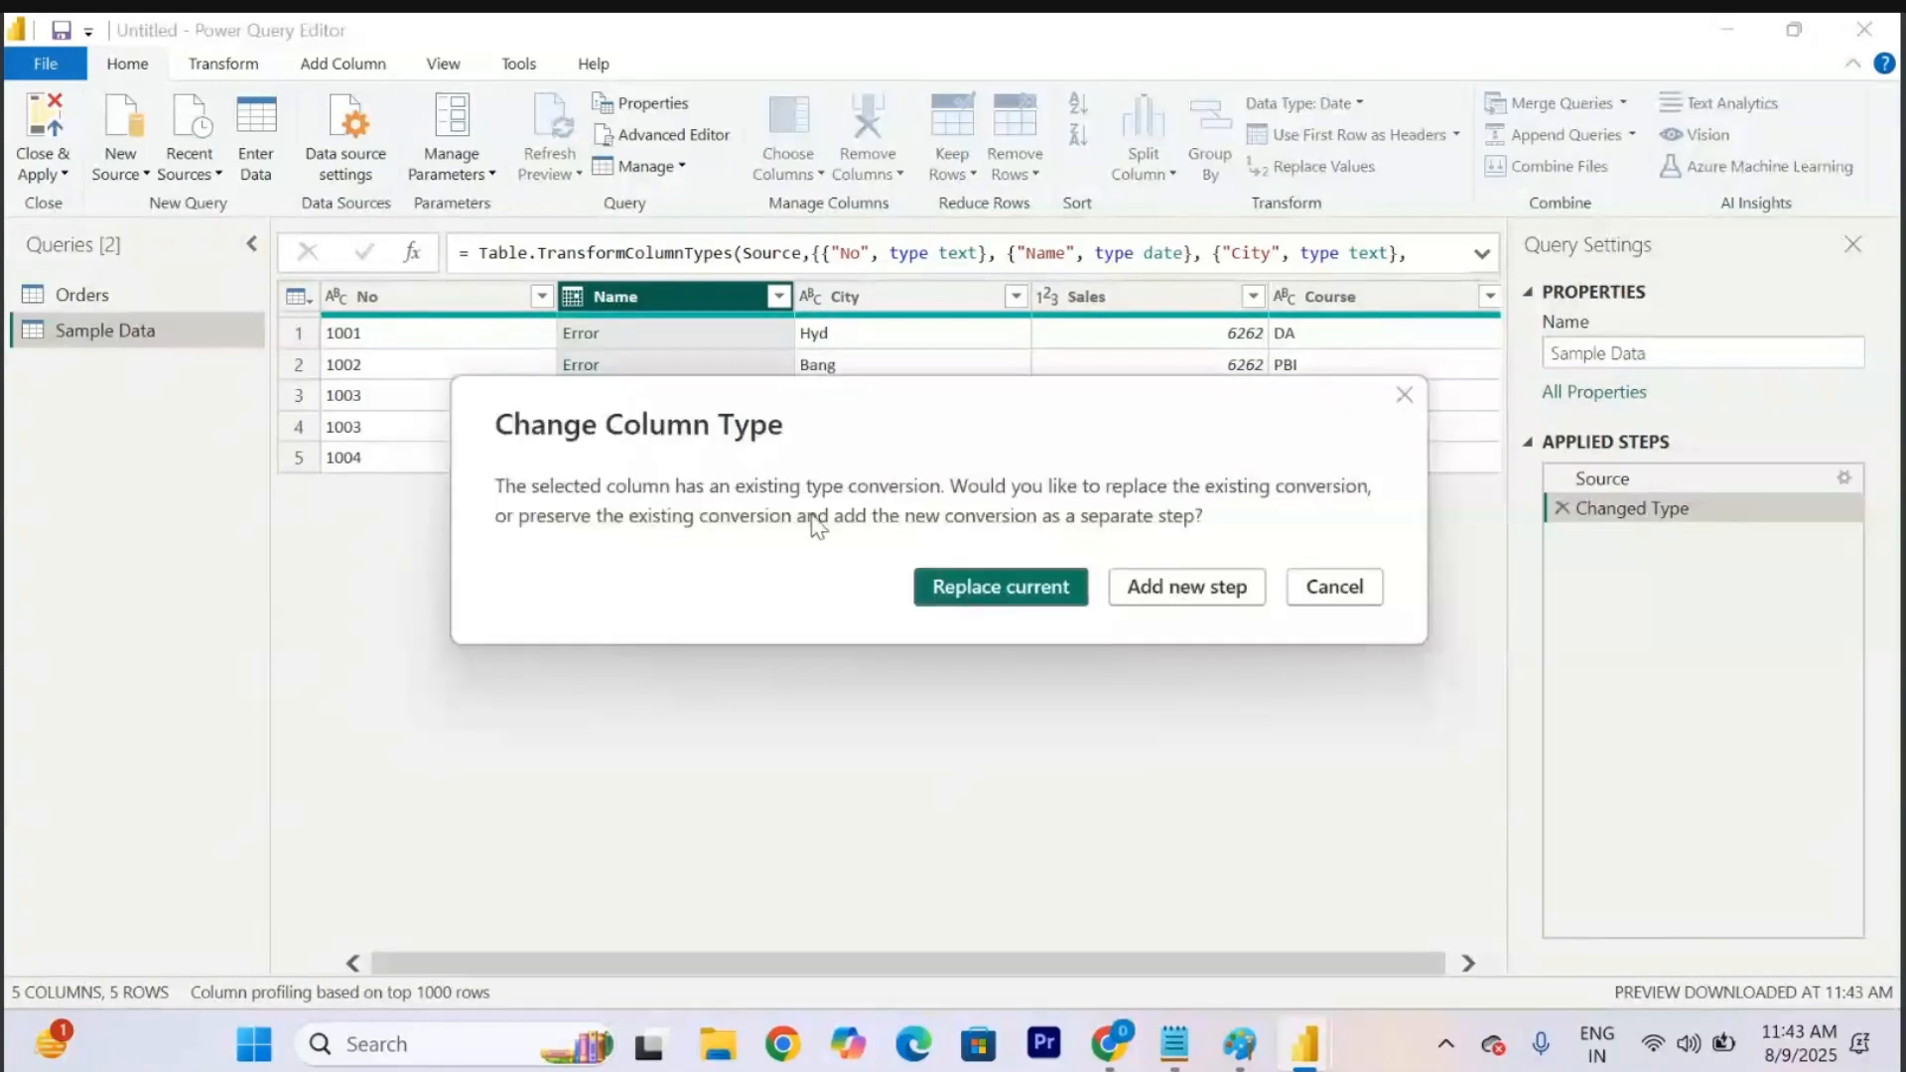
pyautogui.click(946, 584)
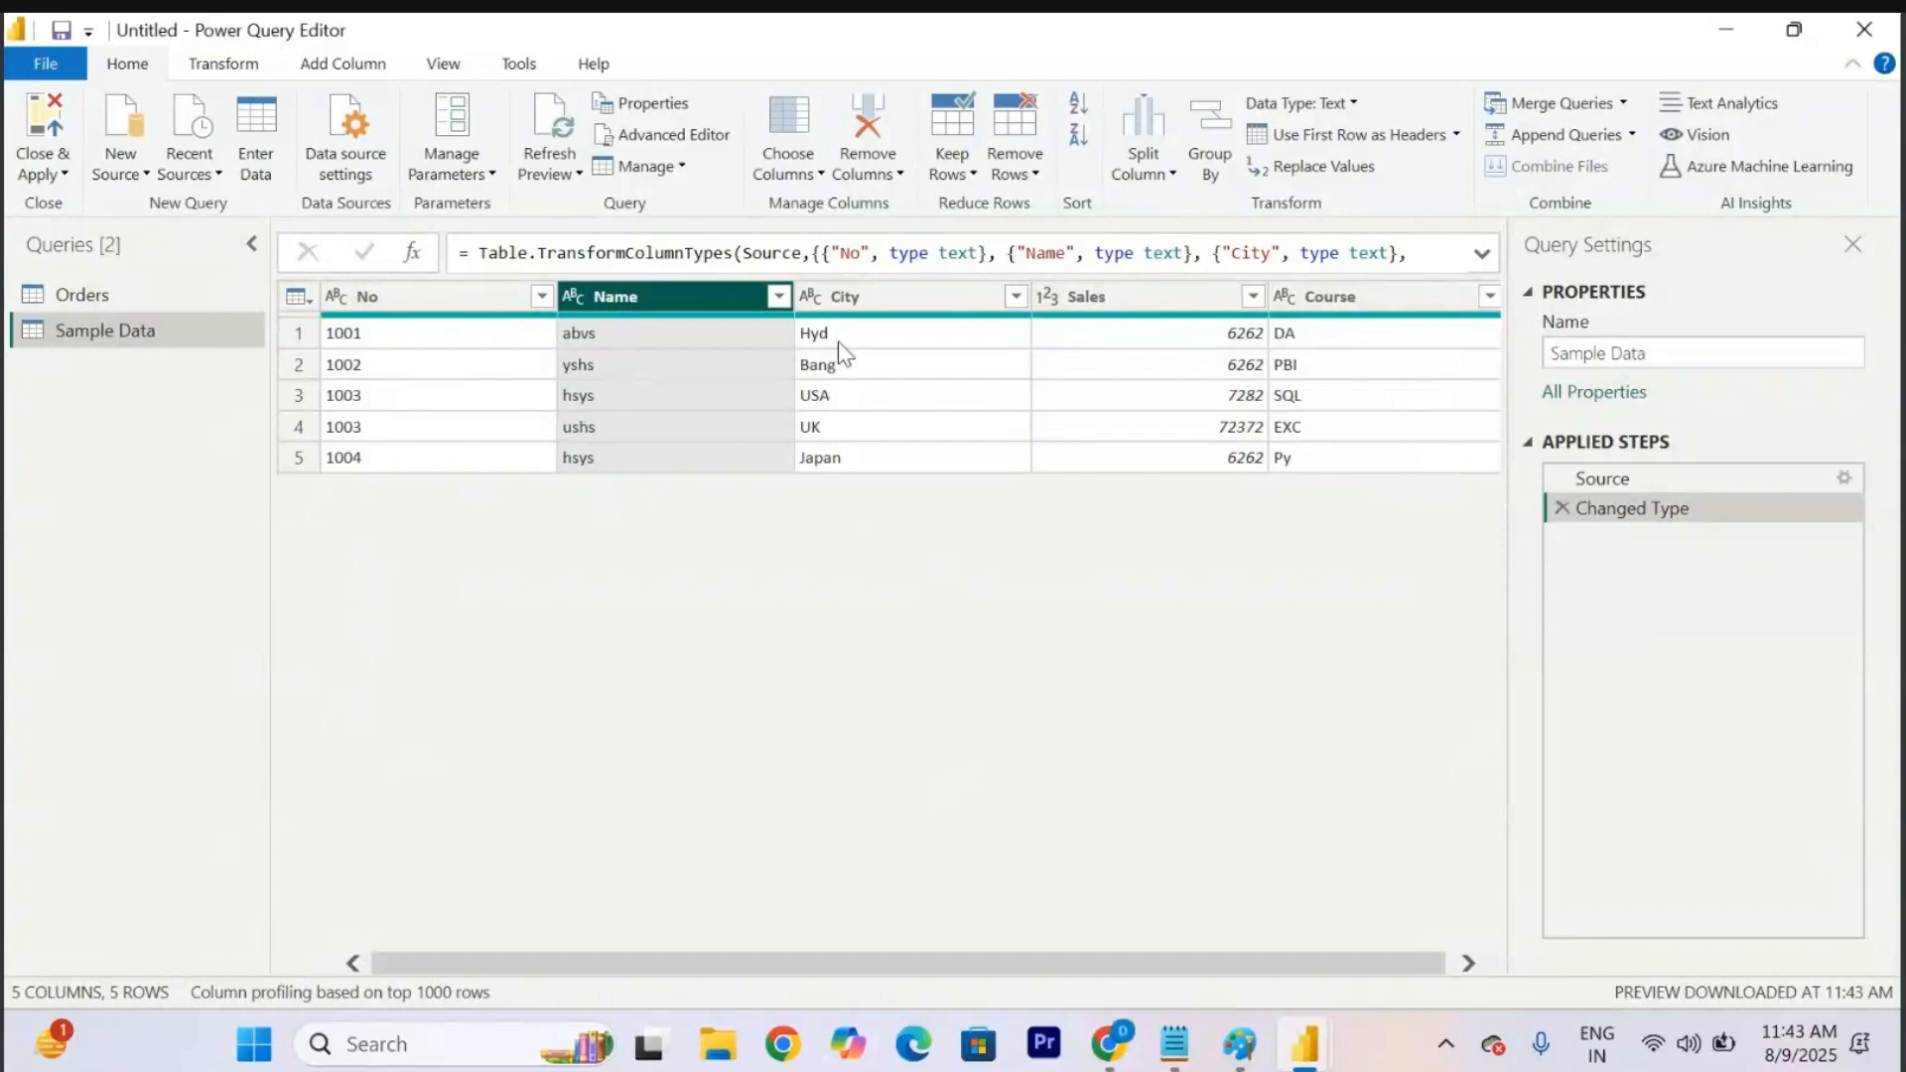
# Examine the data types available for the City and Sales columns without changing them.
pyautogui.click(810, 296)
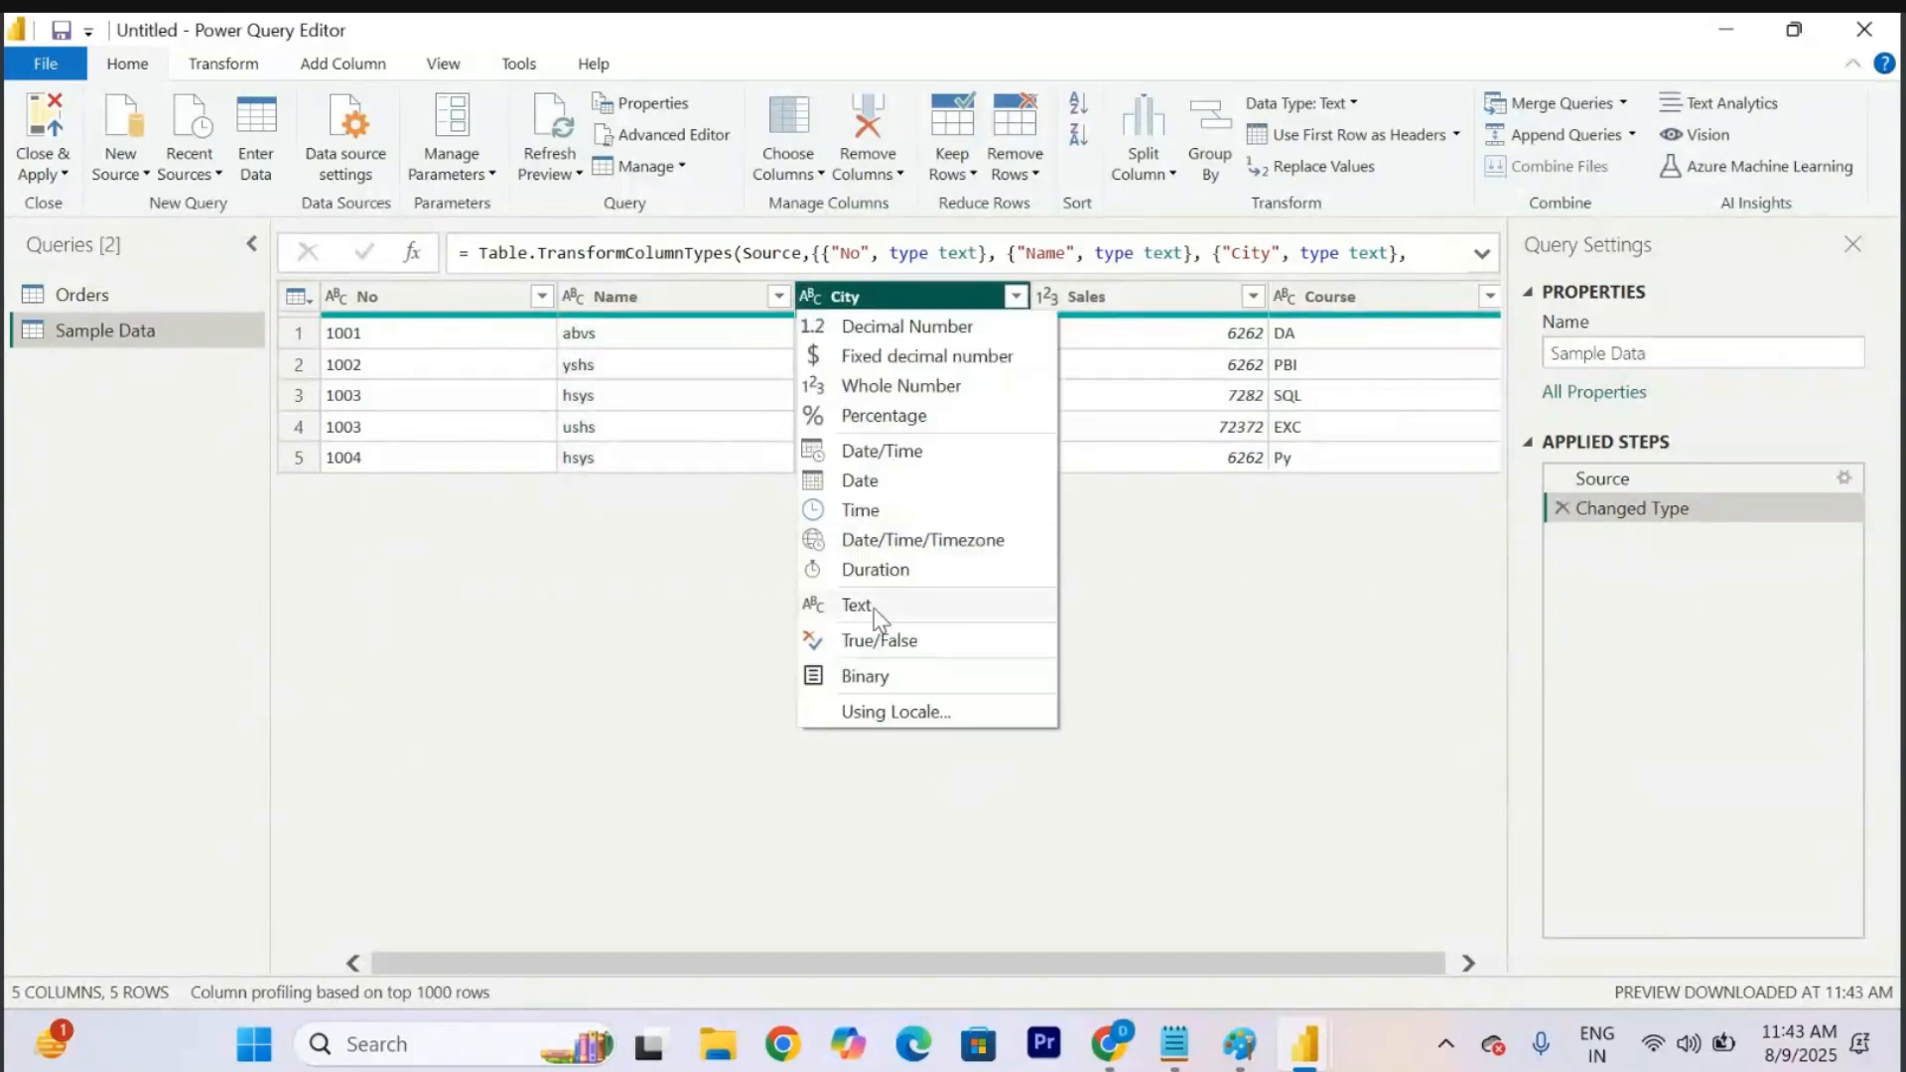
pyautogui.click(1048, 296)
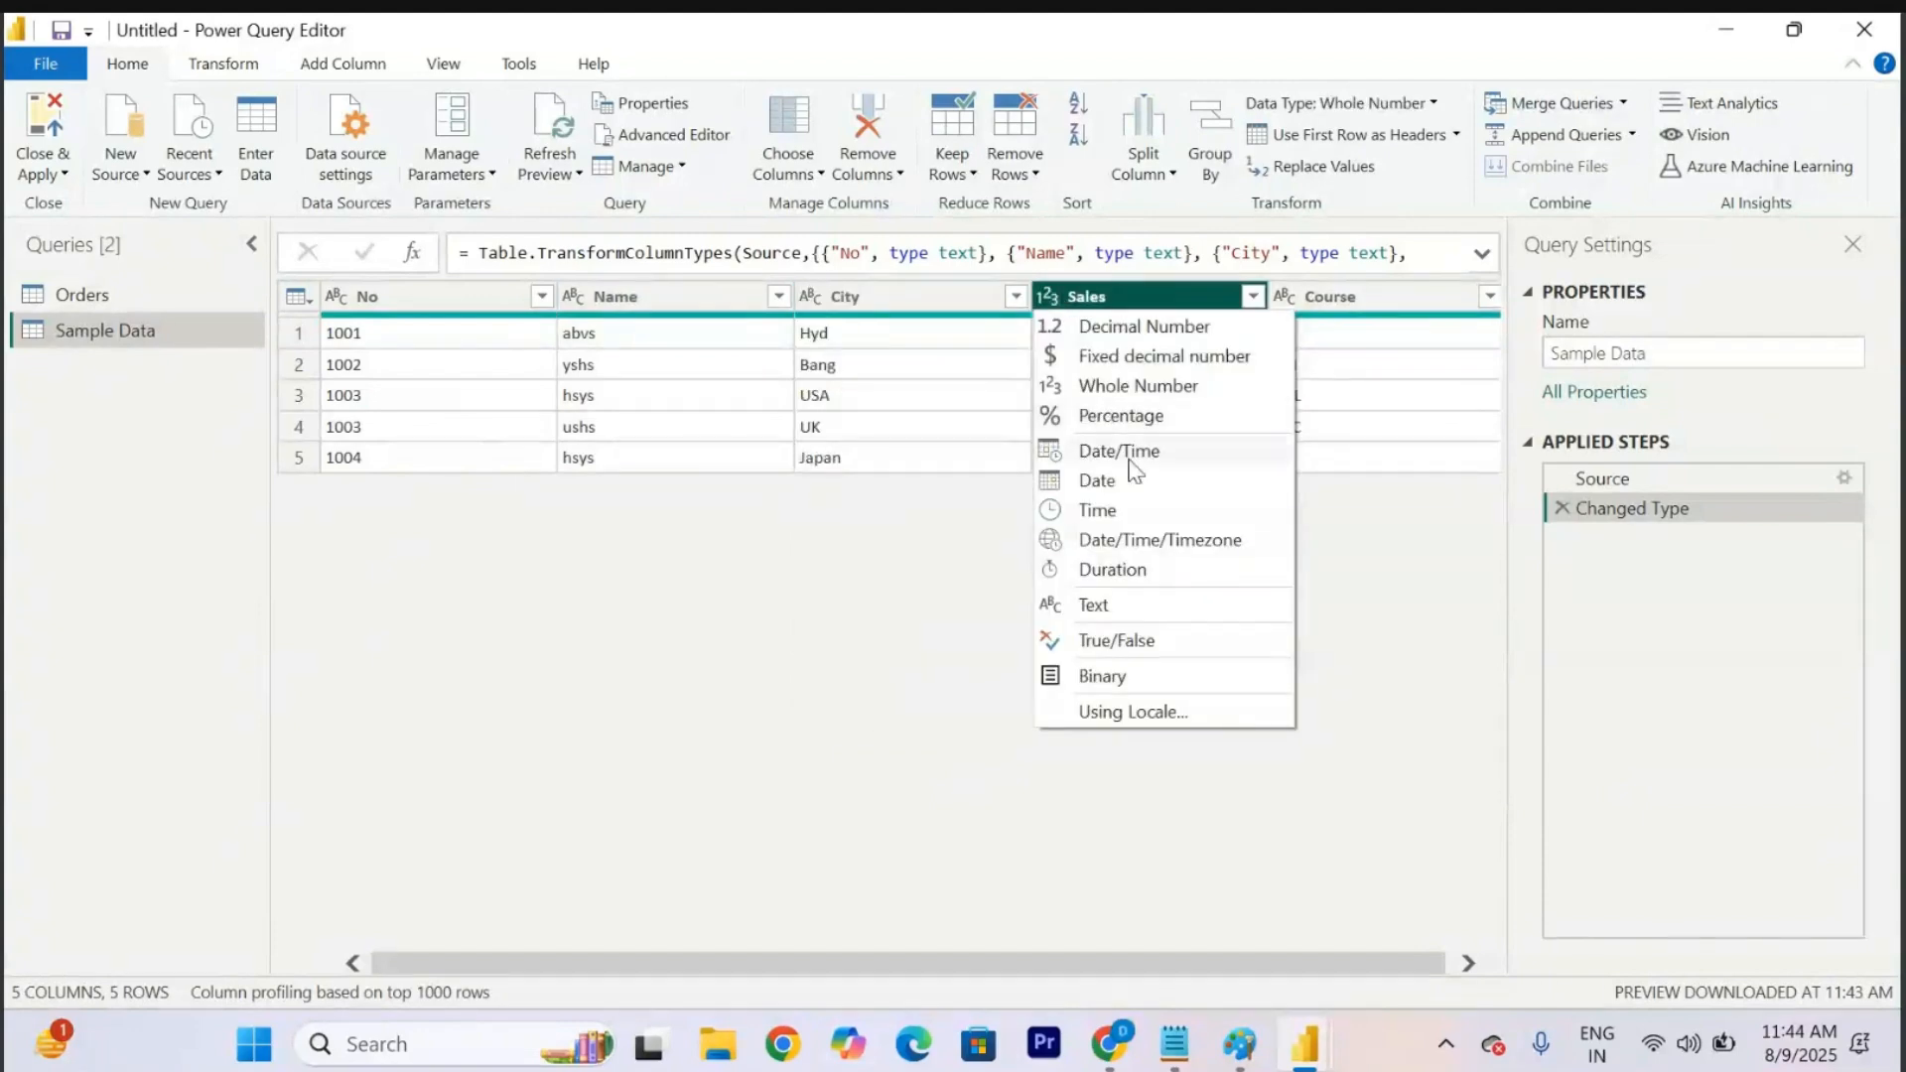
pyautogui.click(865, 695)
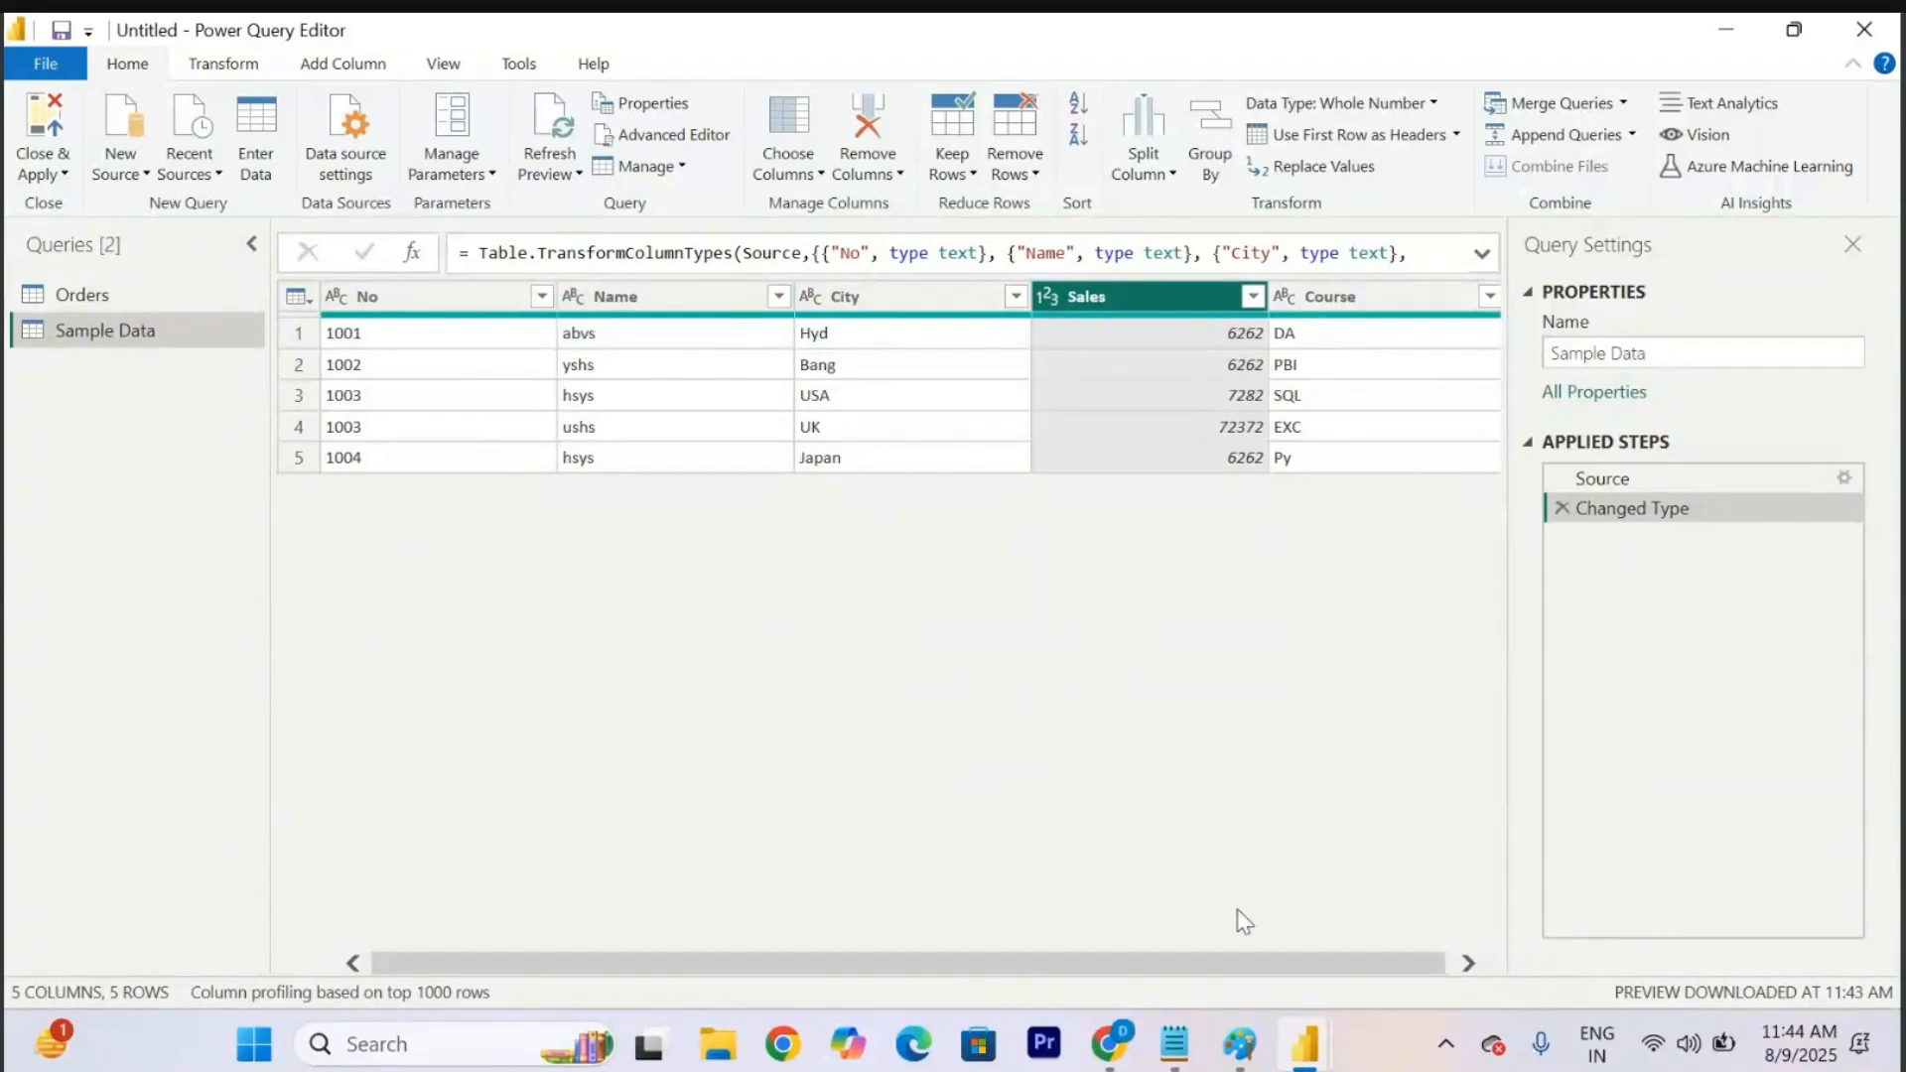
# Switch to the Notepad notes and insert ten line breaks after "Error - Find/ Remove" to separate topics 5 and 6.
pyautogui.click(1174, 1043)
pyautogui.scroll(-5, 797, 824)
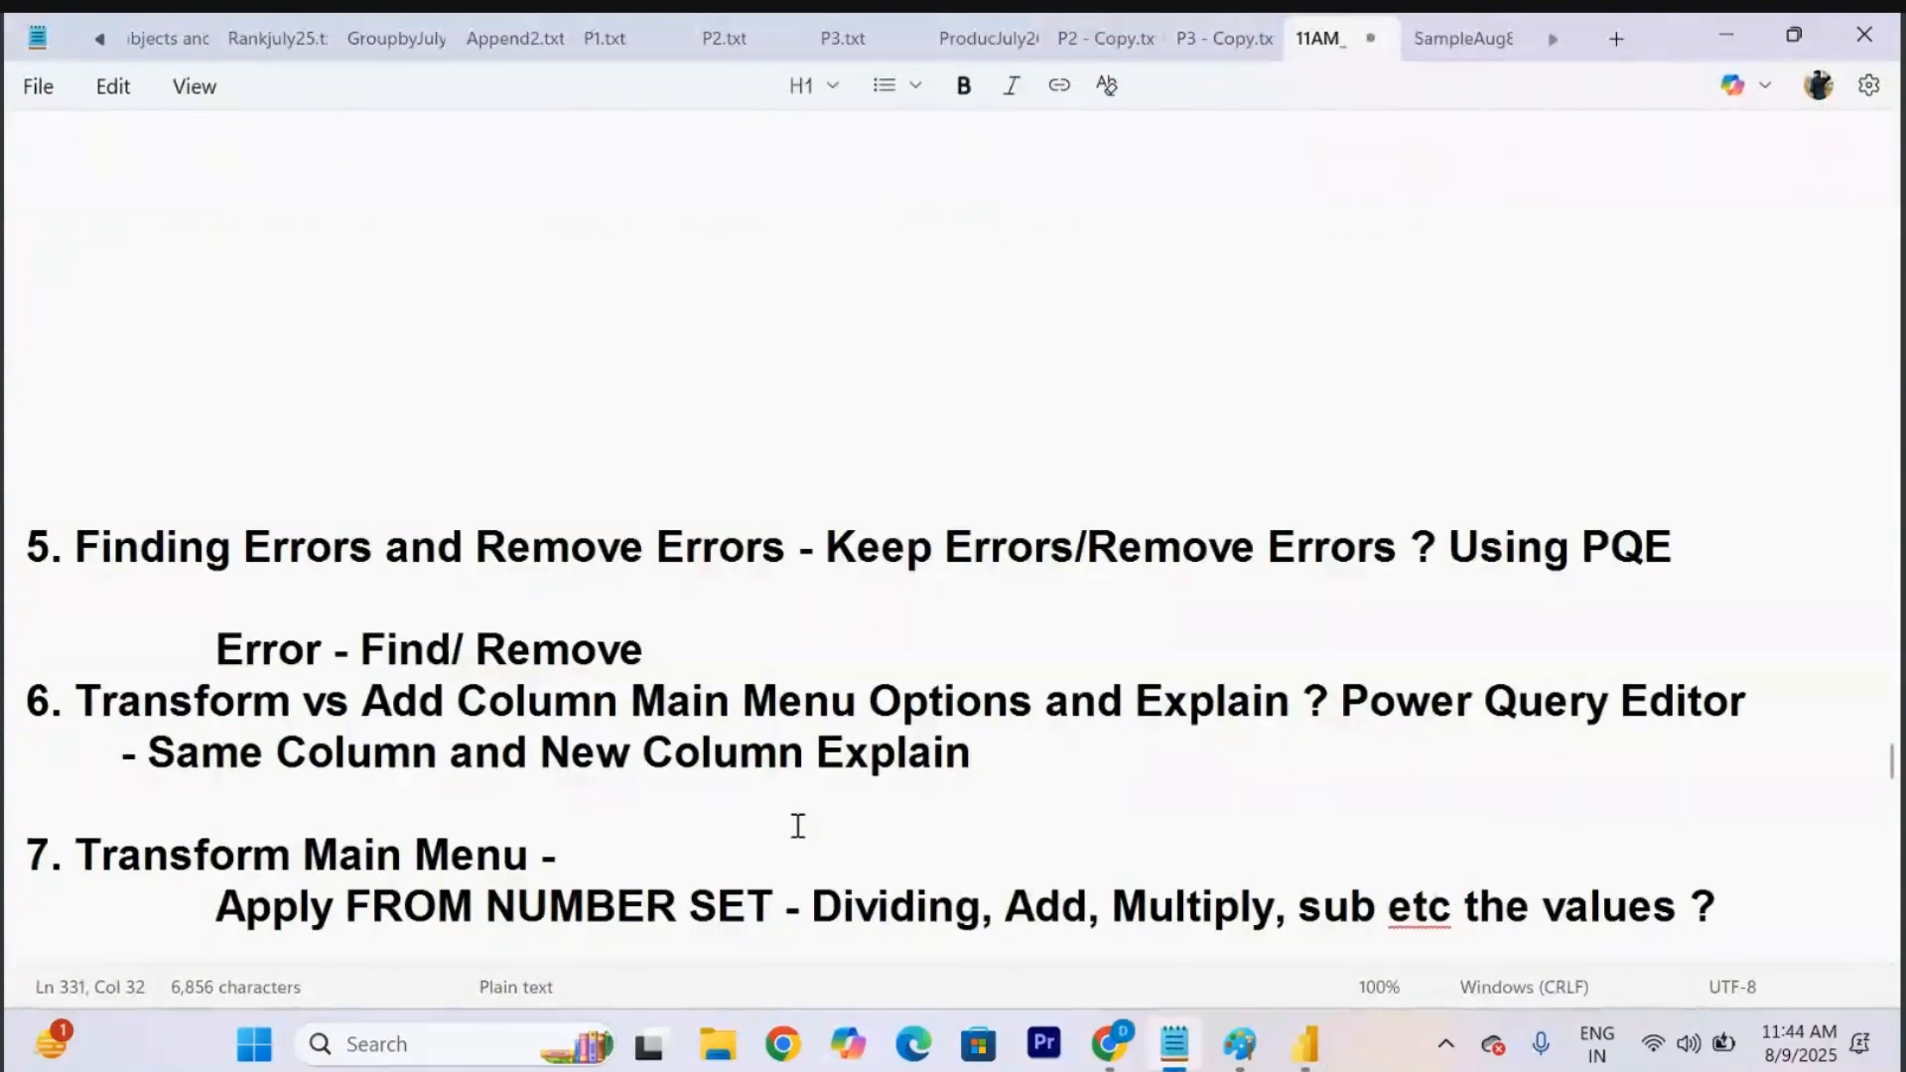
pyautogui.click(833, 682)
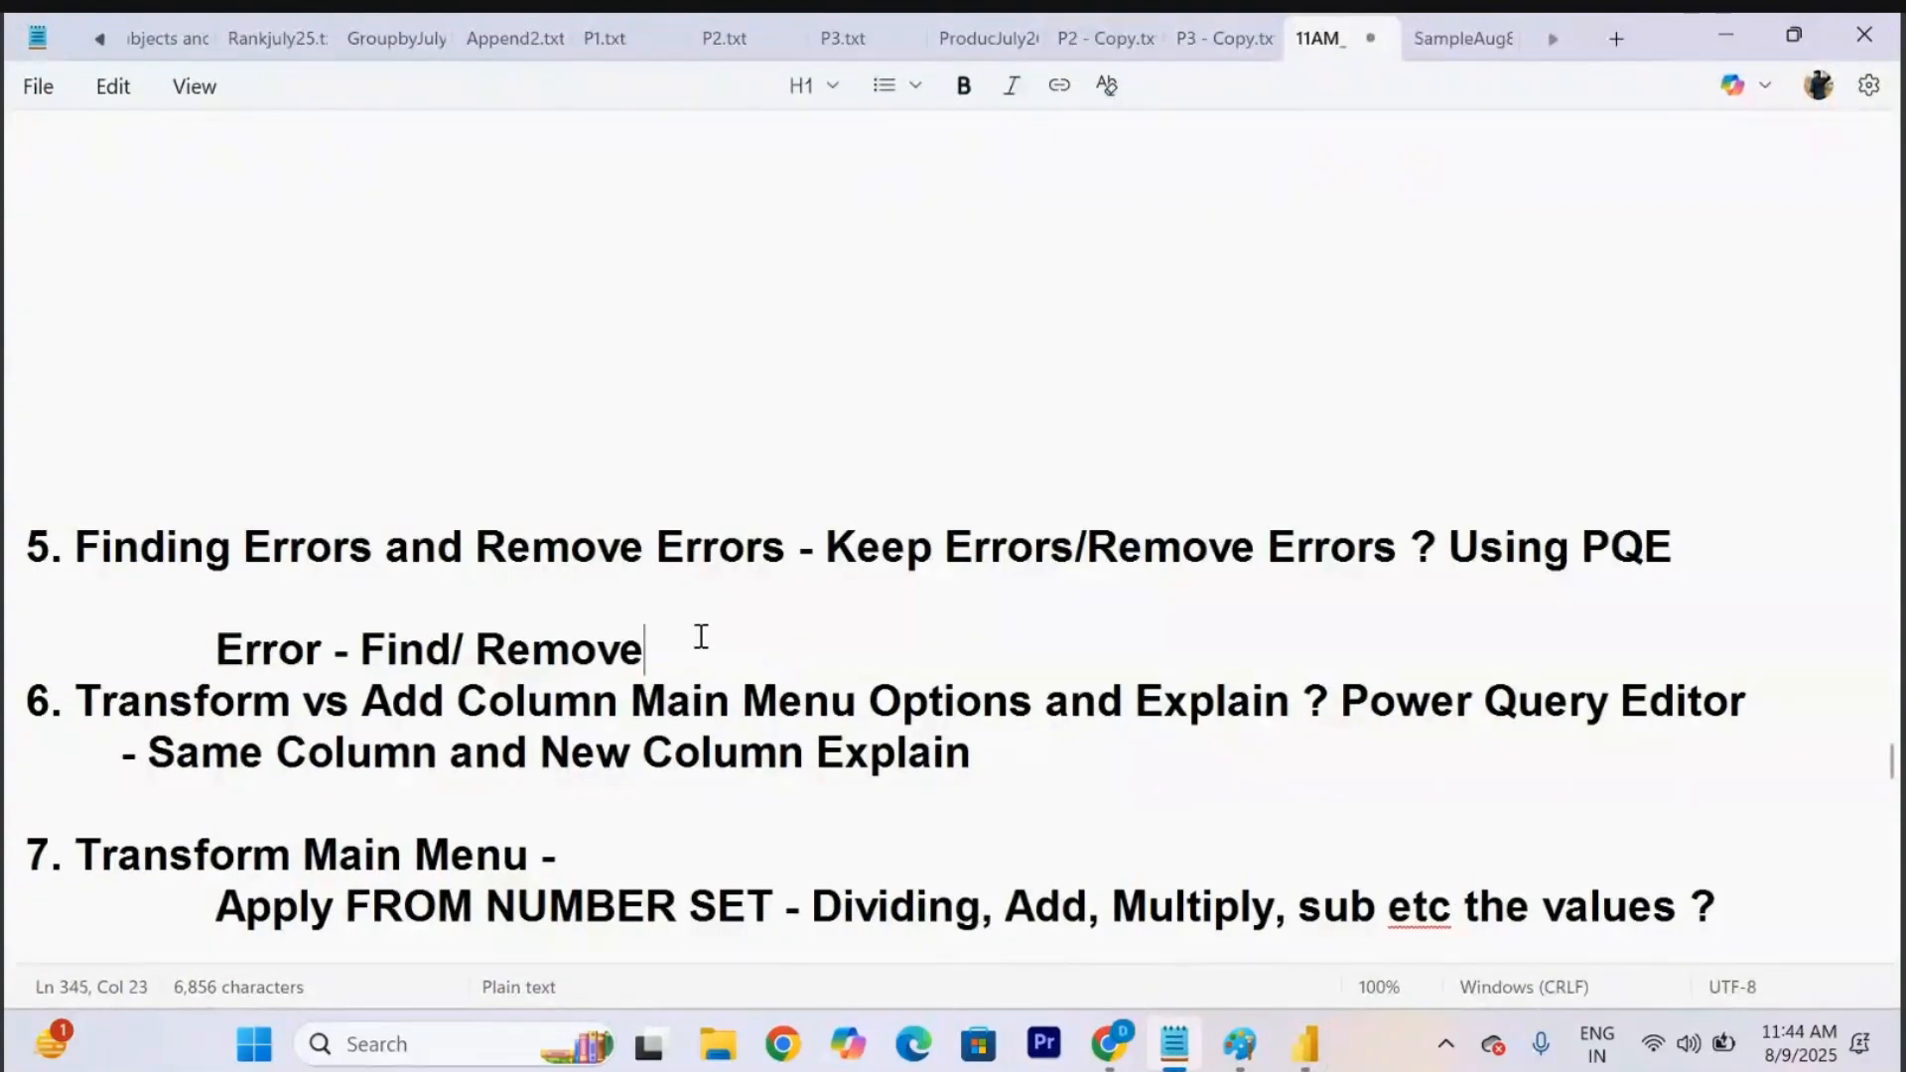
pyautogui.press('Return')
pyautogui.press('Return')
pyautogui.press('Return')
pyautogui.press('Return')
pyautogui.press('Return')
pyautogui.press('Return')
pyautogui.press('Return')
pyautogui.press('Return')
pyautogui.press('Return')
pyautogui.press('Return')
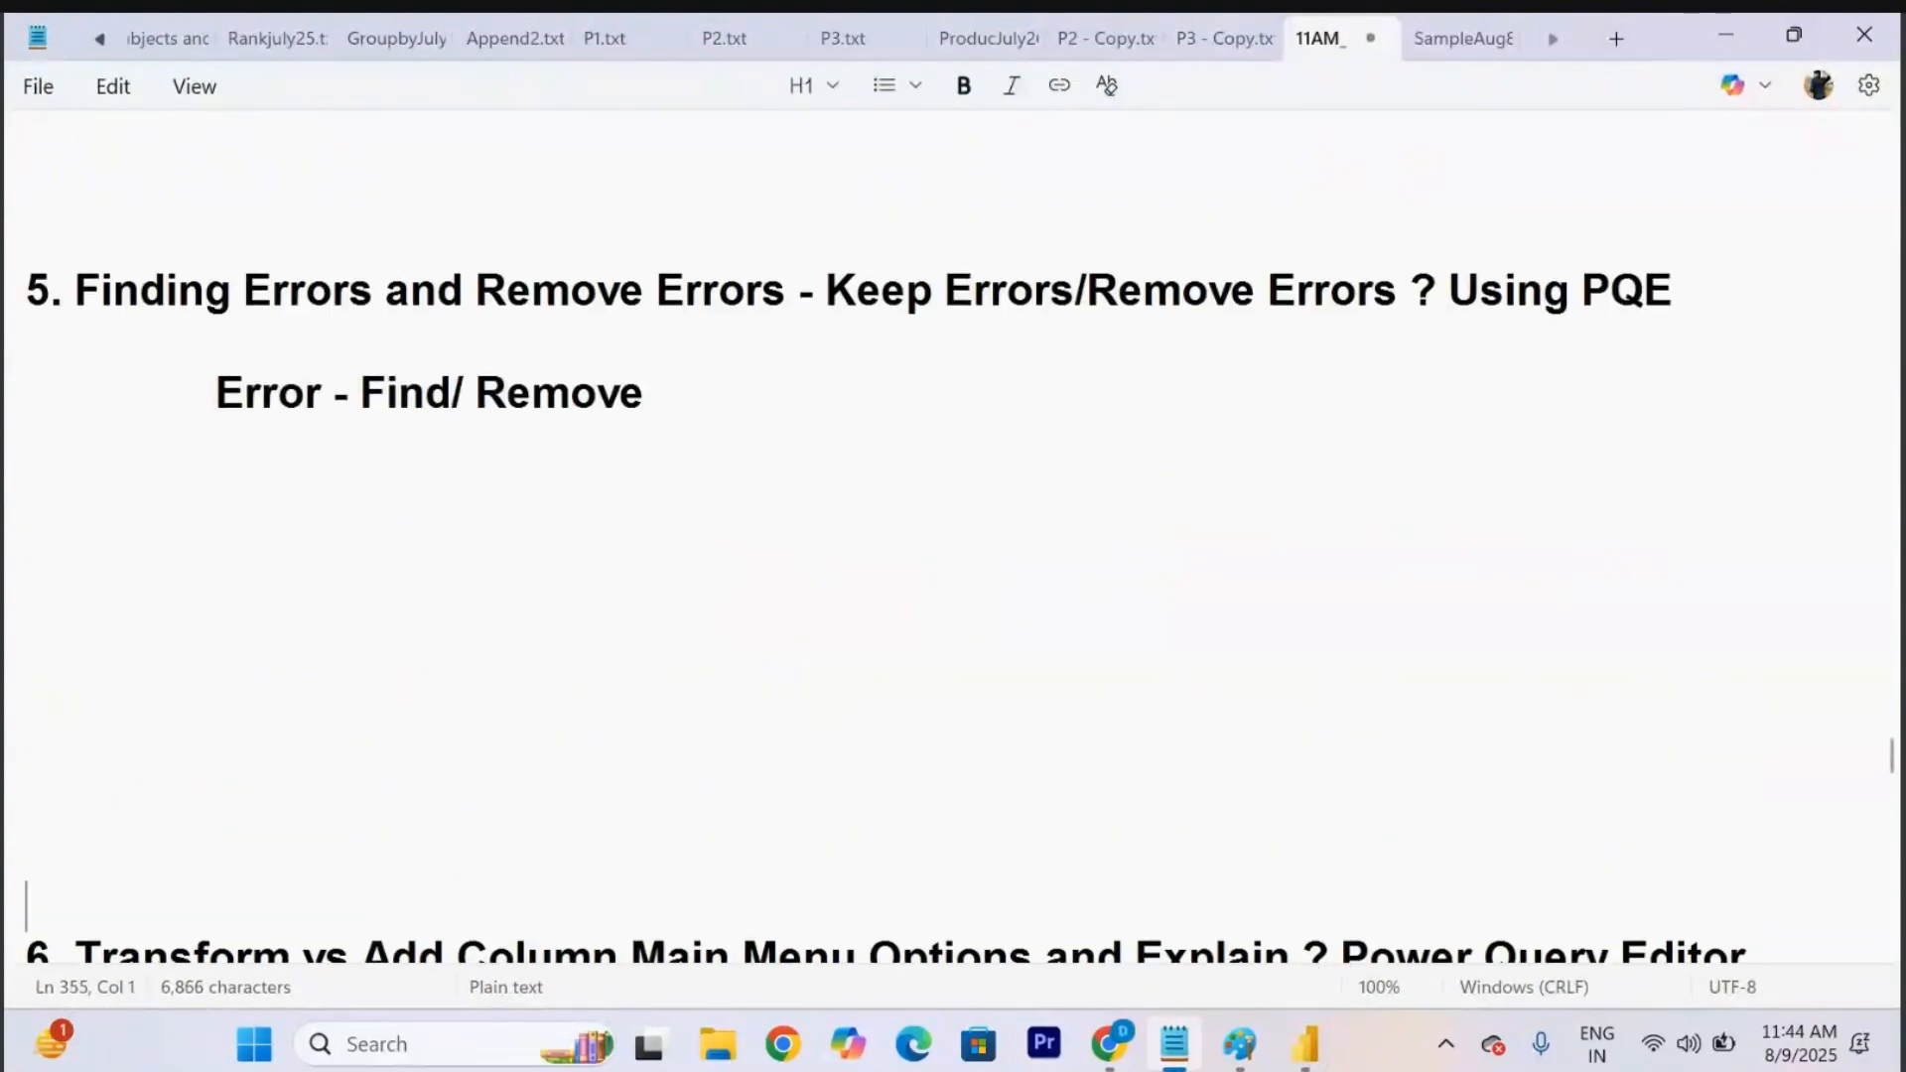
# Rewrite the line under the topic 5 heading on finding and removing errors as "Error - Find/Remove".
pyautogui.moveTo(76, 290); pyautogui.dragTo(1650, 308)
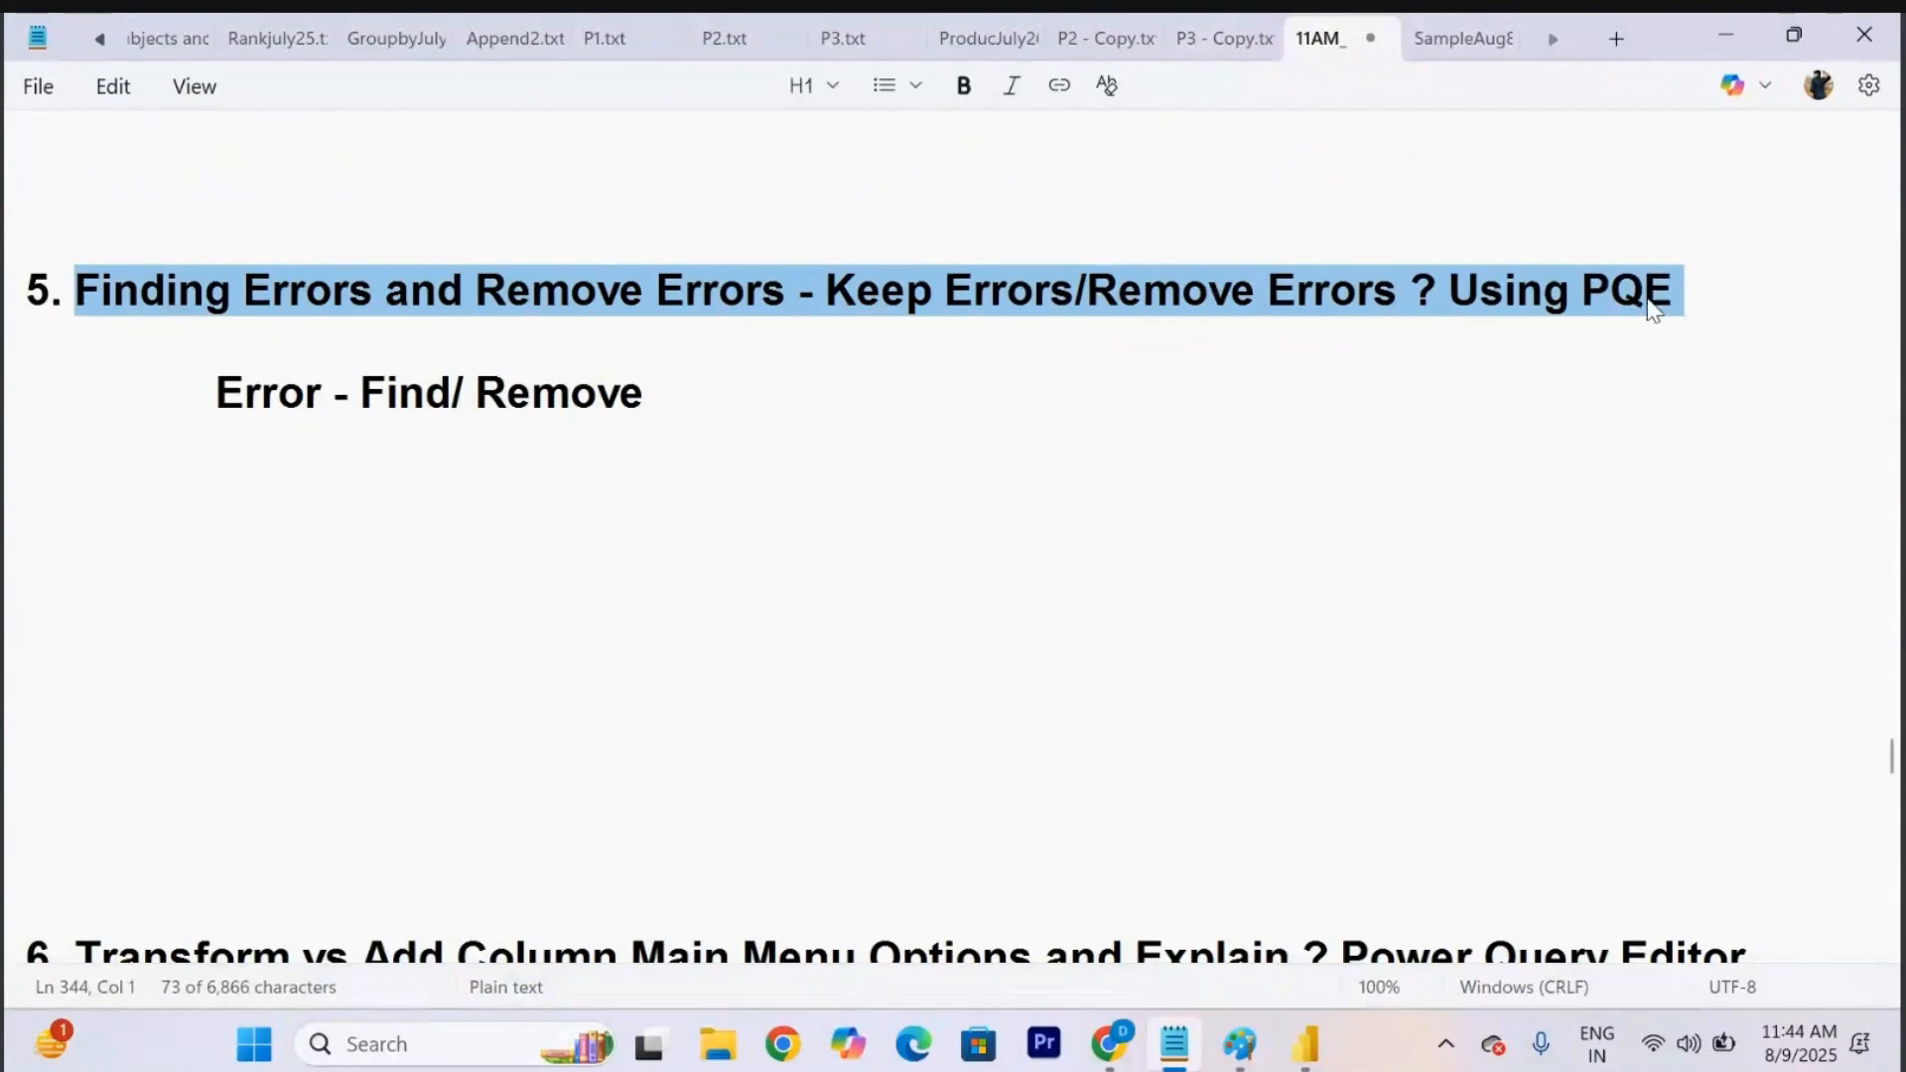
pyautogui.click(1651, 308)
pyautogui.press('BackSpace')
pyautogui.press('BackSpace')
pyautogui.press('BackSpace')
pyautogui.press('BackSpace')
pyautogui.press('BackSpace')
pyautogui.press('BackSpace')
pyautogui.press('BackSpace')
pyautogui.press('BackSpace')
pyautogui.press('BackSpace')
pyautogui.press('BackSpace')
pyautogui.press('BackSpace')
pyautogui.press('BackSpace')
pyautogui.press('BackSpace')
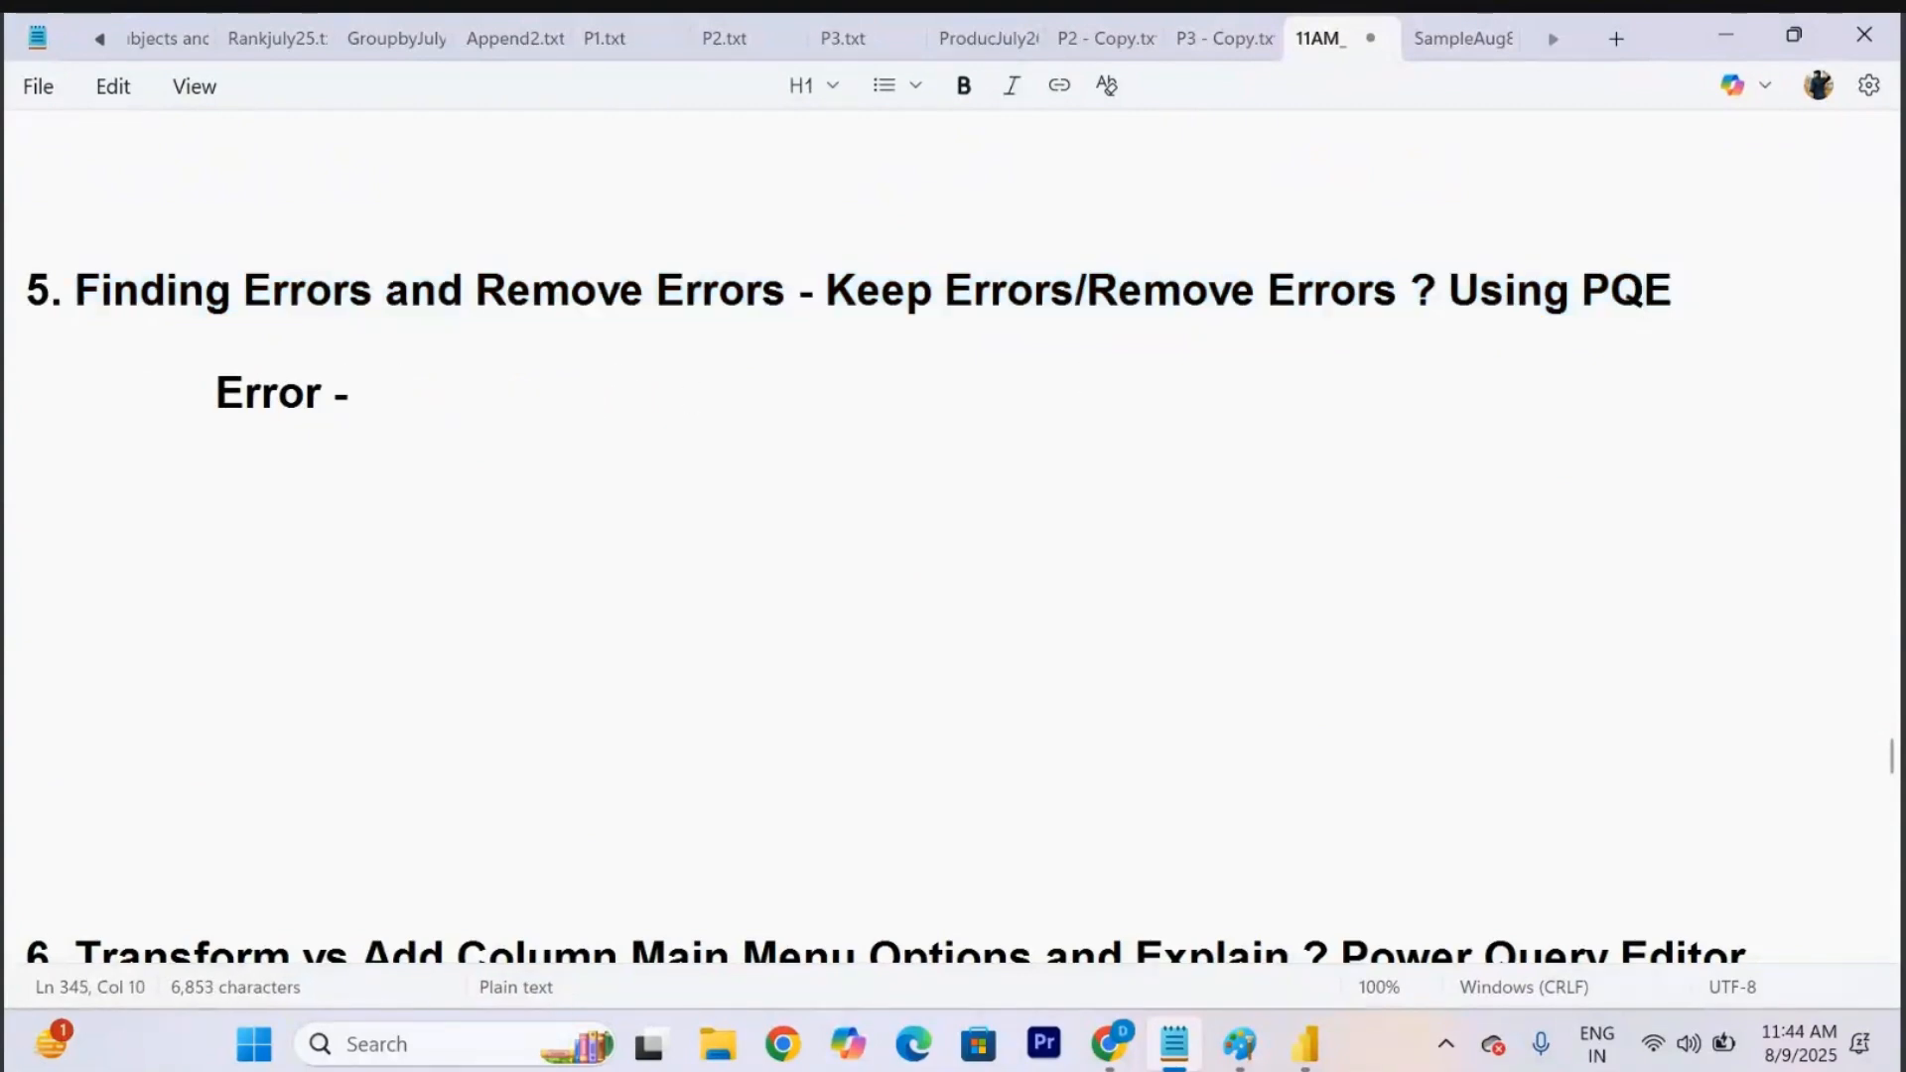
pyautogui.write('Find')
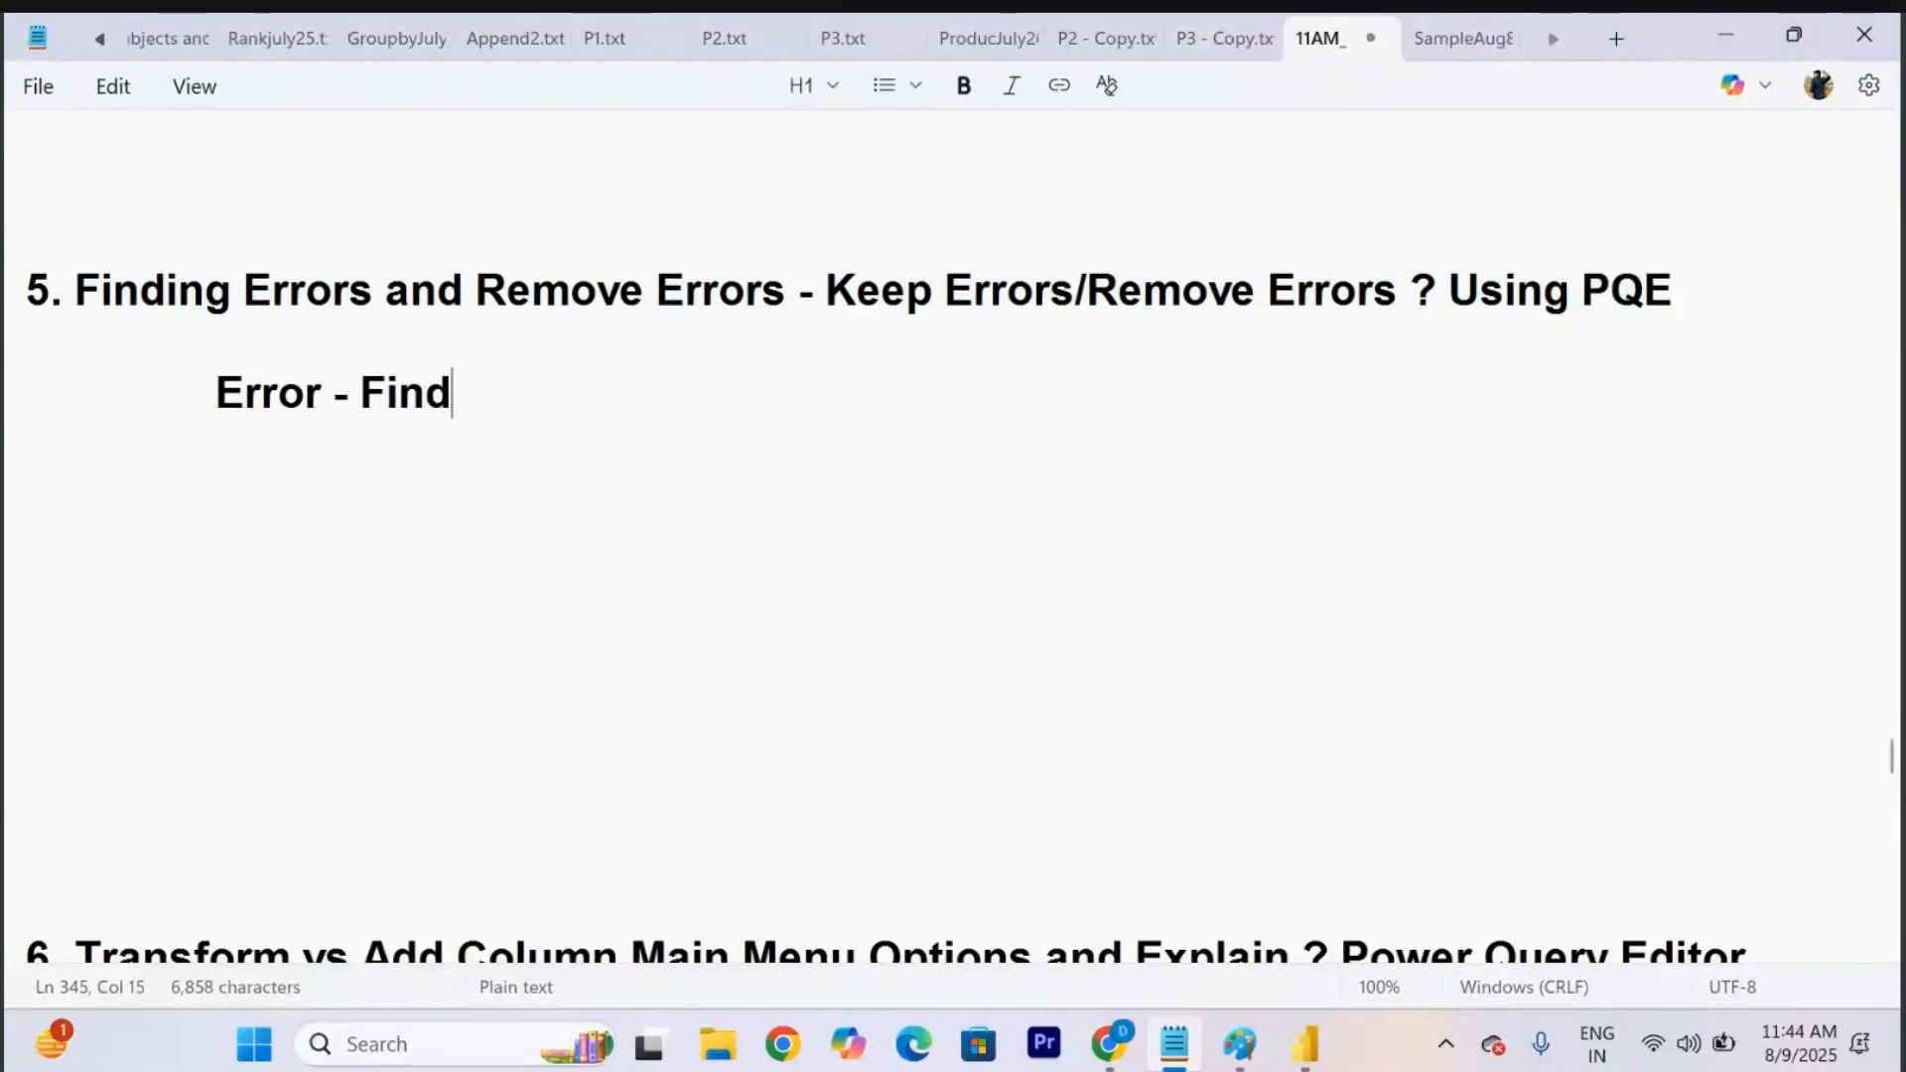
pyautogui.write('/Remove')
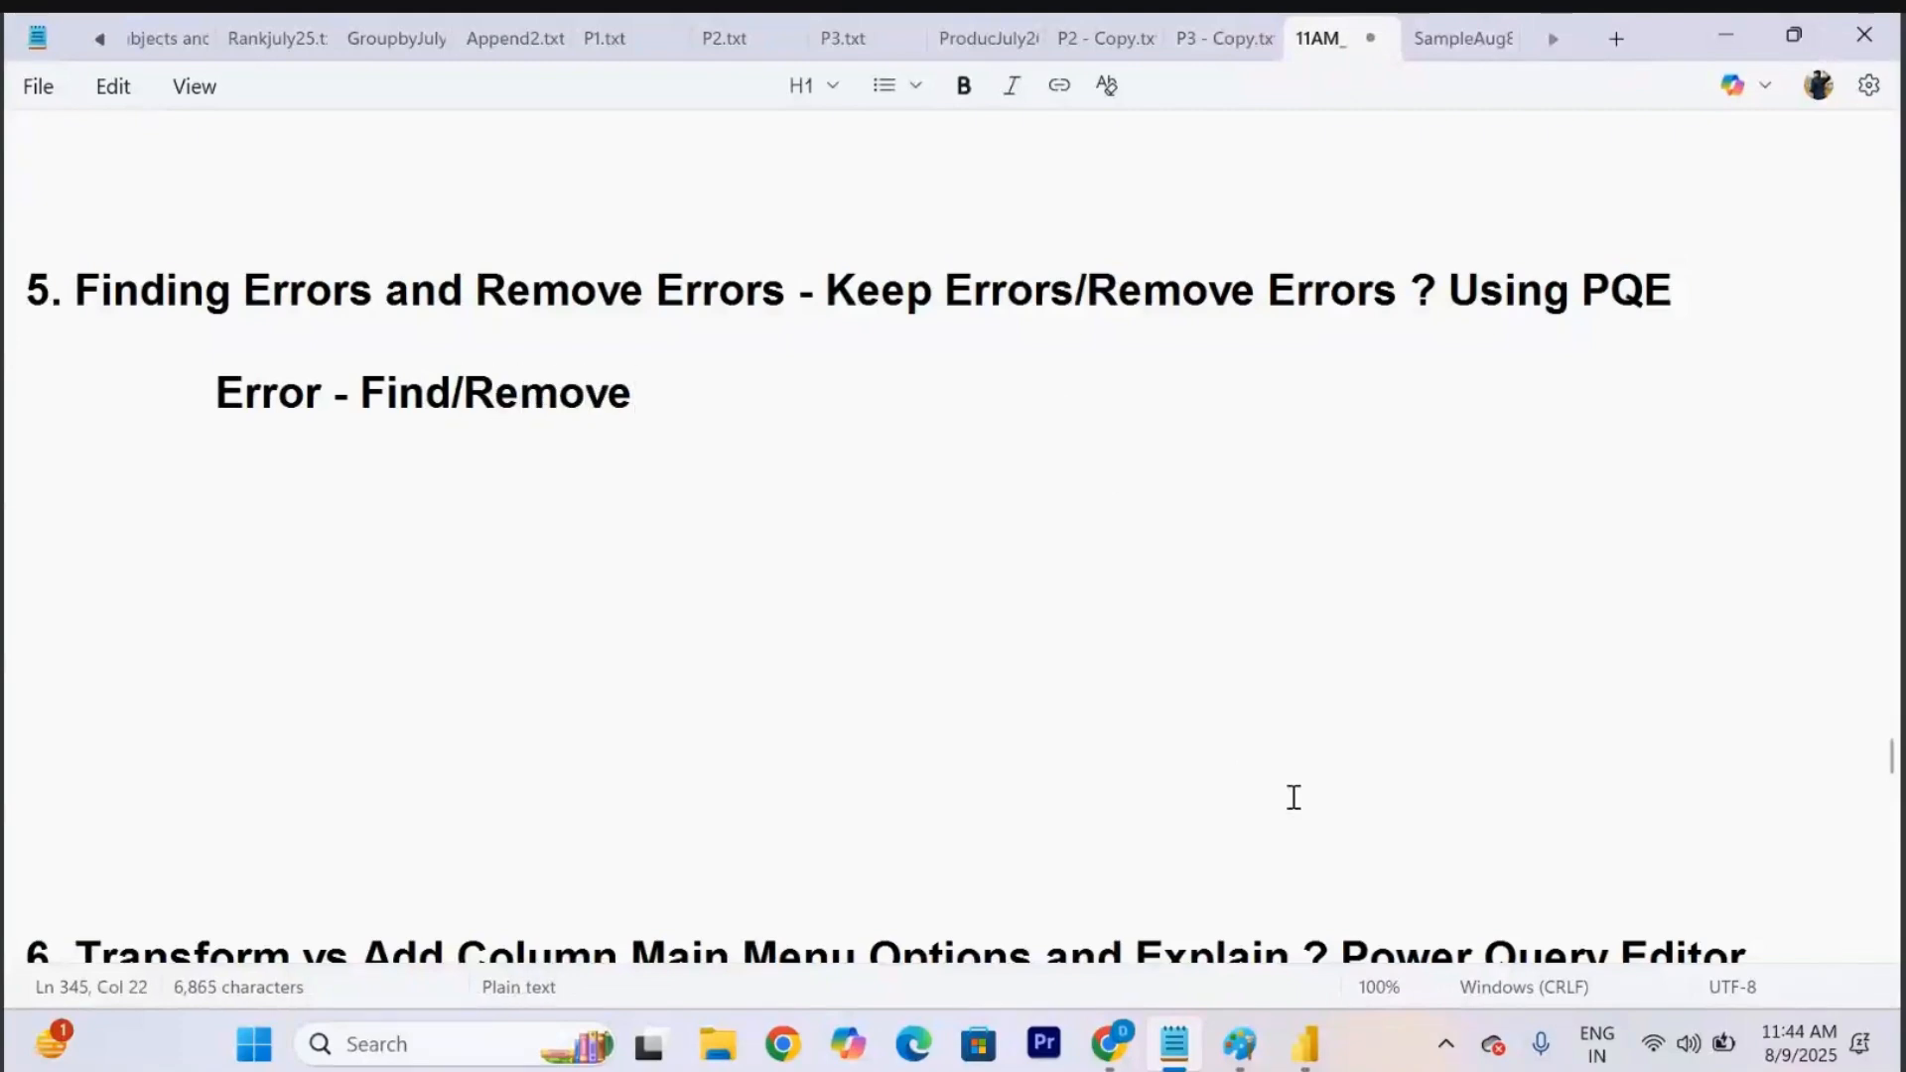
# Switch to Power Query Editor and look through the rows and columns of the Orders query for errors.
pyautogui.moveTo(1304, 1063)
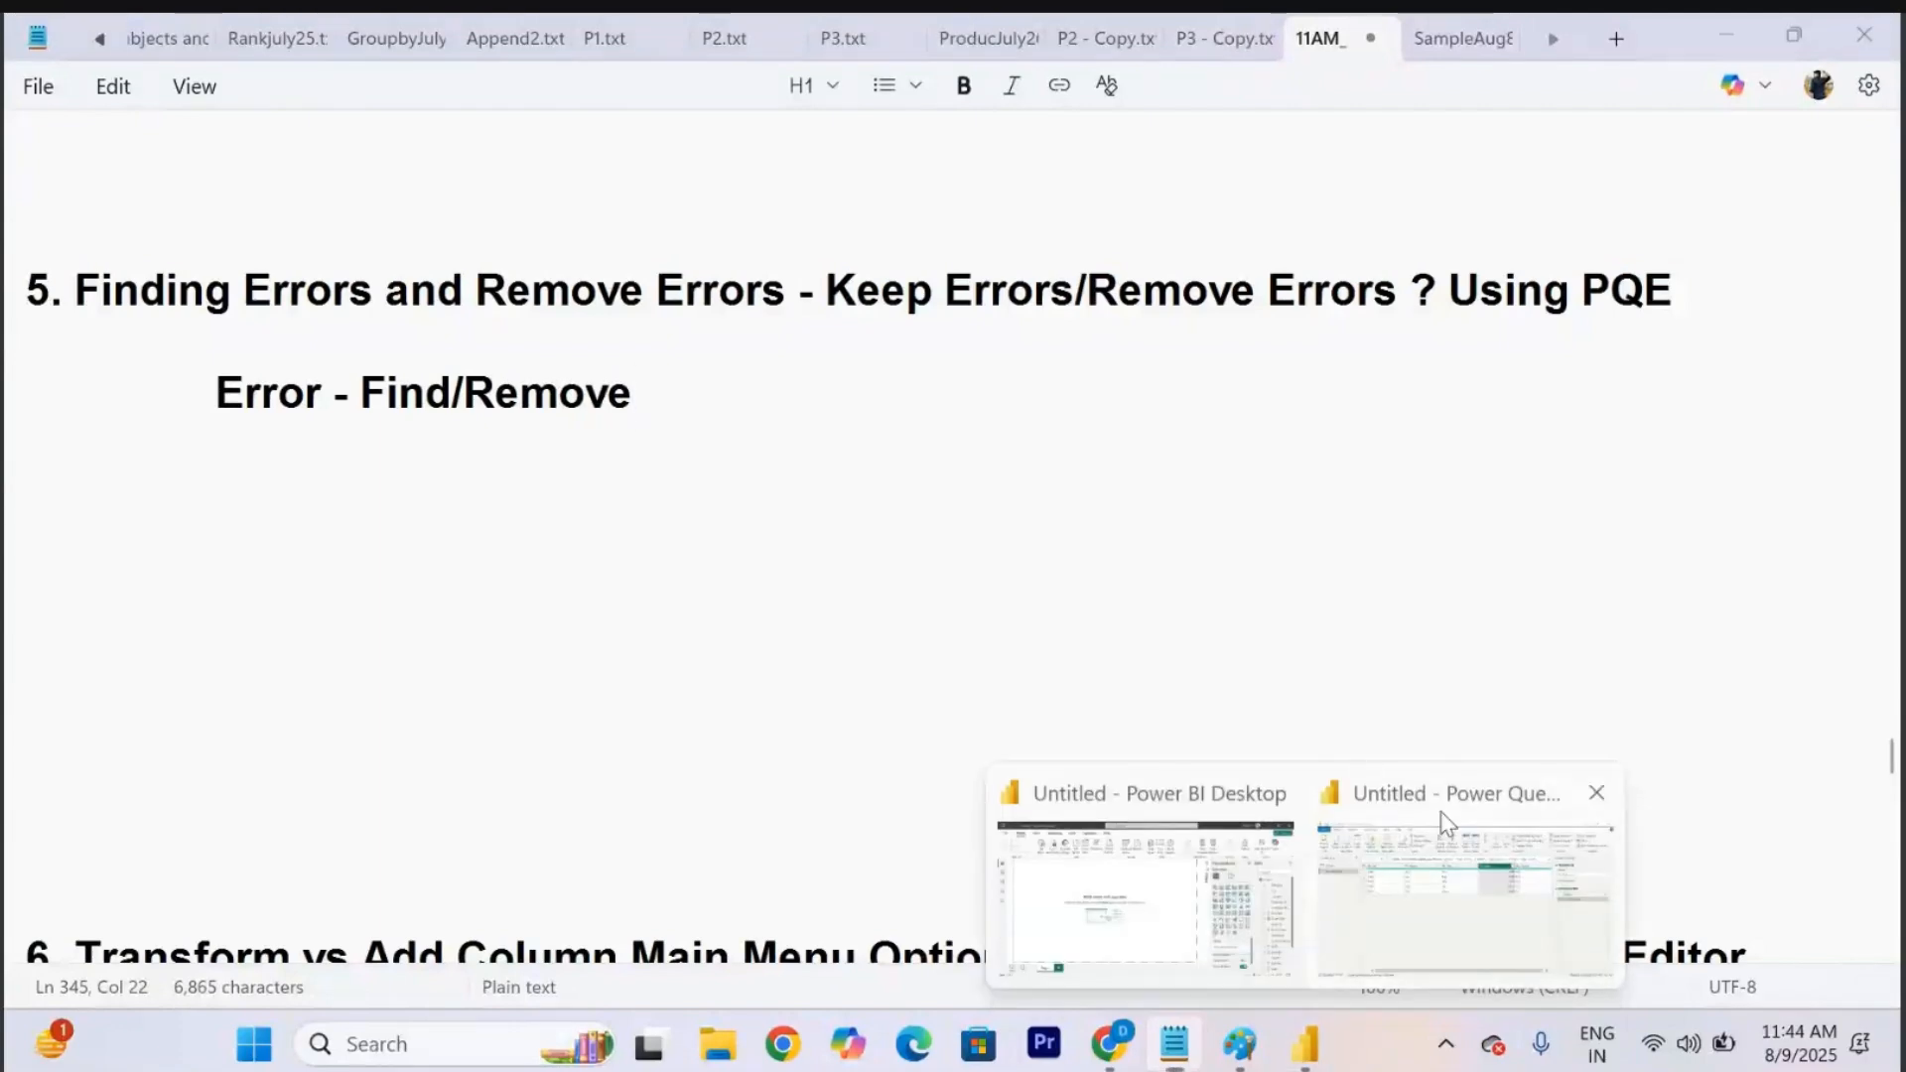
pyautogui.click(1440, 829)
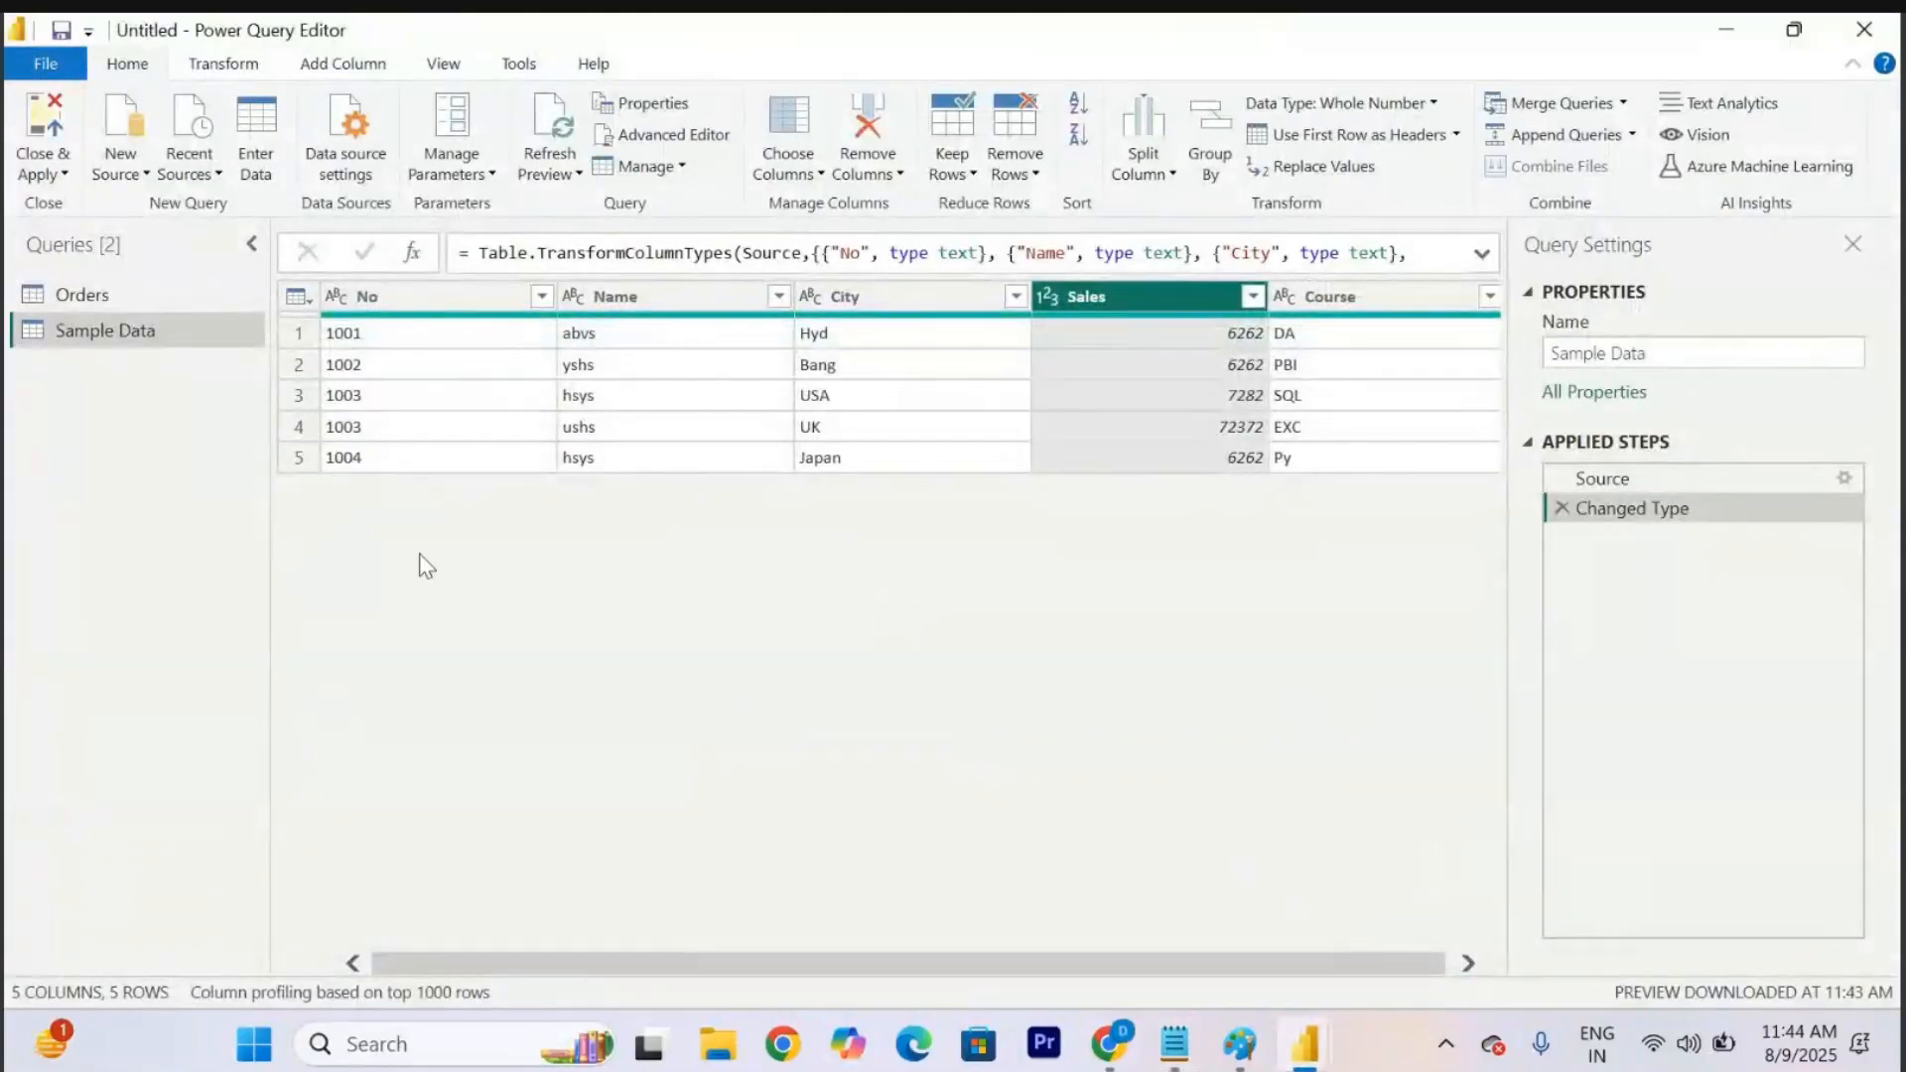
pyautogui.click(104, 298)
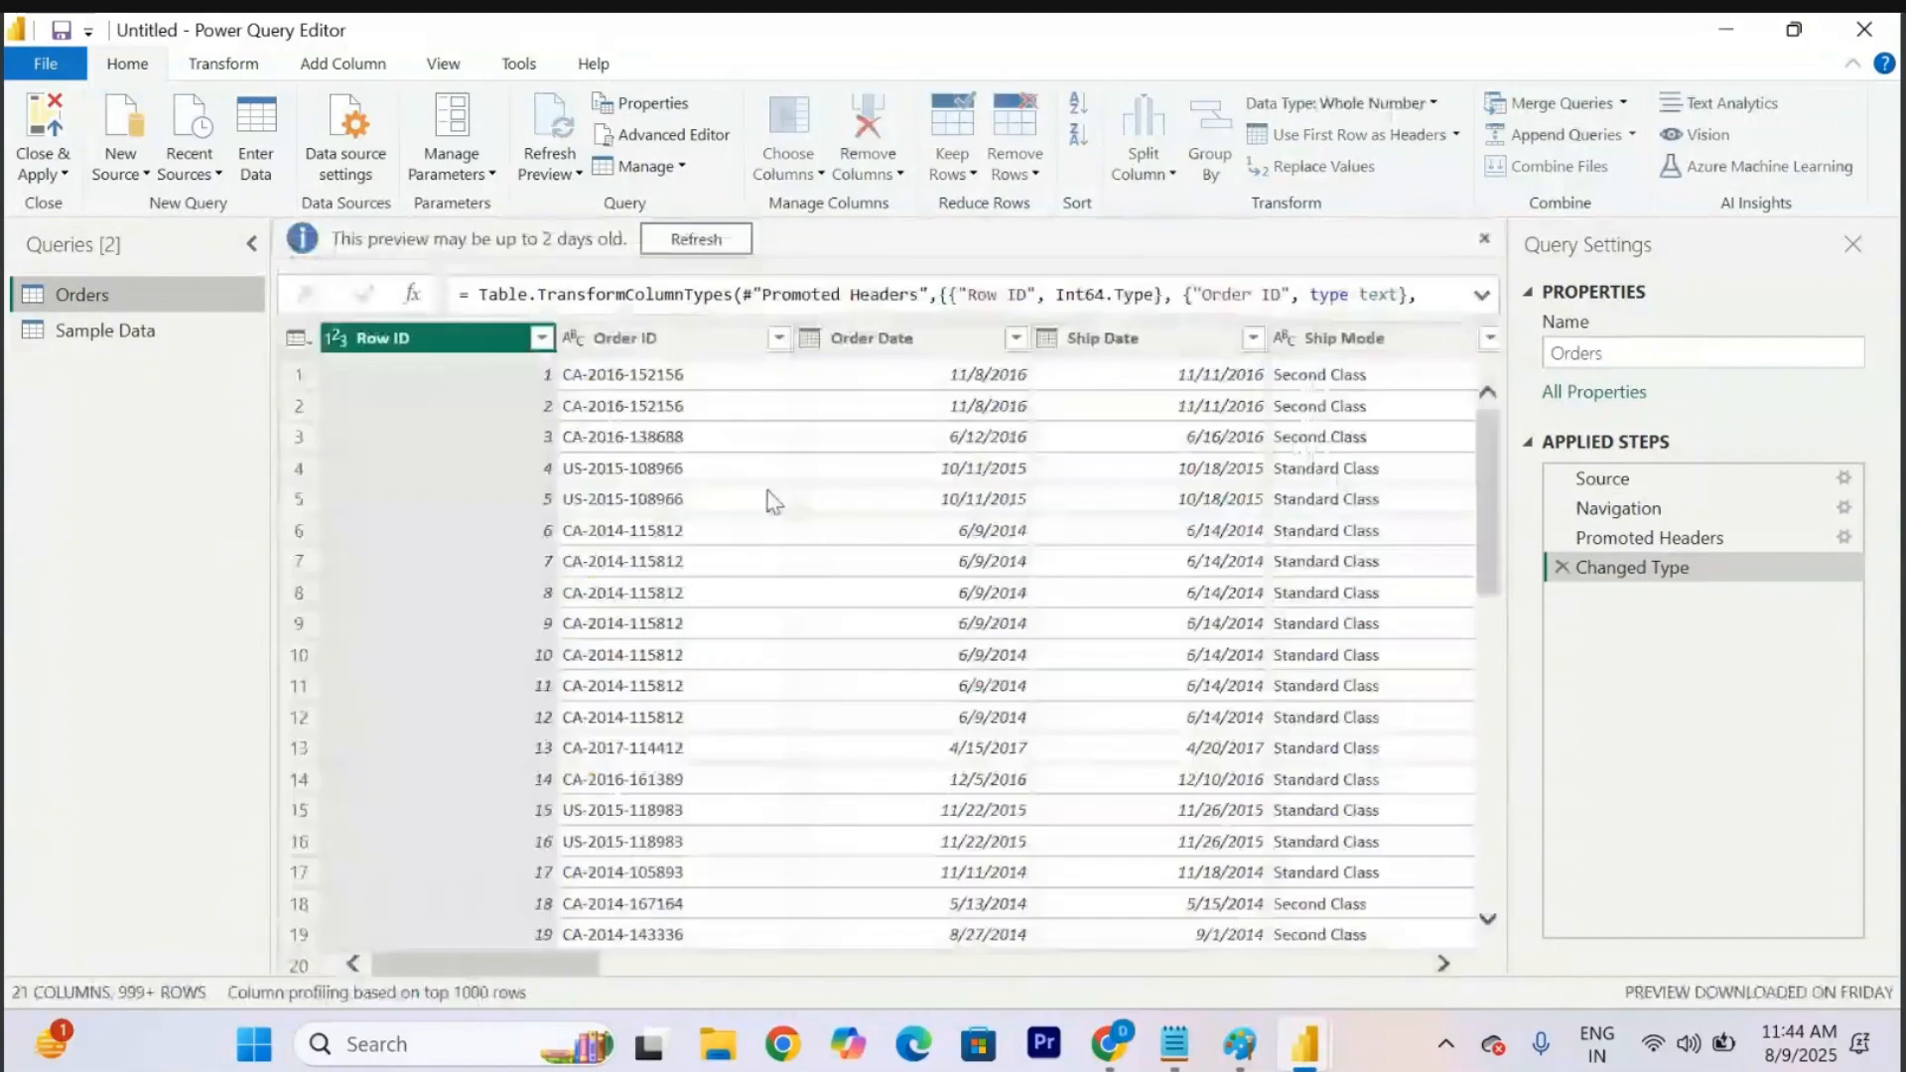
pyautogui.hscroll(15, 956, 558)
pyautogui.hscroll(4, 956, 558)
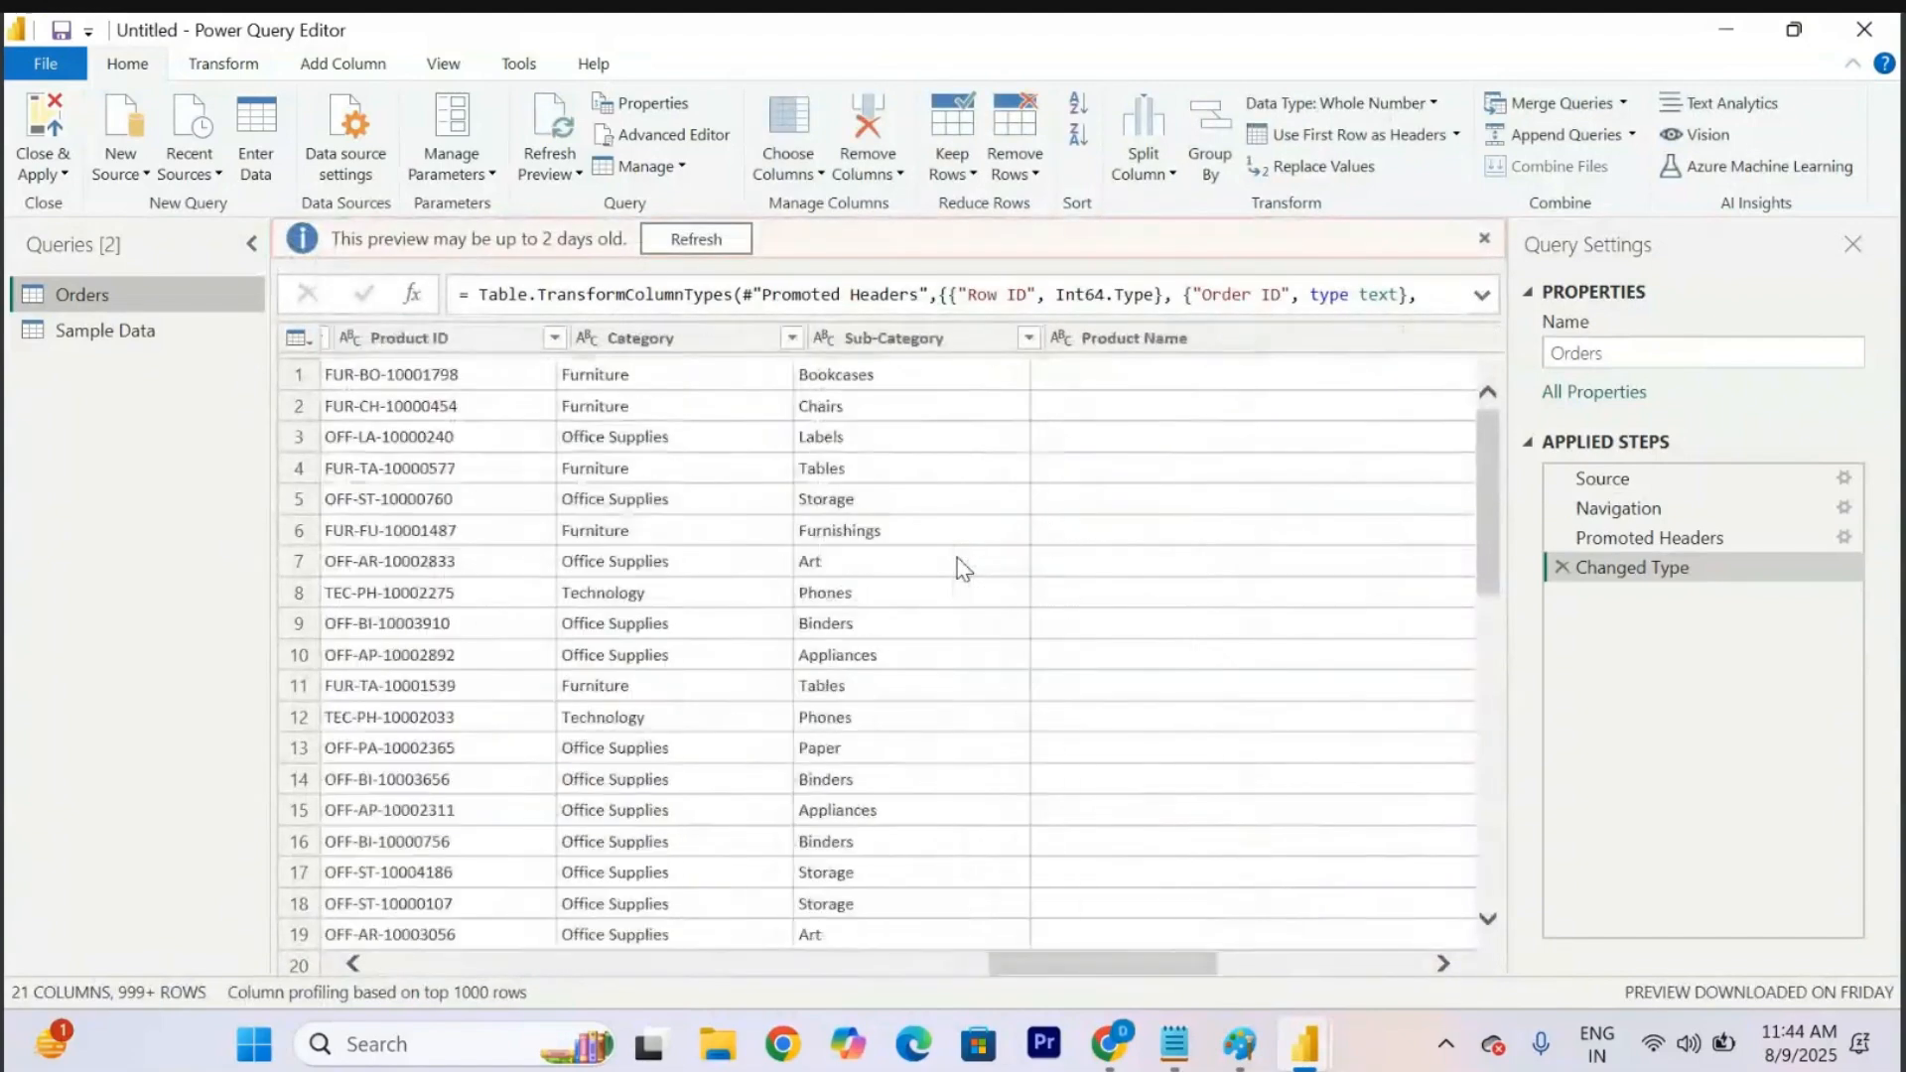
pyautogui.hscroll(-18, 957, 558)
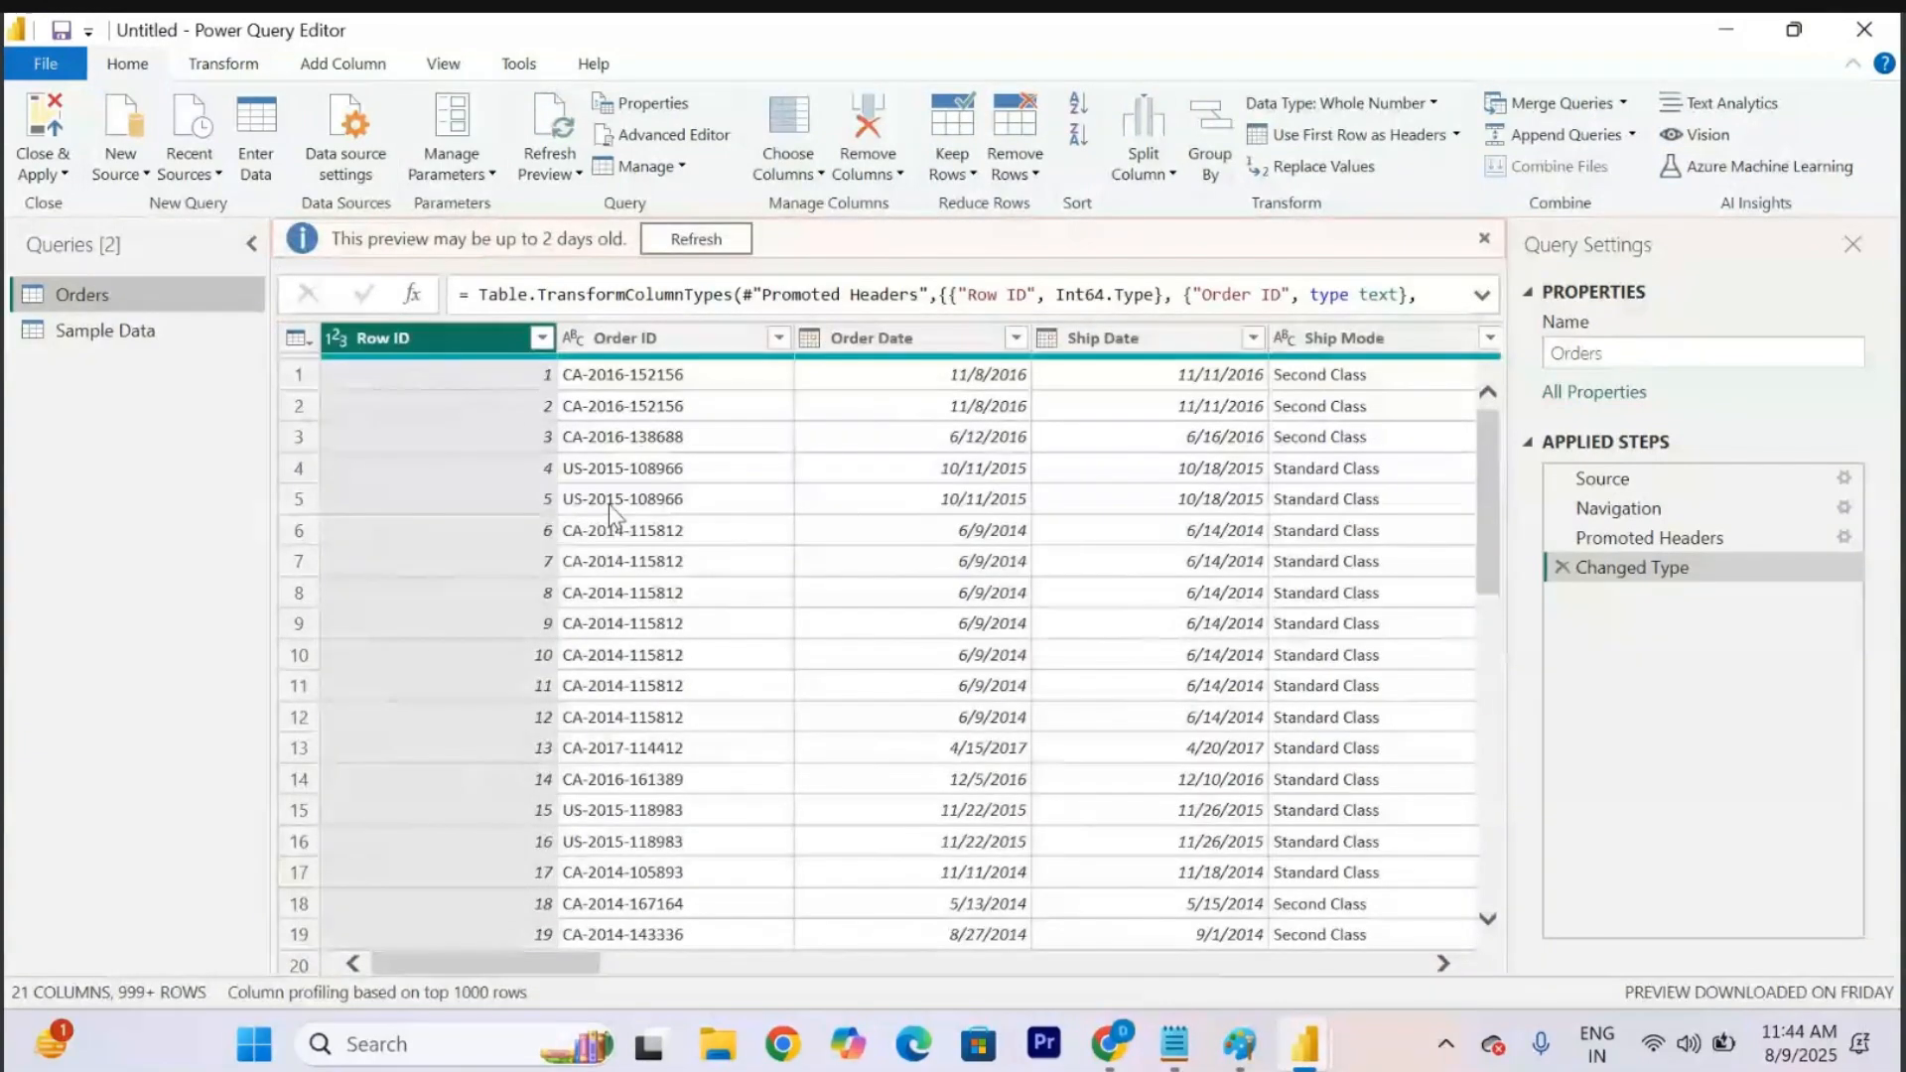
pyautogui.scroll(-20, 996, 604)
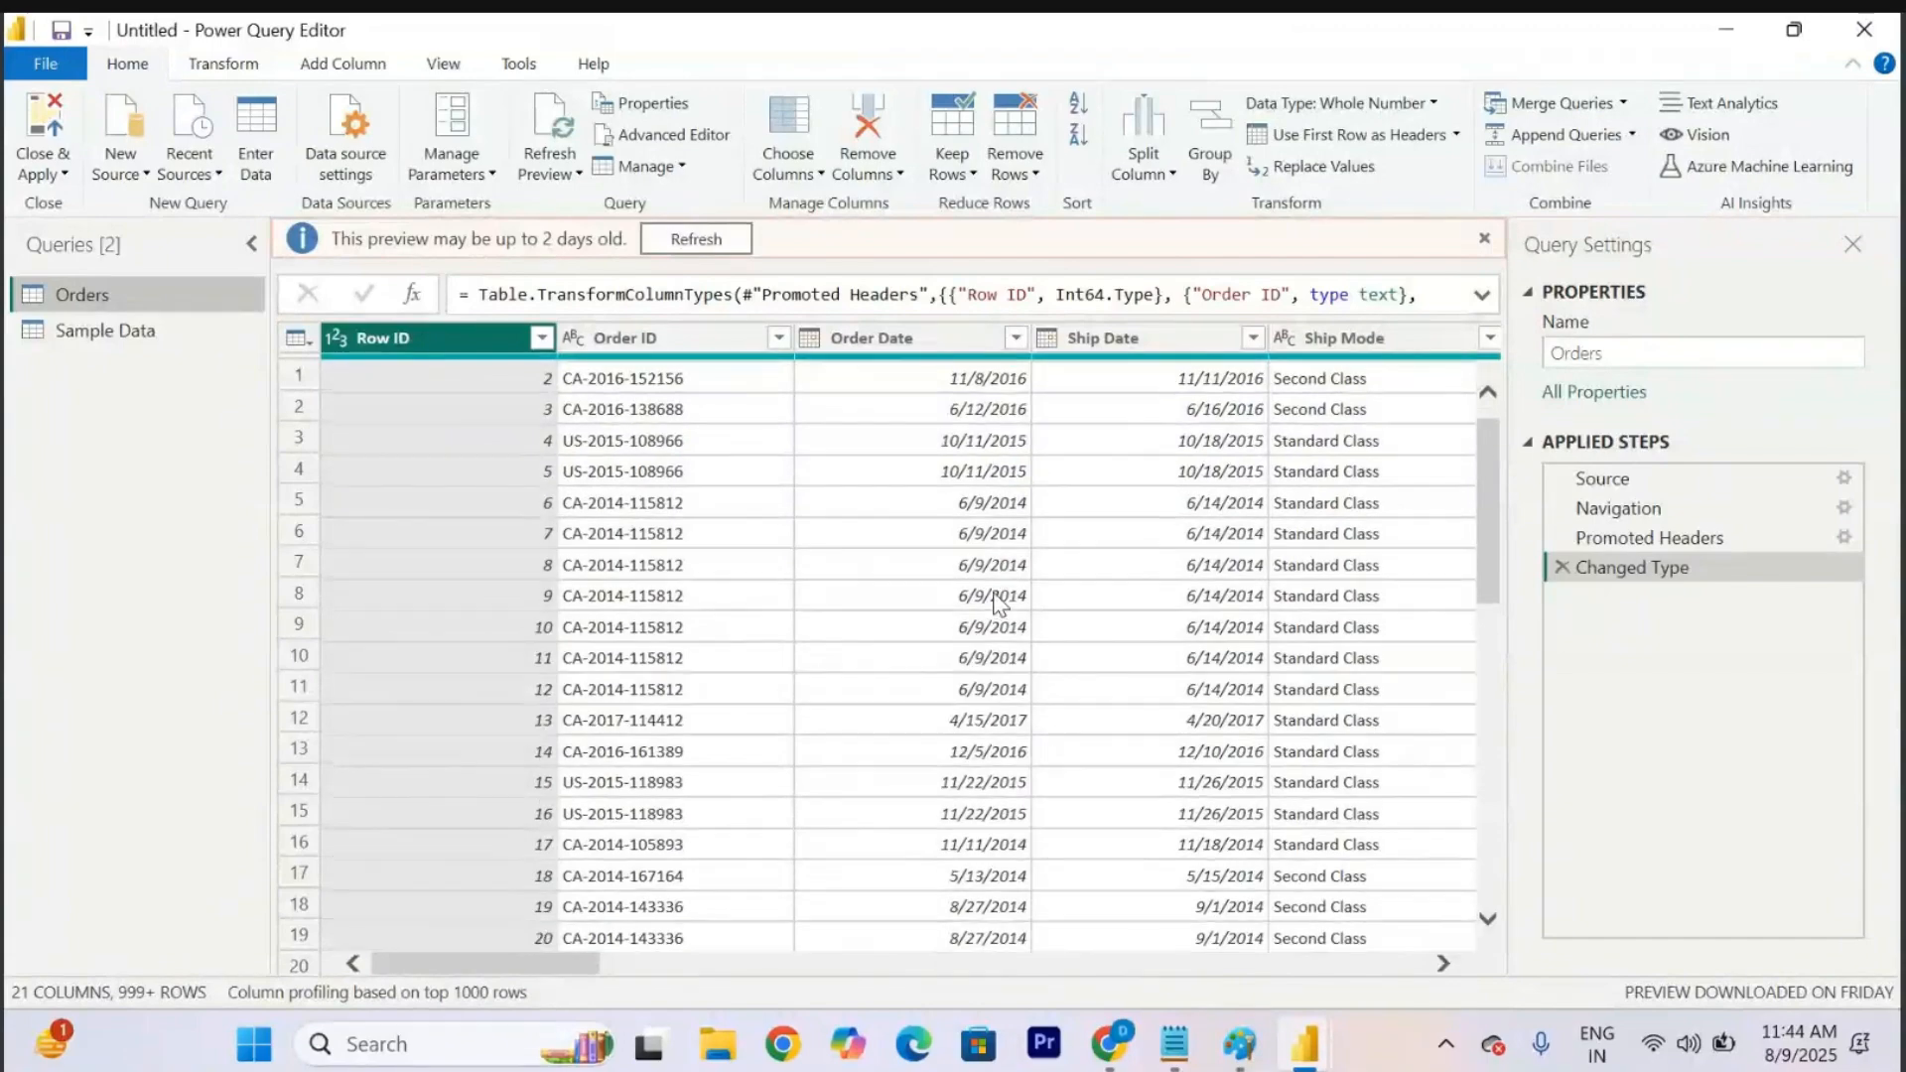
pyautogui.scroll(-20, 995, 604)
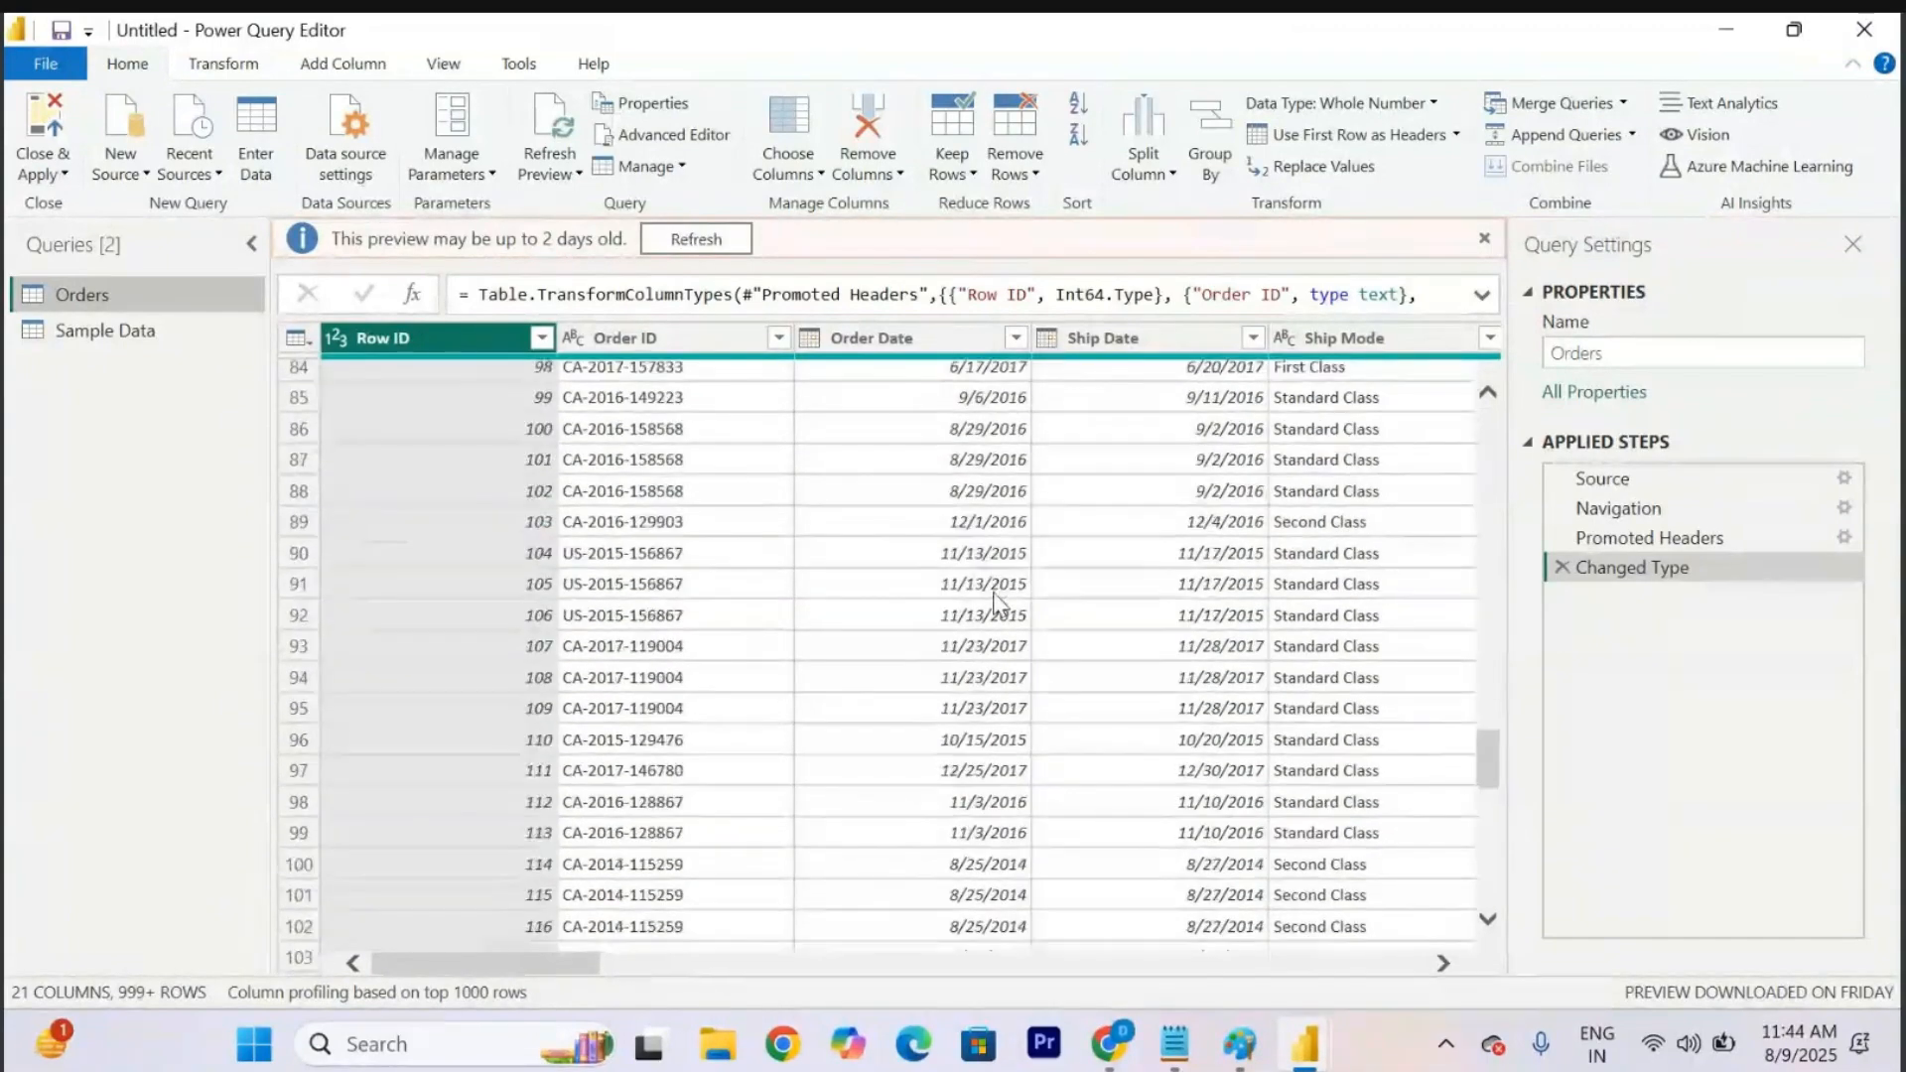
pyautogui.hscroll(20, 996, 604)
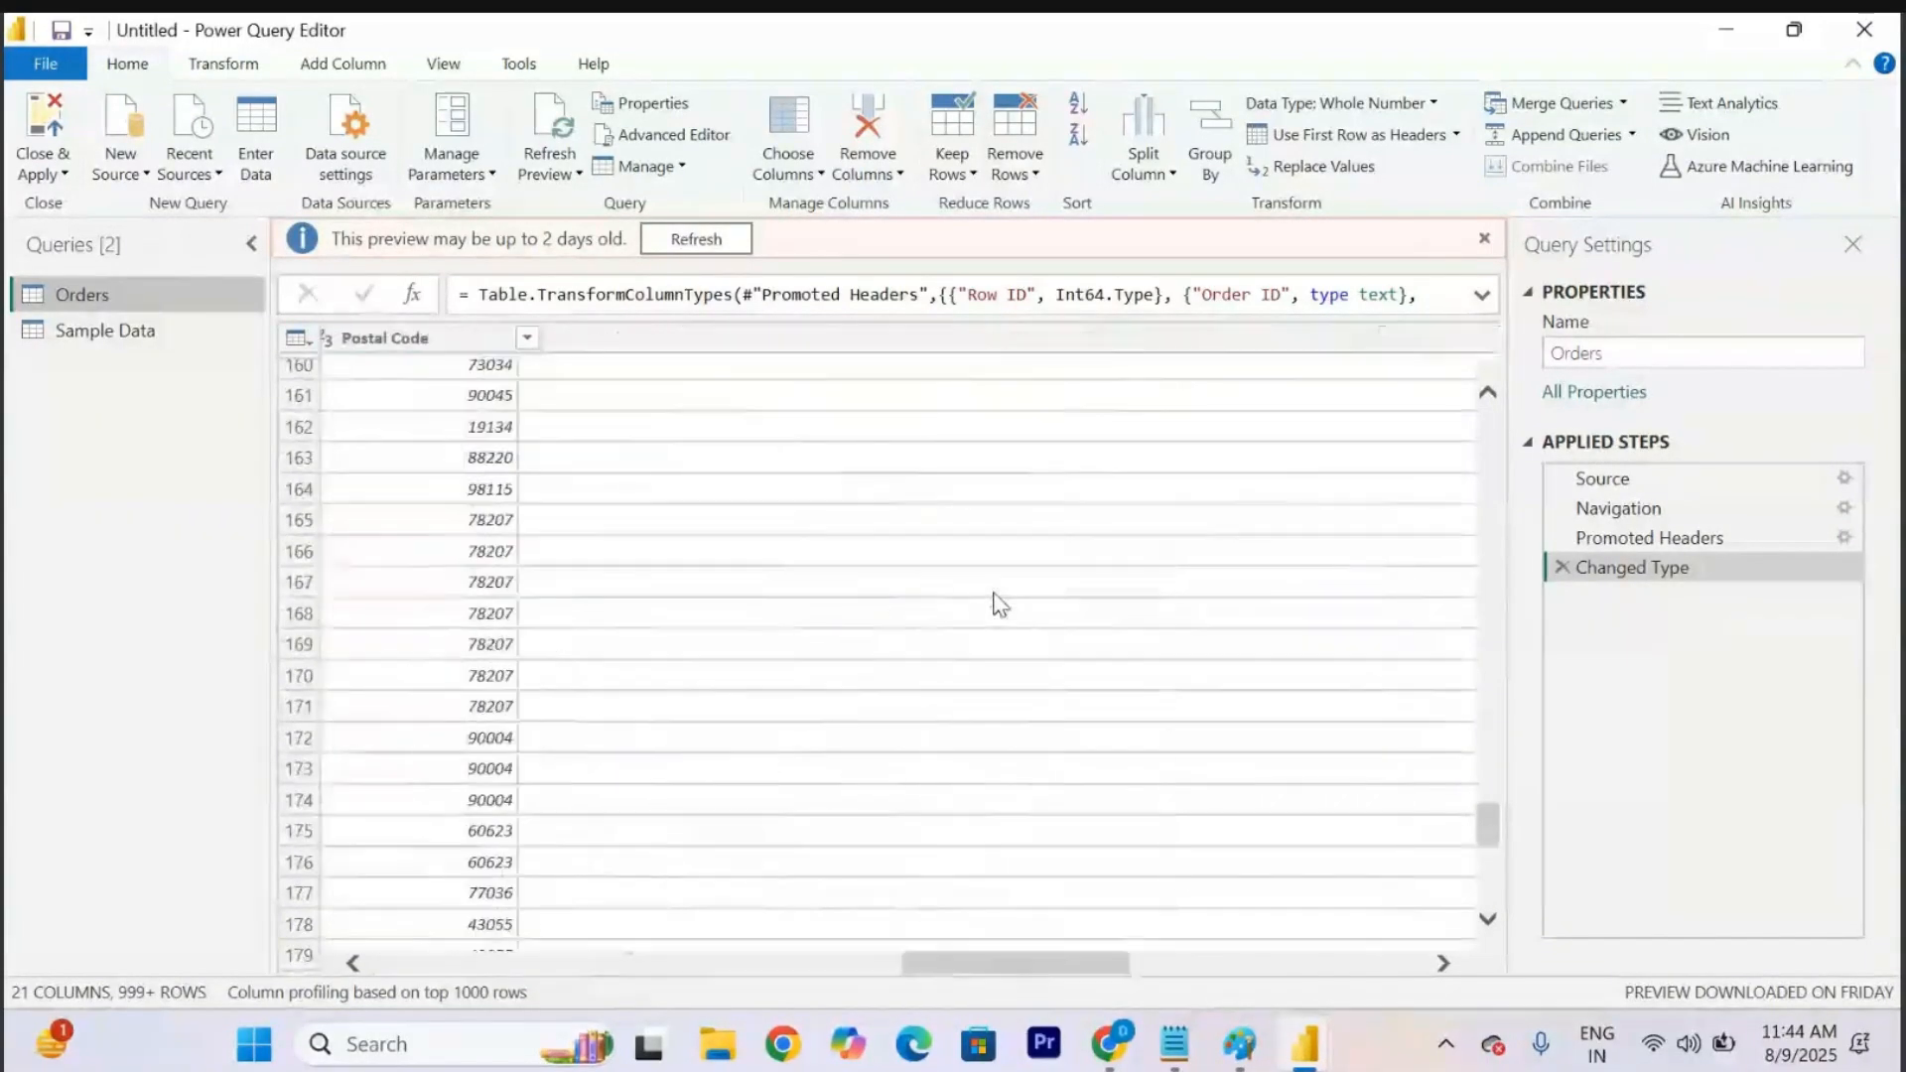
pyautogui.hscroll(-20, 995, 603)
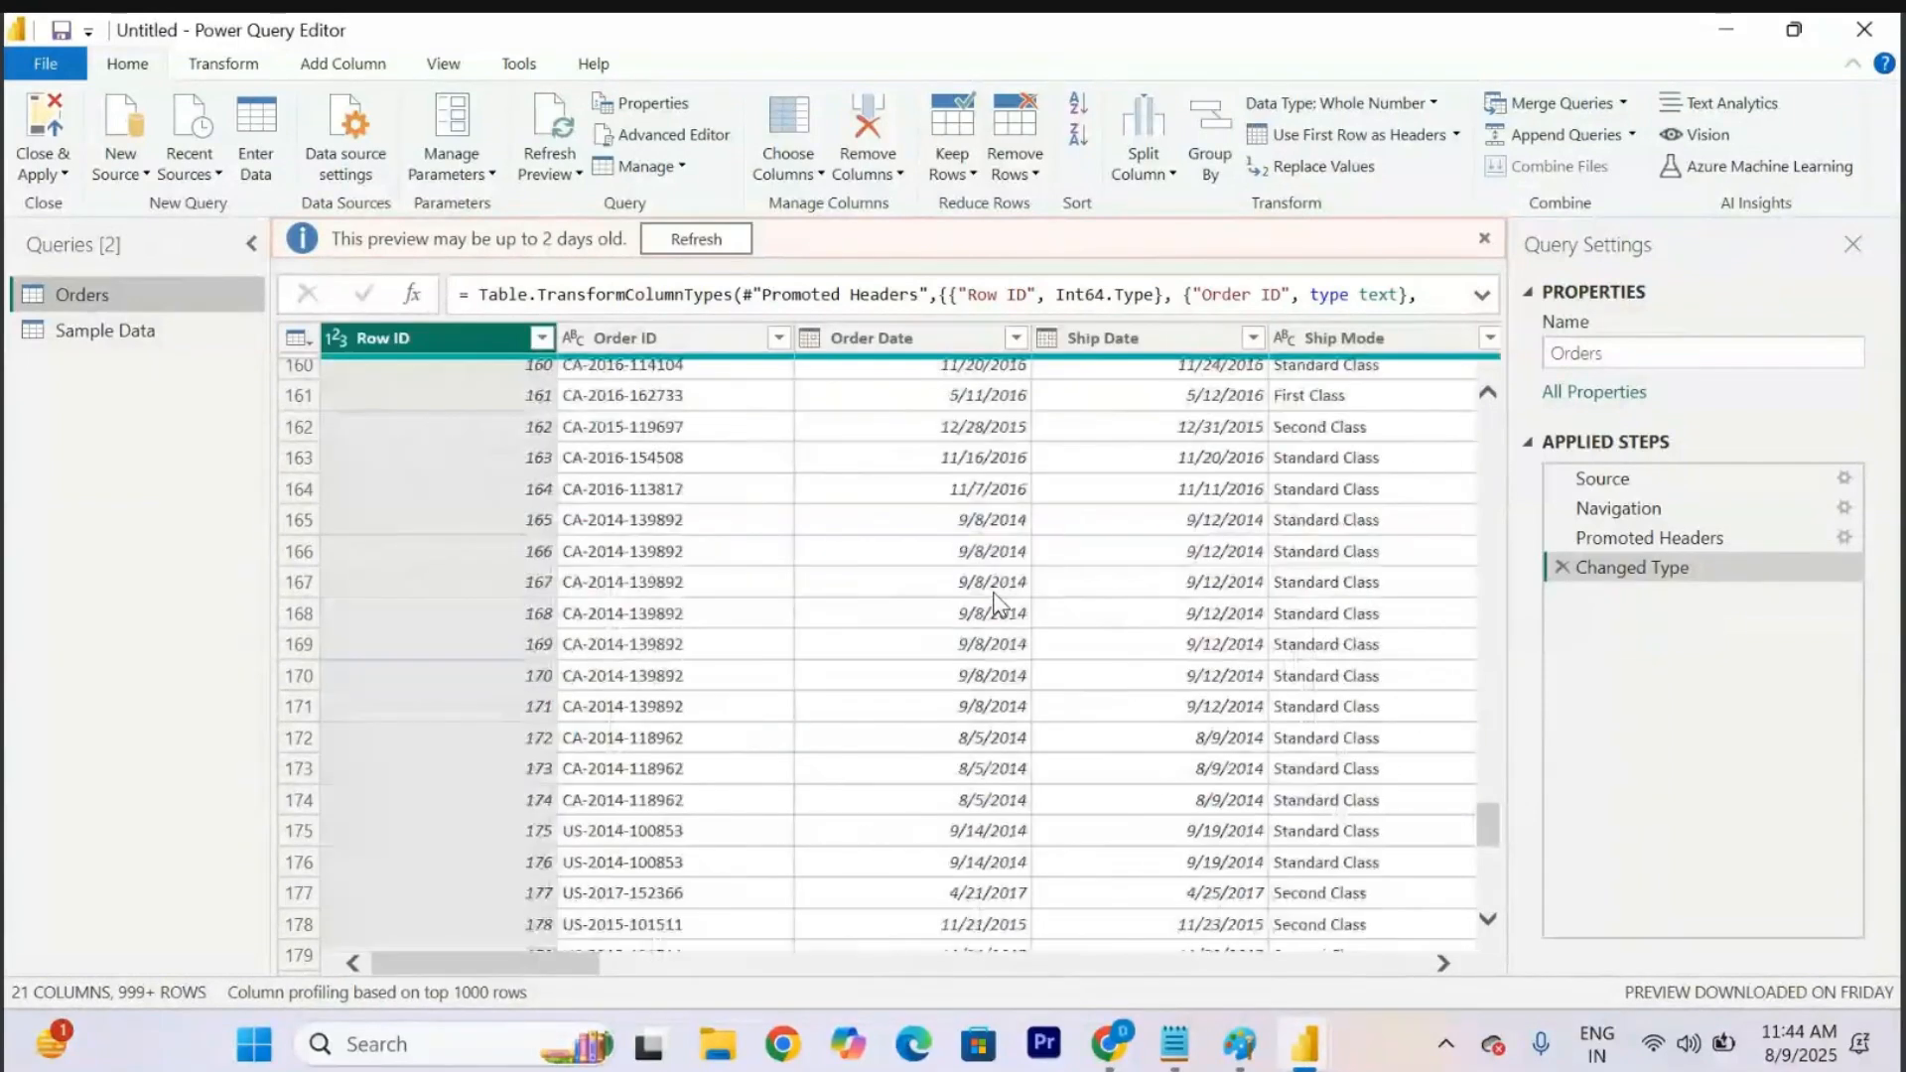
pyautogui.scroll(20, 996, 603)
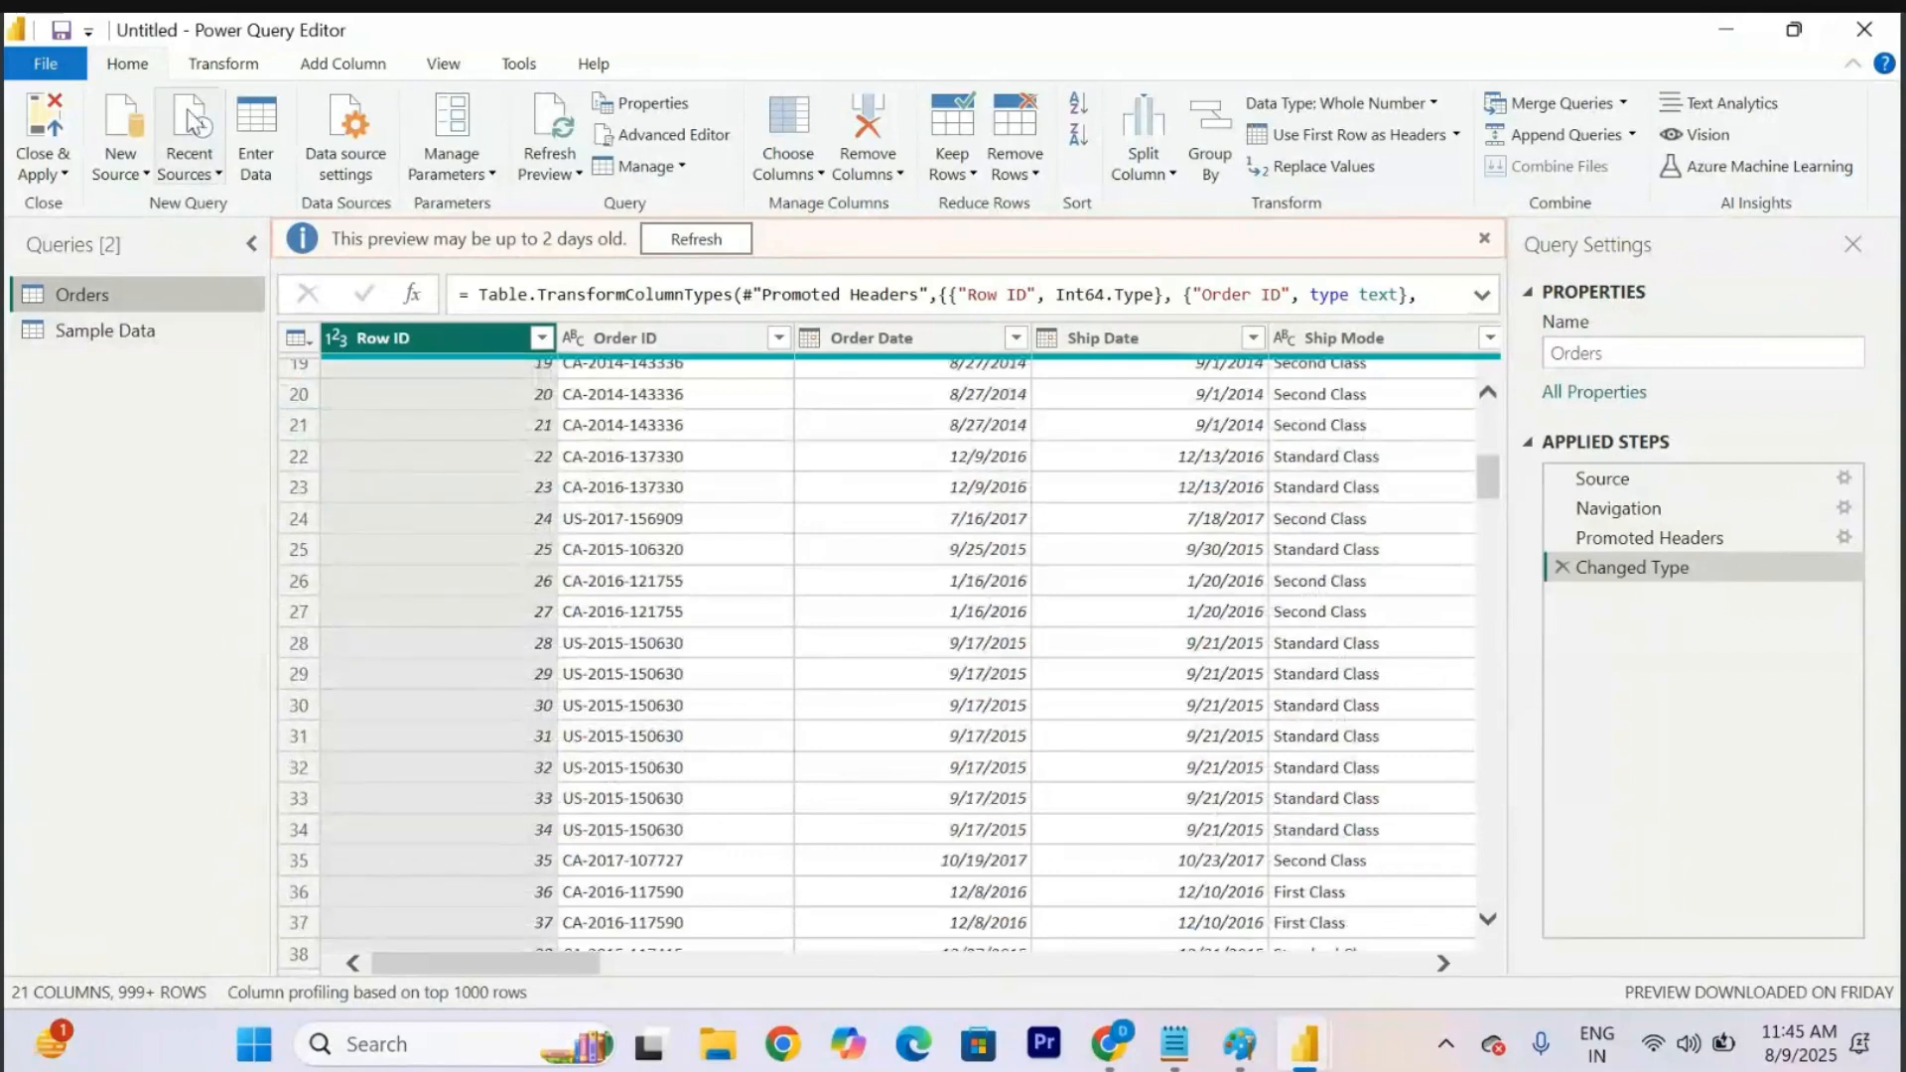
# Keep only the rows with errors in the Row ID column of Orders, and delete the resulting applied step.
pyautogui.click(967, 176)
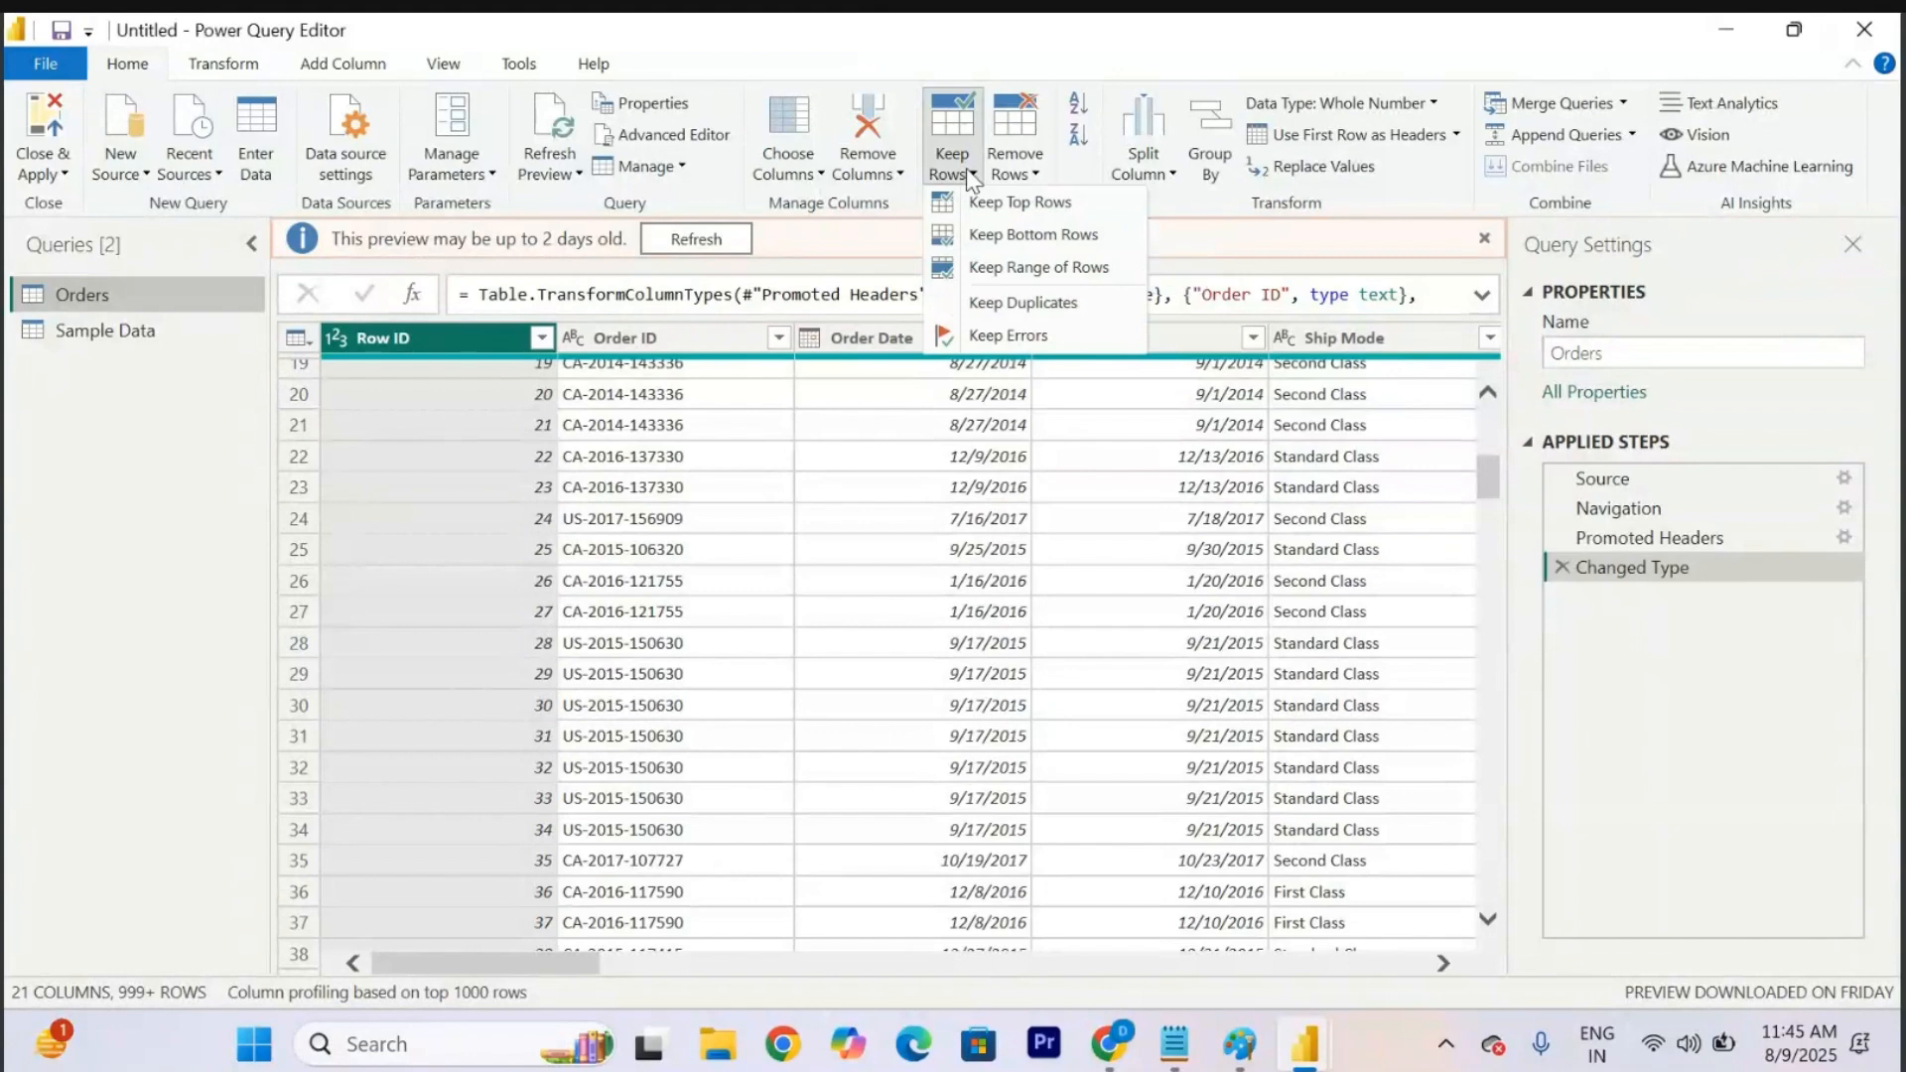
pyautogui.click(1010, 338)
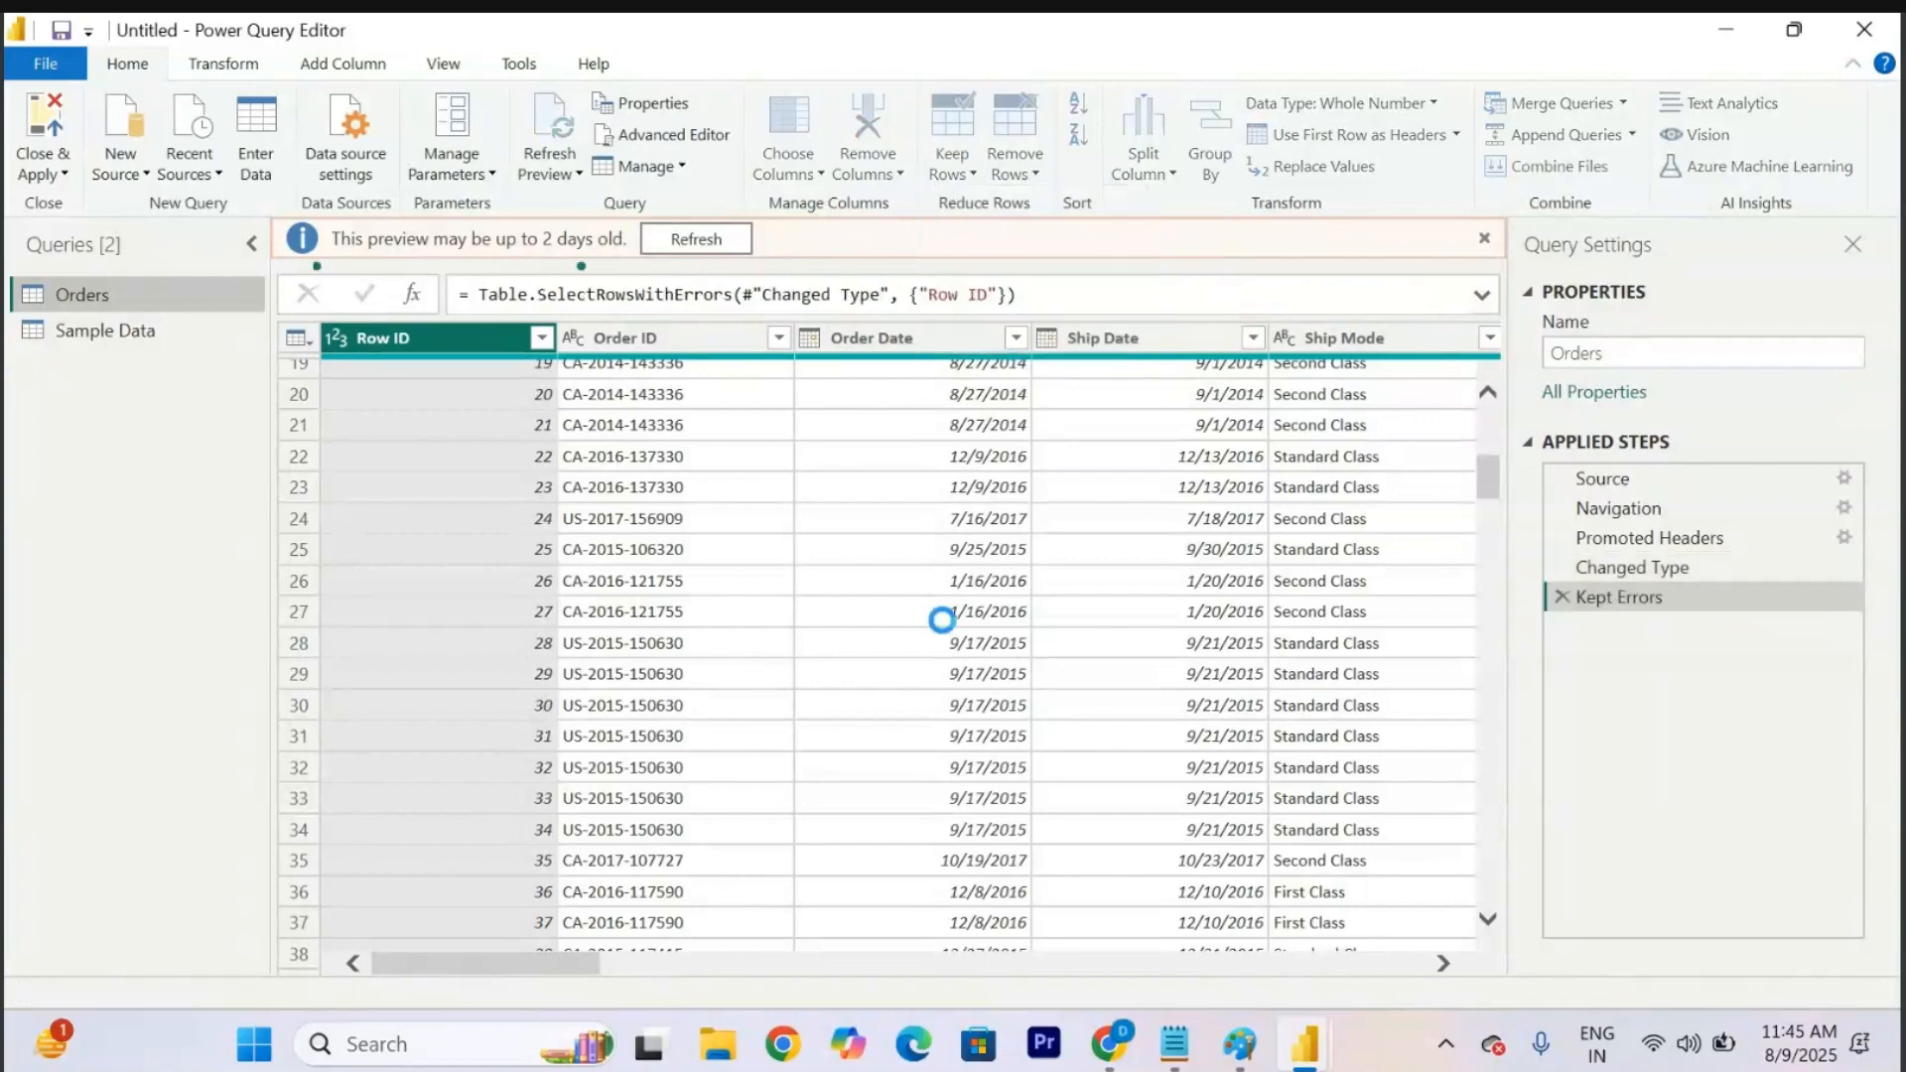
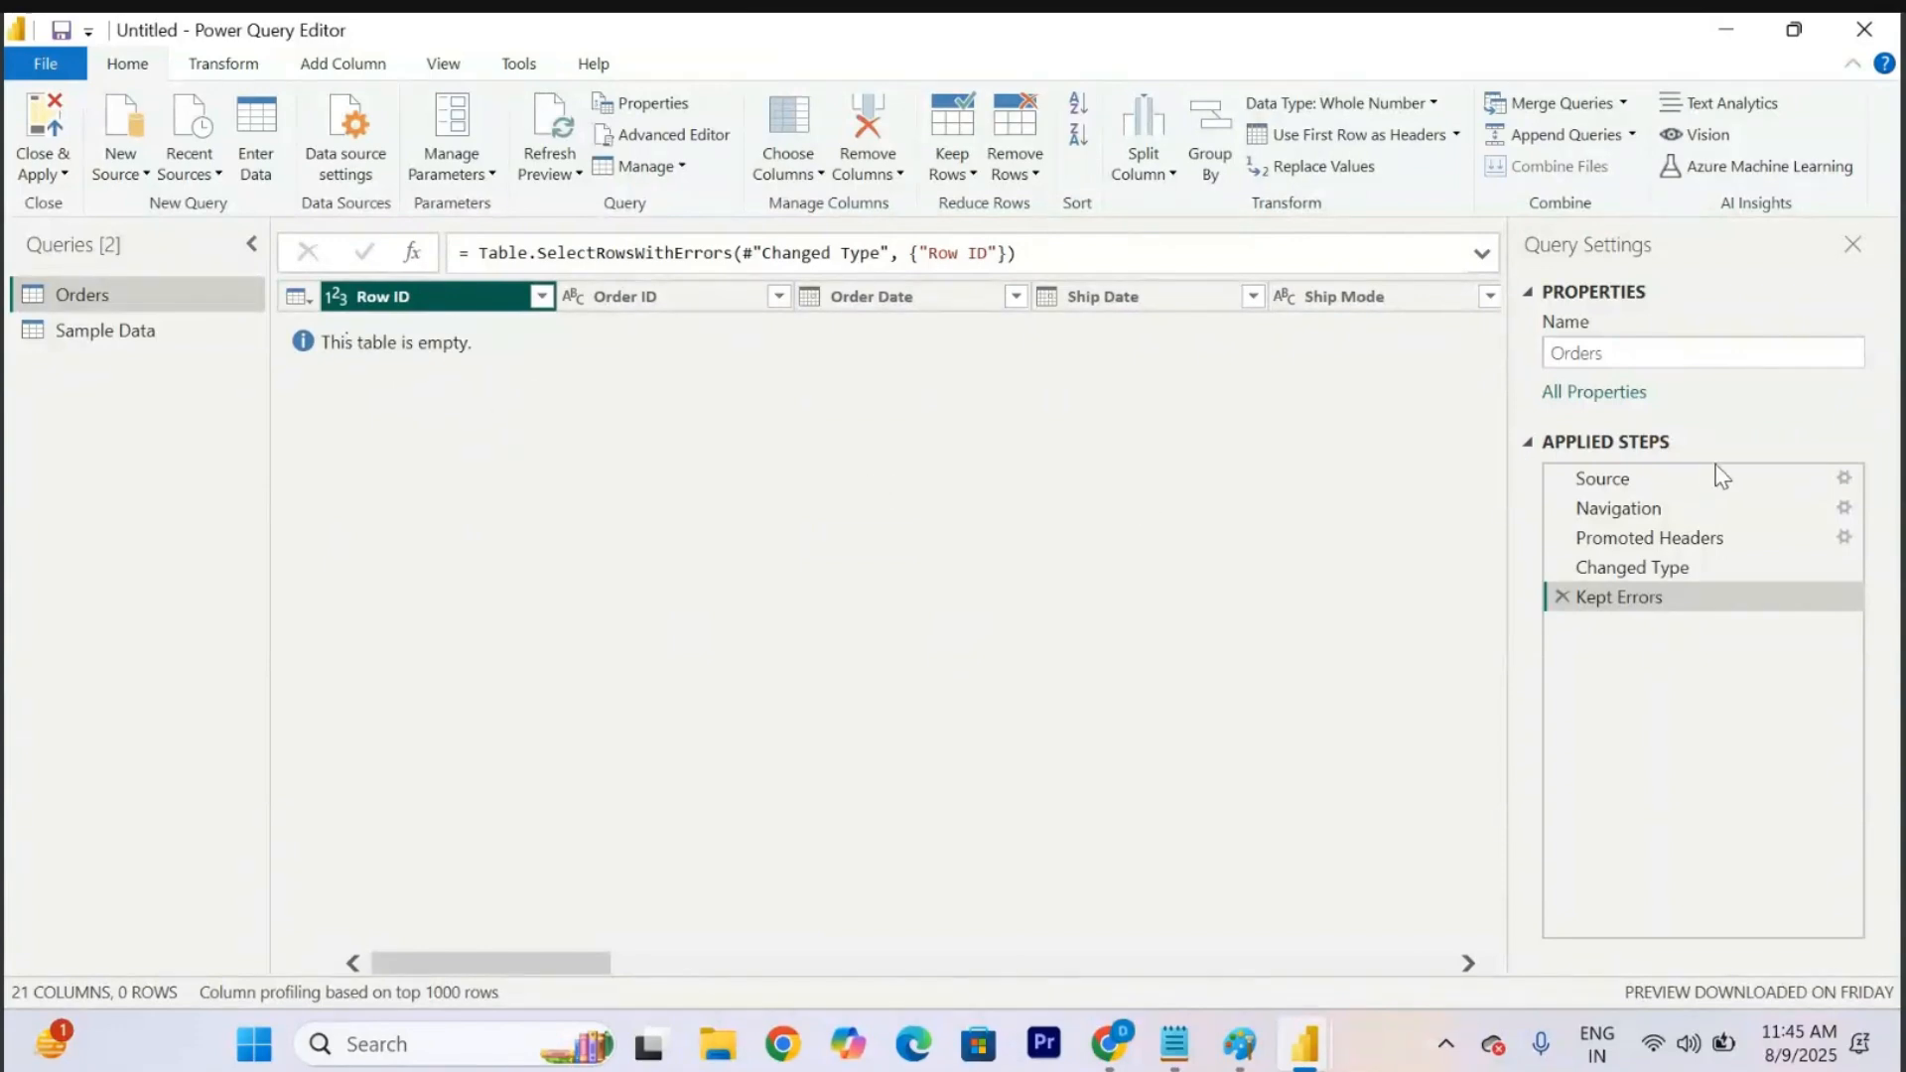
pyautogui.click(1562, 596)
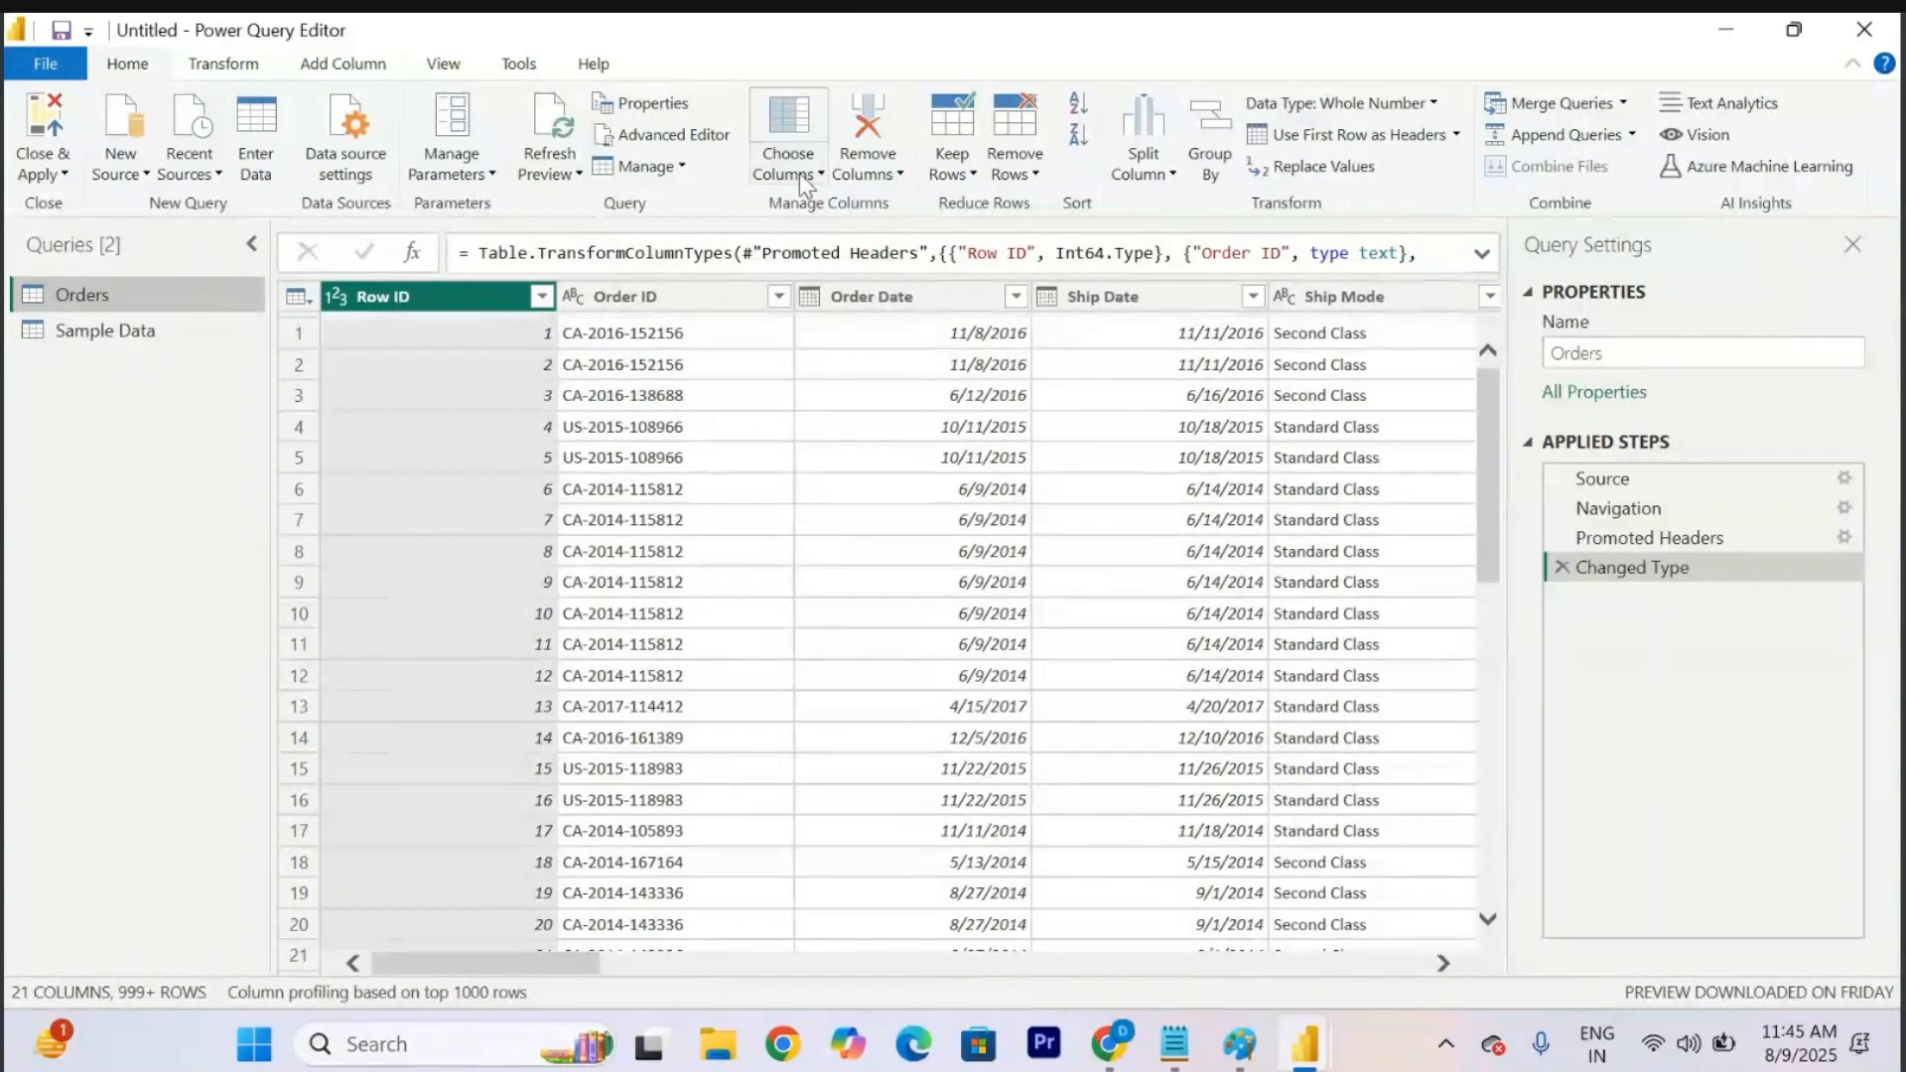
# Remove the rows with errors in the Row ID column of Orders and look through the remaining rows and columns.
pyautogui.click(1035, 176)
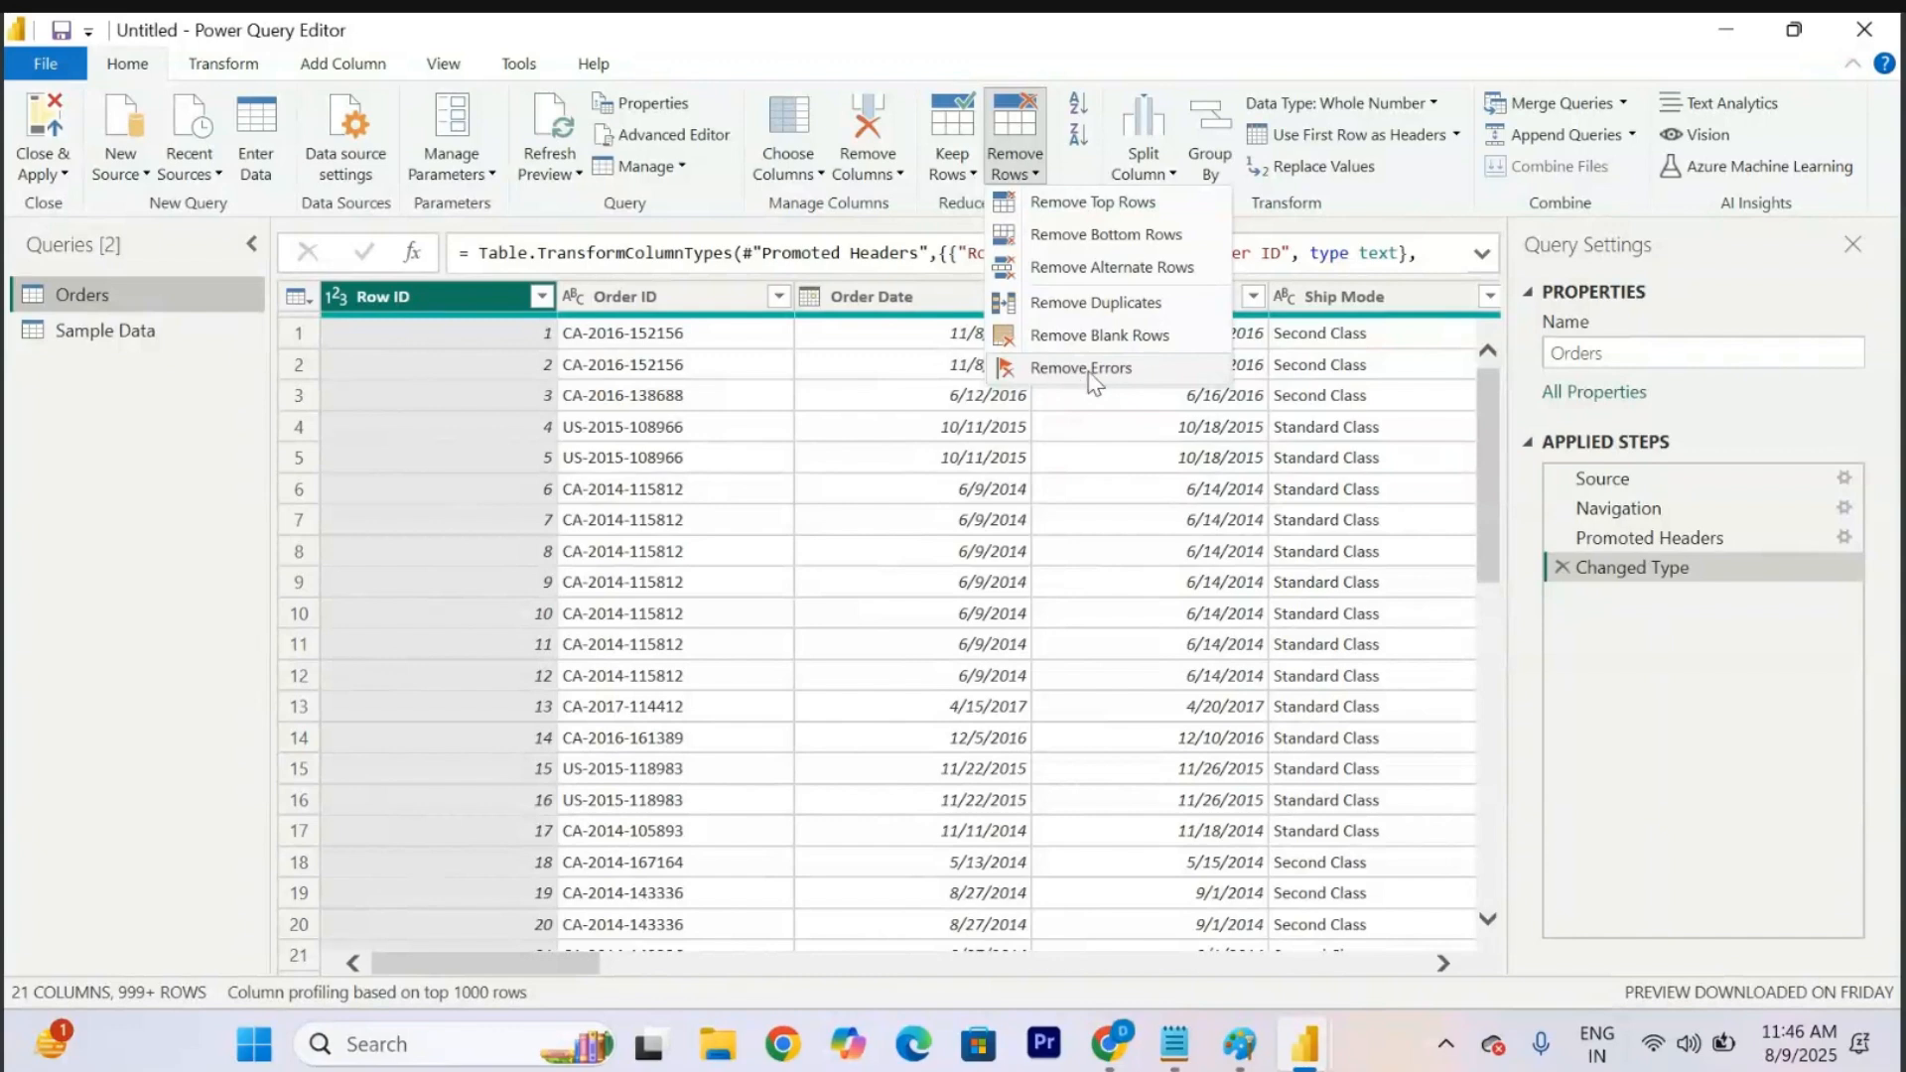
pyautogui.click(1104, 376)
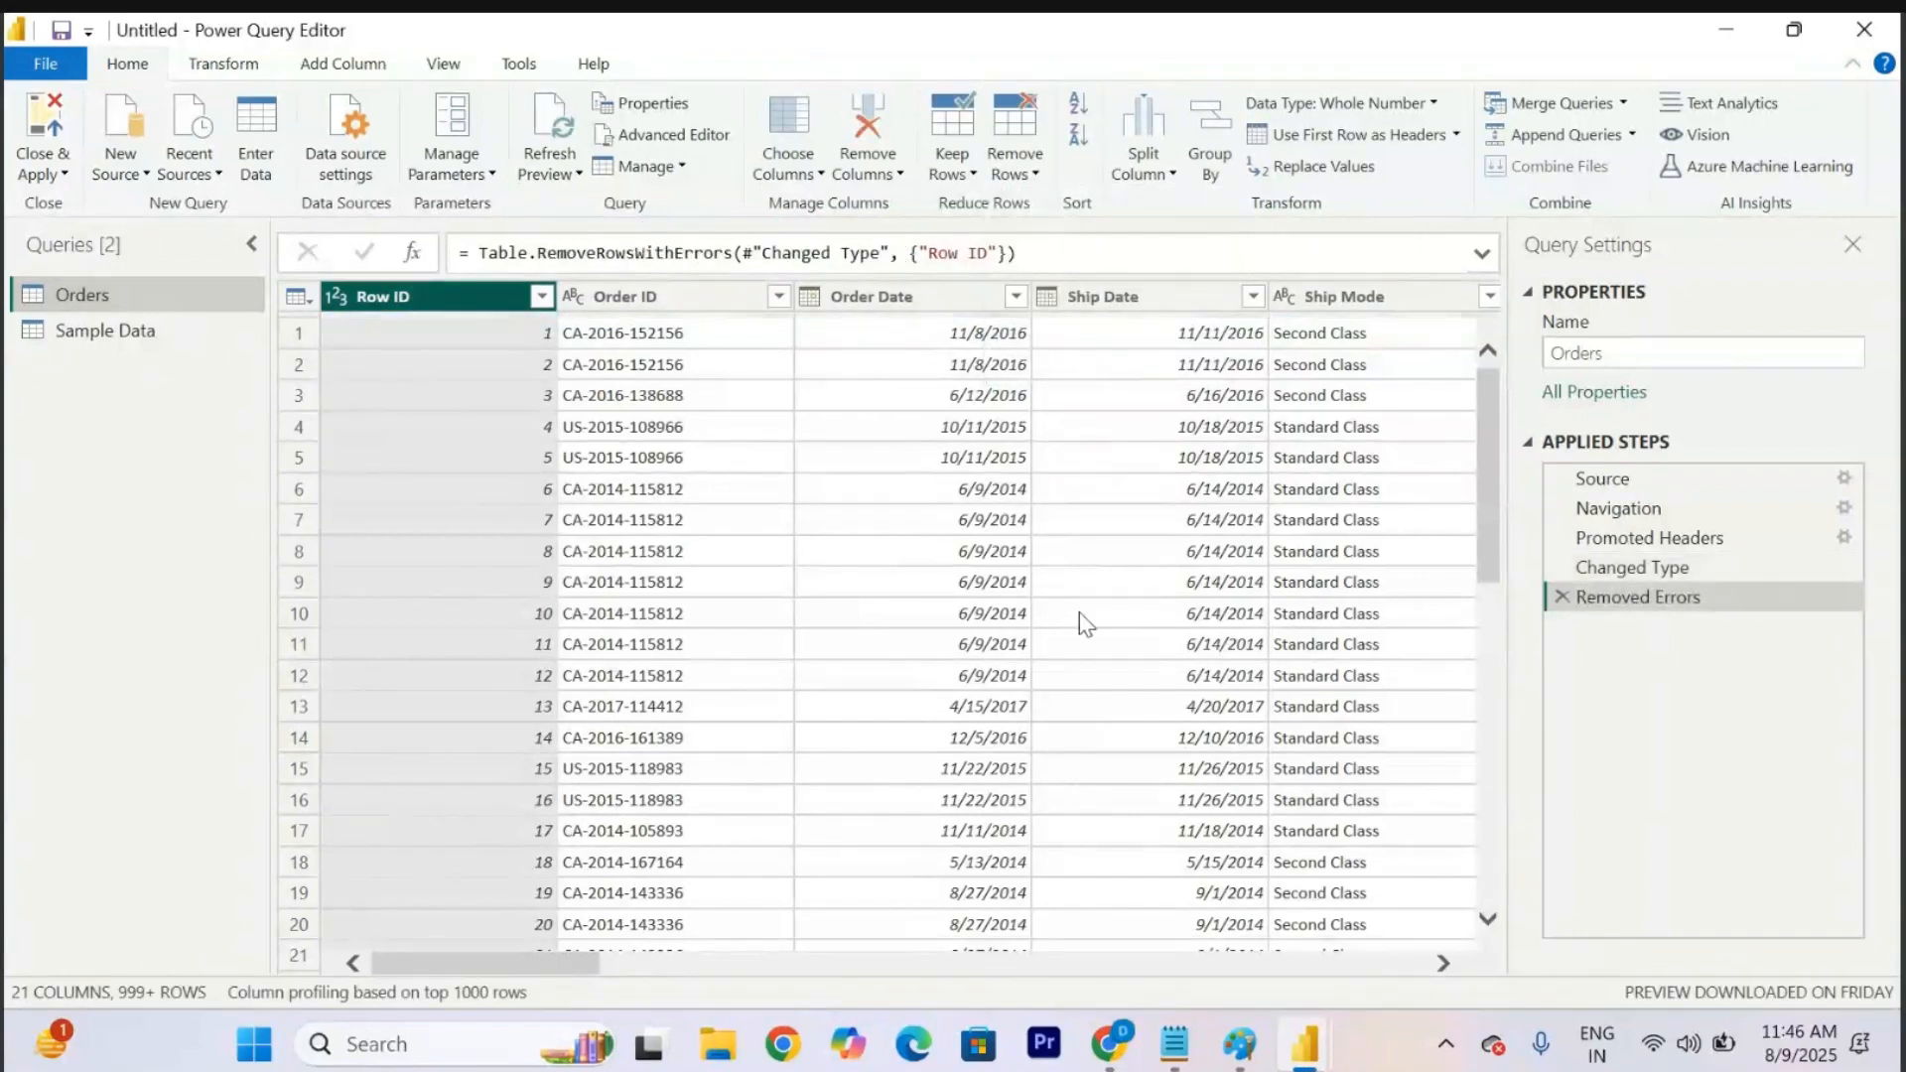
pyautogui.hscroll(10, 1080, 613)
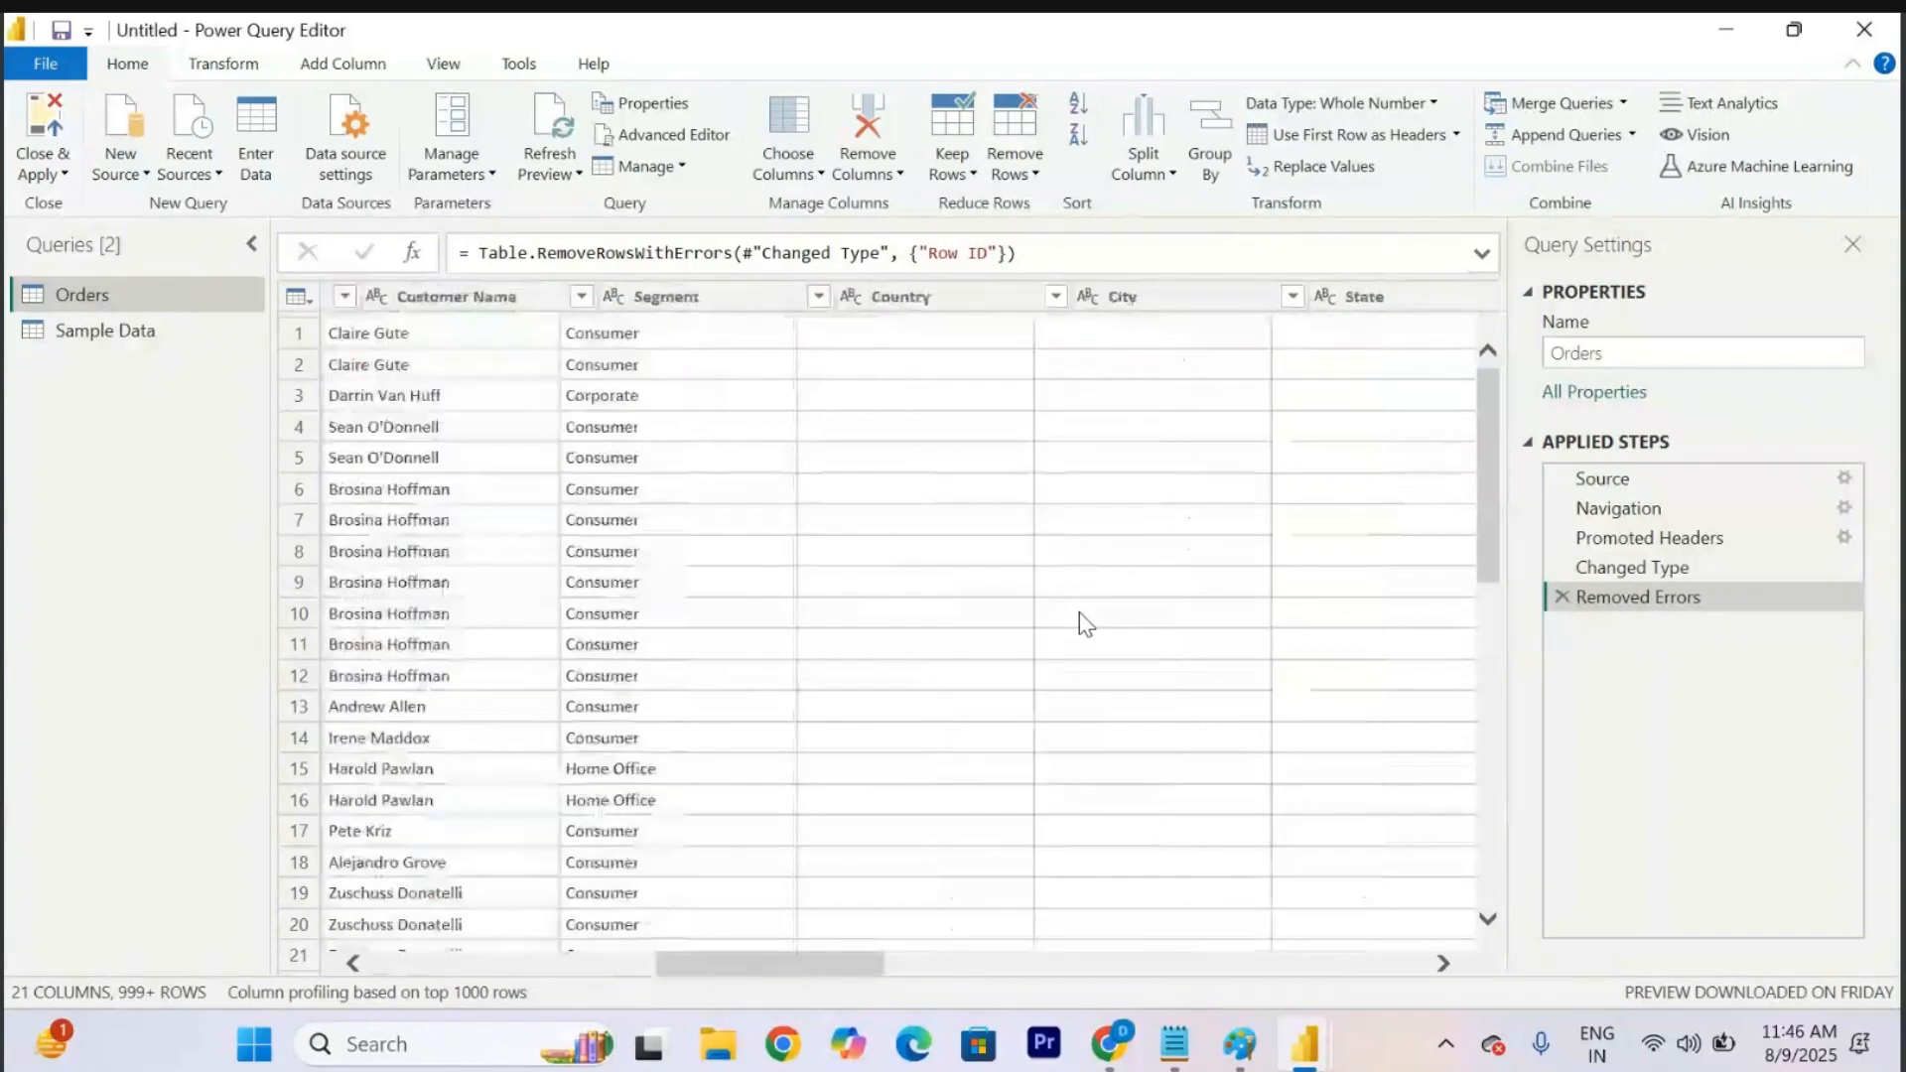
pyautogui.hscroll(-10, 1080, 611)
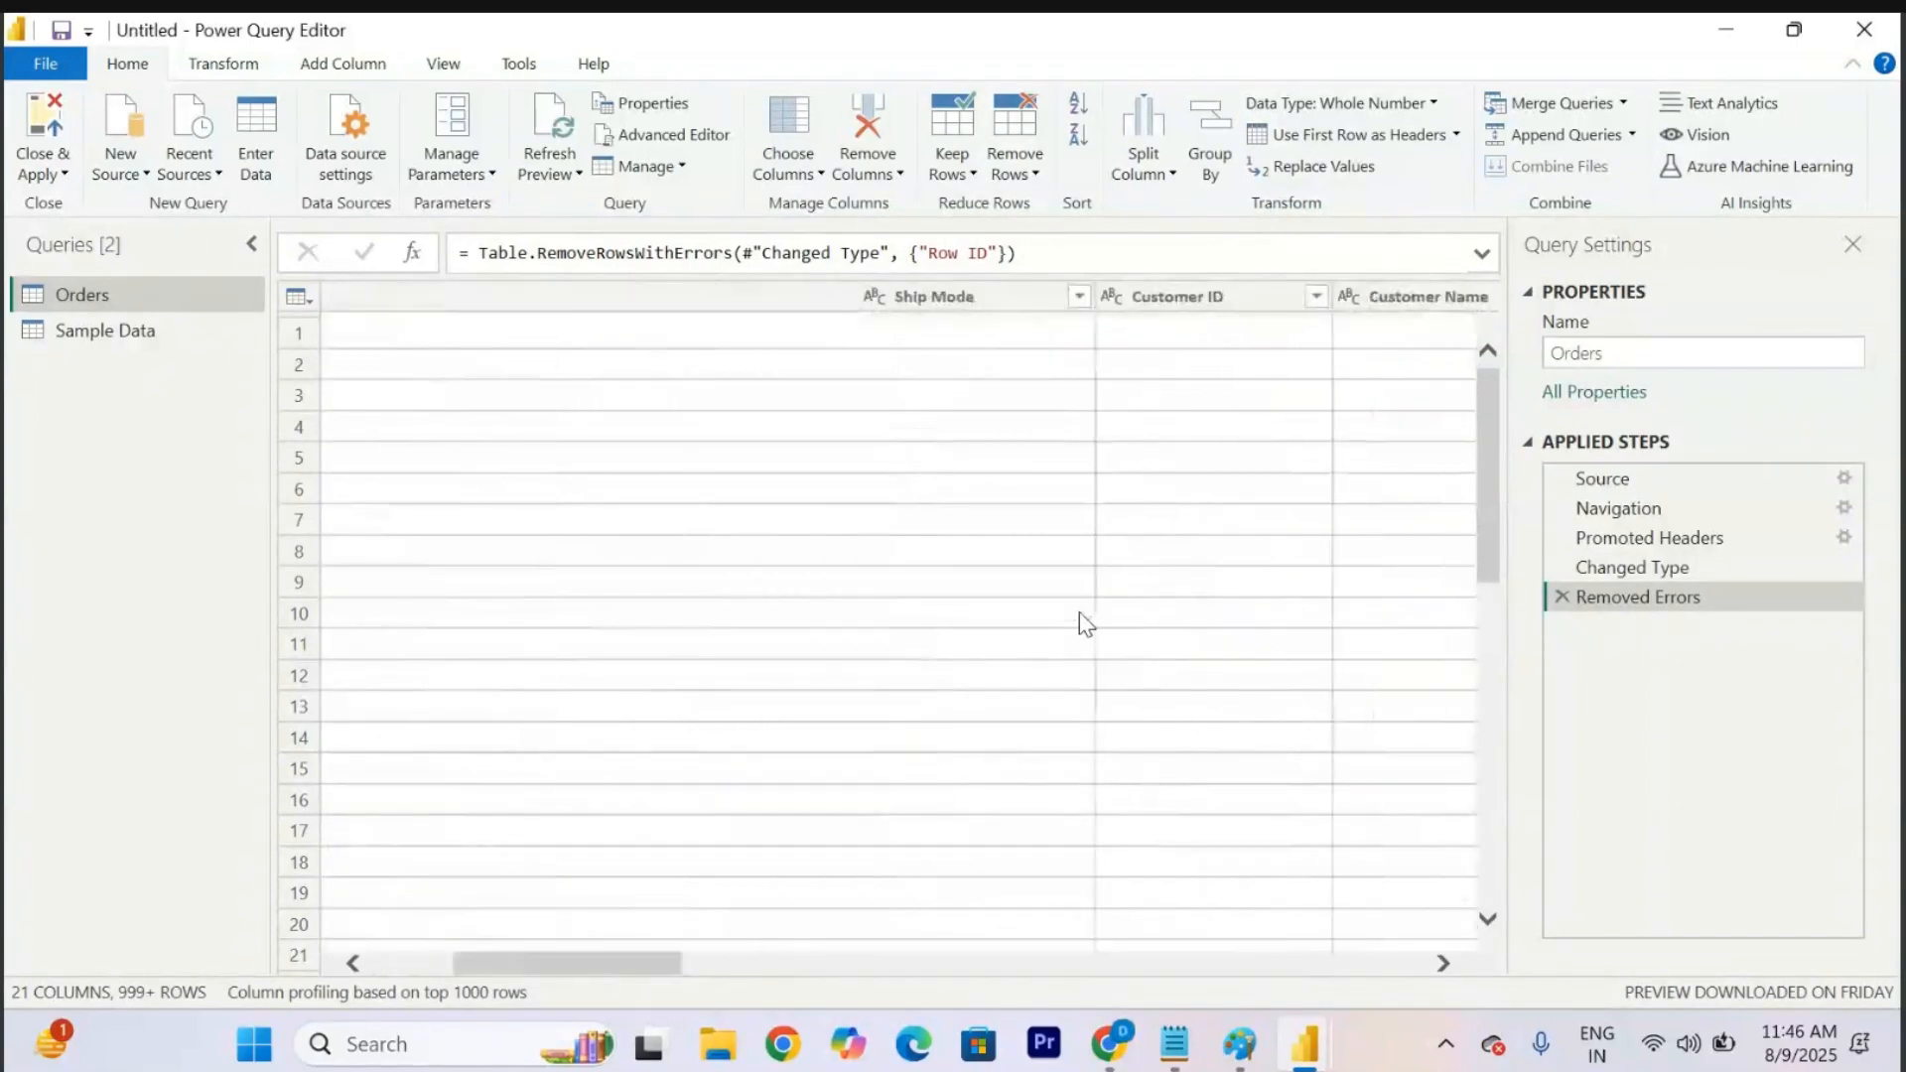
pyautogui.scroll(-10, 1080, 611)
pyautogui.scroll(-3, 1082, 623)
pyautogui.scroll(13, 1082, 623)
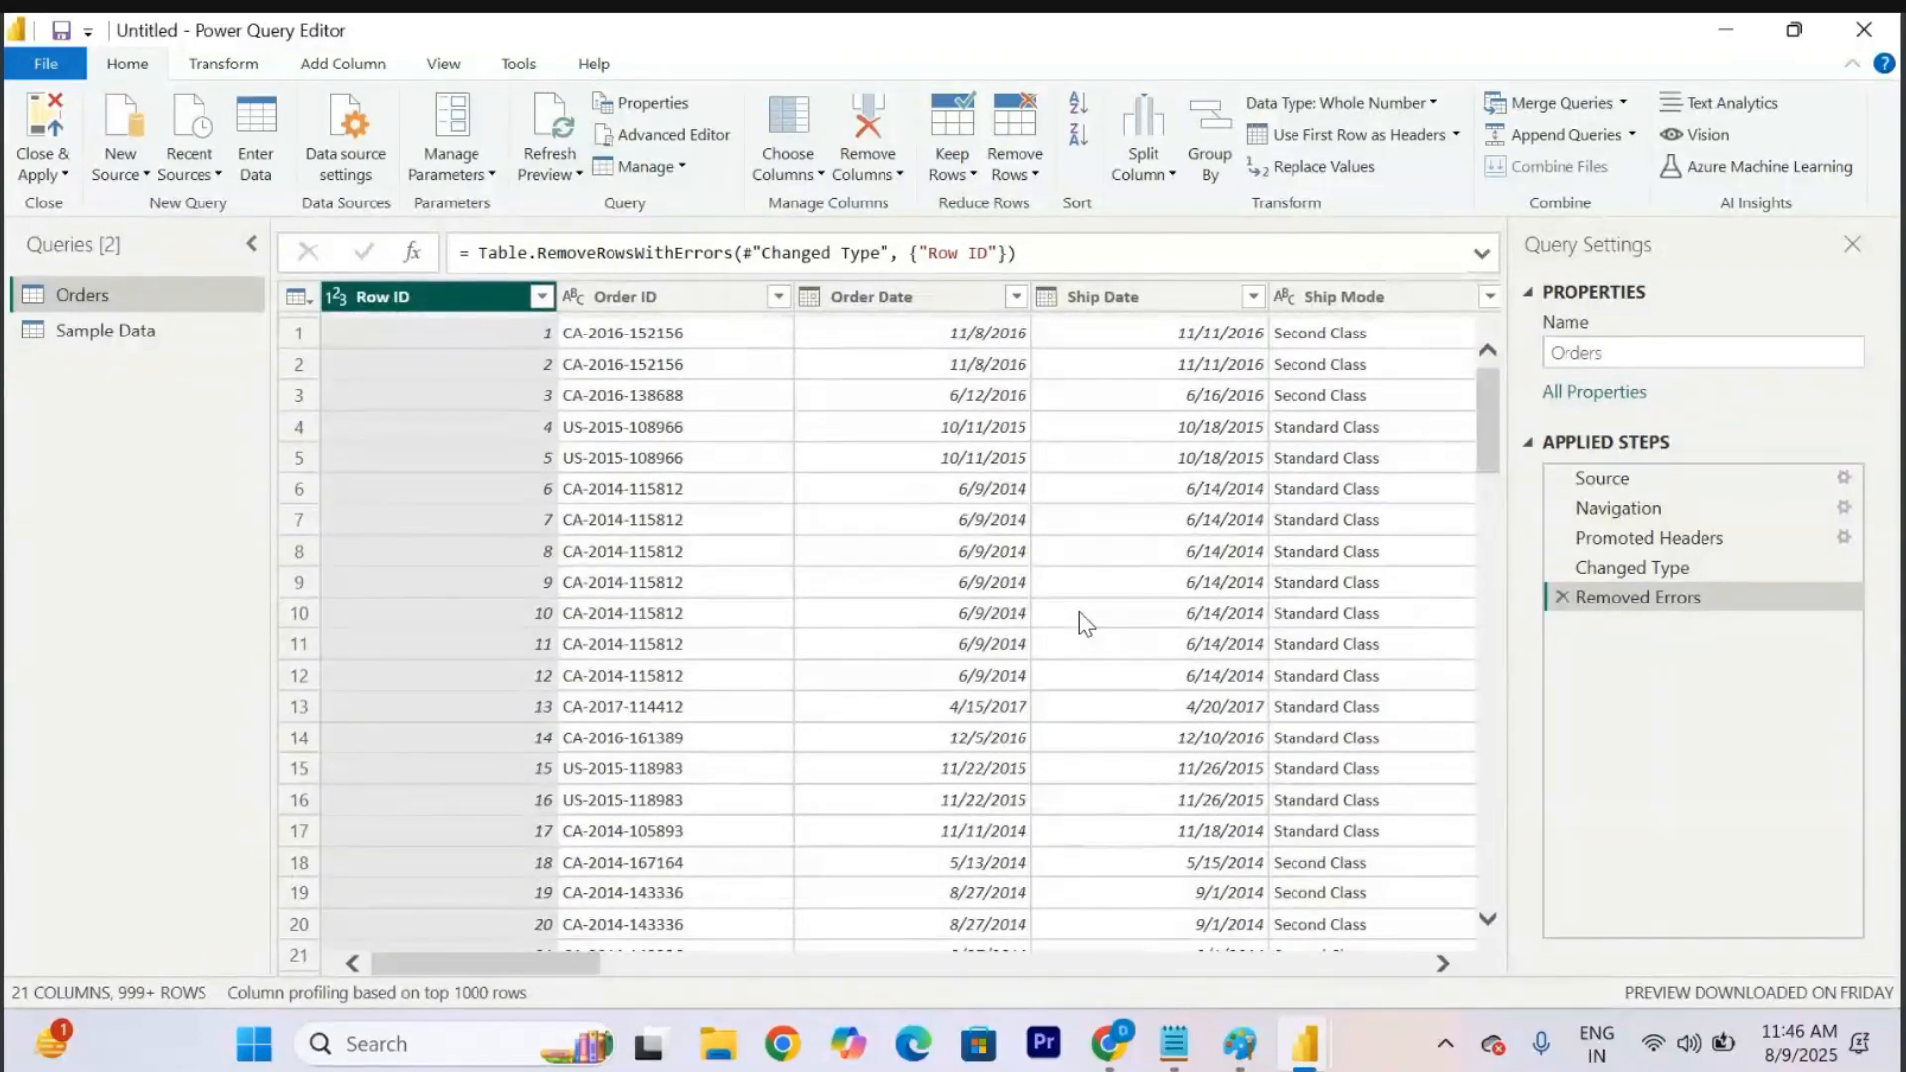
pyautogui.hscroll(2, 1080, 613)
pyautogui.hscroll(-2, 1080, 613)
# In Sample Data, change the Name column's type to Date, replacing the current conversion, and keep only the rows with errors.
pyautogui.click(82, 332)
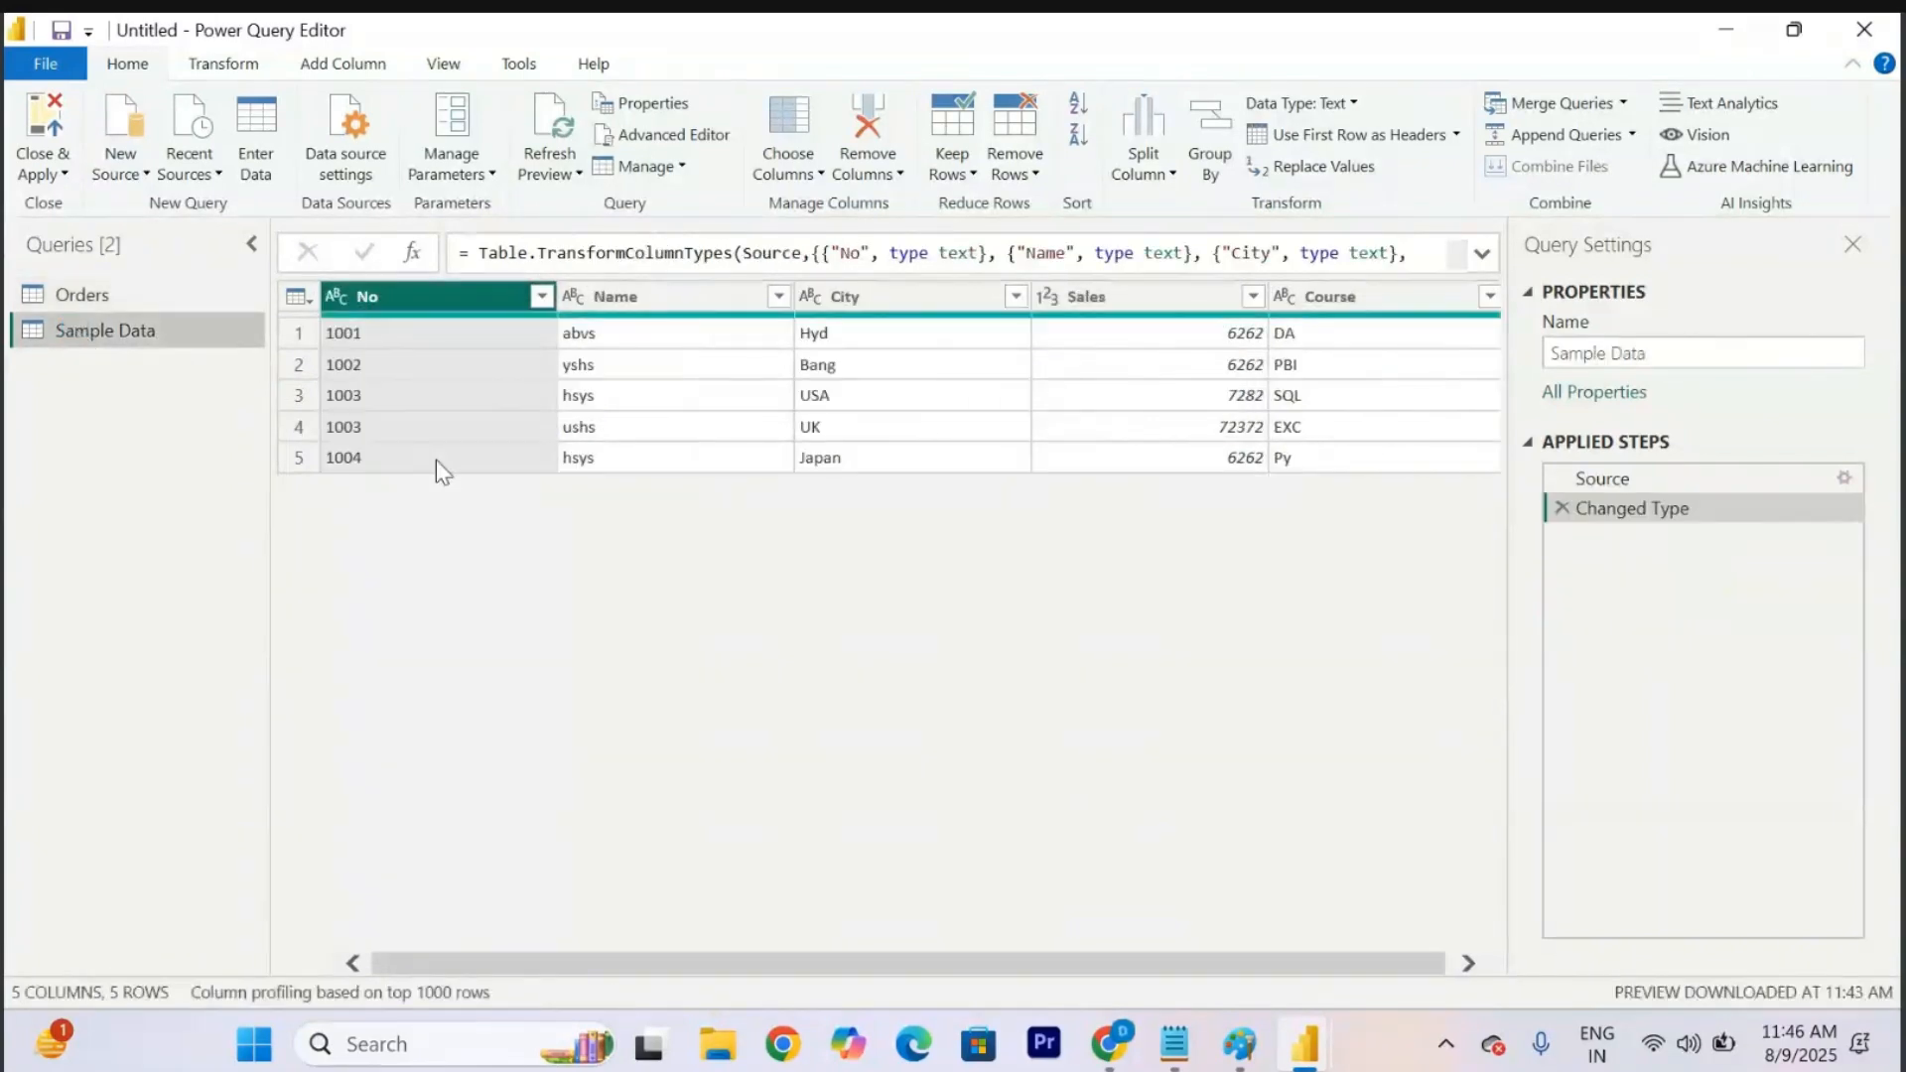
pyautogui.click(575, 303)
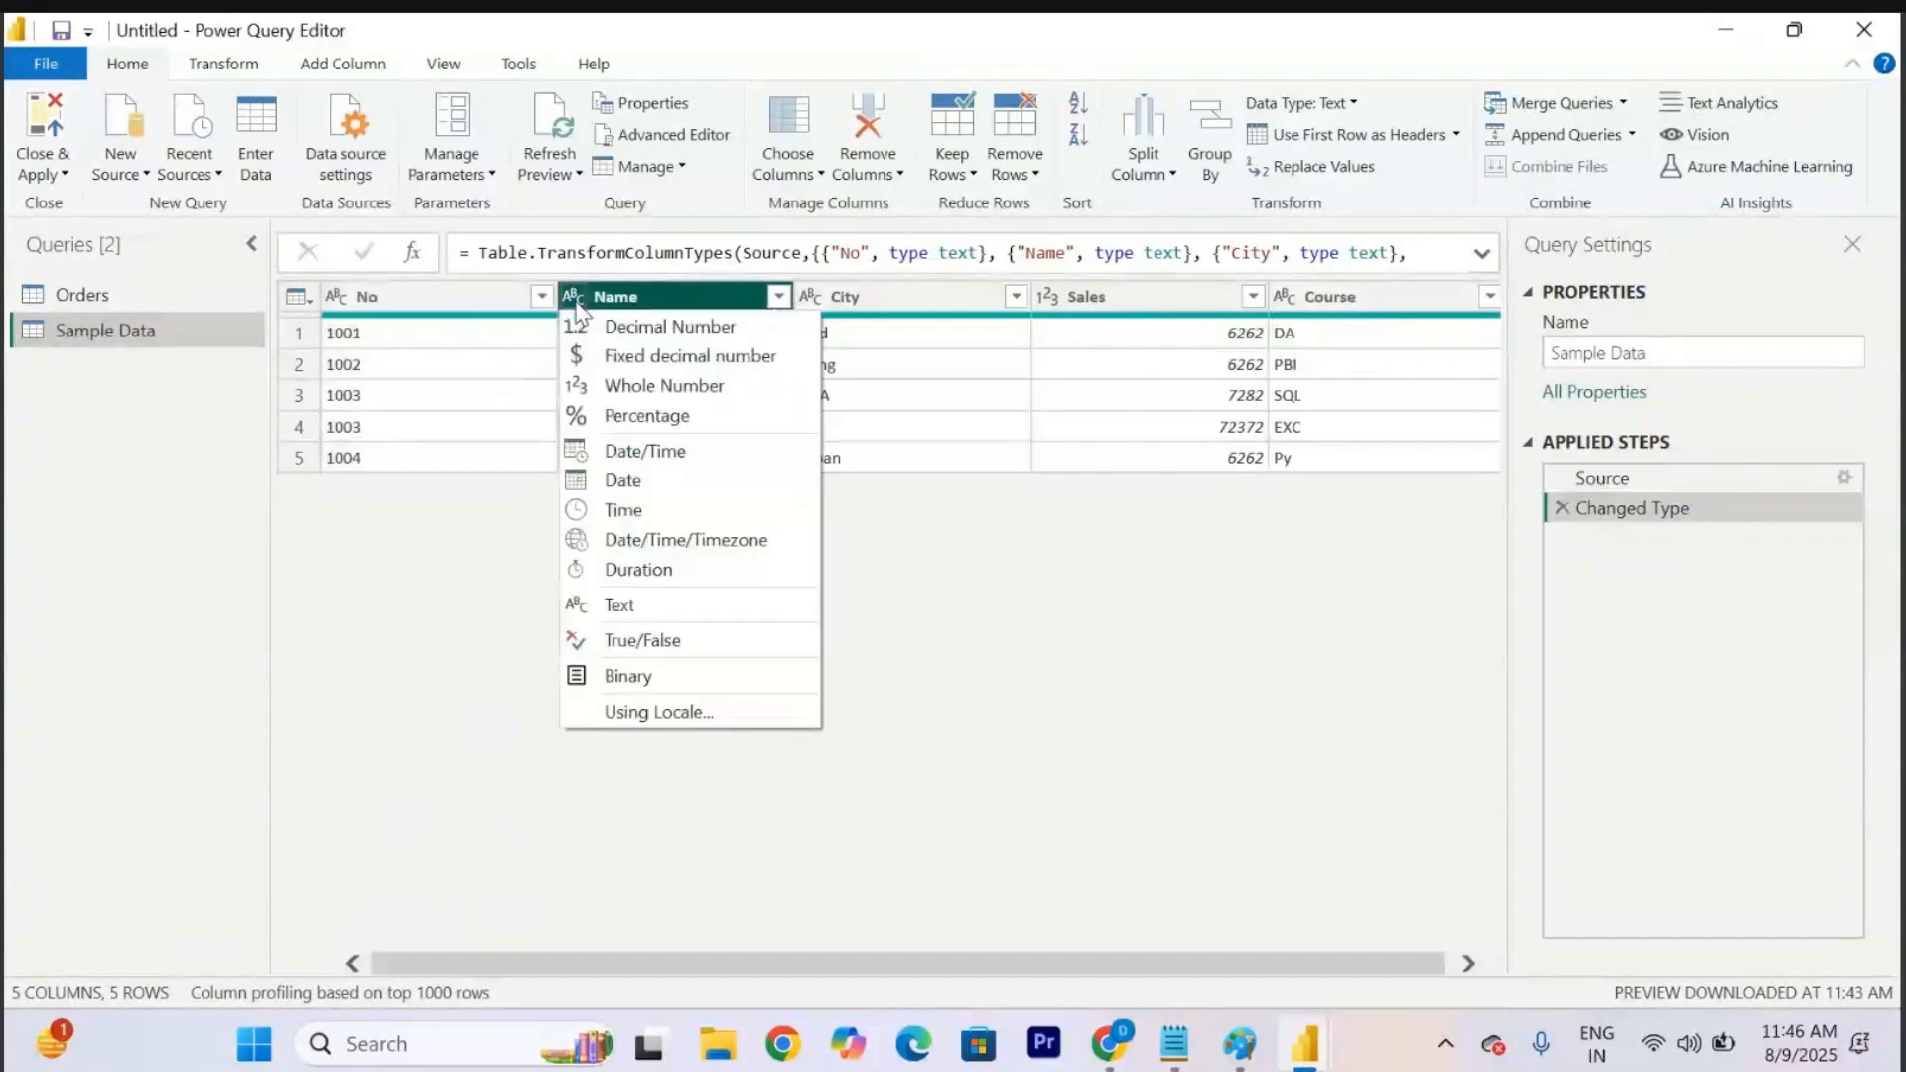
pyautogui.click(628, 481)
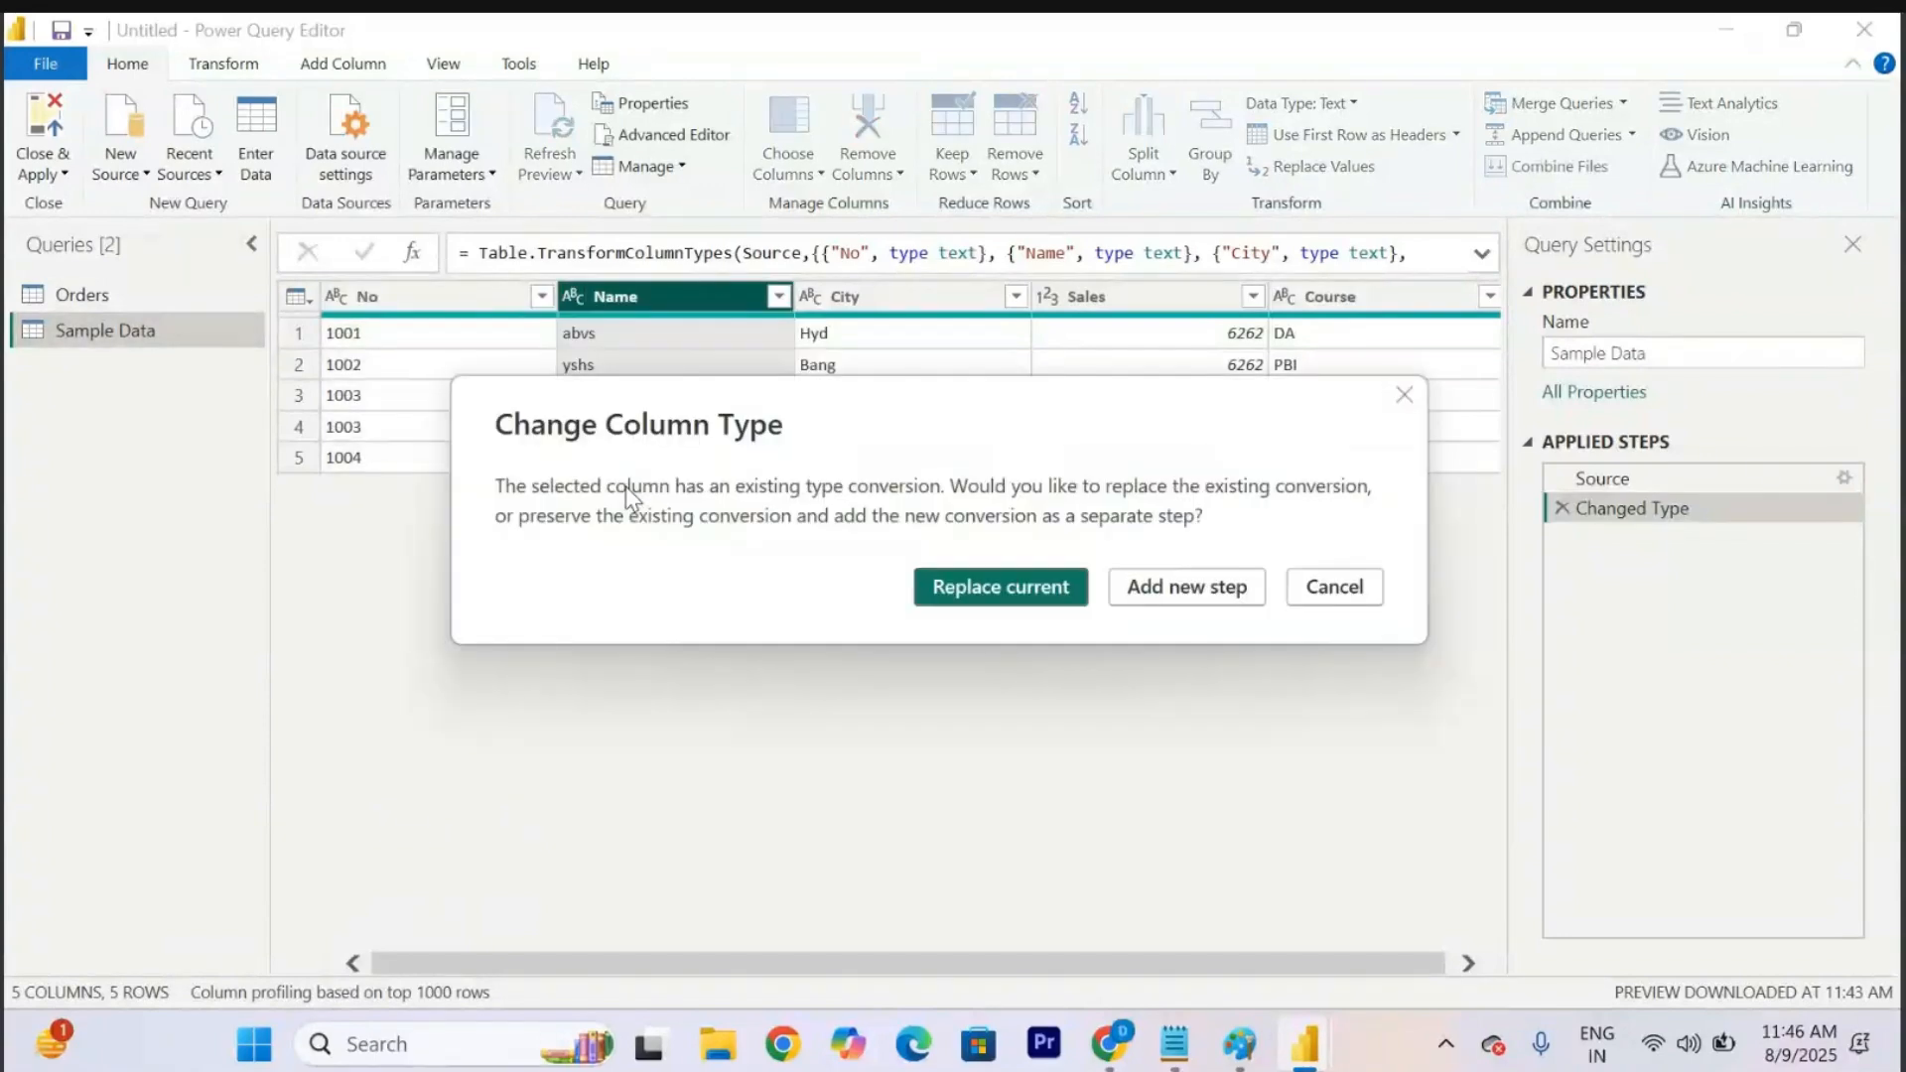
pyautogui.click(1004, 596)
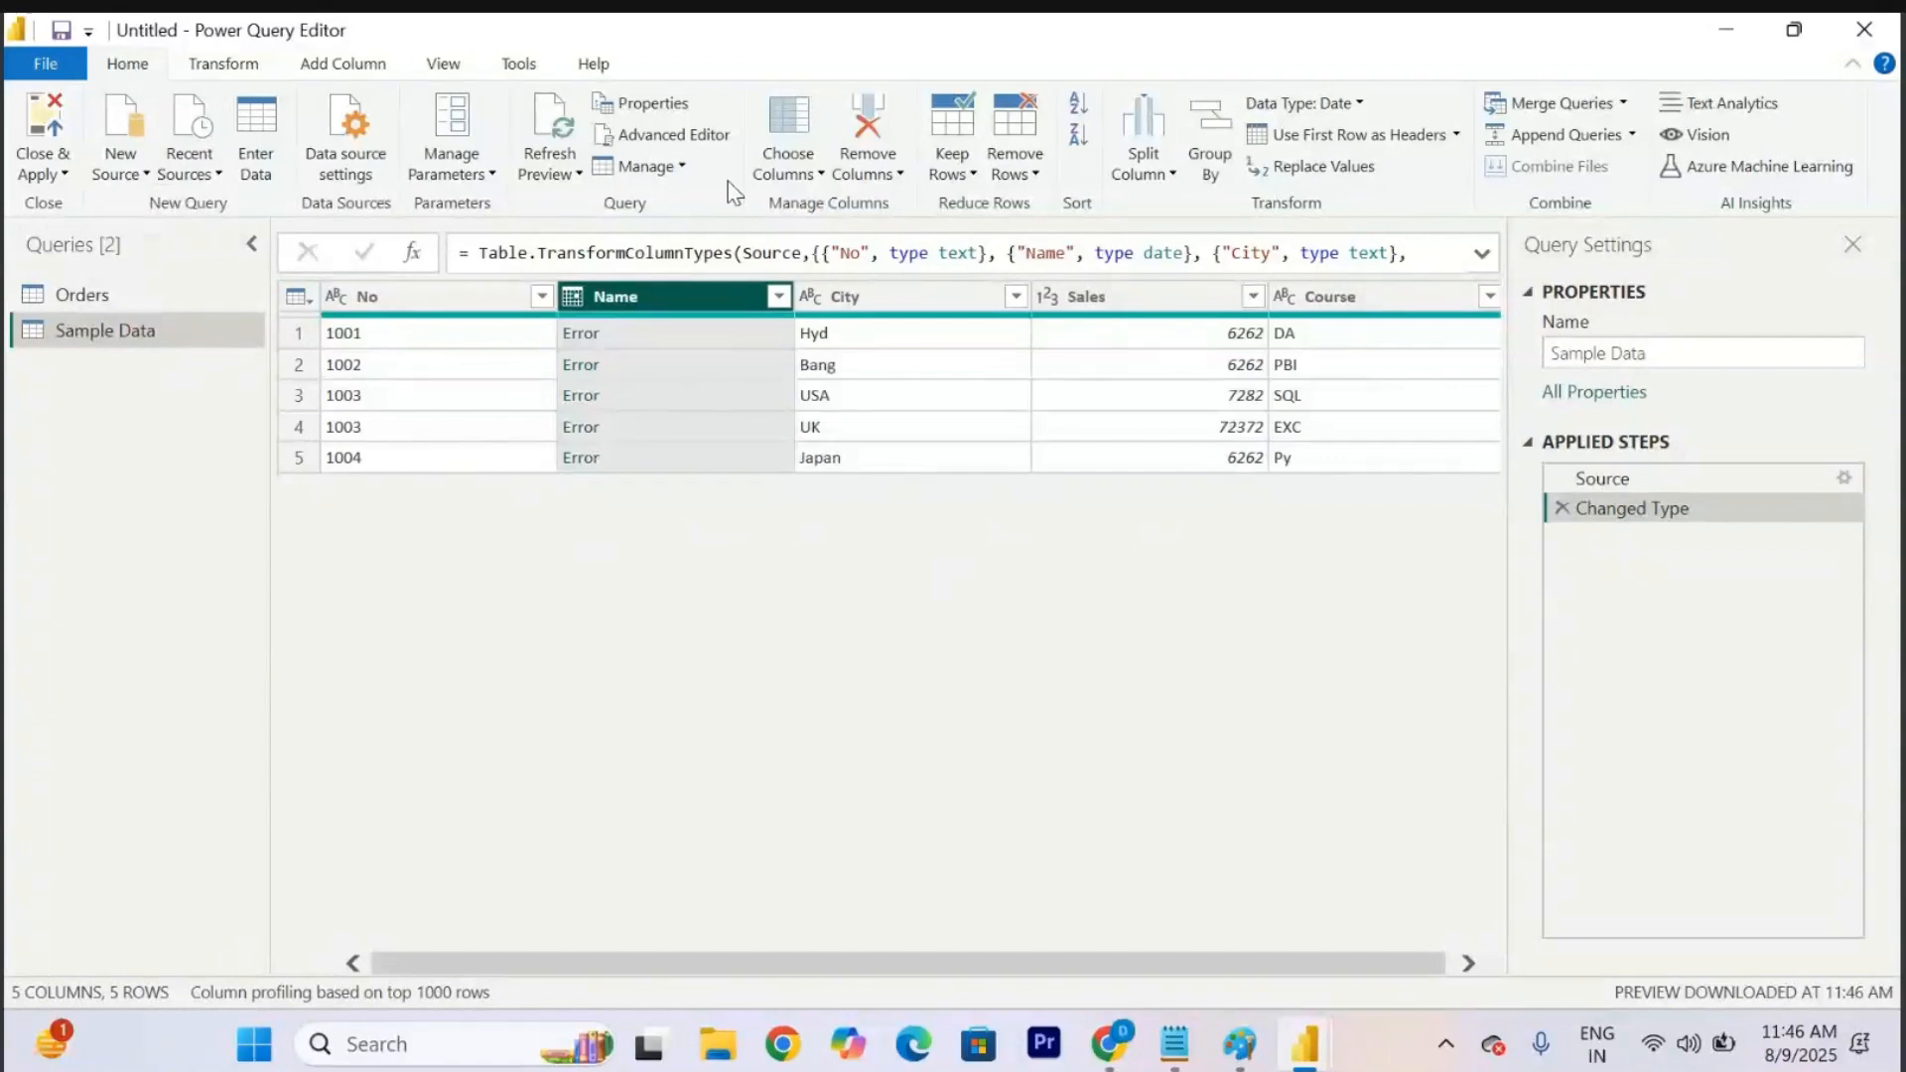
pyautogui.click(961, 174)
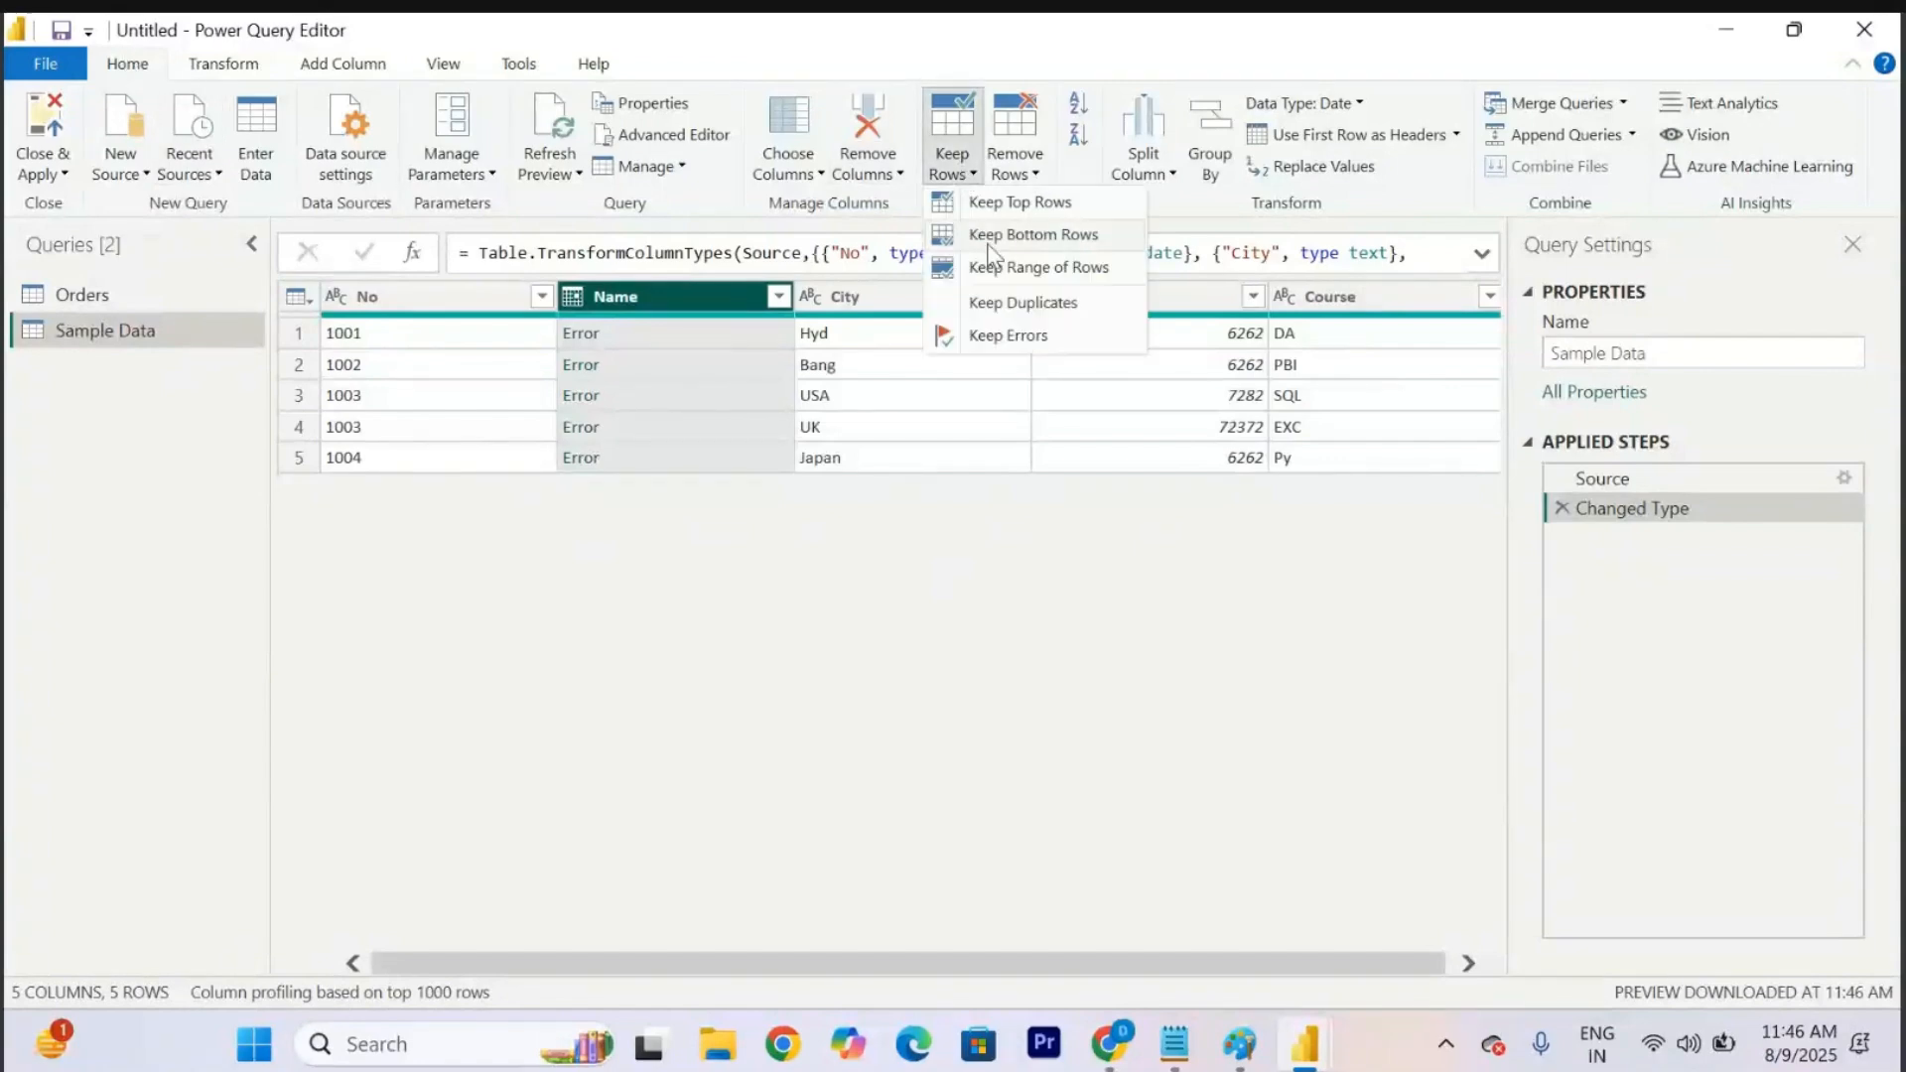
pyautogui.click(1008, 336)
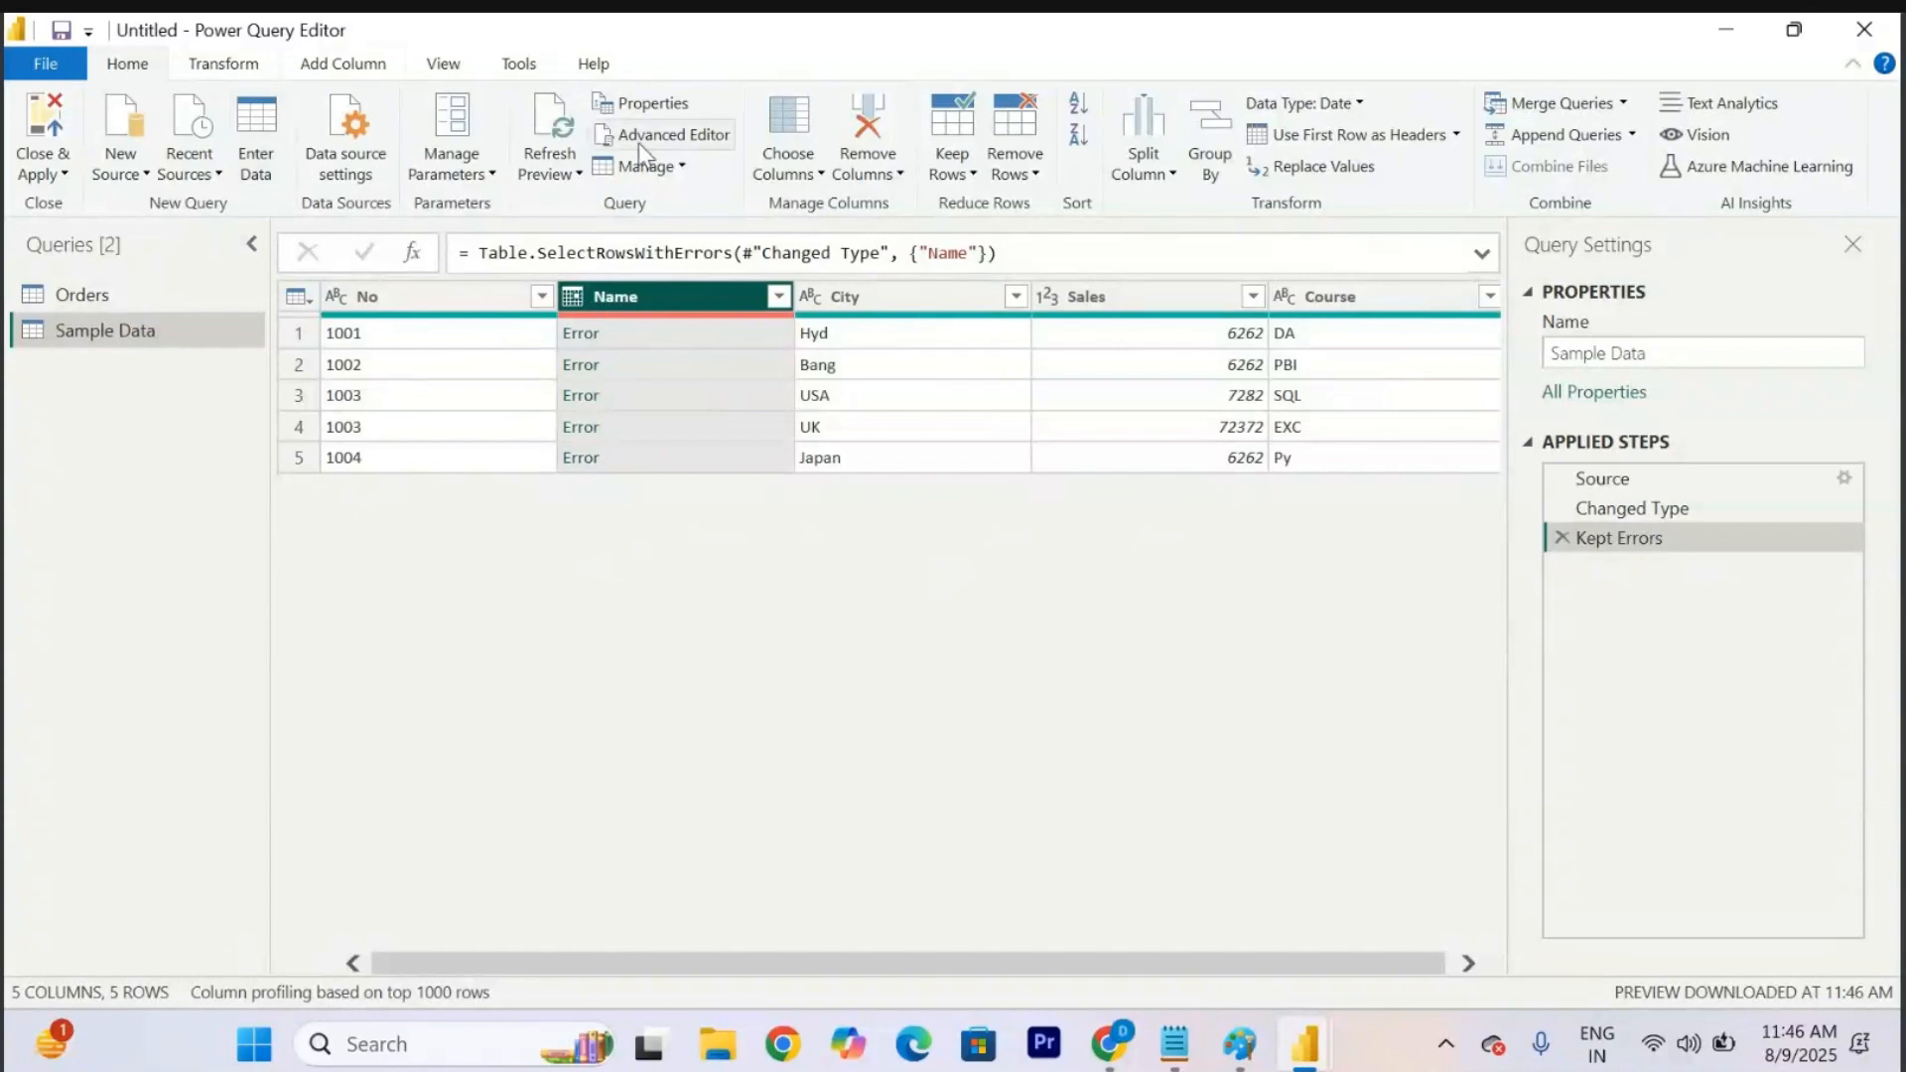
# Remove the rows with errors in the Name column of Sample Data and go back to the Kept Errors step.
pyautogui.click(1012, 176)
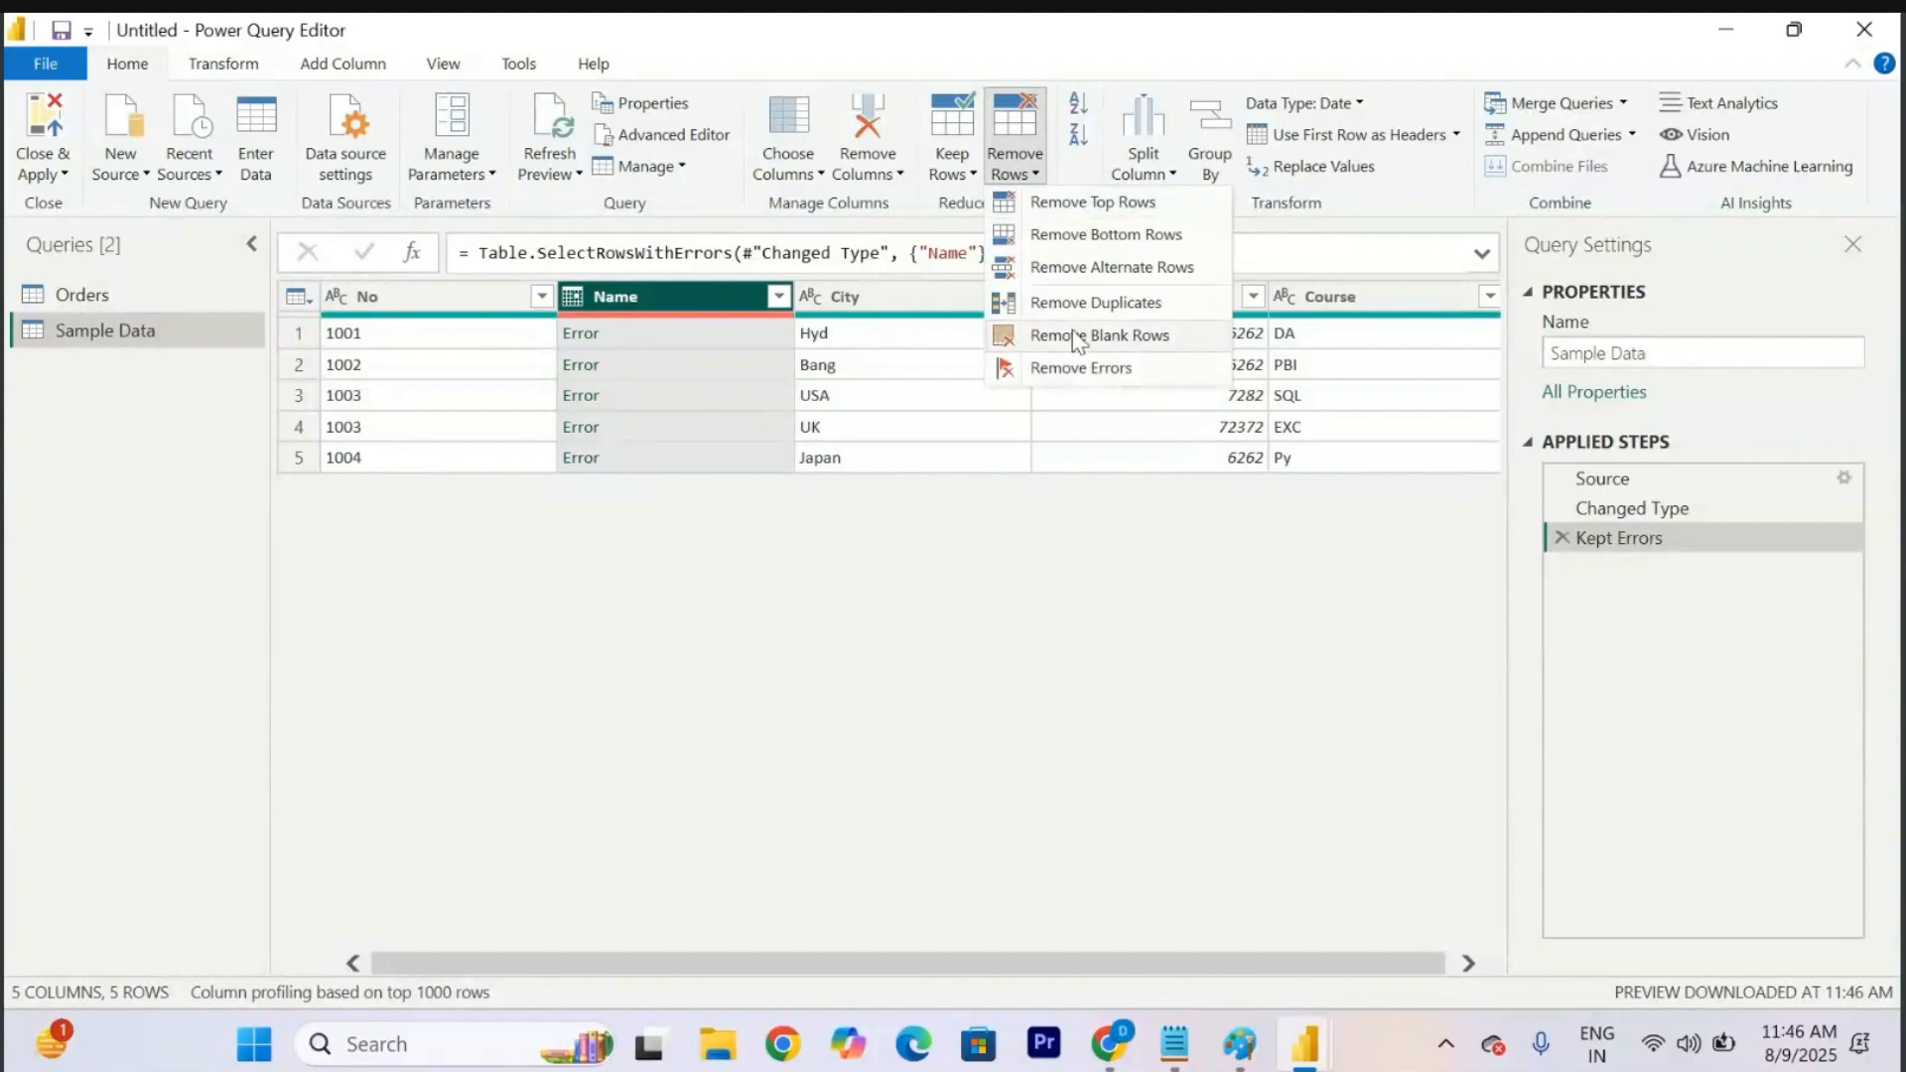
pyautogui.click(1100, 369)
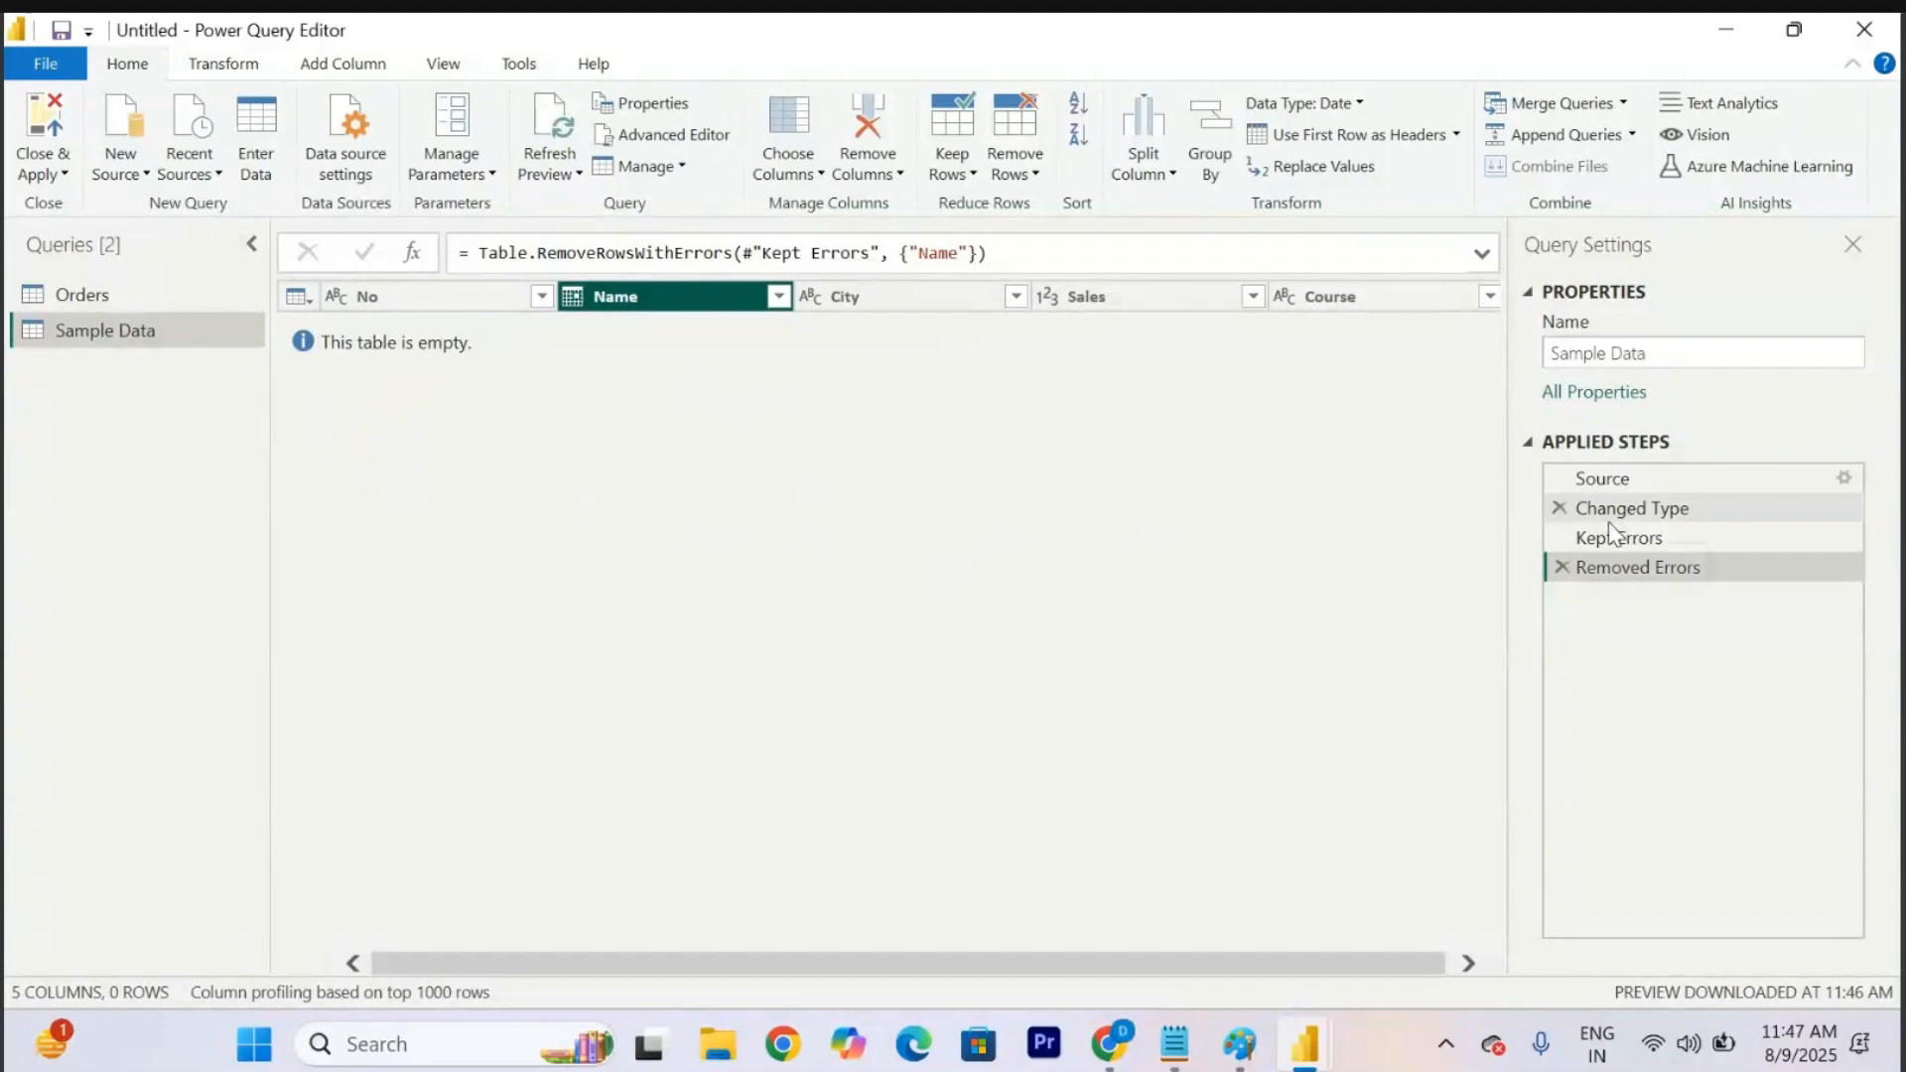
pyautogui.click(1628, 541)
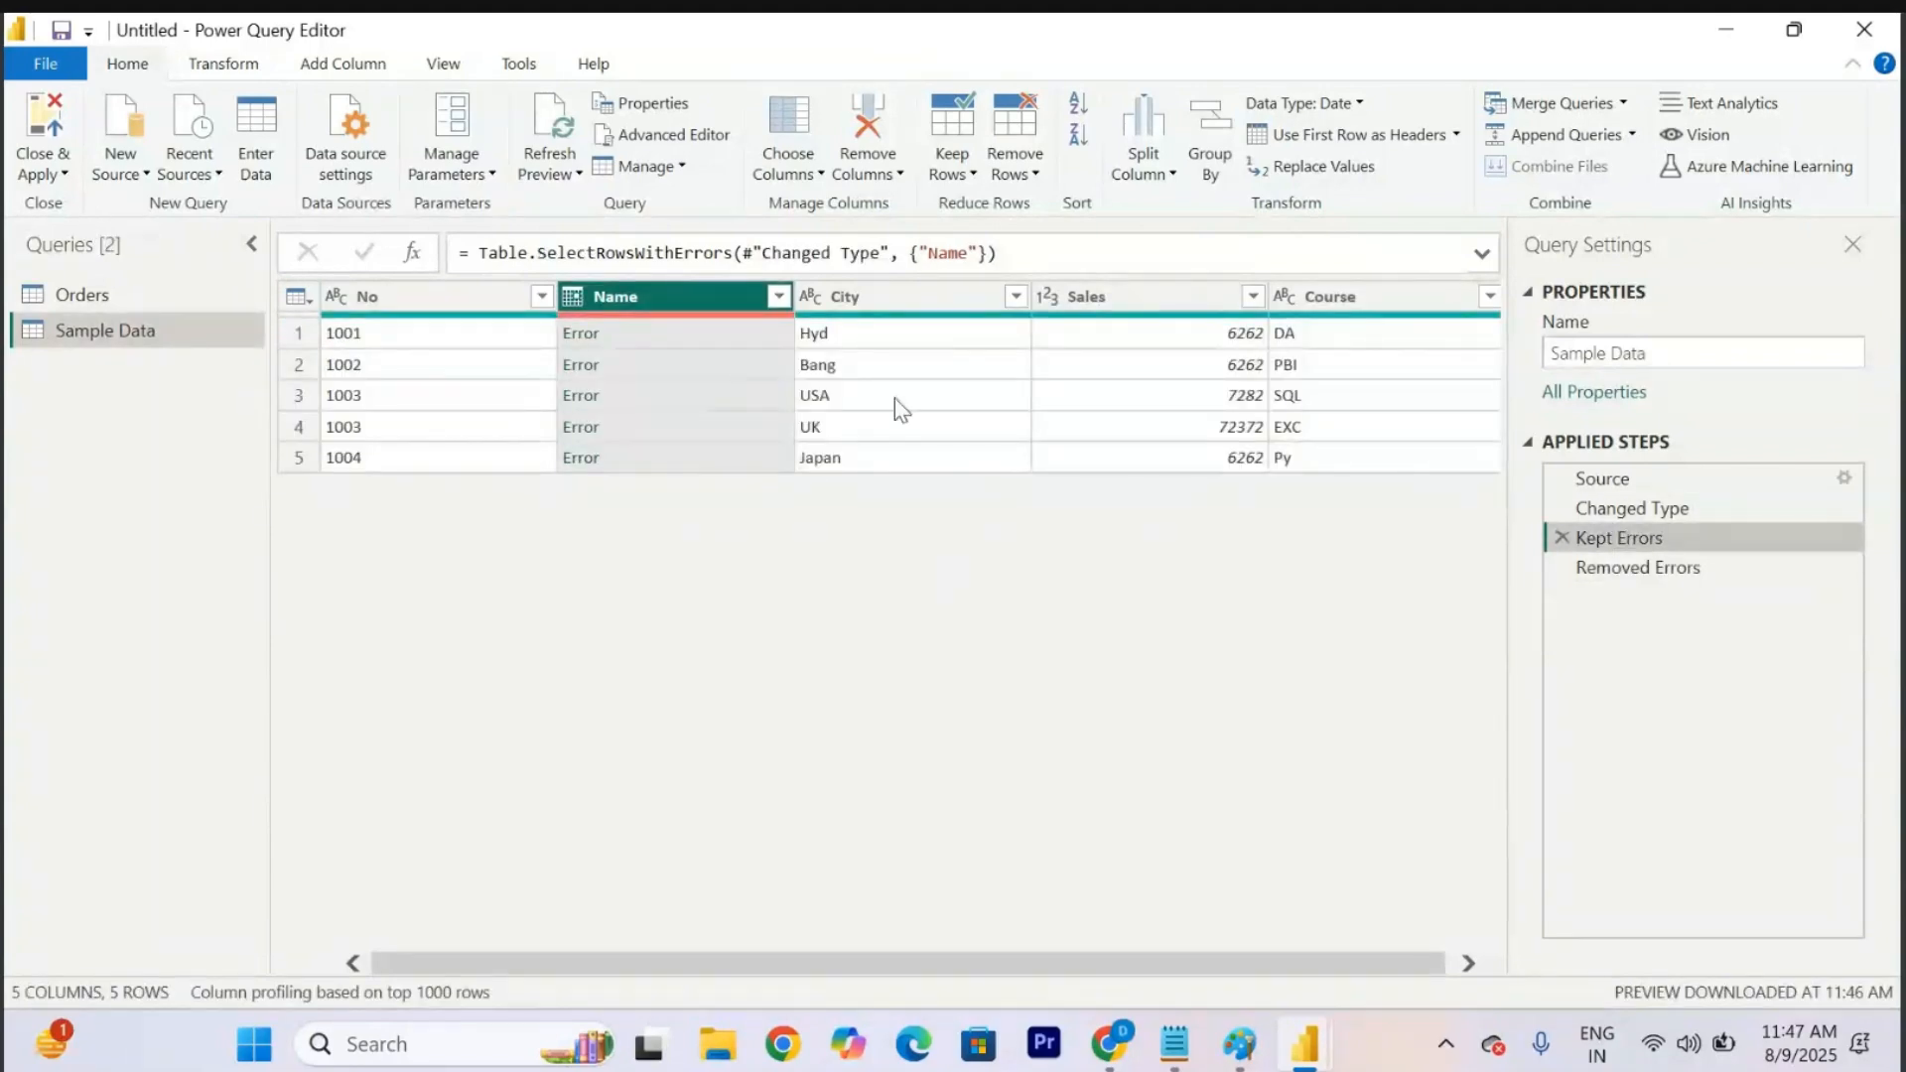
# Drill into the first error in the Name column, replacing the subsequent steps, and delete the resulting navigation step.
pyautogui.click(595, 337)
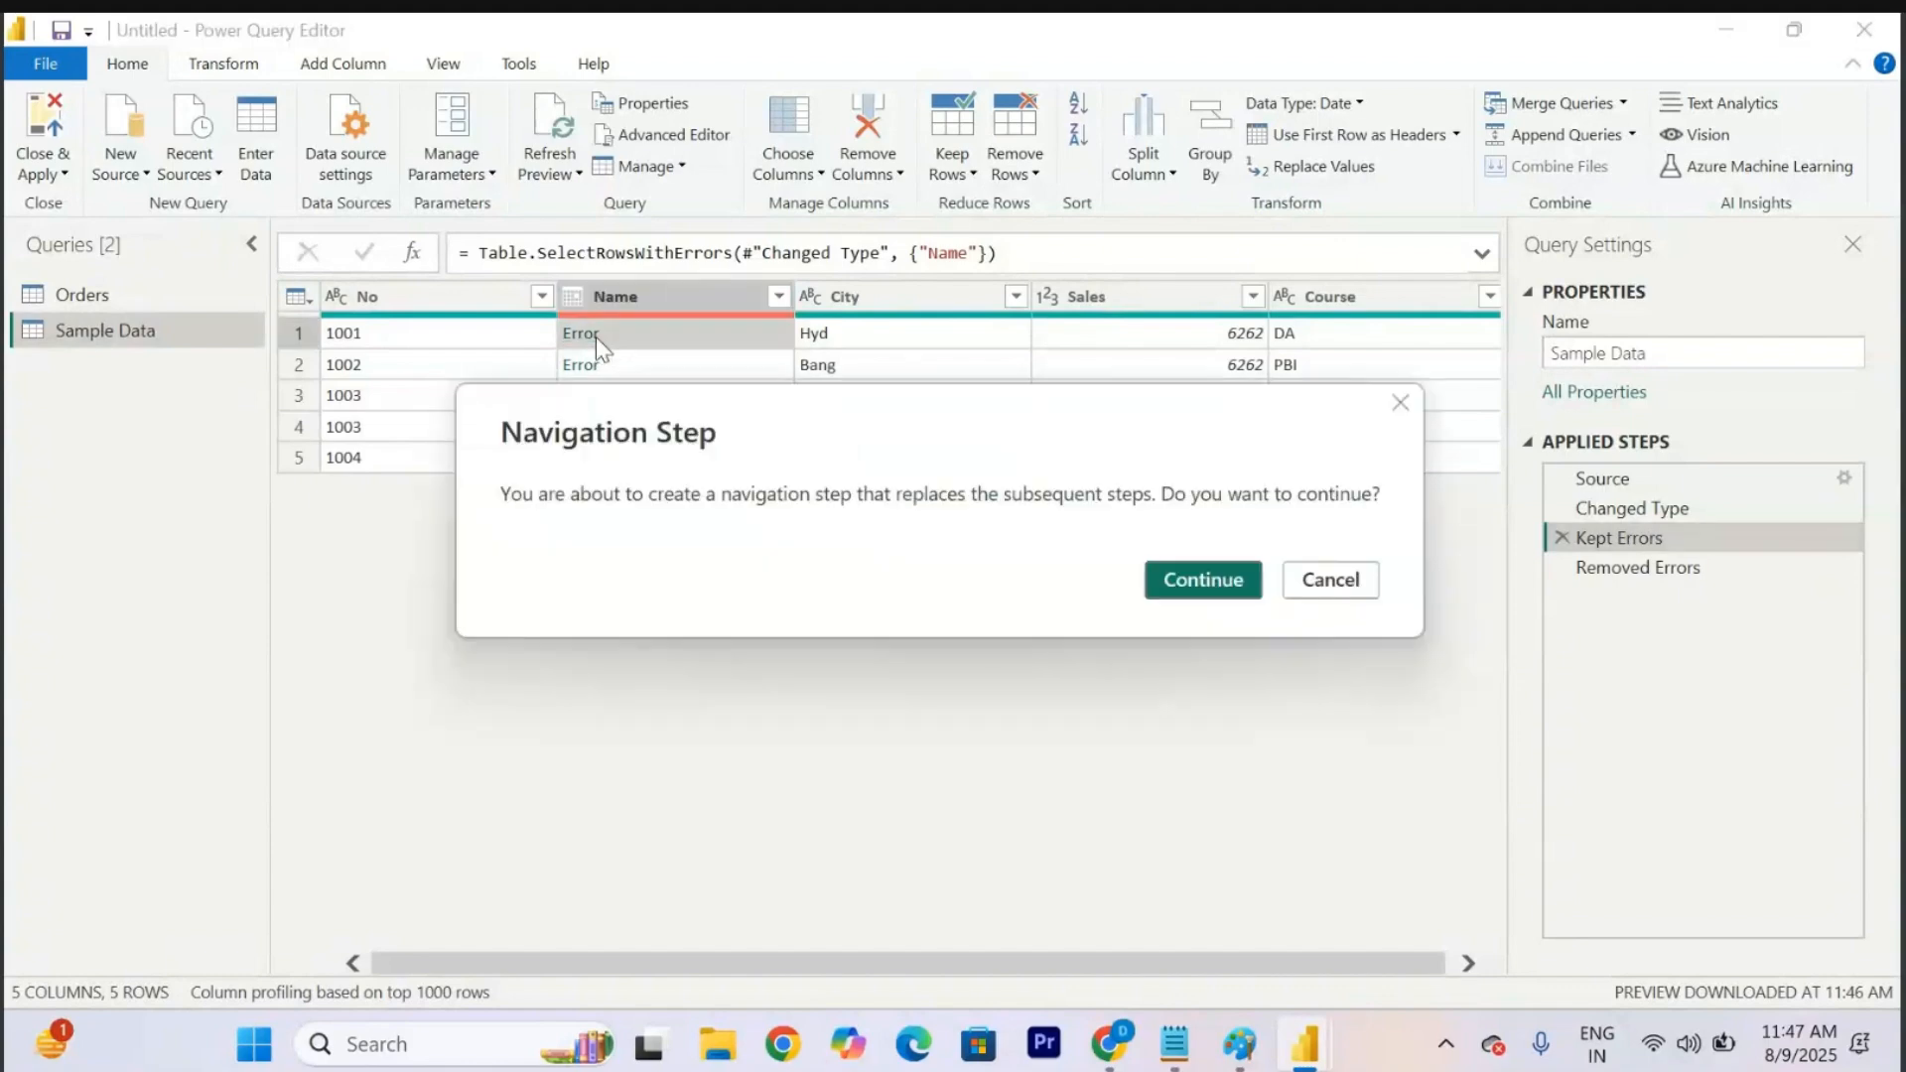
pyautogui.click(1223, 580)
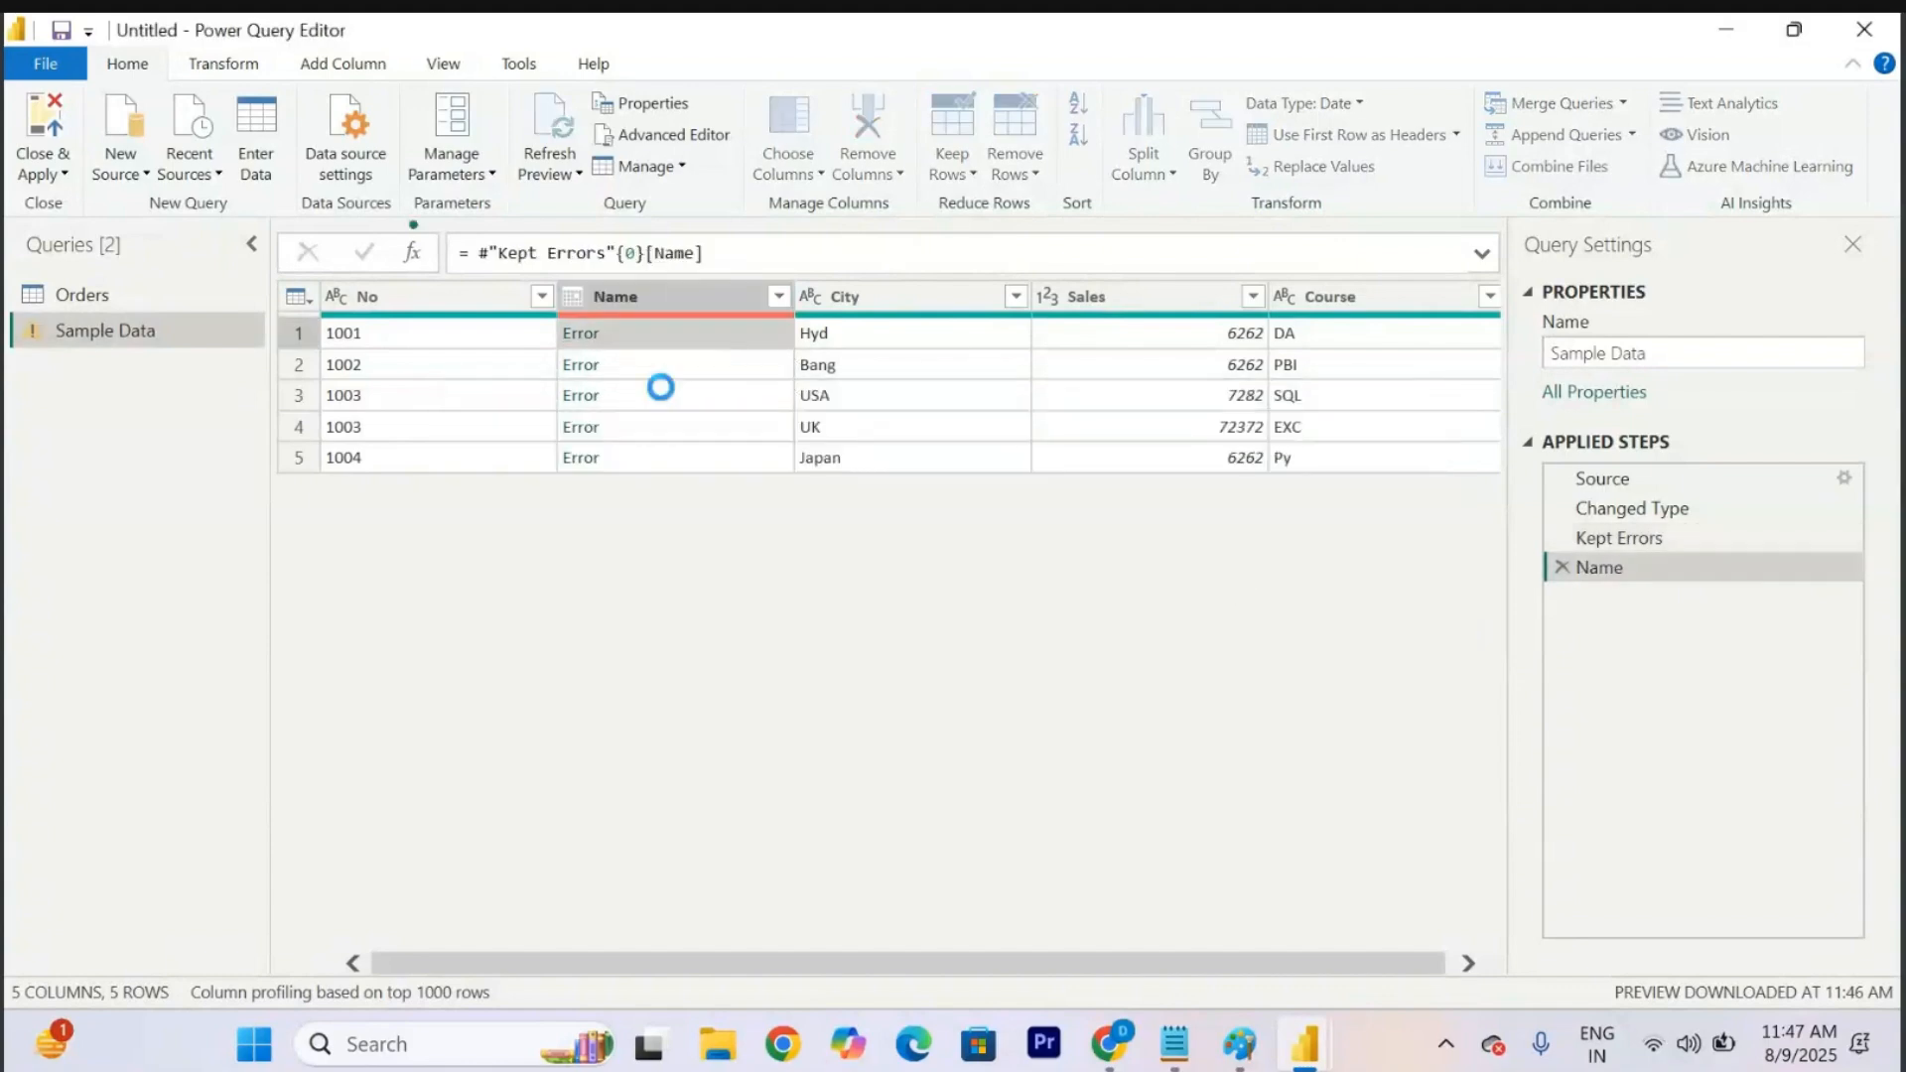
pyautogui.click(1561, 567)
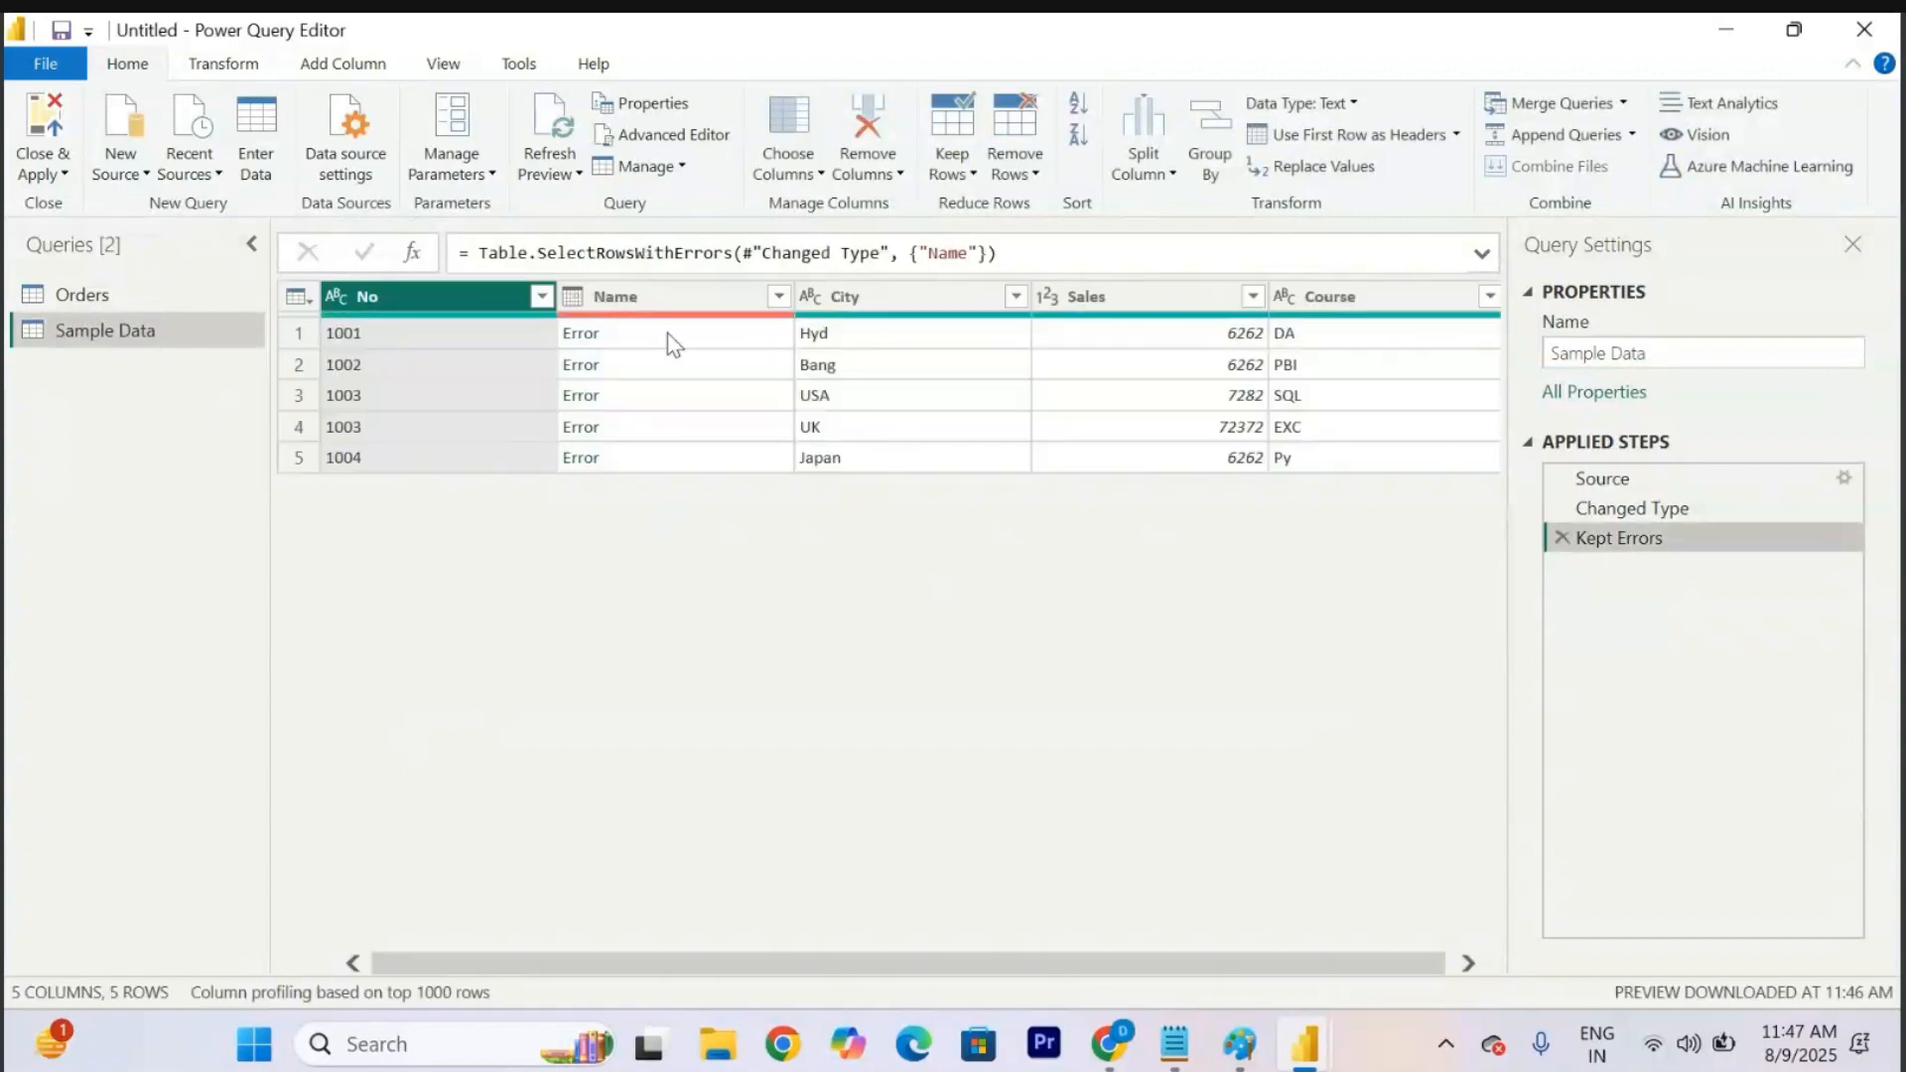
# Inspect the first Name cell's error and try to replace the value "Error" in that column.
pyautogui.click(675, 339)
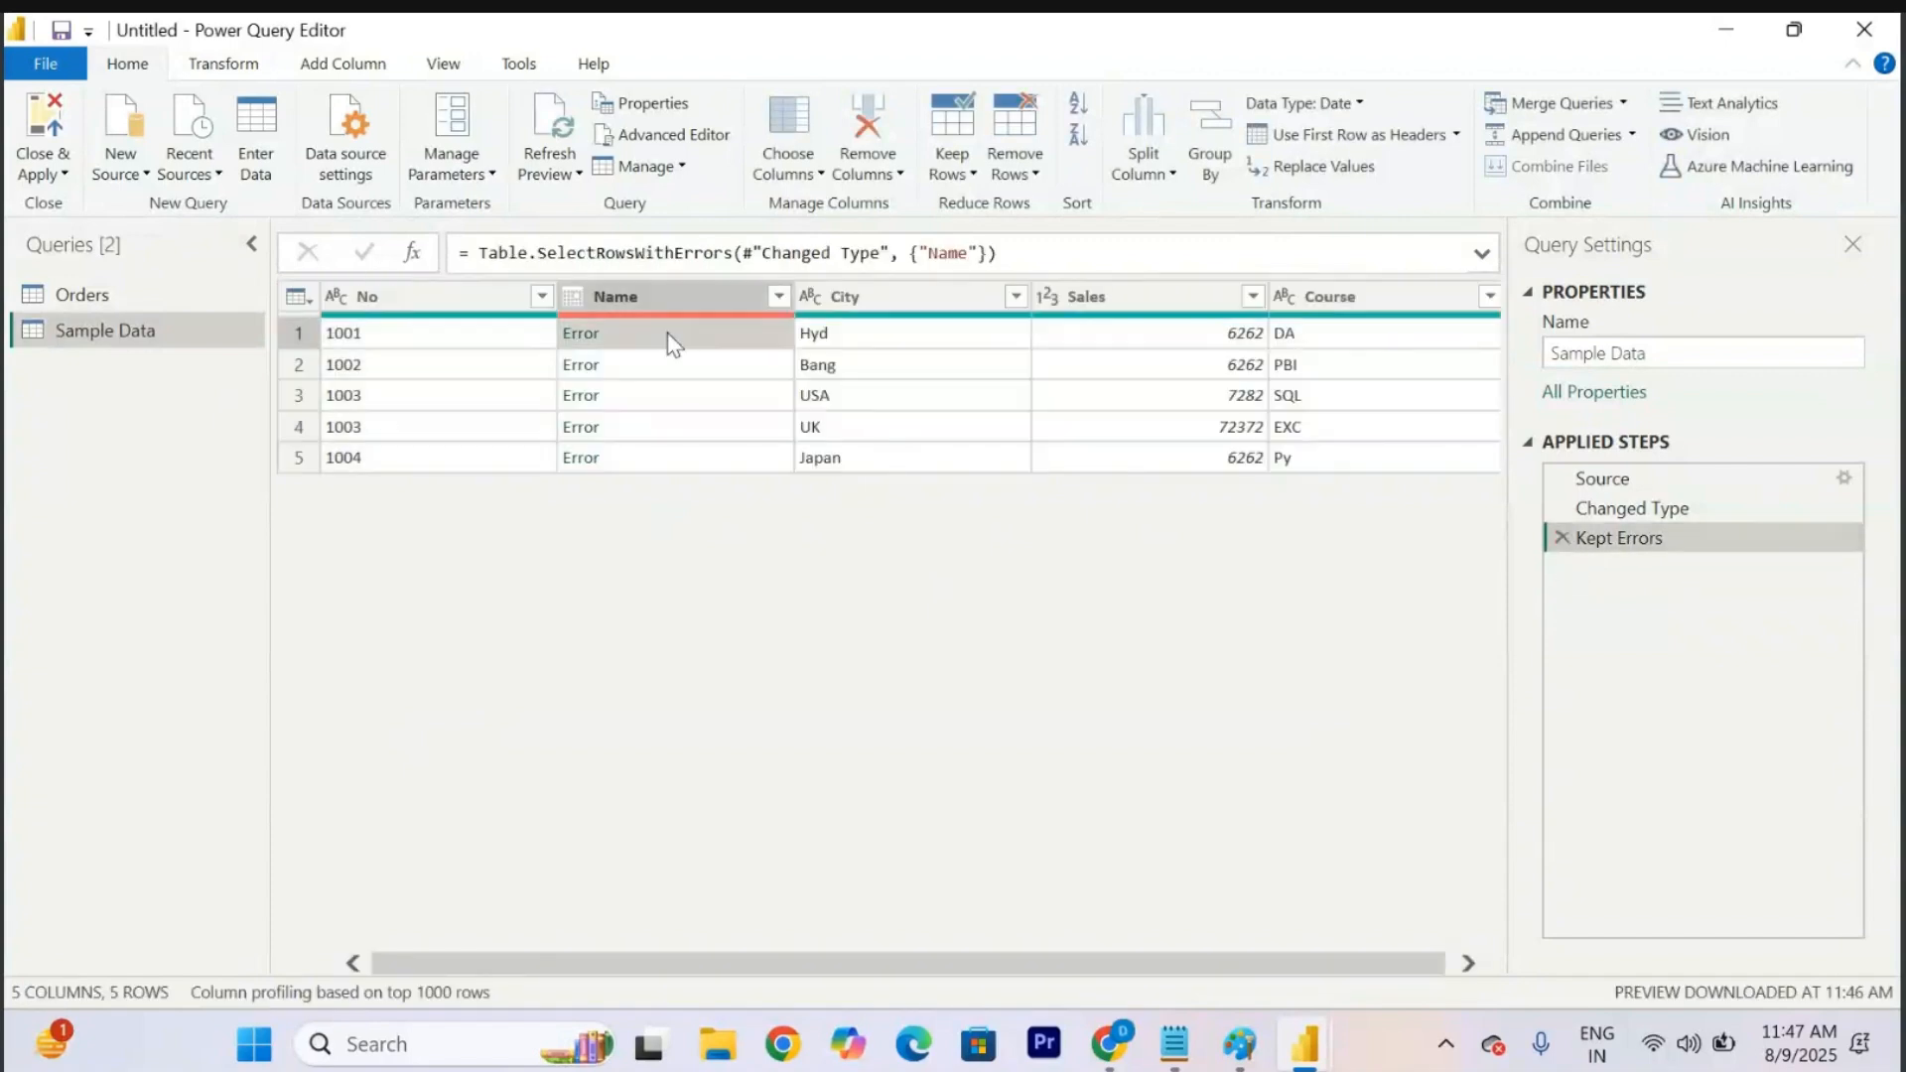
pyautogui.click(1351, 166)
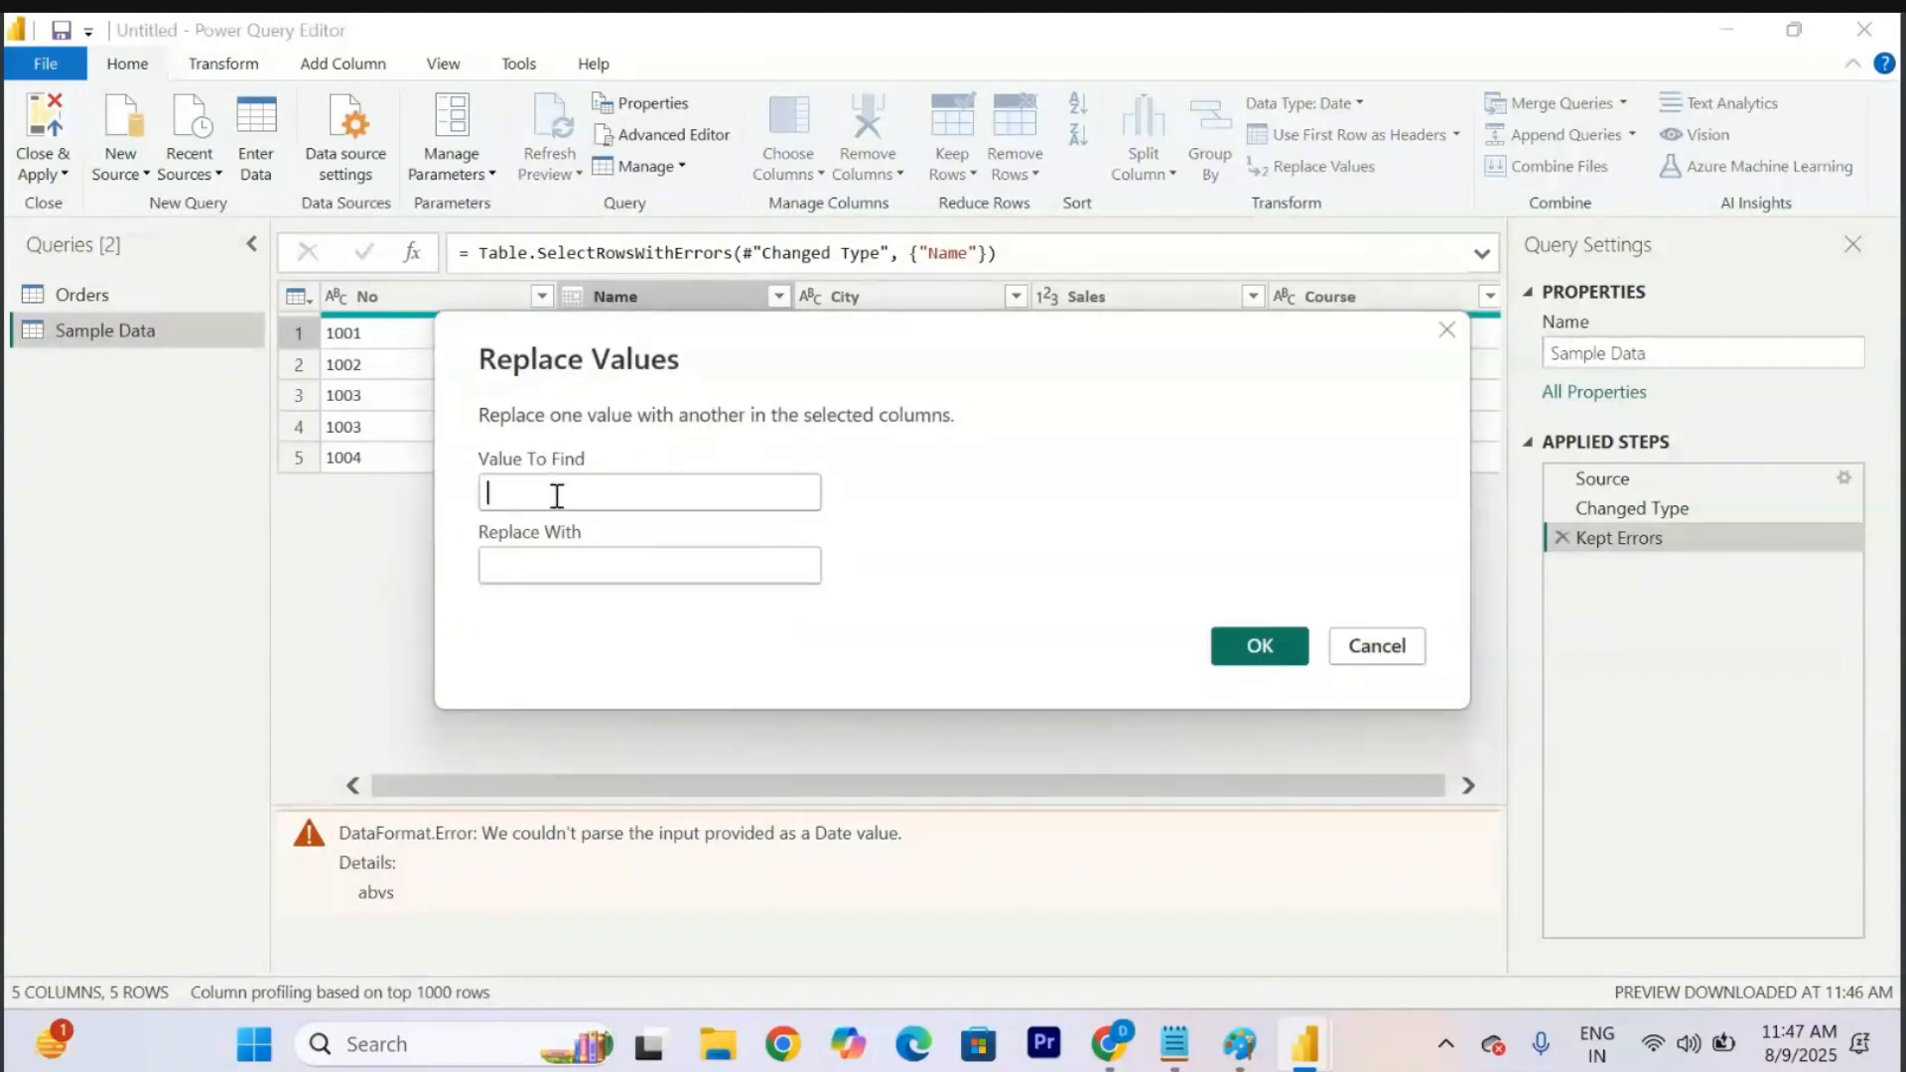
pyautogui.write('Error')
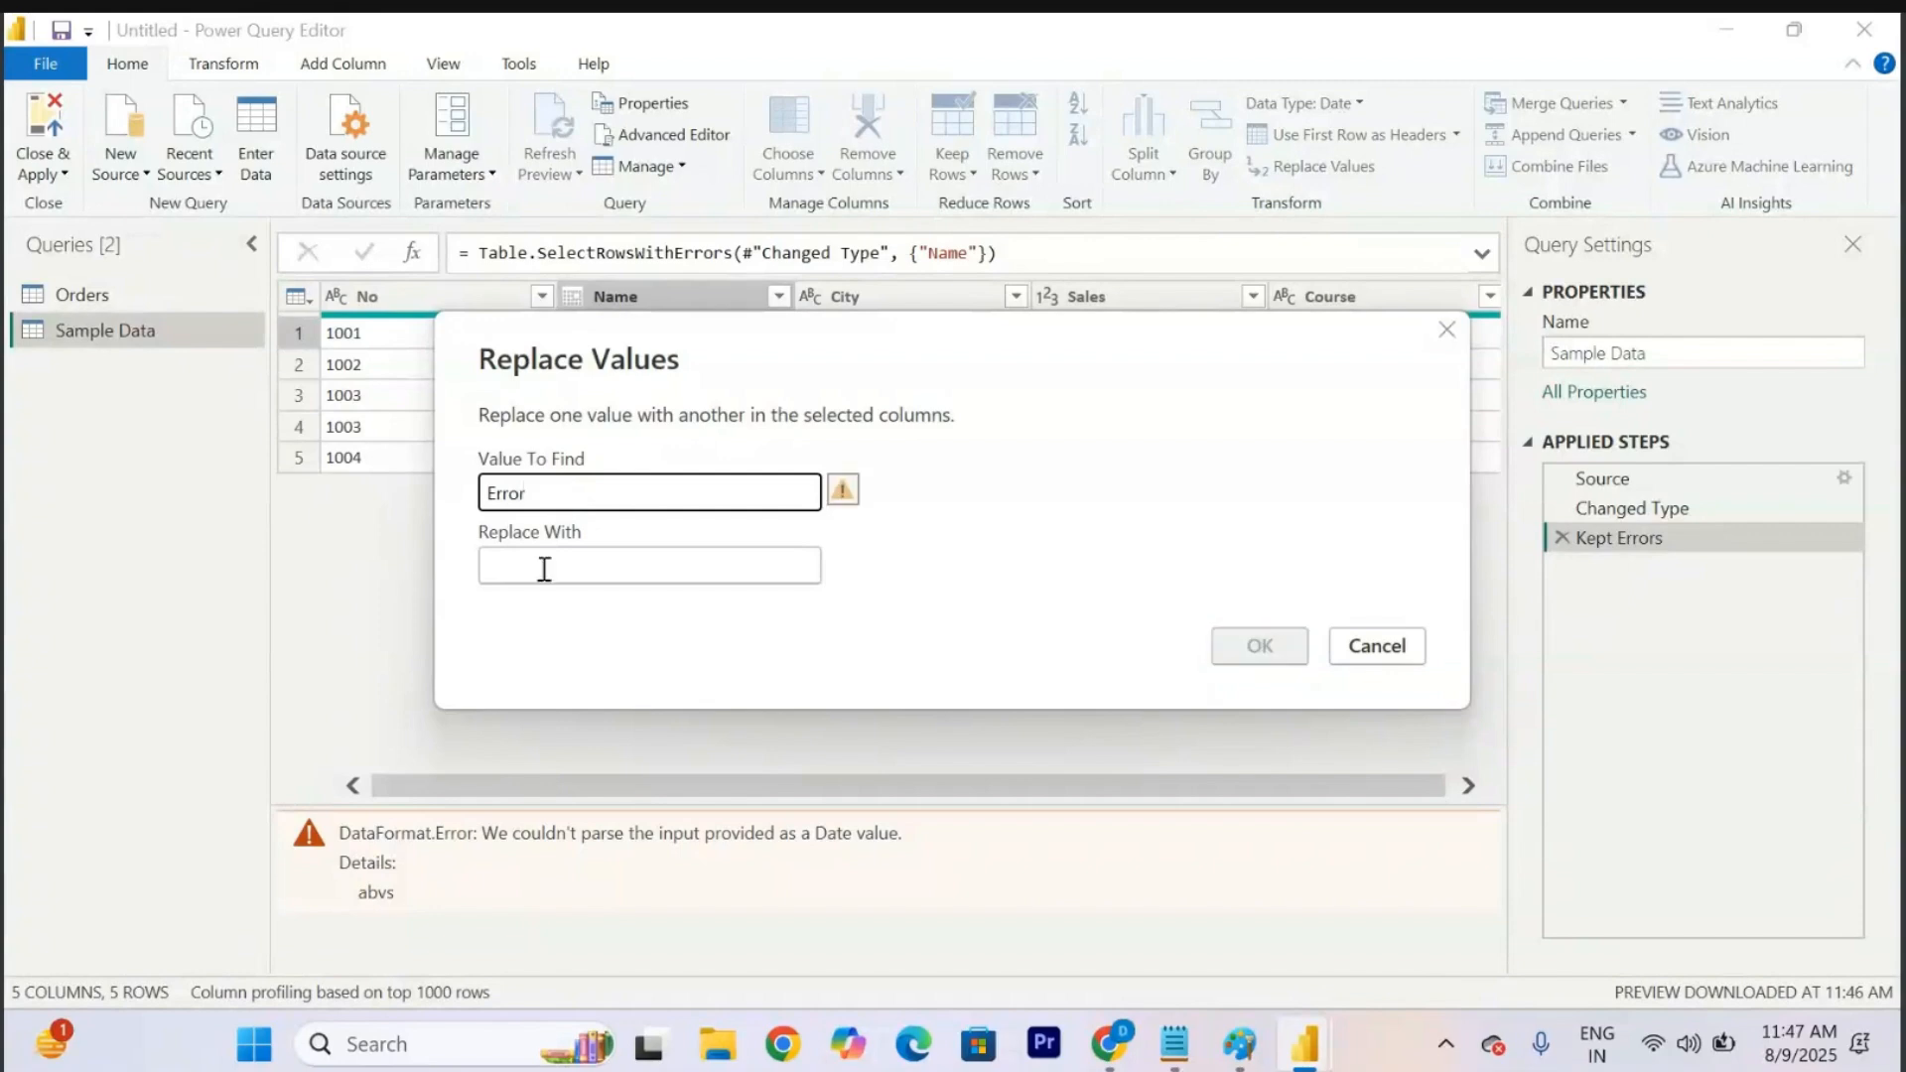
pyautogui.click(535, 574)
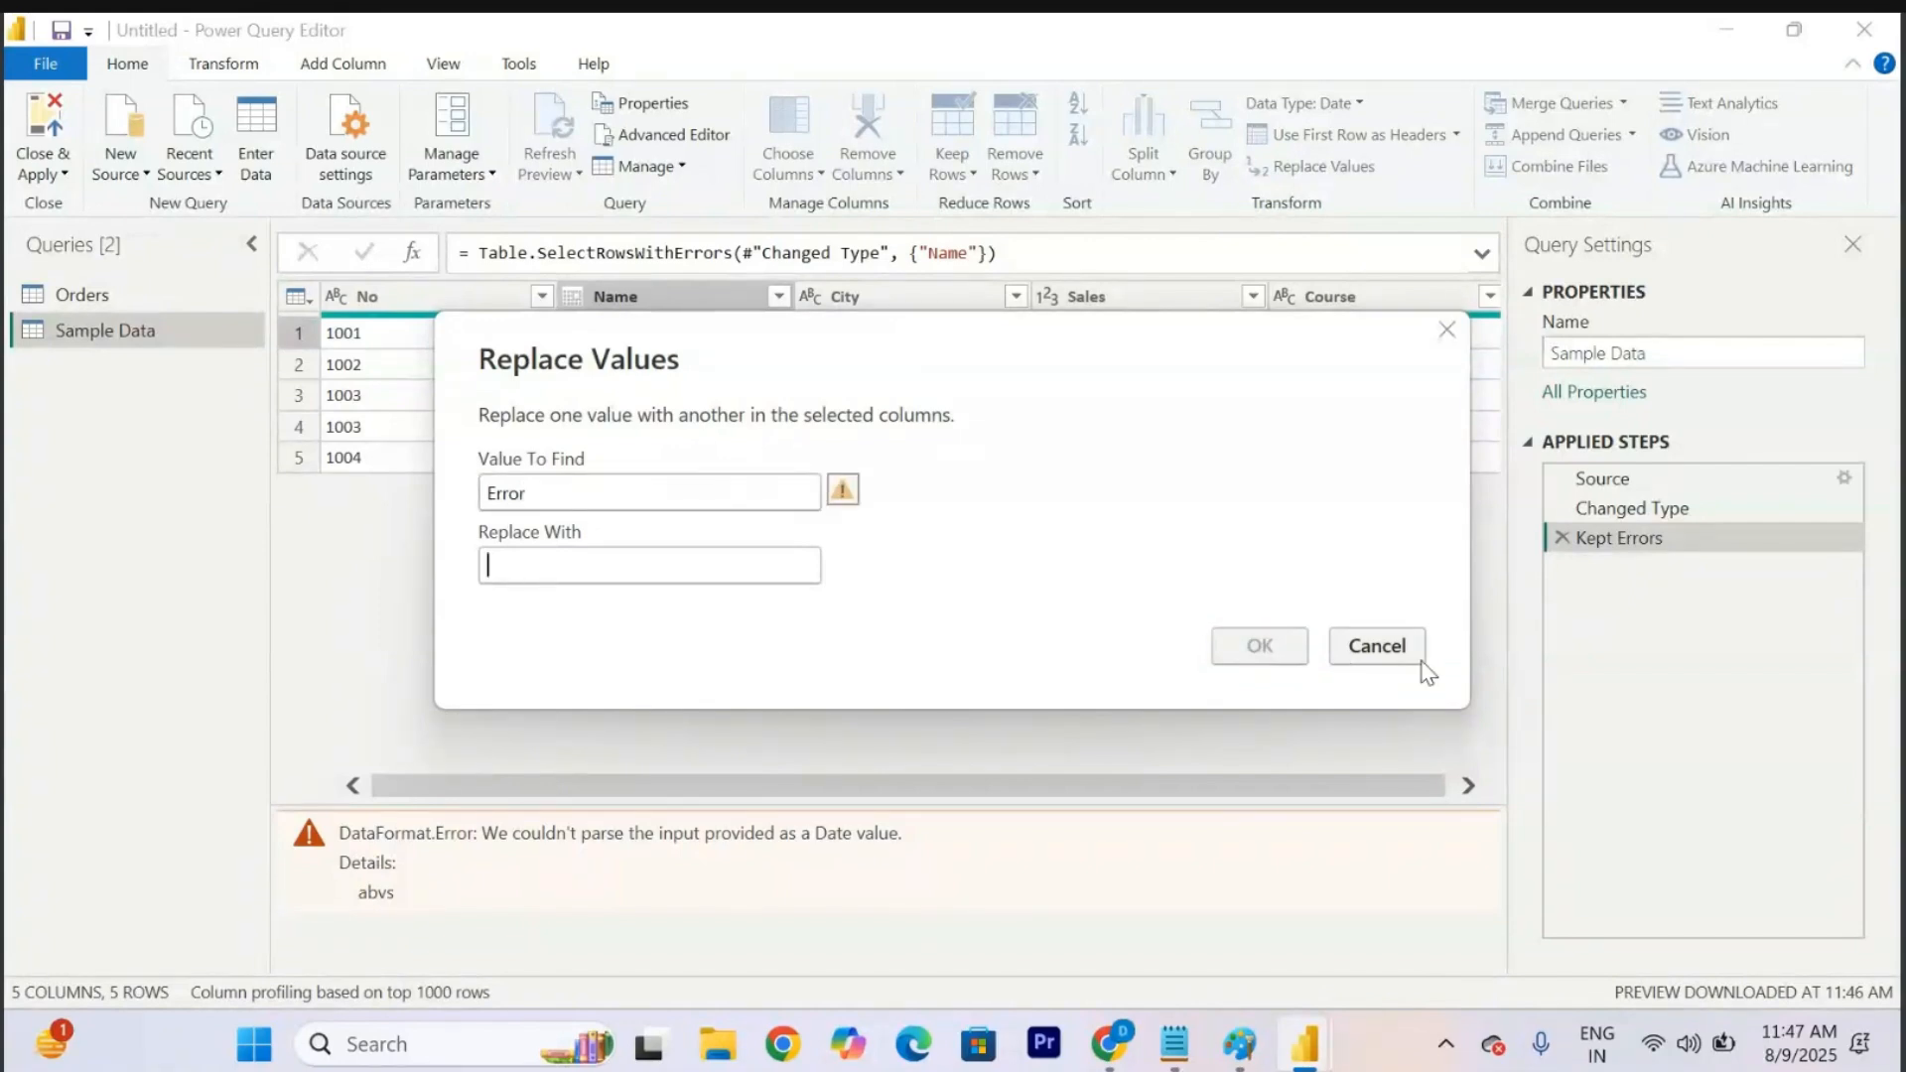
pyautogui.click(1420, 660)
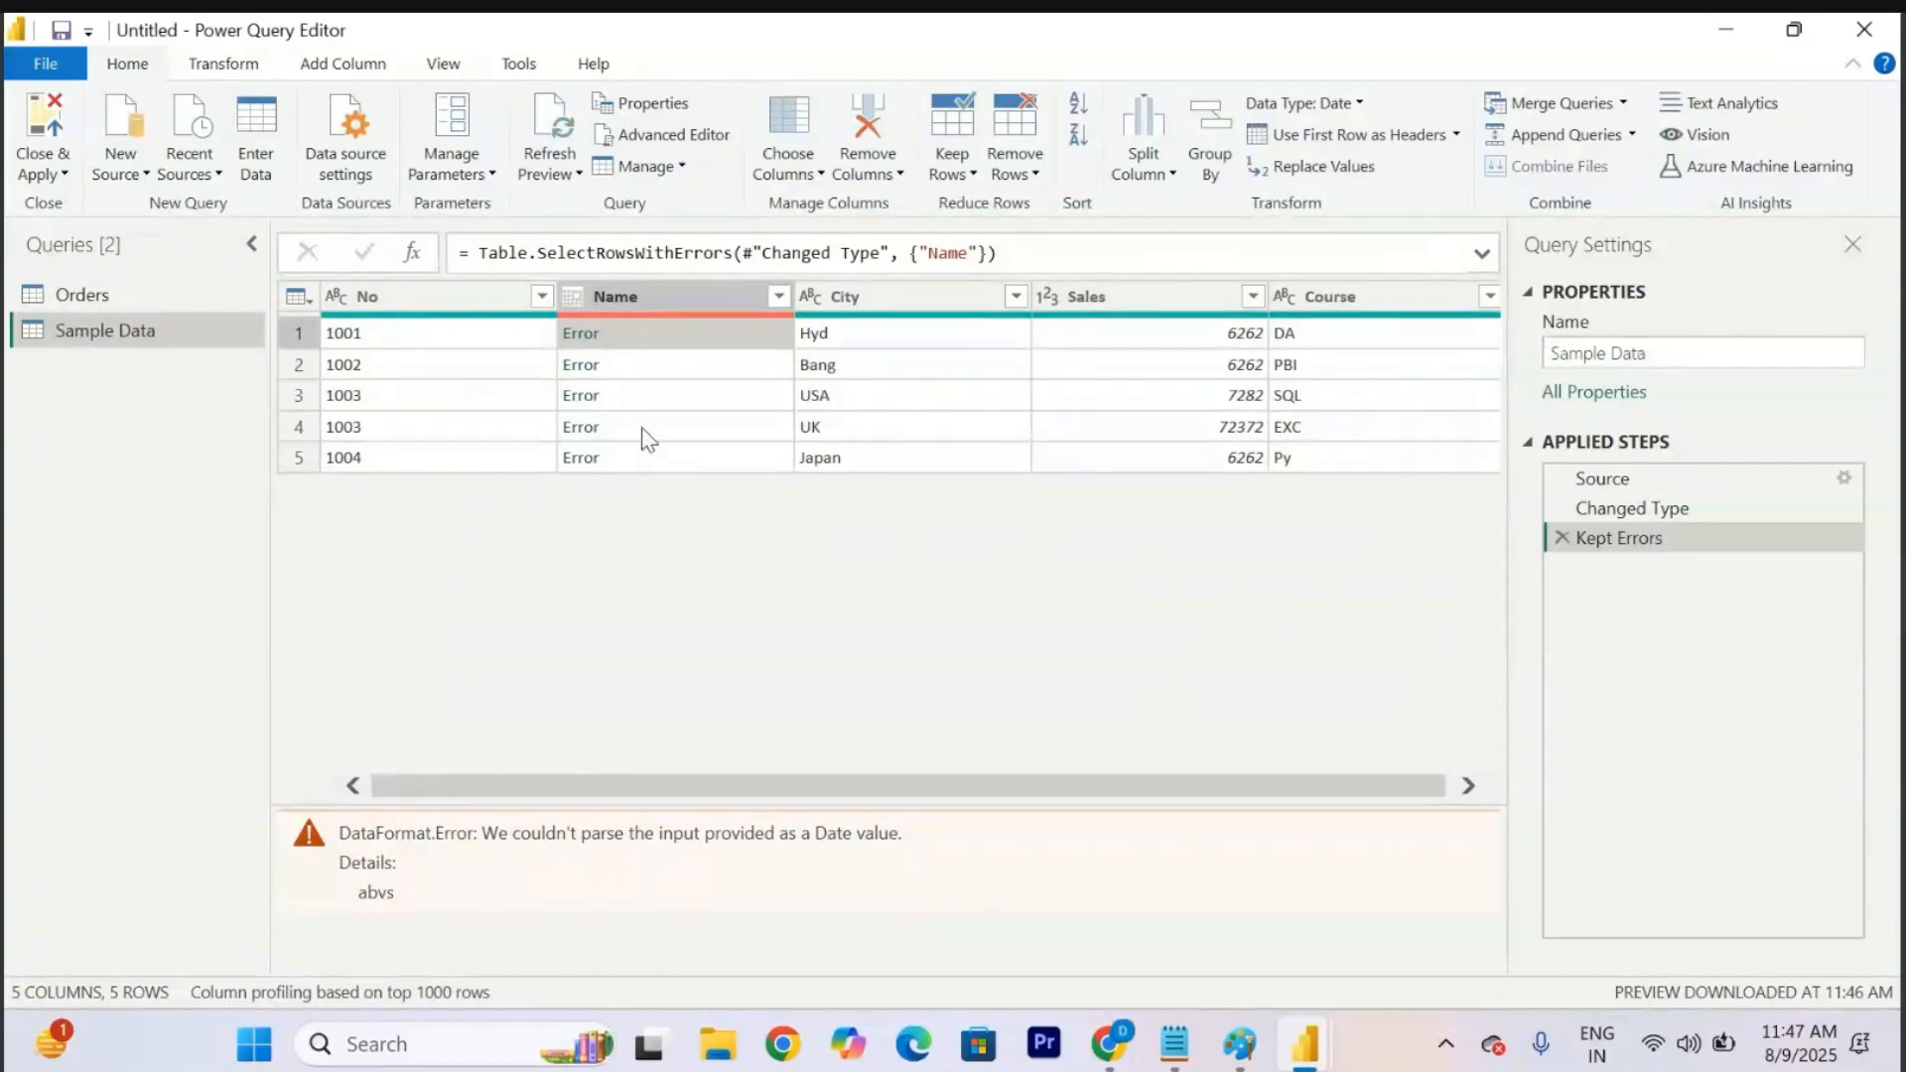
# Remove the rows with errors in the Name column of Sample Data and return to the Orders query.
pyautogui.click(659, 306)
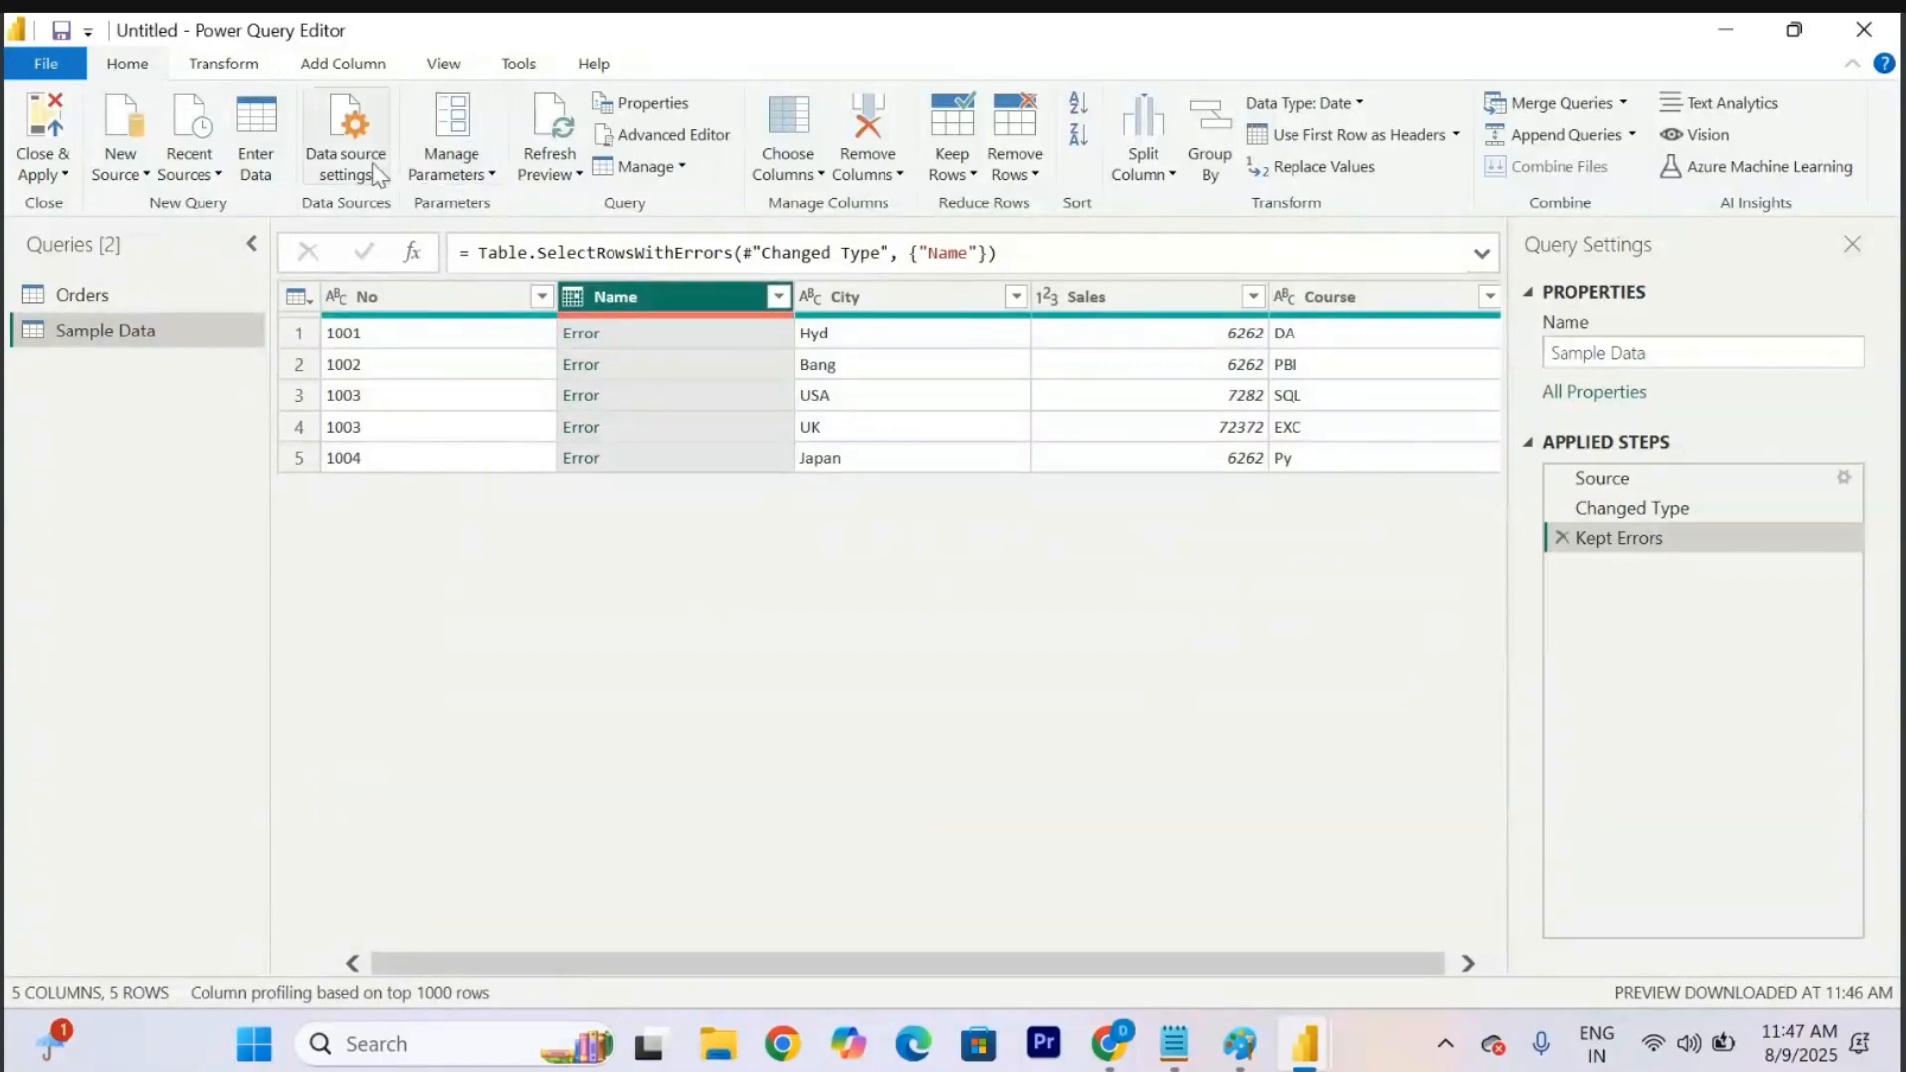
pyautogui.click(937, 169)
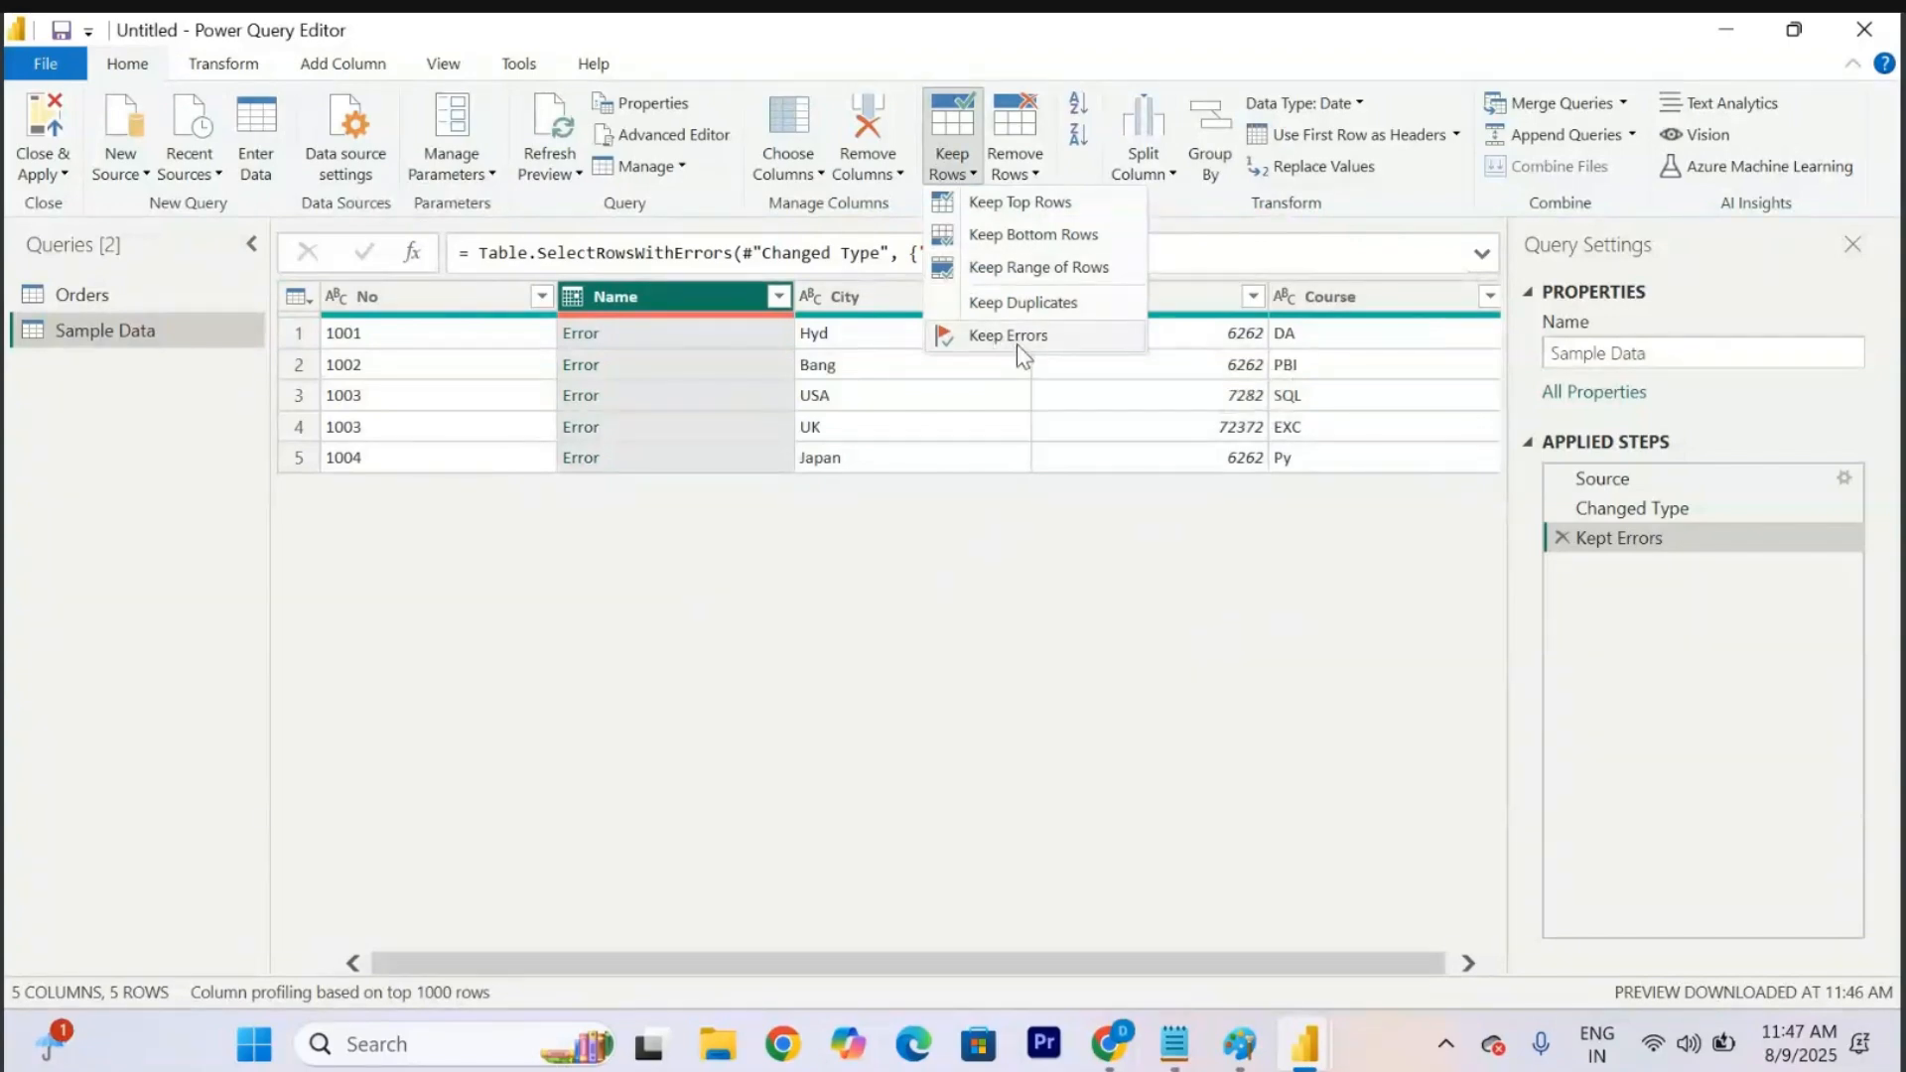
pyautogui.click(1026, 175)
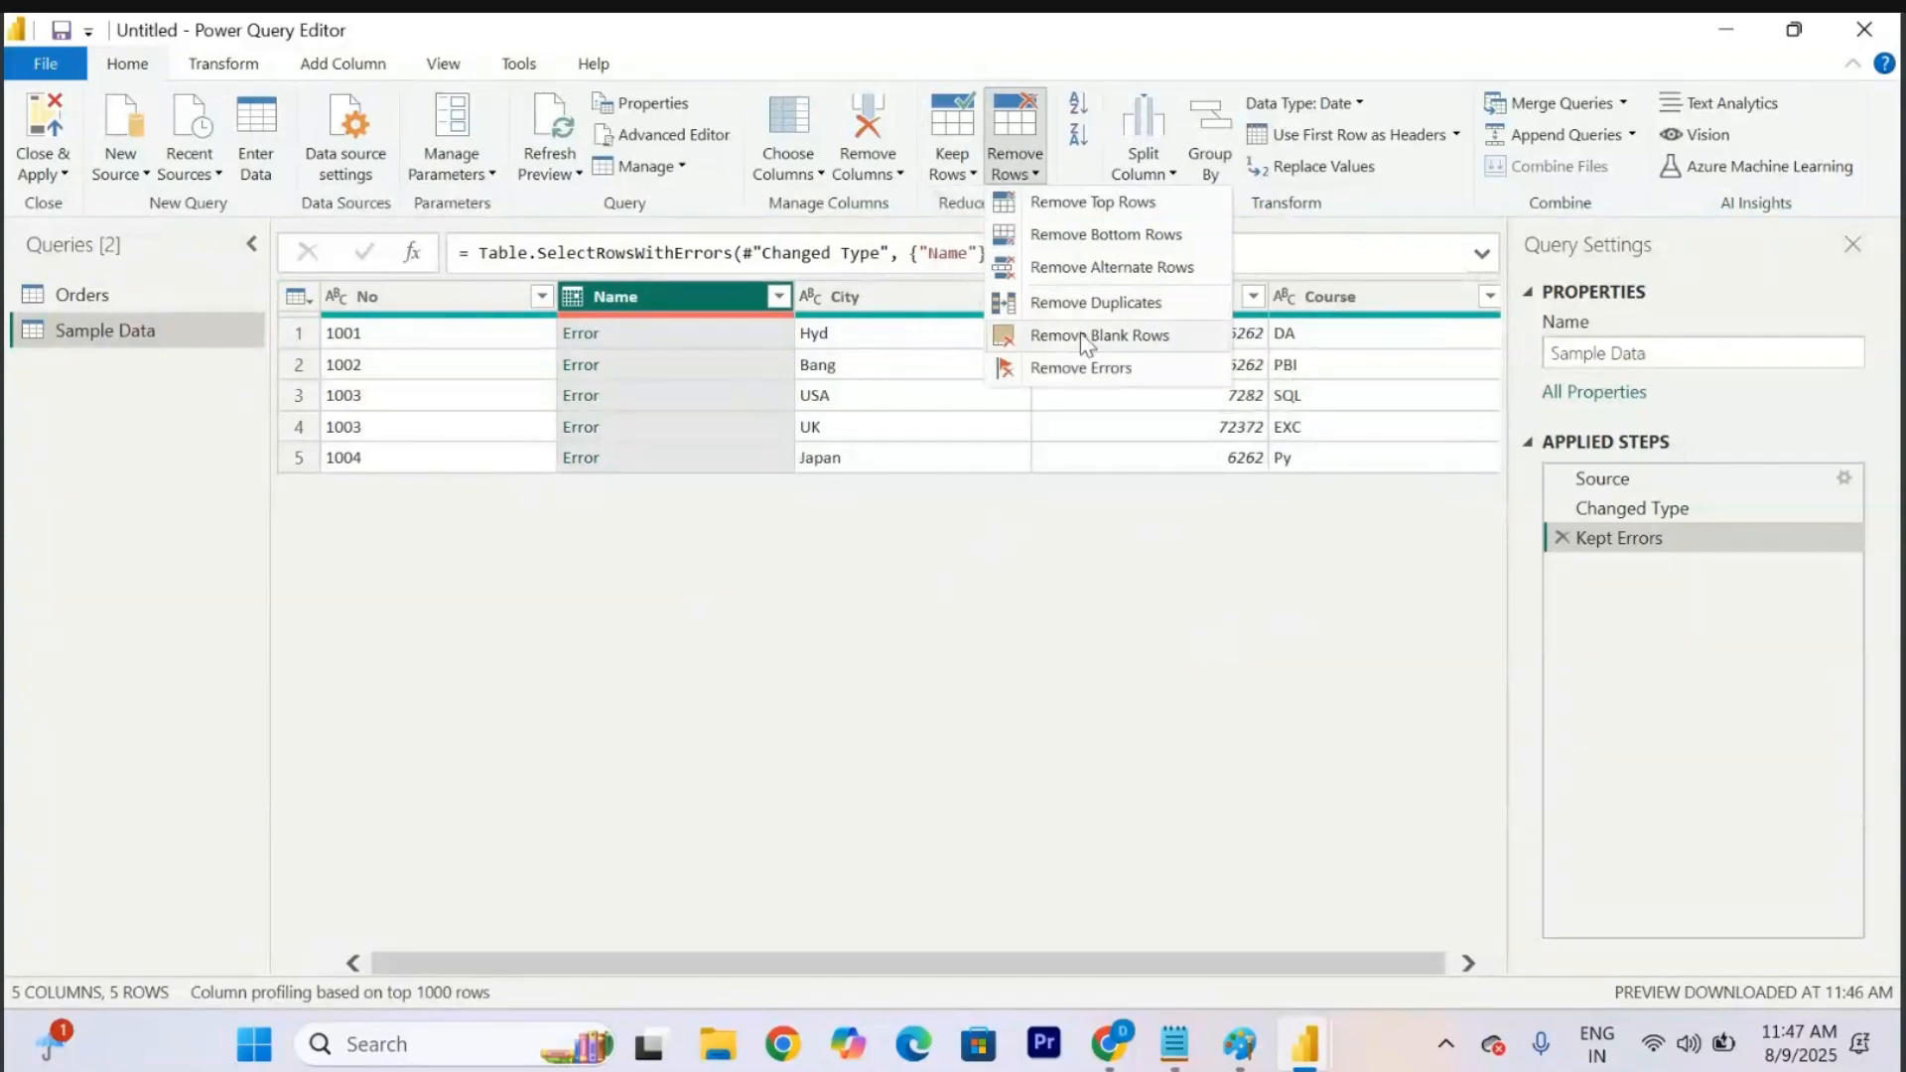
pyautogui.click(1083, 369)
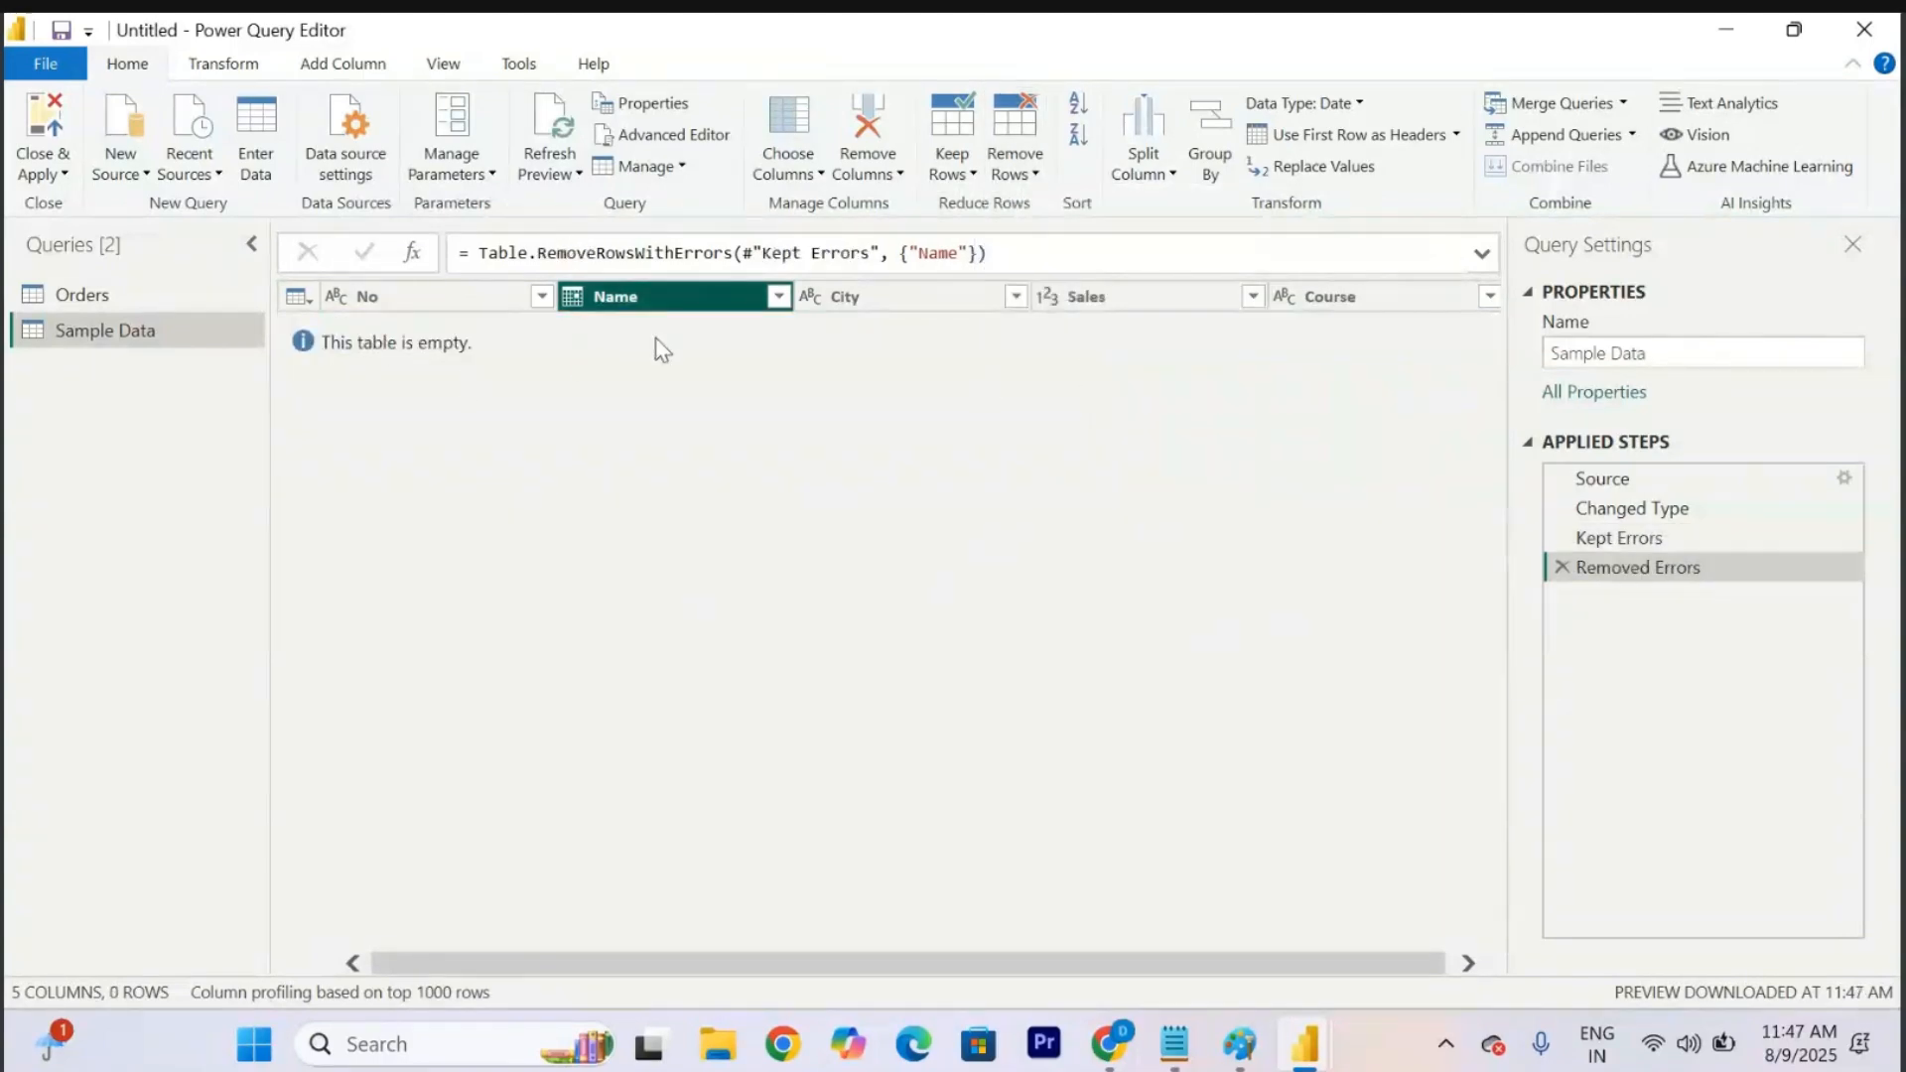
pyautogui.click(68, 296)
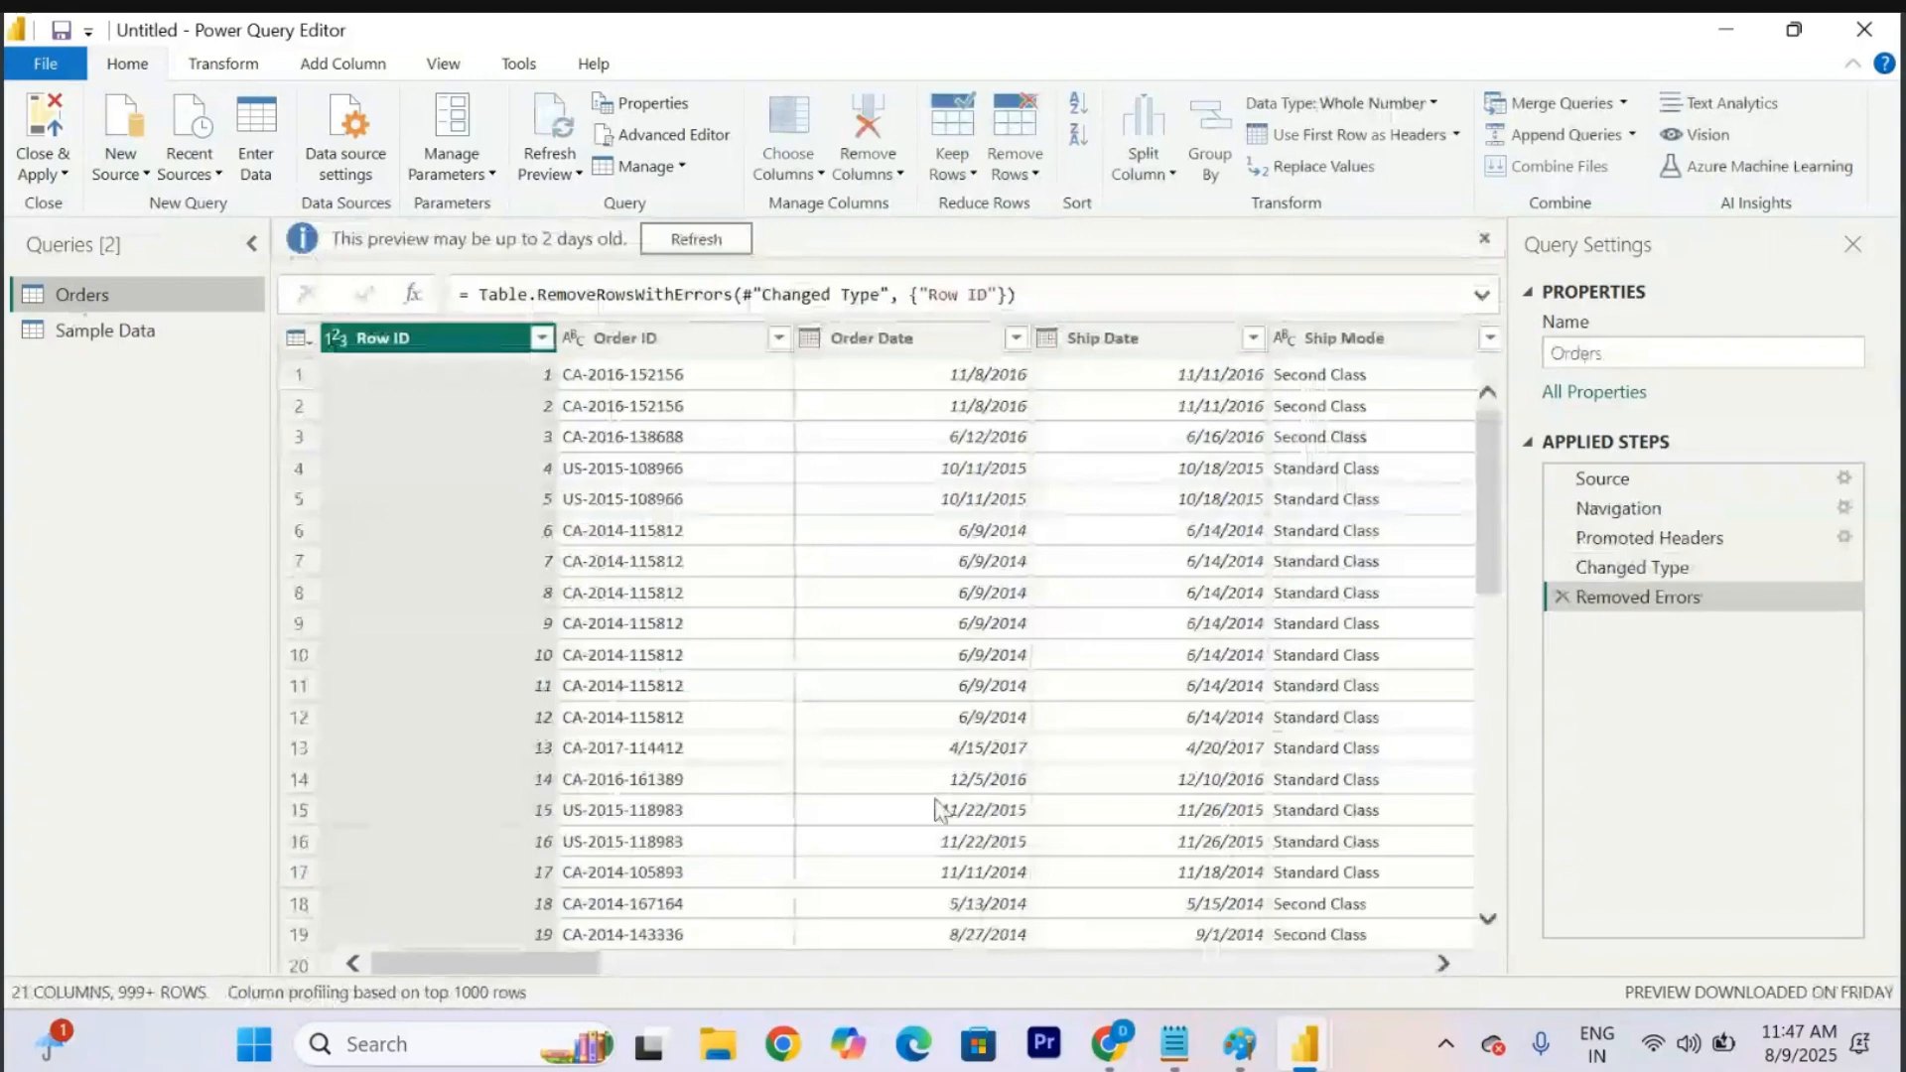
# Switch to the Notepad notes and delete the blank lines above the topic 5 heading, keeping "YES" at the end of the datatype example.
pyautogui.click(1174, 1043)
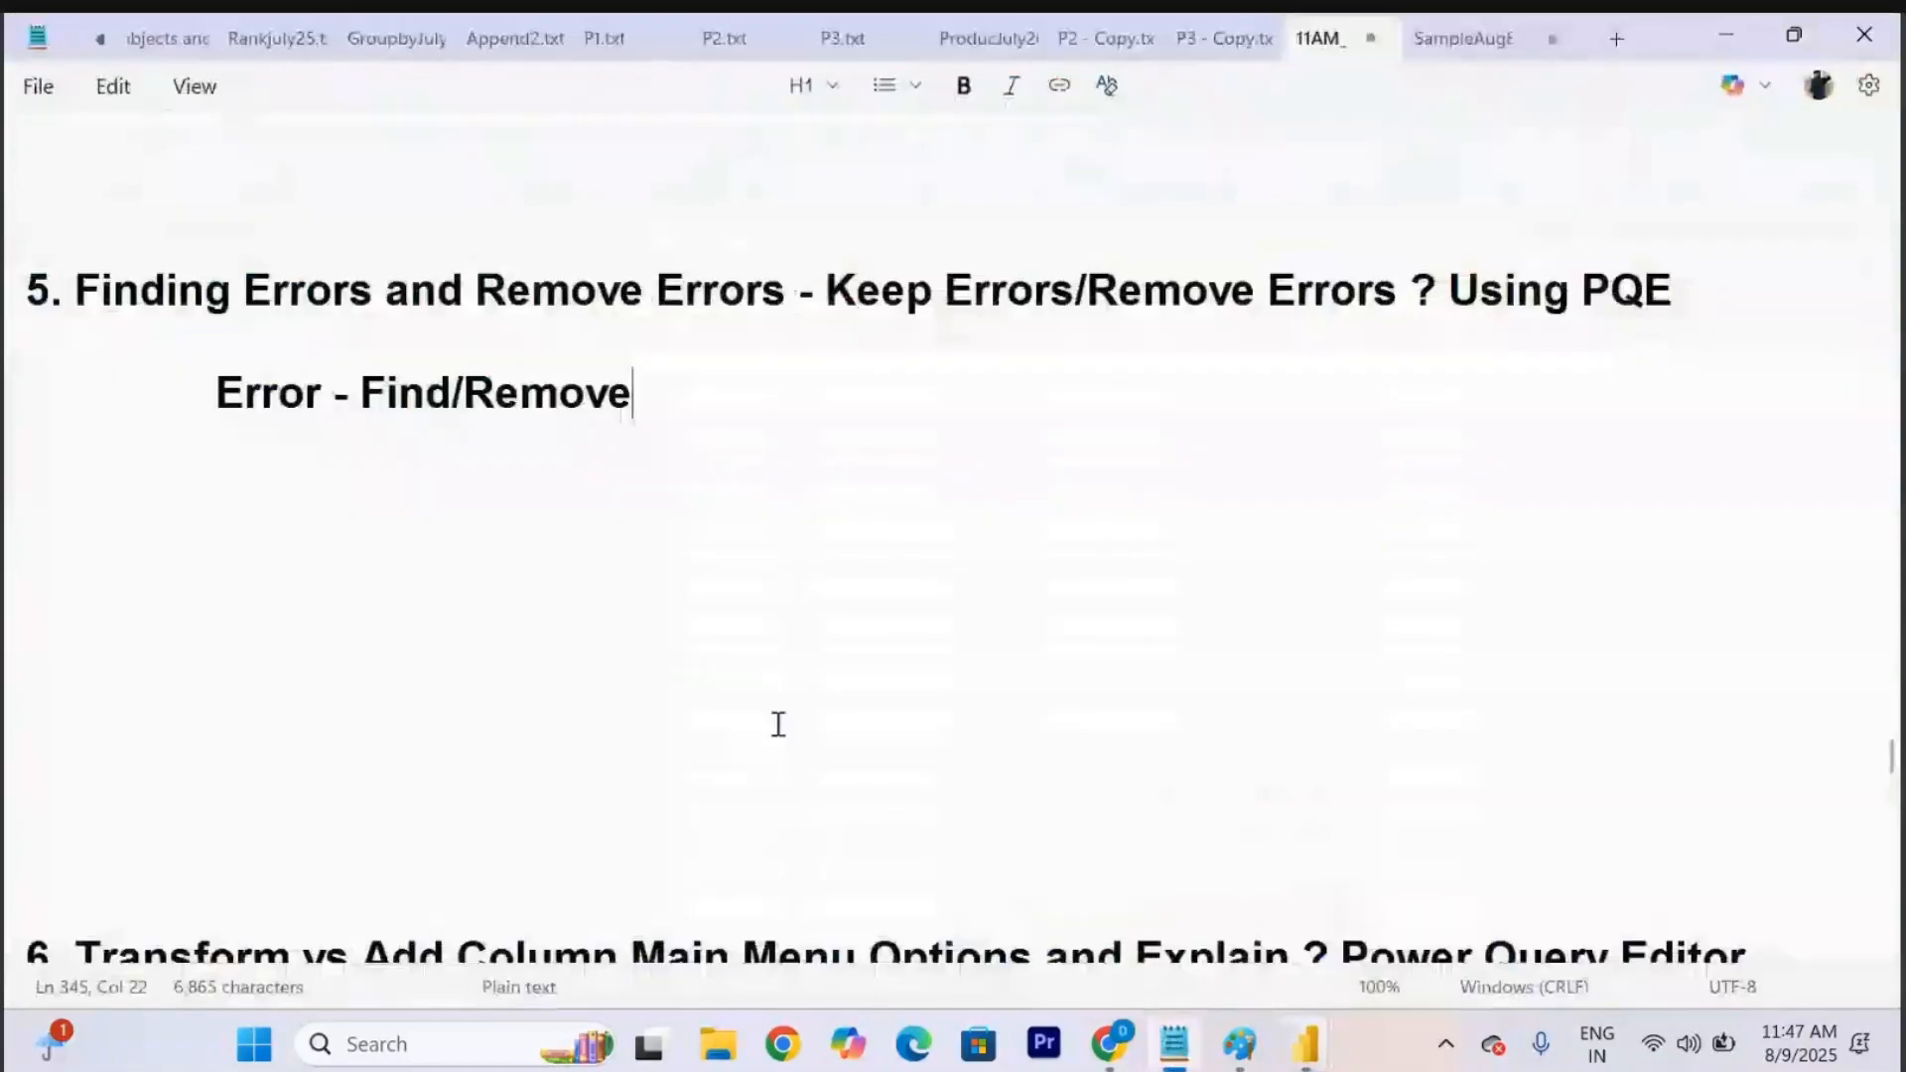
pyautogui.scroll(4, 778, 724)
pyautogui.click(143, 711)
pyautogui.press('BackSpace')
pyautogui.press('BackSpace')
pyautogui.press('BackSpace')
pyautogui.press('BackSpace')
pyautogui.press('BackSpace')
pyautogui.press('BackSpace')
pyautogui.press('BackSpace')
pyautogui.press('BackSpace')
pyautogui.press('BackSpace')
pyautogui.press('BackSpace')
pyautogui.press('BackSpace')
pyautogui.press('BackSpace')
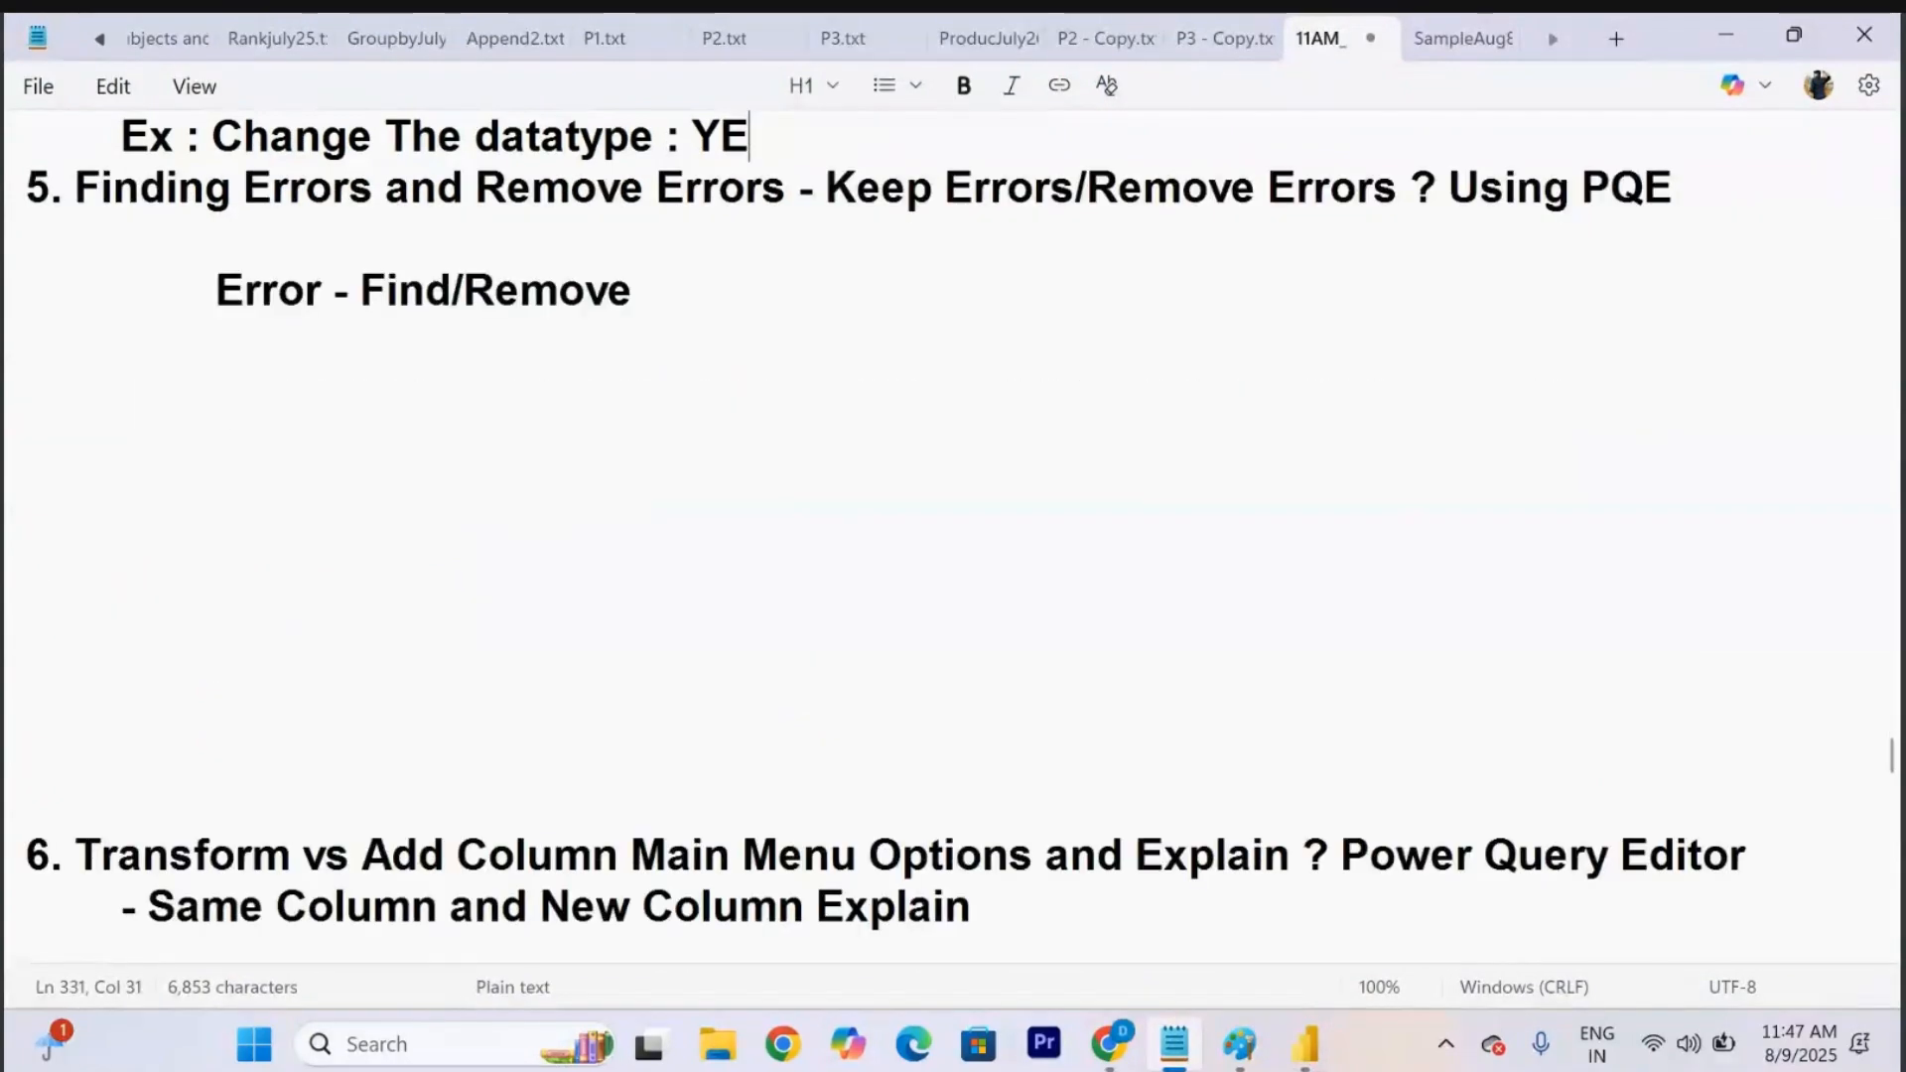
pyautogui.write('S')
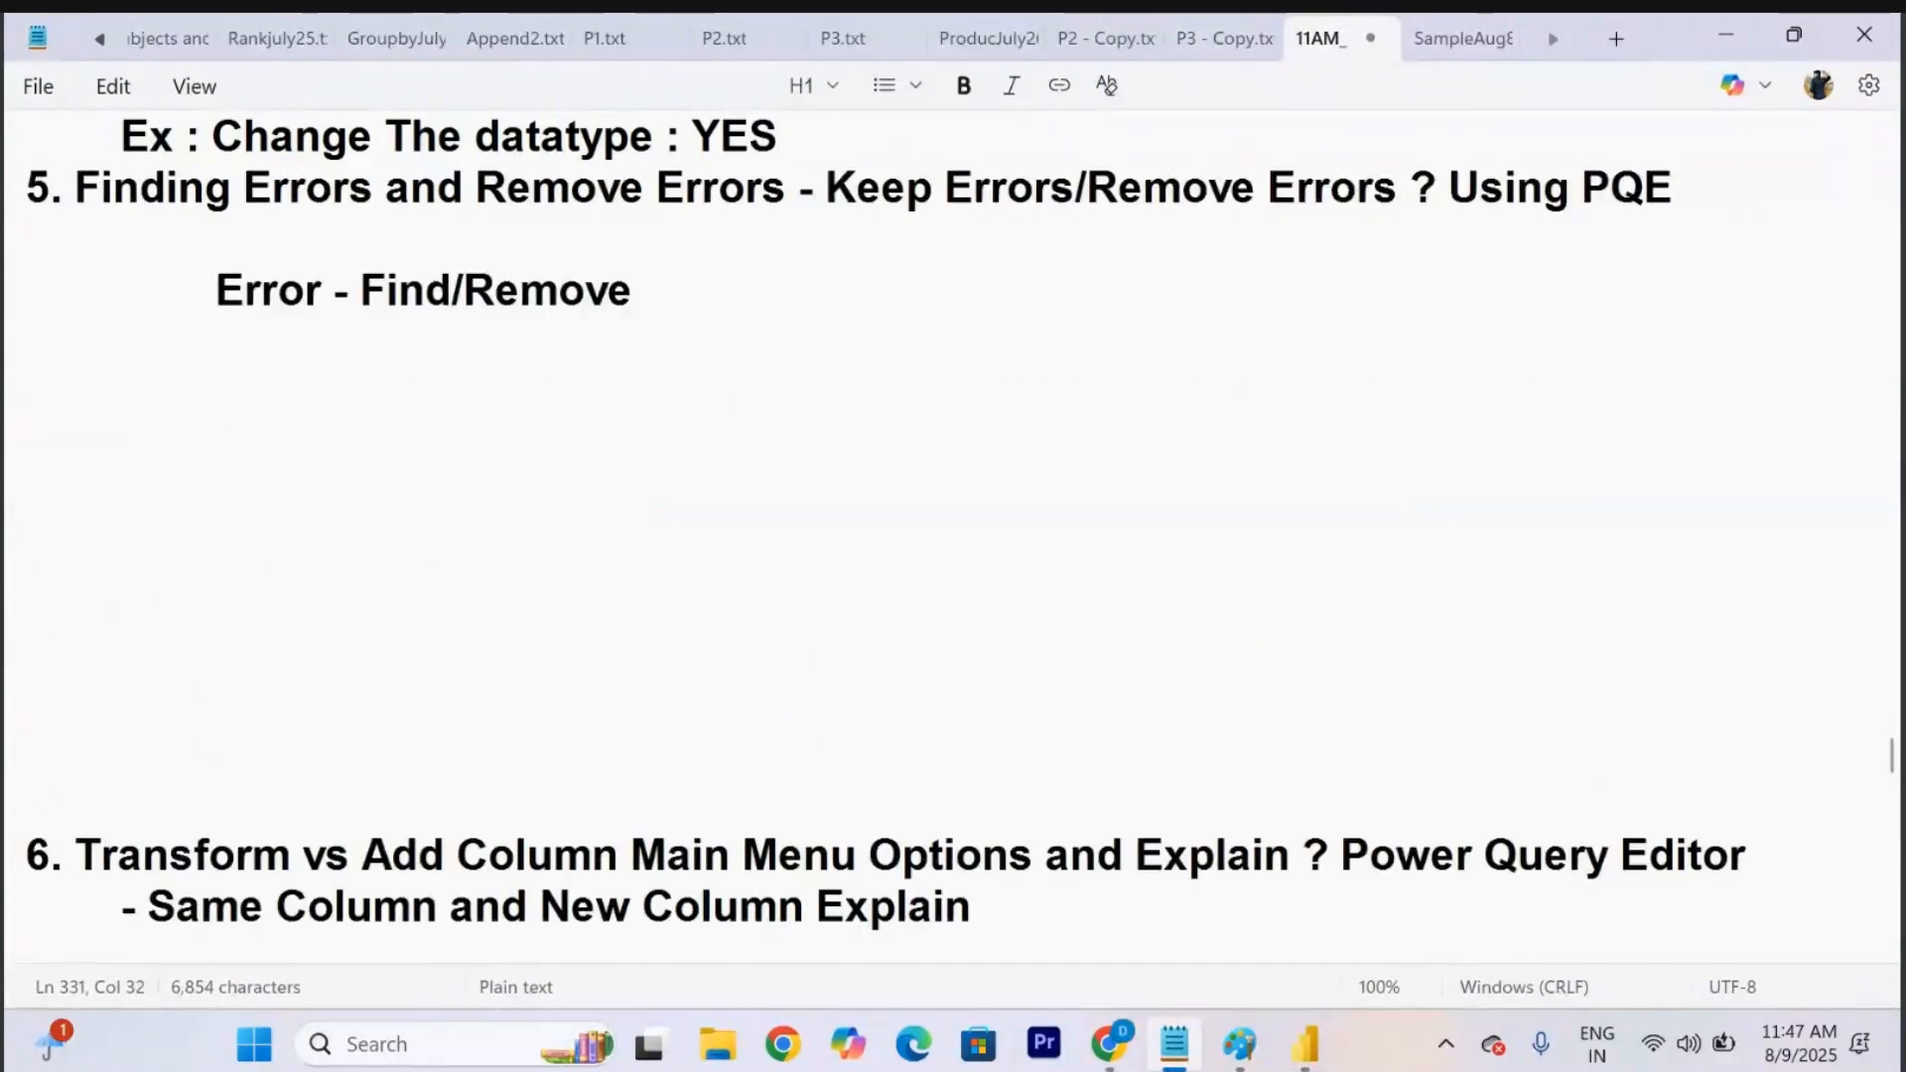
pyautogui.scroll(-5, 809, 572)
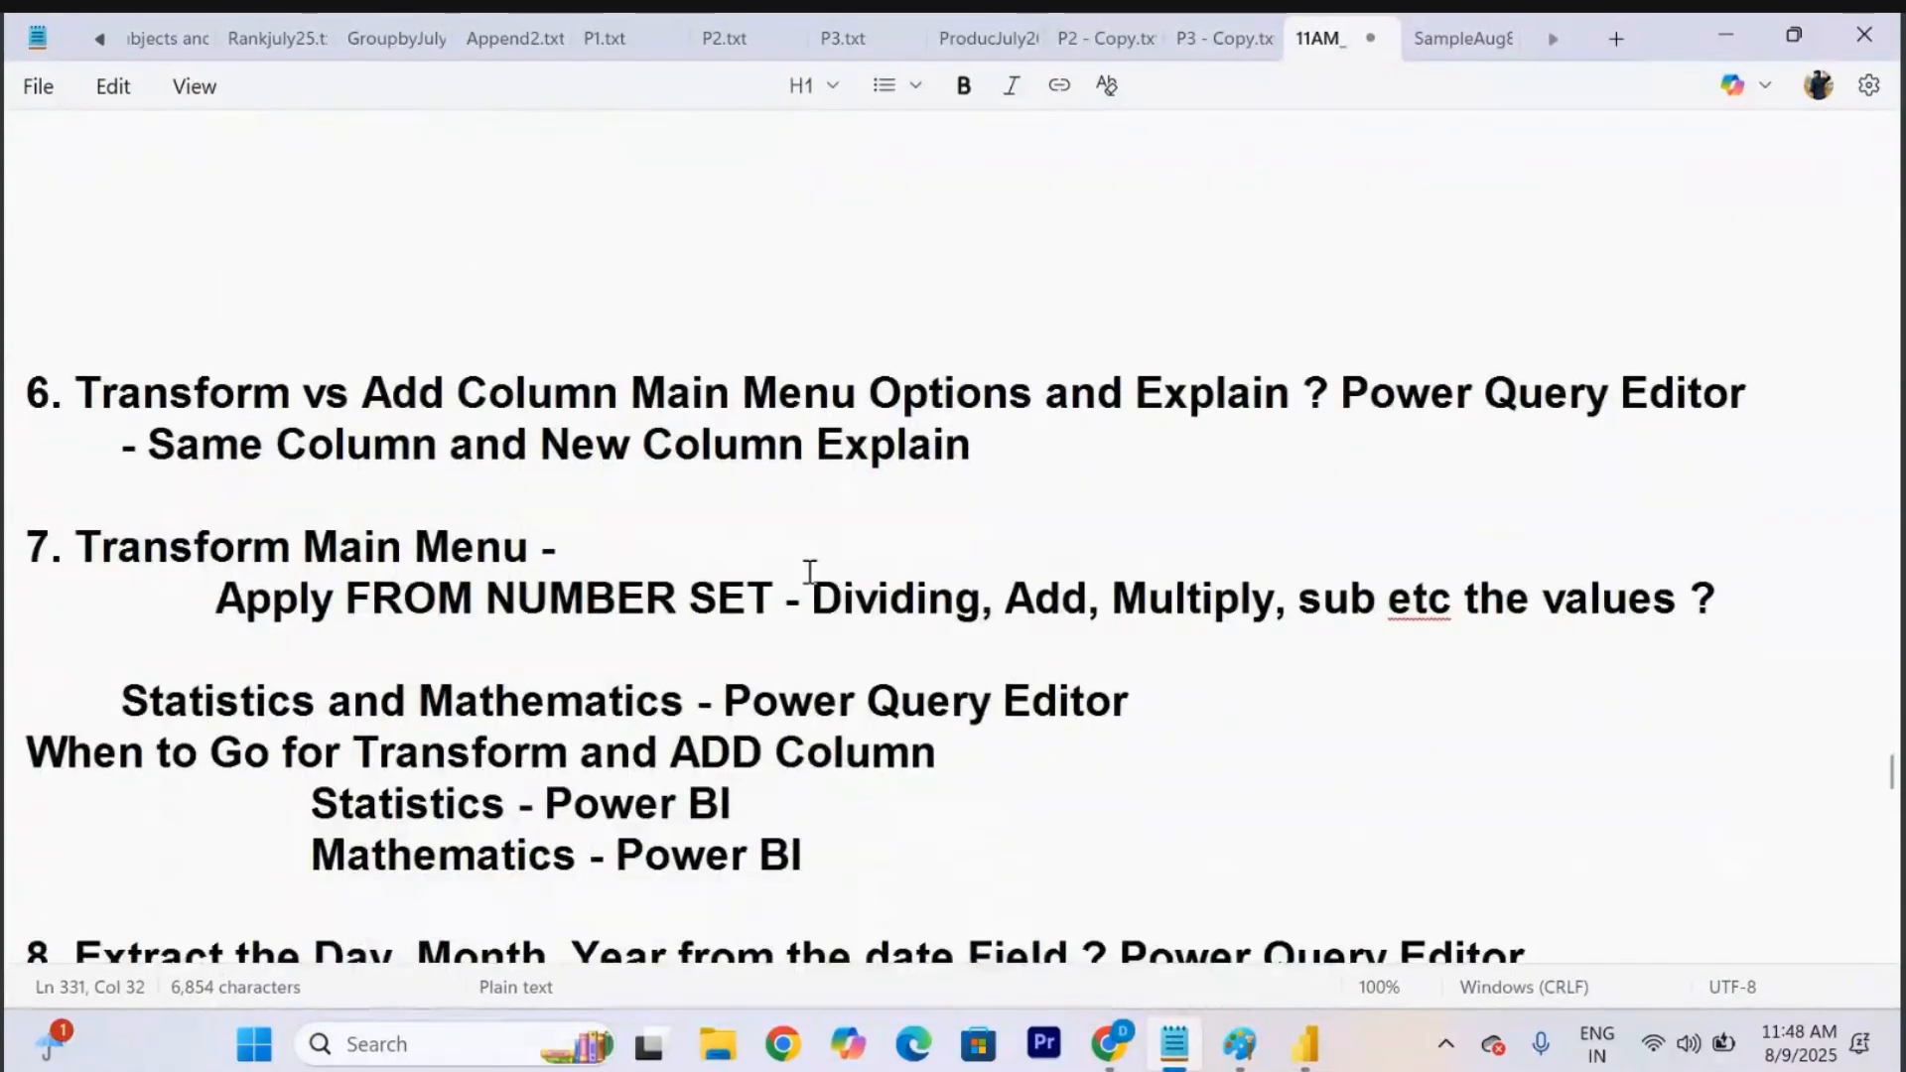
# Insert nine blank lines below "- Same Column and New Column Explain" to separate topic 6 from topic 7.
pyautogui.click(1131, 442)
pyautogui.press('Return')
pyautogui.press('Return')
pyautogui.press('Return')
pyautogui.press('Return')
pyautogui.press('Return')
pyautogui.press('Return')
pyautogui.press('Return')
pyautogui.press('Return')
pyautogui.press('Return')
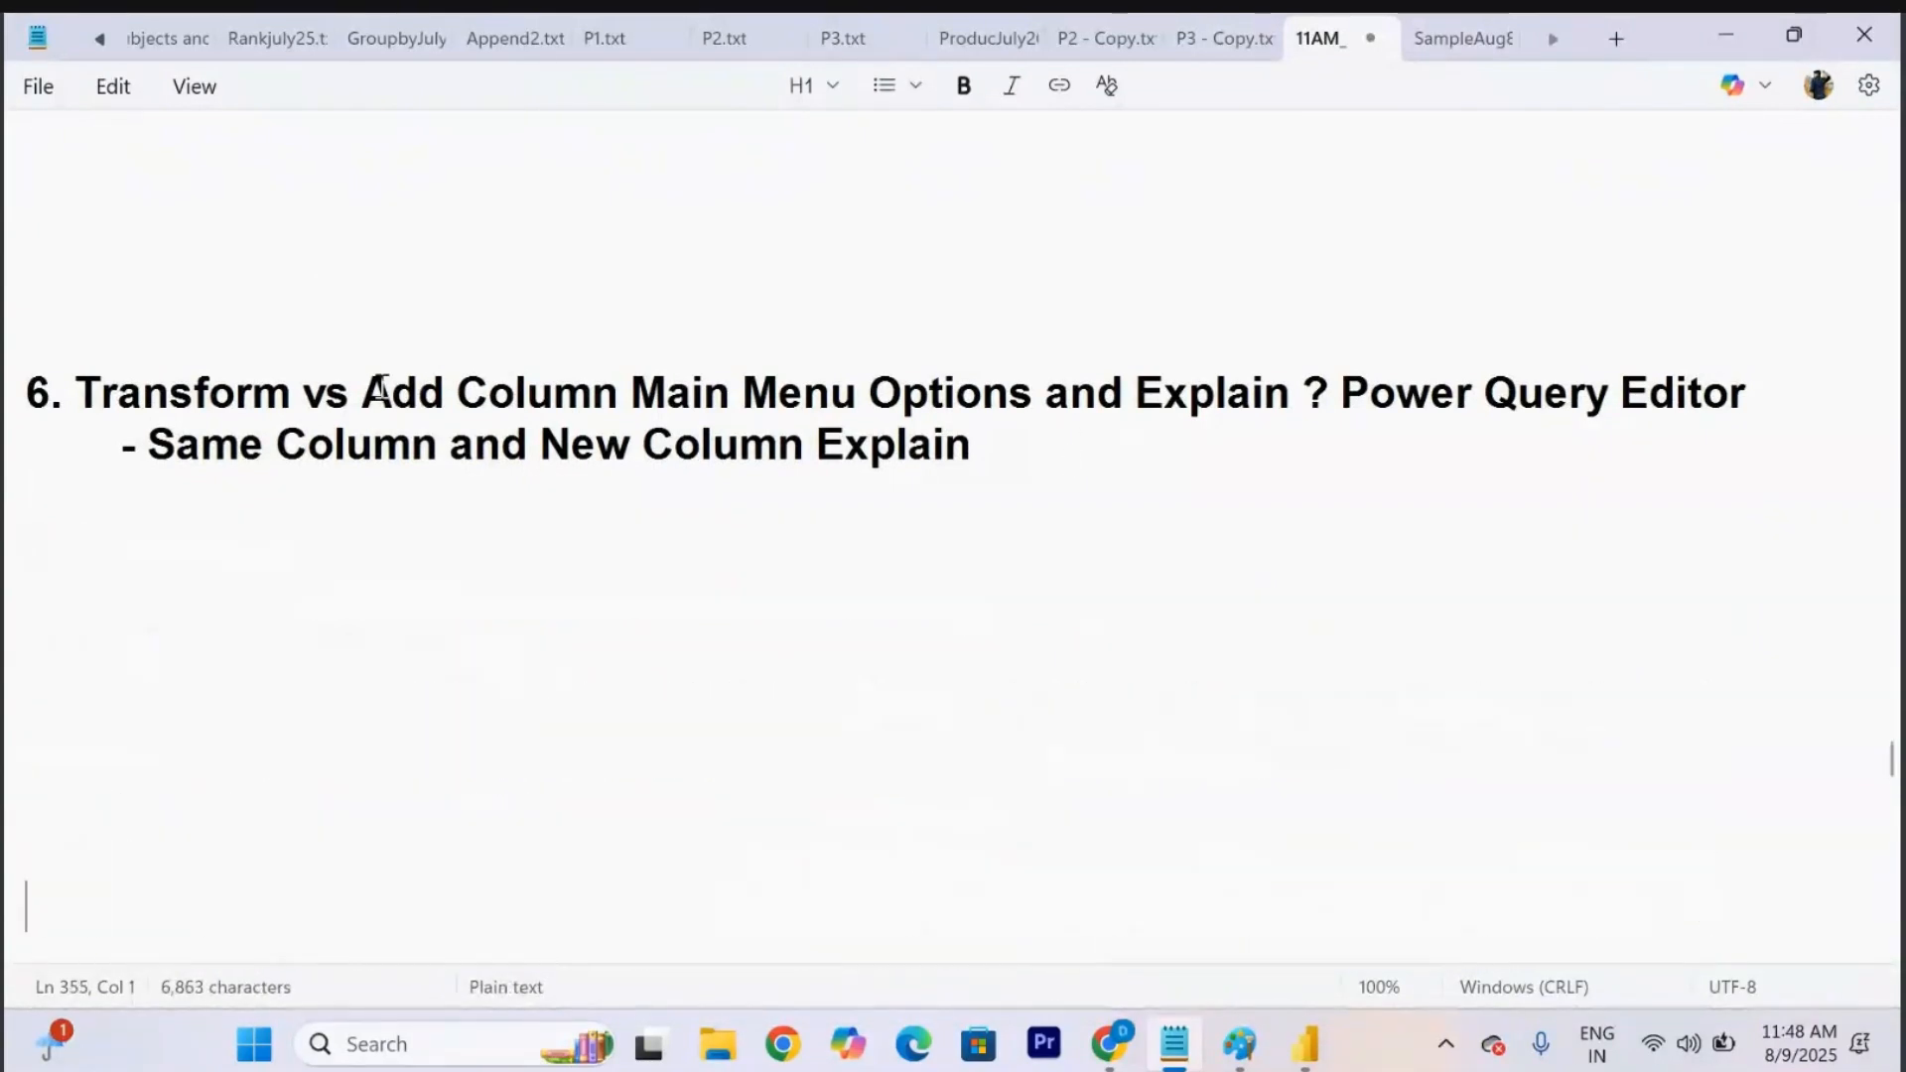
# Add the indented line "ADD COLUMN and TRANSFORM" beneath the topic 6 heading, with blank lines around it.
pyautogui.moveTo(88, 387); pyautogui.dragTo(1337, 400)
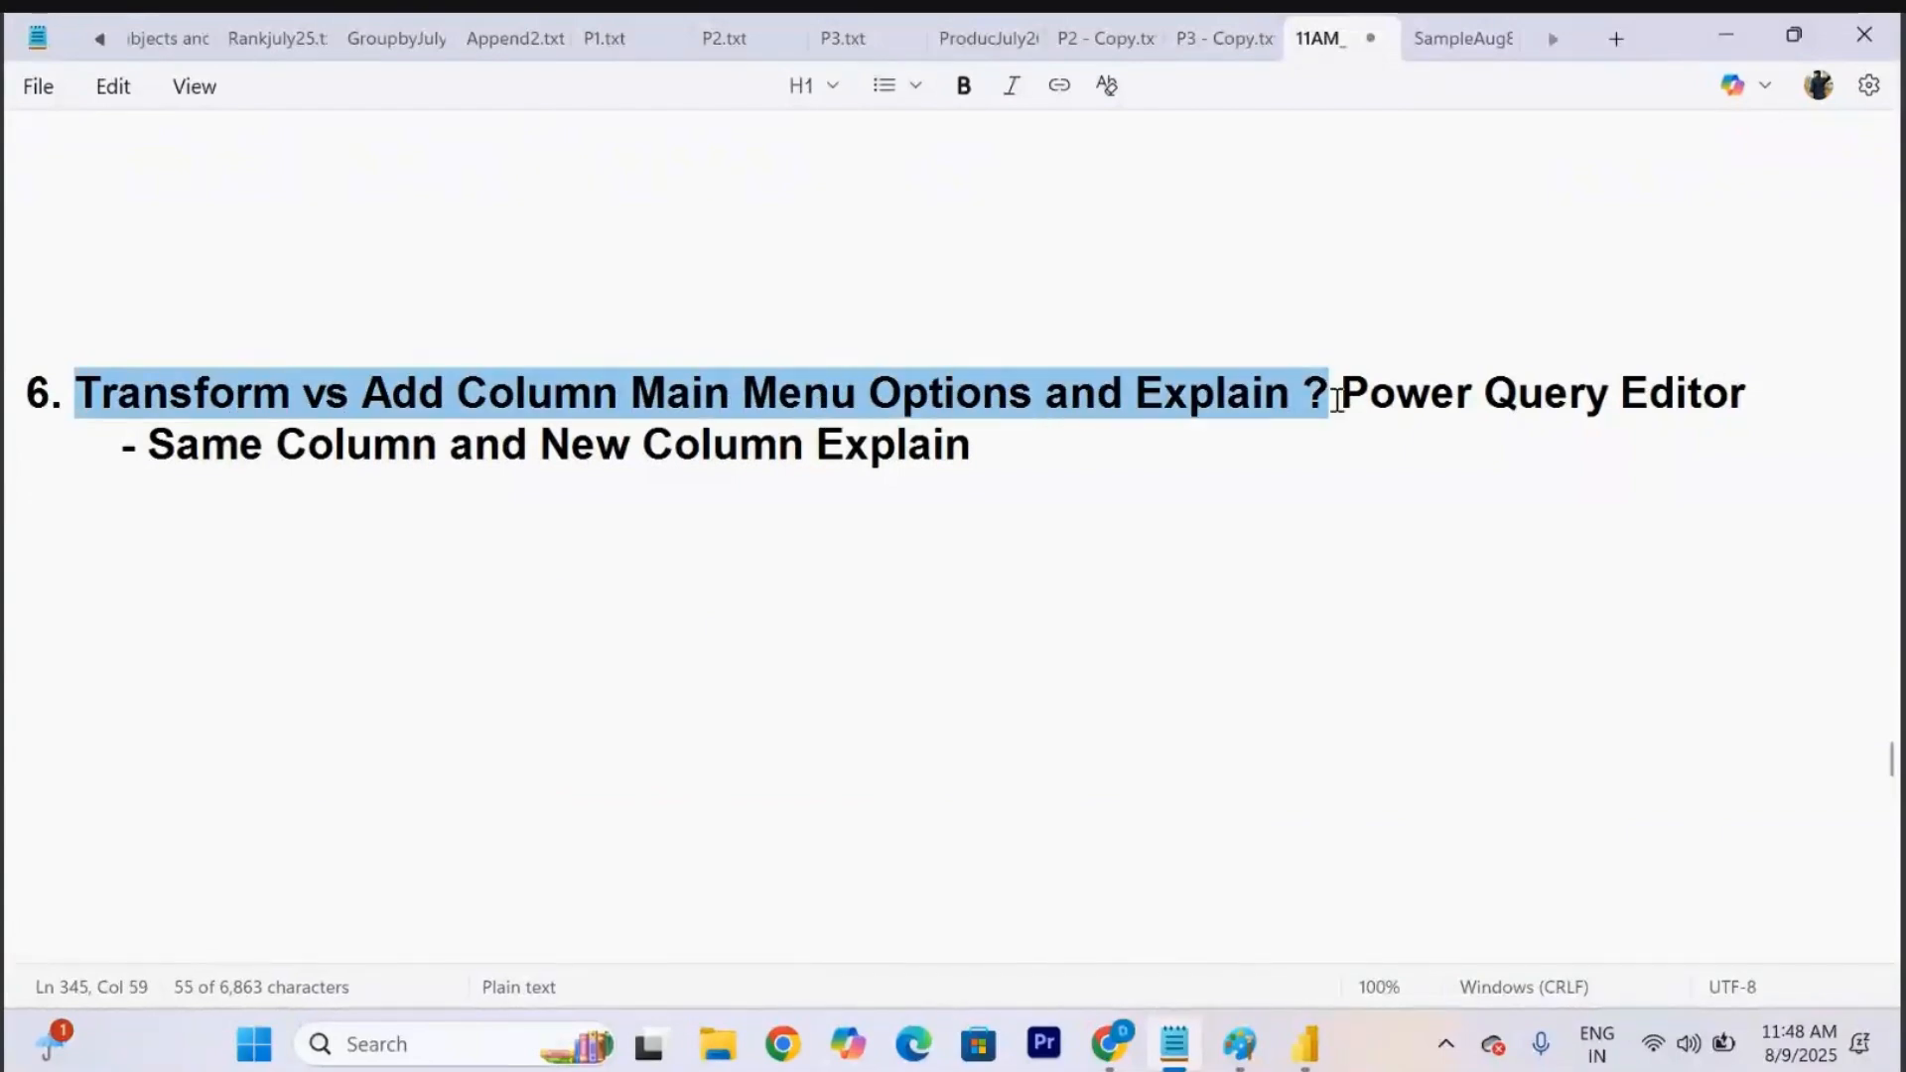
pyautogui.click(1389, 425)
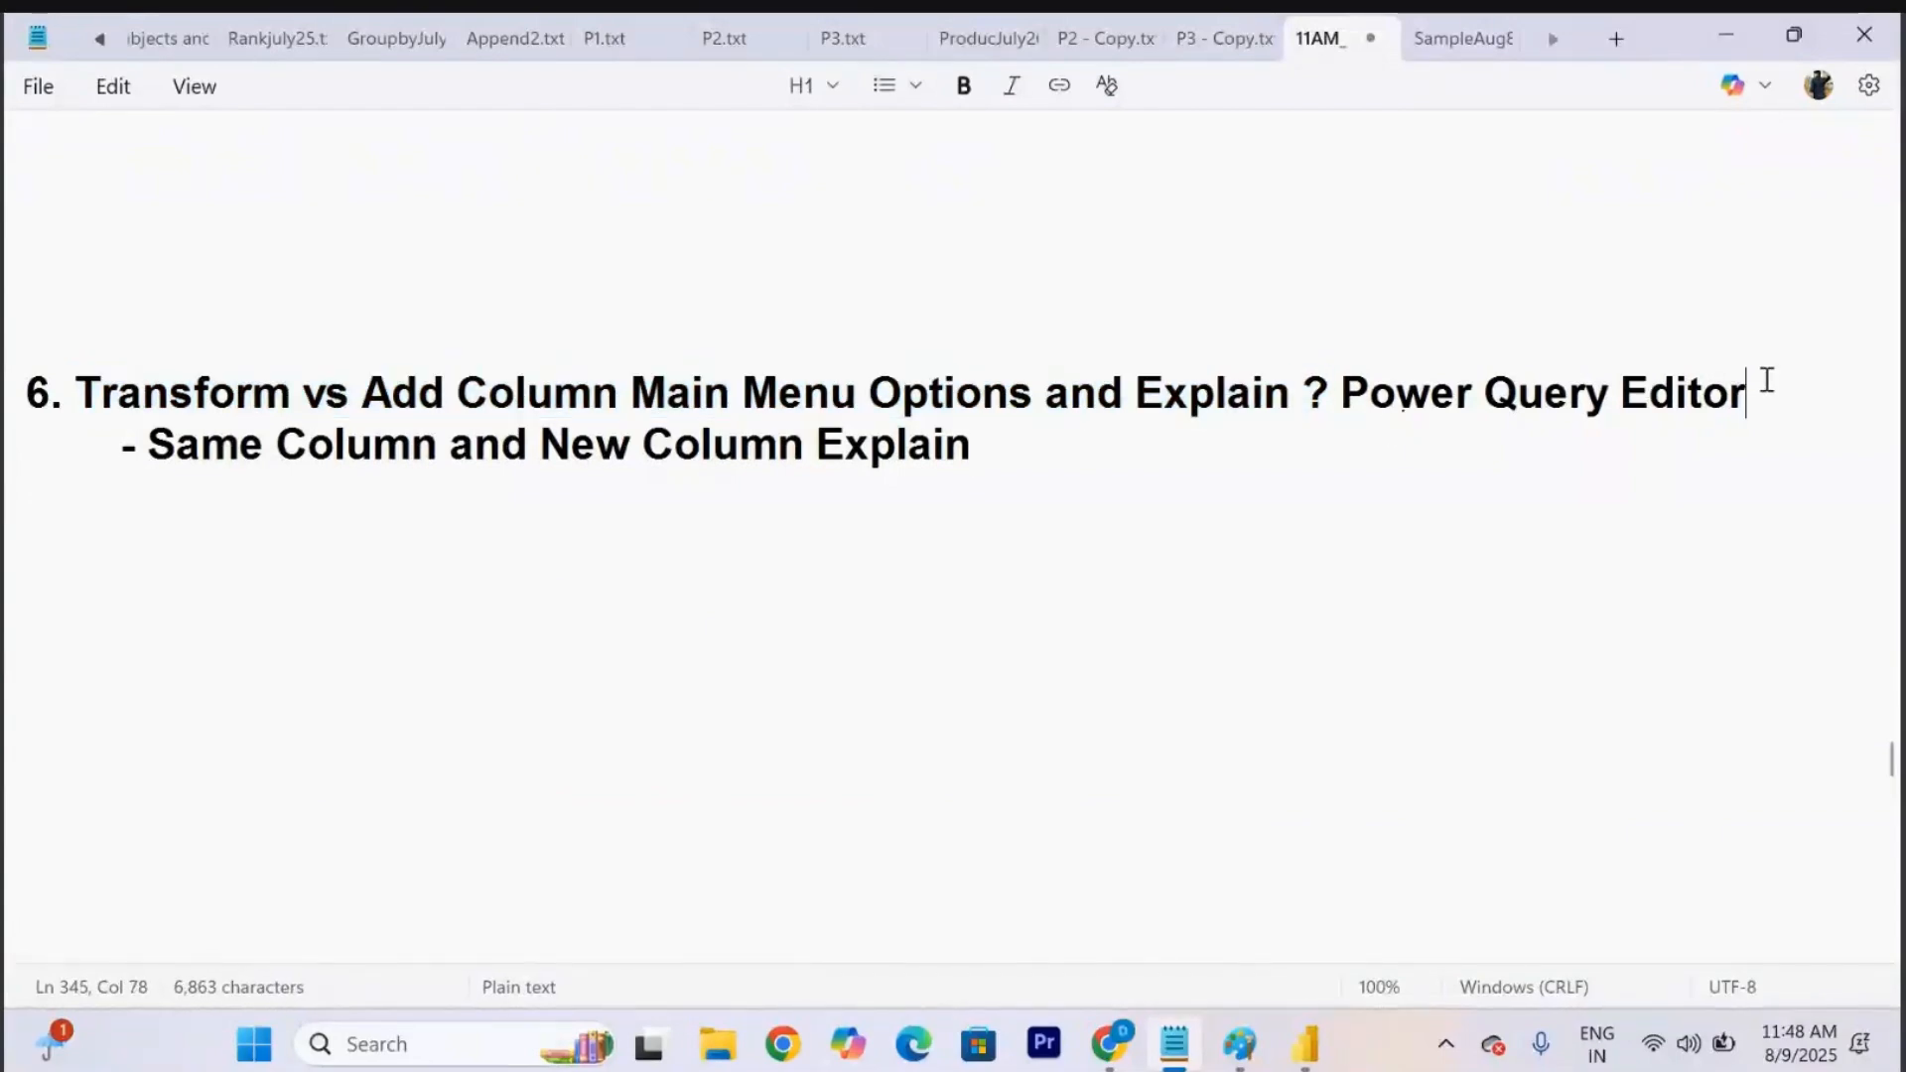
pyautogui.press('Return')
pyautogui.press('Return')
pyautogui.press('Return')
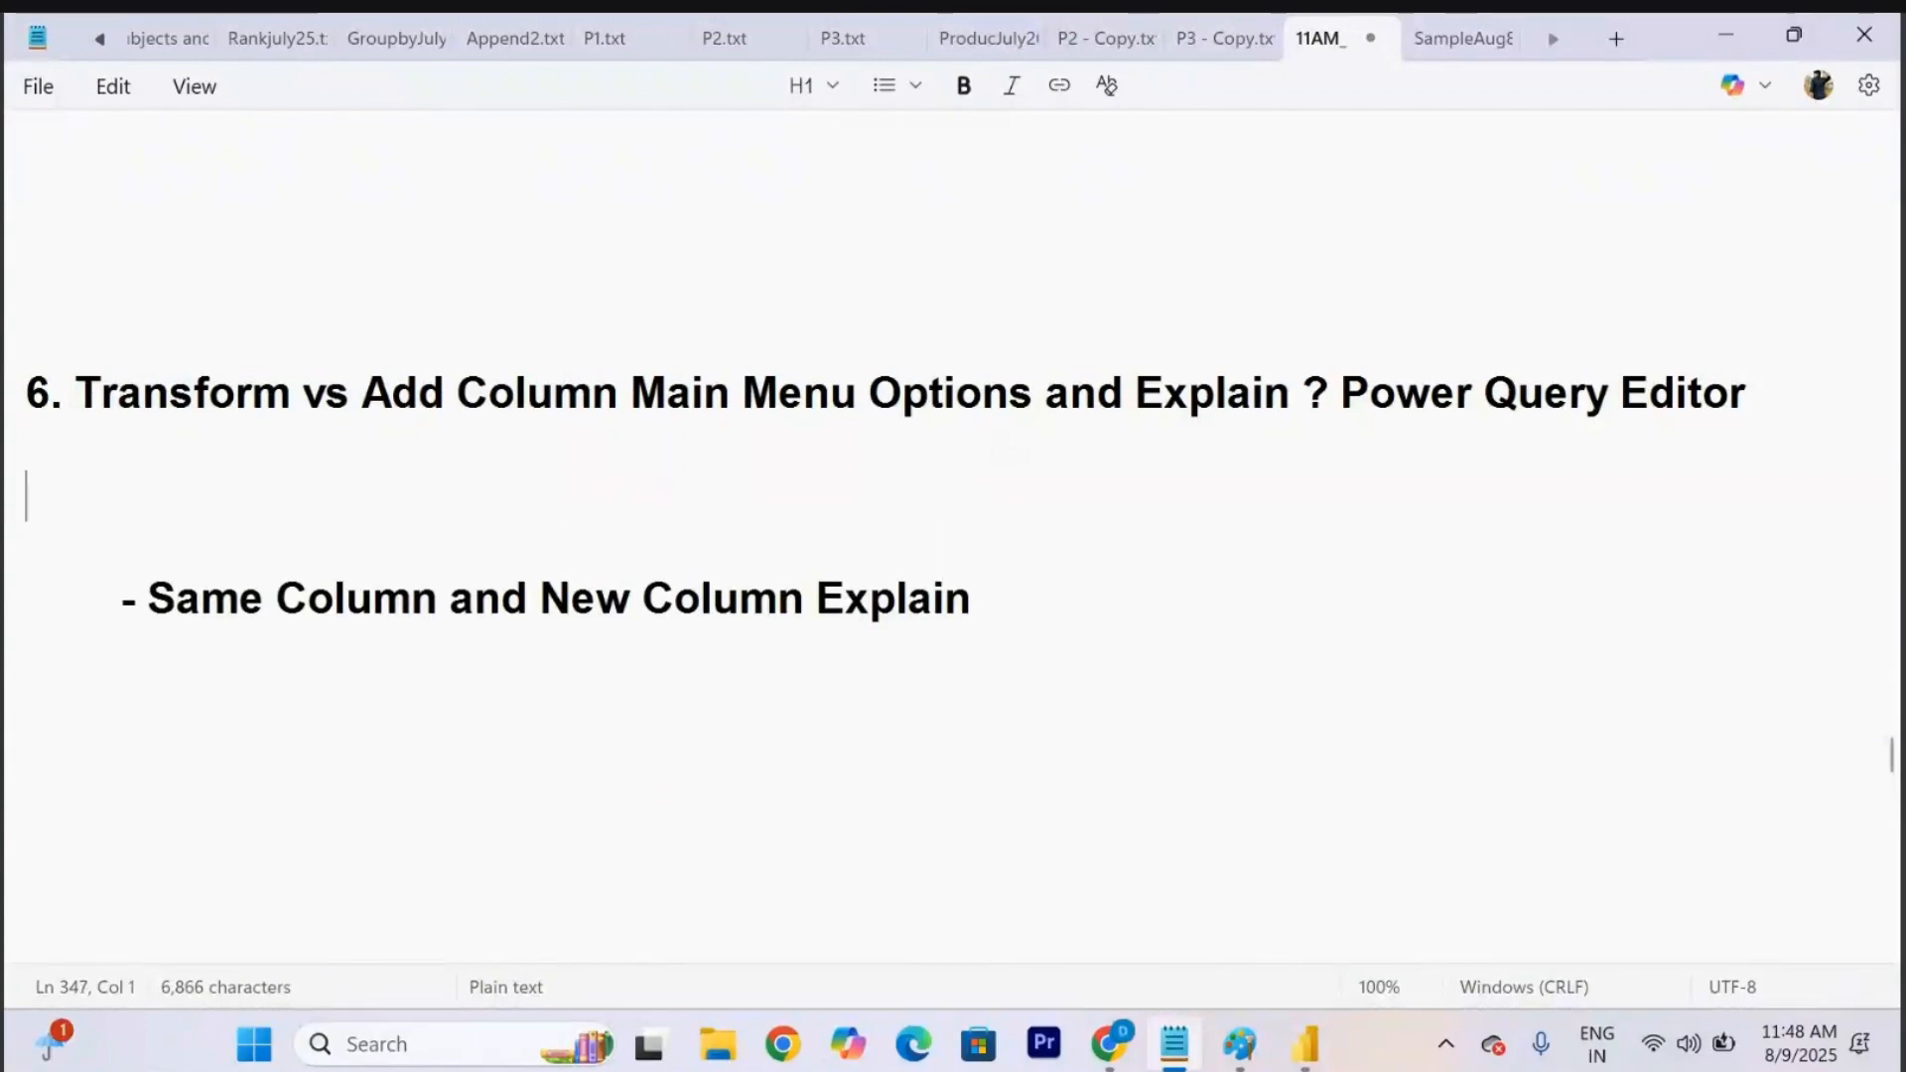
pyautogui.press('Tab')
pyautogui.press('Tab')
pyautogui.press('Tab')
pyautogui.press('Tab')
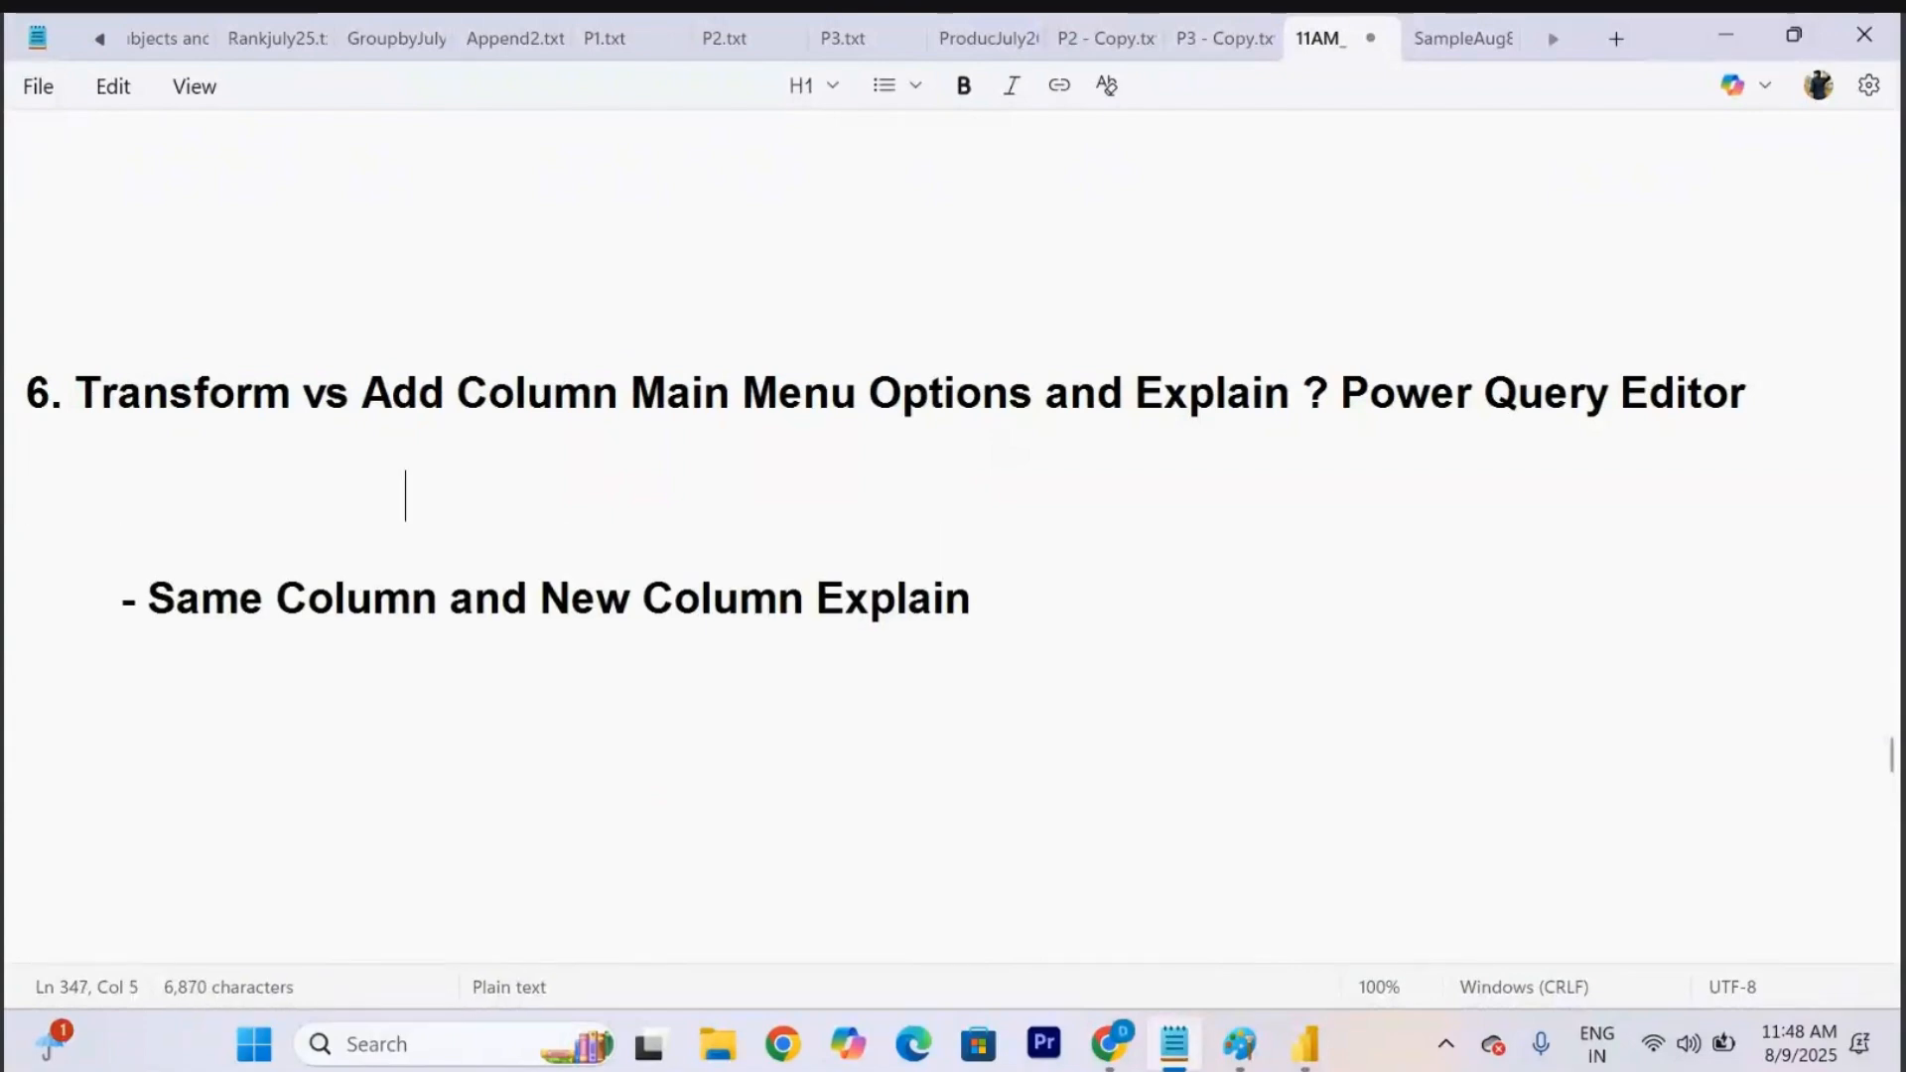
pyautogui.write('ADD ')
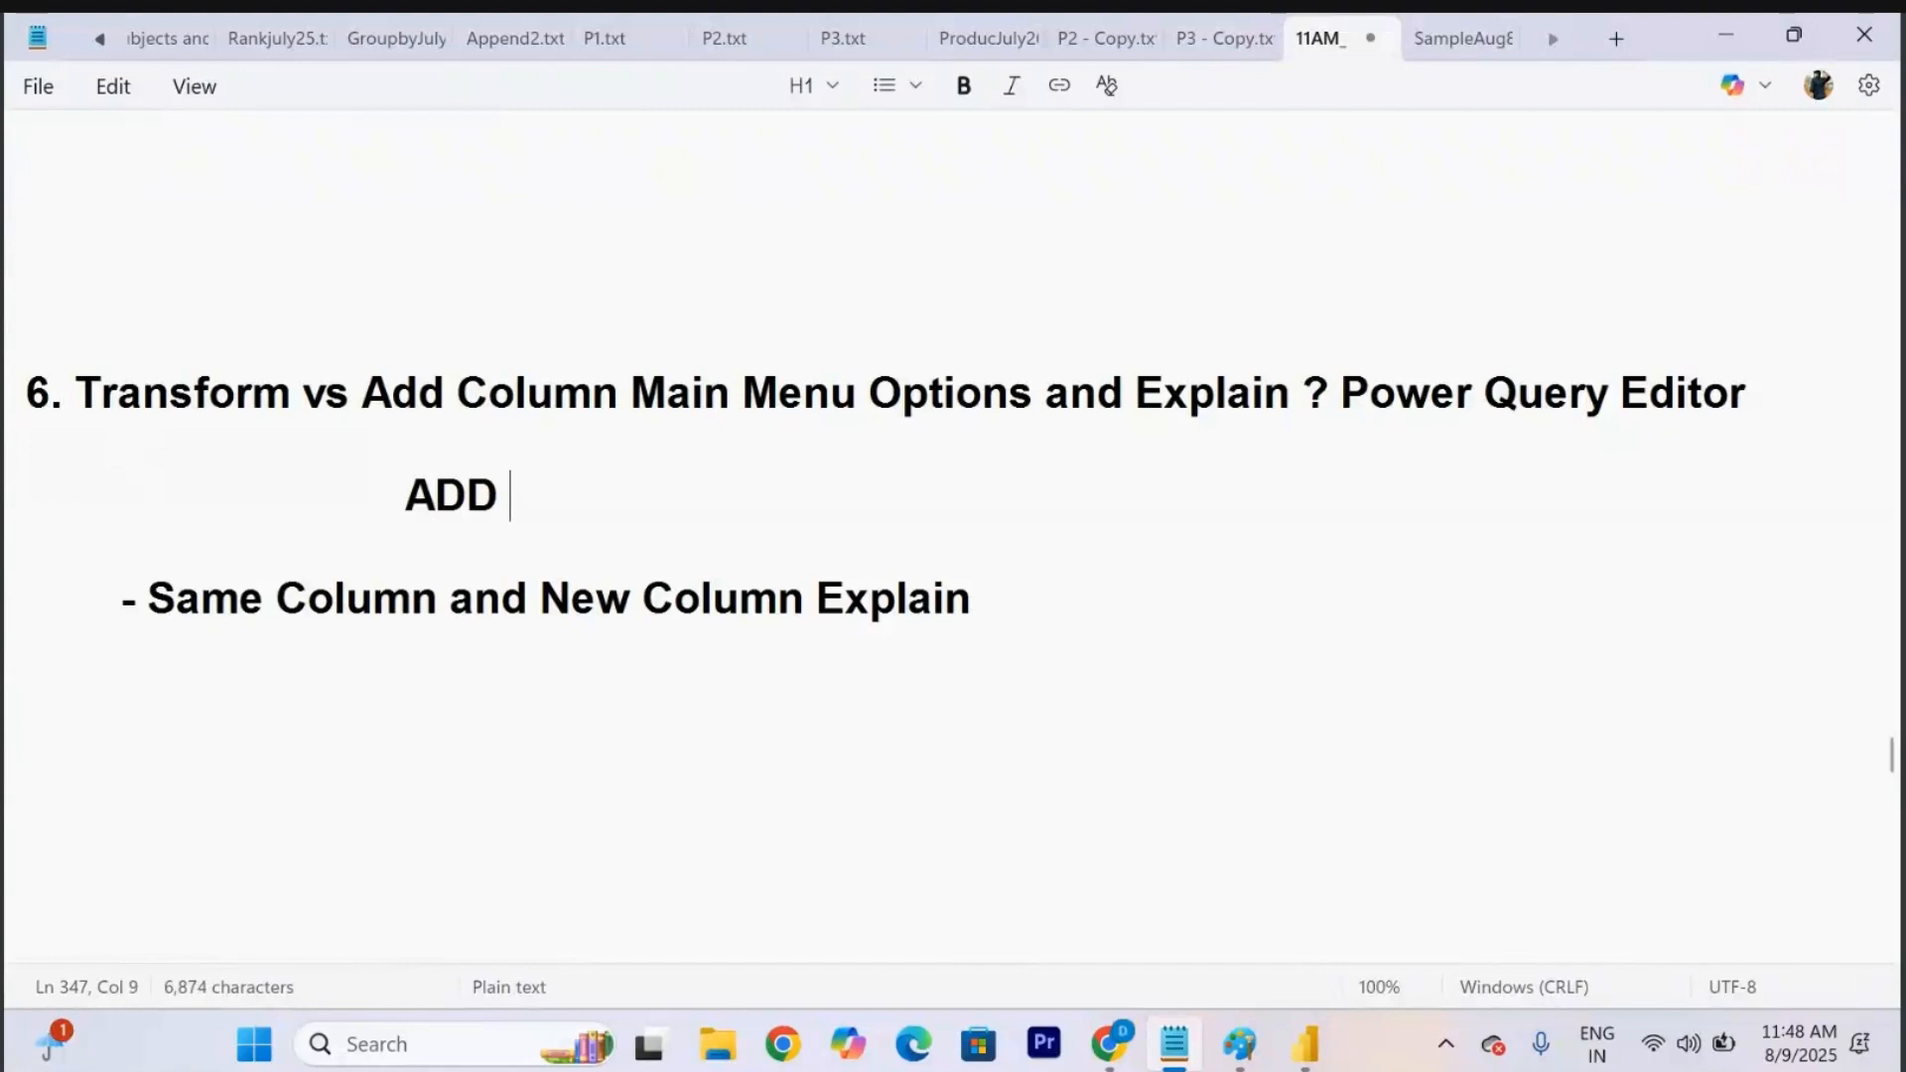
pyautogui.write('COLUMN ')
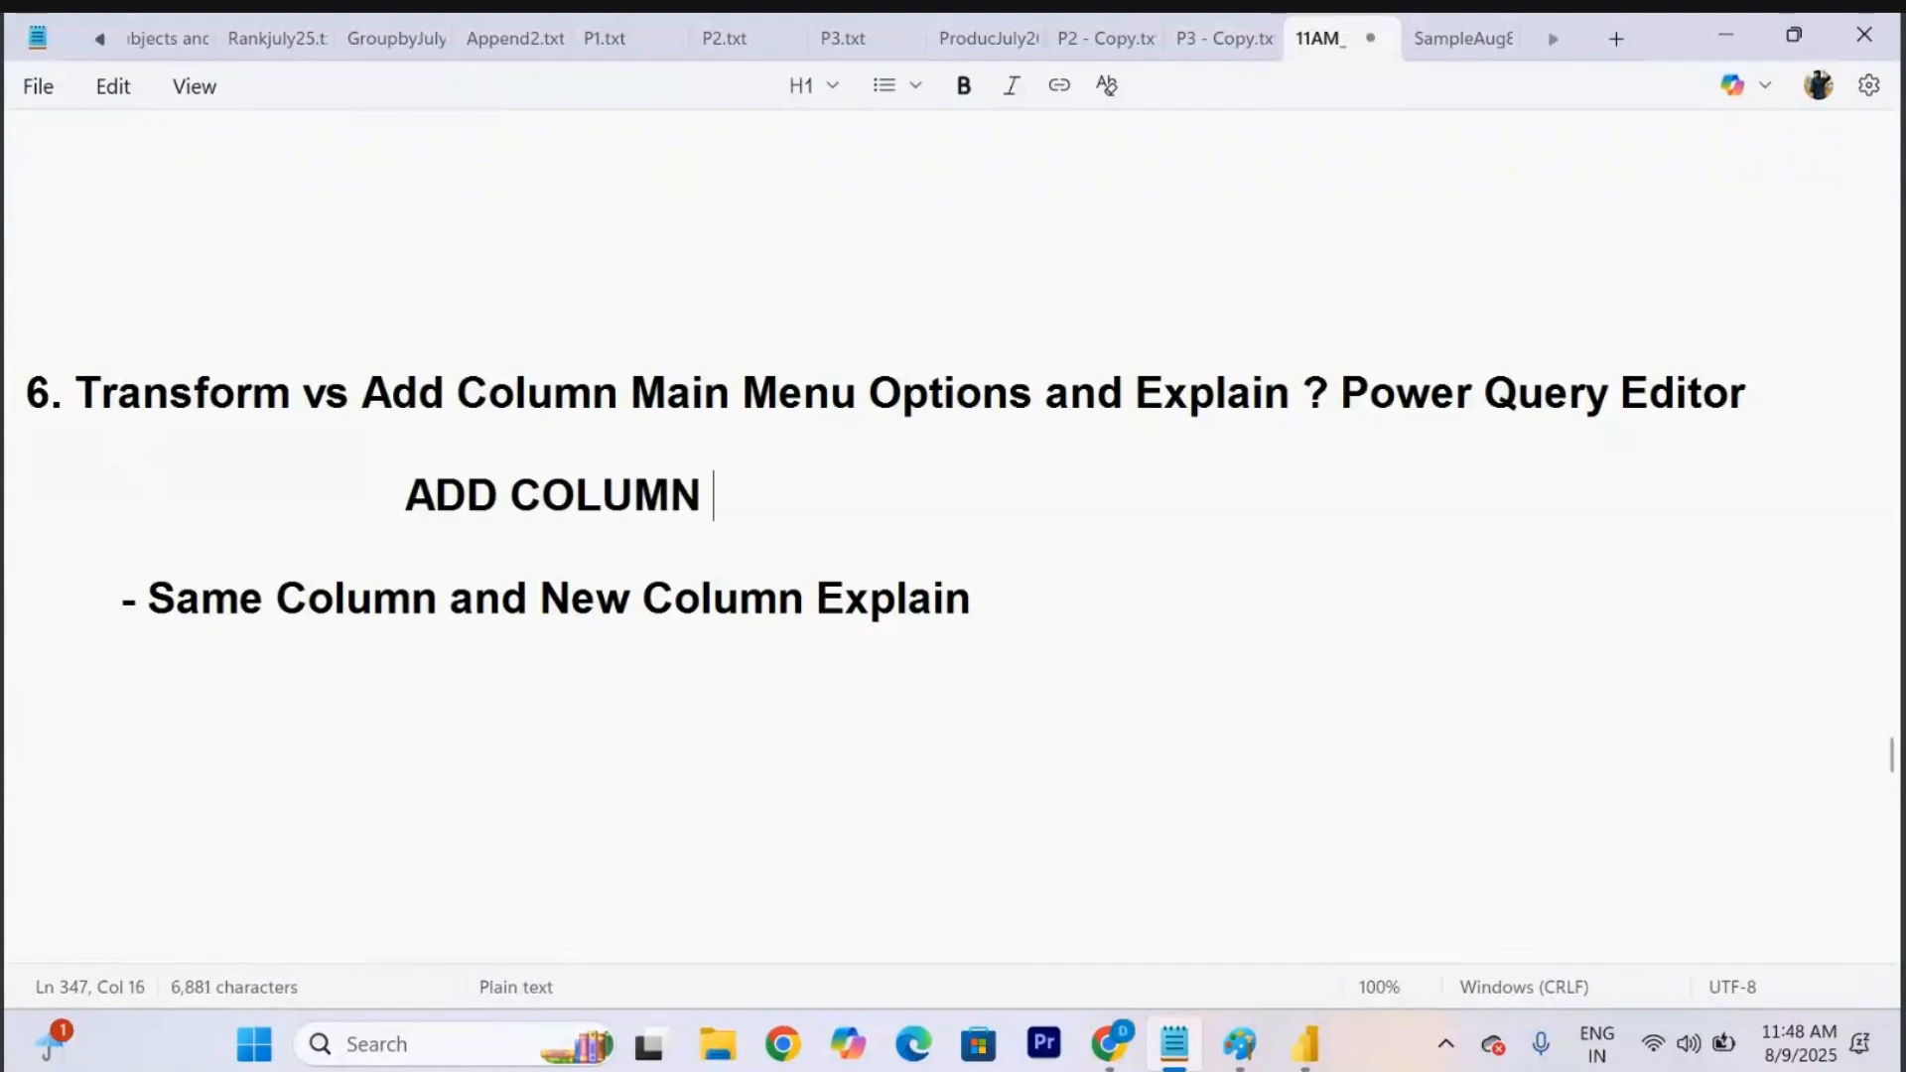
pyautogui.write('and ')
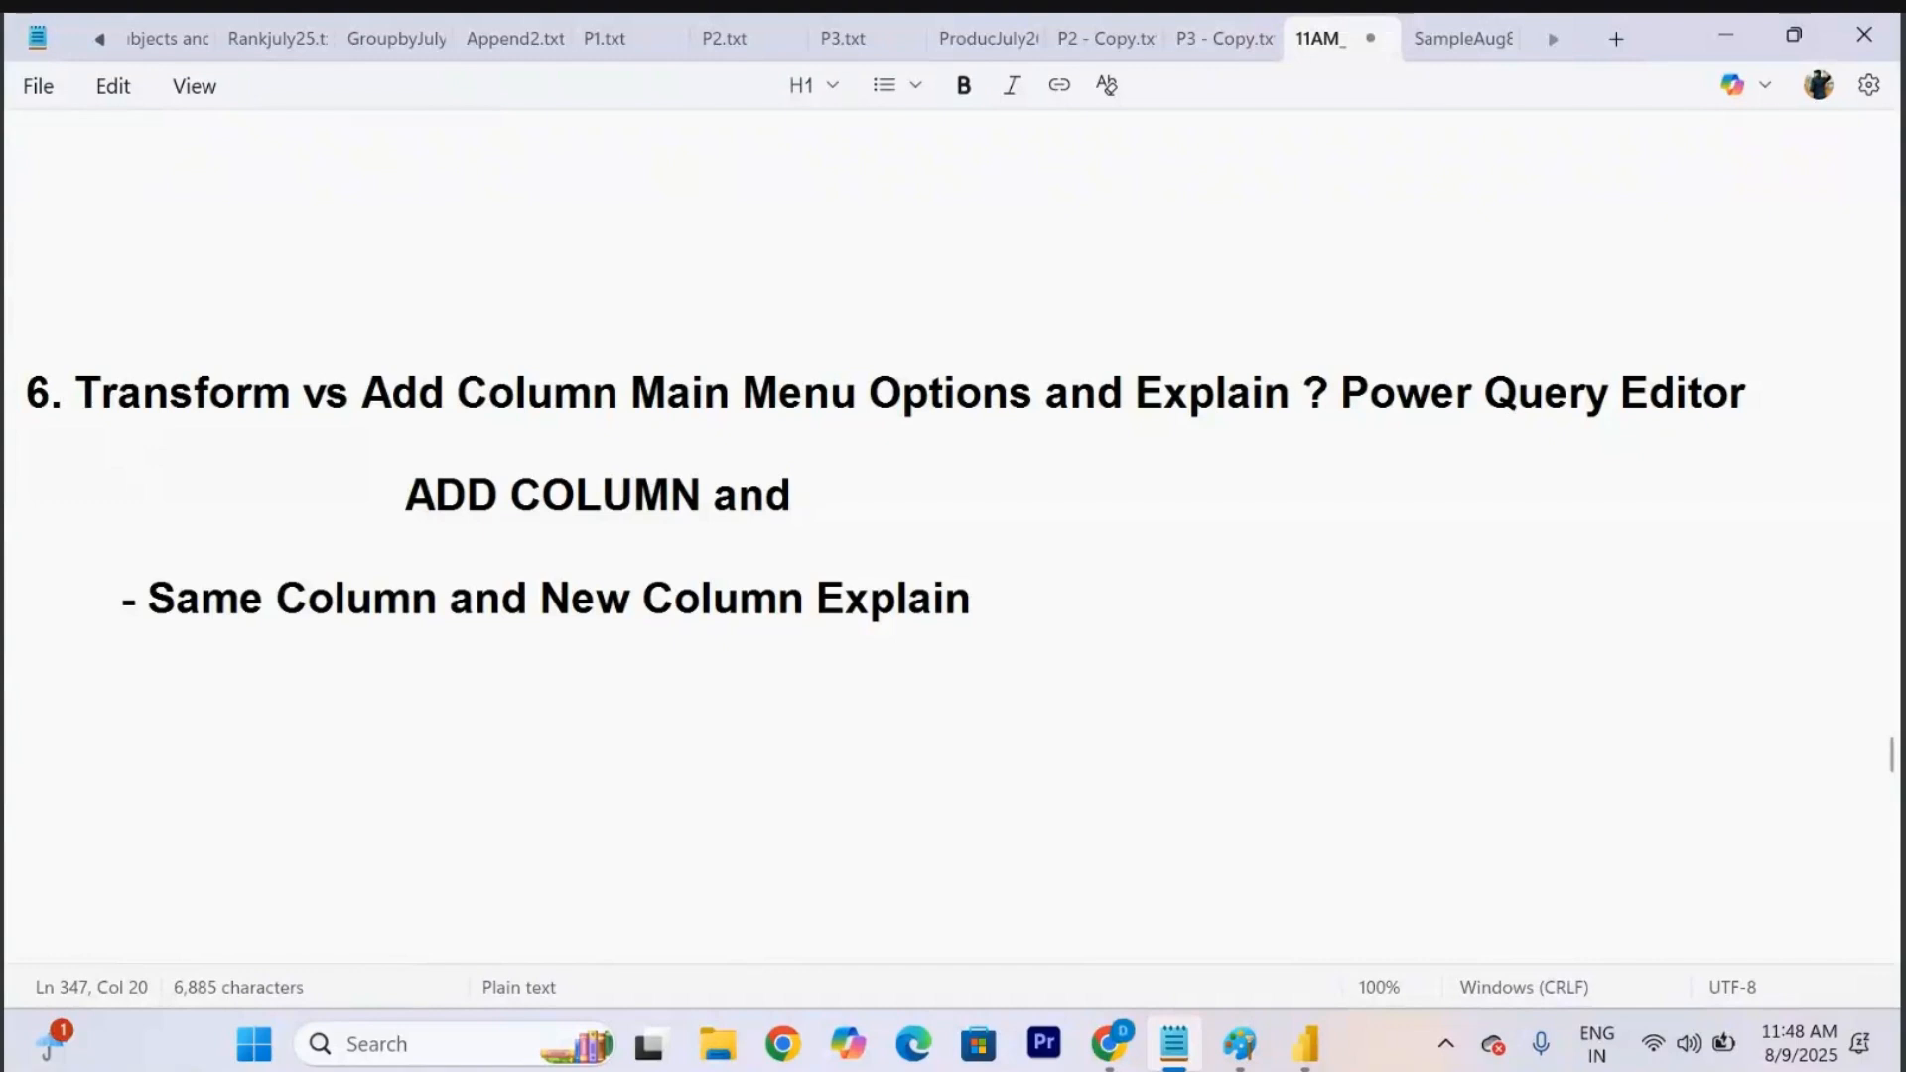
pyautogui.write('TRA')
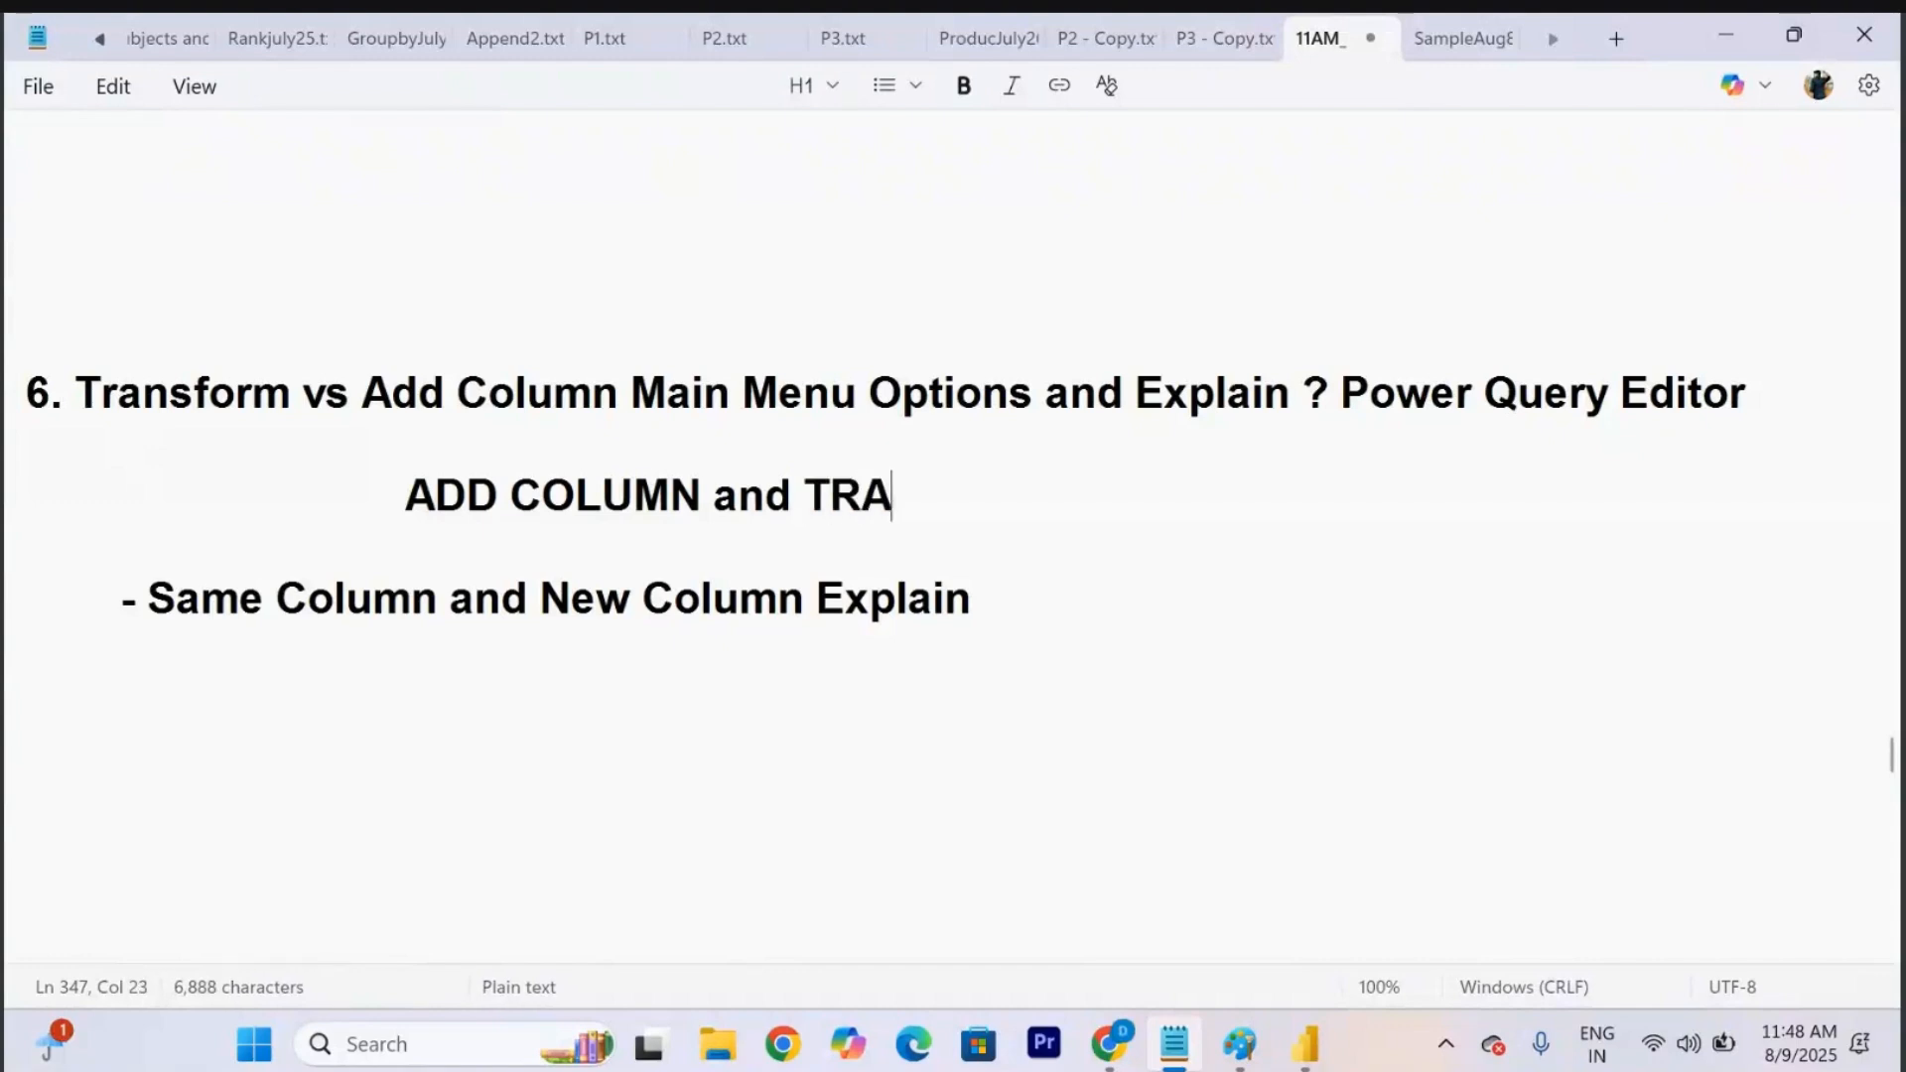
pyautogui.write('NSFOR')
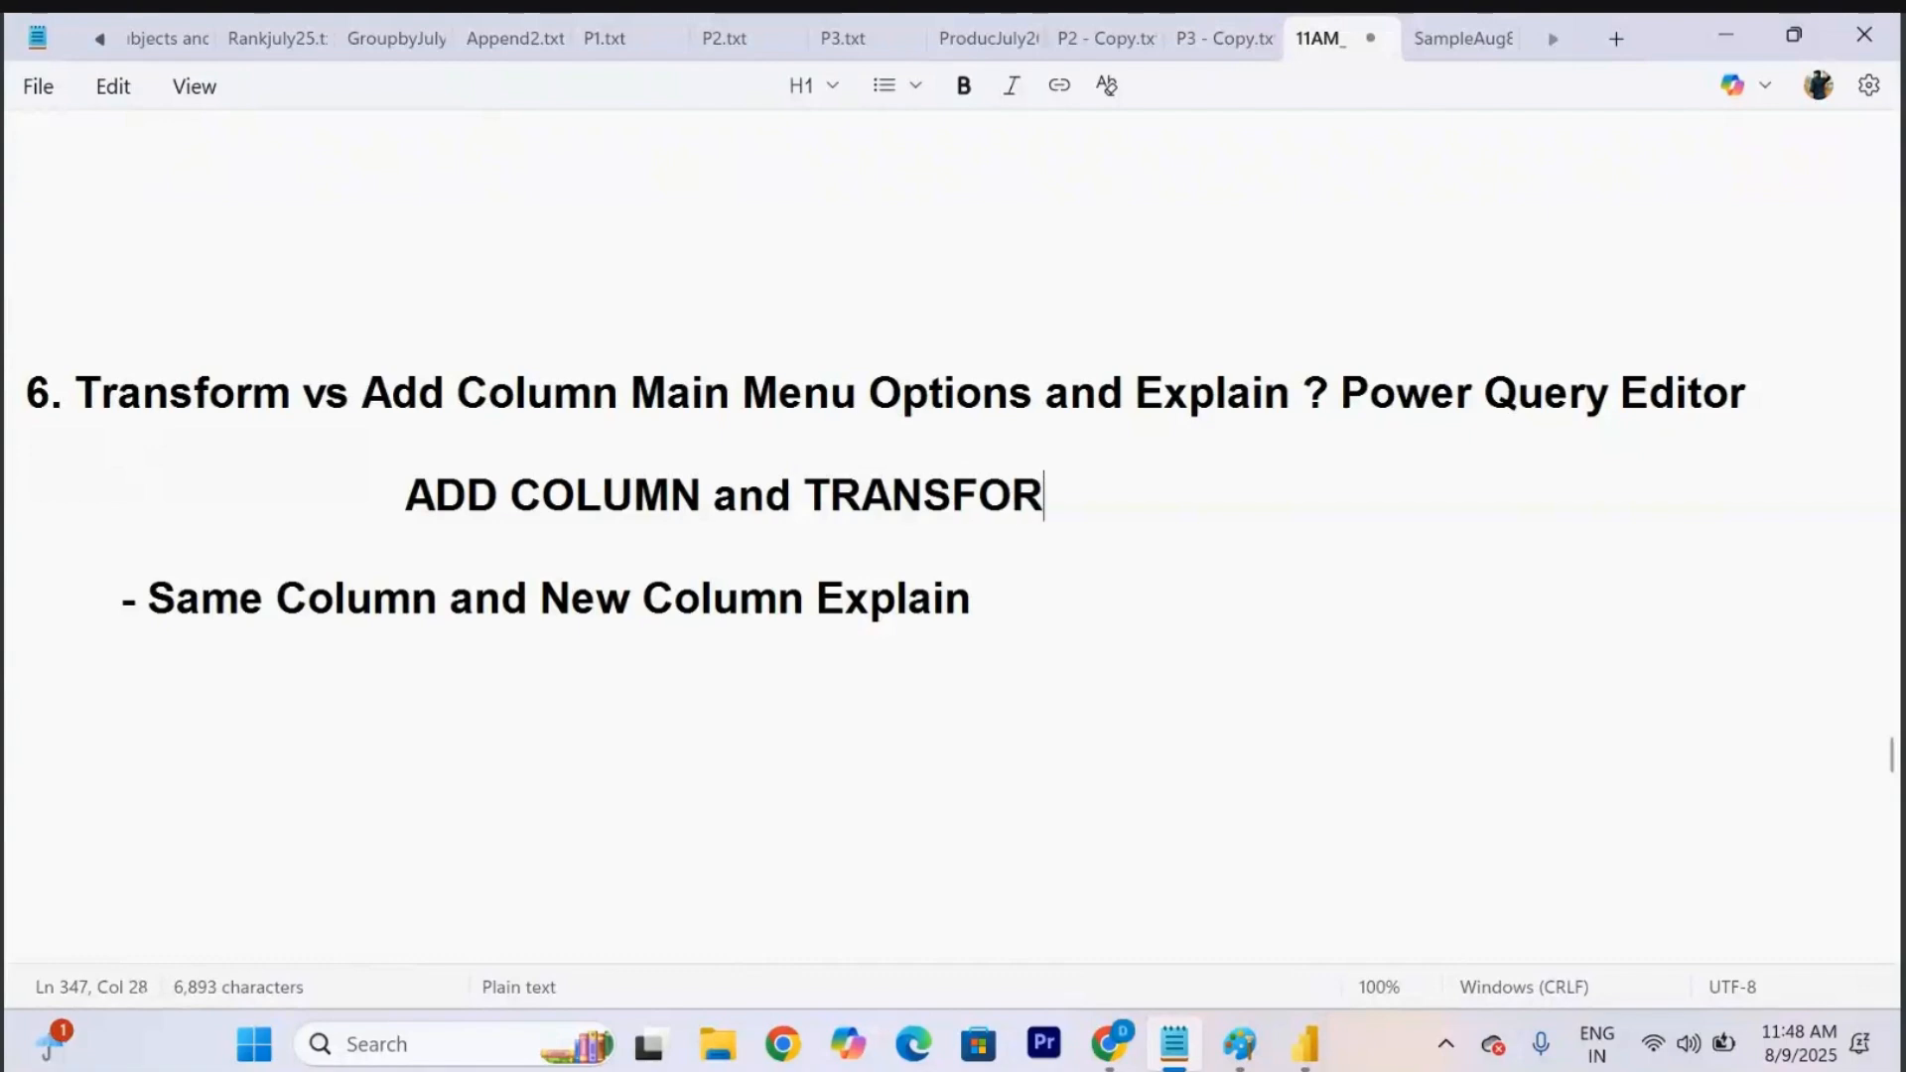
pyautogui.write('M')
pyautogui.moveTo(26, 486); pyautogui.dragTo(307, 485)
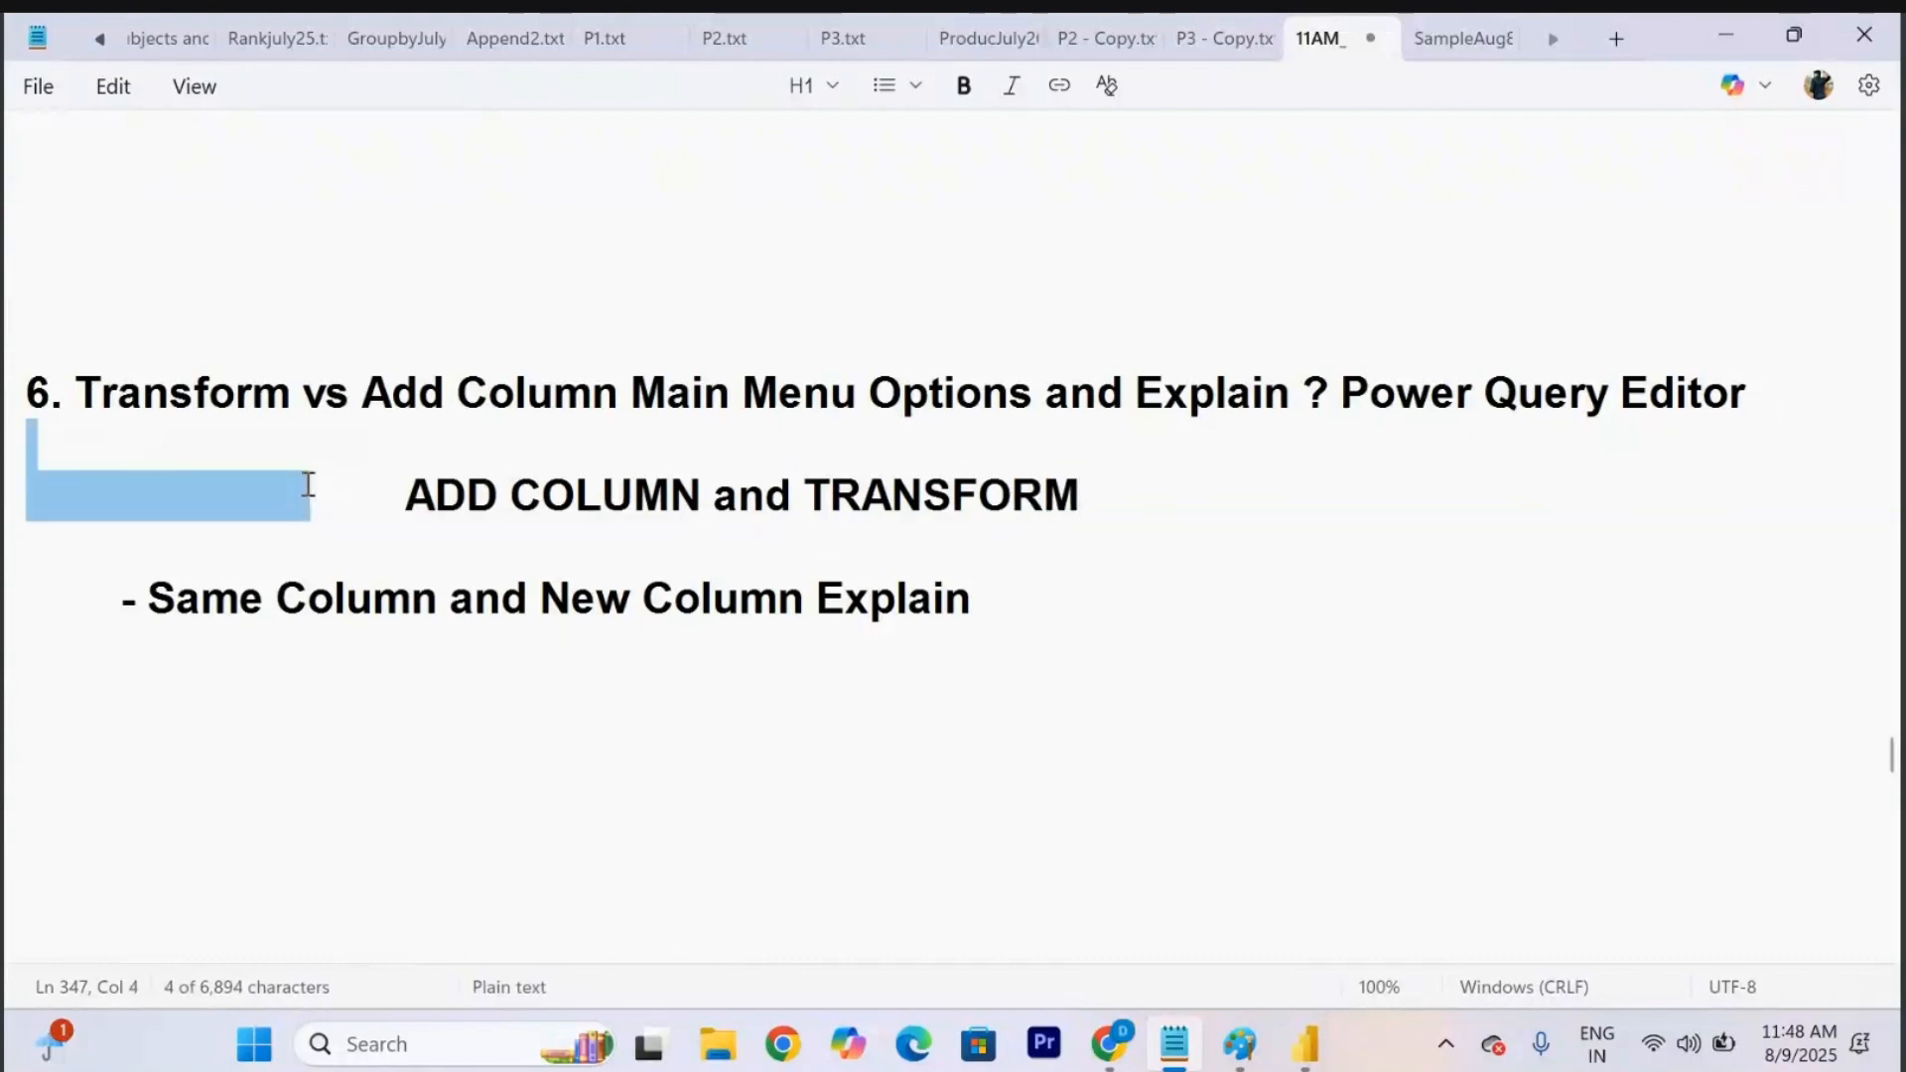
pyautogui.click(1044, 493)
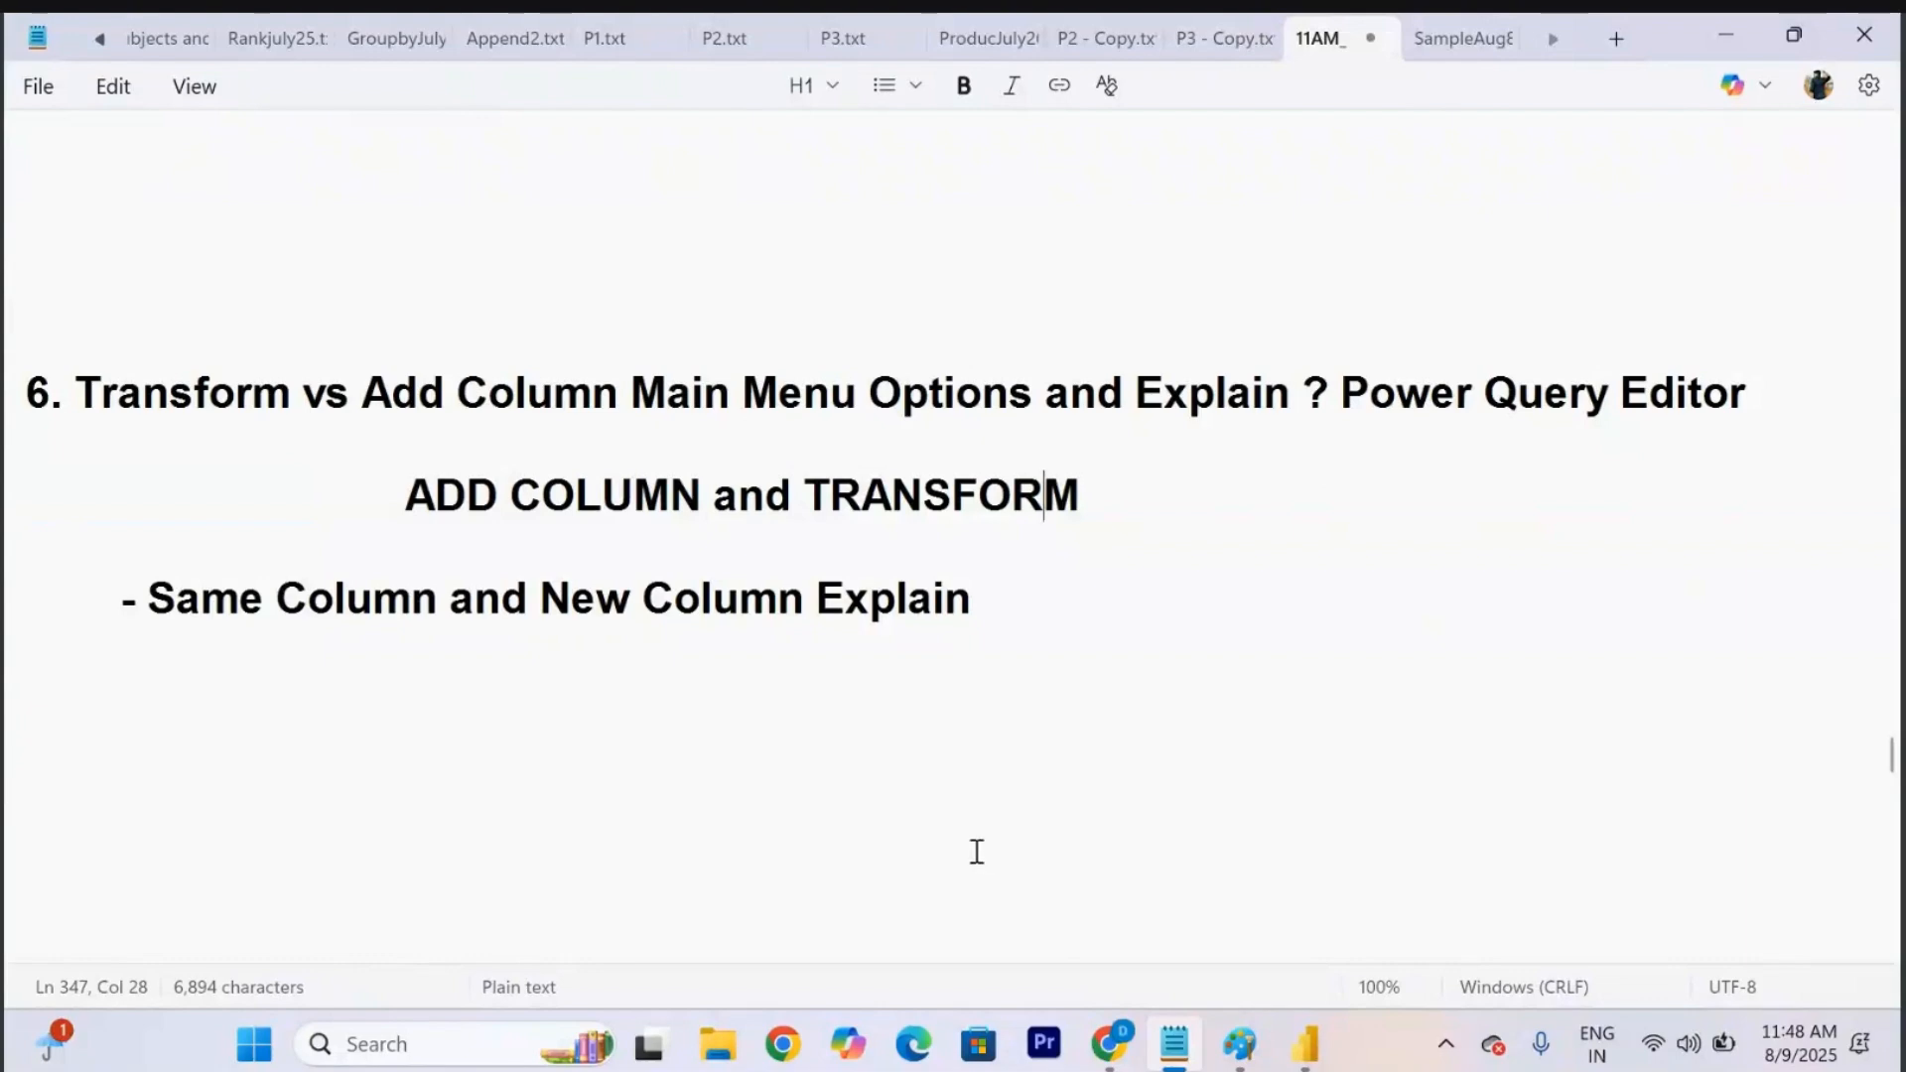
# Switch to Power Query Editor and display the Transform commands for the Orders query.
pyautogui.moveTo(1298, 1047)
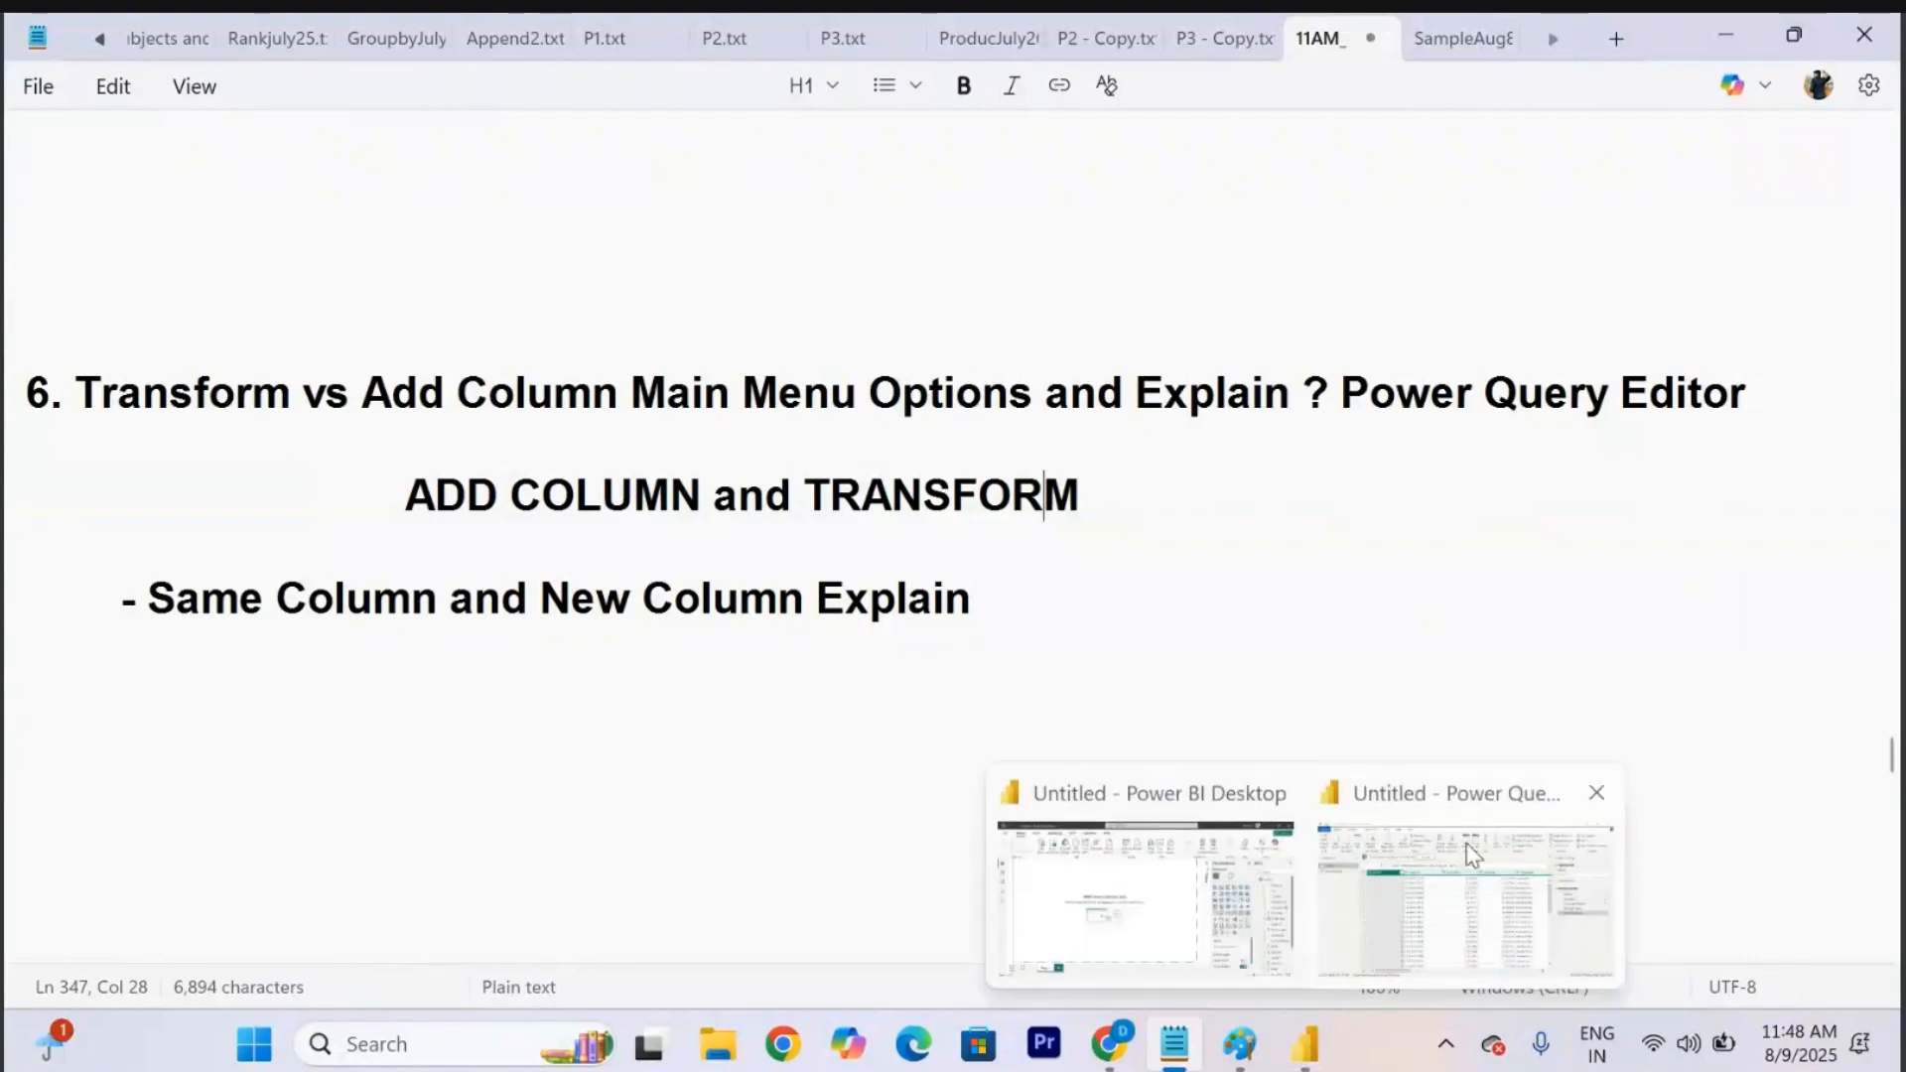
pyautogui.click(1471, 851)
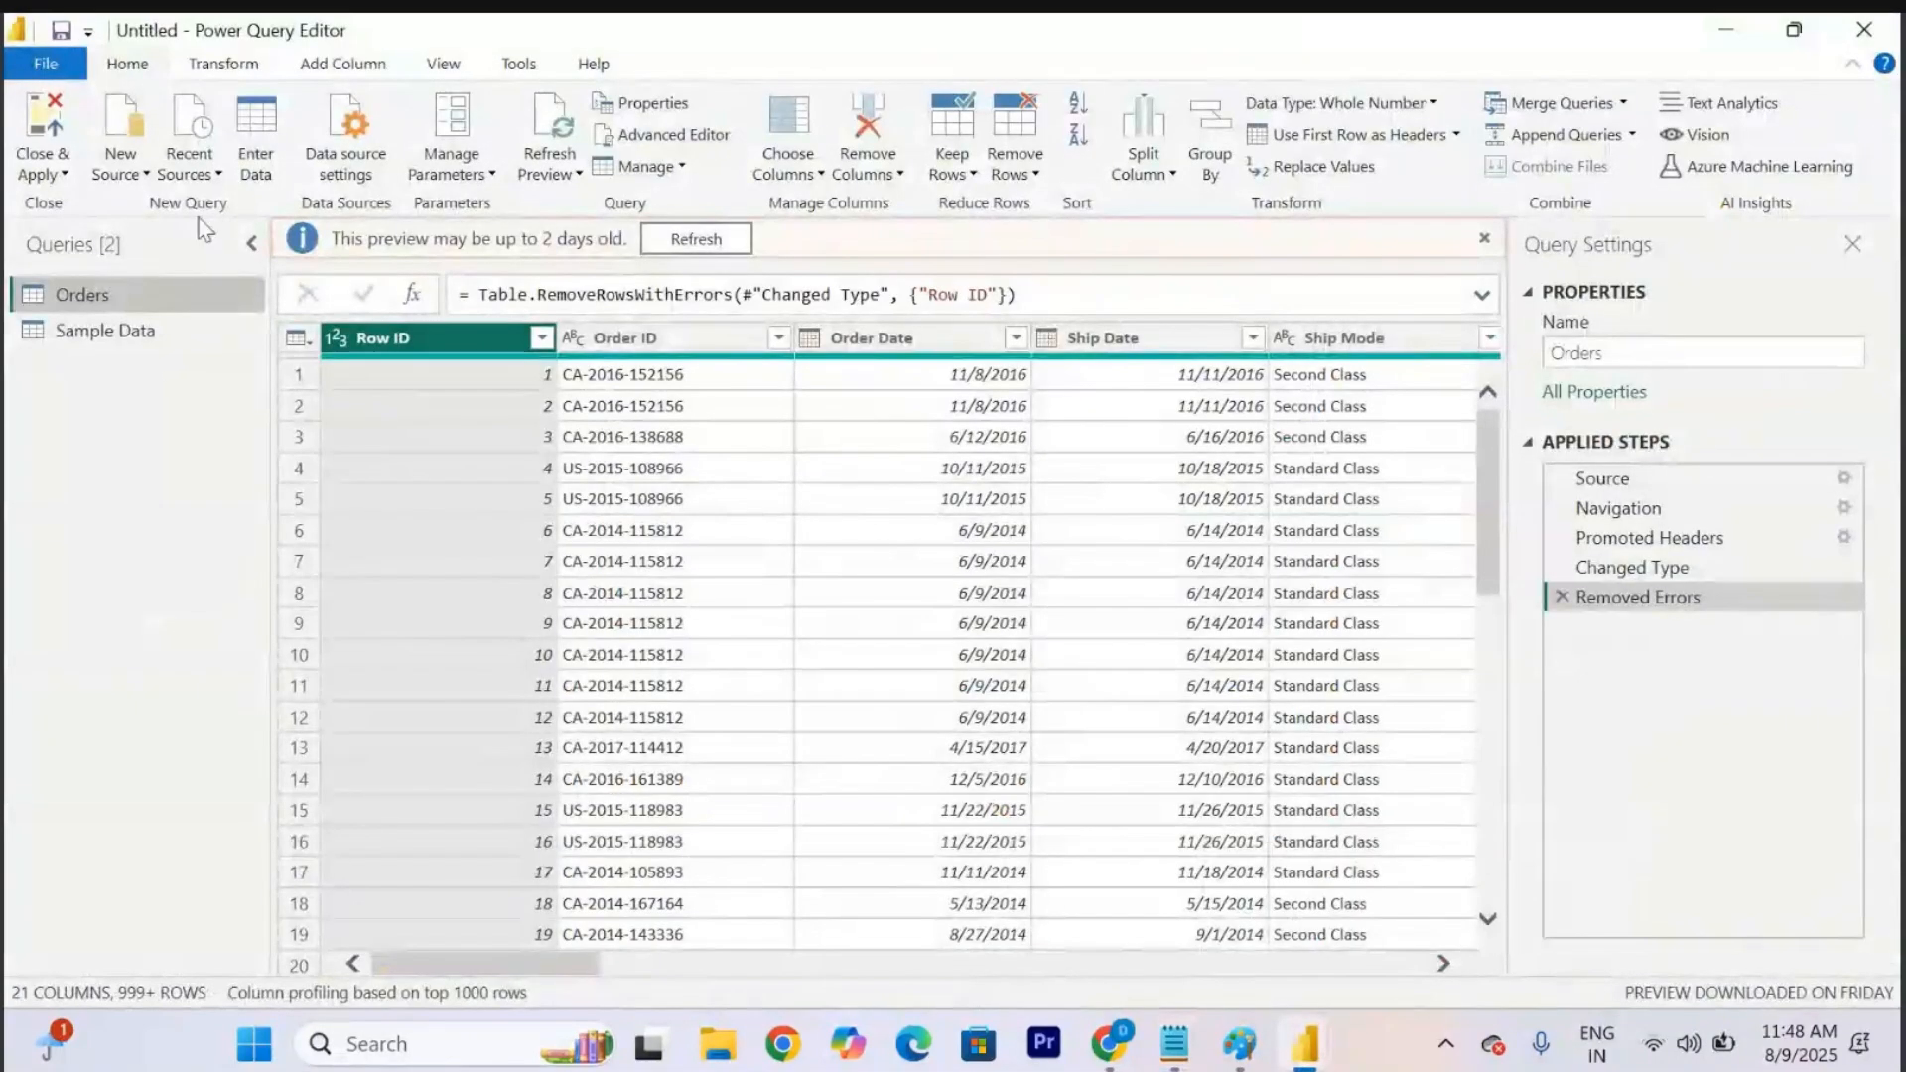
pyautogui.click(225, 66)
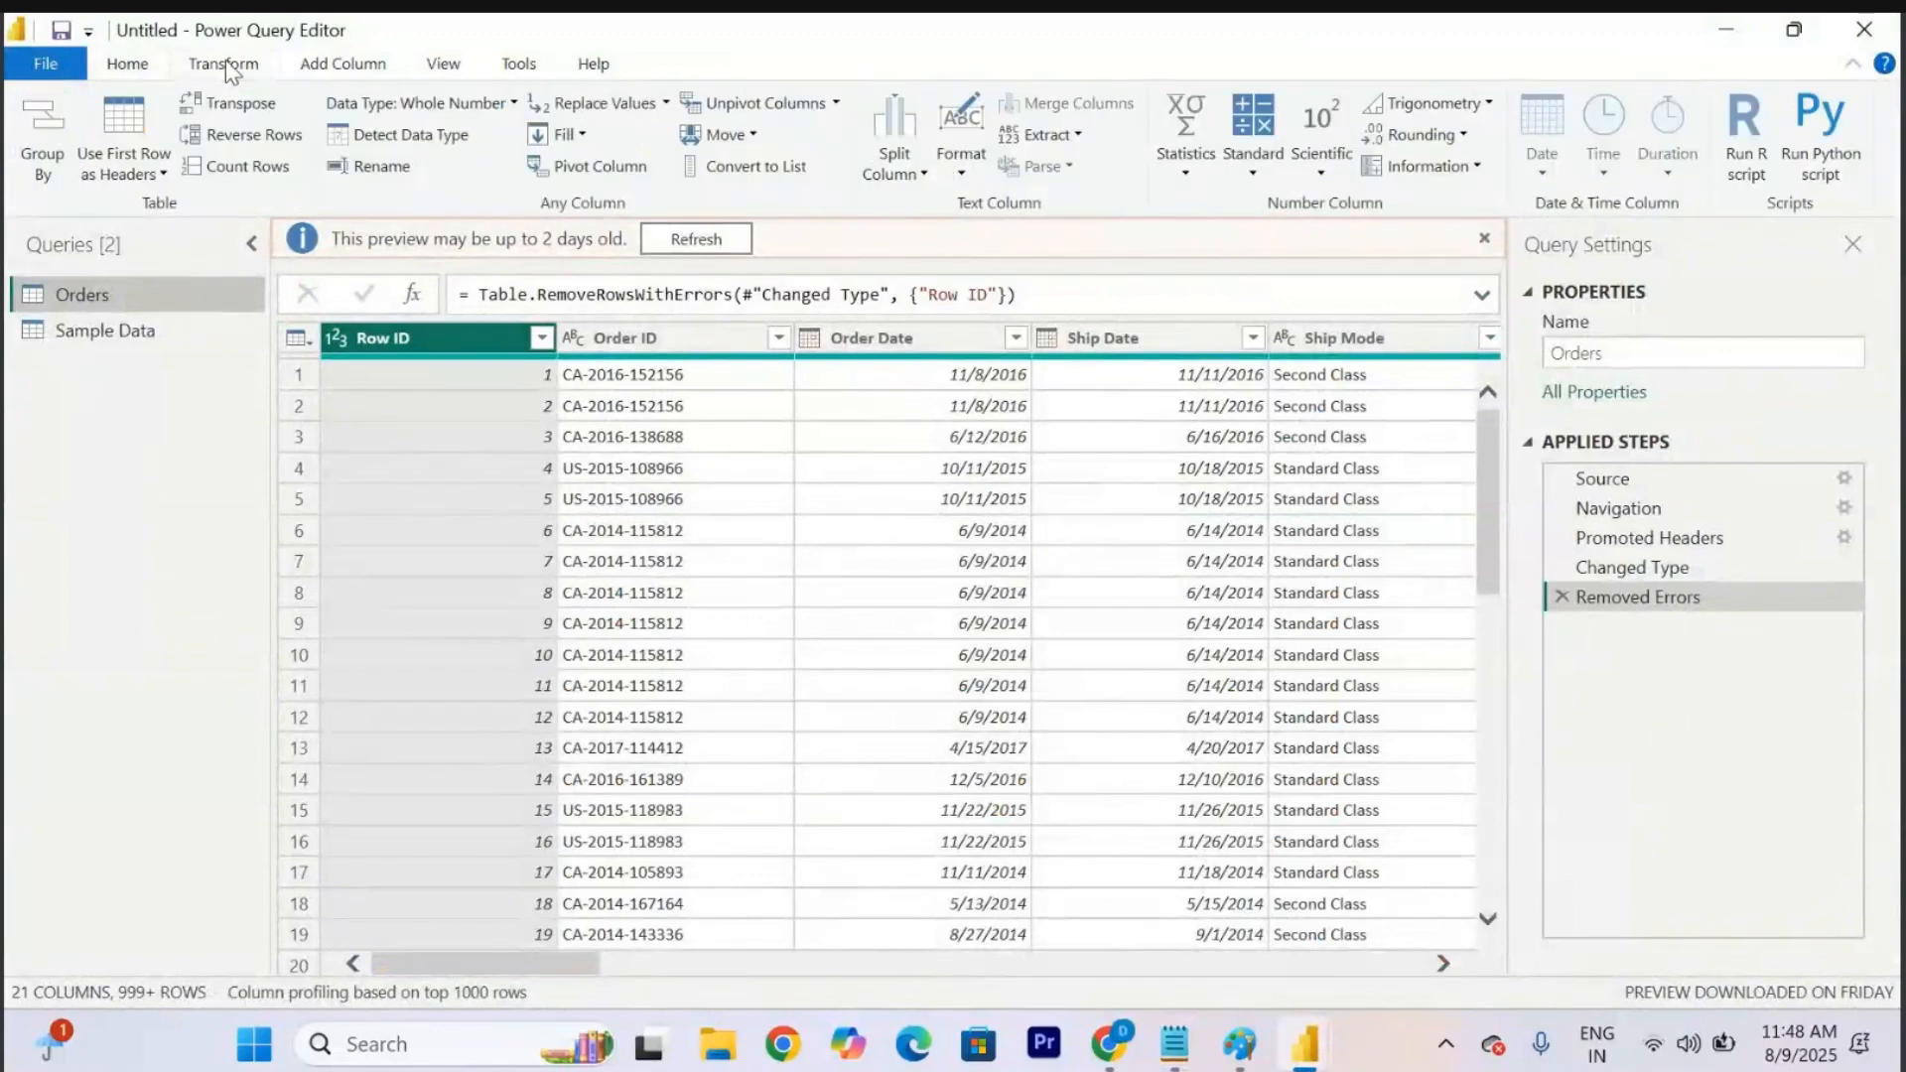
pyautogui.click(359, 73)
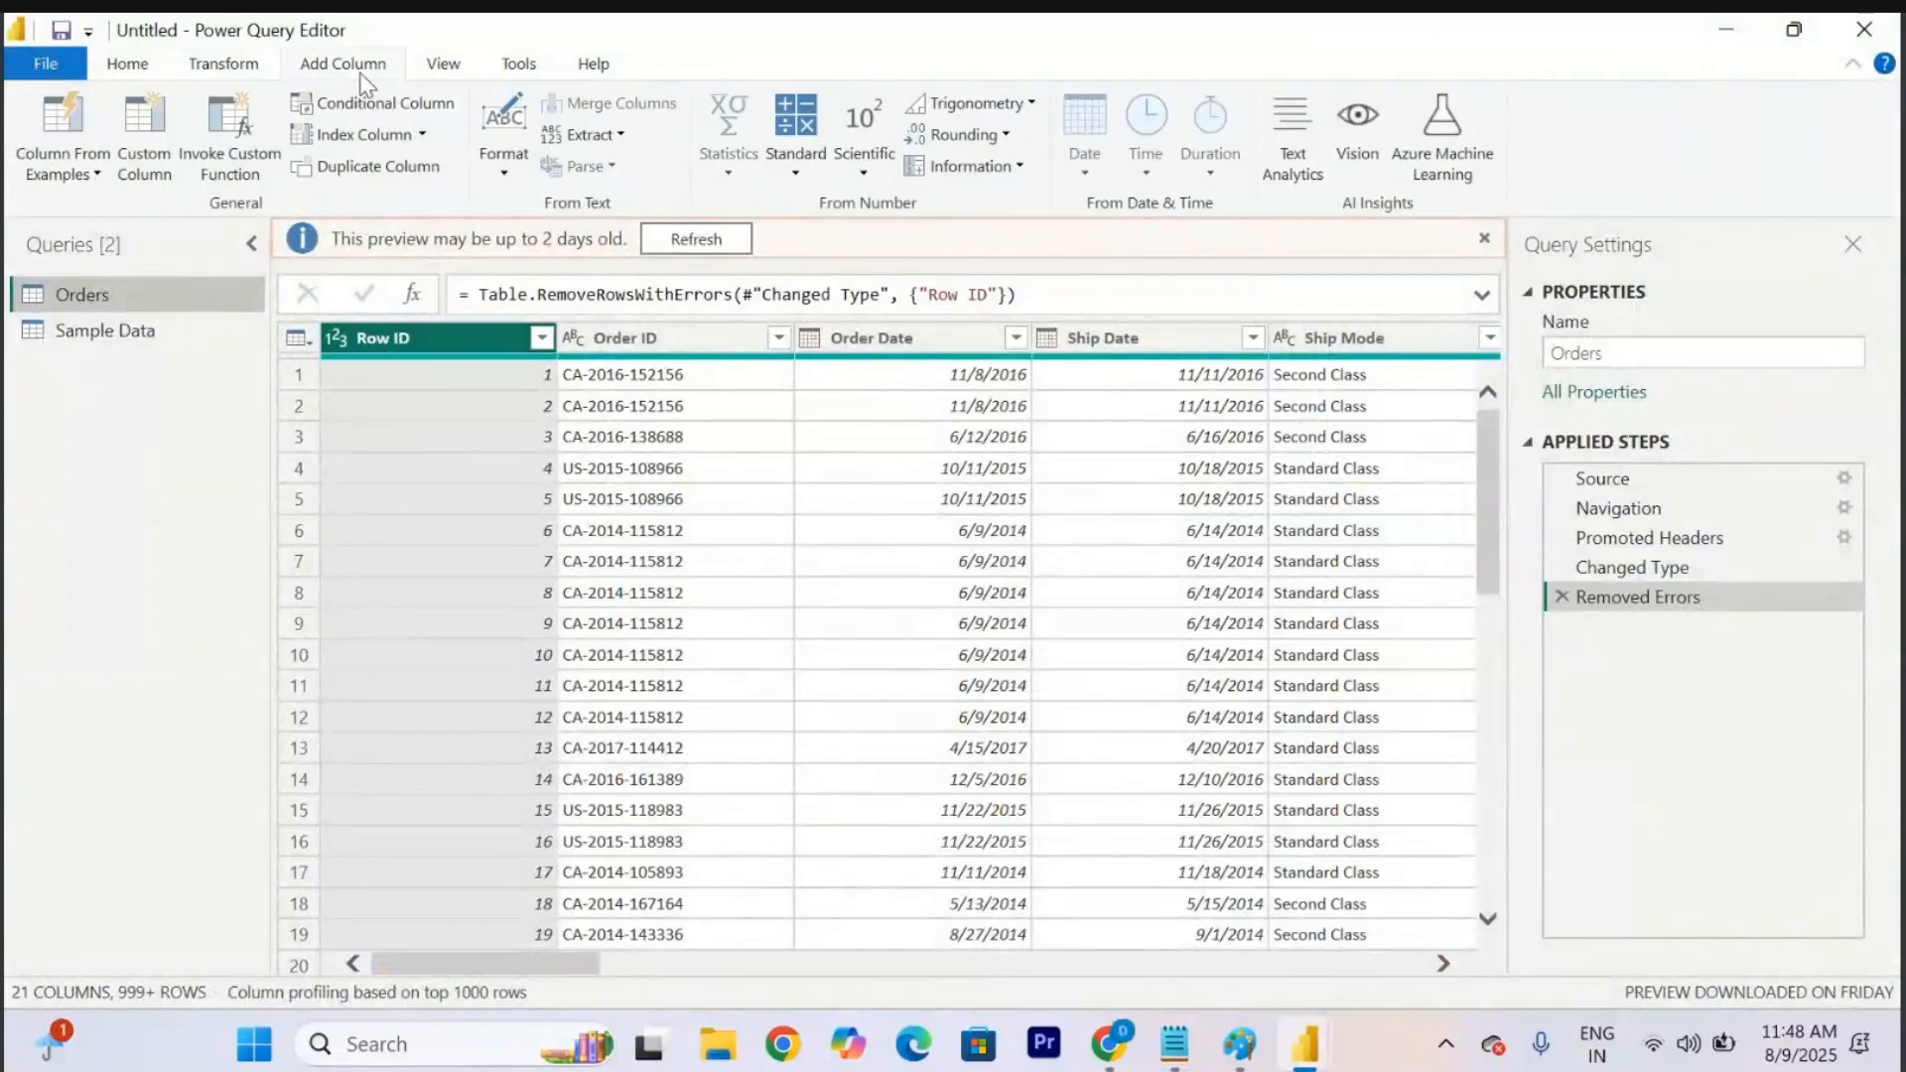
pyautogui.click(220, 65)
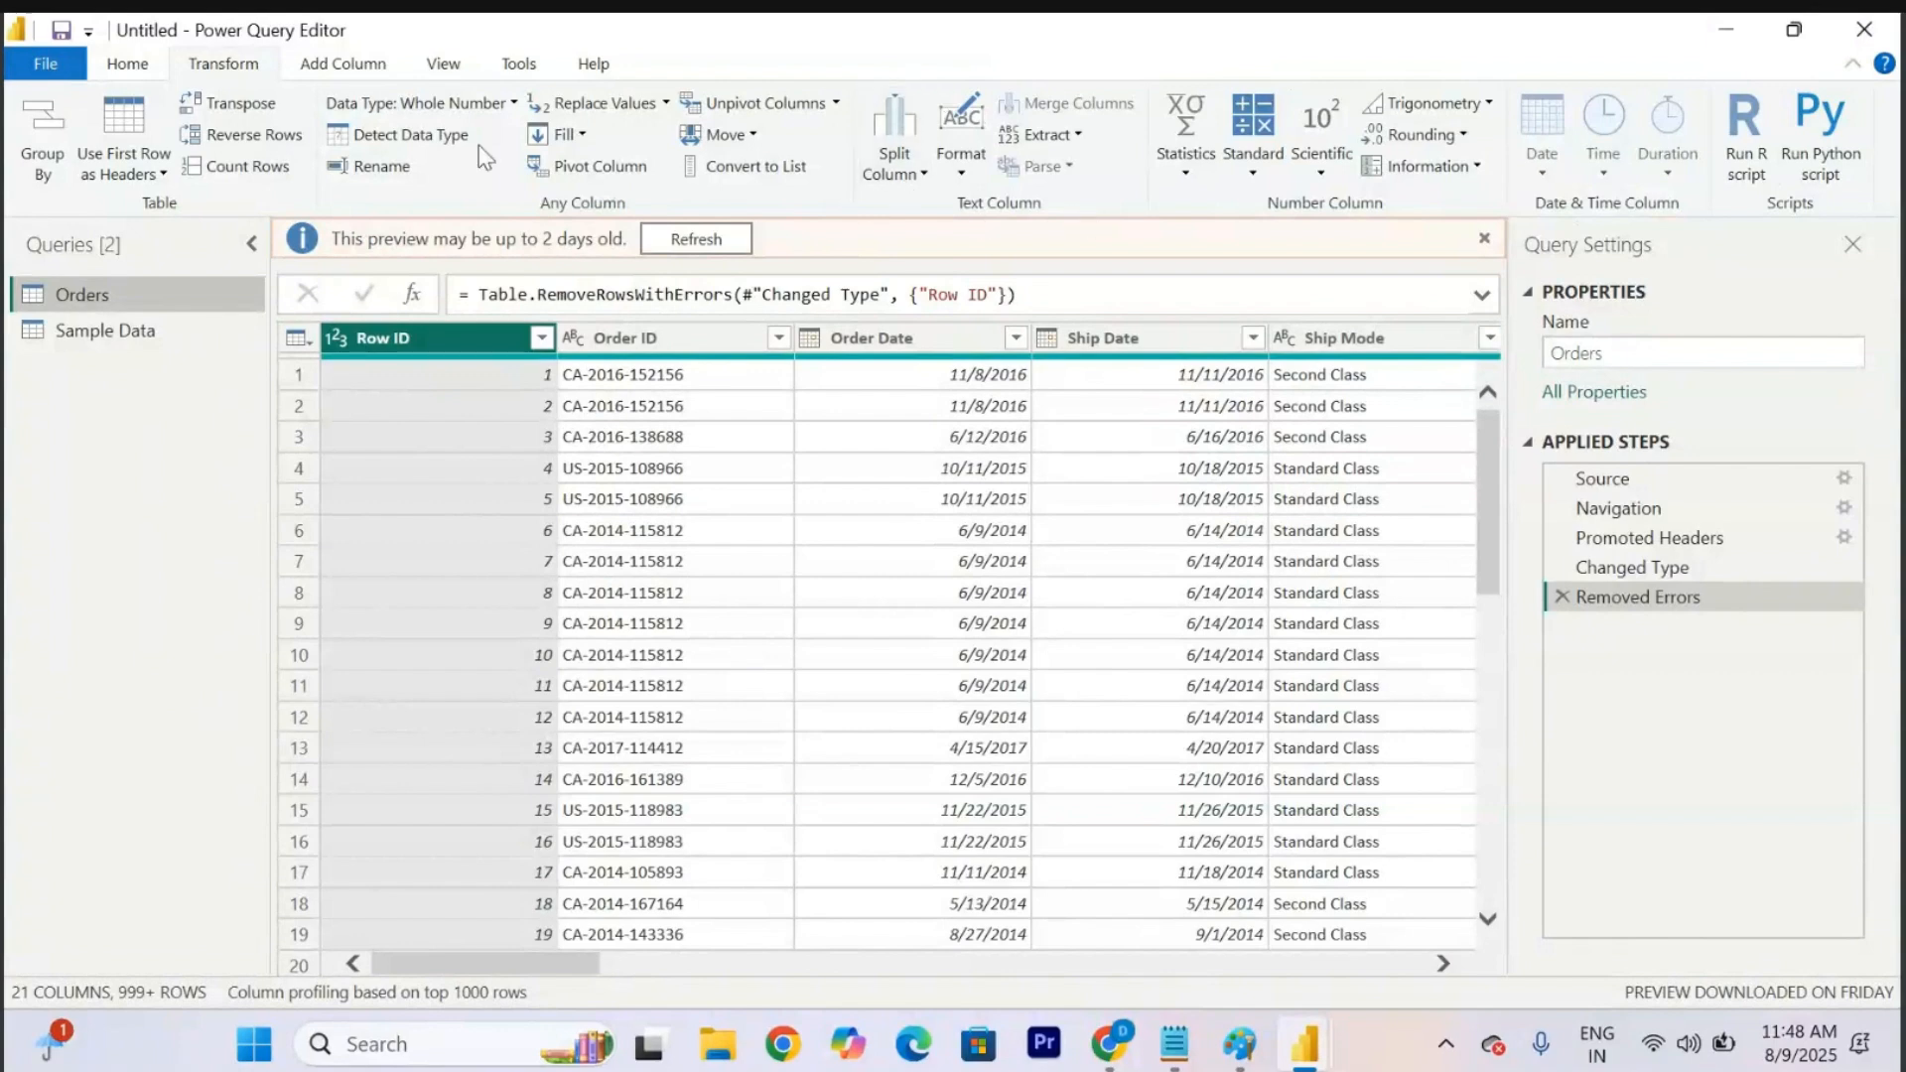
pyautogui.click(339, 63)
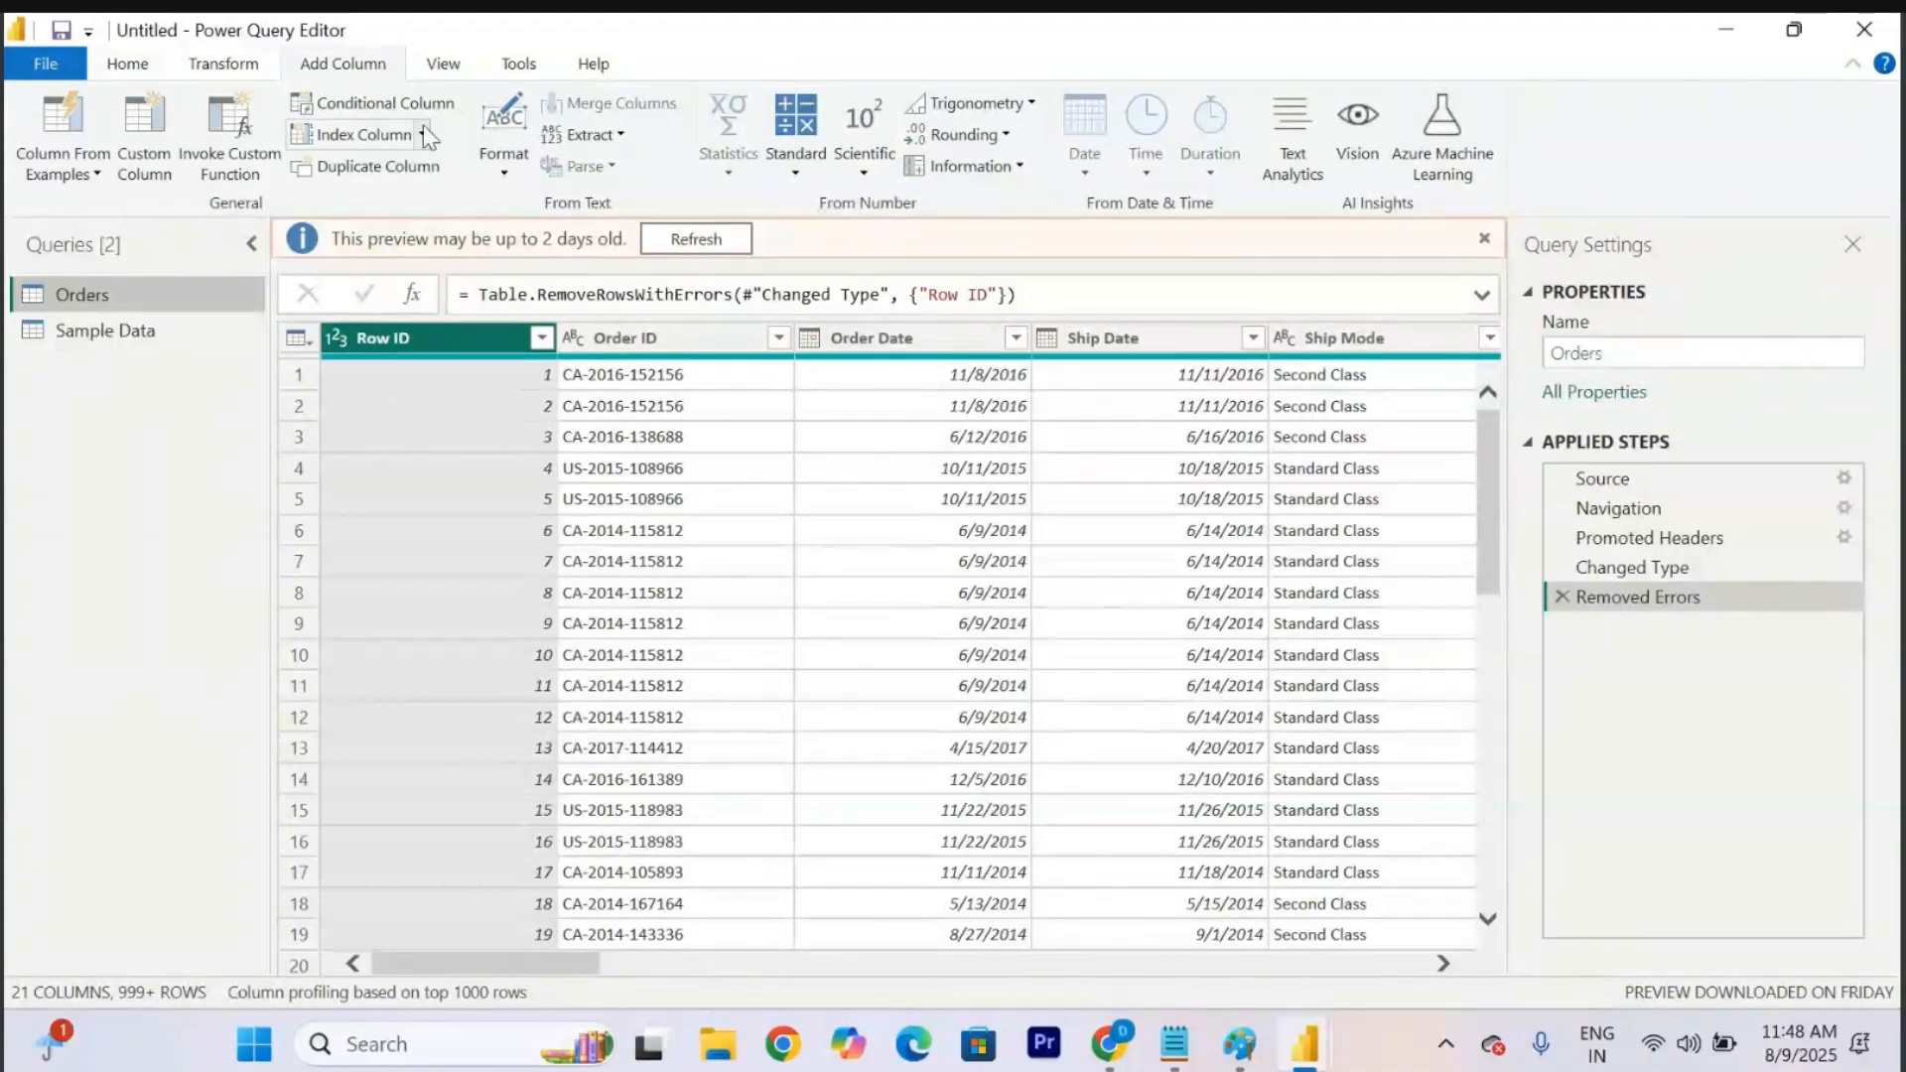
pyautogui.click(234, 66)
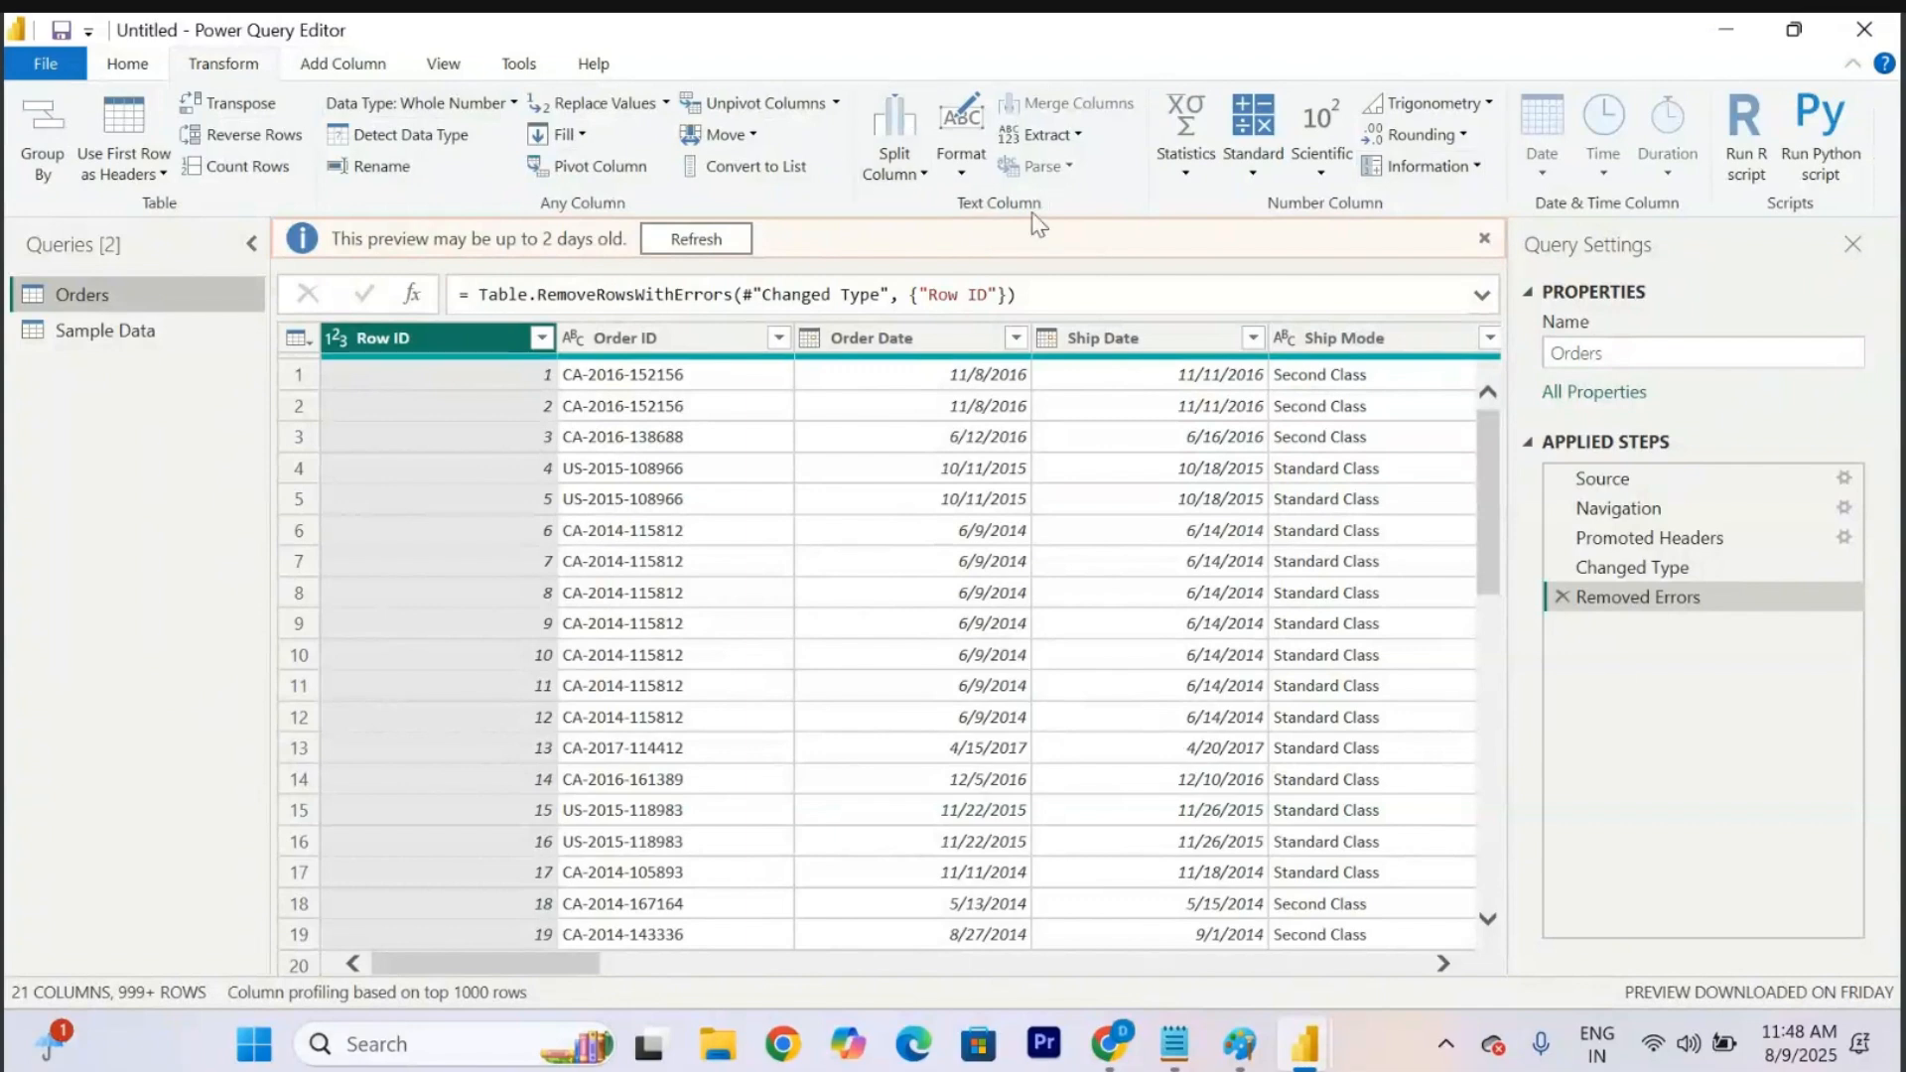
pyautogui.click(359, 64)
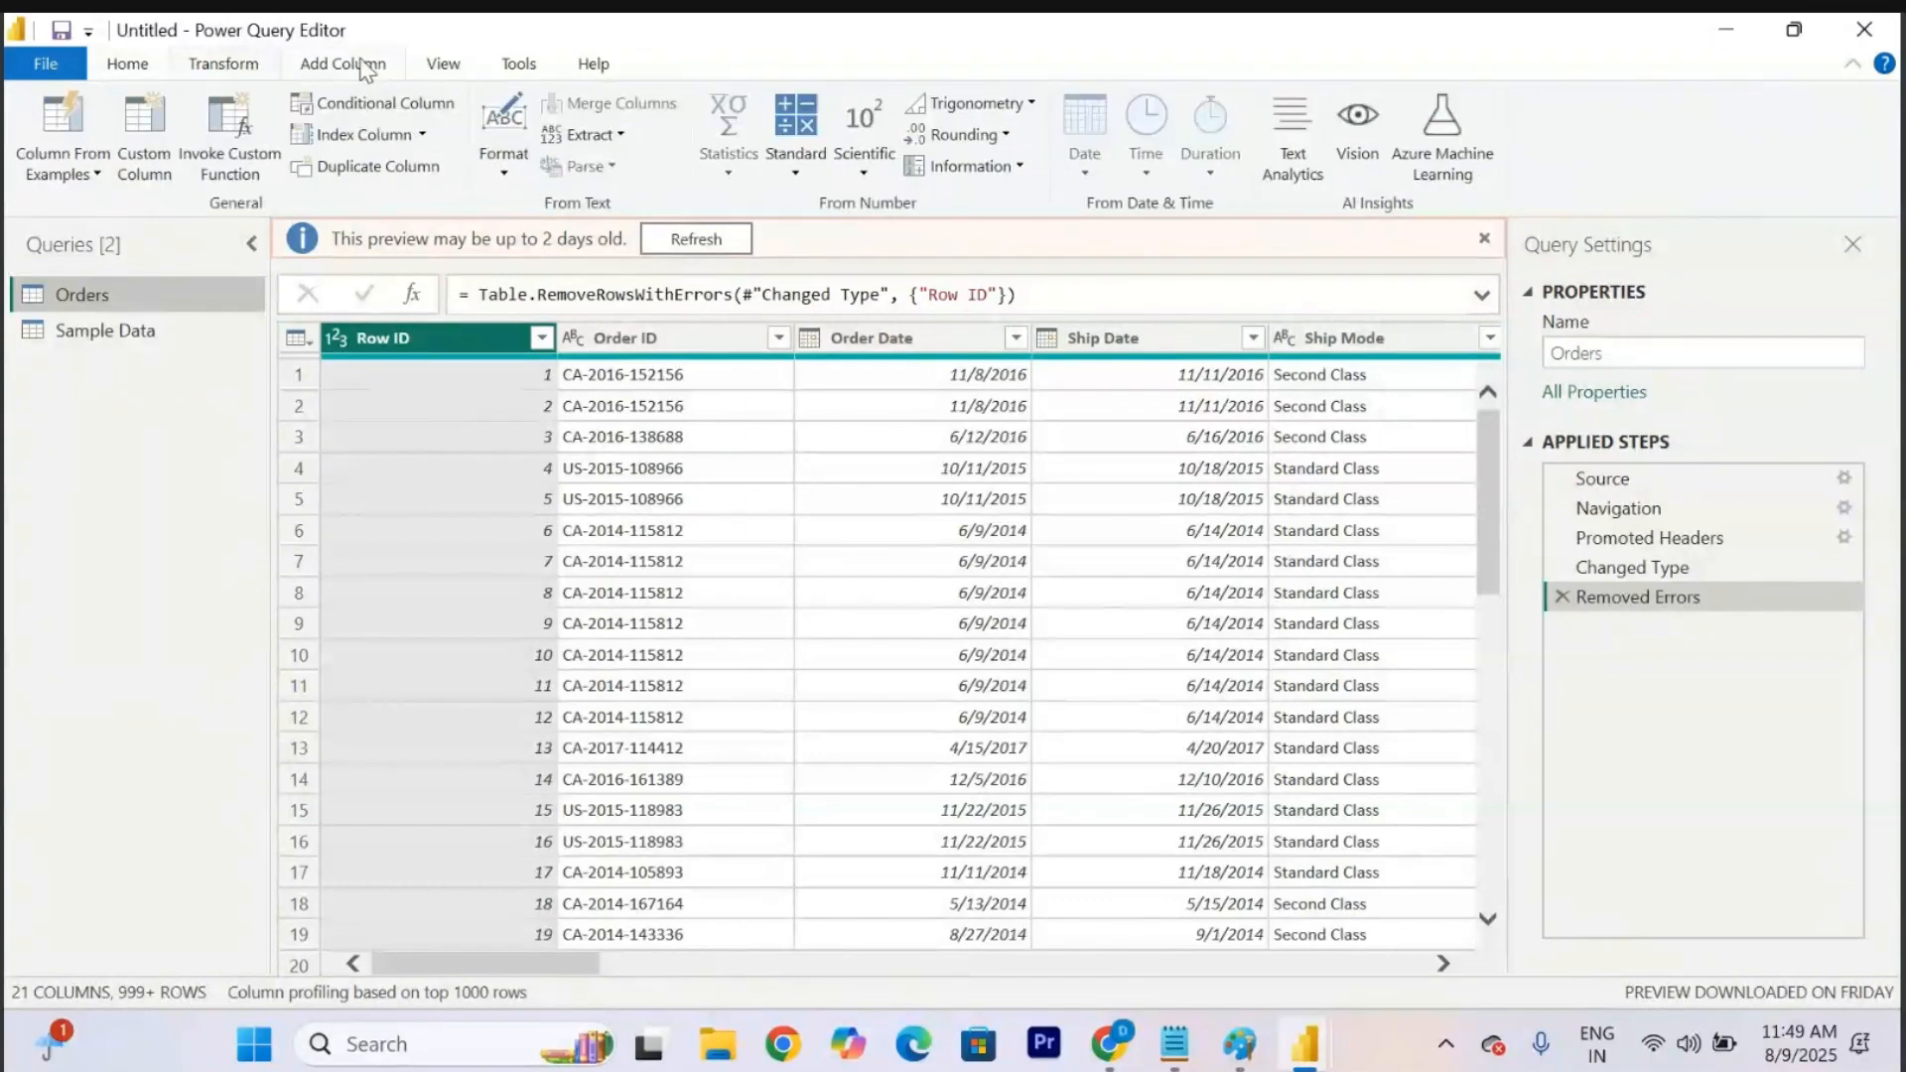
pyautogui.click(234, 72)
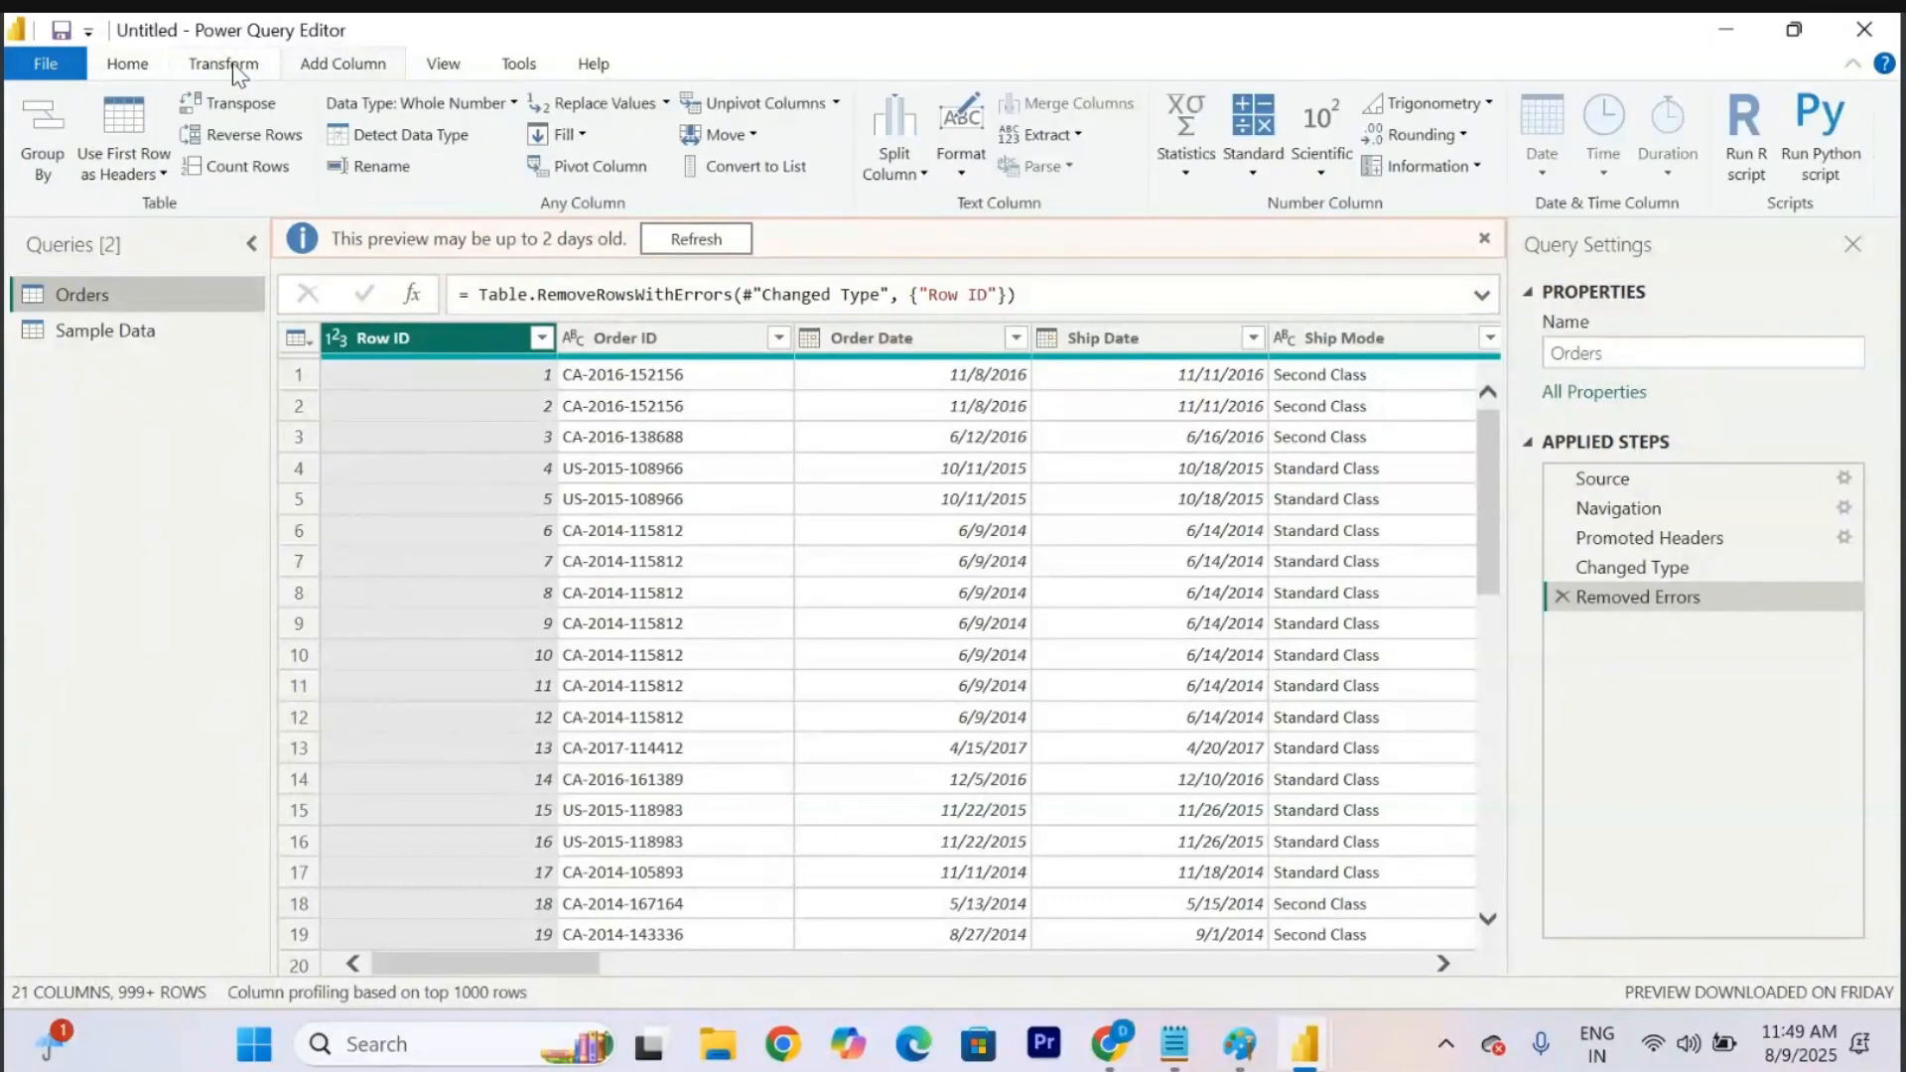
# Delete the Removed Errors, Kept Errors and Changed Type steps from the Sample Data query, leaving only Source.
pyautogui.click(93, 330)
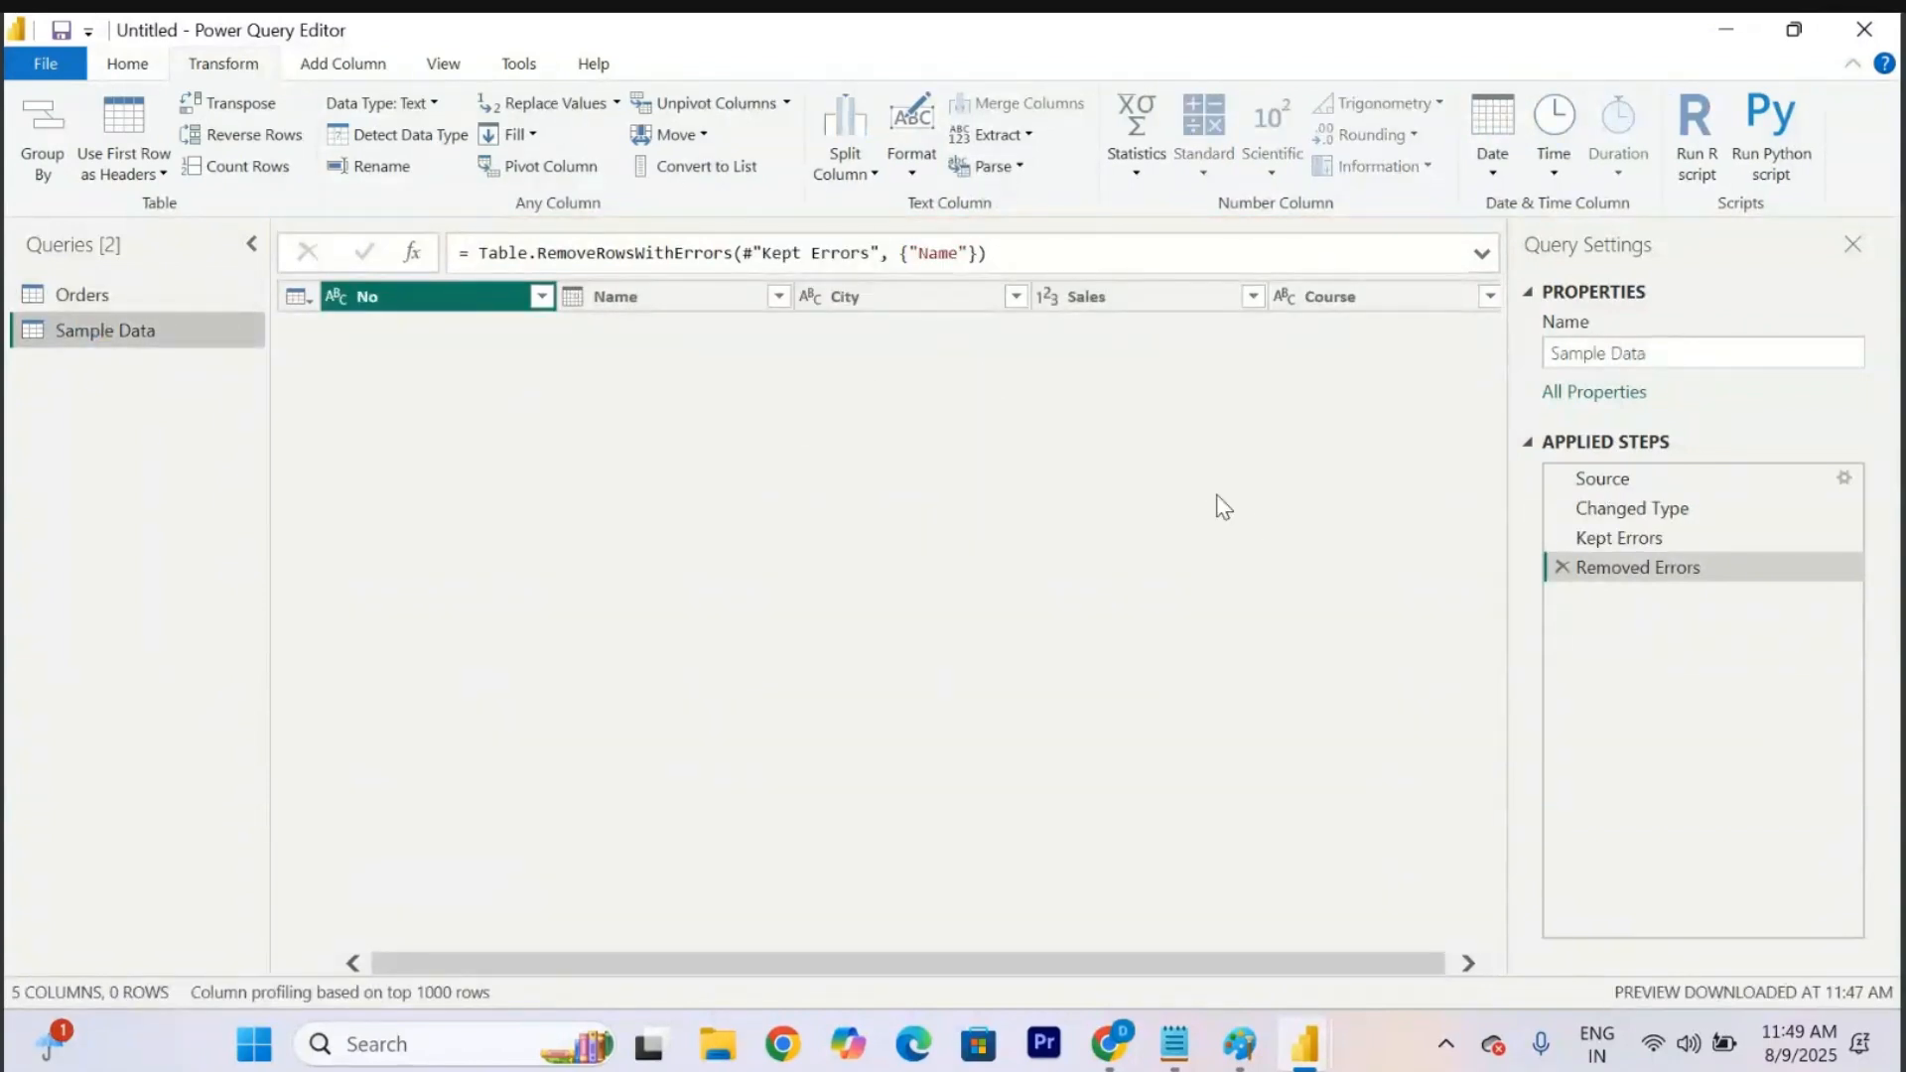
pyautogui.click(1561, 567)
pyautogui.click(1562, 538)
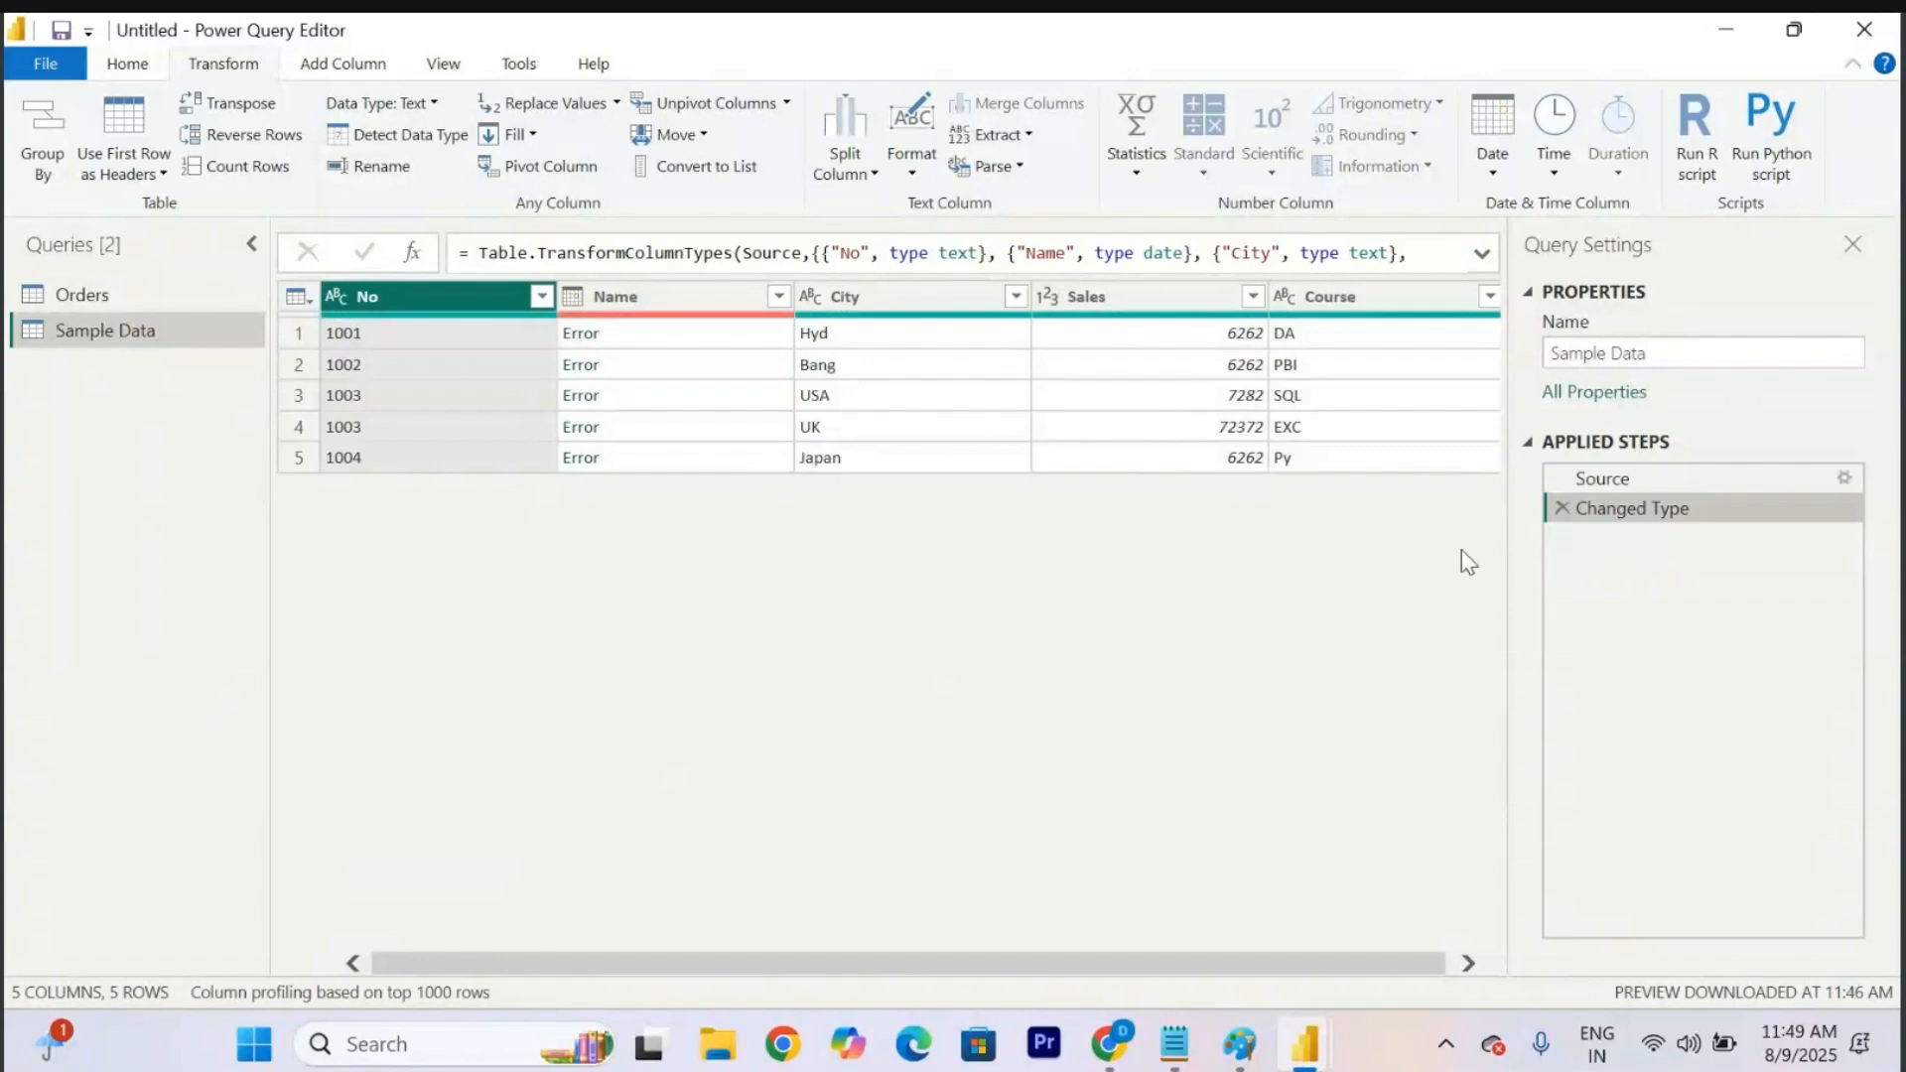
pyautogui.click(1561, 510)
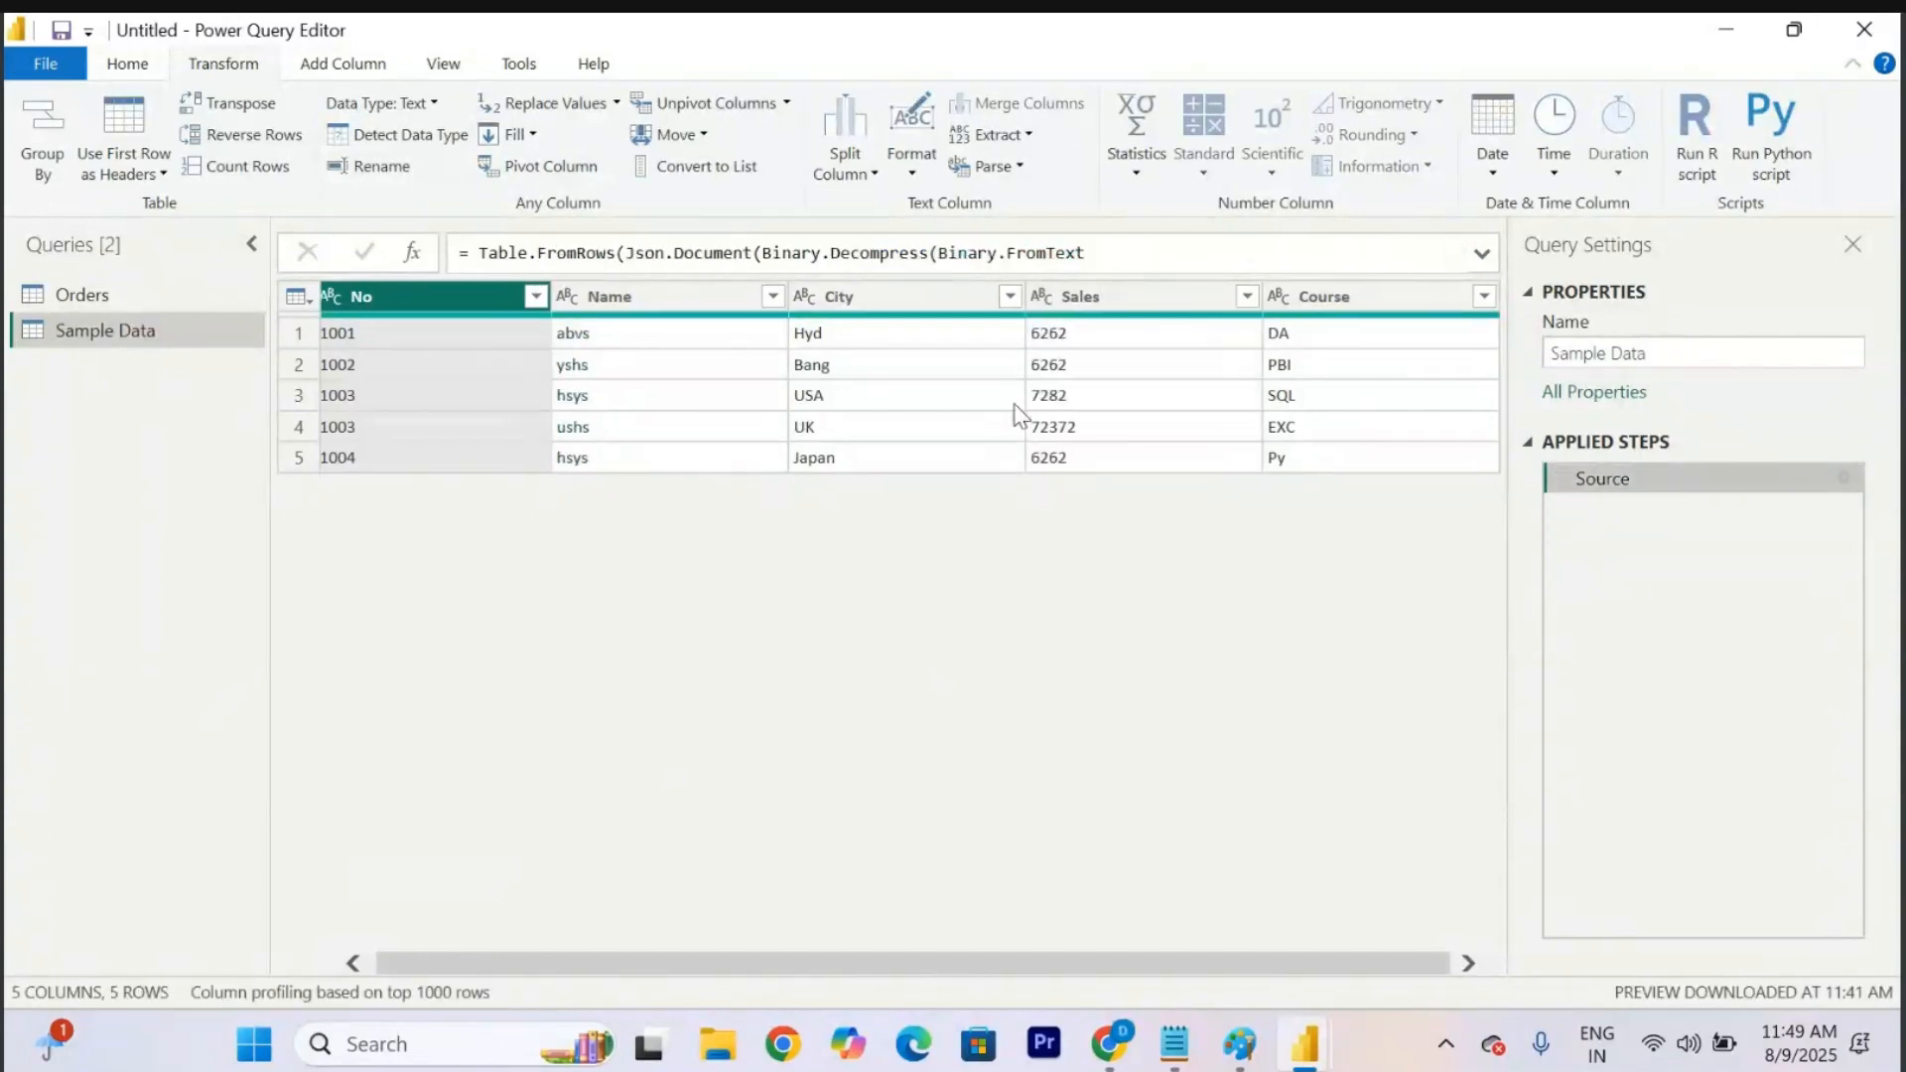
# Change the data type of the Sales column to Whole Number.
pyautogui.click(1148, 303)
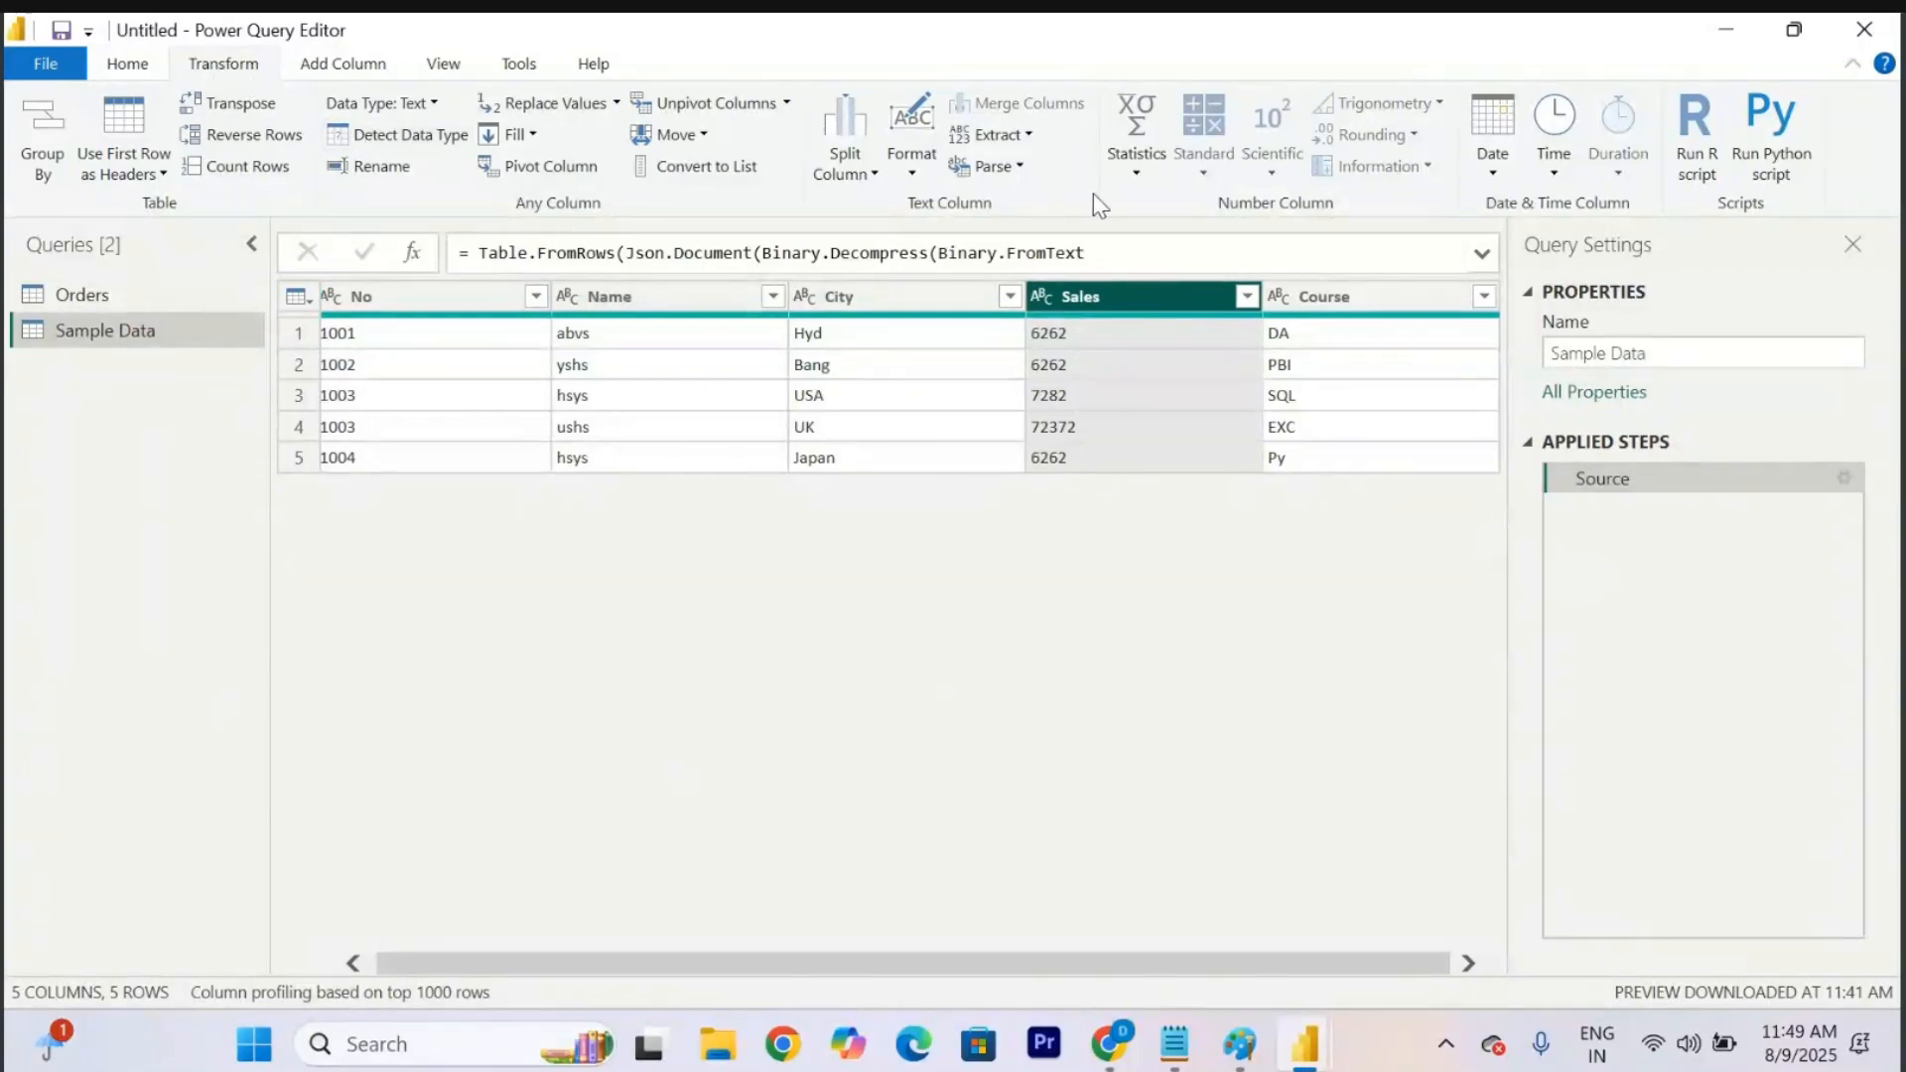
pyautogui.click(1134, 175)
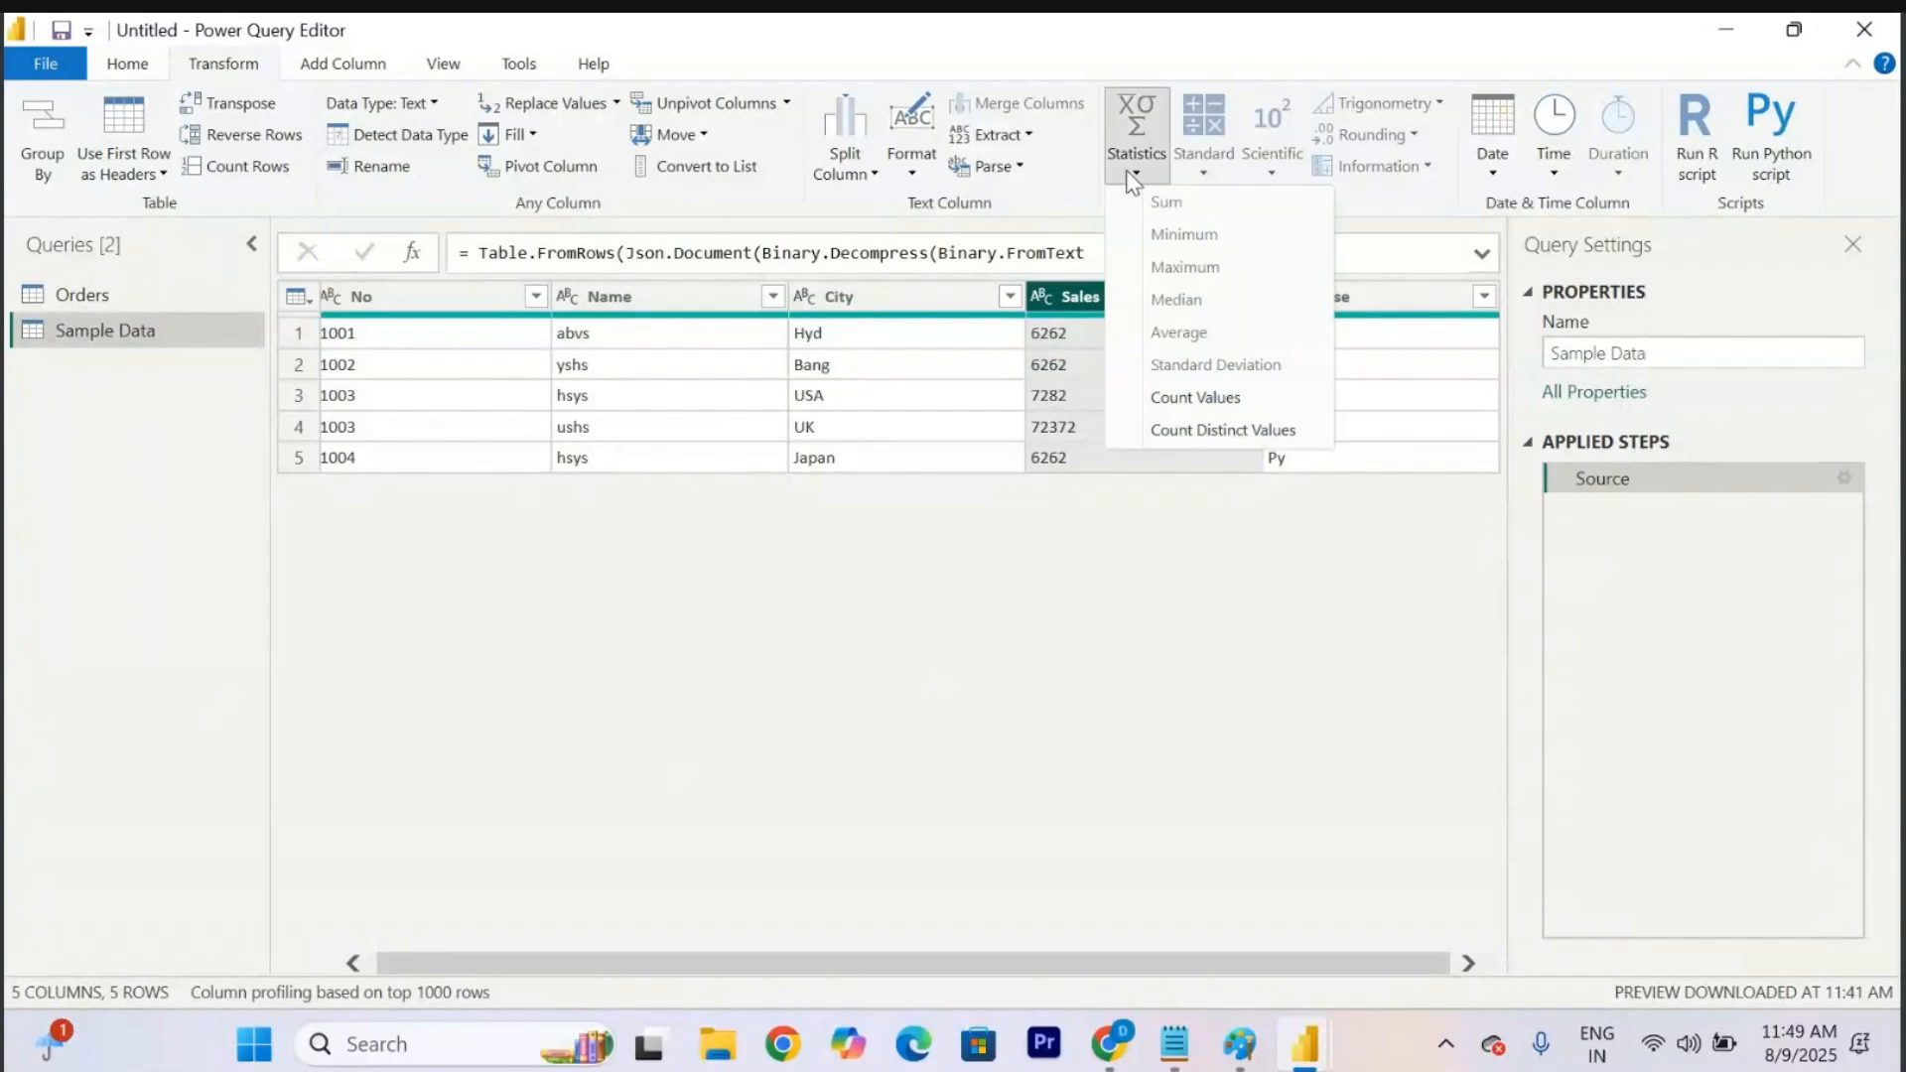
pyautogui.click(1209, 183)
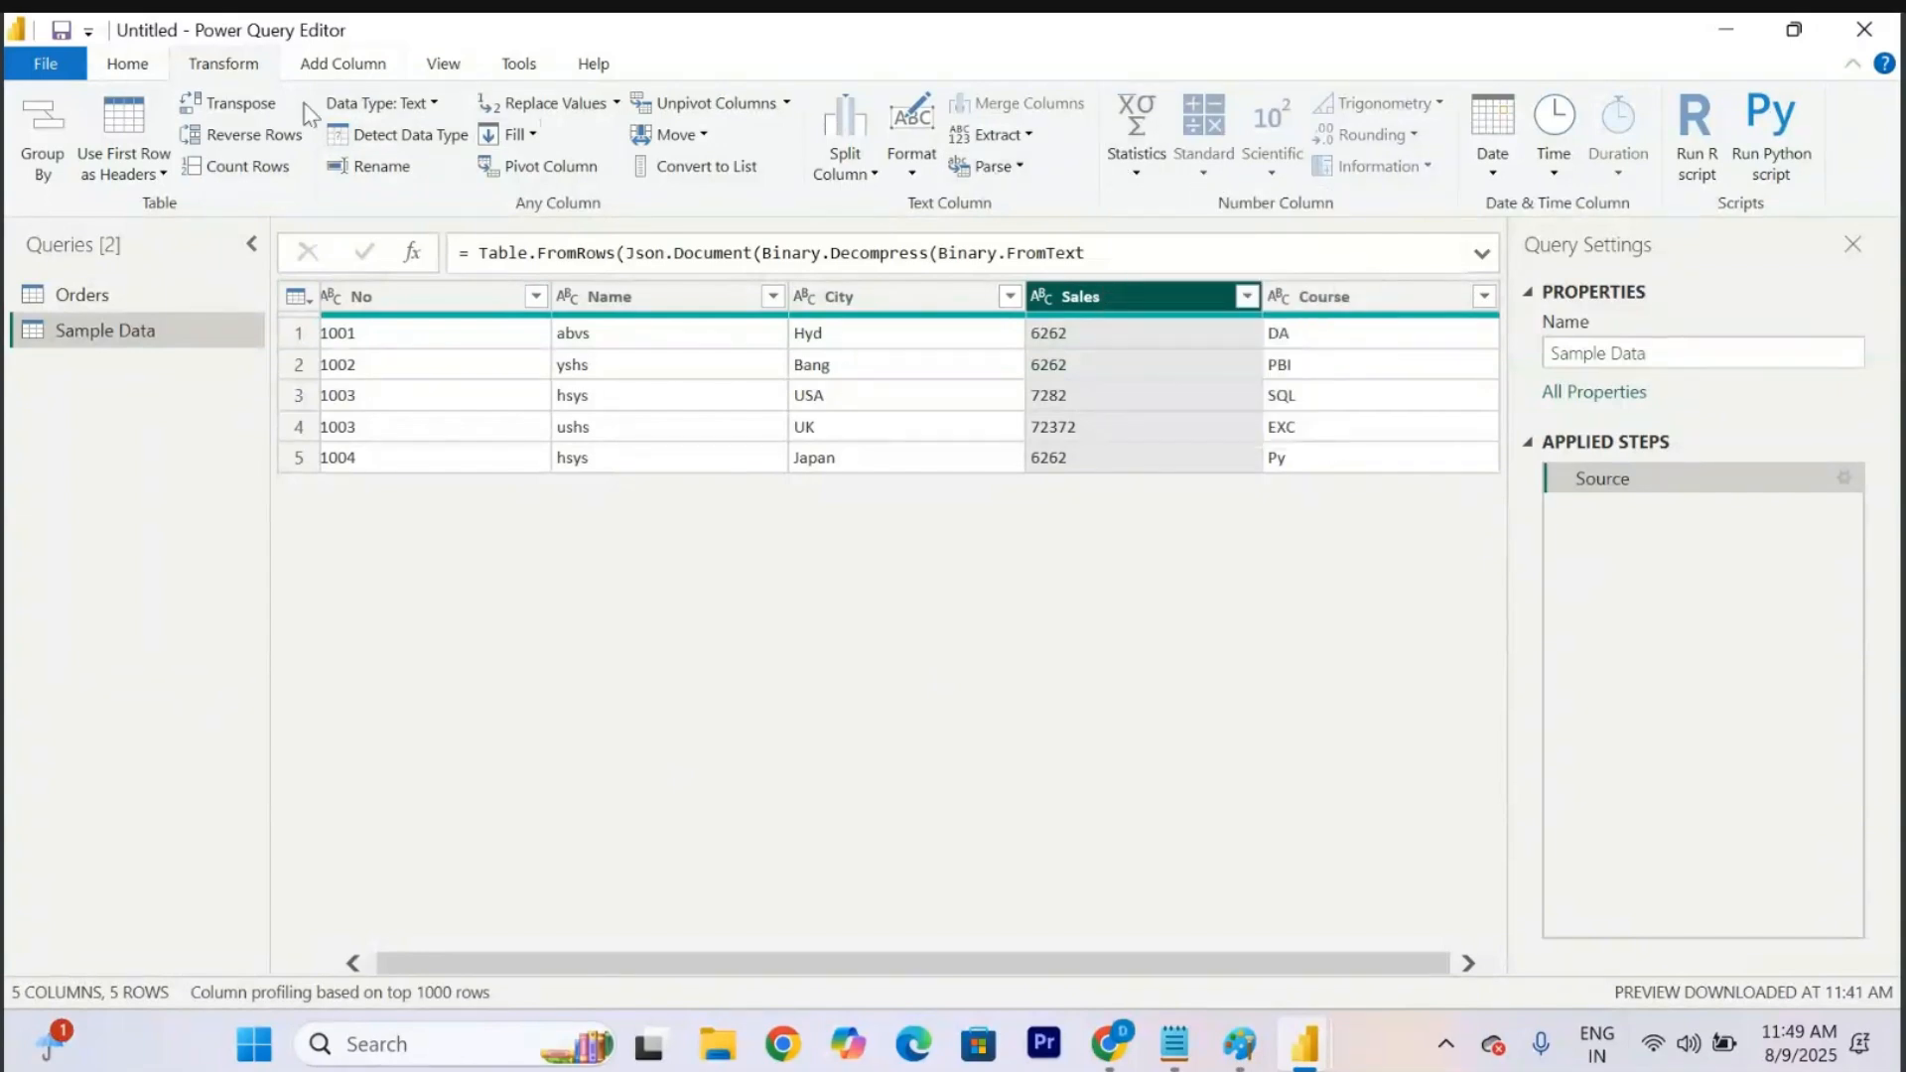
pyautogui.click(1041, 297)
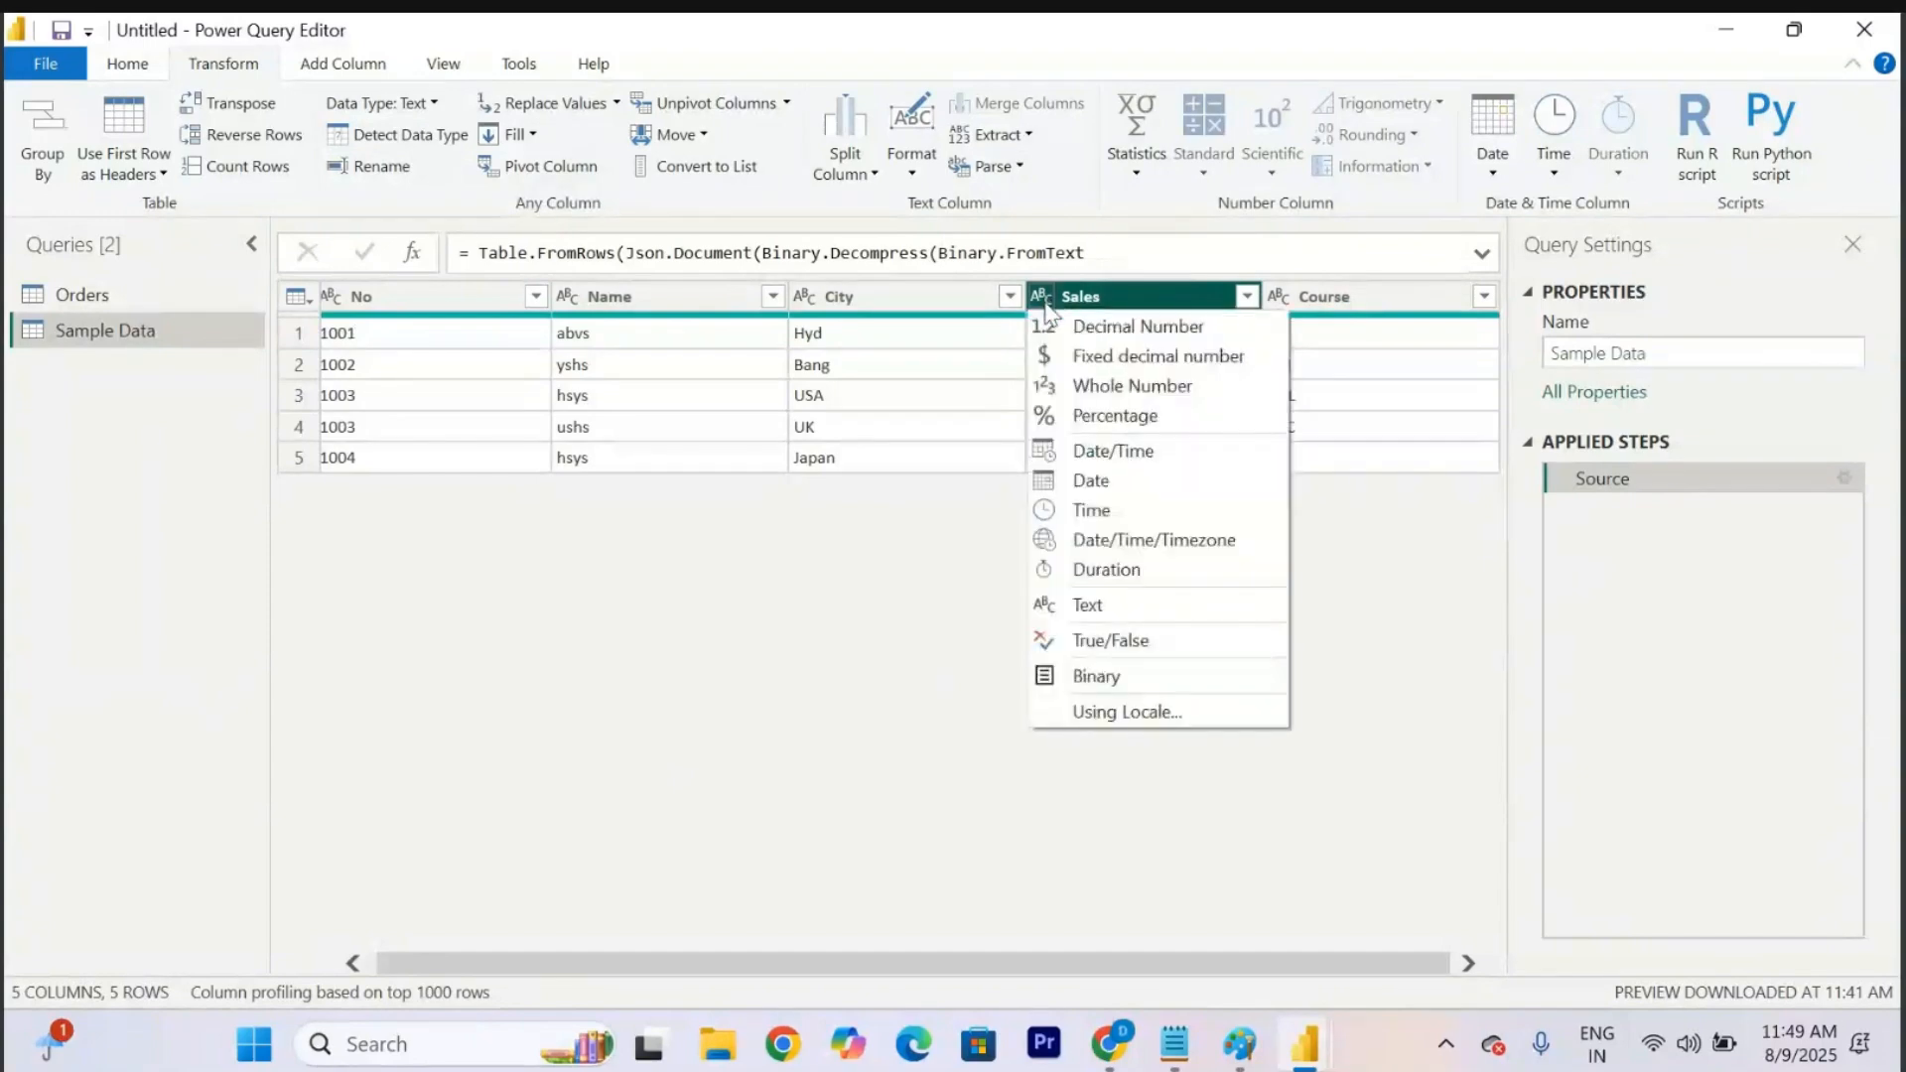
pyautogui.click(1095, 387)
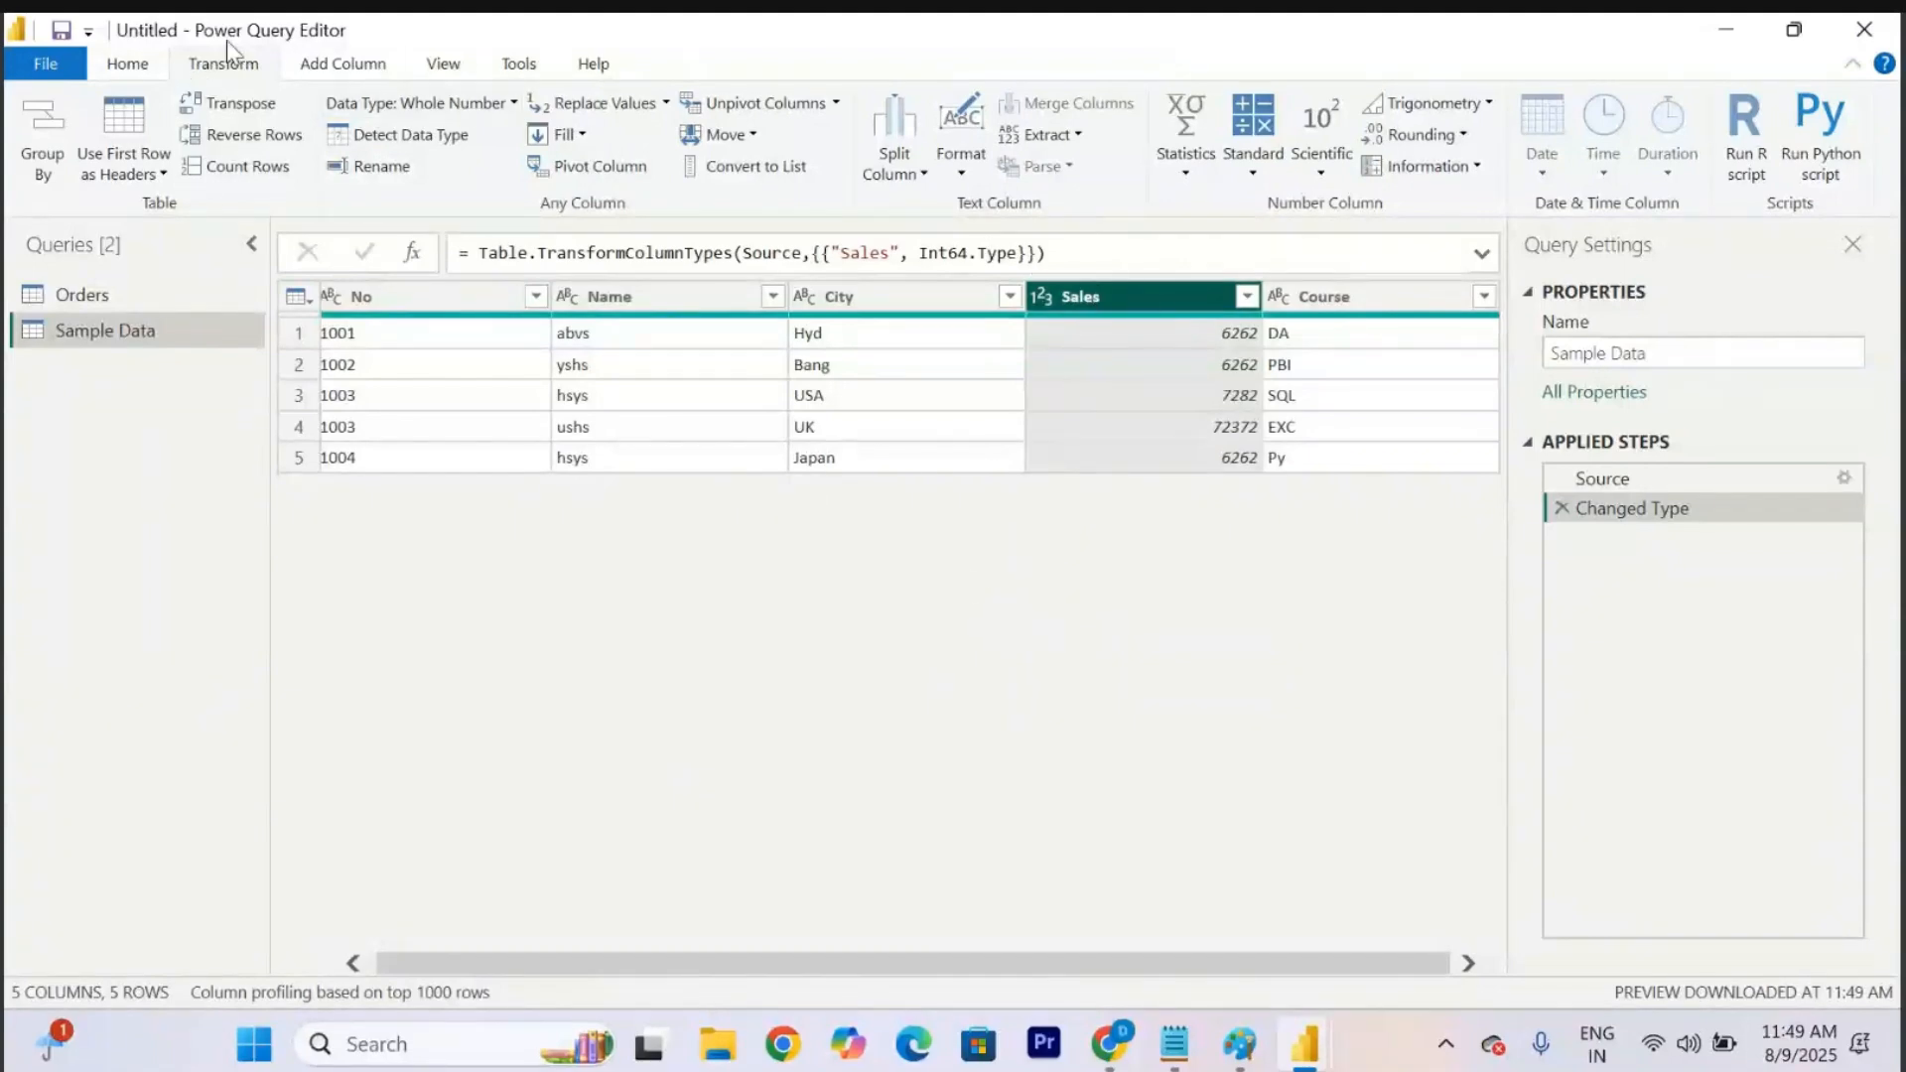
pyautogui.click(1252, 149)
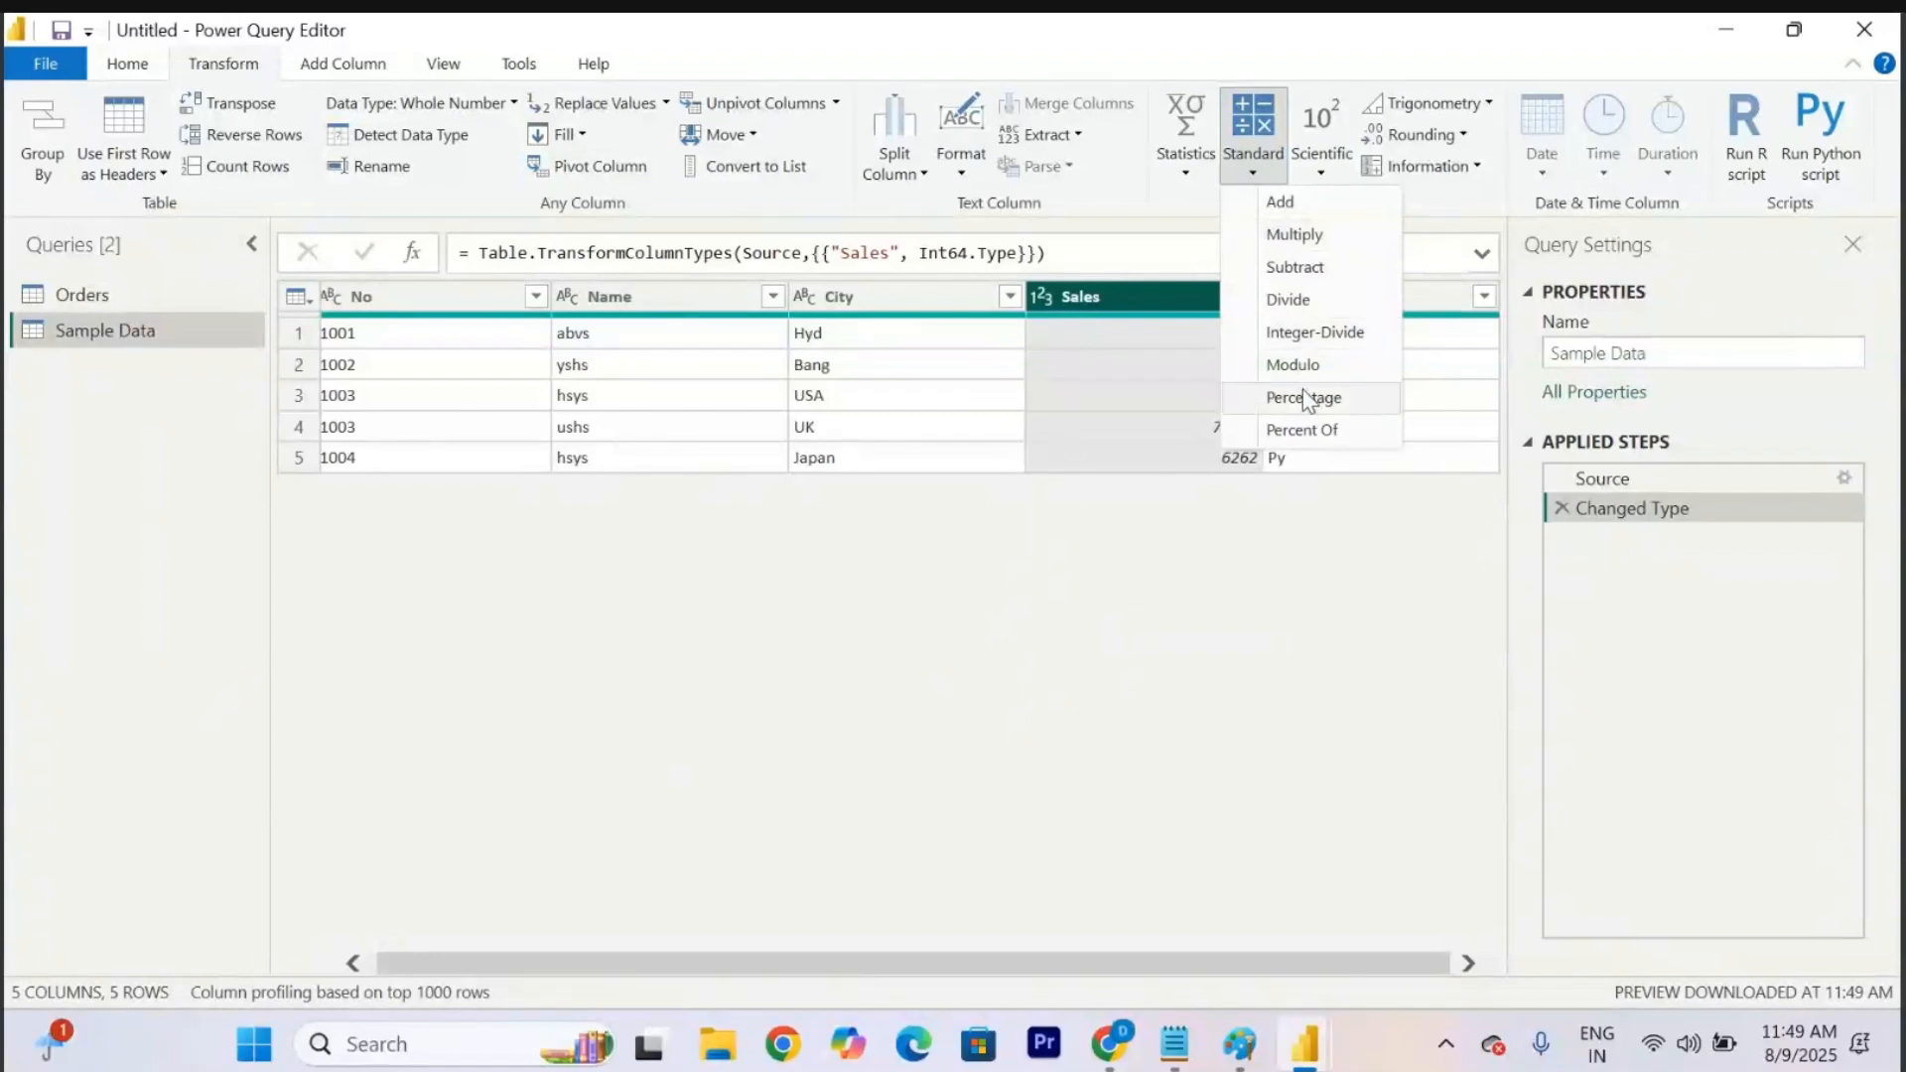
pyautogui.click(1189, 171)
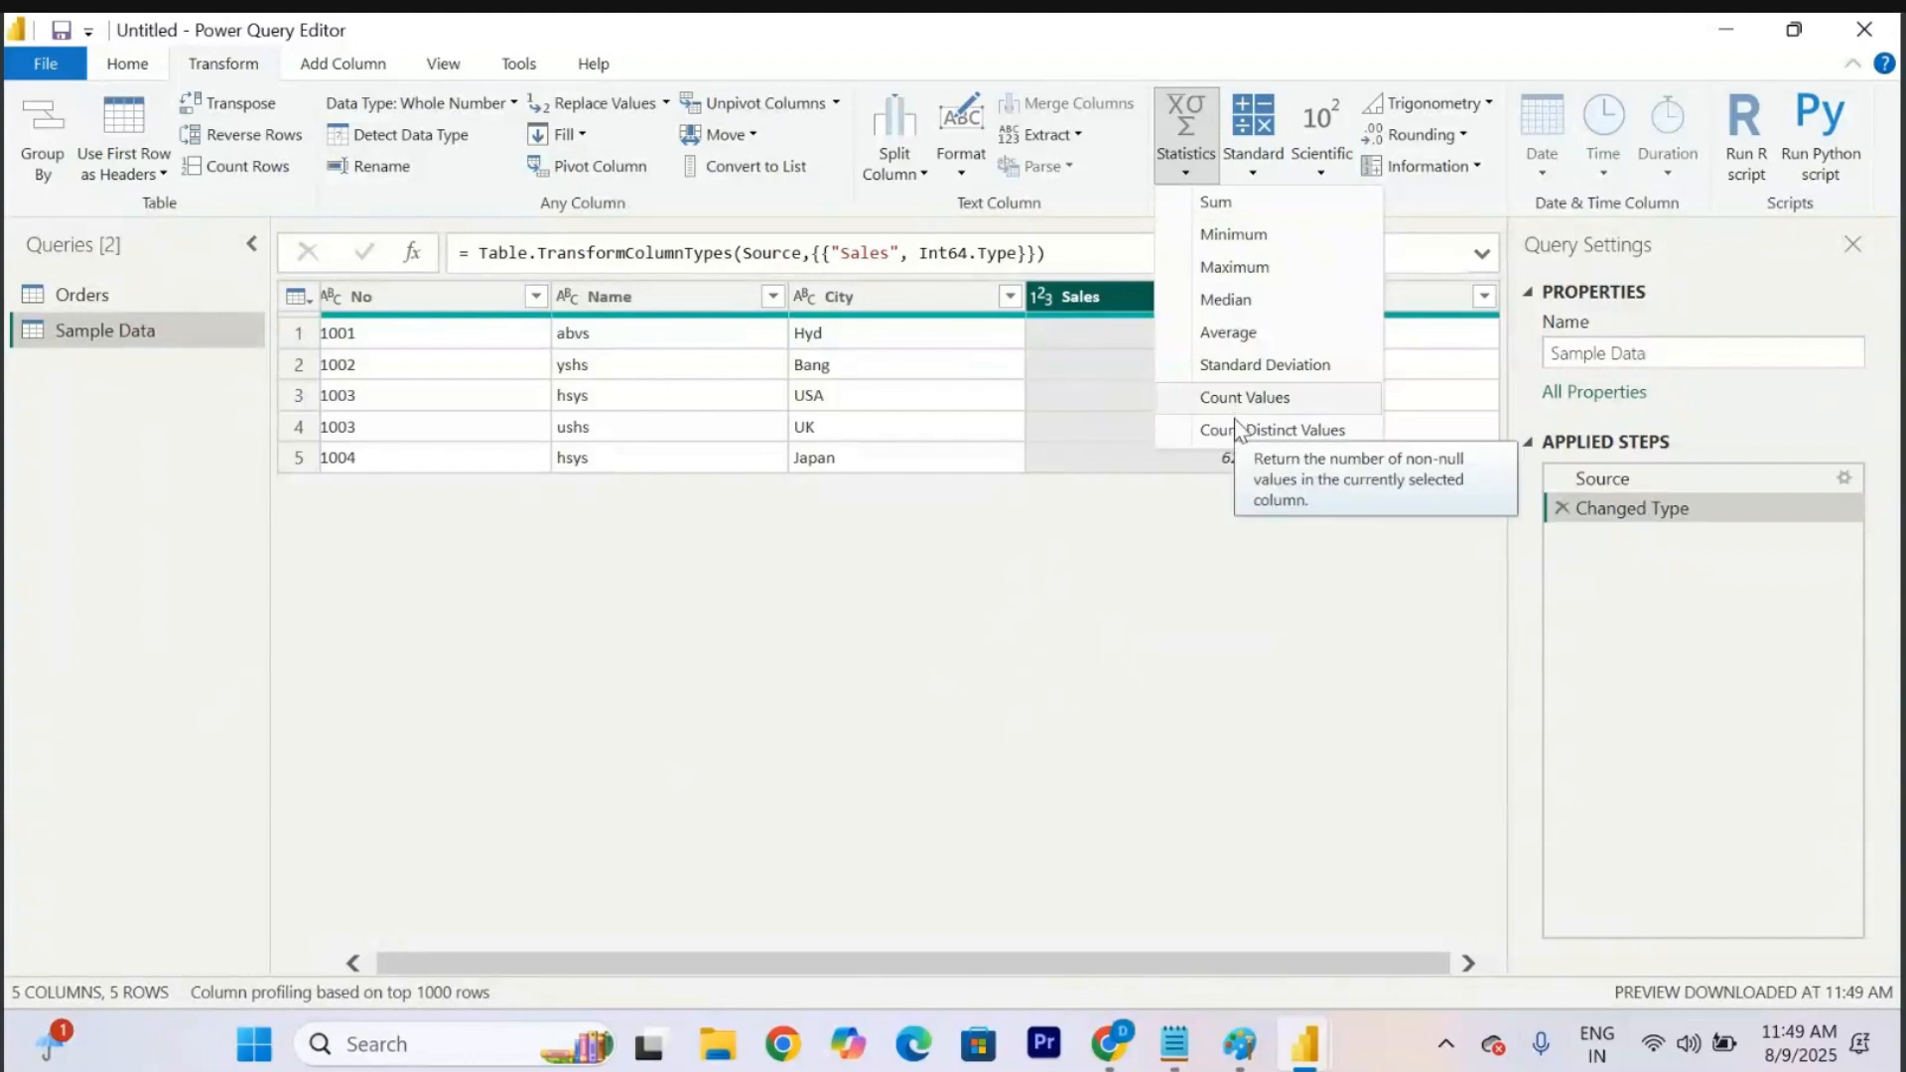
pyautogui.click(1187, 582)
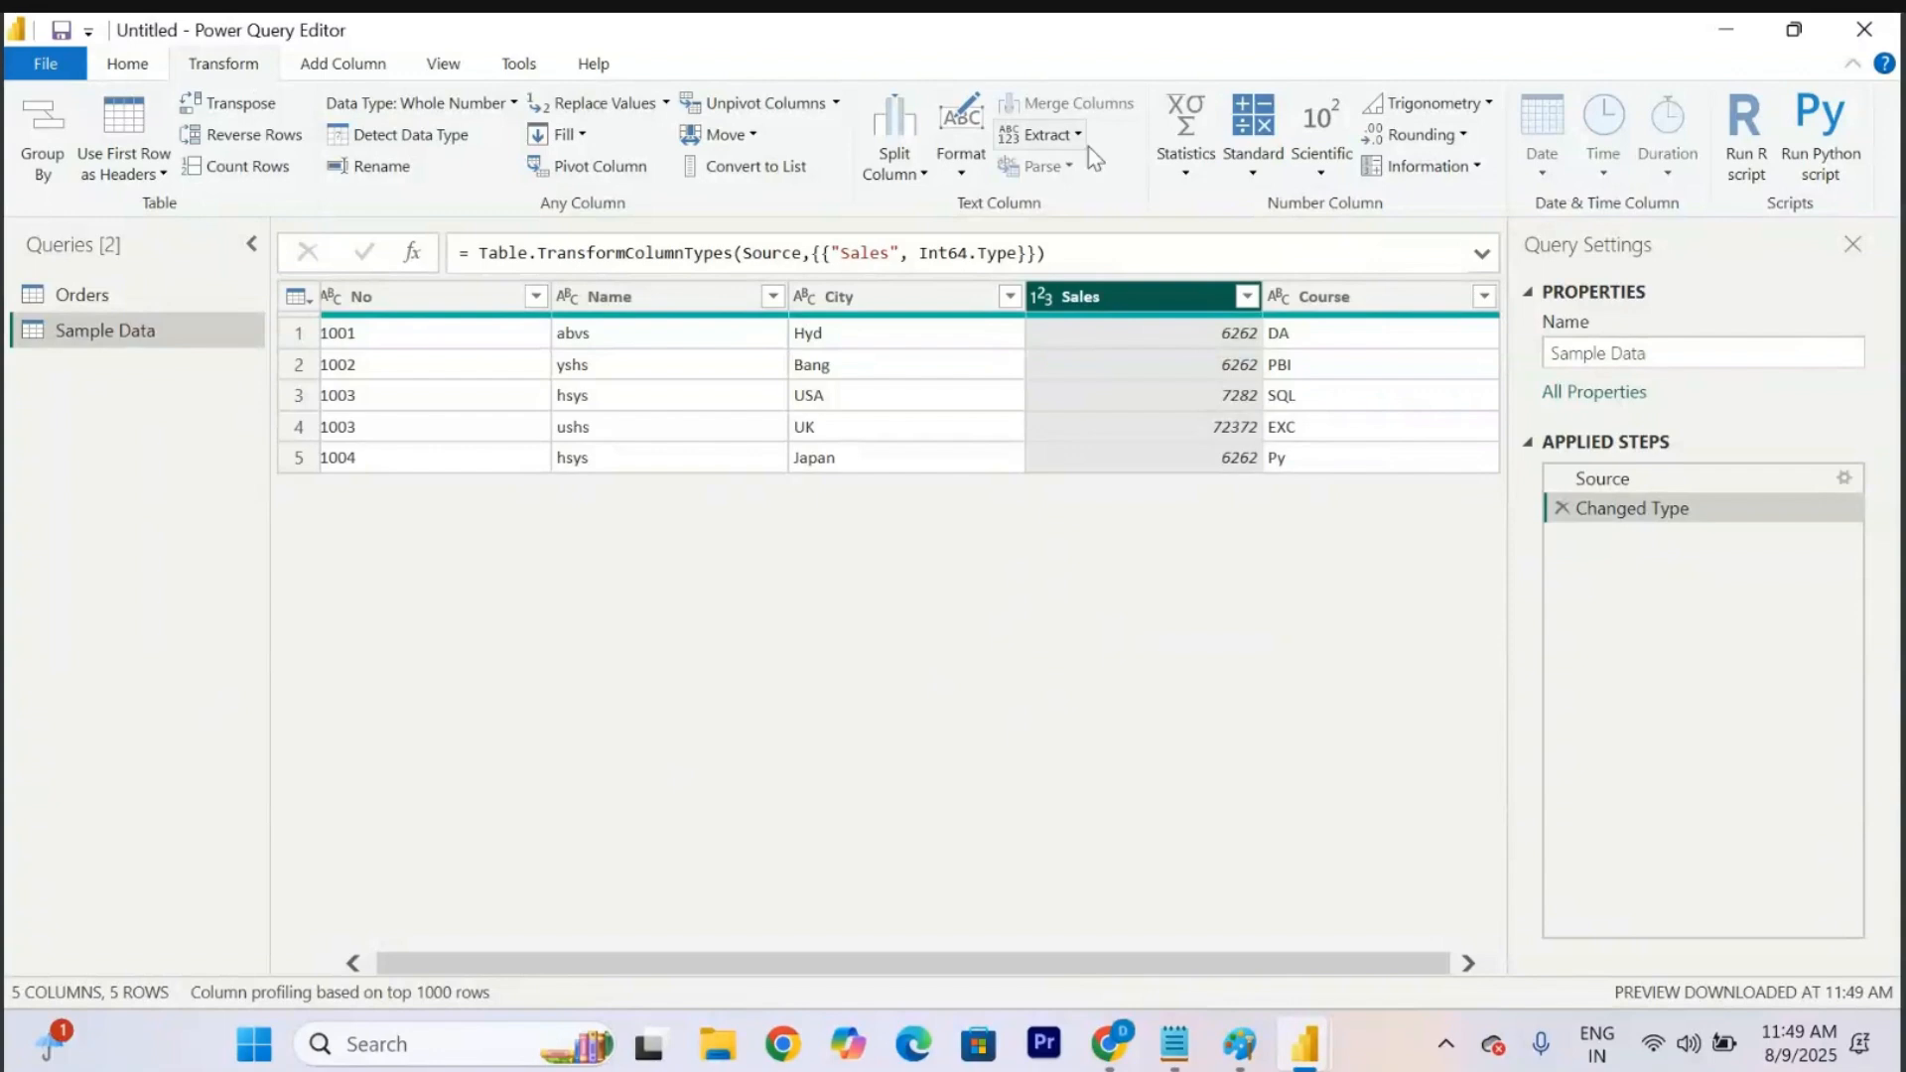
# Transform the Sales column in place by adding 1000 to each value, and delete that applied step.
pyautogui.click(1254, 169)
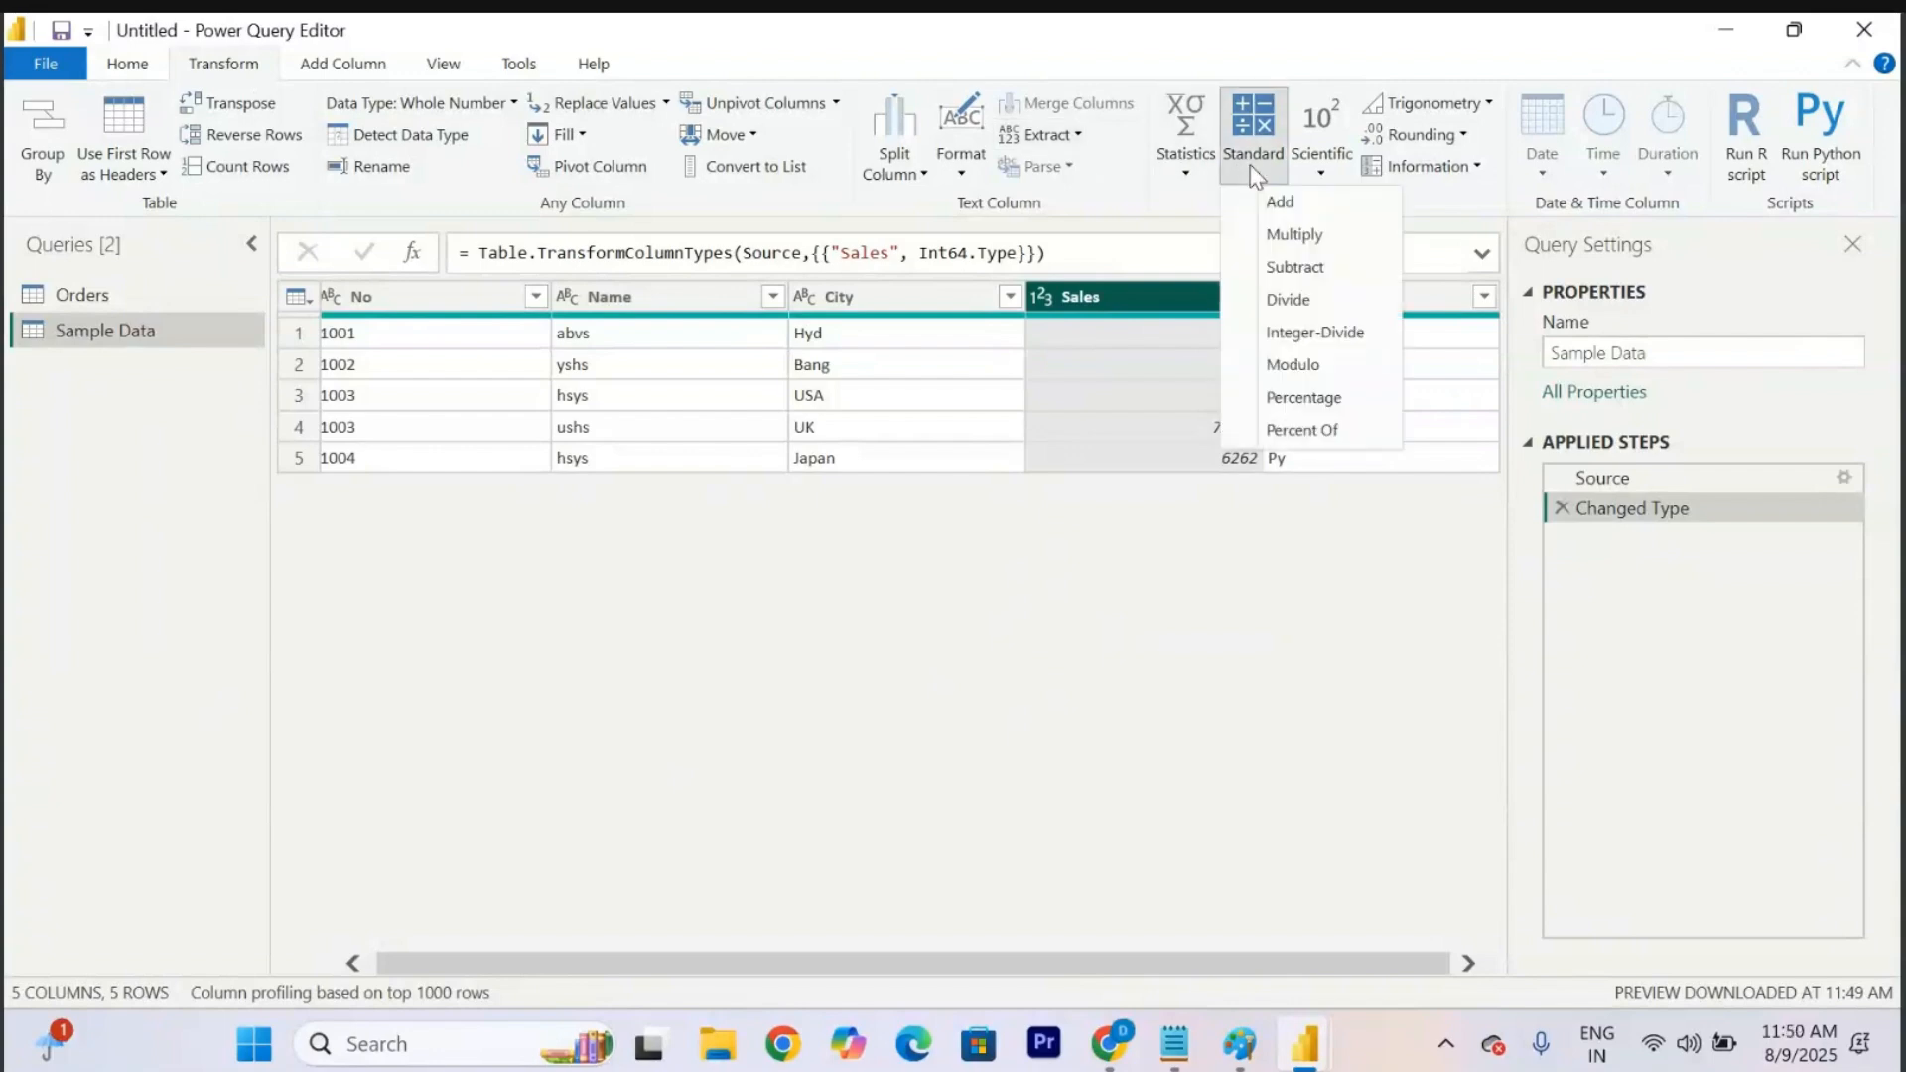
pyautogui.click(1293, 209)
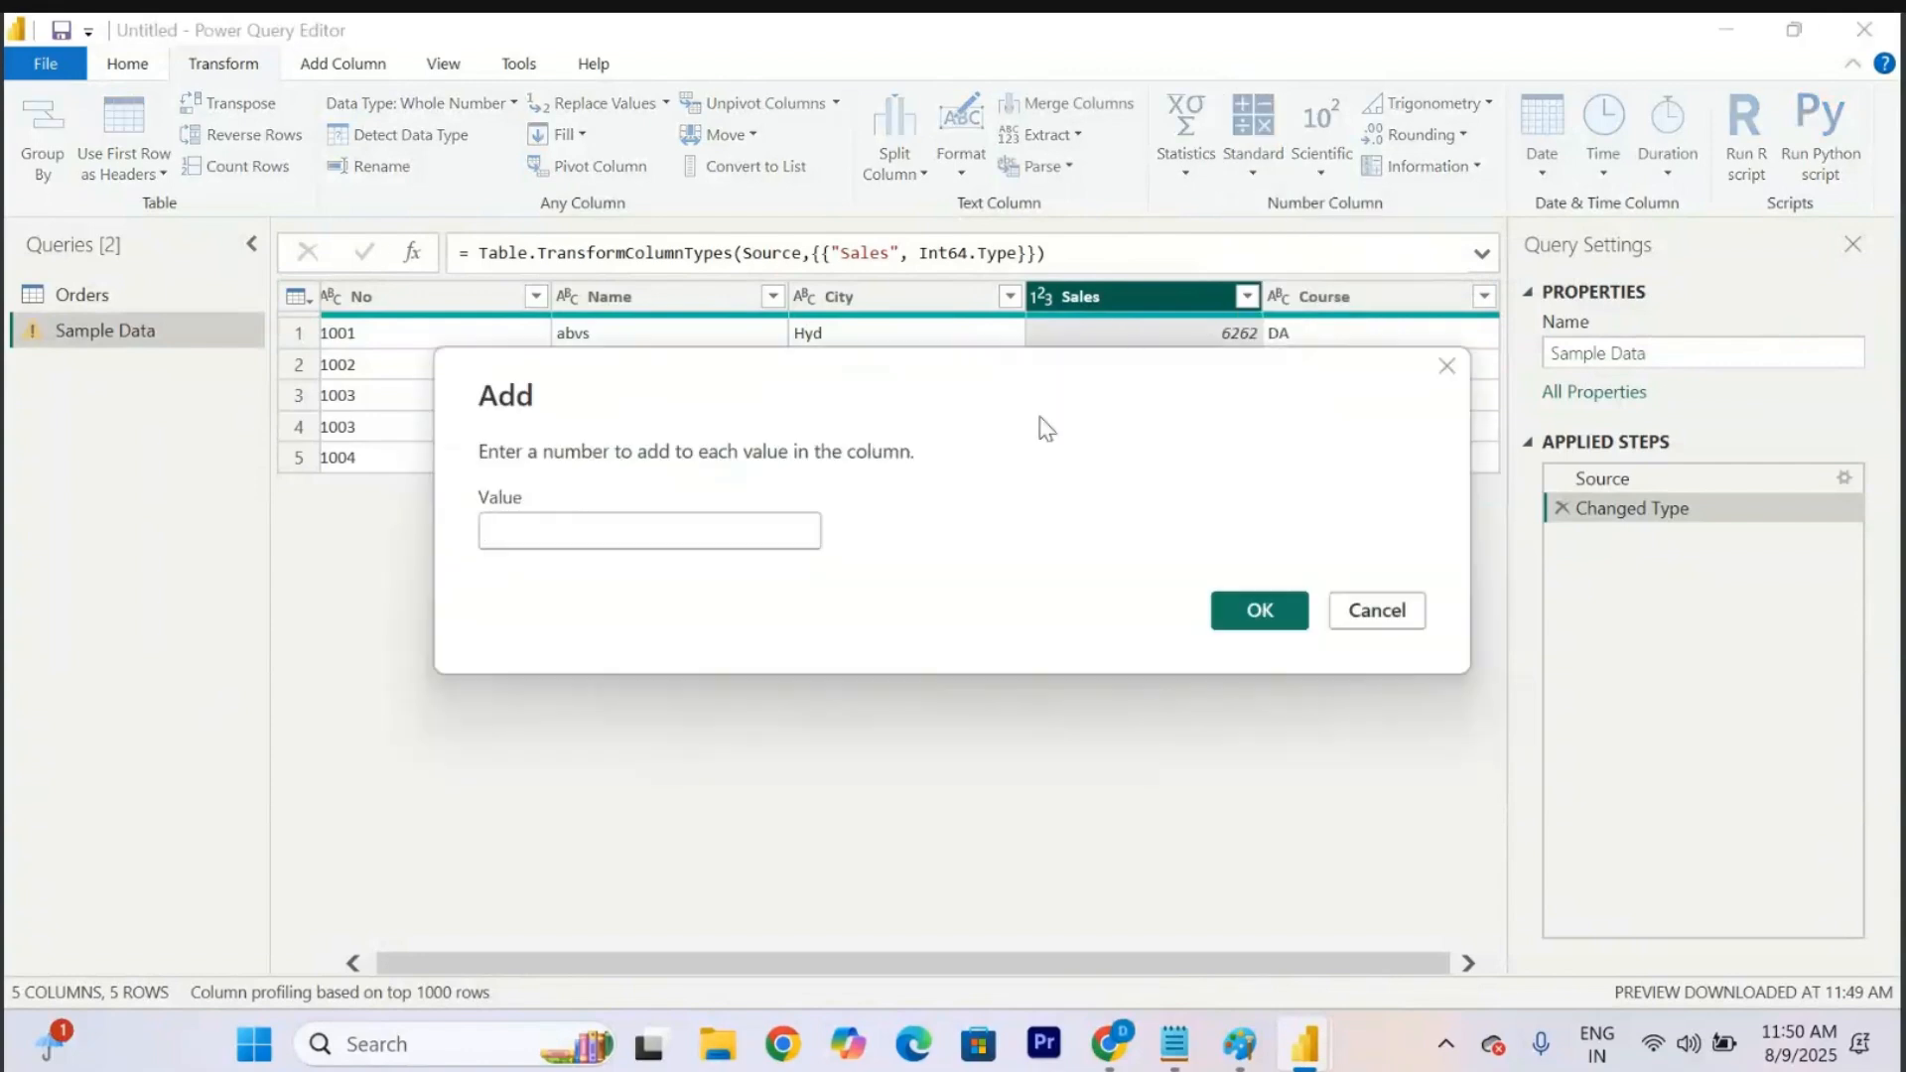
pyautogui.moveTo(1038, 425); pyautogui.dragTo(1062, 639)
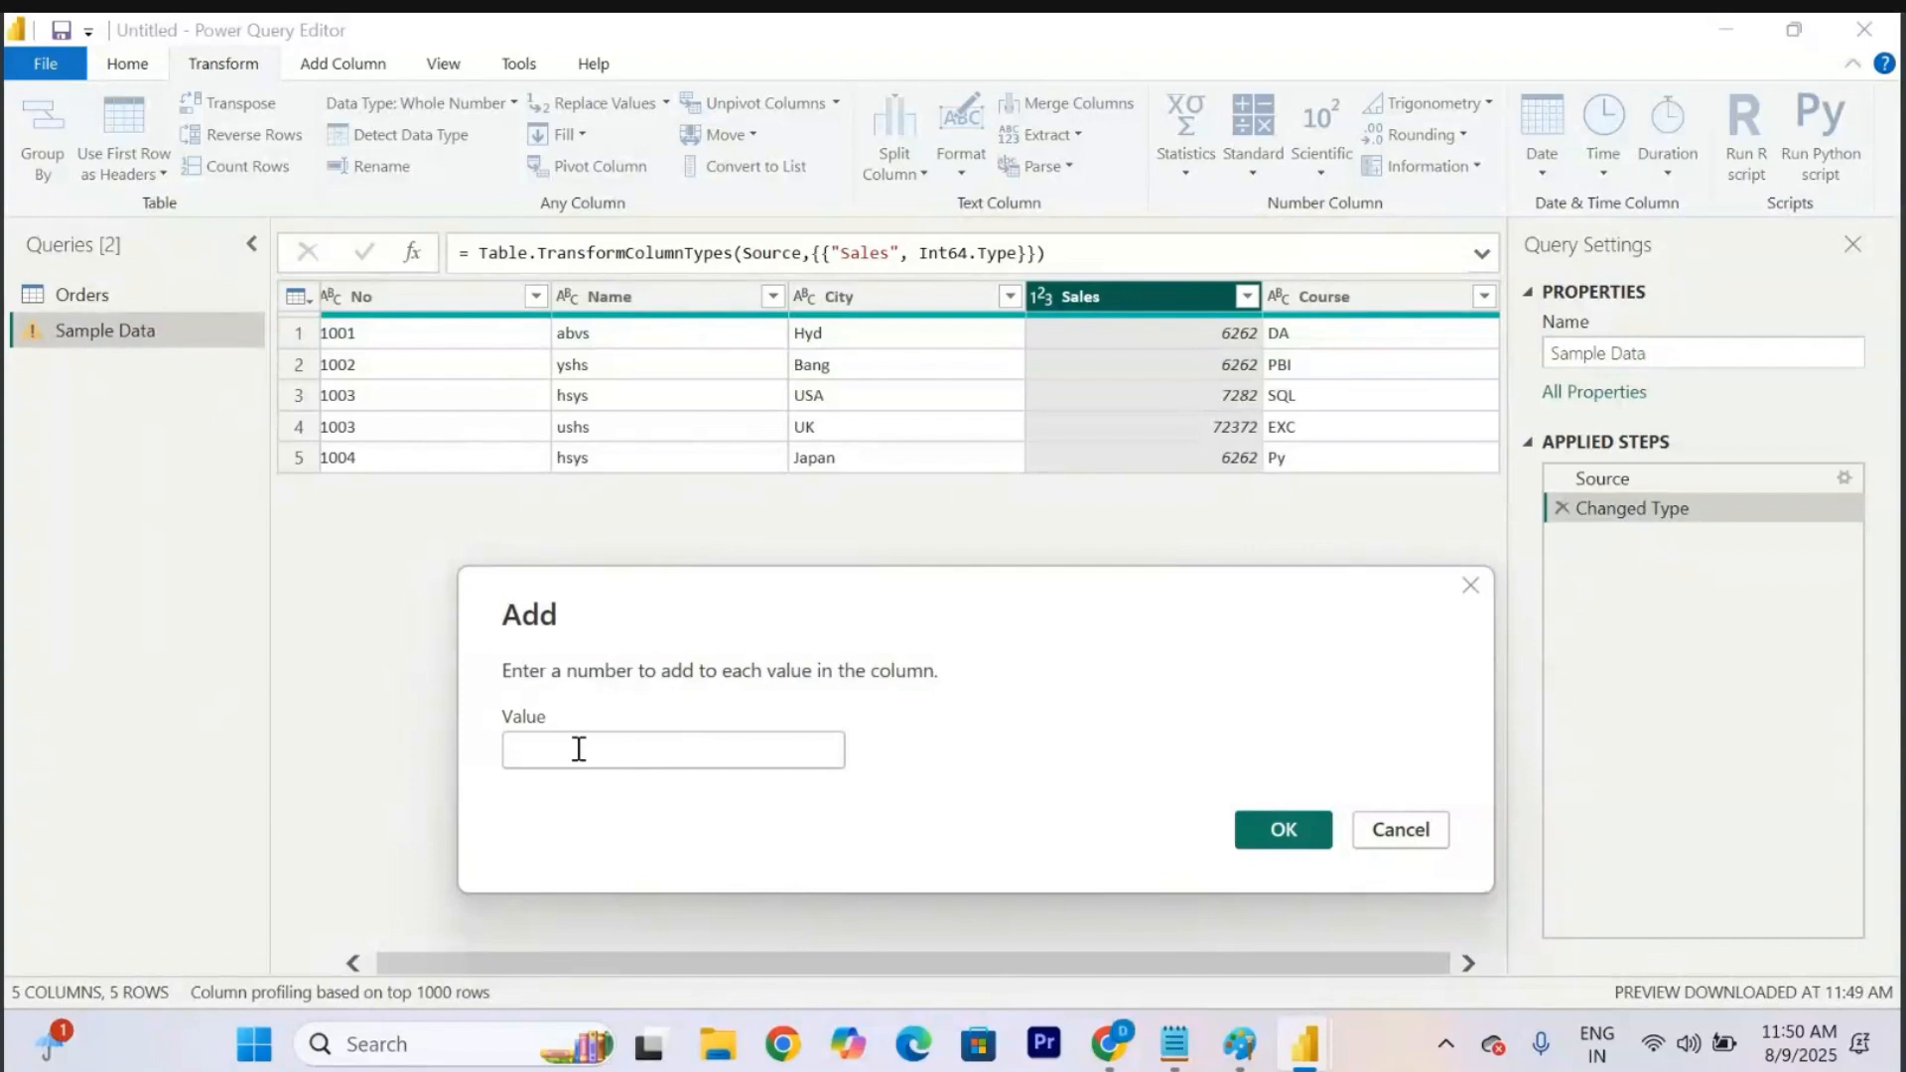
pyautogui.write('1000')
pyautogui.click(1285, 832)
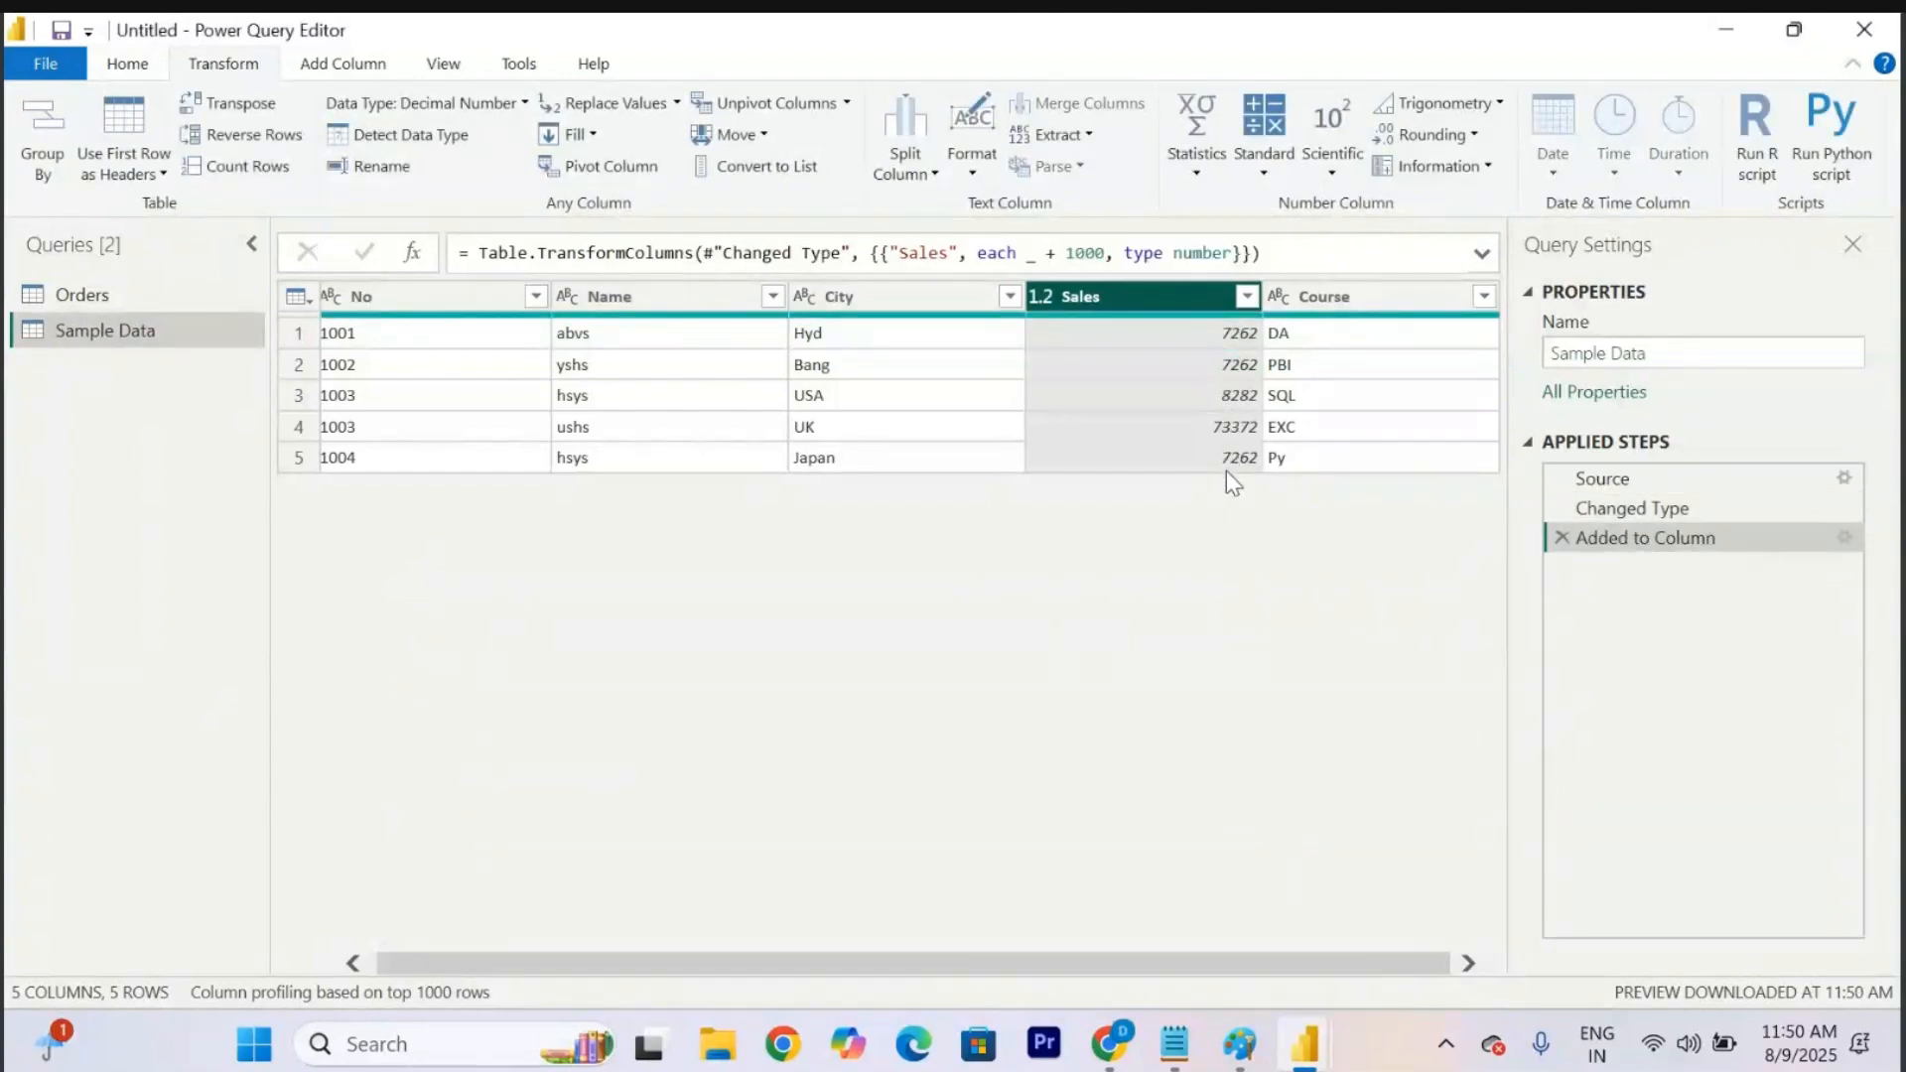
pyautogui.click(1560, 538)
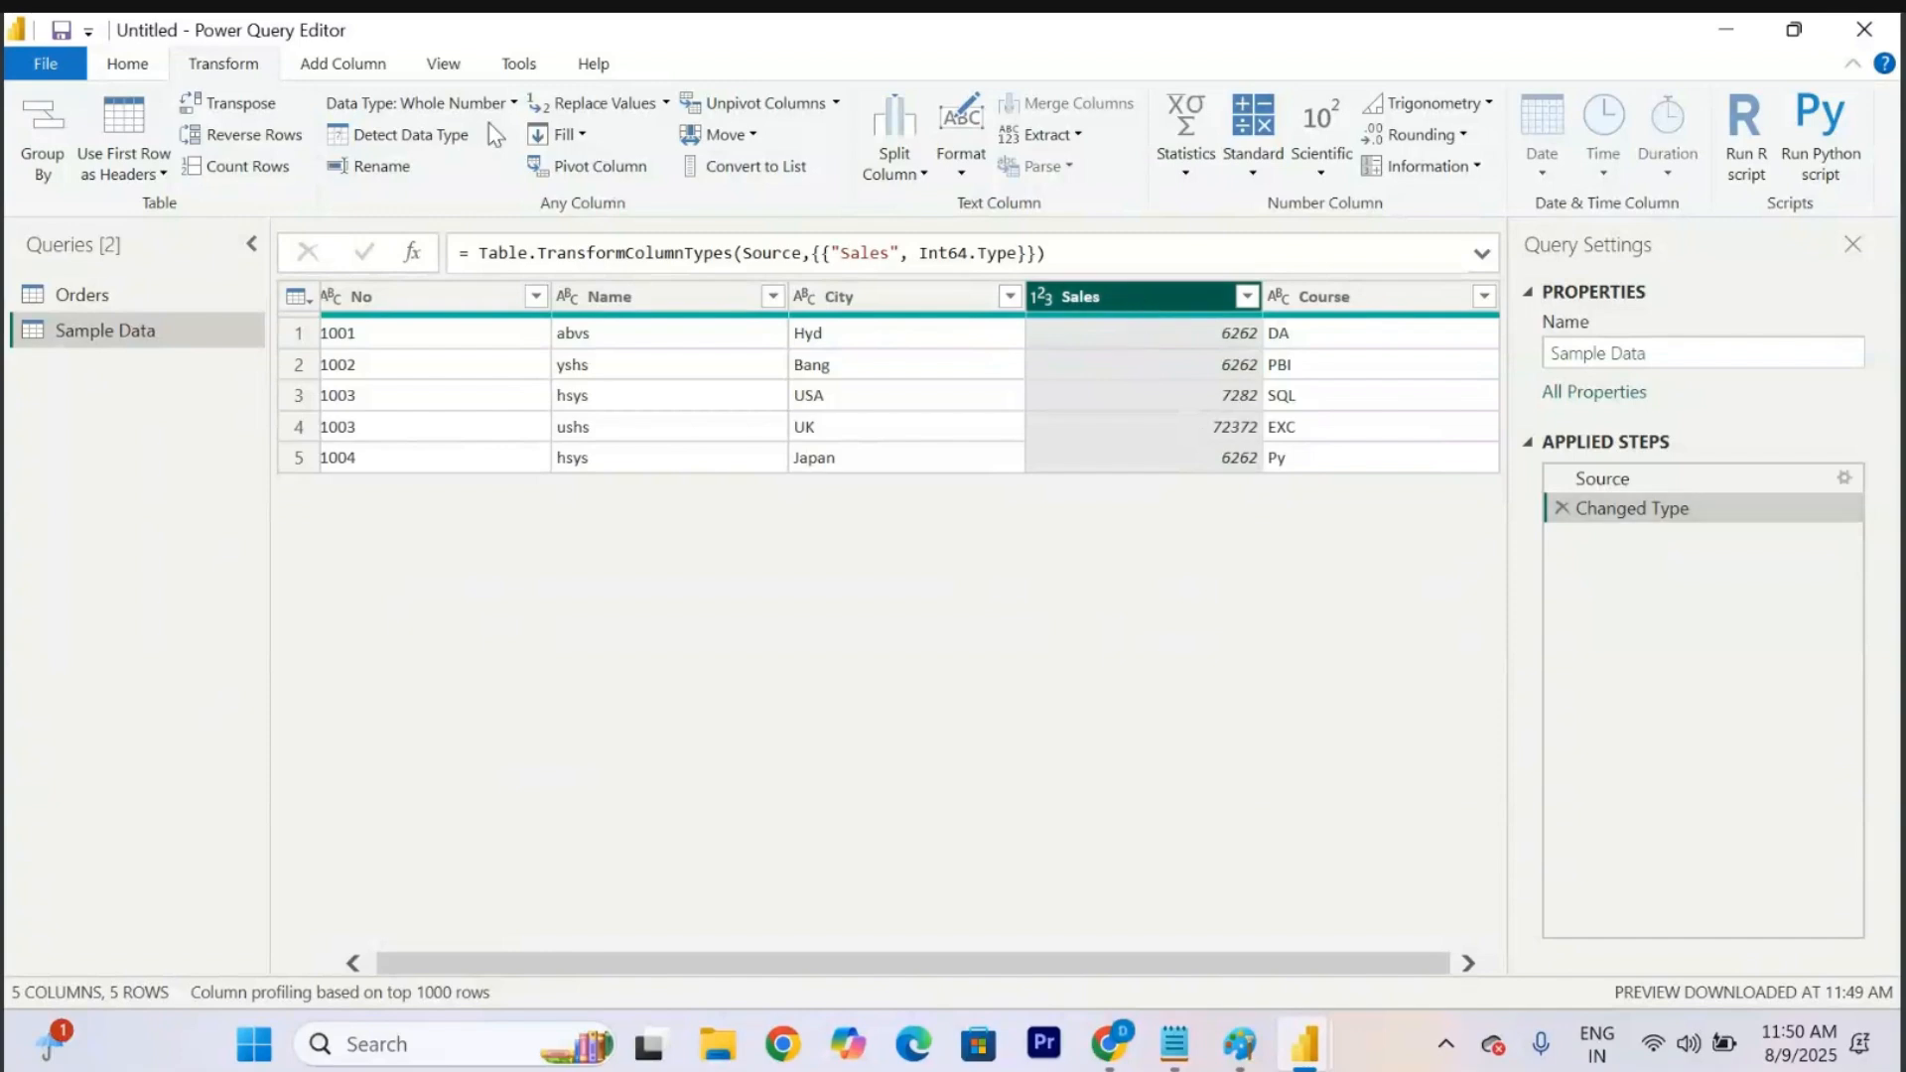
# Repeat the in-place addition of 1000 to the Sales values and remove the Added to Column step again.
pyautogui.click(1253, 164)
pyautogui.click(1280, 198)
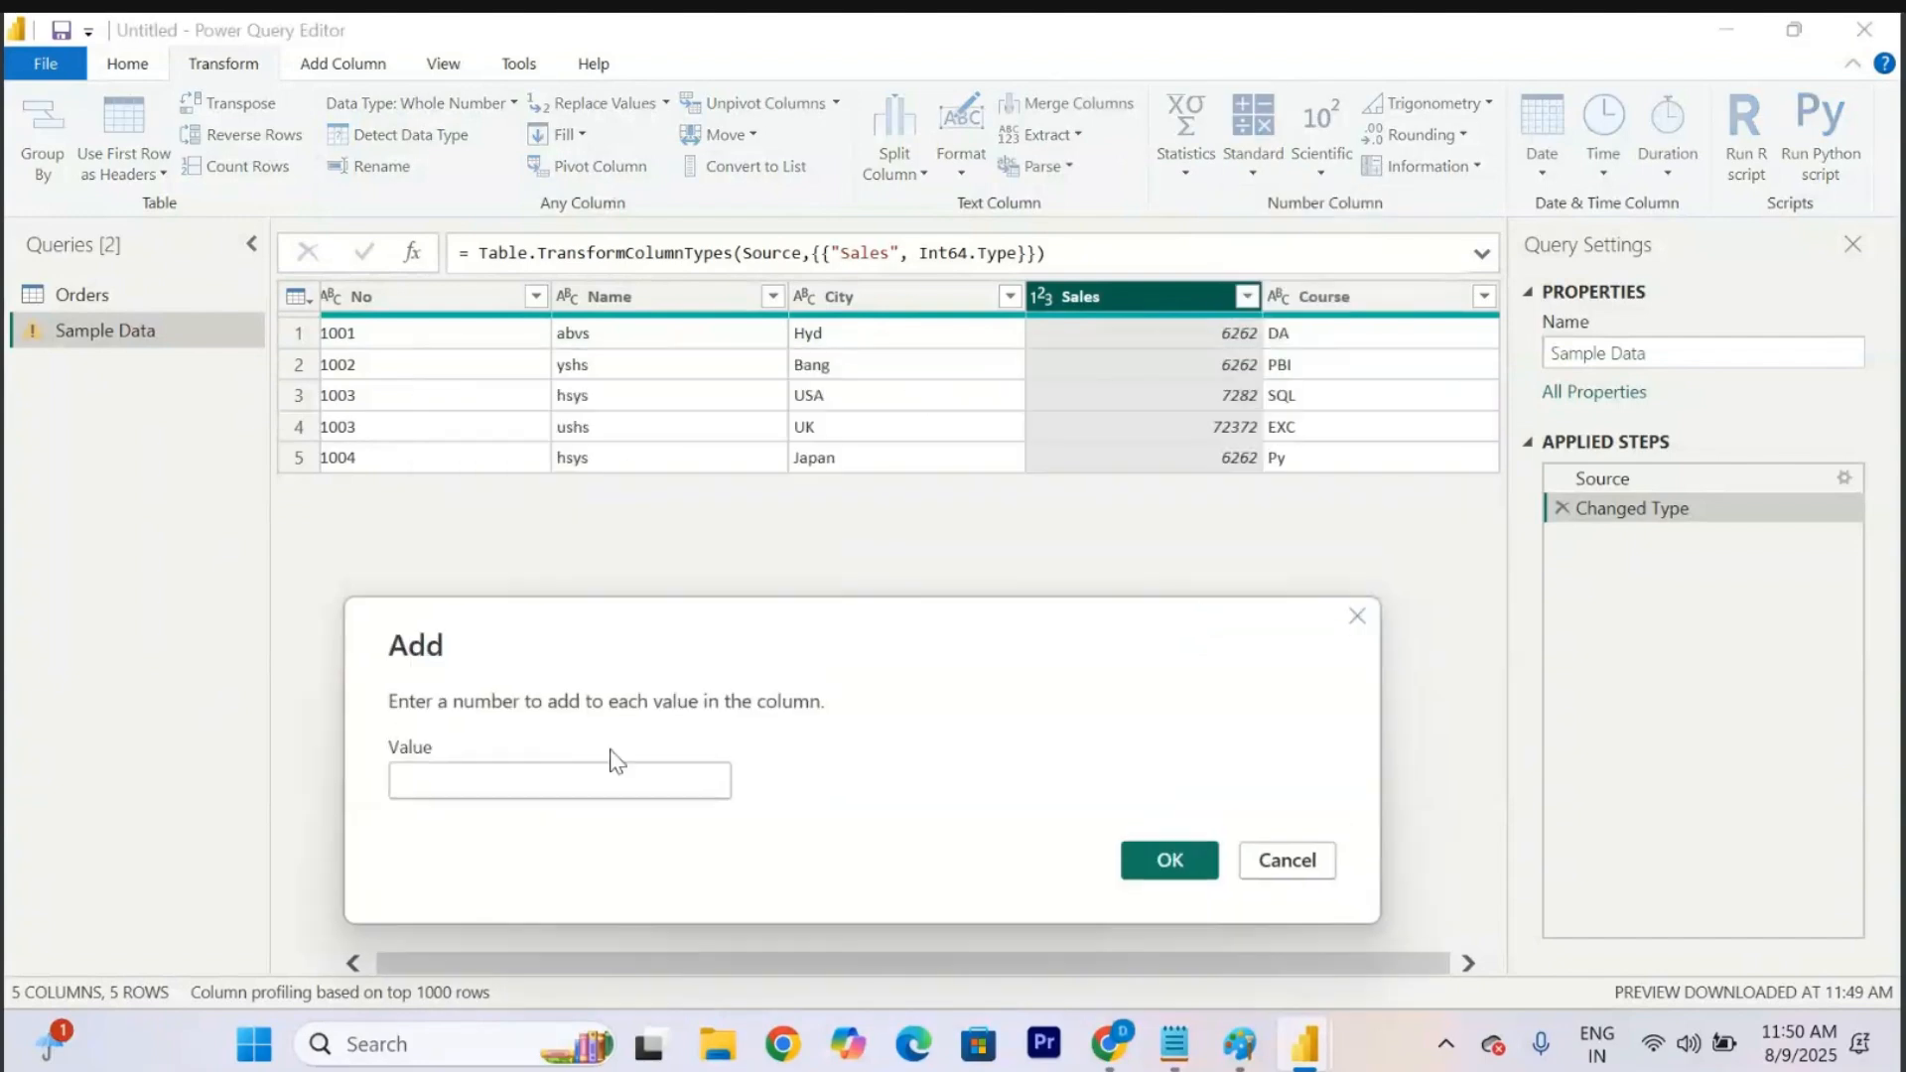
pyautogui.click(456, 791)
pyautogui.write('10')
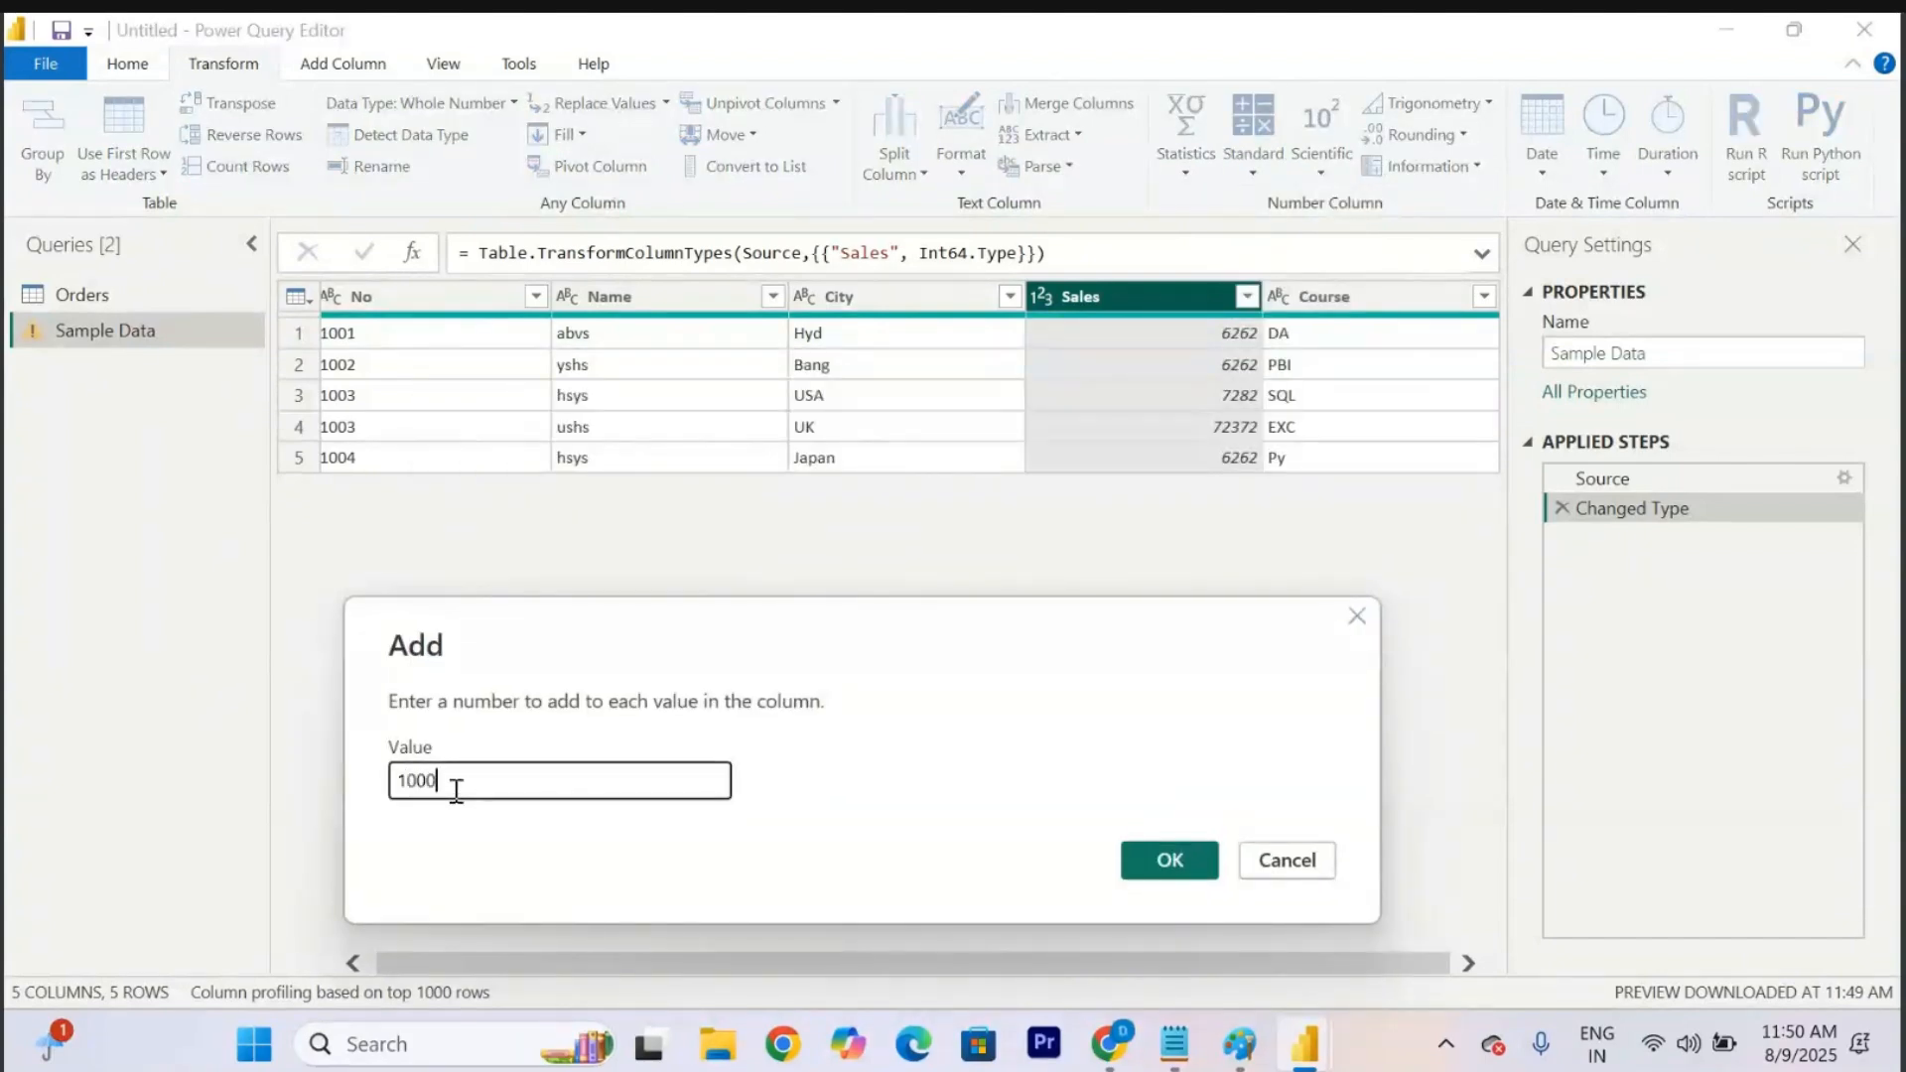
pyautogui.write('00')
pyautogui.click(1169, 857)
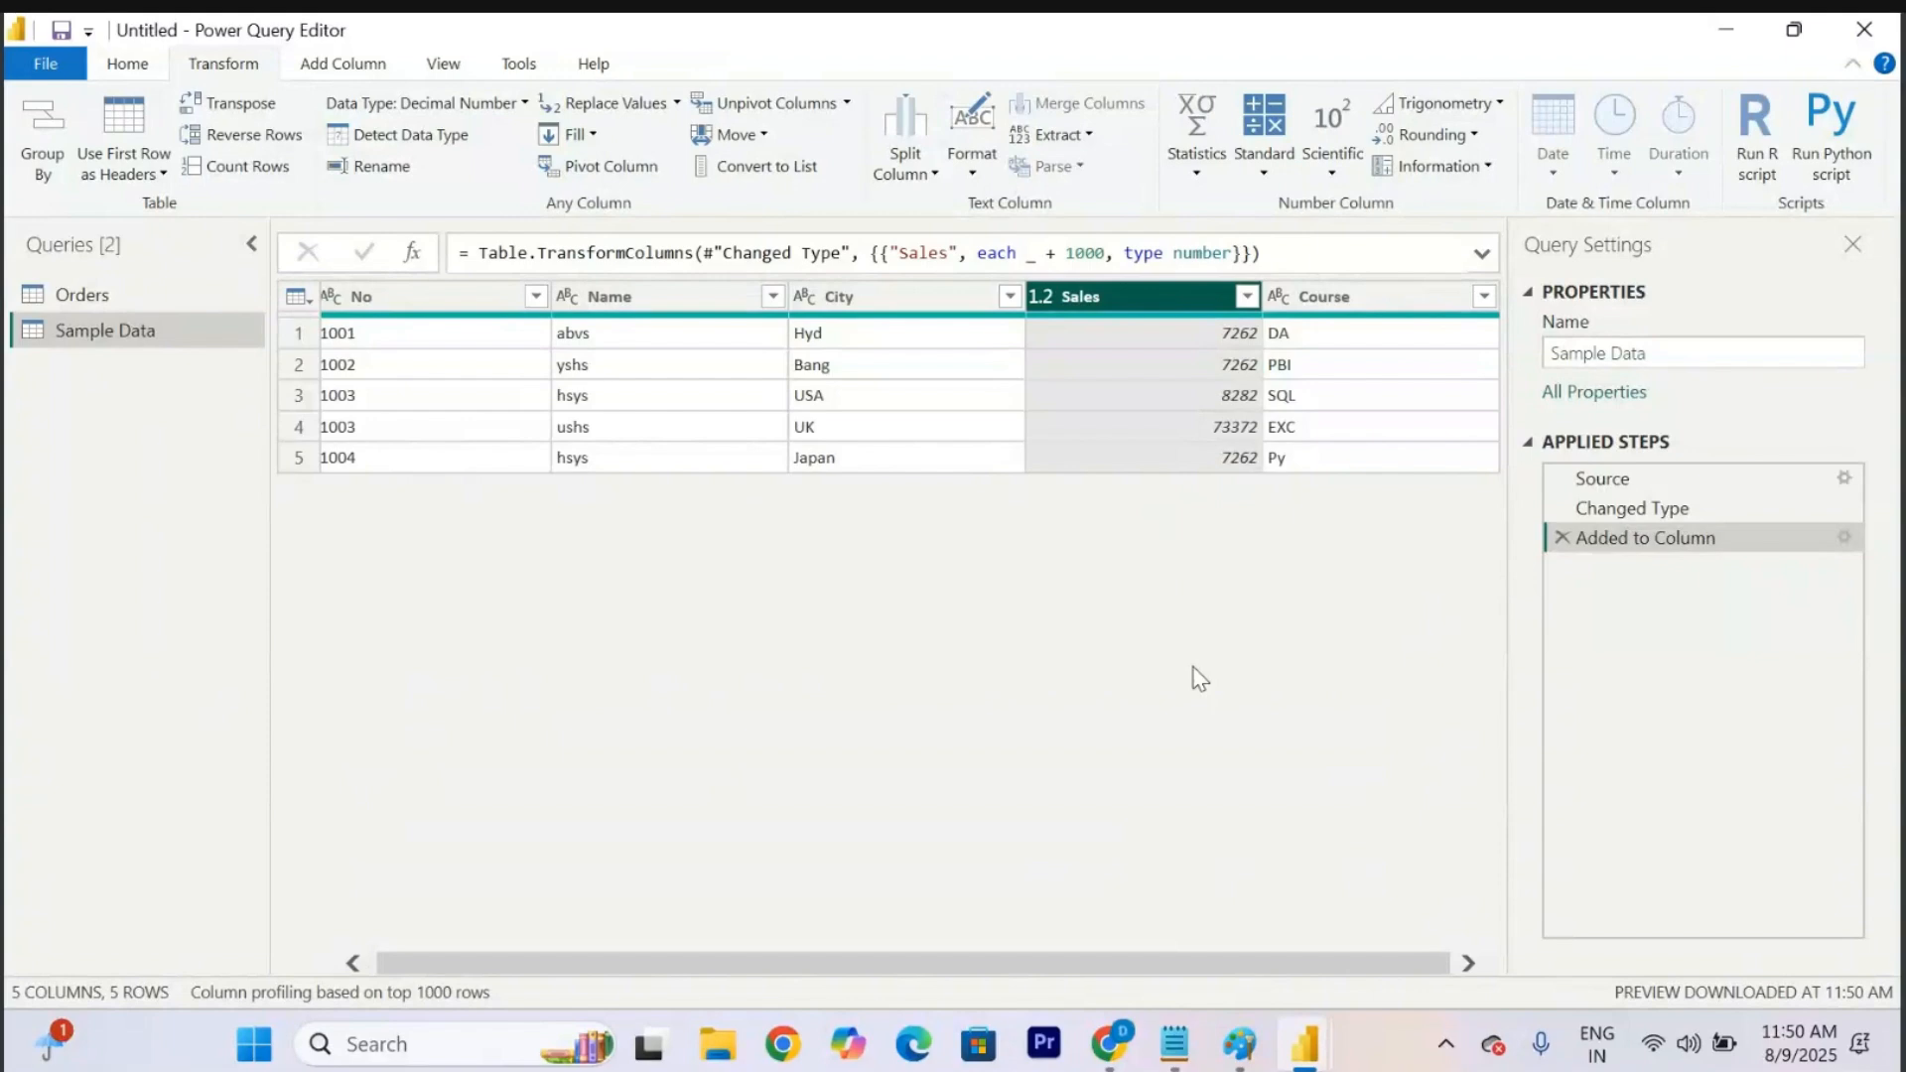
pyautogui.click(1561, 537)
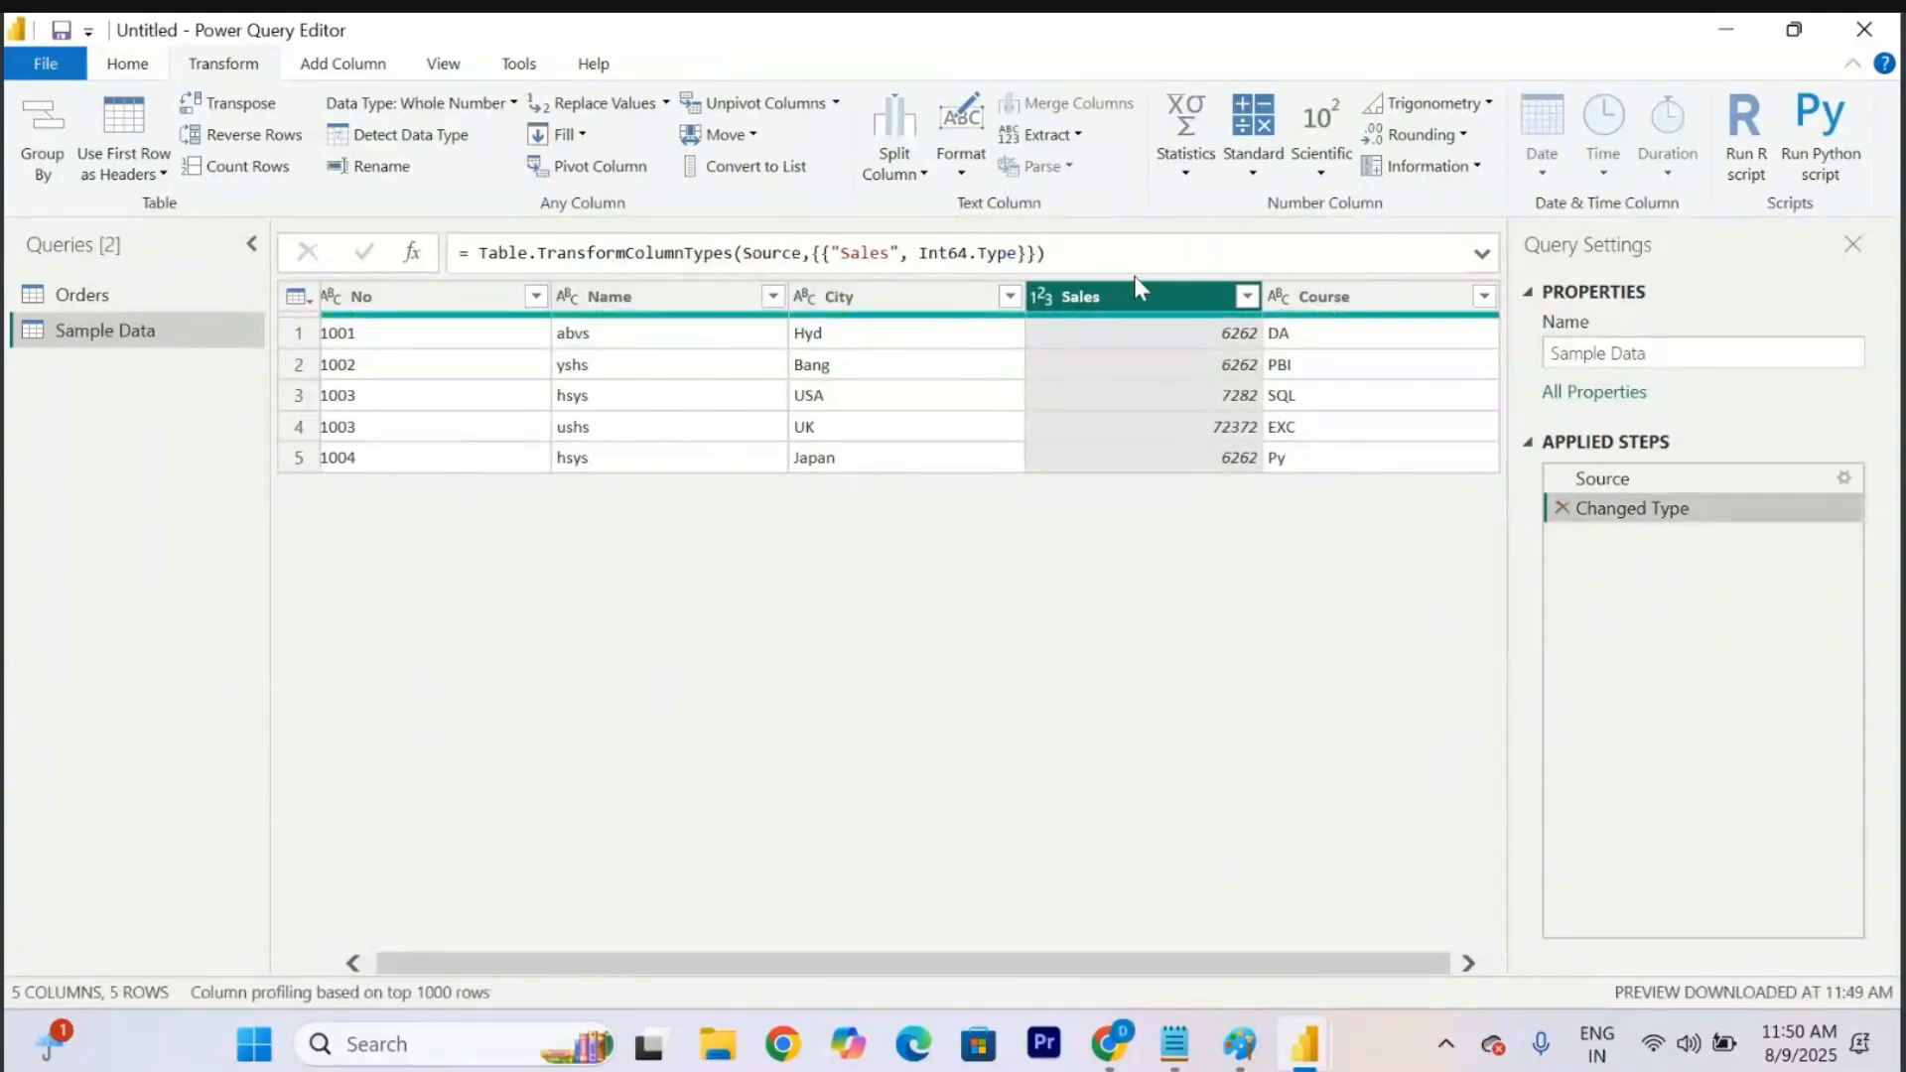
# Add a new column that holds each Sales value plus 1000, keeping the original Sales column.
pyautogui.click(318, 66)
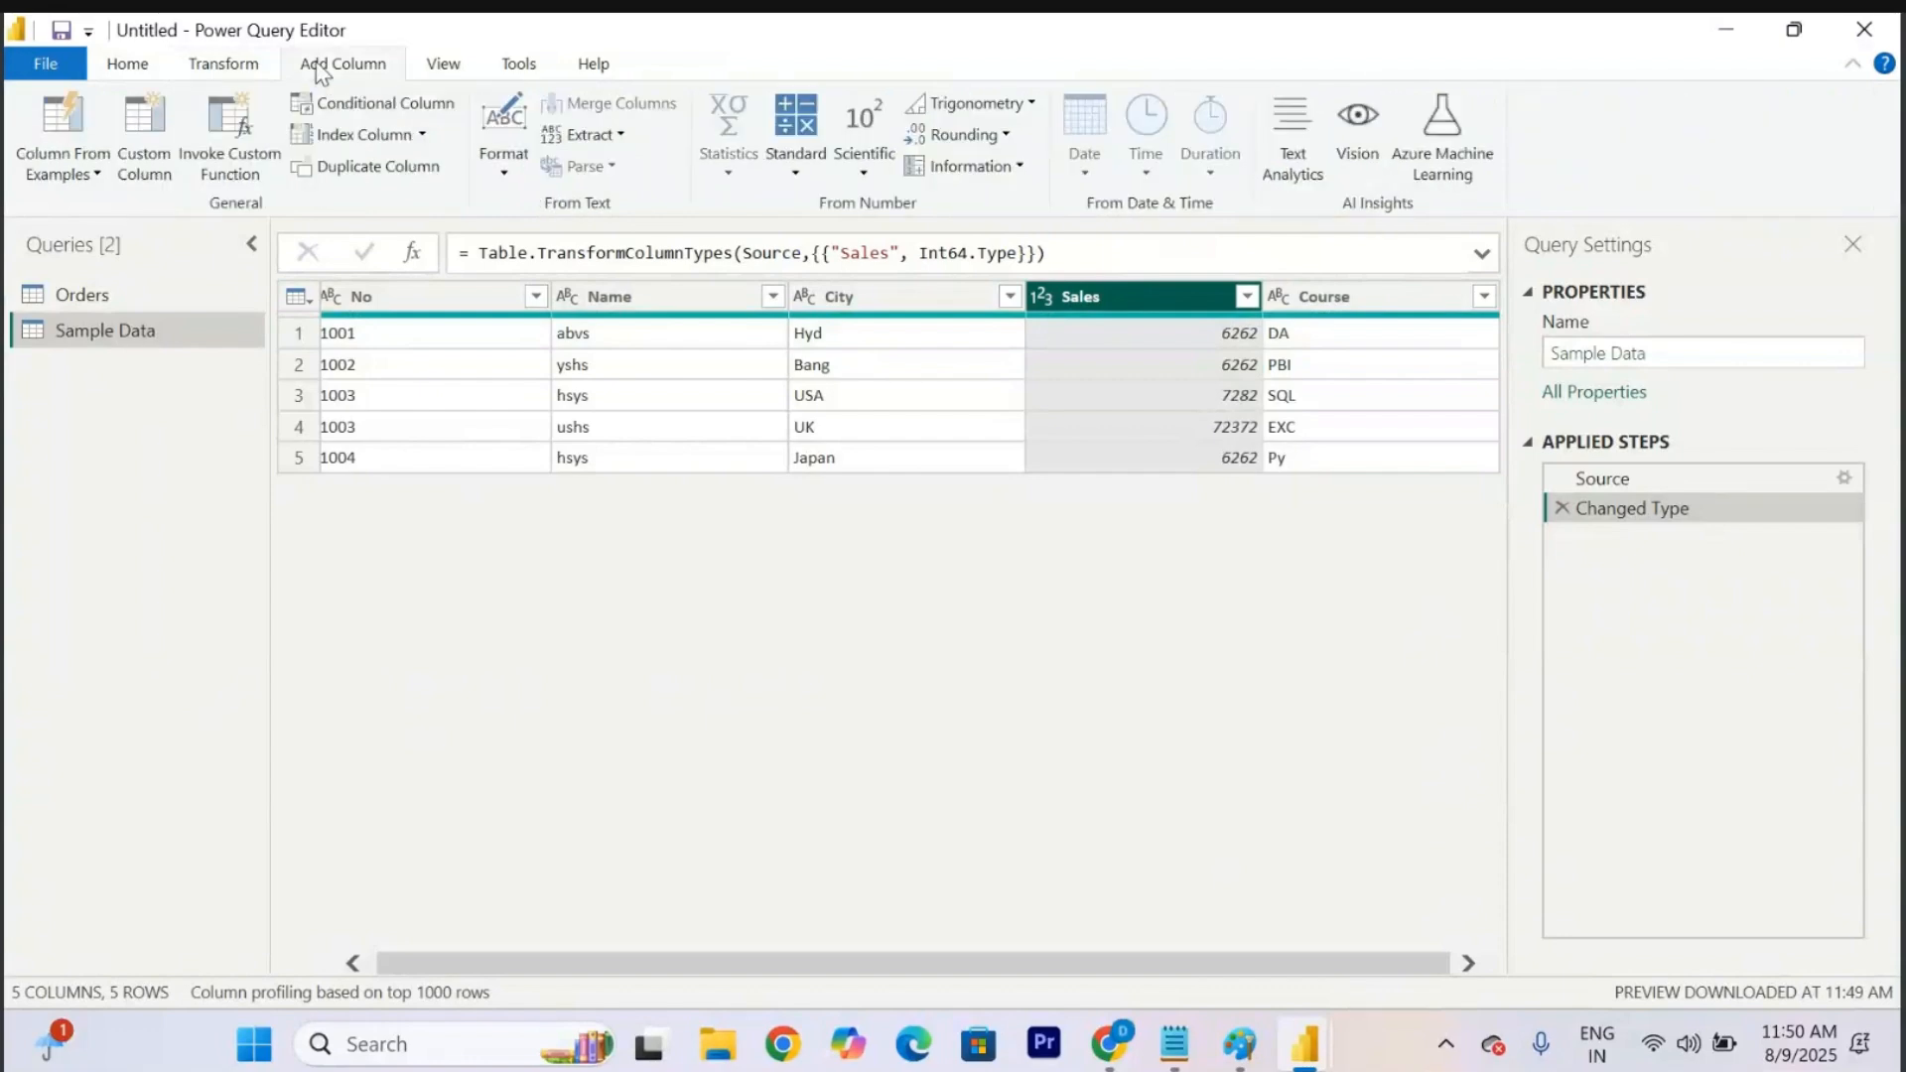
pyautogui.click(794, 163)
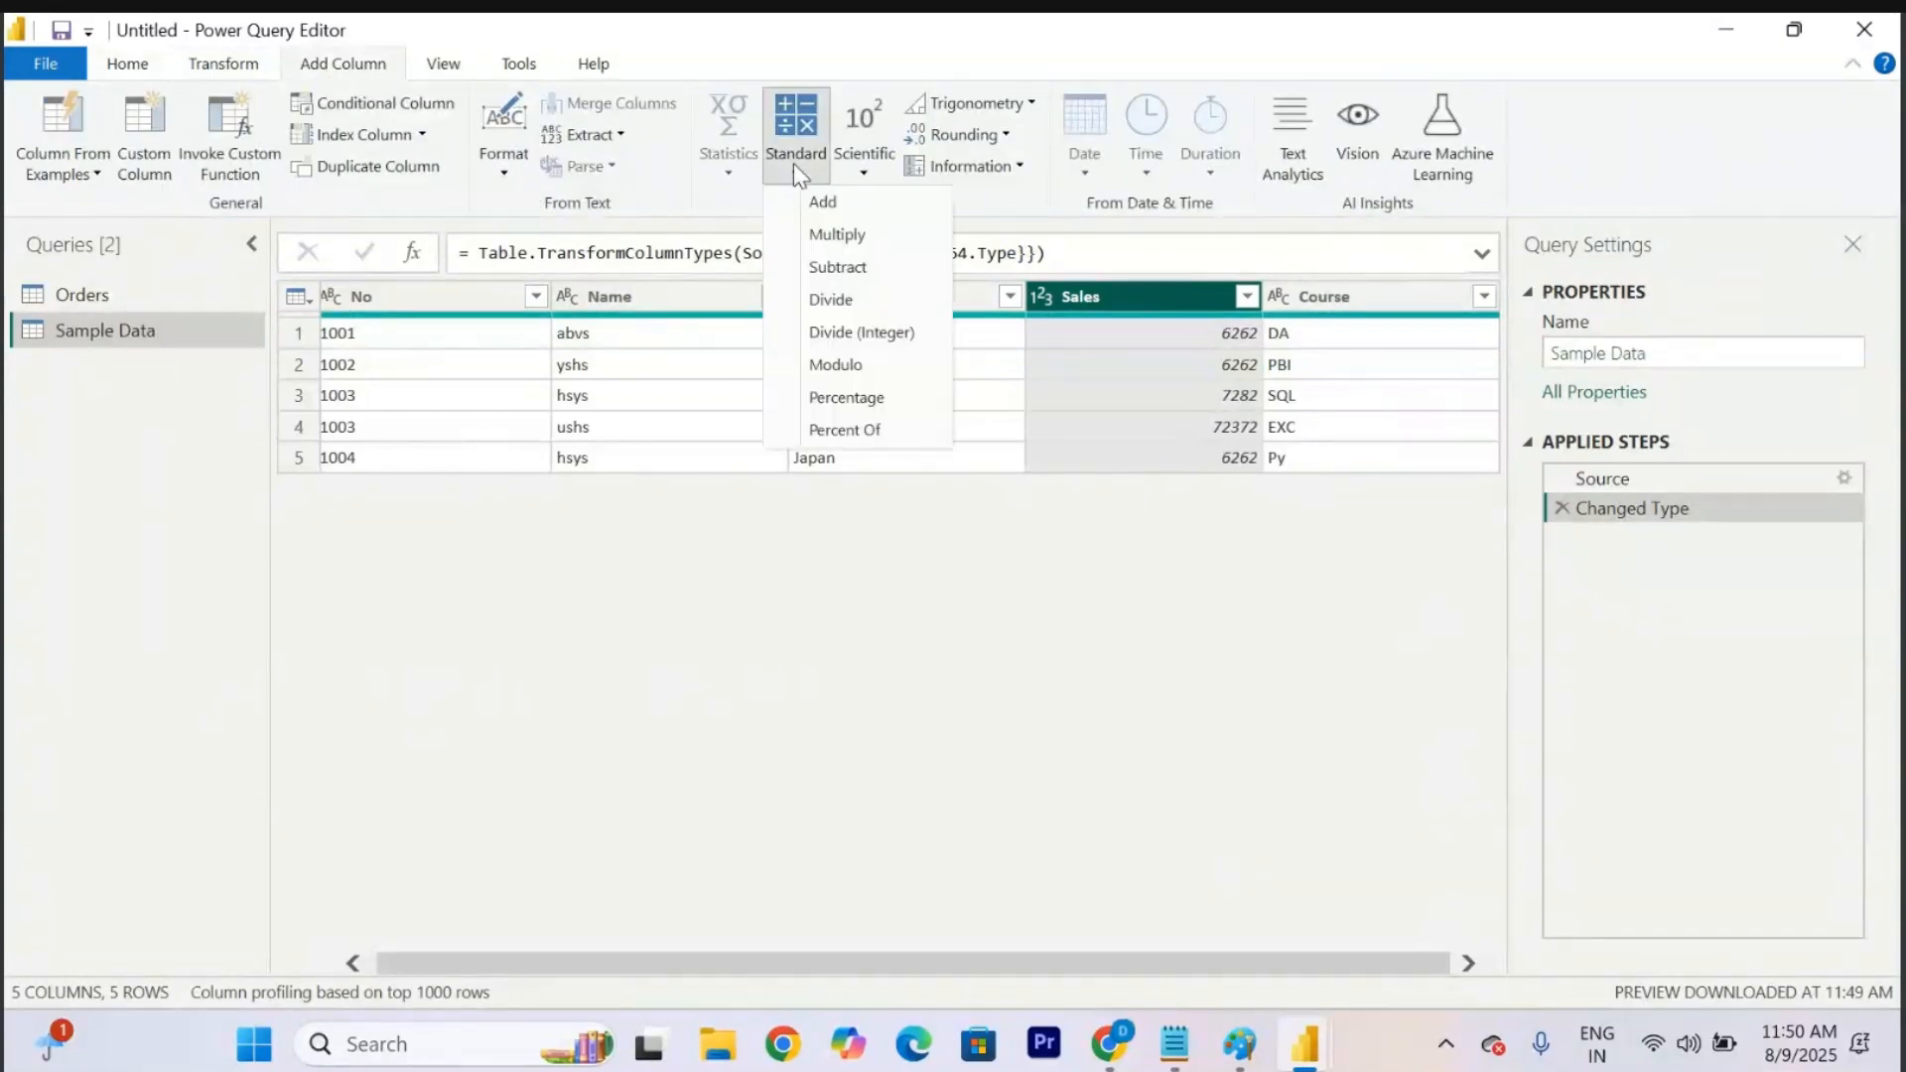
pyautogui.click(842, 207)
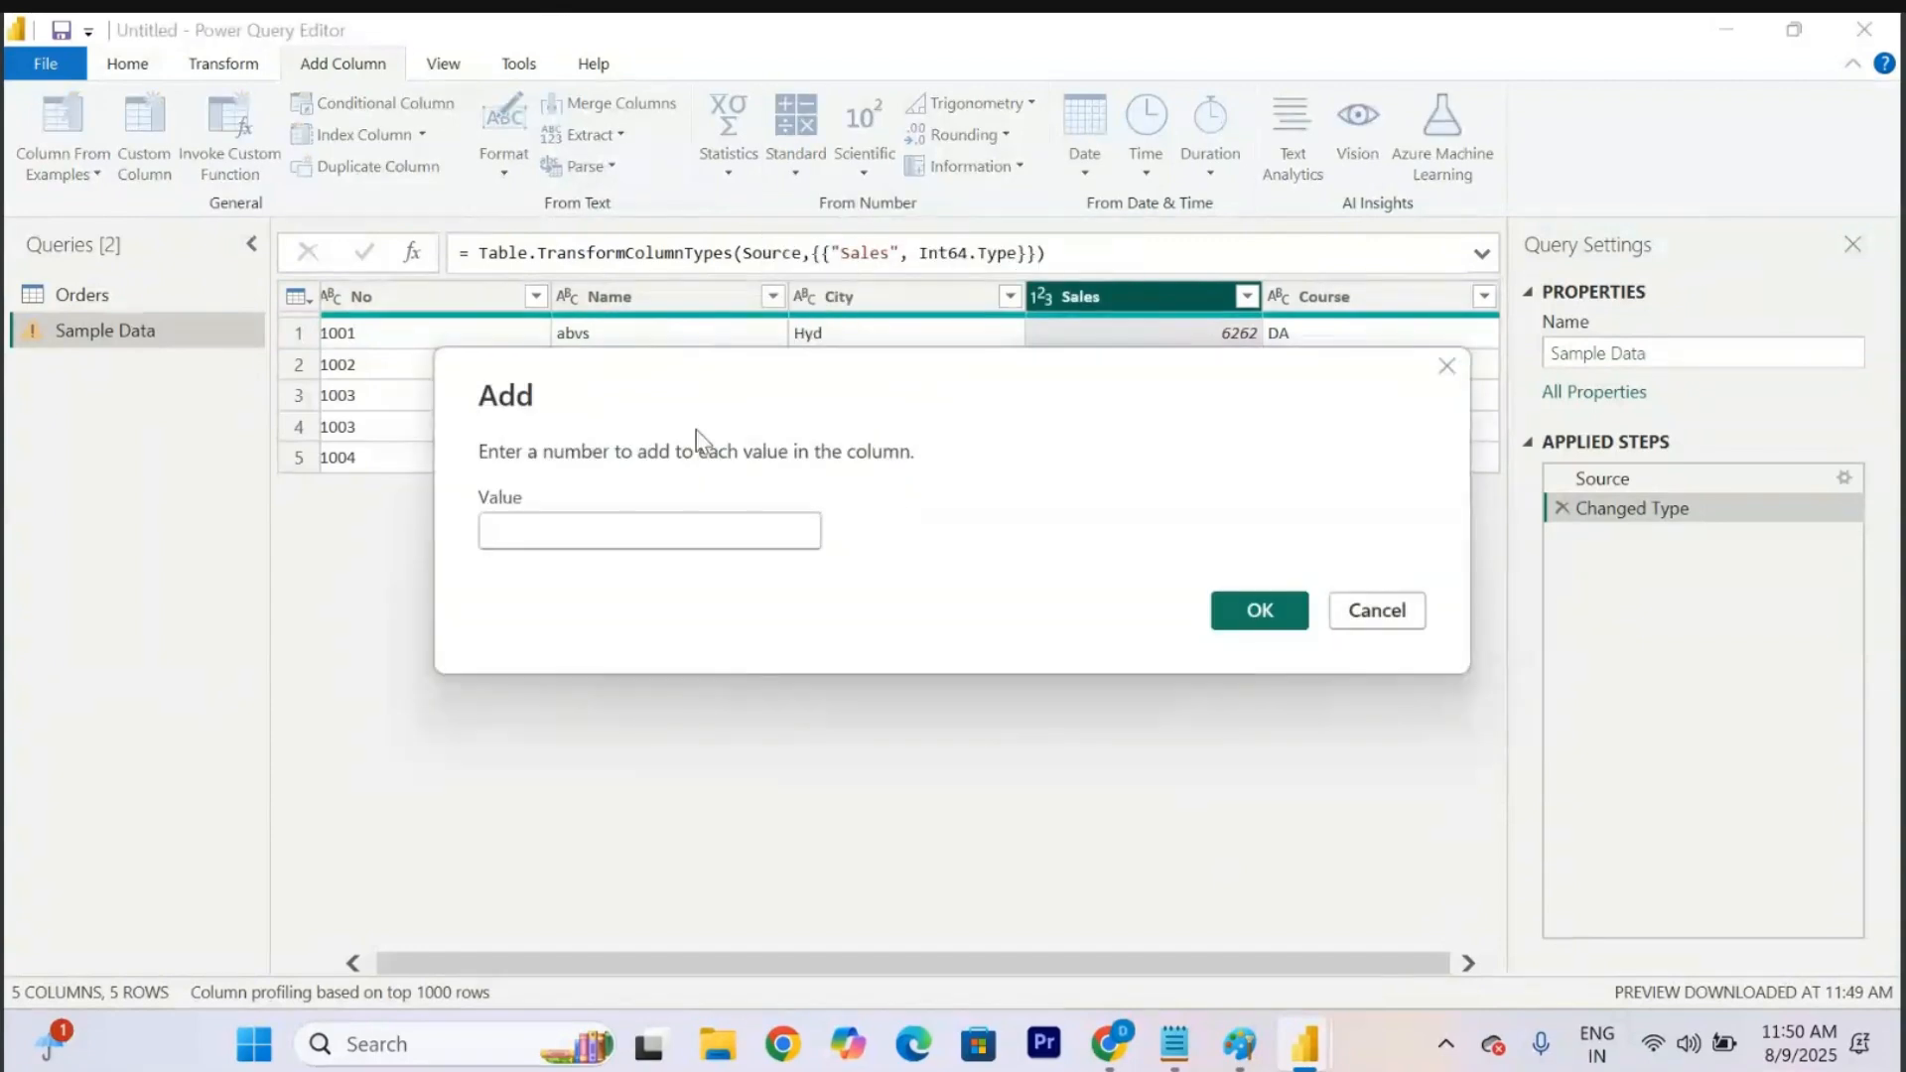
pyautogui.moveTo(836, 407); pyautogui.dragTo(819, 606)
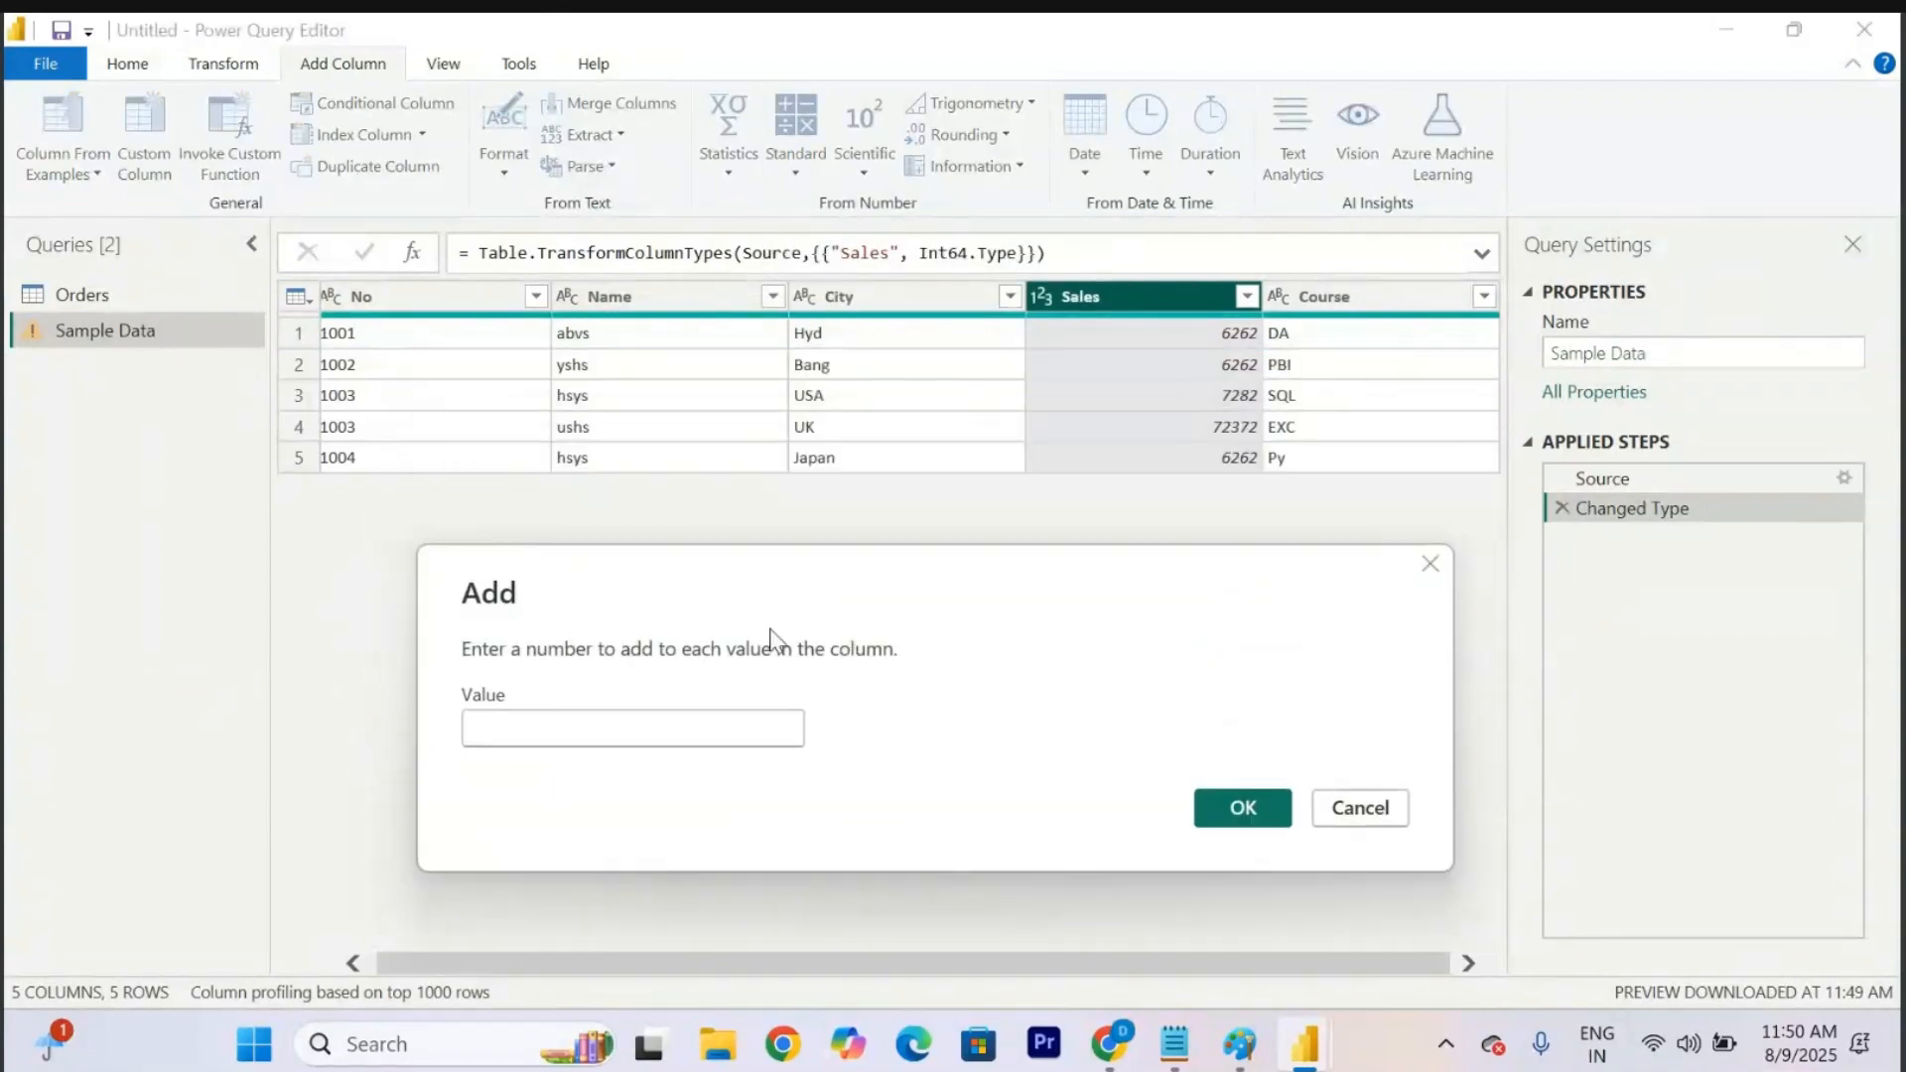
pyautogui.click(515, 729)
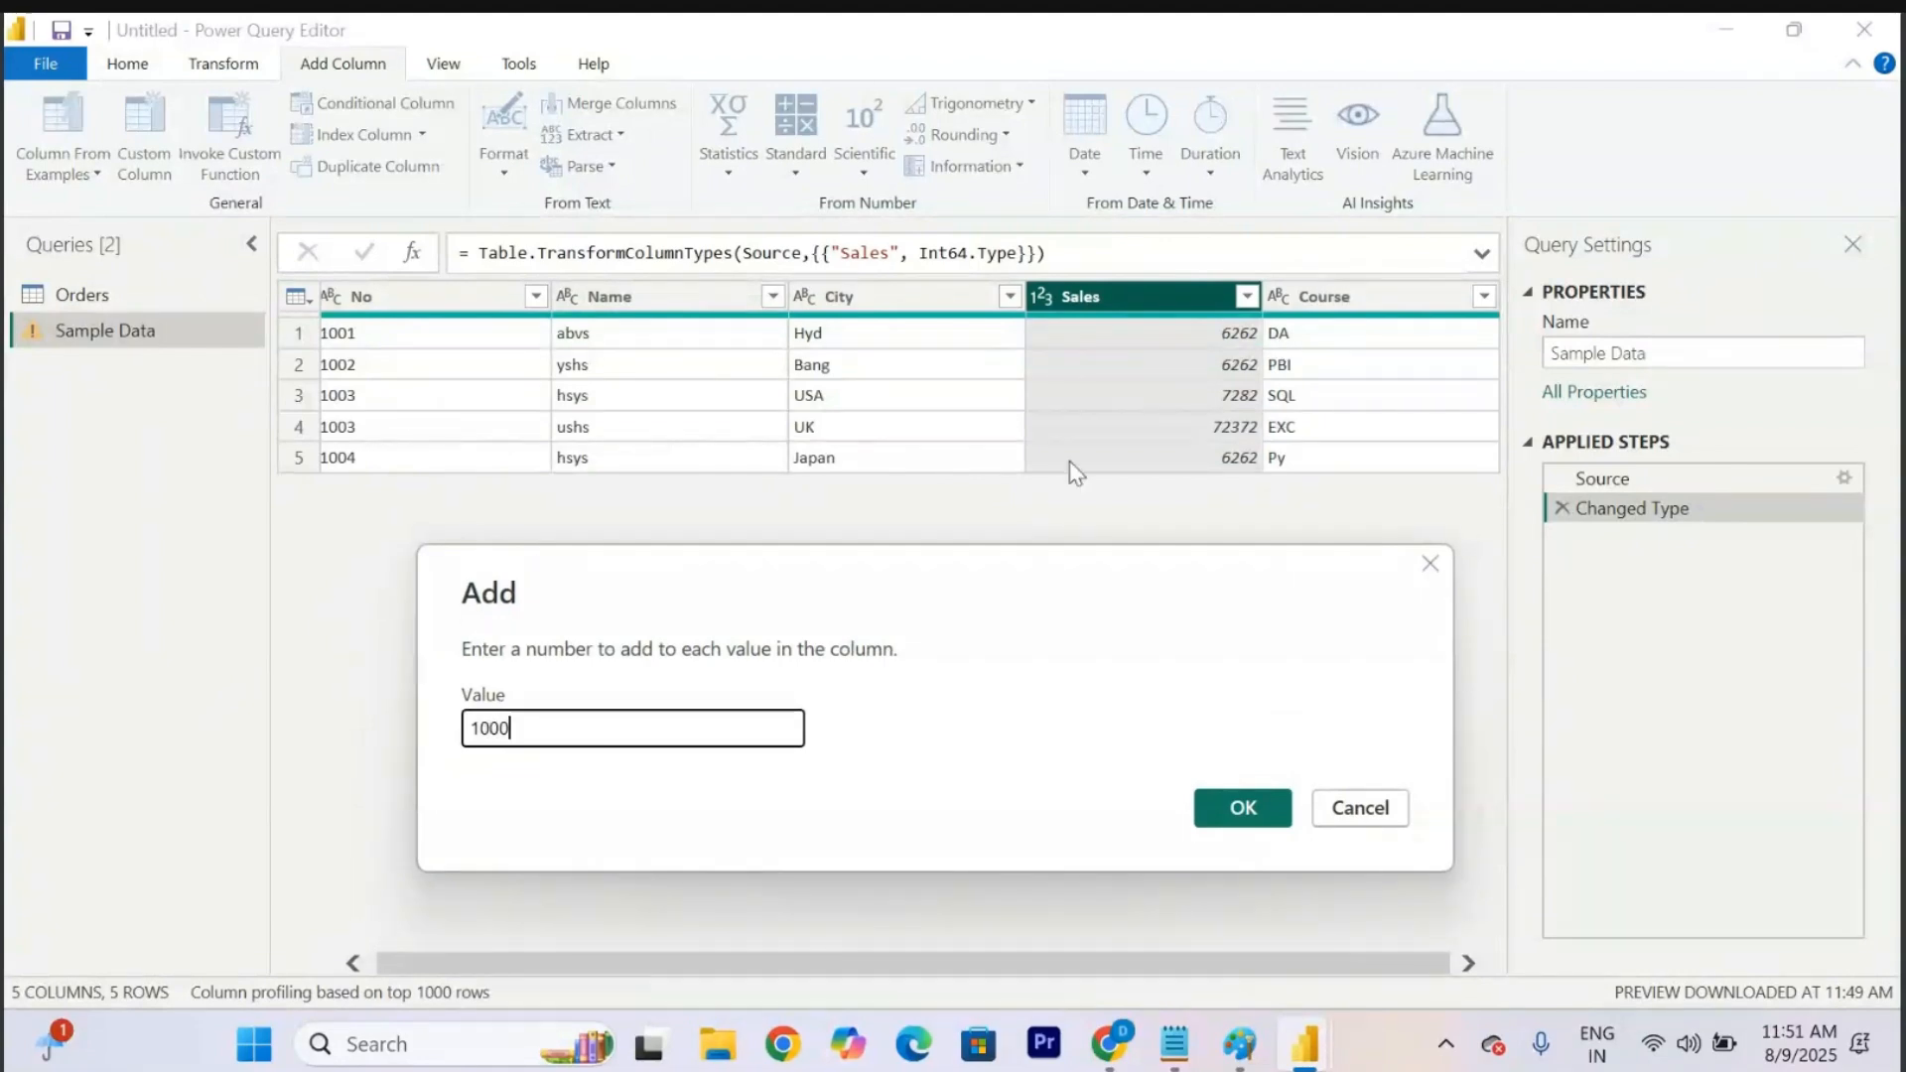
pyautogui.click(1234, 807)
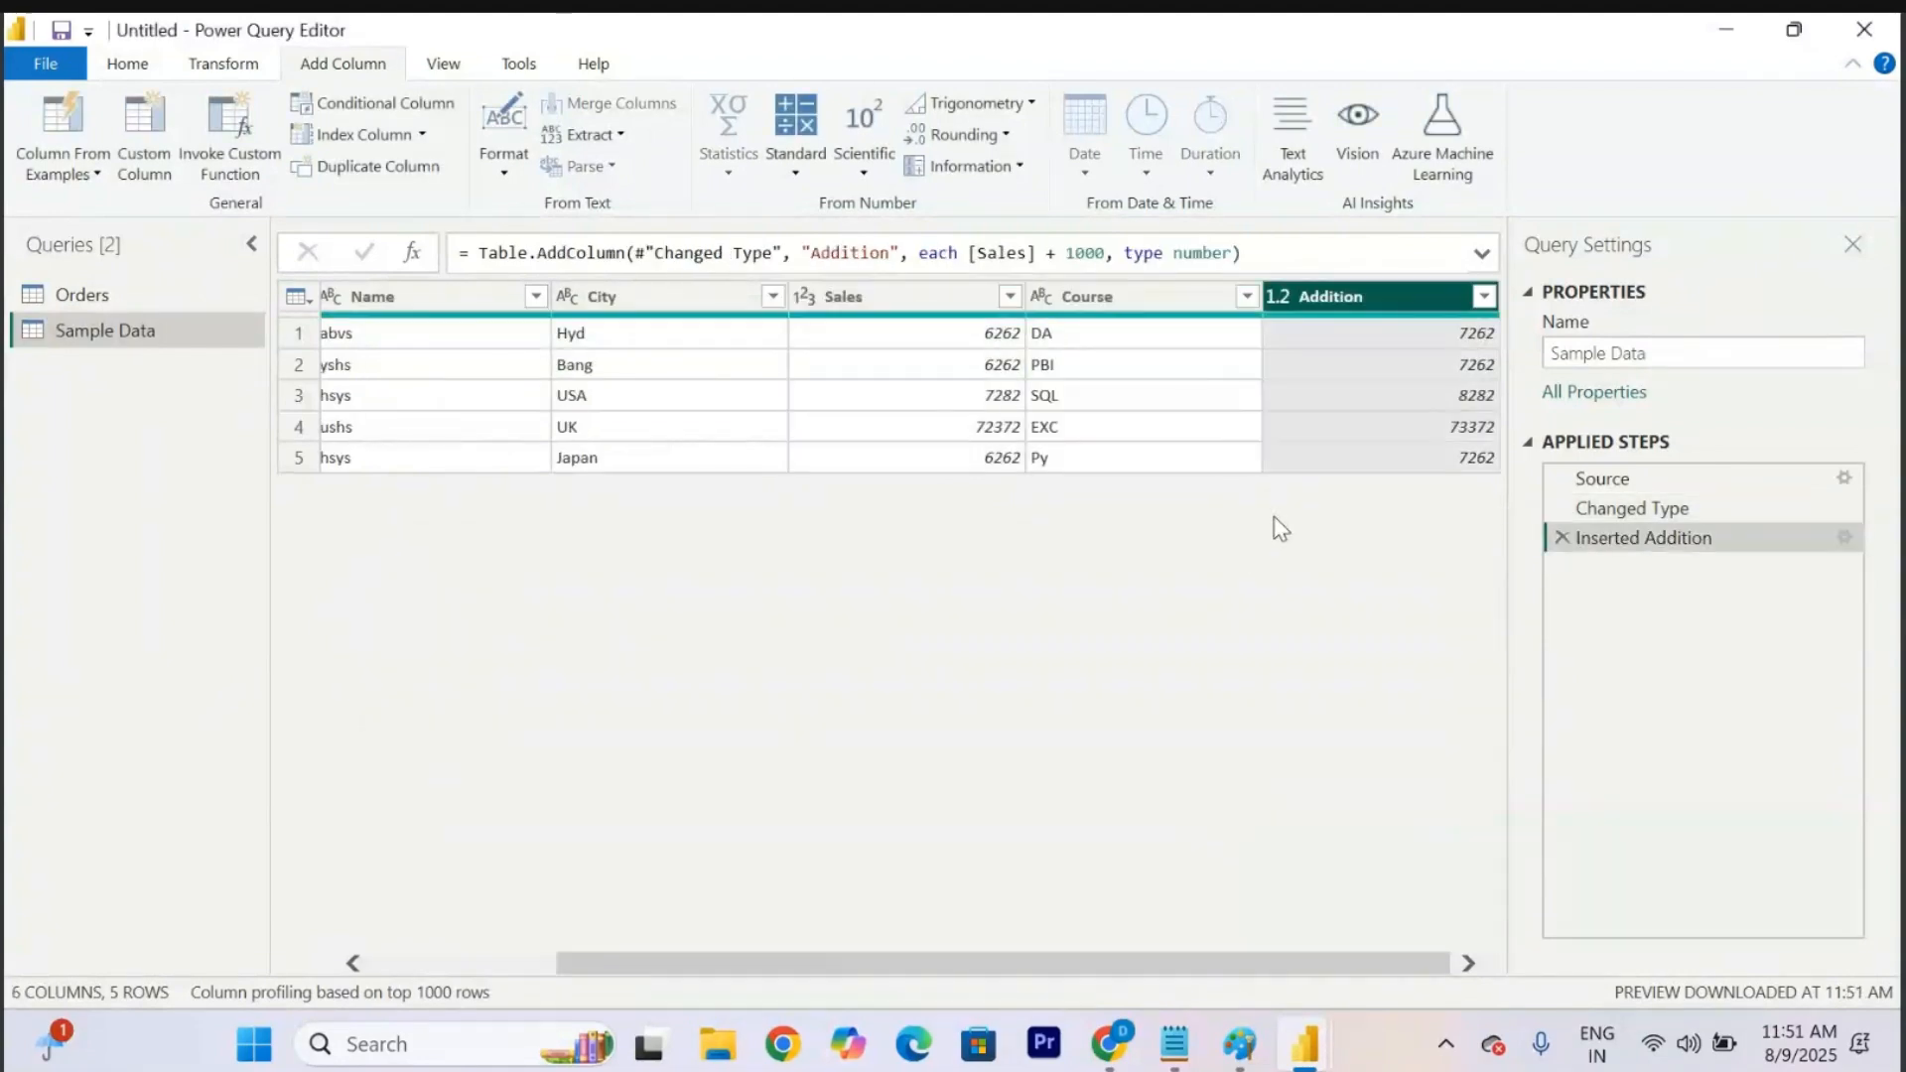
# Move the Addition column between Sales and Course, and compare it with the Sales column.
pyautogui.moveTo(1378, 316); pyautogui.dragTo(1162, 316)
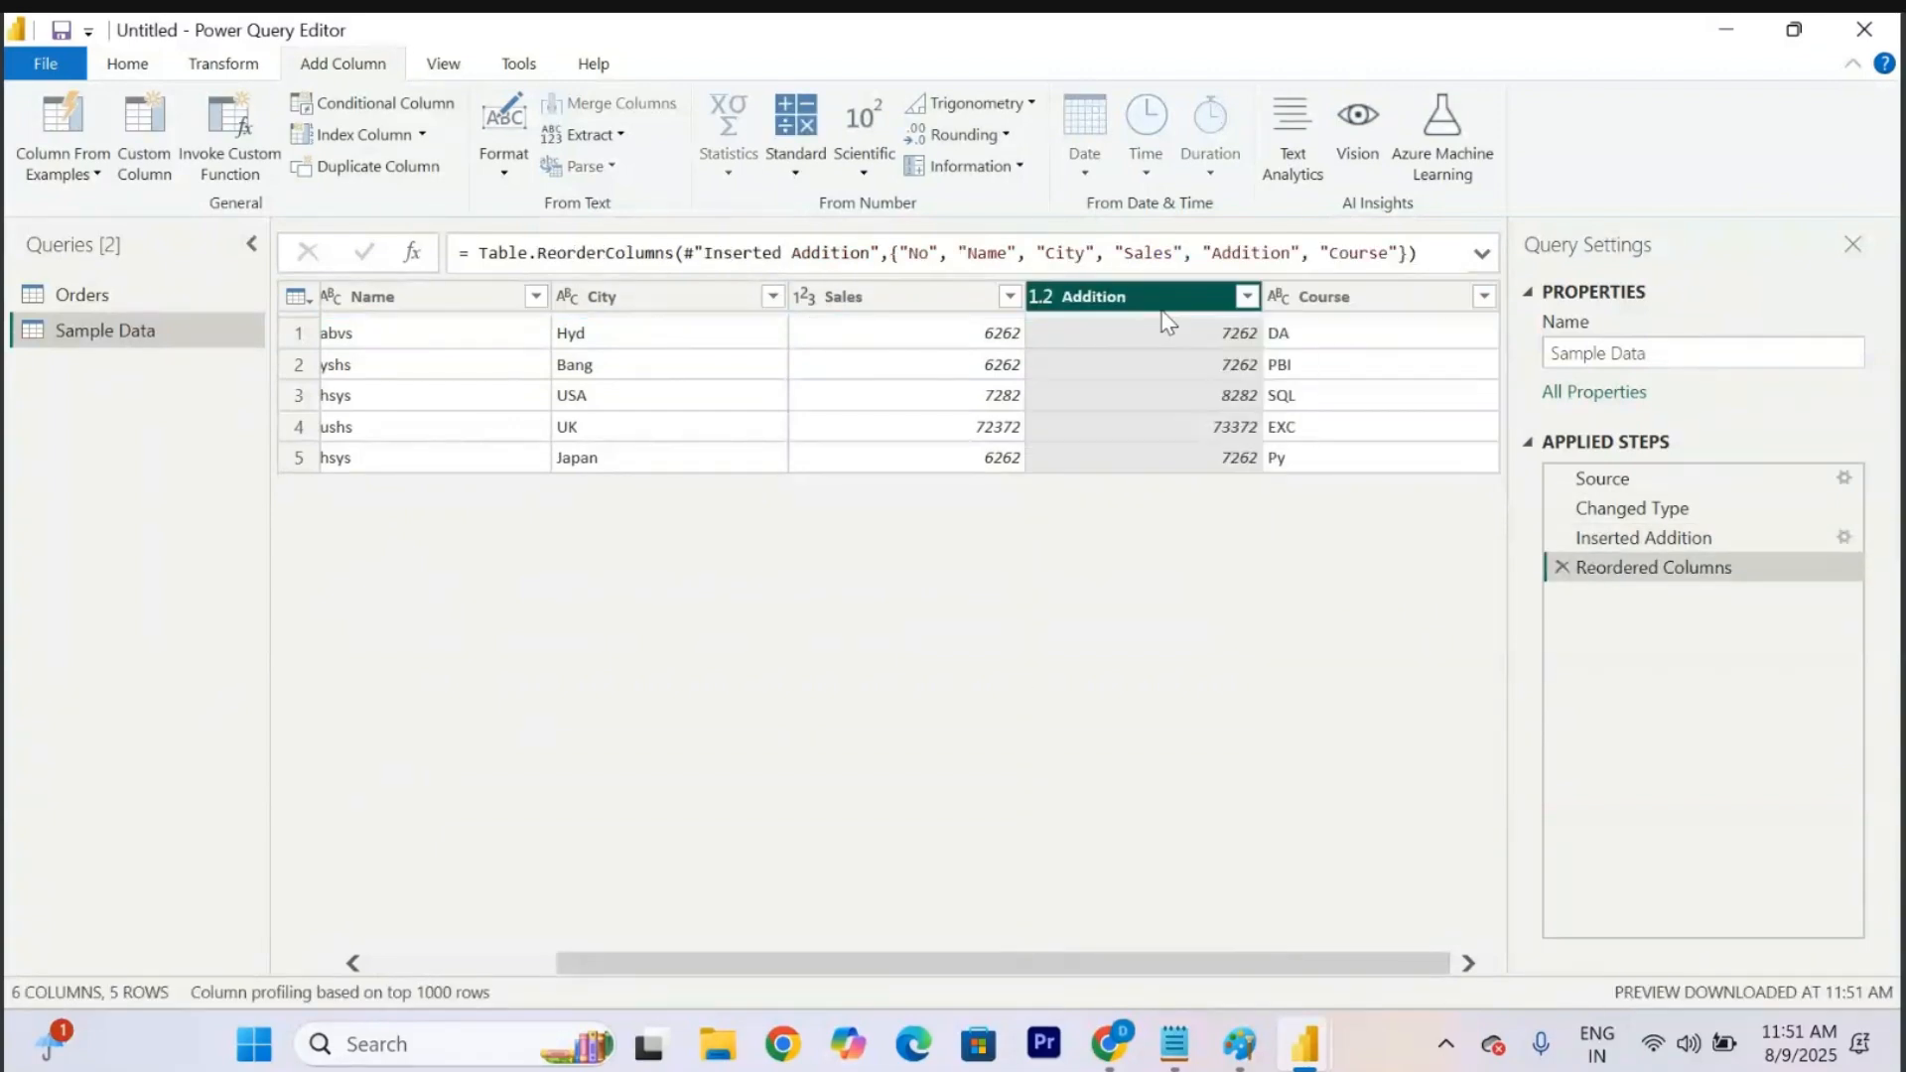
pyautogui.click(904, 299)
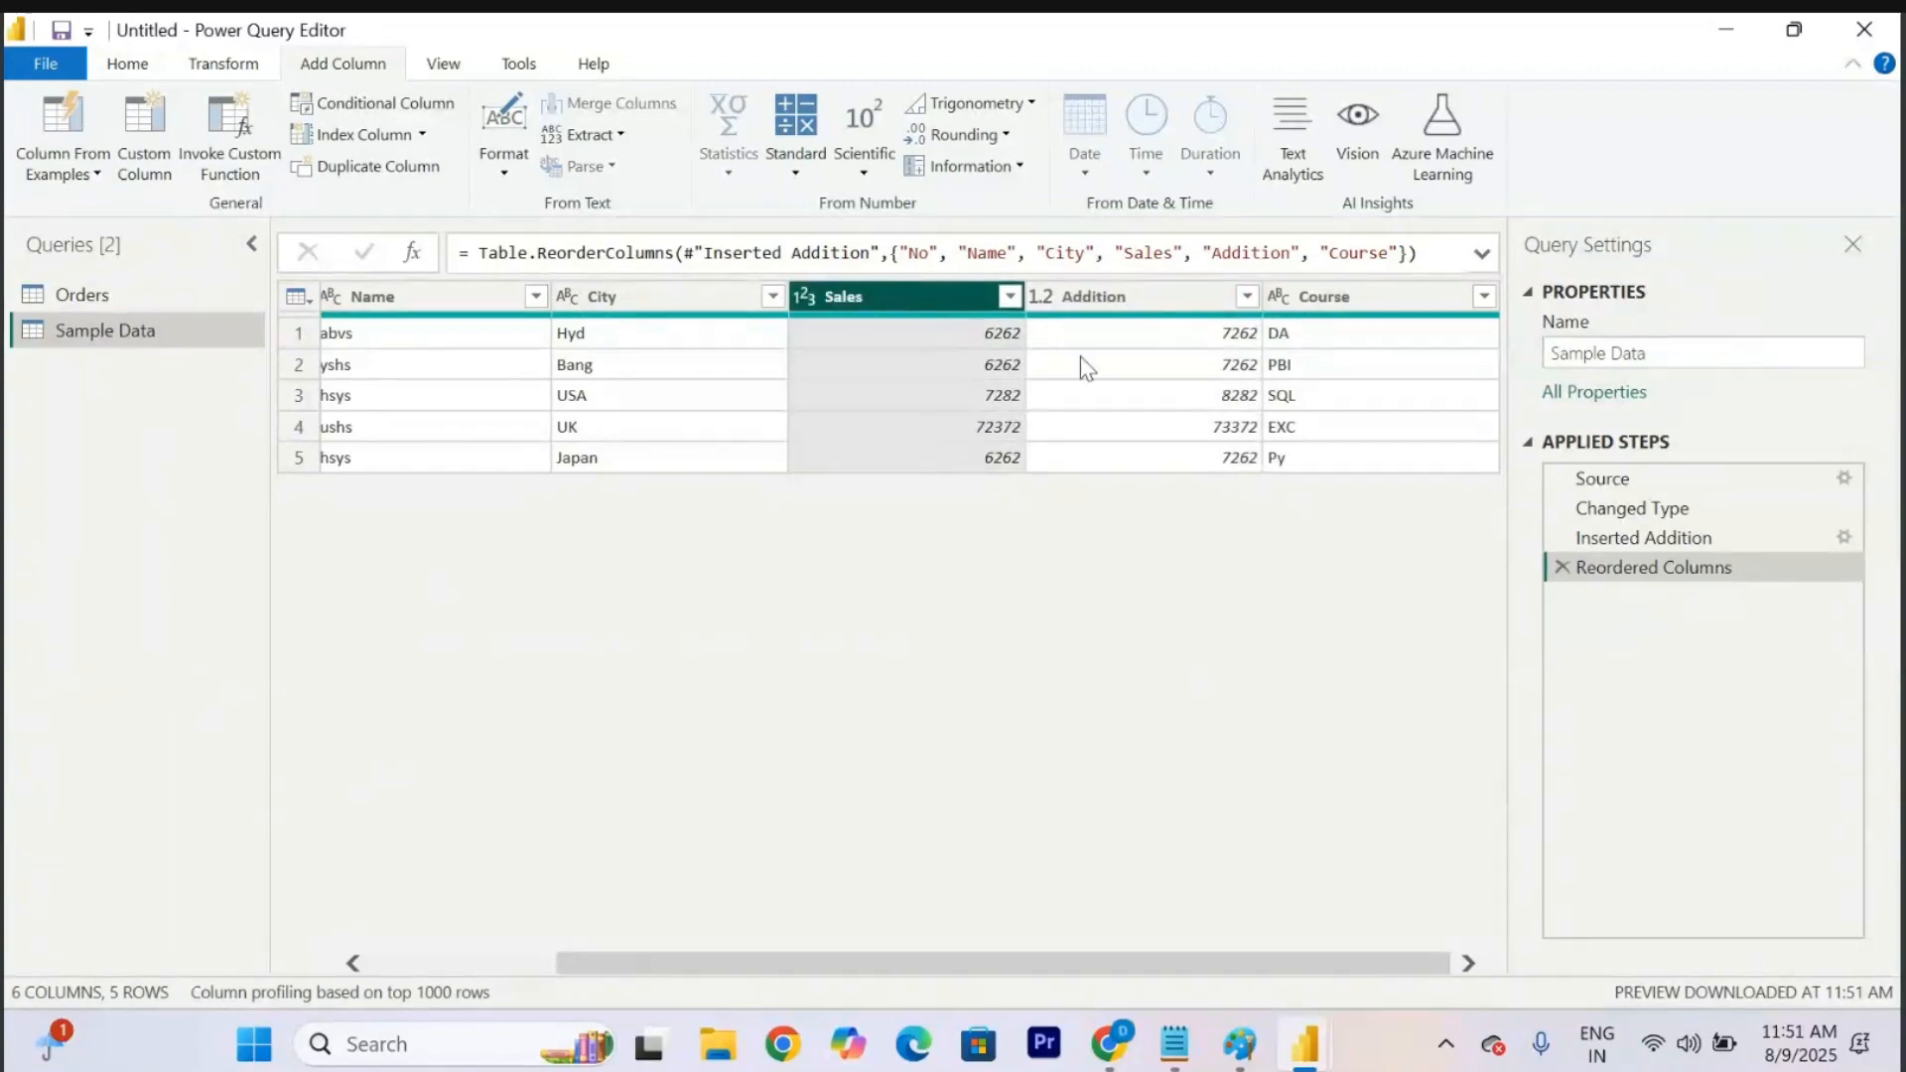
pyautogui.click(1127, 284)
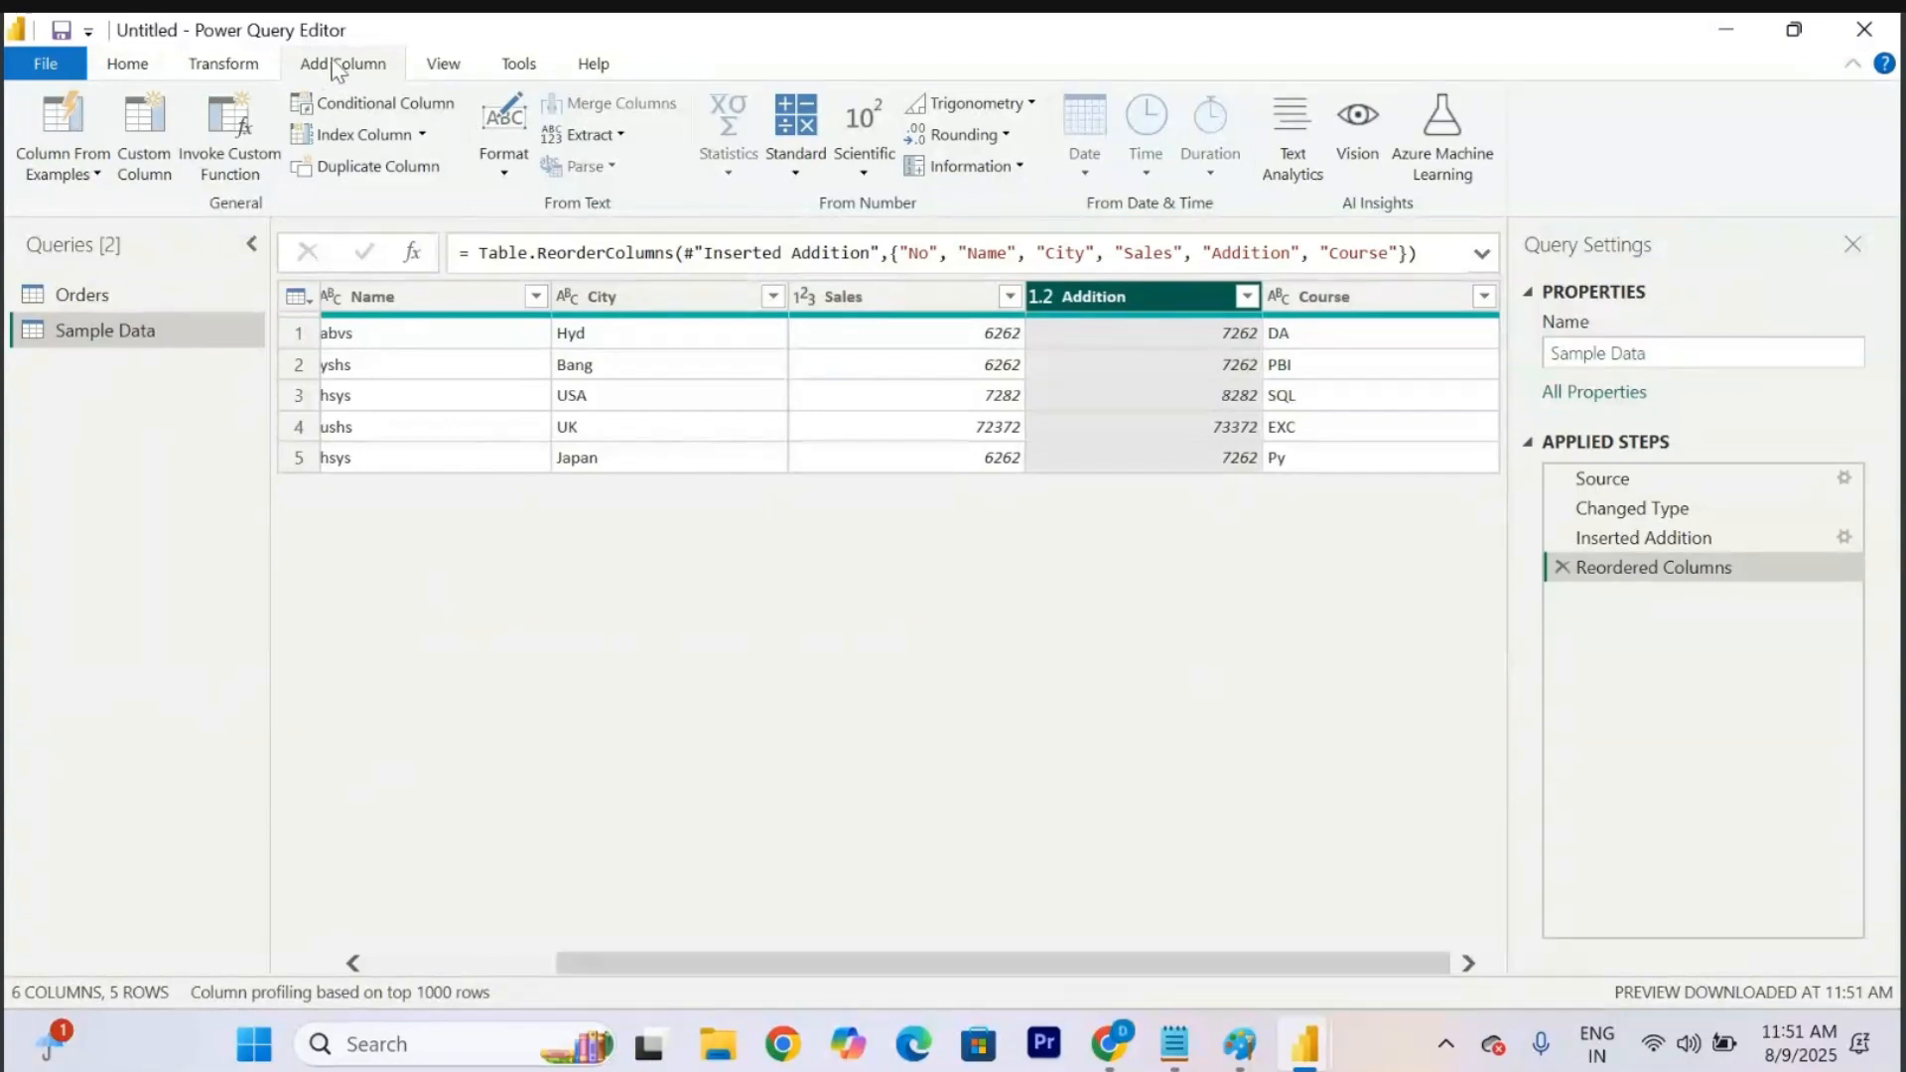
# Multiply the Sales column's values by 2 in place, without adding a new column.
pyautogui.click(876, 308)
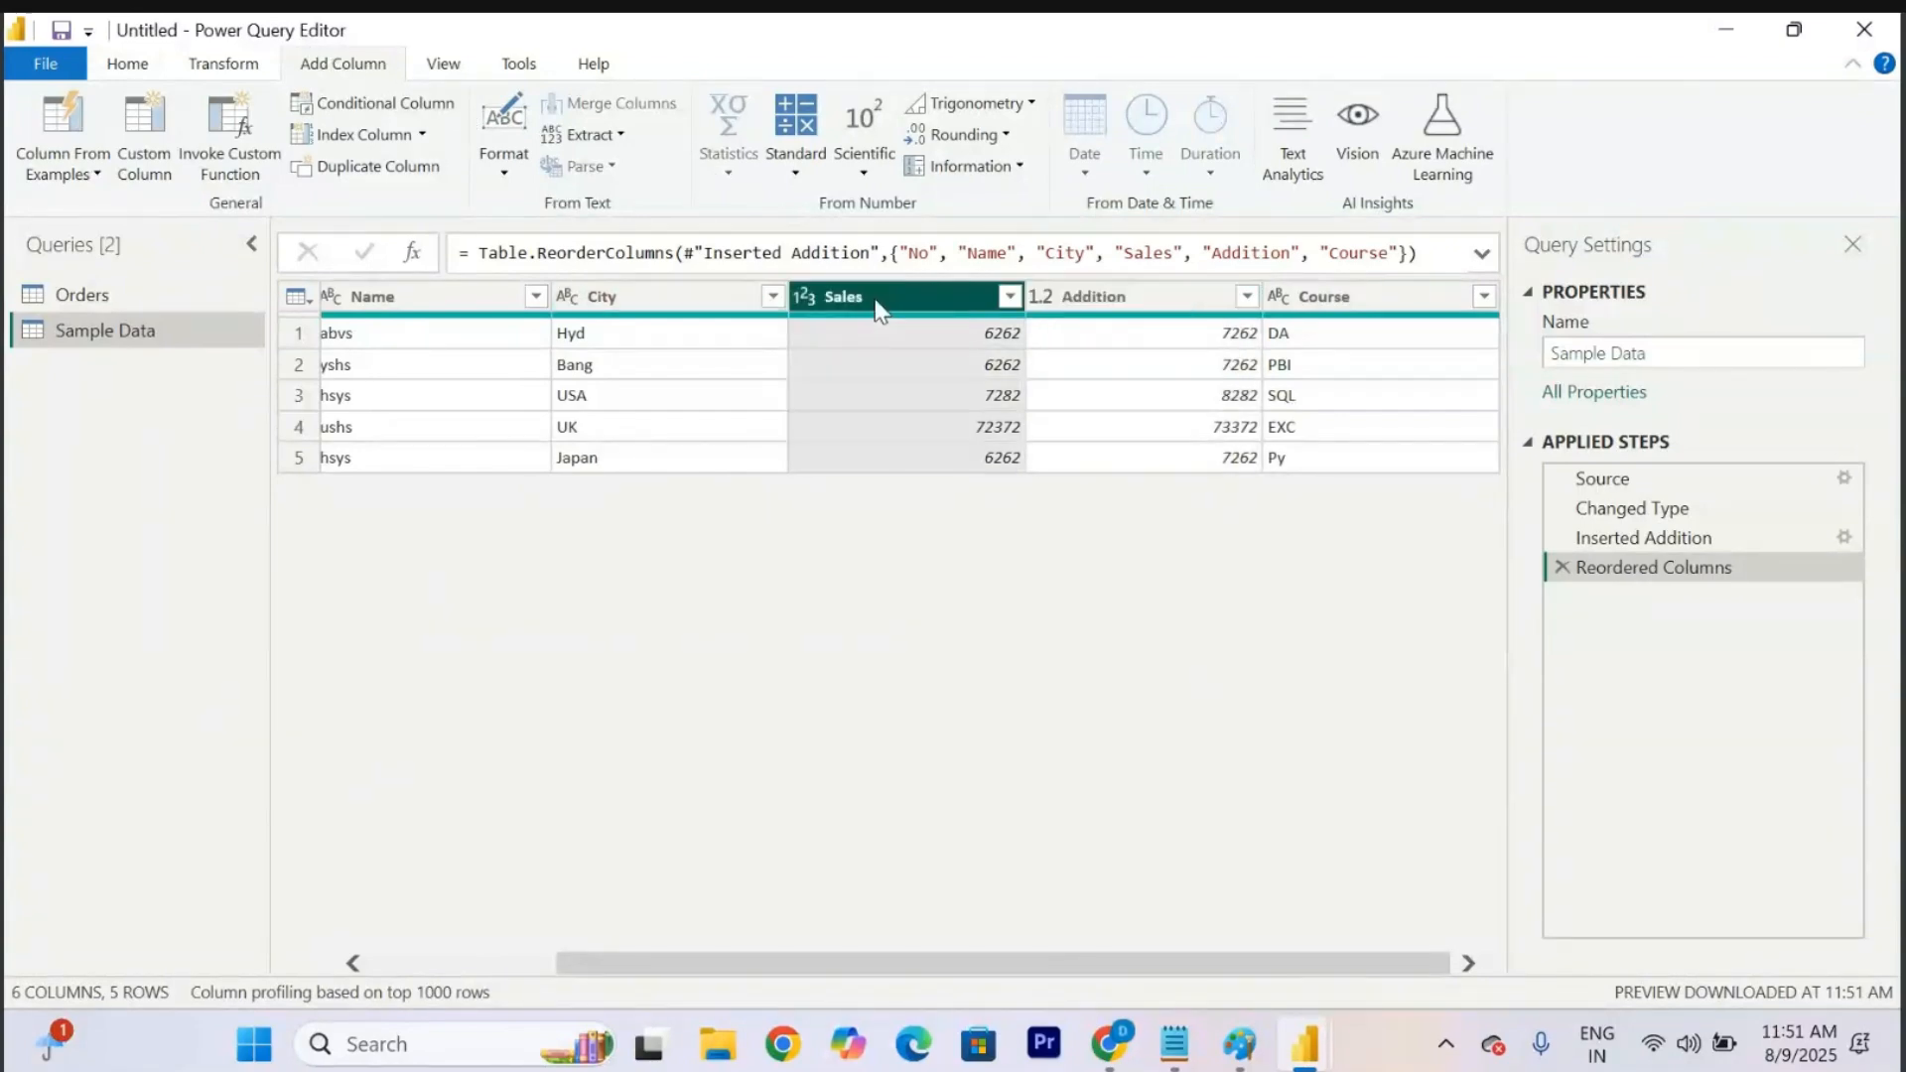
pyautogui.click(223, 63)
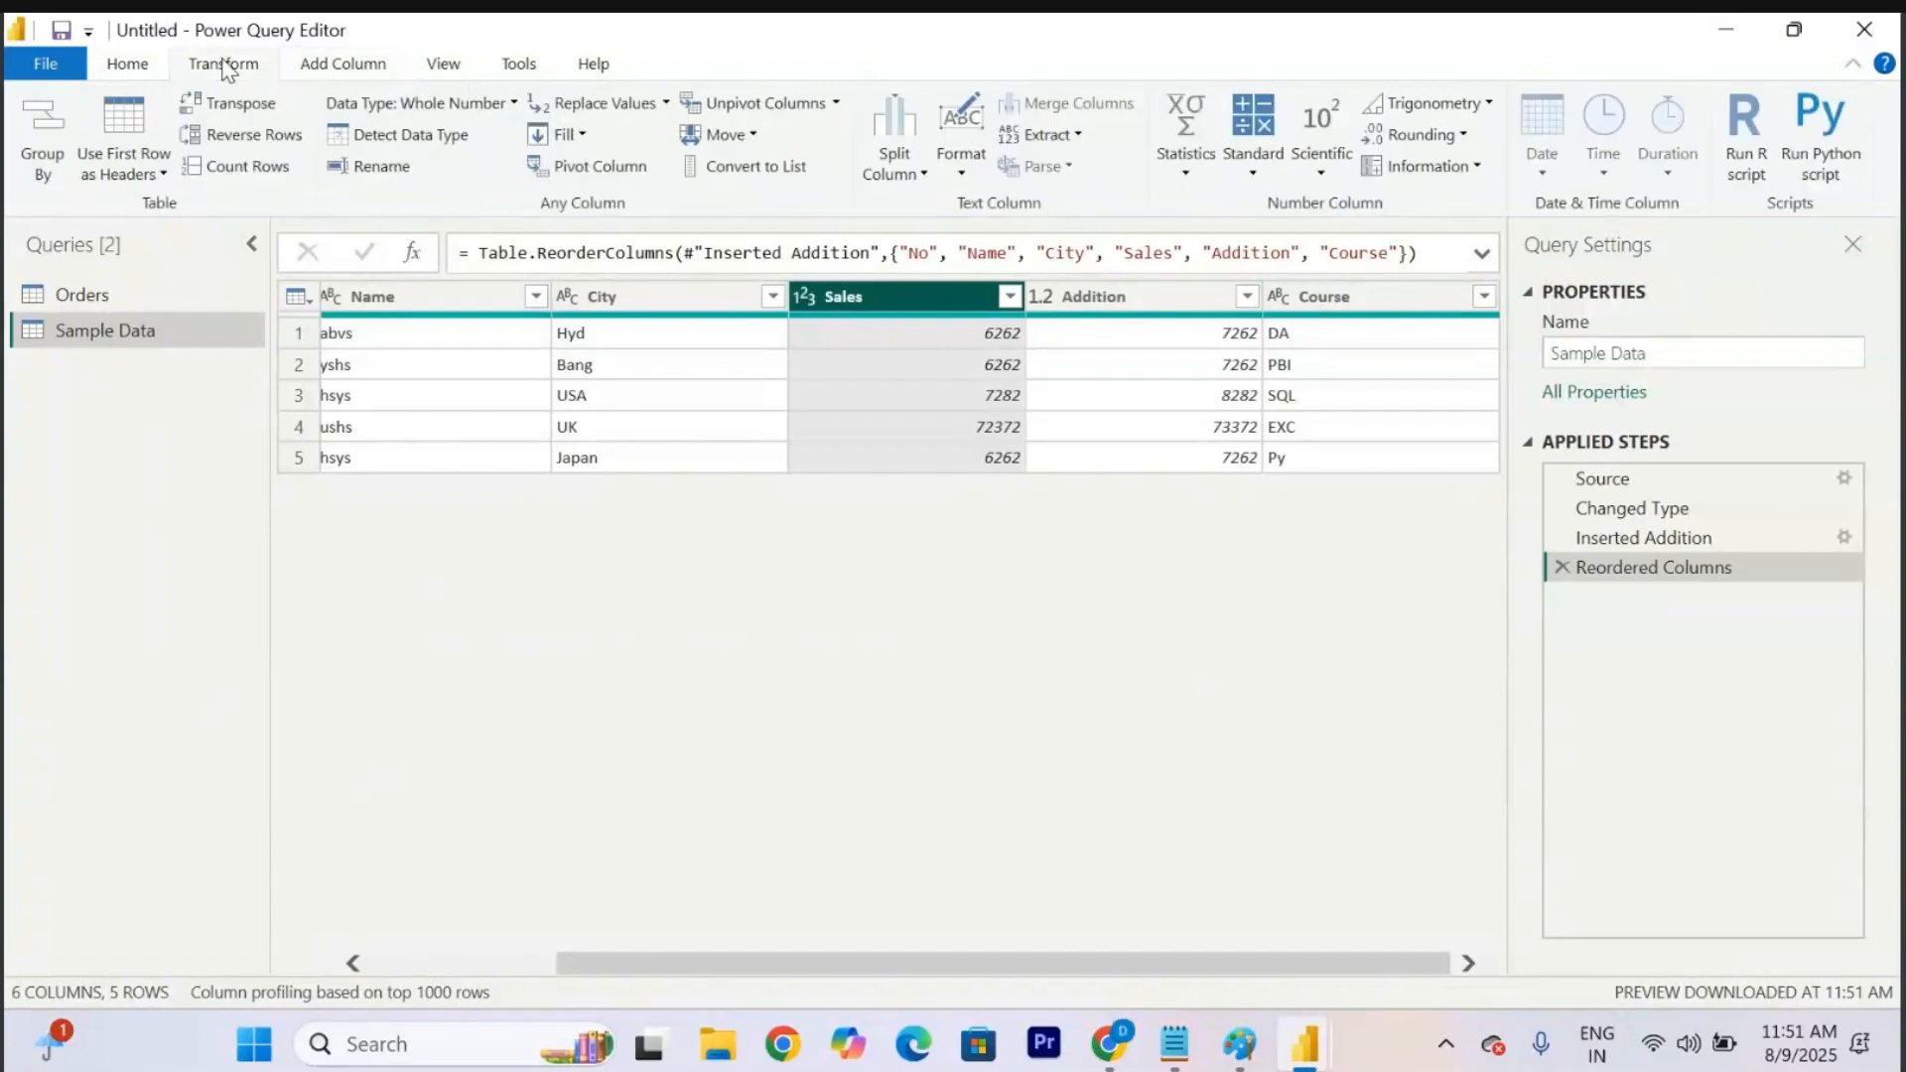
pyautogui.click(1255, 153)
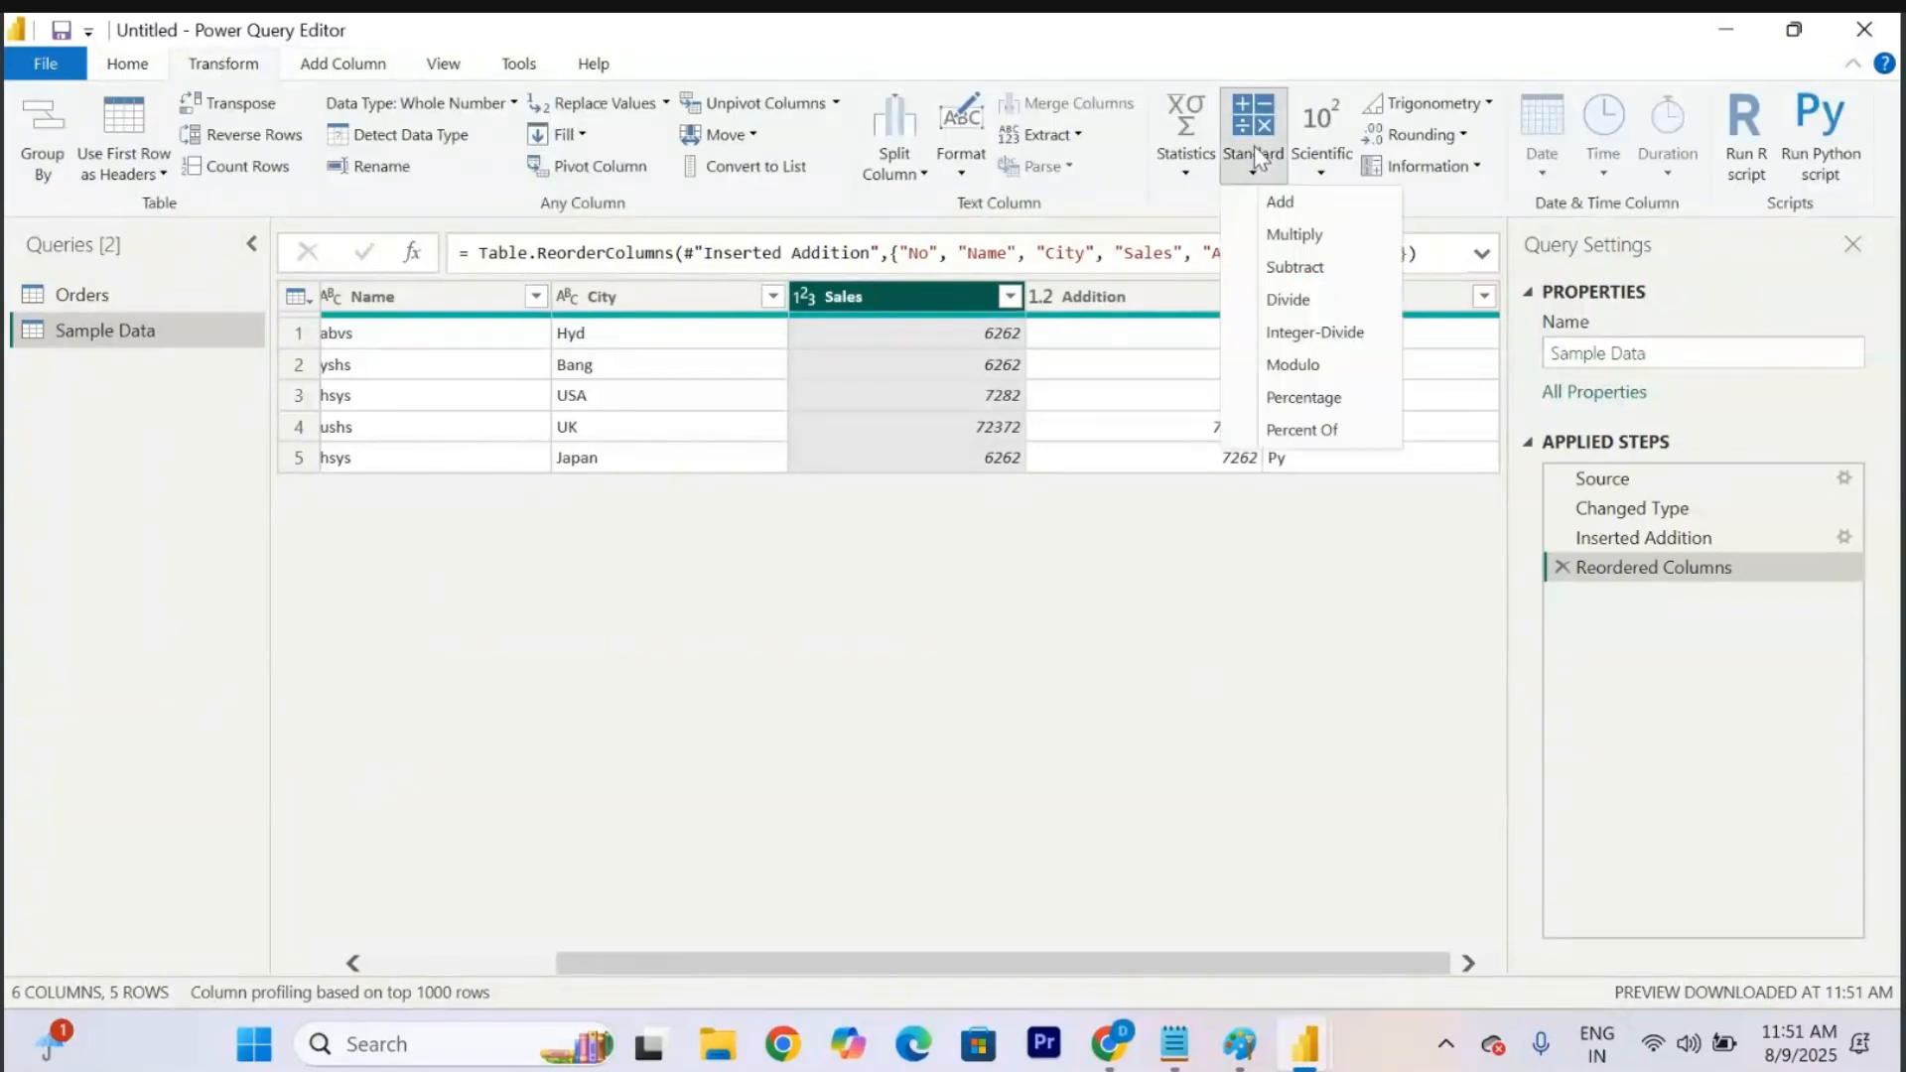
pyautogui.click(1295, 236)
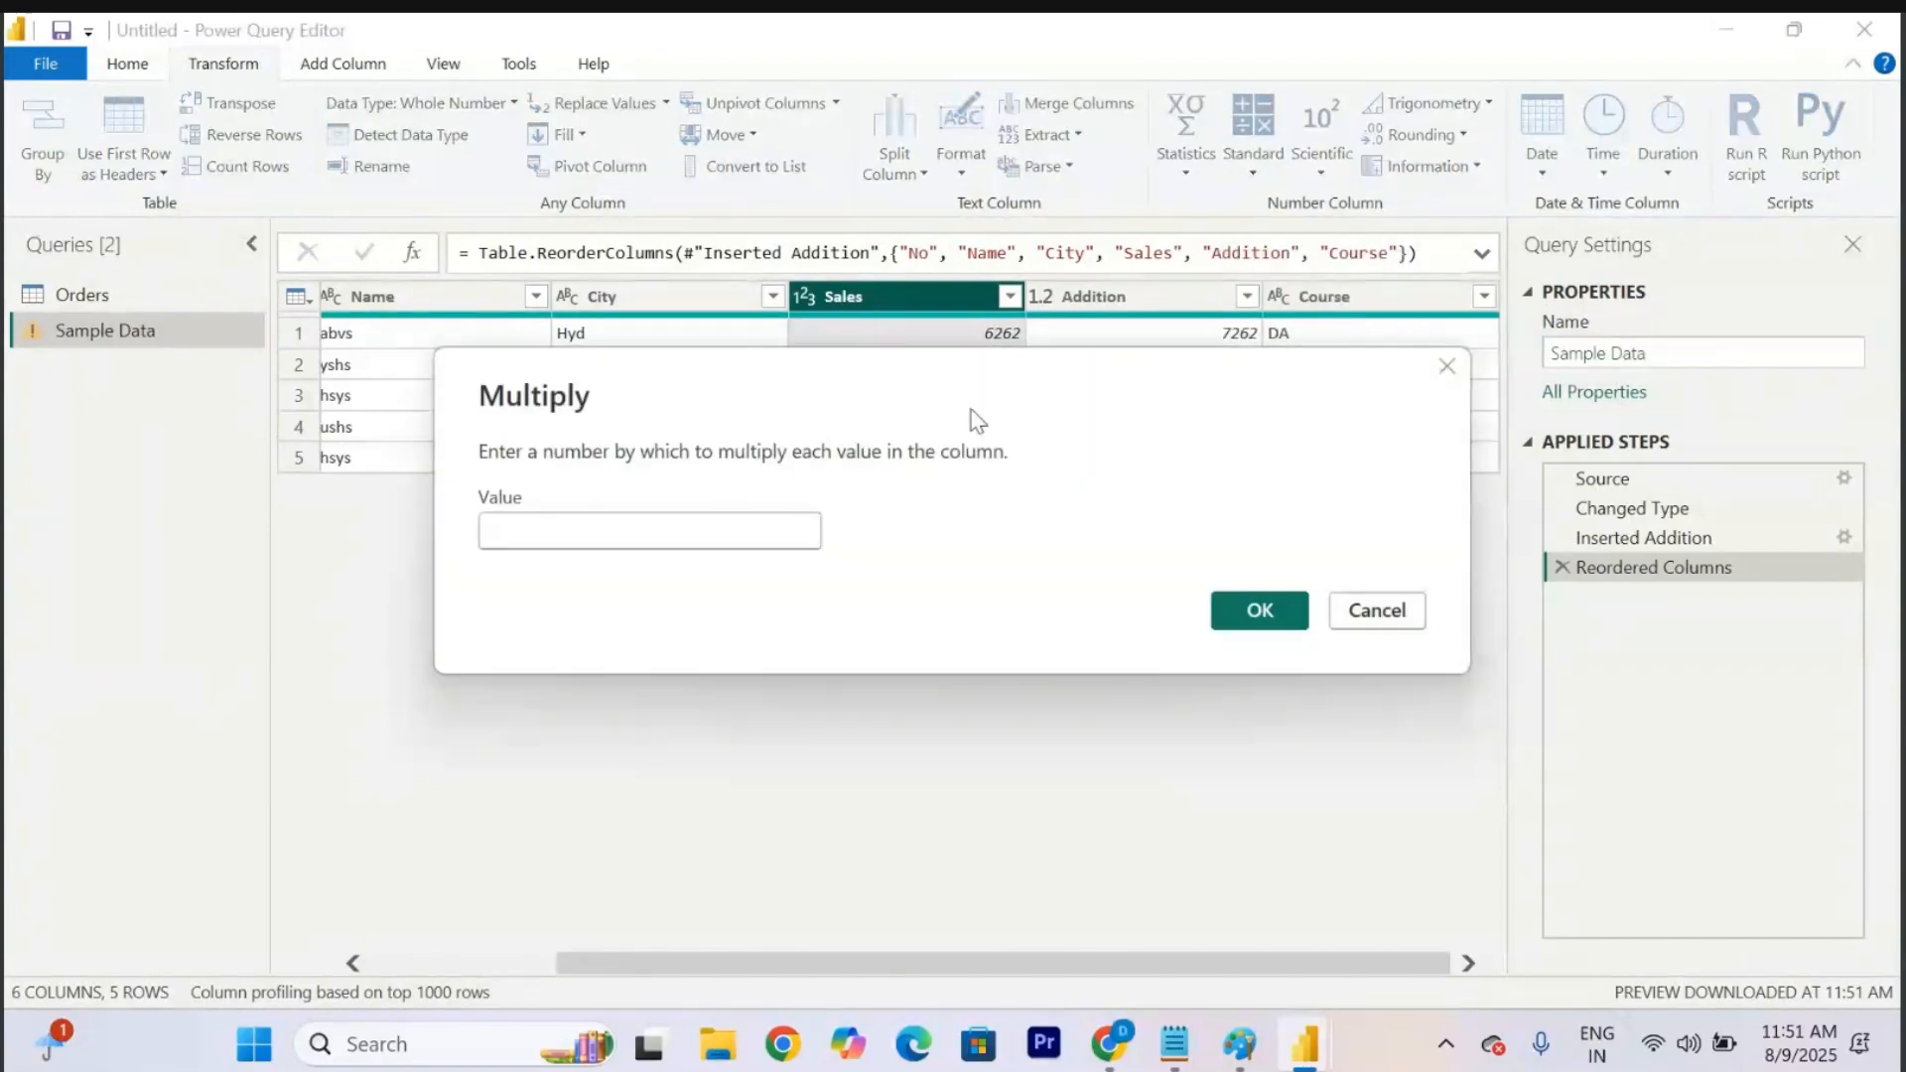
pyautogui.moveTo(978, 421); pyautogui.dragTo(943, 607)
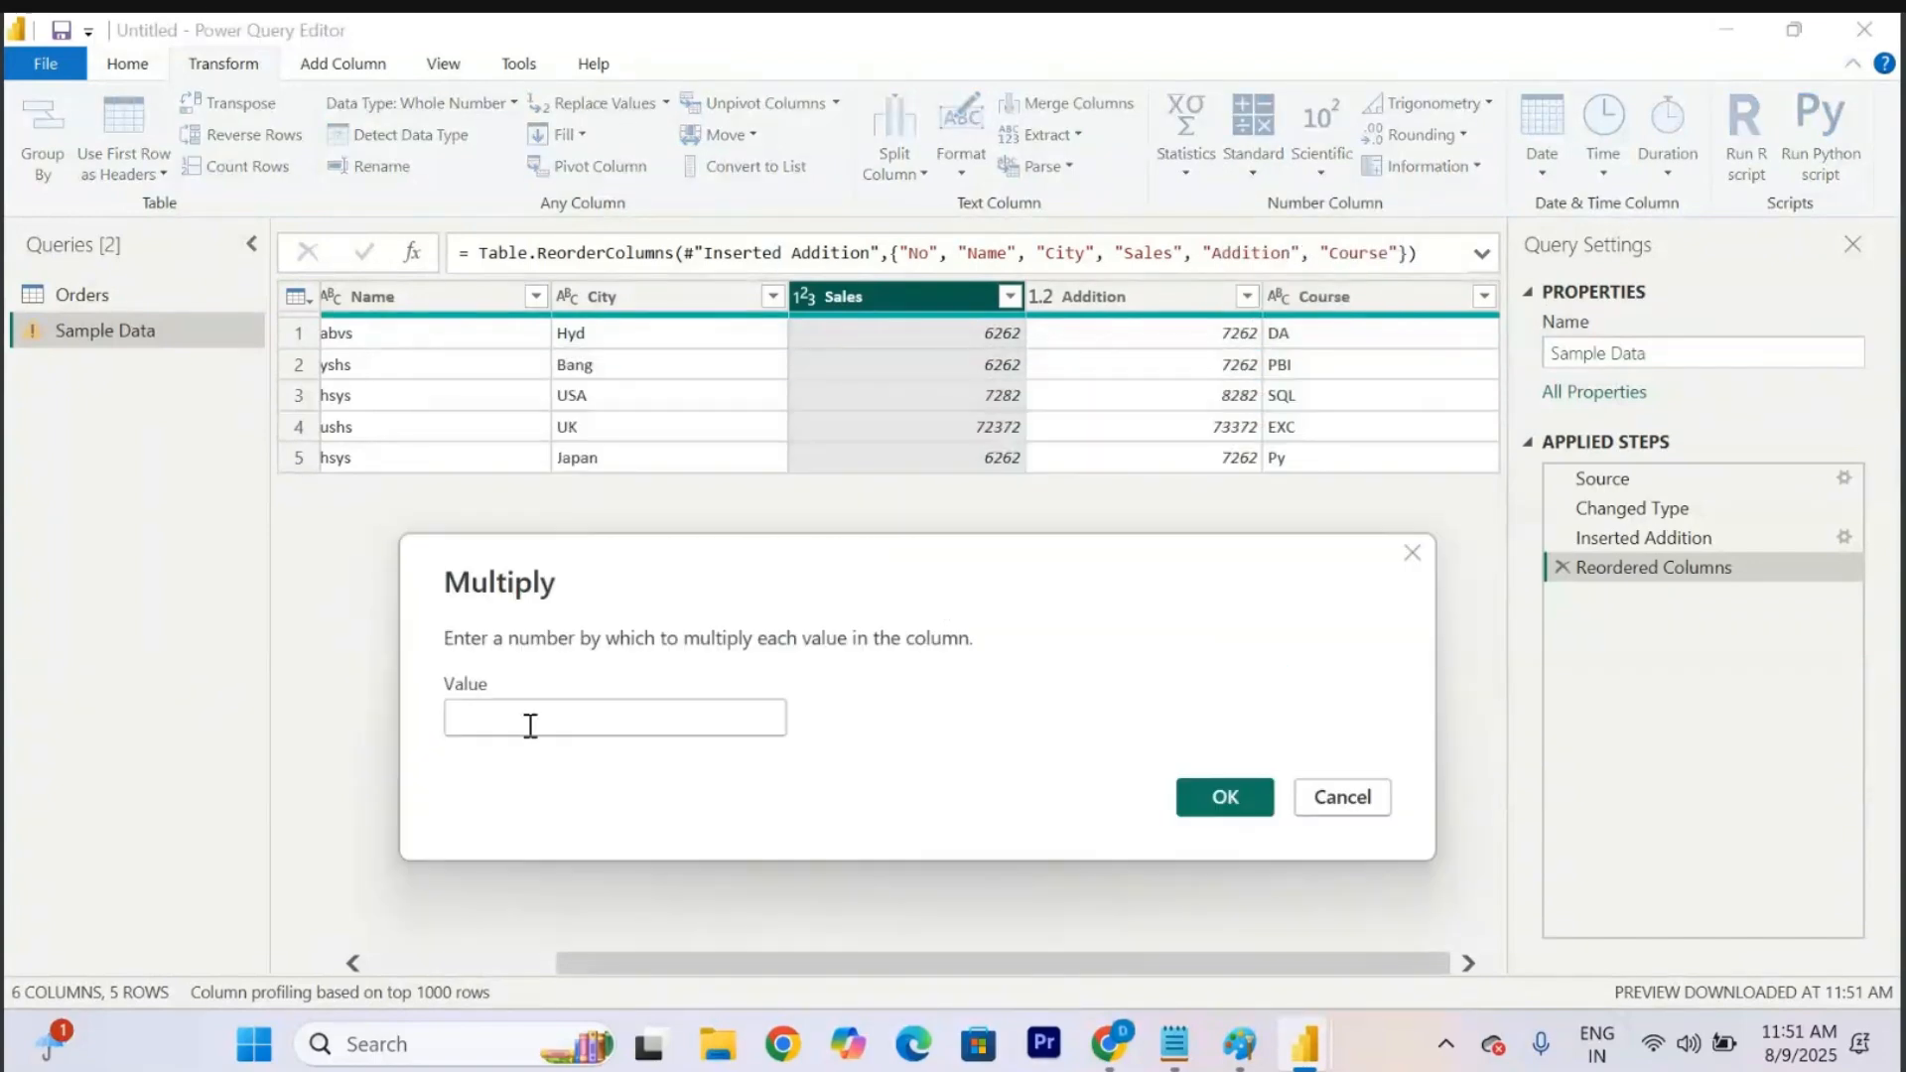
pyautogui.write('2')
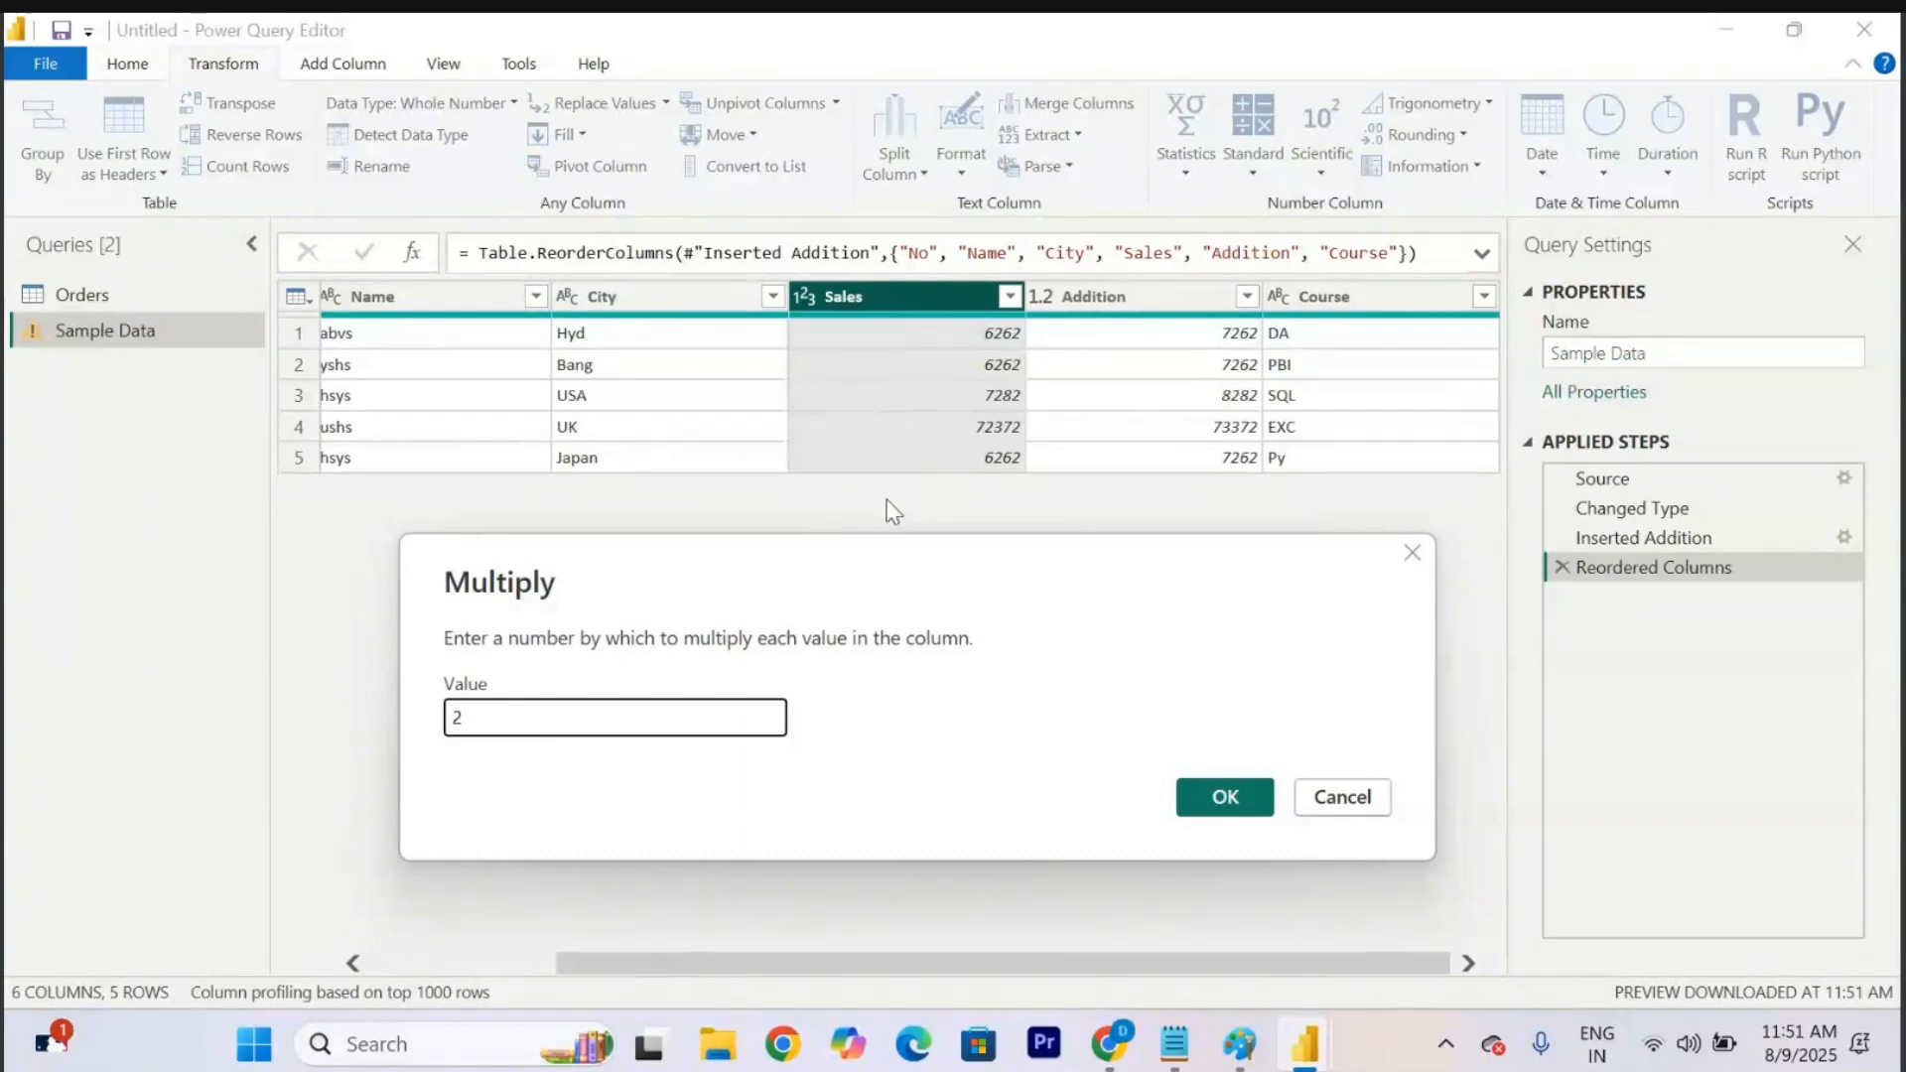
pyautogui.click(1213, 802)
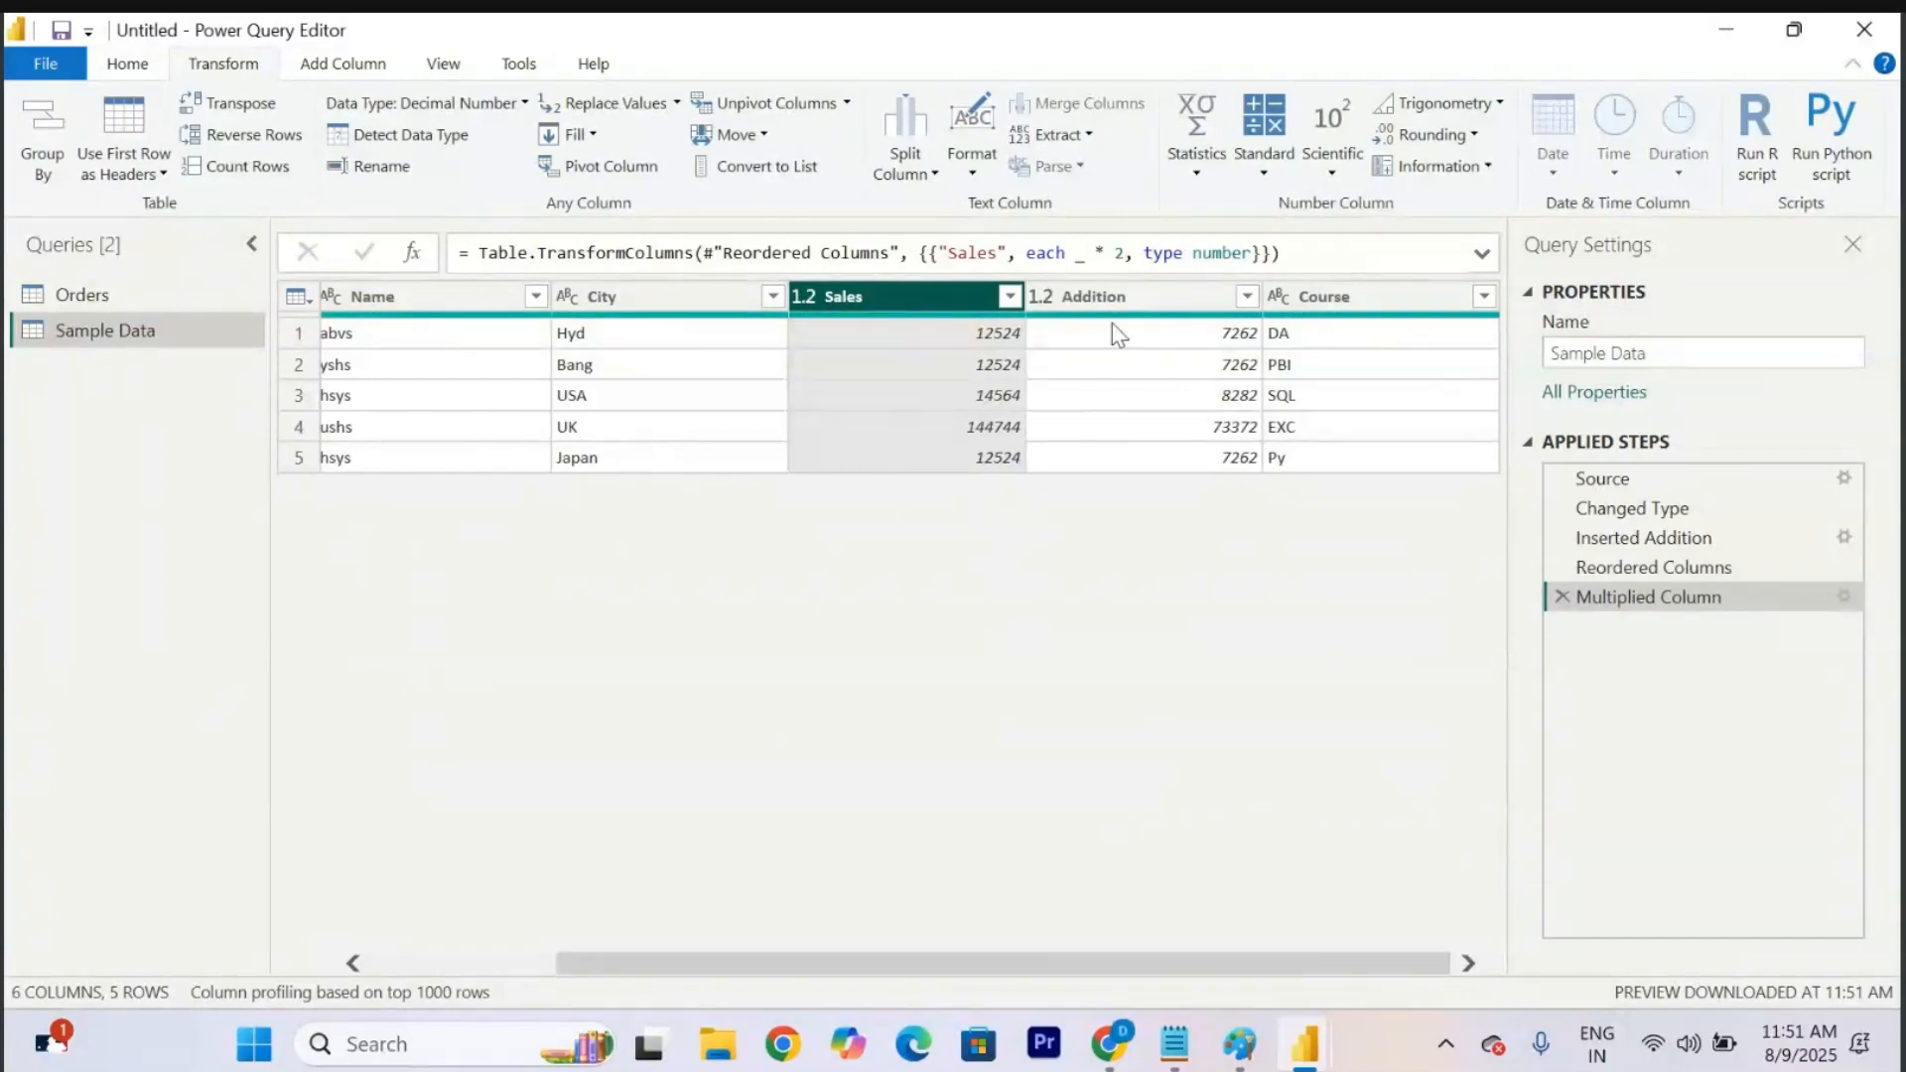
# Add a new column that holds each Addition value multiplied by 2.
pyautogui.click(1141, 309)
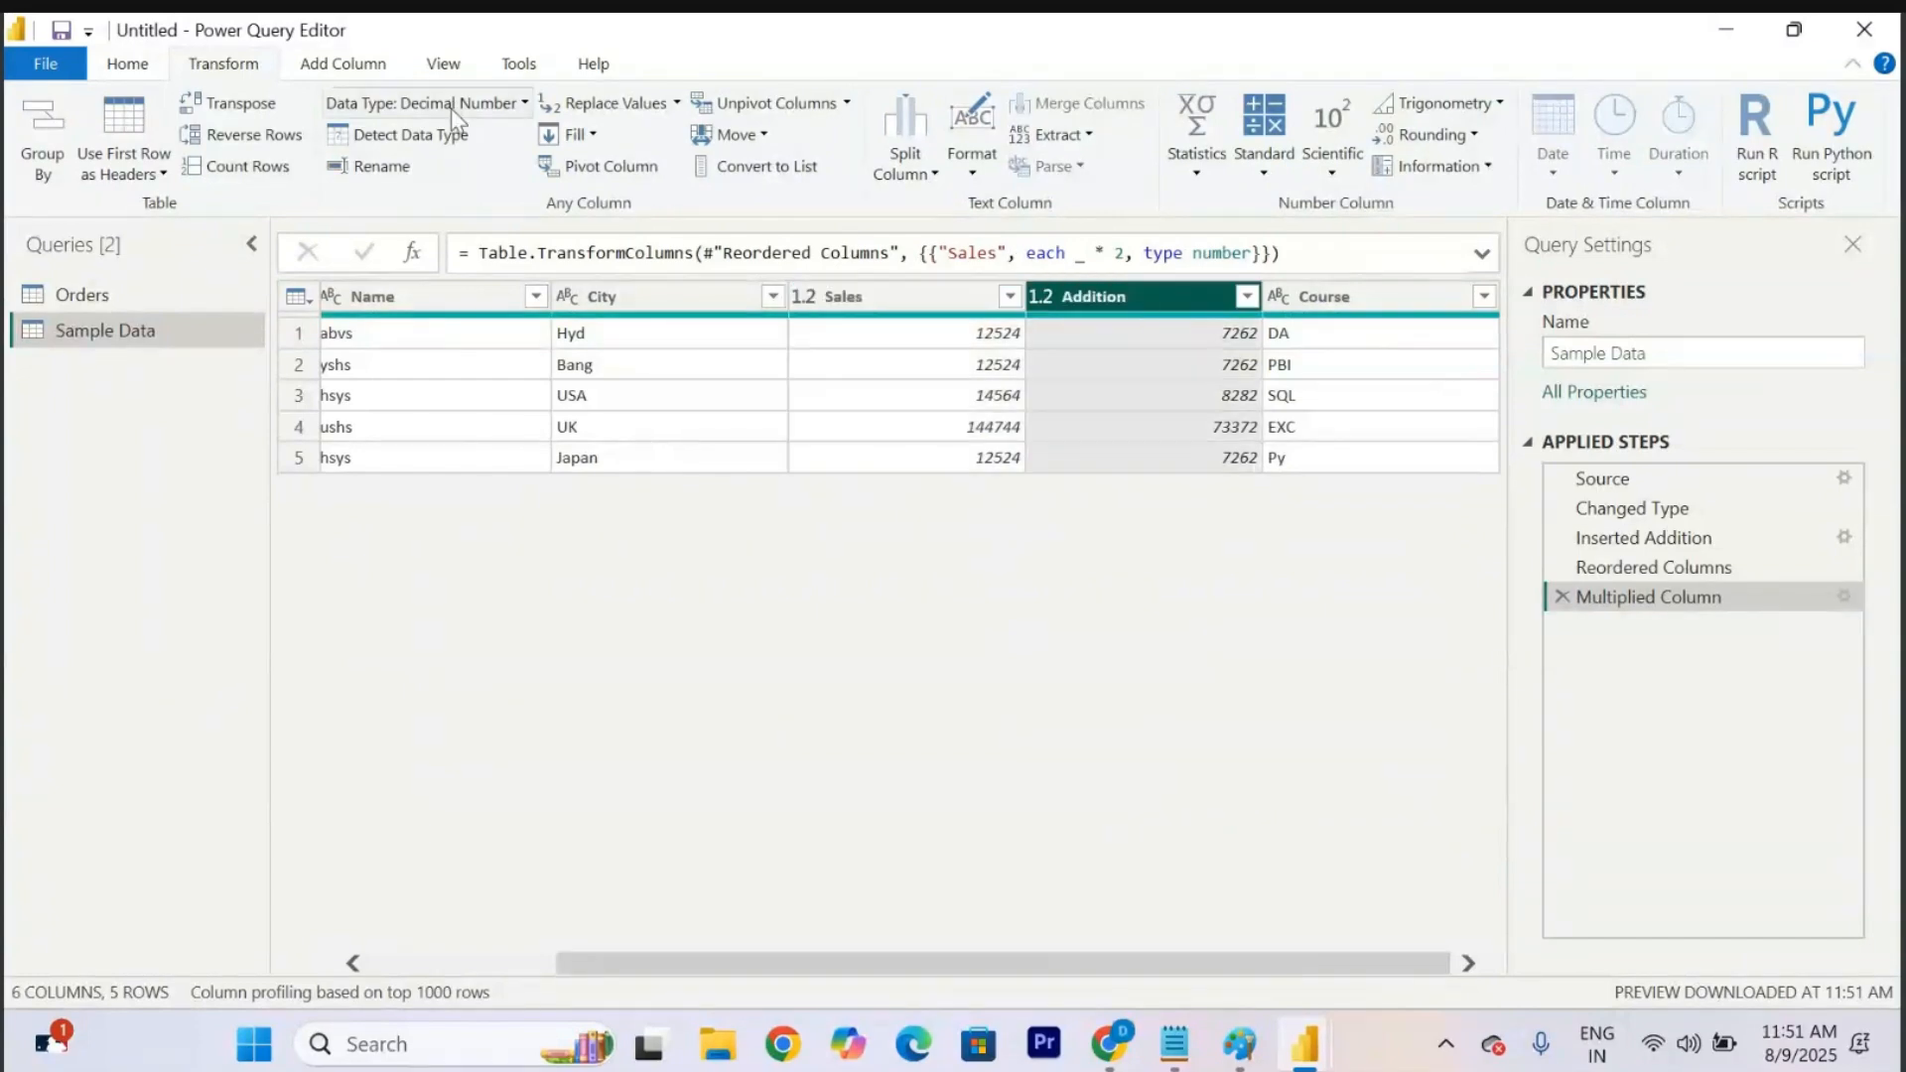
pyautogui.click(347, 65)
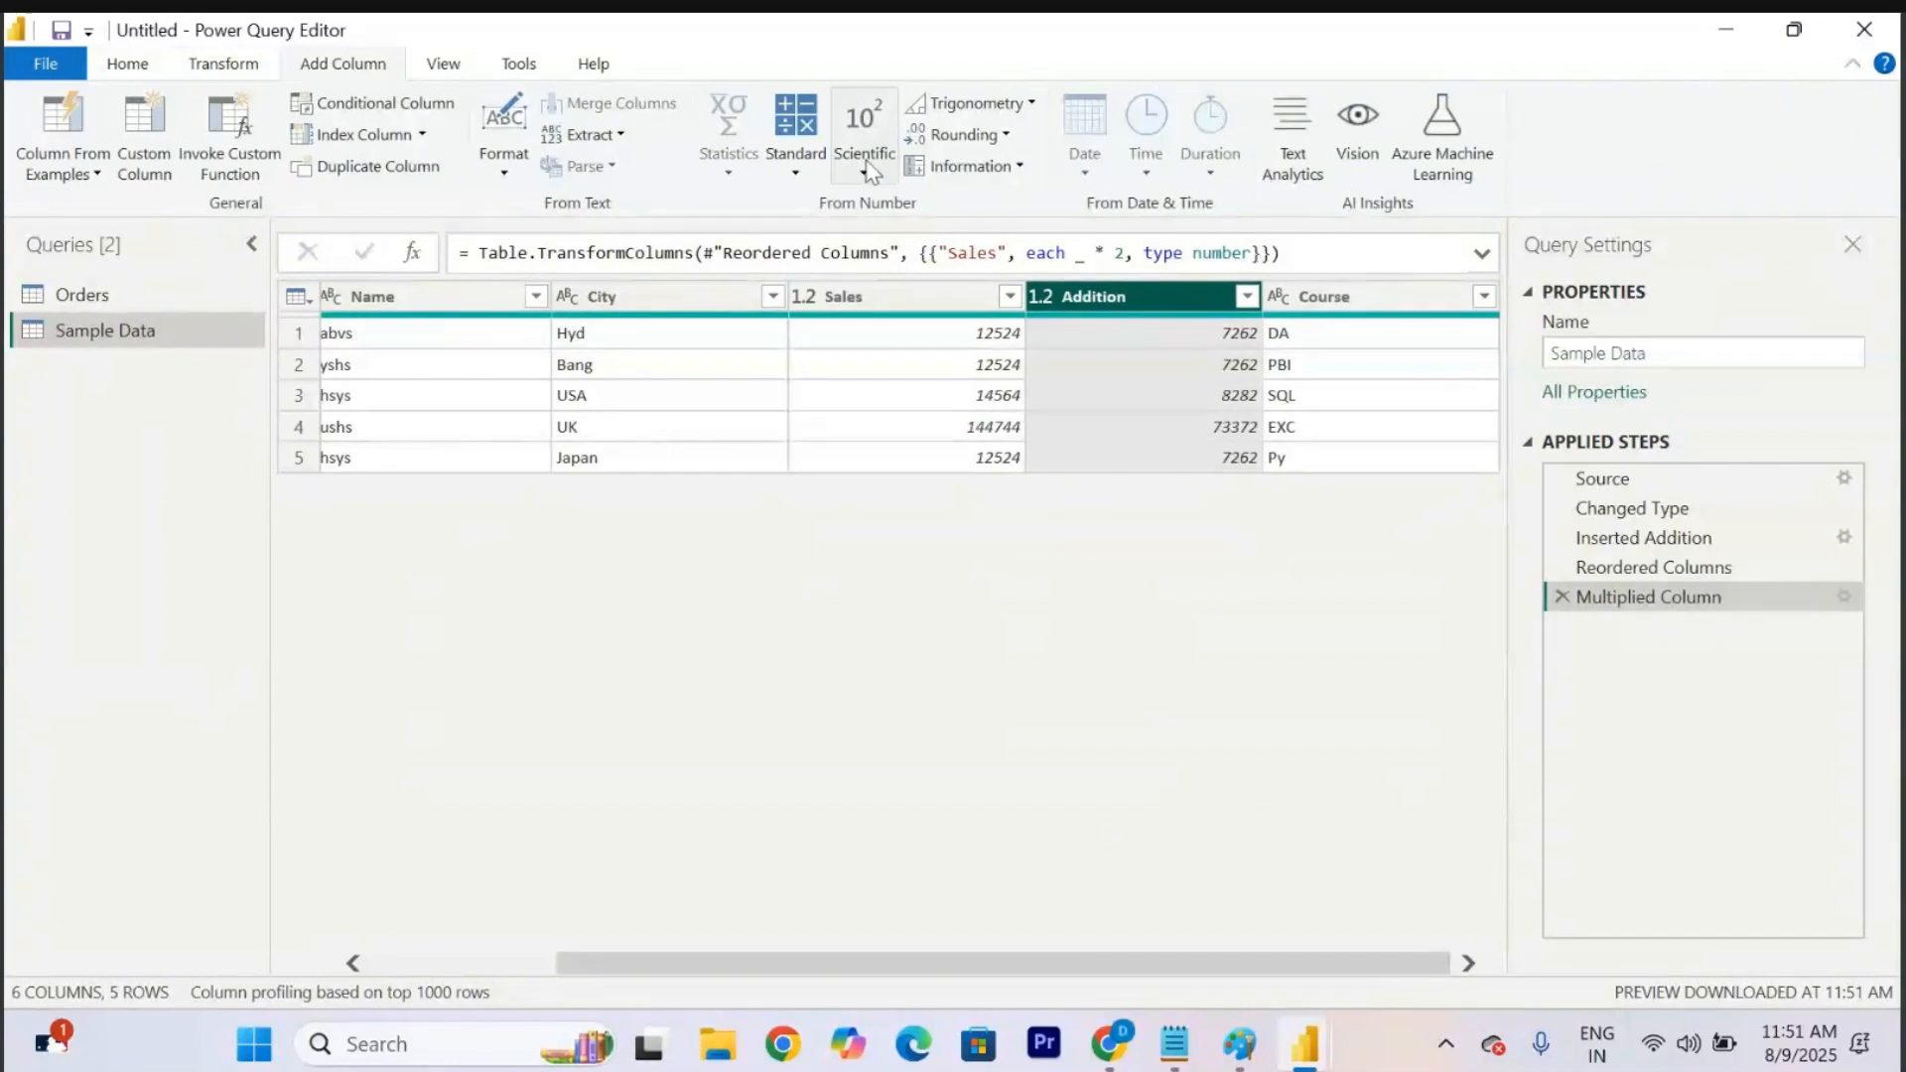
pyautogui.click(795, 163)
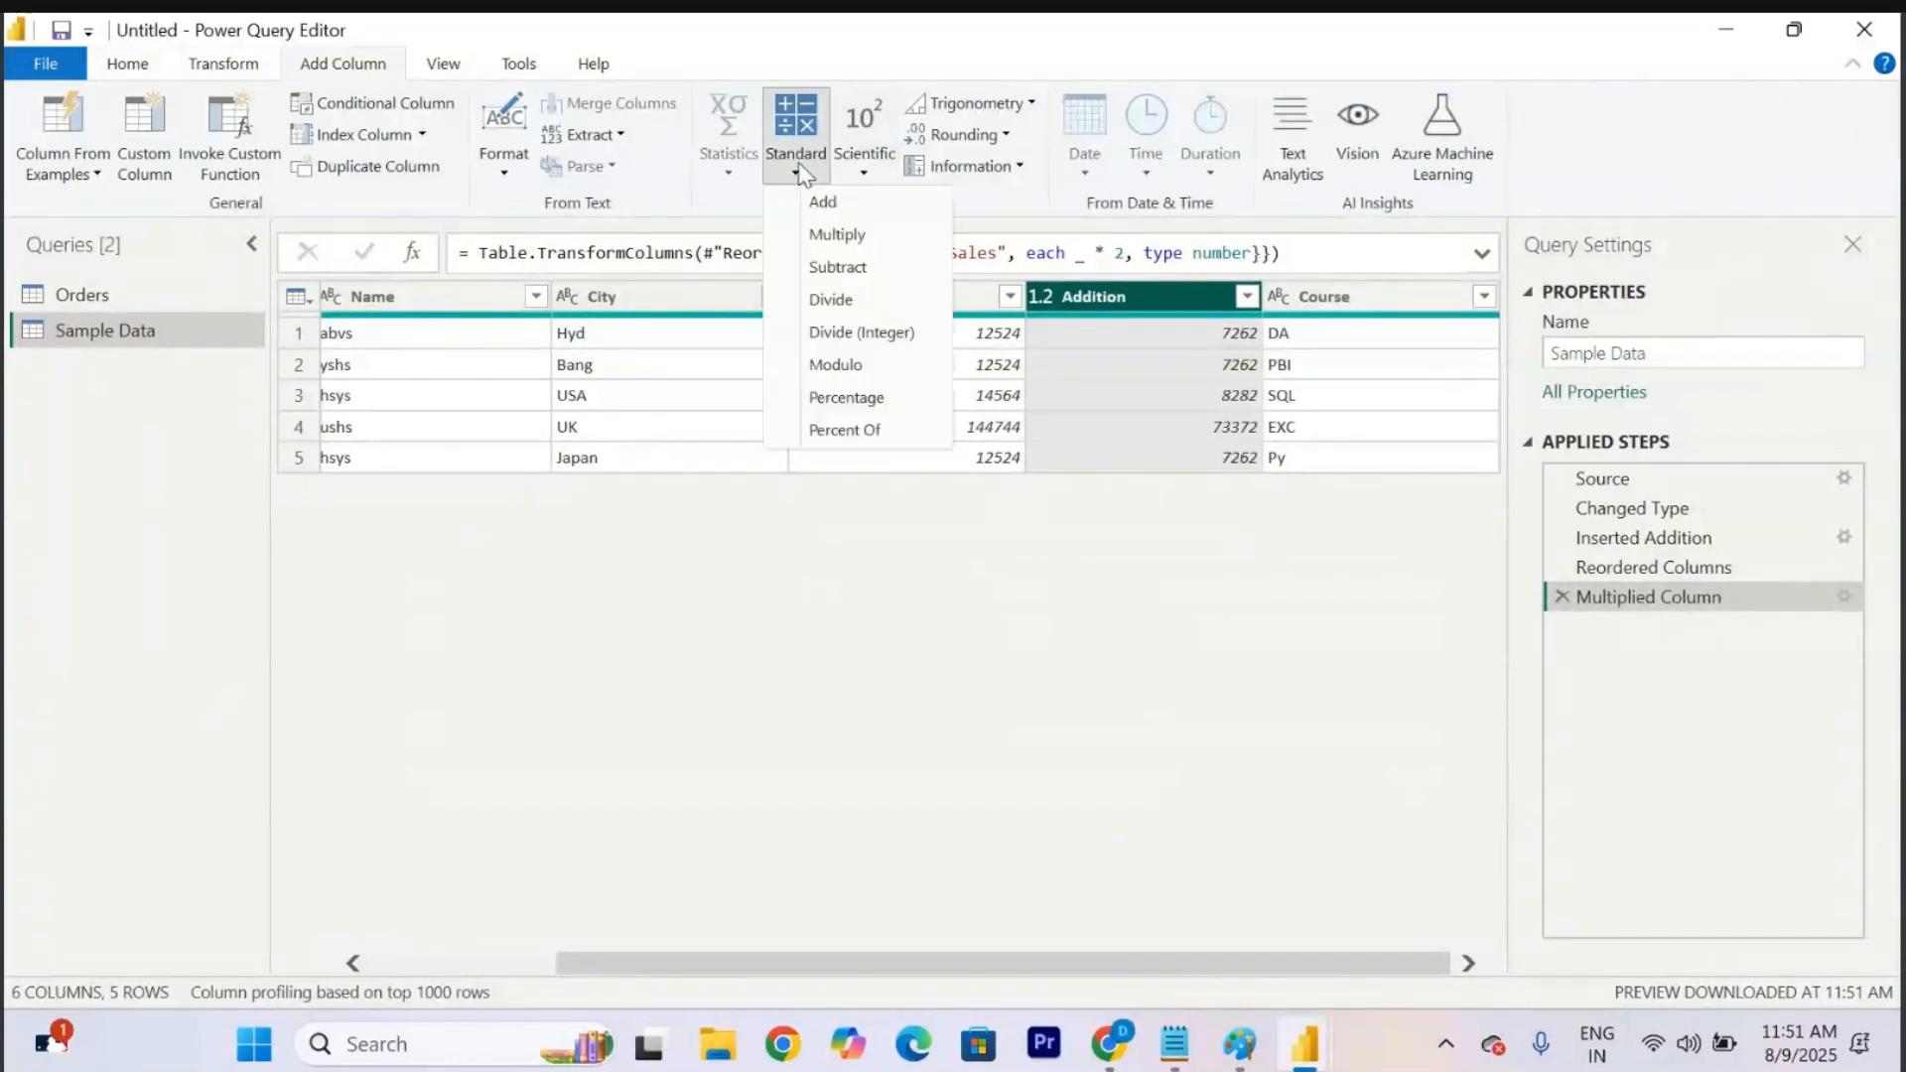
pyautogui.click(852, 235)
pyautogui.moveTo(830, 401); pyautogui.dragTo(793, 626)
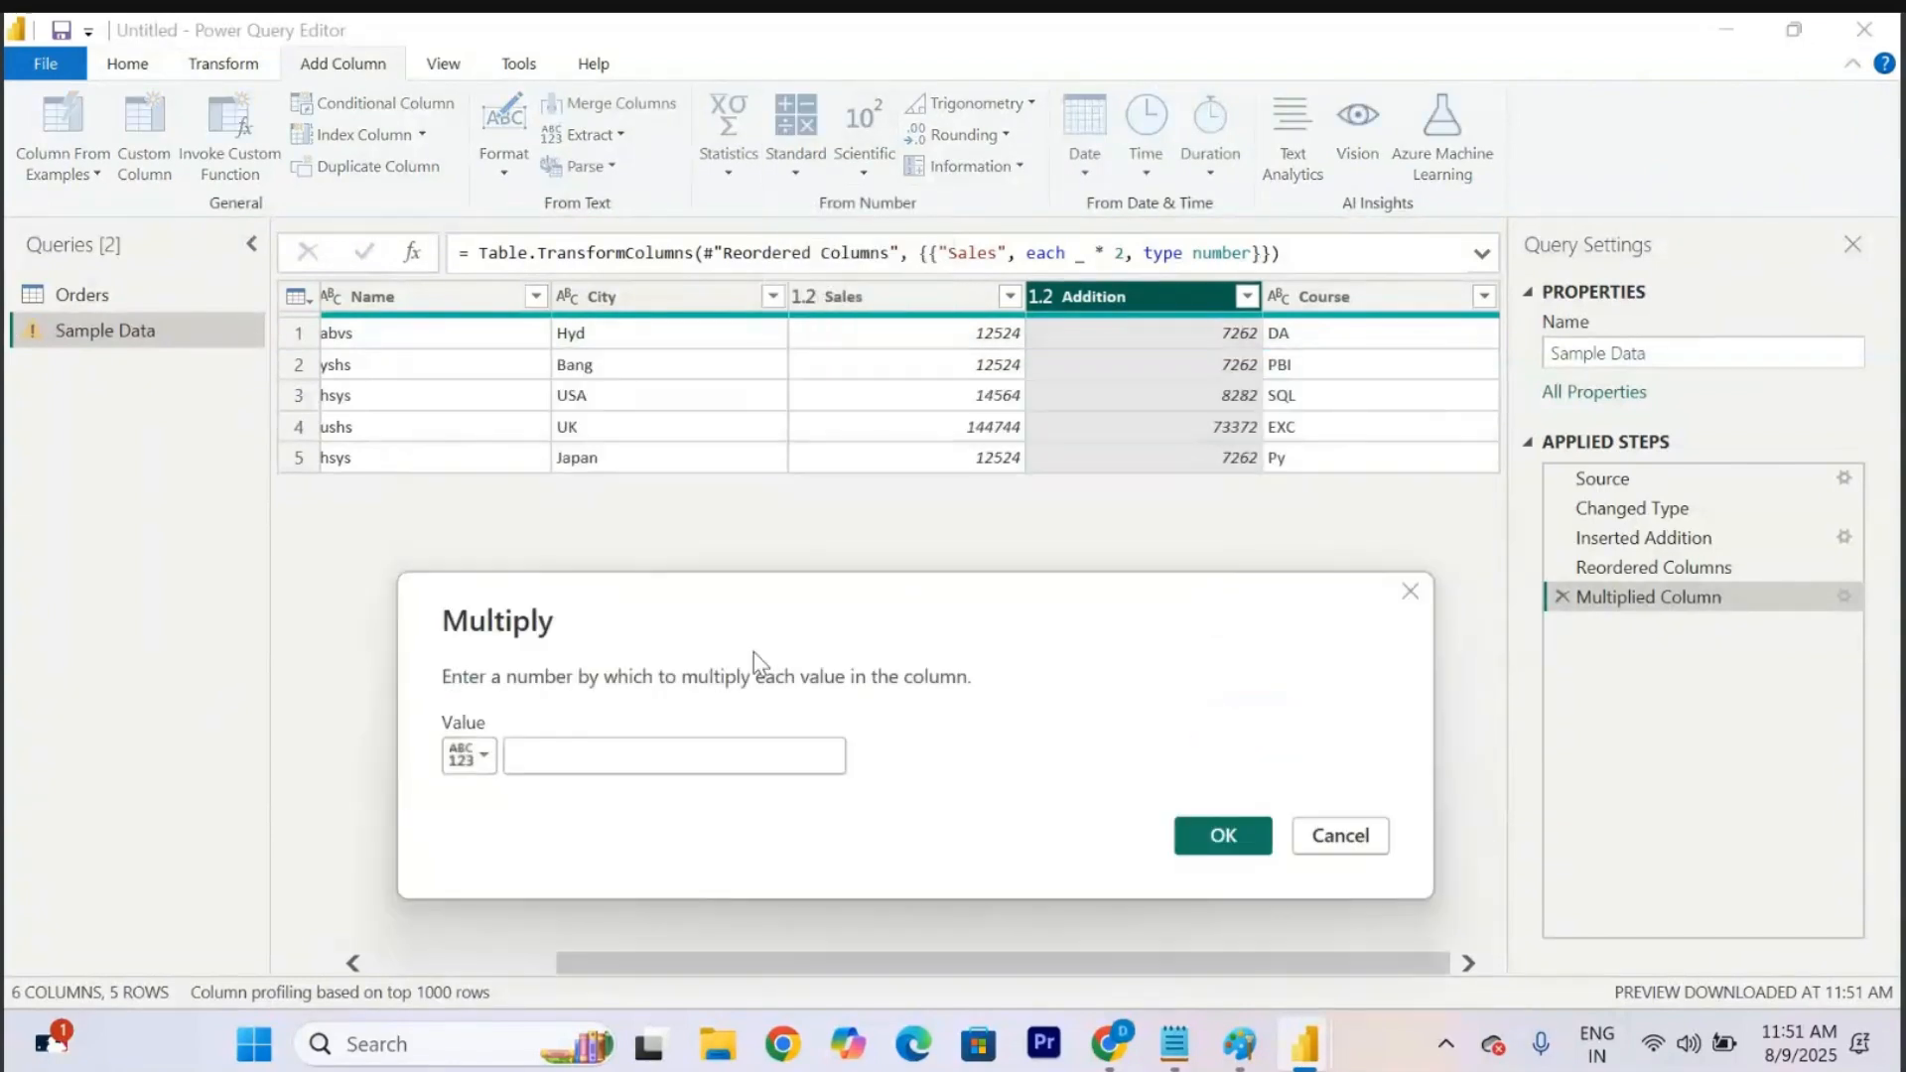
pyautogui.click(565, 757)
pyautogui.write('2')
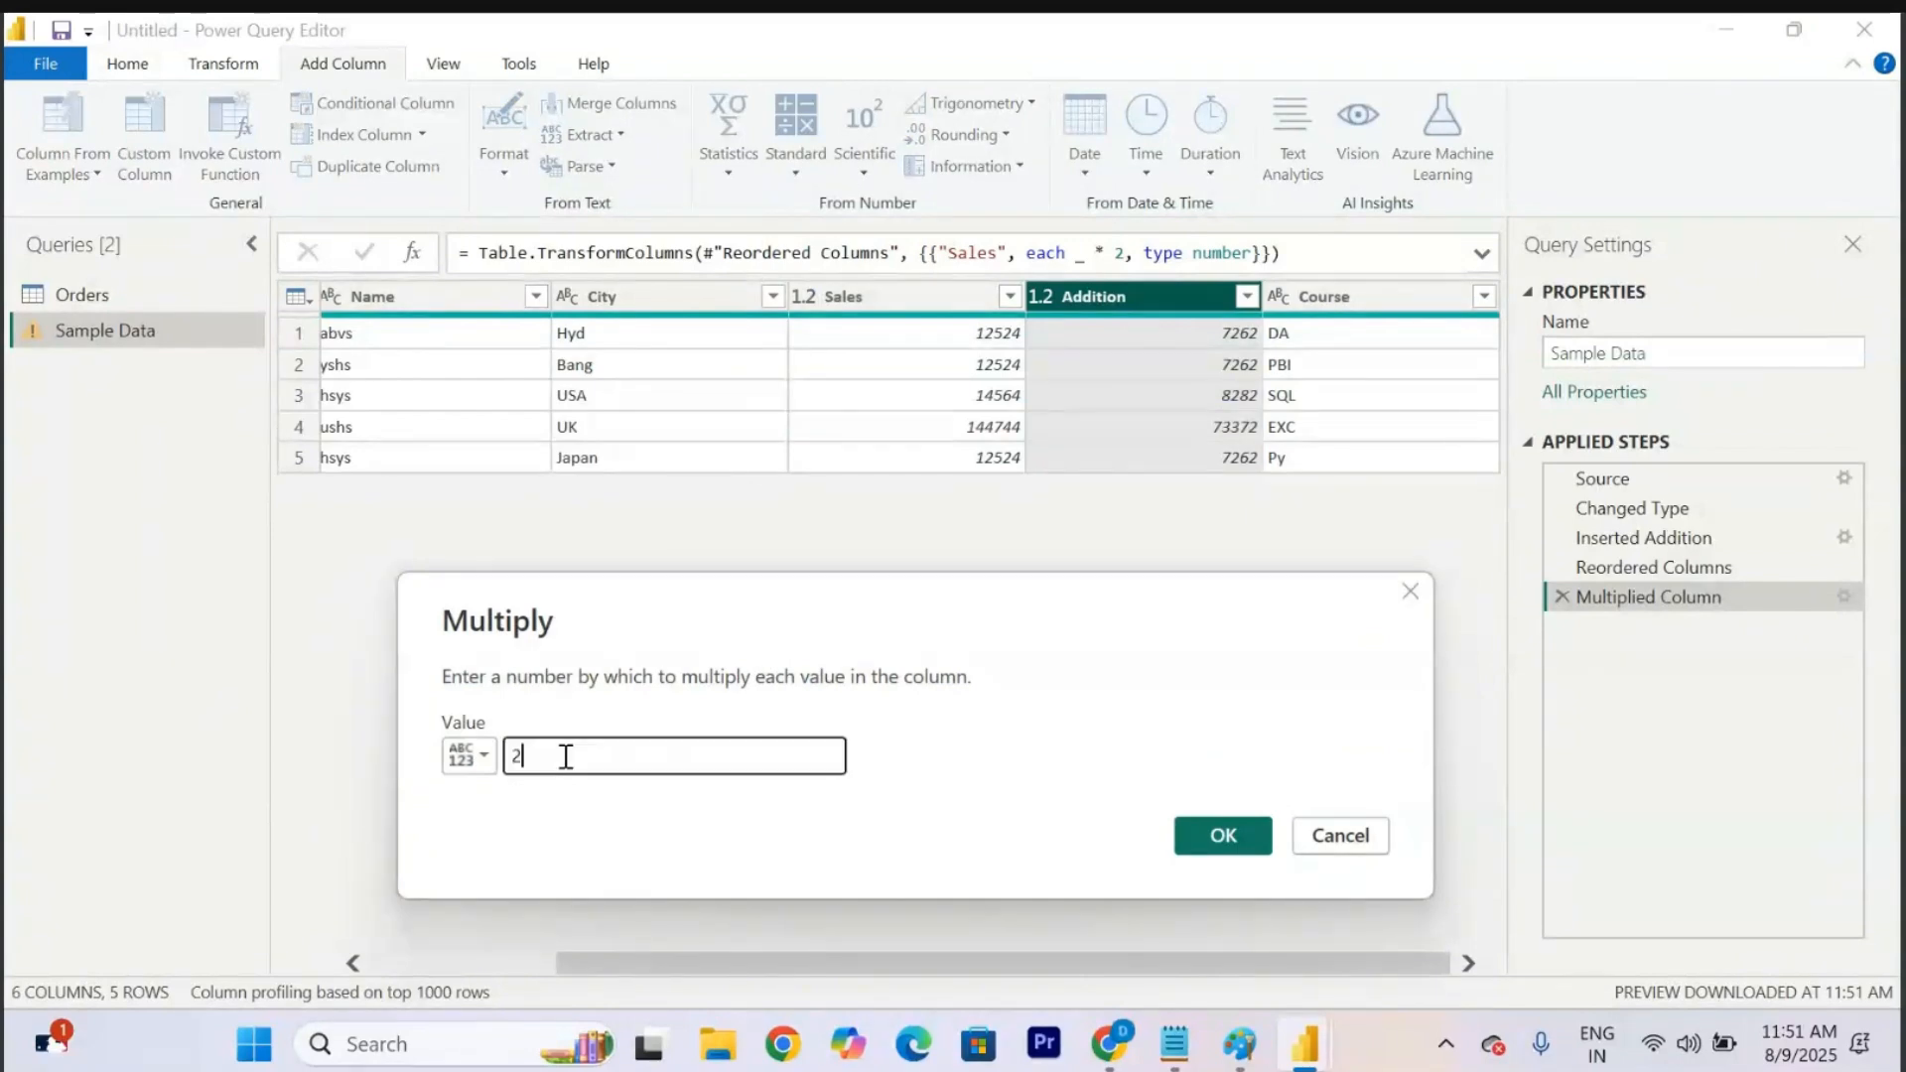
pyautogui.click(1205, 835)
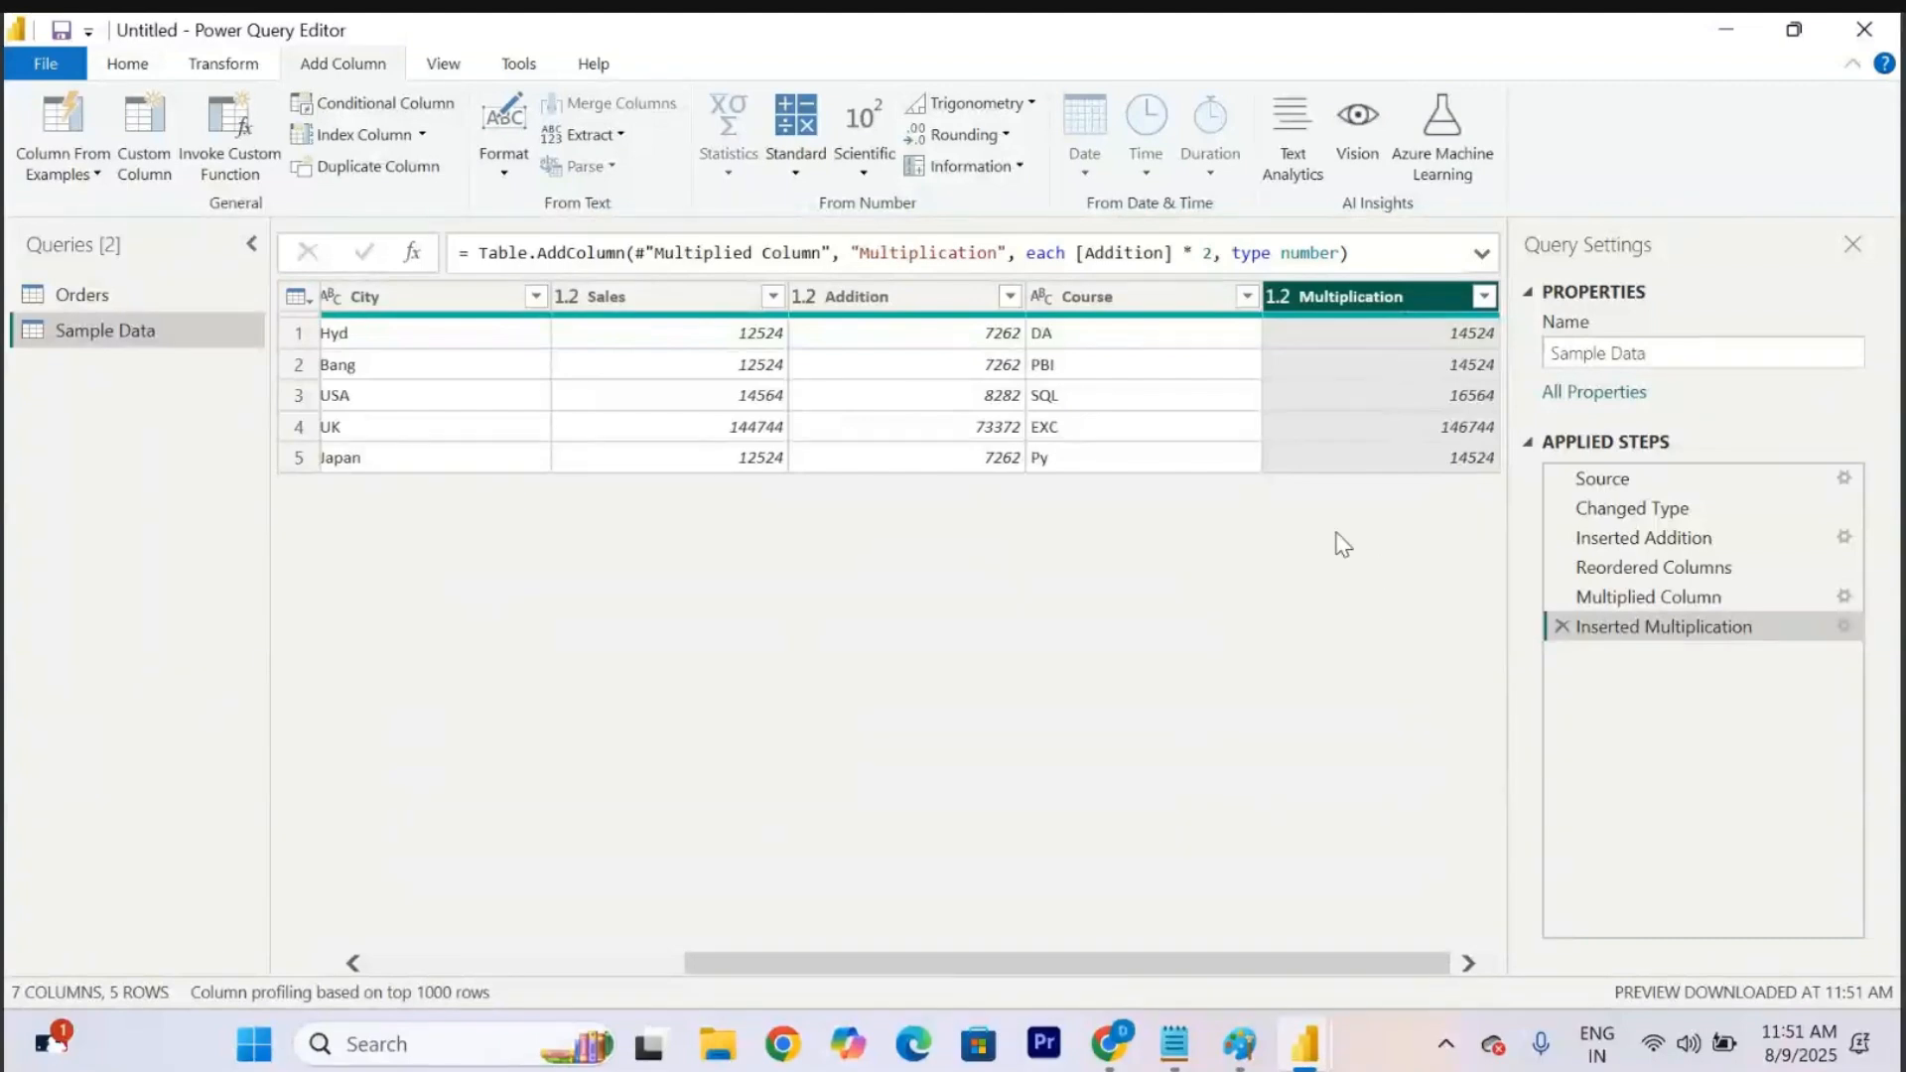
# Add a new column that subtracts 10000 from each Sales value, and place it directly after the Sales column.
pyautogui.click(685, 296)
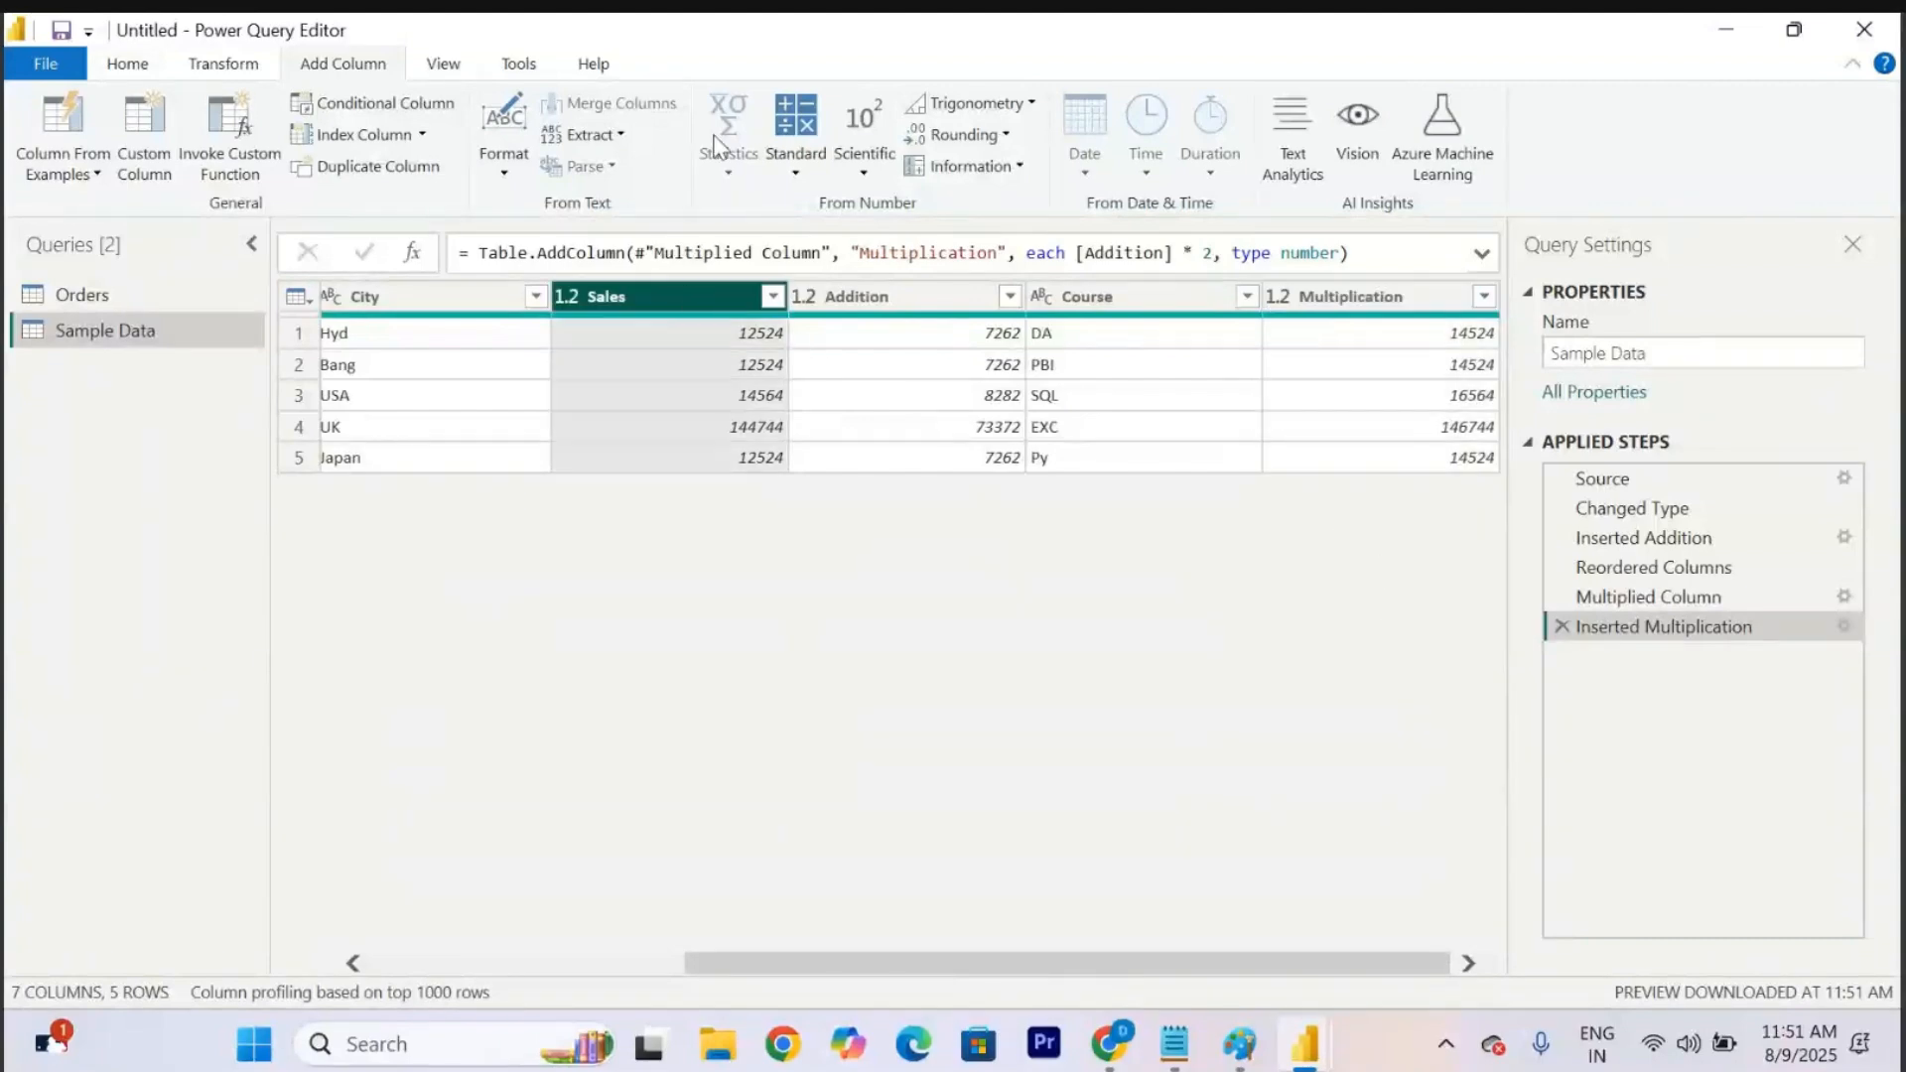
pyautogui.click(226, 64)
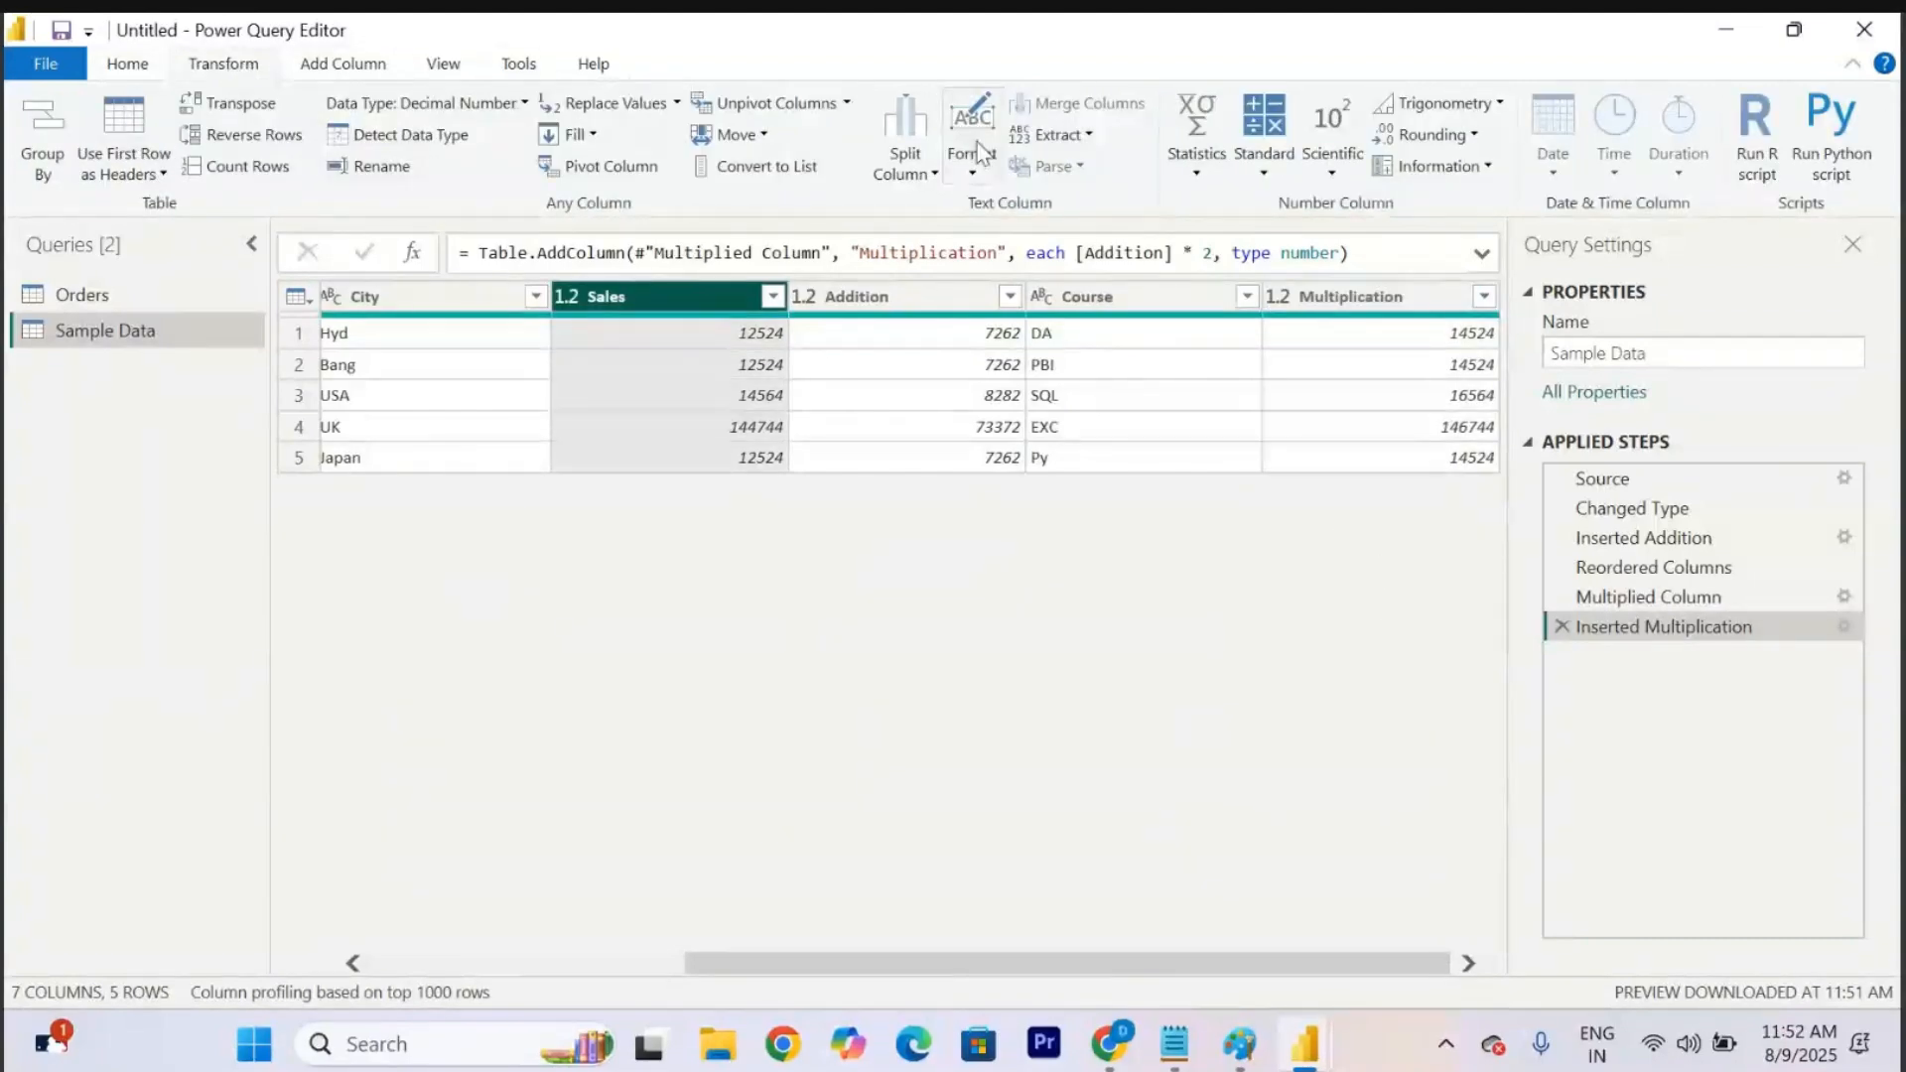
pyautogui.click(1265, 171)
pyautogui.click(1271, 177)
pyautogui.click(342, 65)
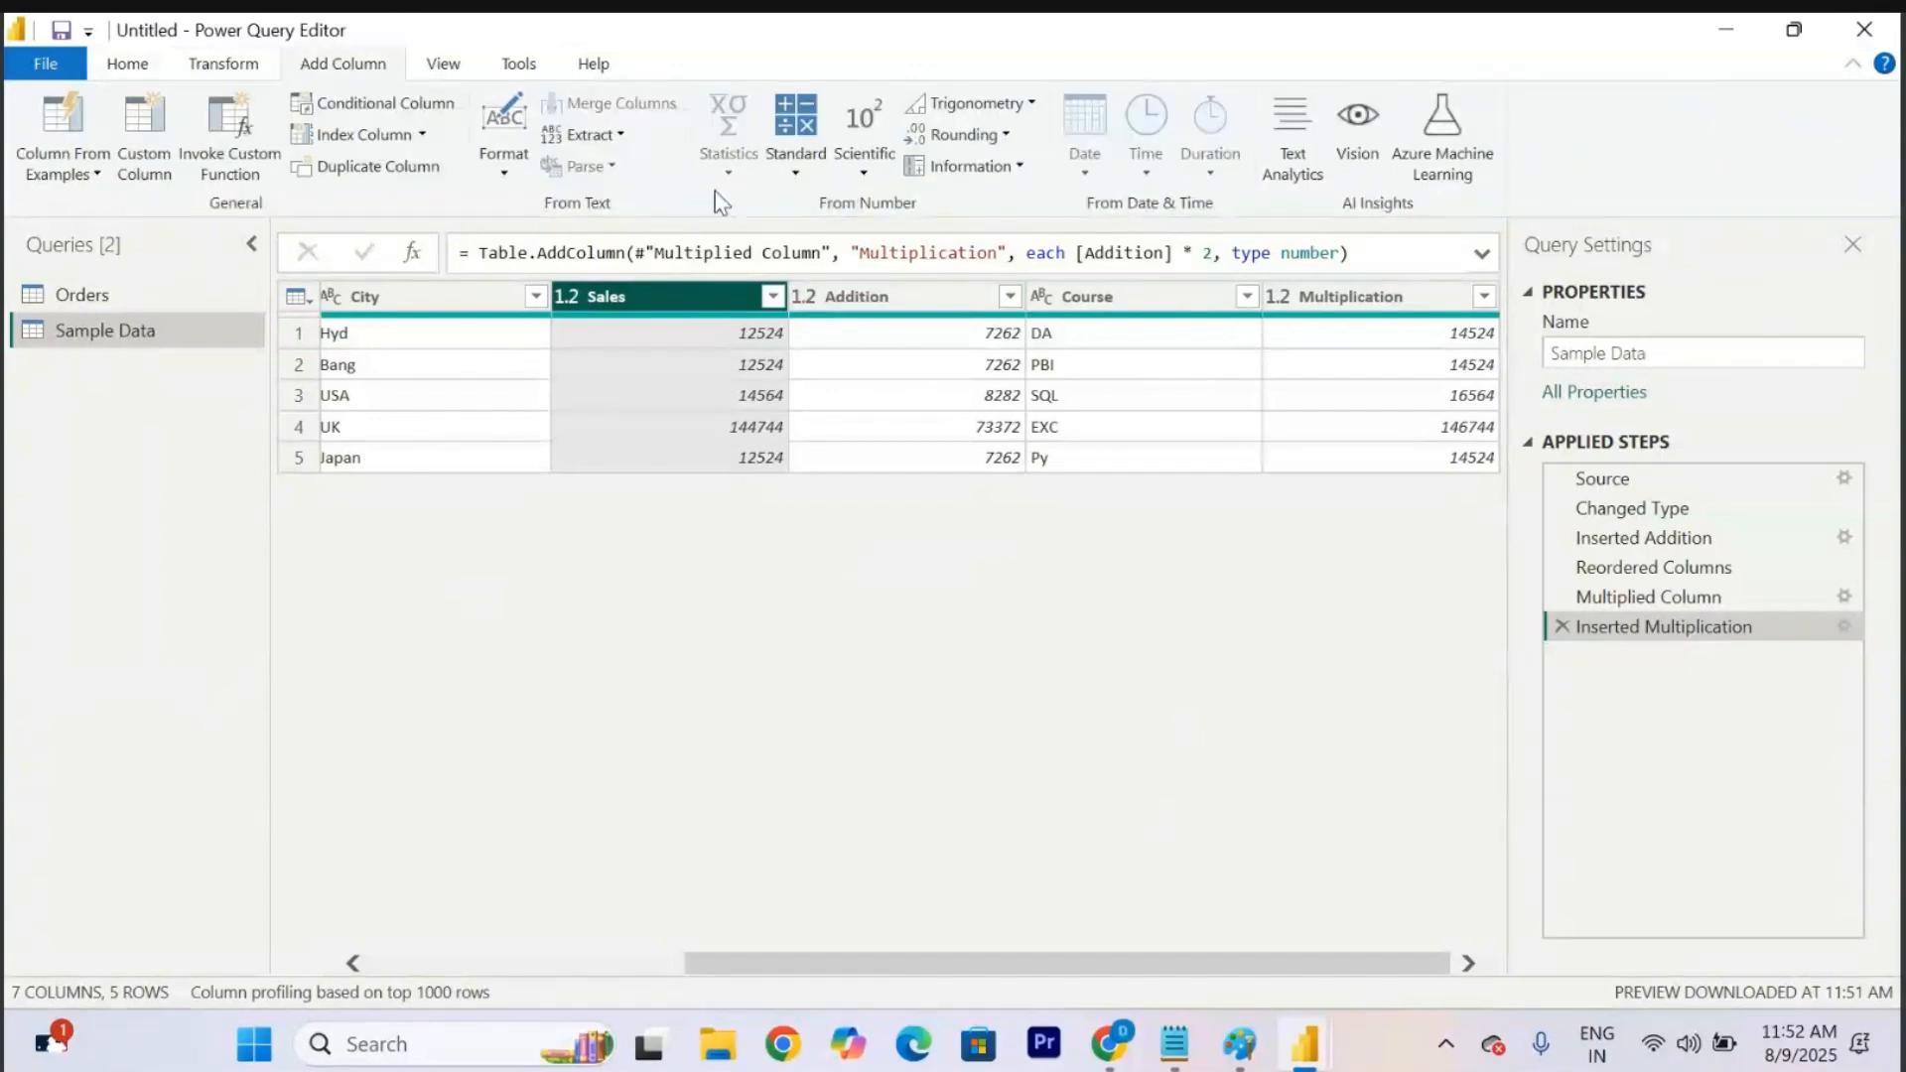
pyautogui.click(801, 171)
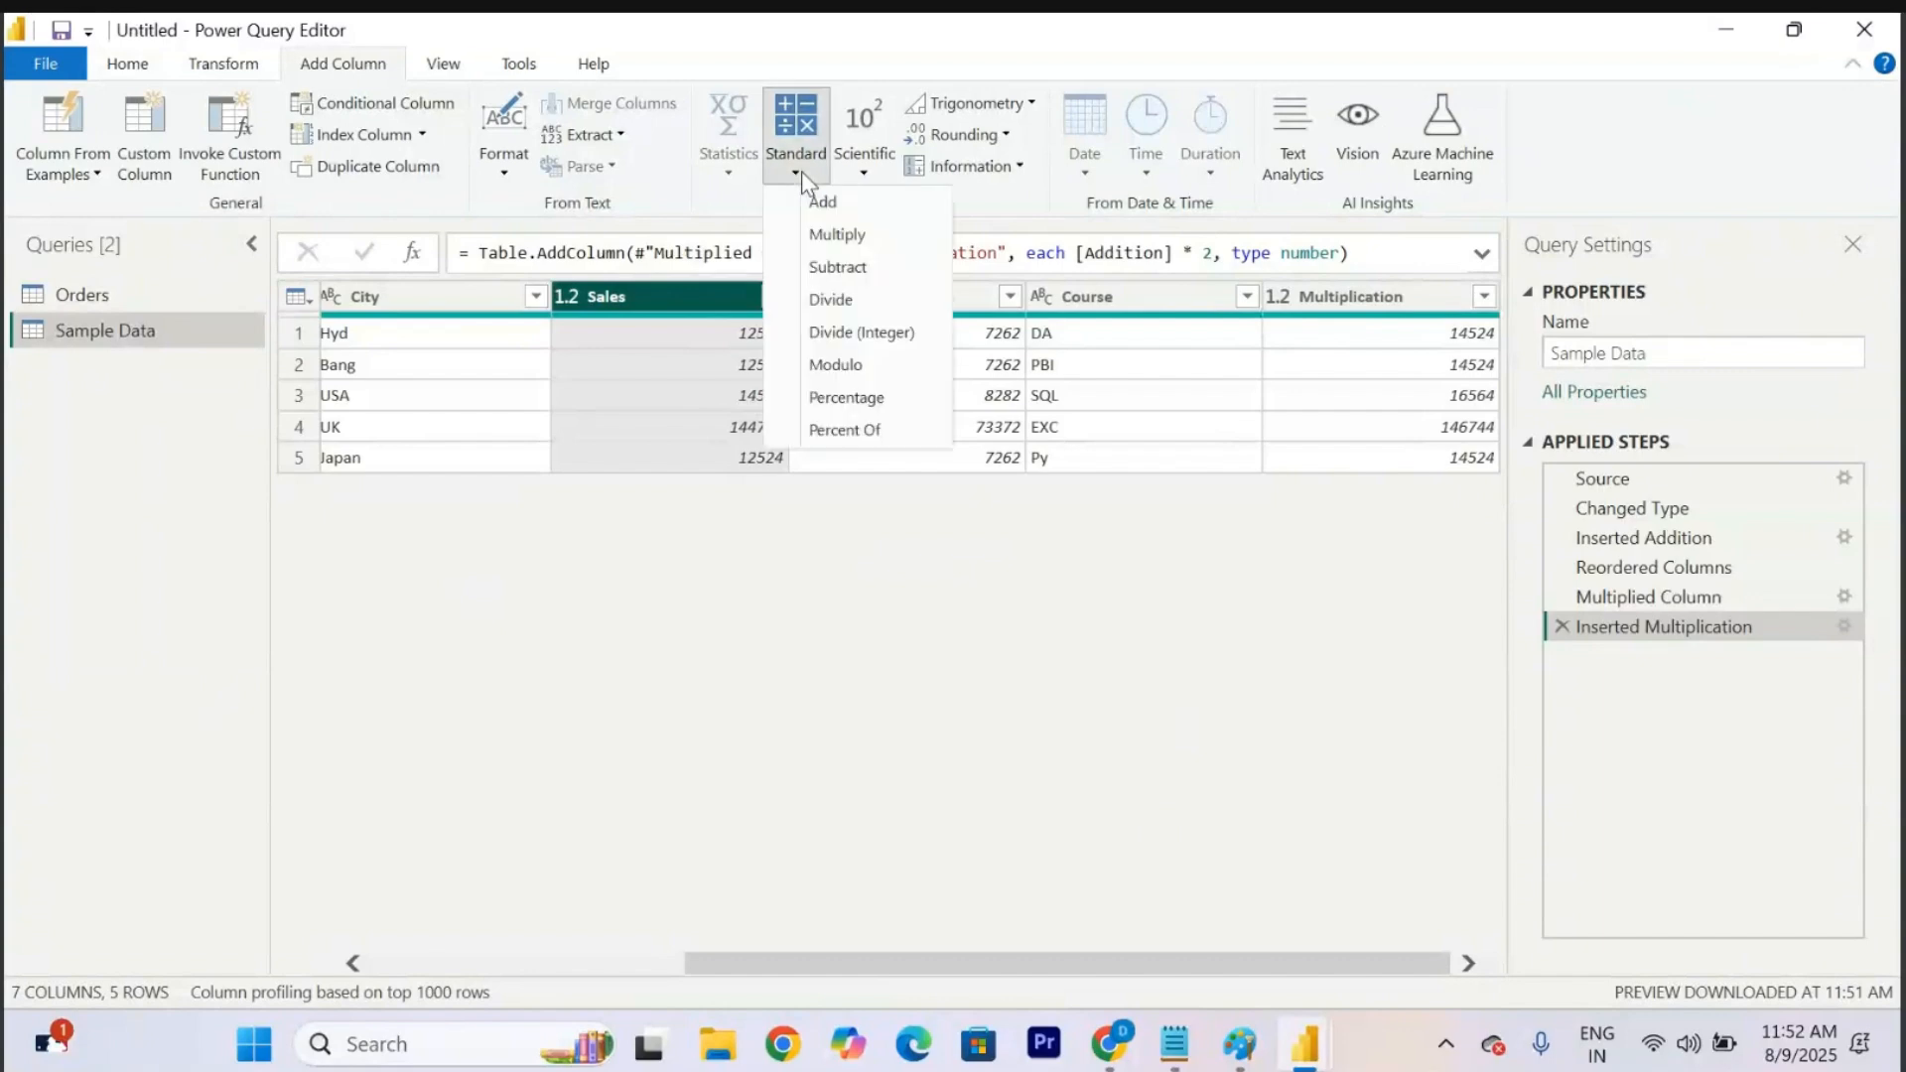
pyautogui.click(842, 266)
pyautogui.moveTo(936, 391); pyautogui.dragTo(933, 551)
pyautogui.write('10000')
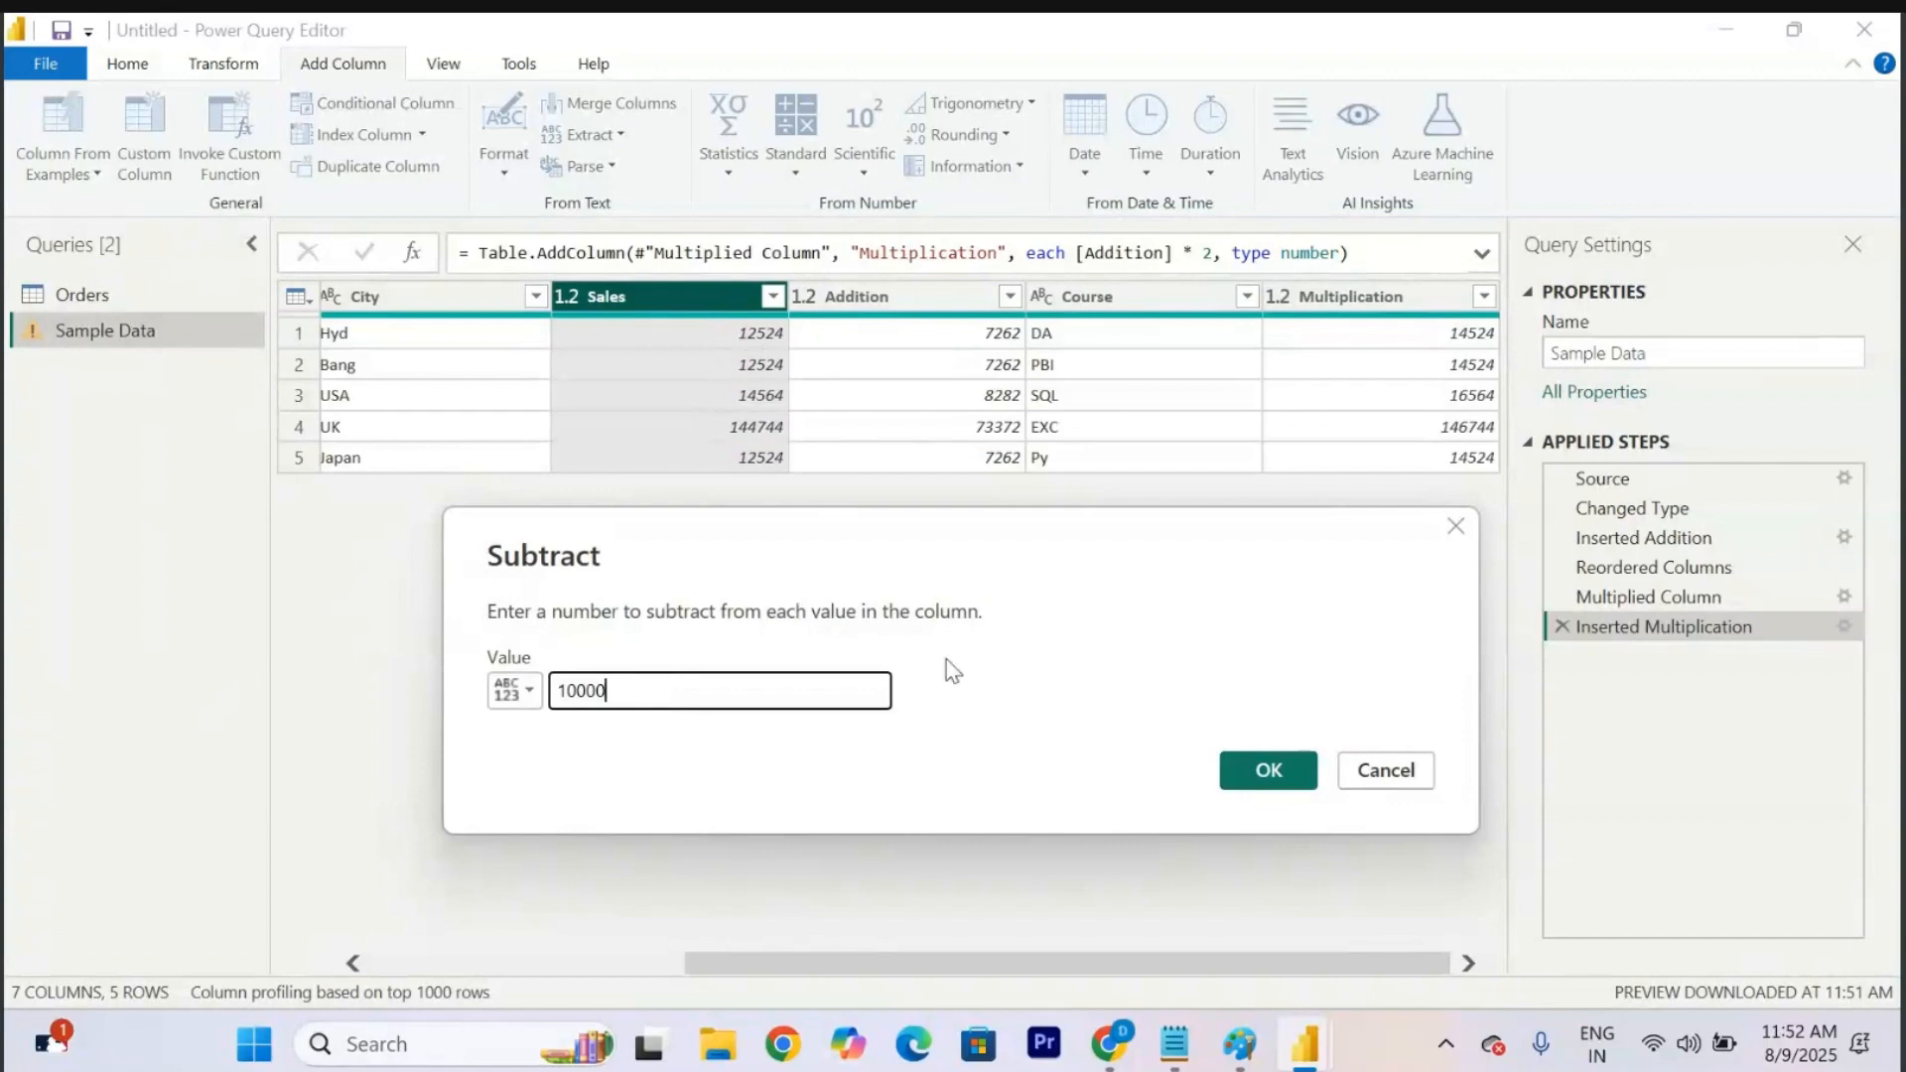
pyautogui.click(1267, 770)
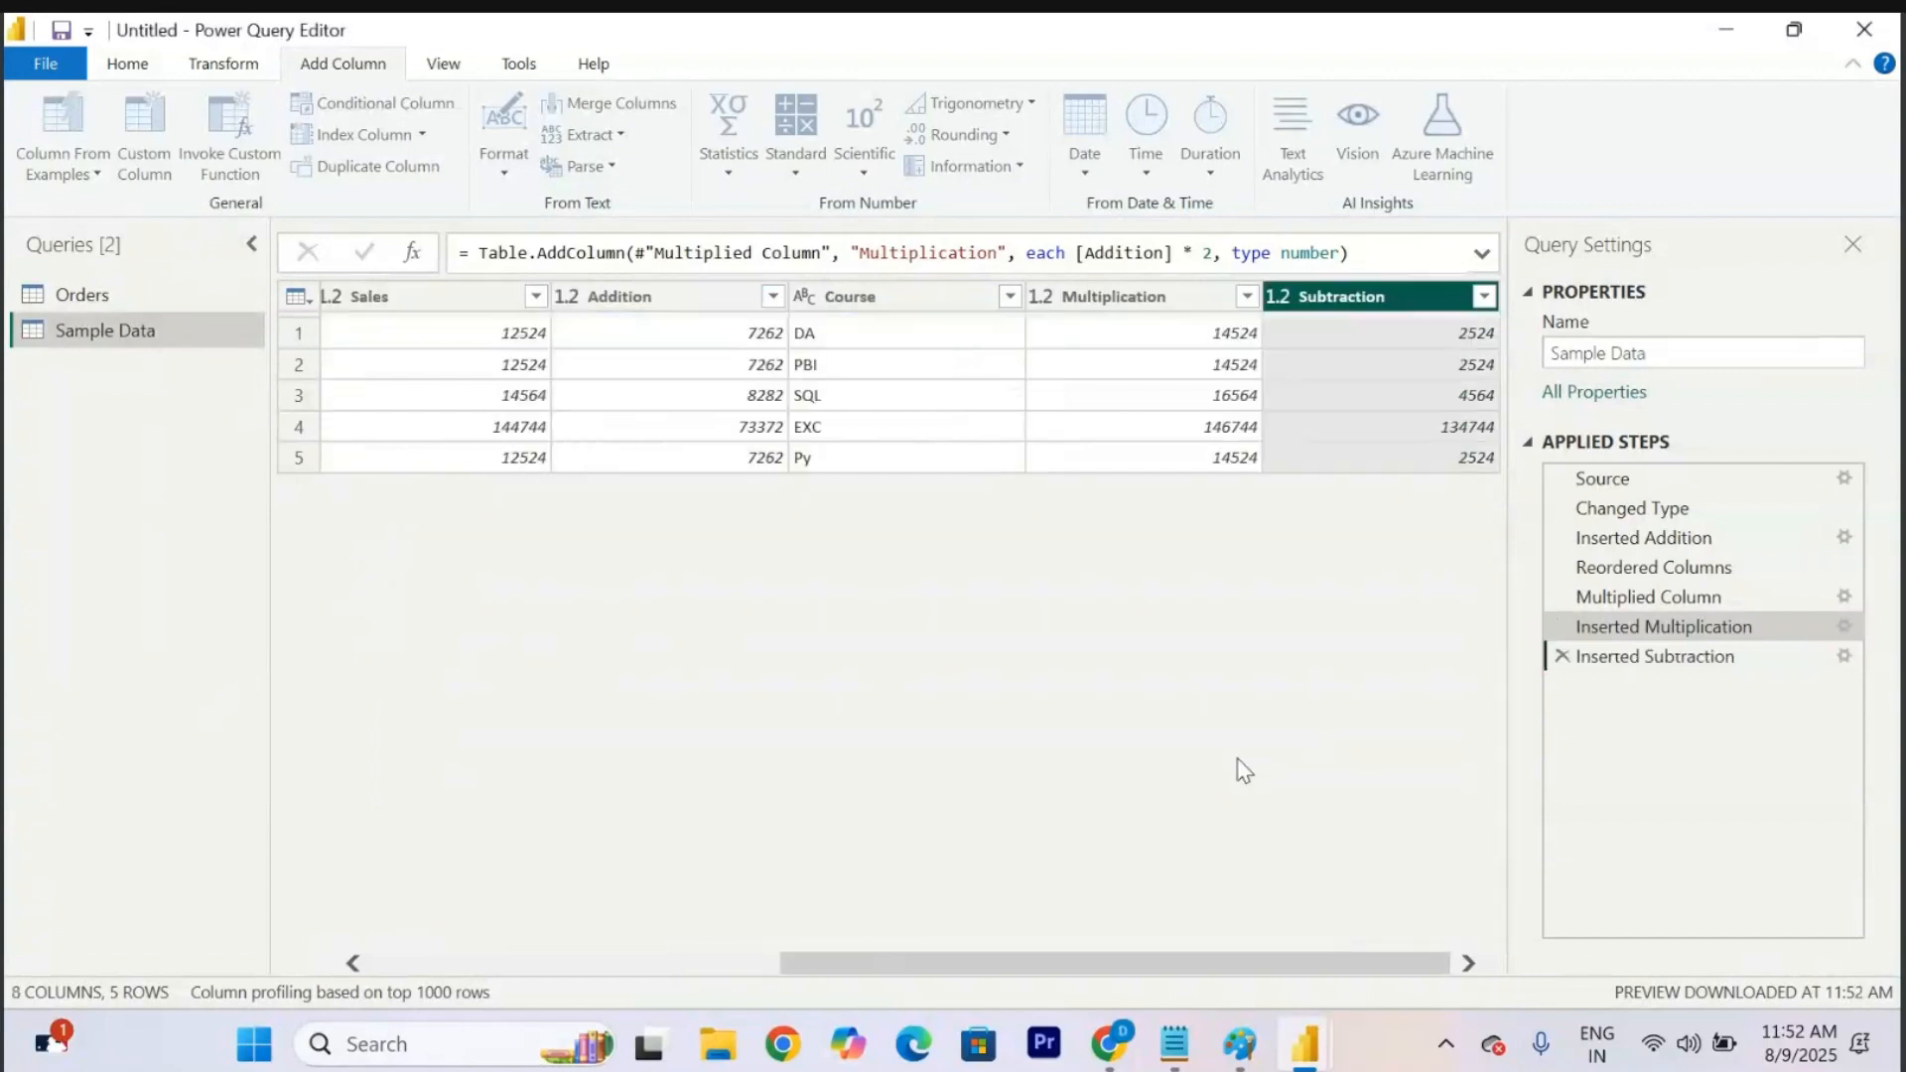
pyautogui.moveTo(1417, 299); pyautogui.dragTo(722, 330)
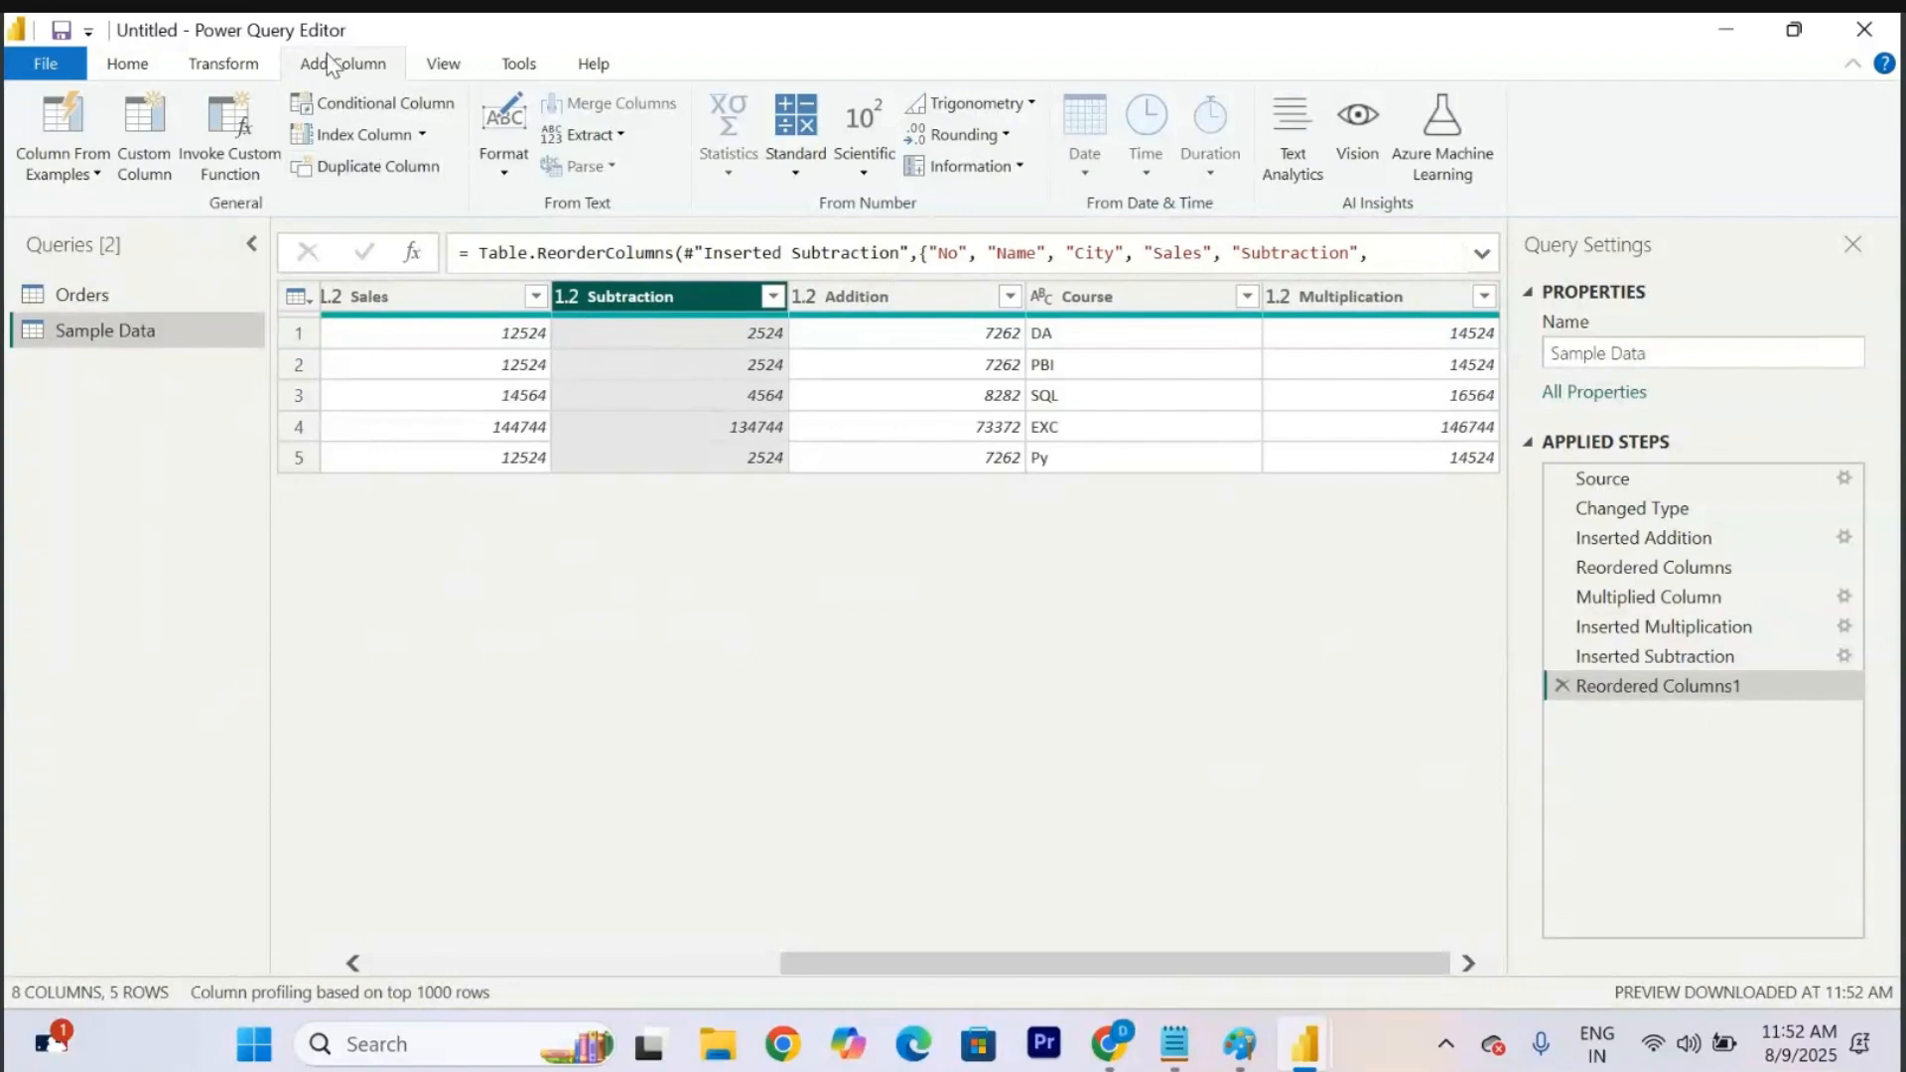
# Add a new column that divides each Sales value by 100.
pyautogui.click(463, 306)
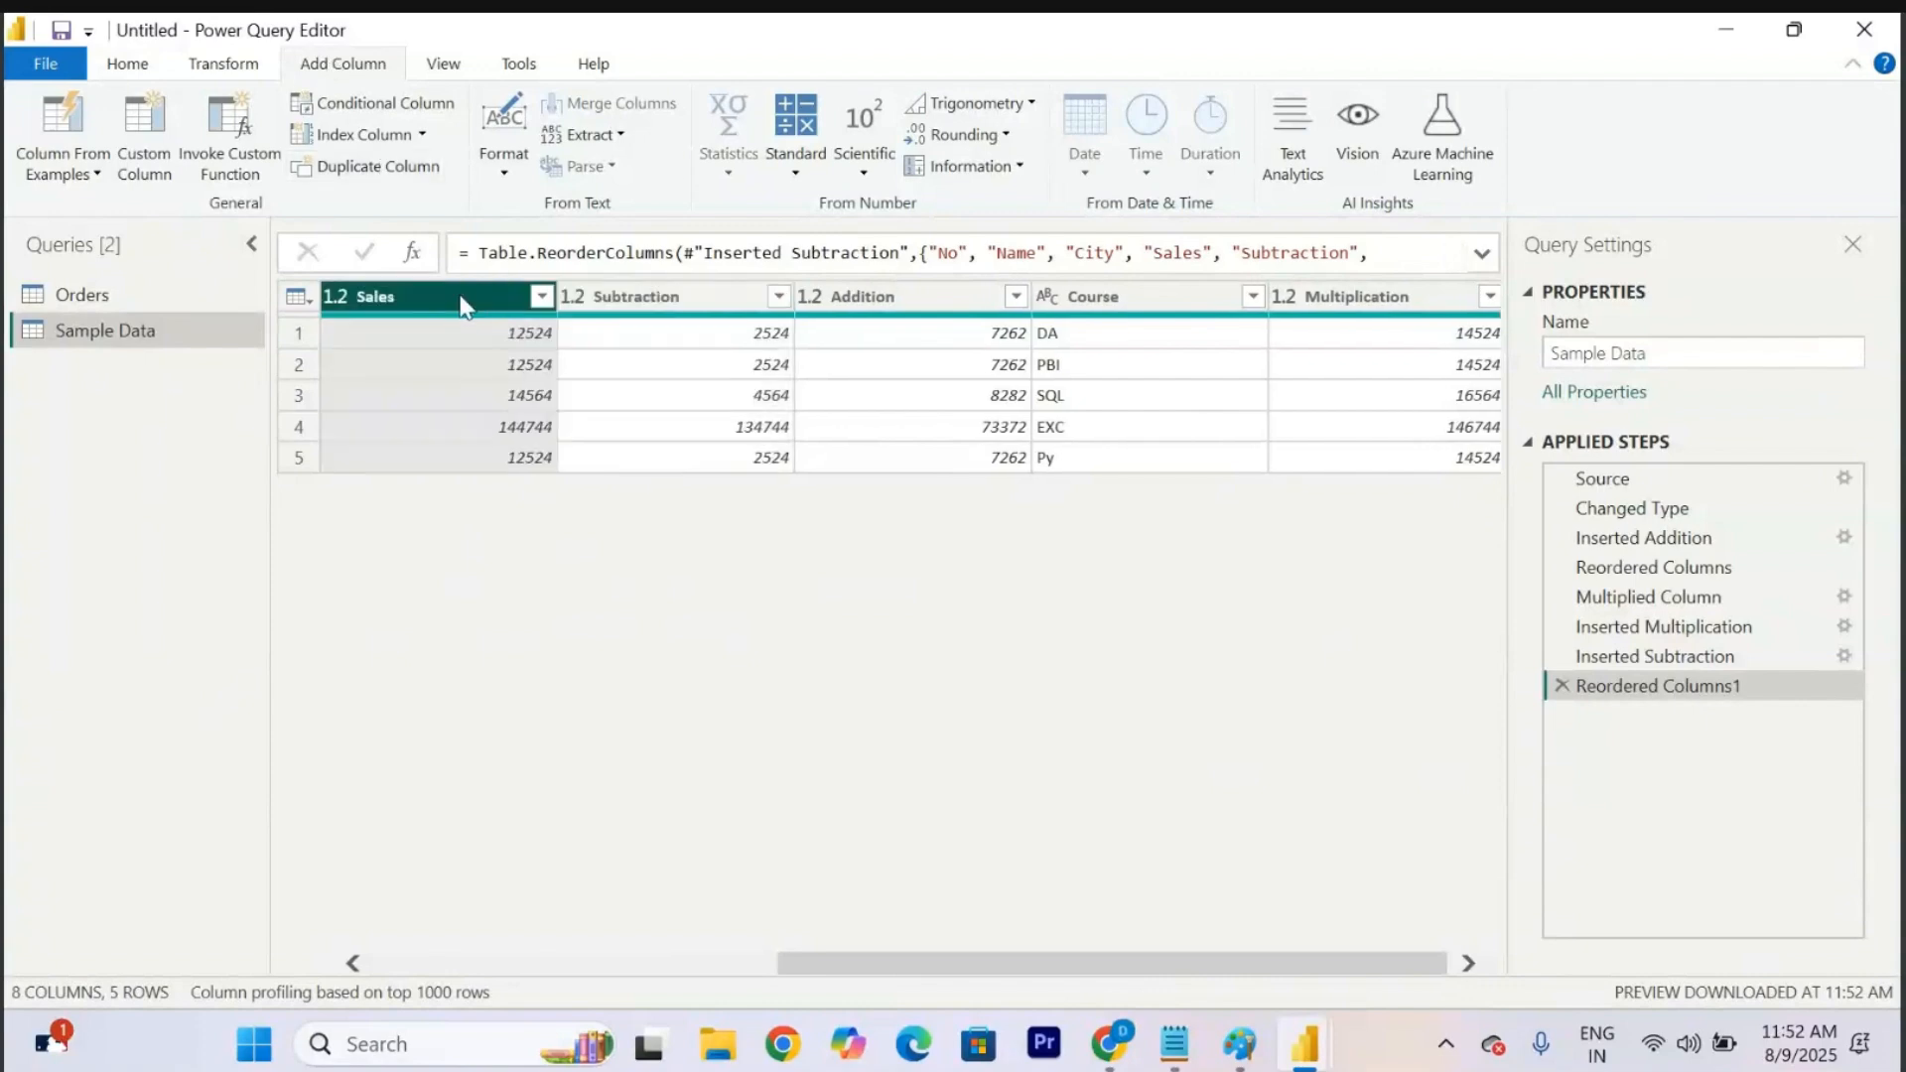
pyautogui.click(797, 173)
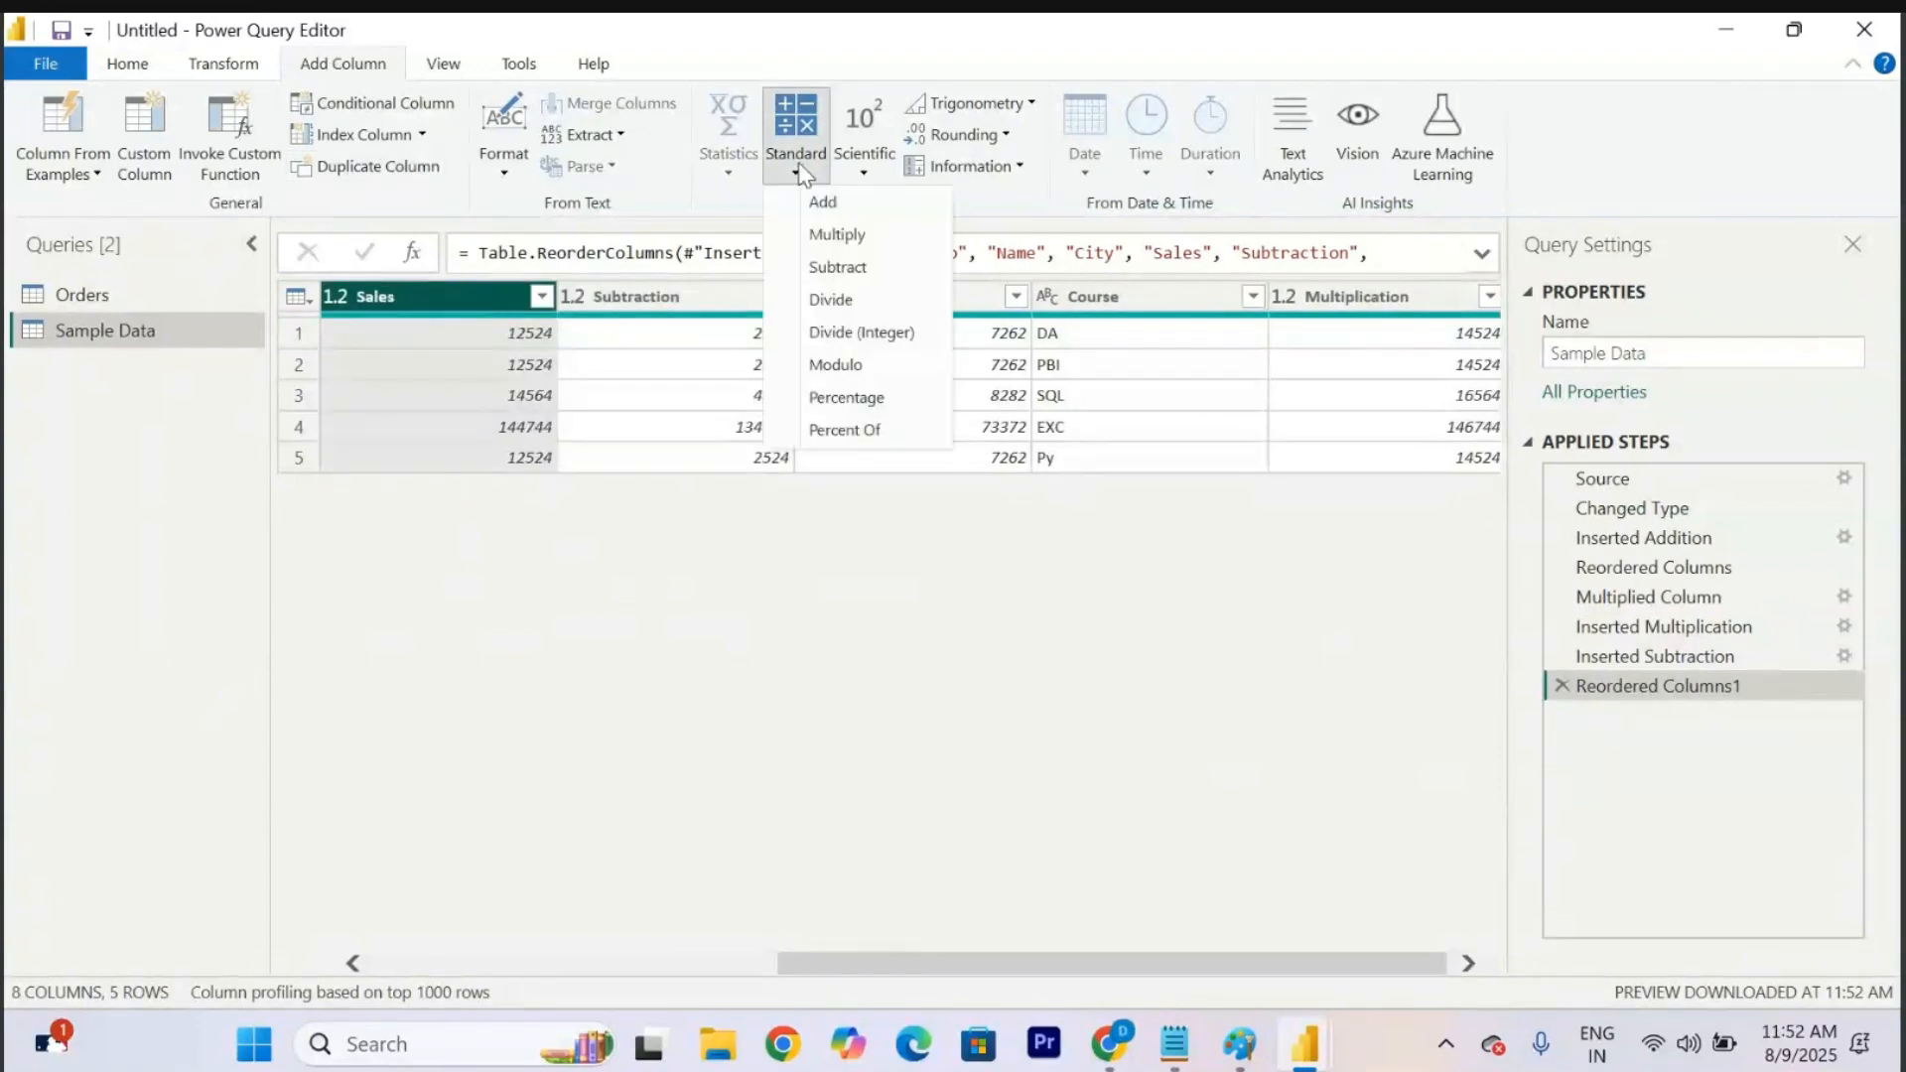
pyautogui.click(839, 301)
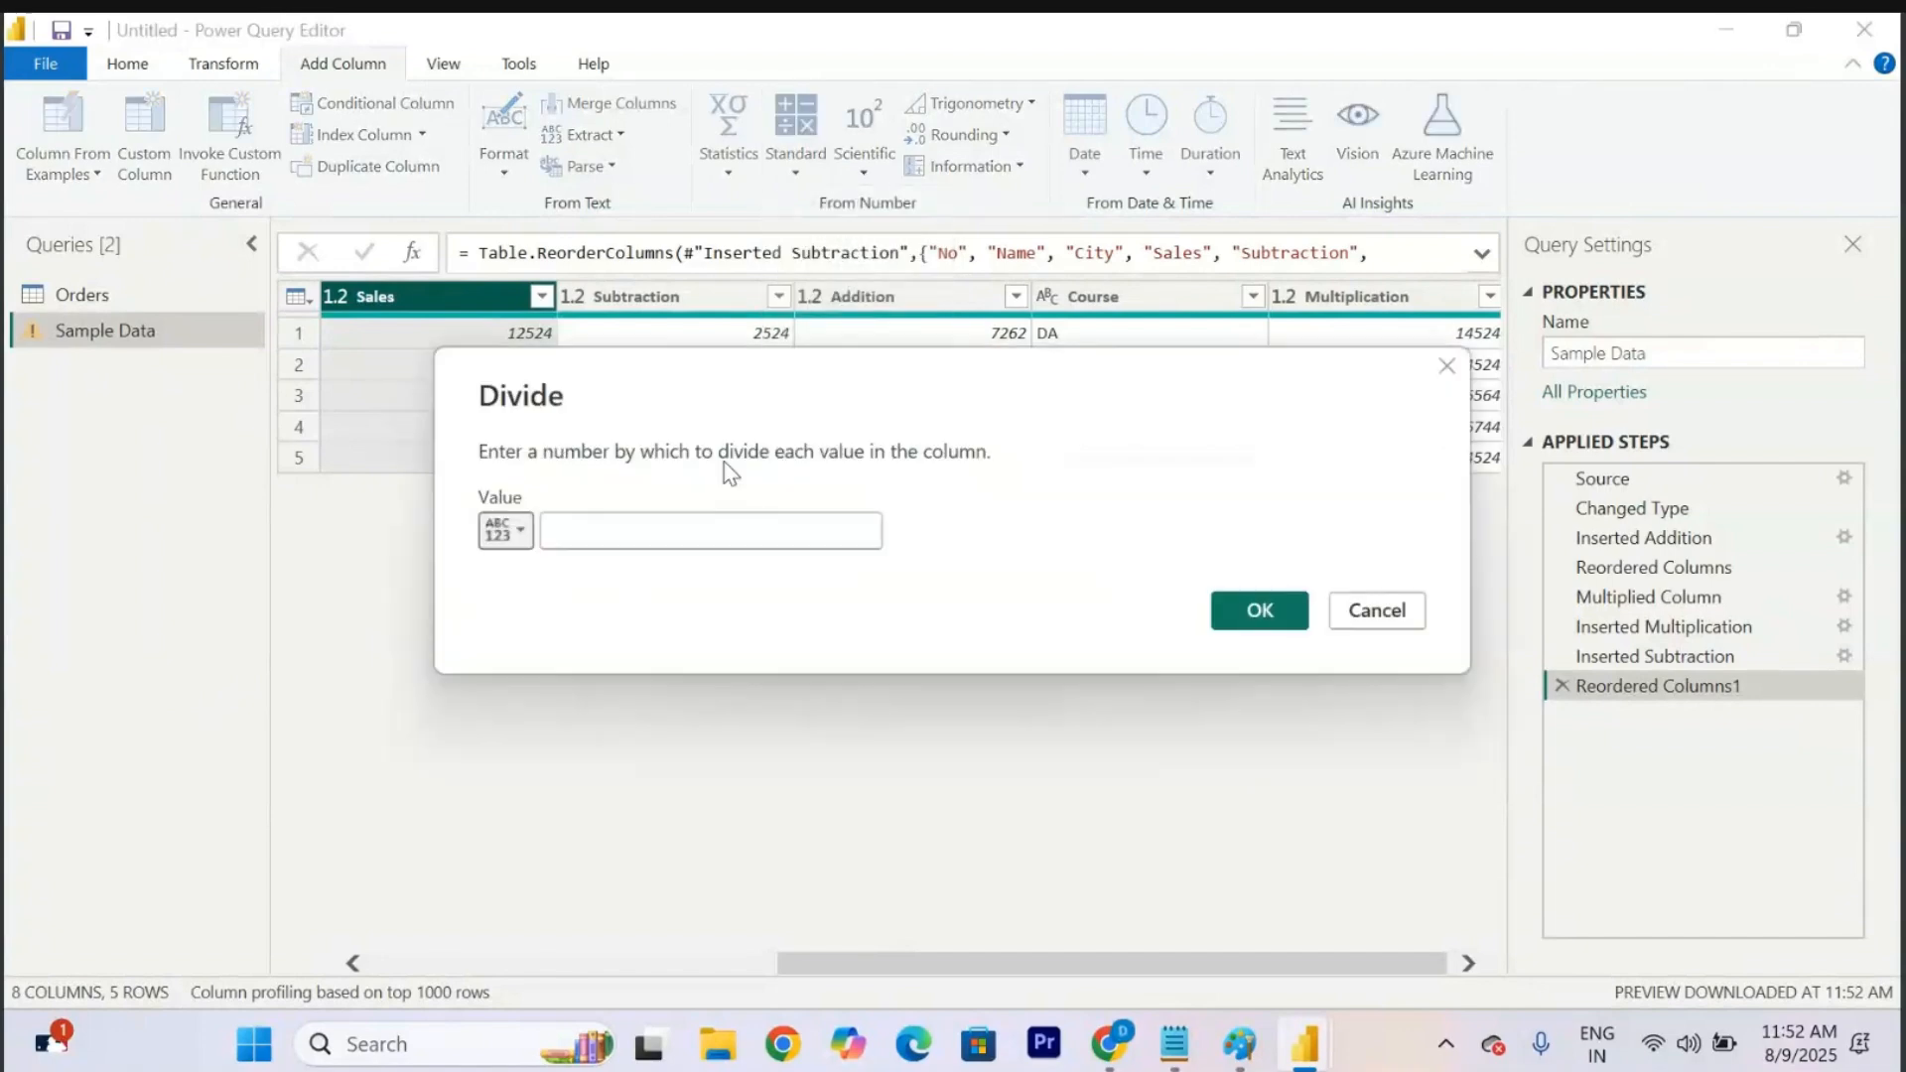
pyautogui.write('100')
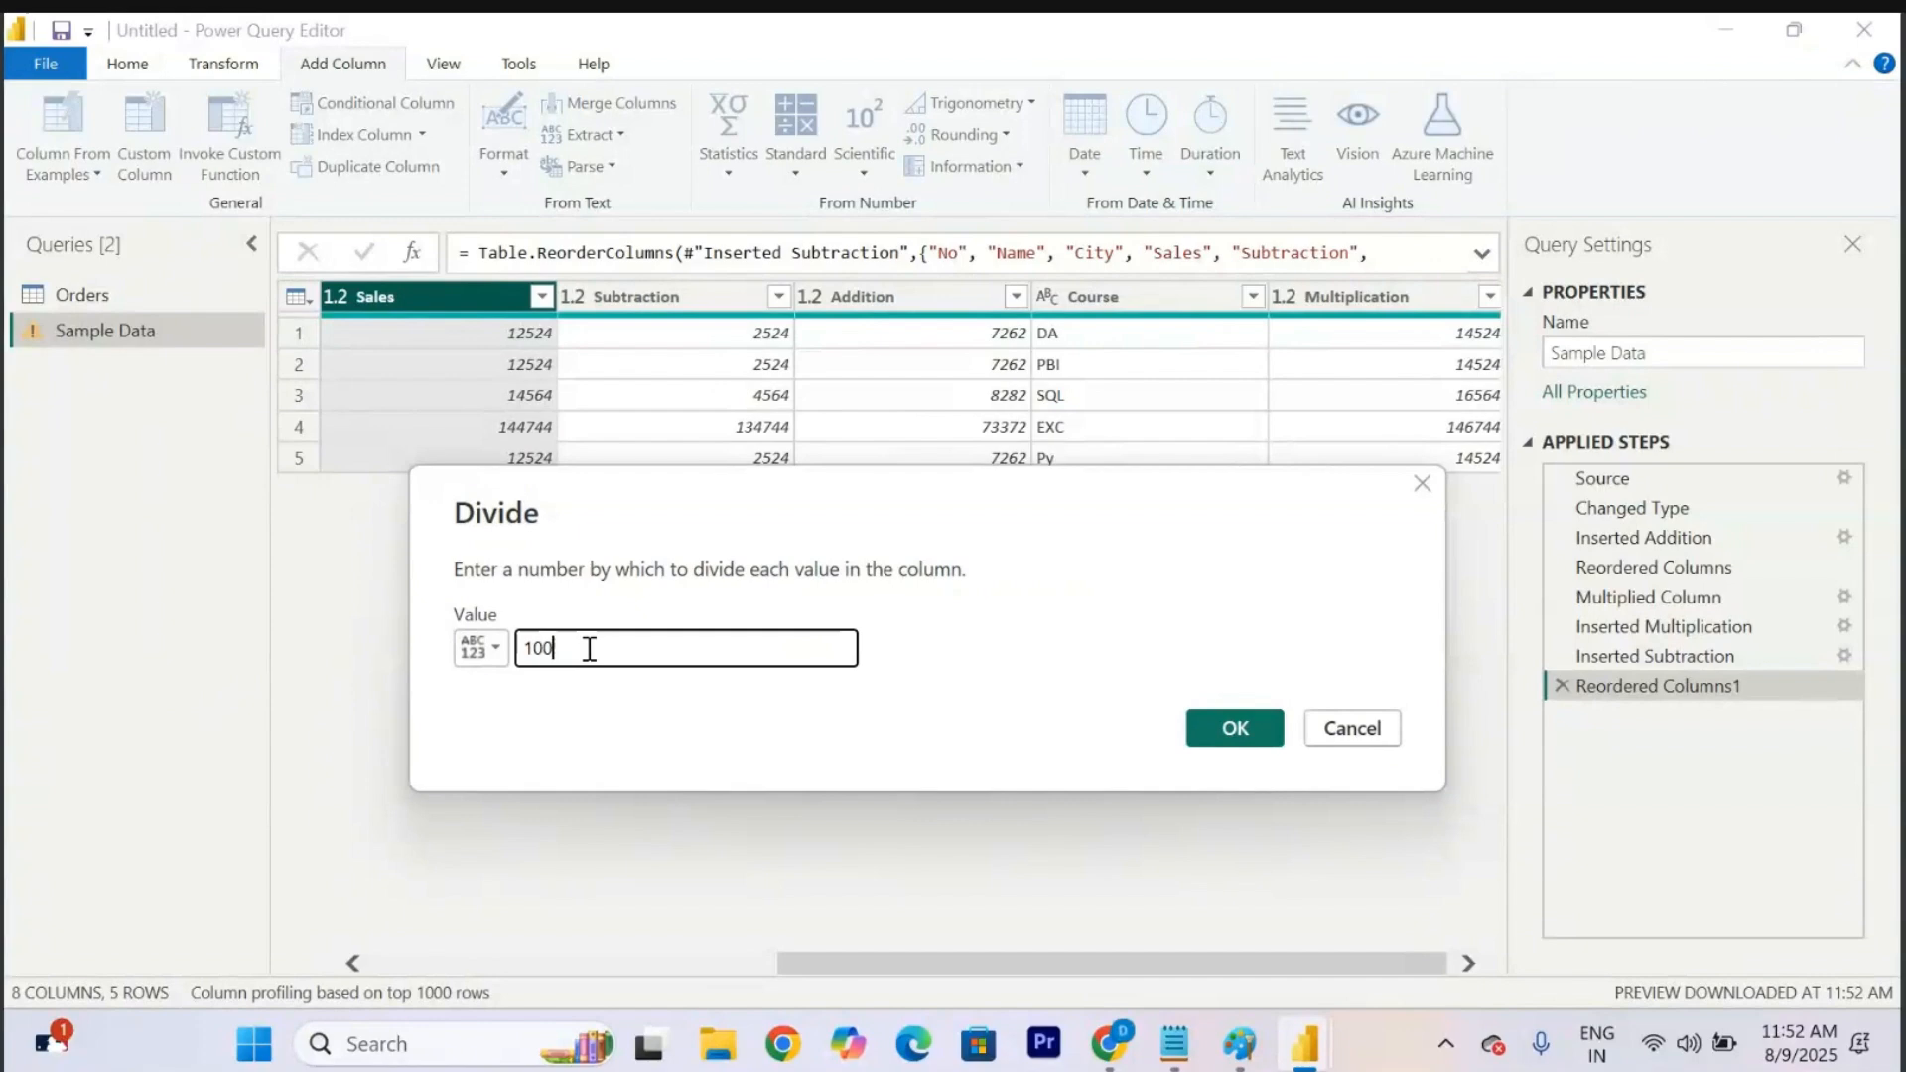
pyautogui.click(1231, 725)
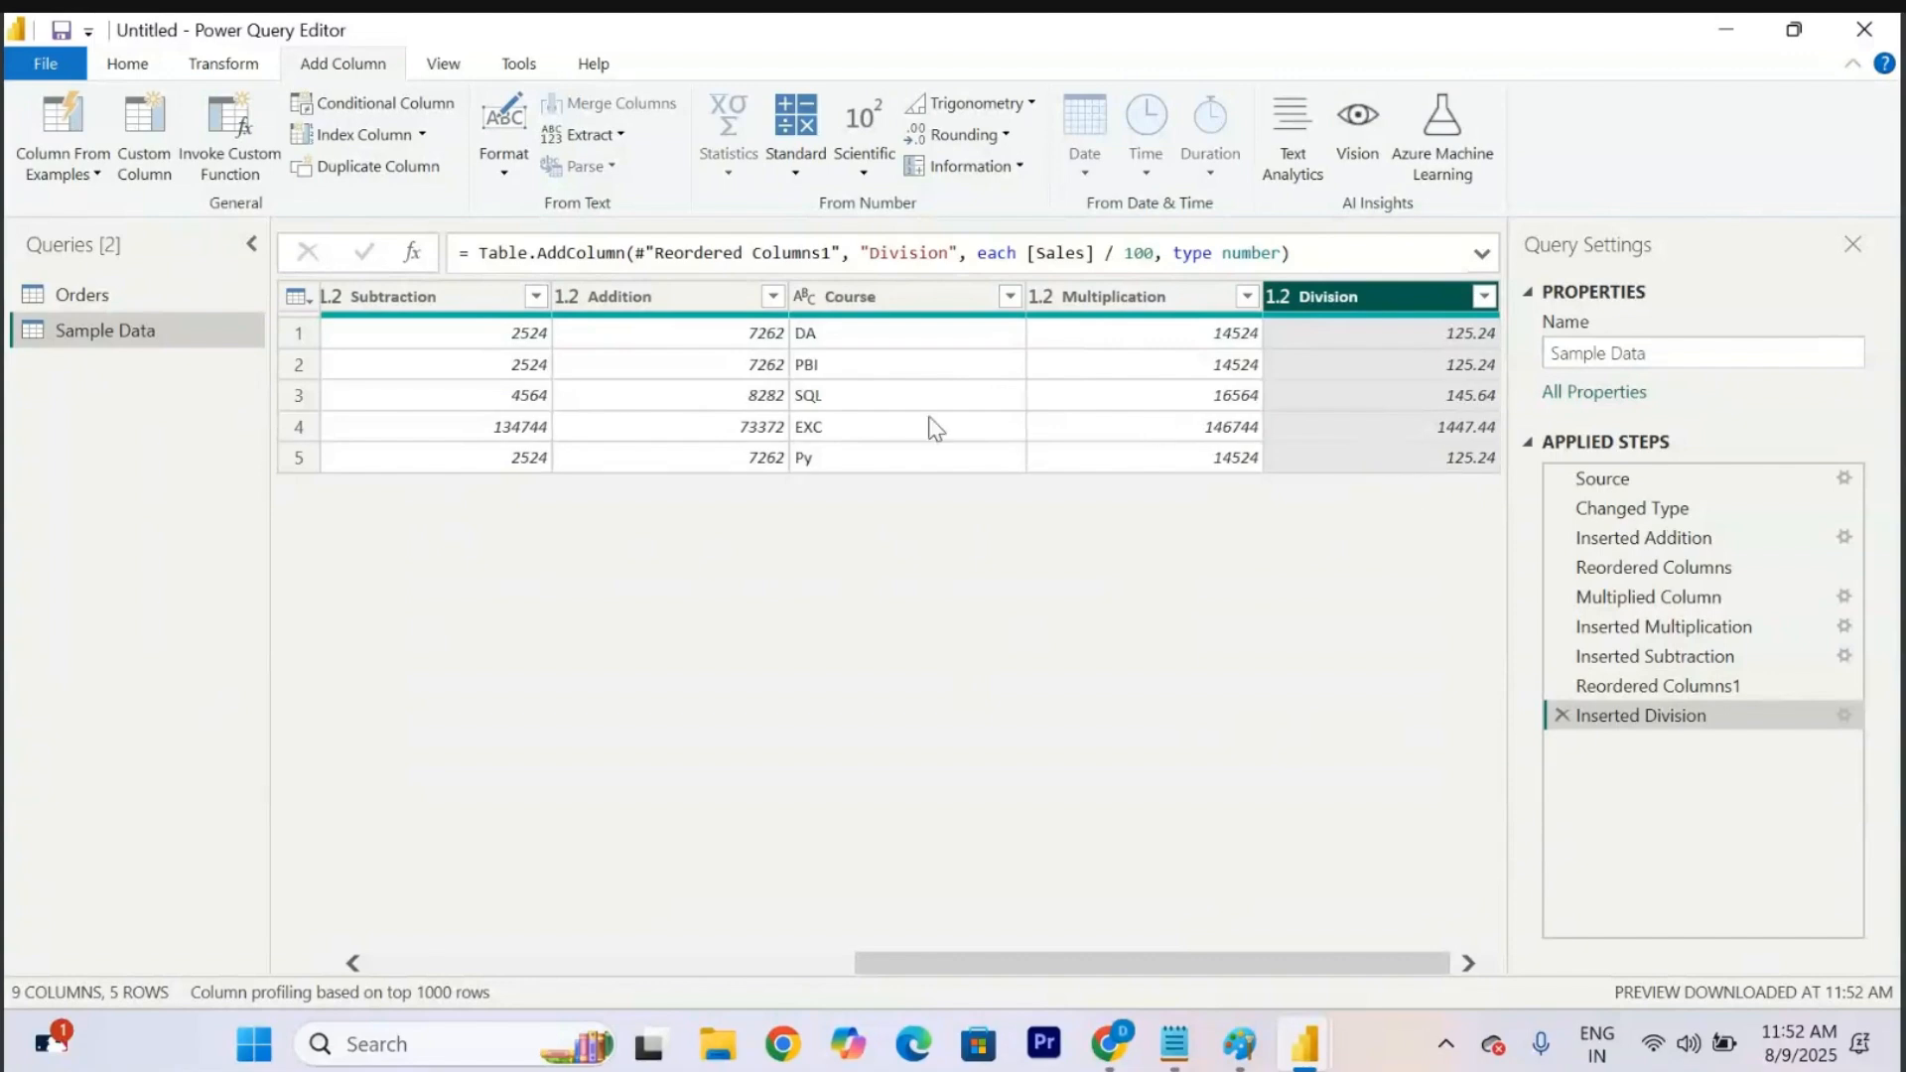
# Review the standard arithmetic operations available for a new column based on Sales, and look across the table's columns.
pyautogui.hscroll(-3, 933, 427)
pyautogui.hscroll(-2, 933, 427)
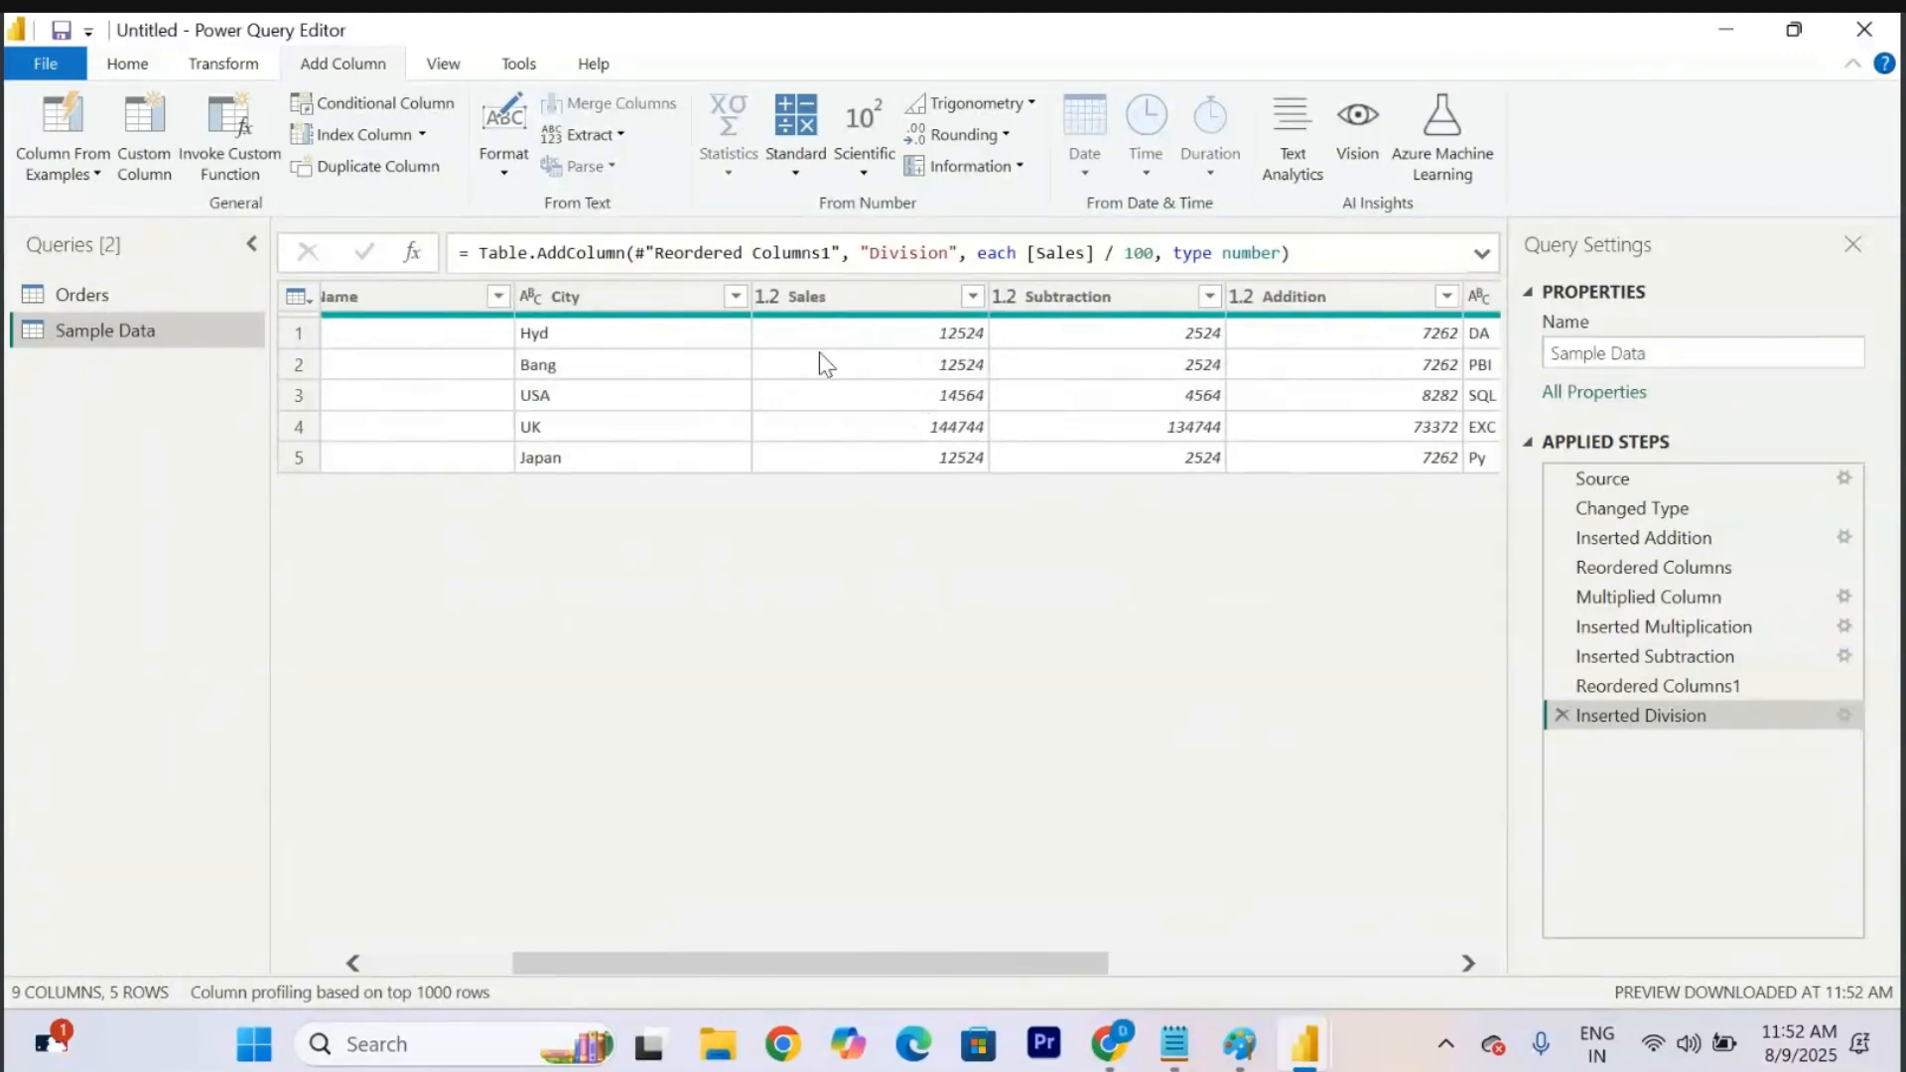
pyautogui.click(834, 297)
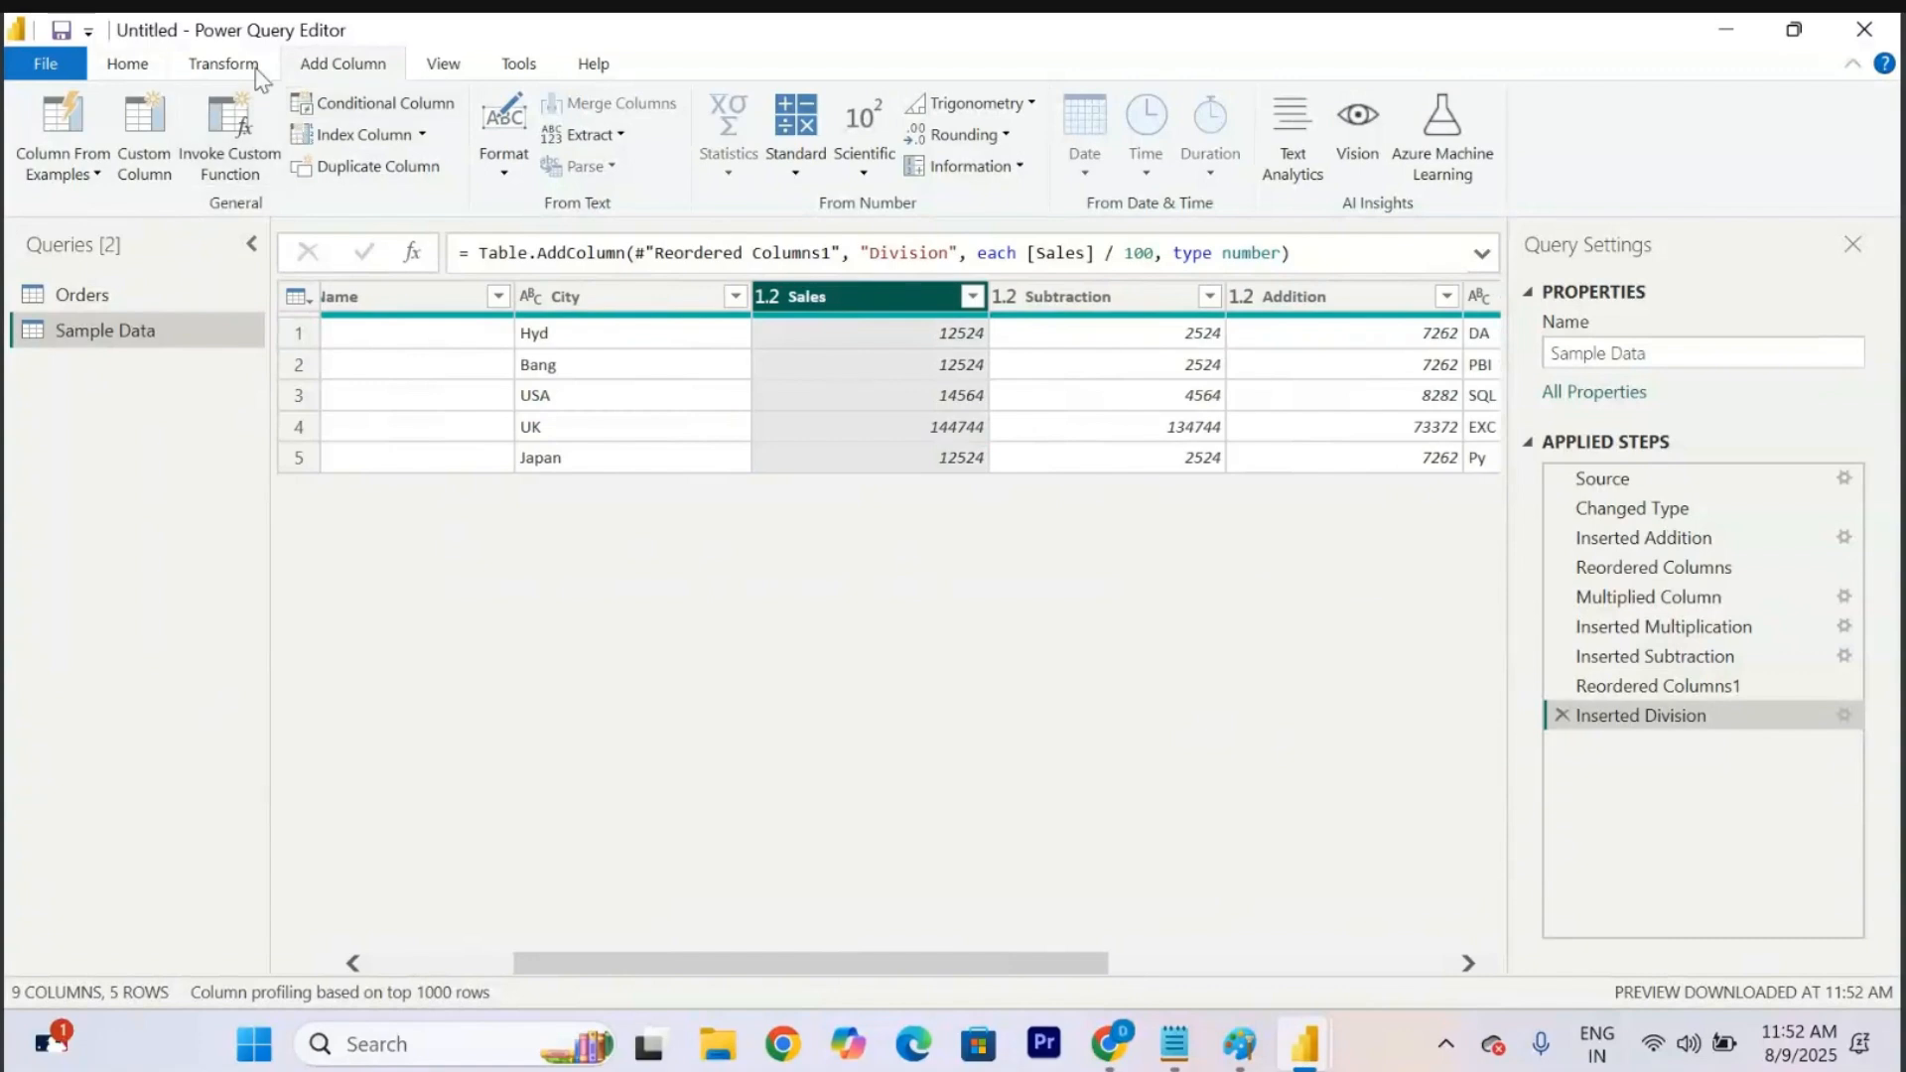
pyautogui.click(795, 159)
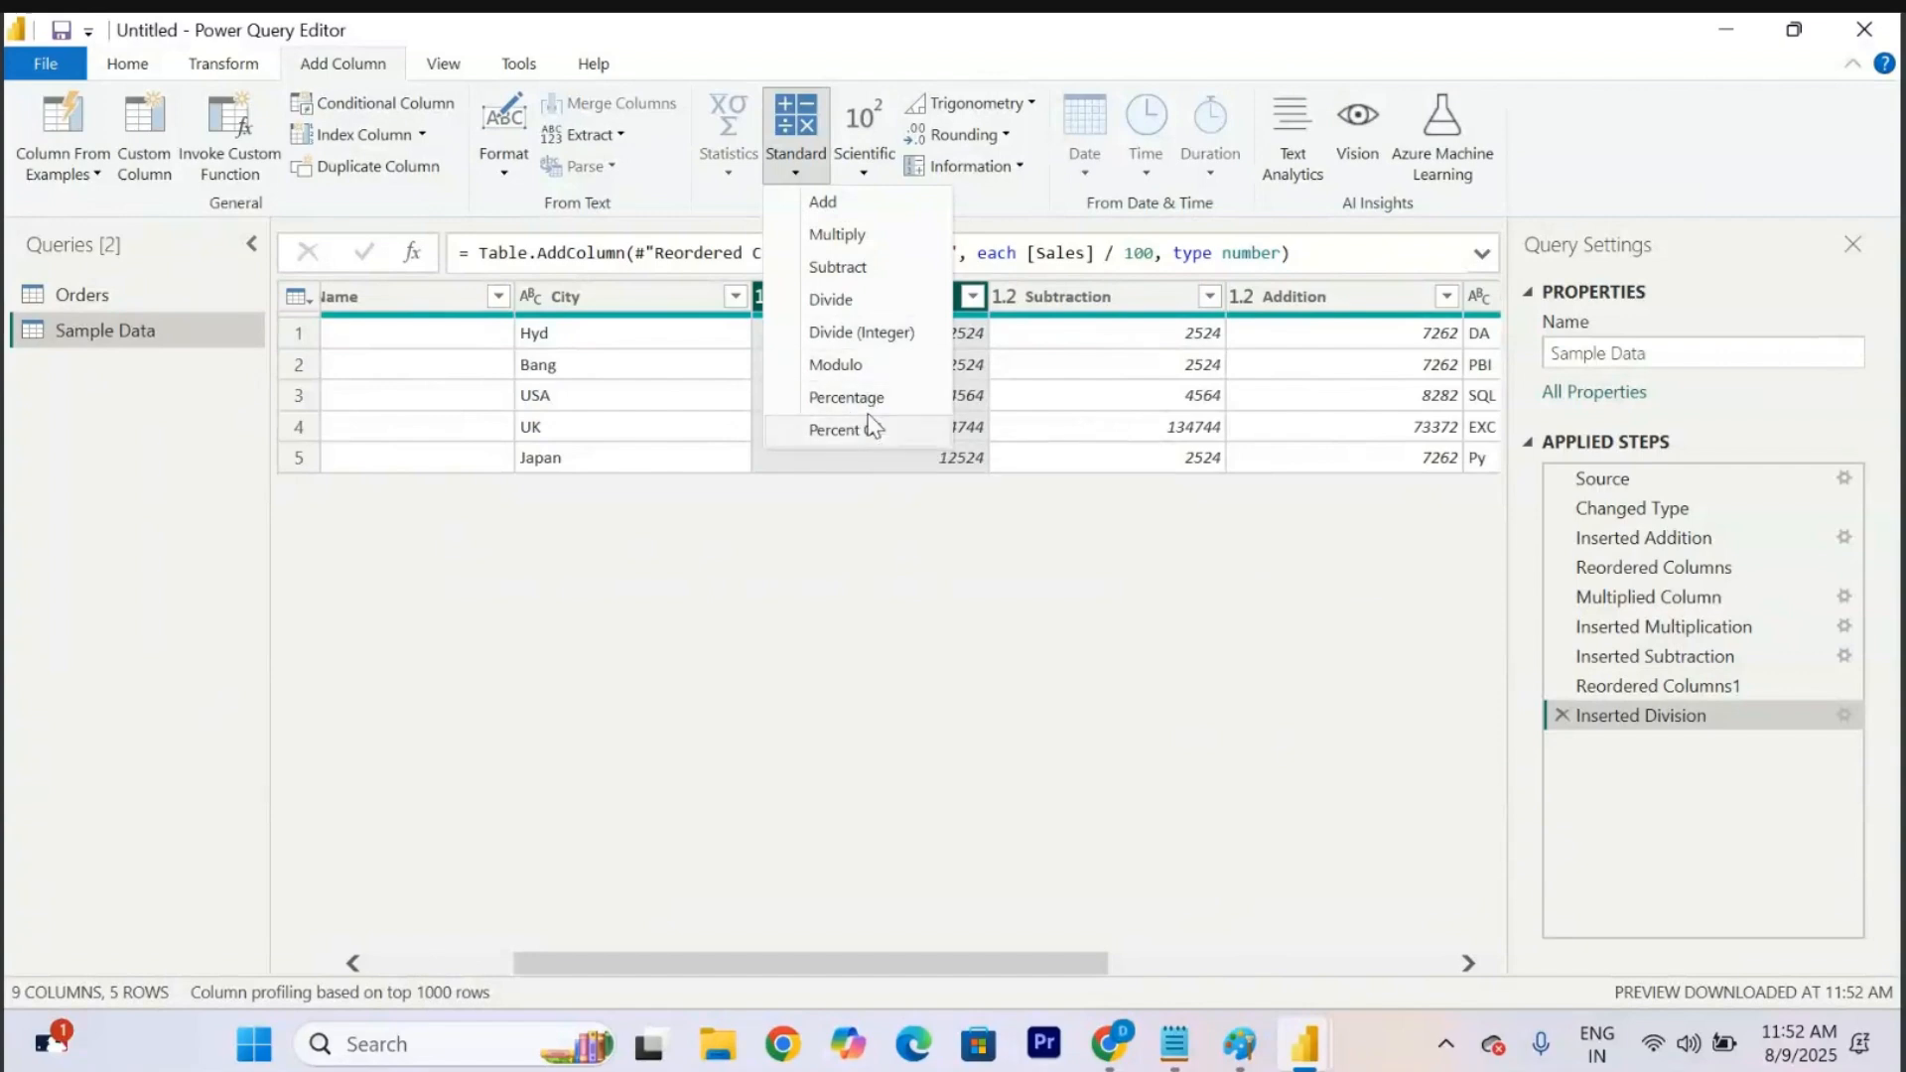
pyautogui.click(951, 669)
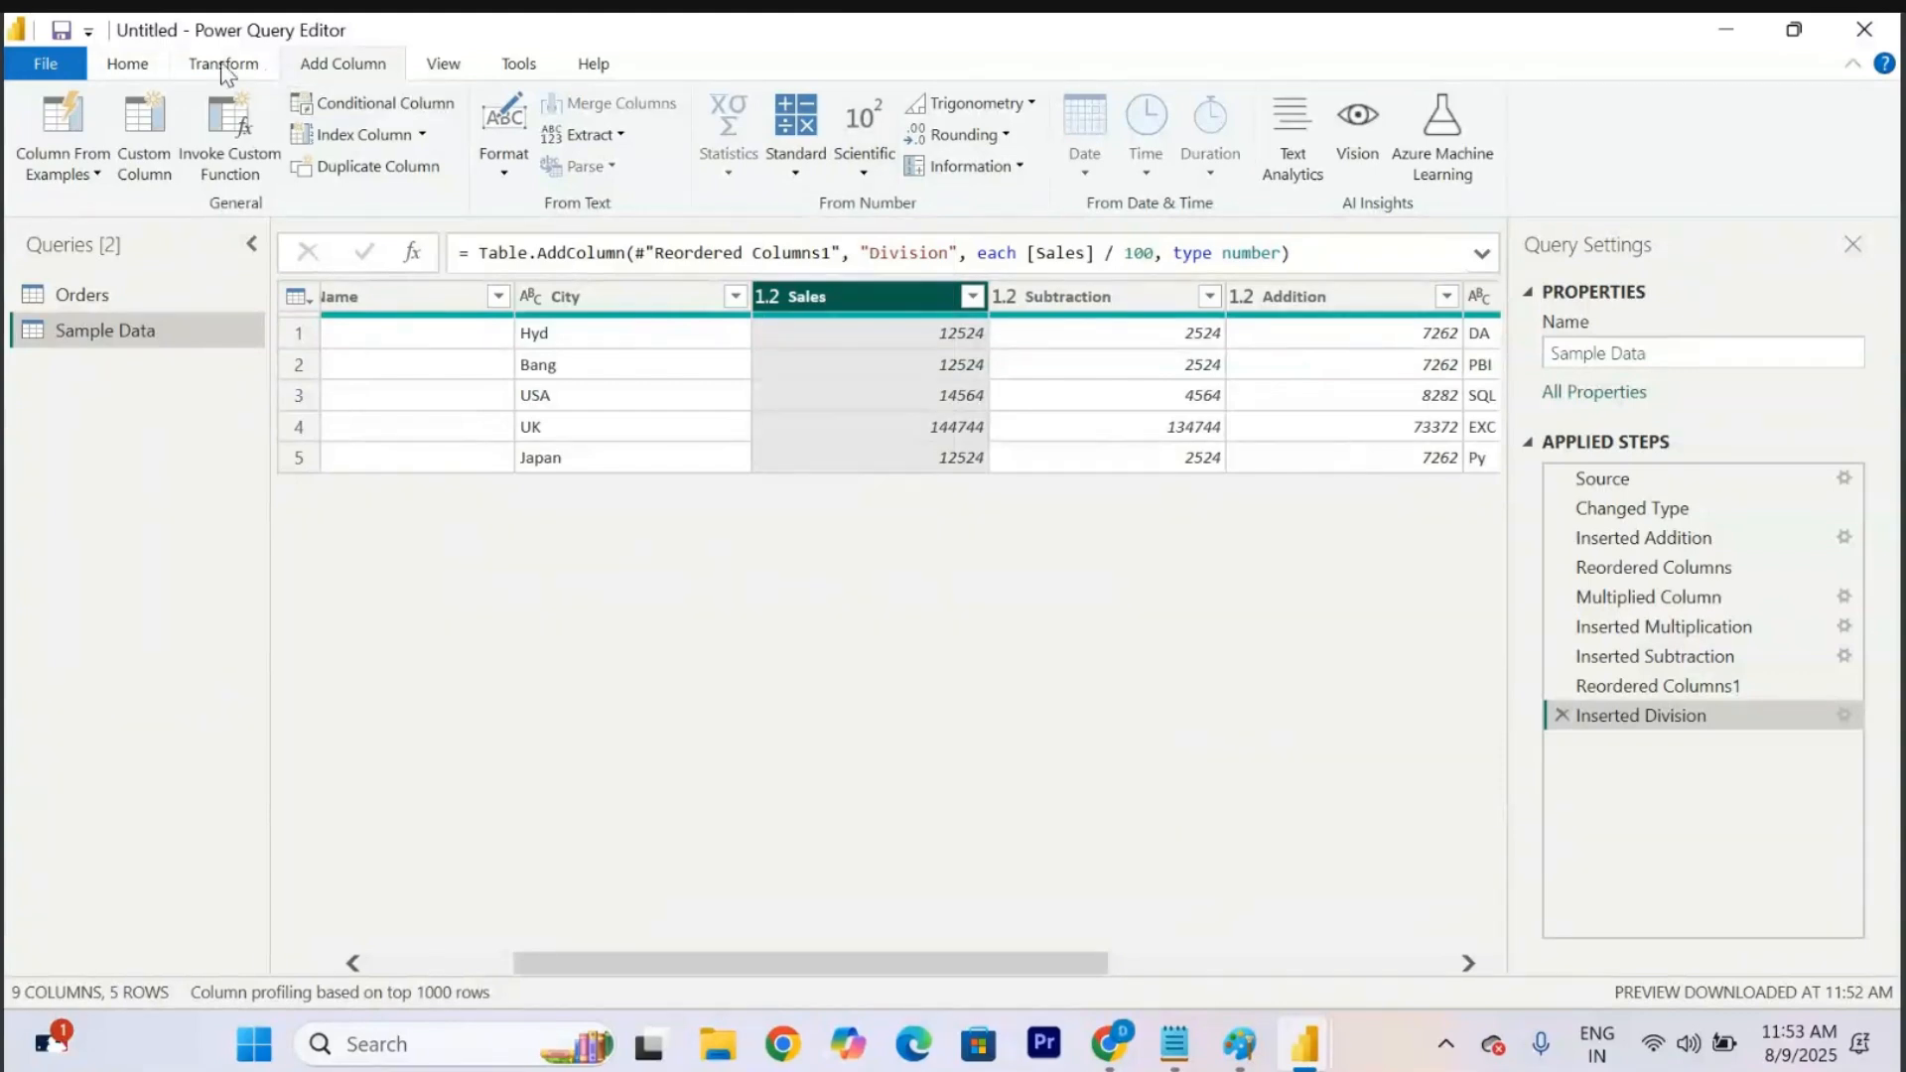
pyautogui.hscroll(-3, 870, 431)
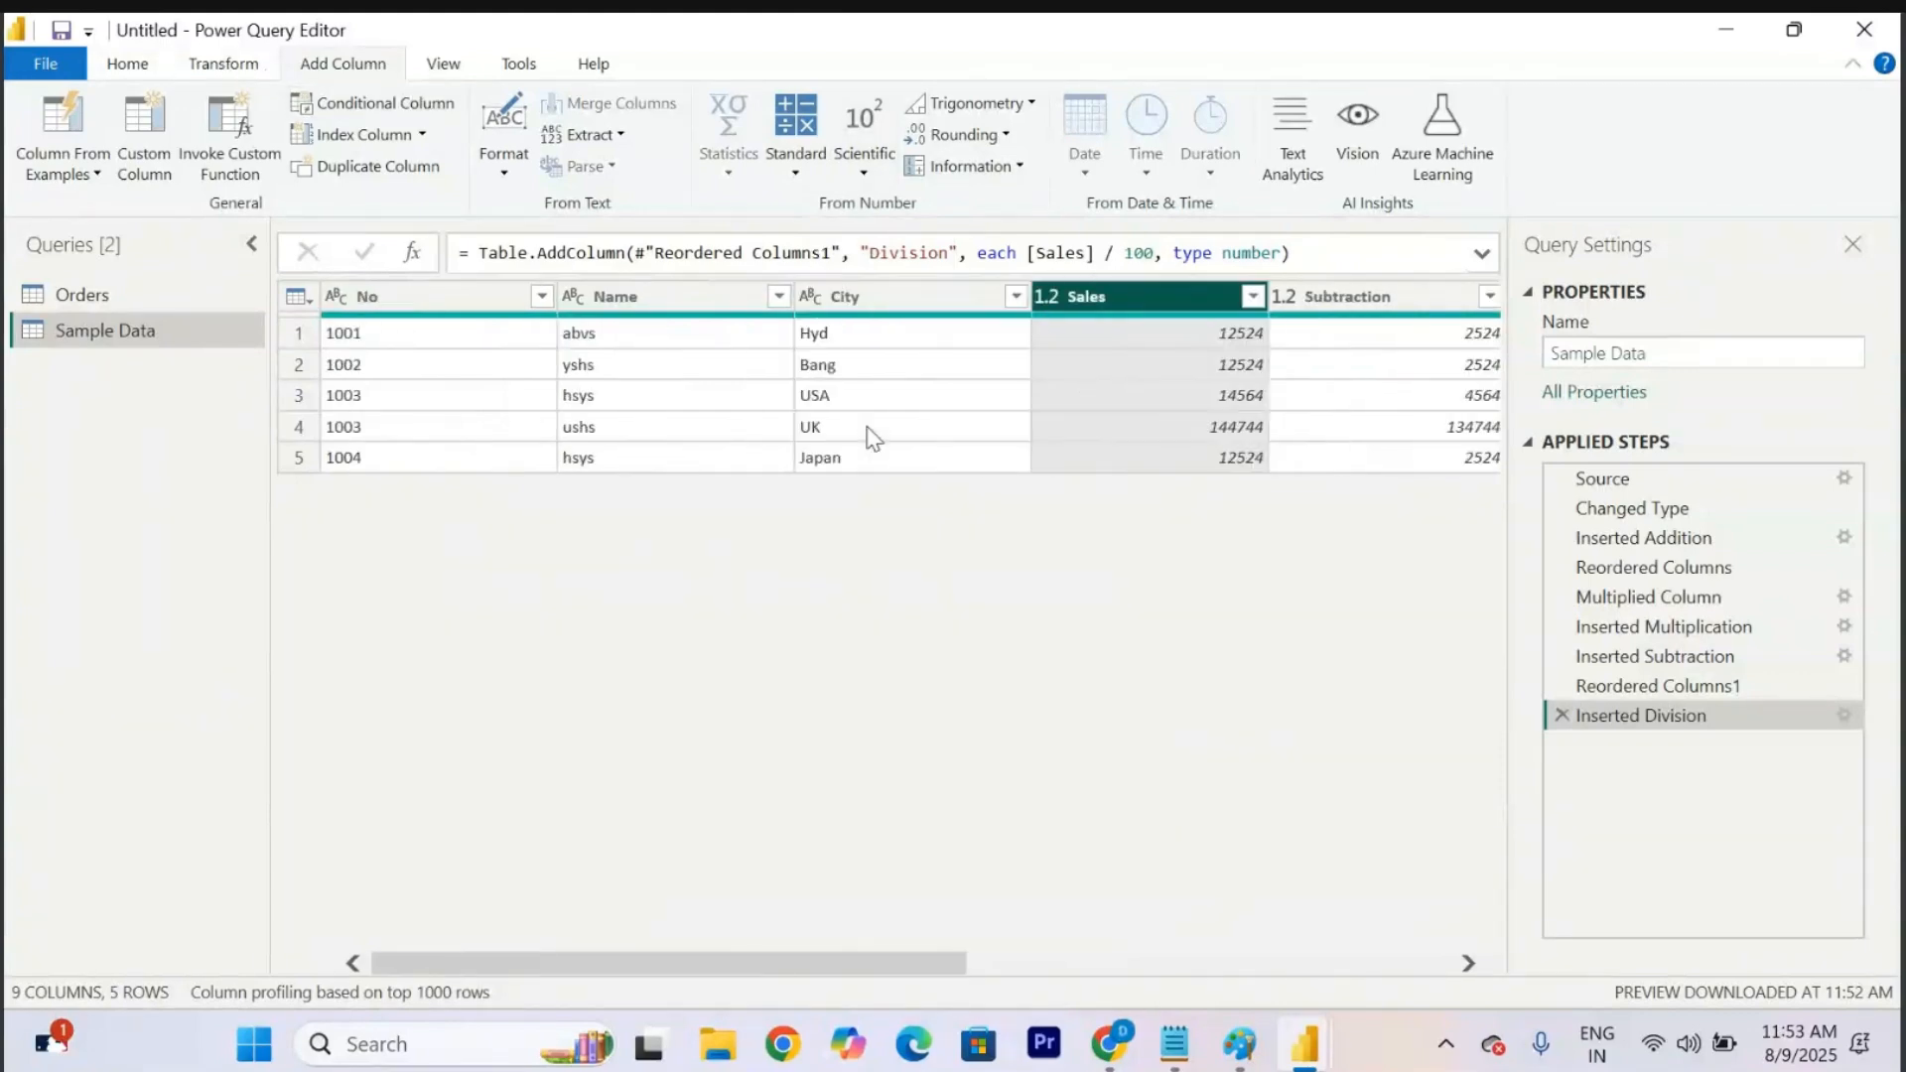
pyautogui.hscroll(6, 869, 431)
pyautogui.hscroll(-4, 870, 432)
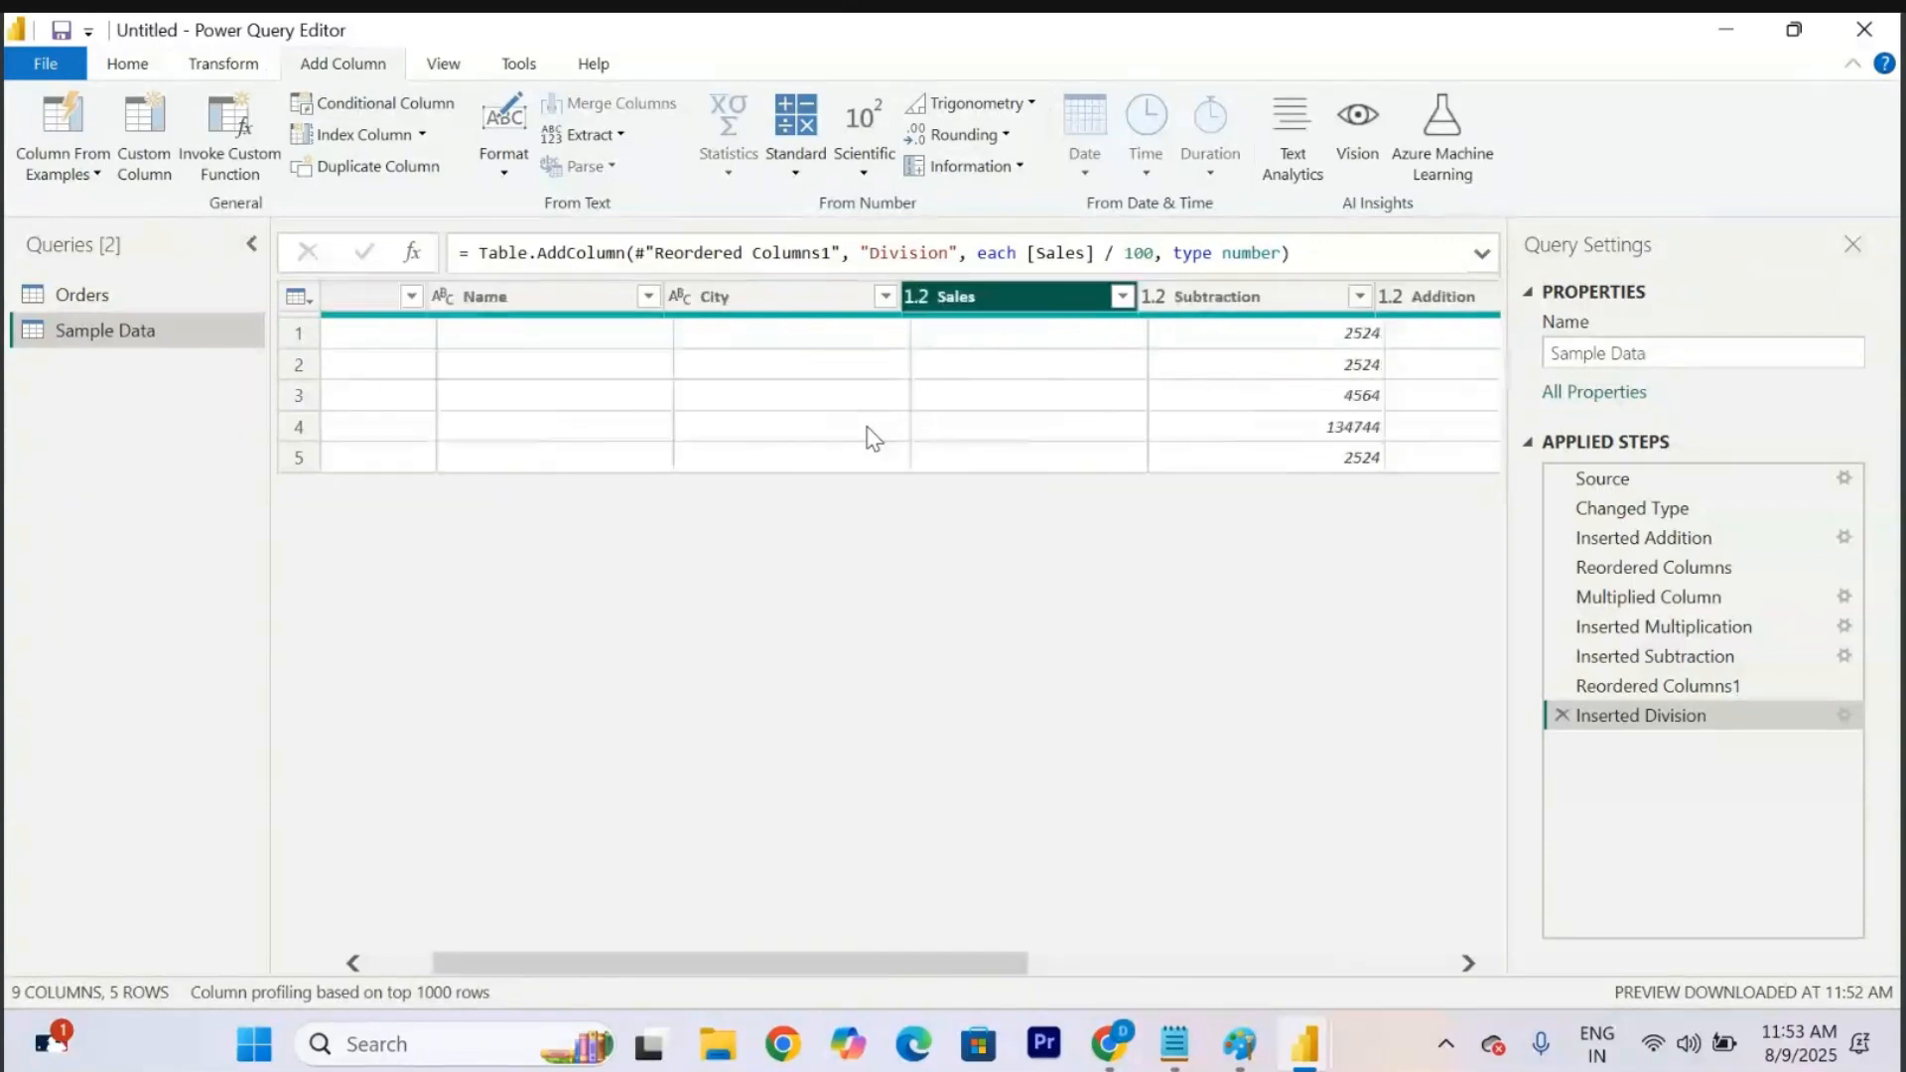
pyautogui.hscroll(2, 870, 432)
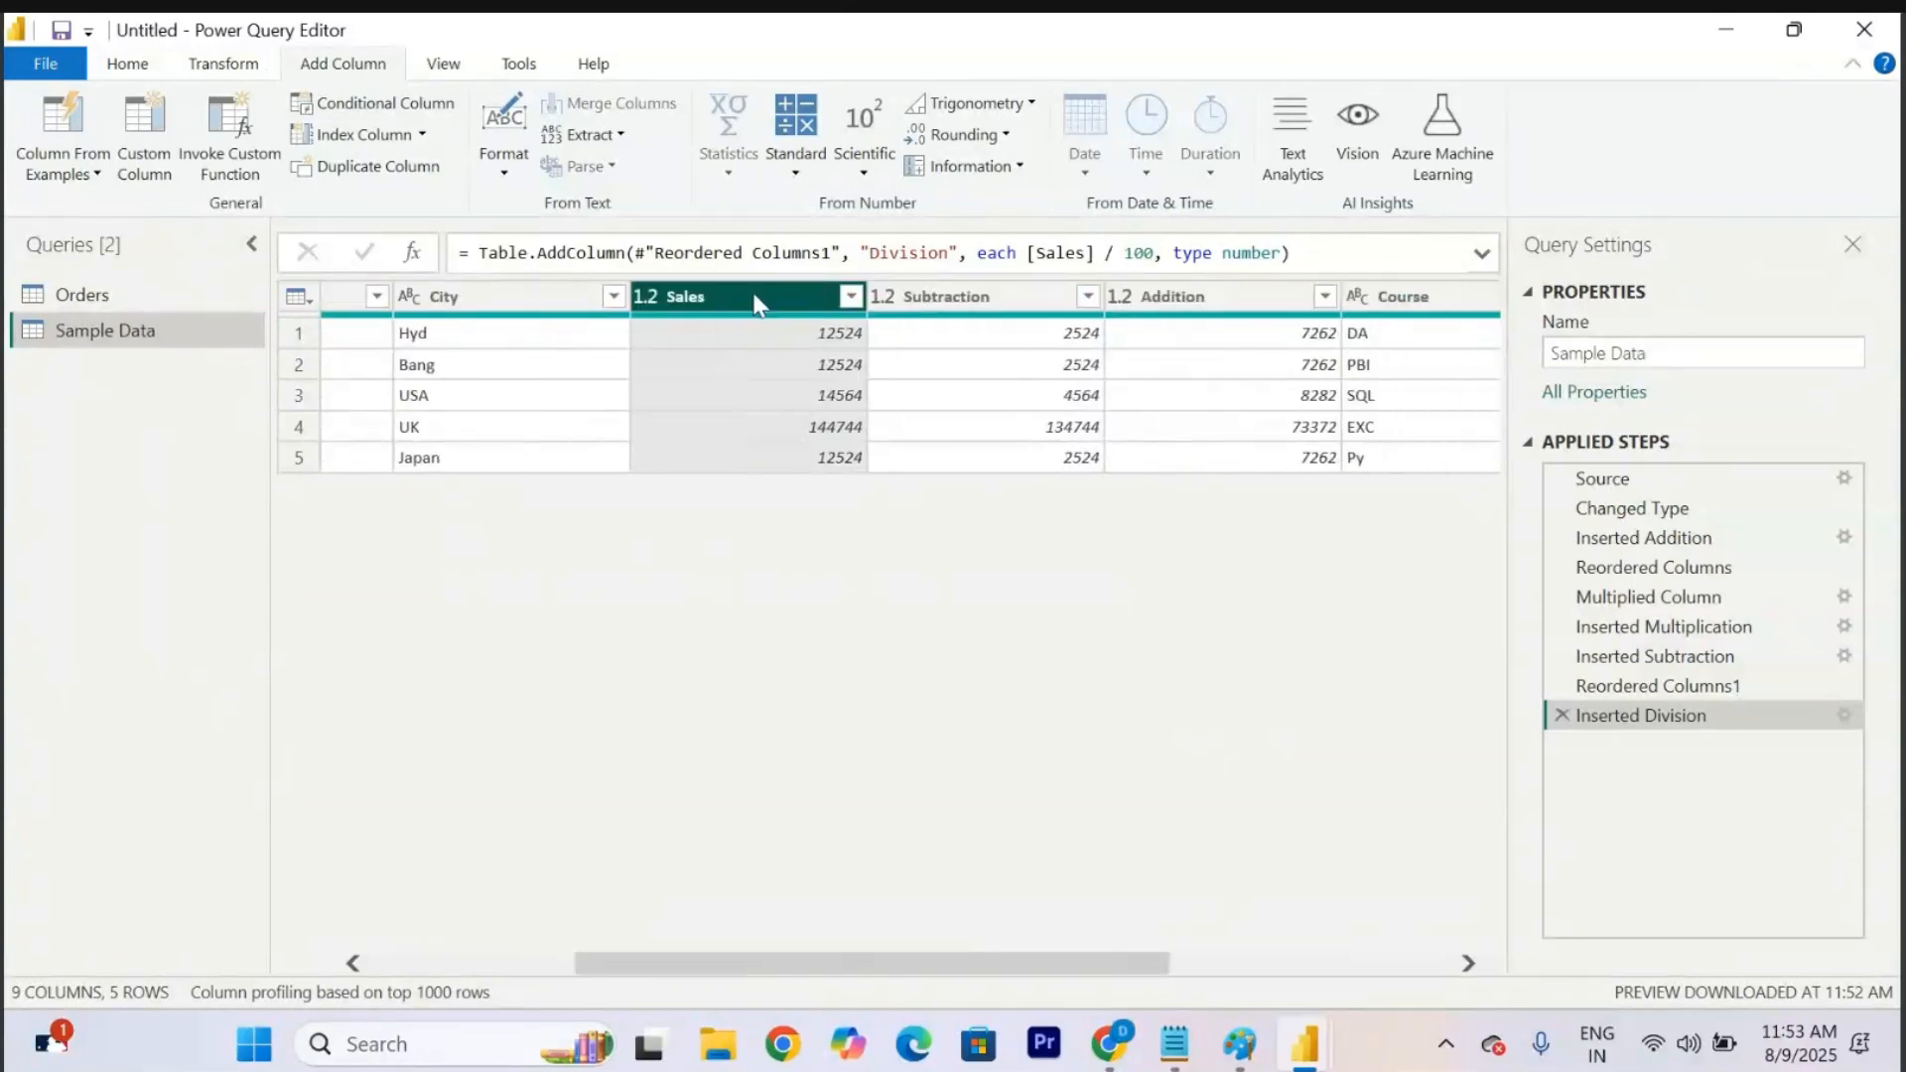
# Calculate the sum of the Sales column with the Statistics transformation.
pyautogui.click(210, 65)
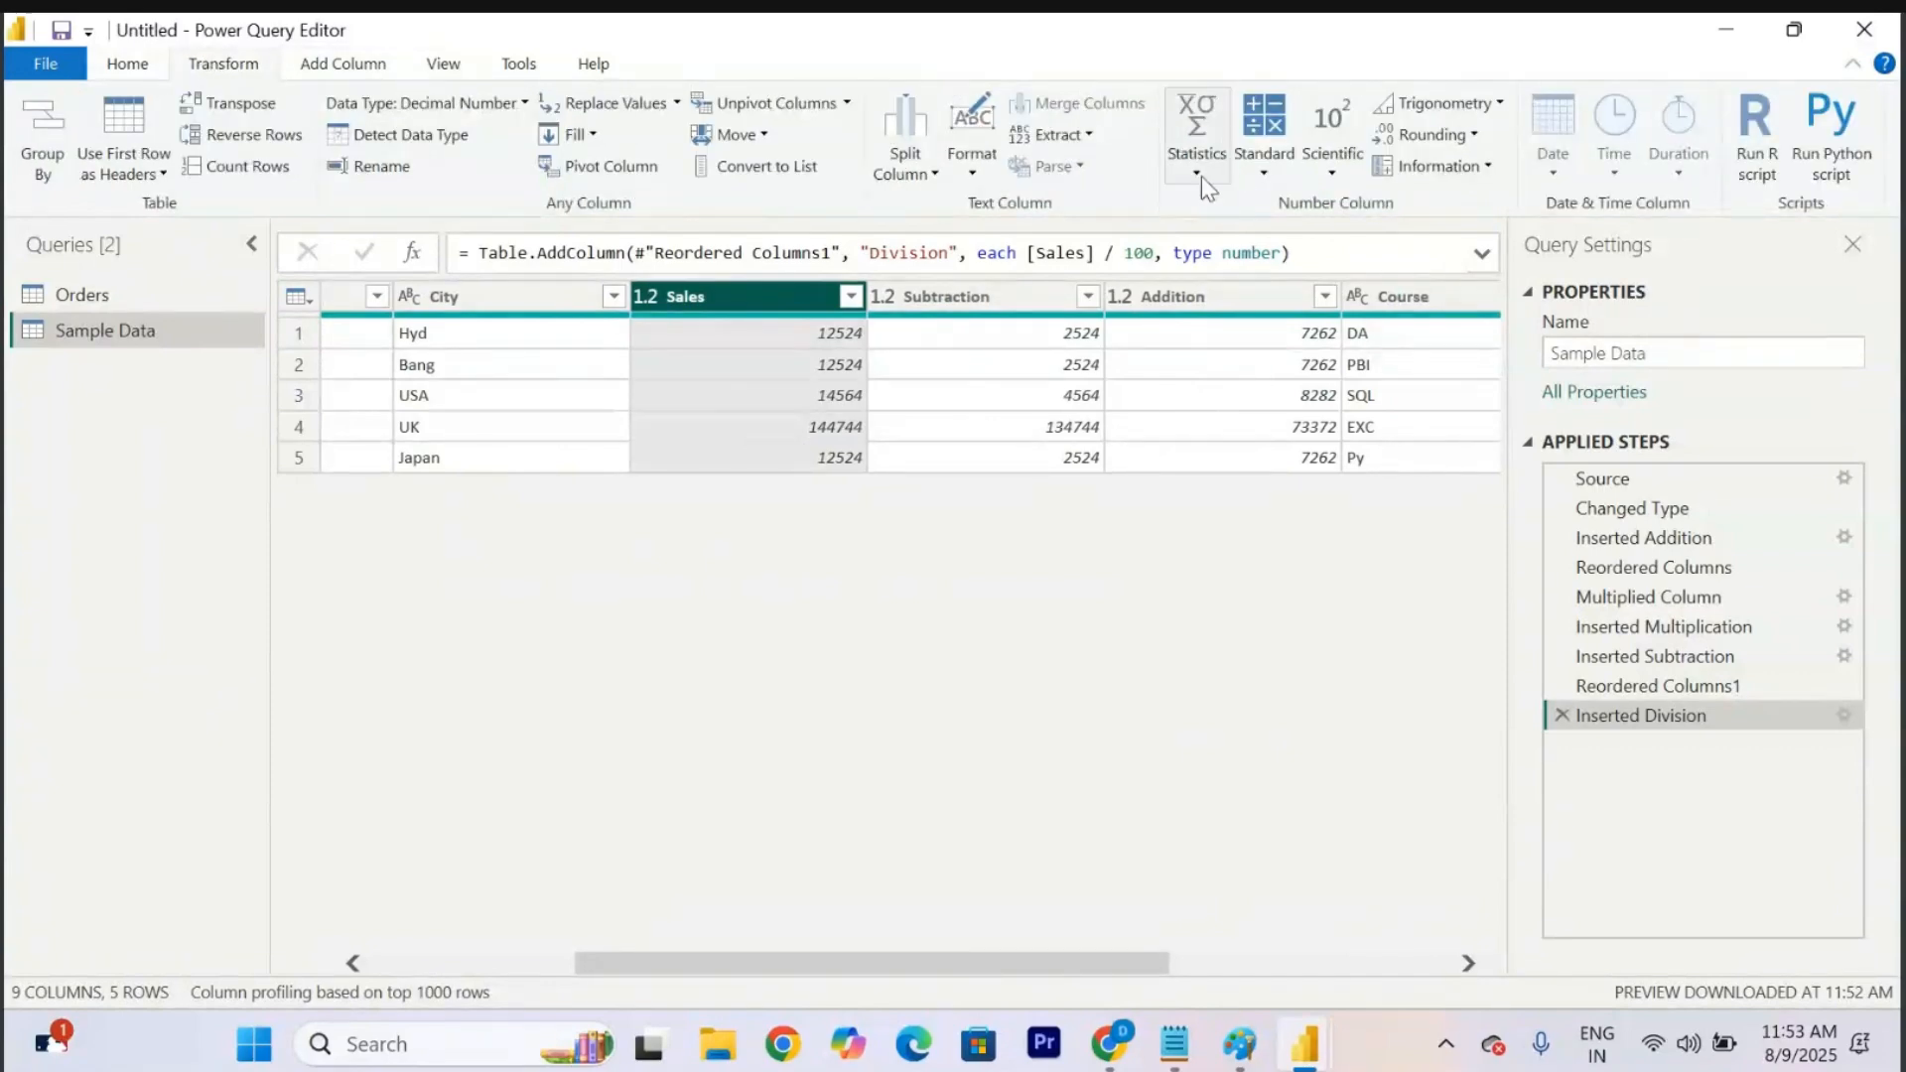
pyautogui.click(1196, 171)
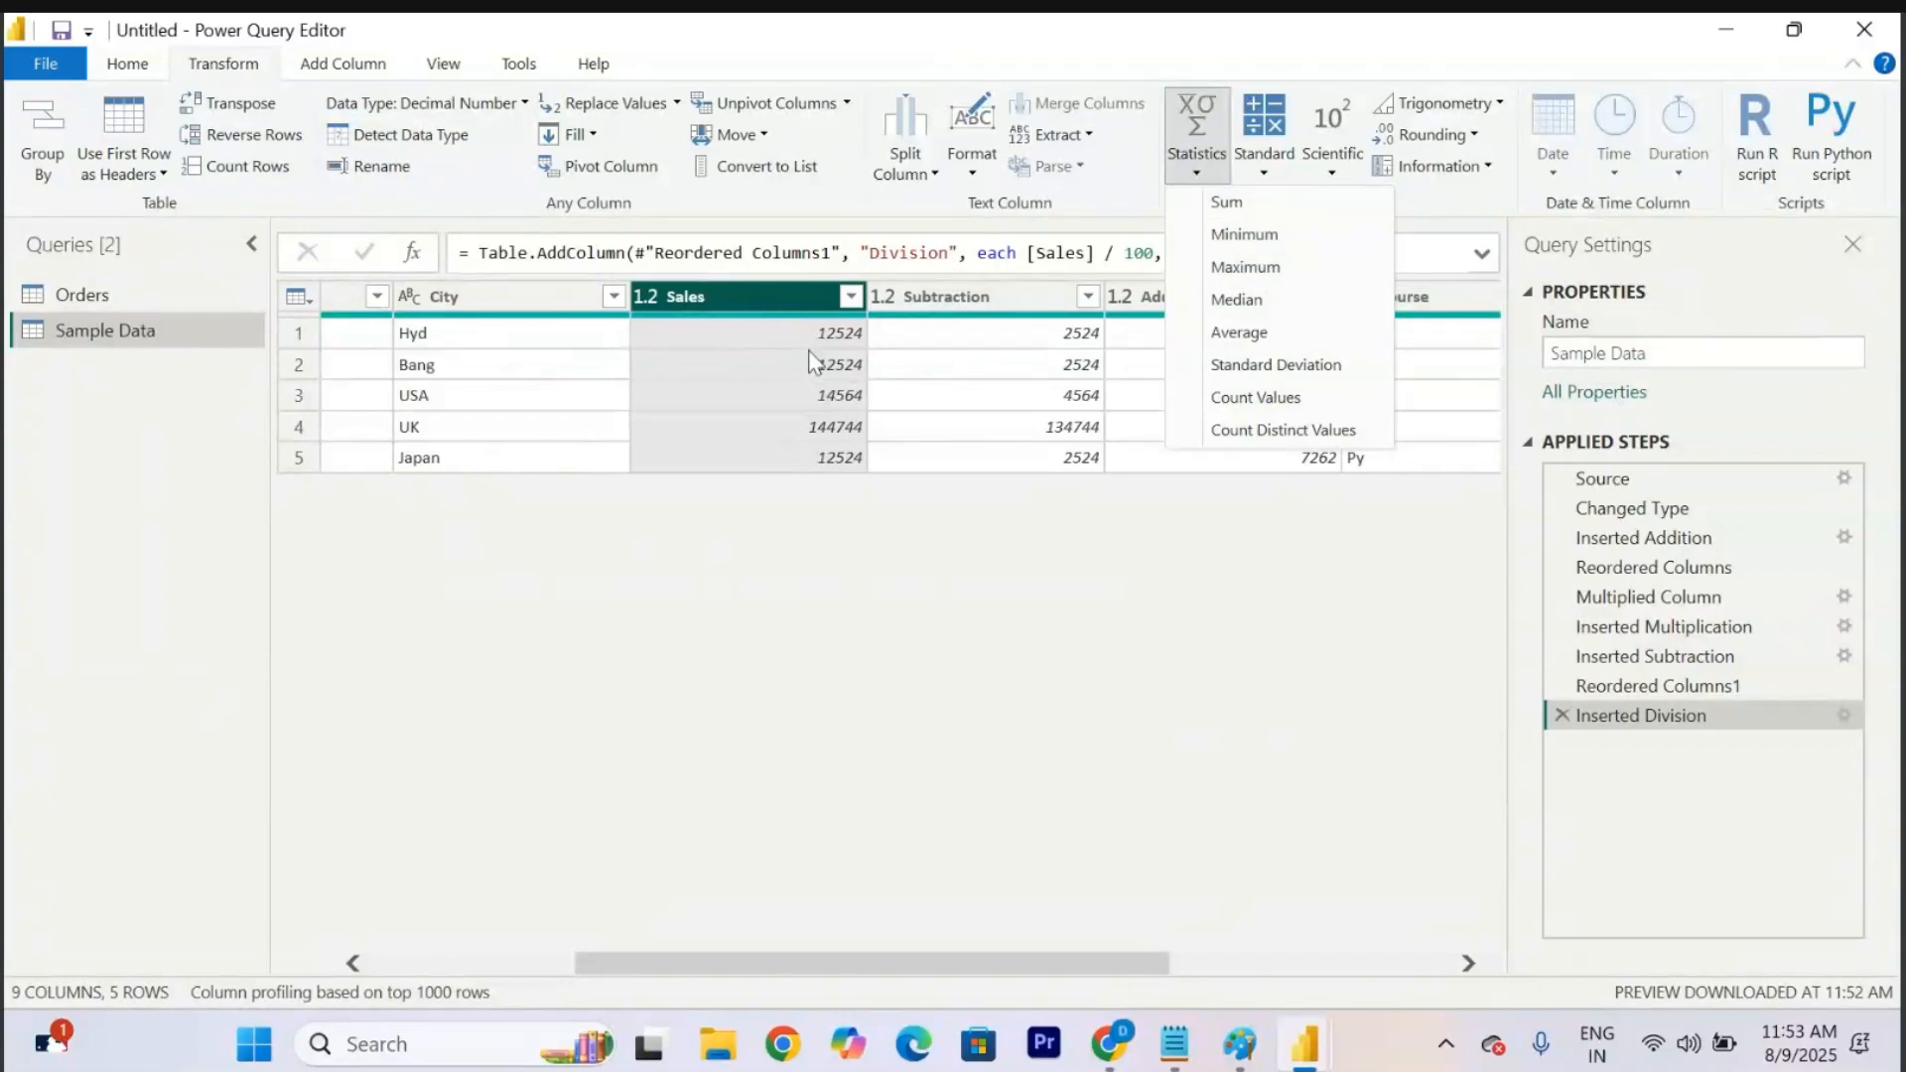
pyautogui.click(1245, 202)
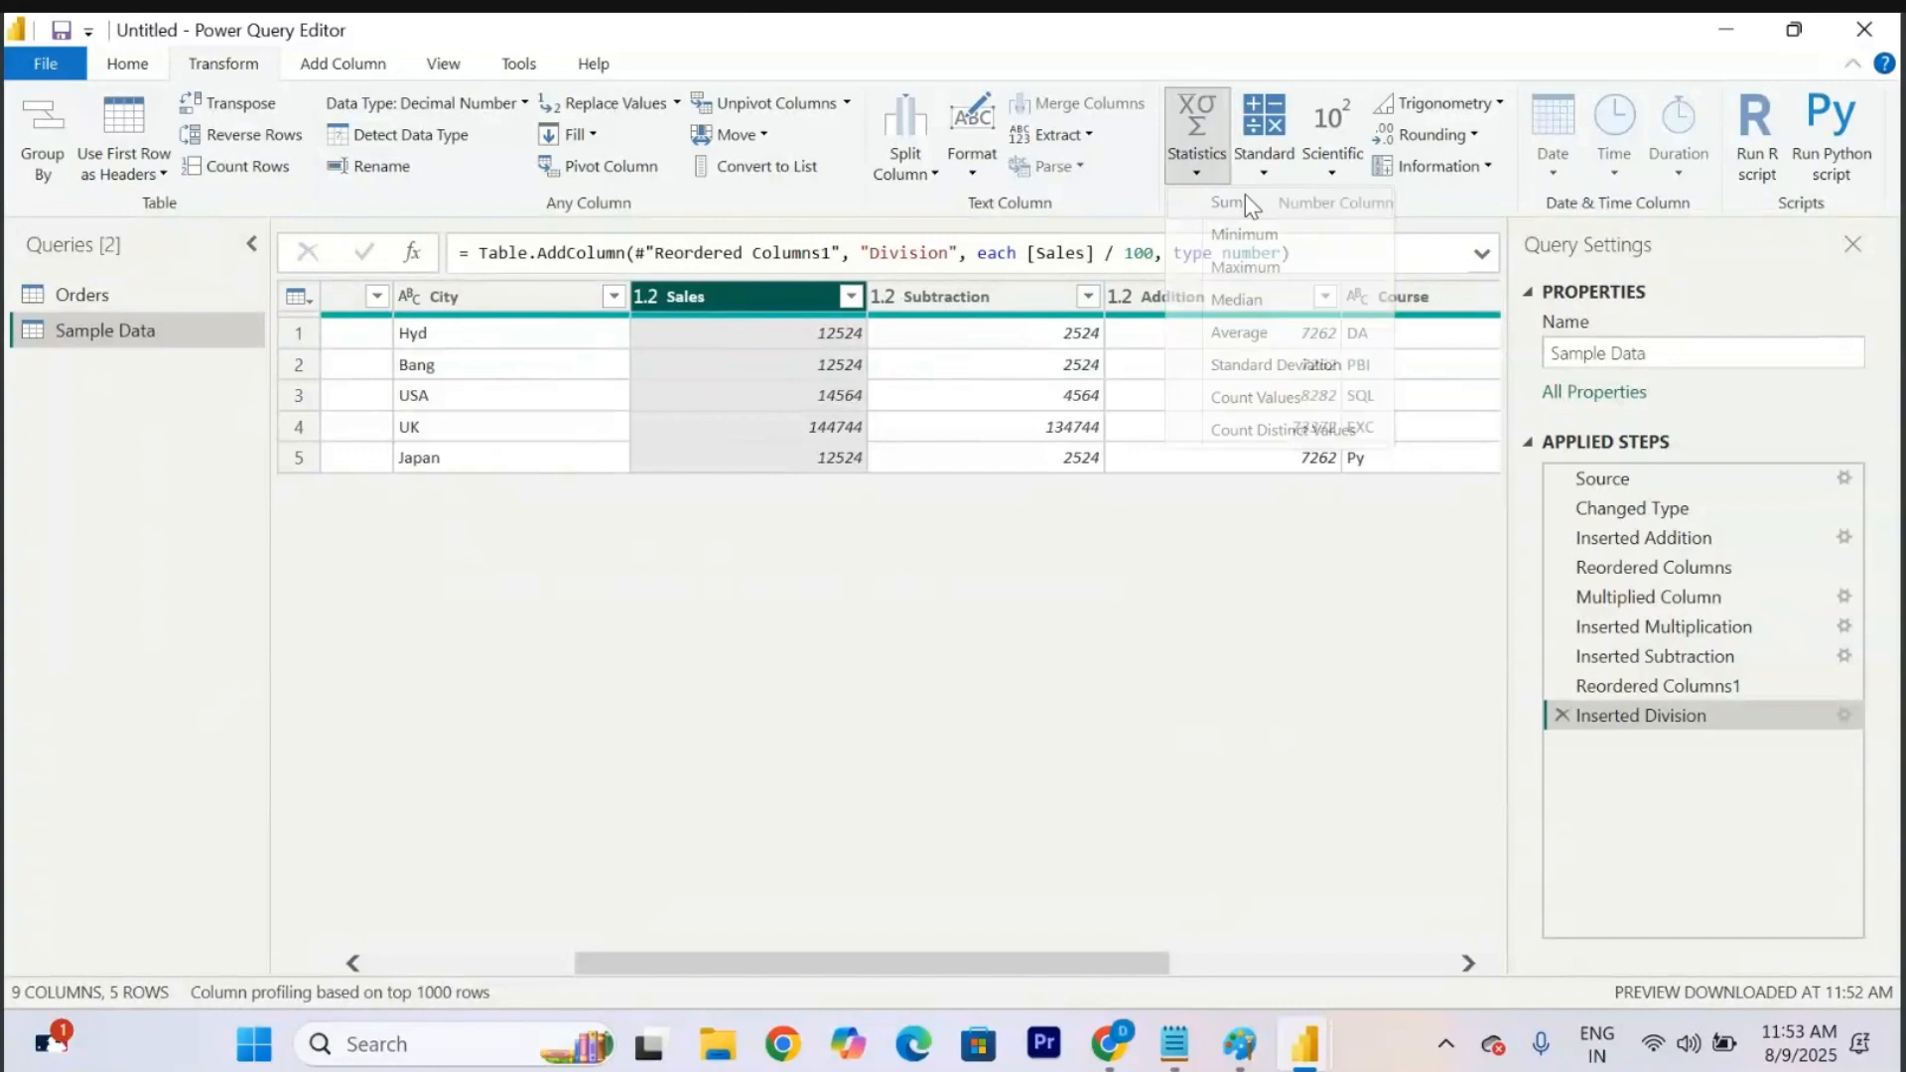
# Inspect the calculated Sales sum and delete that calculation from the applied steps of Sample Data.
pyautogui.moveTo(335, 297); pyautogui.dragTo(278, 295)
pyautogui.click(449, 334)
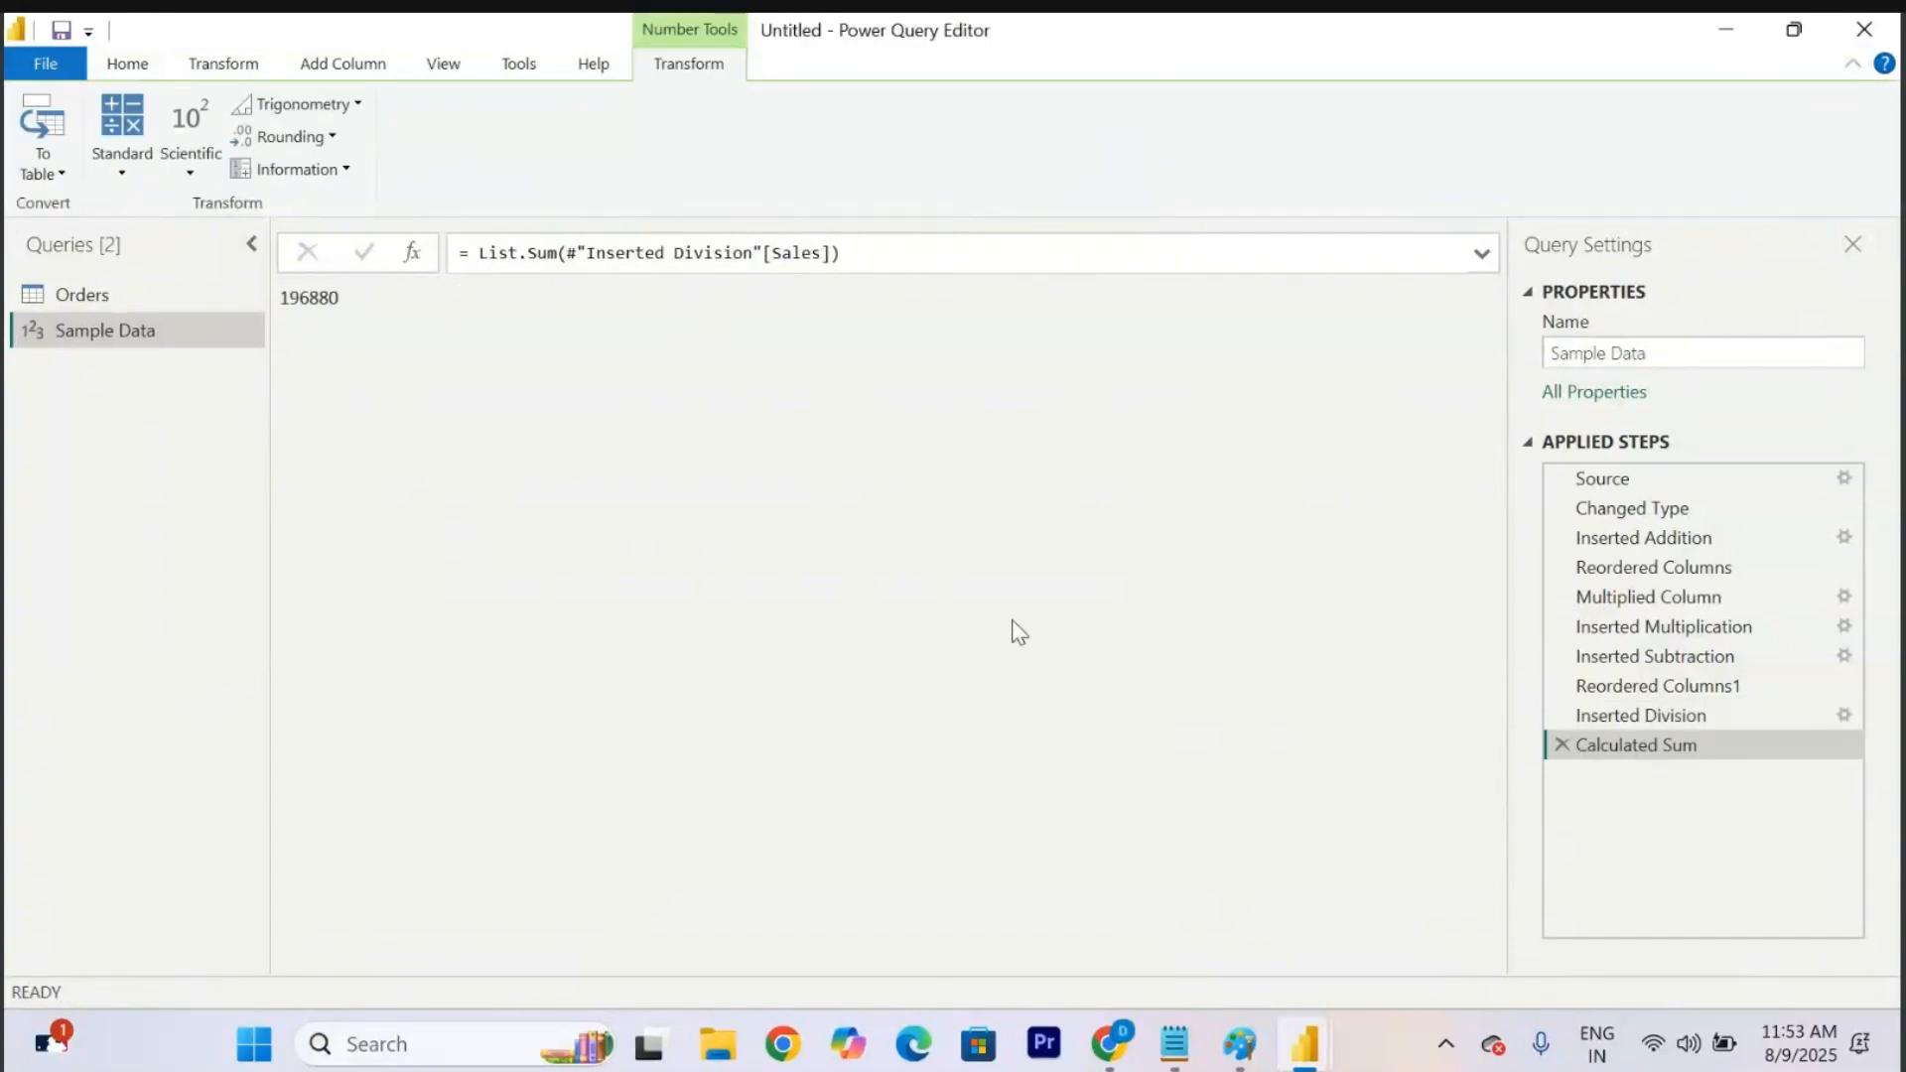
pyautogui.click(1561, 744)
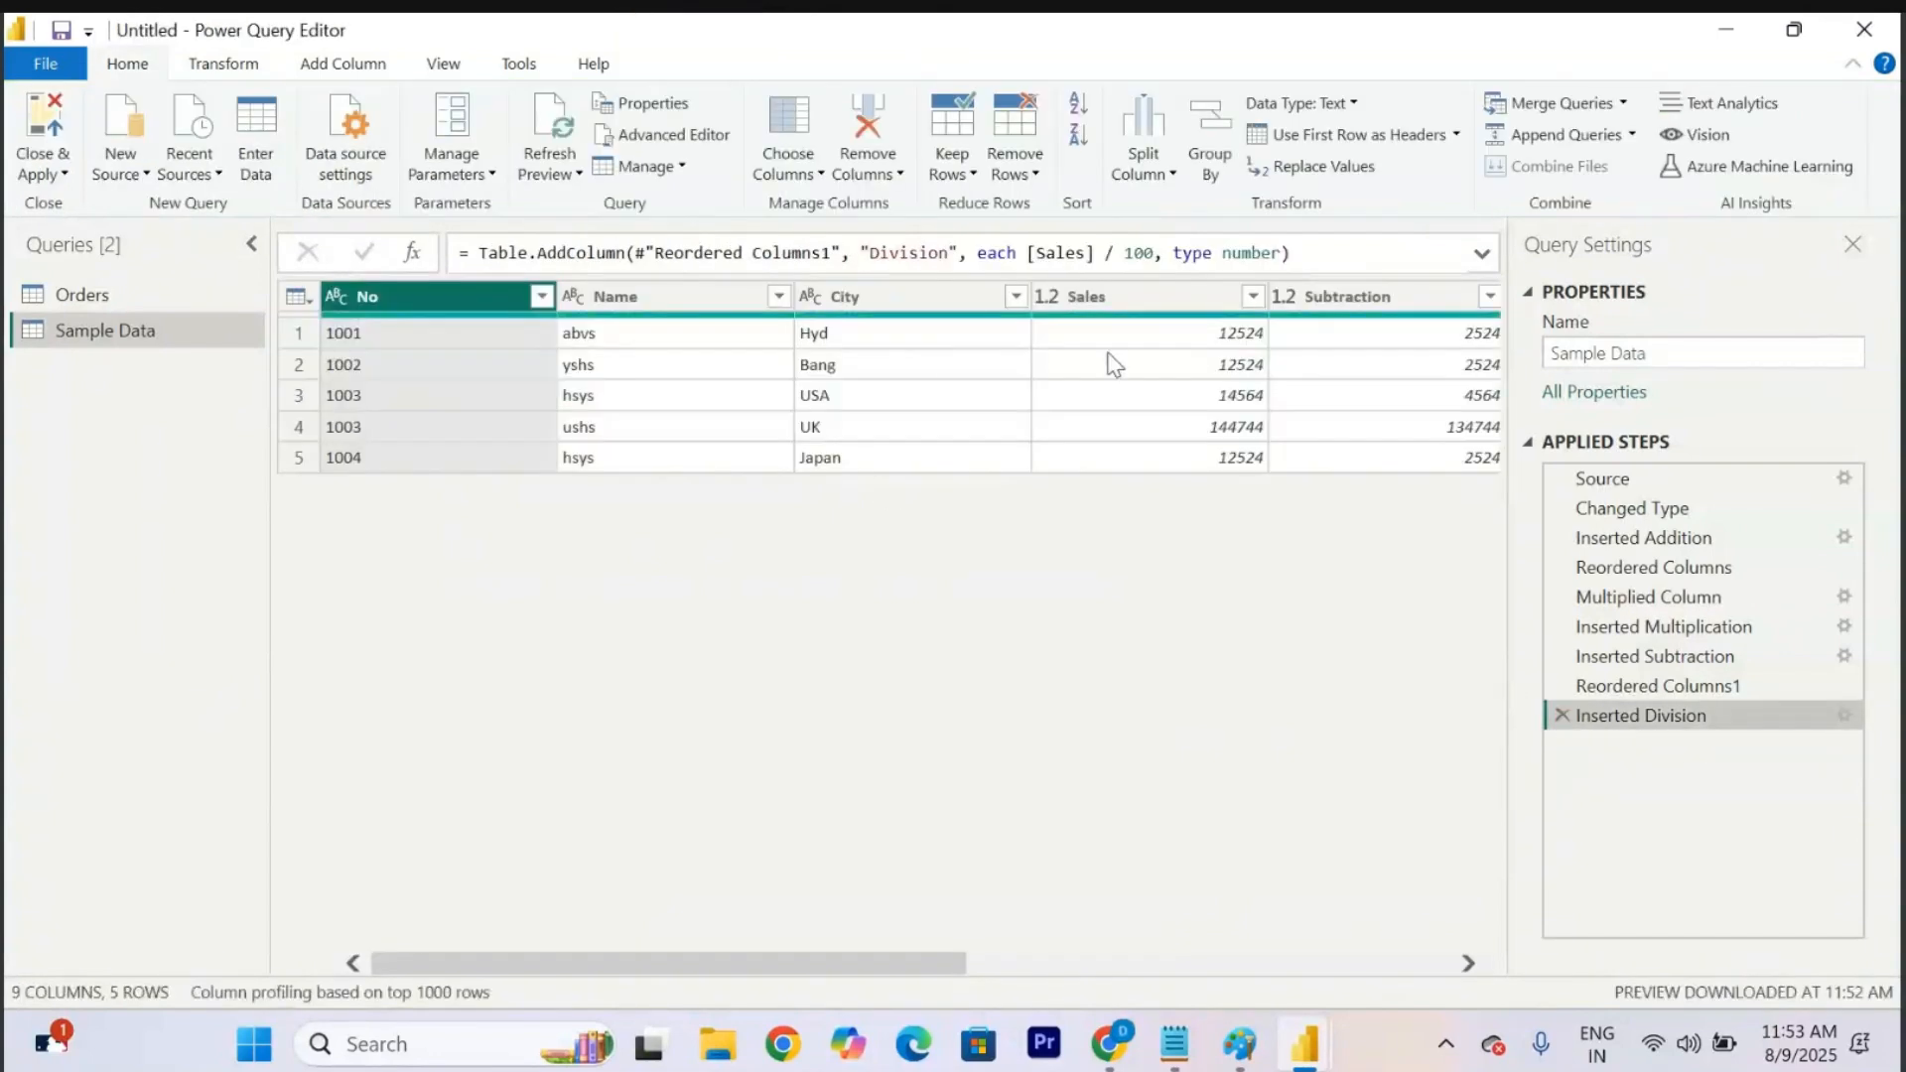
# Calculate the minimum of the Sales column with Statistics, inspect the result, and delete the calculation from the applied steps.
pyautogui.hscroll(5, 1111, 363)
pyautogui.click(631, 314)
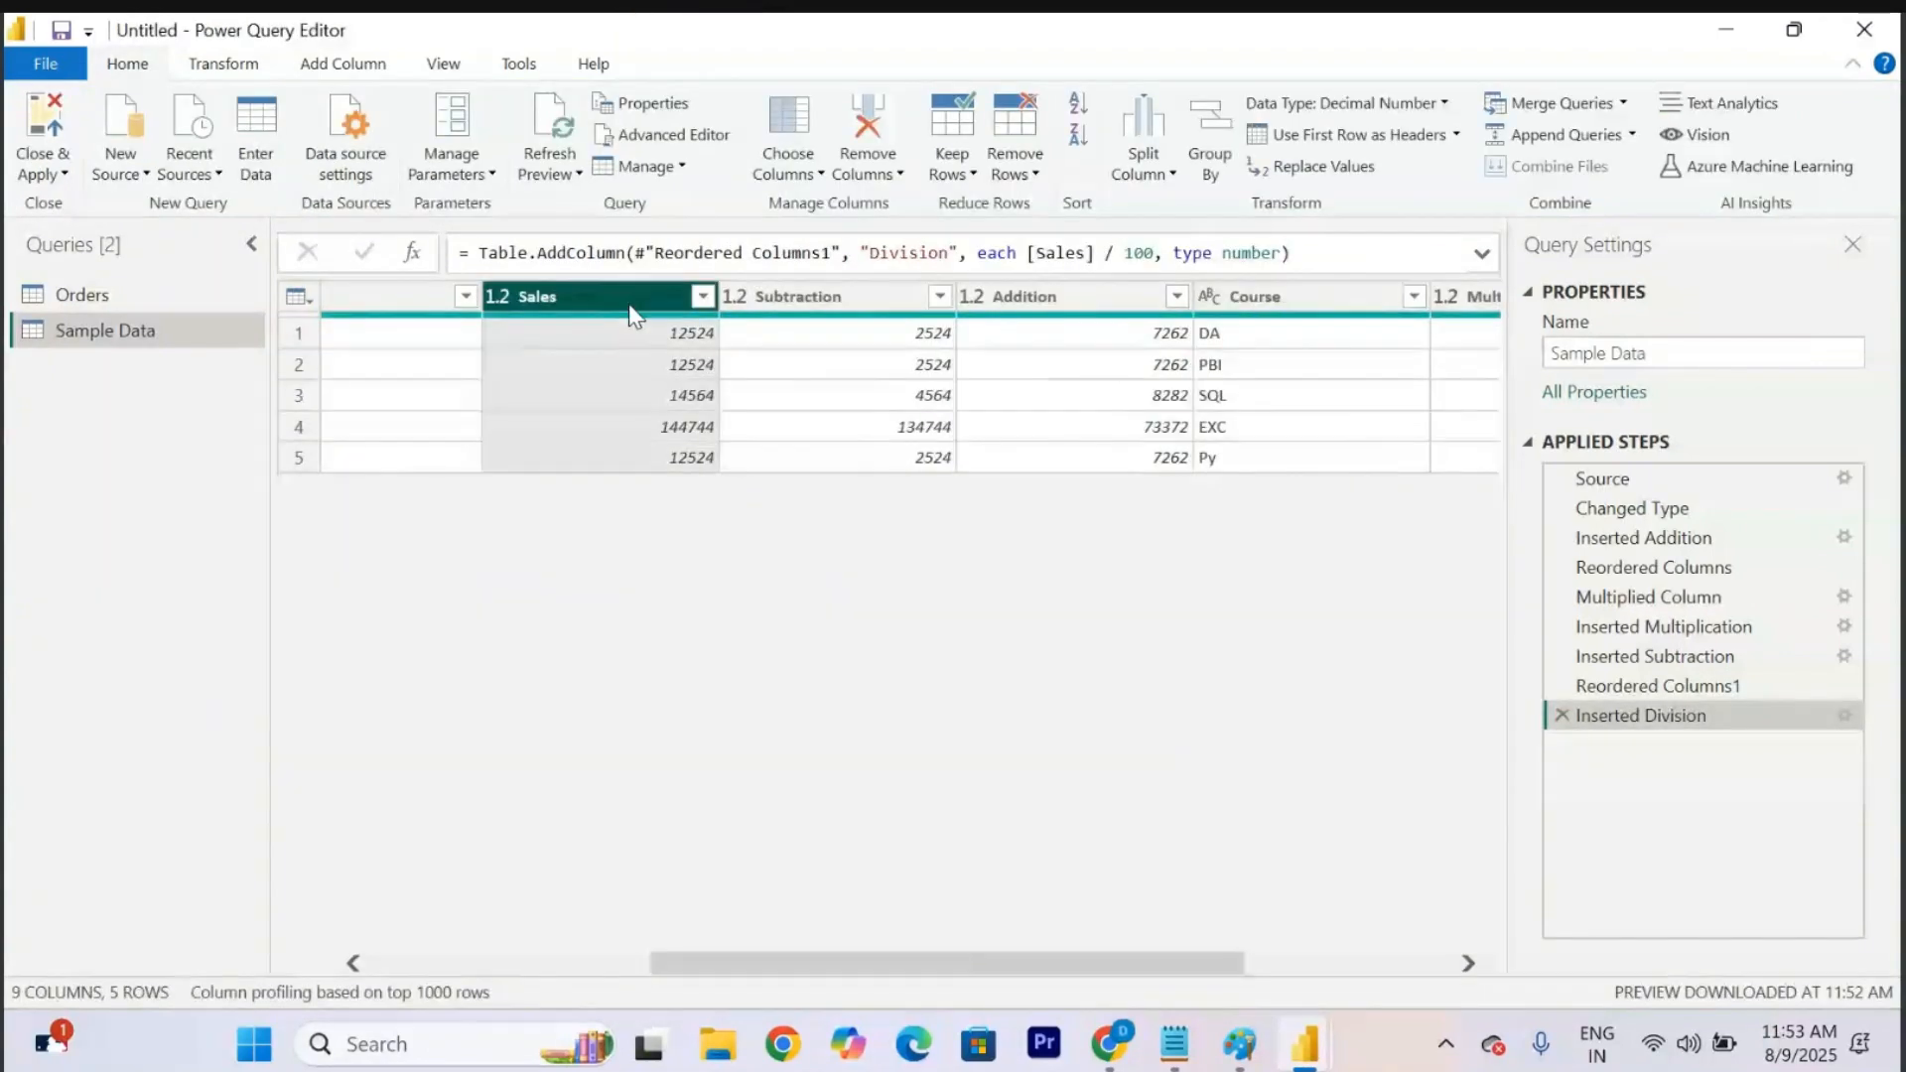
pyautogui.click(220, 64)
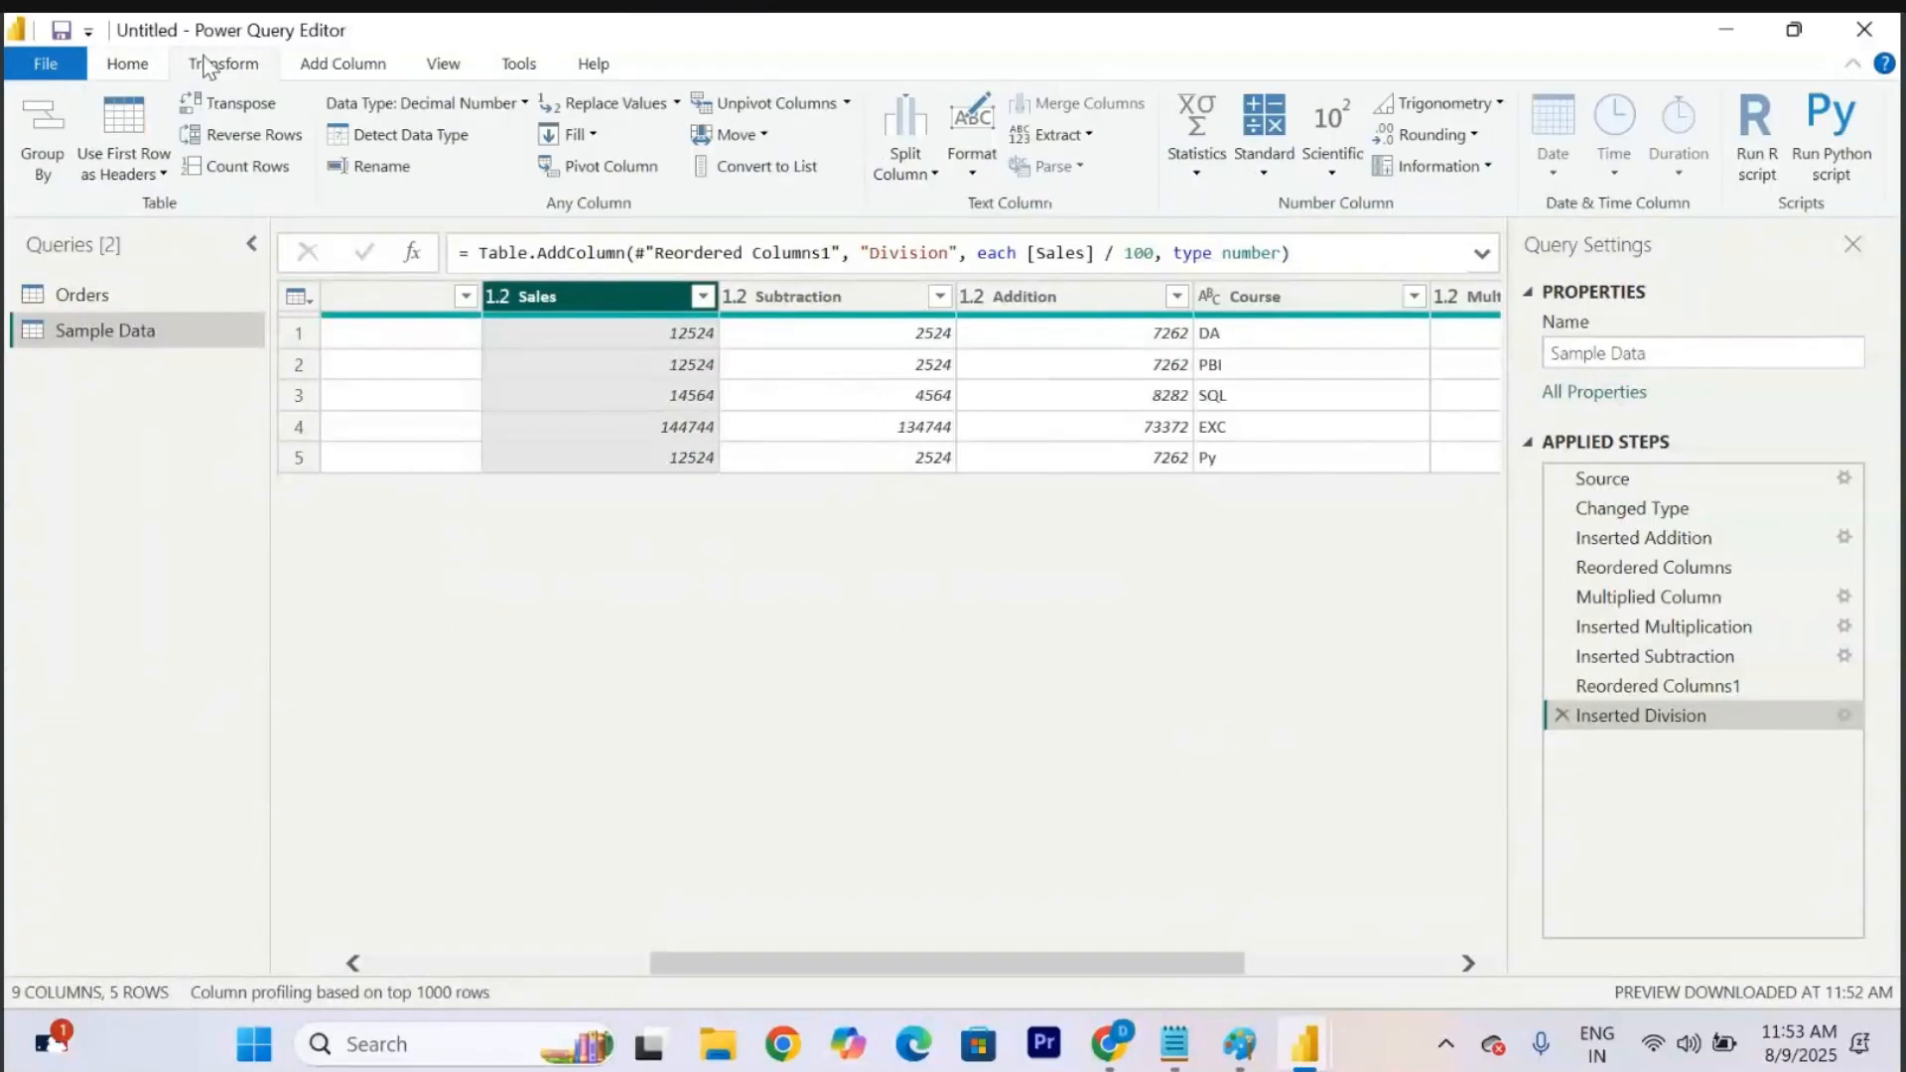
pyautogui.click(1199, 163)
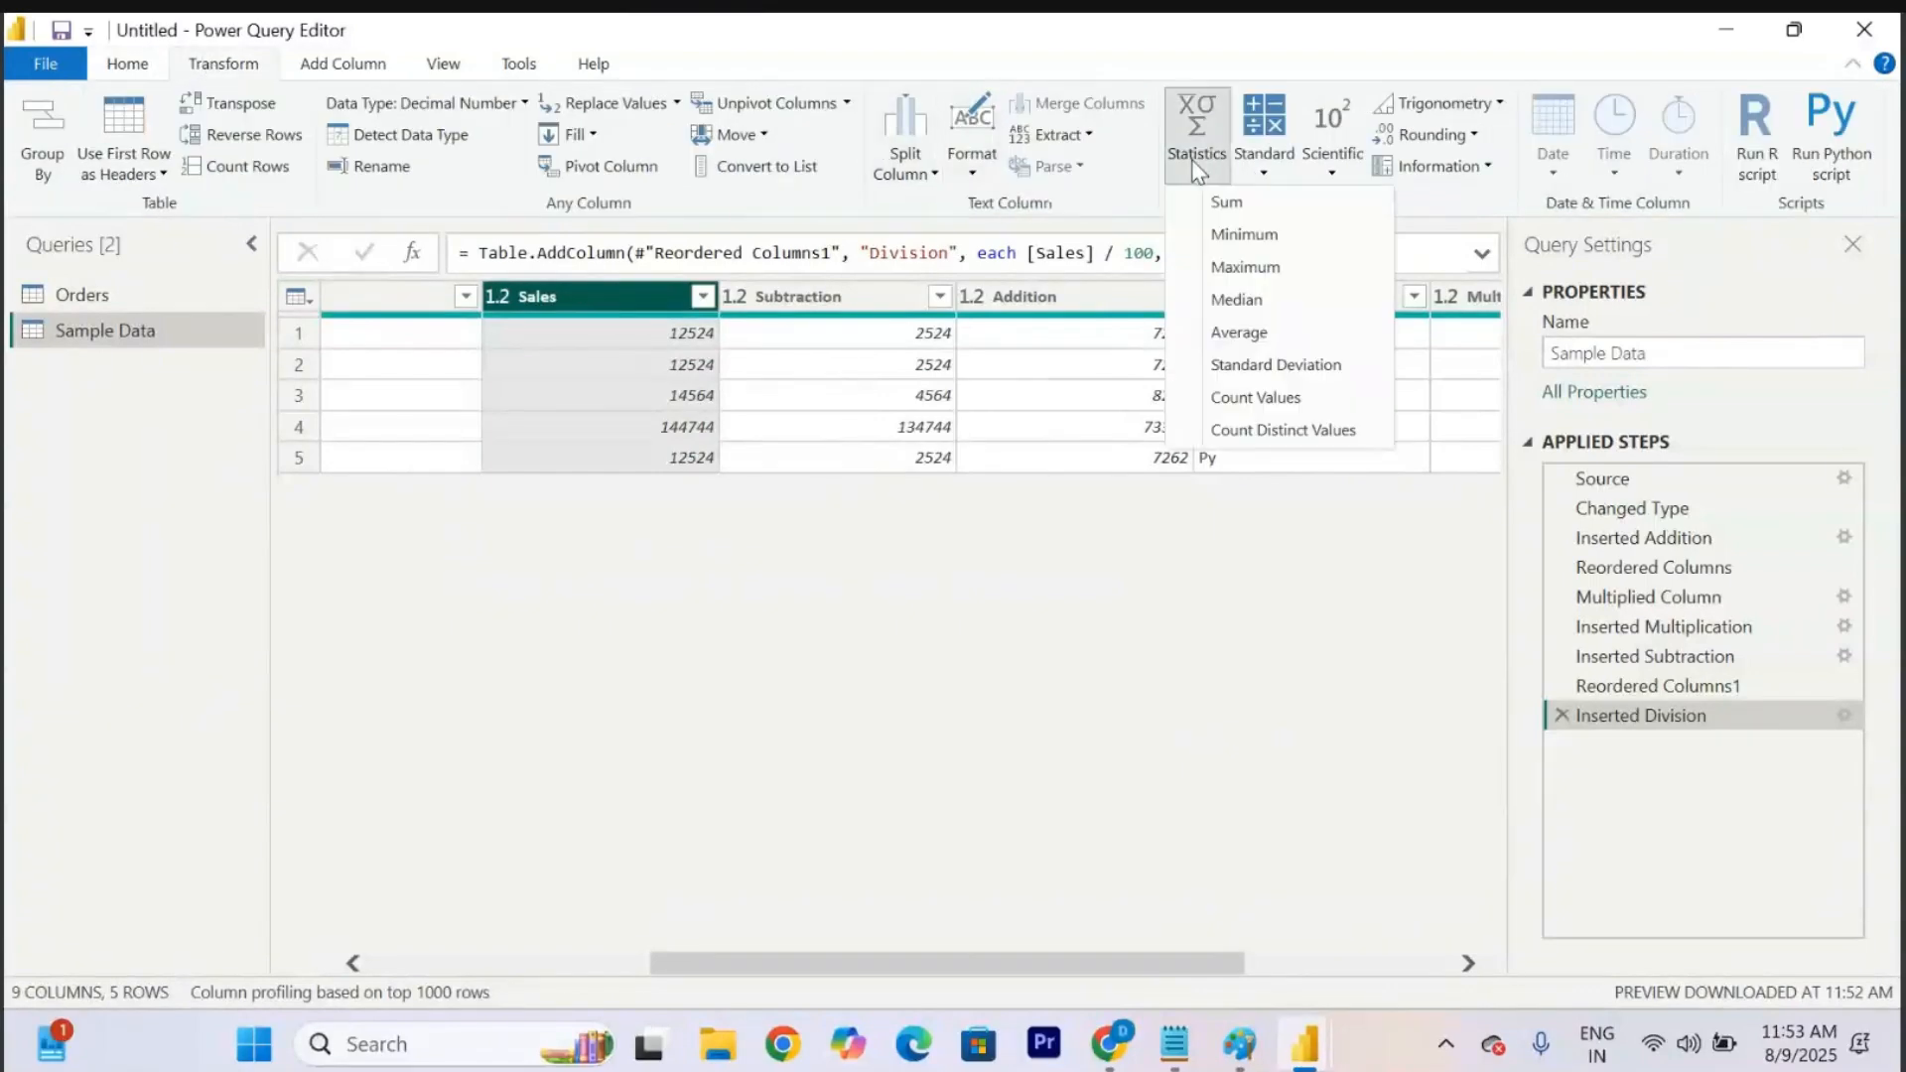
pyautogui.click(1259, 235)
pyautogui.moveTo(338, 299); pyautogui.dragTo(260, 293)
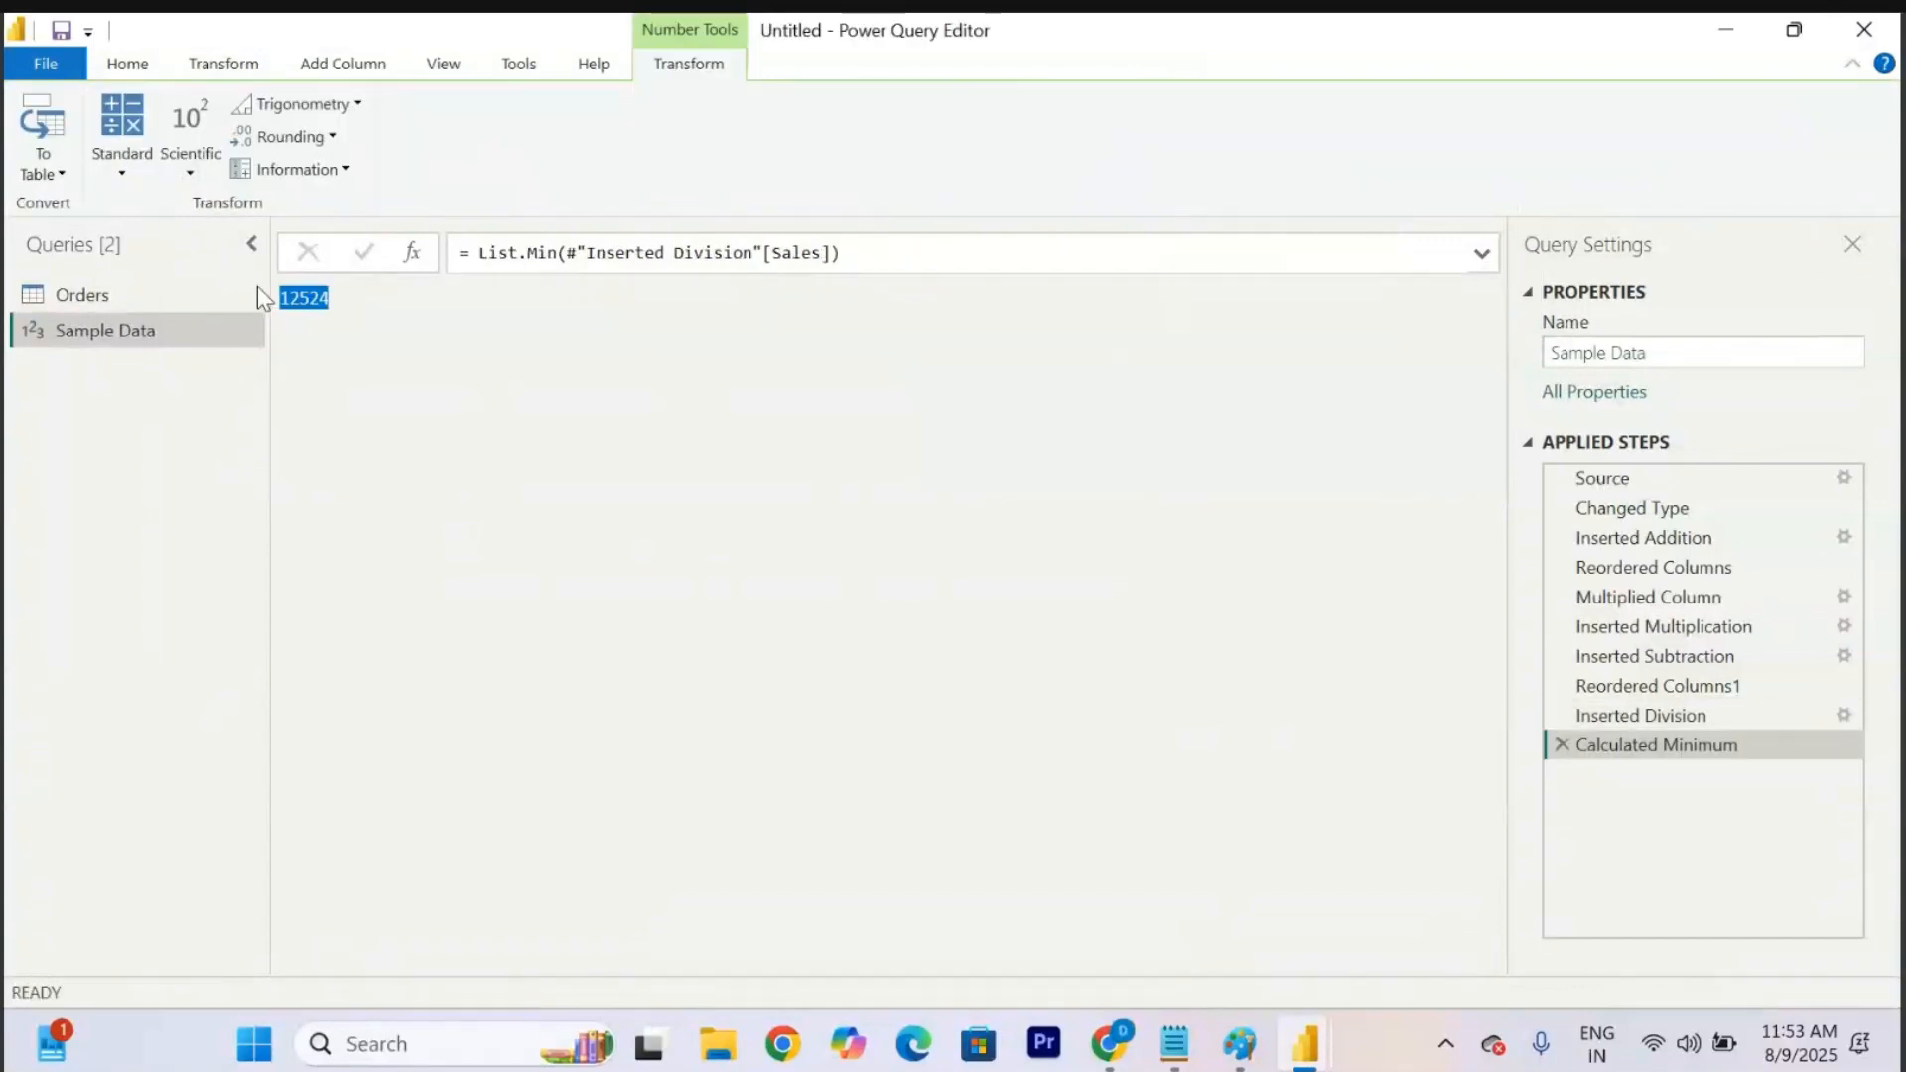
pyautogui.click(1560, 744)
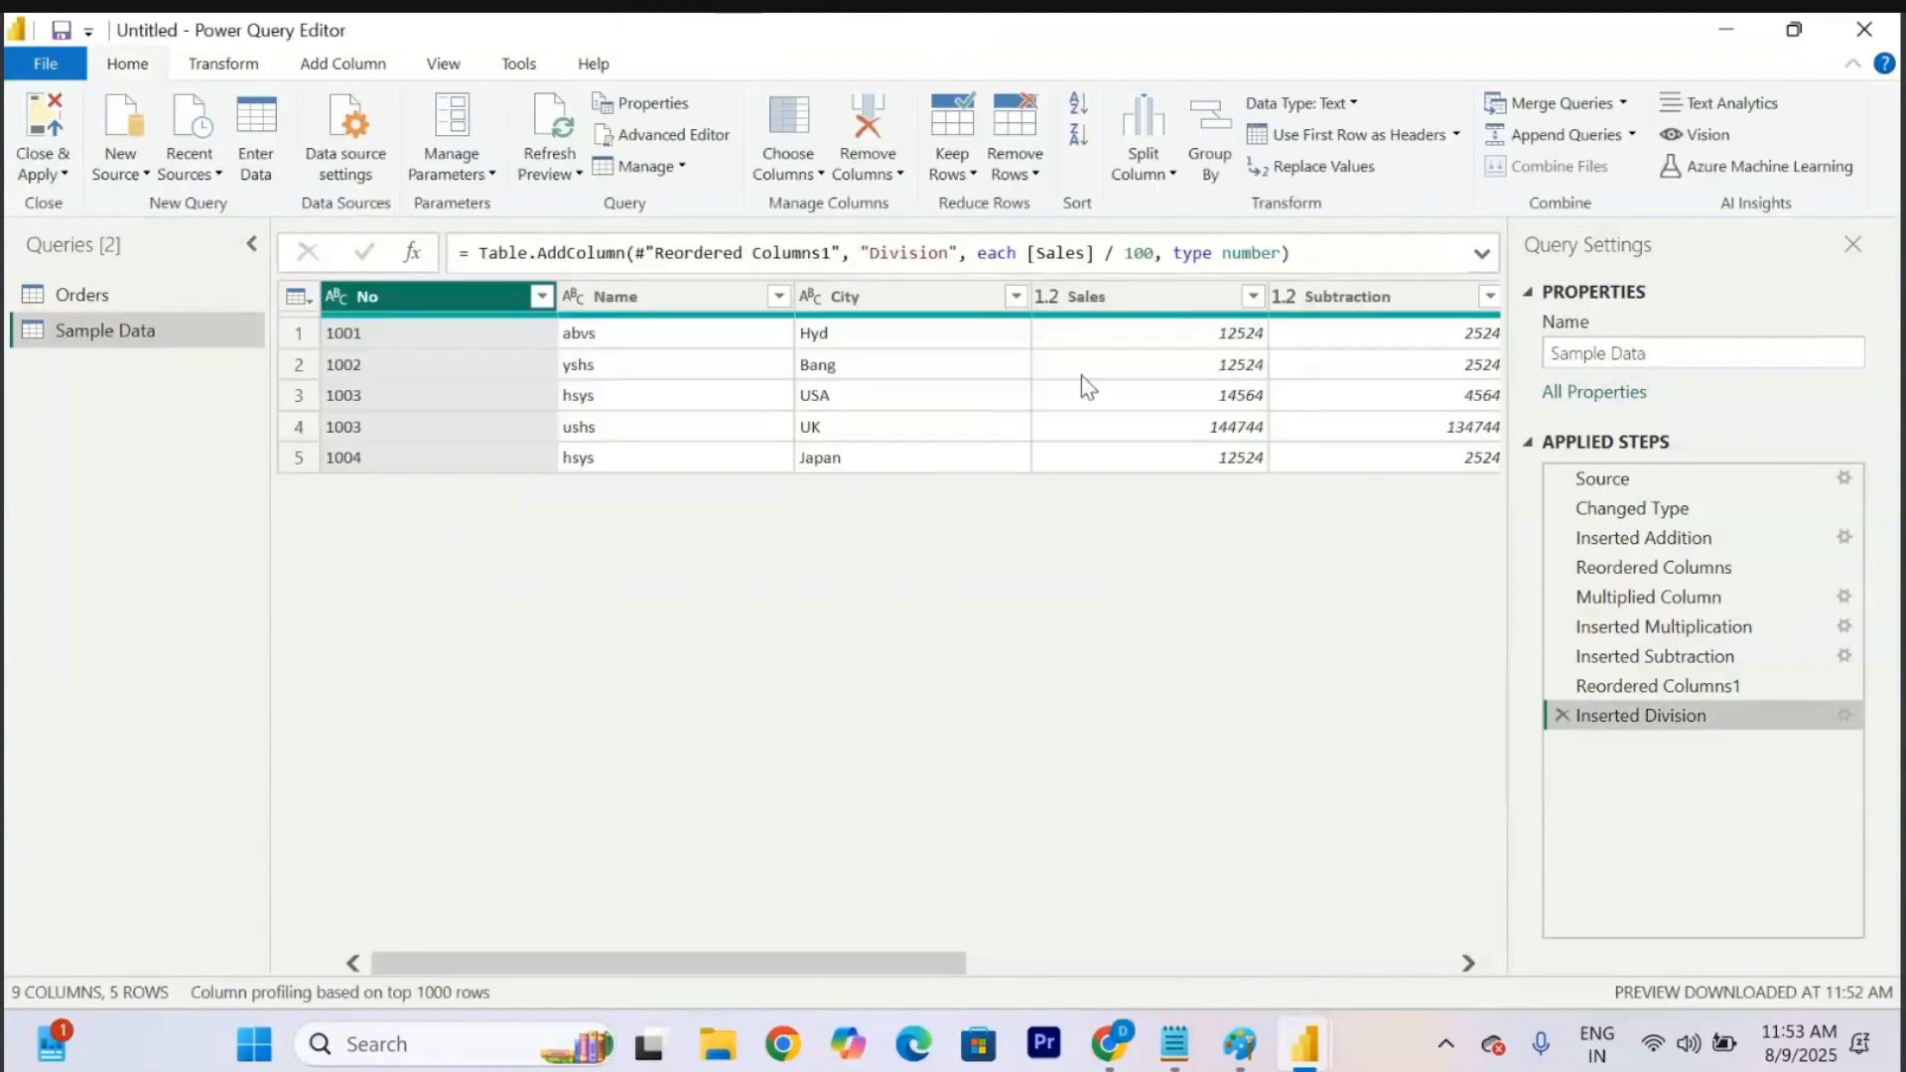
# Calculate the maximum of the Sales column with Statistics, inspect the result, and delete the calculation from the applied steps.
pyautogui.click(1144, 292)
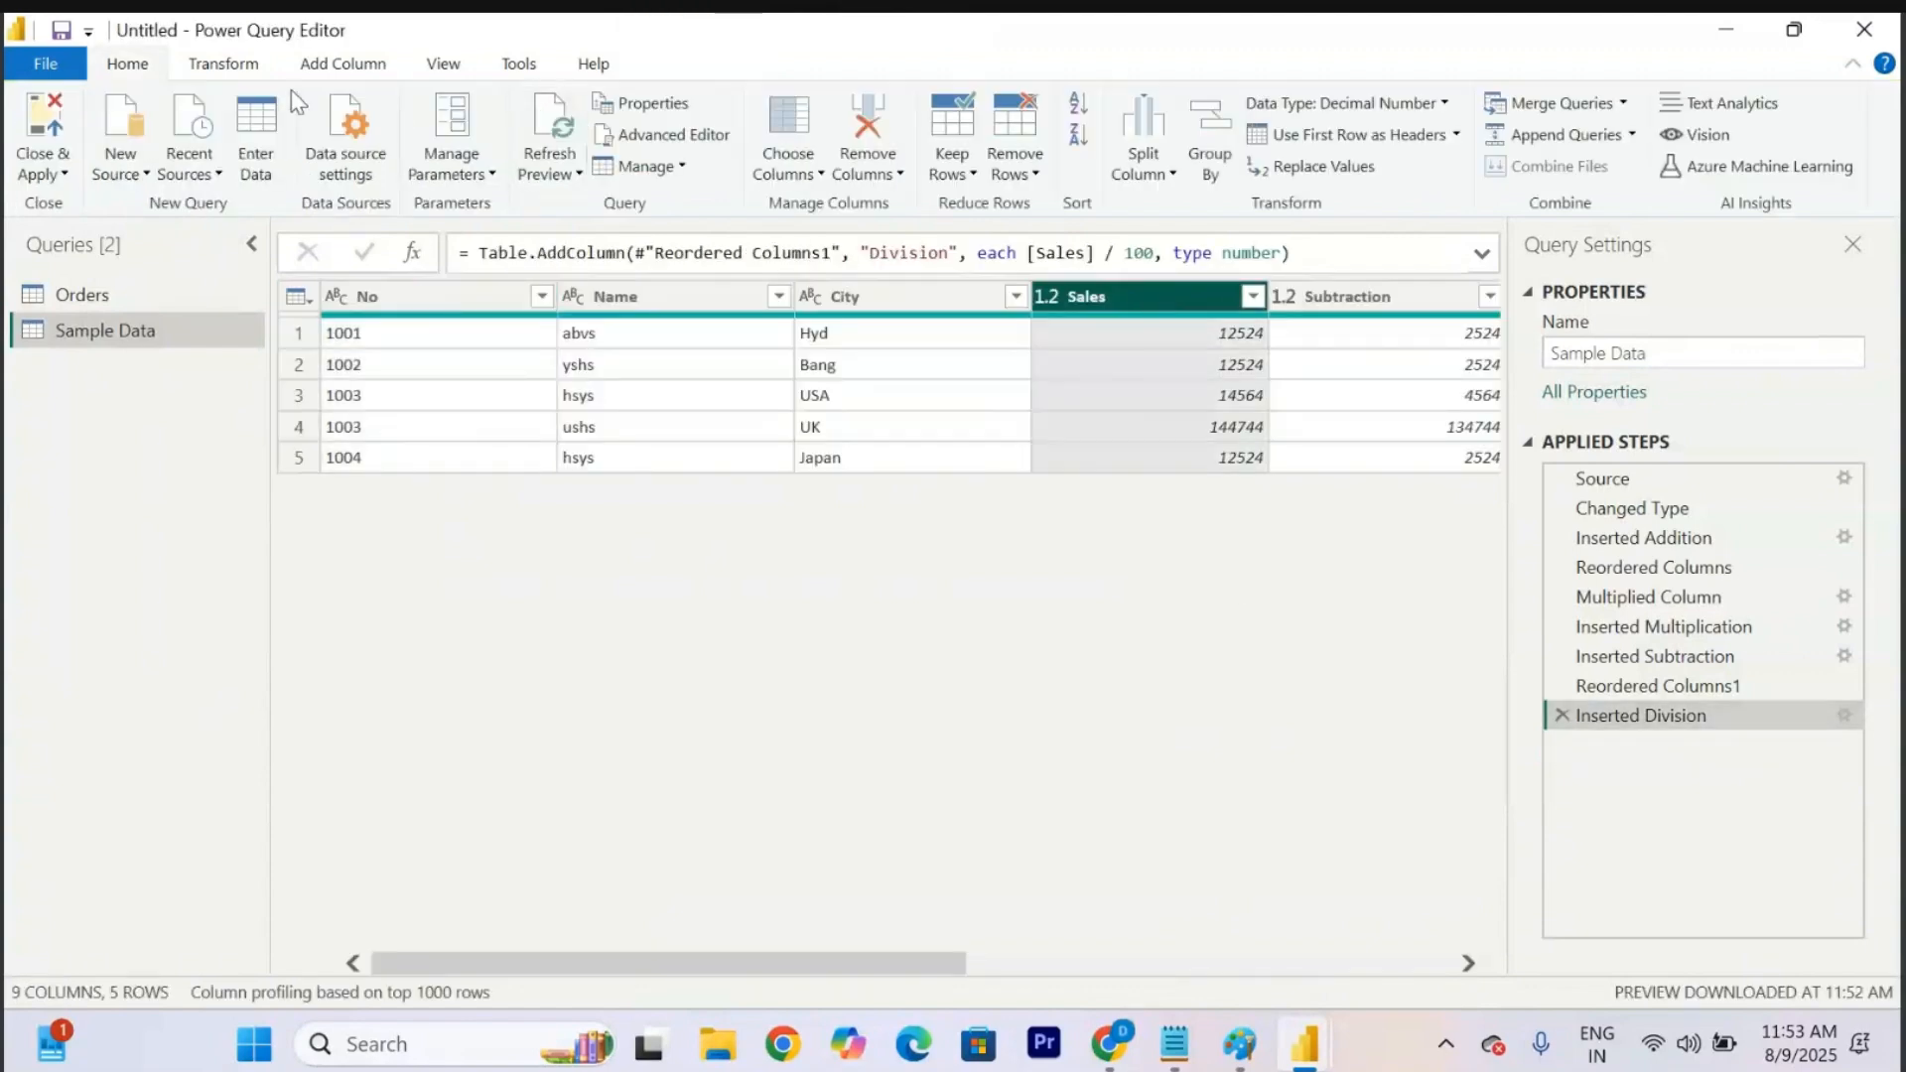
pyautogui.click(223, 63)
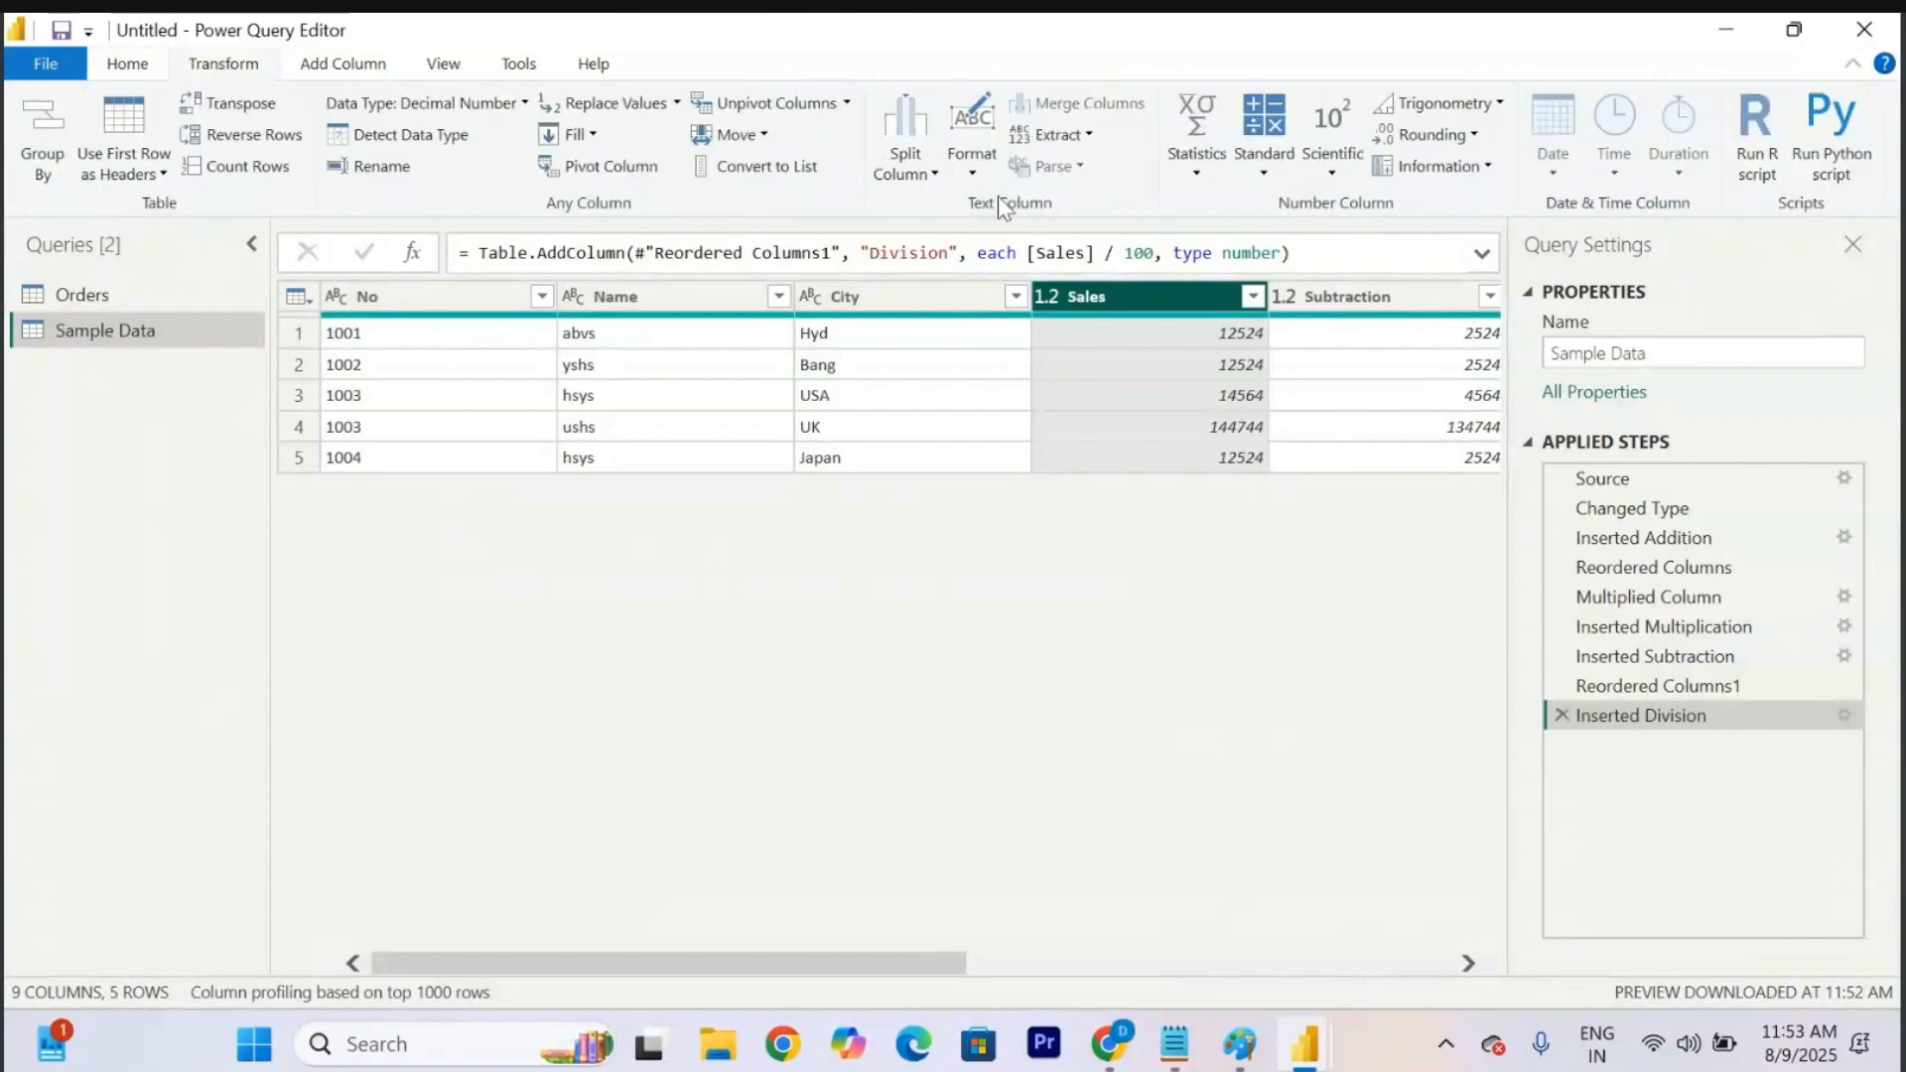
pyautogui.click(1197, 164)
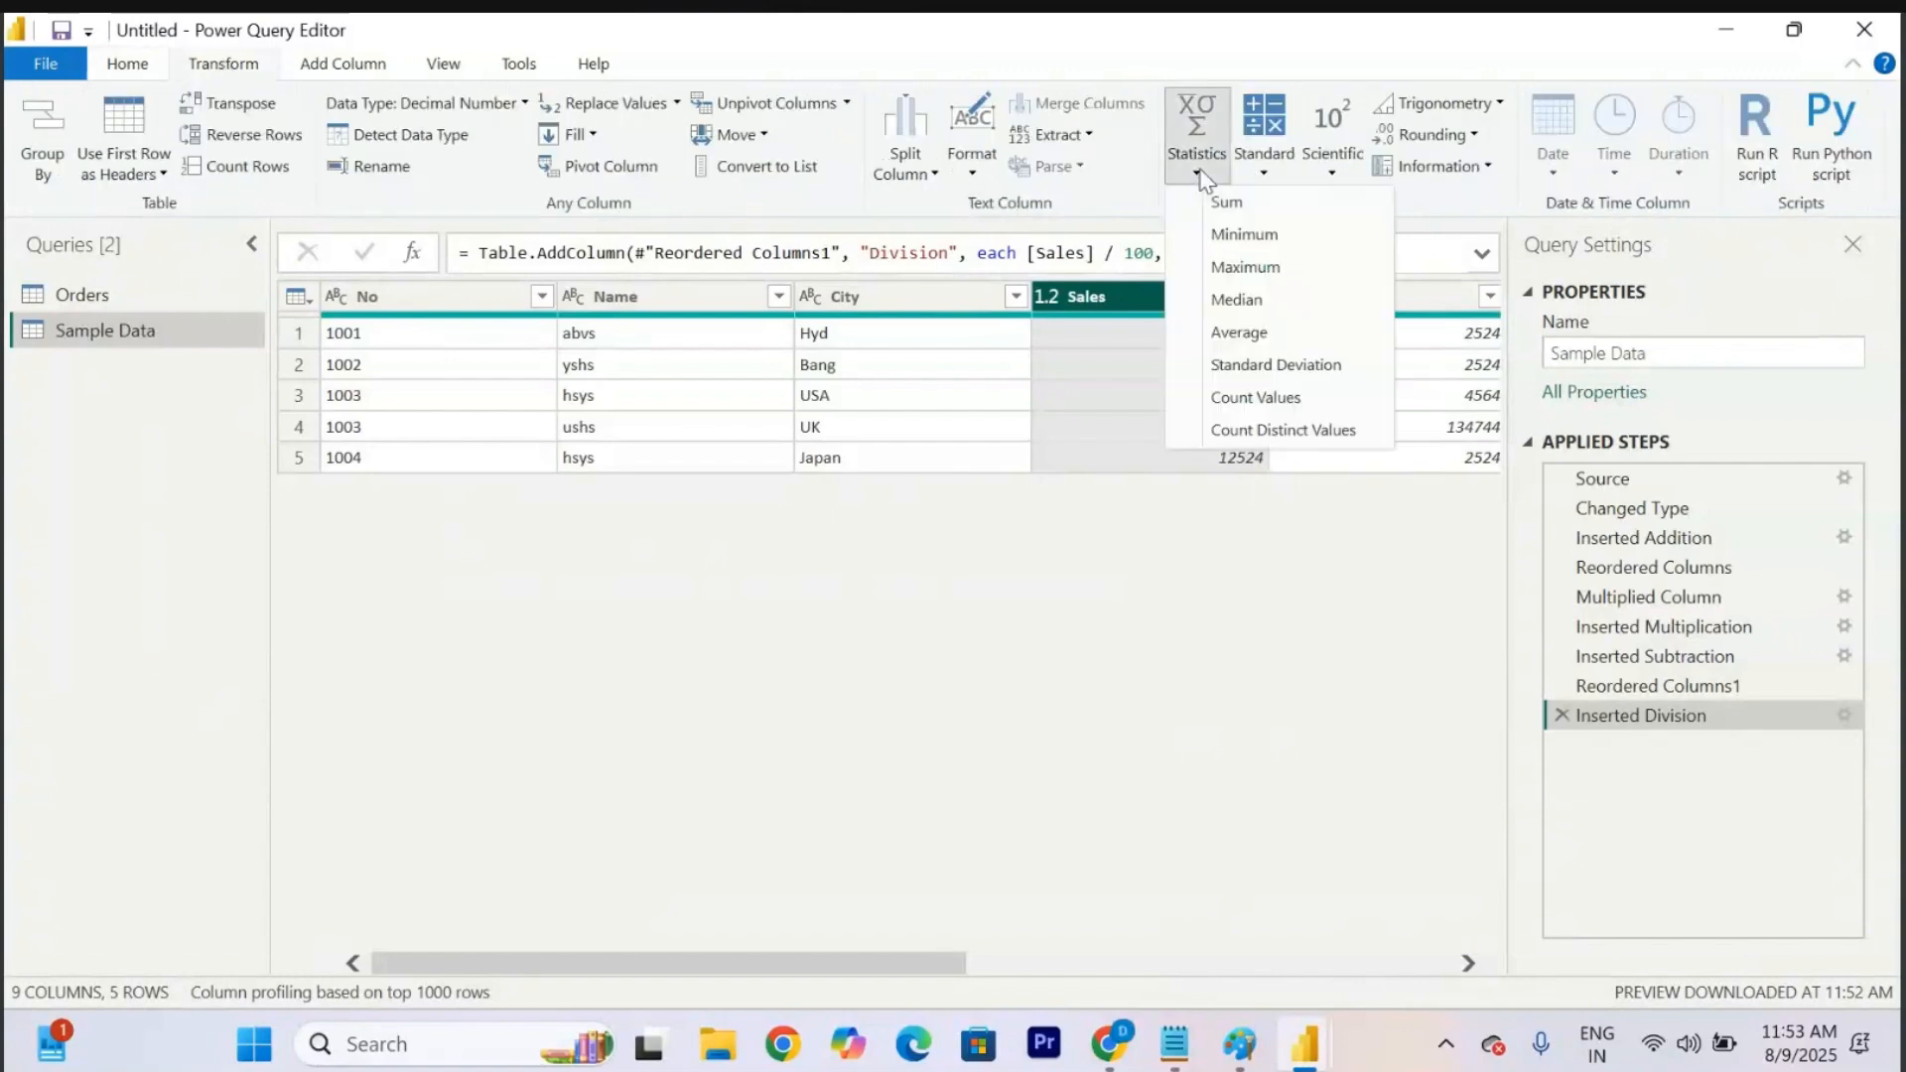
pyautogui.click(1264, 272)
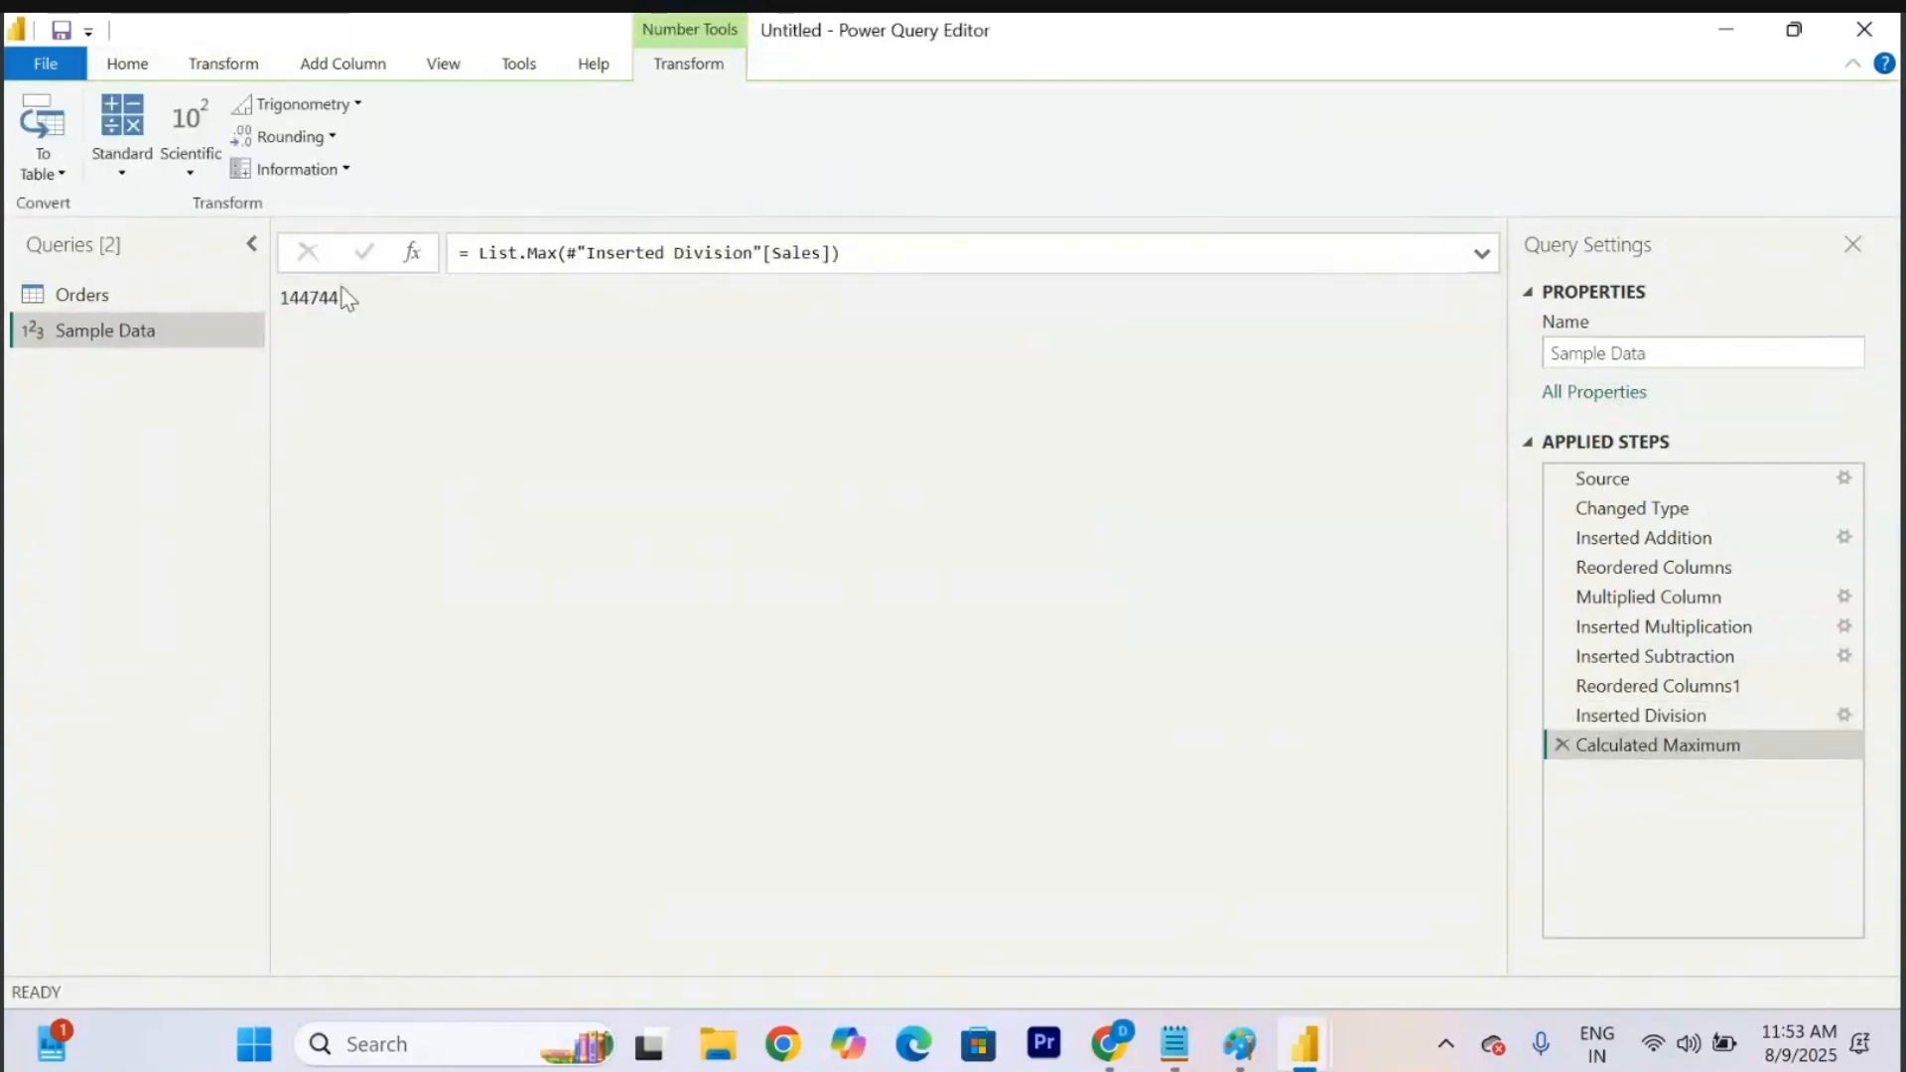
pyautogui.moveTo(342, 297); pyautogui.dragTo(198, 311)
pyautogui.click(634, 431)
pyautogui.click(1561, 745)
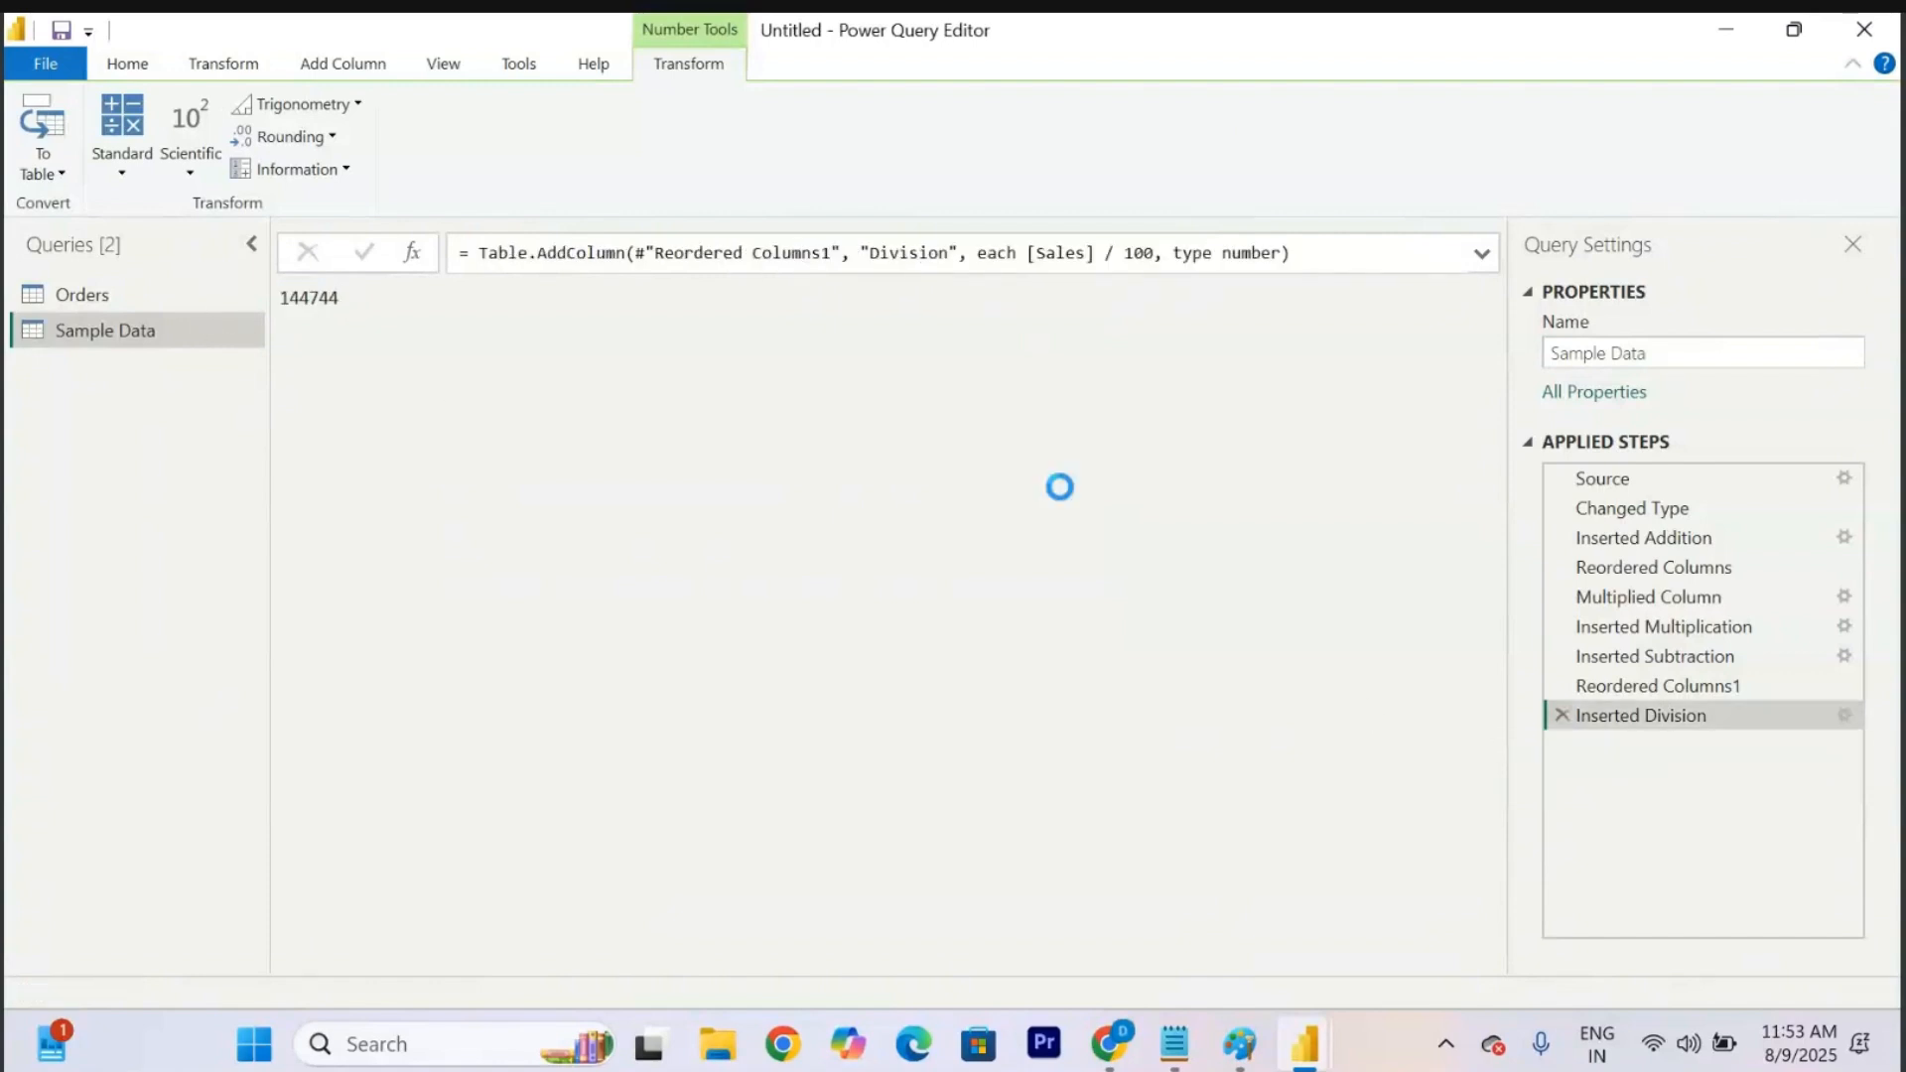
# Calculate the standard deviation of the Sales column with Statistics, inspect the result, and delete the calculation from the applied steps.
pyautogui.click(221, 65)
pyautogui.hscroll(4, 1072, 387)
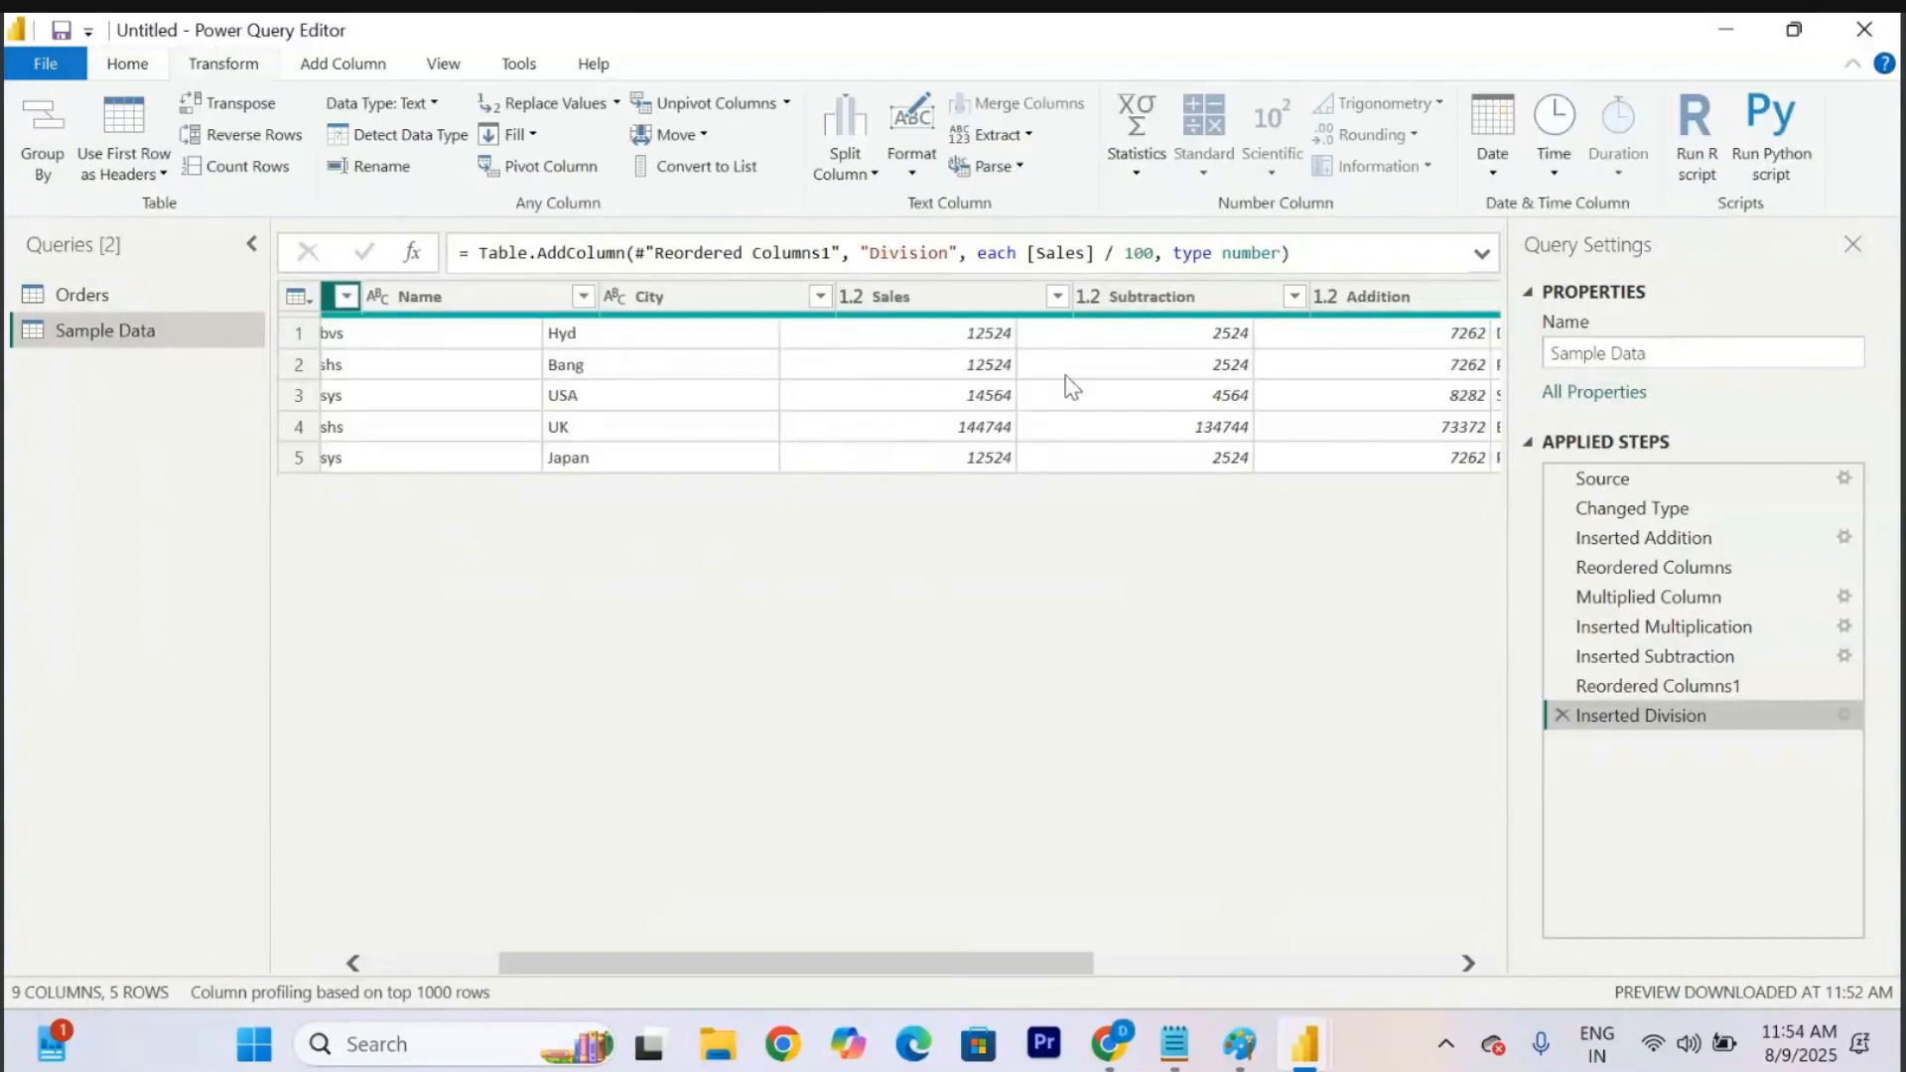
pyautogui.click(837, 310)
pyautogui.click(1198, 158)
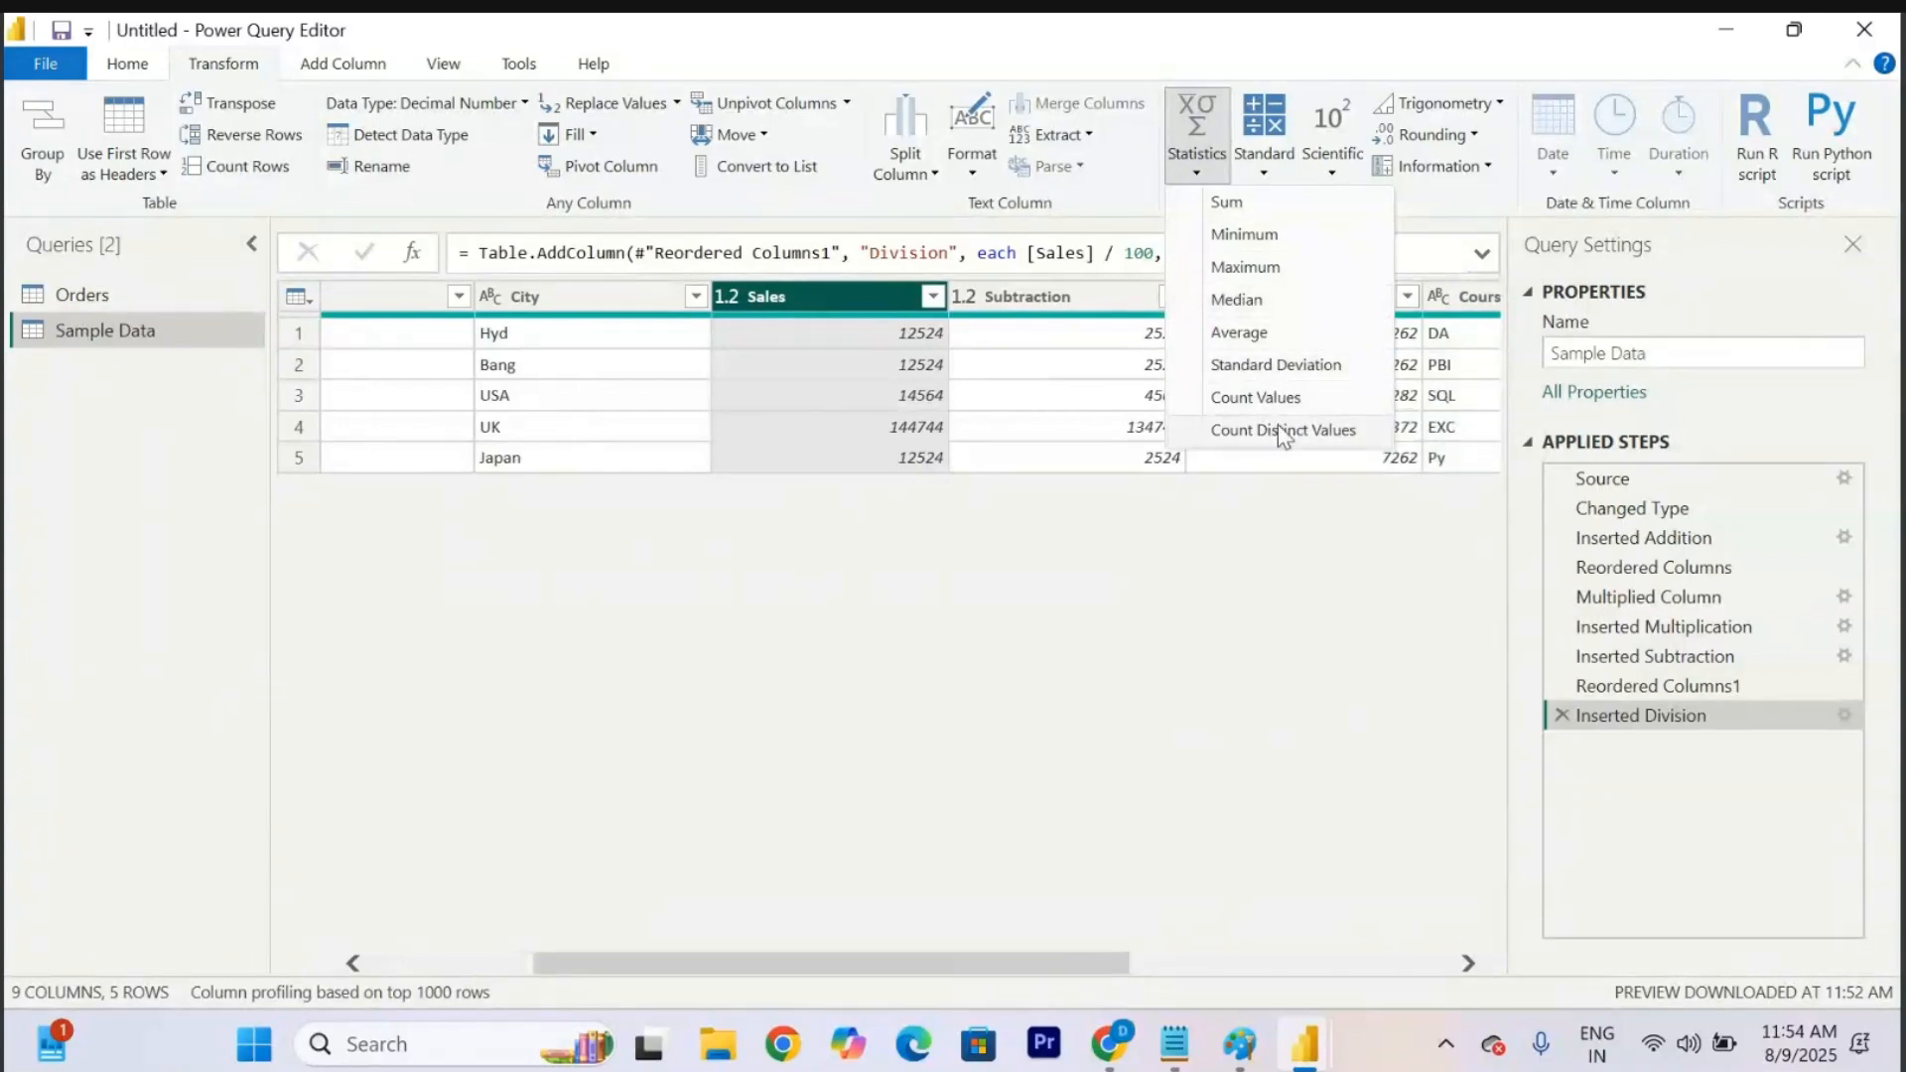
pyautogui.click(1275, 365)
pyautogui.moveTo(457, 296); pyautogui.dragTo(282, 296)
pyautogui.click(557, 350)
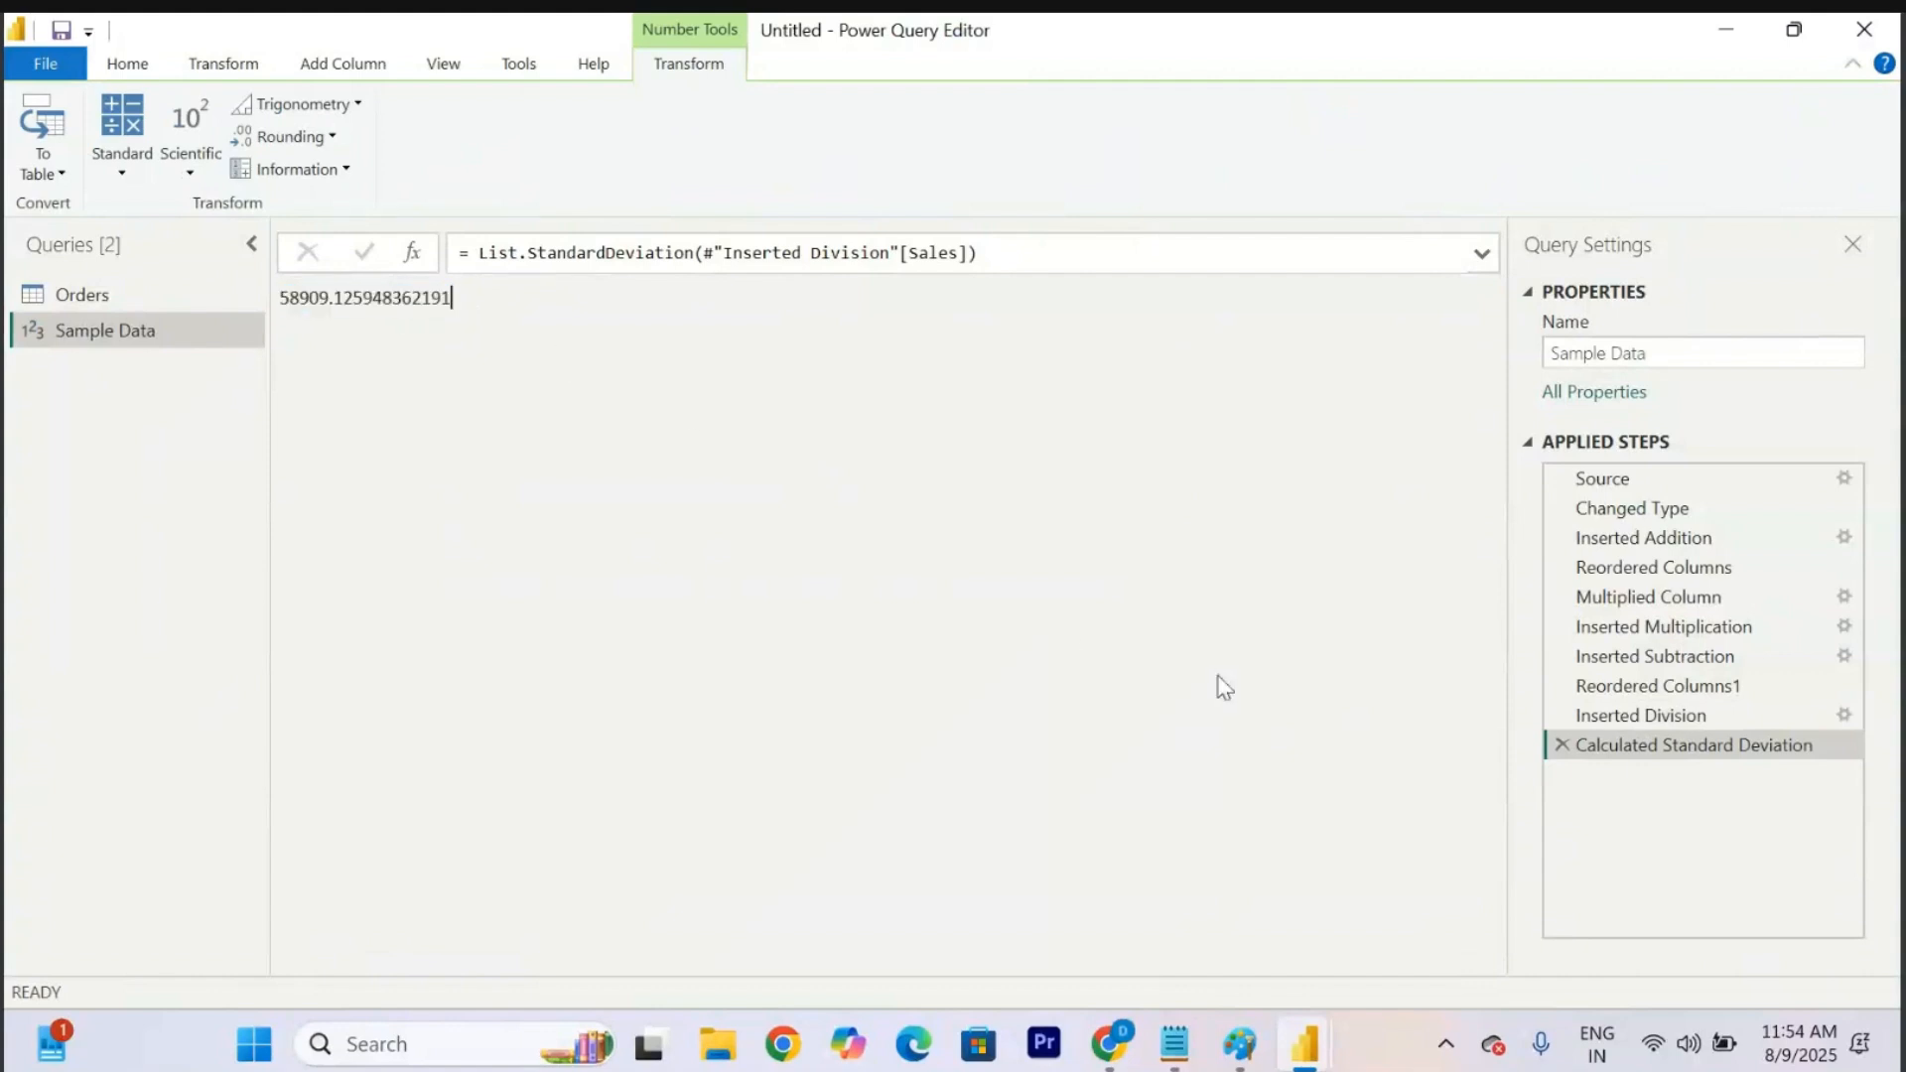
pyautogui.click(1561, 744)
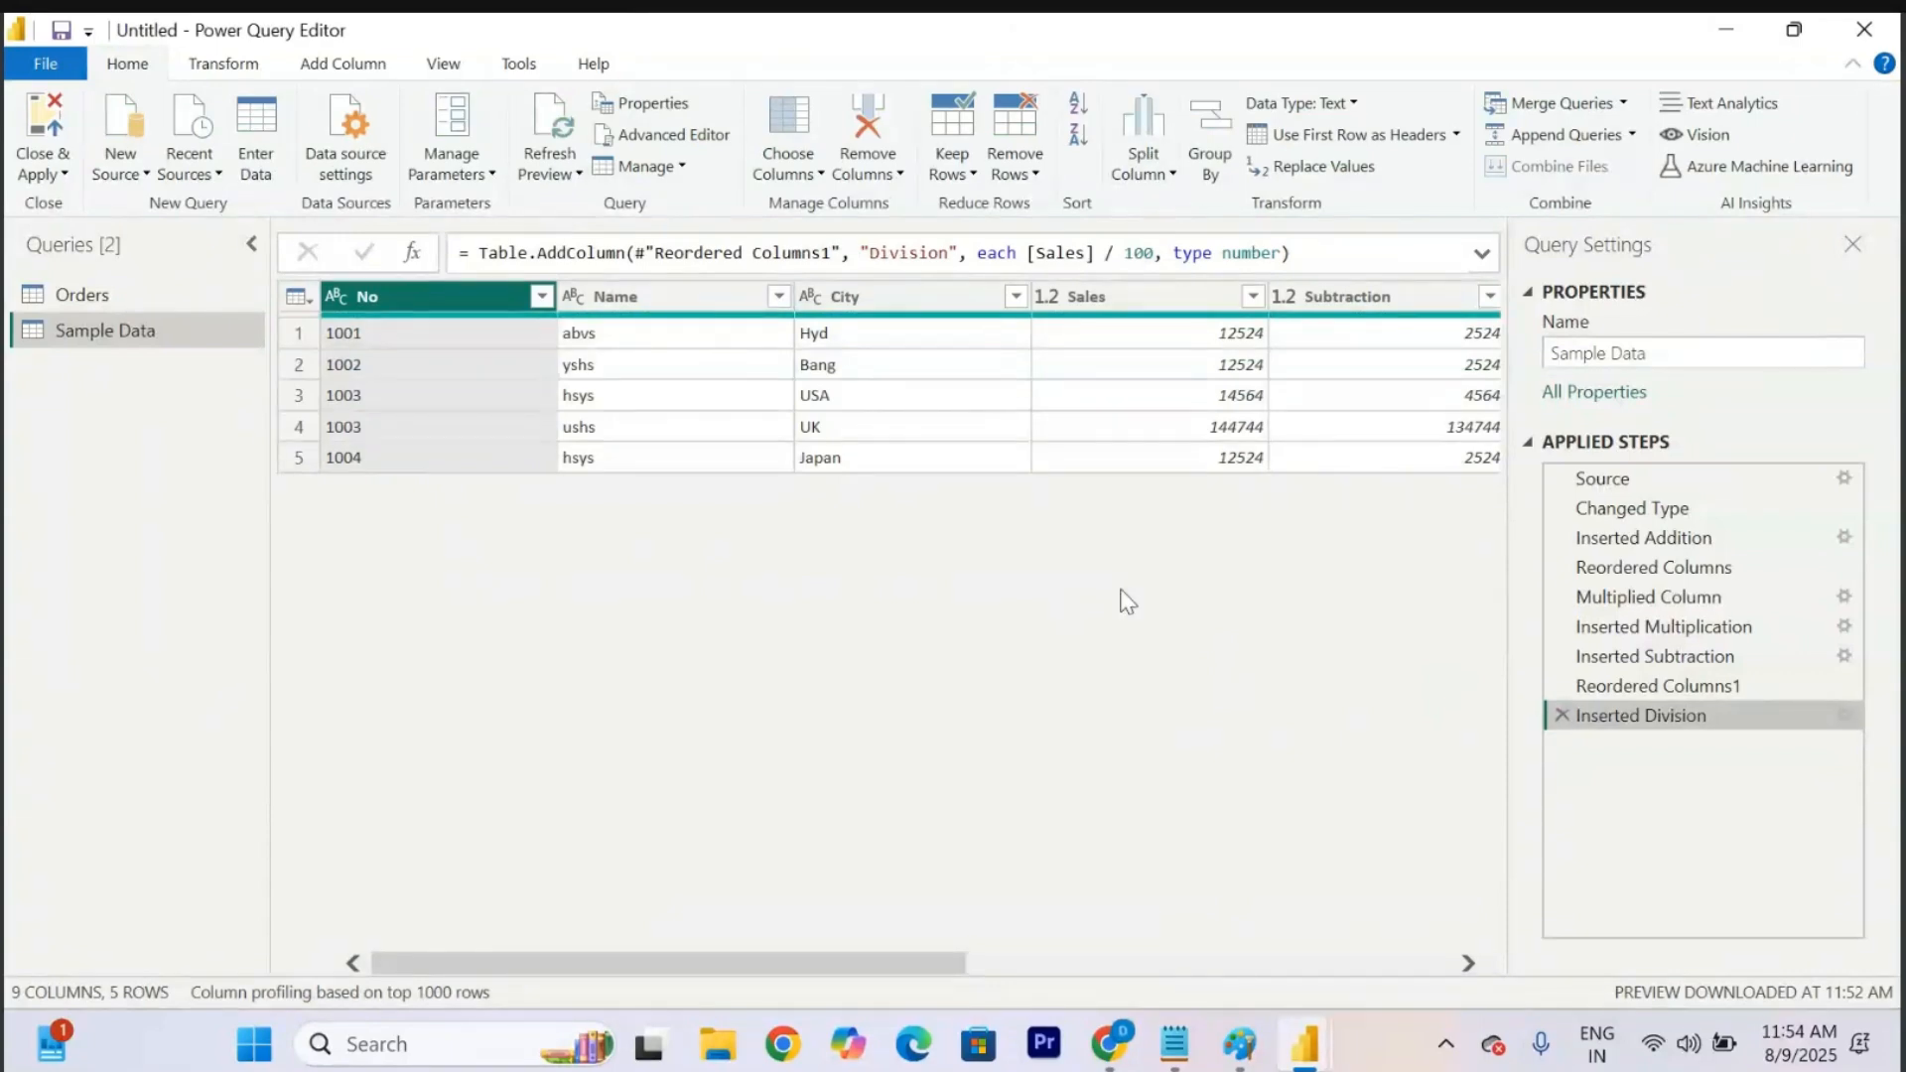
# Look across the Sample Data columns, open the Orders query, and look through its columns for the customer fields.
pyautogui.hscroll(5, 1034, 389)
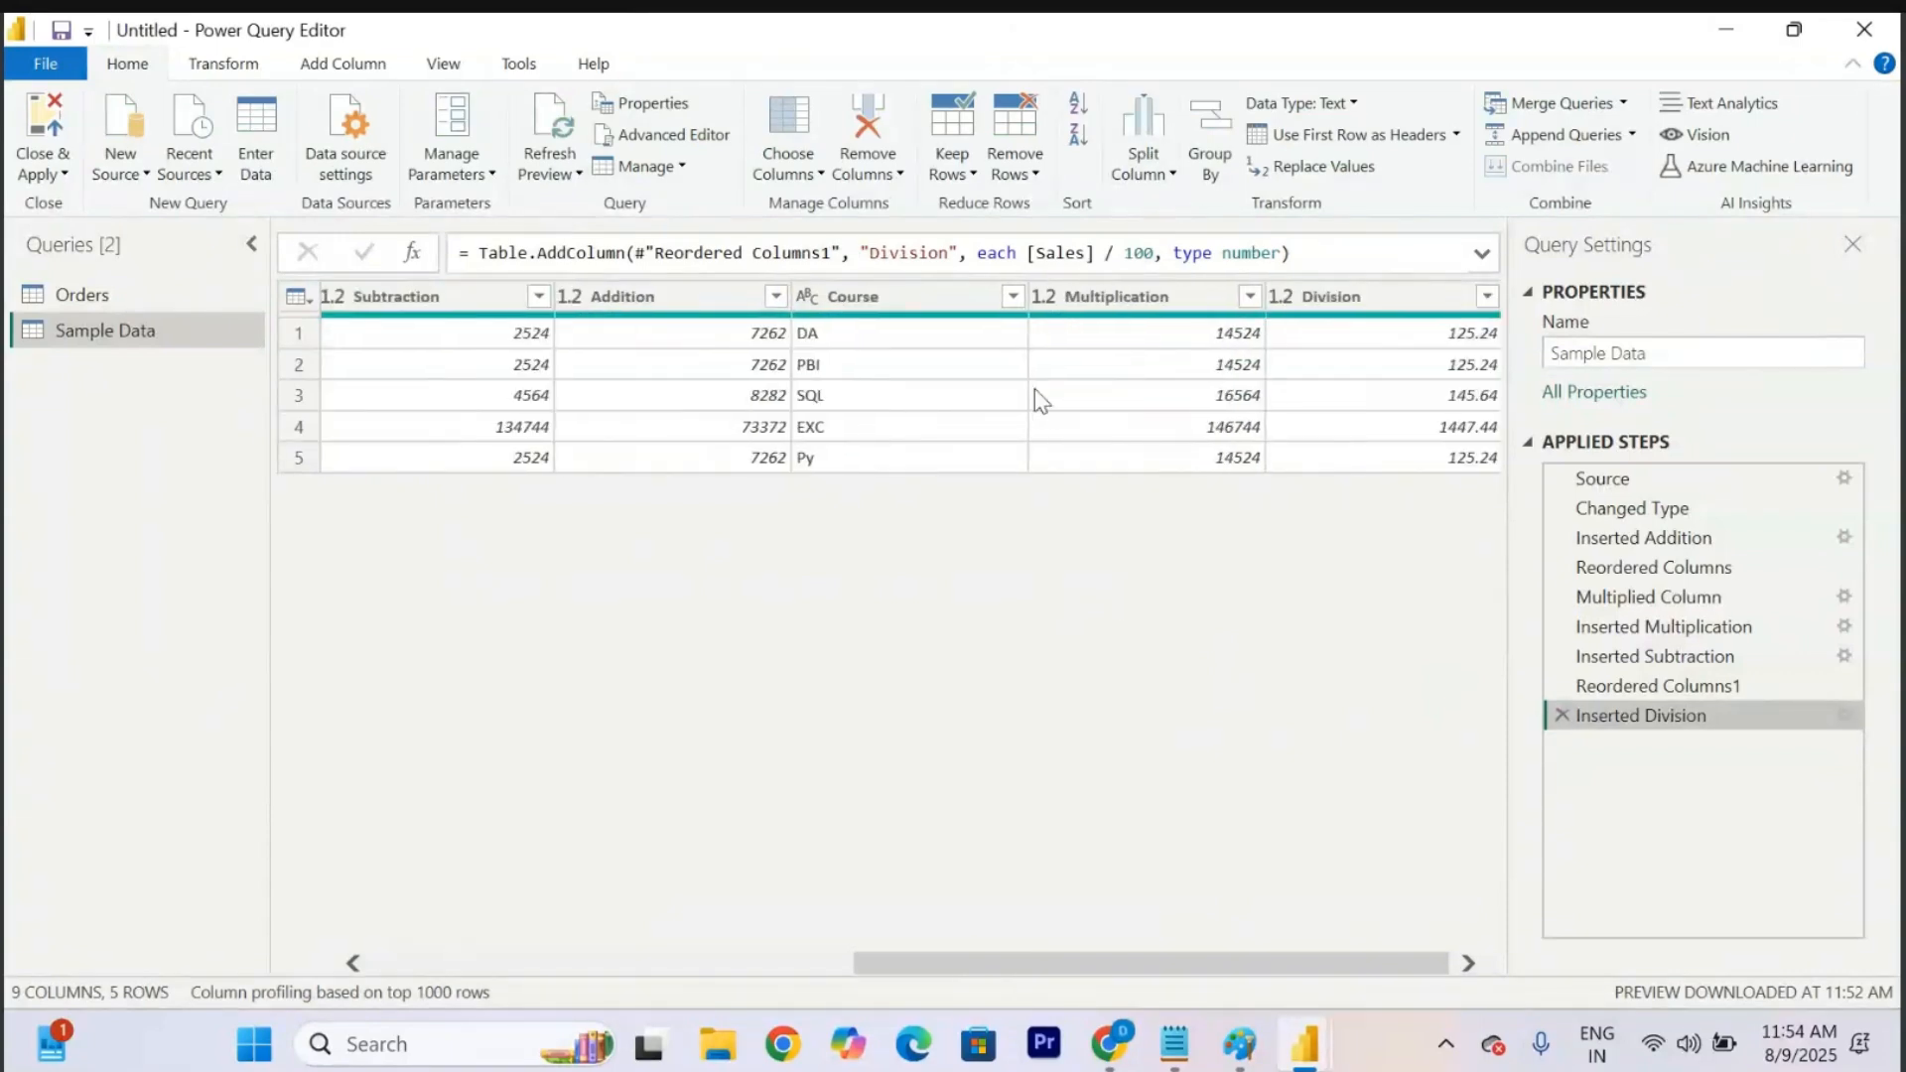
pyautogui.hscroll(-5, 1034, 389)
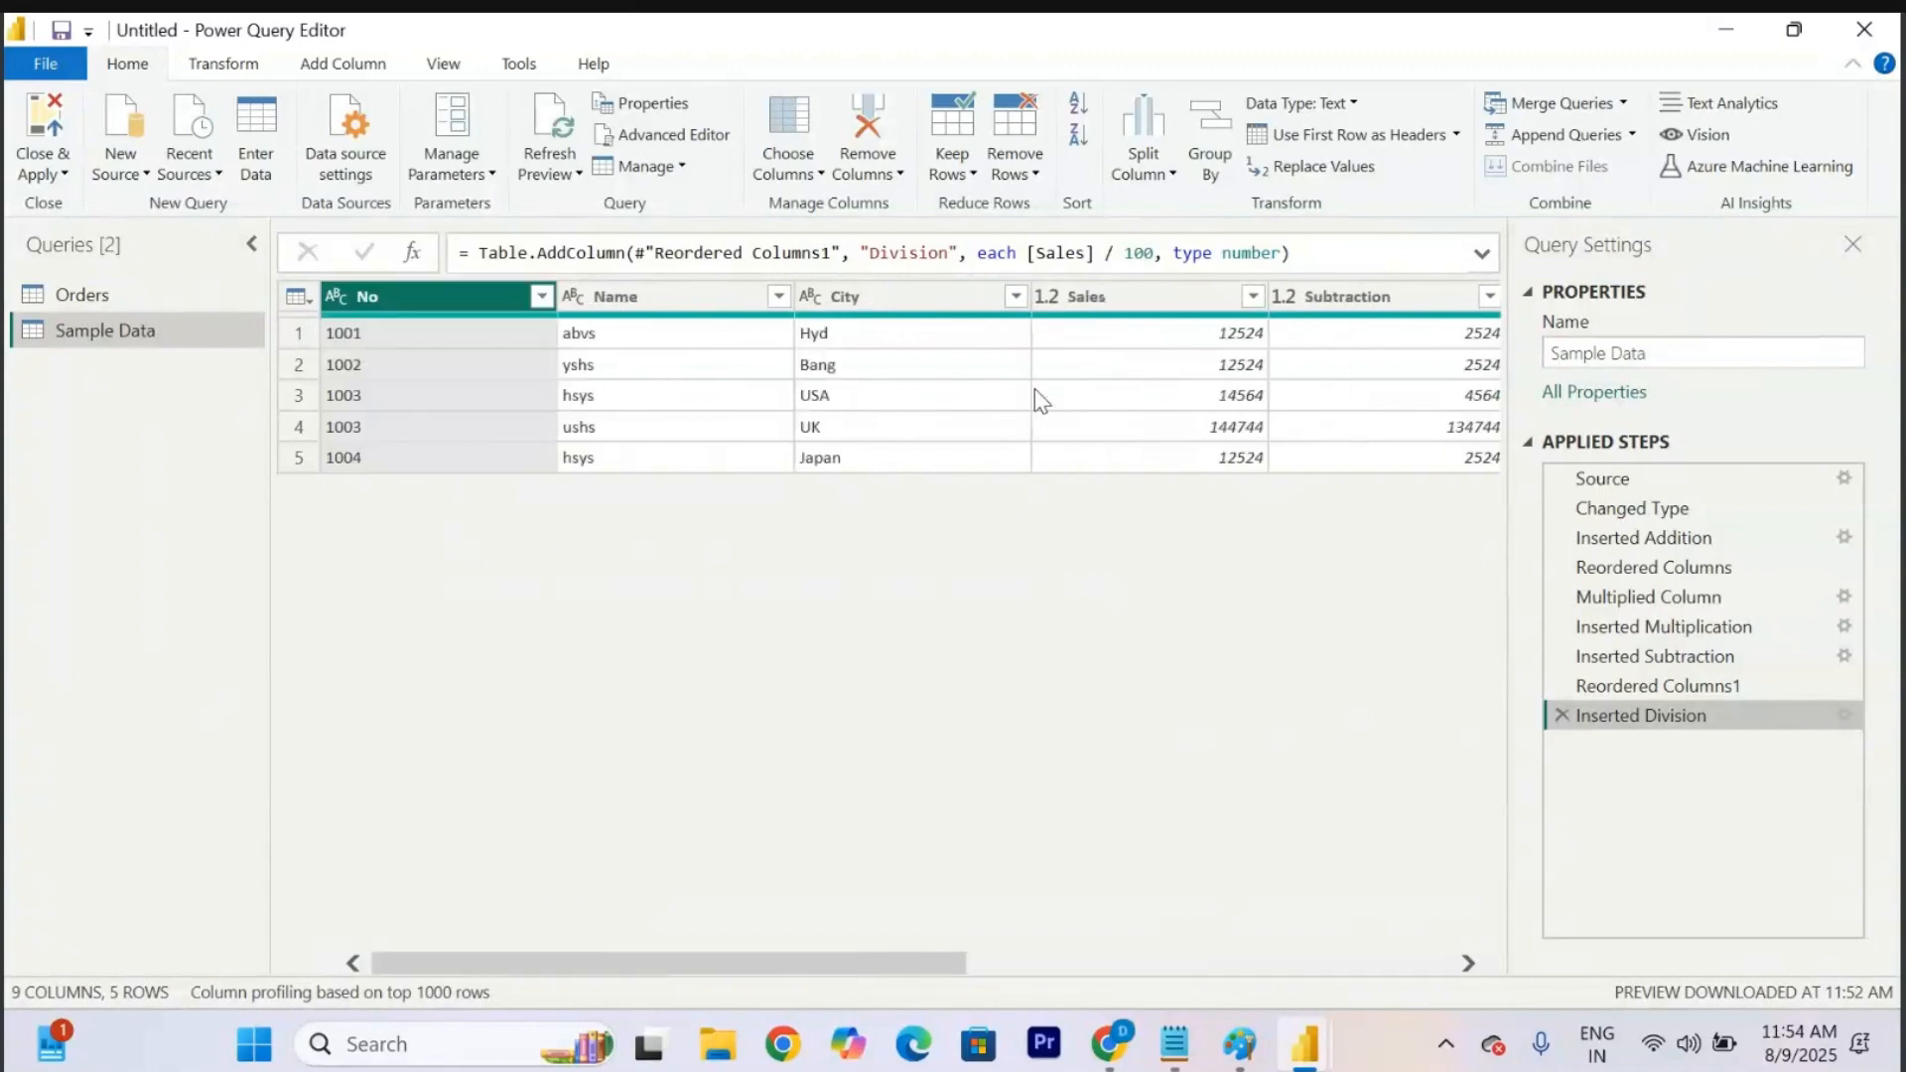
pyautogui.click(91, 289)
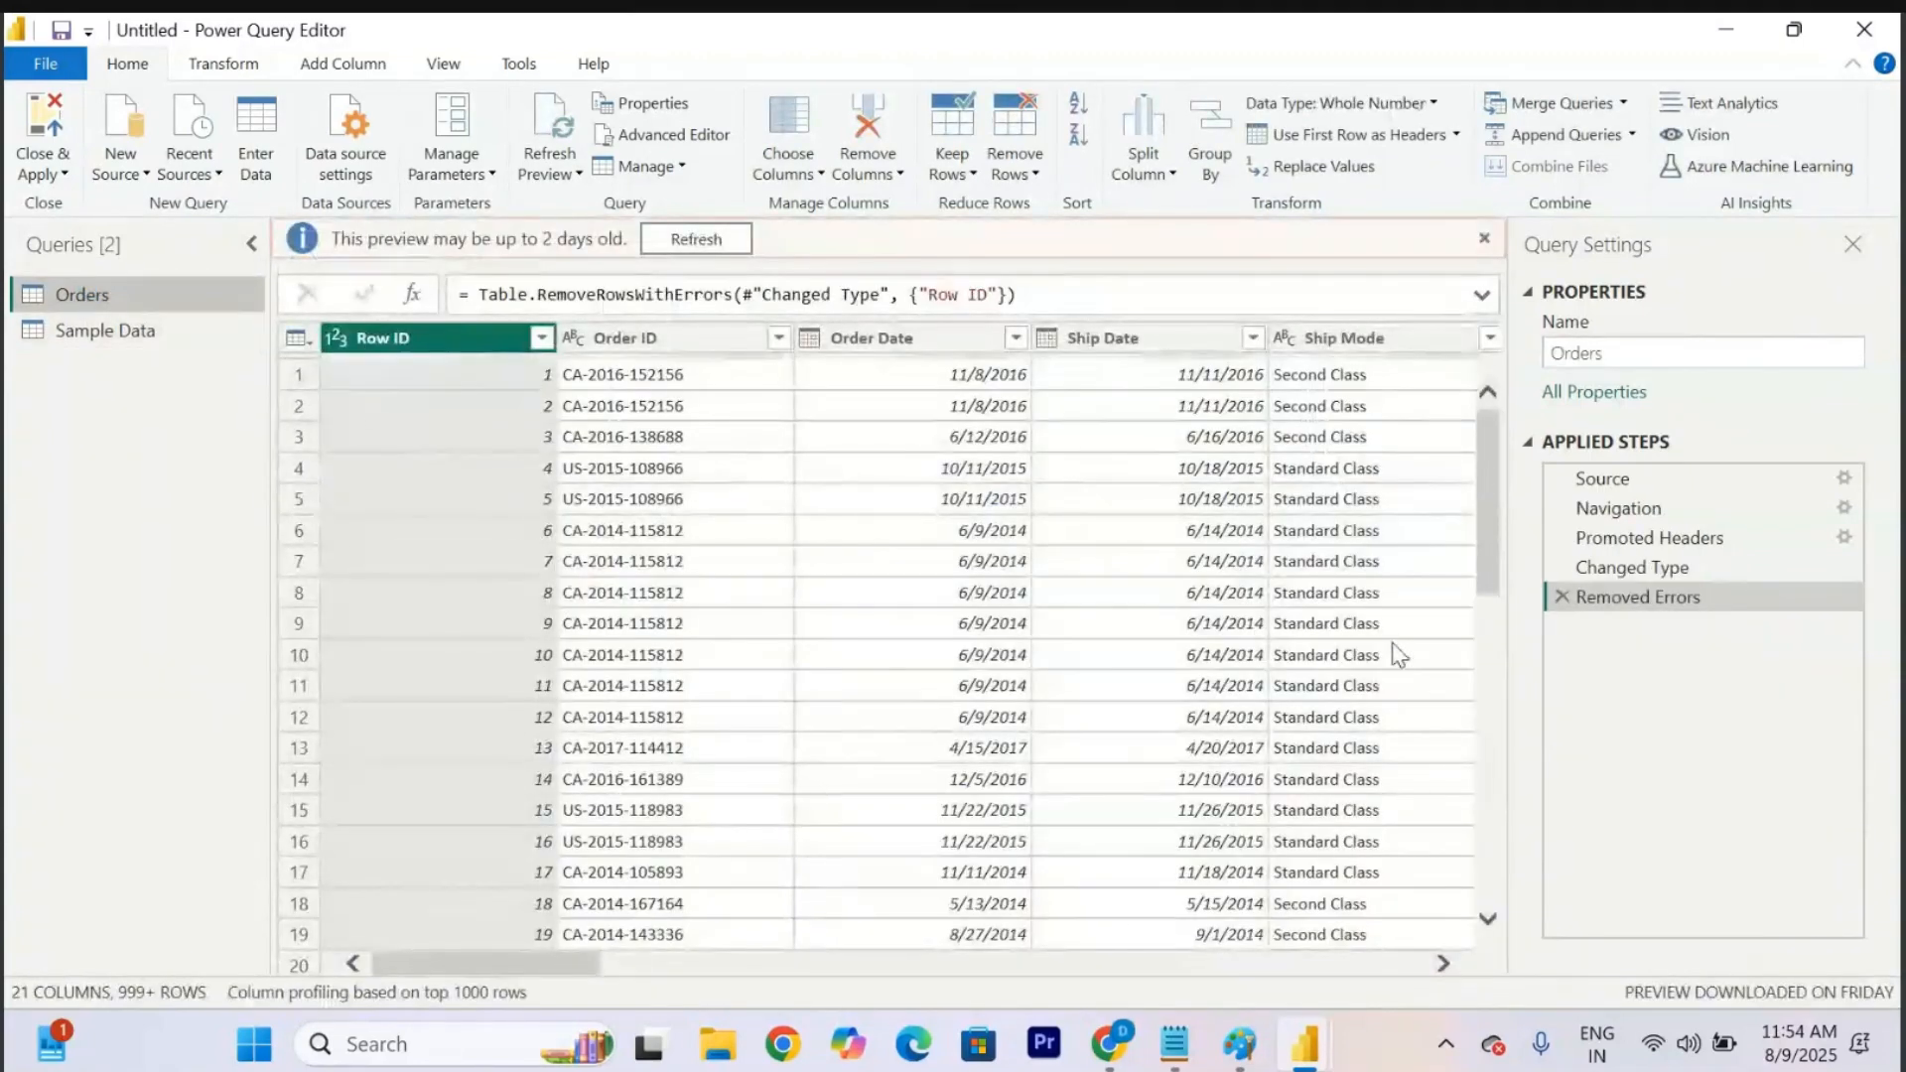
pyautogui.hscroll(15, 1392, 641)
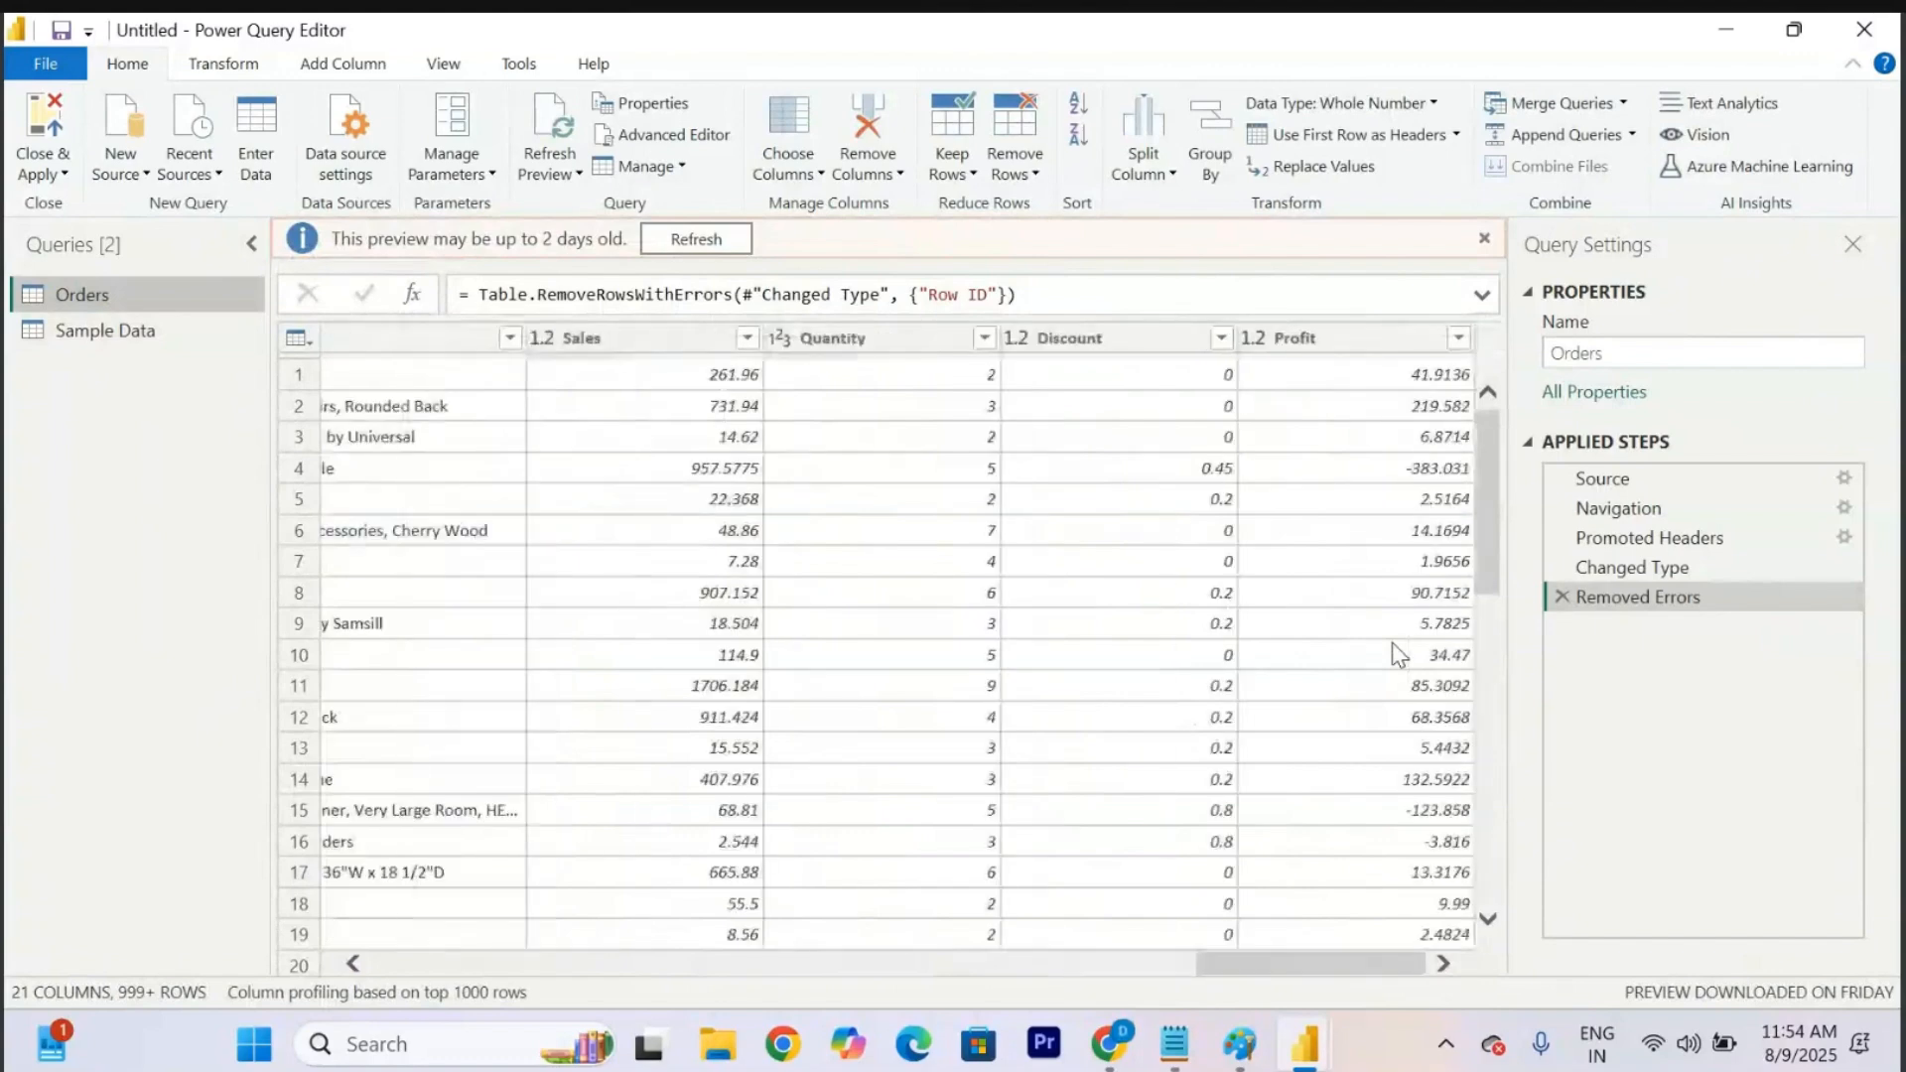
pyautogui.hscroll(-8, 655, 524)
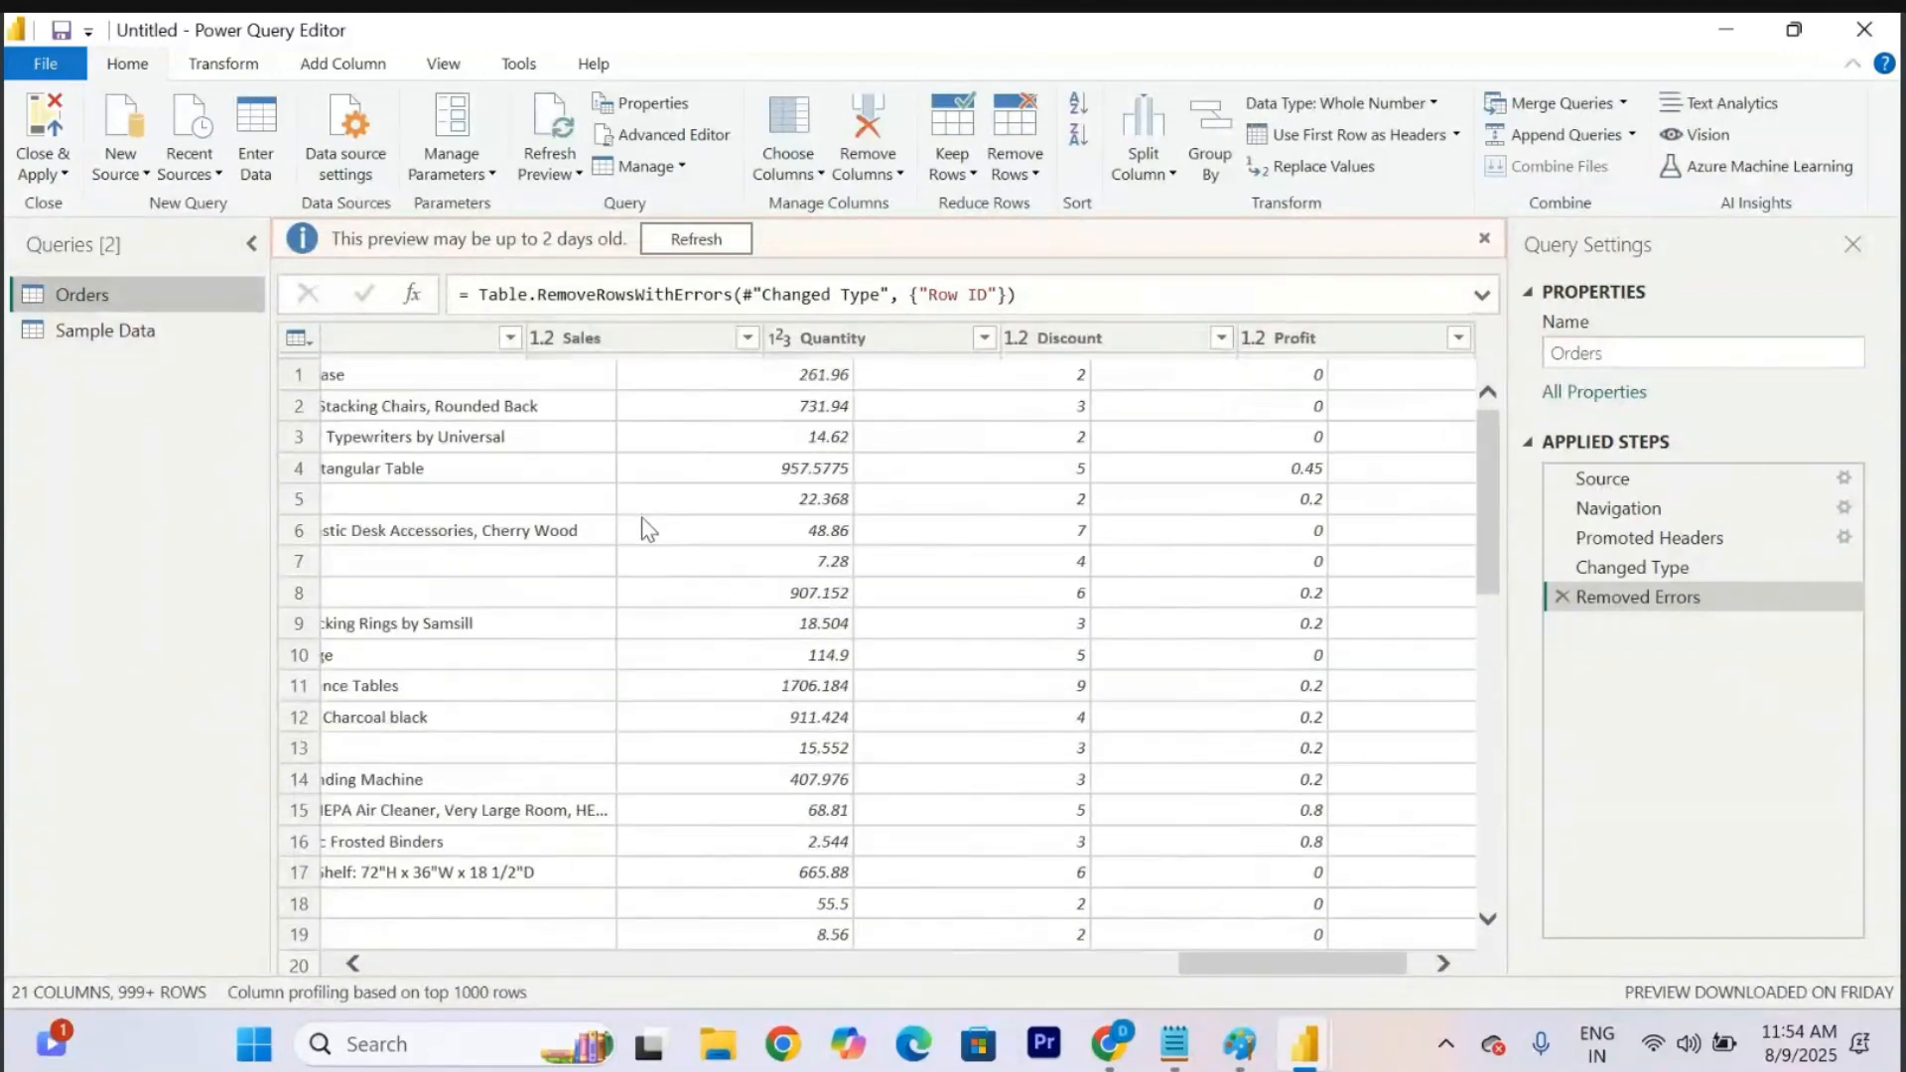
pyautogui.hscroll(-4, 647, 529)
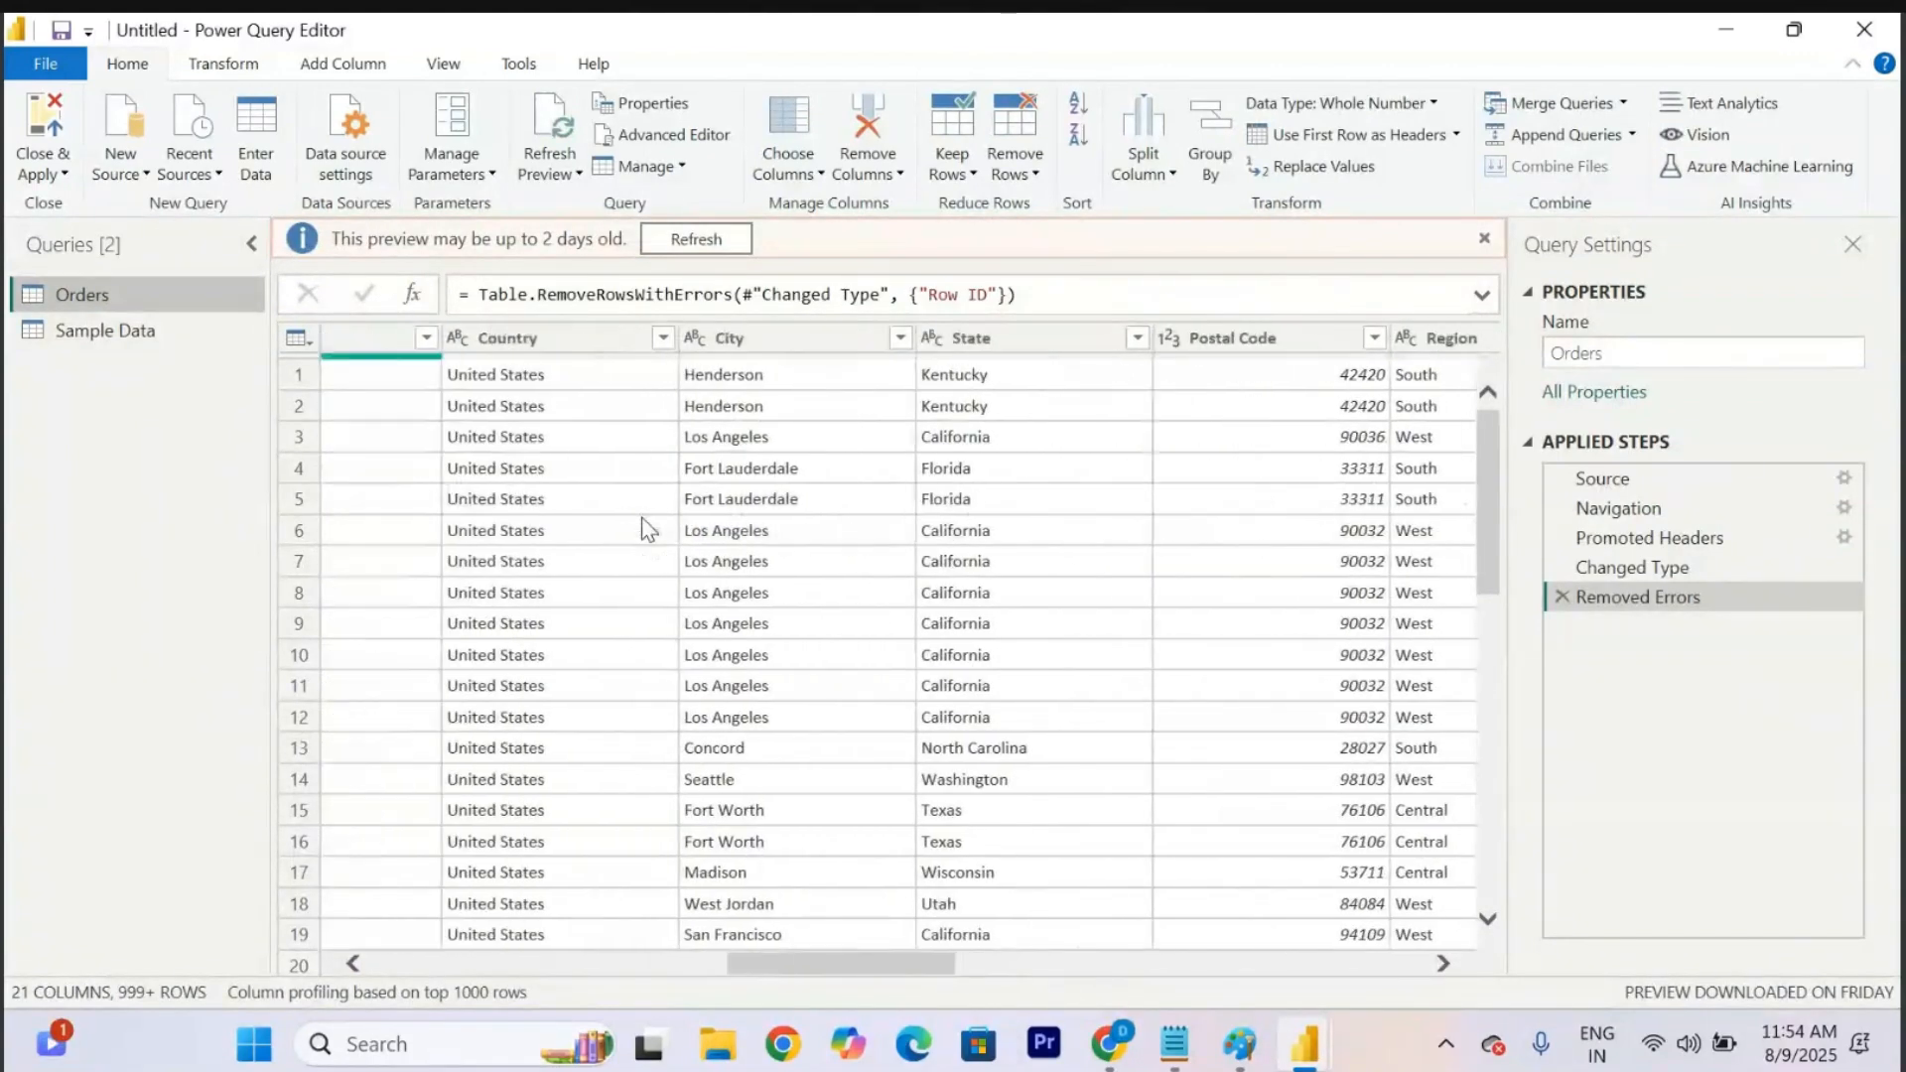
pyautogui.hscroll(-3, 647, 529)
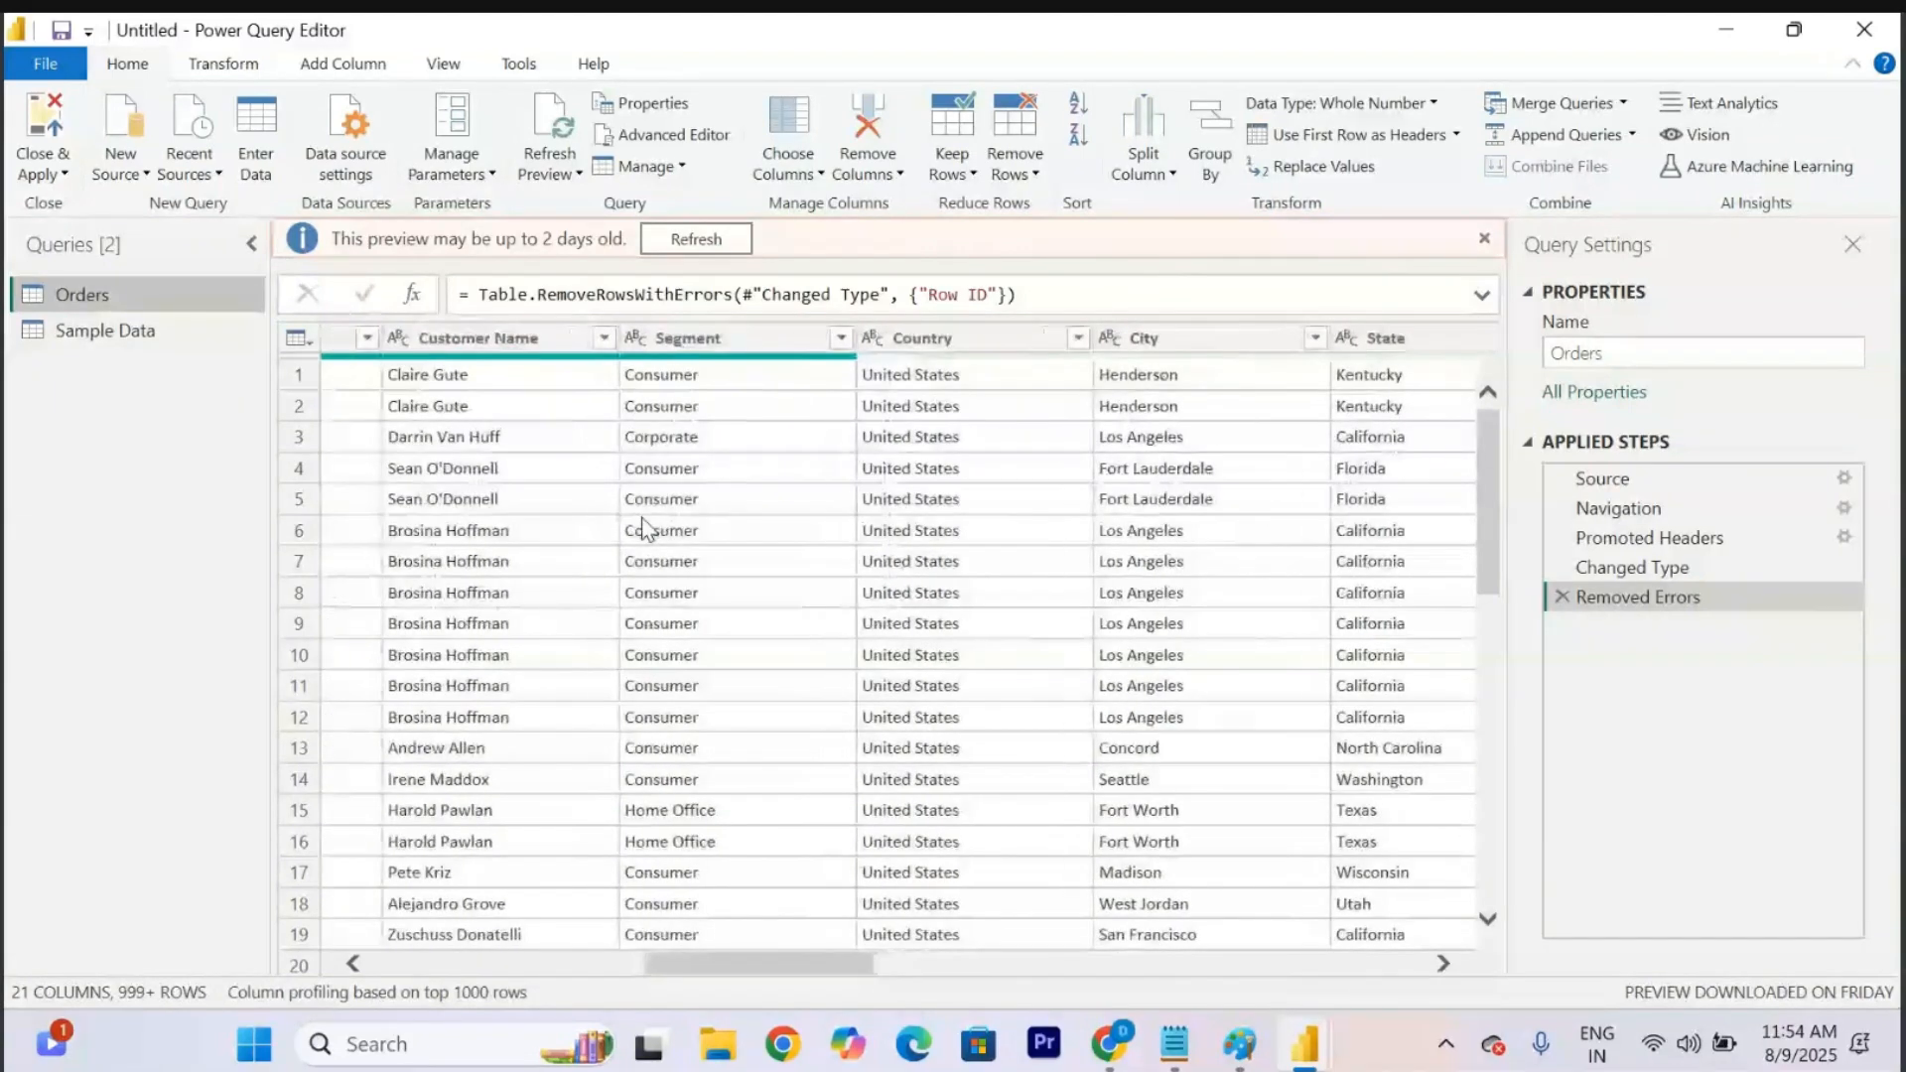
pyautogui.hscroll(-1, 647, 529)
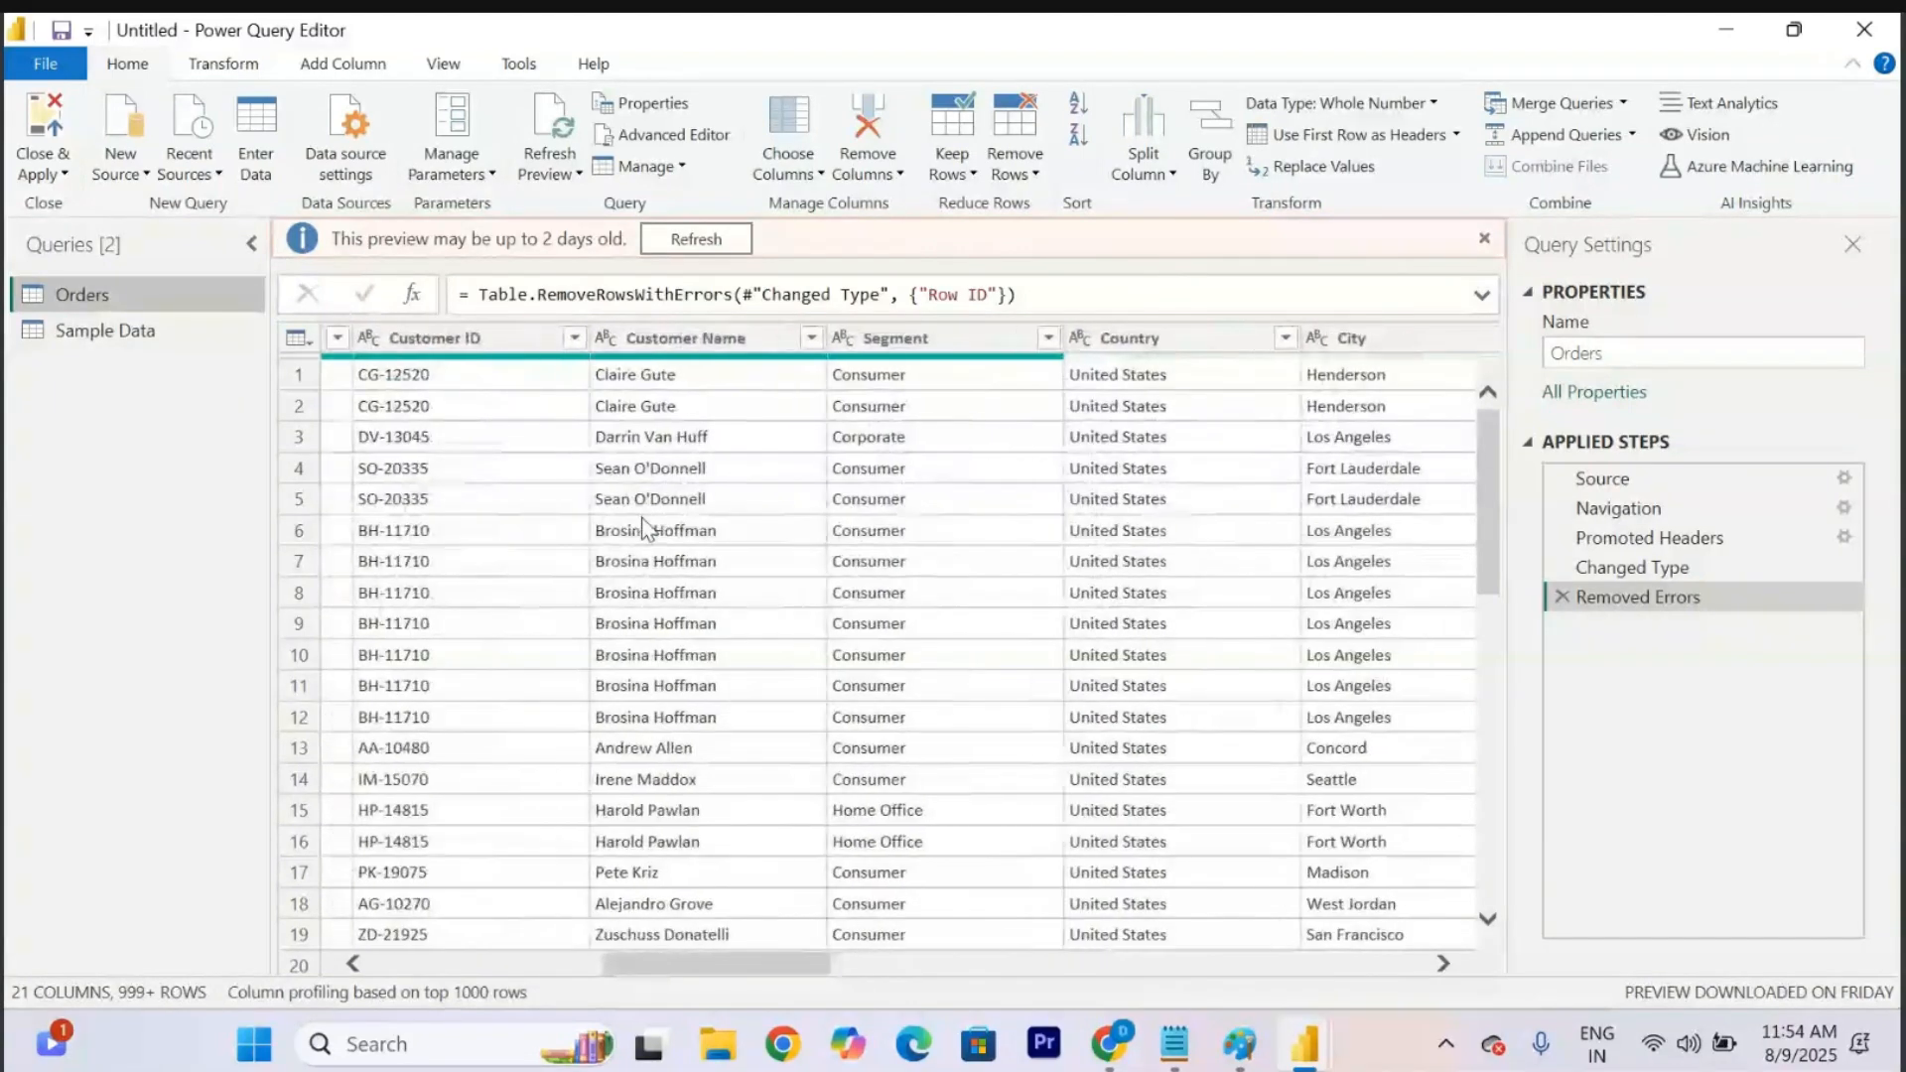
# Examine which Statistics options the Orders query's Customer Name column offers when transforming it and when adding a column.
pyautogui.click(709, 343)
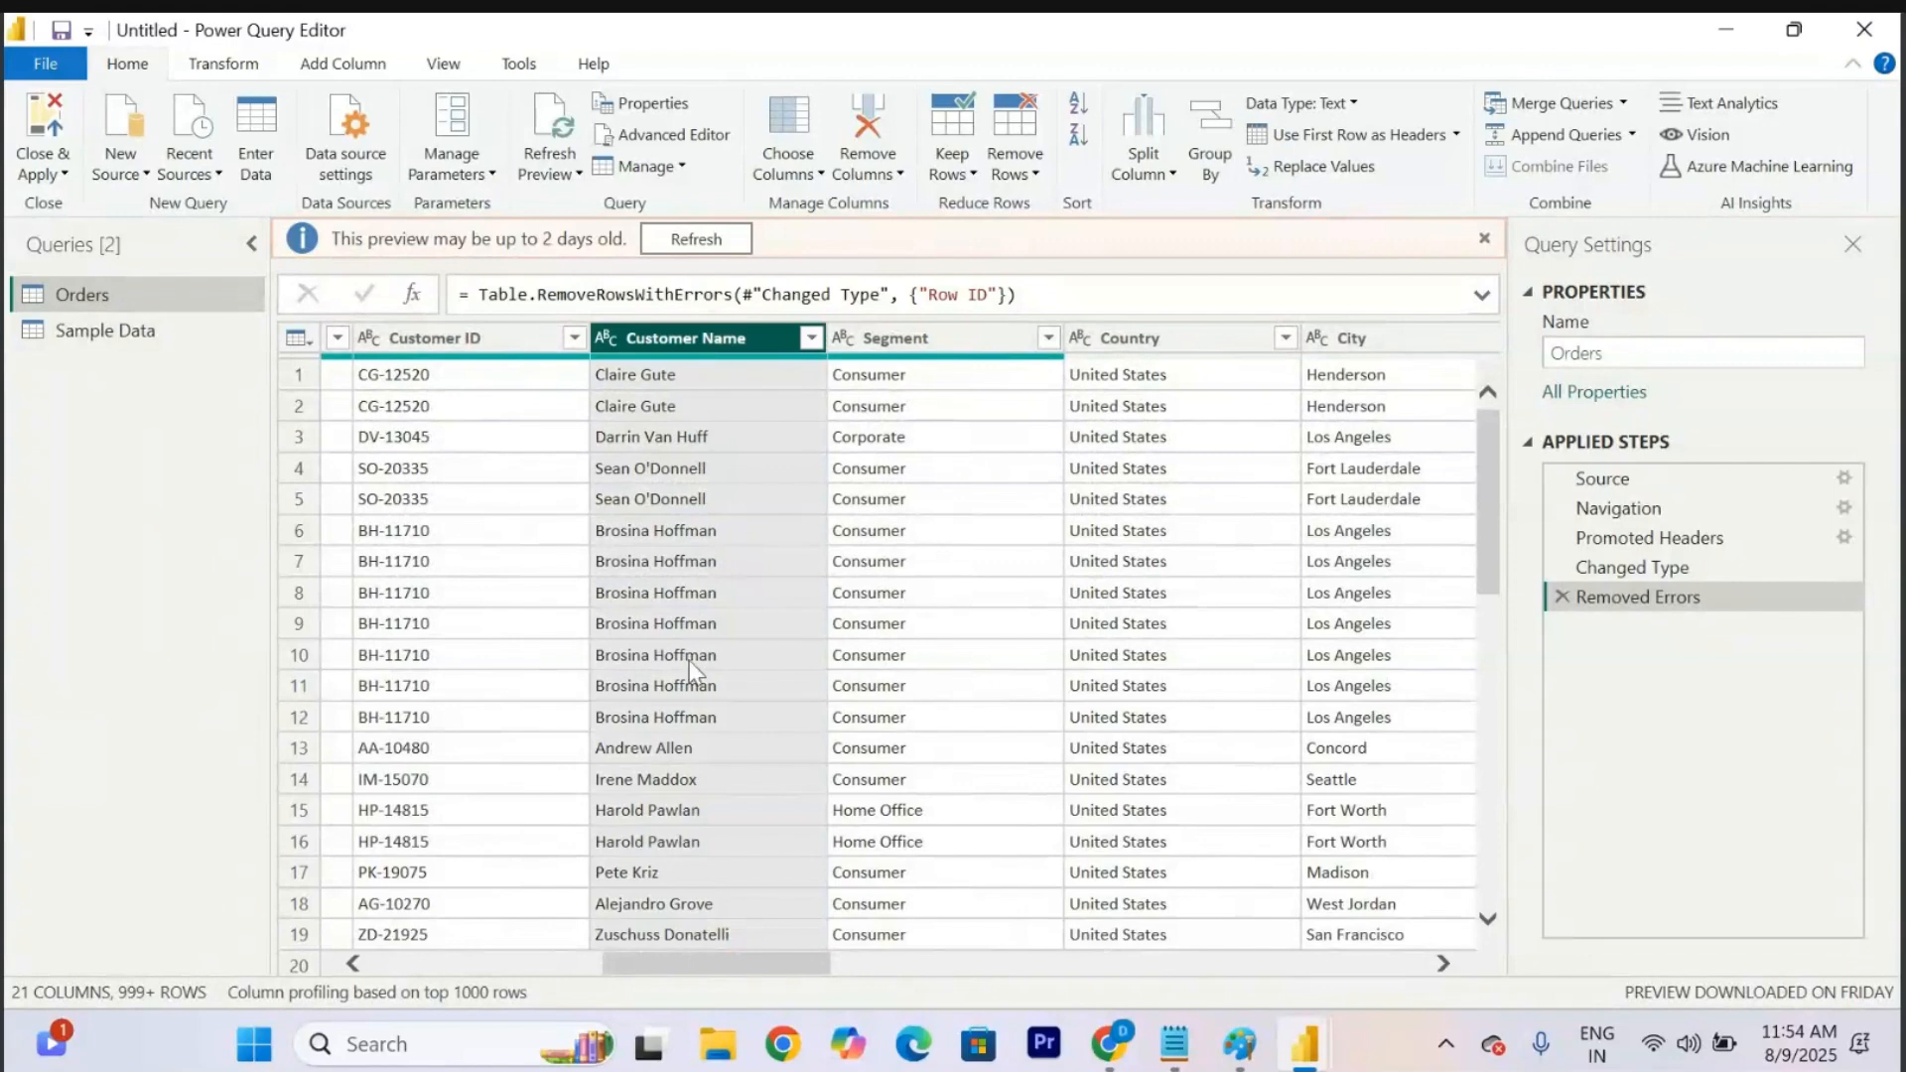
pyautogui.click(214, 68)
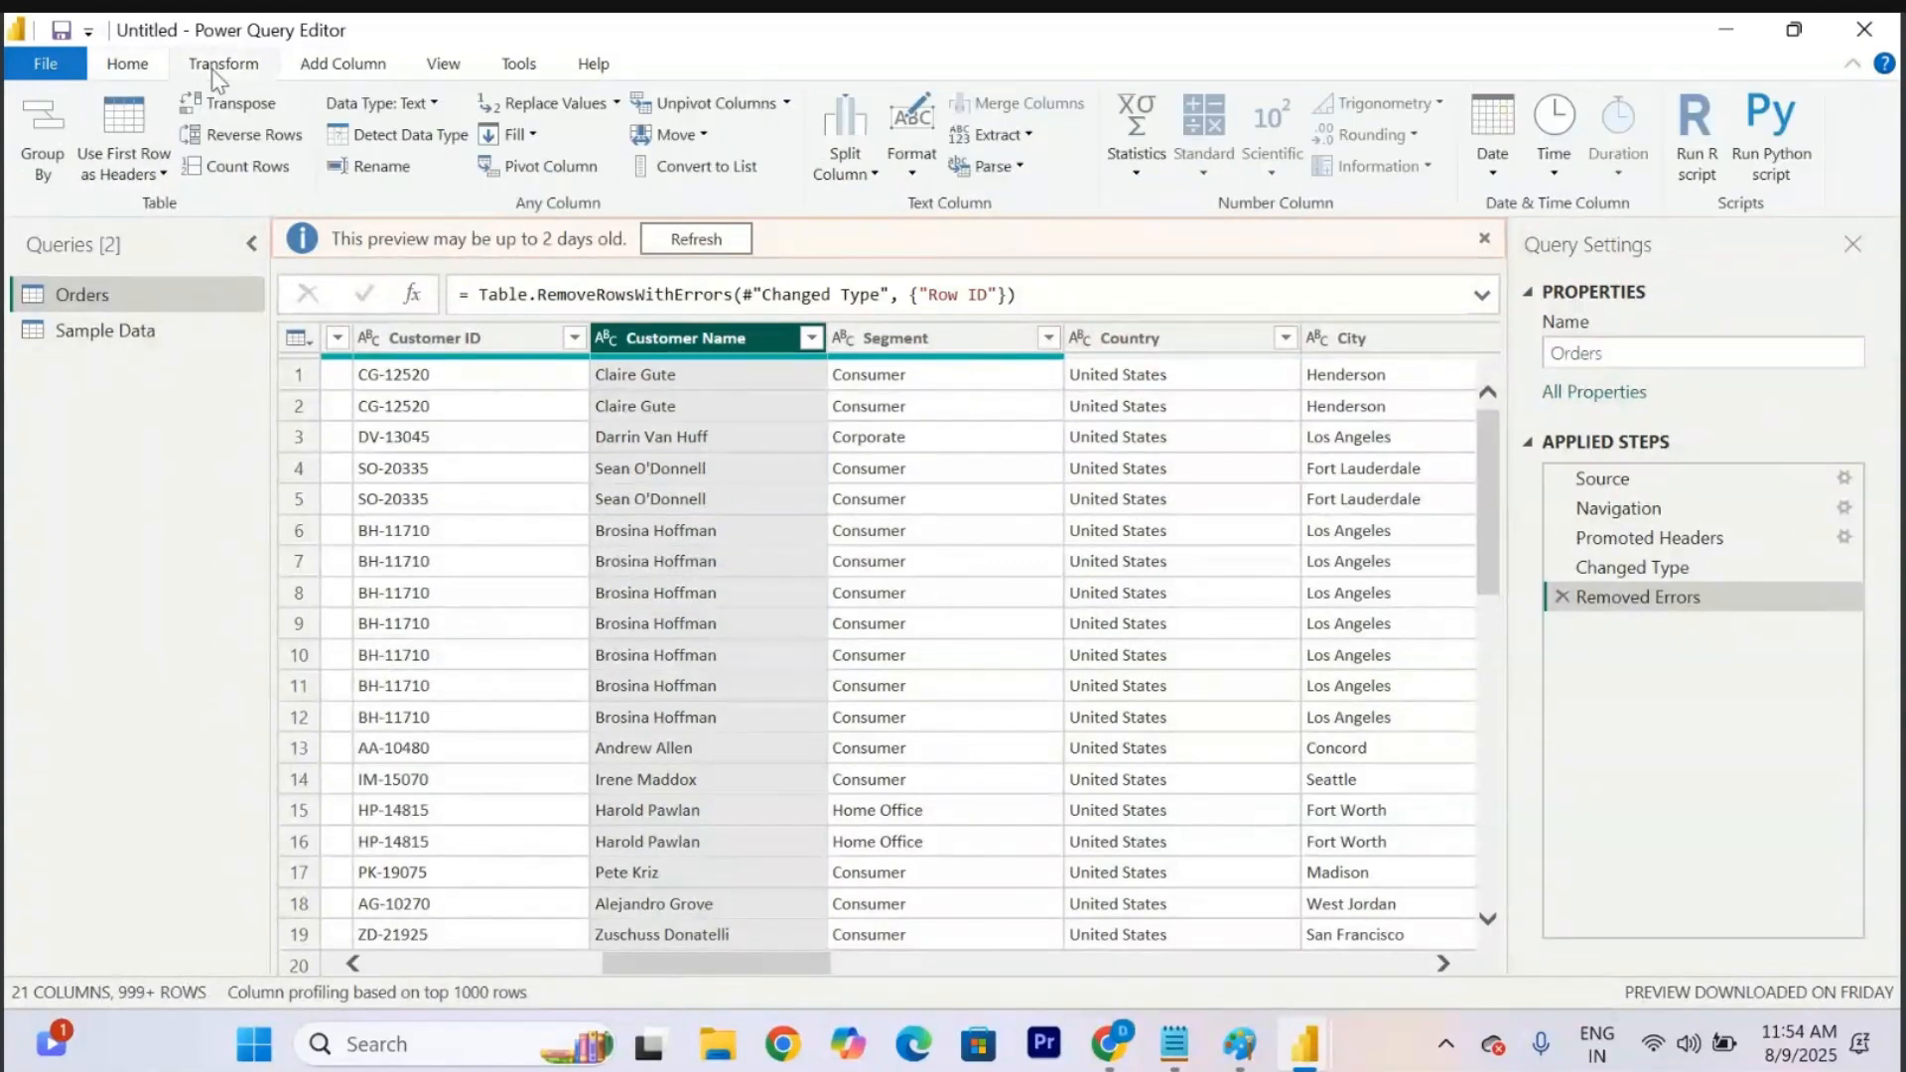
pyautogui.click(1136, 149)
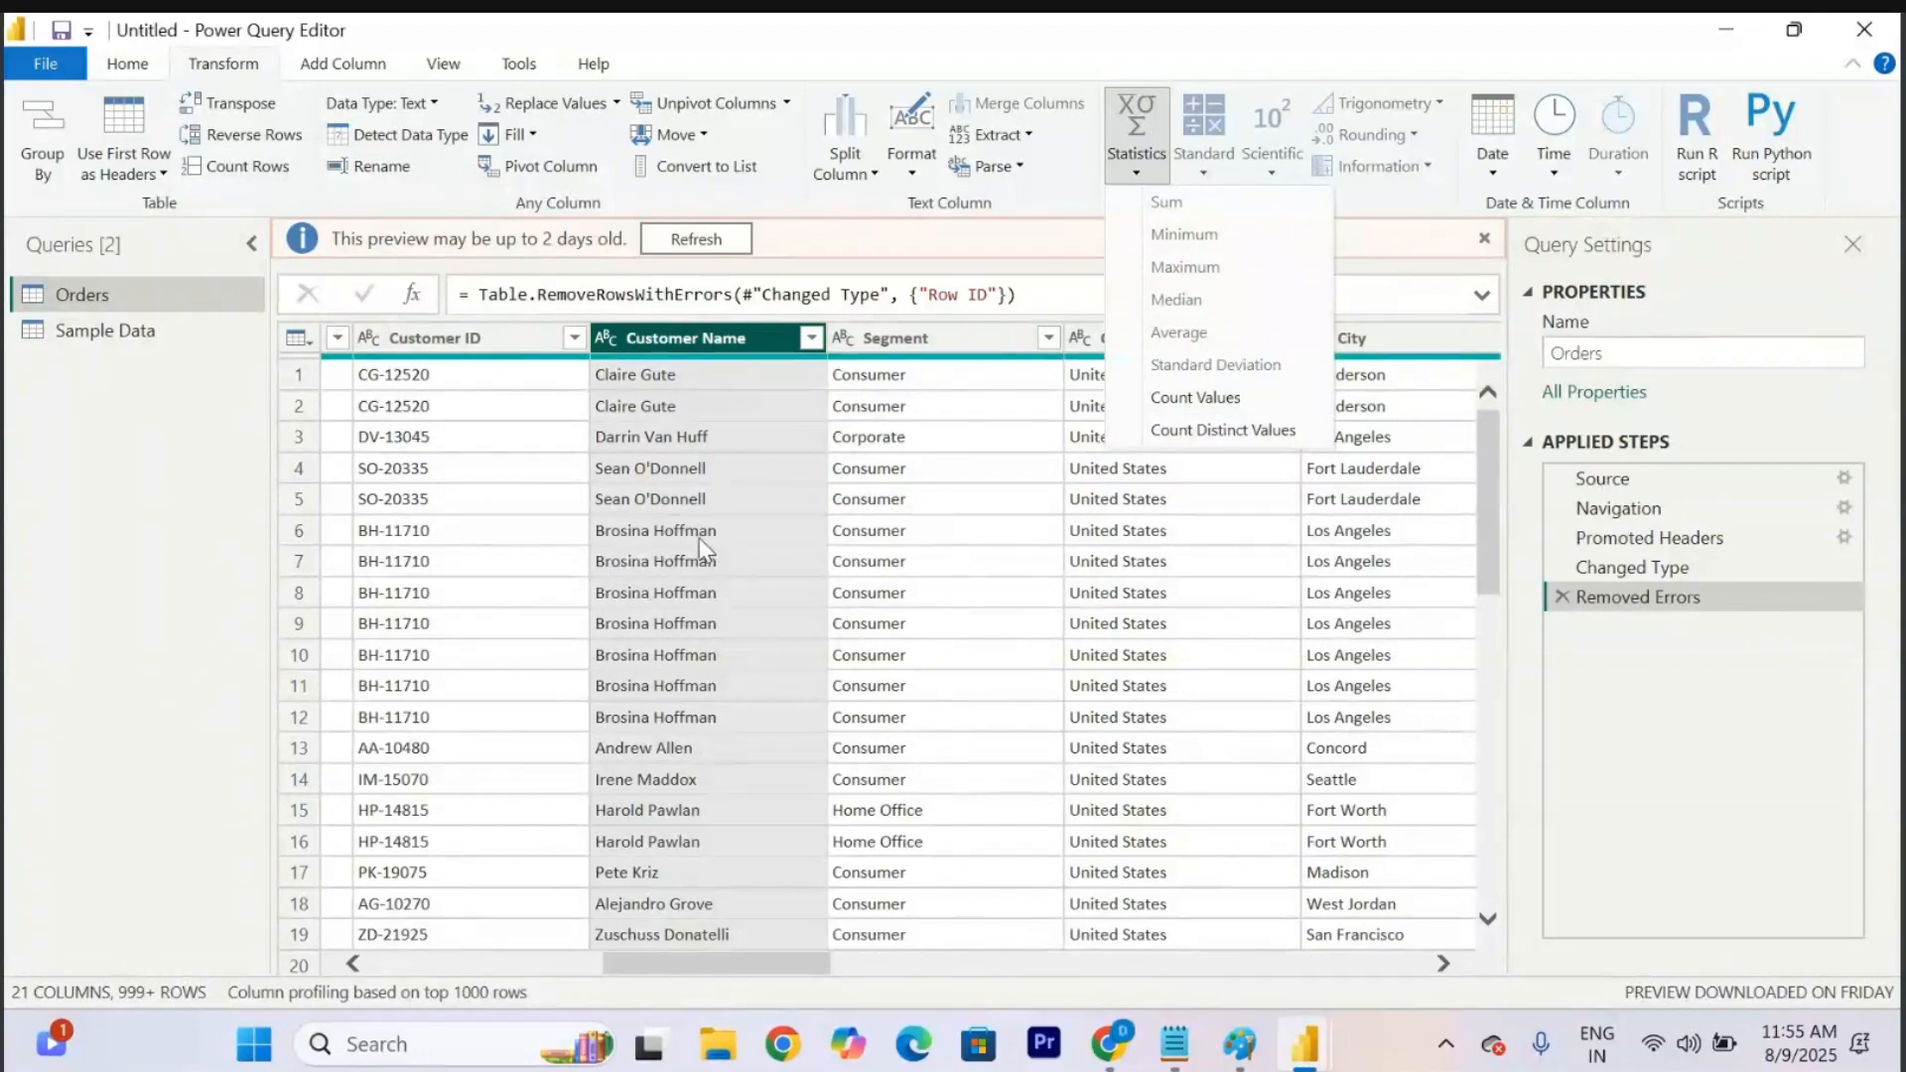
pyautogui.click(1008, 42)
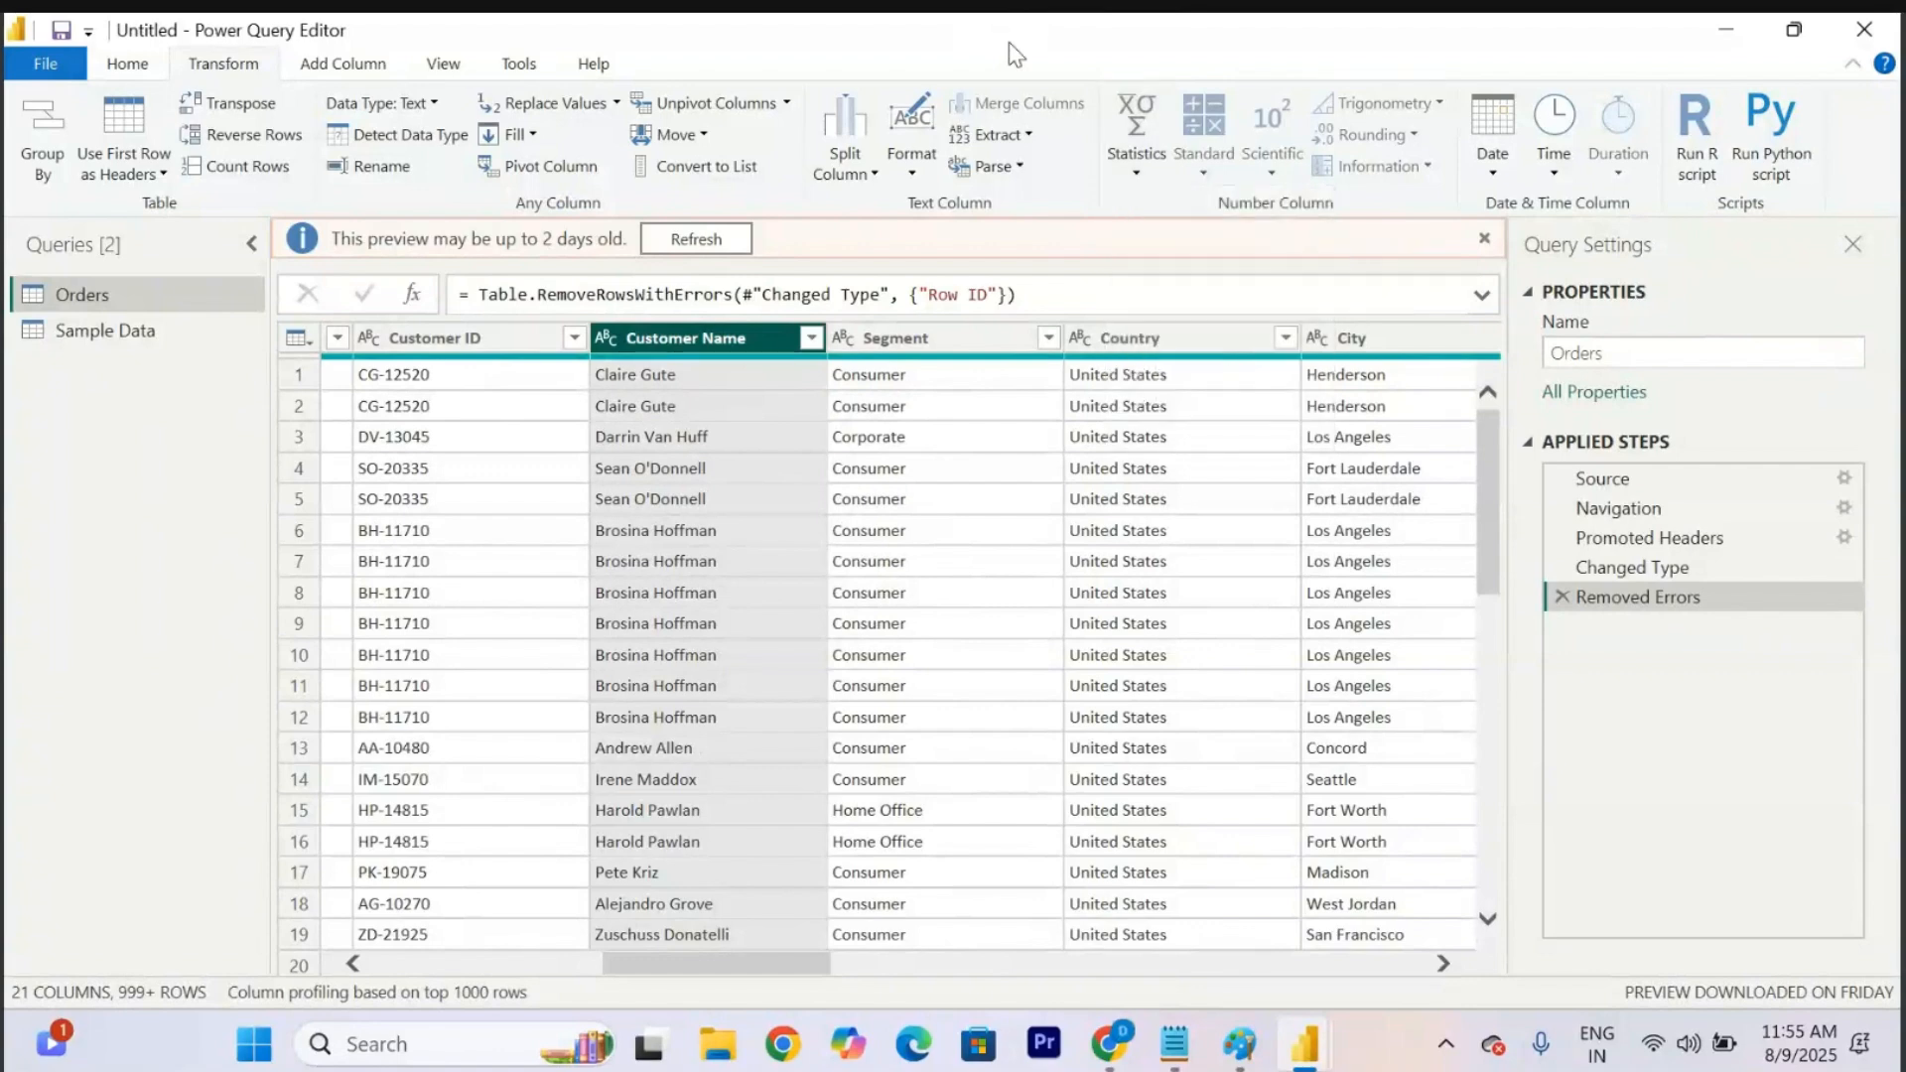
pyautogui.click(323, 63)
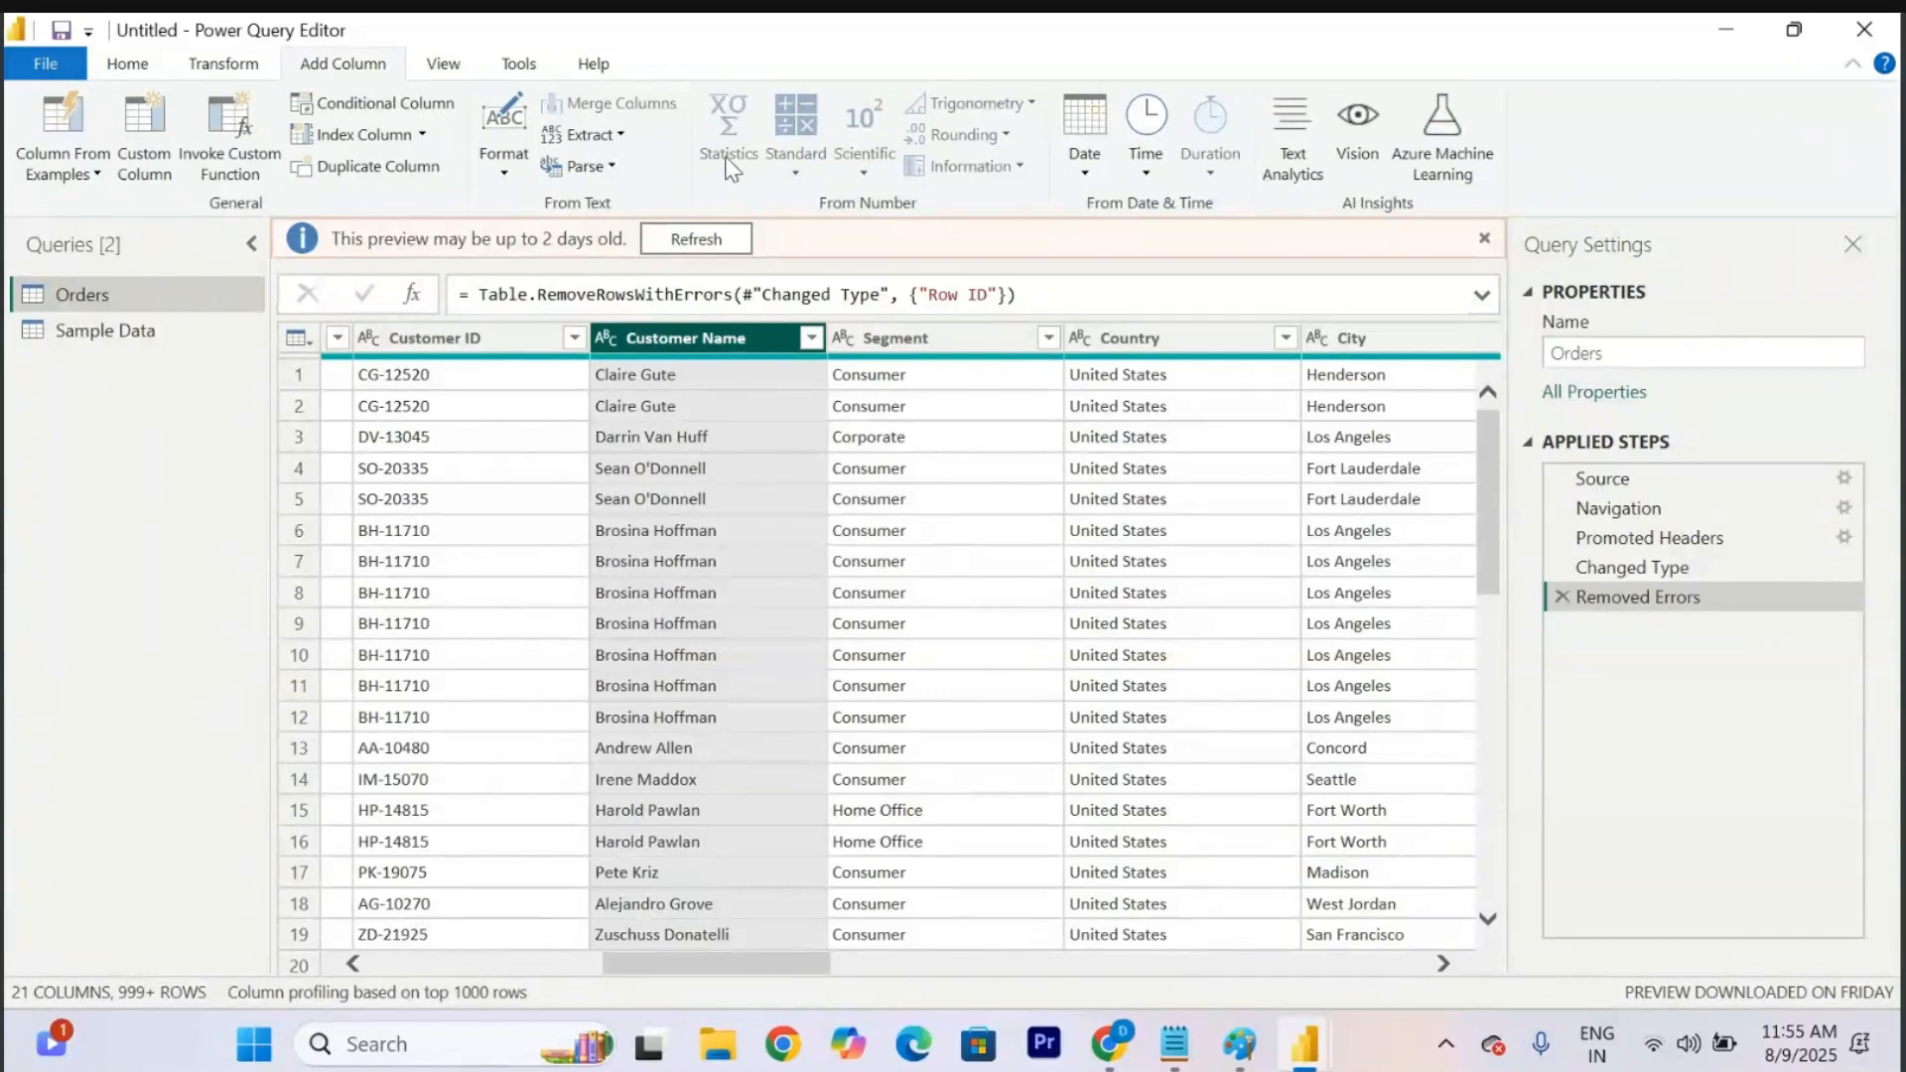
# Return to the Sample Data query and compare the Statistics transformations for Sales with the Standard operations offered for a new column.
pyautogui.click(115, 331)
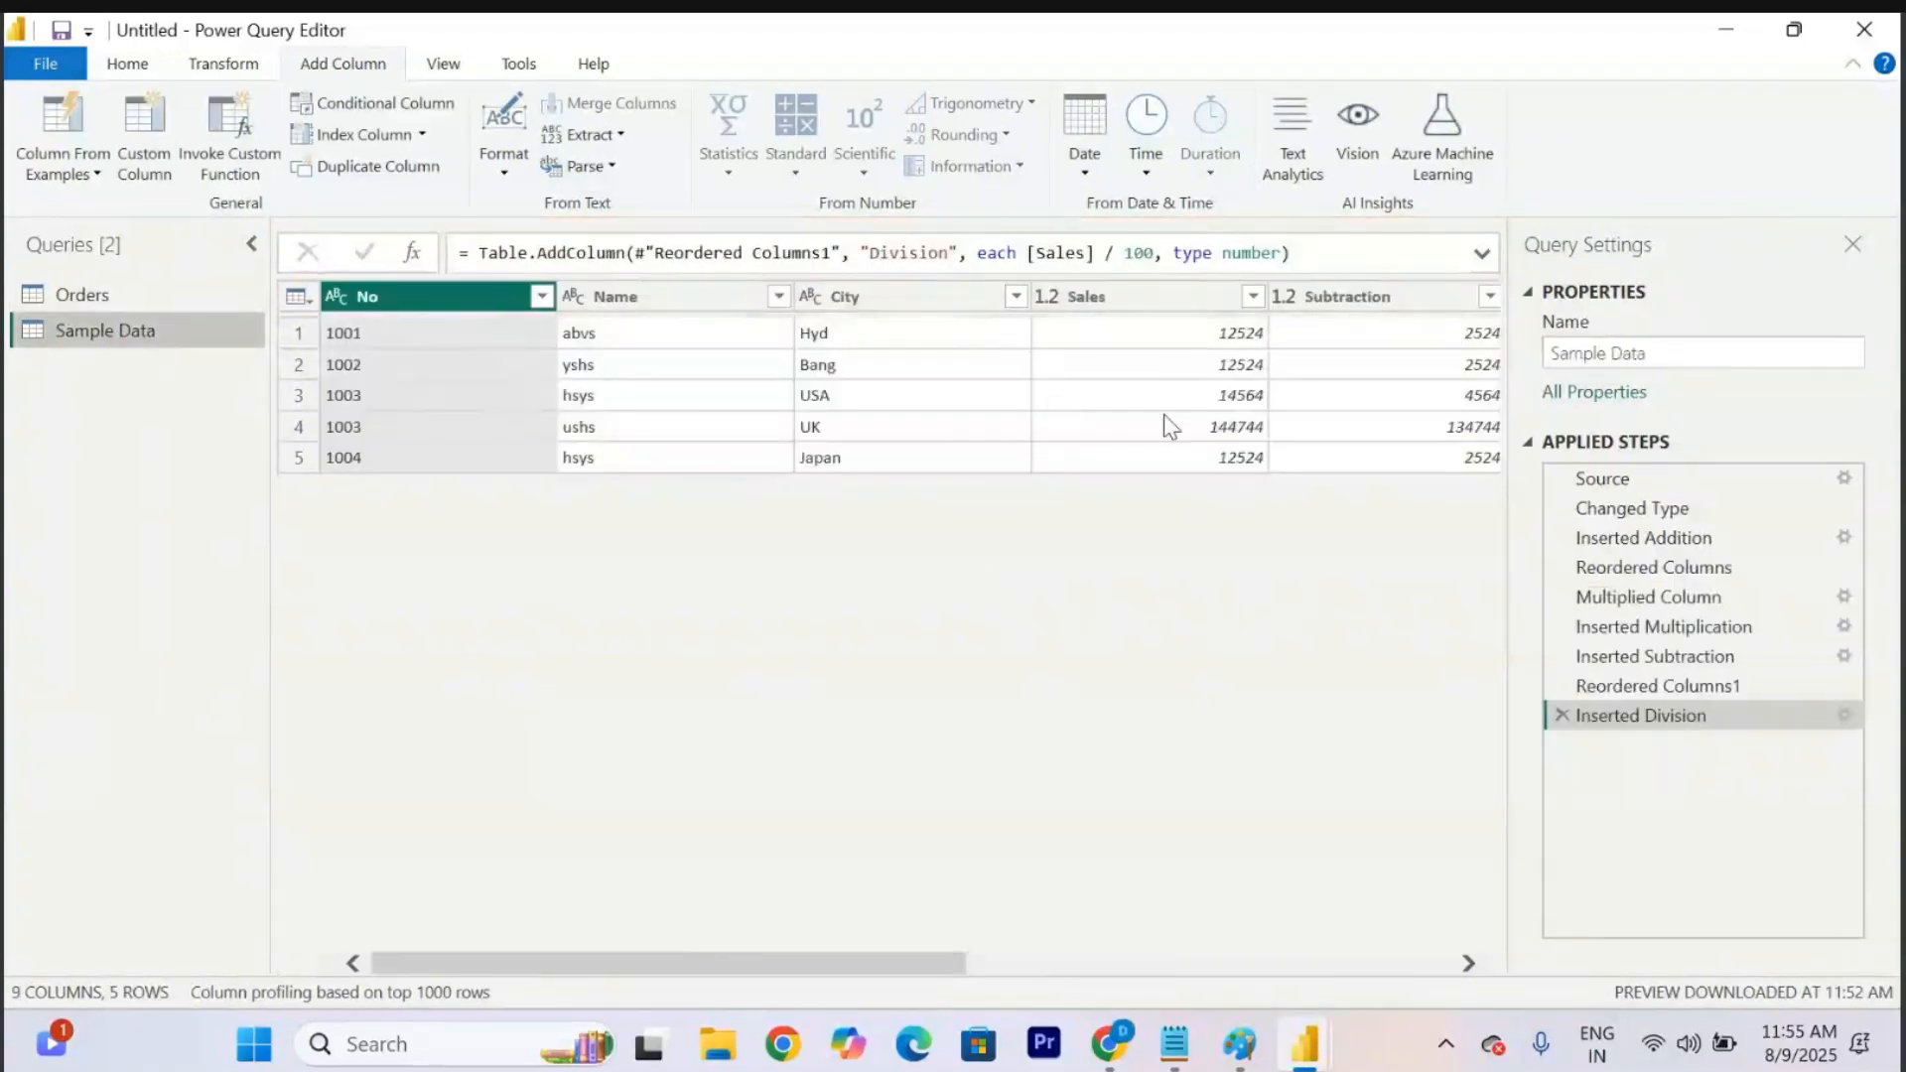
pyautogui.hscroll(3, 1163, 414)
pyautogui.click(856, 302)
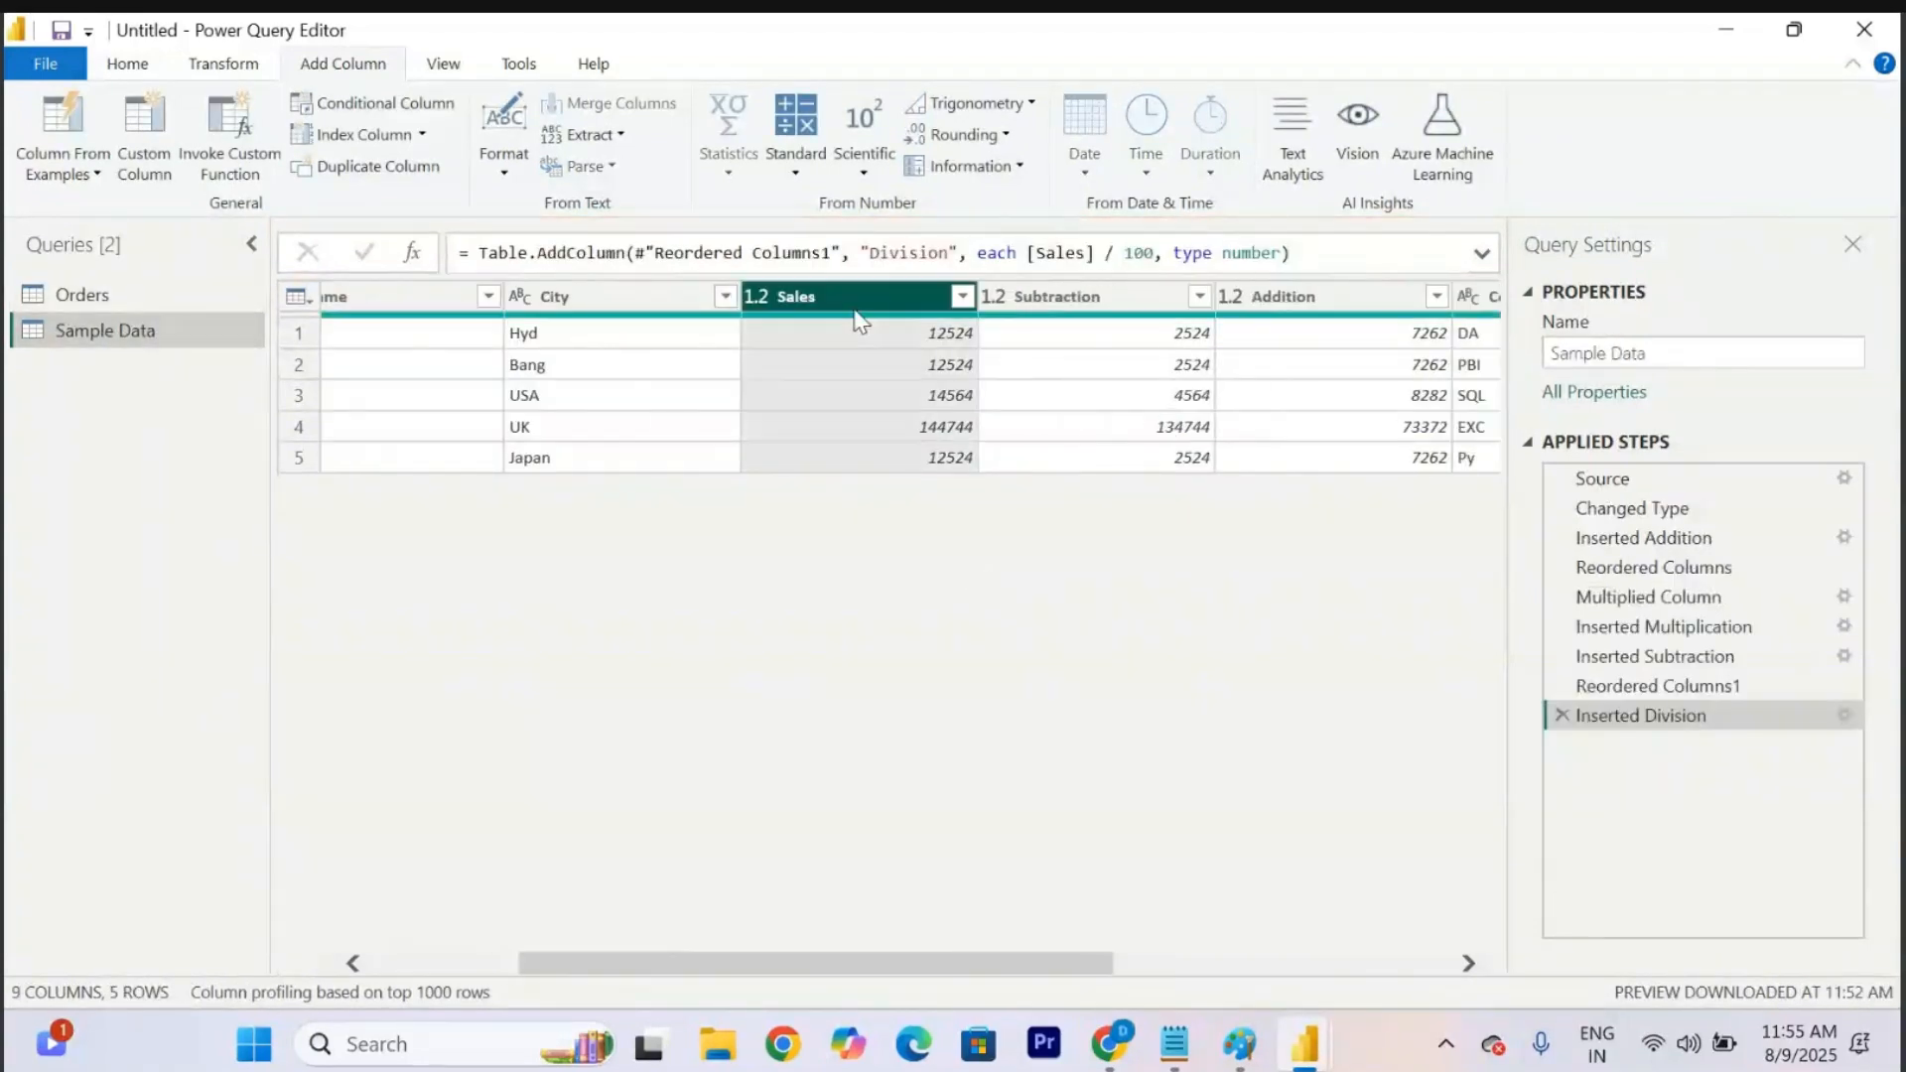
pyautogui.click(235, 67)
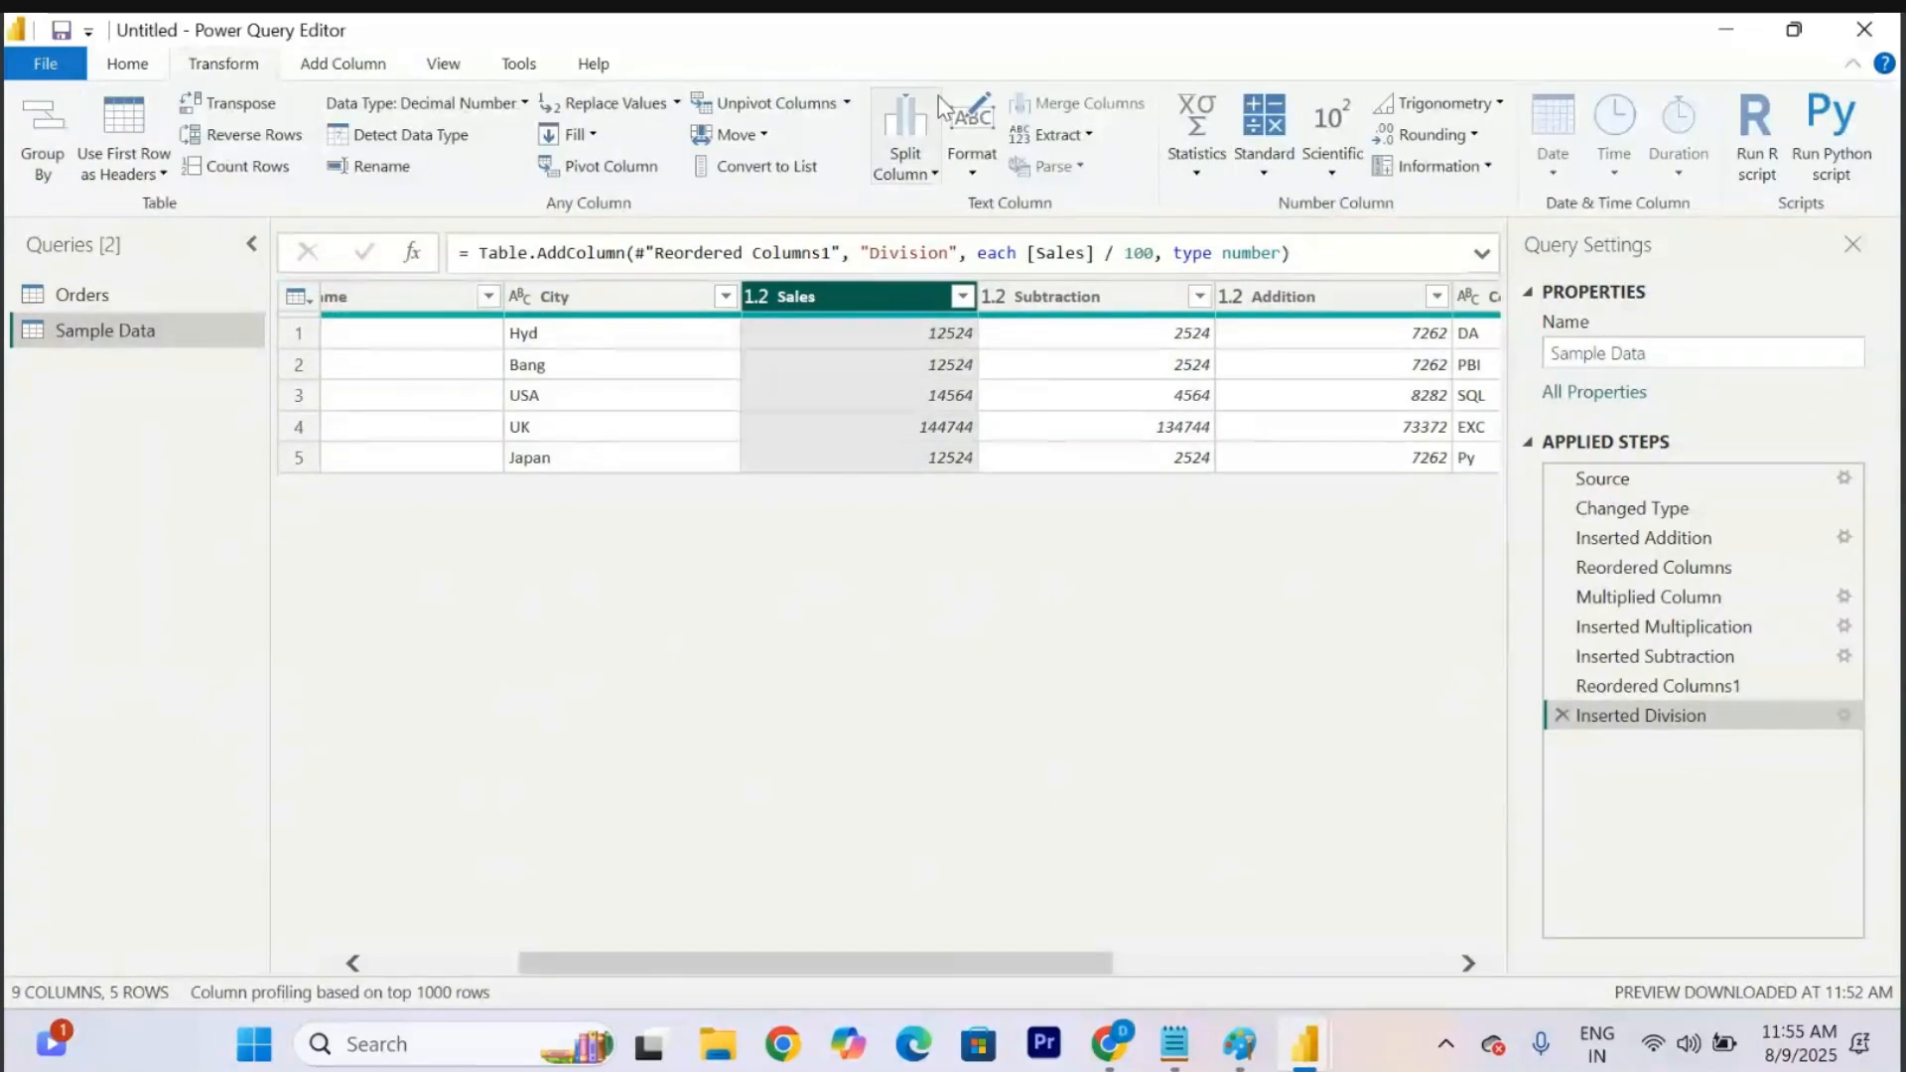
pyautogui.click(1198, 162)
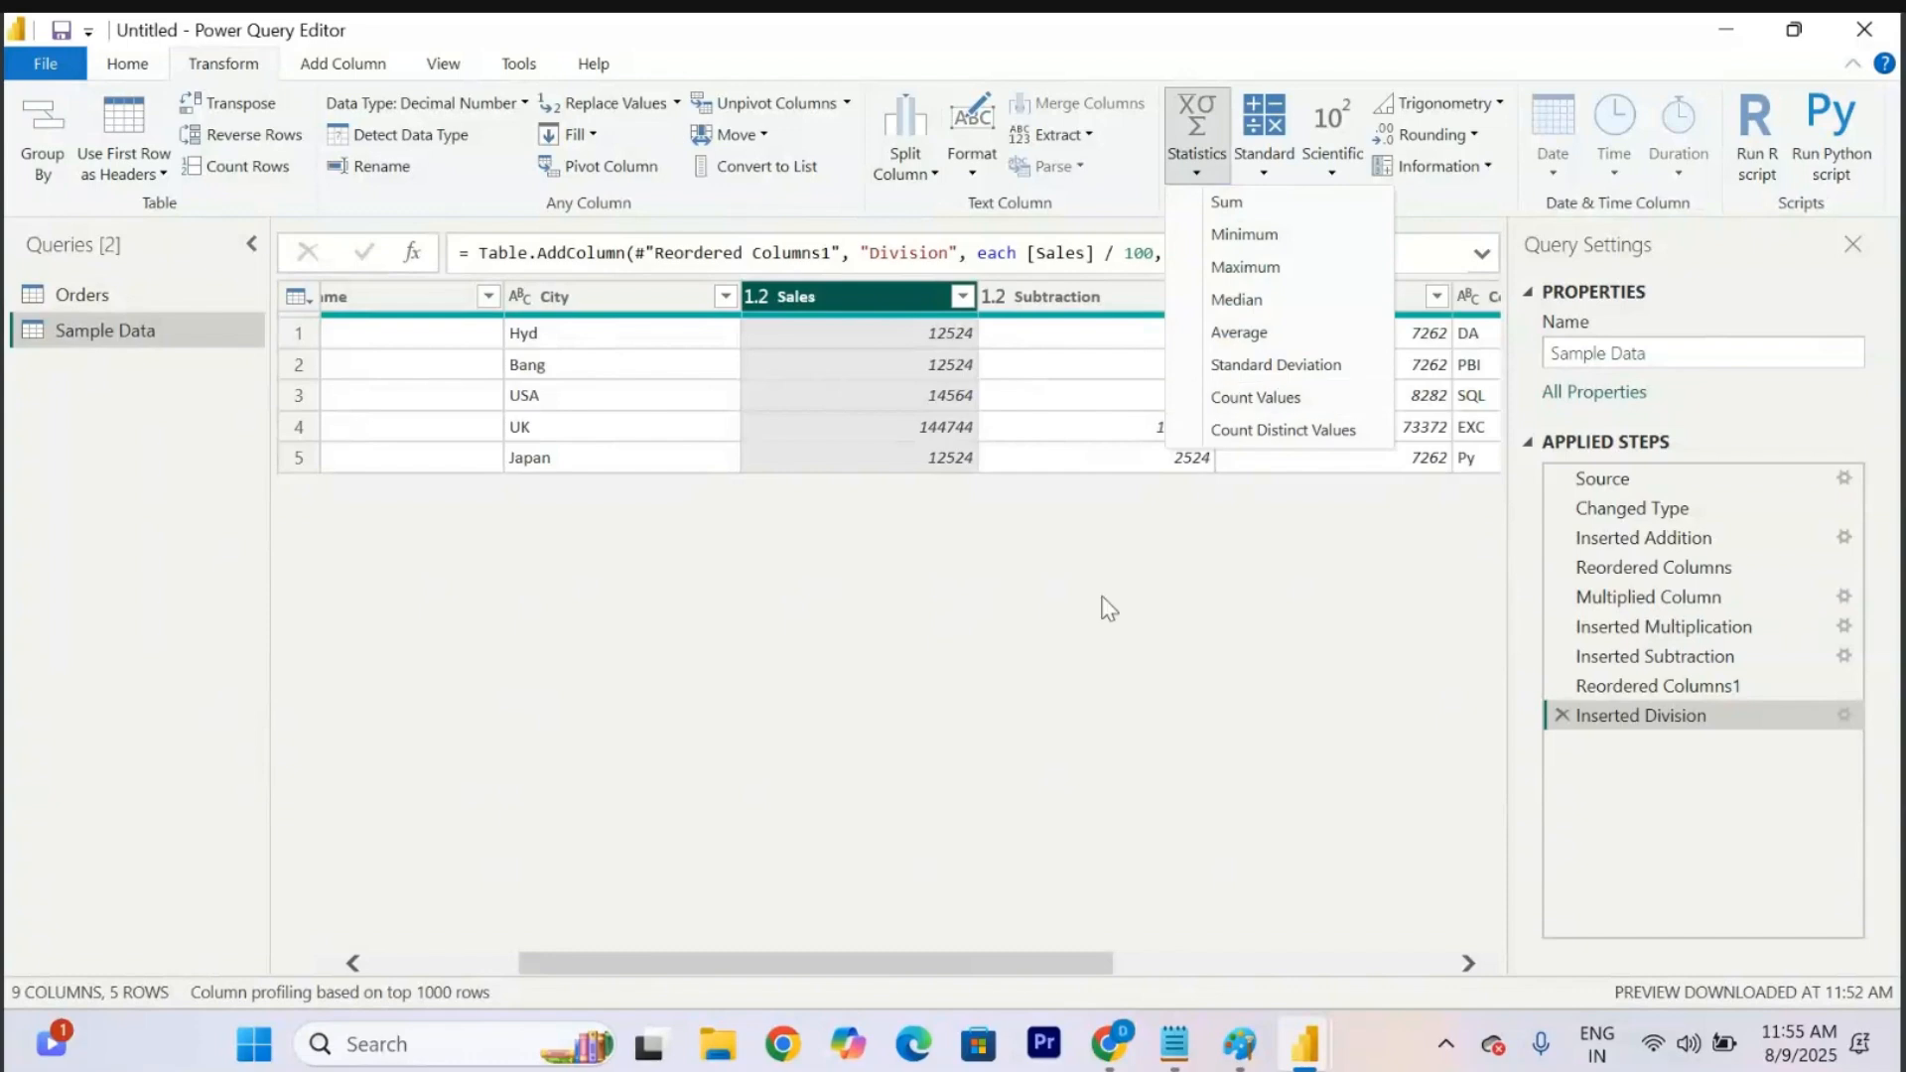
pyautogui.click(915, 652)
pyautogui.click(343, 64)
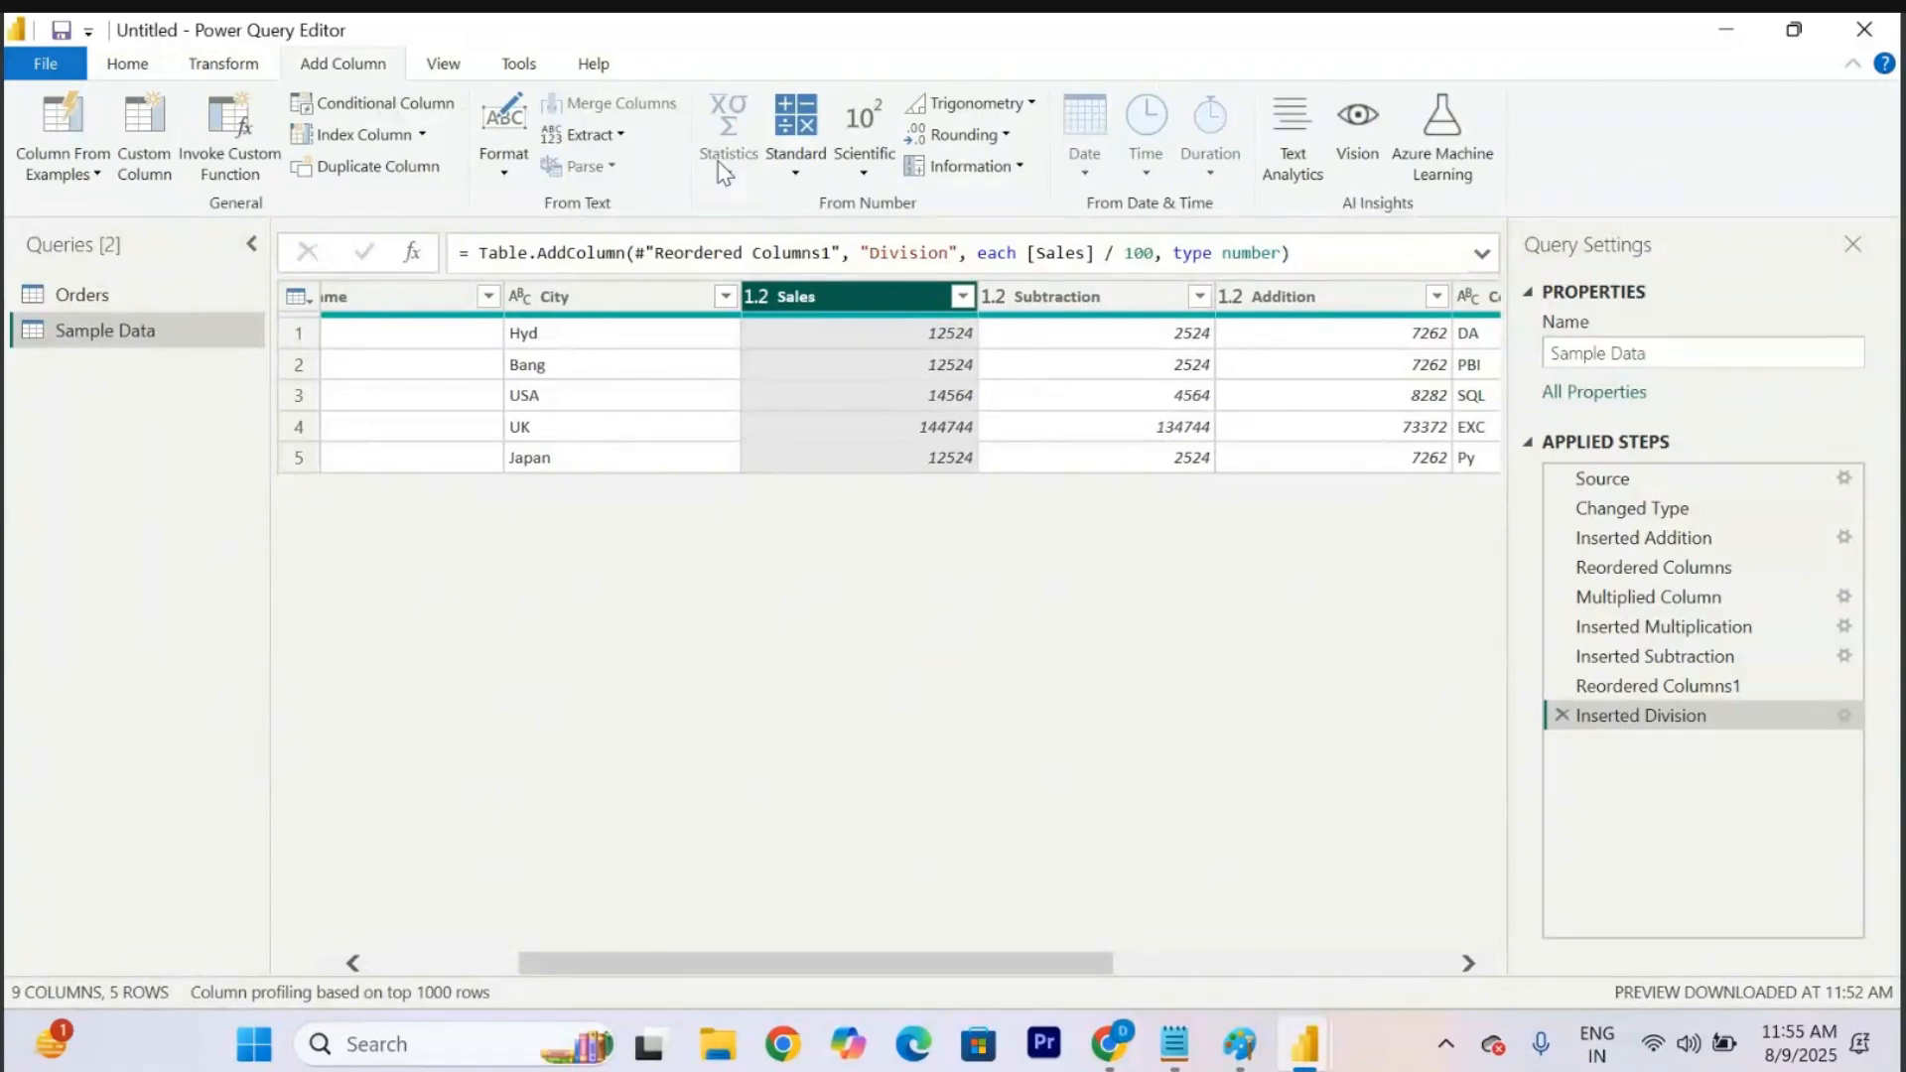
pyautogui.click(794, 169)
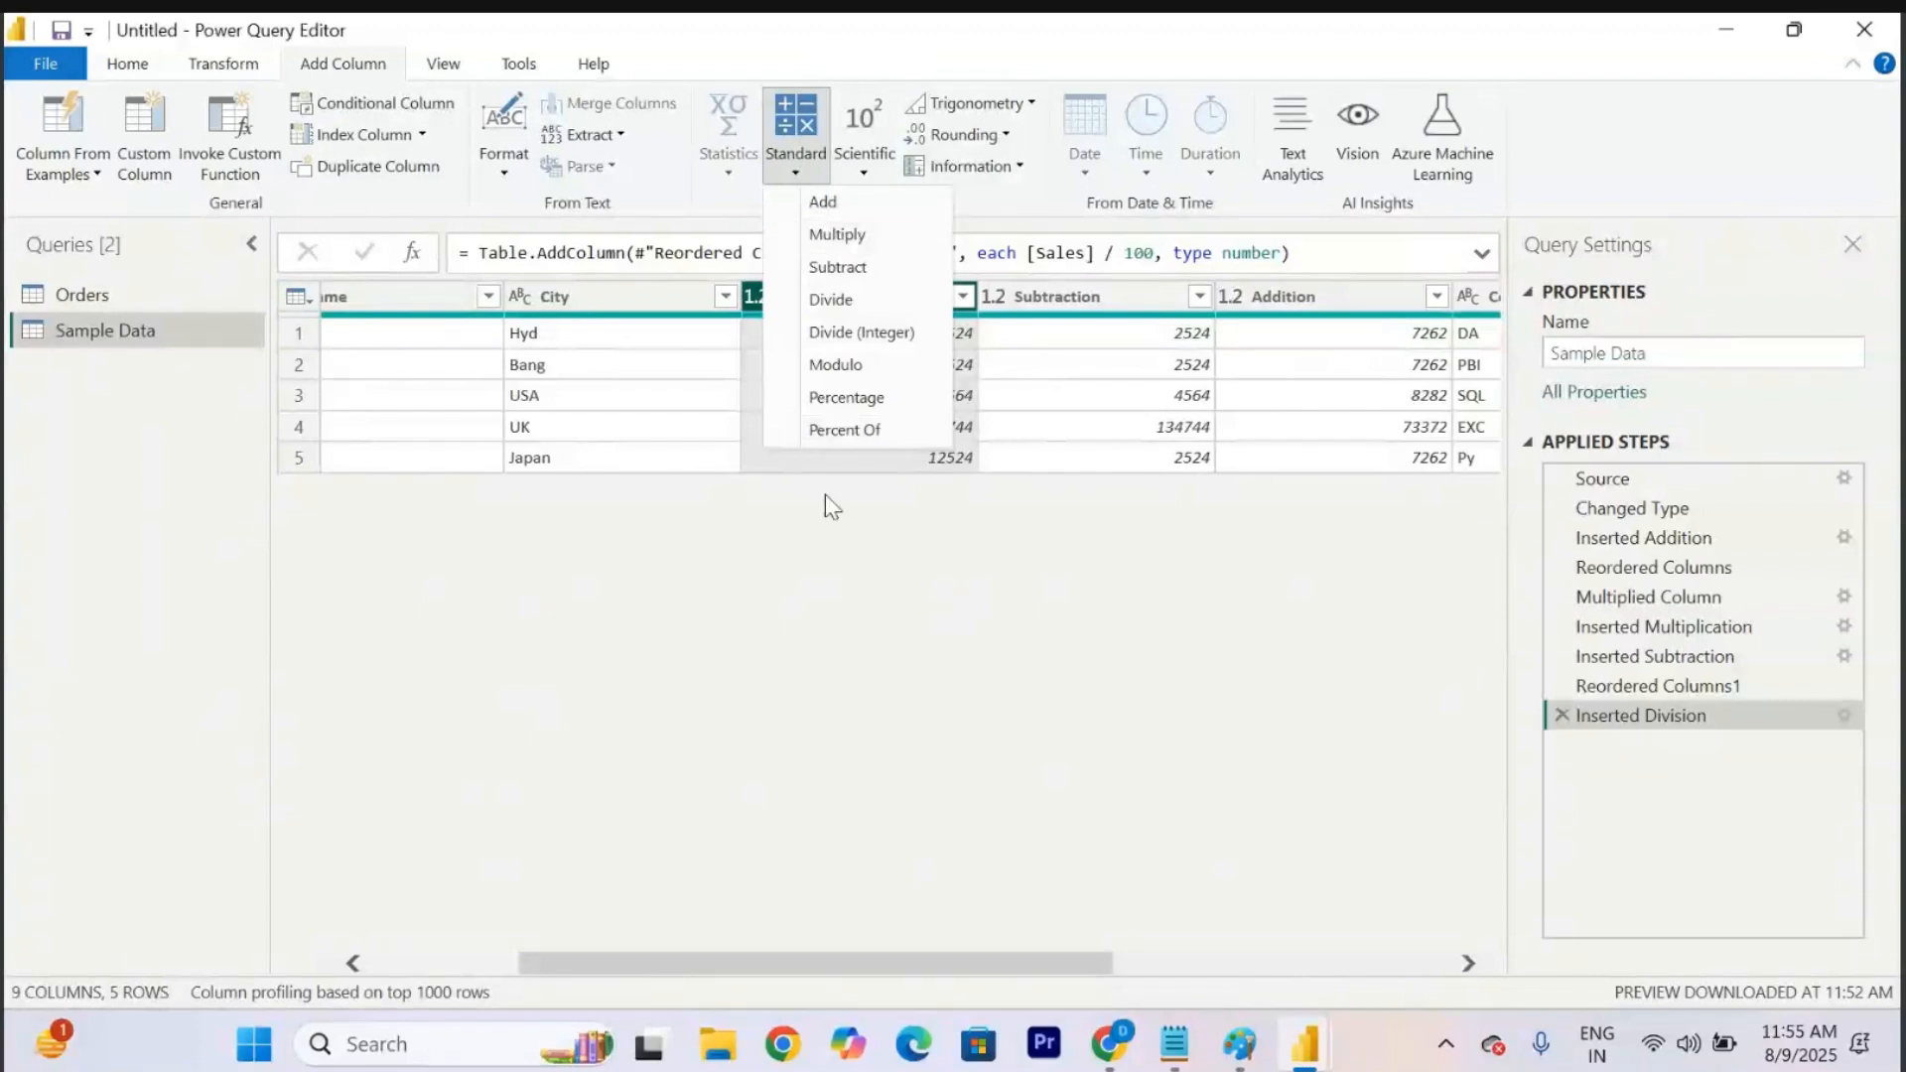
# Compare the number tools available for transforming the Sales column with those available for adding a new column.
pyautogui.click(723, 165)
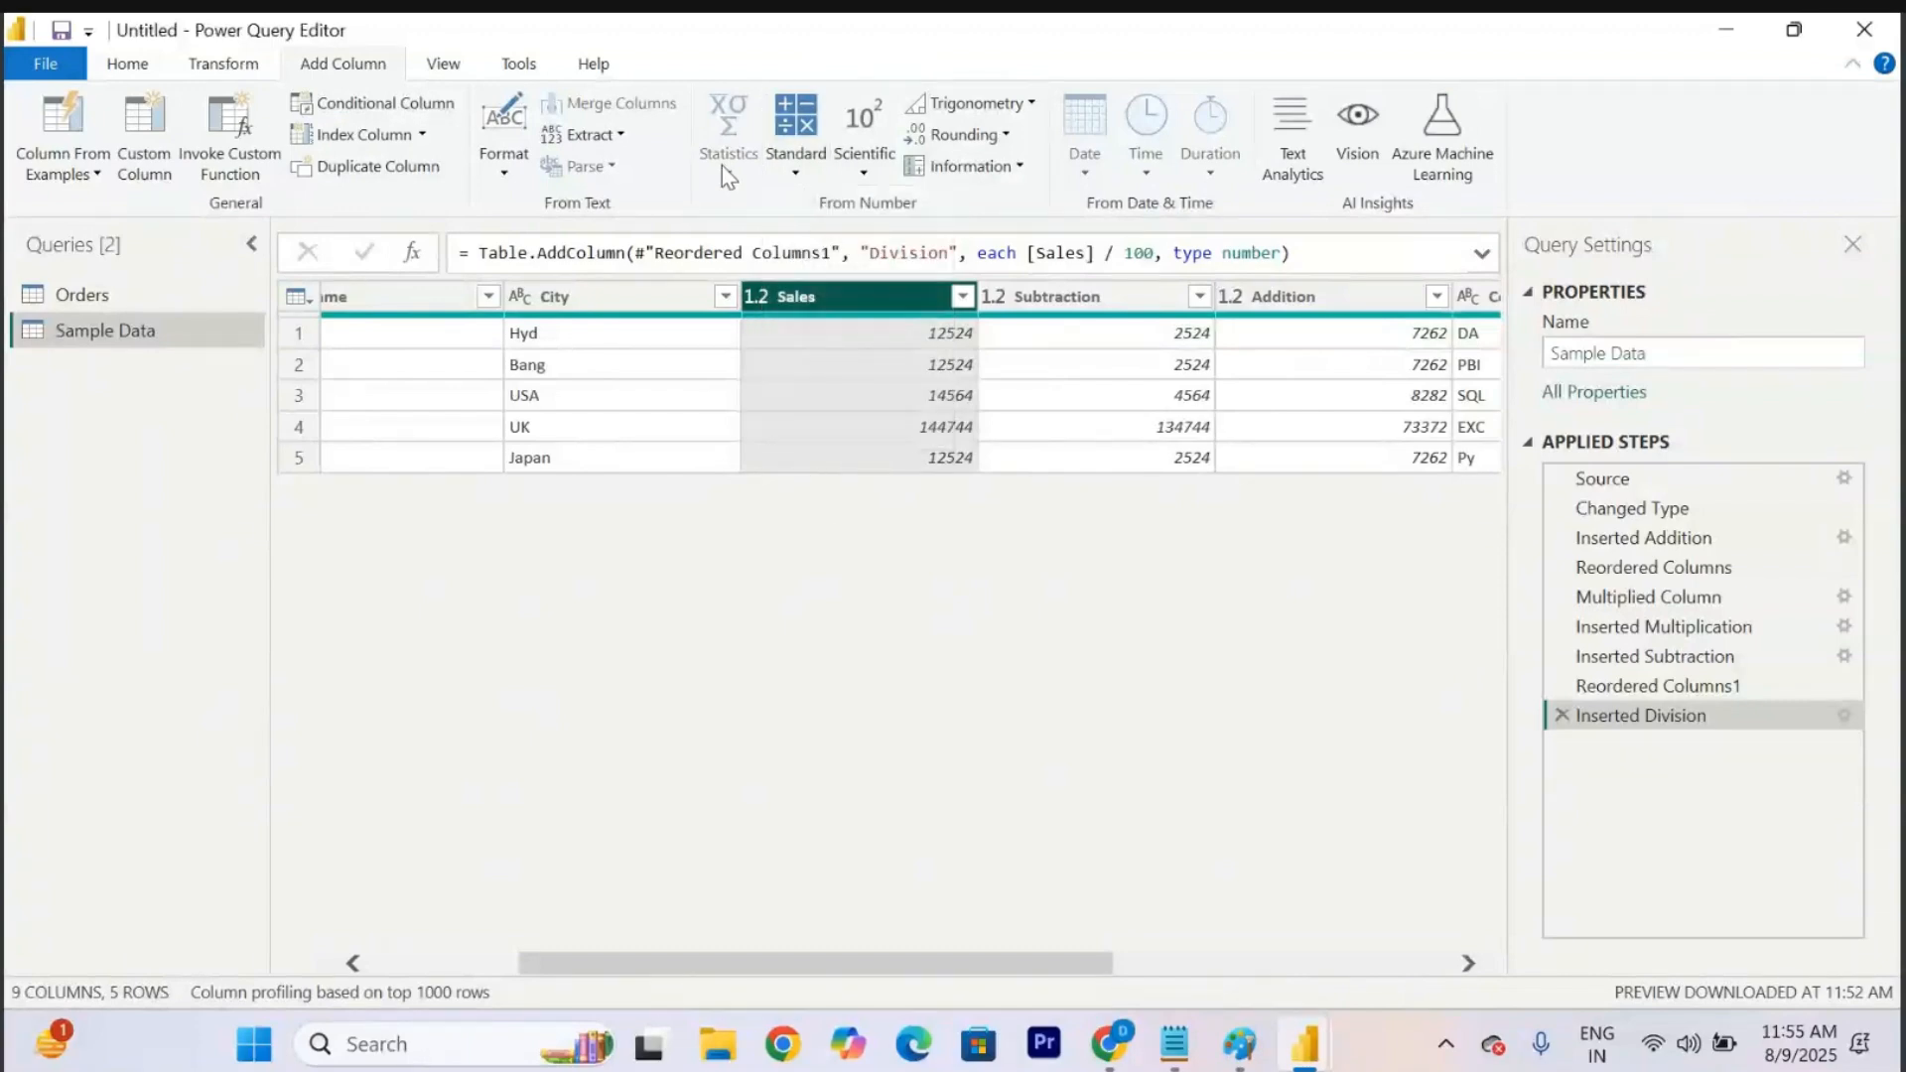
pyautogui.click(222, 64)
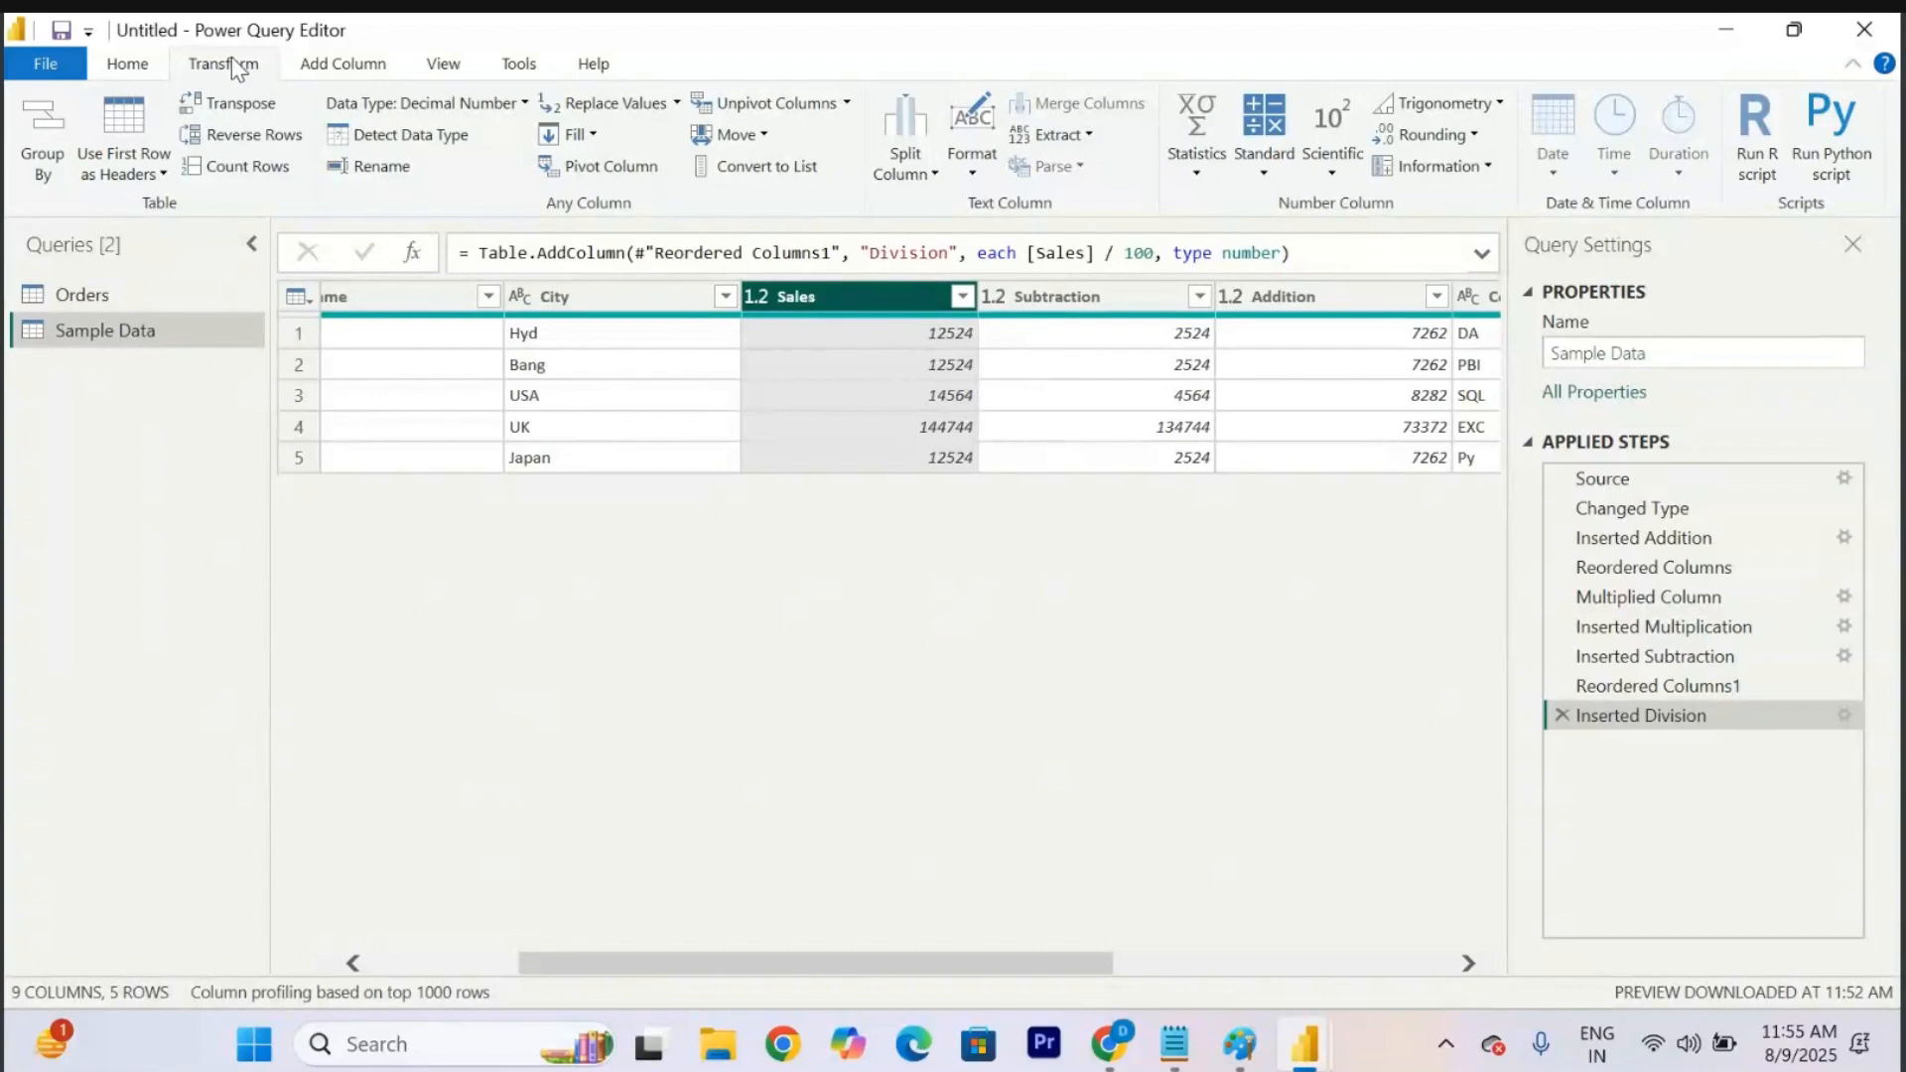
pyautogui.click(327, 63)
pyautogui.click(234, 65)
pyautogui.click(315, 64)
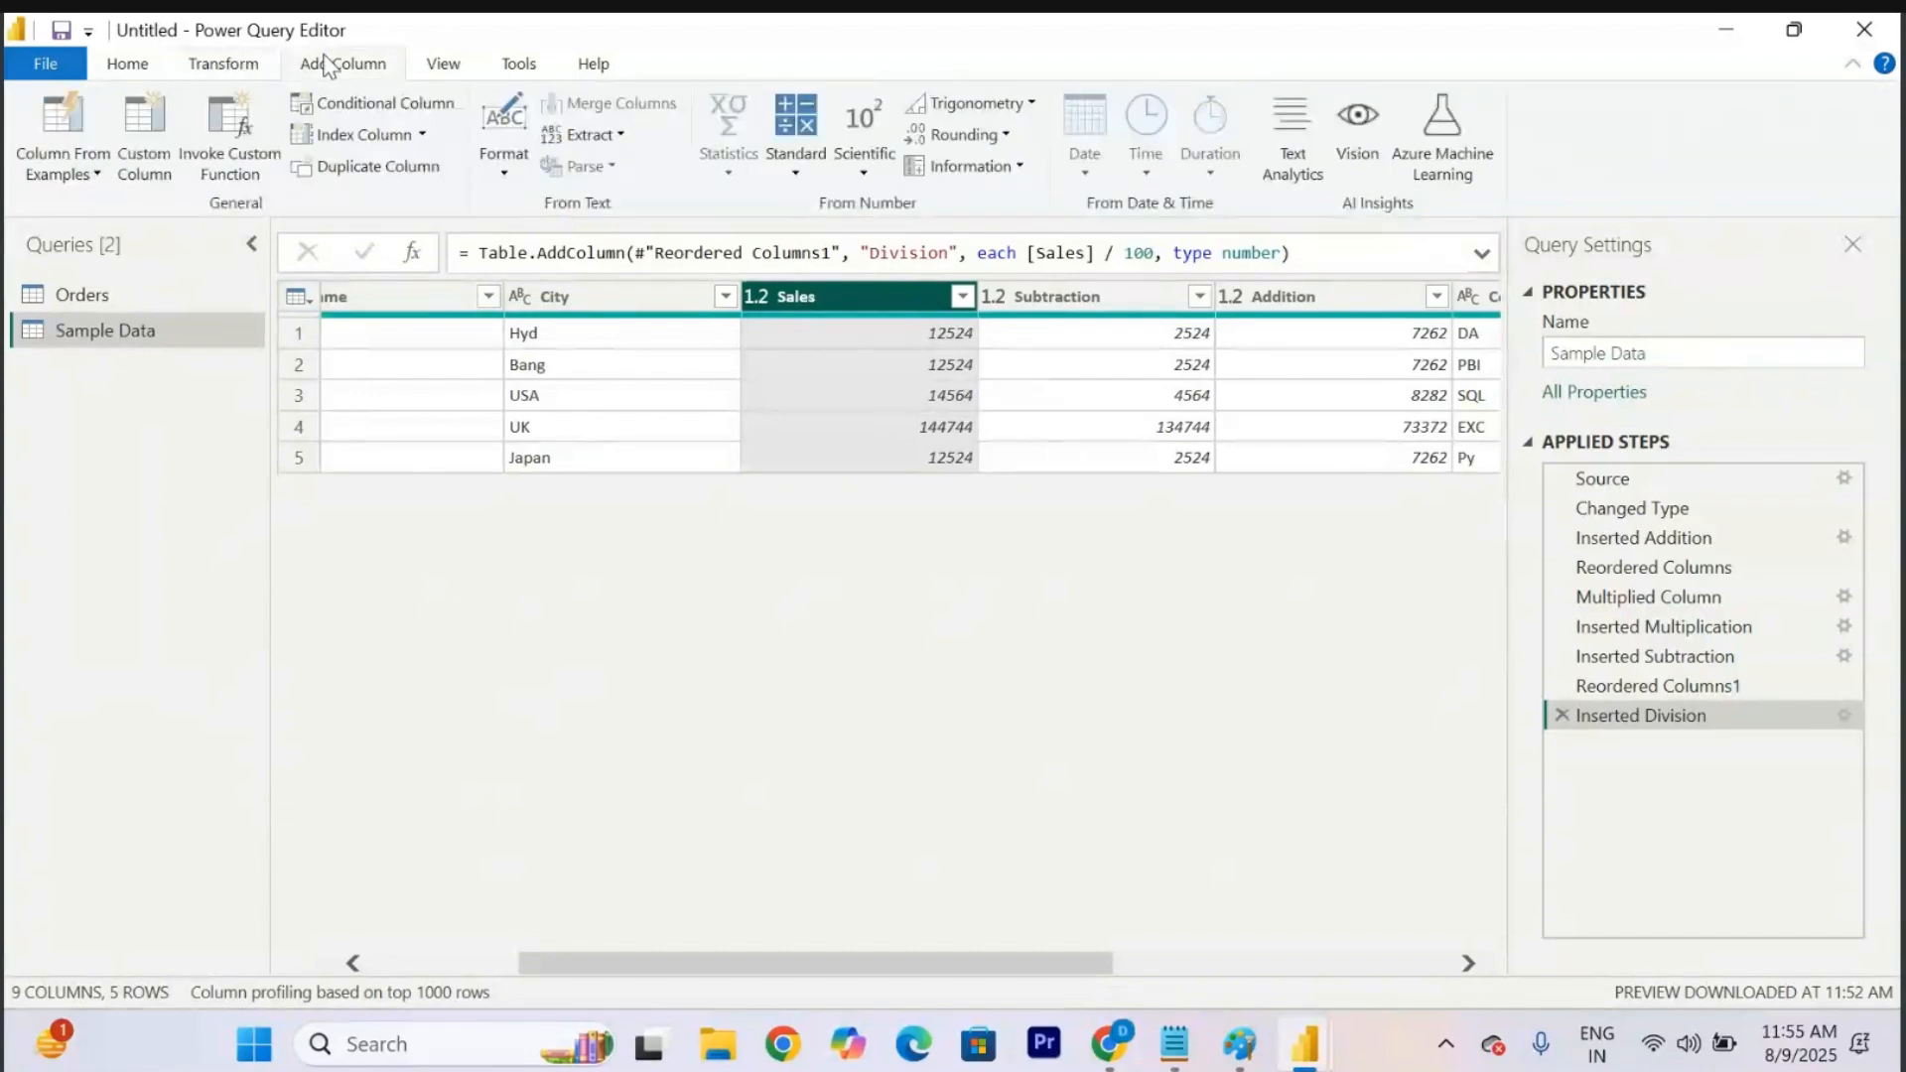
pyautogui.click(230, 65)
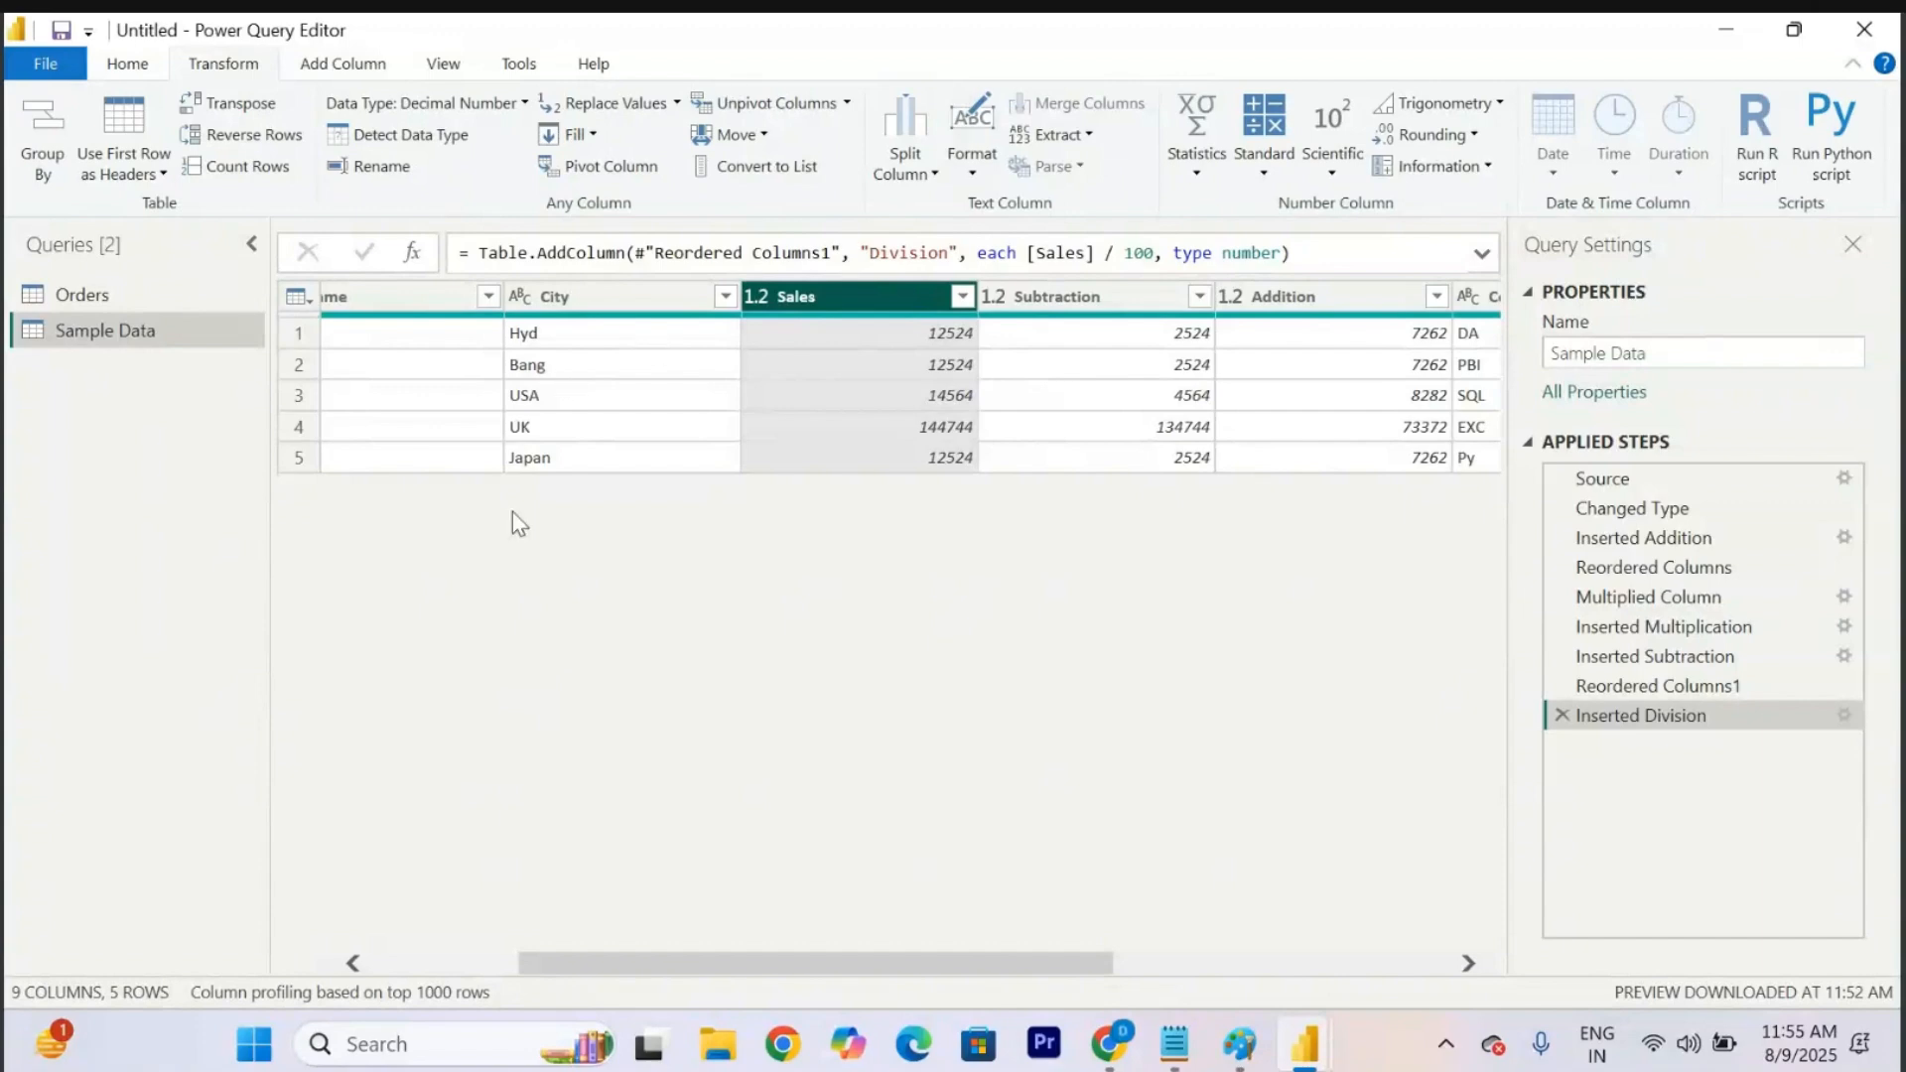
# Open the Orders query and calculate the count of values in the Segment column with Statistics.
pyautogui.click(112, 296)
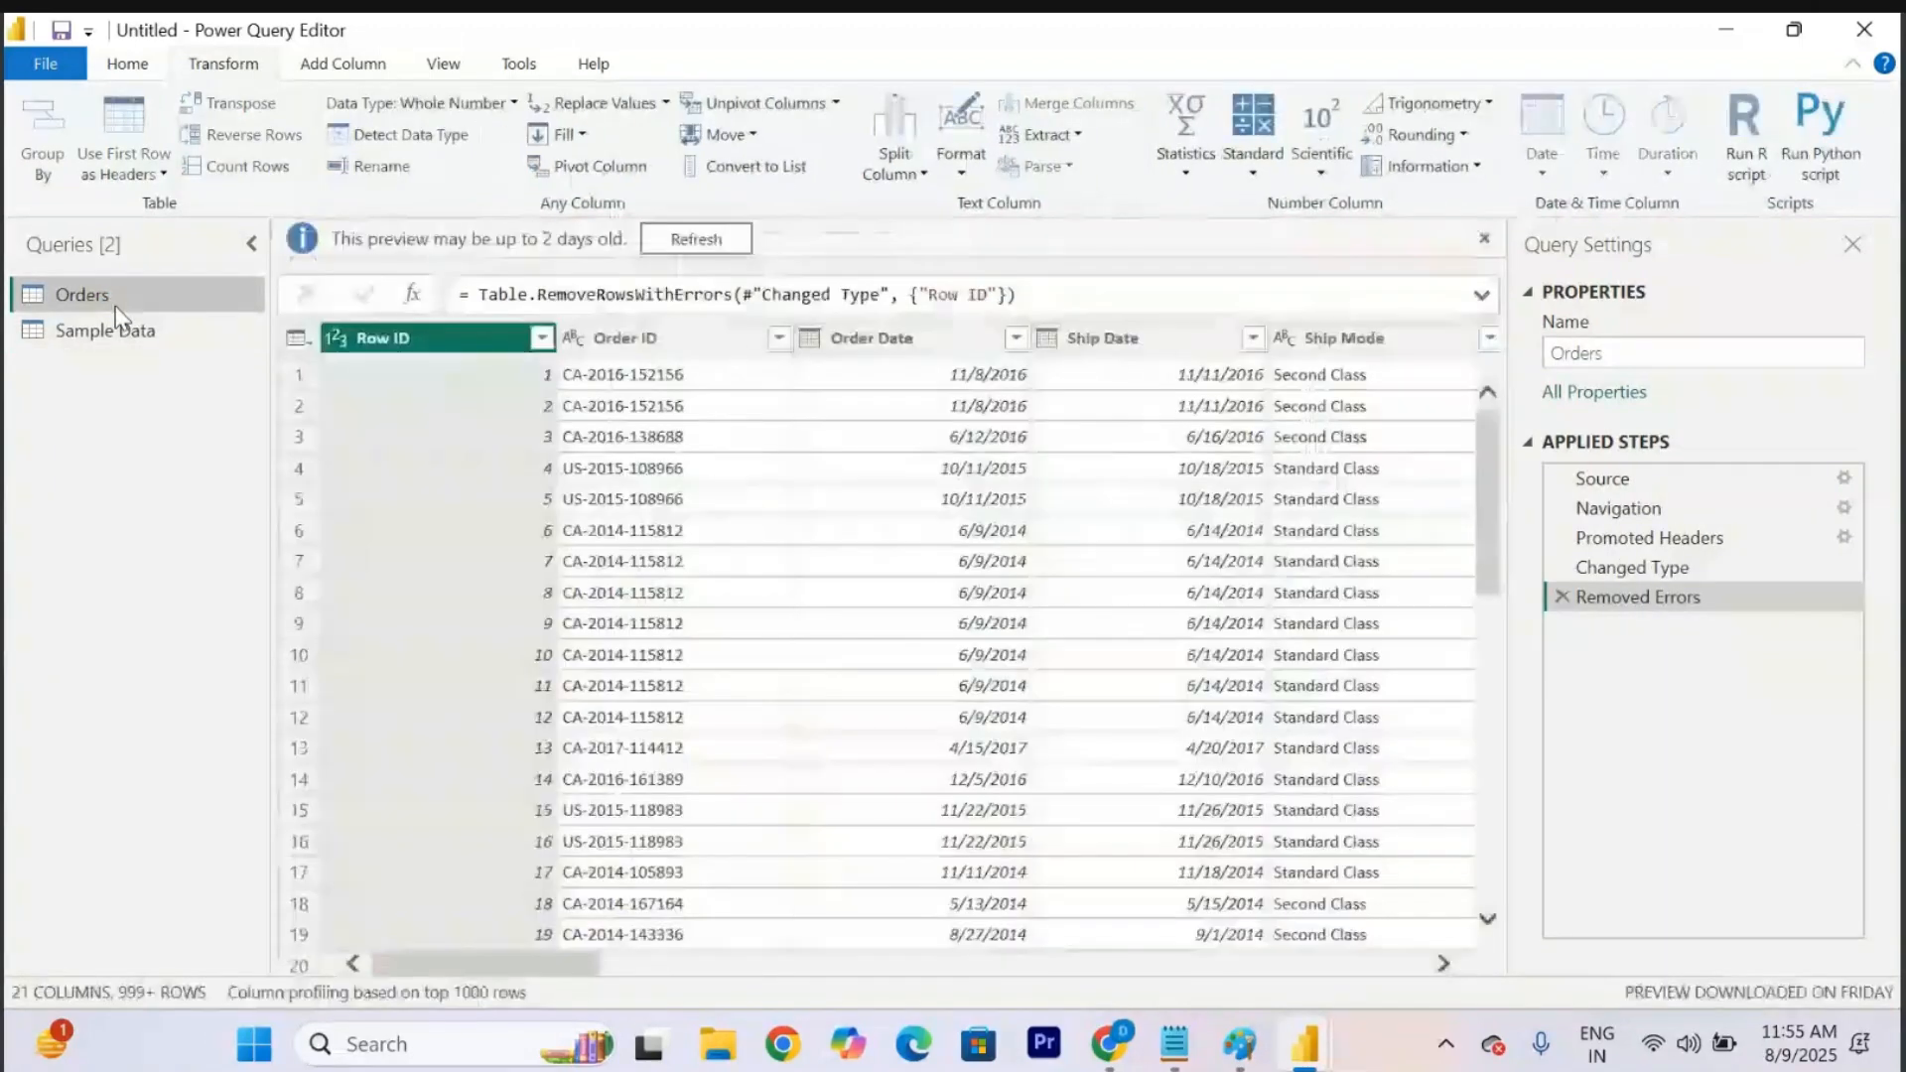
pyautogui.hscroll(5, 1077, 593)
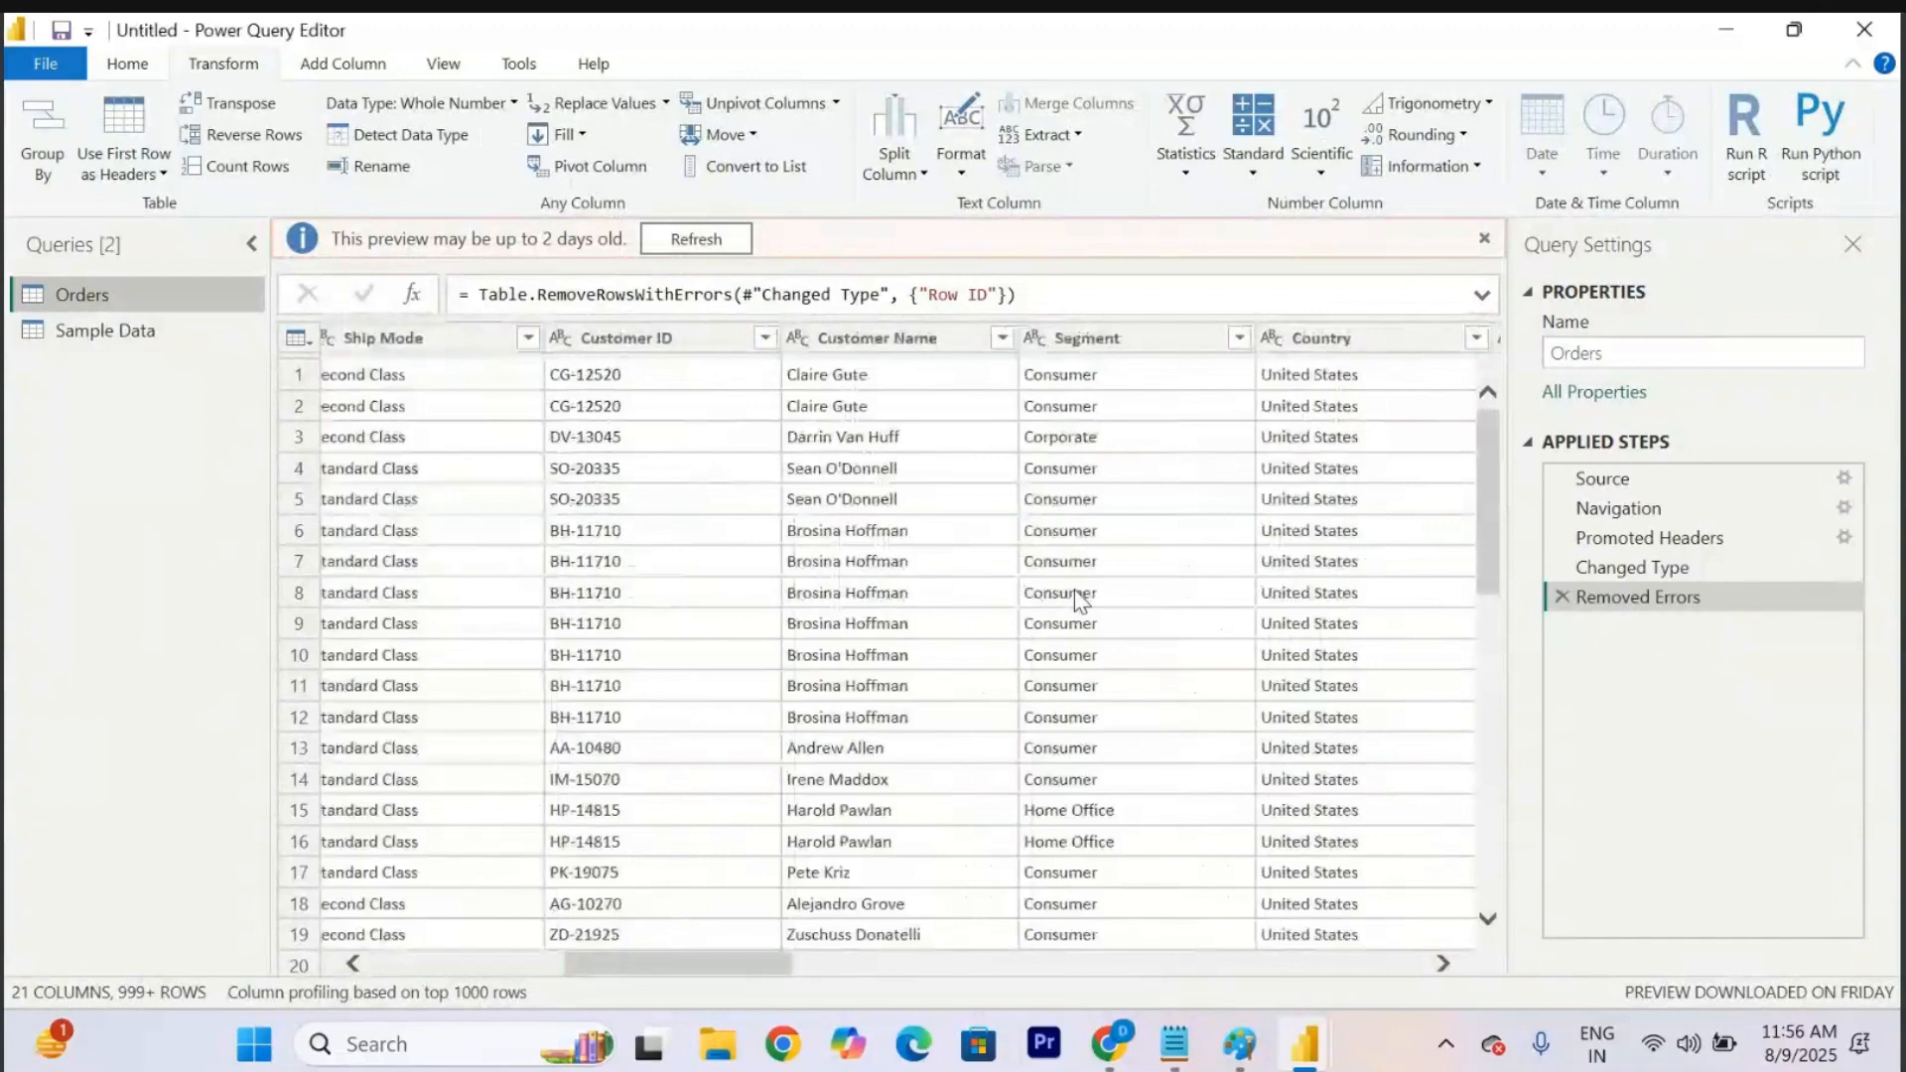
pyautogui.hscroll(1, 1081, 601)
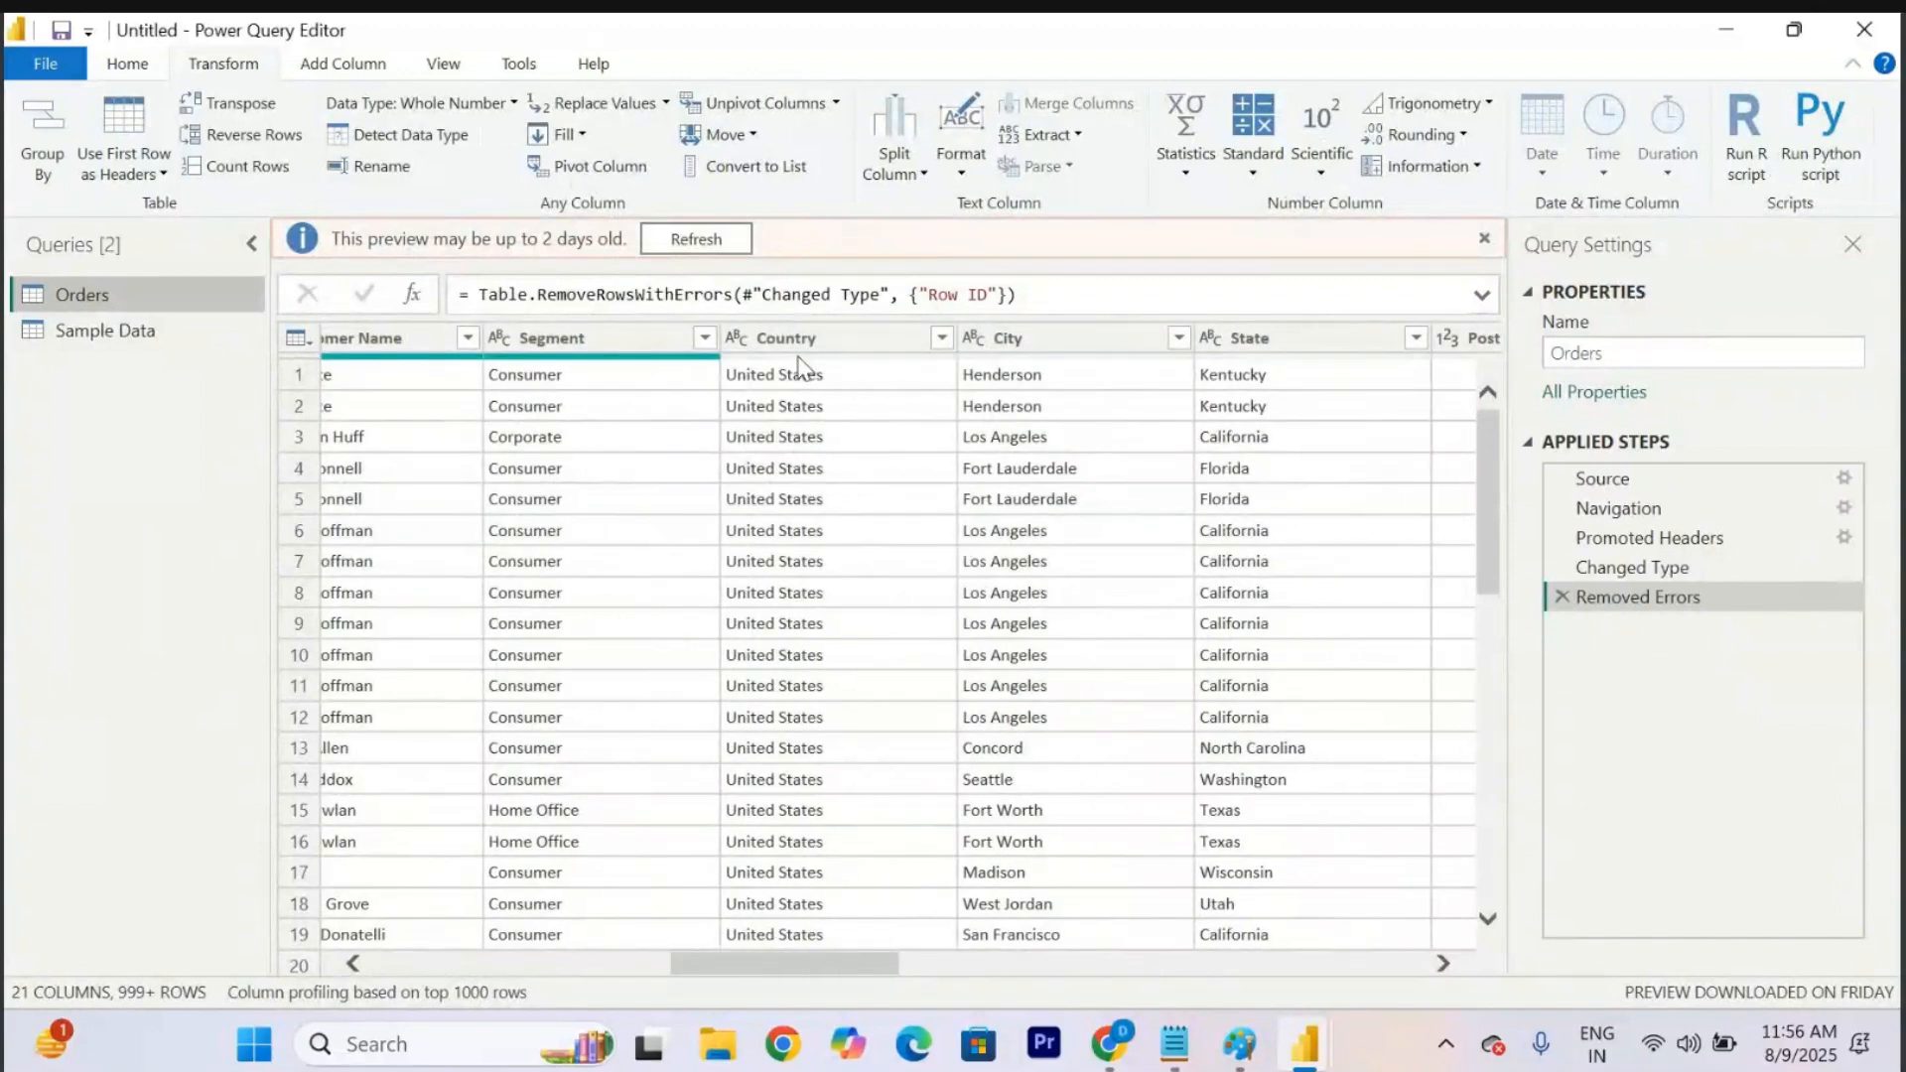
pyautogui.click(565, 340)
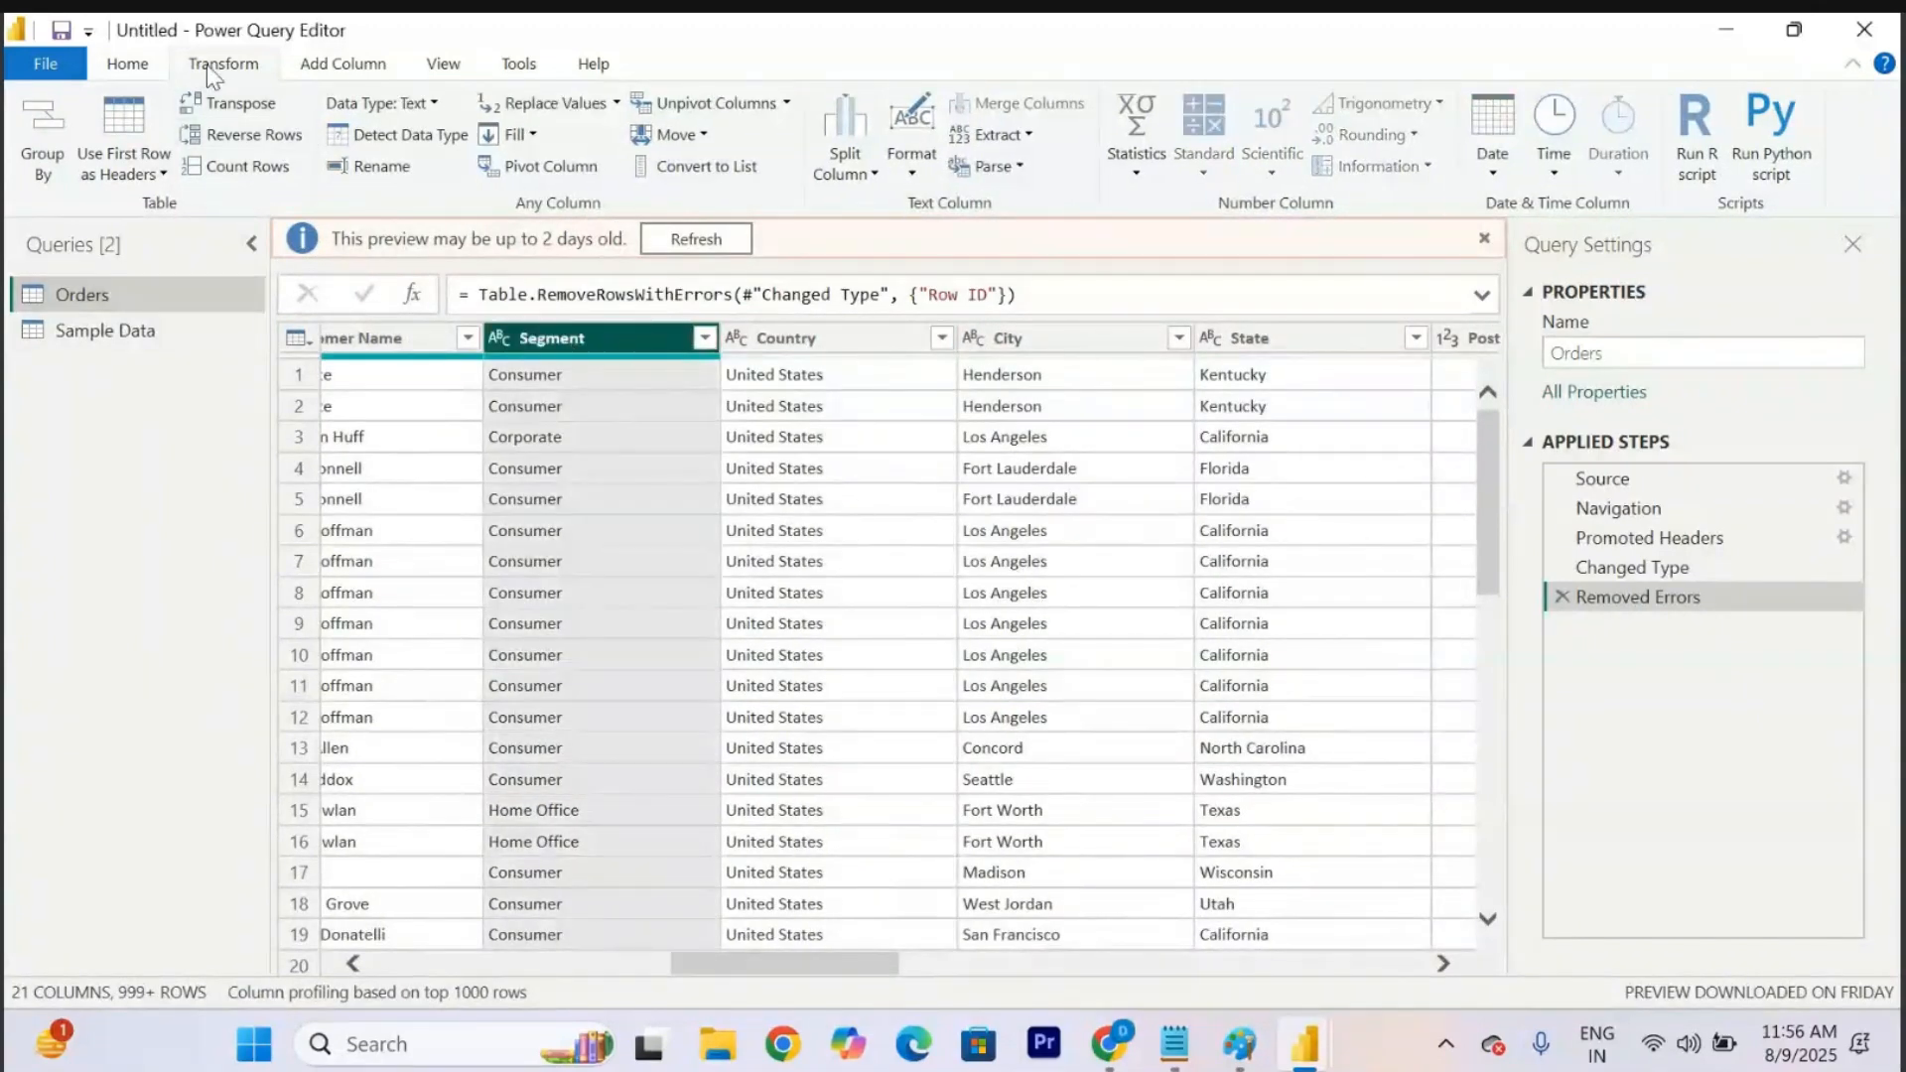
pyautogui.click(1144, 174)
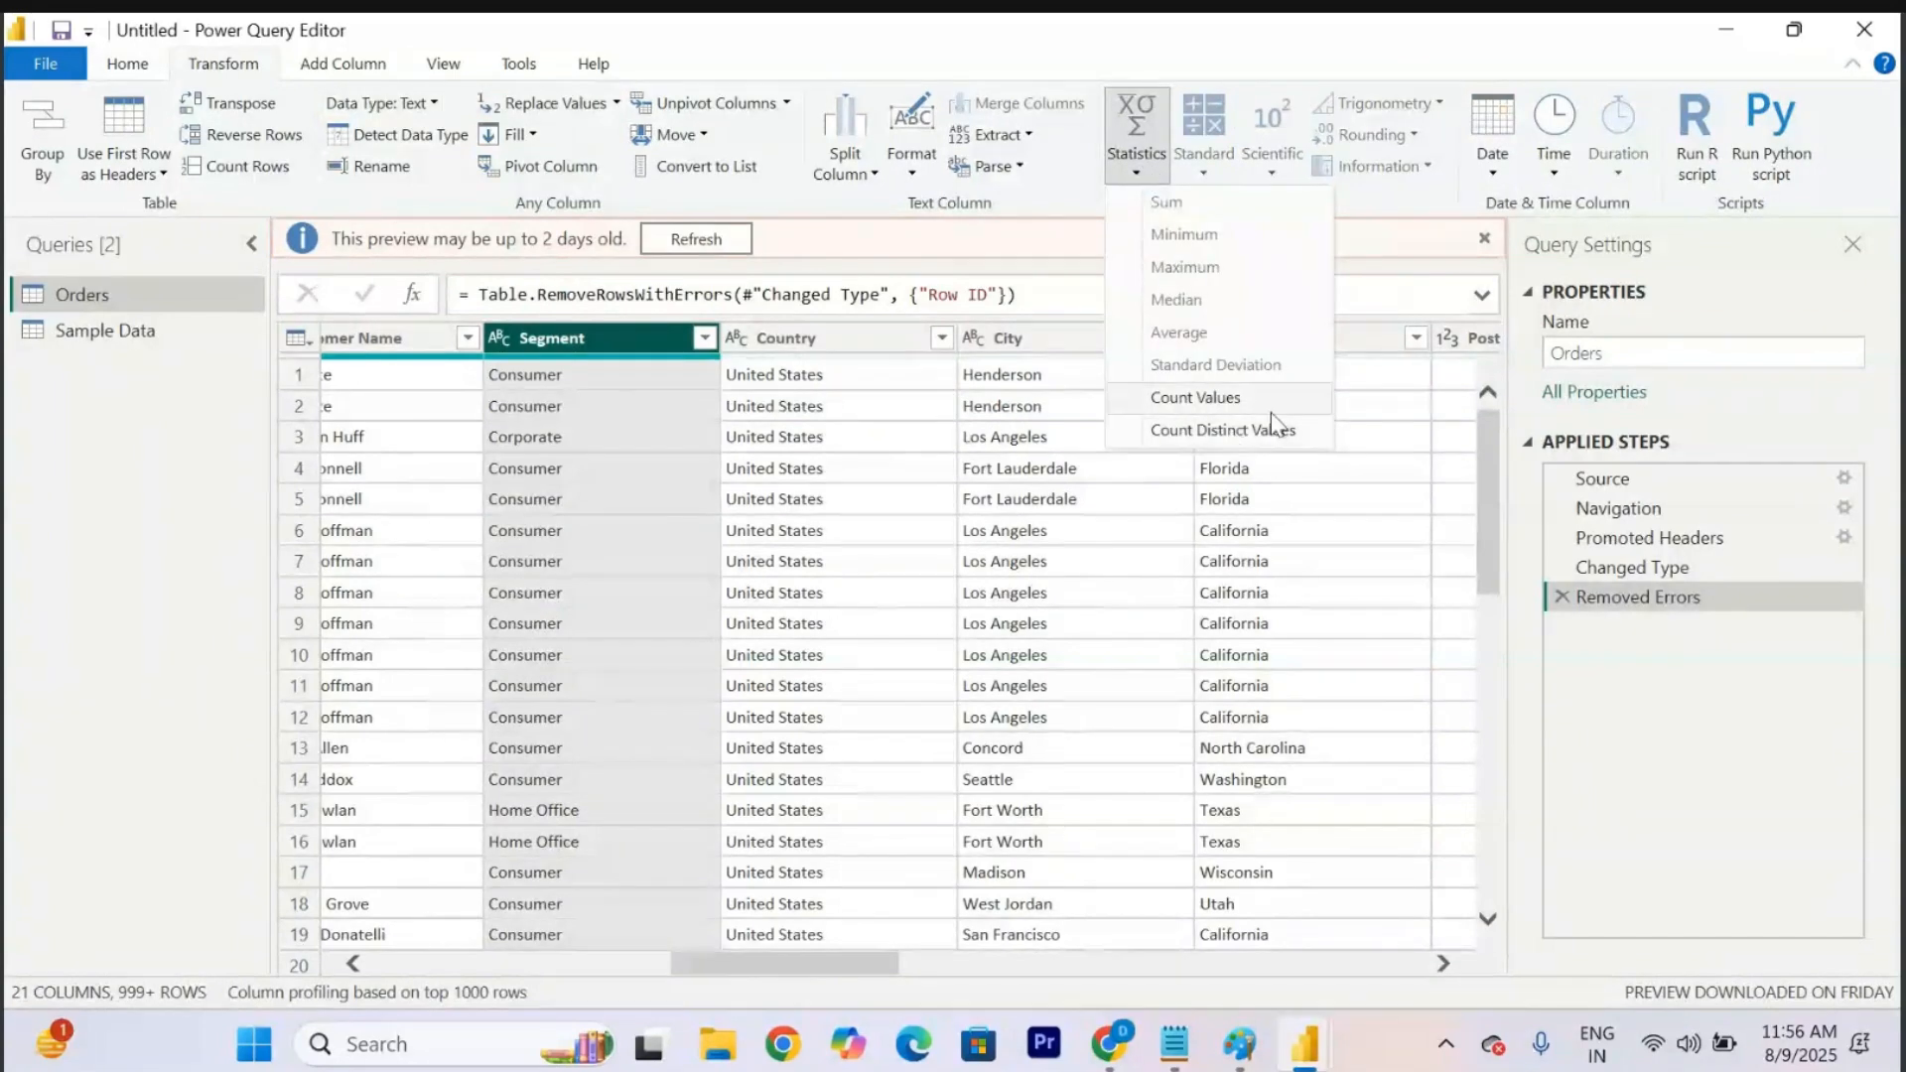
pyautogui.click(1220, 399)
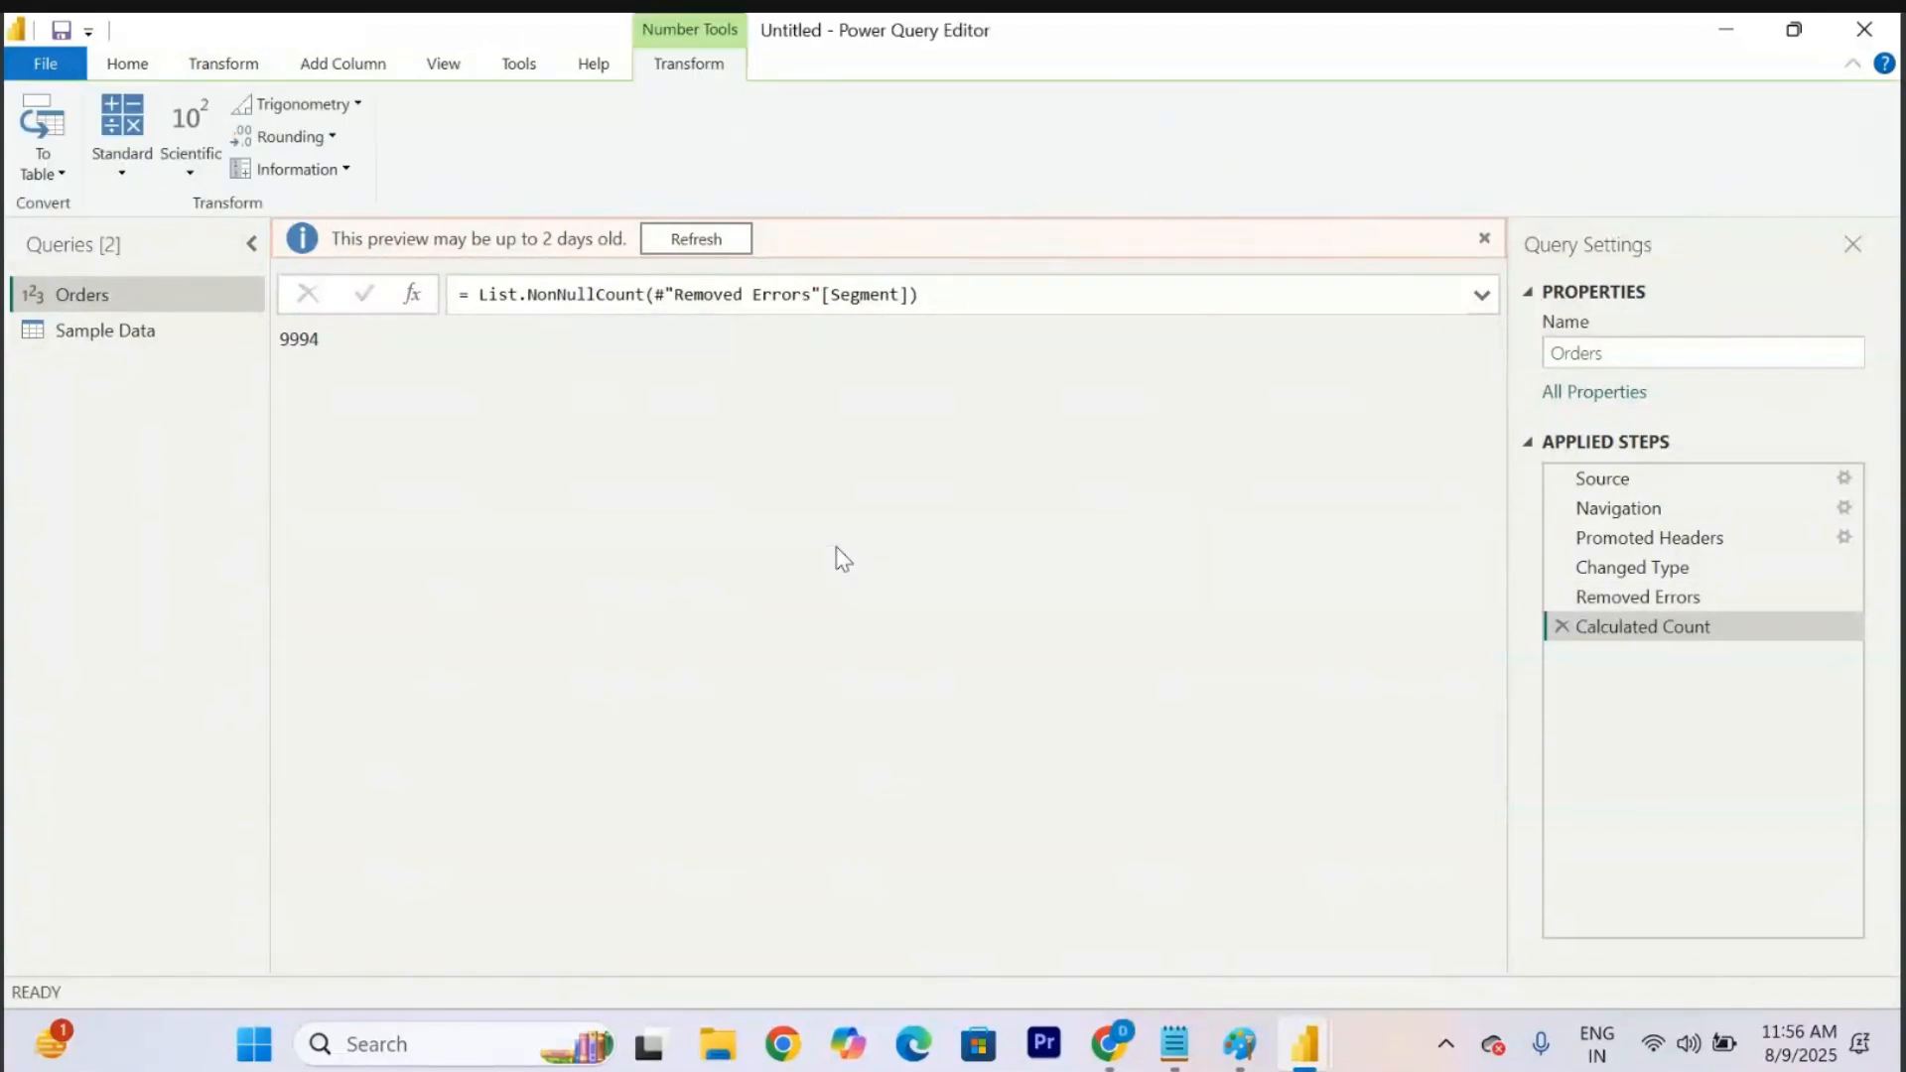
# Copy the Segment count result into the Notepad notes below the last line and label it as "9994 - Count".
pyautogui.moveTo(335, 349); pyautogui.dragTo(264, 340)
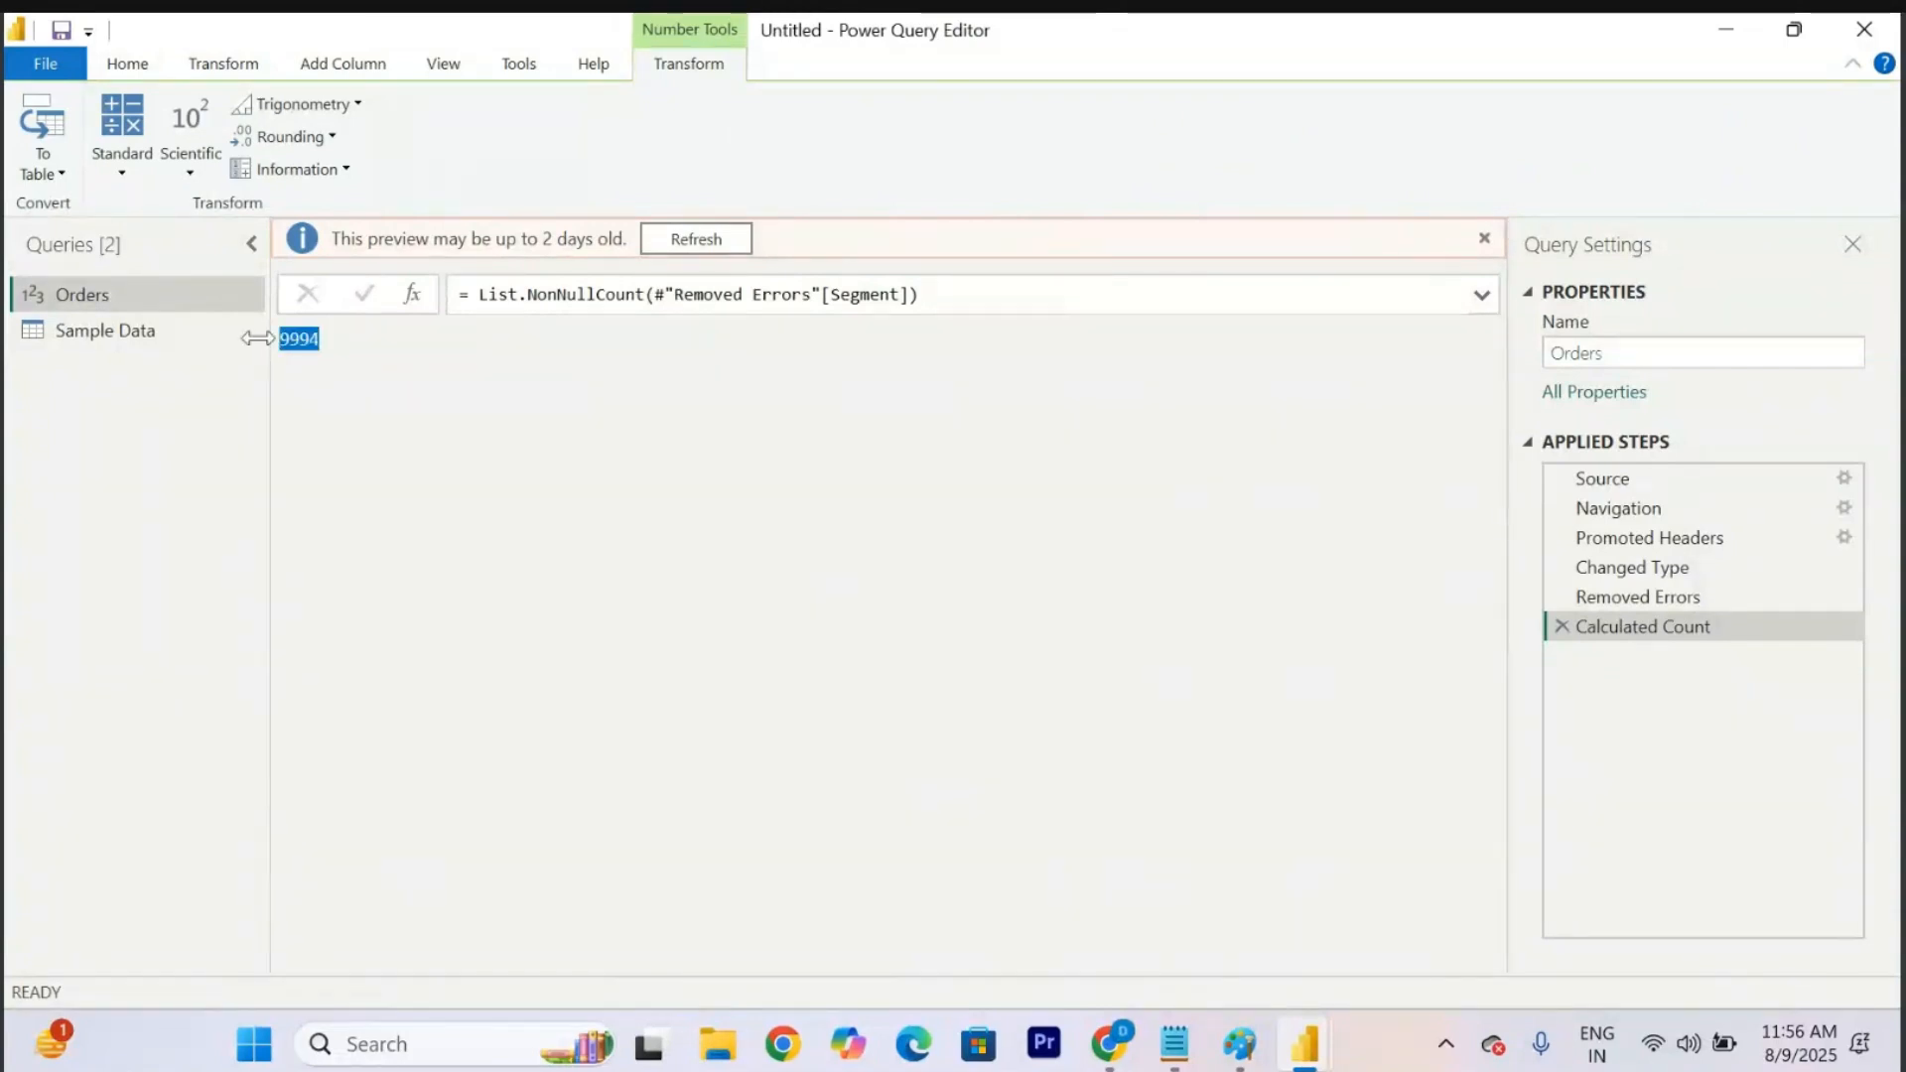
pyautogui.click(1171, 1052)
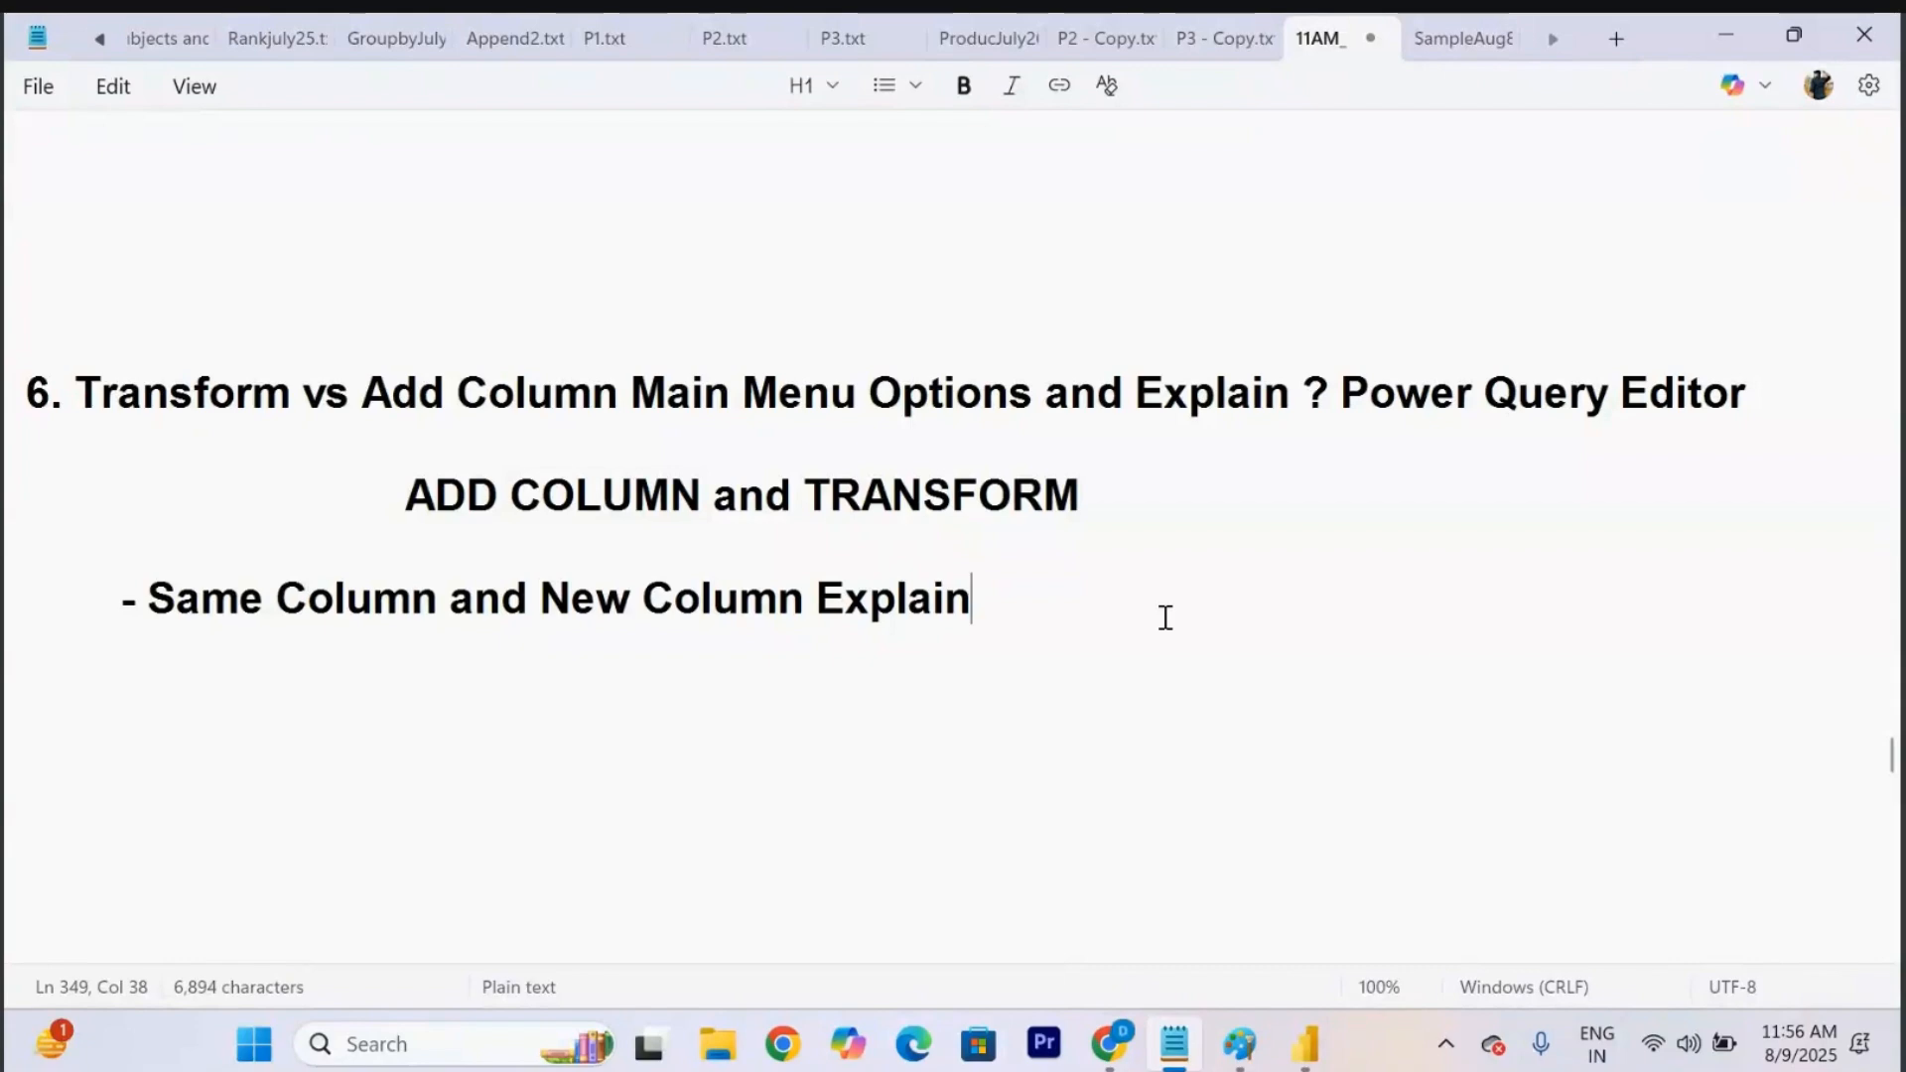
pyautogui.click(554, 764)
pyautogui.write('9994')
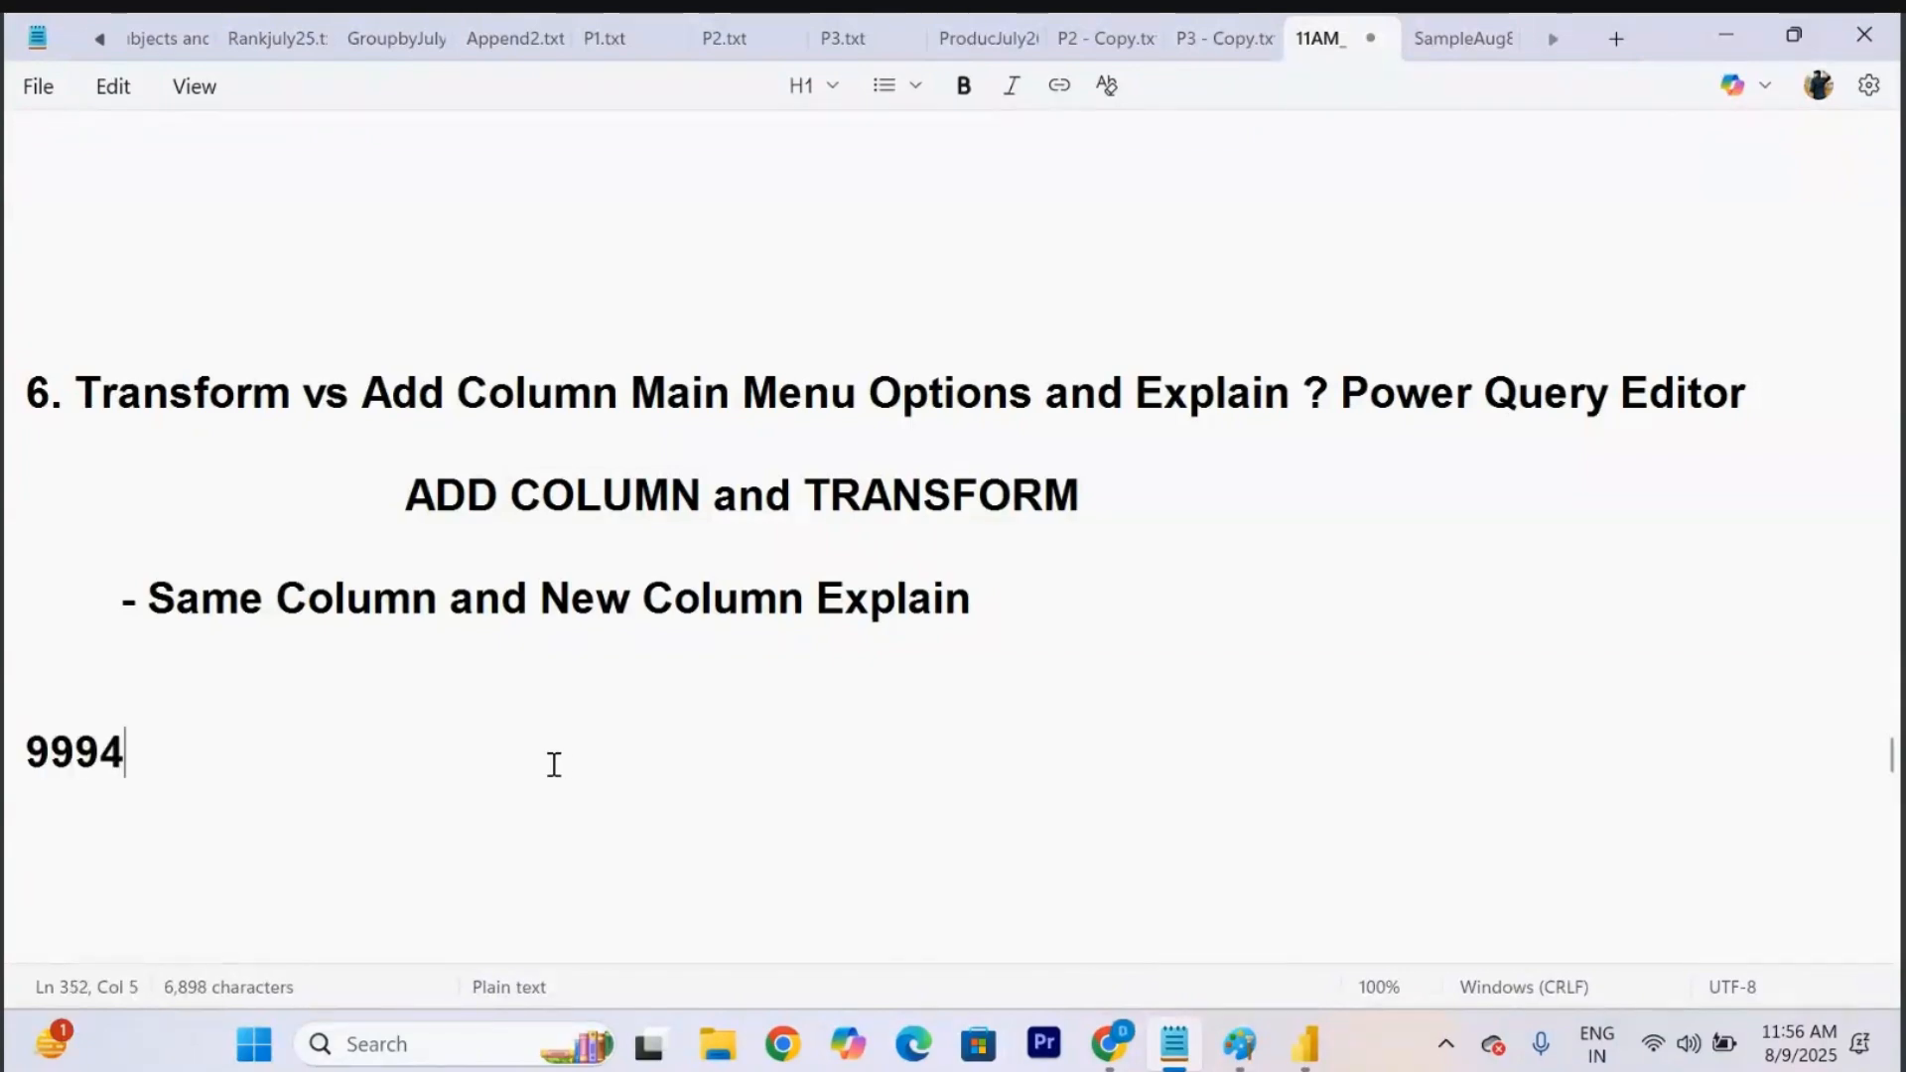
pyautogui.write(' - Count')
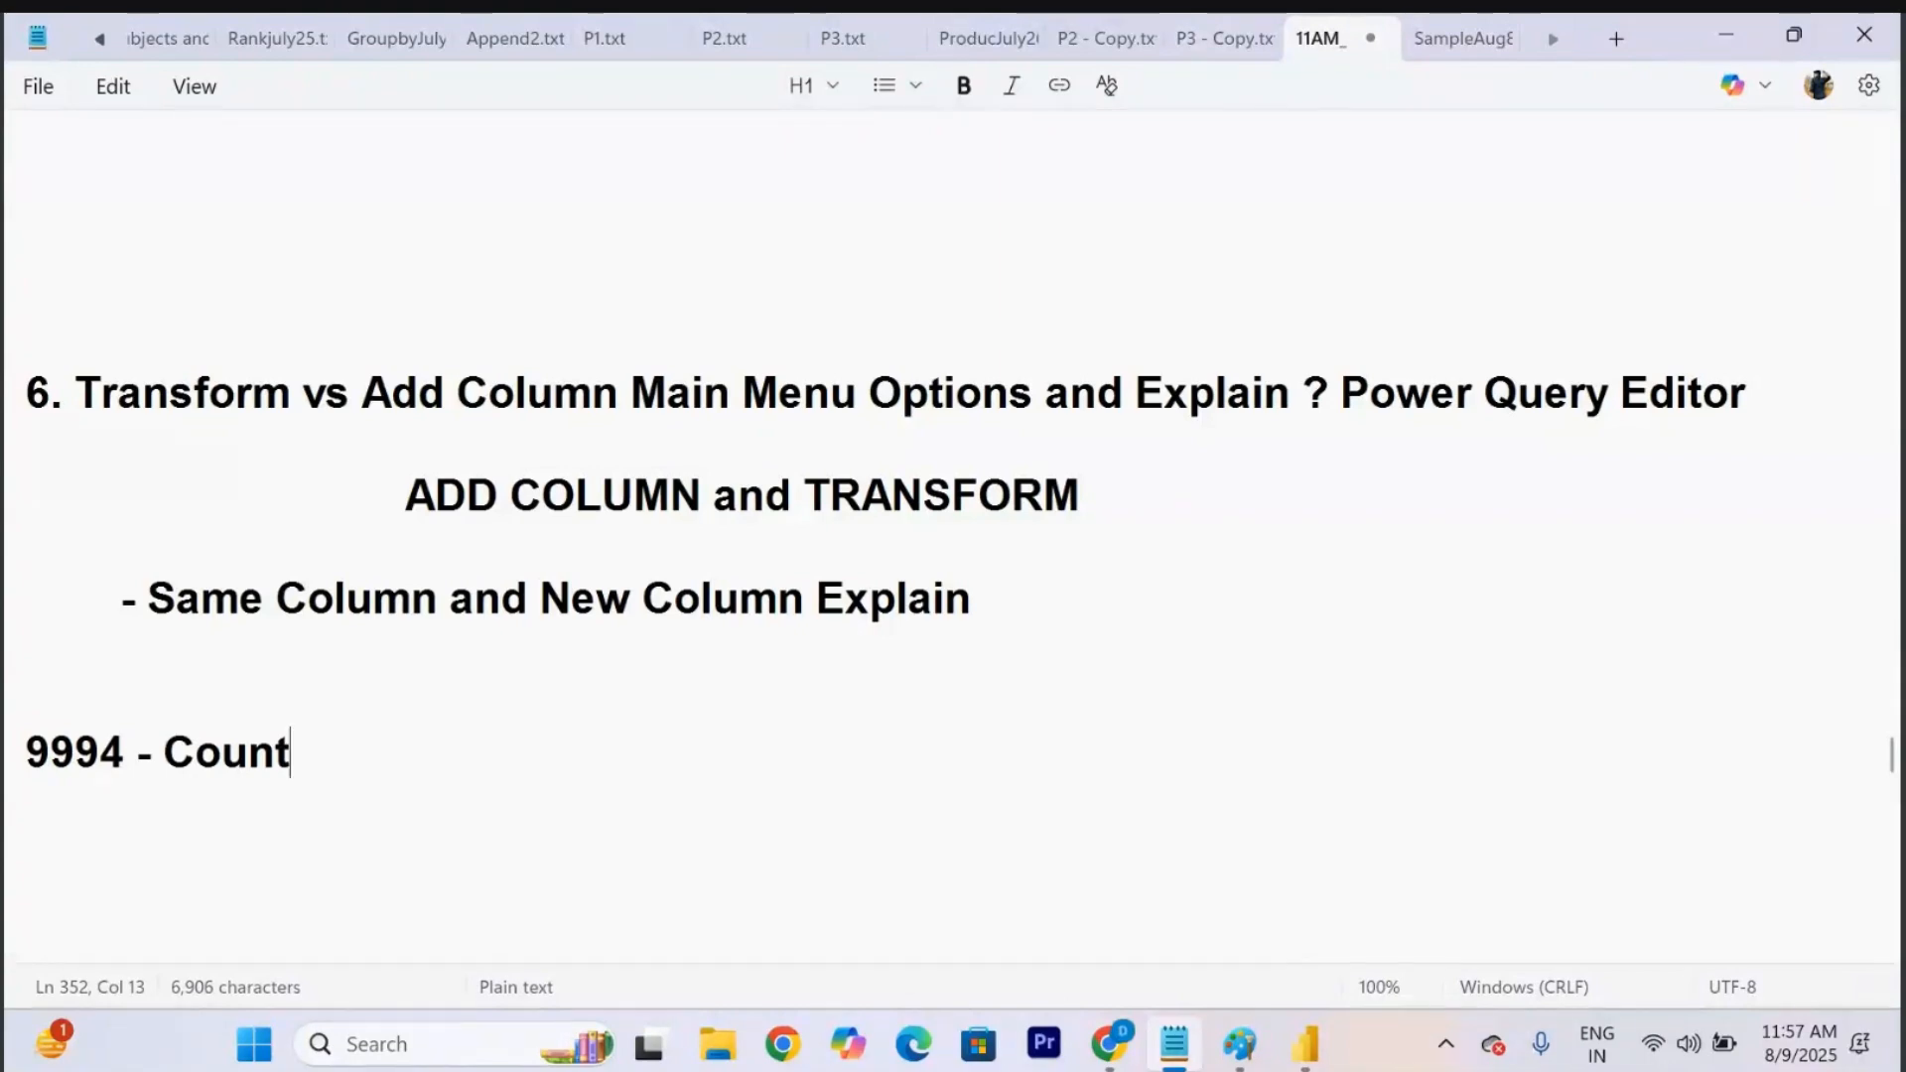
pyautogui.press('Return')
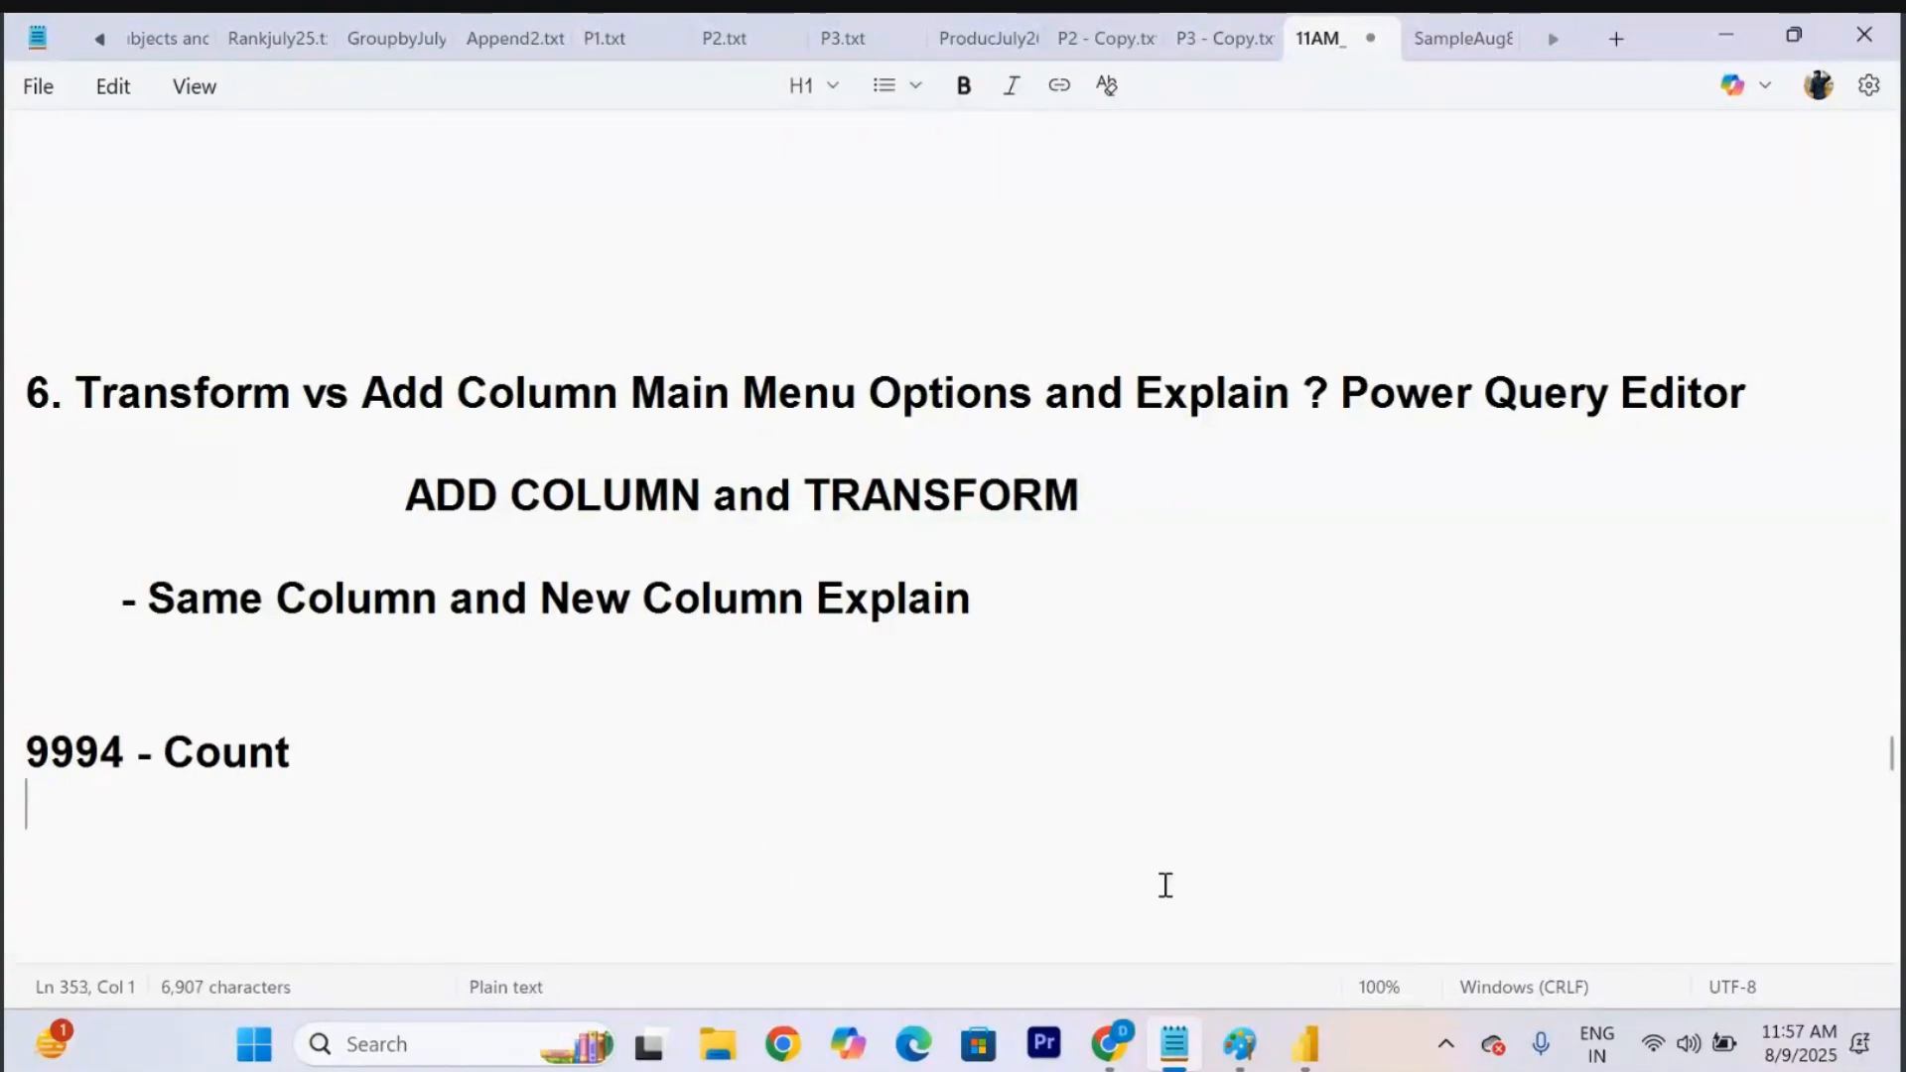
# Switch back to Power Query Editor and delete the Calculated Count step from the Orders query.
pyautogui.moveTo(1304, 1042)
pyautogui.click(1468, 890)
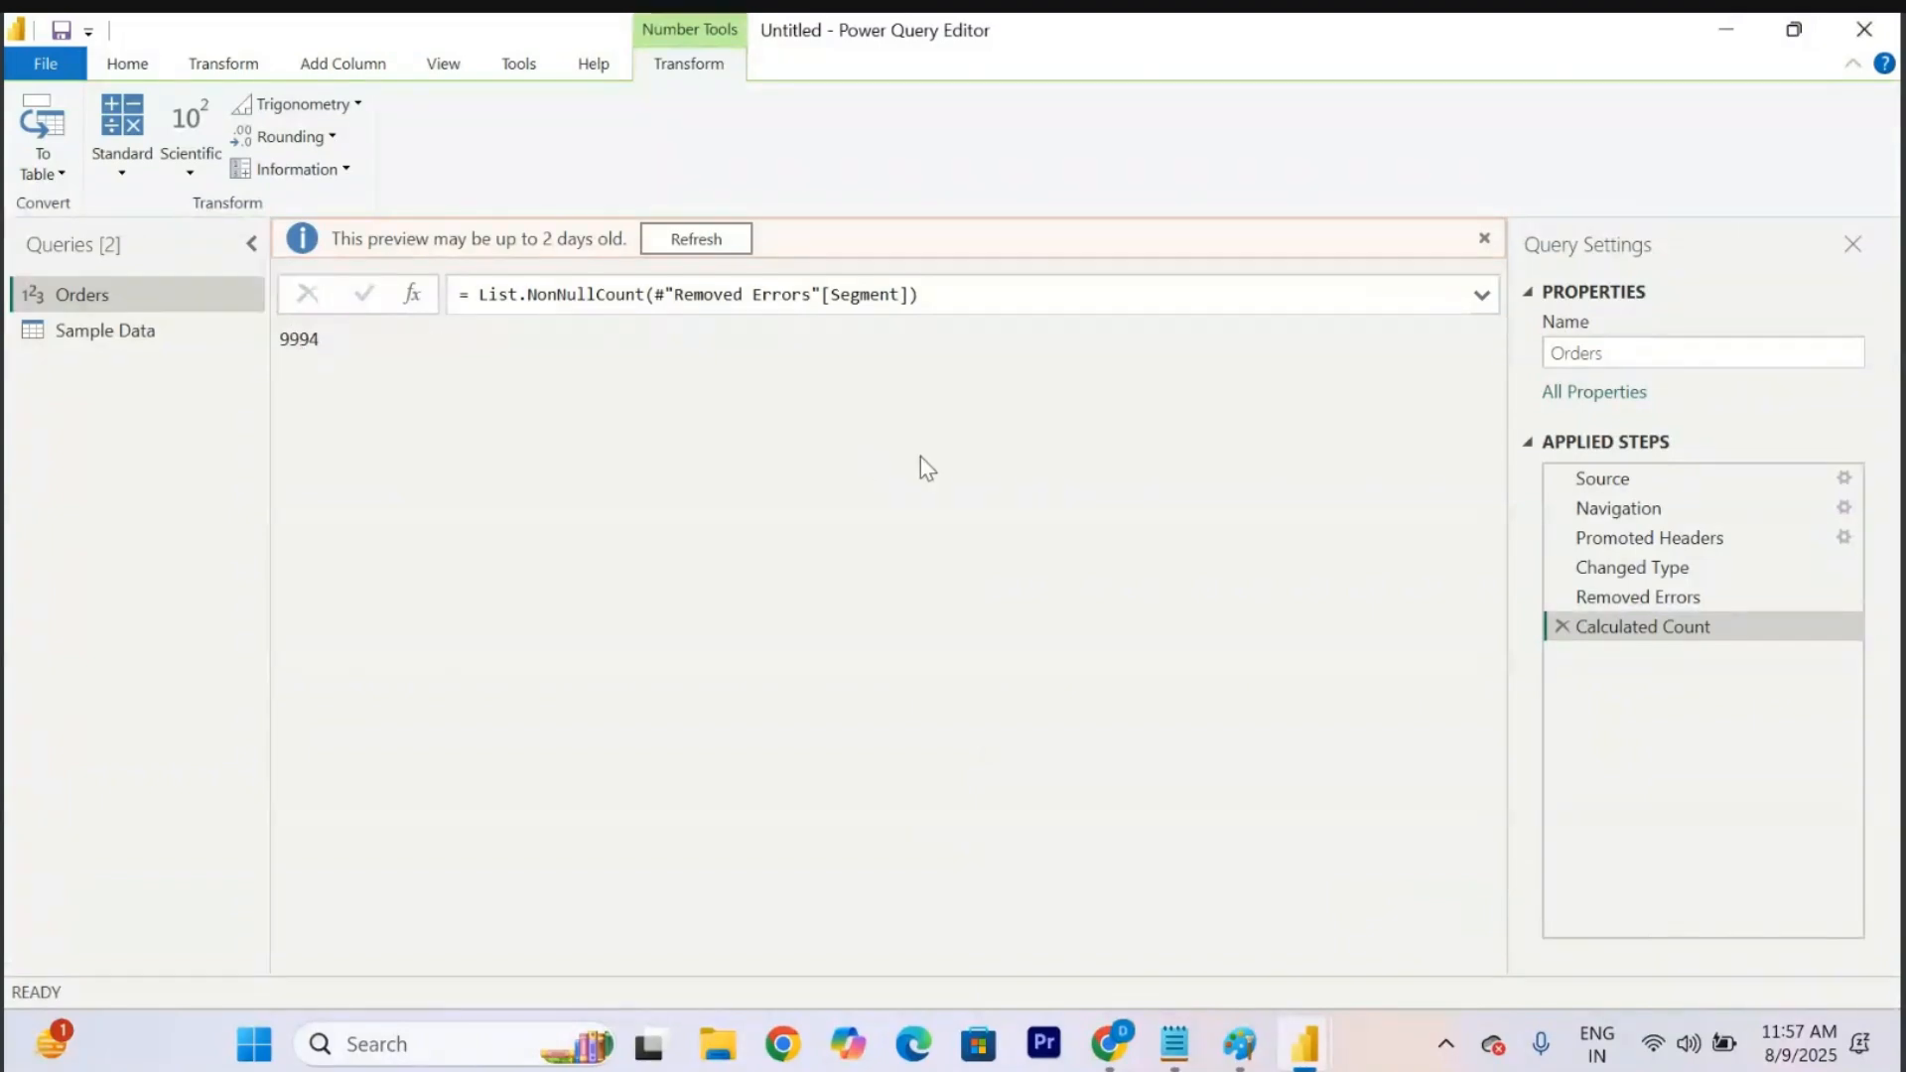
pyautogui.click(1560, 625)
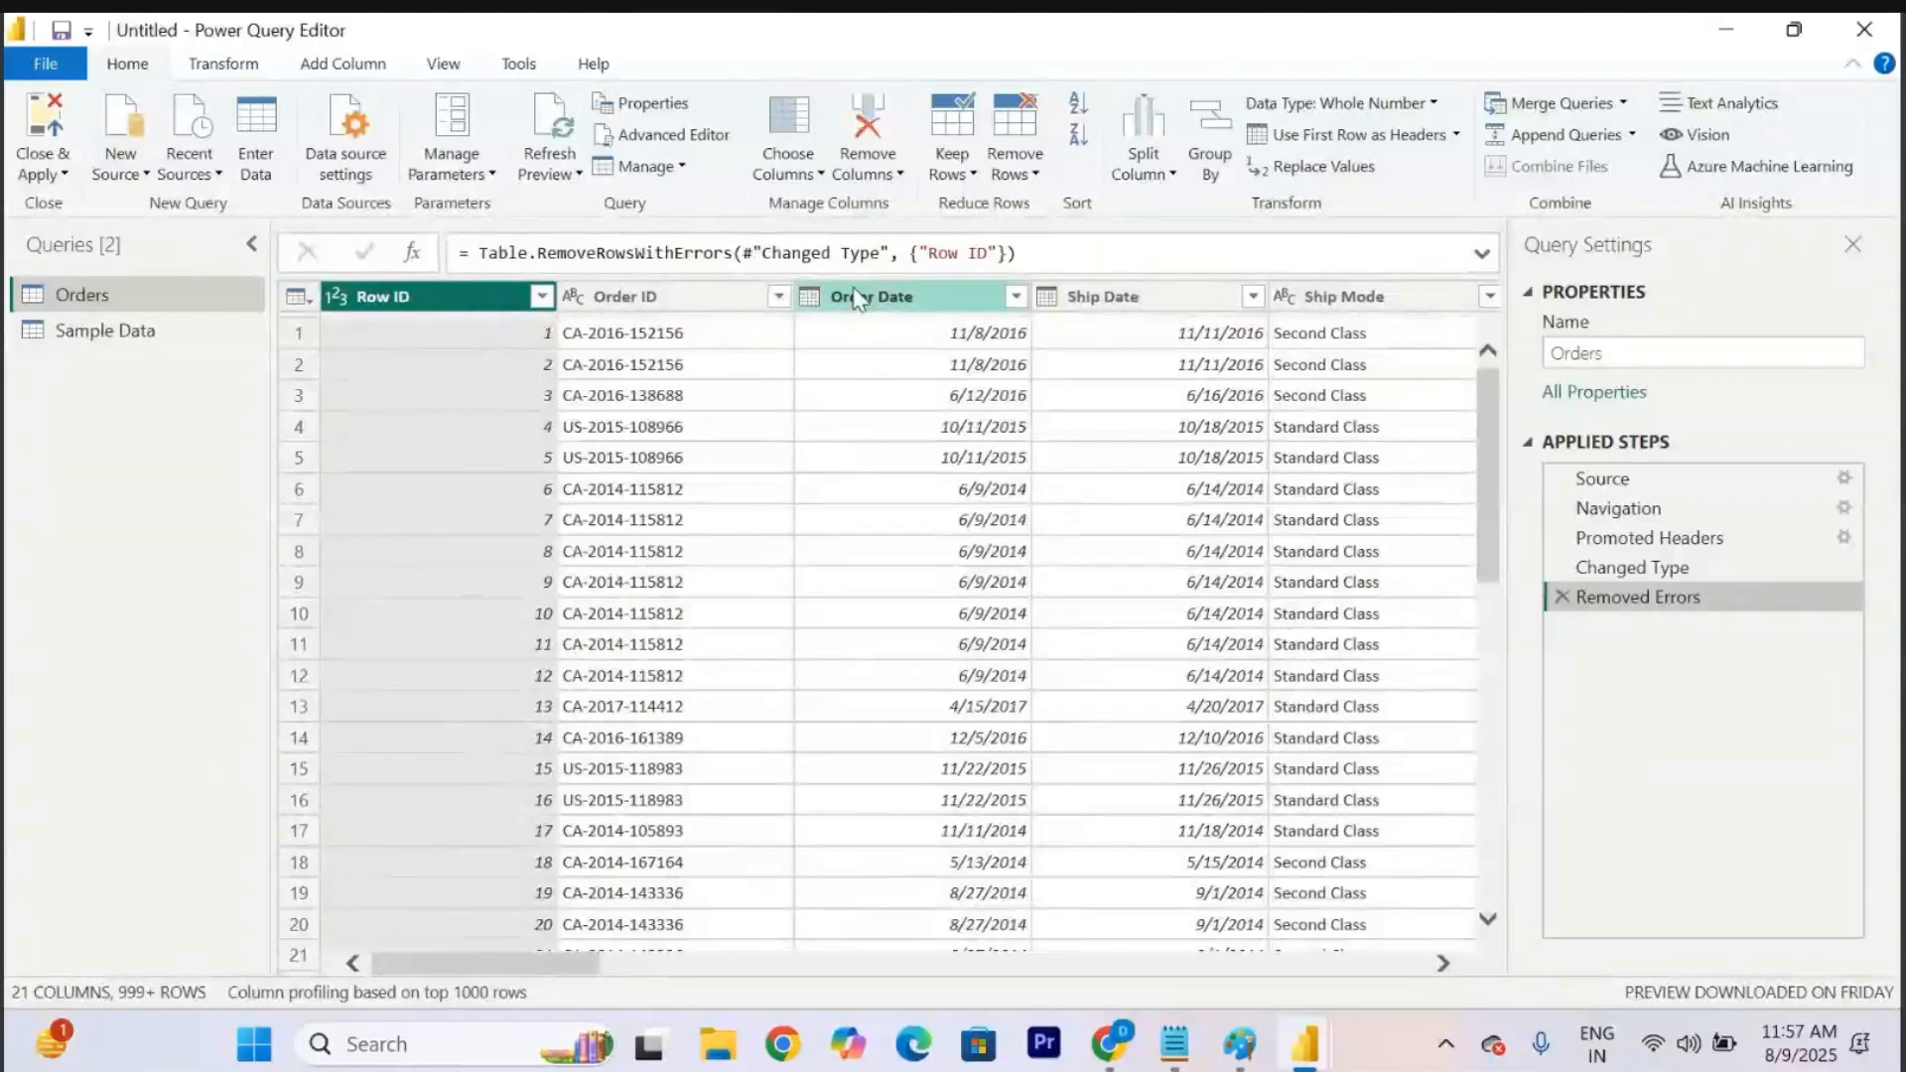
# Calculate the count of distinct values in the Order Date column with Statistics.
pyautogui.click(855, 298)
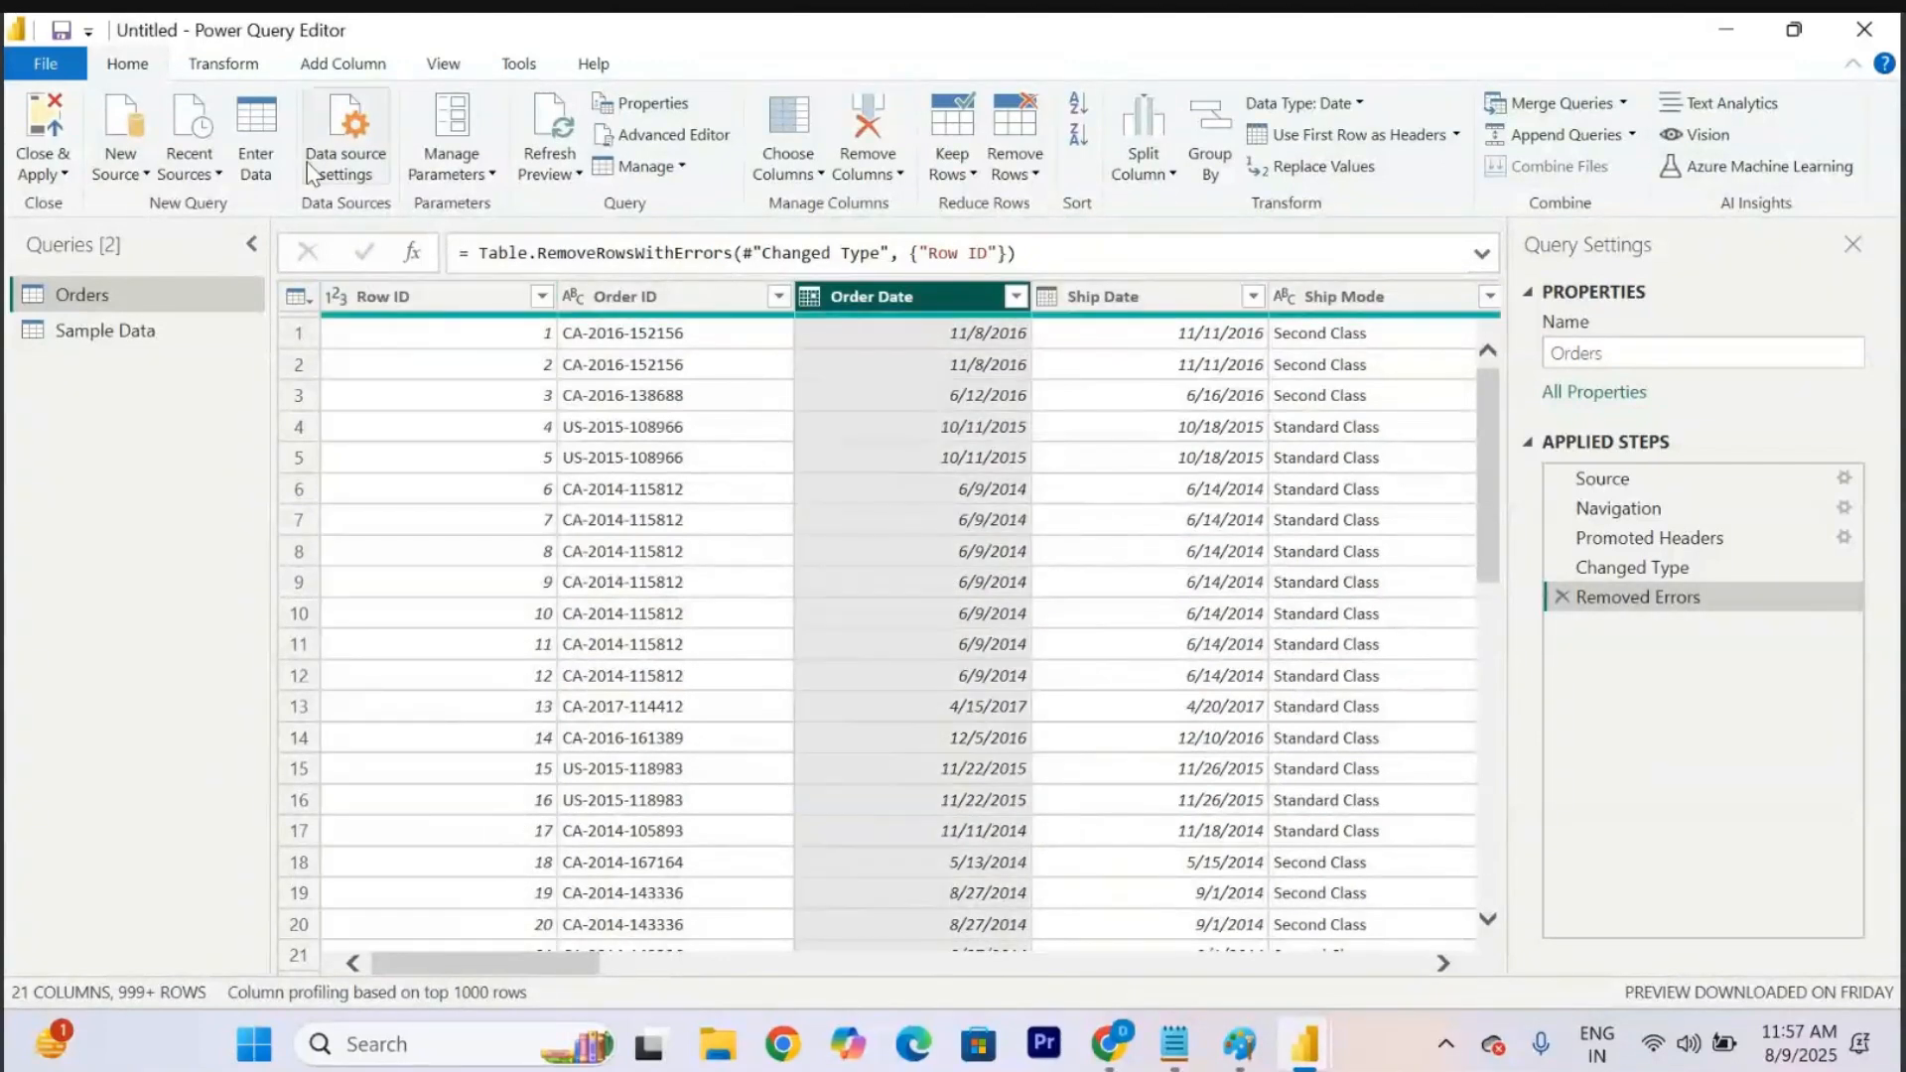
pyautogui.click(185, 64)
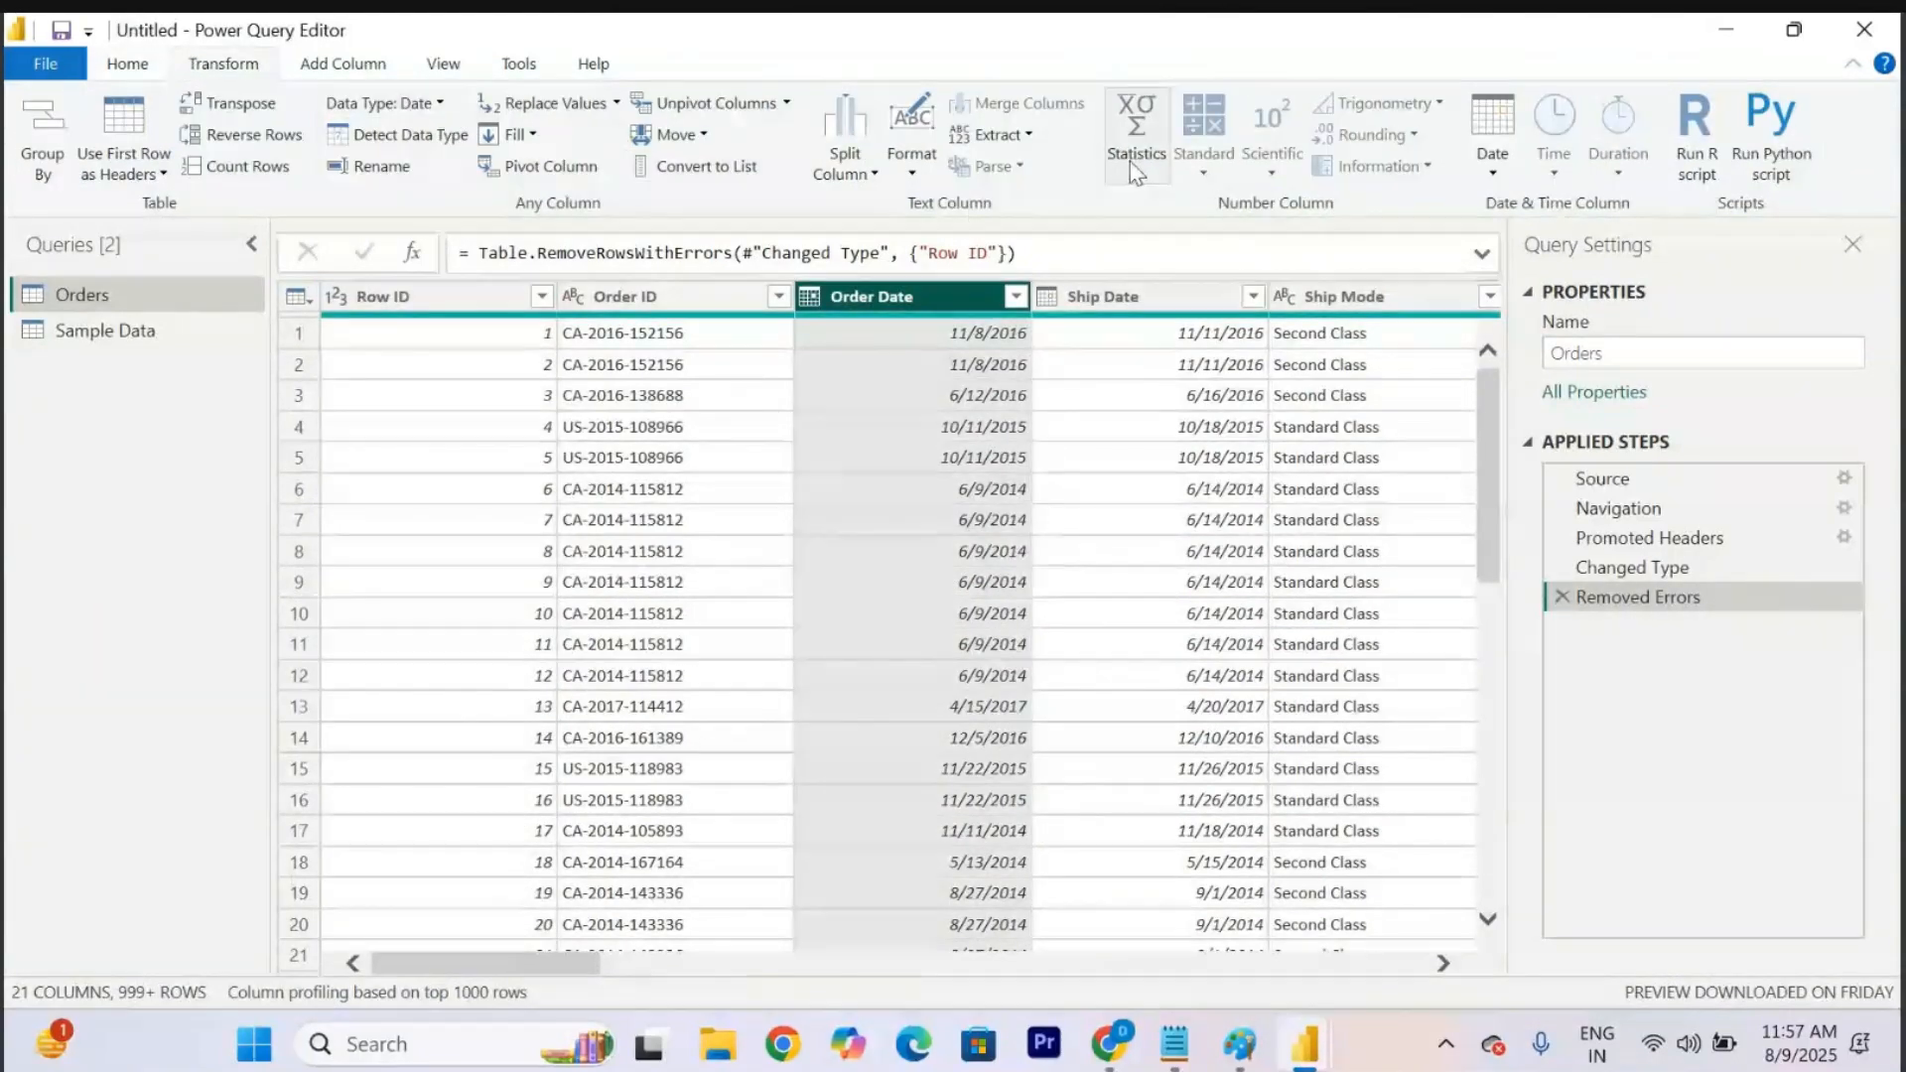
pyautogui.click(1137, 157)
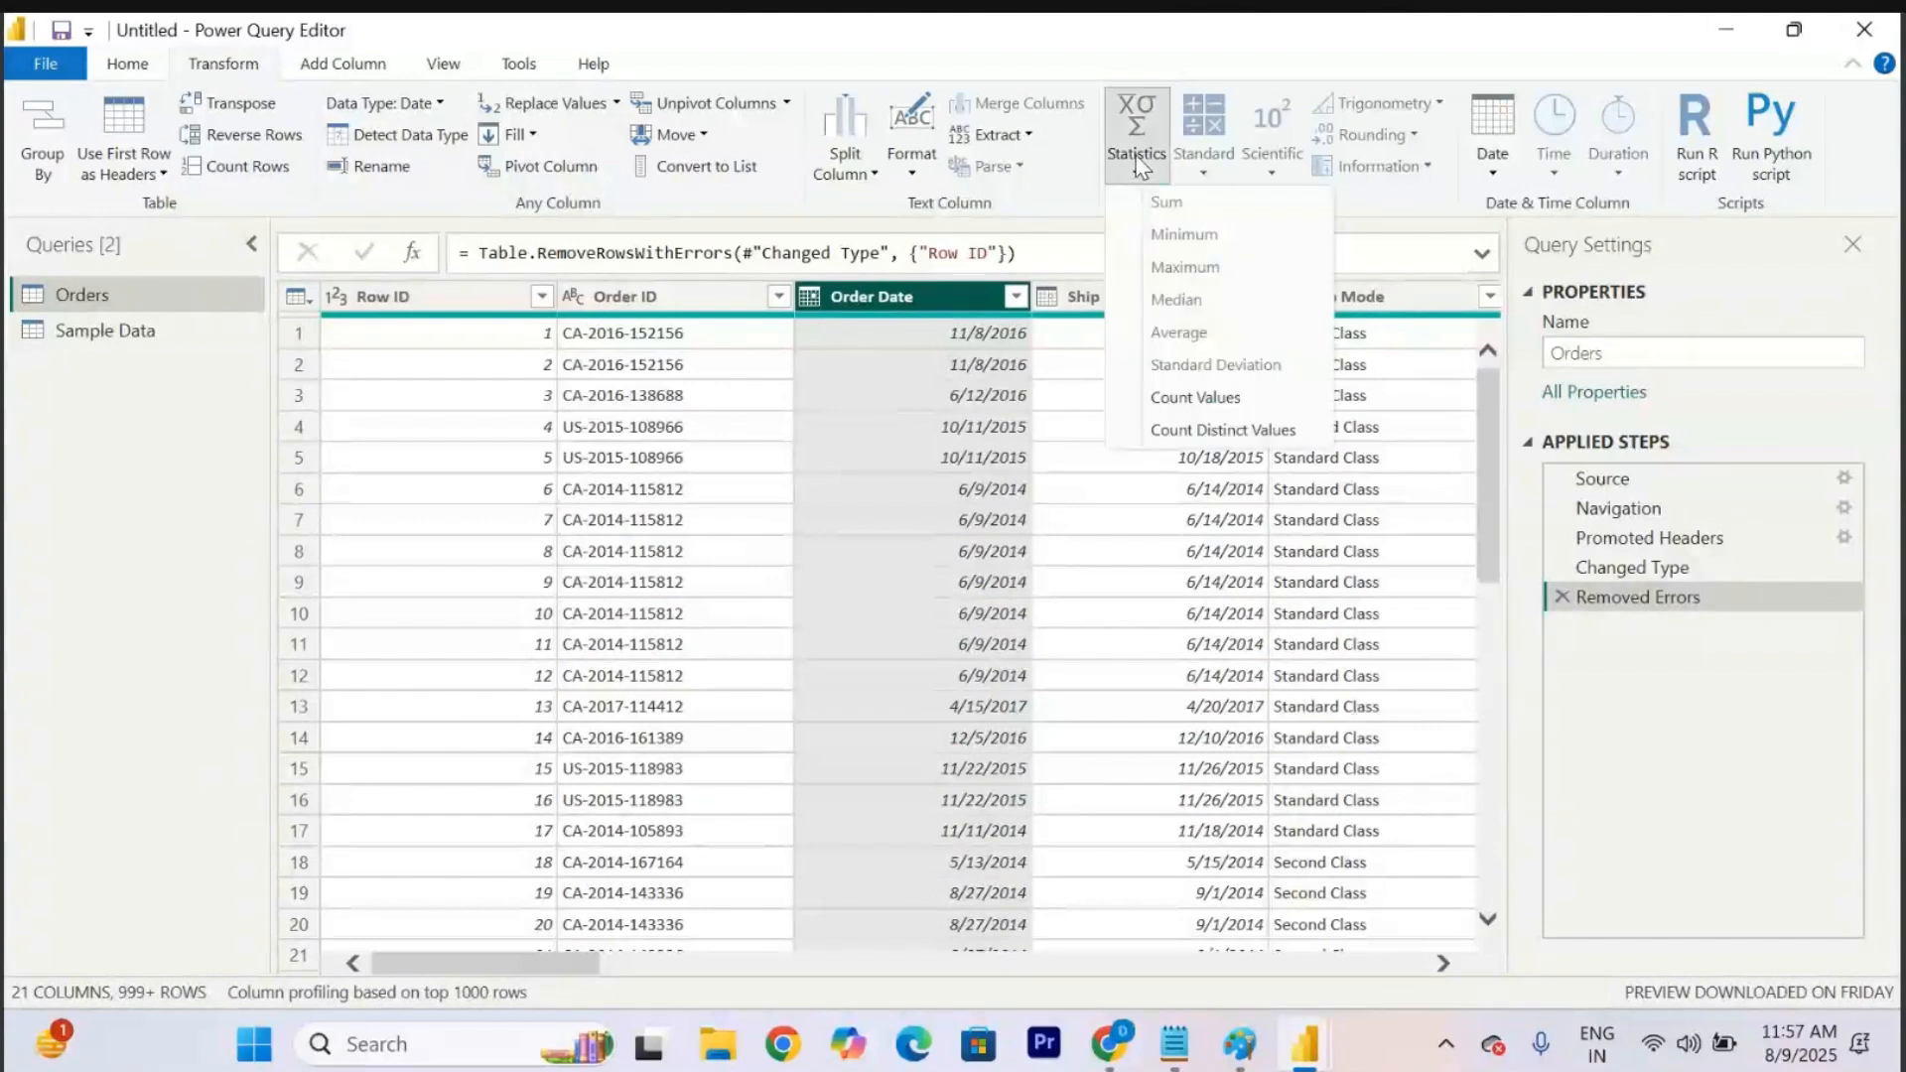
pyautogui.click(1224, 431)
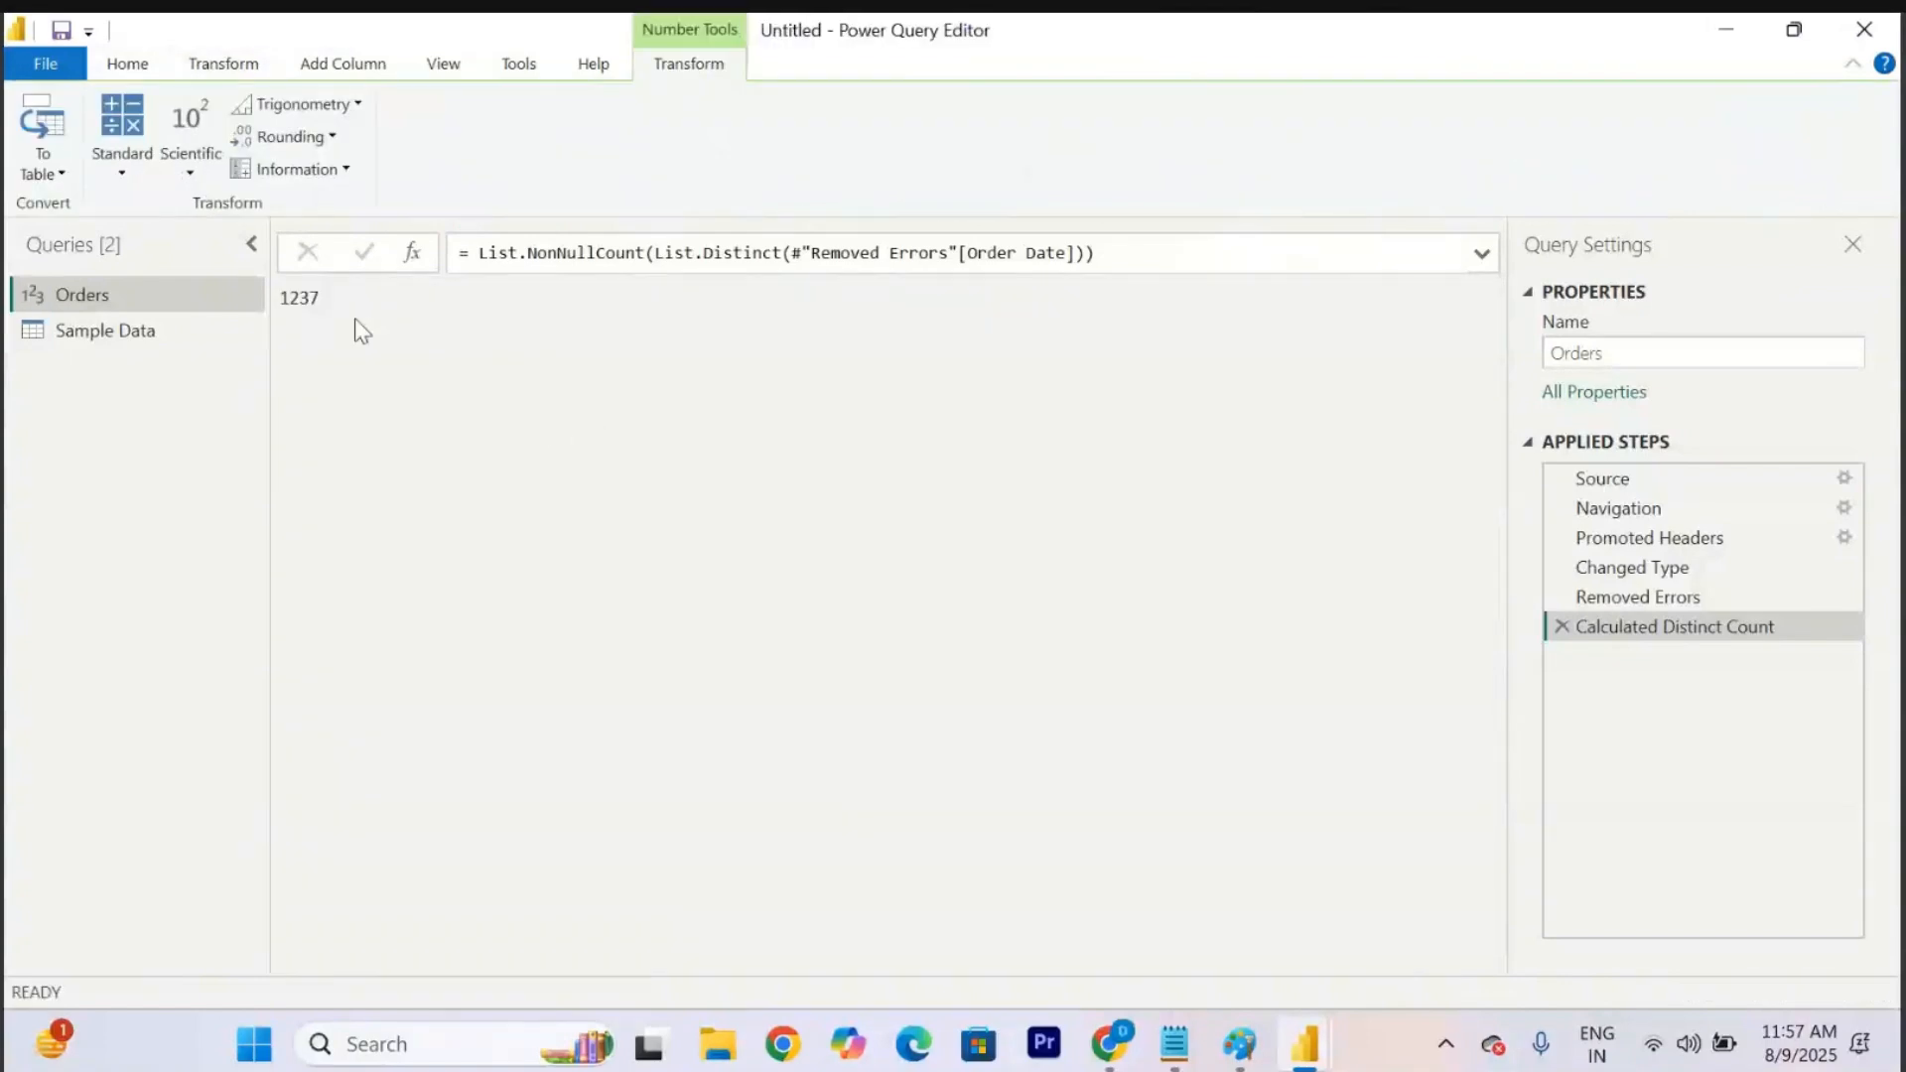
# Copy the distinct count result into the Notepad notes below the Count line and label it "1237 - Count D".
pyautogui.moveTo(319, 298); pyautogui.dragTo(287, 300)
pyautogui.hotkey('alt', 'Tab')
pyautogui.click(311, 756)
pyautogui.press('Return')
pyautogui.press('Return')
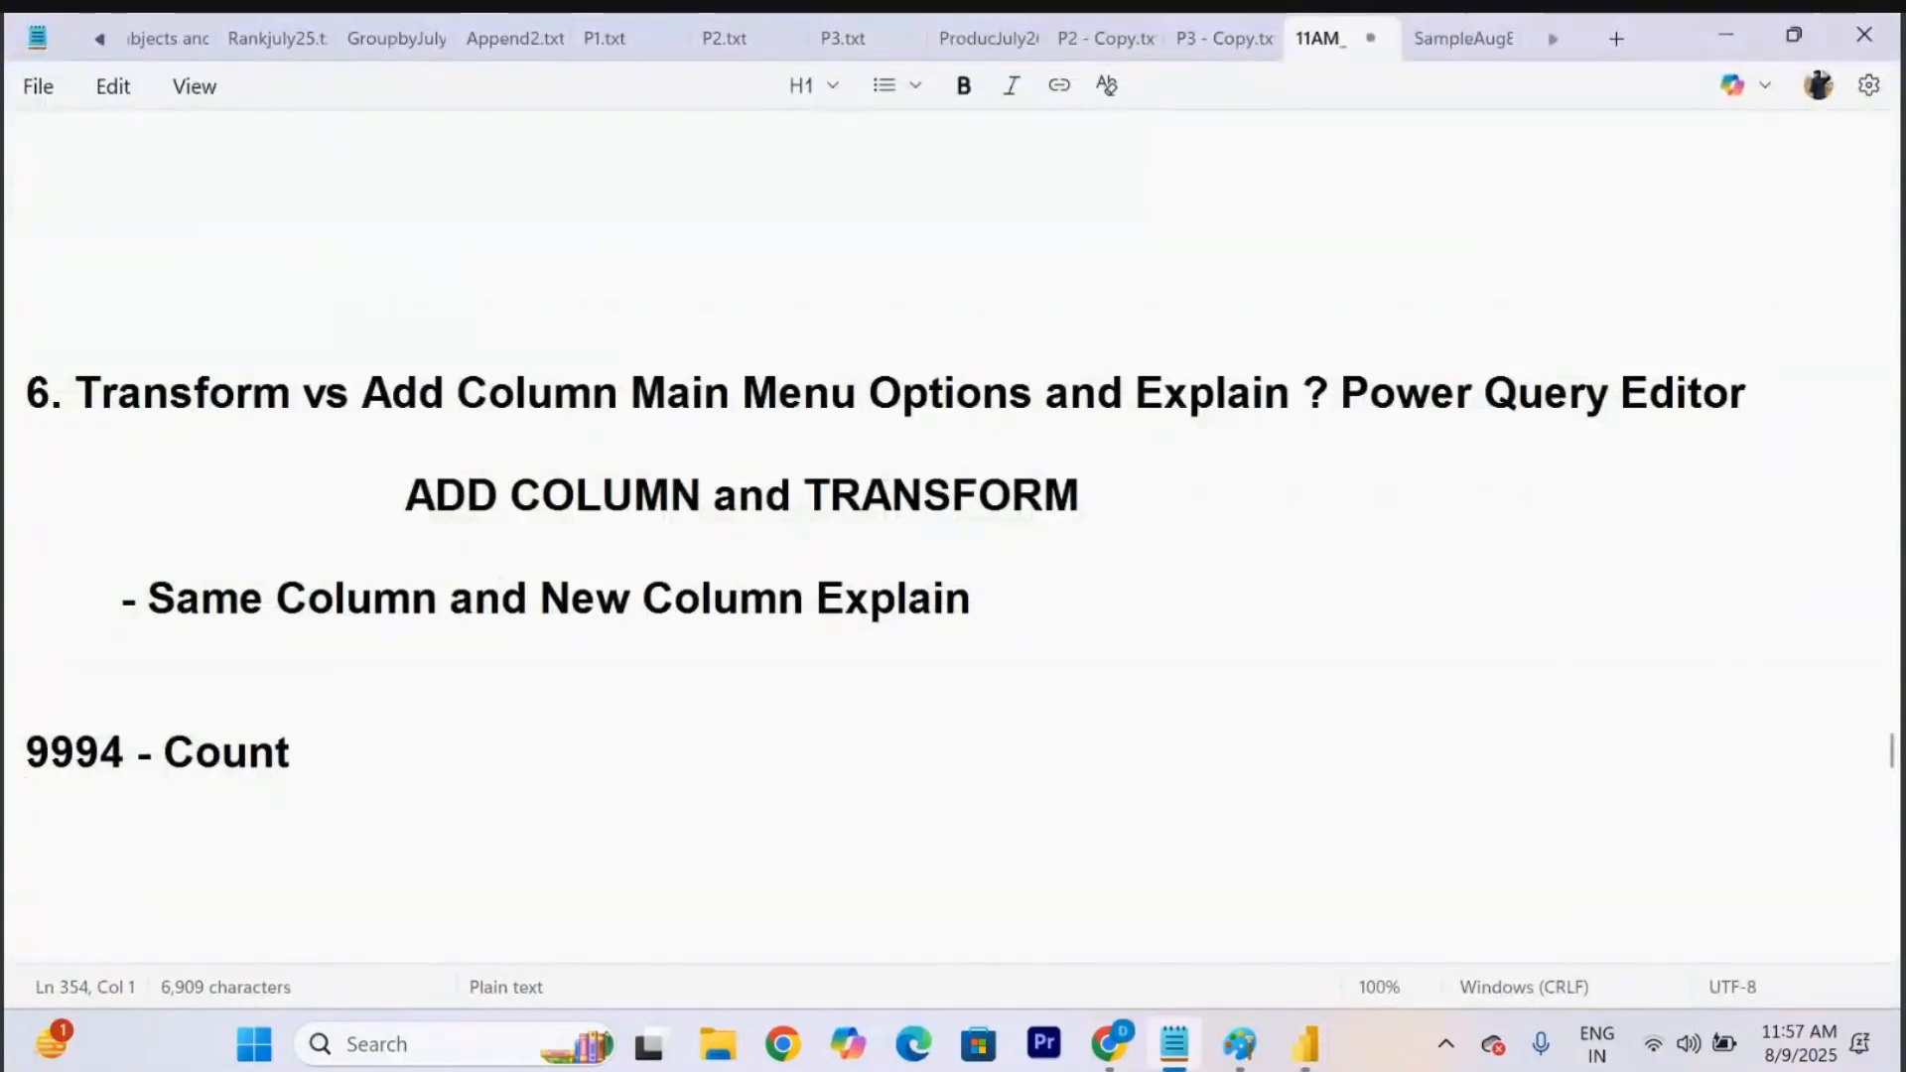
pyautogui.write('1237 - ')
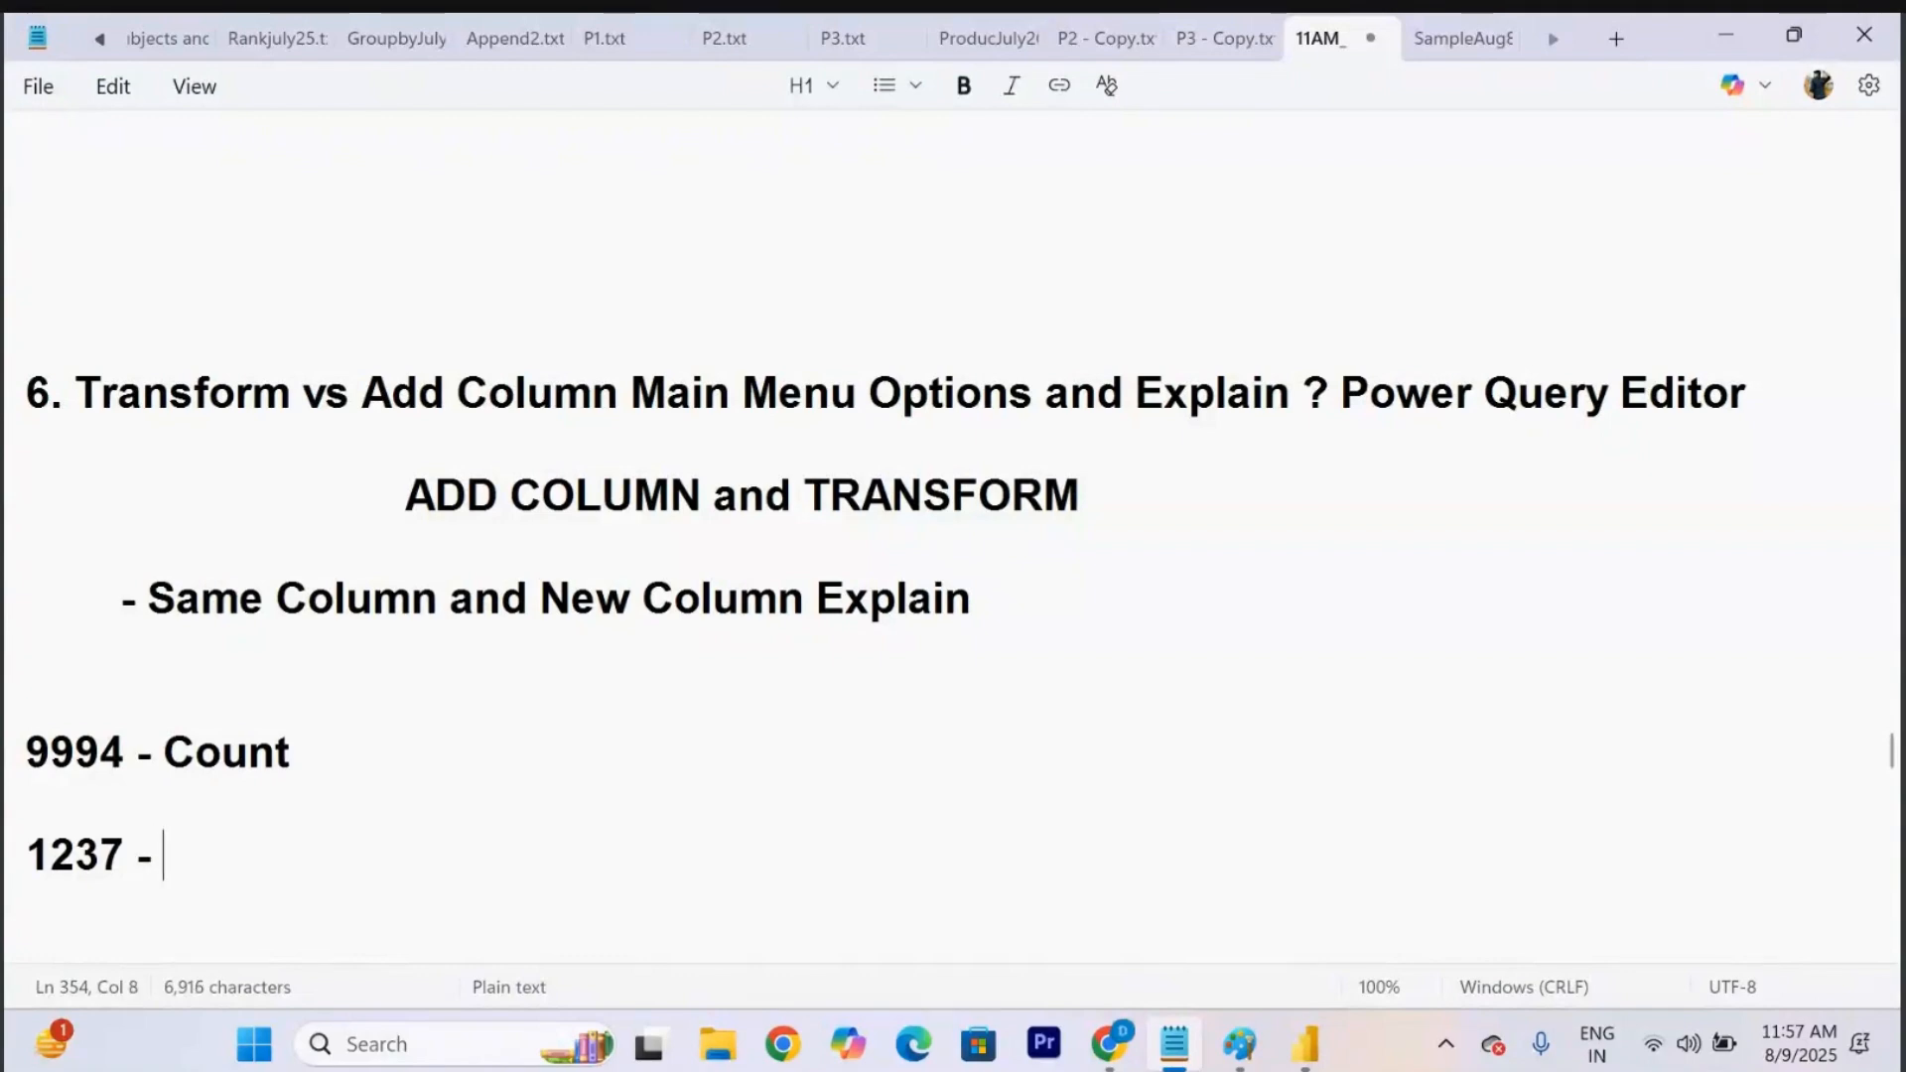
pyautogui.write('Count D')
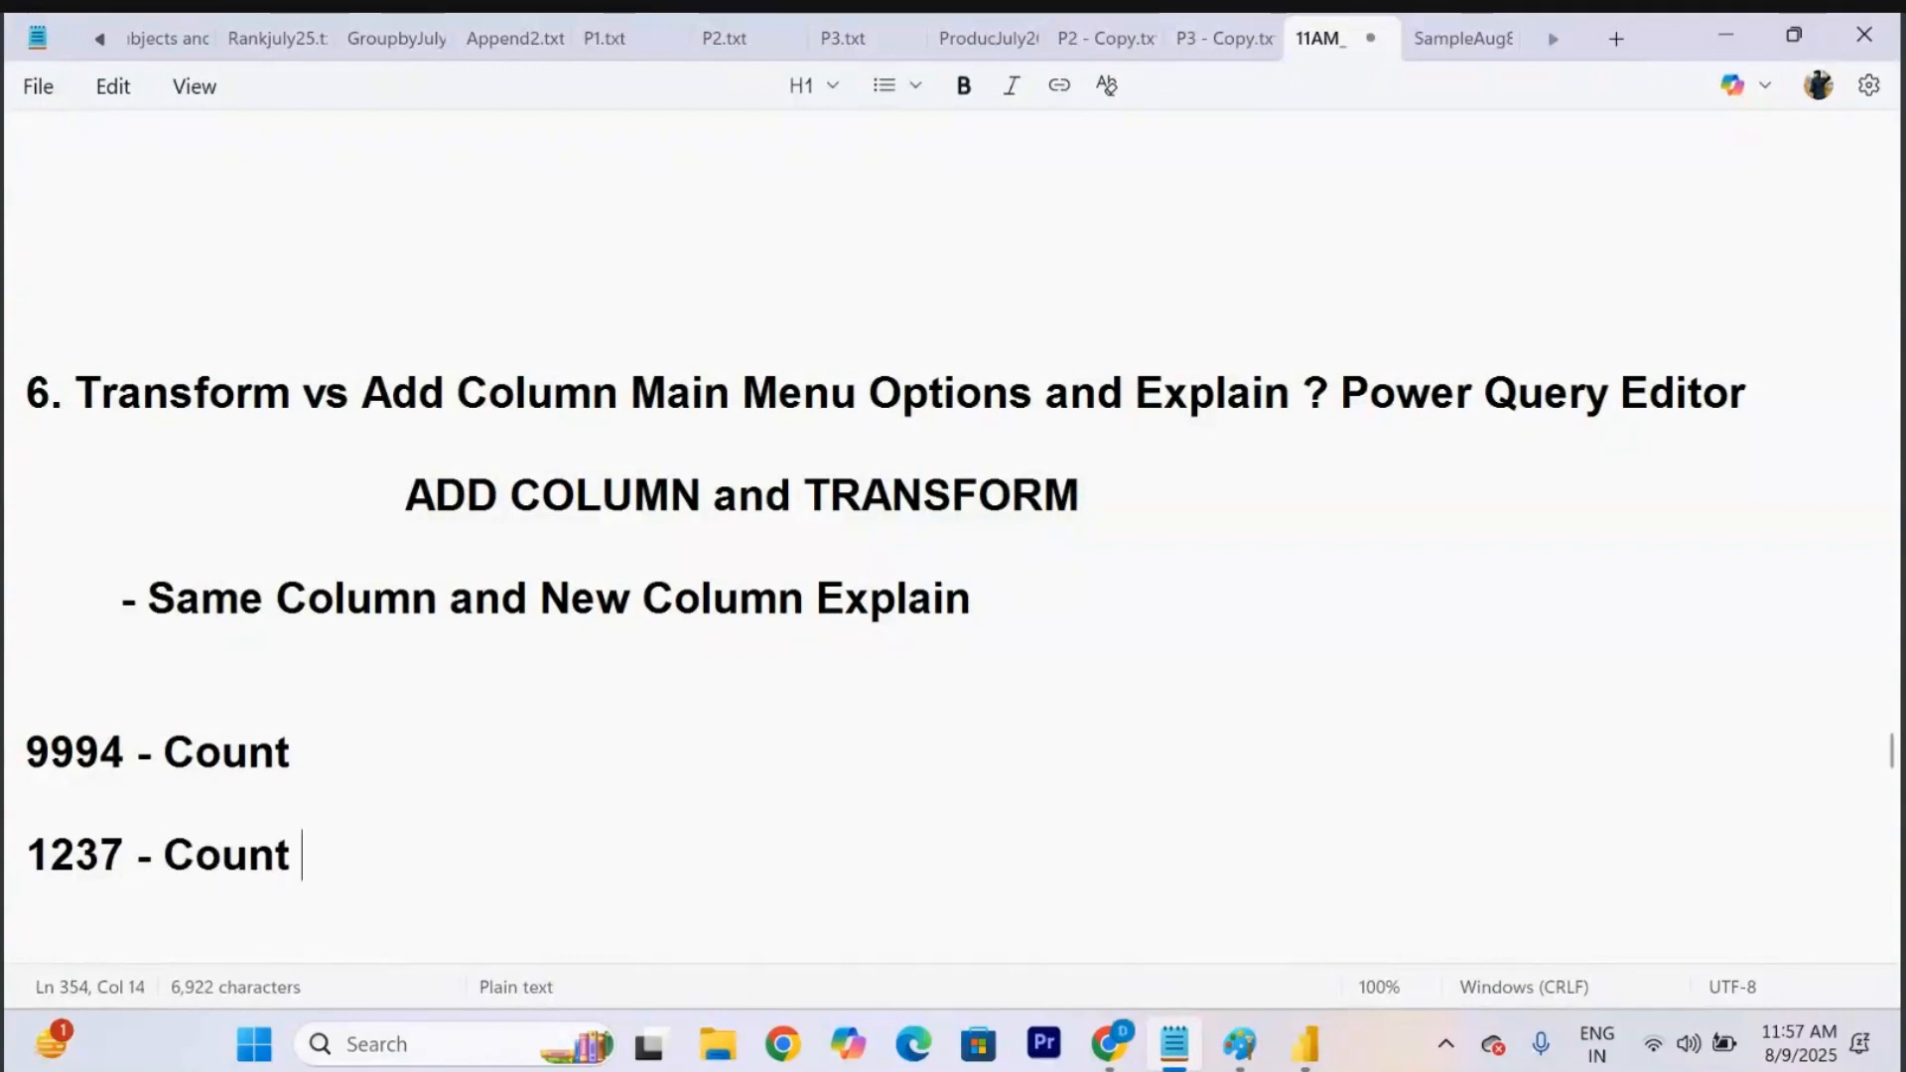
# Insert a blank line above the "9994 - Count" note and extend that note with "- Count the Rows/Values/Records".
pyautogui.click(349, 751)
pyautogui.click(89, 695)
pyautogui.press('Return')
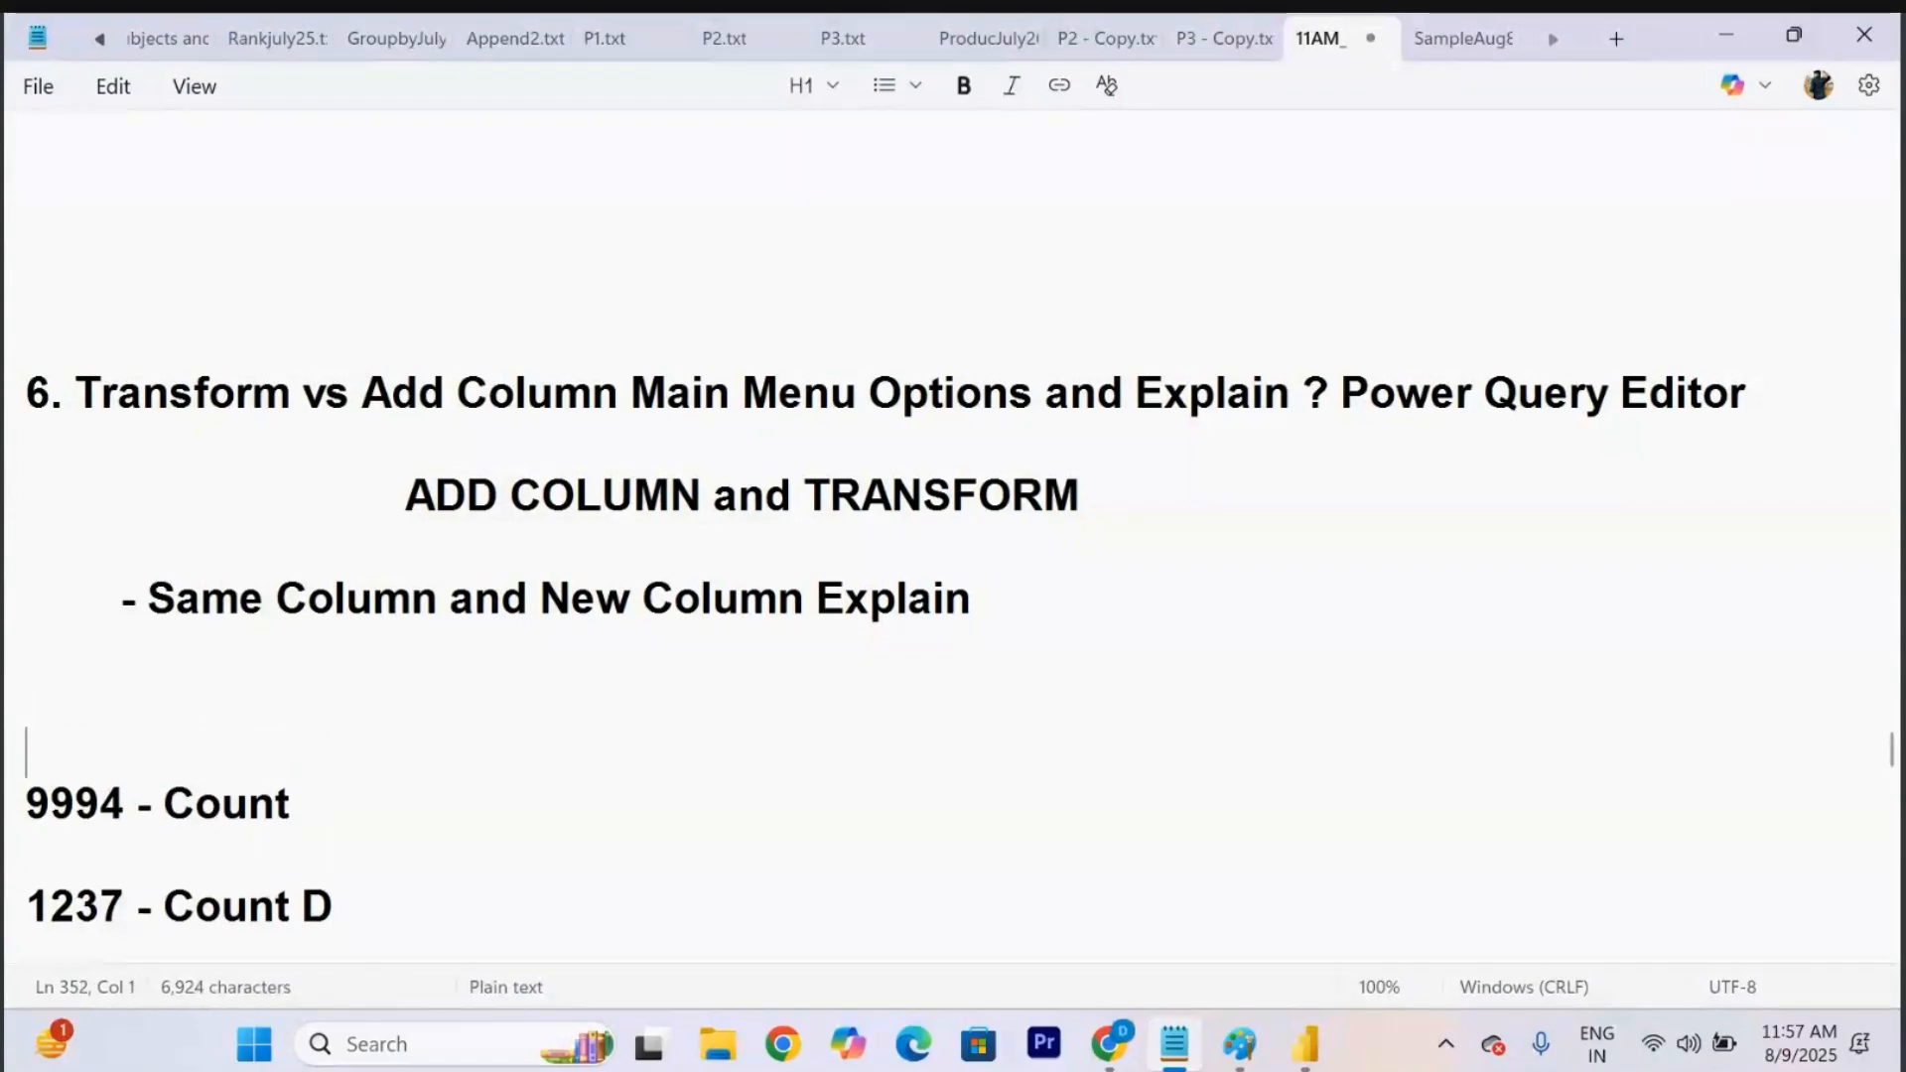
pyautogui.scroll(-3, 448, 516)
pyautogui.click(408, 489)
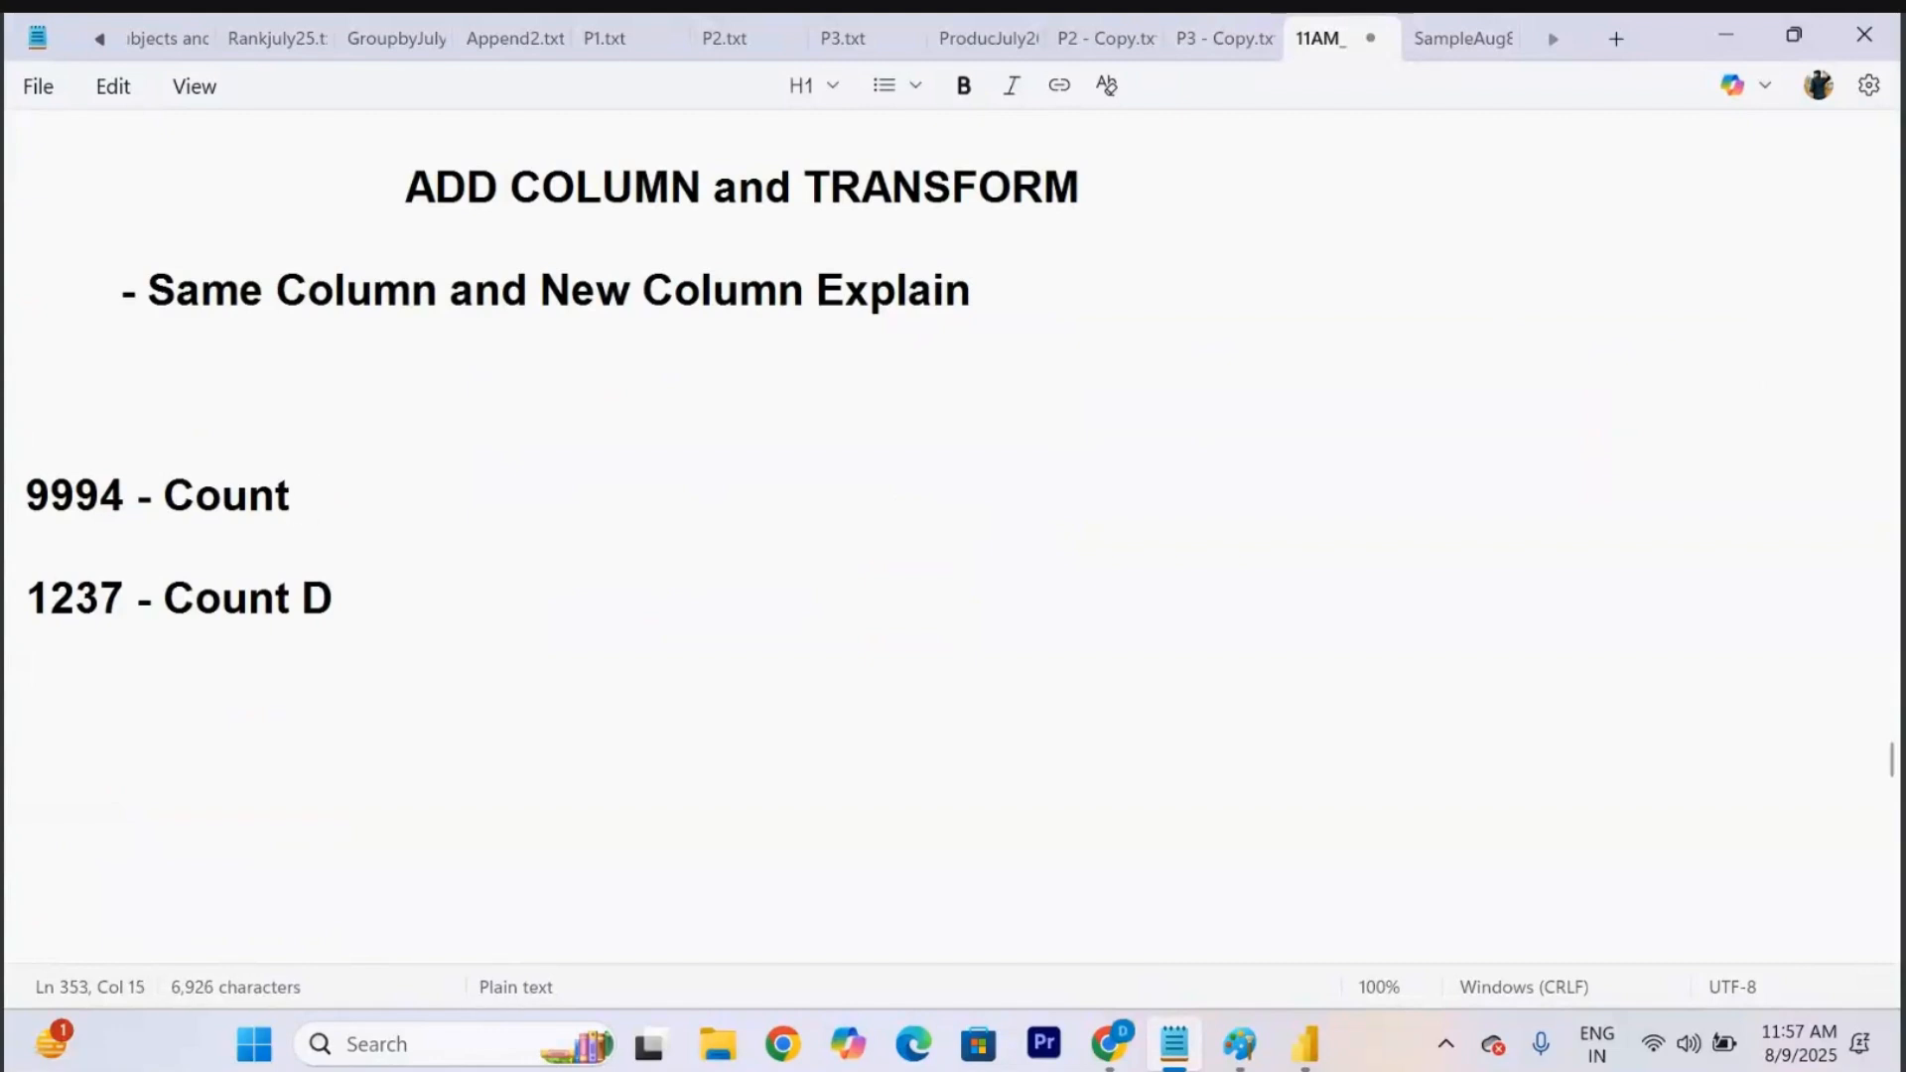
pyautogui.write('- Count te')
pyautogui.press('BackSpace')
pyautogui.write('e')
pyautogui.press('BackSpace')
pyautogui.write('he ')
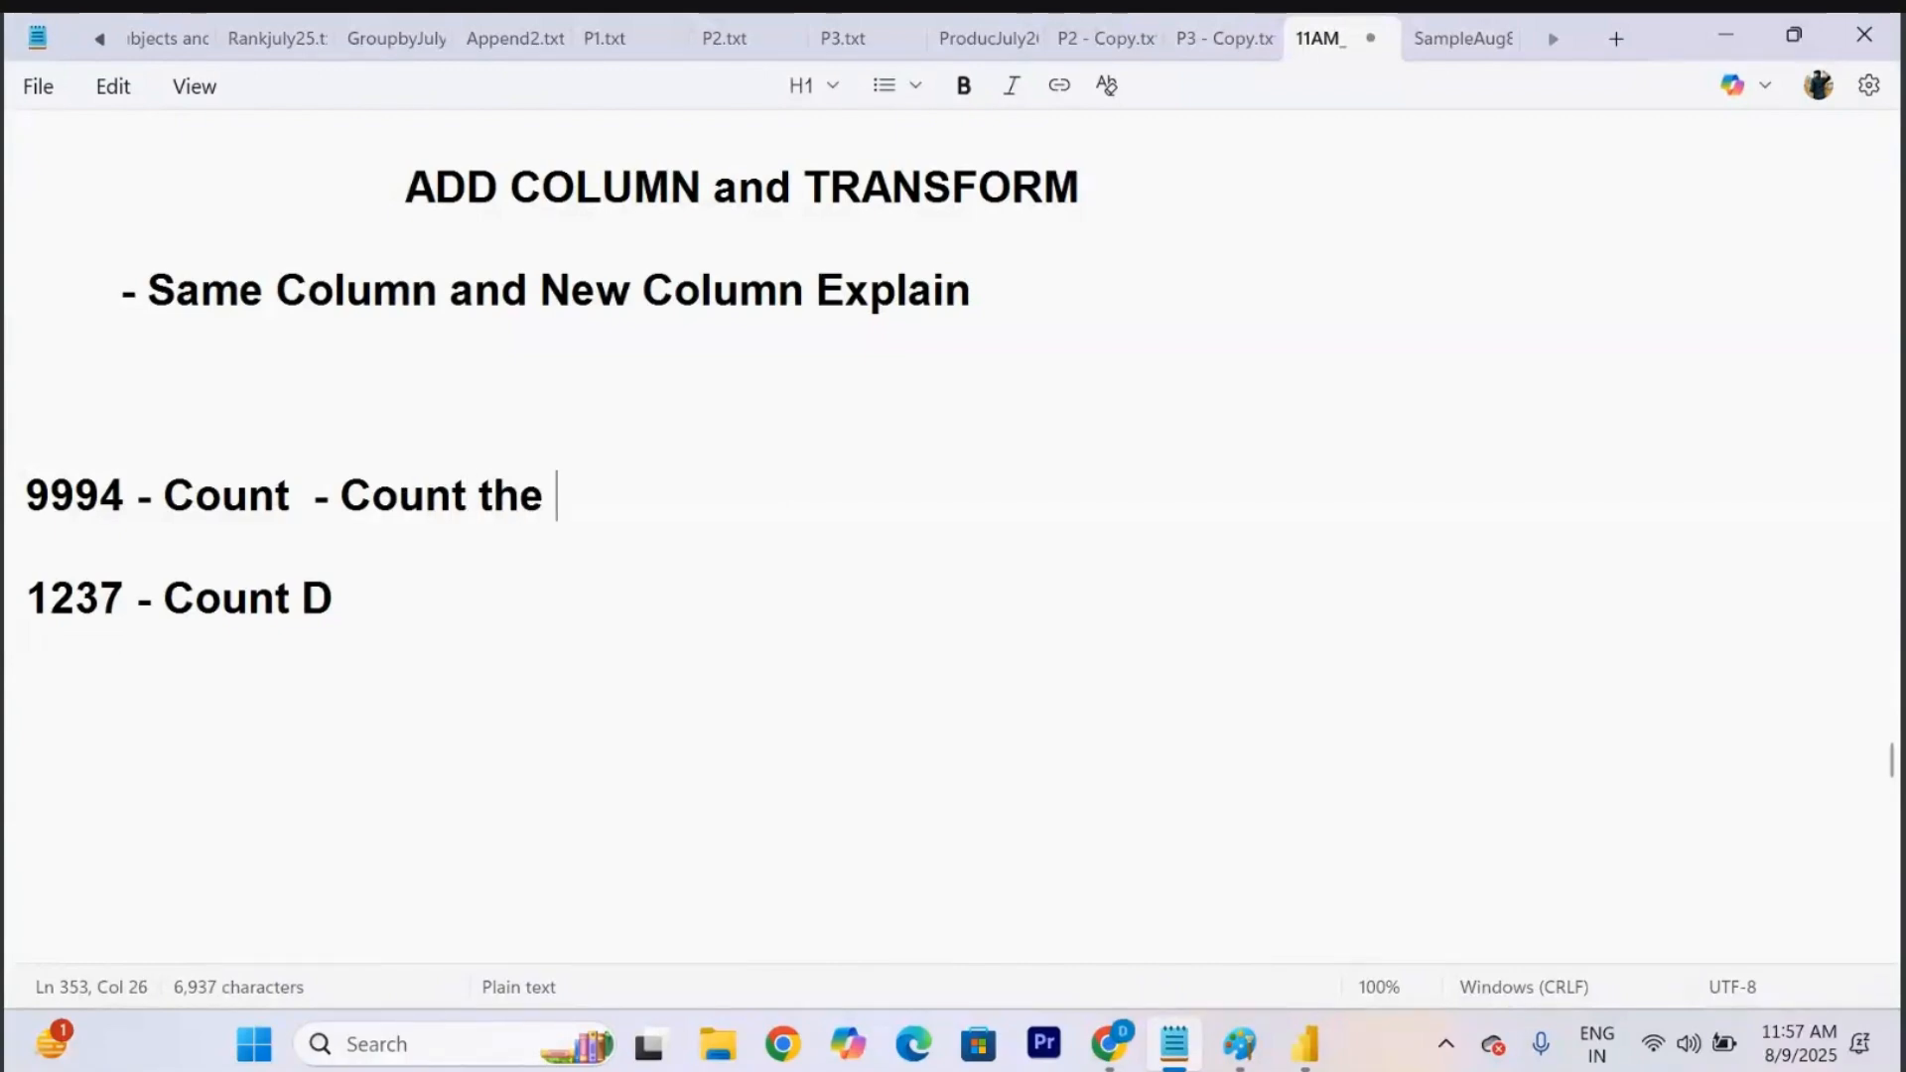
pyautogui.write('Roe')
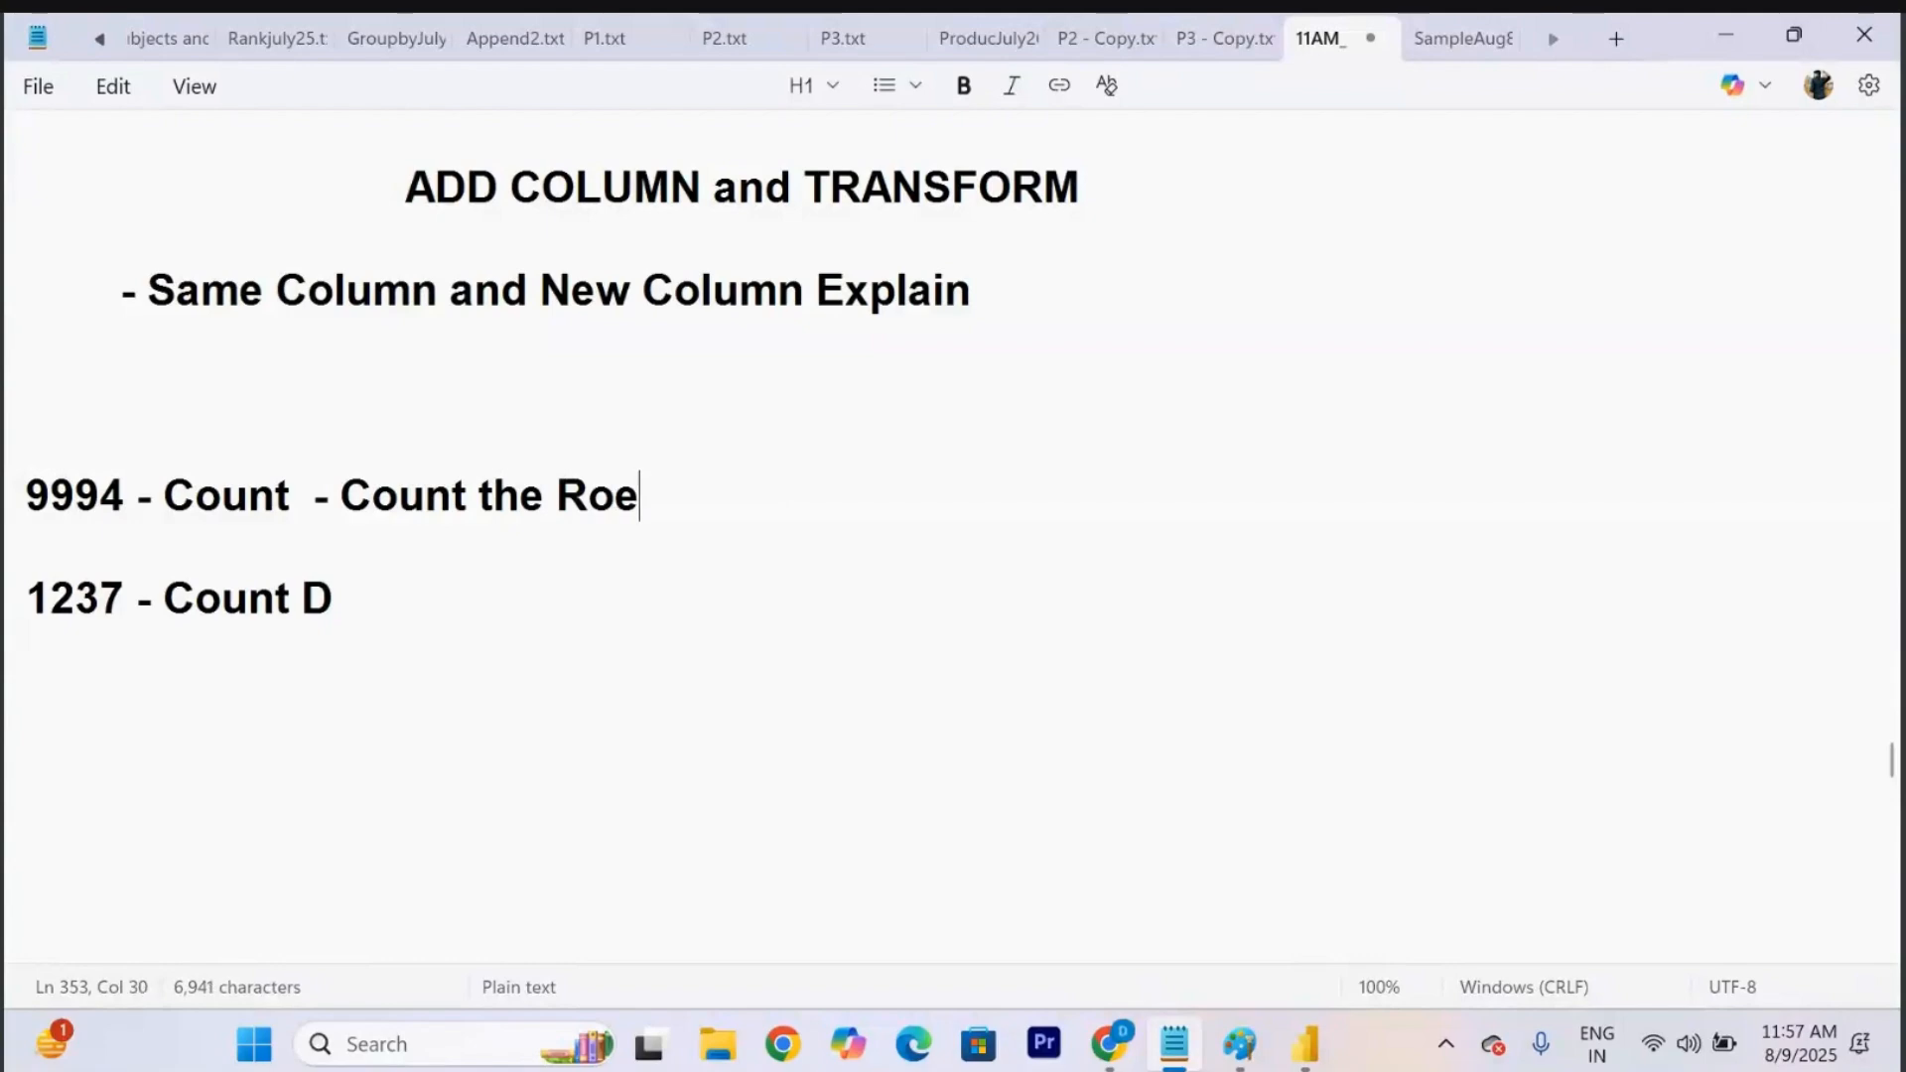
pyautogui.press('BackSpace')
pyautogui.write('ws/V')
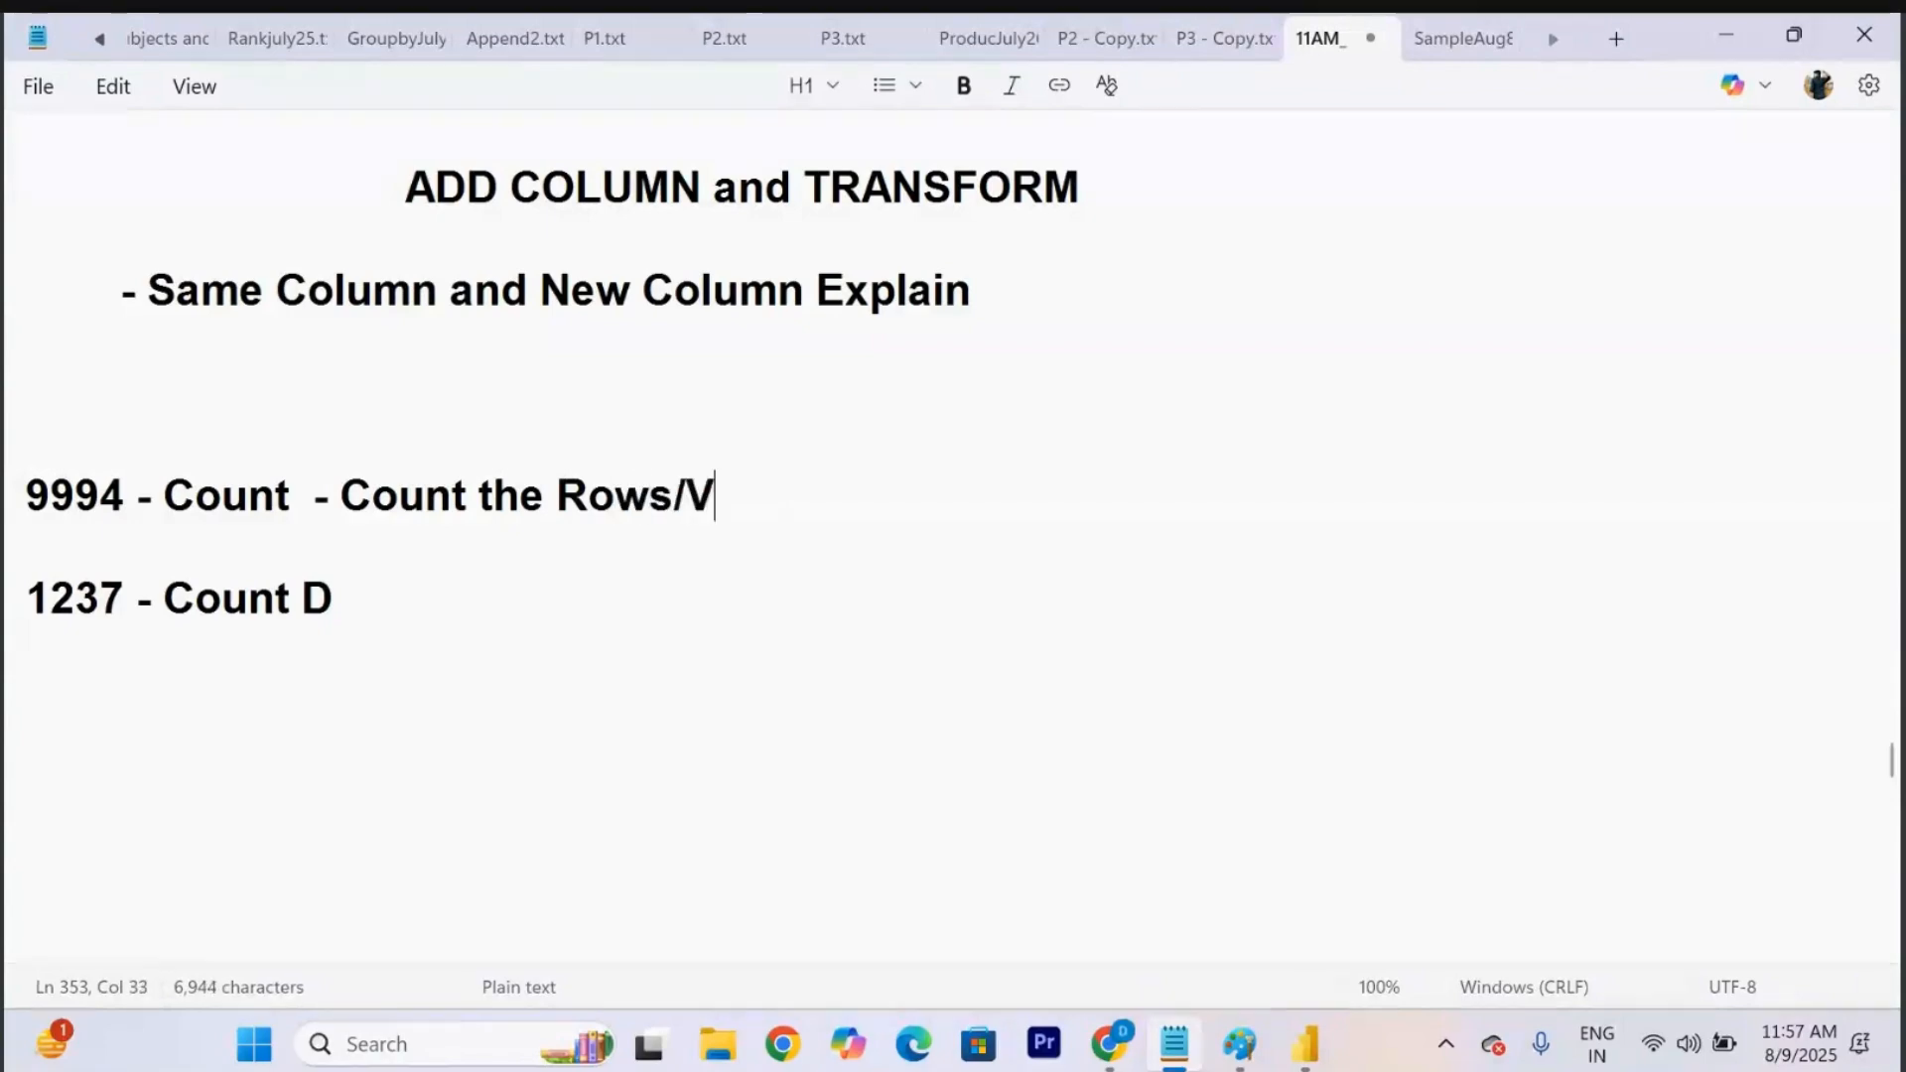
pyautogui.write('alues/Records')
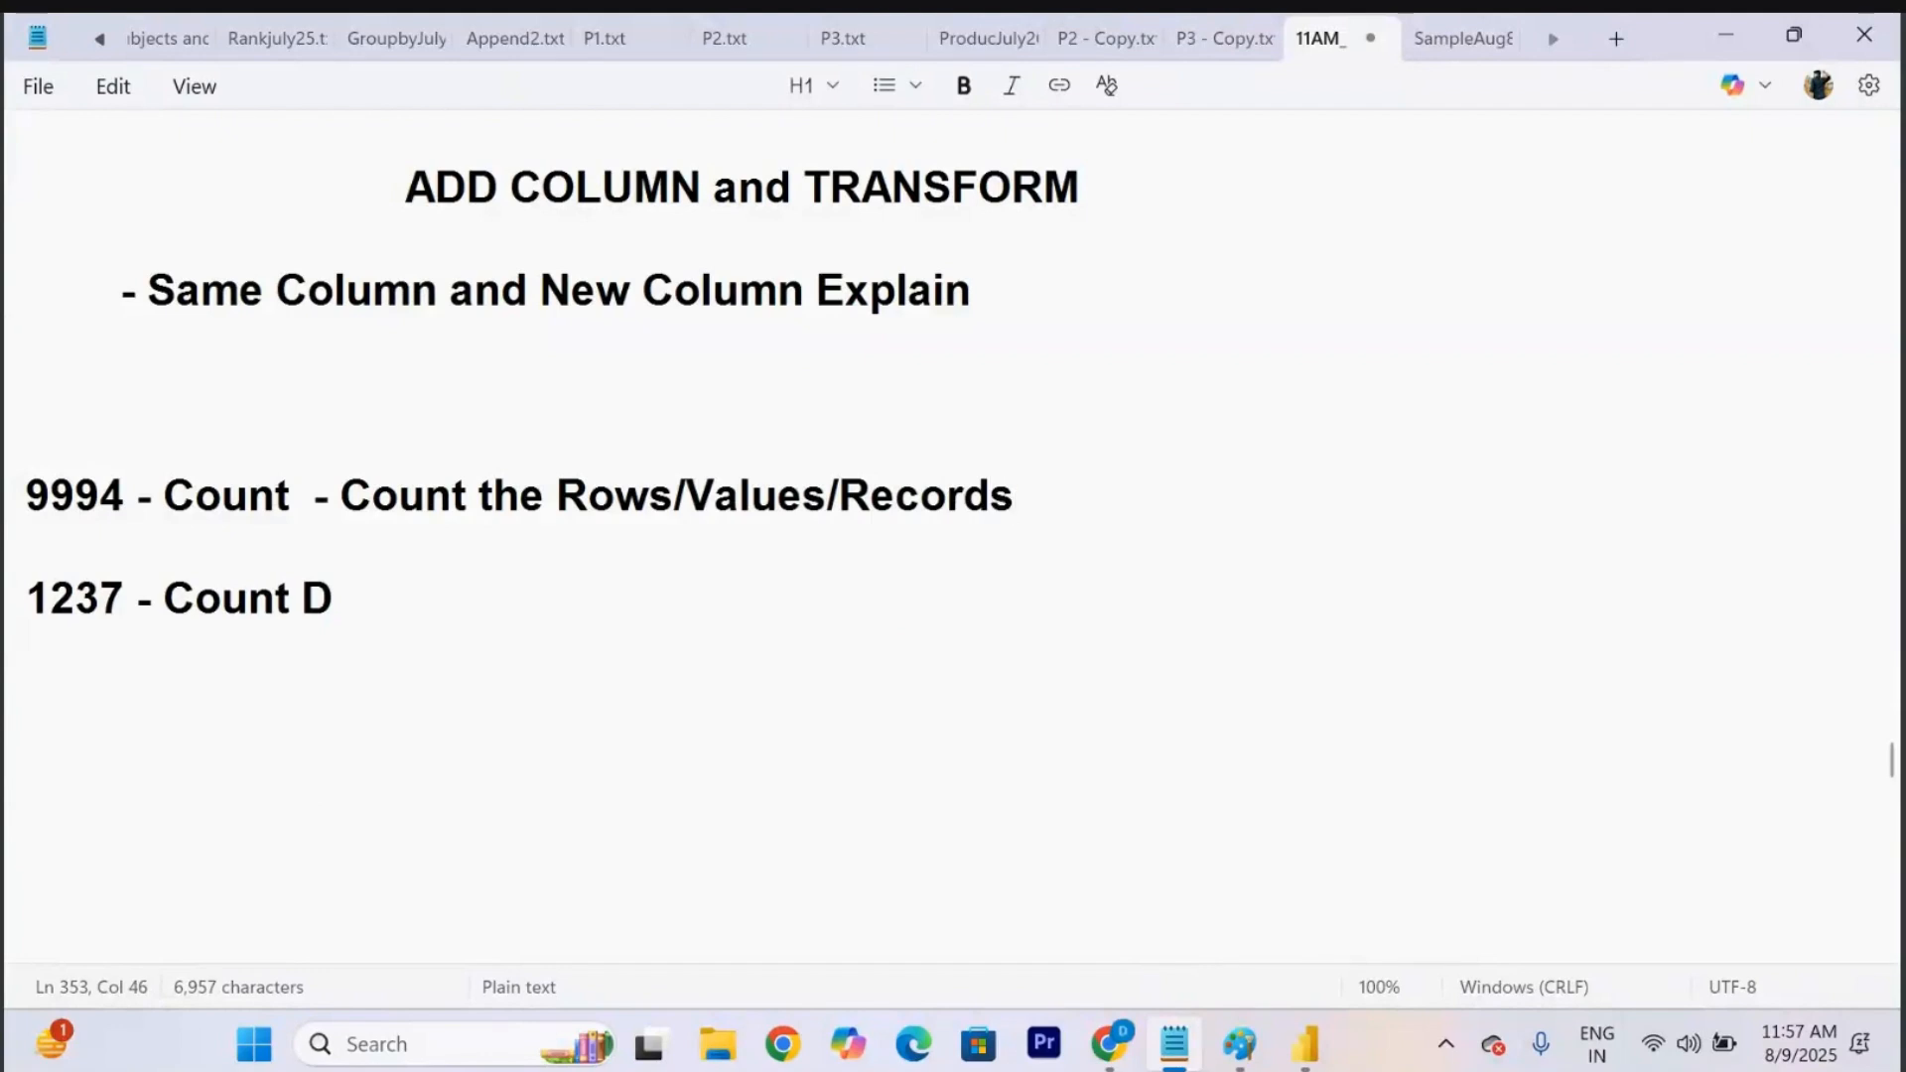
# Copy the description "Count the Rows/Values/Records" onto the end of the "1237 - Count D" line after a dash.
pyautogui.moveTo(340, 494); pyautogui.dragTo(900, 533)
pyautogui.hotkey('ctrl', 'c')
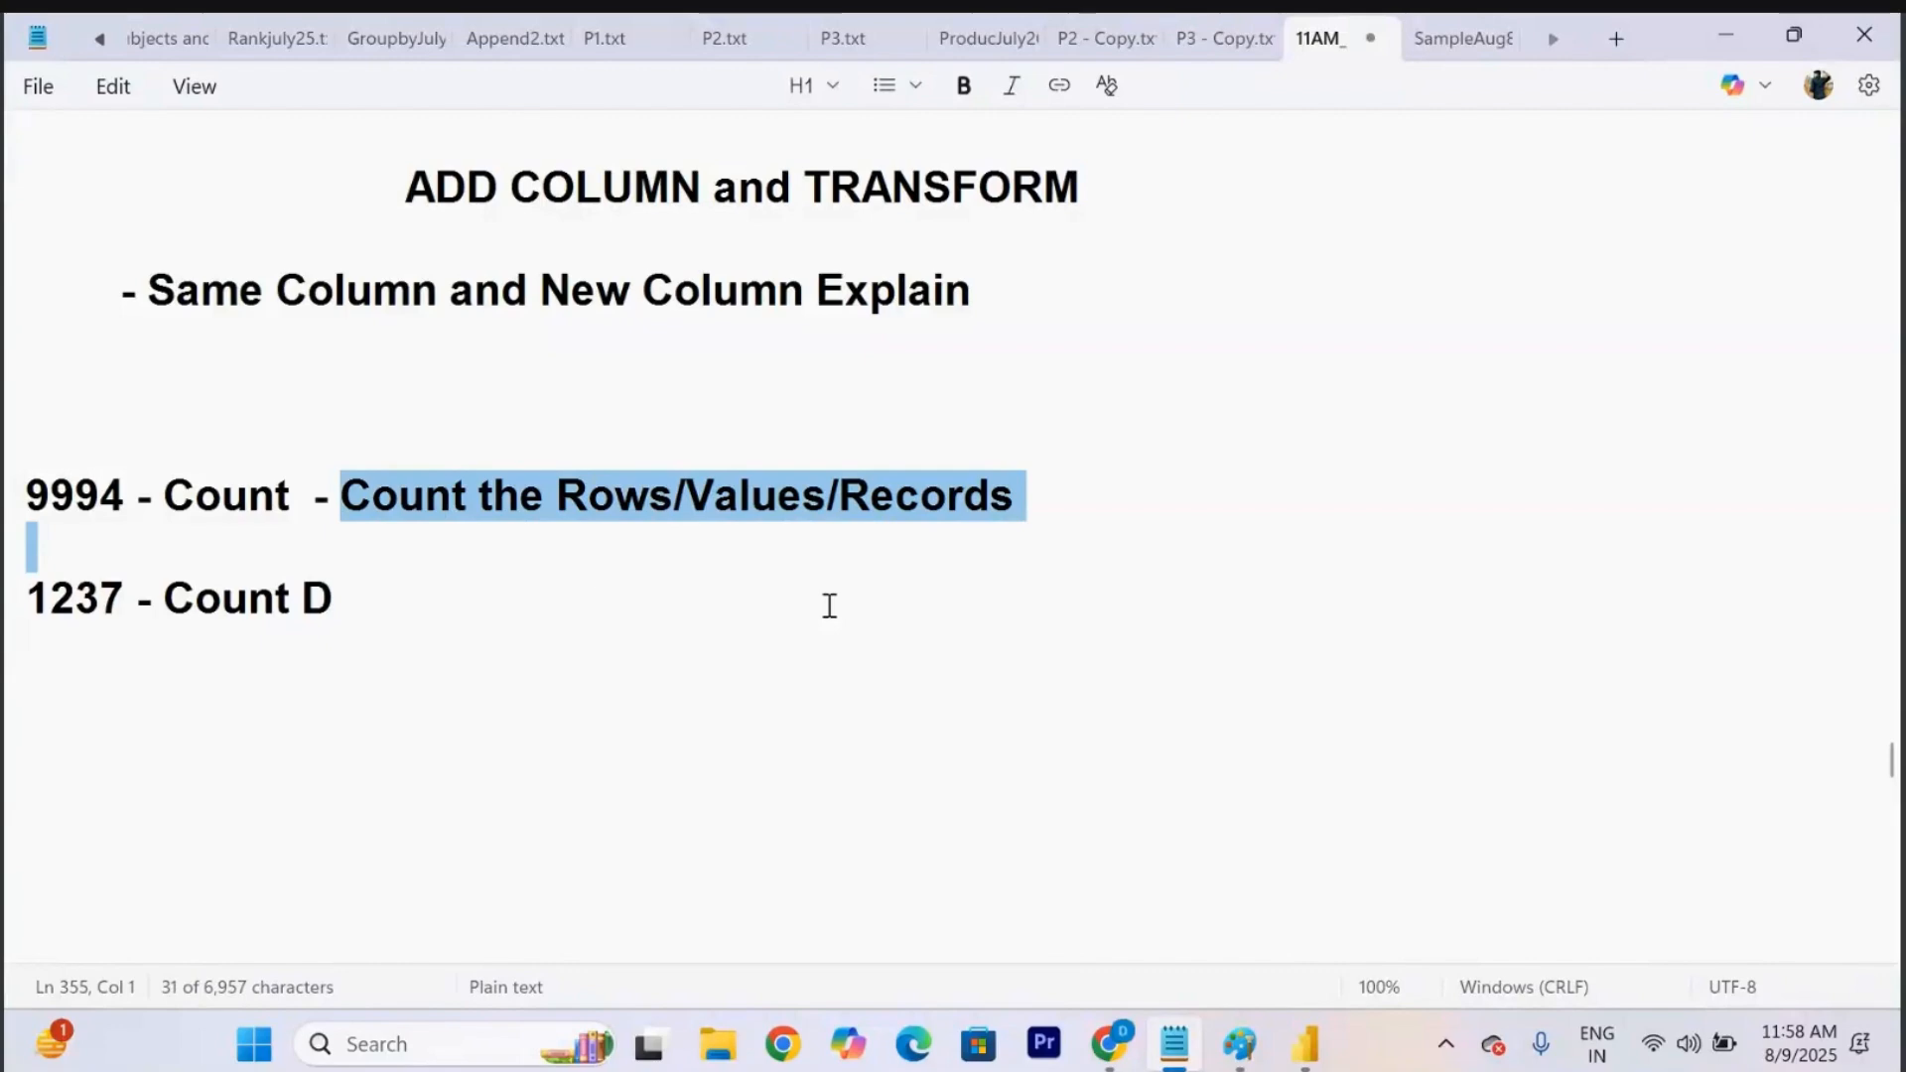
pyautogui.click(519, 591)
pyautogui.write('-')
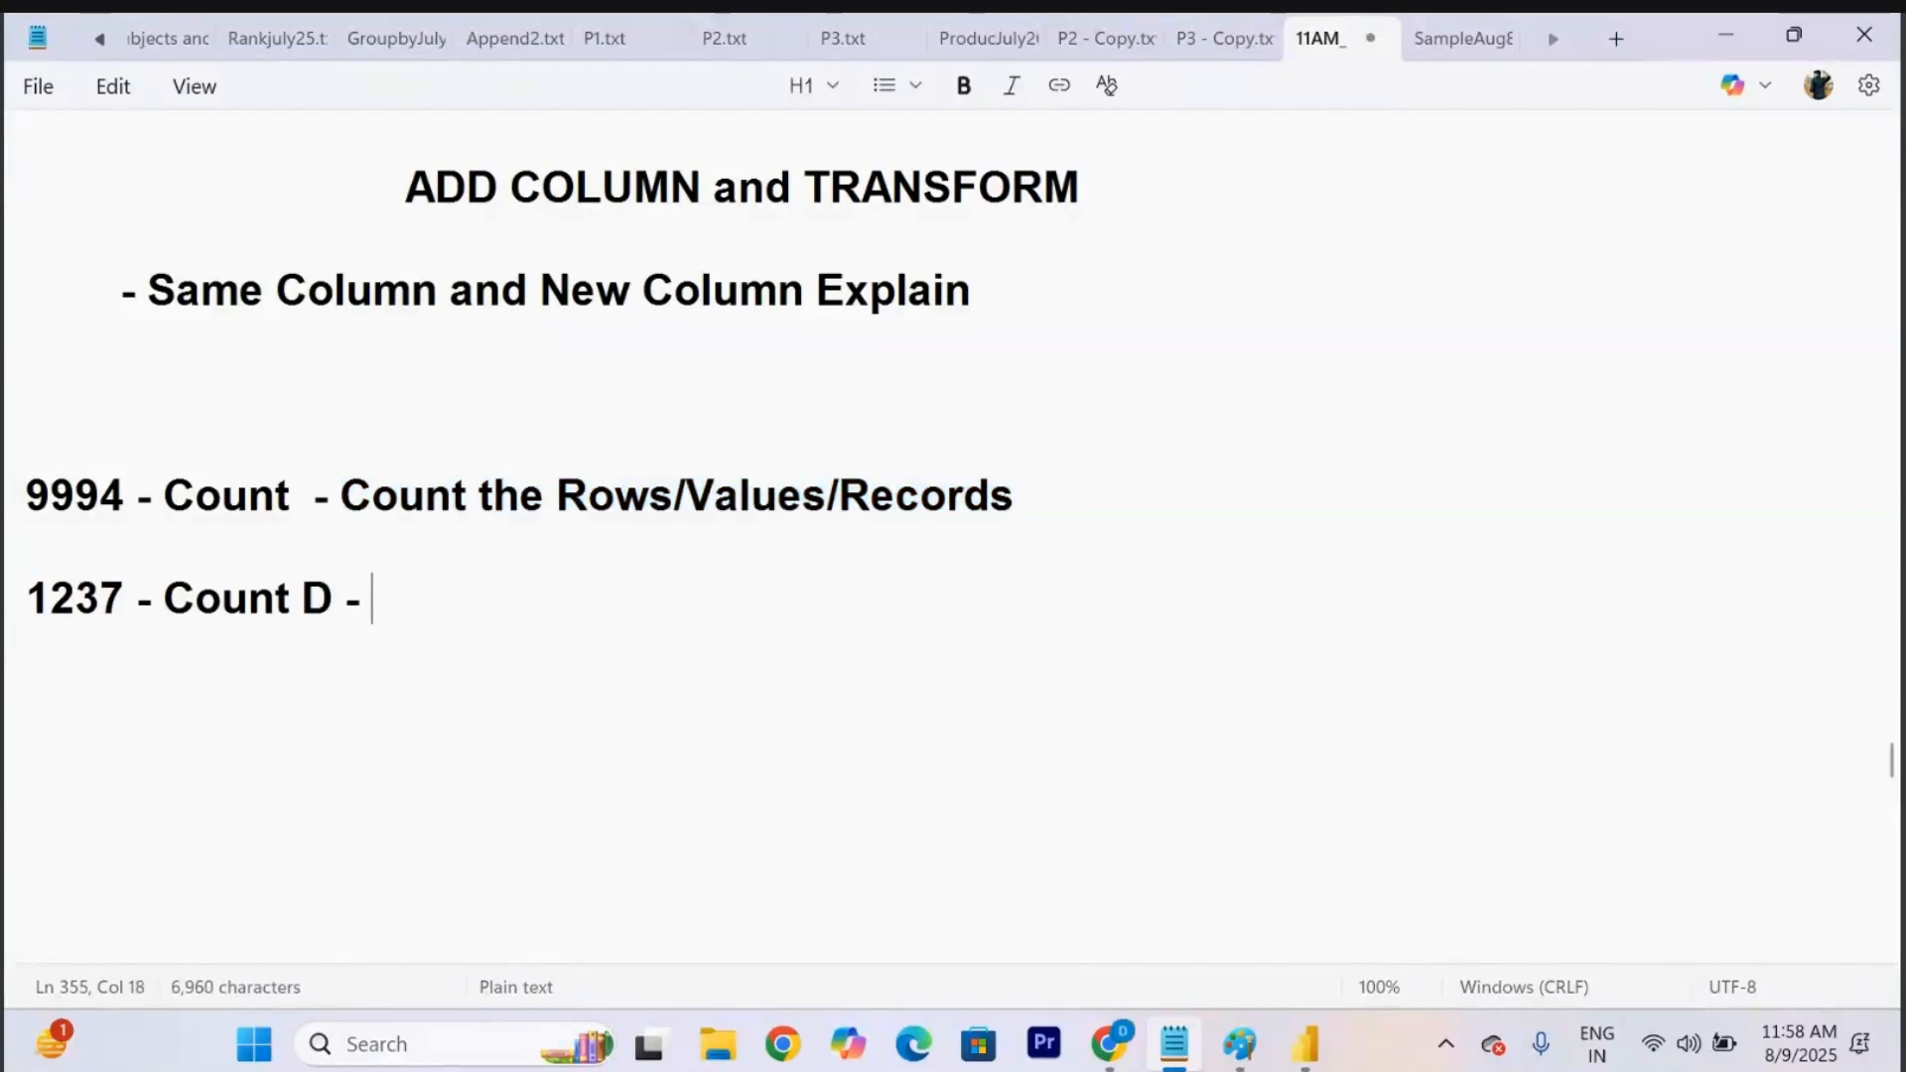
pyautogui.hotkey('ctrl', 'v')
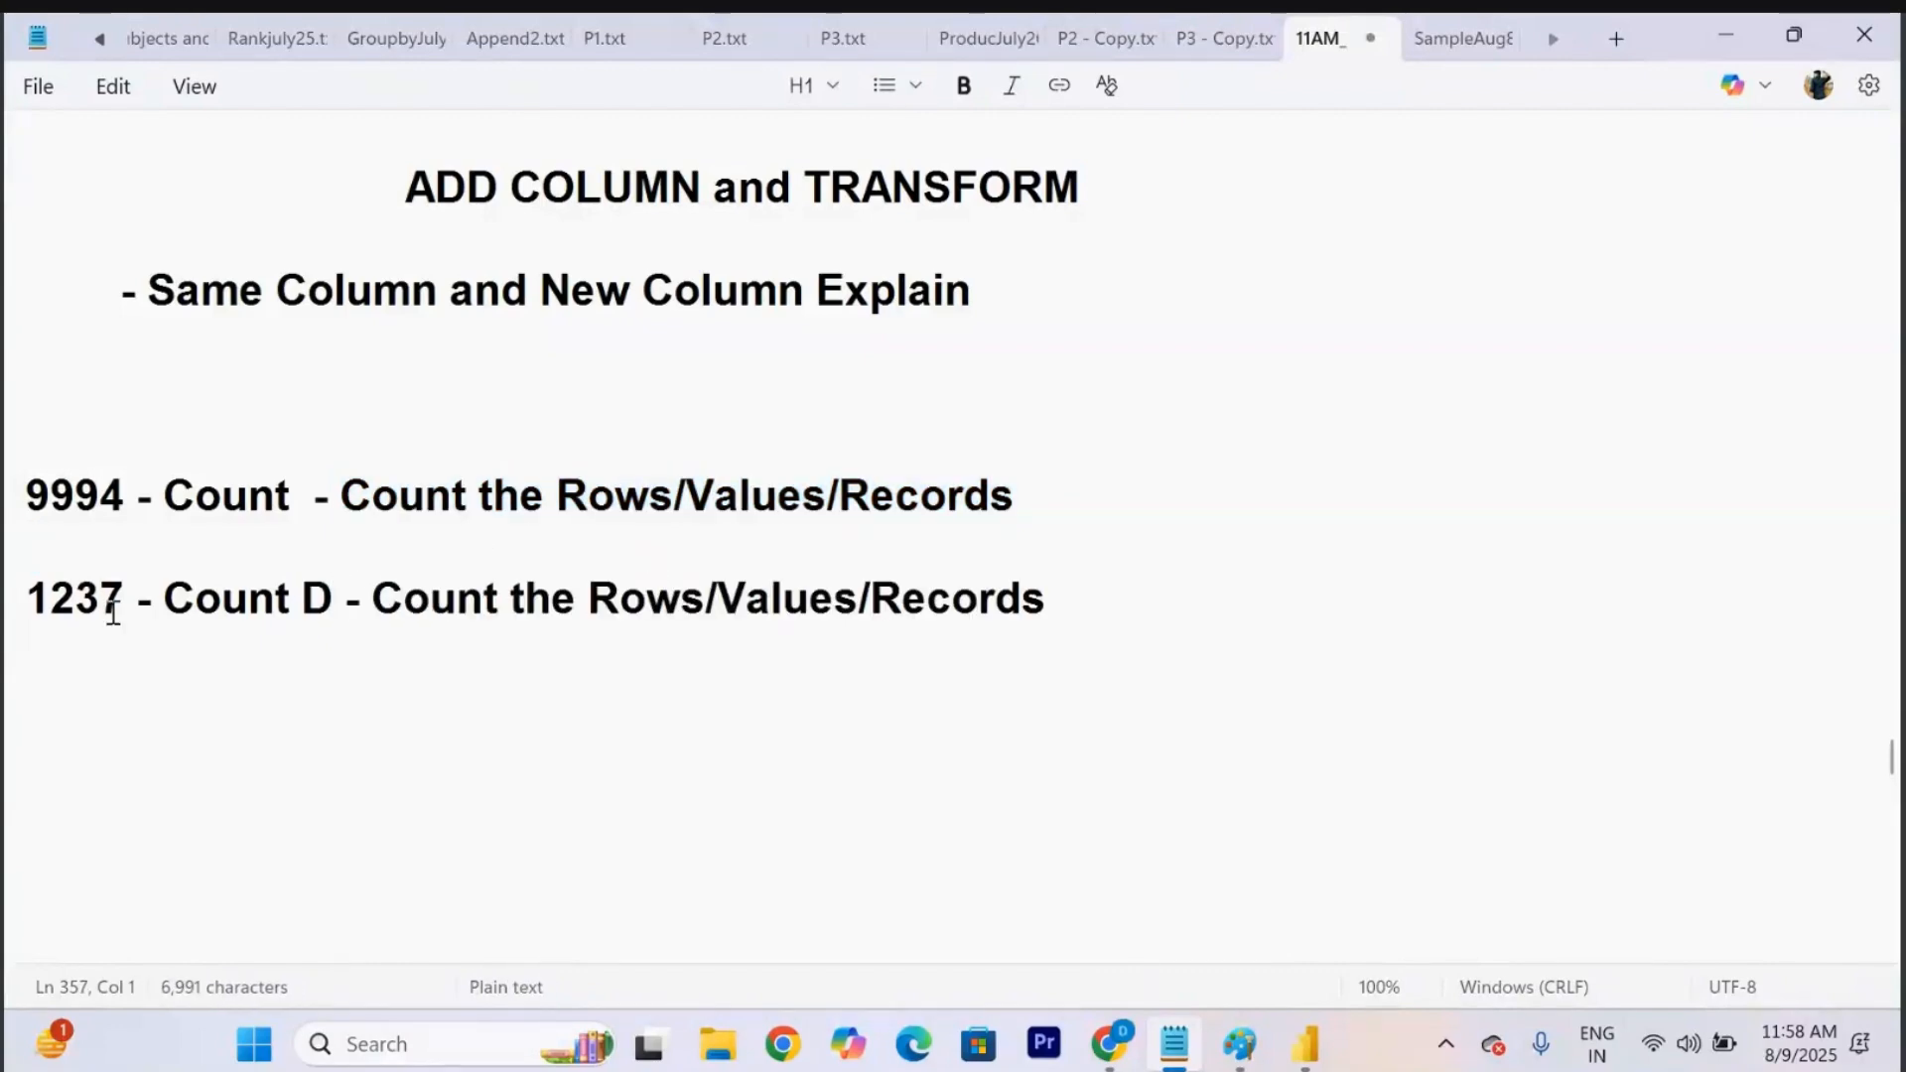
# Extend the "9994 - Count" note with "+ Allows Duplicates" at the end of its line.
pyautogui.doubleClick(37, 598)
pyautogui.moveTo(28, 493); pyautogui.dragTo(125, 493)
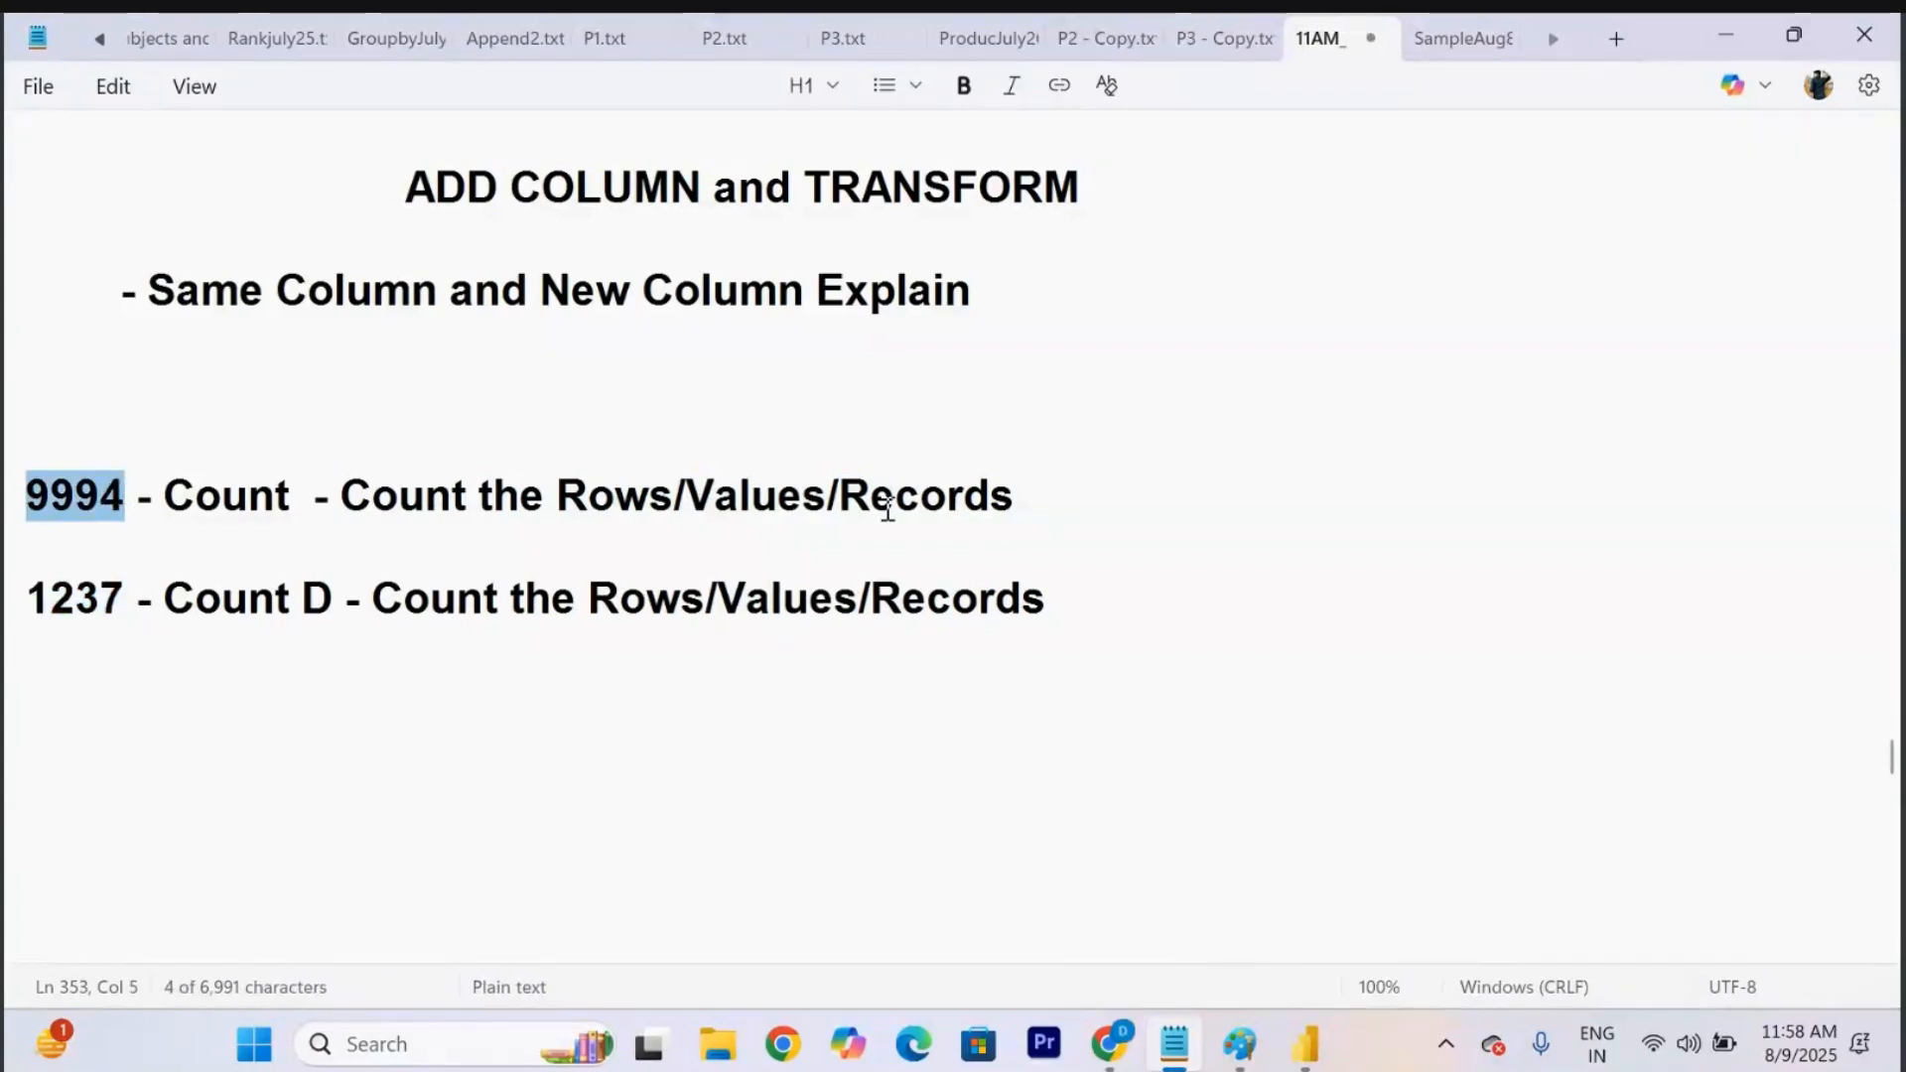
pyautogui.click(1033, 501)
pyautogui.write('+ ')
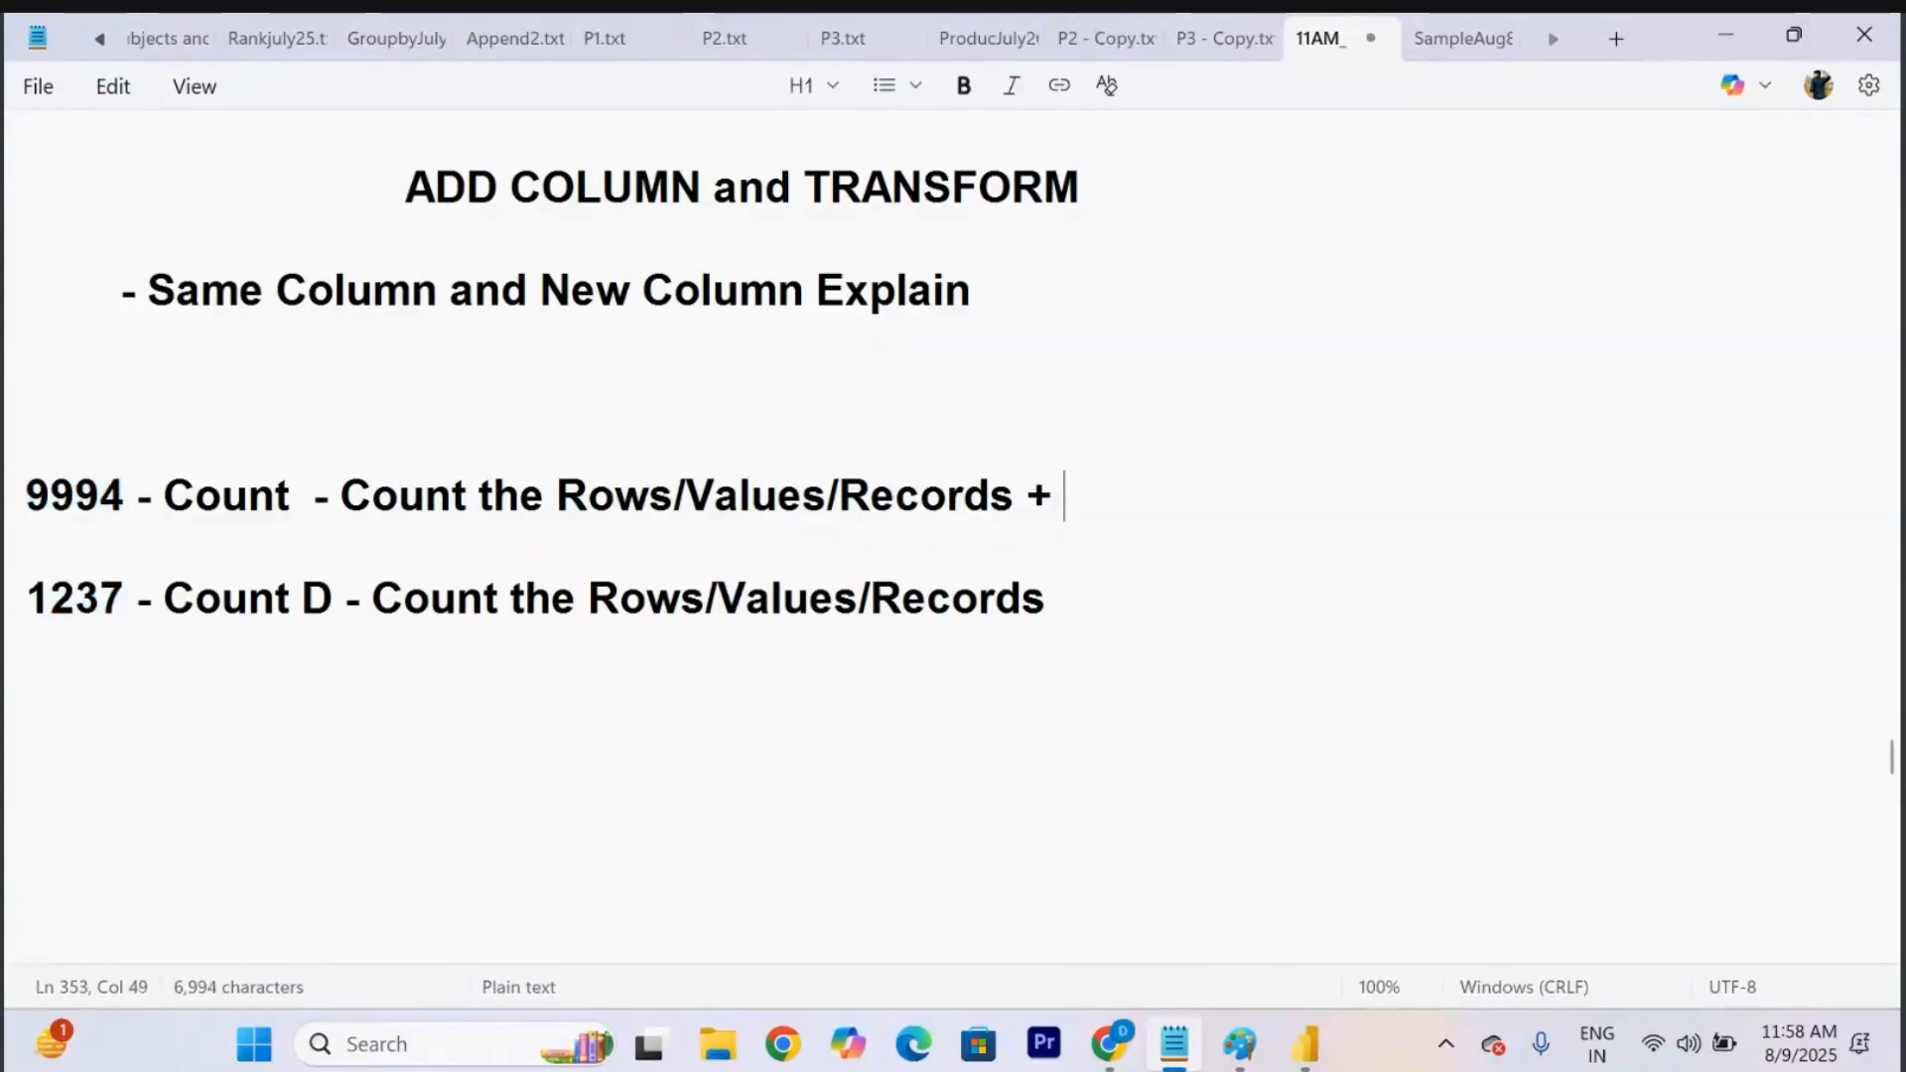
pyautogui.write('Allows')
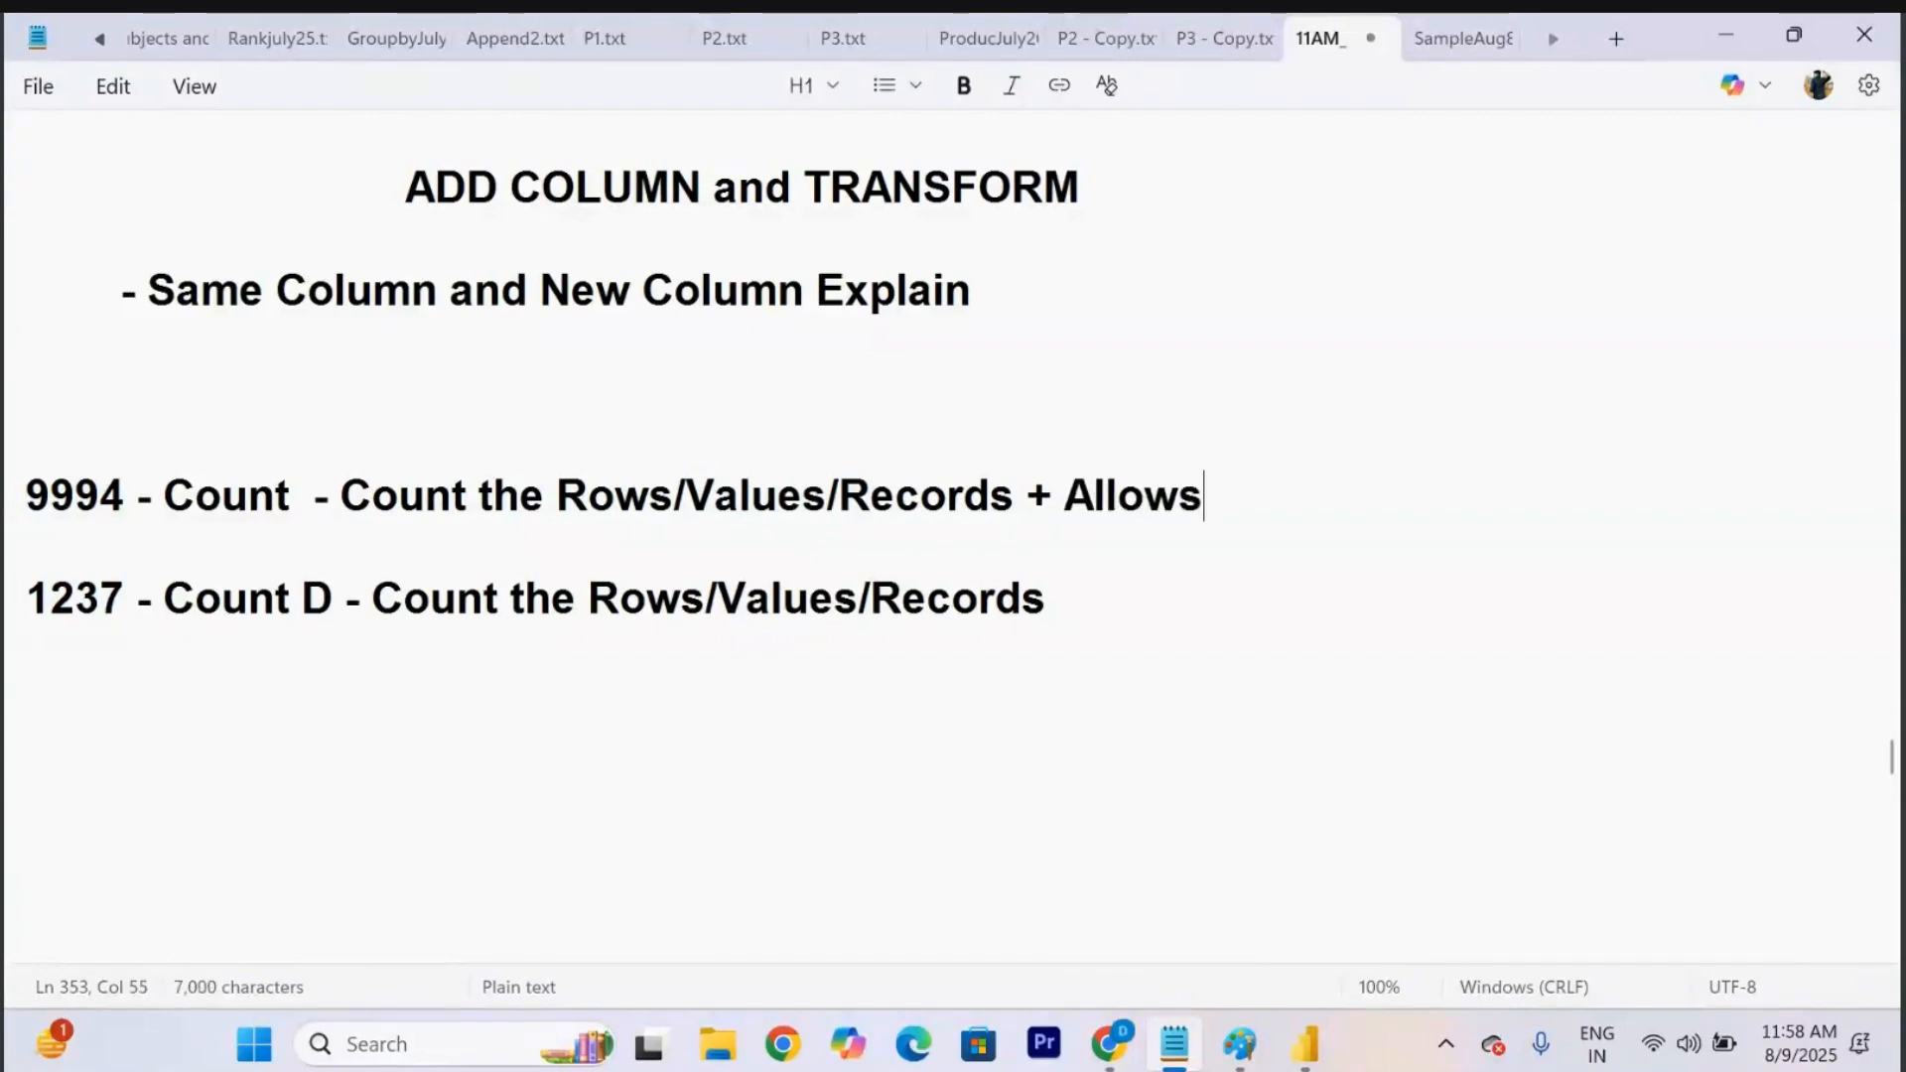
pyautogui.write(' Duplicates')
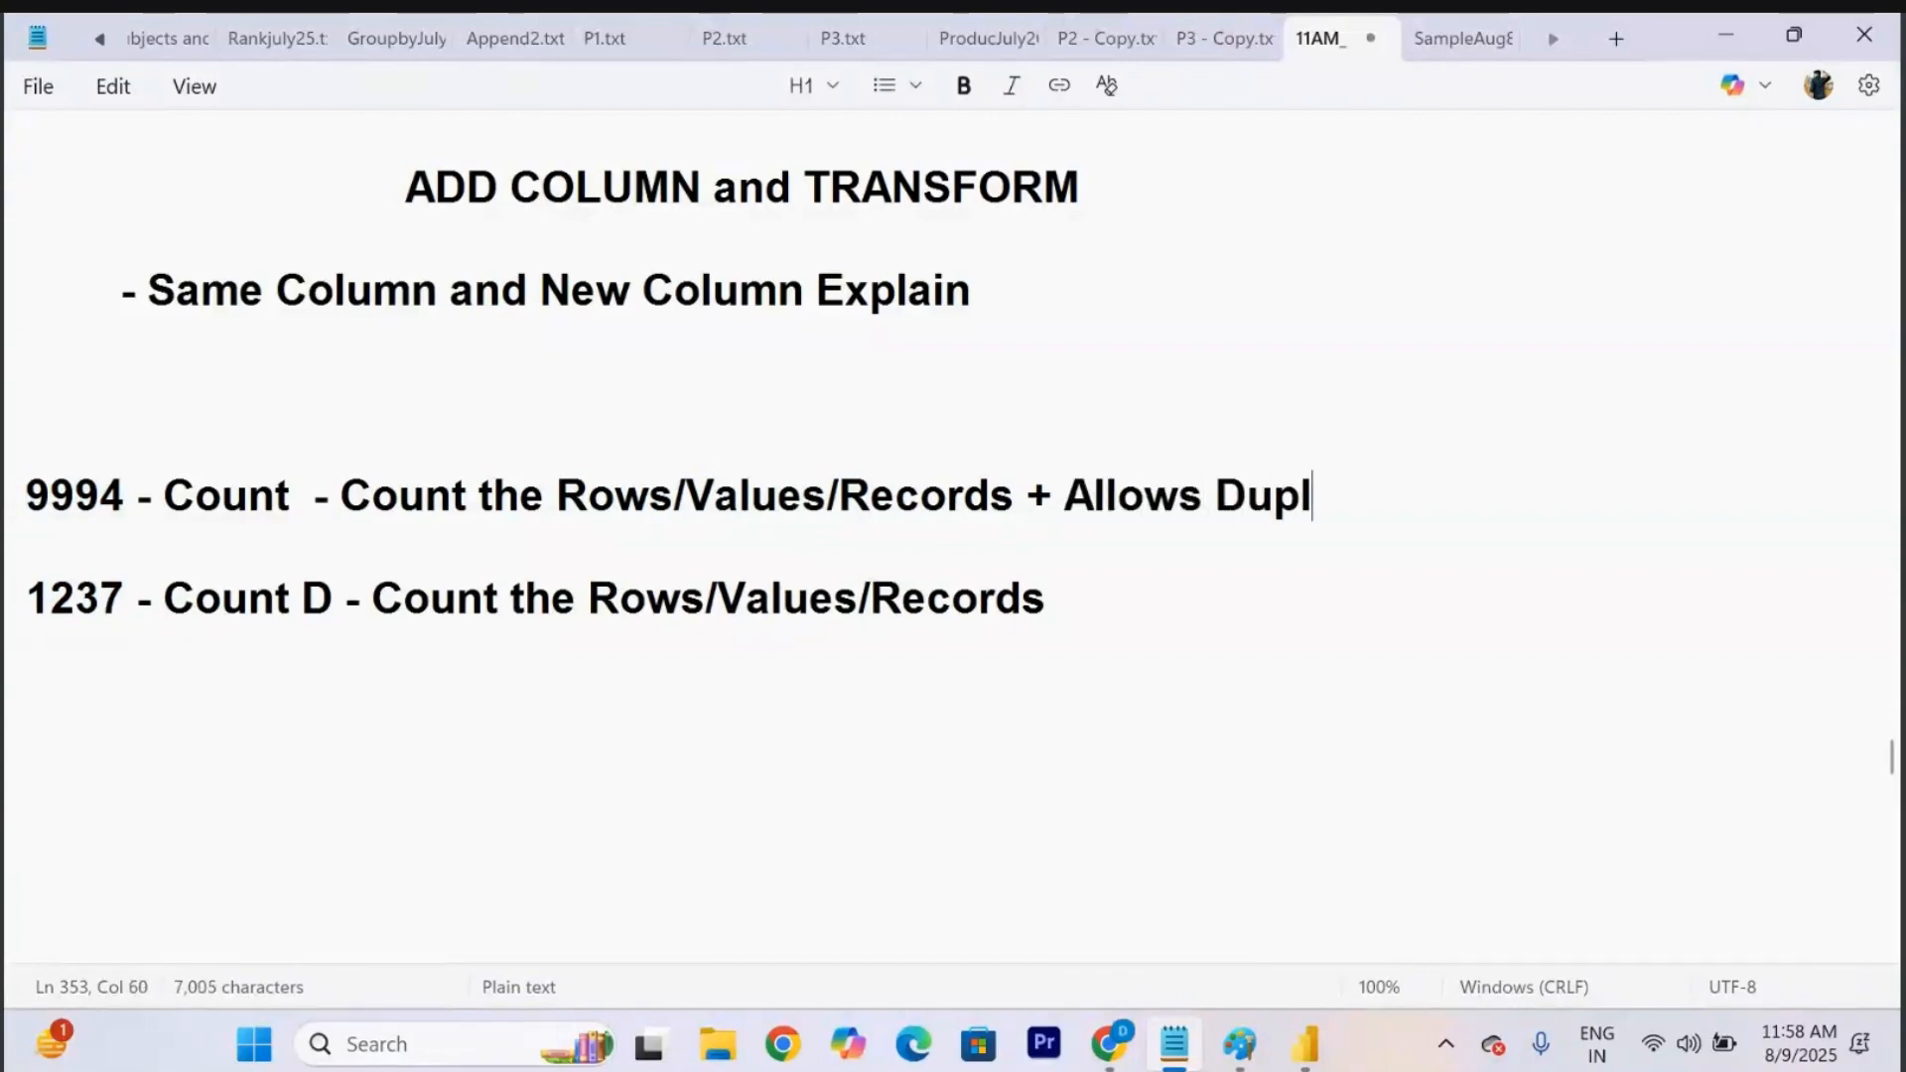
# Append "+ Wont allow the duplicates(unique)" to the end of the "1237 - Count D" note.
pyautogui.click(1121, 585)
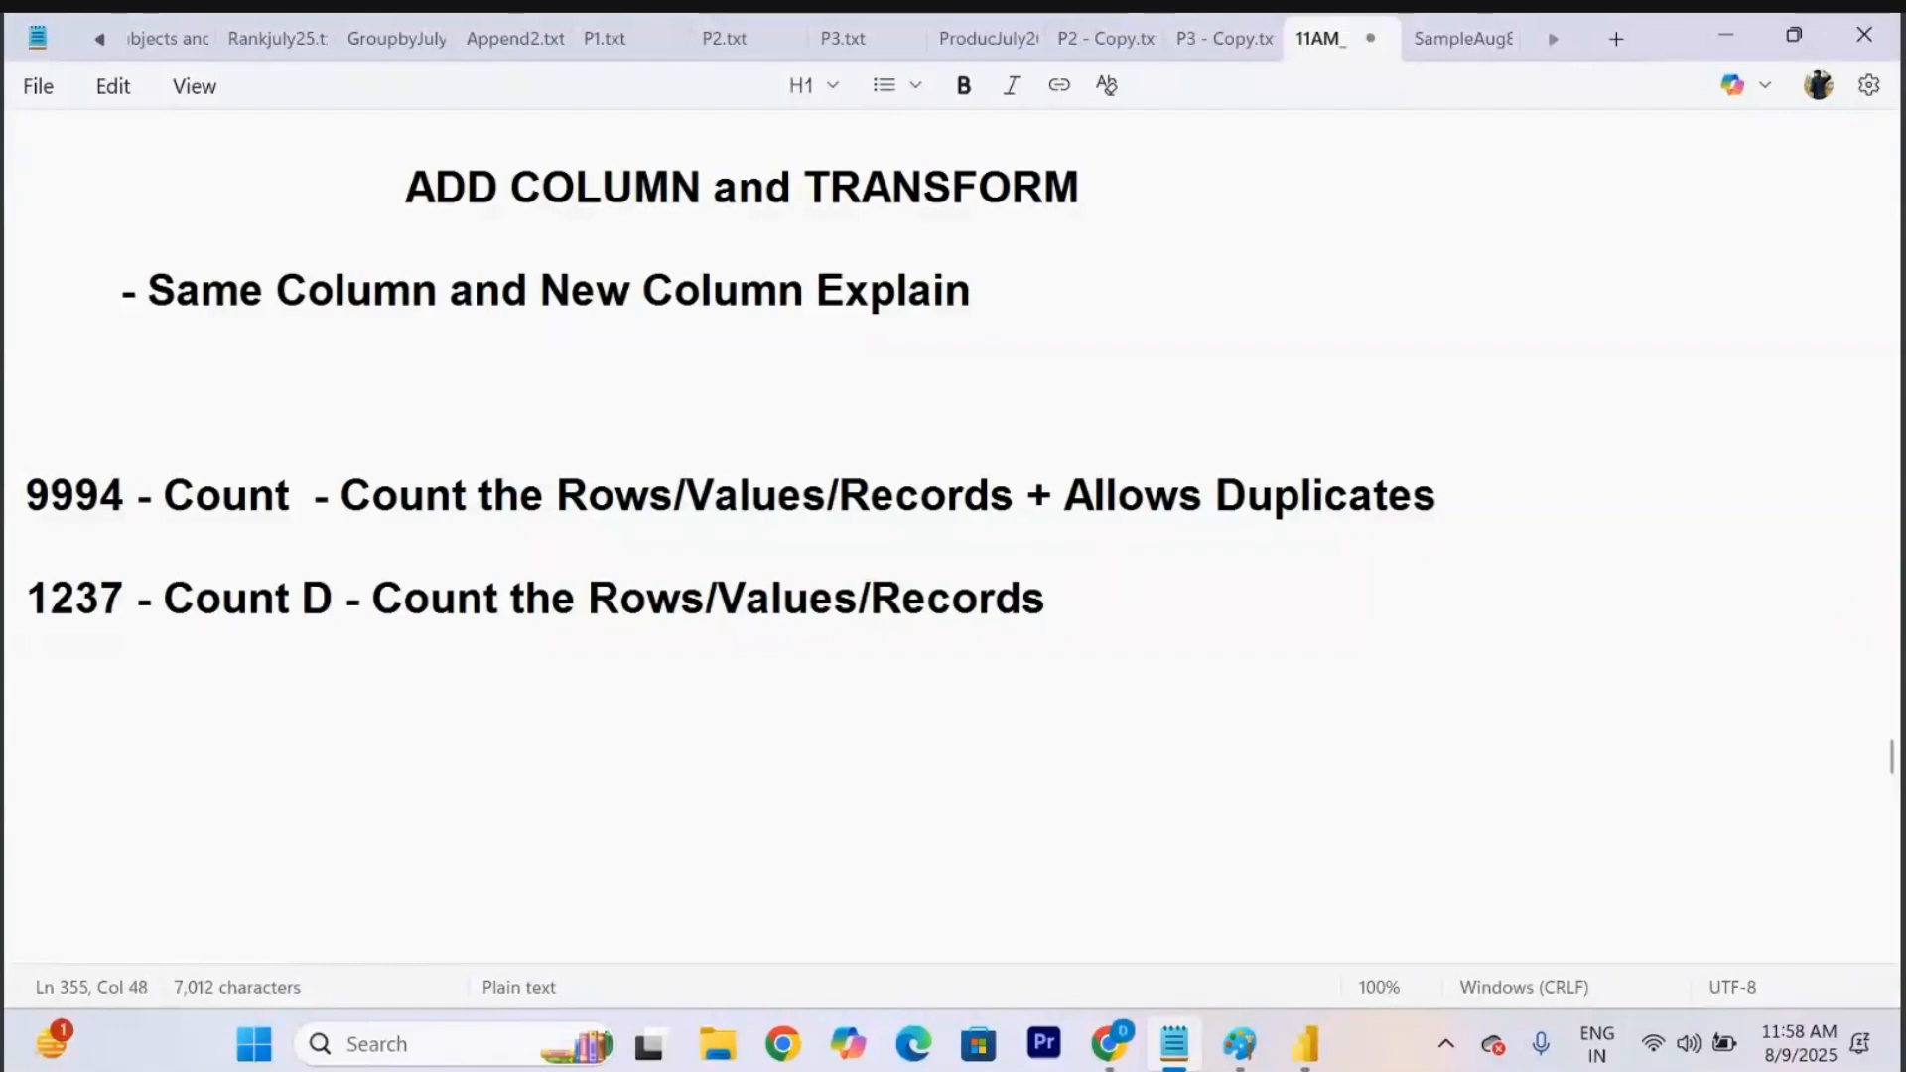
pyautogui.write('+ Wont allo')
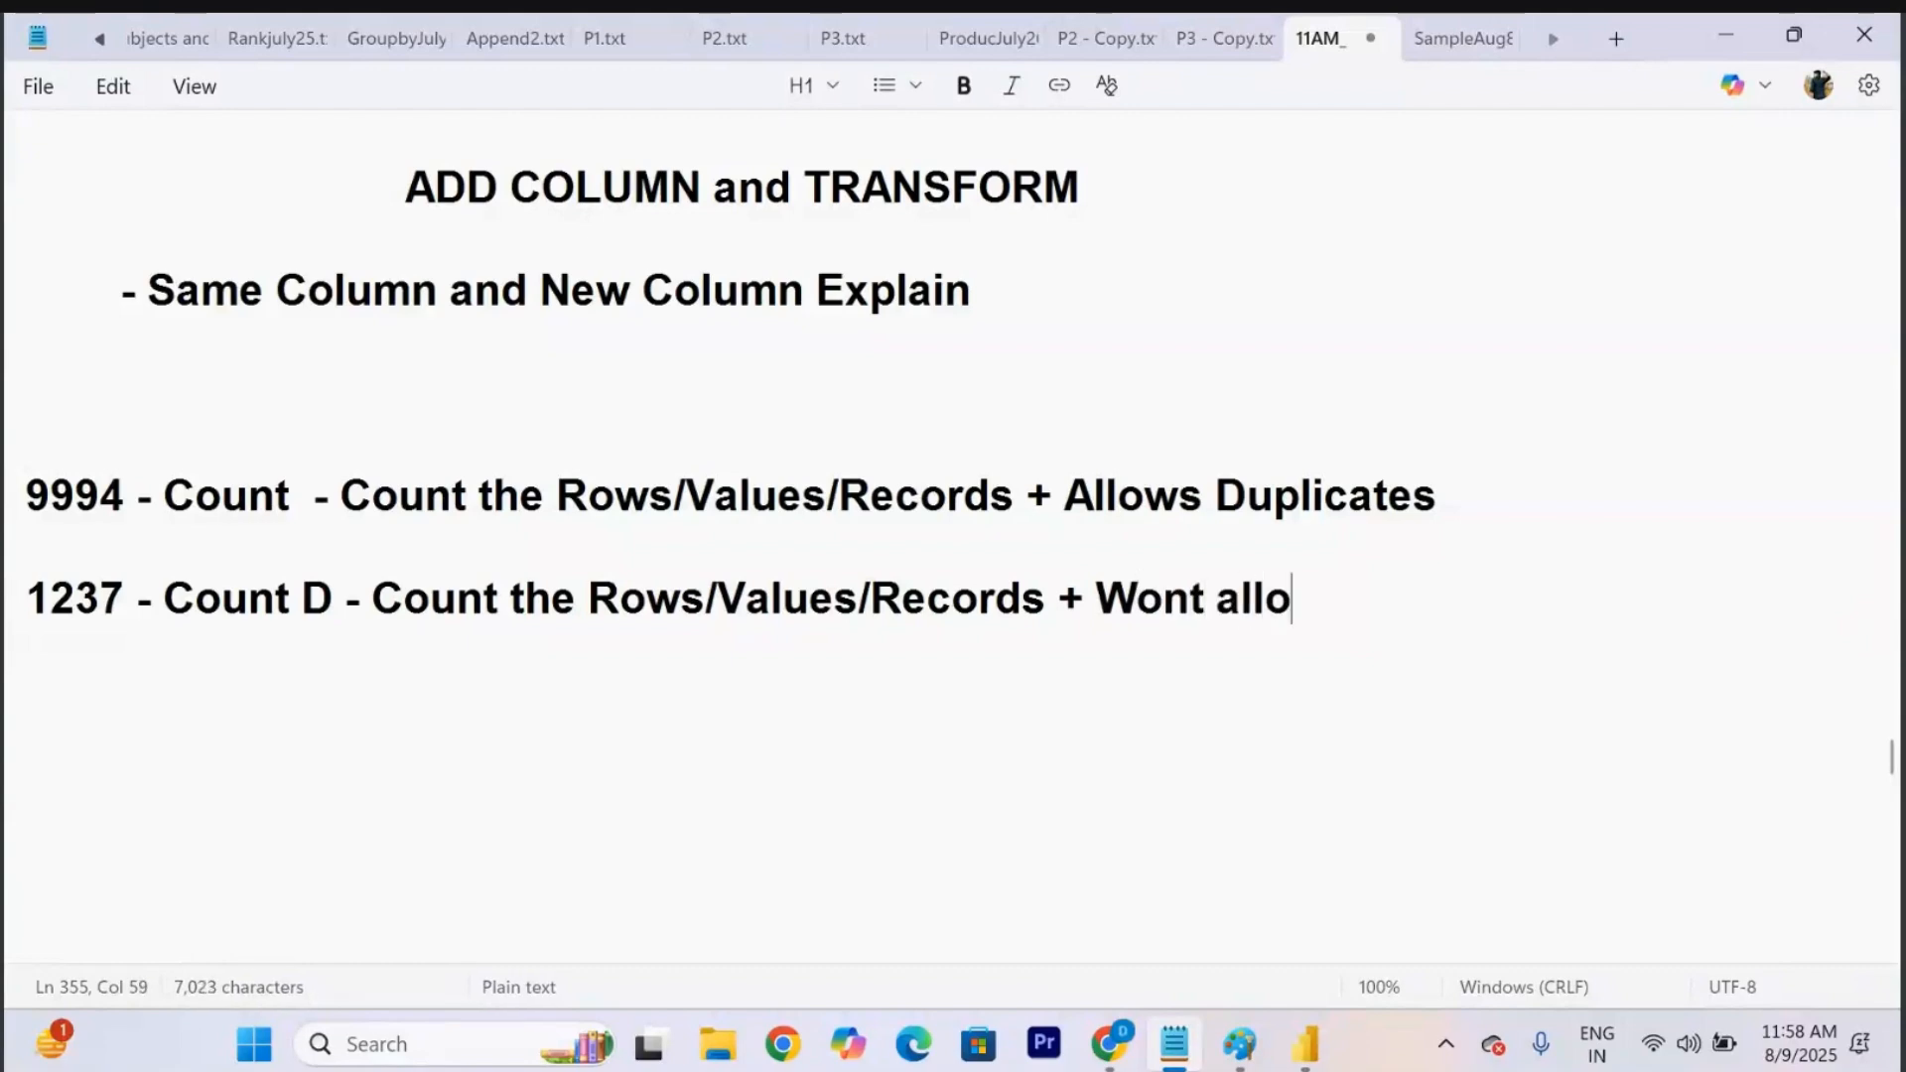
pyautogui.write('w the duplicates')
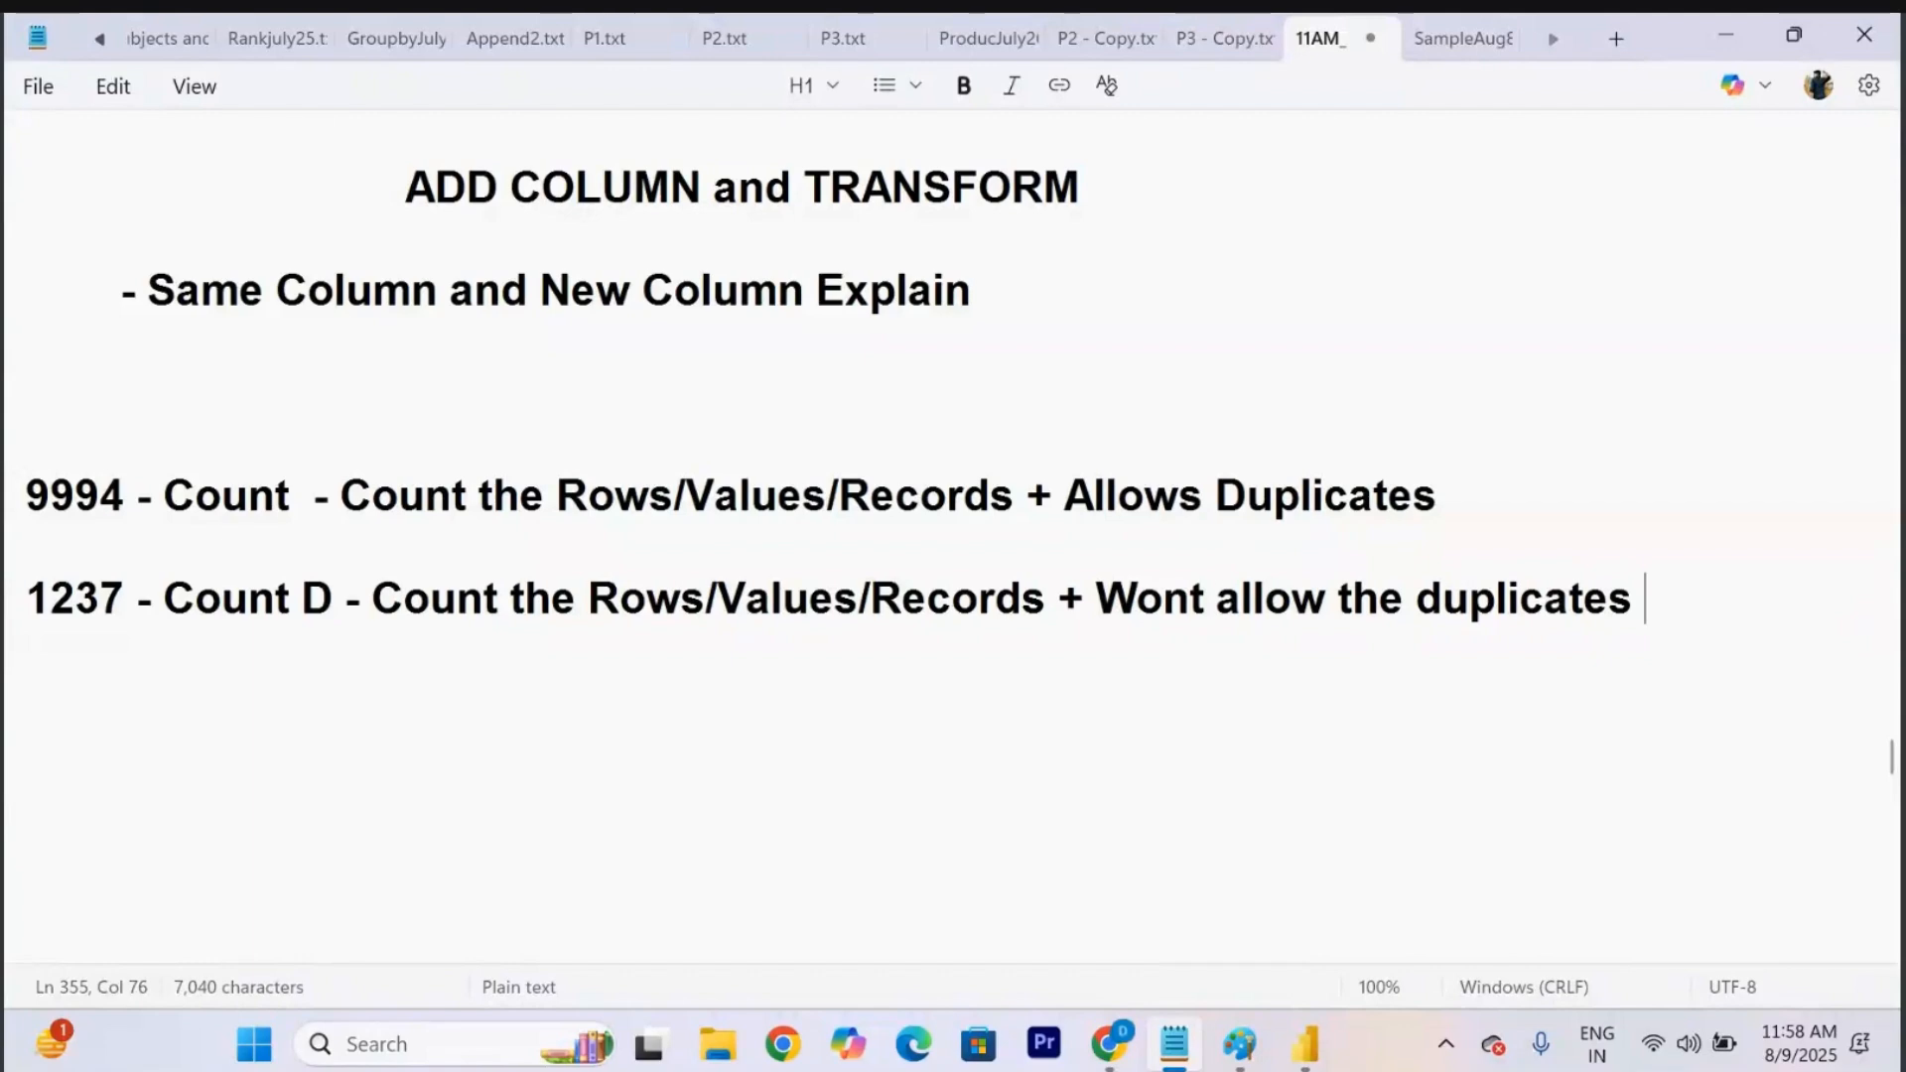
pyautogui.write('(uique')
pyautogui.press('BackSpace')
pyautogui.press('BackSpace')
pyautogui.press('BackSpace')
pyautogui.press('BackSpace')
pyautogui.write('ni')
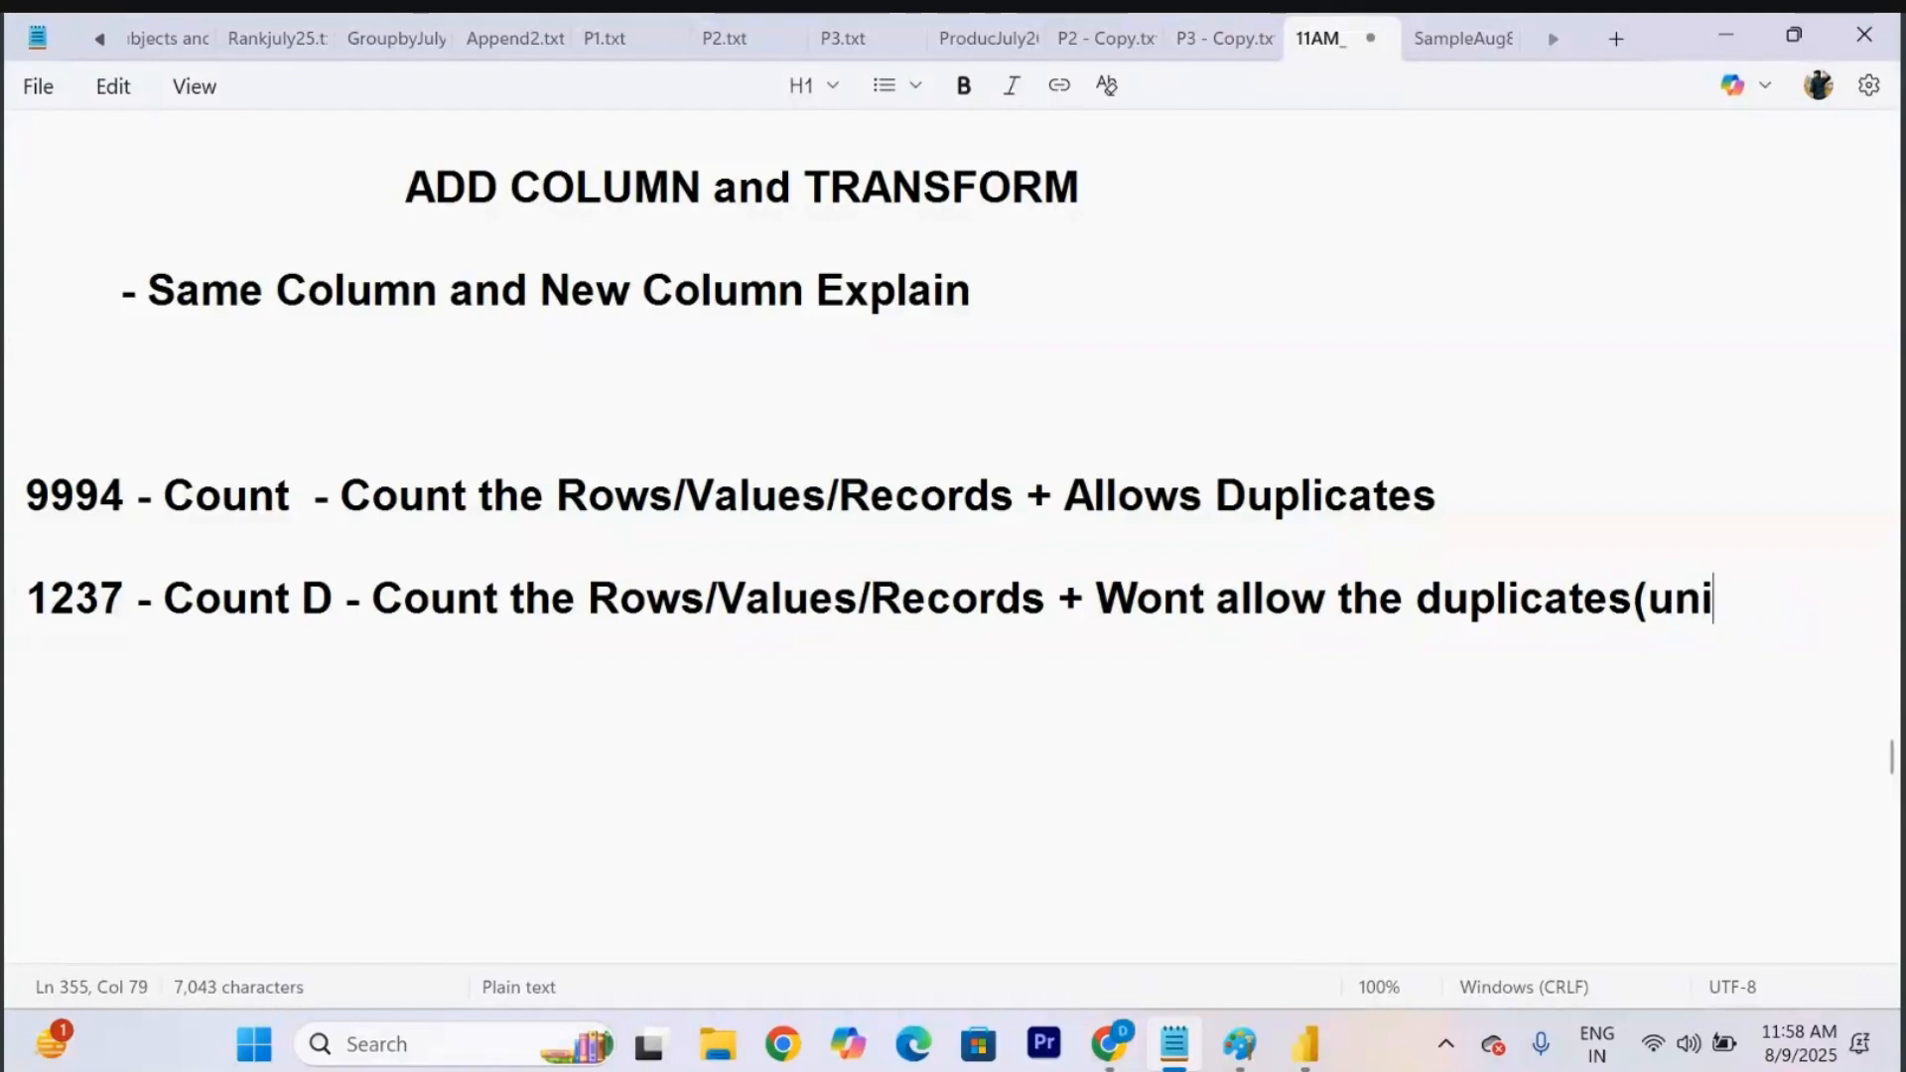
pyautogui.write('que')
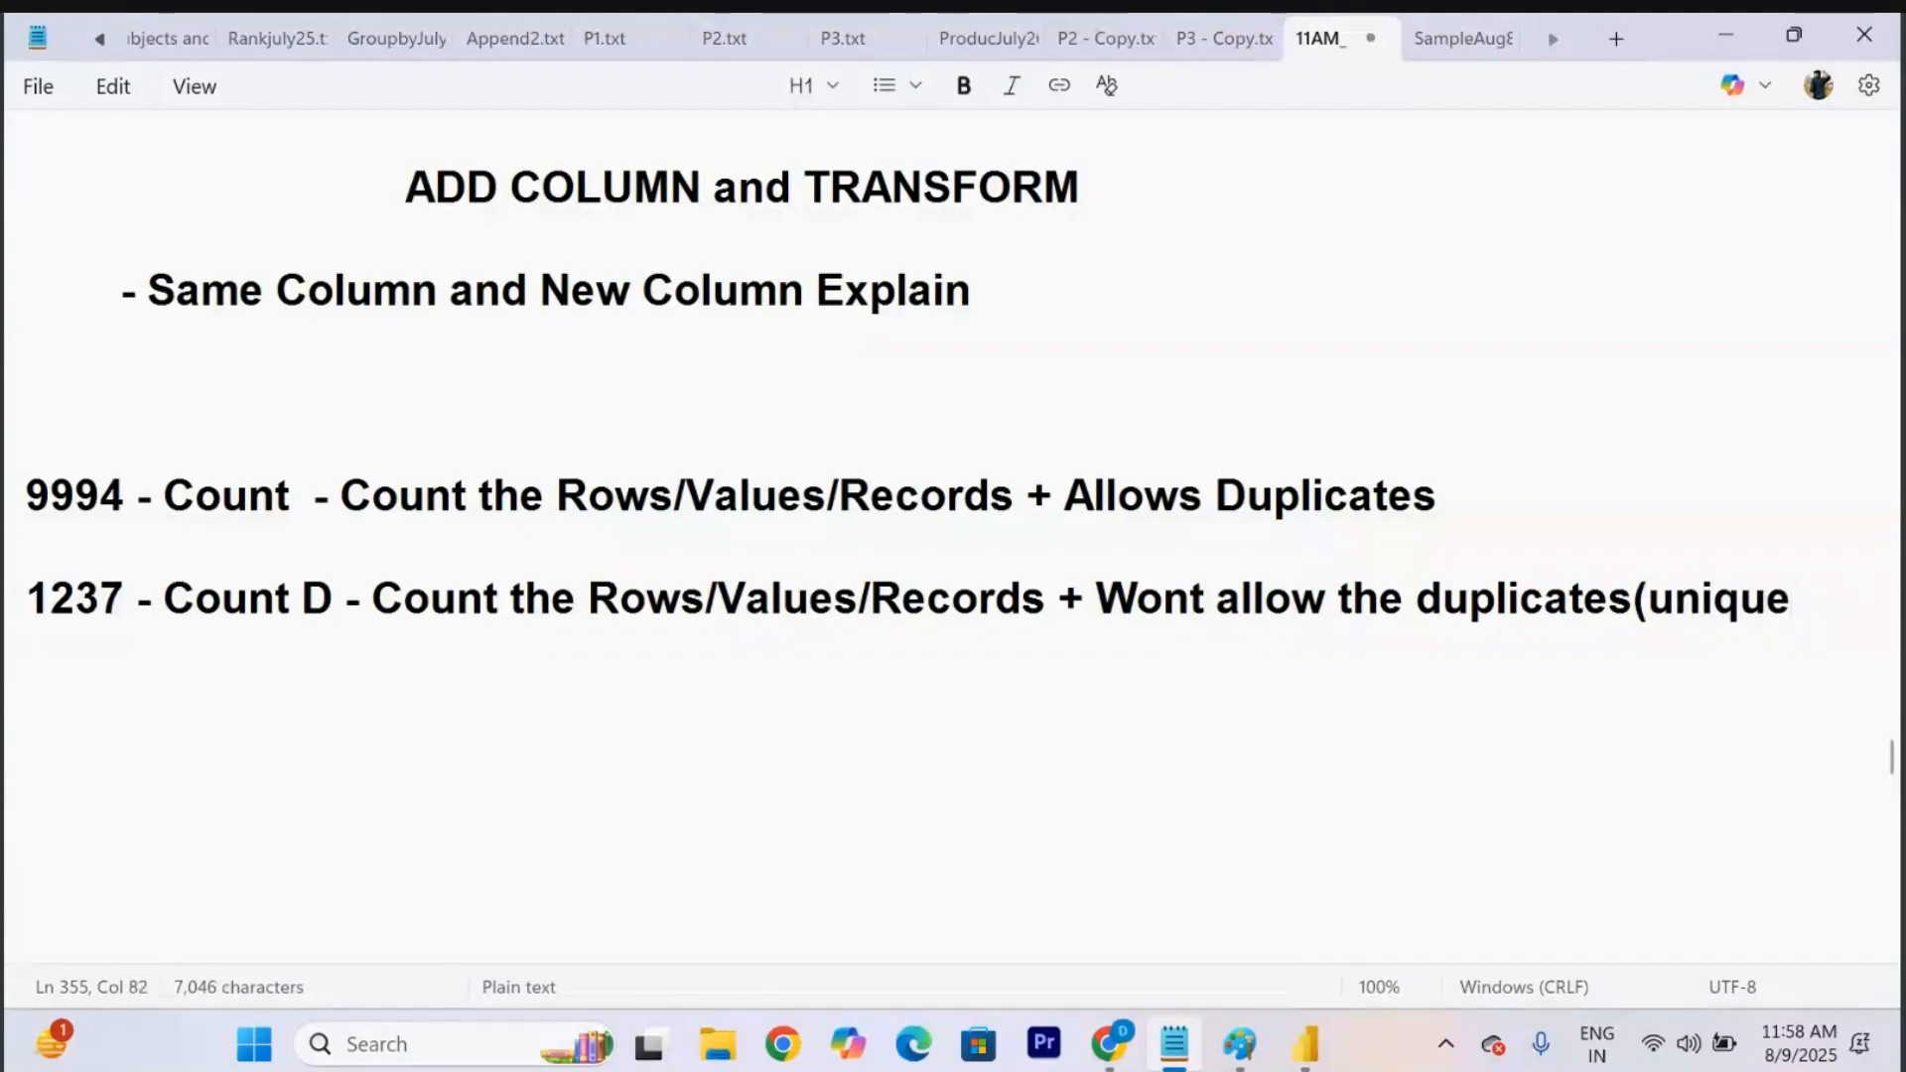
pyautogui.write(')')
pyautogui.moveTo(1806, 596); pyautogui.dragTo(295, 514)
pyautogui.click(352, 520)
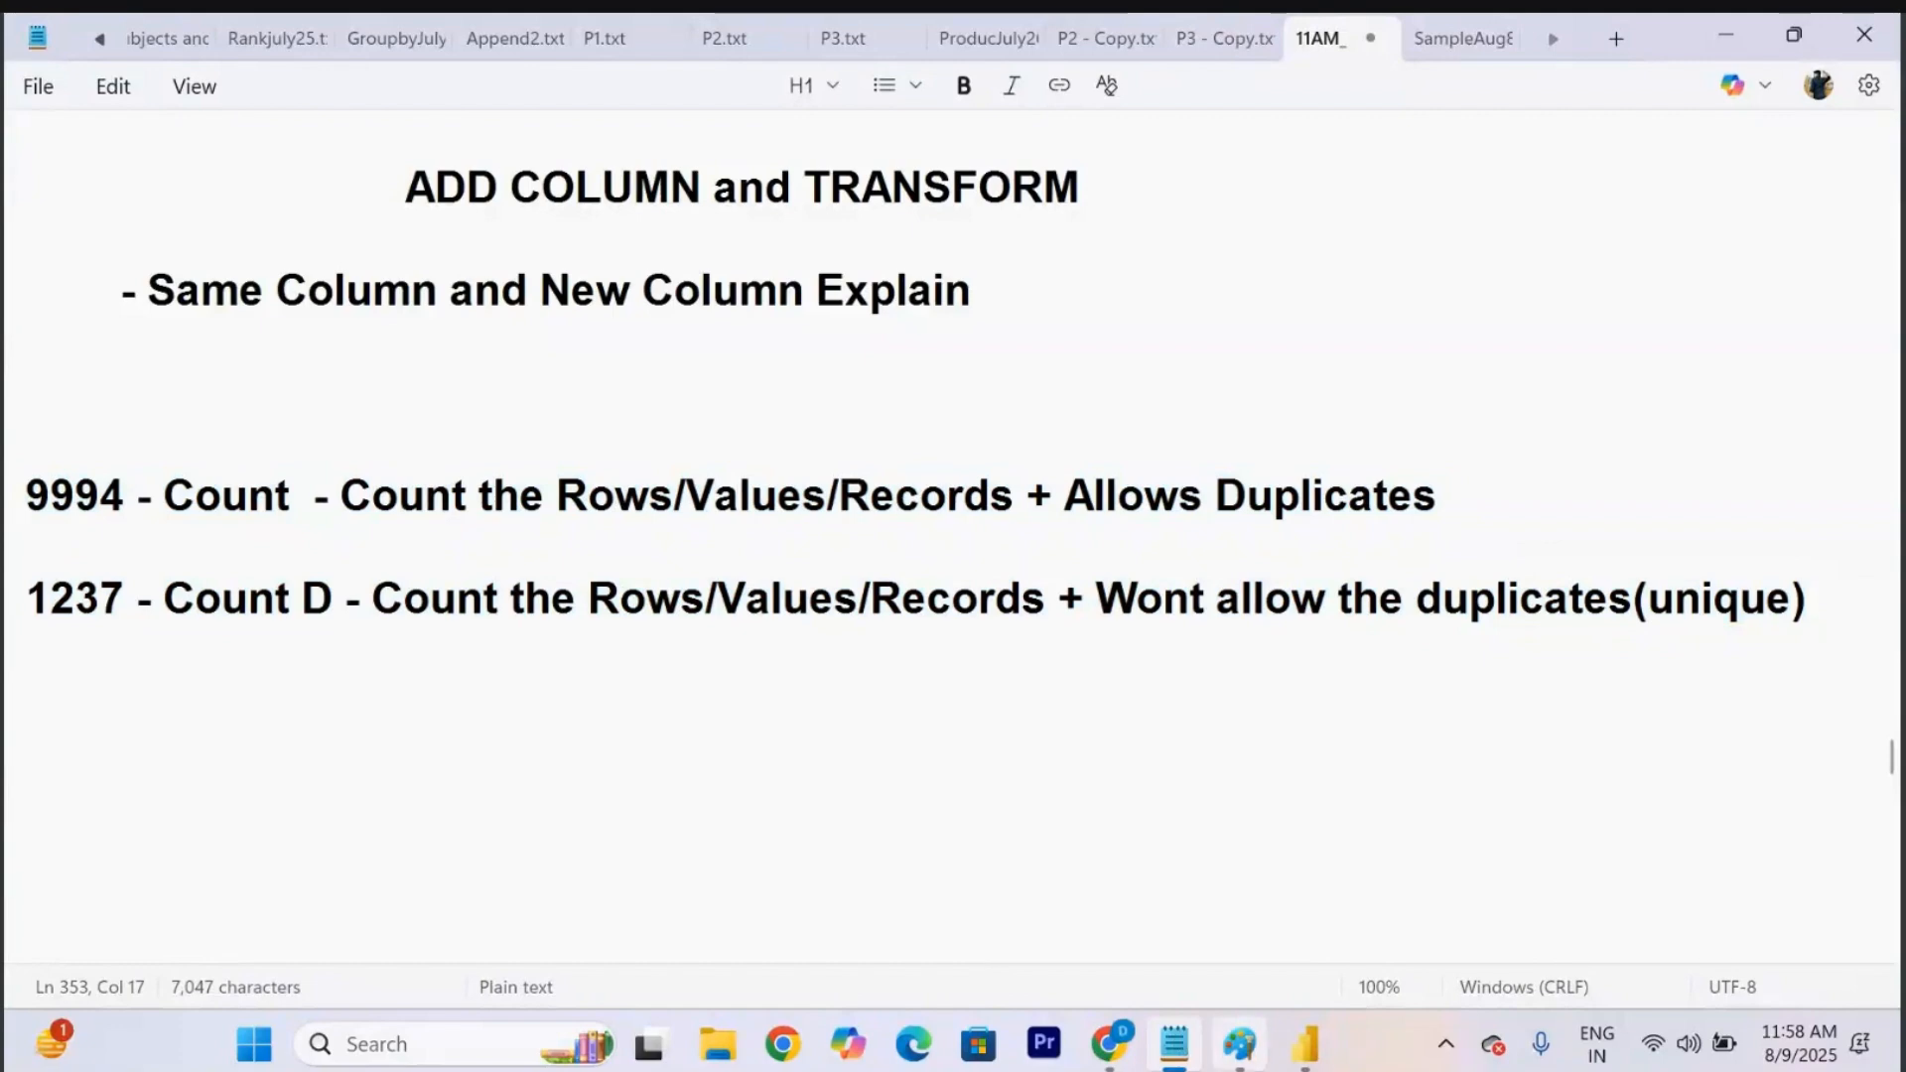
# Switch to Power Query Editor and delete the Calculated Distinct Count step from the Orders query.
pyautogui.click(1305, 1042)
pyautogui.click(1457, 881)
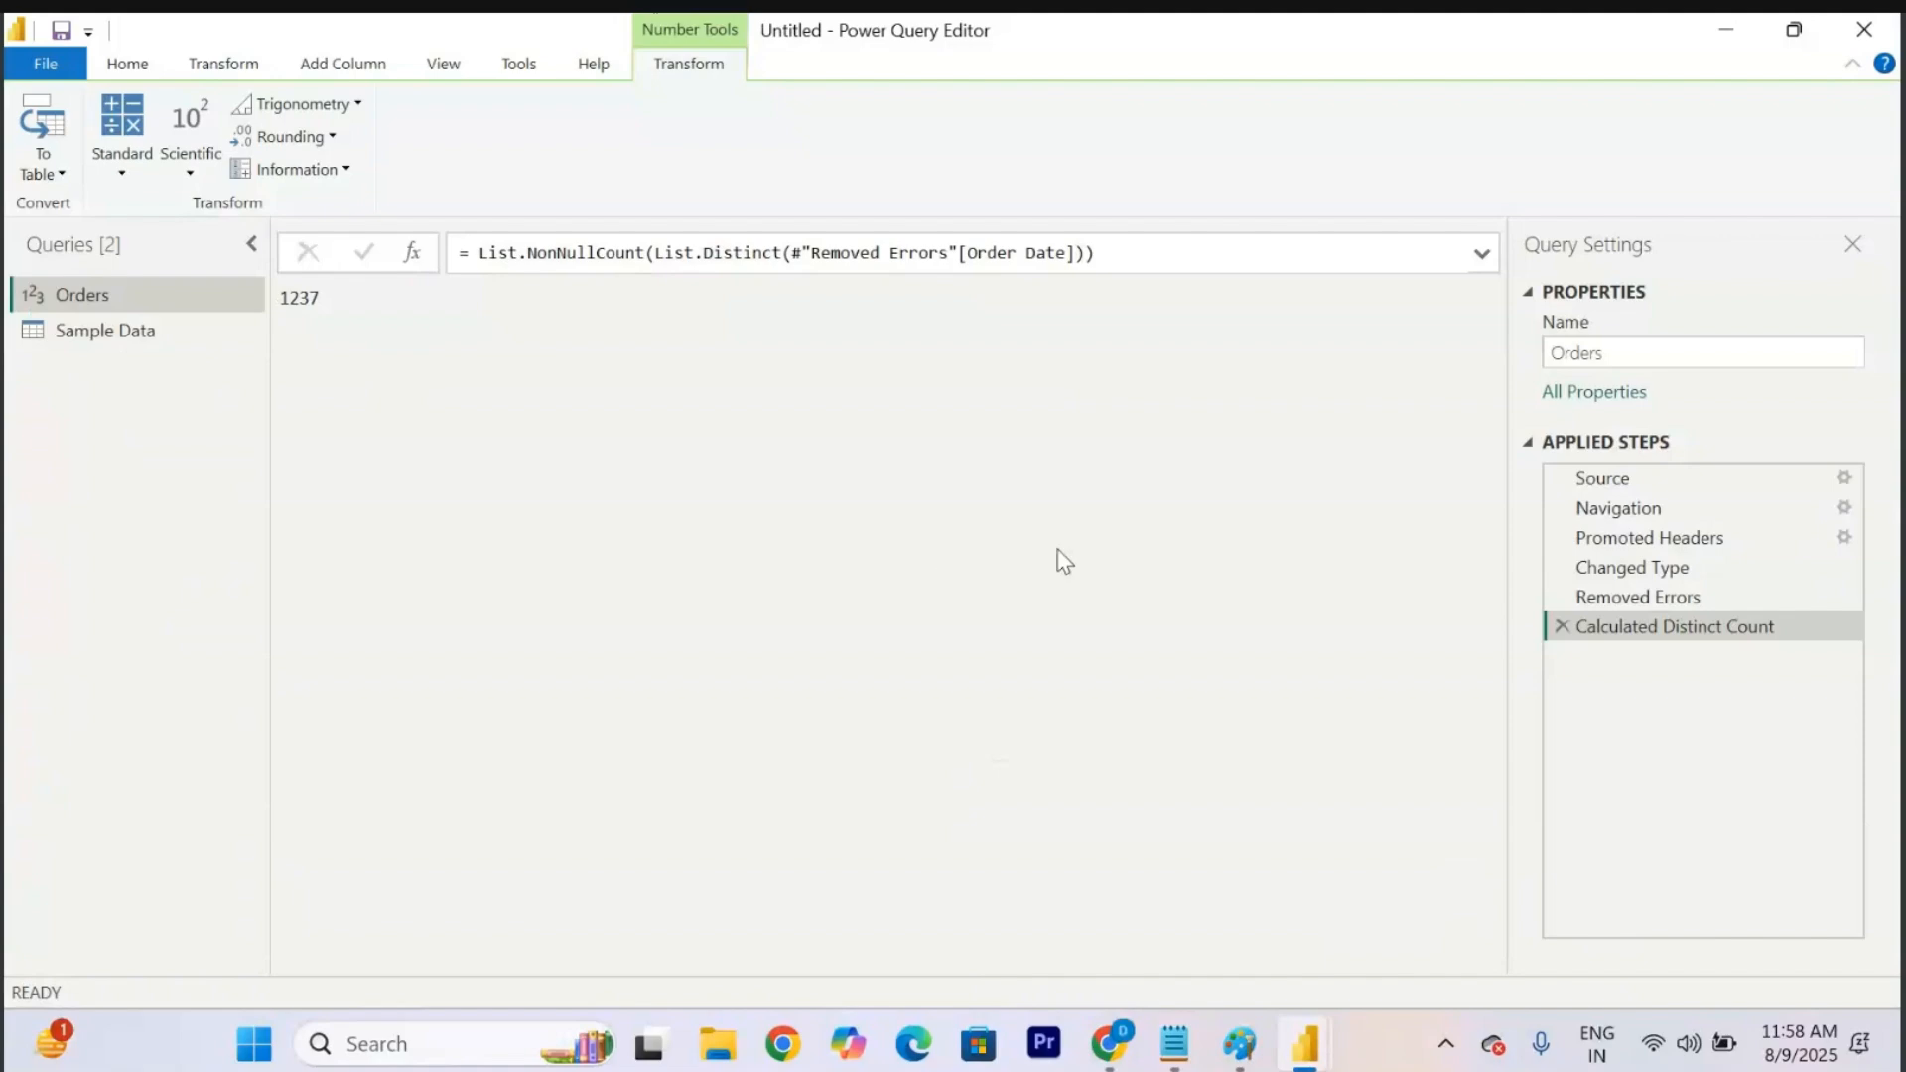
pyautogui.click(1561, 627)
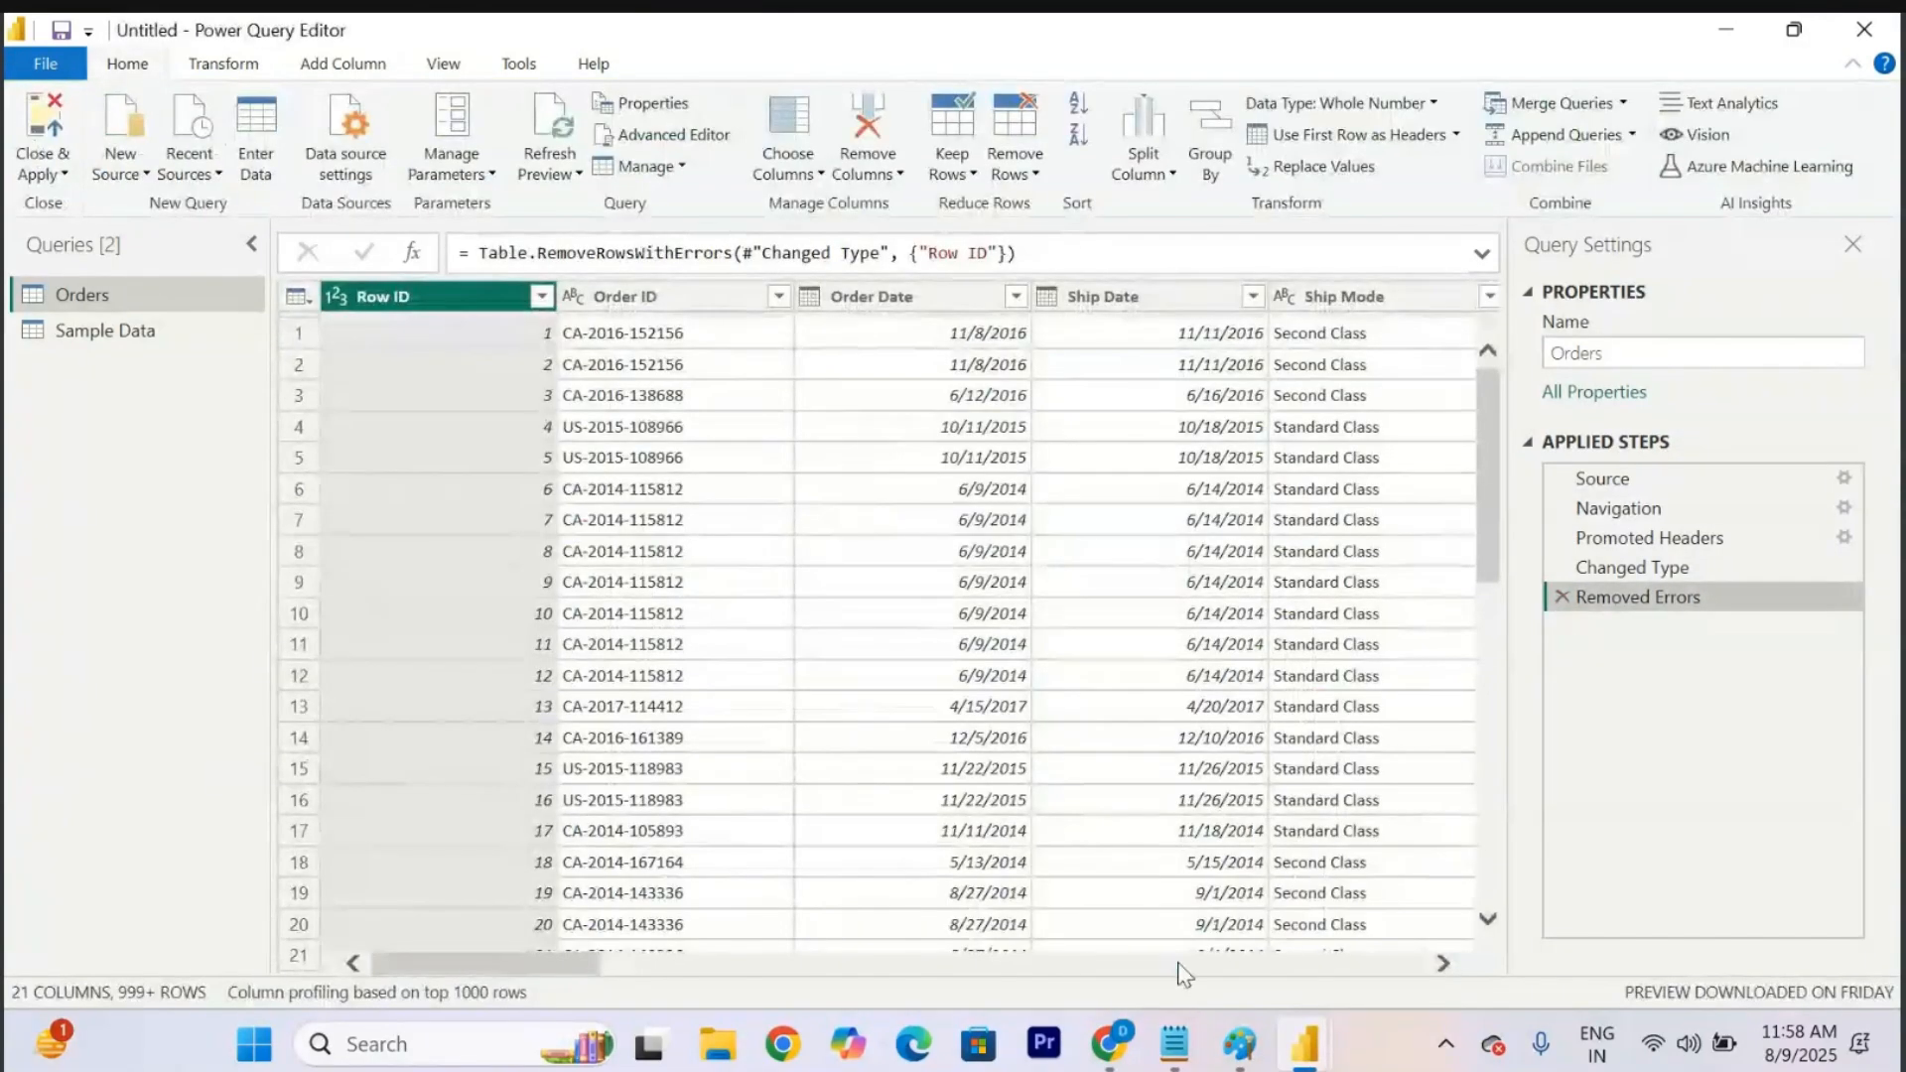
# Return to the Notepad notes and insert six blank lines between "Mathematics - Power BI" and topic 8.
pyautogui.click(1177, 1066)
pyautogui.scroll(-8, 795, 757)
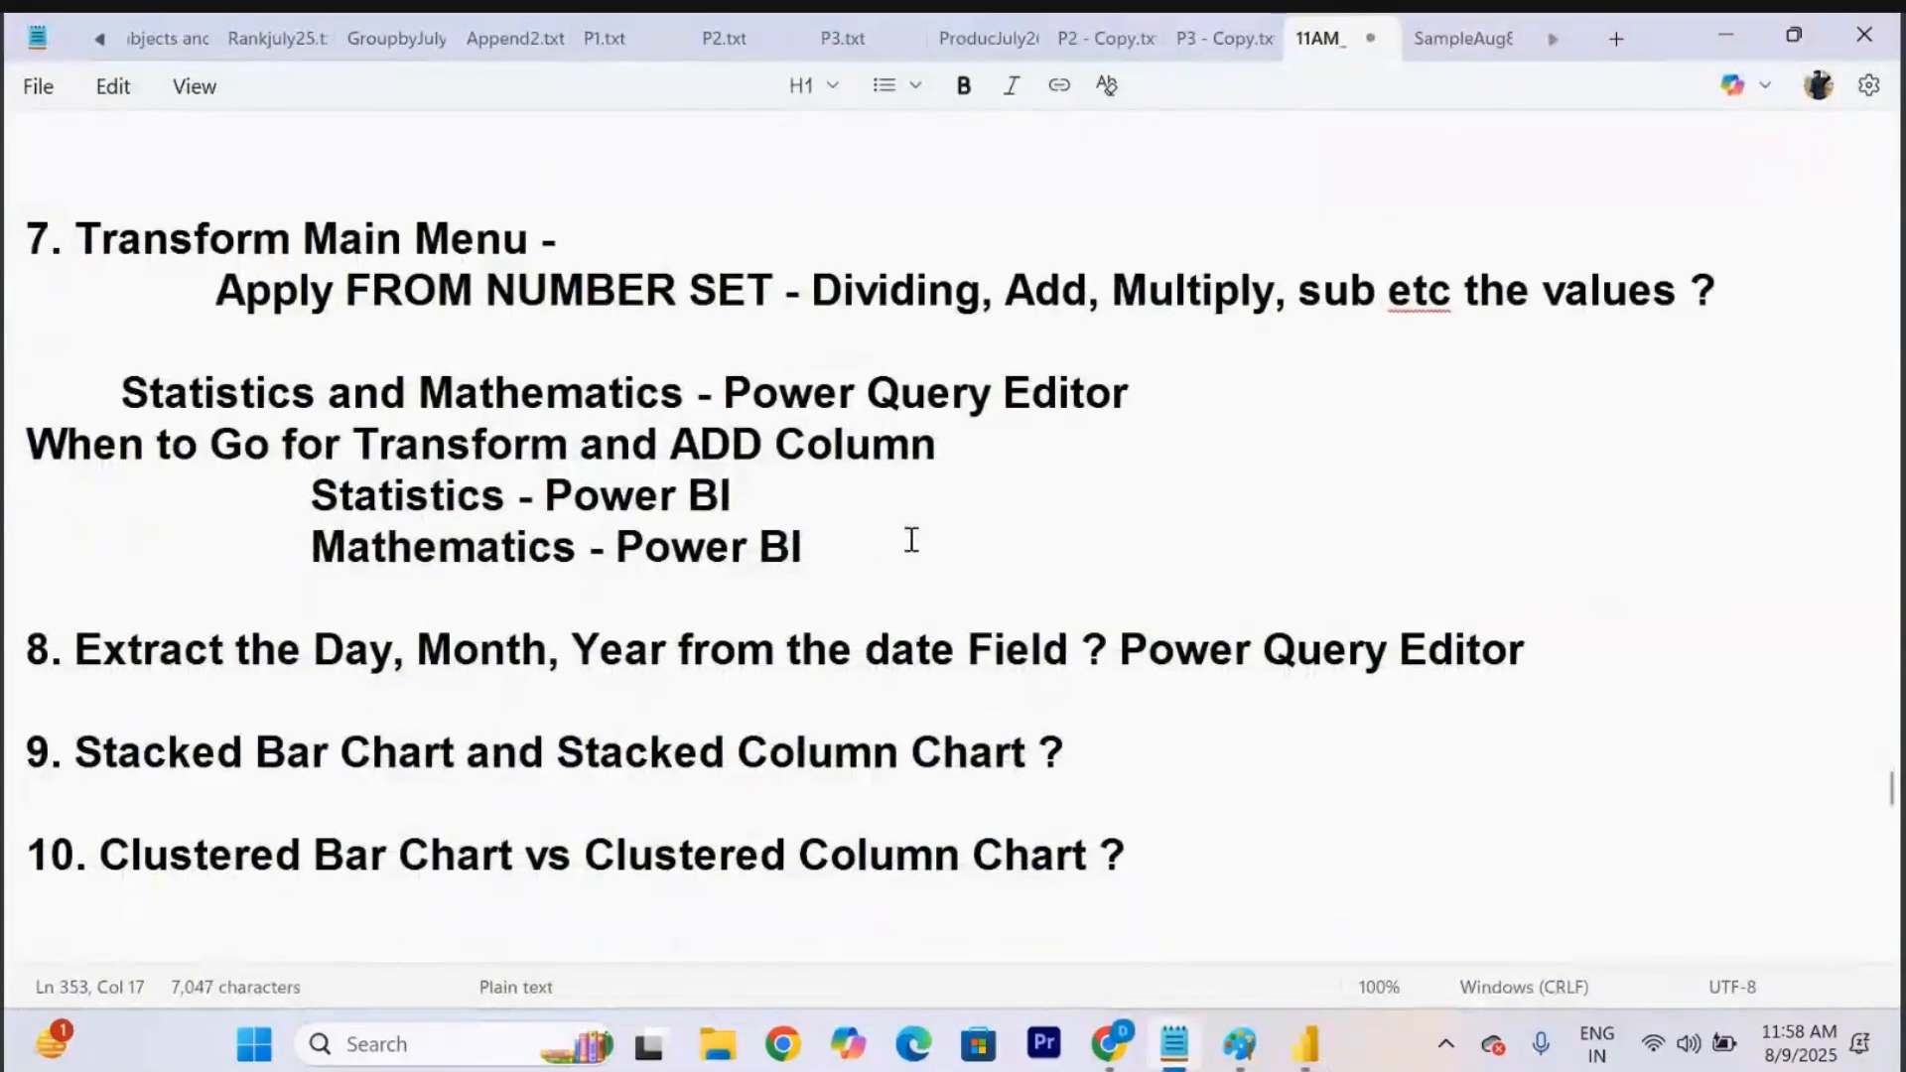
pyautogui.moveTo(906, 540); pyautogui.dragTo(142, 417)
pyautogui.click(861, 576)
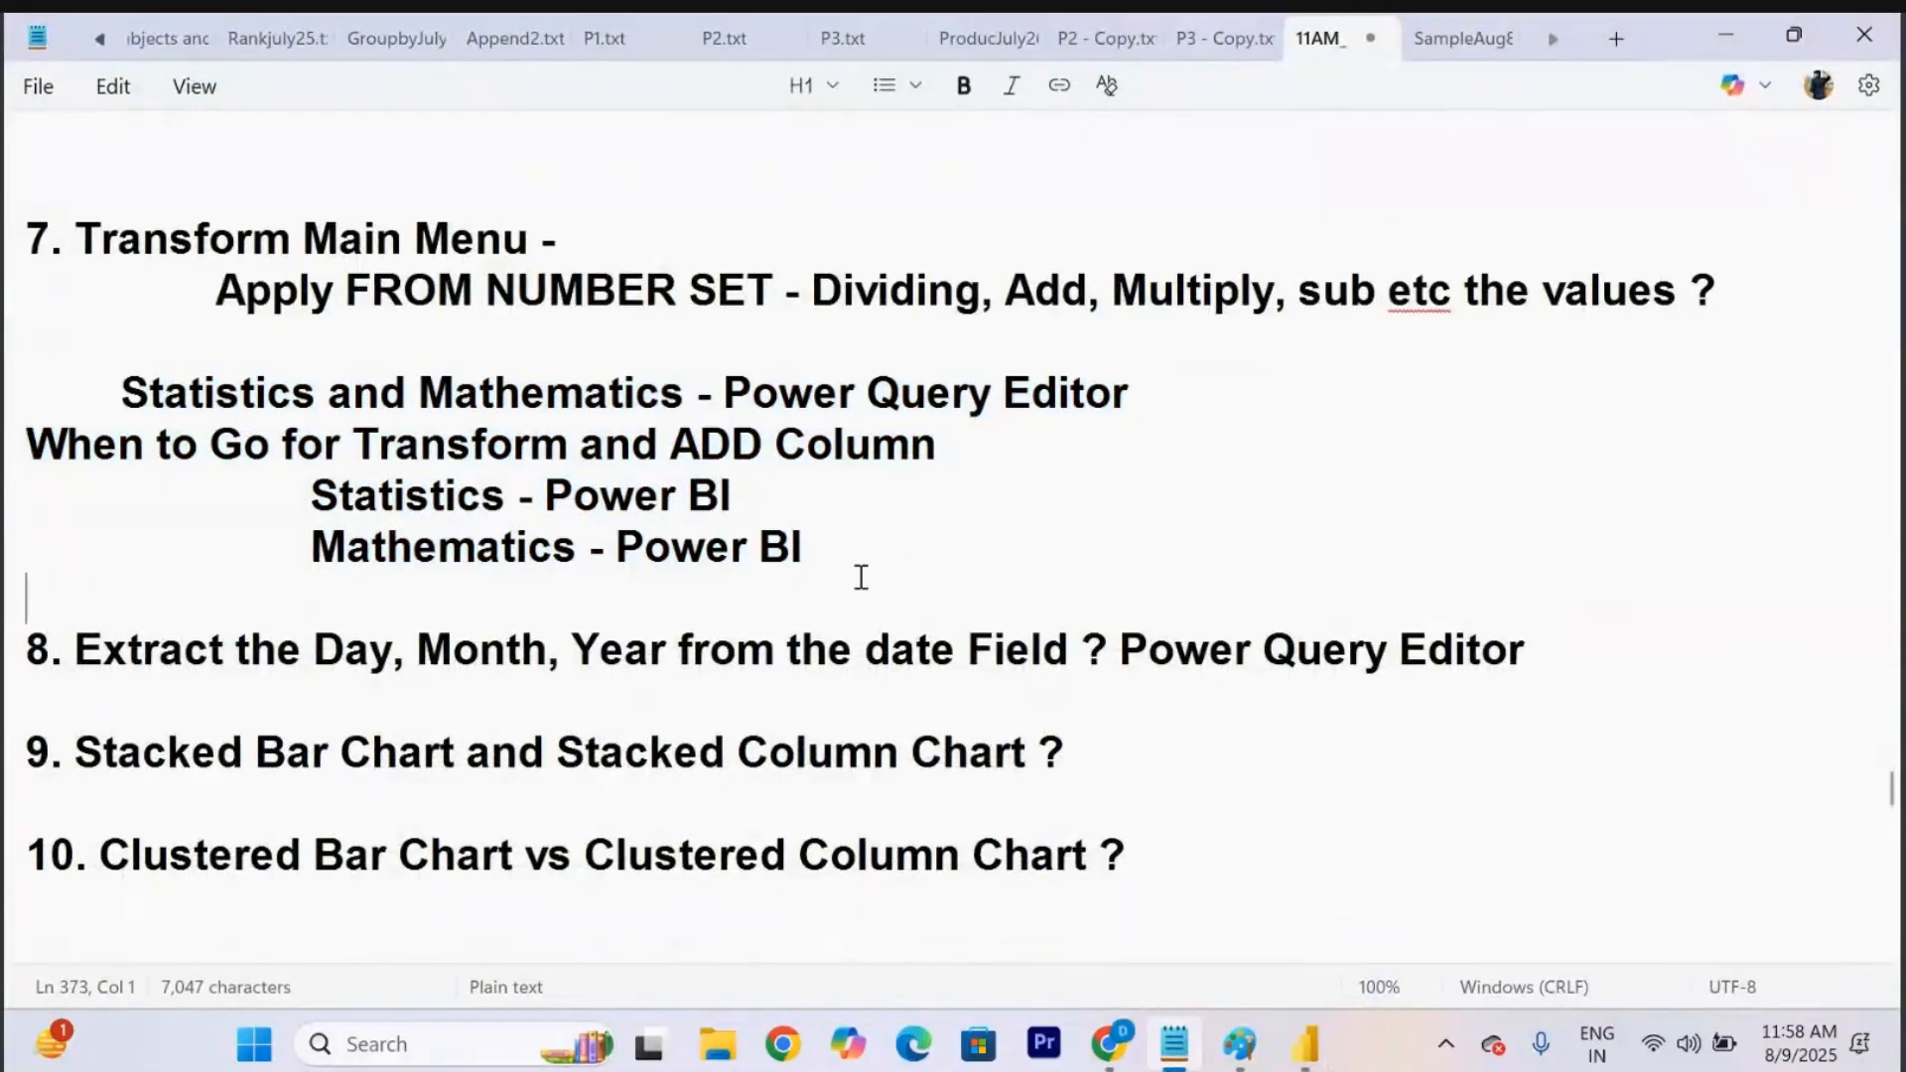
pyautogui.press('Return')
pyautogui.press('Return')
pyautogui.press('Return')
pyautogui.press('Return')
pyautogui.press('Return')
pyautogui.press('Return')
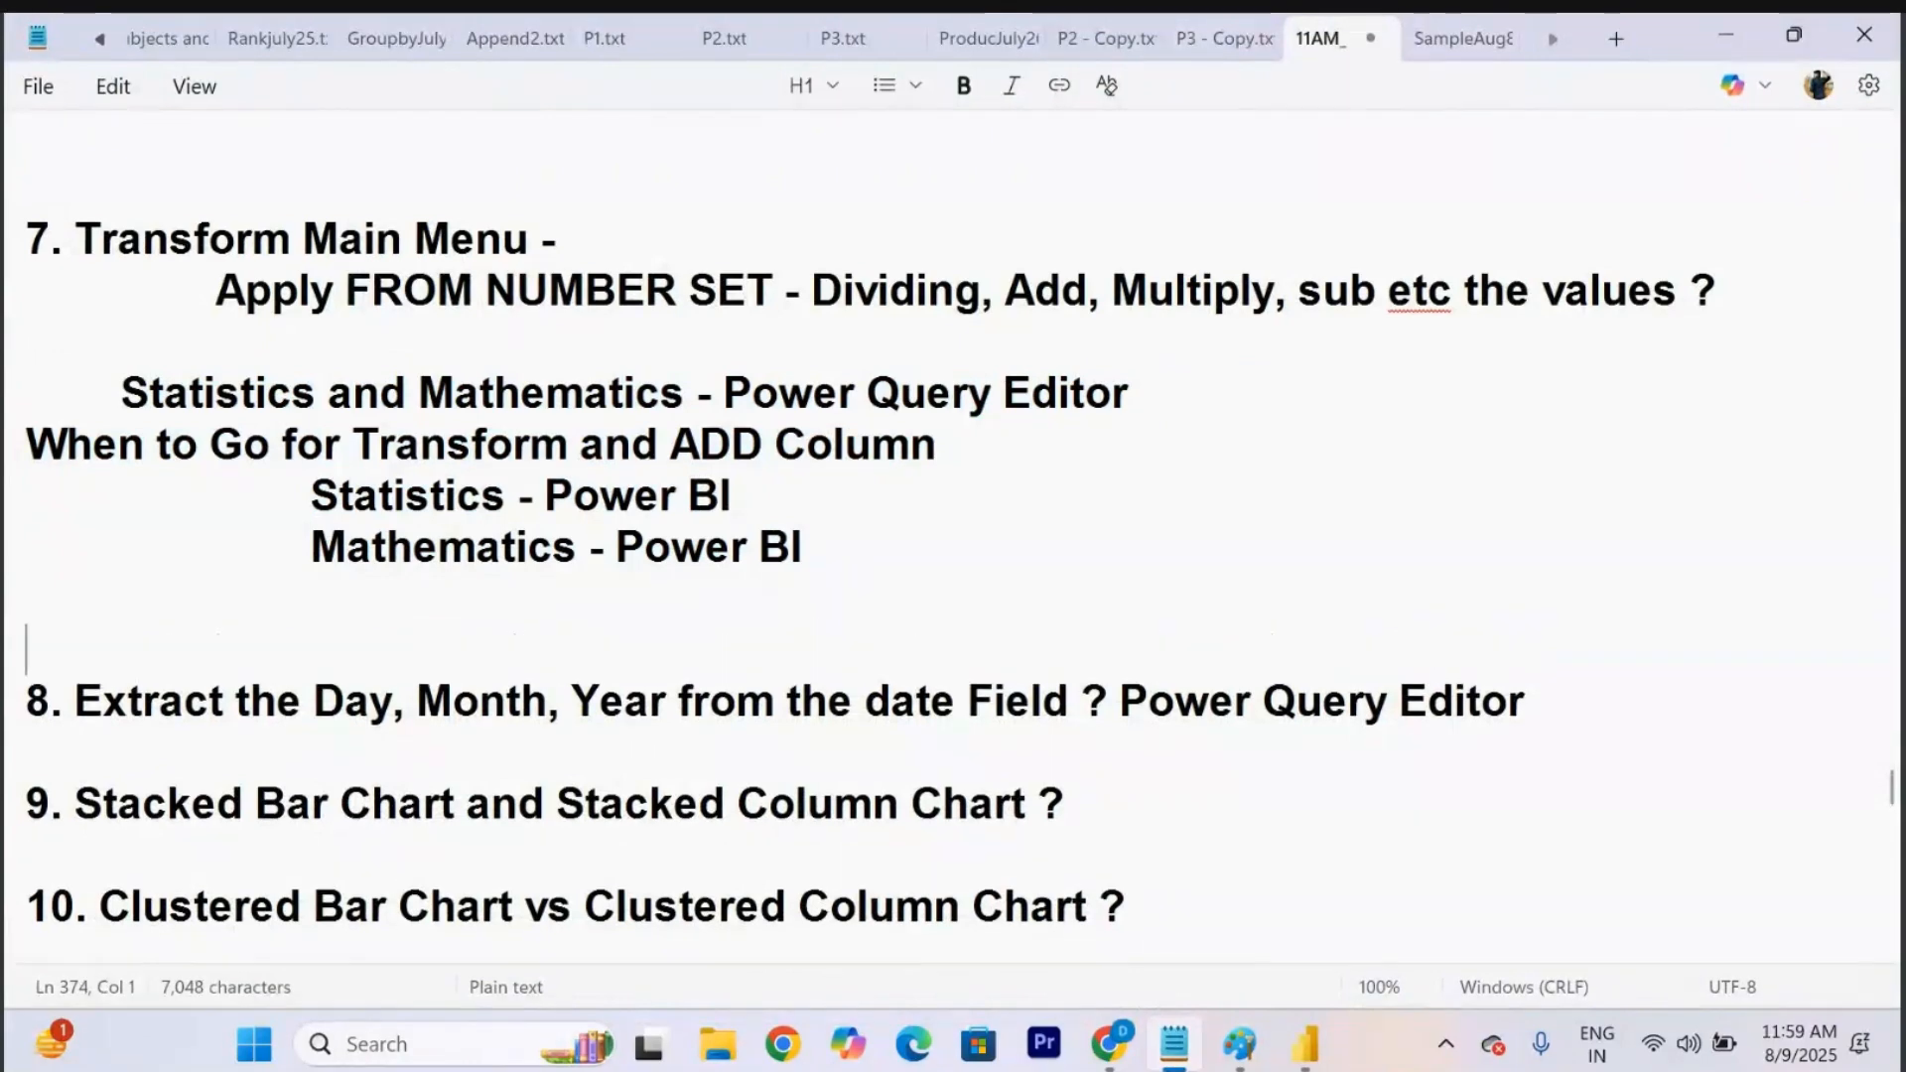
# Add a full-width separator line of equals signs in the blank space above topic 8.
pyautogui.scroll(-3, 554, 284)
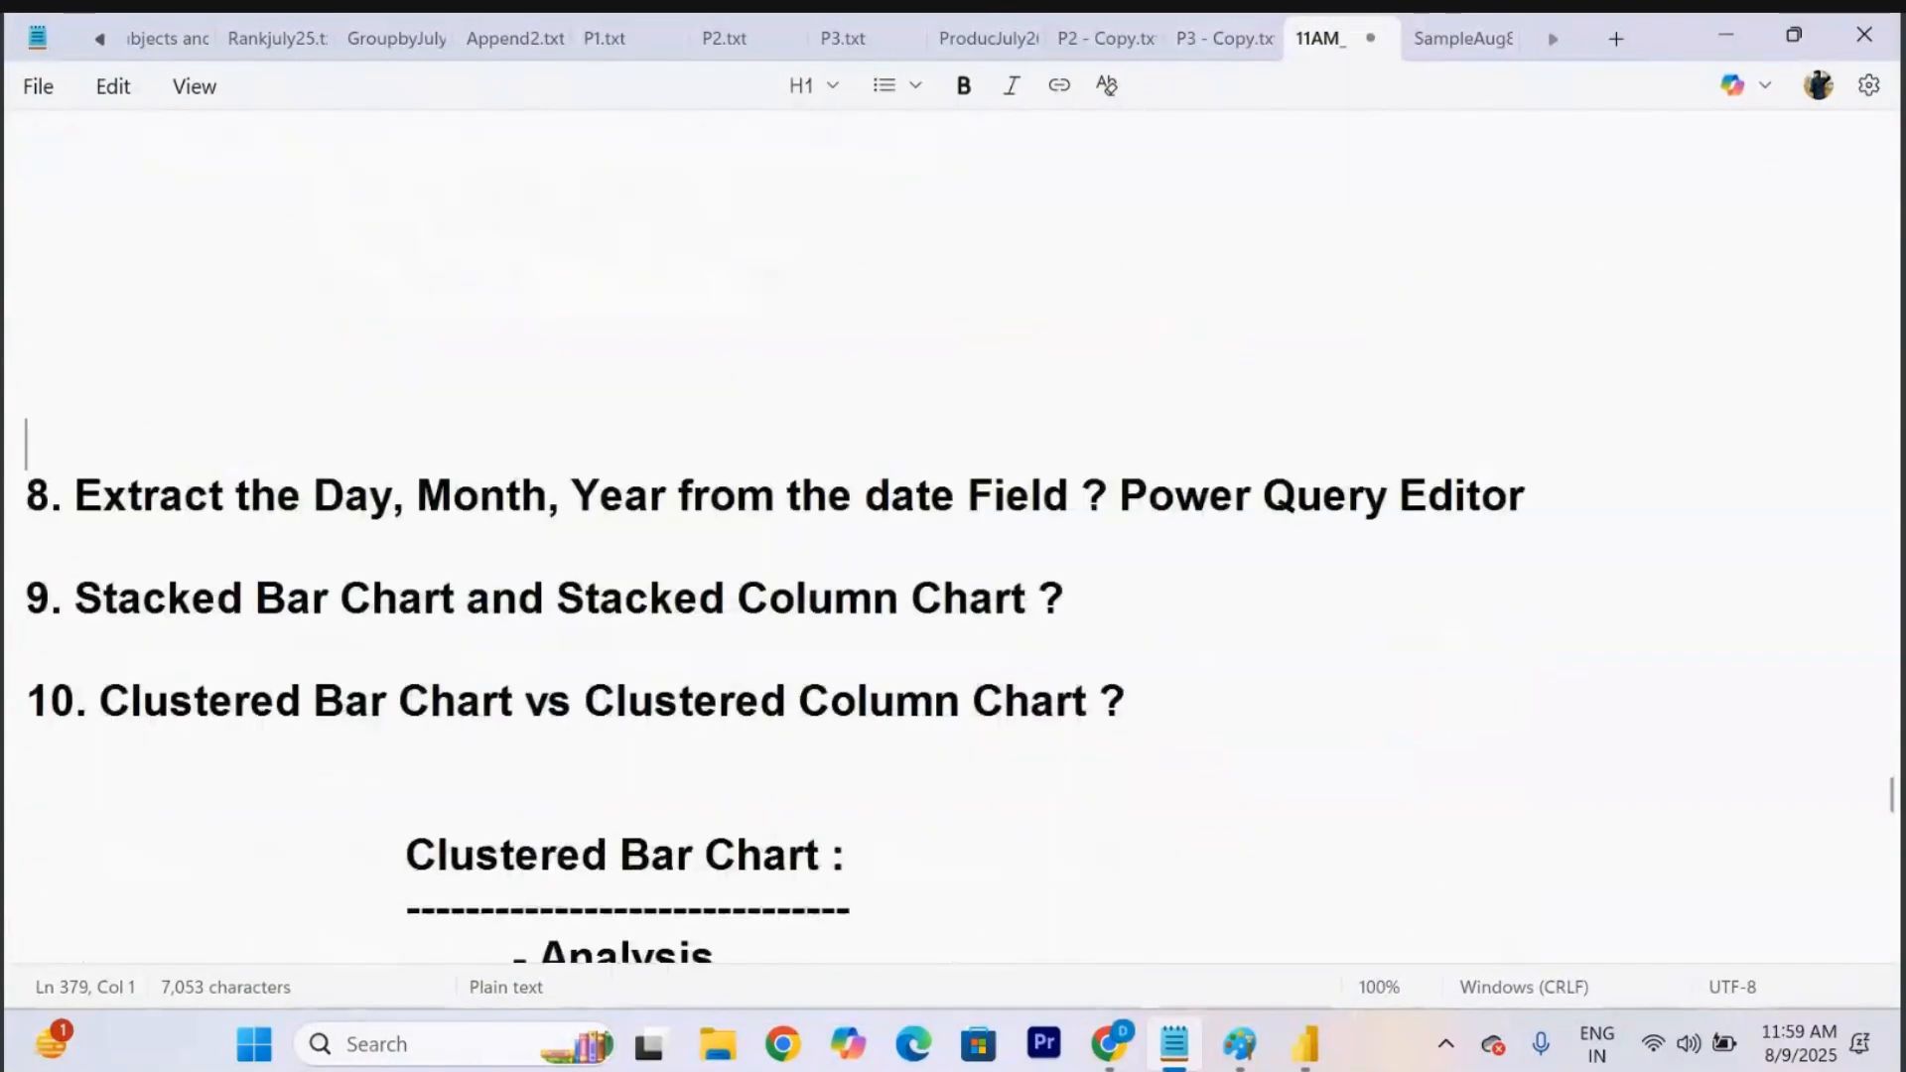
pyautogui.click(29, 345)
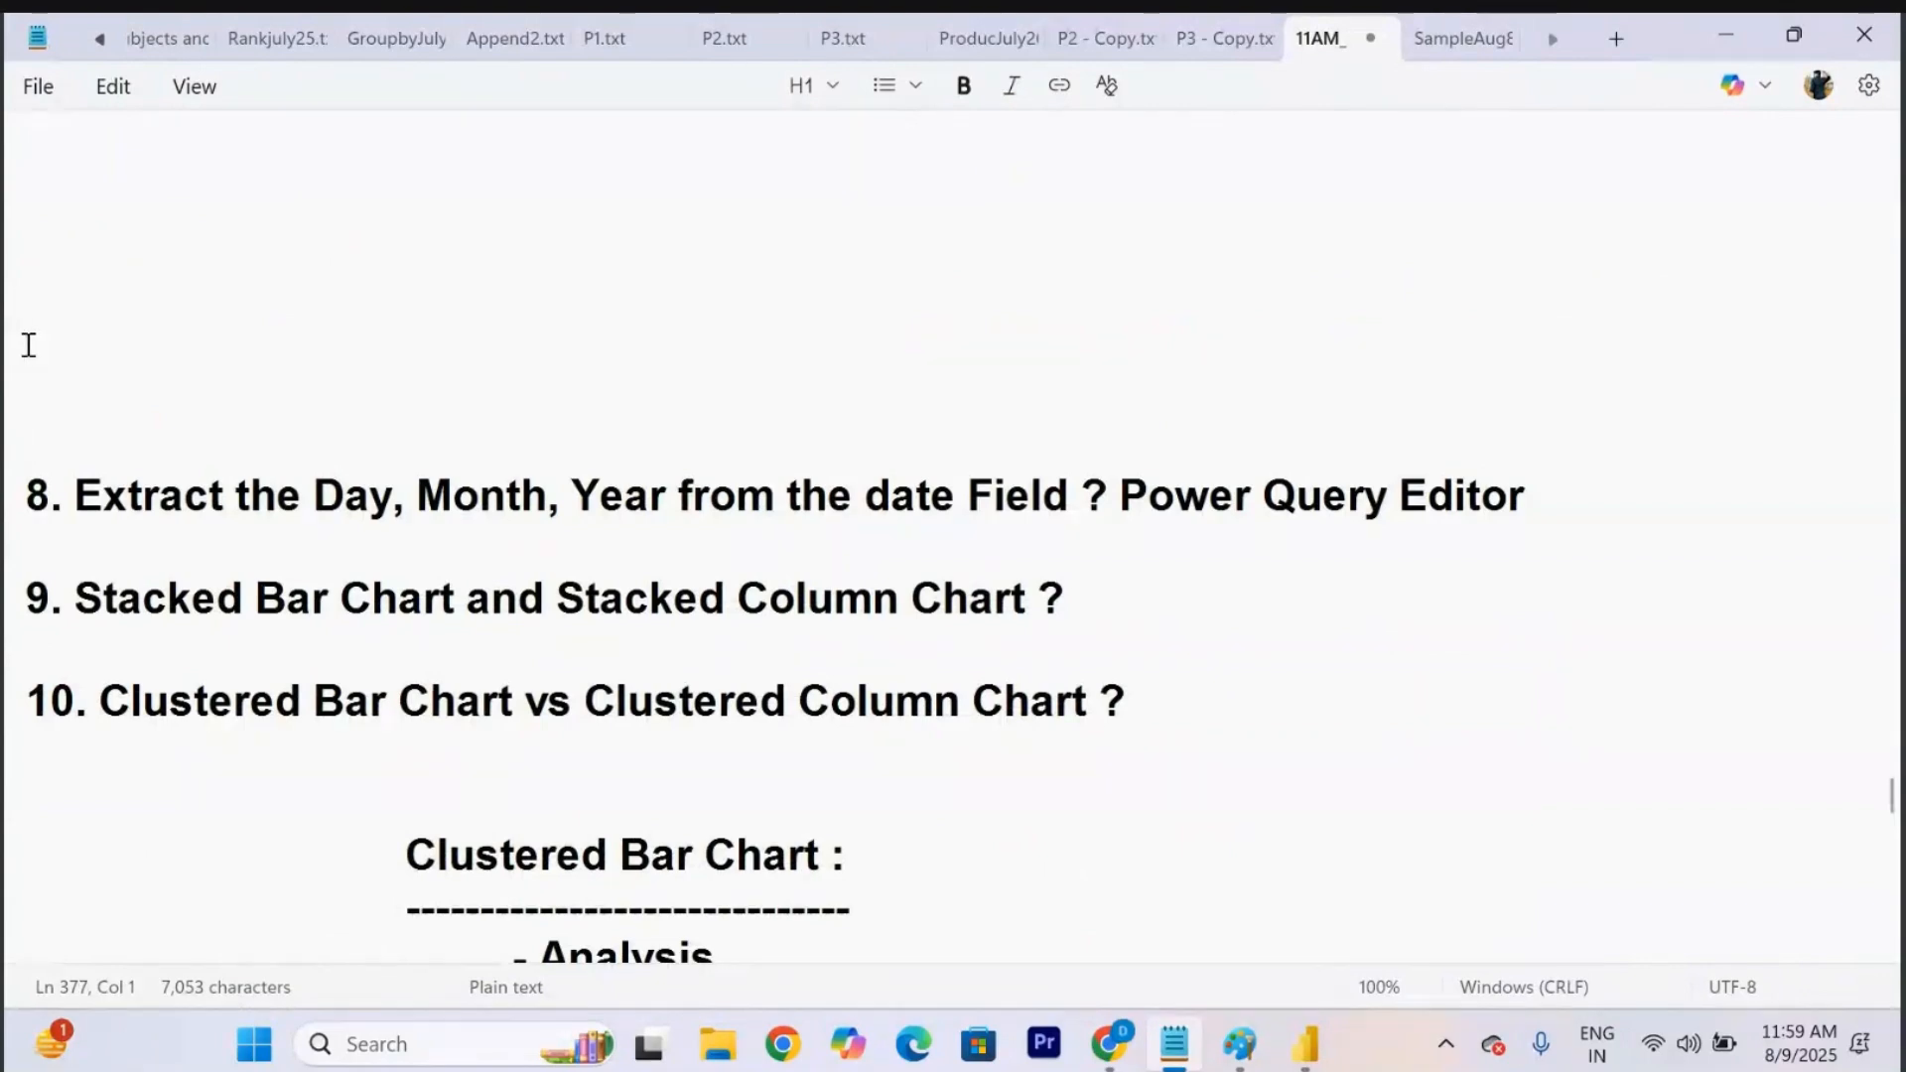
pyautogui.write('======================')
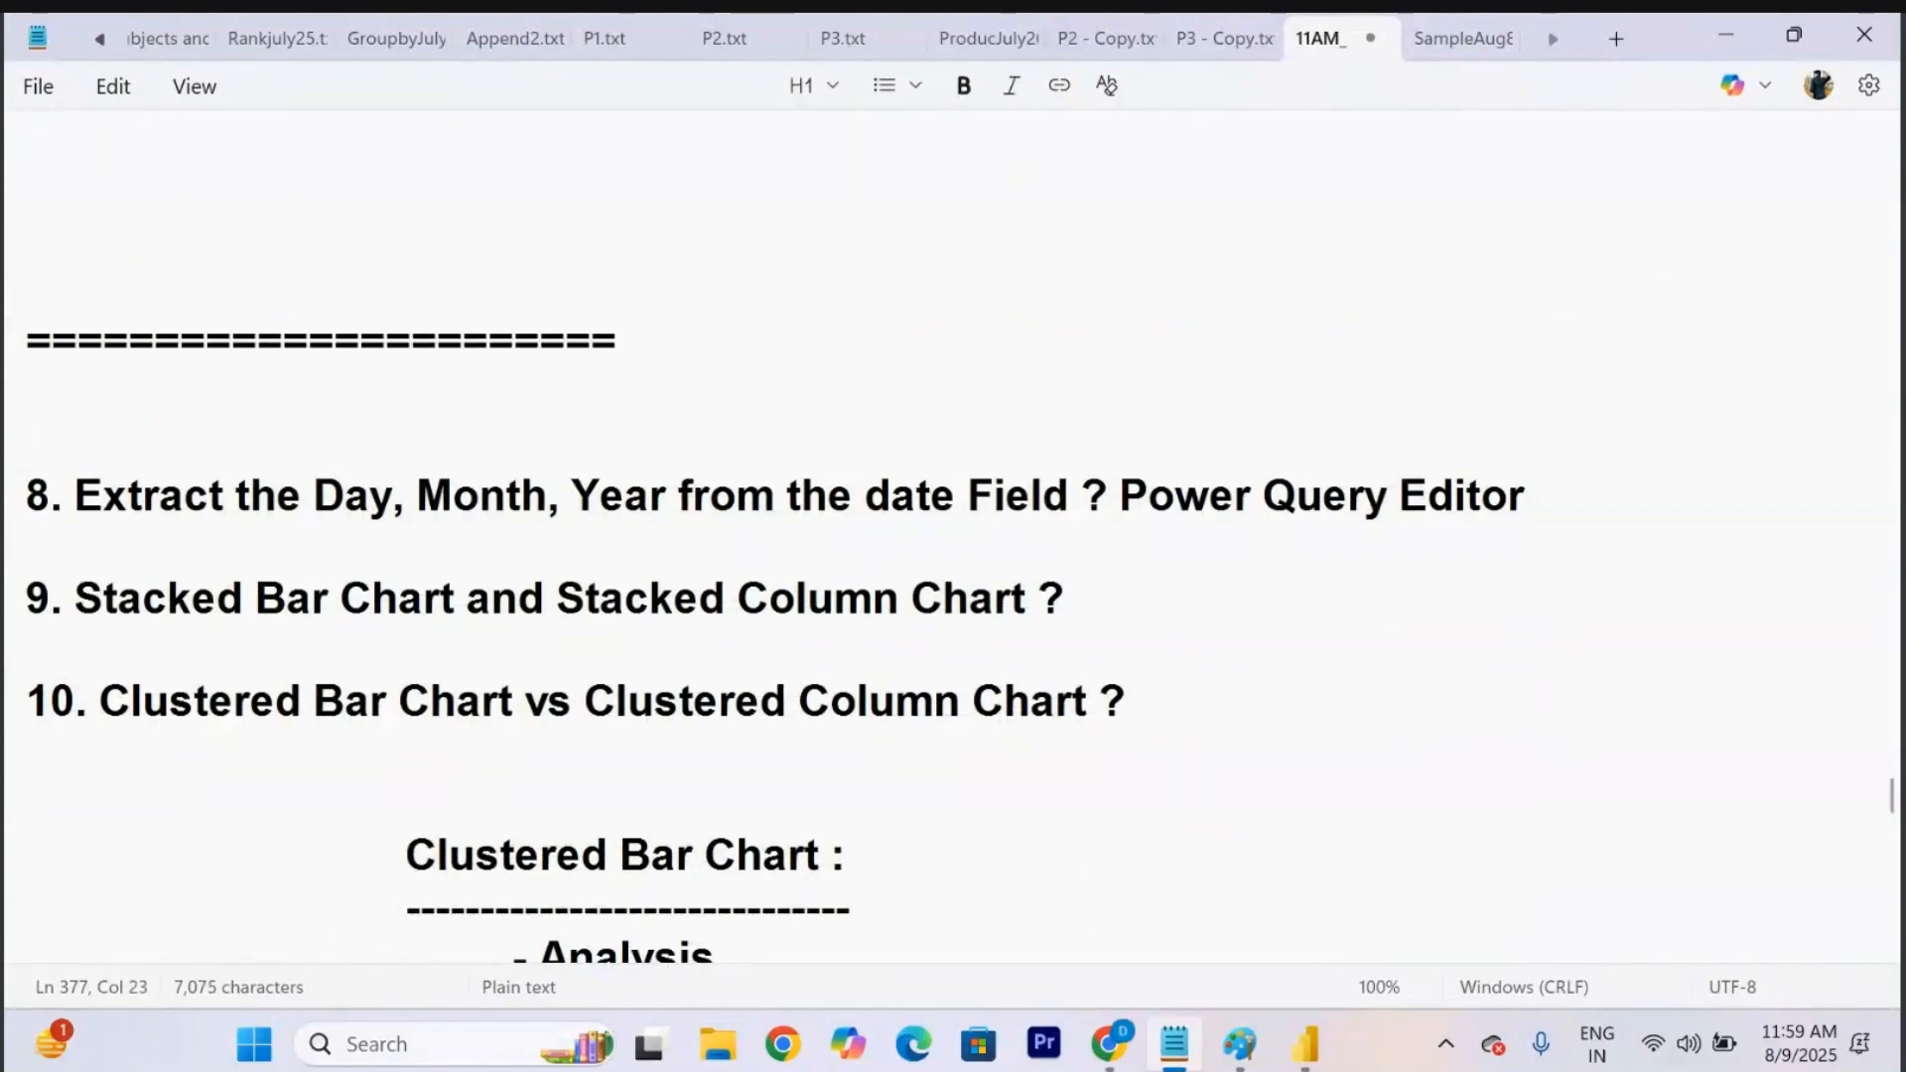
pyautogui.write('===============================================')
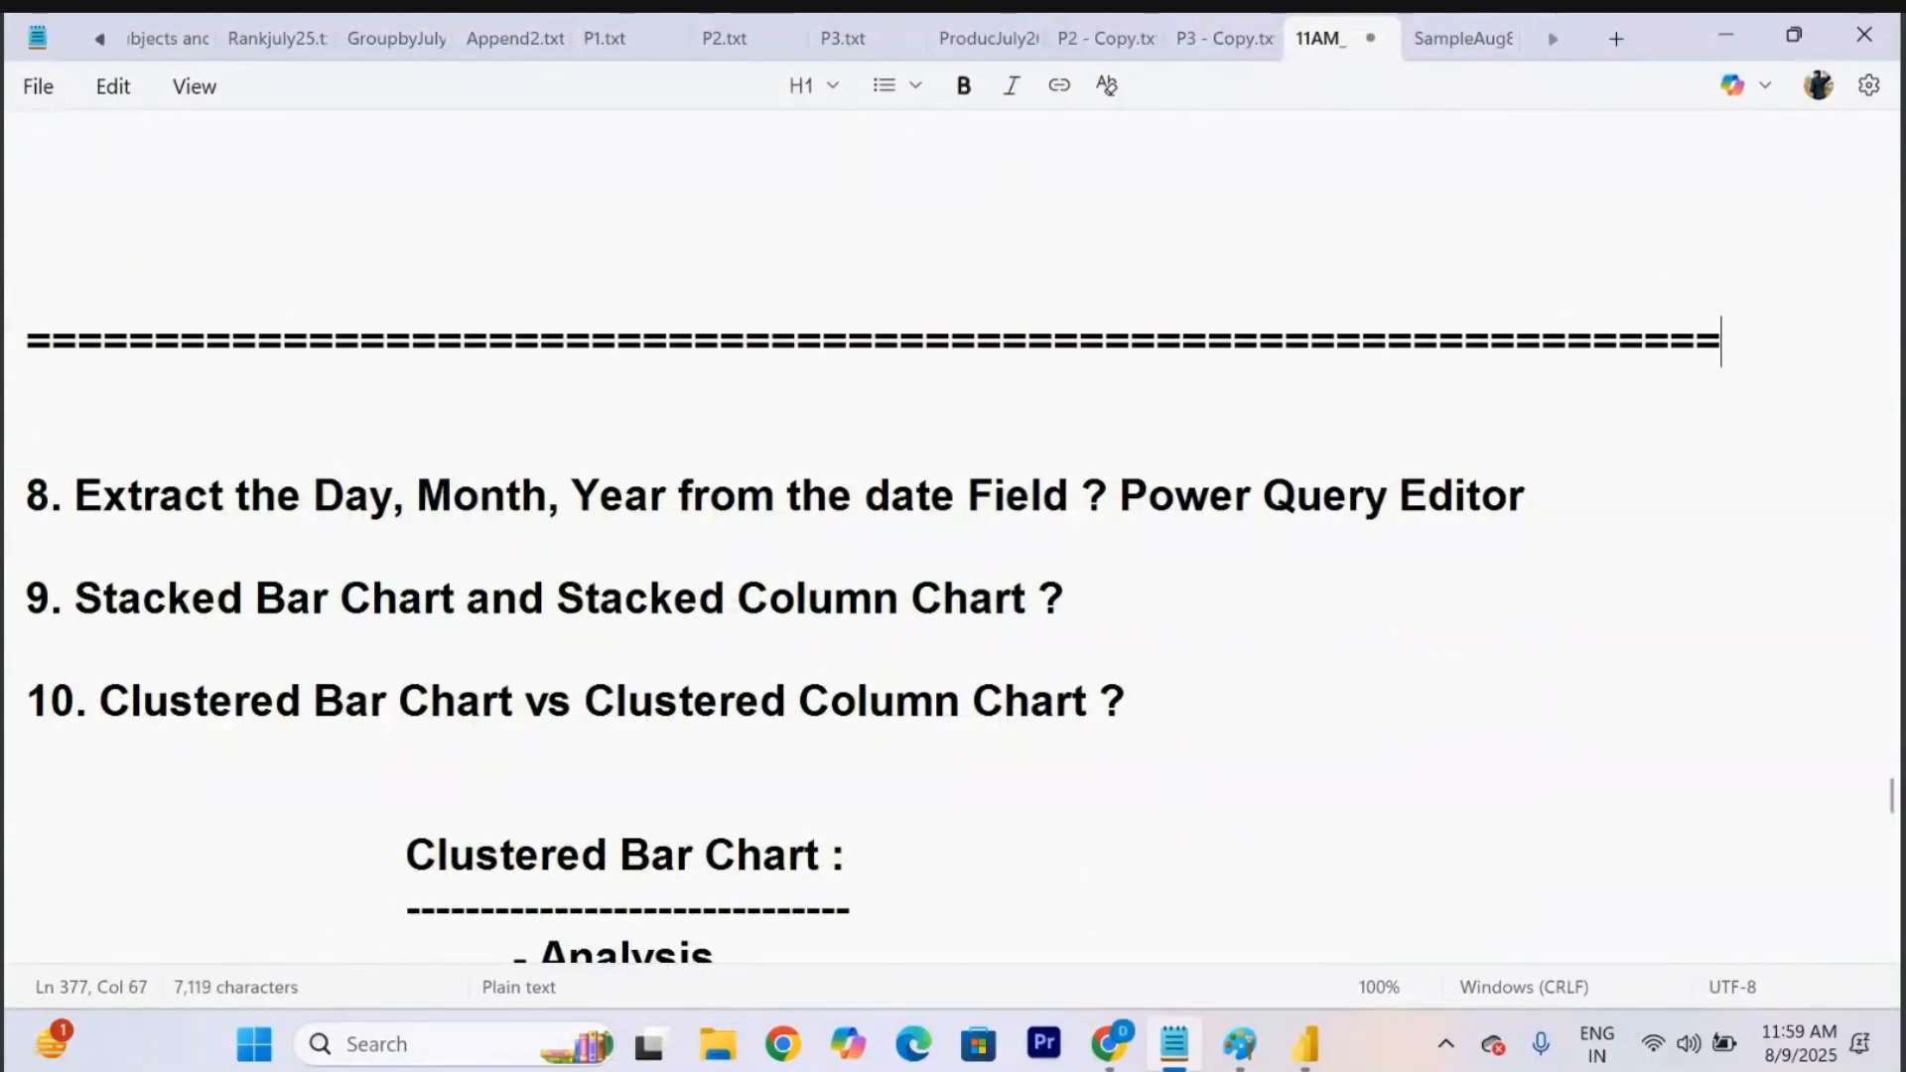
pyautogui.write('===')
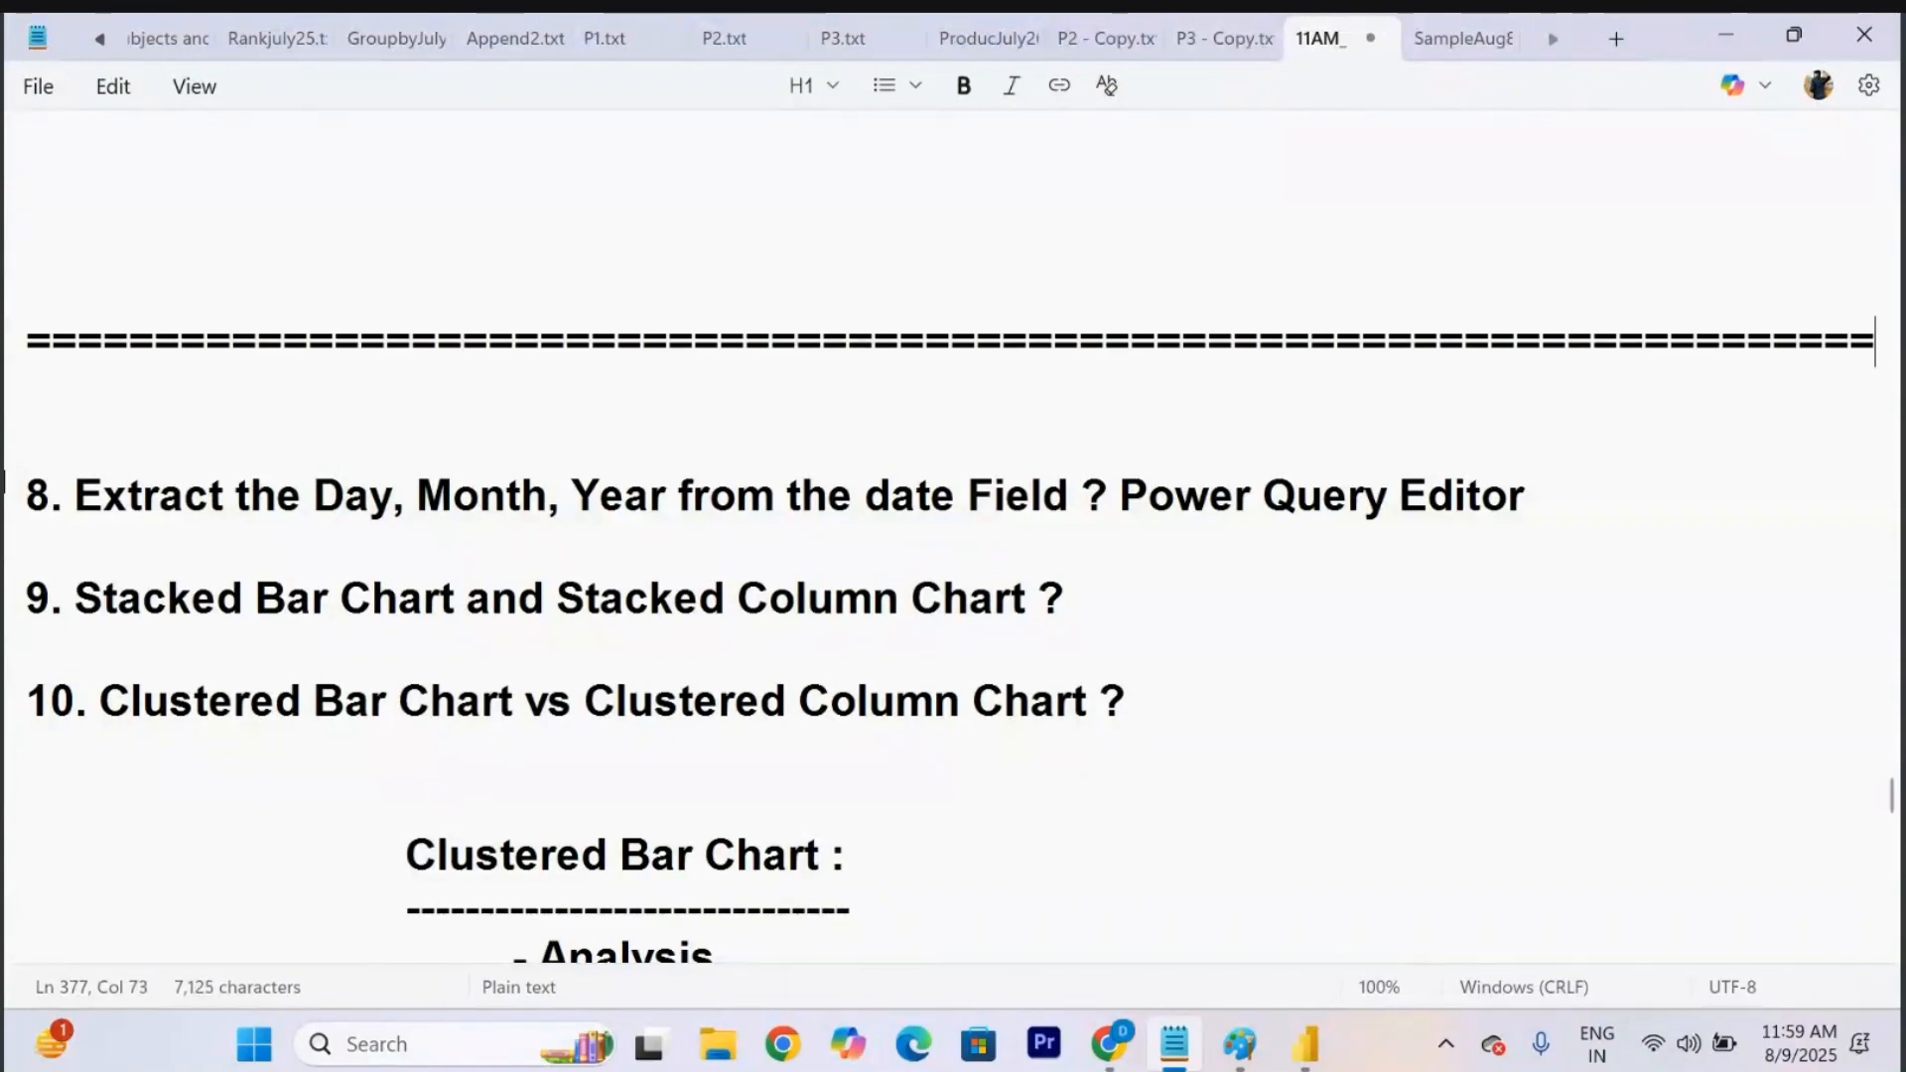
# Insert four blank lines below topic 8 and write the indented note "Date Column - Day/Month/year" there.
pyautogui.click(1587, 519)
pyautogui.press('Return')
pyautogui.press('Return')
pyautogui.press('Return')
pyautogui.press('Return')
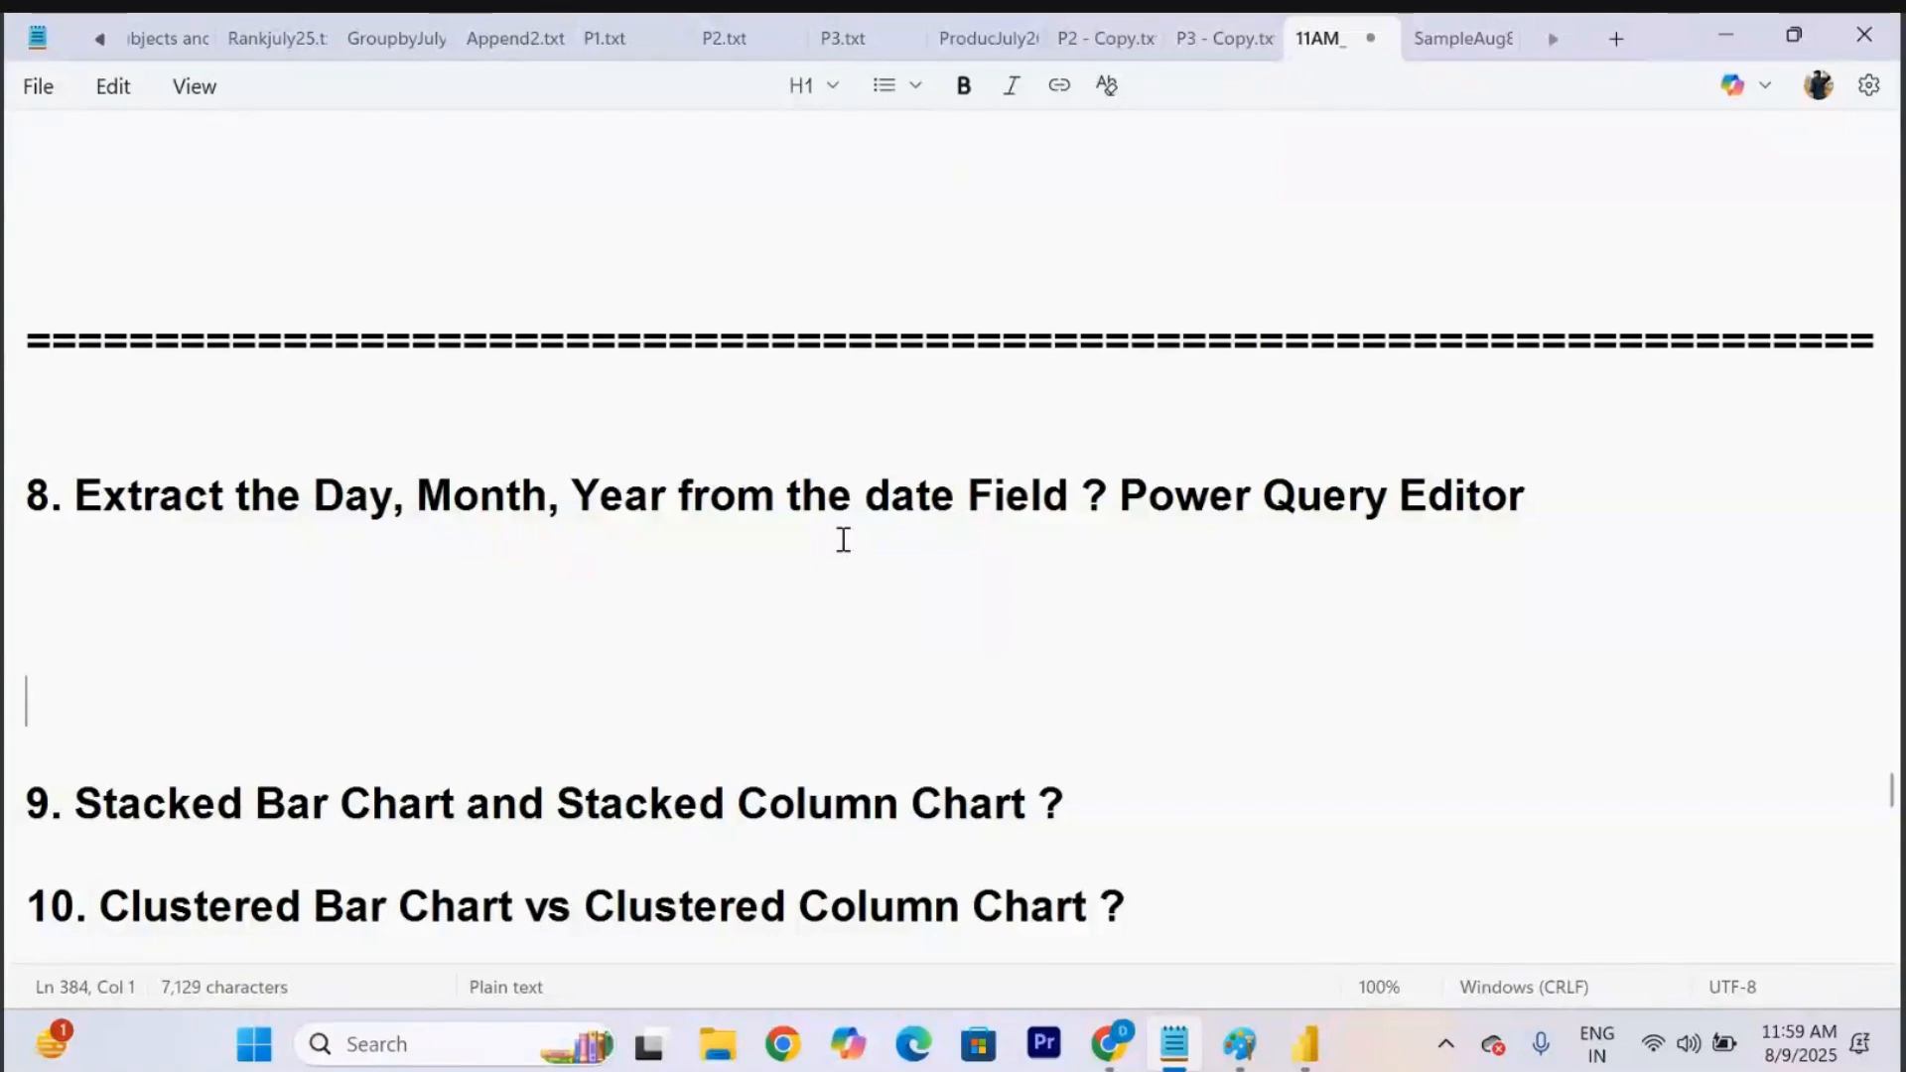
pyautogui.click(115, 629)
pyautogui.press('Tab')
pyautogui.press('Tab')
pyautogui.write('Date  Col')
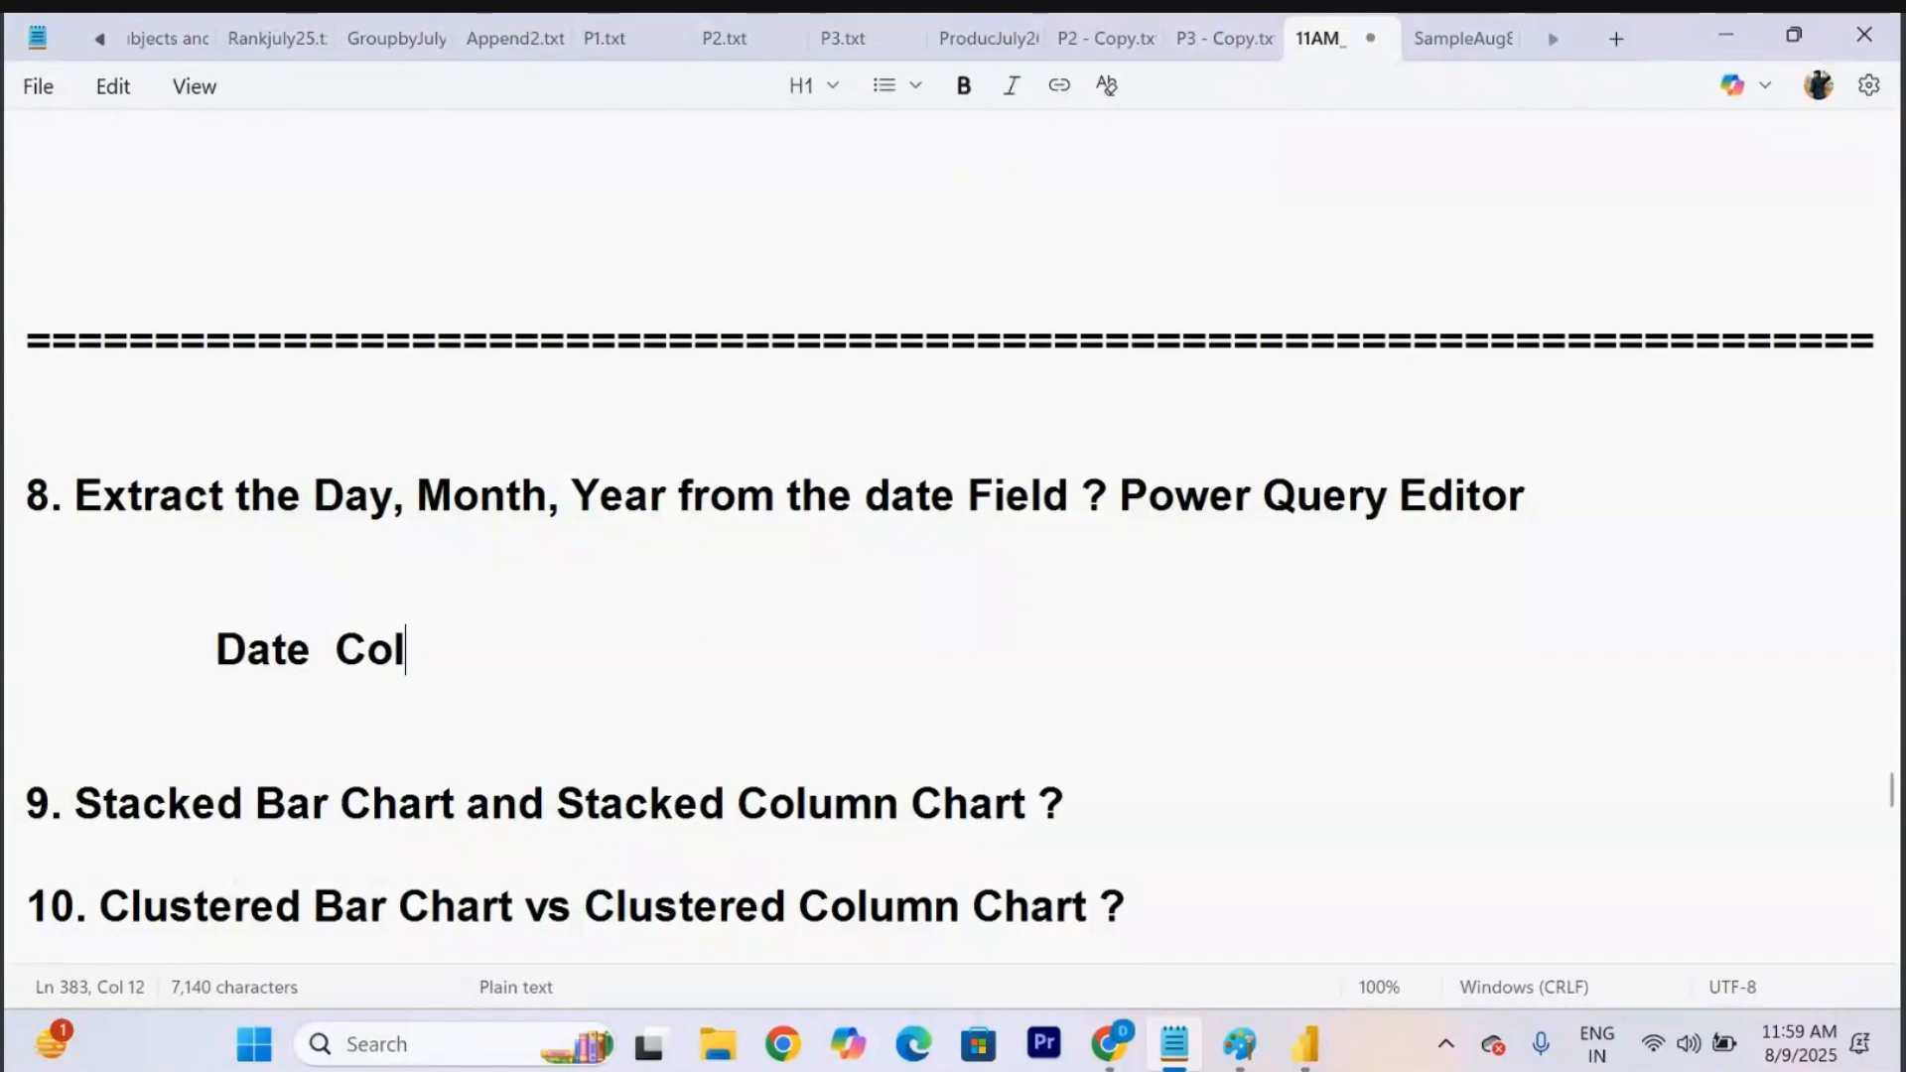
pyautogui.write('umn - Day/Mon')
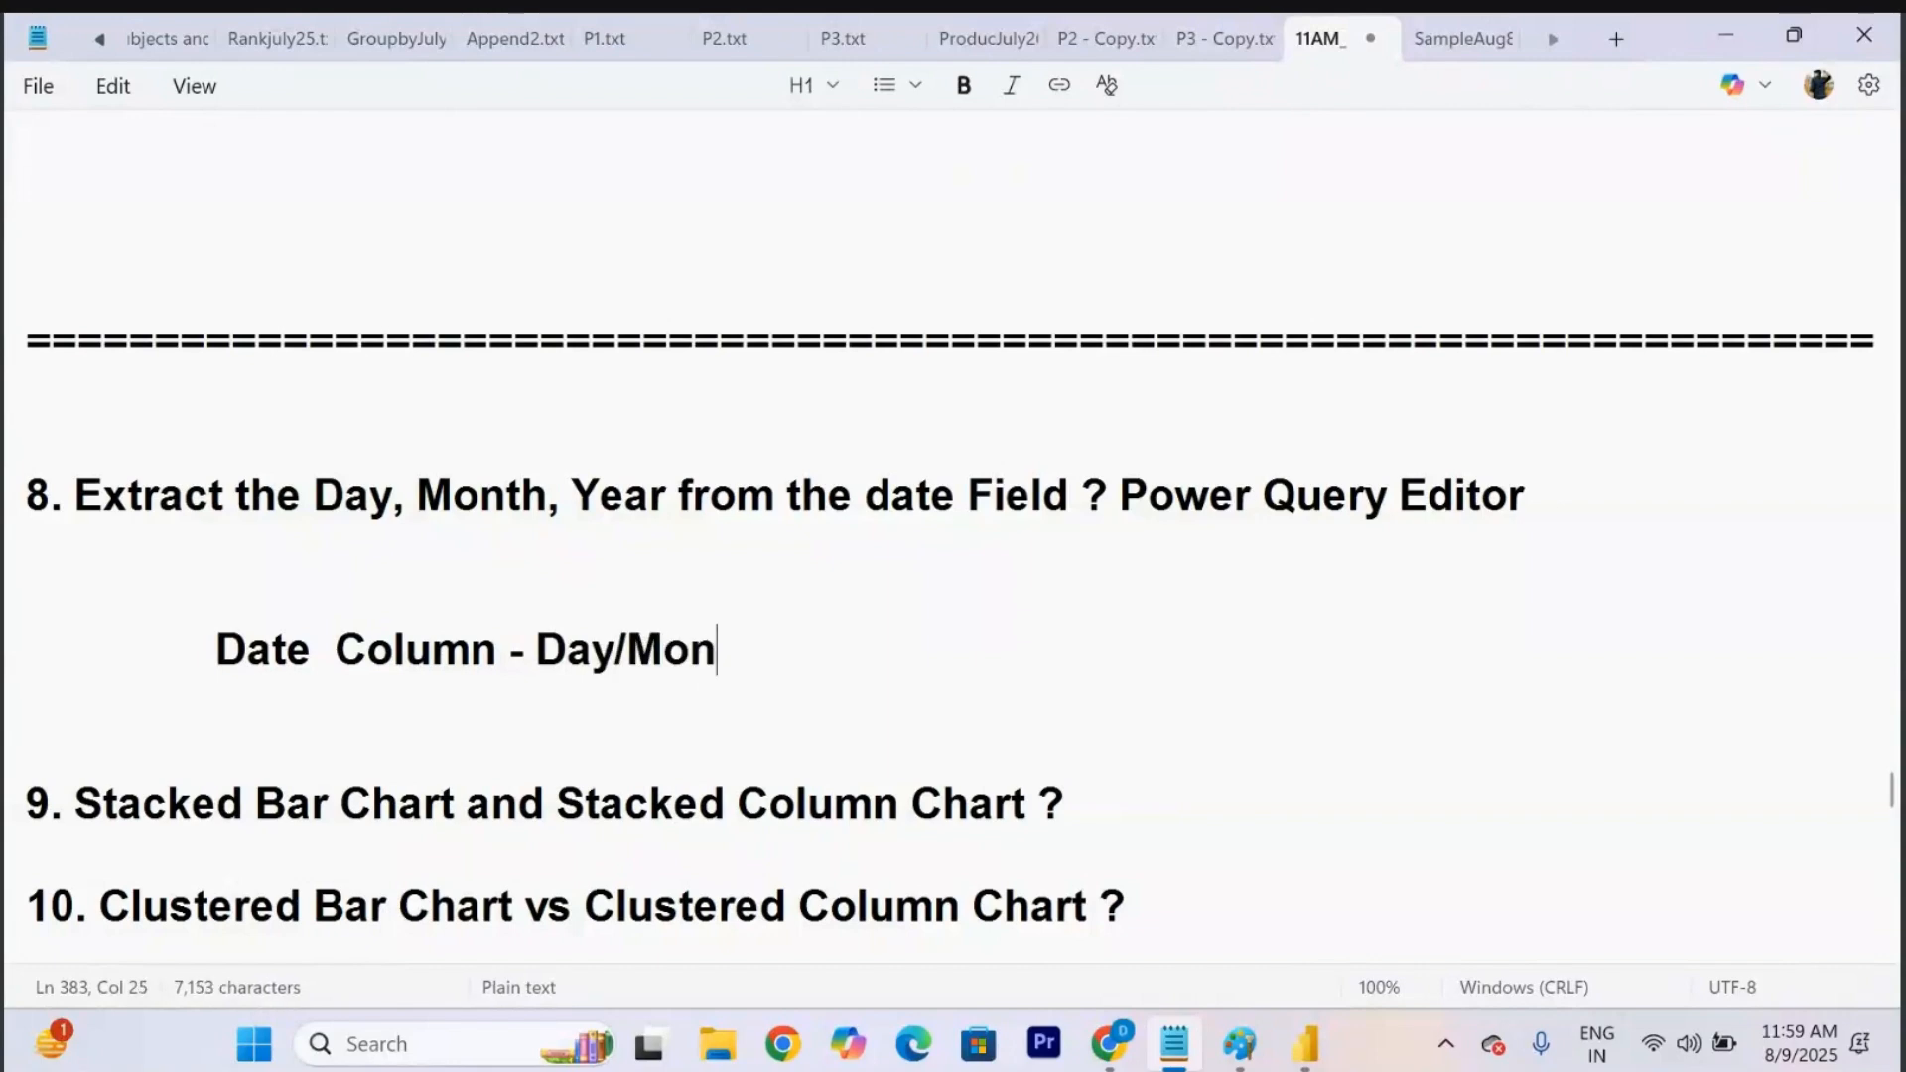
pyautogui.write('th/year')
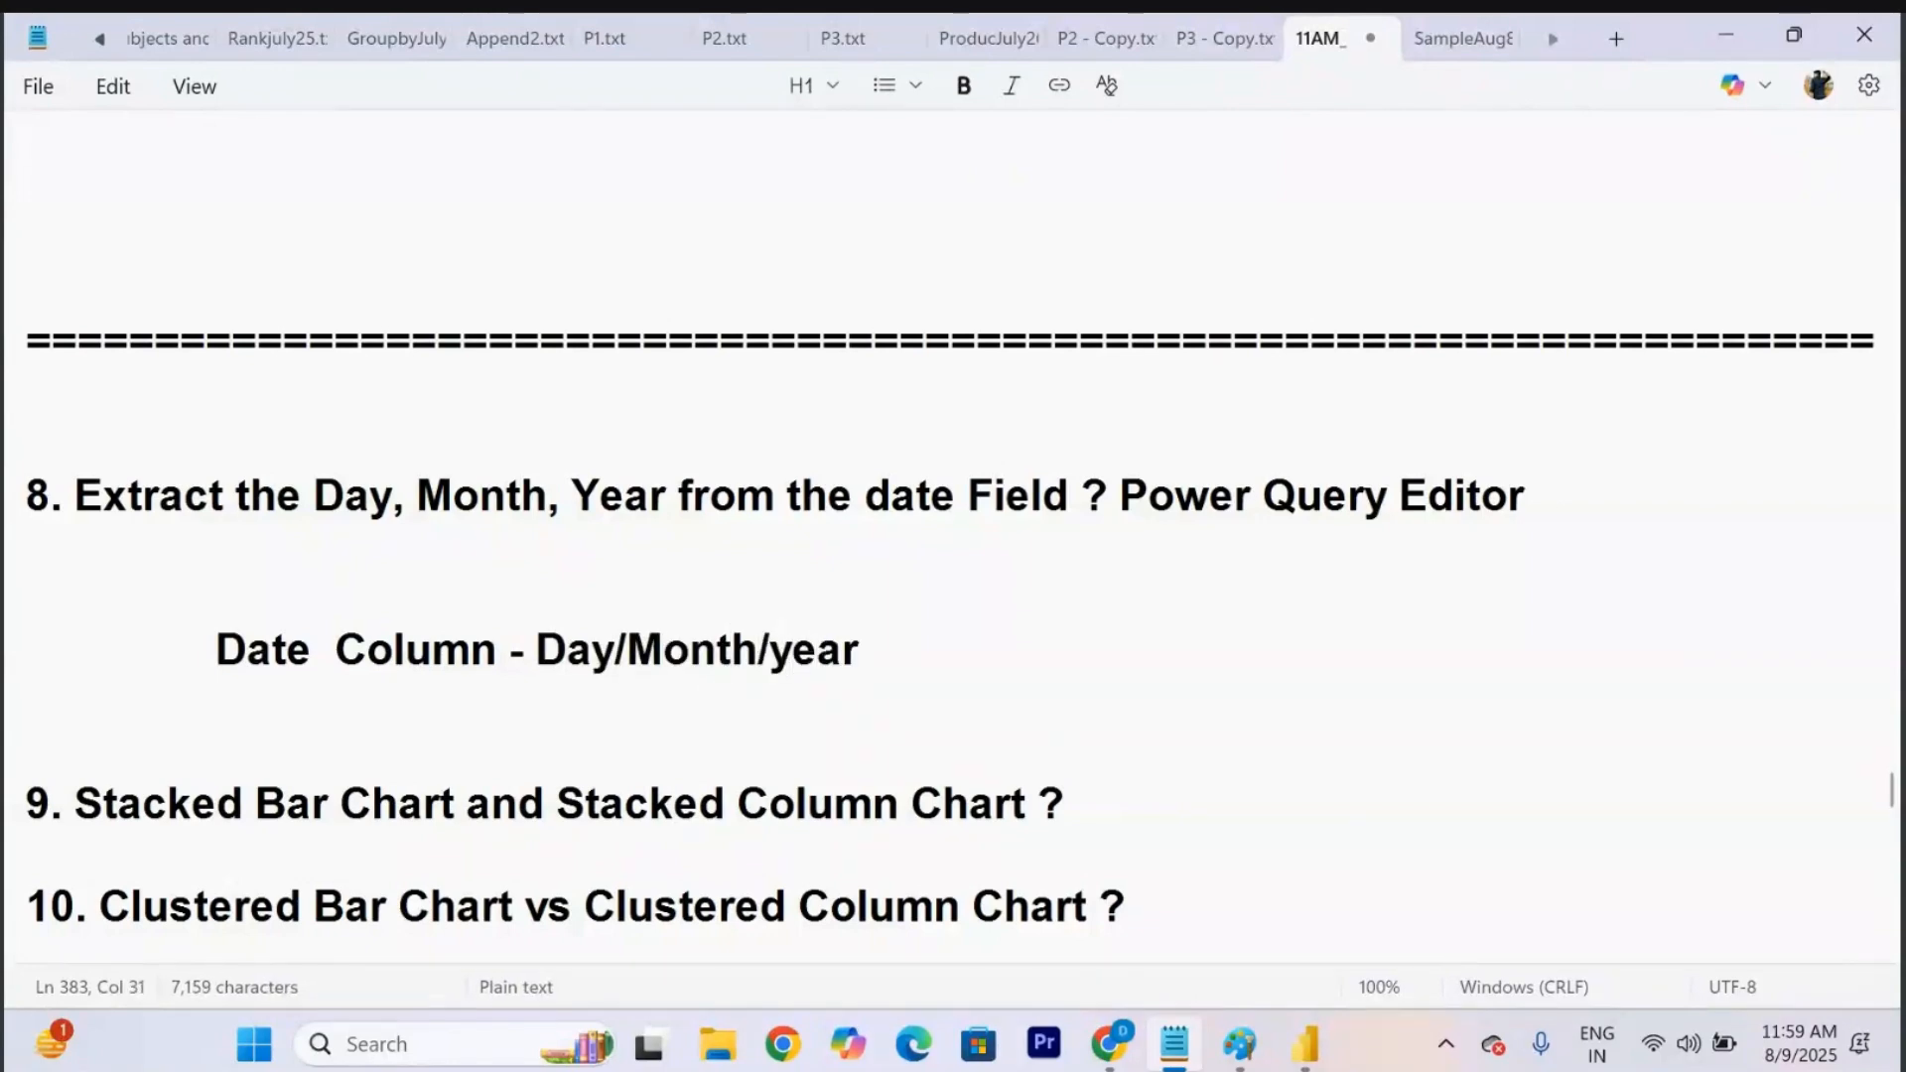
# Below the Date Column note, add further-indented lines "day - Column", "Month - Column" and "year - Column".
pyautogui.press('Return')
pyautogui.press('Return')
pyautogui.press('Tab')
pyautogui.write('day - Co')
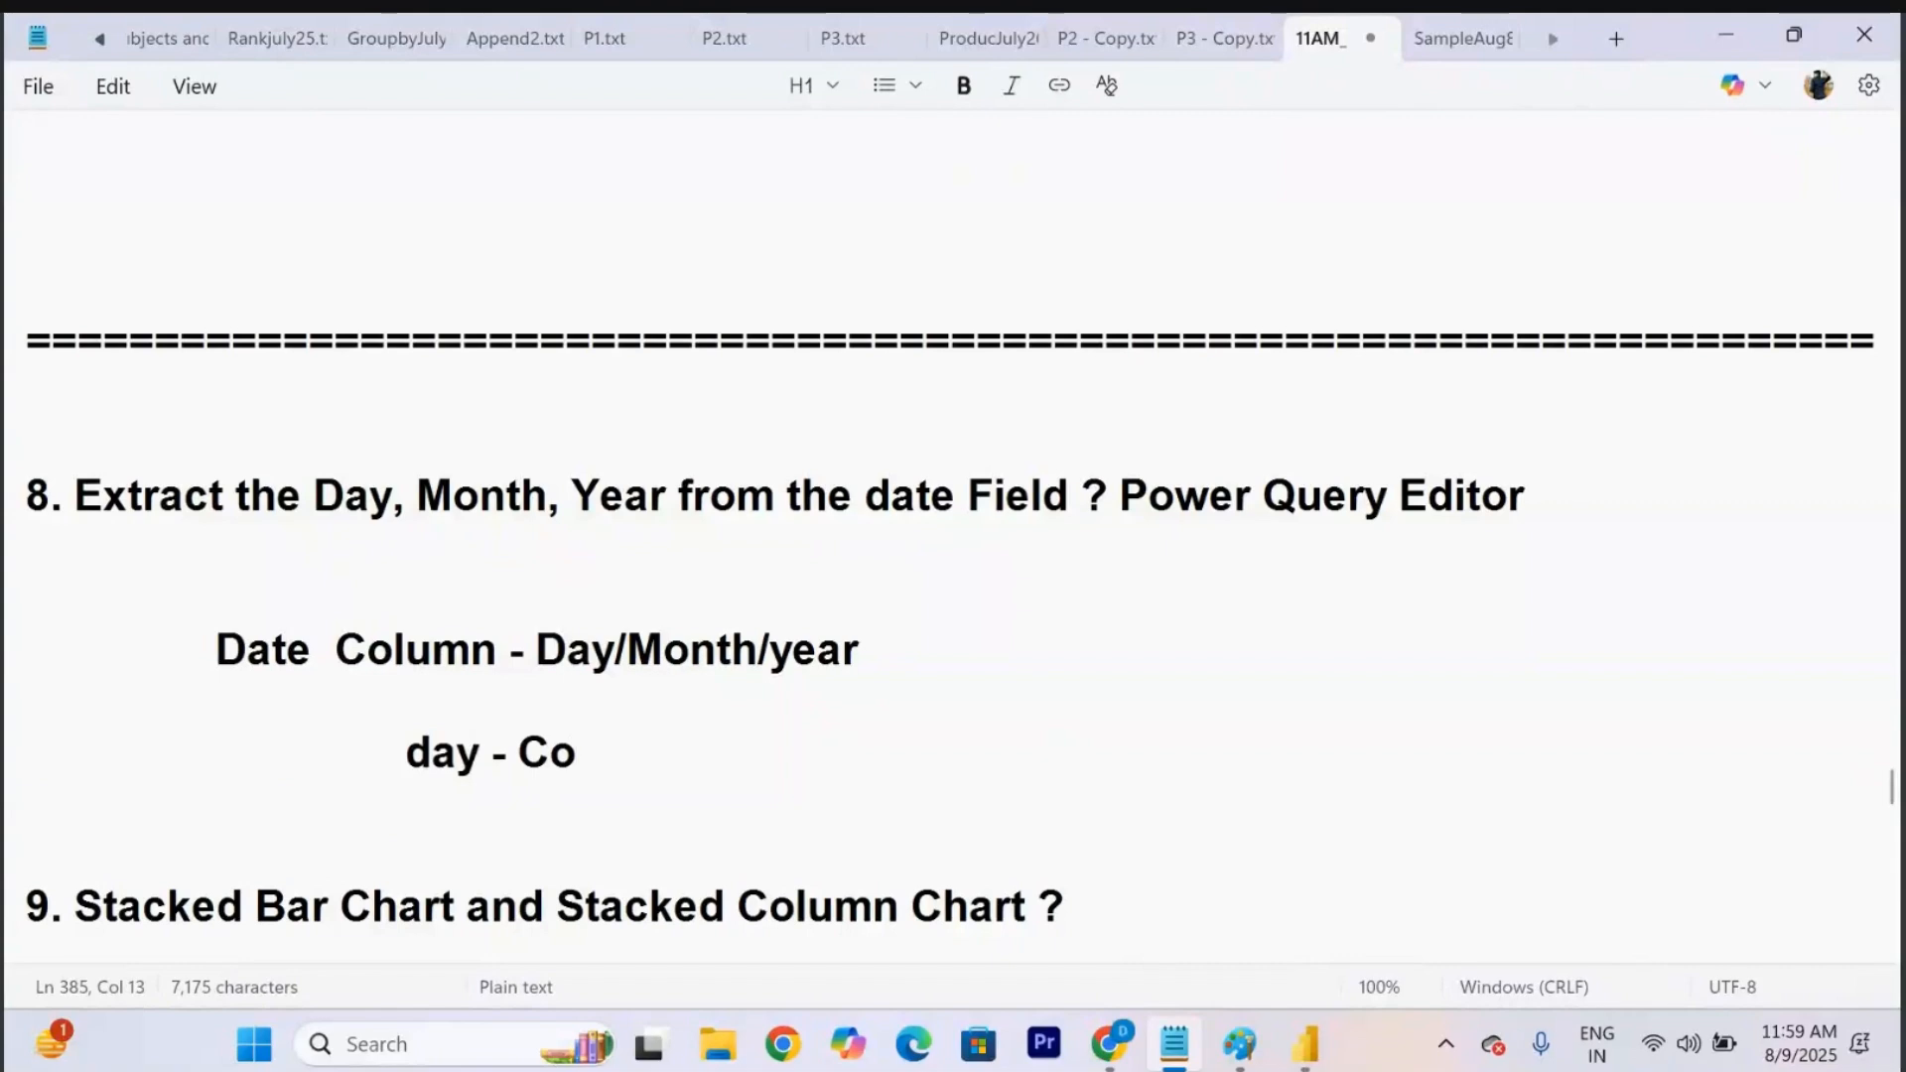
pyautogui.write('lumn')
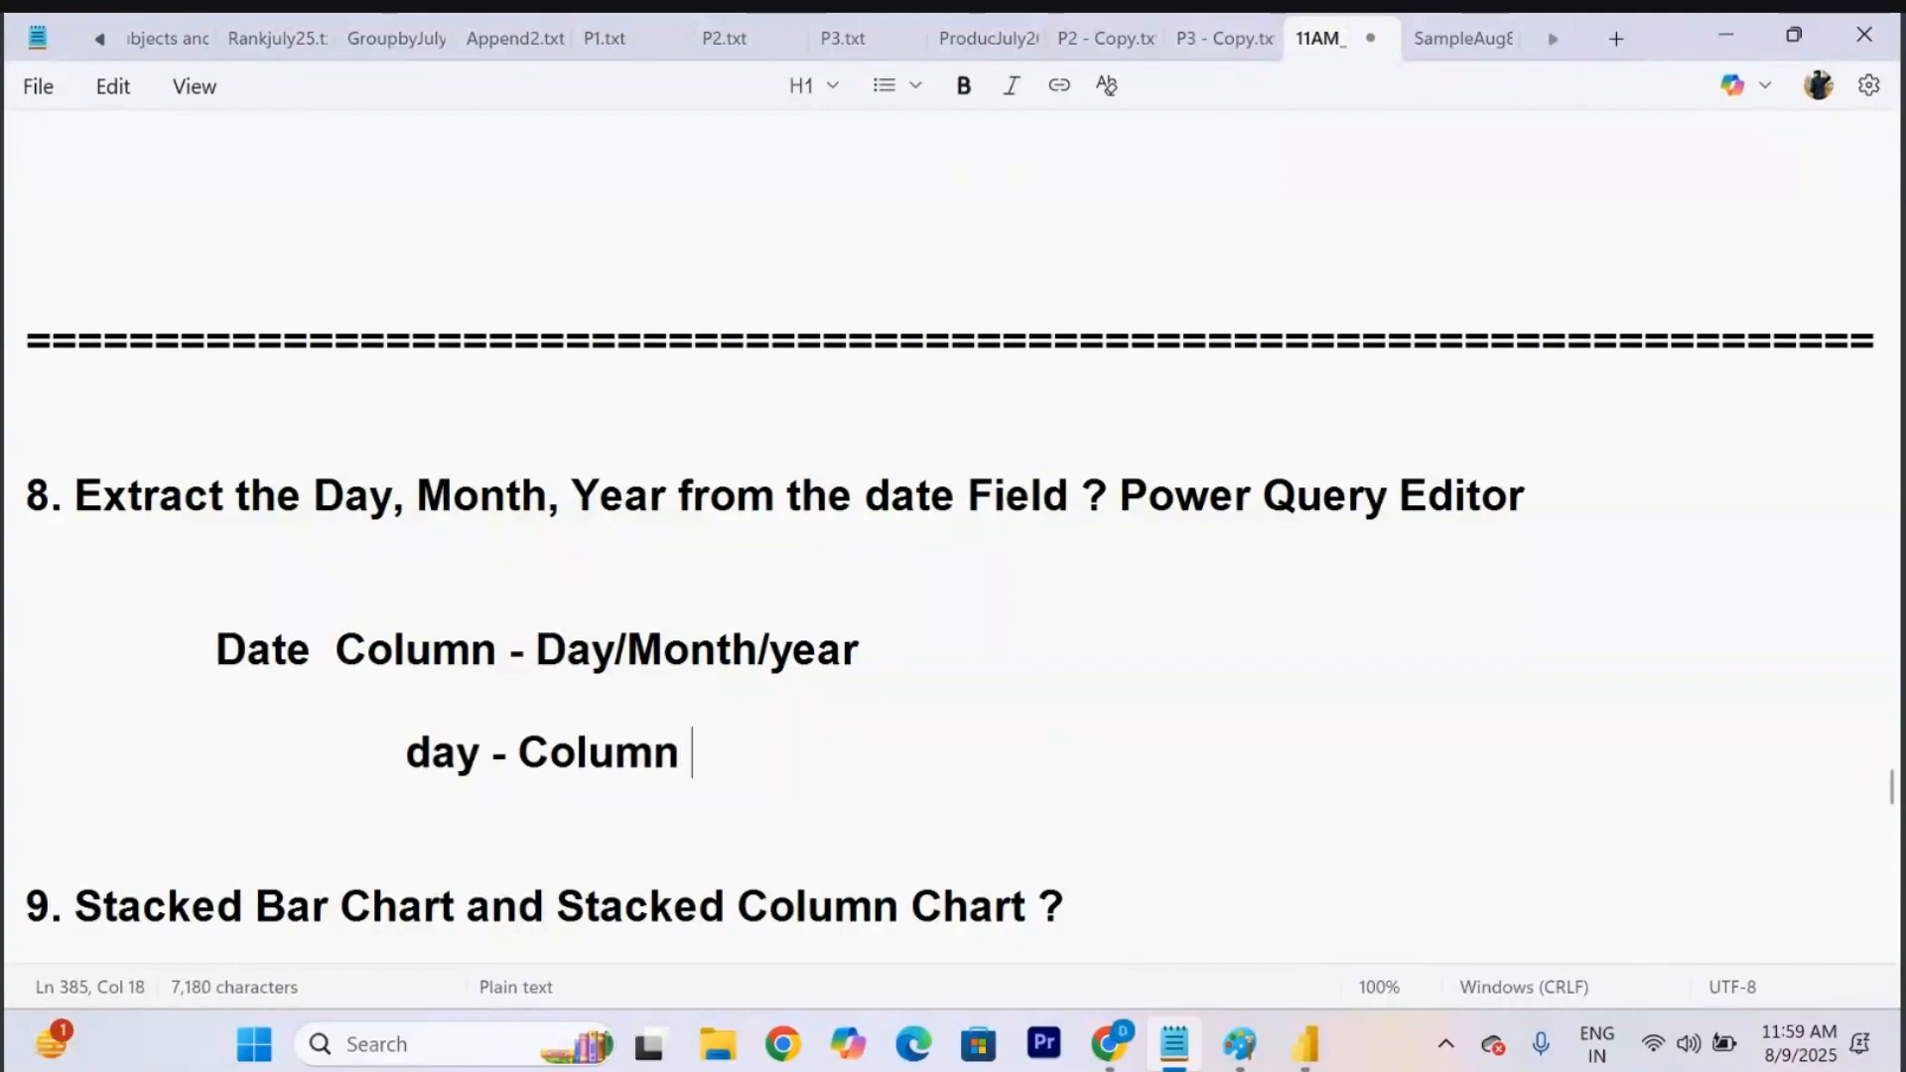
pyautogui.press('Return')
pyautogui.press('Tab')
pyautogui.press('Tab')
pyautogui.write('Month -')
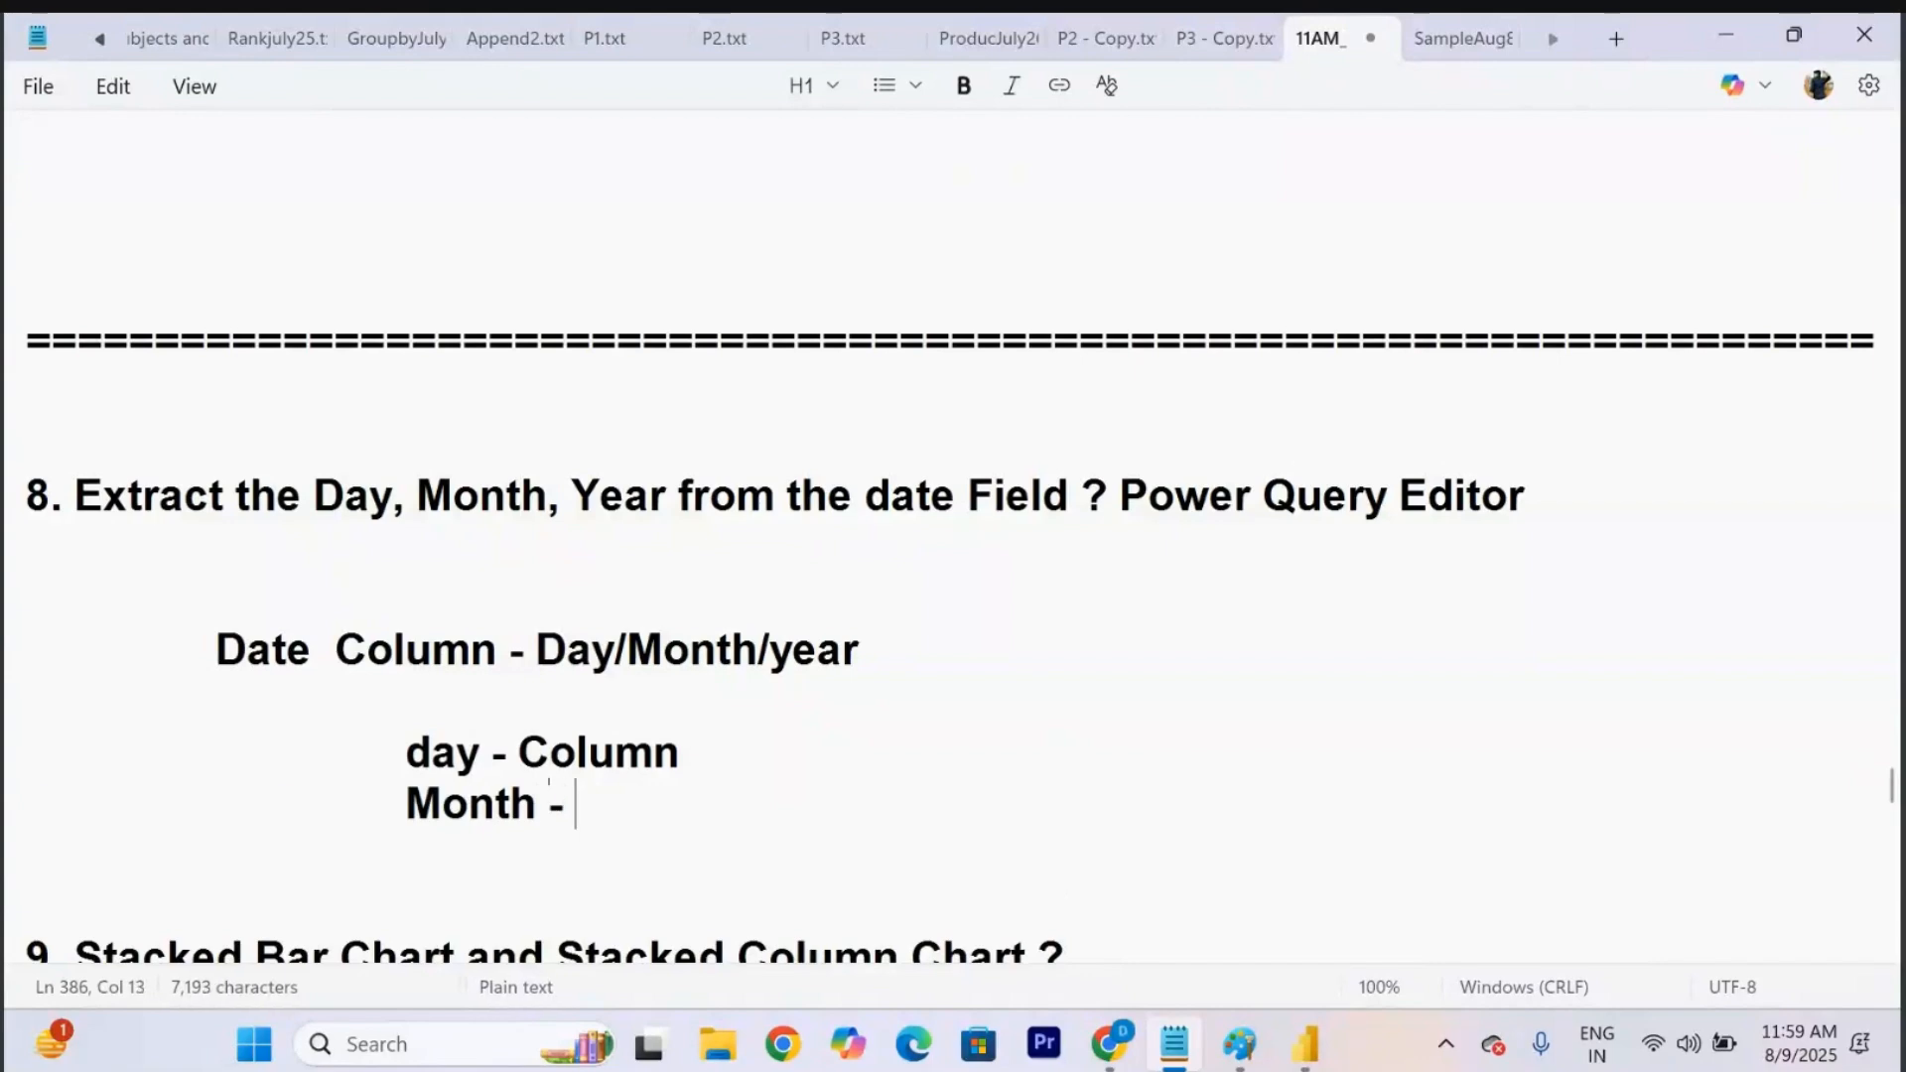
pyautogui.write(' Column')
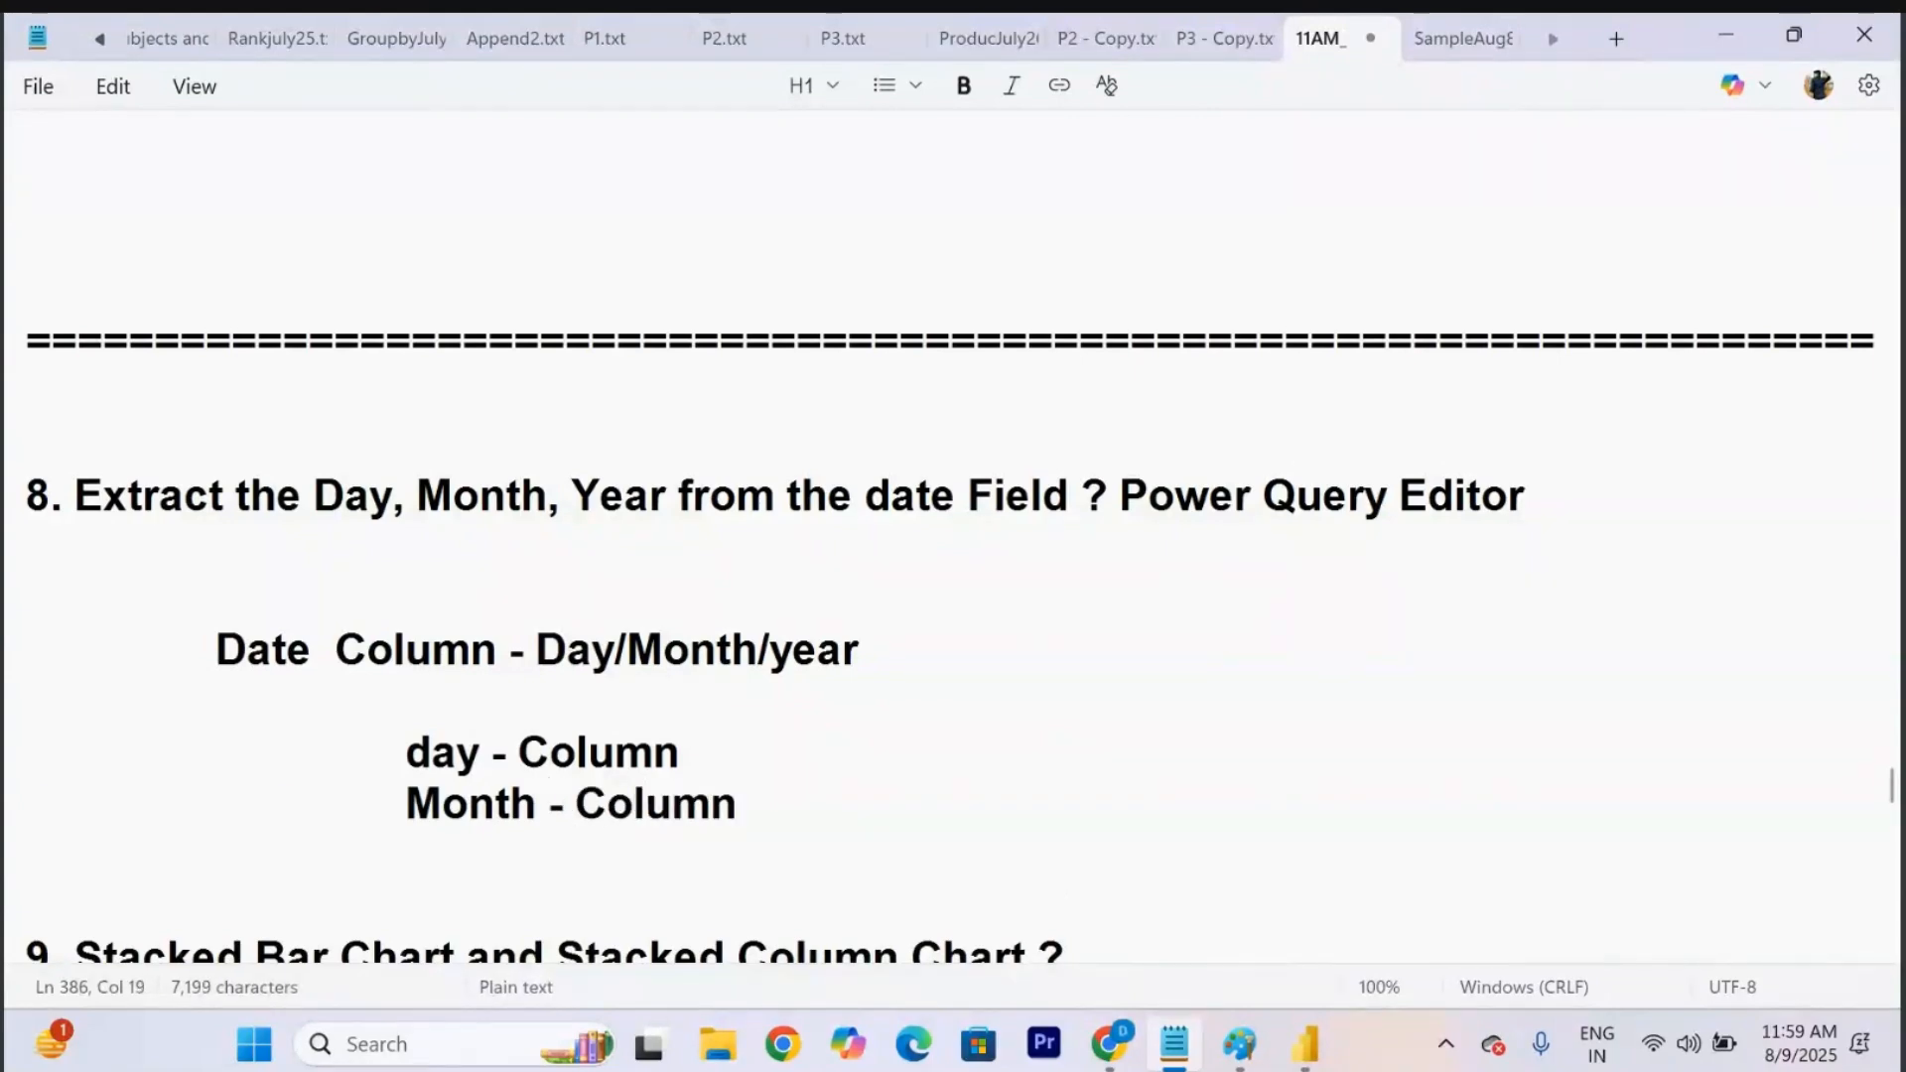
pyautogui.press('Return')
pyautogui.press('Tab')
pyautogui.press('Tab')
pyautogui.write('ye')
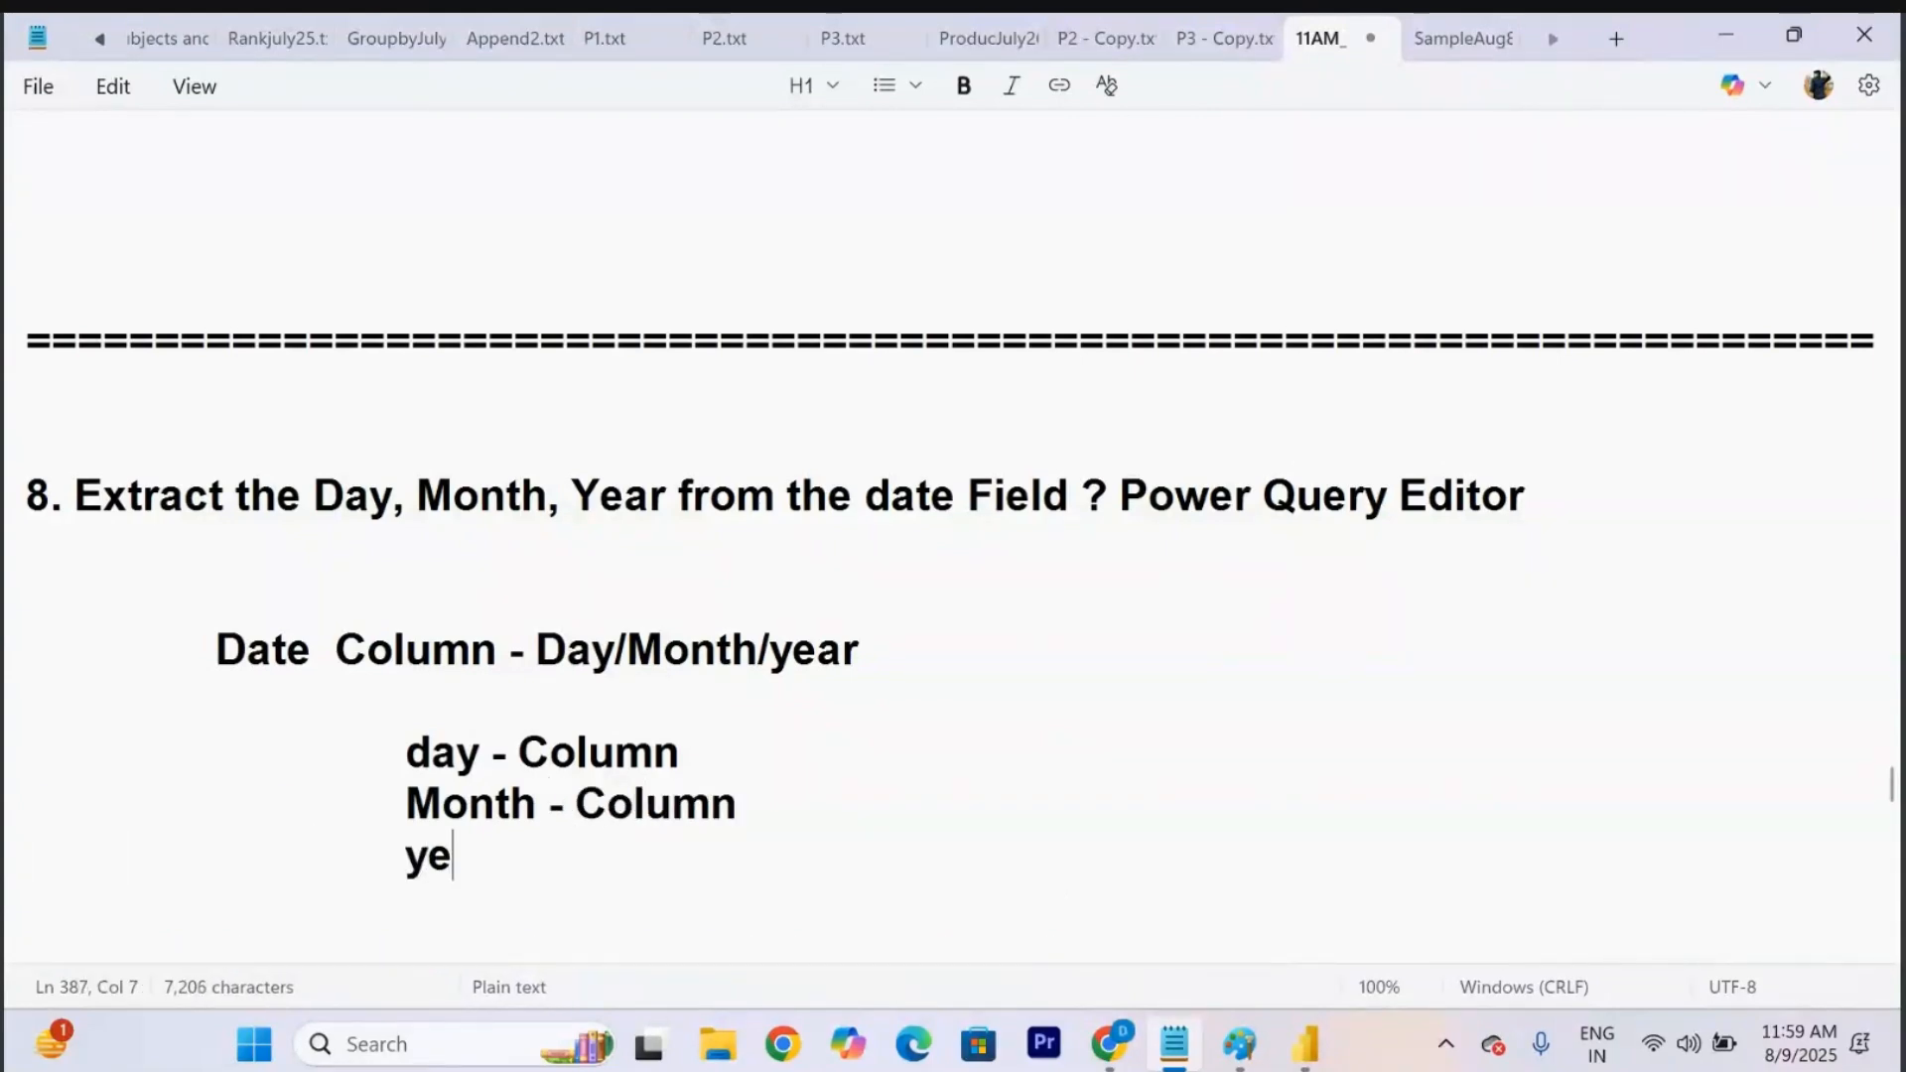
pyautogui.write('ar - Column')
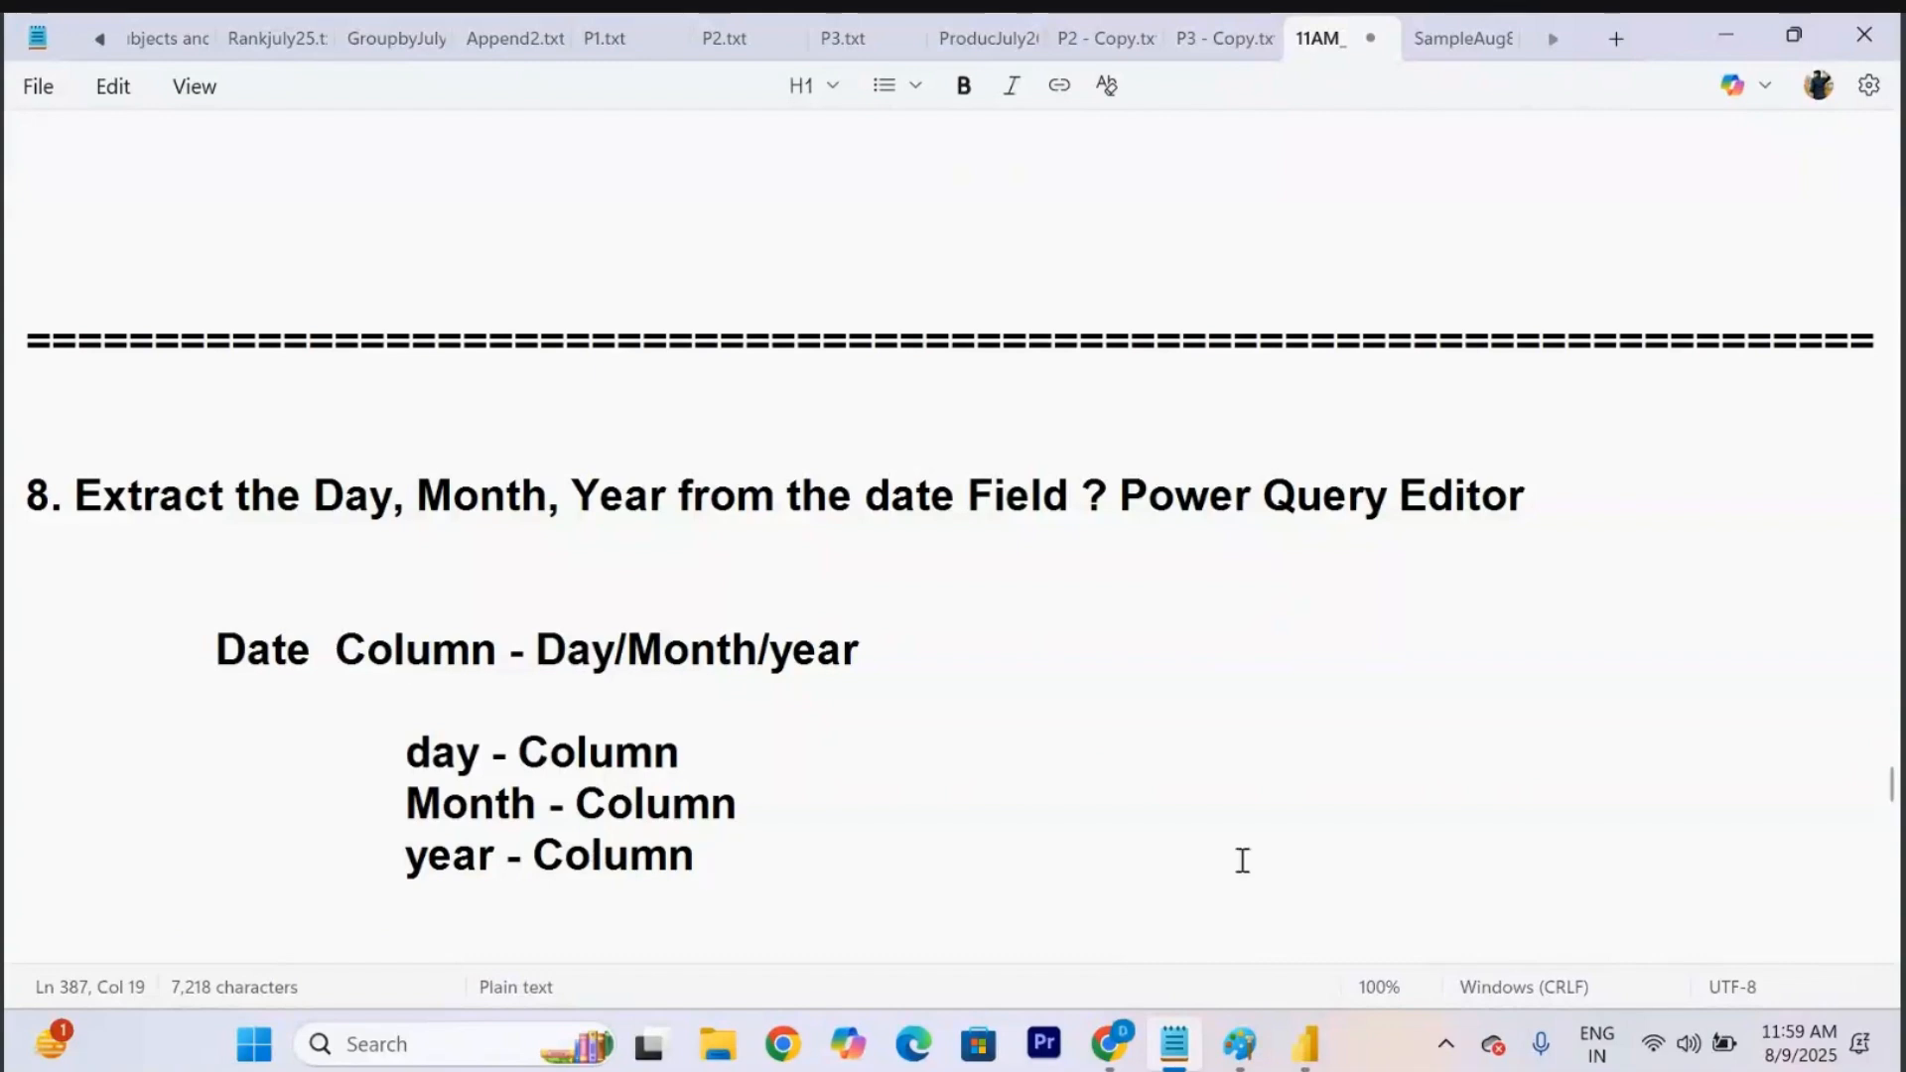
# Switch to the Power Query Editor and select the Order Date column in the Orders query.
pyautogui.moveTo(1303, 1042)
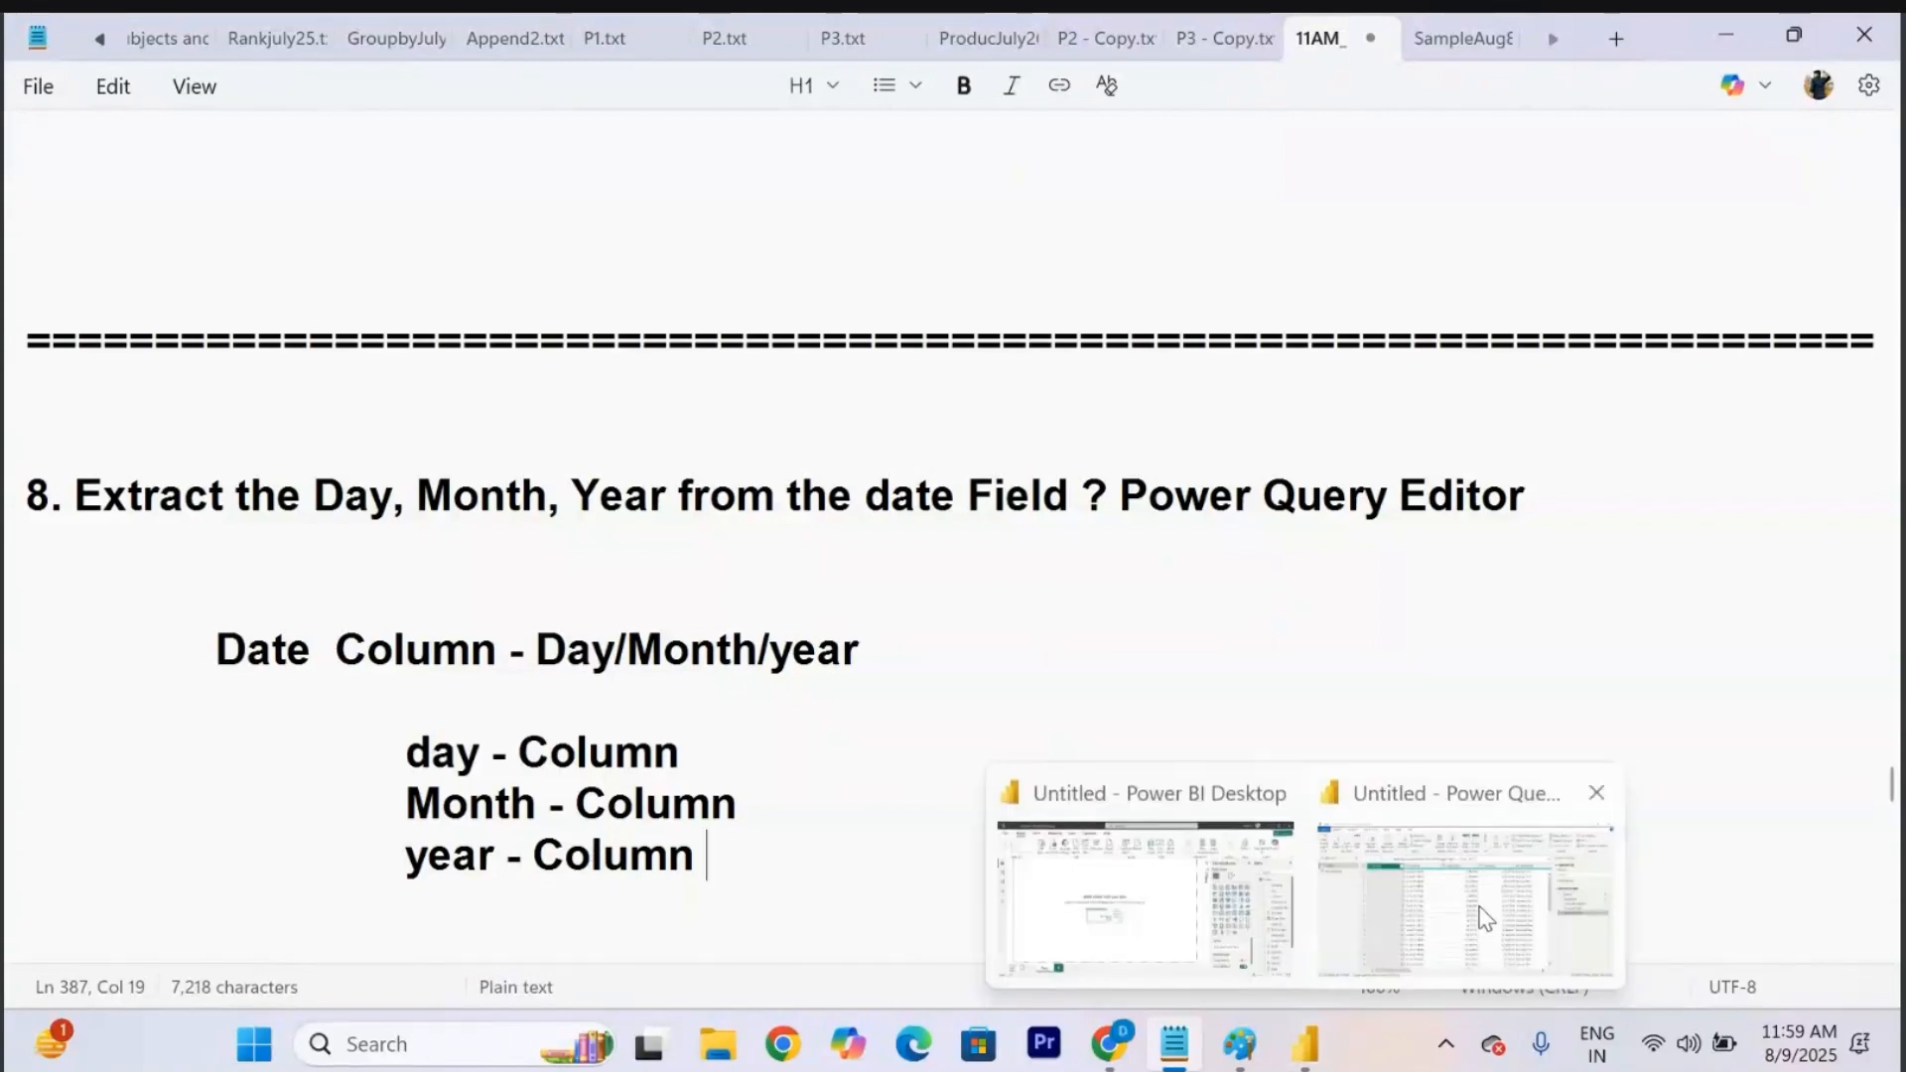
pyautogui.click(1476, 933)
pyautogui.hscroll(3, 830, 615)
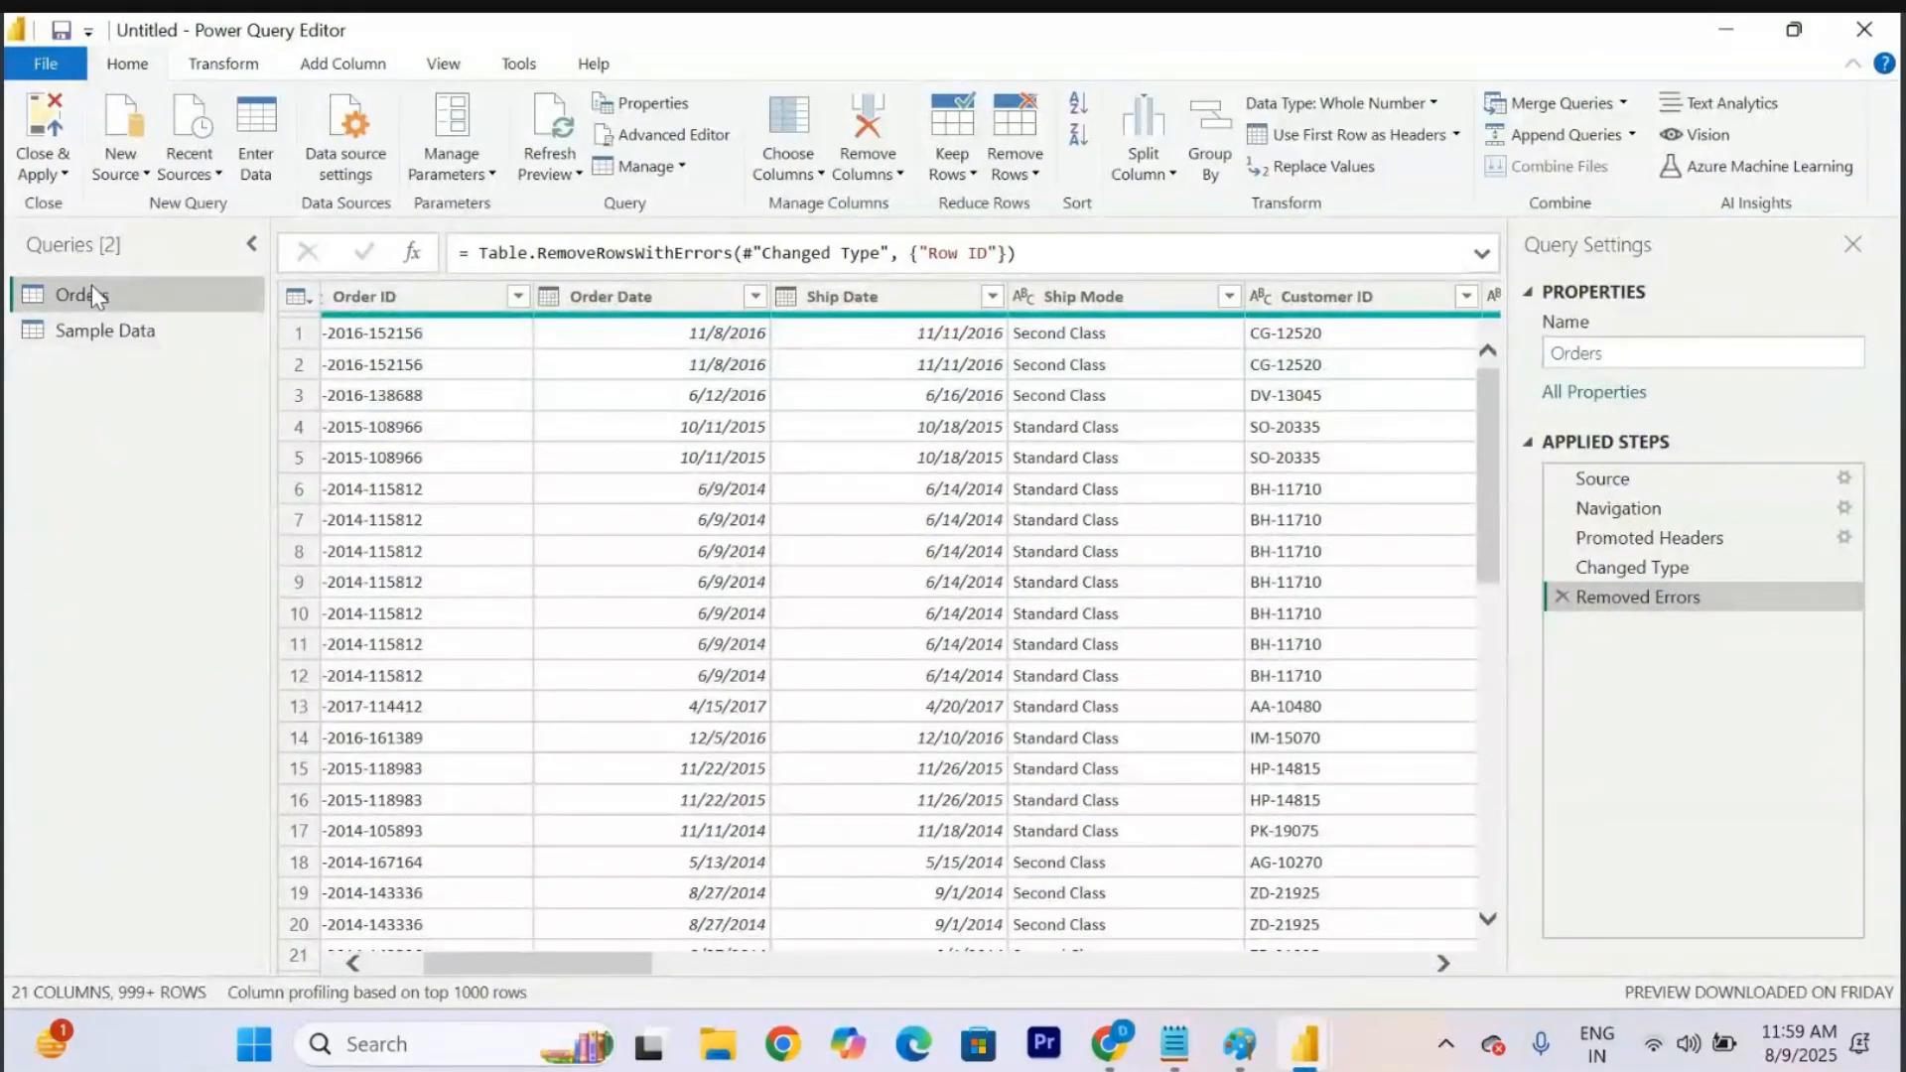
pyautogui.hscroll(-3, 620, 519)
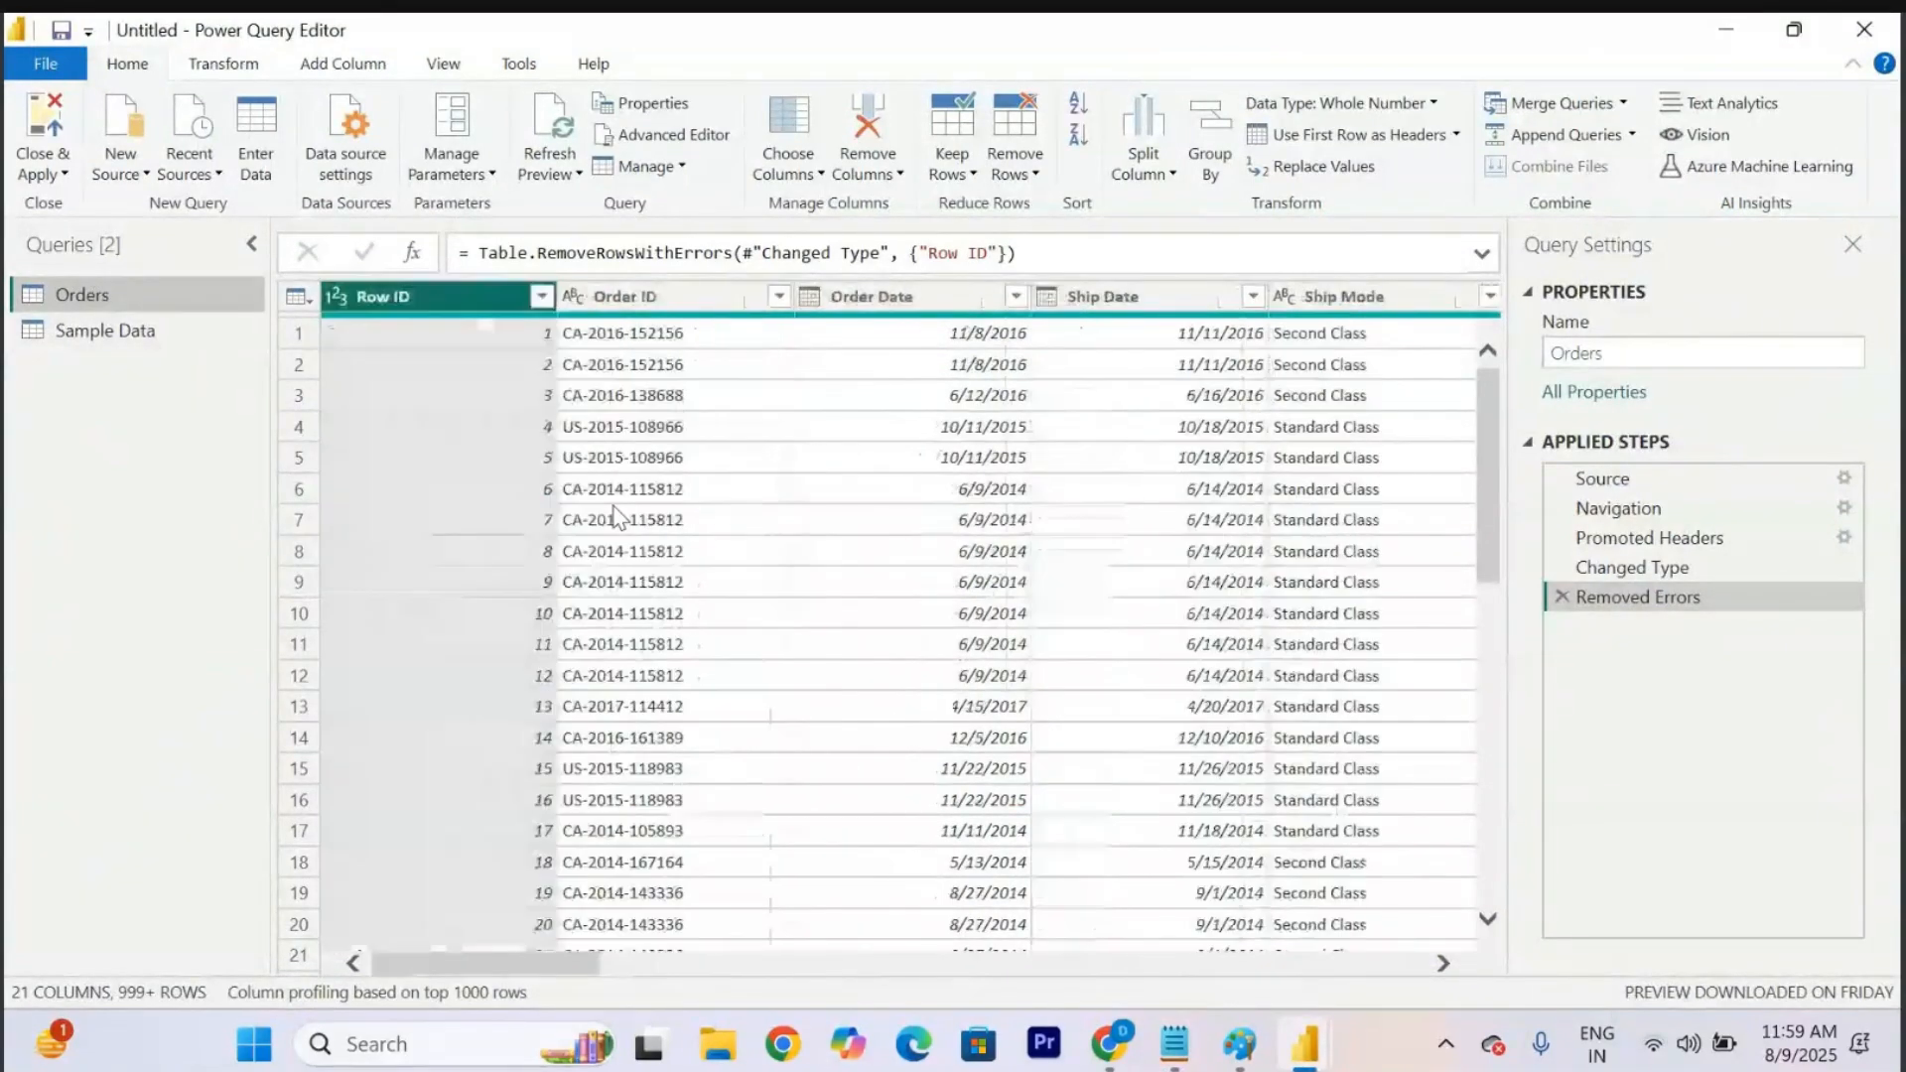
pyautogui.click(925, 298)
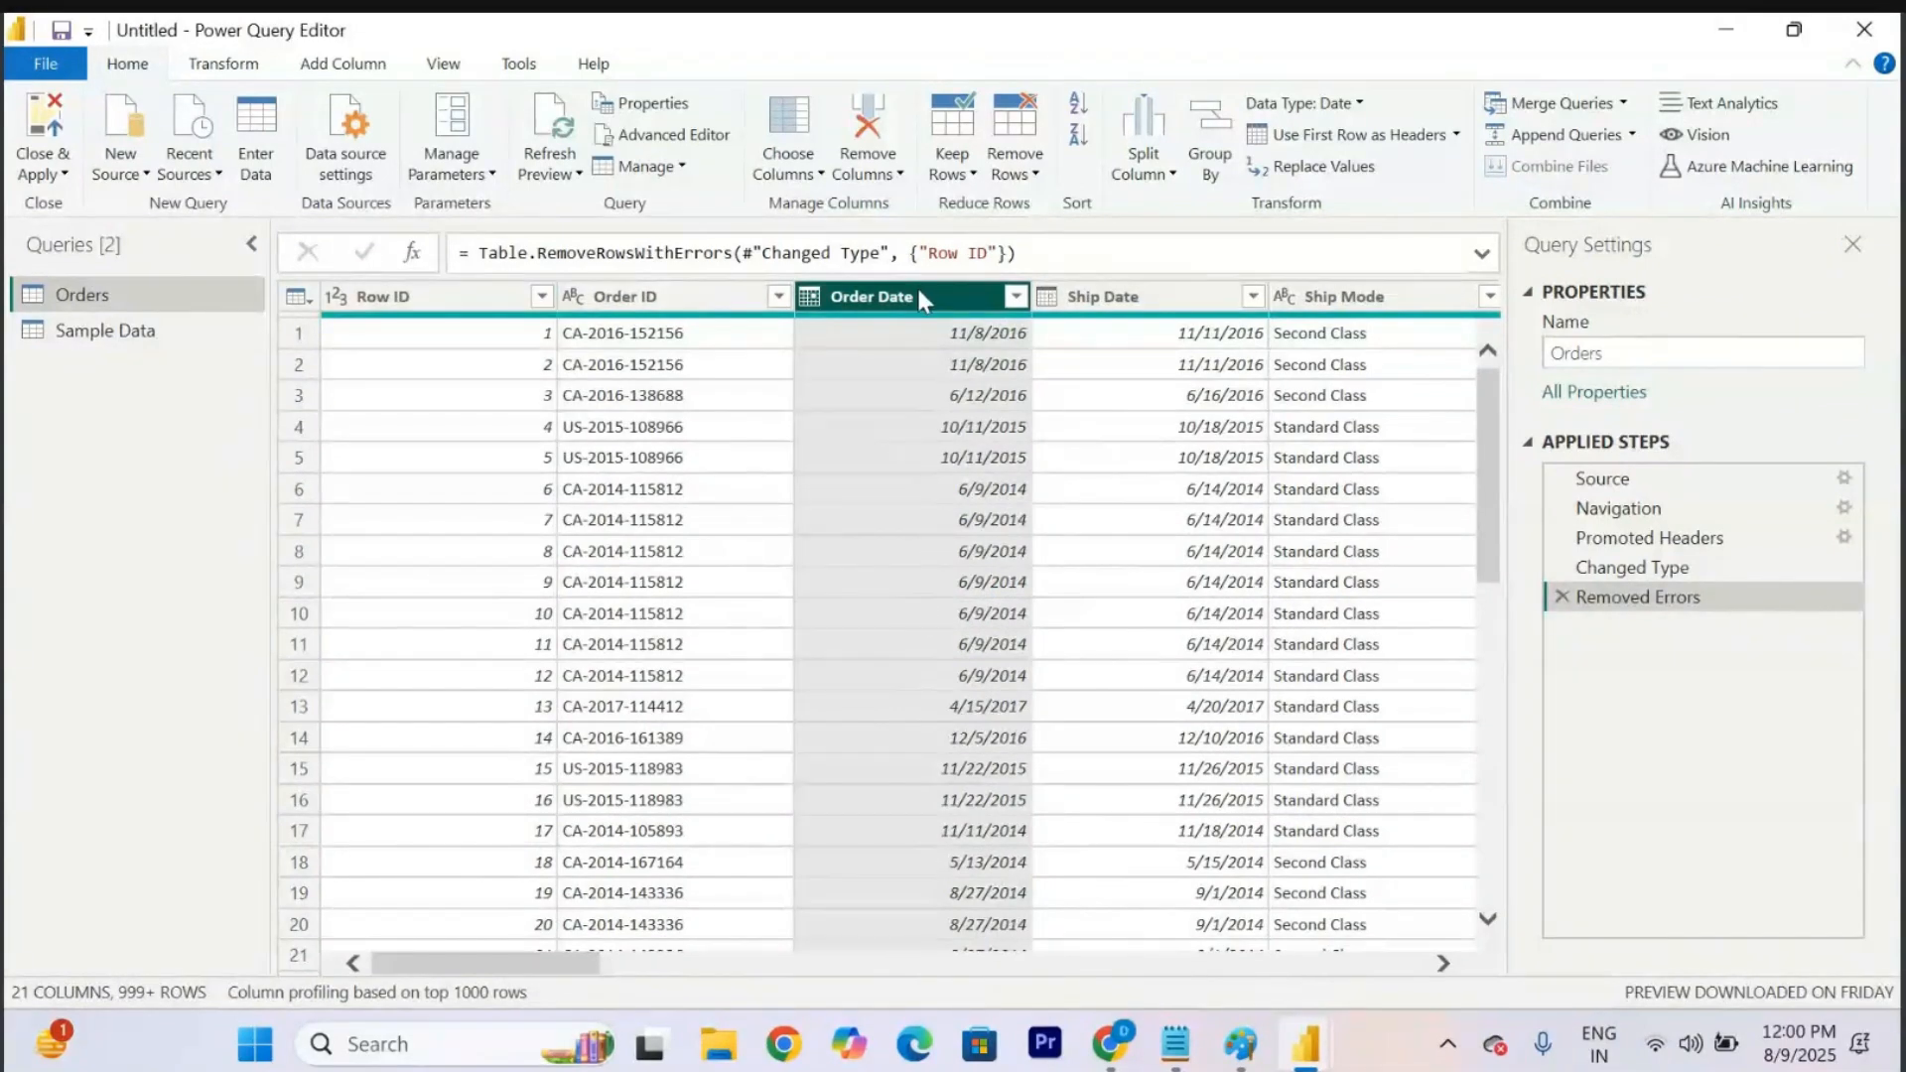
# Try to transform the Order Date column in place to its year, and remove that applied step.
pyautogui.click(224, 66)
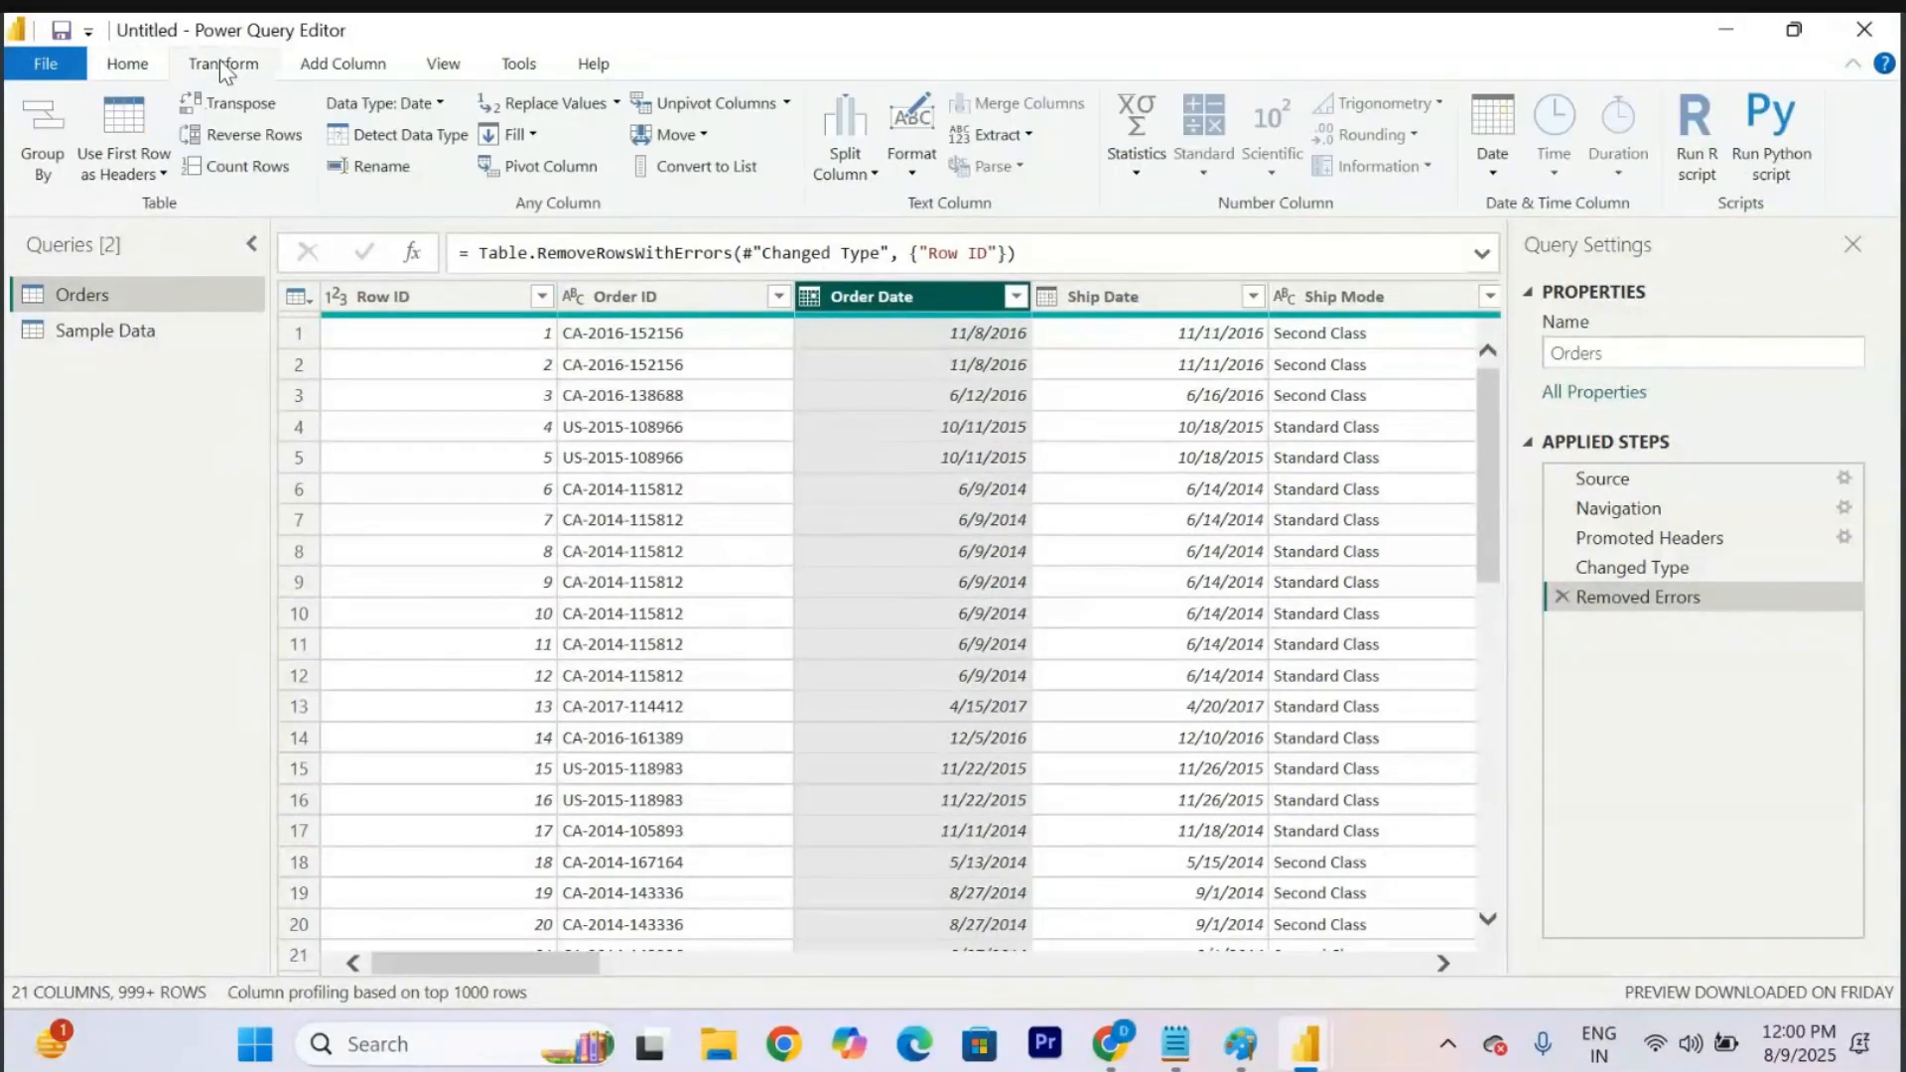
pyautogui.click(1494, 175)
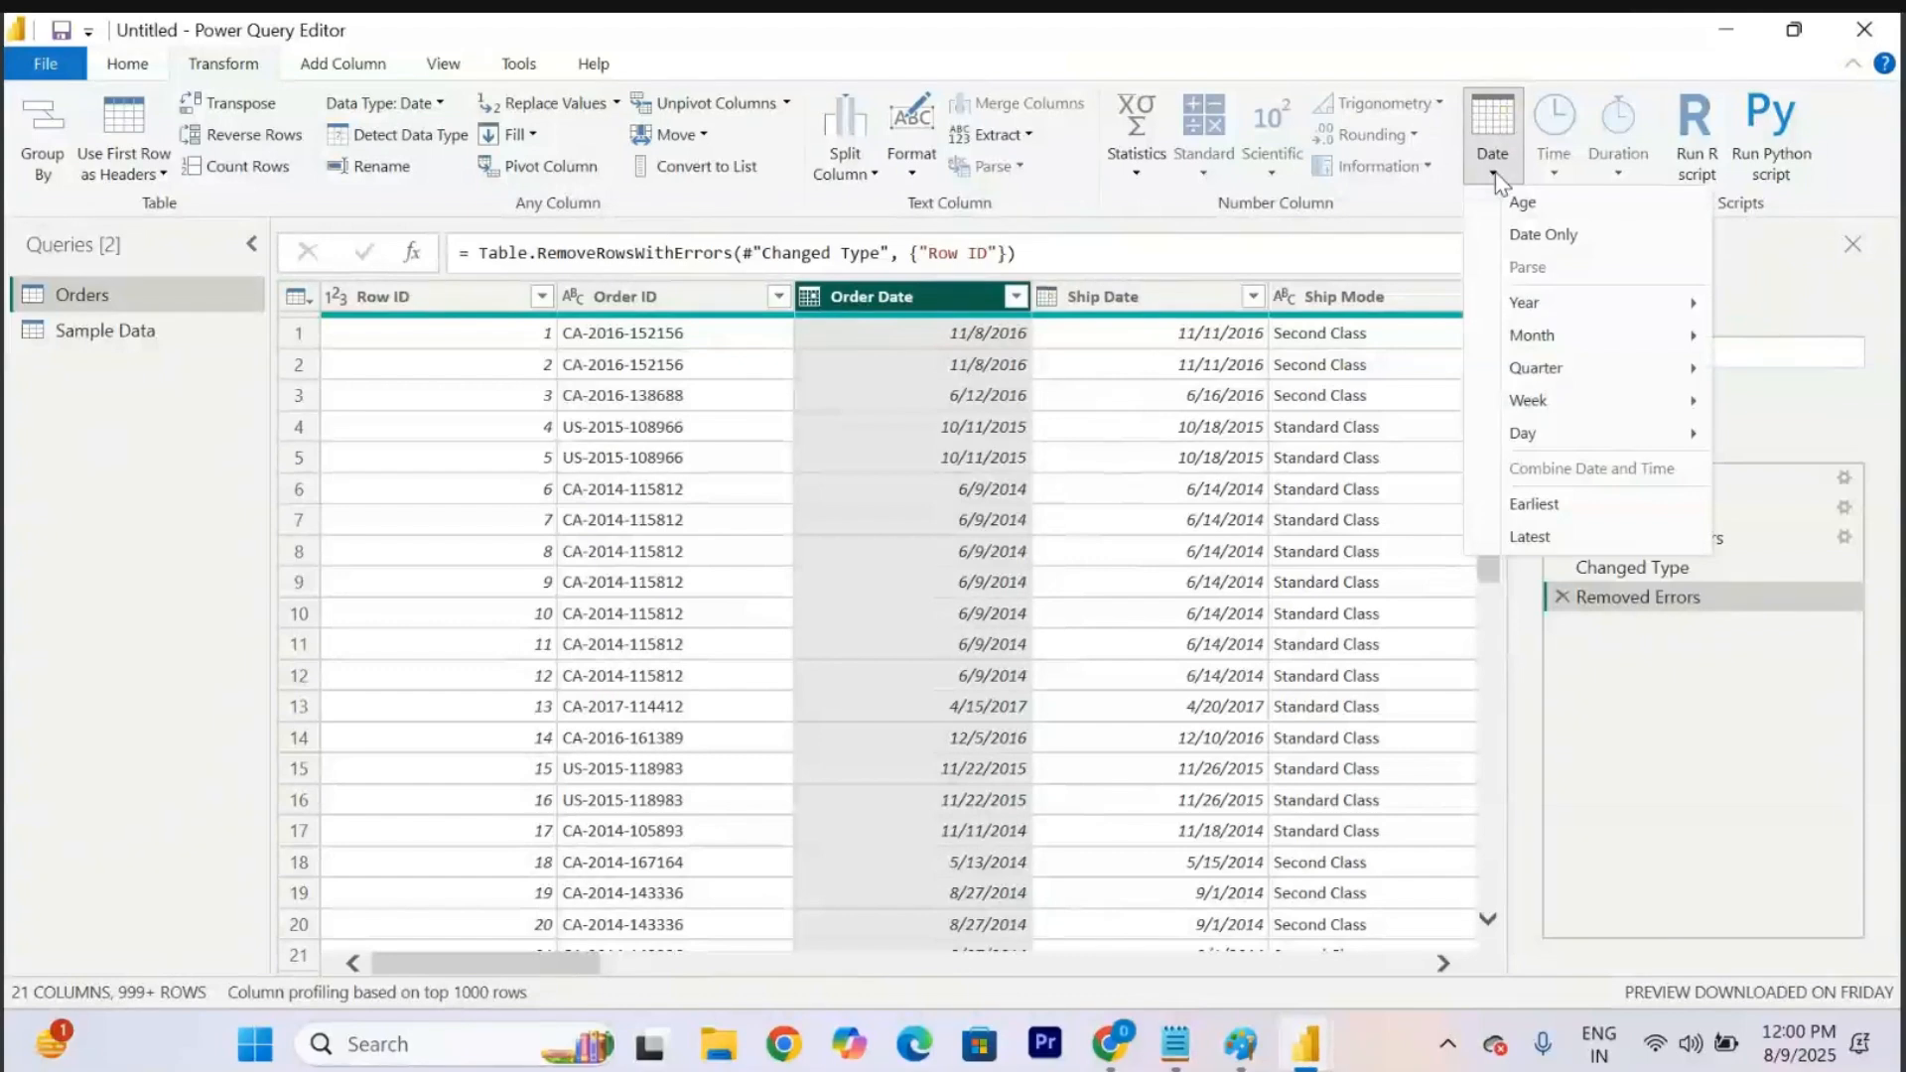
pyautogui.moveTo(1550, 310)
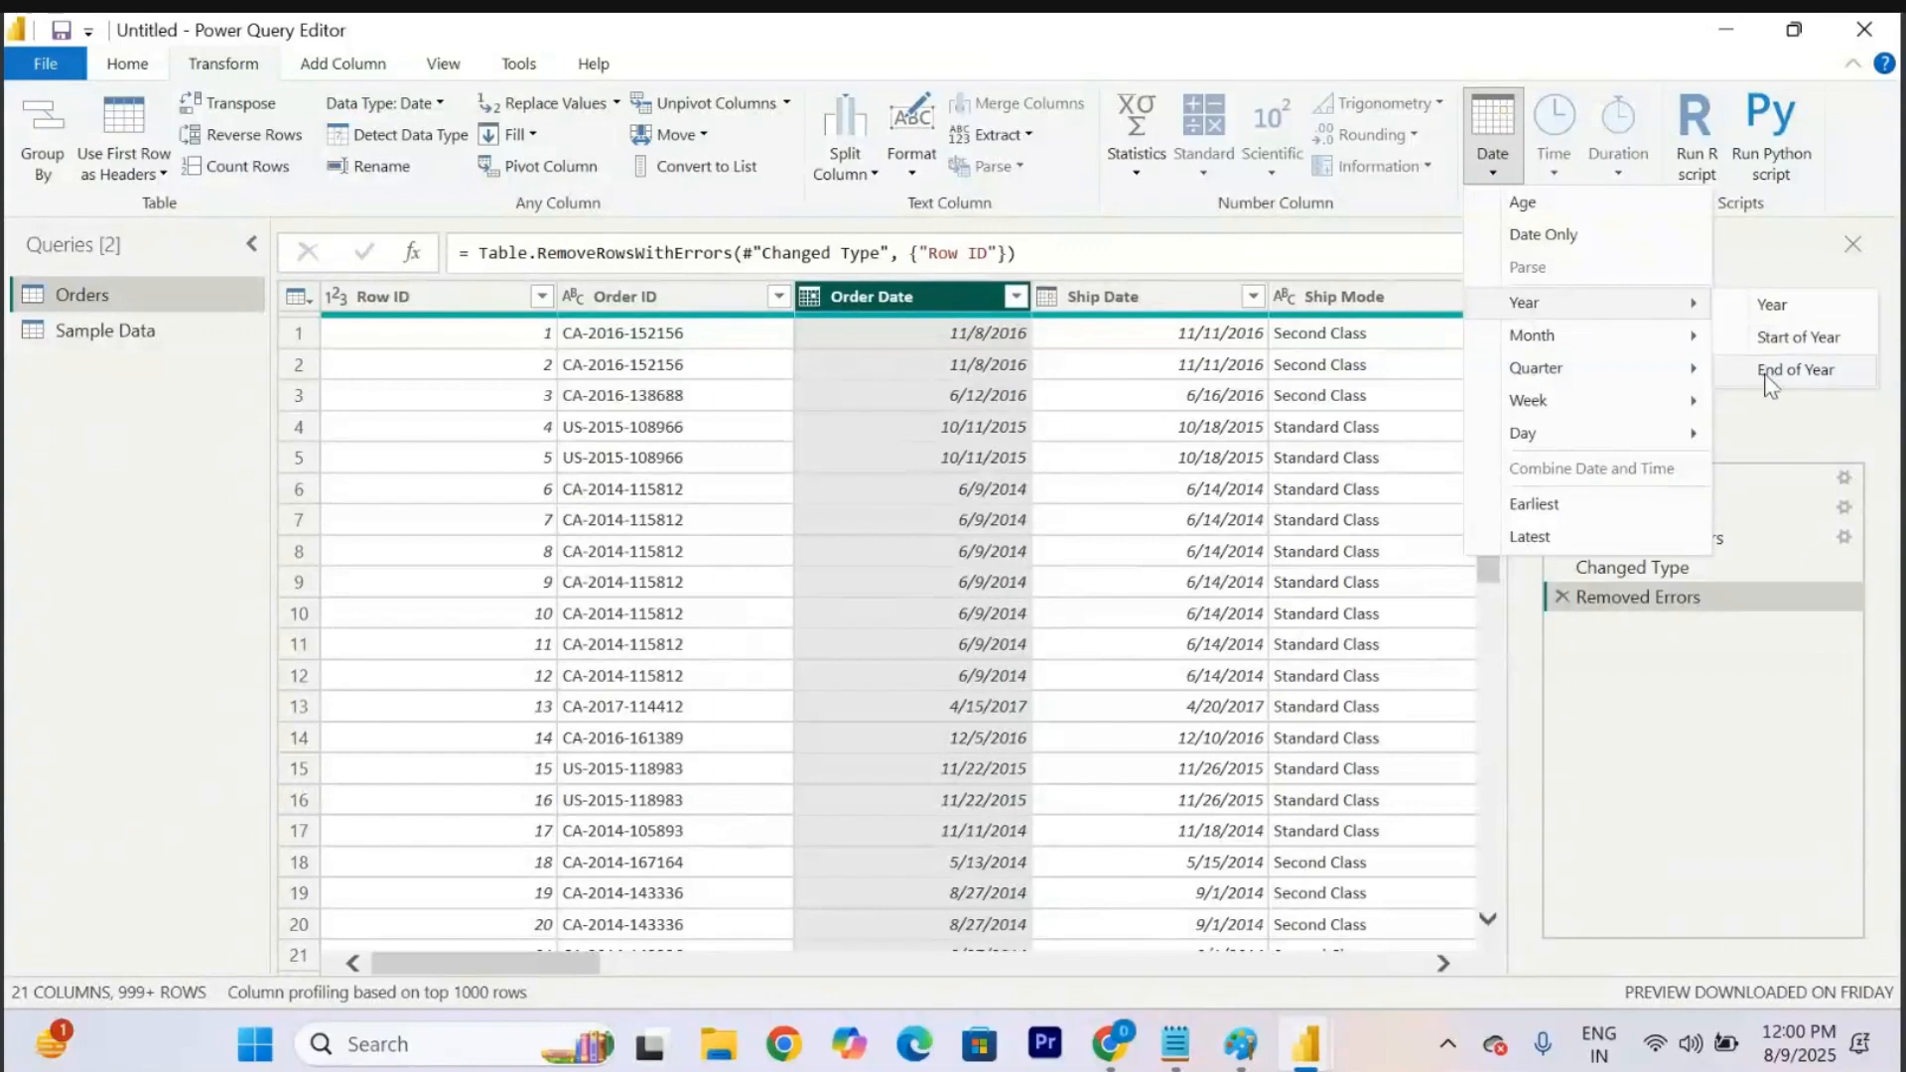
pyautogui.click(1774, 306)
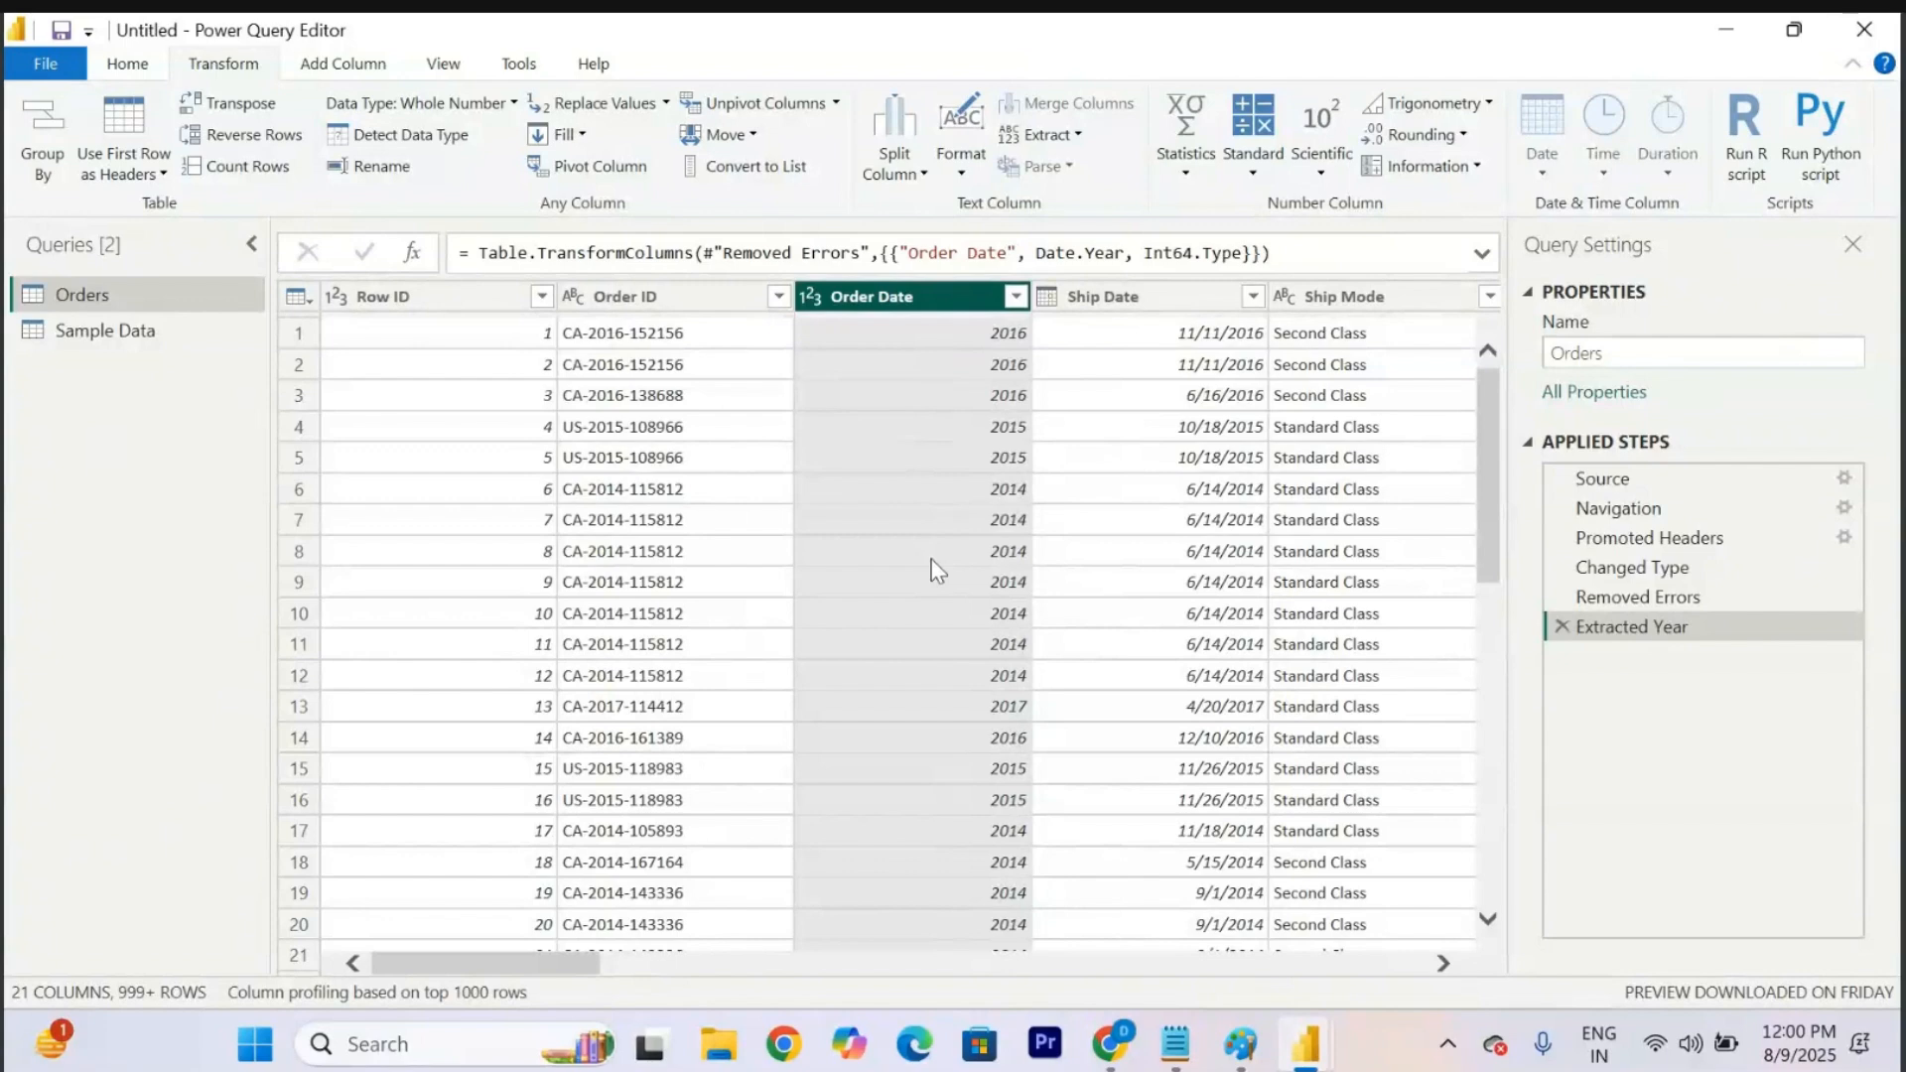
pyautogui.click(1560, 627)
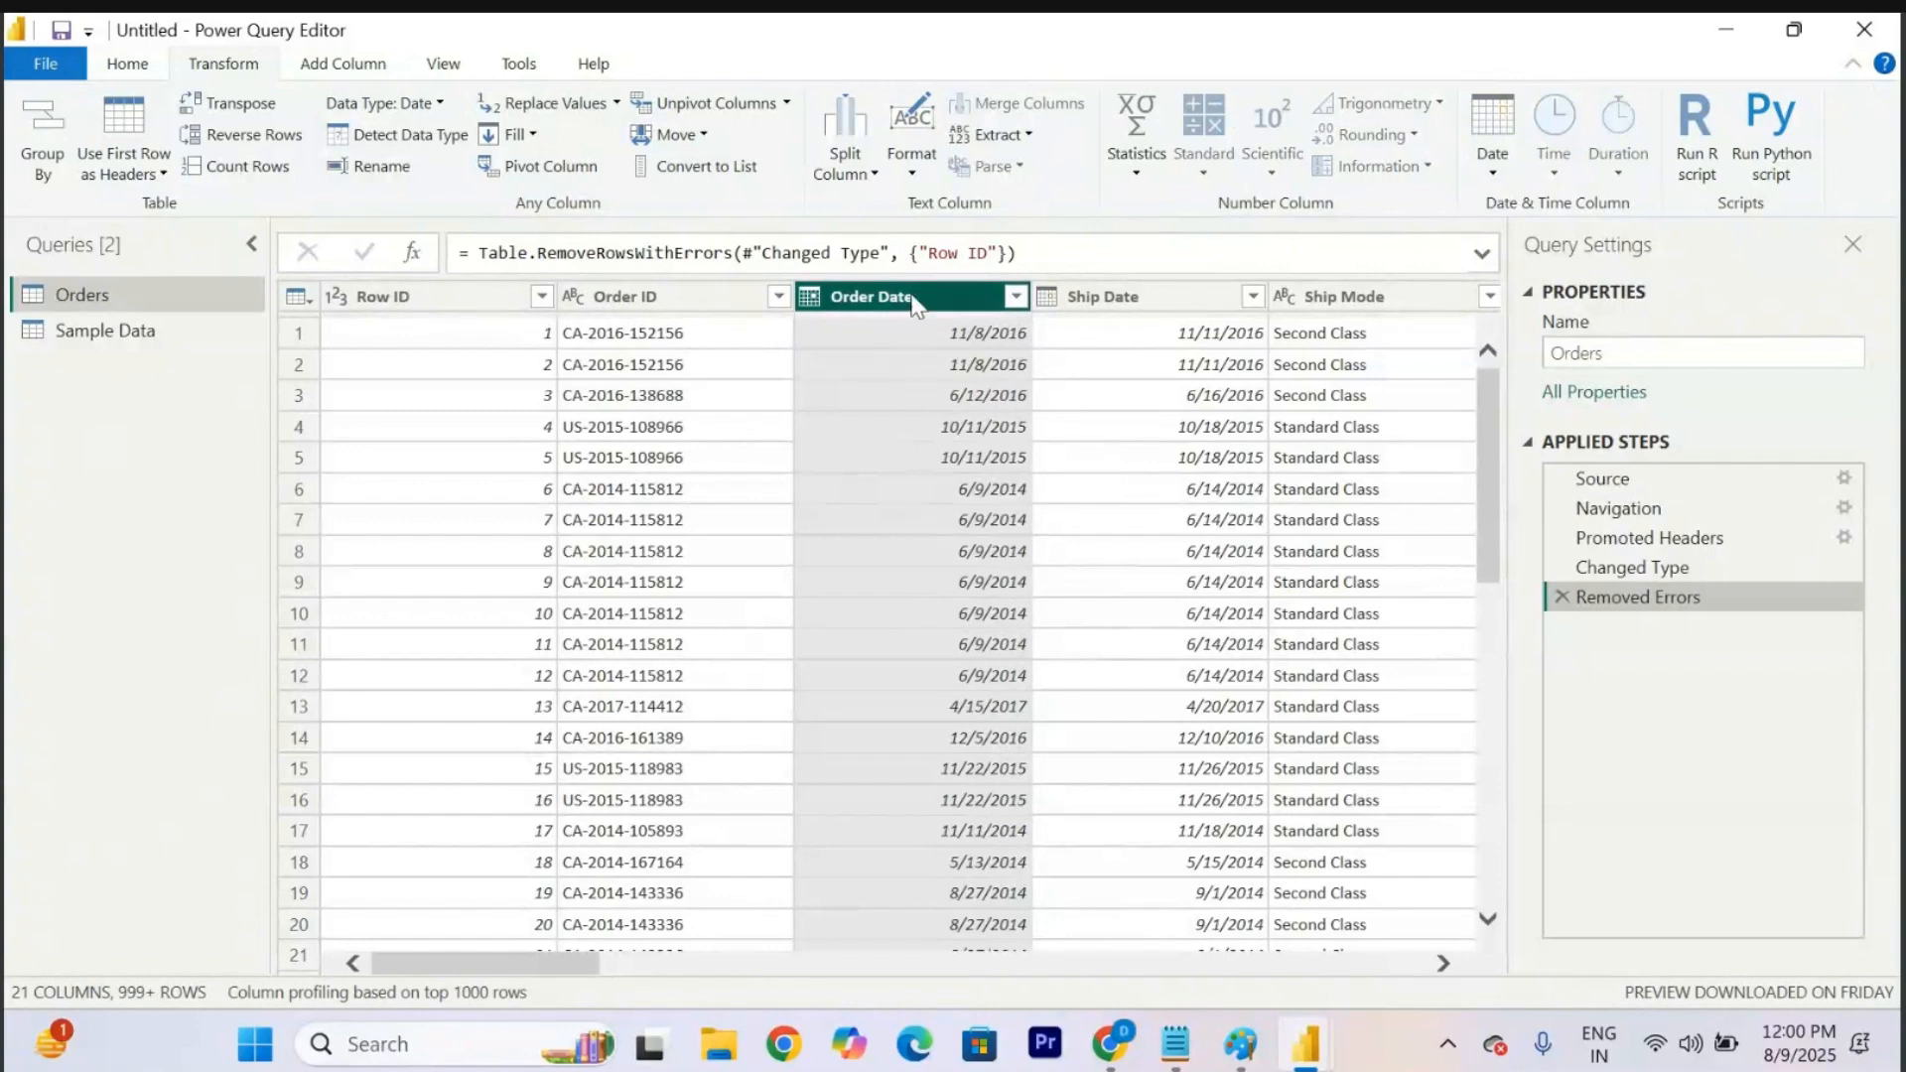
# Add a Year column extracted from Order Date and review its distinct values without applying a filter.
pyautogui.click(344, 70)
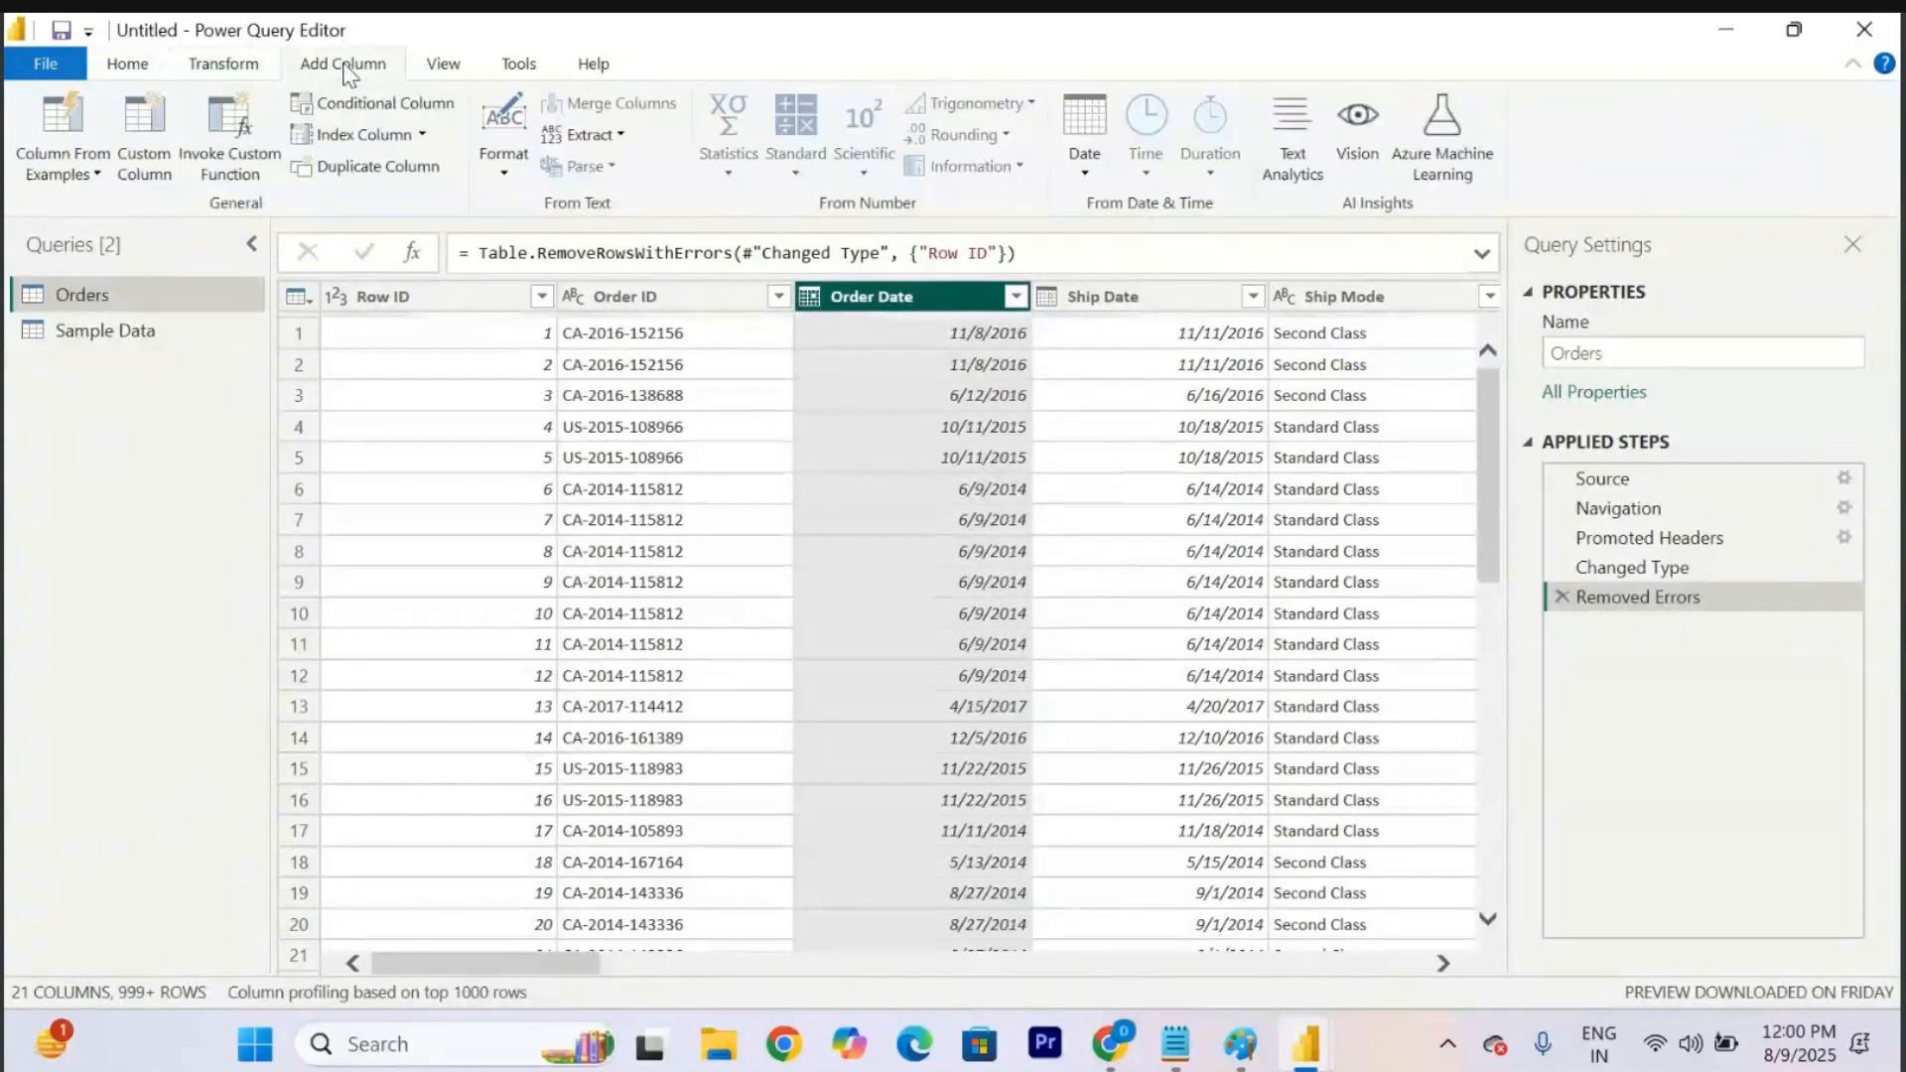
pyautogui.click(1083, 175)
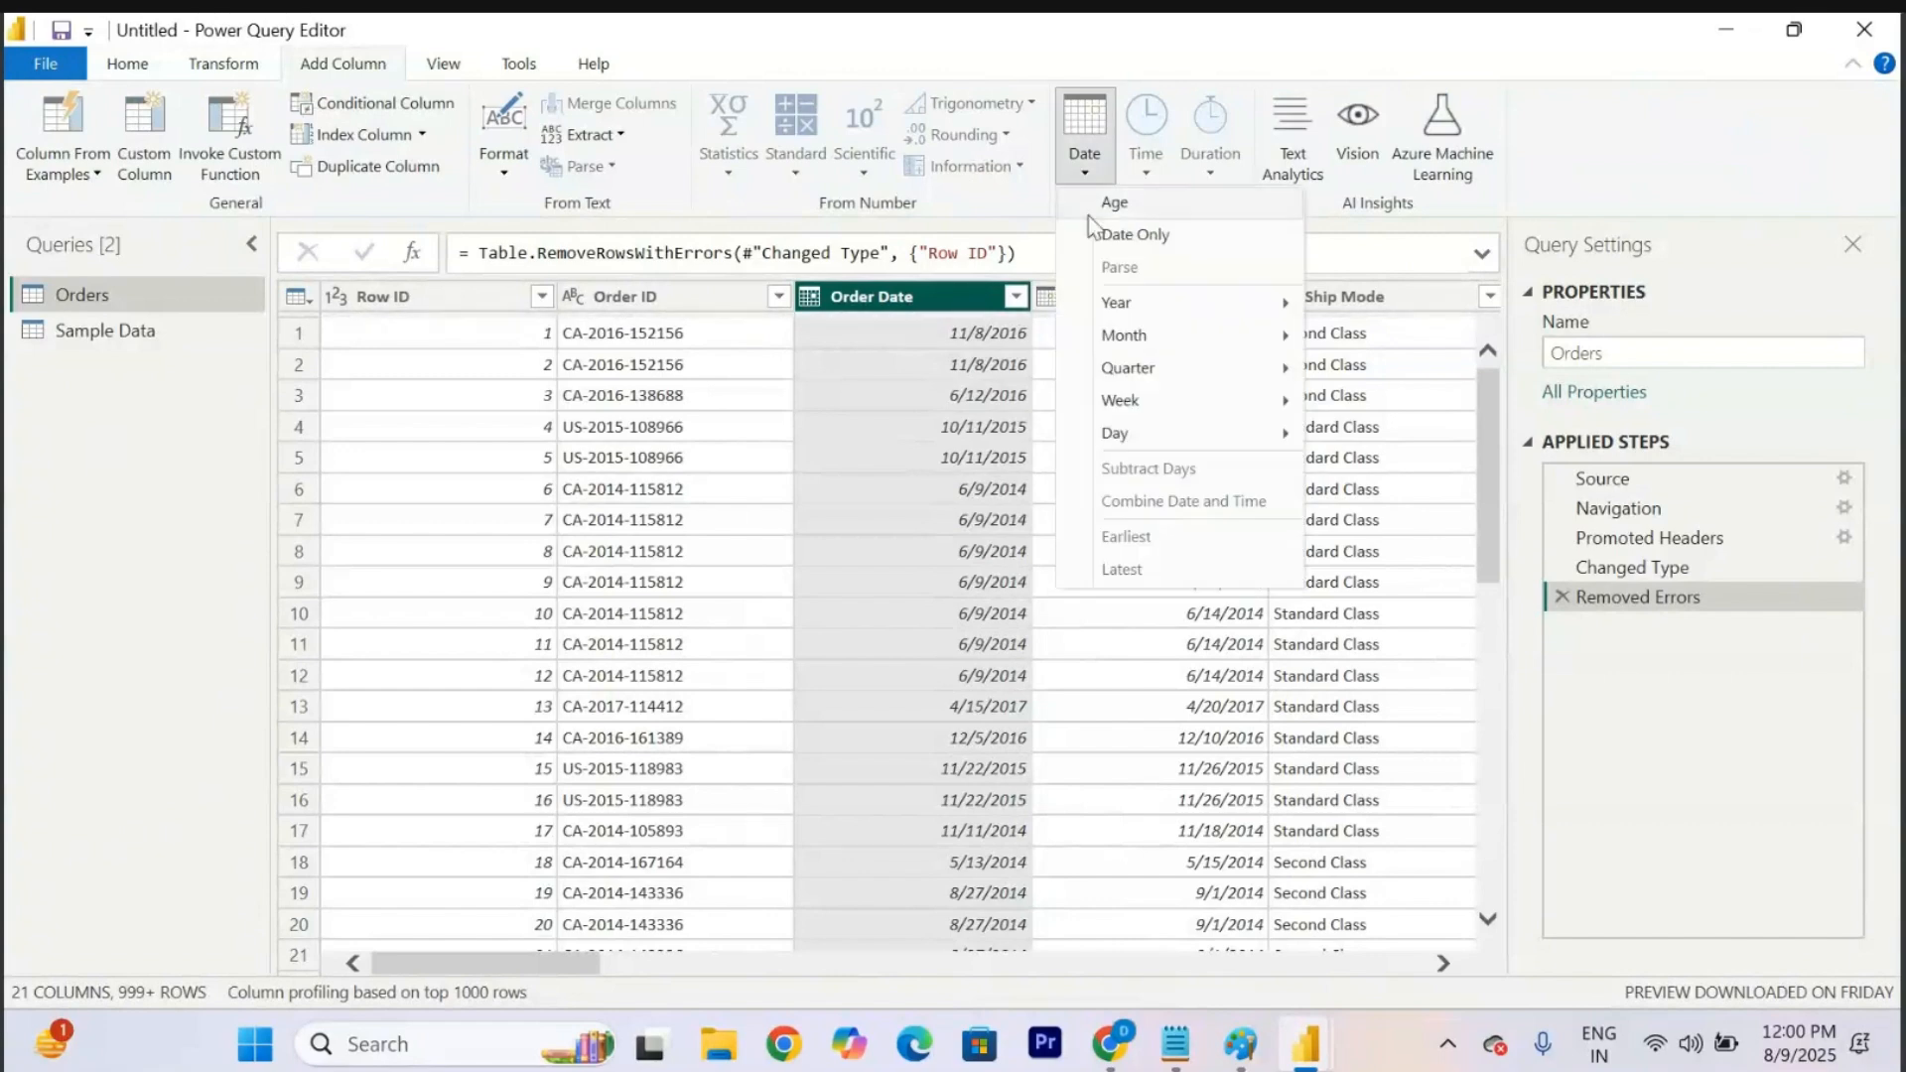
pyautogui.moveTo(1132, 337)
pyautogui.moveTo(1171, 303)
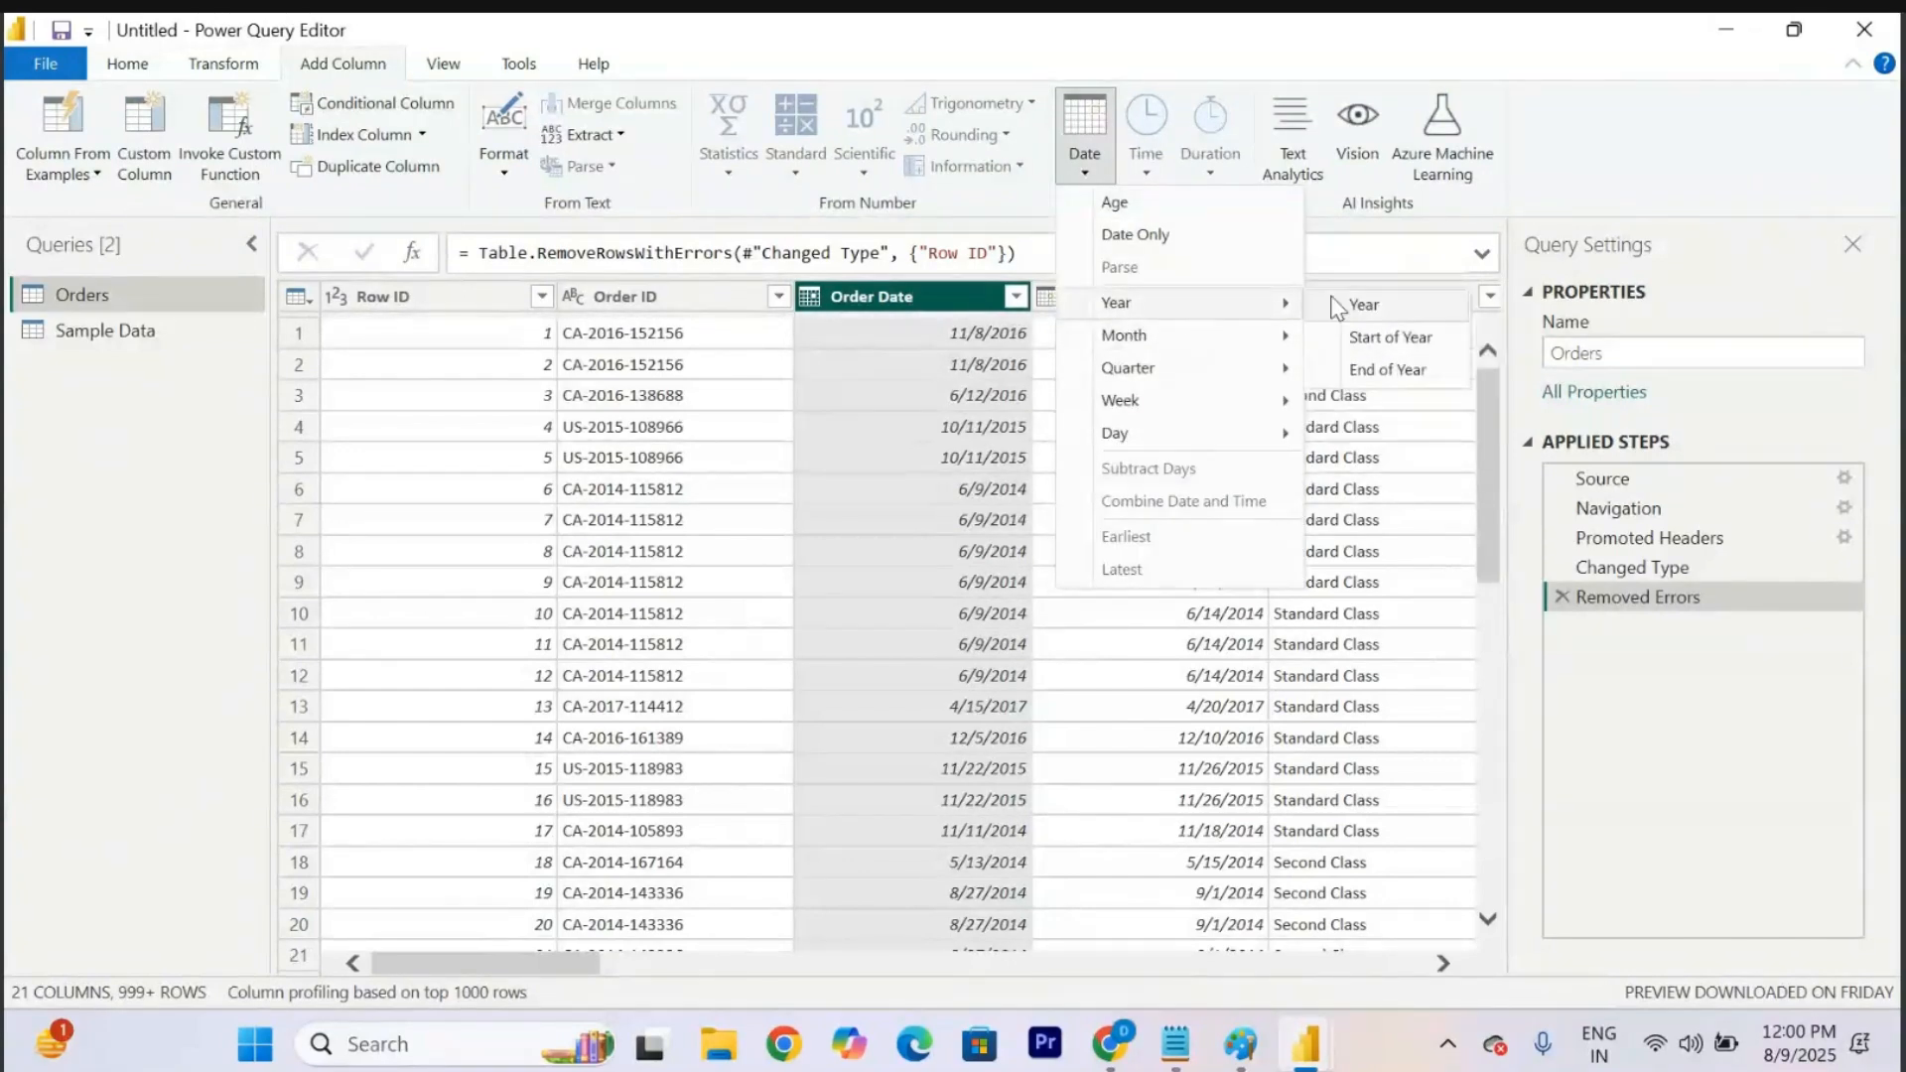
pyautogui.click(1365, 307)
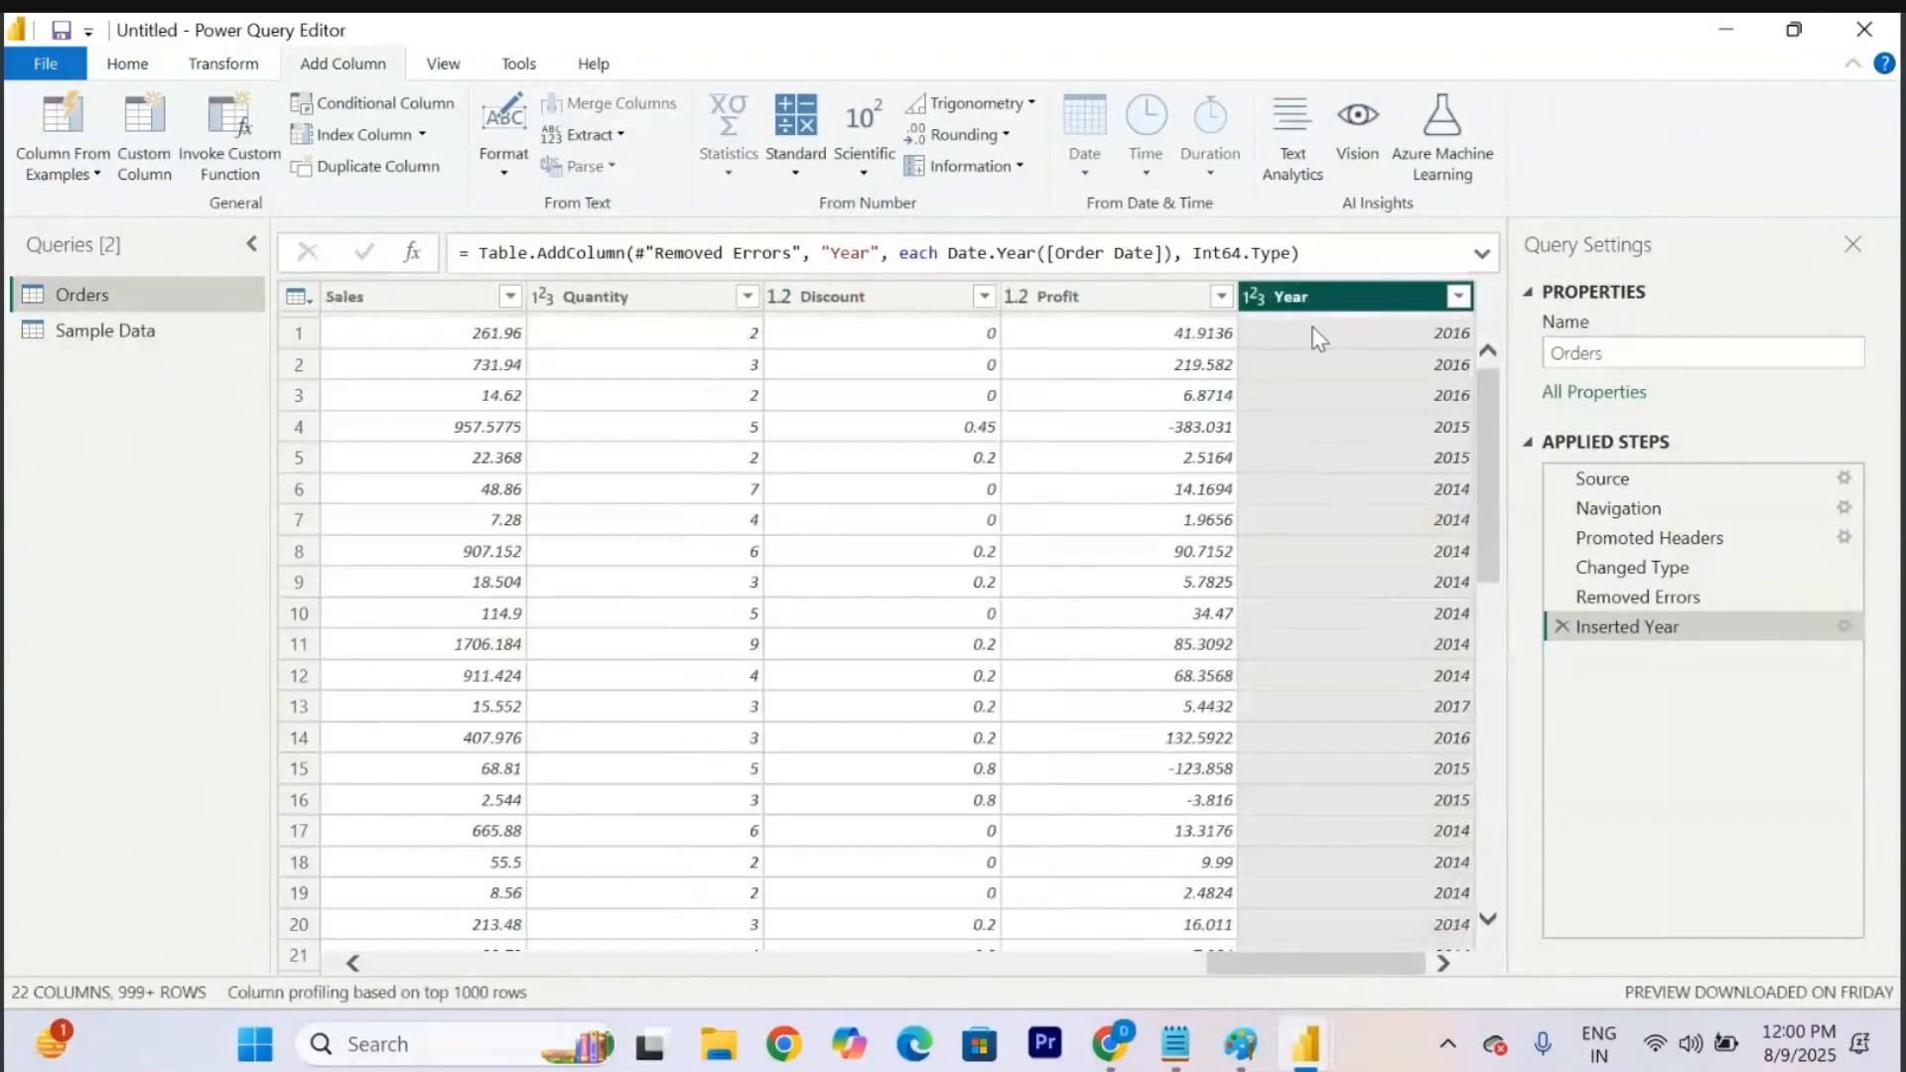
pyautogui.click(1457, 298)
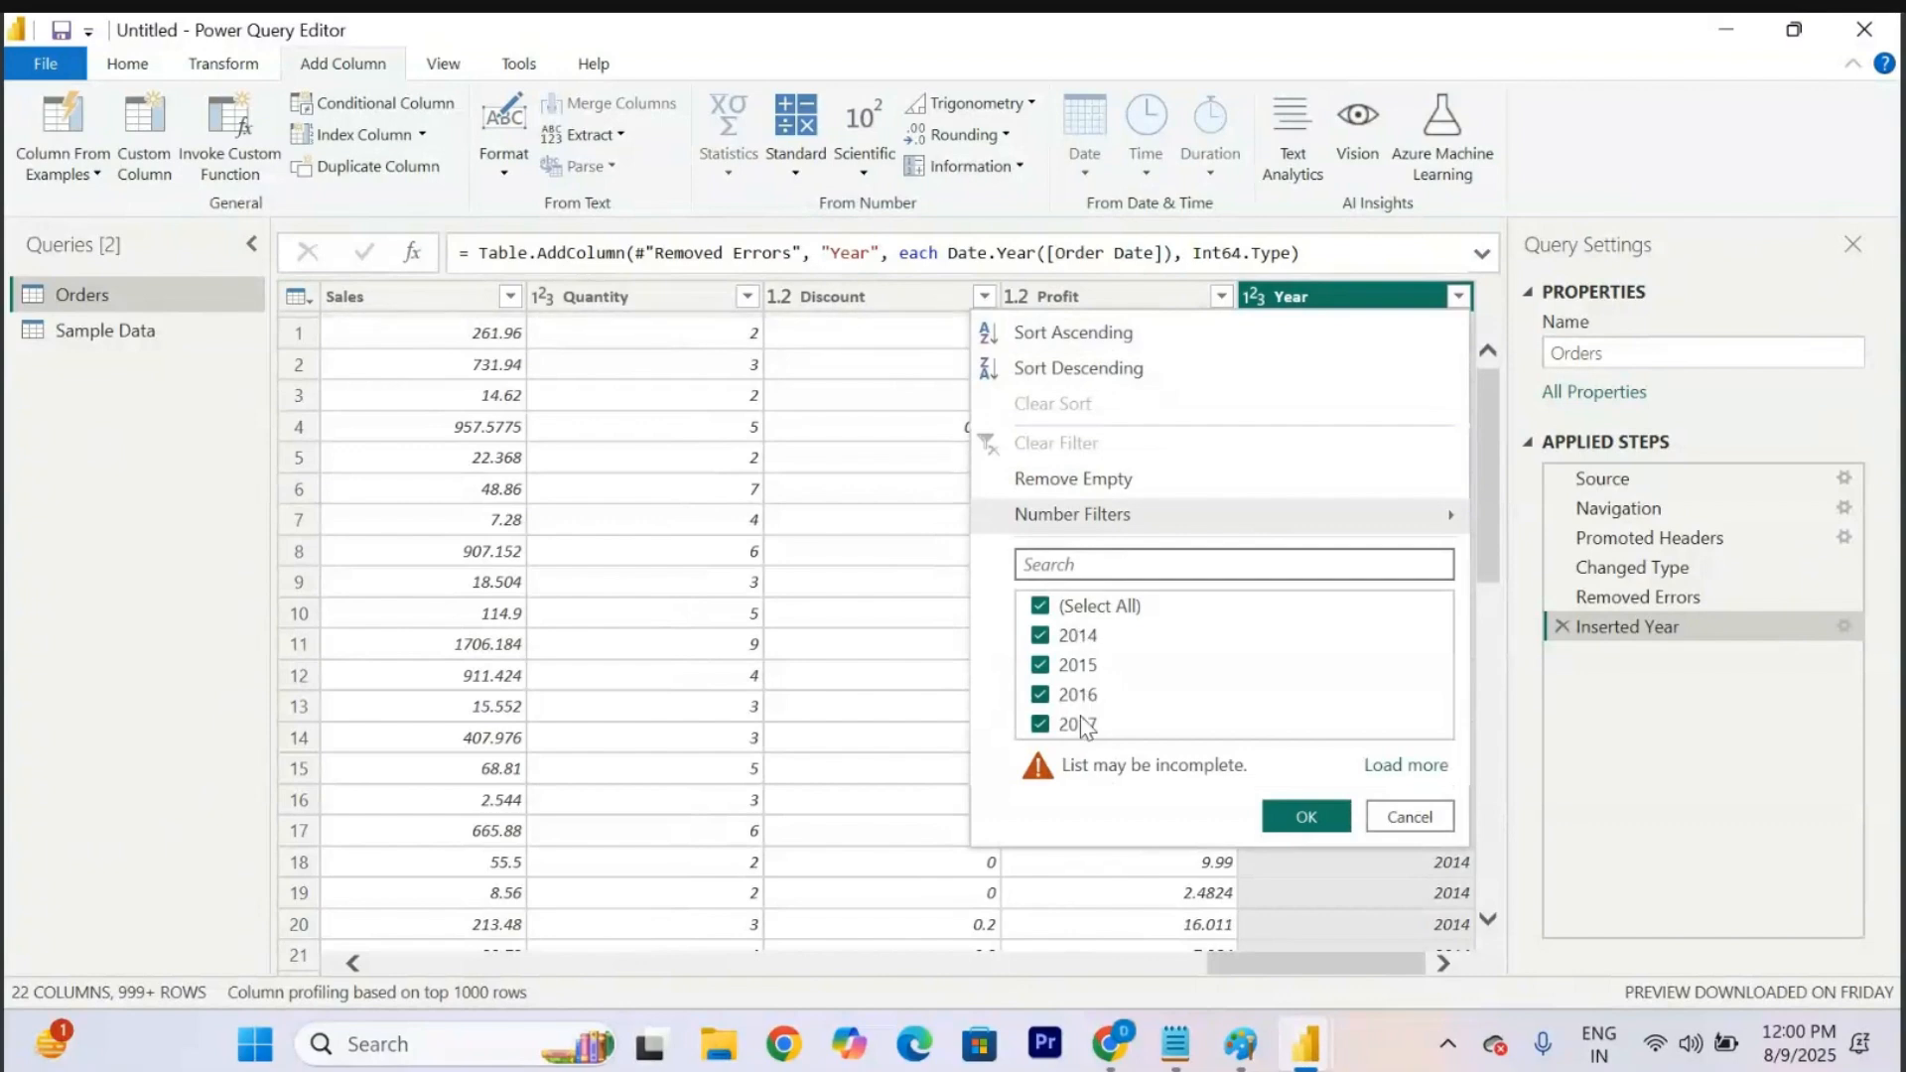
pyautogui.click(1407, 817)
# Add a numeric Month column extracted from Order Date and review its distinct values without filtering.
pyautogui.hscroll(-10, 936, 757)
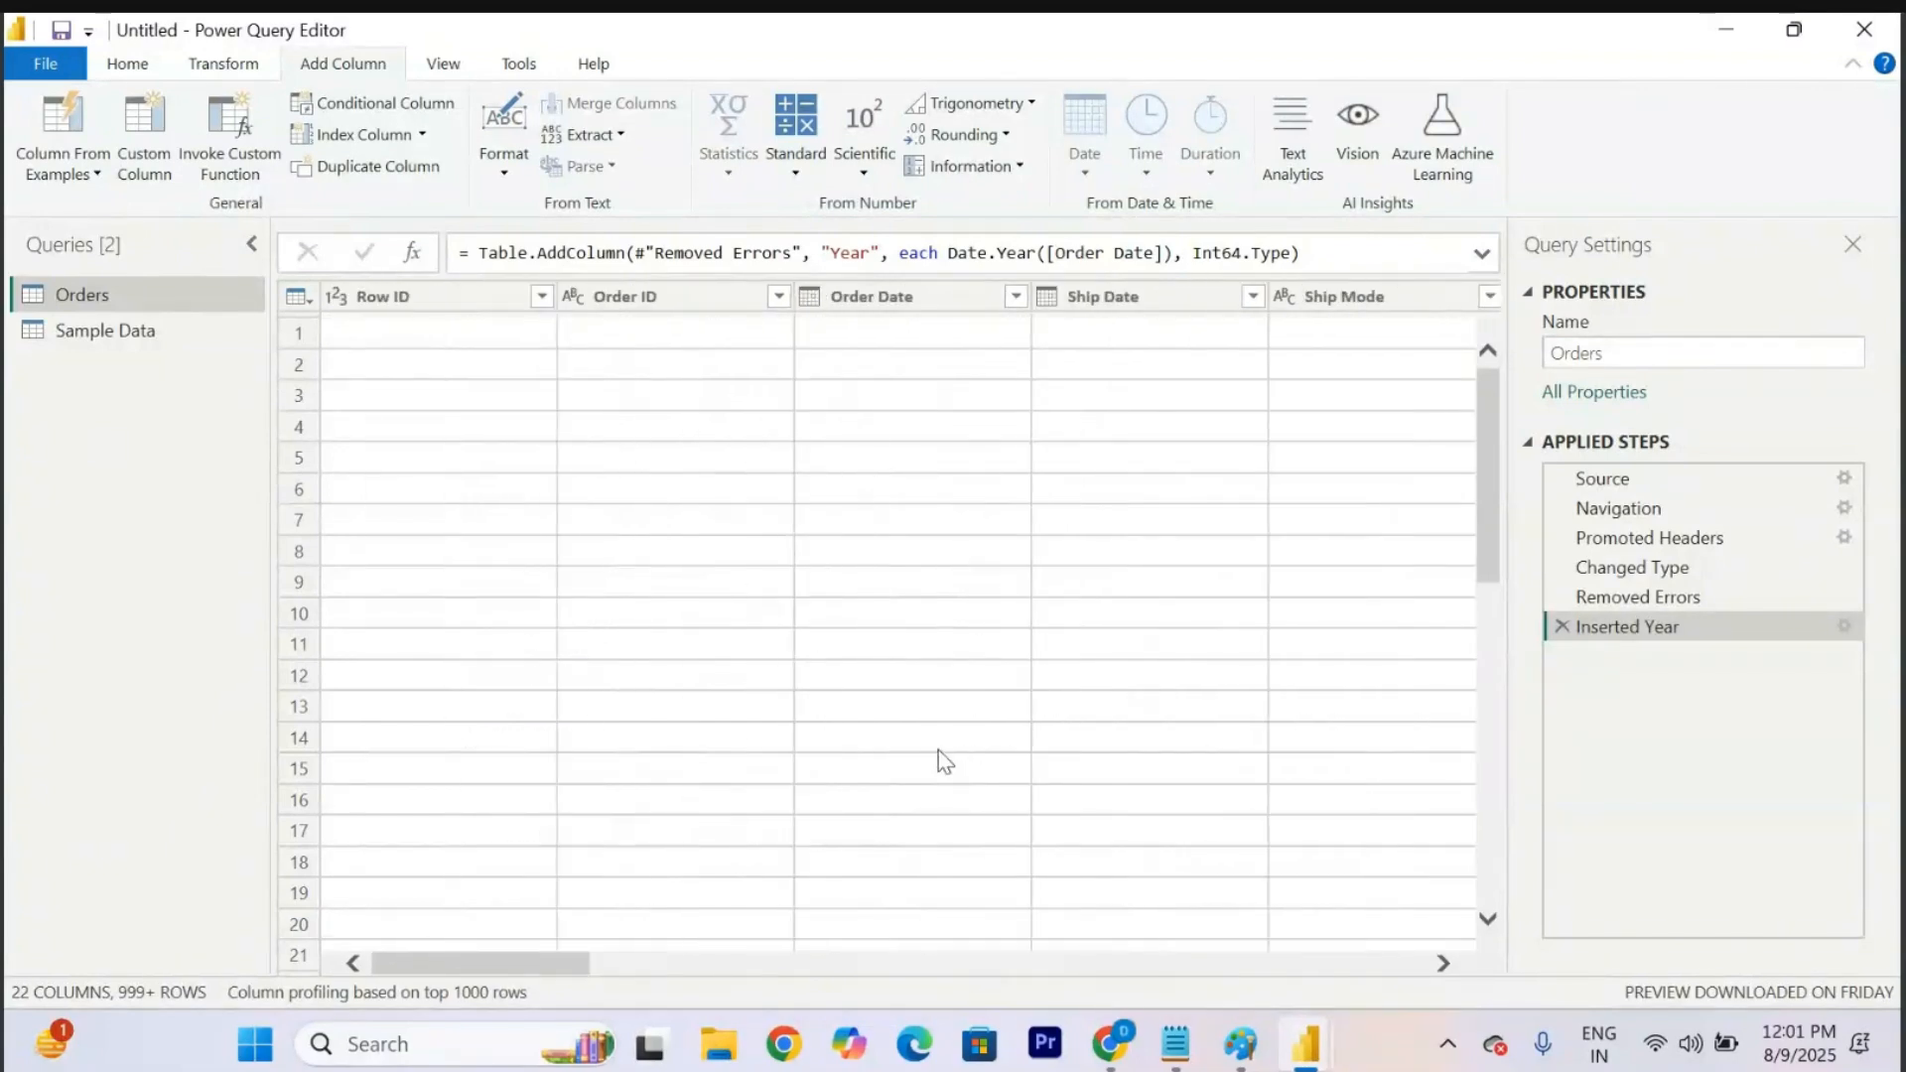
pyautogui.click(873, 296)
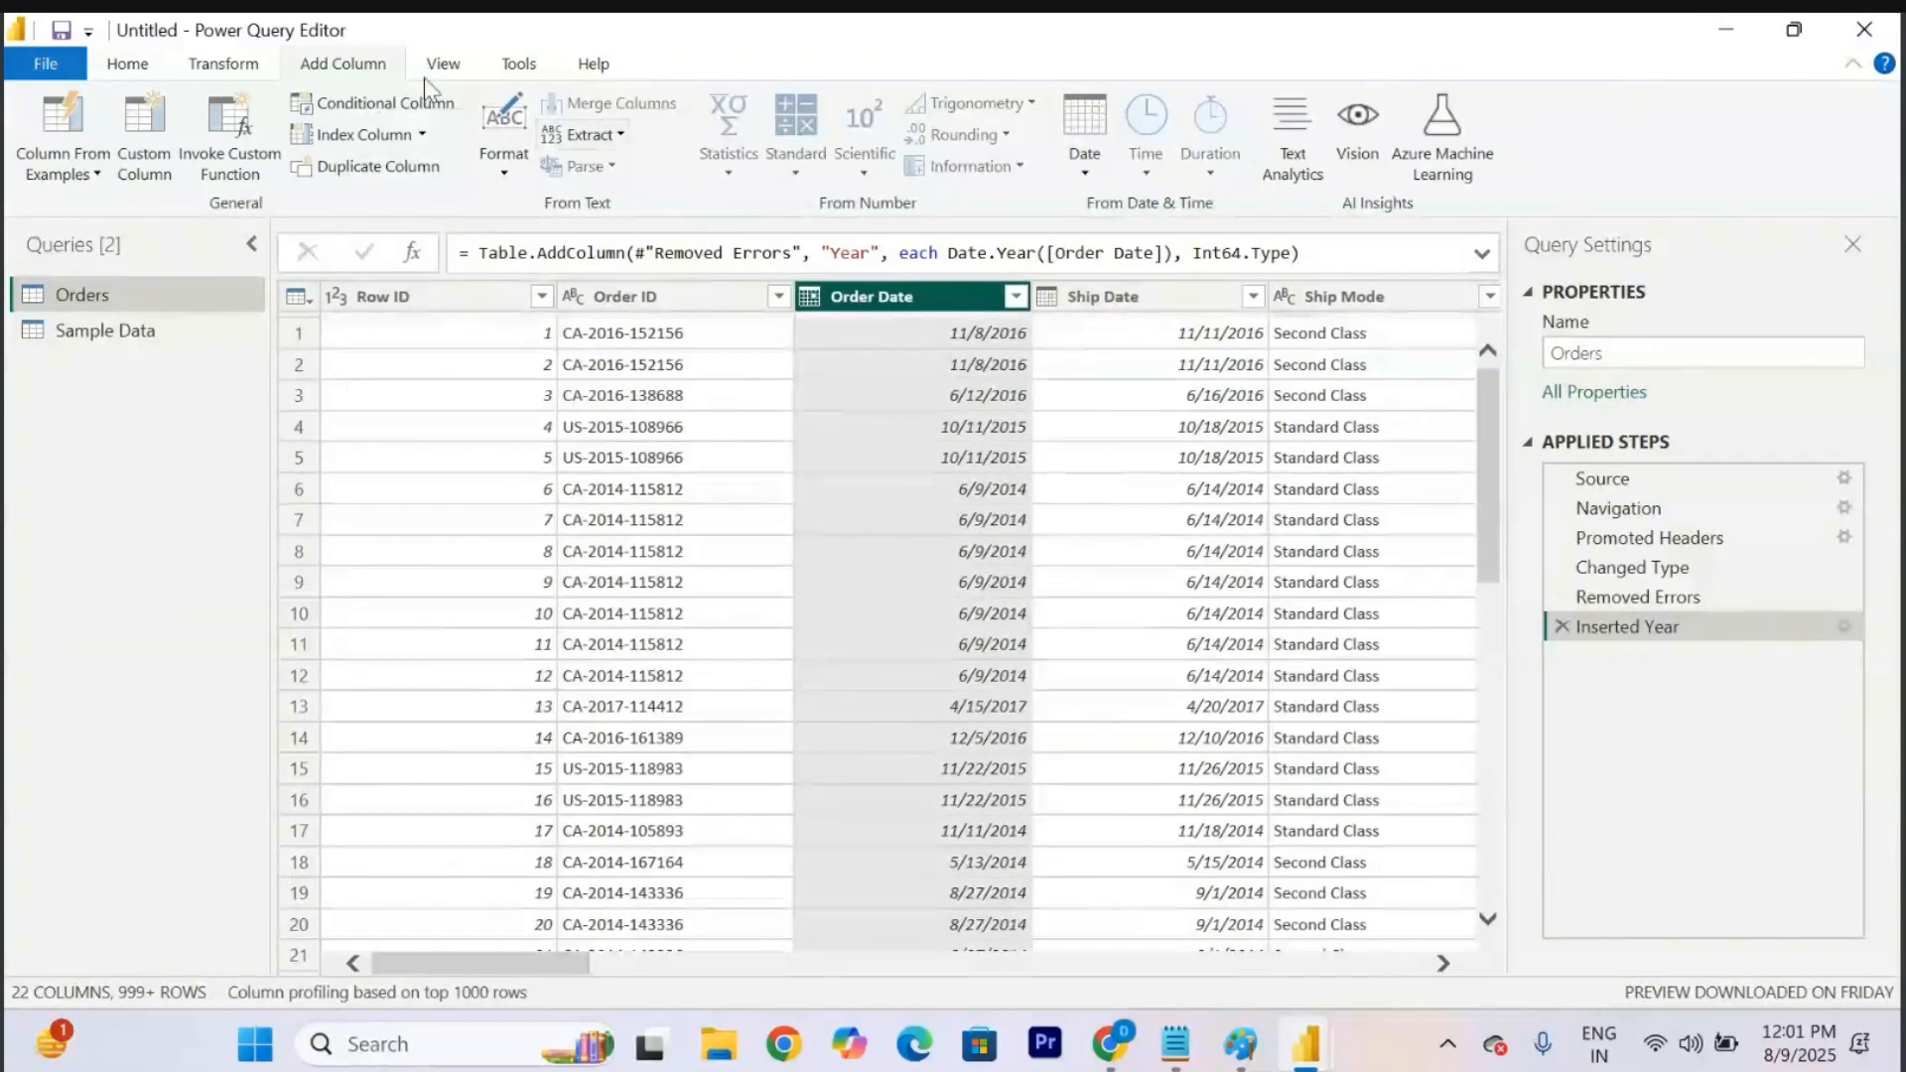
pyautogui.click(1084, 158)
pyautogui.moveTo(1191, 367)
pyautogui.moveTo(1213, 333)
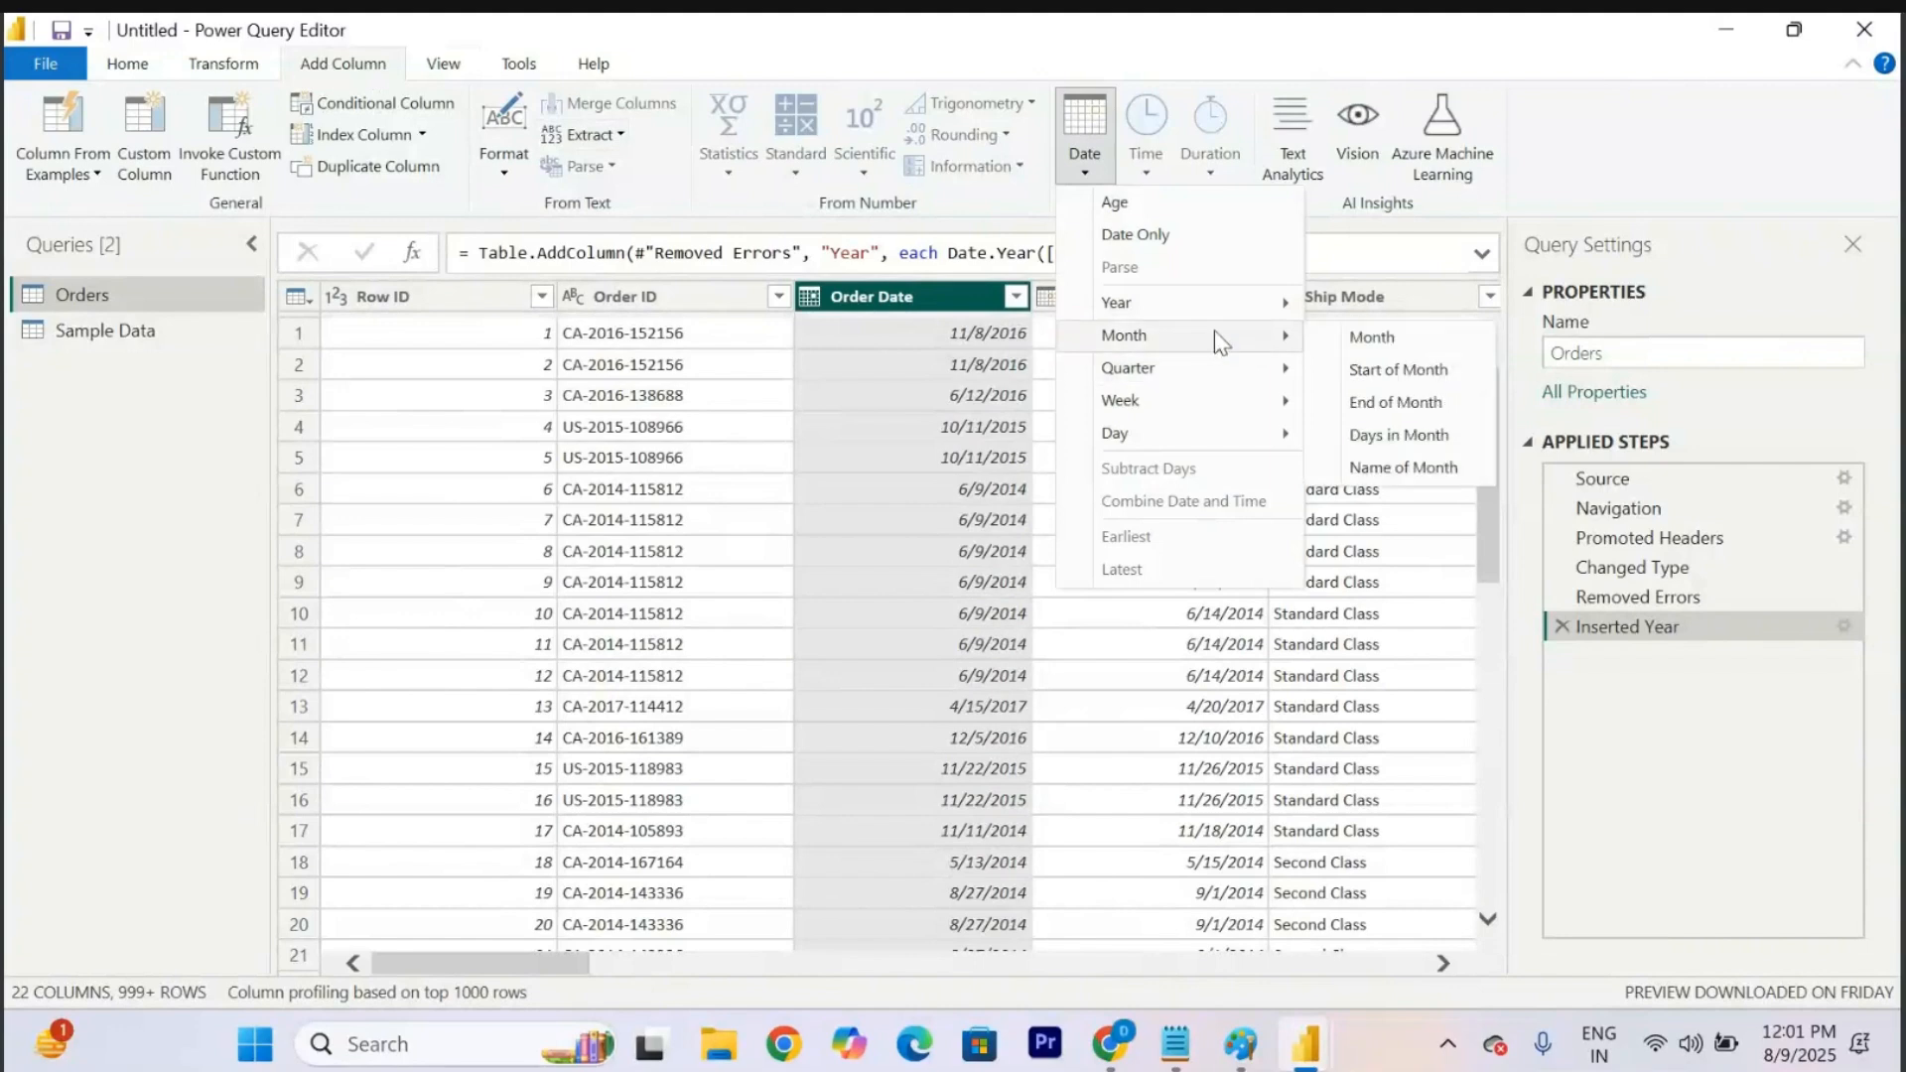
pyautogui.click(1385, 336)
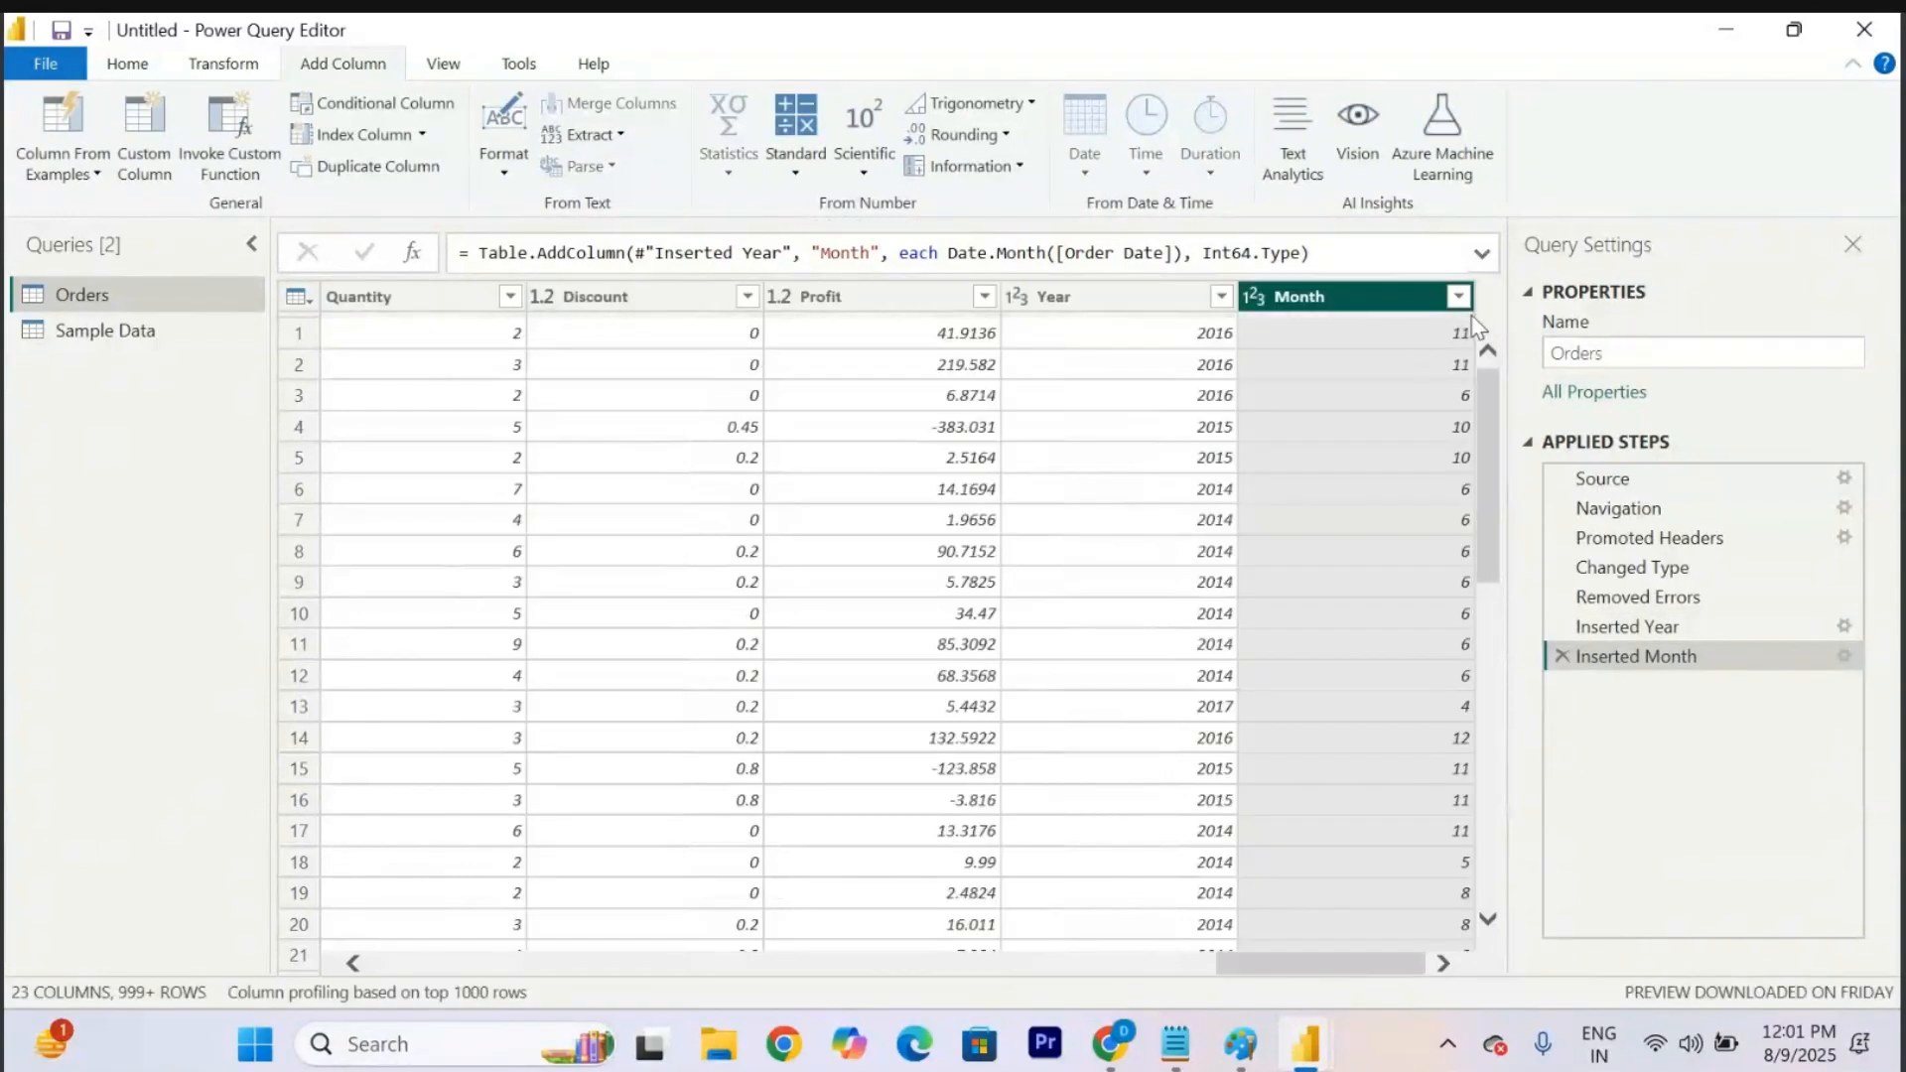
pyautogui.click(1457, 297)
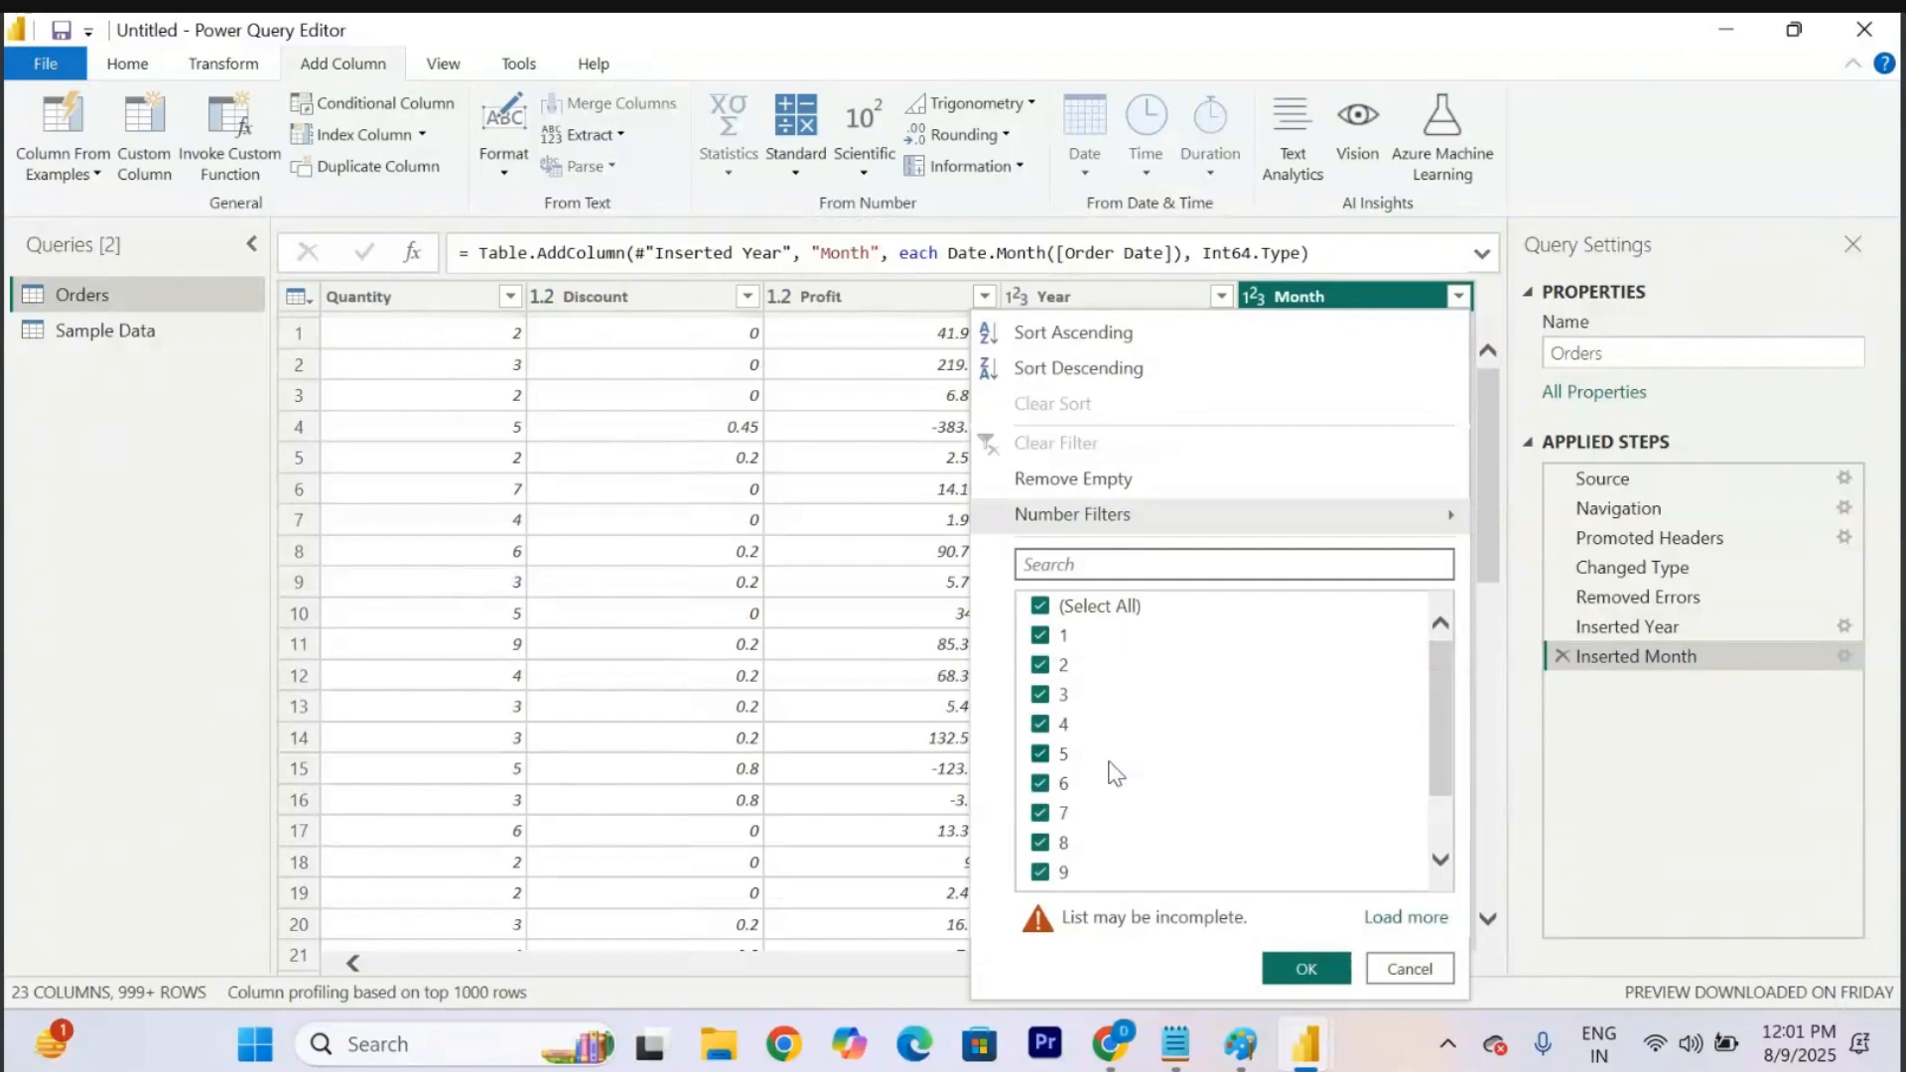
pyautogui.scroll(-1, 1116, 773)
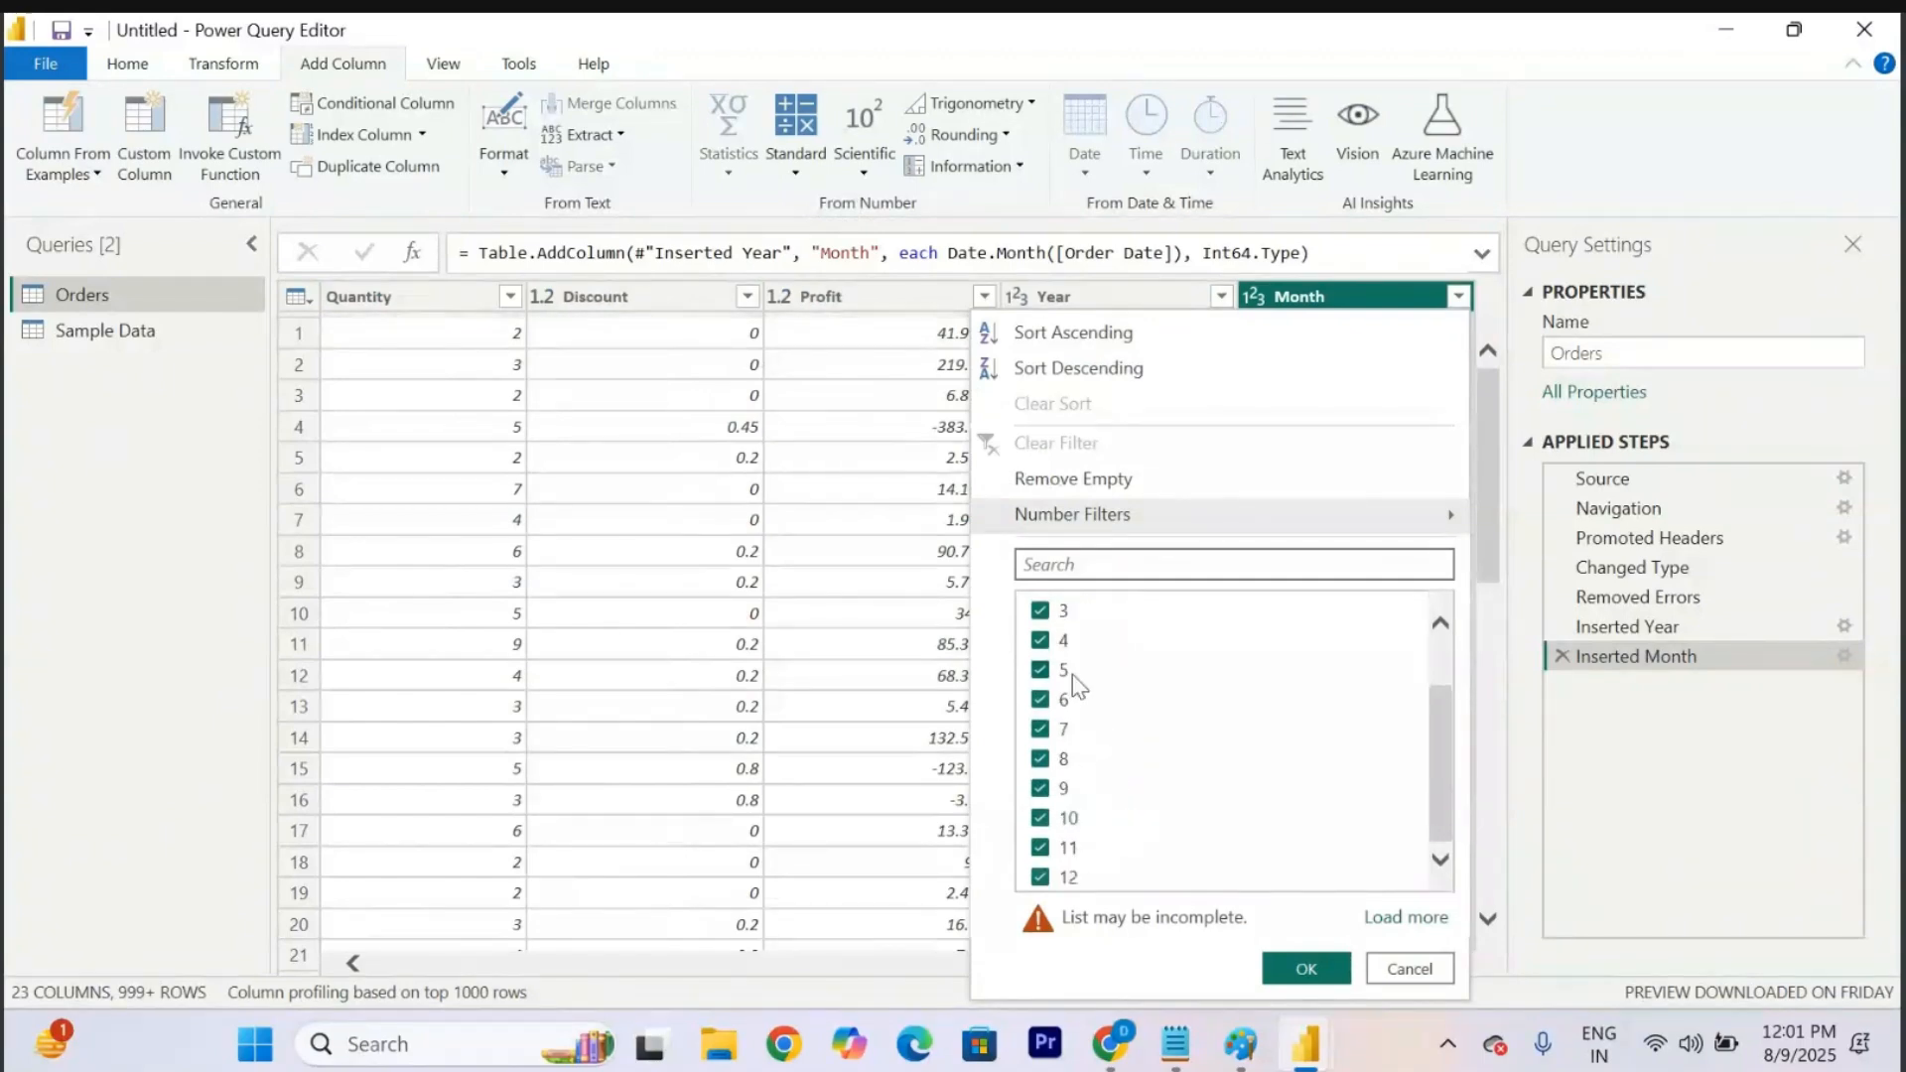
pyautogui.click(1410, 968)
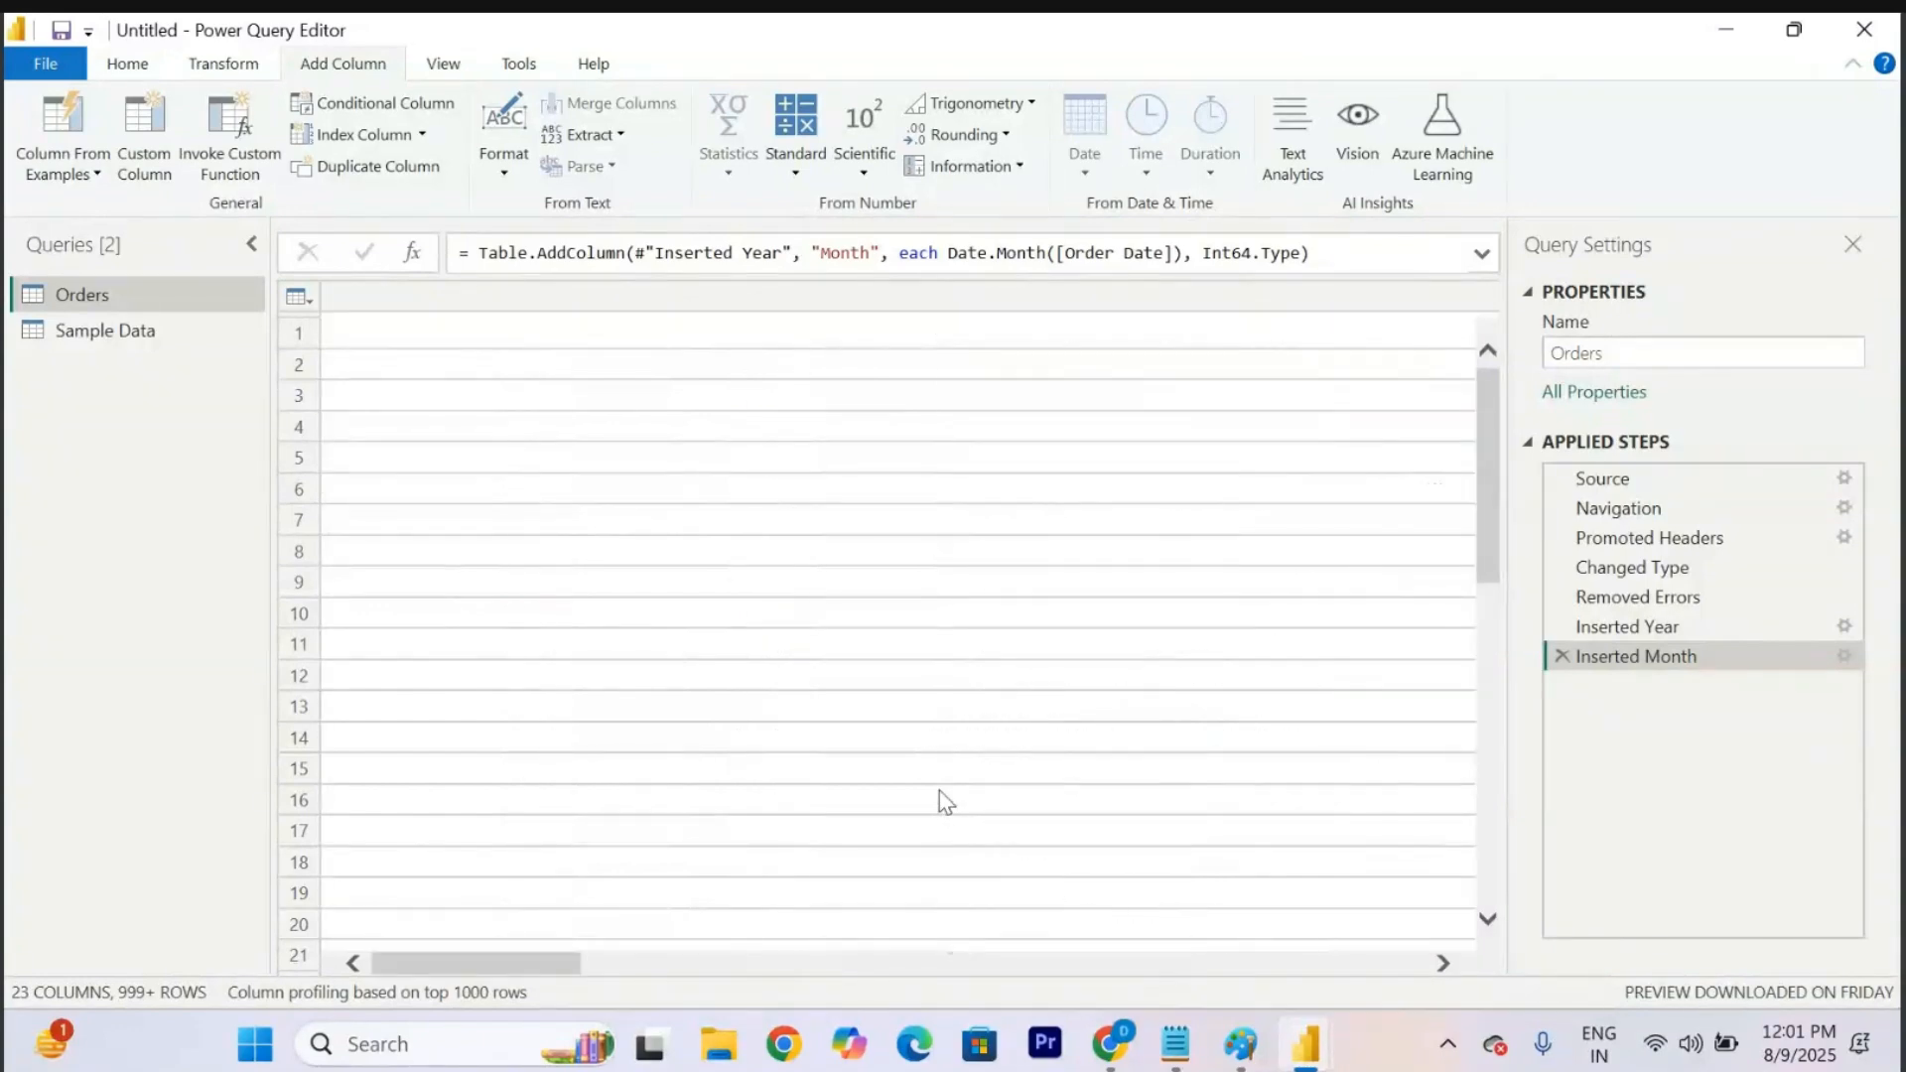
# Add a Month Name column extracted from Order Date and look through its distinct values without filtering.
pyautogui.click(893, 296)
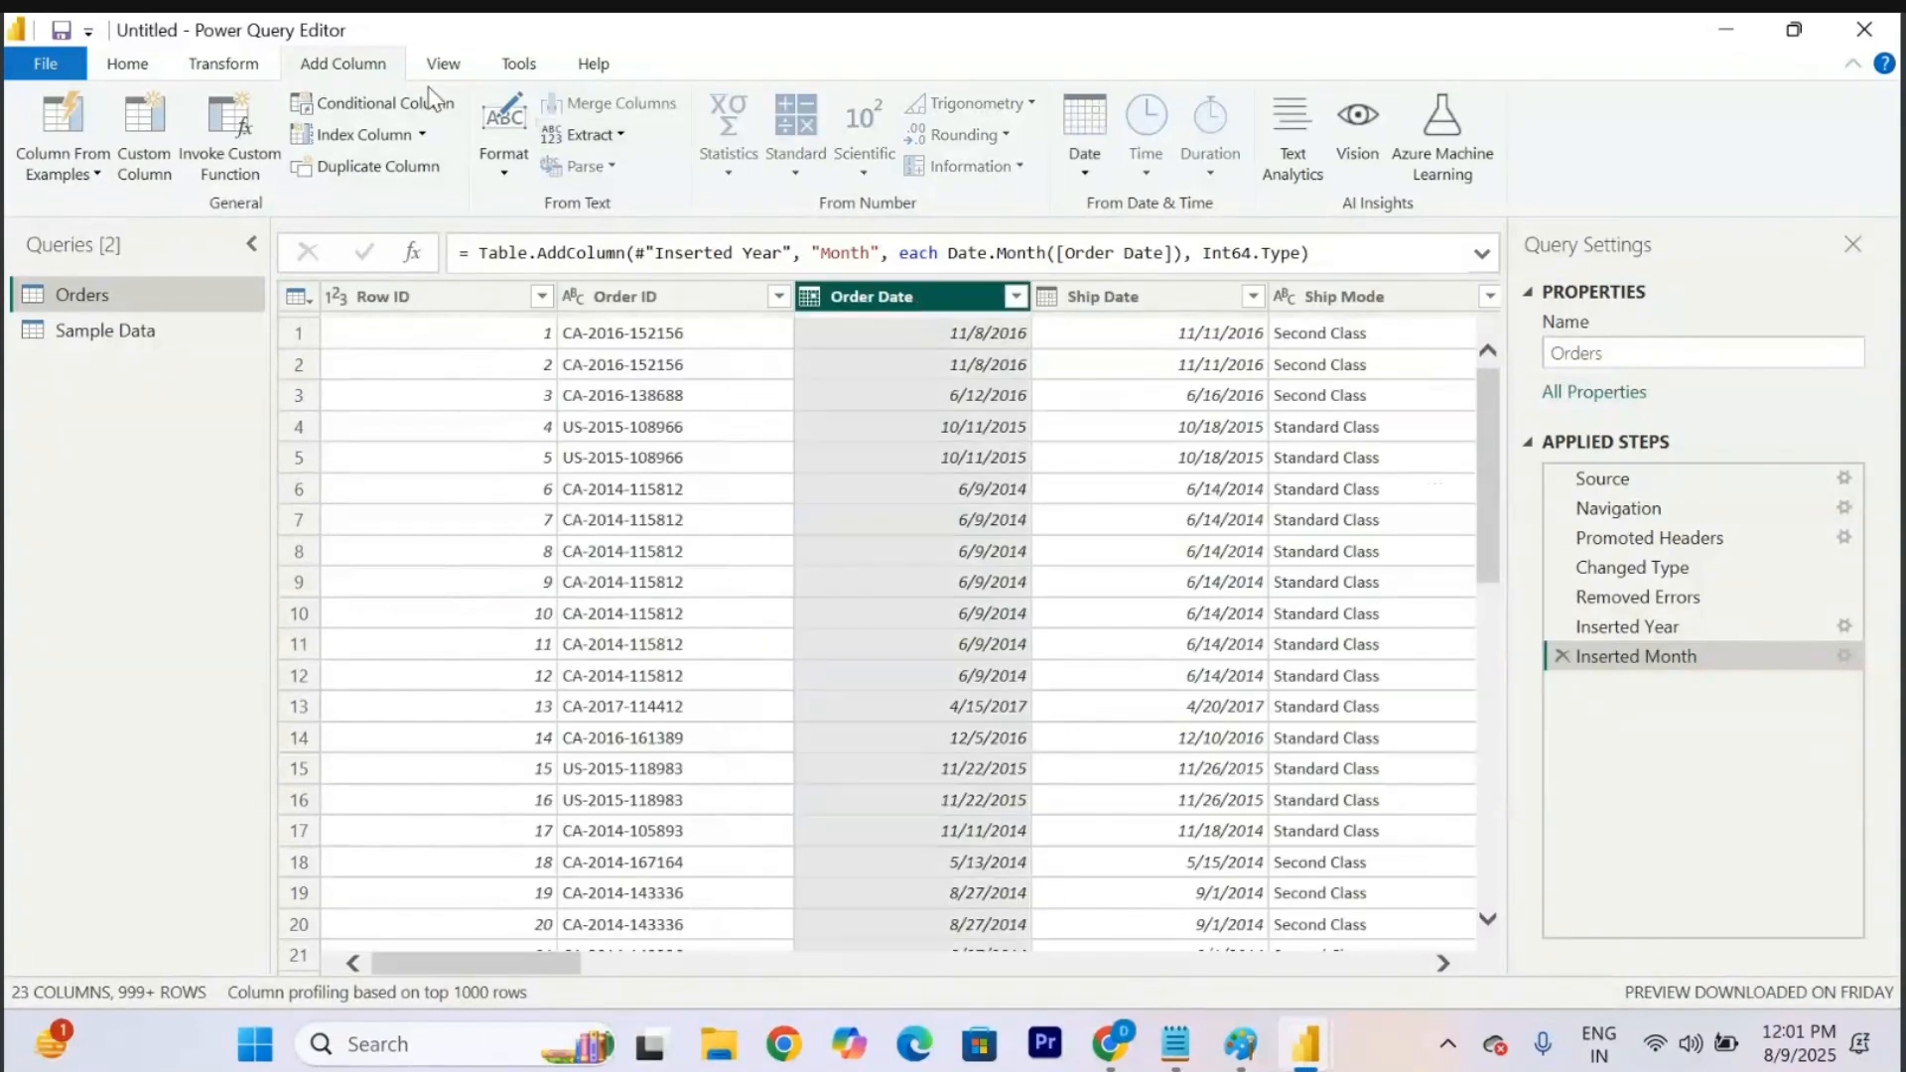
pyautogui.click(1092, 167)
pyautogui.moveTo(1188, 348)
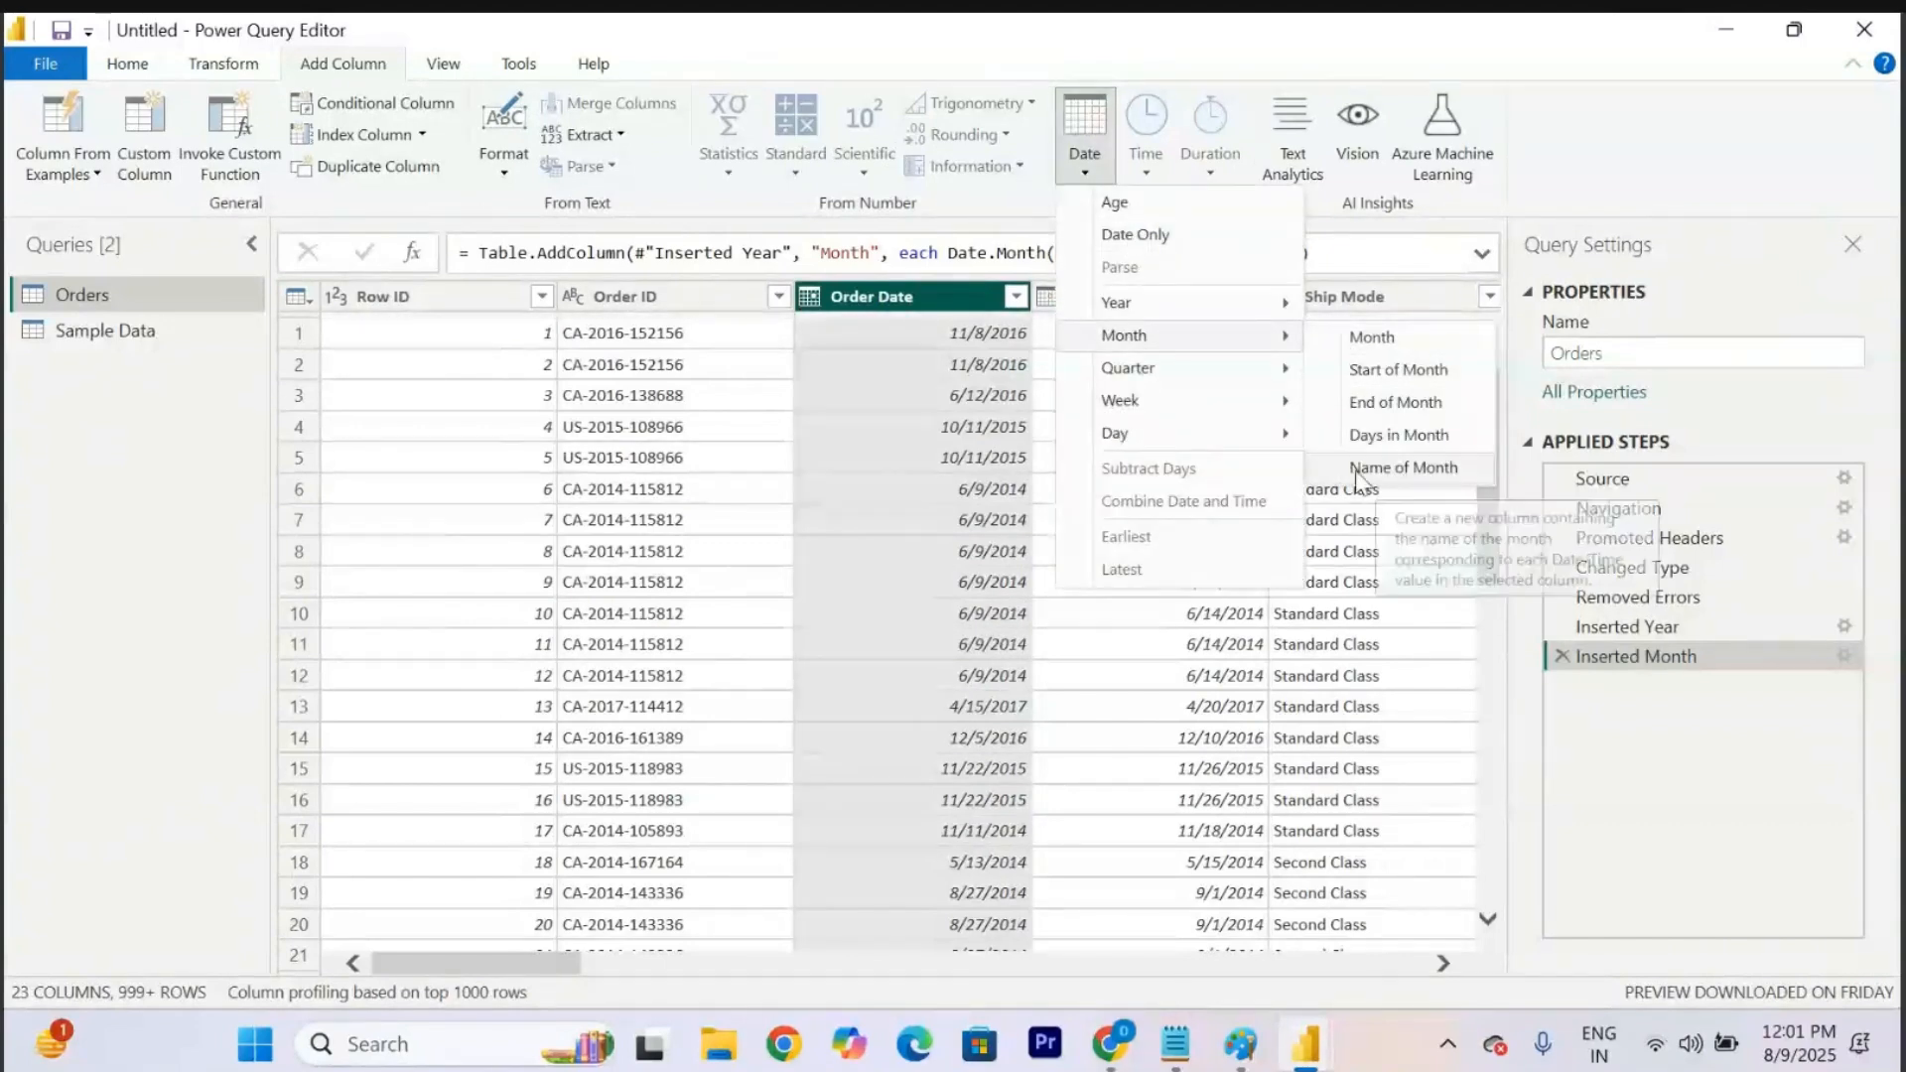
pyautogui.click(1406, 468)
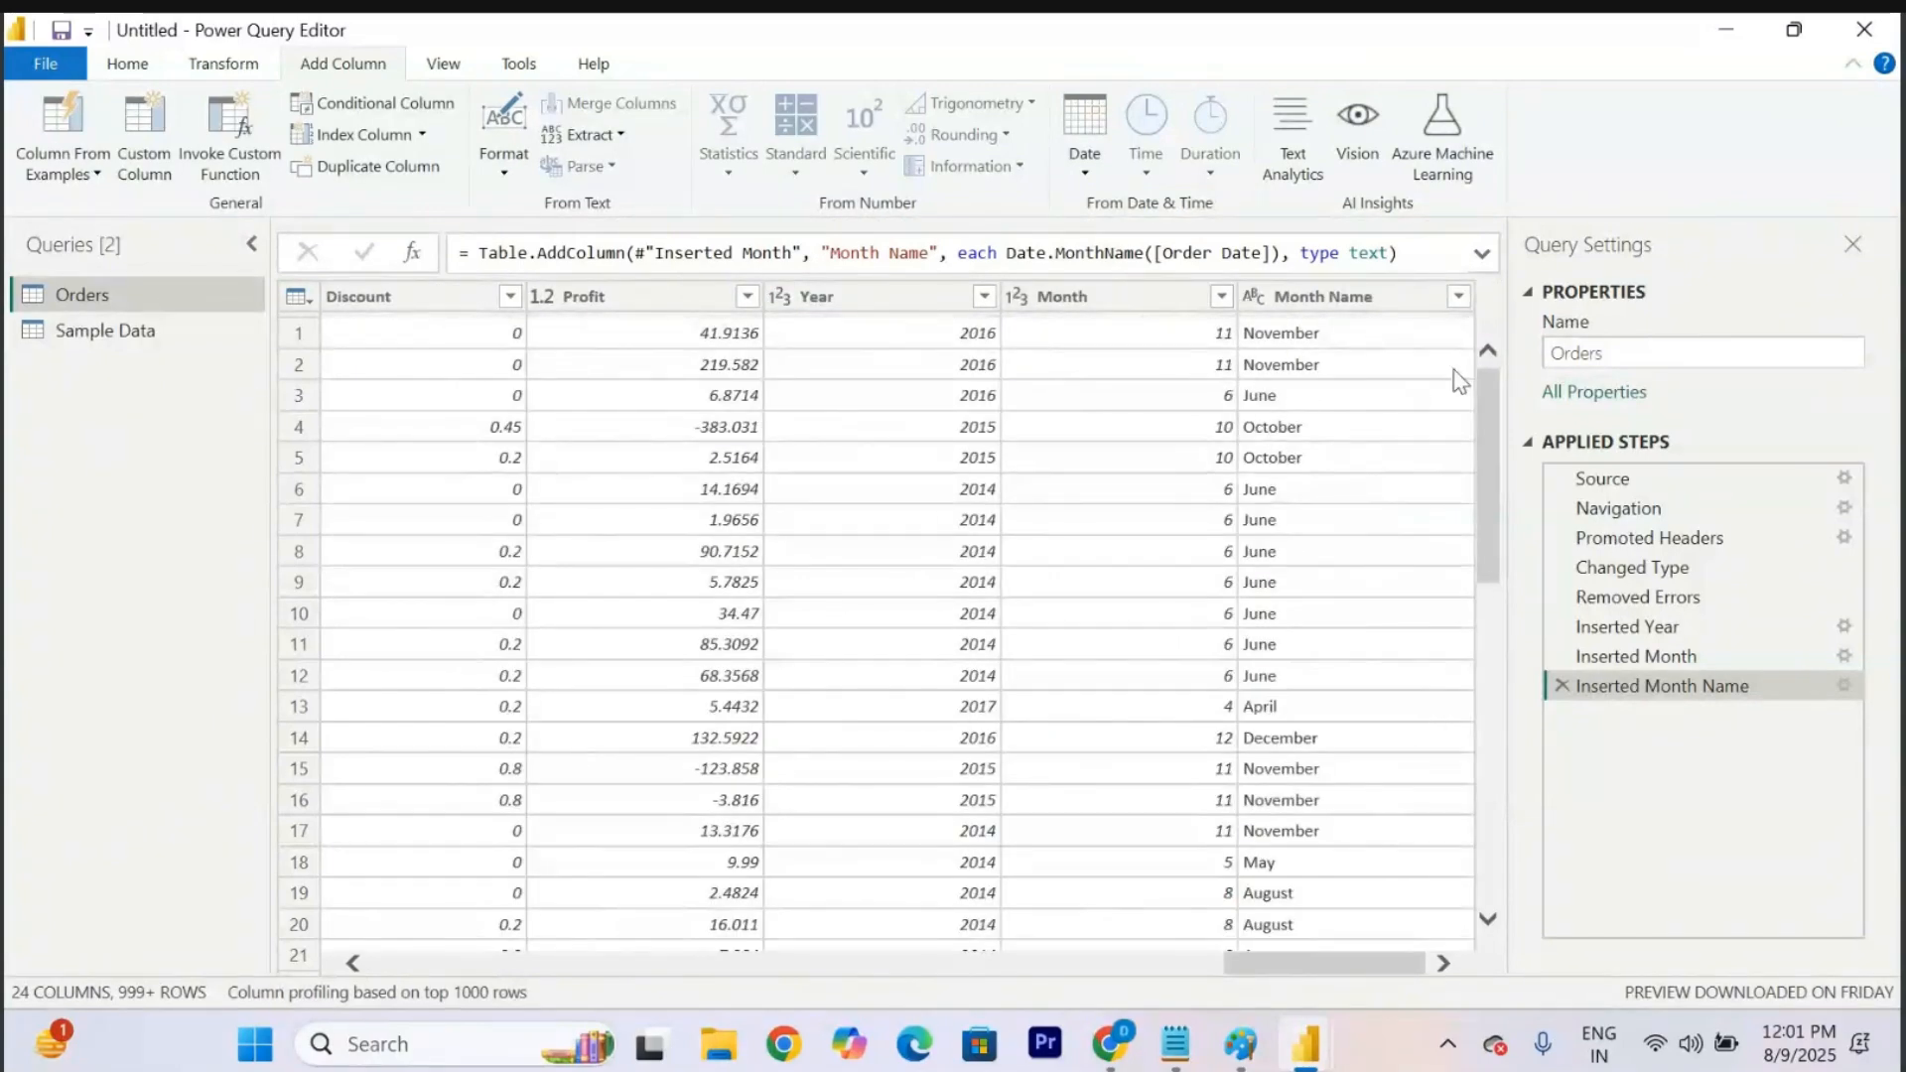
pyautogui.click(1458, 297)
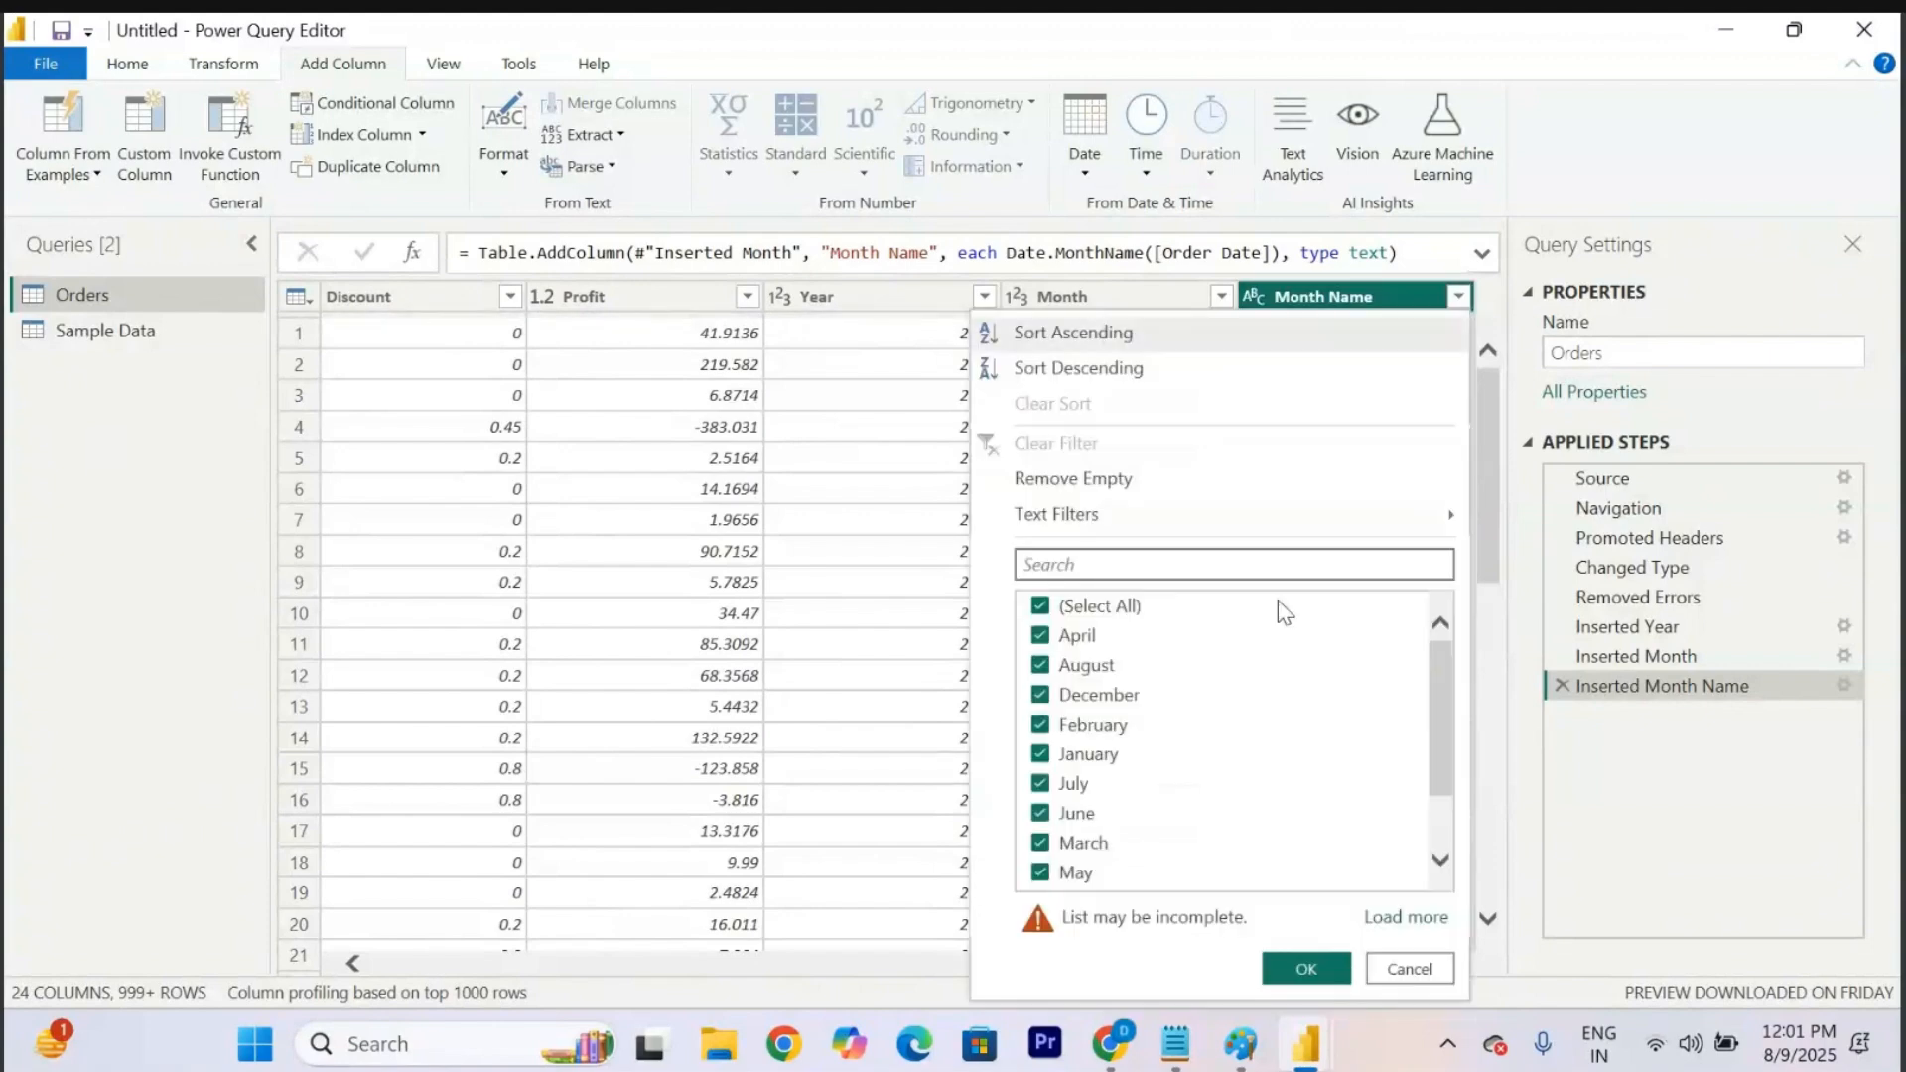
pyautogui.scroll(-1, 1096, 774)
pyautogui.scroll(1, 1097, 780)
pyautogui.scroll(-1, 1097, 779)
pyautogui.scroll(-1, 1097, 779)
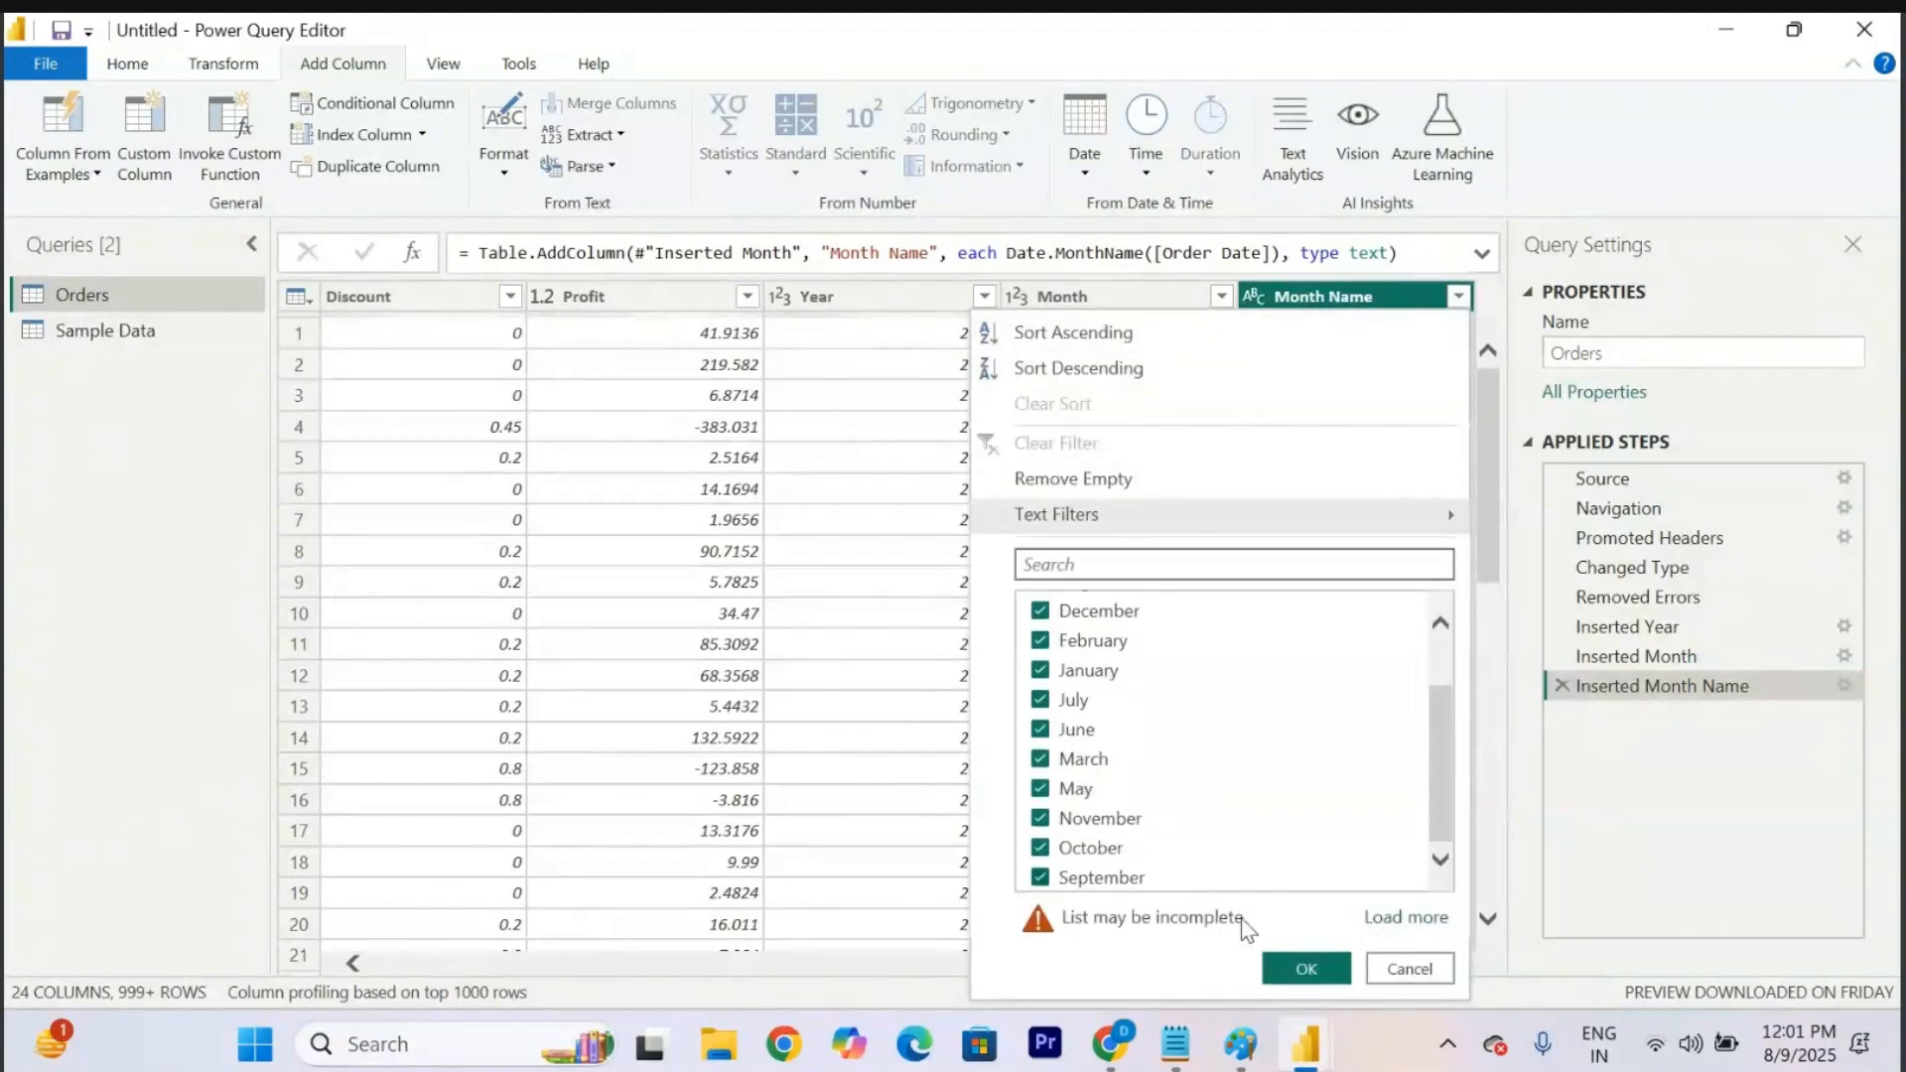
pyautogui.click(1410, 968)
# Add a numeric Day column extracted from Order Date and look through its distinct values without filtering.
pyautogui.hscroll(-15, 907, 693)
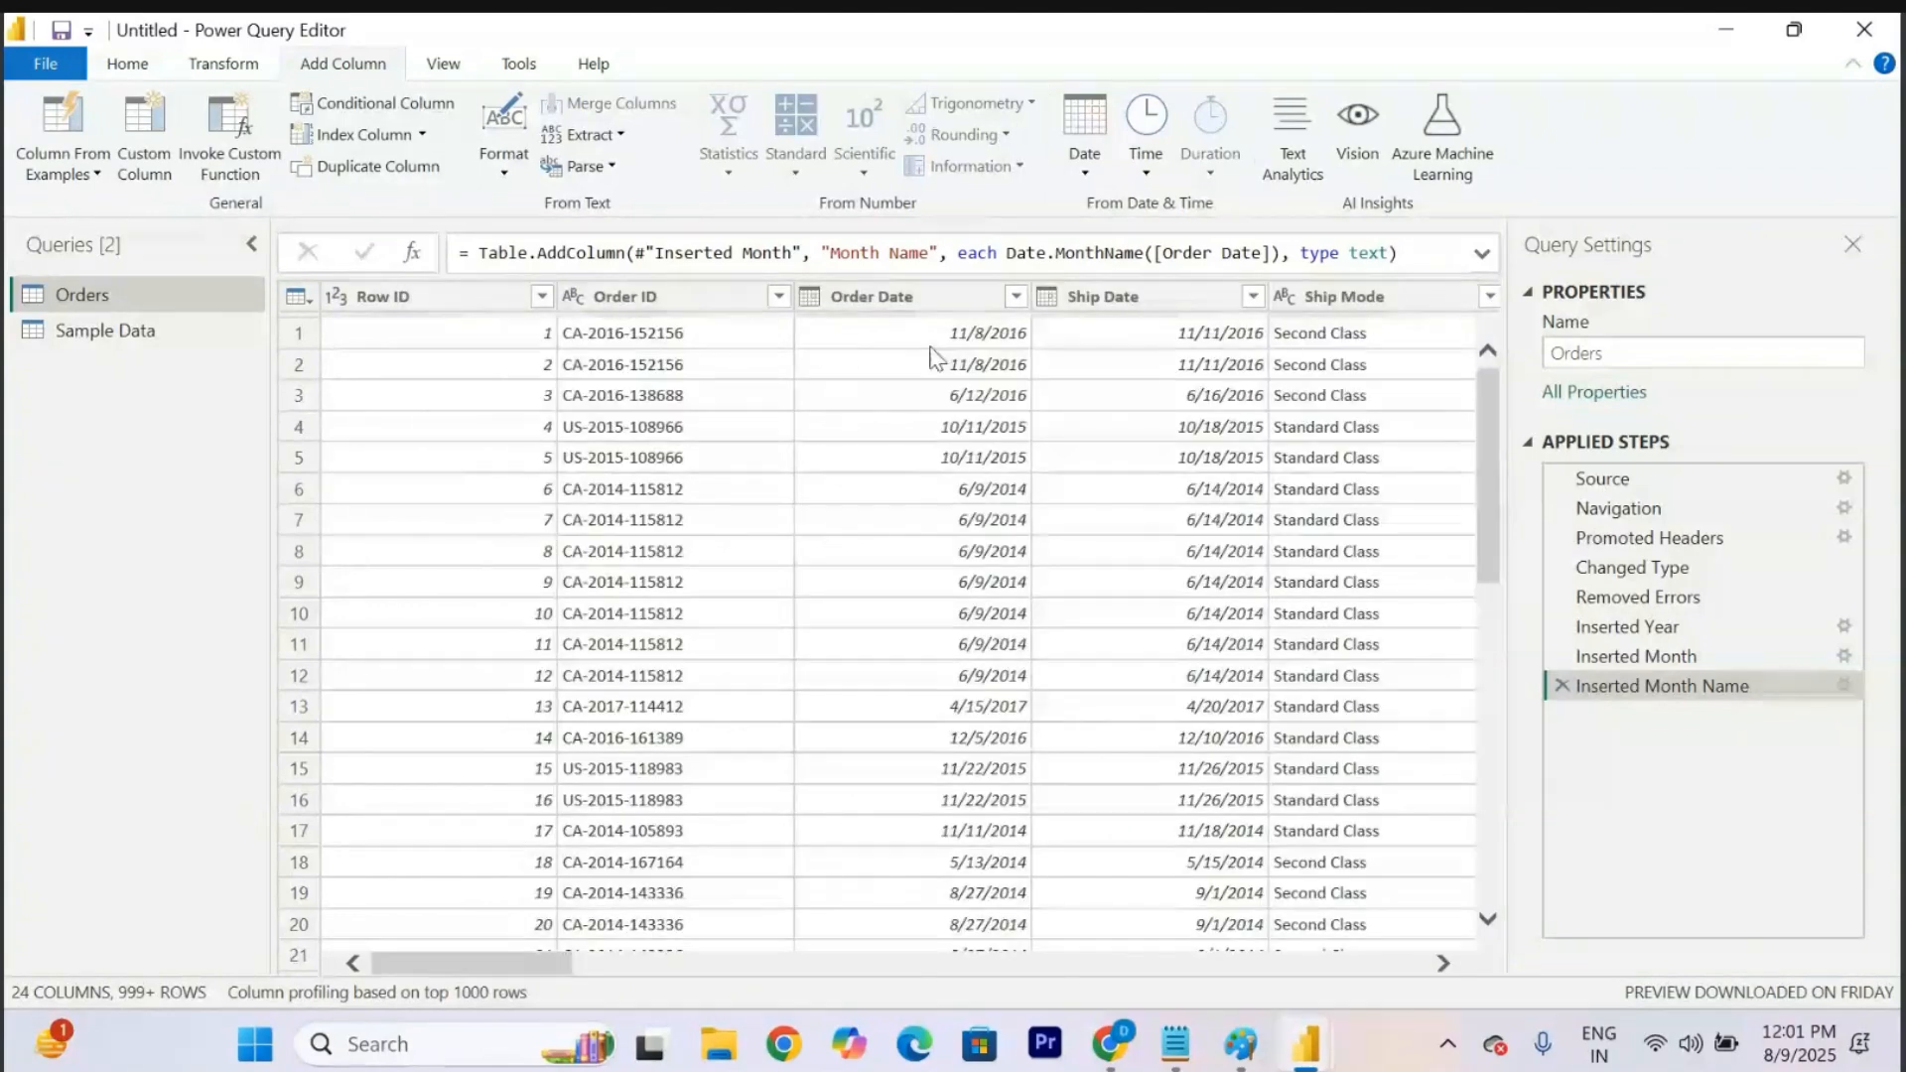
pyautogui.click(915, 298)
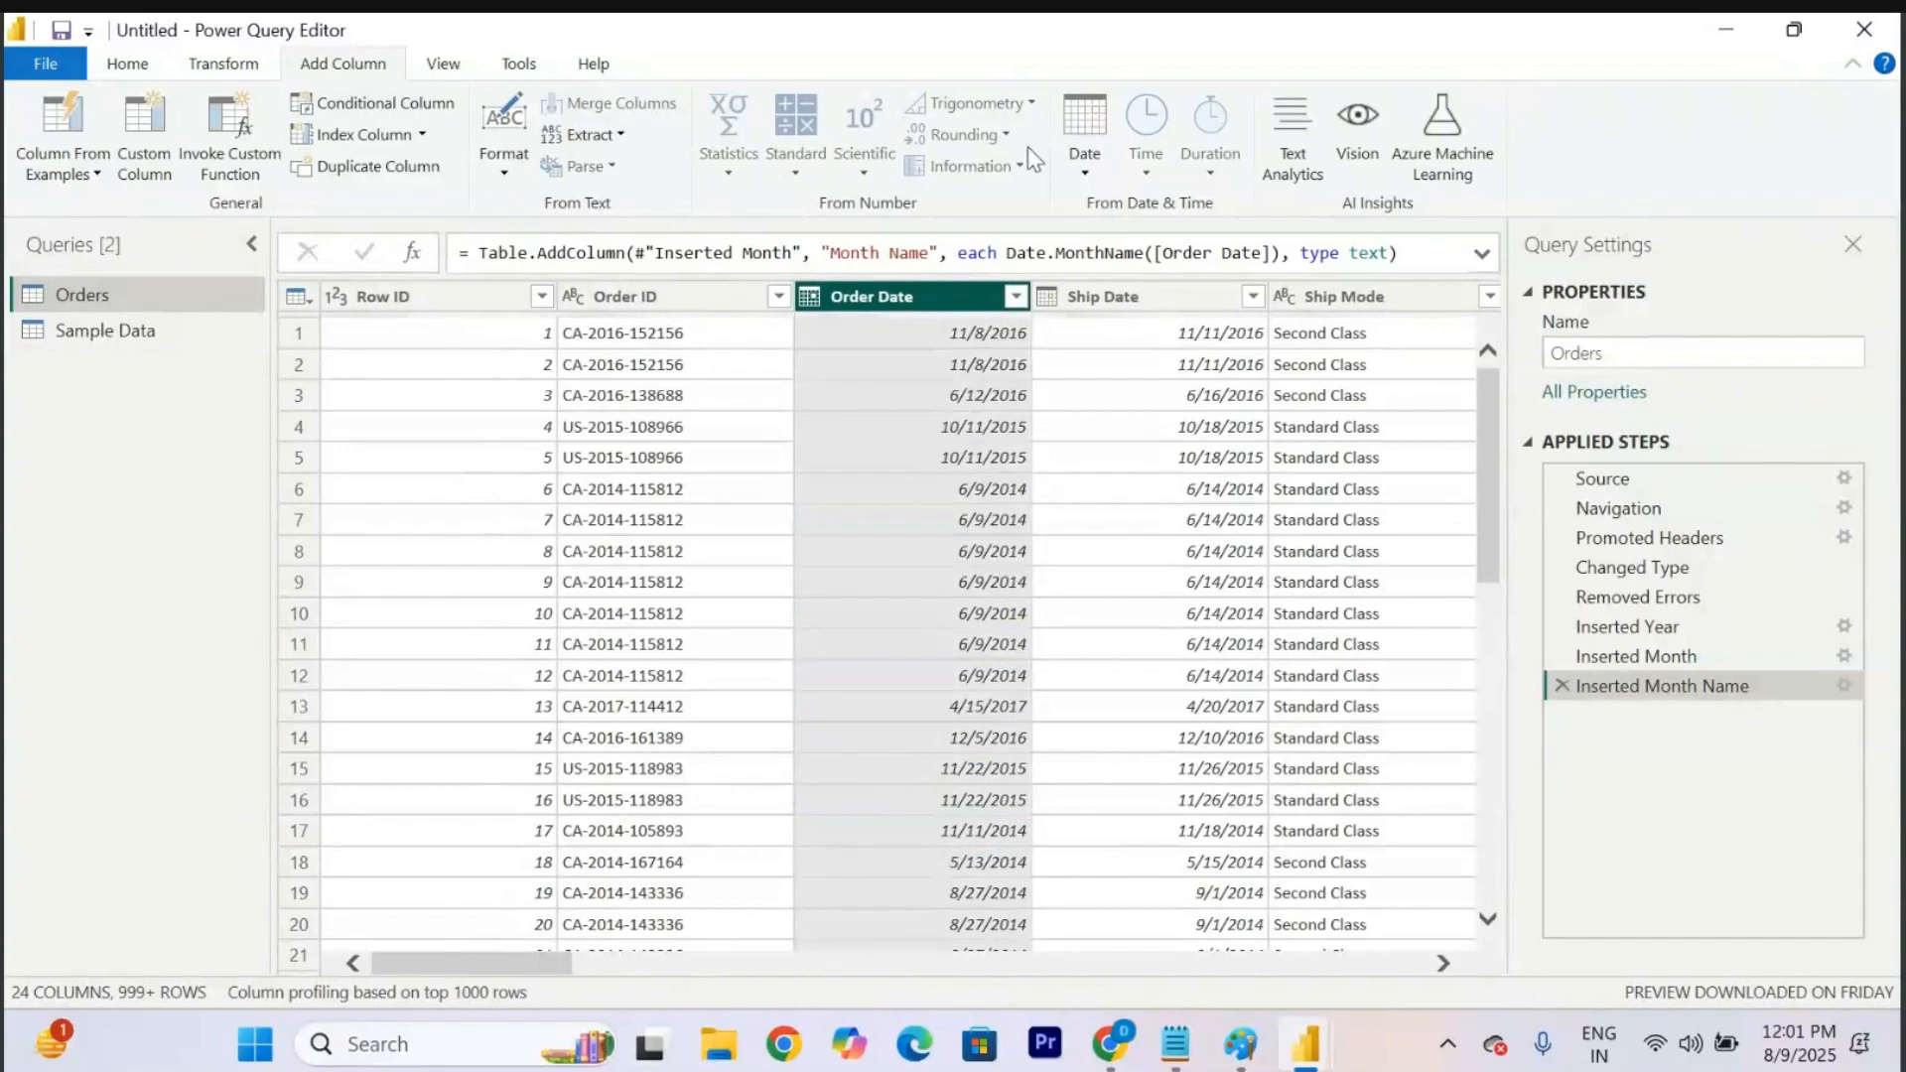
pyautogui.click(1093, 171)
pyautogui.moveTo(1189, 367)
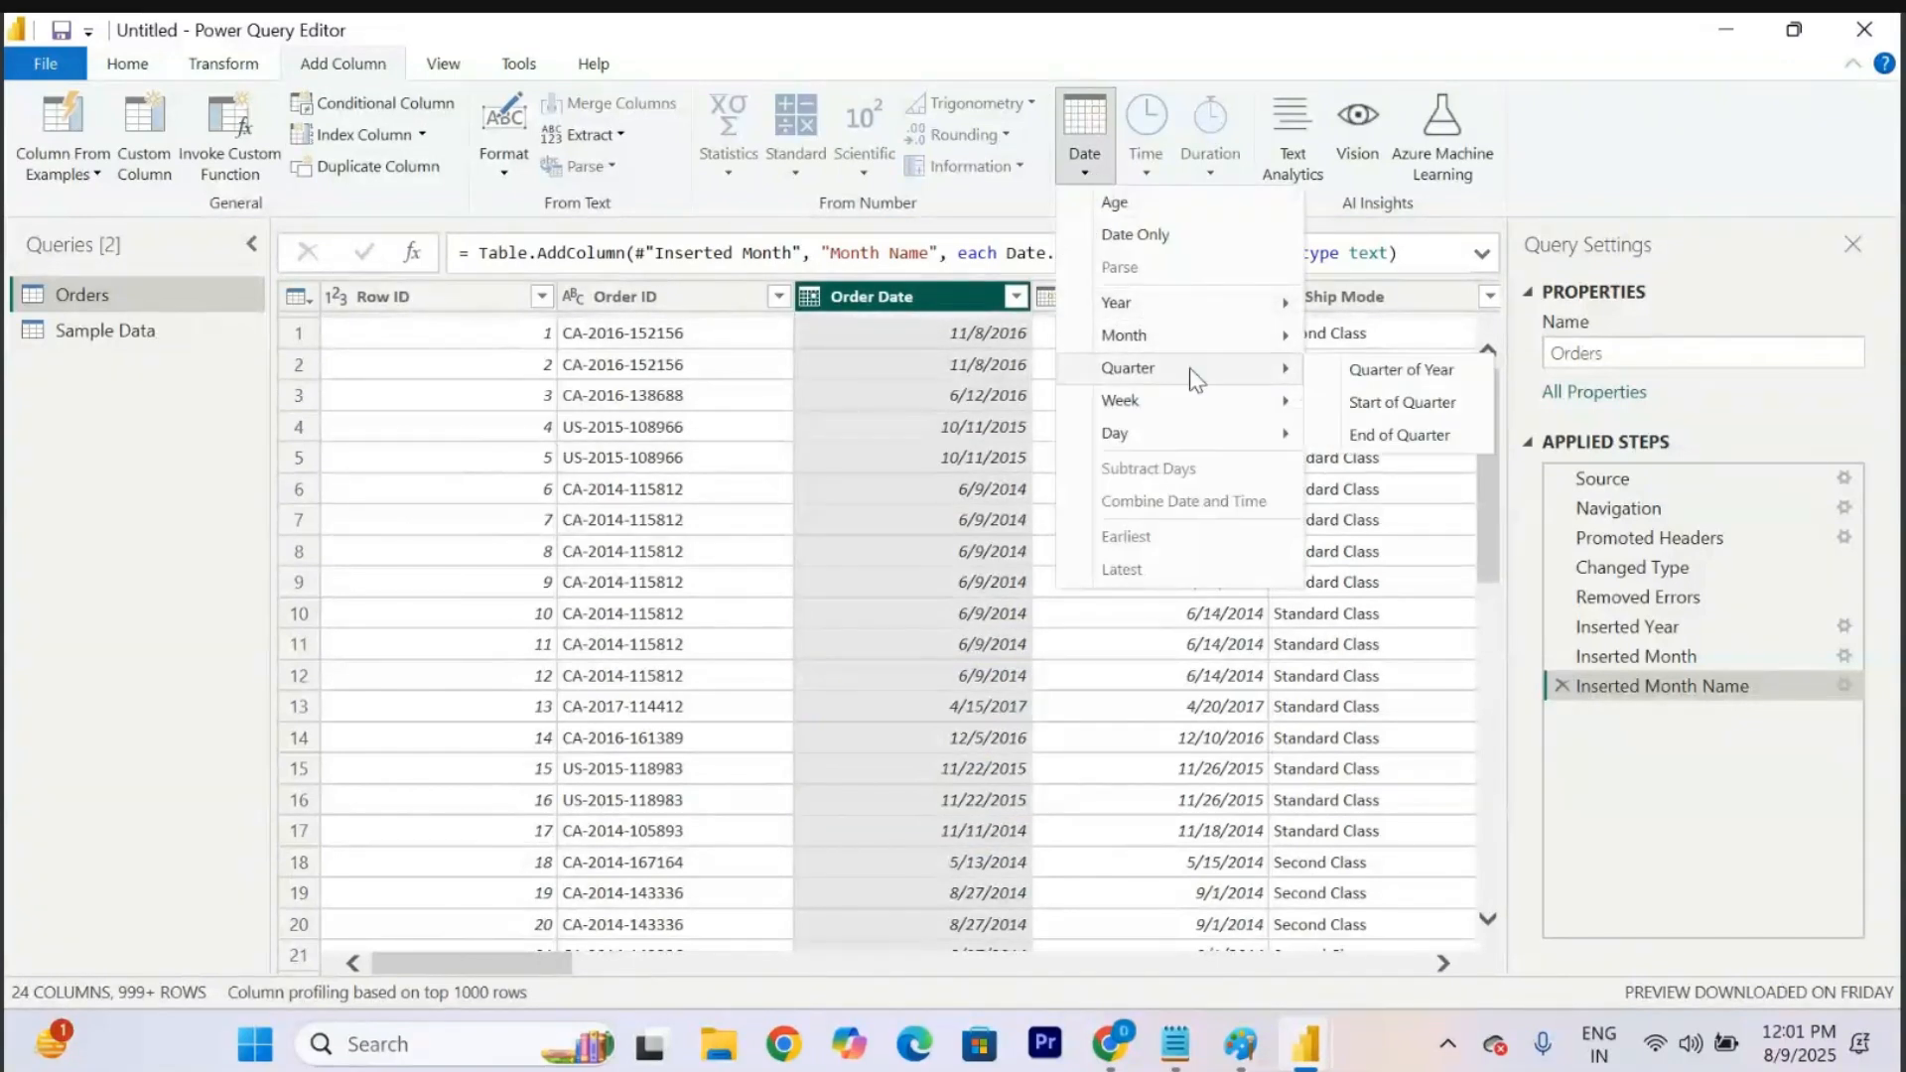
pyautogui.moveTo(1207, 405)
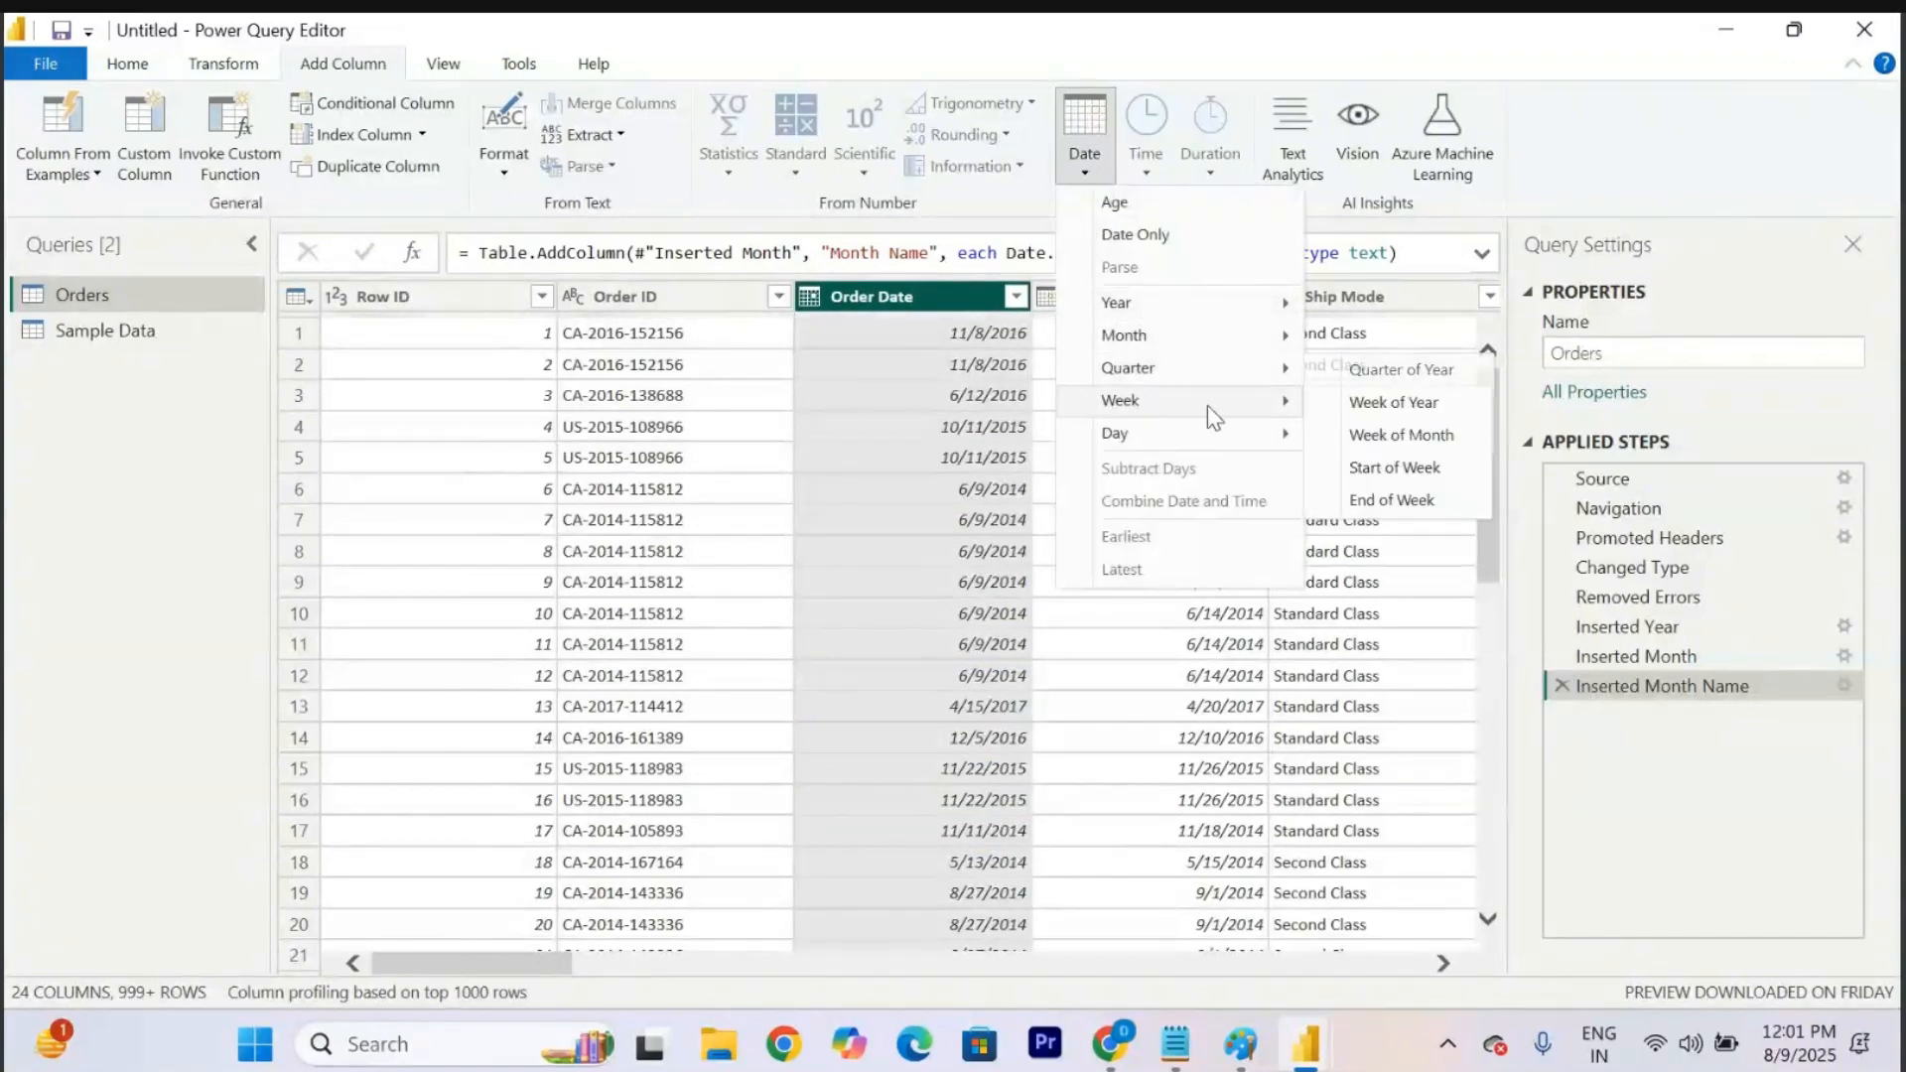
pyautogui.moveTo(1252, 431)
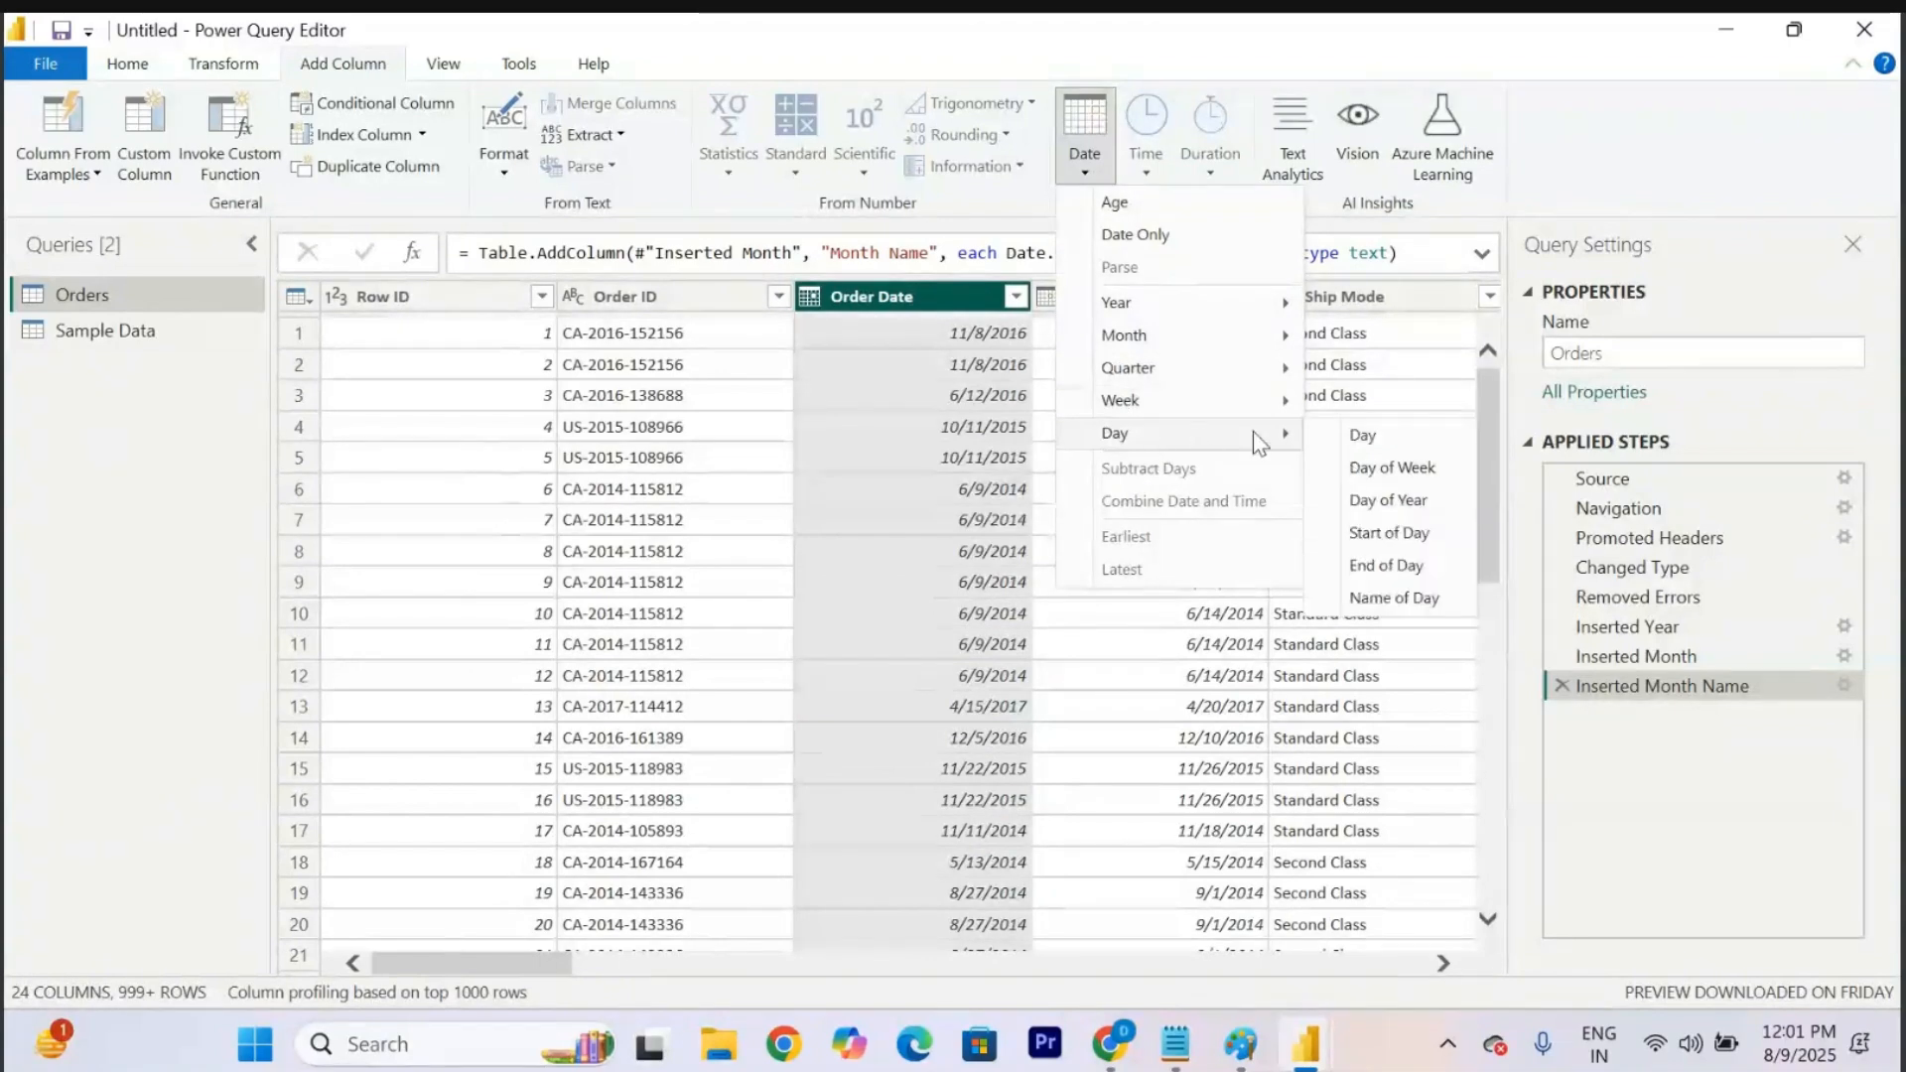
pyautogui.click(1392, 436)
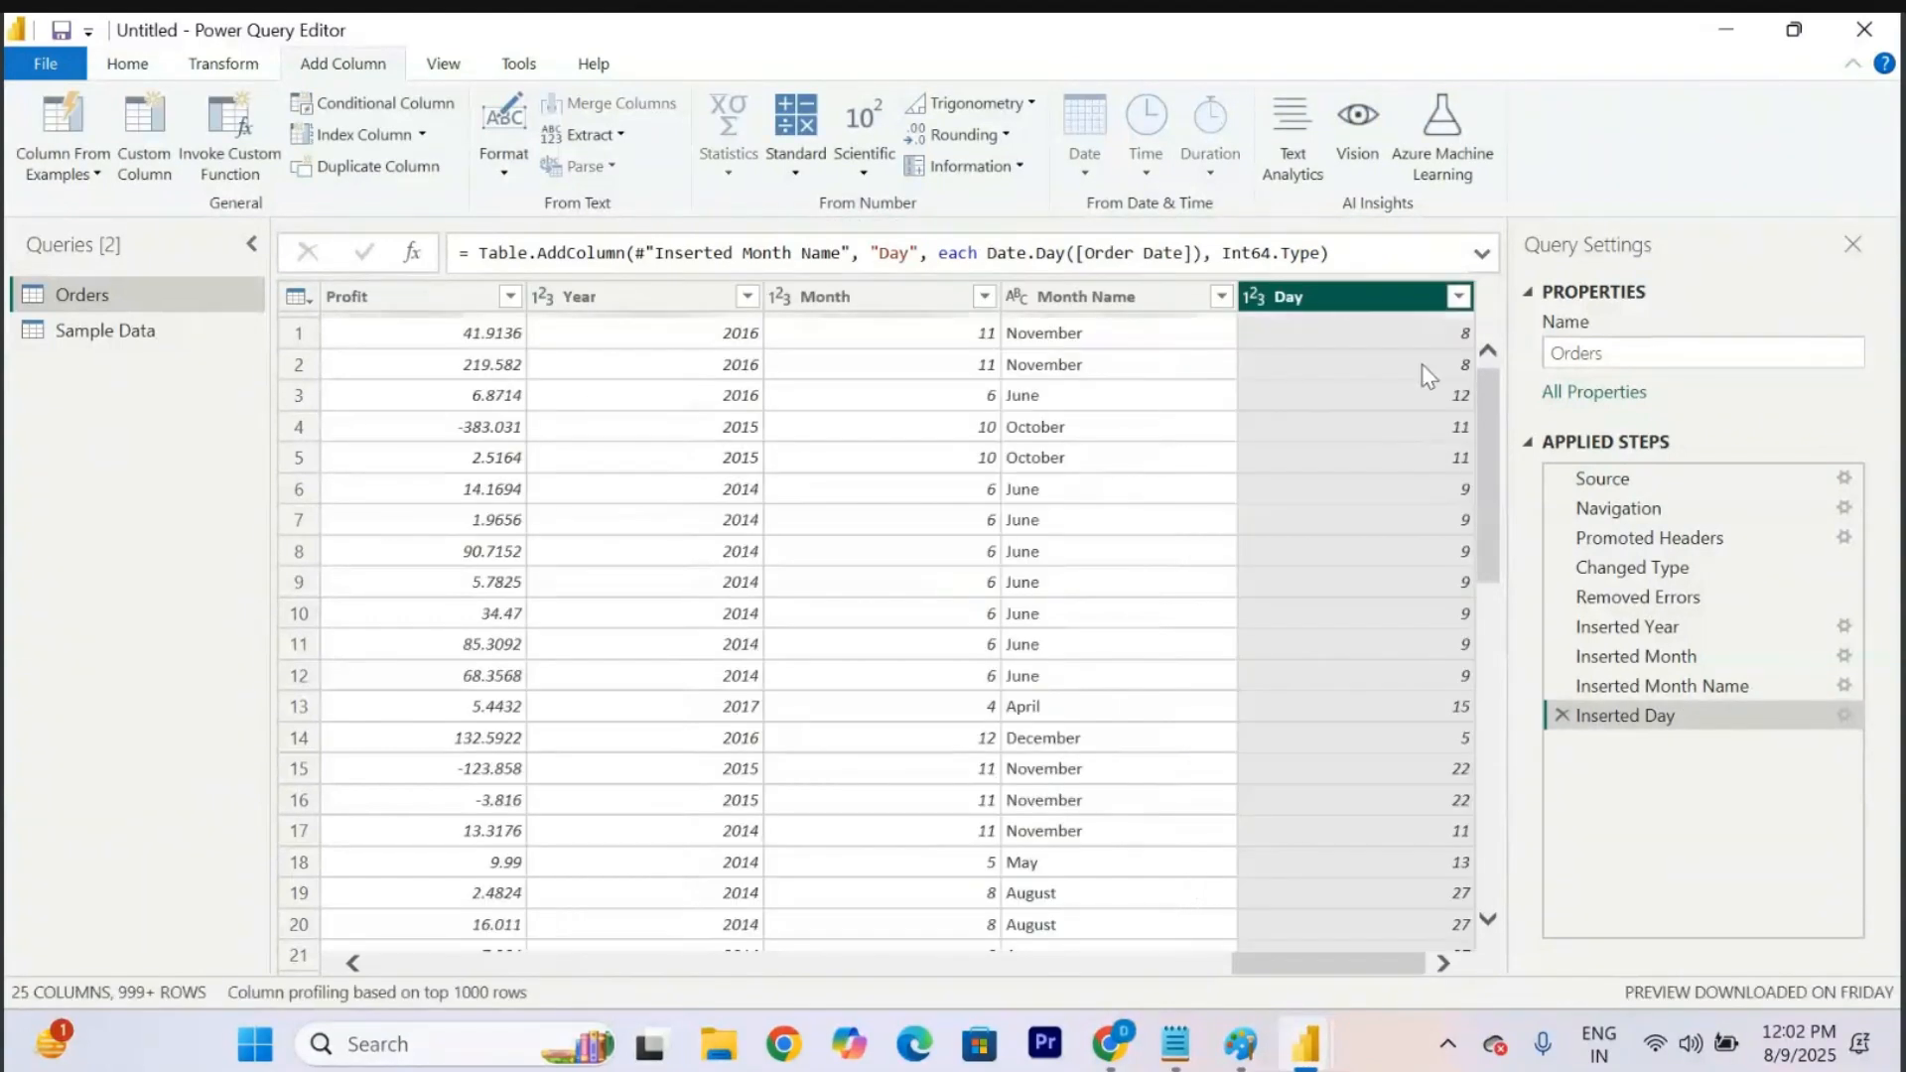
pyautogui.click(1458, 296)
pyautogui.scroll(-5, 1231, 723)
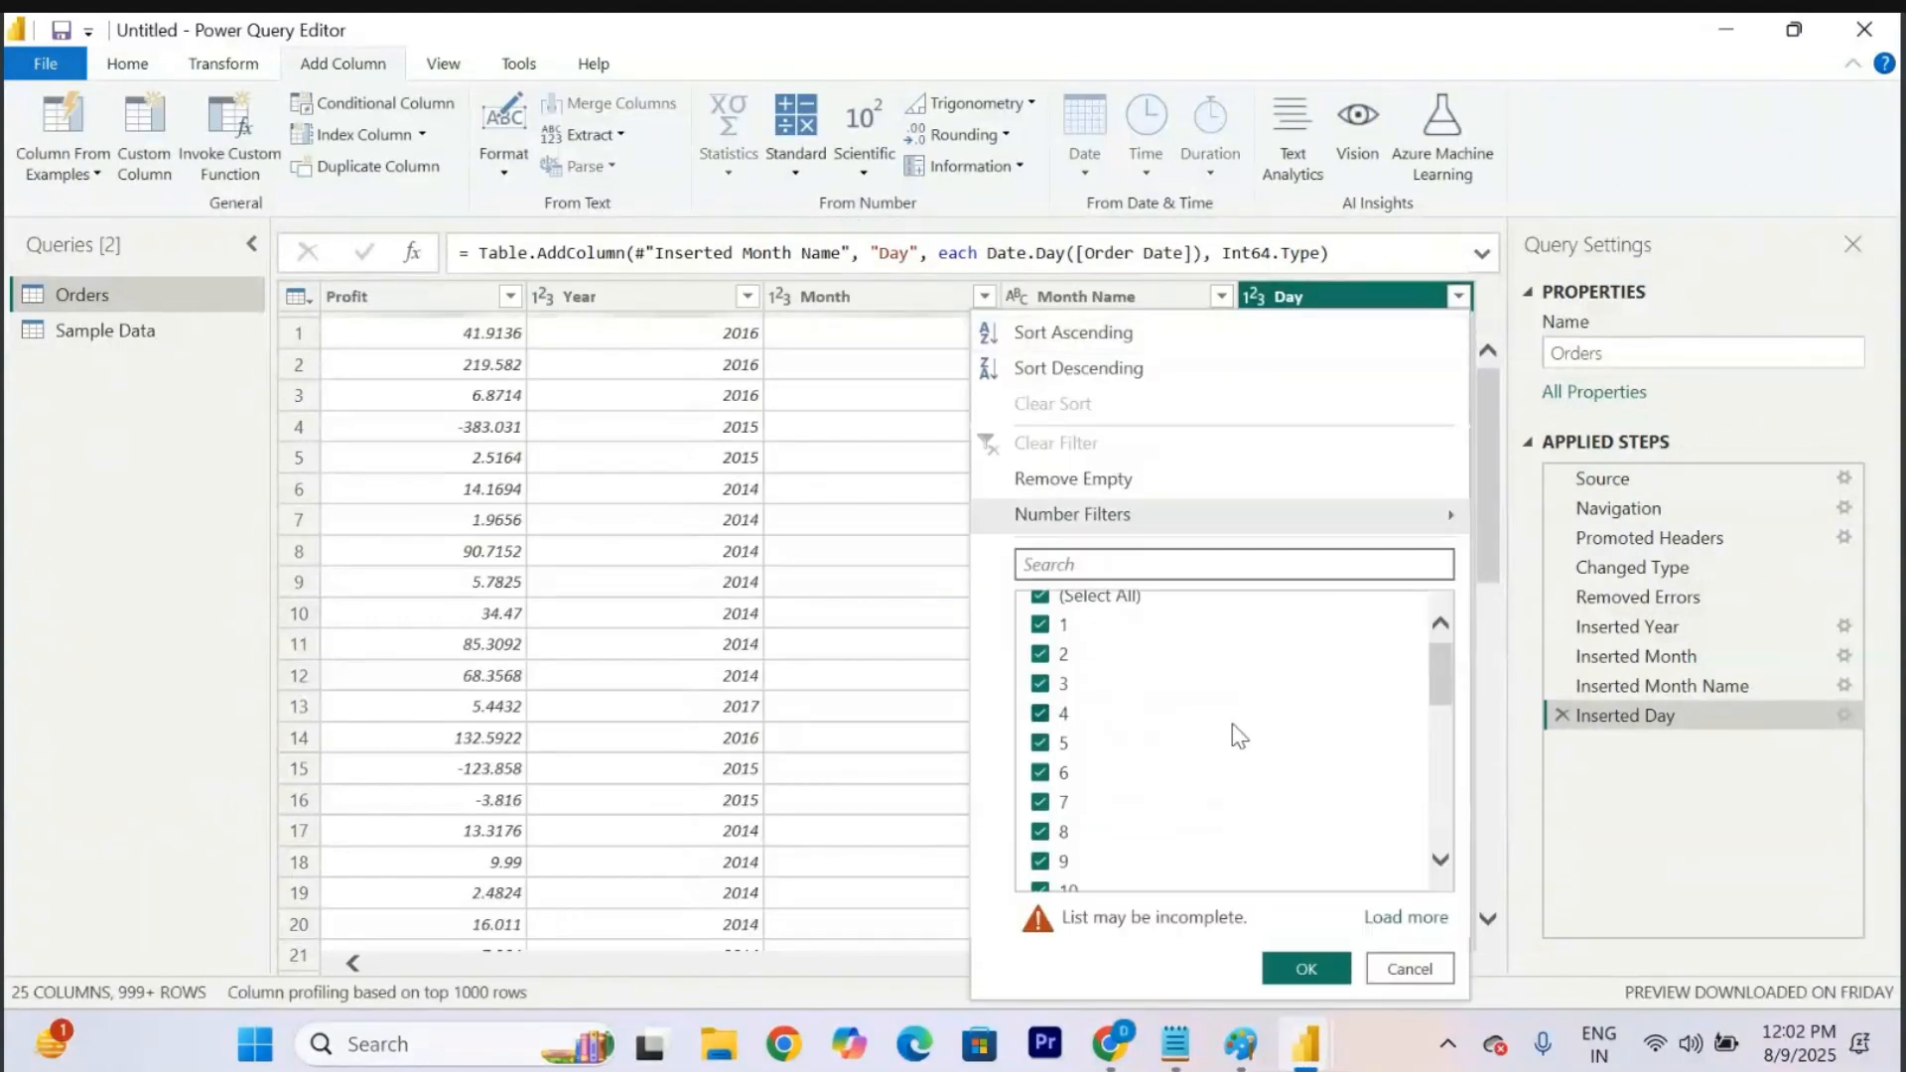
pyautogui.scroll(-3, 1236, 734)
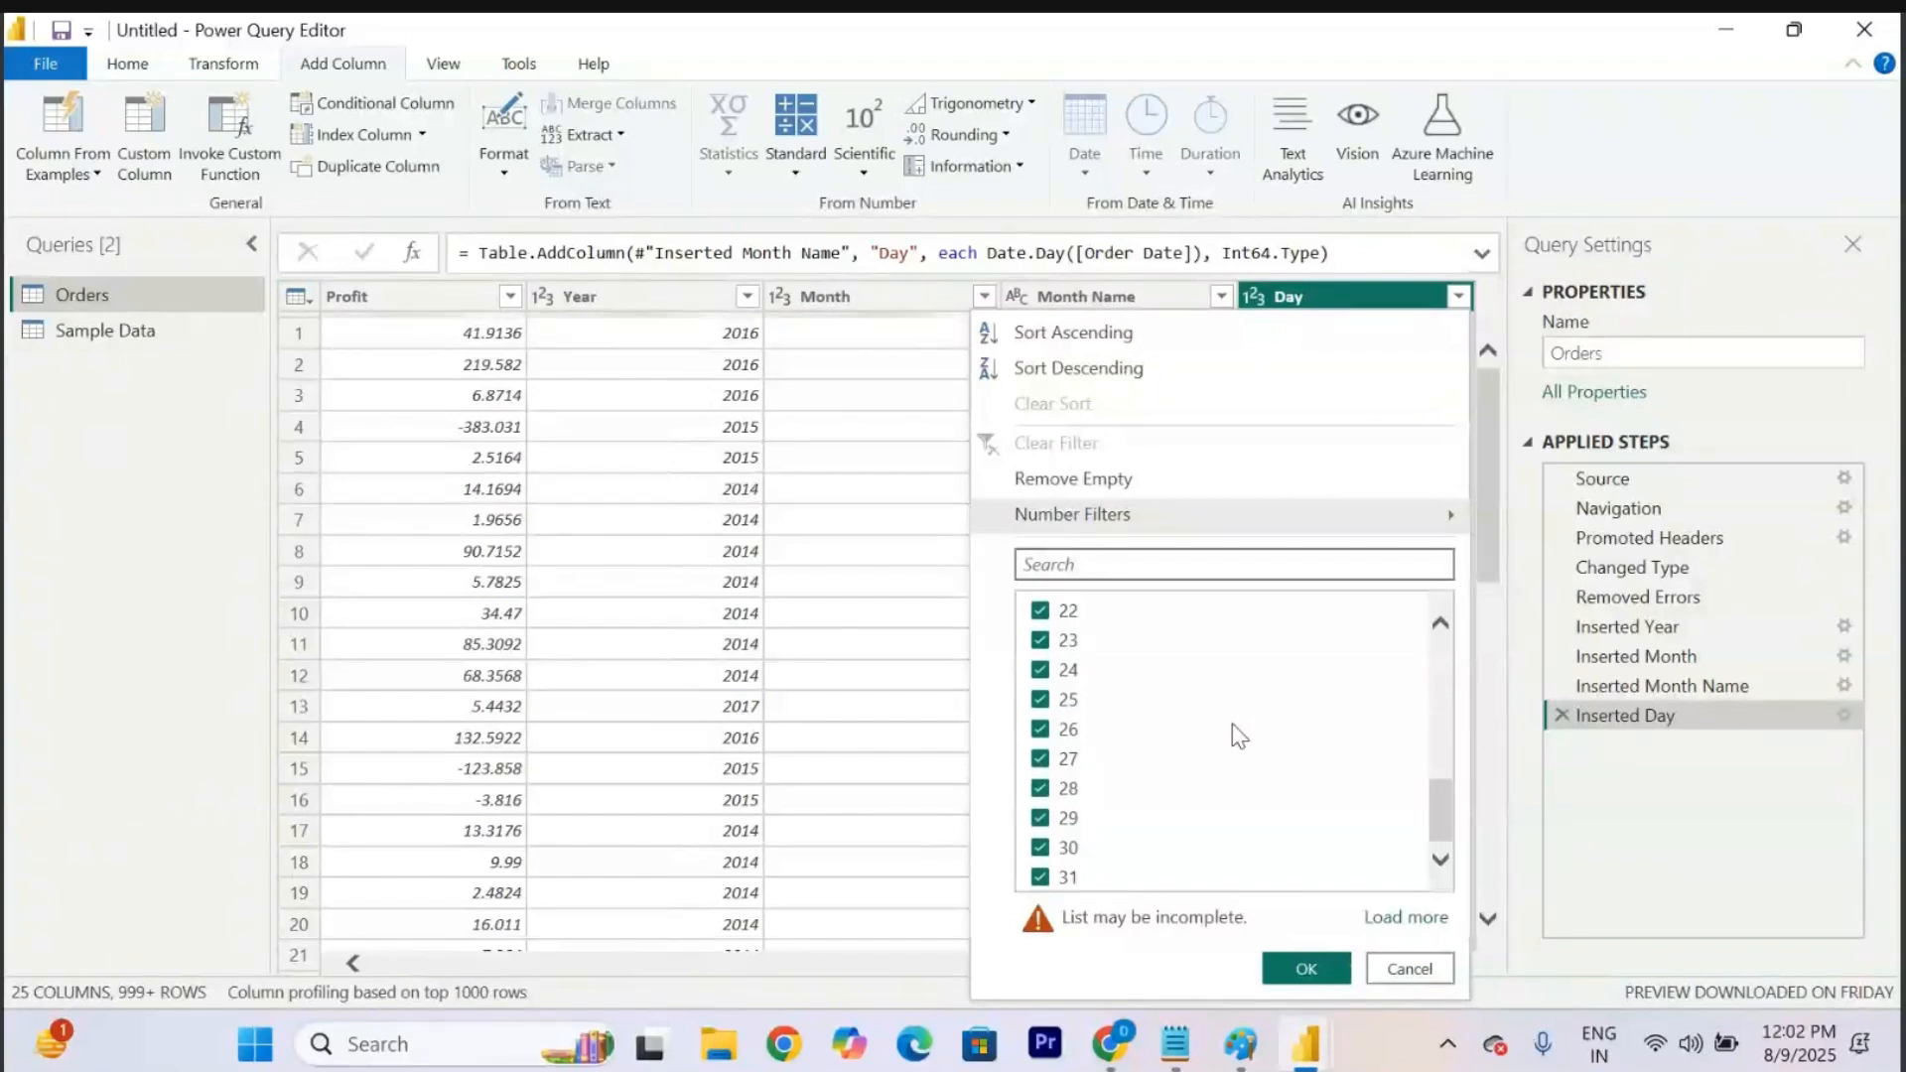
pyautogui.click(1400, 964)
pyautogui.hscroll(-15, 958, 667)
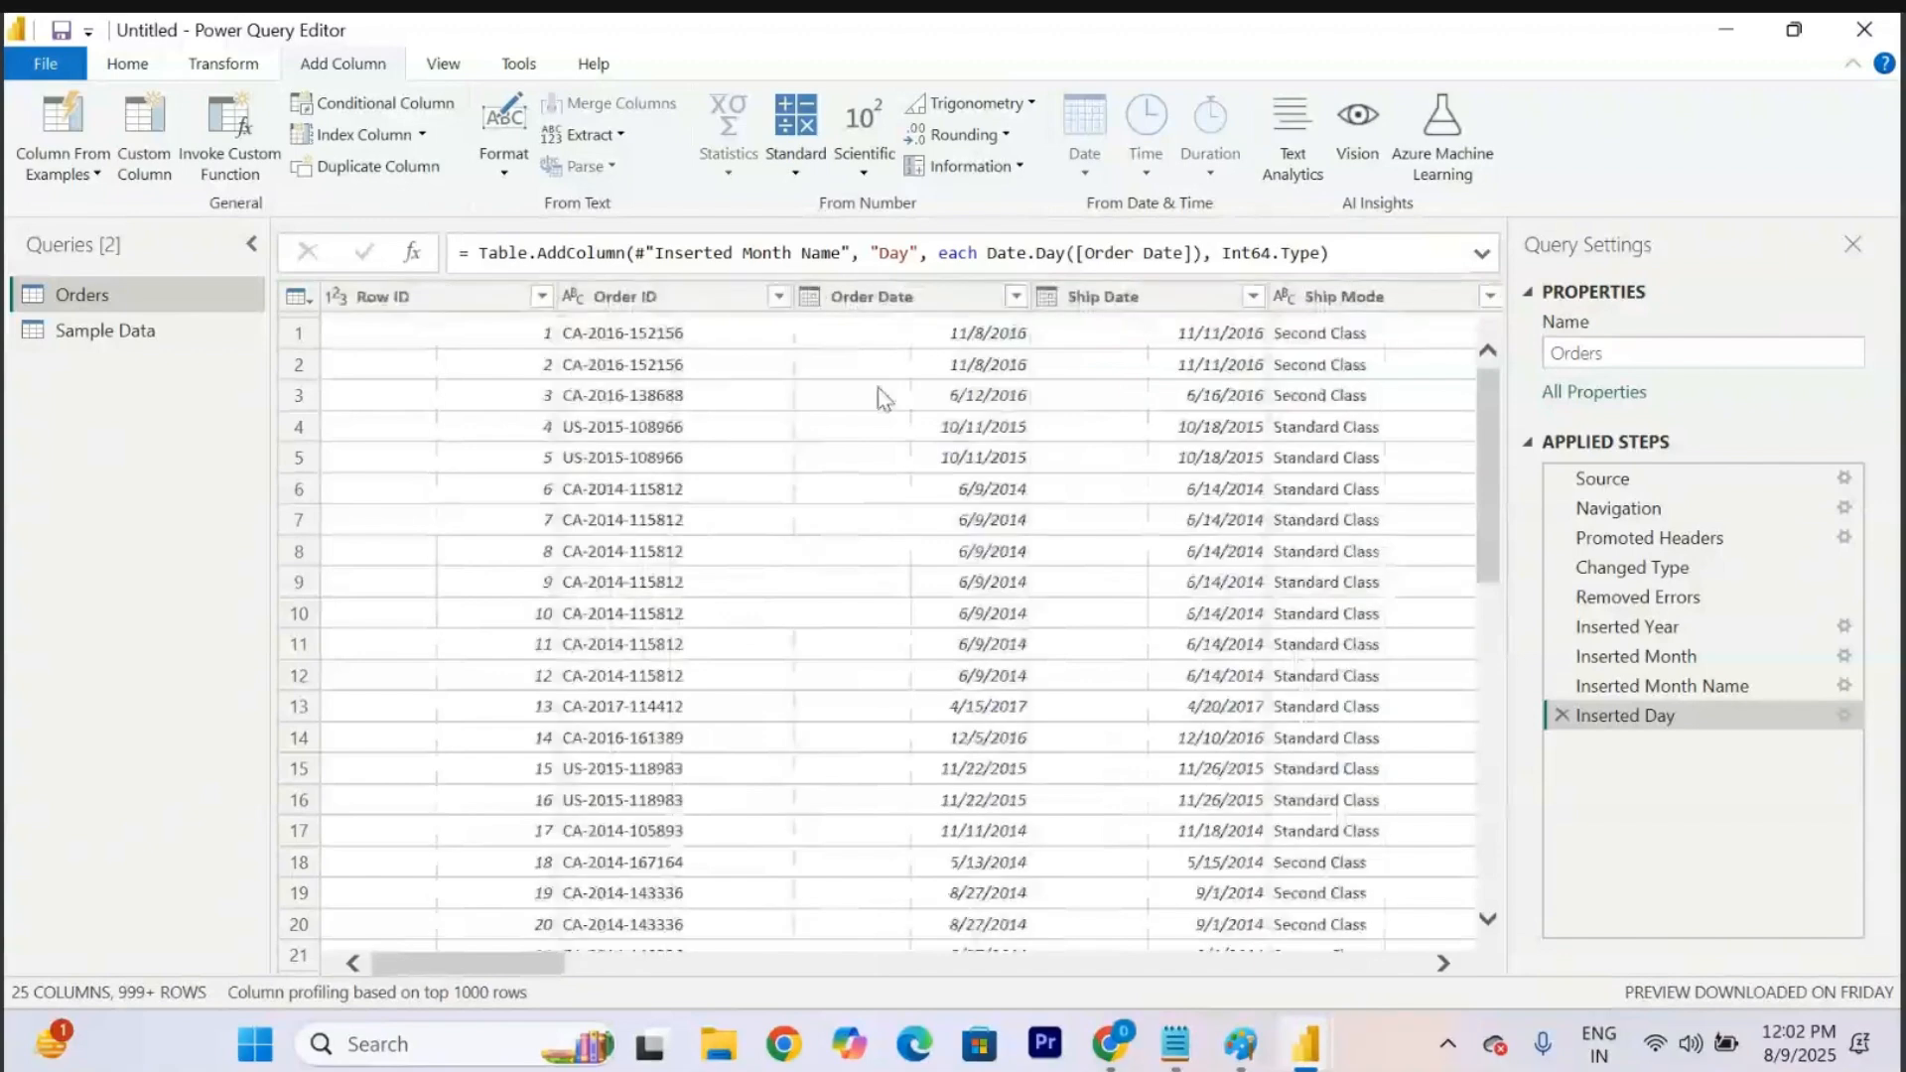
# Add a Day Name column extracted from Order Date and look through its distinct values without filtering.
pyautogui.click(938, 295)
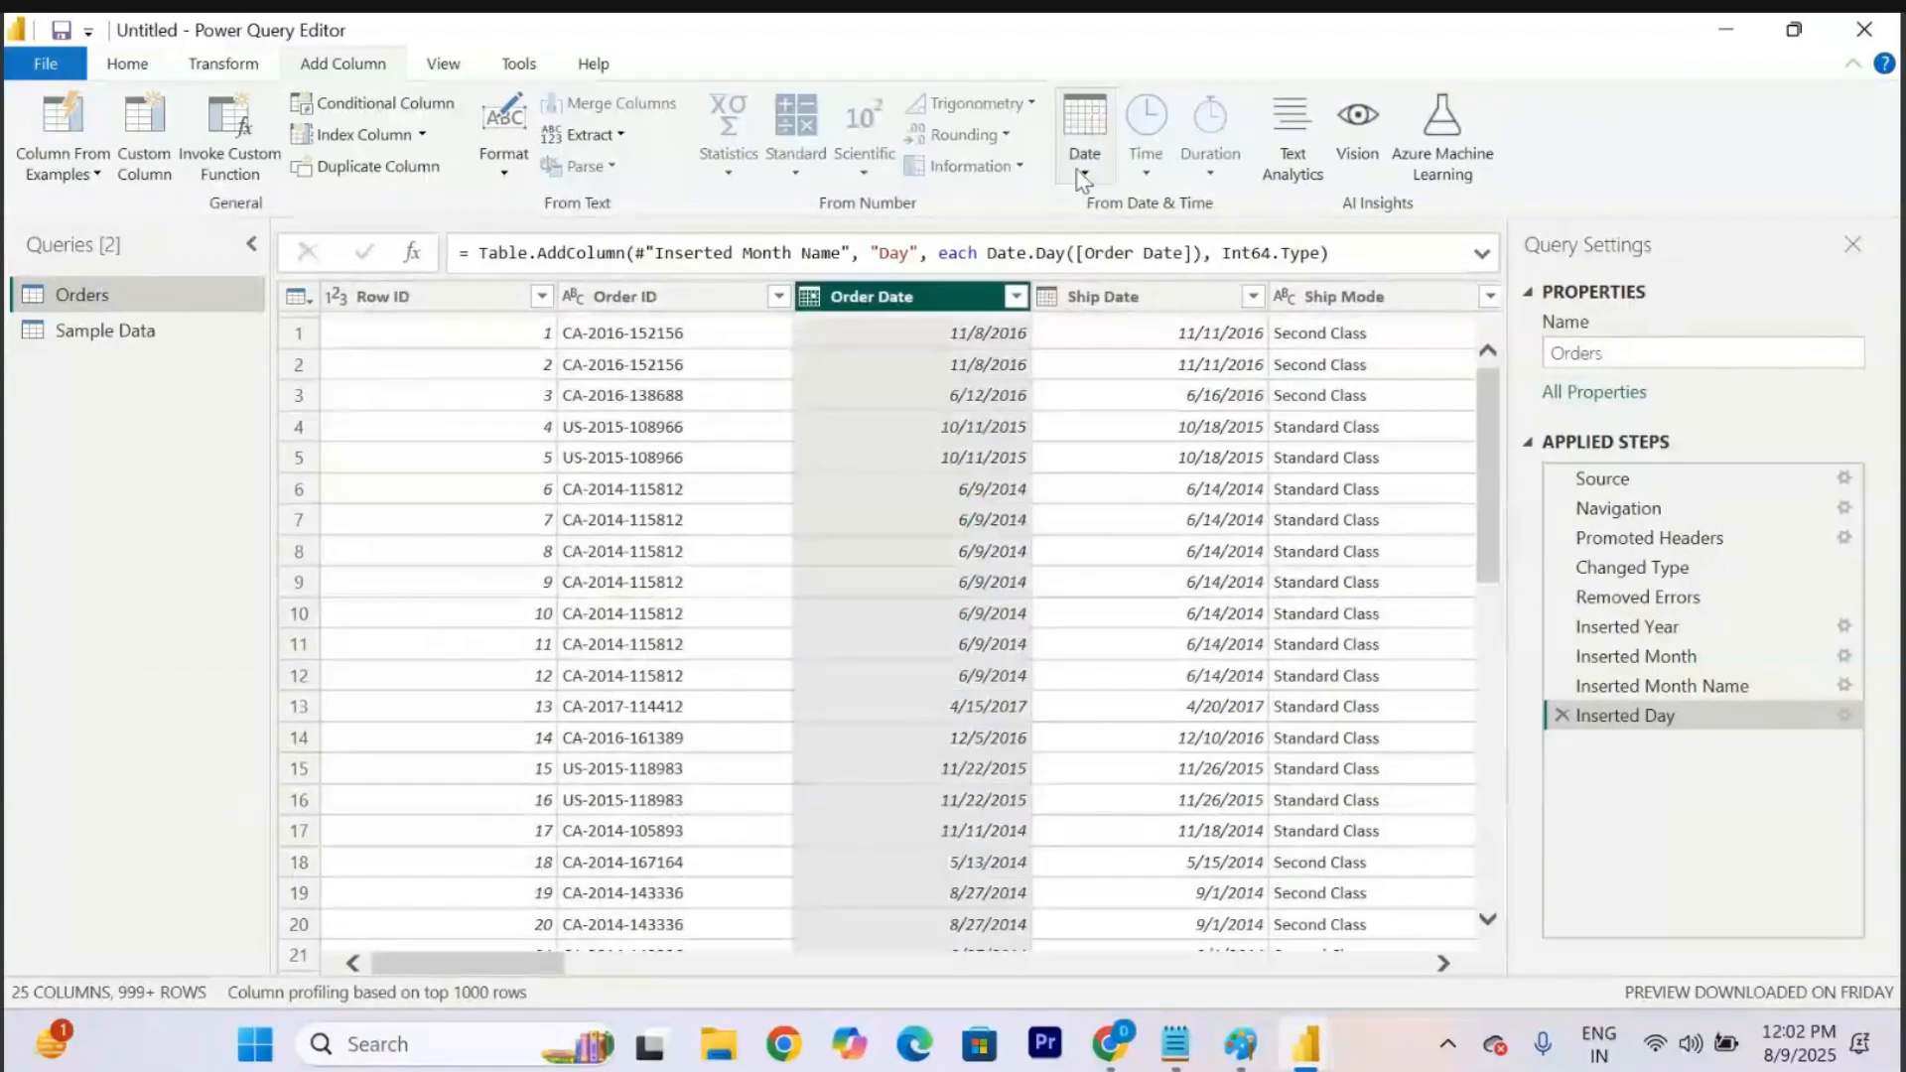
pyautogui.click(1082, 178)
pyautogui.moveTo(1238, 432)
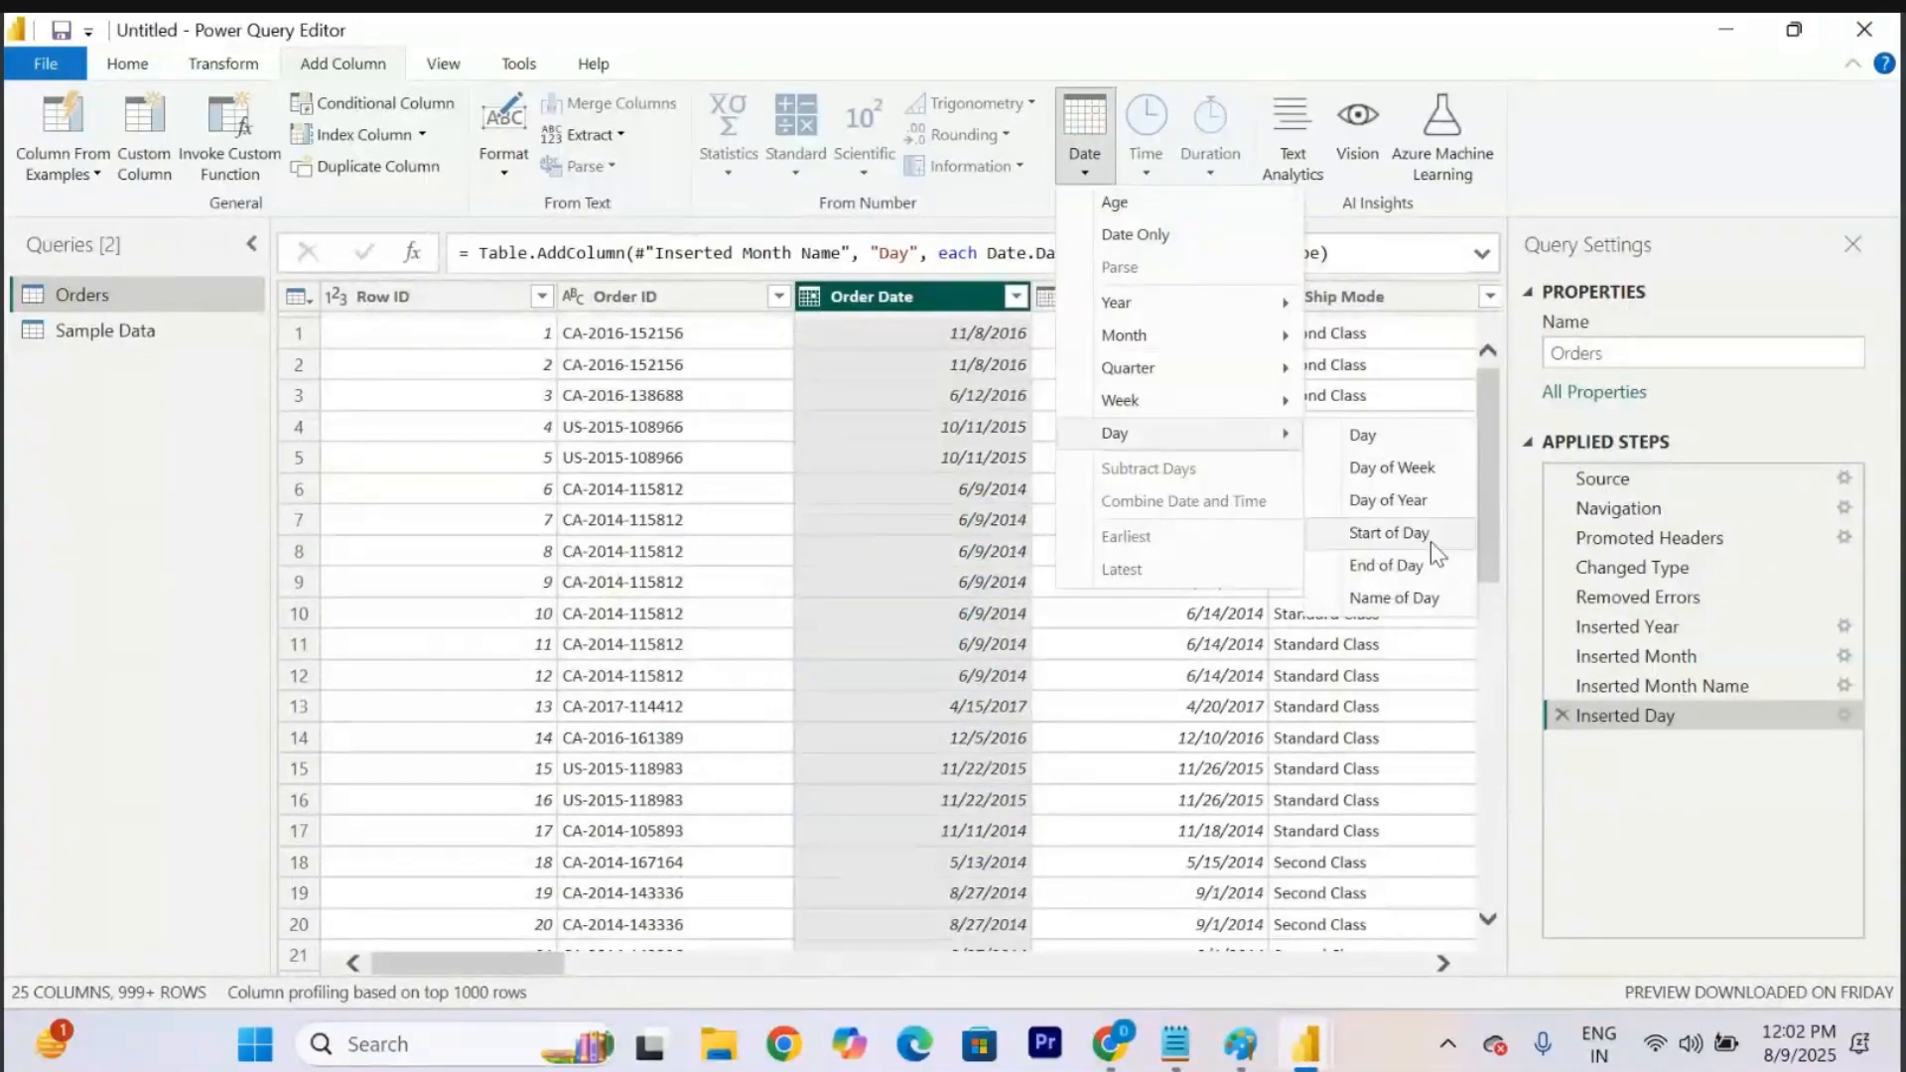
pyautogui.click(1390, 598)
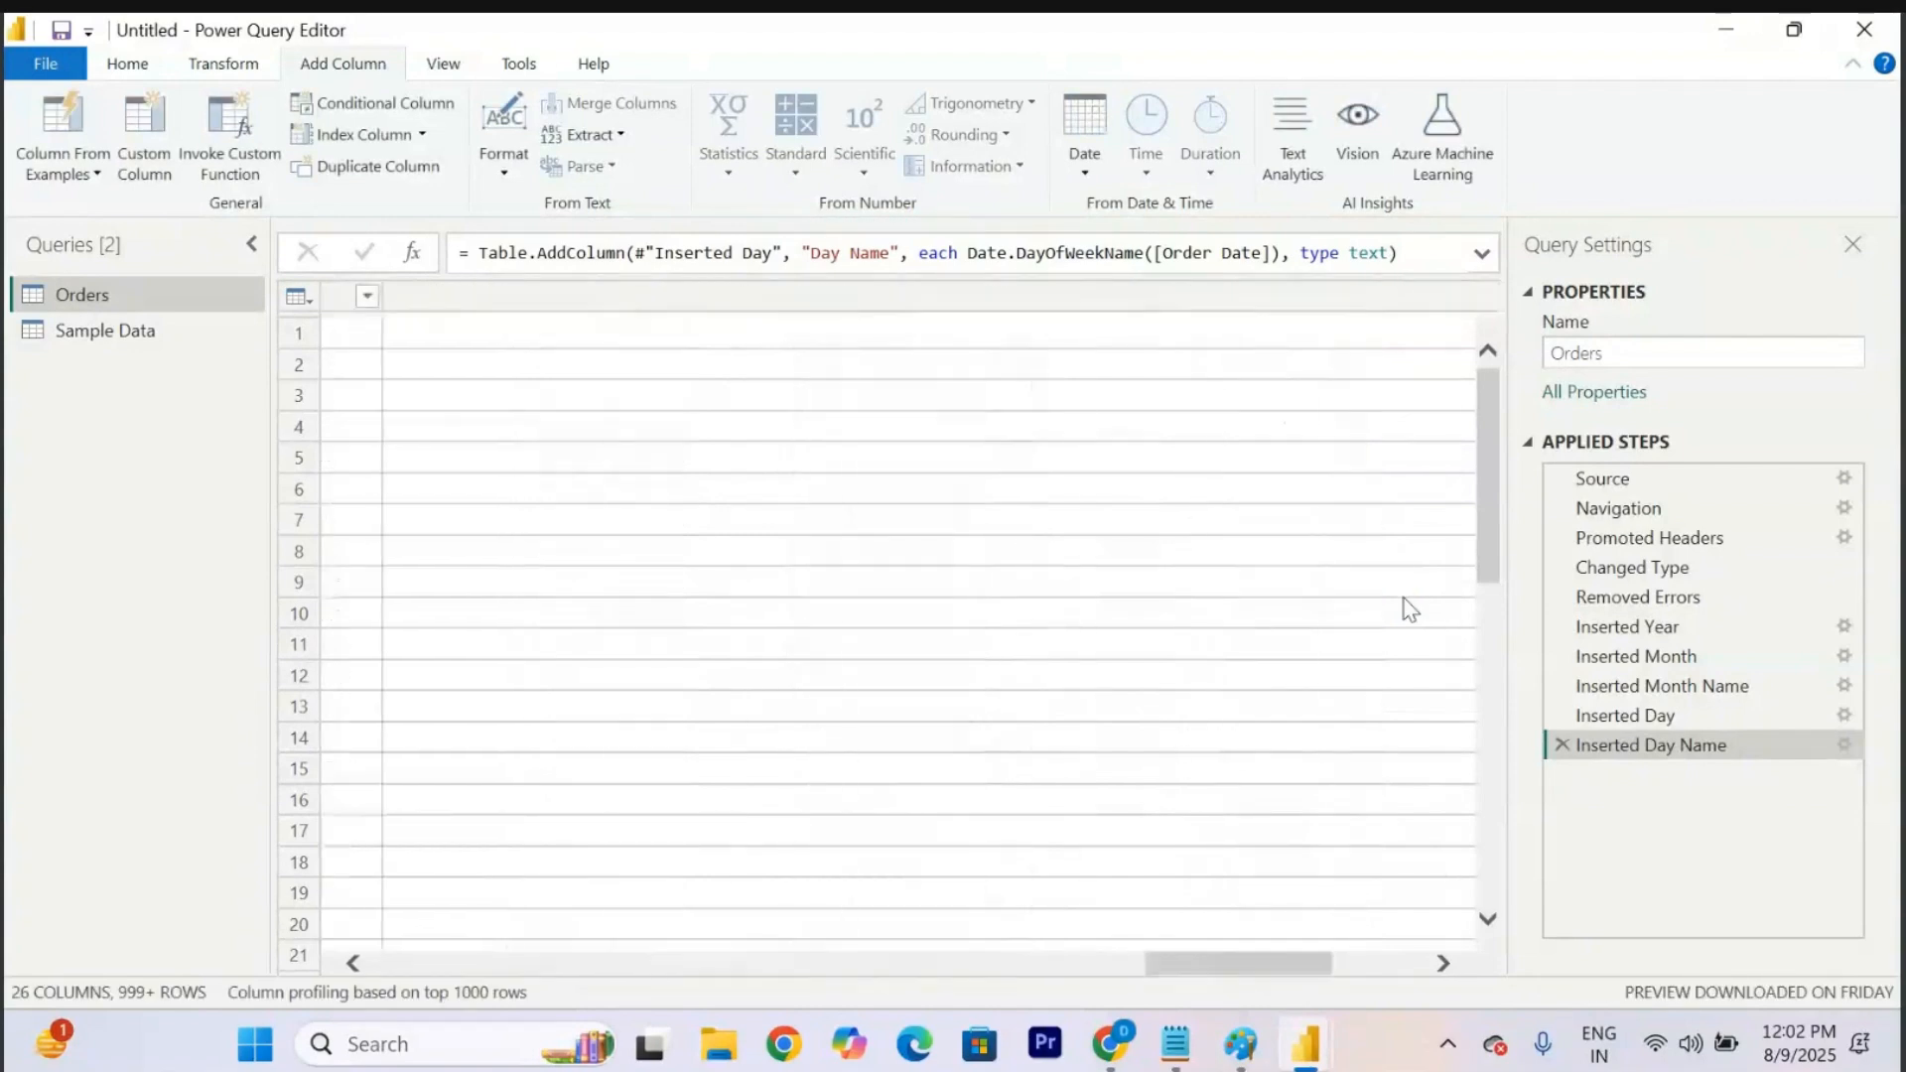
pyautogui.click(1458, 296)
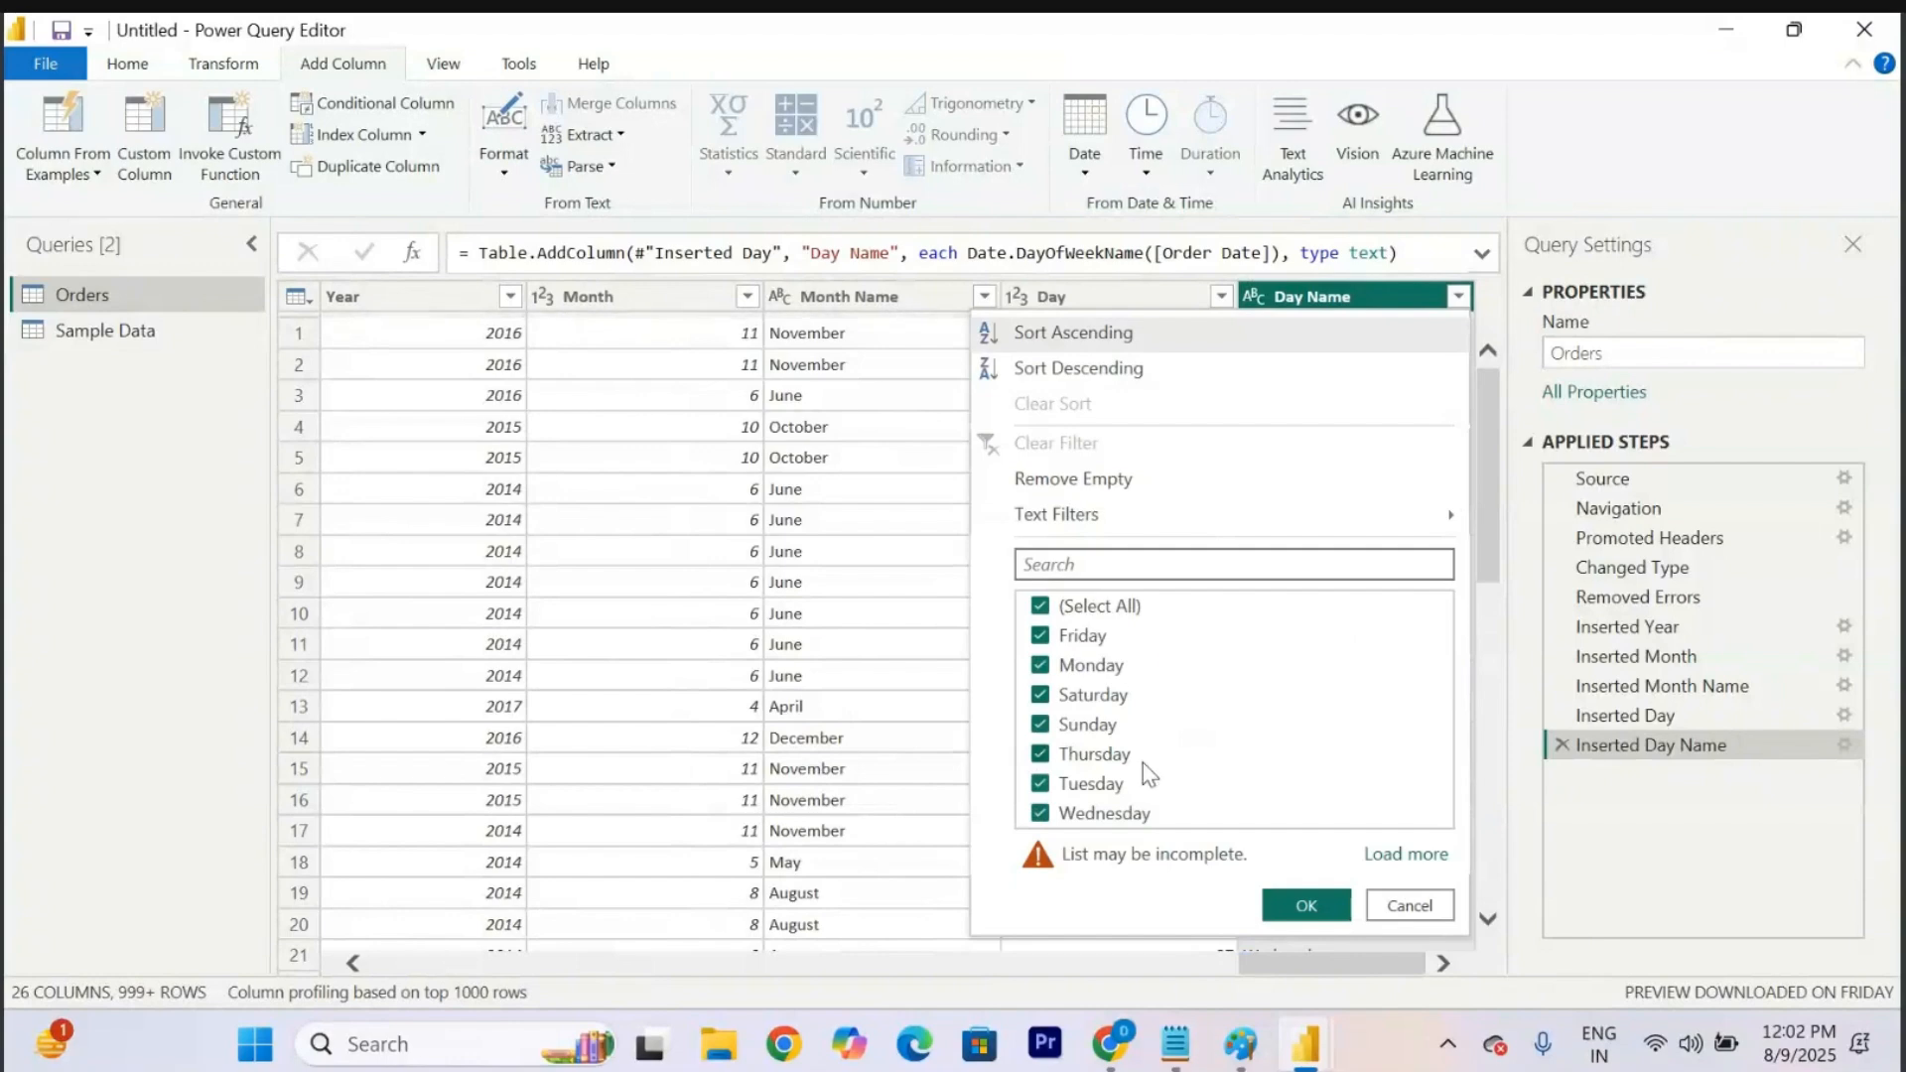
pyautogui.click(1407, 905)
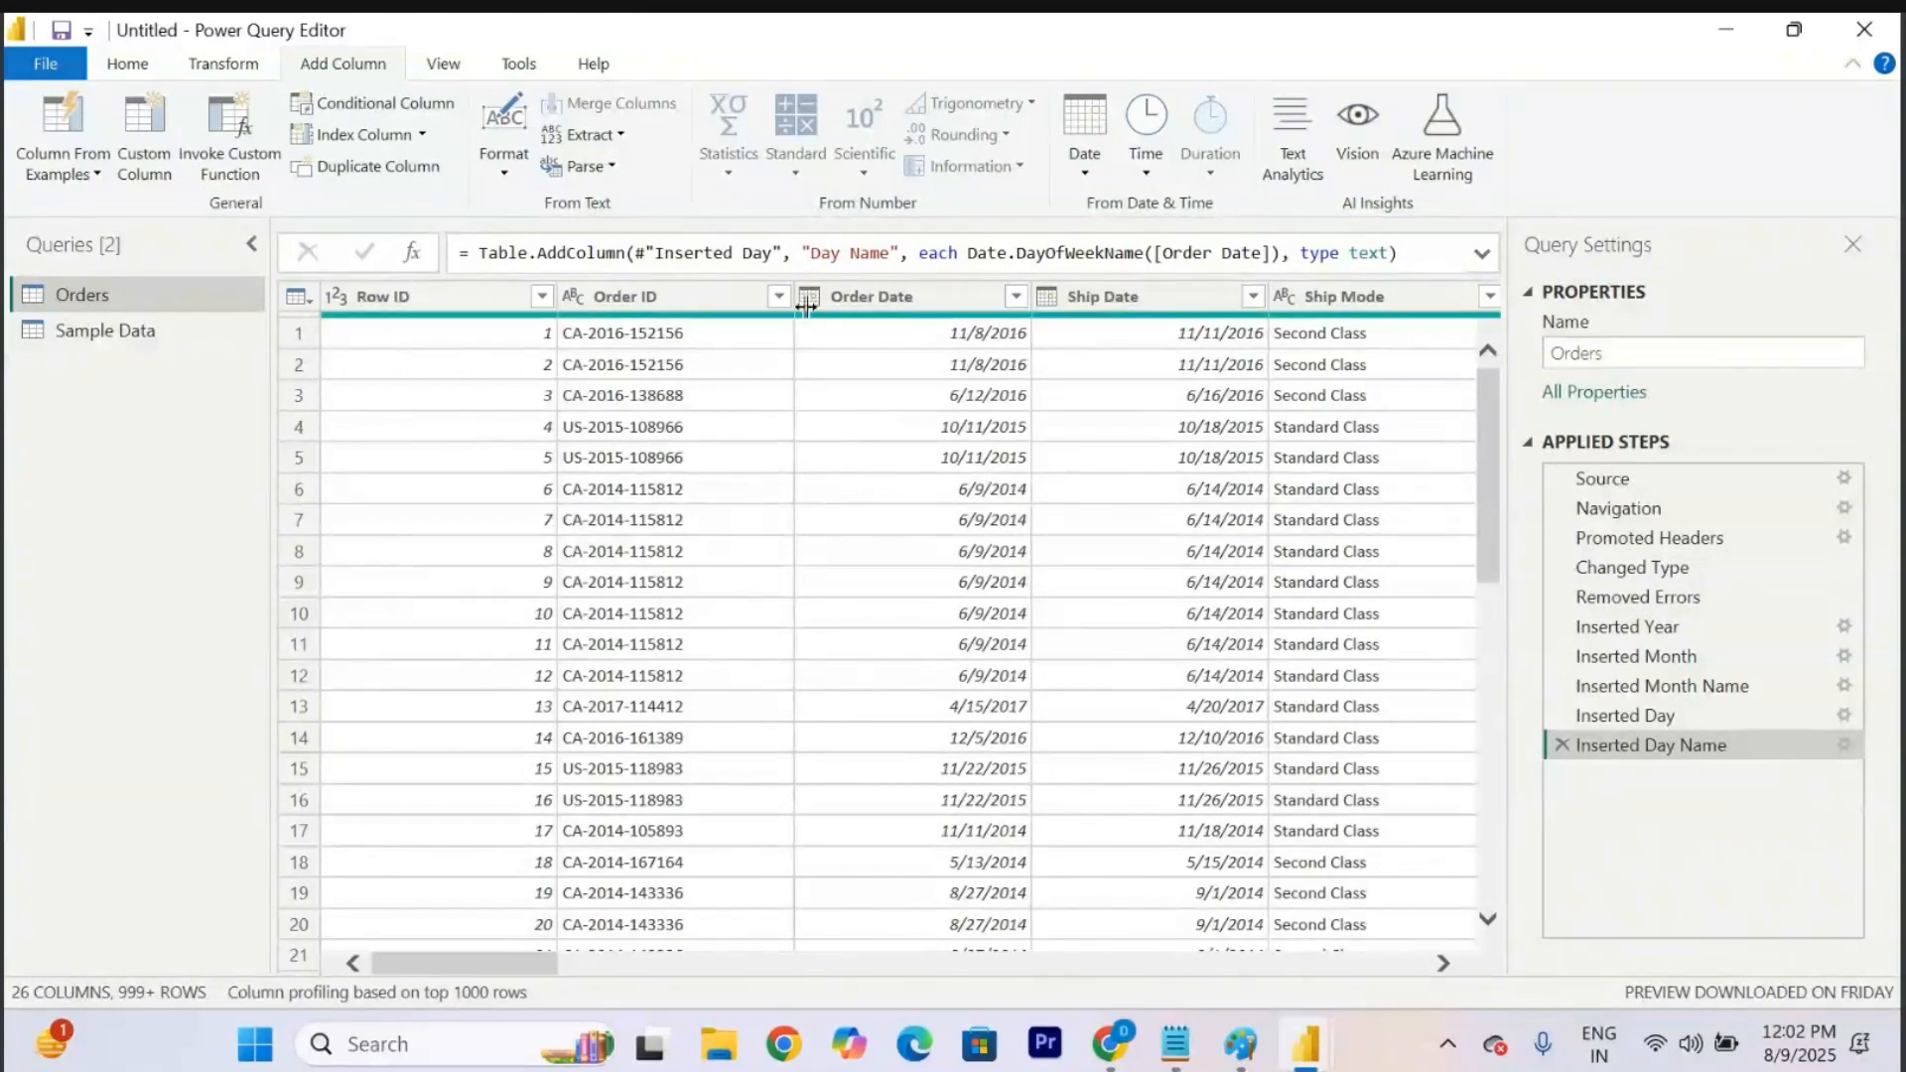
# Add a Quarter of Year column extracted from Order Date and compare it with the source dates.
pyautogui.click(938, 300)
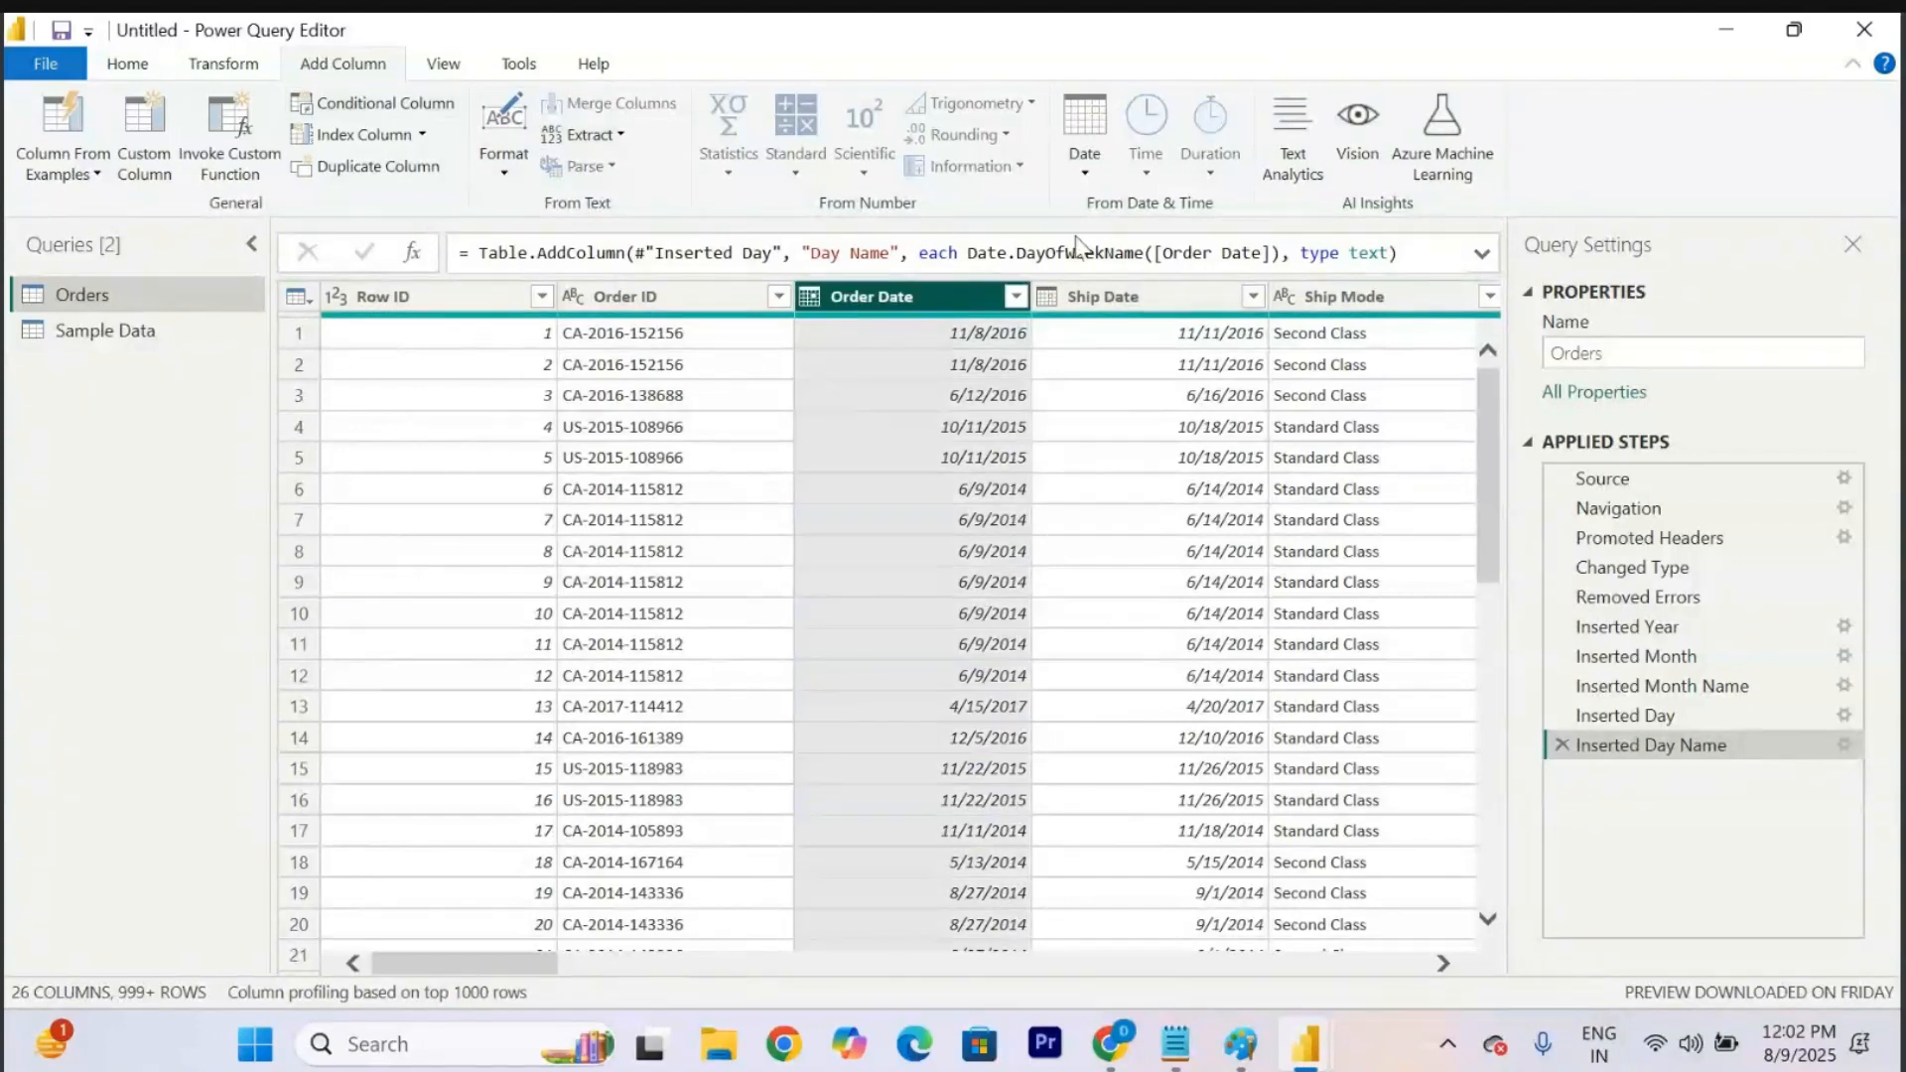
pyautogui.click(1093, 169)
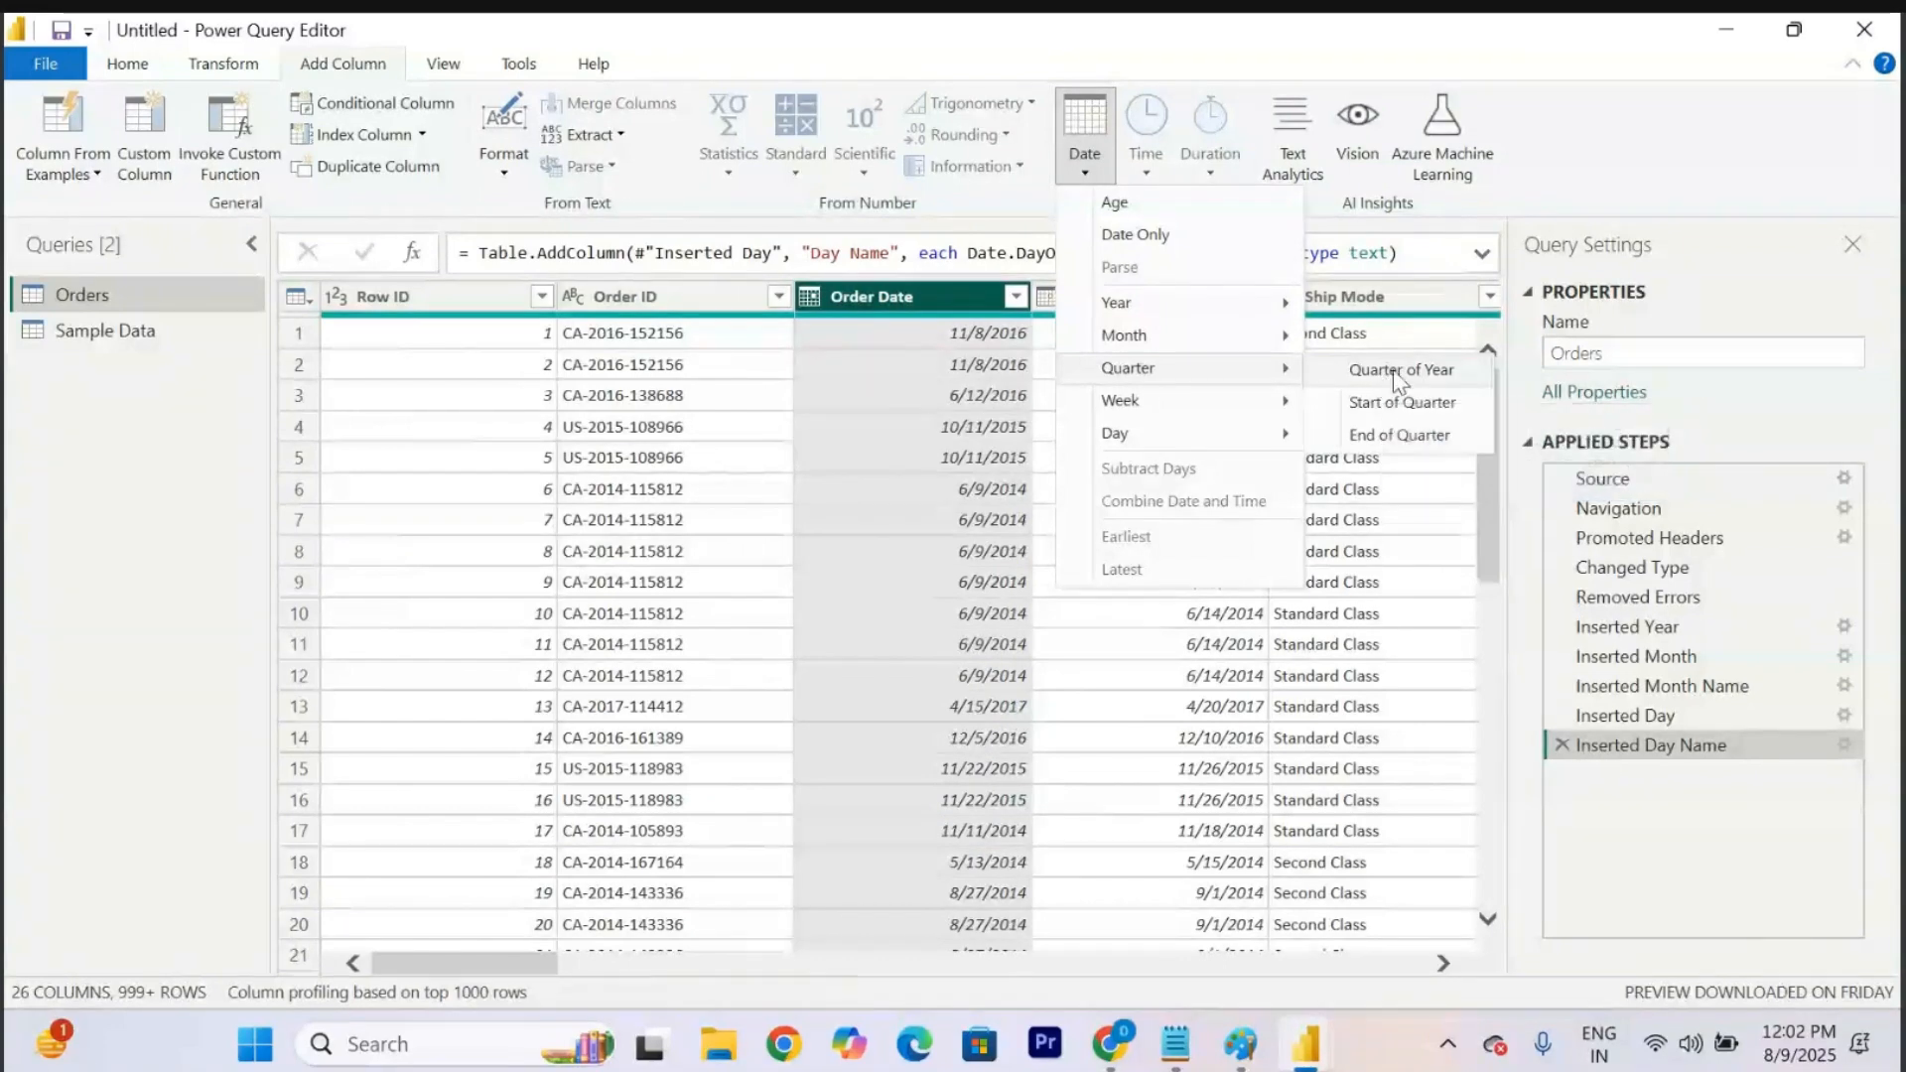
pyautogui.click(1386, 373)
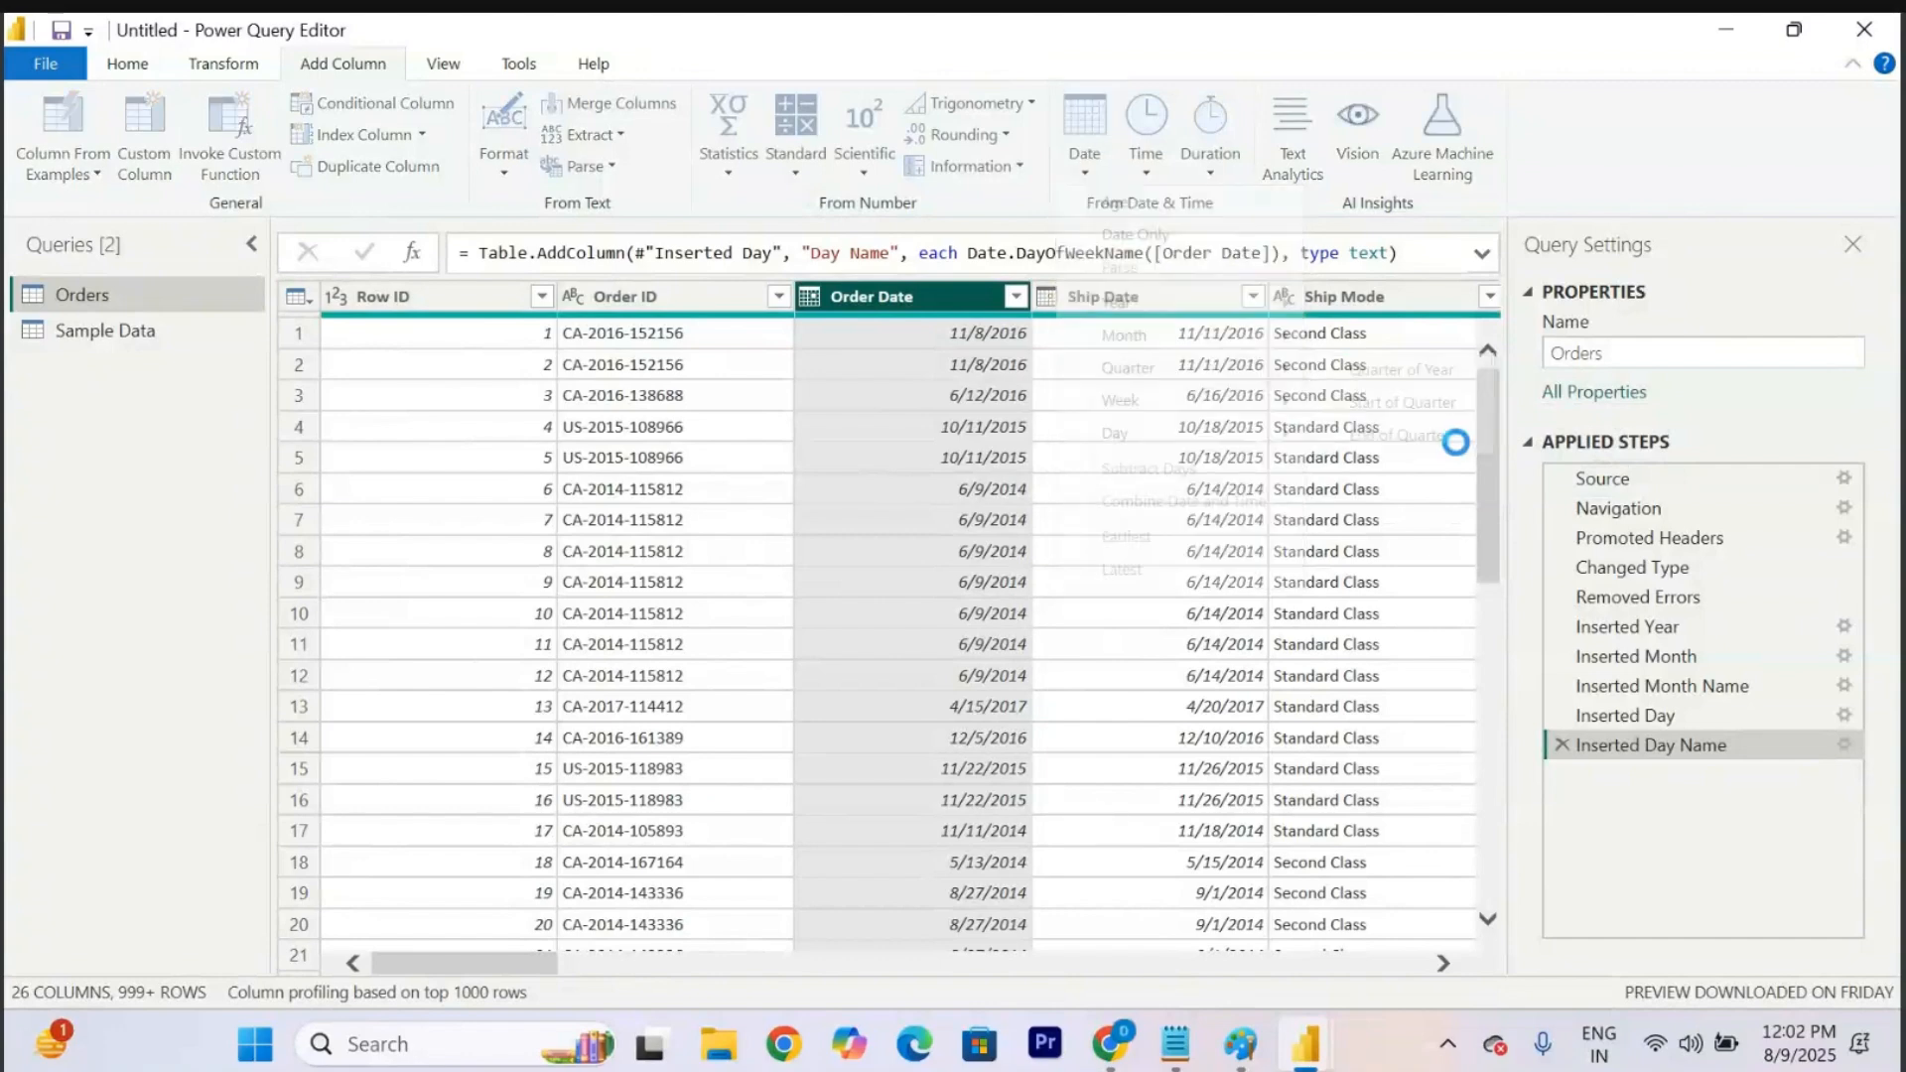
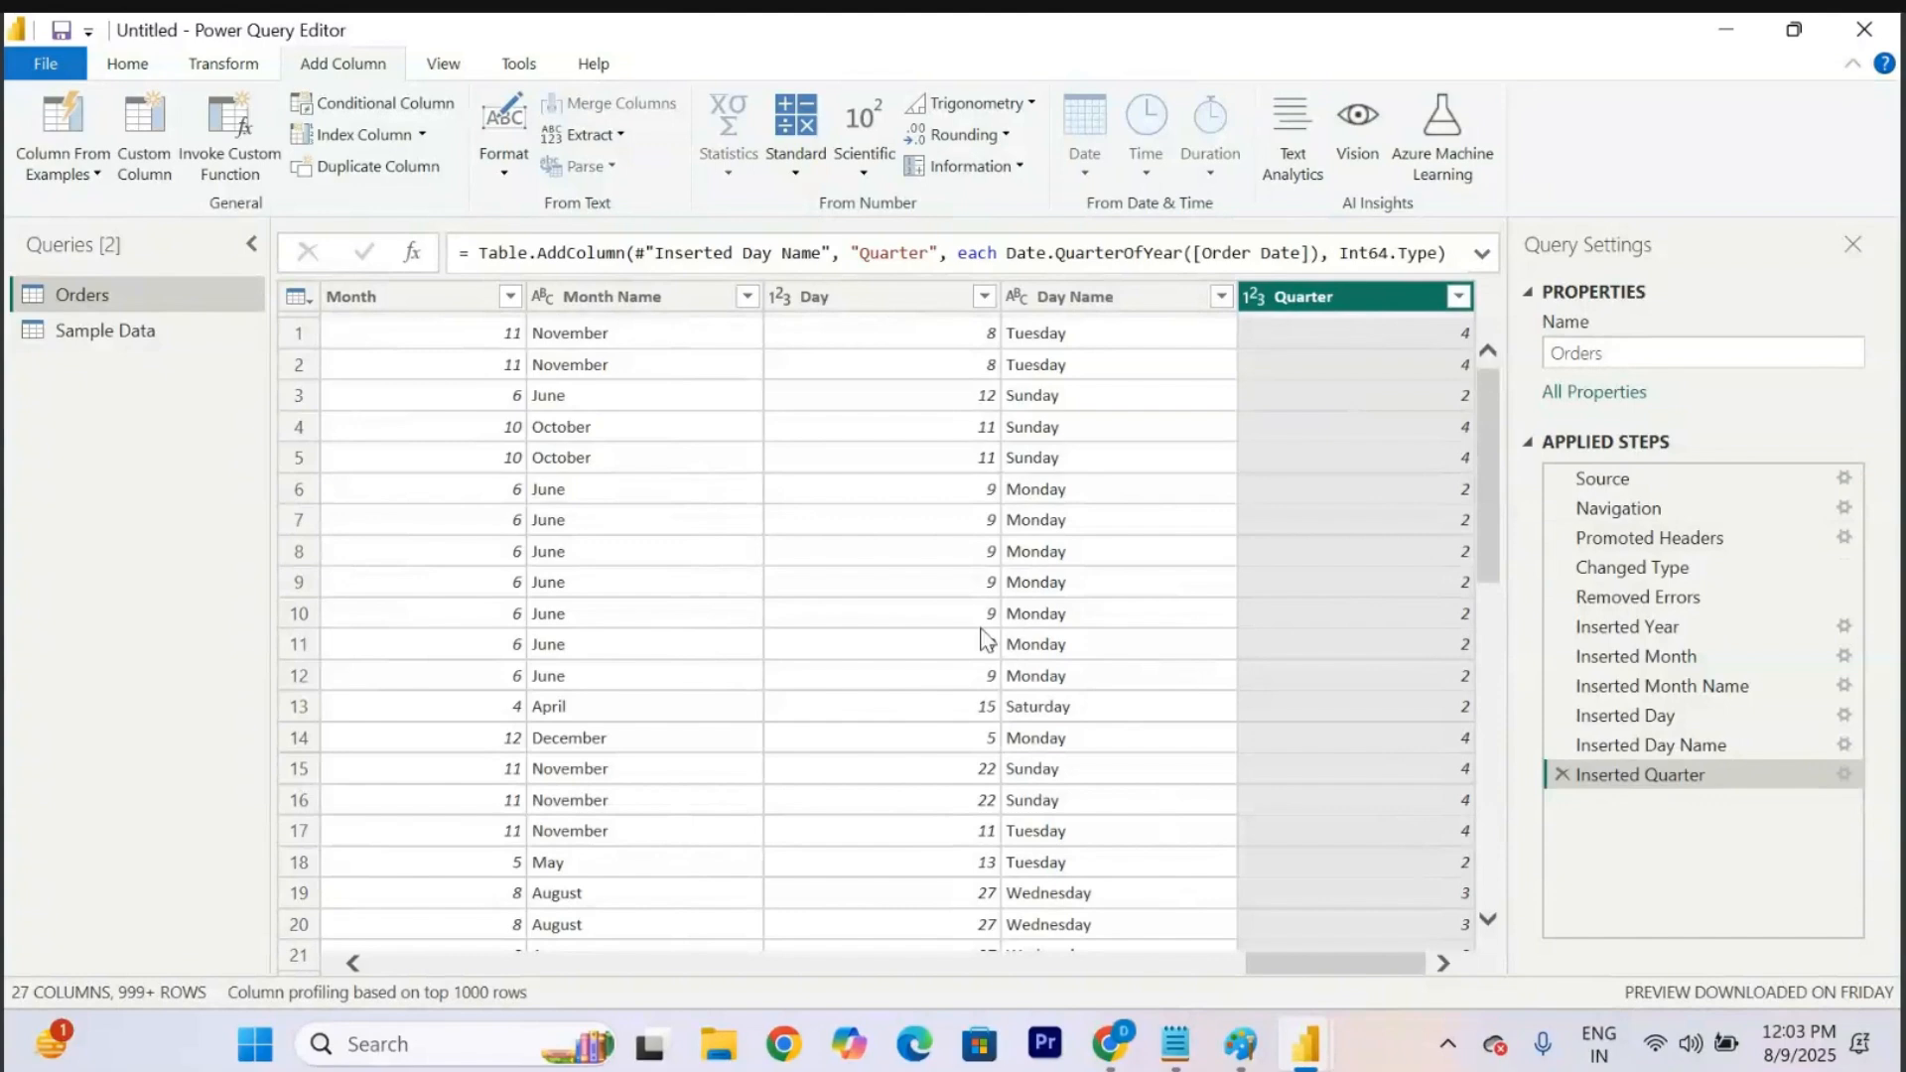
pyautogui.hscroll(-20, 978, 642)
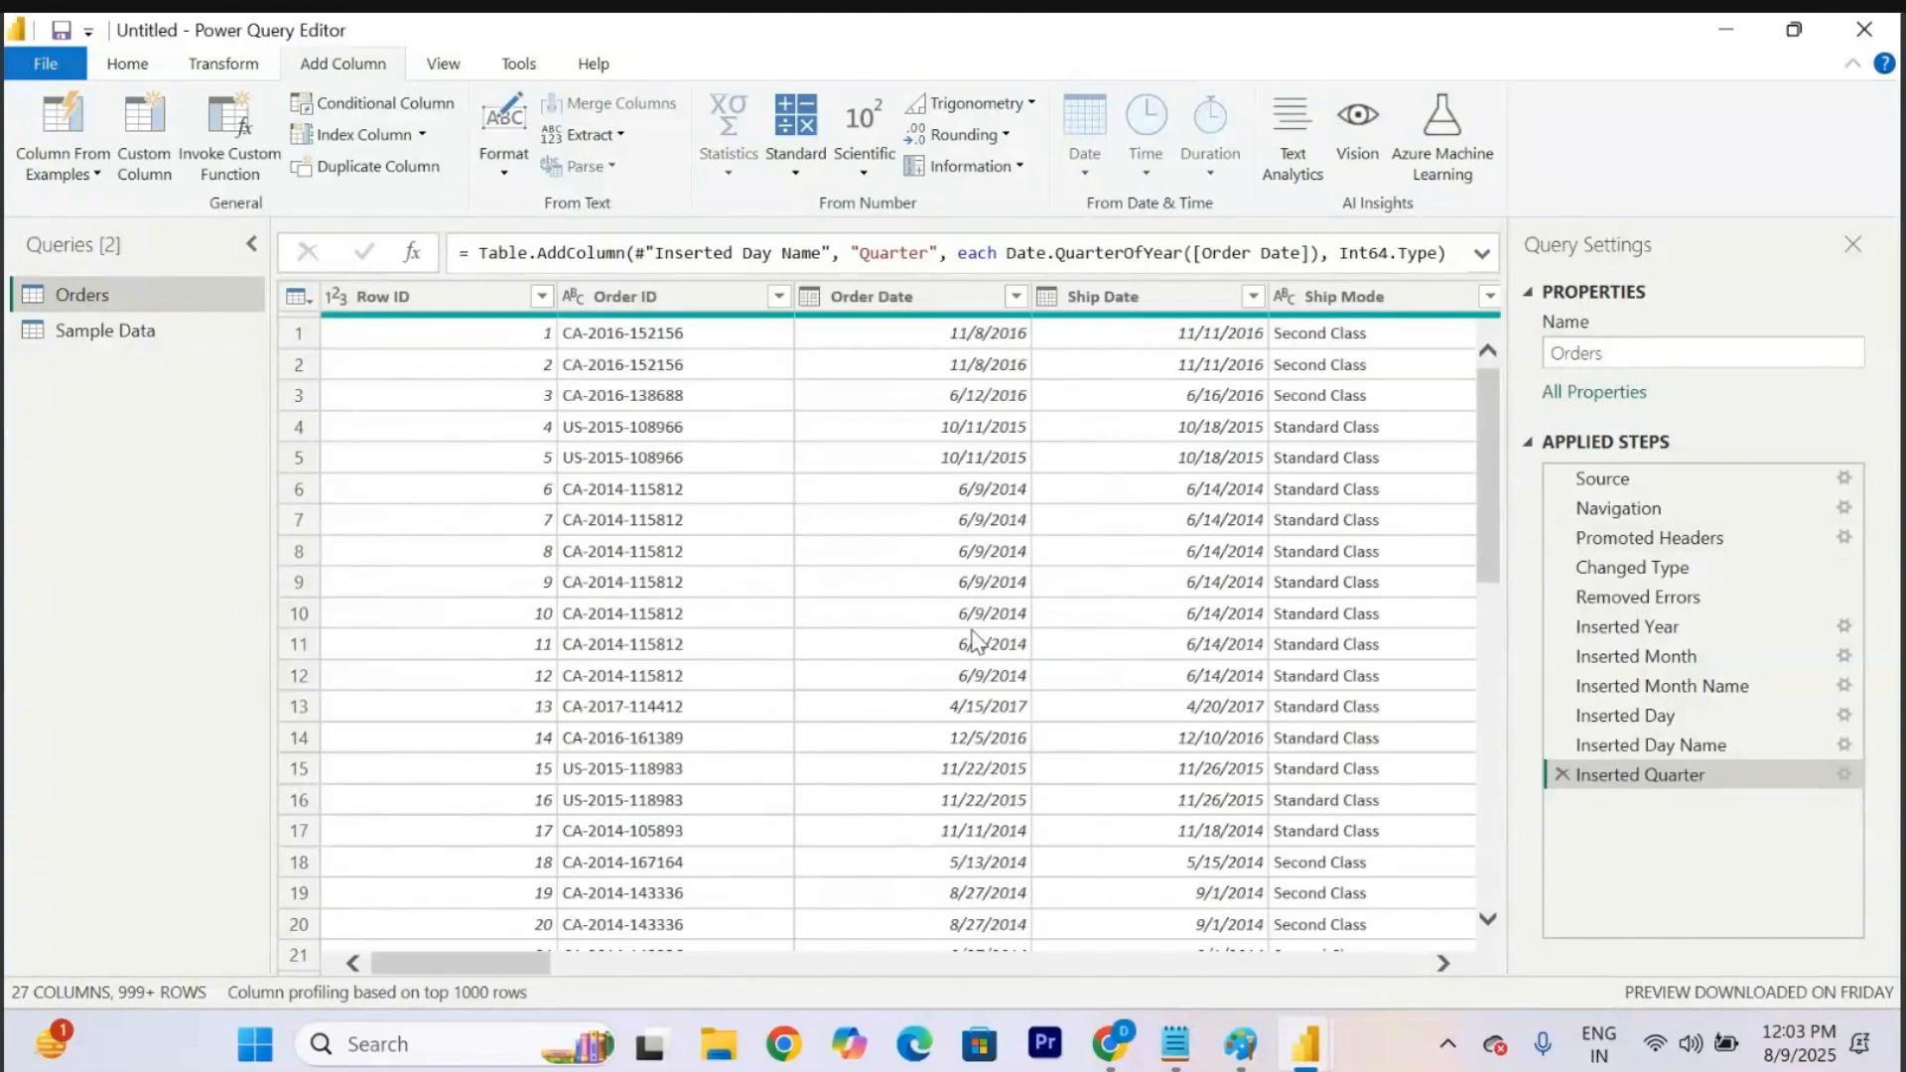
pyautogui.hscroll(20, 978, 642)
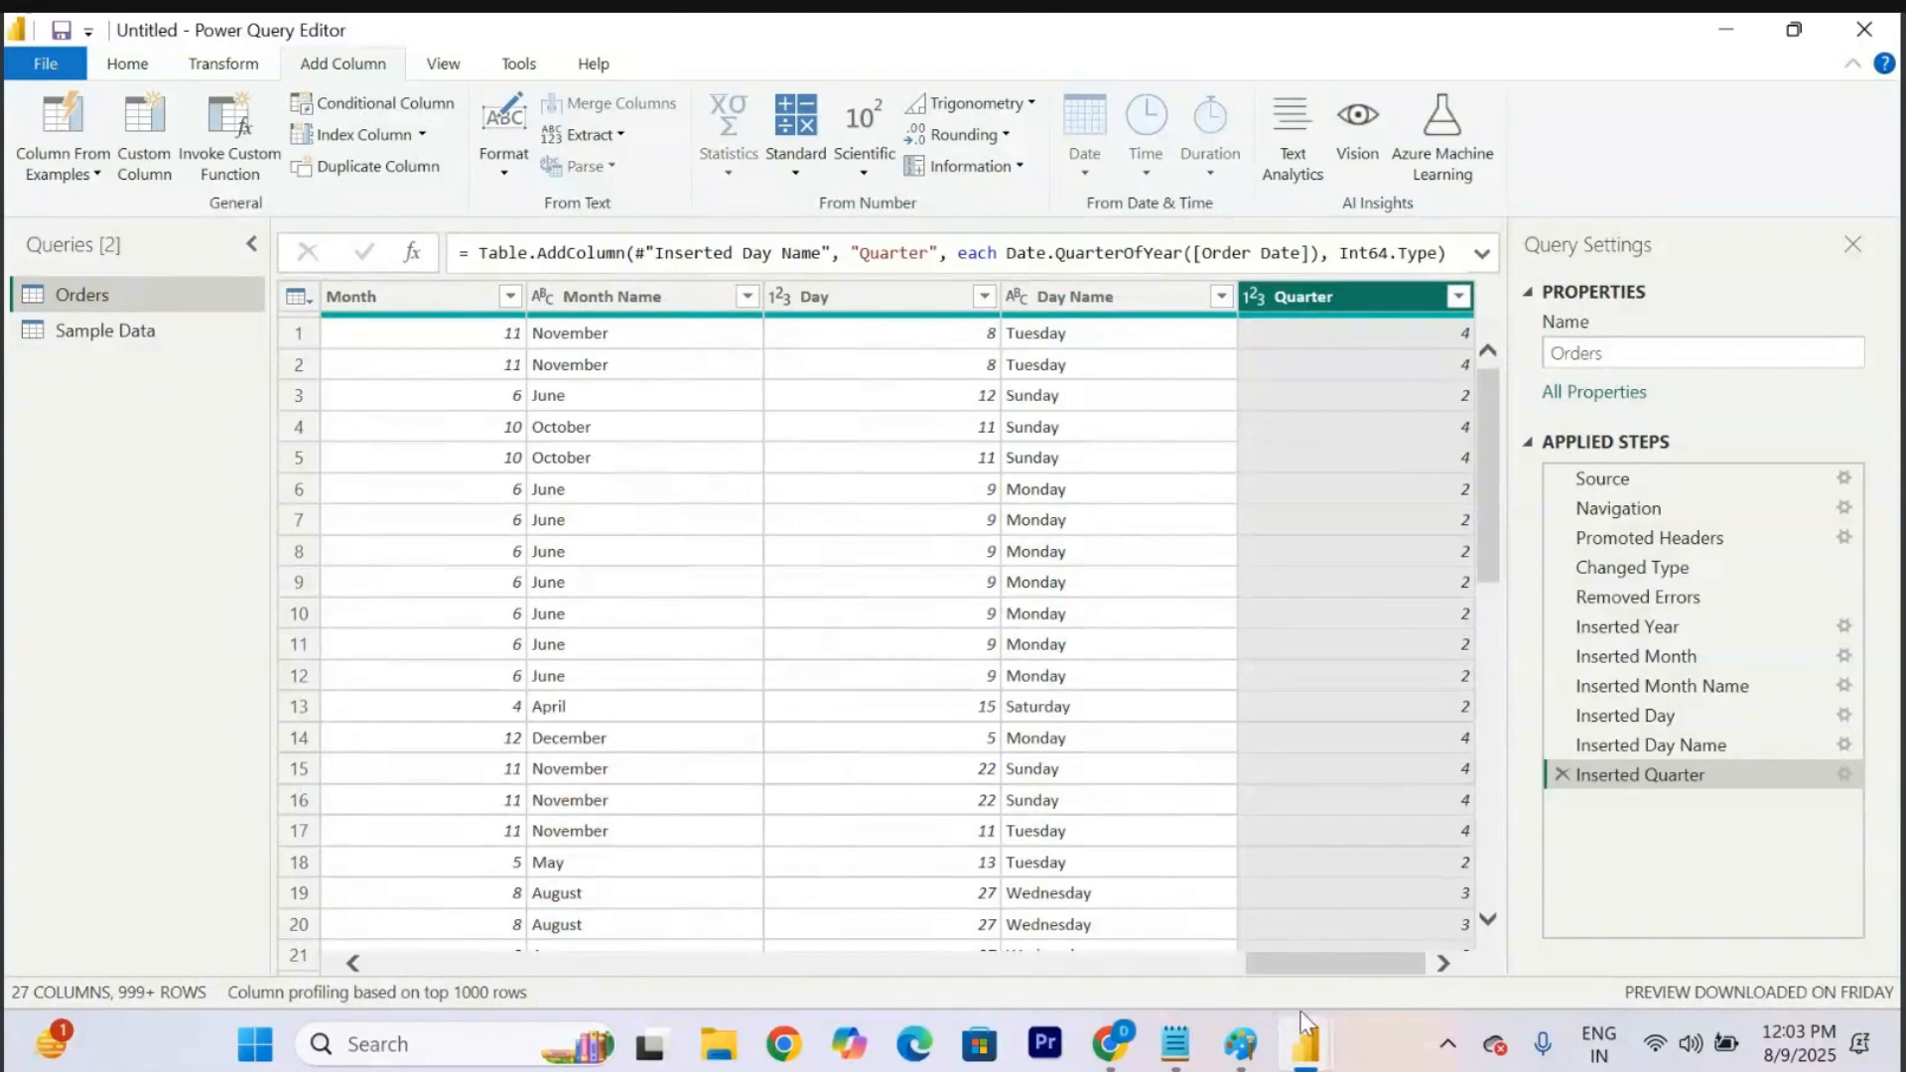
# Switch to Power BI Desktop and check the Orders field list and table data for the added date columns.
pyautogui.moveTo(1301, 1055)
pyautogui.click(1132, 902)
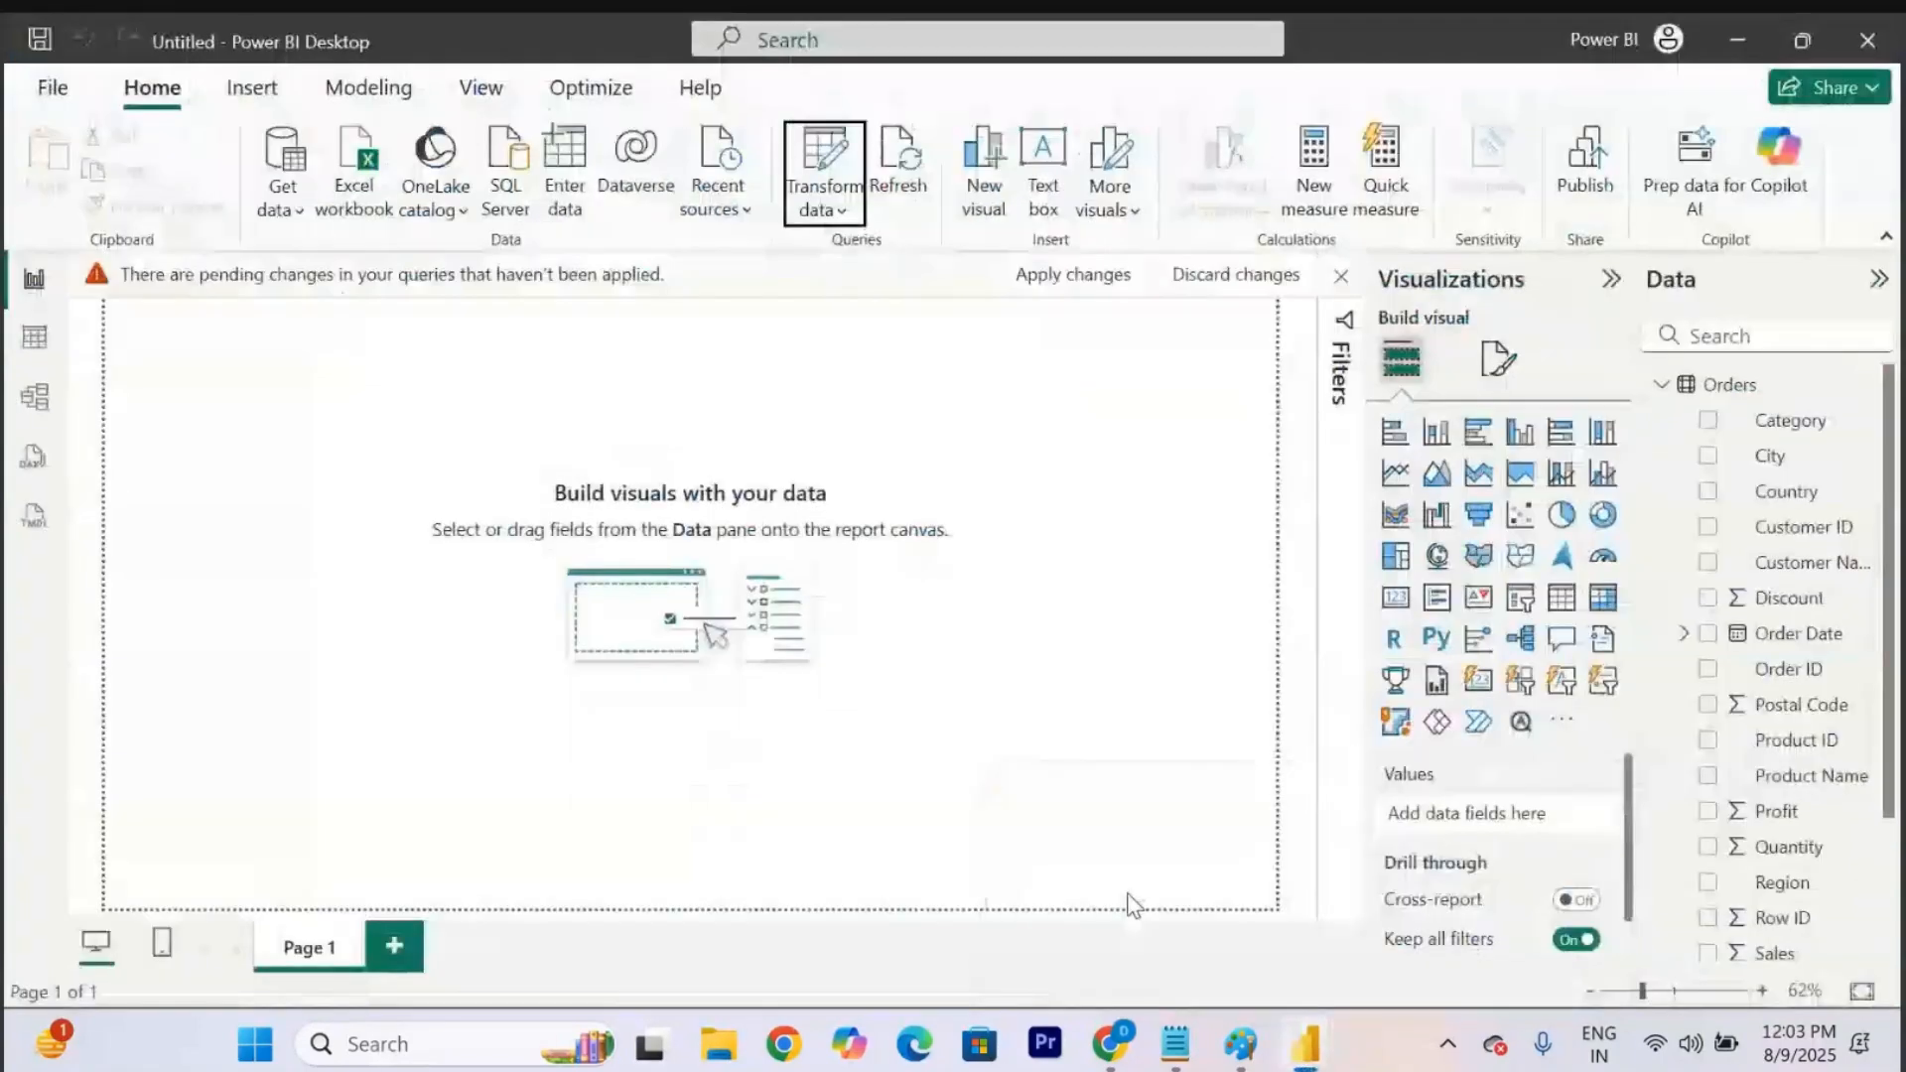
pyautogui.click(1660, 385)
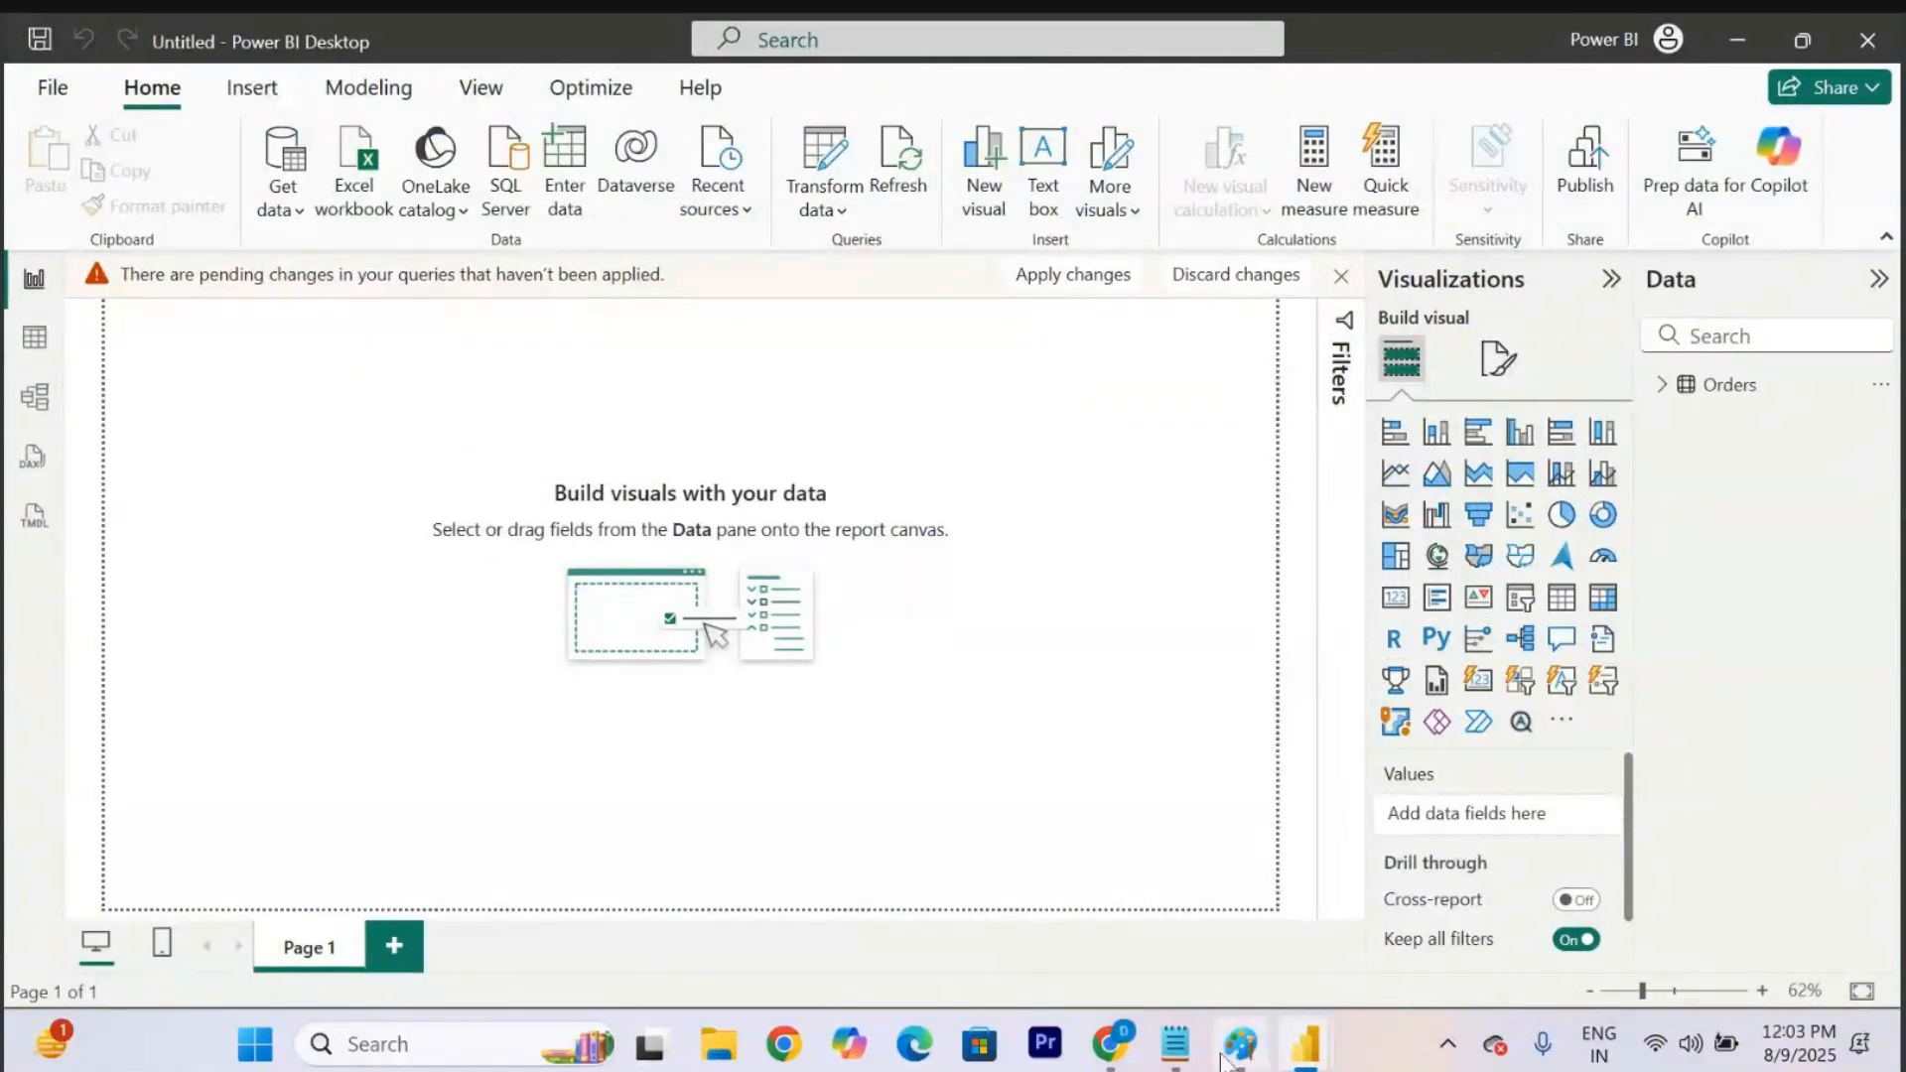
pyautogui.click(1662, 397)
pyautogui.scroll(-2, 1747, 685)
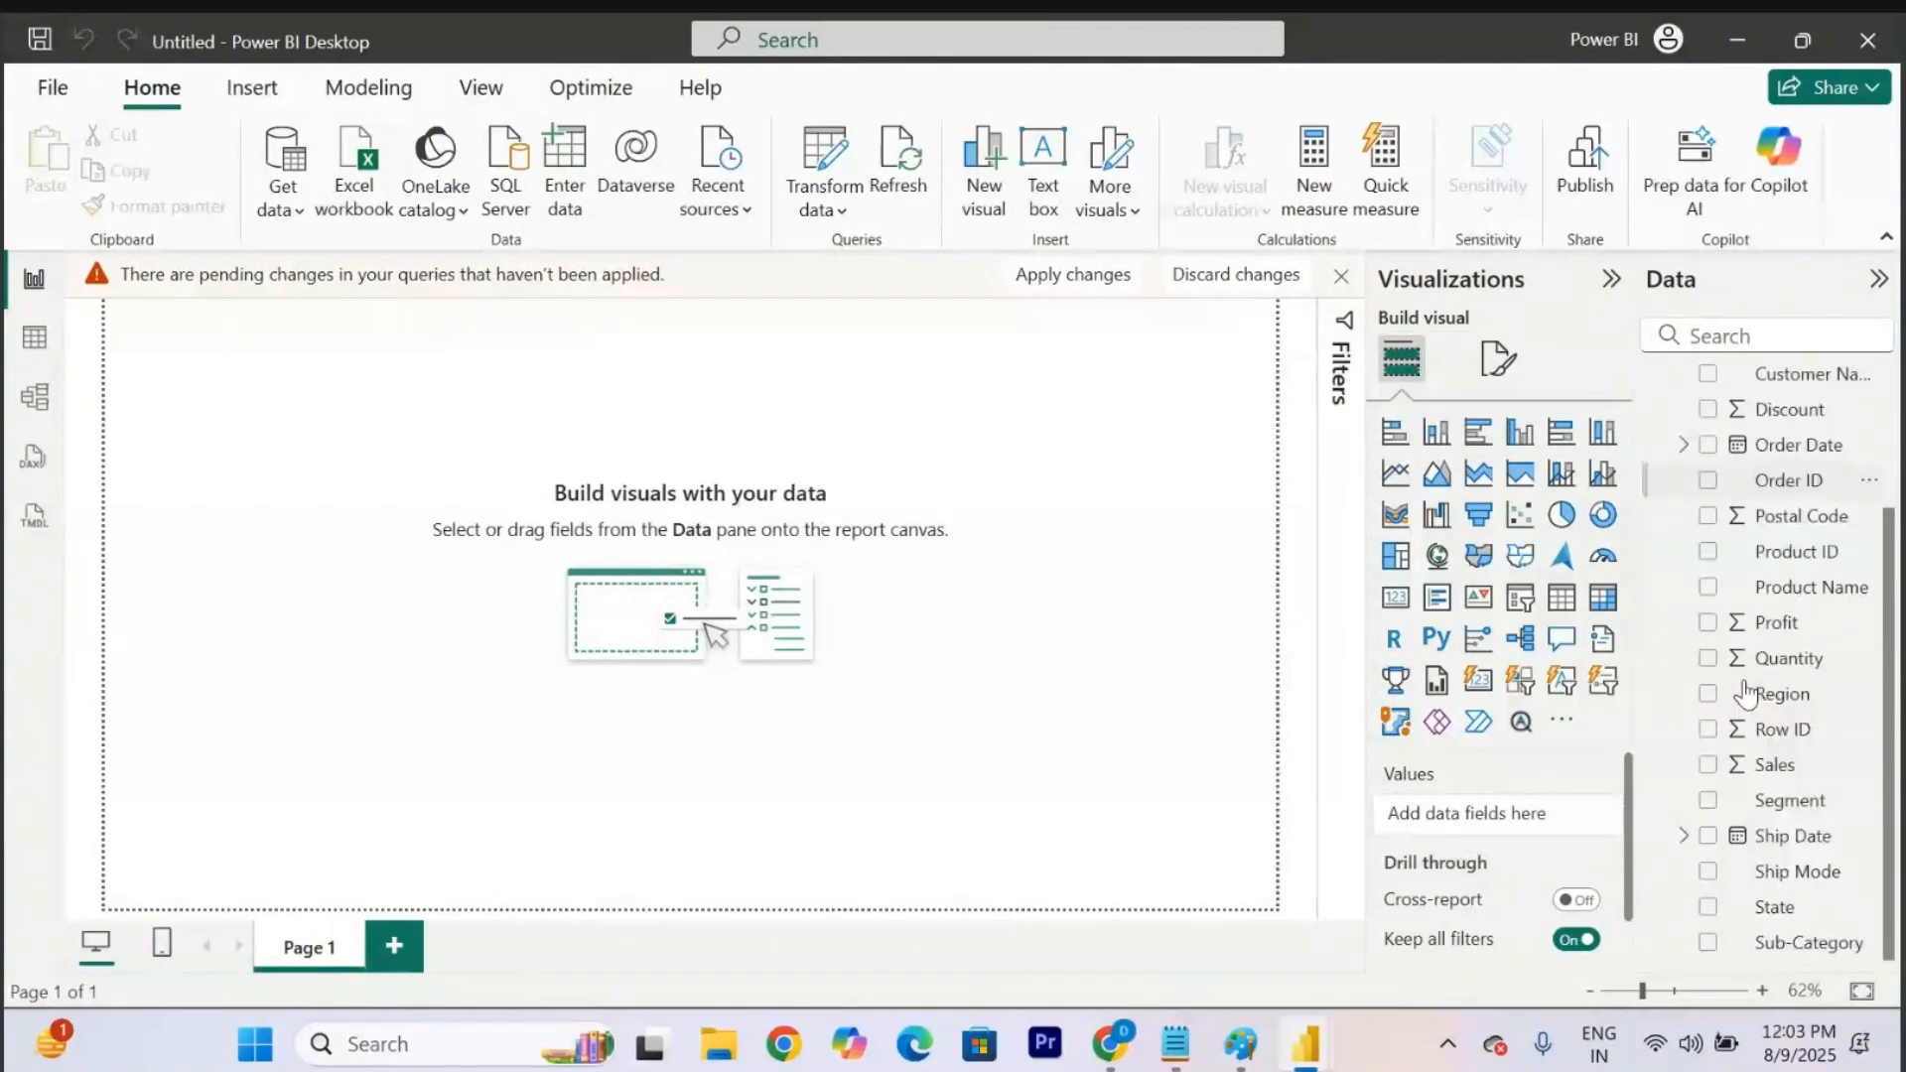
pyautogui.click(35, 339)
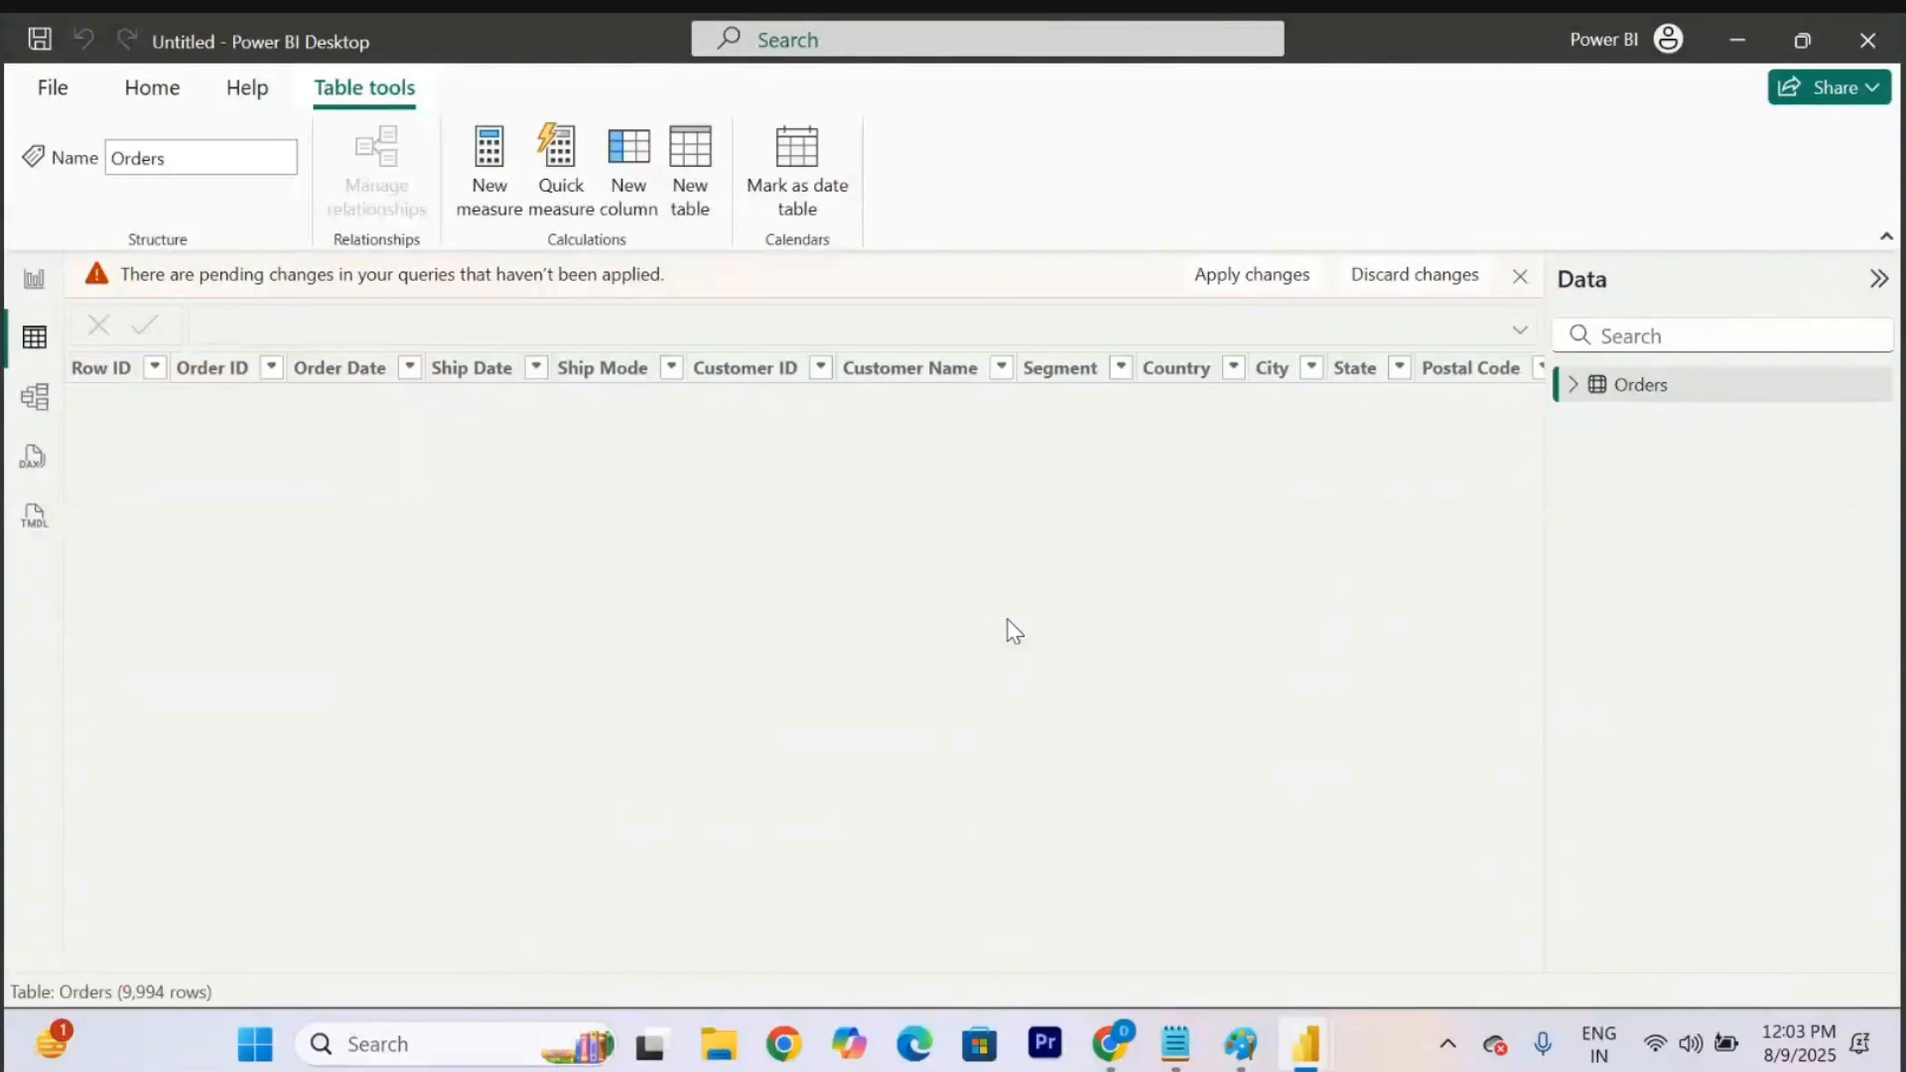
pyautogui.hscroll(10, 1009, 627)
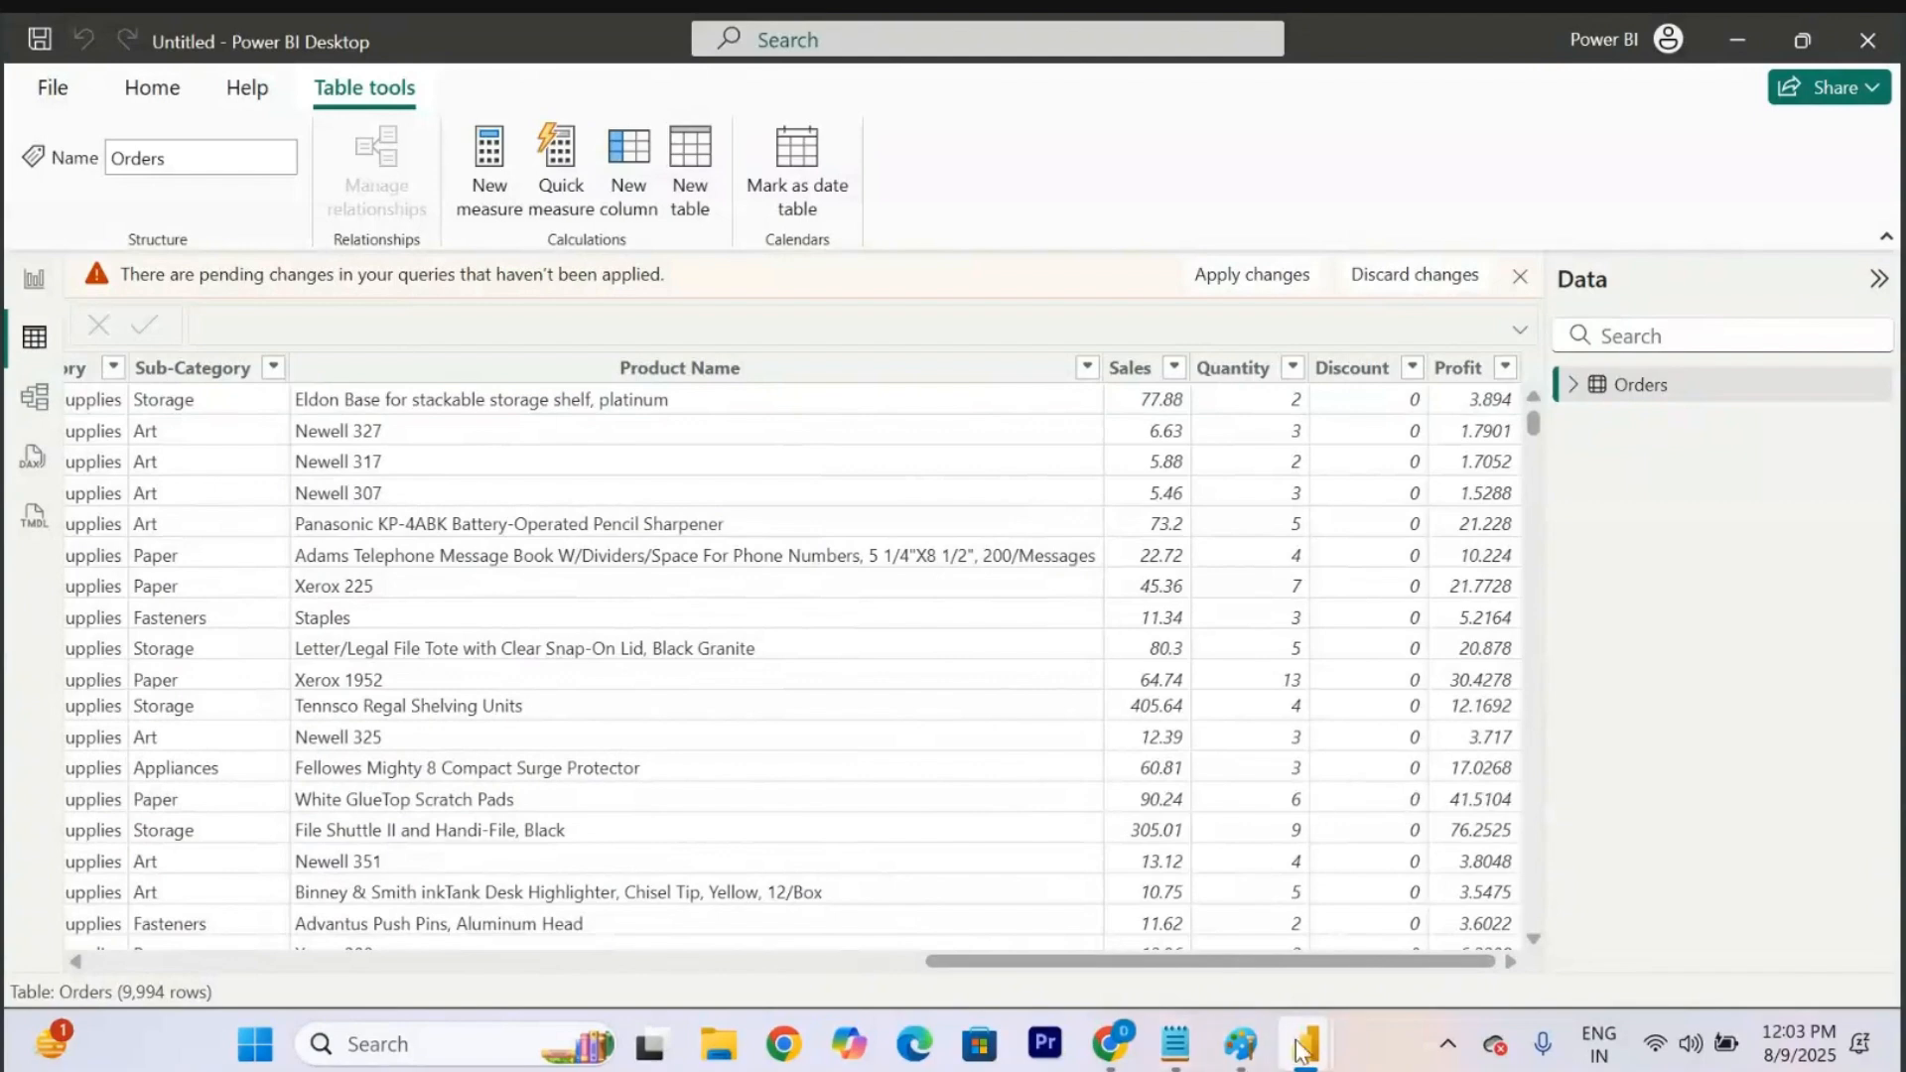
# Return to the Power Query Editor and view the Sample Data query.
pyautogui.moveTo(1306, 1042)
pyautogui.click(1421, 943)
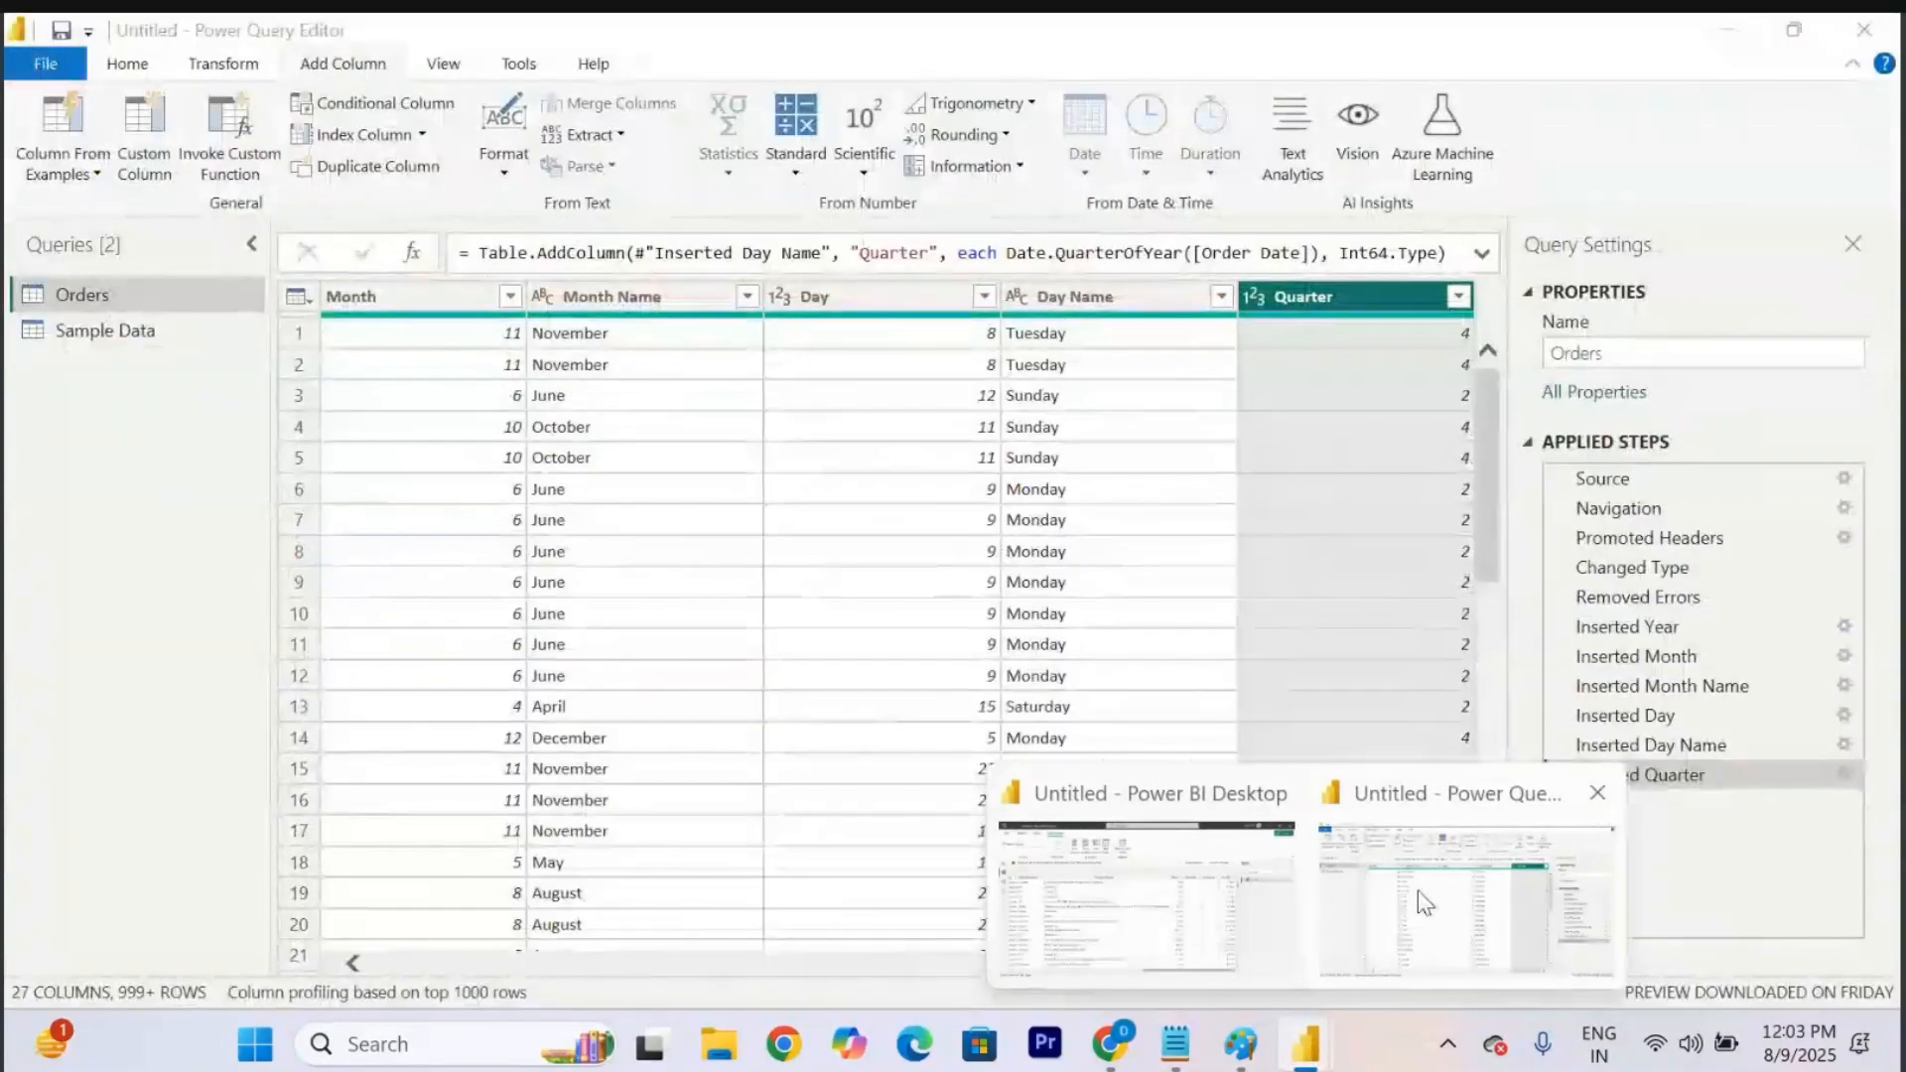
pyautogui.click(91, 338)
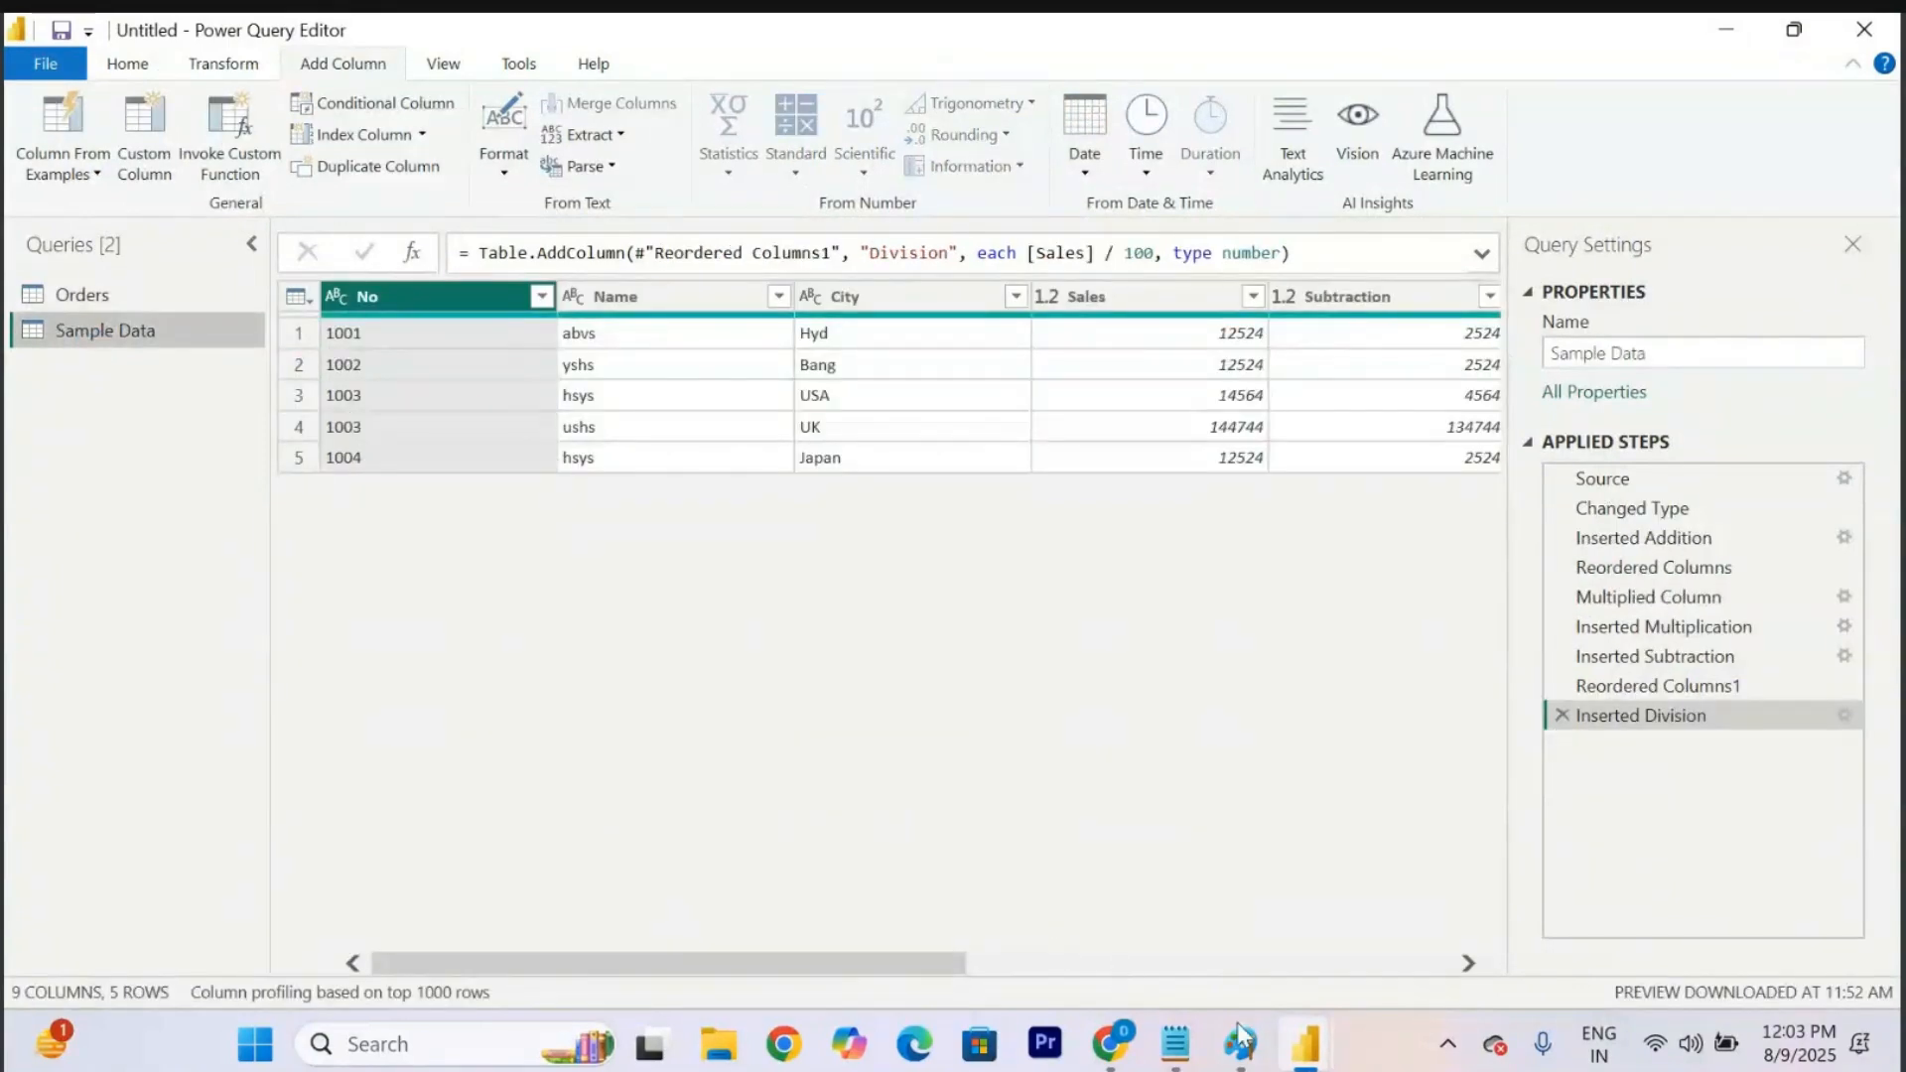
# Switch to Power BI Desktop and check in the report view which tables are loaded, collapsing the Orders fields.
pyautogui.click(1142, 886)
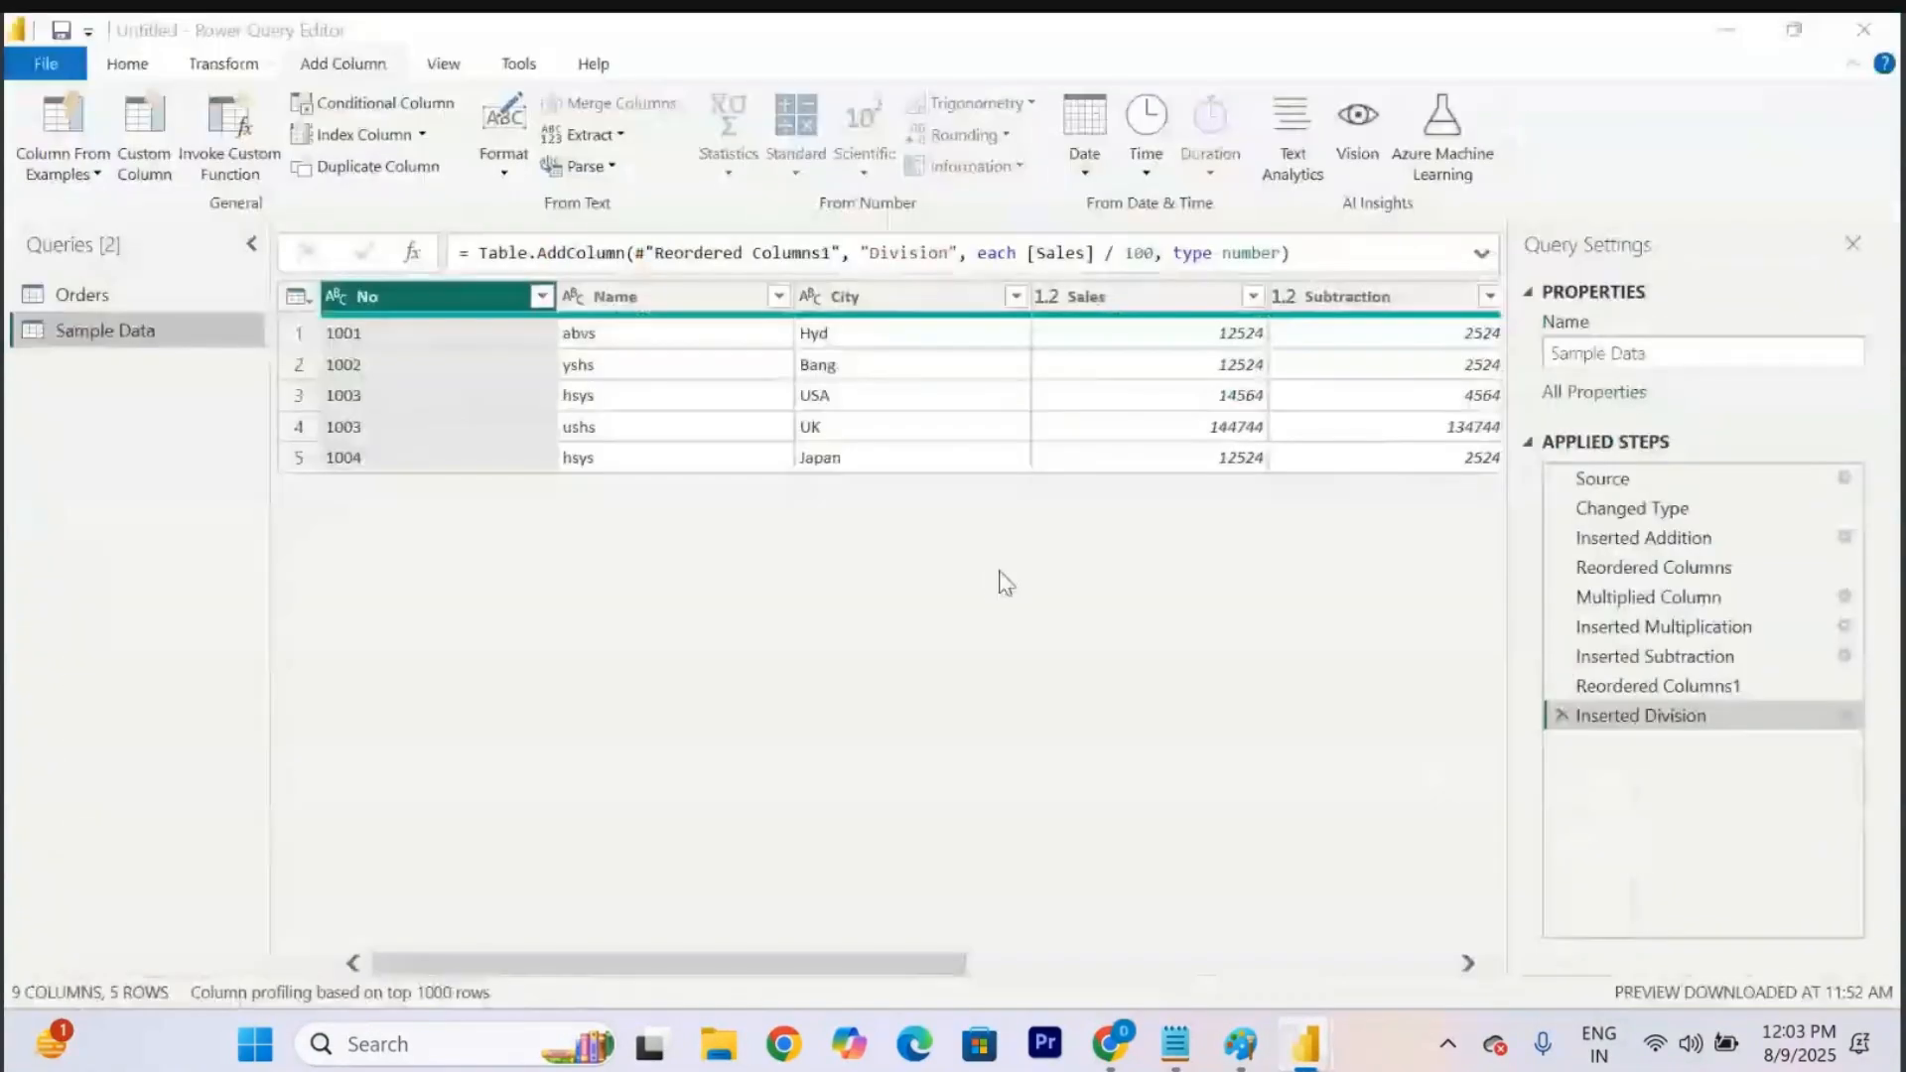
pyautogui.moveTo(1311, 1050)
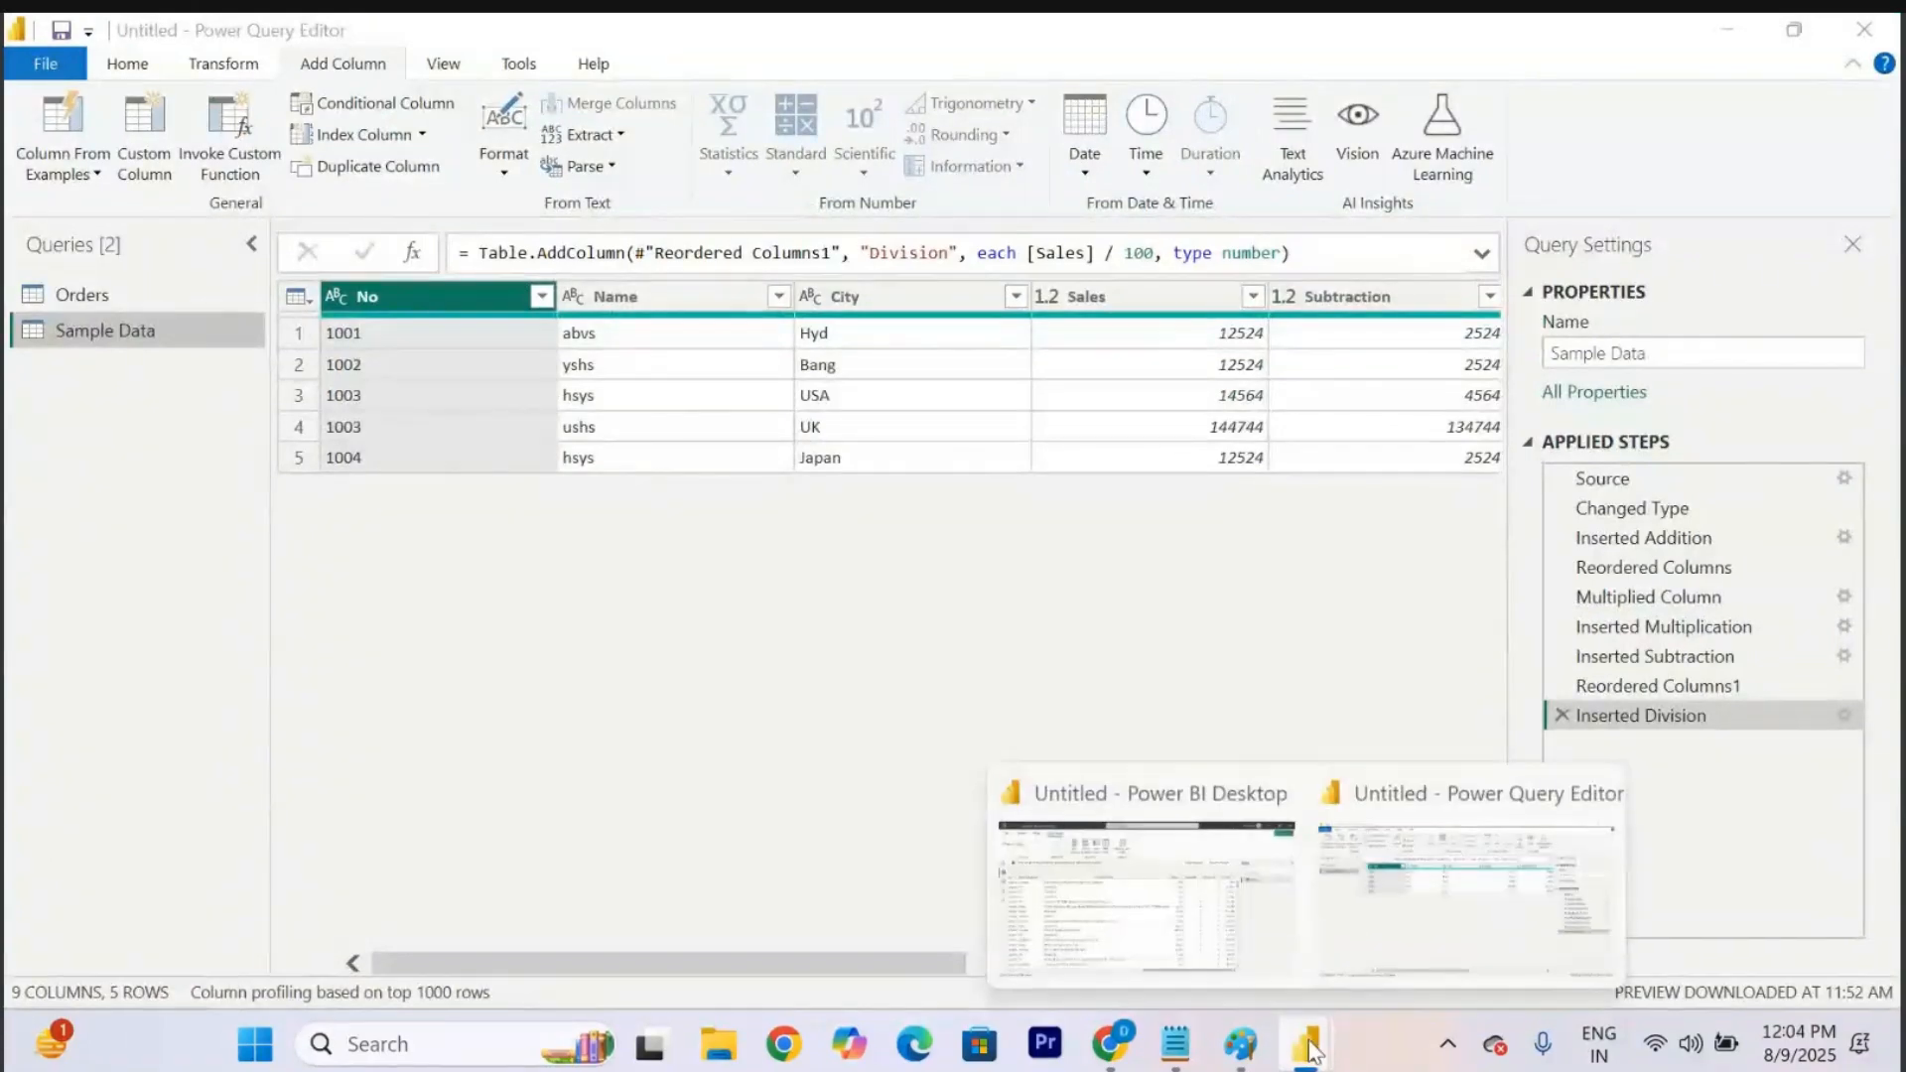
pyautogui.click(1281, 874)
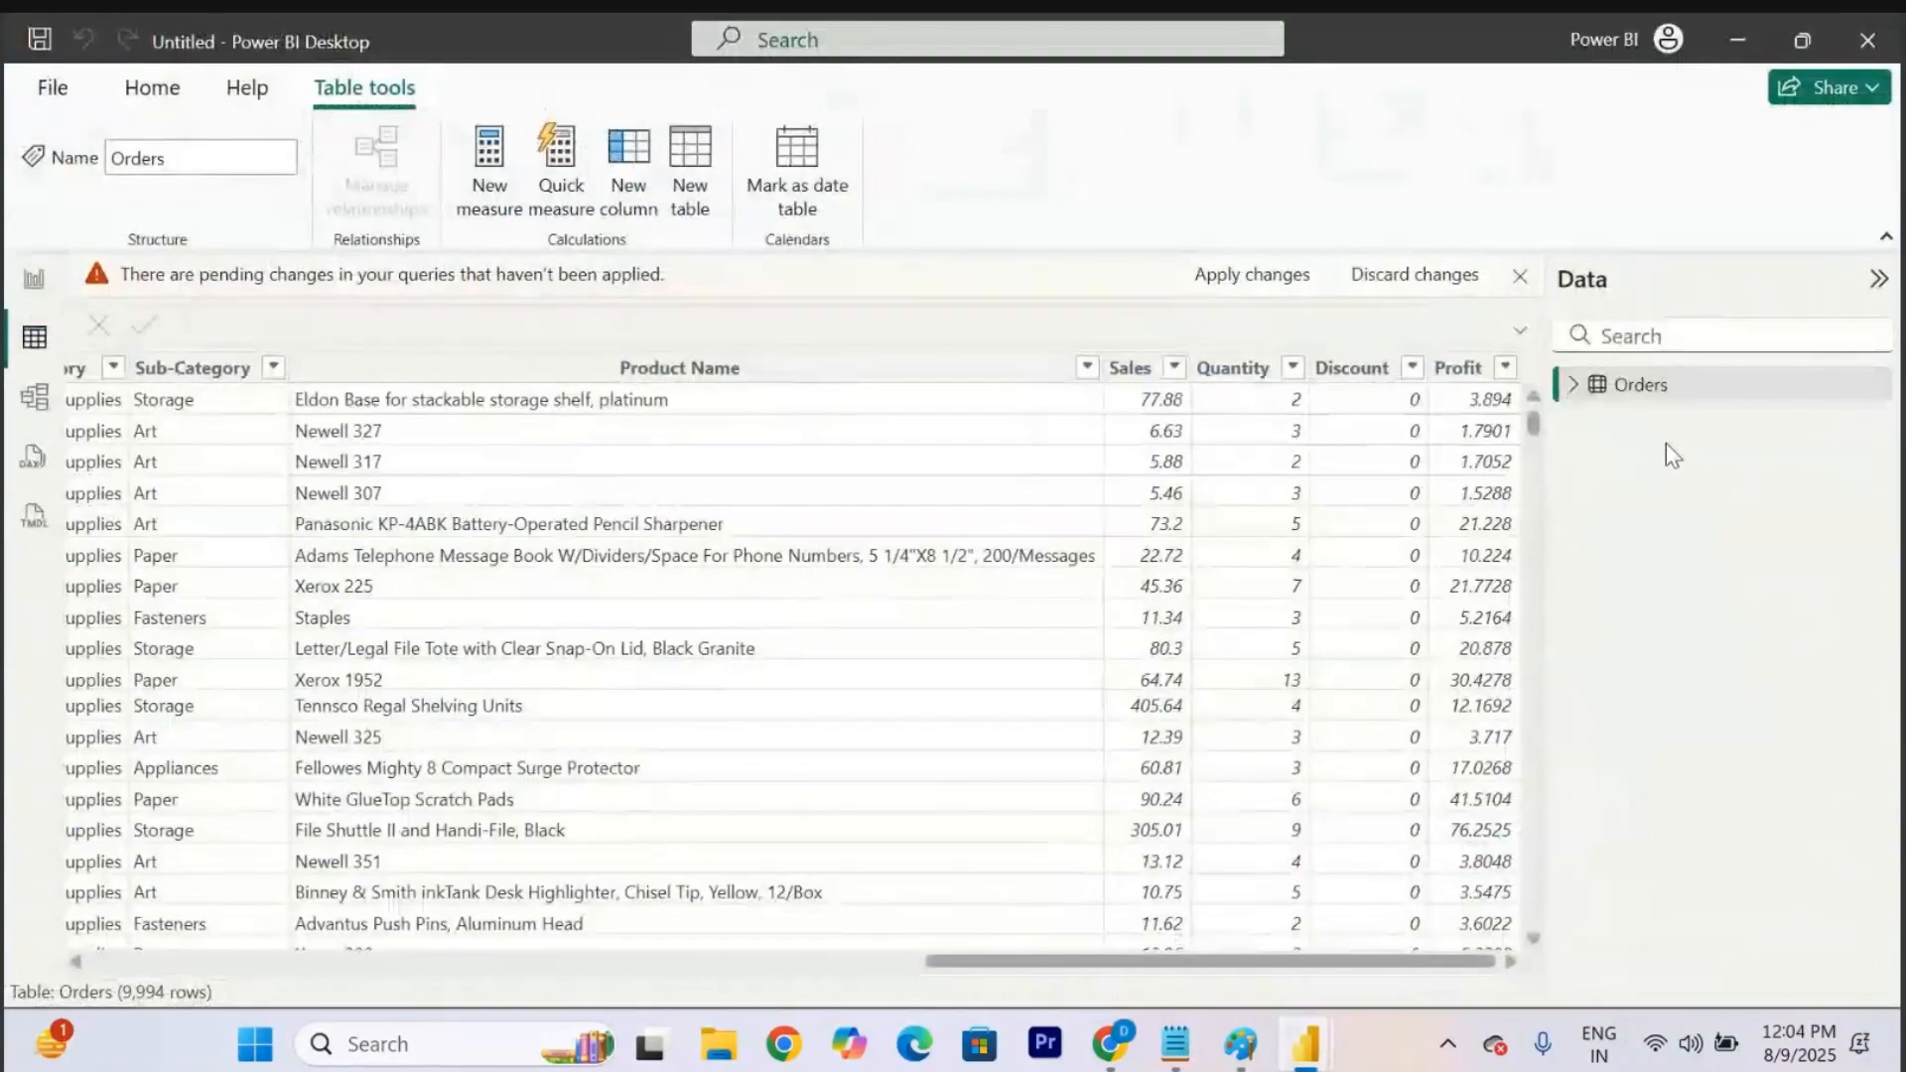
pyautogui.click(36, 281)
pyautogui.scroll(3, 1727, 407)
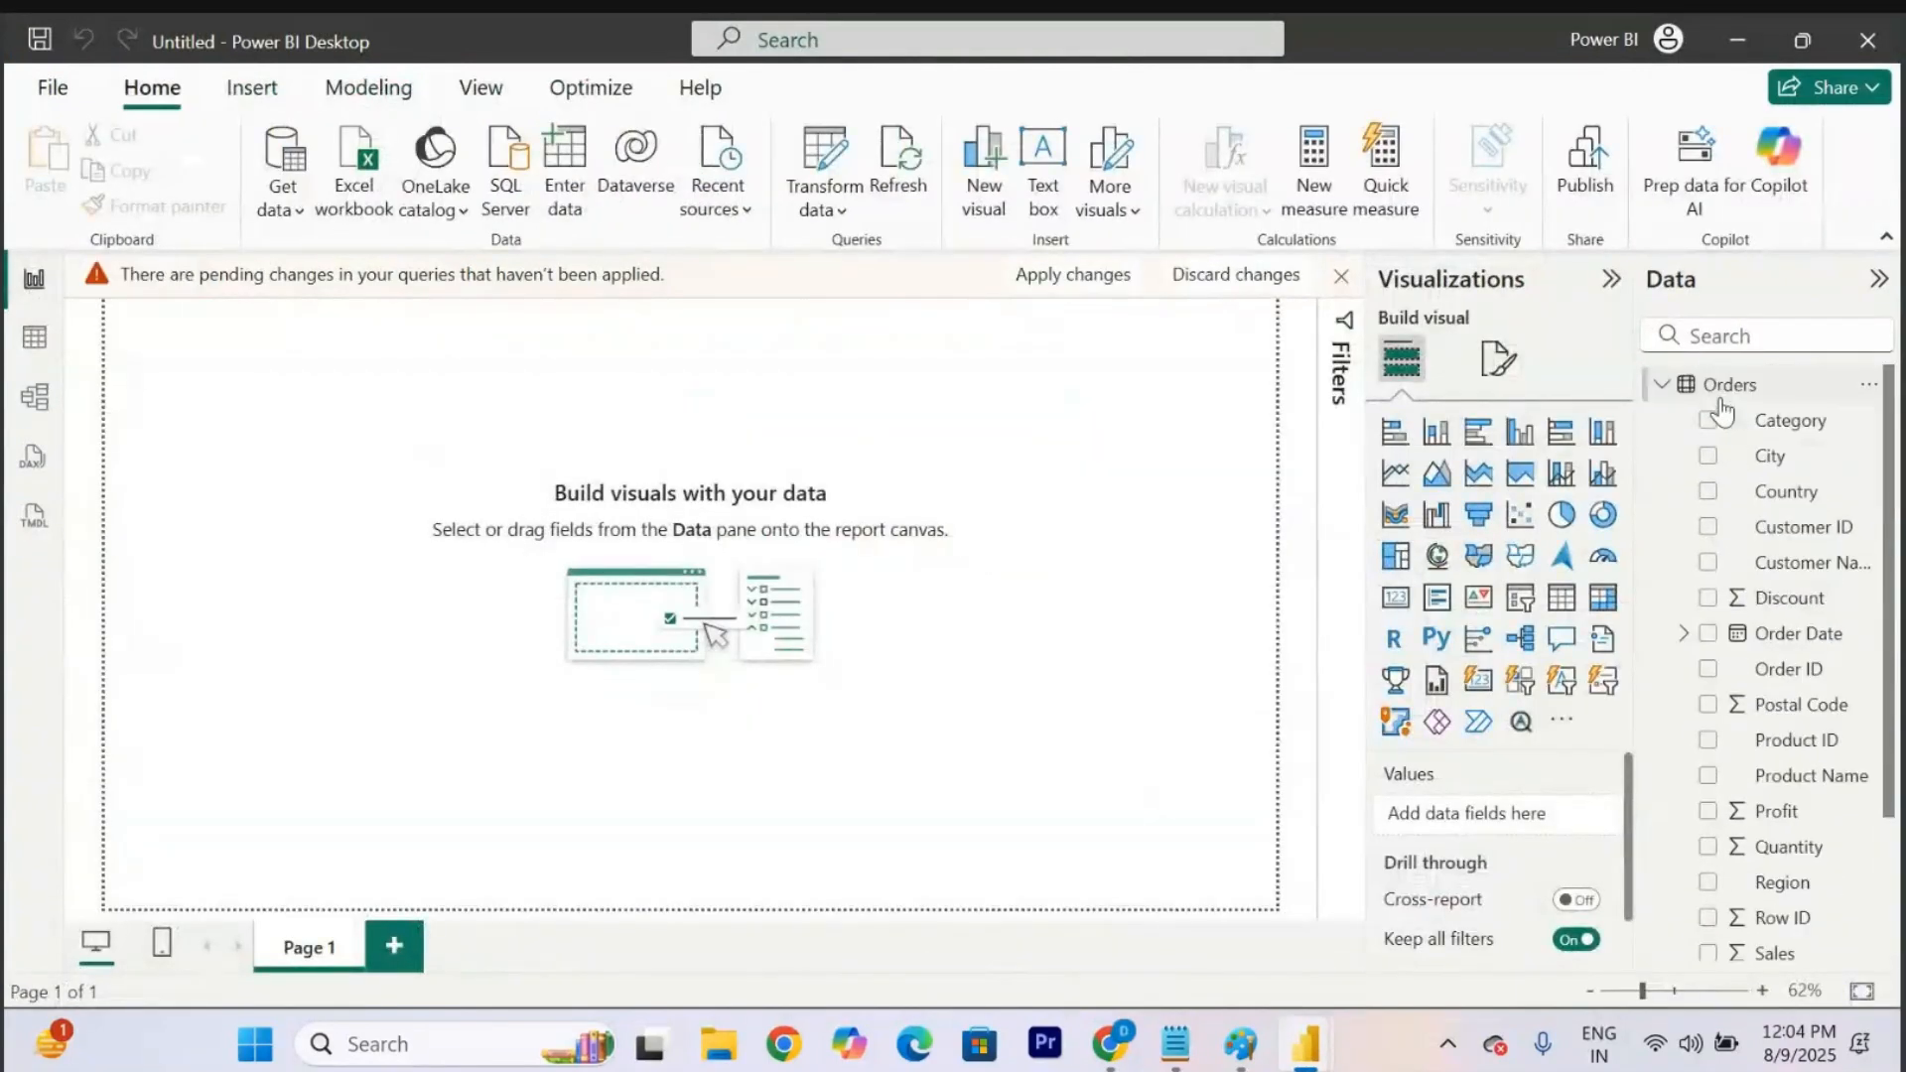
pyautogui.click(1663, 387)
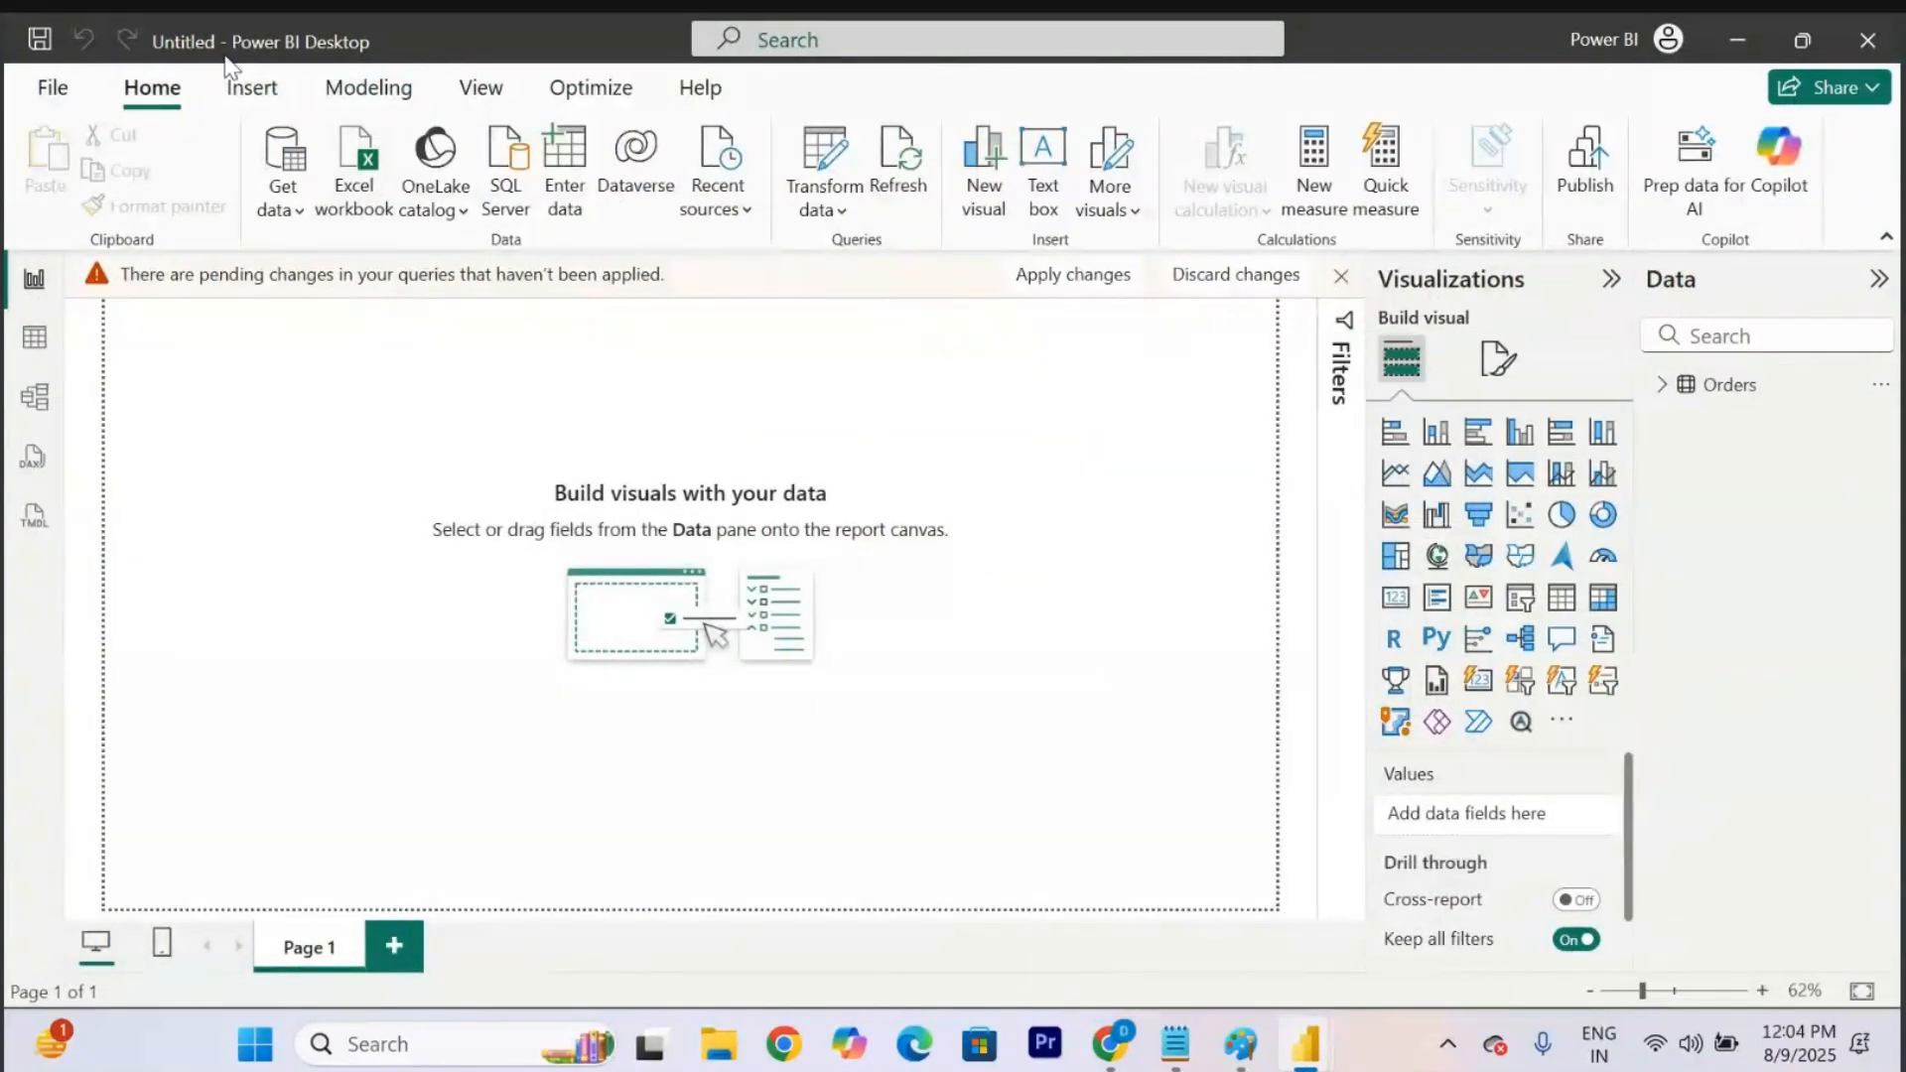
# Return to the Power Query Editor, then close it and apply the pending query changes to the model.
pyautogui.moveTo(1305, 1042)
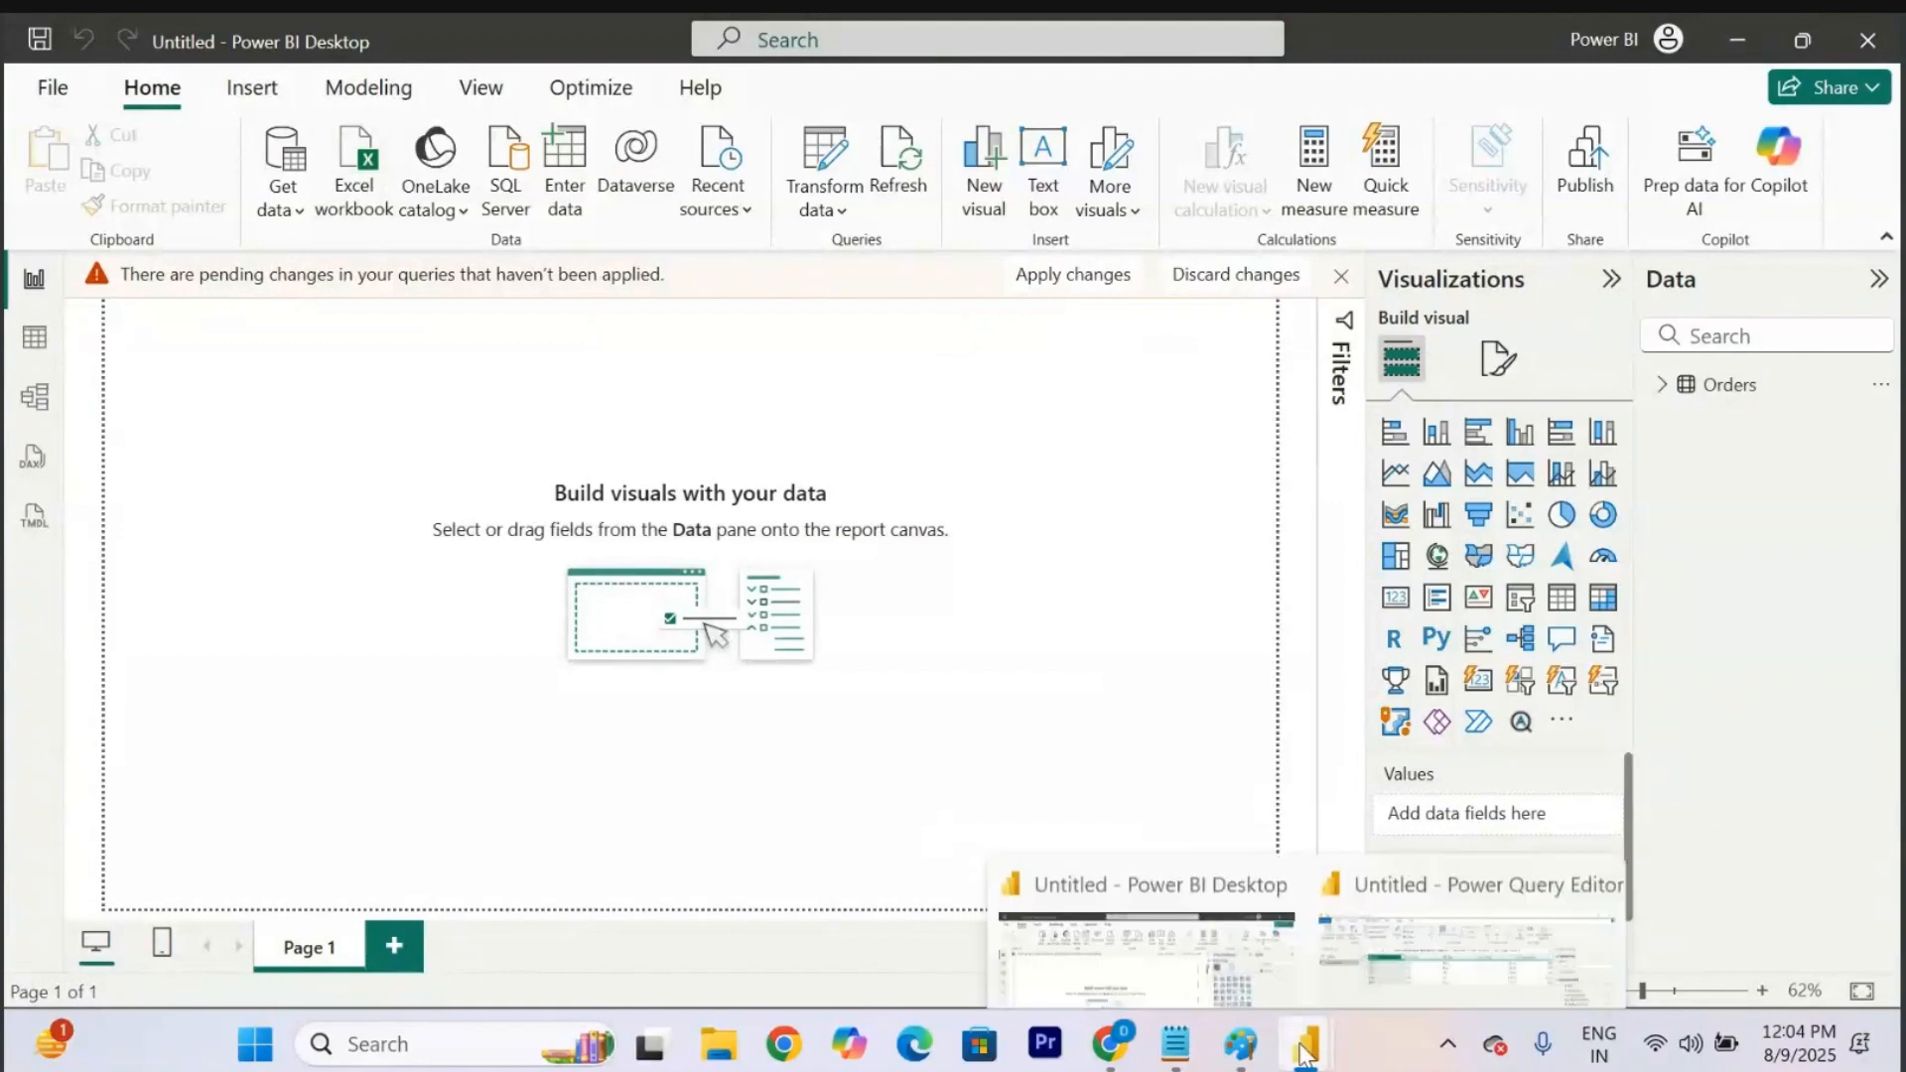
pyautogui.click(1474, 866)
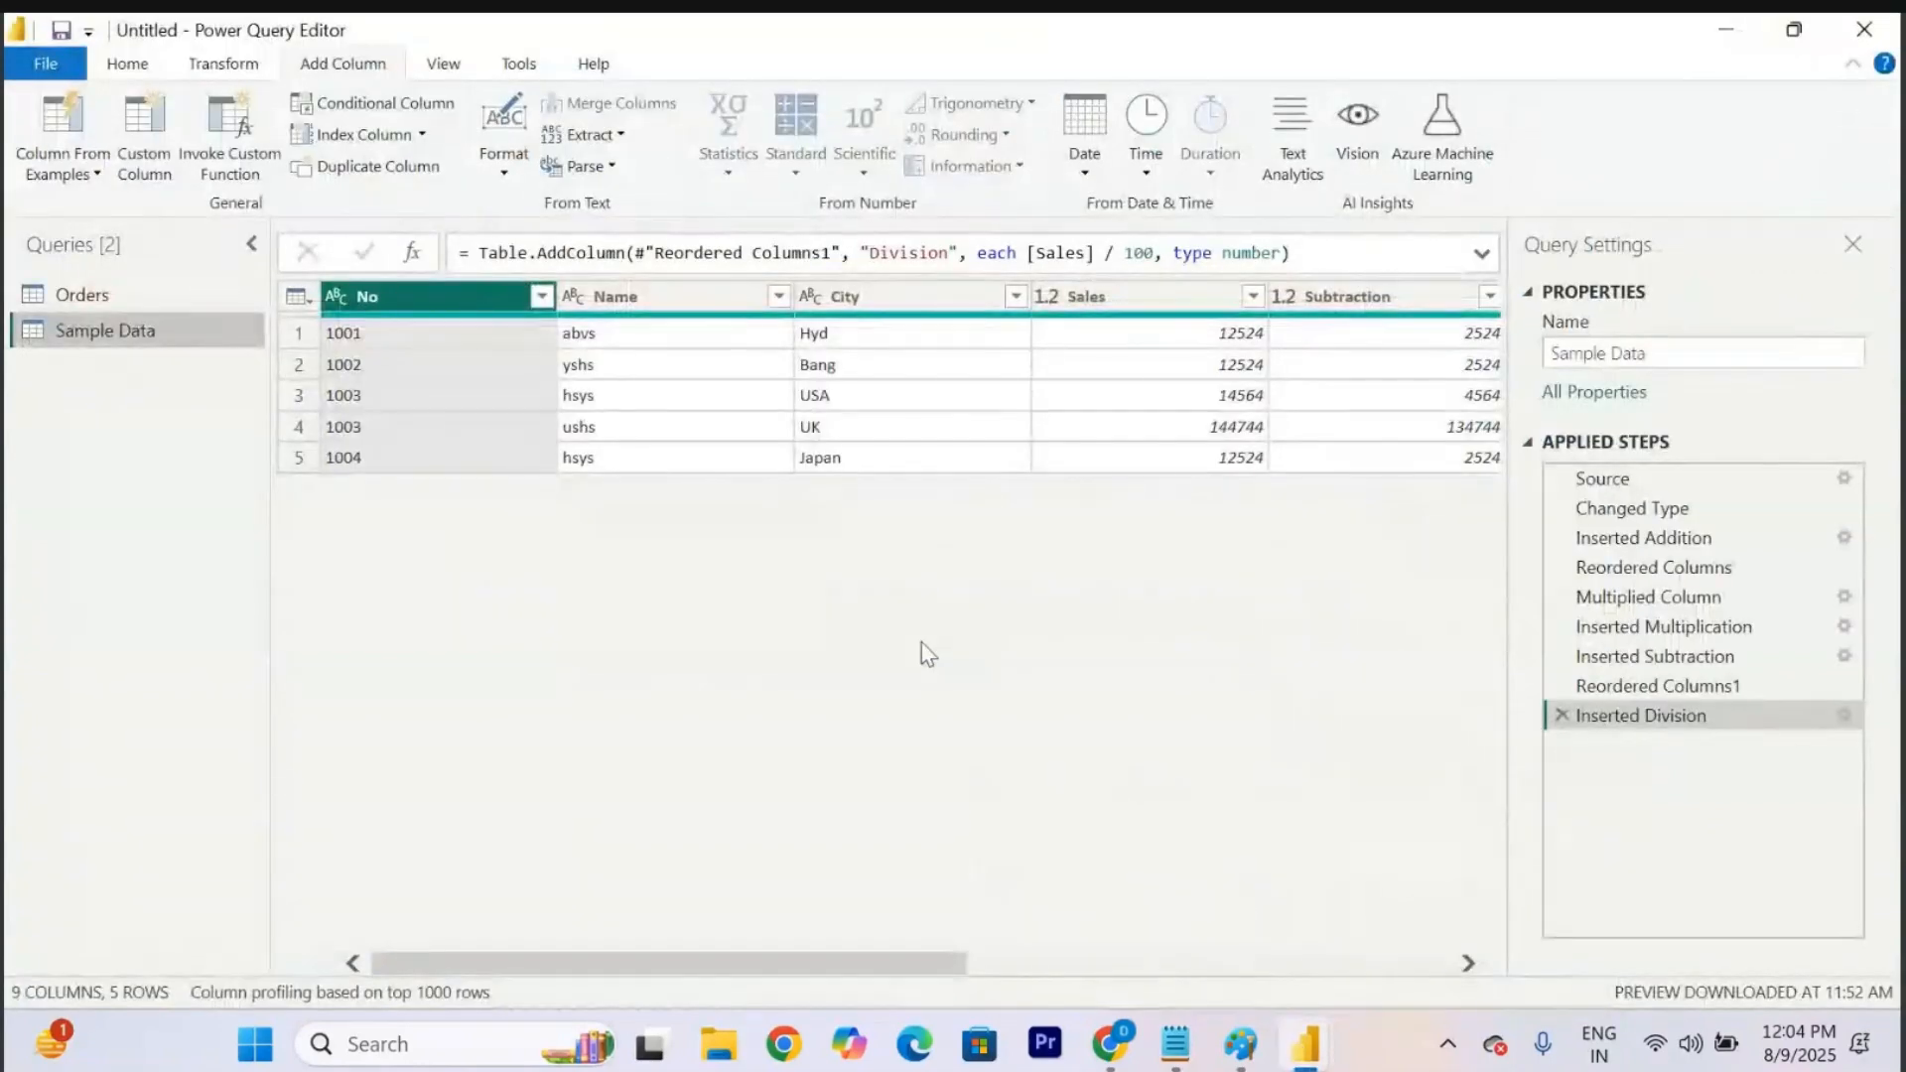
pyautogui.click(132, 65)
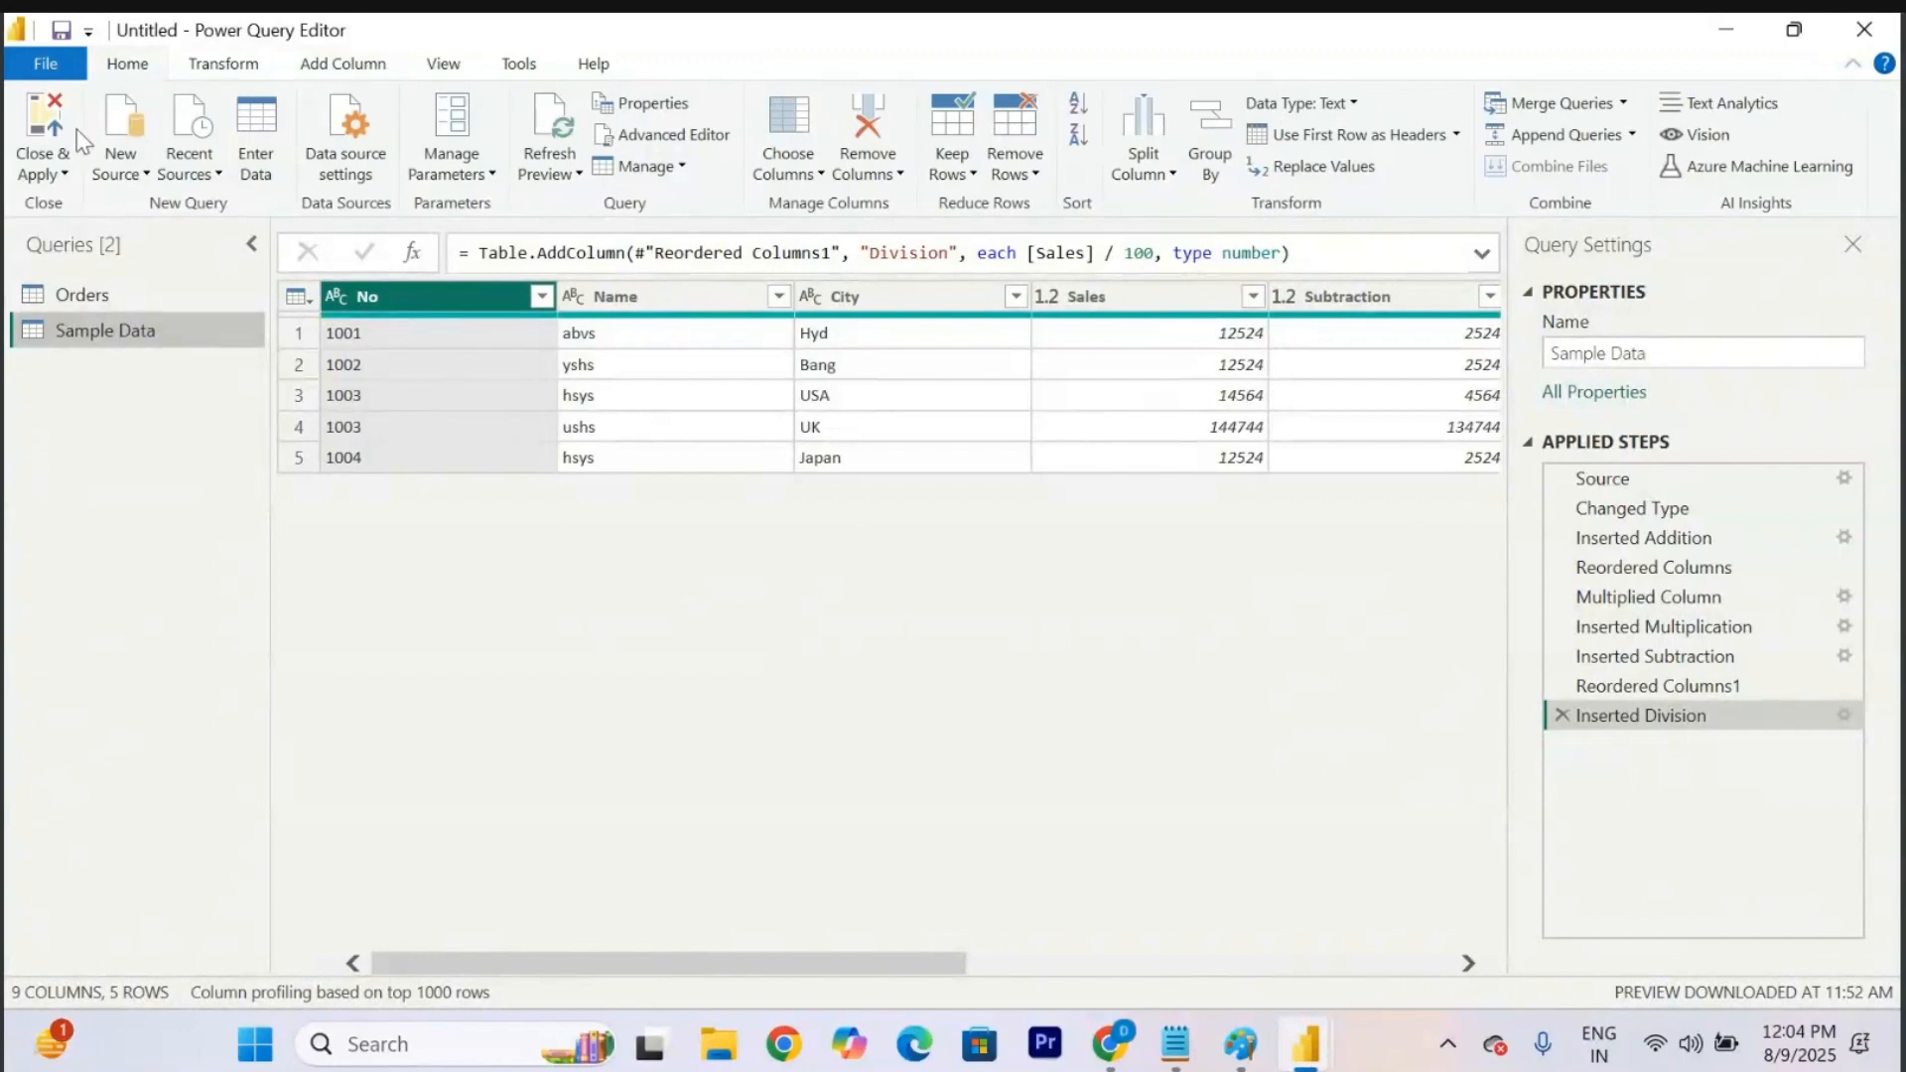
pyautogui.click(47, 177)
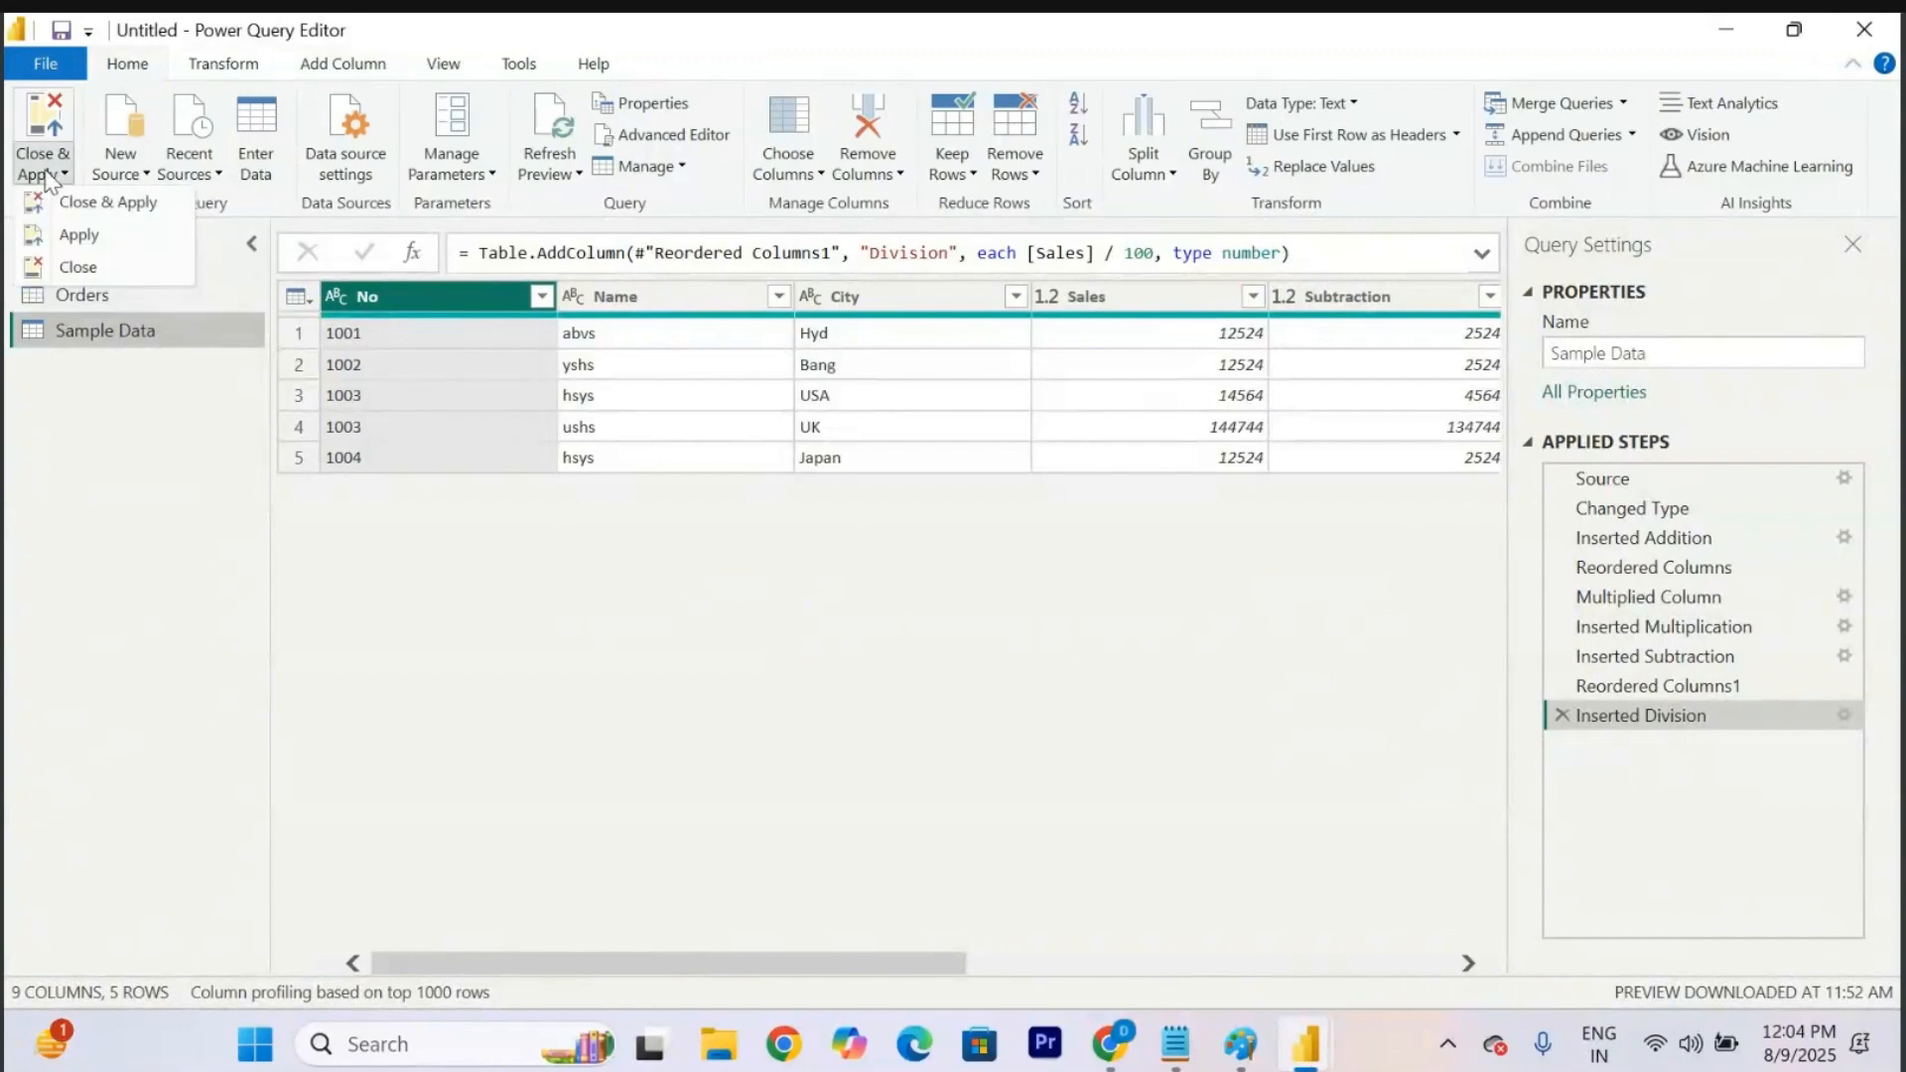
pyautogui.click(109, 210)
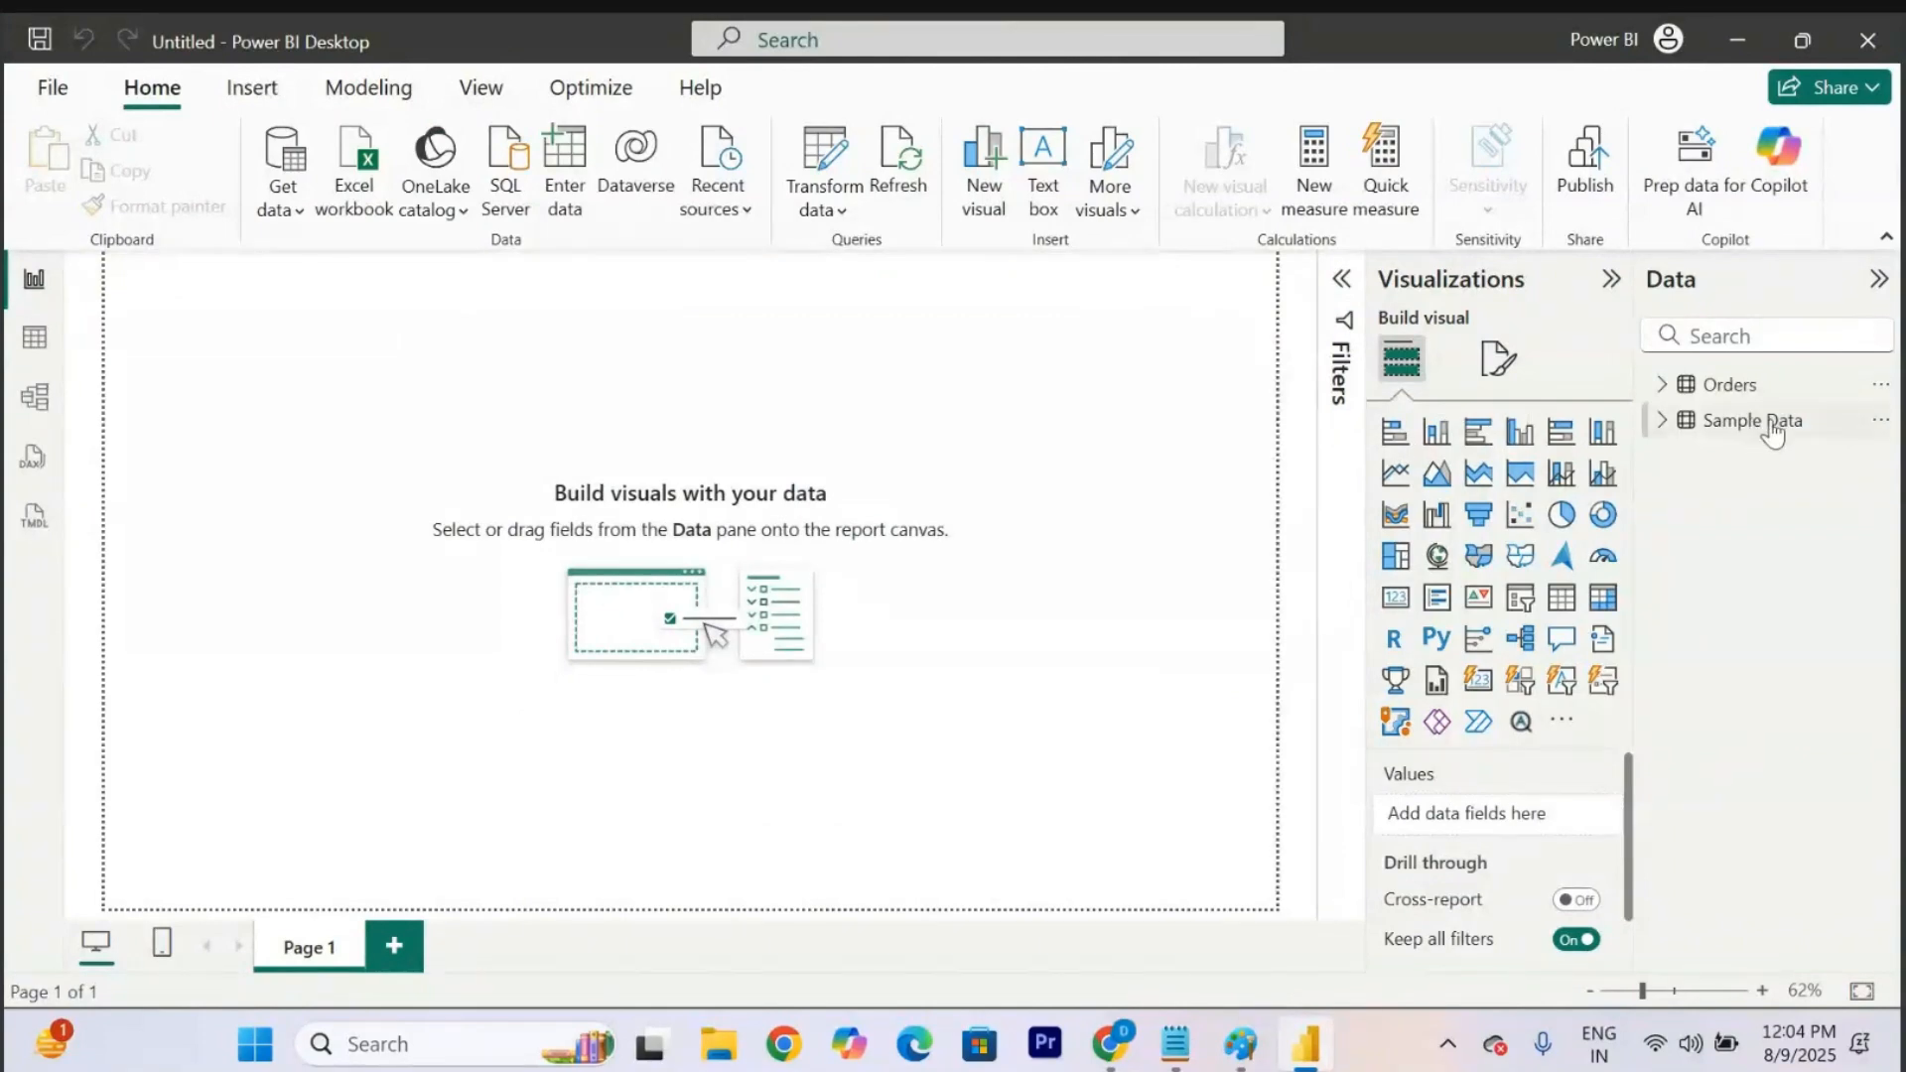
# Examine the Sample Data and Orders field lists in the report view for the newly added columns.
pyautogui.click(1659, 422)
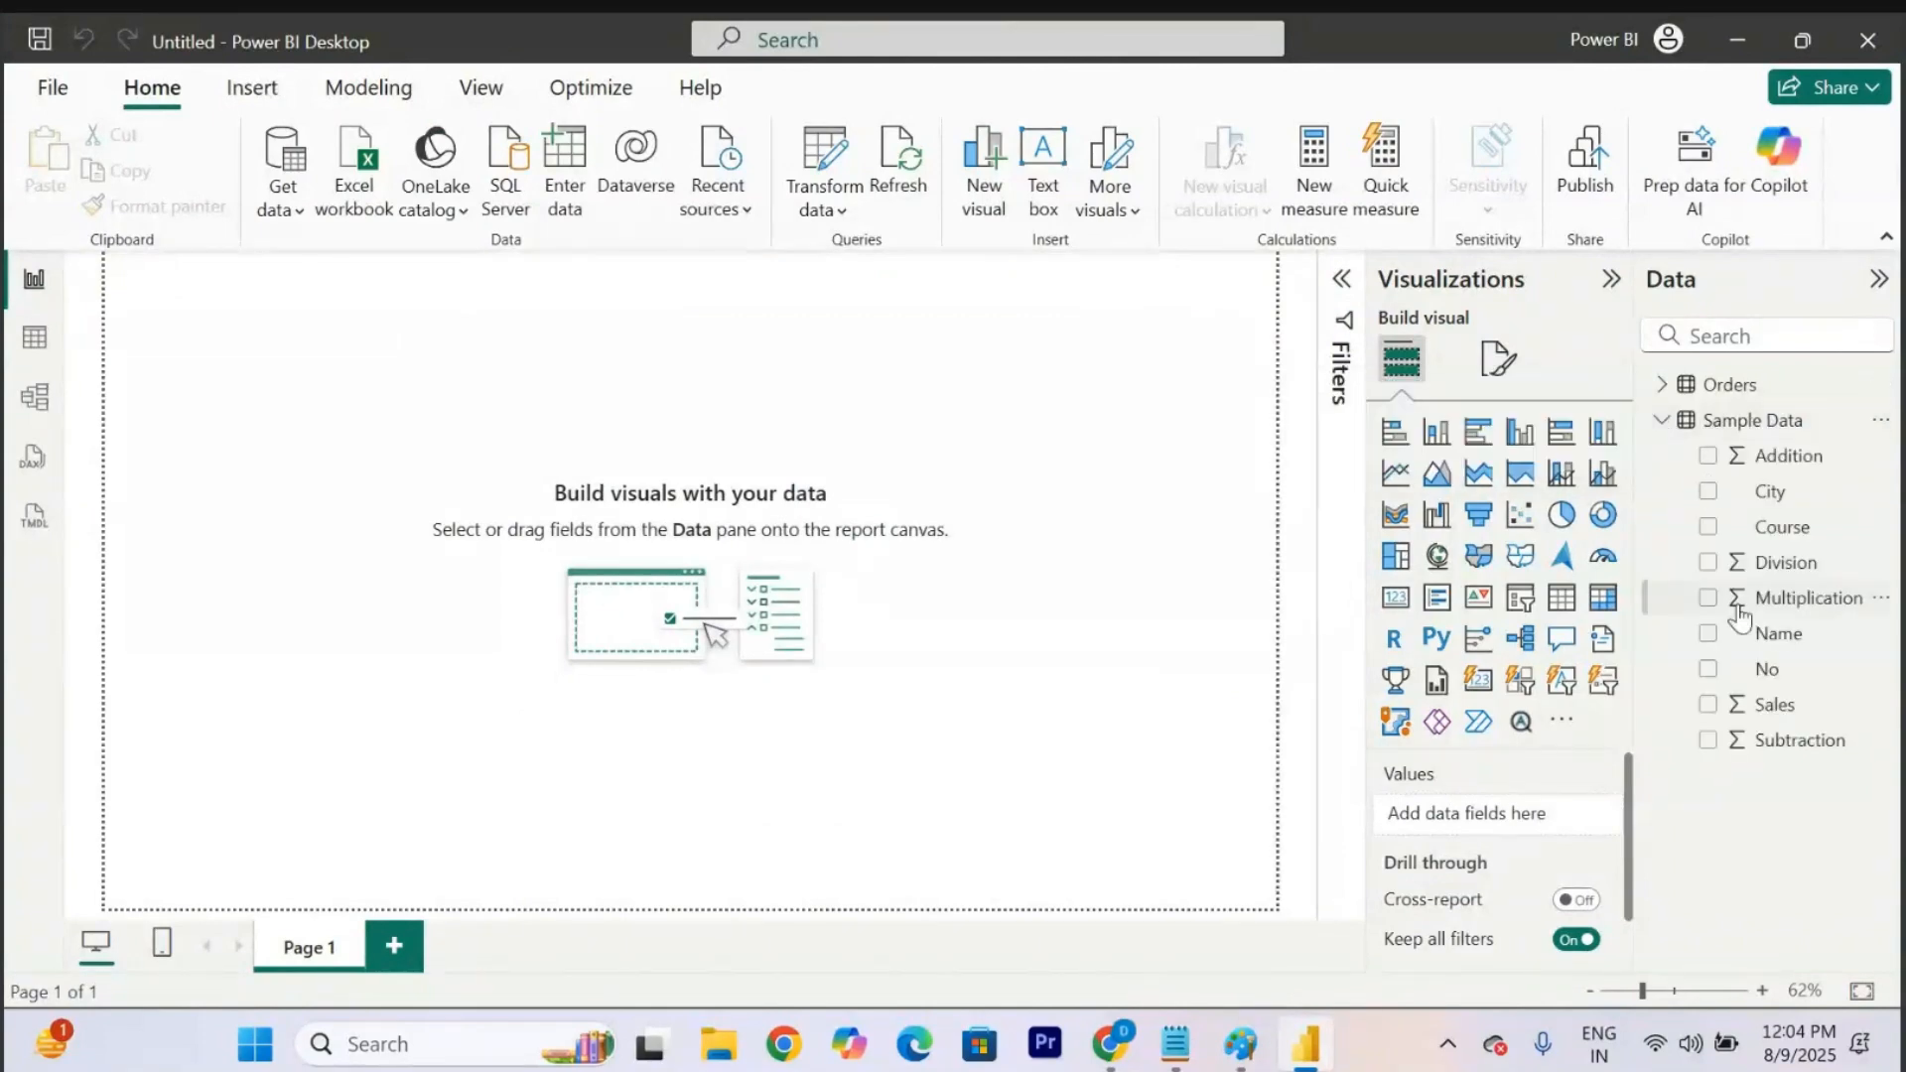
pyautogui.click(1660, 420)
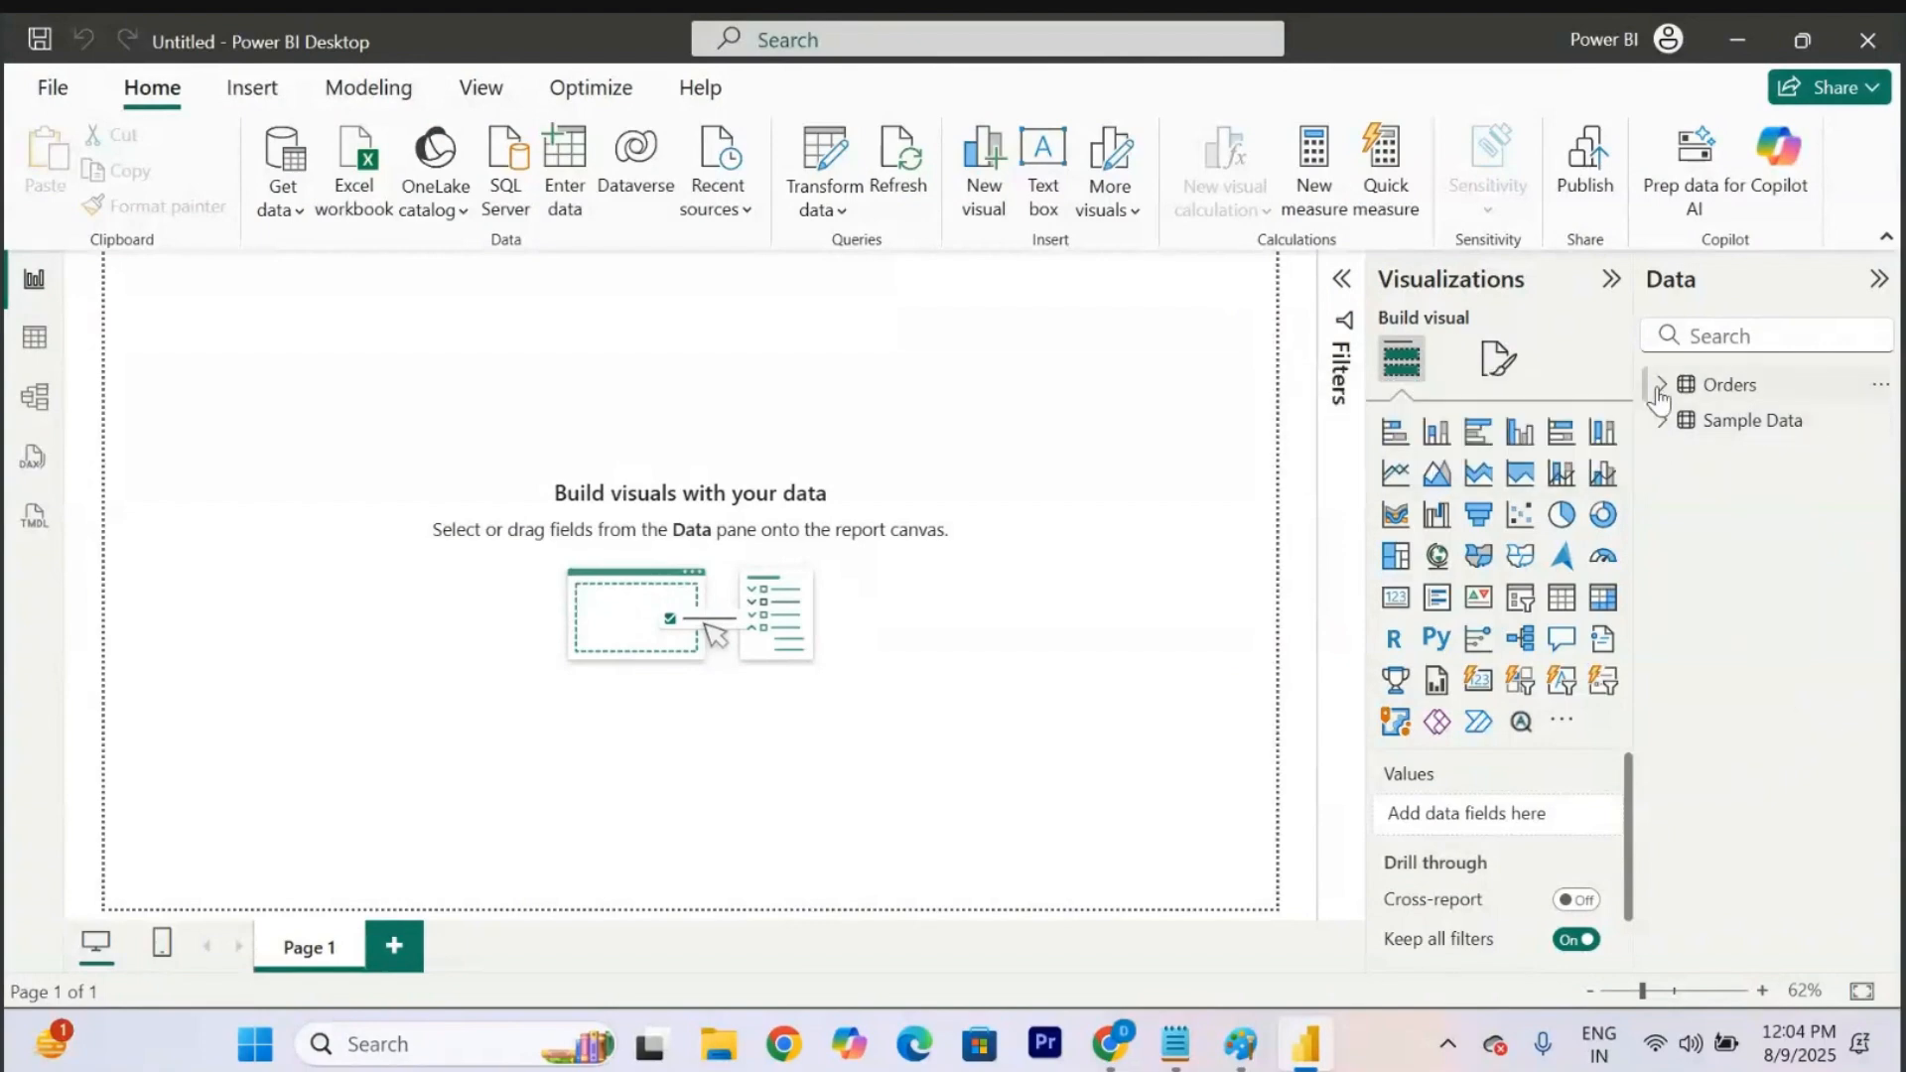
pyautogui.click(1659, 389)
pyautogui.scroll(-4, 1727, 685)
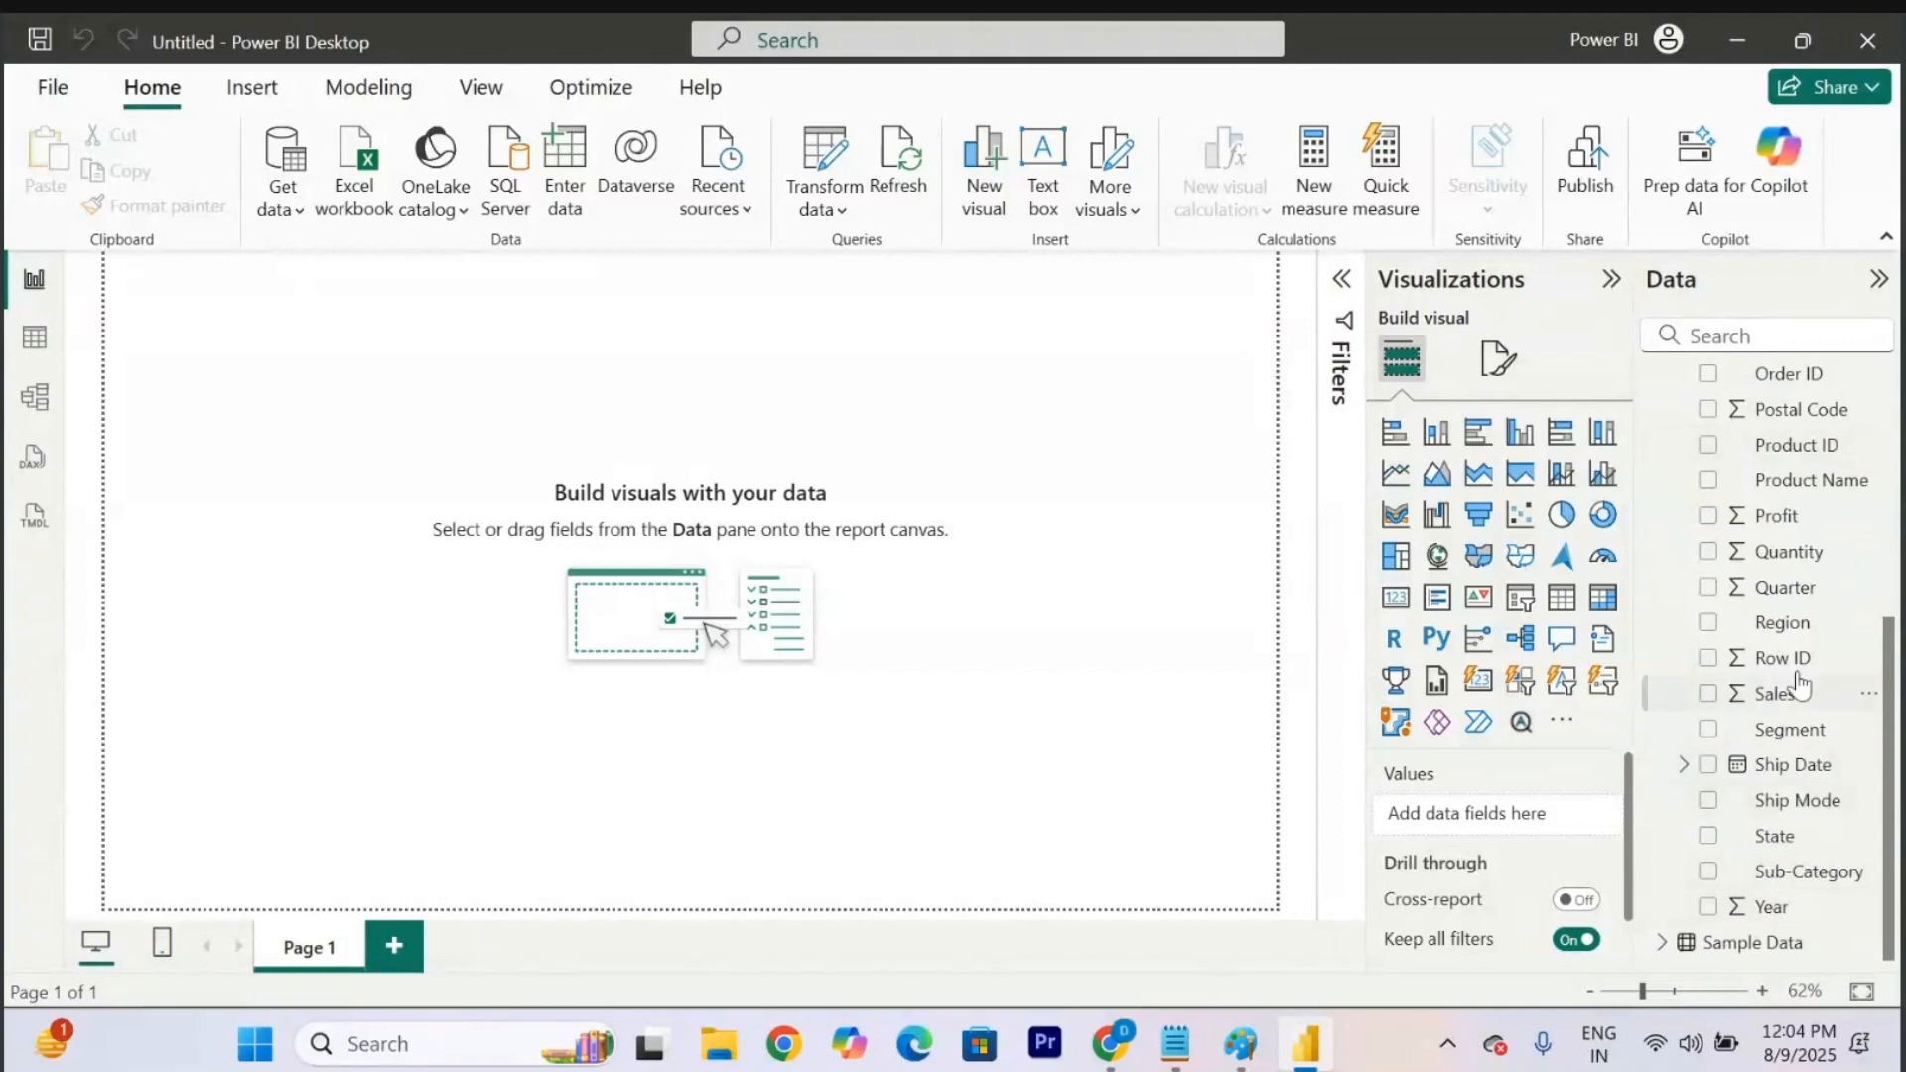
pyautogui.scroll(3, 1772, 610)
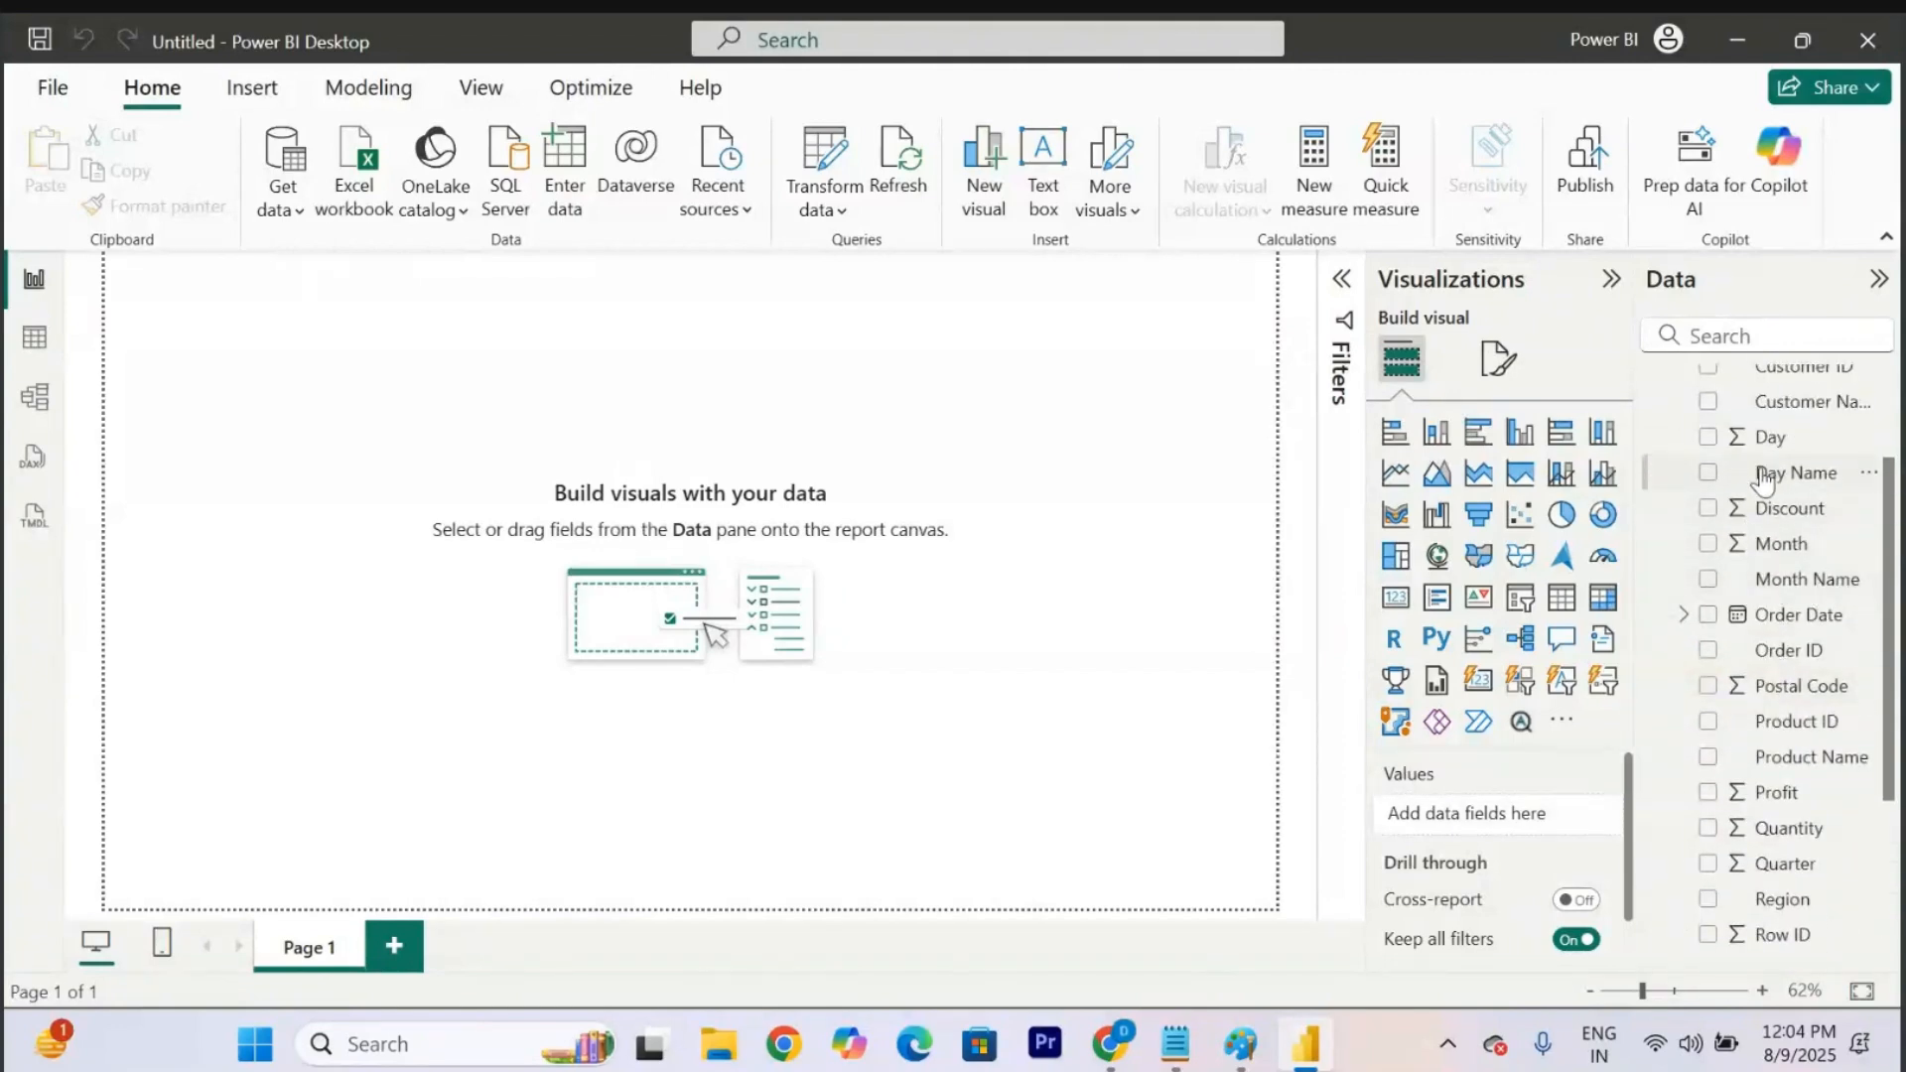
# Inspect the added columns of the Orders table and the Sample Data table in the table view.
pyautogui.click(34, 349)
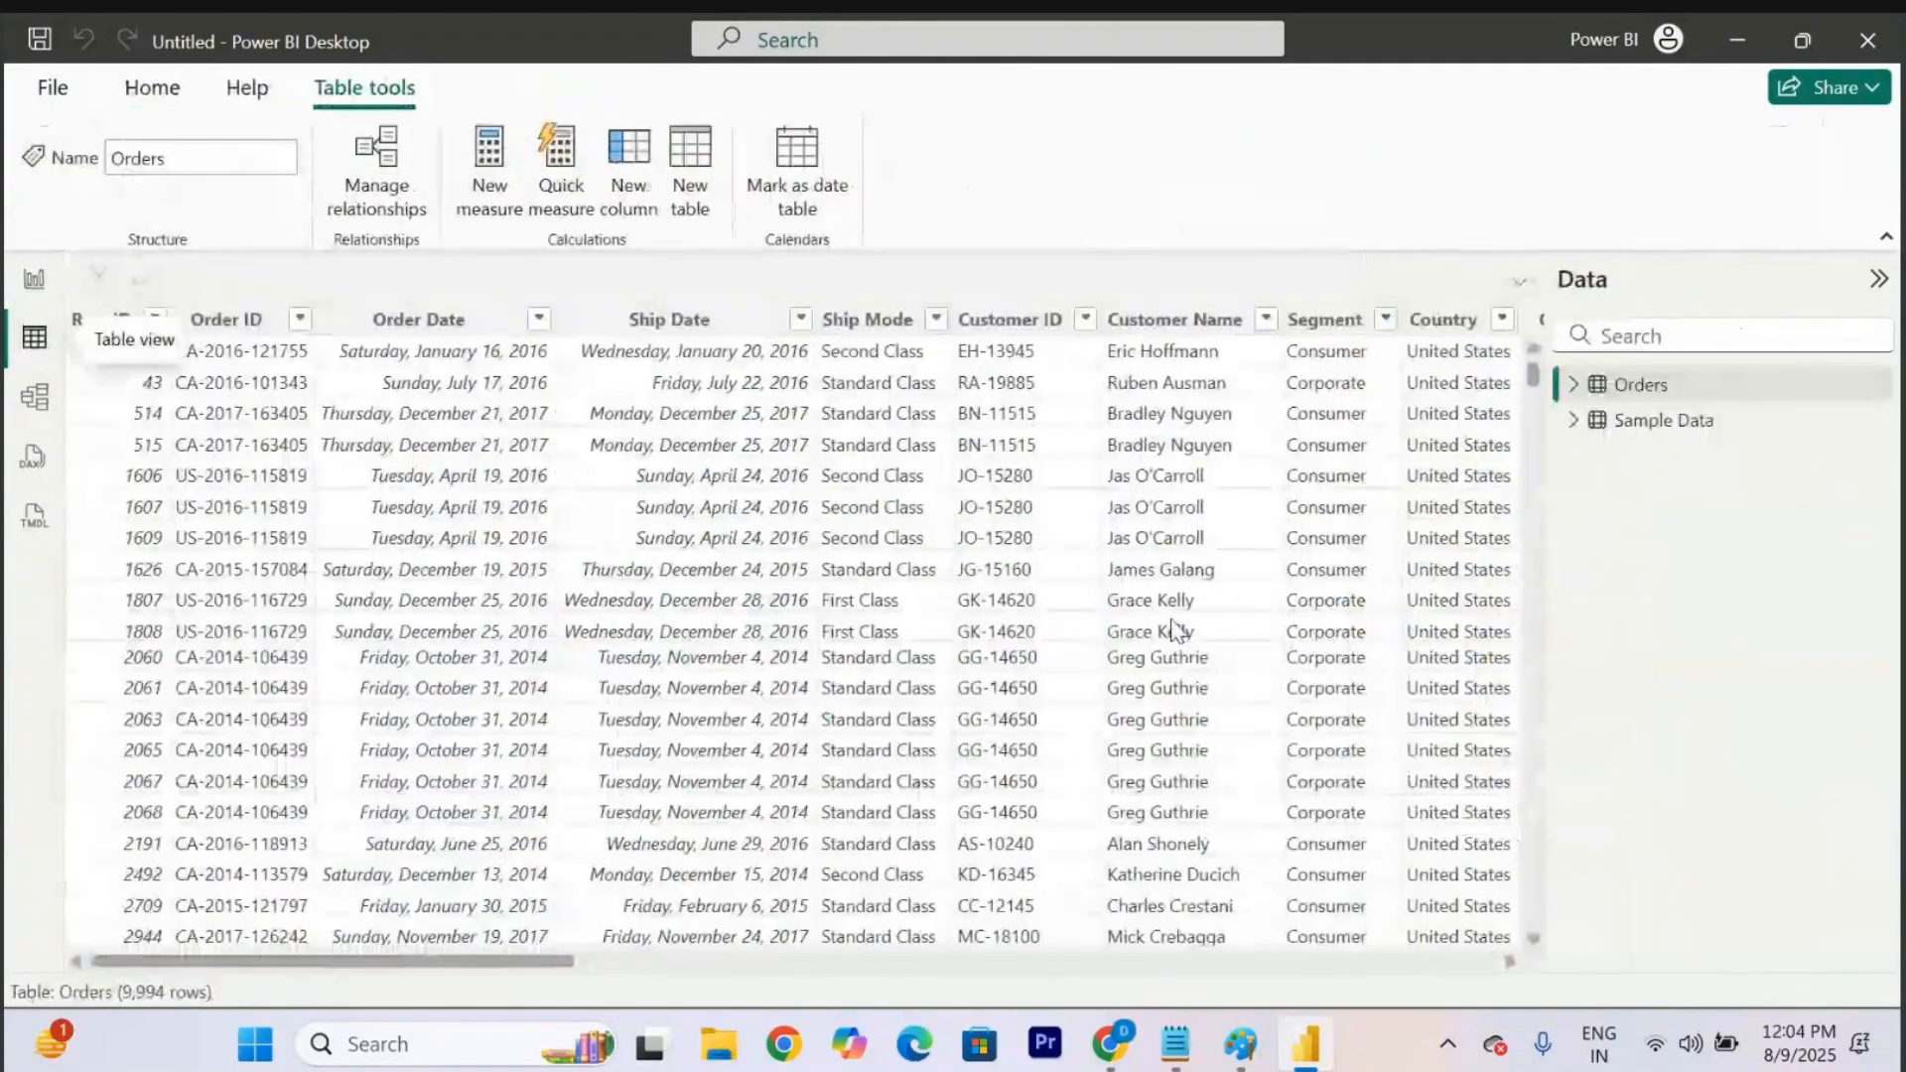
pyautogui.hscroll(5, 1176, 628)
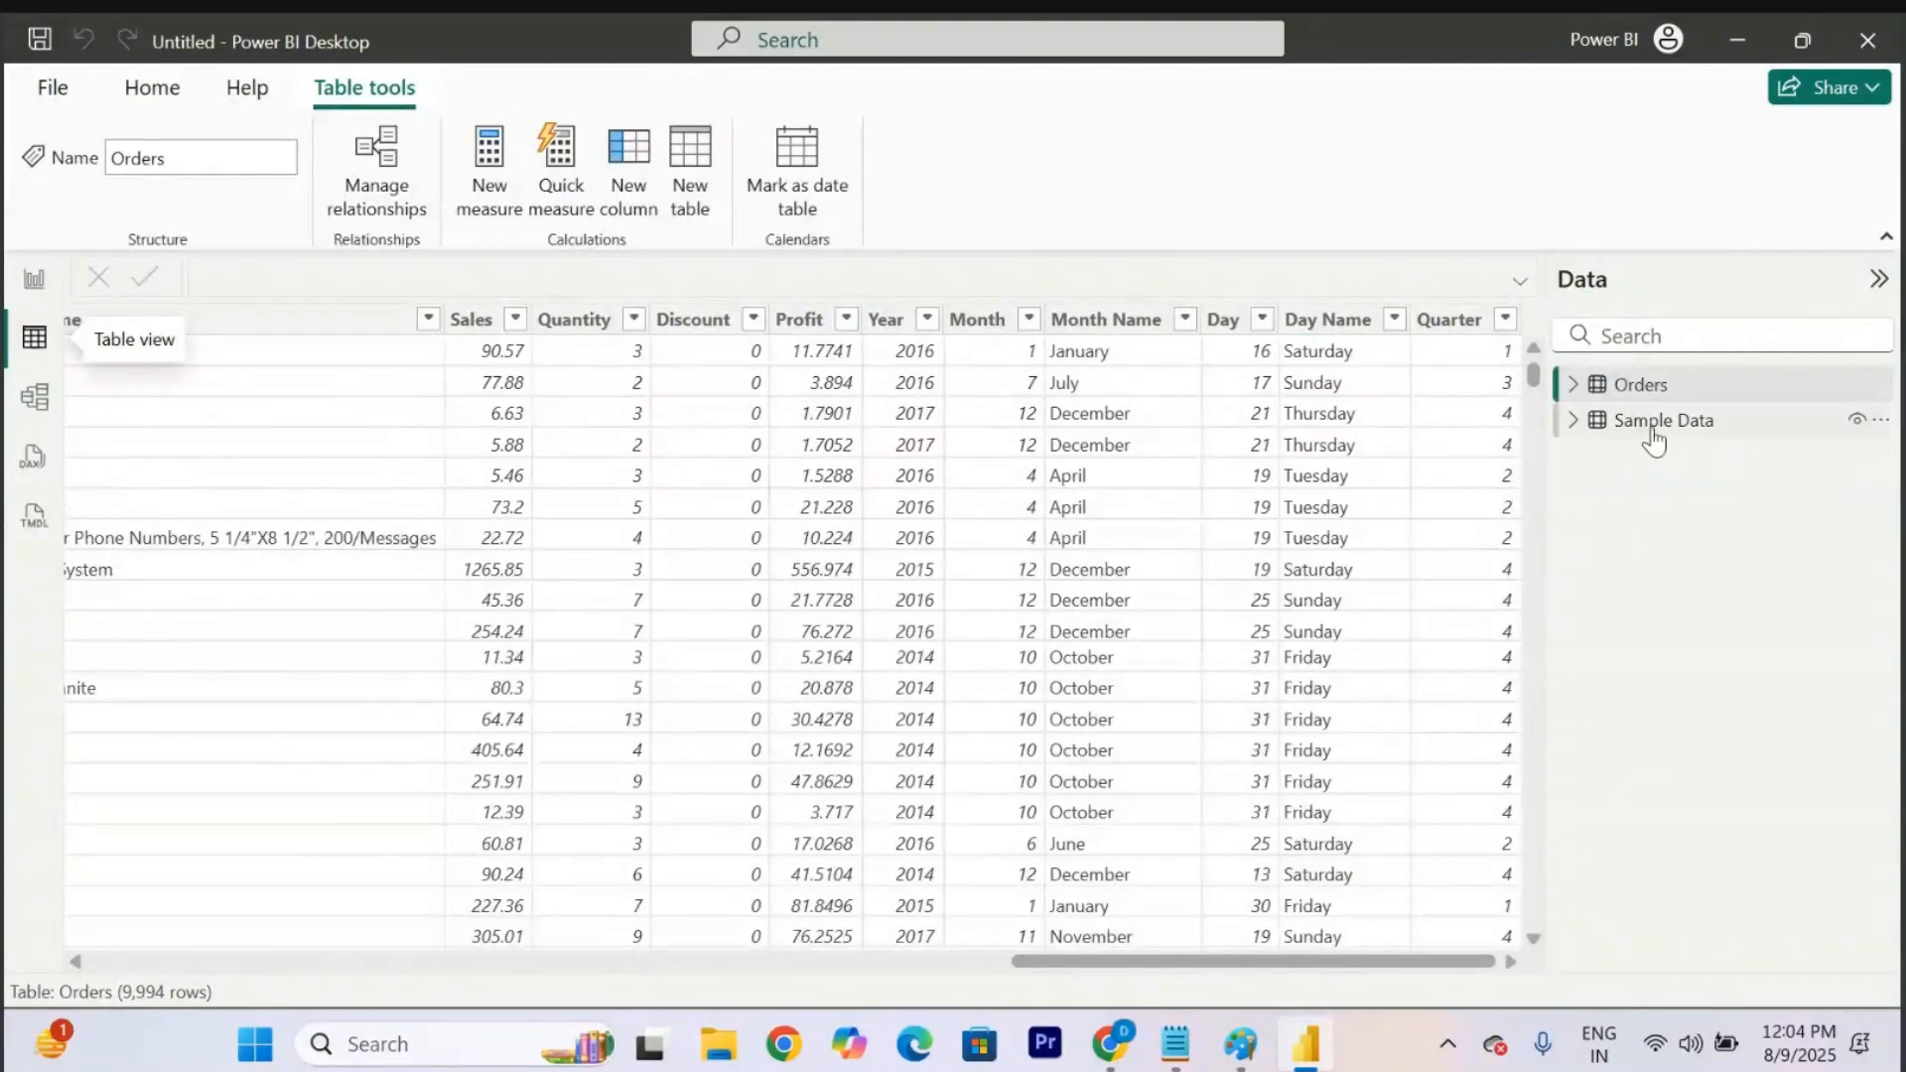
pyautogui.click(1653, 432)
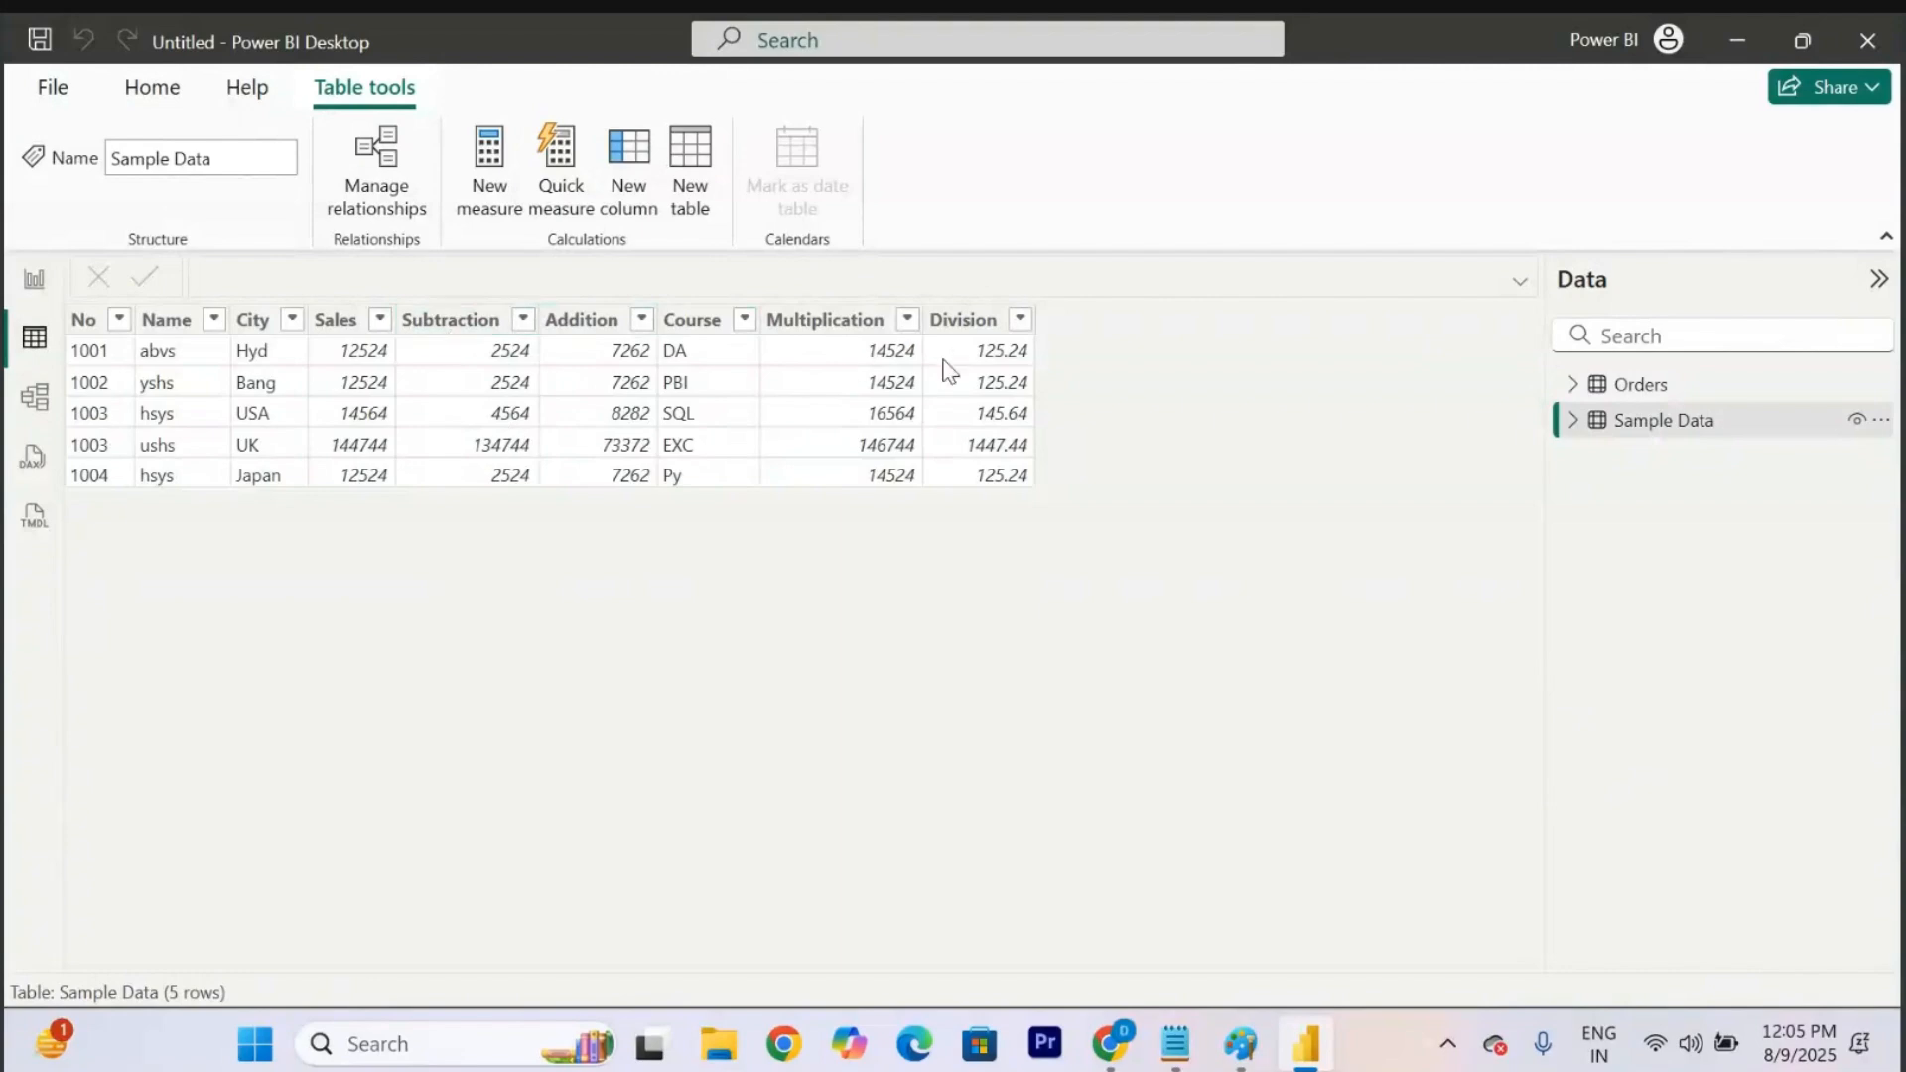
# Return to the report view, switch to the Notepad notes, and insert about ten blank lines below question 9 on stacked charts.
pyautogui.click(34, 283)
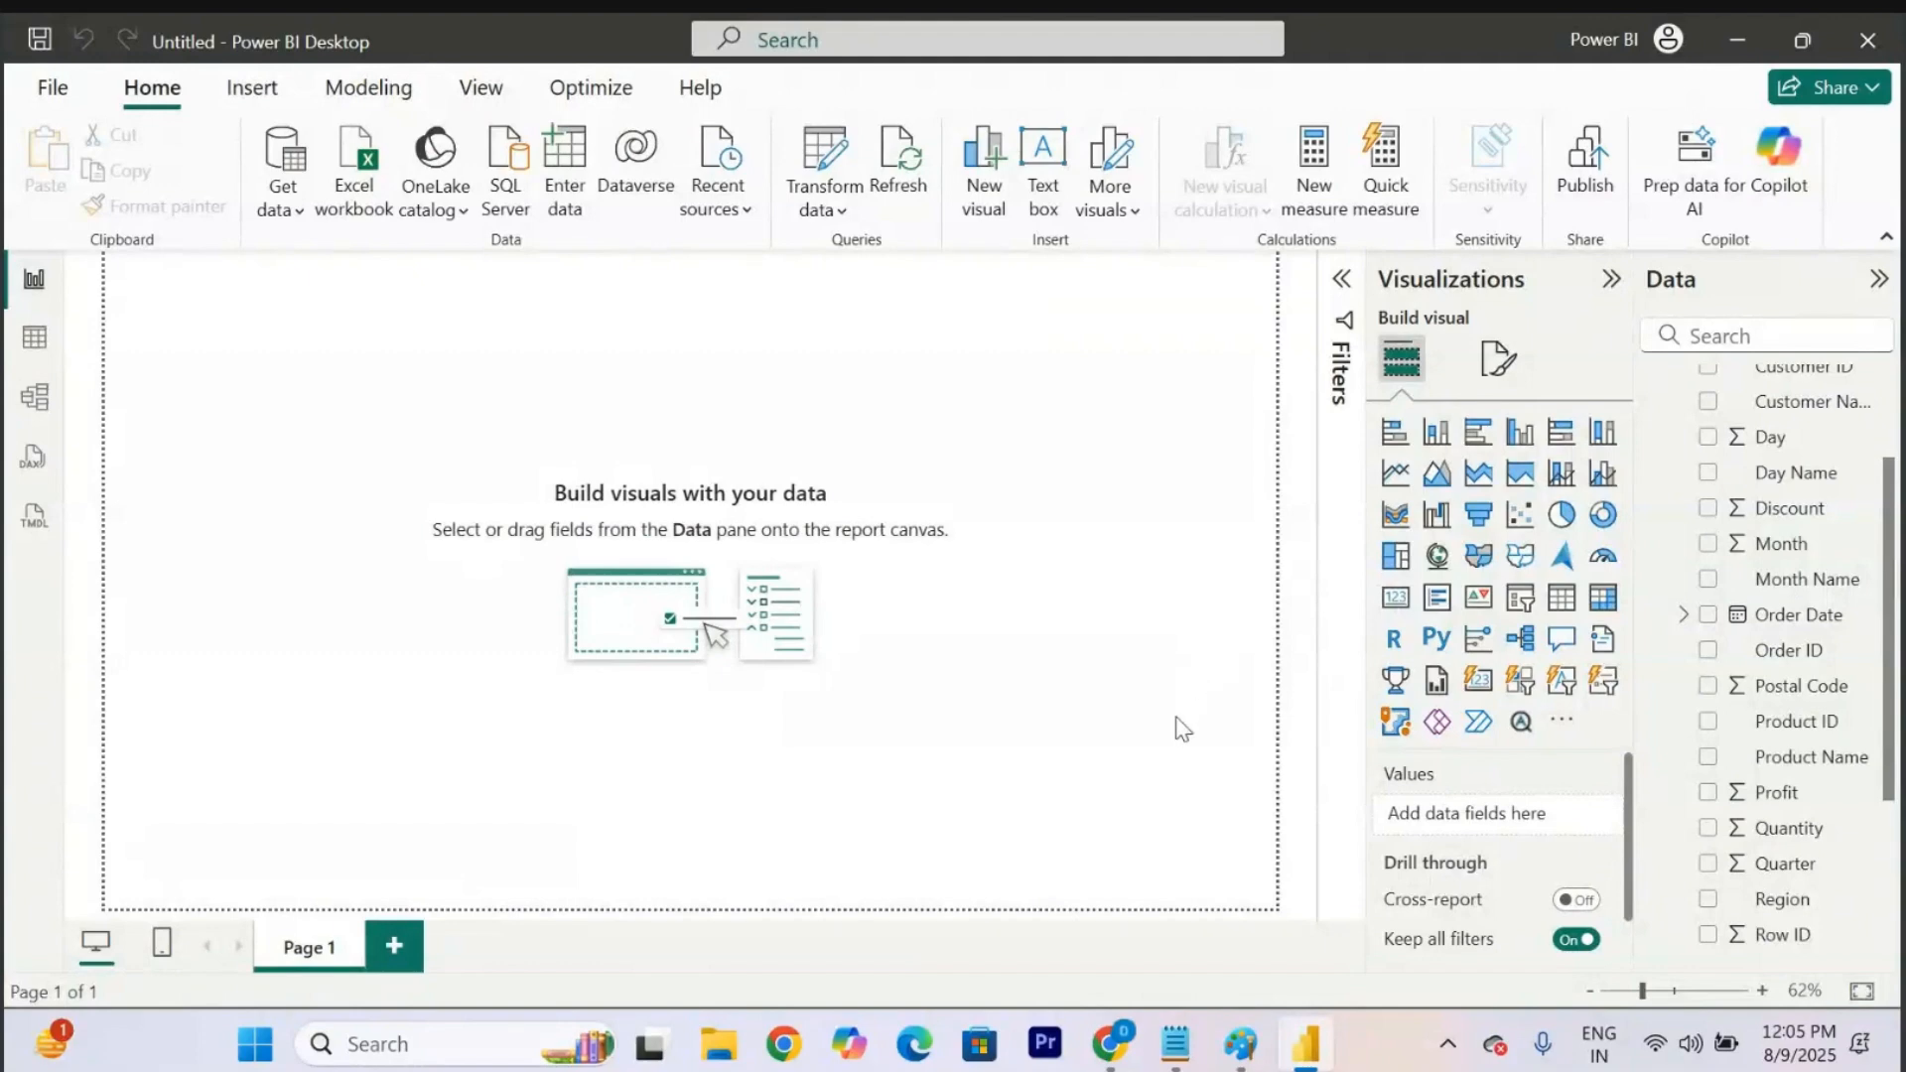
pyautogui.click(1176, 1058)
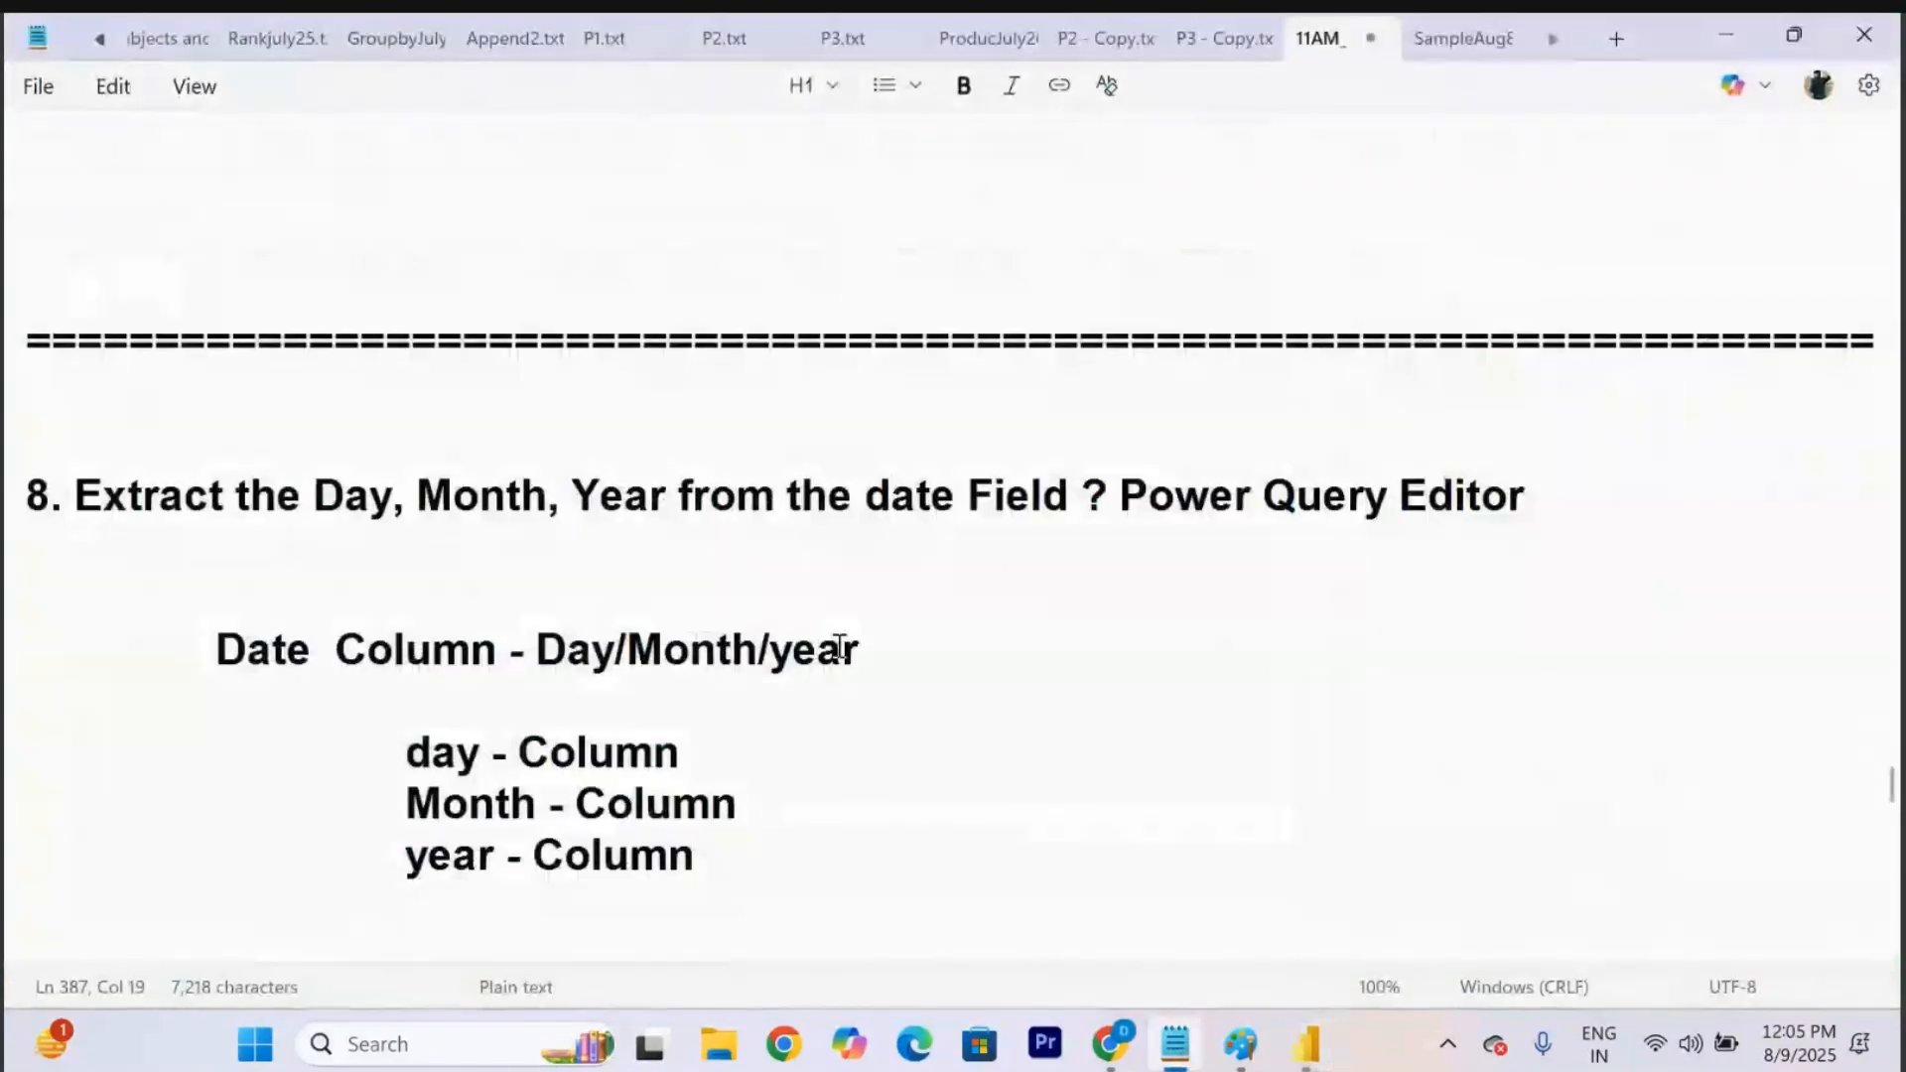
pyautogui.scroll(-3, 838, 646)
pyautogui.click(1107, 728)
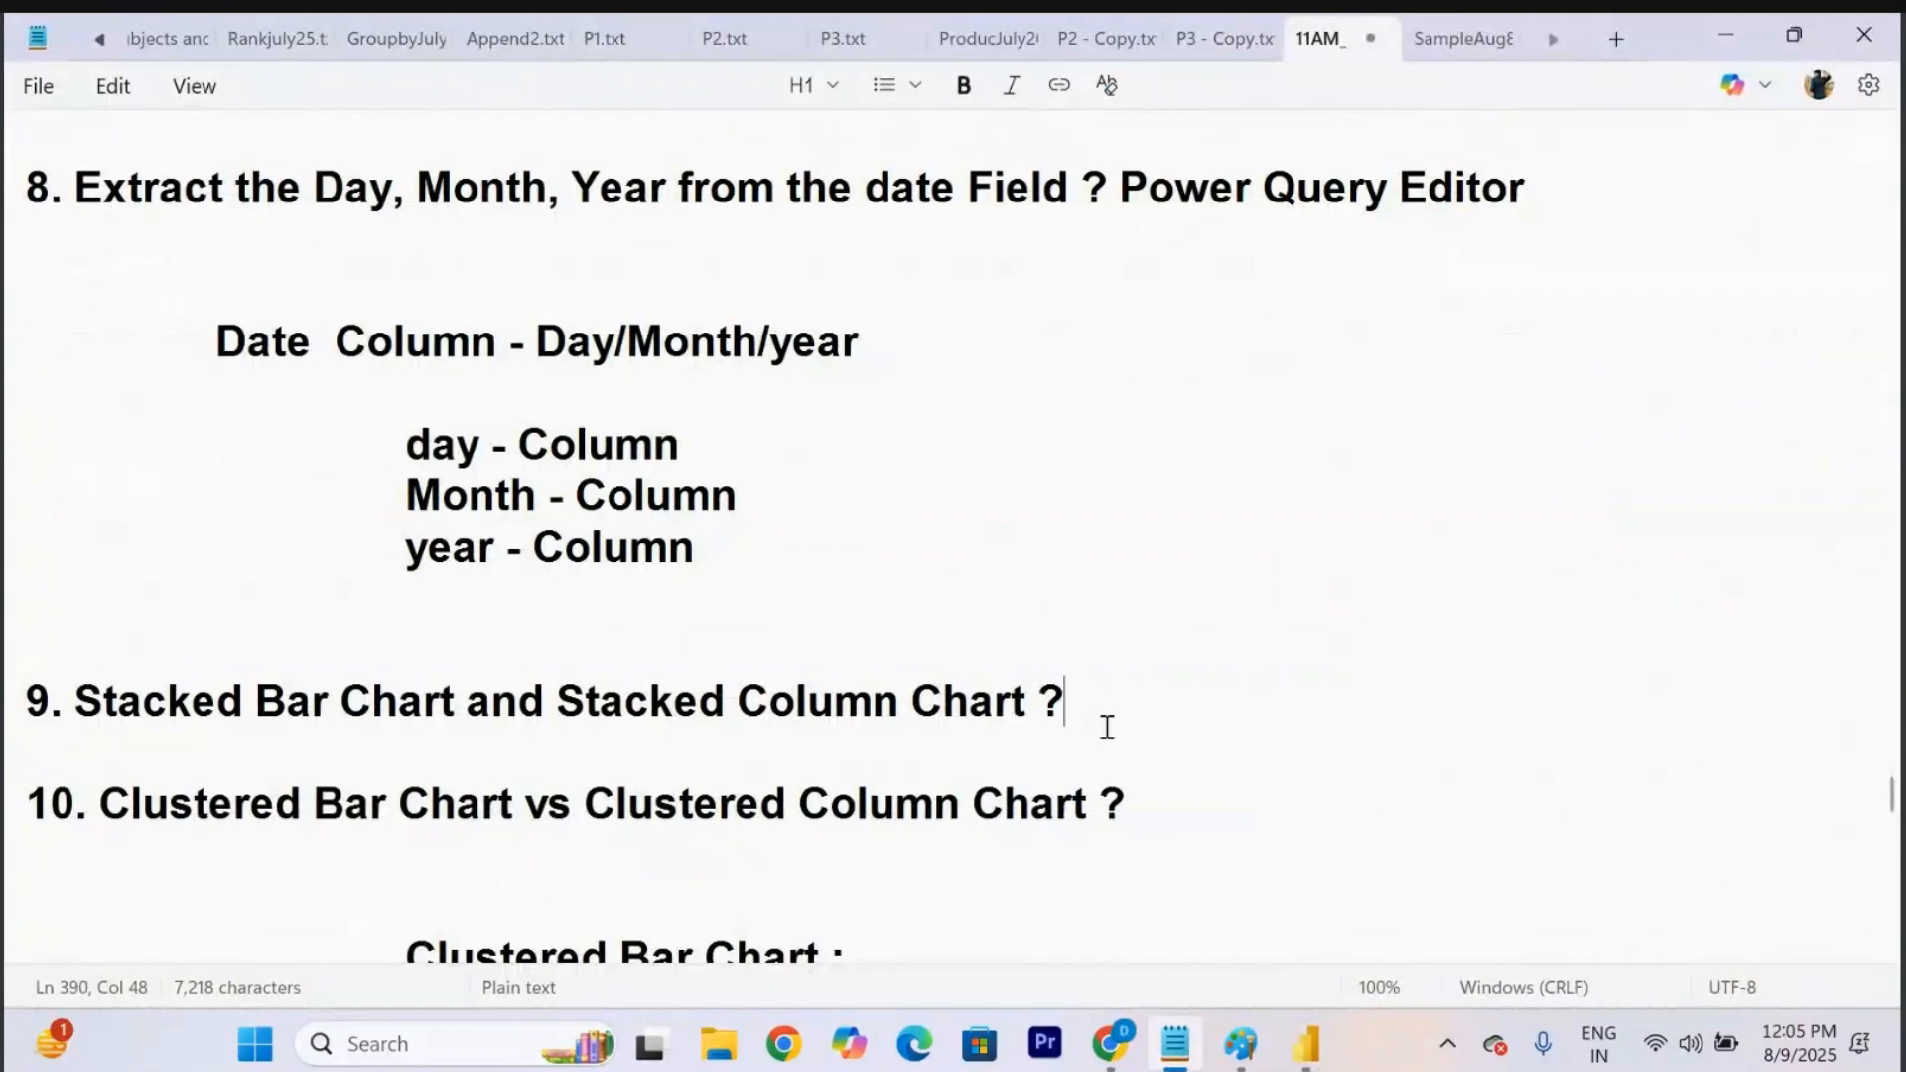
pyautogui.press('Return')
pyautogui.press('Return')
pyautogui.press('Return')
pyautogui.press('Return')
pyautogui.press('Return')
pyautogui.press('Return')
pyautogui.press('Return')
pyautogui.press('Return')
pyautogui.press('Return')
pyautogui.press('Return')
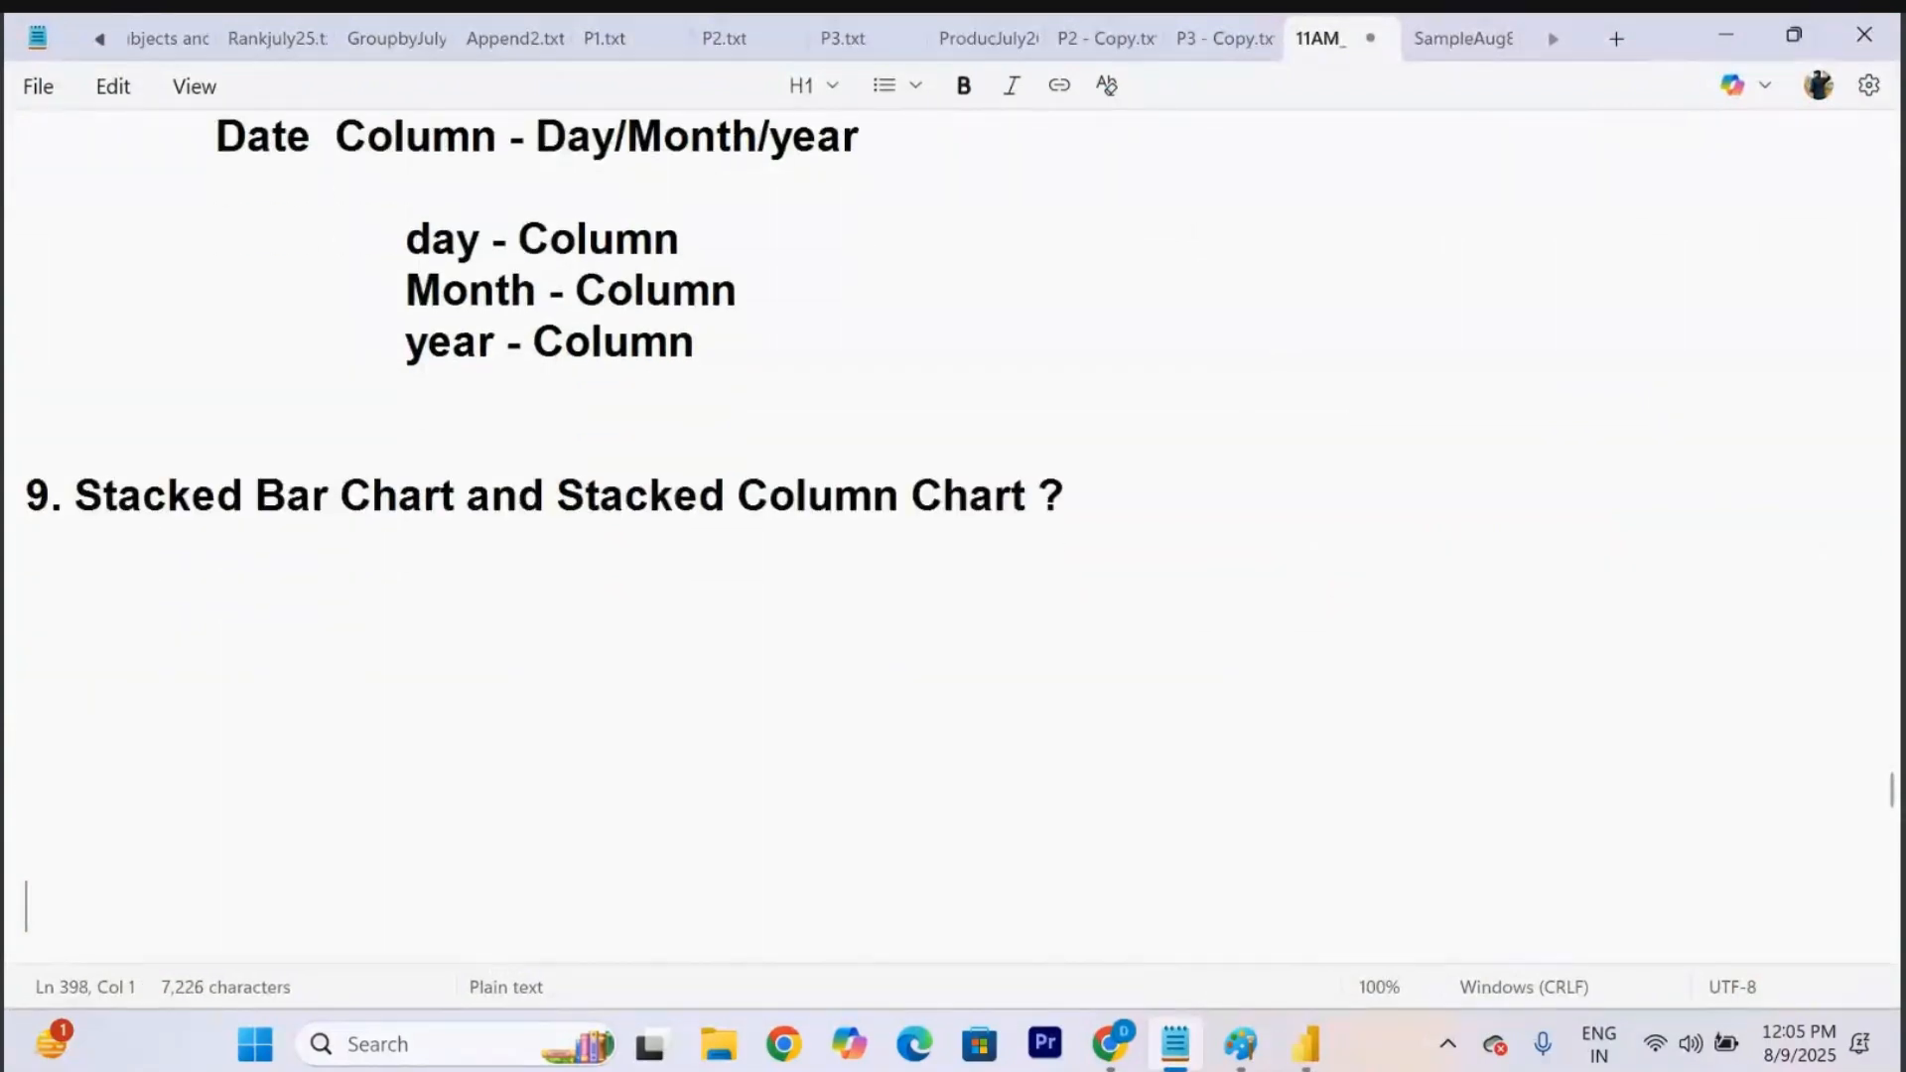
# Add the indented heading "Stacked Bar Chart :" under question 9, with a line of dashes beneath it.
pyautogui.press('Up')
pyautogui.press('Up')
pyautogui.press('Tab')
pyautogui.write('Sta')
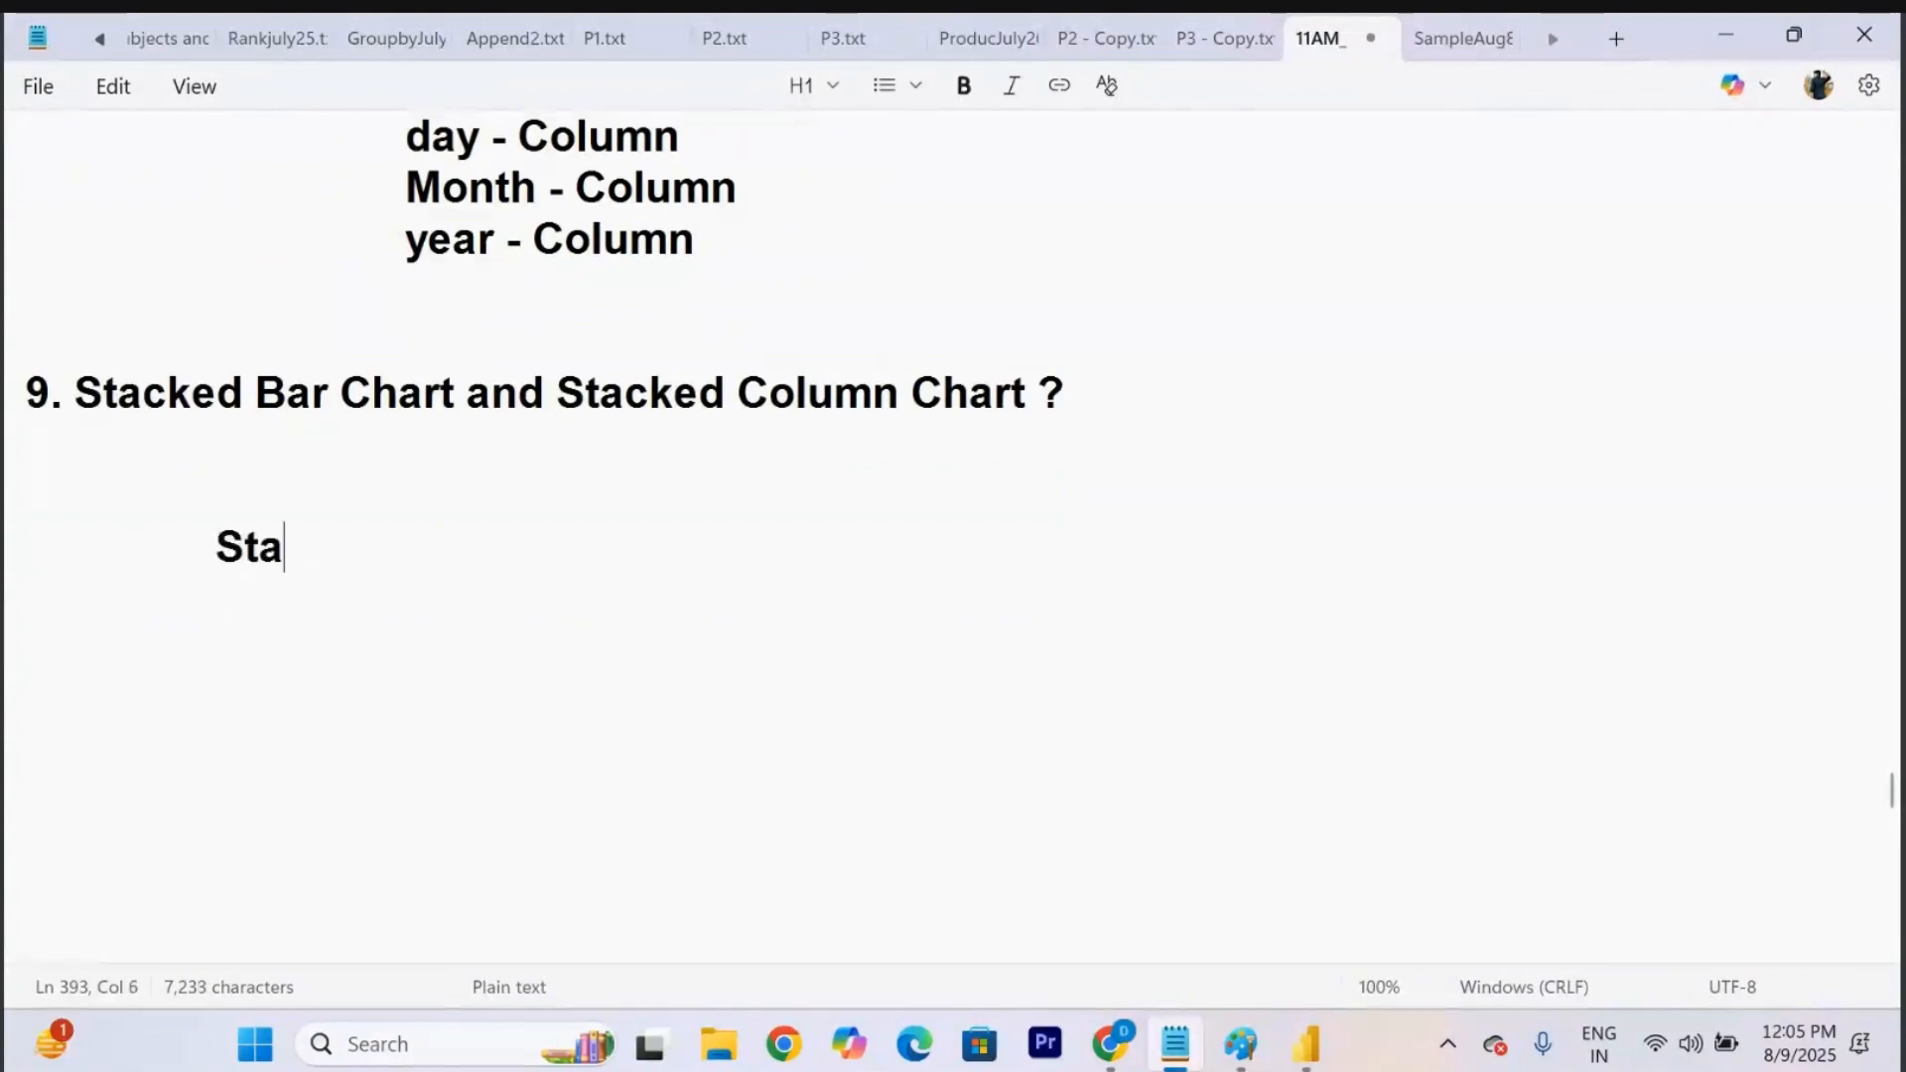
pyautogui.write('cked ')
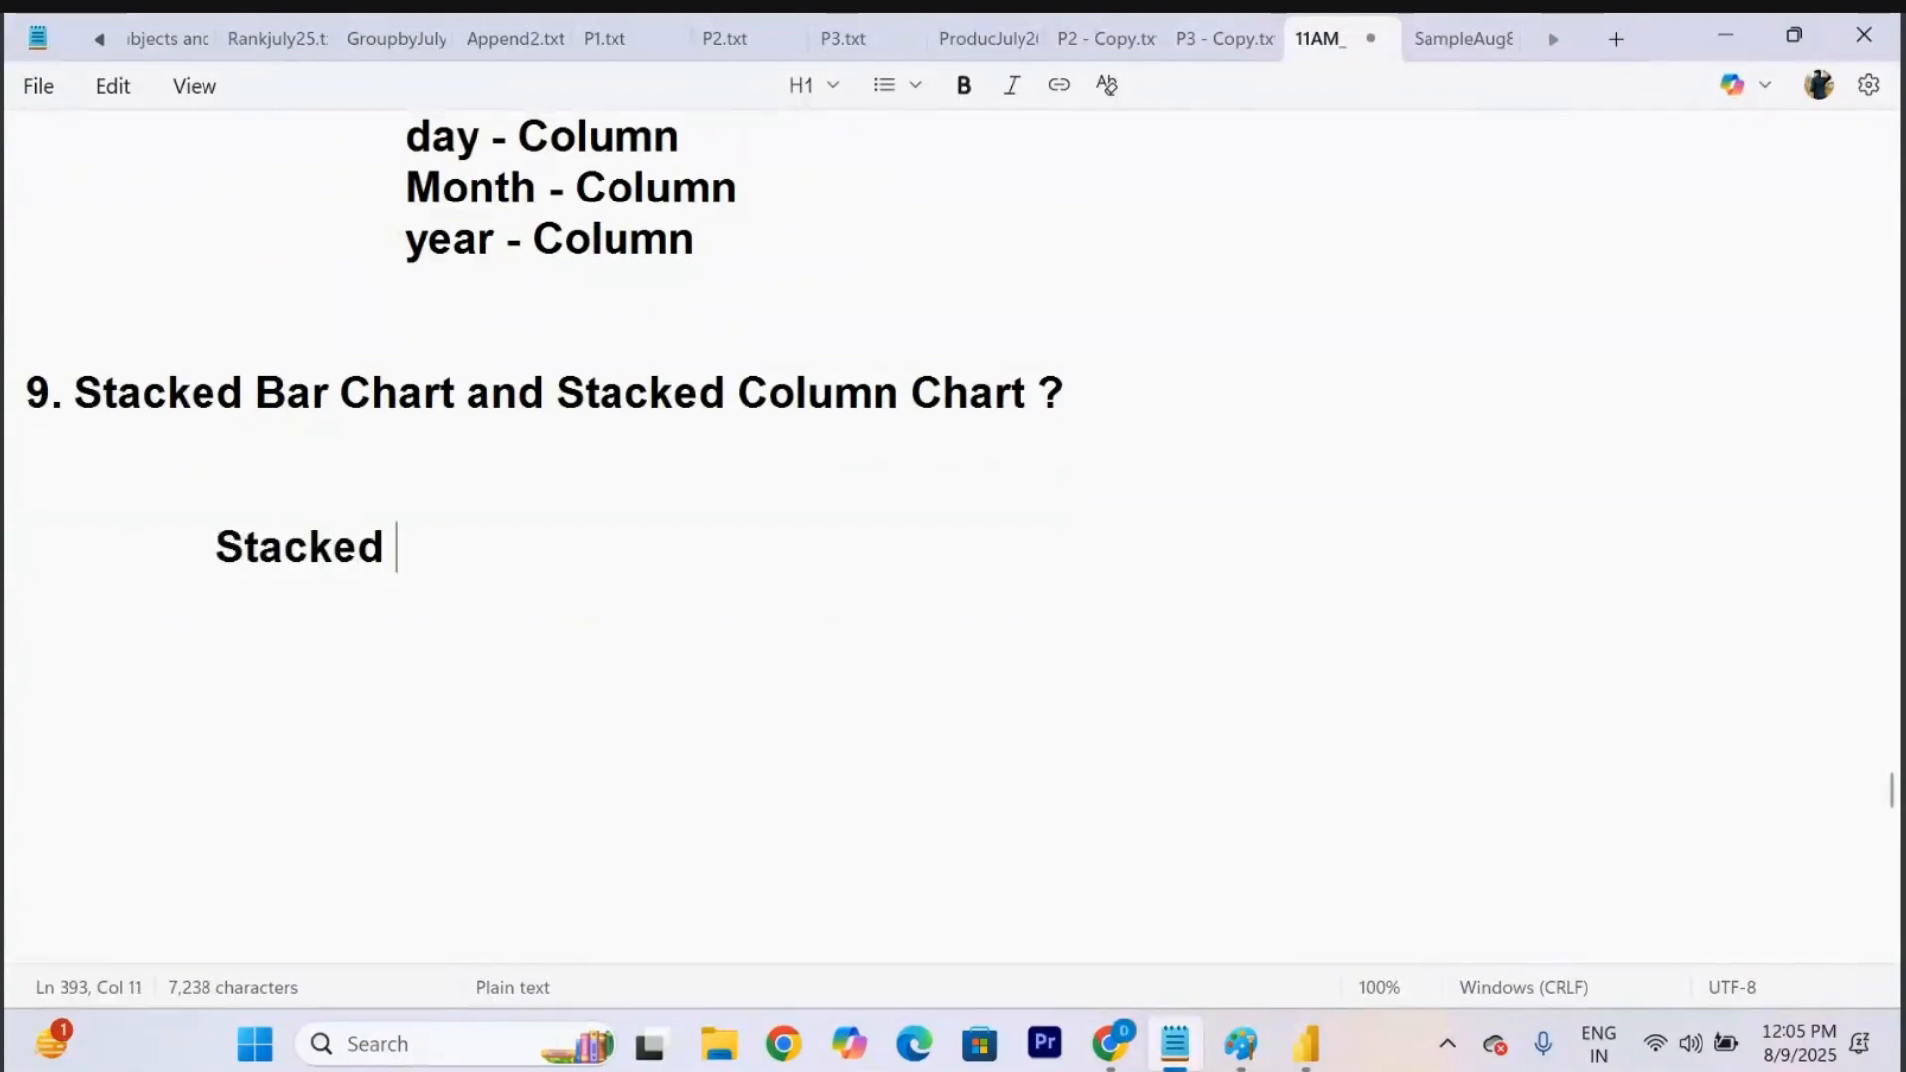
pyautogui.write('Bar ')
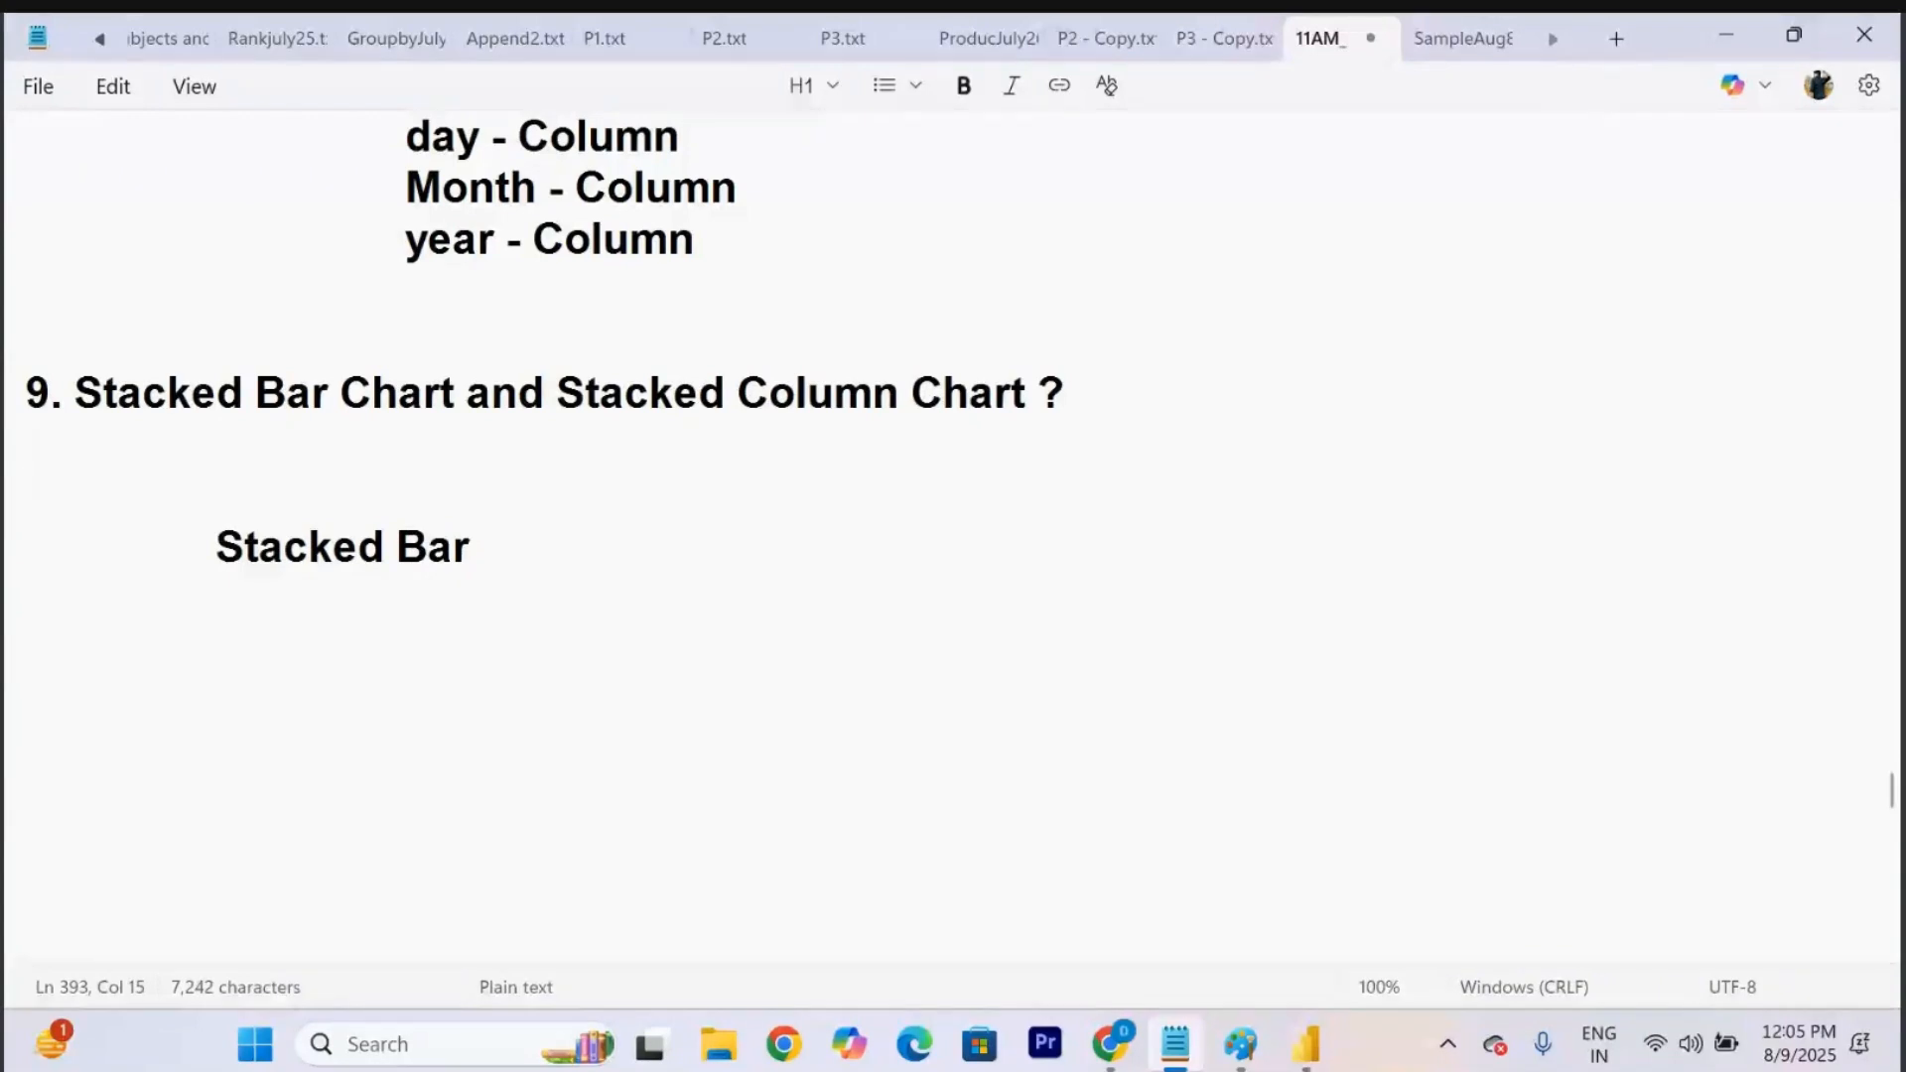
pyautogui.write('Chart :')
pyautogui.press('Return')
pyautogui.press('Tab')
pyautogui.press('Tab')
pyautogui.write('----------------------------')
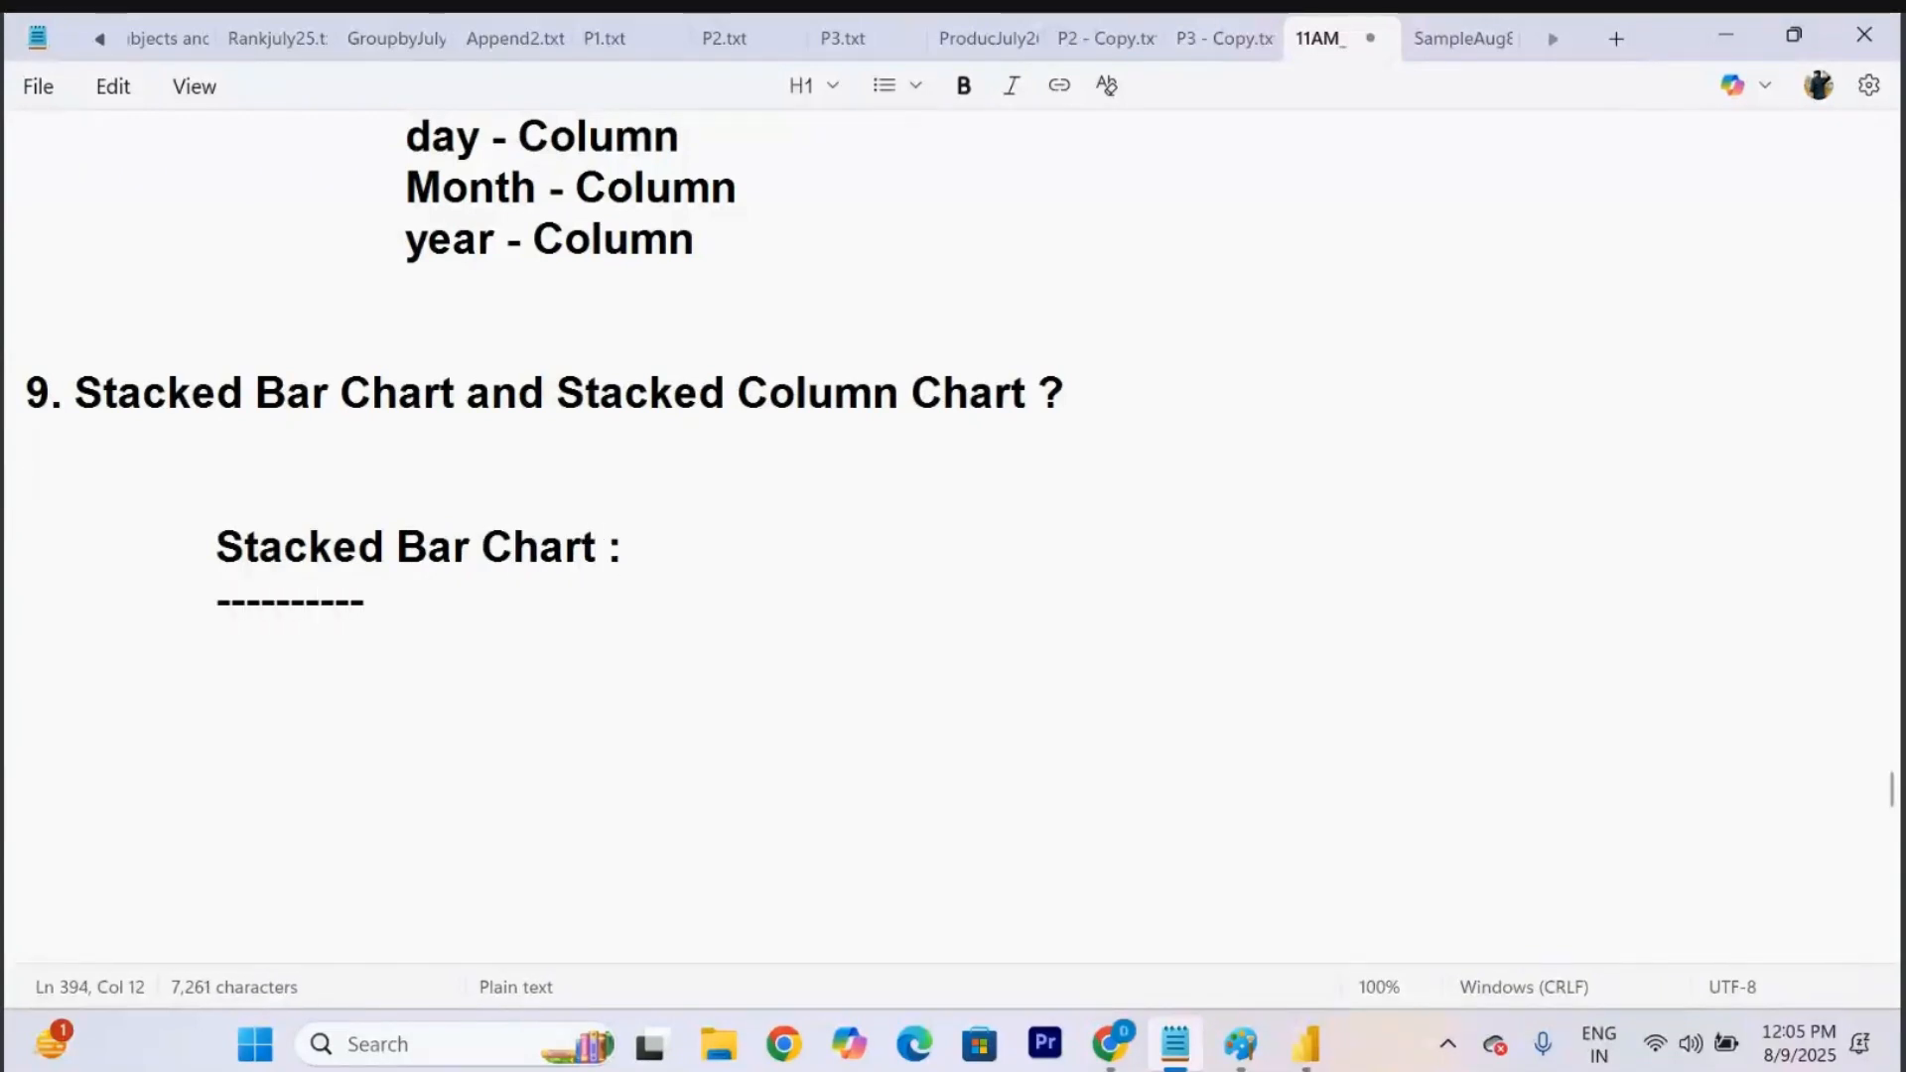
# Add the indented note "- Comparative Analysis" followed by a row of dots under the Stacked Bar Chart heading.
pyautogui.press('Return')
pyautogui.press('Tab')
pyautogui.press('Tab')
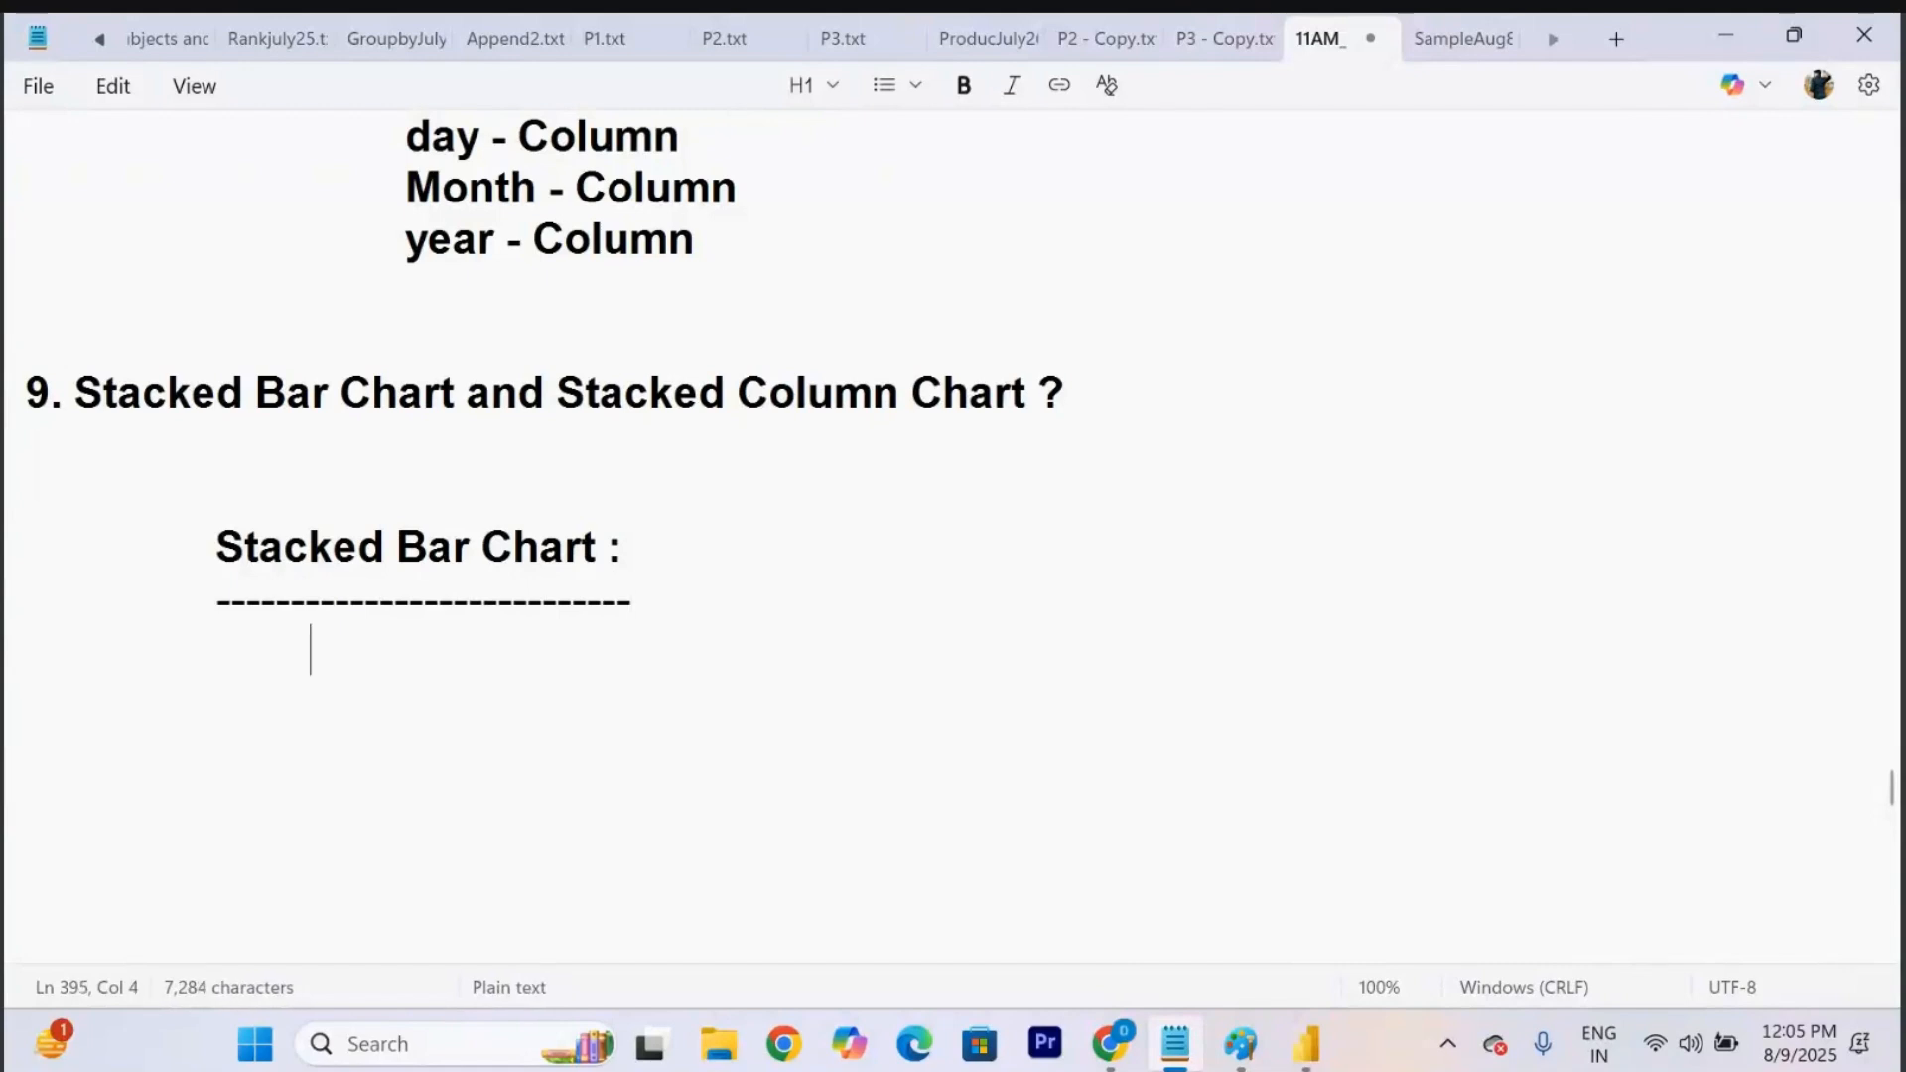
pyautogui.write('- Comap')
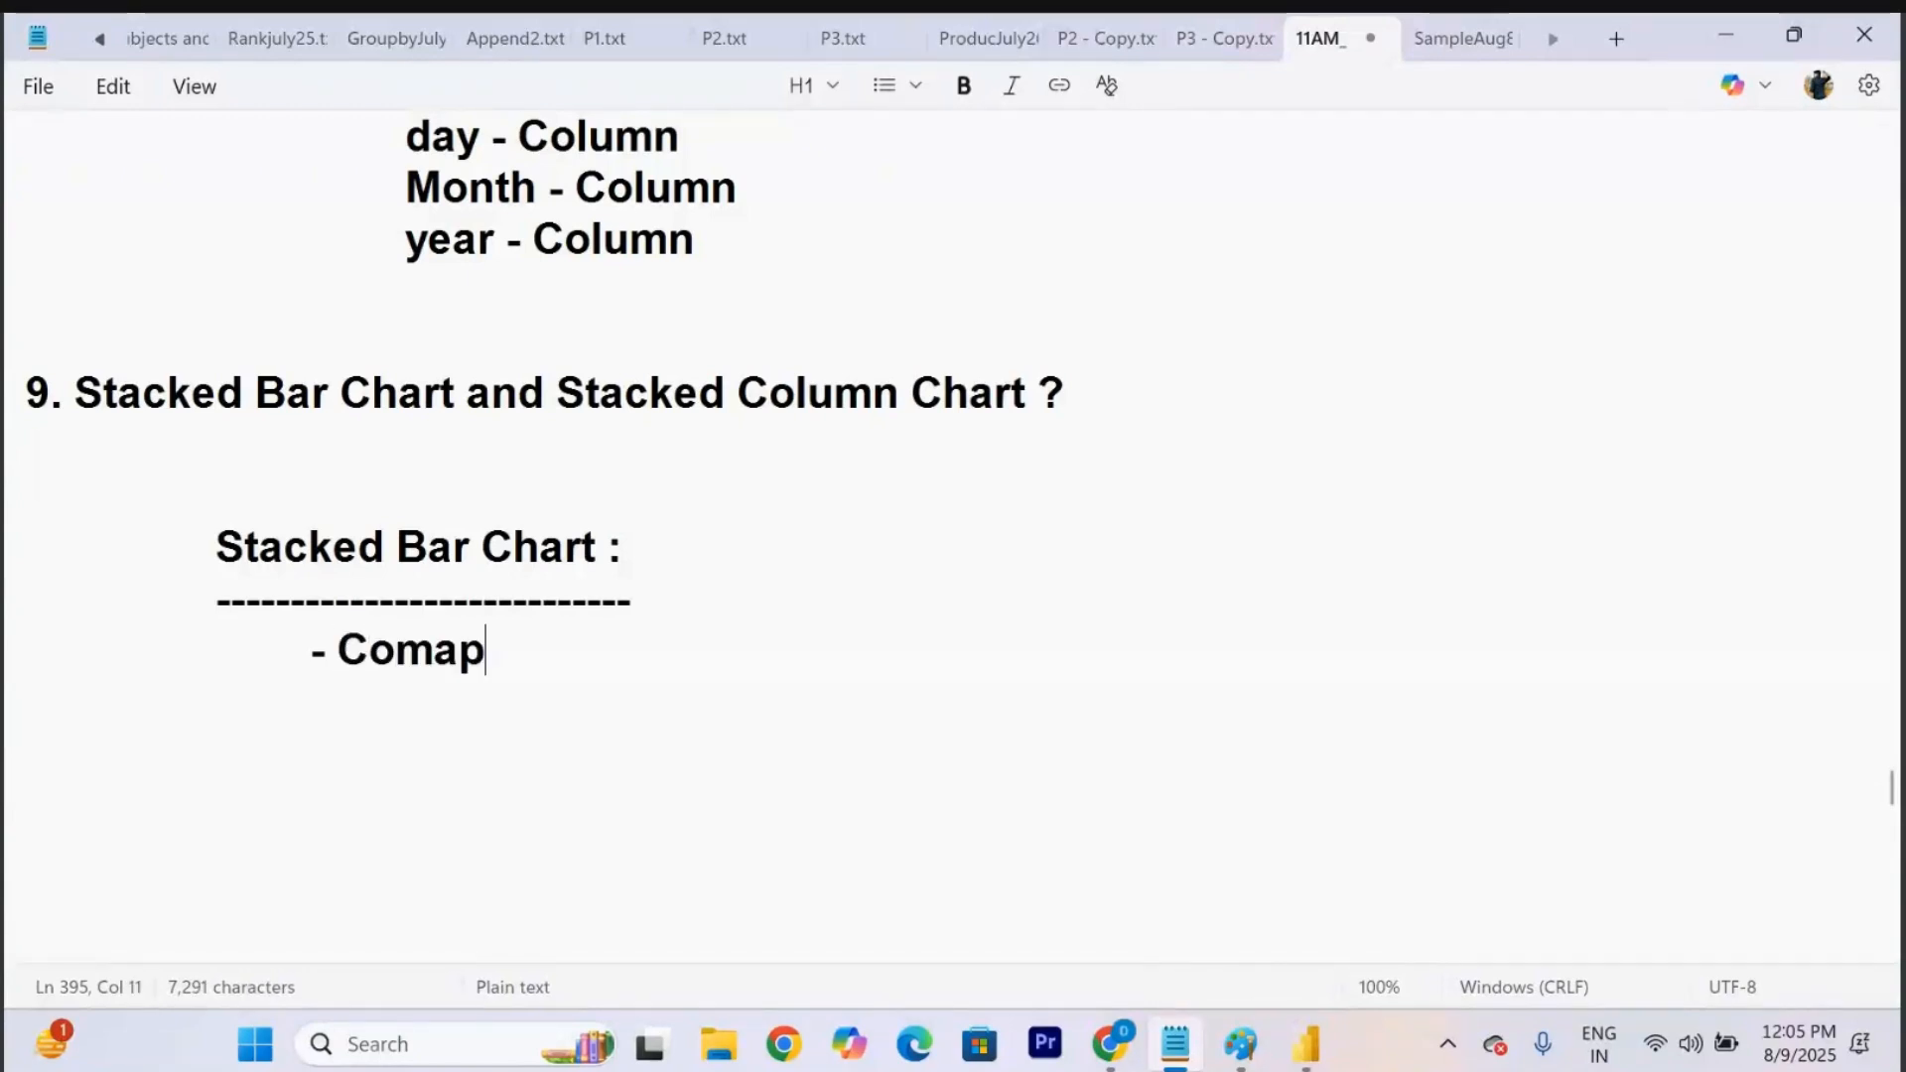
pyautogui.write('ra')
pyautogui.press('BackSpace')
pyautogui.press('BackSpace')
pyautogui.press('BackSpace')
pyautogui.press('BackSpace')
pyautogui.write('parative Aa')
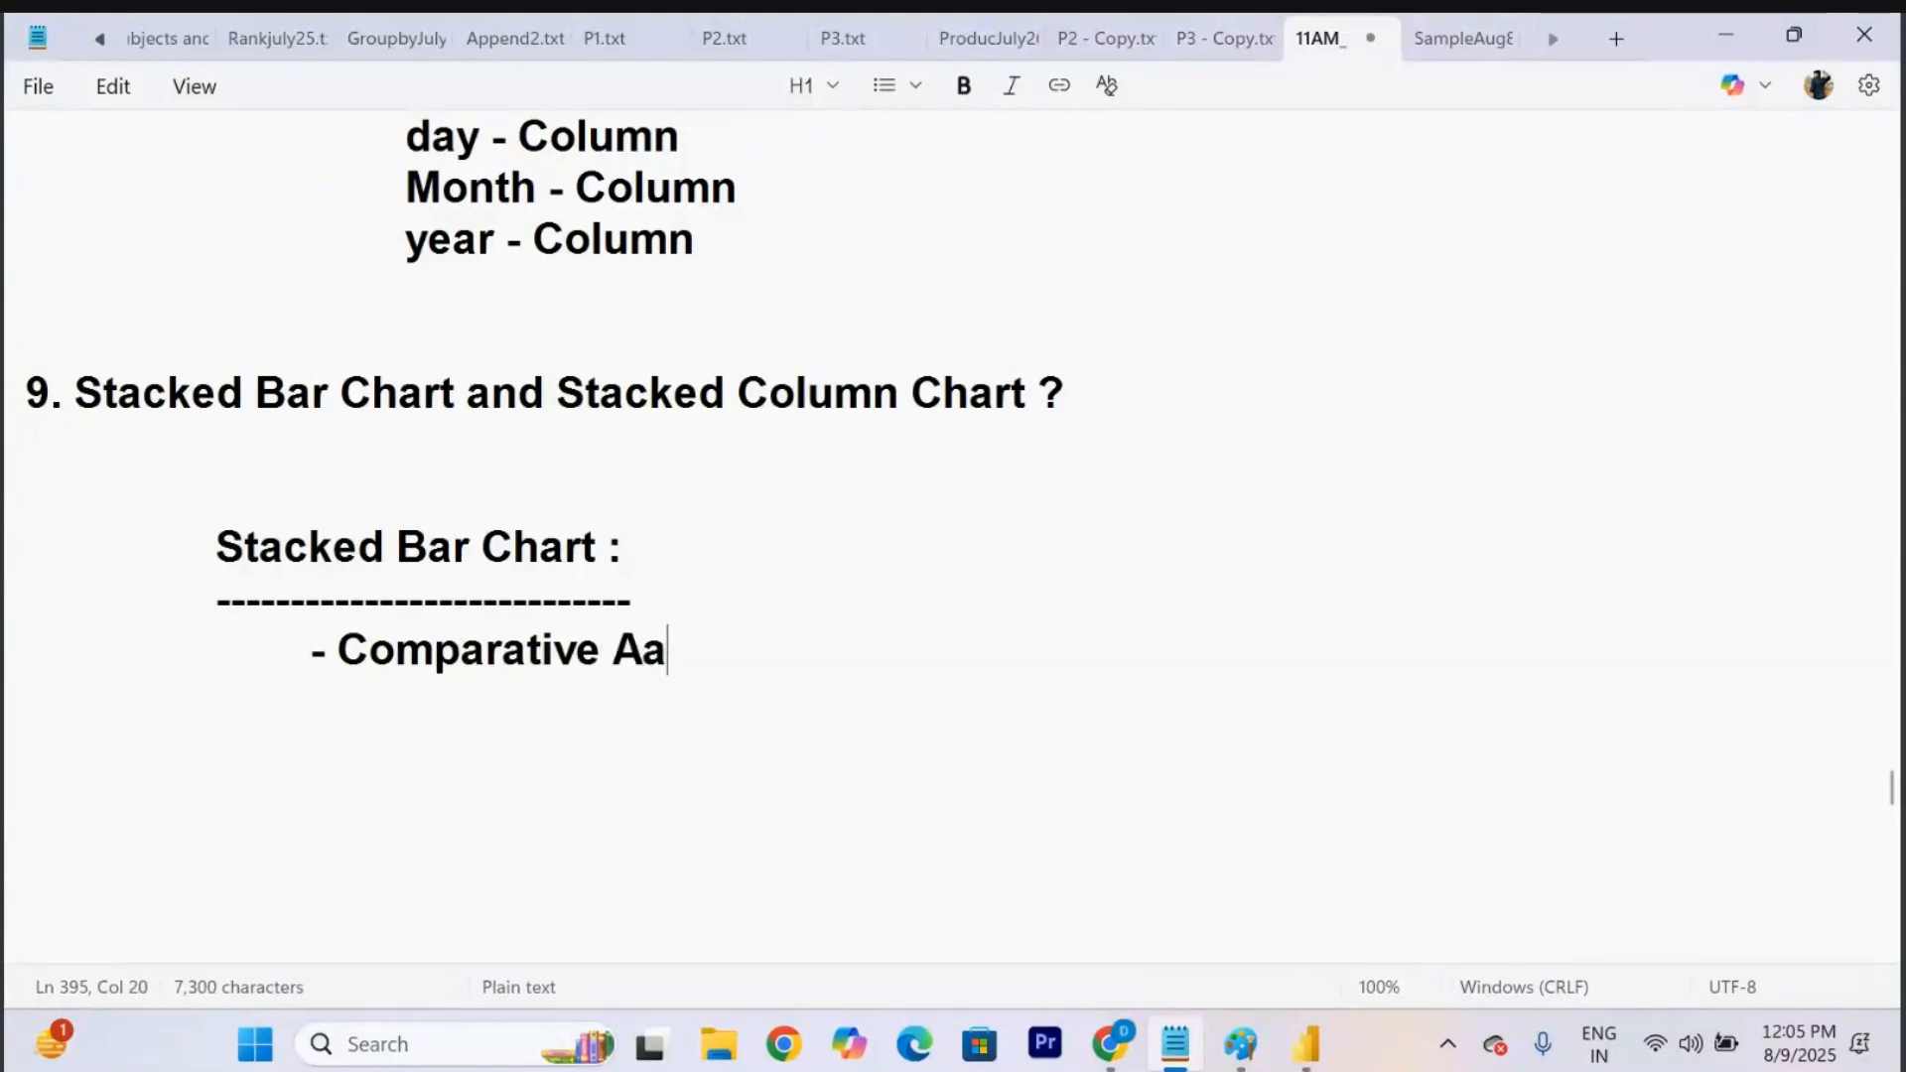
pyautogui.press('BackSpace')
pyautogui.write('nalysis')
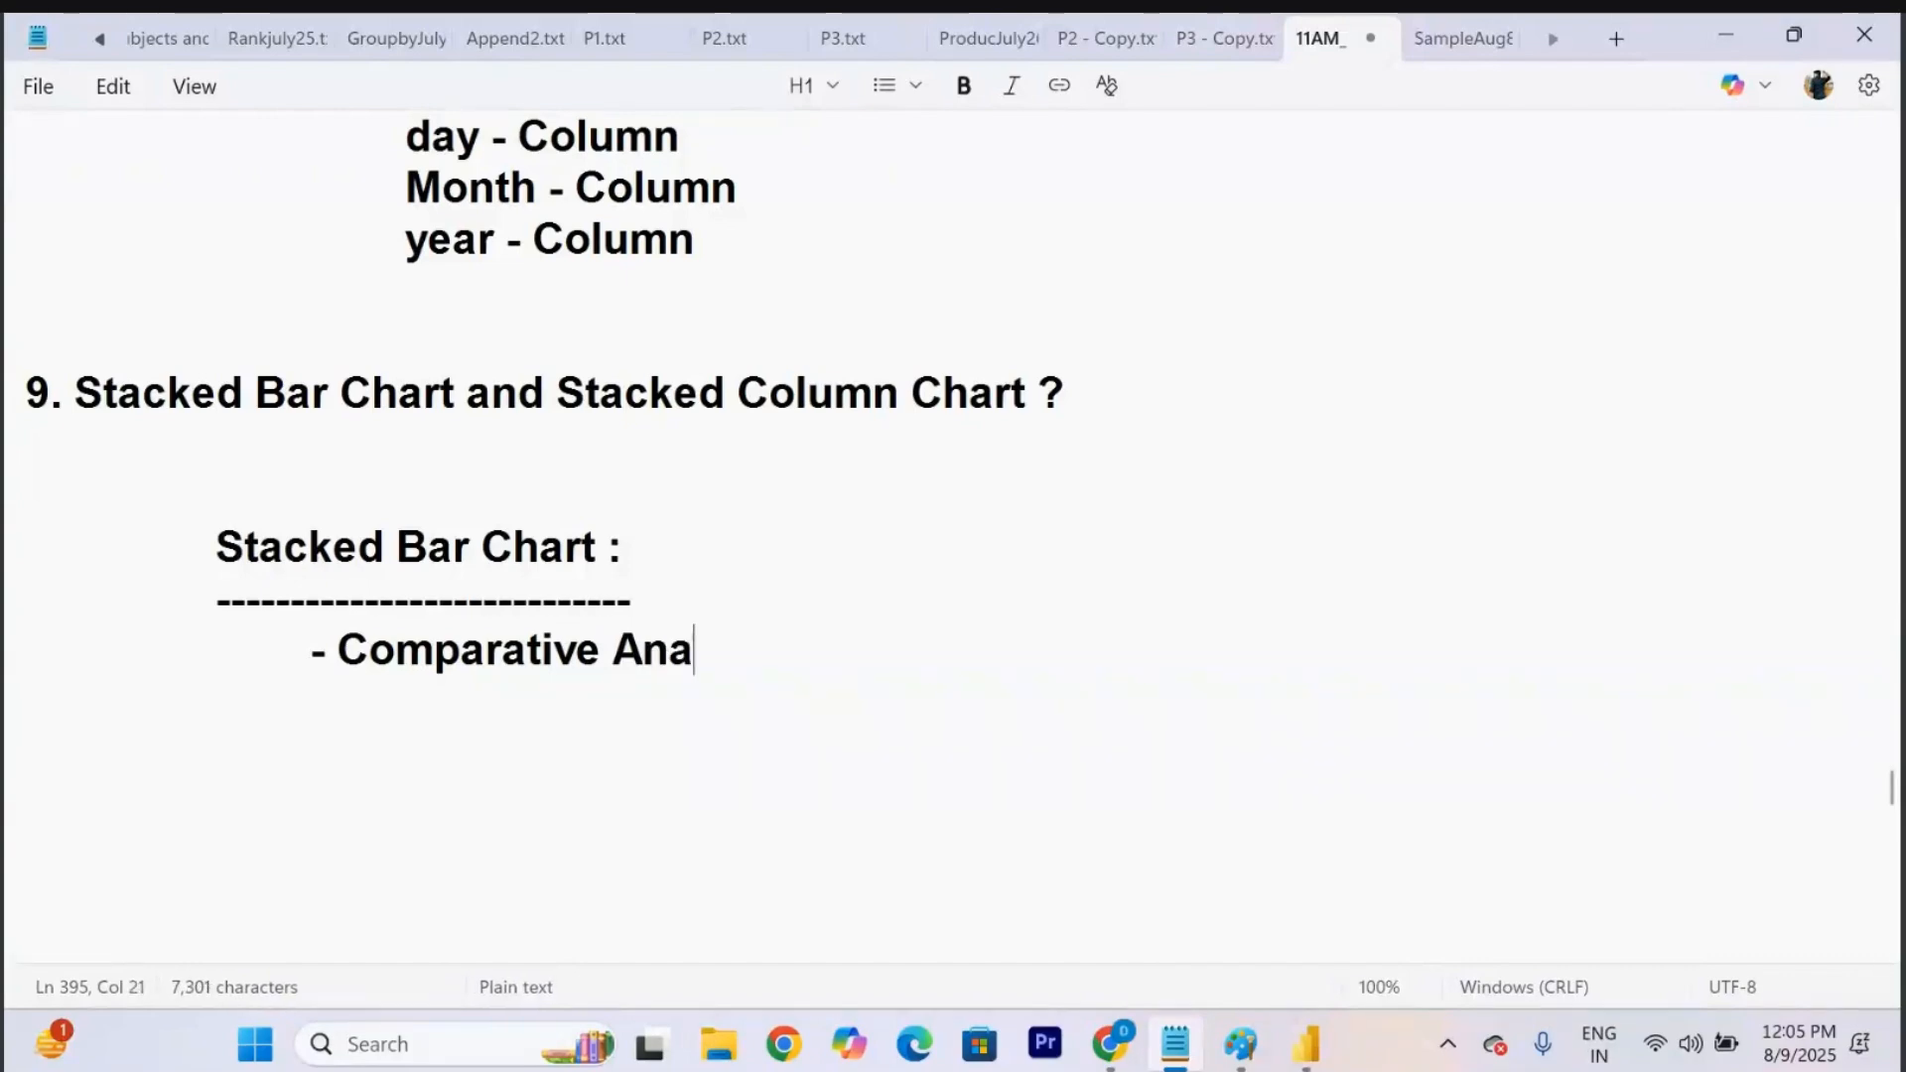
pyautogui.write('...................')
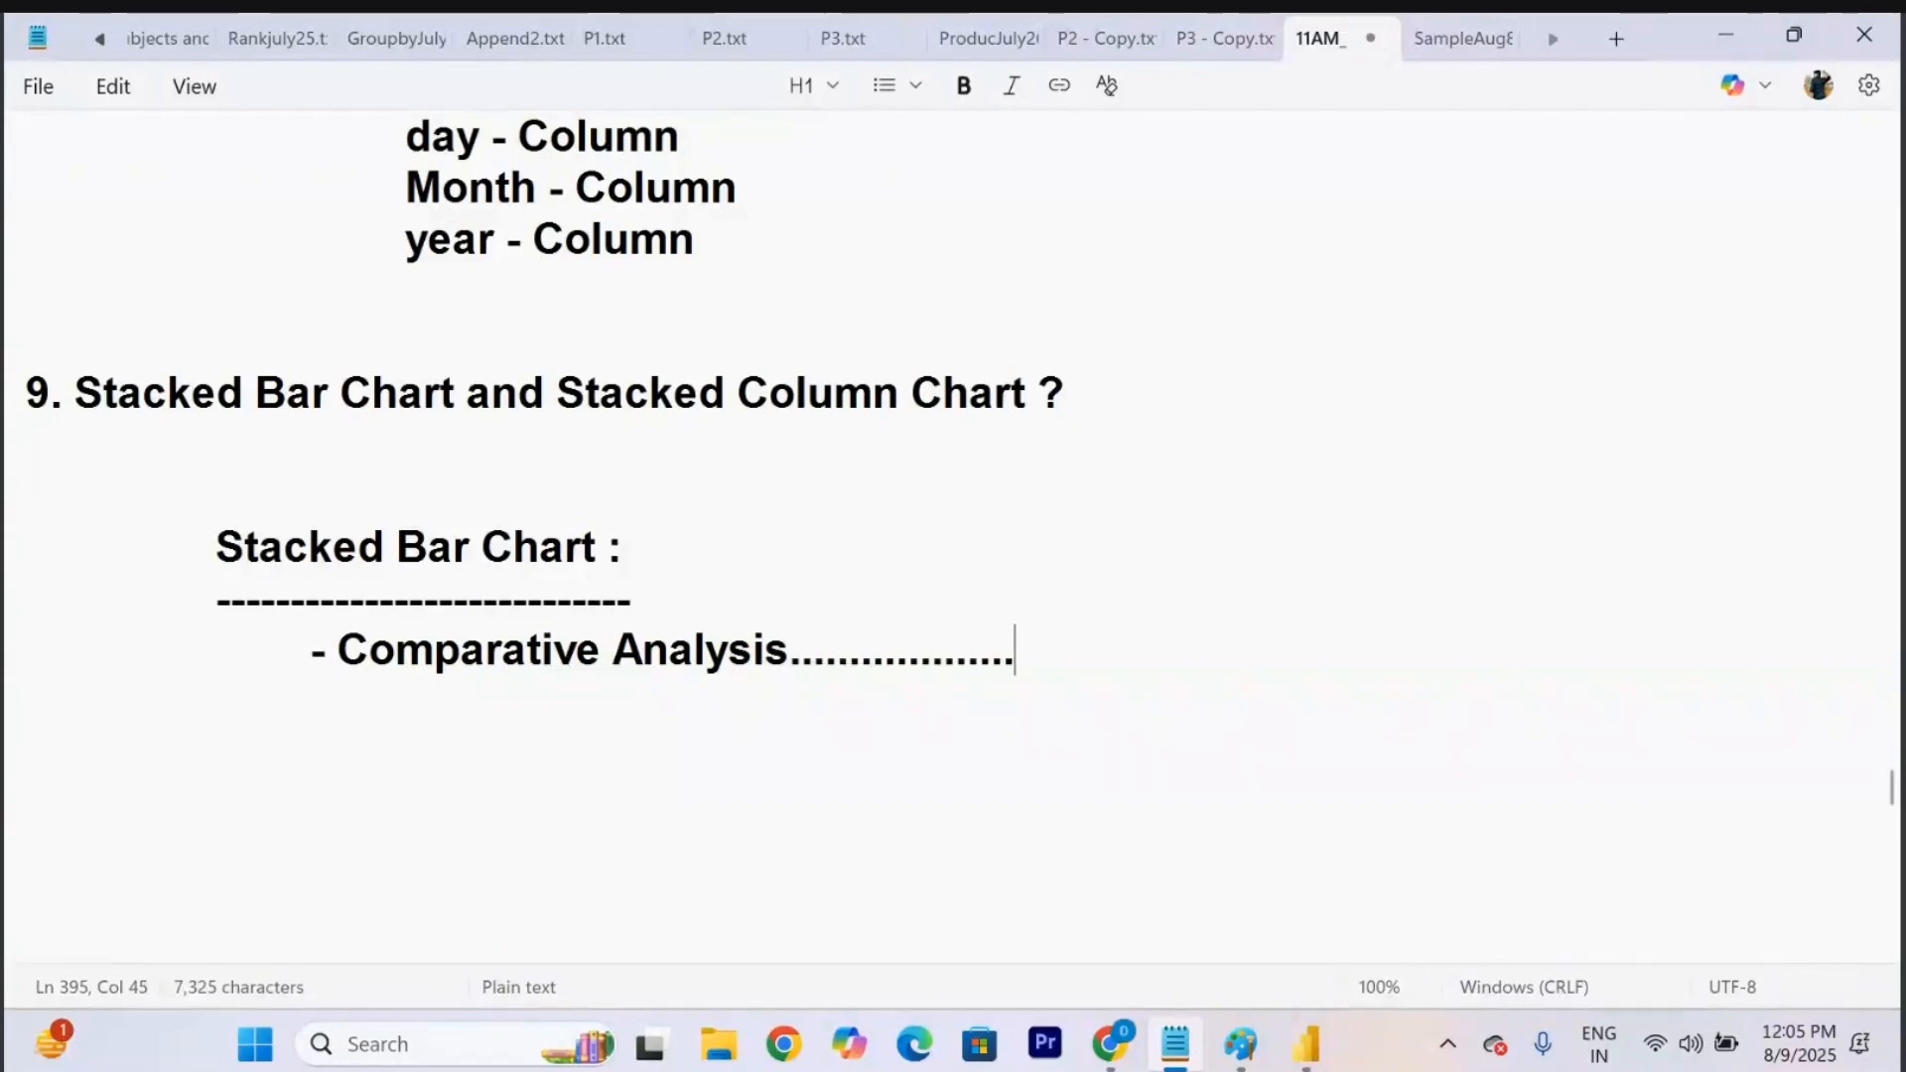
# Switch to Power BI Desktop, place a stacked bar chart on the report page, and enlarge it to the page's lower edge.
pyautogui.click(1310, 1047)
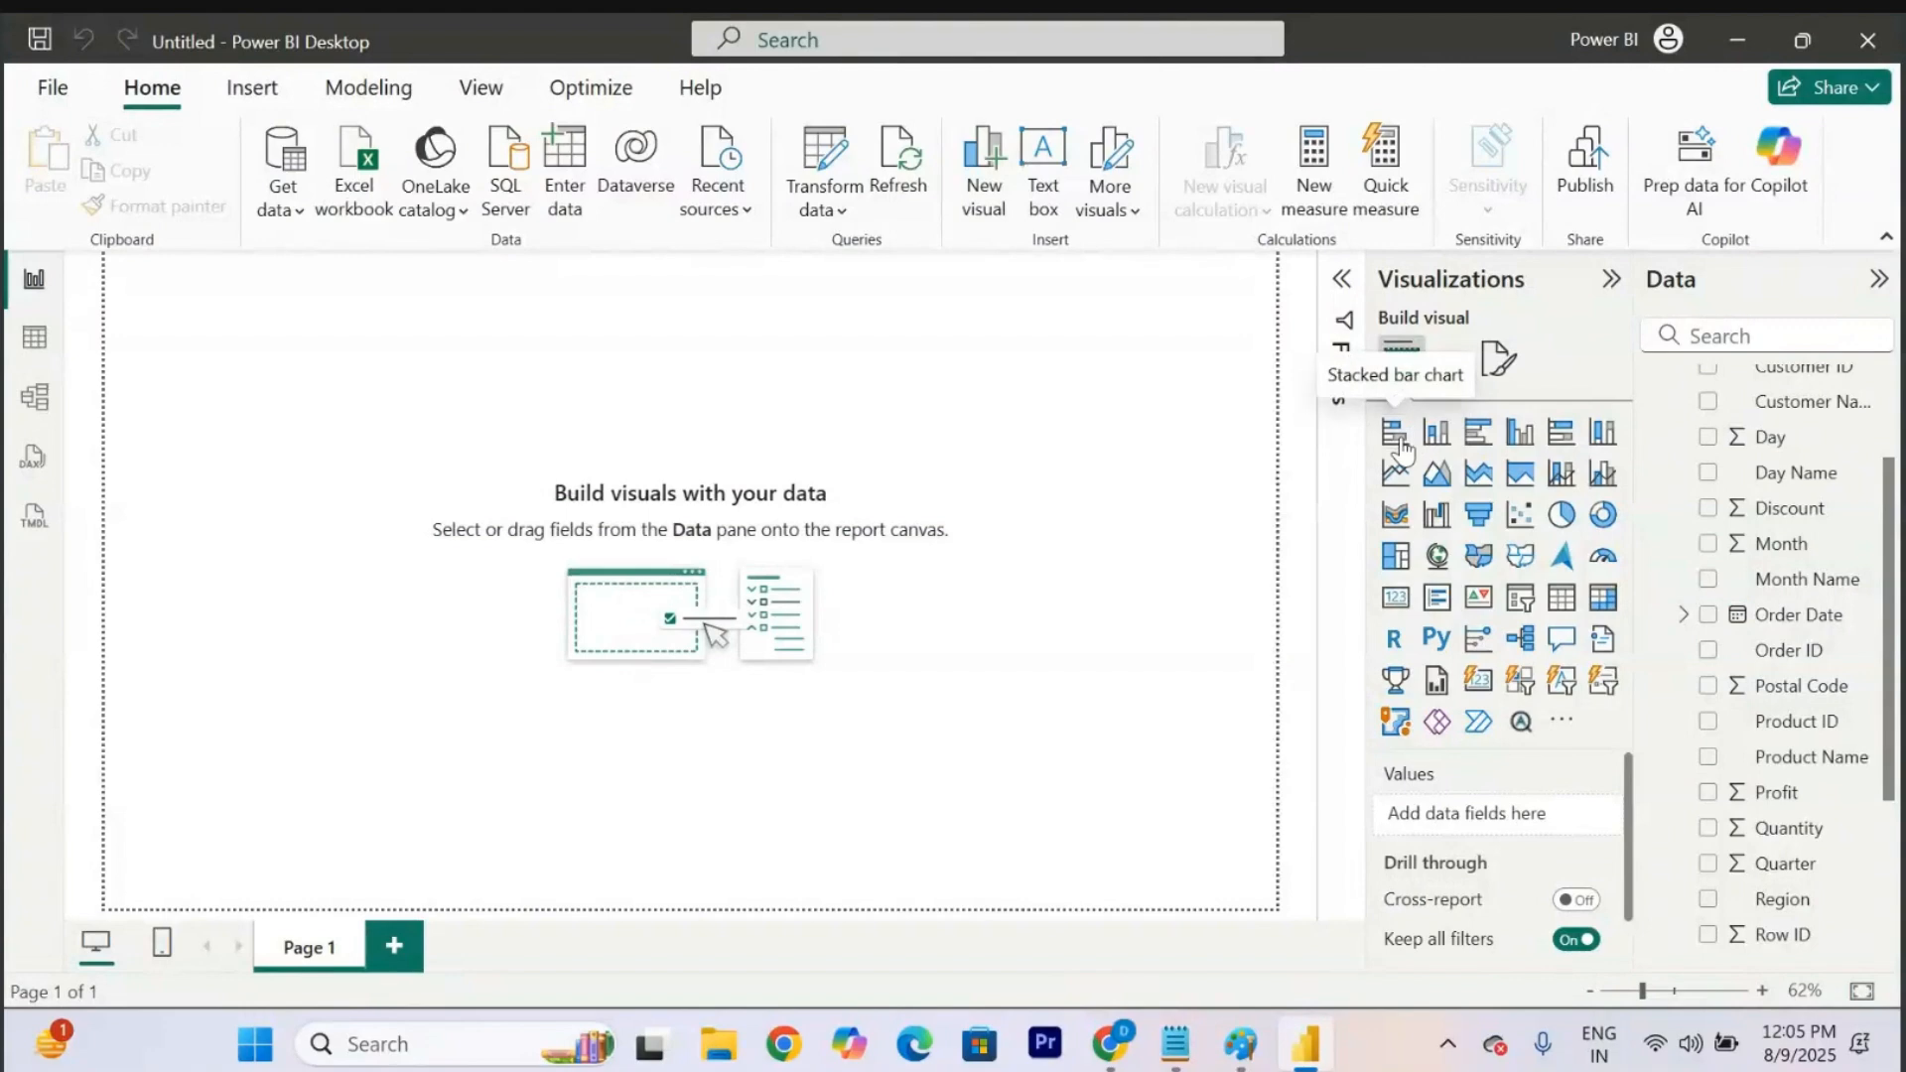
pyautogui.moveTo(1400, 448); pyautogui.dragTo(221, 536)
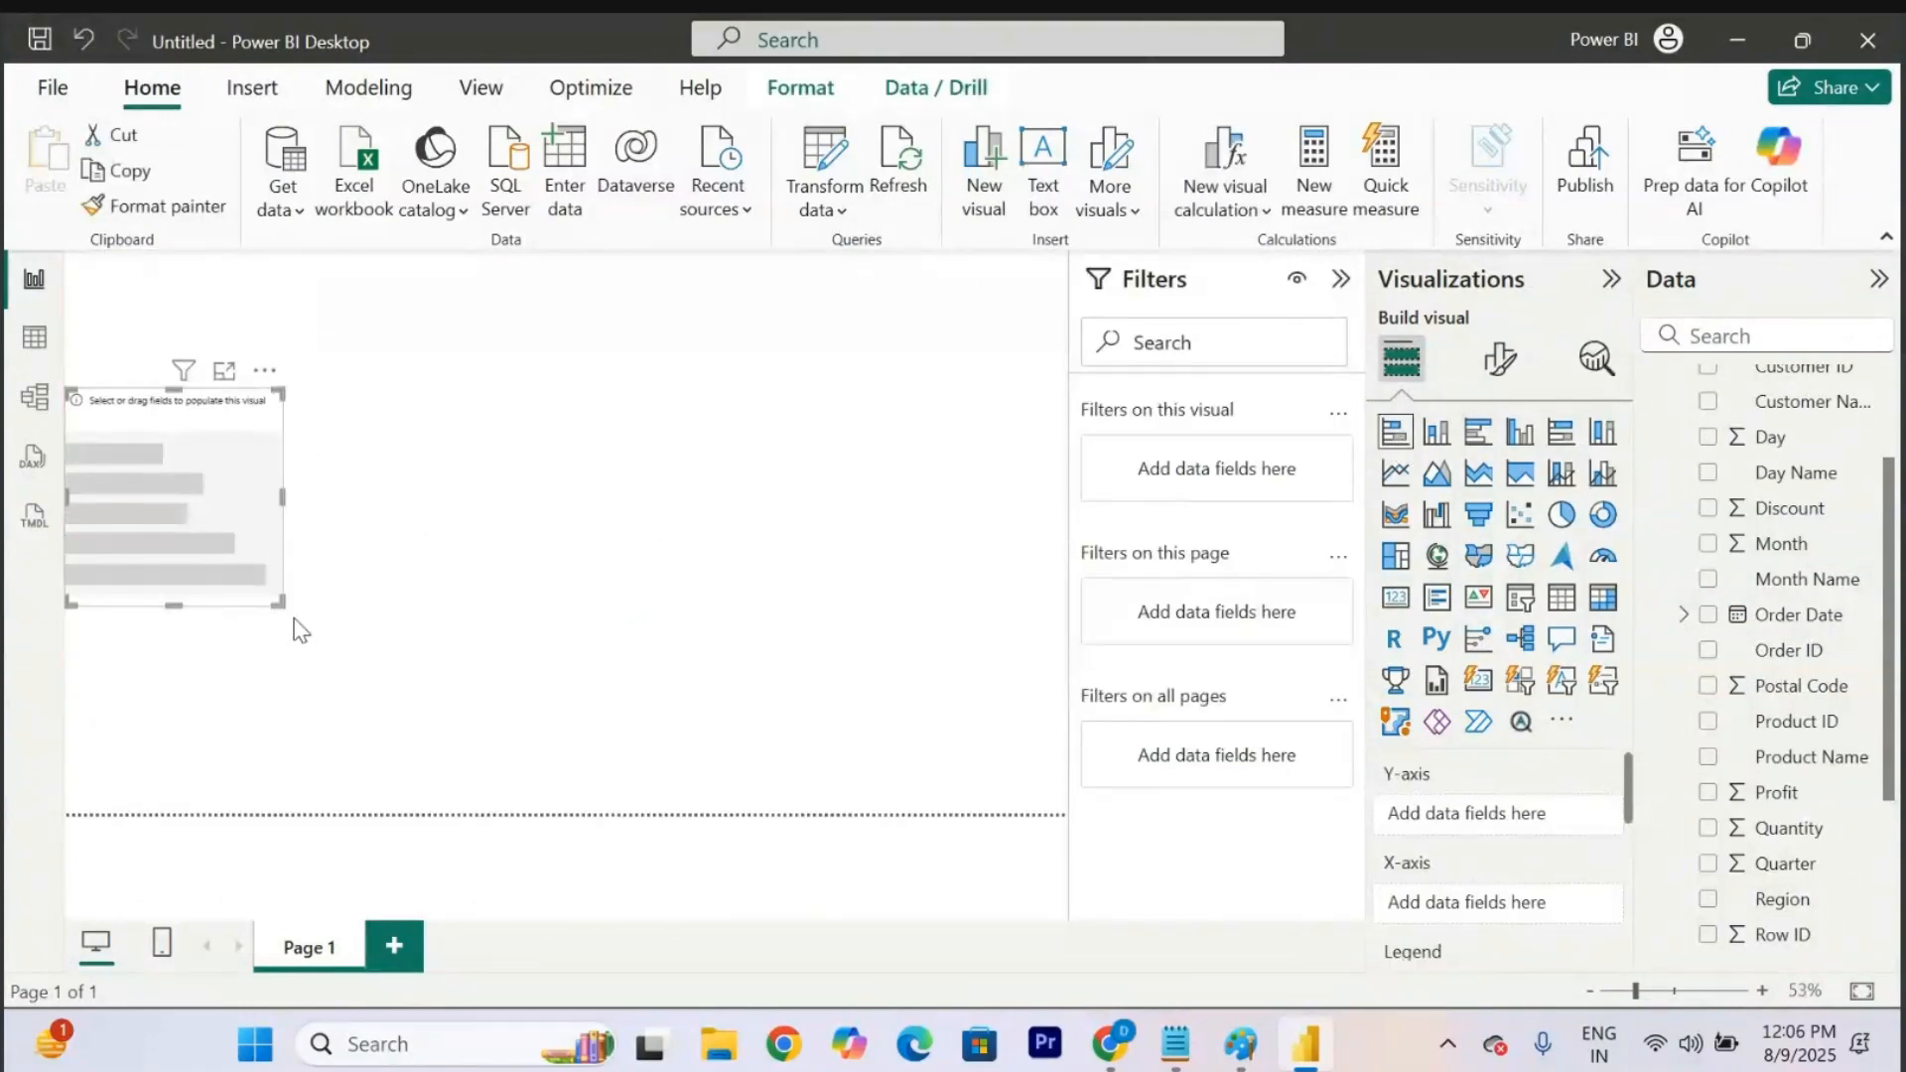
pyautogui.moveTo(270, 595); pyautogui.dragTo(557, 825)
pyautogui.click(705, 815)
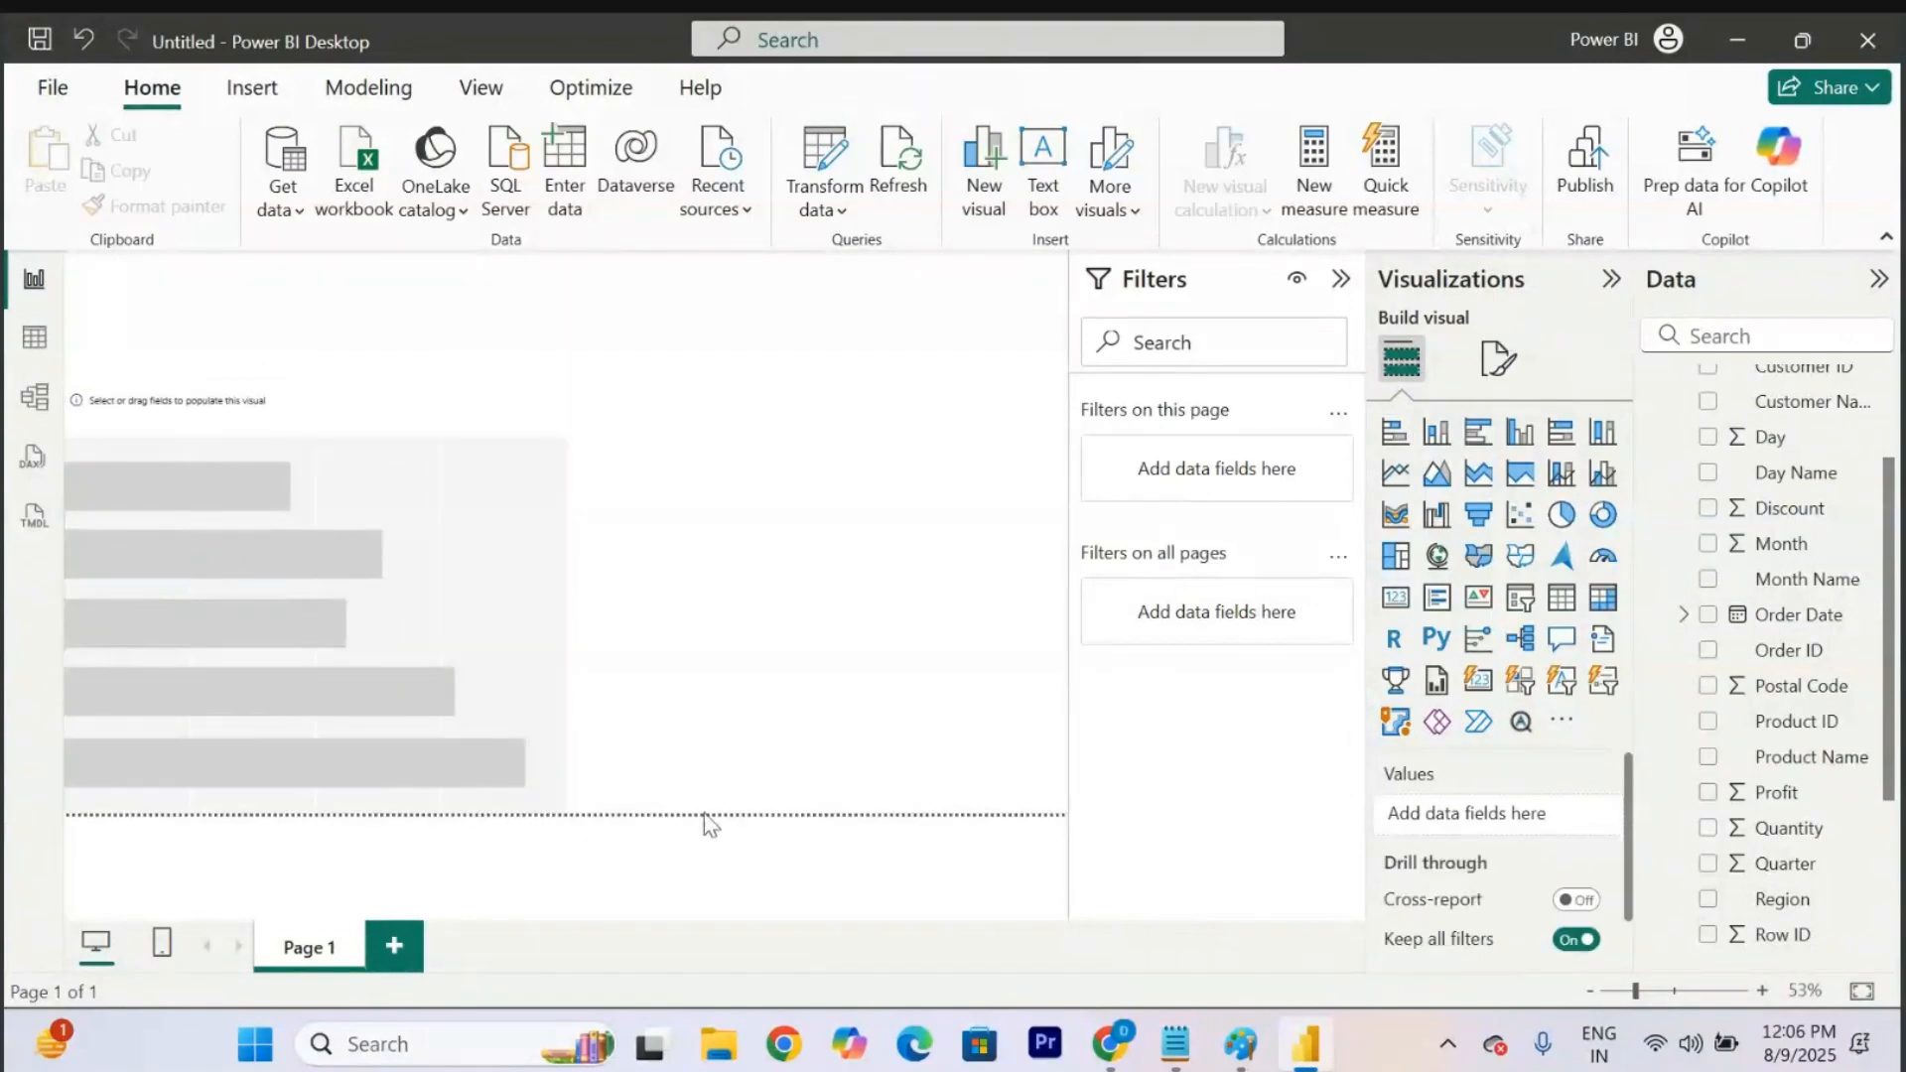
# Place a stacked column chart beside the stacked bar chart and narrow the bar chart slightly to leave a gap between them.
pyautogui.click(1438, 433)
pyautogui.moveTo(403, 553); pyautogui.dragTo(945, 688)
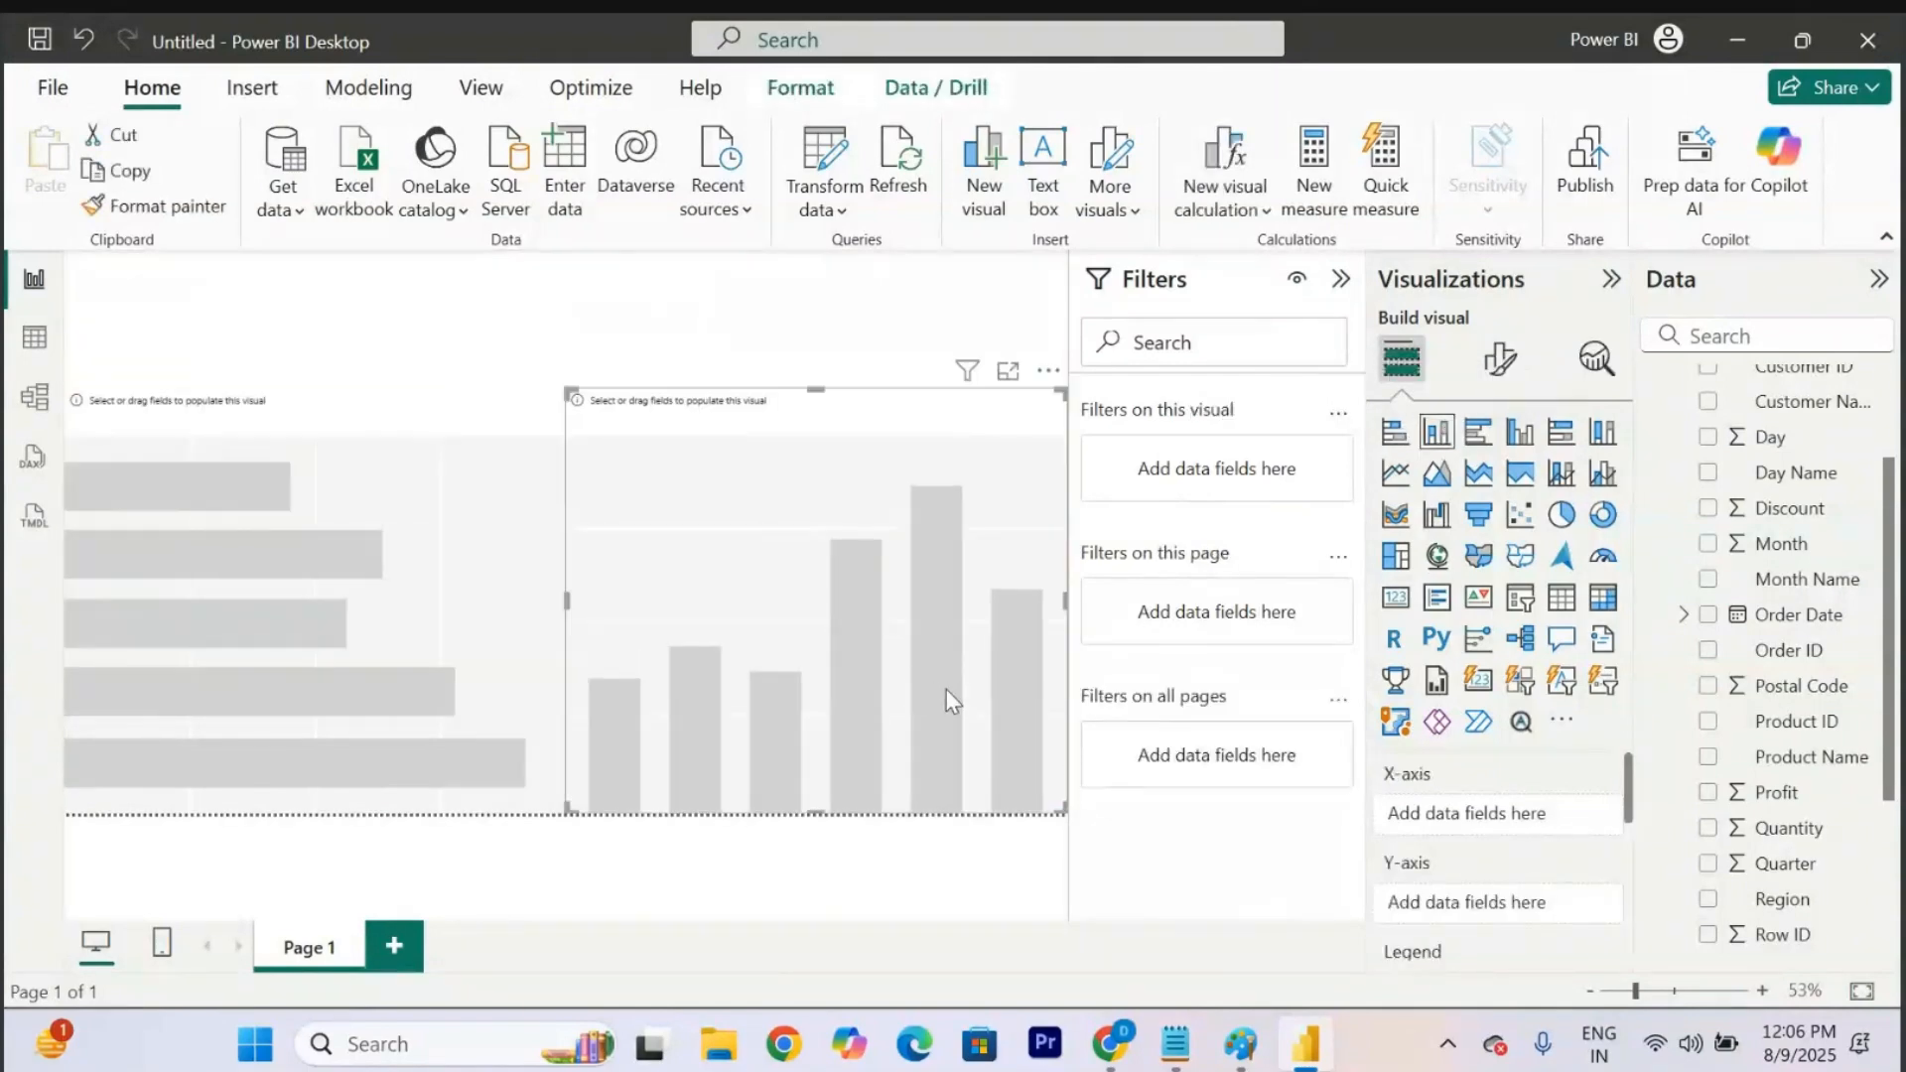
pyautogui.click(526, 608)
pyautogui.moveTo(562, 816); pyautogui.dragTo(554, 822)
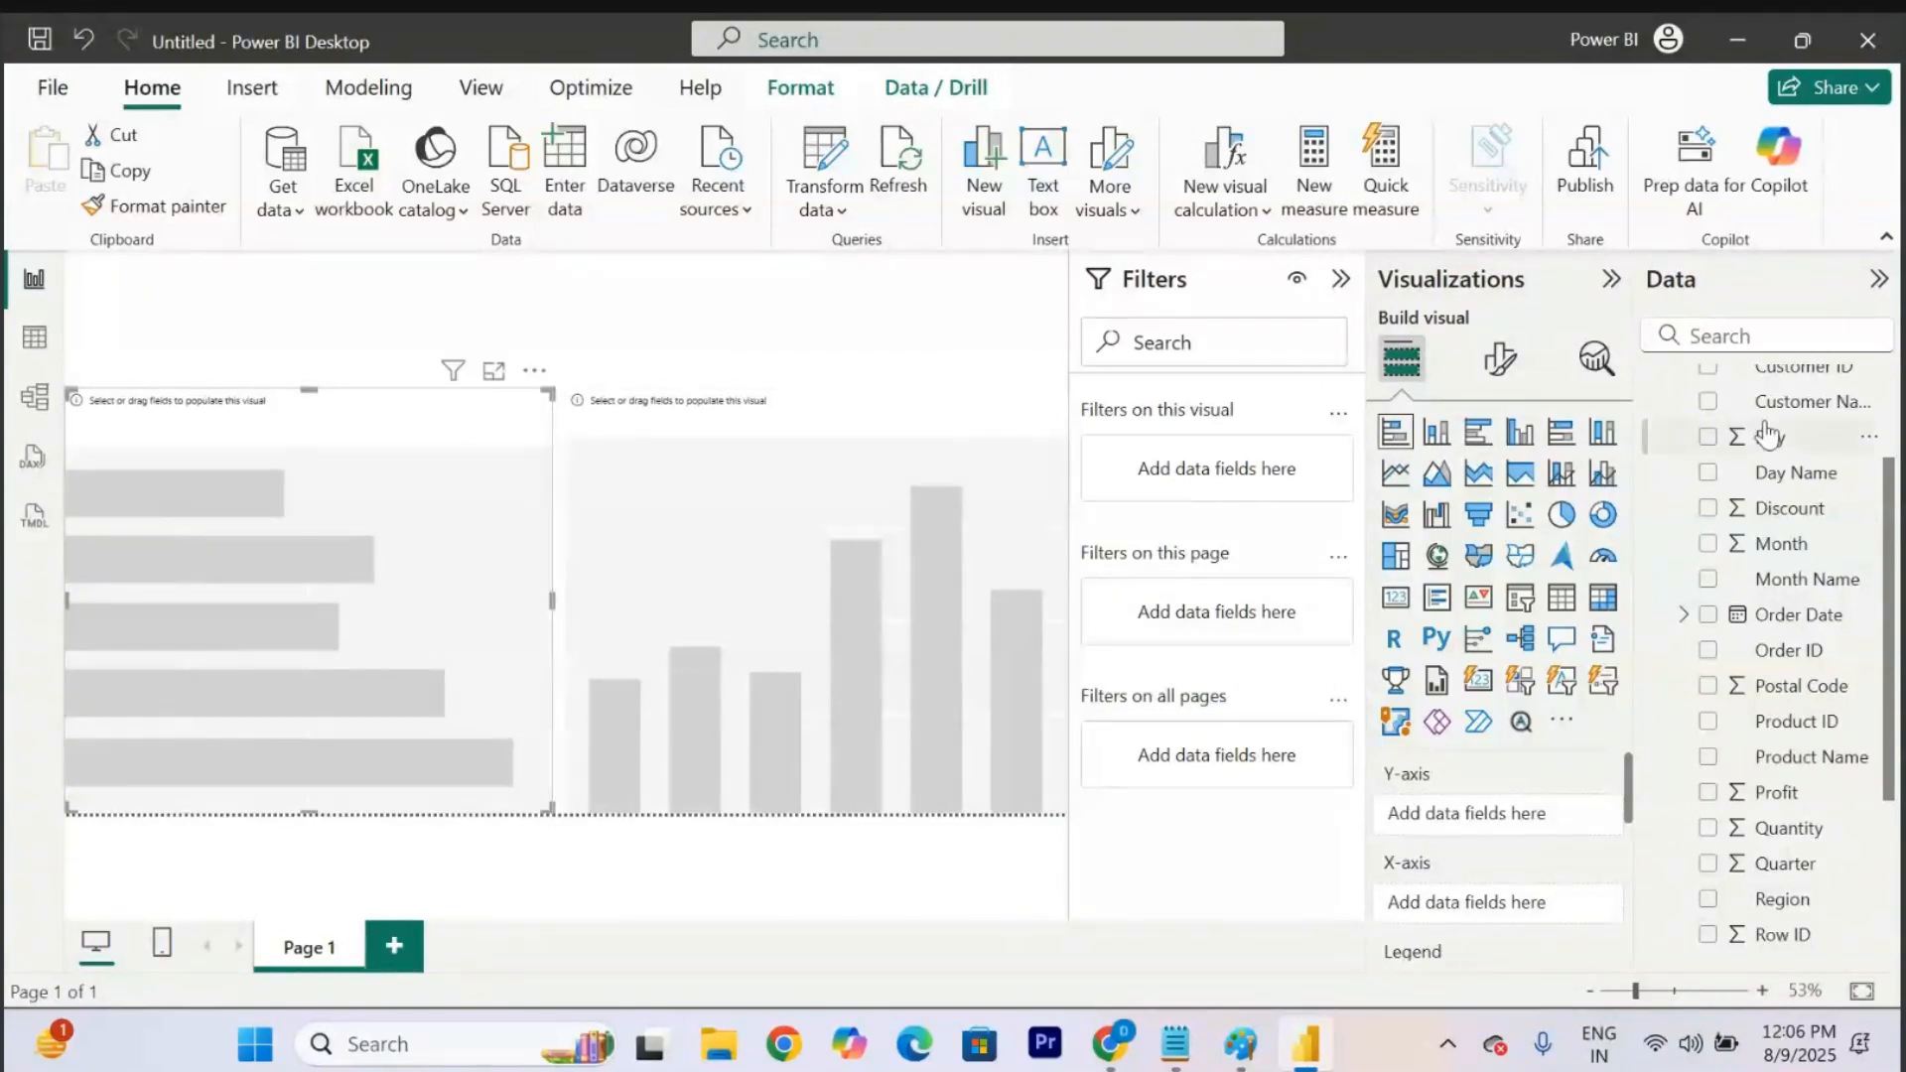
# Plot the Orders Category on the bar chart's Y-axis with Sales on the X-axis, and replace Sales with Profit.
pyautogui.scroll(3, 1765, 430)
pyautogui.click(1708, 422)
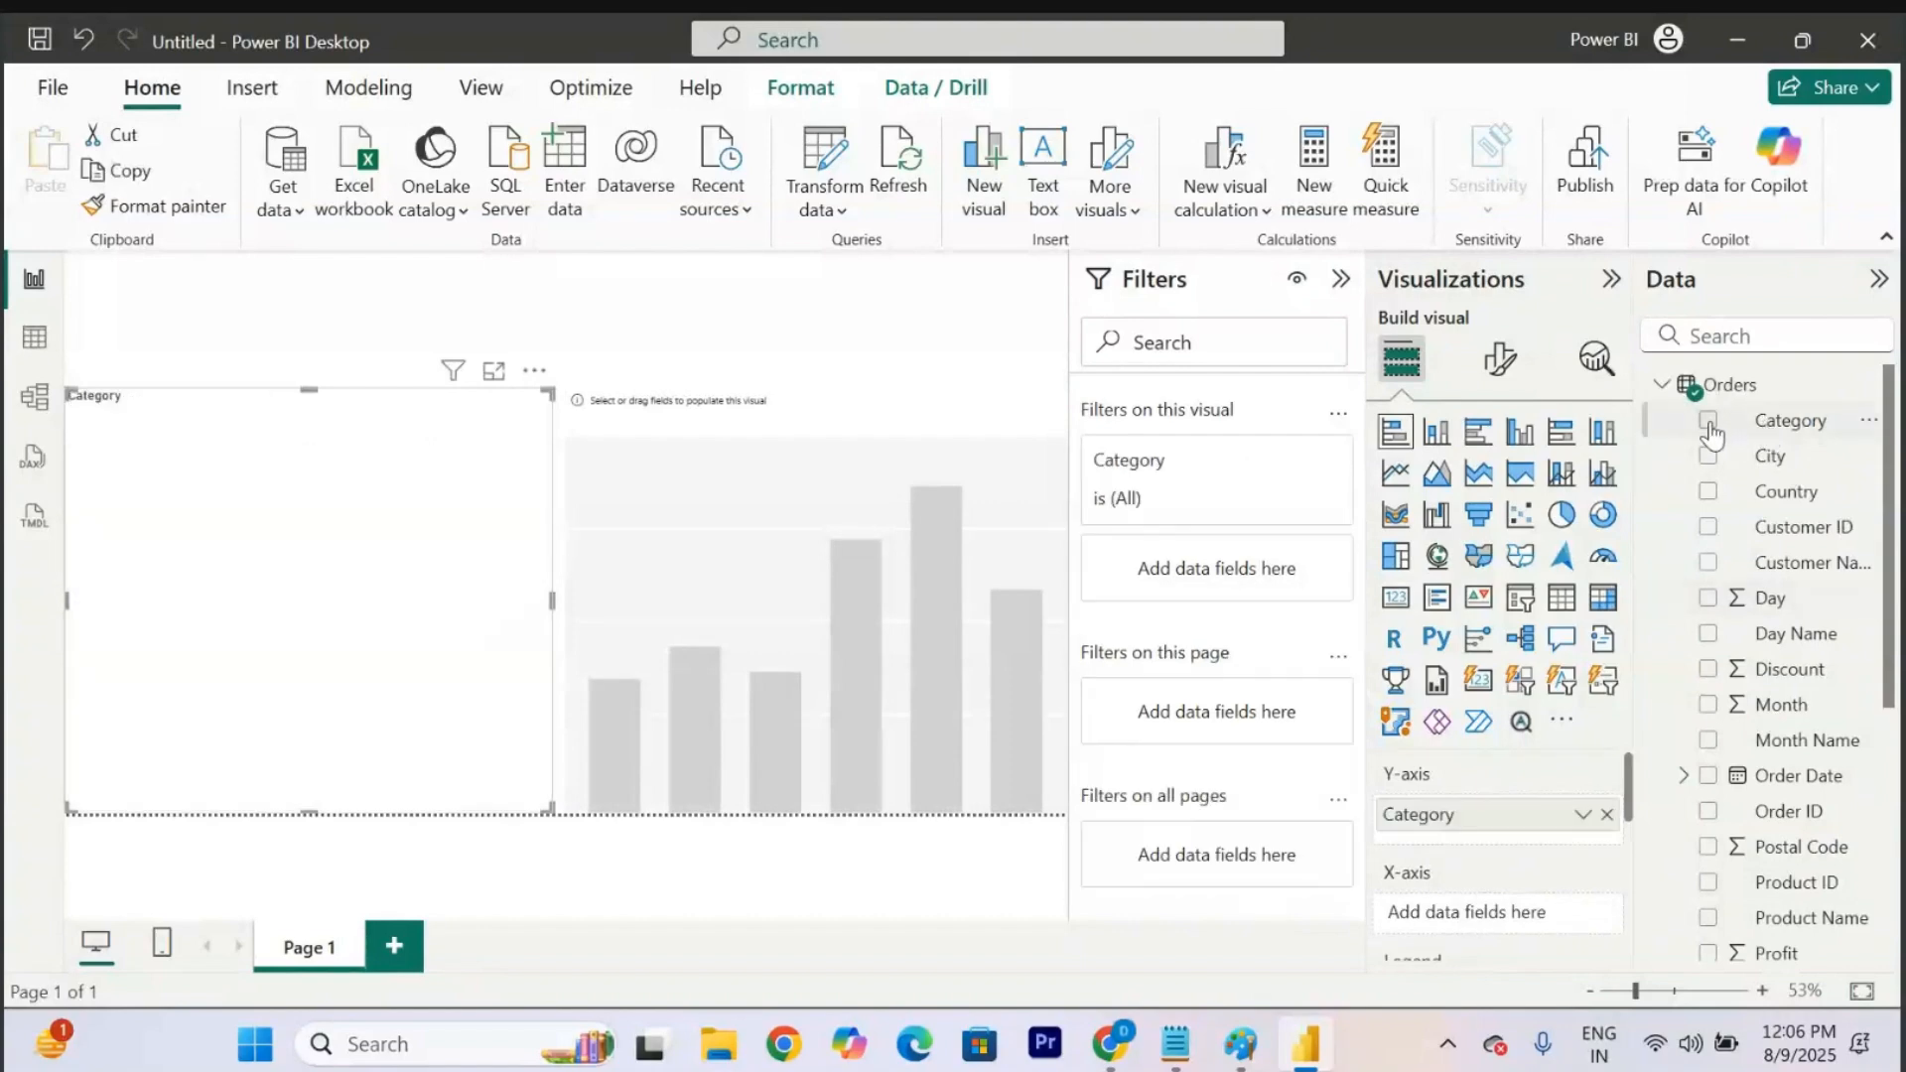
pyautogui.scroll(-5, 1725, 561)
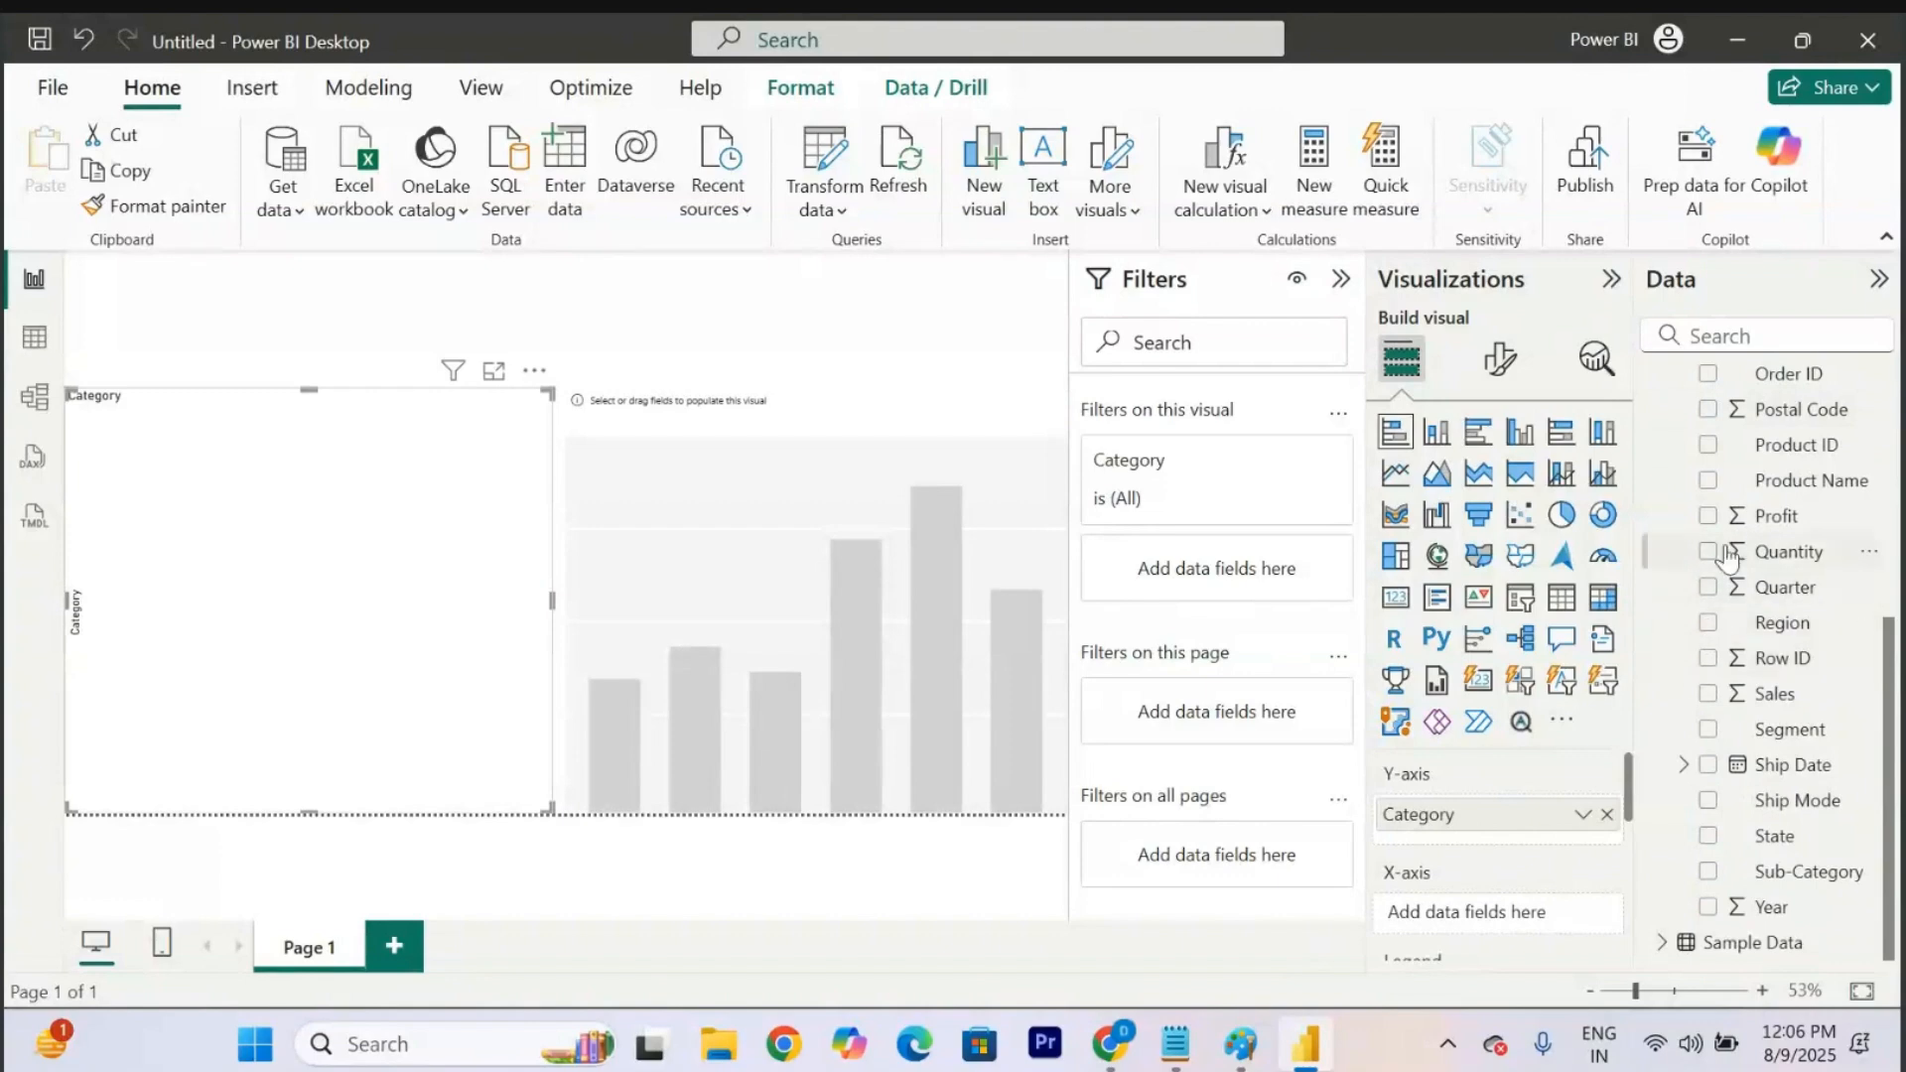
pyautogui.click(1707, 694)
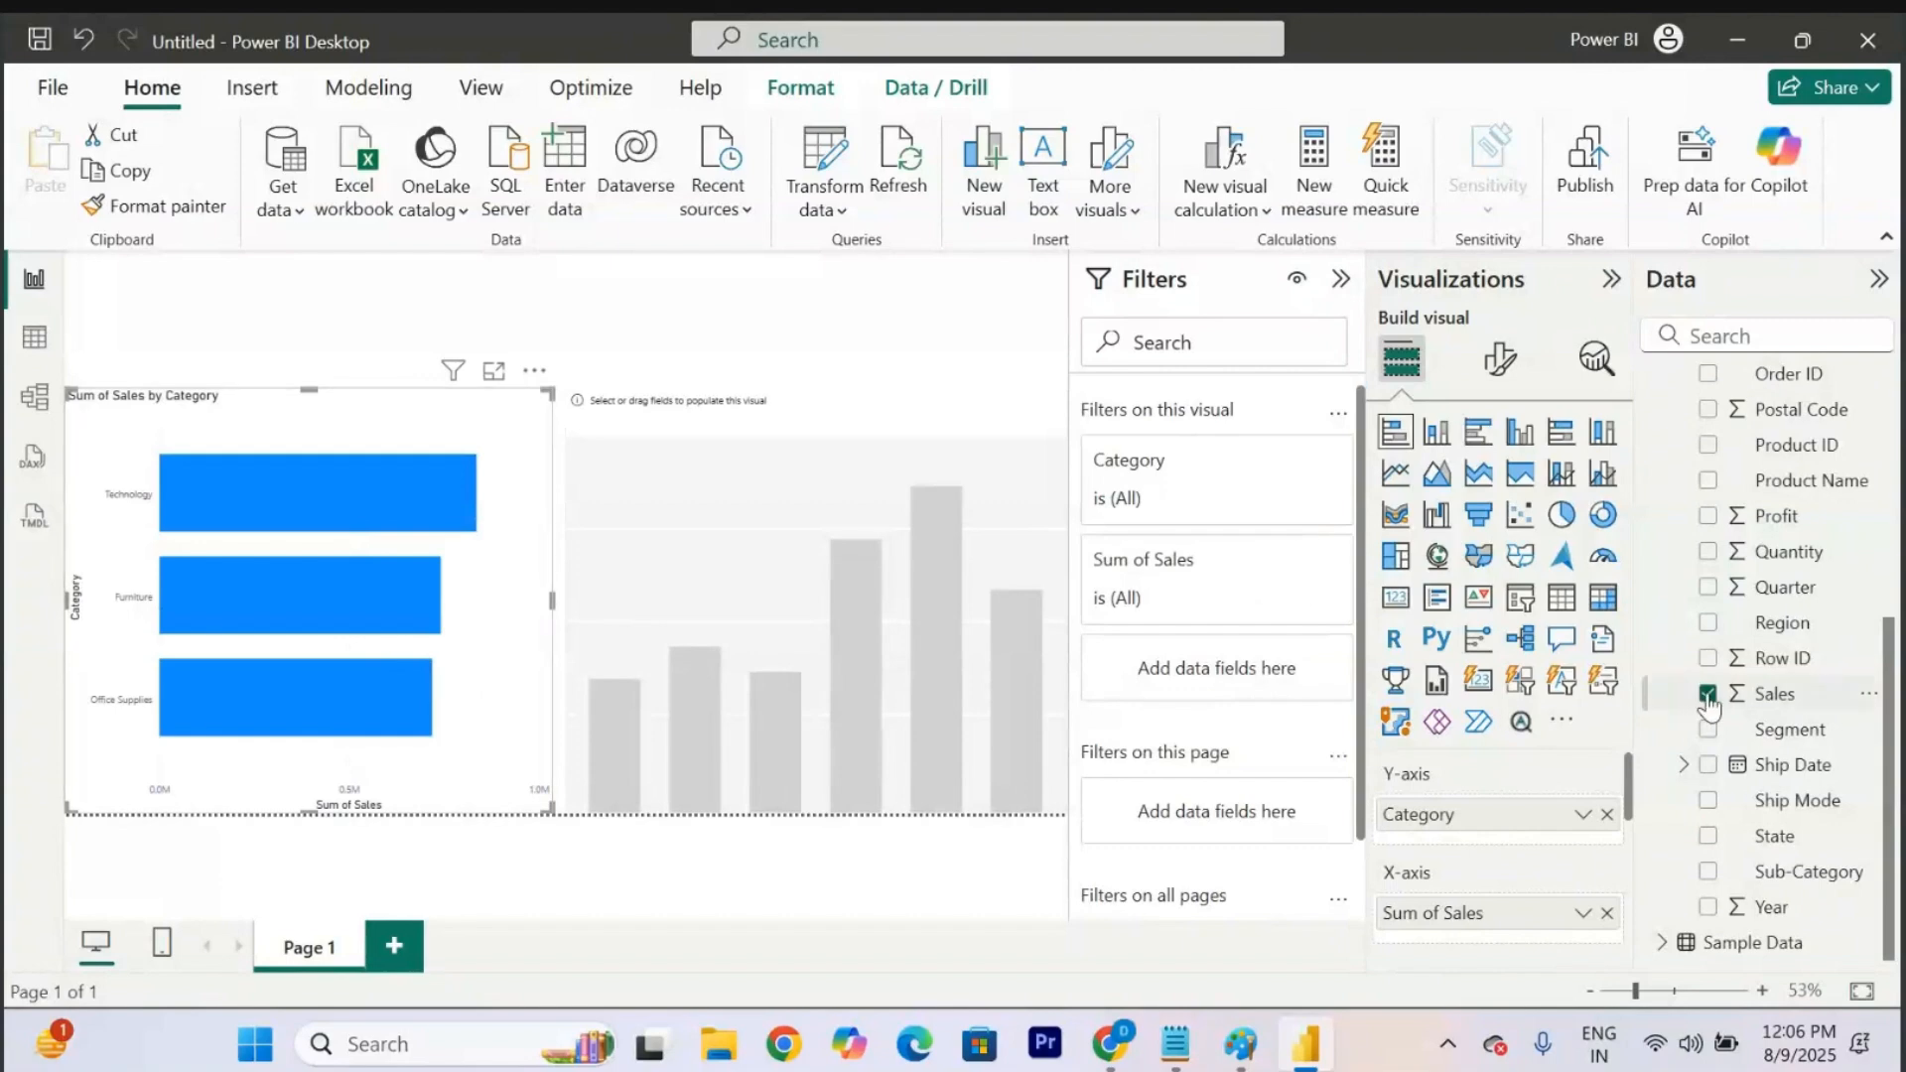
pyautogui.click(1707, 515)
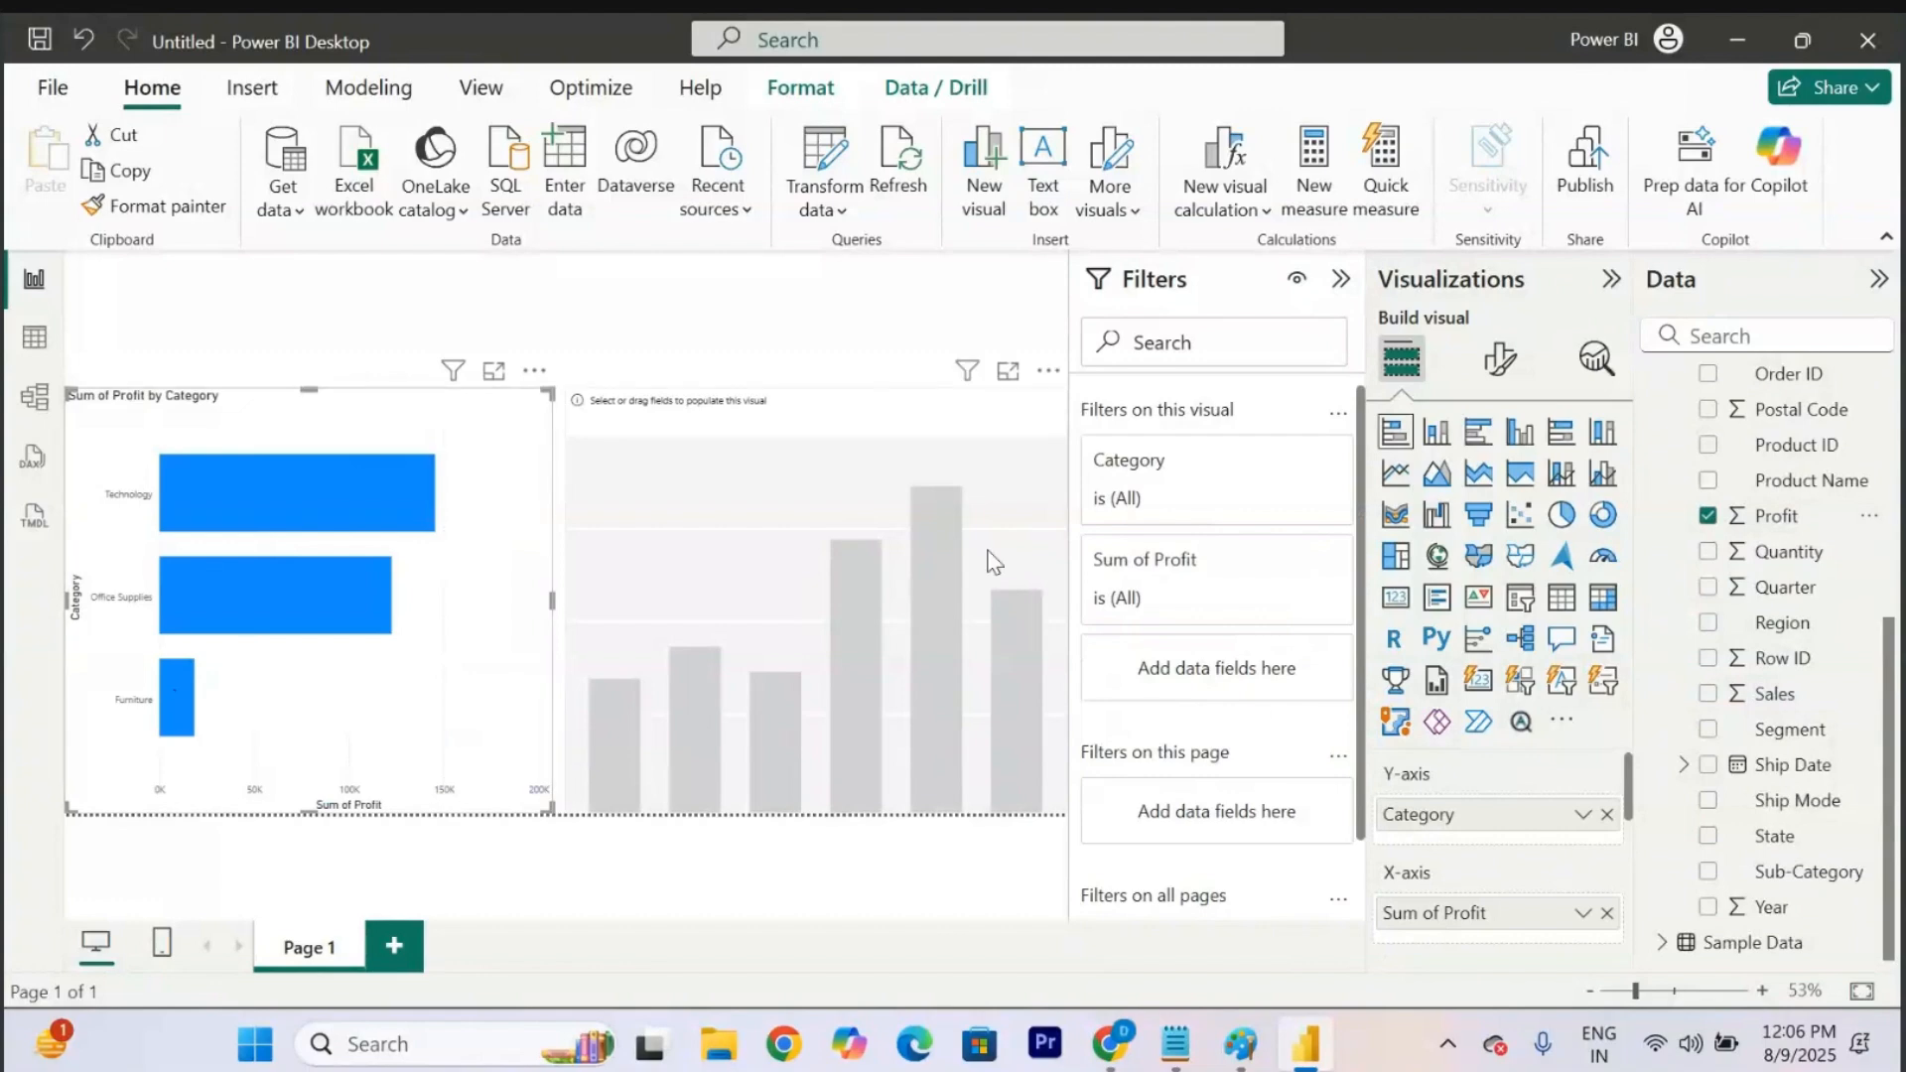
# Turn on data labels for the stacked bar chart and check the profit tooltip of the Office Supplies bar.
pyautogui.click(1501, 368)
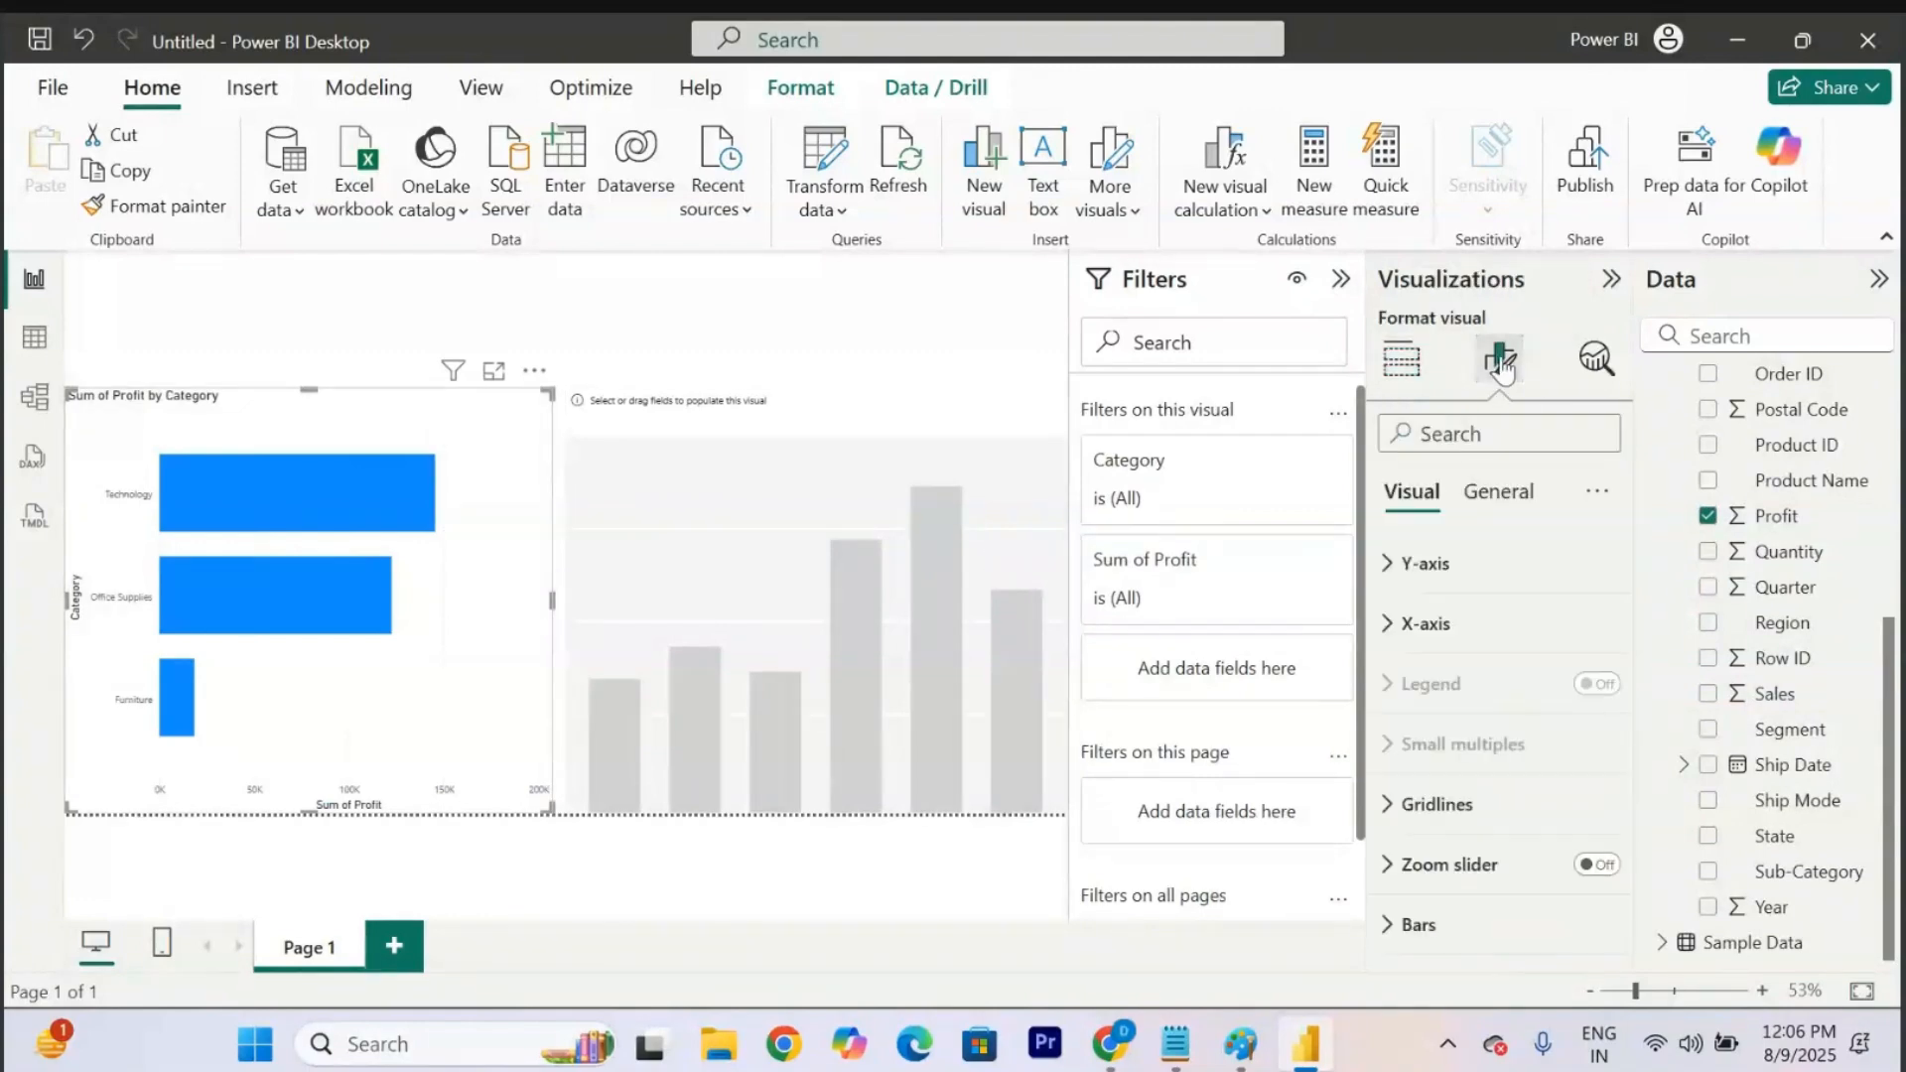
pyautogui.scroll(-3, 1429, 739)
pyautogui.click(1596, 811)
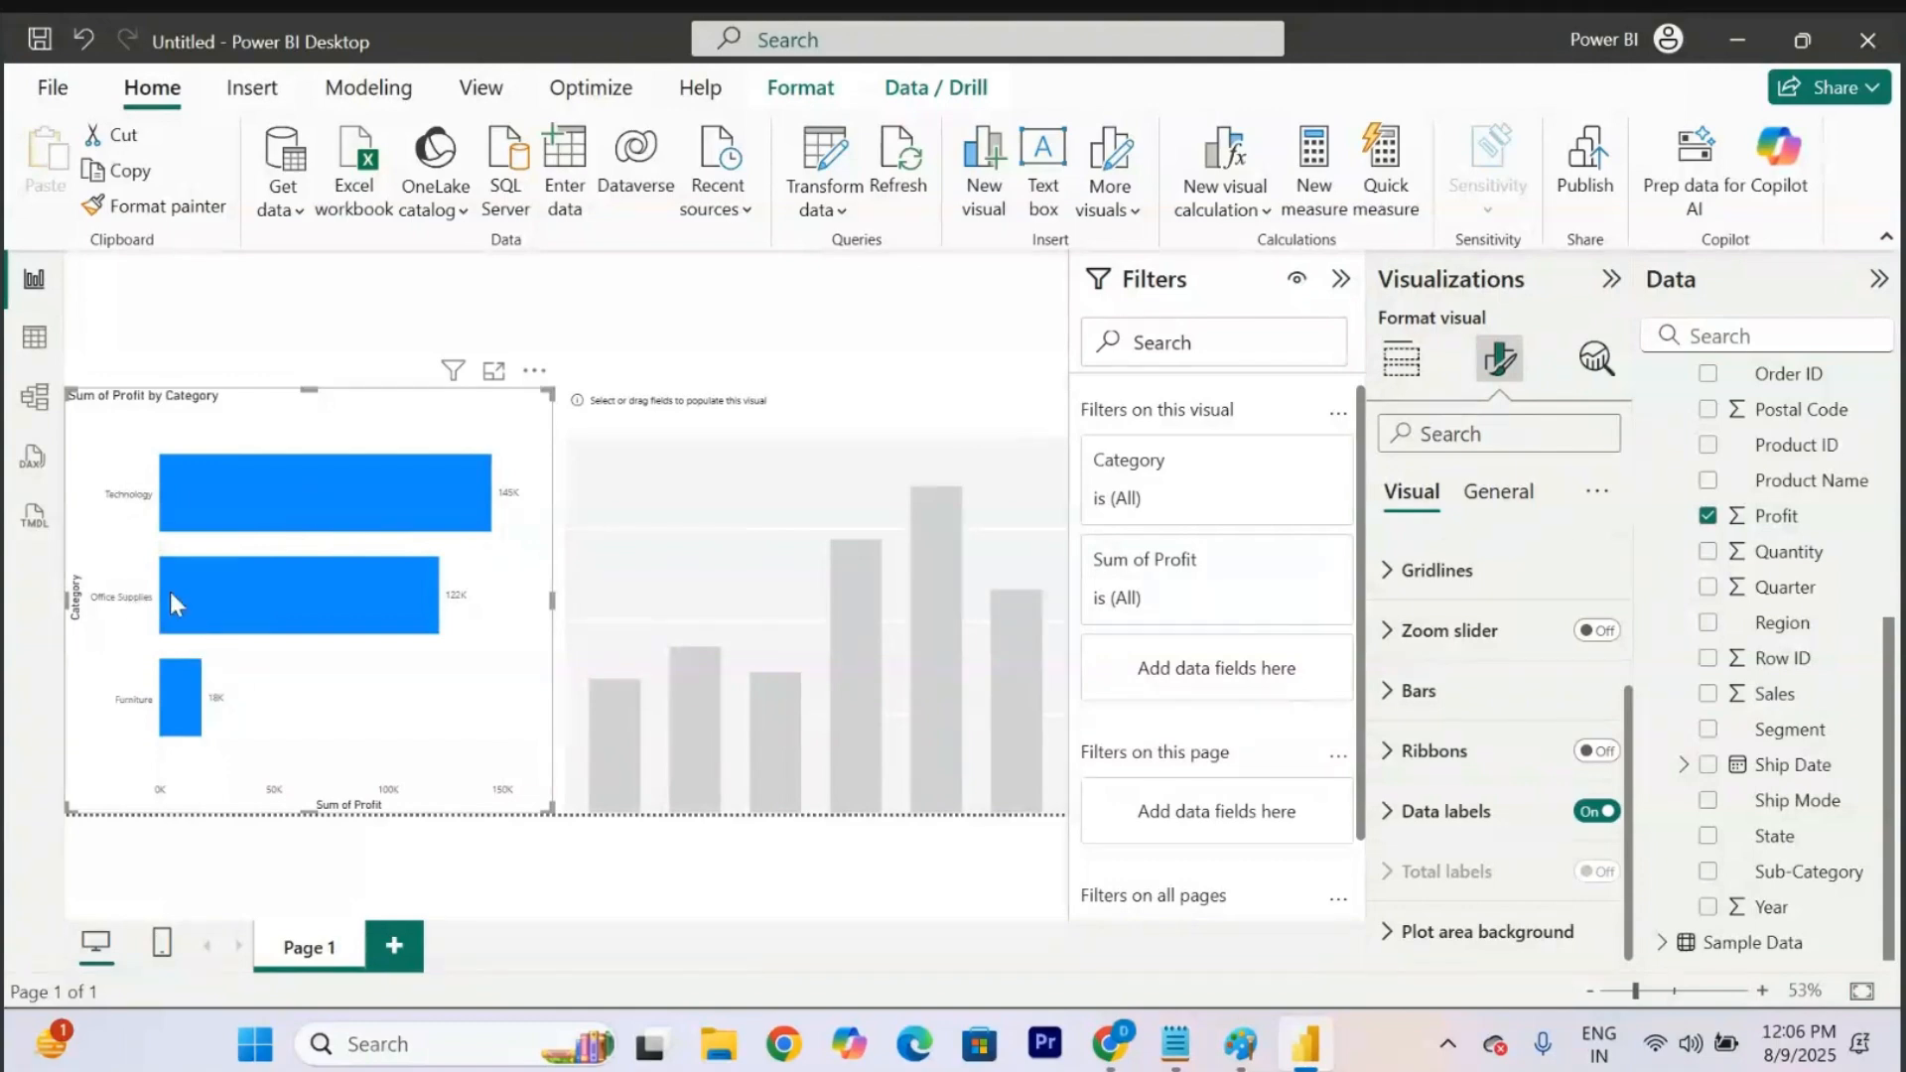
pyautogui.moveTo(185, 615)
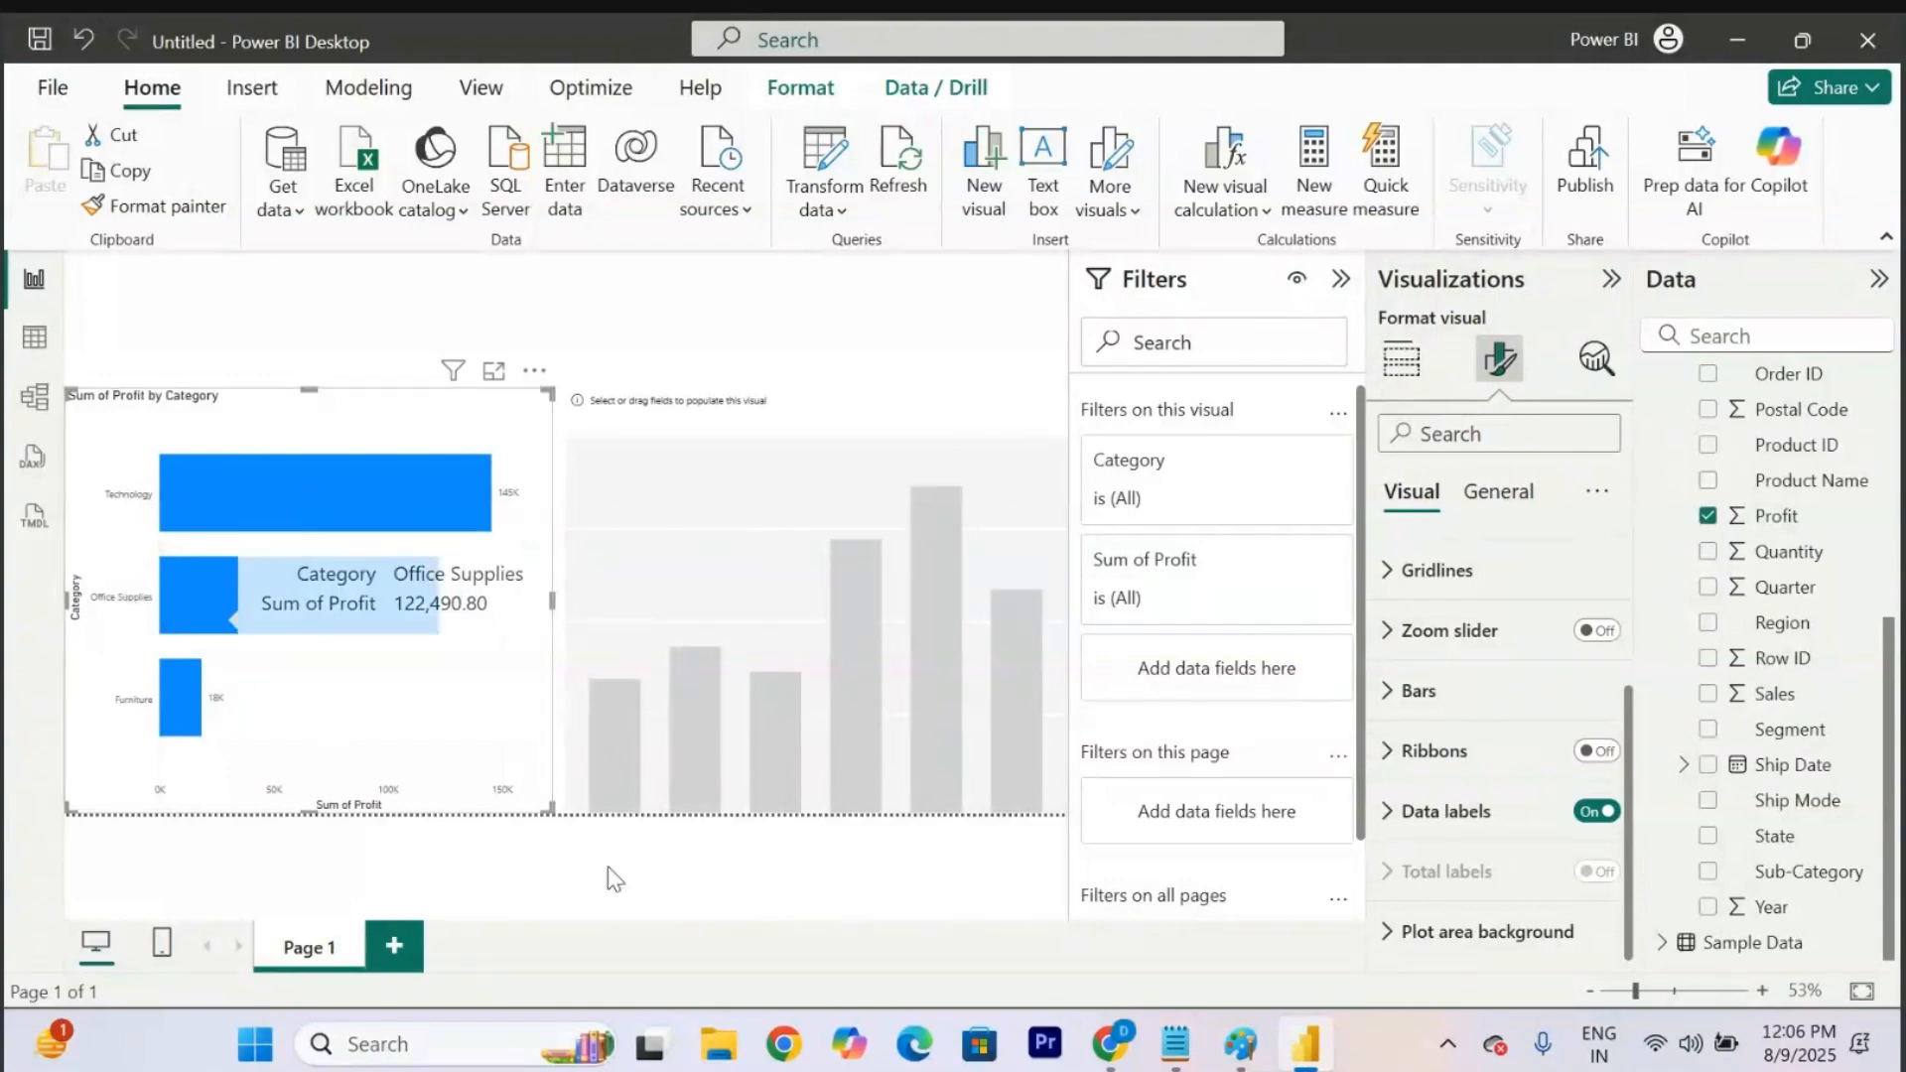
# Switch back to the Notepad notes and add the line "- Cat, Pro......." below the Comparative Analysis note.
pyautogui.click(1176, 1042)
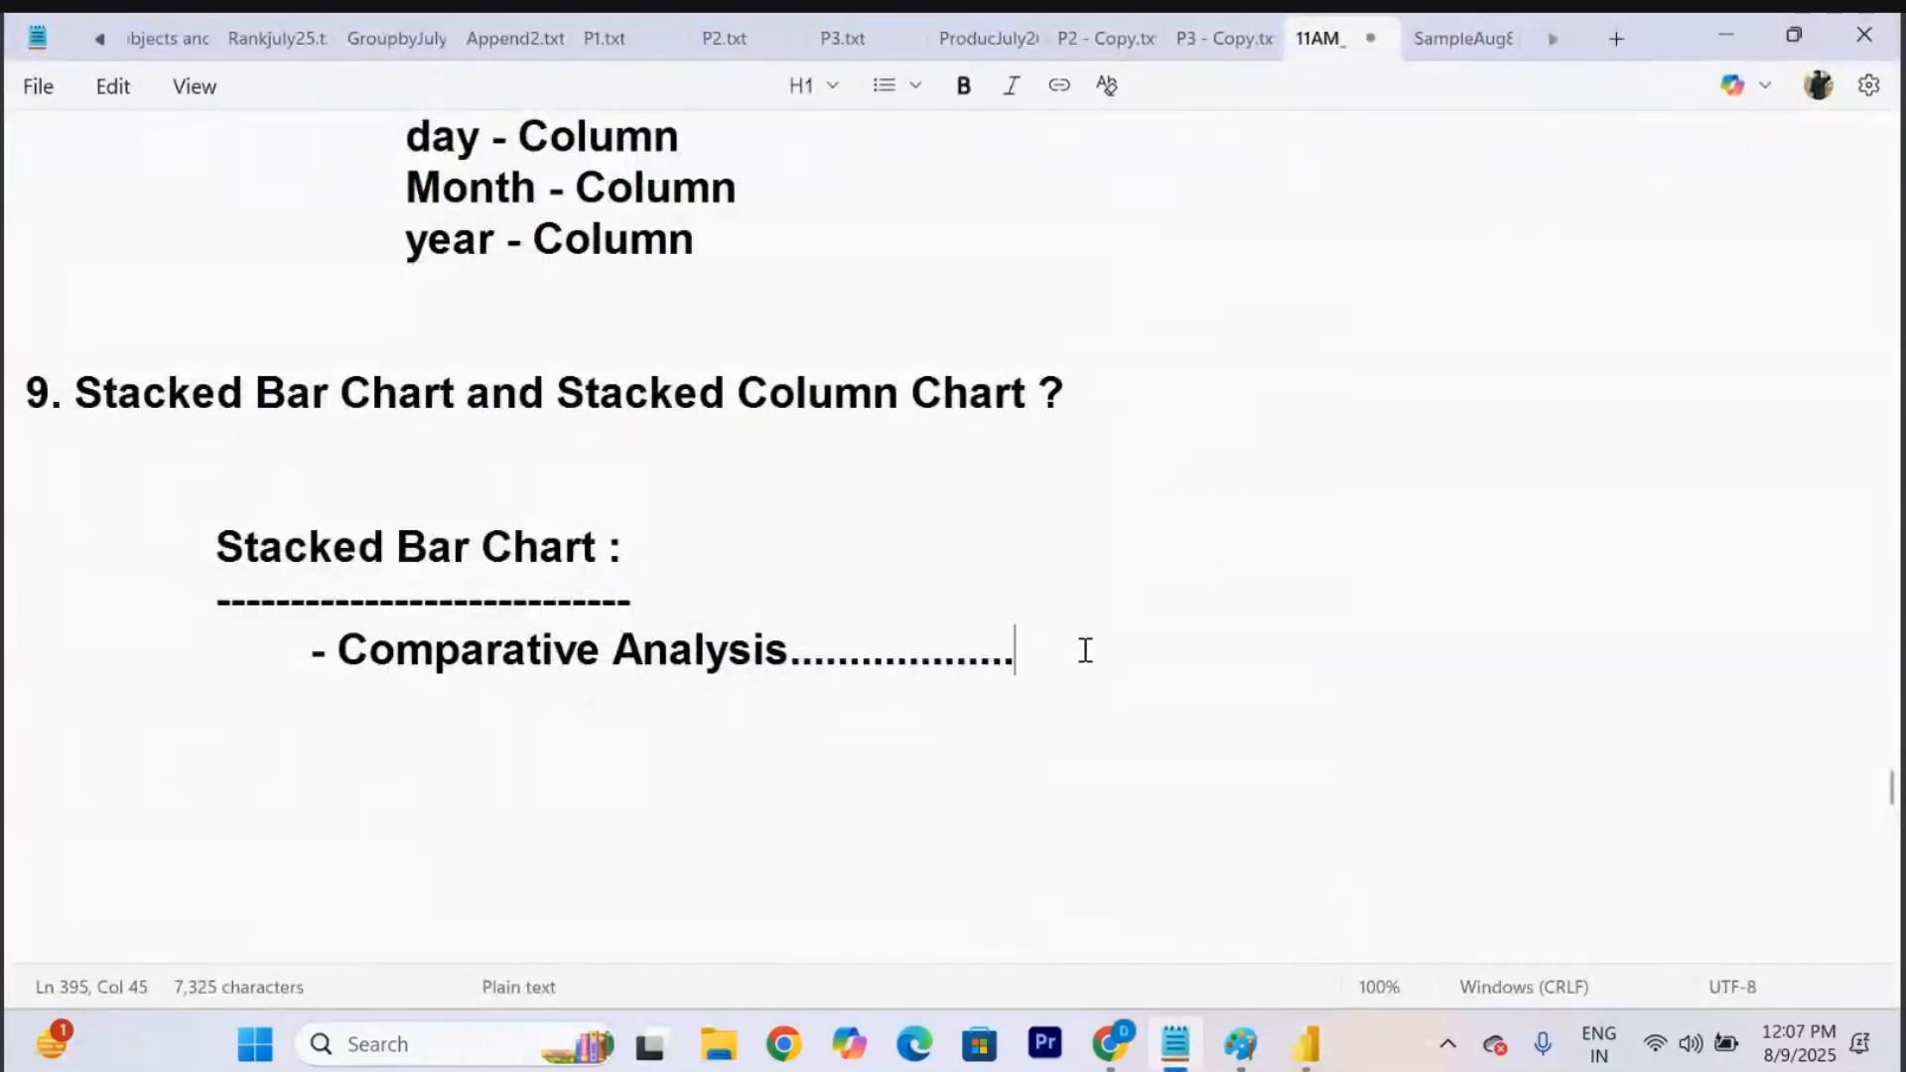
pyautogui.press('Return')
pyautogui.press('Tab')
pyautogui.press('Tab')
pyautogui.press('Tab')
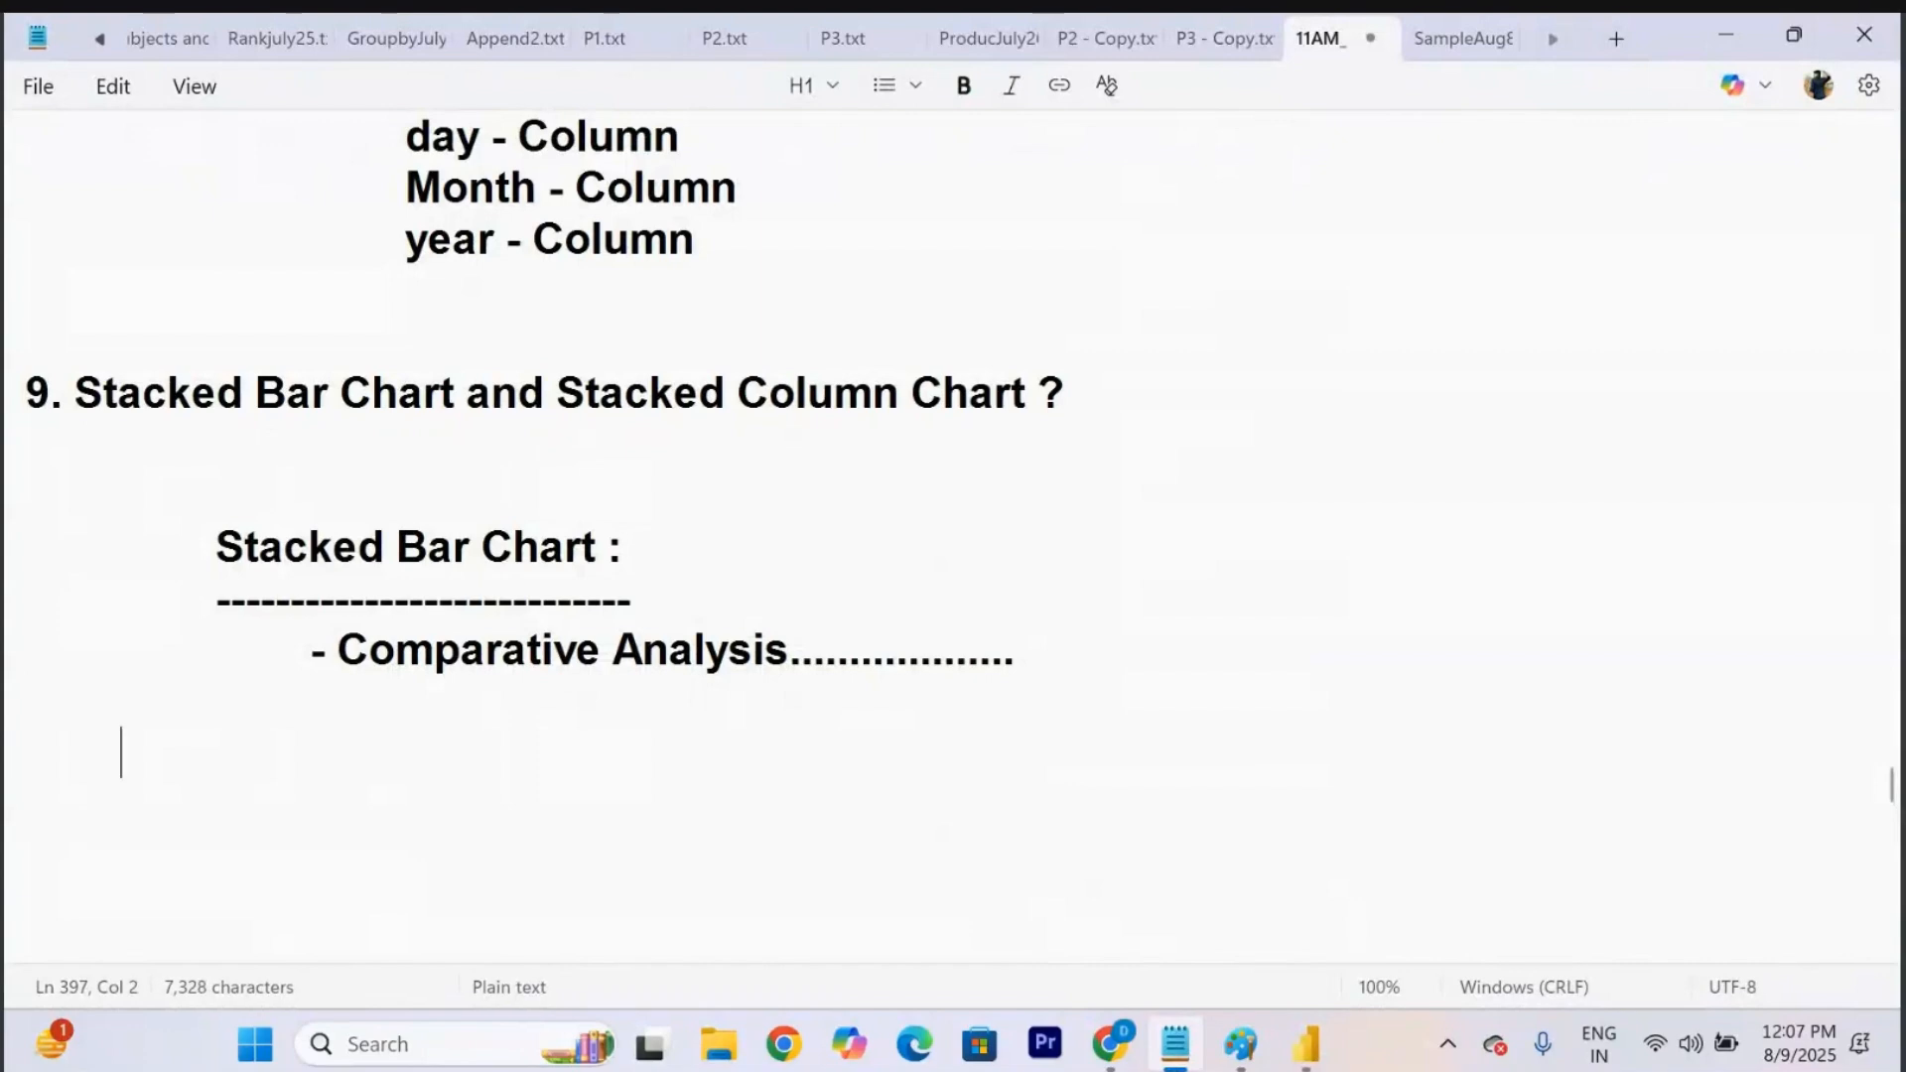
pyautogui.write('- Ca')
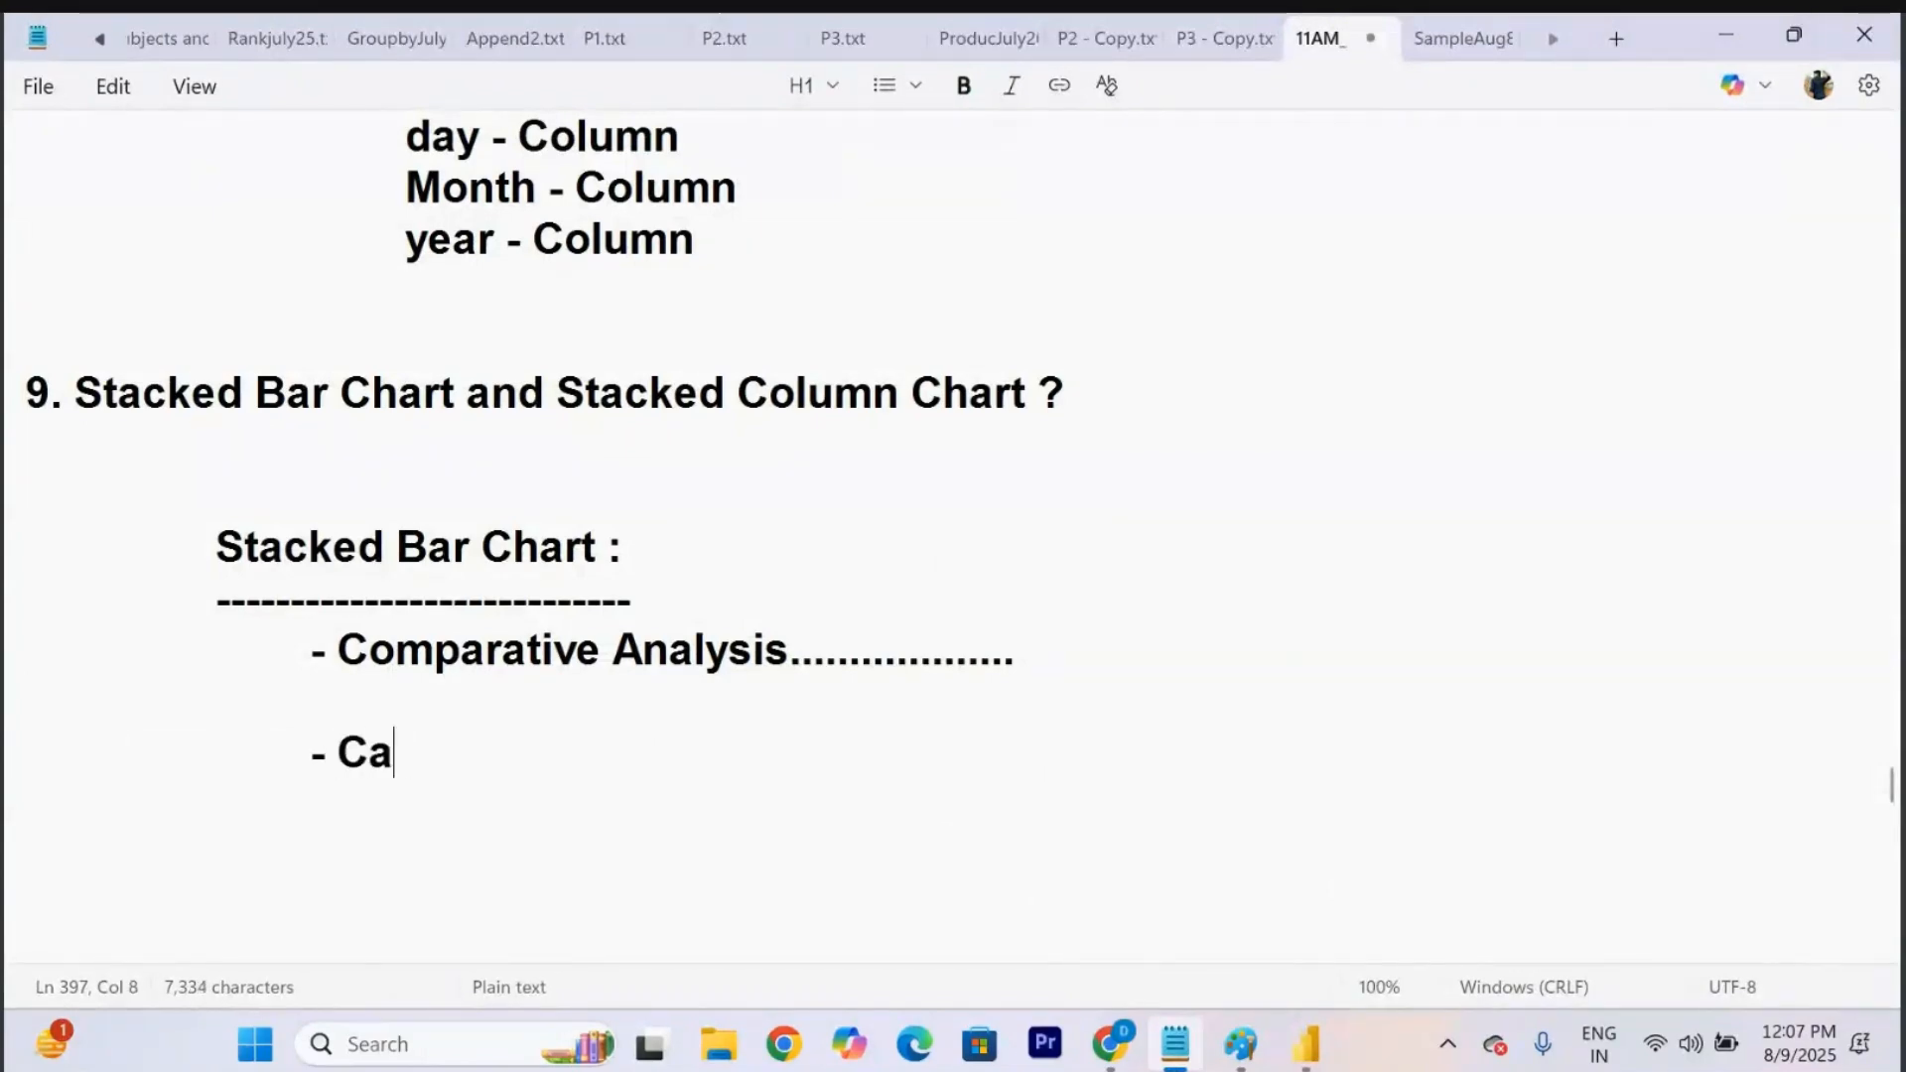
pyautogui.write('t, ')
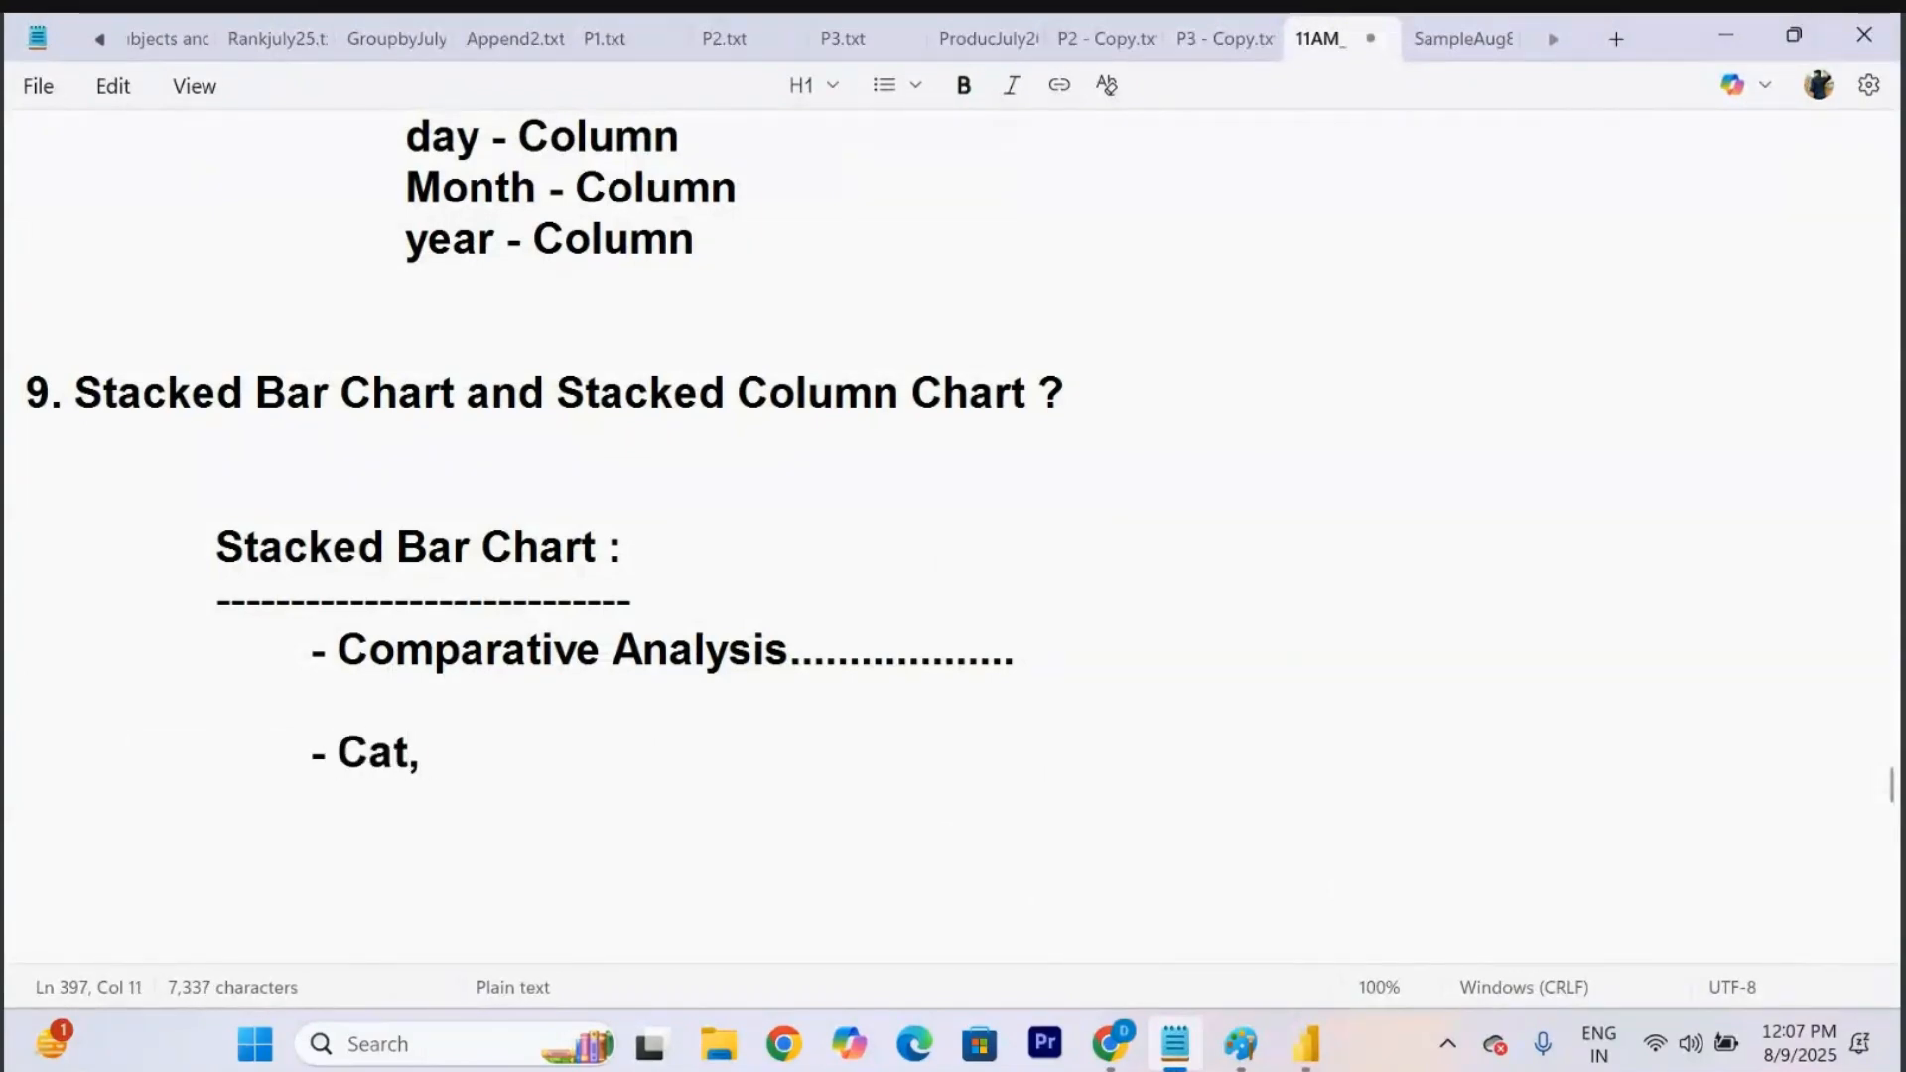
pyautogui.write('Pro.')
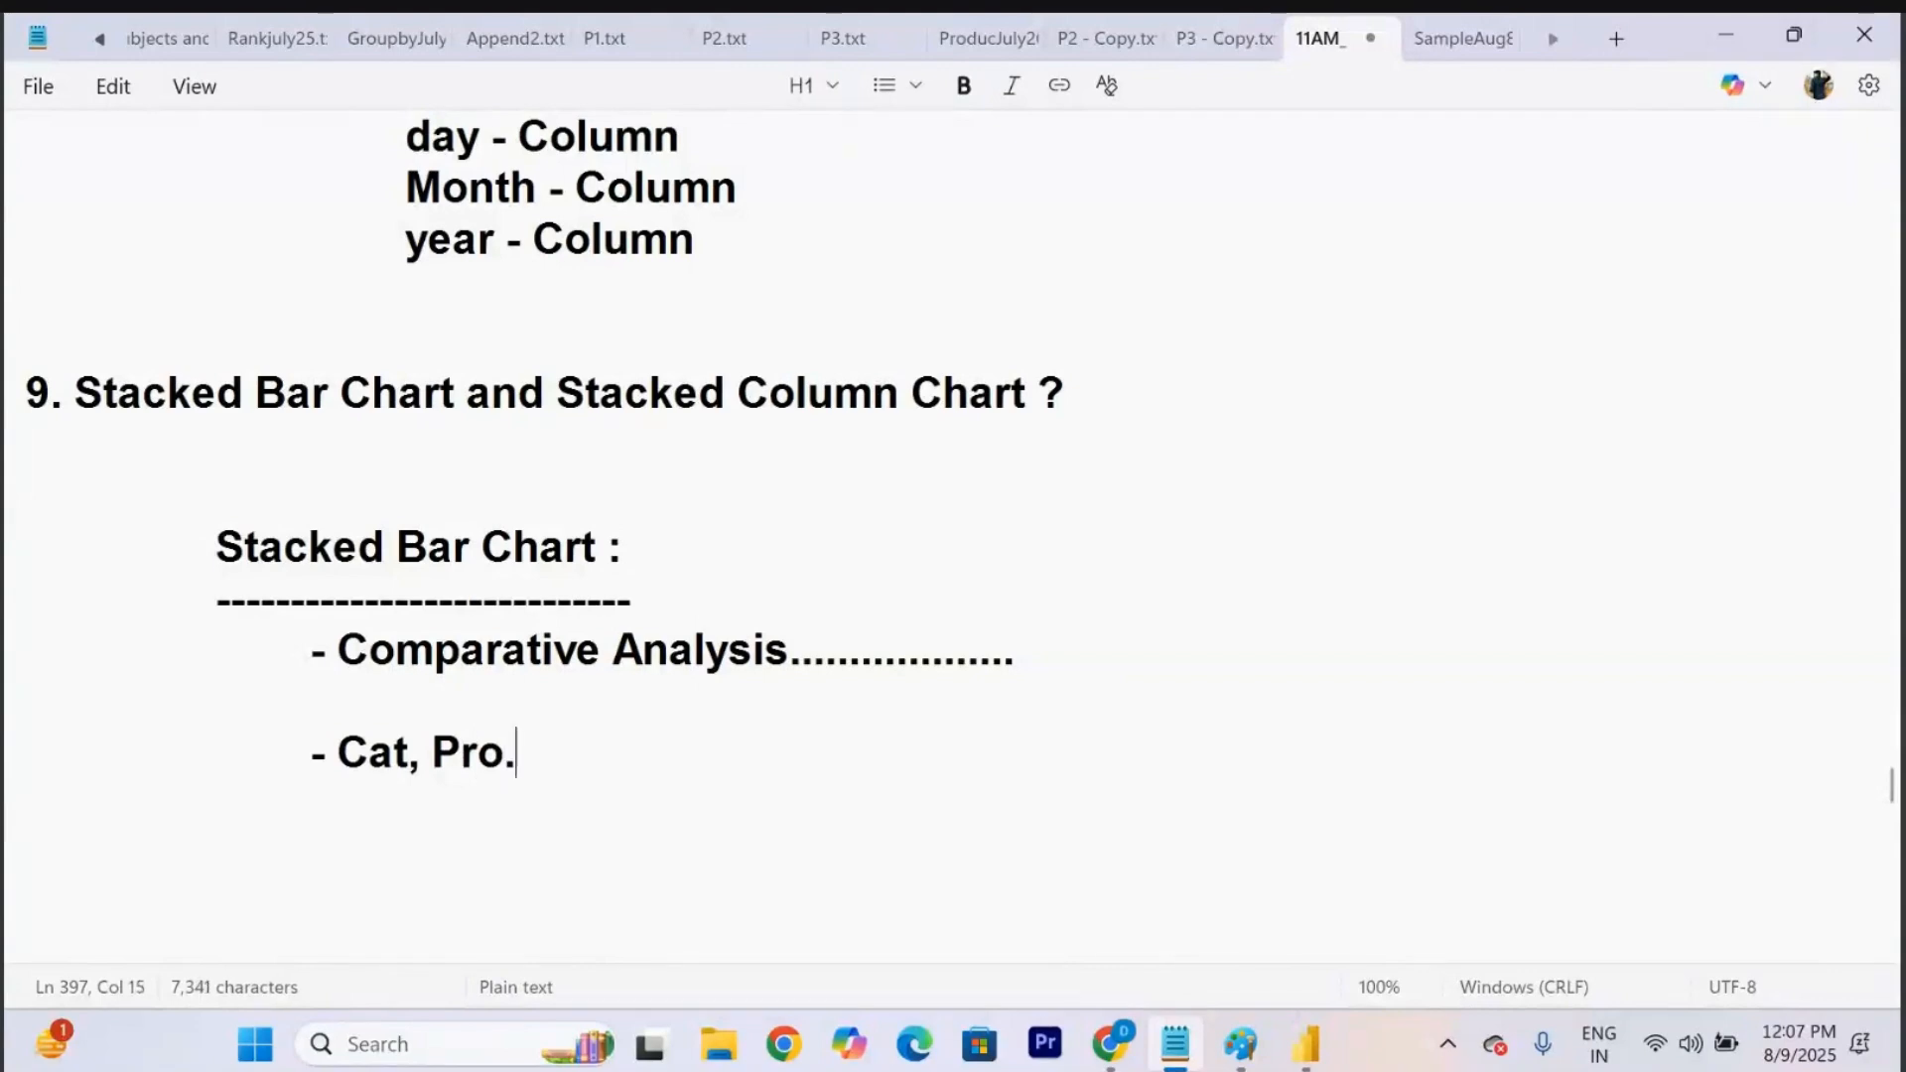
pyautogui.write('......')
# Expand the last note line to read "- Cat (TextData), Profit(Num).......".
pyautogui.click(414, 754)
pyautogui.write('(Text')
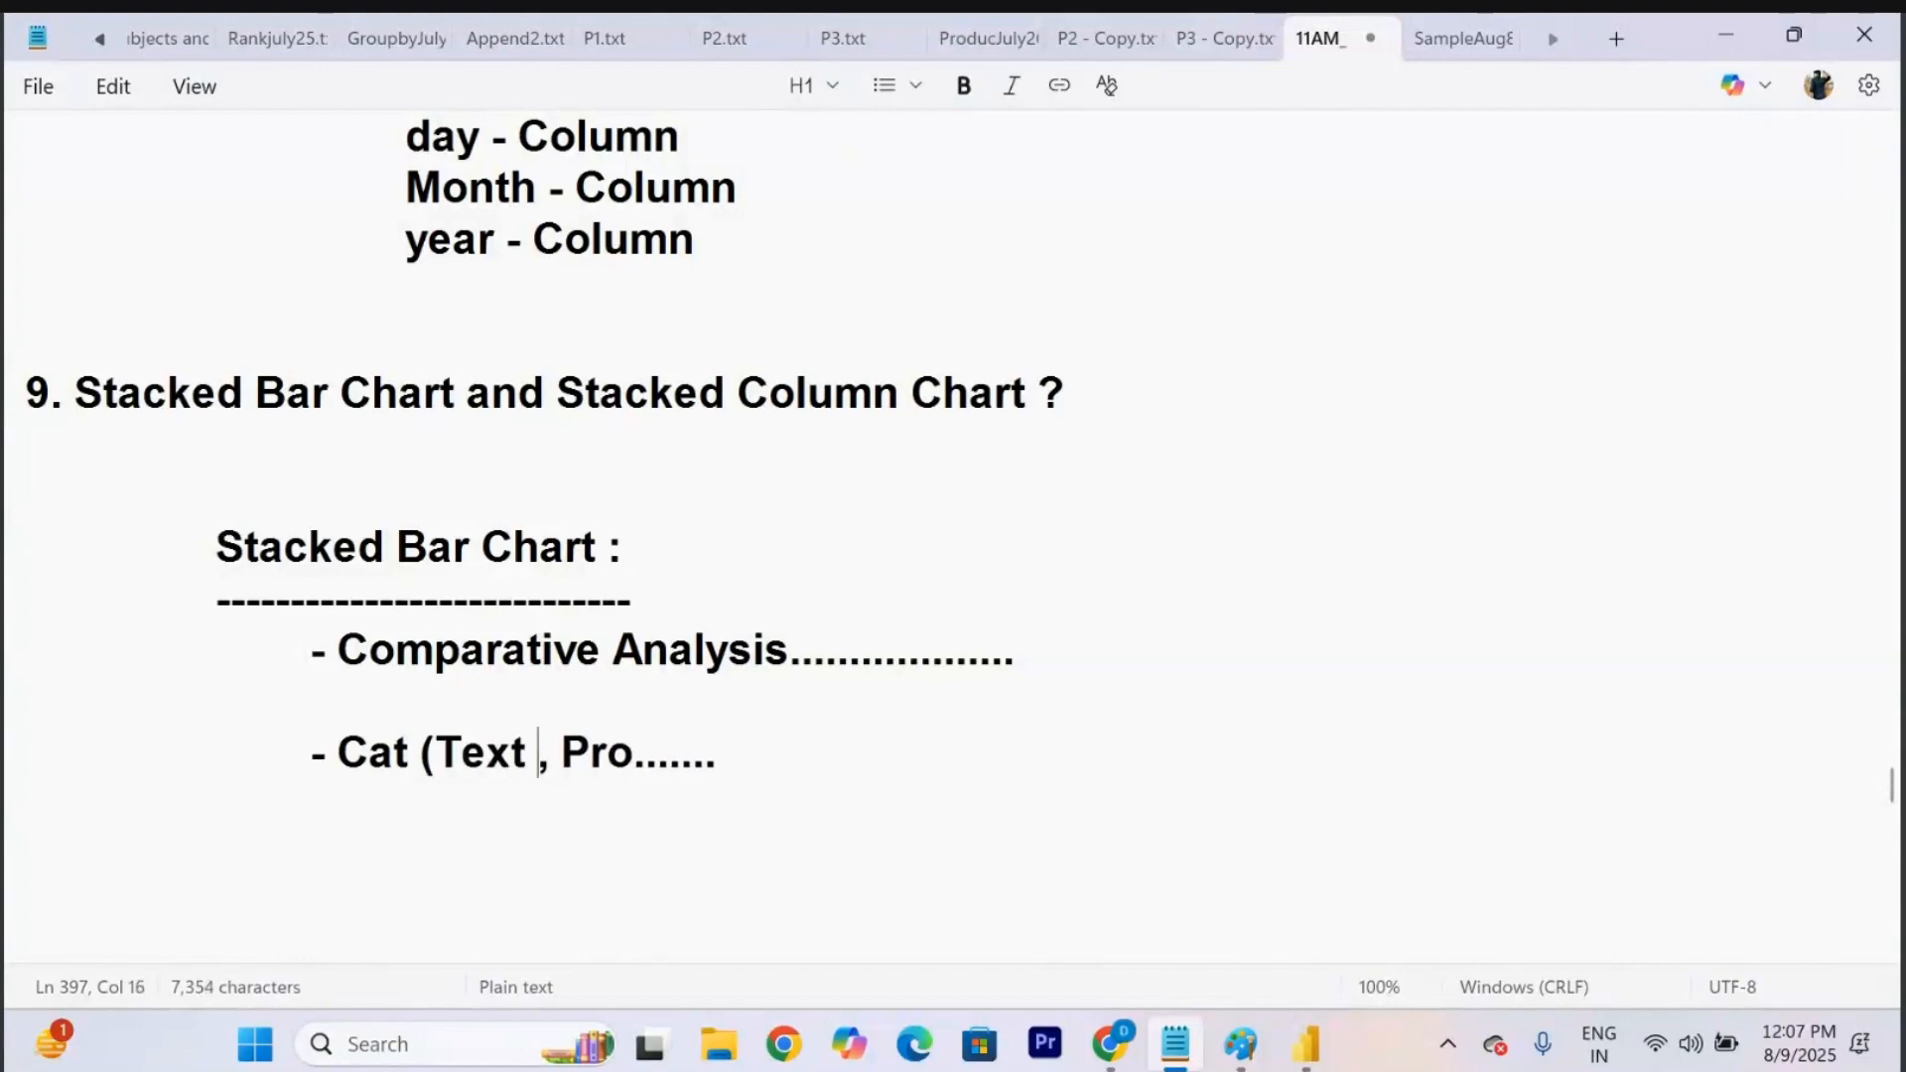
pyautogui.press('BackSpace')
pyautogui.write('Data')
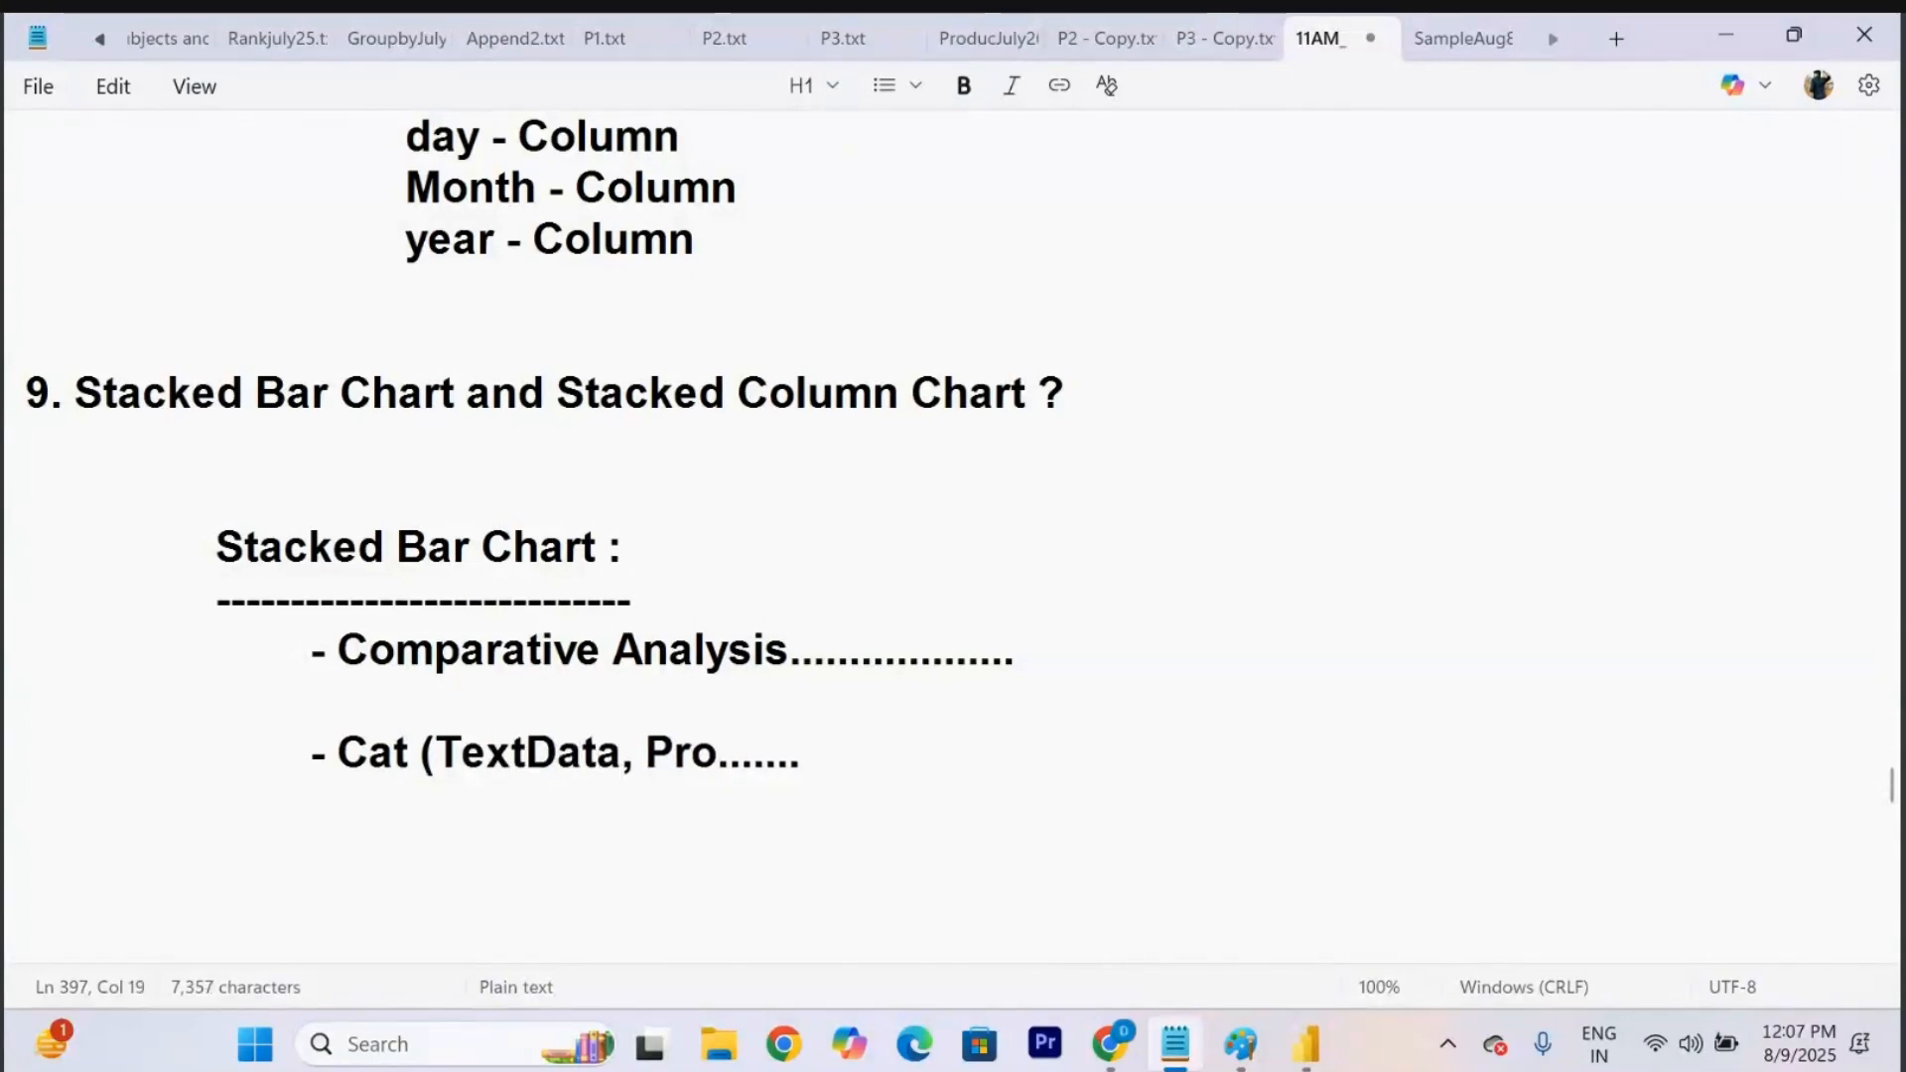
pyautogui.write(')')
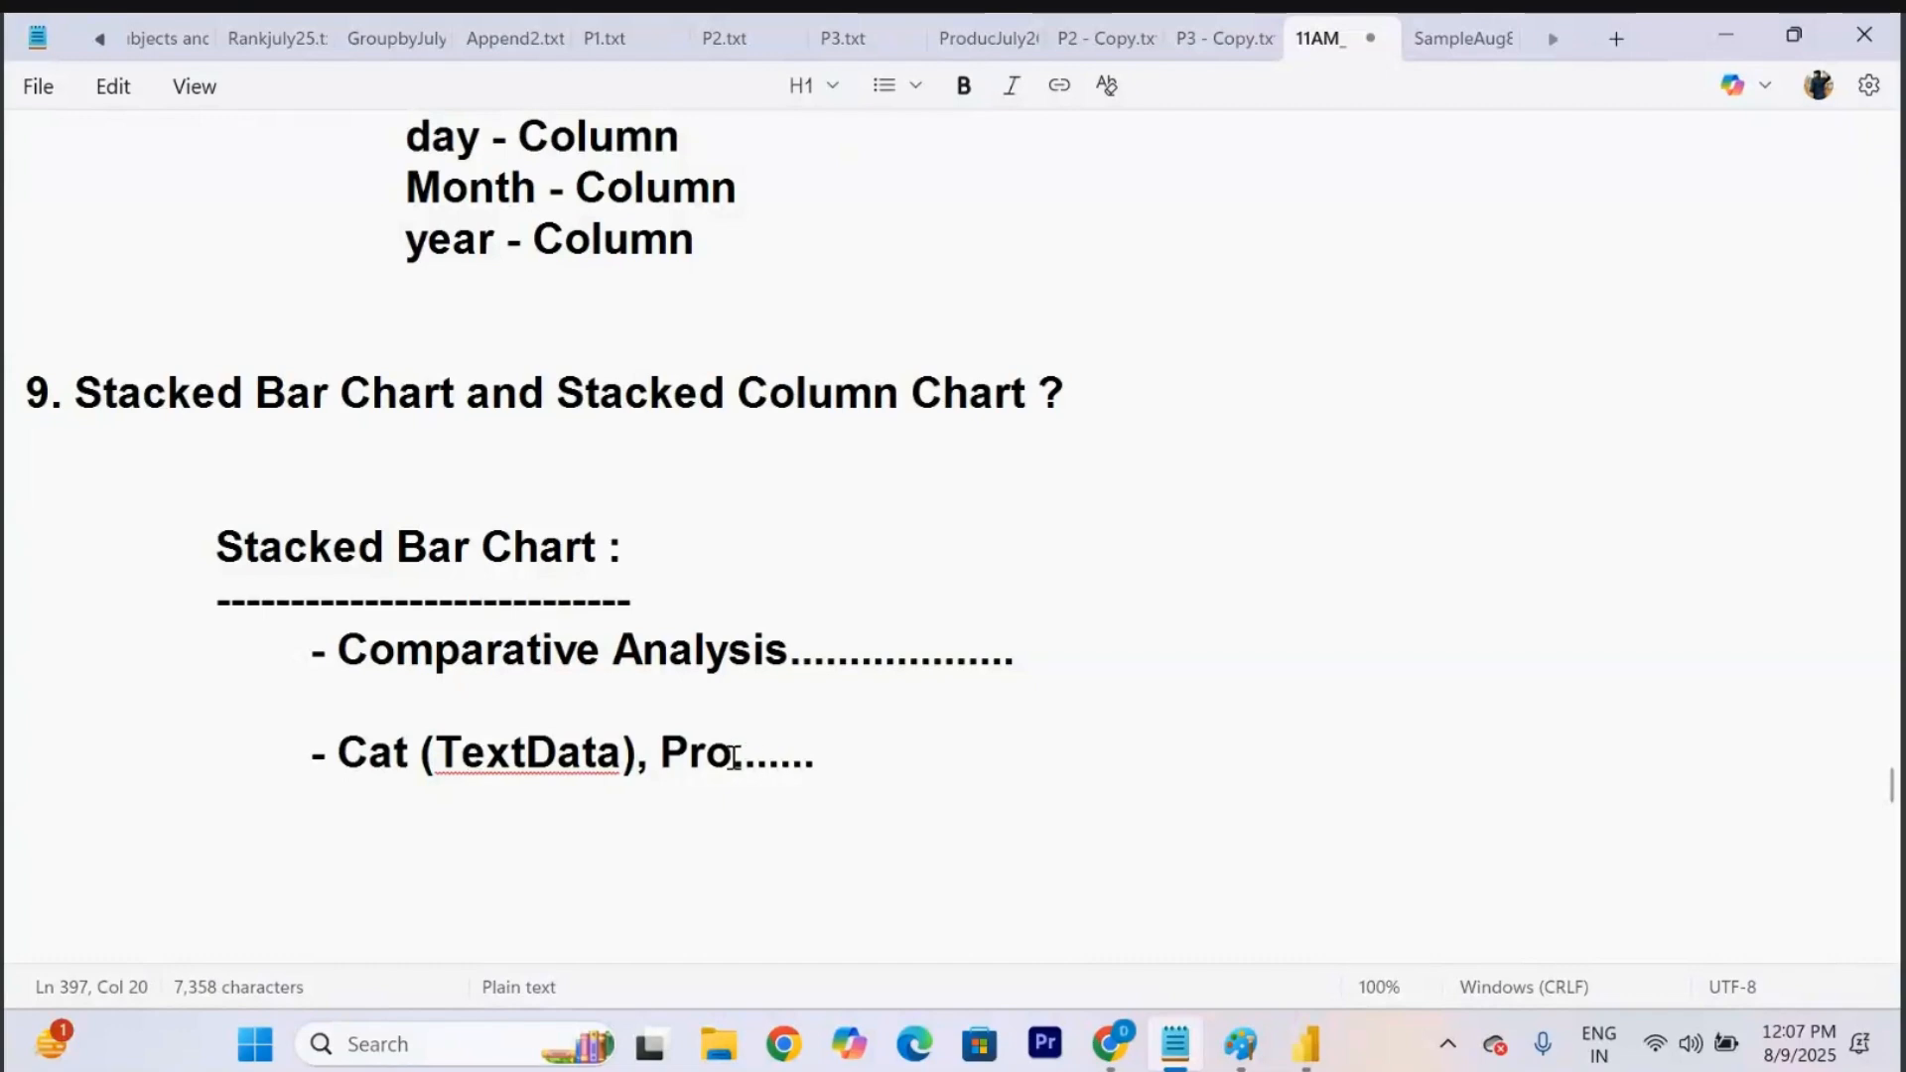
pyautogui.write(', Profit(N')
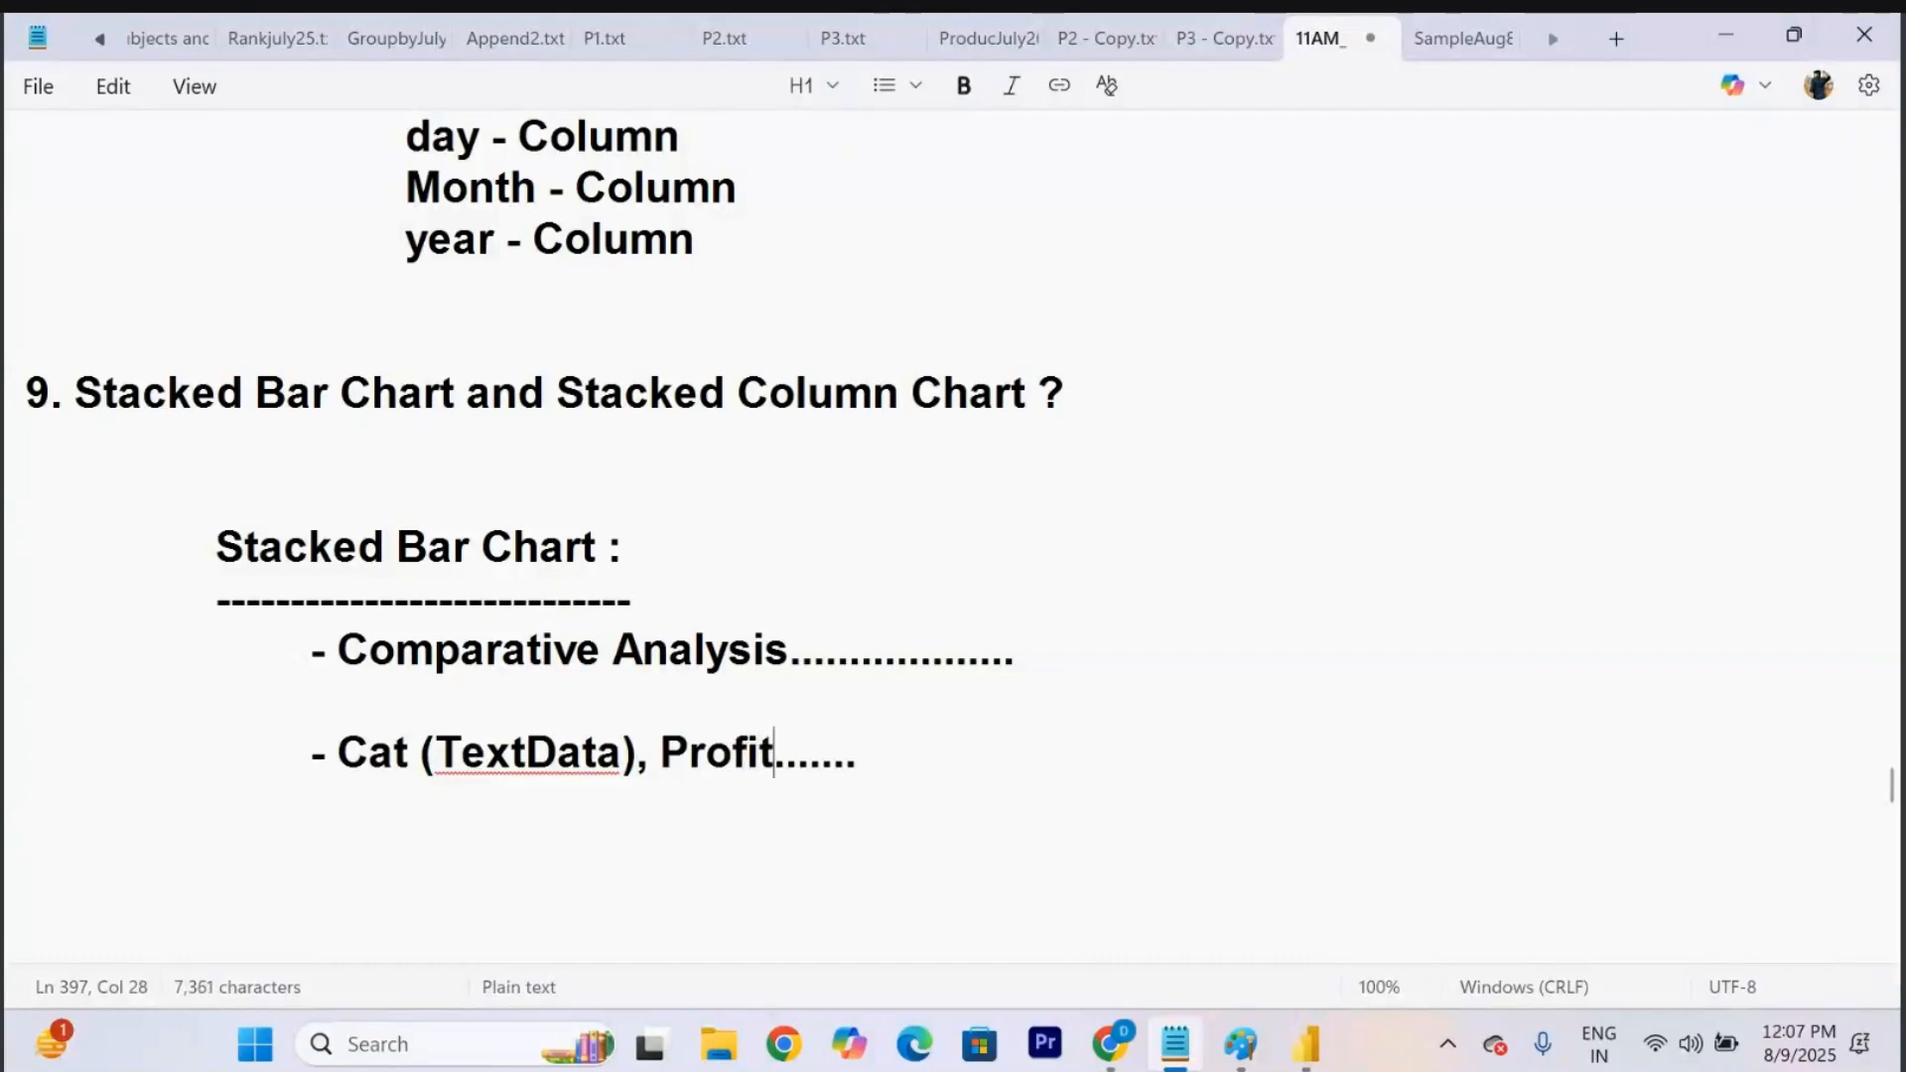
pyautogui.write('um')
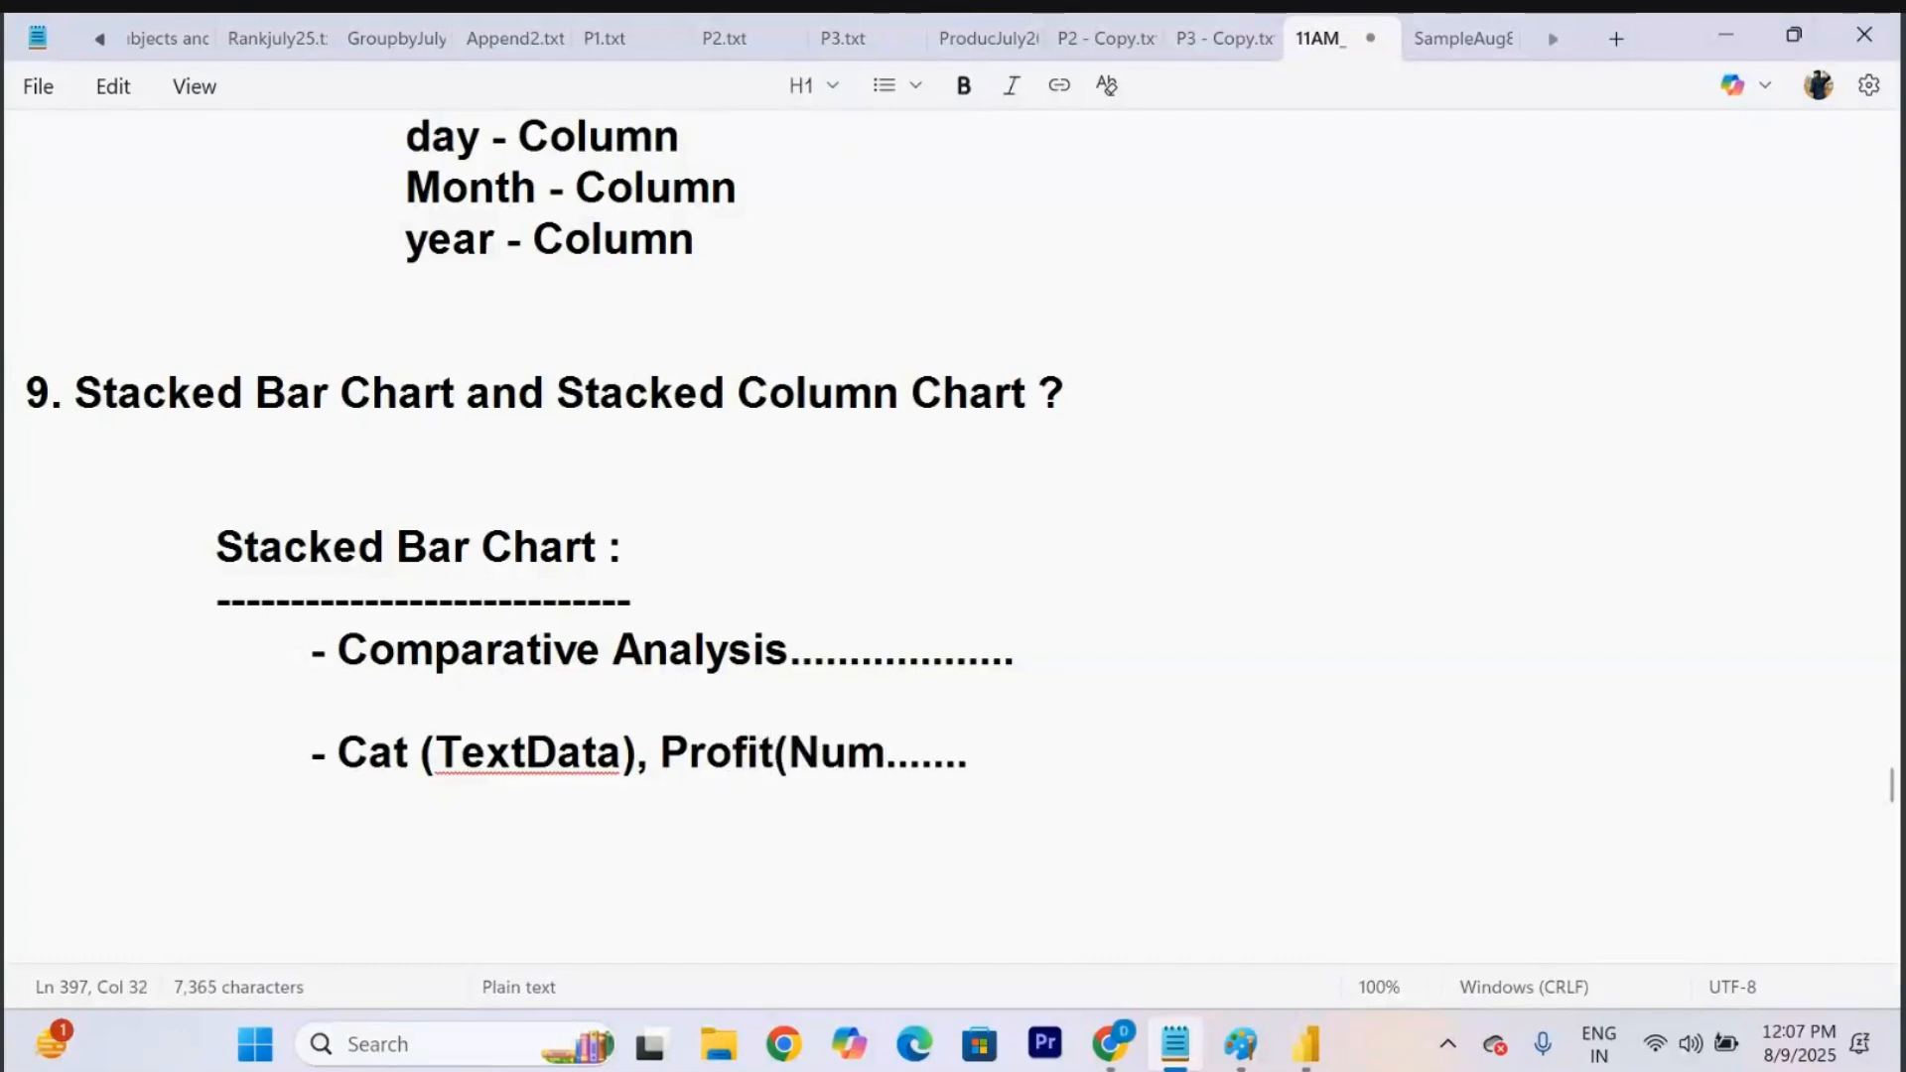
pyautogui.write(')')
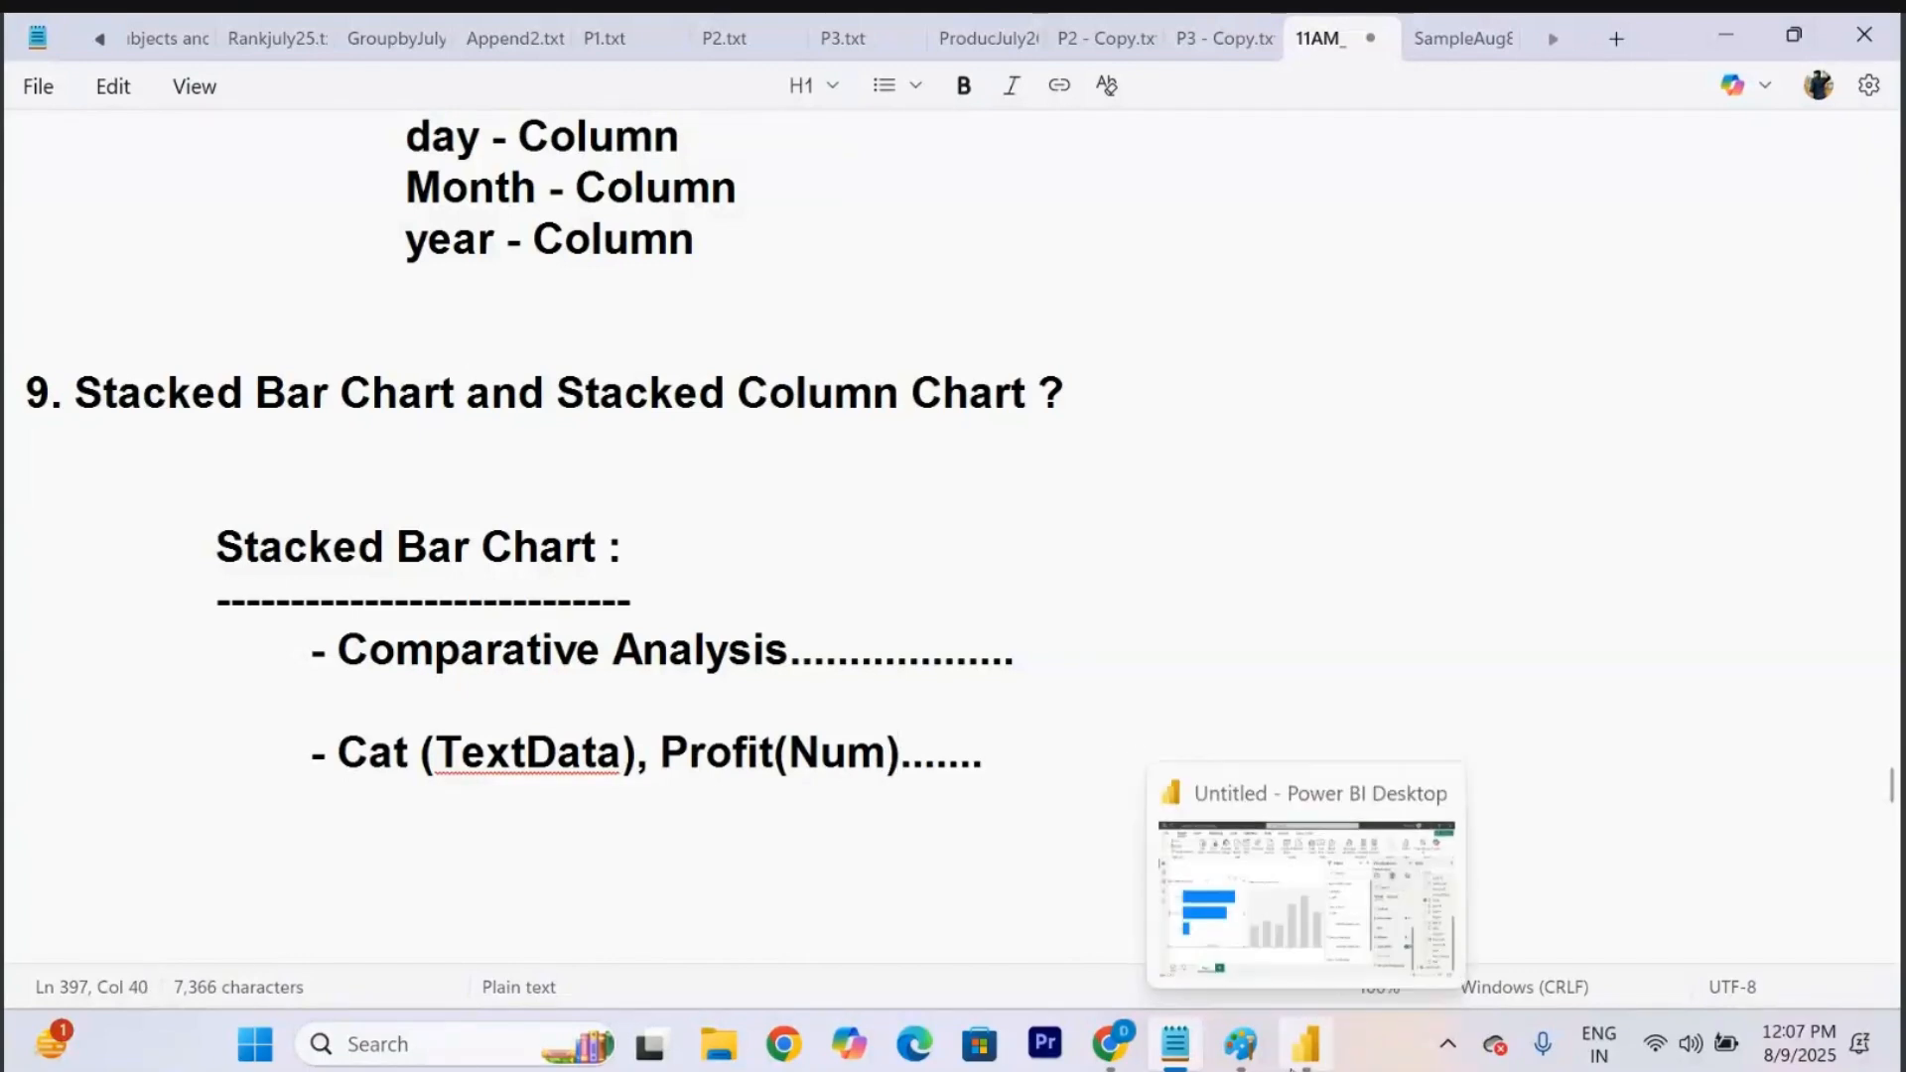
# Switch to Power BI Desktop, examine the Category and Profit columns and their data types in the Orders table, and return to the report.
pyautogui.click(1306, 1052)
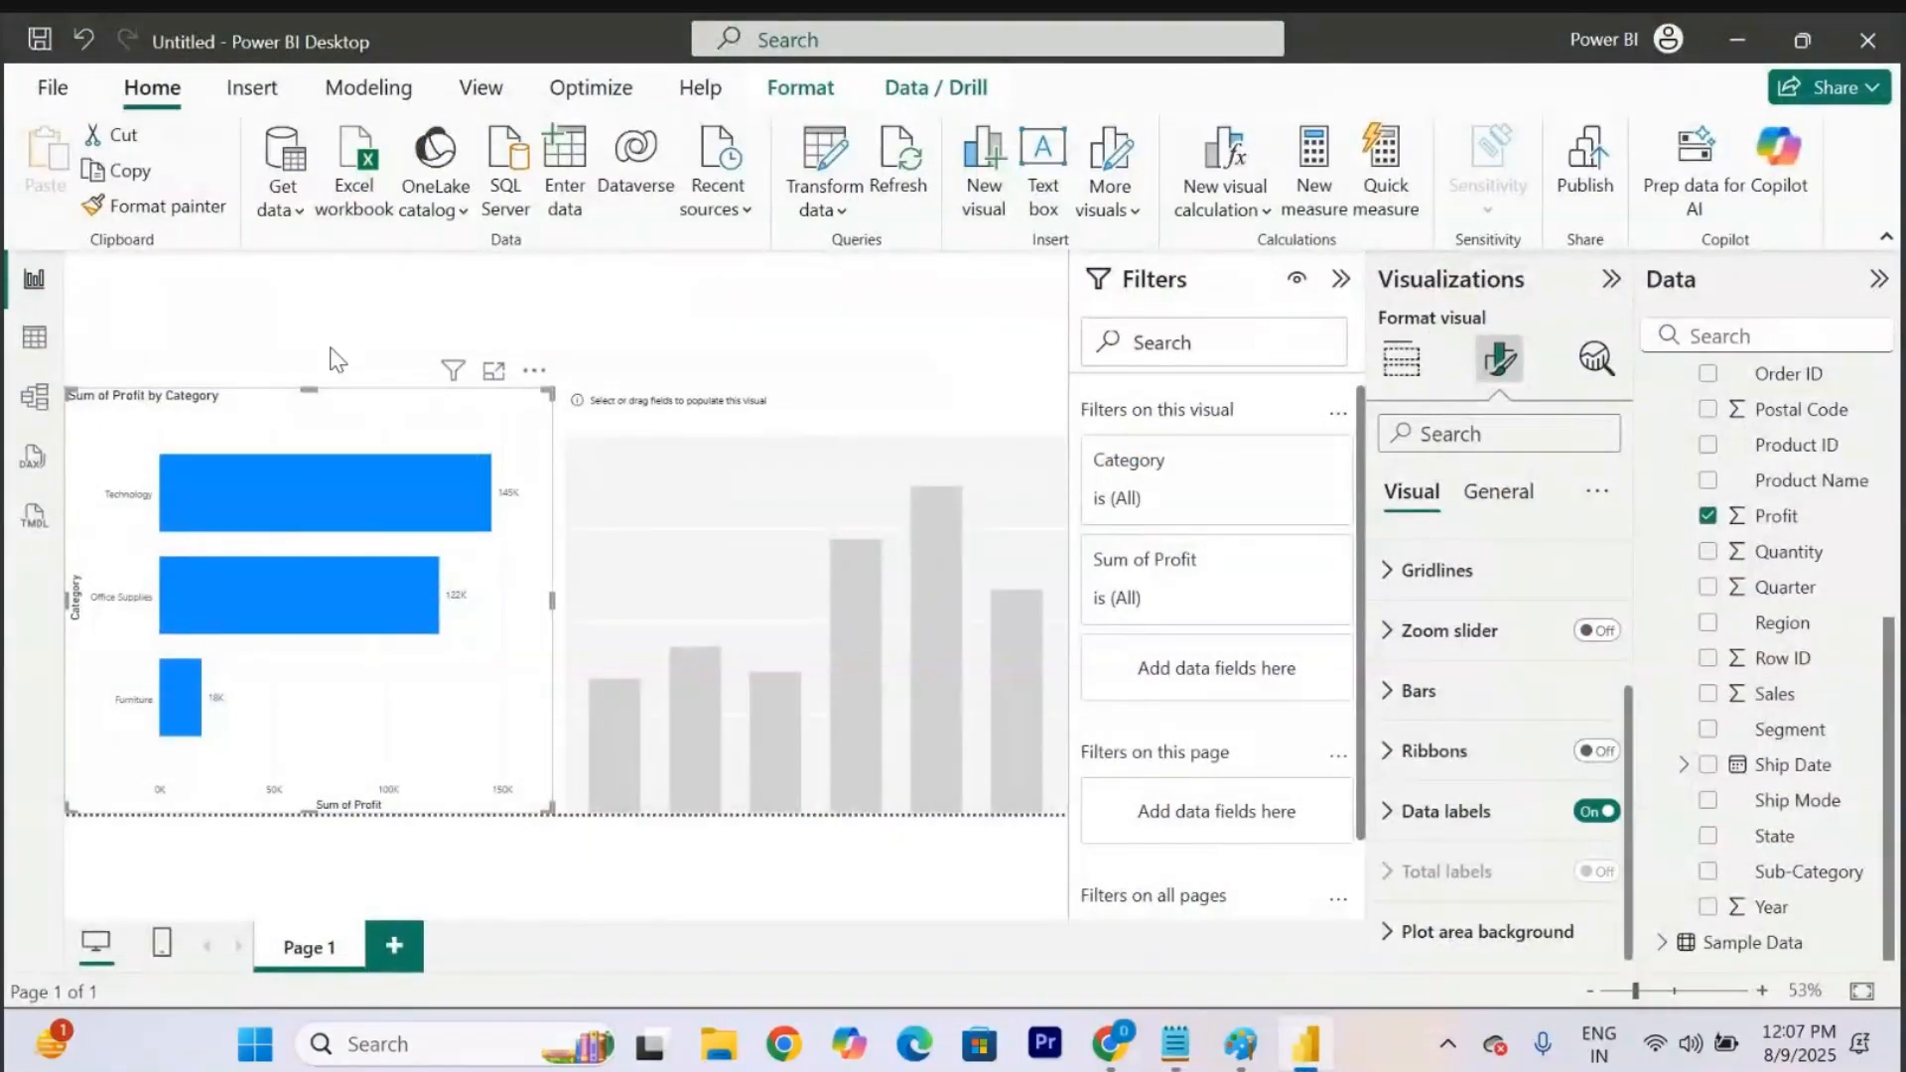
pyautogui.click(34, 338)
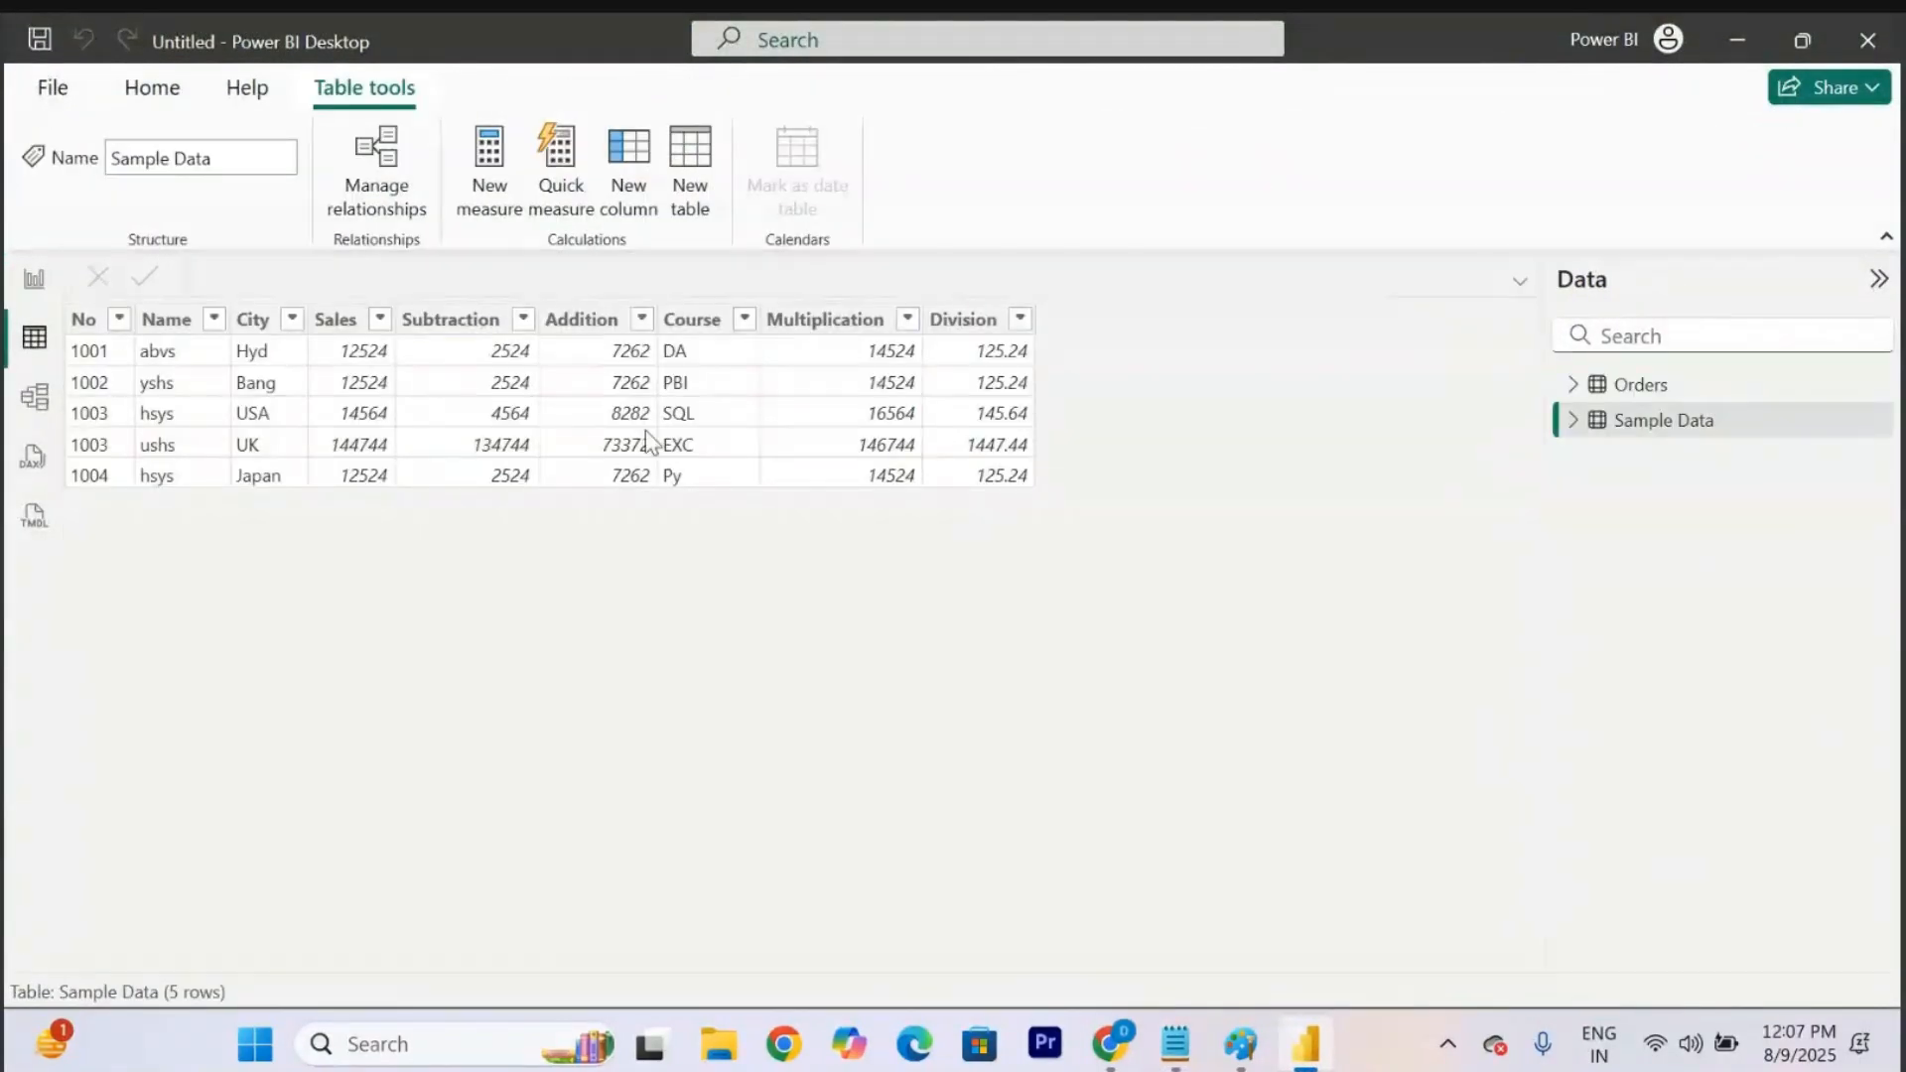
pyautogui.click(1664, 387)
pyautogui.hscroll(5, 1055, 476)
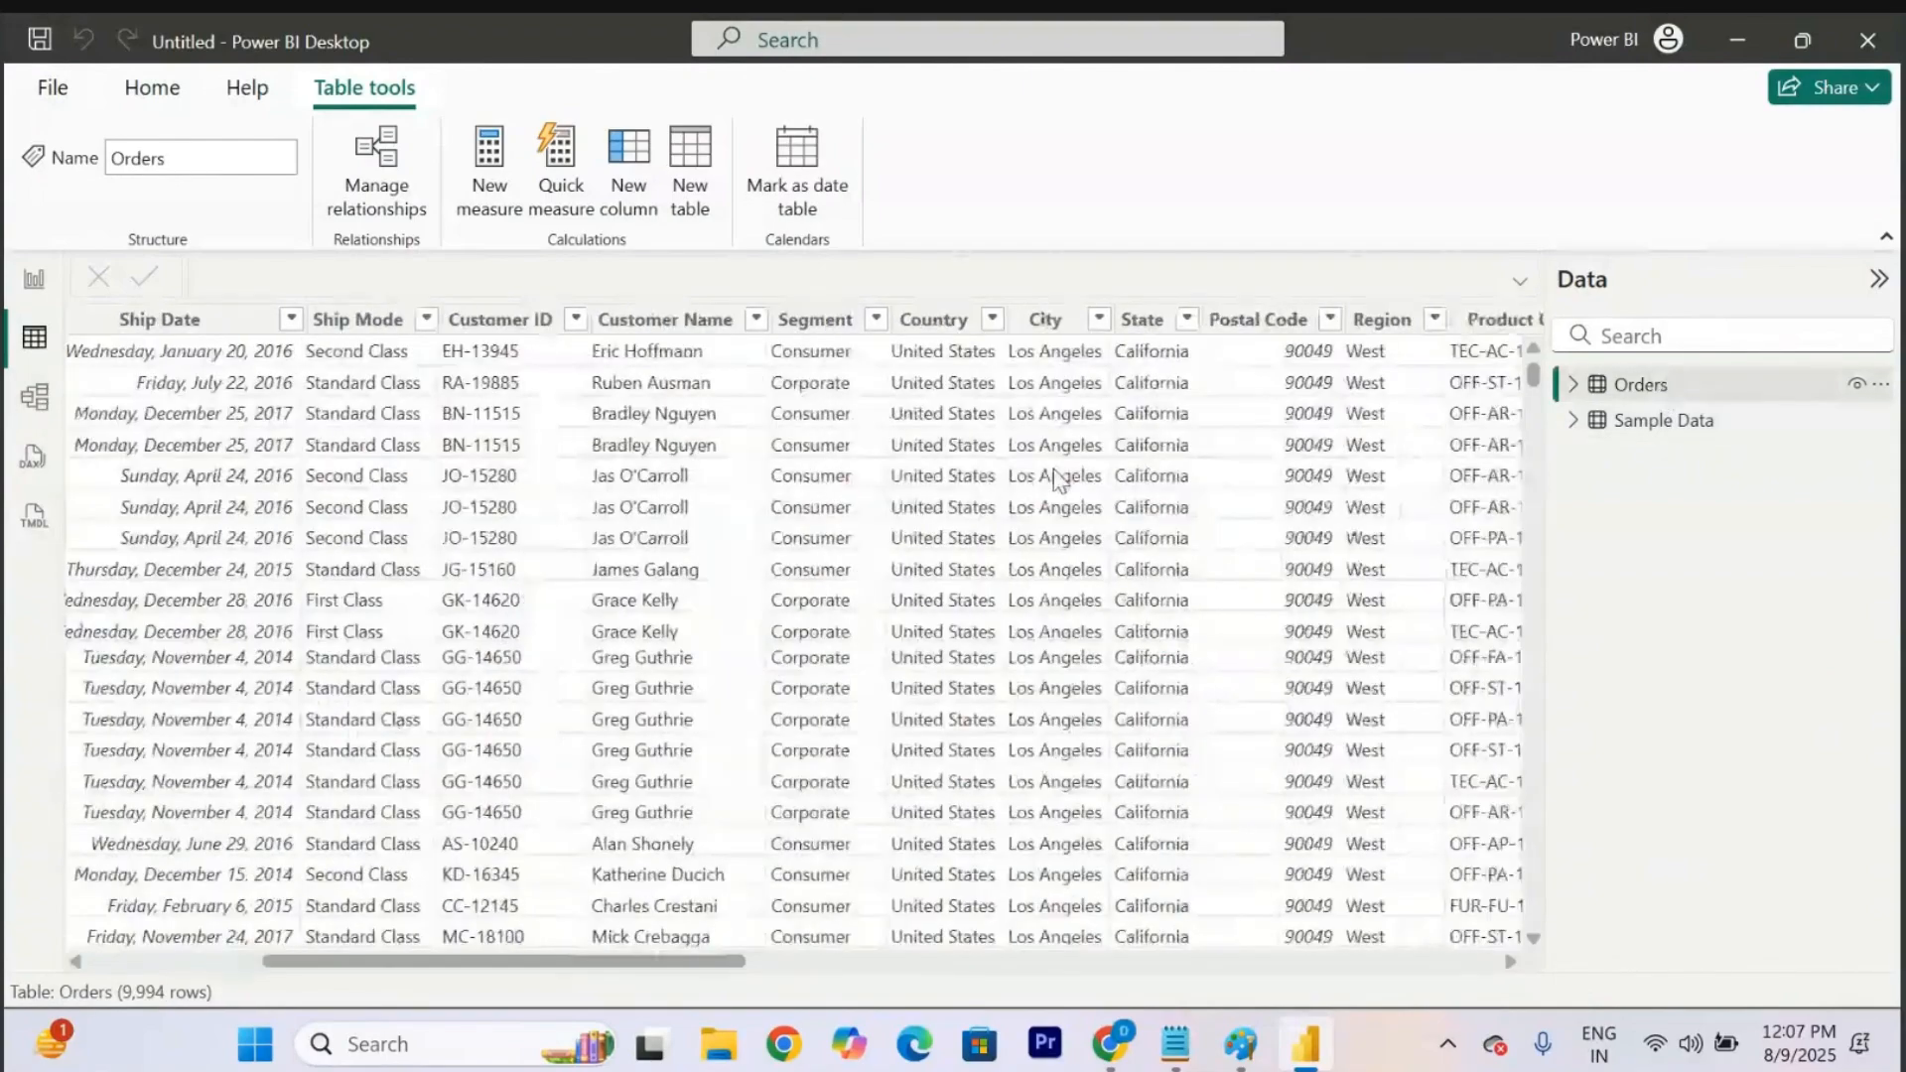
pyautogui.hscroll(10, 1055, 477)
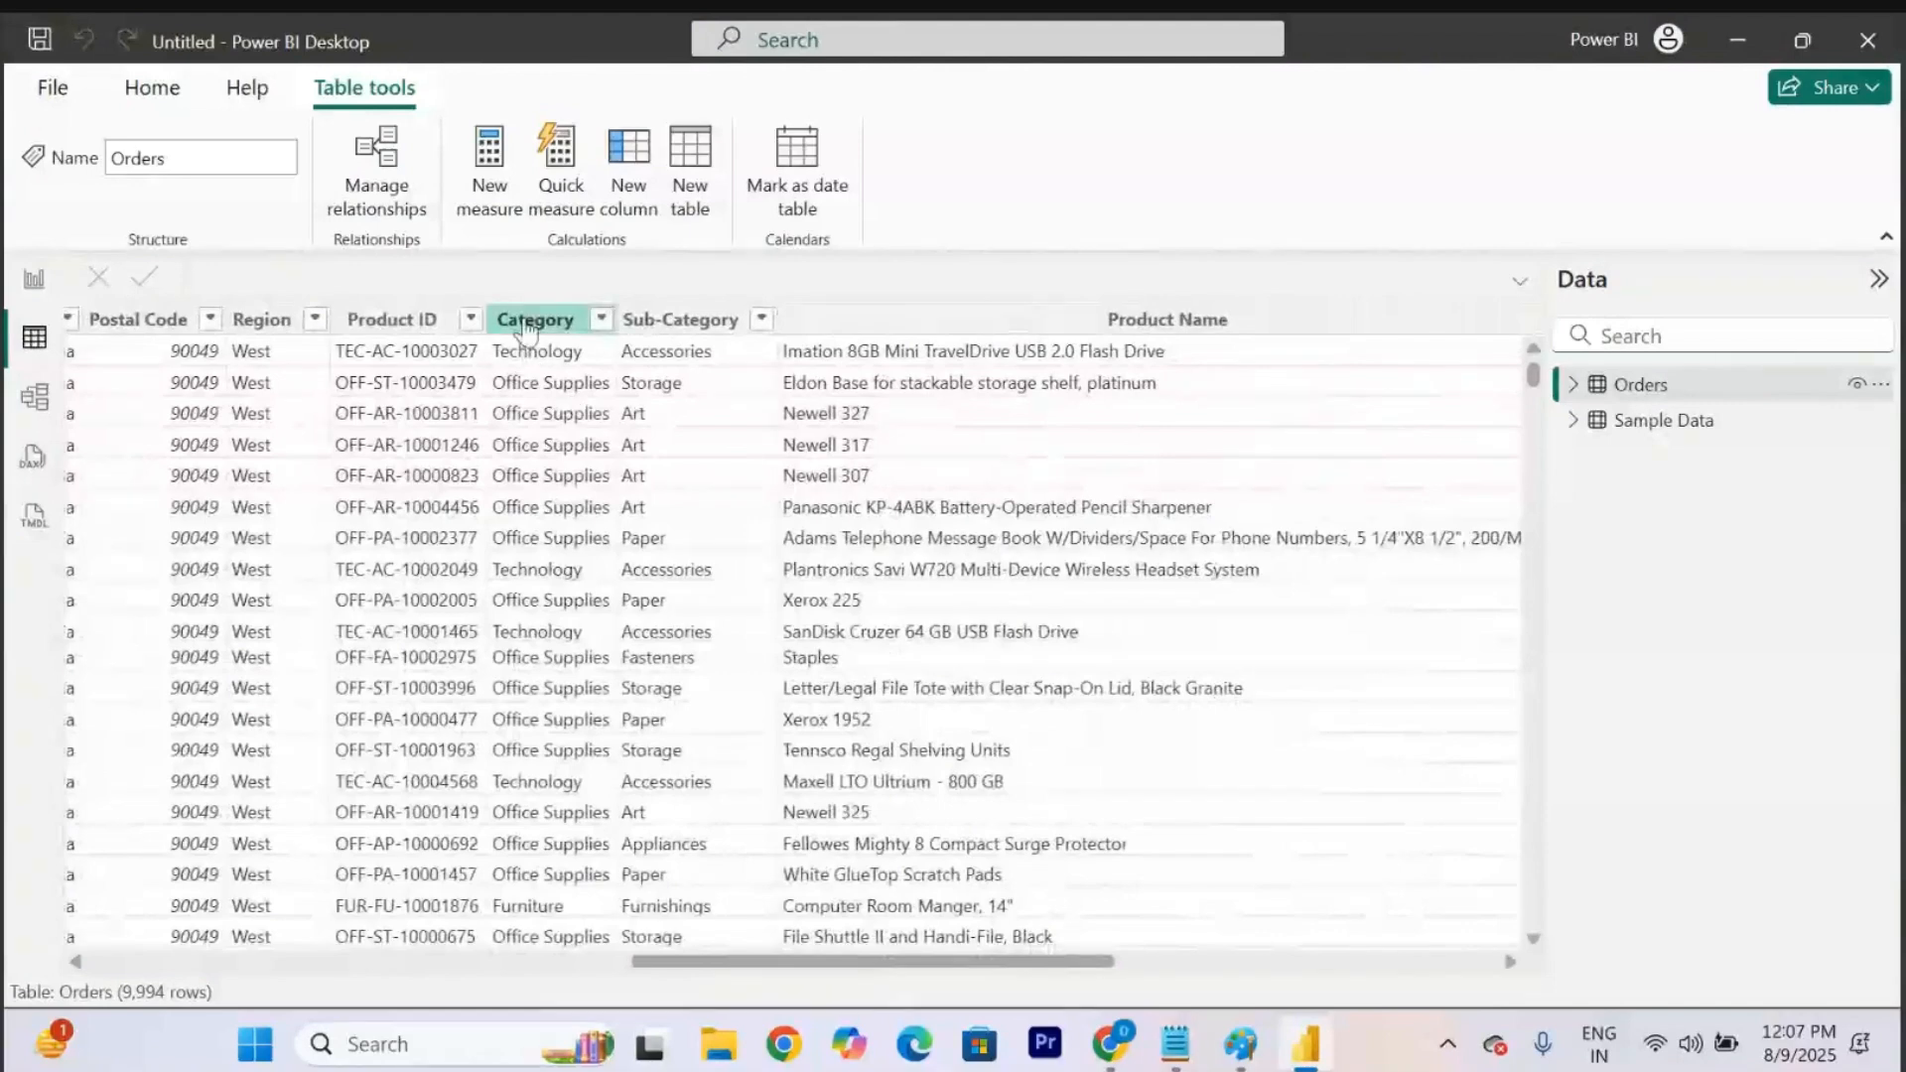
pyautogui.click(533, 794)
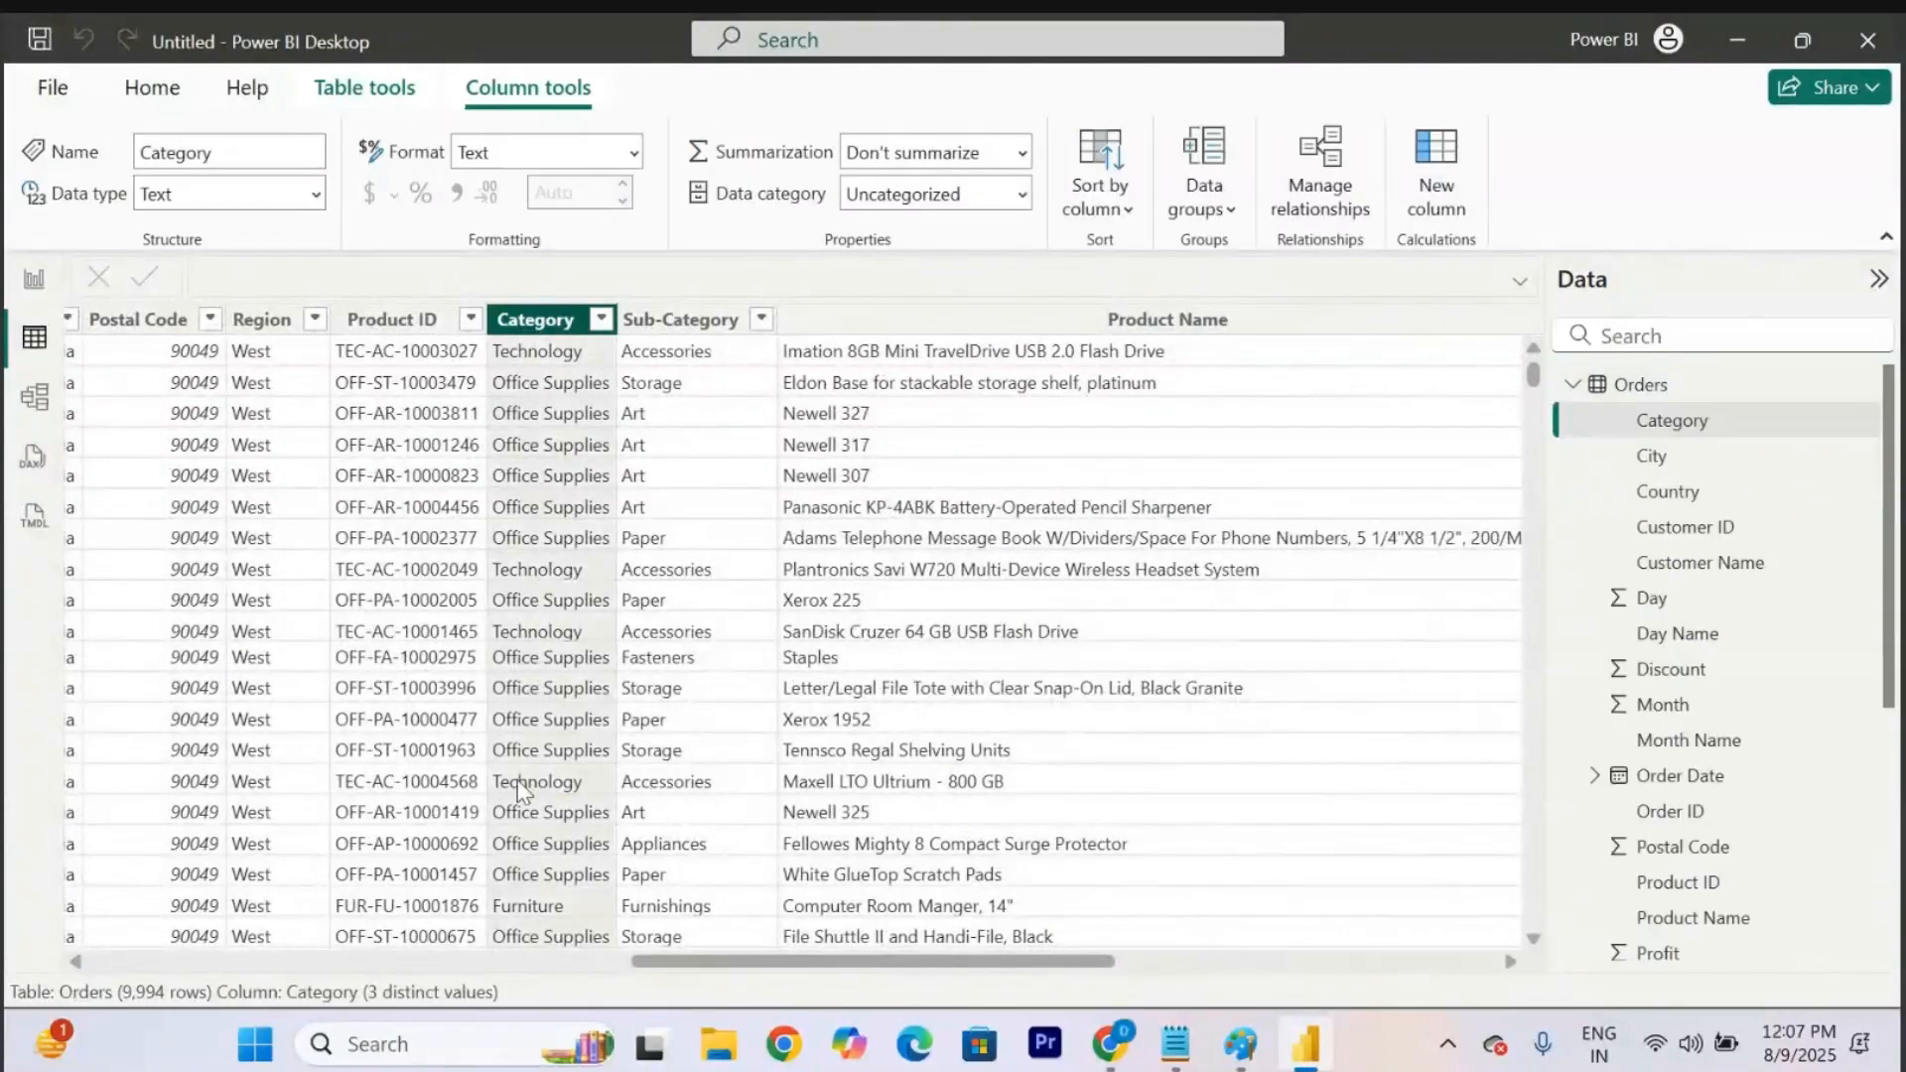
pyautogui.hscroll(10, 1007, 660)
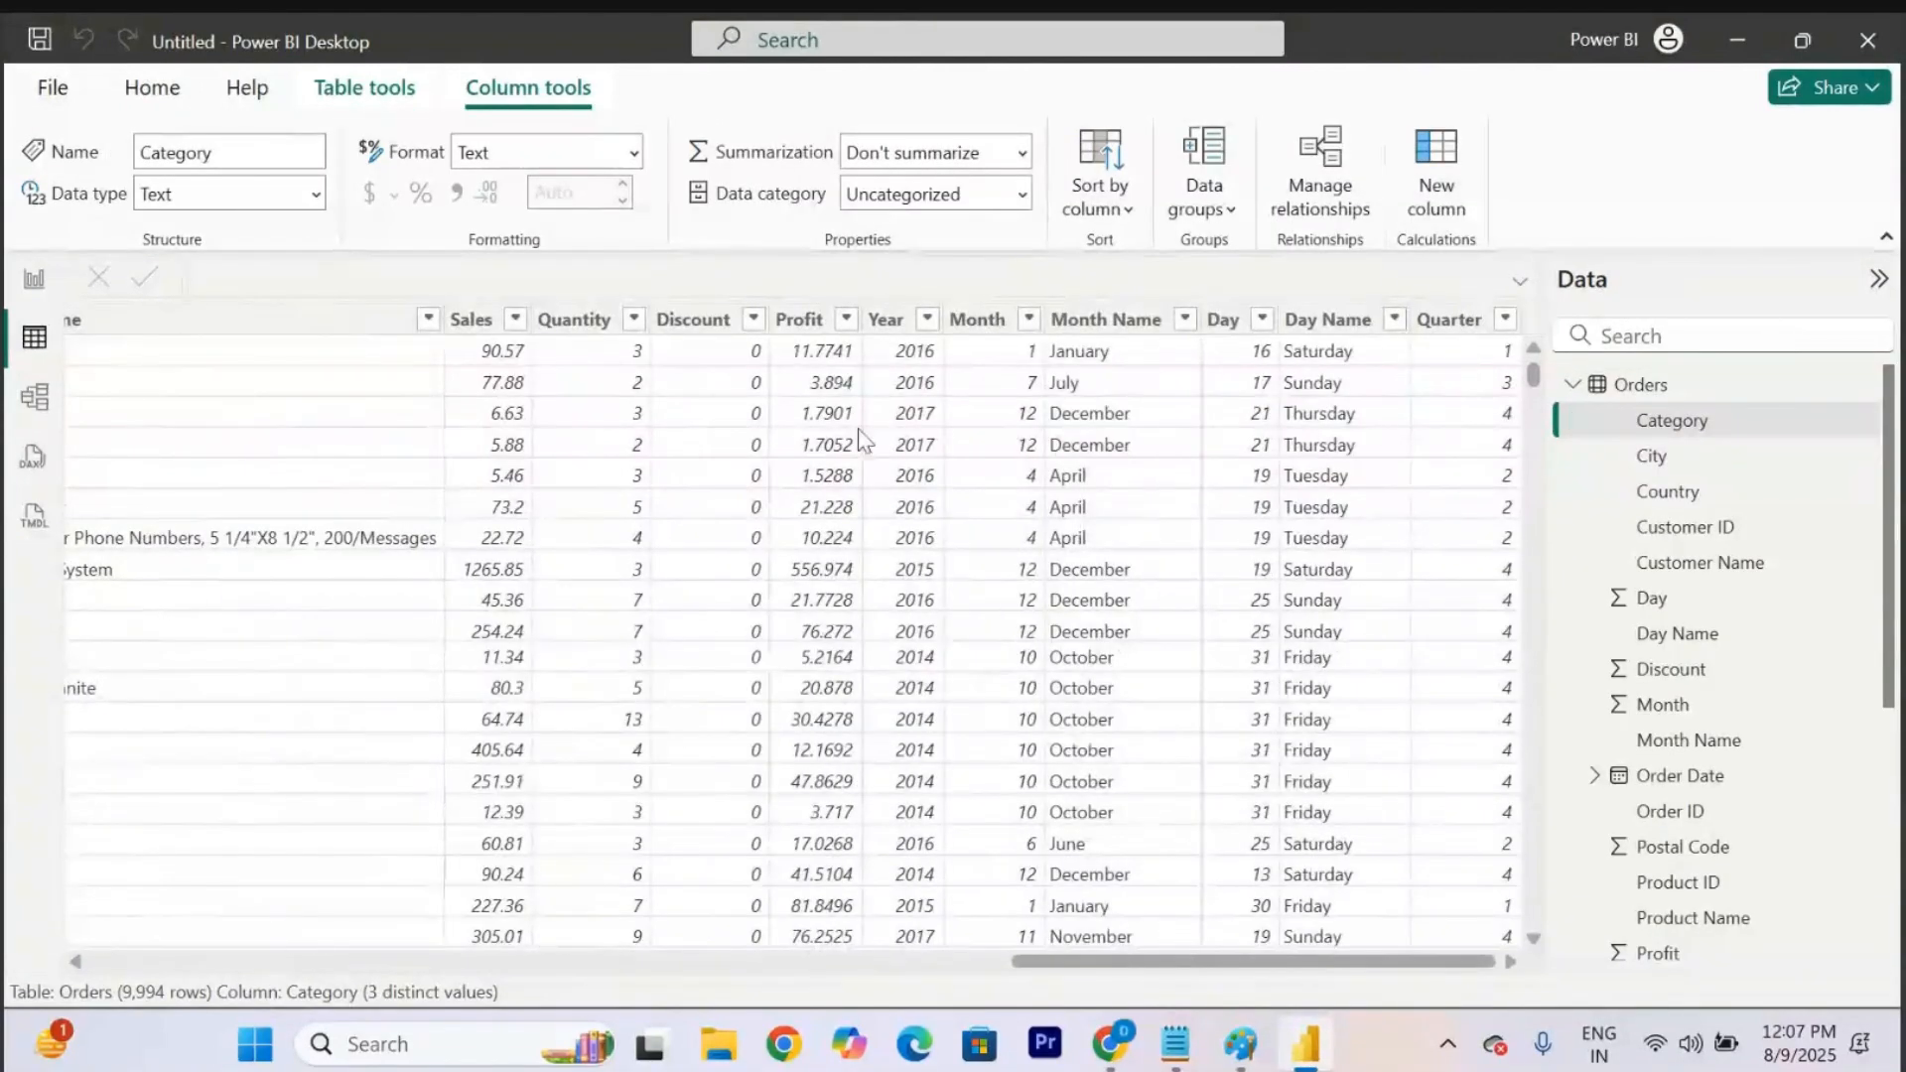
pyautogui.click(798, 319)
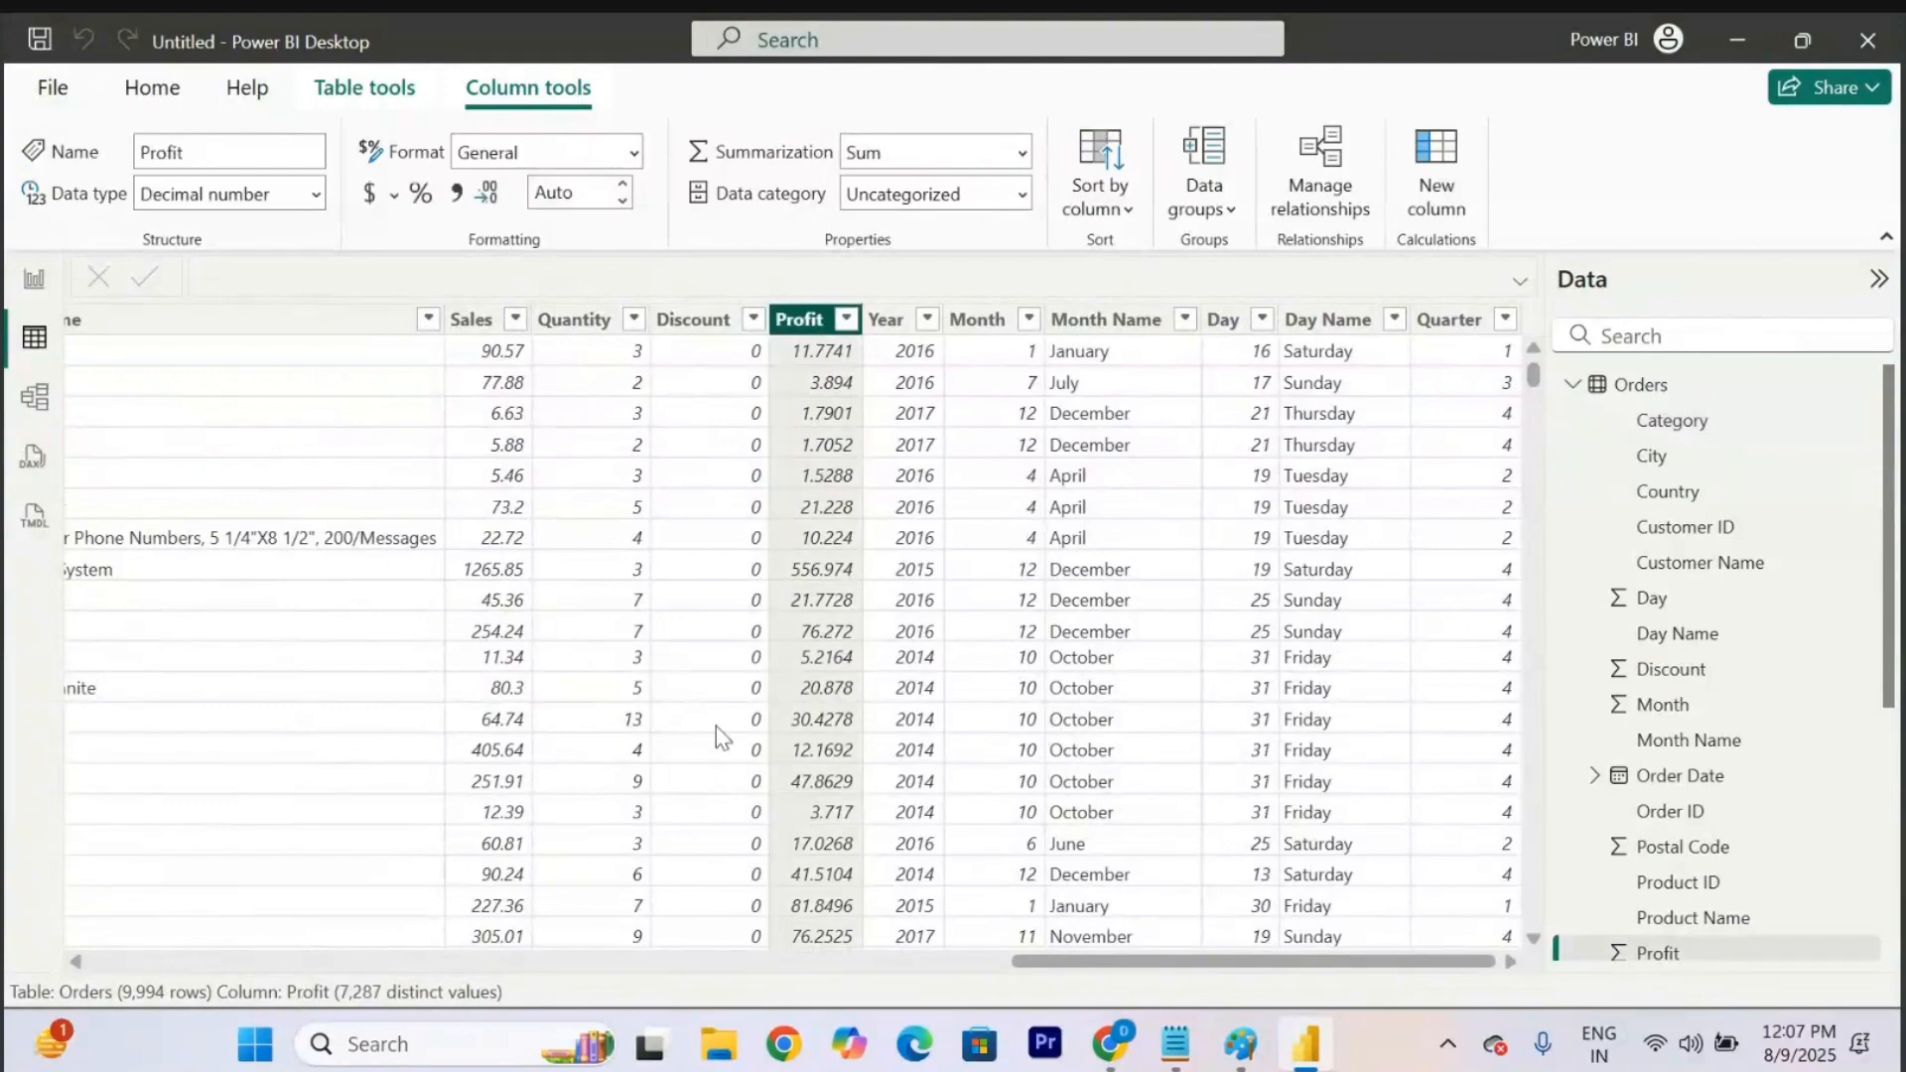
pyautogui.hscroll(-12, 574, 736)
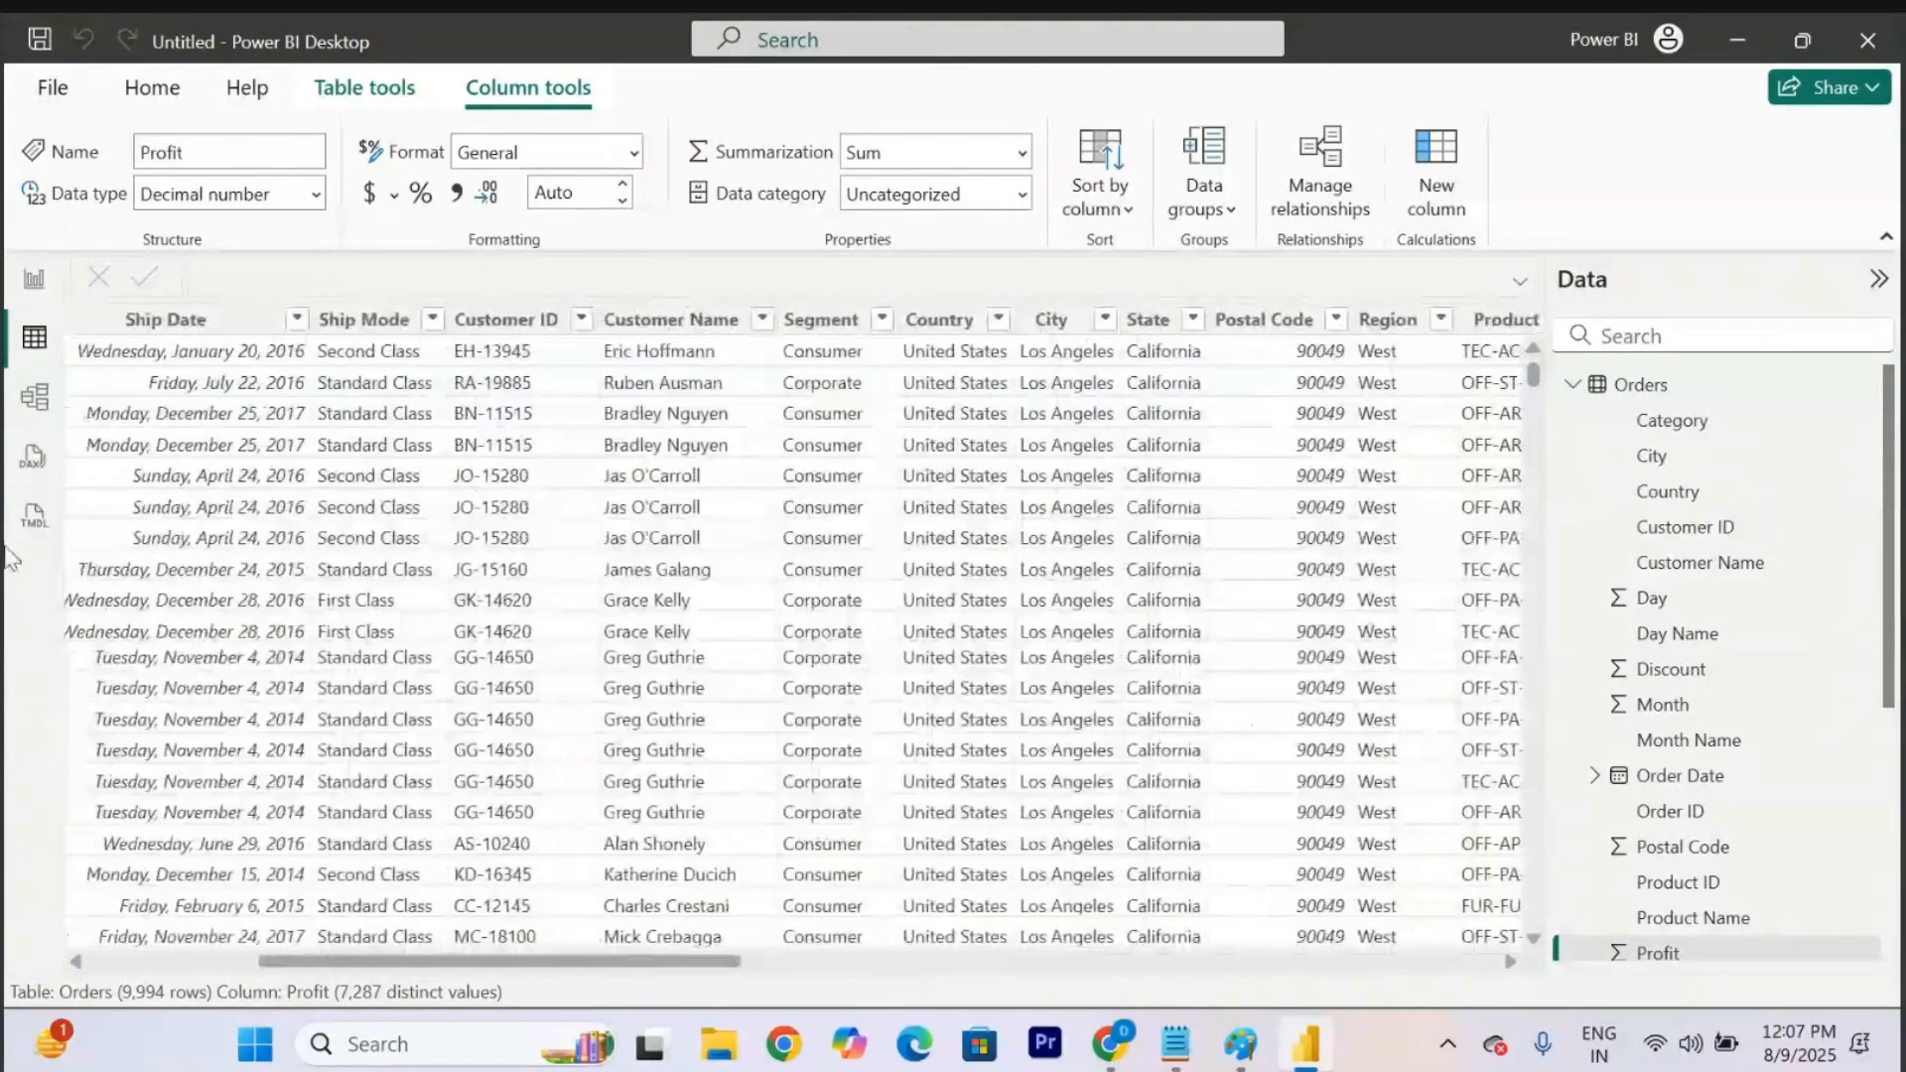
pyautogui.click(32, 291)
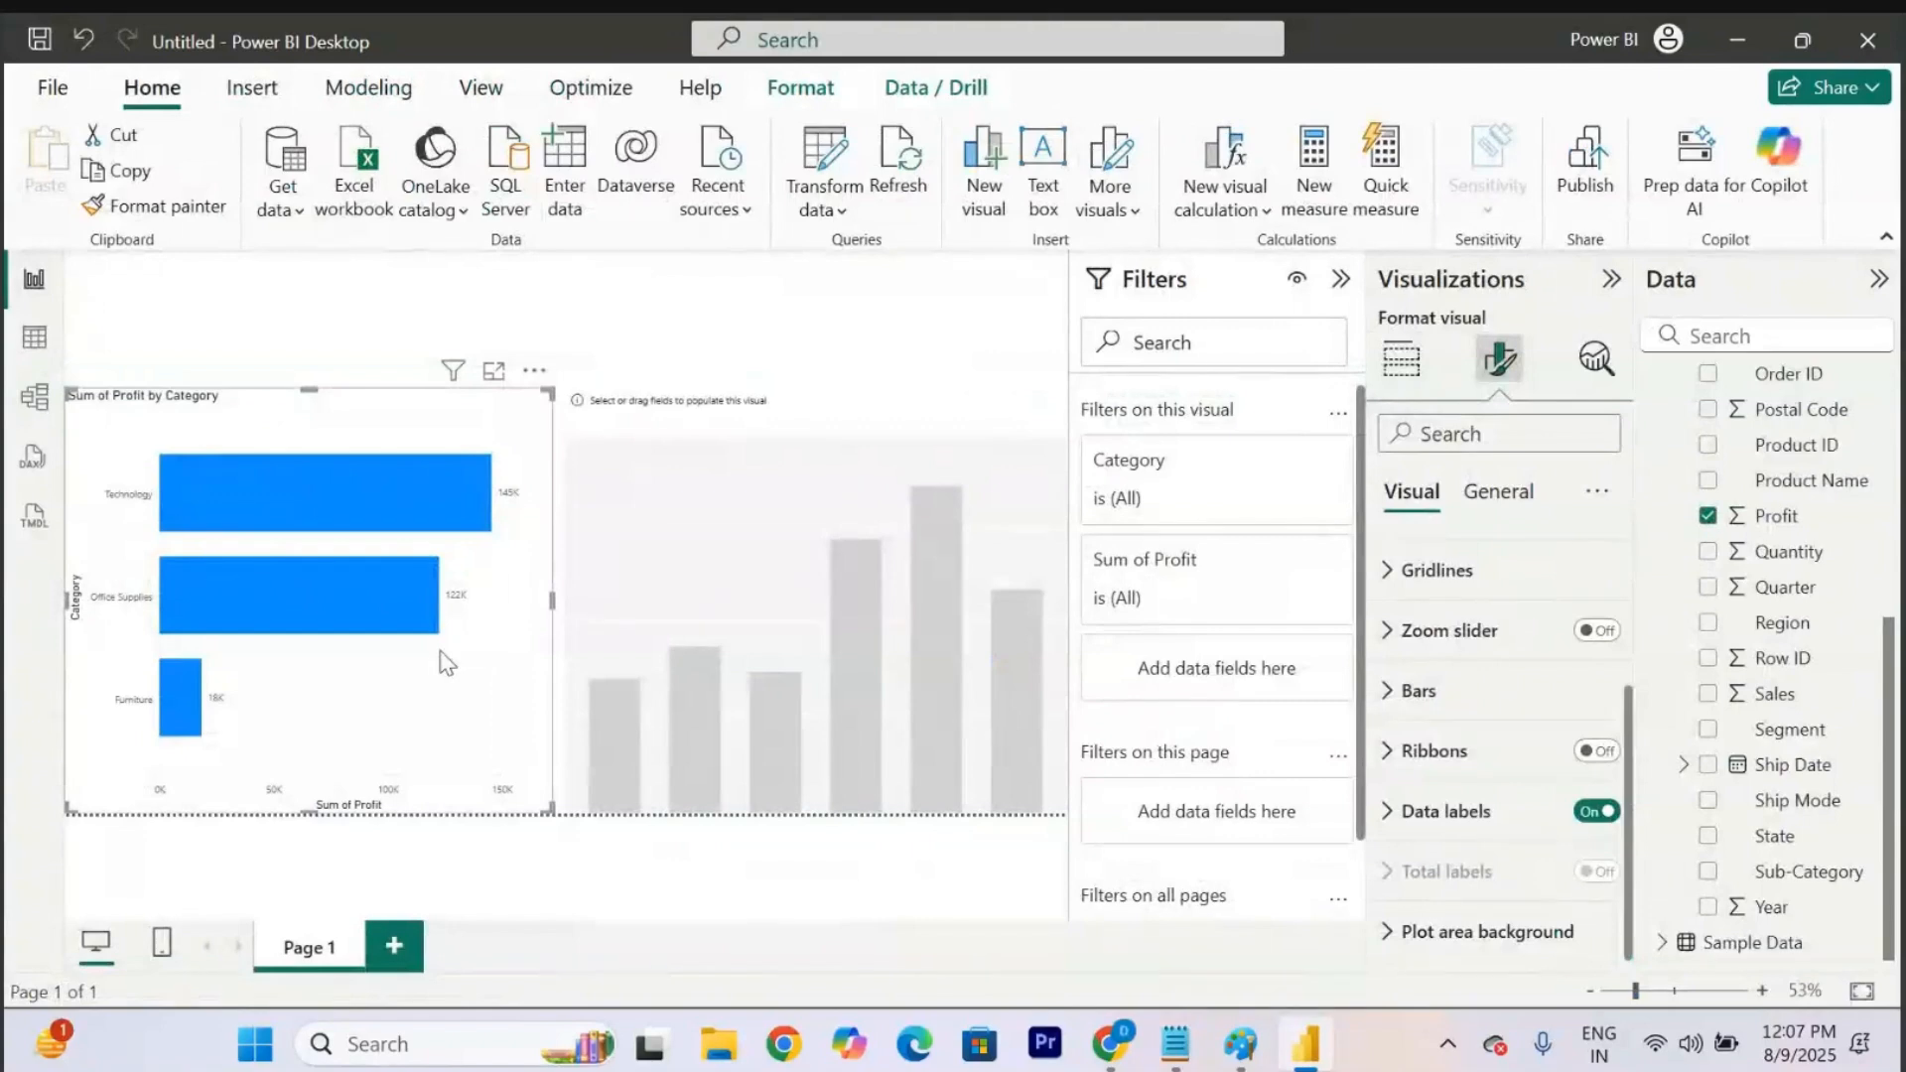
# Plot the Orders Category on the empty stacked column chart's X-axis with Profit on its Y-axis.
pyautogui.click(814, 422)
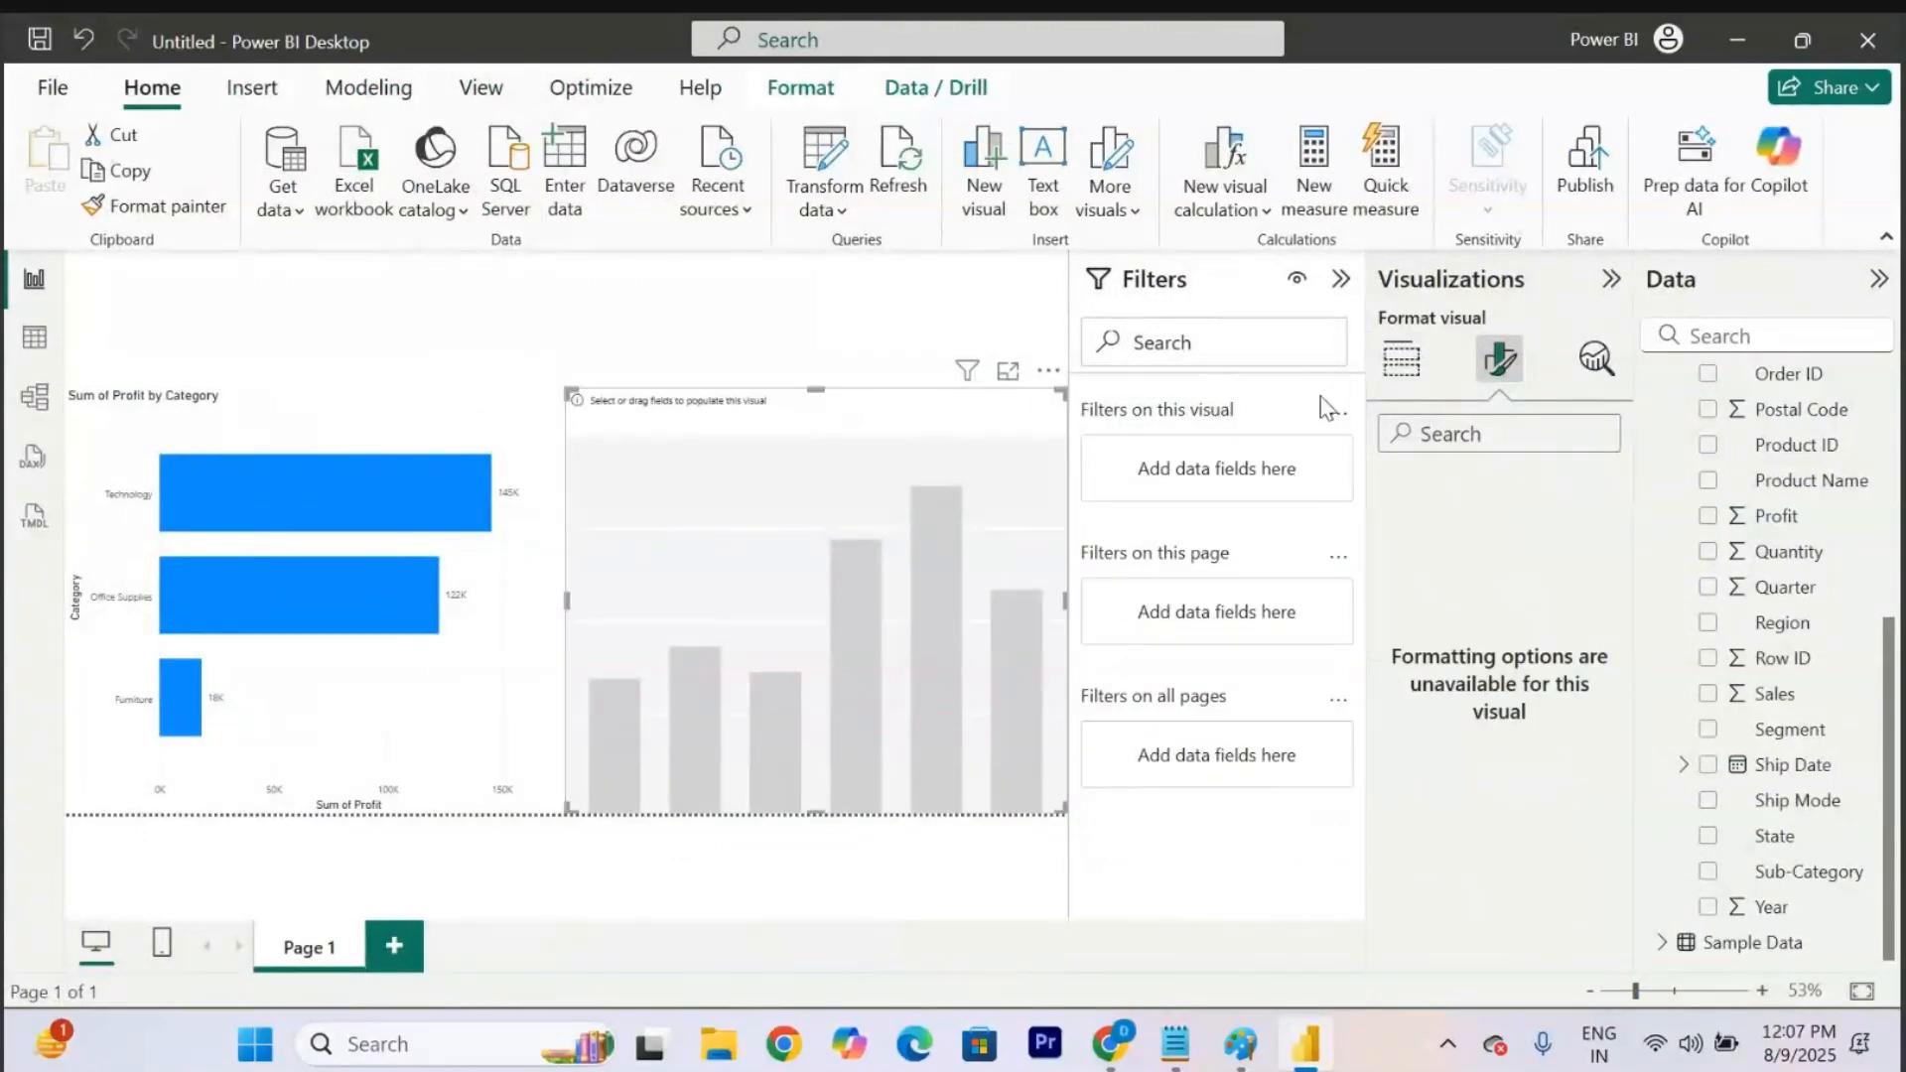
pyautogui.click(1406, 363)
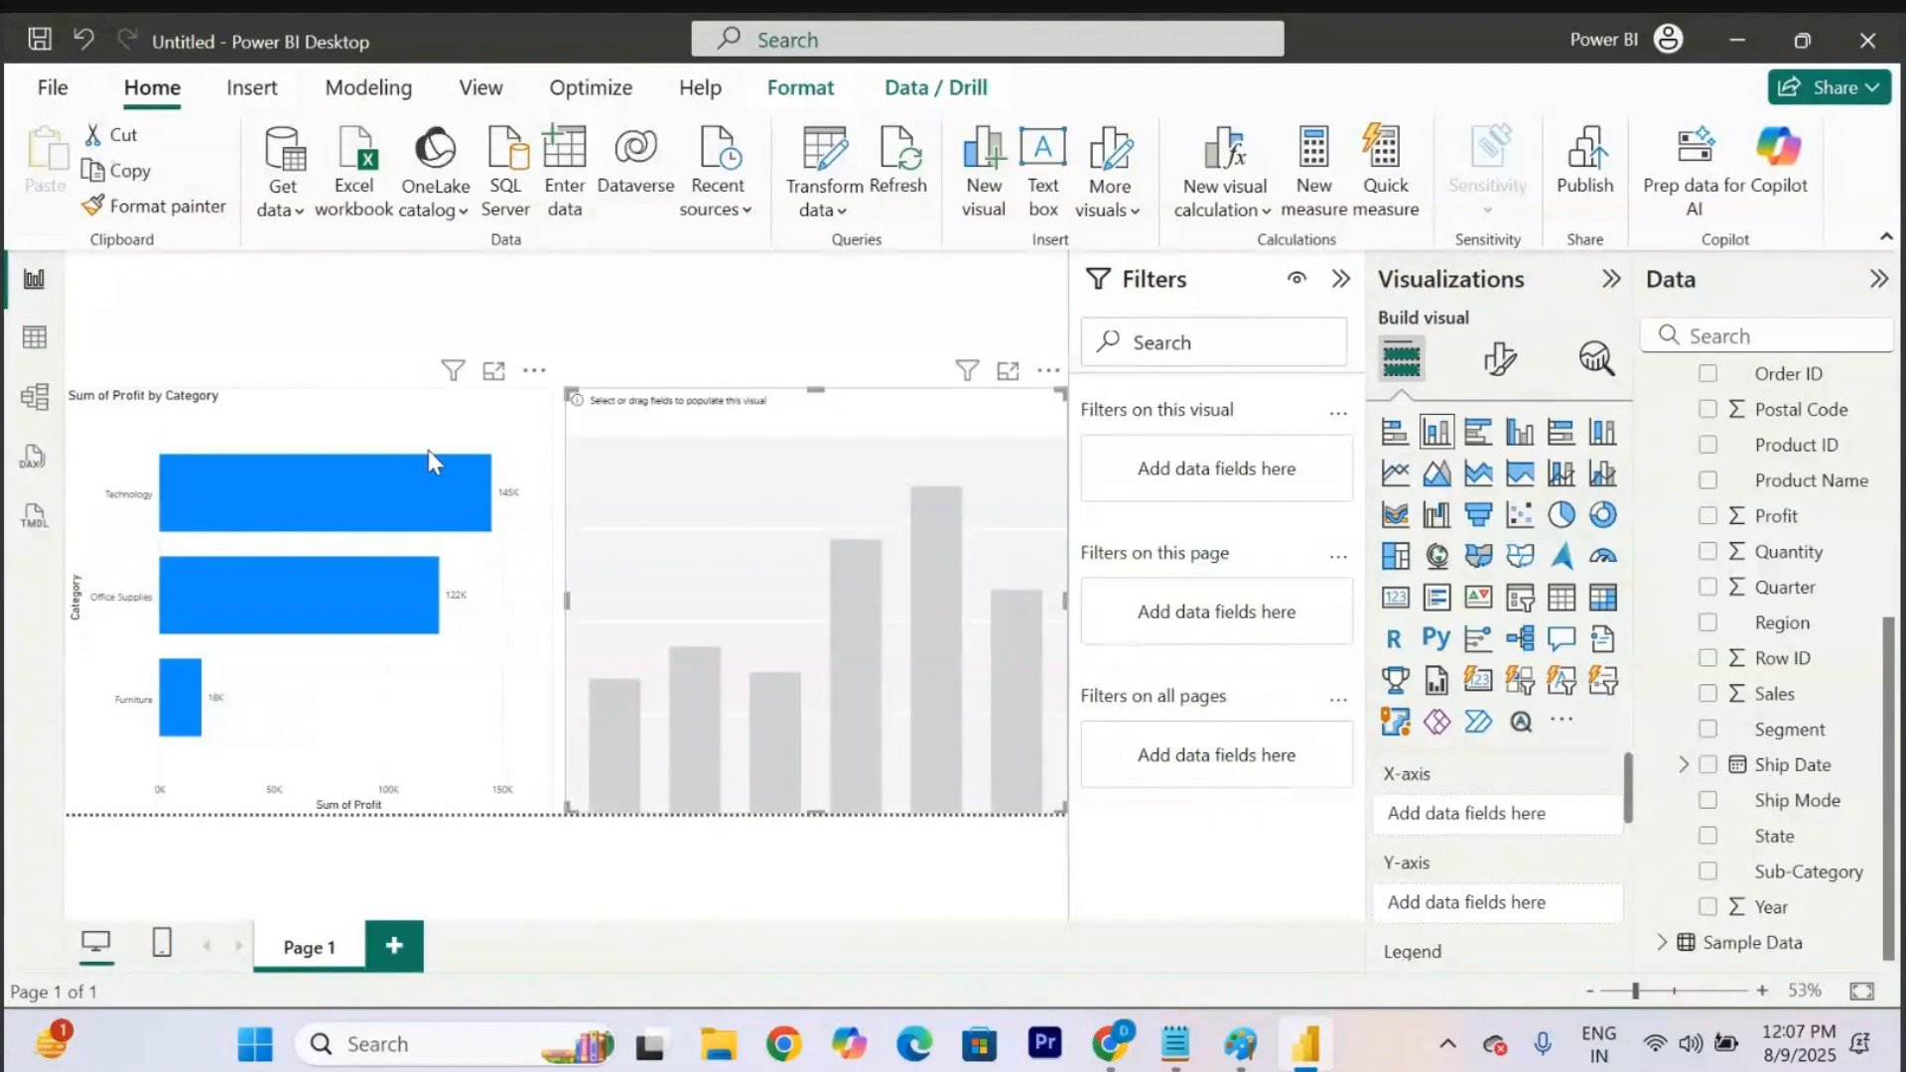
pyautogui.scroll(5, 1744, 484)
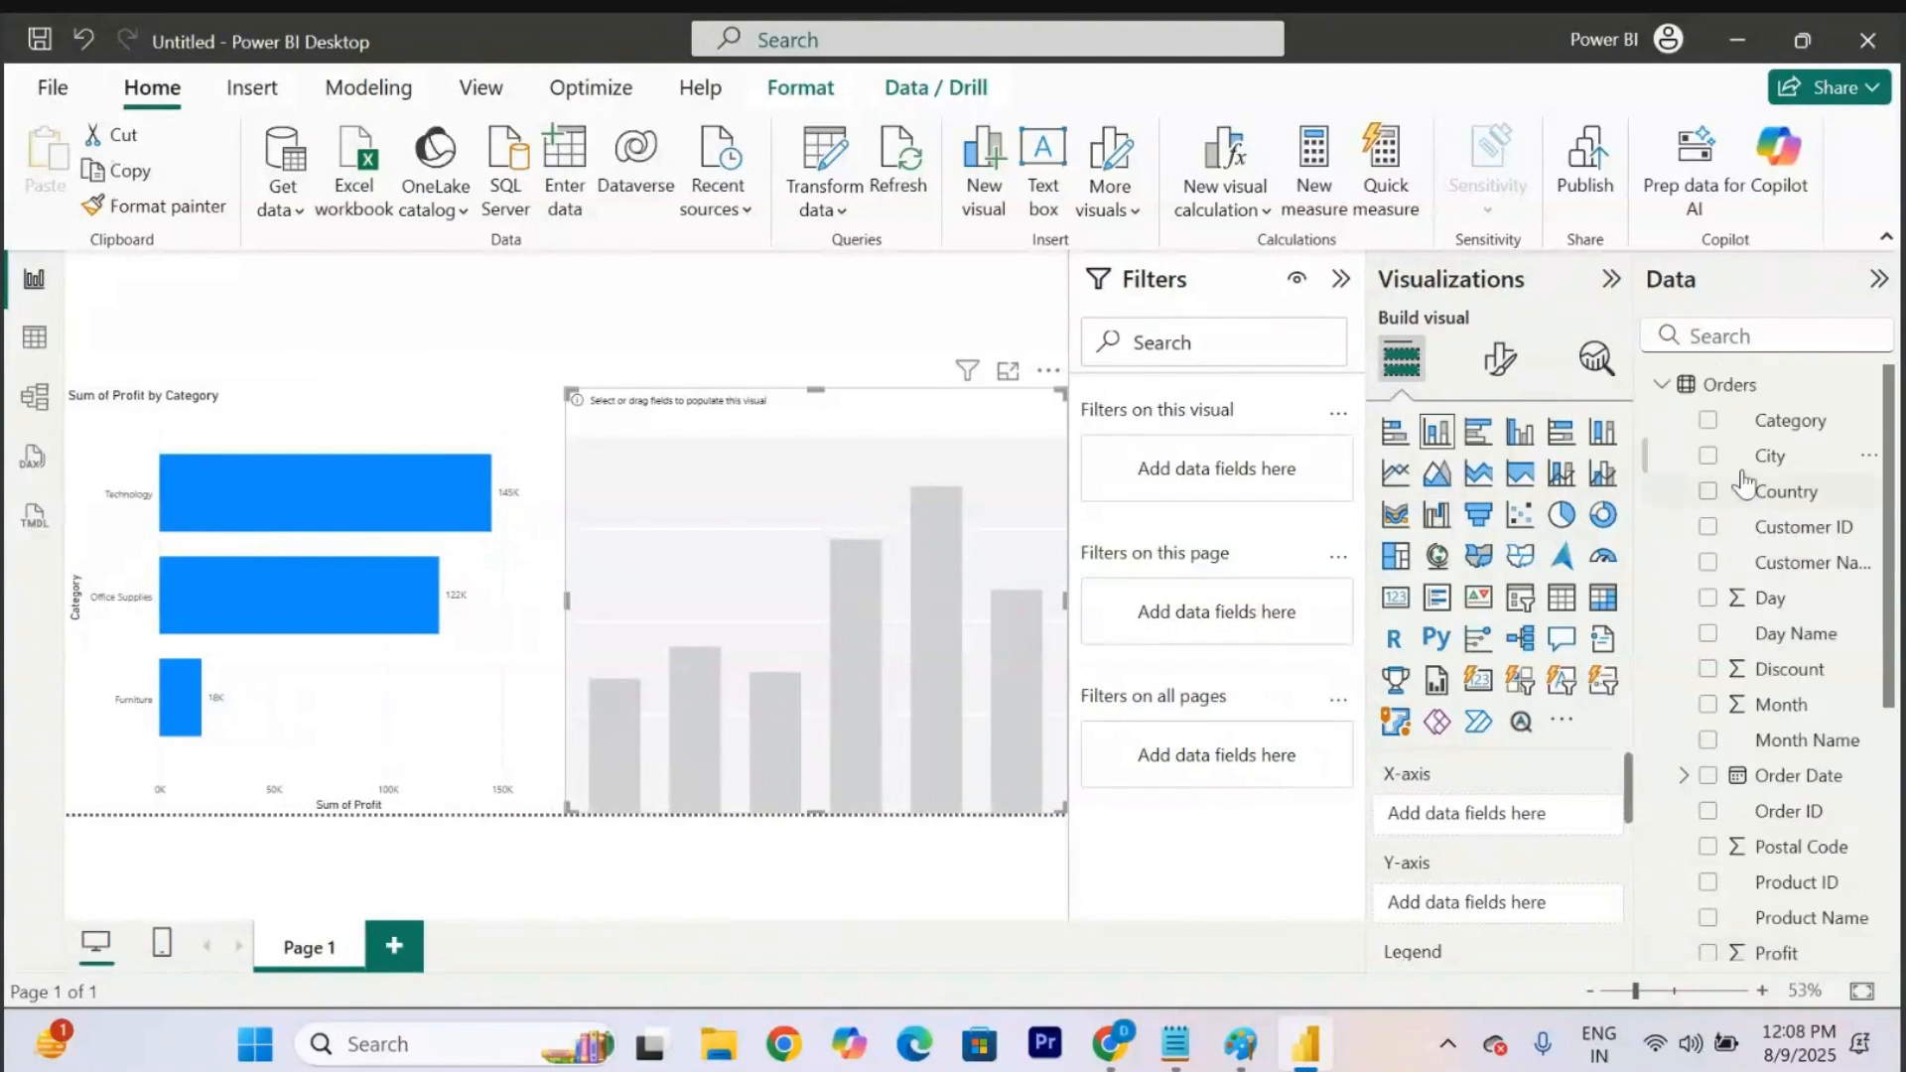
pyautogui.click(1707, 420)
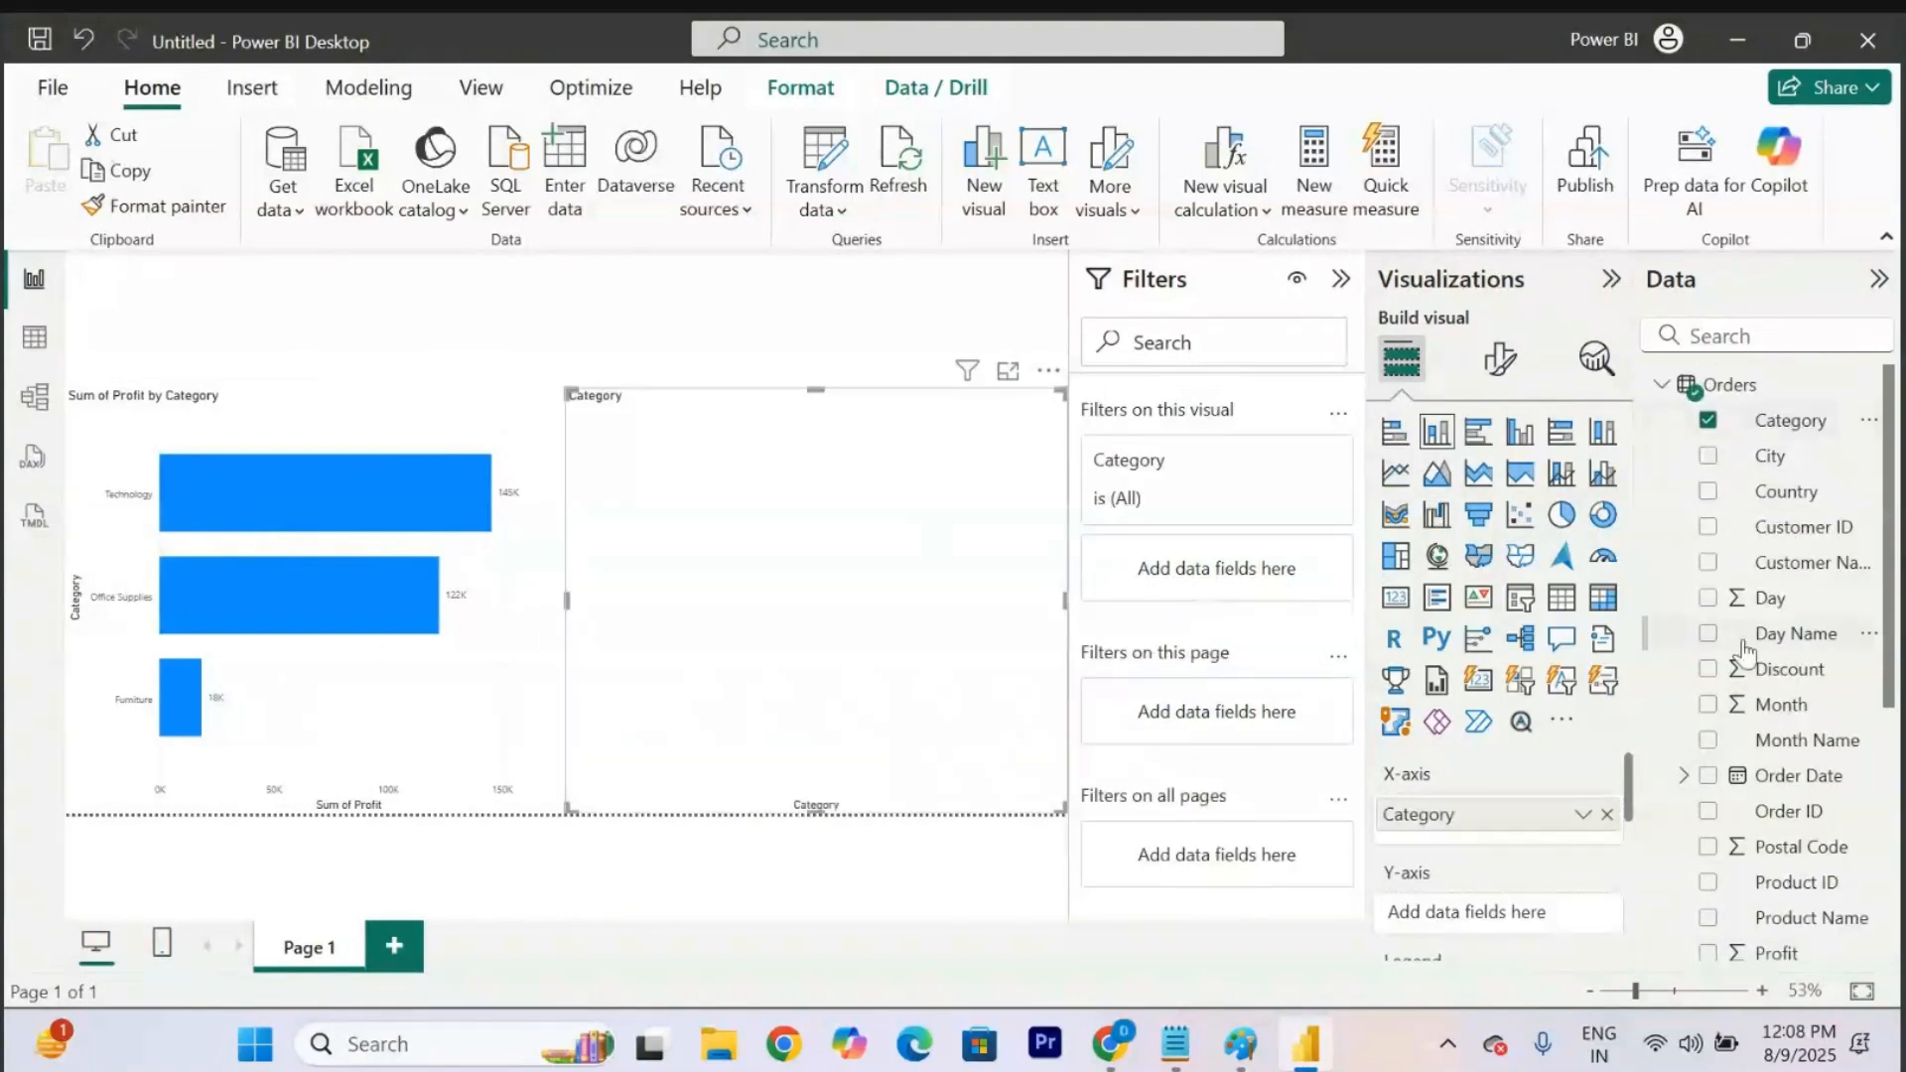
pyautogui.scroll(-5, 1744, 650)
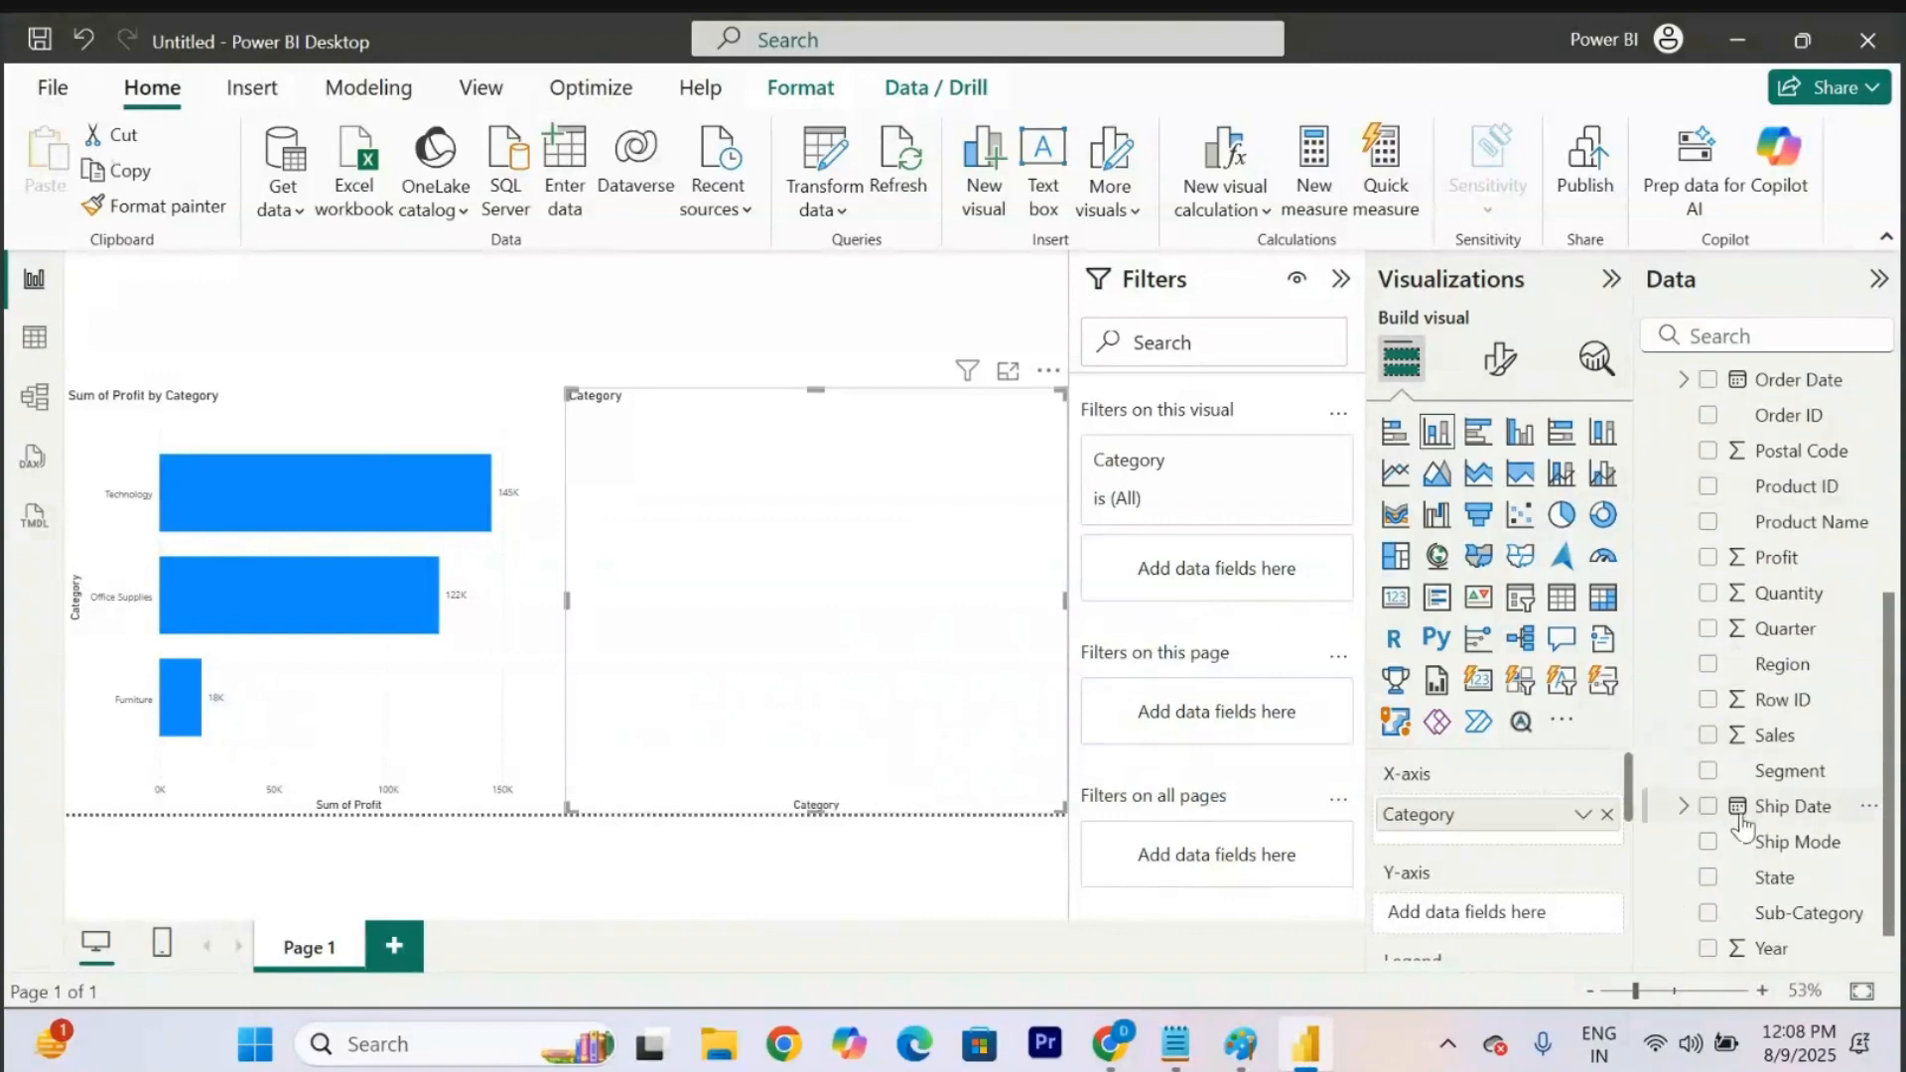
pyautogui.scroll(-1, 1744, 824)
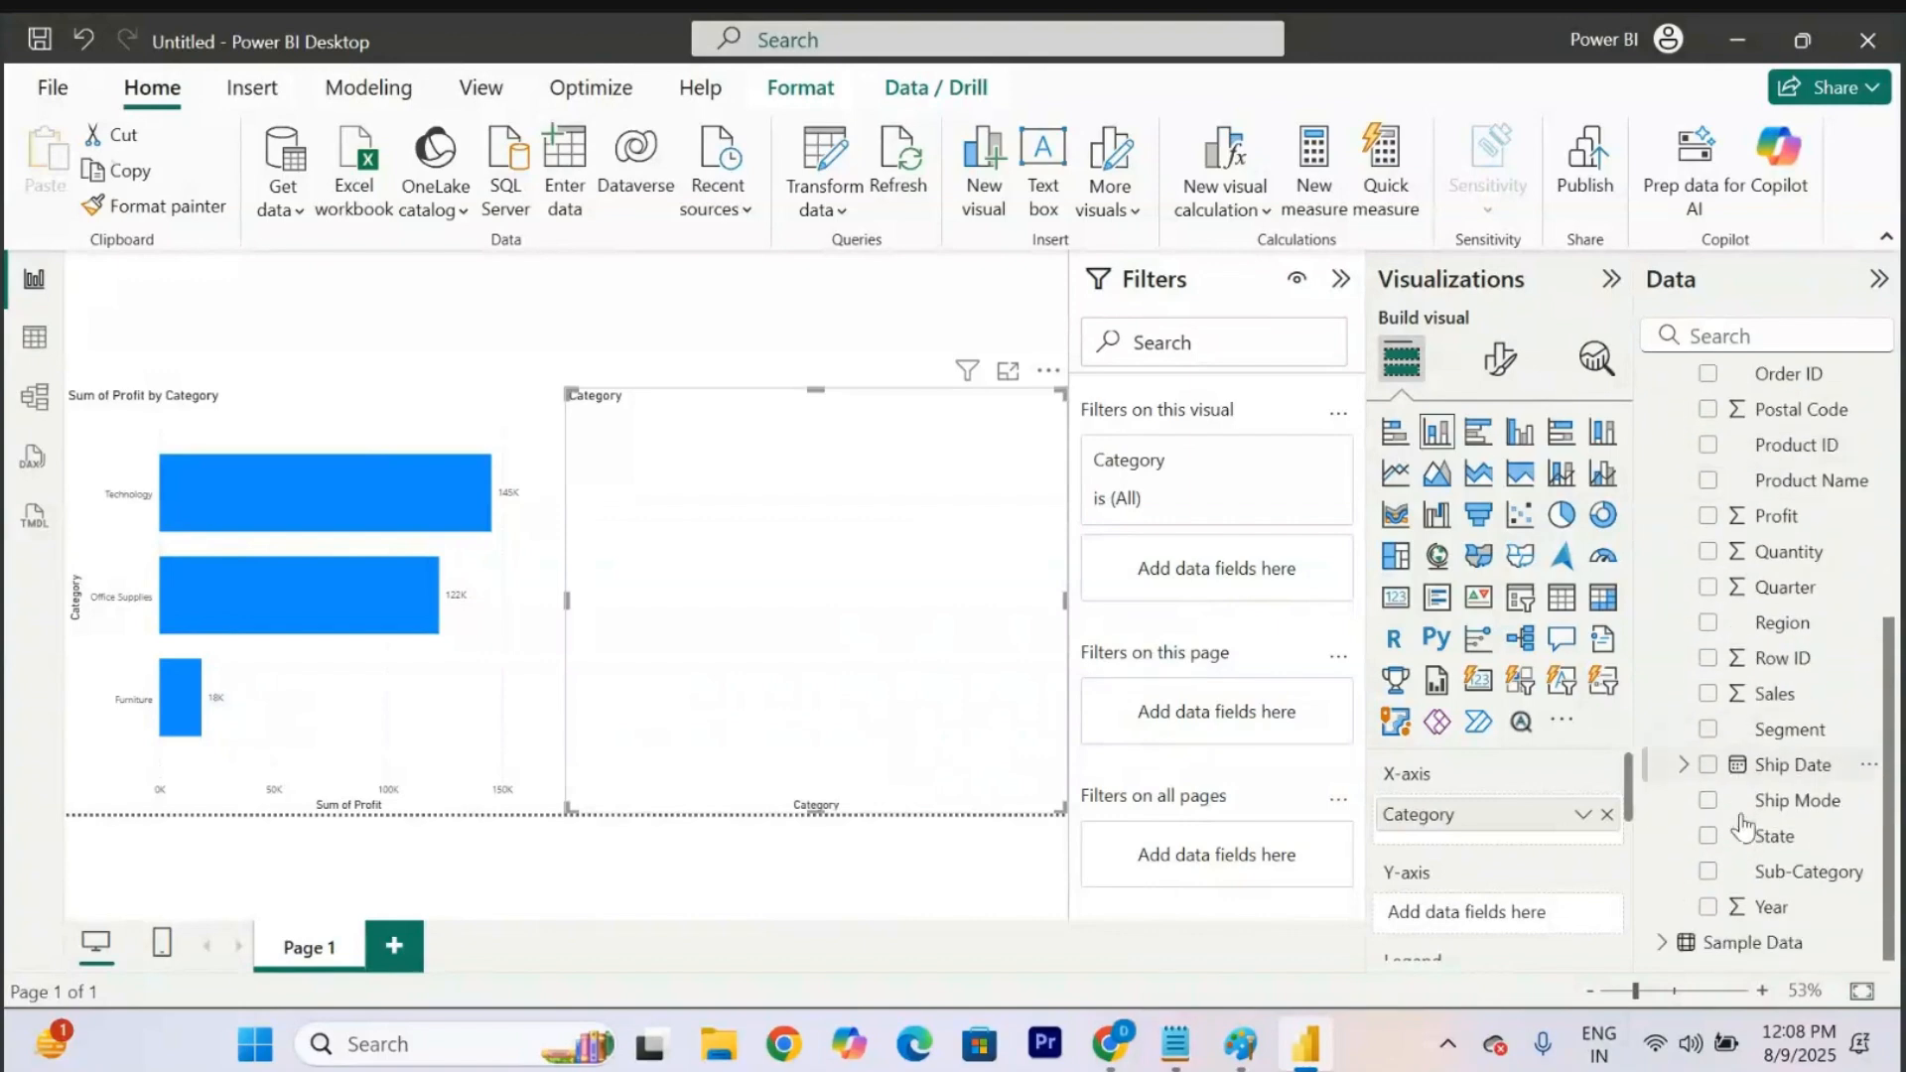
pyautogui.click(1708, 517)
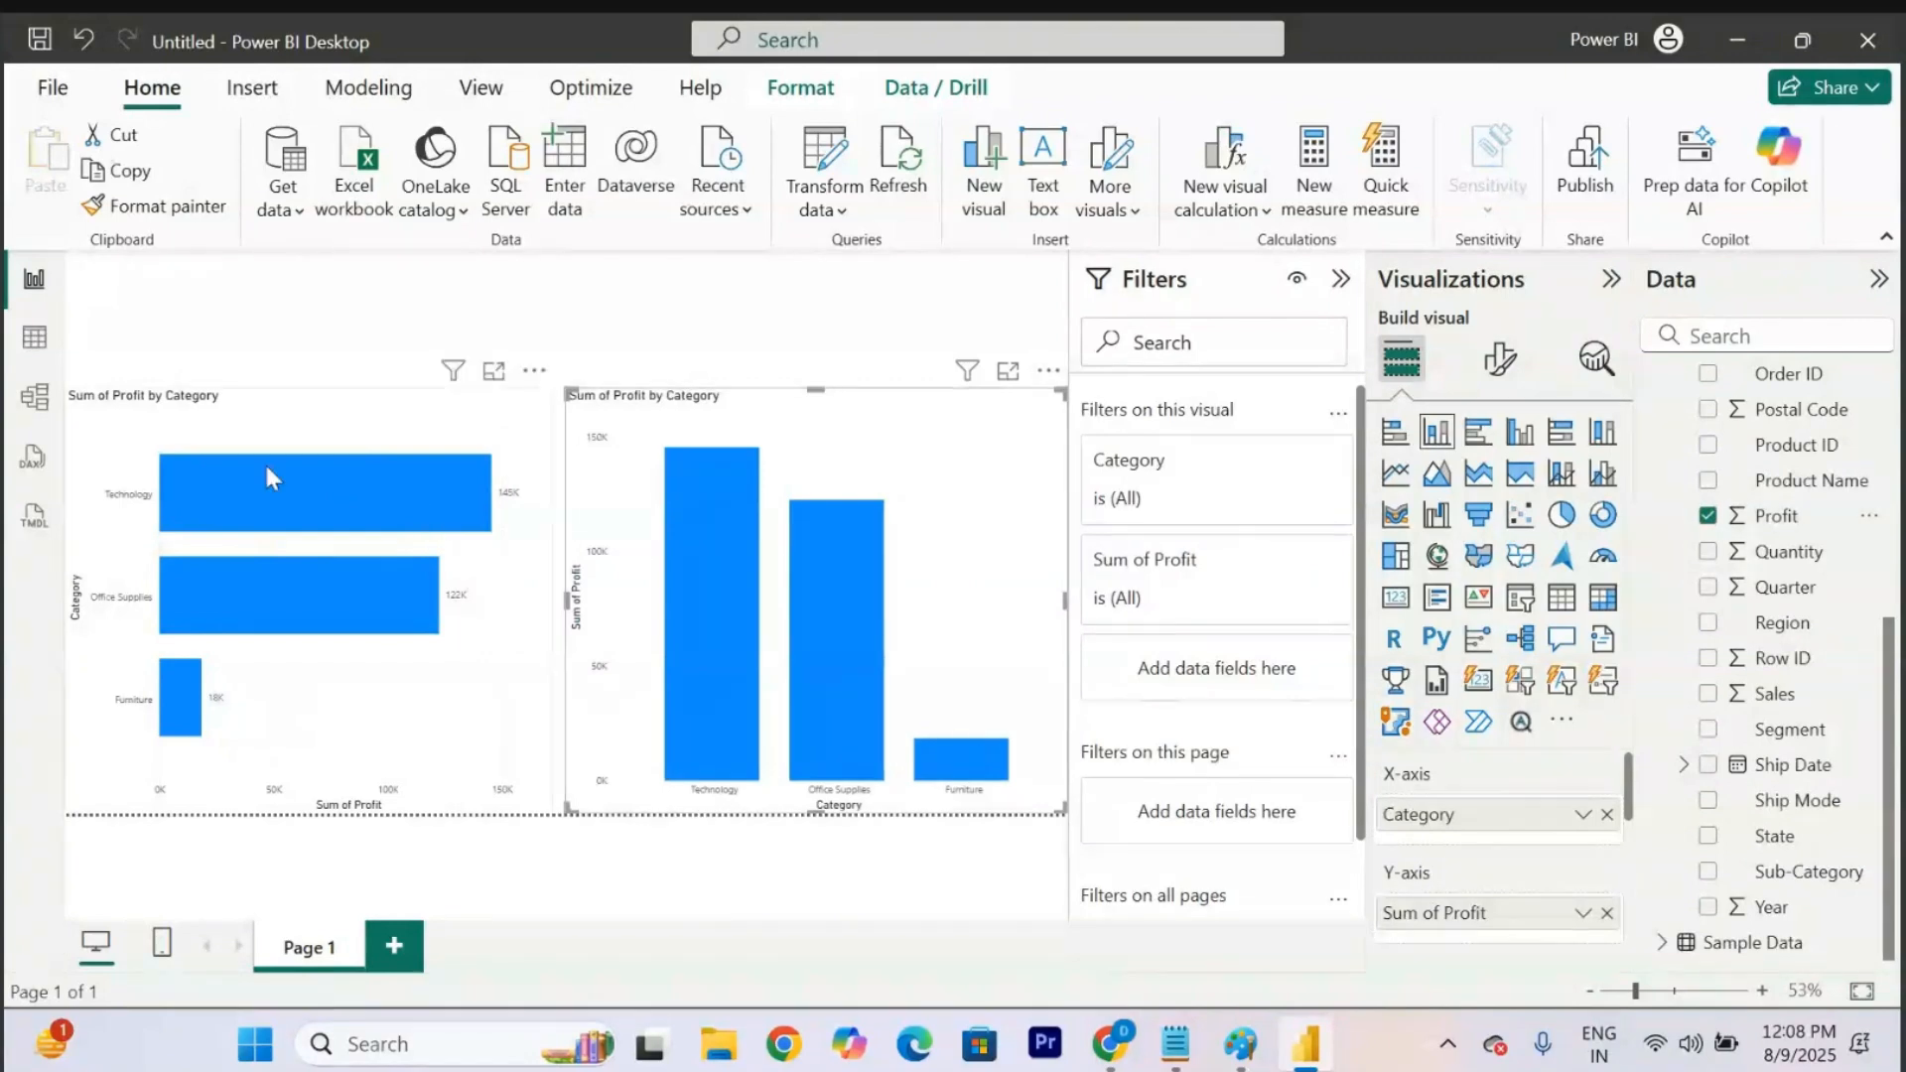
# Turn on data labels for the stacked column chart.
pyautogui.click(1499, 358)
pyautogui.scroll(-3, 1588, 794)
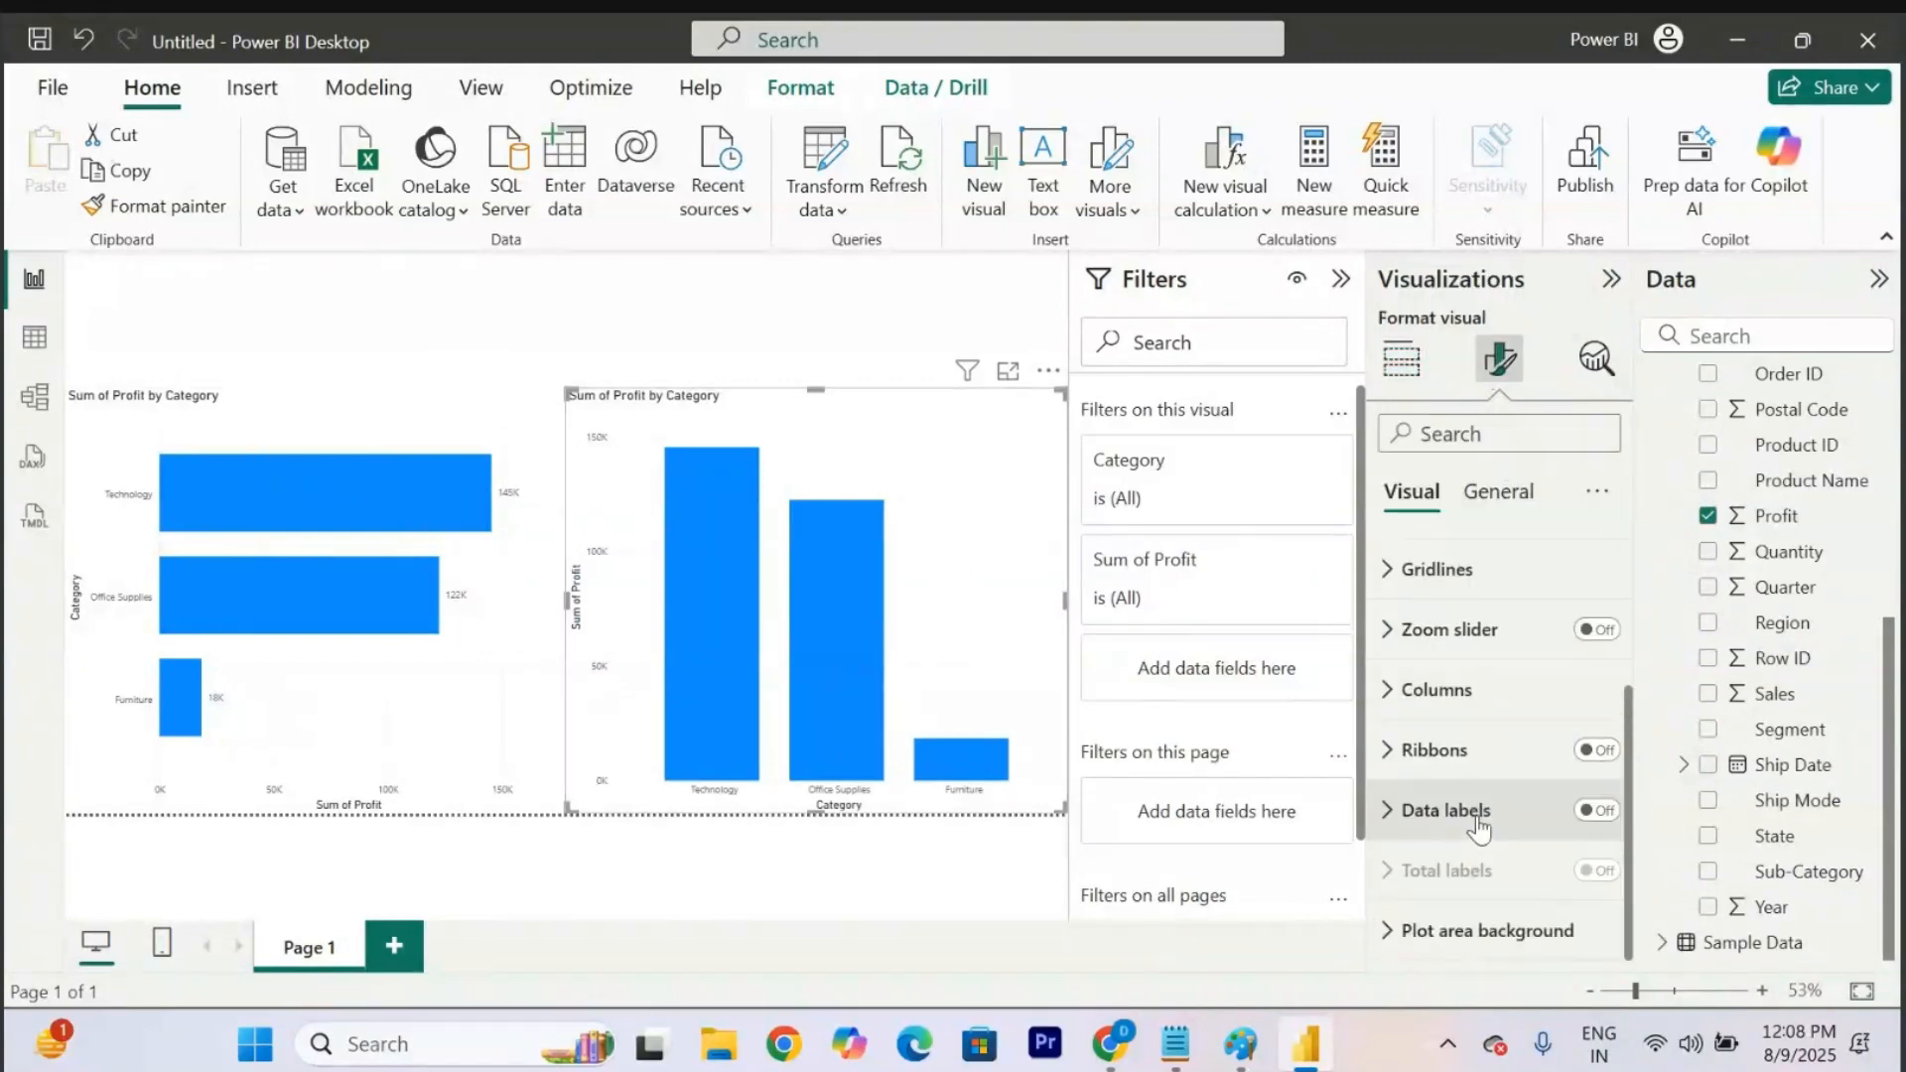
pyautogui.click(1607, 818)
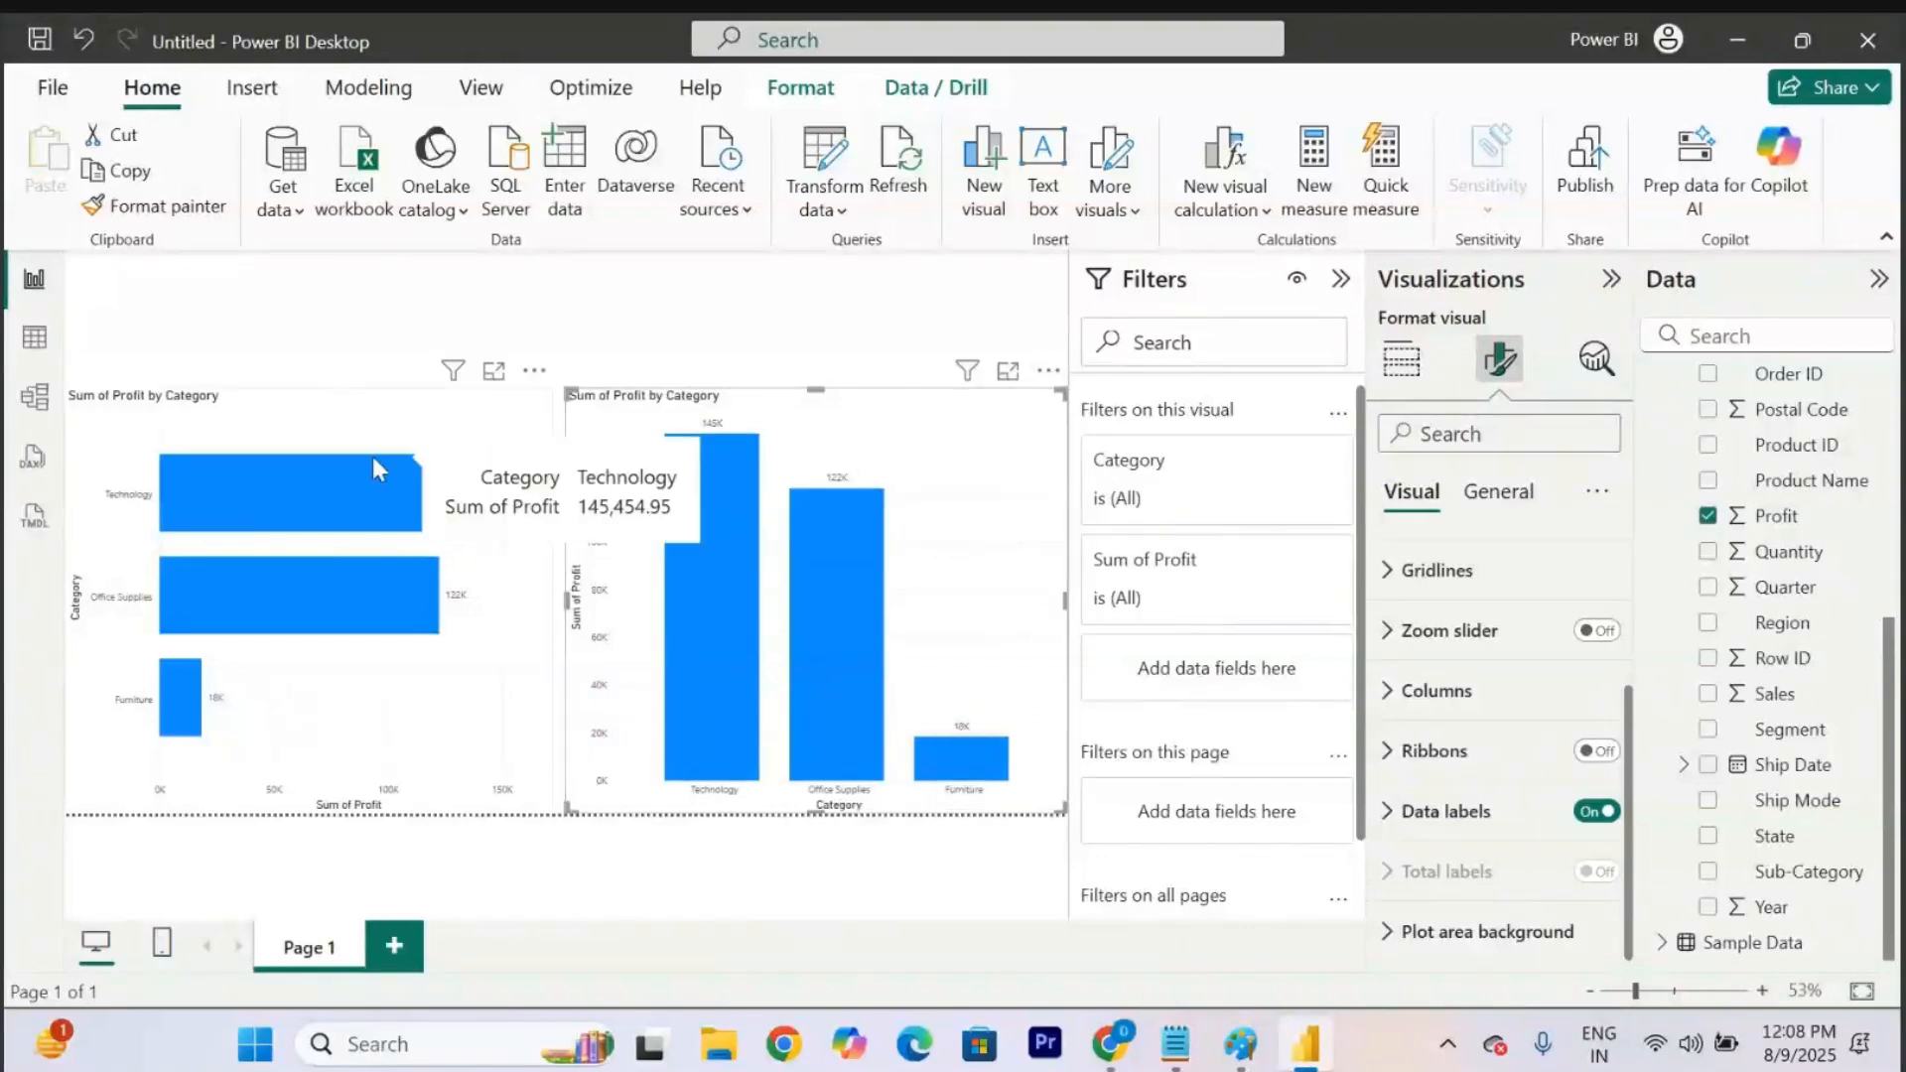
# Compare the stacked bar and stacked column charts, checking the orientation and profit of their Technology bars.
pyautogui.click(349, 423)
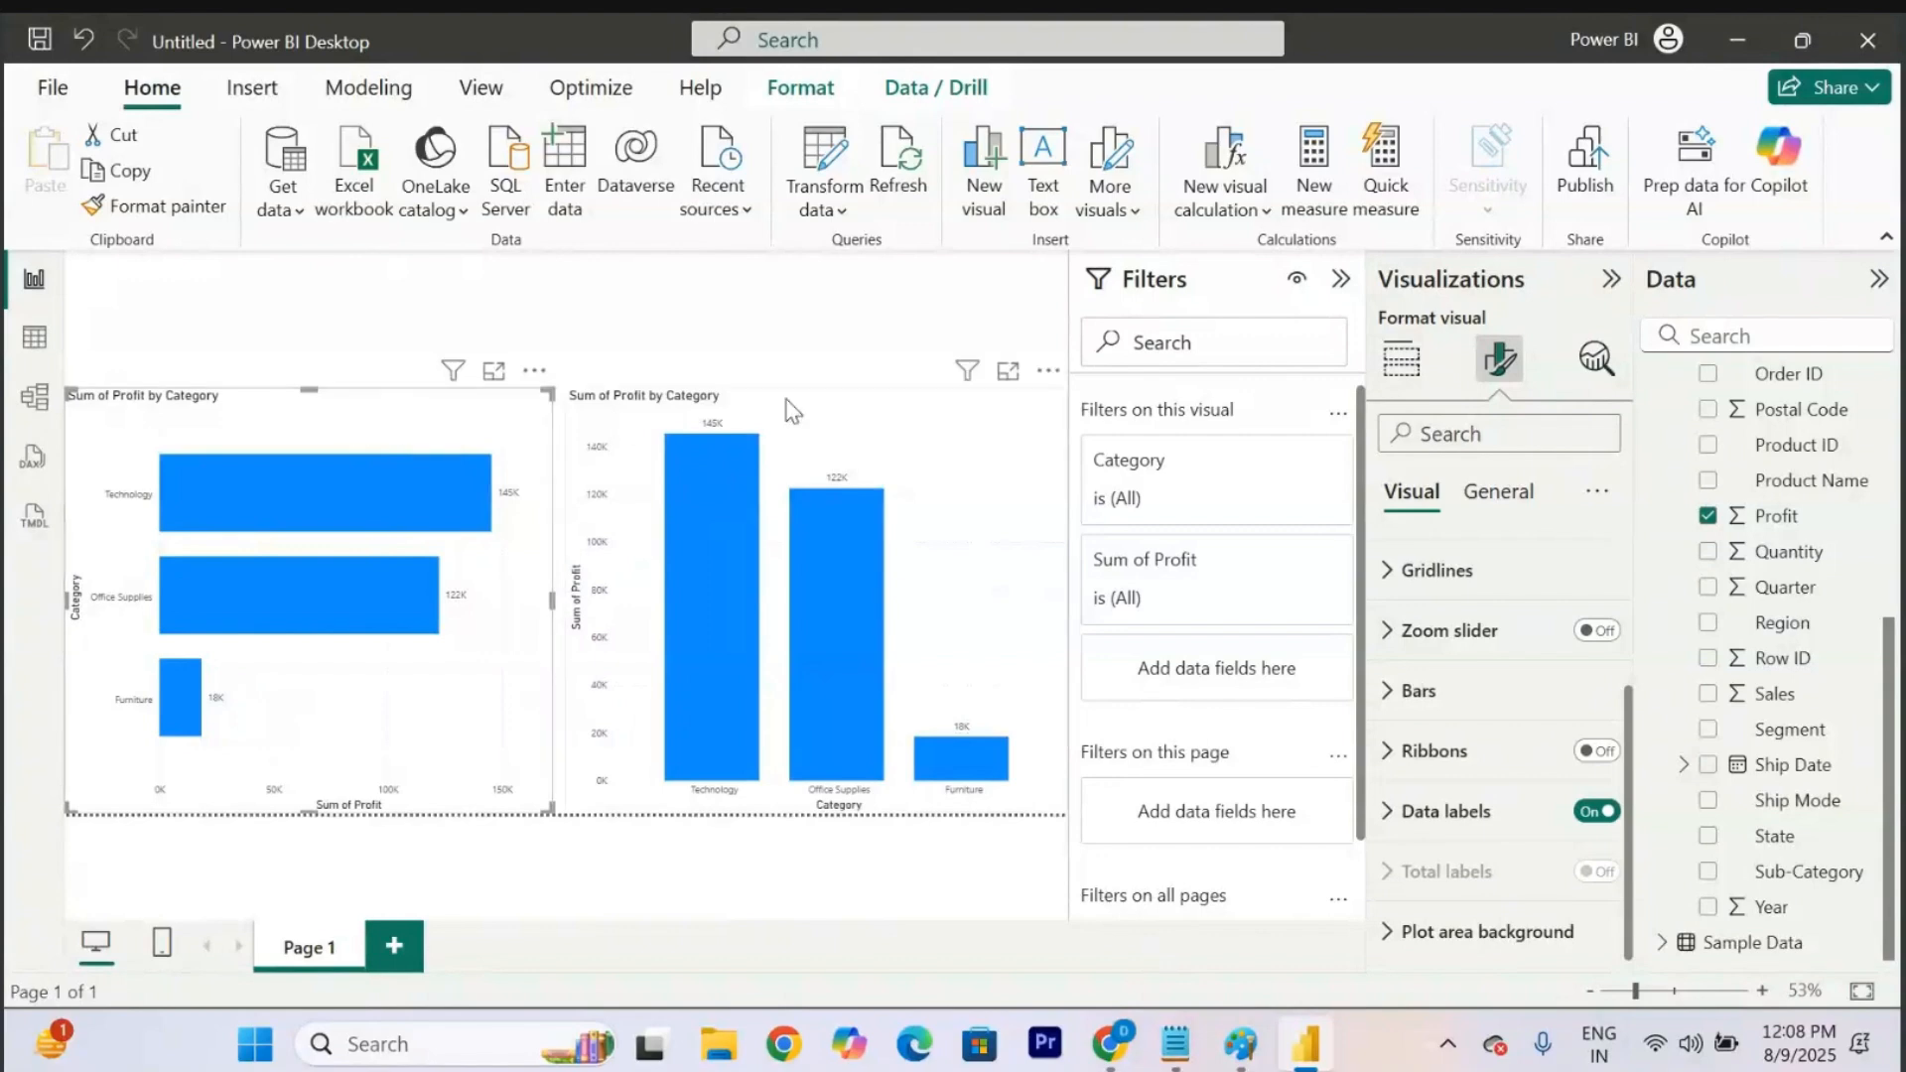
pyautogui.click(829, 403)
pyautogui.click(486, 397)
pyautogui.click(977, 429)
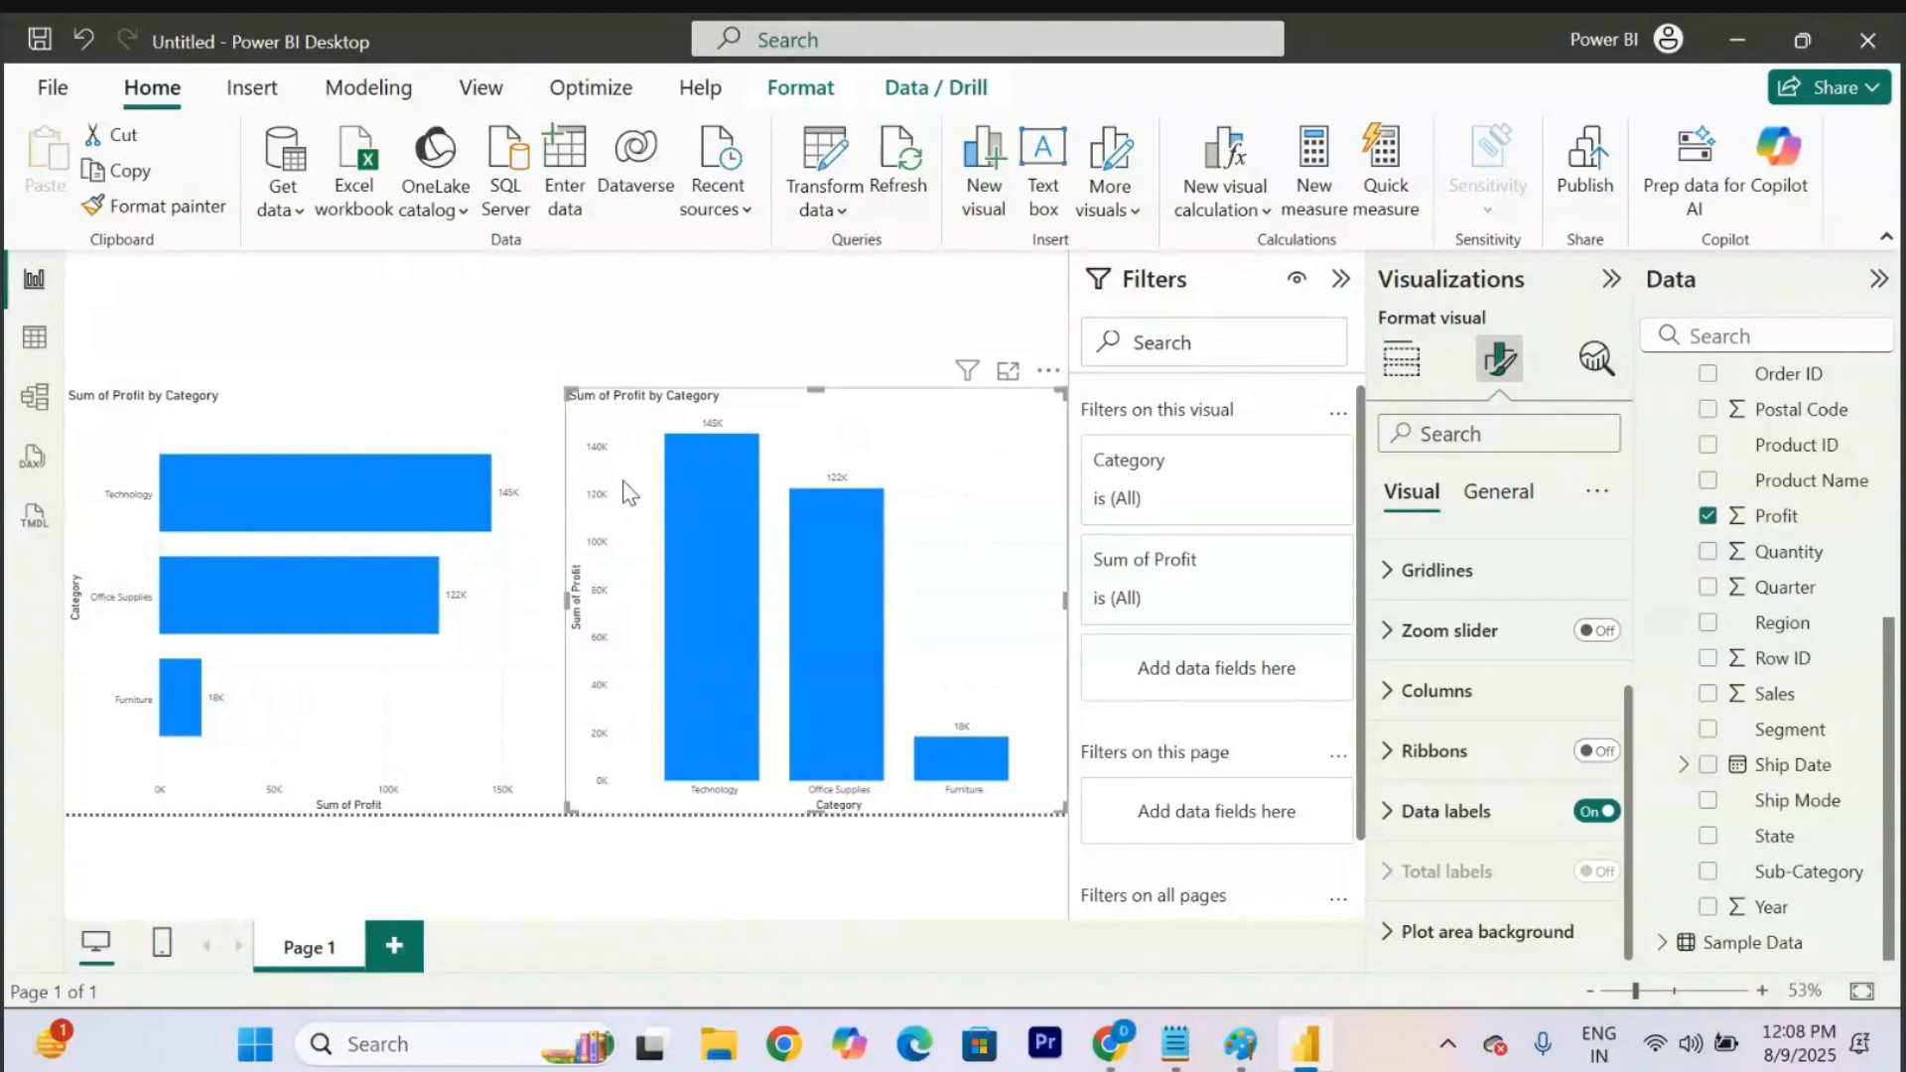
pyautogui.click(192, 506)
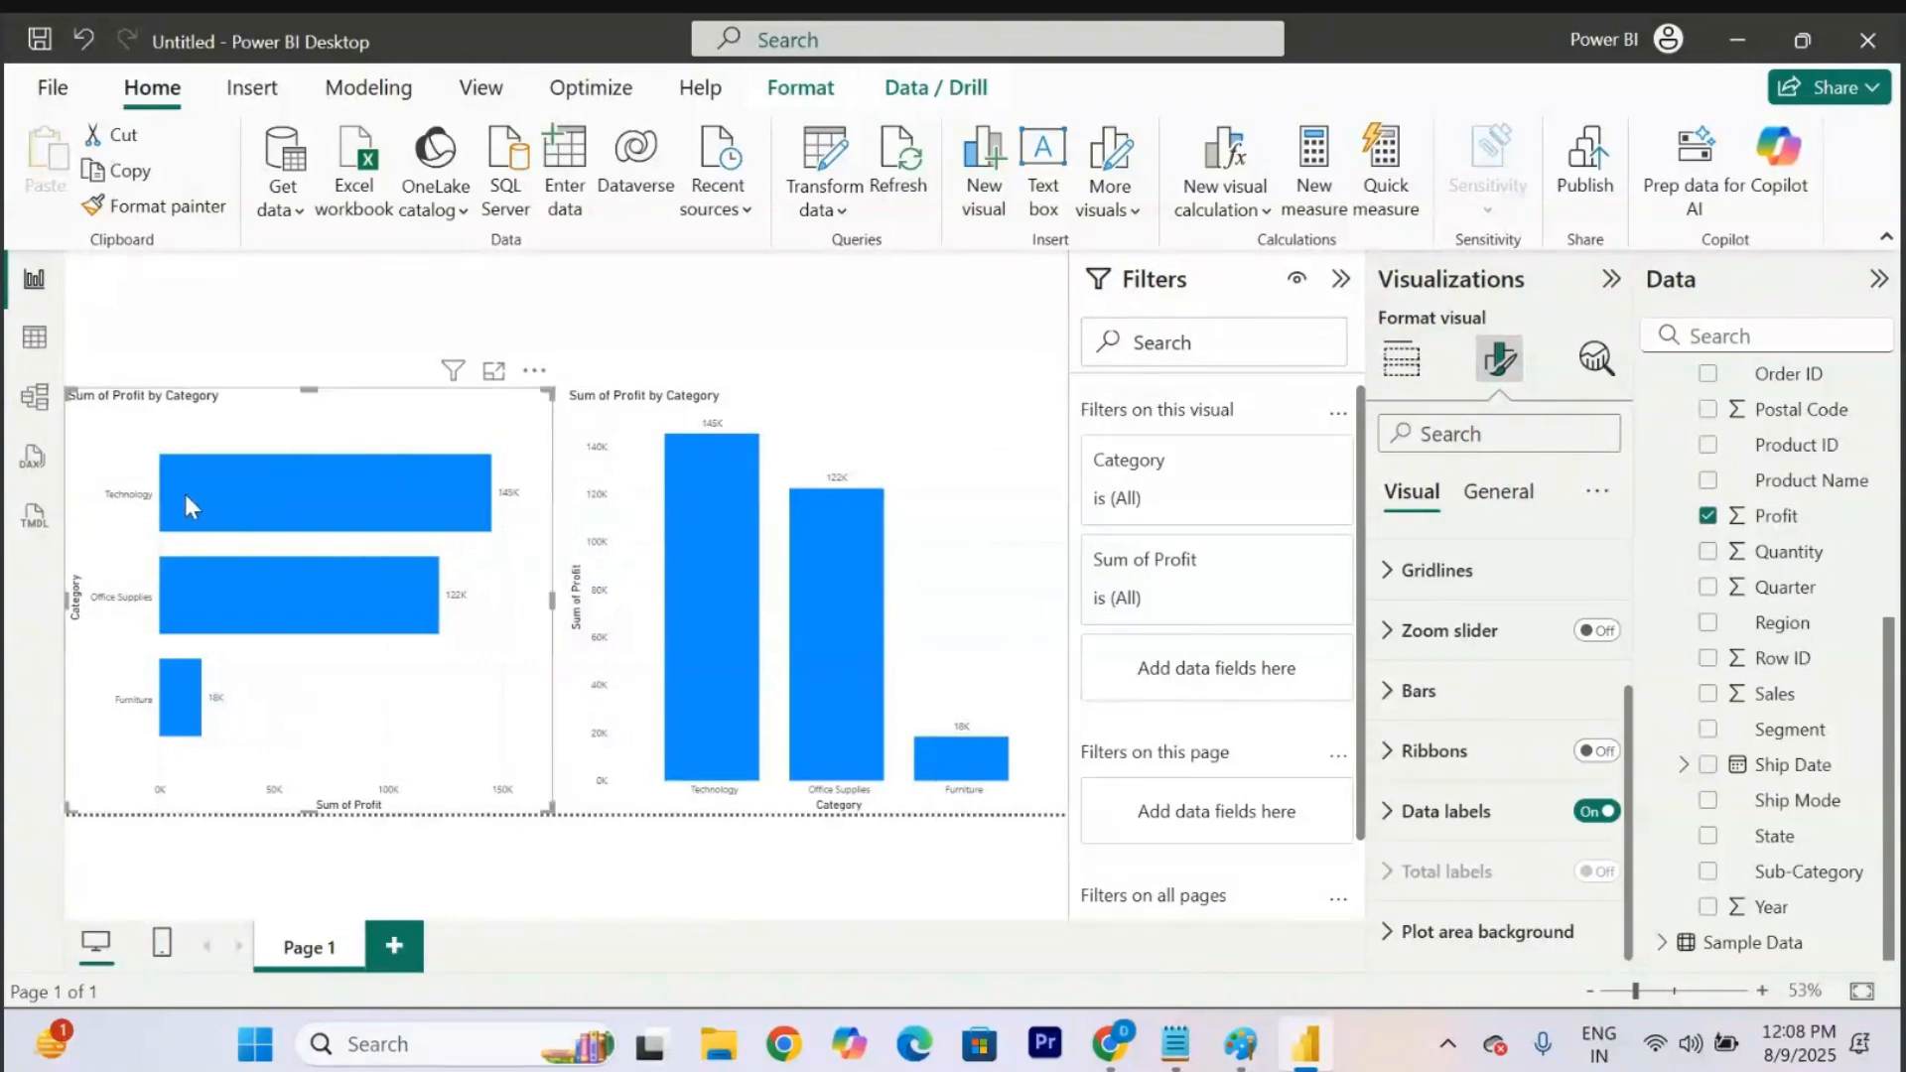
pyautogui.click(730, 486)
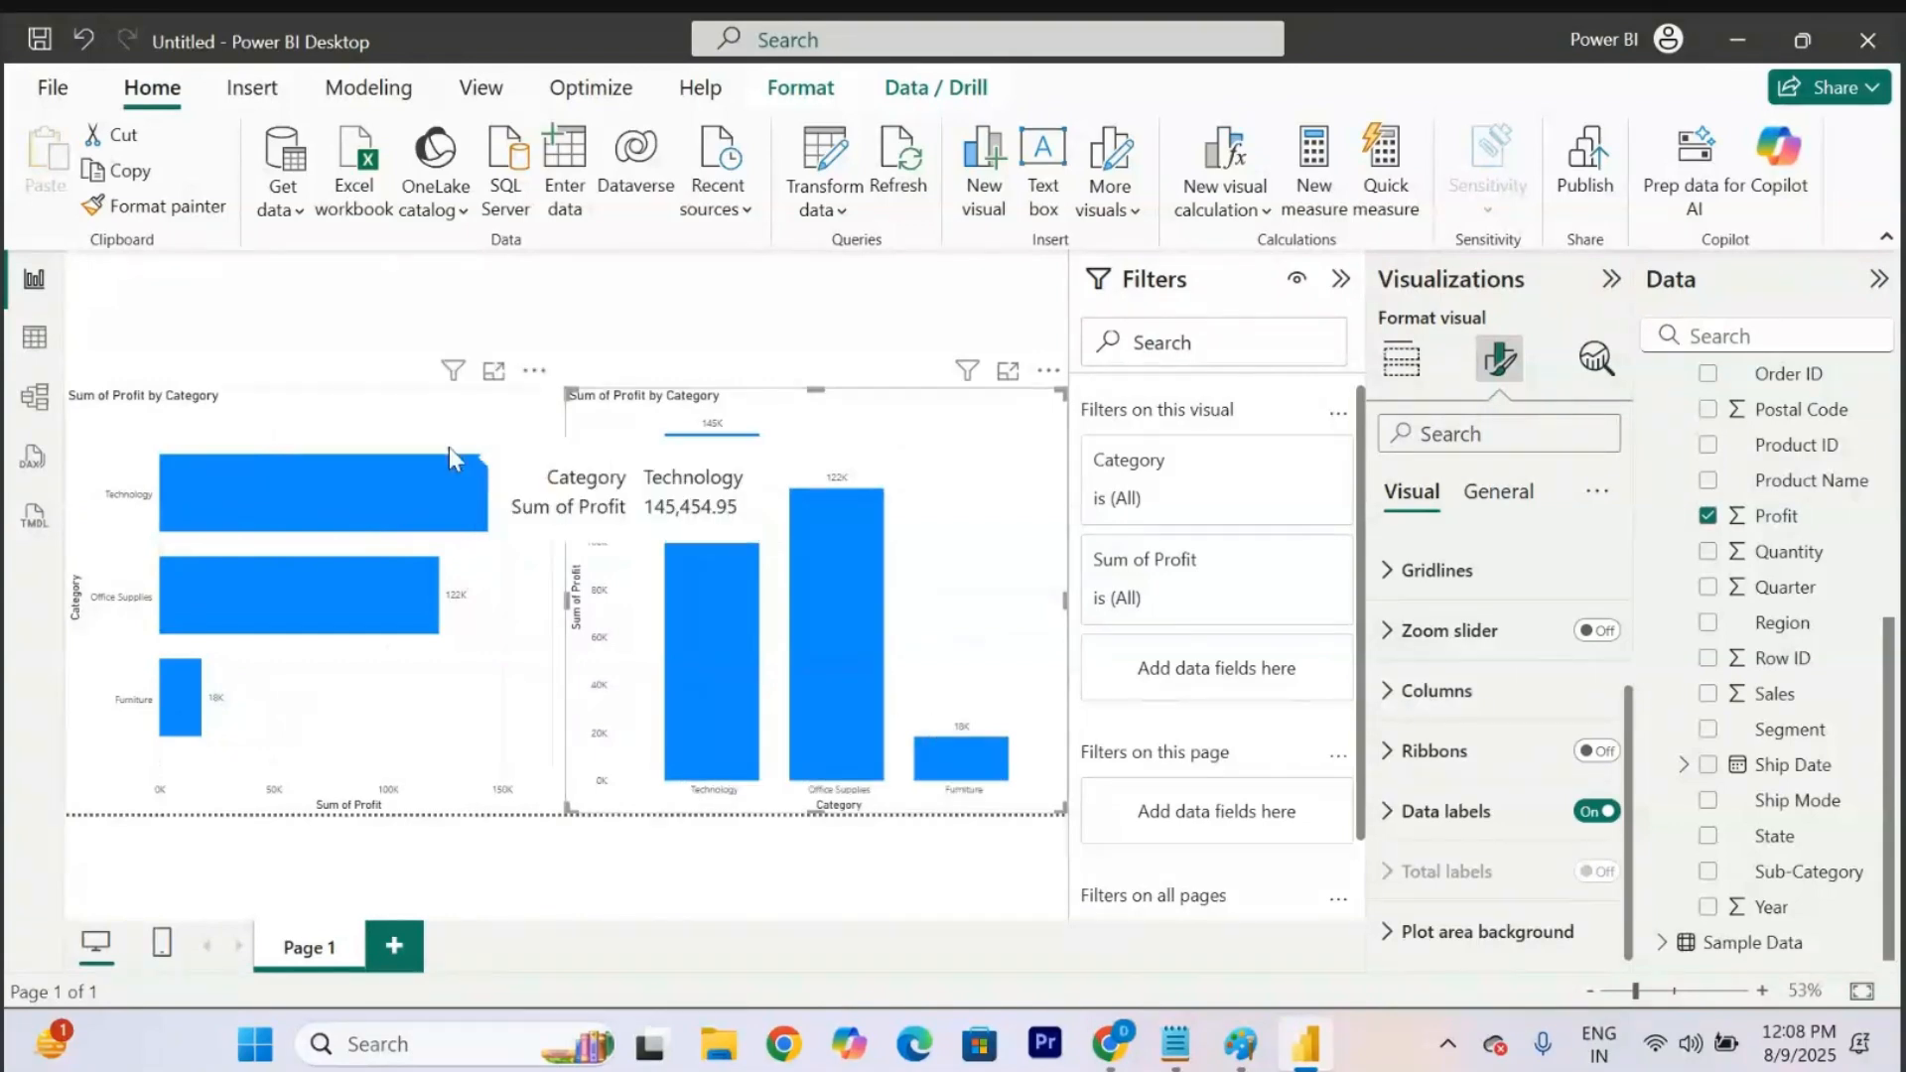
pyautogui.click(463, 425)
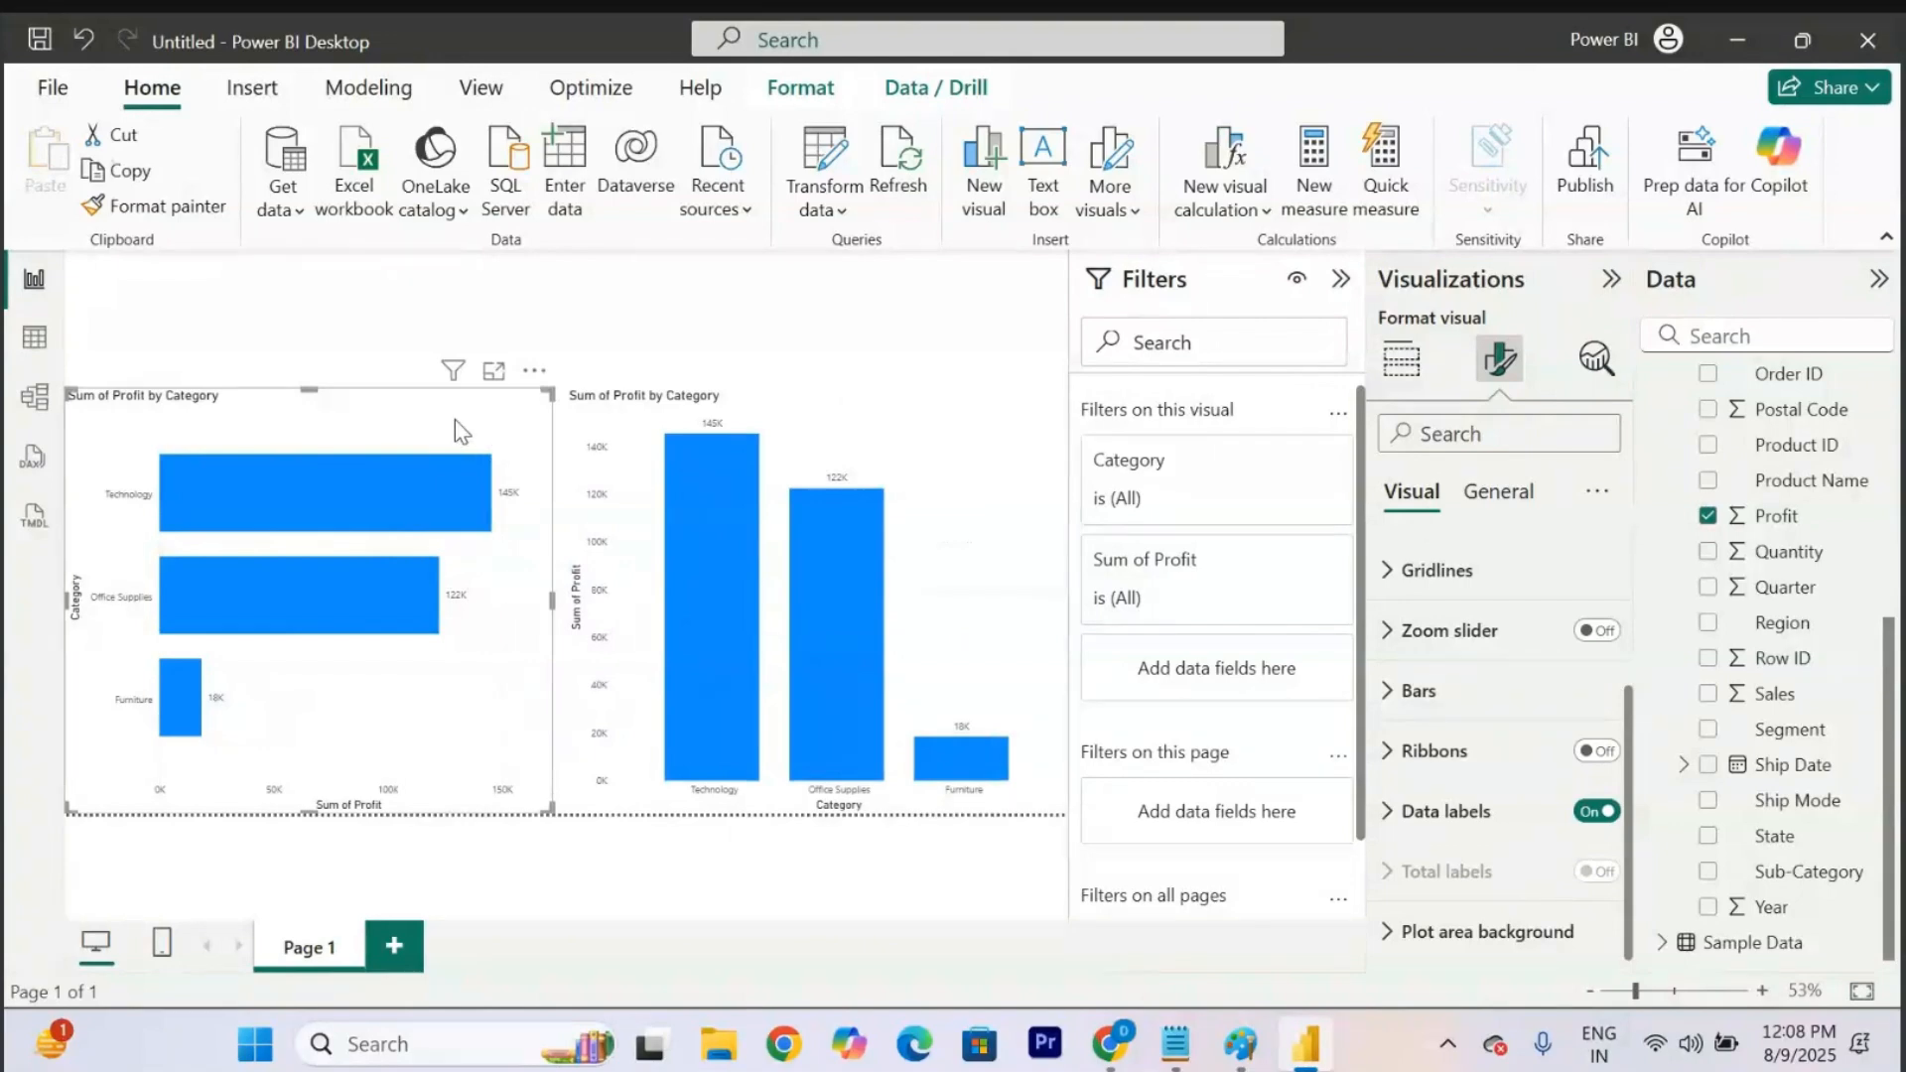
# Switch to the Notepad notes and add the line "- Horizontal Representation" below the Cat and Profit note.
pyautogui.click(1175, 1043)
pyautogui.press('Return')
pyautogui.press('Return')
pyautogui.press('Tab')
pyautogui.press('Tab')
pyautogui.press('Tab')
pyautogui.write('- ')
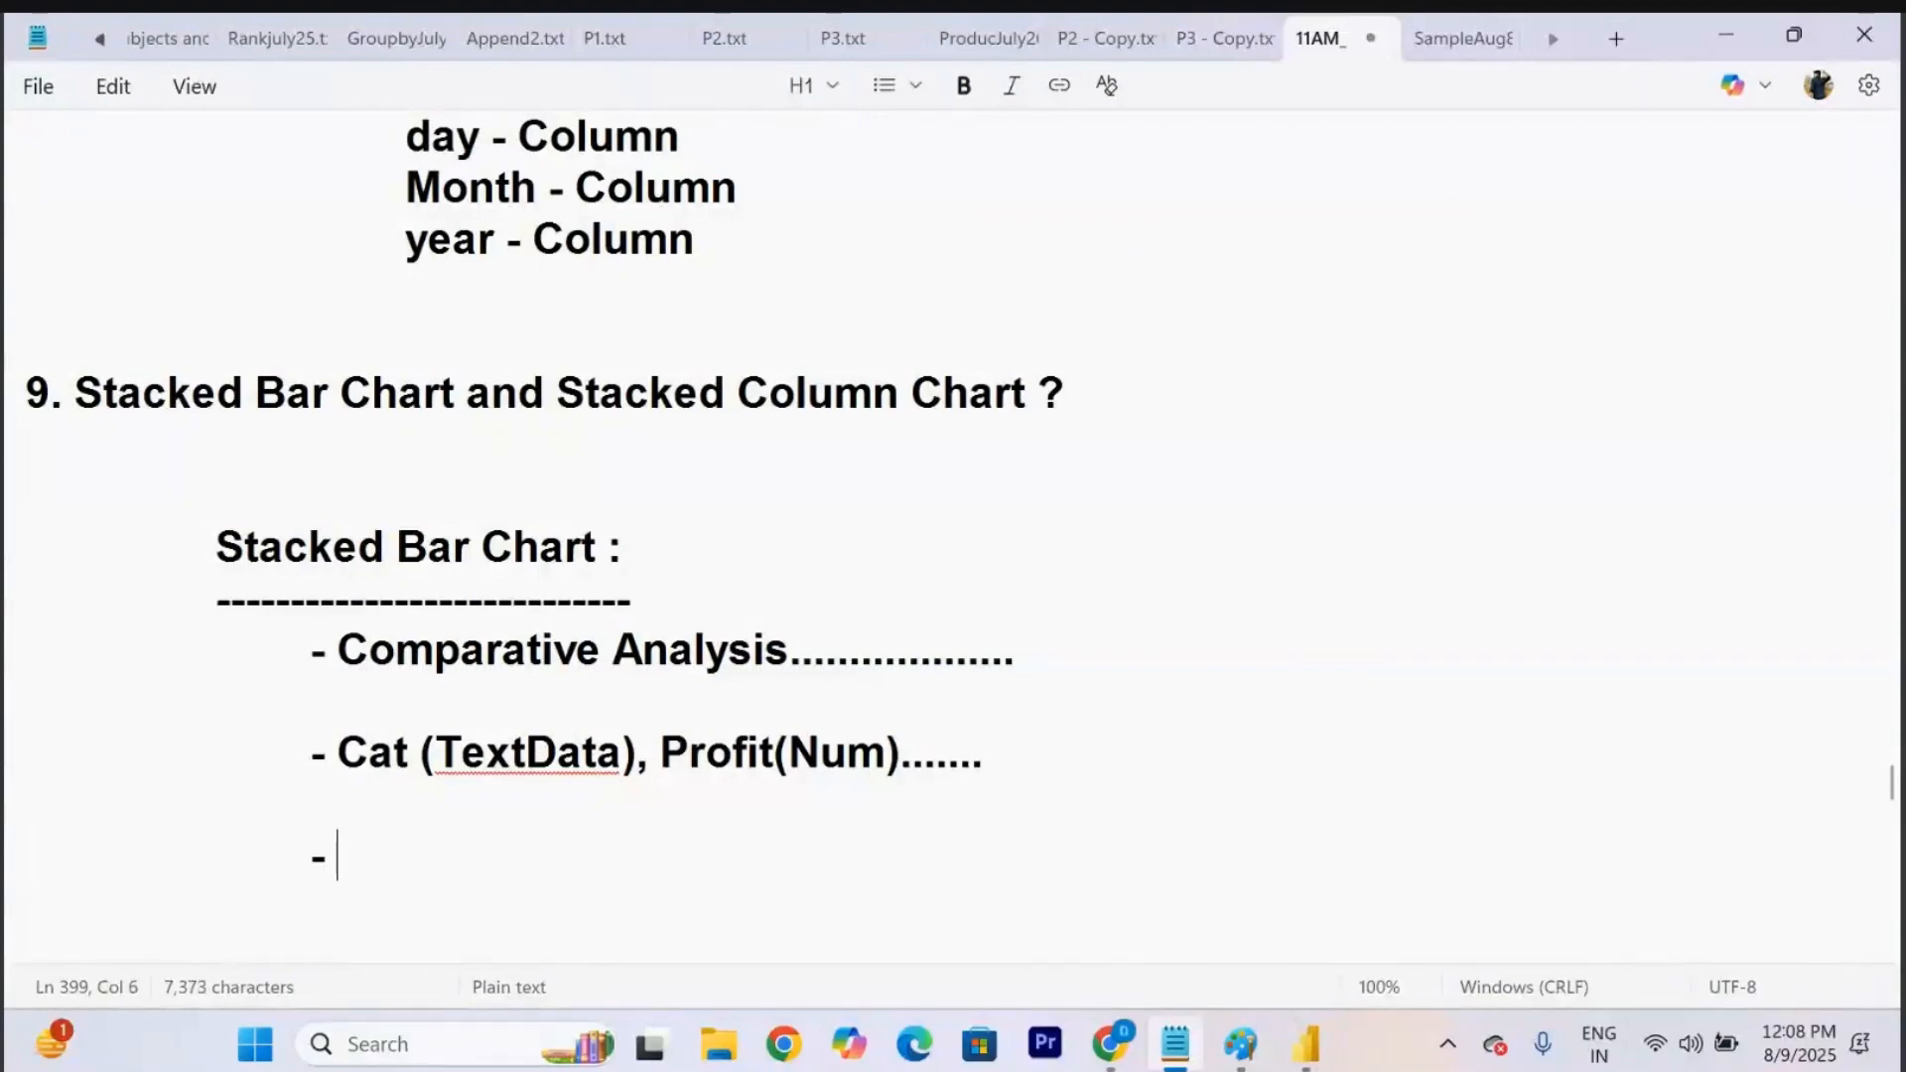
pyautogui.write('Horizontal ')
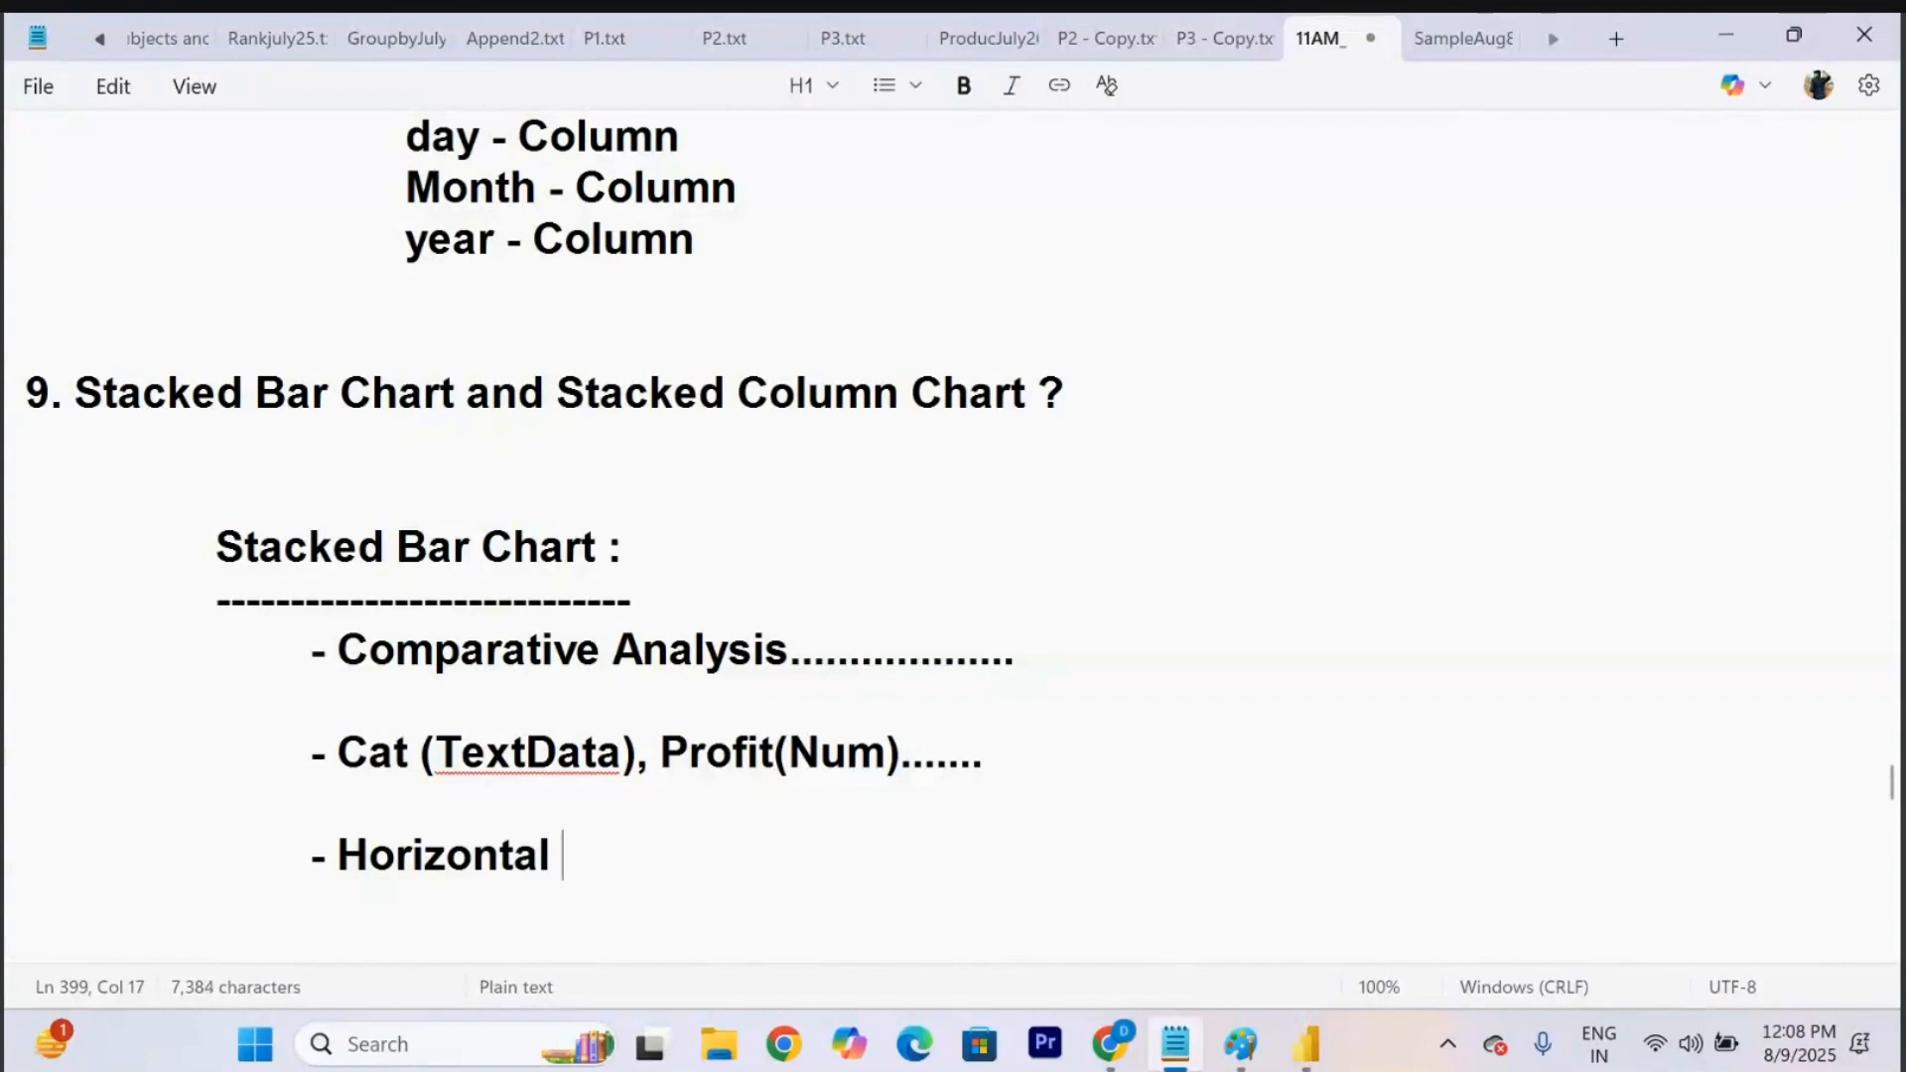
pyautogui.write('Representation')
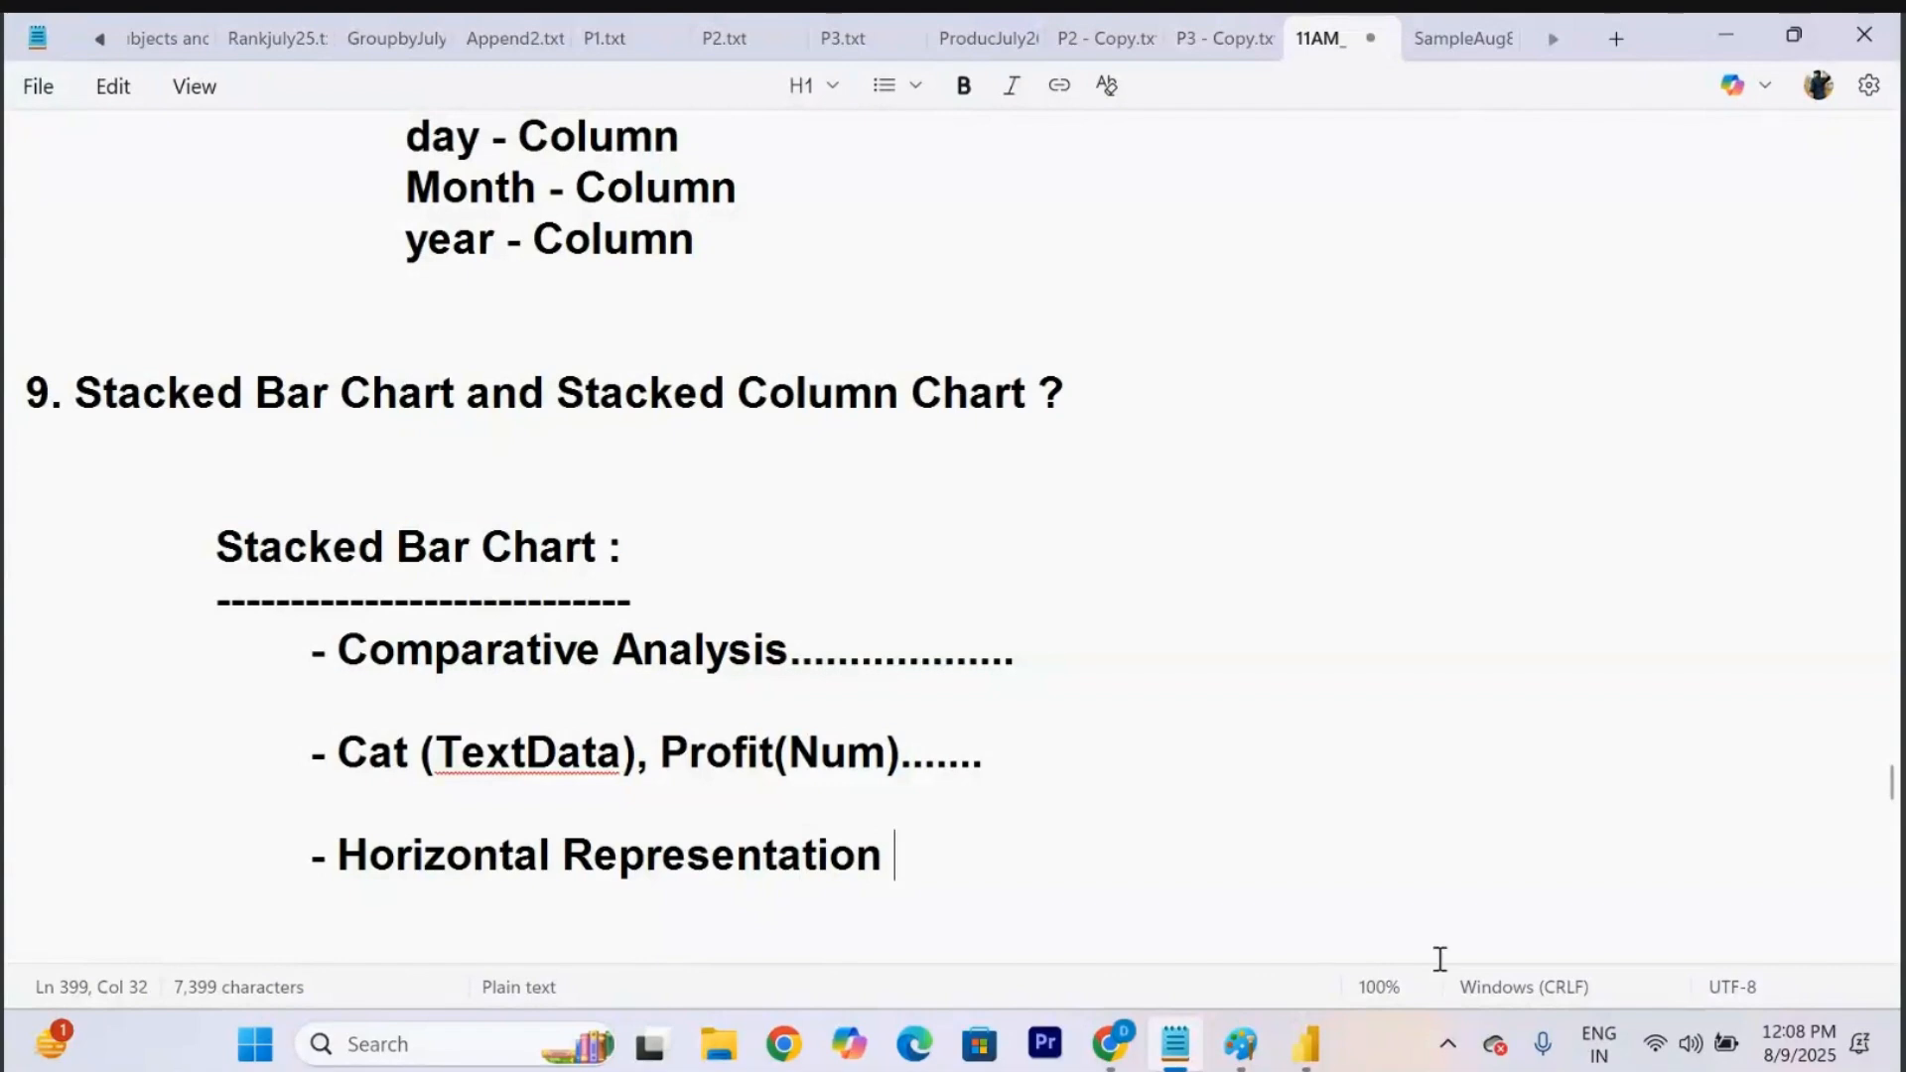
# Switch back to Power BI Desktop and add the Orders Region field as the stacked bar chart's legend.
pyautogui.click(1304, 1054)
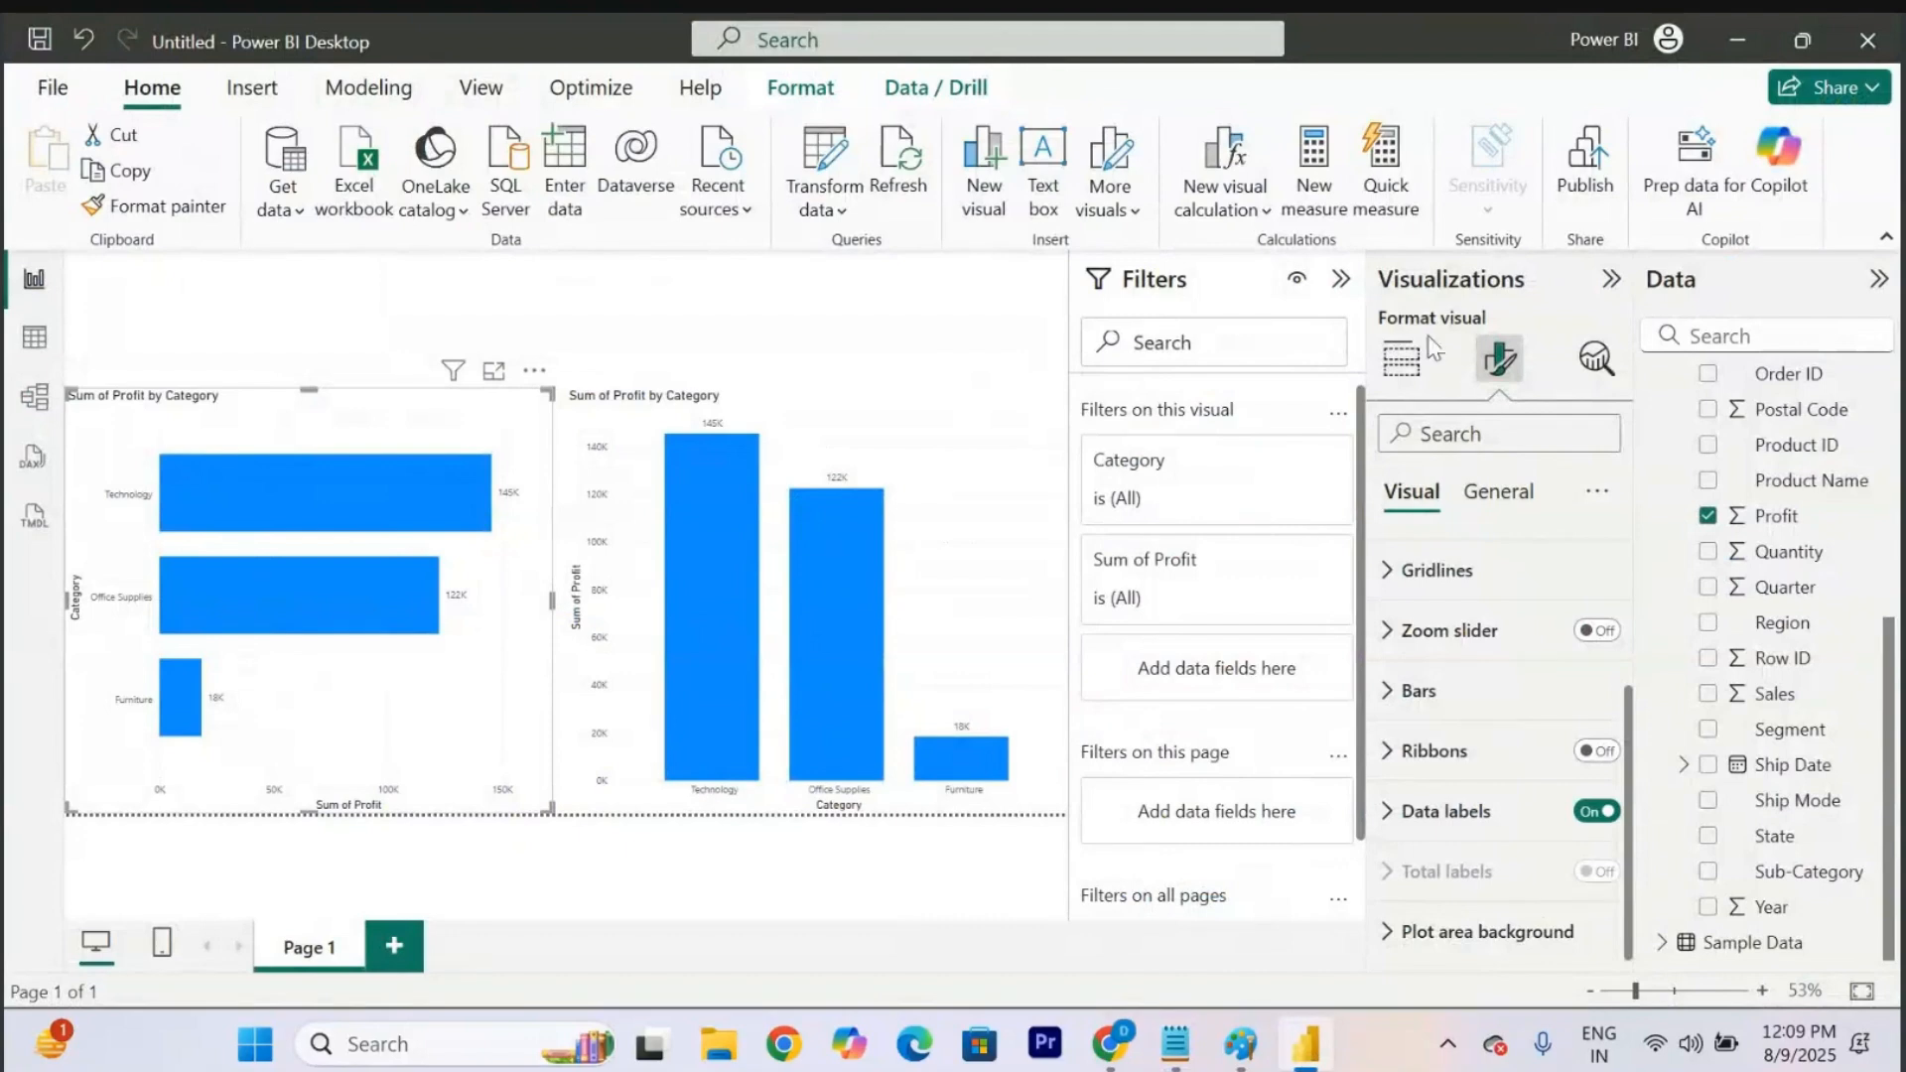
pyautogui.click(1401, 359)
pyautogui.scroll(-3, 1443, 825)
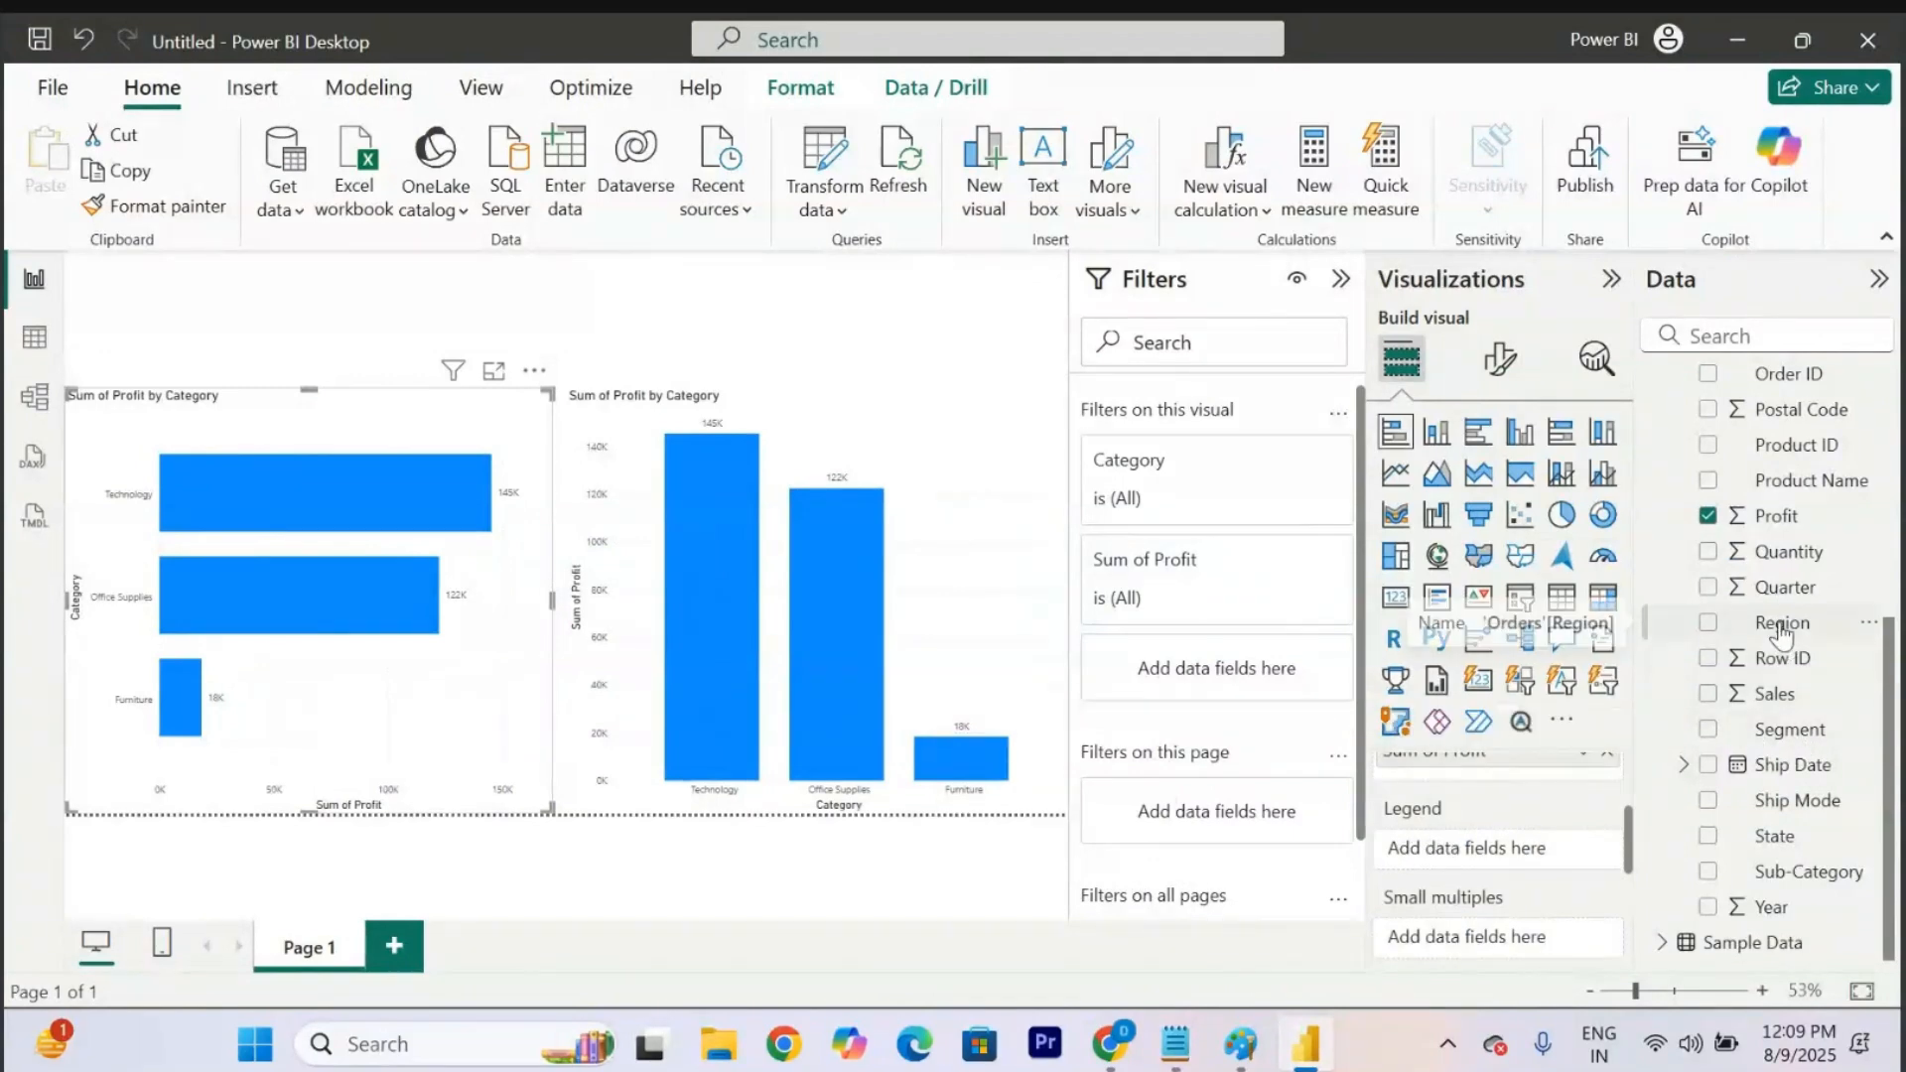
pyautogui.moveTo(1781, 631); pyautogui.dragTo(1429, 849)
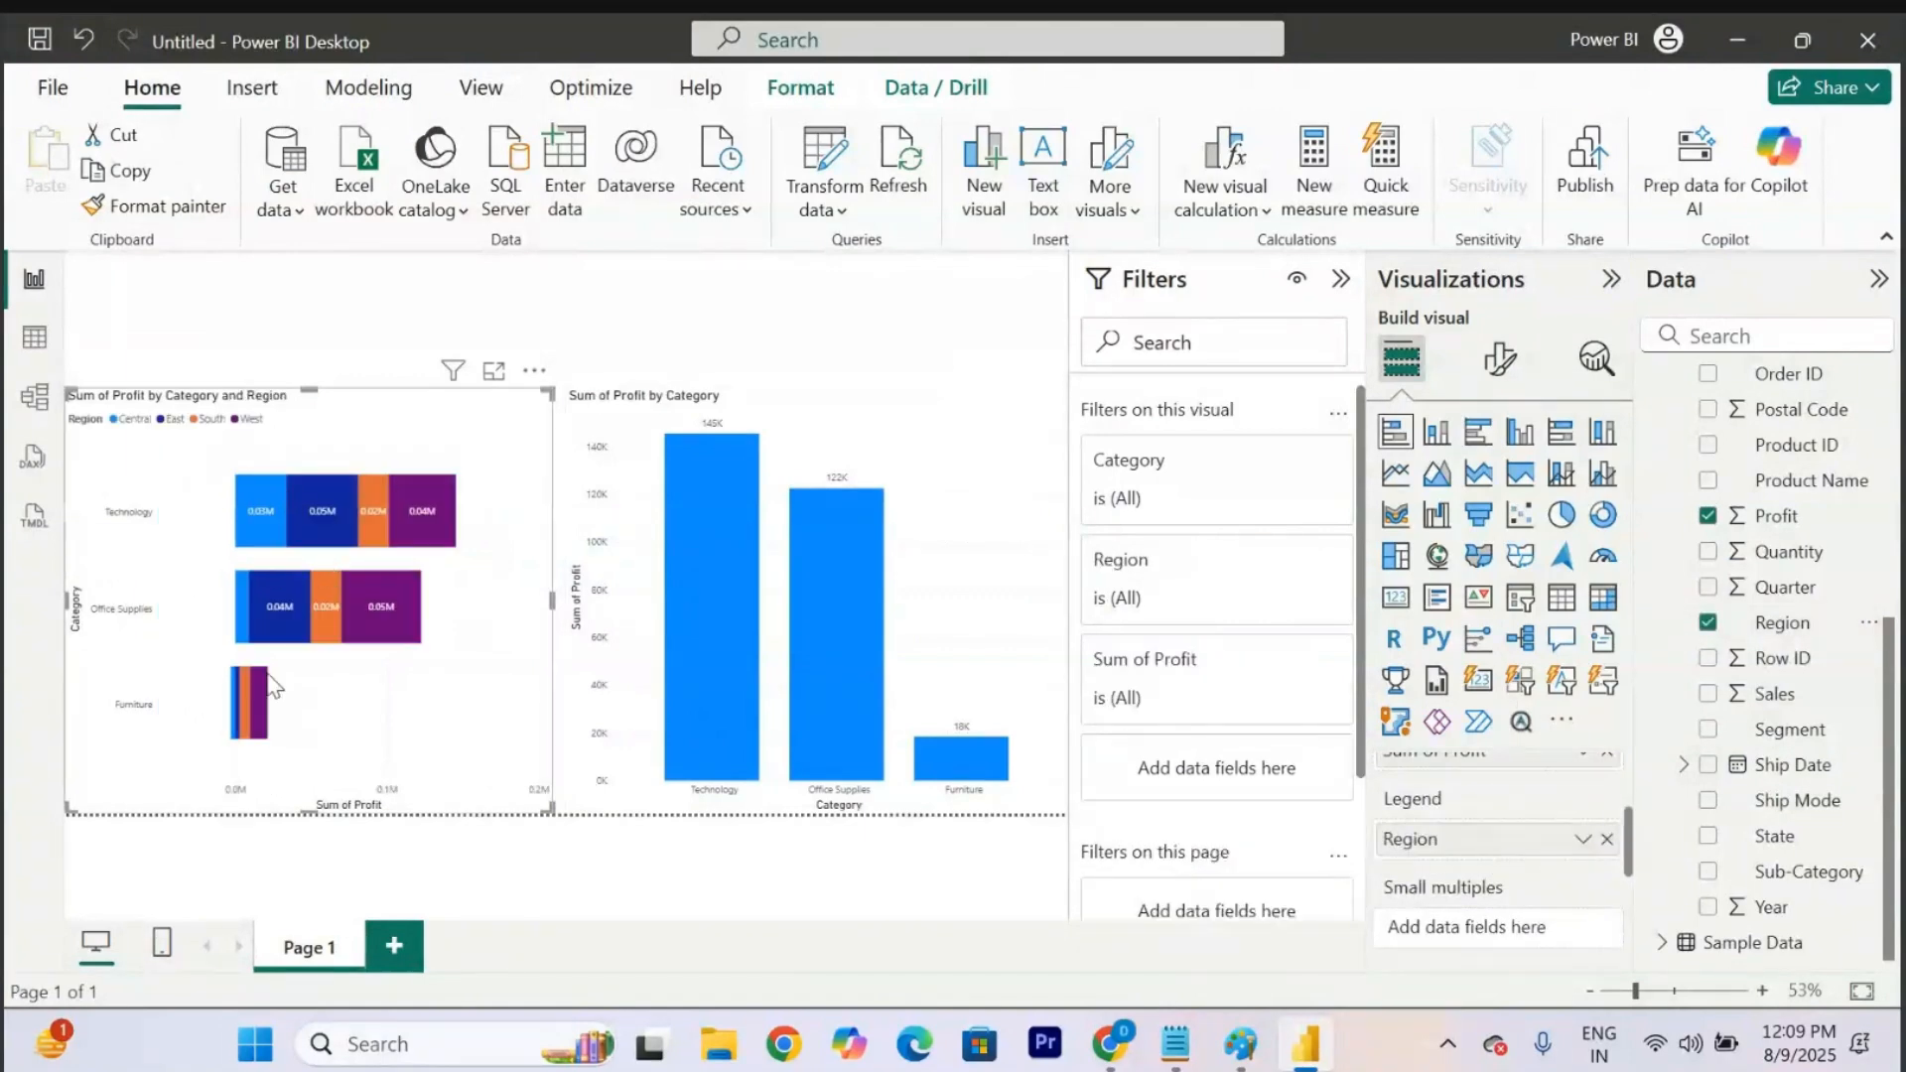
# Enlarge the stacked bar chart with the Filters pane collapsed, examine the regional profit segments of each category, and return to the report.
pyautogui.click(494, 374)
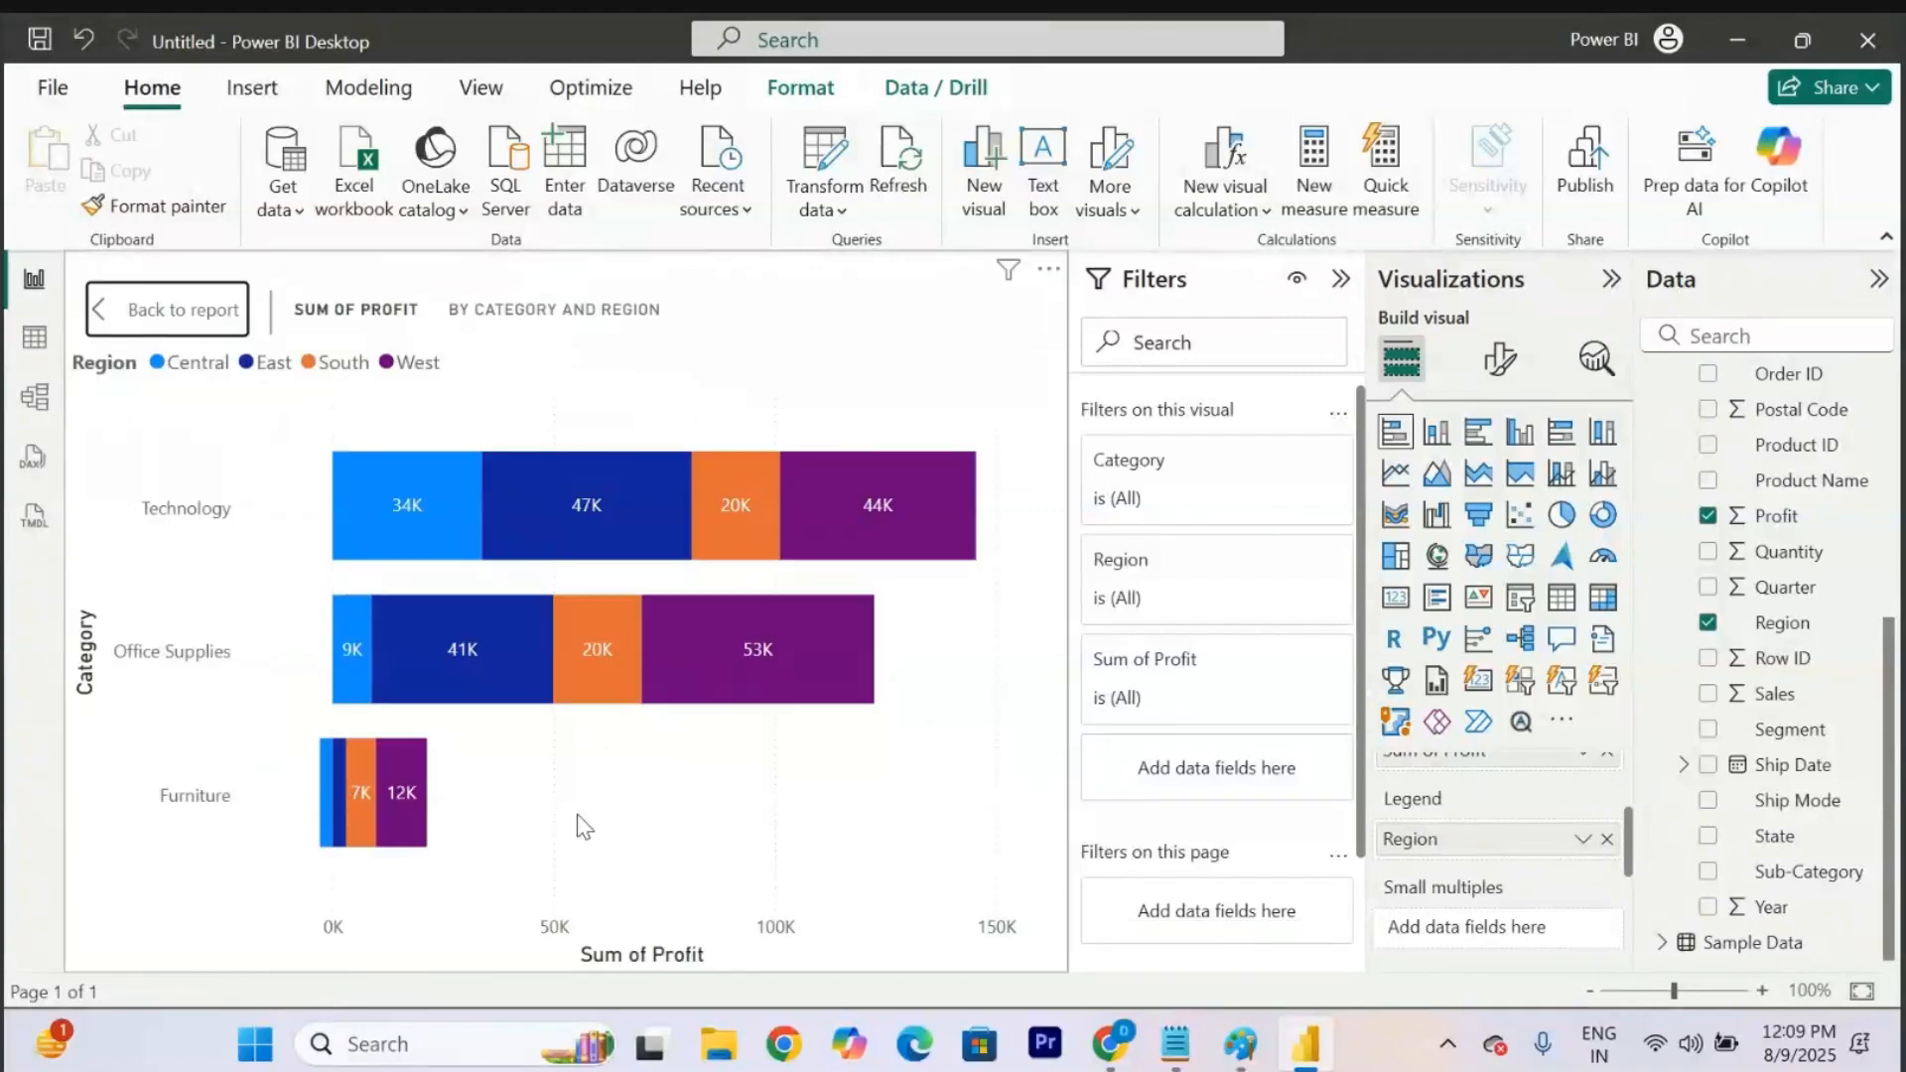
pyautogui.click(1337, 281)
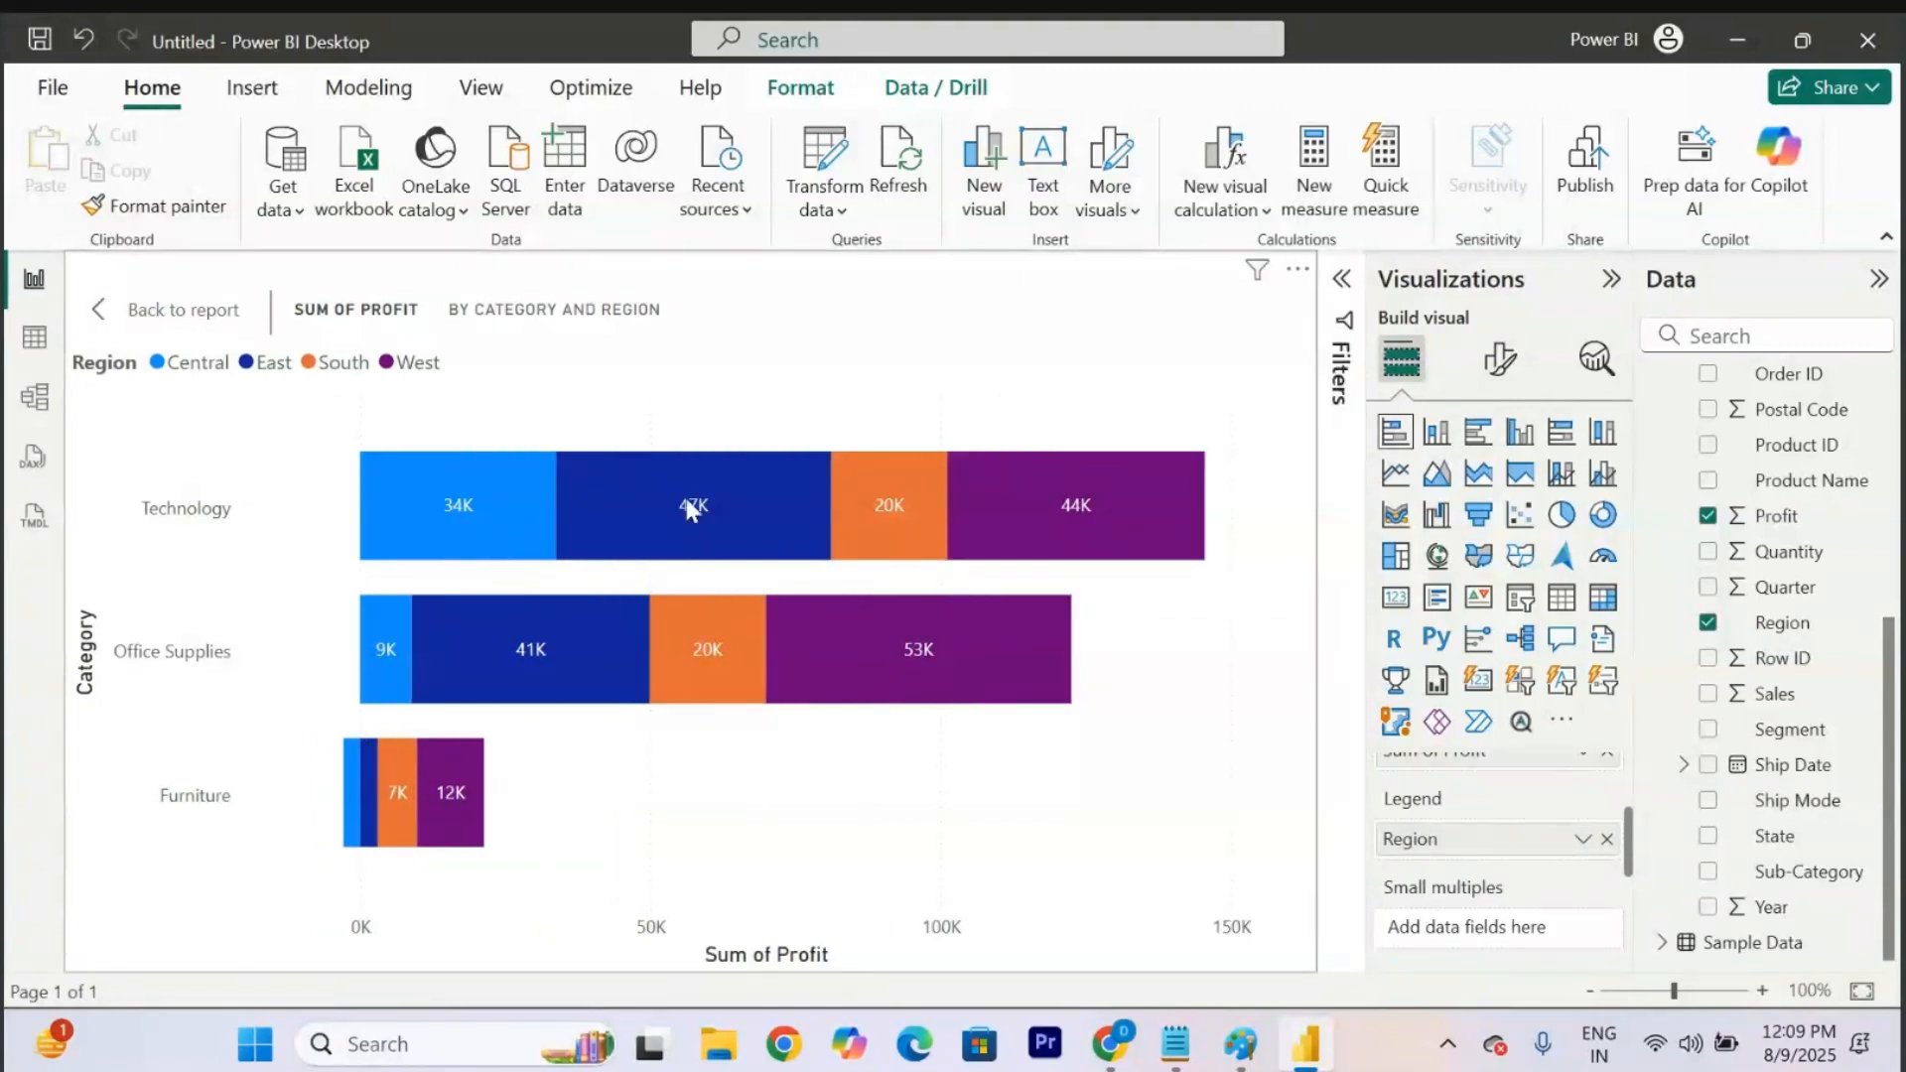
pyautogui.moveTo(402, 499)
pyautogui.moveTo(611, 504)
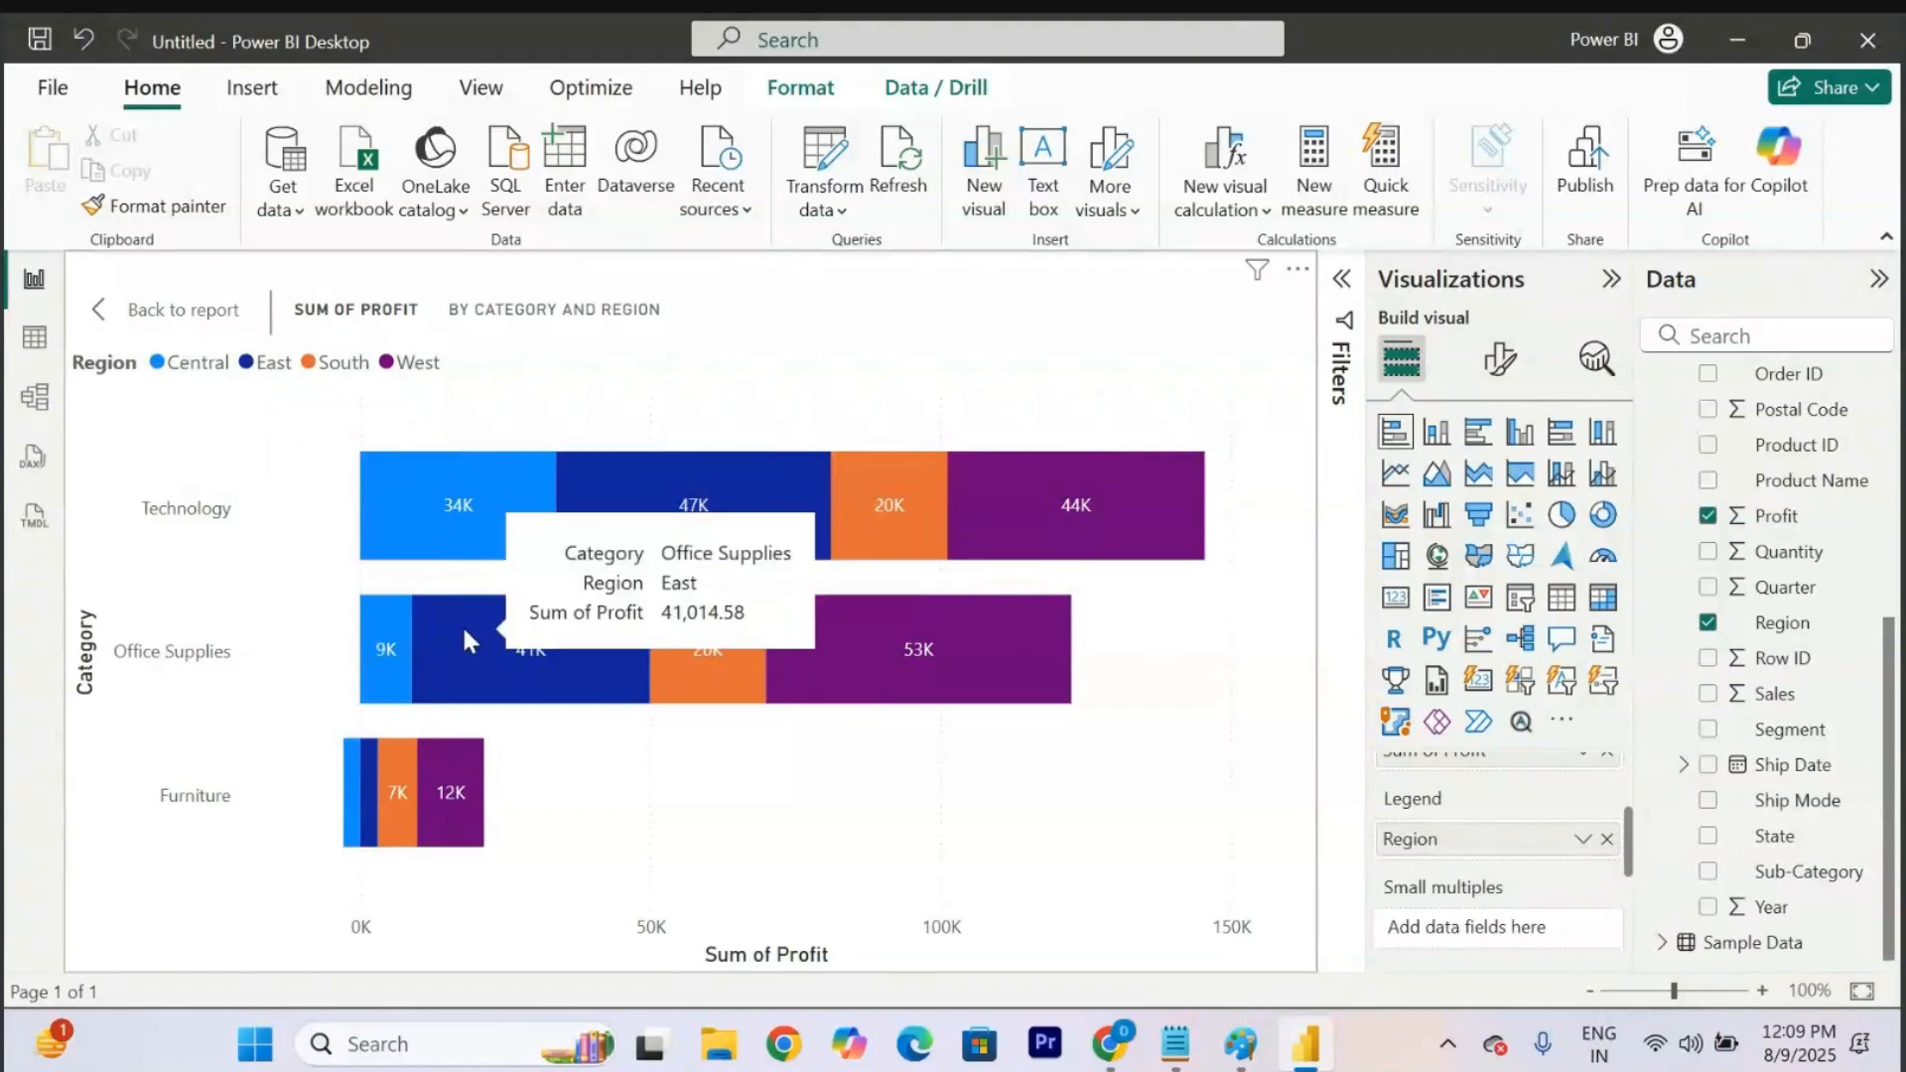
pyautogui.click(144, 311)
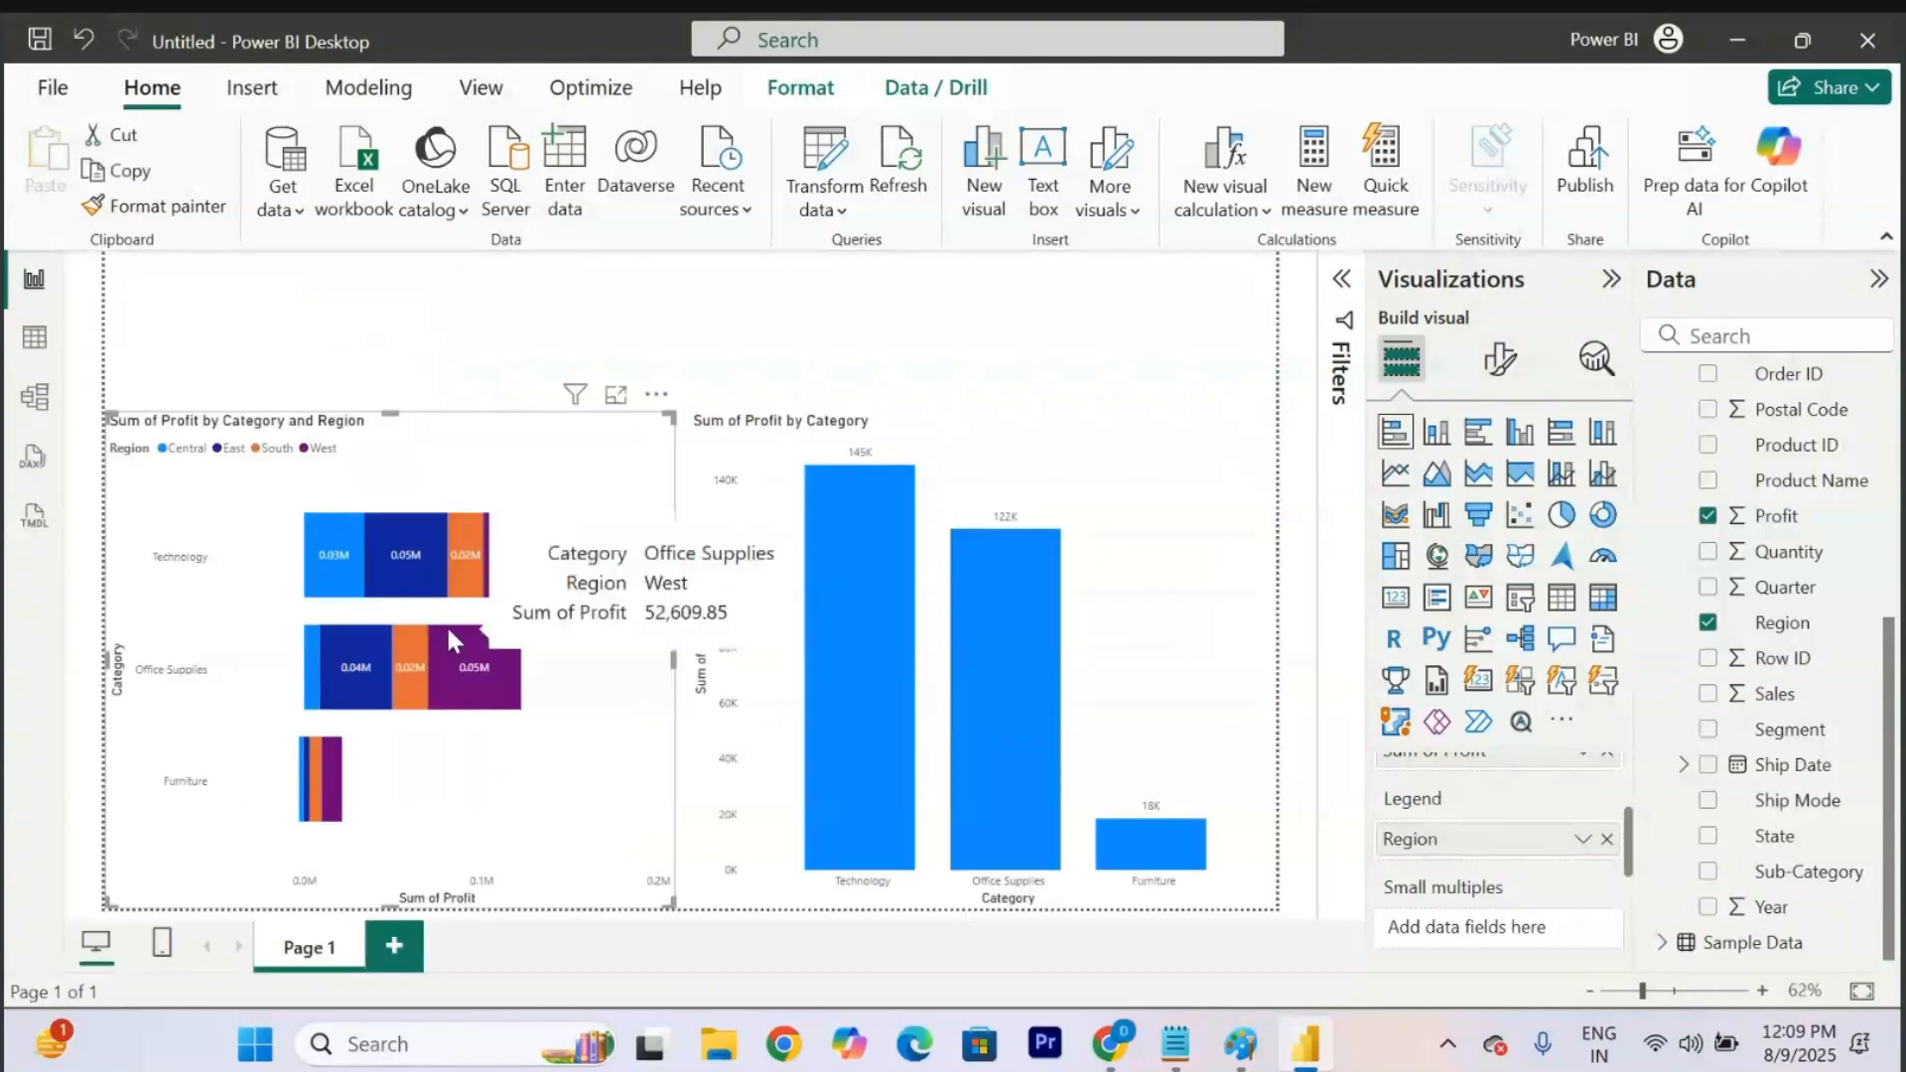
# Add the Orders Region field as the stacked column chart's legend and check the regional segments in the enlarged chart.
pyautogui.click(1009, 446)
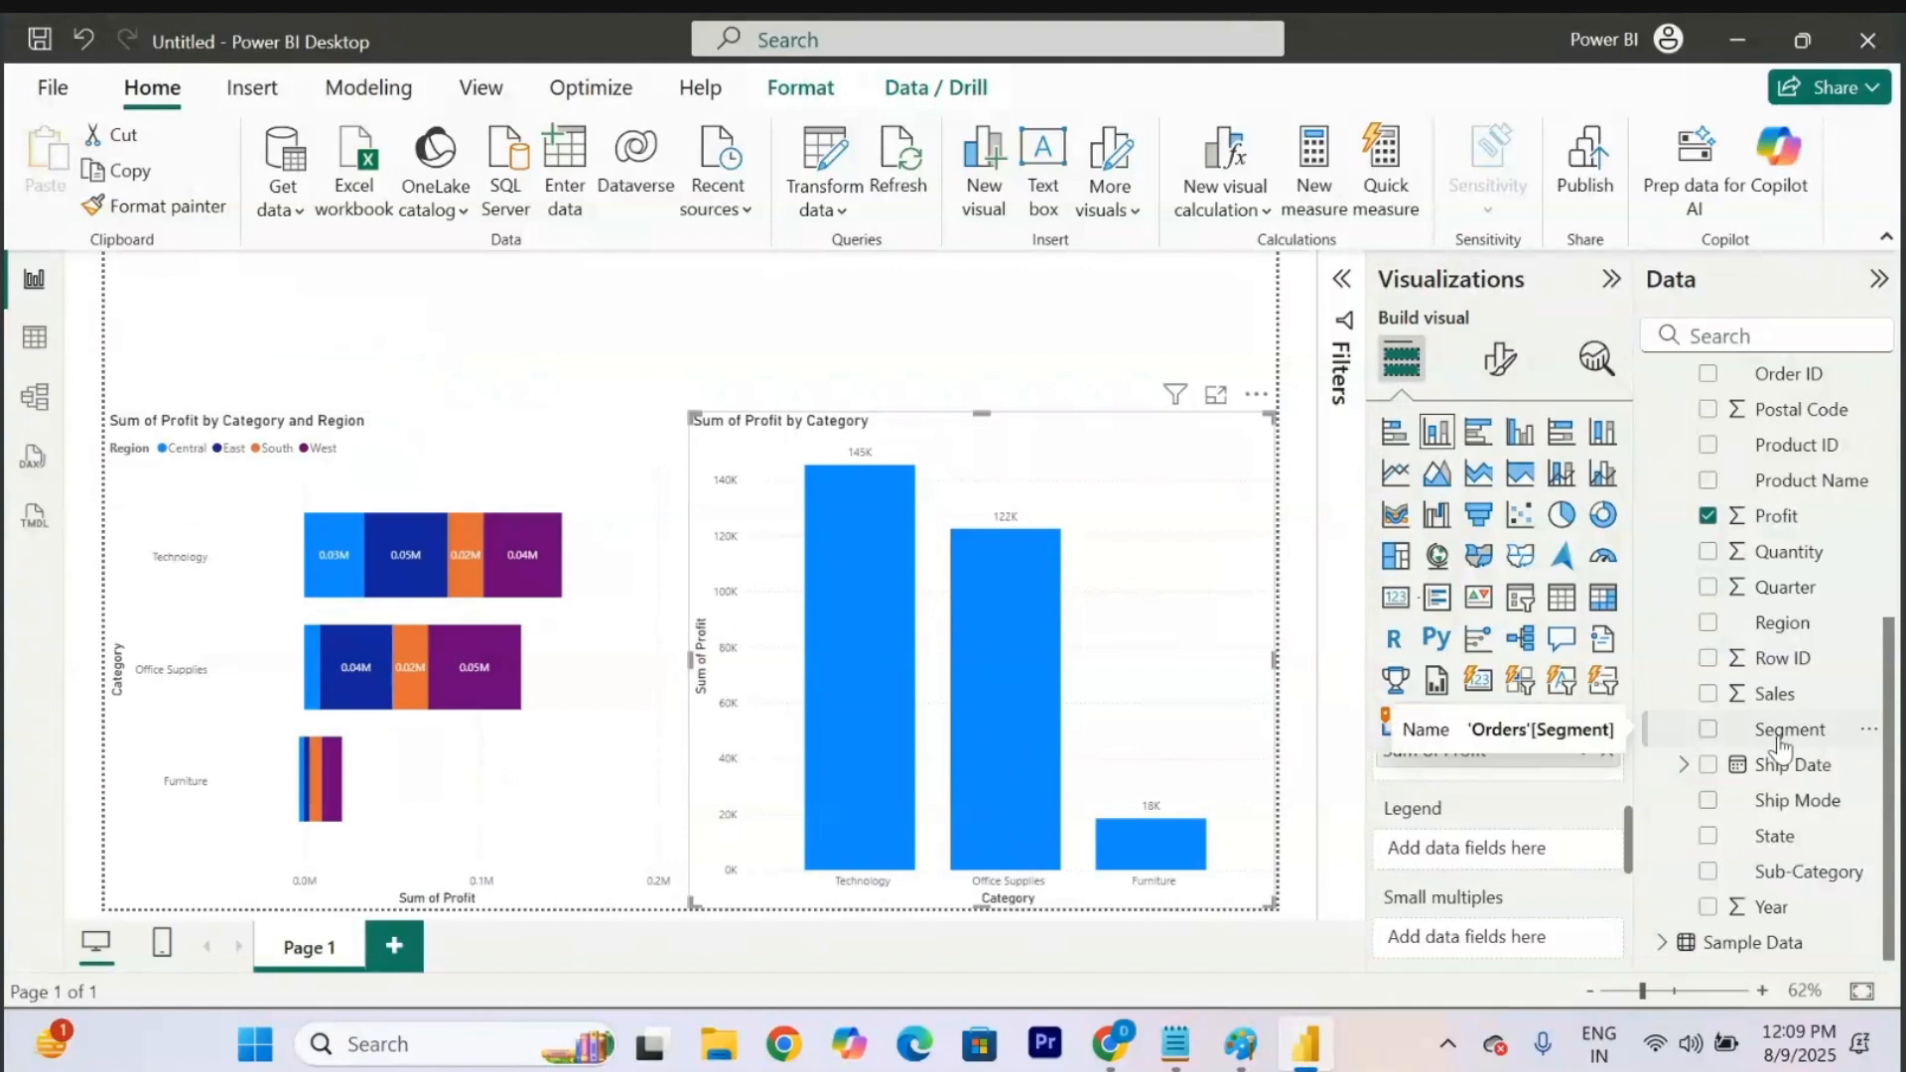
pyautogui.moveTo(1792, 640); pyautogui.dragTo(1502, 856)
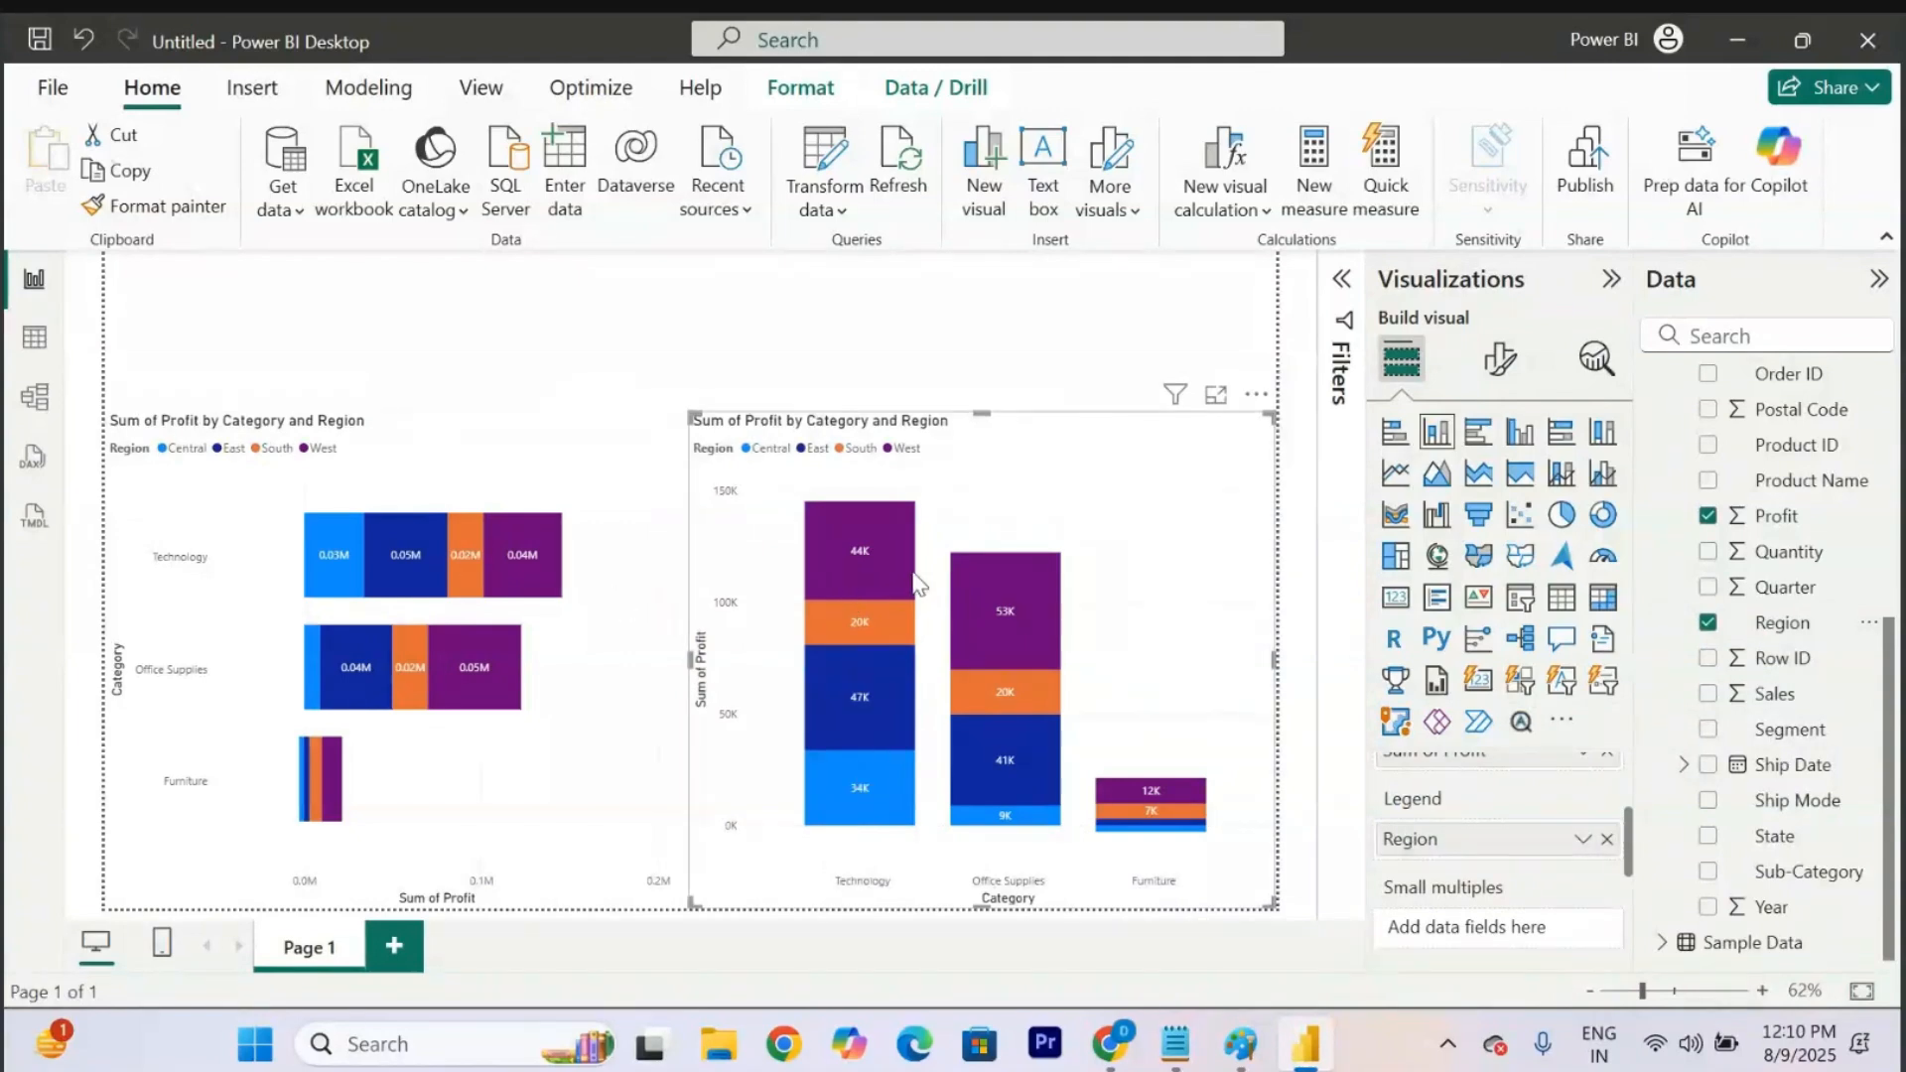
pyautogui.click(1215, 395)
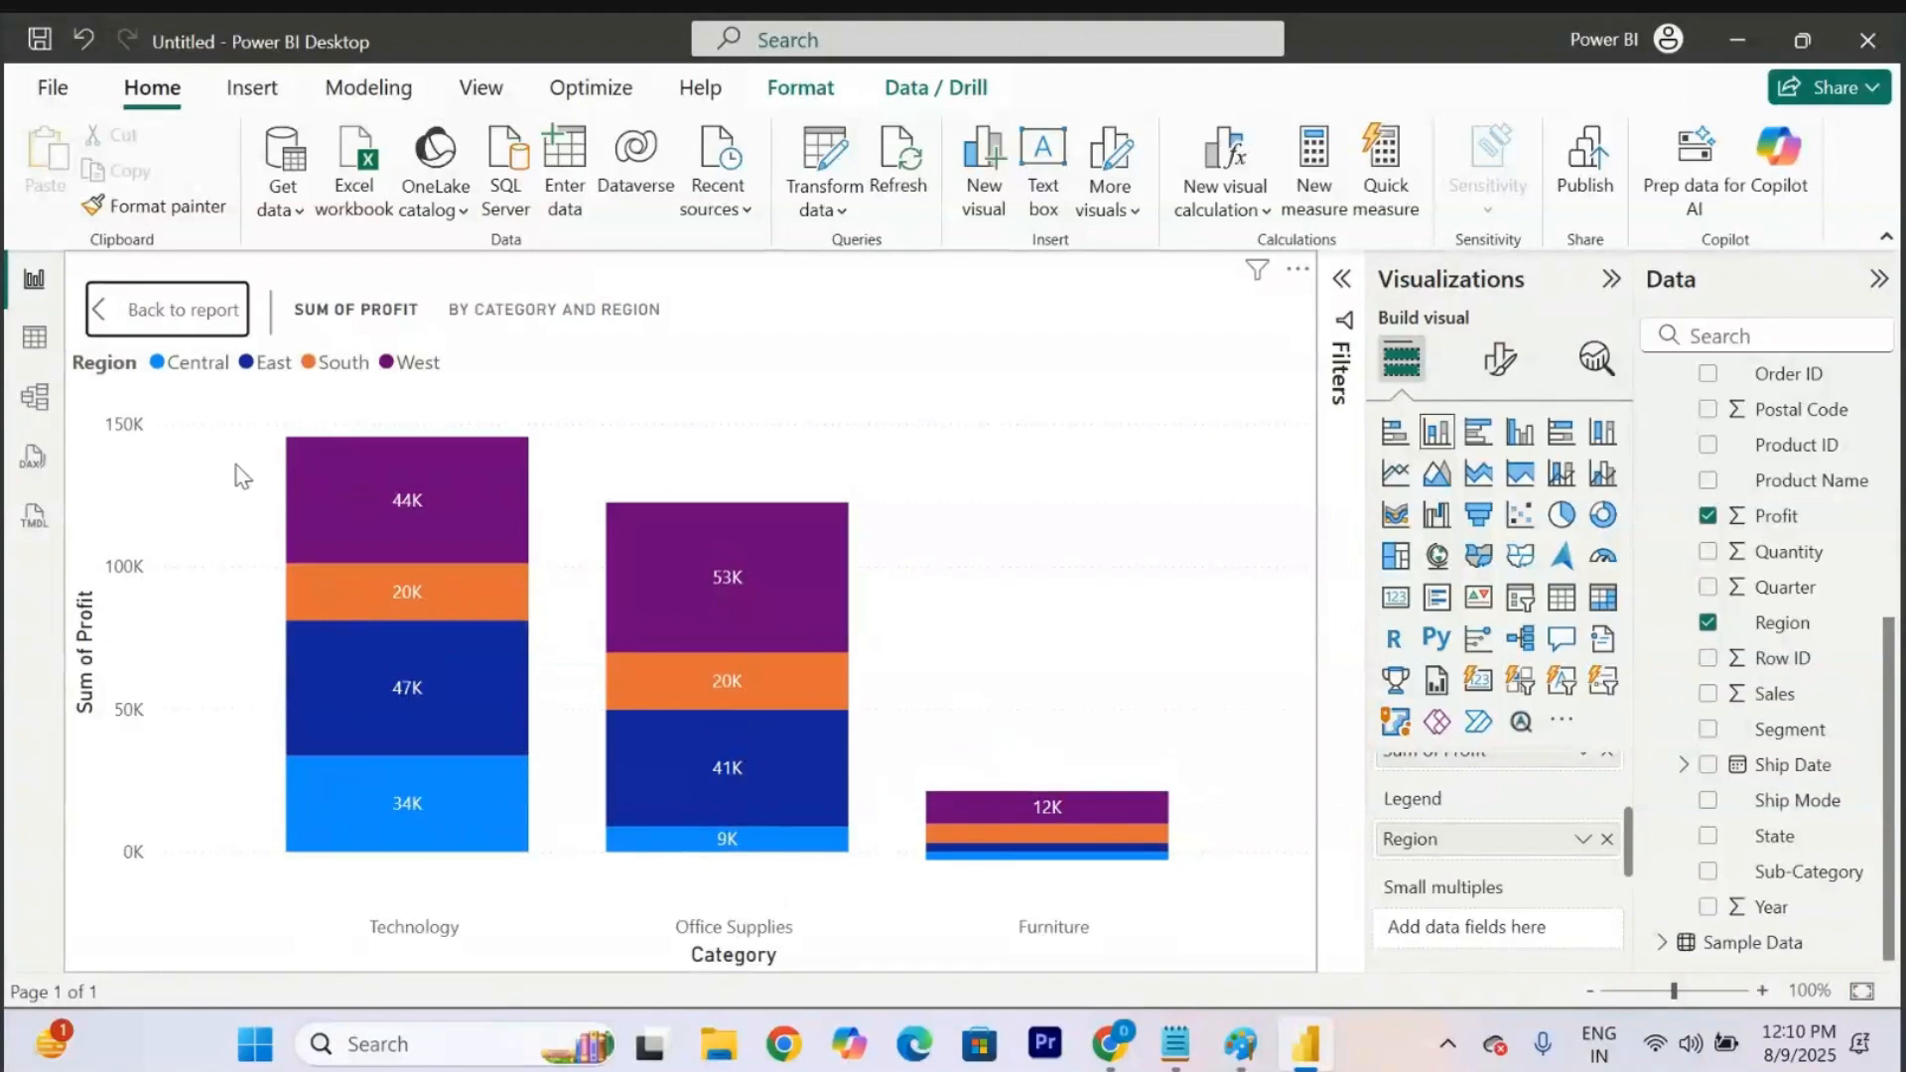
pyautogui.click(167, 310)
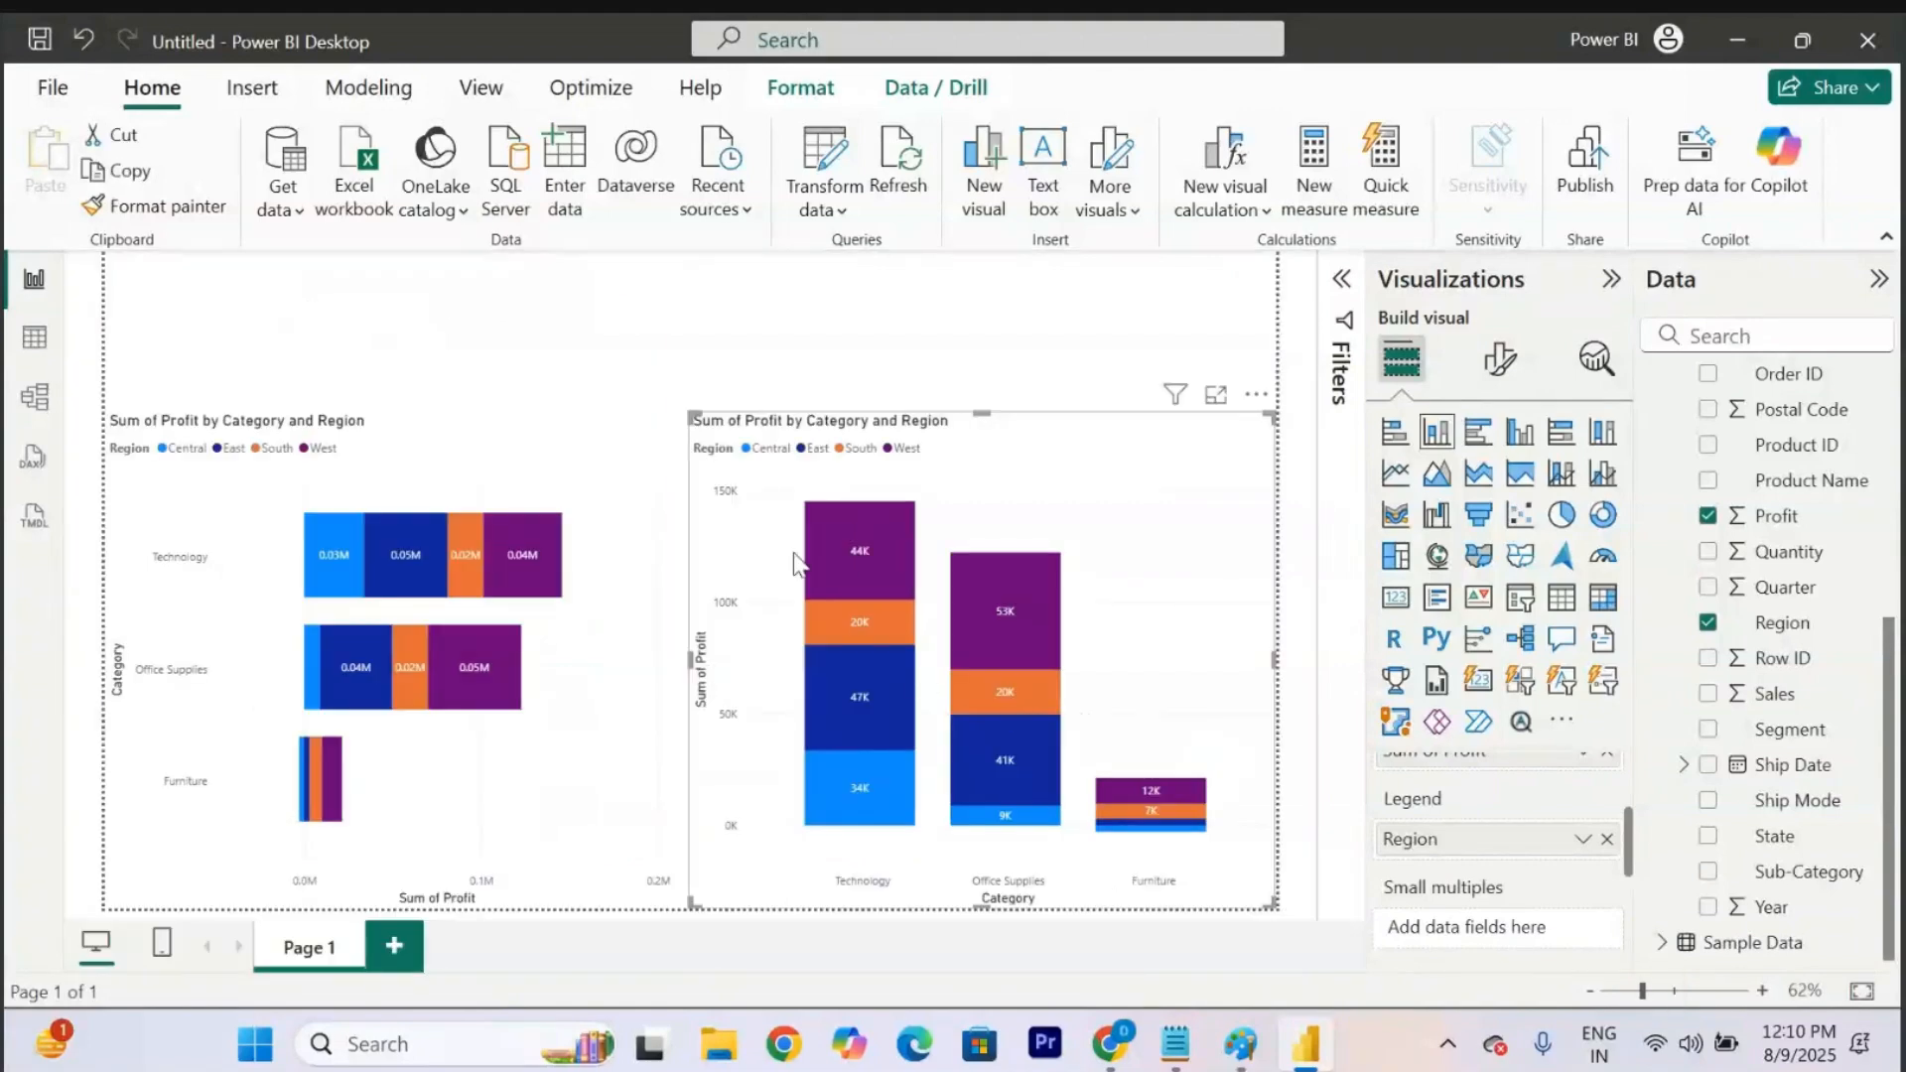
pyautogui.click(948, 360)
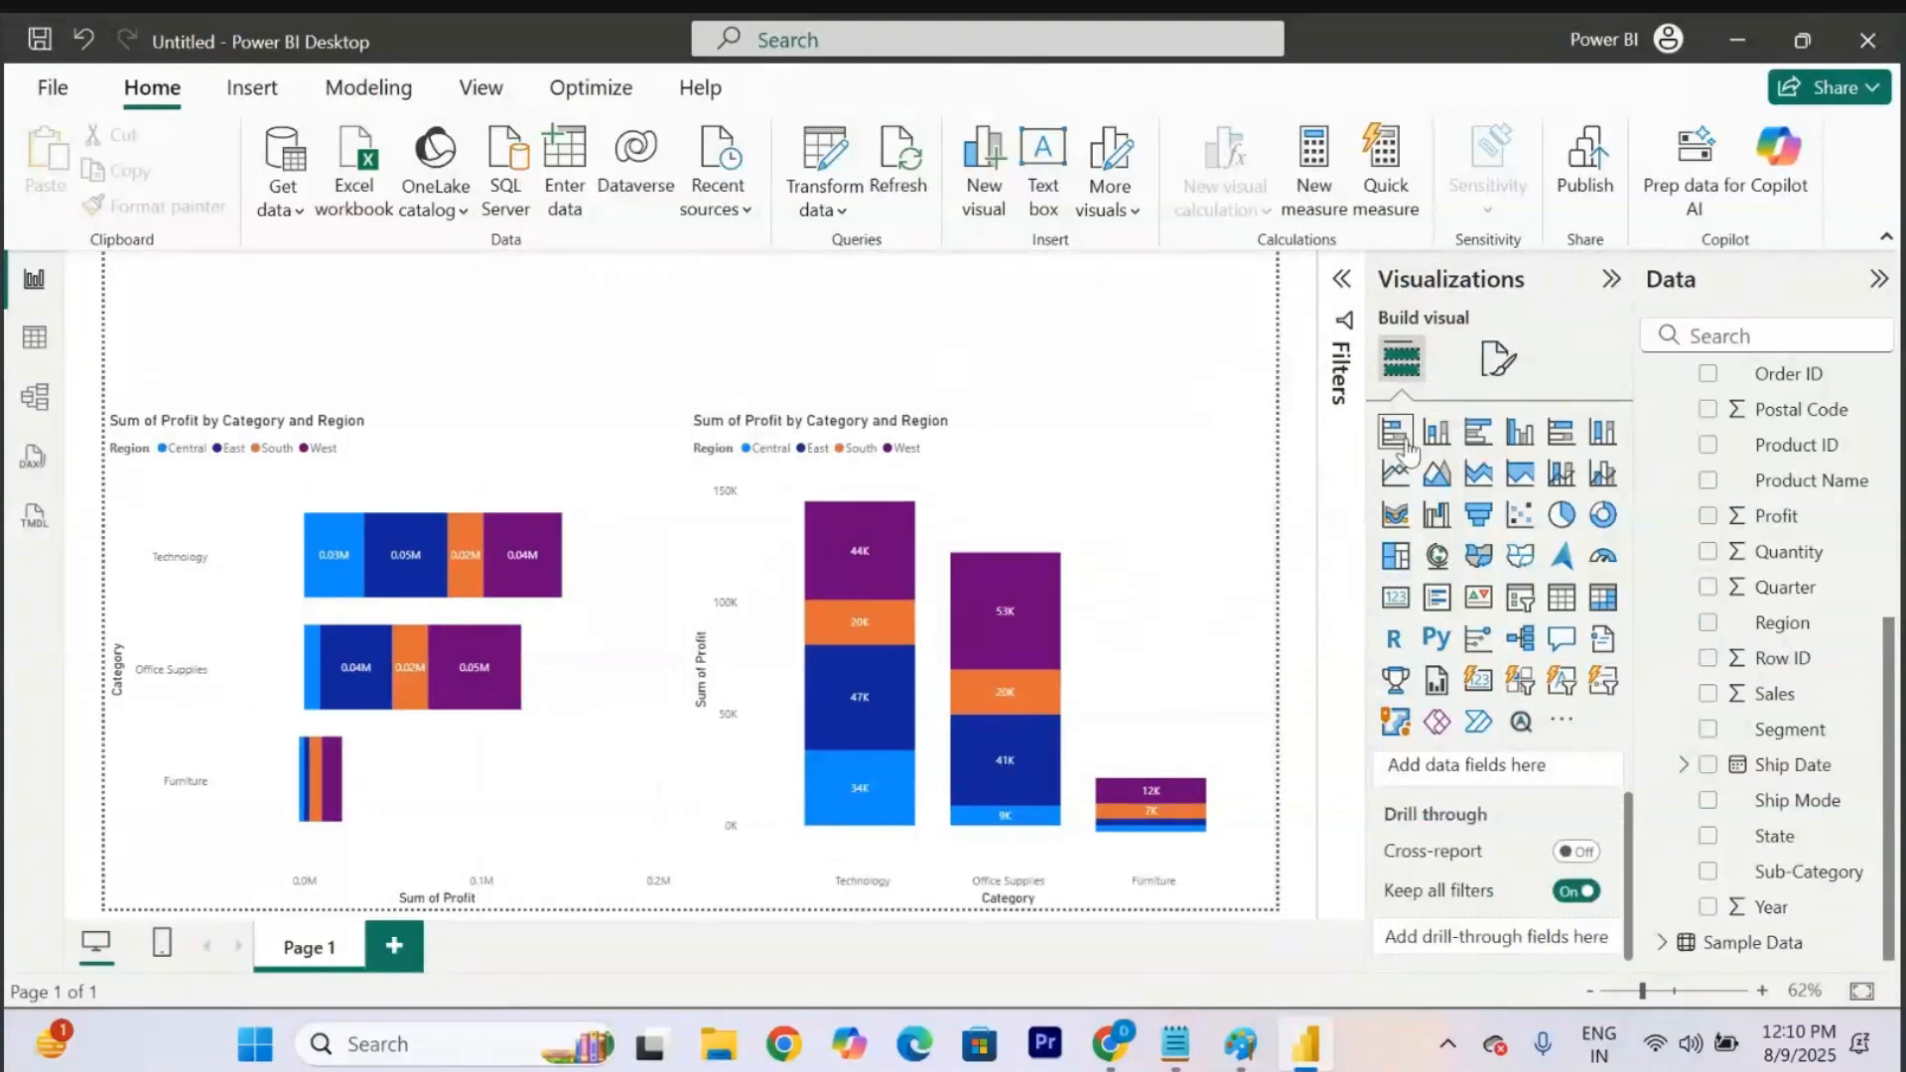
# Switch to the Notepad notes and append "Region(lege" to the Cat and Profit line under Stacked Bar Chart.
pyautogui.click(1174, 1042)
pyautogui.scroll(-3, 816, 620)
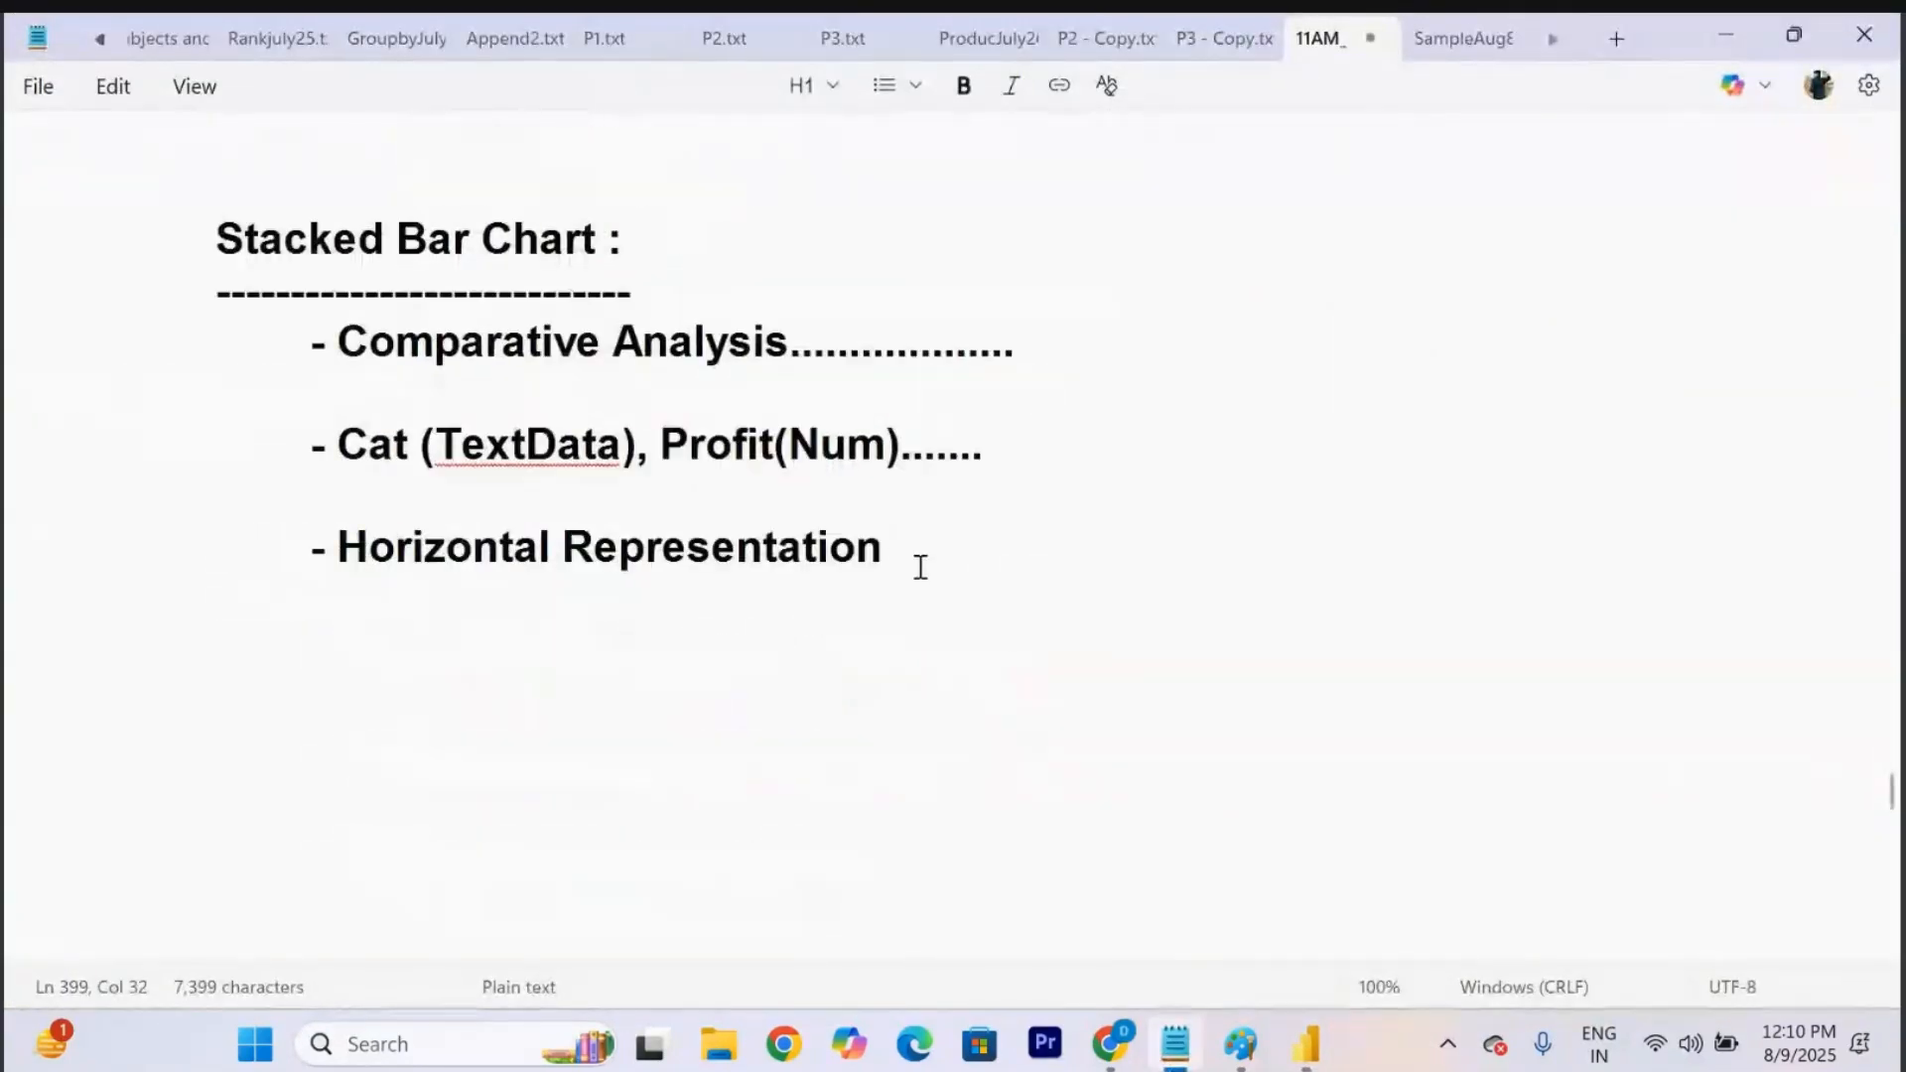
pyautogui.press('Return')
pyautogui.press('Return')
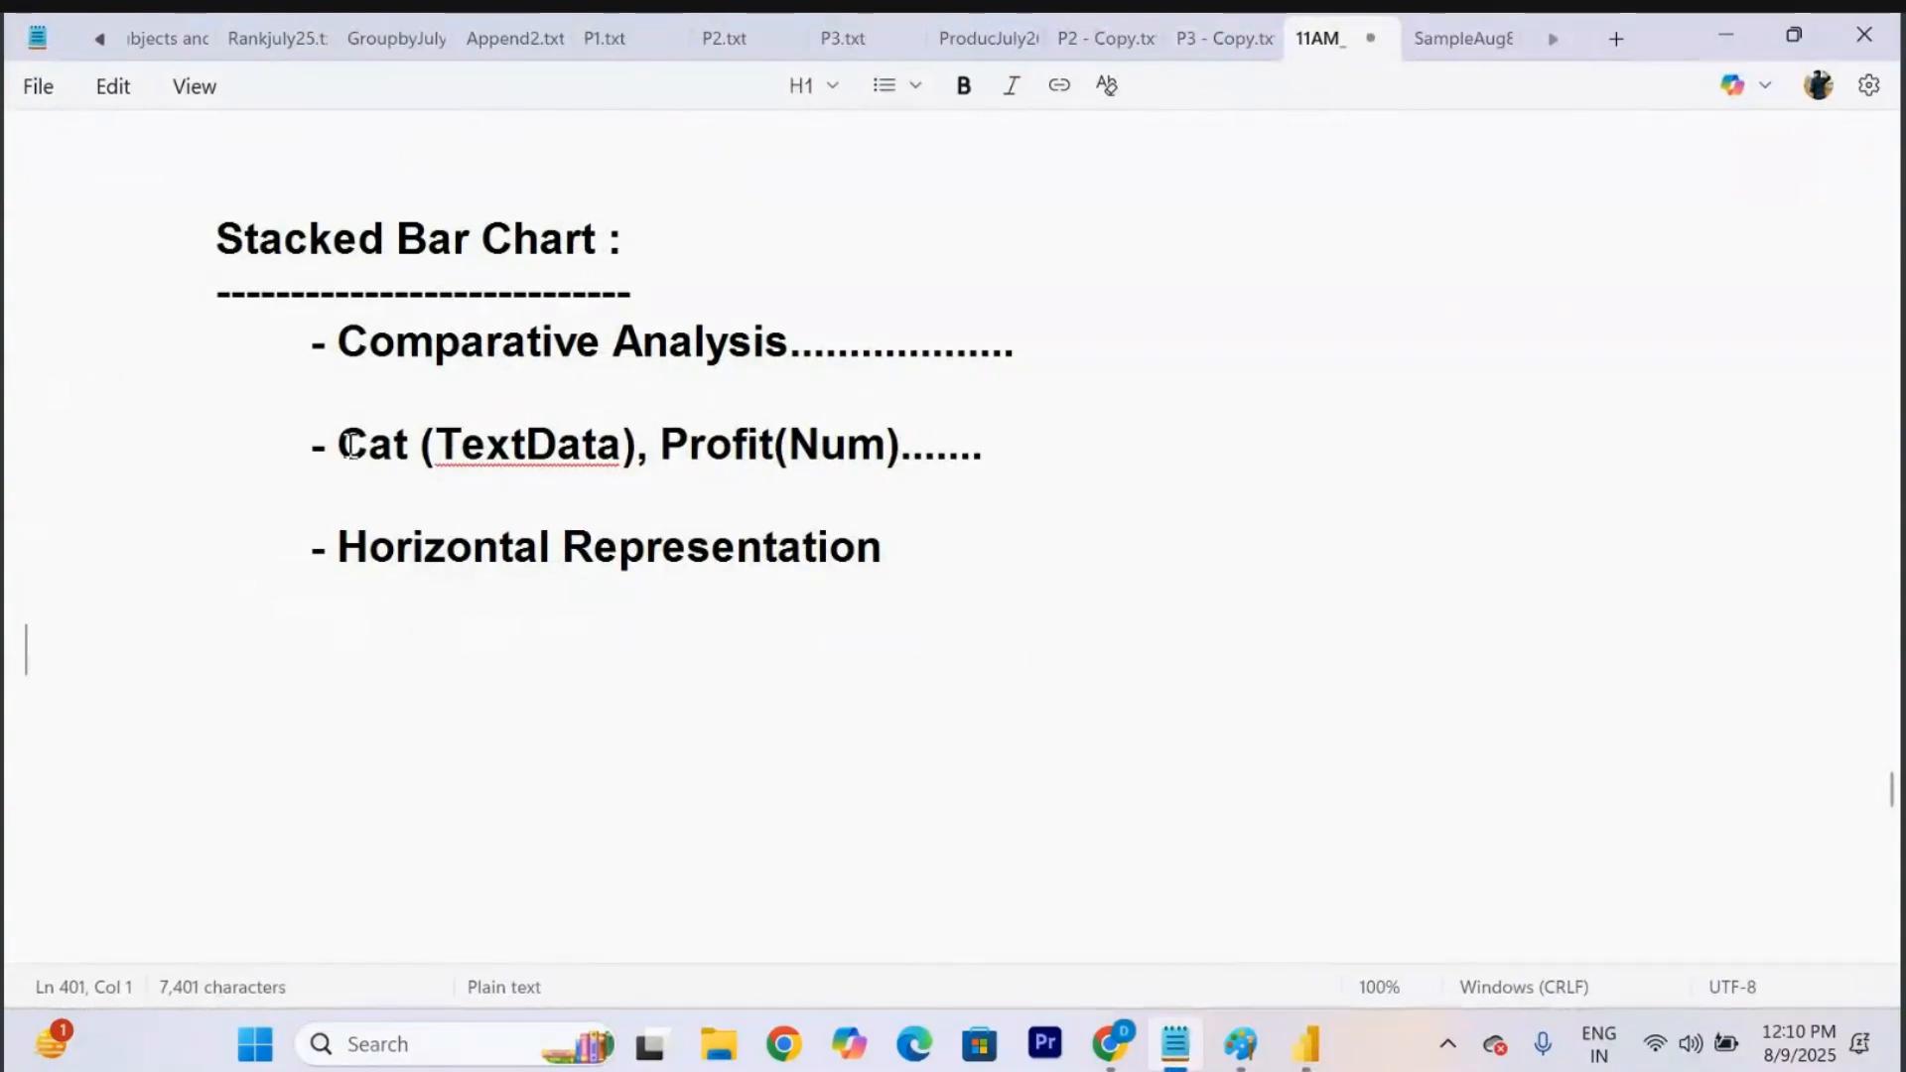
pyautogui.moveTo(349, 443); pyautogui.dragTo(927, 450)
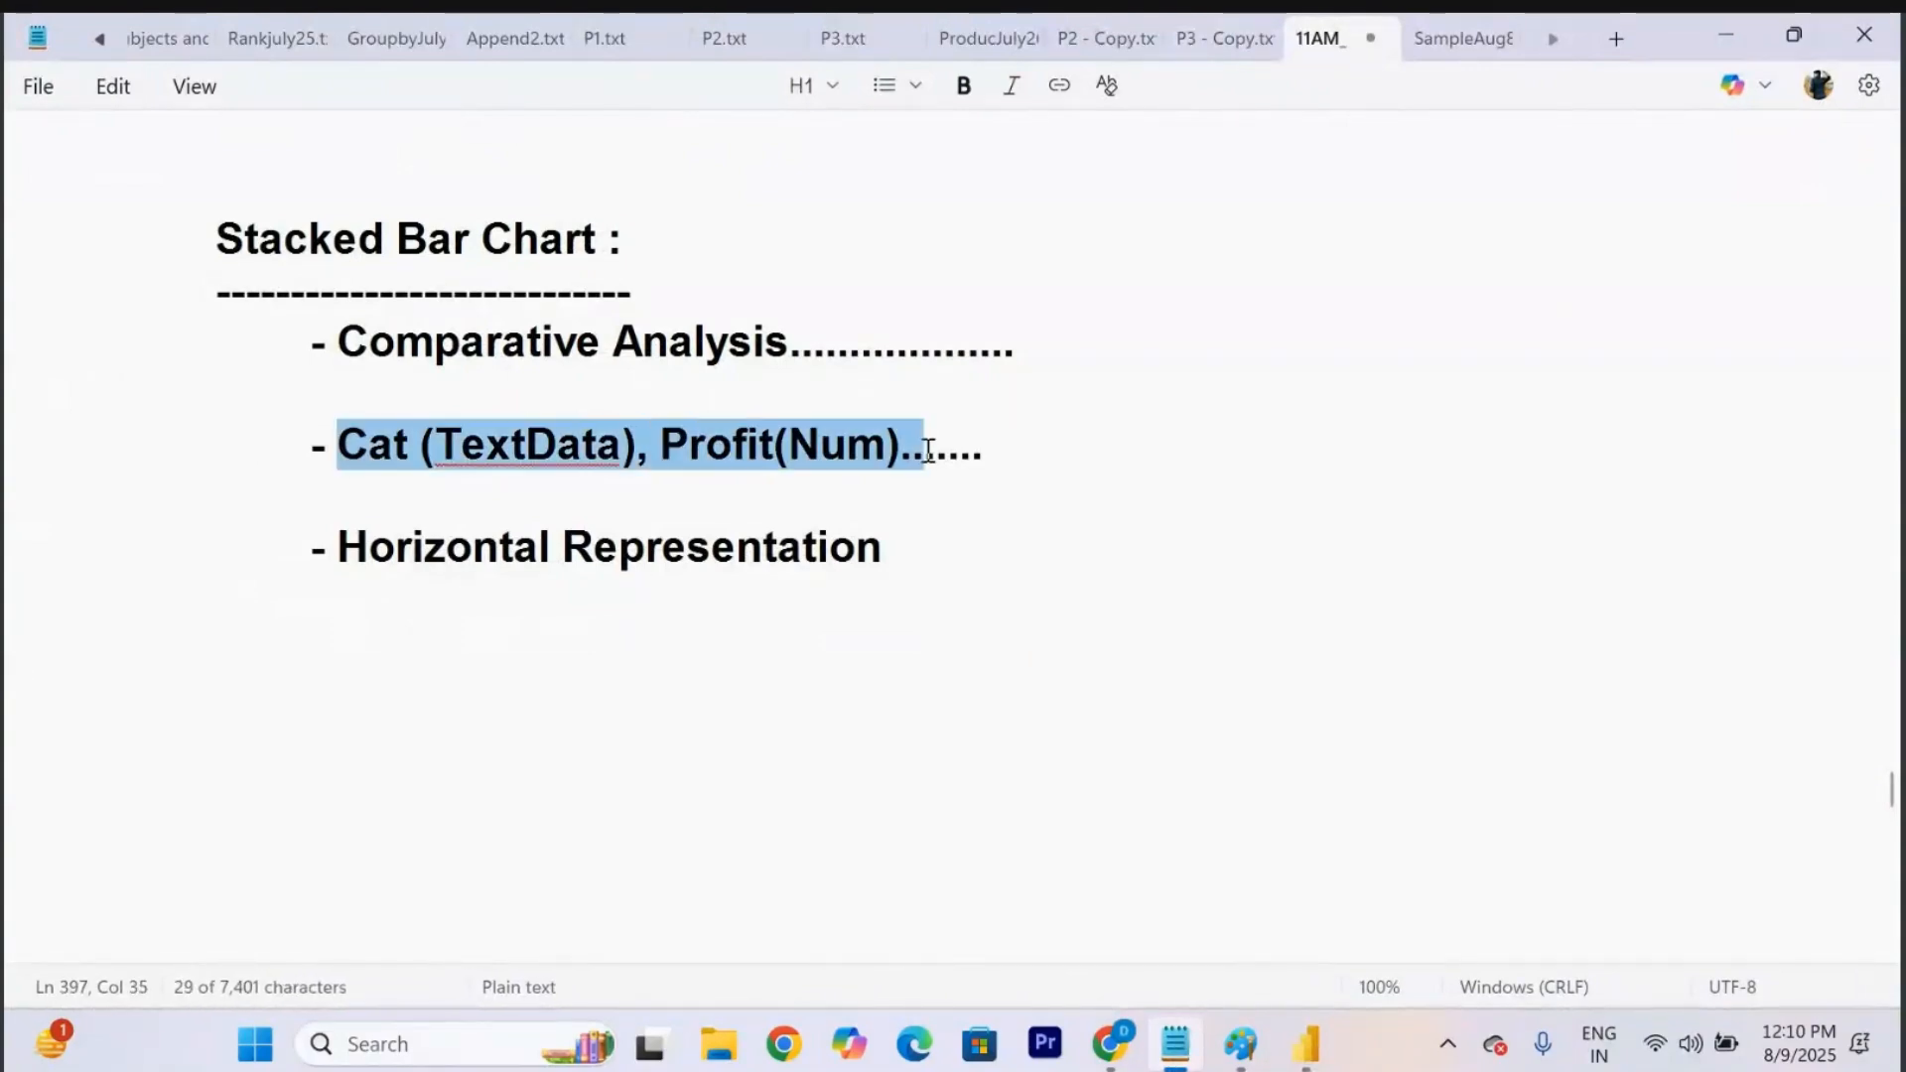
pyautogui.click(1027, 459)
pyautogui.write('Reg')
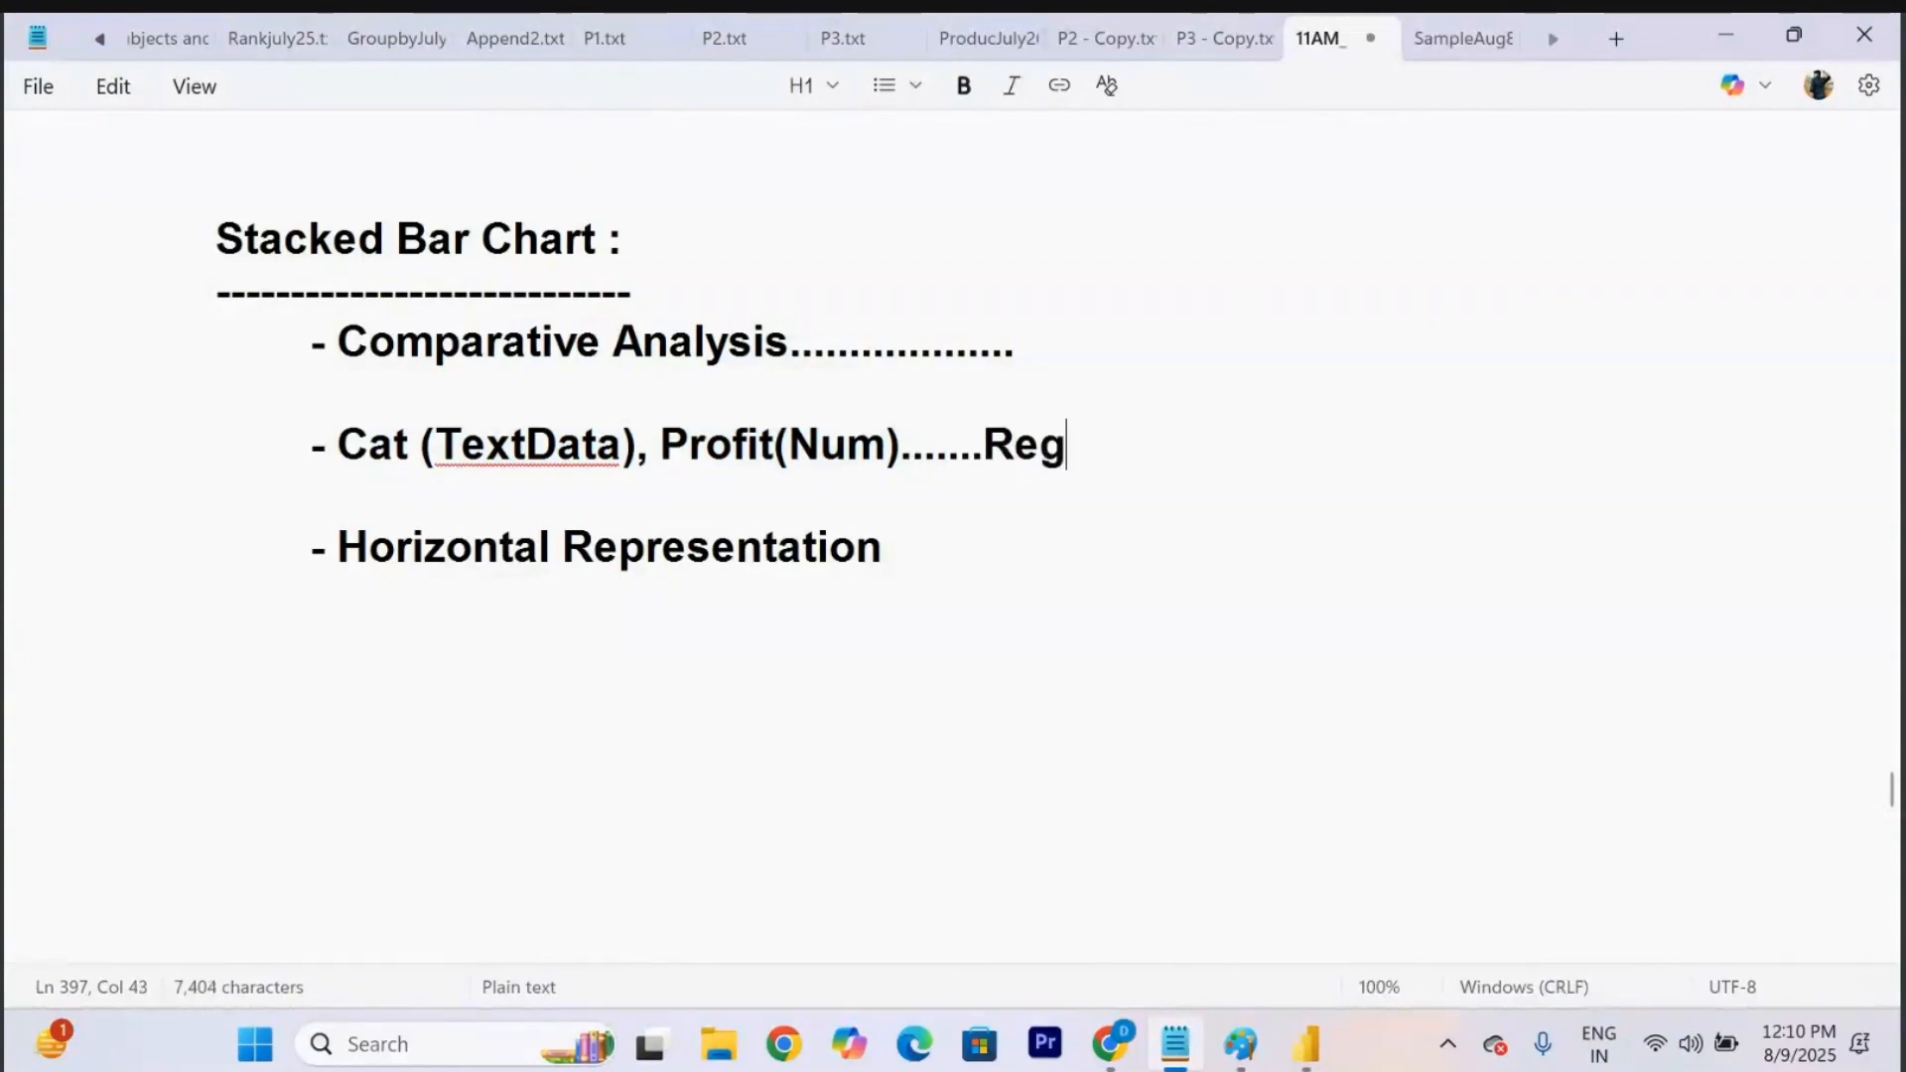
pyautogui.write('ion(lege')
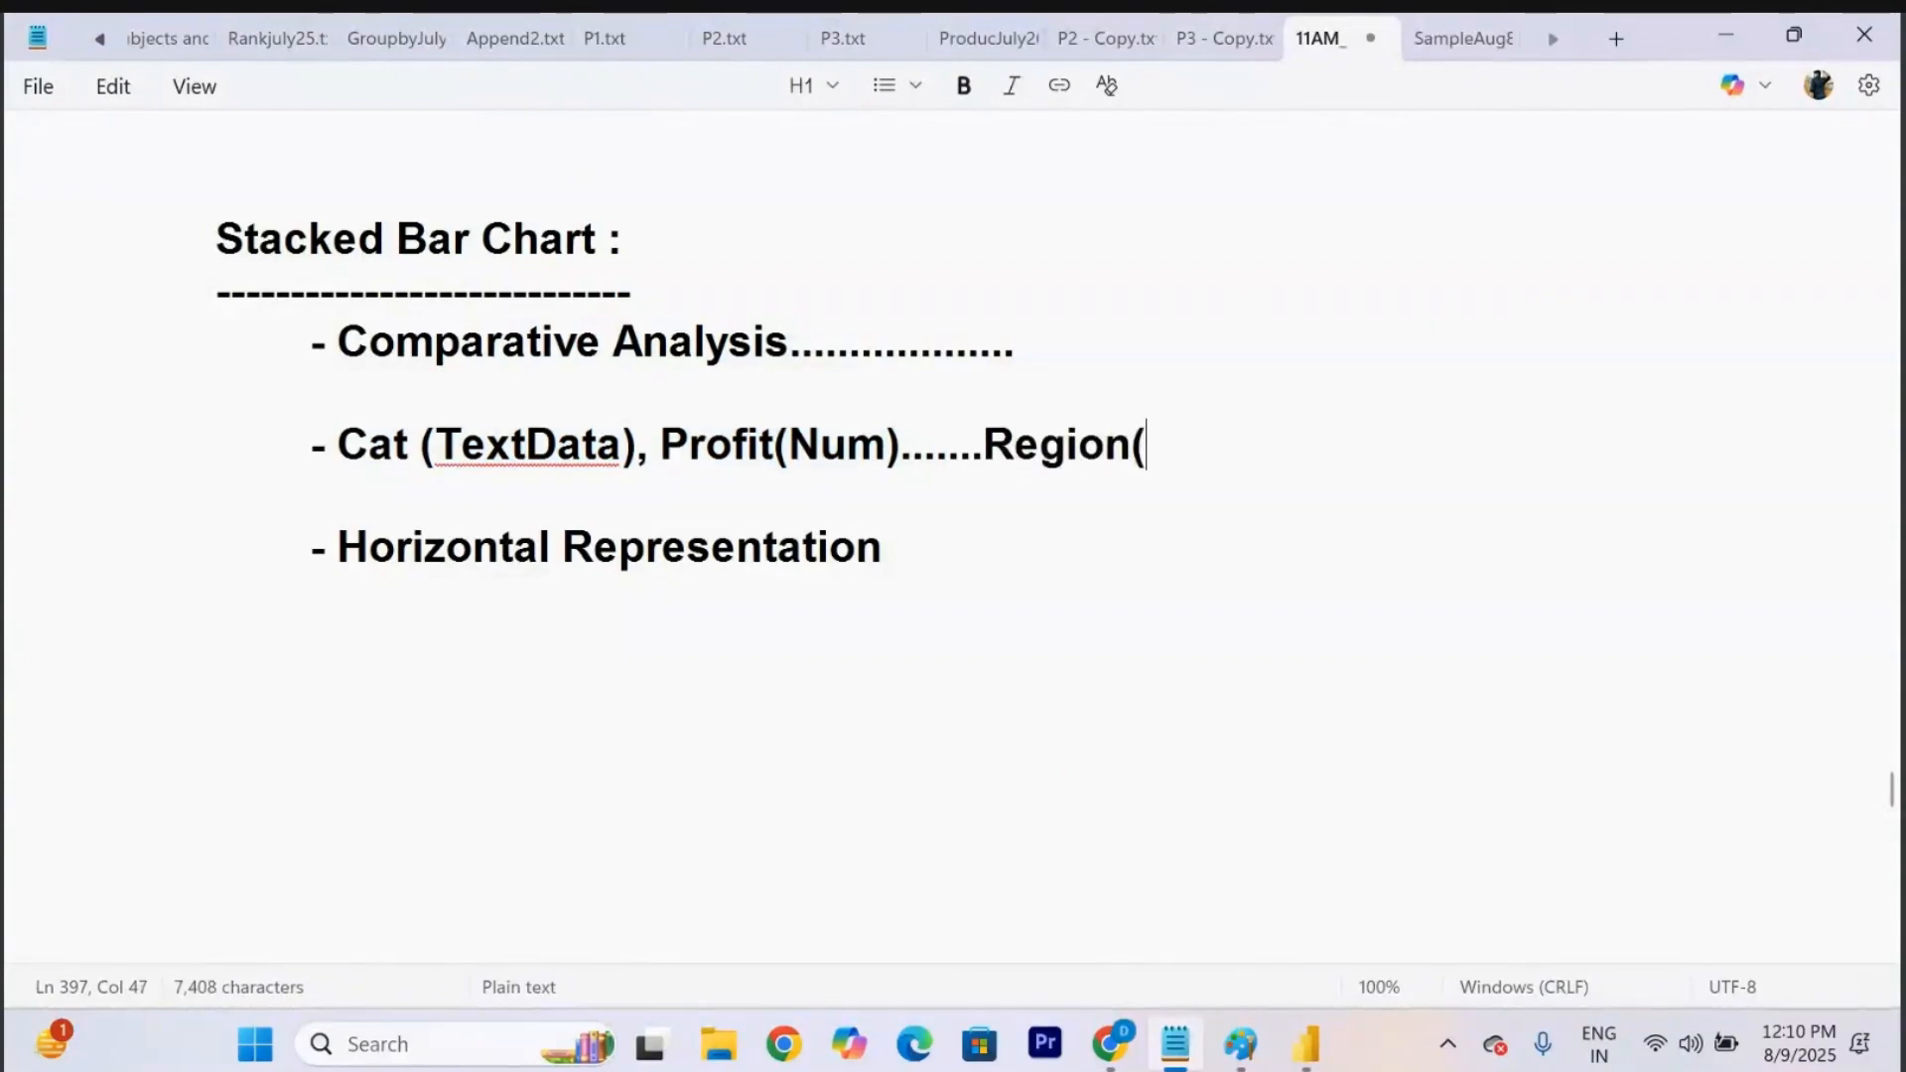